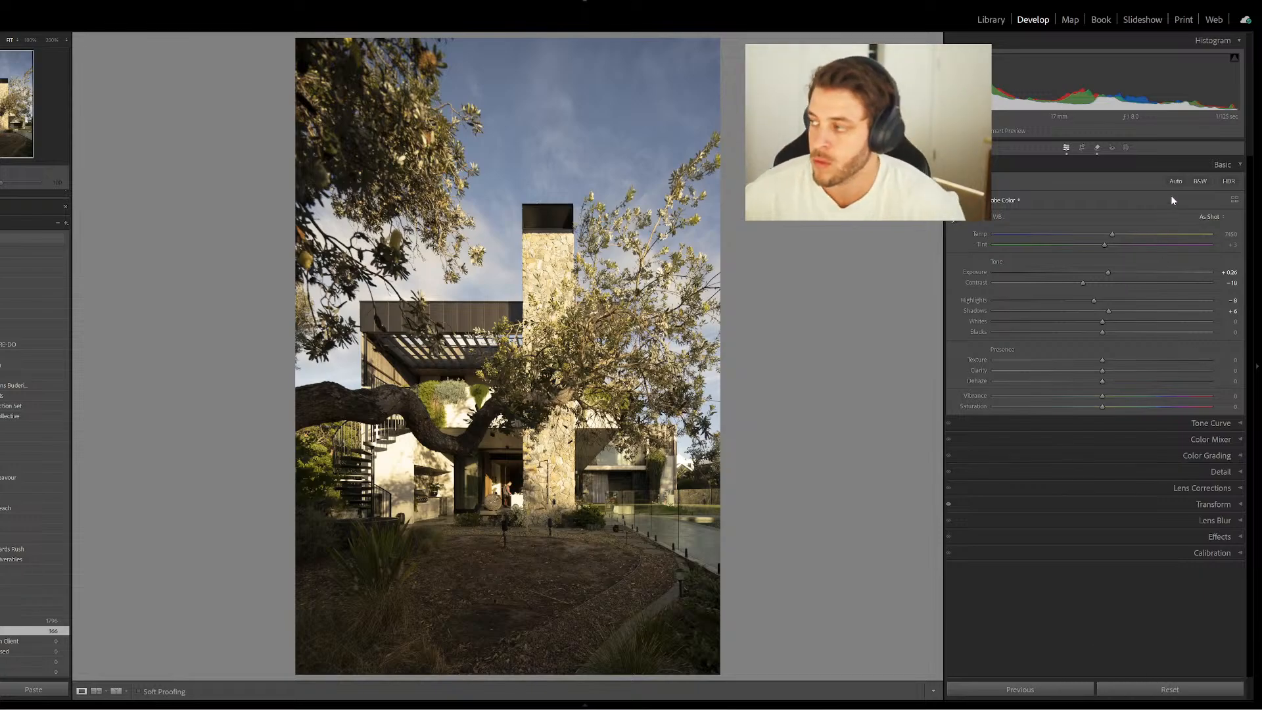
Check the Loupedeck+ console's connection and its configuration software, and return to the photo
key(XF86AudioLowerVolume)
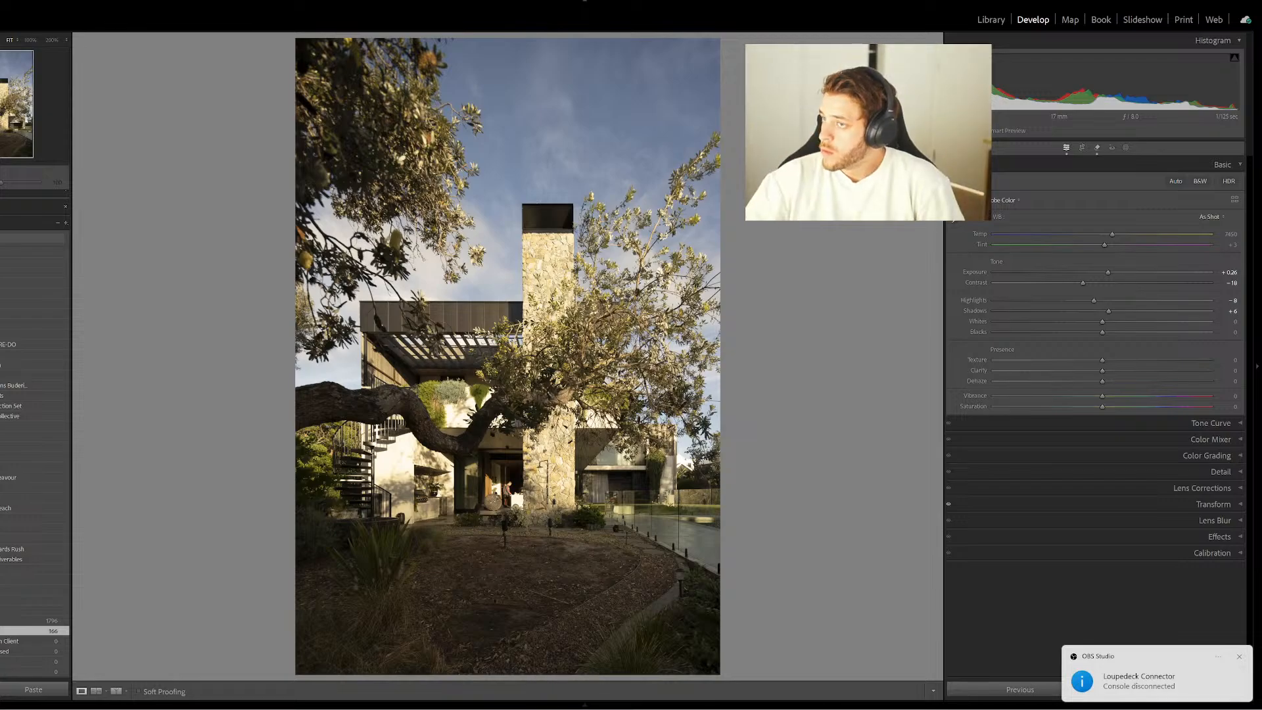
click(1018, 708)
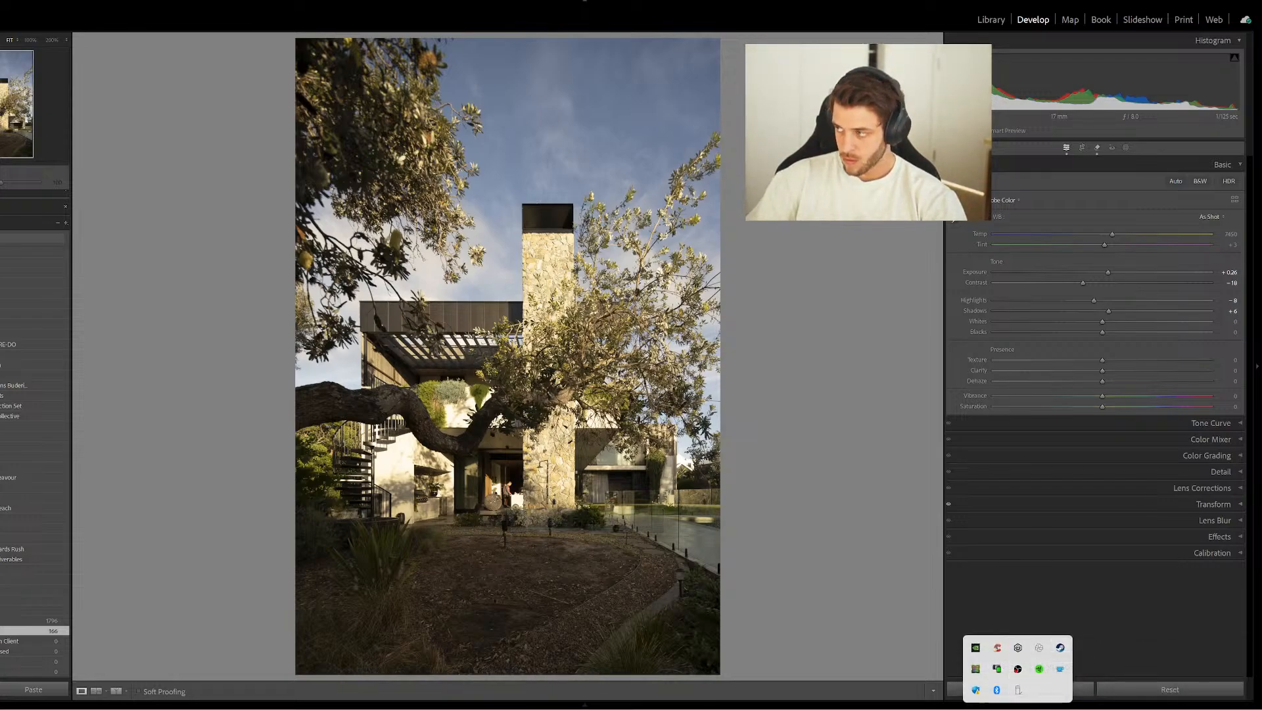
key(Escape)
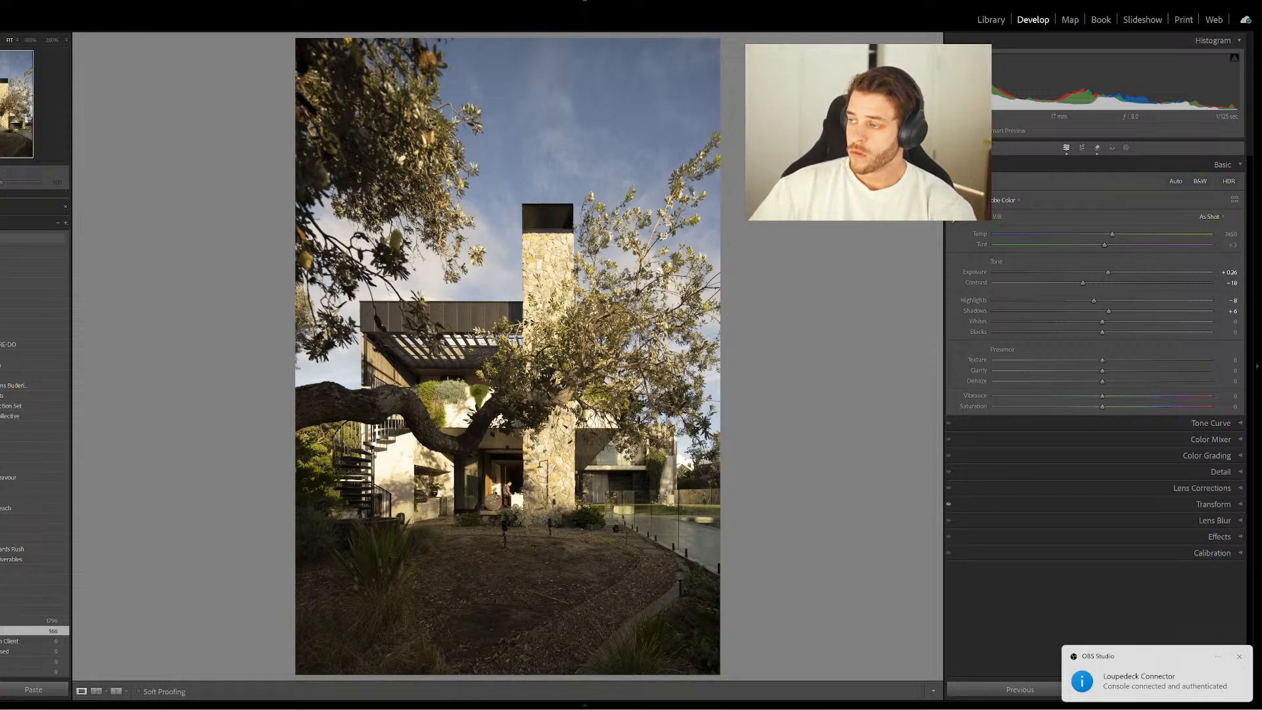
key(ctrl+shift+e)
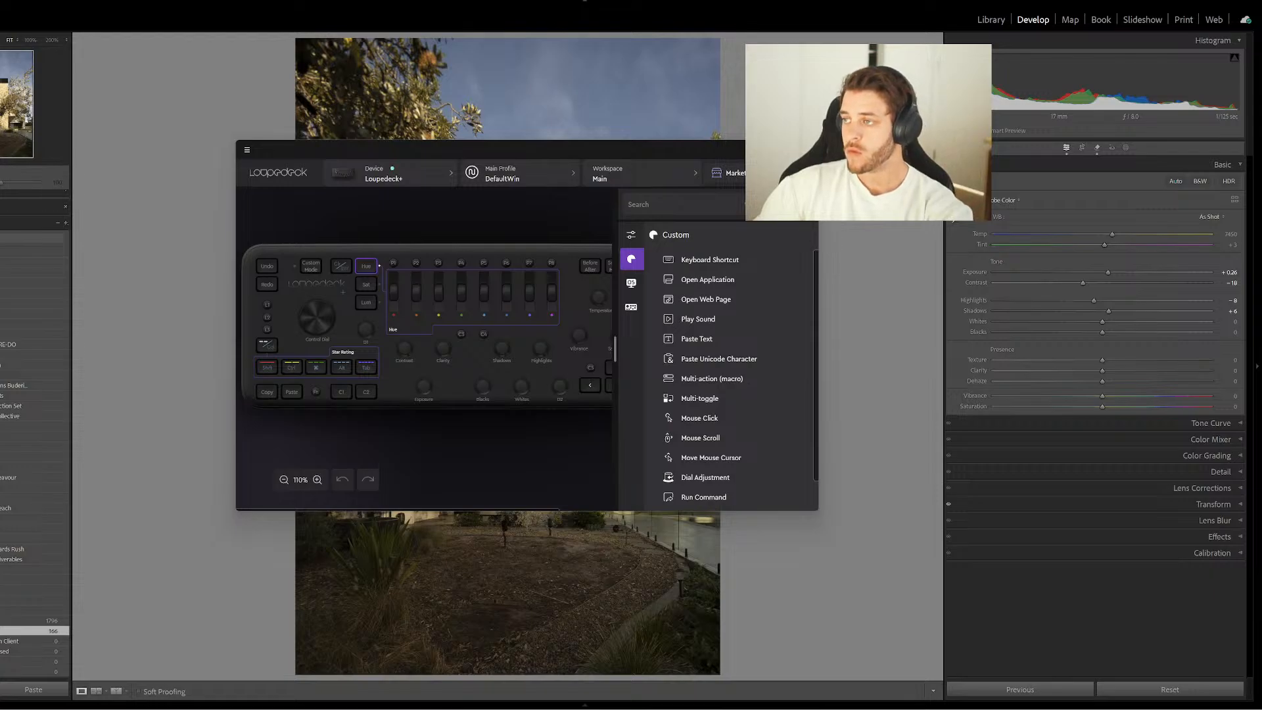
key(alt+Tab)
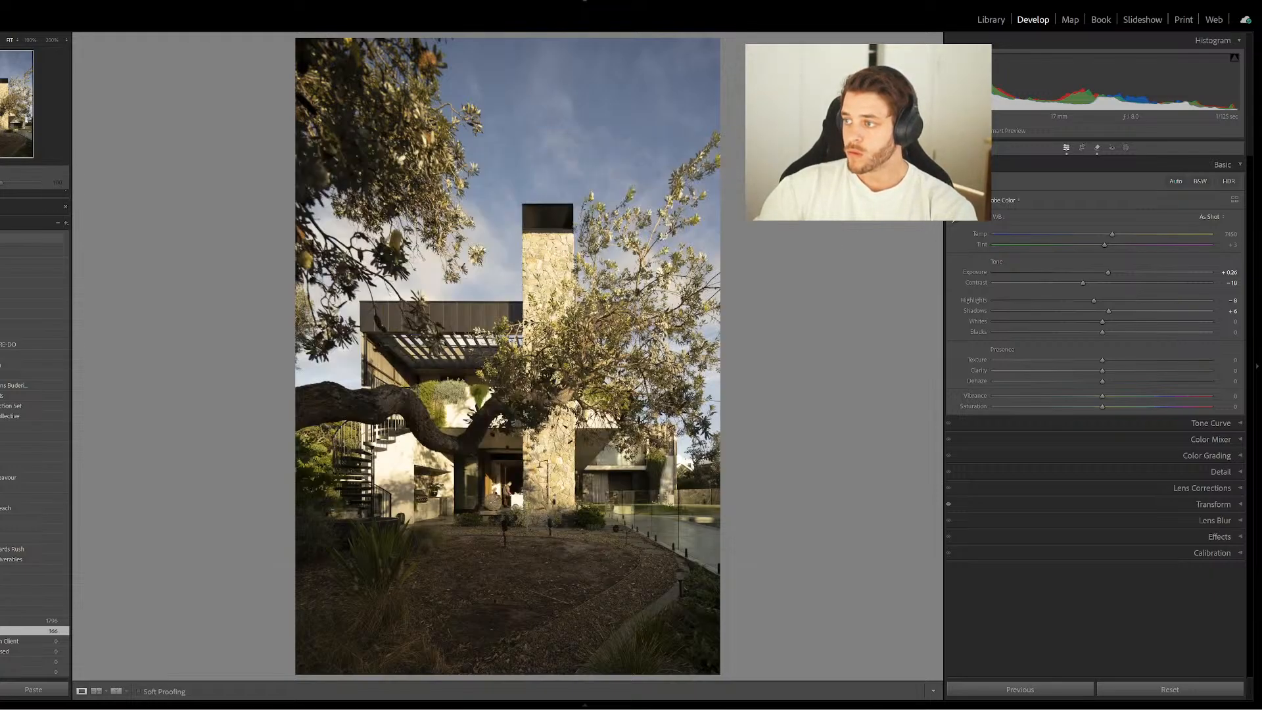
In the browser, open the YouTube videos "Chillin', random stuffs today", "JRE MMA Show #157 with Craig Jones" and "Dave Smith Explains Why He Dodged Debates w/ Destiny"
drag(635, 152, 555, 47)
middle_click(484, 237)
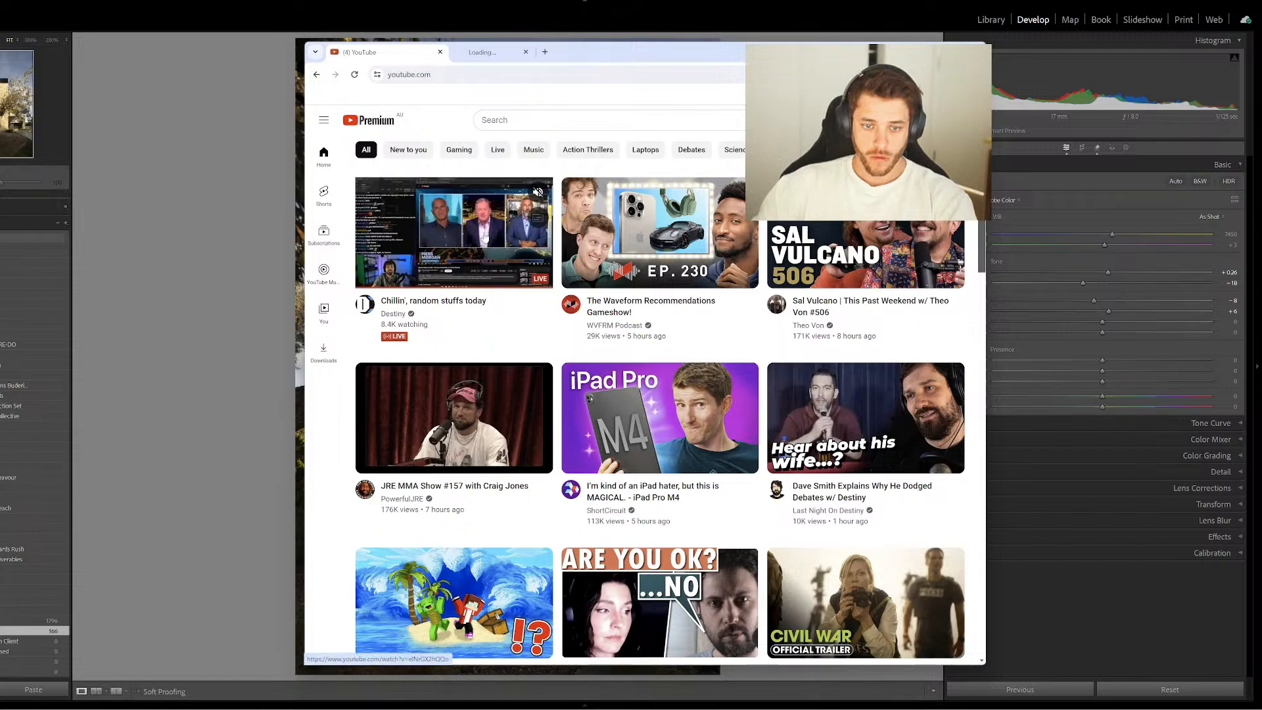
middle_click(519, 424)
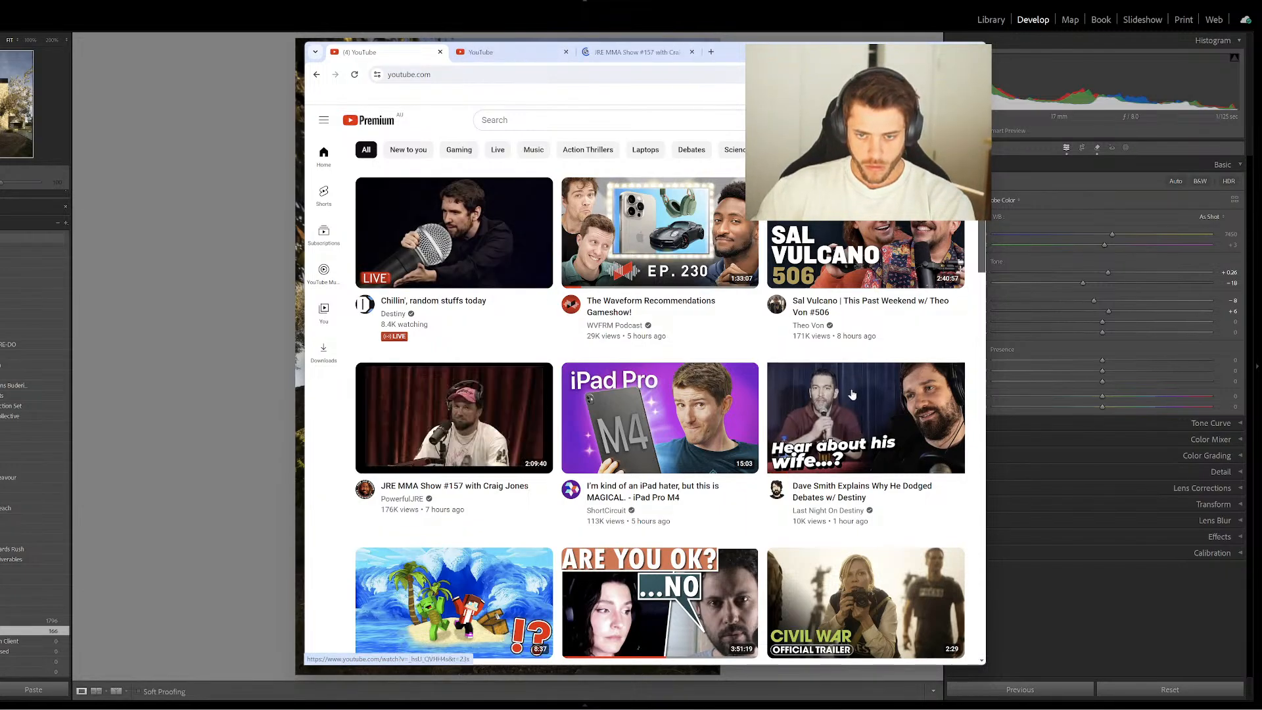
click(811, 395)
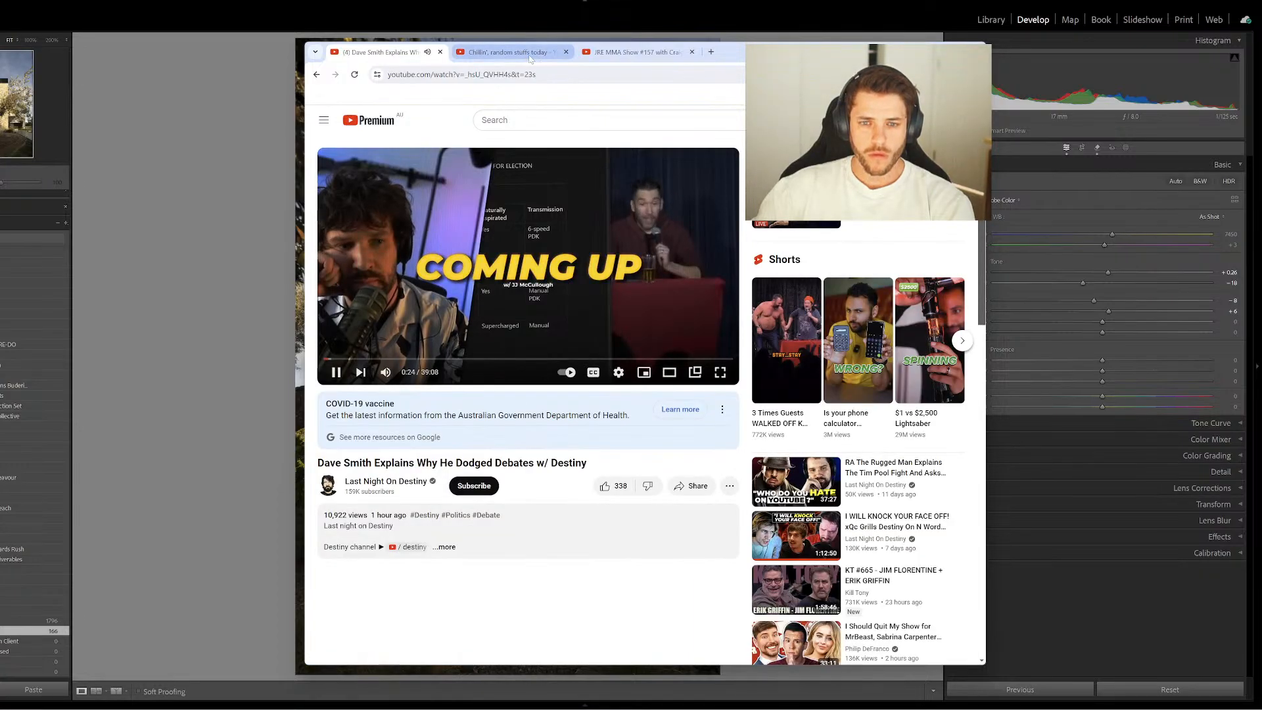
Switch to the "Chillin', random stuffs today" livestream, close the Dave Smith video and rewind the stream to look for an earlier segment
click(530, 59)
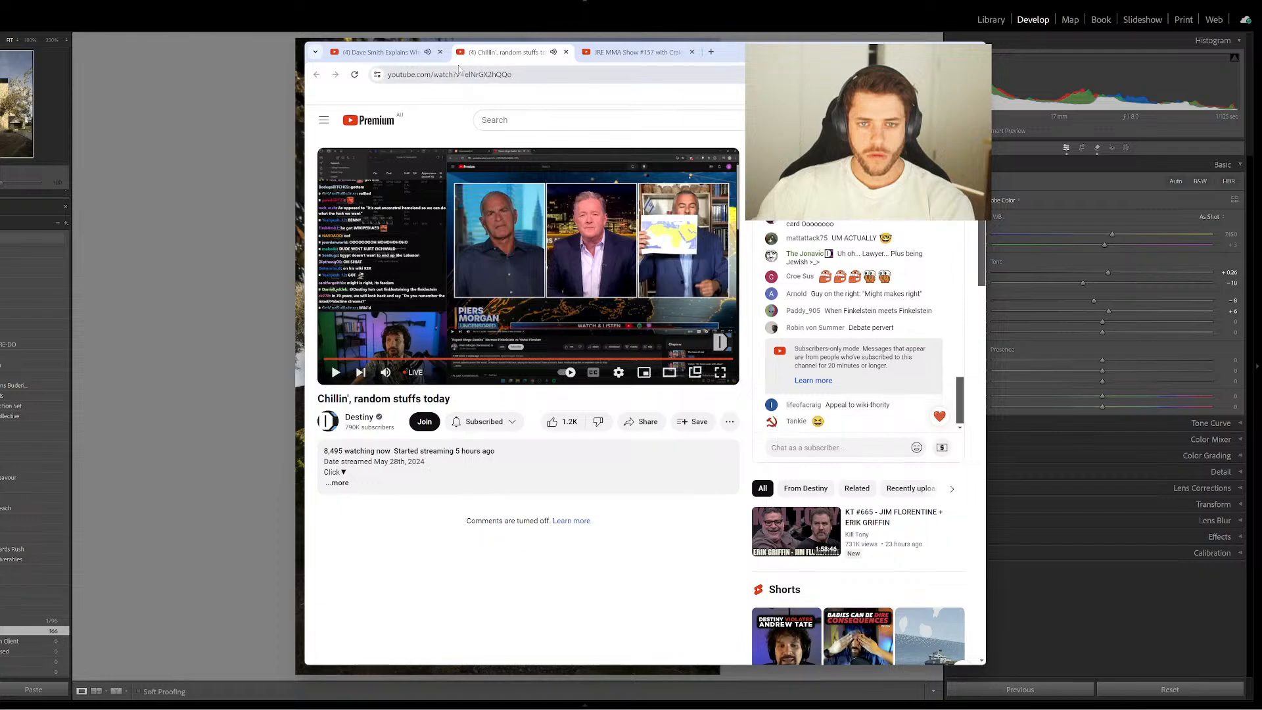
click(439, 52)
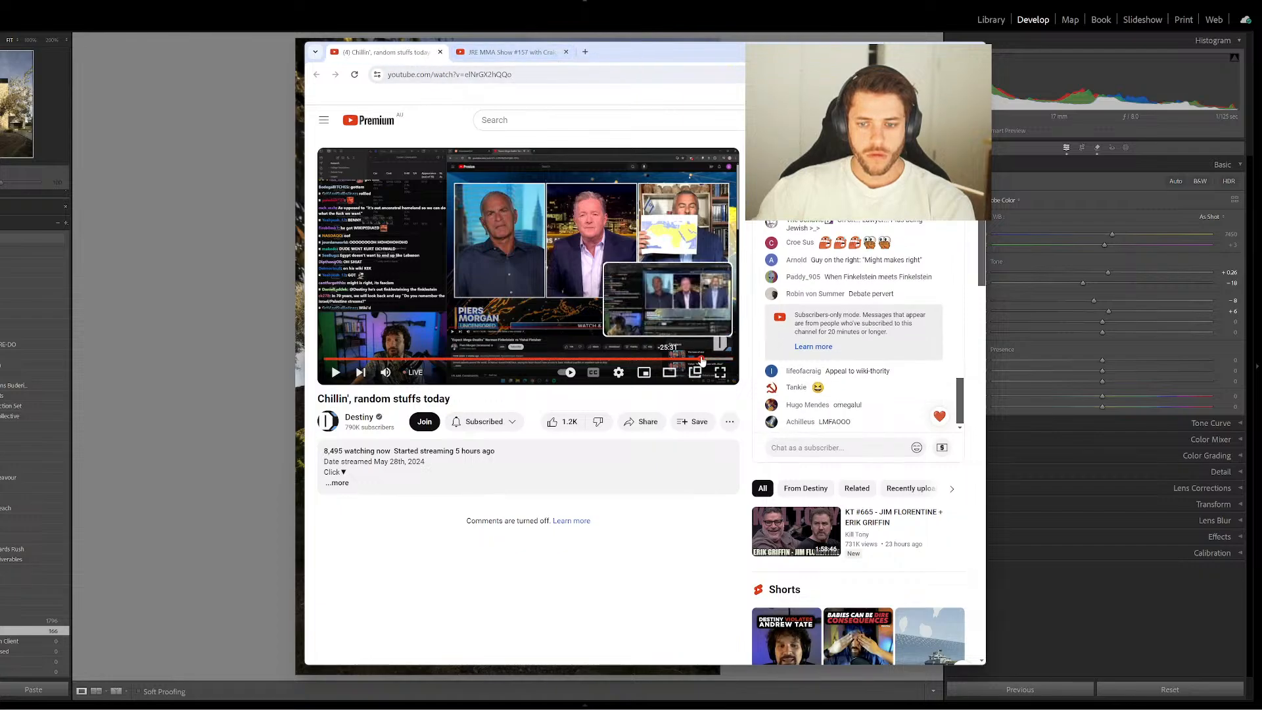
click(696, 341)
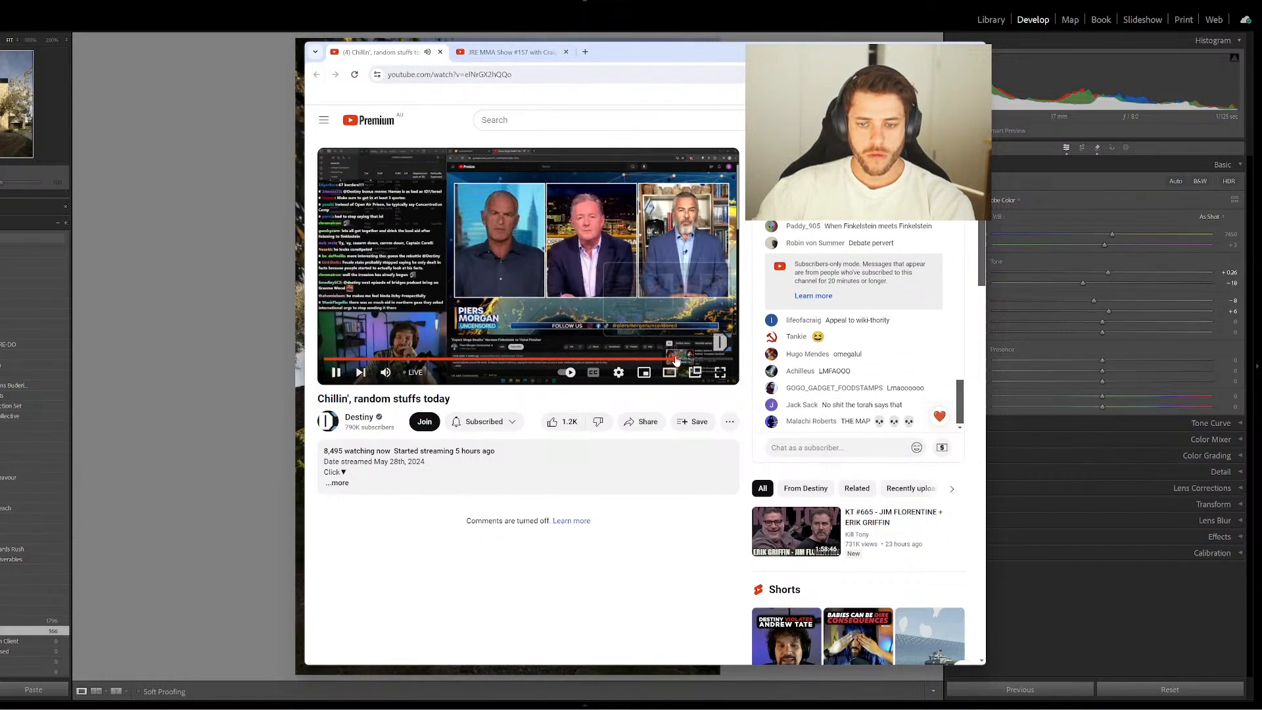
click(649, 359)
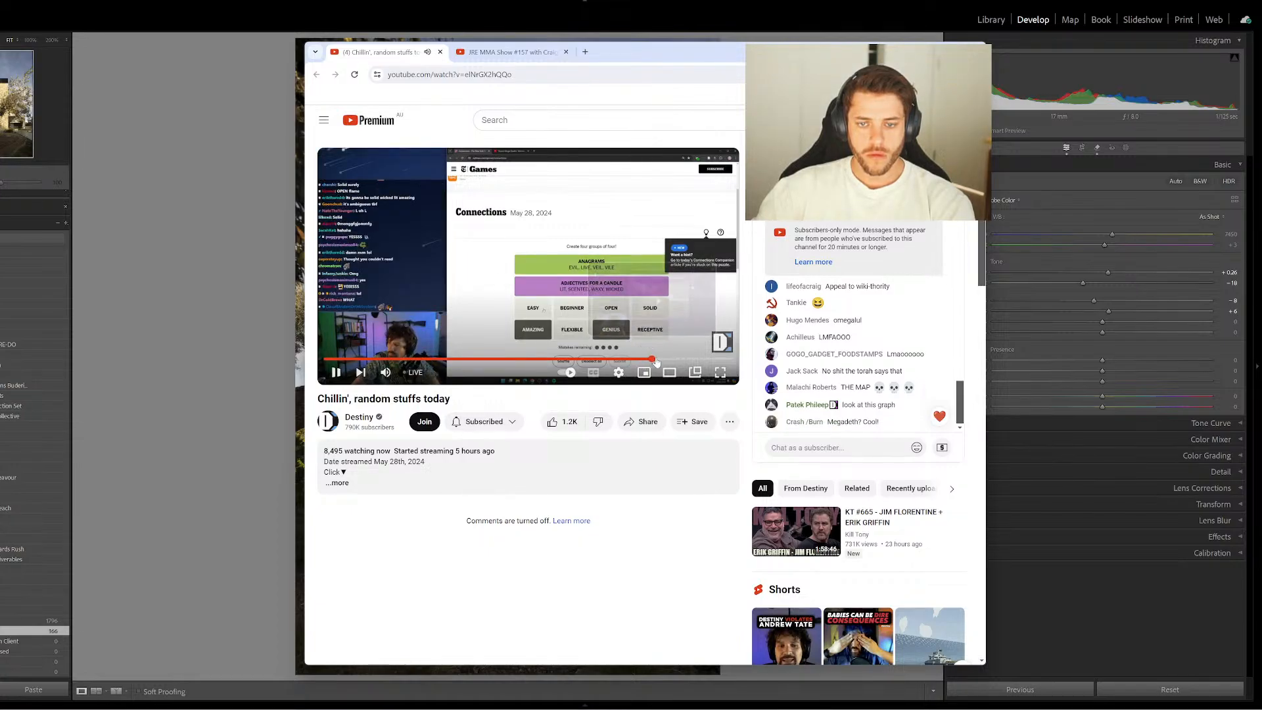
click(656, 360)
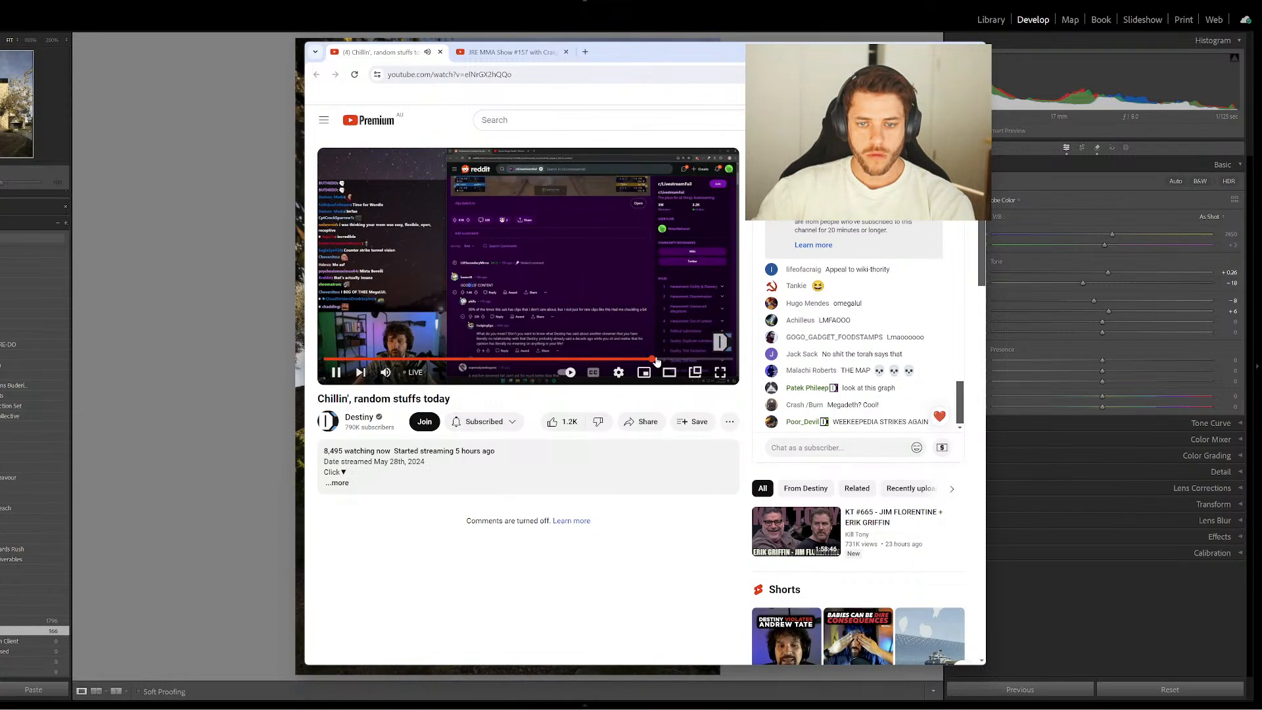
click(413, 372)
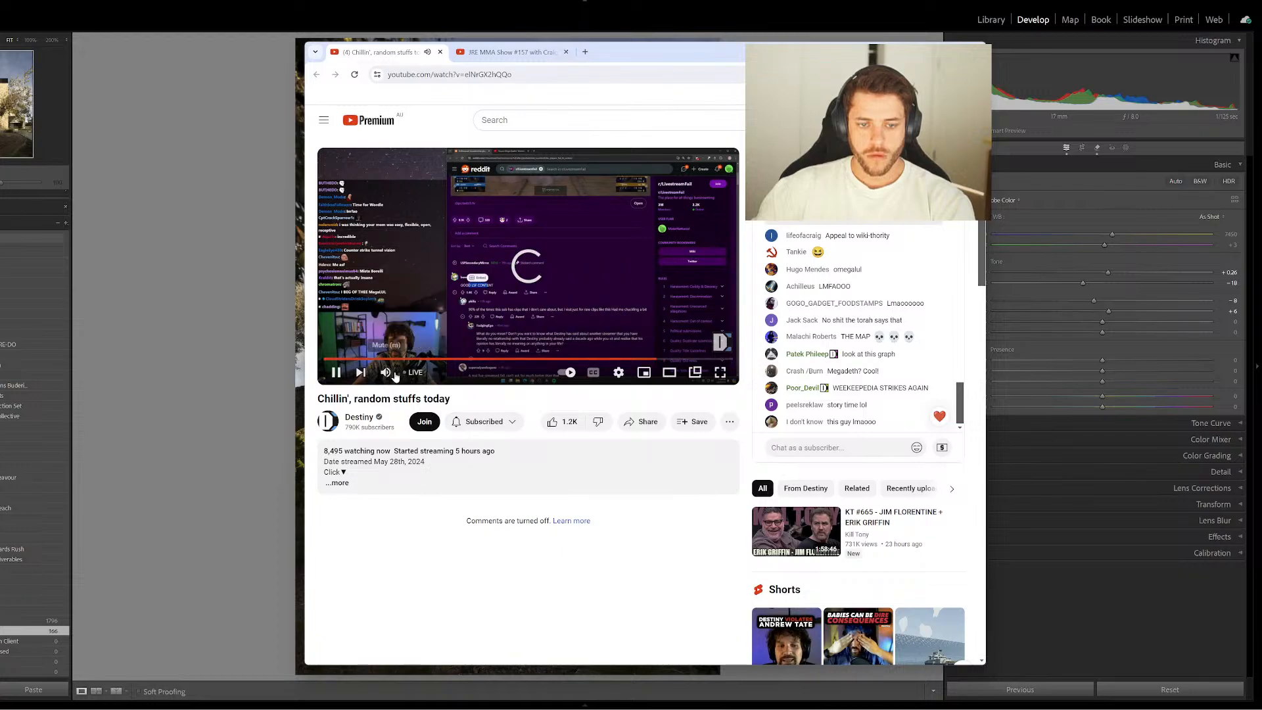
click(619, 372)
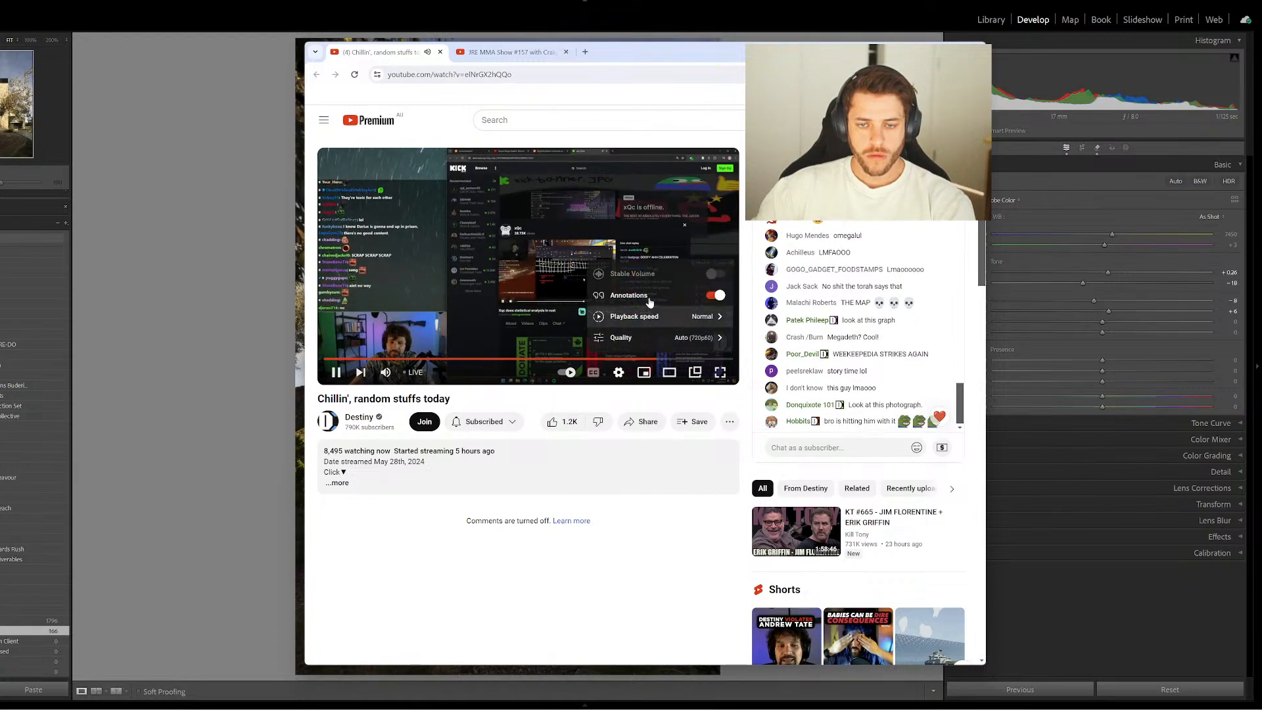
Close the JRE MMA Show video and move the livestream to its Piers Morgan segment
click(506, 52)
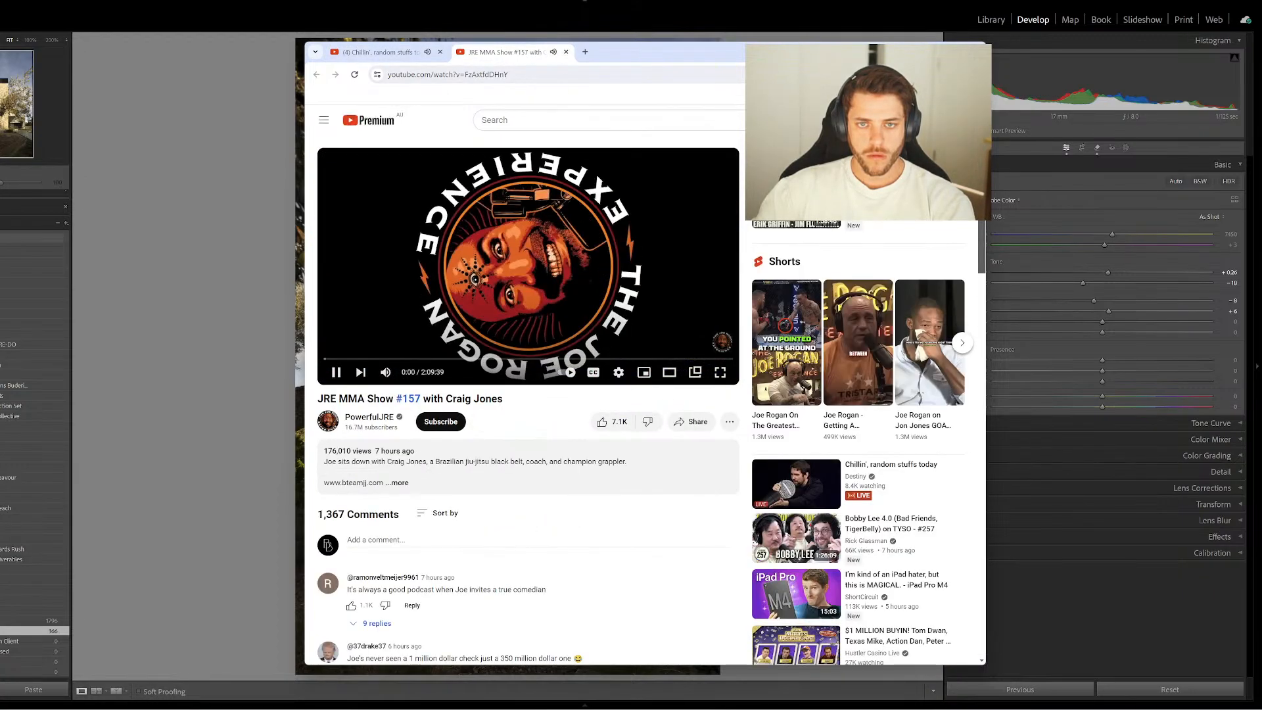
click(565, 53)
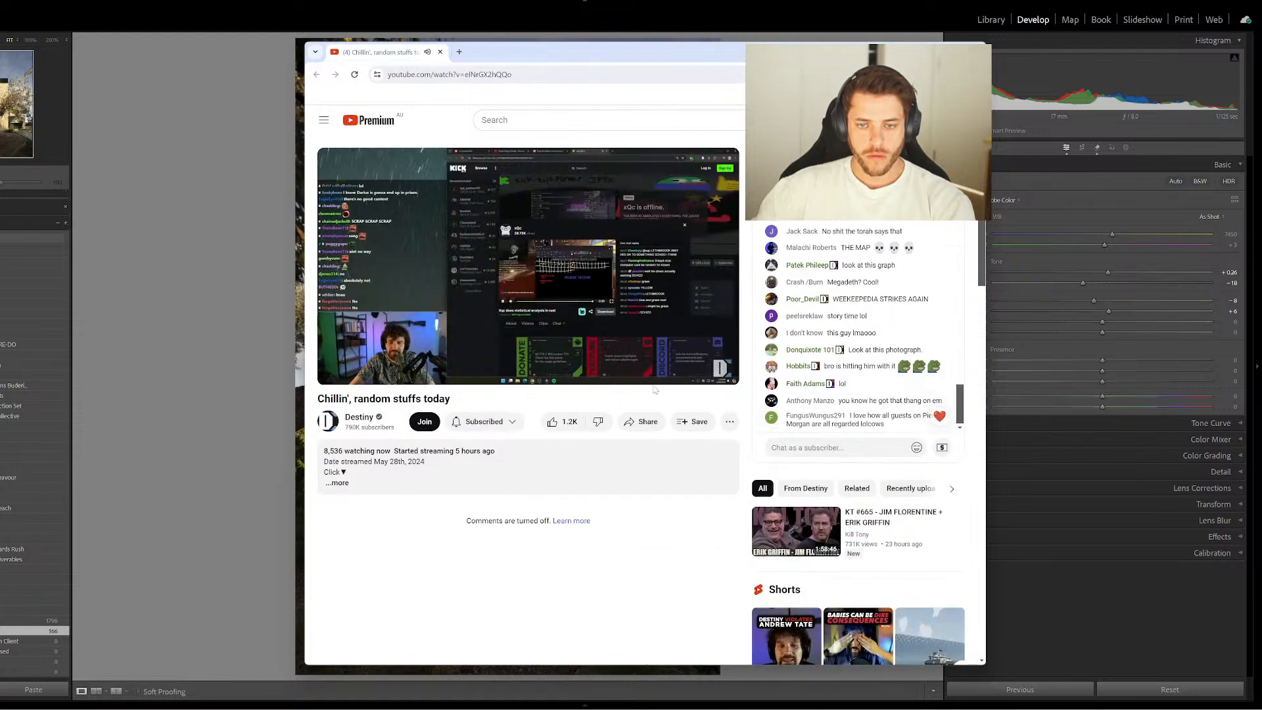
click(662, 360)
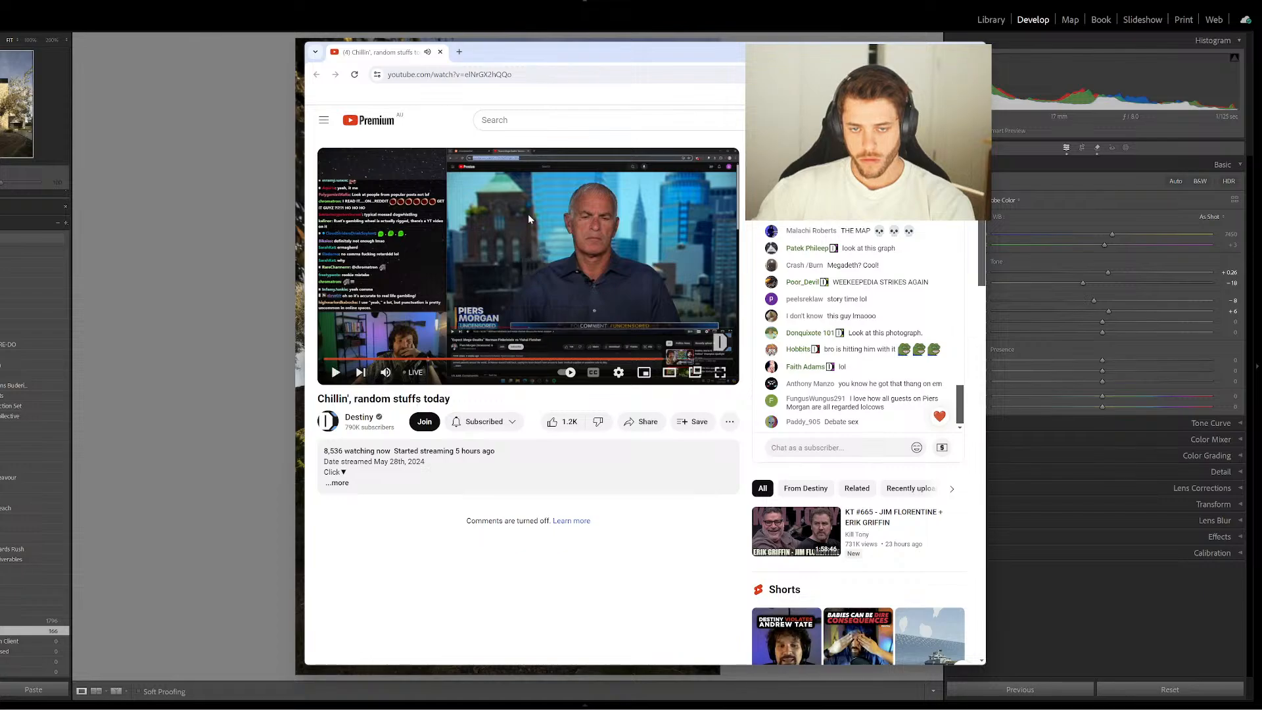
Pop the livestream out into a separate player, put away the main browser window and play the stream over Lightroom
click(695, 372)
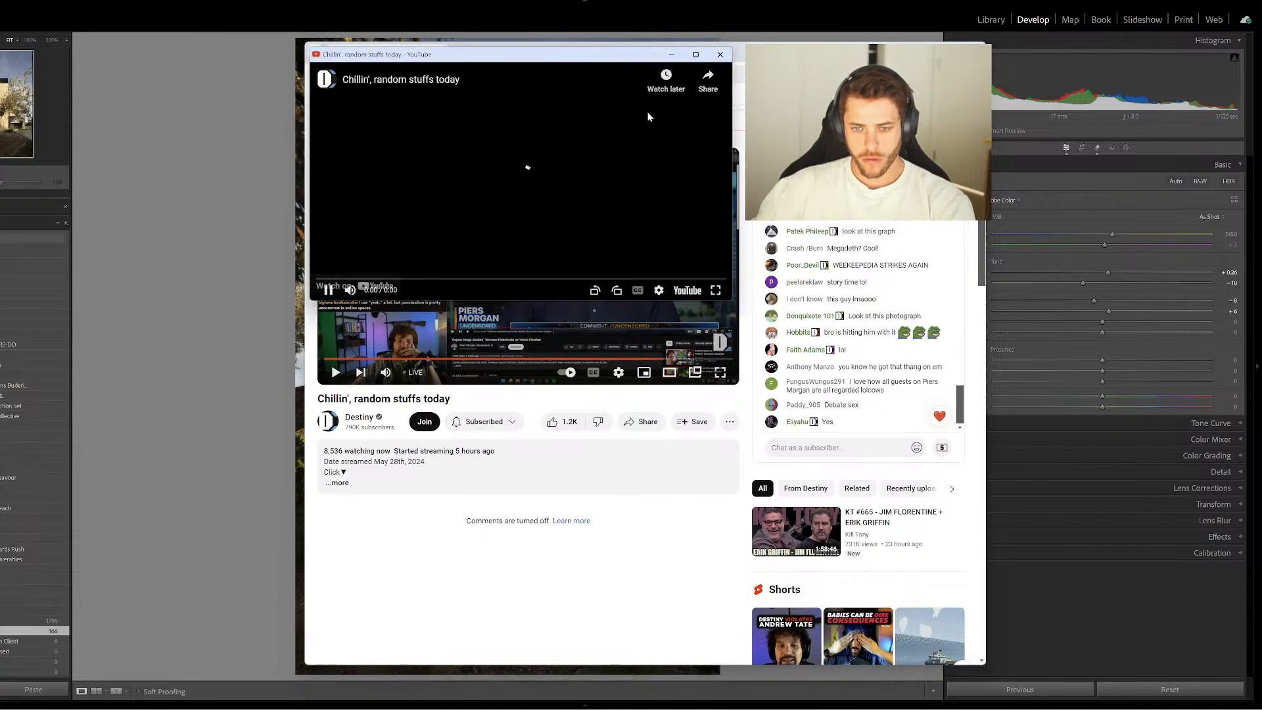
click(921, 52)
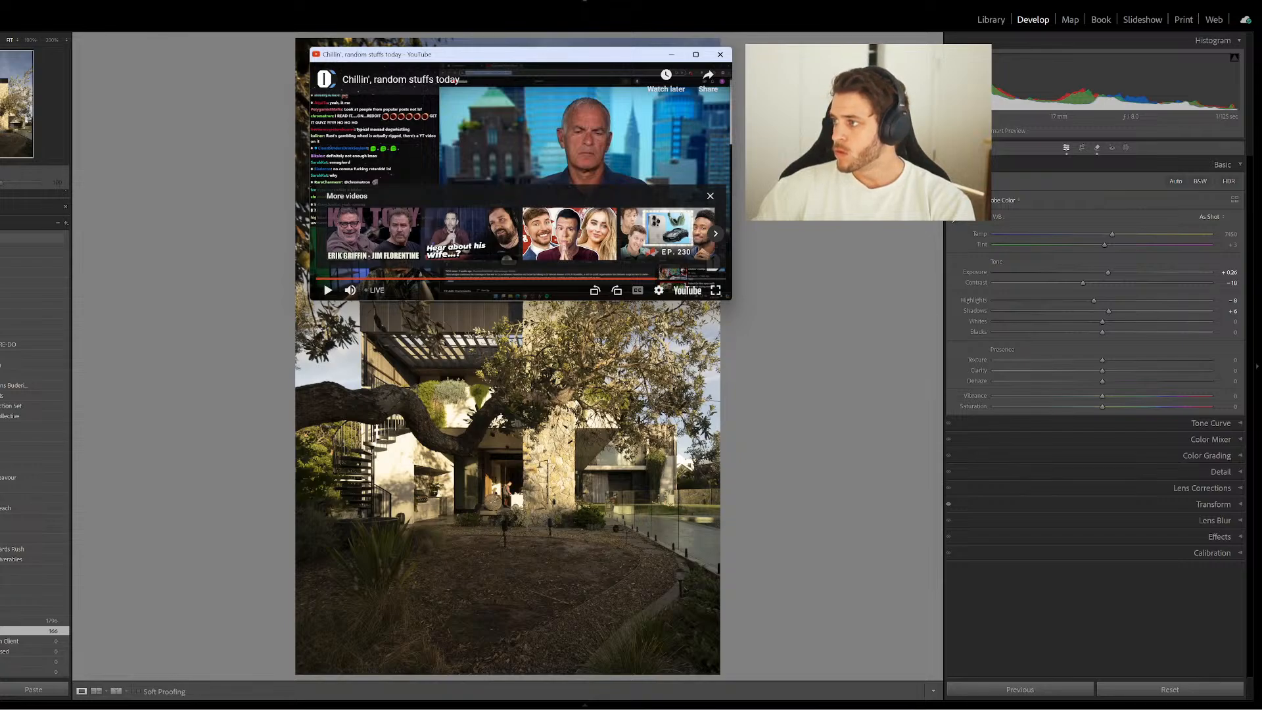
click(328, 290)
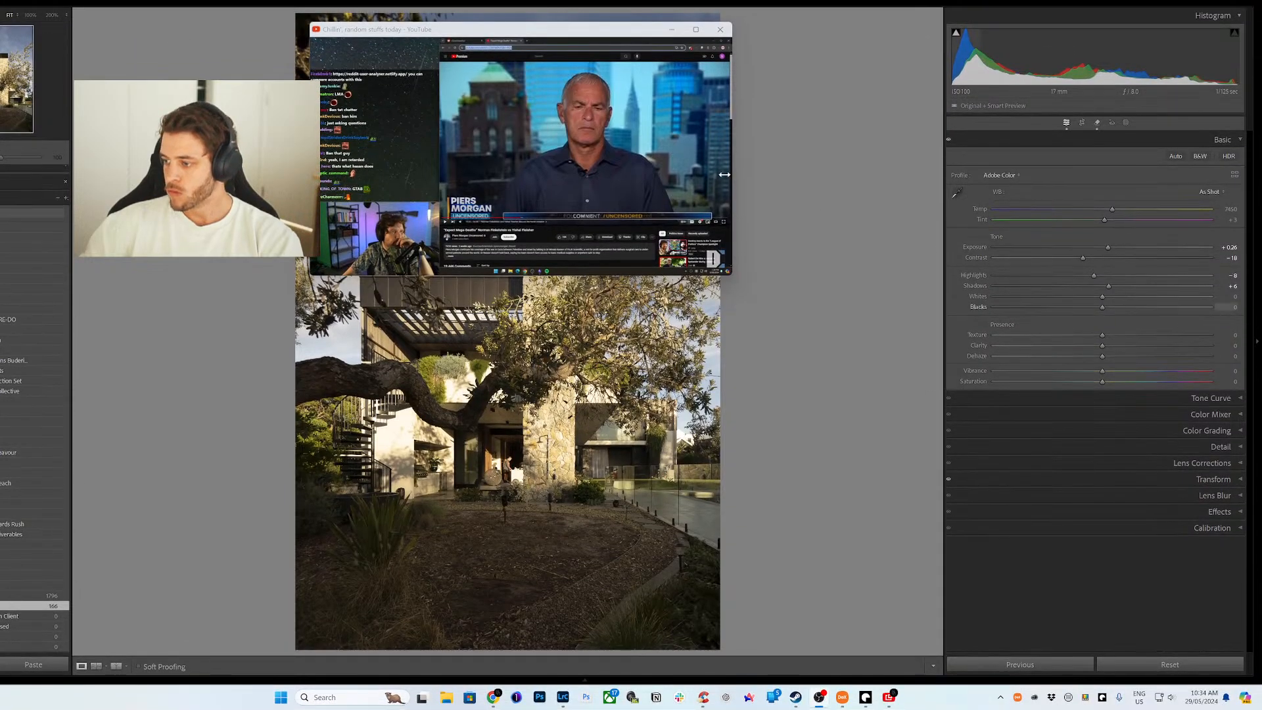
click(733, 174)
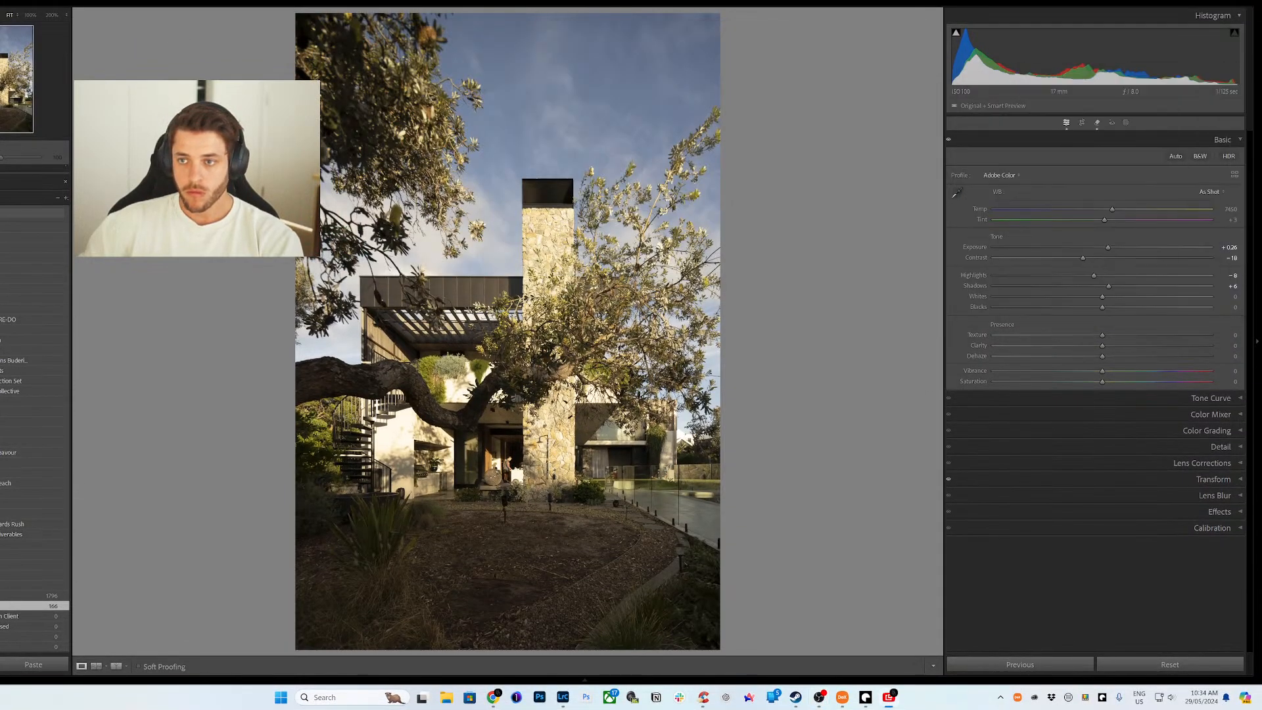
key(alt+Tab)
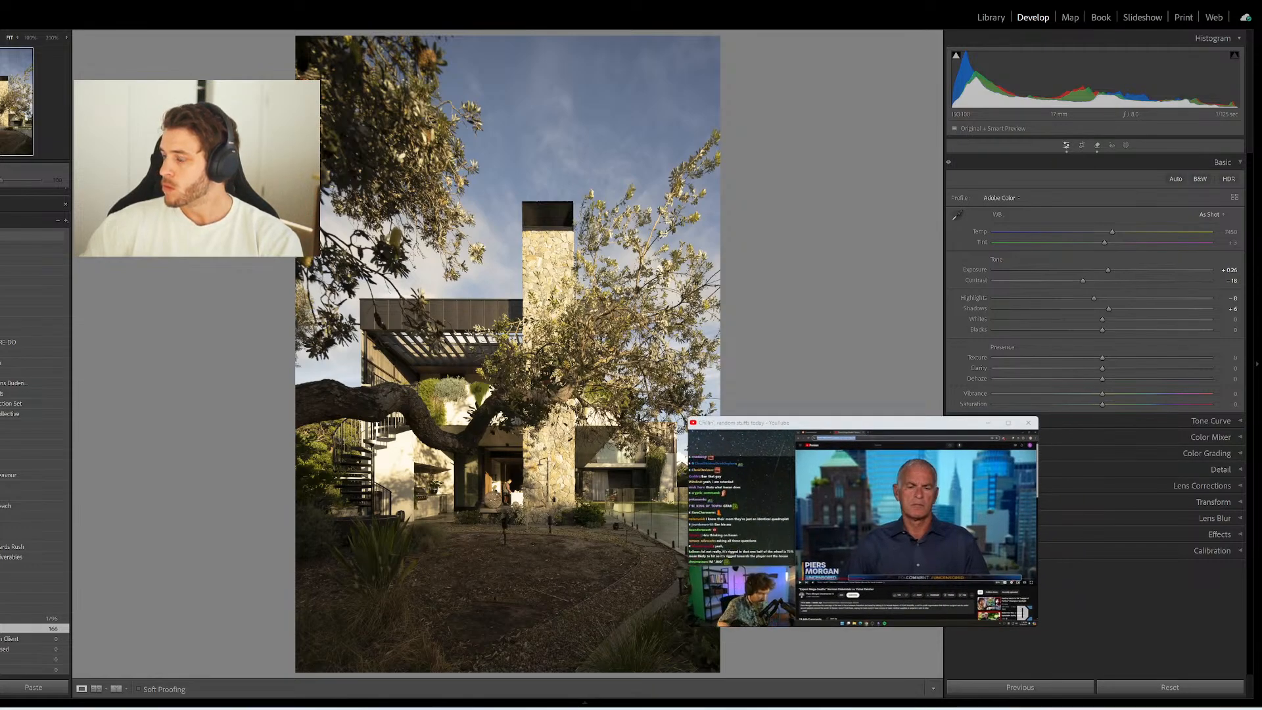
Collapse the Basic settings and compare the portrait house photos _O4A9566.CR3 and _O4A9580.CR3
click(1224, 163)
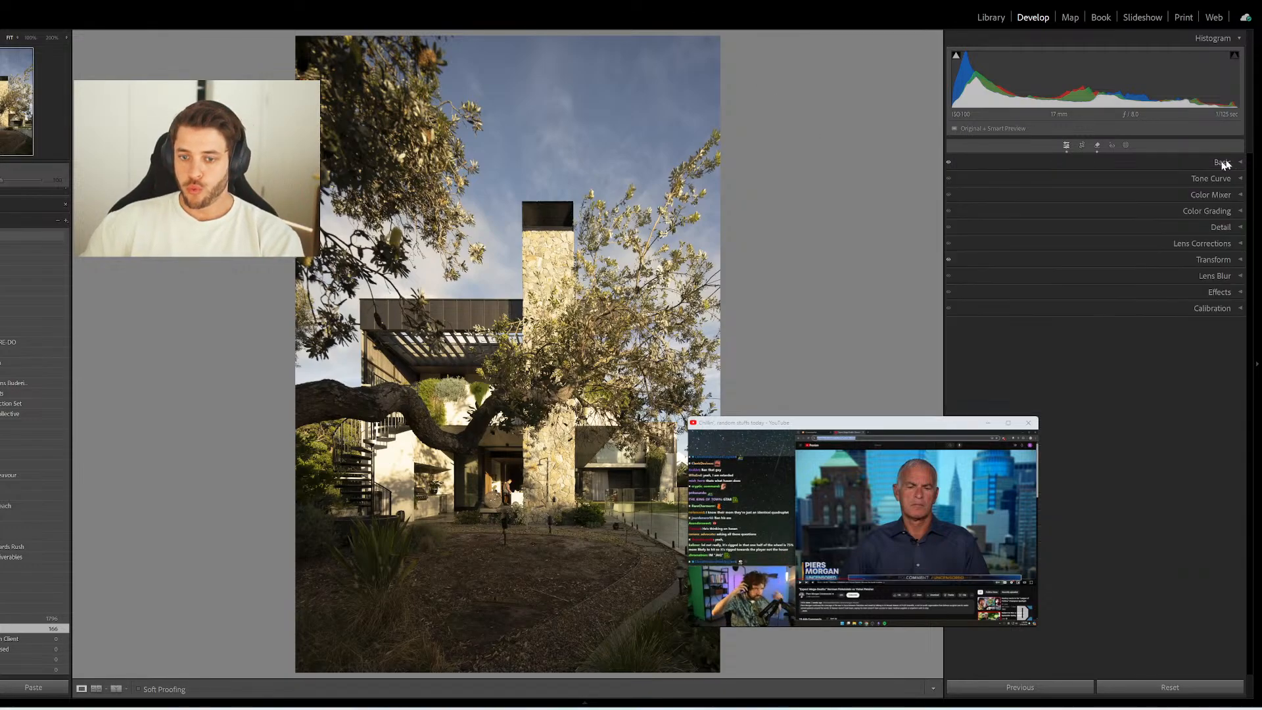
mouse_move(595, 706)
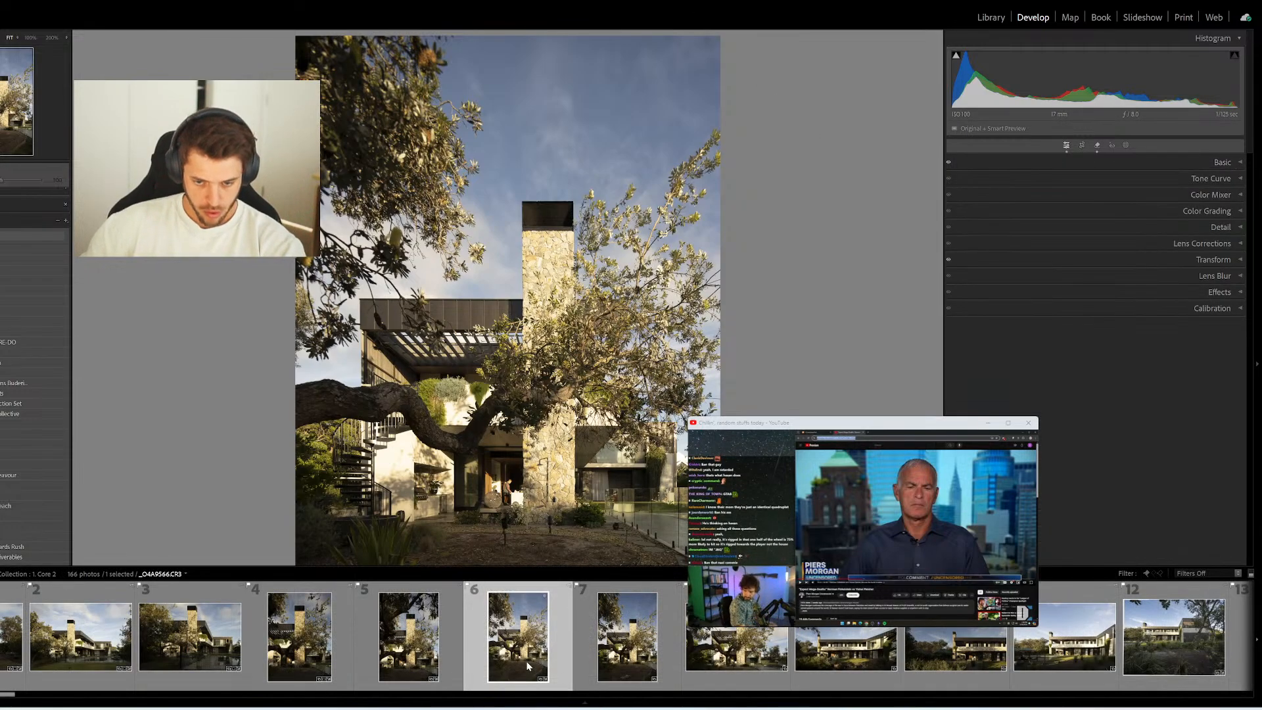
click(503, 634)
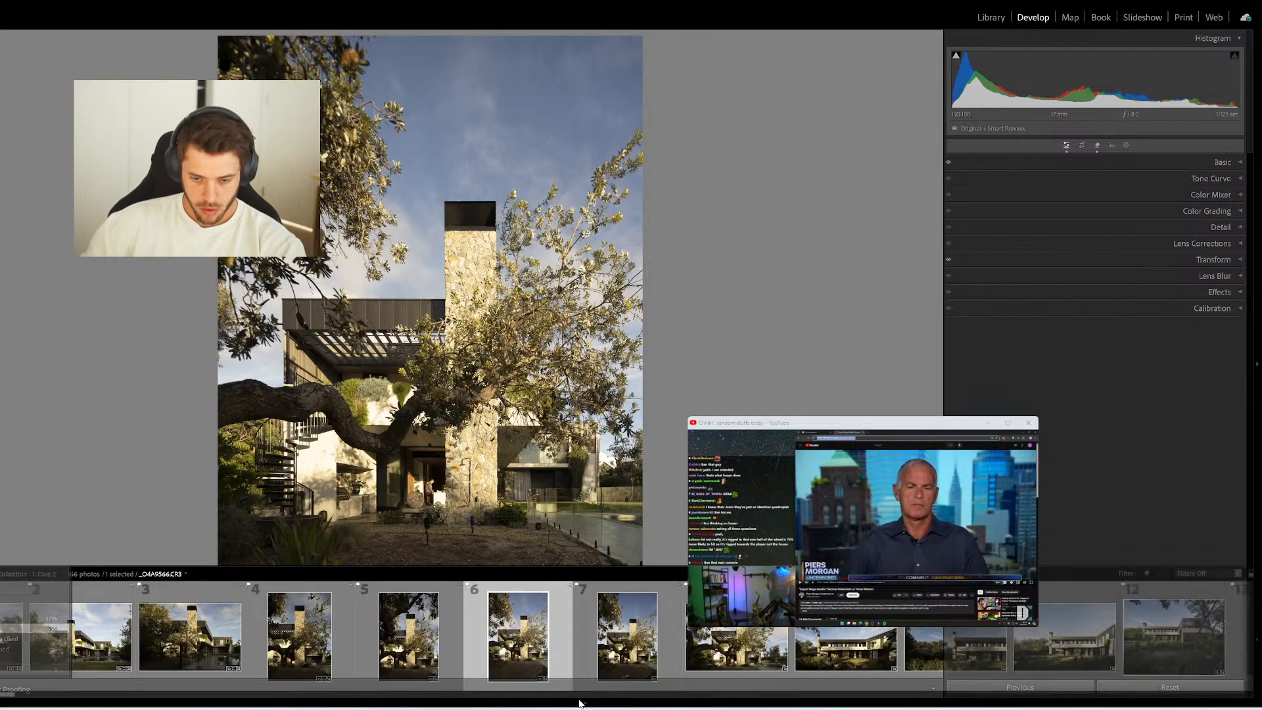
click(611, 636)
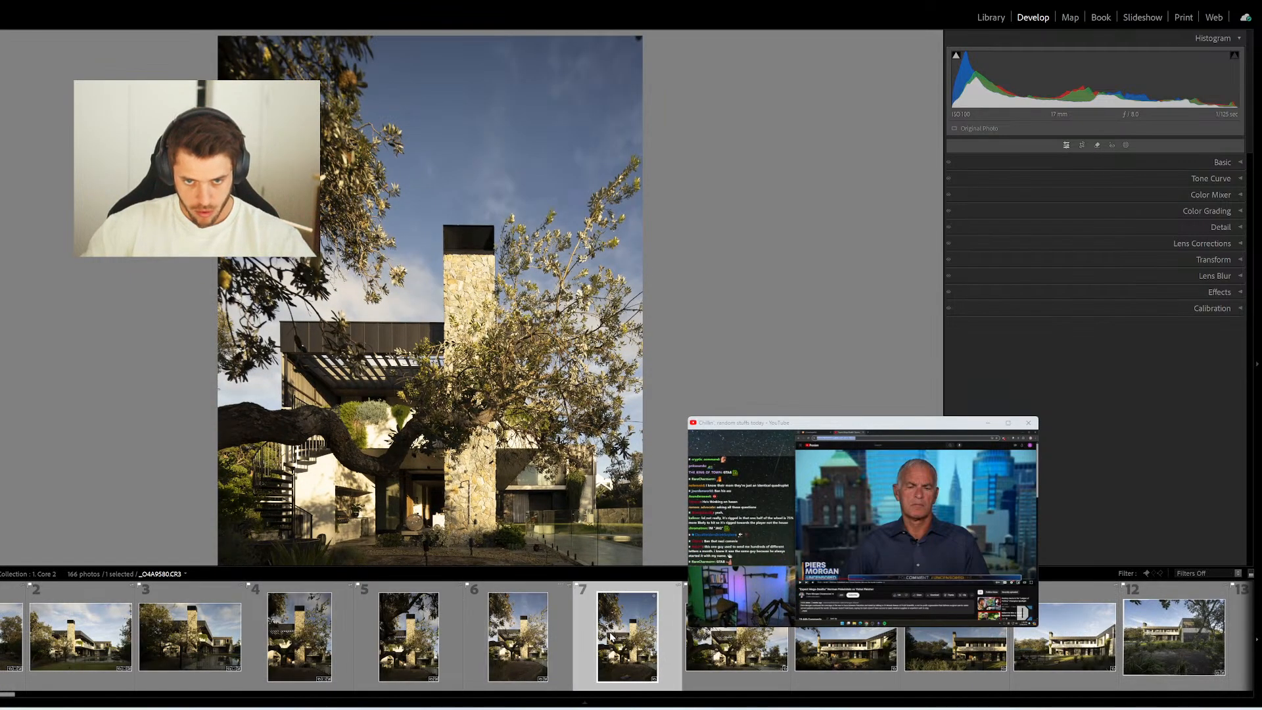
mouse_move(582, 703)
click(526, 638)
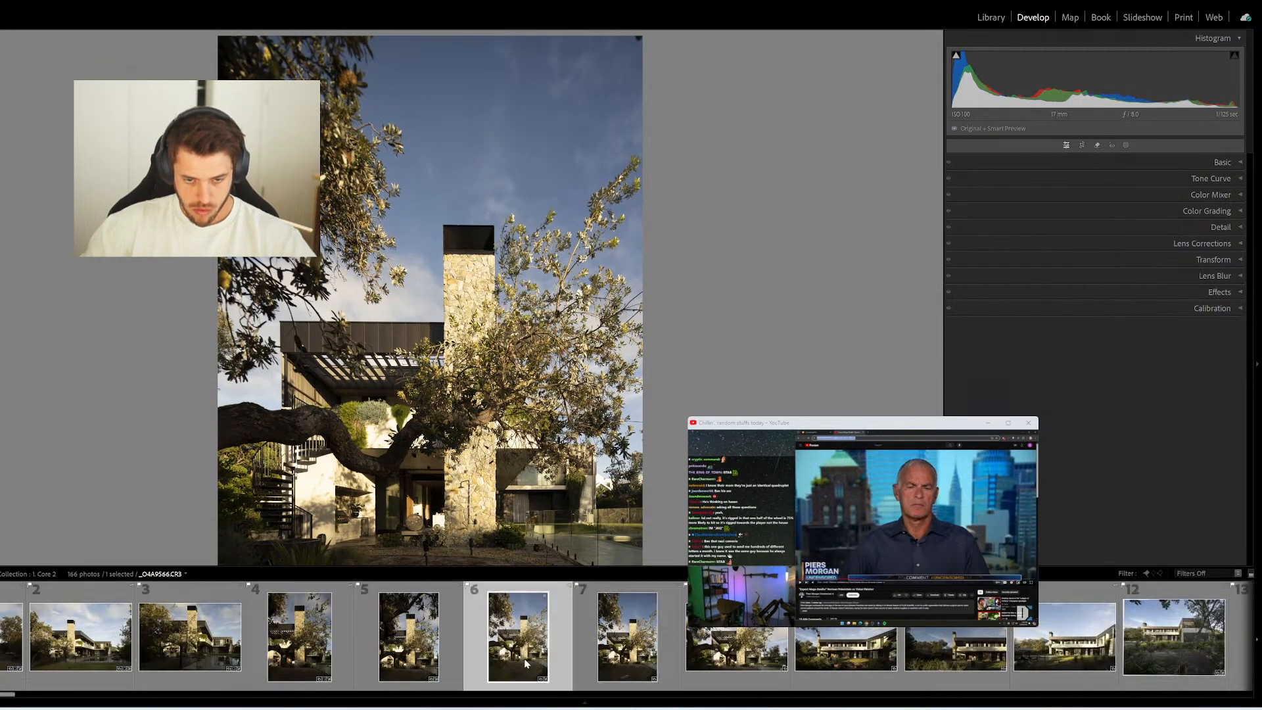
click(605, 654)
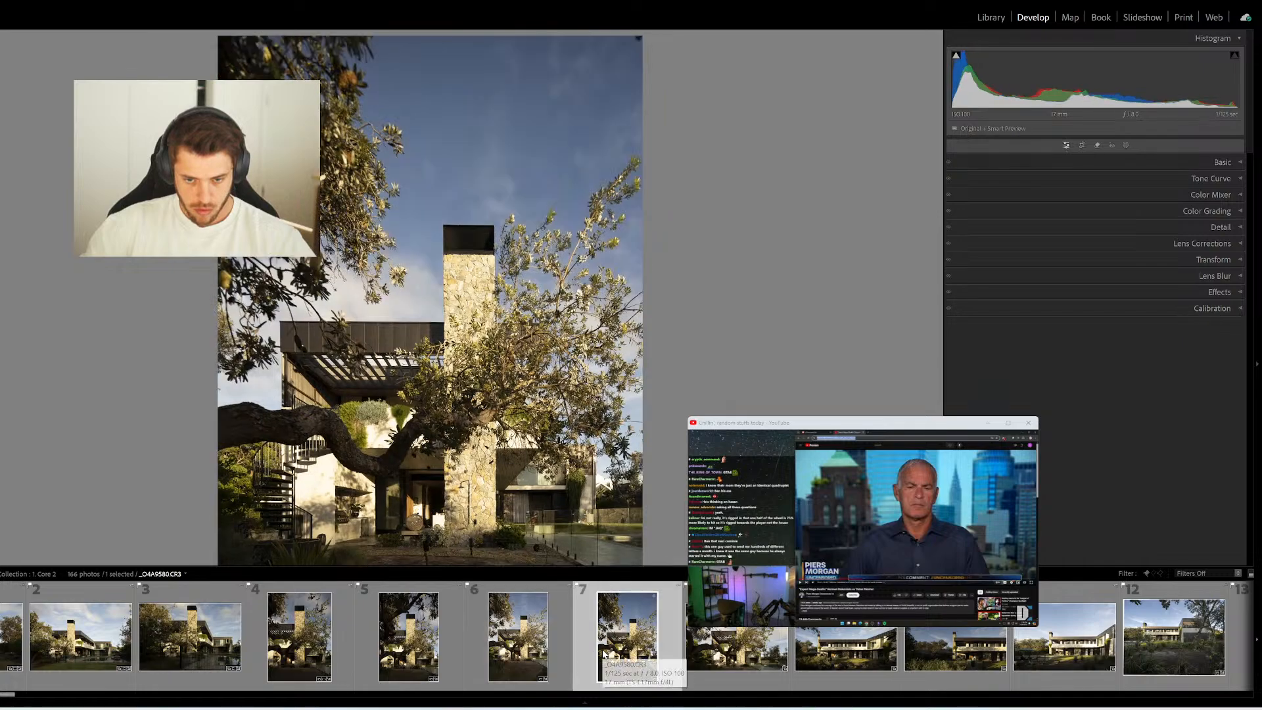
Apply Guided Upright to the wider house view, with horizontal guides along the roofline and lower level and vertical guides along the right-hand wall and chimney
key(z)
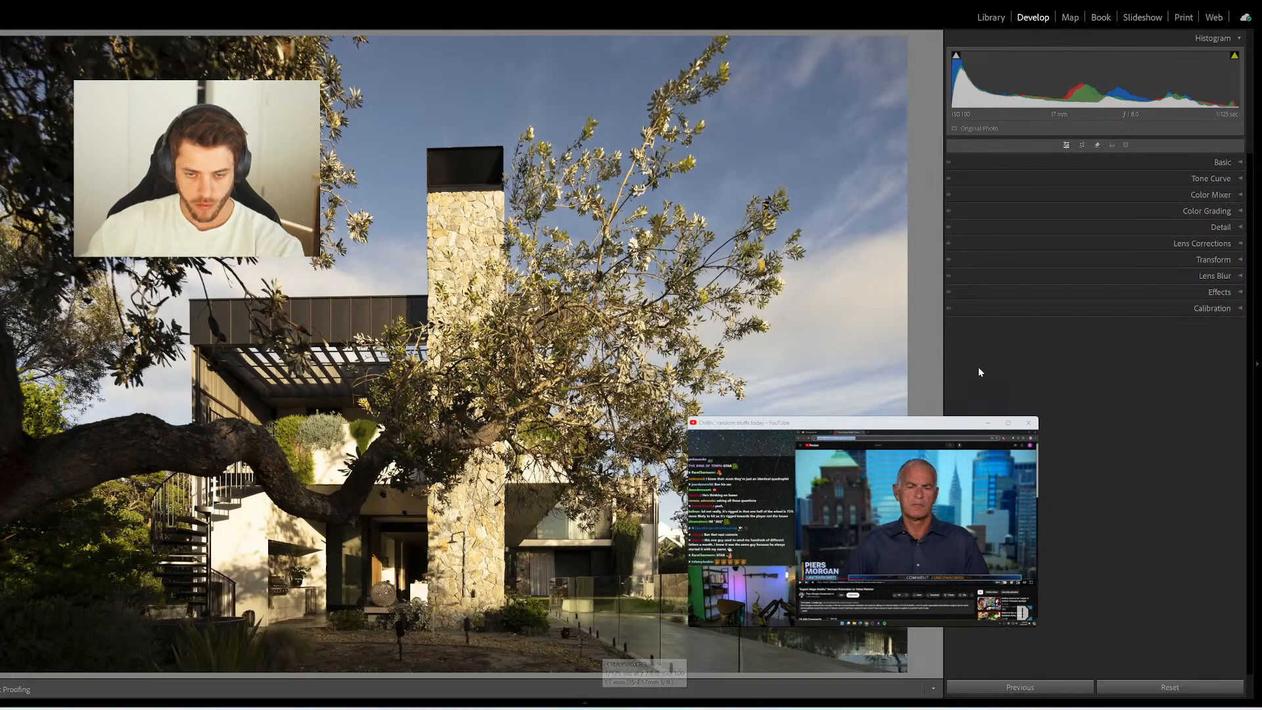
key(shift+t)
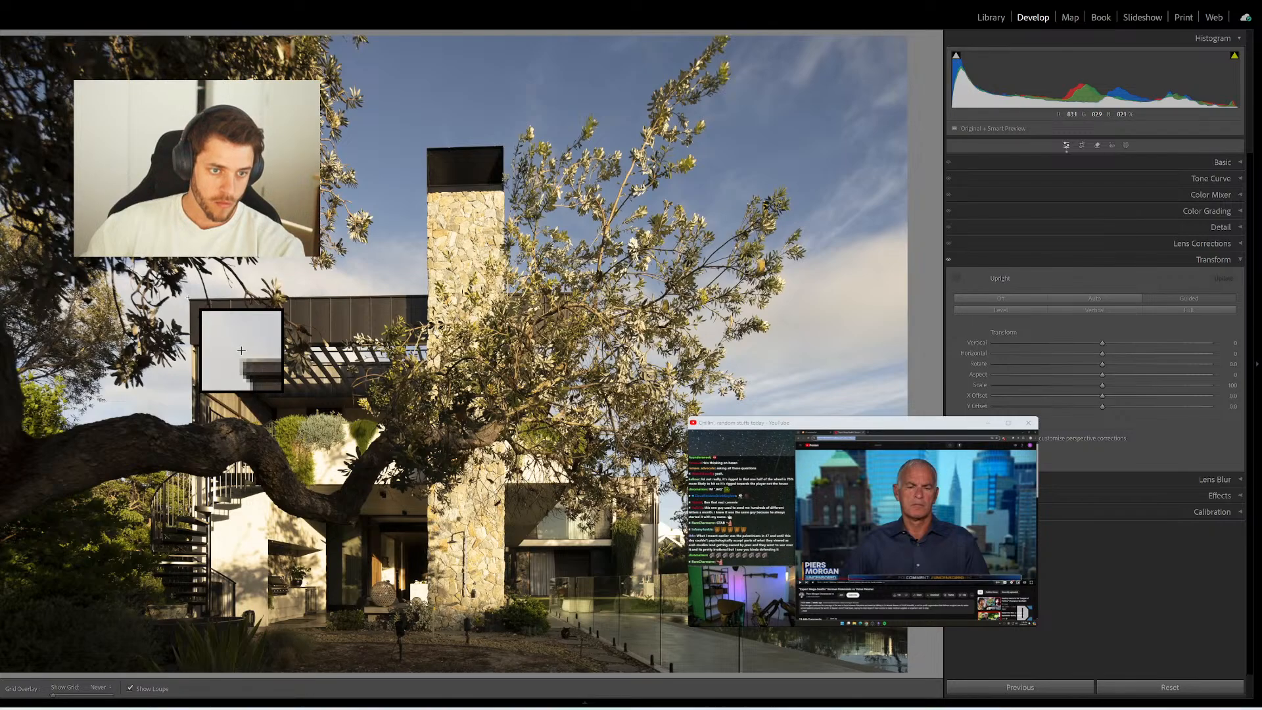
drag(189, 298, 576, 291)
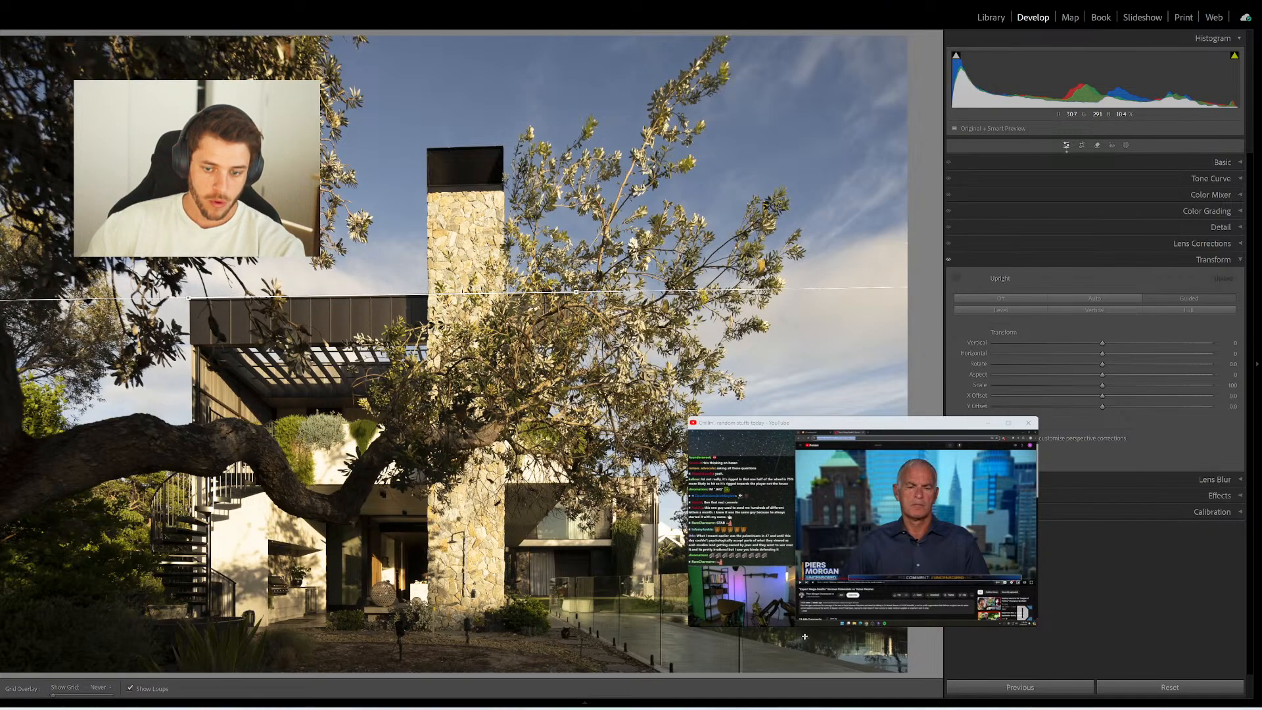
drag(573, 483, 288, 485)
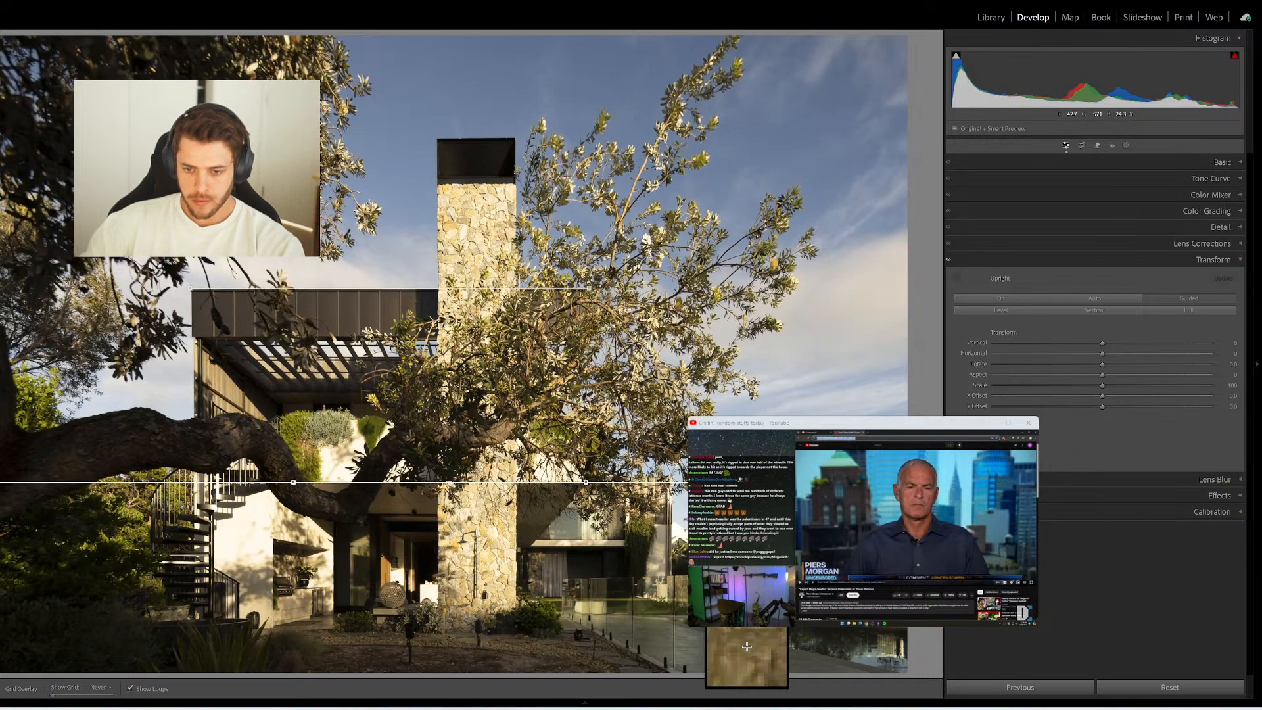
mouse_move(670, 481)
mouse_down()
mouse_move(712, 591)
mouse_move(677, 591)
mouse_move(671, 578)
mouse_up()
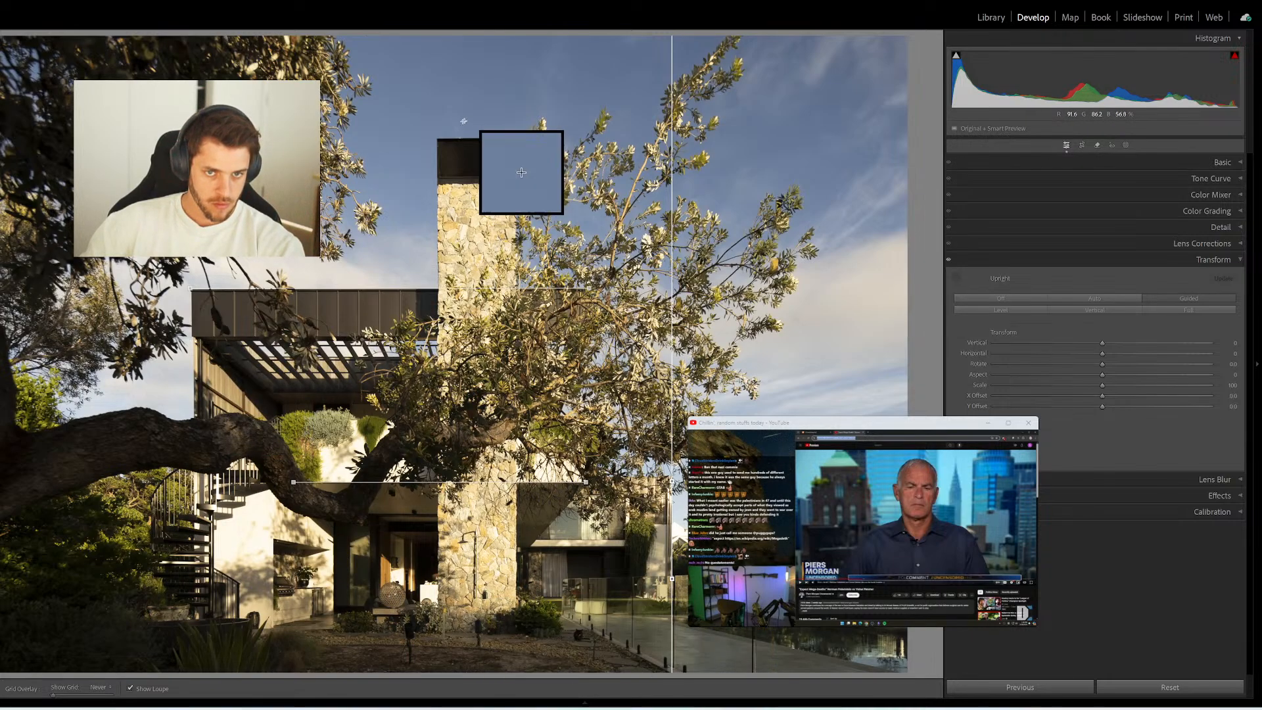
drag(436, 137, 484, 205)
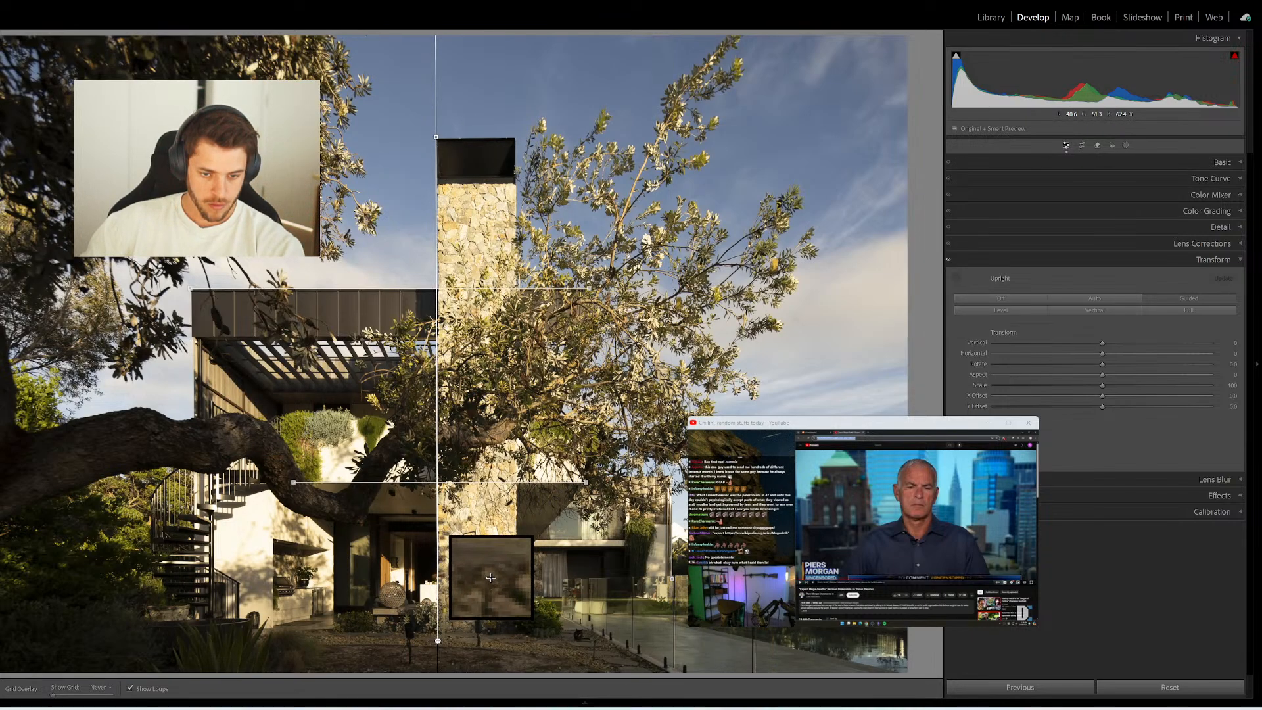
Apply Guided Upright to the rear house view, with guides along the flat roofline, balcony base, white wall corner and left chimney edge
mouse_move(479, 707)
click(665, 647)
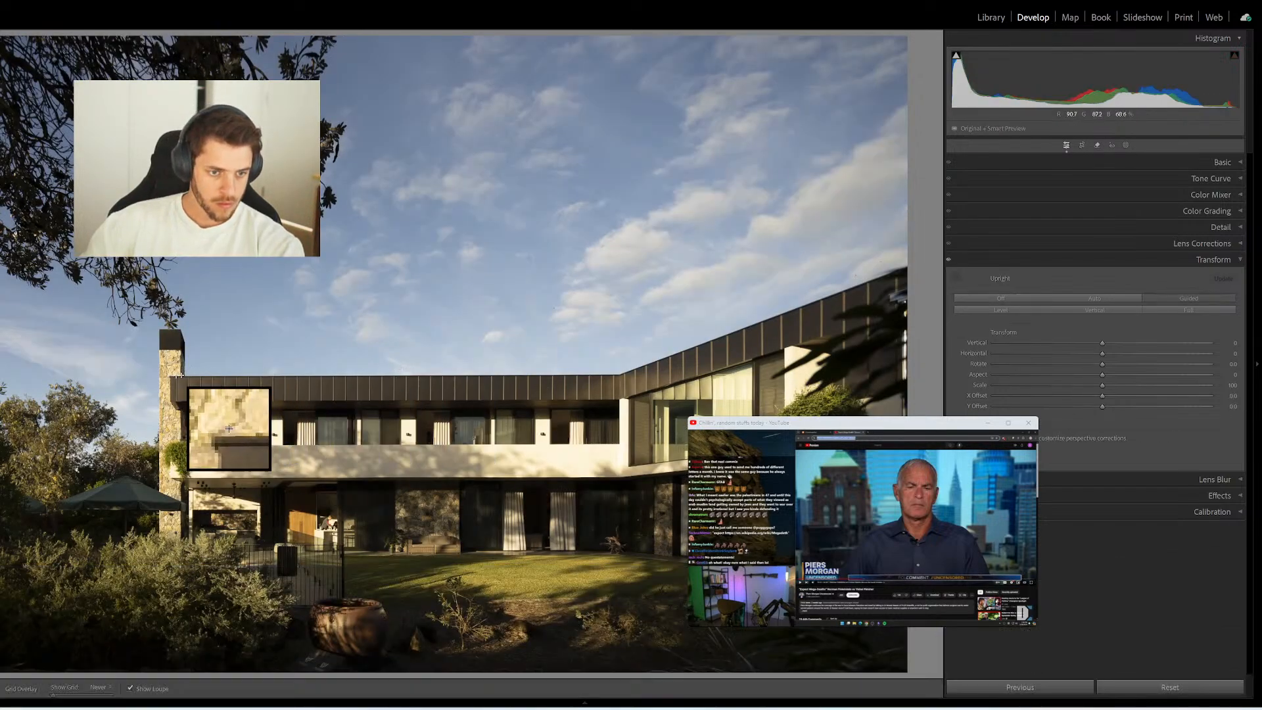
drag(170, 374, 637, 374)
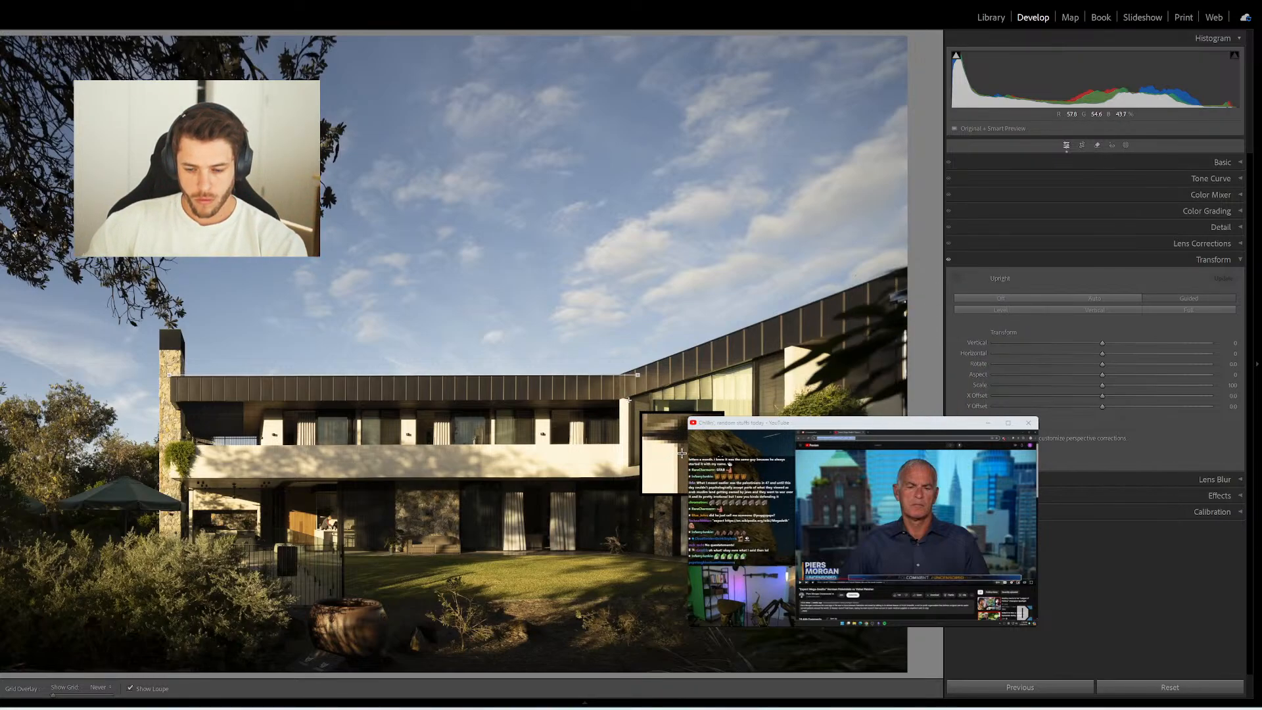
drag(628, 399, 630, 466)
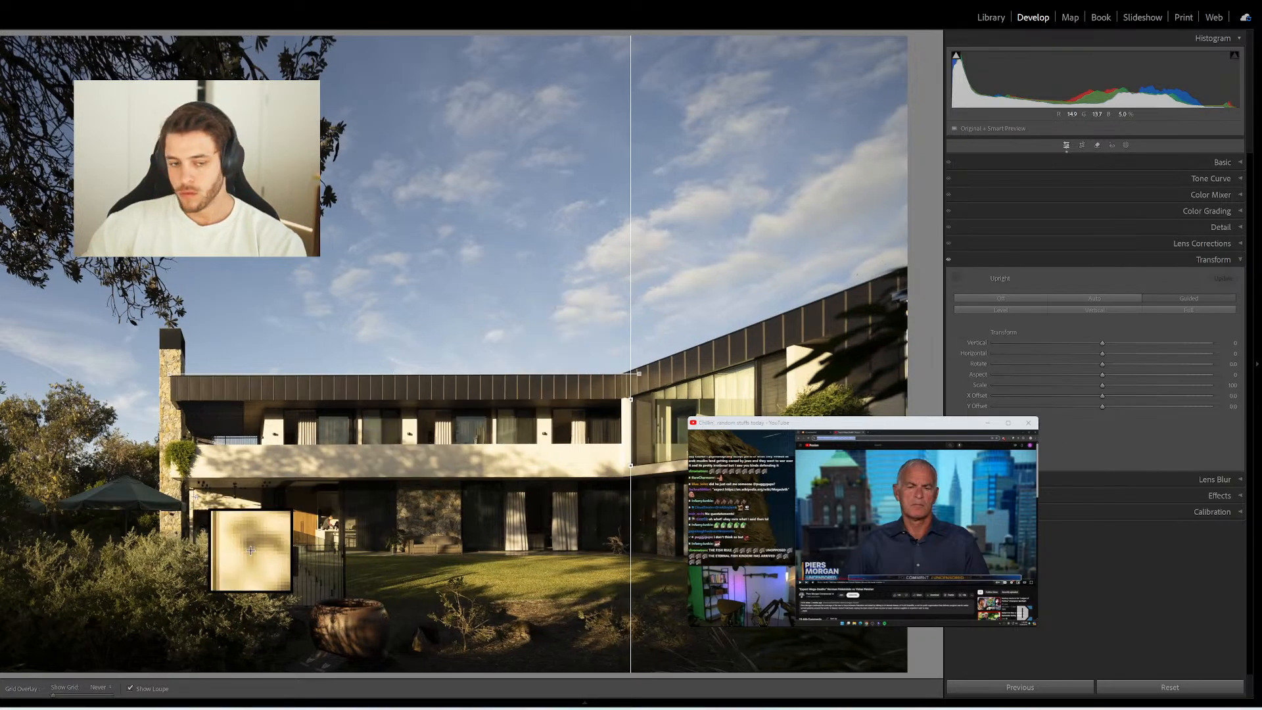
drag(158, 329, 142, 528)
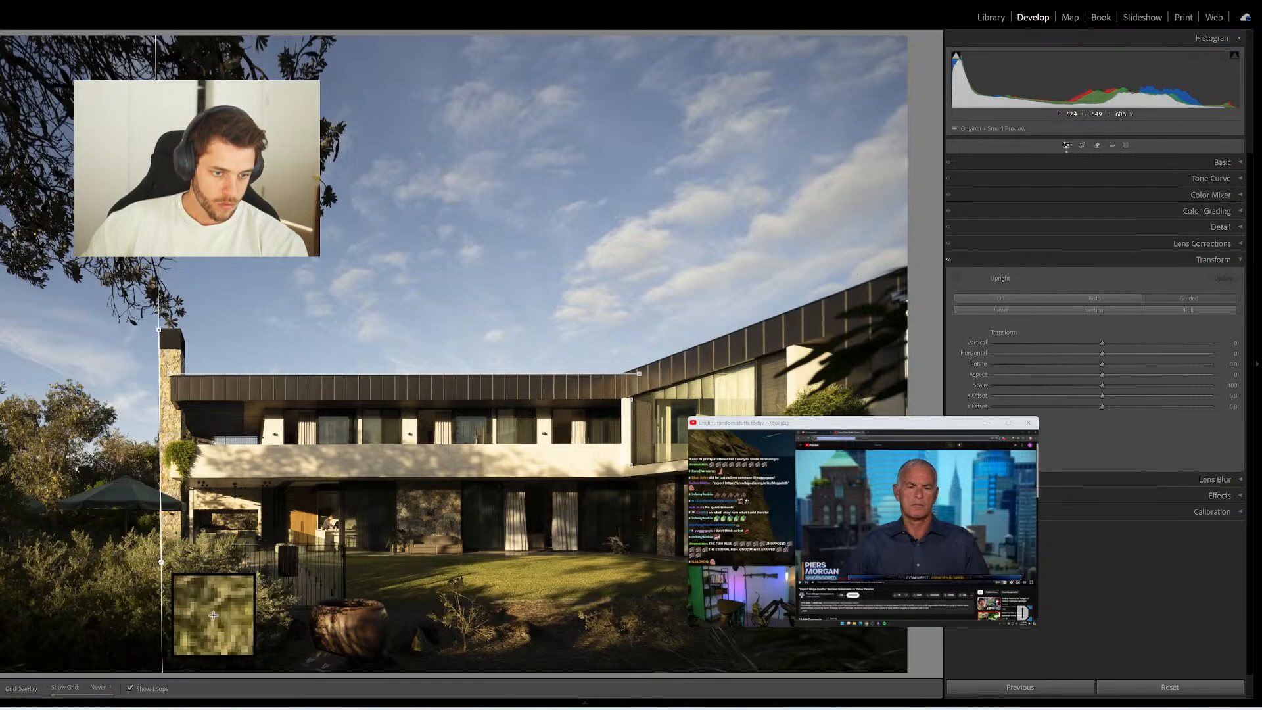
drag(167, 477, 631, 478)
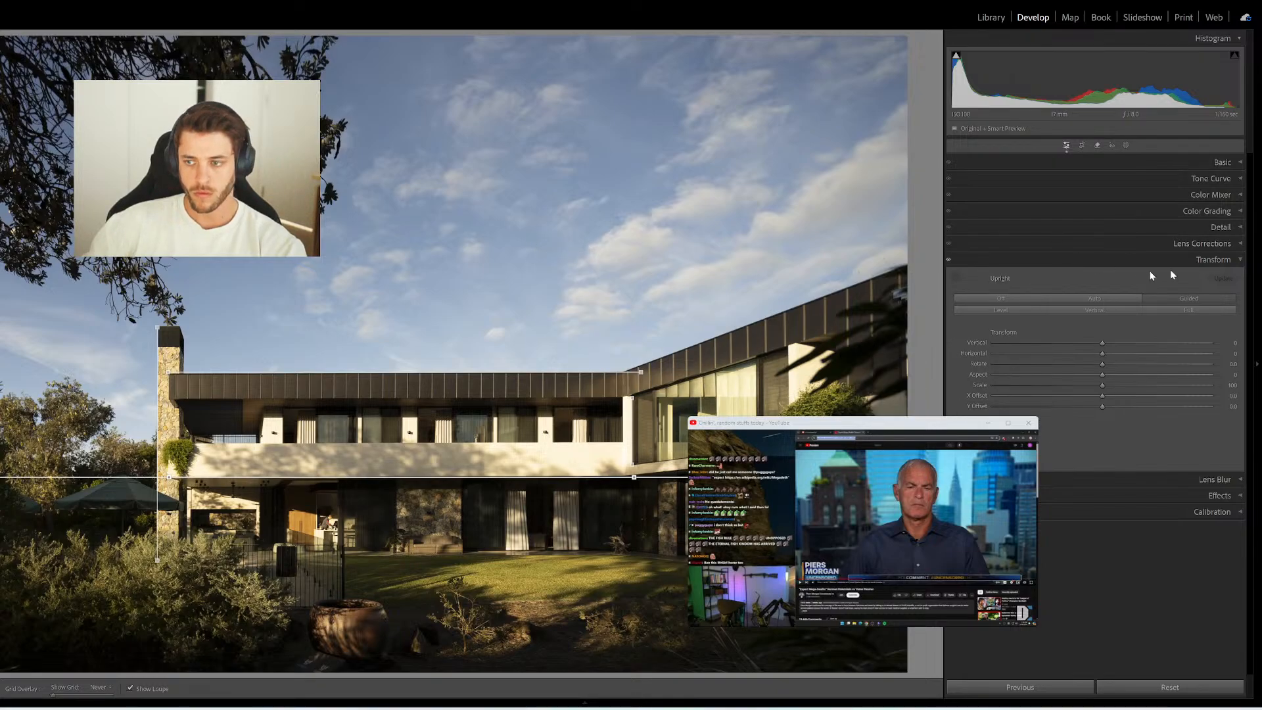
Close the Transform settings and raise Shadows to +46 in the Basic settings for the rear house view
click(1211, 261)
click(1224, 164)
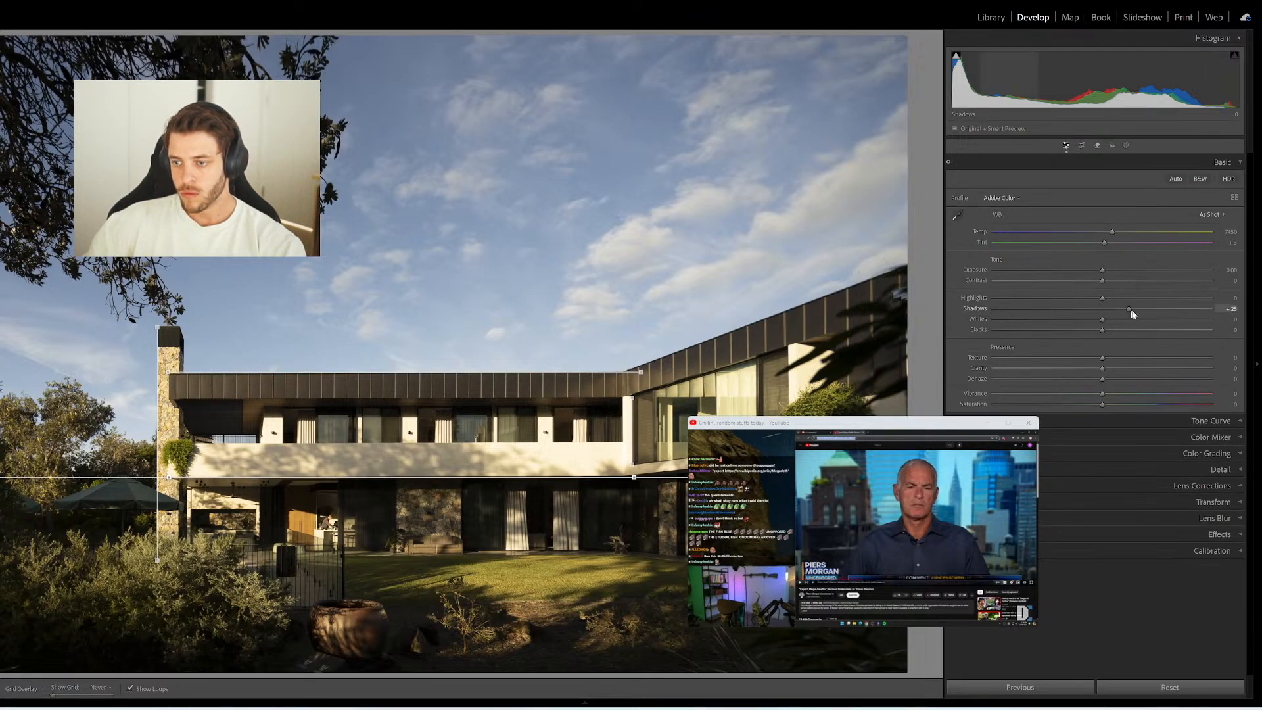
drag(1131, 311, 1145, 309)
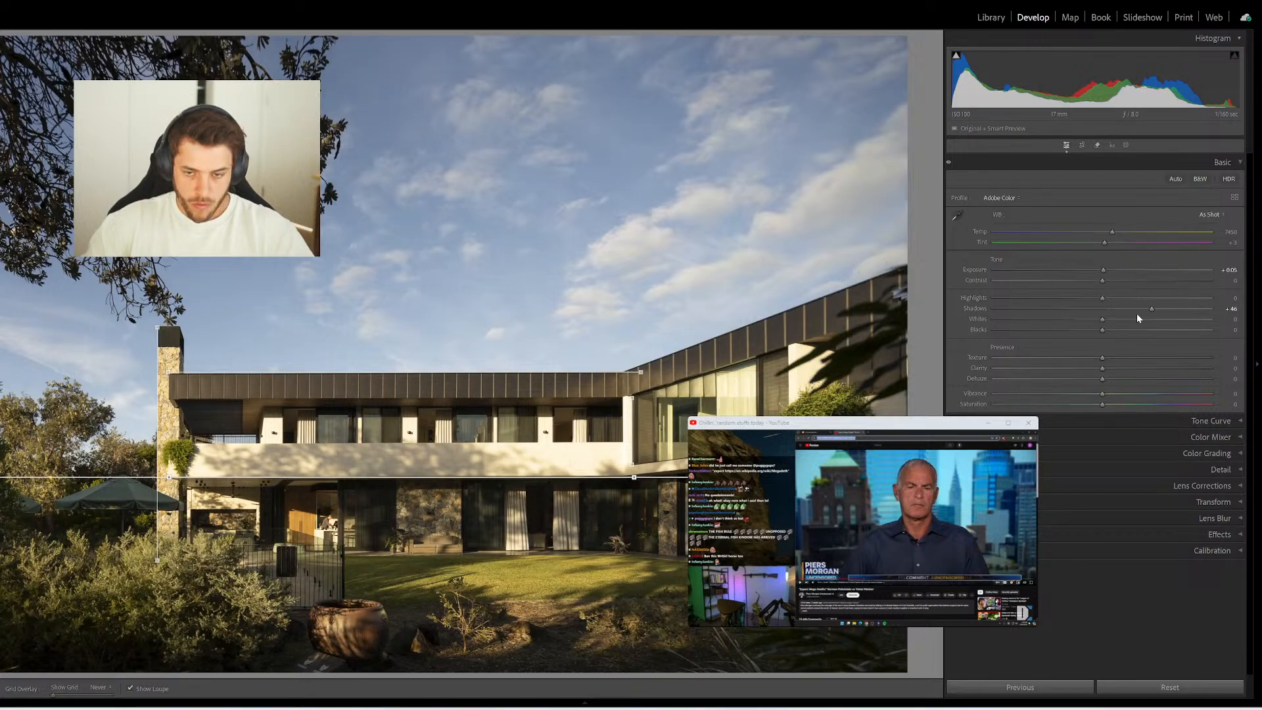
key(w)
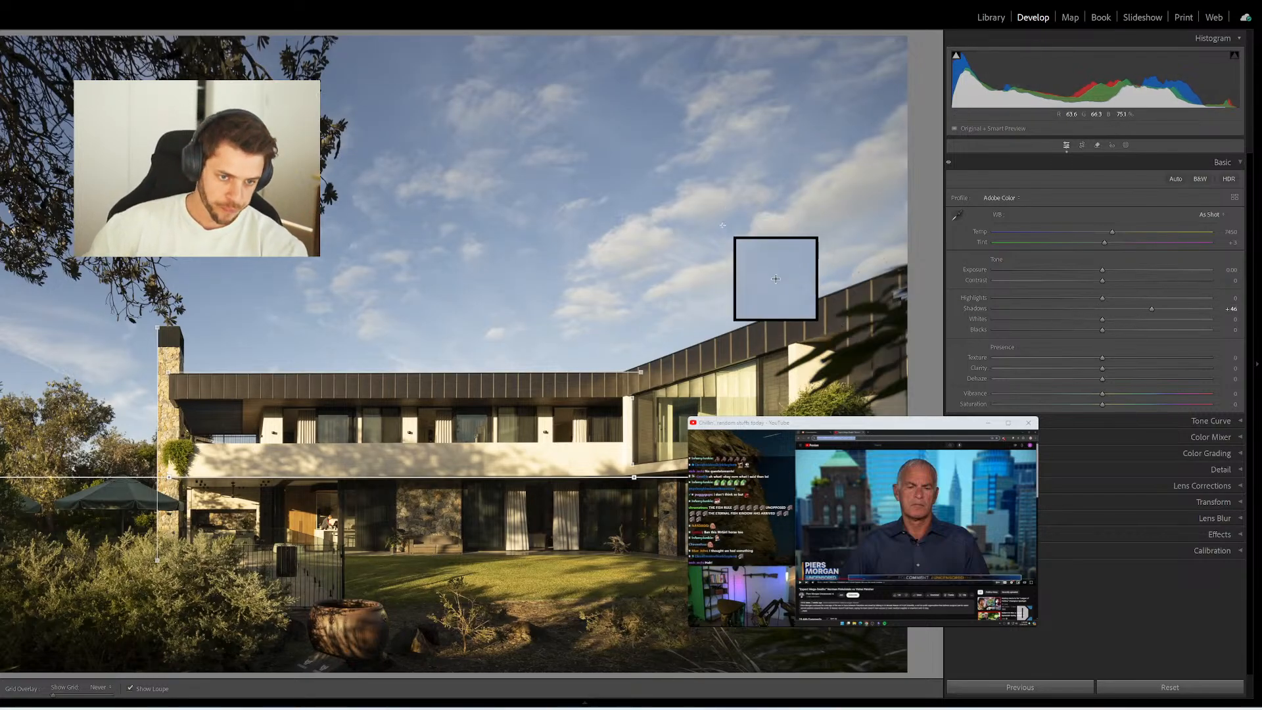
Crop the rear house view at its original aspect ratio, trimming excess sky and the edges around the building
key(r)
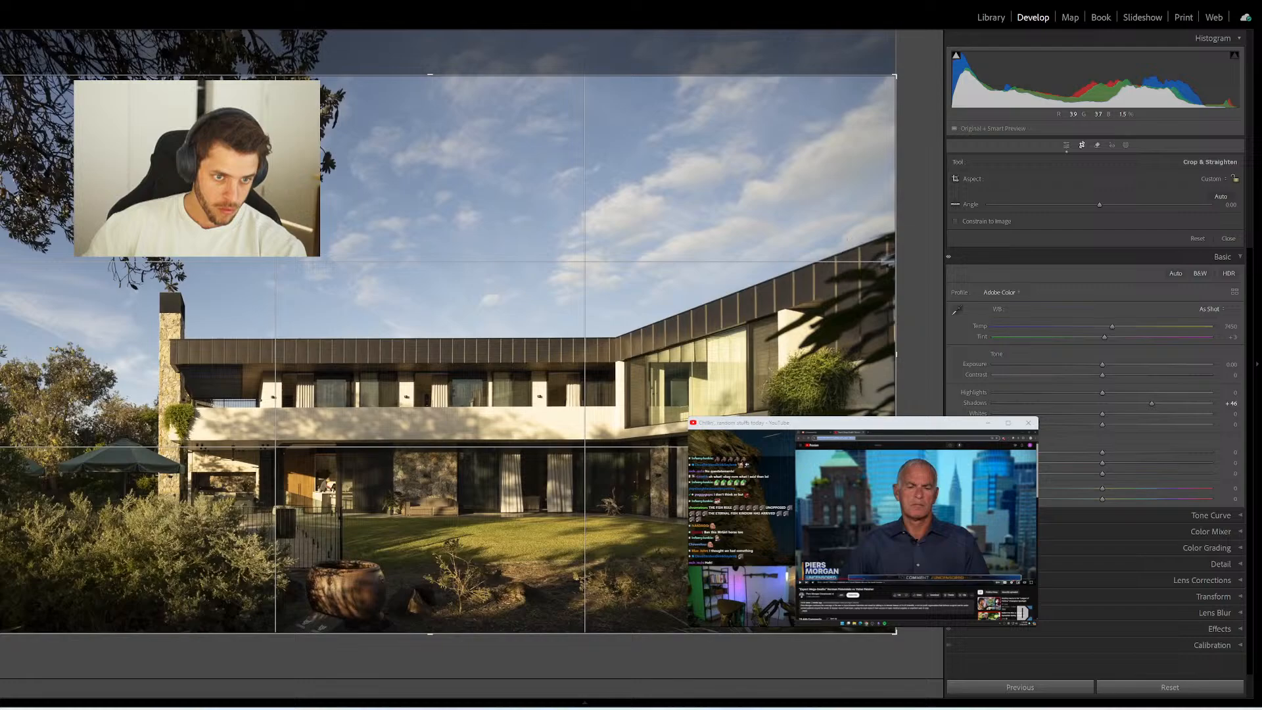
key(ctrl+z)
drag(643, 166, 599, 136)
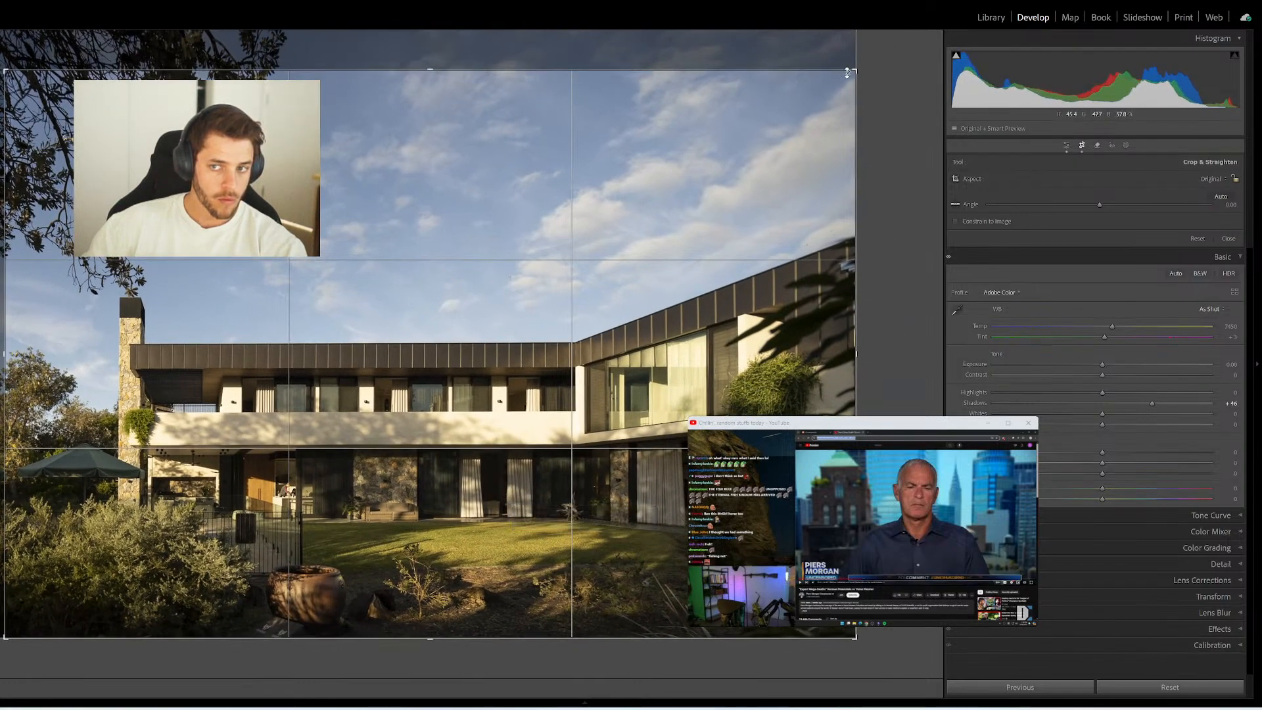
drag(851, 71, 848, 76)
drag(735, 185, 728, 178)
drag(48, 160, 26, 146)
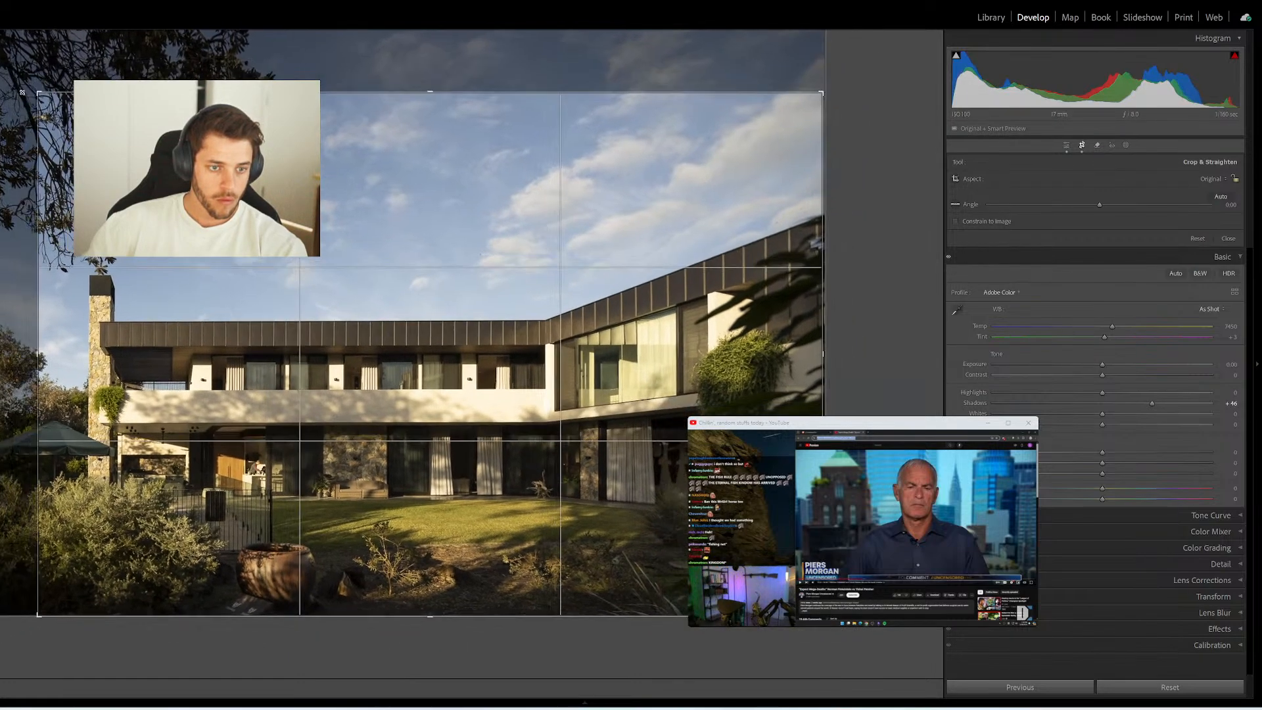
drag(415, 97, 437, 110)
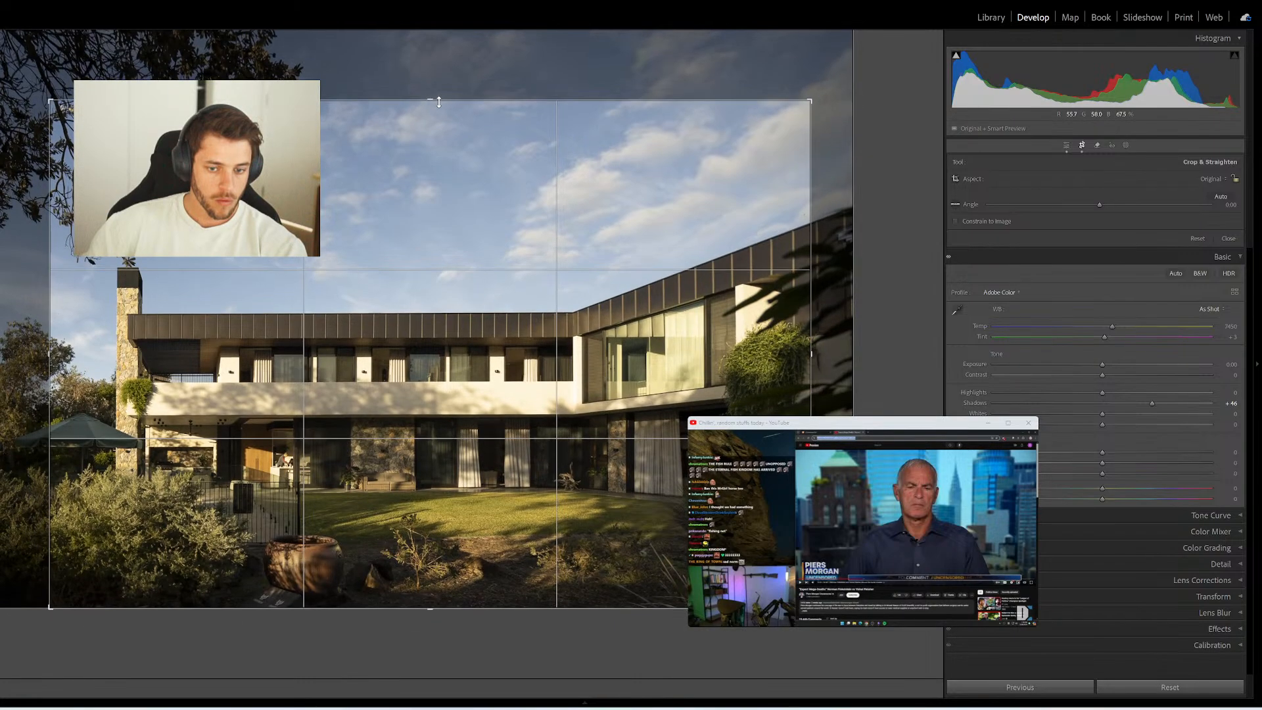
key(d)
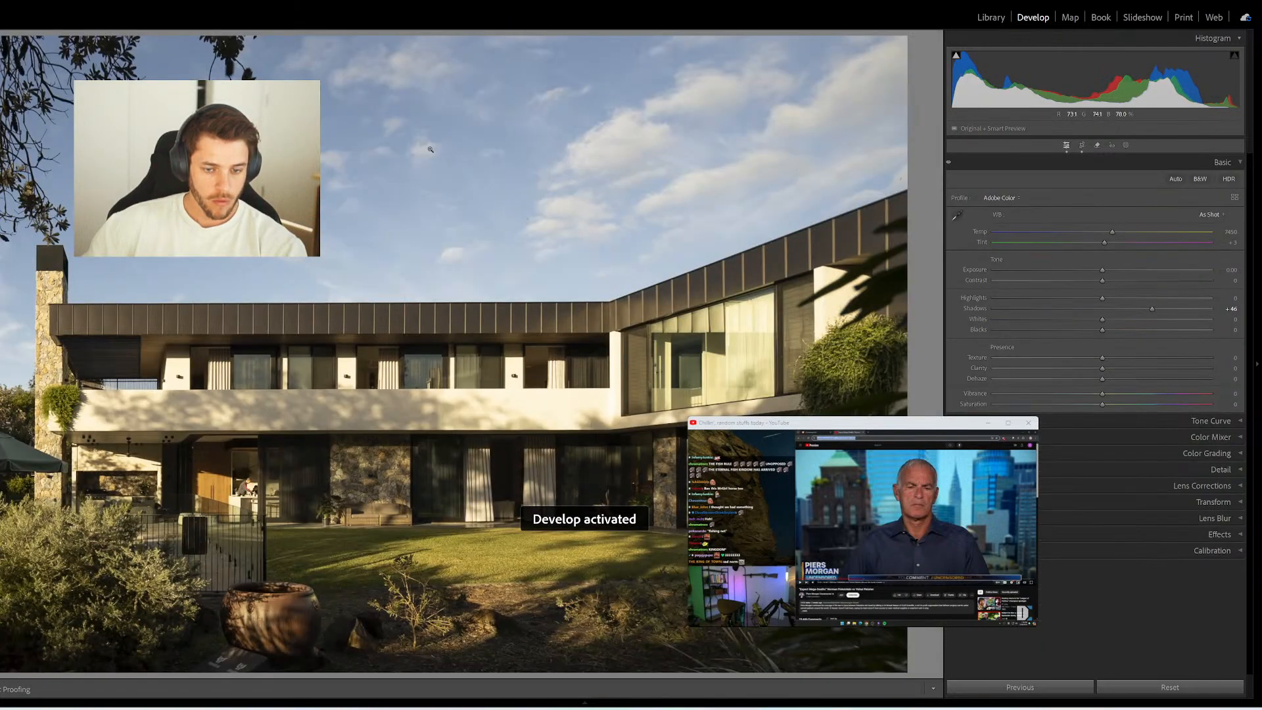
Check the cropped house photo full screen and widen the crop slightly to give the building more room
key(f)
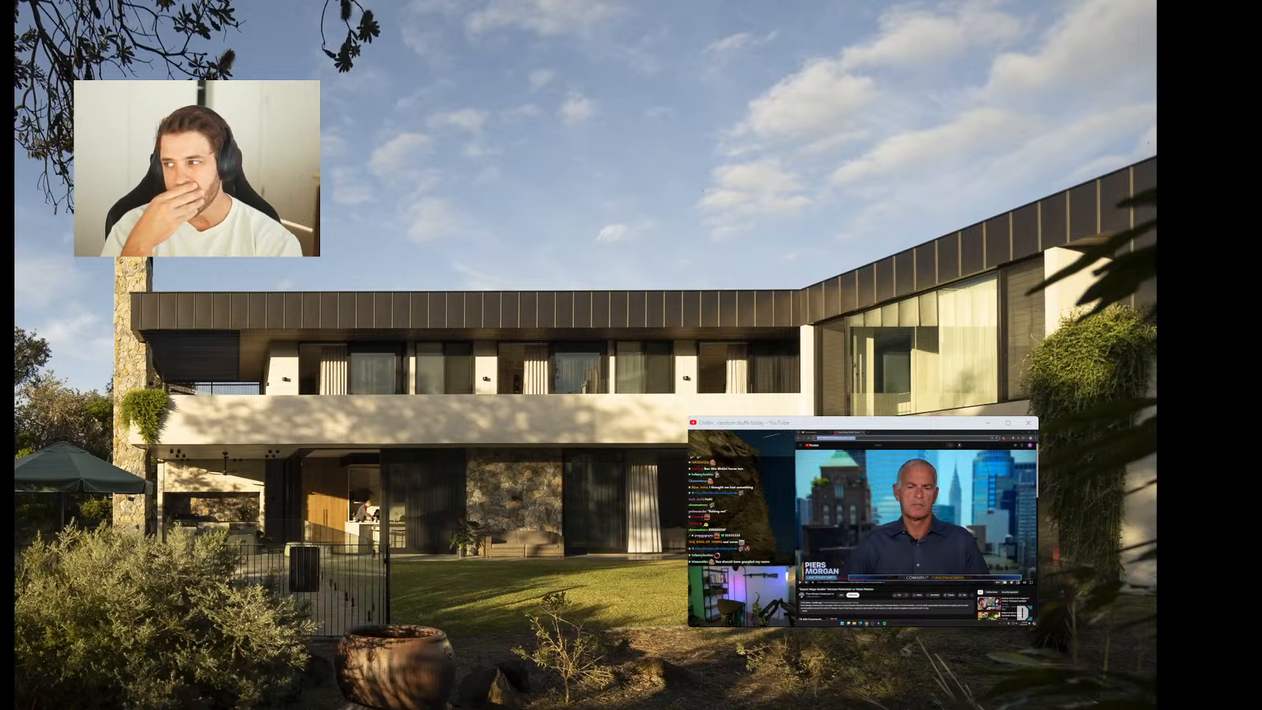
key(f)
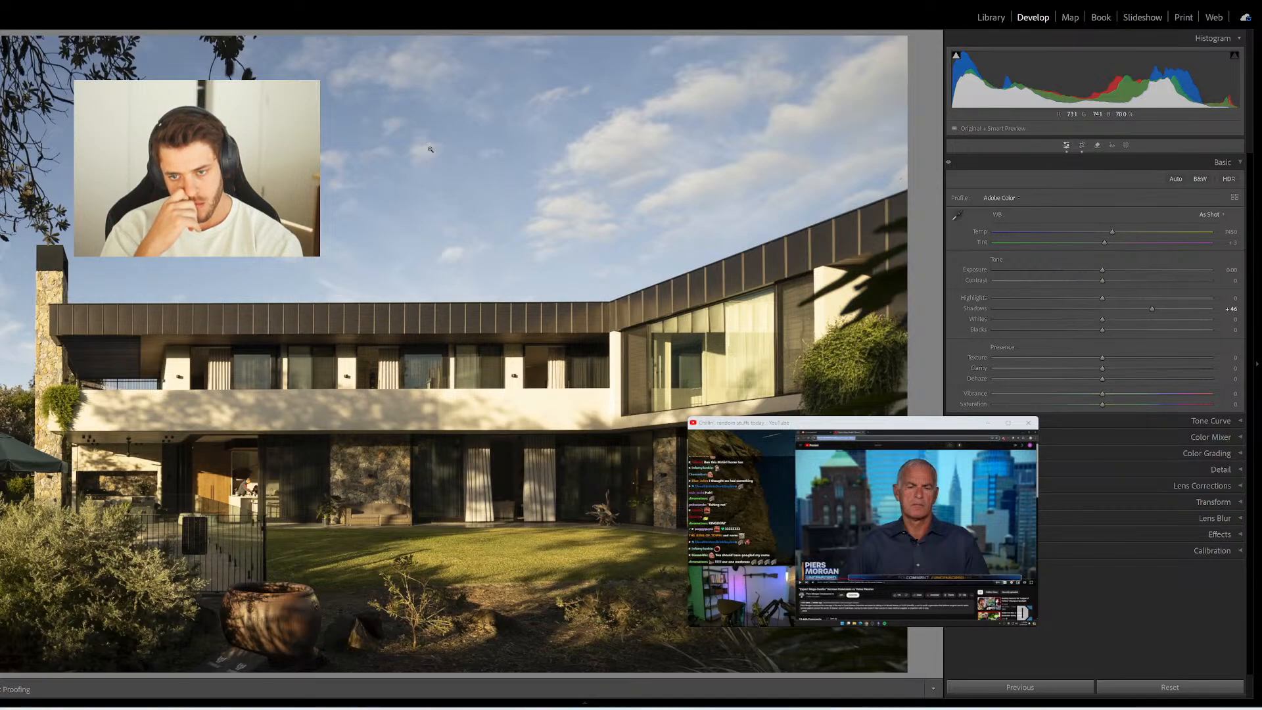
key(r)
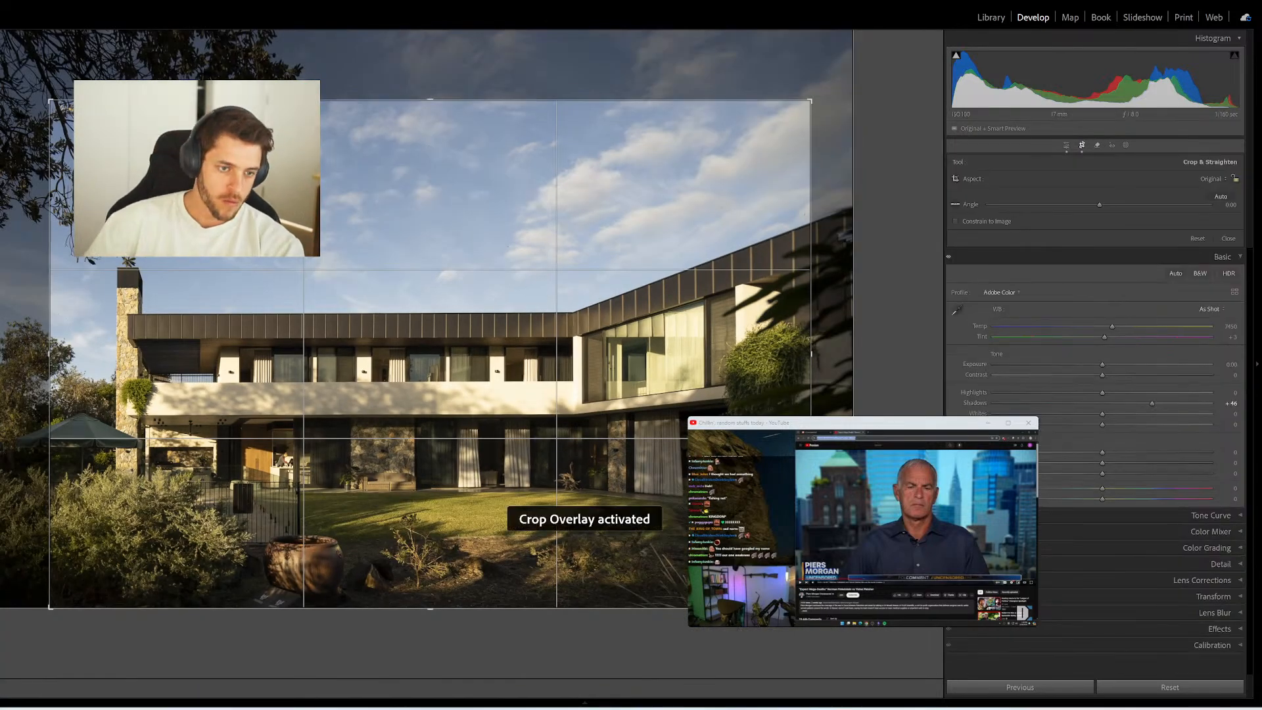
click(1220, 196)
key(ctrl+z)
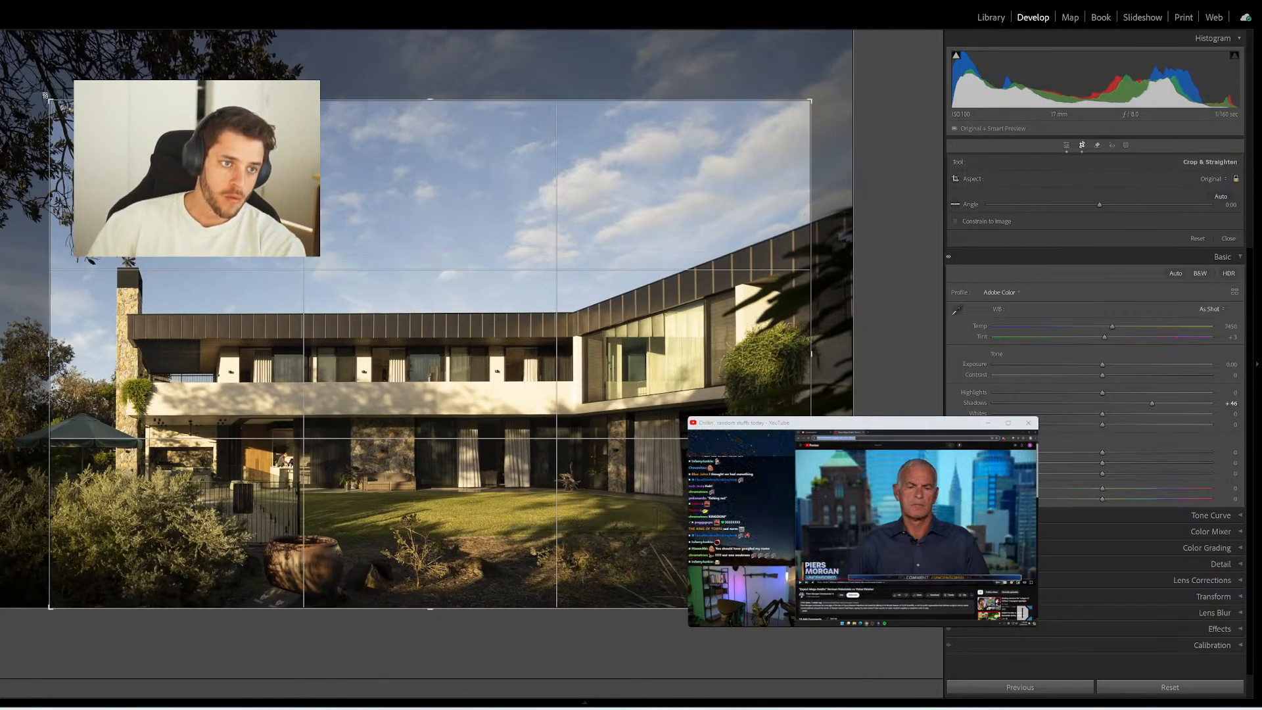
drag(44, 95, 321, 250)
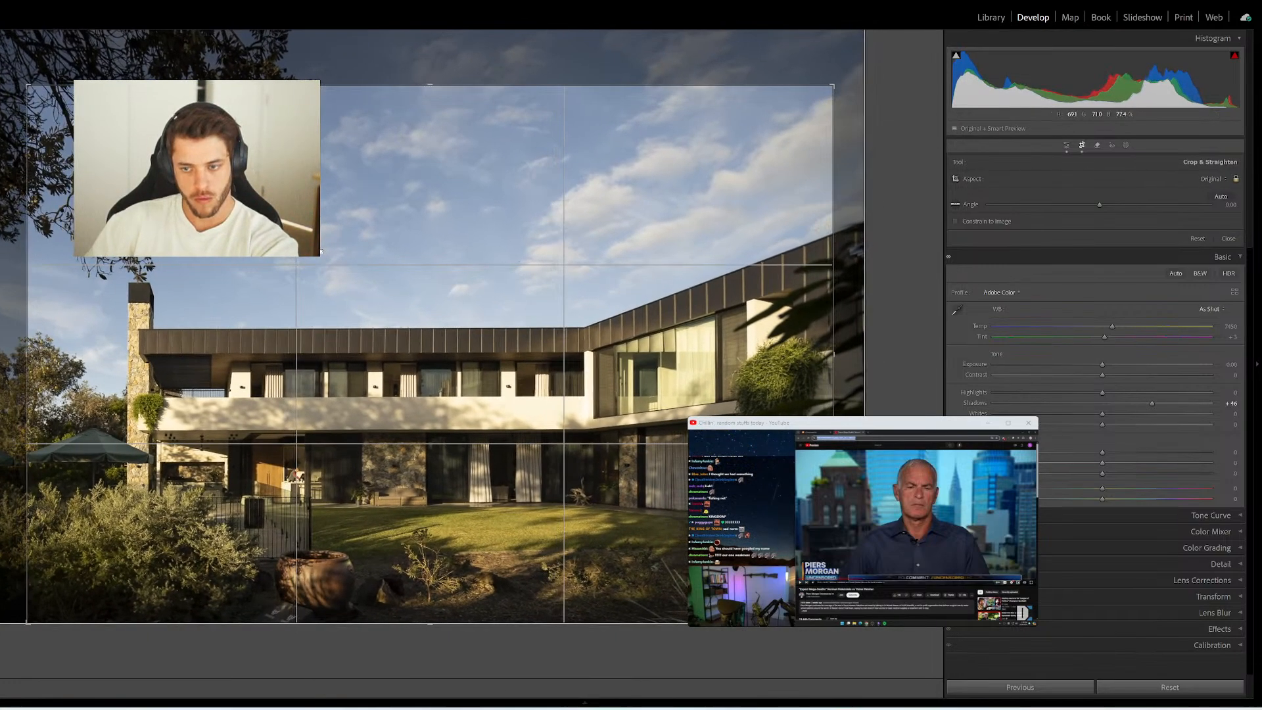
key(d)
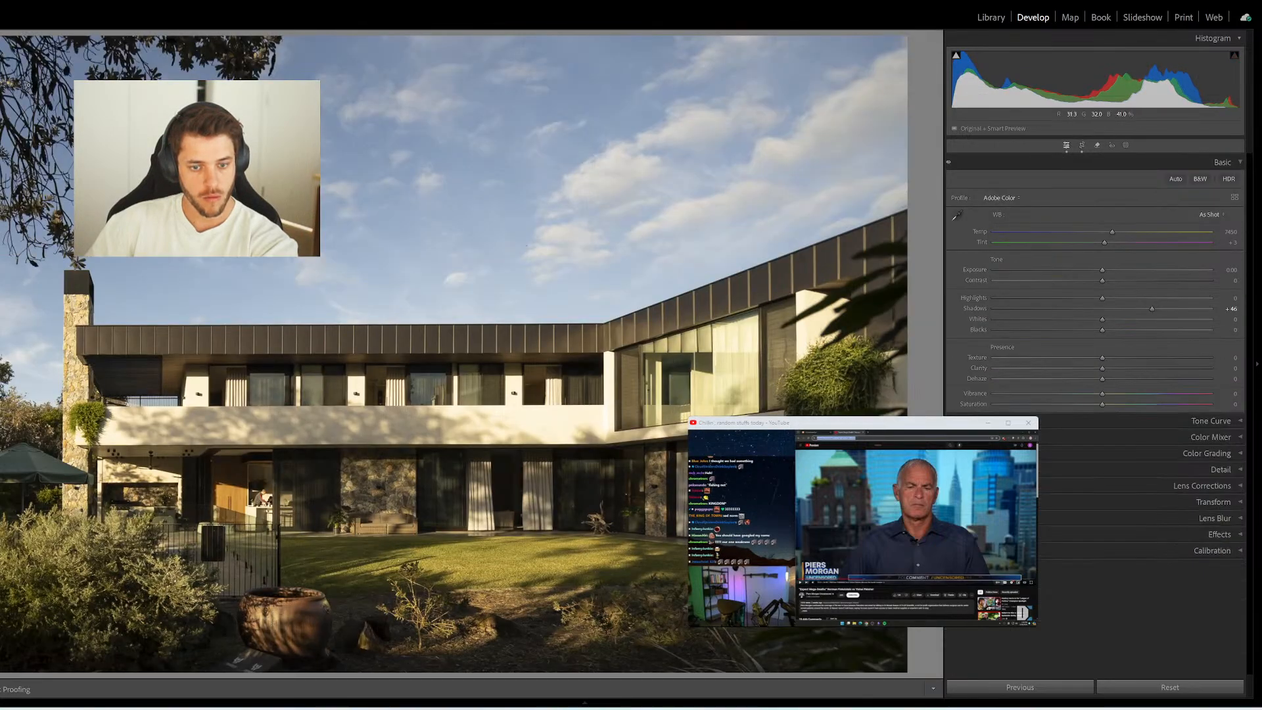
Apply Guided Upright to the following umbrella-side house photo, with guides along the roofline, balcony base, upper-floor wall and chimney
key(Right)
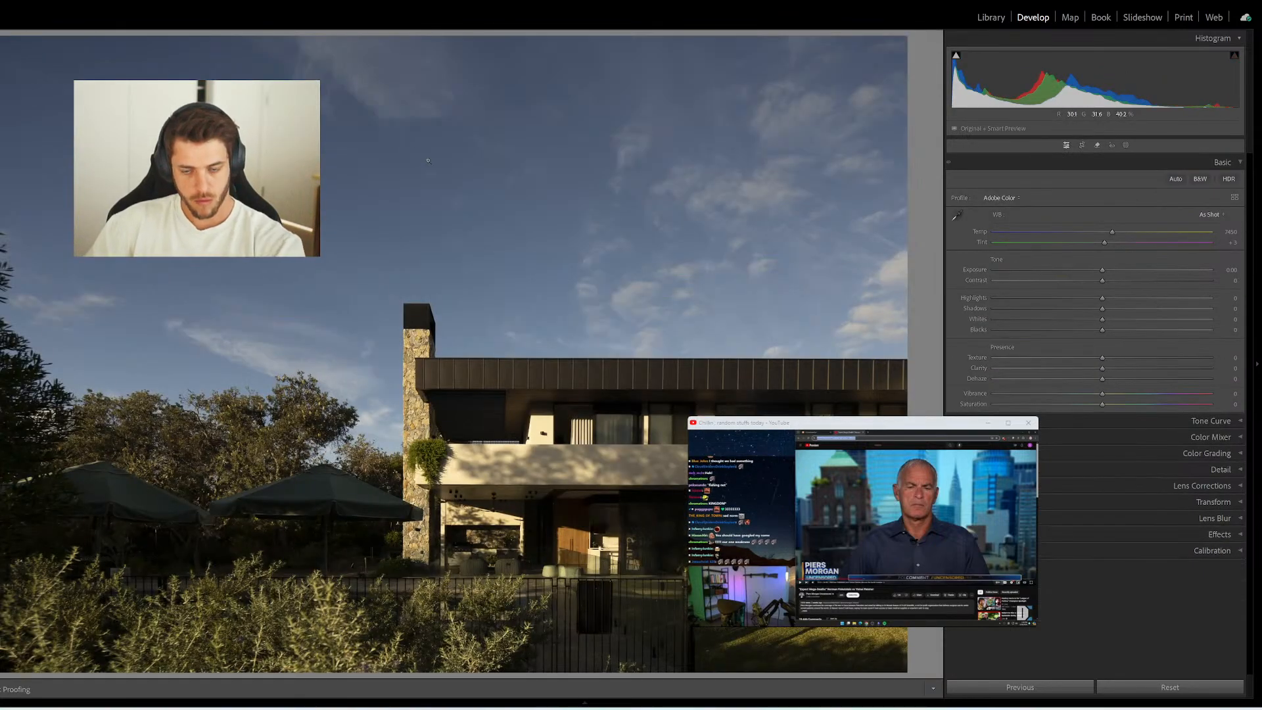
key(shift+t)
drag(414, 358, 923, 357)
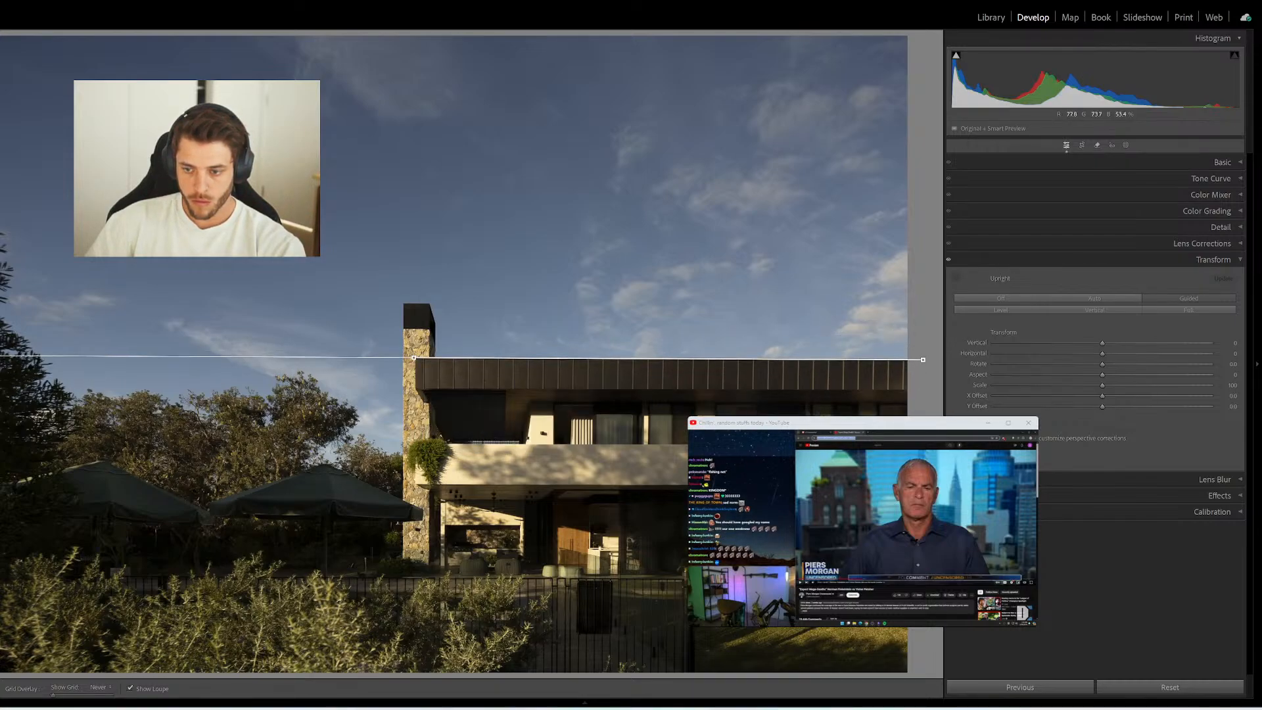
mouse_move(303, 463)
mouse_down()
mouse_move(309, 474)
mouse_move(266, 485)
mouse_up()
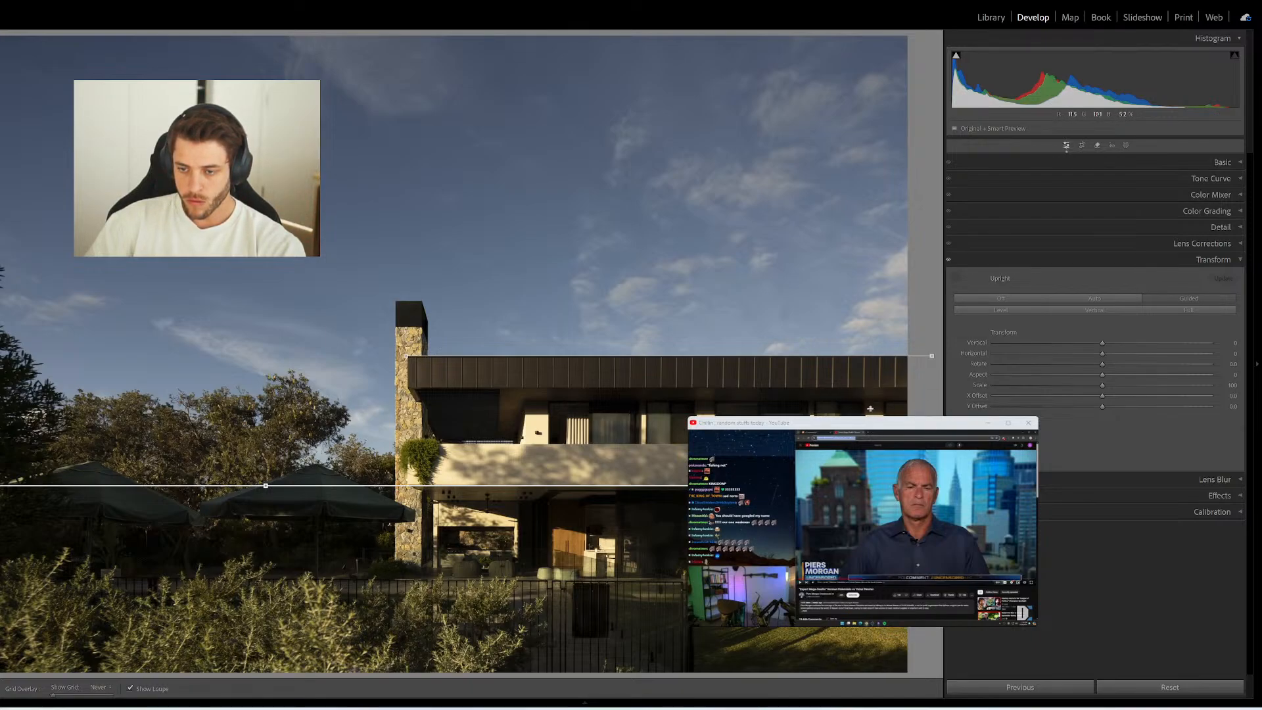
drag(864, 400, 866, 417)
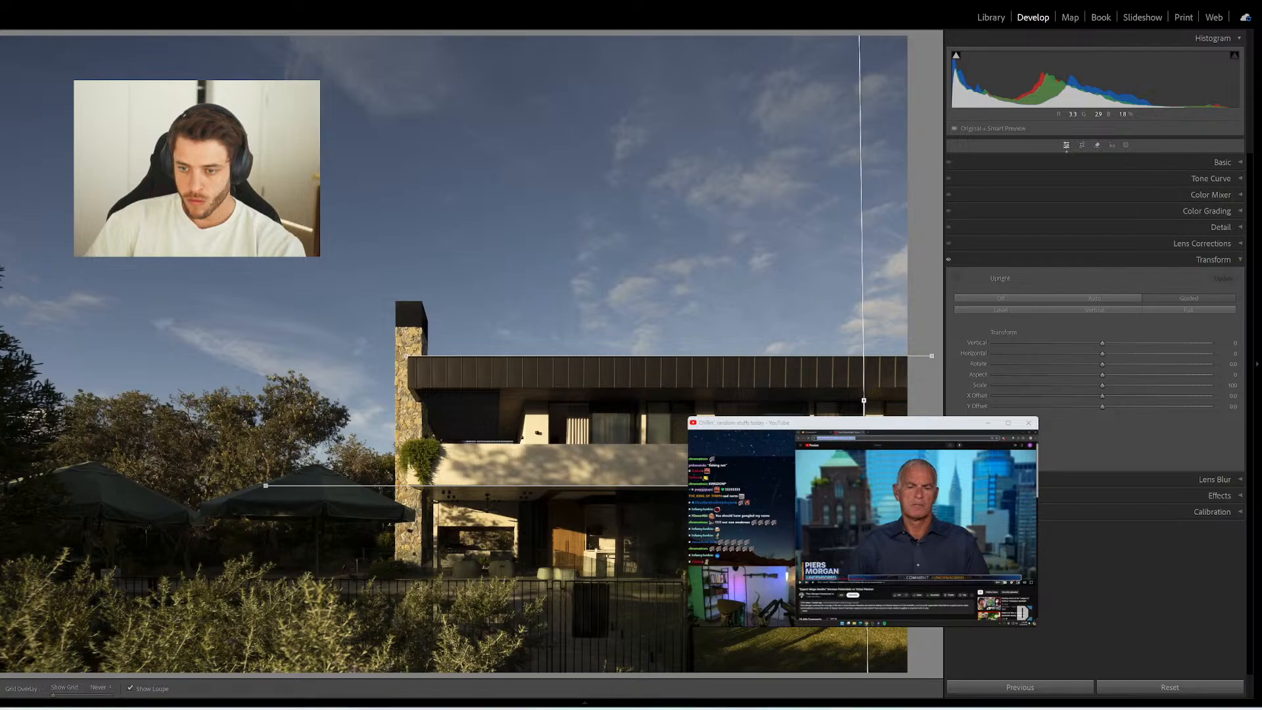
drag(399, 304, 394, 595)
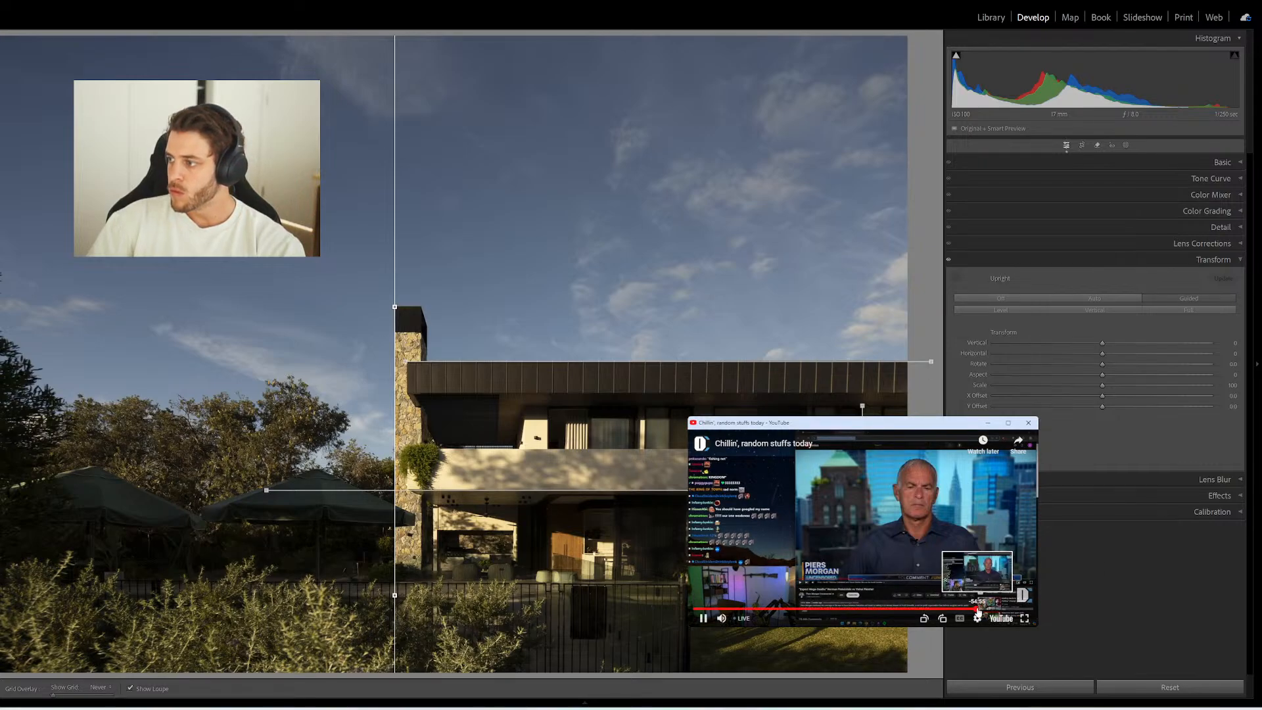
Skip the livestream forward to the three-person Piers Morgan debate and minimise the pop-out player after watching
click(982, 611)
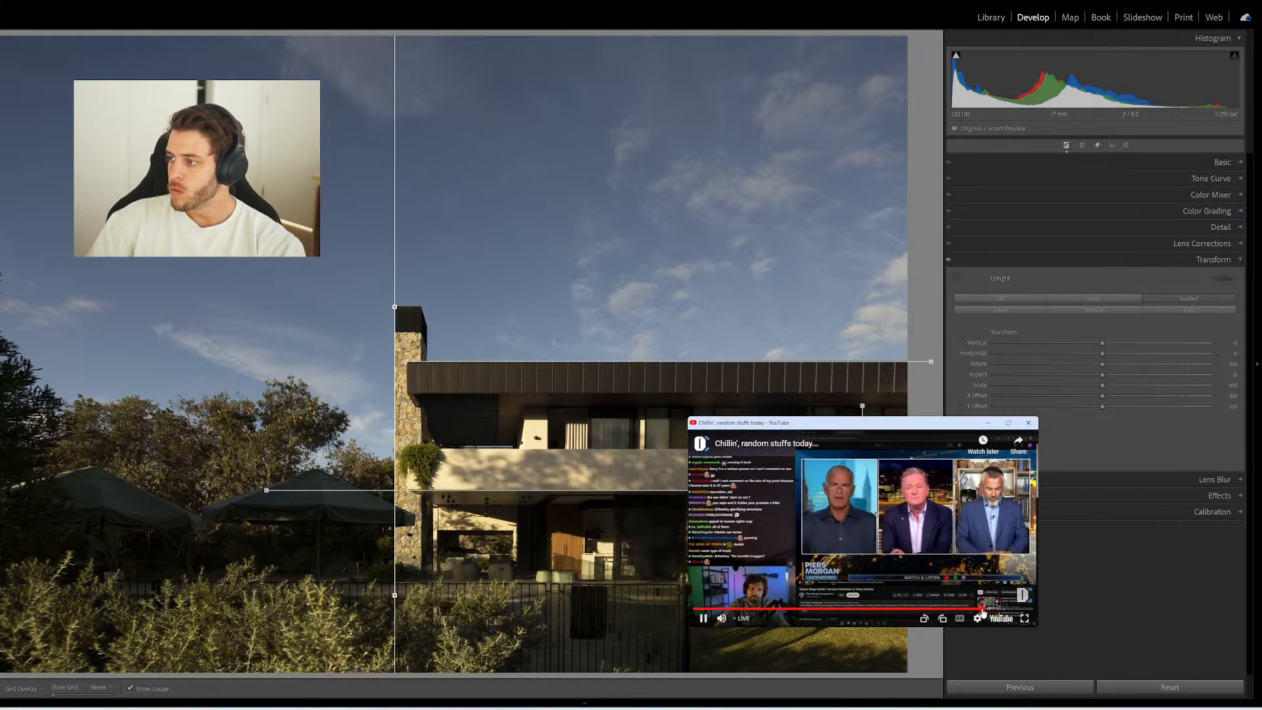
click(944, 558)
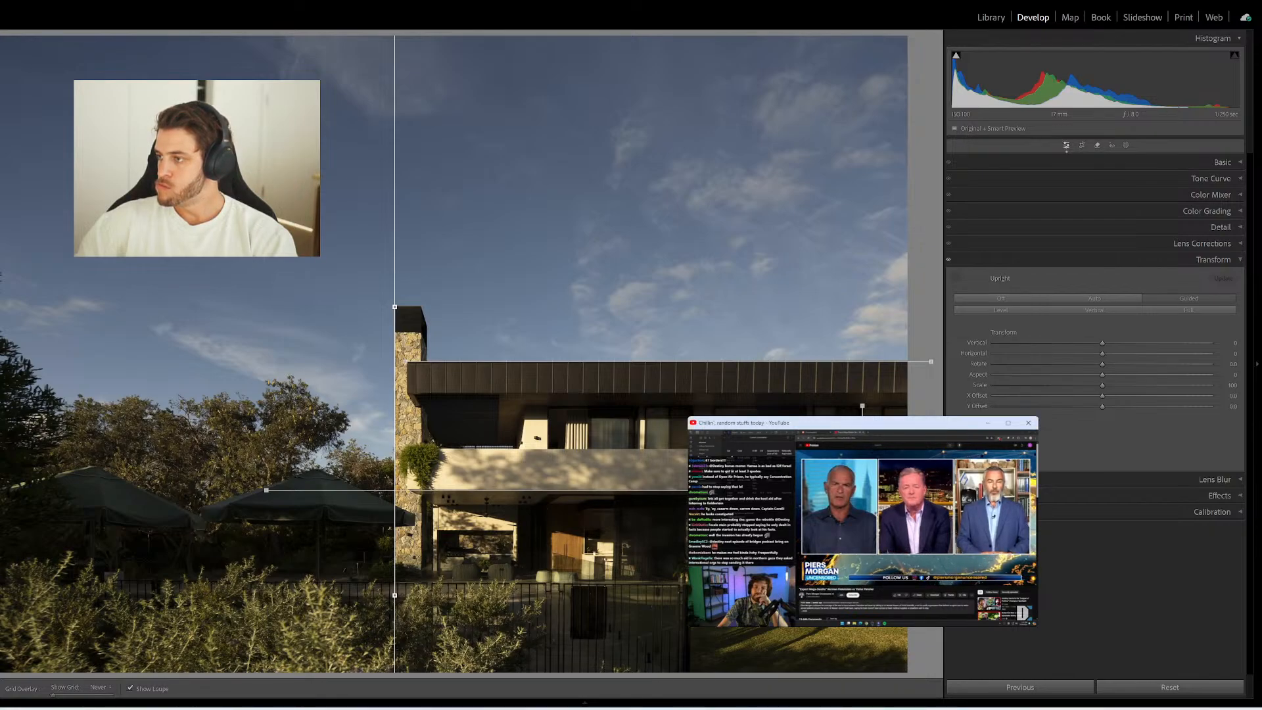
click(986, 421)
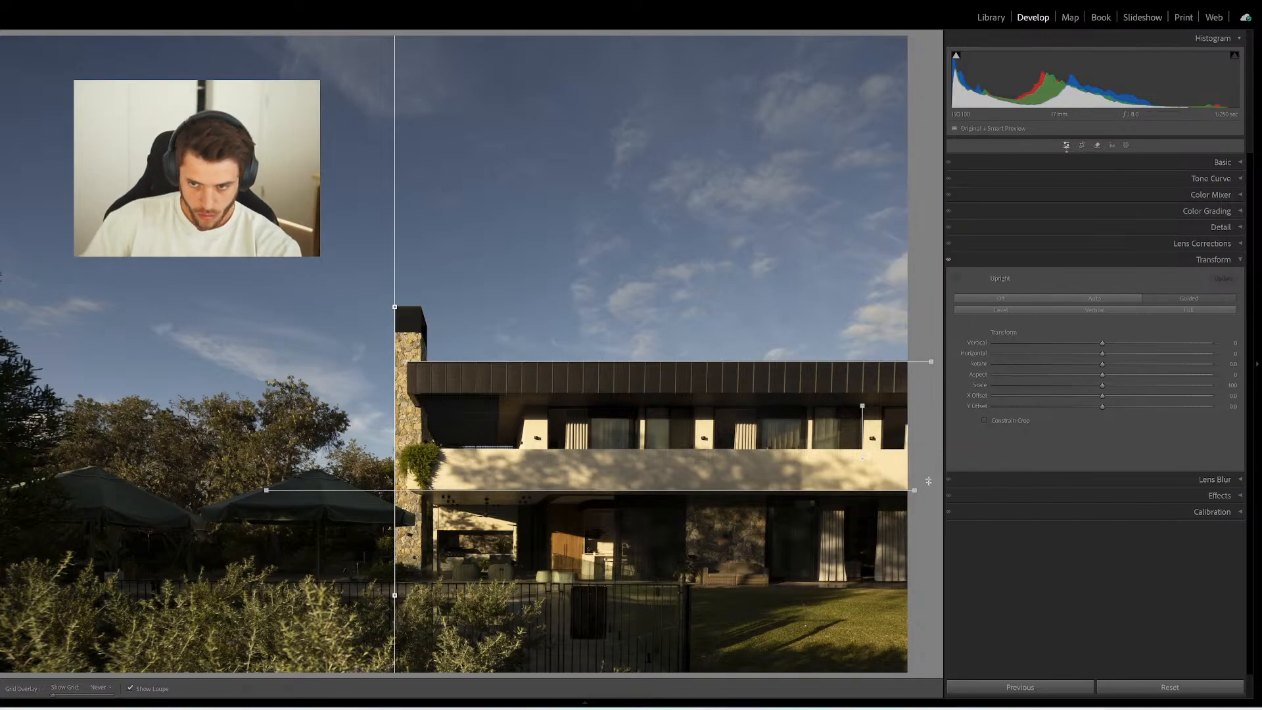
key(r)
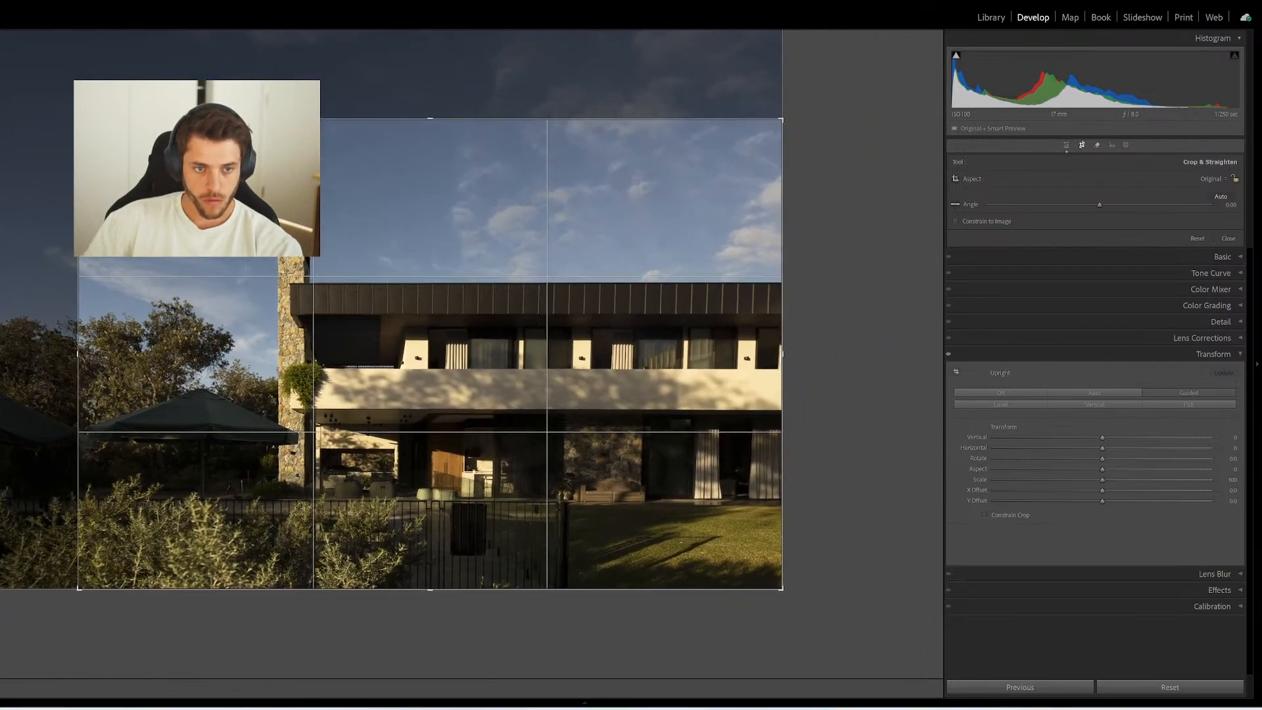
key(r)
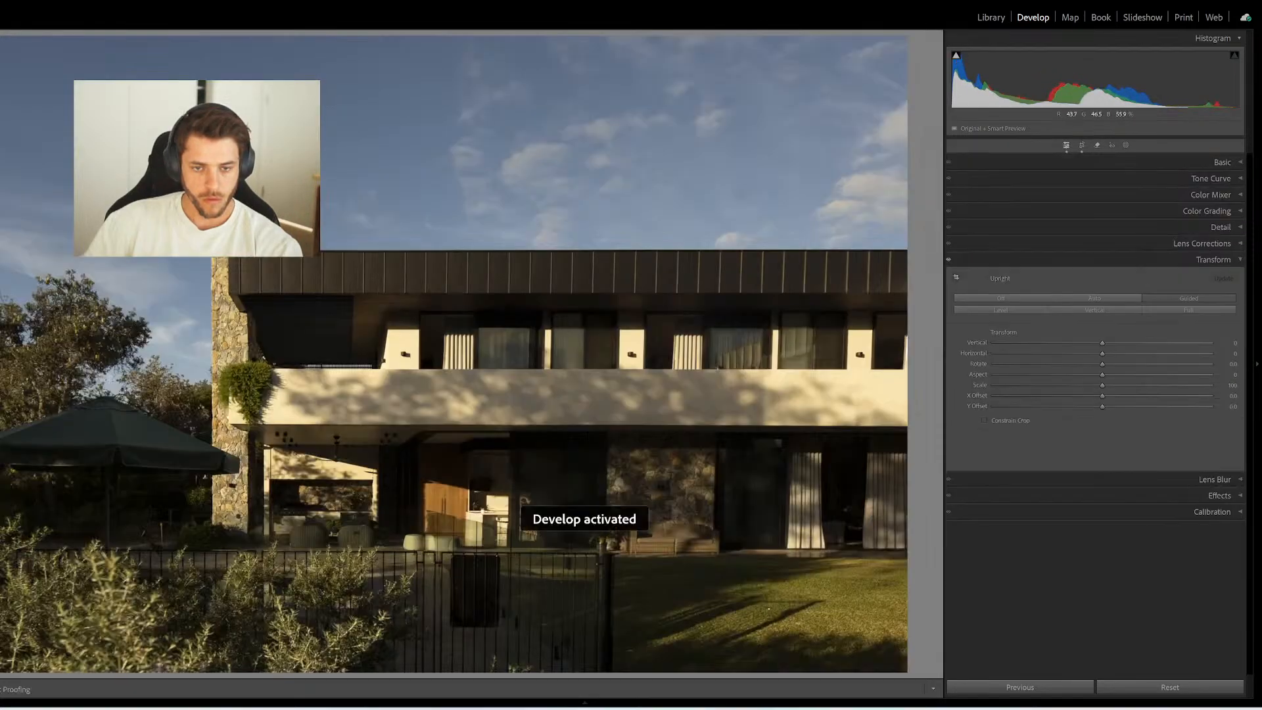
key(ctrl+z)
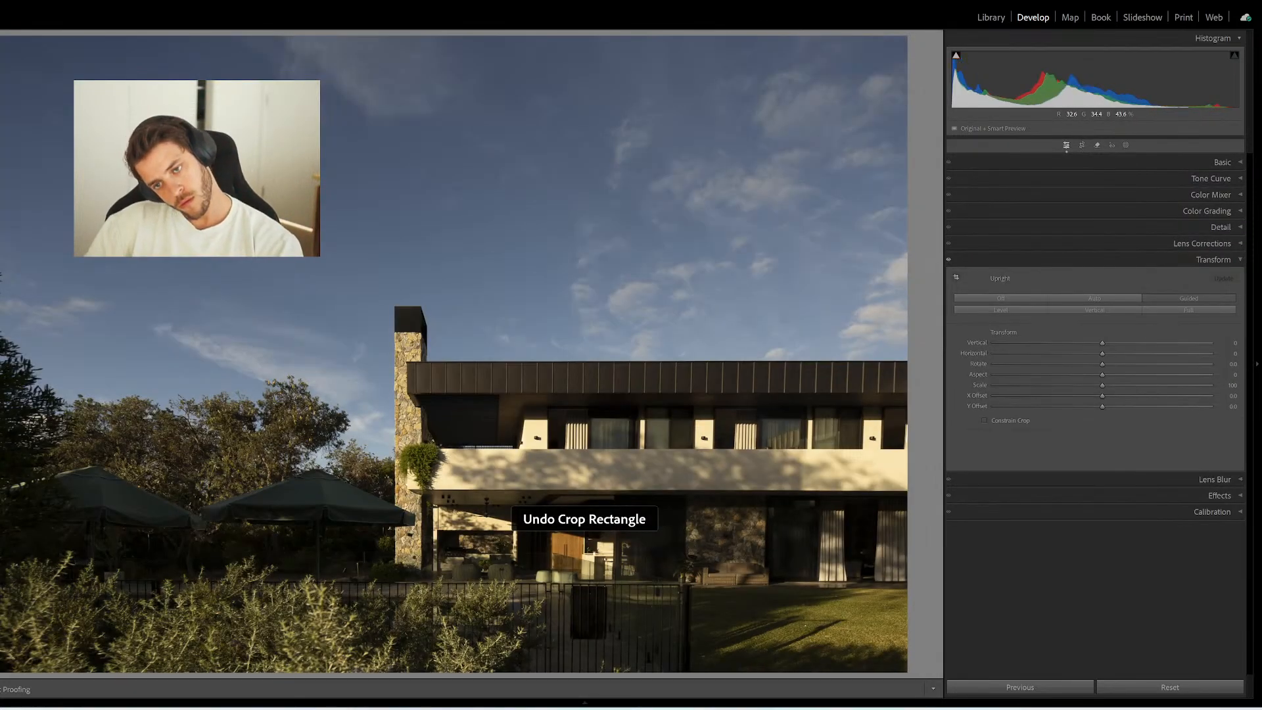
Crop the umbrella-side house photo slightly tighter at its original aspect ratio, keeping the chimney and umbrellas in frame
key(r)
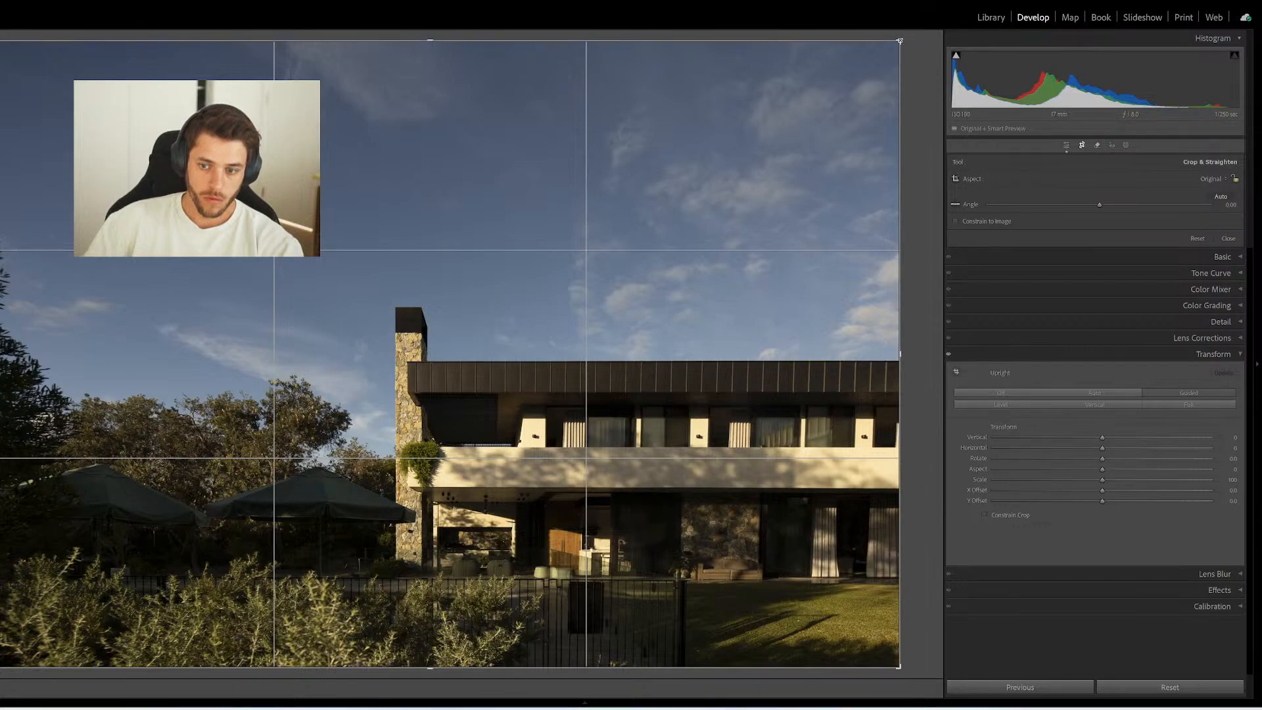
drag(899, 41, 895, 46)
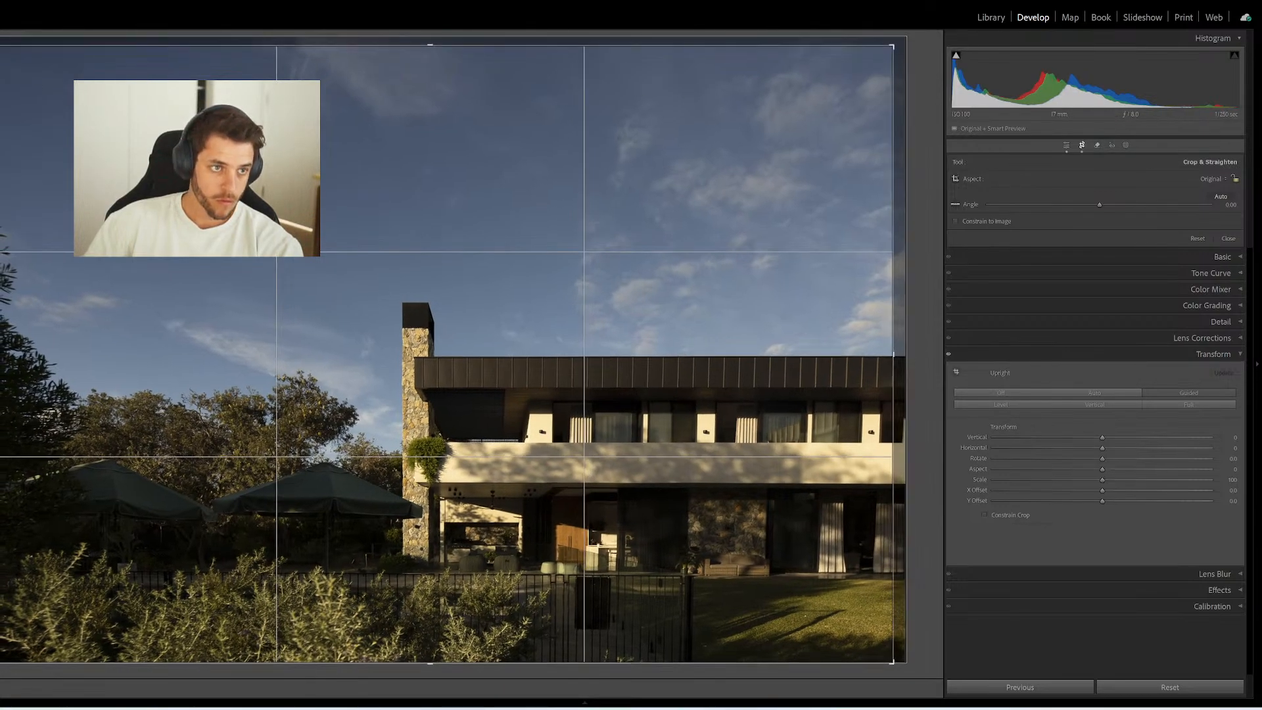
key(r)
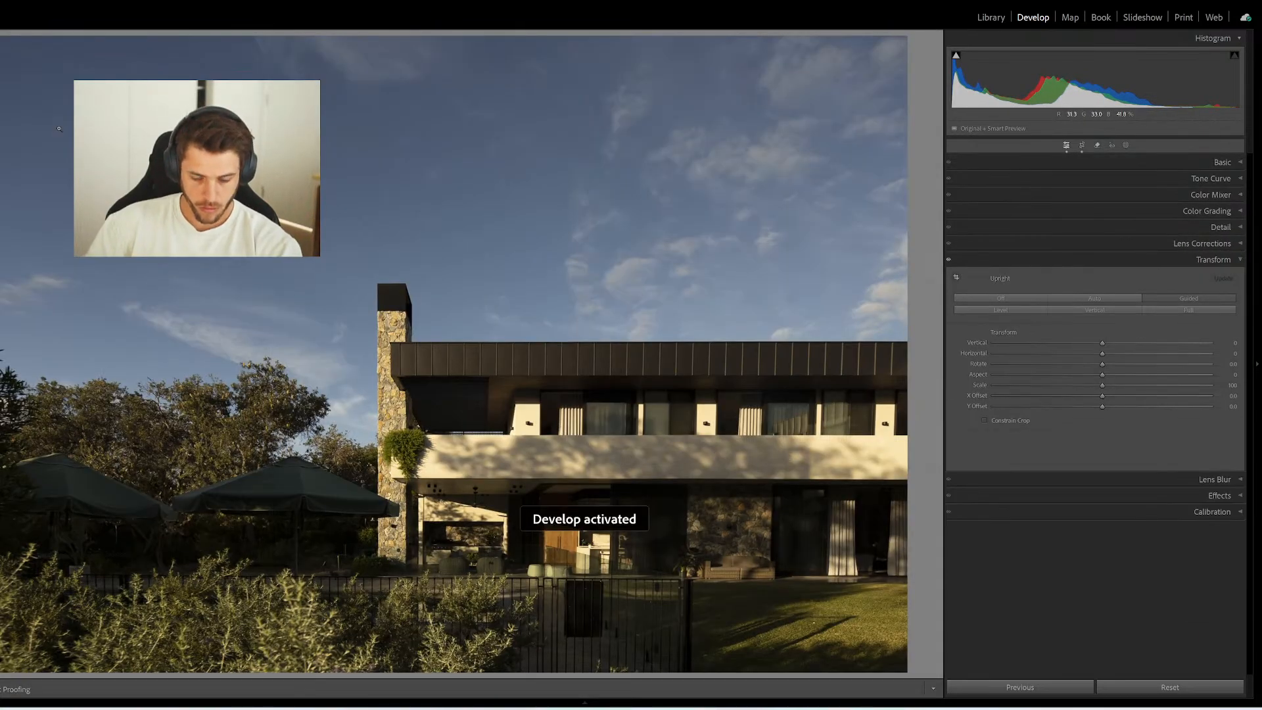
Go to the next, brighter wide house photo and lower its Exposure to -0.55 in the Basic settings
key(Right)
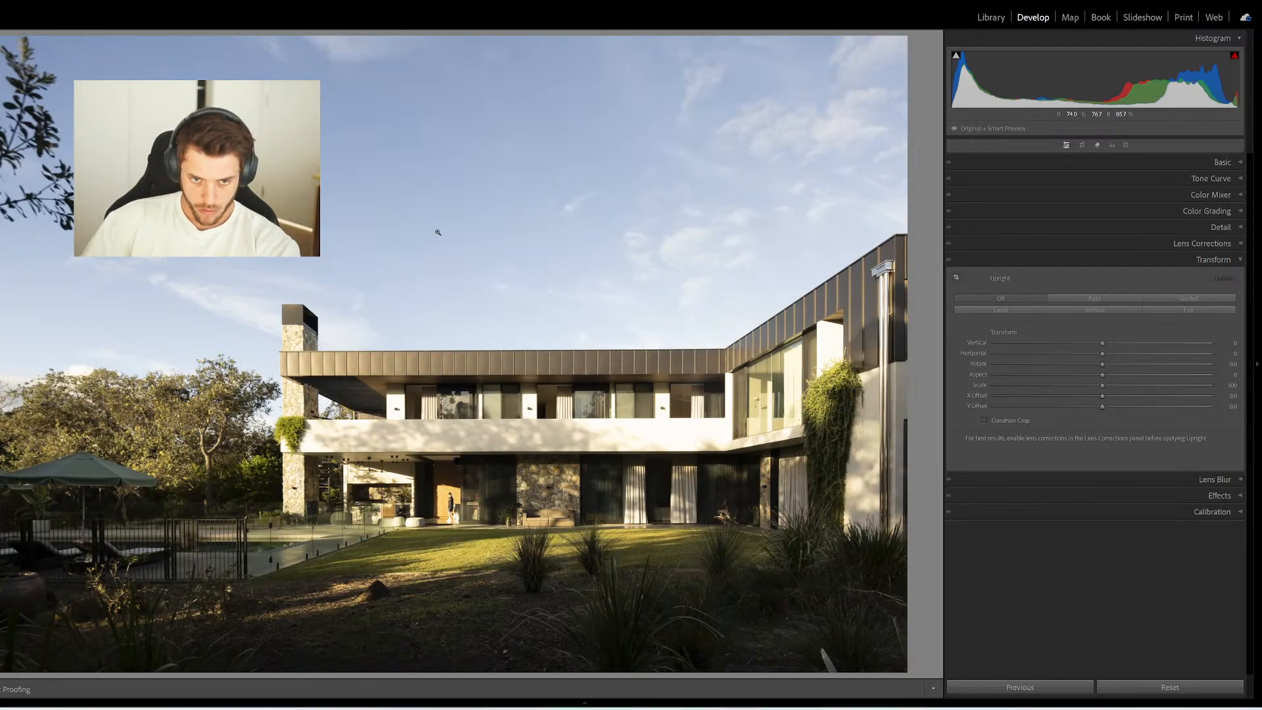
key(ctrl+1)
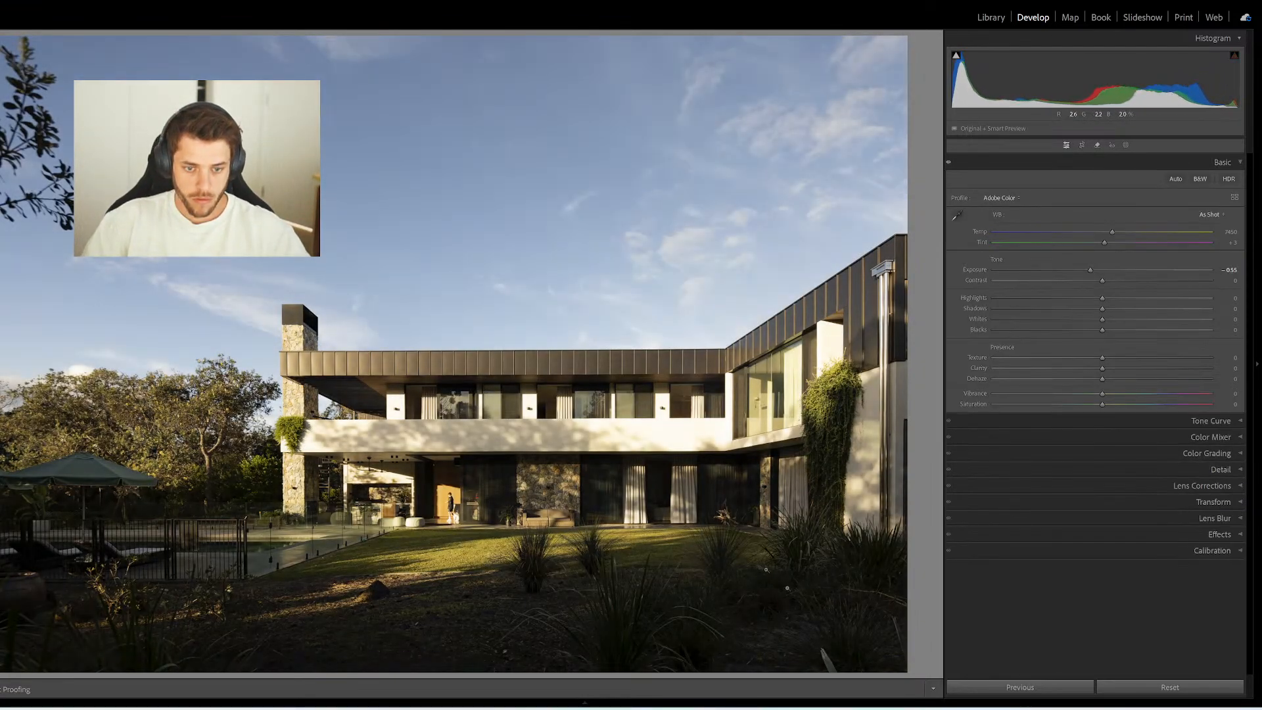
Lower the Exposure of the wide house photo to -1.00
key(minus)
key(minus)
key(minus)
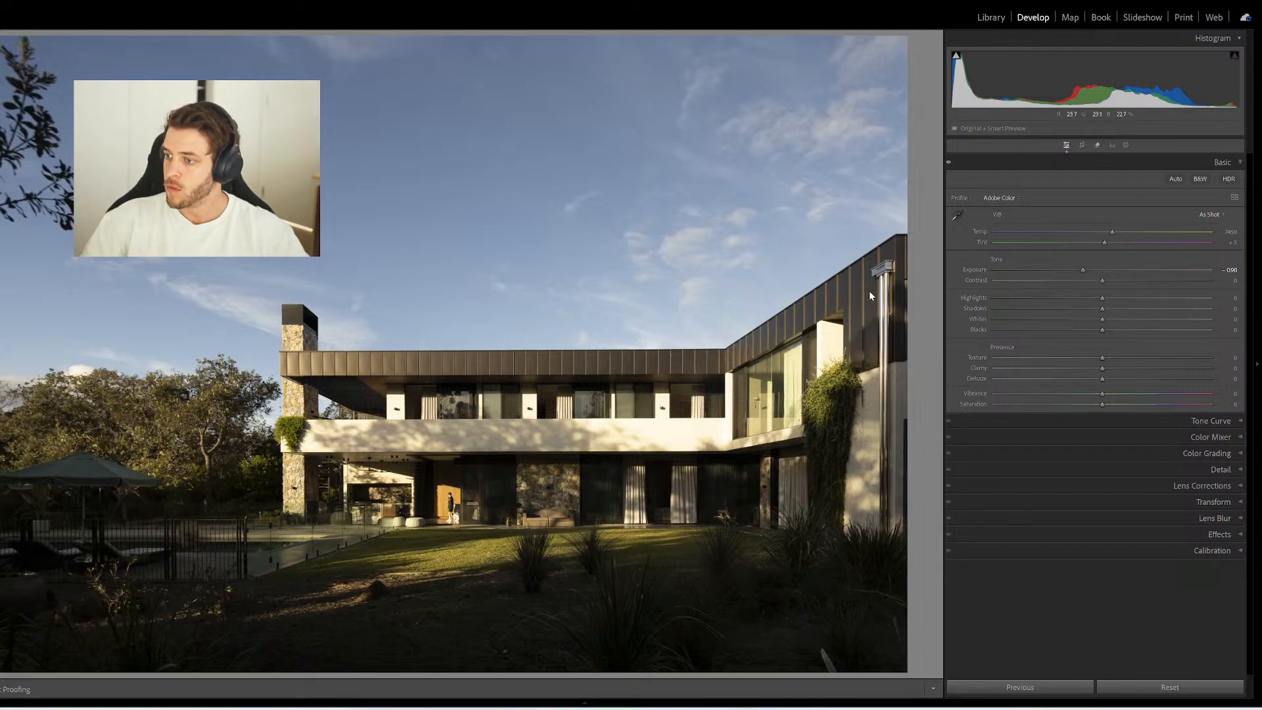
key(minus)
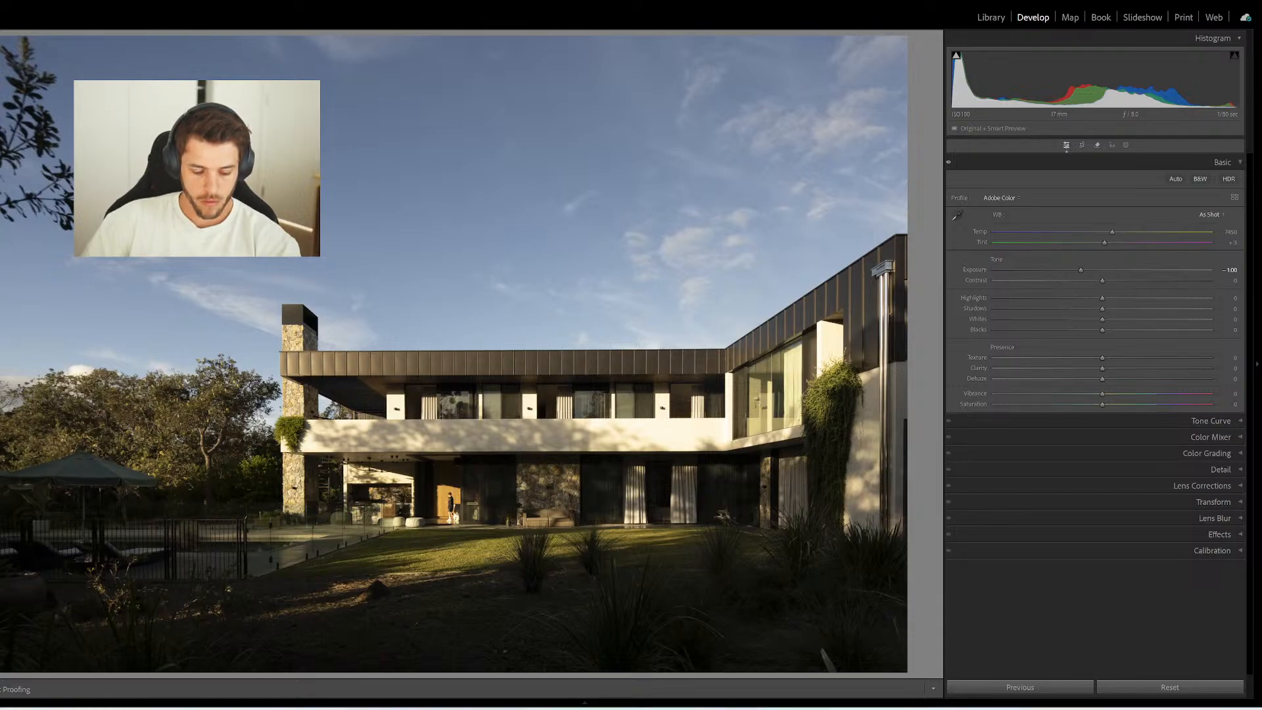
Apply Guided Upright to the wide house photo, with guides along the main roofline, the far downpipe, the balcony base and the chimney edge
key(shift+t)
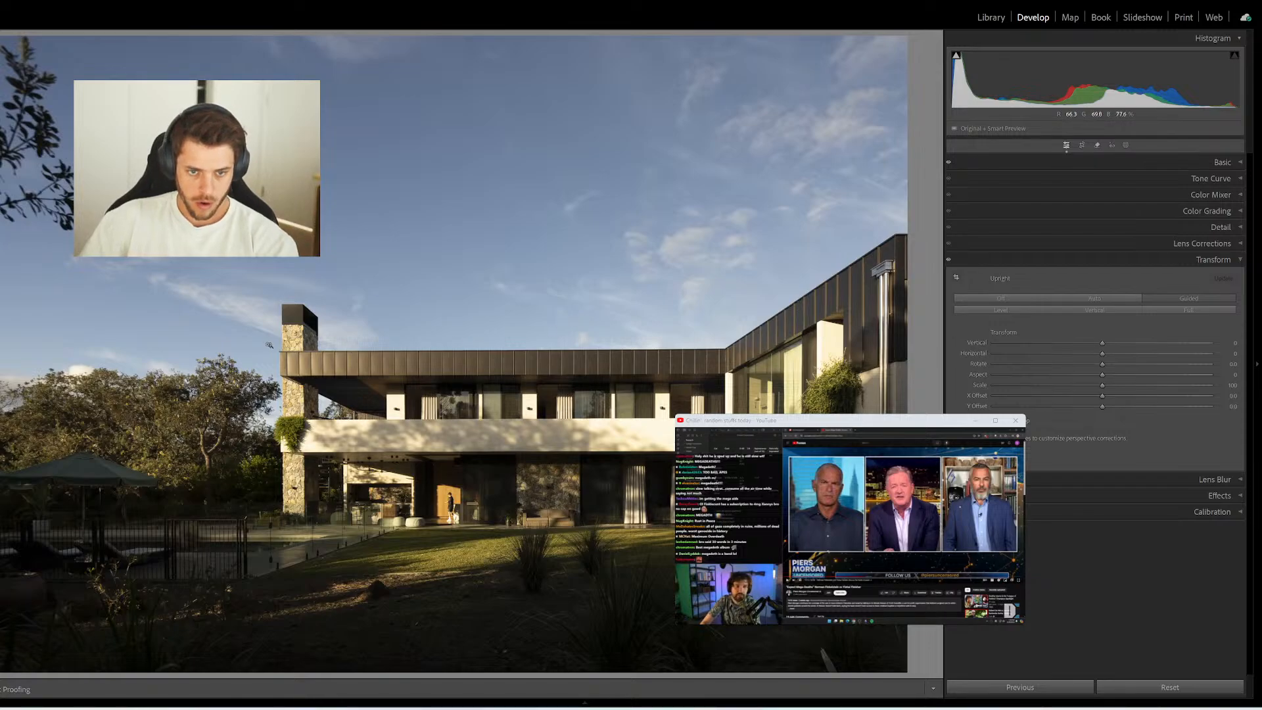
drag(276, 350, 726, 347)
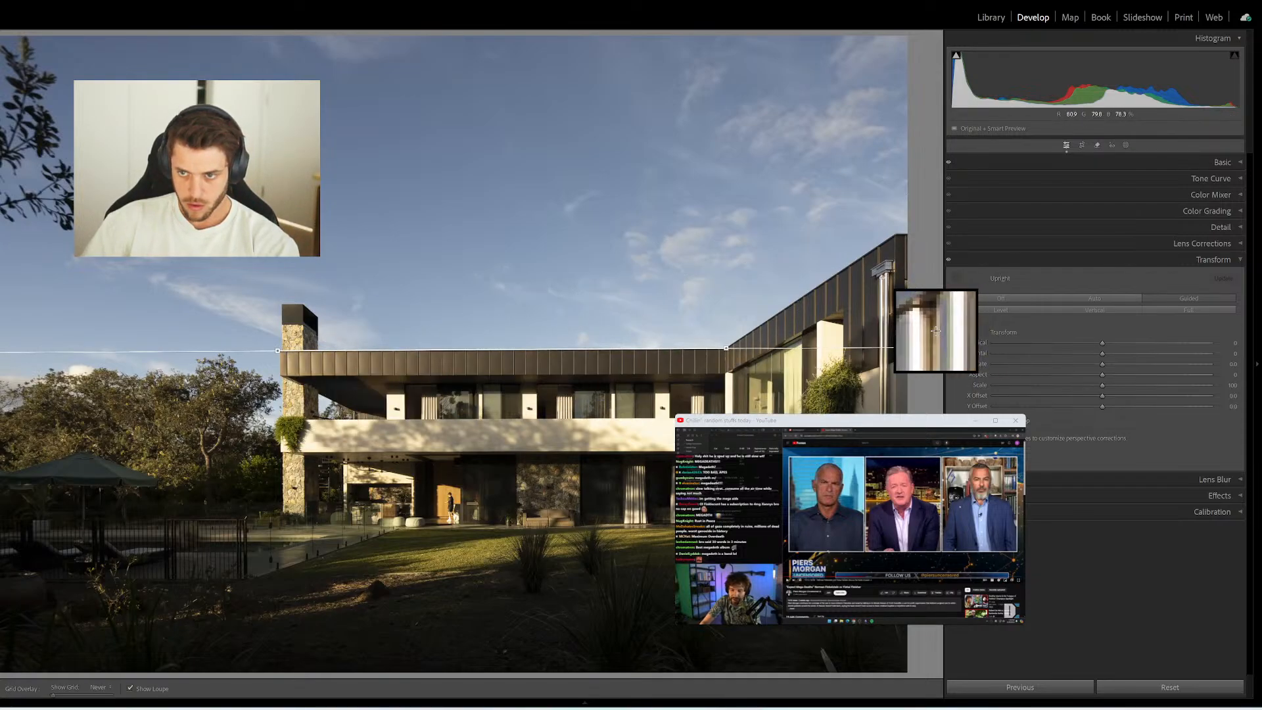
drag(880, 278, 876, 661)
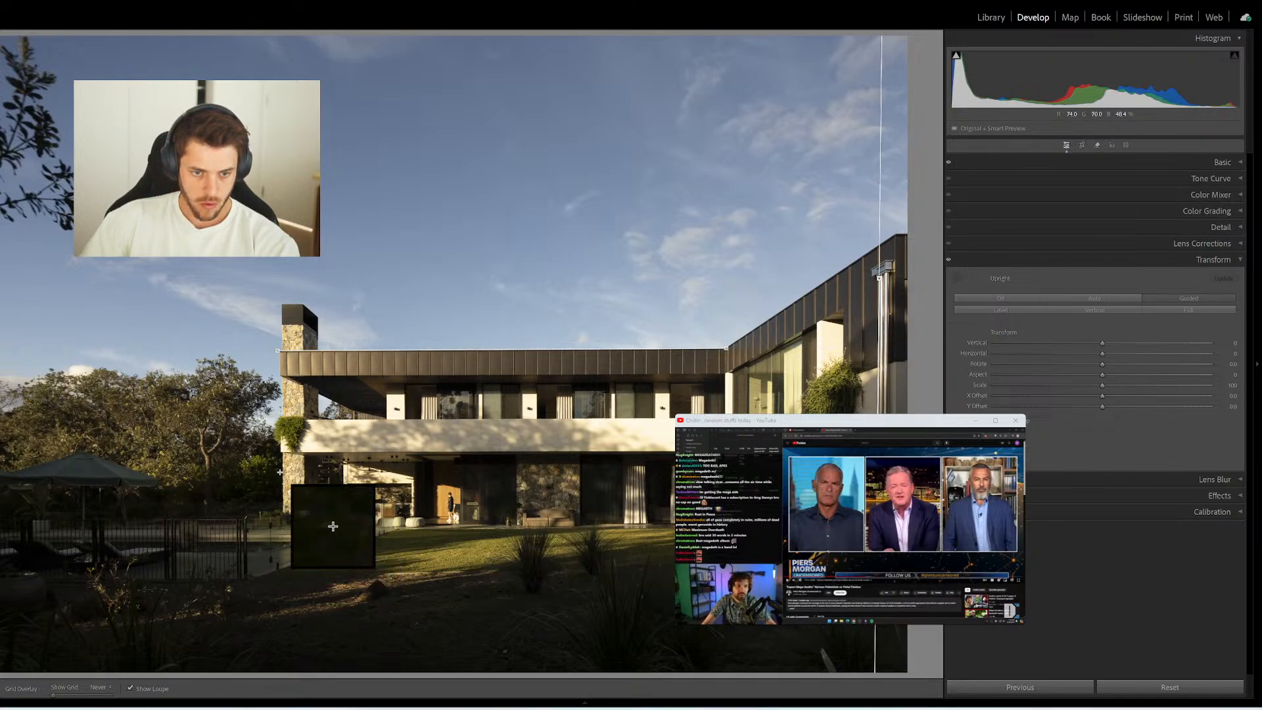
drag(284, 449, 710, 454)
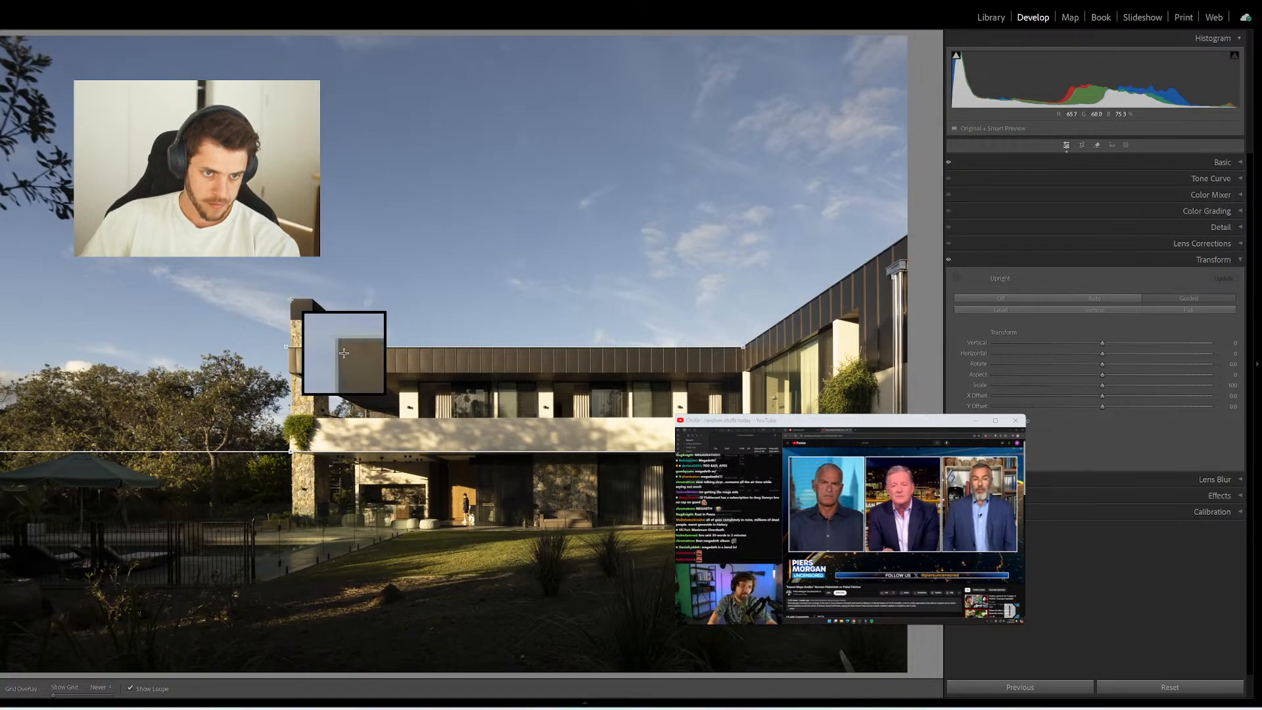
mouse_move(291, 300)
mouse_down()
mouse_move(306, 506)
mouse_move(290, 522)
mouse_up()
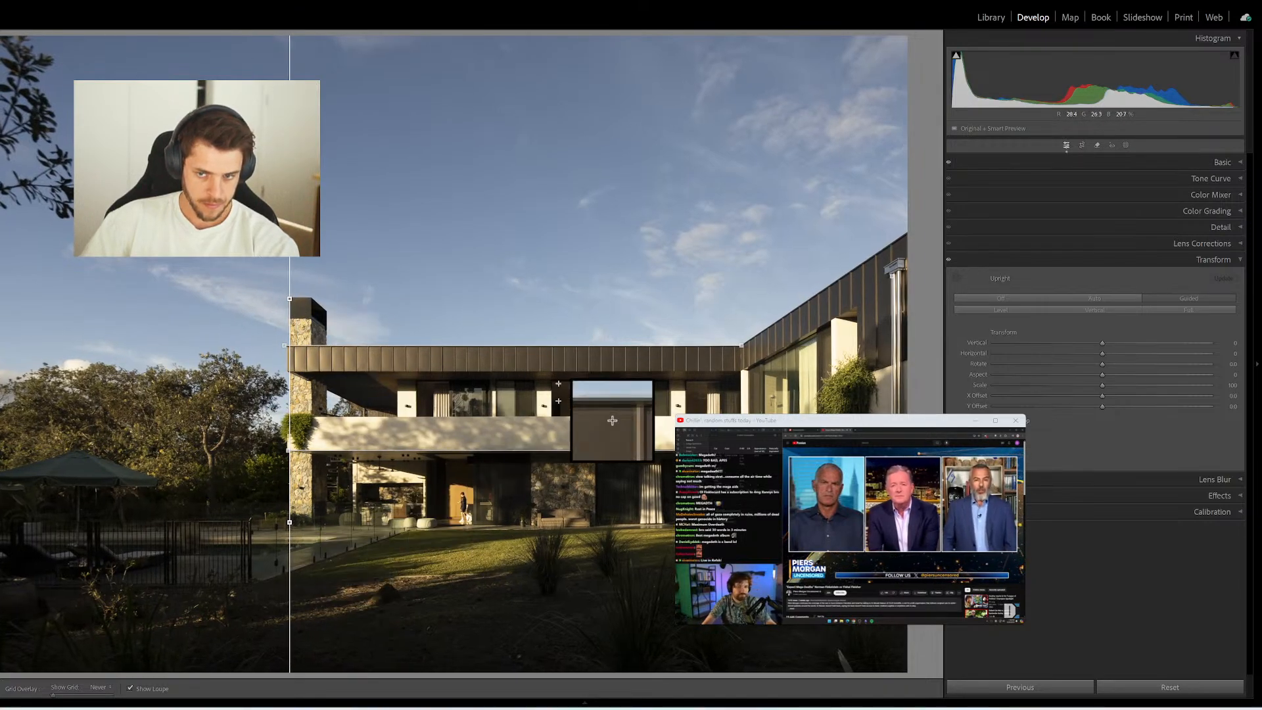
Crop the wide house photo slightly tighter at its original aspect ratio, keeping the chimney and downpipe in frame
click(608, 705)
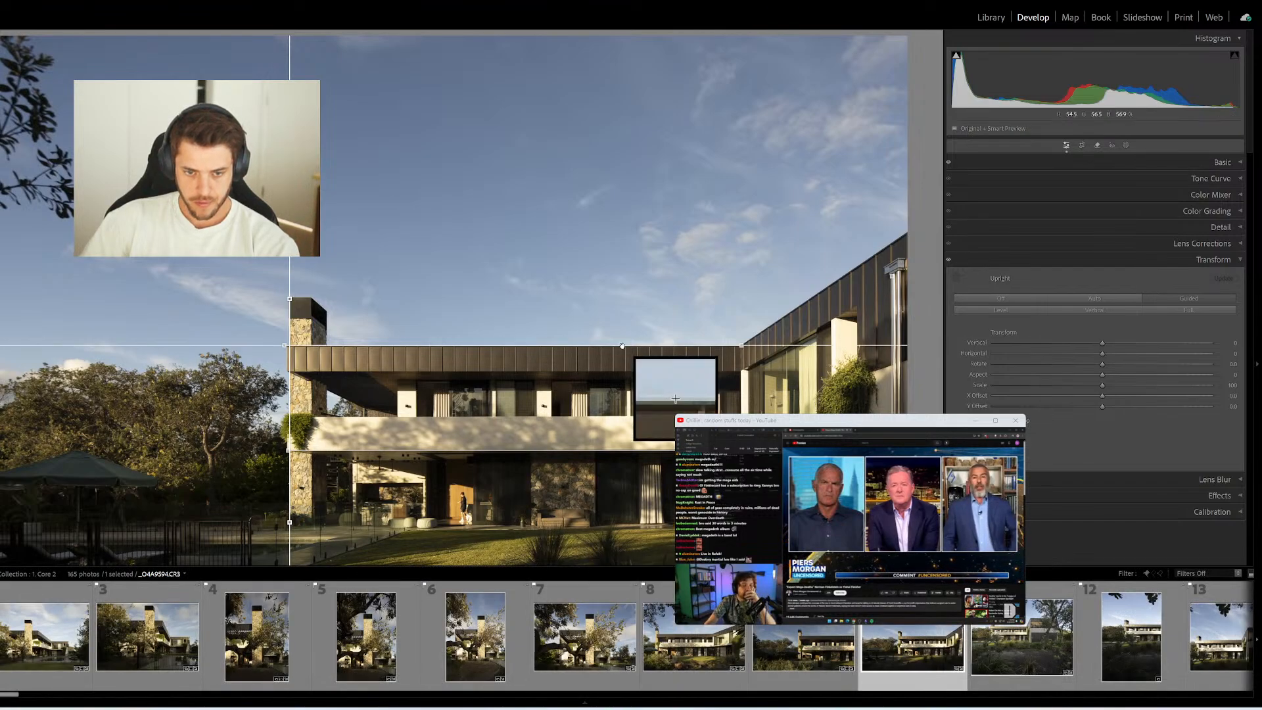
key(r)
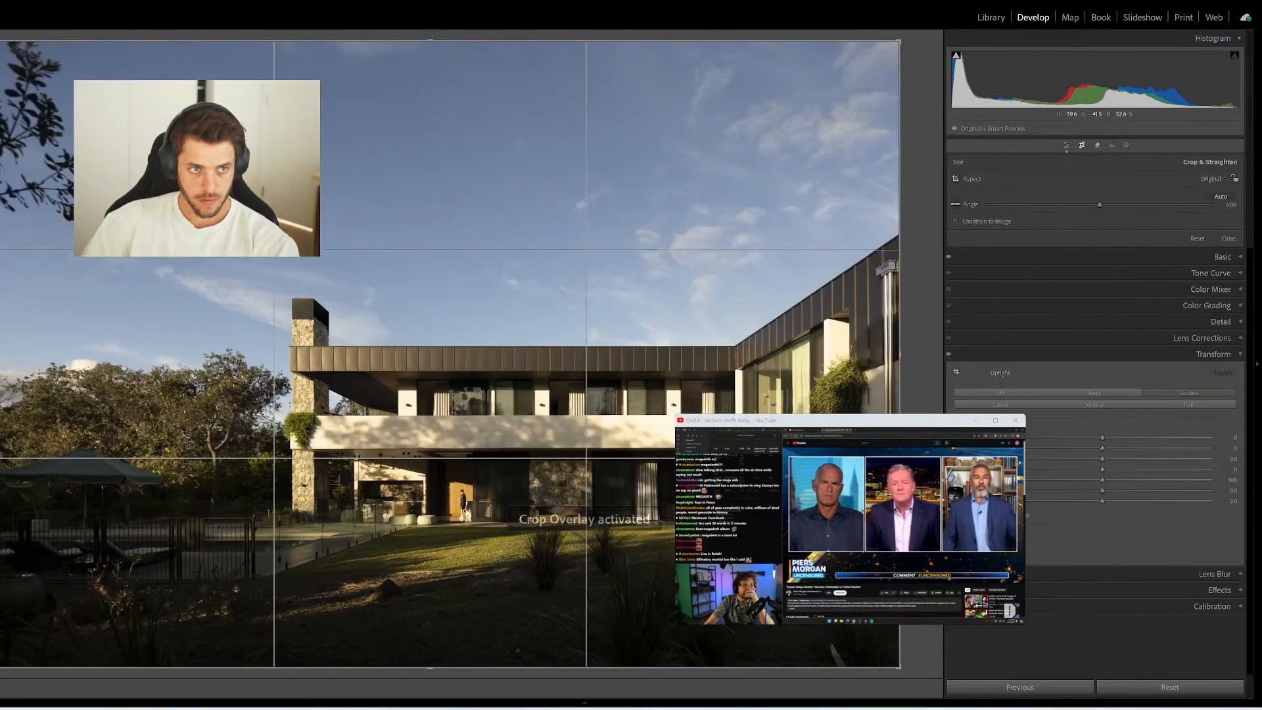
key(d)
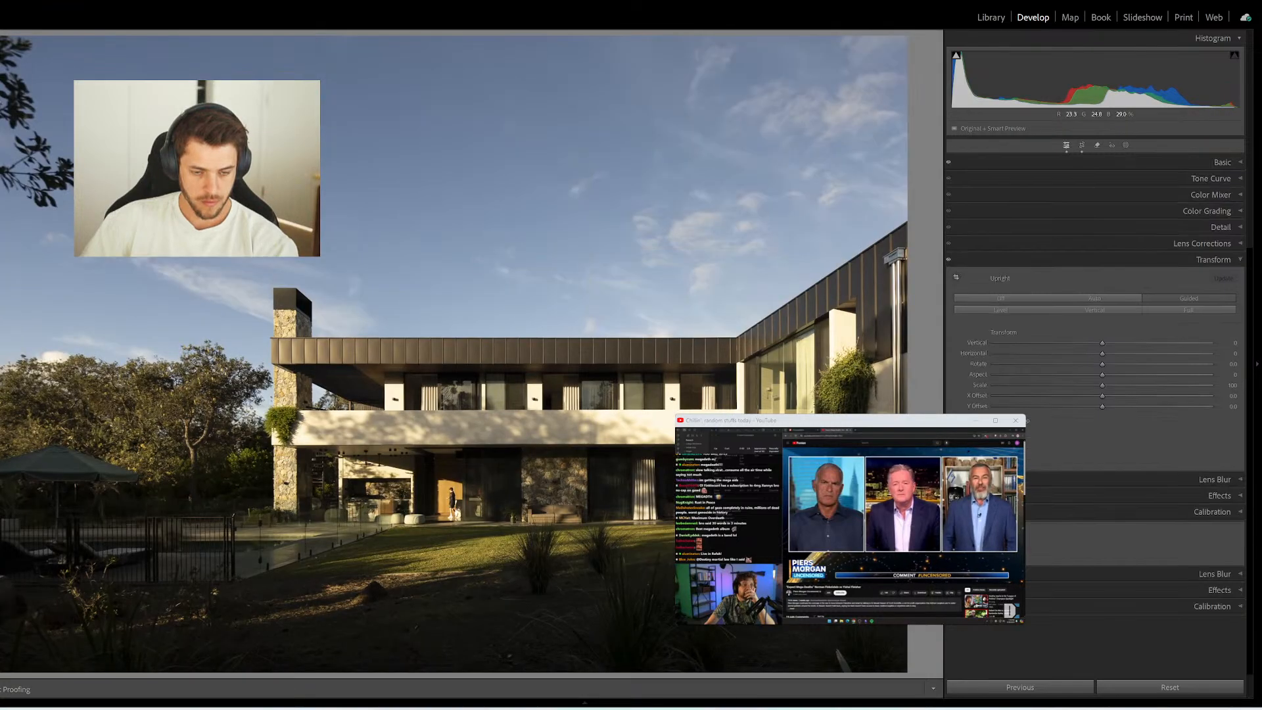
Open the panorama _O4A9664-Pano.dng of the house behind the trees for developing
mouse_move(529, 696)
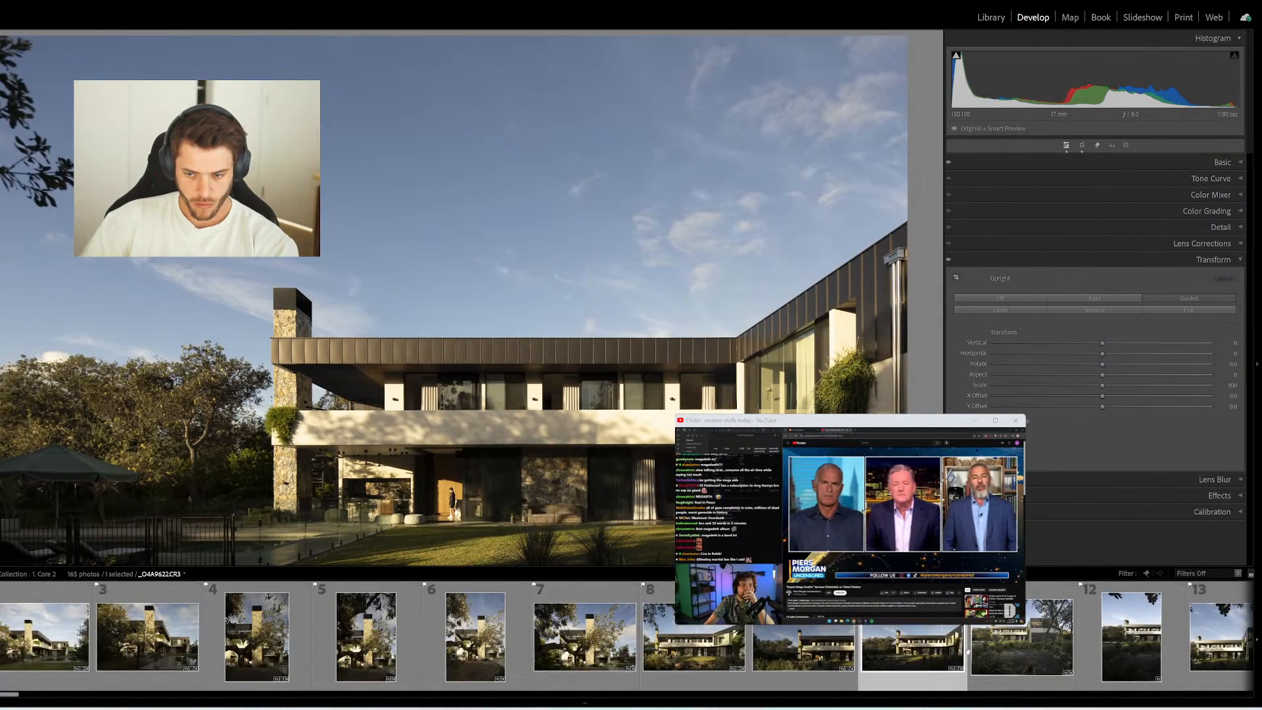
scroll(657, 643, up, 5)
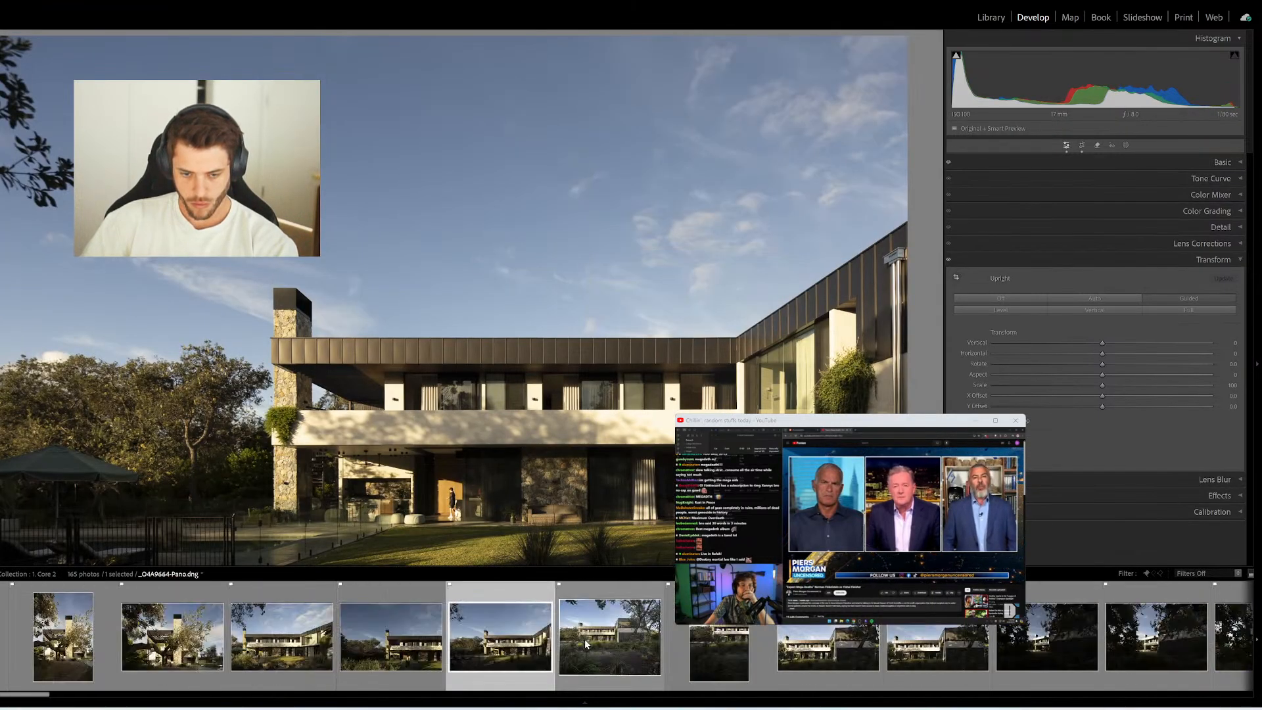
click(601, 640)
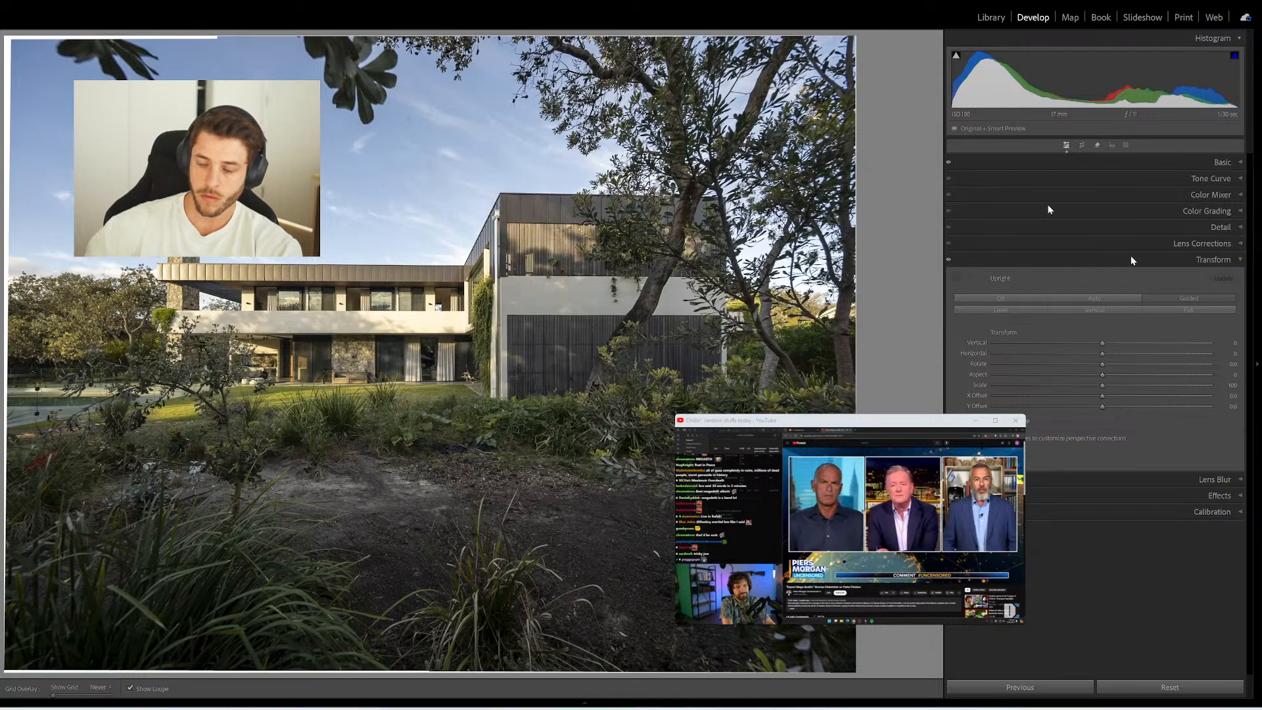
key(f)
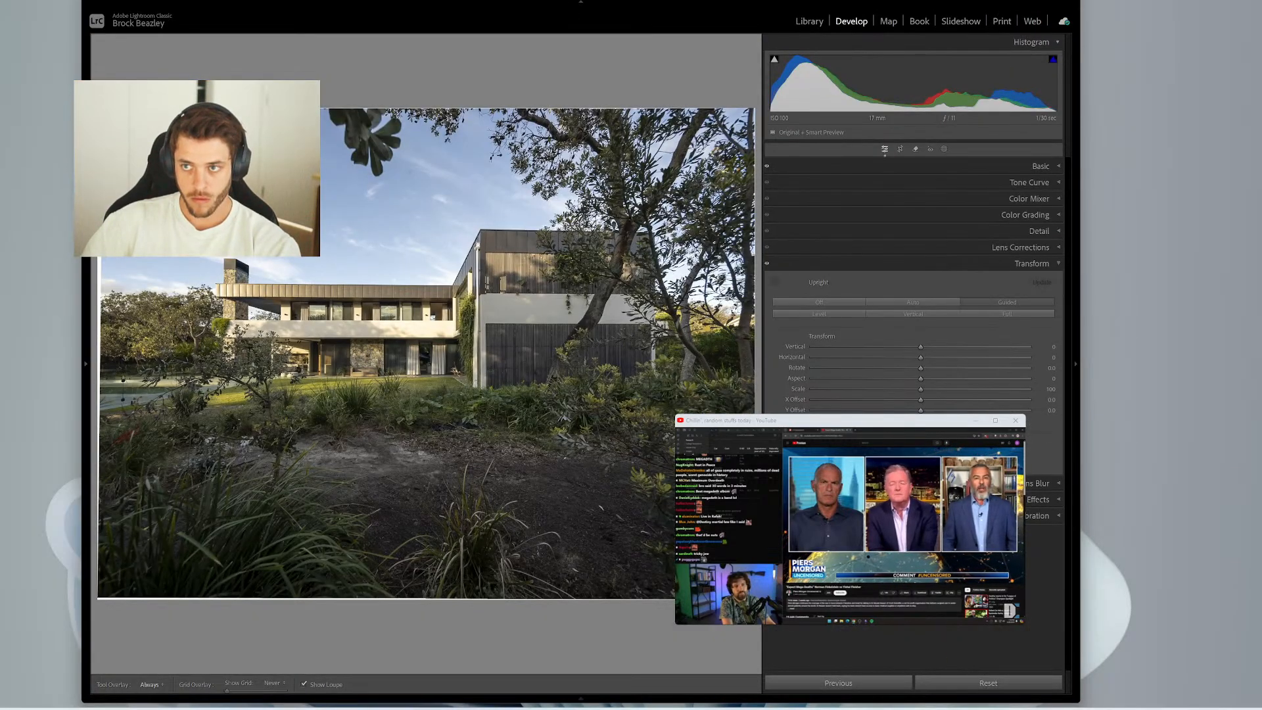
click(1041, 2)
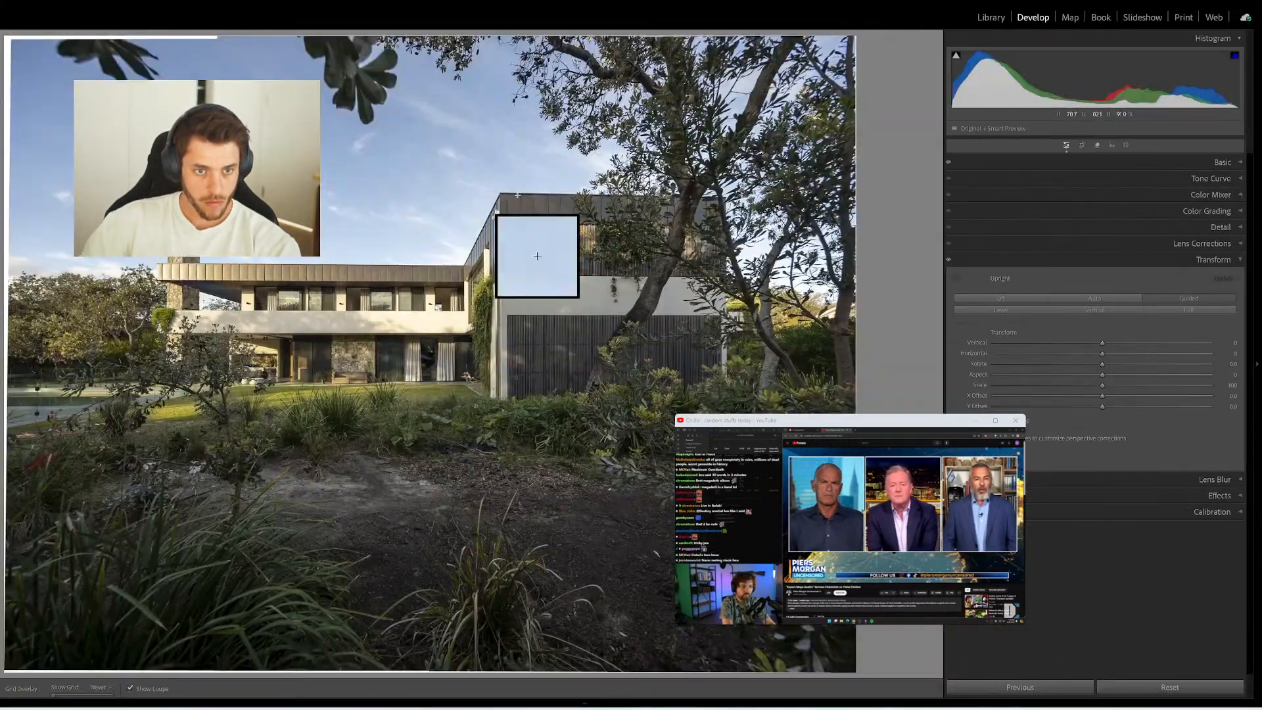
Apply Guided Upright to the panorama, with guides along the taller wing's roofline, its outer wall edge, the balcony base and the chimney side
drag(635, 170, 725, 196)
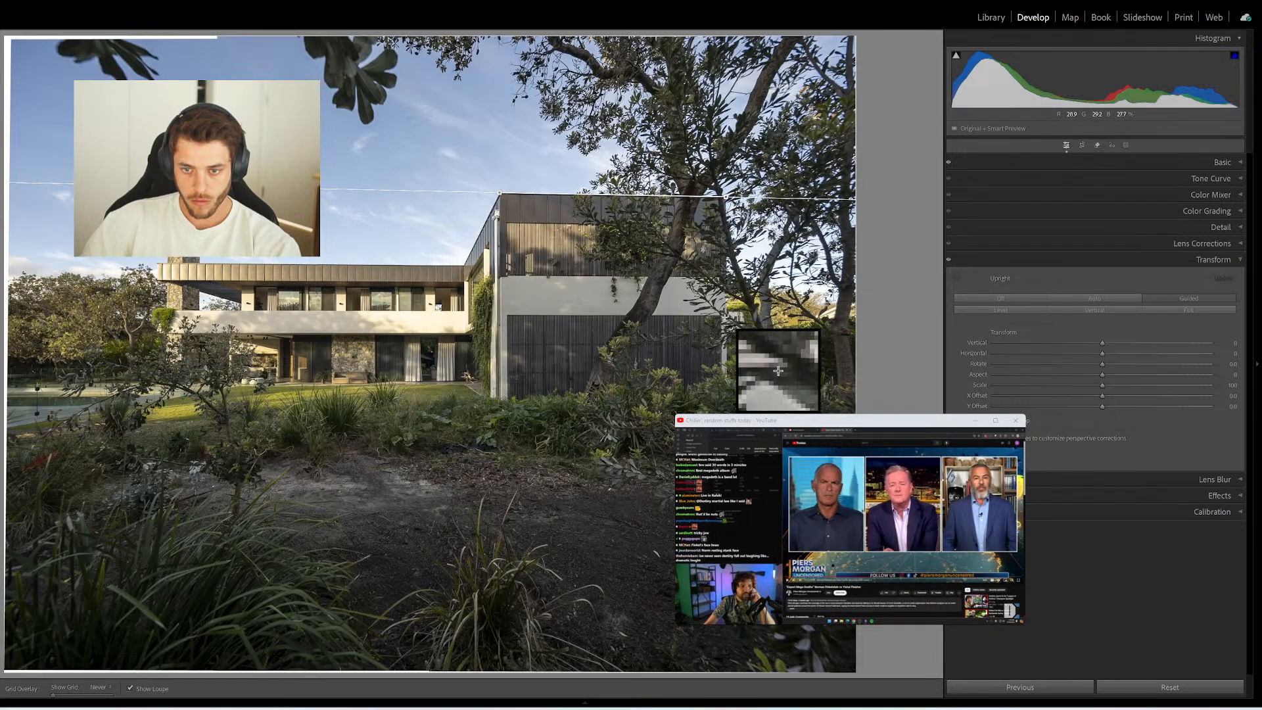
mouse_move(723, 316)
mouse_down()
mouse_move(133, 331)
mouse_move(248, 399)
mouse_move(220, 433)
mouse_up()
key(ctrl+z)
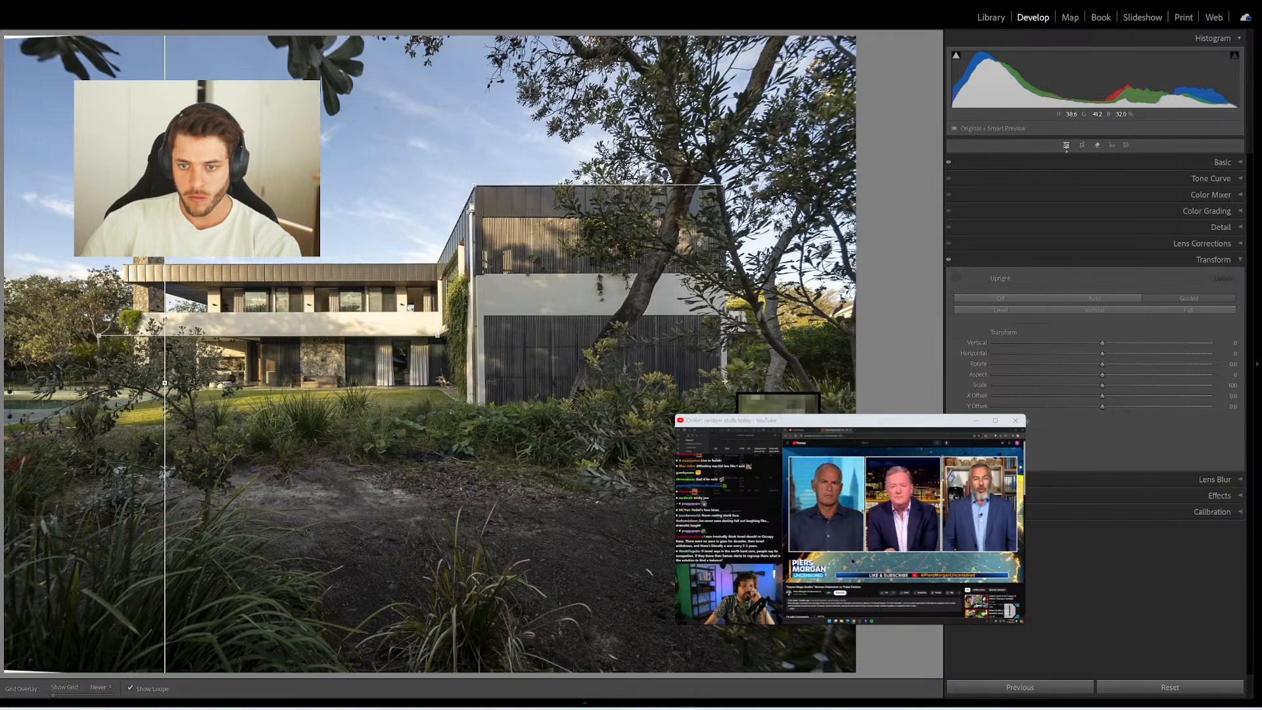
drag(725, 381, 726, 254)
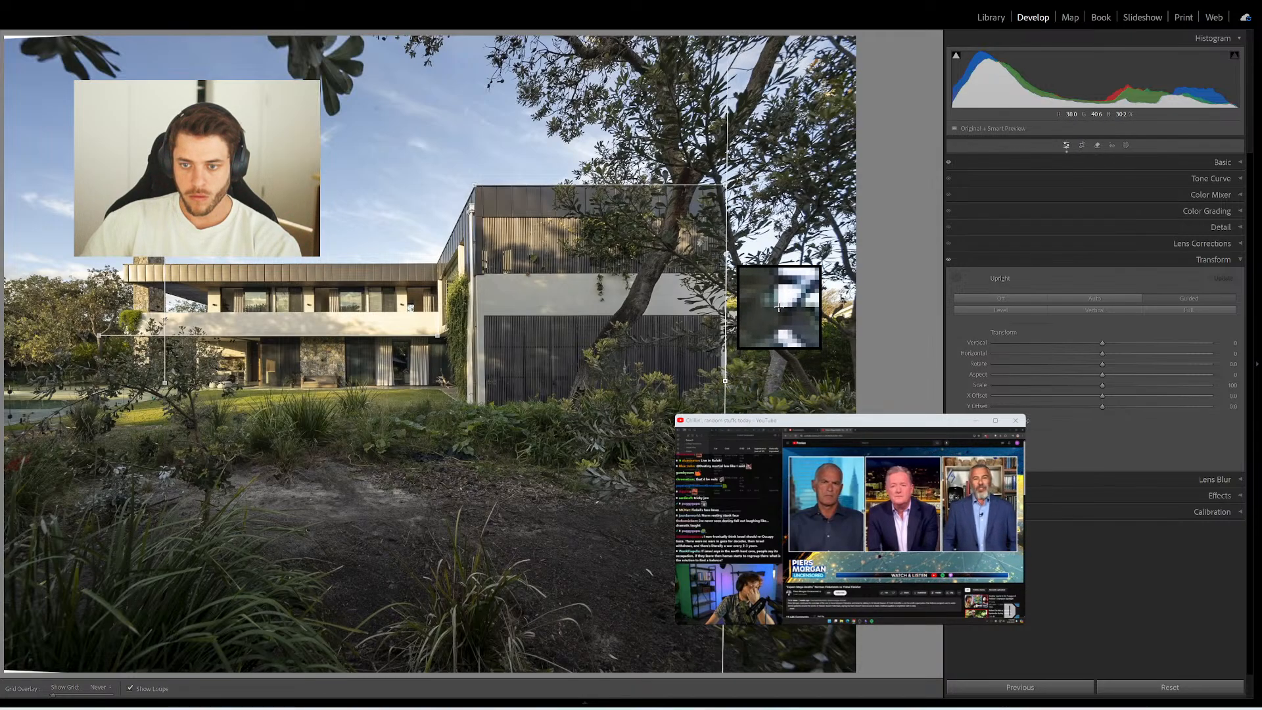
Reset the panorama's Shadows and Highlights to 0 in the Basic settings
click(1236, 169)
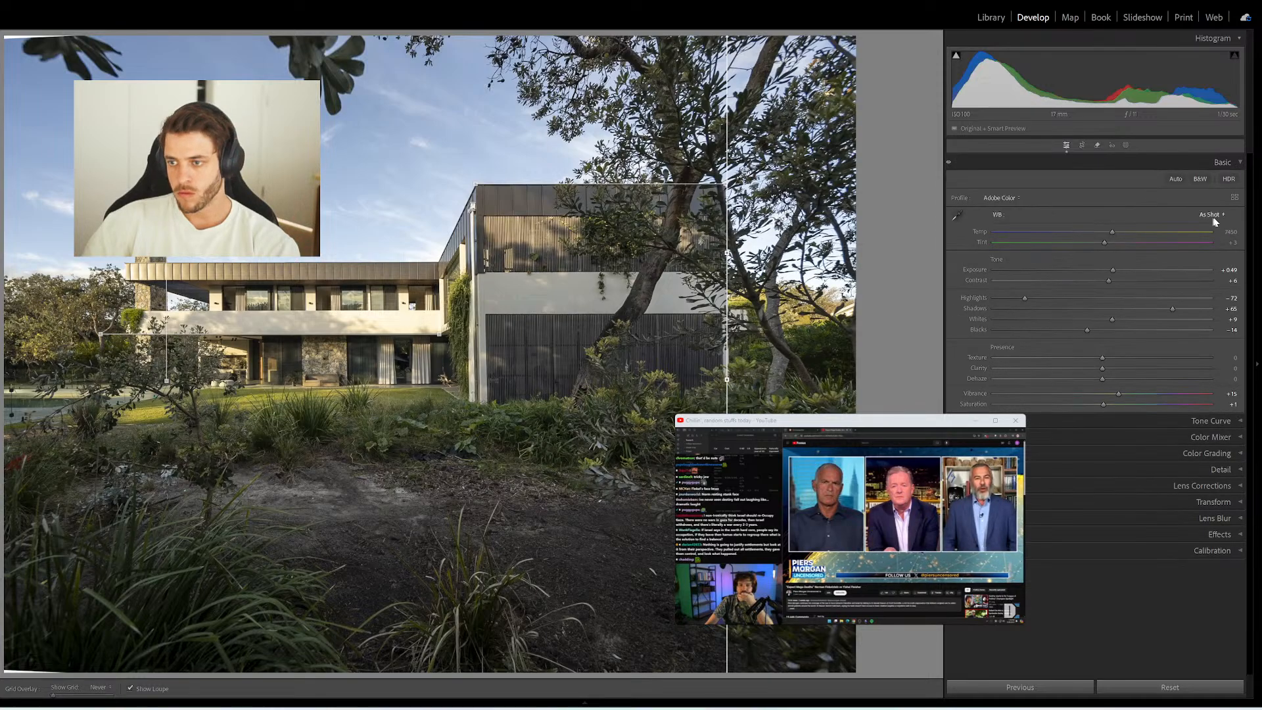
drag(1170, 306, 1174, 310)
double_click(1170, 309)
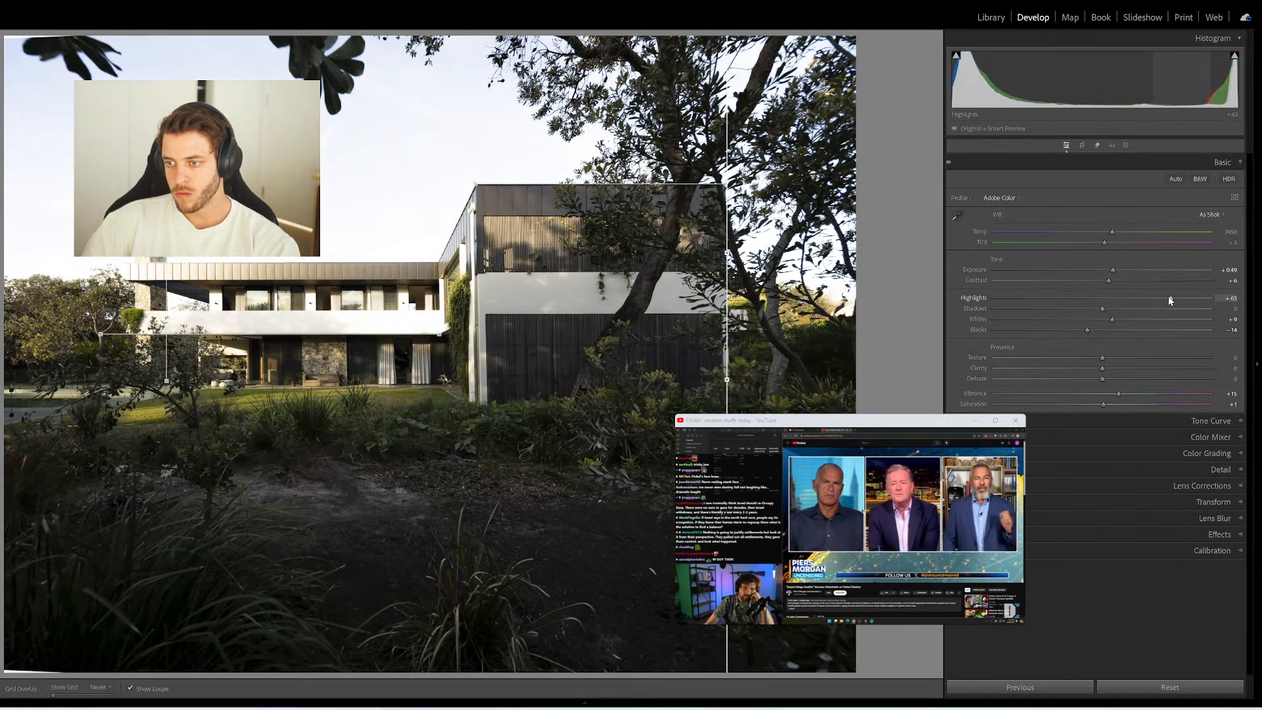
double_click(1168, 298)
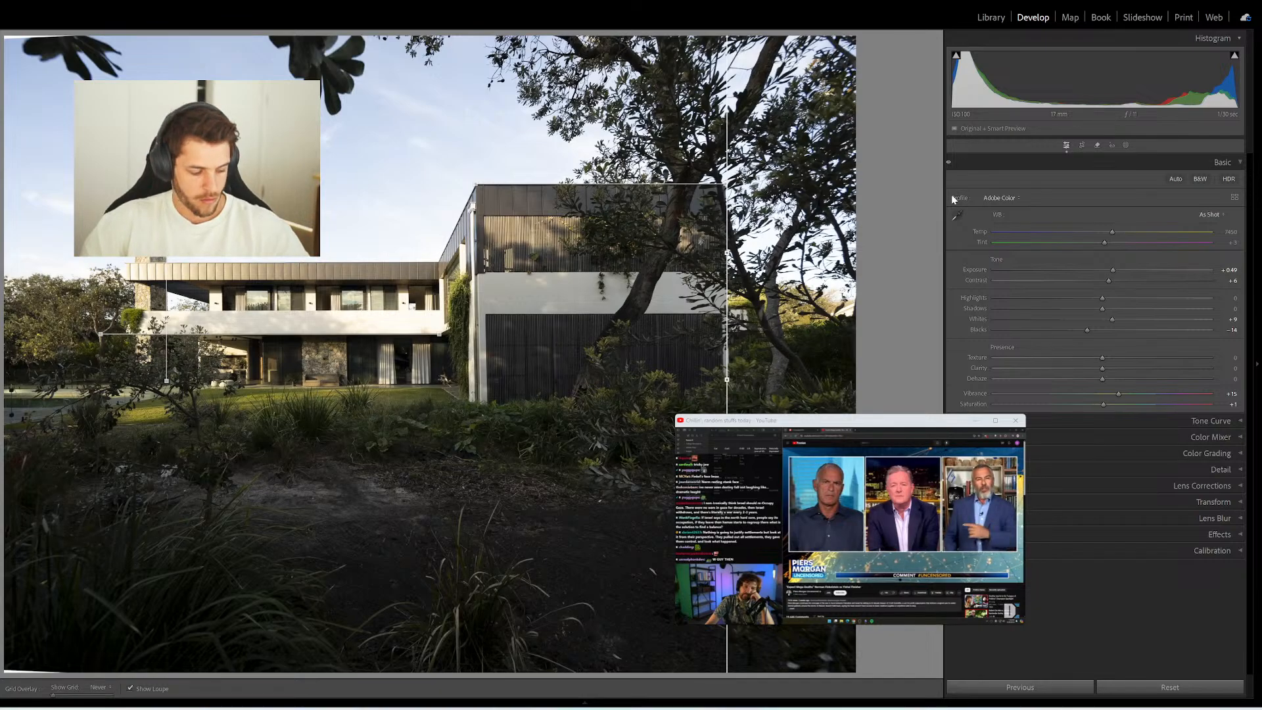
key(minus)
Remove the vertical source photo that follows the panorama from the collection and continue to the next house photo
key(Right)
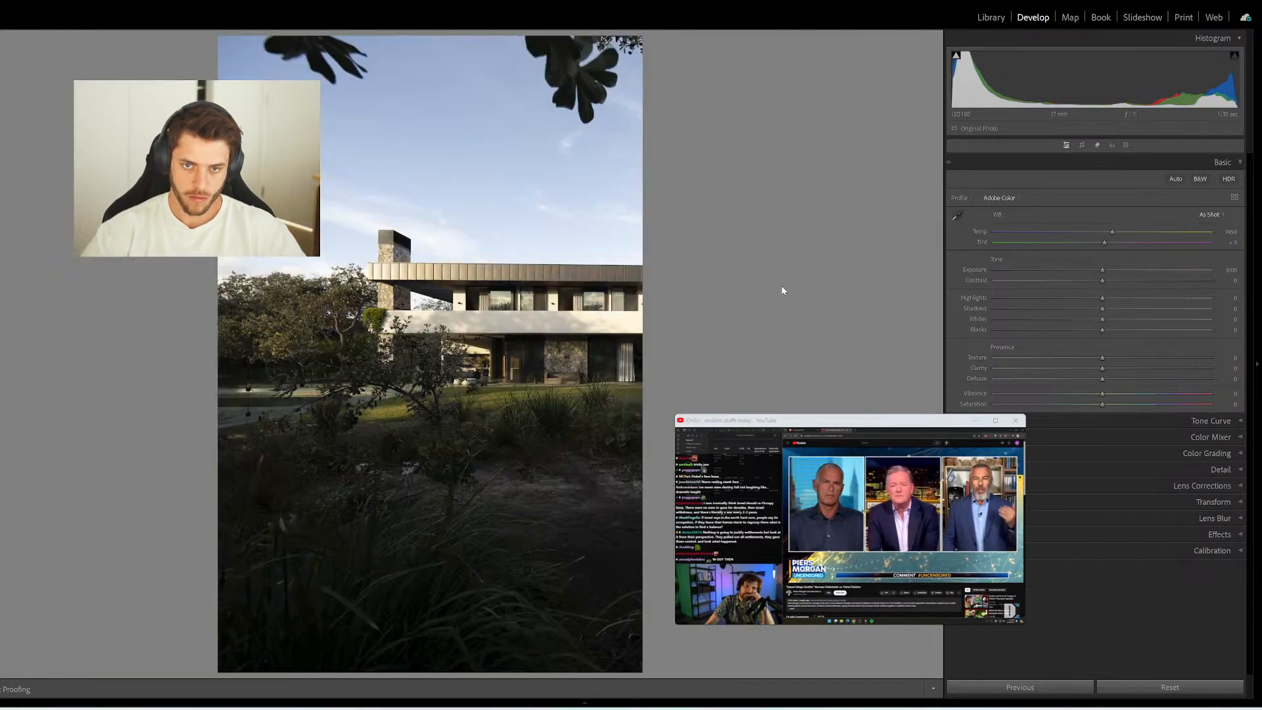
mouse_move(583, 704)
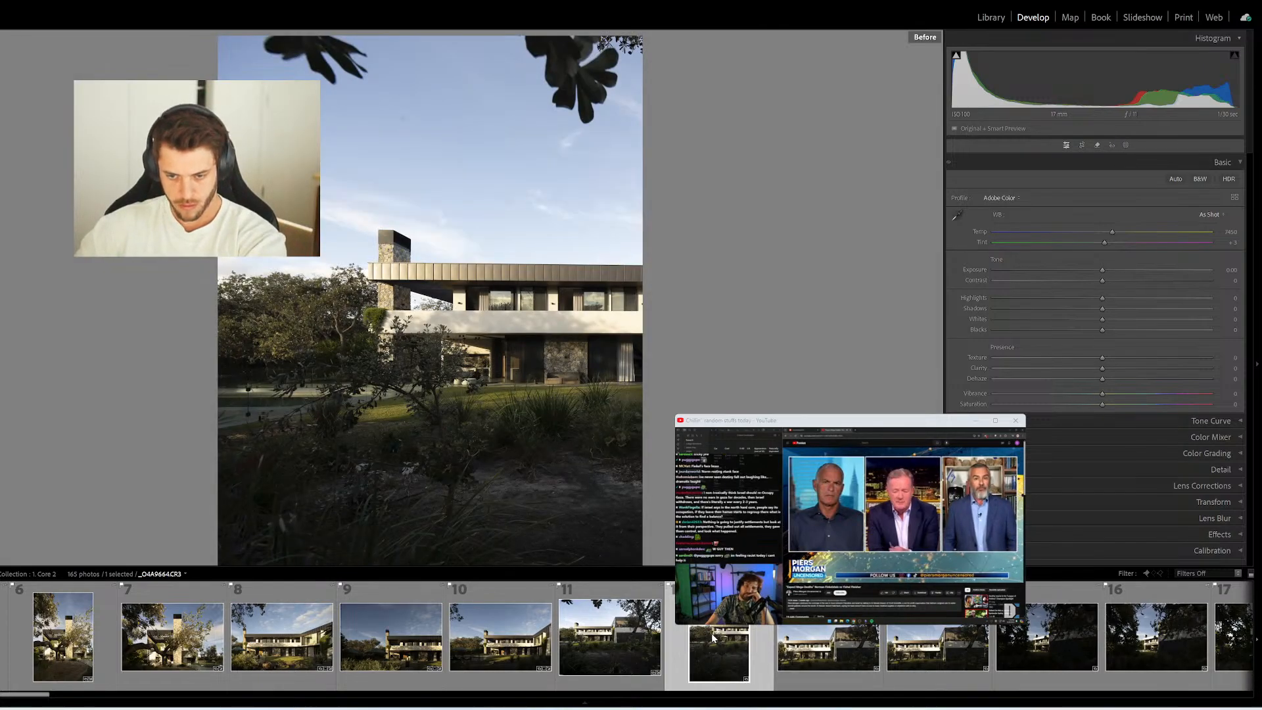
key(Delete)
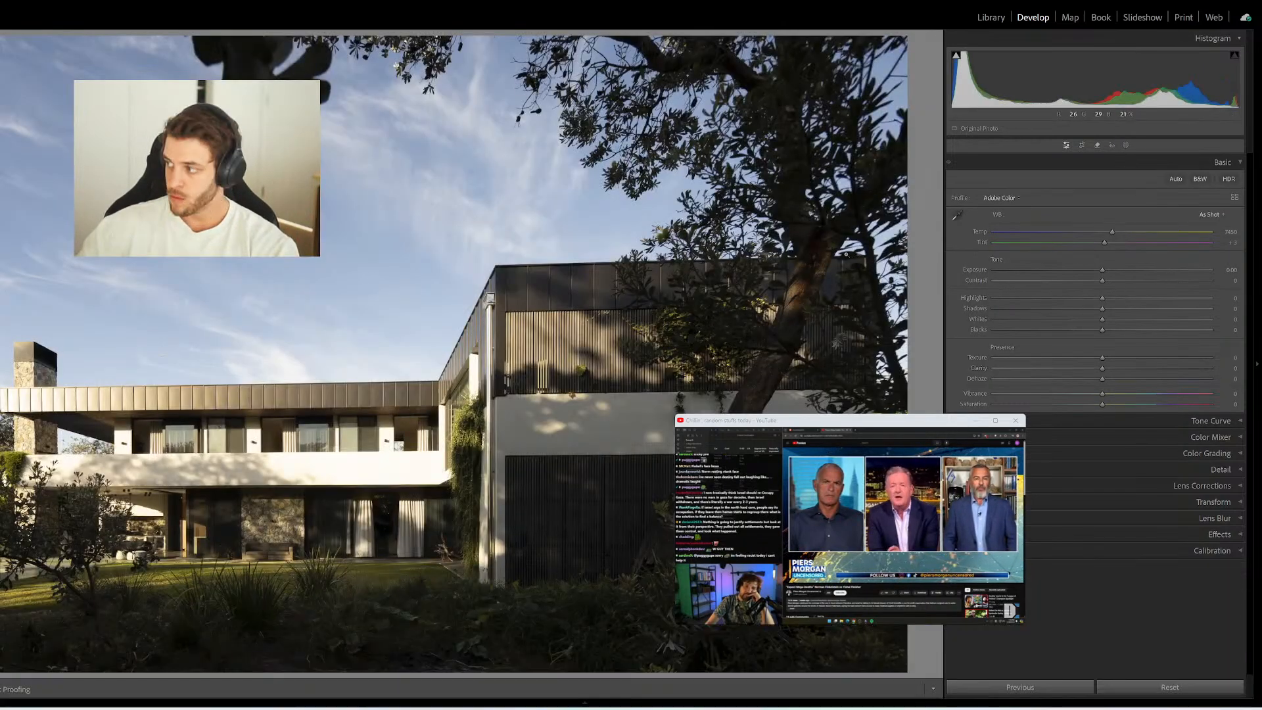
Apply Guided Upright to the tree-shaded house photo, with guides along the lower wing's roofline and the taller wing's outer wall edge
key(shift+t)
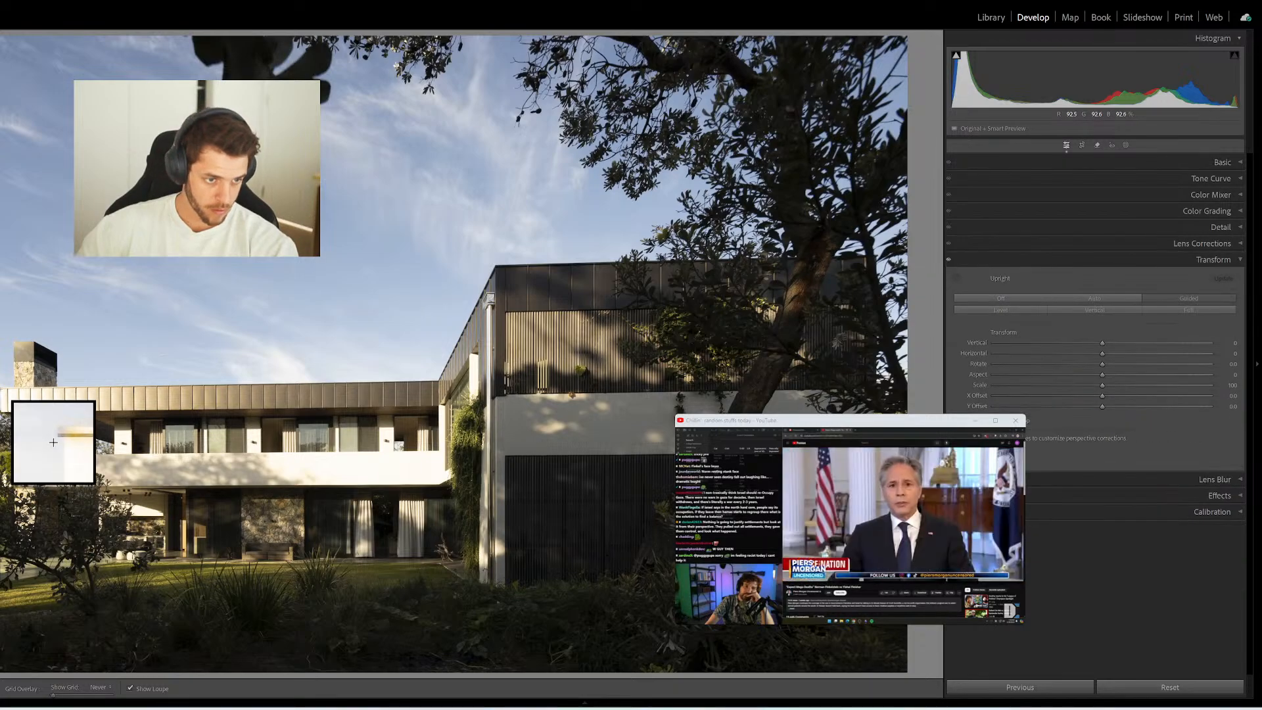
drag(2, 388, 440, 380)
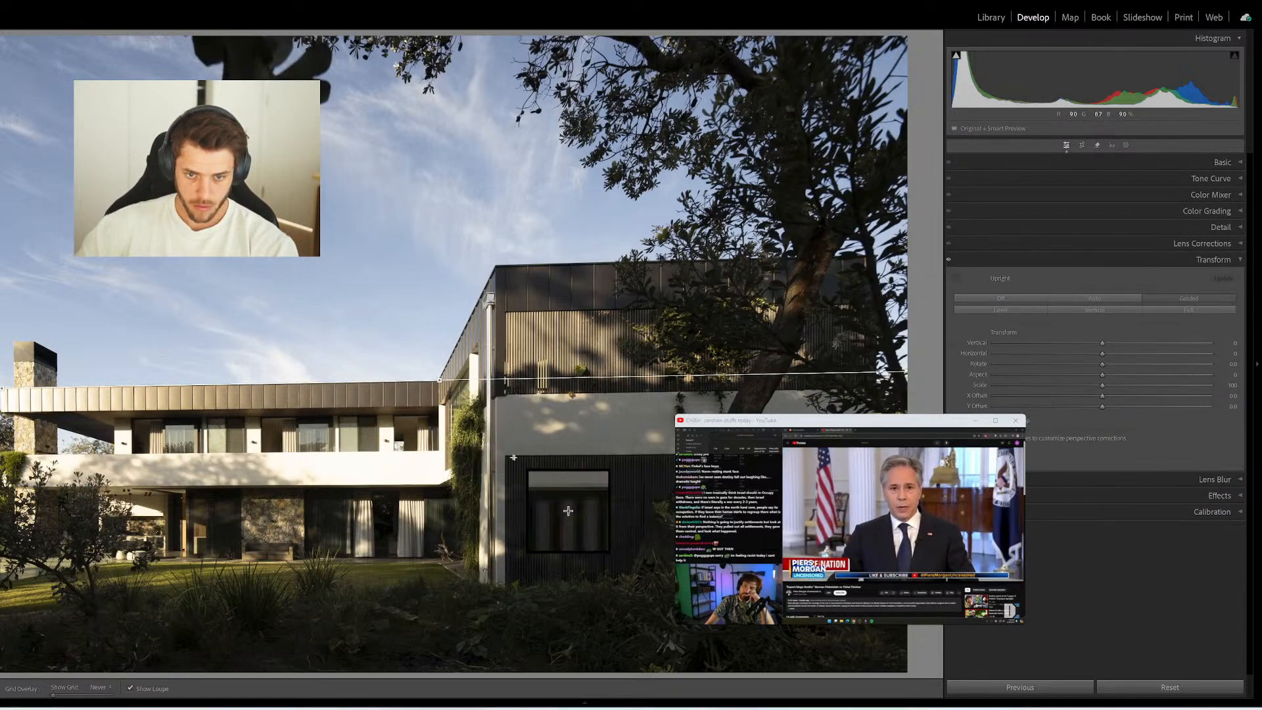
drag(505, 457, 881, 455)
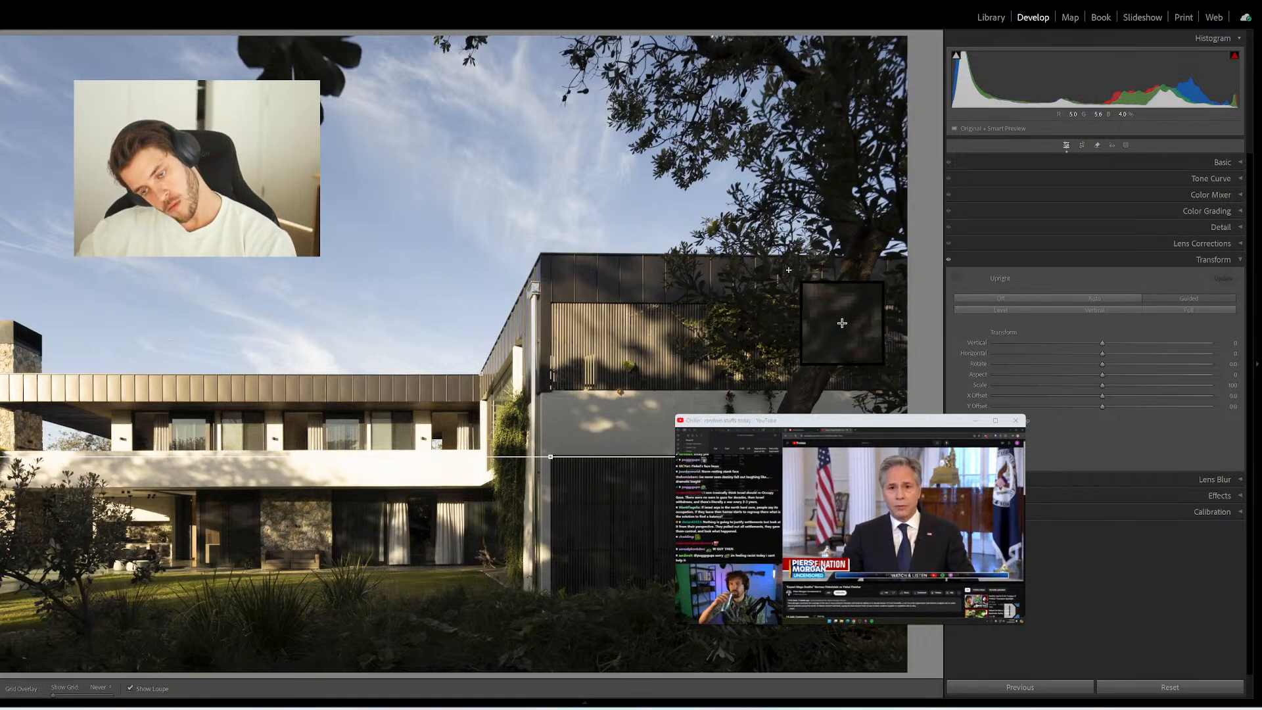
key(ctrl+z)
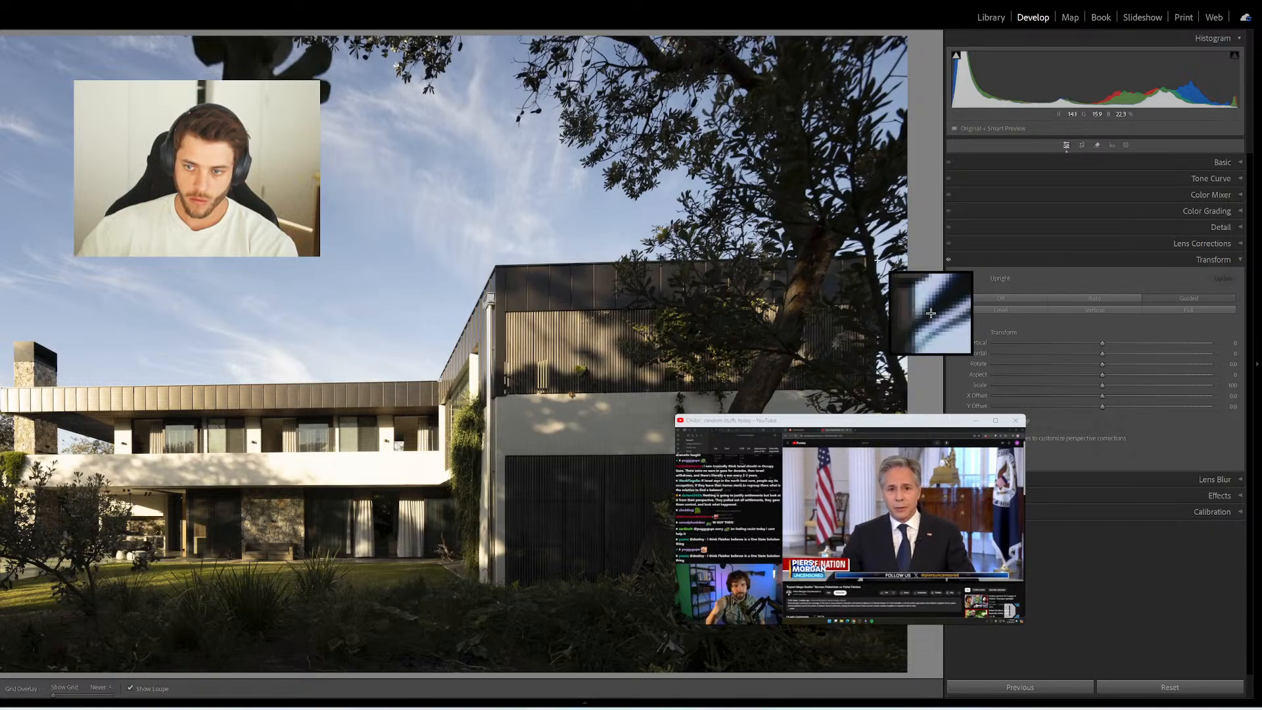
drag(876, 259, 876, 556)
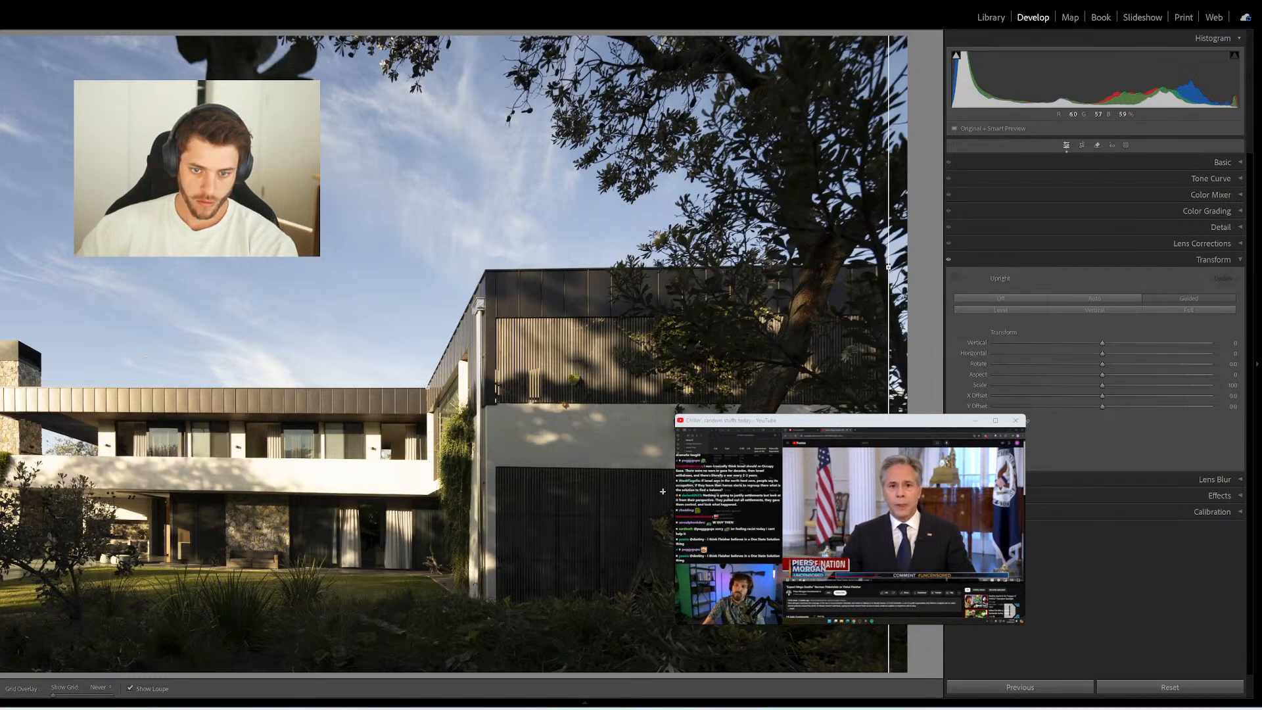
Try an additional Guided Upright guide along the balcony's lower edge
drag(428, 495, 24, 497)
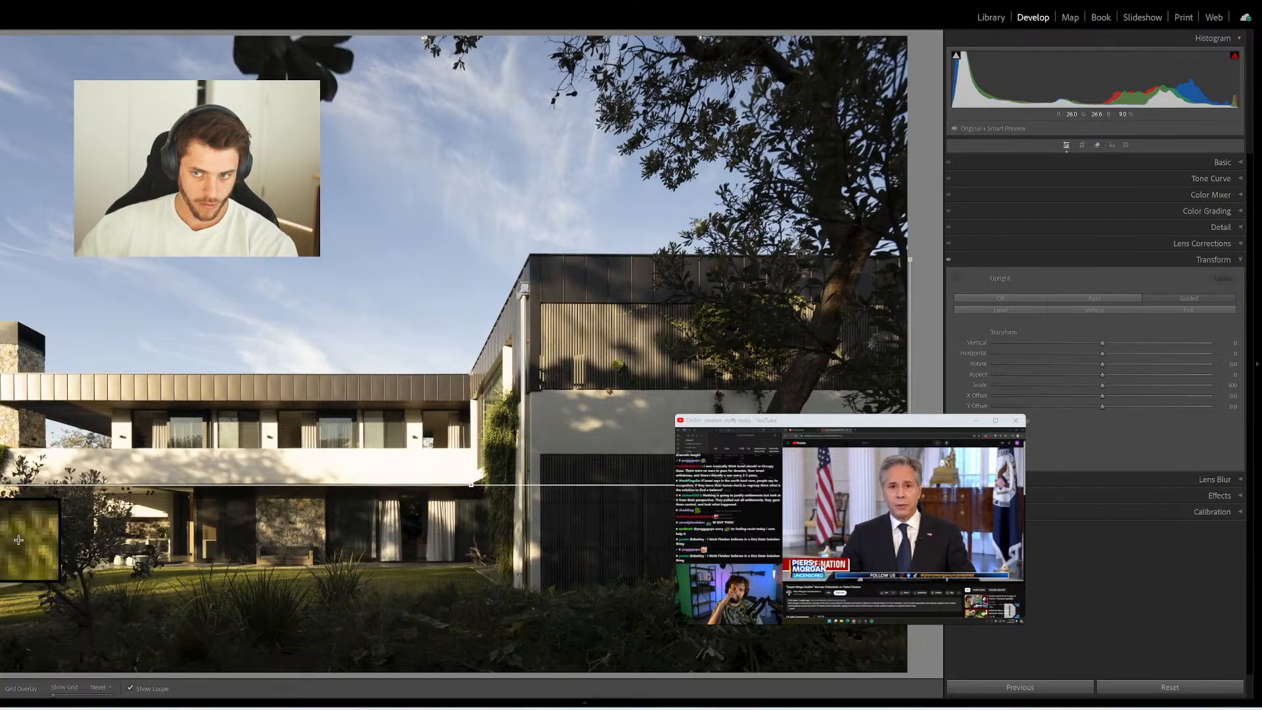
key(r)
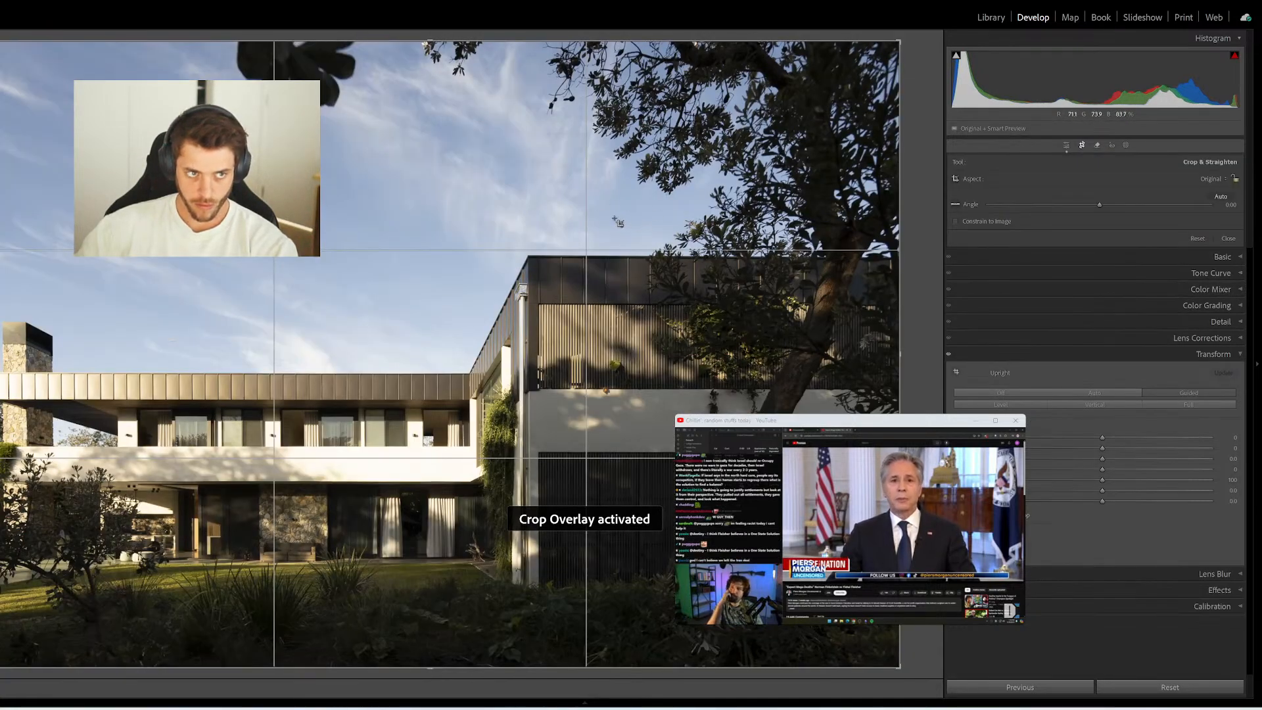
key(d)
key(ctrl+z)
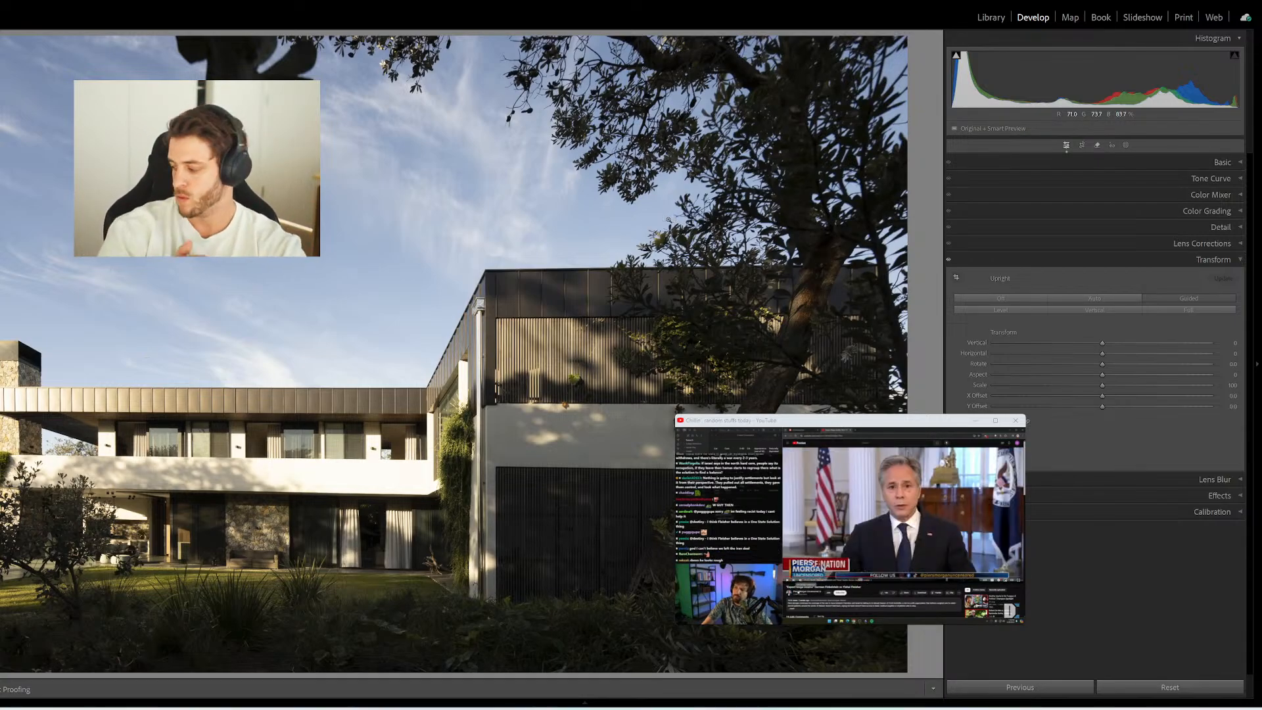
Open the photo in Photoshop, duplicate its background layer and place a horizontal guide just above the taller wing's roofline
key(ctrl+e)
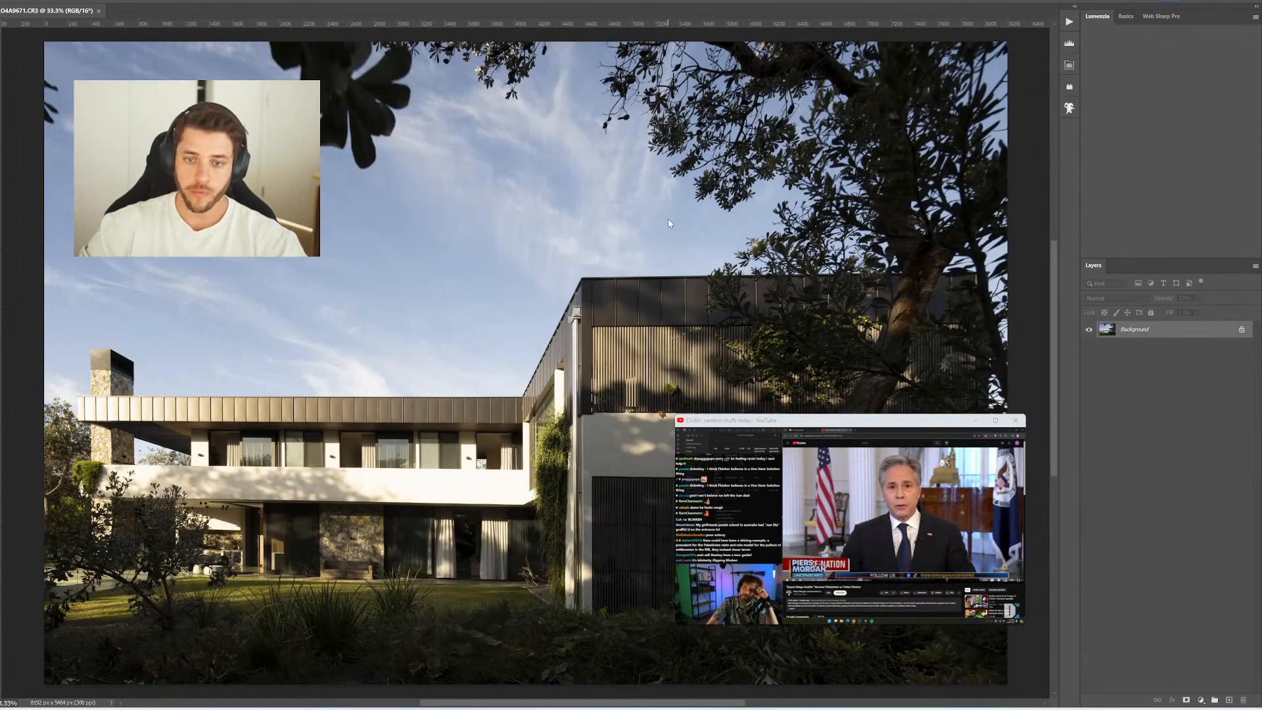
key(ctrl+j)
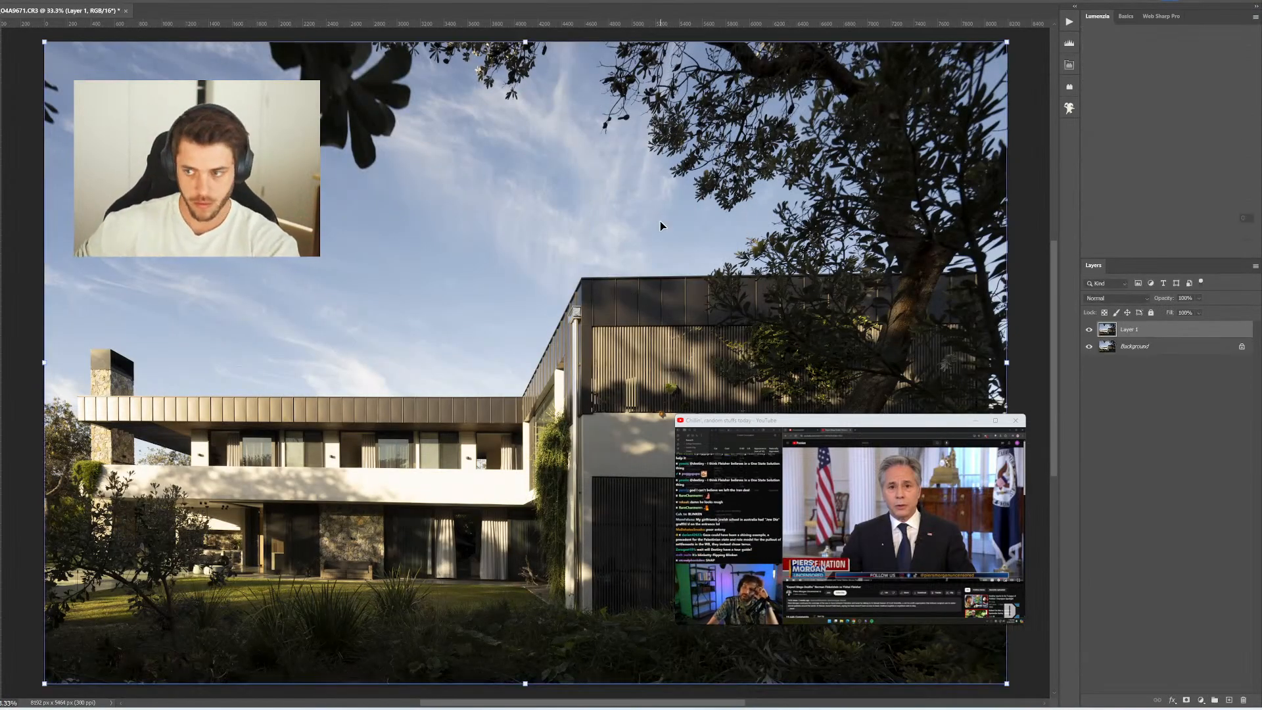
drag(573, 25, 695, 271)
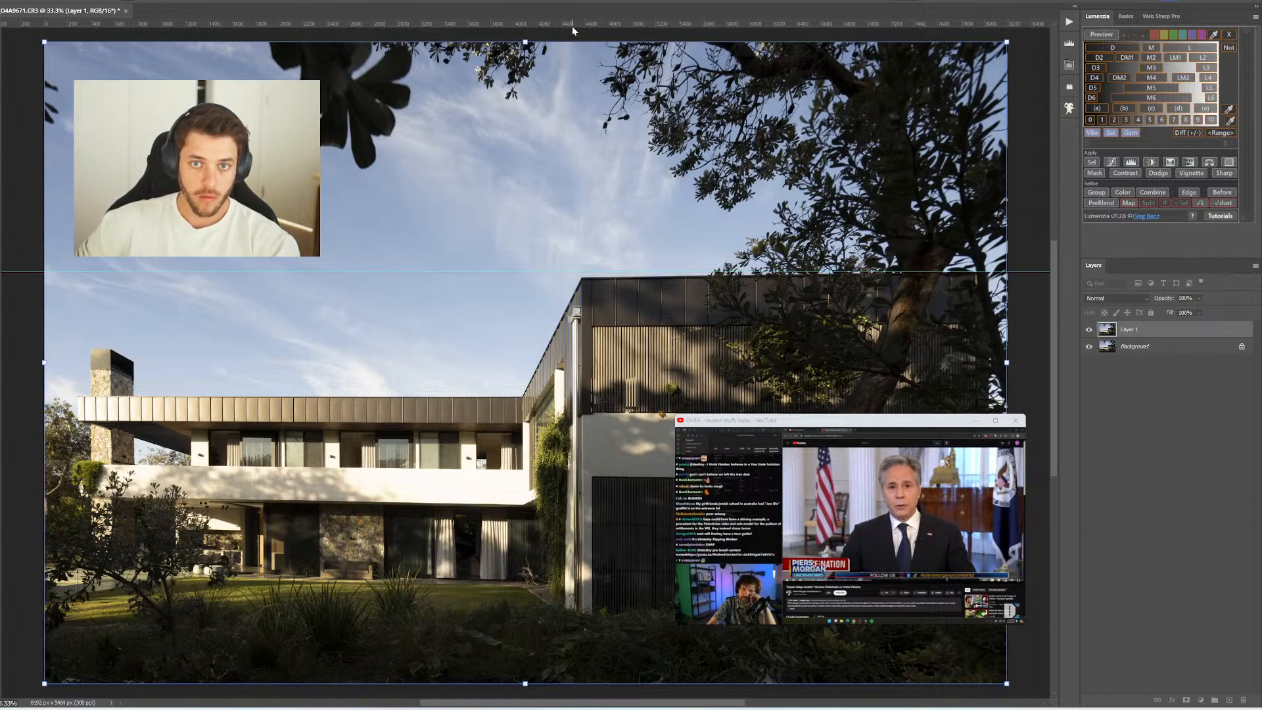
Place three more horizontal guides: along the lower wing's roofline, the taller wing's white wall band and the balcony's lower edge
drag(572, 26, 560, 396)
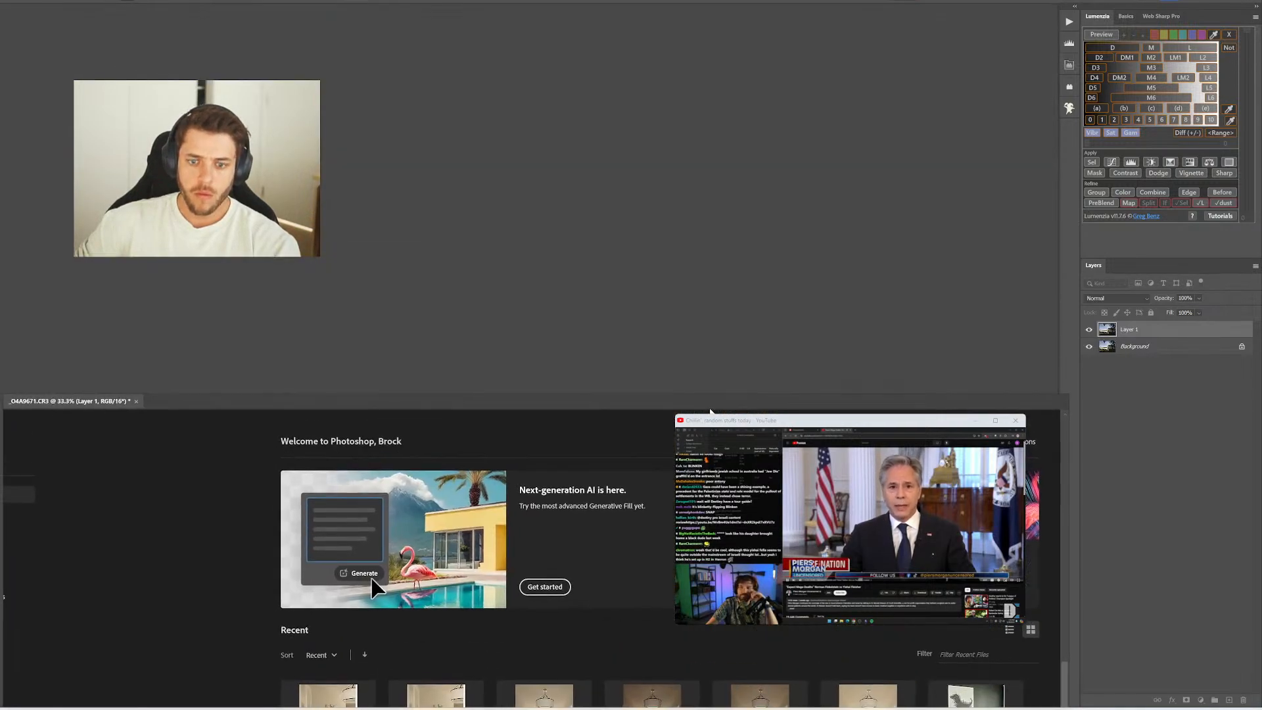
drag(710, 24, 706, 416)
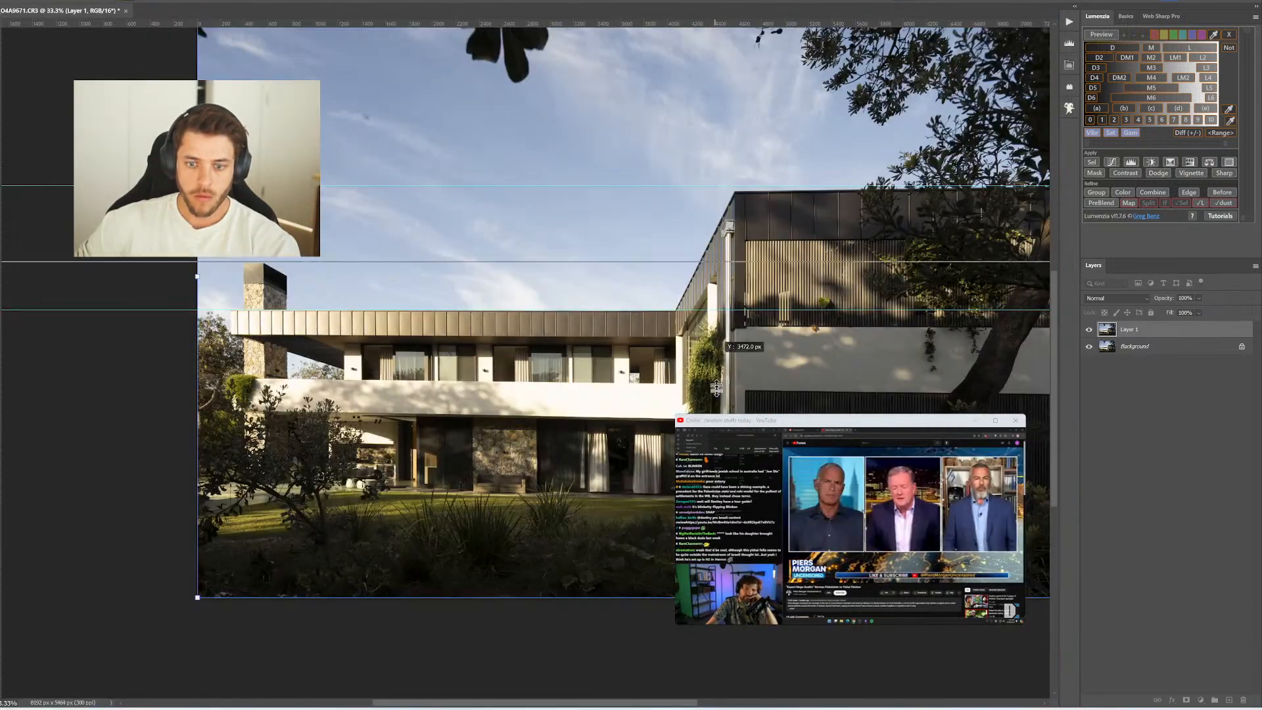
drag(729, 458, 479, 415)
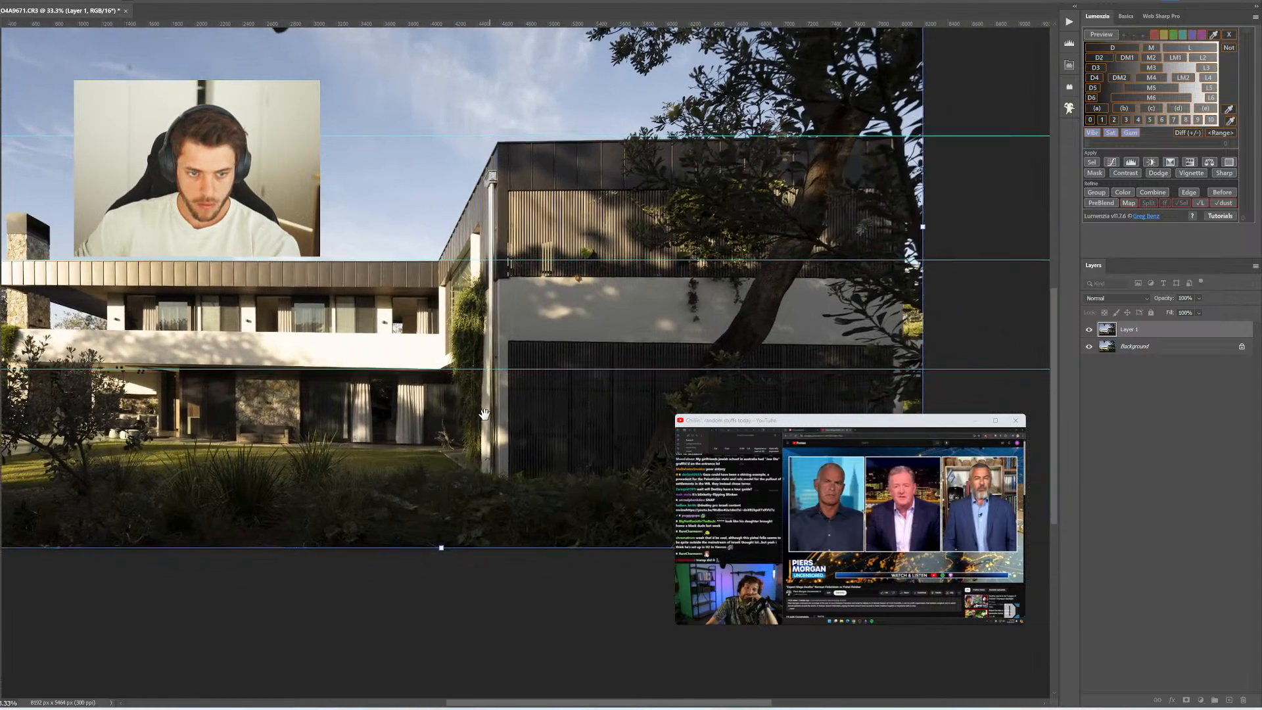
drag(559, 396, 670, 429)
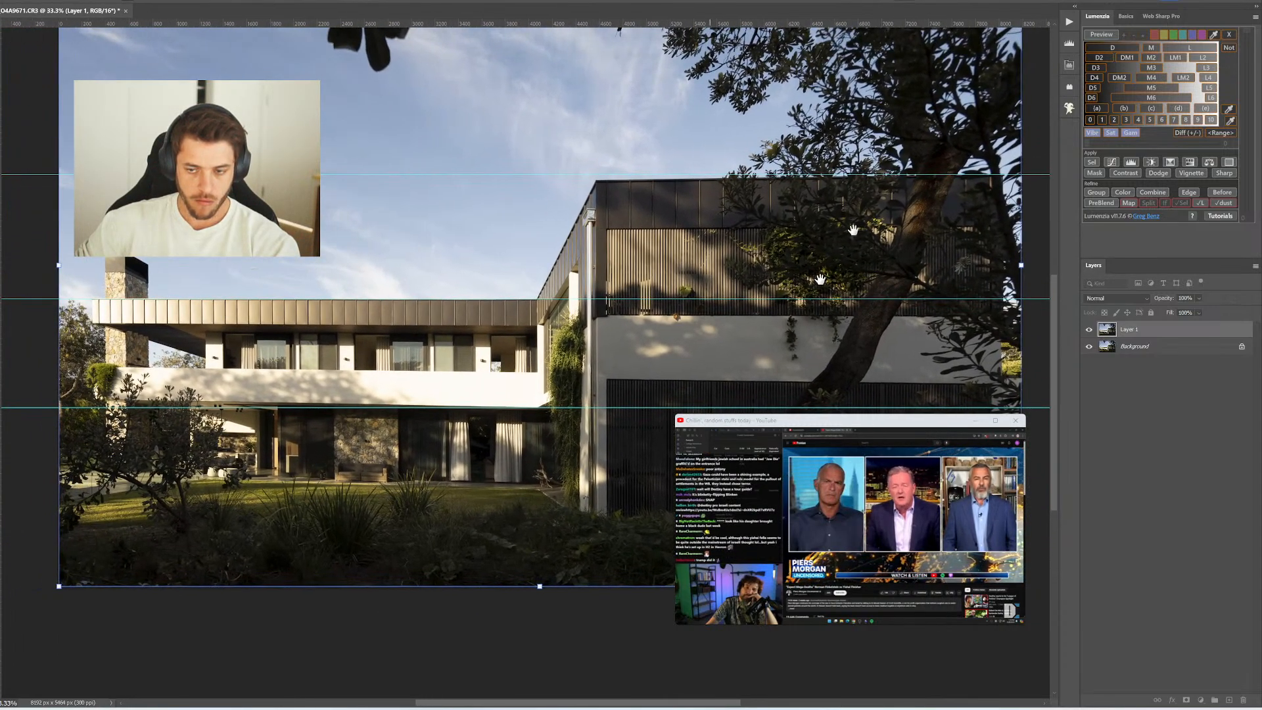
drag(1008, 303, 1033, 385)
drag(632, 330, 657, 339)
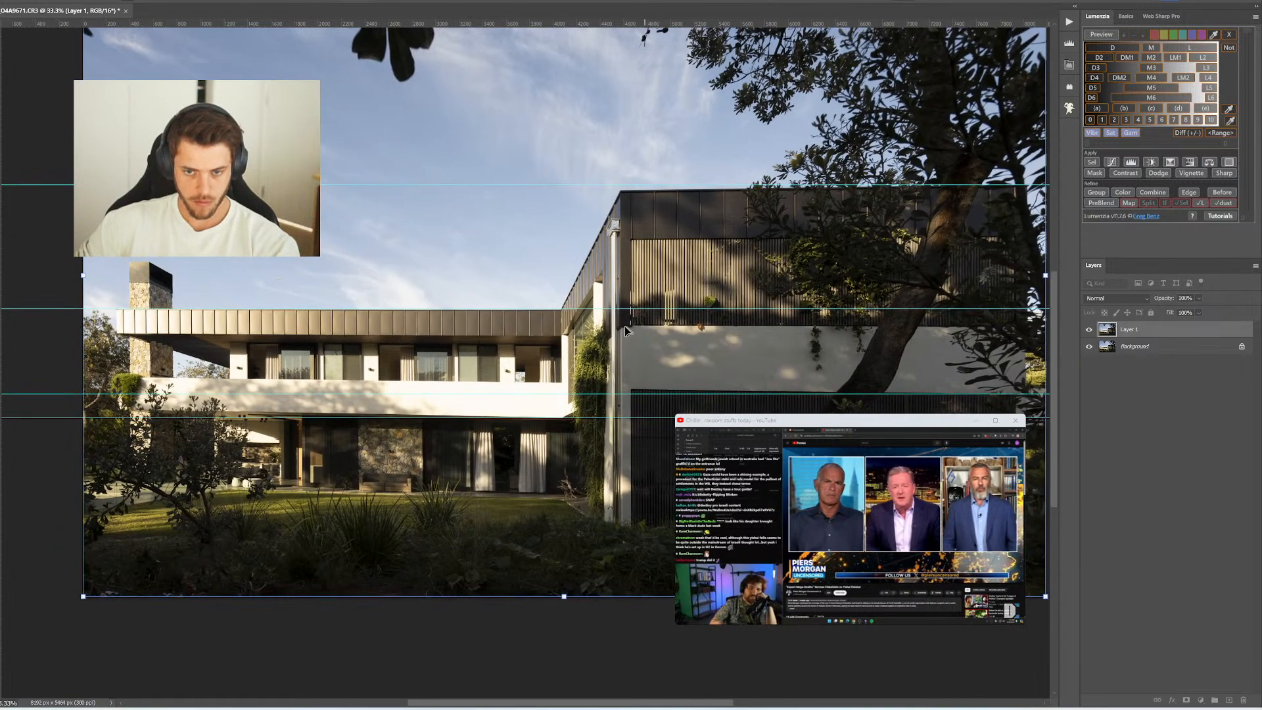
Distort the duplicated layer by pulling its lower-left corner slightly downward until the facade lines match the guides, and apply the transform
right_click(444, 336)
click(476, 389)
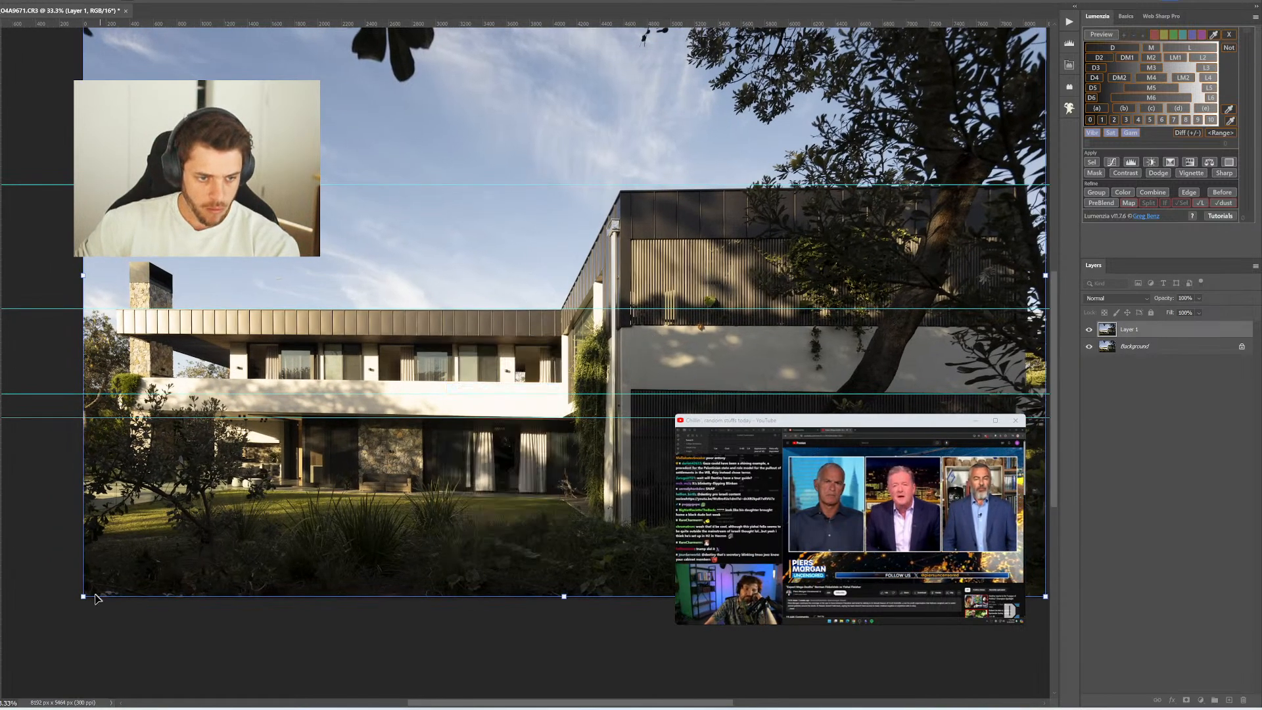
drag(83, 600, 75, 626)
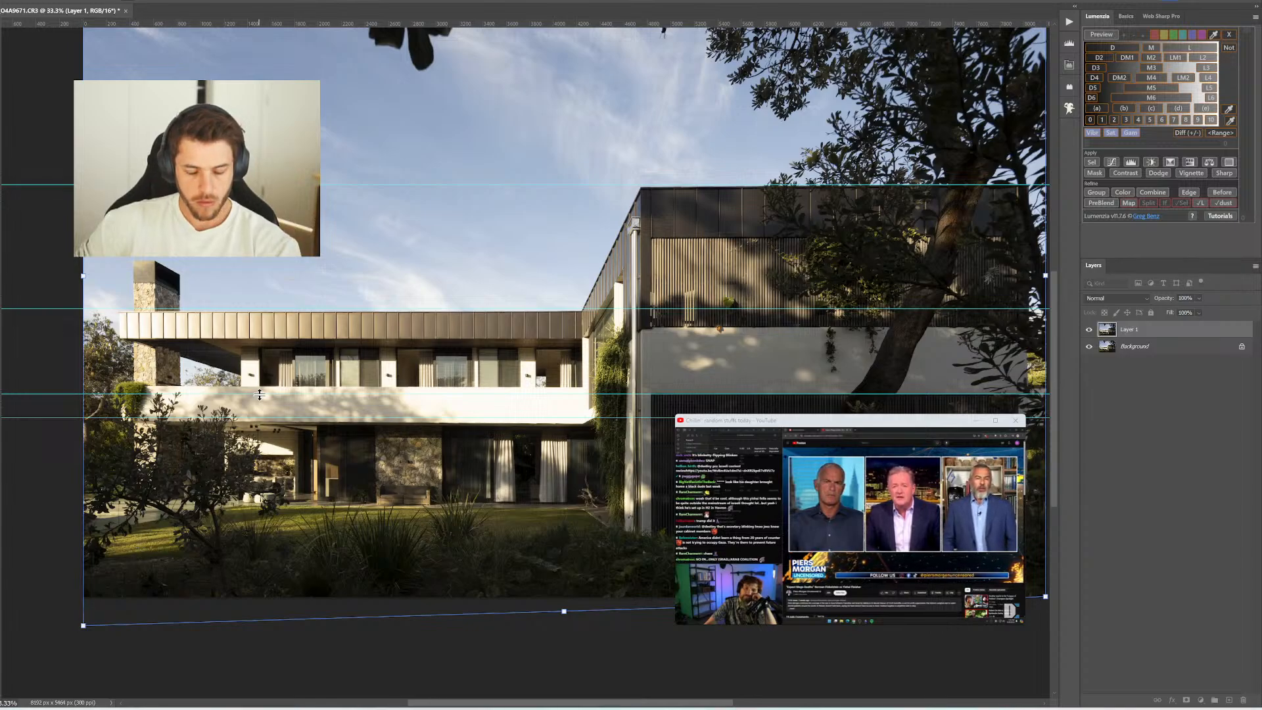
key(Return)
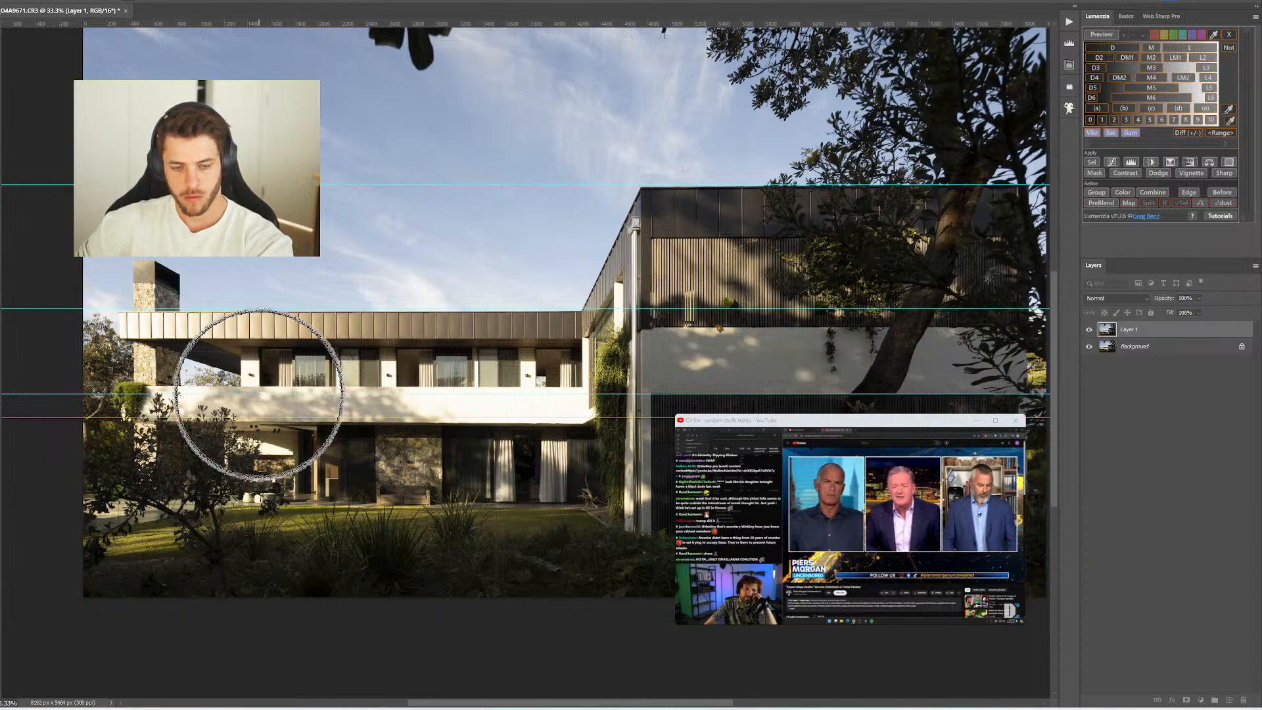
Apply Guided Upright through the Camera Raw Filter, with guides along the lower wing's roofline, the taller wing's wall band and vertical building edges
click(58, 1)
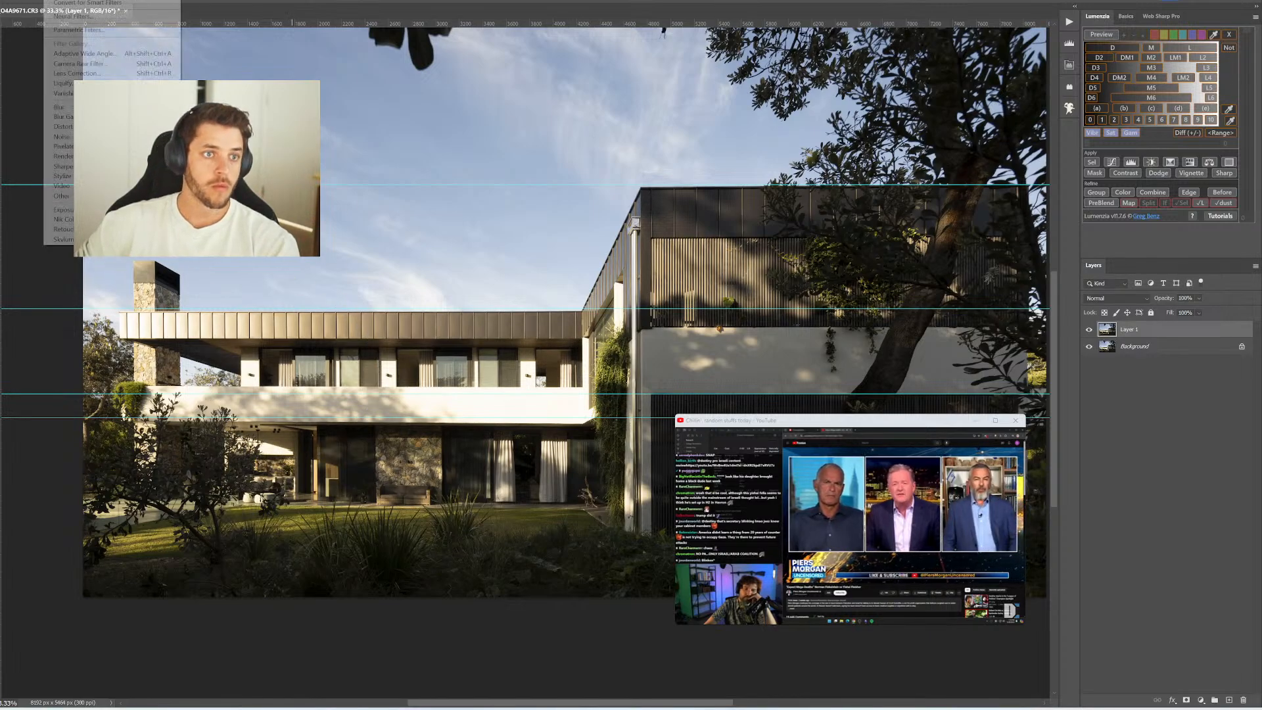
click(81, 73)
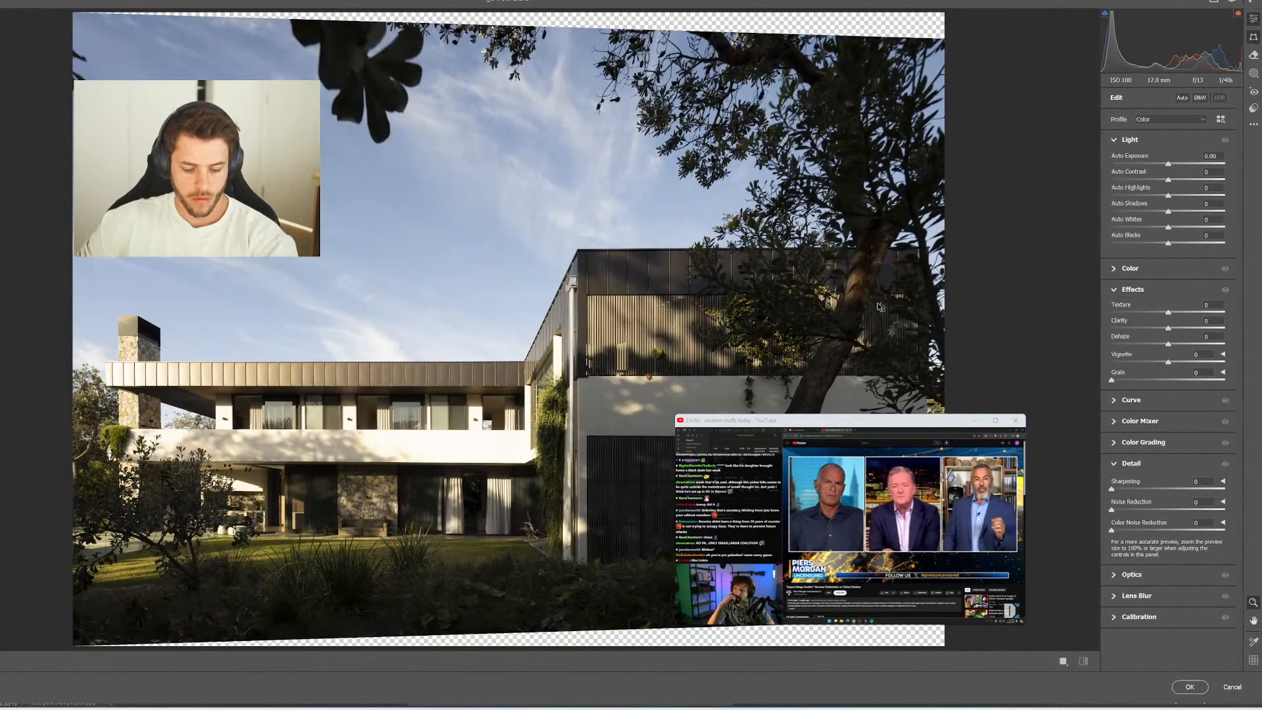
key(shift+t)
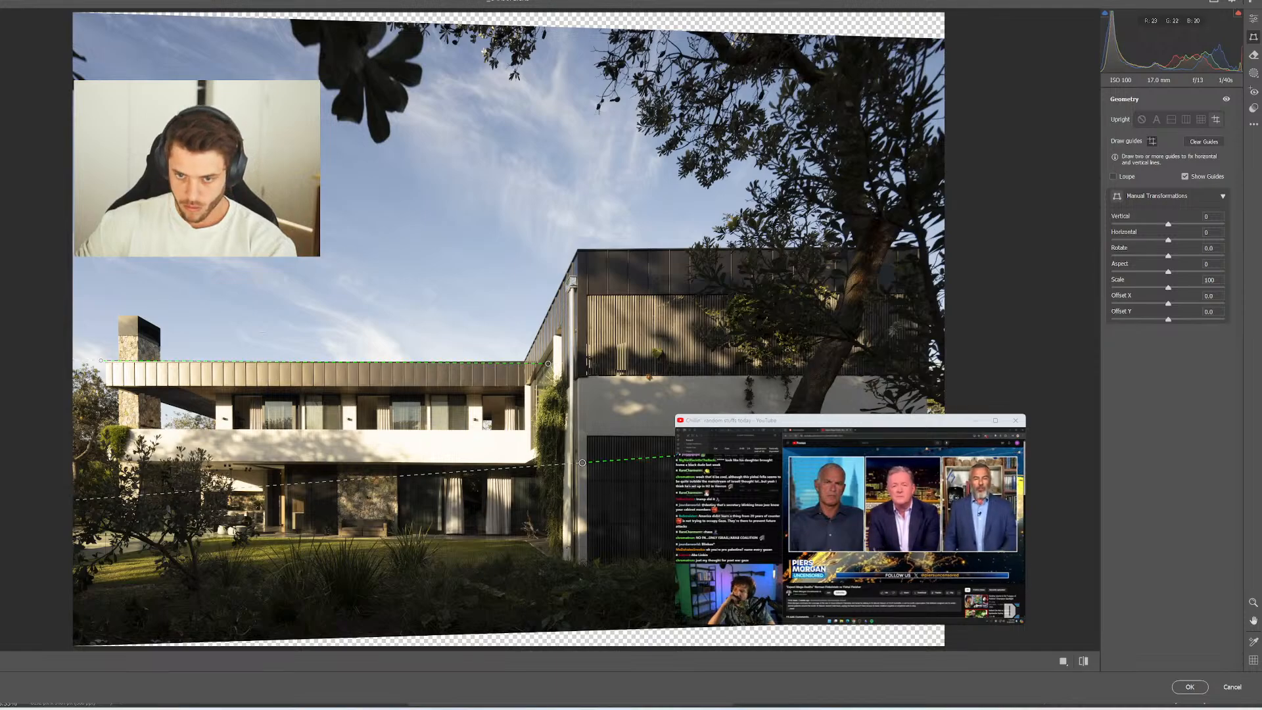
drag(472, 435, 471, 436)
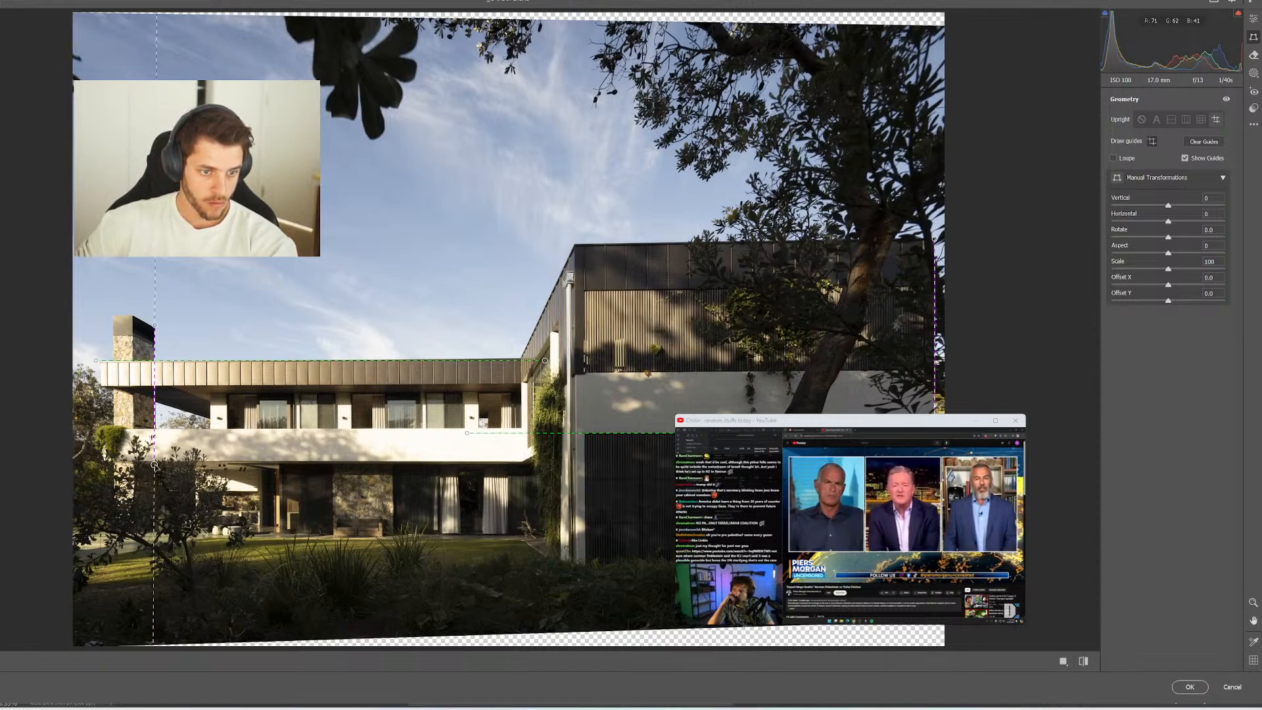
key(Return)
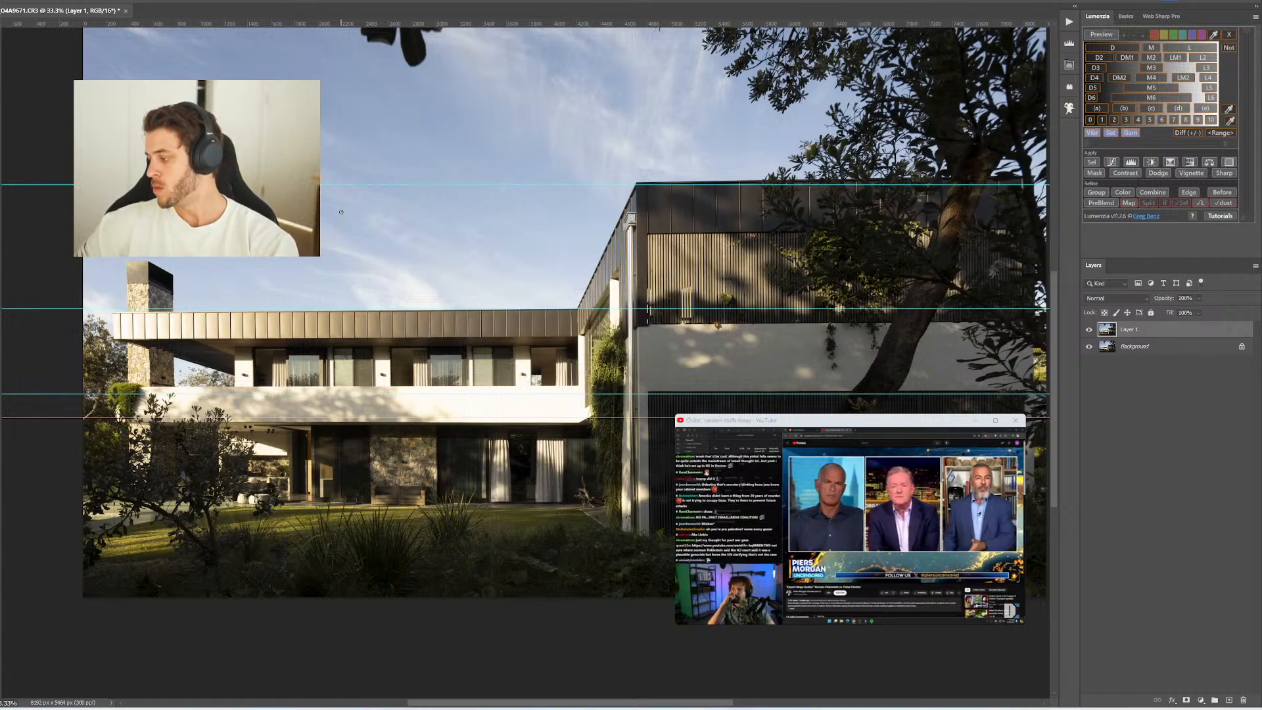
Save and close the corrected photo in Photoshop and switch back to Lightroom
key(ctrl+s)
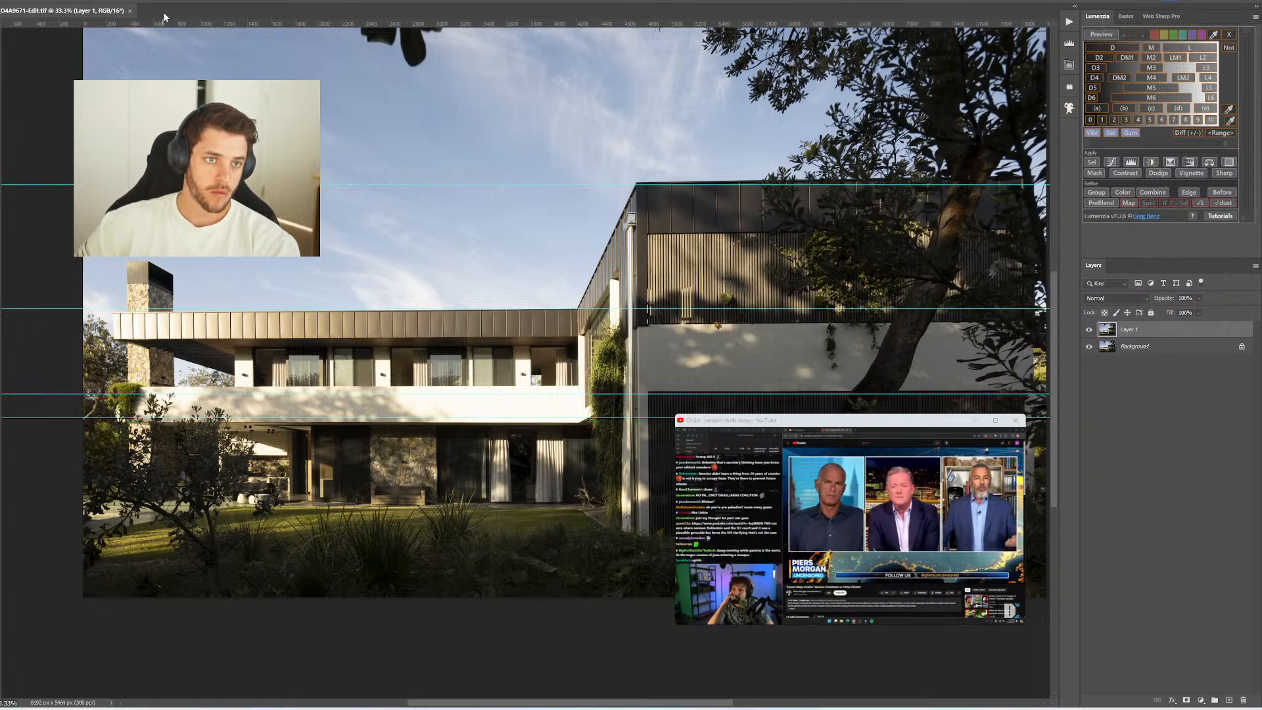
click(131, 10)
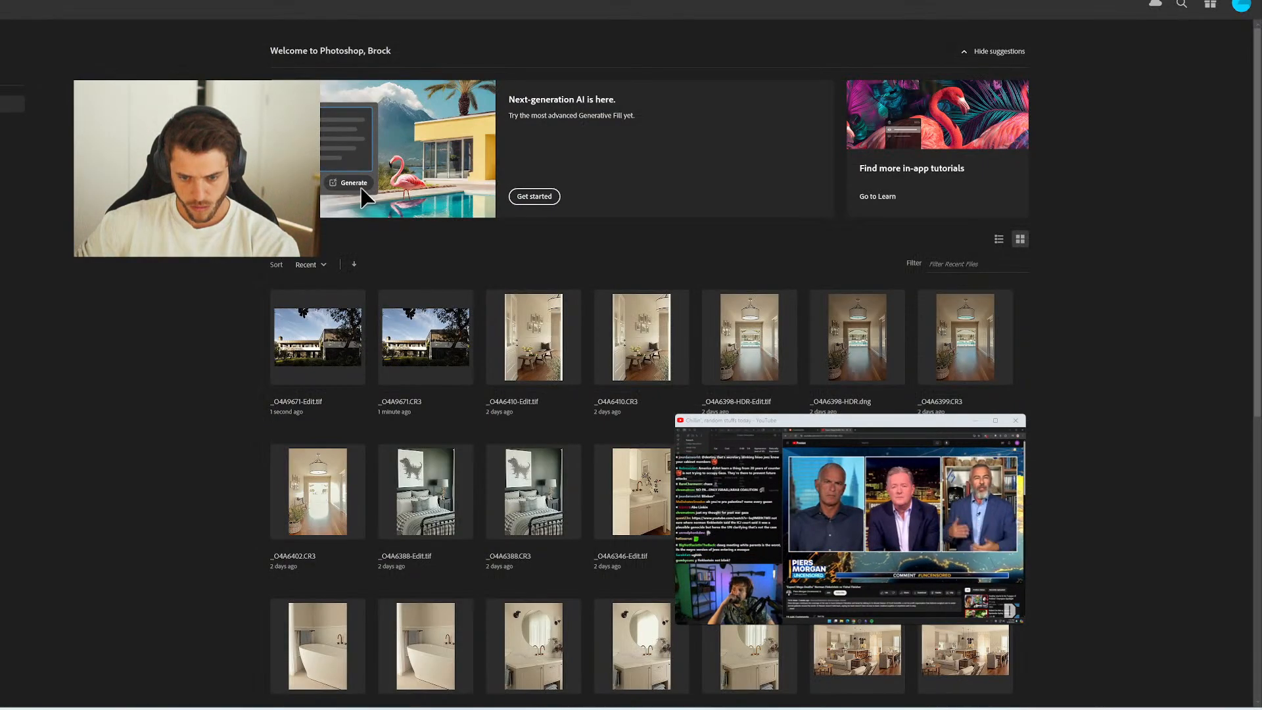
click(581, 704)
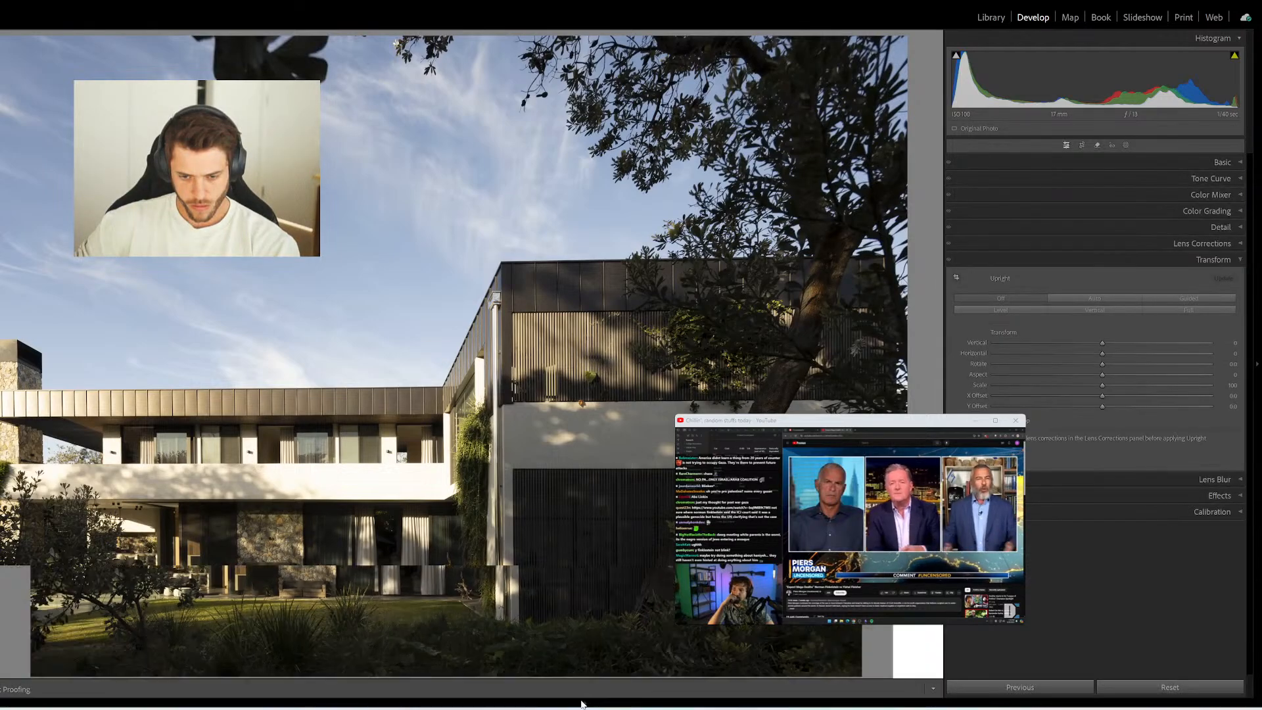
Remove the source photo _O4A9671.CR3 and the near-duplicate shot that follows the edited TIFF from the collection
mouse_move(581, 704)
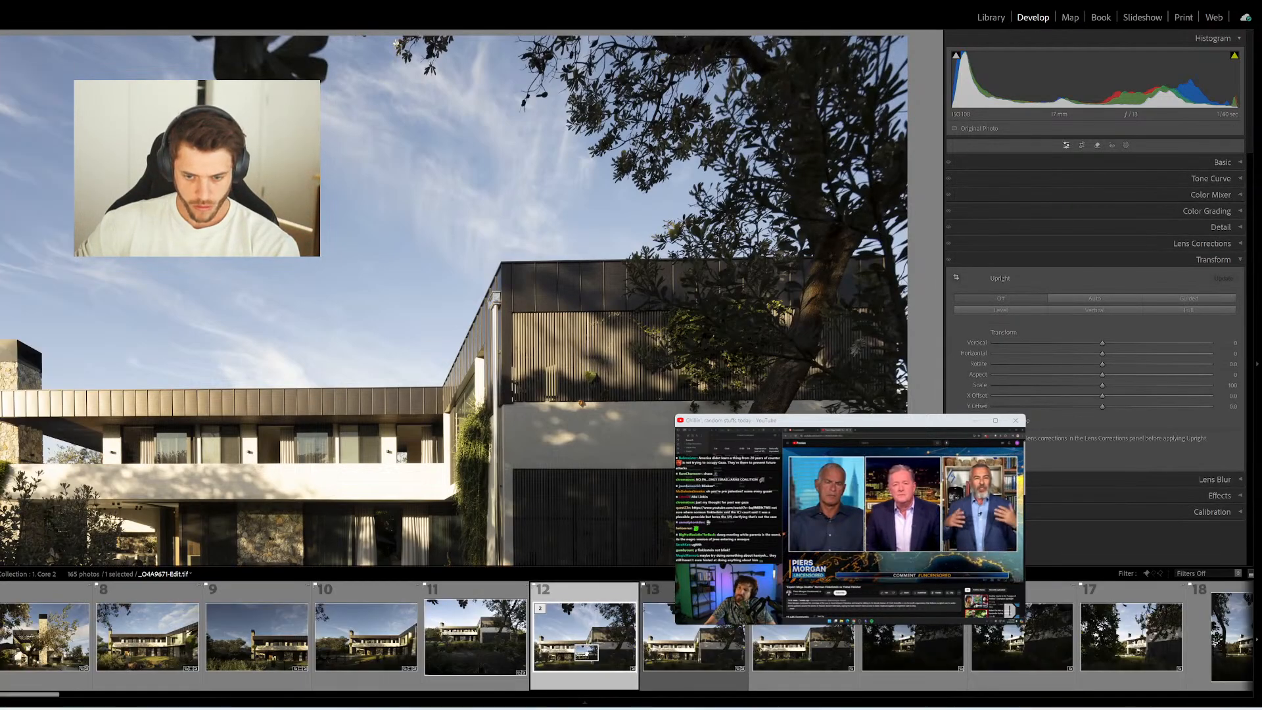
click(698, 639)
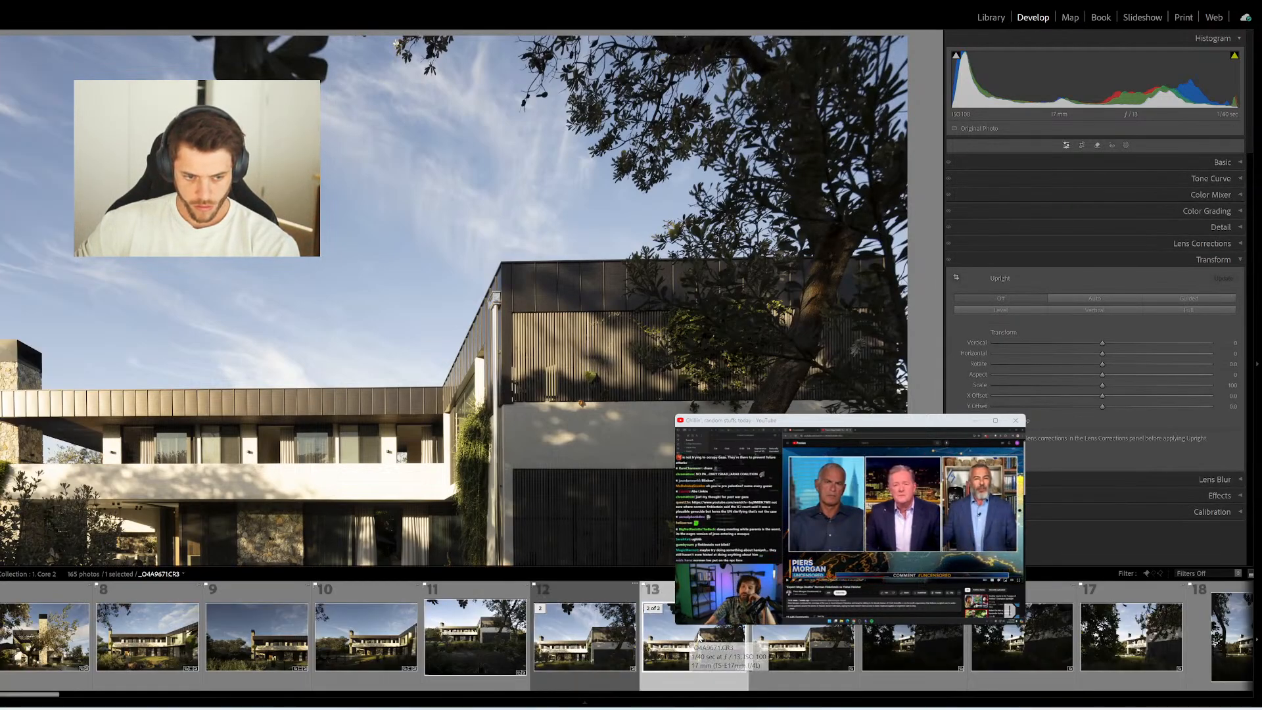
key(Delete)
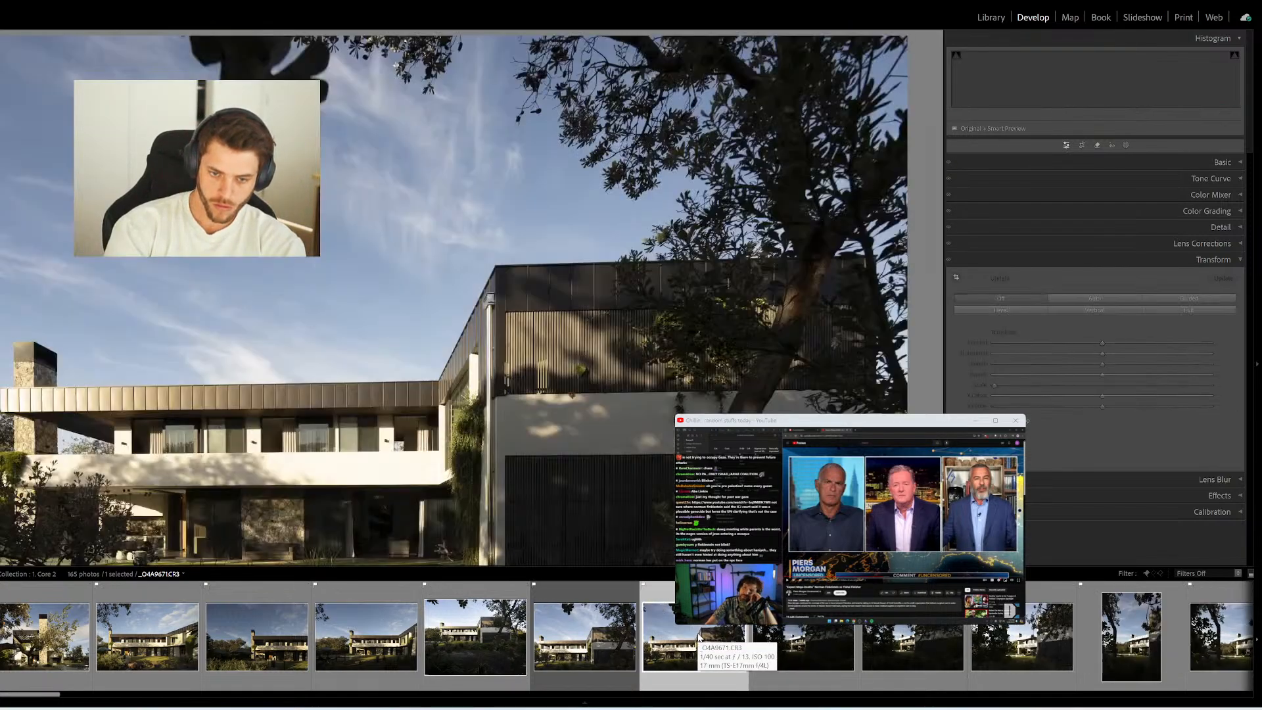
click(698, 636)
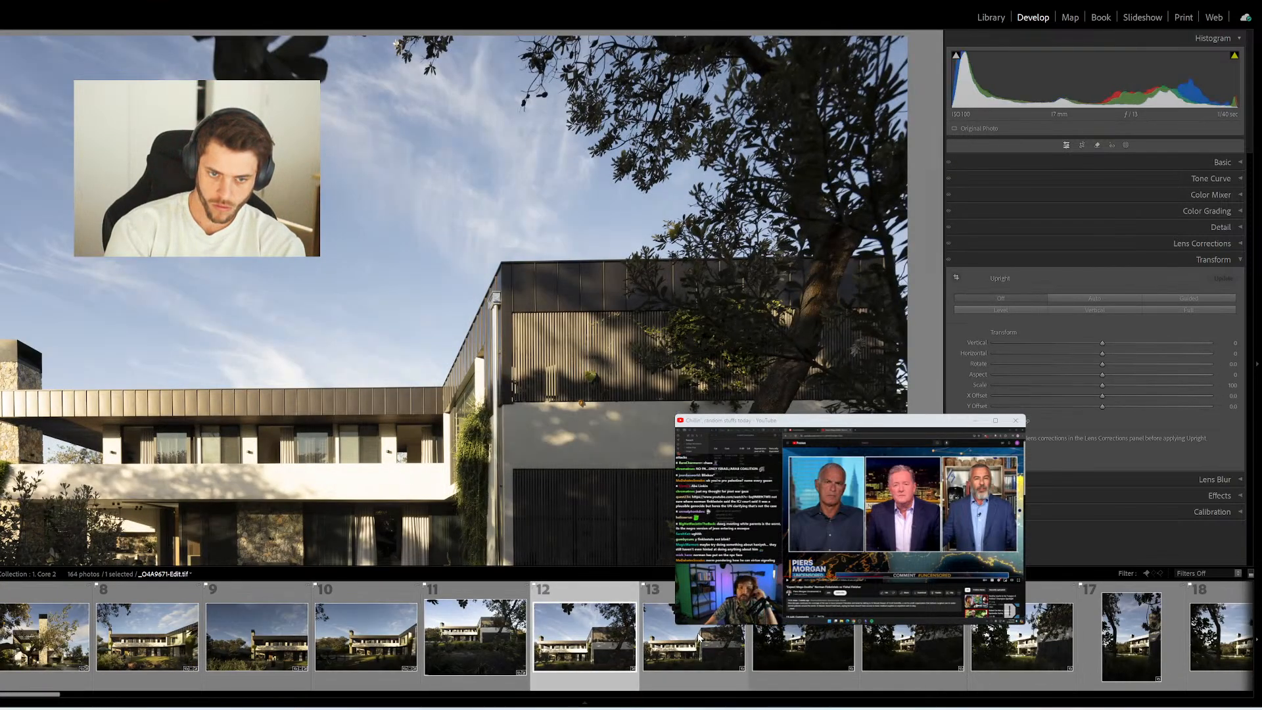
key(Delete)
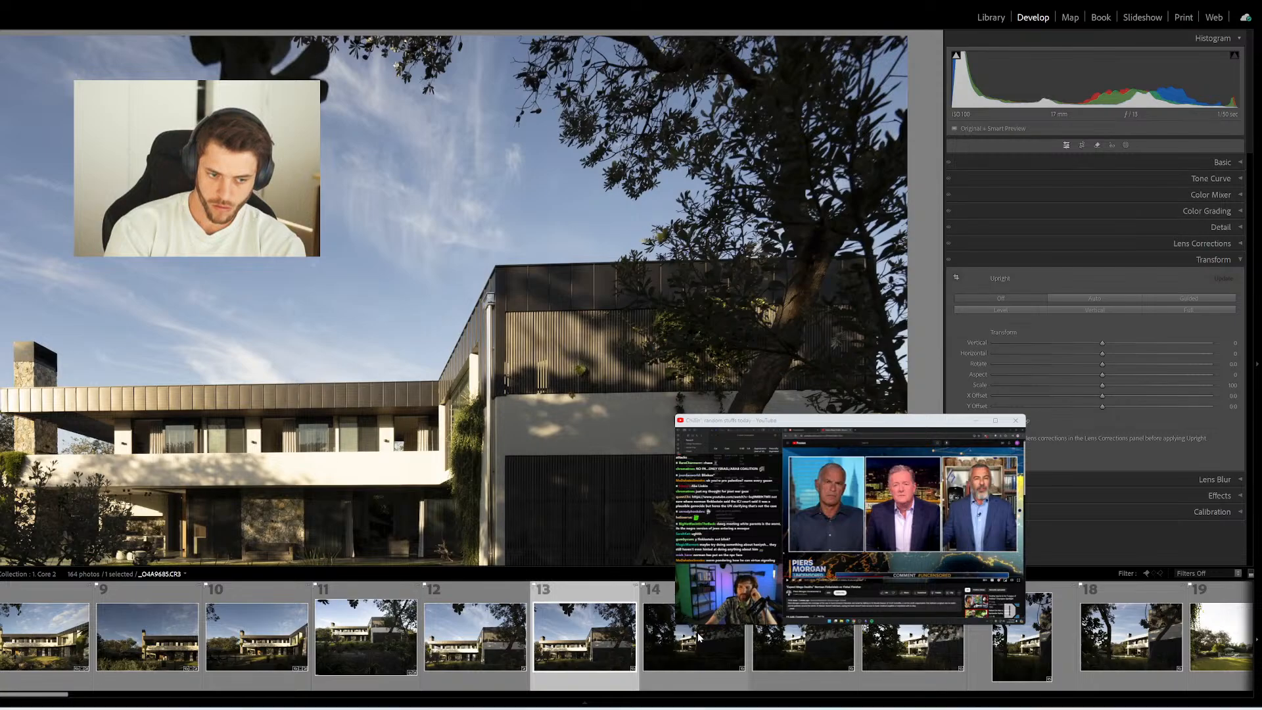
key(Delete)
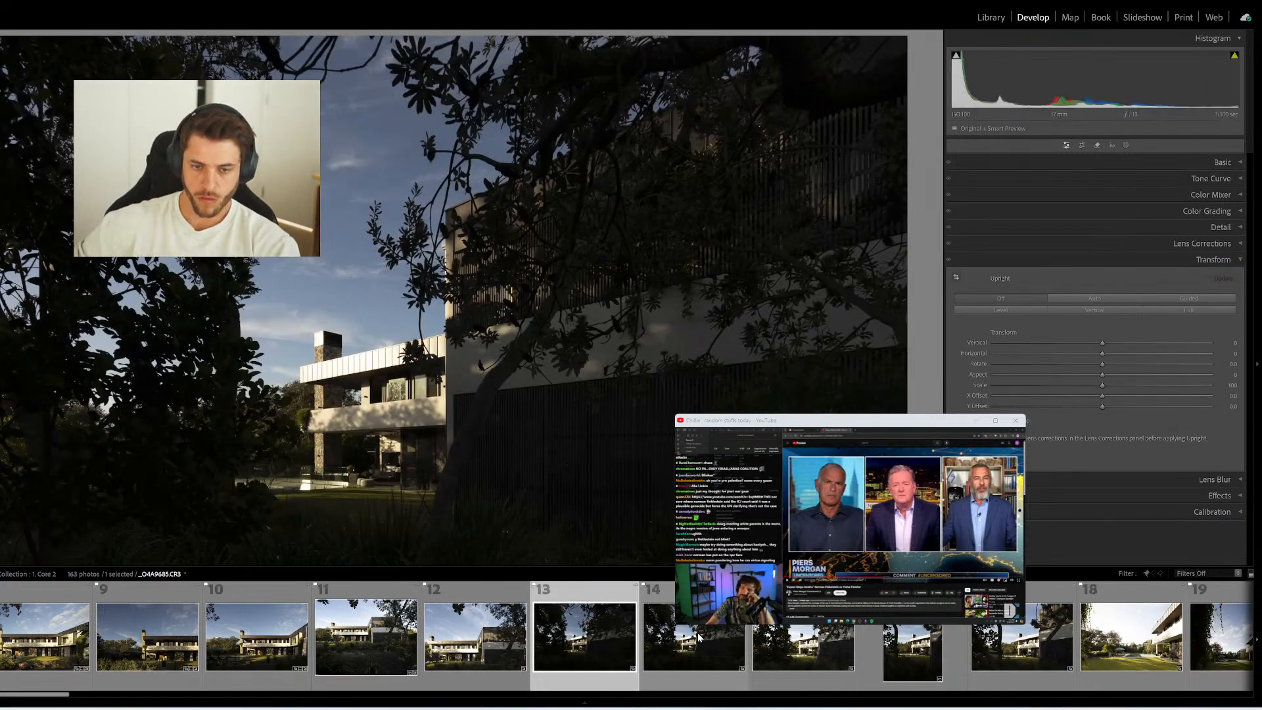
Set Shadows to +100 and Exposure to +0.45 on the dark house photo framed by trees
click(1206, 163)
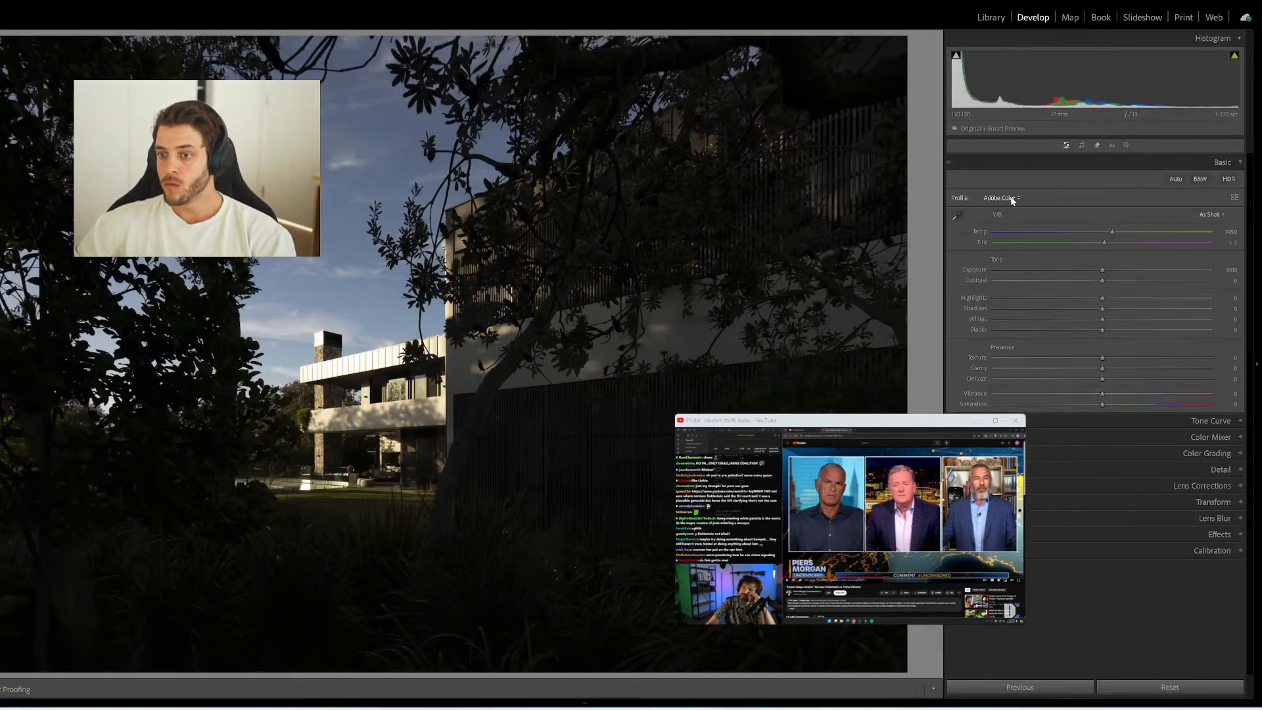
drag(1102, 308, 1260, 316)
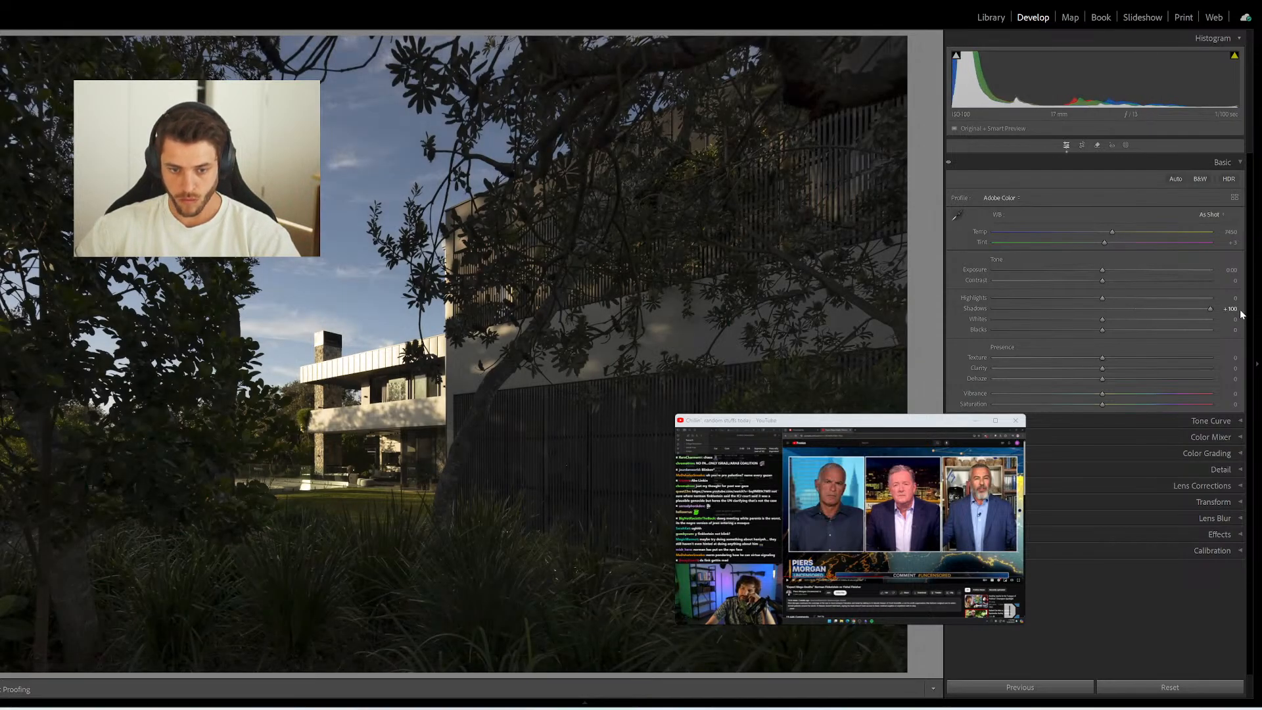
key(shift+equal)
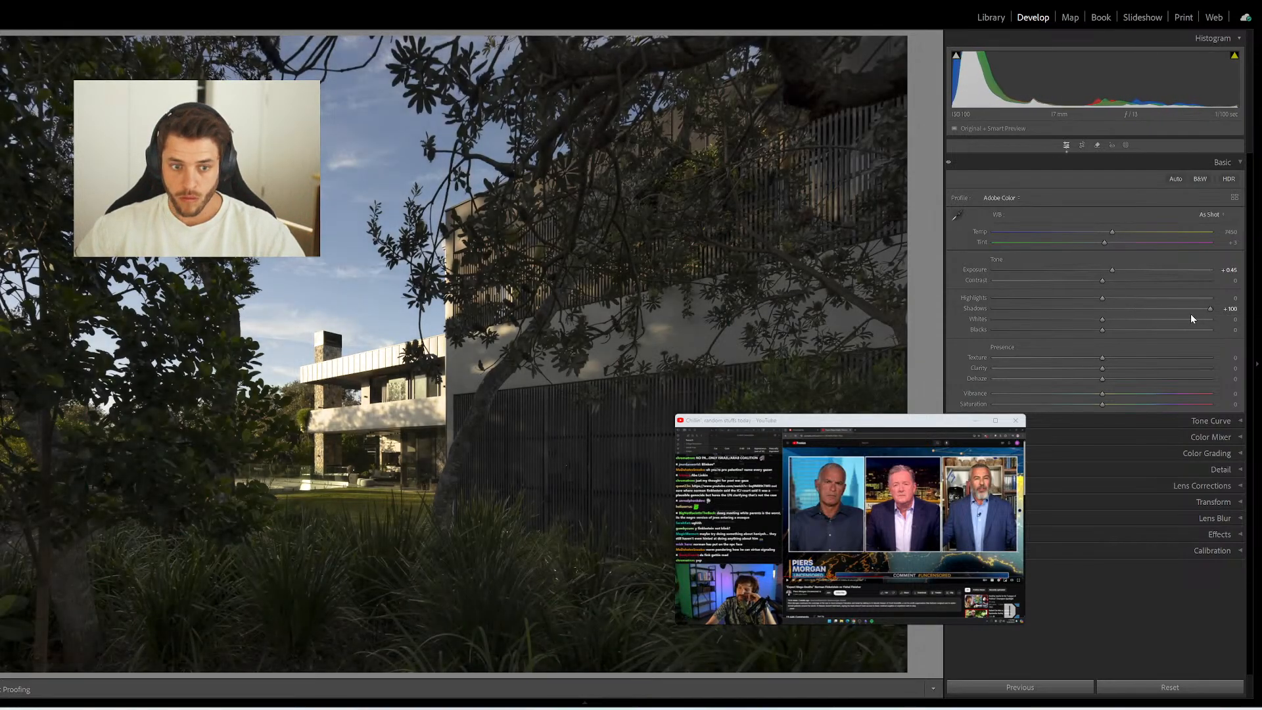
Apply Guided Upright to the dark tree-framed photo, with vertical guides along the chimney and the taller wing's outer corner
key(shift+t)
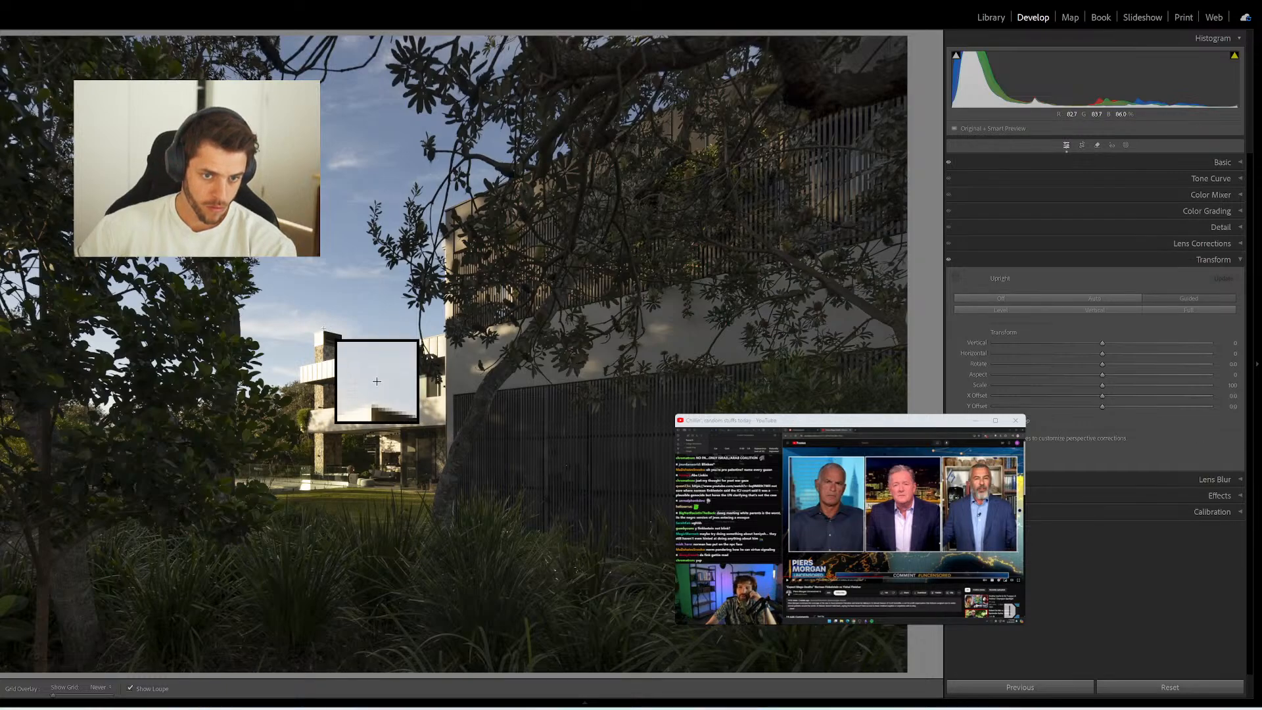
drag(323, 330, 324, 497)
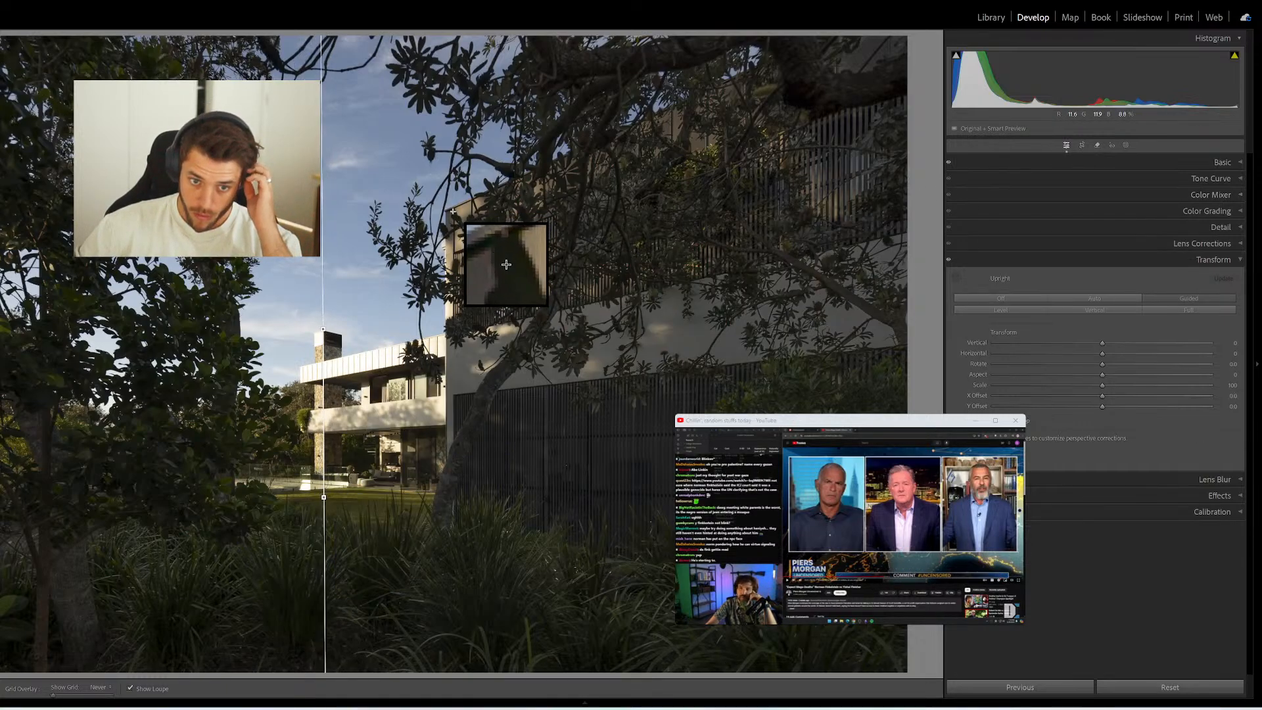
drag(454, 217, 453, 451)
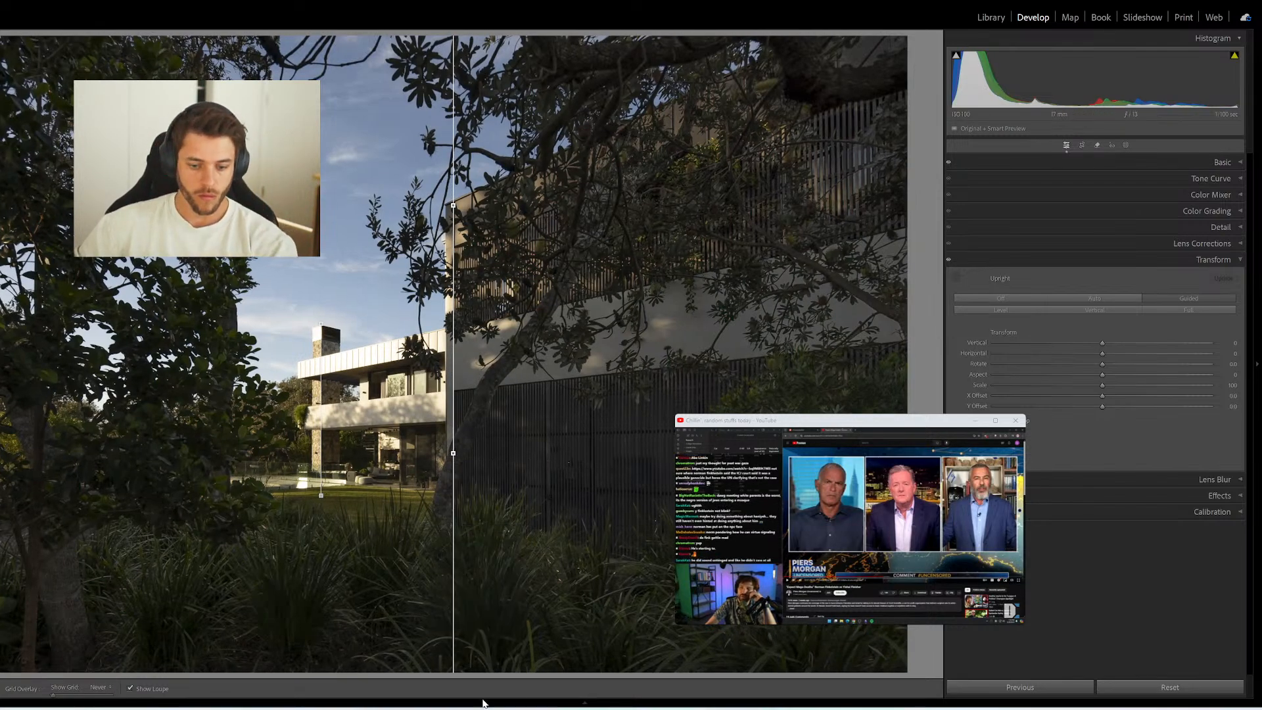
Remove the near-duplicate _O4A9692.CR3 from the collection and continue to the next, brighter tree-framed photo
mouse_move(482, 703)
click(694, 647)
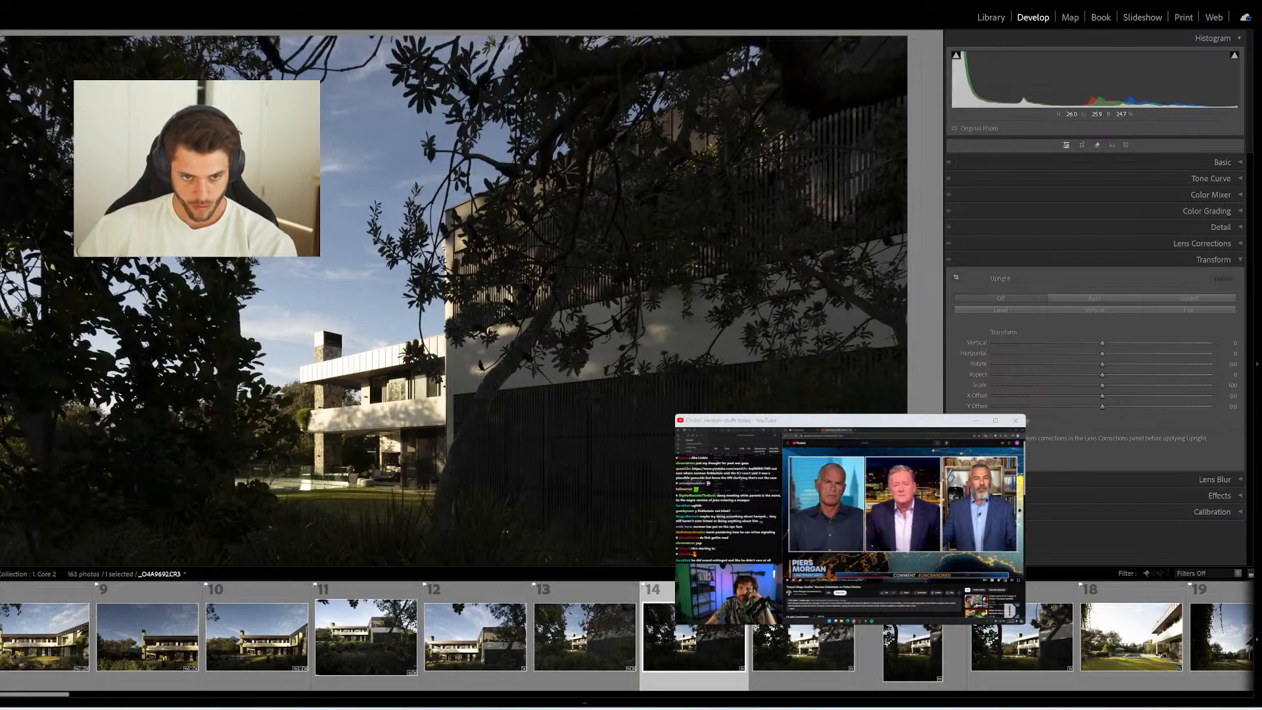
mouse_move(651, 701)
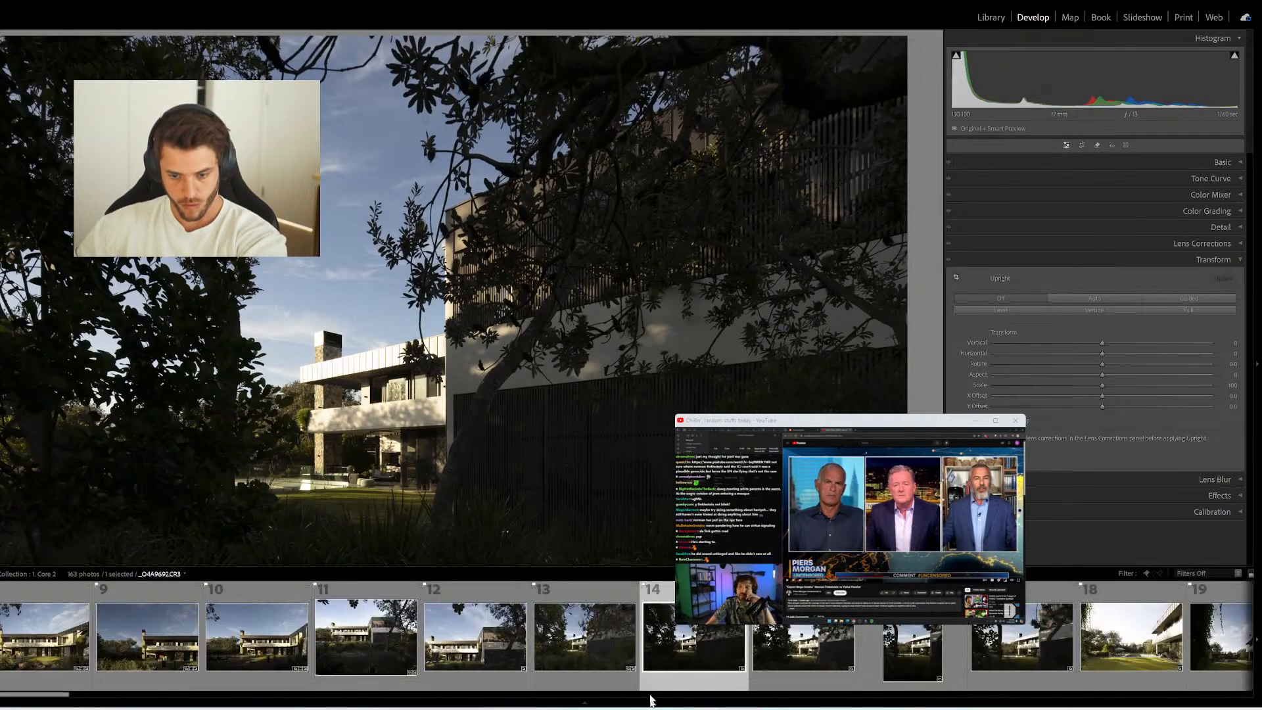
click(661, 646)
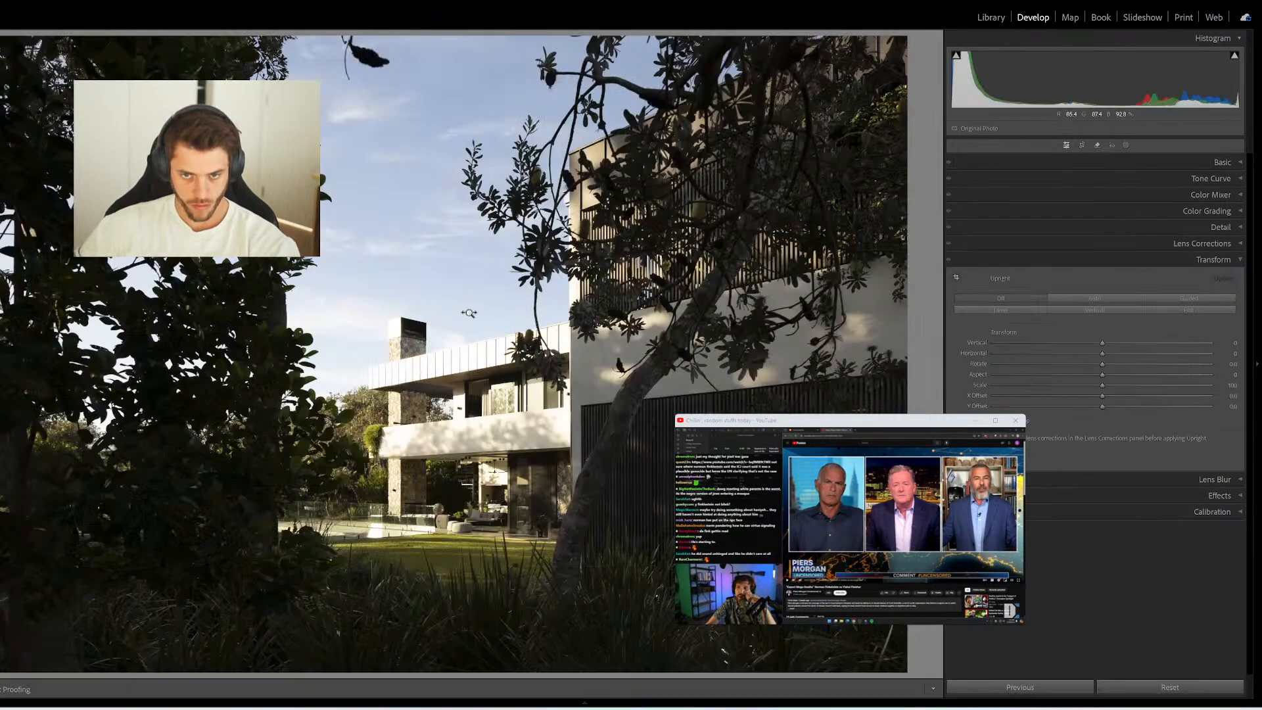
Apply Guided Upright to the brighter tree-framed photo, with vertical guides along the taller wing's corner and the chimney's right edge
key(shift+t)
drag(570, 156, 572, 534)
drag(428, 320, 428, 570)
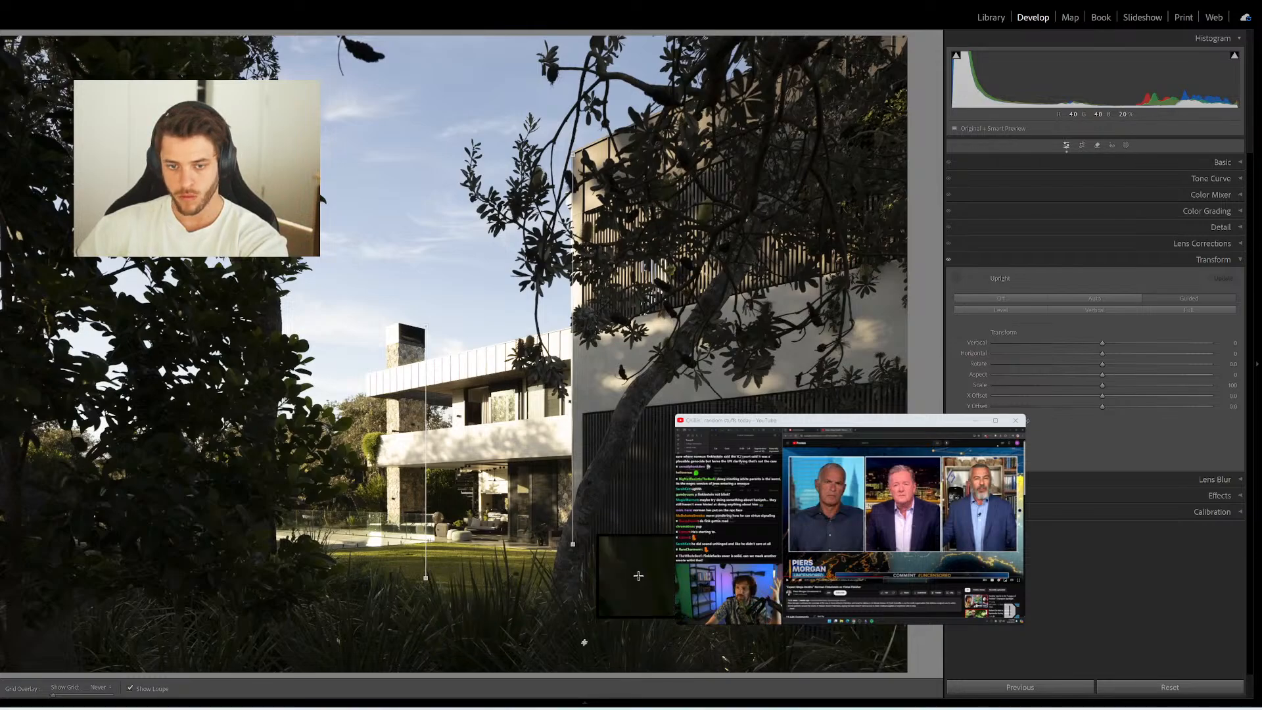
Open the following portrait-format house photo and apply Guided Upright with vertical guides along the taller wing's corner and the chimney's left edge
mouse_move(589, 704)
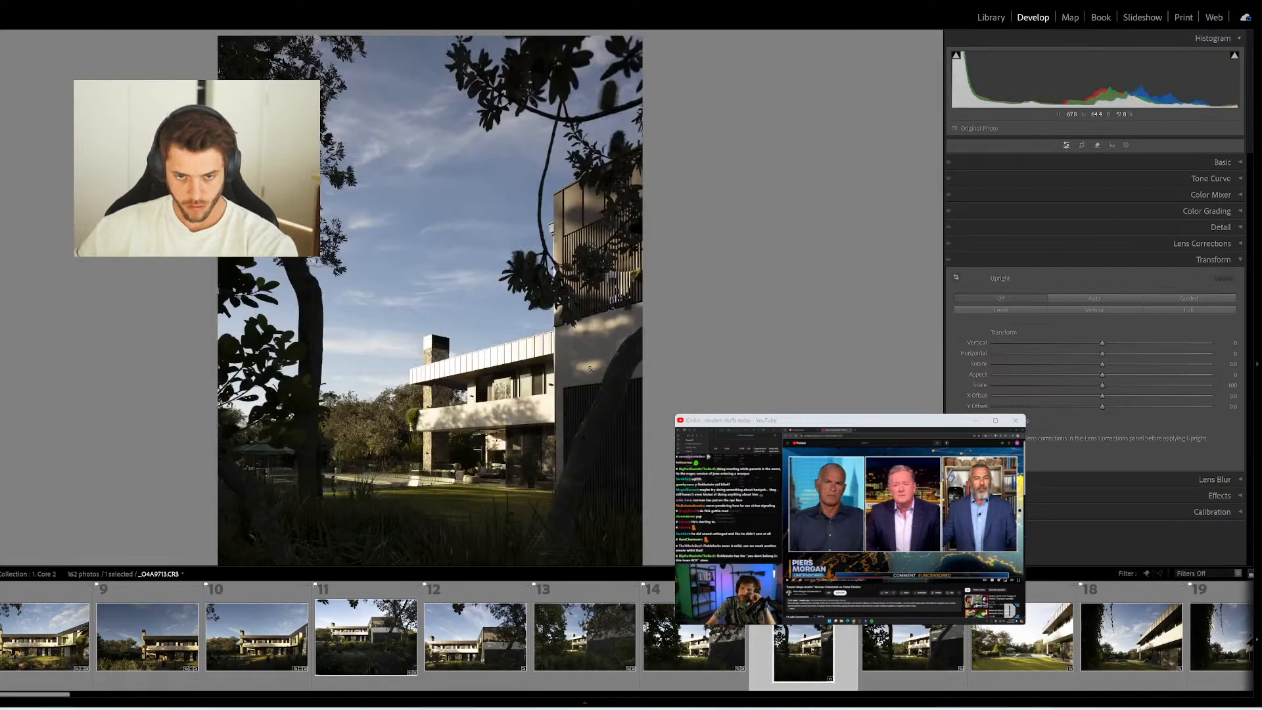
drag(554, 196, 557, 552)
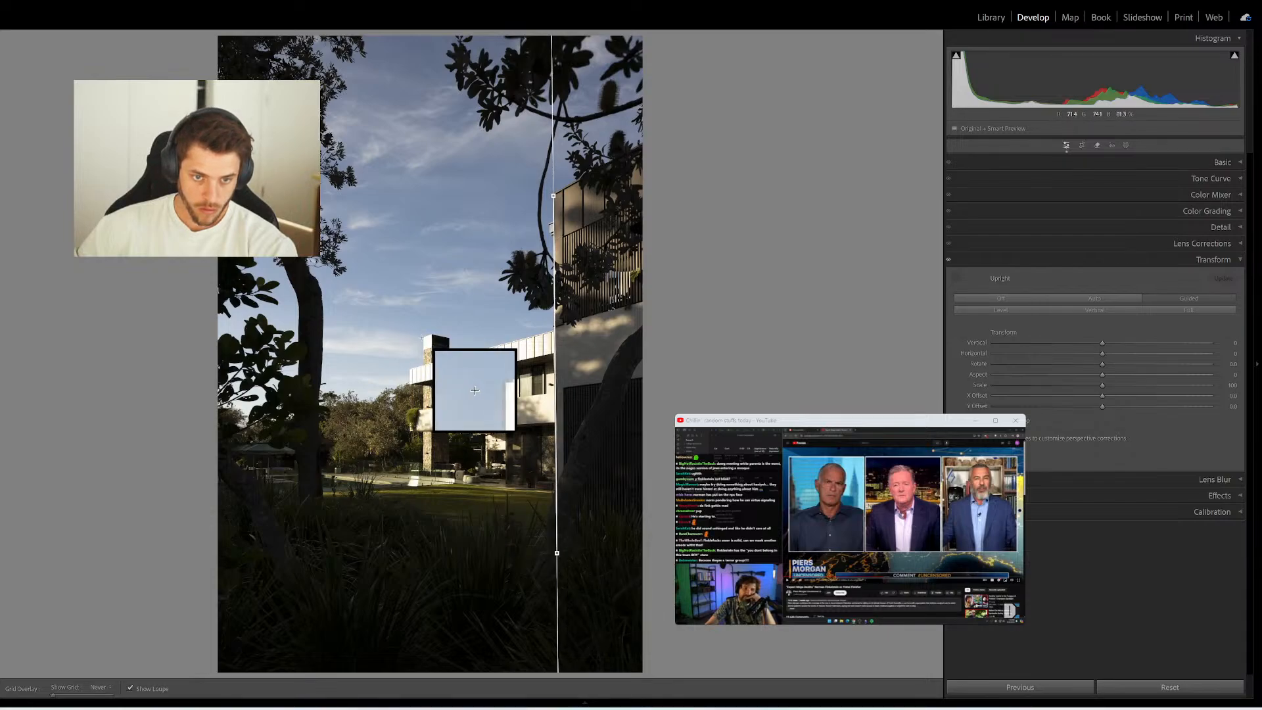
drag(421, 338, 421, 516)
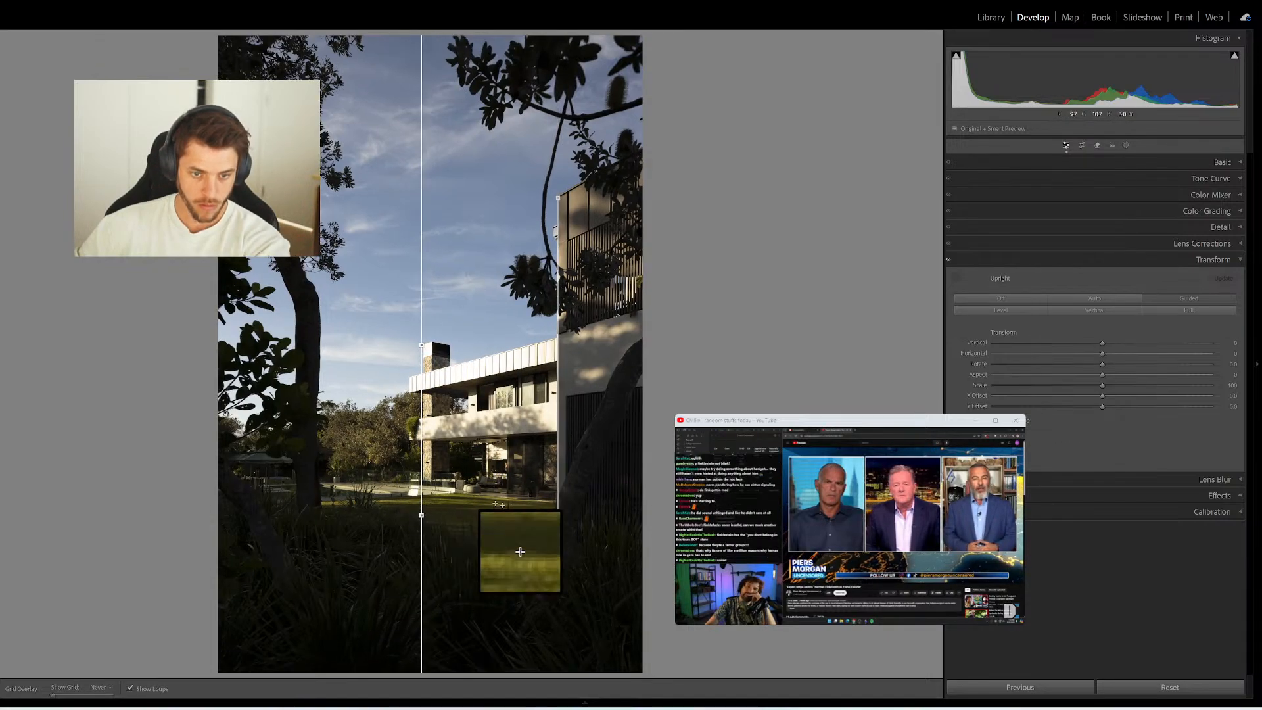
Open the next landscape tree-framed photo and apply Guided Upright with vertical guides along the taller wing's corner and the chimney's left edge
mouse_move(601, 702)
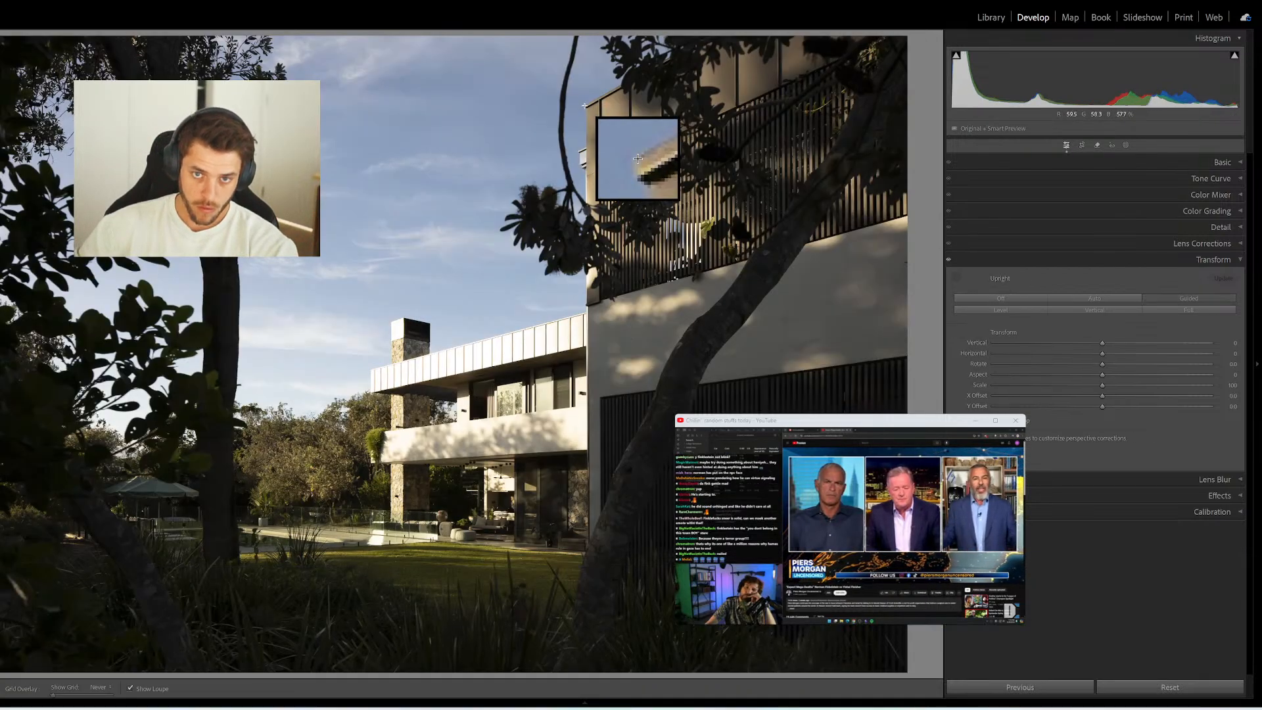
drag(595, 300, 589, 640)
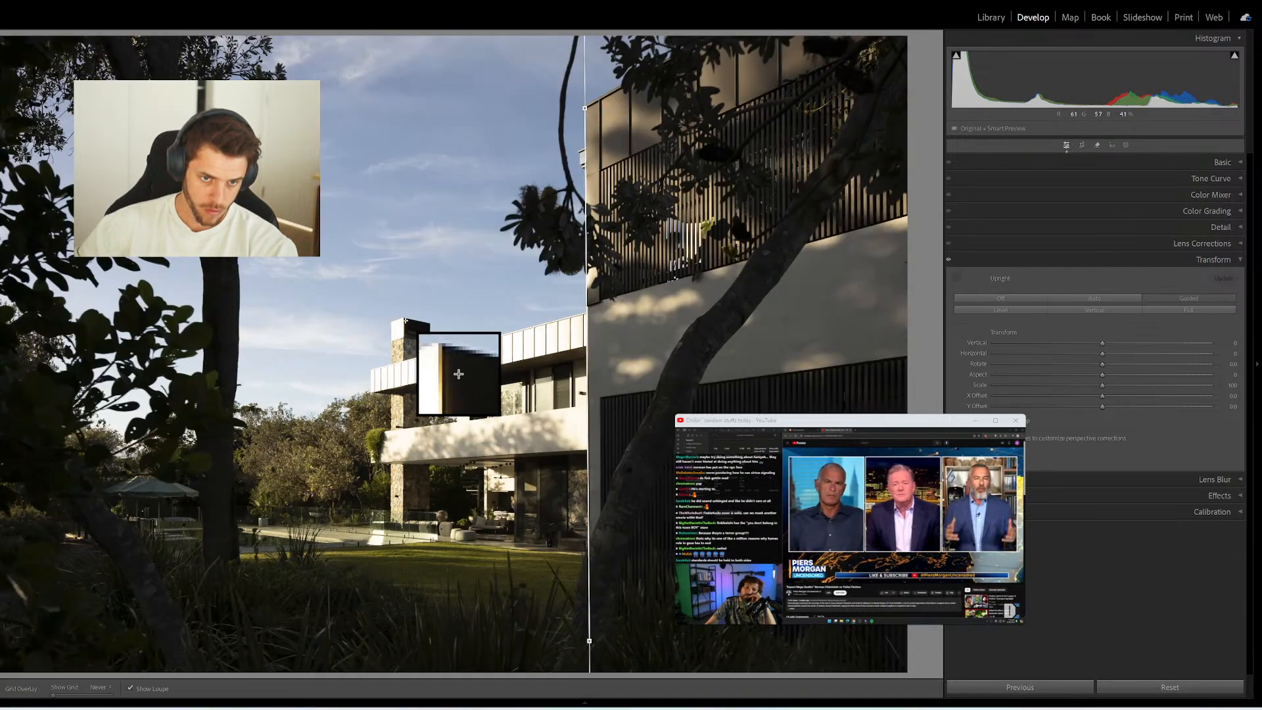
drag(404, 315, 402, 600)
Open the overexposed lawn and pool photo _O4A9727.CR3 and lower its Exposure to -1.70
mouse_move(723, 702)
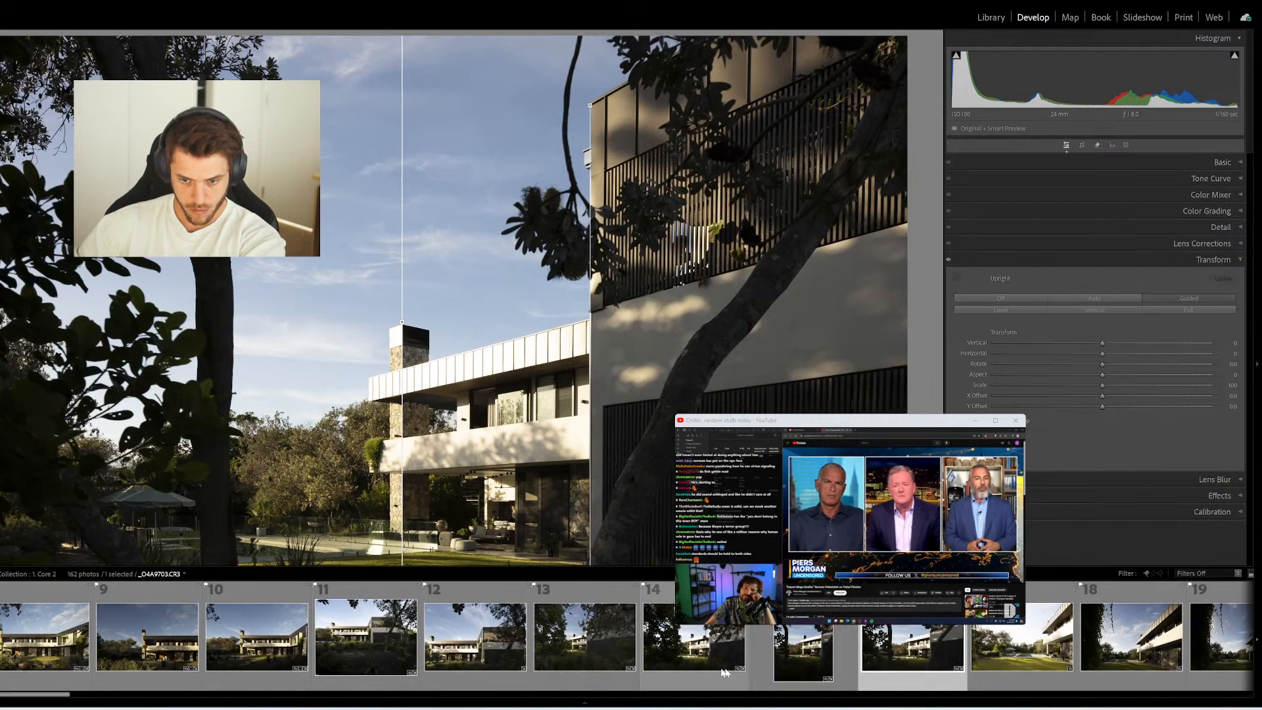
scroll(983, 647, down, 3)
click(600, 637)
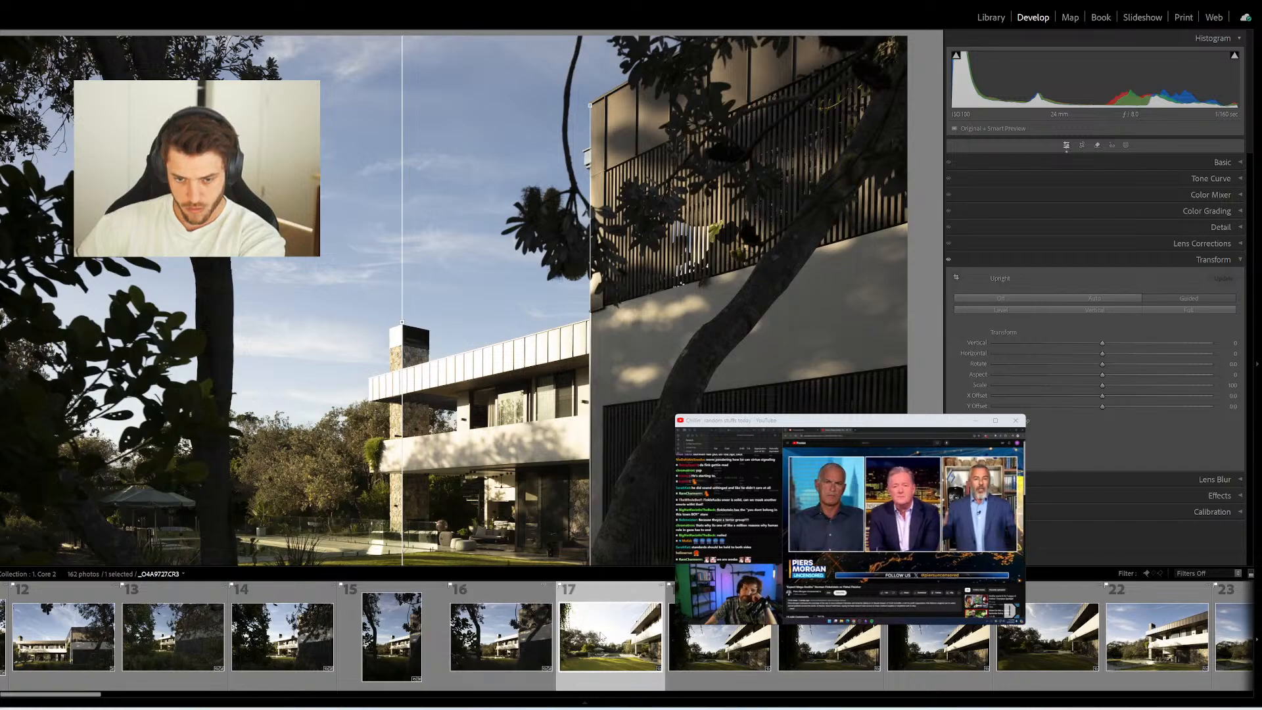
click(720, 647)
click(605, 632)
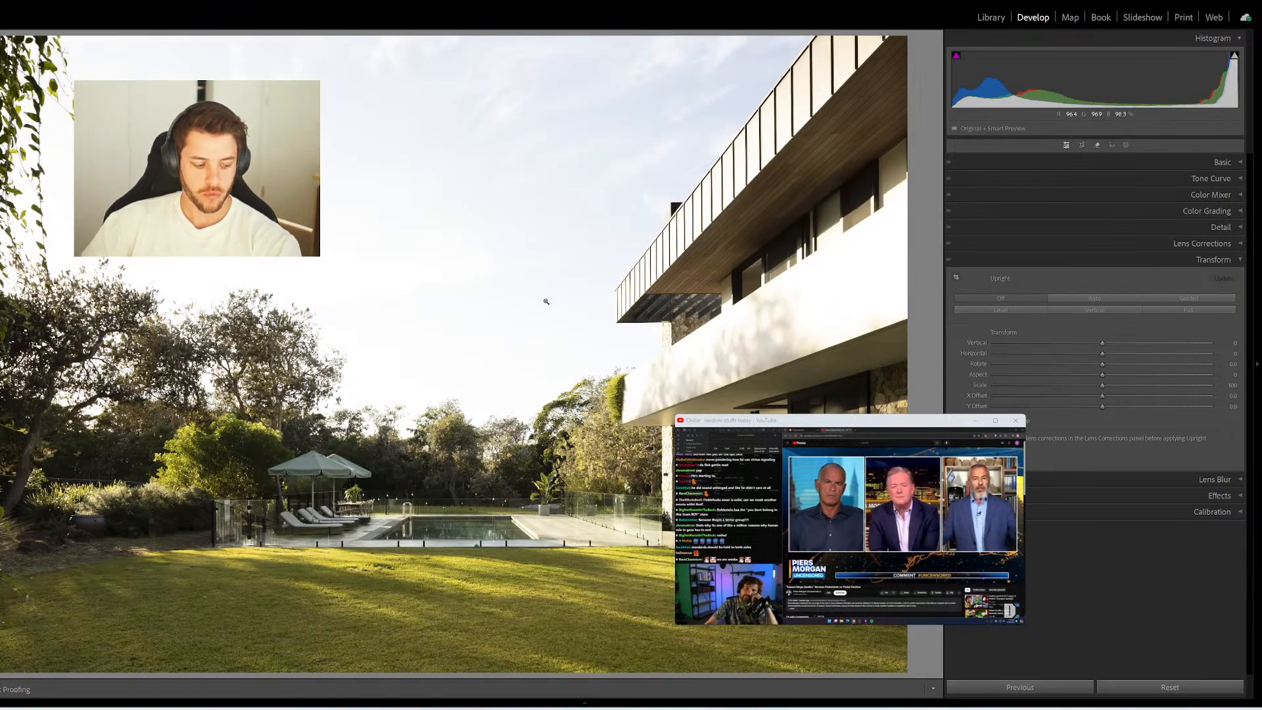
key(ctrl+1)
key(minus)
key(minus)
key(minus)
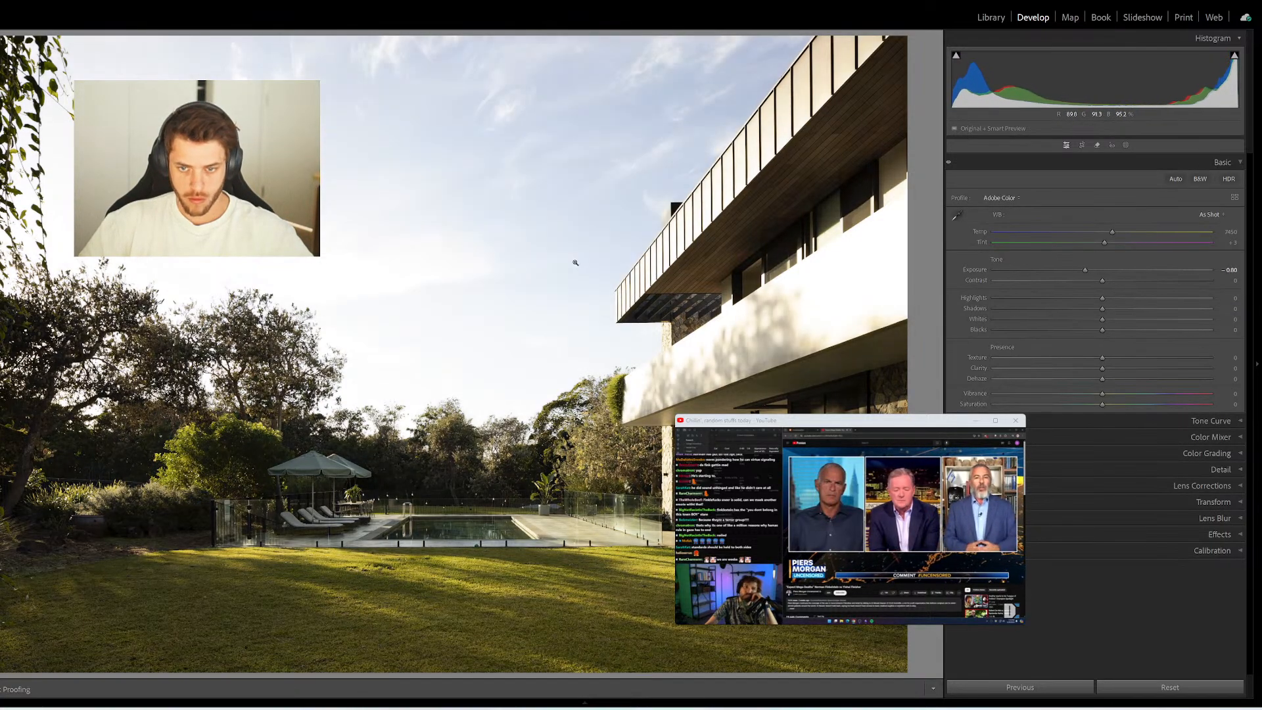
key(minus)
key(minus)
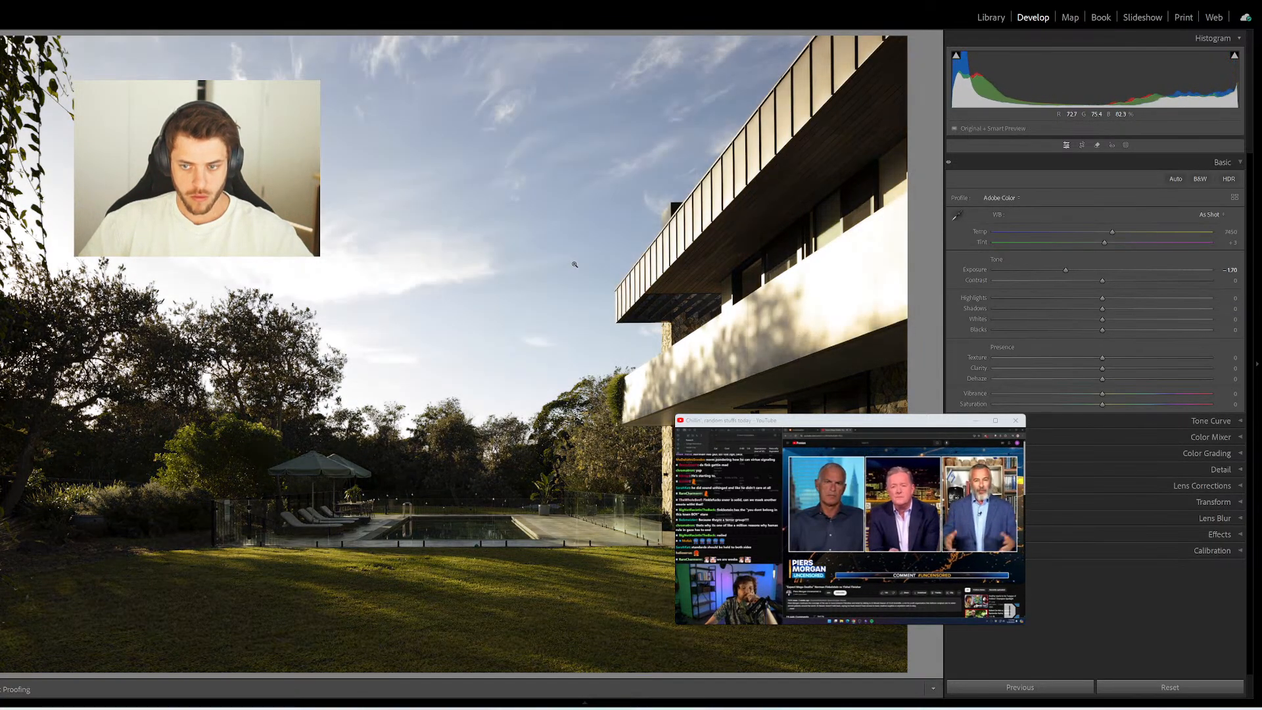
Apply Guided Upright with vertical guides on the chimney, the ground-floor wall edge and the end fence post, plus a horizontal guide along the pool fence's base
key(shift+t)
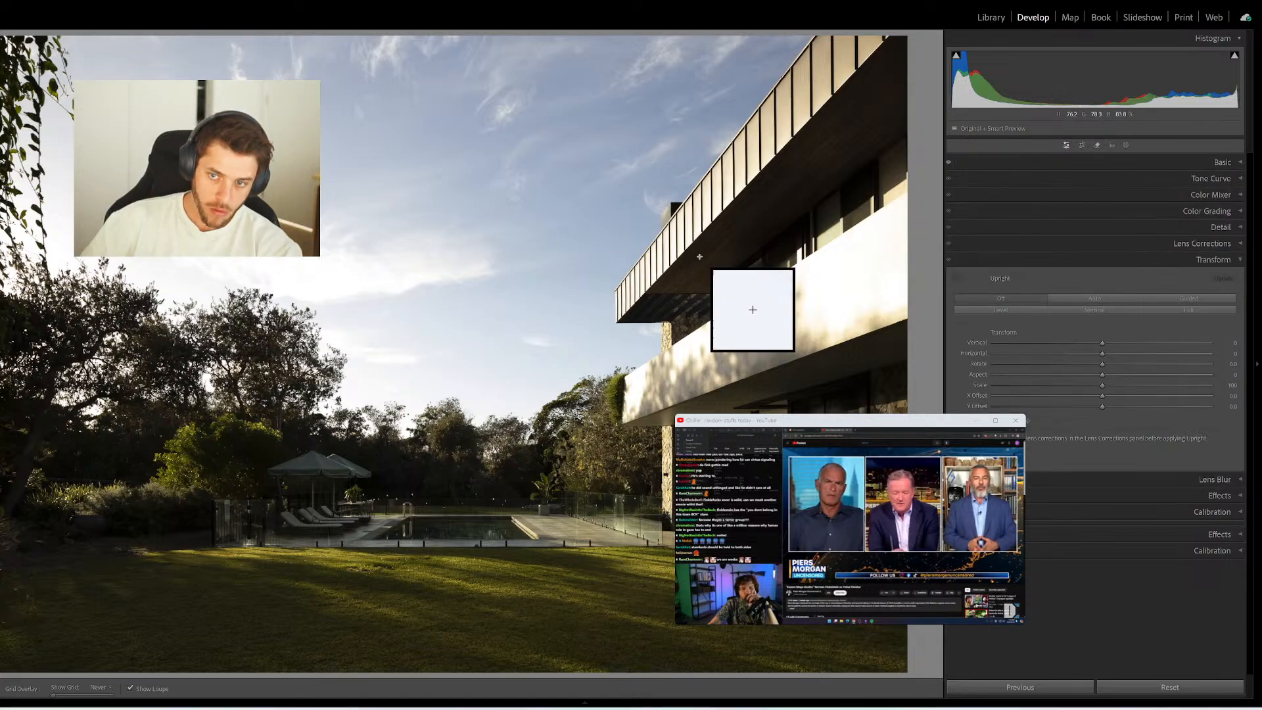
drag(674, 197, 668, 526)
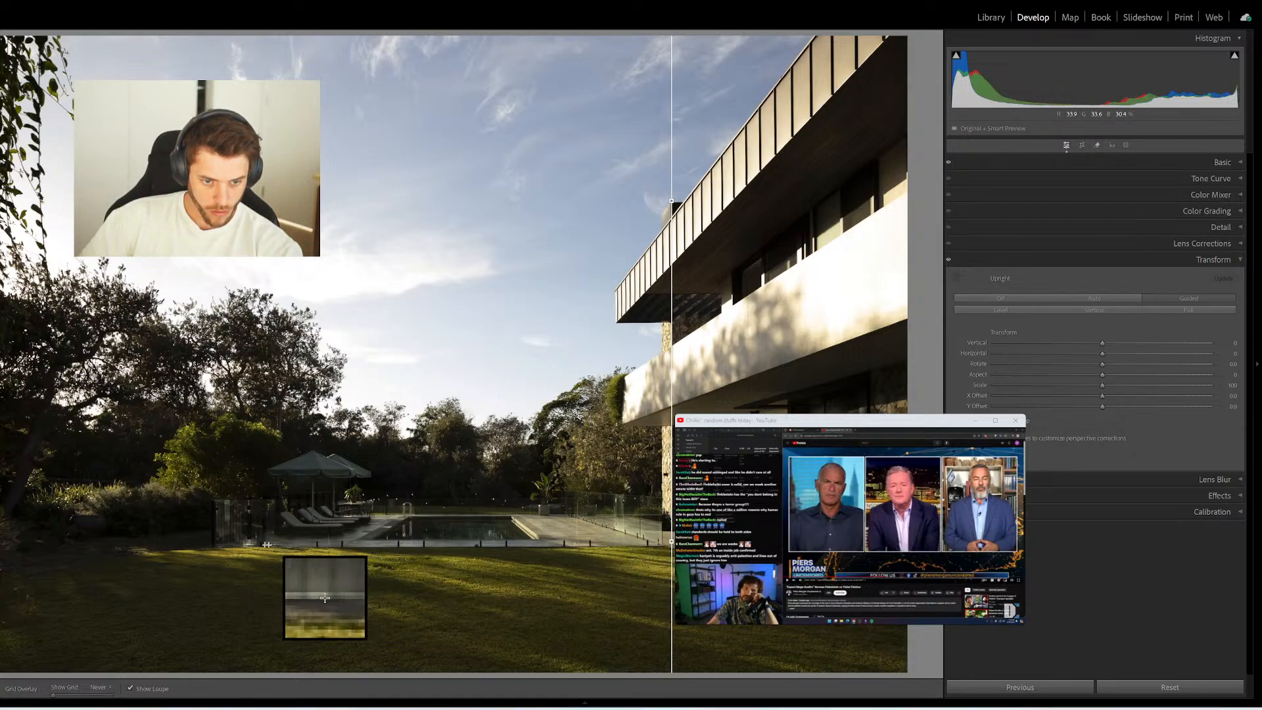
drag(267, 545, 651, 542)
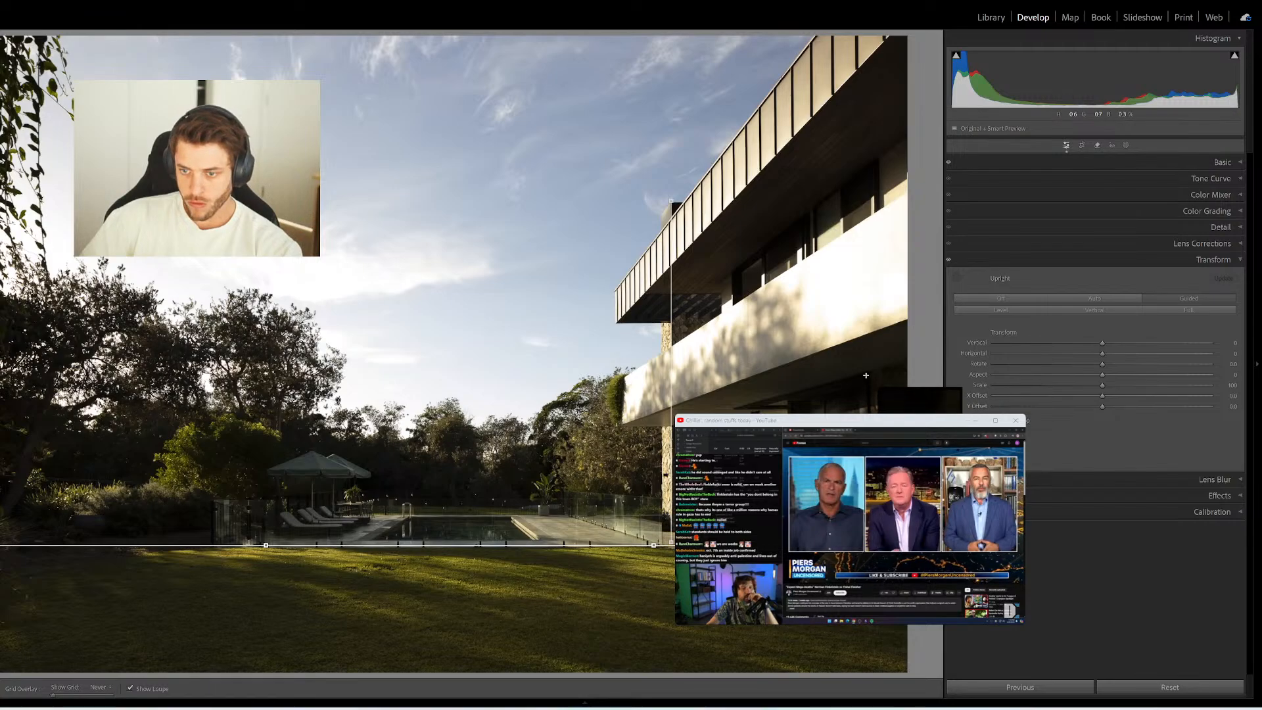
drag(874, 370, 867, 621)
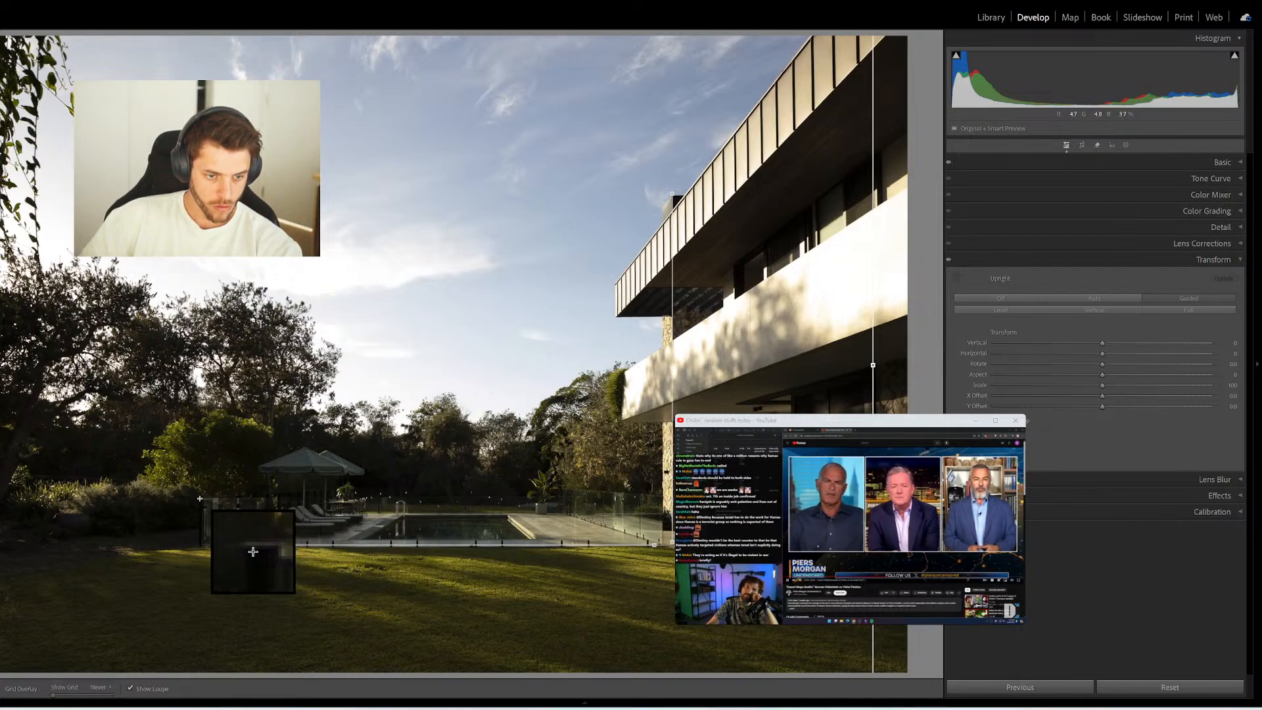
drag(199, 498, 198, 545)
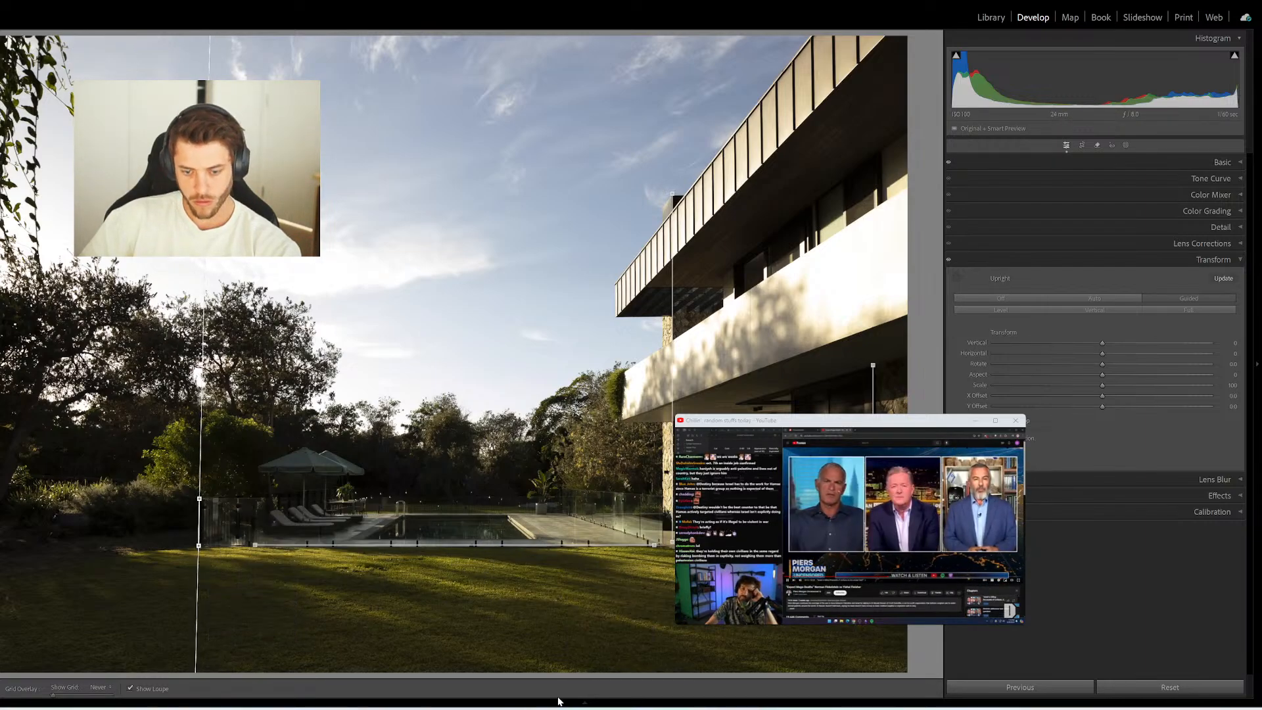
Open the next vine-framed photo and apply Guided Upright with vertical guides at the facade's near end and chimney, plus a horizontal guide along the pool fence's base
mouse_move(558, 702)
click(728, 645)
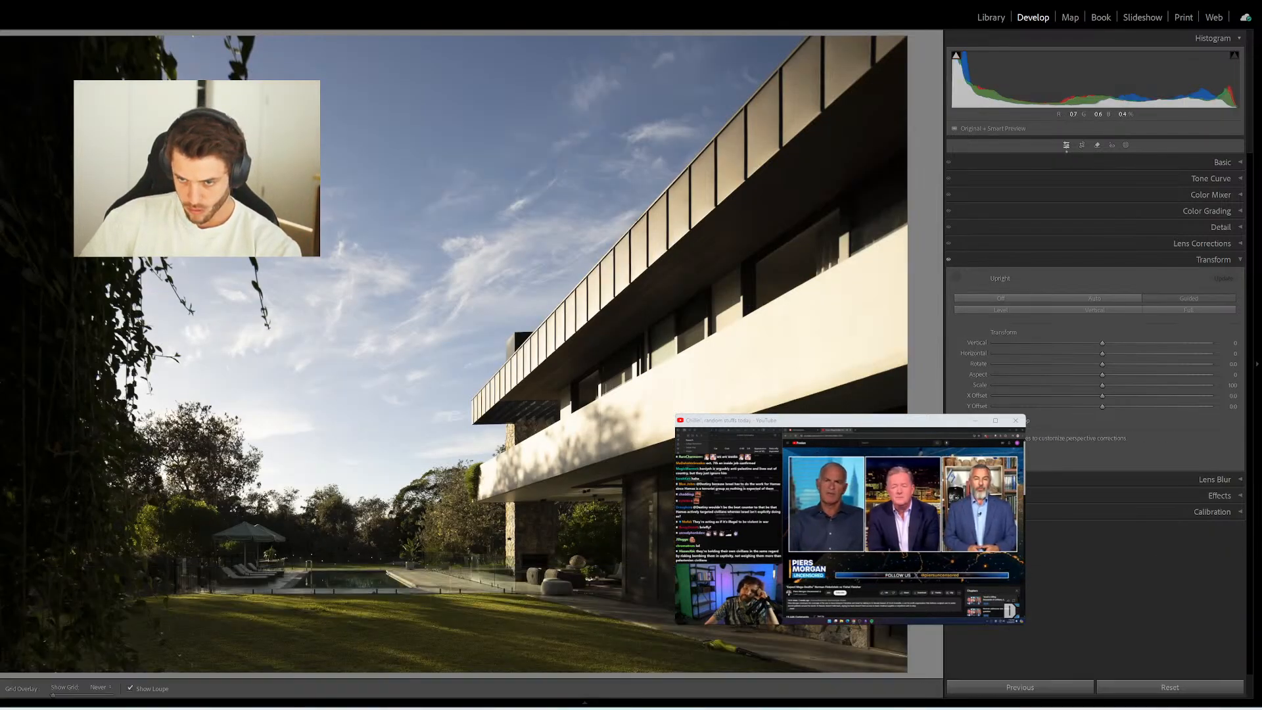
drag(873, 37, 870, 672)
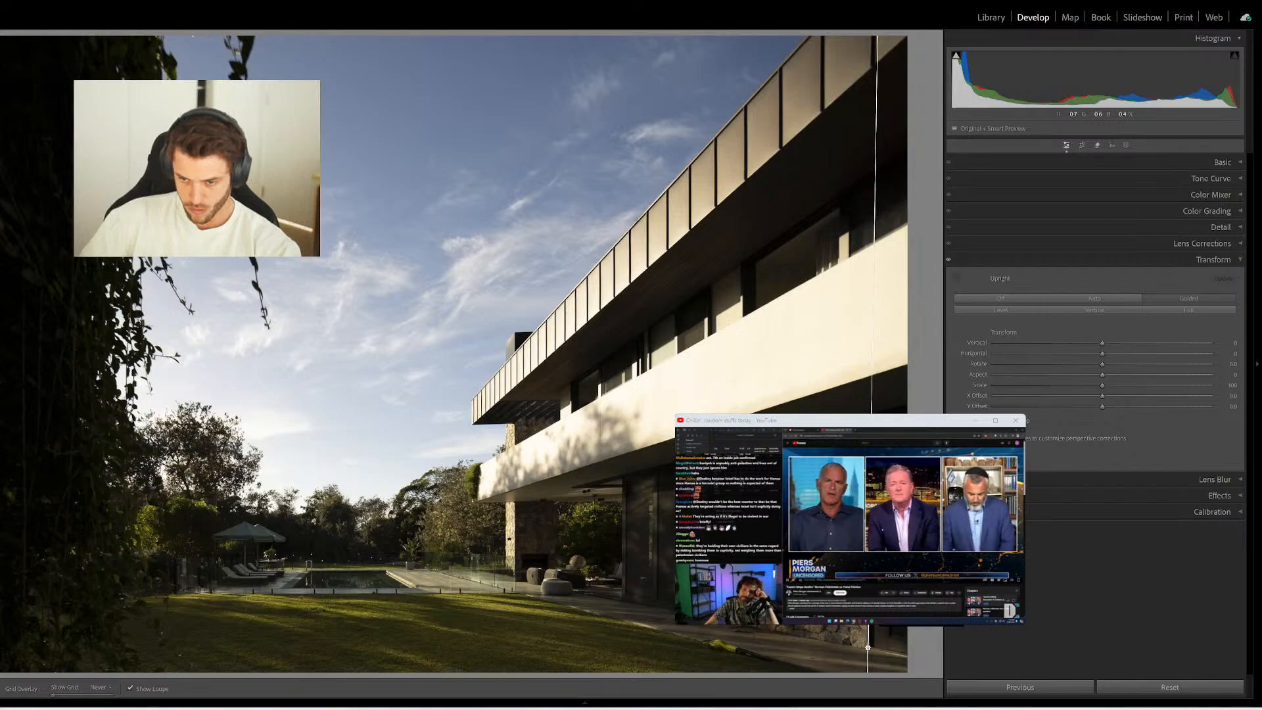
drag(514, 332, 516, 612)
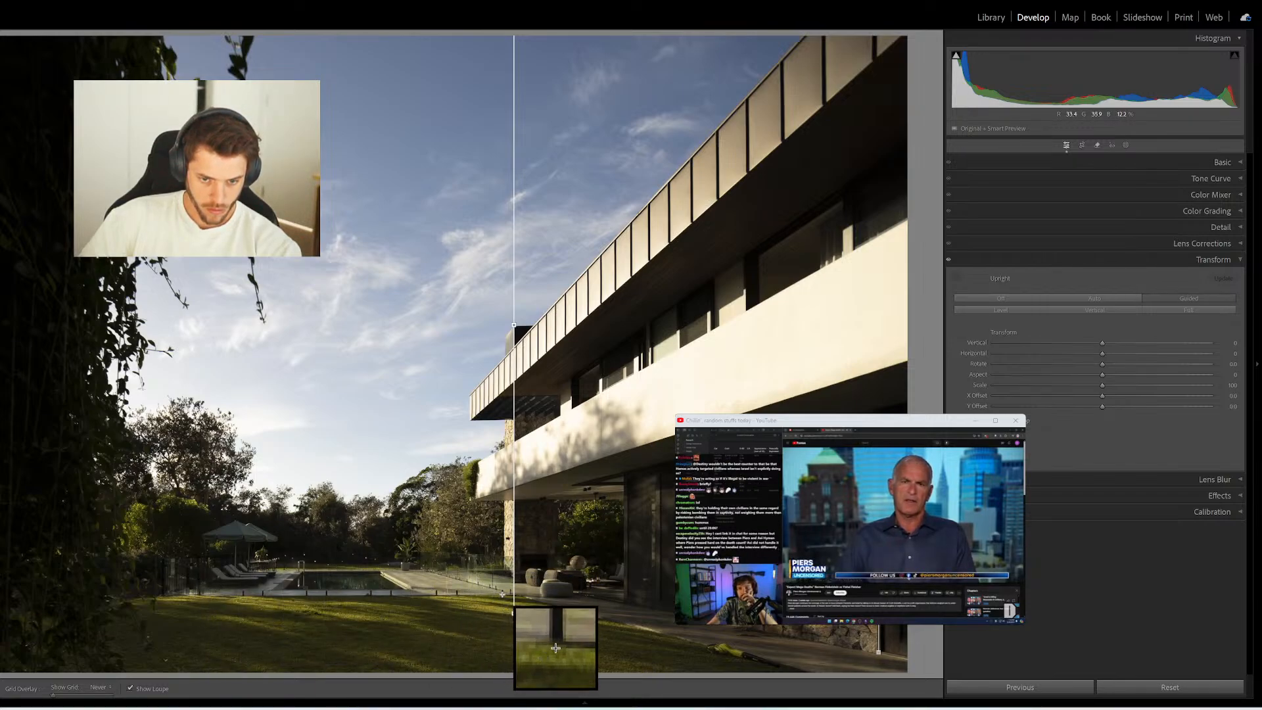
mouse_move(499, 592)
mouse_down()
mouse_move(227, 594)
mouse_move(241, 594)
mouse_up()
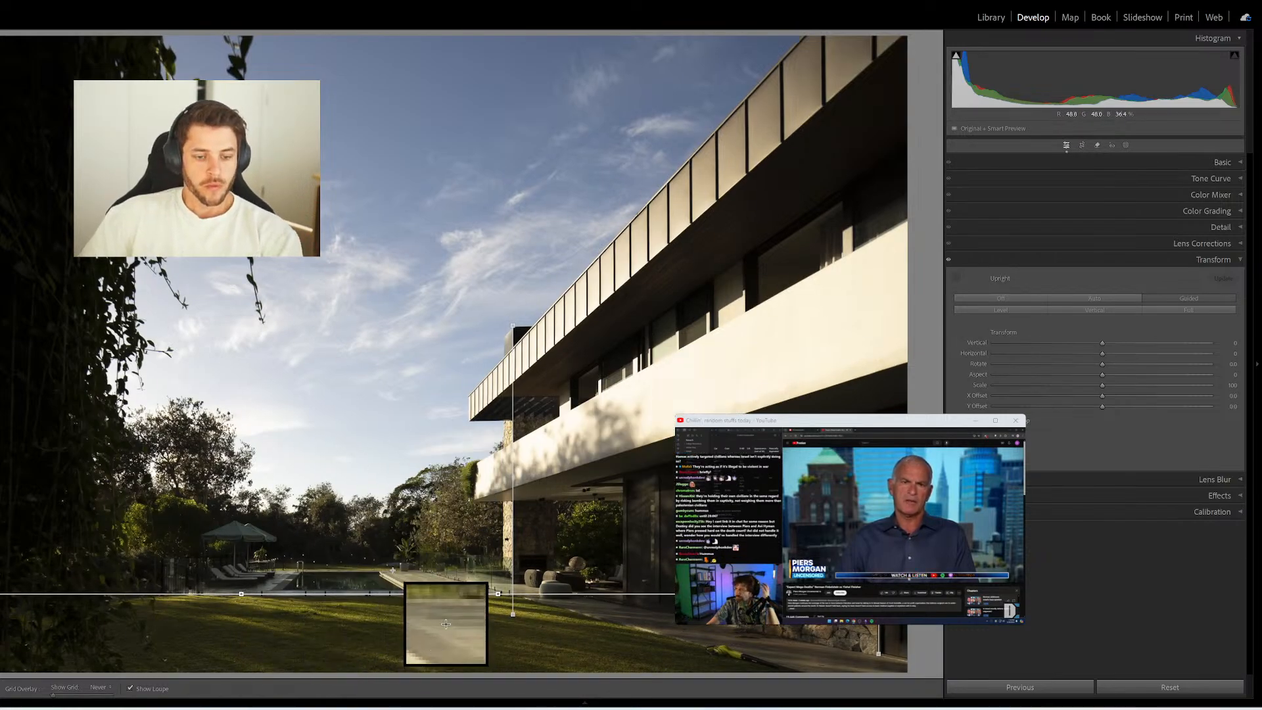
Compare the near-identical vine-framed photos, remove one duplicate from the collection and open _O4A9783.CR3 with the streaked clouds
mouse_move(697, 705)
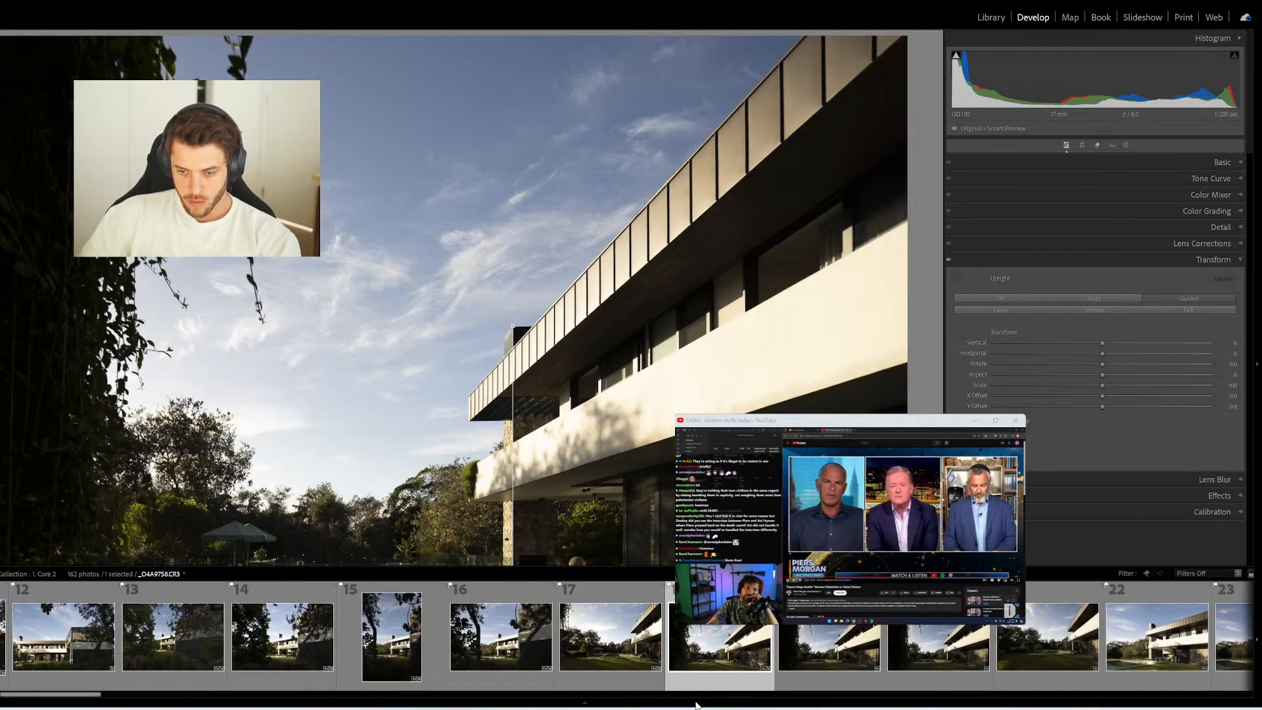
click(813, 664)
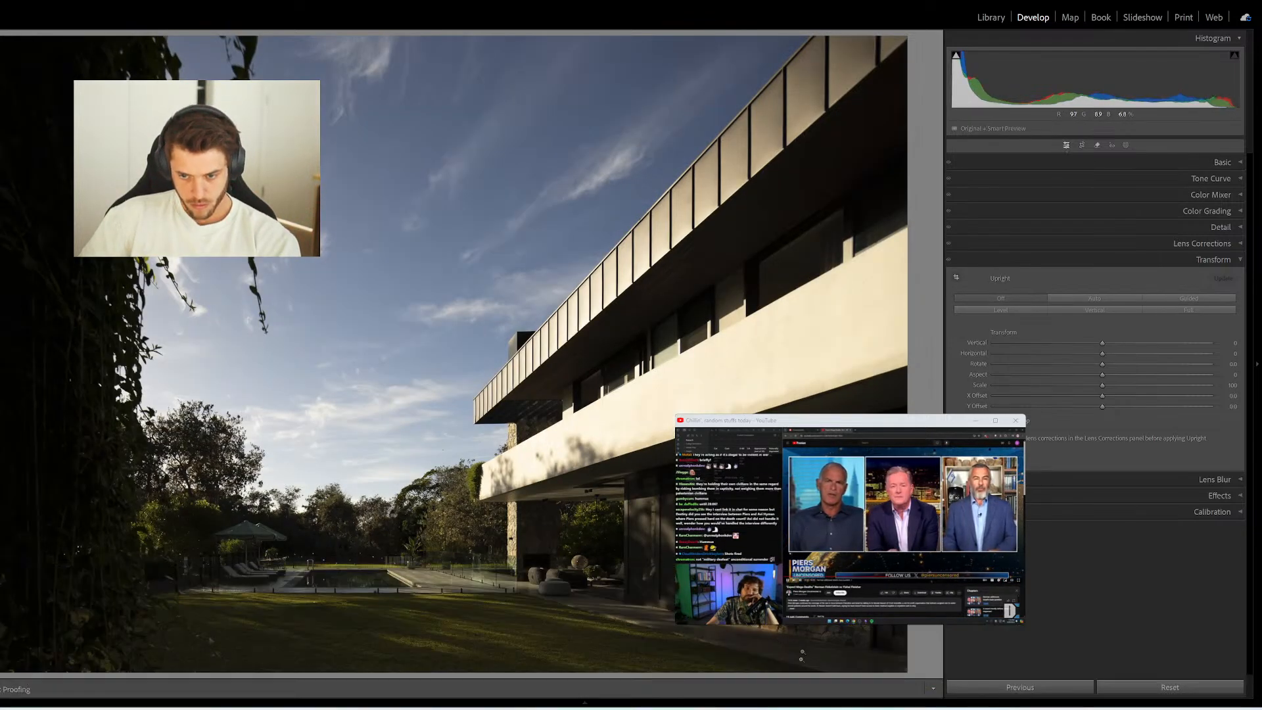
mouse_move(747, 705)
click(723, 651)
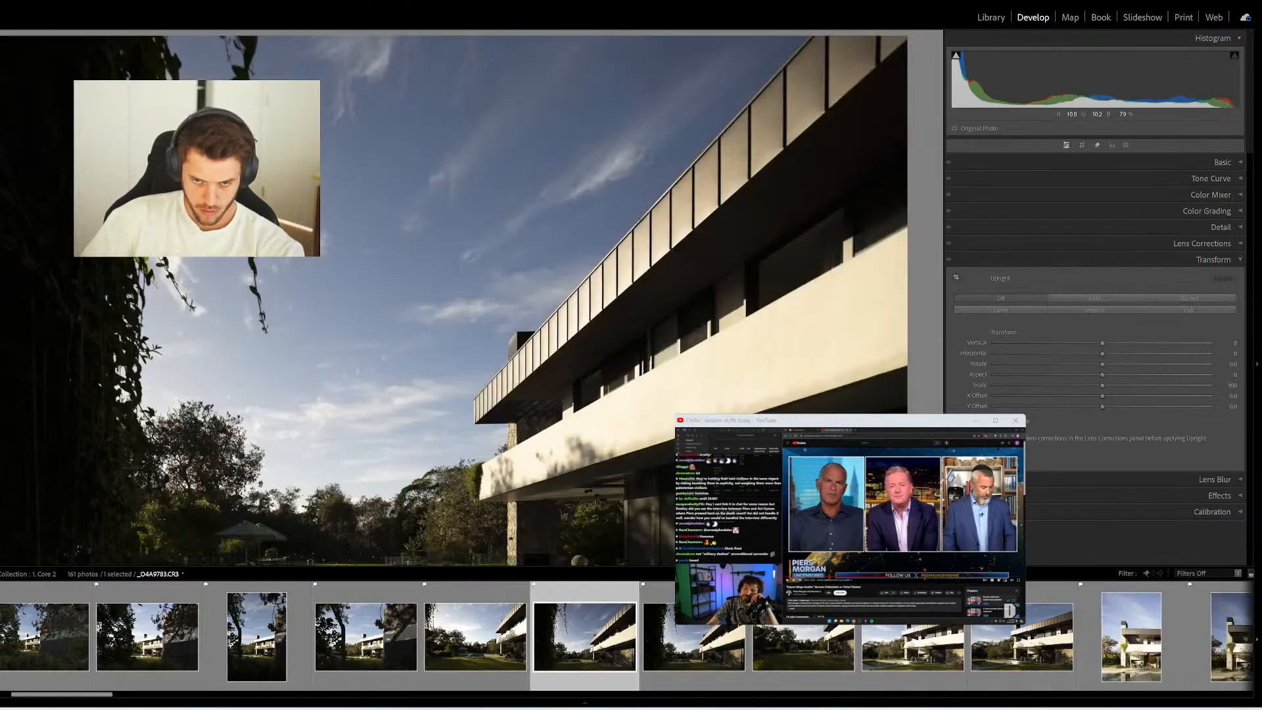
click(807, 640)
click(716, 654)
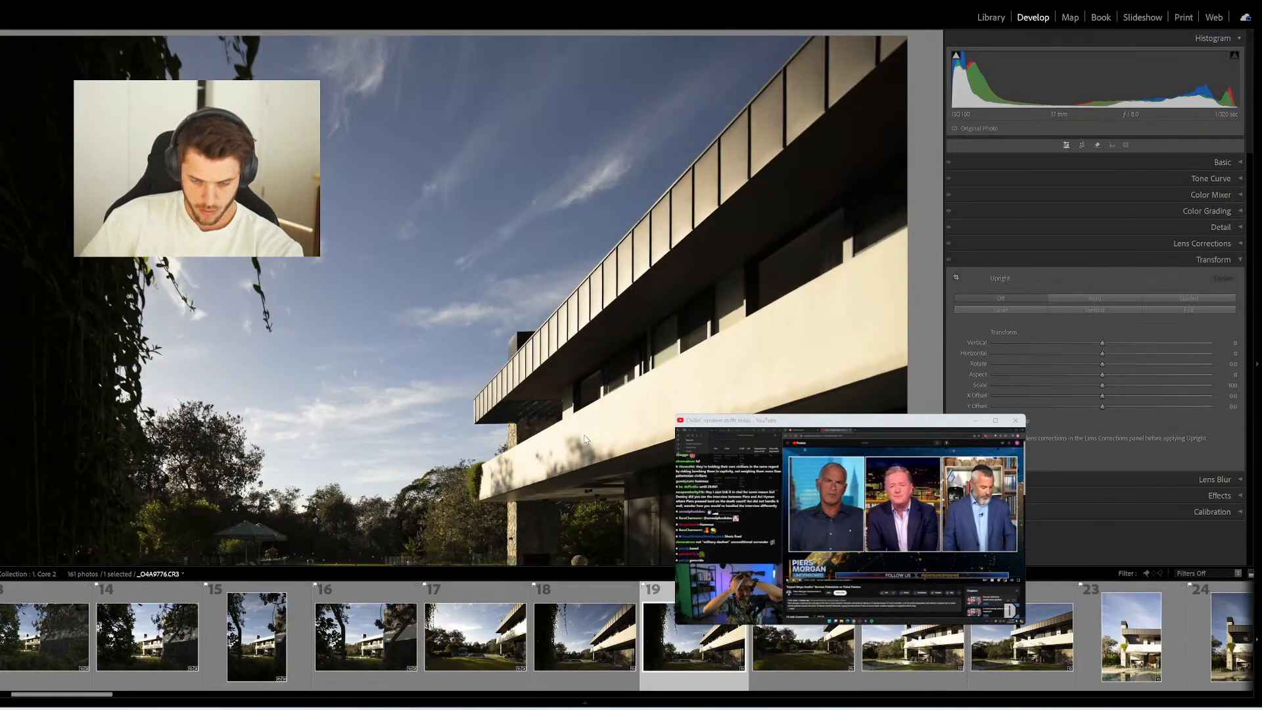
Apply Guided Upright with horizontal guides along the pool fence's base and the balcony's underside, and vertical guides at the chimney and the facade's near end
key(shift+t)
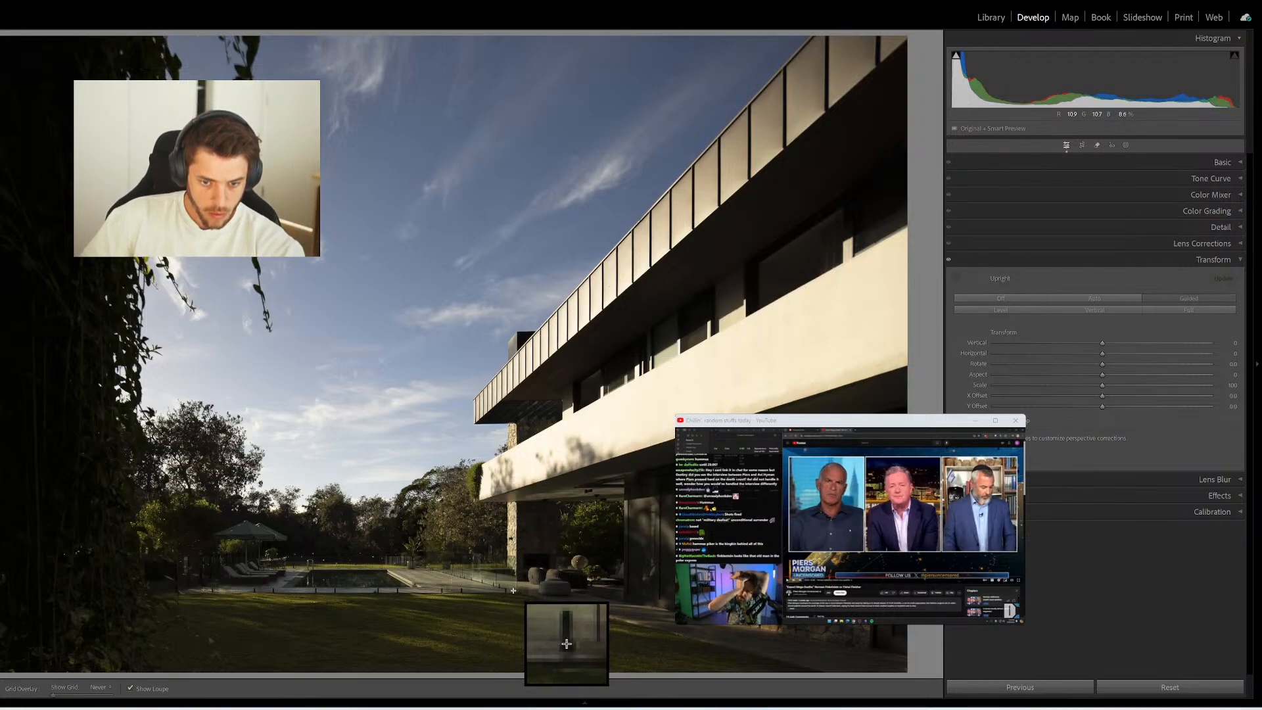
drag(513, 591, 207, 590)
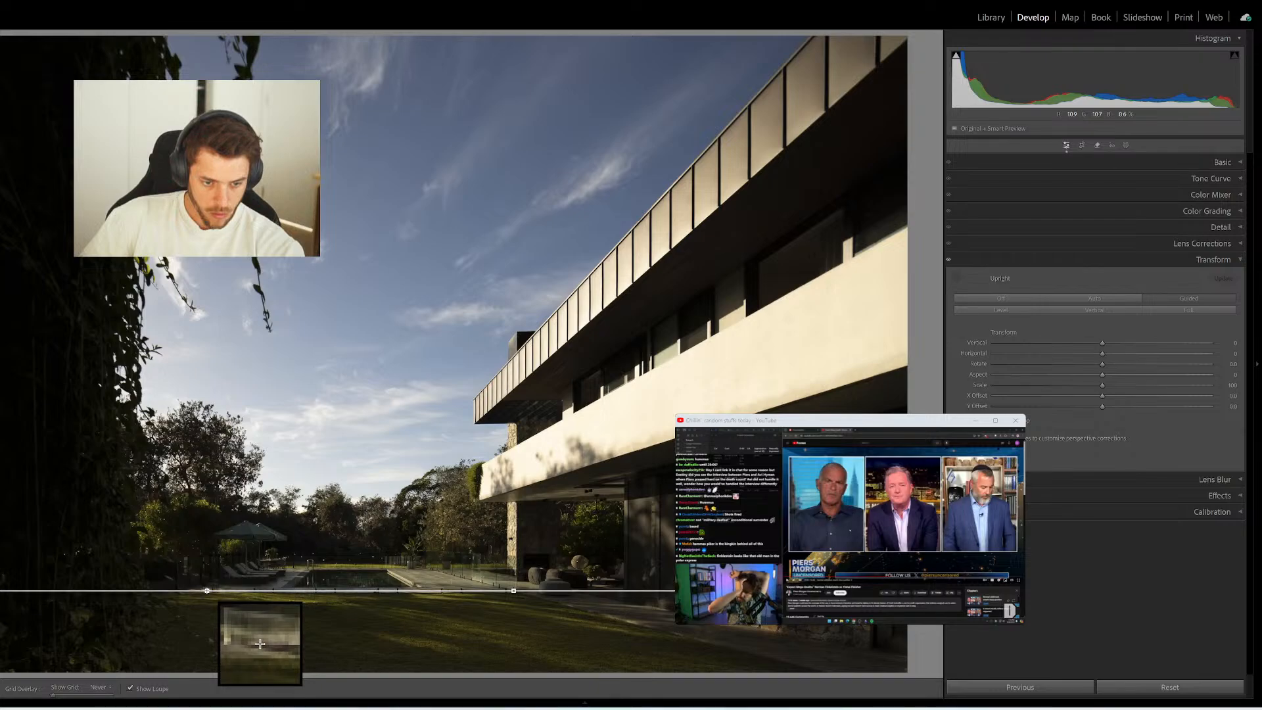
drag(517, 332, 517, 589)
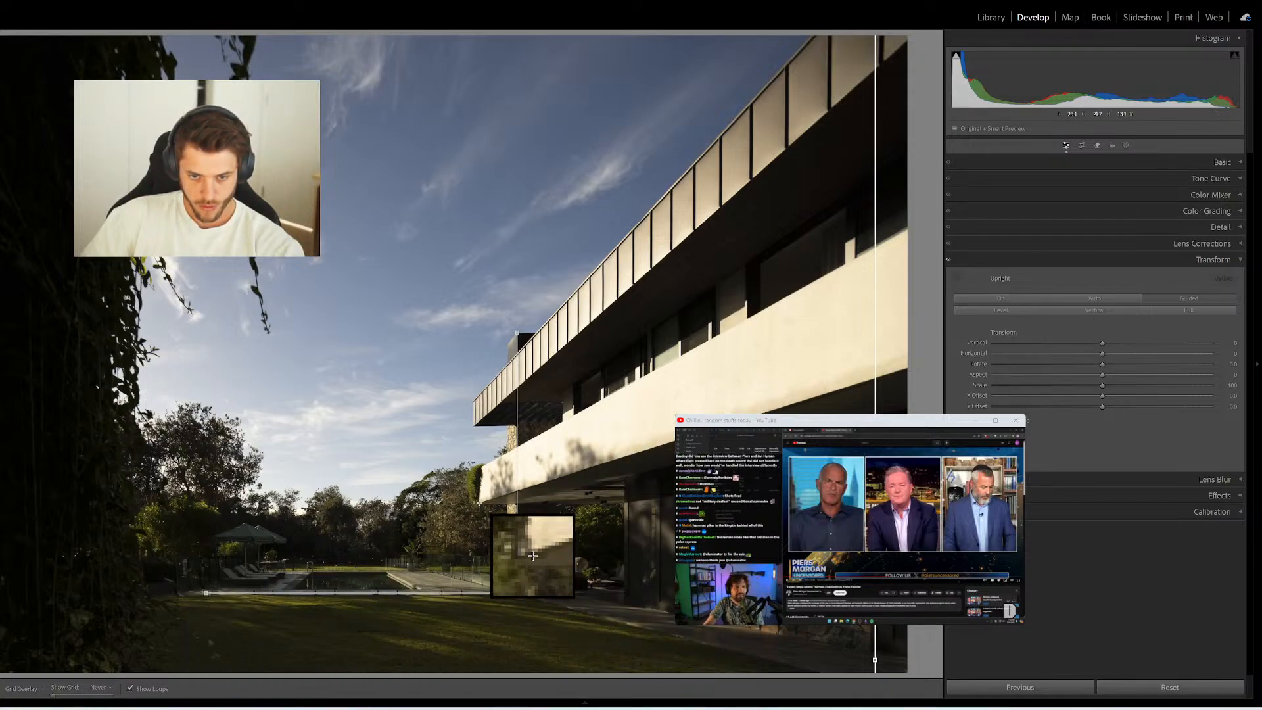
drag(478, 504, 616, 507)
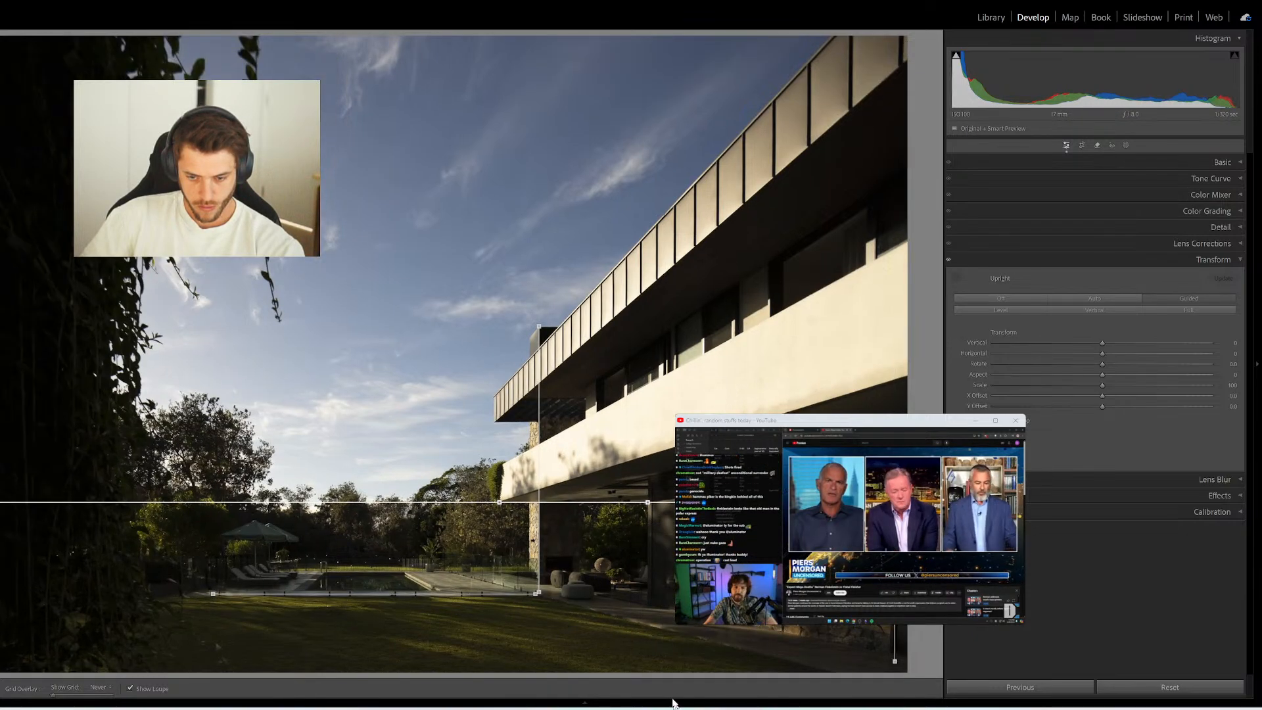
Raise the Shadows of the vine-framed photo to about +40
key(ctrl+1)
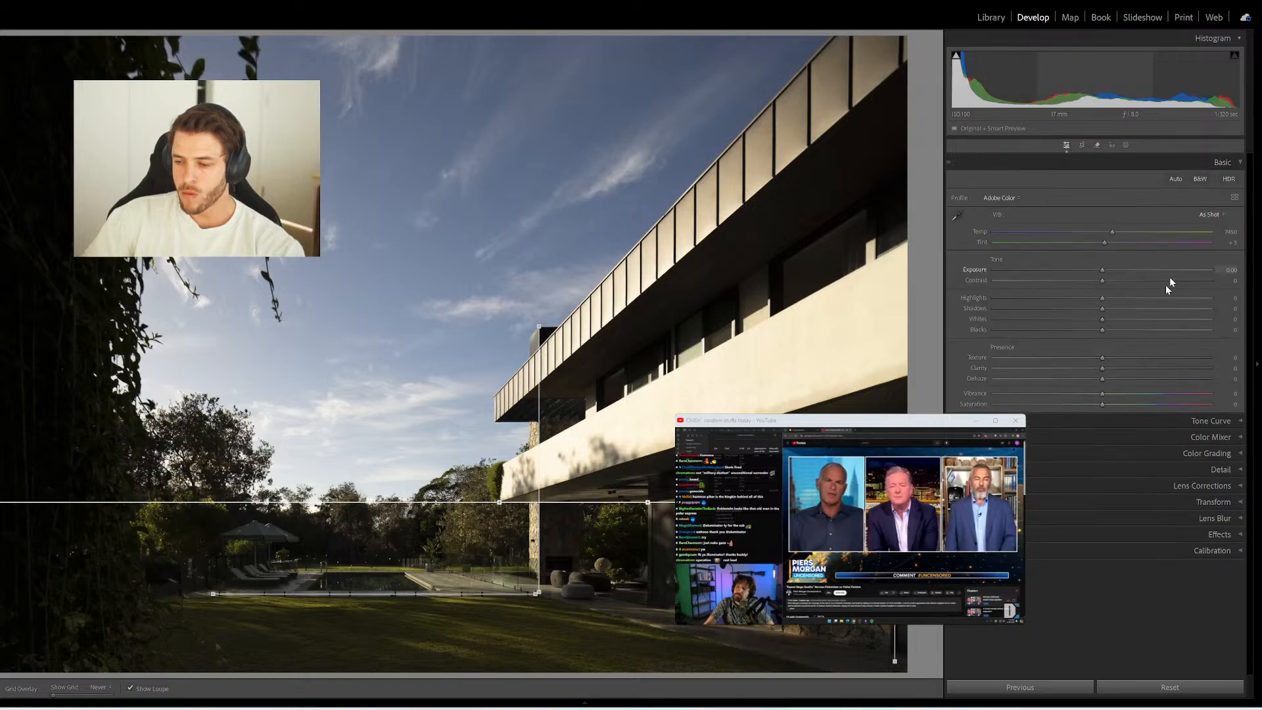
click(1161, 308)
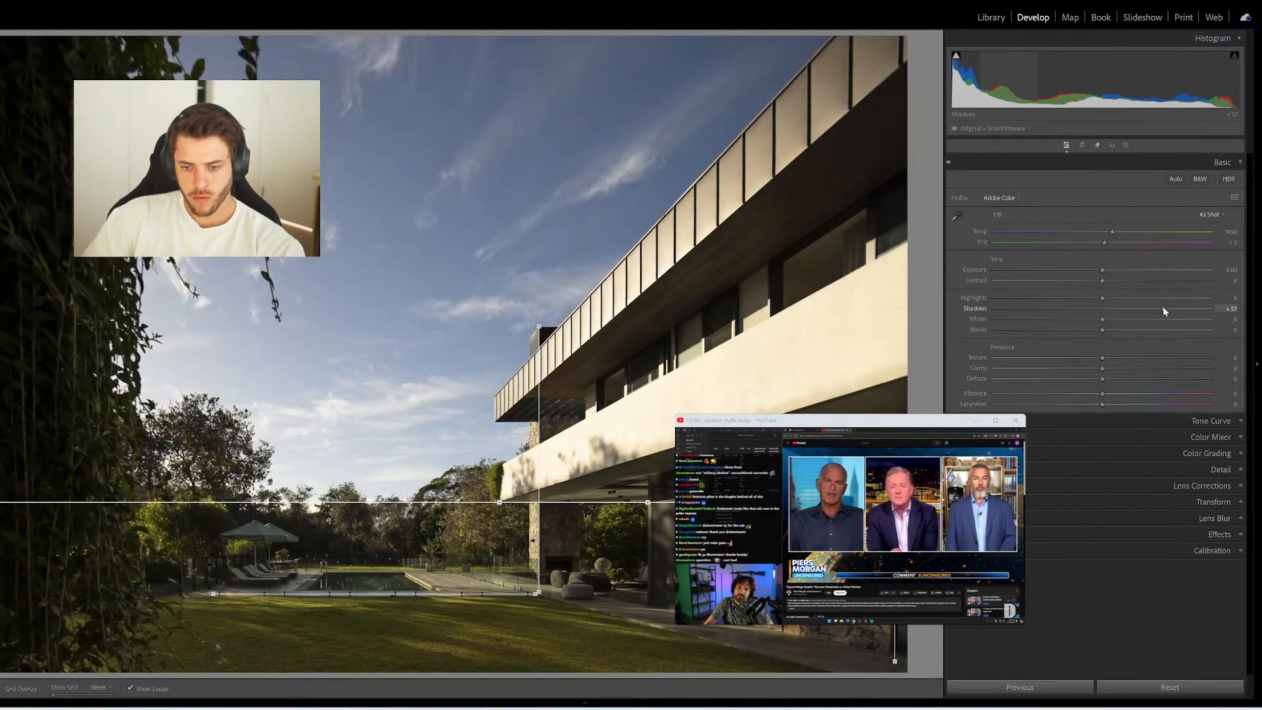
drag(1162, 309, 1146, 308)
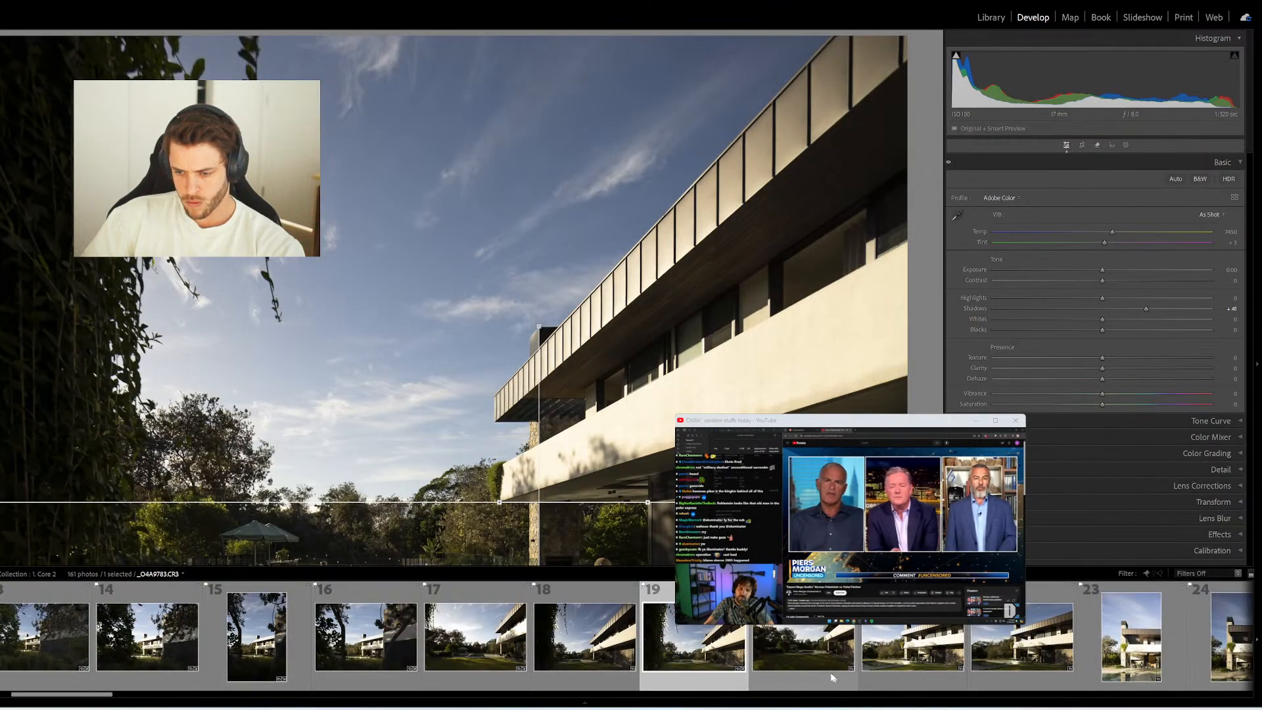
Open the next, darker lawn photo and apply Guided Upright with vertical guides at the stone wall and fence post, and horizontal guides along fence base and balcony underside
click(829, 664)
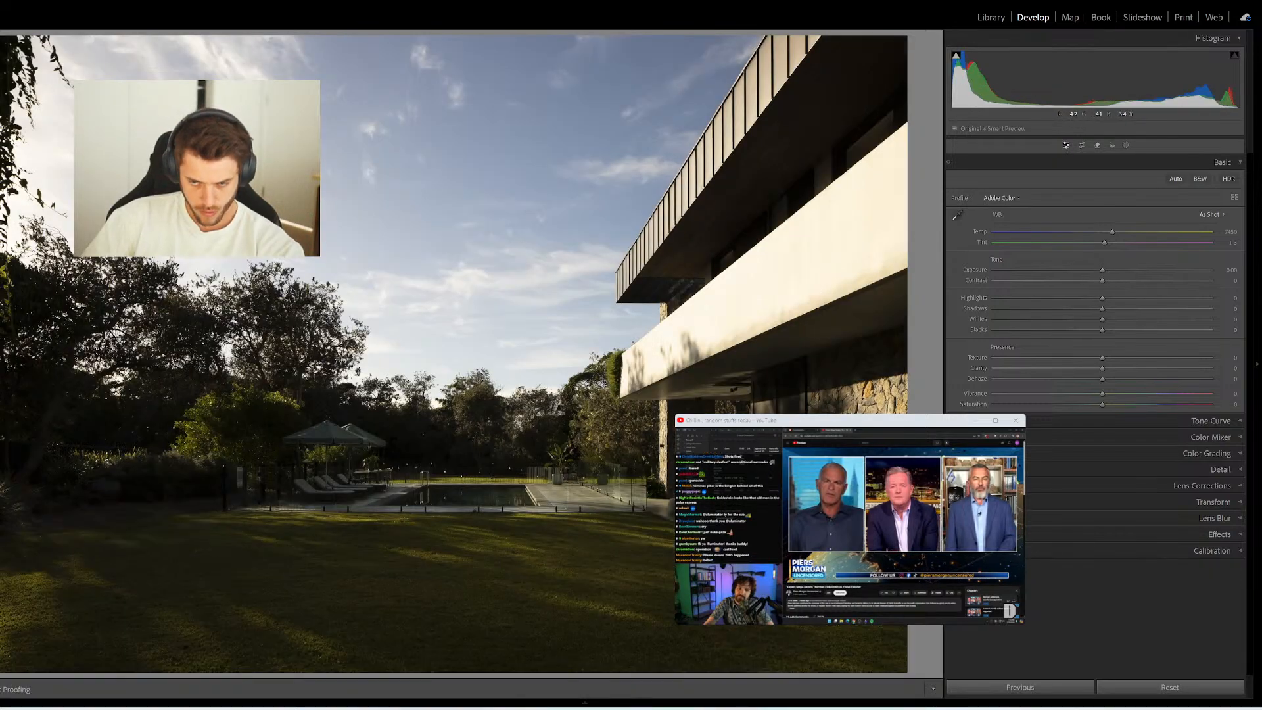
key(ctrl+7)
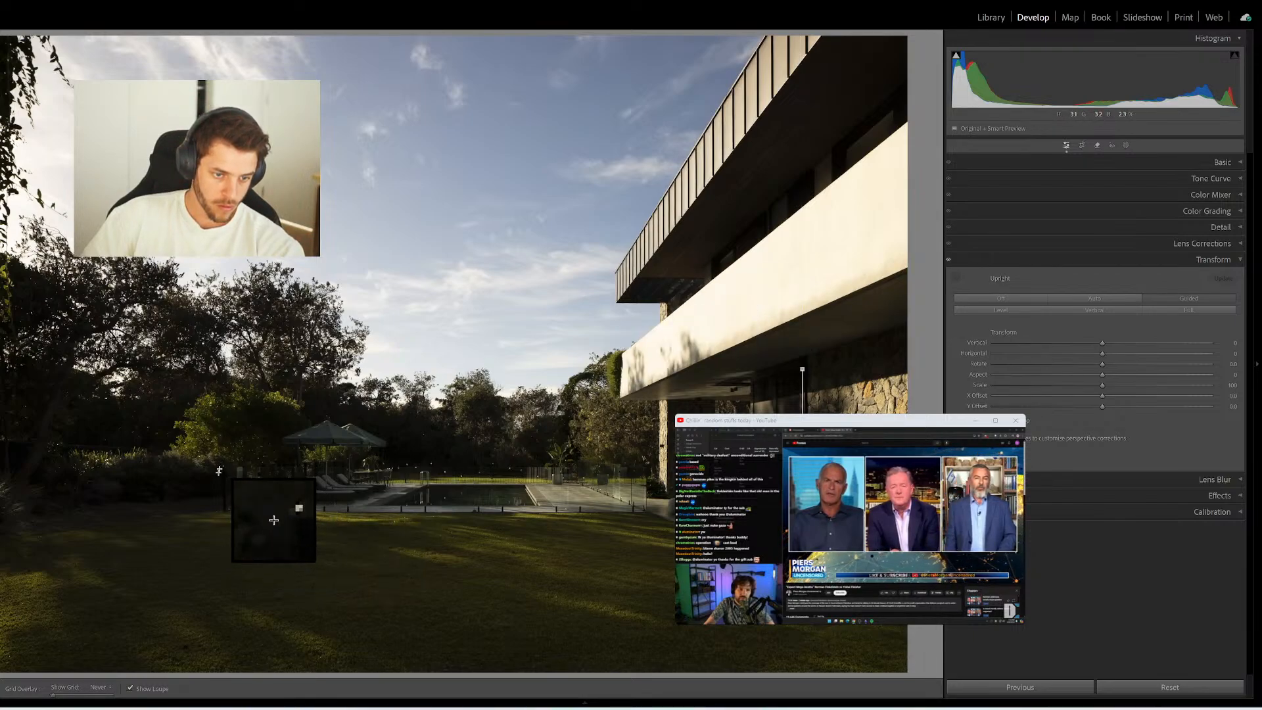
drag(221, 465, 220, 524)
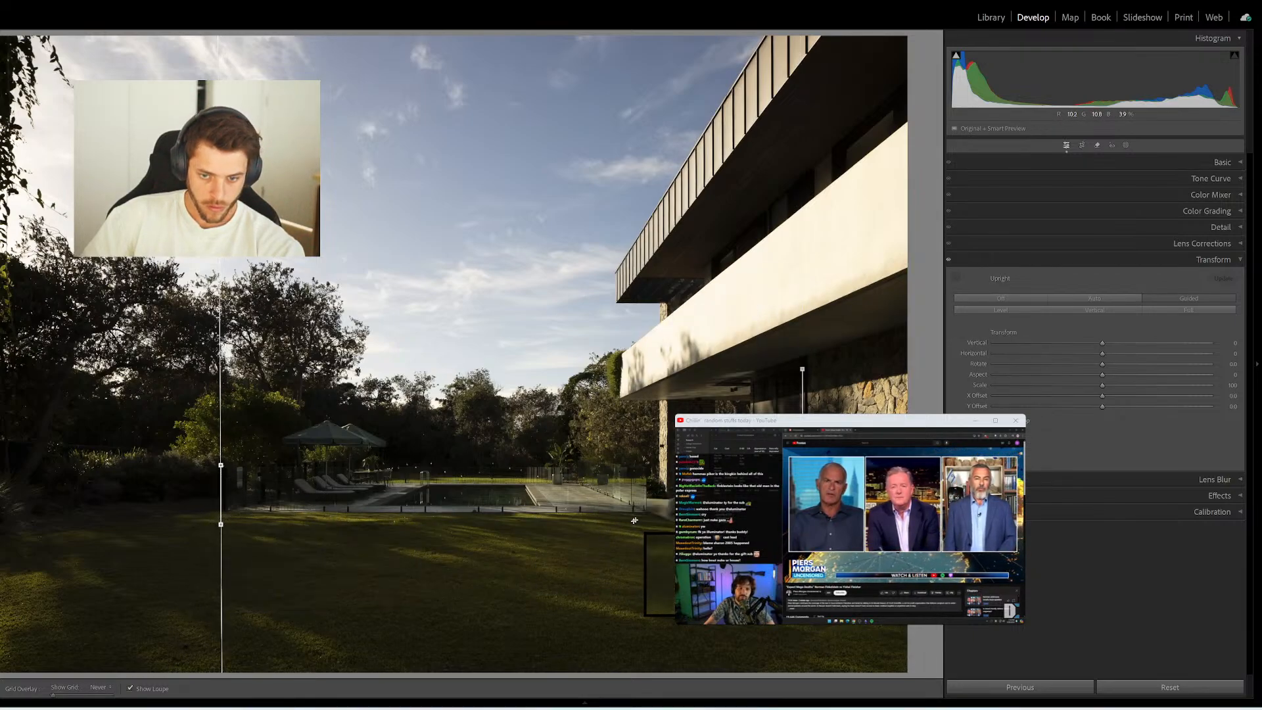
drag(640, 510, 293, 510)
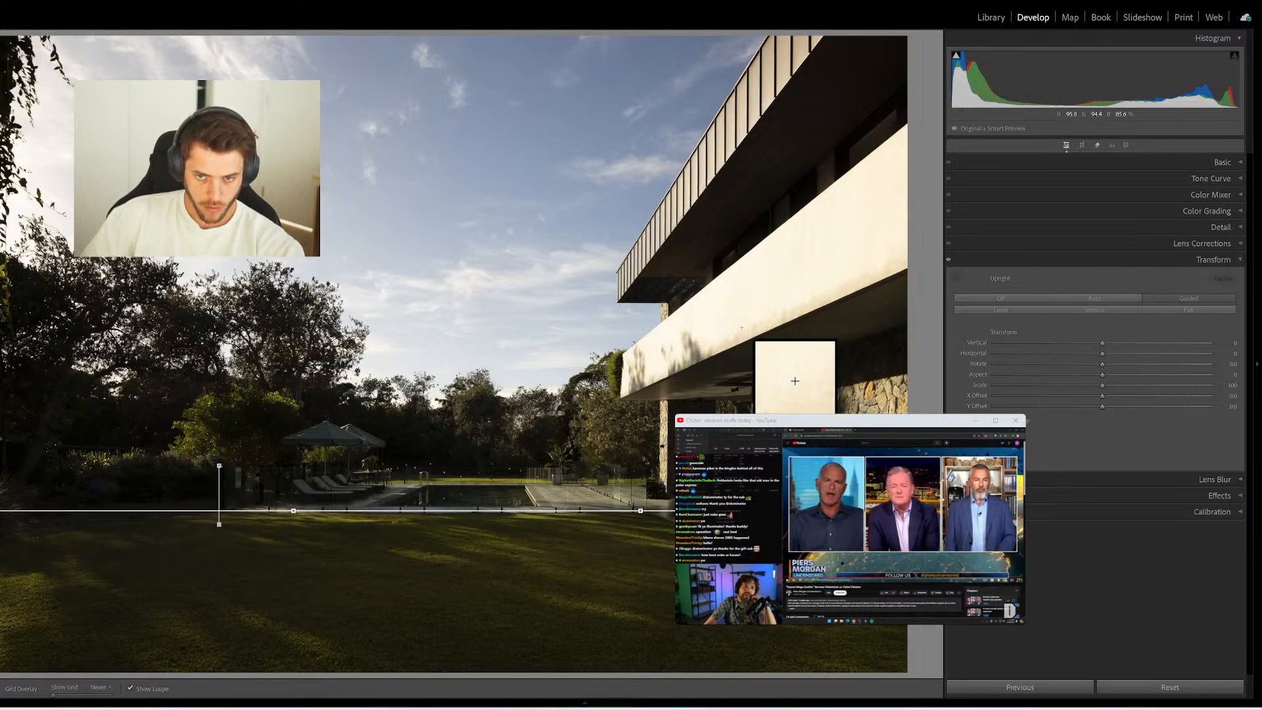
drag(743, 410, 613, 396)
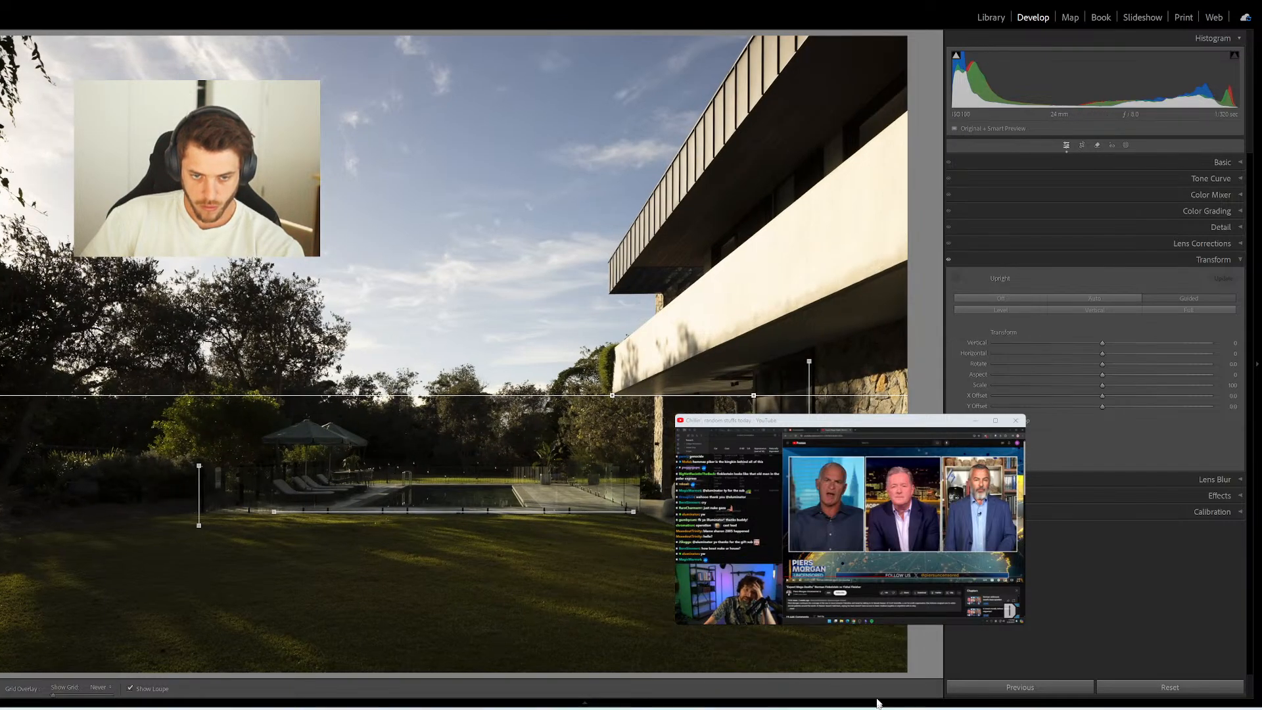
Open the following closer photo of the house and pool and apply Guided Upright with vertical guides along the upper window frame and the chimney's corner
mouse_move(873, 704)
click(894, 657)
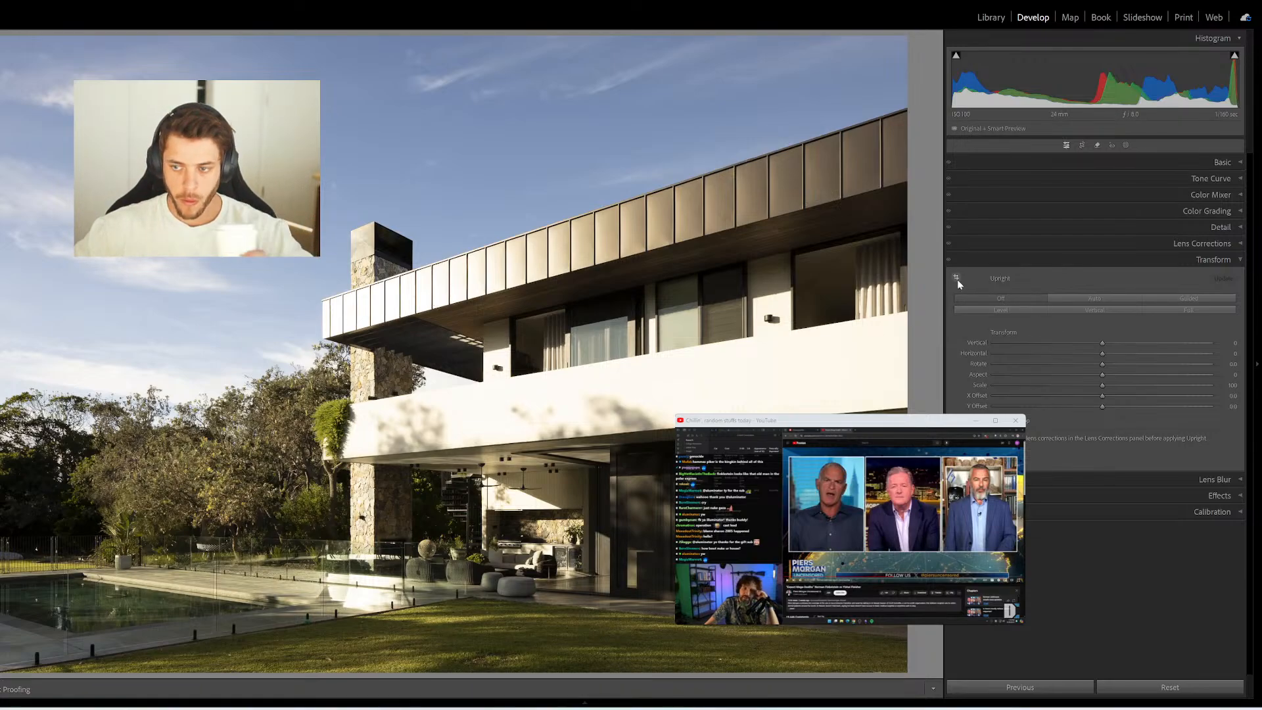
click(957, 279)
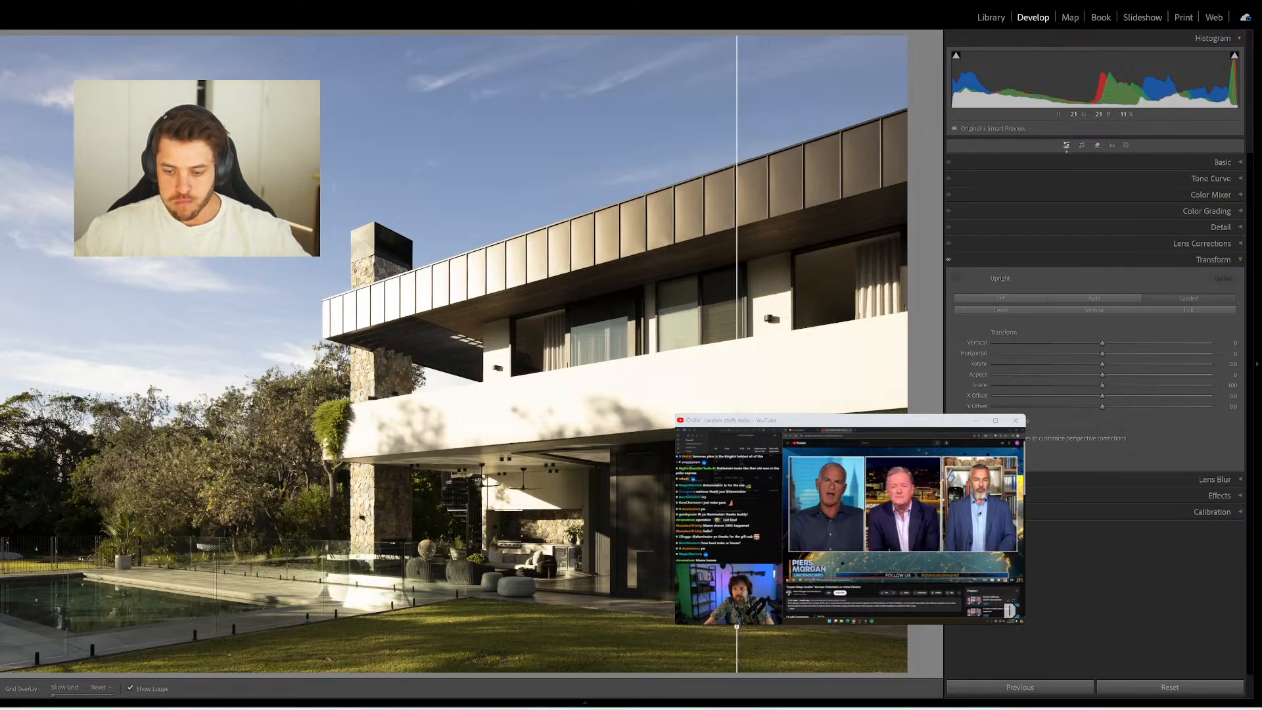
mouse_move(376, 223)
mouse_down()
mouse_move(401, 334)
mouse_move(375, 618)
mouse_up()
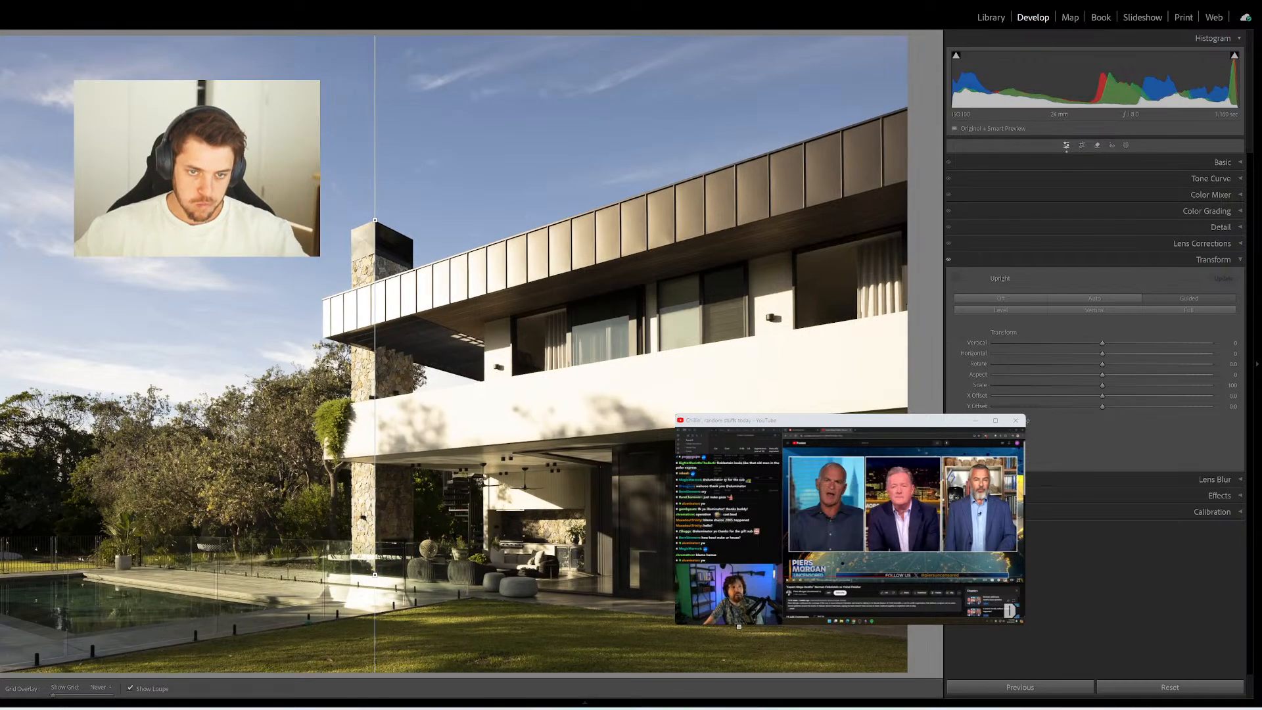
Crop the closer house and pool photo tighter on the facade with a custom aspect, trimming sky, pool side and lawn
key(r)
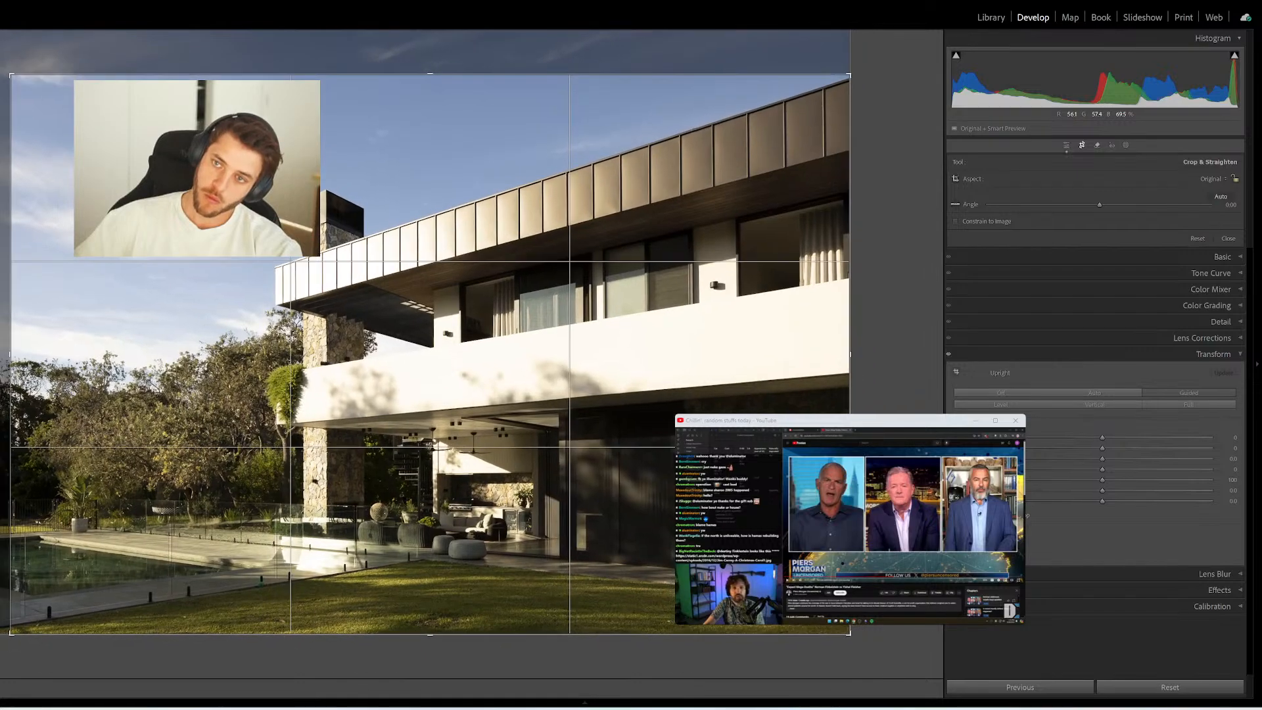
key(d)
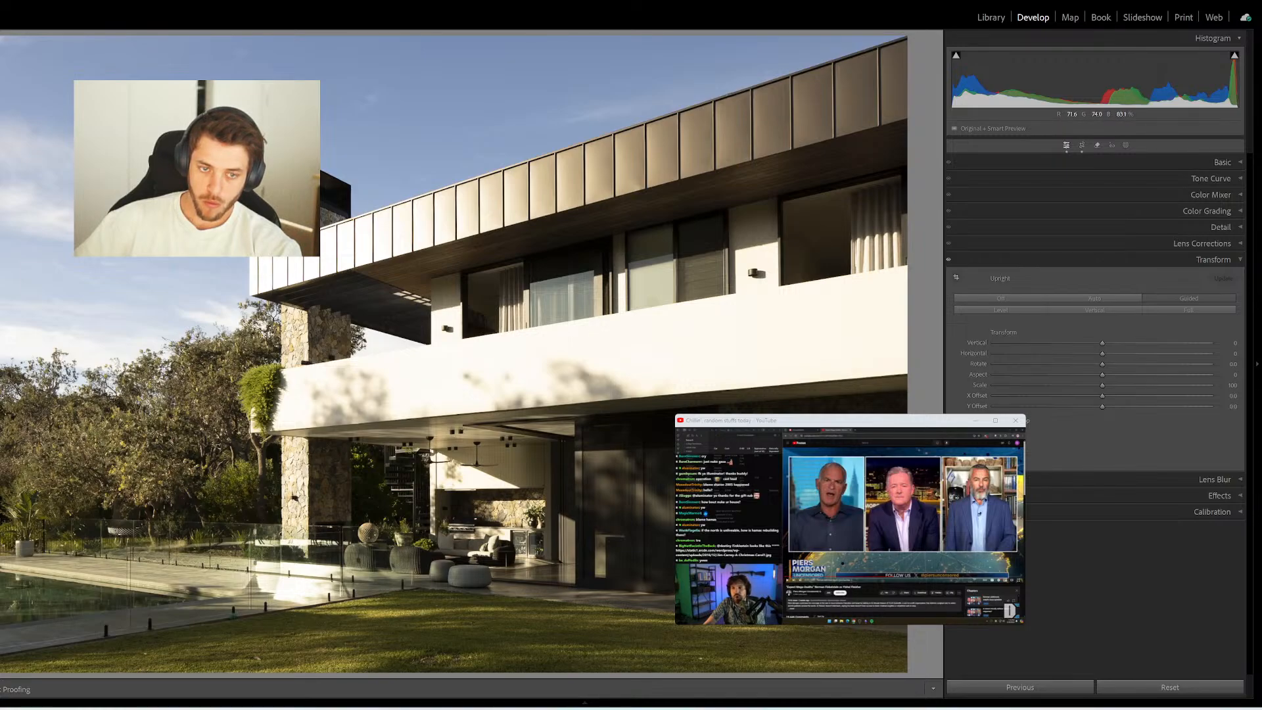
key(r)
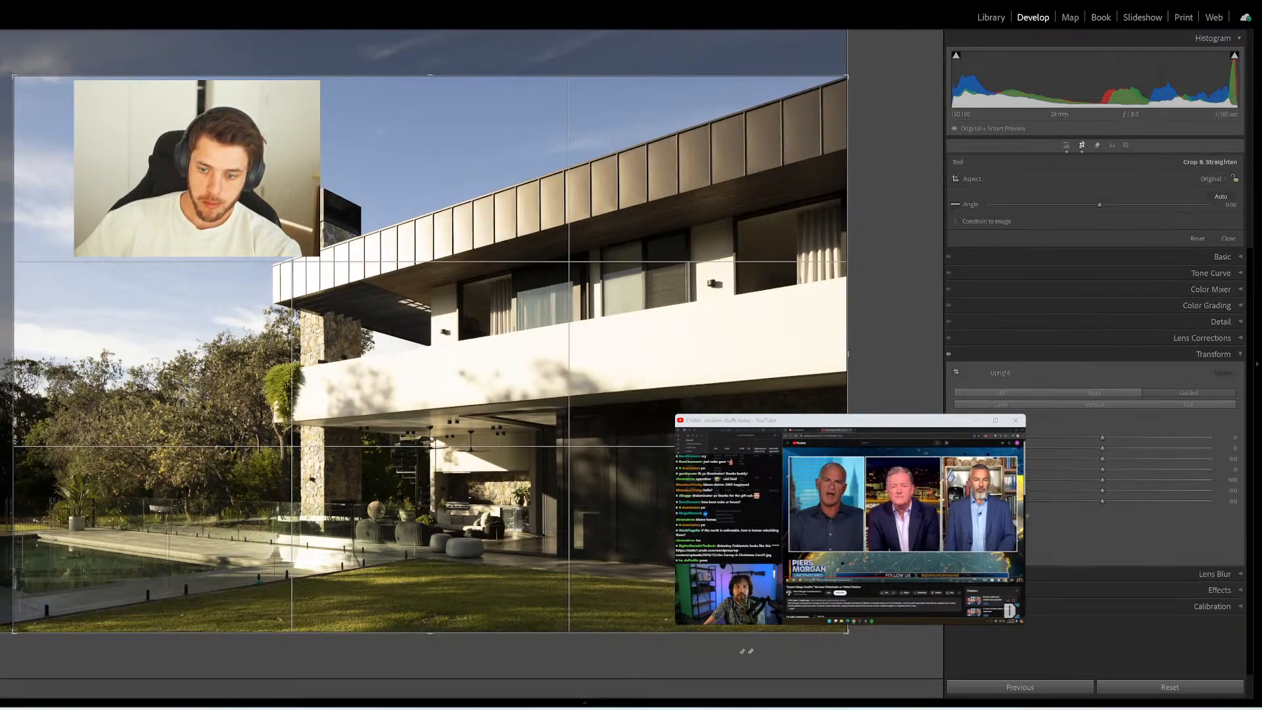
drag(849, 633, 793, 591)
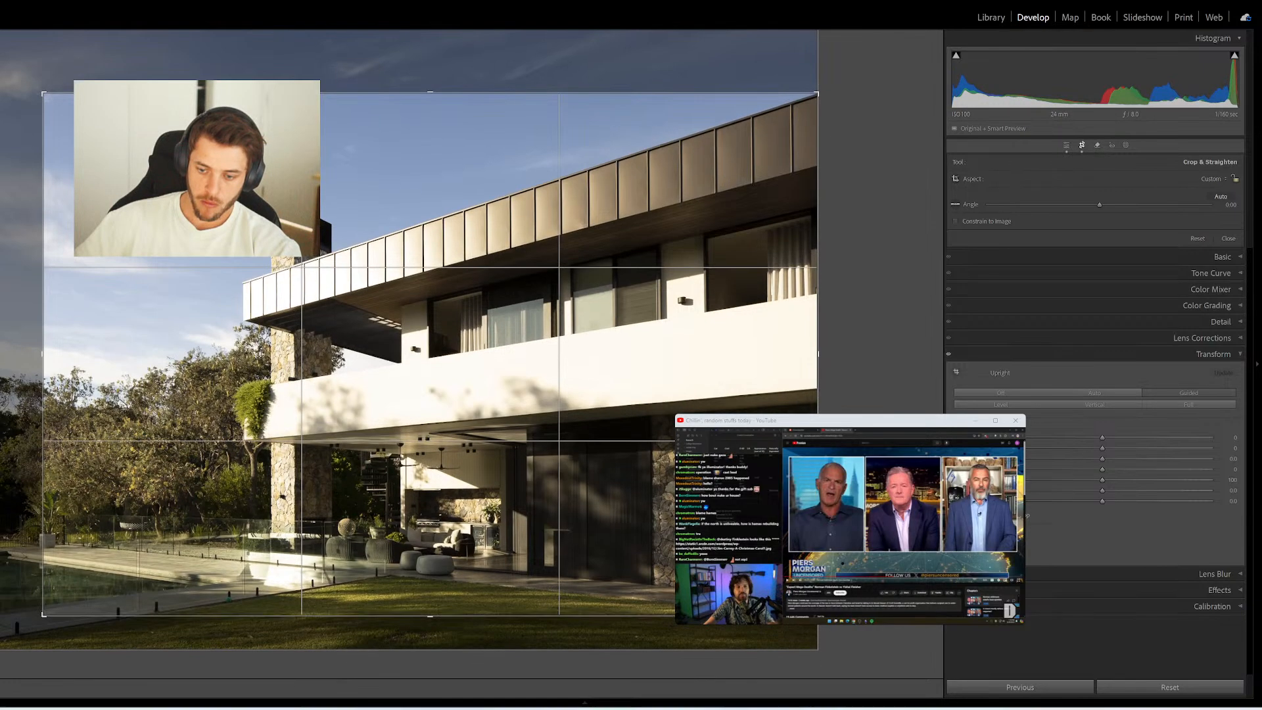
key(d)
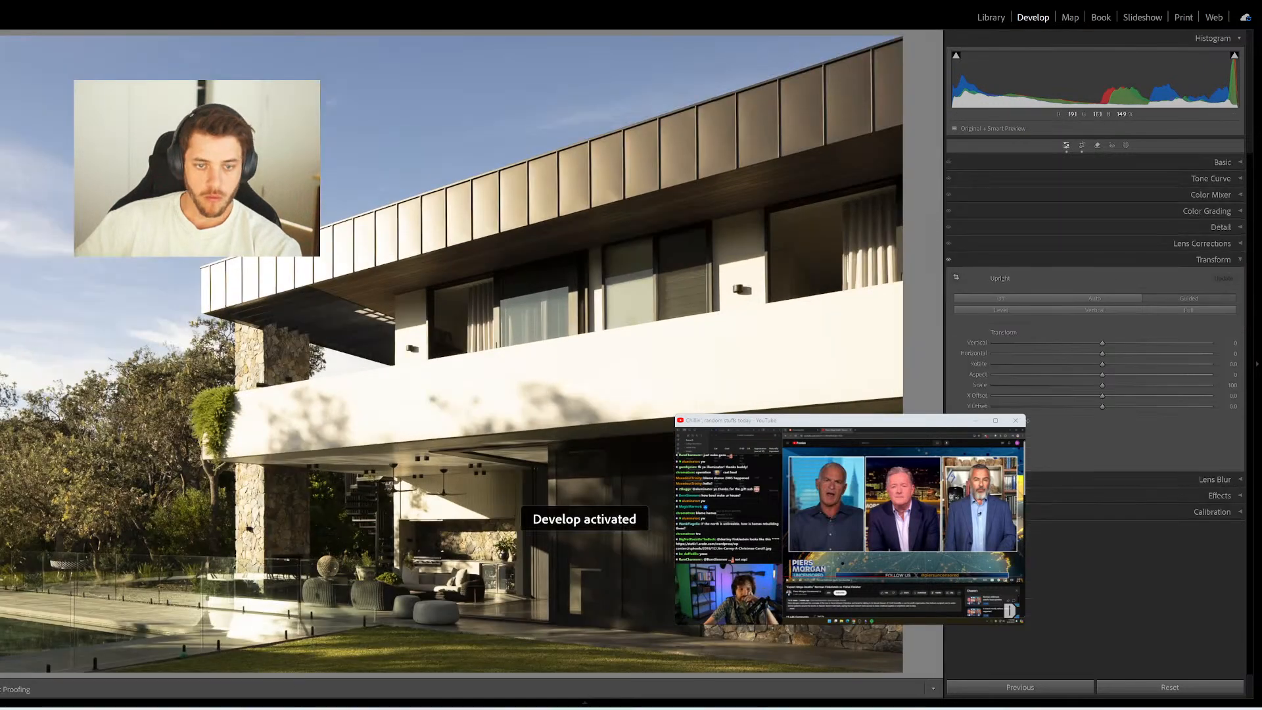
Open the first portrait pool photo, apply Guided Upright along the chimney, ground-floor opening, roofline and balcony underside, and lower Exposure to about -1
mouse_move(690, 707)
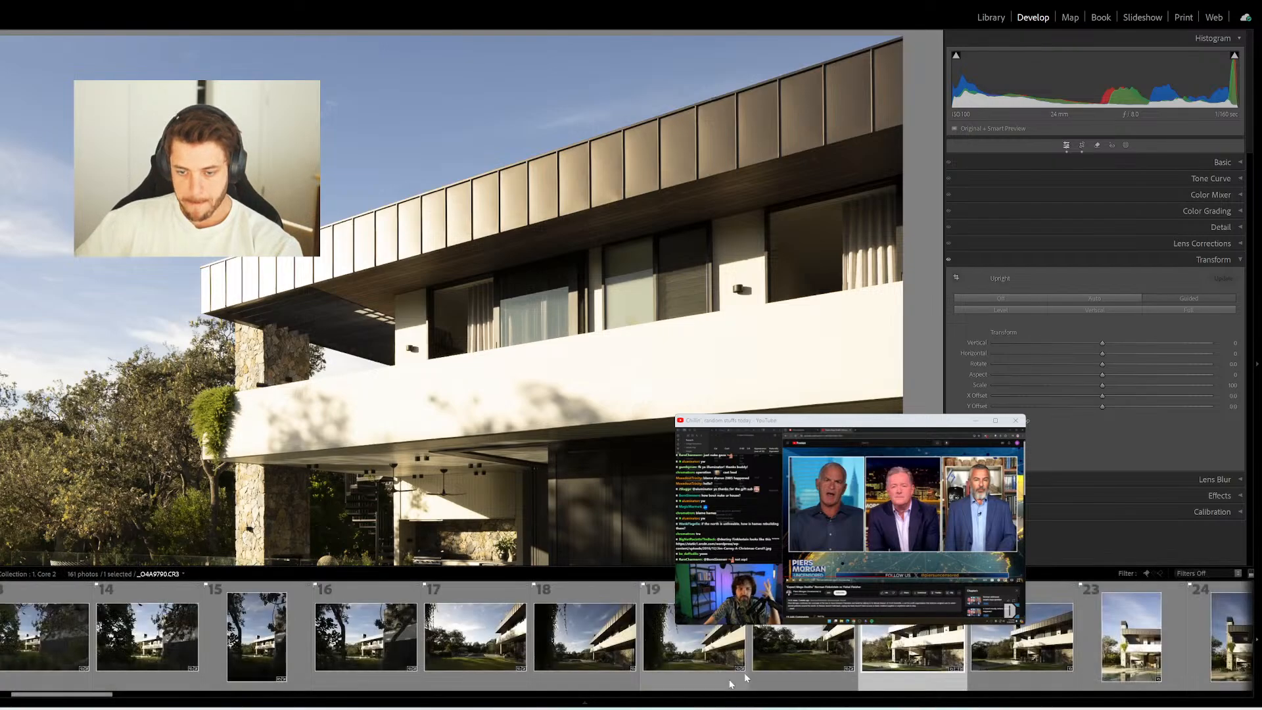
click(1006, 643)
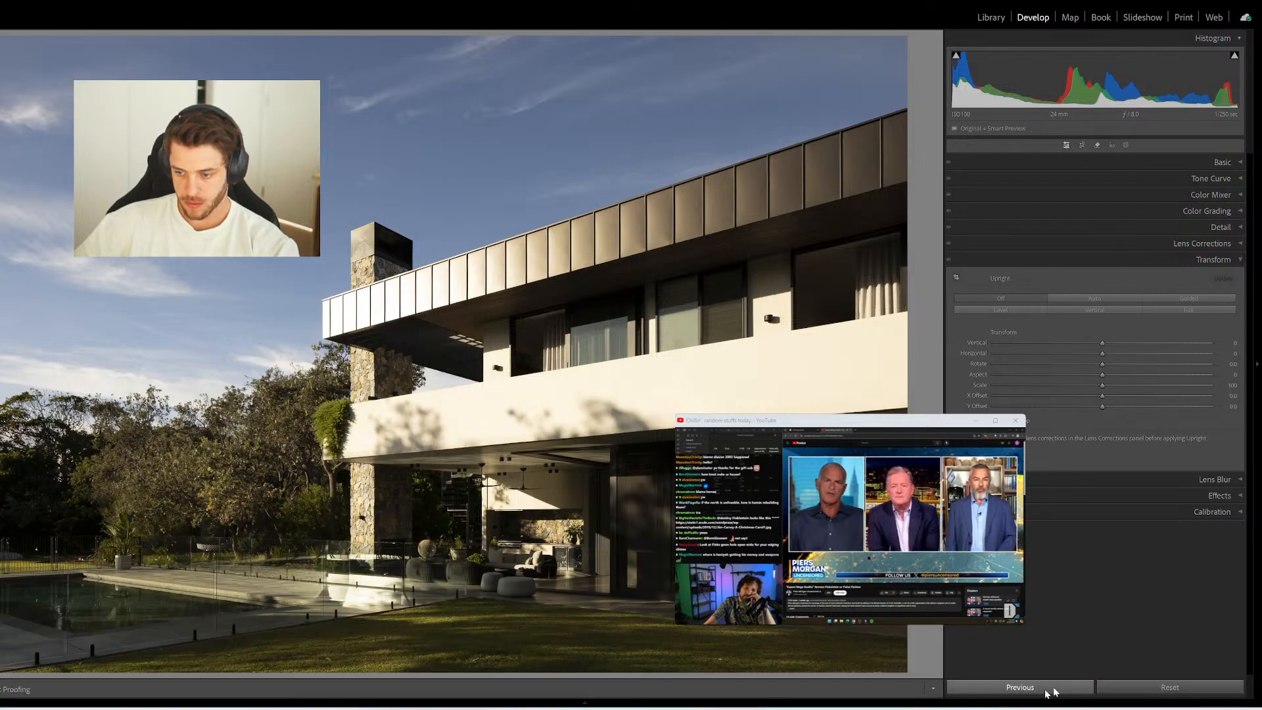
click(1131, 635)
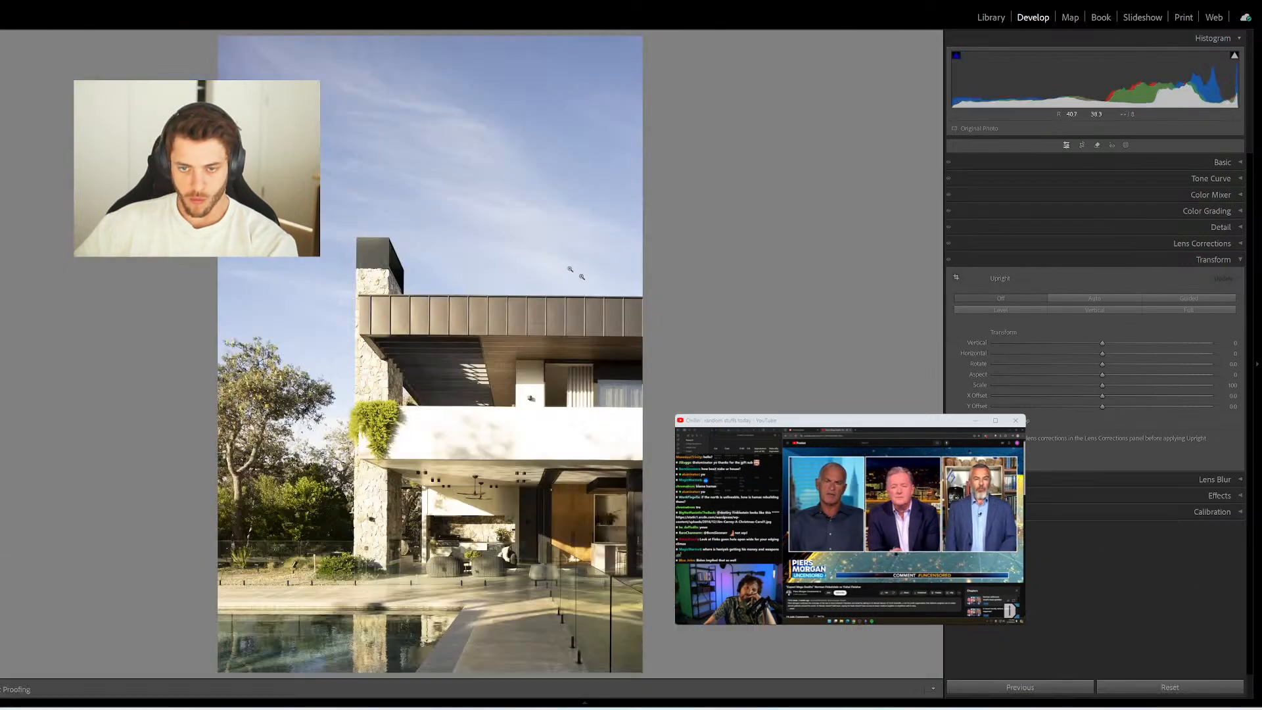
key(shift+t)
mouse_move(356, 238)
mouse_down()
mouse_move(344, 333)
mouse_move(353, 565)
mouse_up()
drag(363, 294, 647, 292)
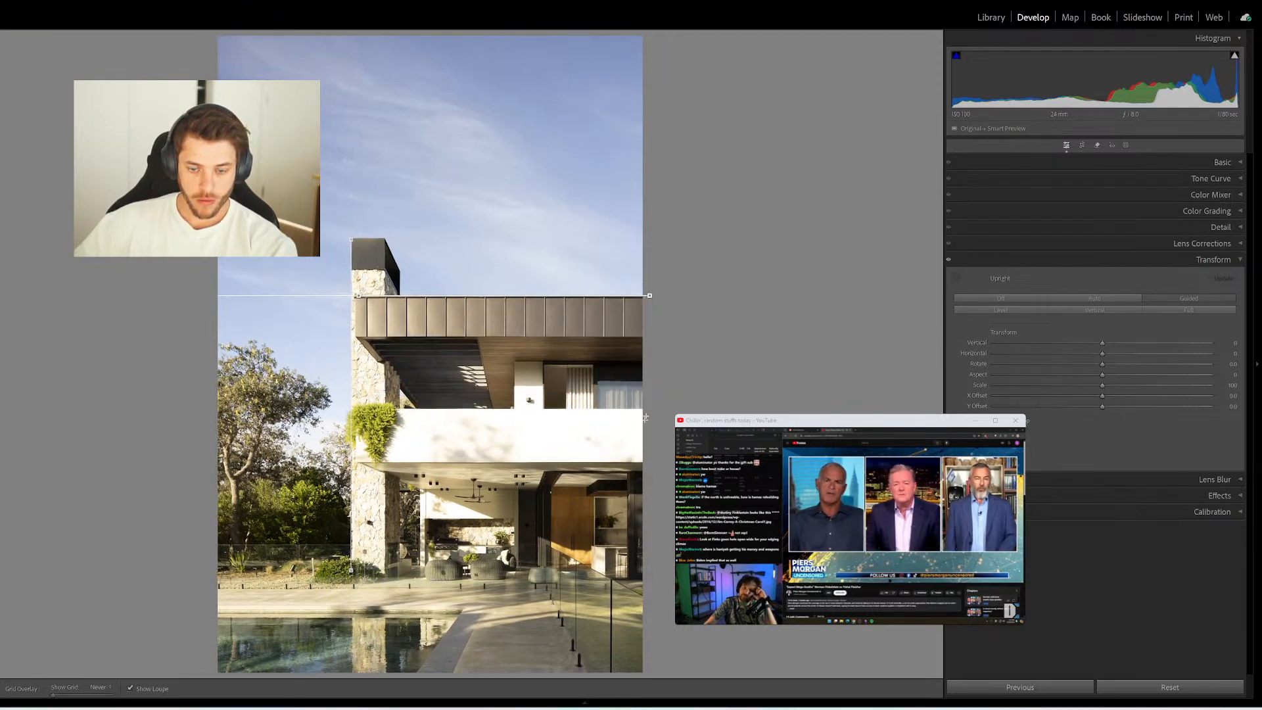
mouse_move(643, 466)
mouse_down()
mouse_move(385, 546)
mouse_move(385, 514)
mouse_up()
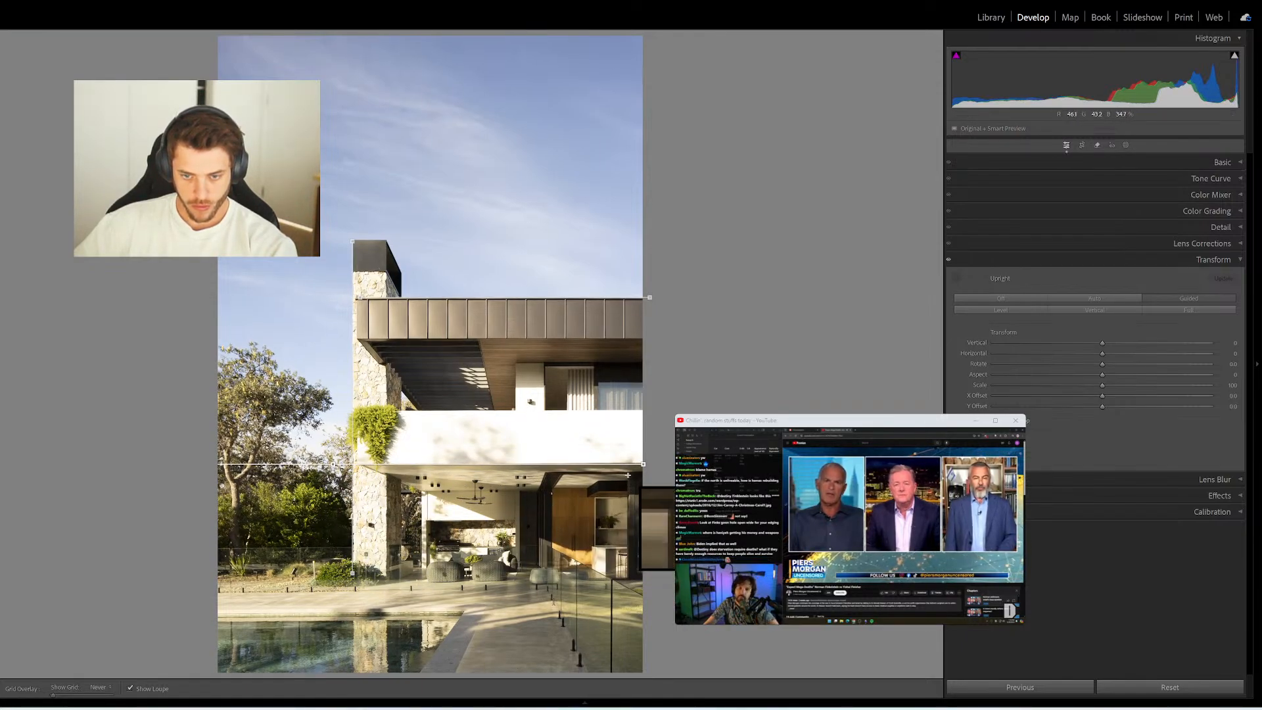
drag(625, 473, 628, 575)
key(ctrl+1)
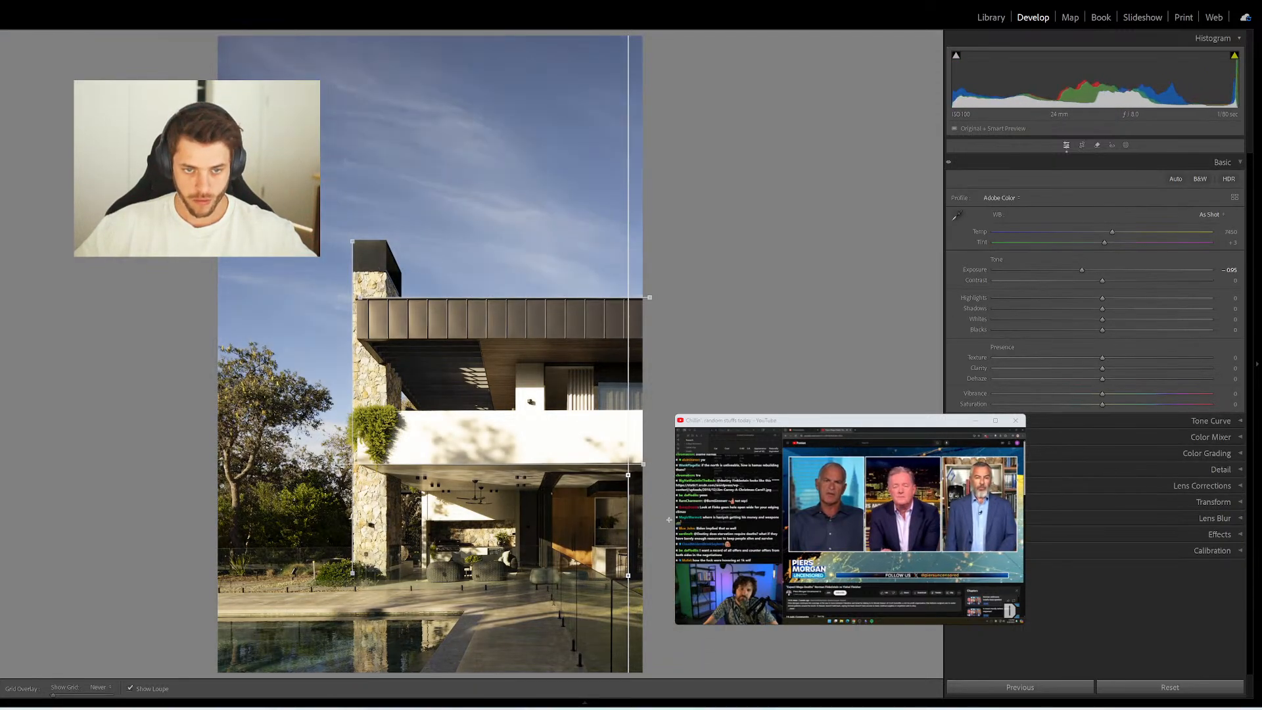
Open the closer portrait photo and apply Guided Upright with horizontal guides along roofline and balcony underside, and vertical guides at chimney and ground-floor panel
mouse_move(710, 706)
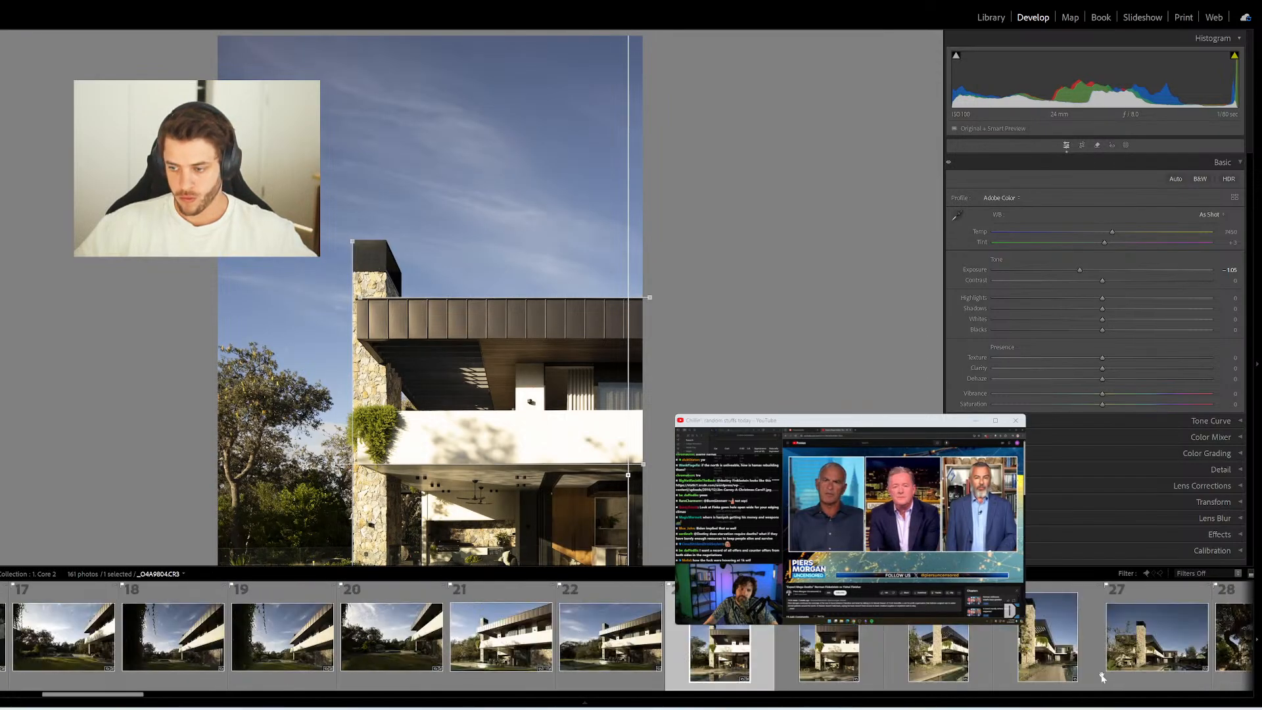
click(857, 636)
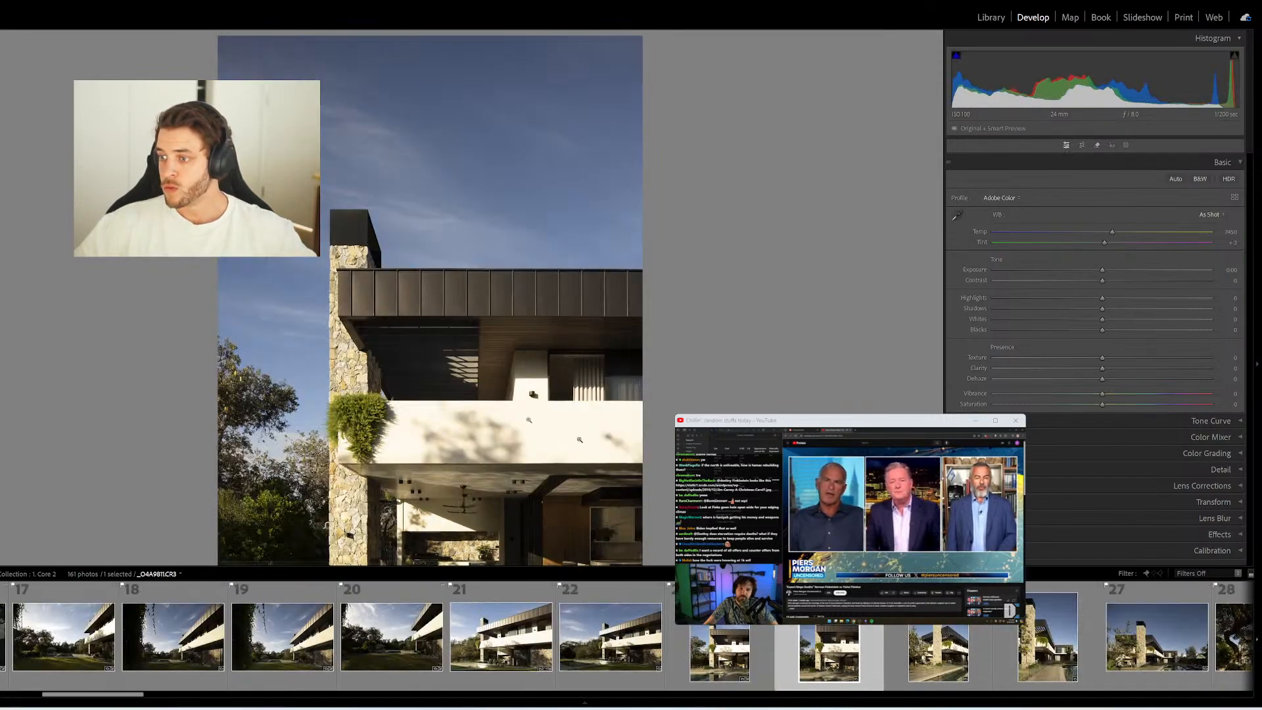
key(shift+t)
drag(339, 268, 650, 267)
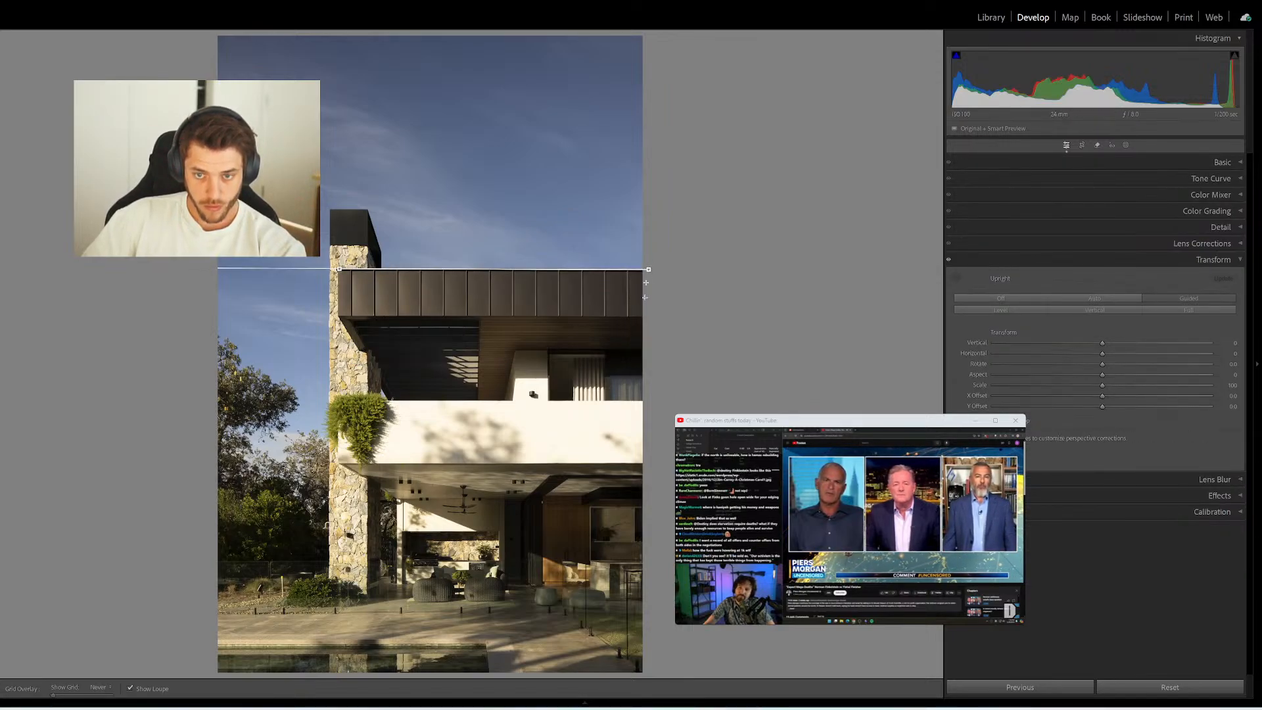
drag(644, 462, 323, 462)
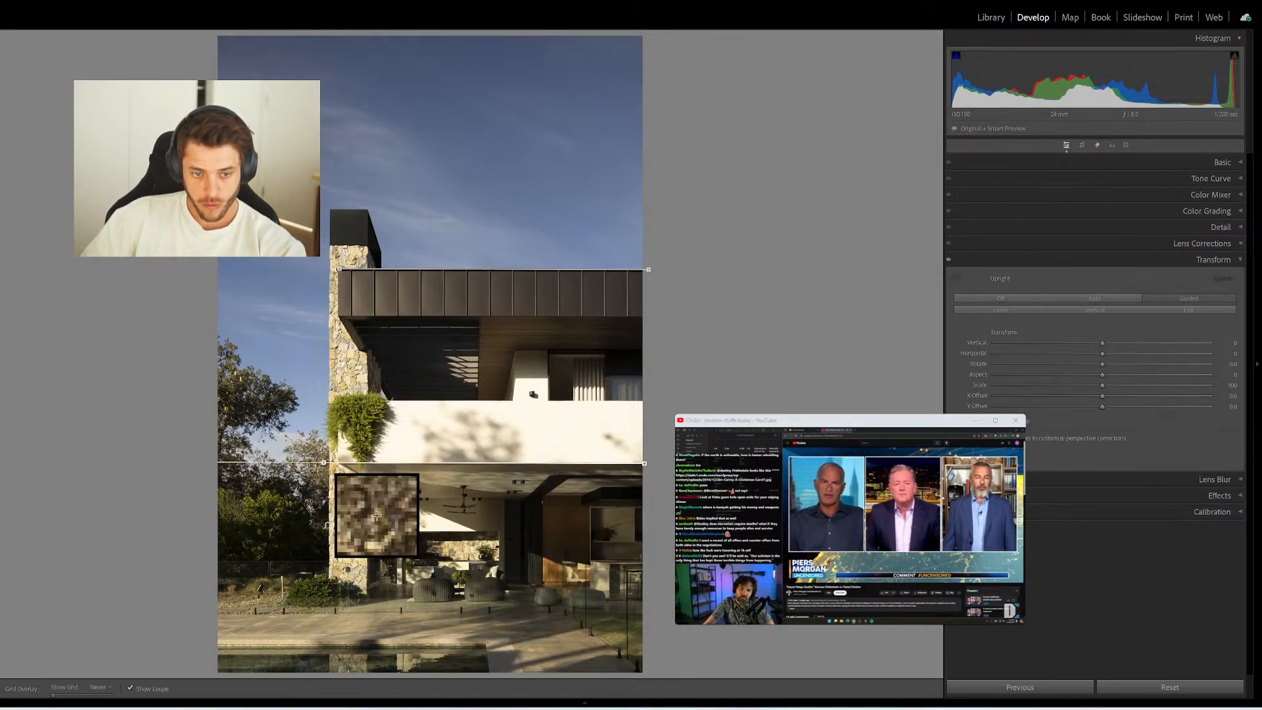
drag(330, 210, 329, 605)
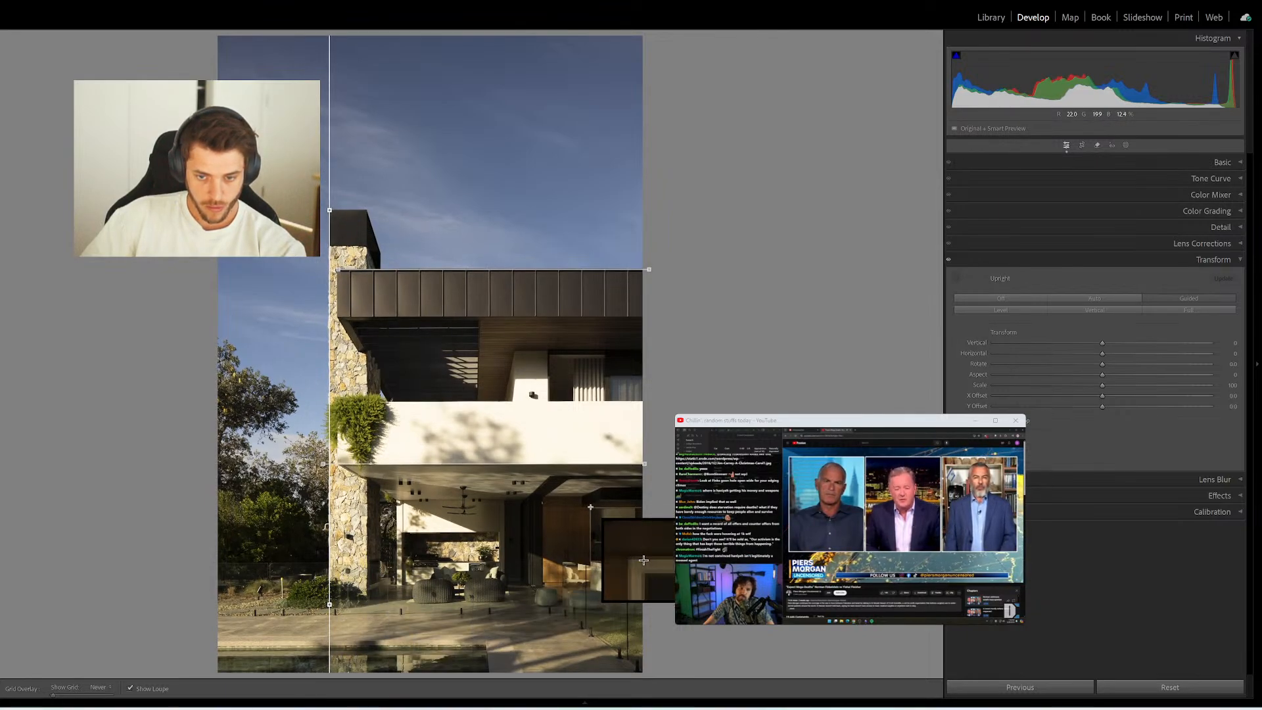
drag(590, 507, 589, 564)
Open the portrait corner view of the house and apply Guided Upright with vertical guides along the stone chimney's edge and the far ground-floor opening
mouse_move(700, 707)
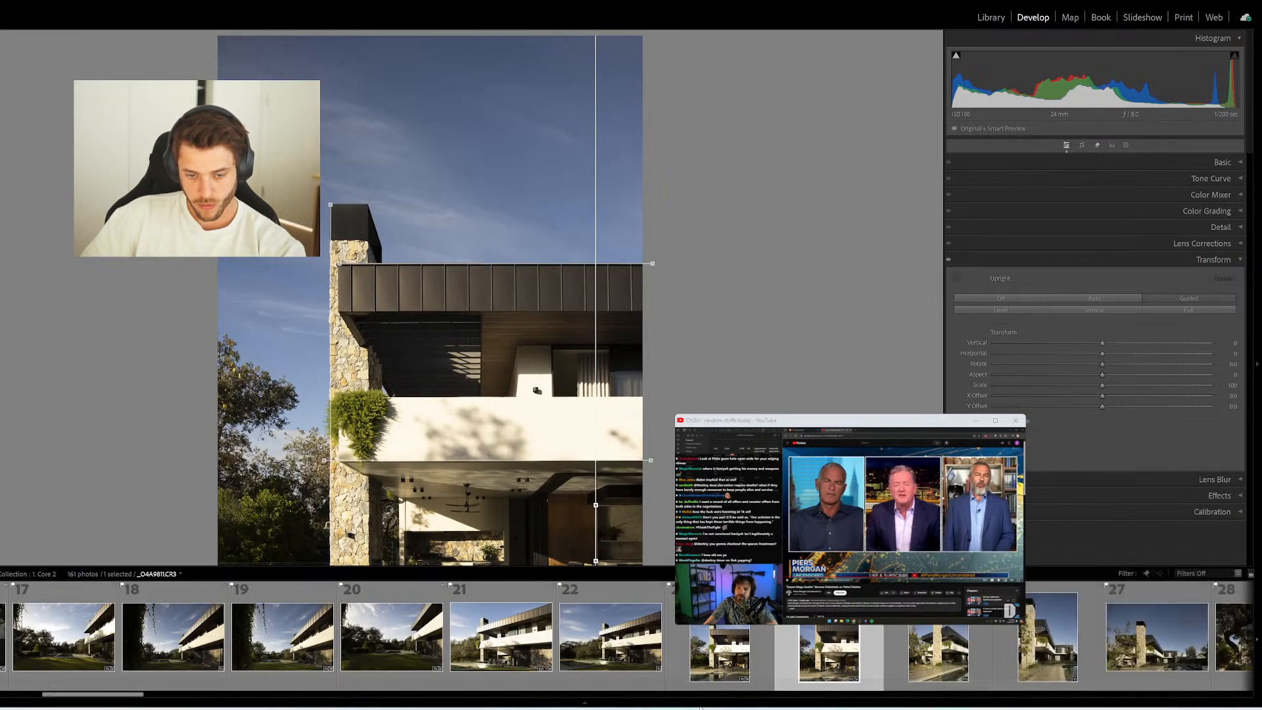
click(965, 654)
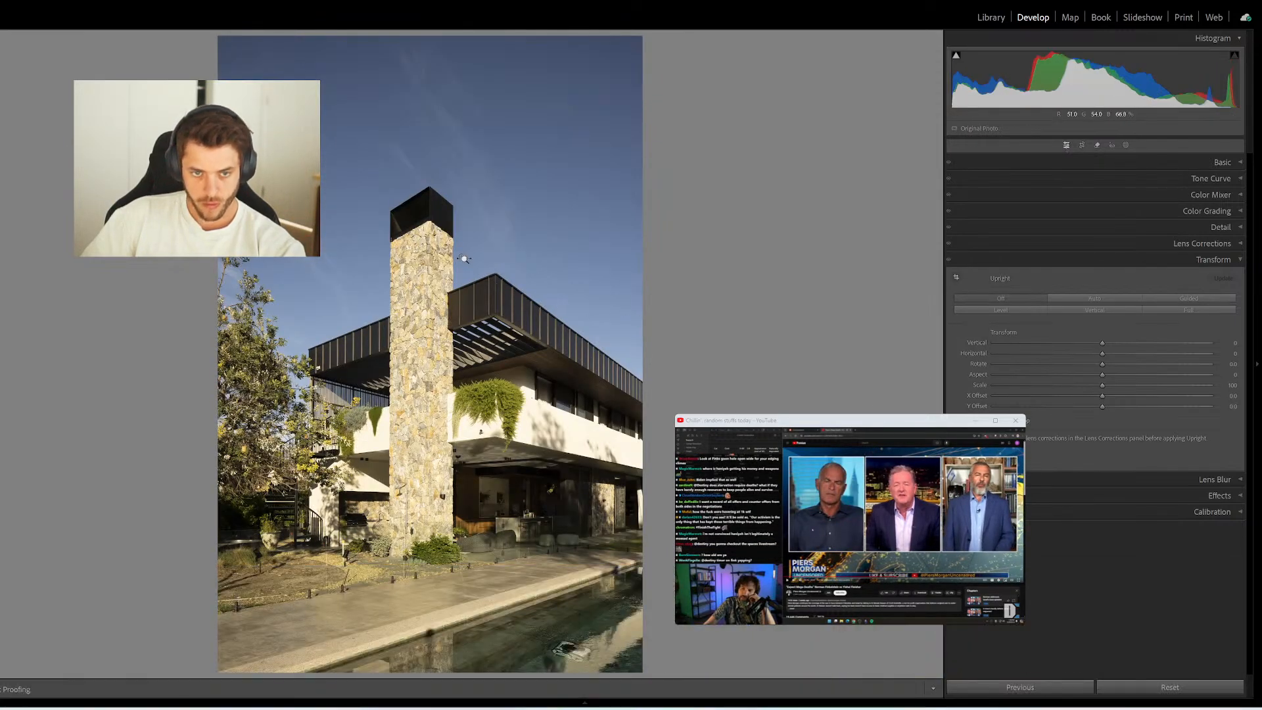
drag(389, 211, 389, 572)
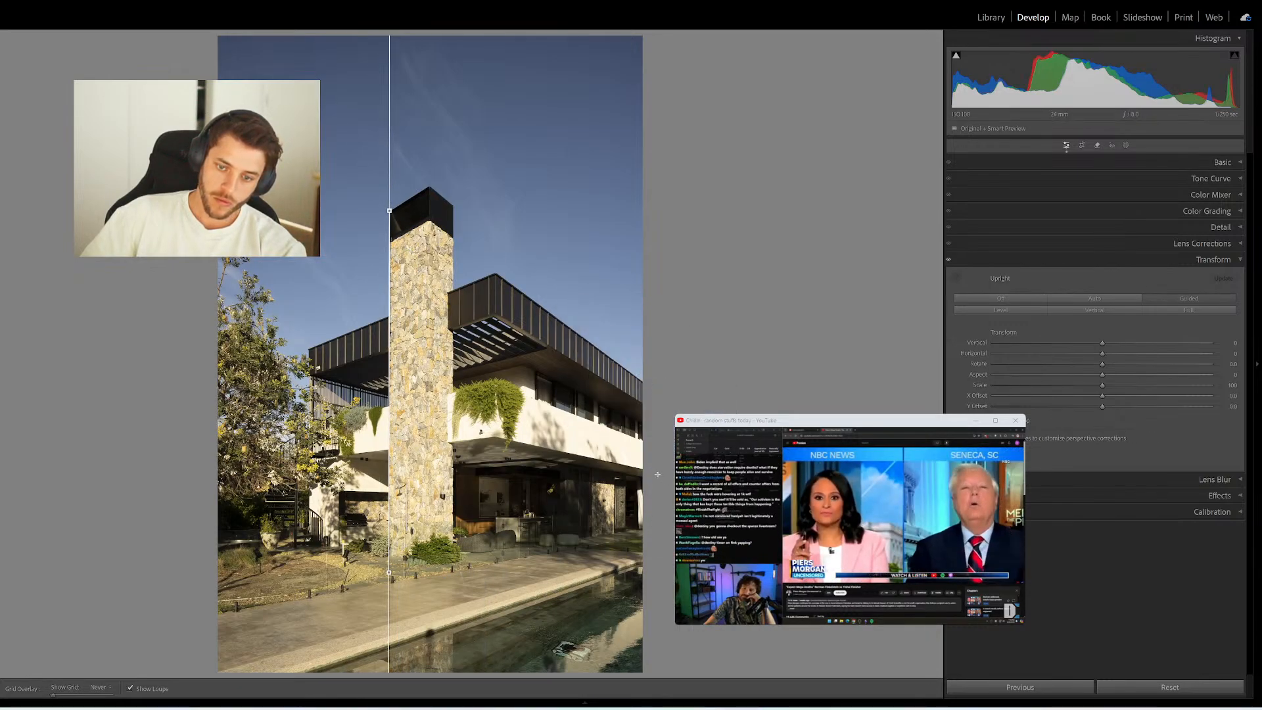
drag(614, 481, 615, 548)
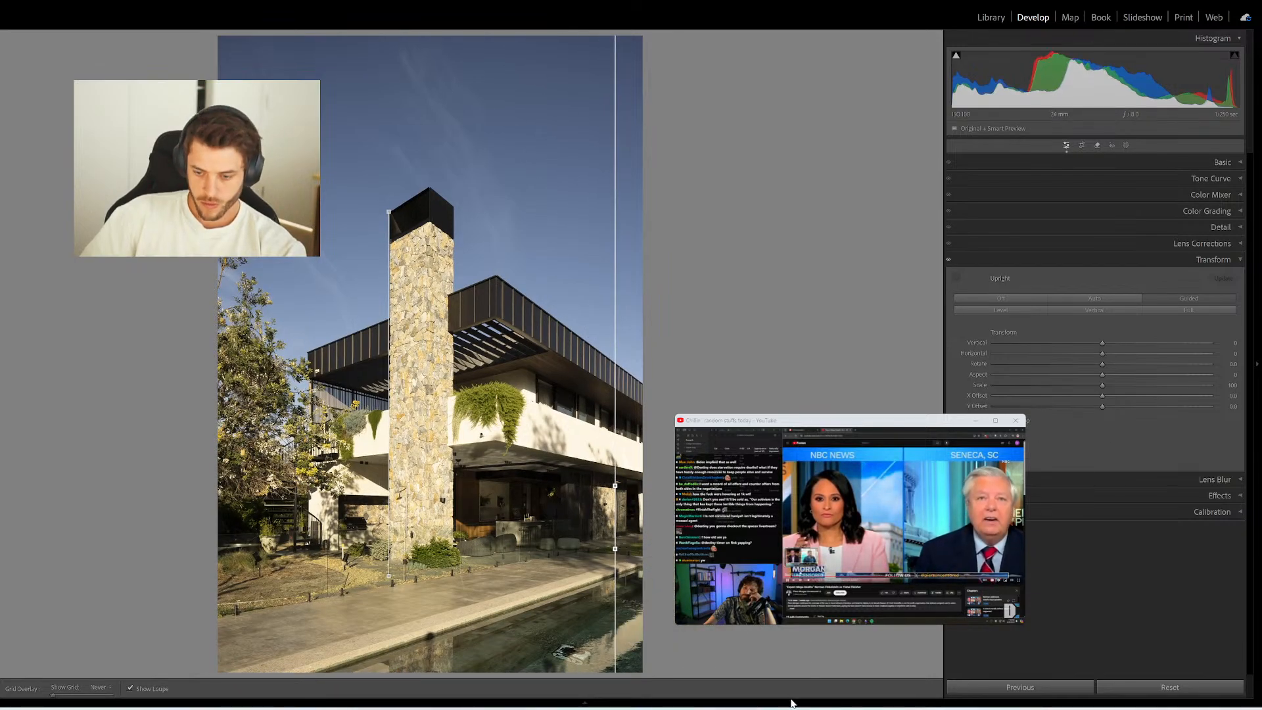
Open the portrait terrace photo and apply Guided Upright with horizontal guides along roof edge and lawn line, and vertical guides at far wing and chimney
key(Right)
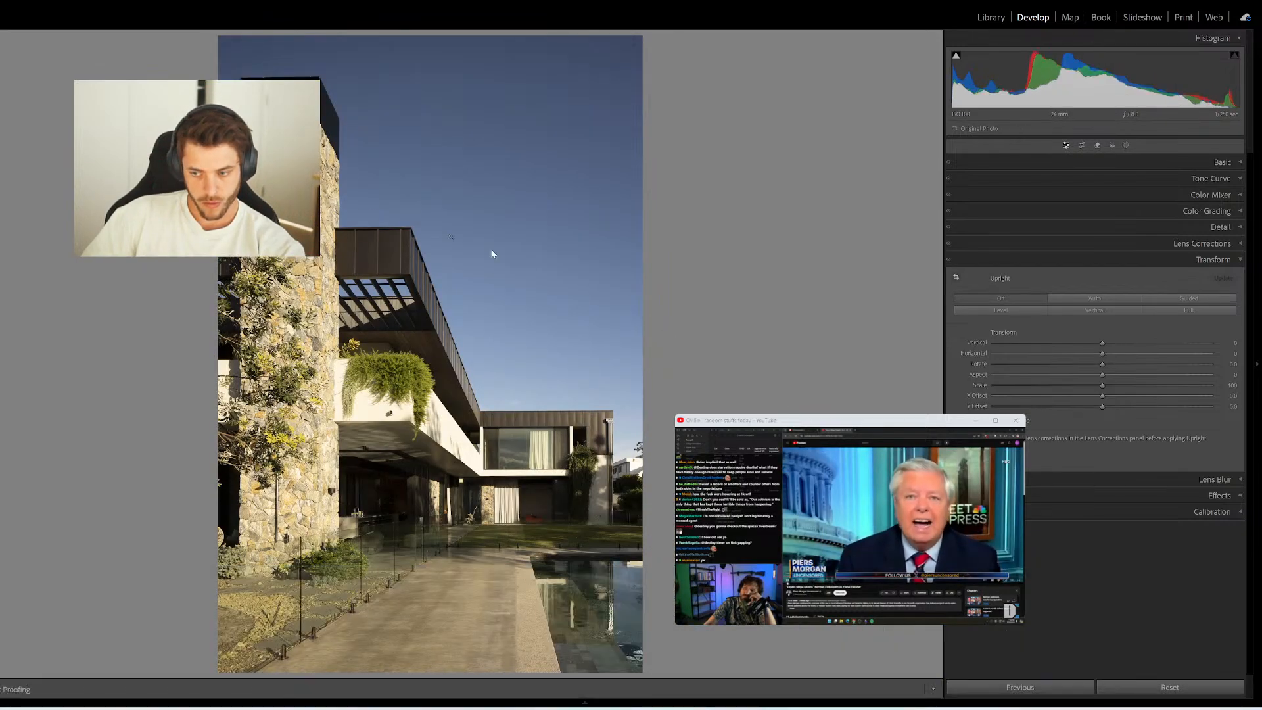
key(shift+t)
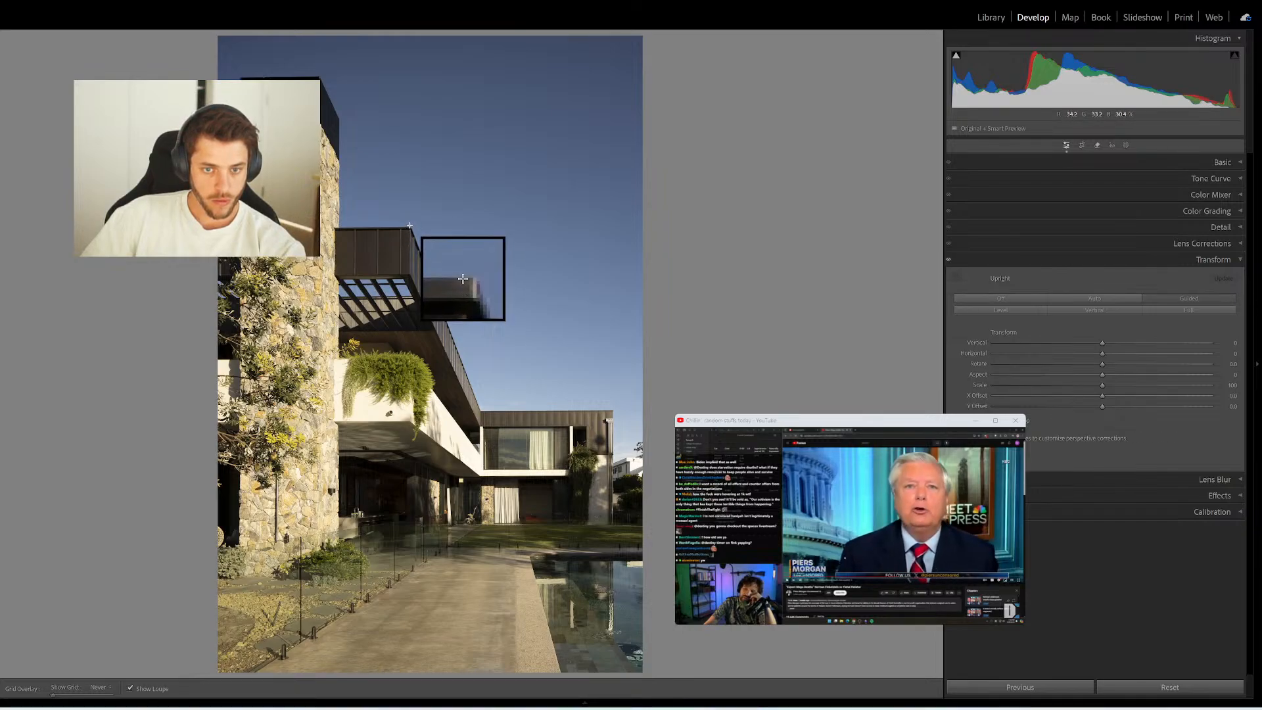
drag(409, 224, 219, 227)
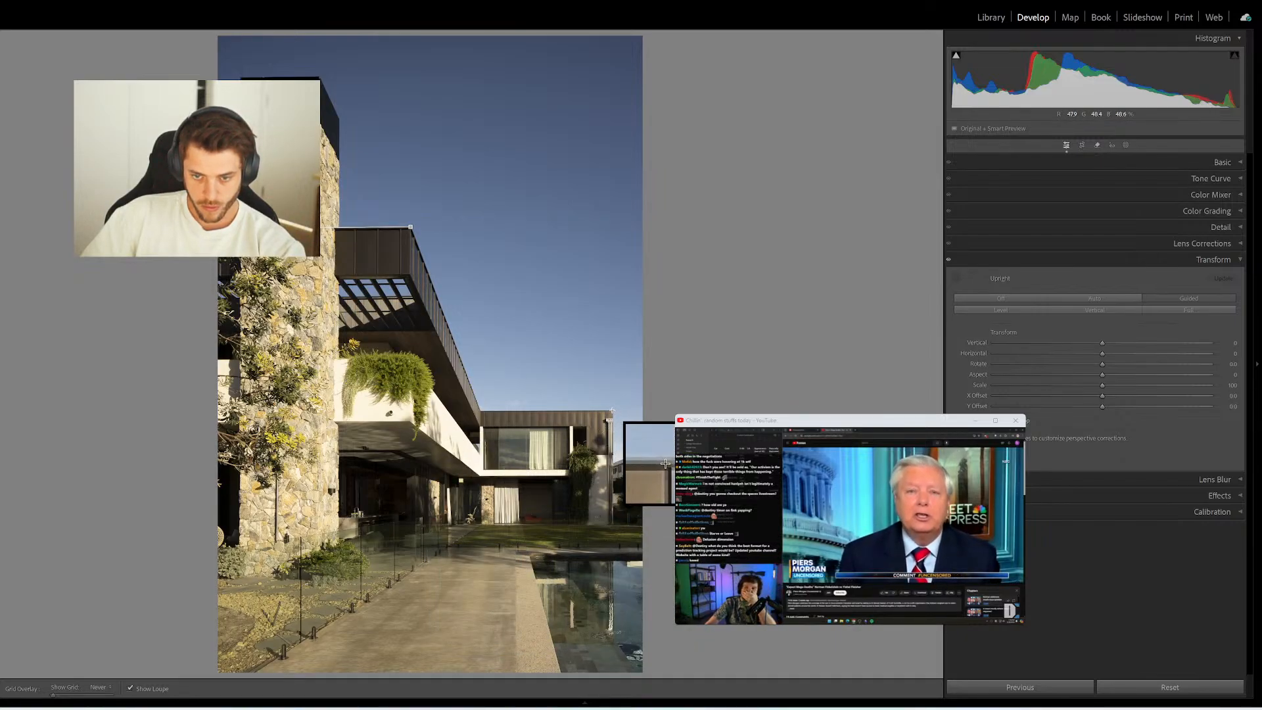
drag(613, 411, 614, 522)
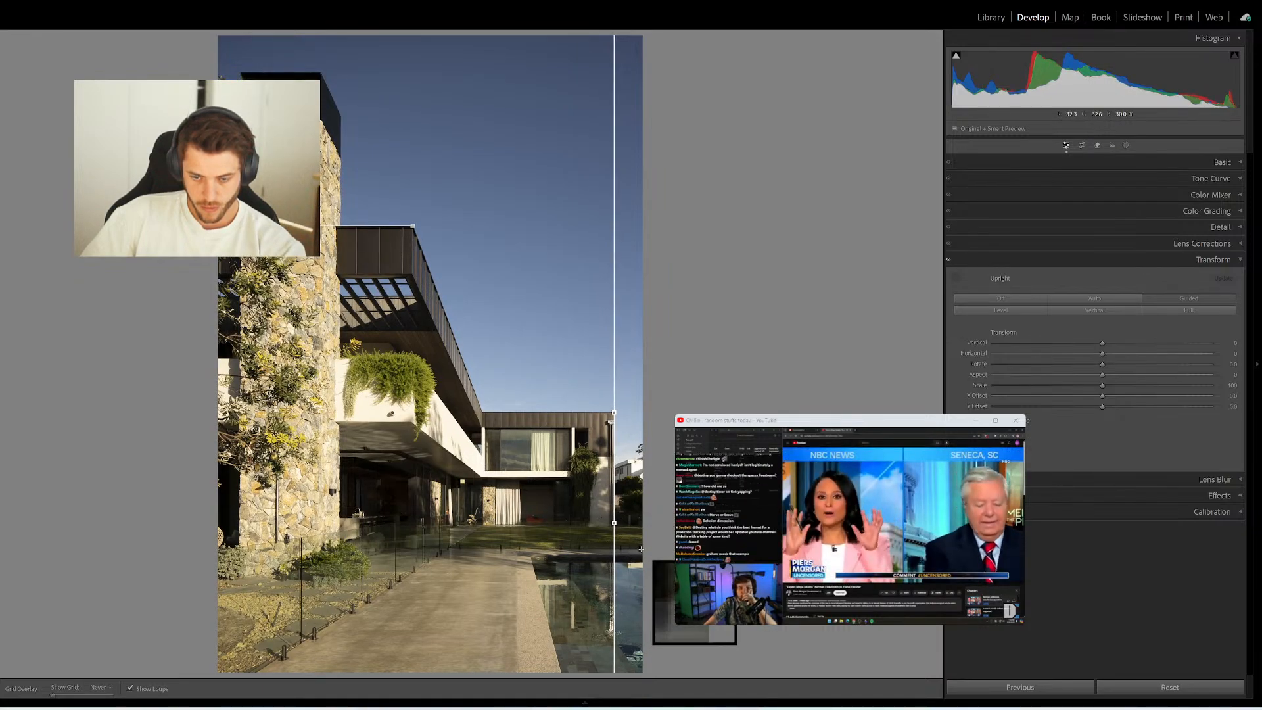
drag(642, 549, 451, 547)
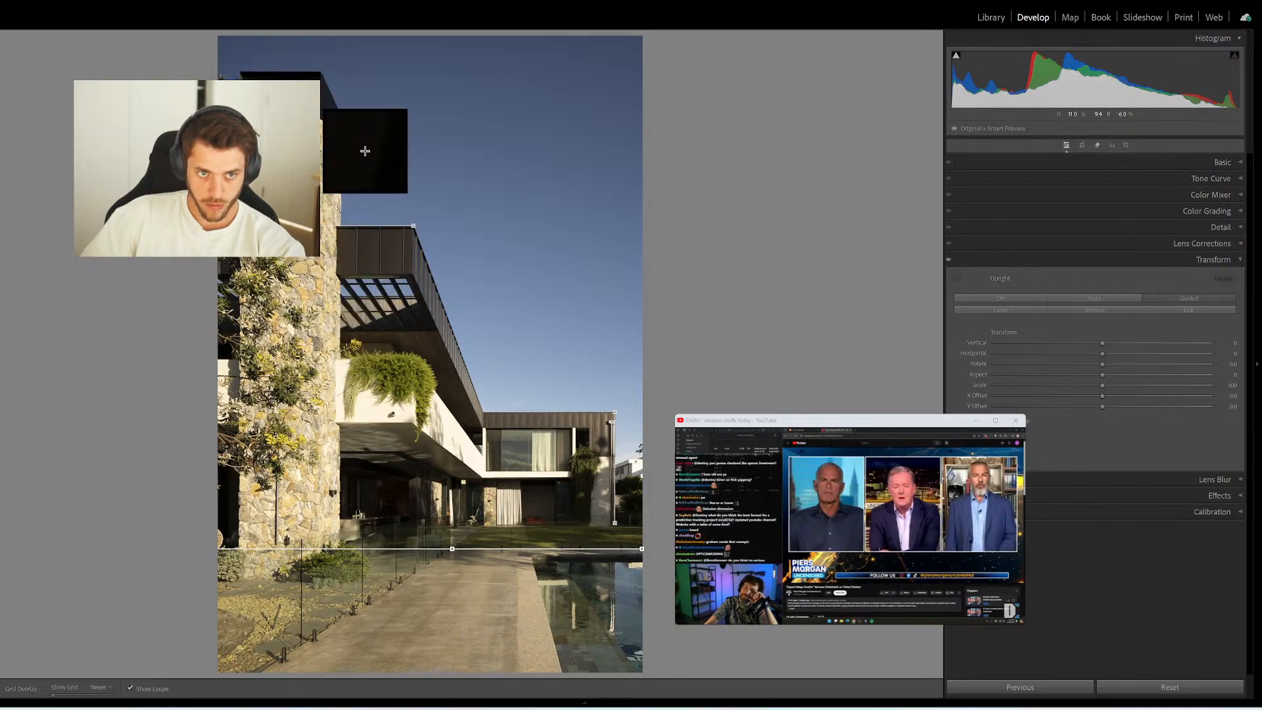
drag(240, 73, 235, 581)
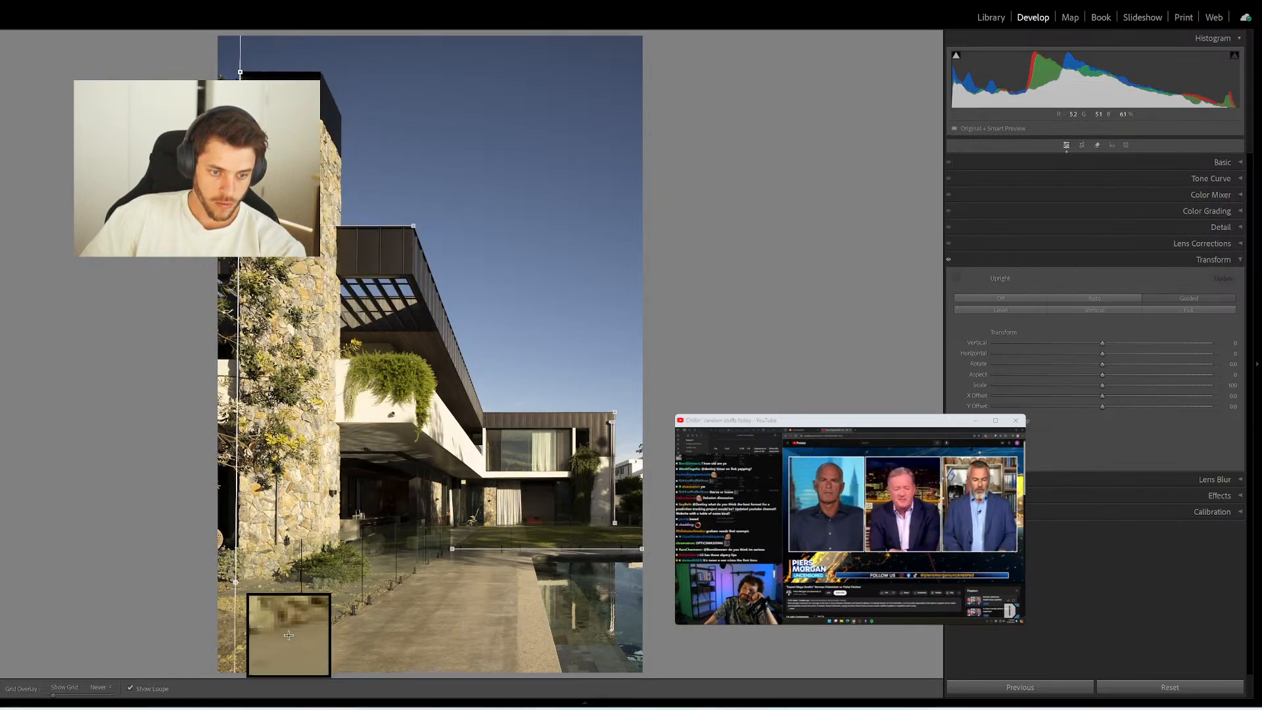
Open the landscape chimney and pool photo and apply Guided Upright with horizontal guides at roof edge and lawn line, vertical guides at chimney and far wing
mouse_move(588, 701)
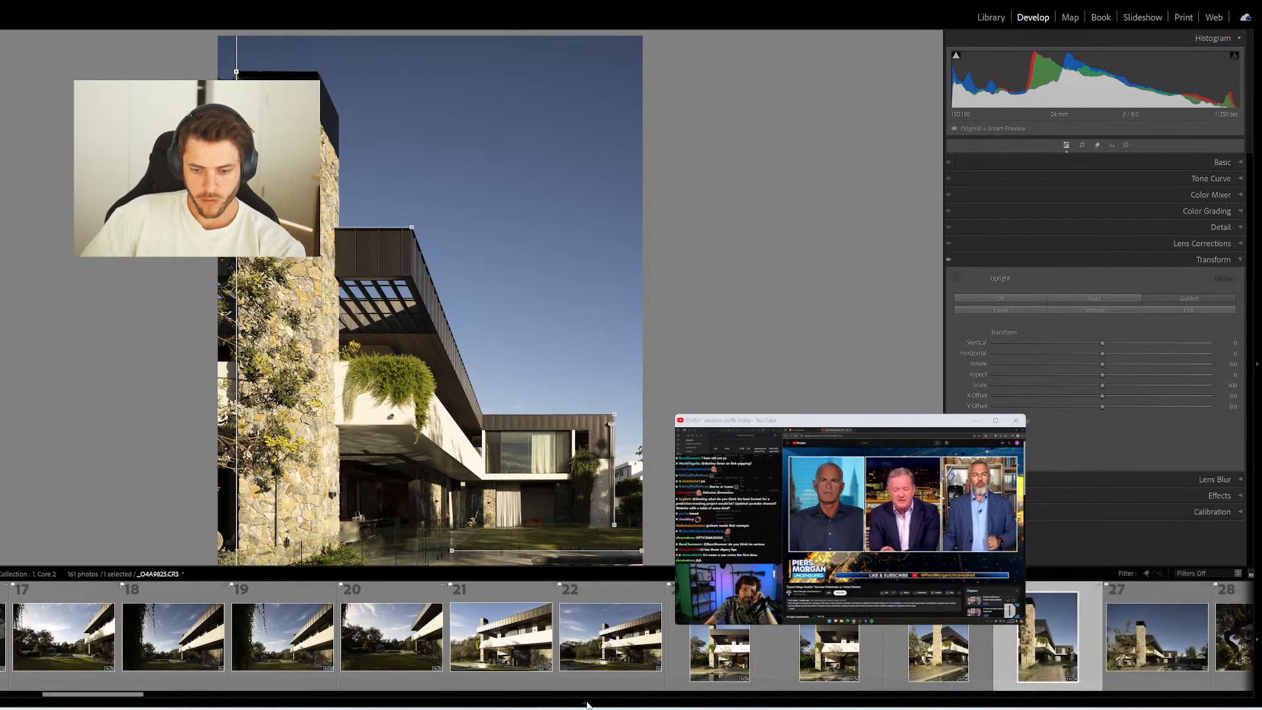
scroll(1014, 647, down, 4)
click(742, 654)
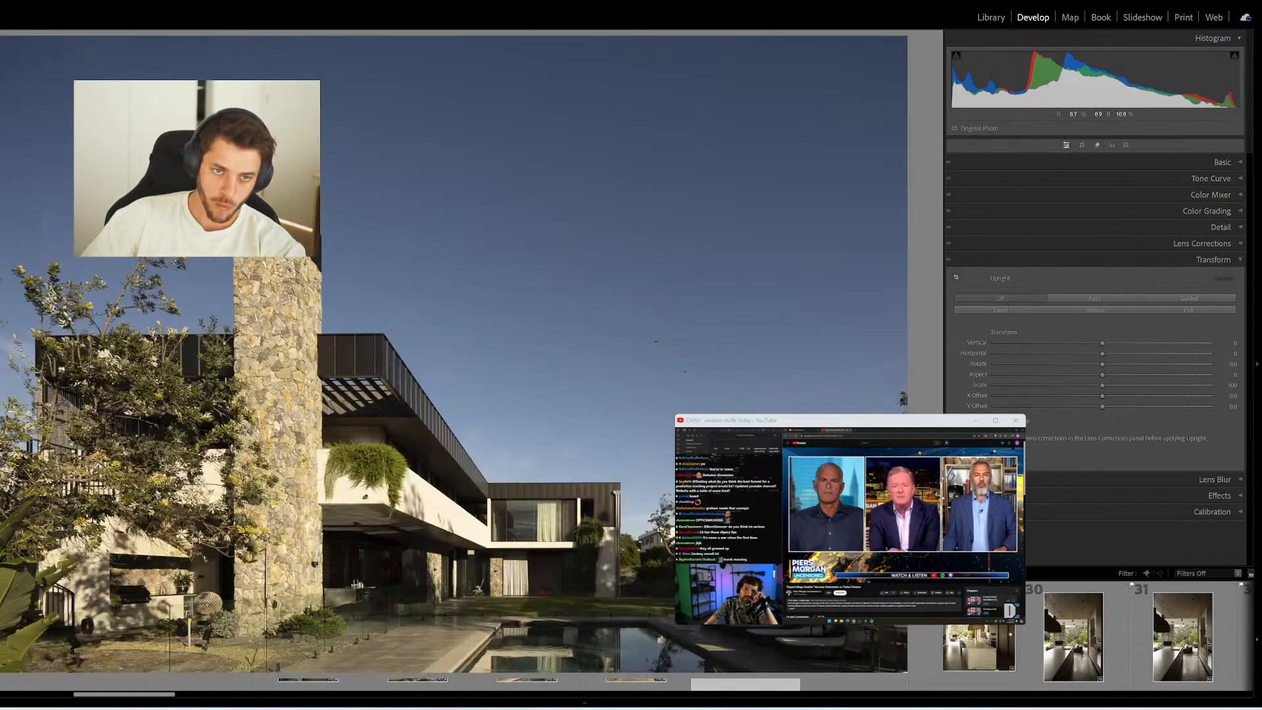
mouse_move(41, 335)
mouse_down()
mouse_move(412, 334)
mouse_move(390, 334)
mouse_up()
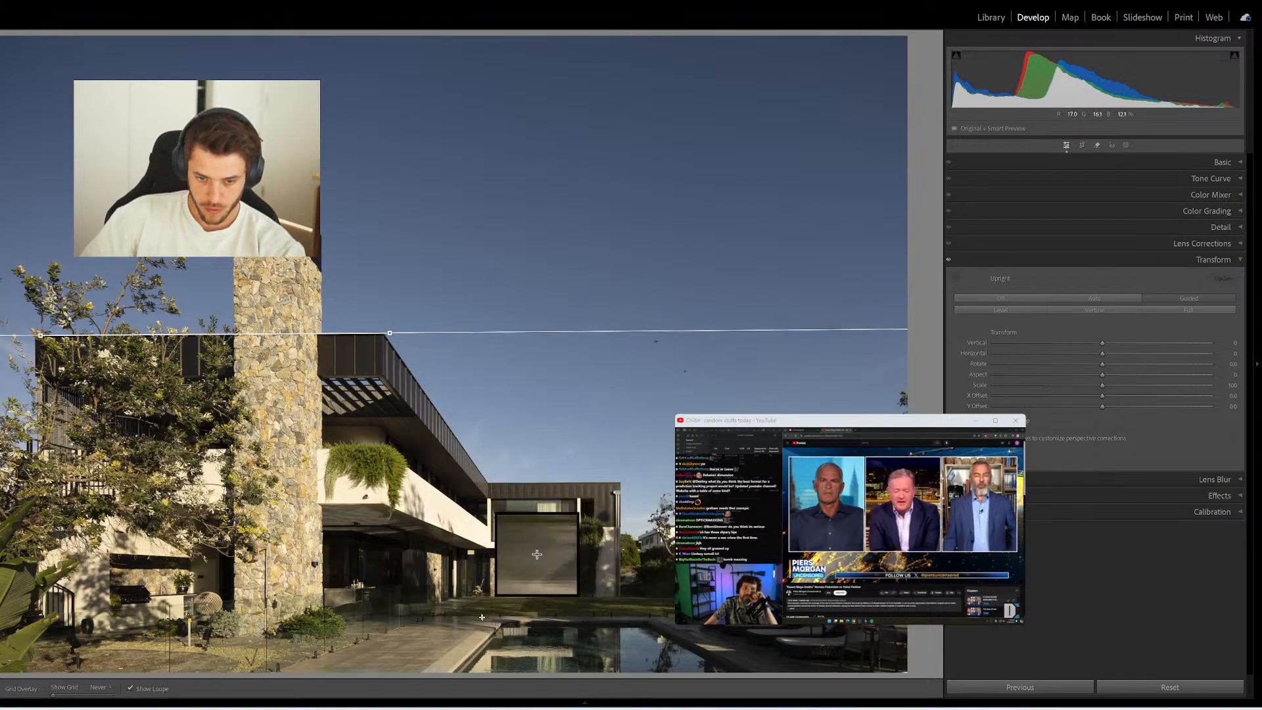
drag(435, 616, 716, 618)
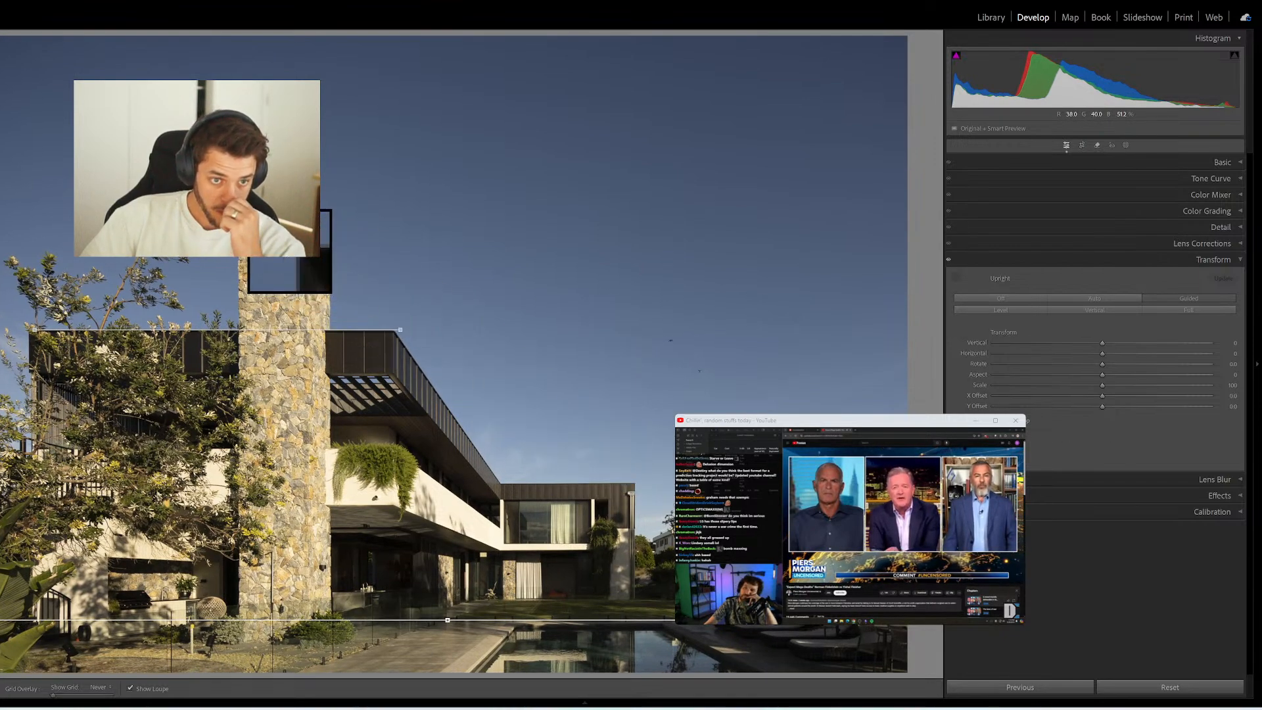
drag(240, 198, 237, 651)
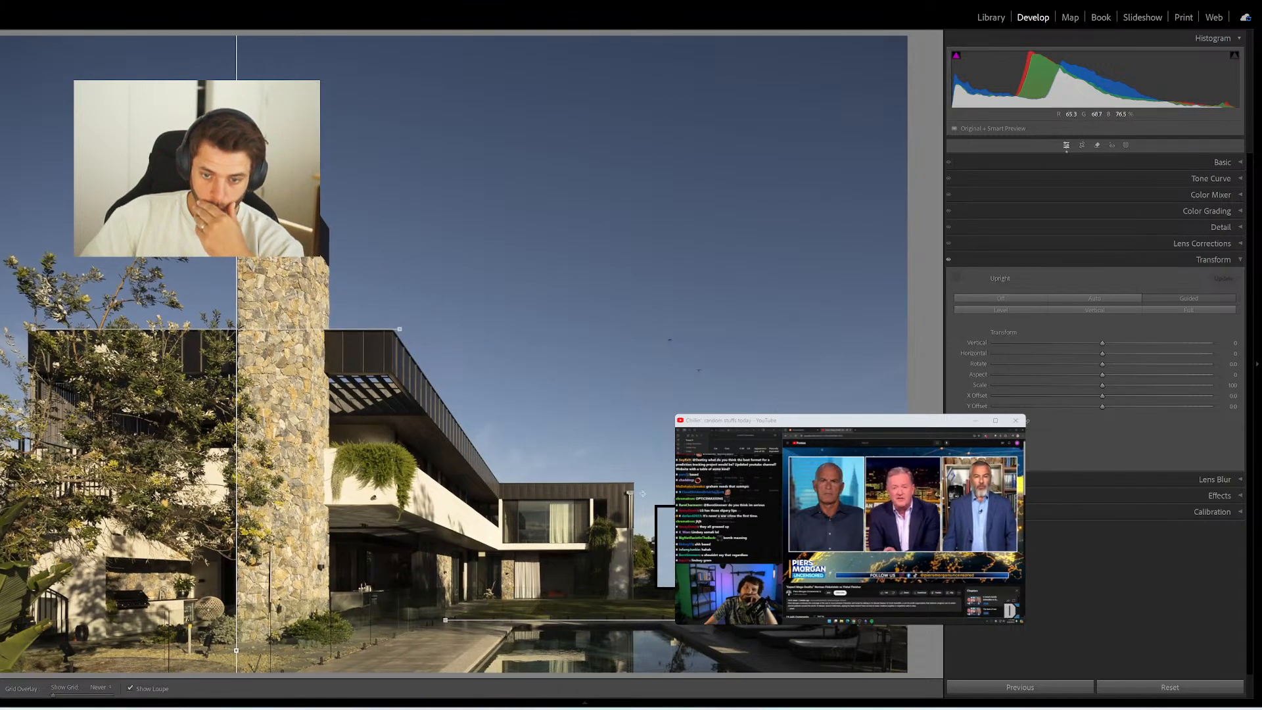
mouse_move(634, 484)
mouse_down()
mouse_move(660, 539)
mouse_move(633, 599)
mouse_up()
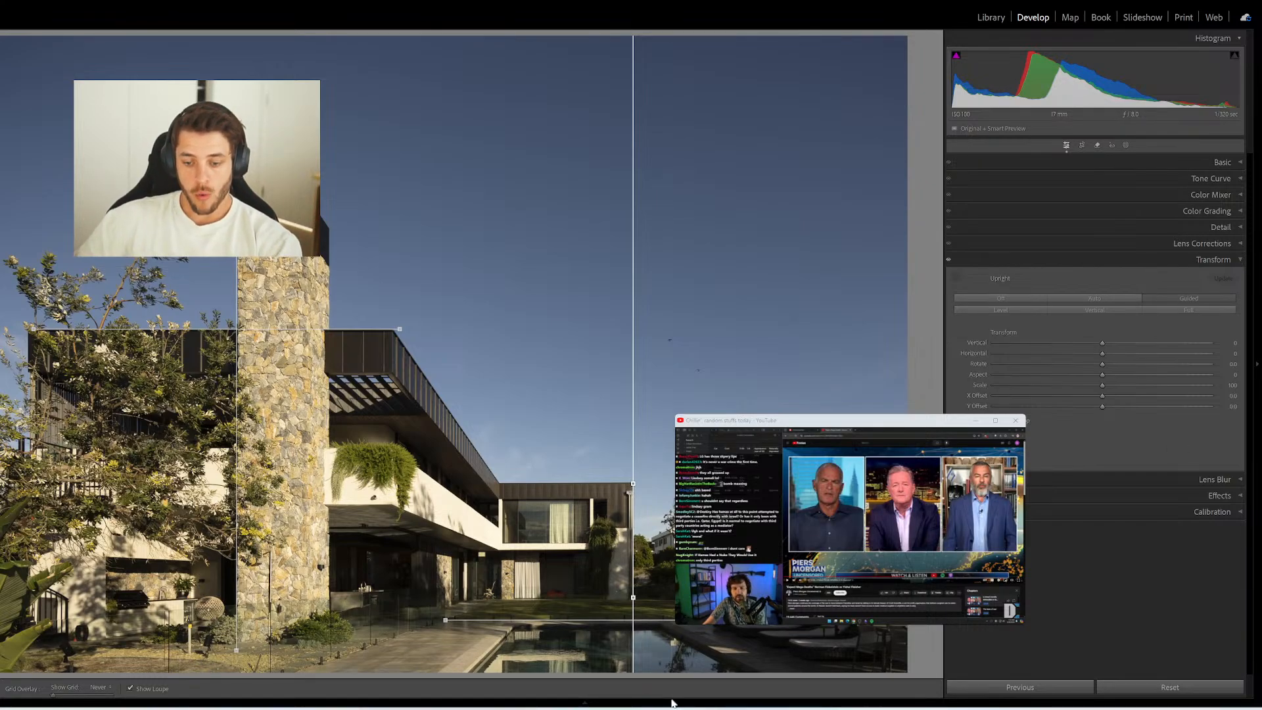
Open the tree-framed chimney photo and apply Guided Upright with horizontal guides at roofline and balcony underside, and vertical guides at far wing and balcony stairs
click(639, 704)
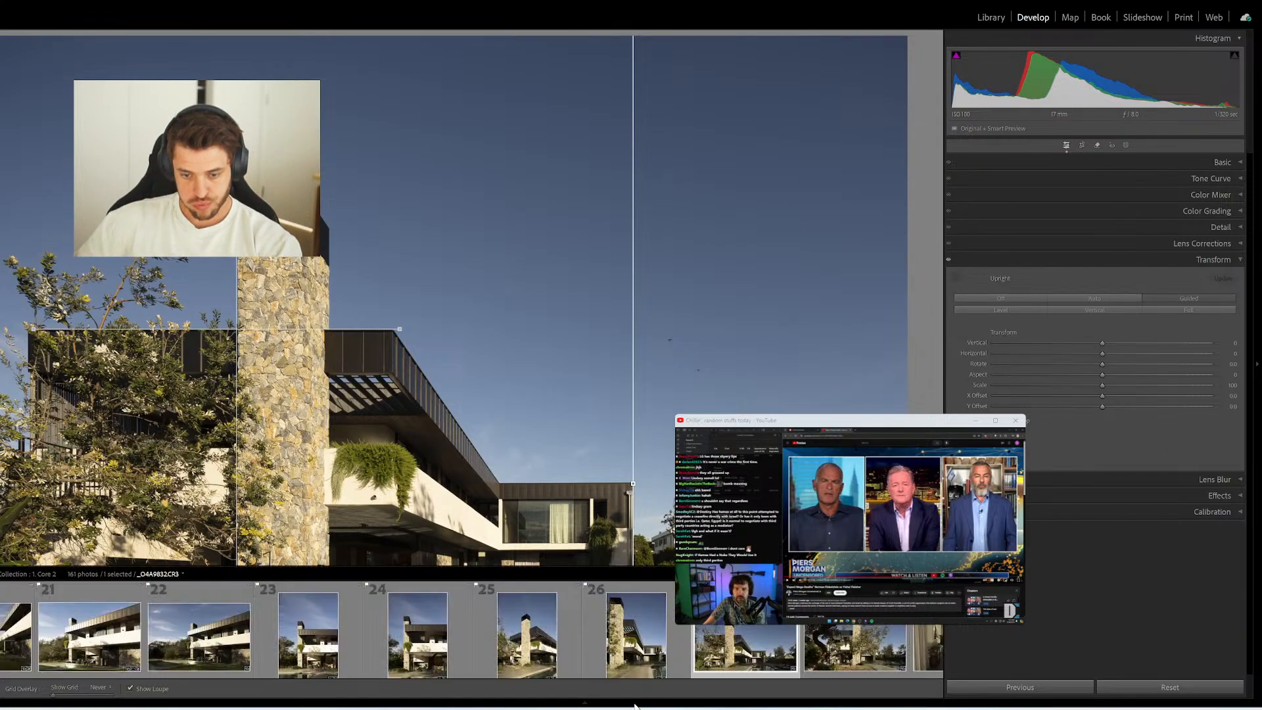
click(853, 648)
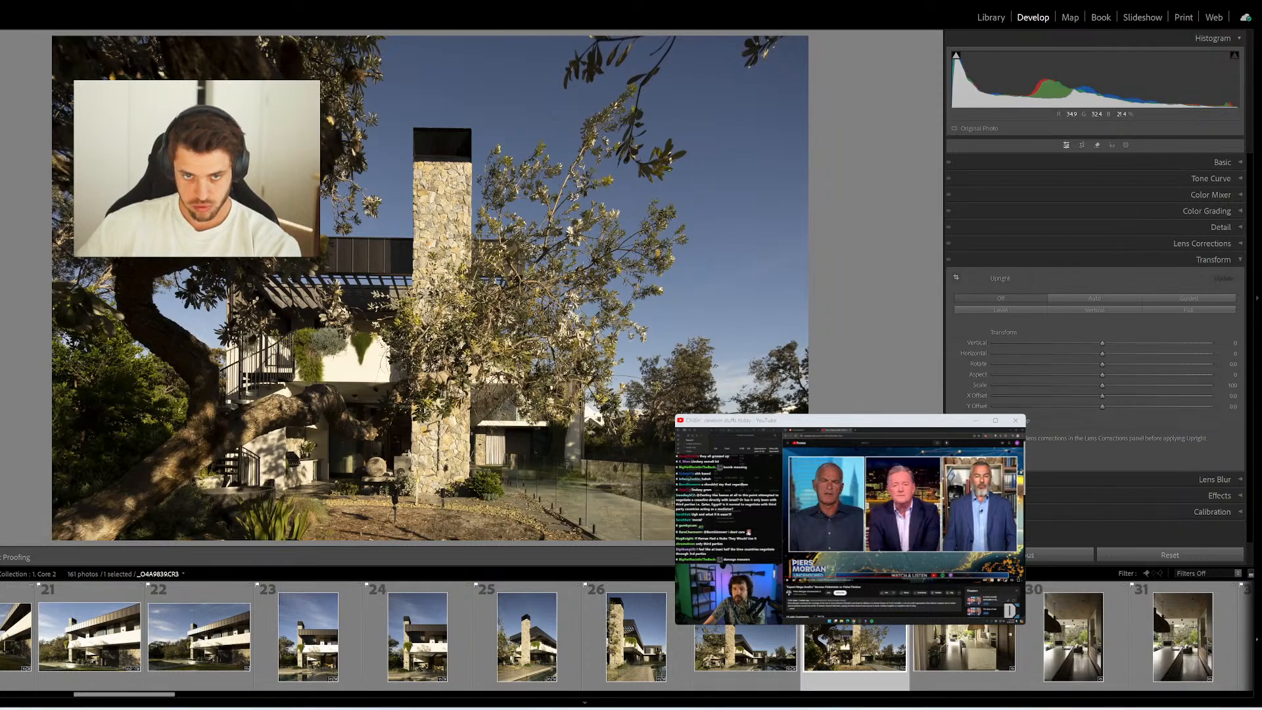
key(shift+t)
drag(497, 235, 802, 231)
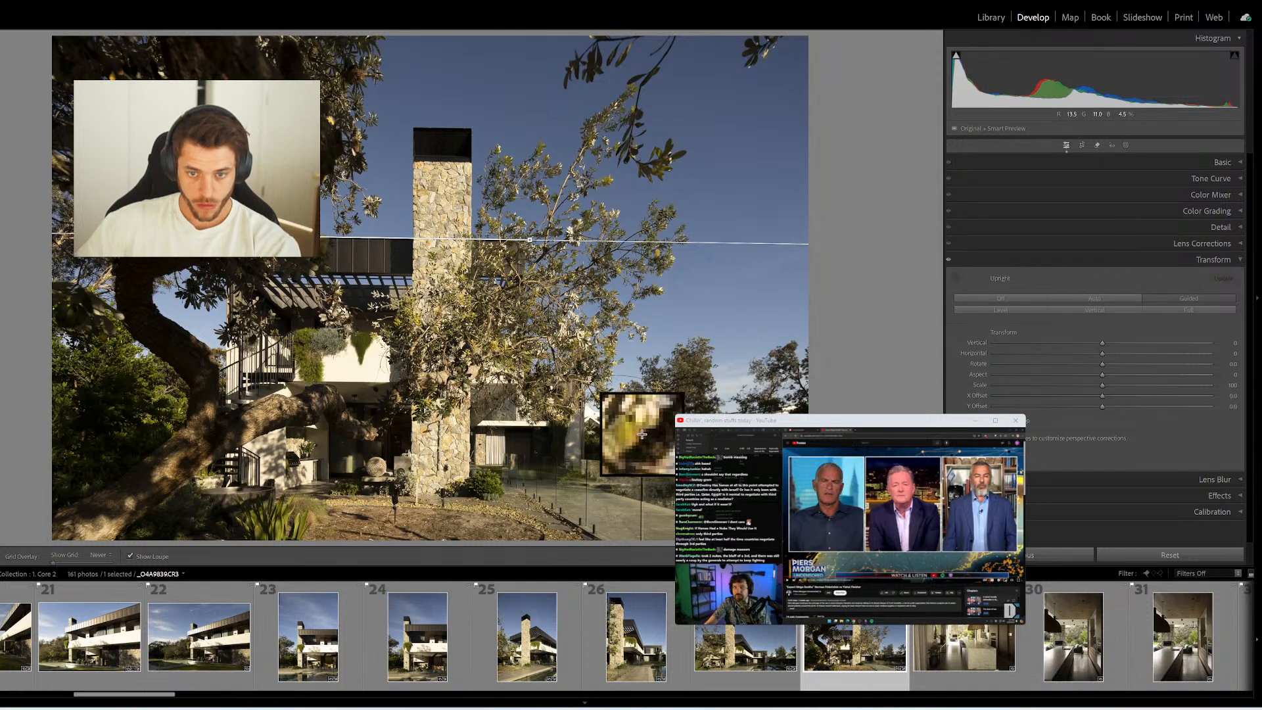
drag(585, 384, 583, 458)
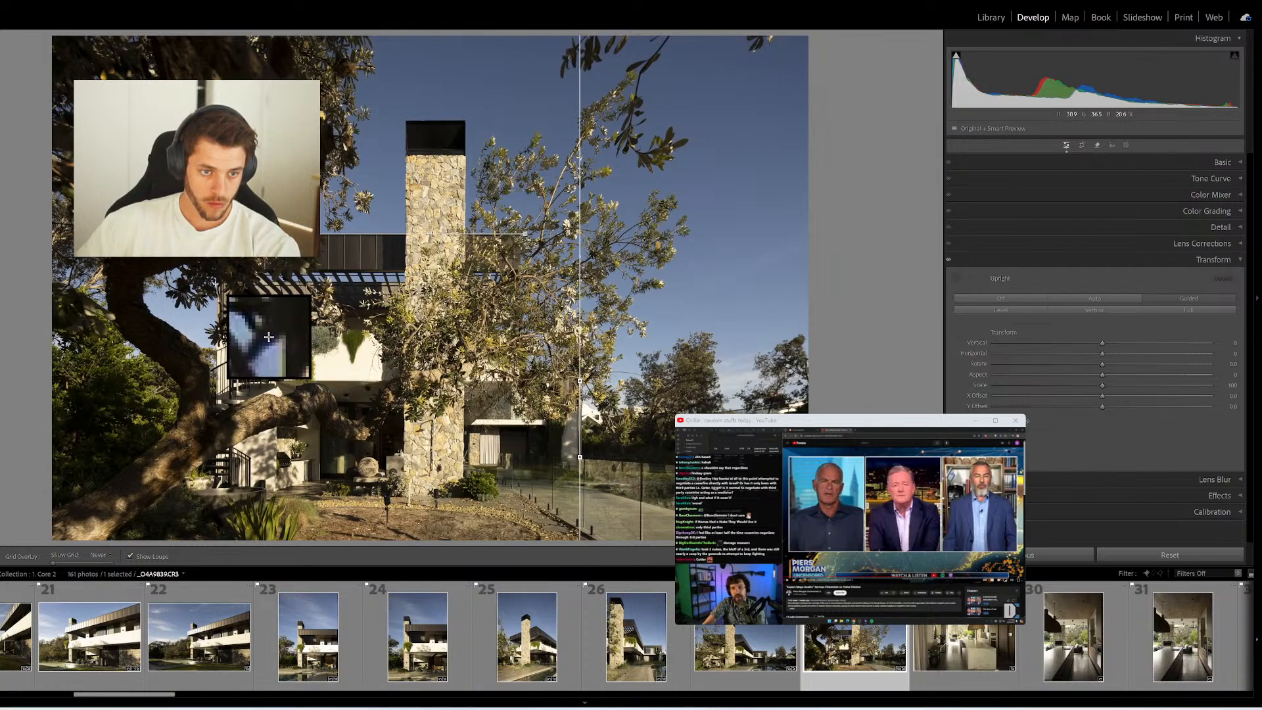
drag(217, 286, 217, 403)
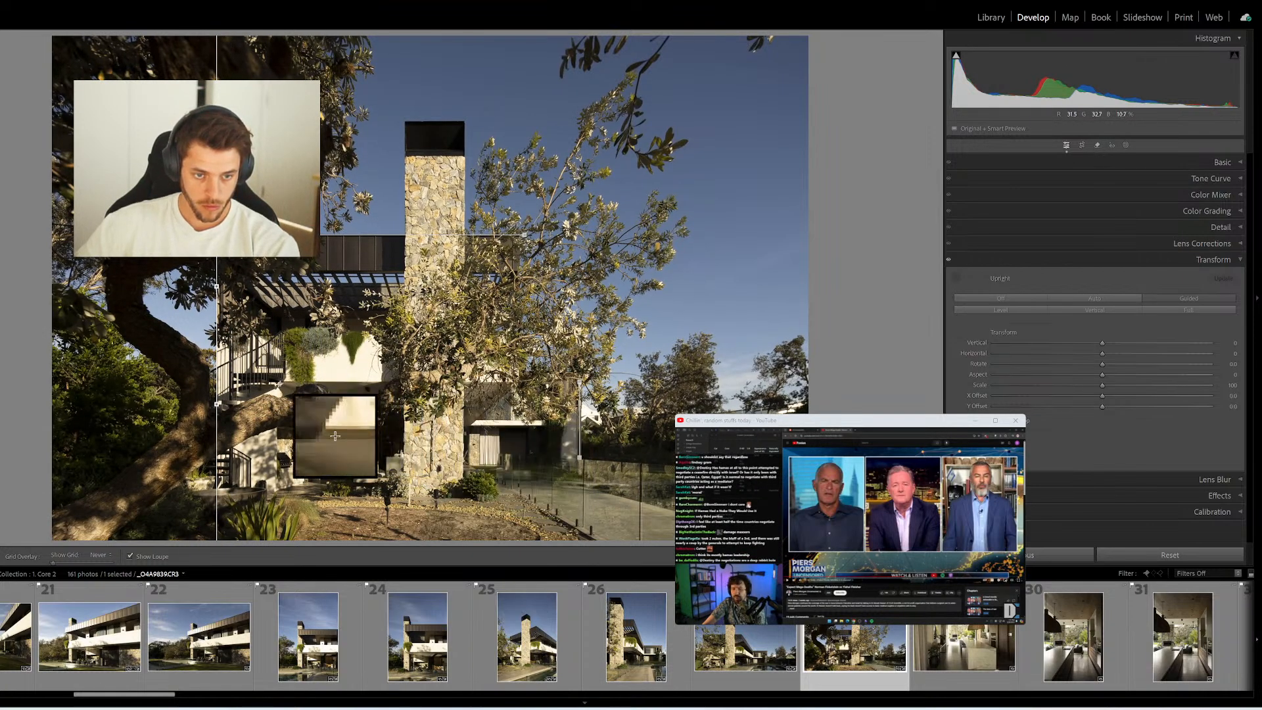
mouse_move(289, 386)
mouse_down()
mouse_move(545, 388)
mouse_move(521, 386)
mouse_up()
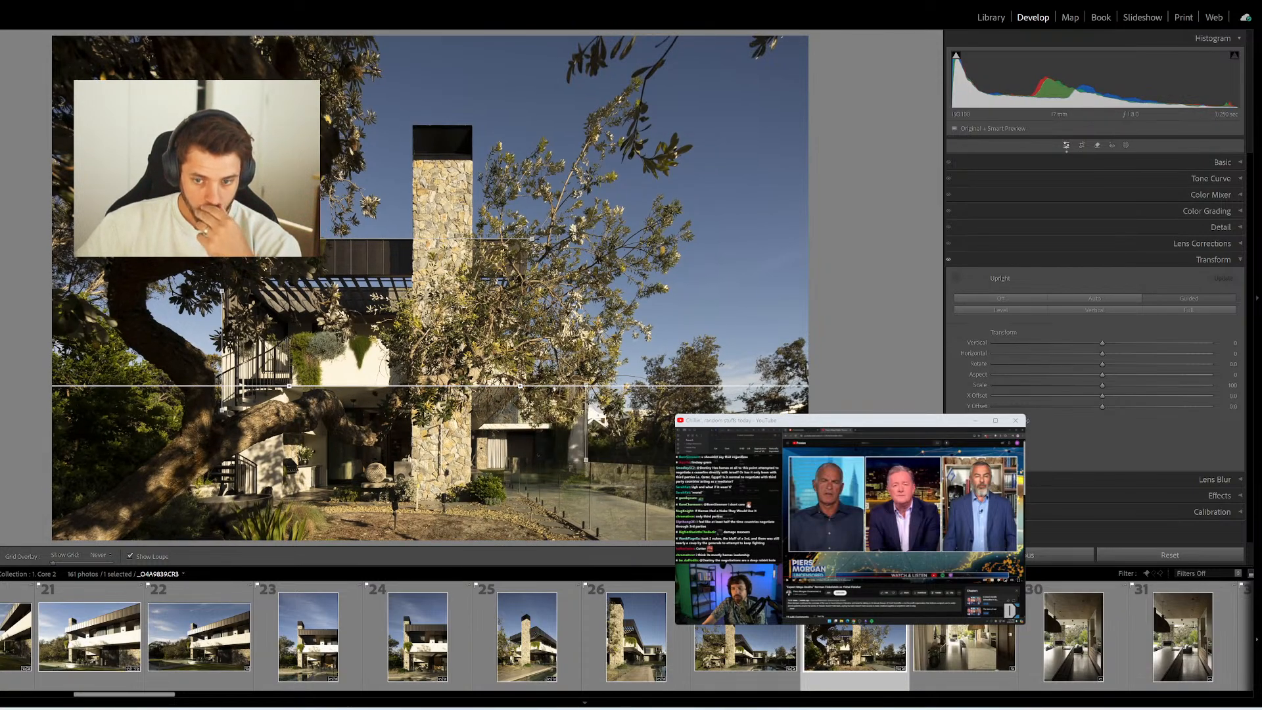
Open the landscape kitchen photo and apply Guided Upright with a horizontal guide along the marble island's base and vertical guides at wood panel and console table leg
key(Right)
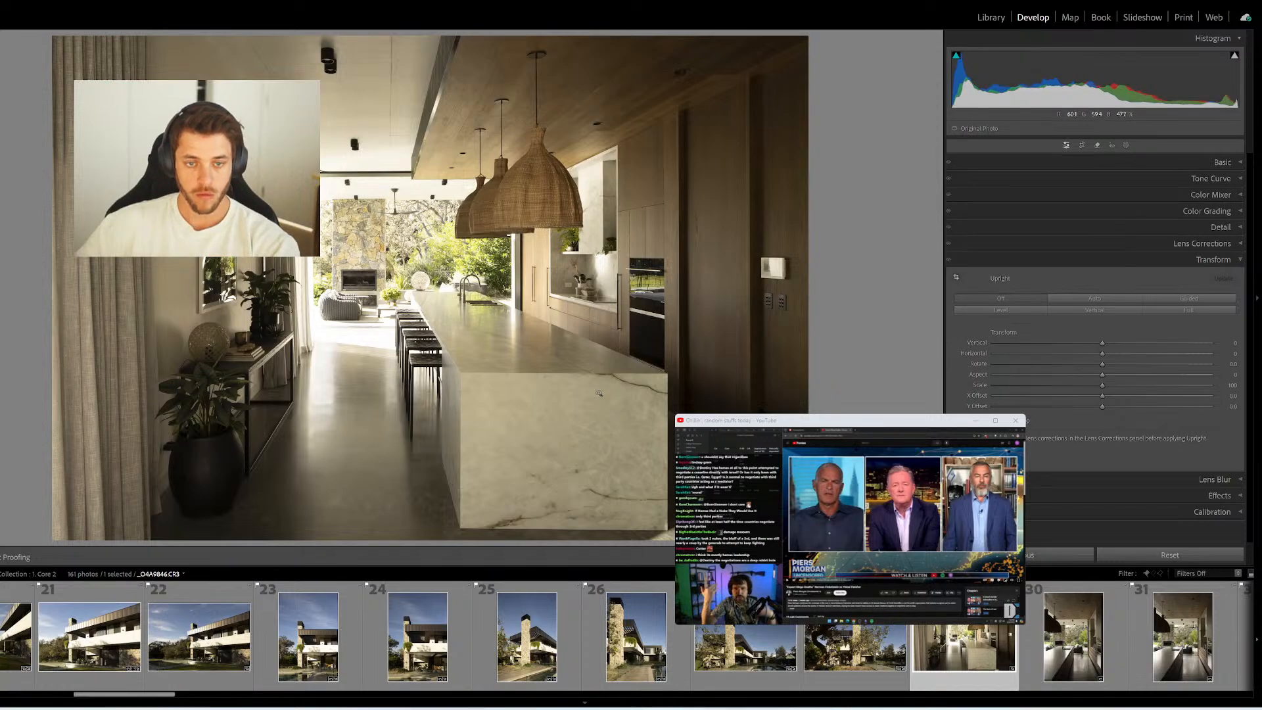
mouse_move(664, 528)
mouse_down()
mouse_move(490, 513)
mouse_move(463, 528)
mouse_up()
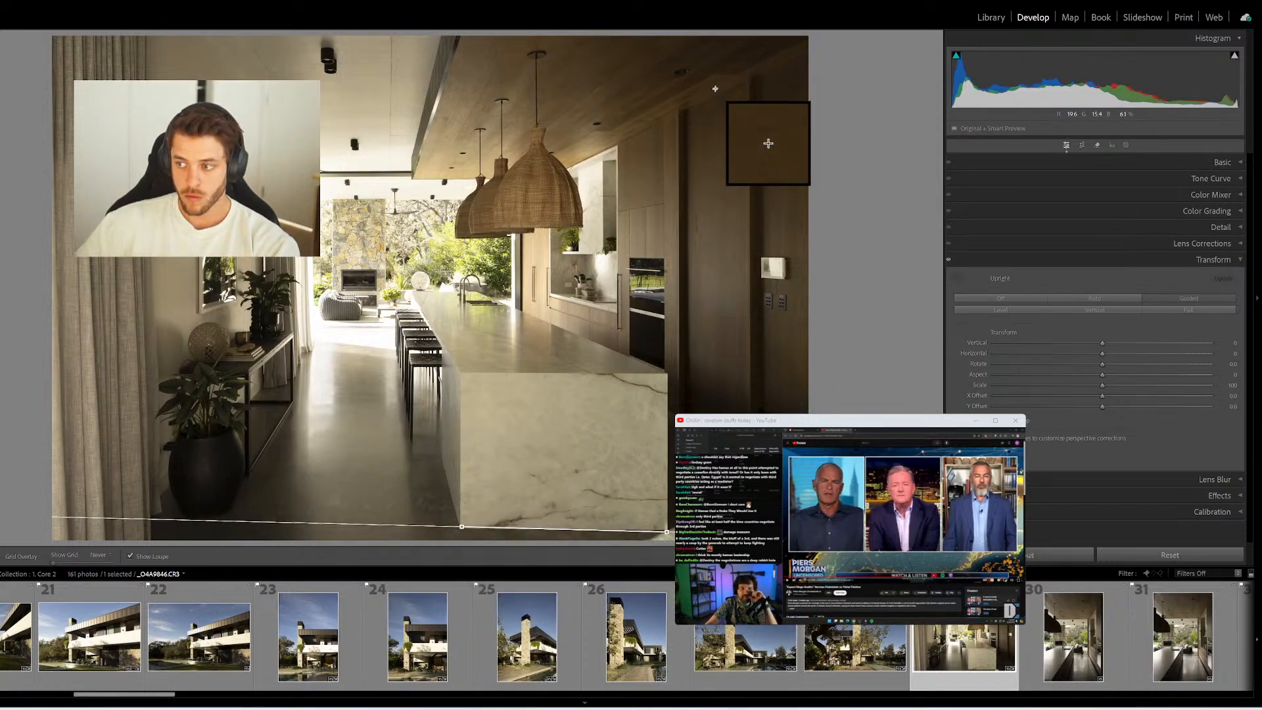
drag(748, 79, 757, 434)
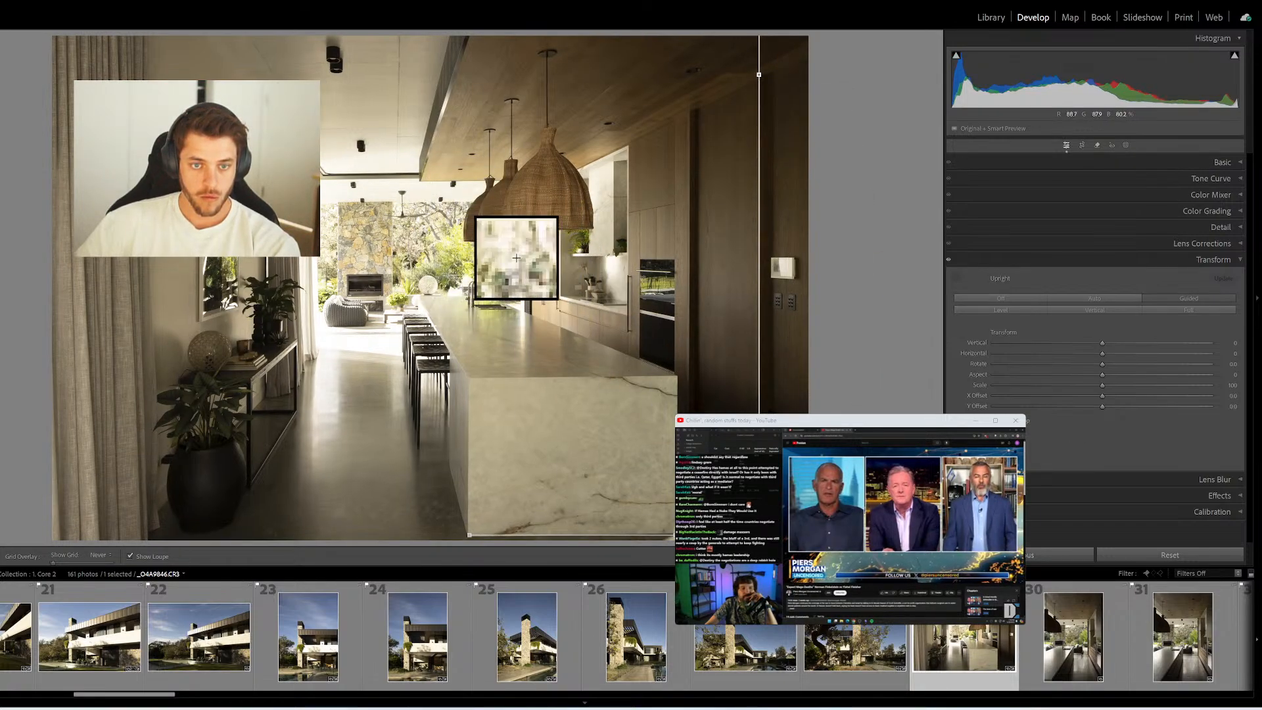
drag(628, 200, 474, 203)
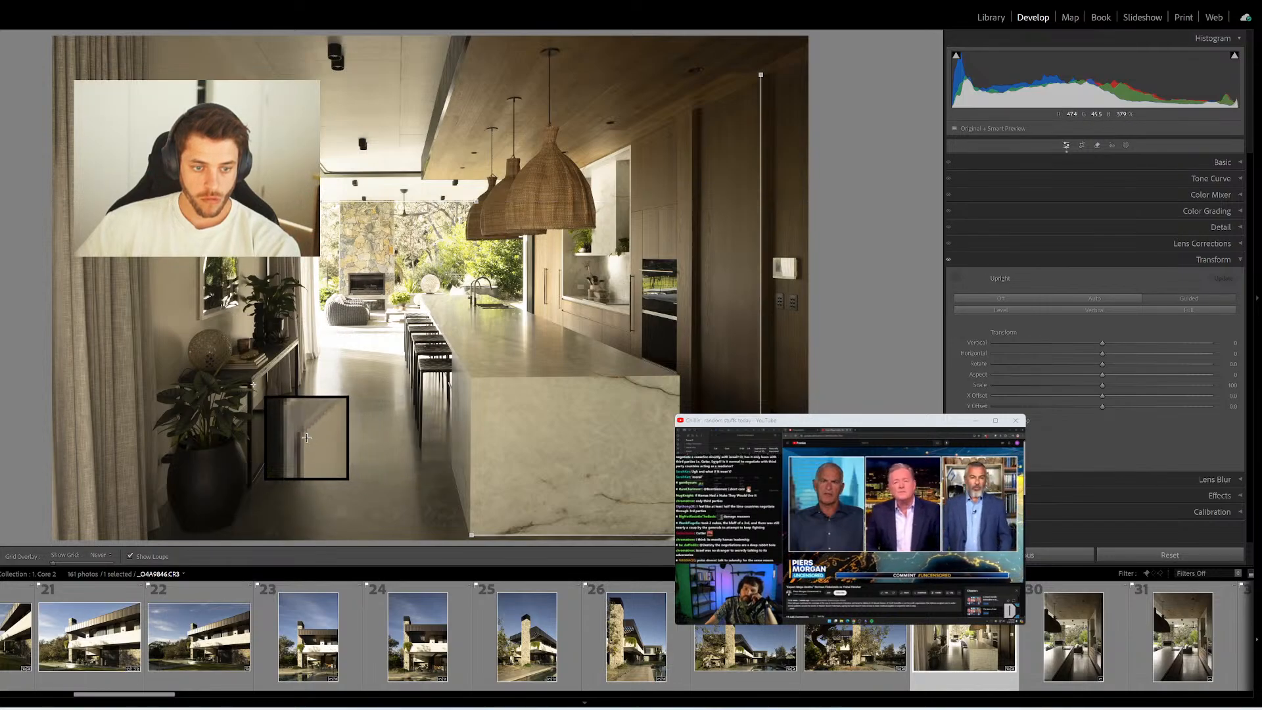
drag(253, 384, 253, 476)
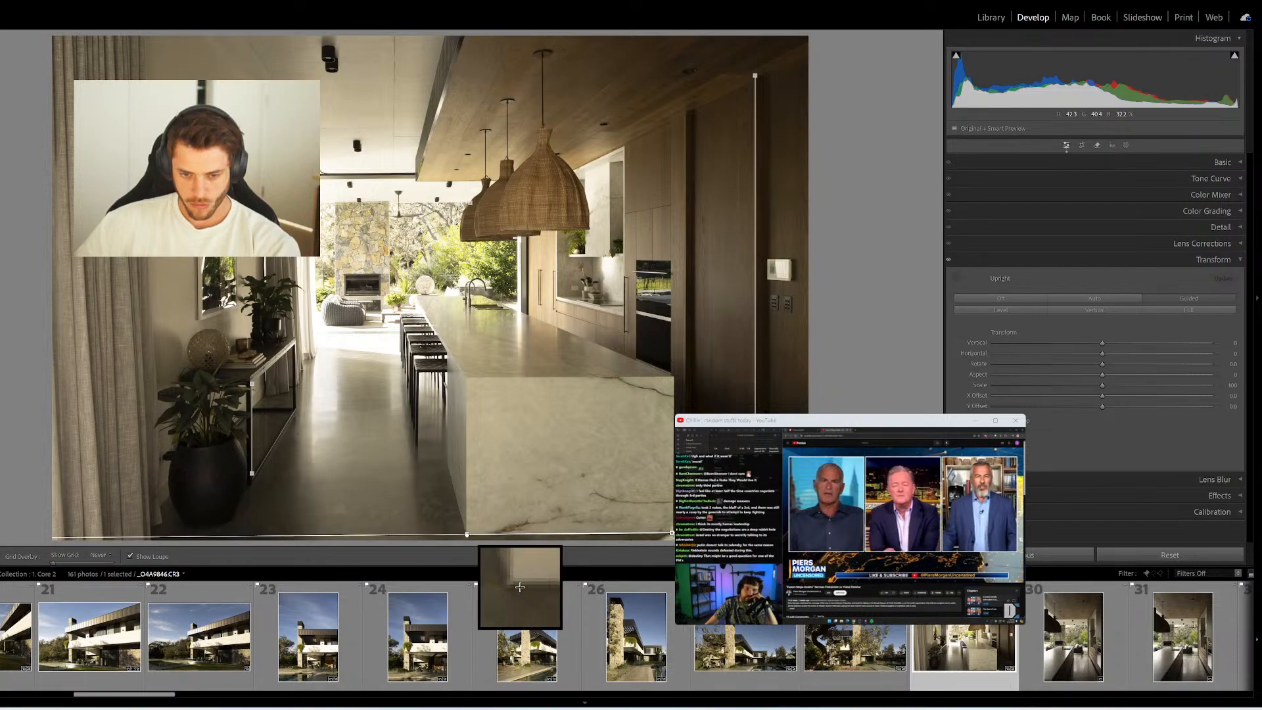
key(Escape)
Open the first portrait island-and-fireplace photo and apply Guided Upright with horizontal guides at ceiling opening and floor threshold, vertical guides at cabinet and fireplace edges
key(Right)
key(shift+t)
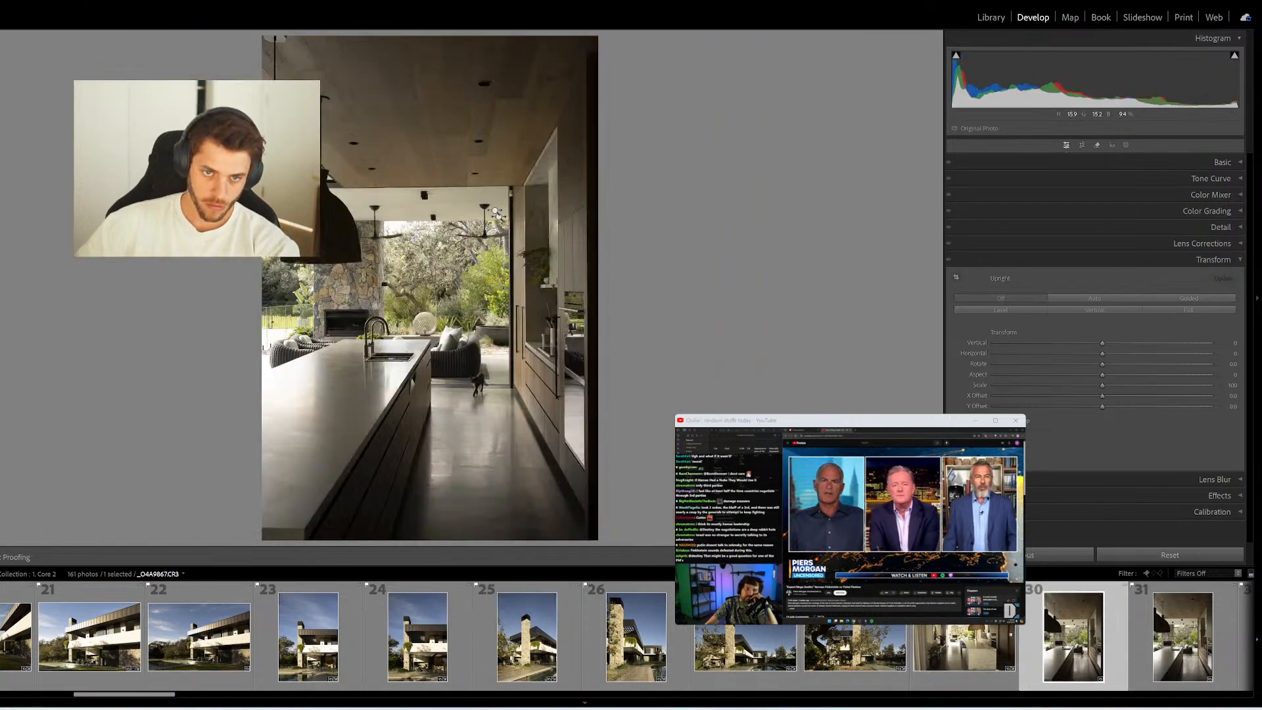
drag(523, 186, 331, 189)
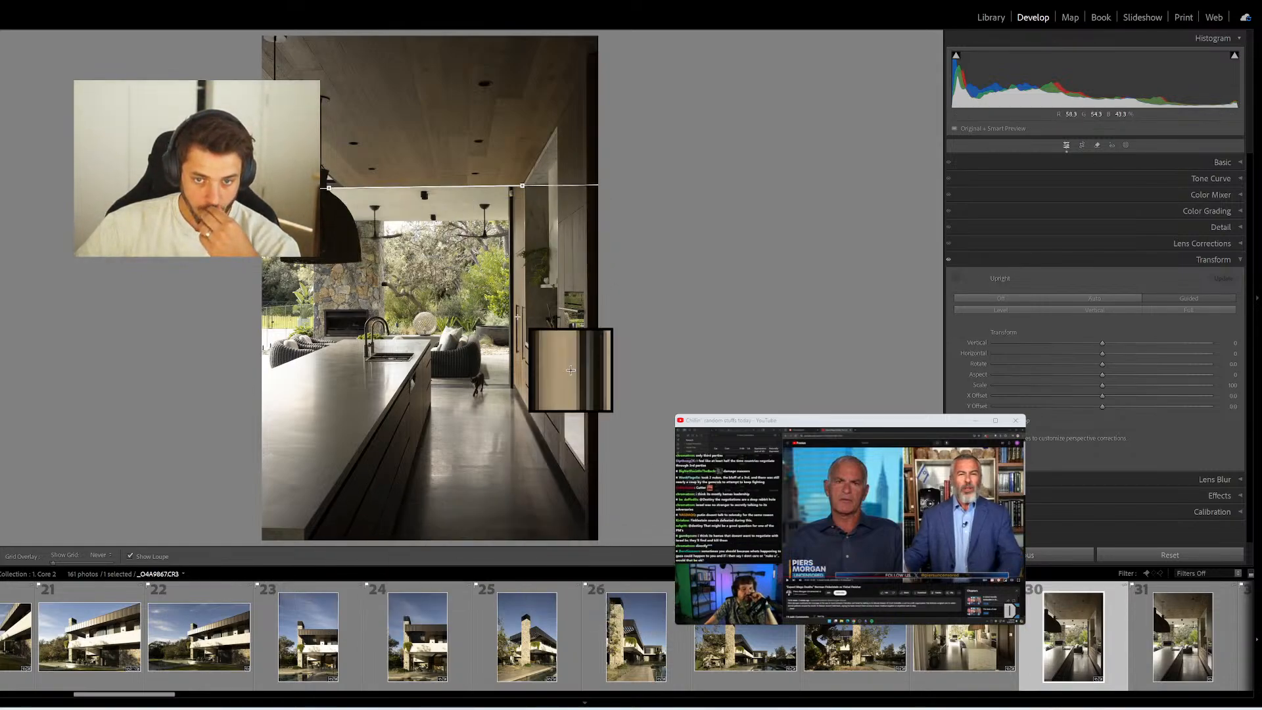
mouse_move(556, 125)
mouse_down()
mouse_move(583, 332)
mouse_move(558, 370)
mouse_up()
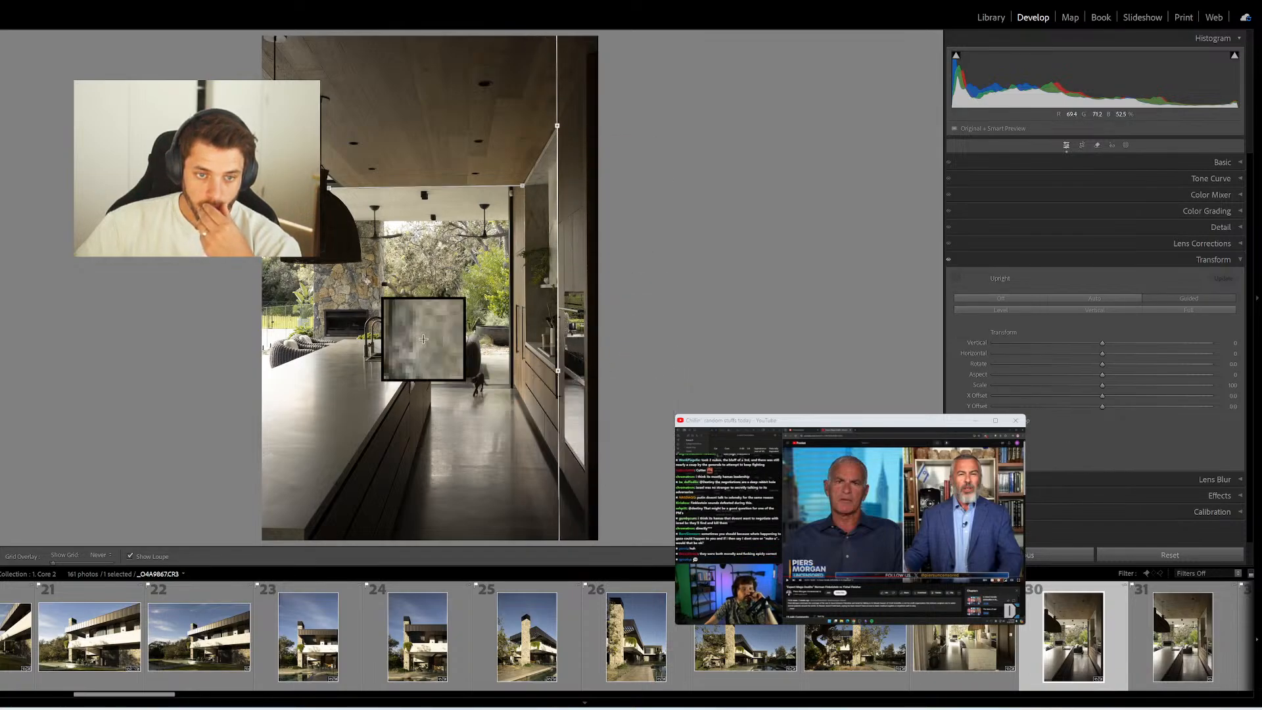
drag(314, 262, 318, 332)
drag(371, 386, 368, 393)
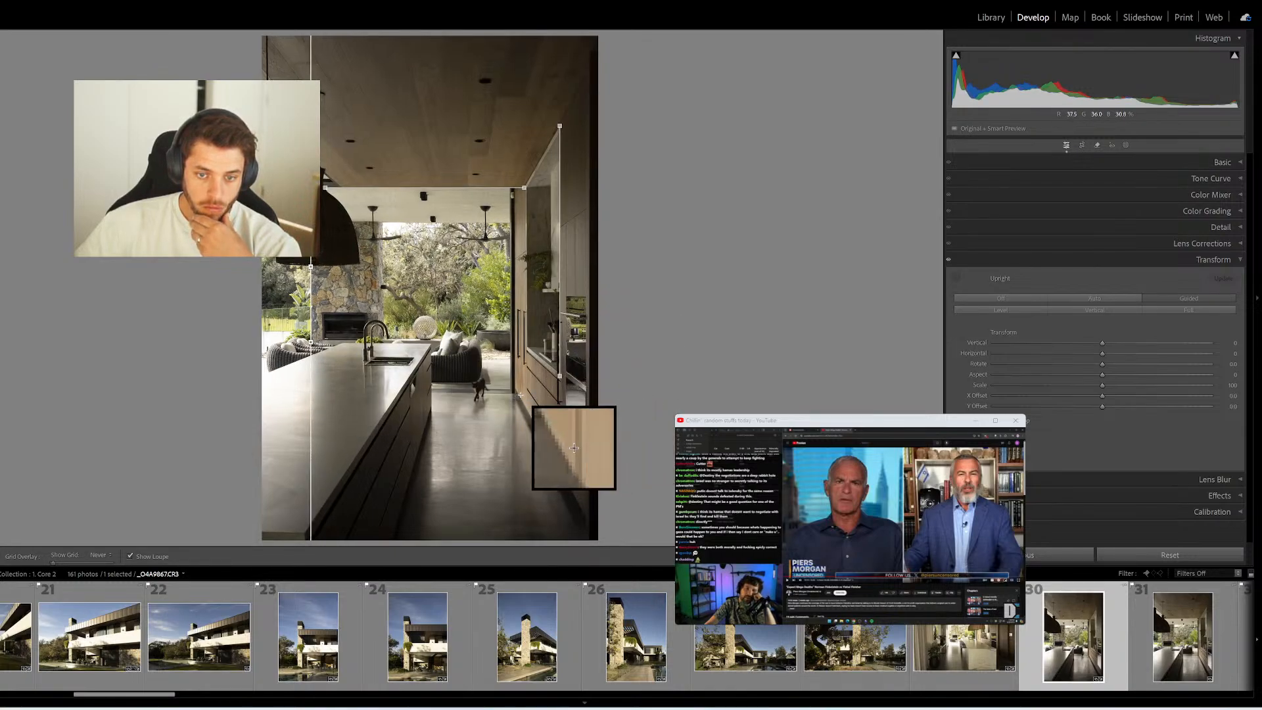
drag(498, 395, 435, 393)
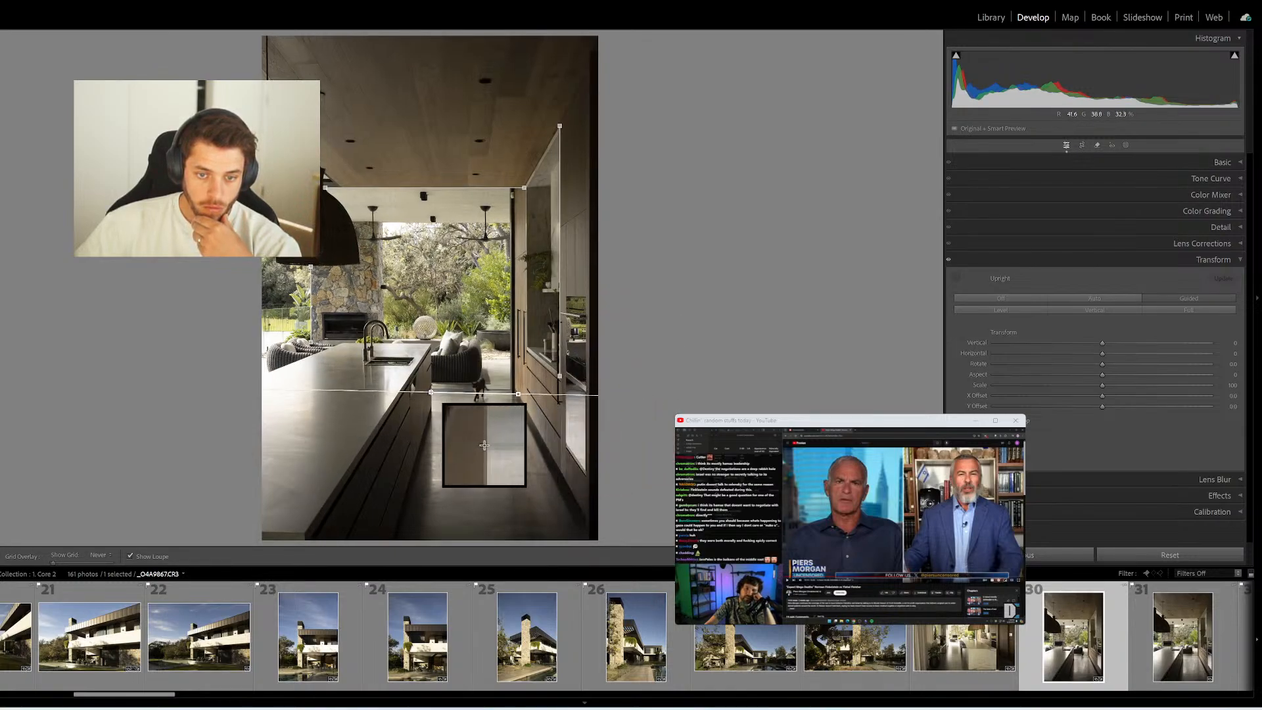
Open the neighbouring portrait island-and-fireplace photo and apply Guided Upright with vertical guides at fireplace and cabinet edges, horizontal guides at ceiling opening and counter's far edge
scroll(775, 650, down, 4)
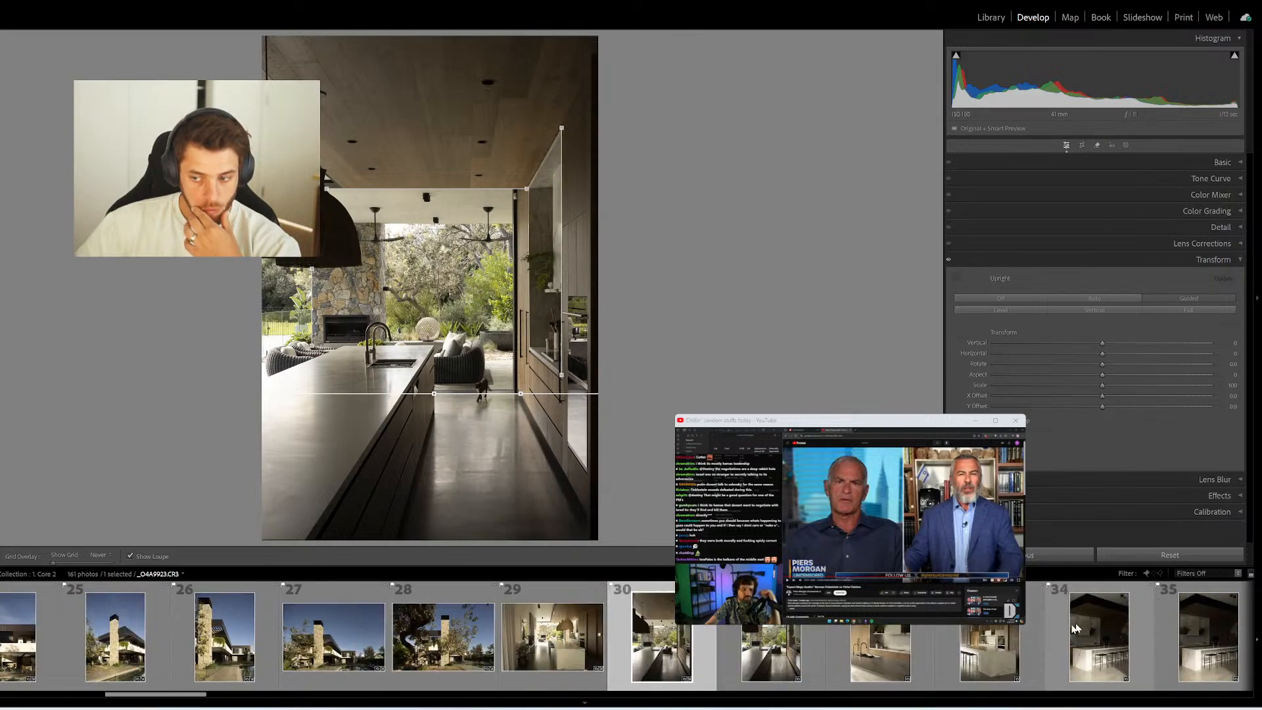
click(775, 649)
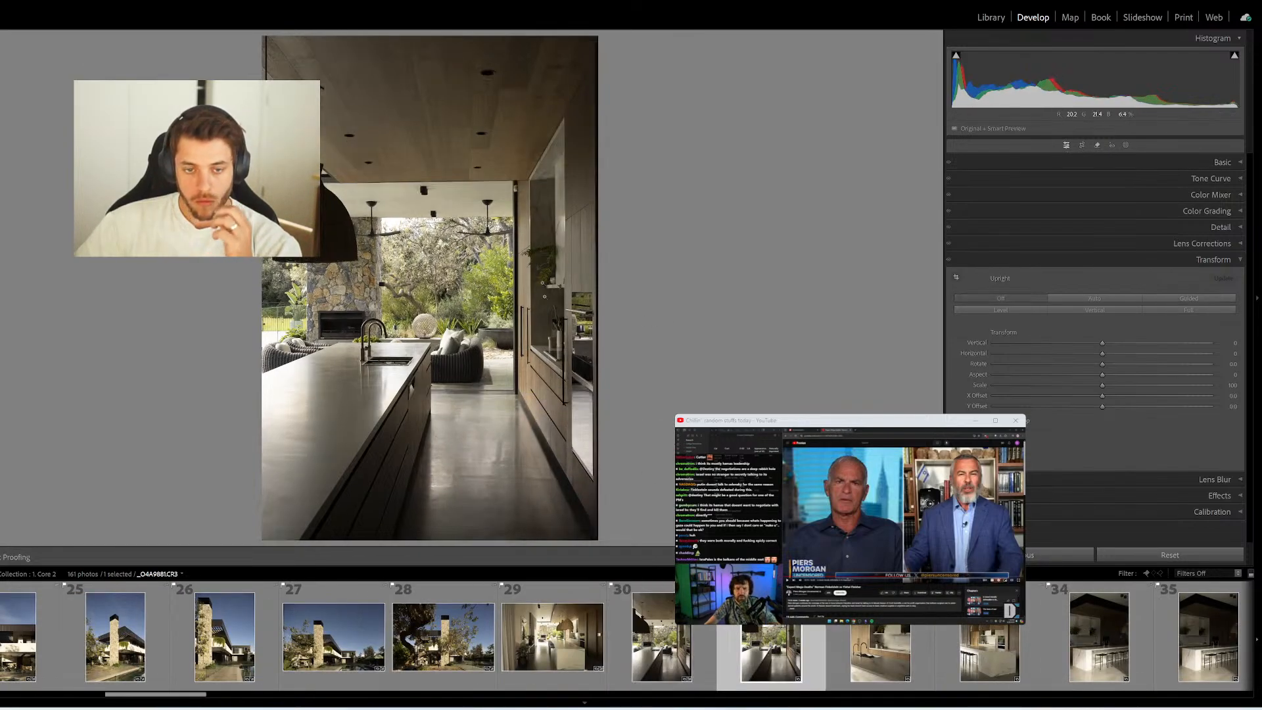
key(shift+t)
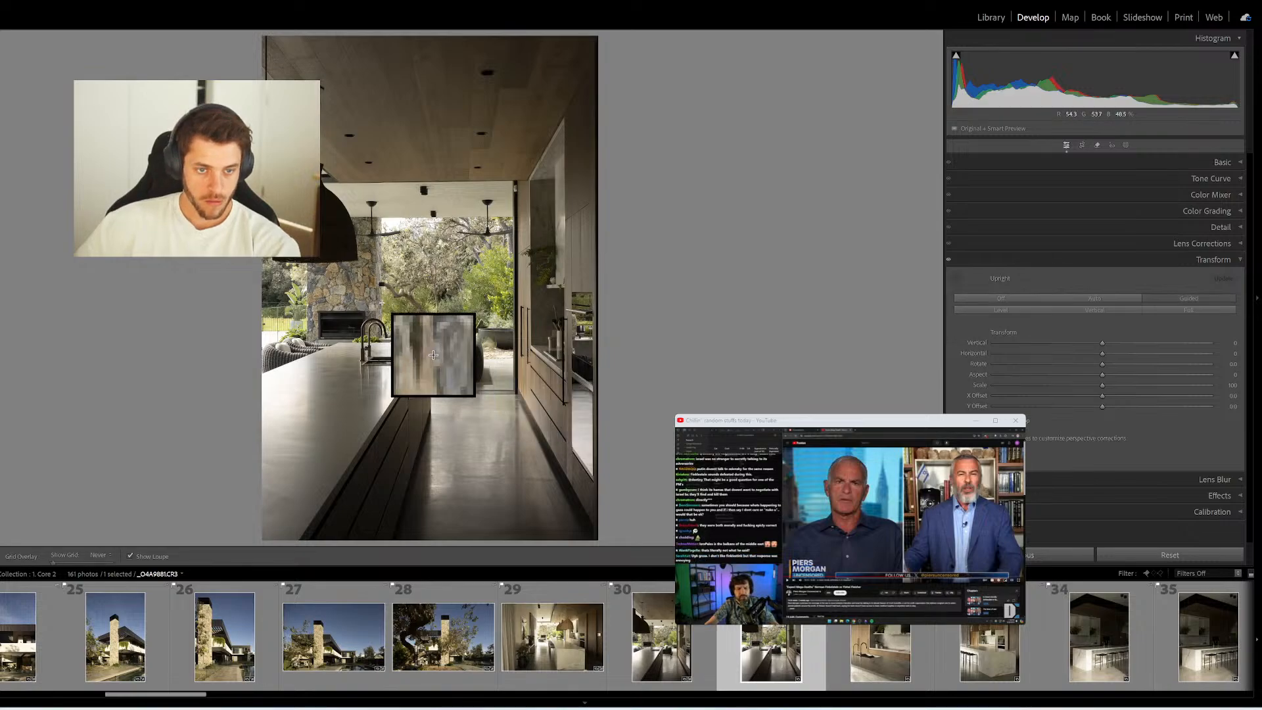
drag(305, 263, 312, 539)
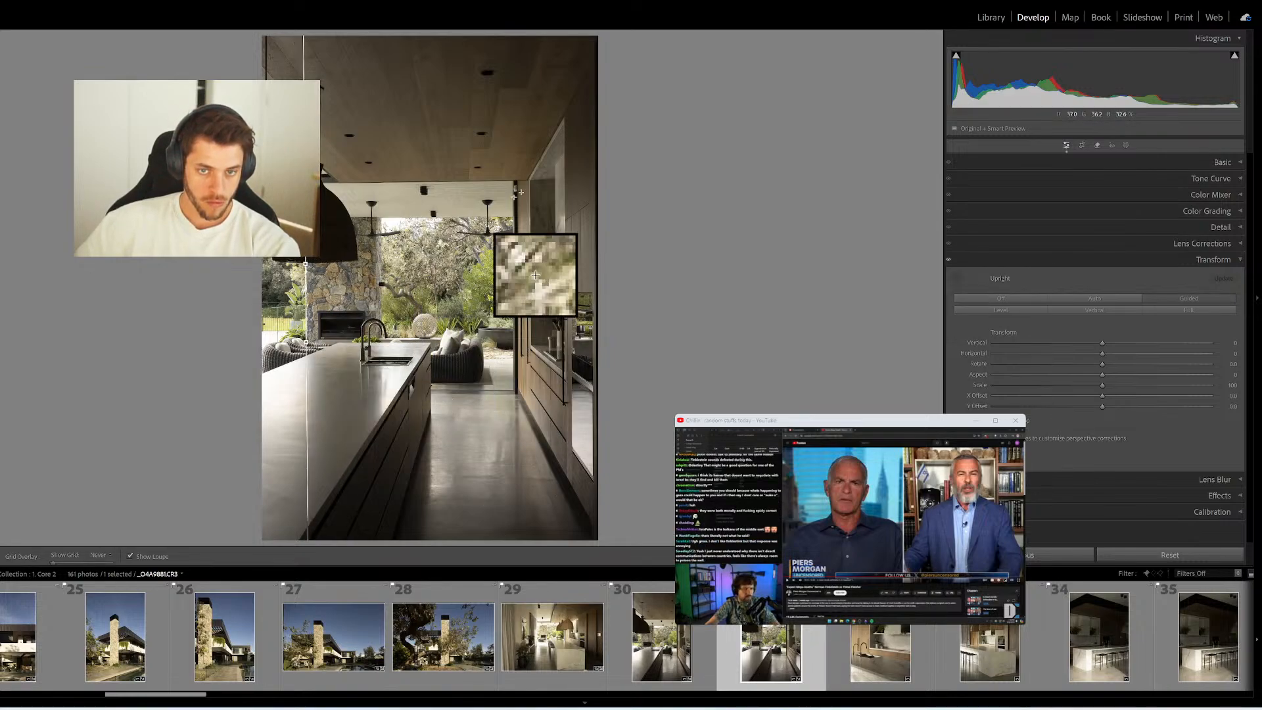
drag(530, 181, 531, 346)
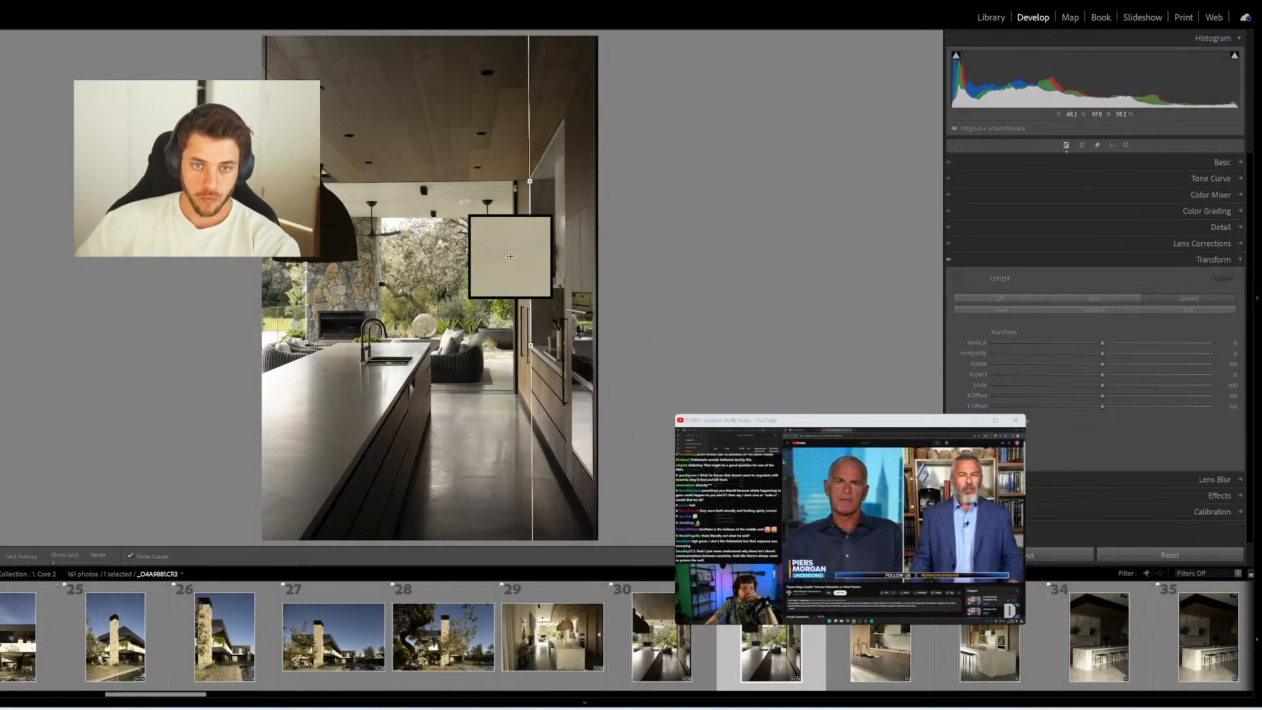
drag(518, 178, 328, 180)
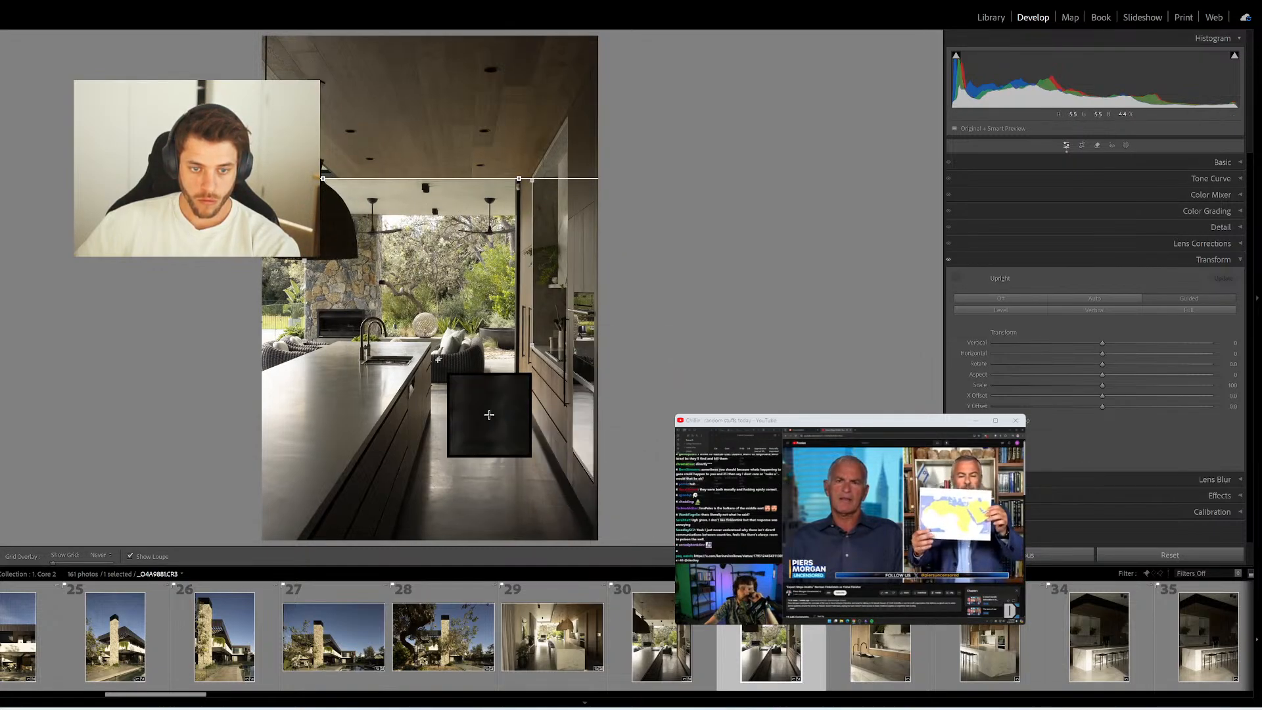
drag(429, 341, 337, 341)
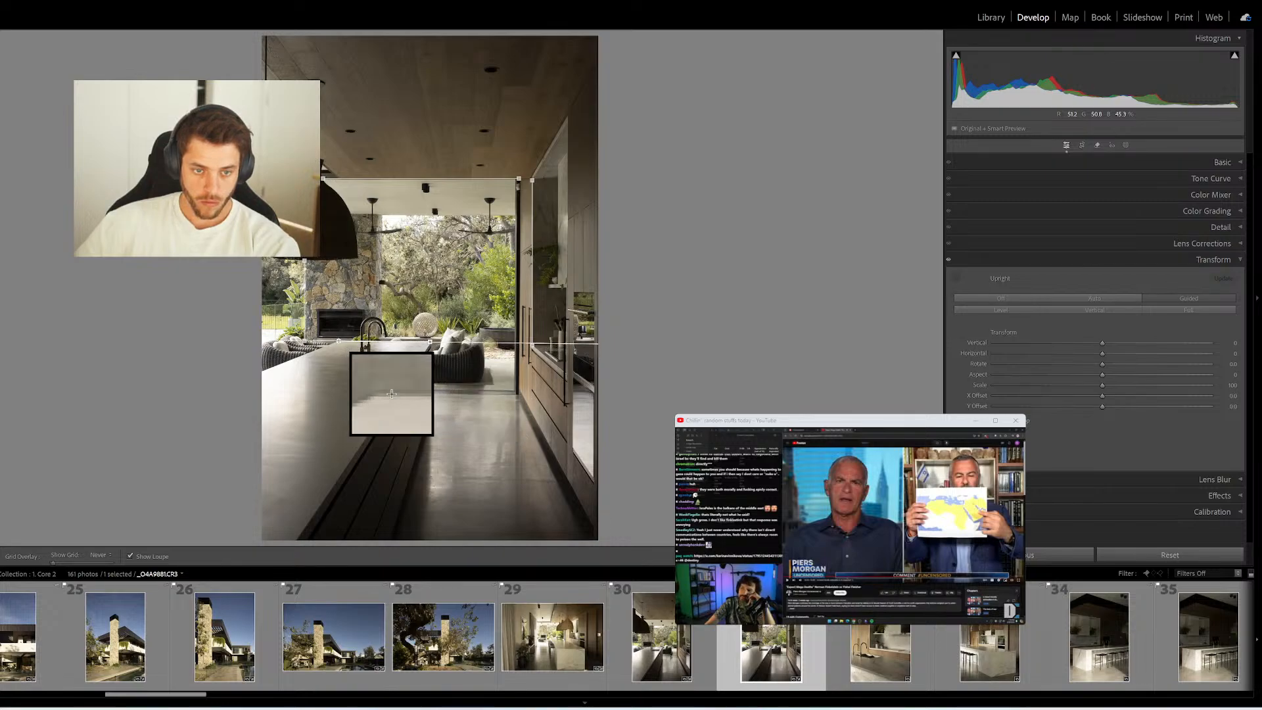
Open the close-up of the sink and marble splashback and apply Guided Upright with vertical guides along the recess's side edge and the marble panel edge
click(865, 631)
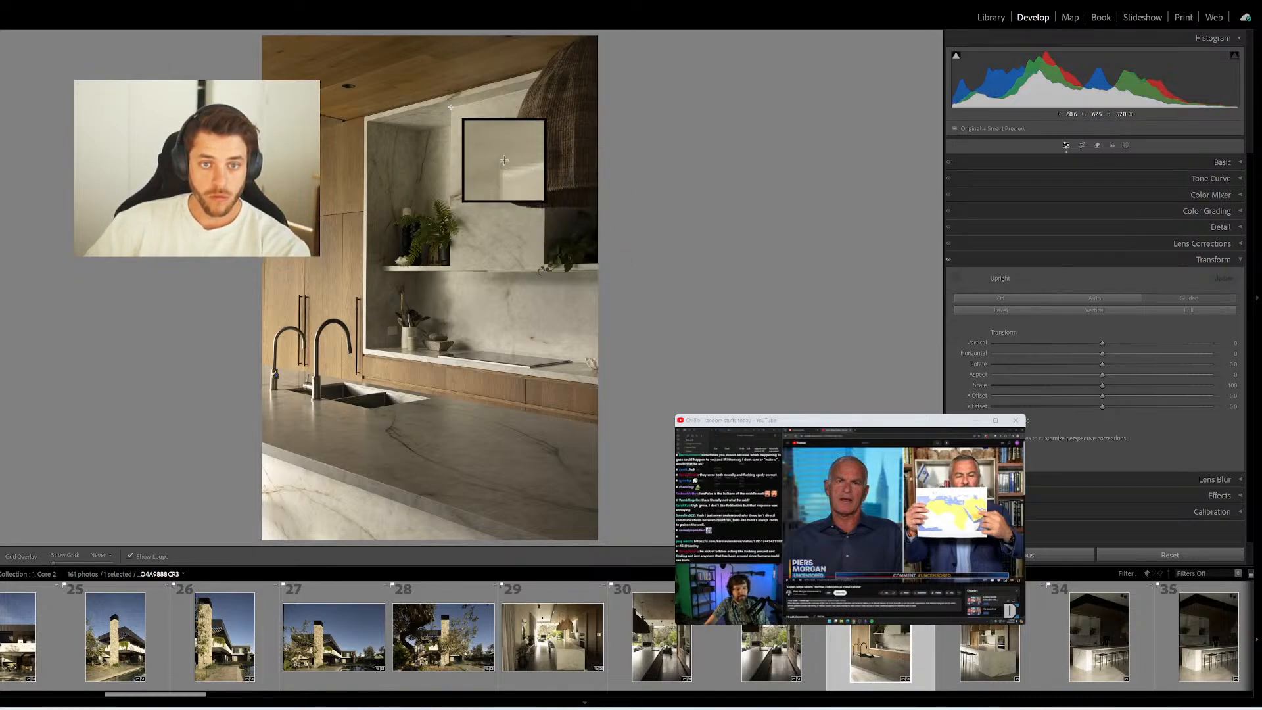
drag(451, 107, 449, 267)
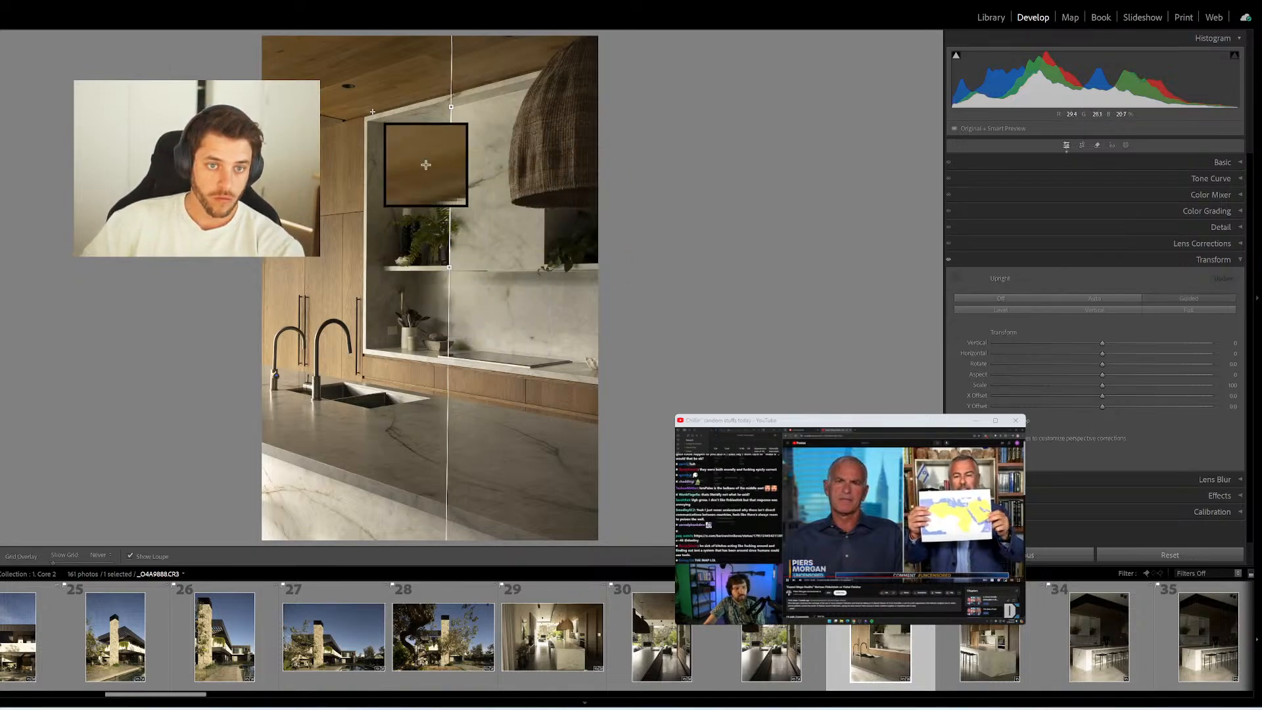
drag(365, 117, 363, 350)
Open the portrait kitchen photo with three woven pendants and apply Guided Upright with vertical guides at the tall wood panel and the shelf recess edge
key(Right)
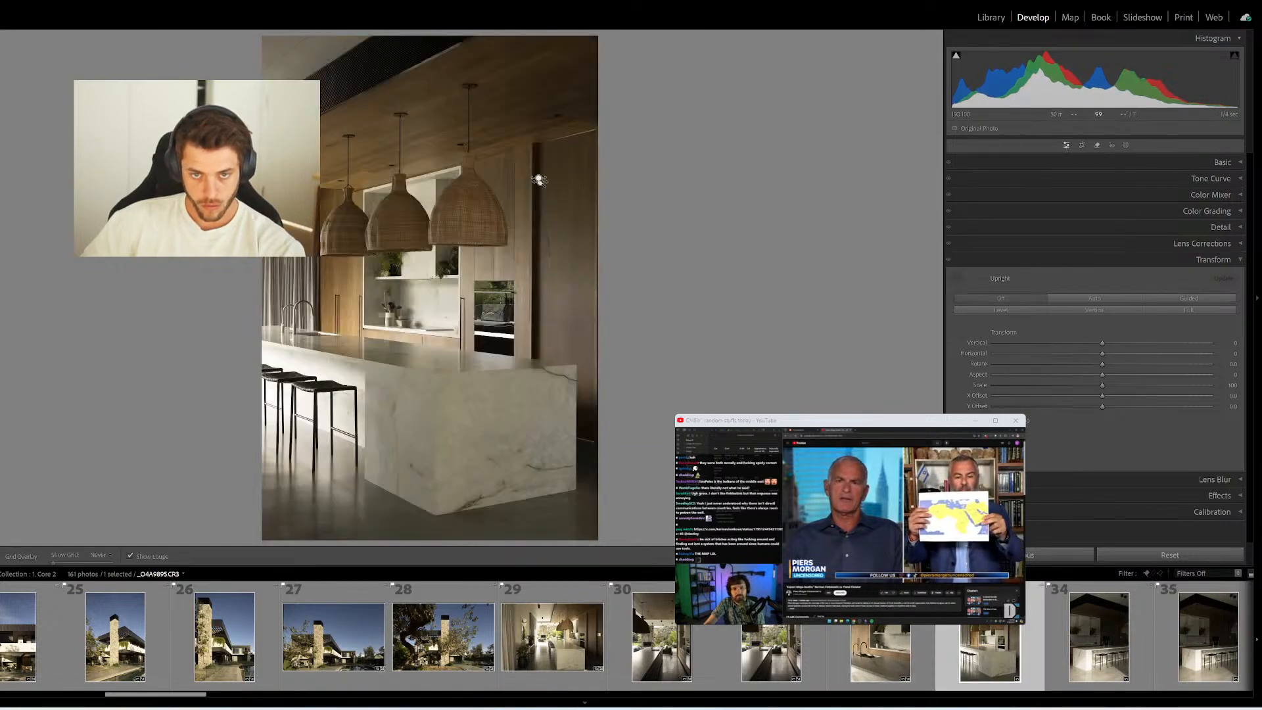
mouse_move(532, 140)
mouse_down()
mouse_move(553, 276)
mouse_move(532, 359)
mouse_up()
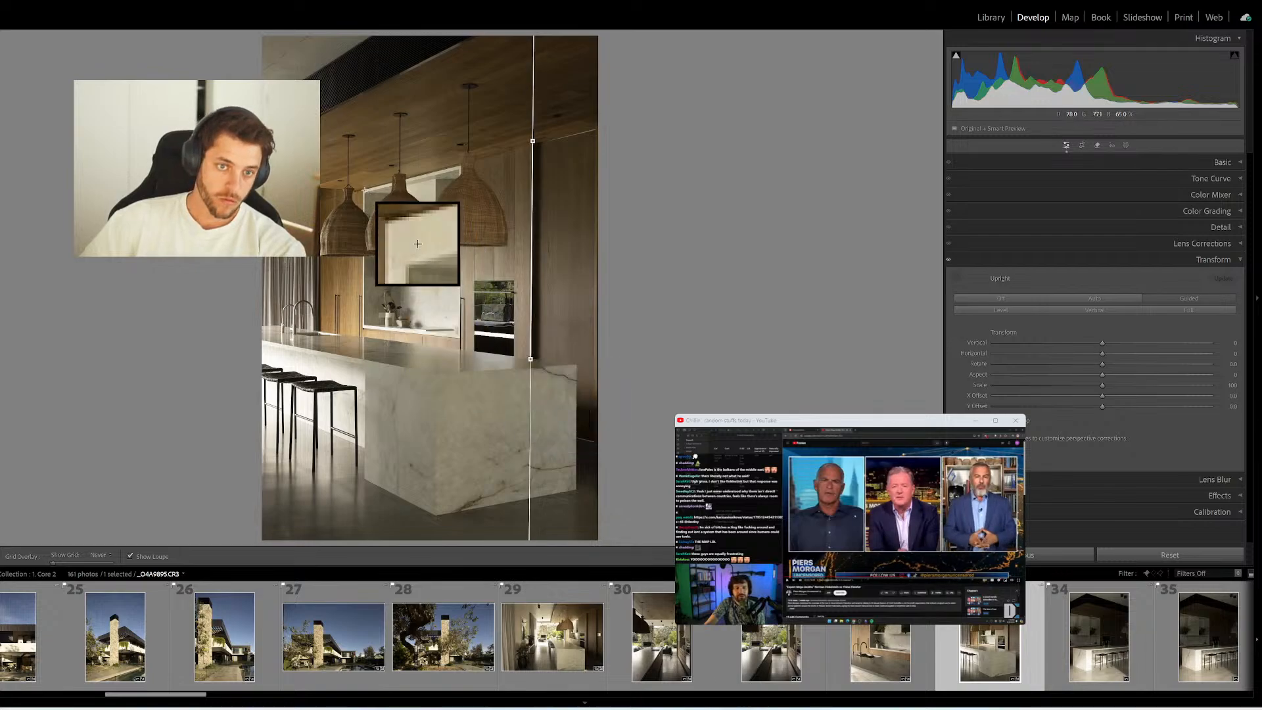
drag(365, 190, 364, 325)
Open the dark portrait island-and-stools photo, apply Guided Upright with vertical guides at the splashback side and the dark wall panel, and raise exposure to +0.55
click(1055, 630)
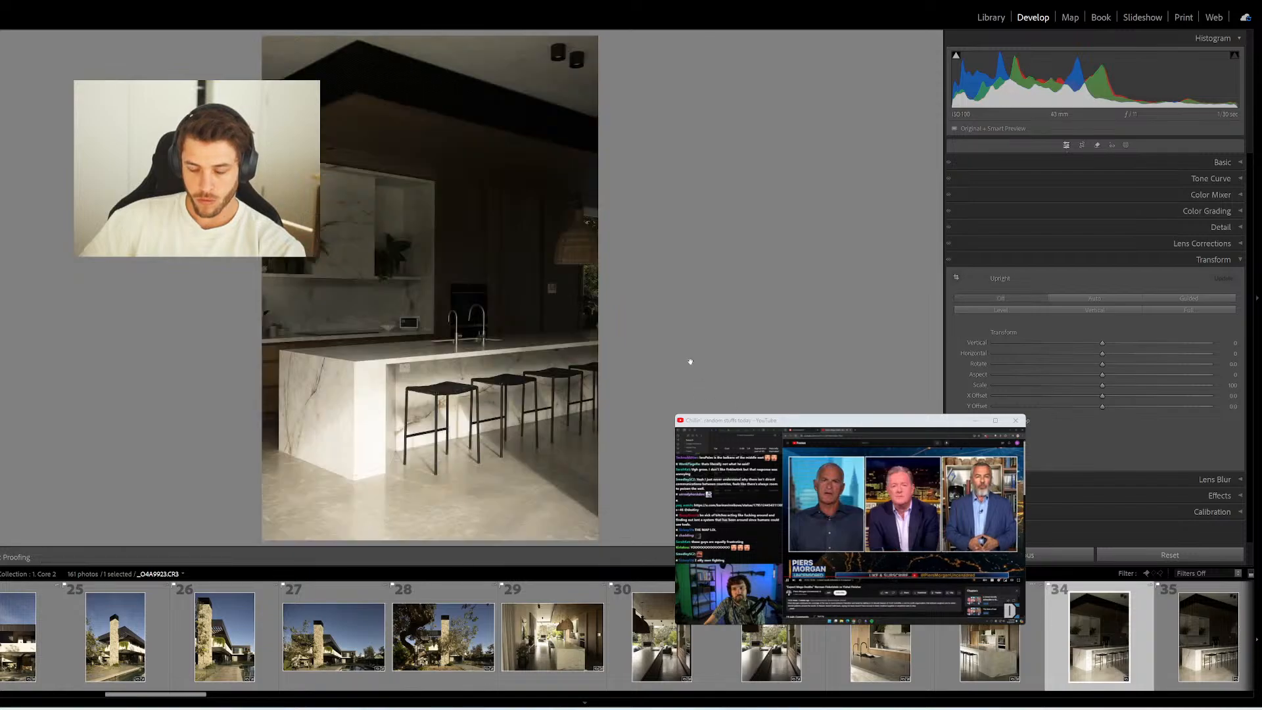
key(shift+t)
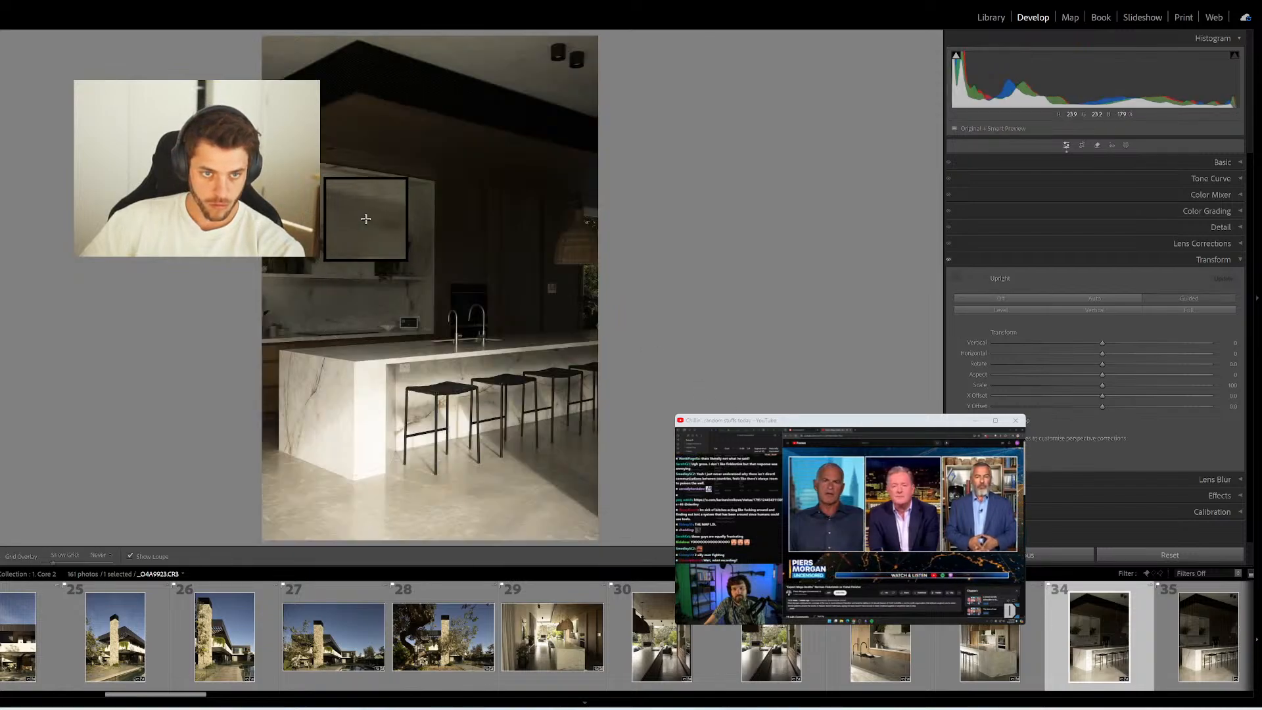
drag(313, 270, 317, 416)
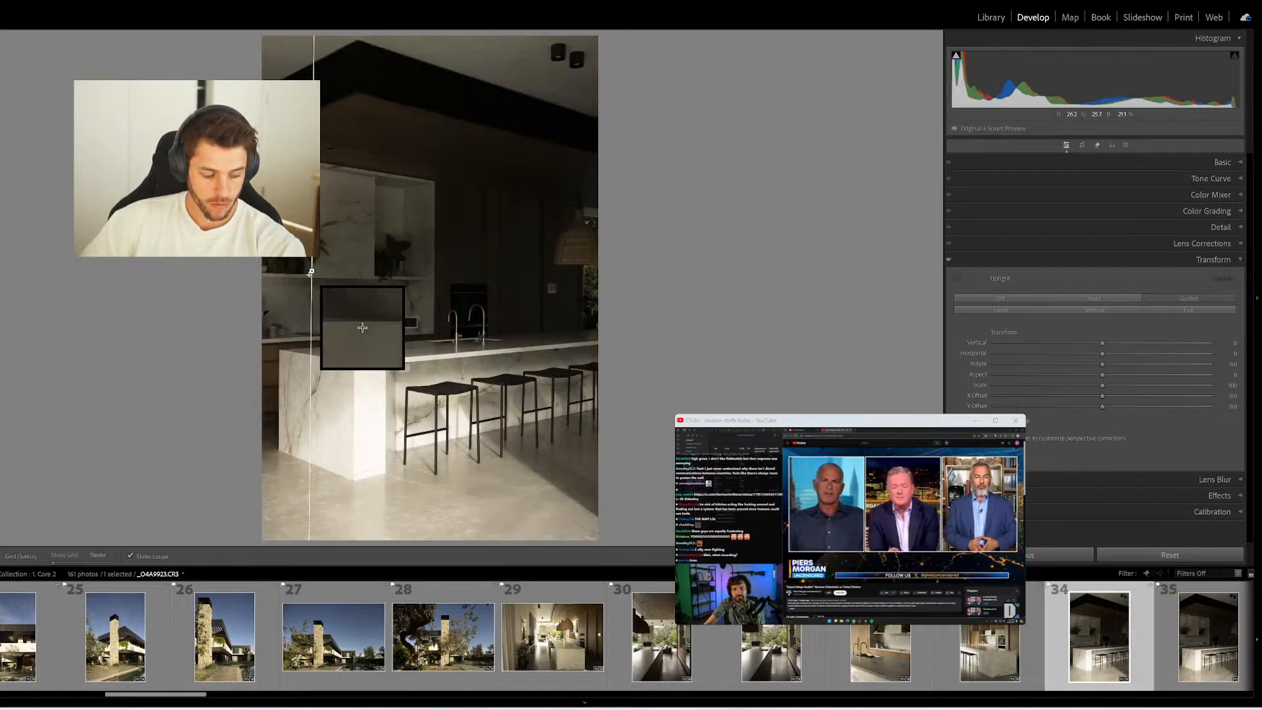
key(ctrl+1)
key(shift+equal)
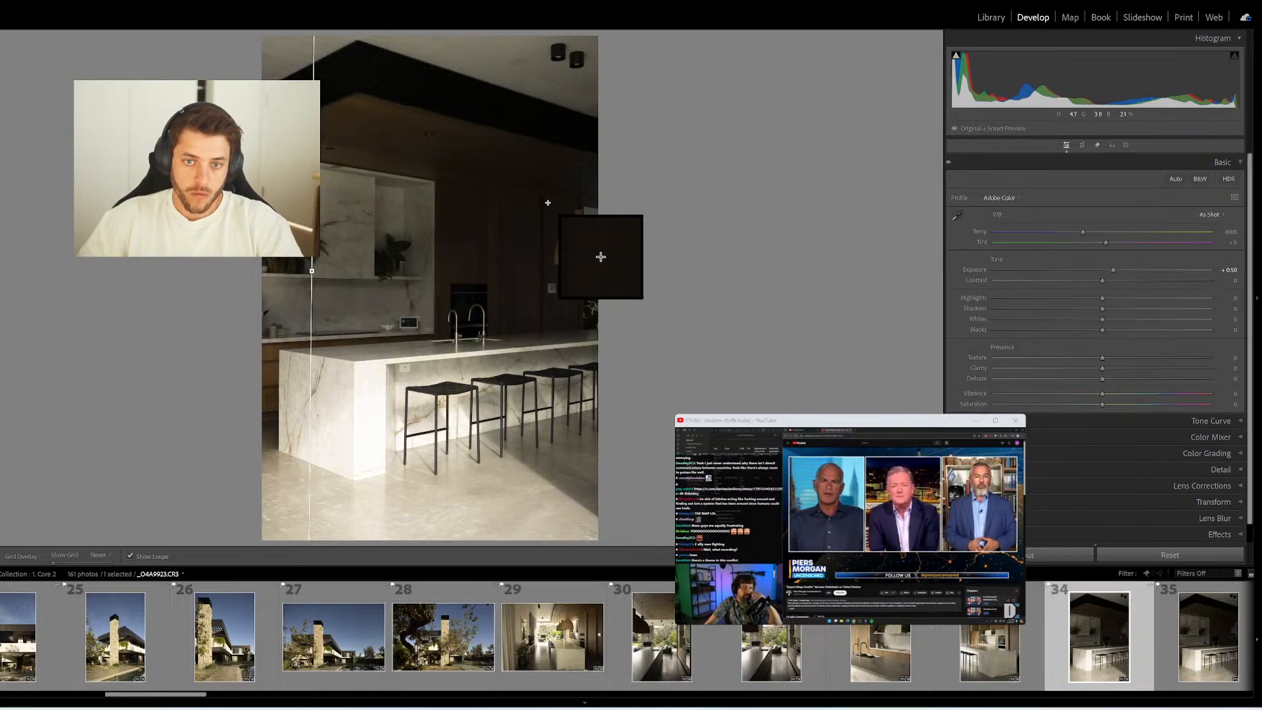
drag(546, 196, 545, 334)
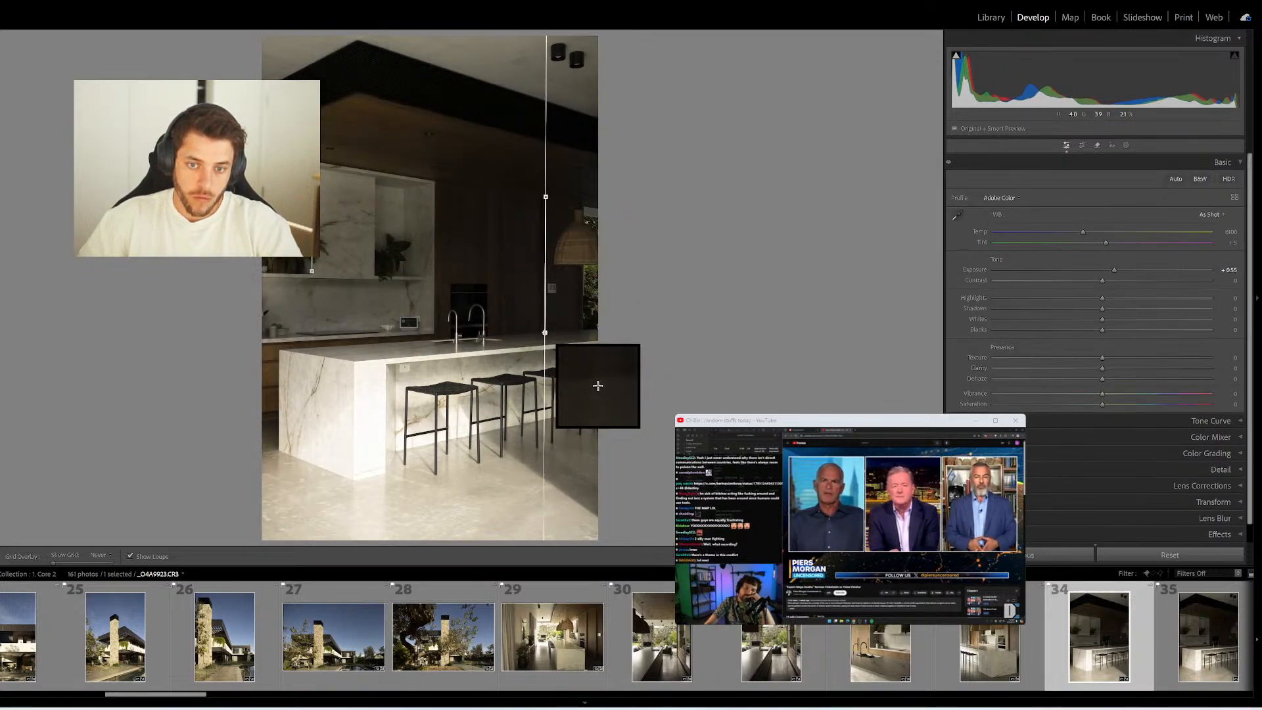
Compare the neighbouring portrait island-and-stools photos and remove the two darker duplicates from the collection
scroll(950, 656, down, 3)
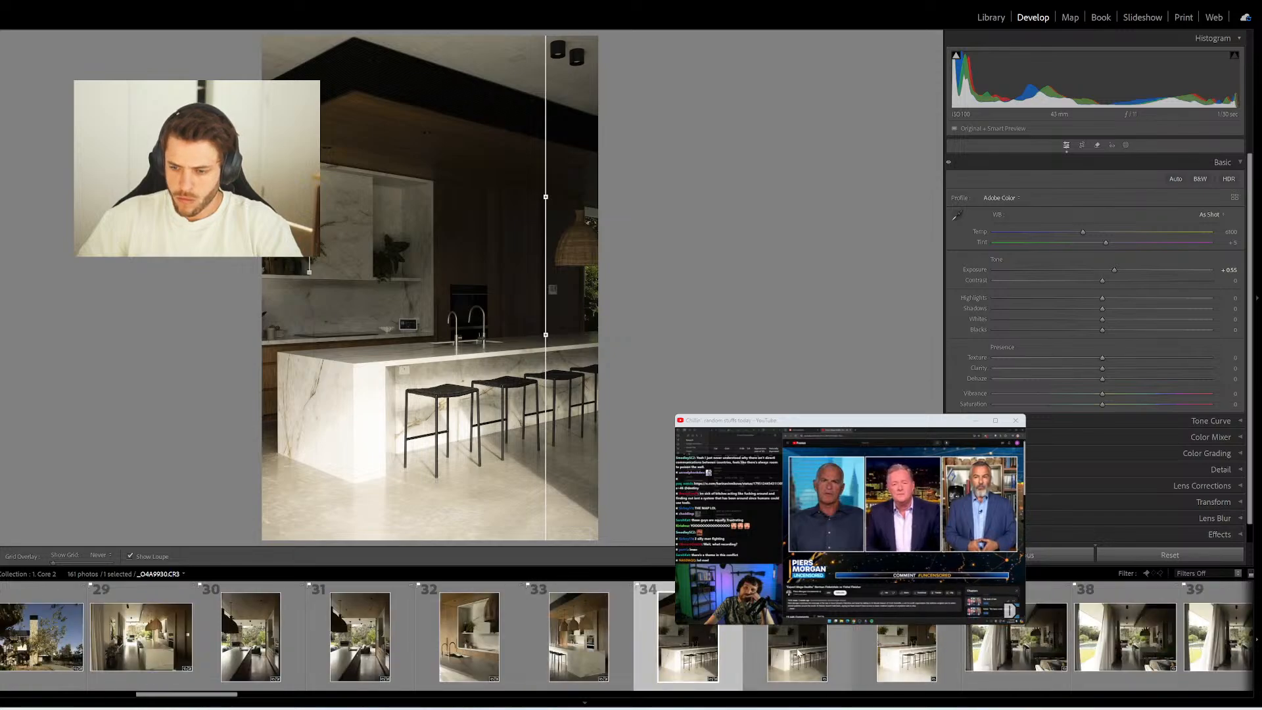
click(801, 651)
click(703, 639)
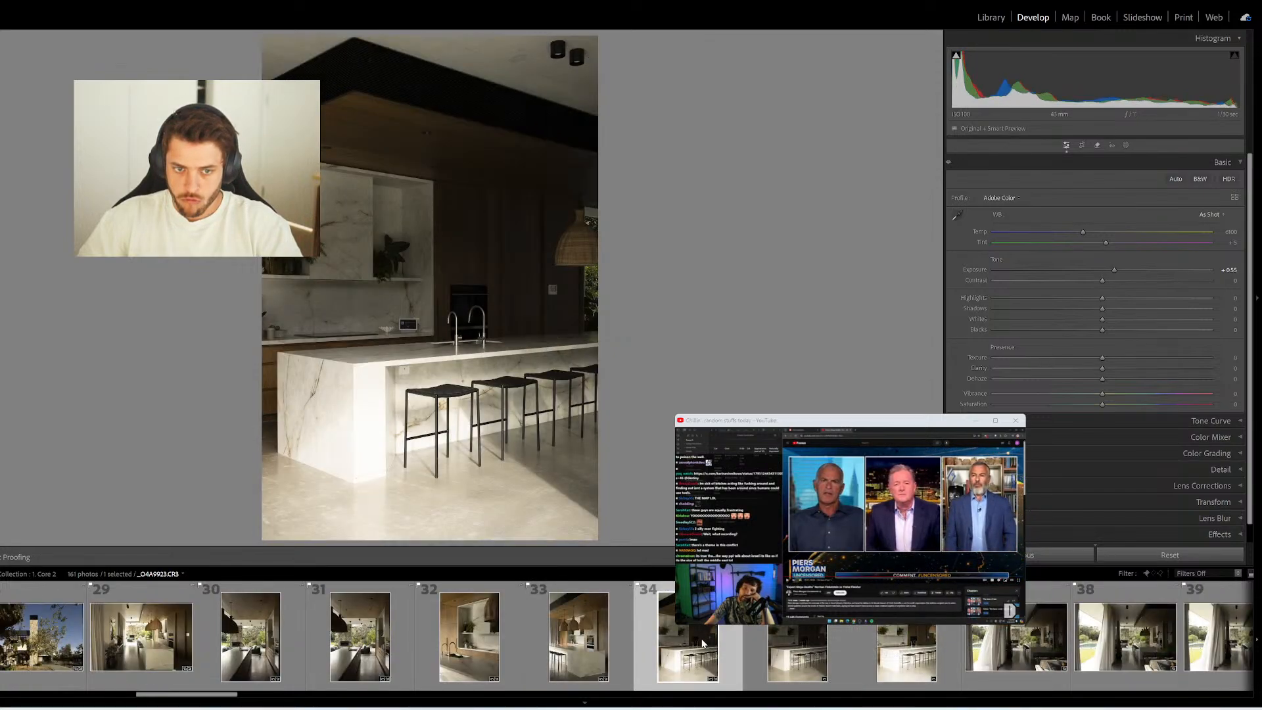
click(805, 638)
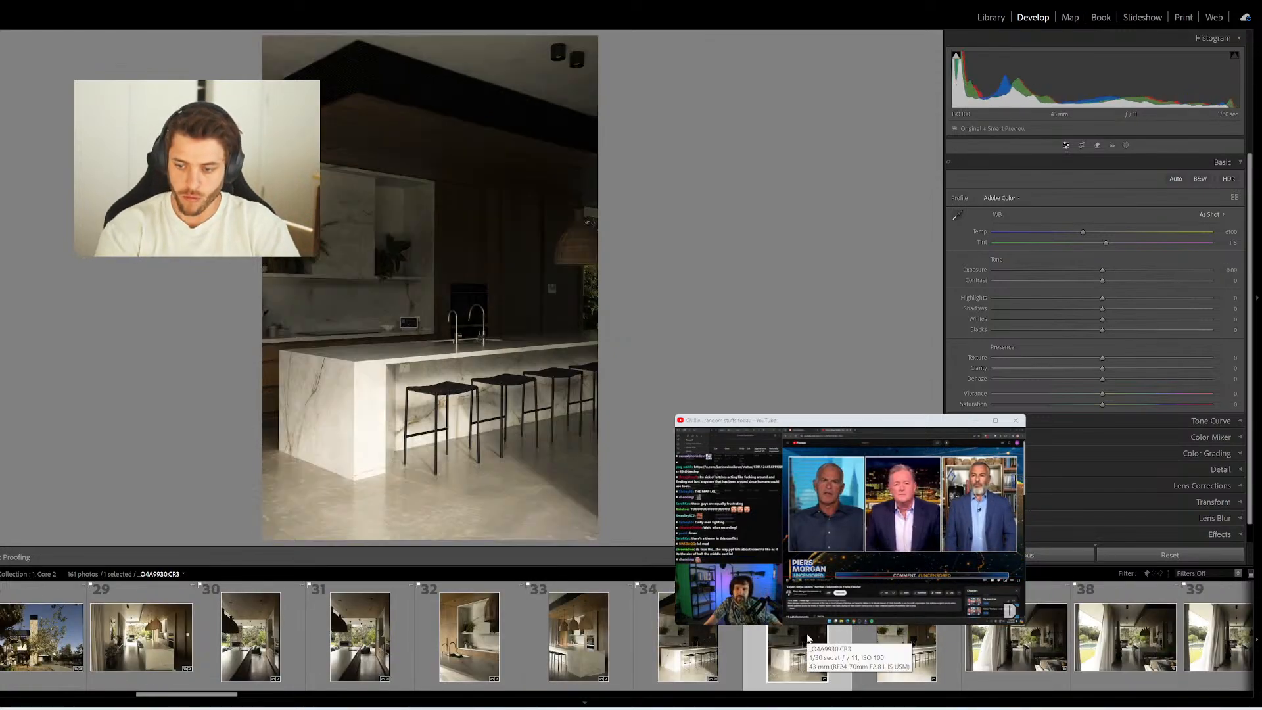
key(Delete)
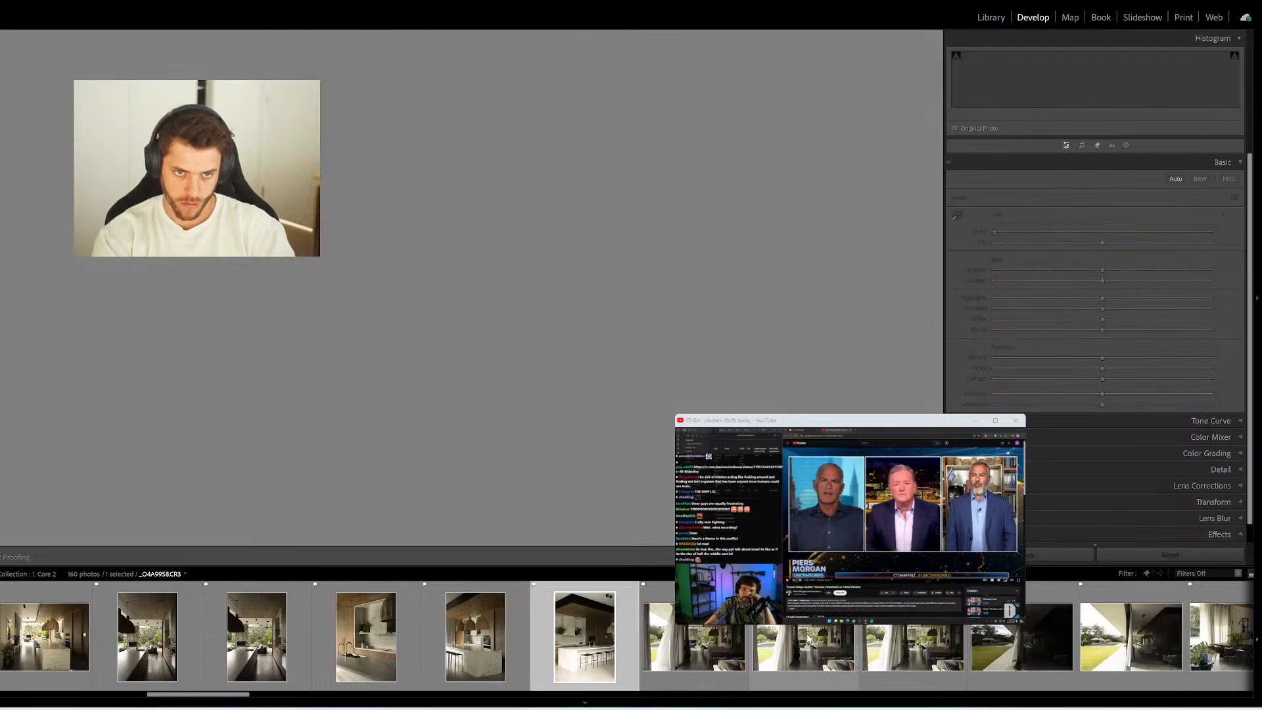
Apply Guided Upright to the remaining bright island-and-stools photo with vertical guides at the splashback side and the dark wall panel
key(shift+t)
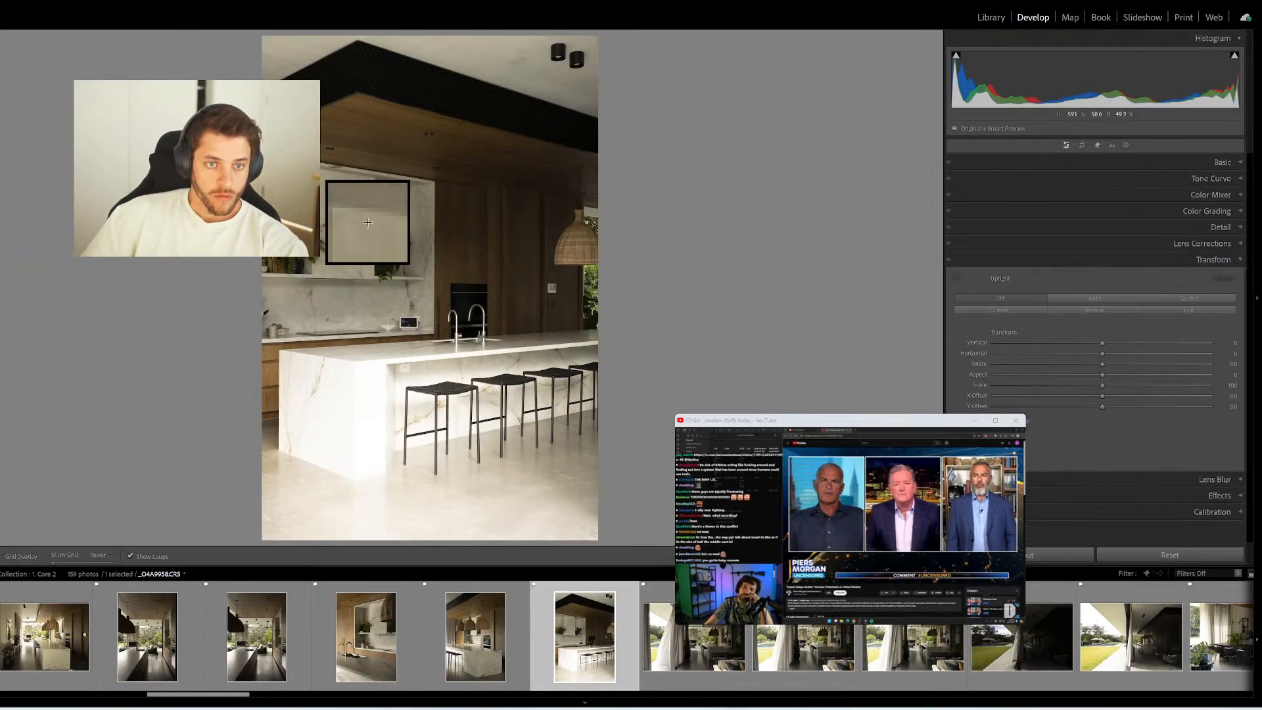
drag(314, 238, 310, 276)
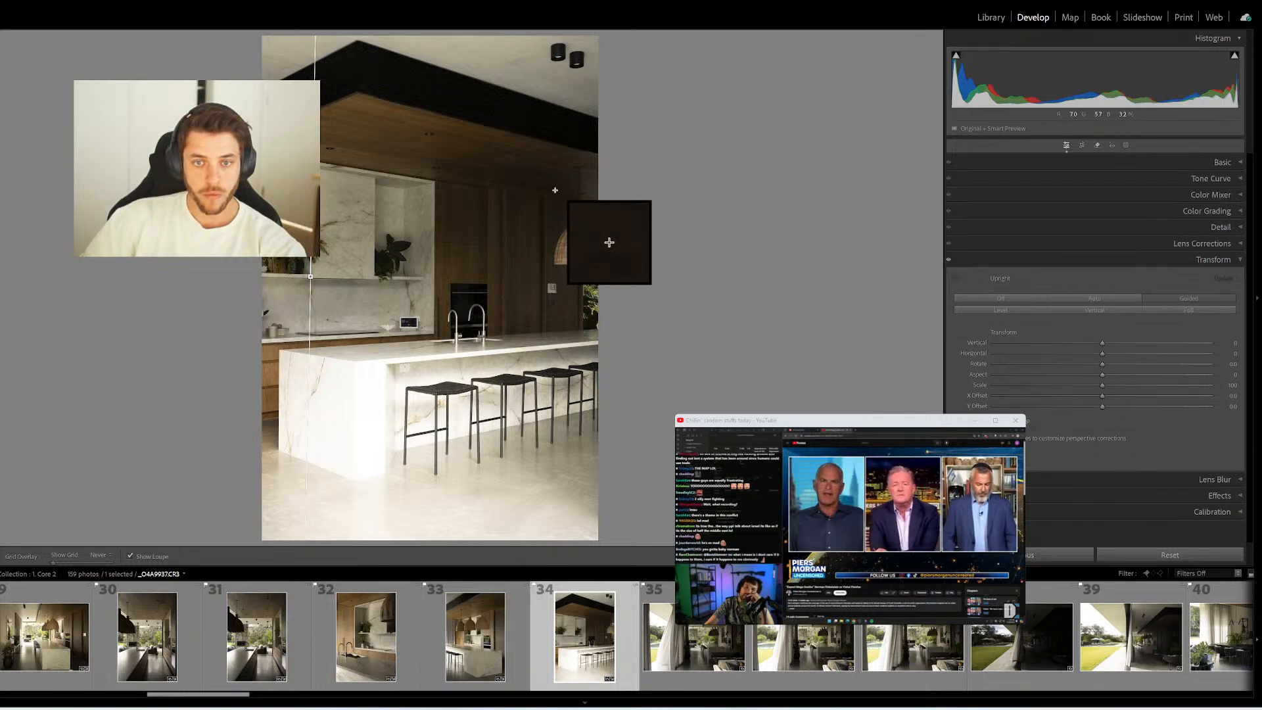
drag(545, 196, 548, 331)
Open the first landscape curtain-and-kitchen photo and apply Guided Upright with horizontal guides at opening top and counter edge, vertical guides at wall panel and opening side
click(694, 654)
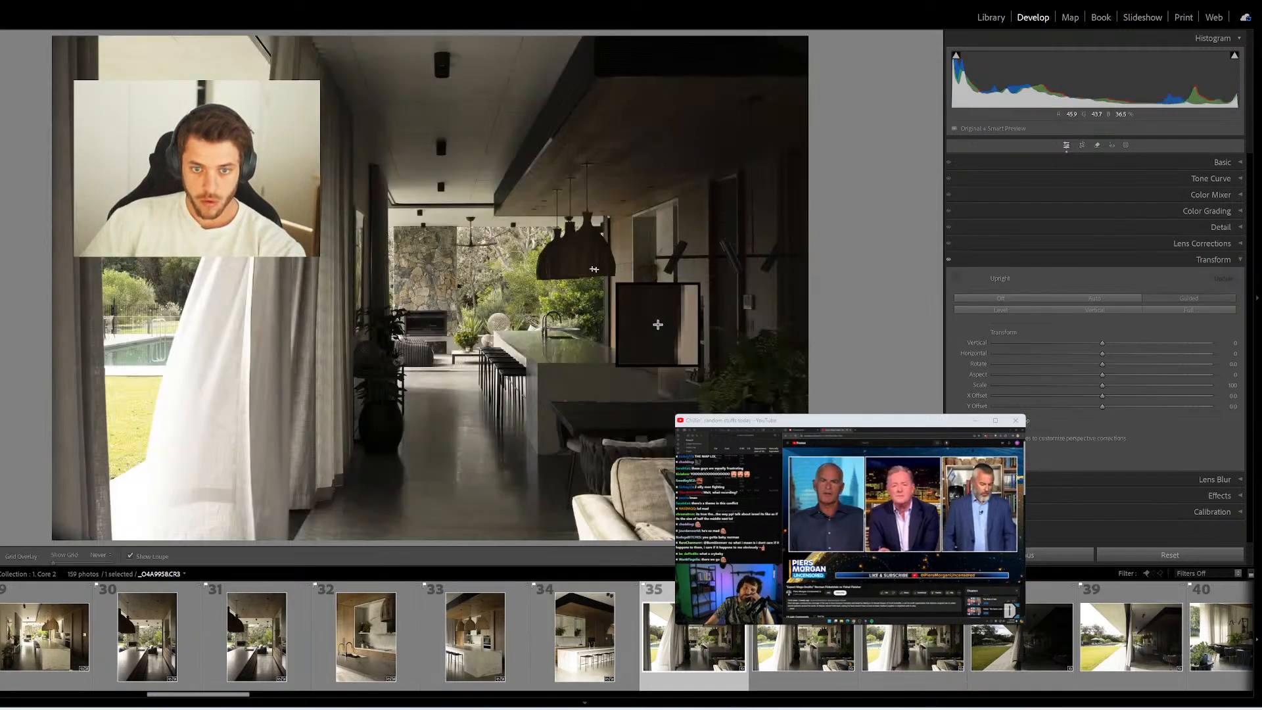
mouse_move(391, 226)
mouse_down()
mouse_move(585, 302)
mouse_move(604, 227)
mouse_up()
drag(657, 280, 653, 279)
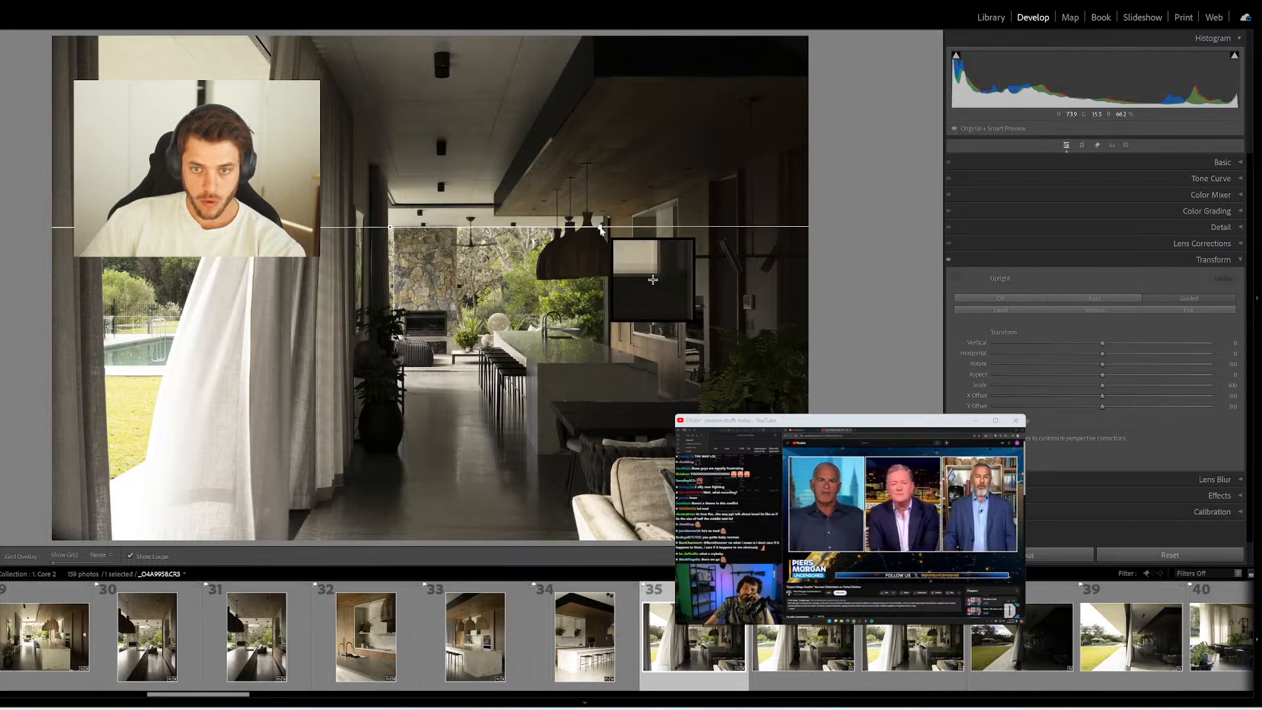
drag(600, 227, 599, 227)
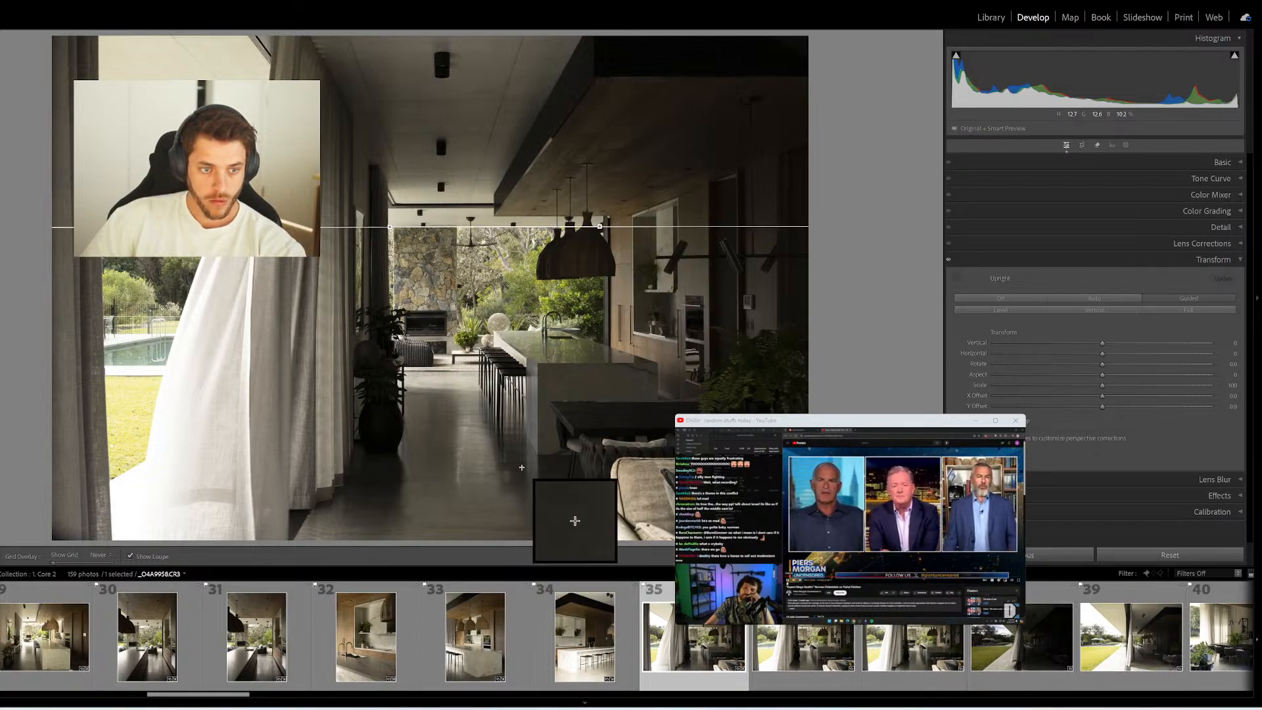
mouse_move(660, 361)
mouse_down()
mouse_move(559, 349)
mouse_move(522, 369)
mouse_up()
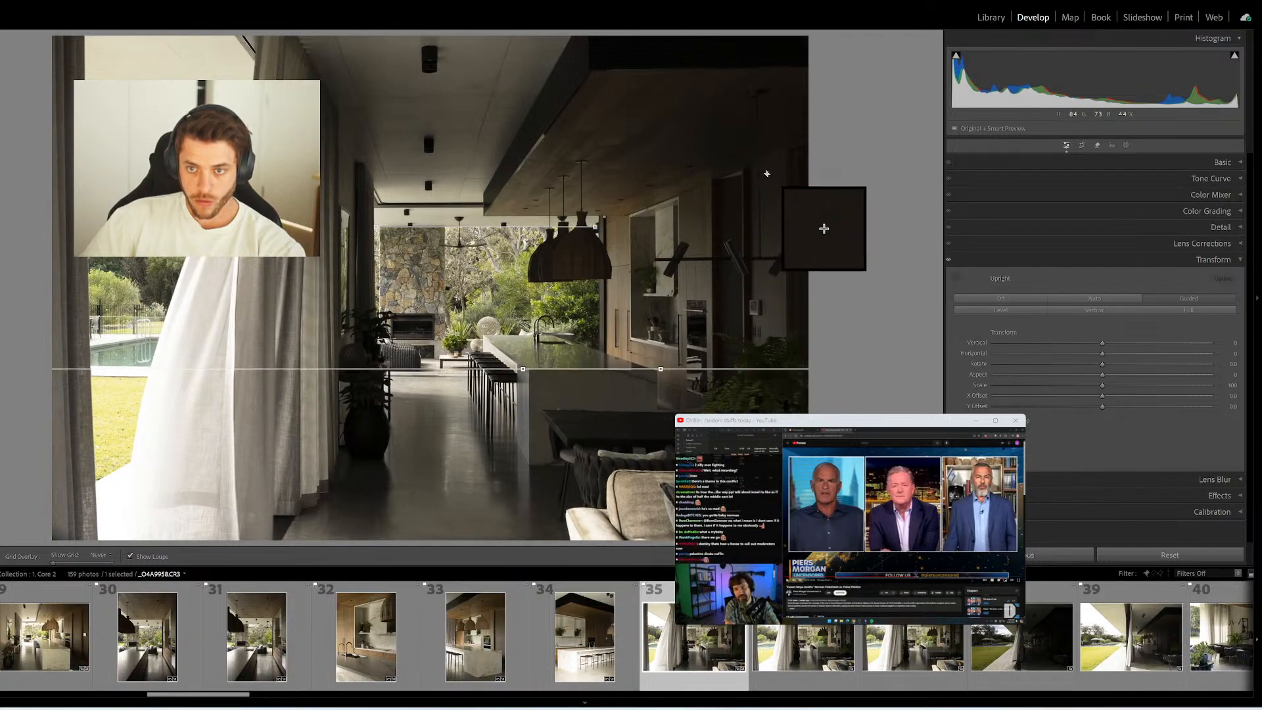
drag(744, 166, 749, 359)
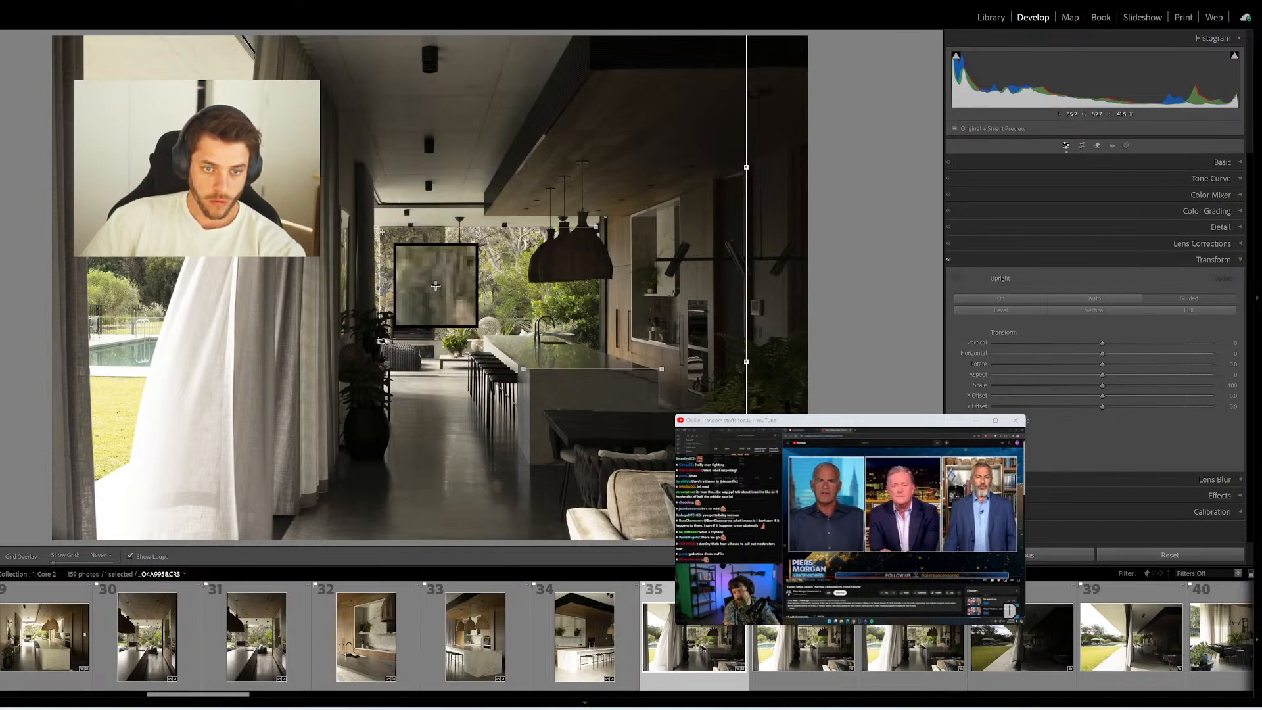
drag(381, 231, 380, 316)
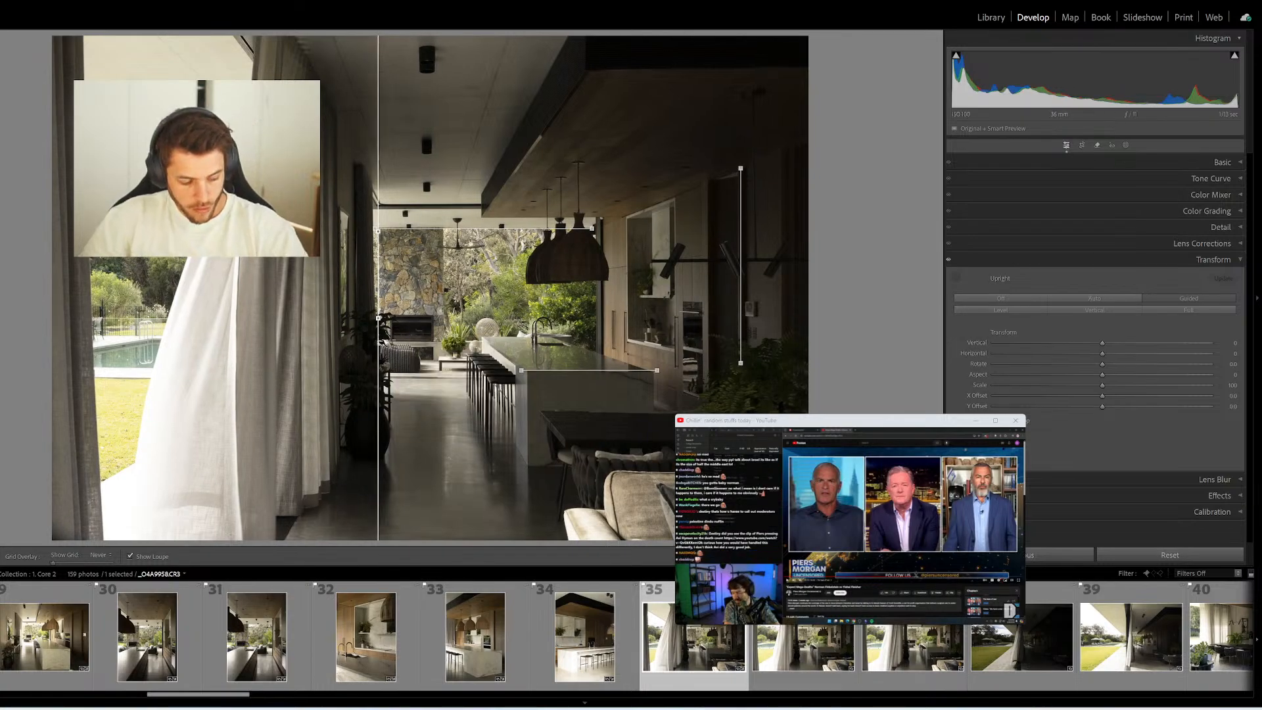
Adjust the curtain photo's basic tones to Exposure +0.35, Contrast -17, Highlights -27 and Shadows +35
key(plus)
key(plus)
key(plus)
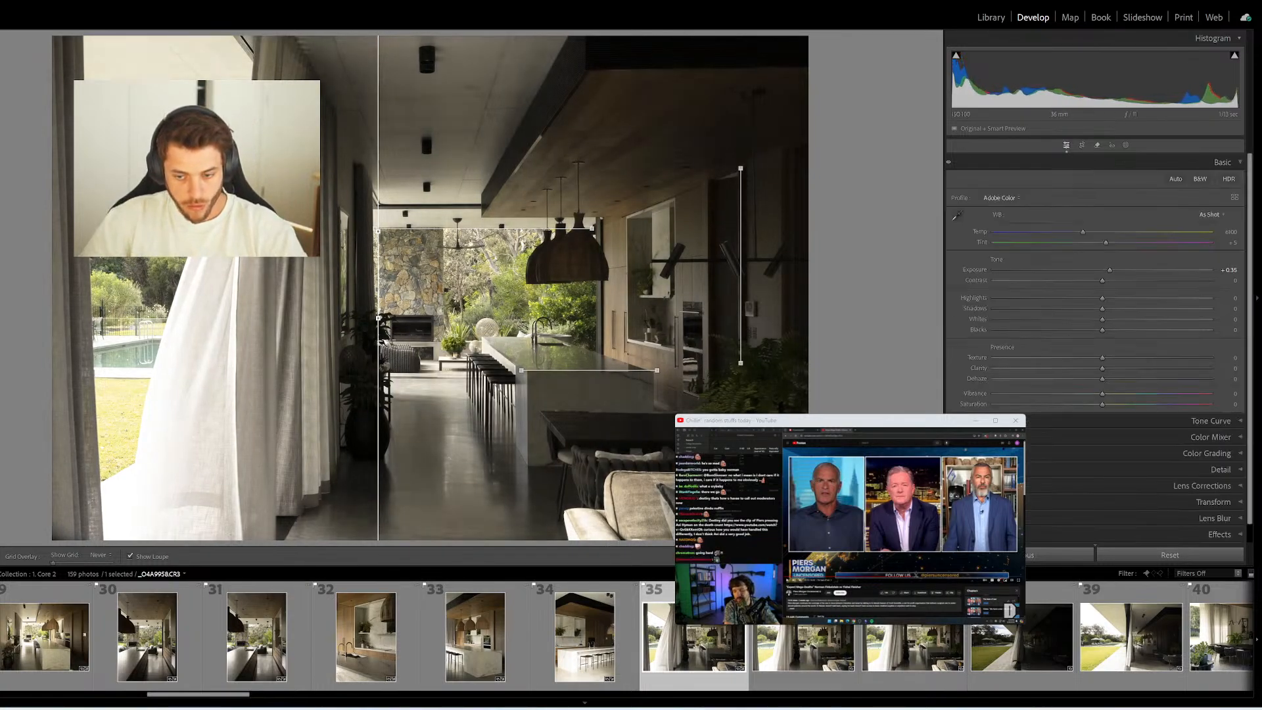
key(plus)
key(plus)
drag(1102, 308, 1076, 306)
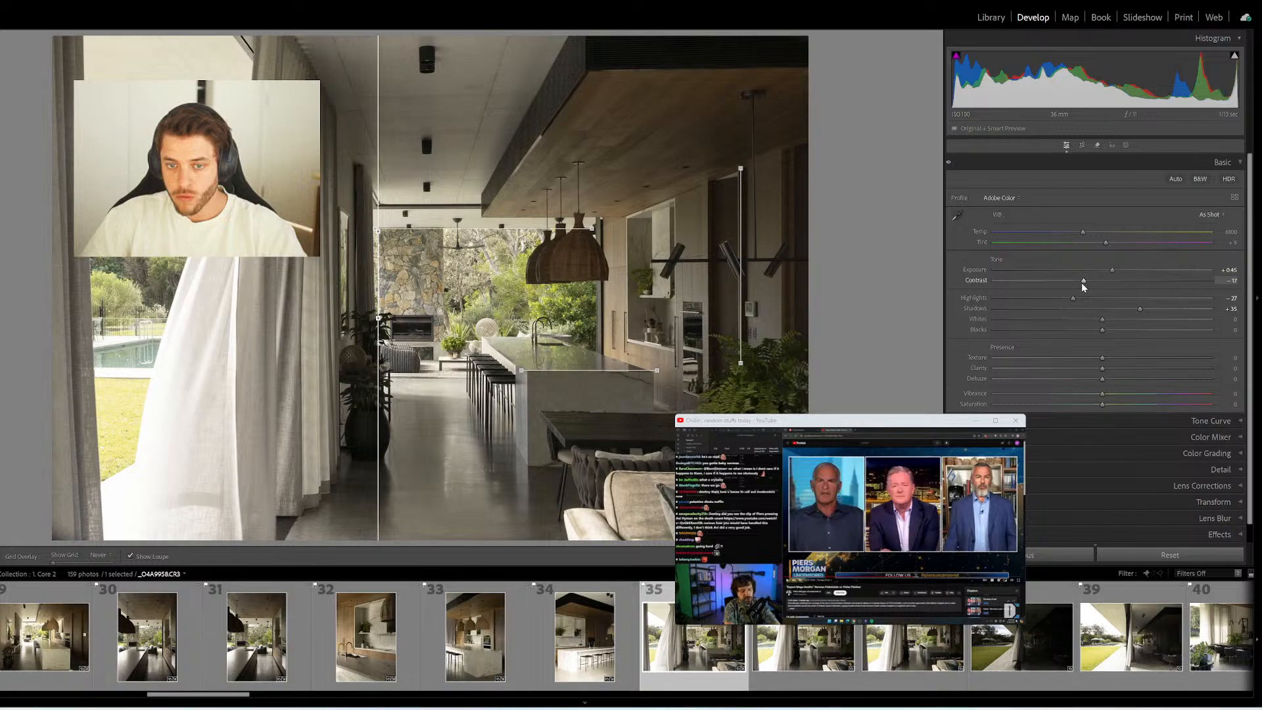
Synchronize only Exposure, Contrast, Highlights and Shadows from the curtain photo to the following four photos, 36 to 39
scroll(956, 648, down, 4)
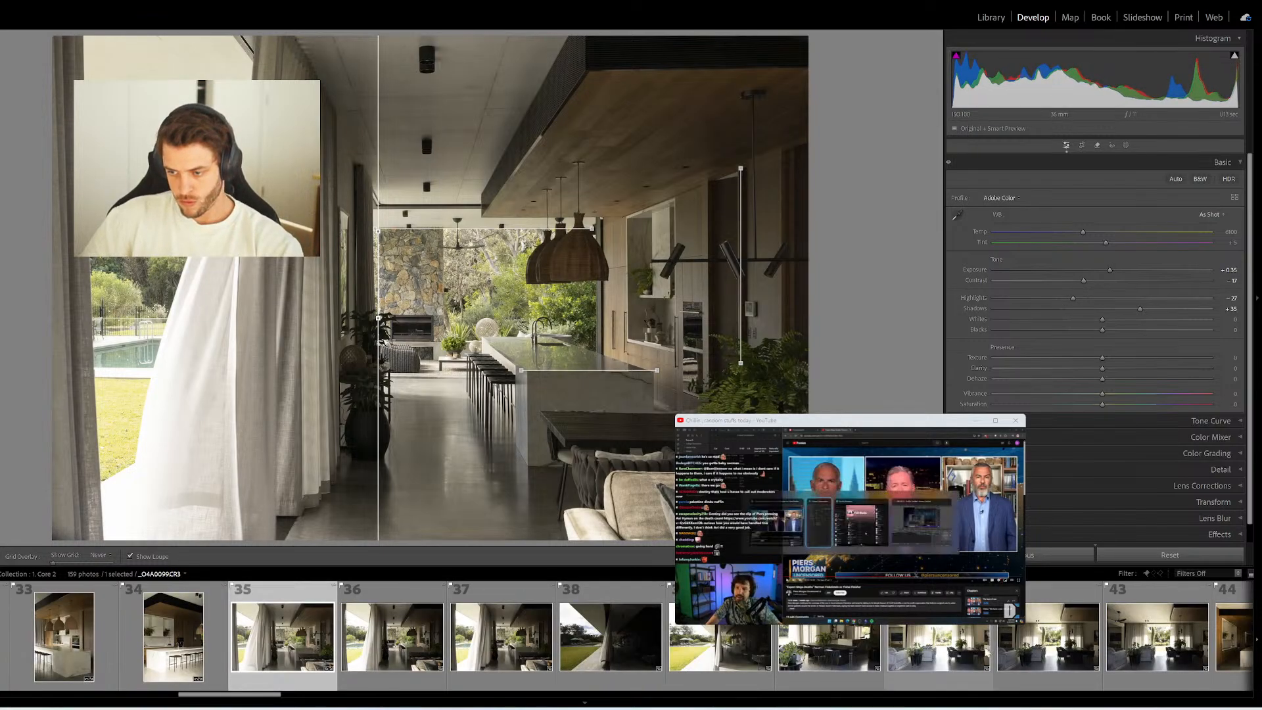
shift+click(745, 646)
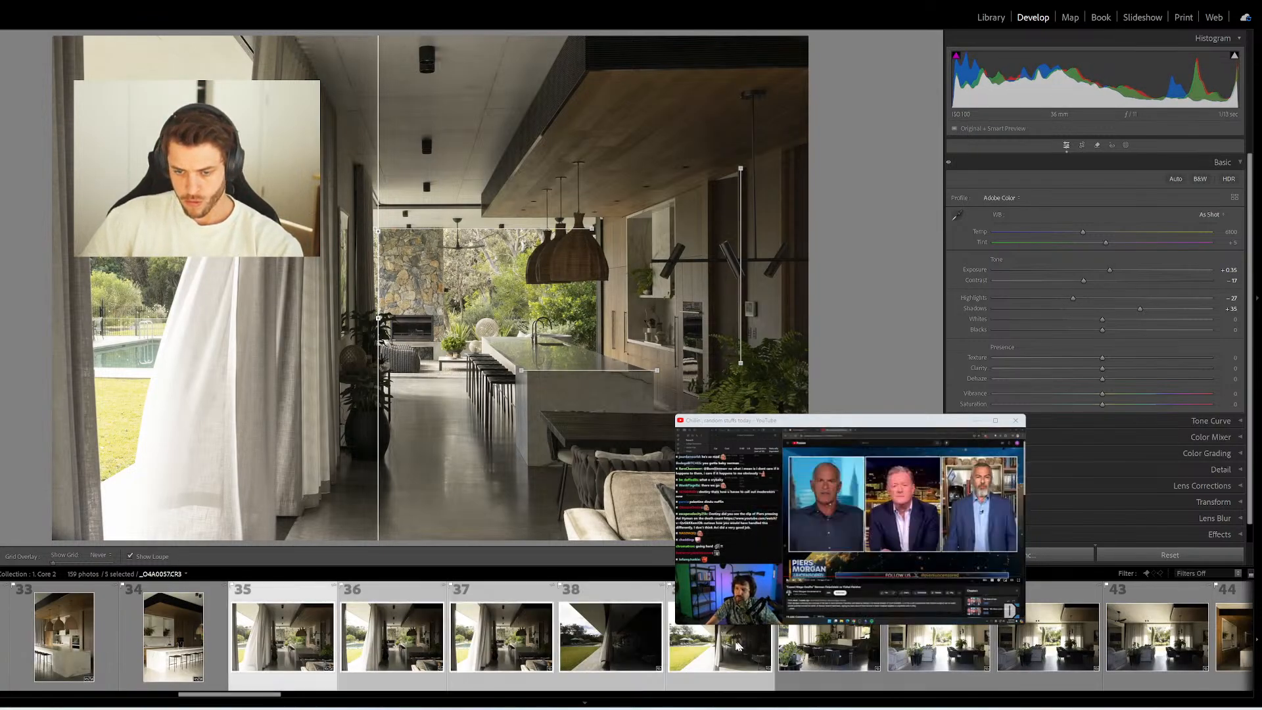
click(1028, 558)
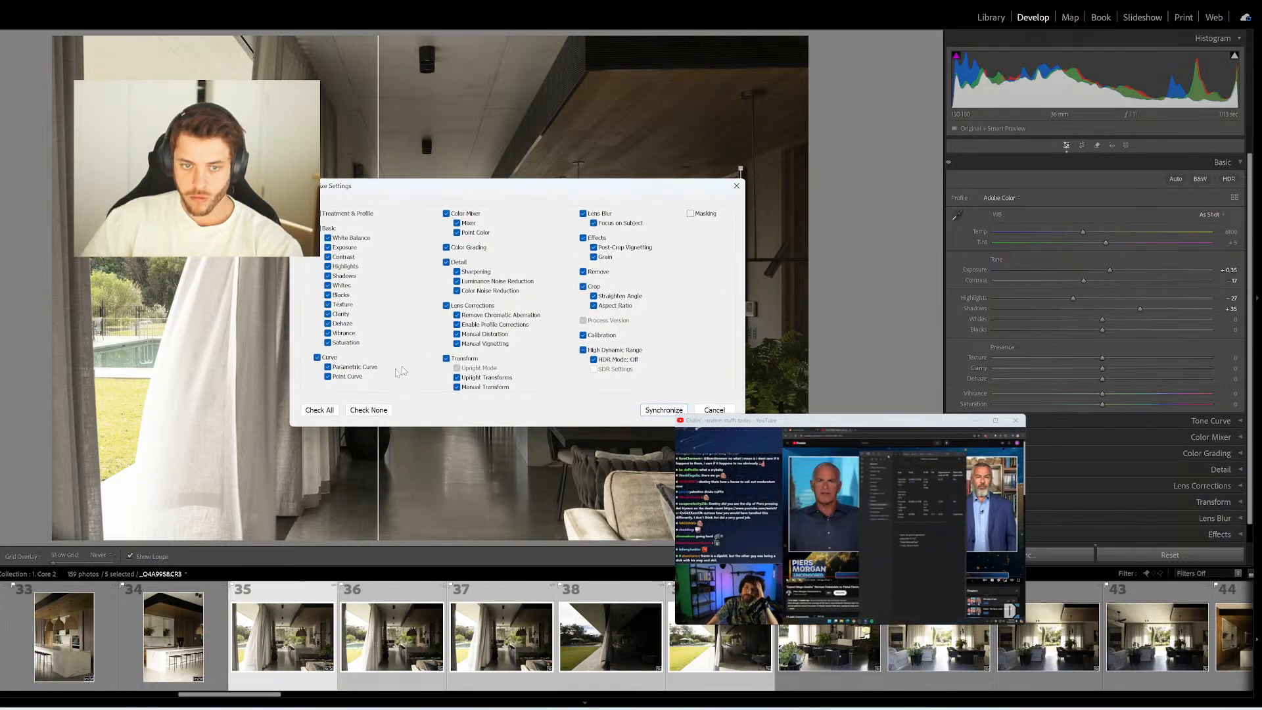
click(368, 409)
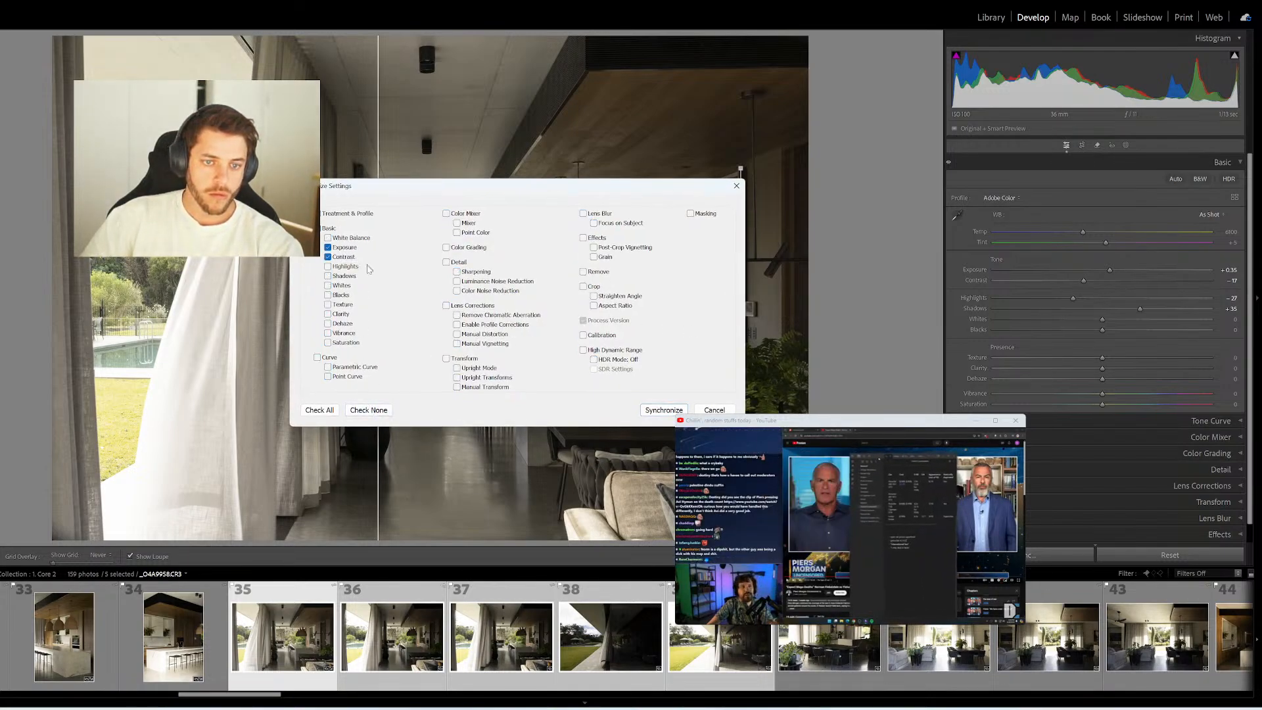
click(353, 278)
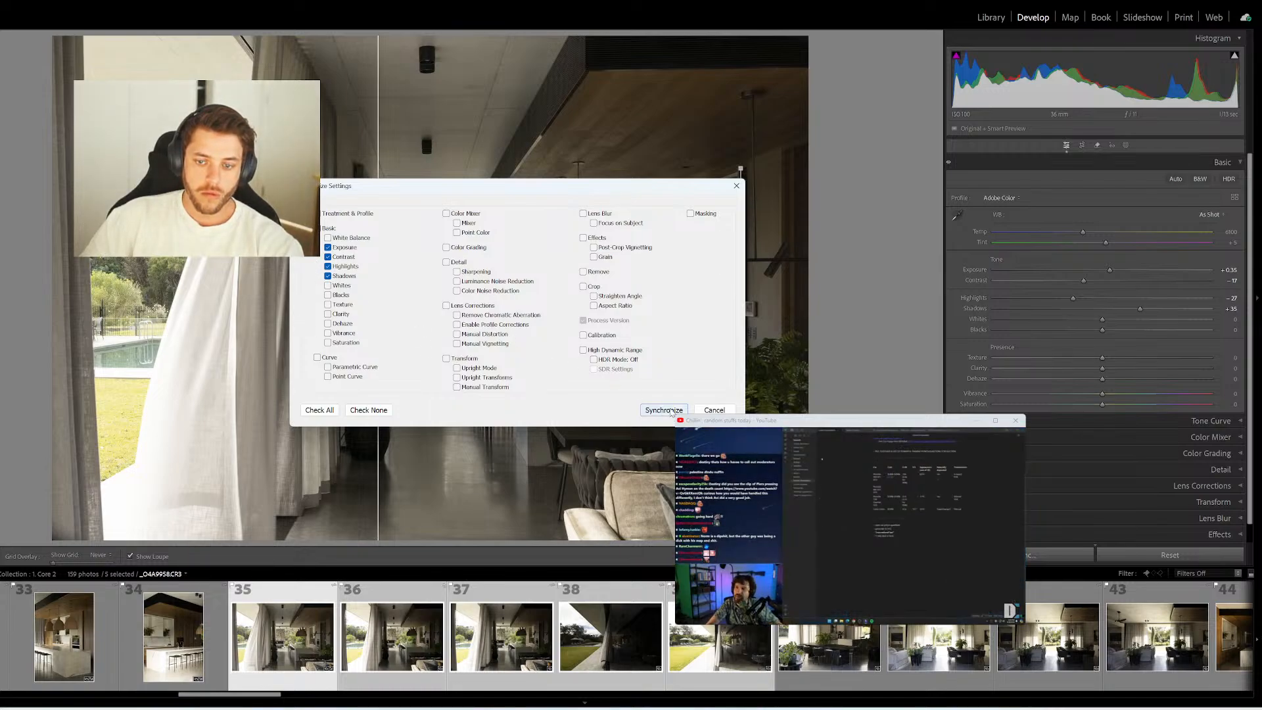
click(664, 409)
Open curtain photo 36 and apply Guided Upright with horizontal guides at the bulkhead's lower edge and counter edge, vertical guides at wall panel and opening side
click(397, 648)
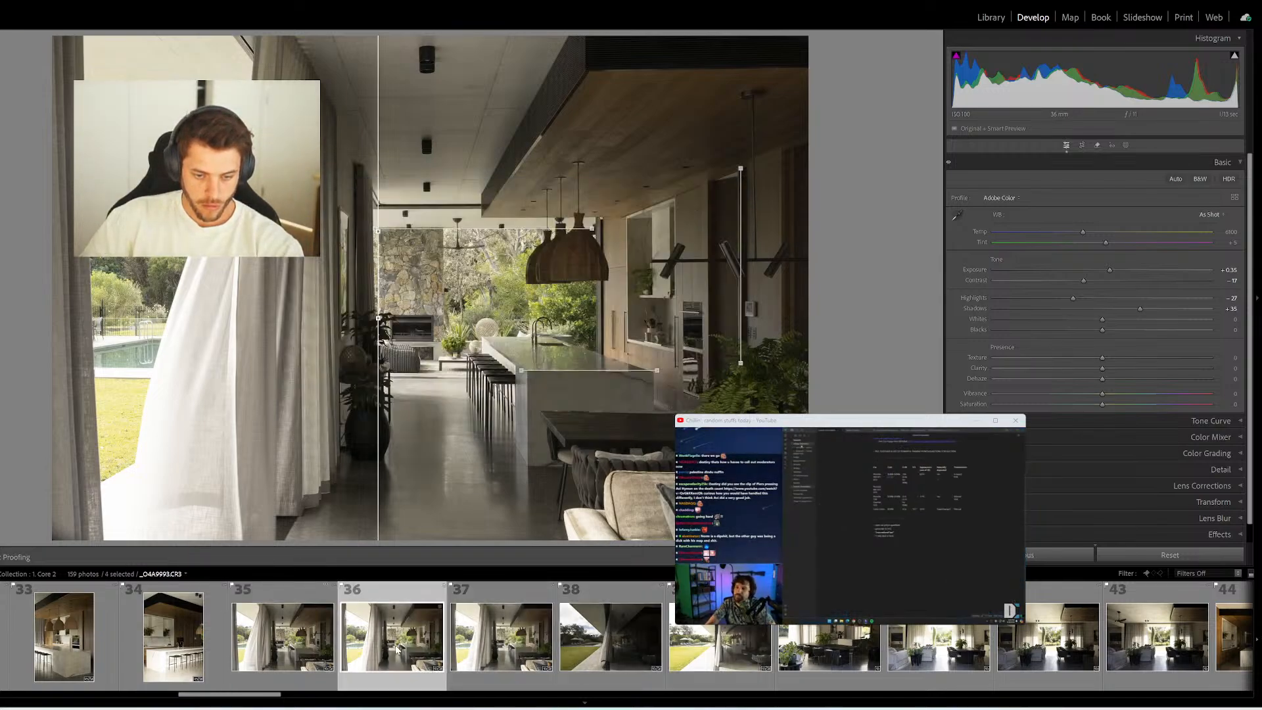
click(397, 648)
key(shift+t)
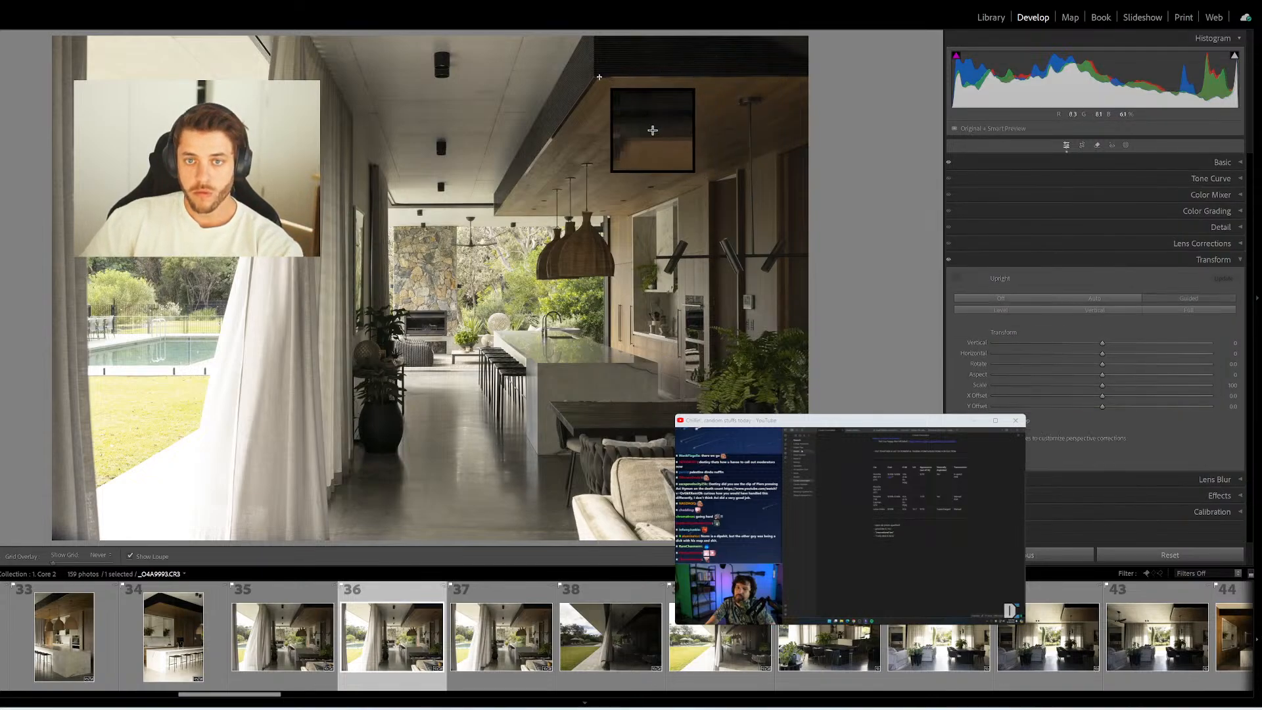
drag(599, 77, 811, 77)
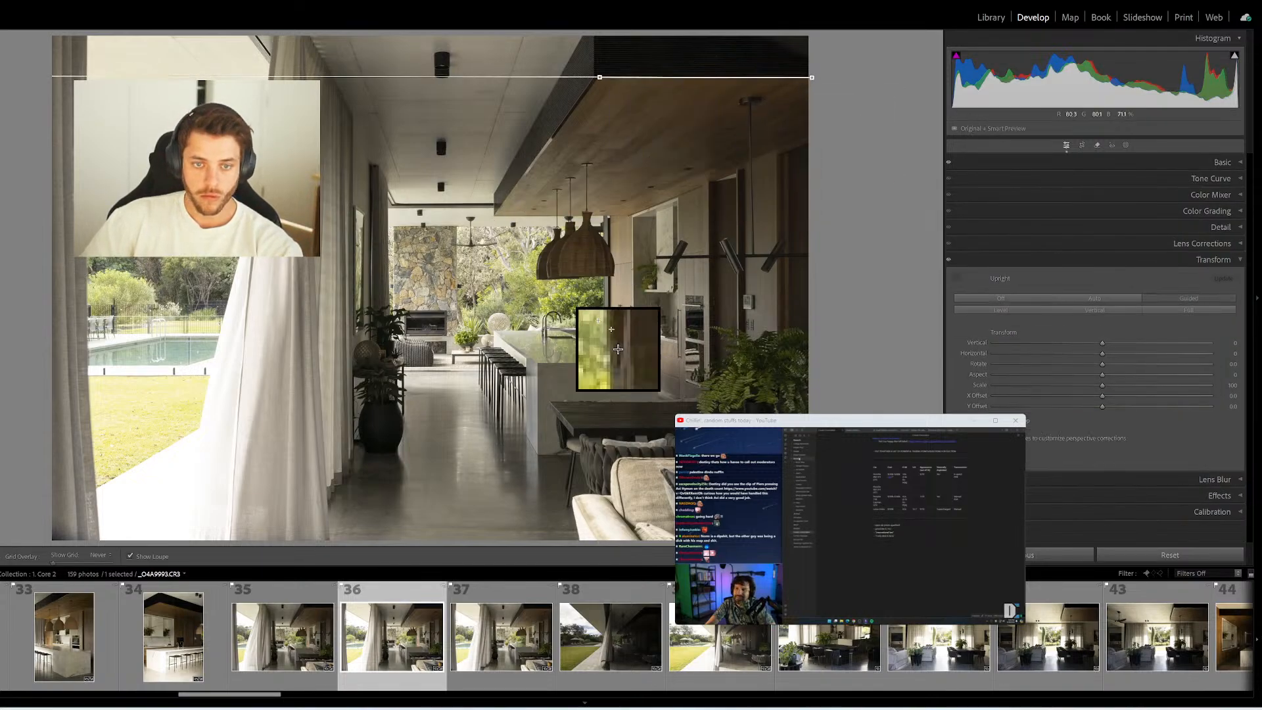
drag(661, 361, 536, 362)
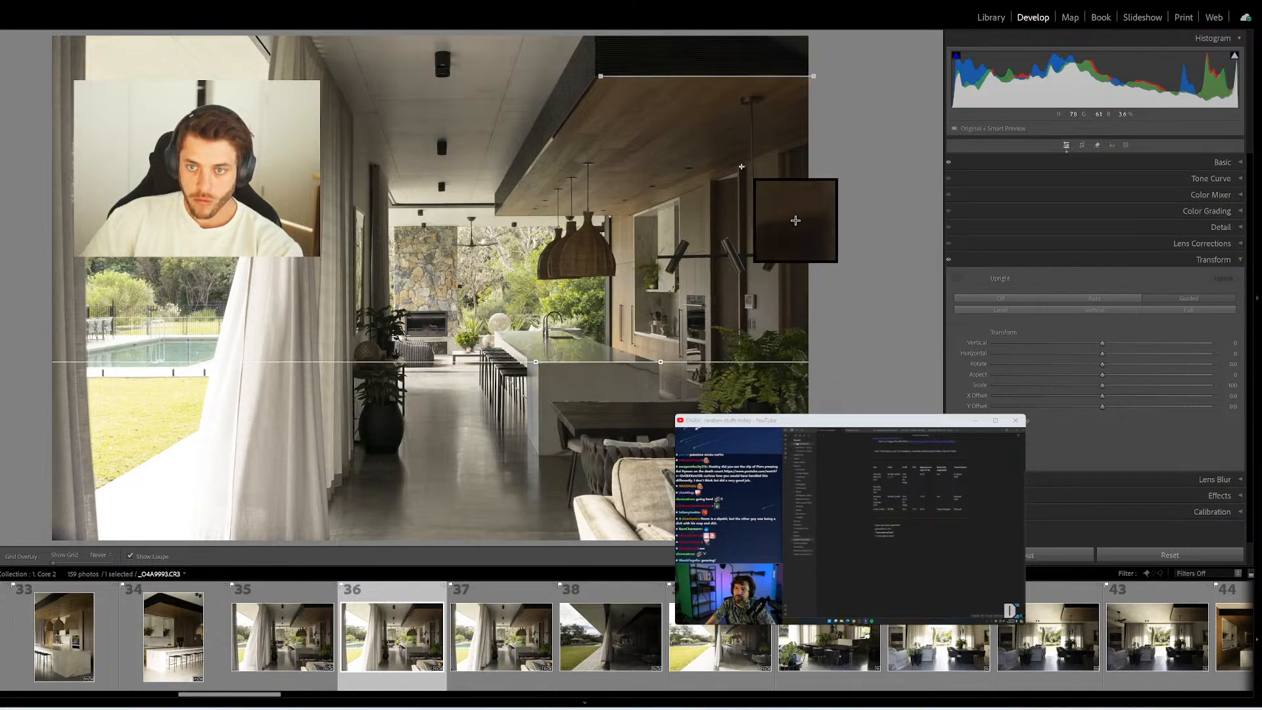
drag(740, 166, 741, 343)
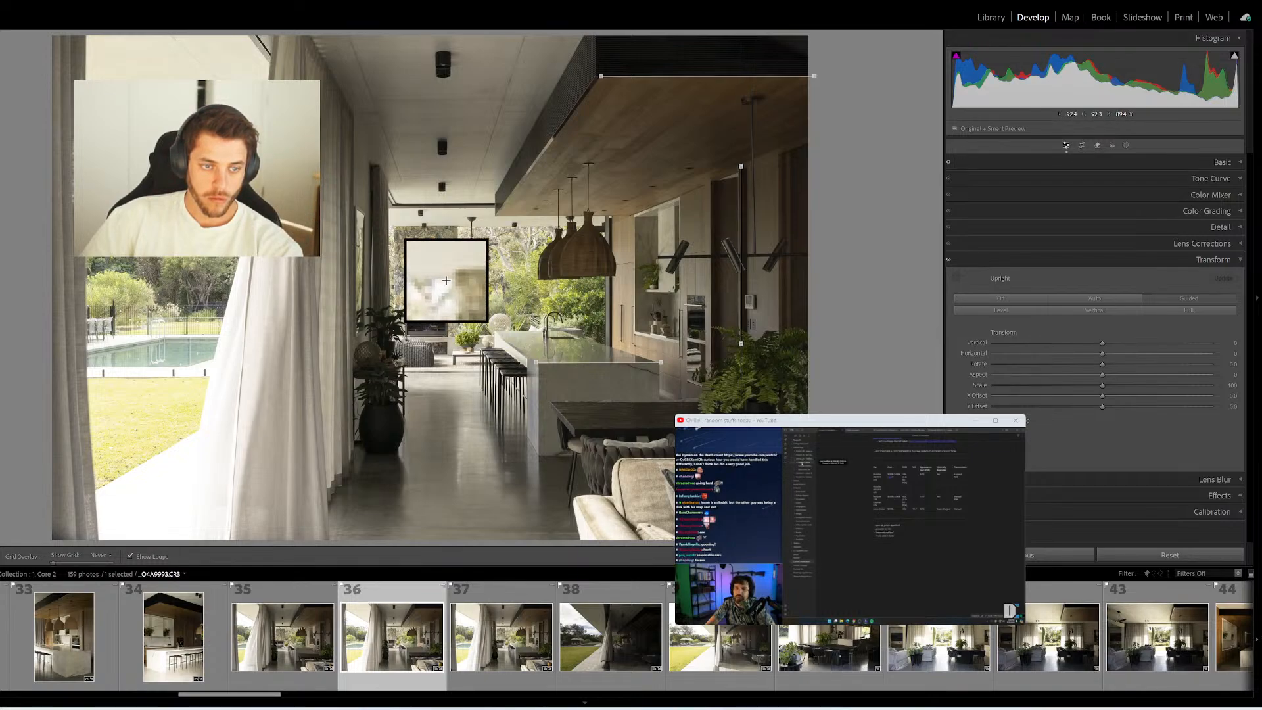
drag(393, 227, 395, 338)
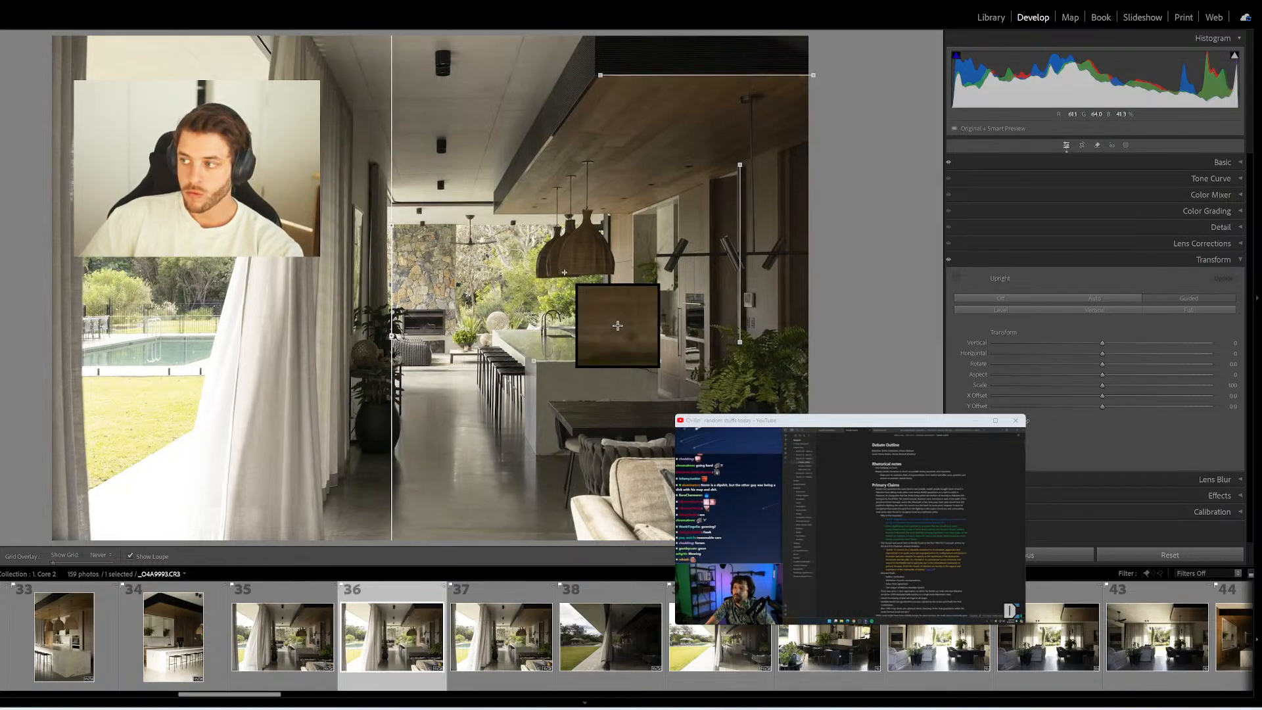
Open the dark lawn-and-interior photo 38 and add horizontal Guided Upright lines along the pool's near edge and the ceiling bulkhead edge
click(517, 647)
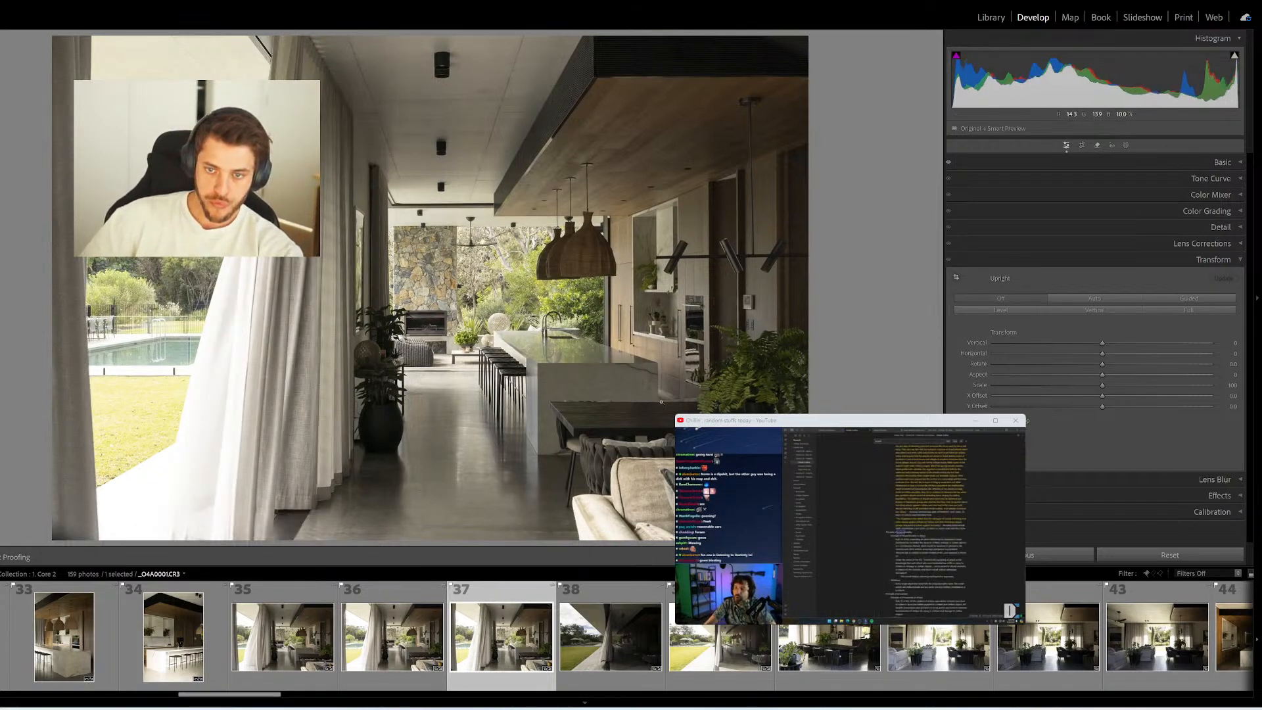
click(610, 636)
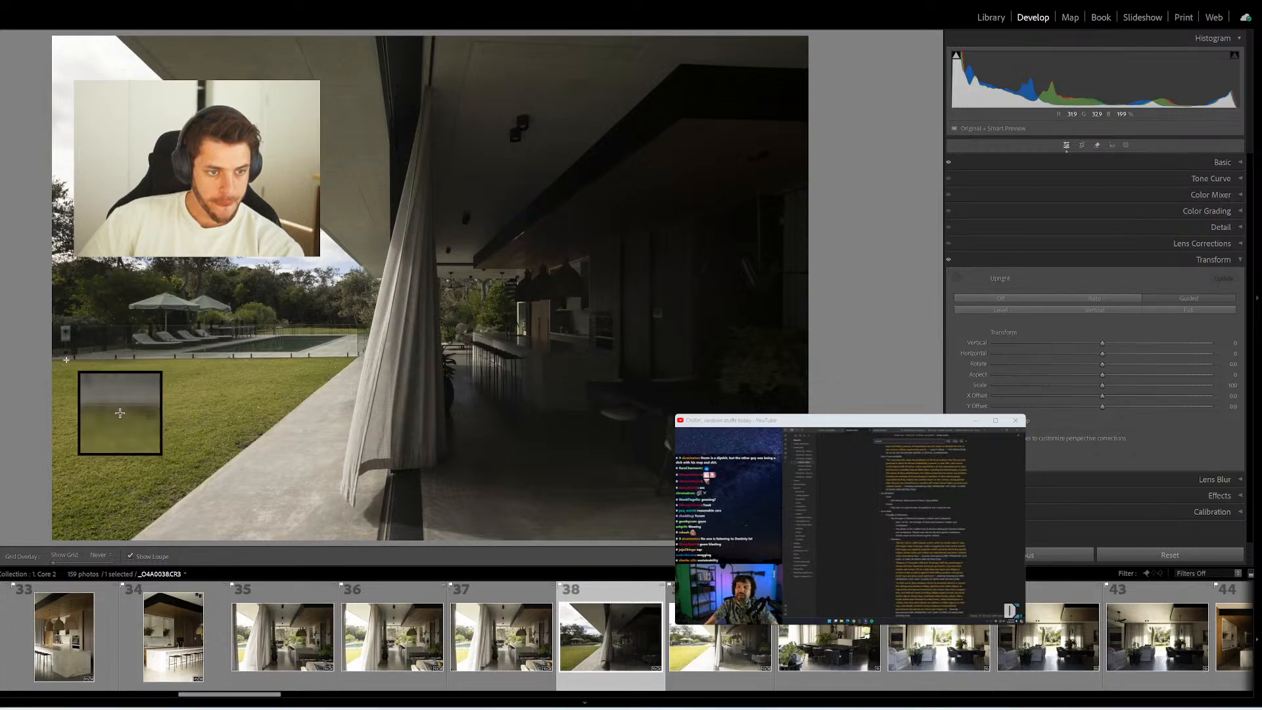
drag(63, 359, 357, 357)
drag(63, 359, 57, 359)
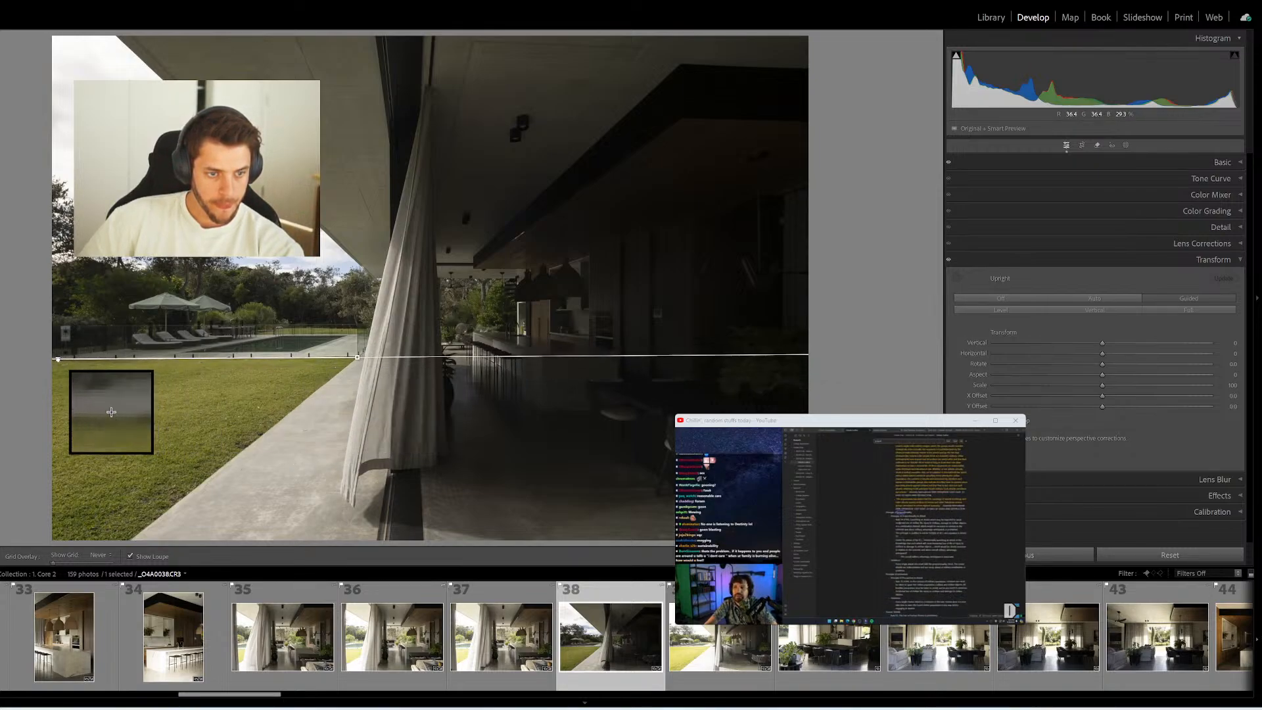
drag(357, 357, 355, 357)
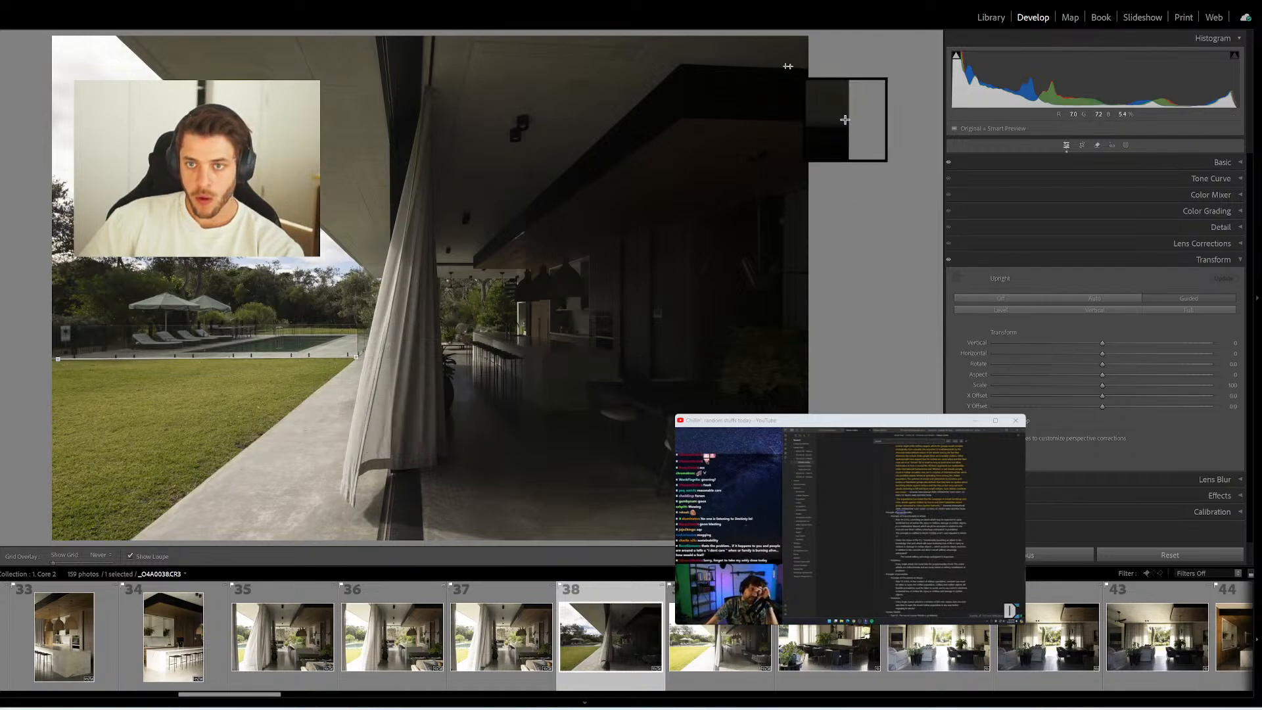
drag(807, 68, 691, 65)
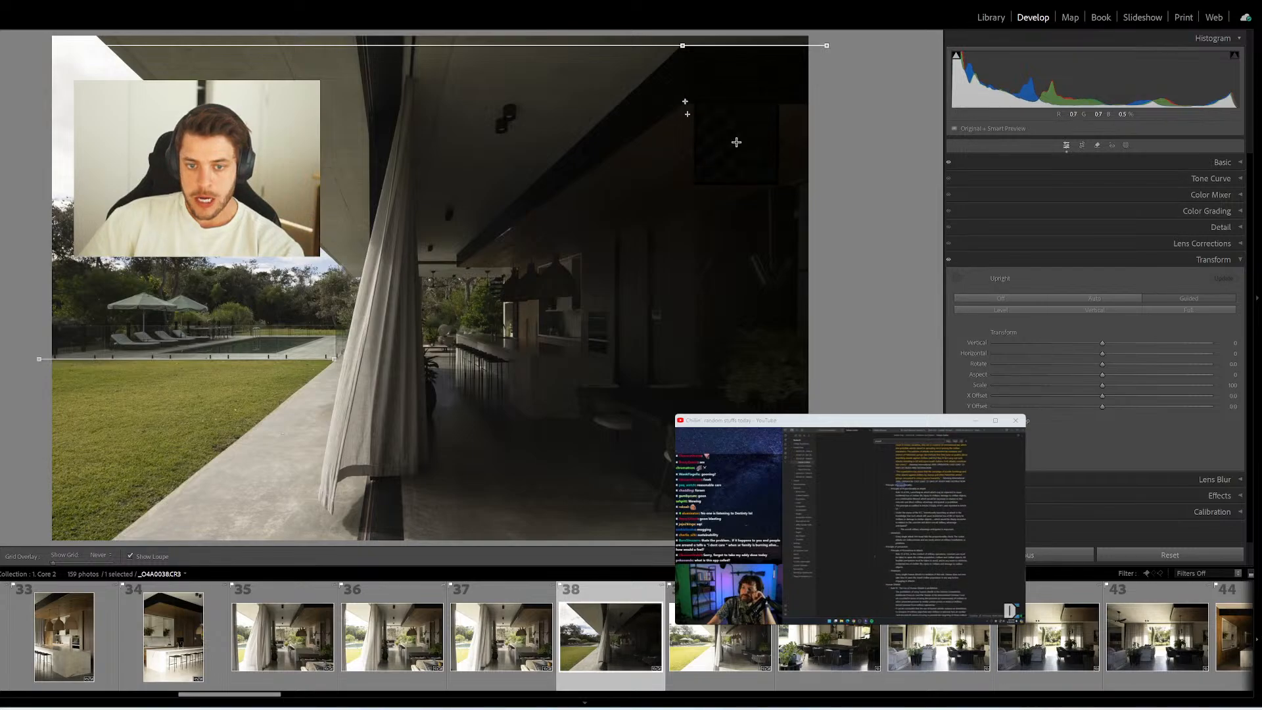
Raise Shadows to +100 and add vertical guides along the dark wall panel edge and the dark column beside the curtain
key(ctrl+1)
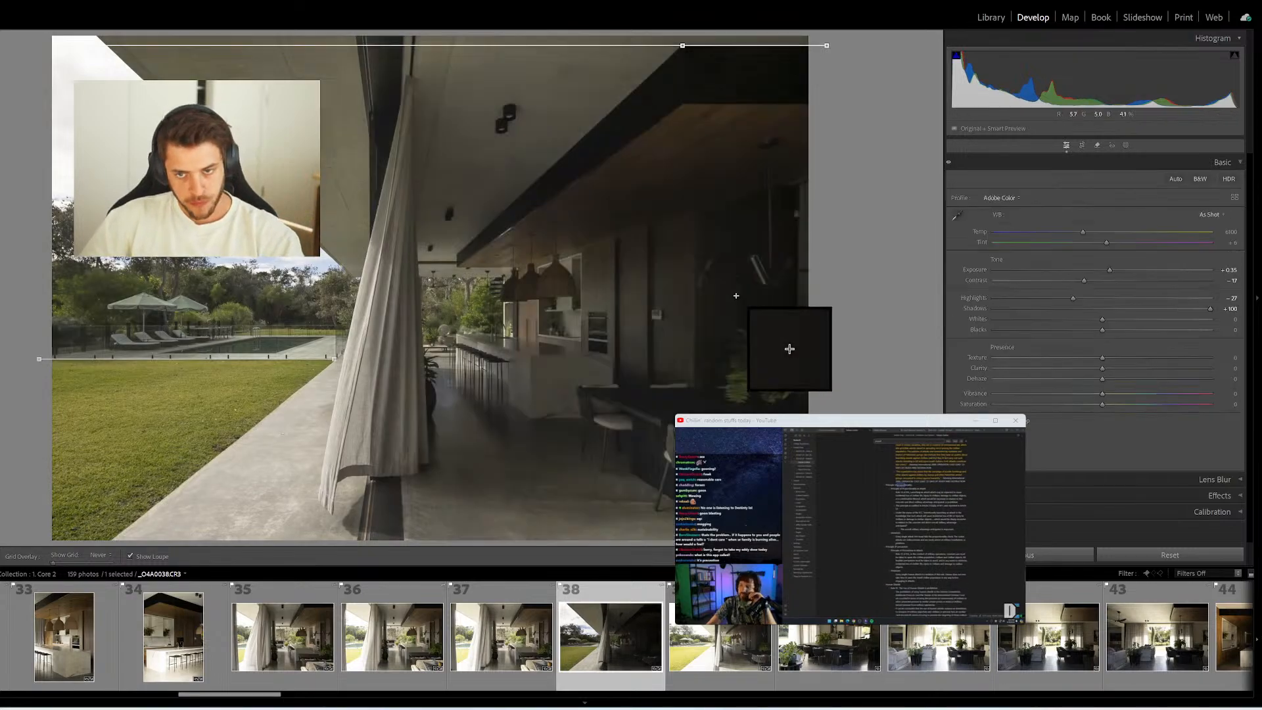
drag(649, 229, 650, 386)
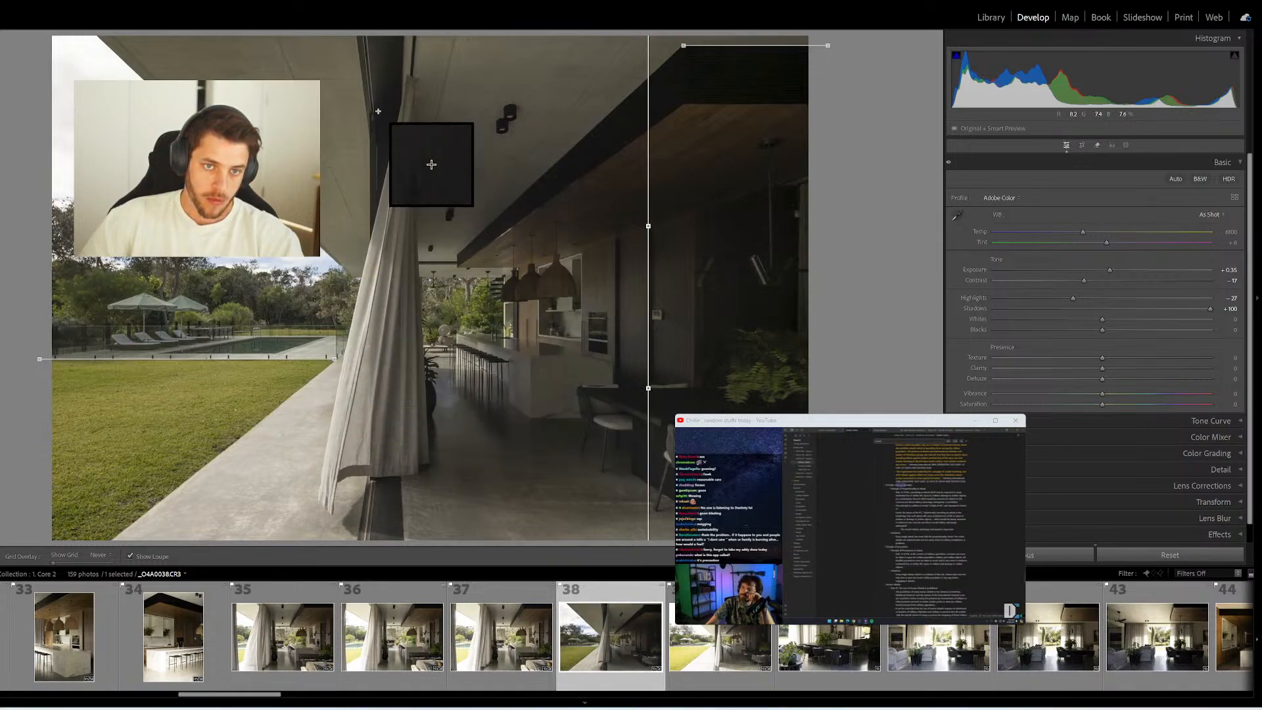
drag(379, 116, 375, 211)
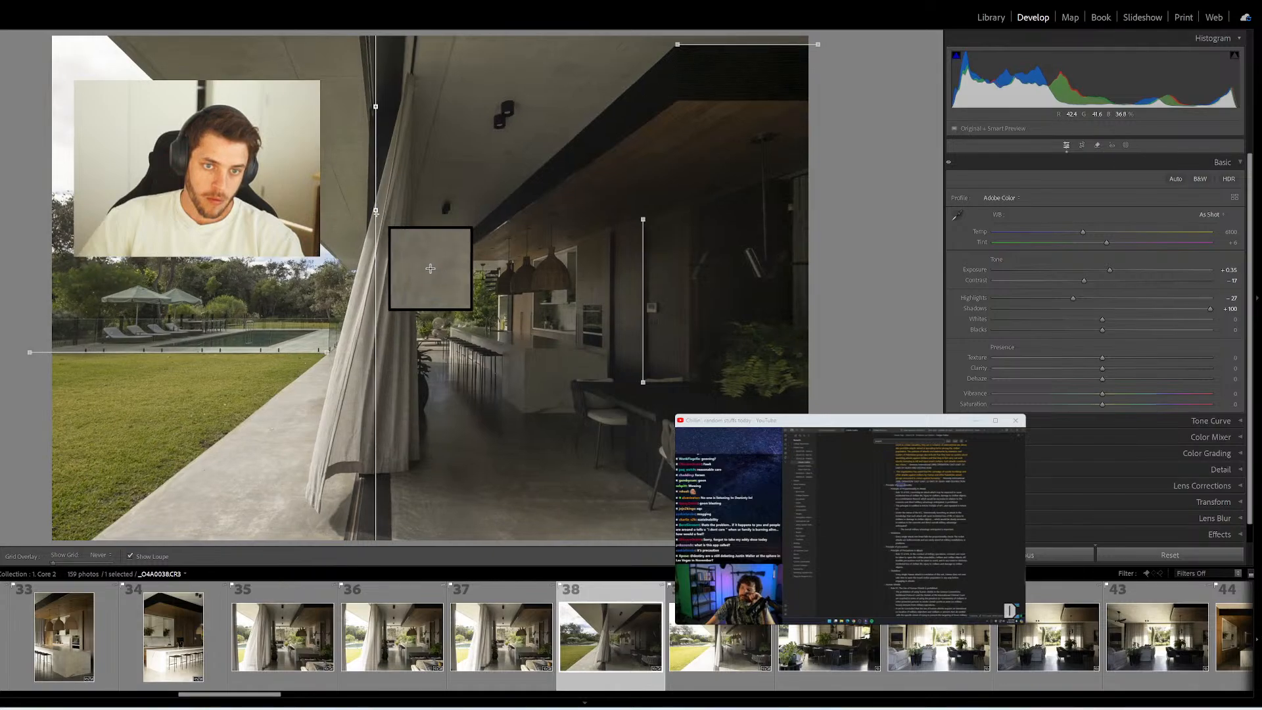
Undo the column's vertical guide and the latest Shadows changes on photo 38, and delete the brighter duplicate, photo 39
key(ctrl+z)
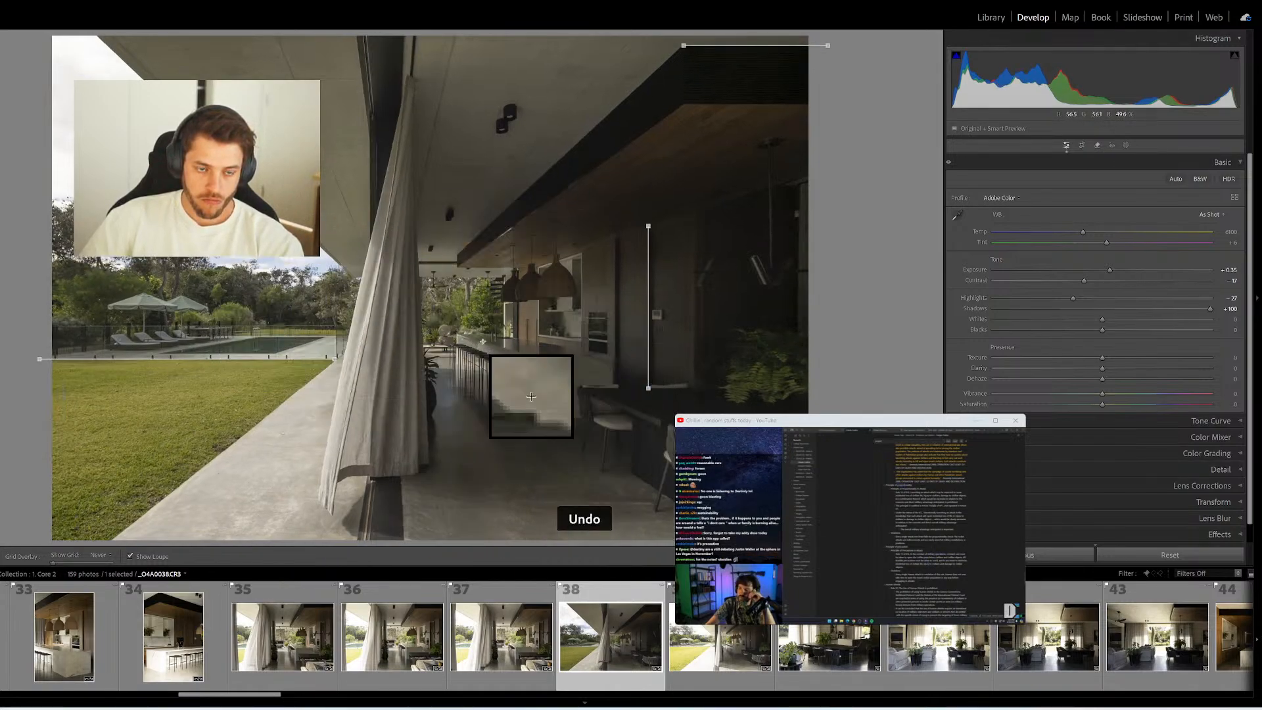
key(ctrl+z)
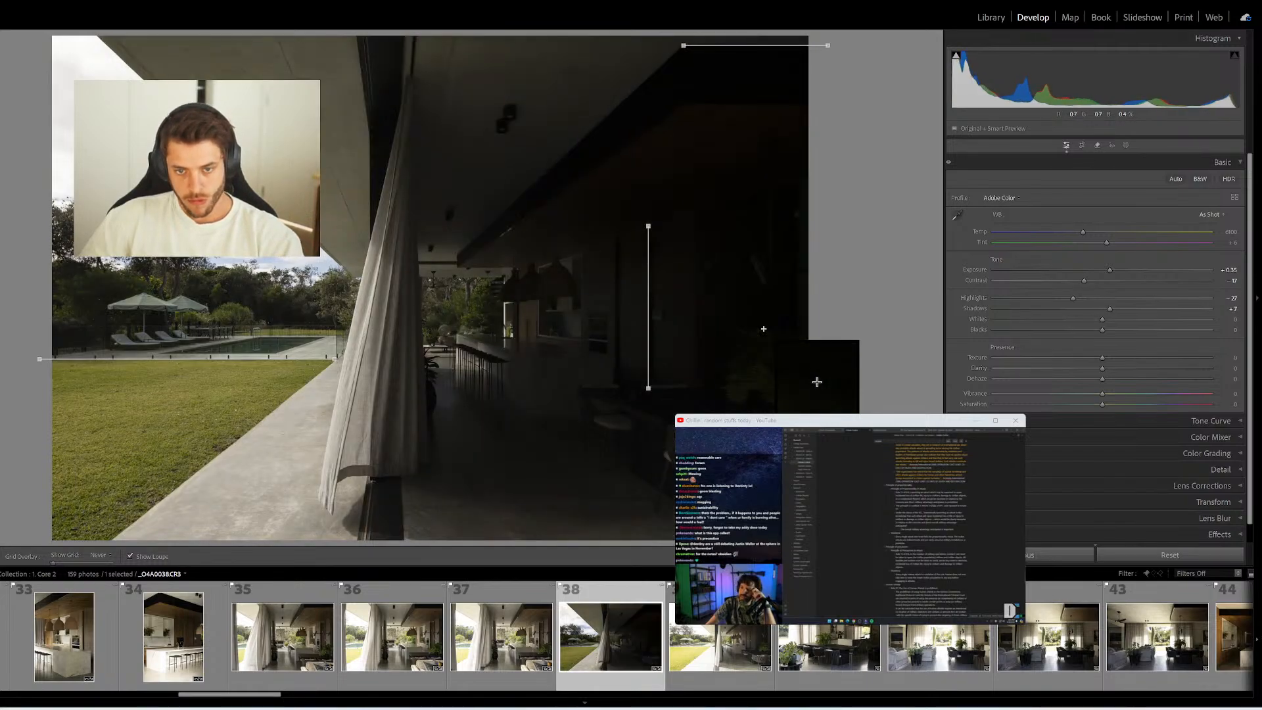
key(ctrl+z)
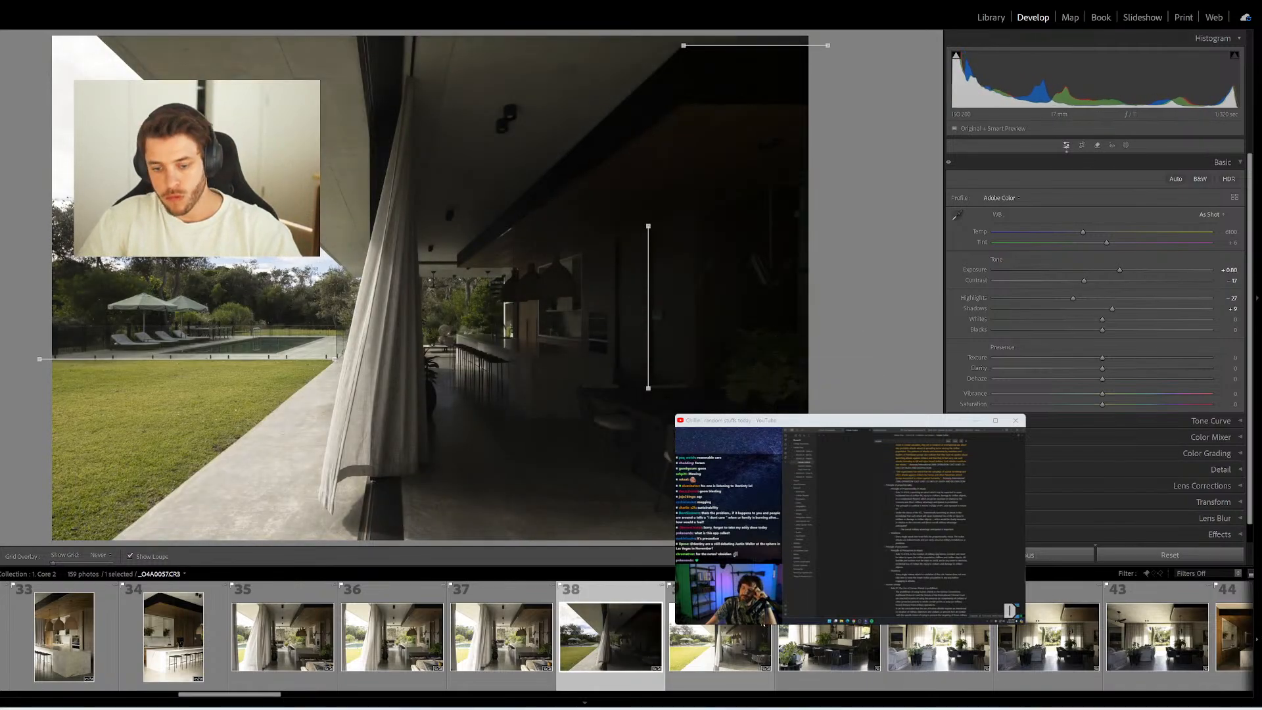
click(740, 630)
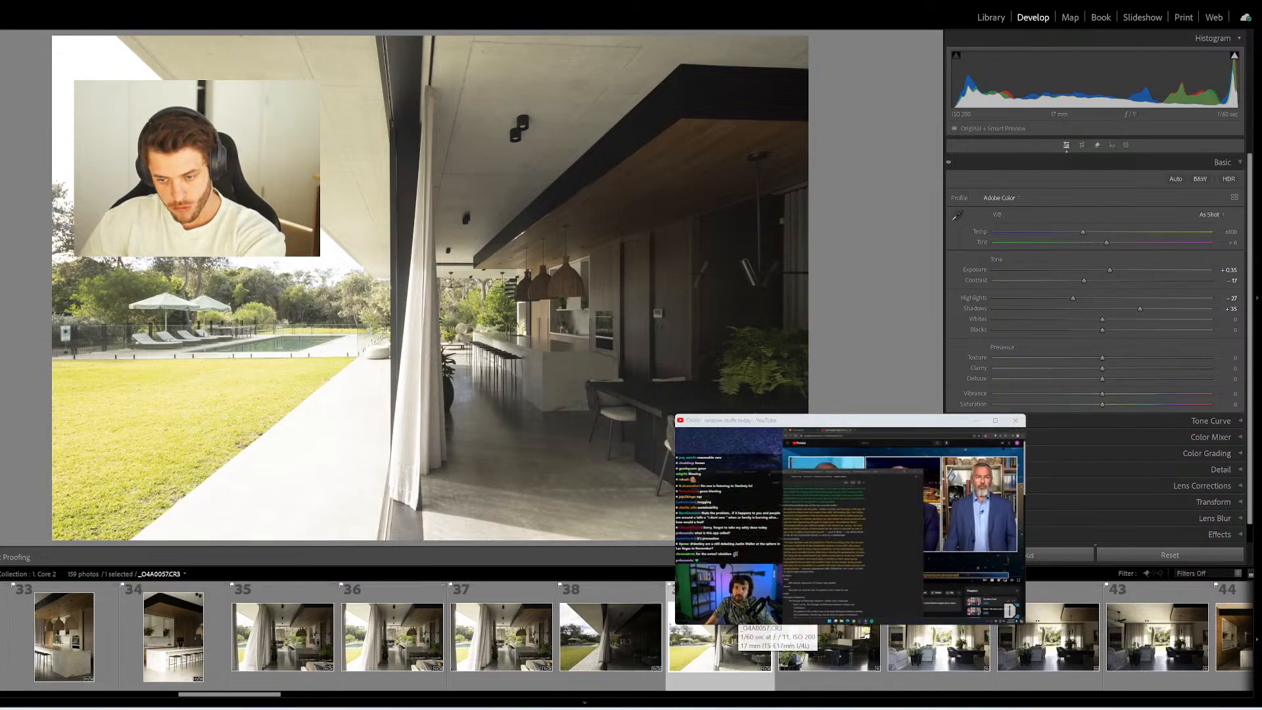
key(Delete)
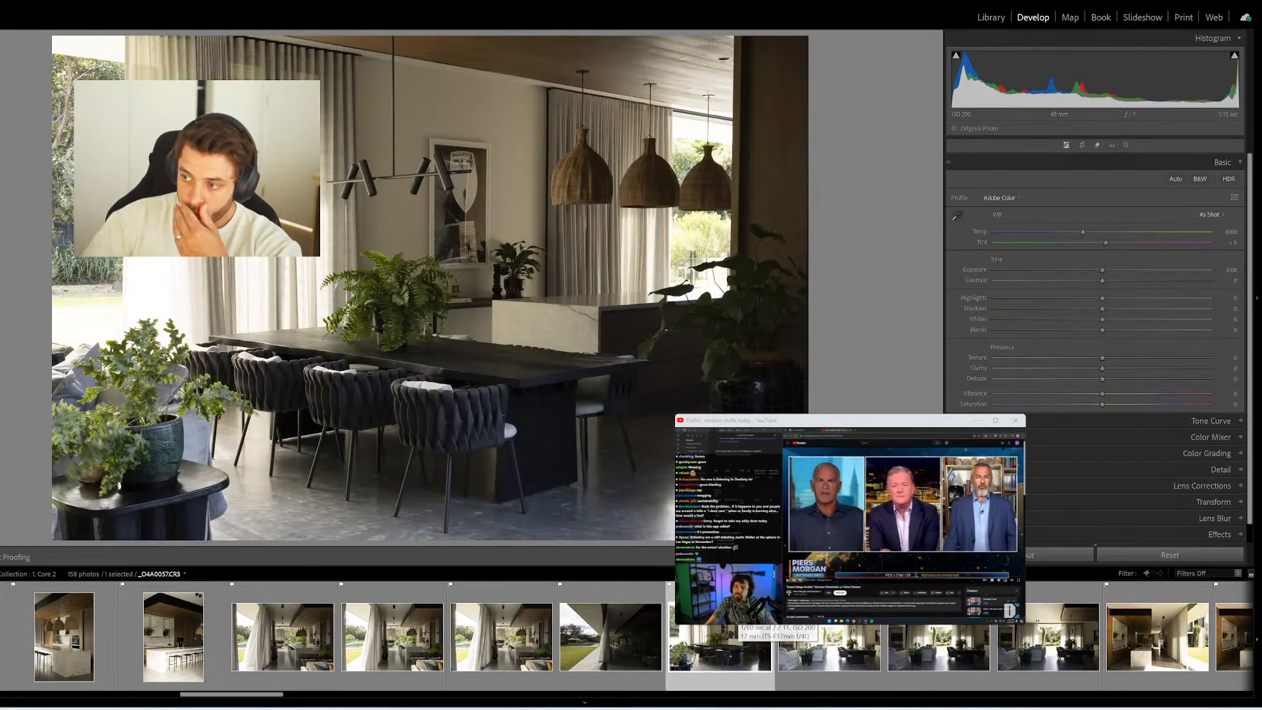
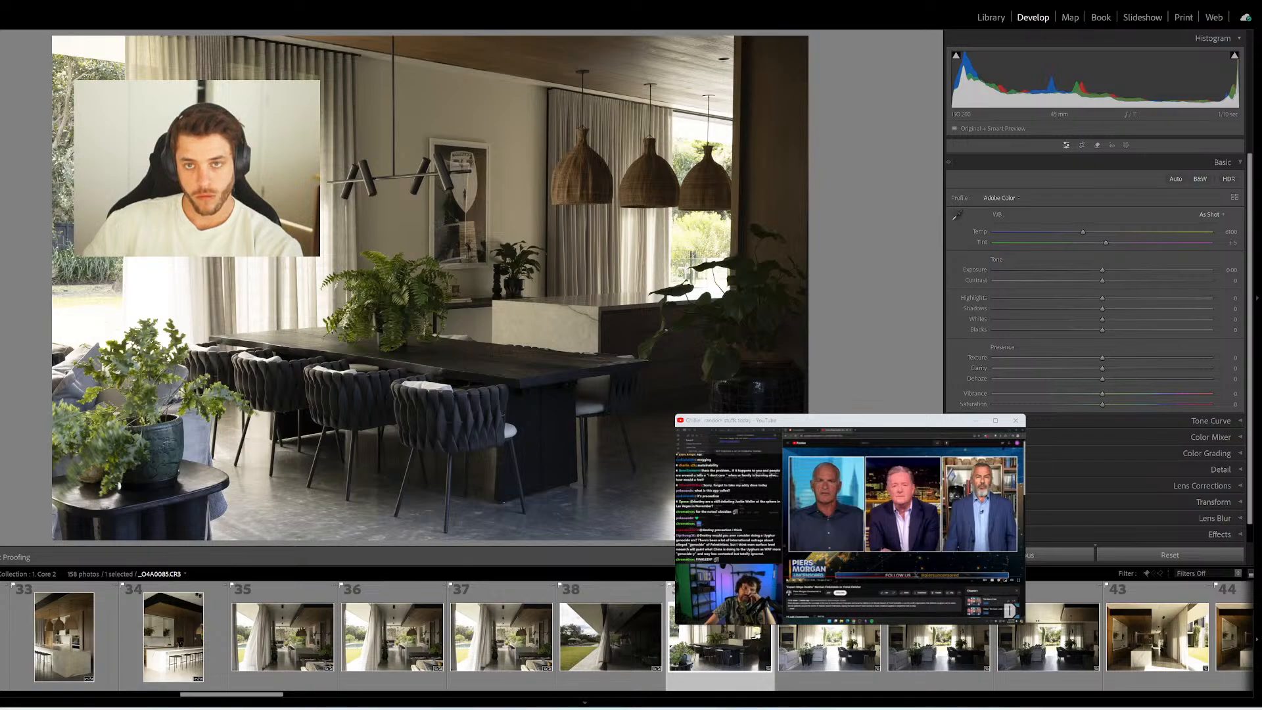
Add vertical Guided Upright lines to the dining-table photo along the dark wall edge and the wall corner beside the rear curtain
key(shift+t)
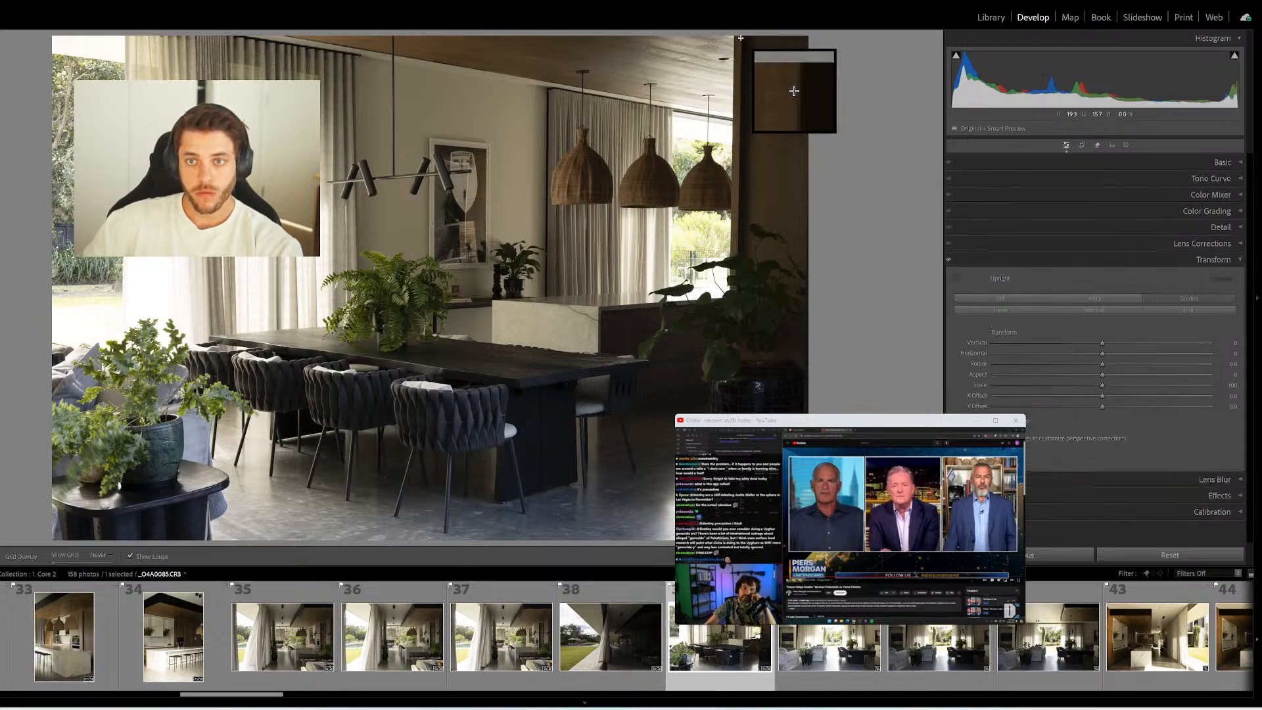
drag(740, 38, 737, 291)
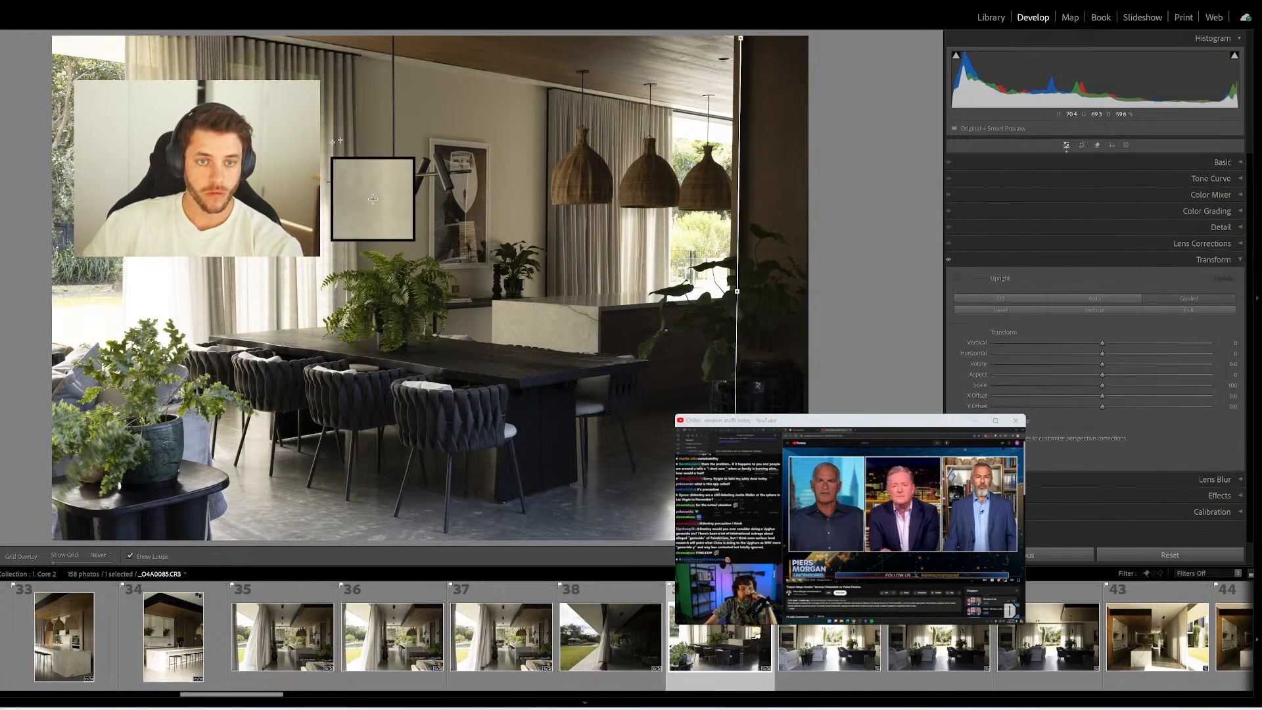
drag(546, 88, 533, 307)
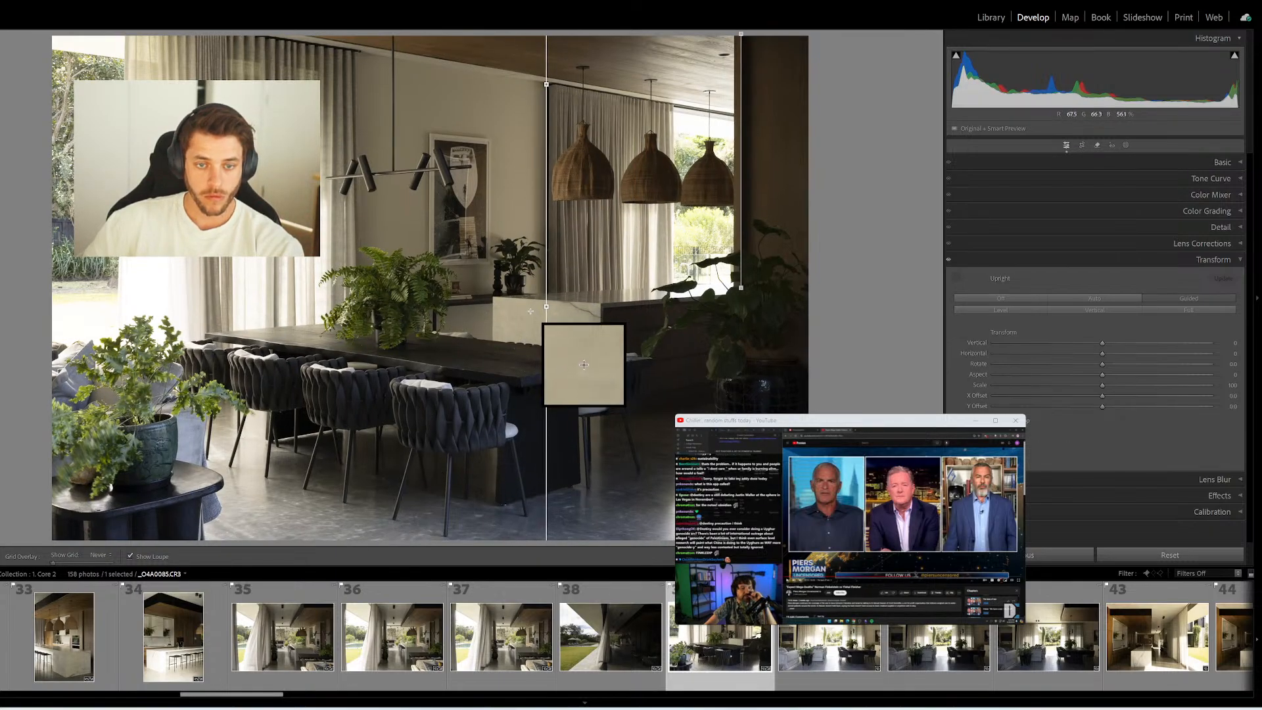
Compare the living-room exposures and delete the overexposed photo and one darker duplicate, keeping a single dark exposure
click(829, 637)
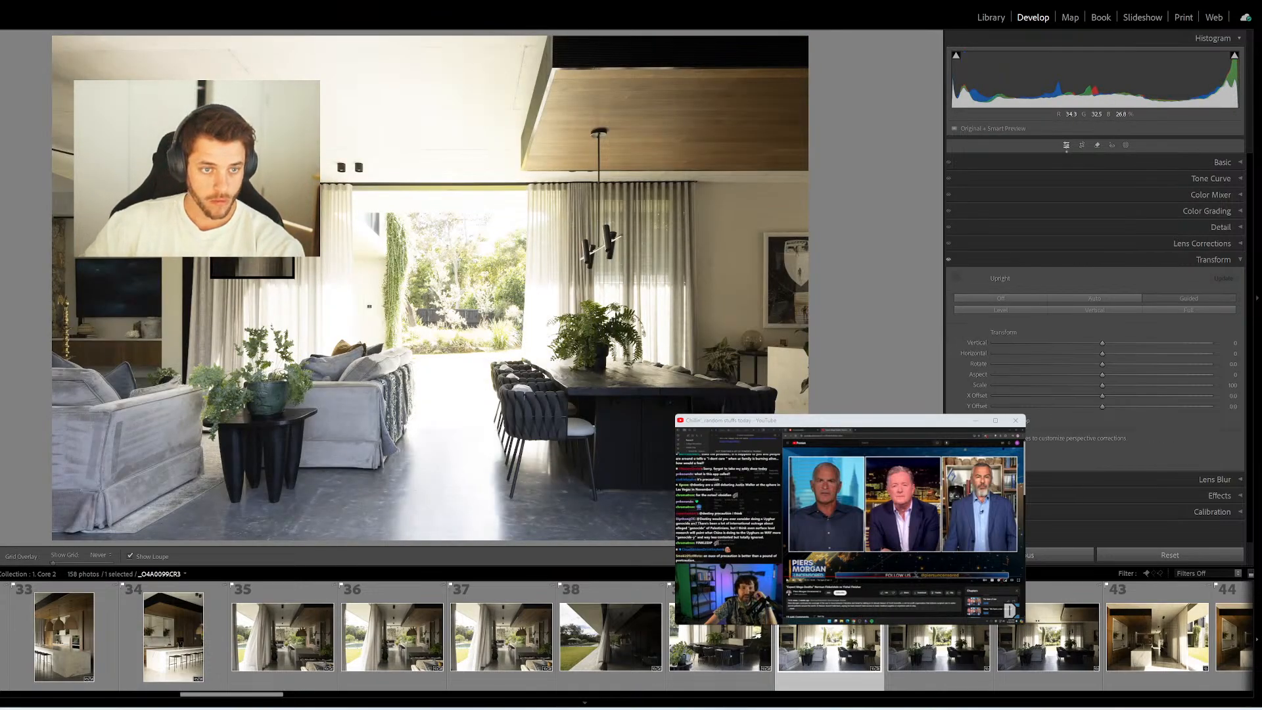
drag(309, 183, 698, 180)
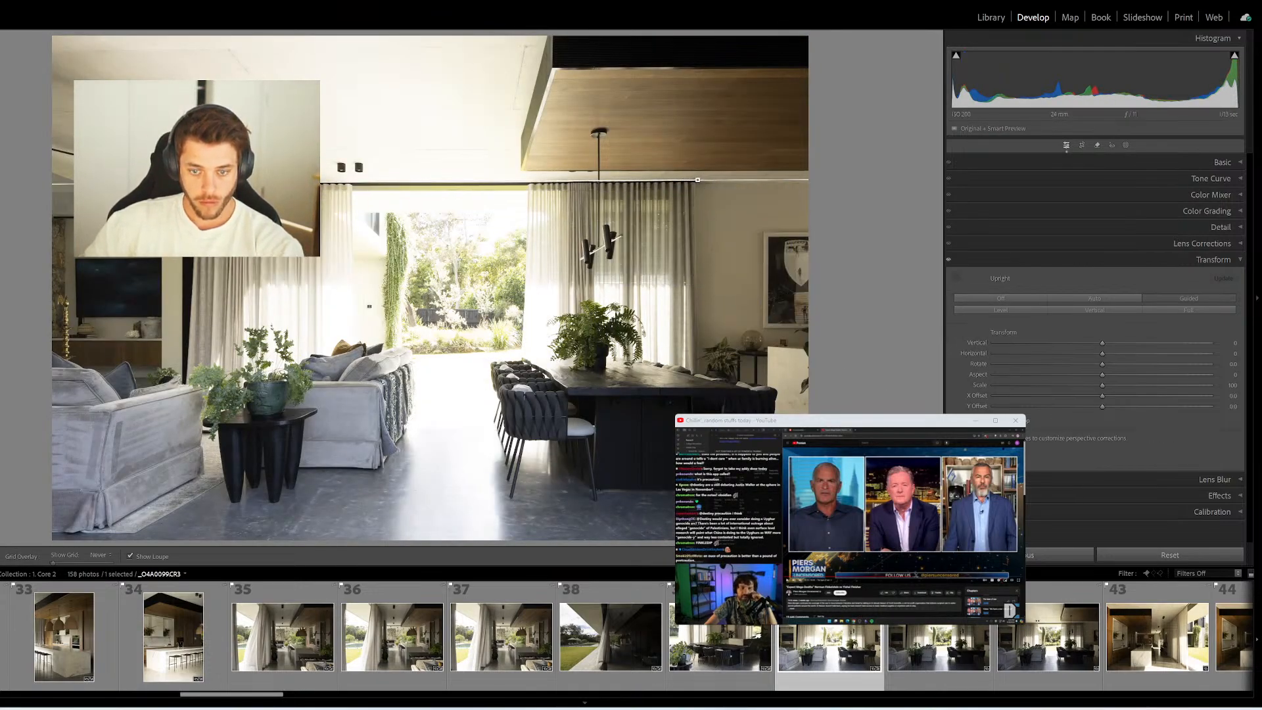
click(828, 641)
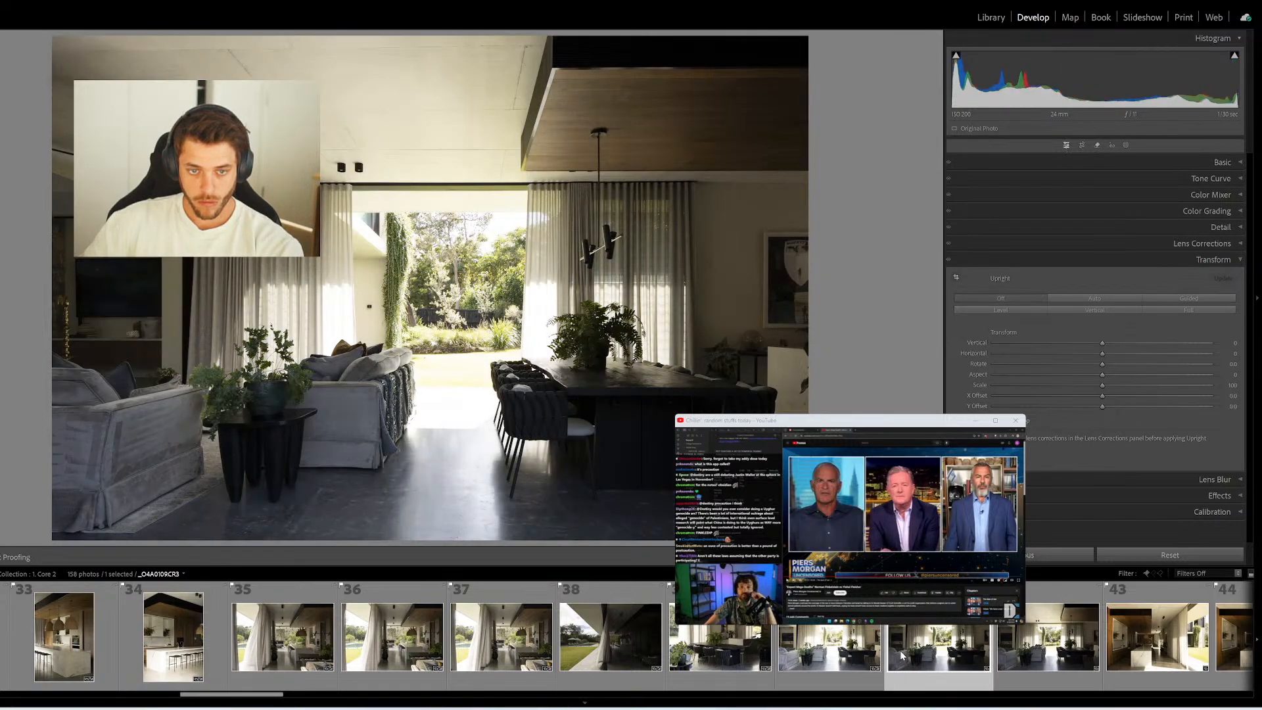
key(Delete)
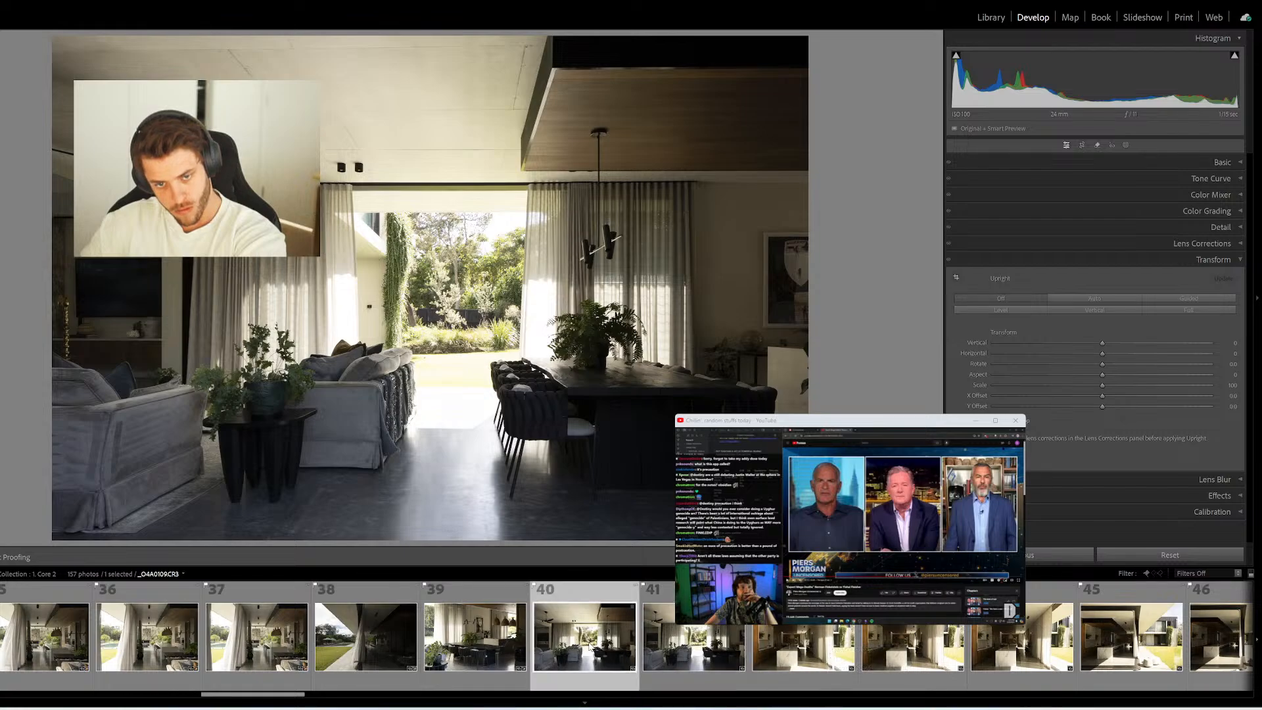
click(600, 650)
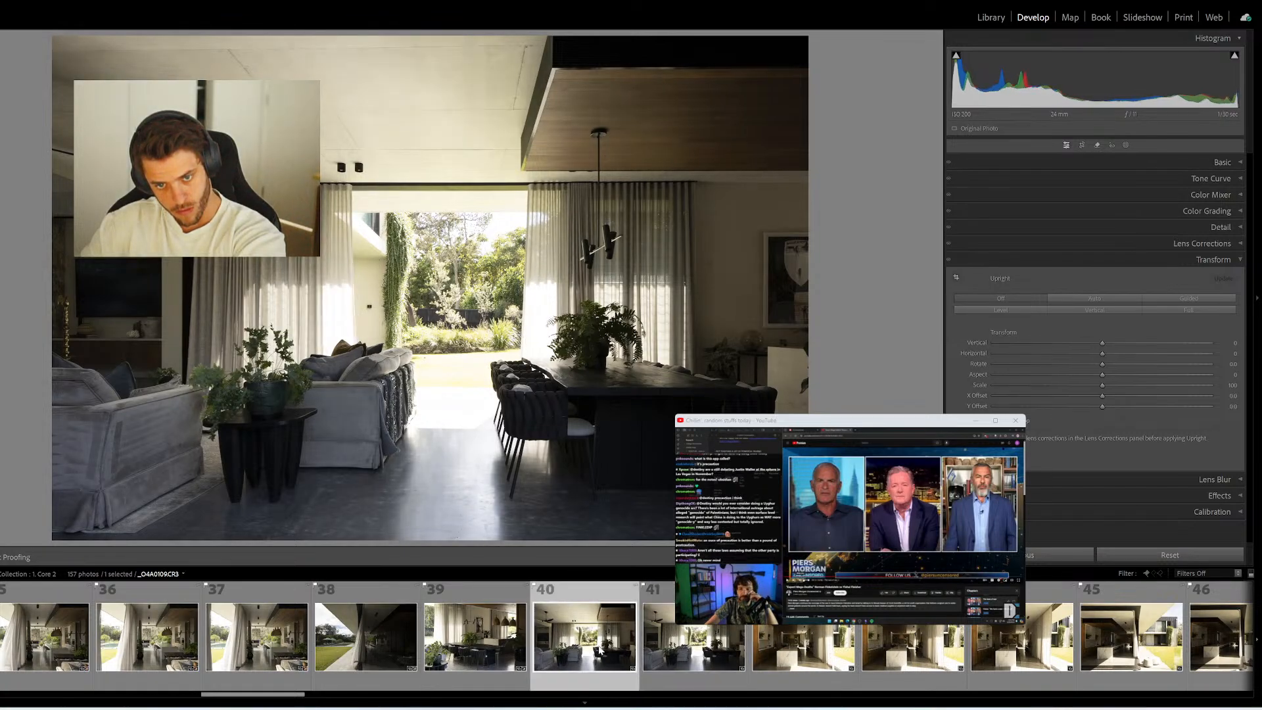
click(653, 650)
key(Delete)
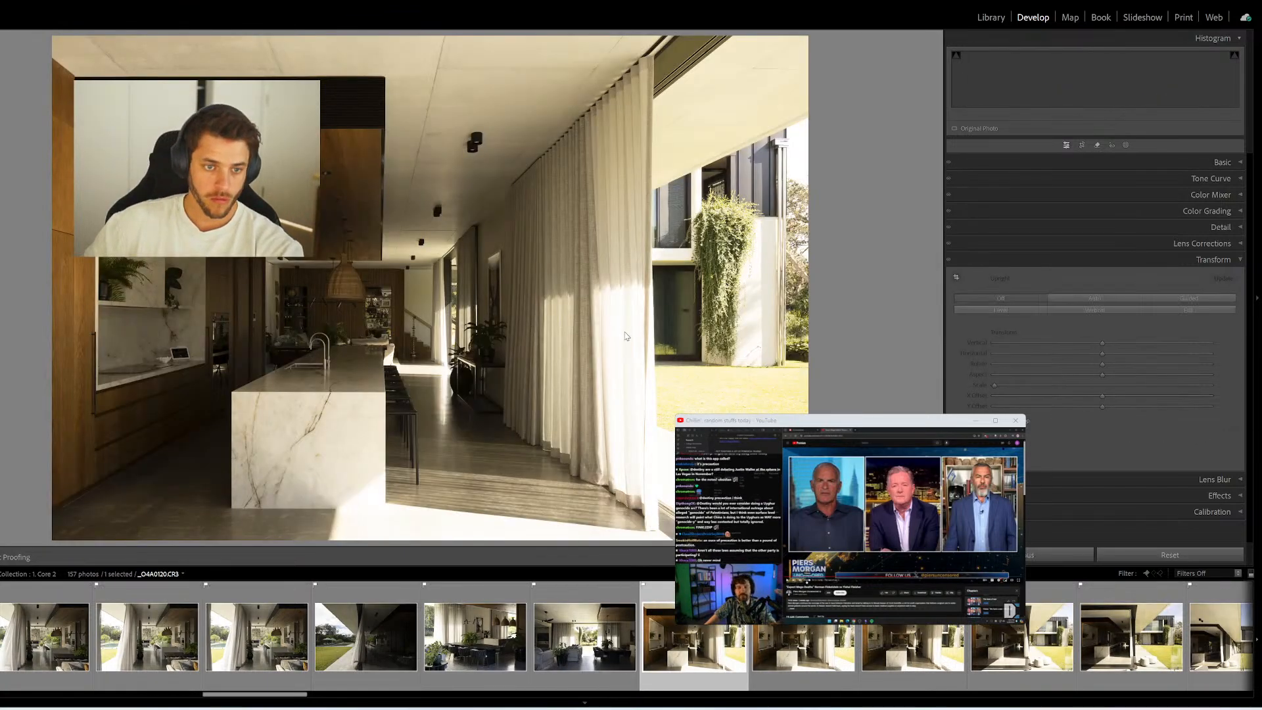
Apply Guided Upright to living-room photo 40 with a horizontal guide along the curtain rail and vertical guides at the wall edge and picture frame
click(510, 647)
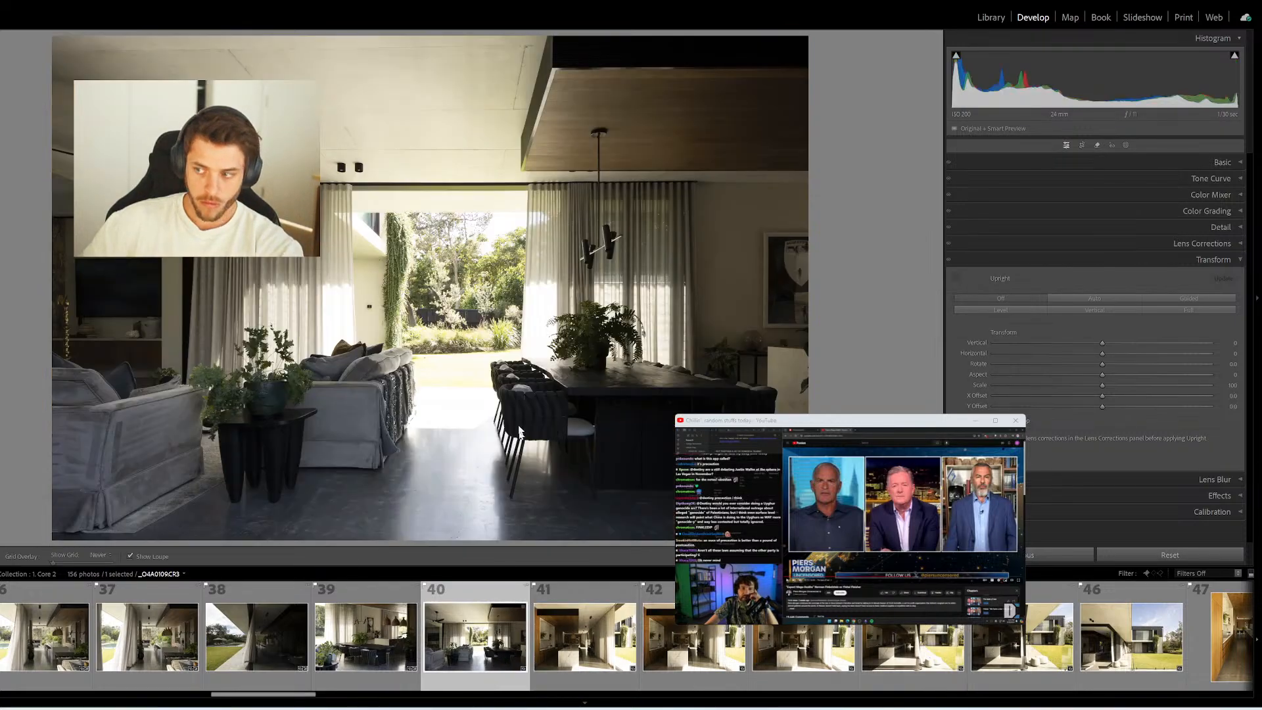
key(shift+t)
drag(697, 180, 230, 181)
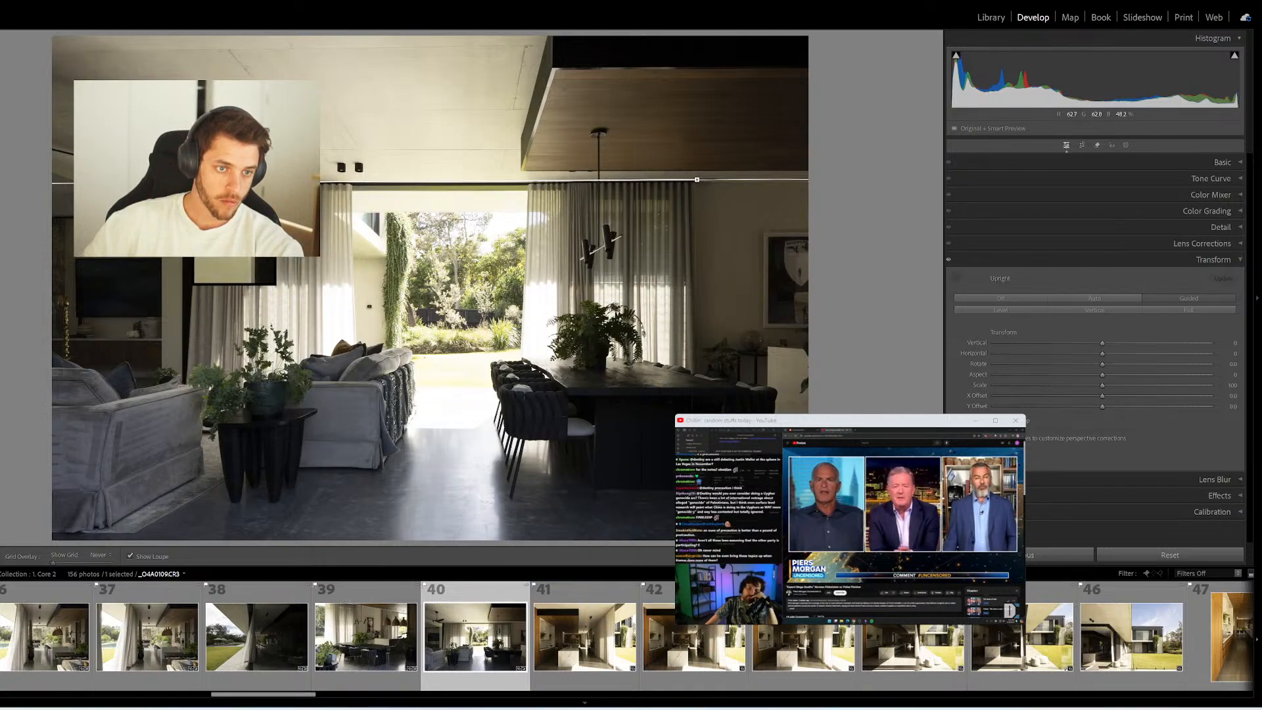
drag(184, 308, 182, 383)
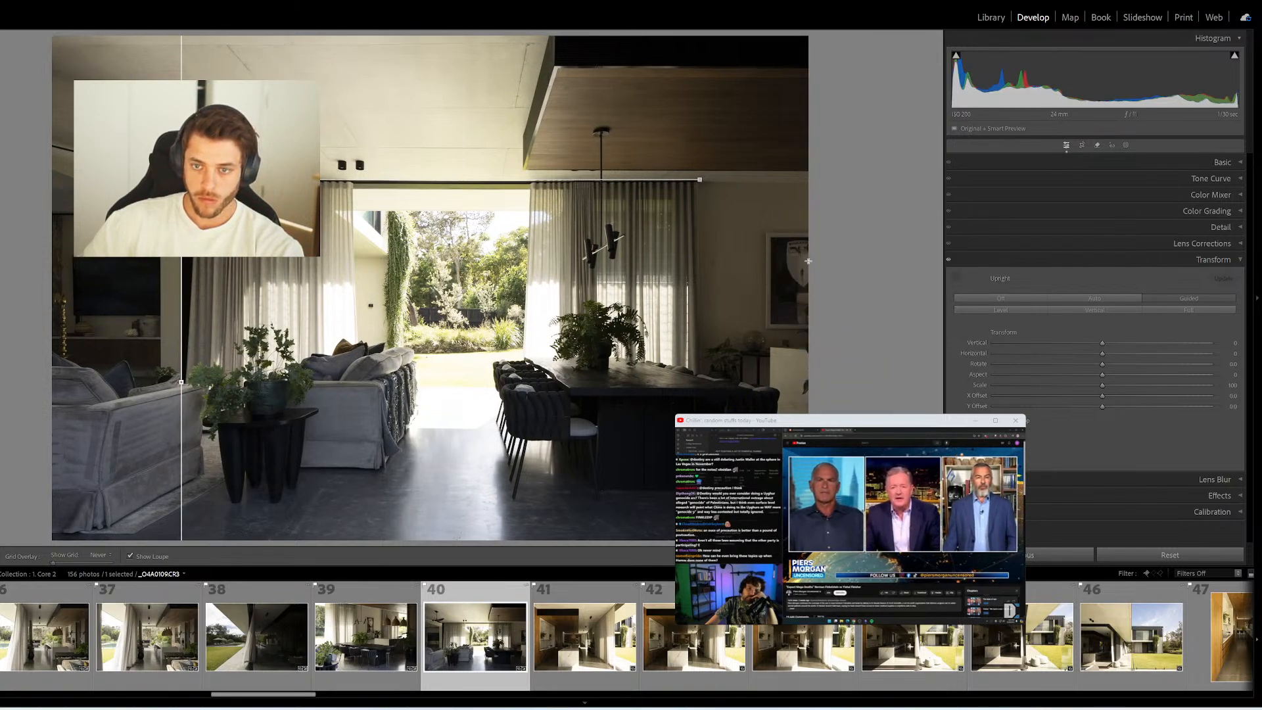
drag(771, 236, 771, 325)
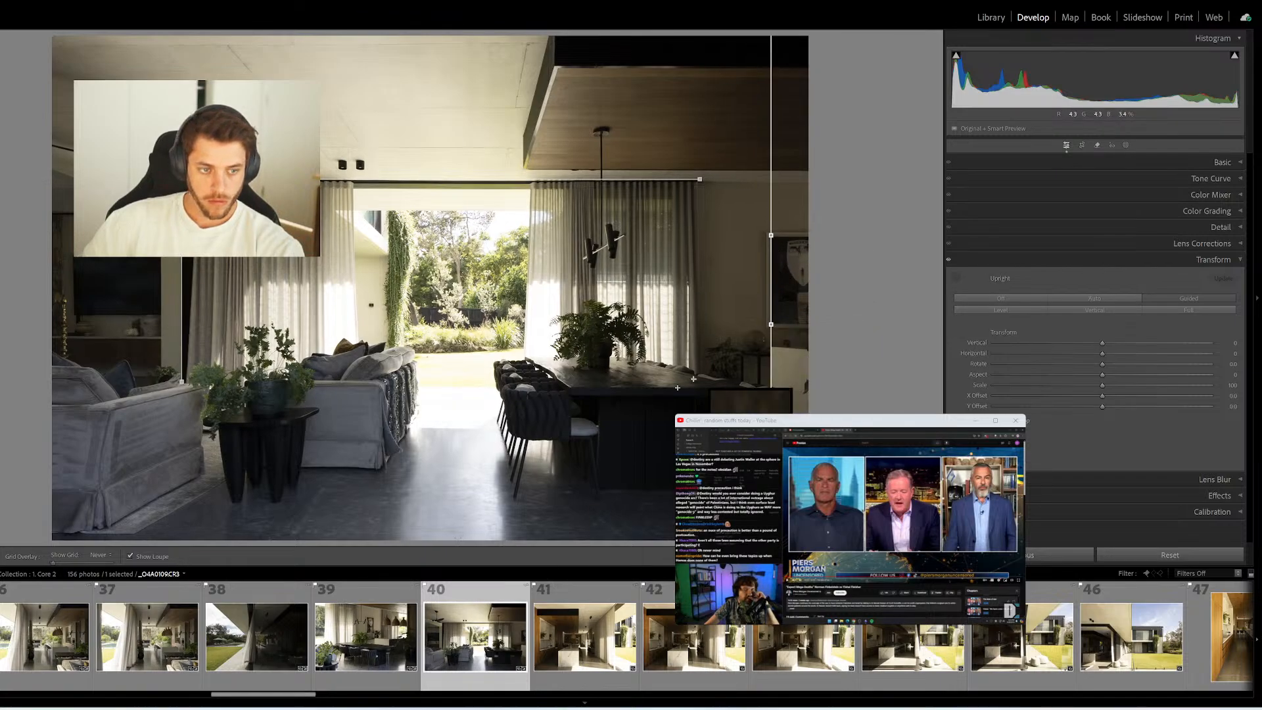
Compare the three near-identical kitchen-and-curtain photos, 41 to 43, and delete two duplicates, keeping one
click(635, 641)
click(696, 643)
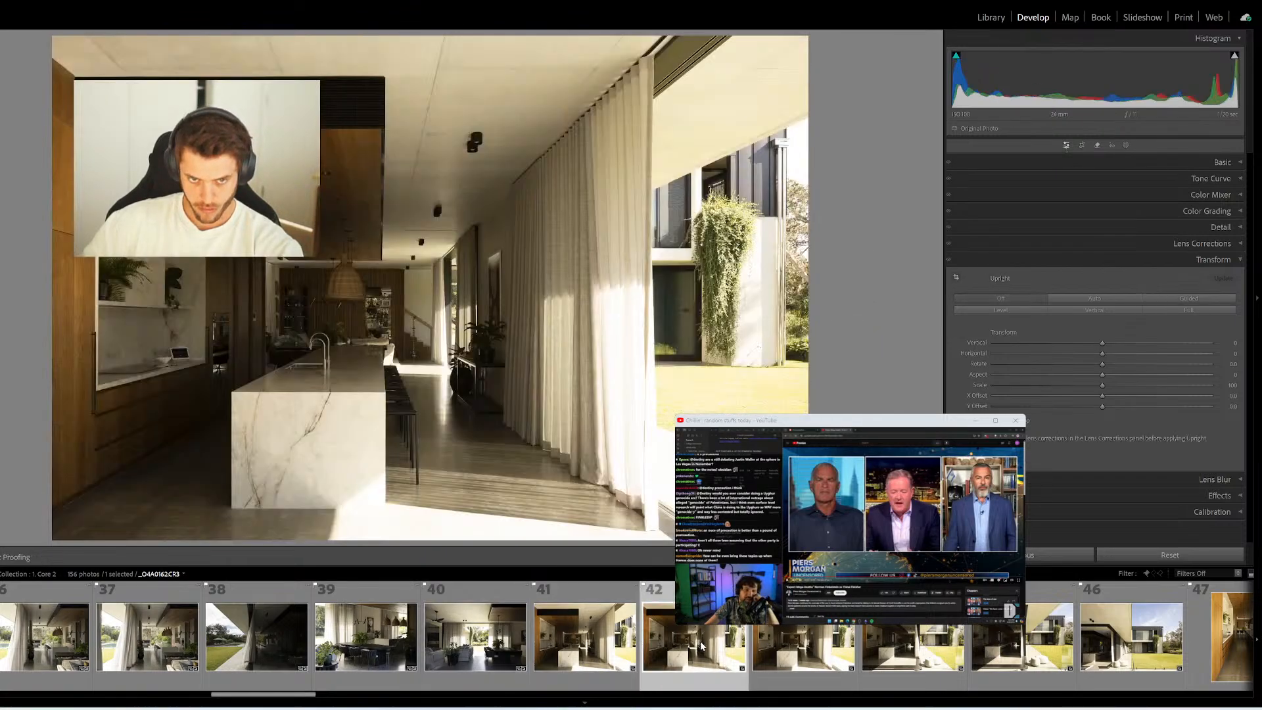
click(775, 644)
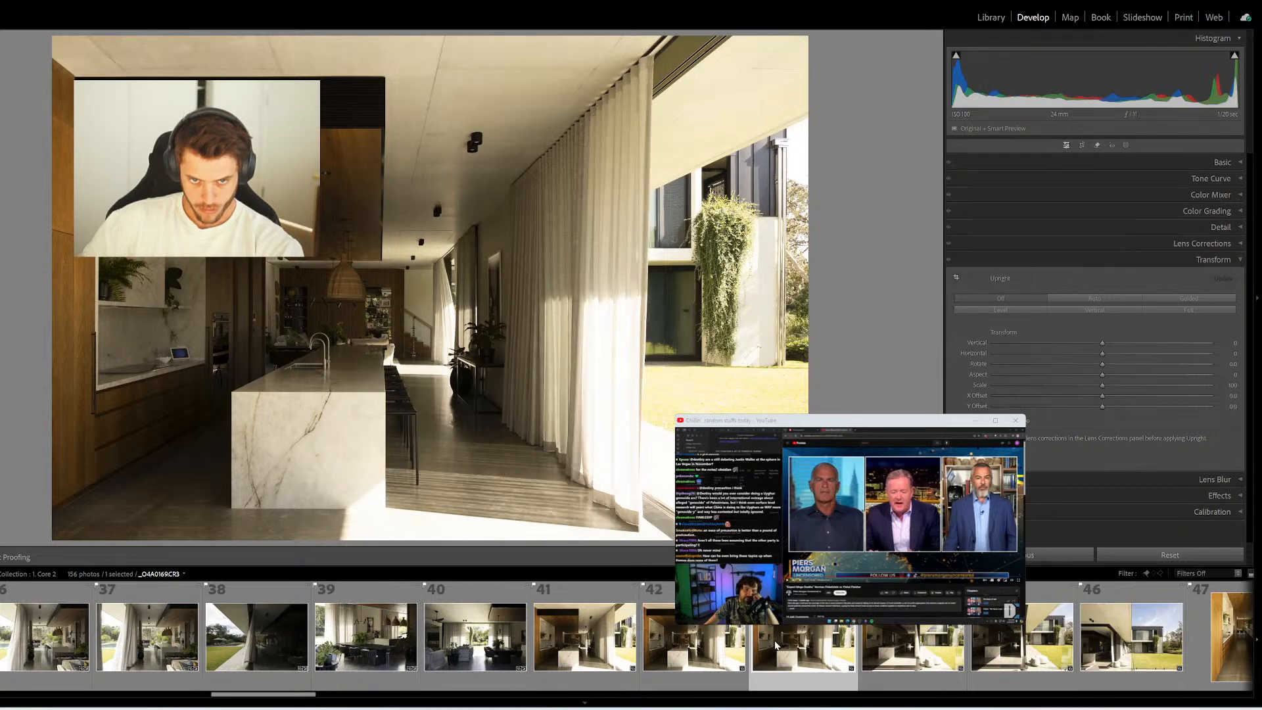
click(716, 647)
click(569, 645)
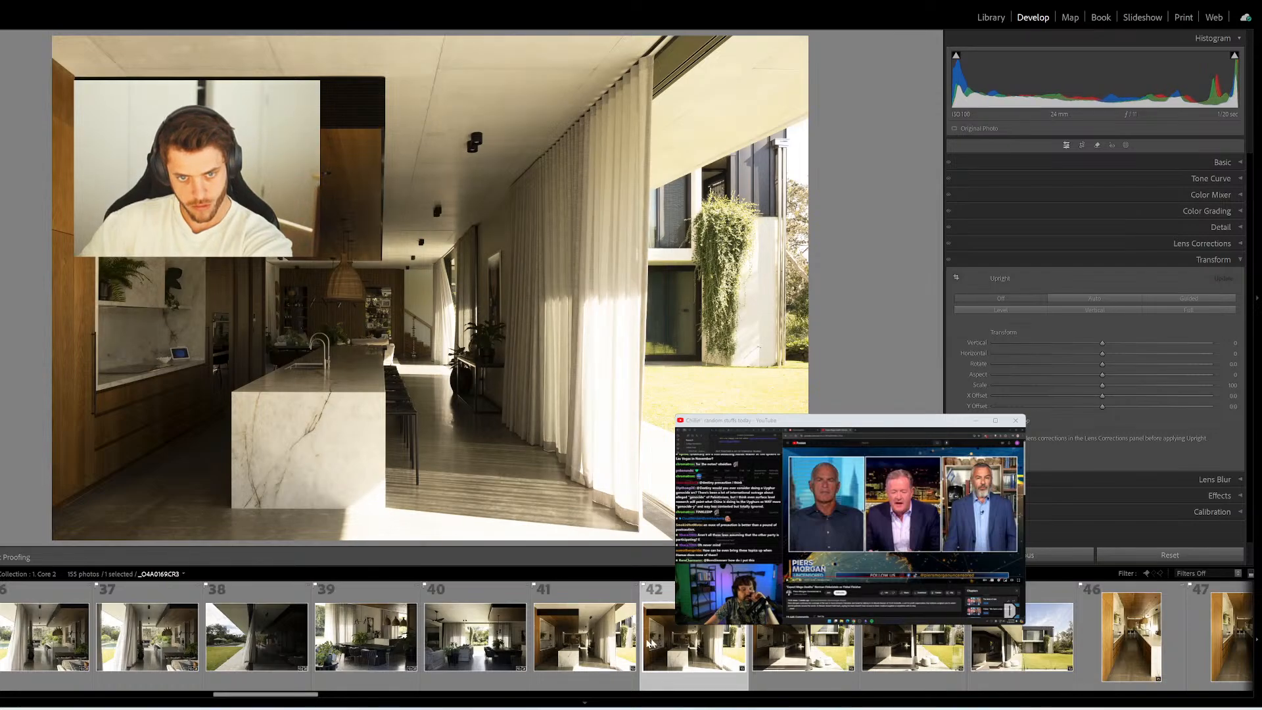
click(605, 645)
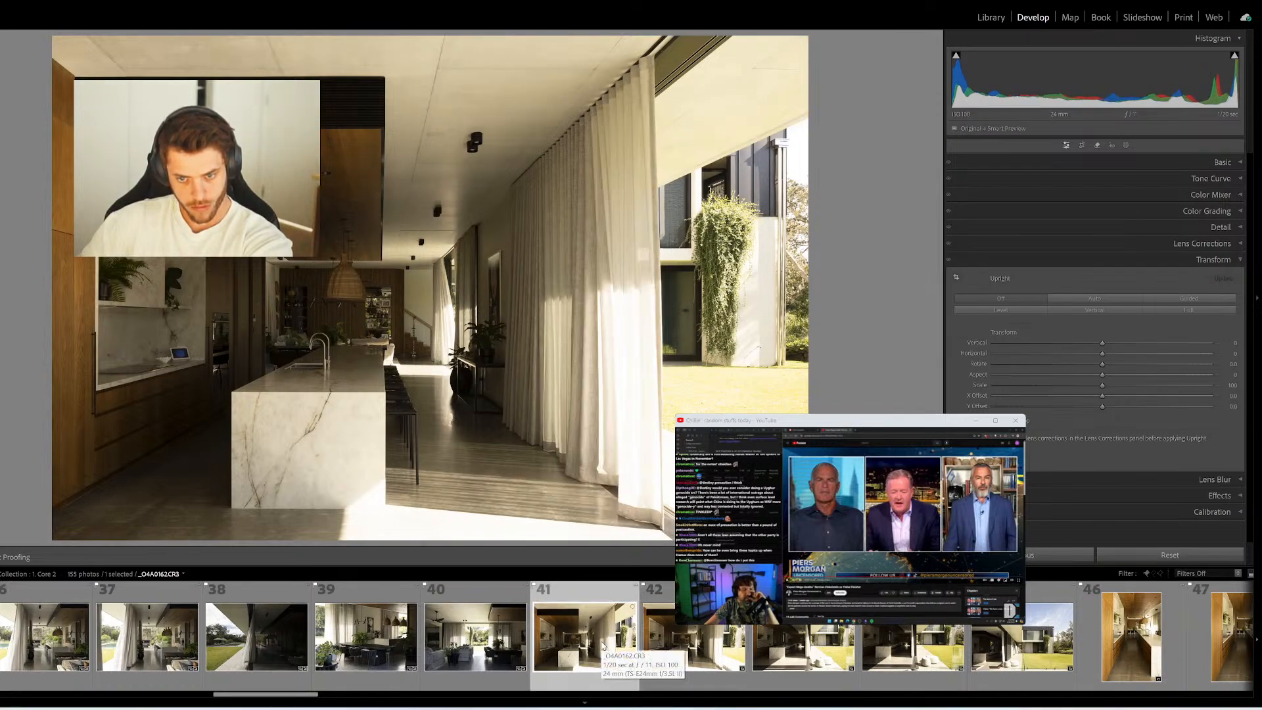
key(Delete)
Apply Guided Upright to kitchen photo 41 with vertical guides at the outside building and kitchen wall, horizontal guides at the bulkhead and island base
key(shift+t)
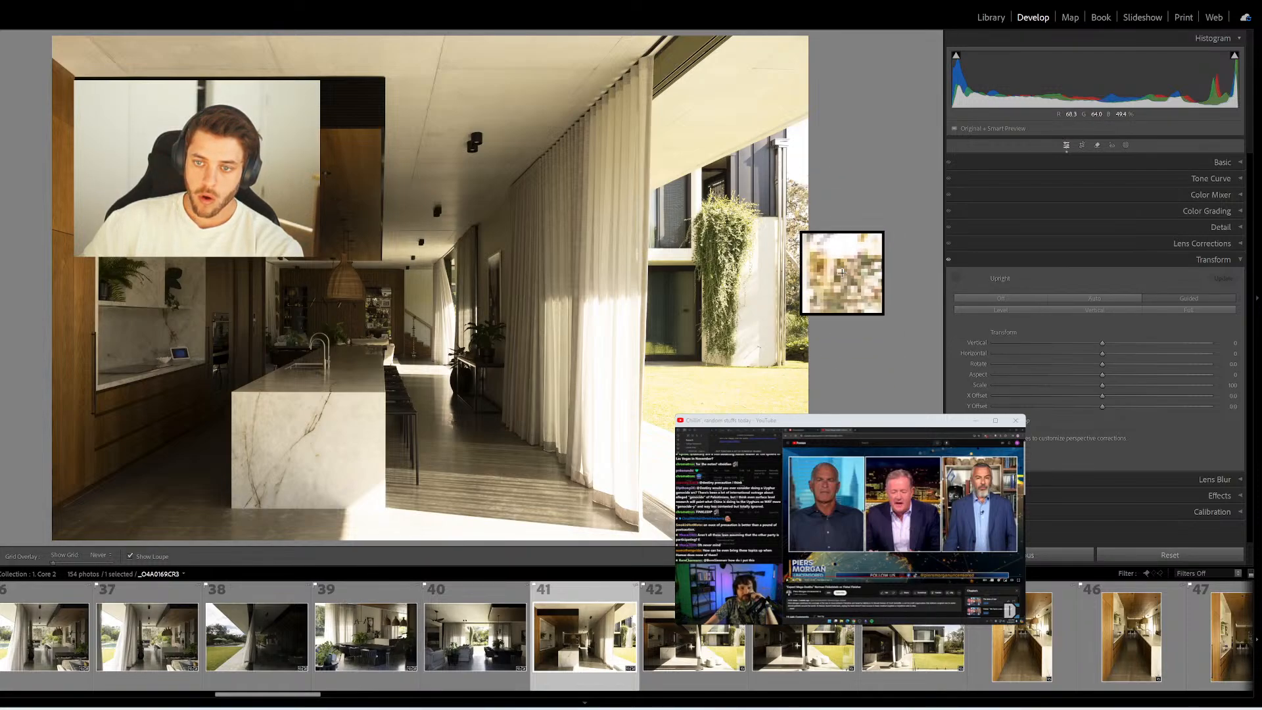
drag(786, 219, 787, 362)
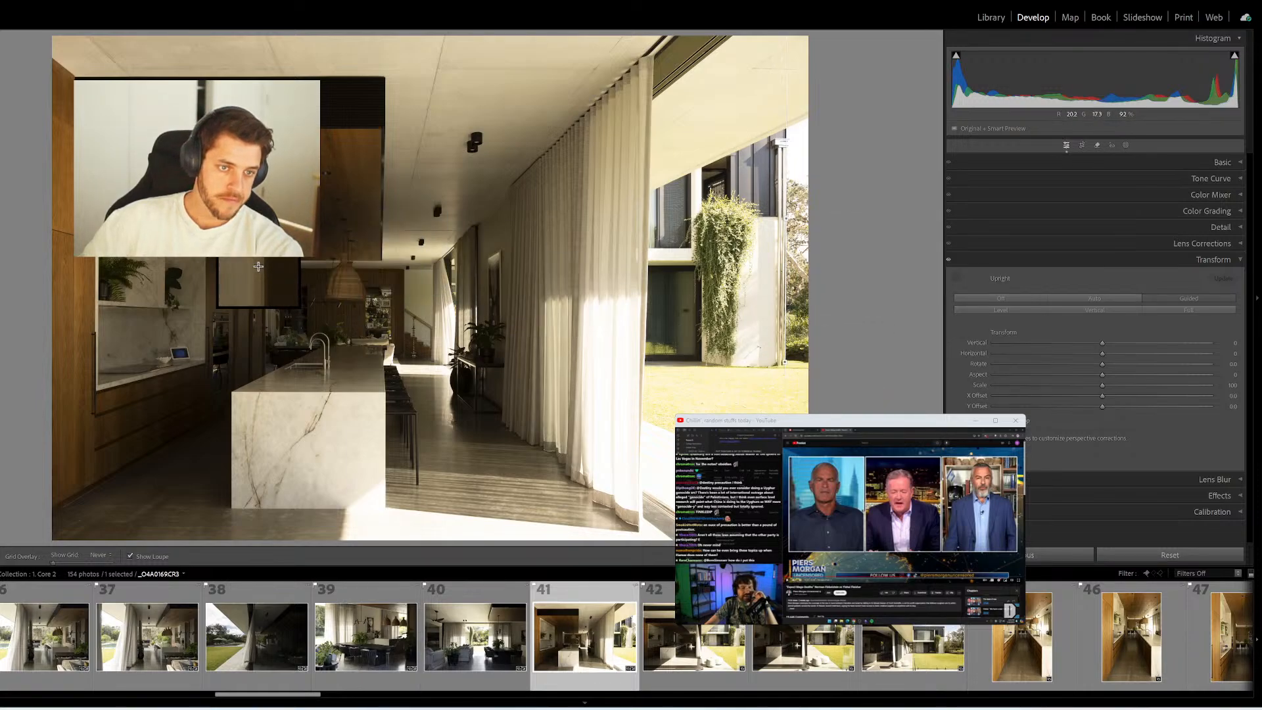
drag(204, 209, 205, 359)
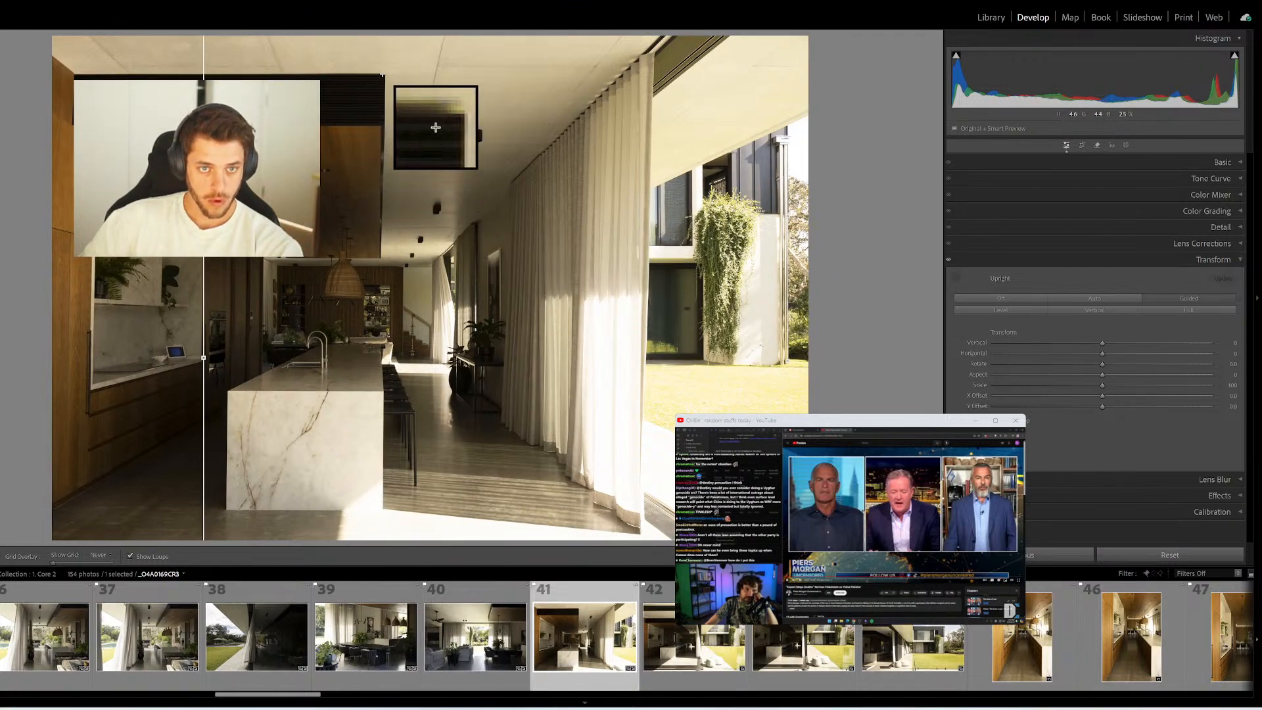
drag(383, 71, 70, 71)
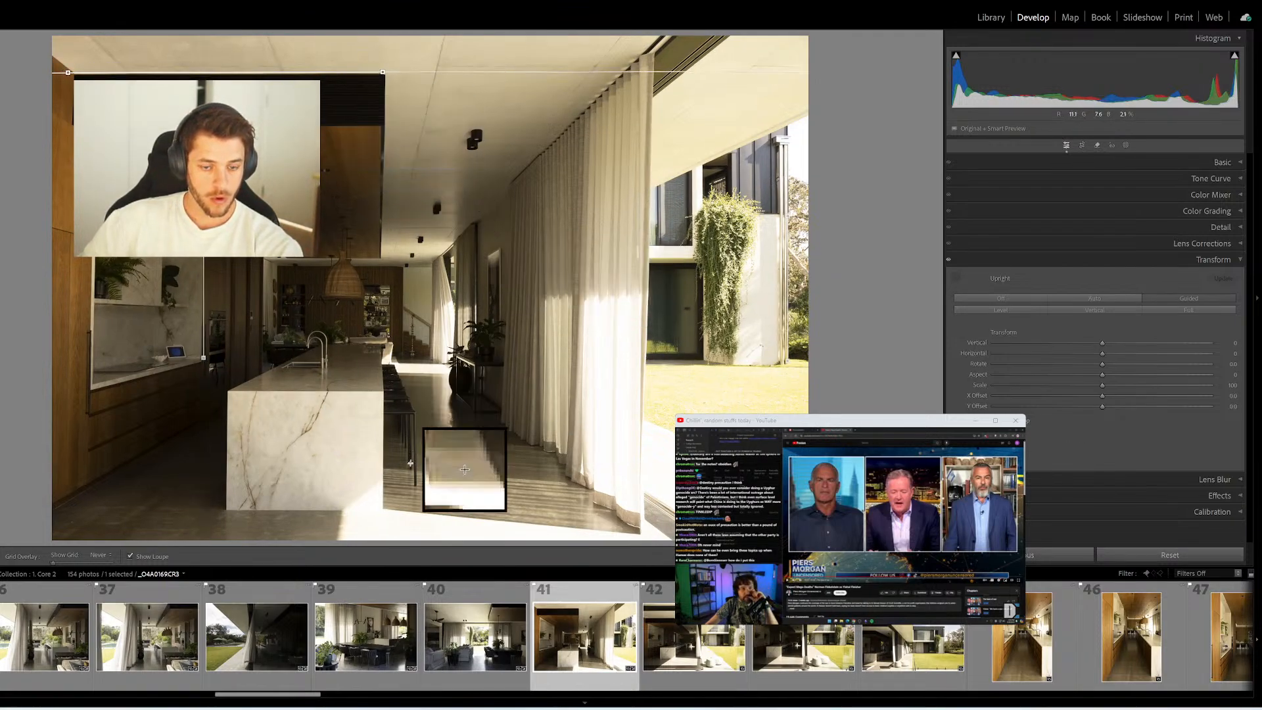
drag(384, 508, 219, 514)
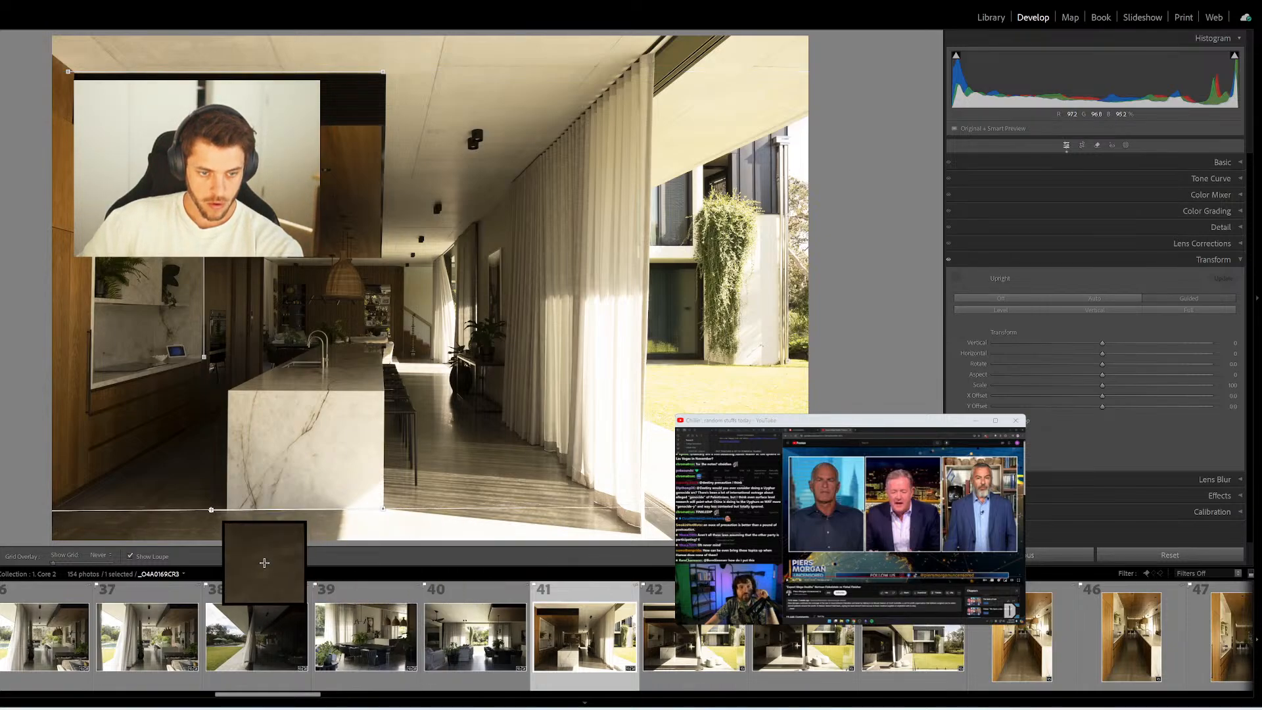
Apply Guided Upright to terrace photo 42 with horizontal guides at the door frame and floor track, vertical guides at the building corner and timber panel
click(668, 650)
key(shift+t)
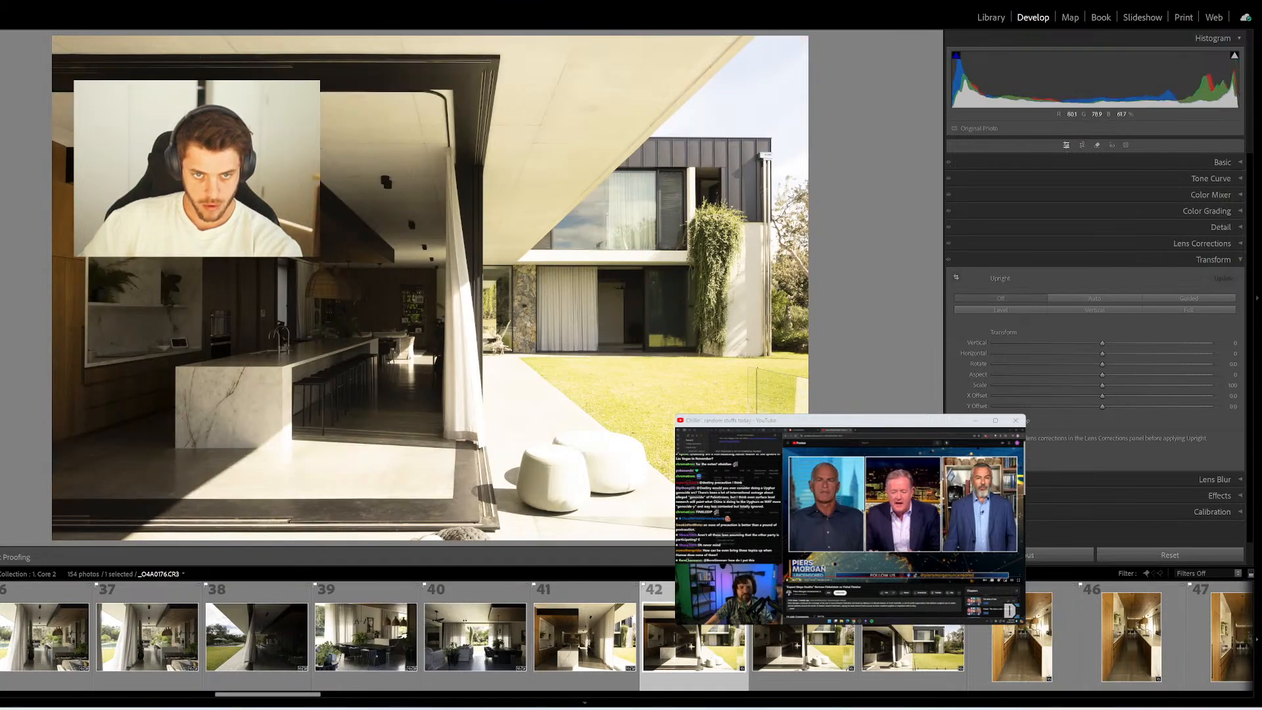
drag(53, 53, 503, 53)
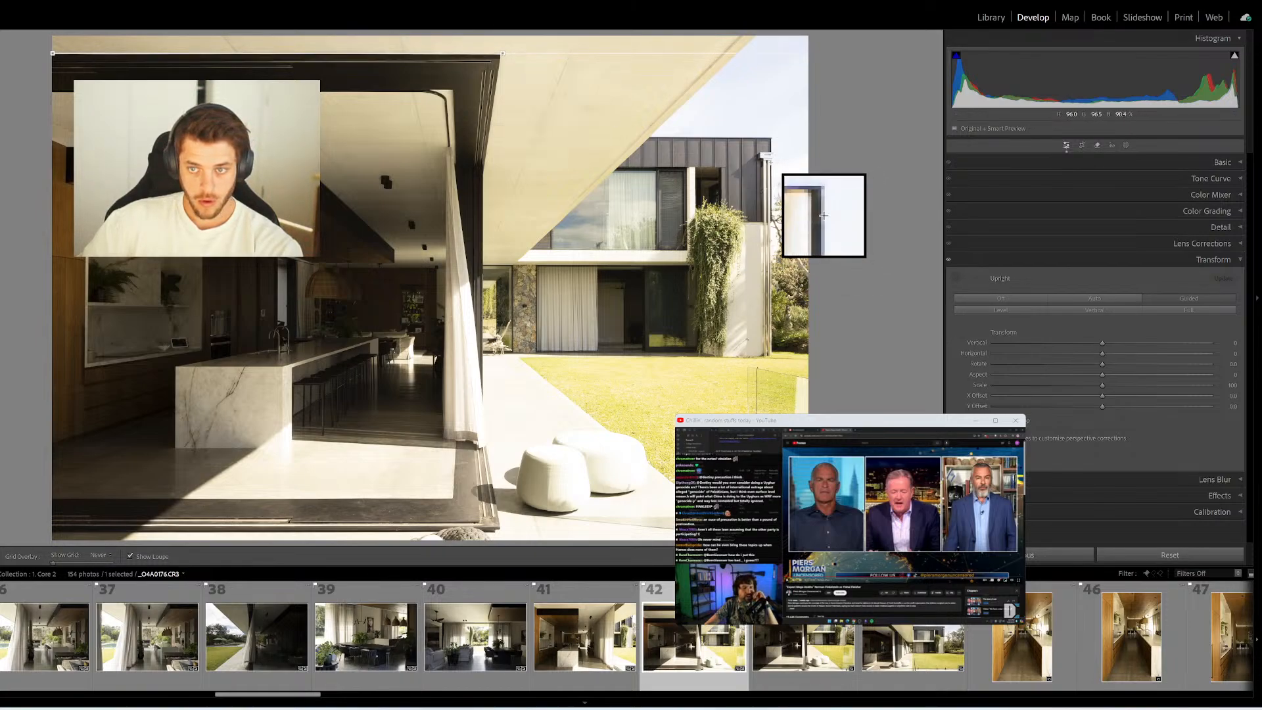
mouse_move(770, 158)
mouse_down()
mouse_move(786, 354)
mouse_move(771, 354)
mouse_up()
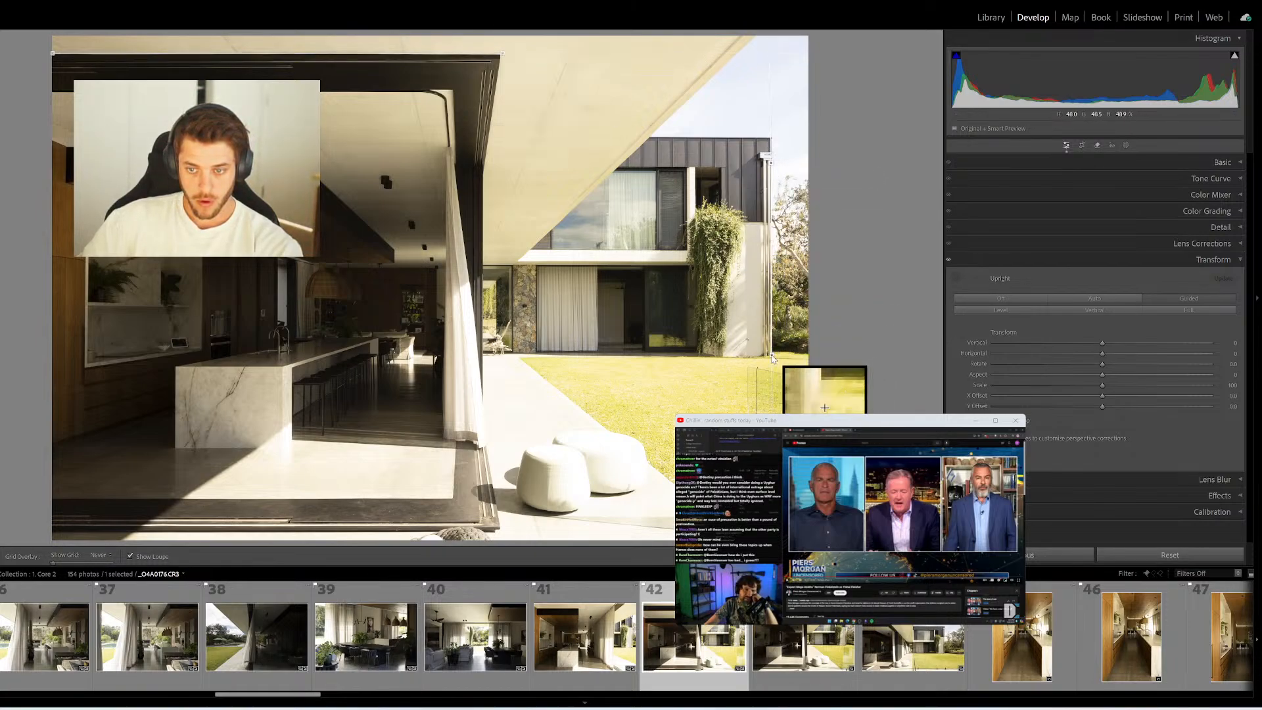
drag(490, 530, 46, 536)
key(q)
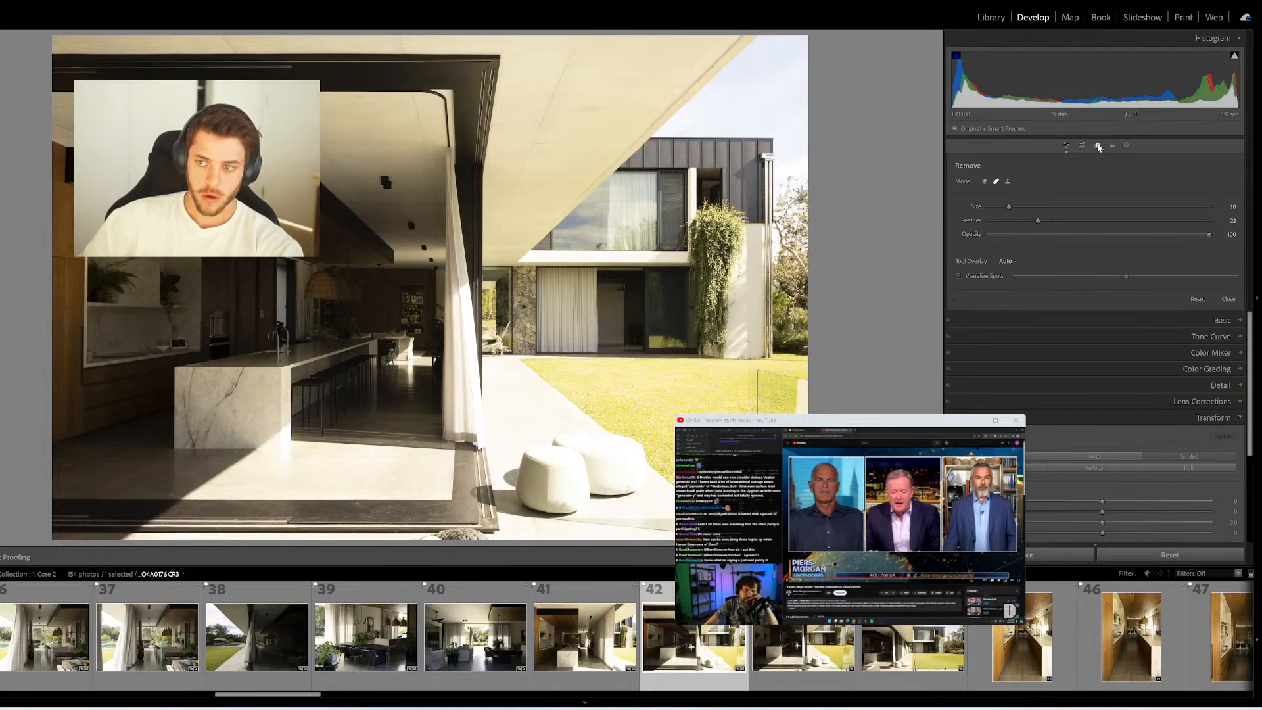
key(t)
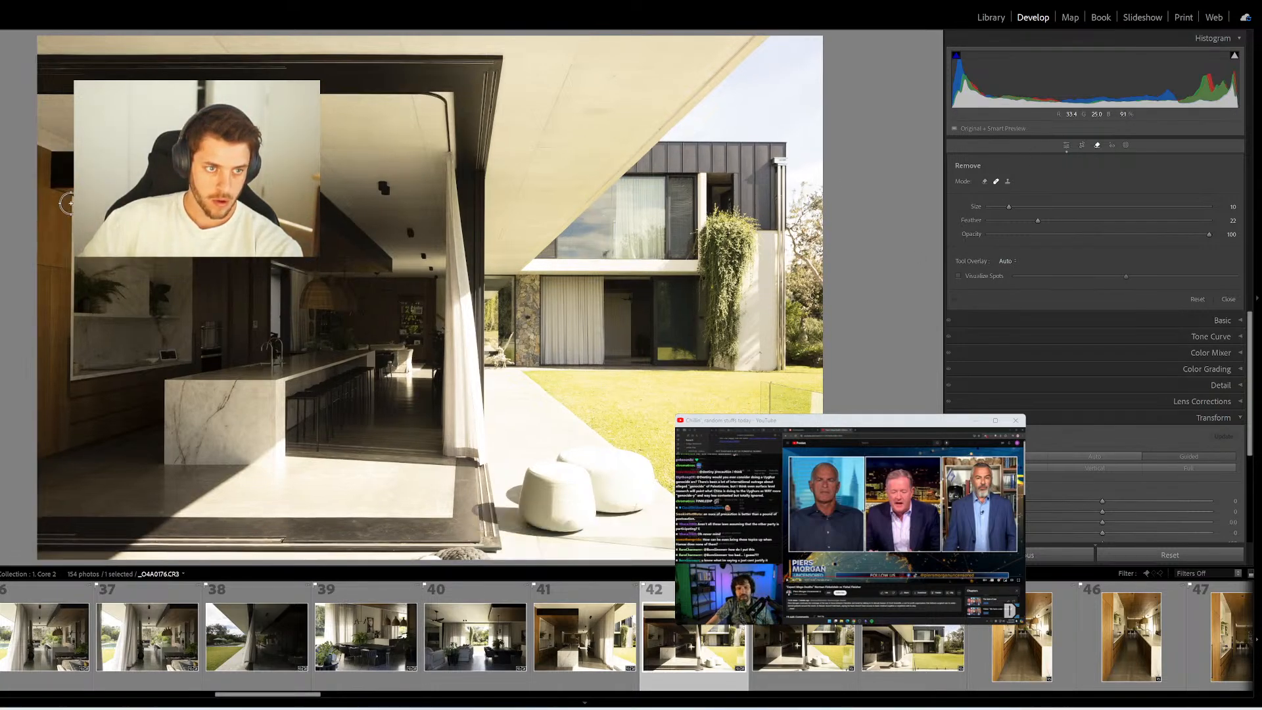
key(r)
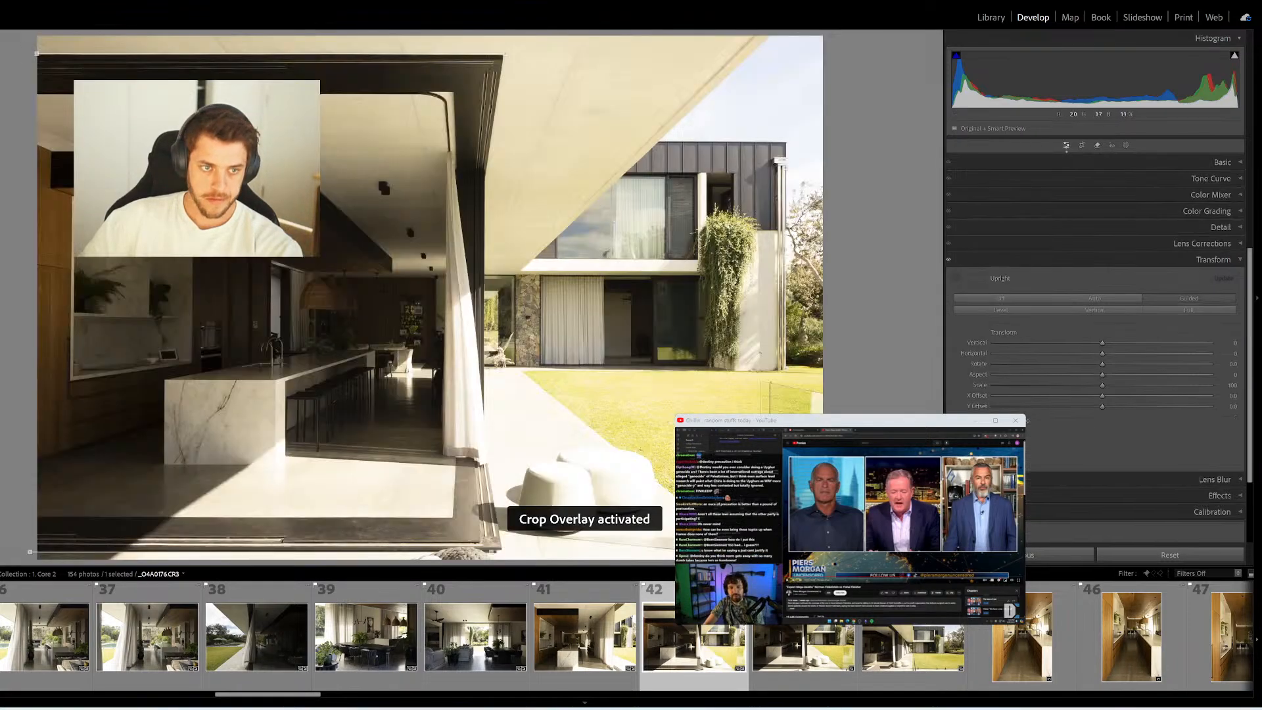
drag(68, 196, 70, 380)
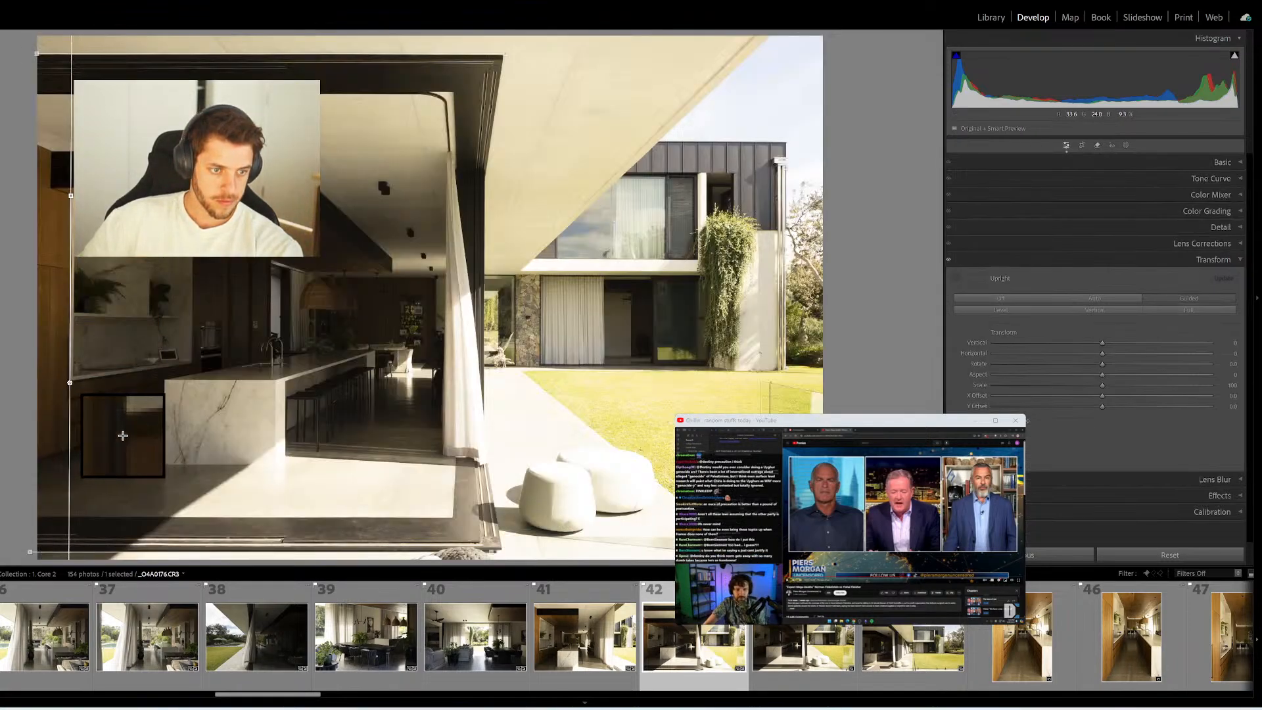
Remove the rounded object at the lower edge of terrace photo 42 with object-aware Generative AI Remove
key(q)
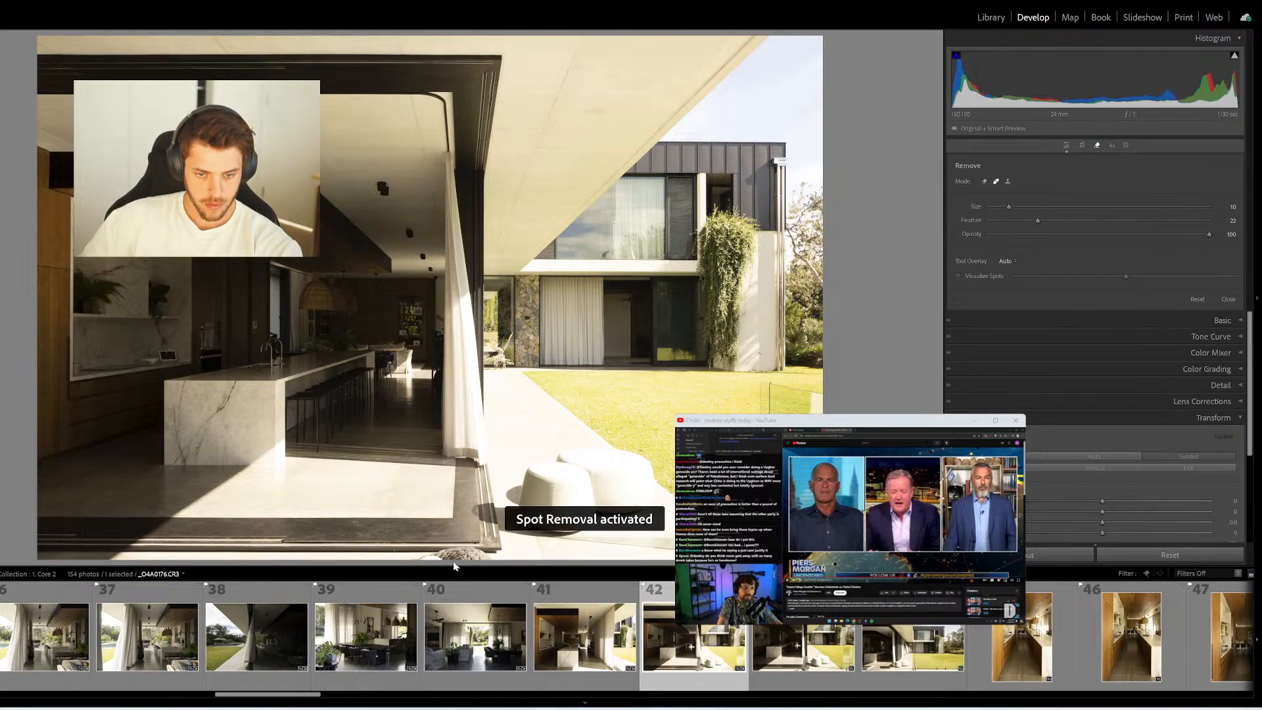
click(984, 181)
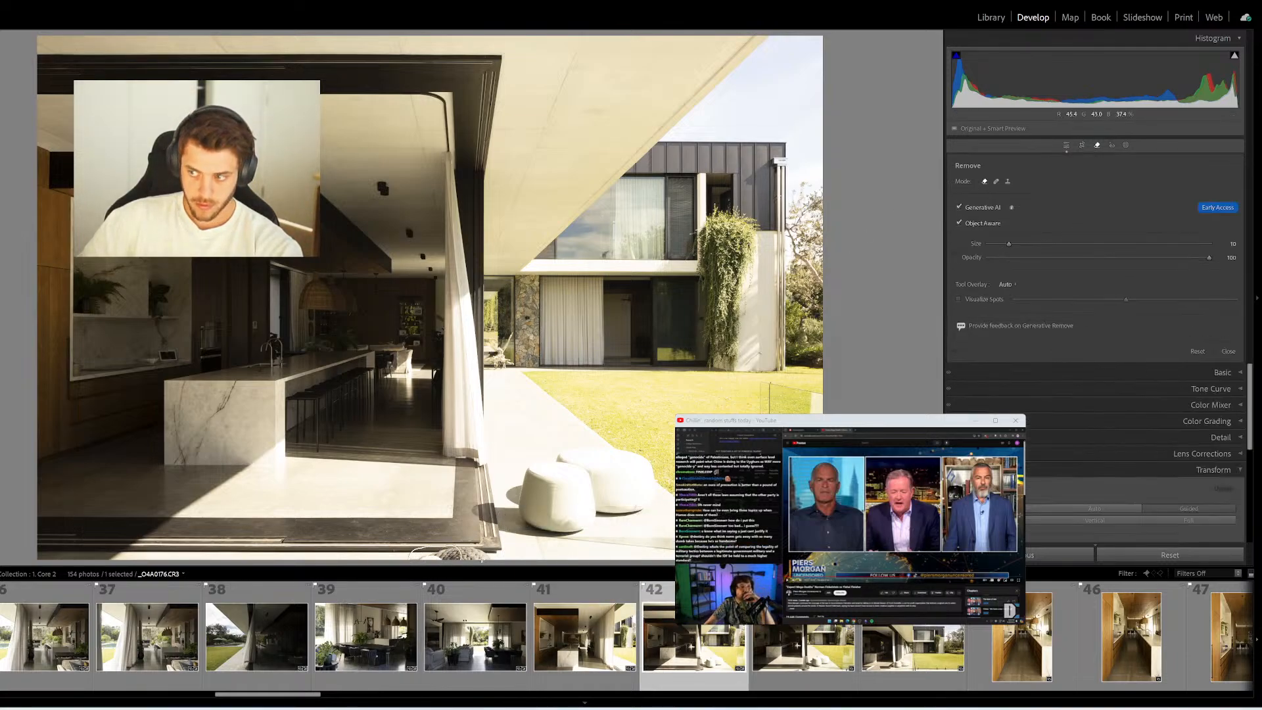
drag(493, 550, 493, 549)
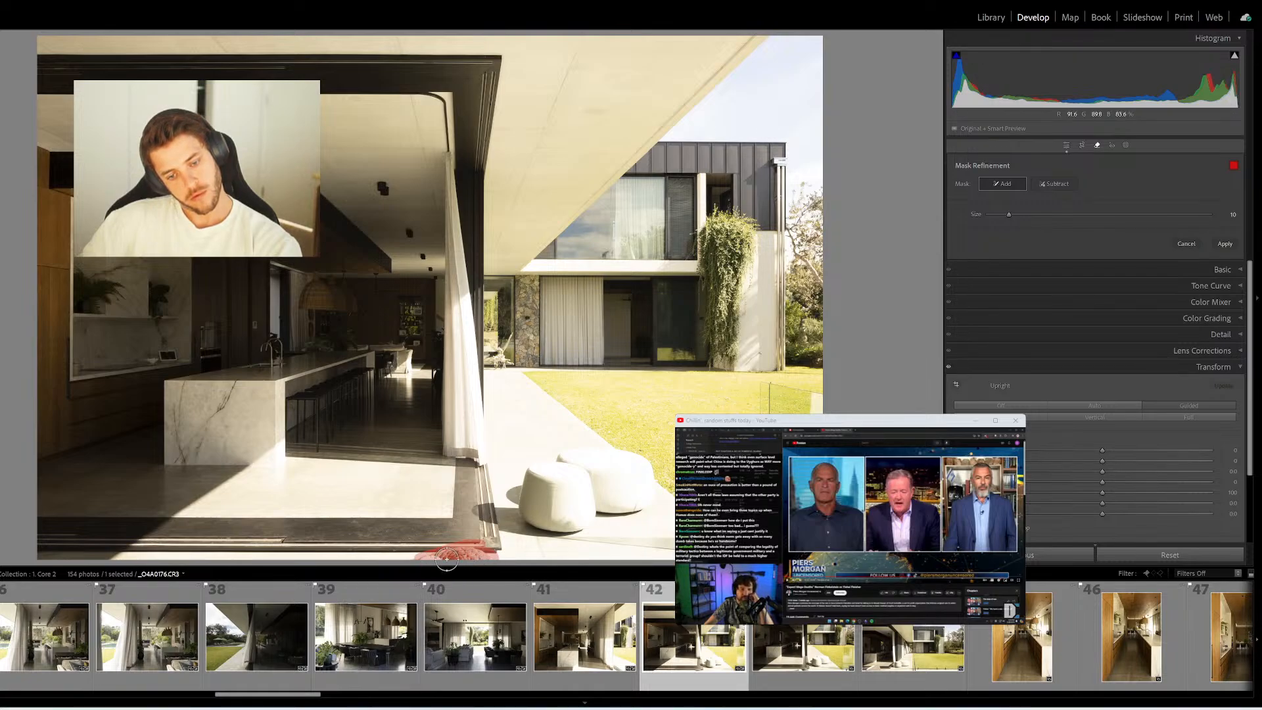
click(1224, 245)
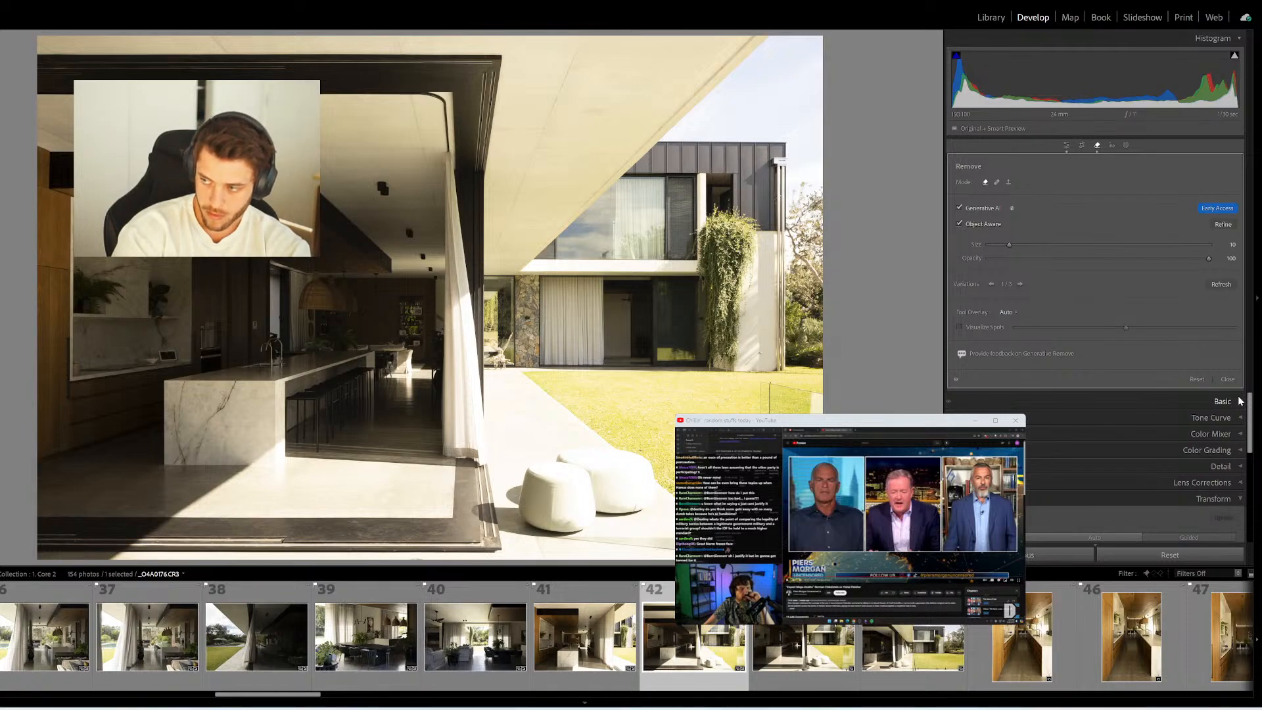
Compare terrace photos 42 and 43 and delete duplicate photo 43
key(Right)
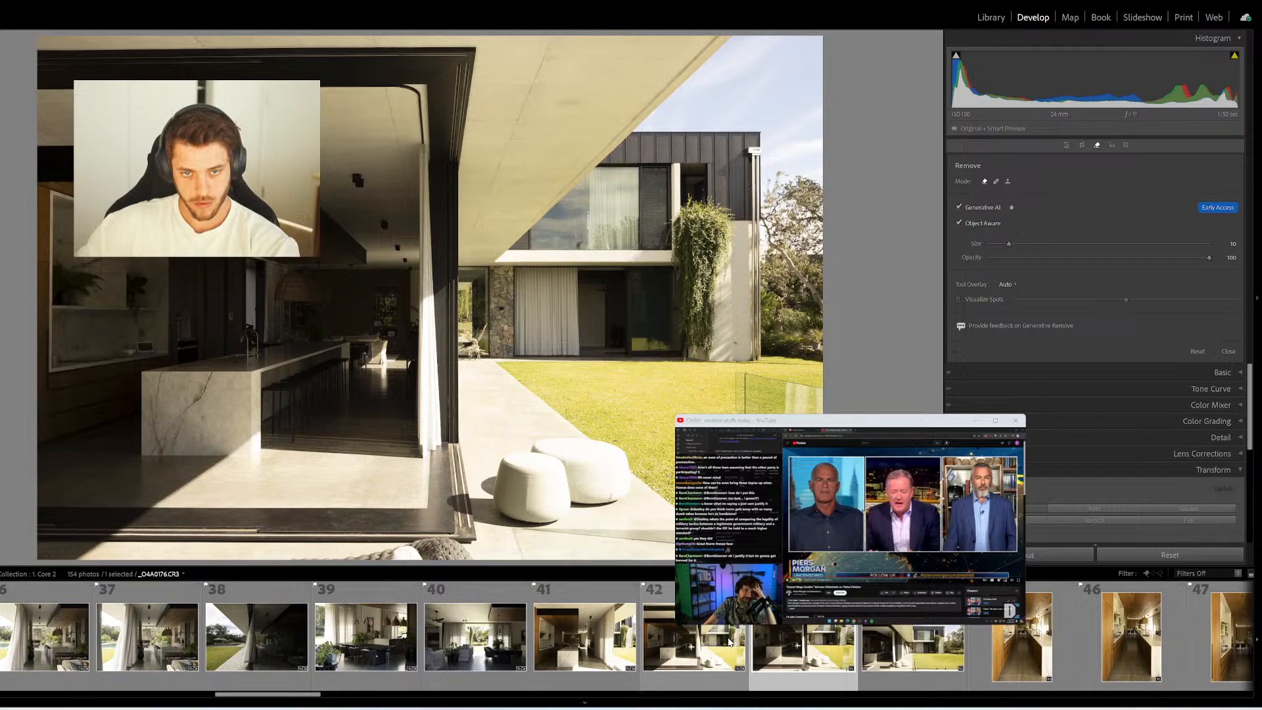
click(678, 643)
click(786, 637)
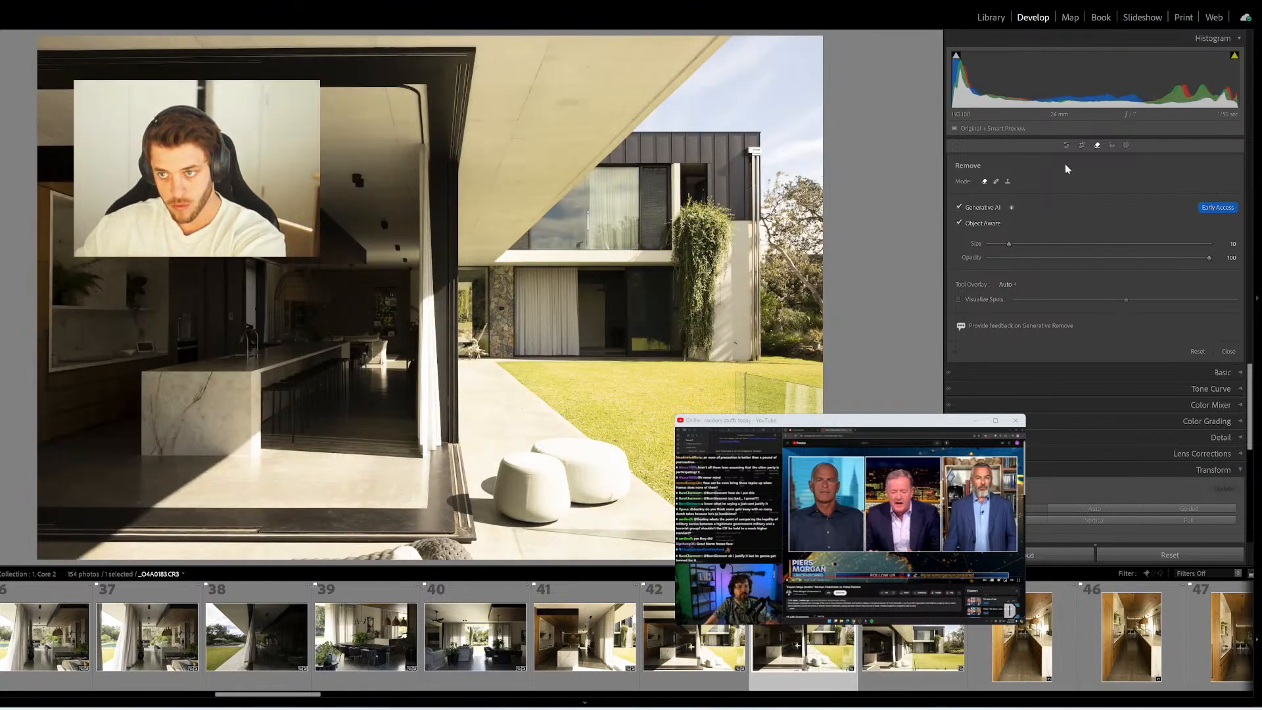
key(d)
key(Delete)
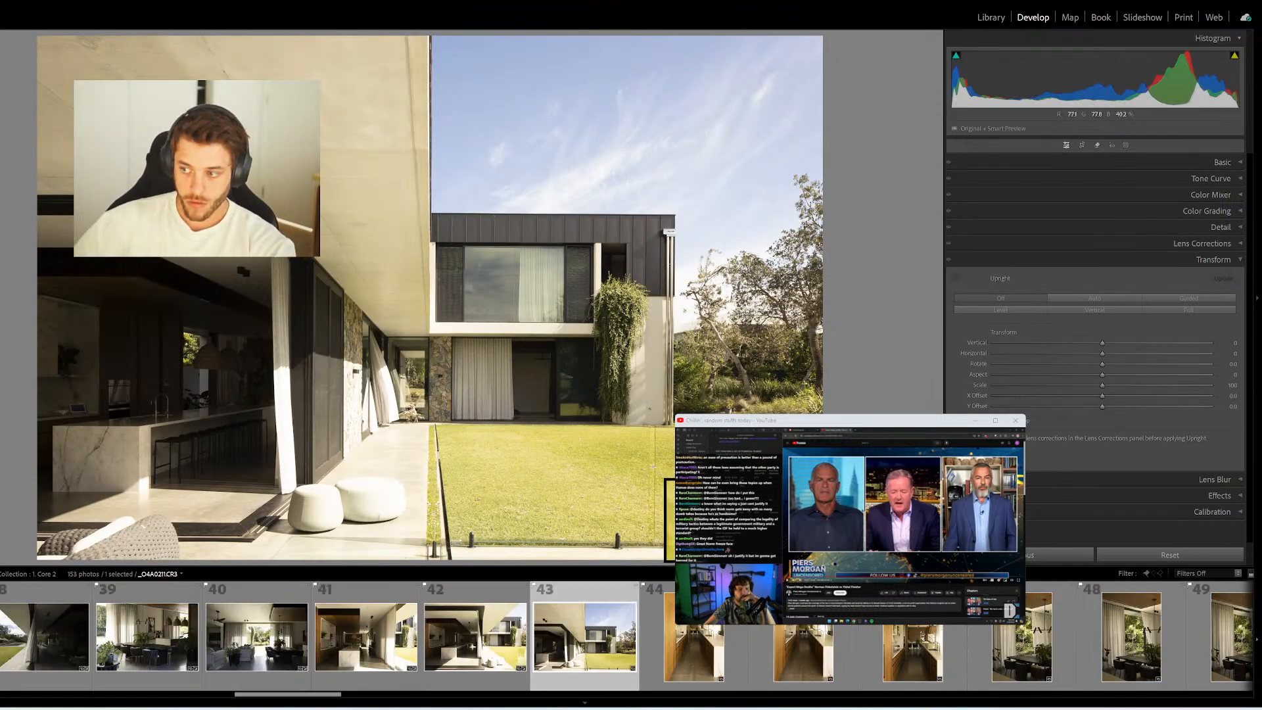
Apply Guided Upright to lawn exterior photo 43 with a horizontal guide along the roofline and vertical guides at the kitchen wall and building corner
key(shift+t)
drag(430, 214, 674, 215)
drag(431, 214, 430, 214)
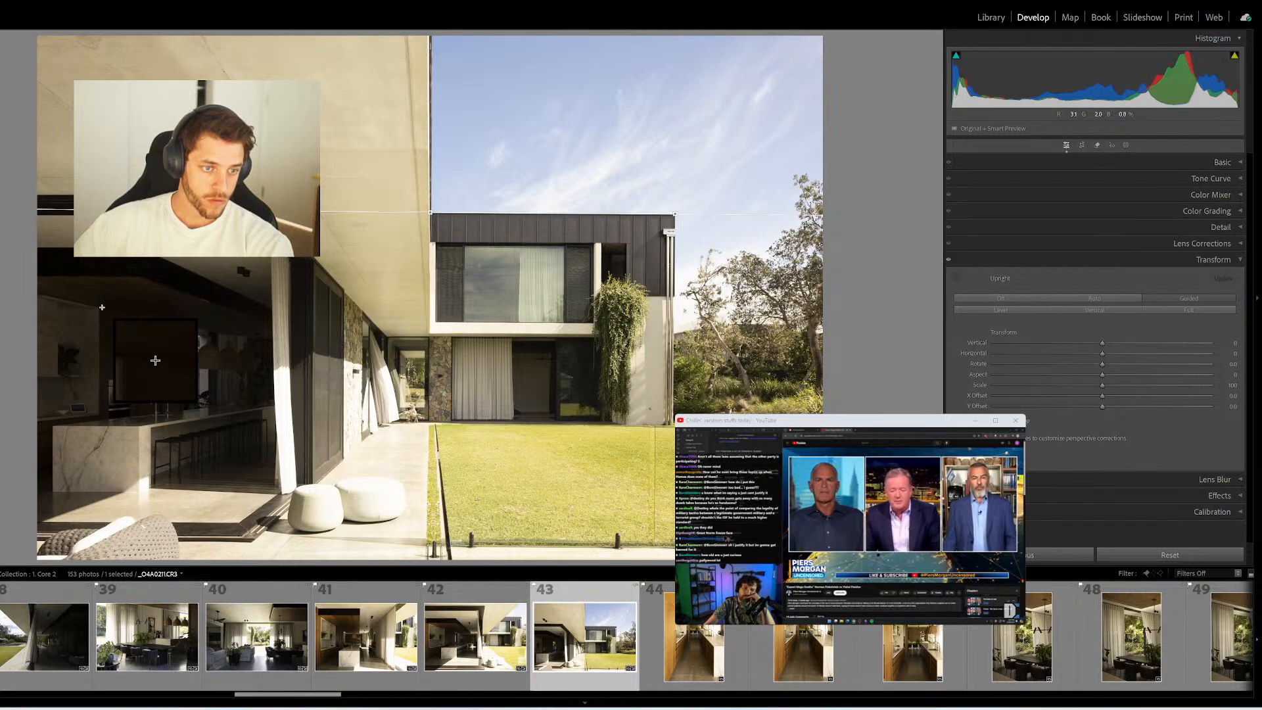
drag(102, 307, 99, 413)
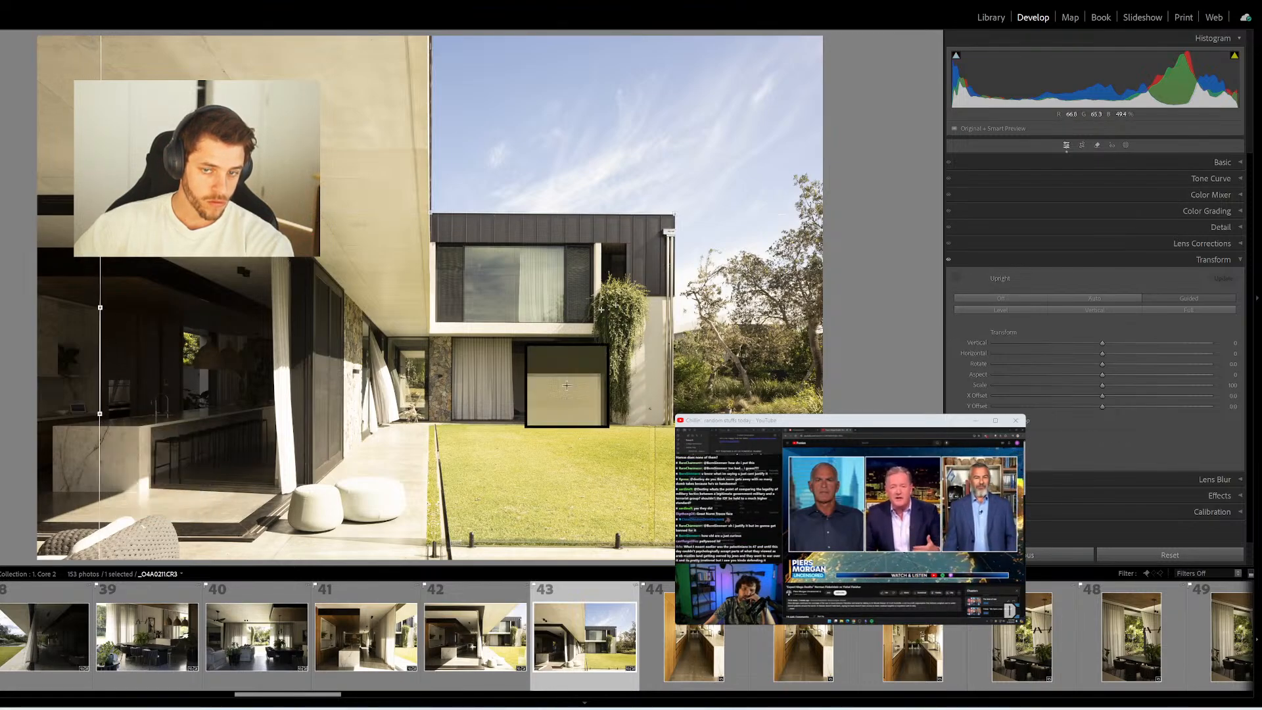
drag(684, 226, 702, 460)
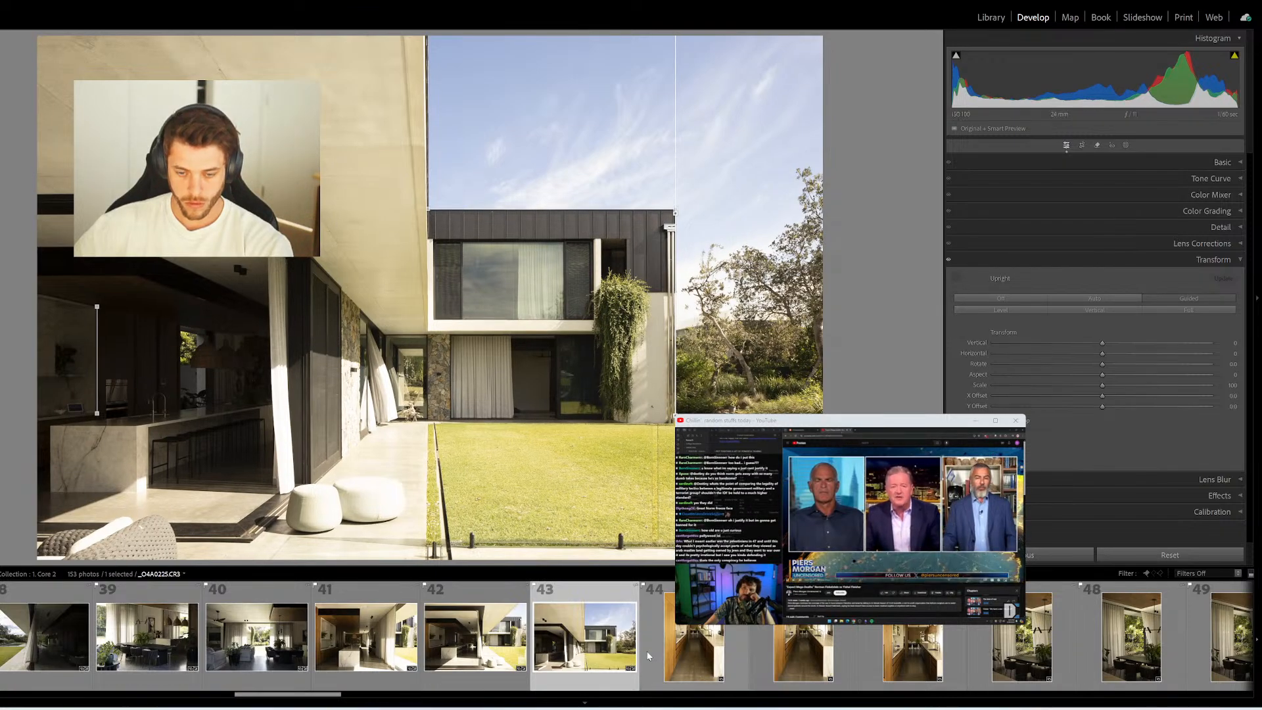
drag(674, 544, 455, 545)
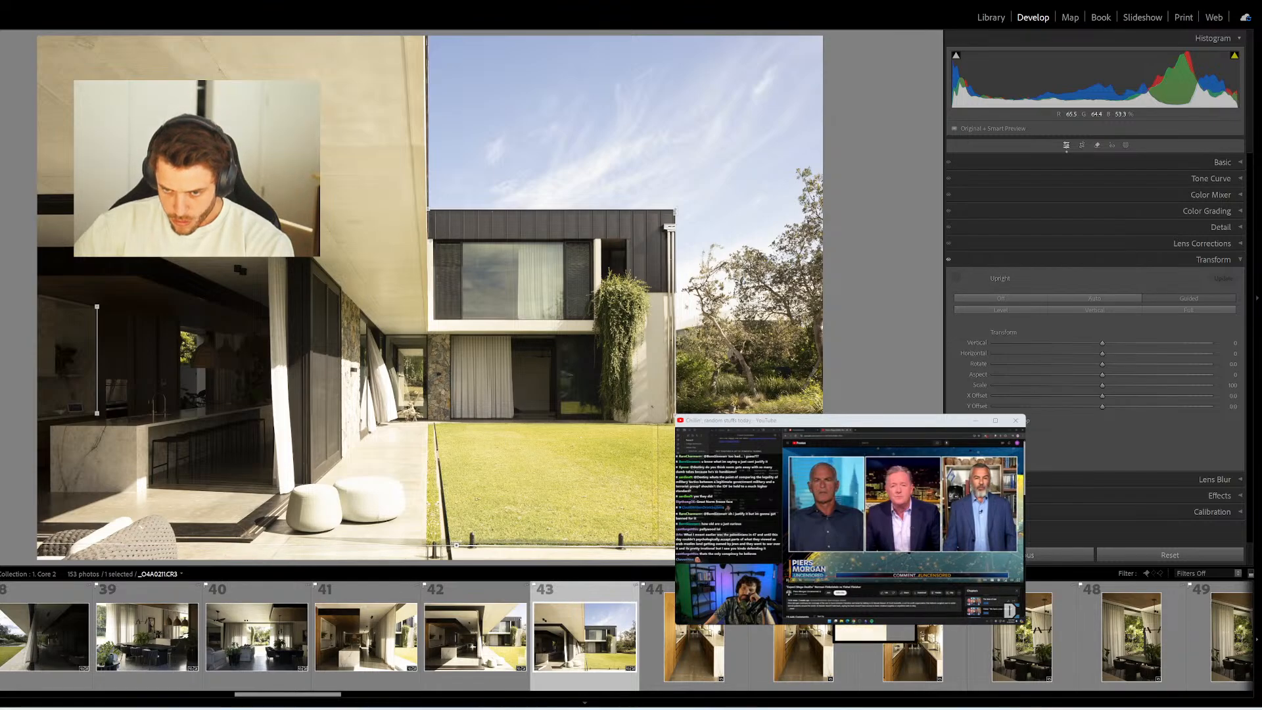
Apply Guided Upright to kitchen corridor photo 44 with vertical guides at the tall cabinet edge and island end, and set its exposure to -0.40
click(702, 657)
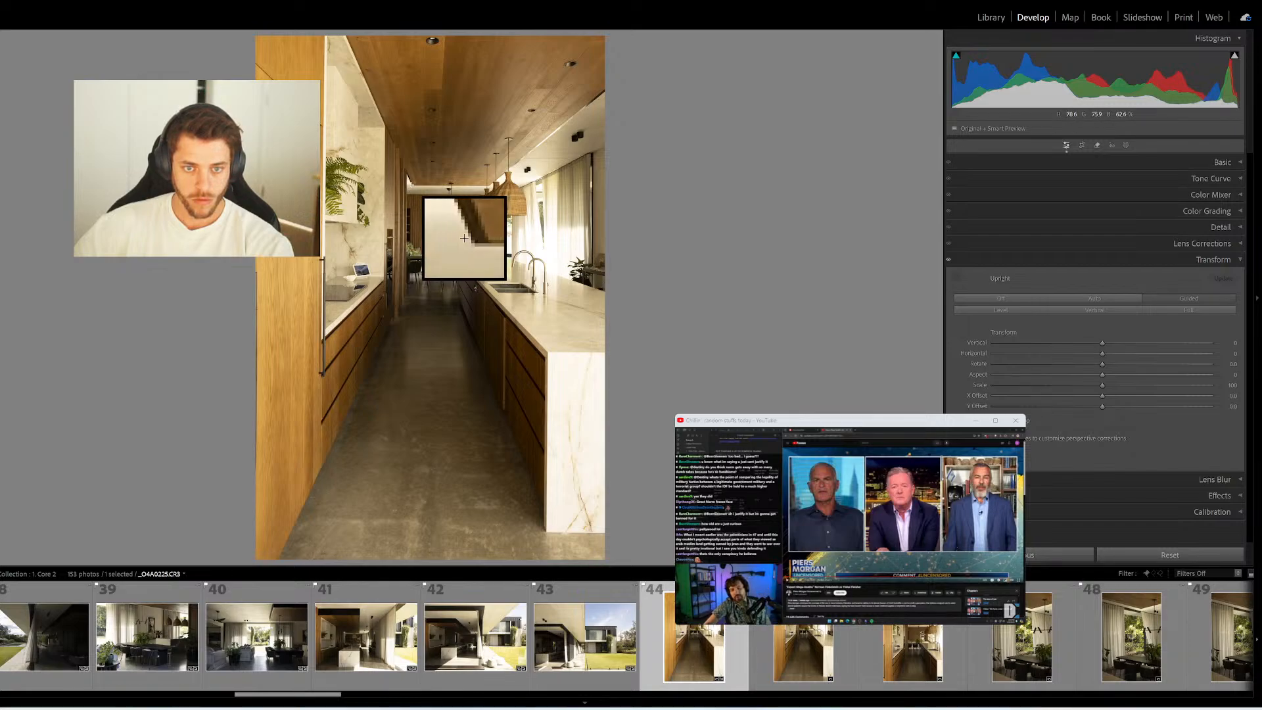
drag(412, 186, 488, 186)
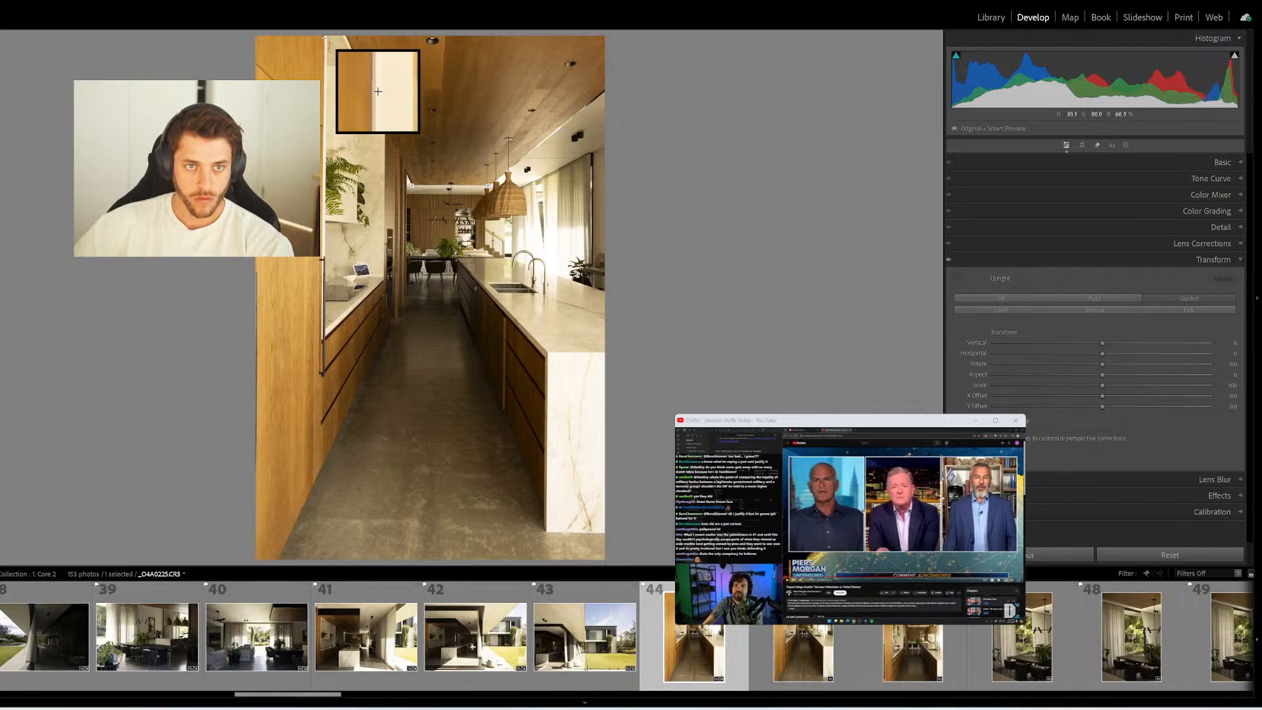
drag(325, 38, 321, 338)
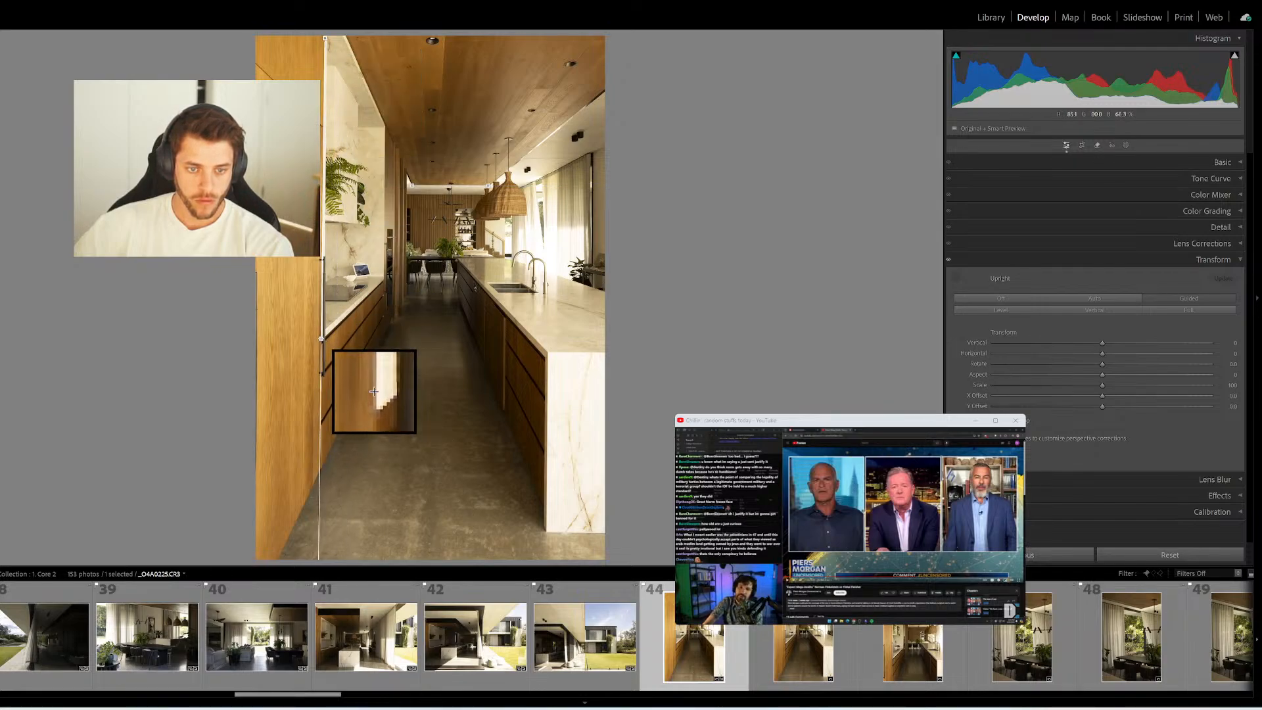
drag(548, 355, 546, 534)
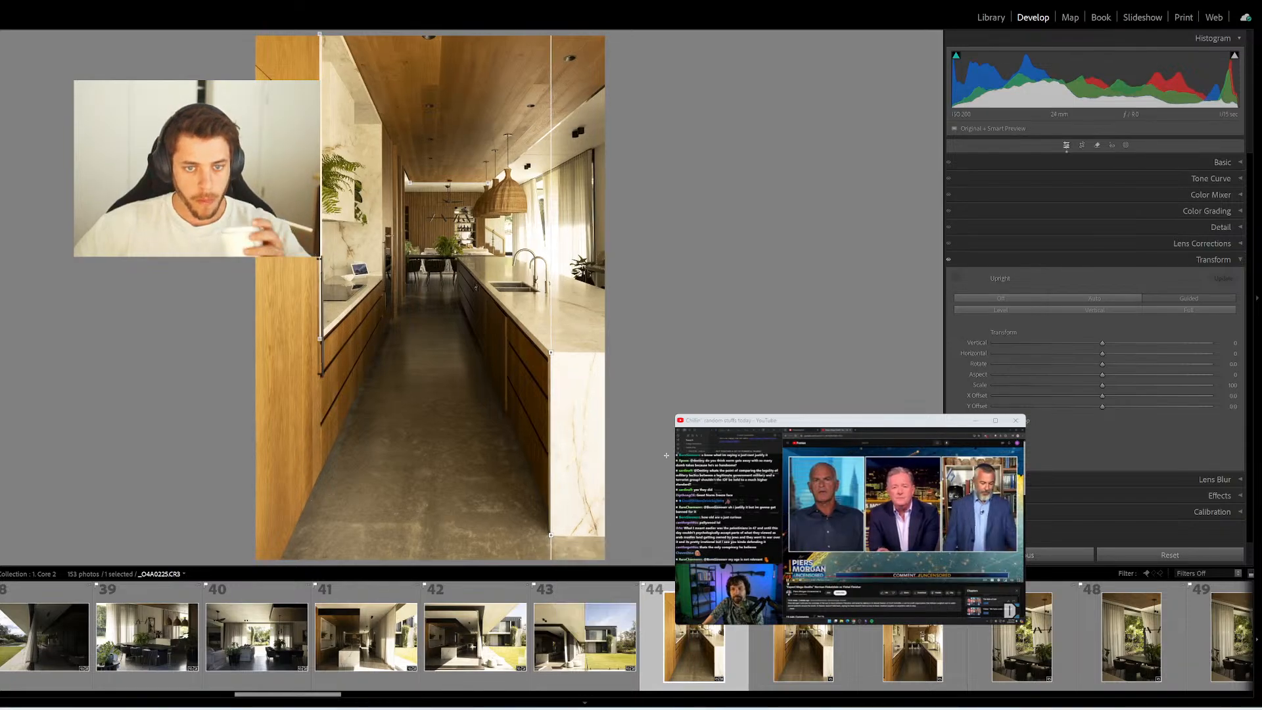
key(ctrl+1)
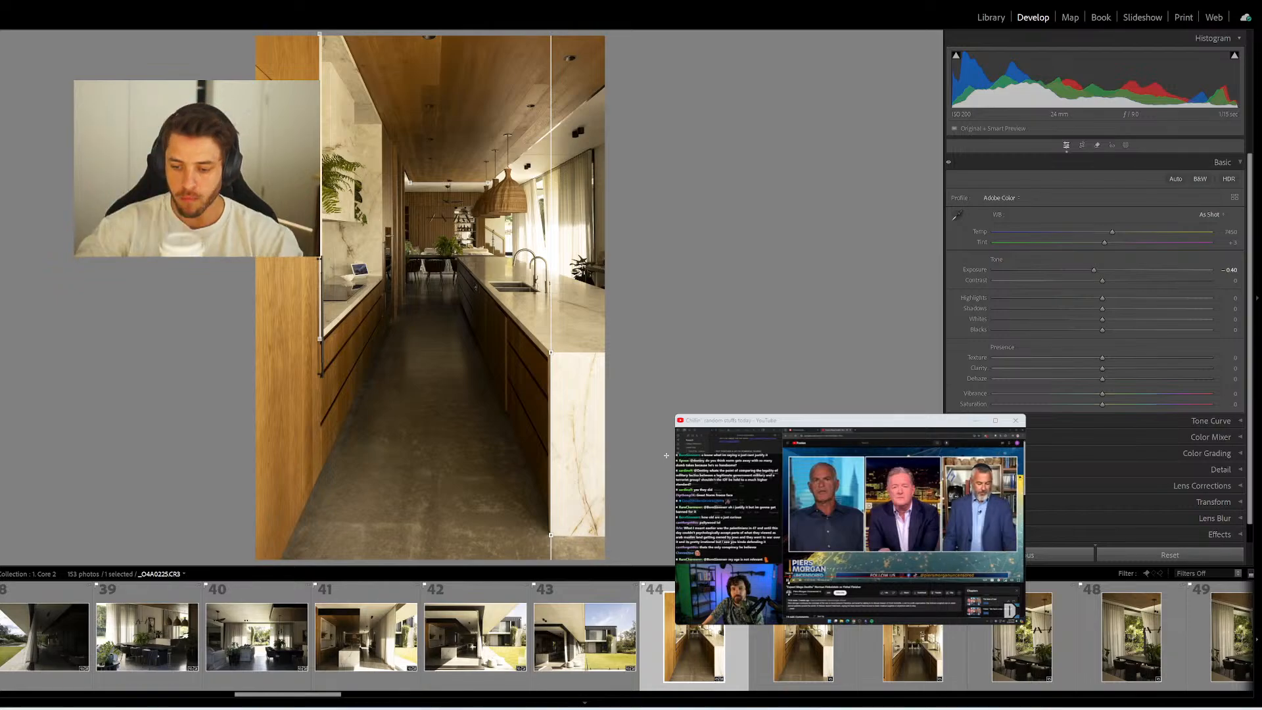
Compare kitchen corridor photos 44 and 45 and delete duplicate photo 45
click(803, 641)
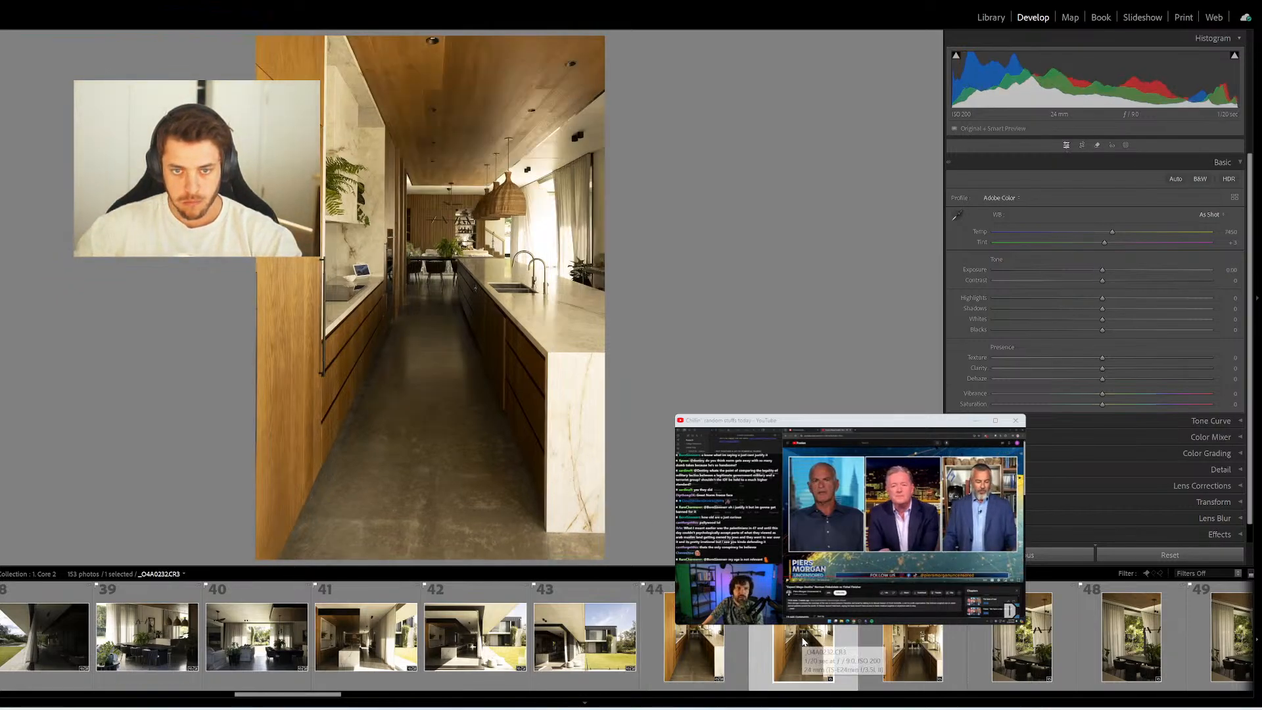
click(715, 636)
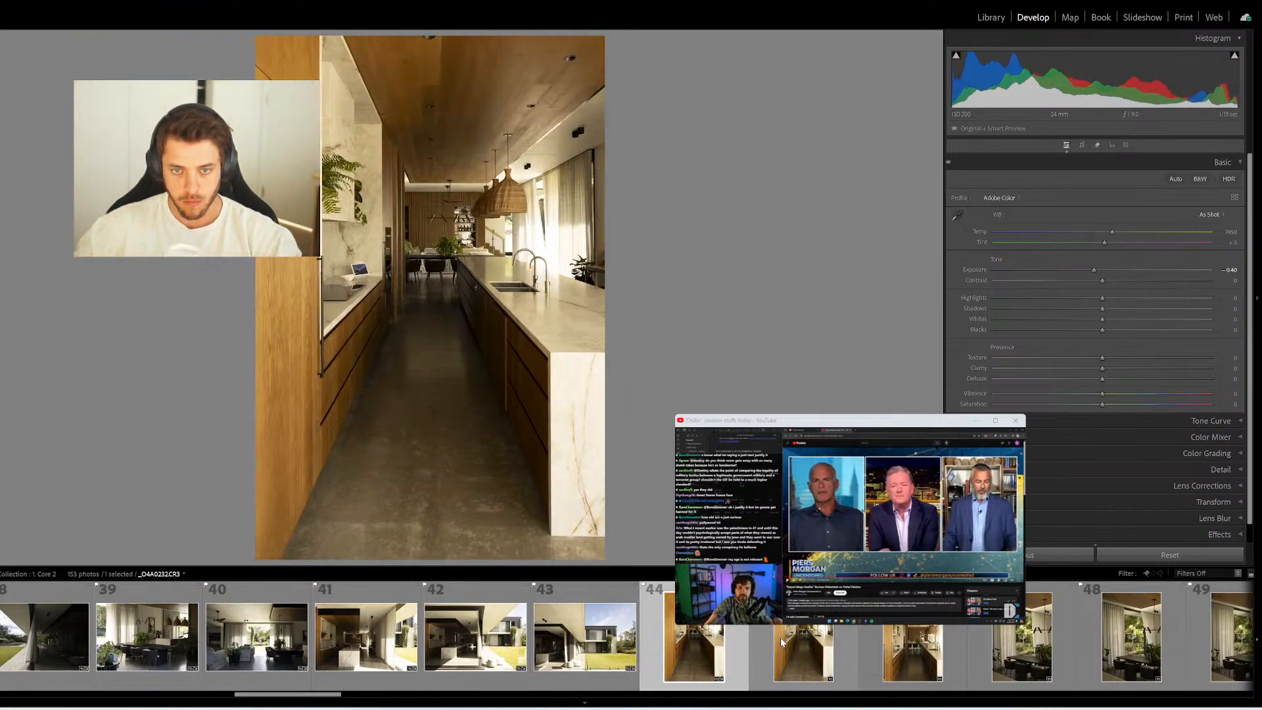
click(781, 638)
key(Delete)
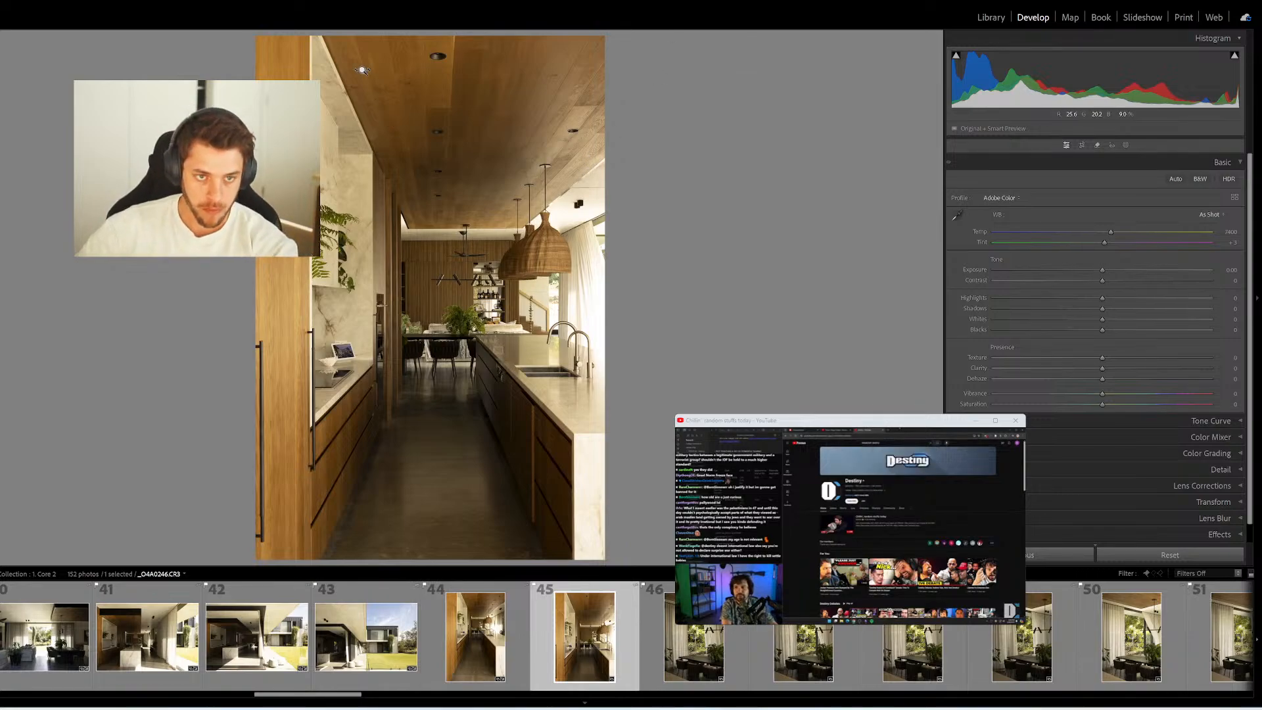
Apply Guided Upright to kitchen corridor photo 45 with vertical guides at the cabinet edge and island end, and a horizontal guide along the ceiling bulkhead
key(shift+t)
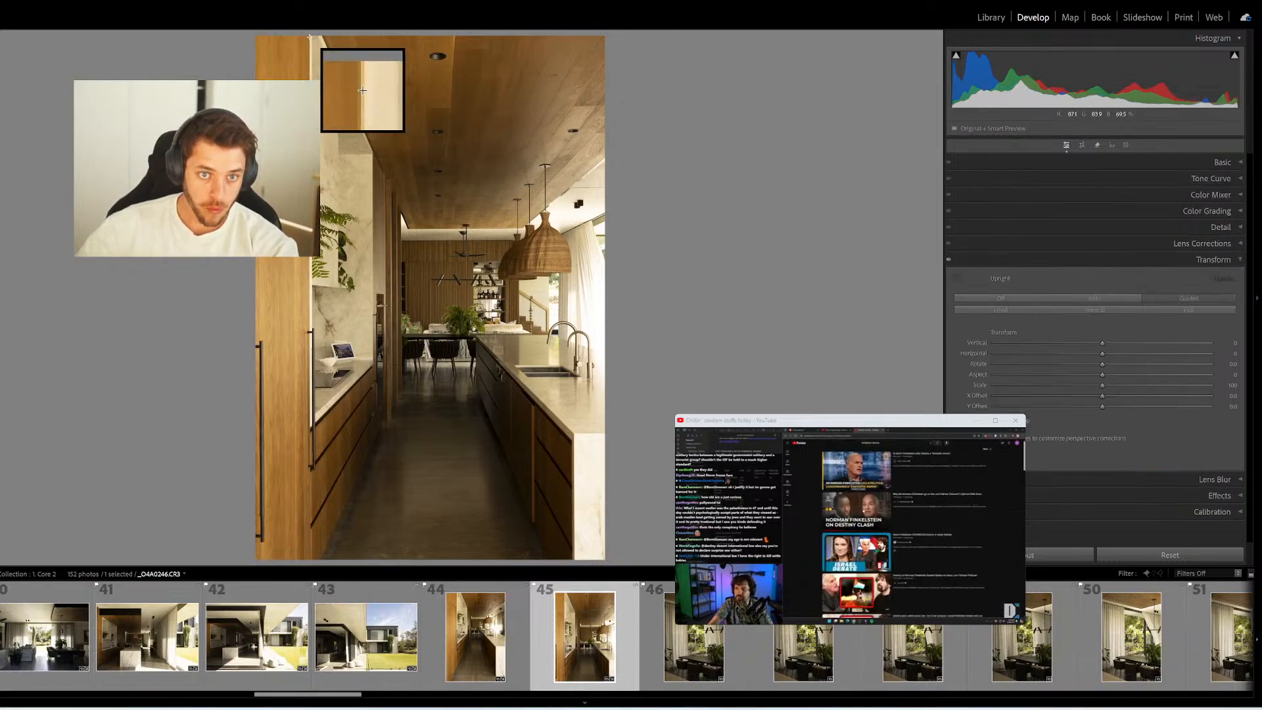
mouse_move(309, 37)
mouse_down()
mouse_move(322, 172)
mouse_move(310, 427)
mouse_up()
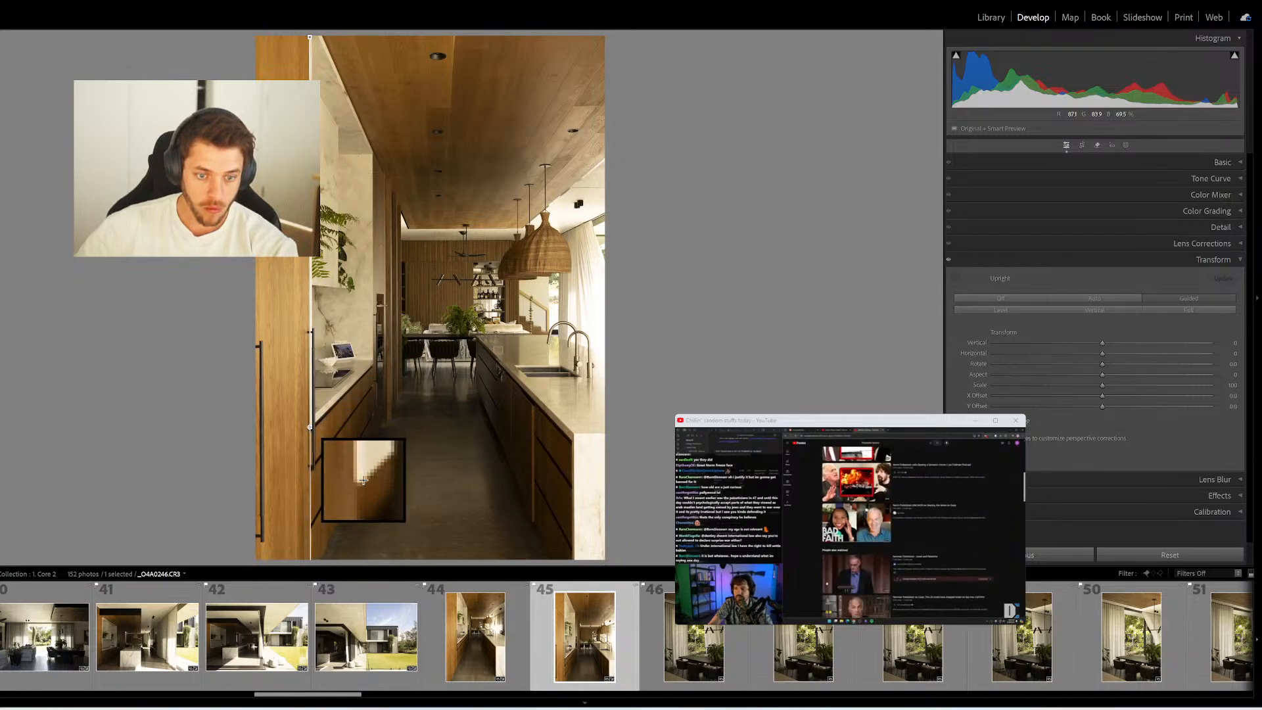
drag(572, 435, 573, 560)
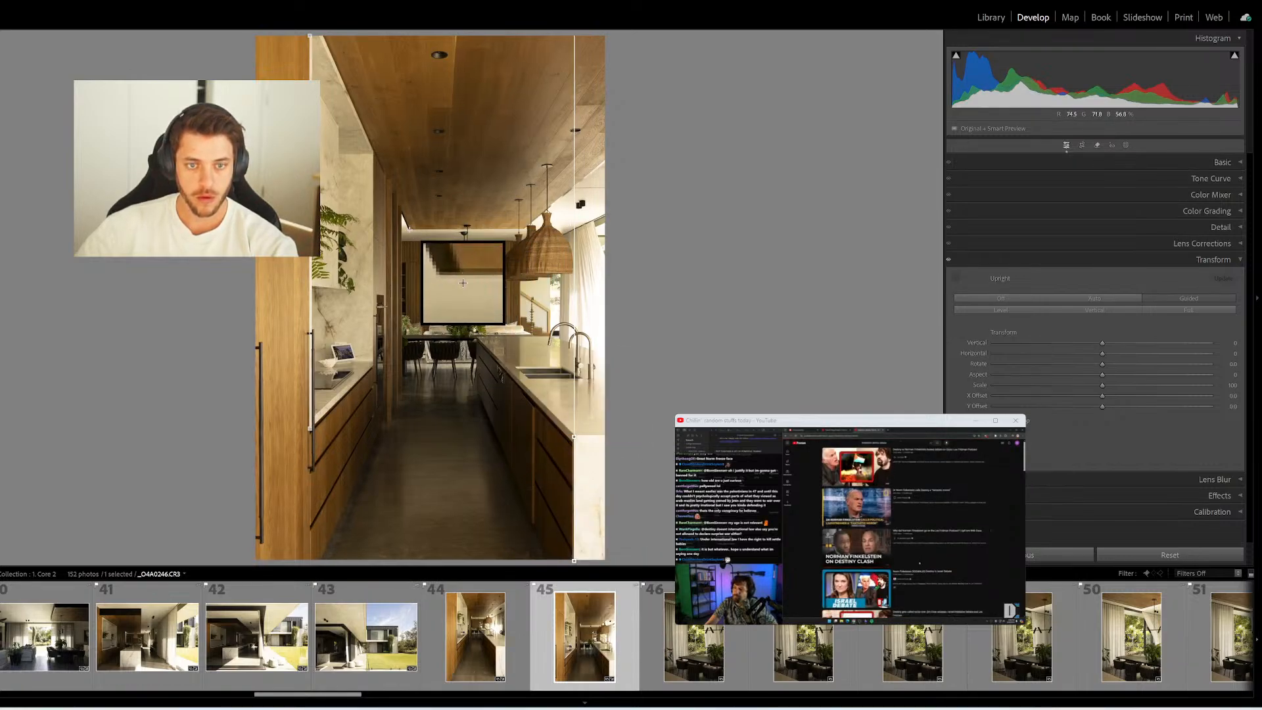
drag(408, 229, 524, 230)
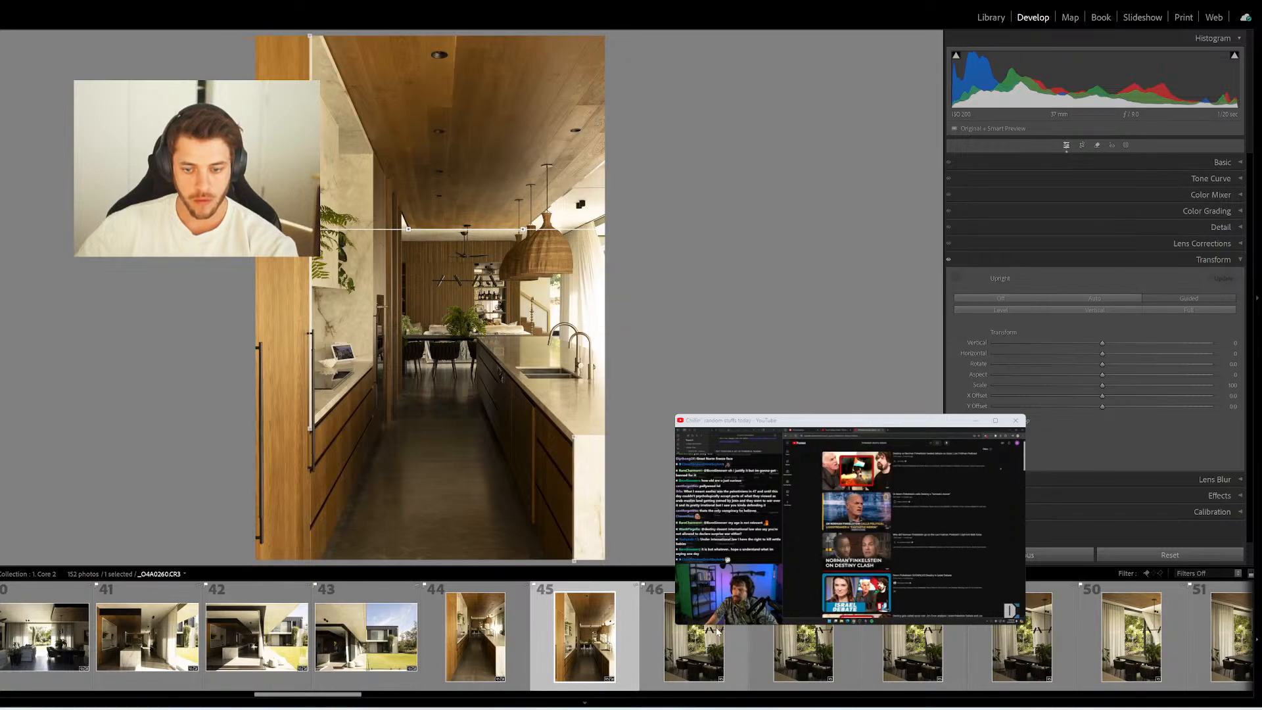
Raise the exposure of dining-room photo 46 to +0.60
key(Right)
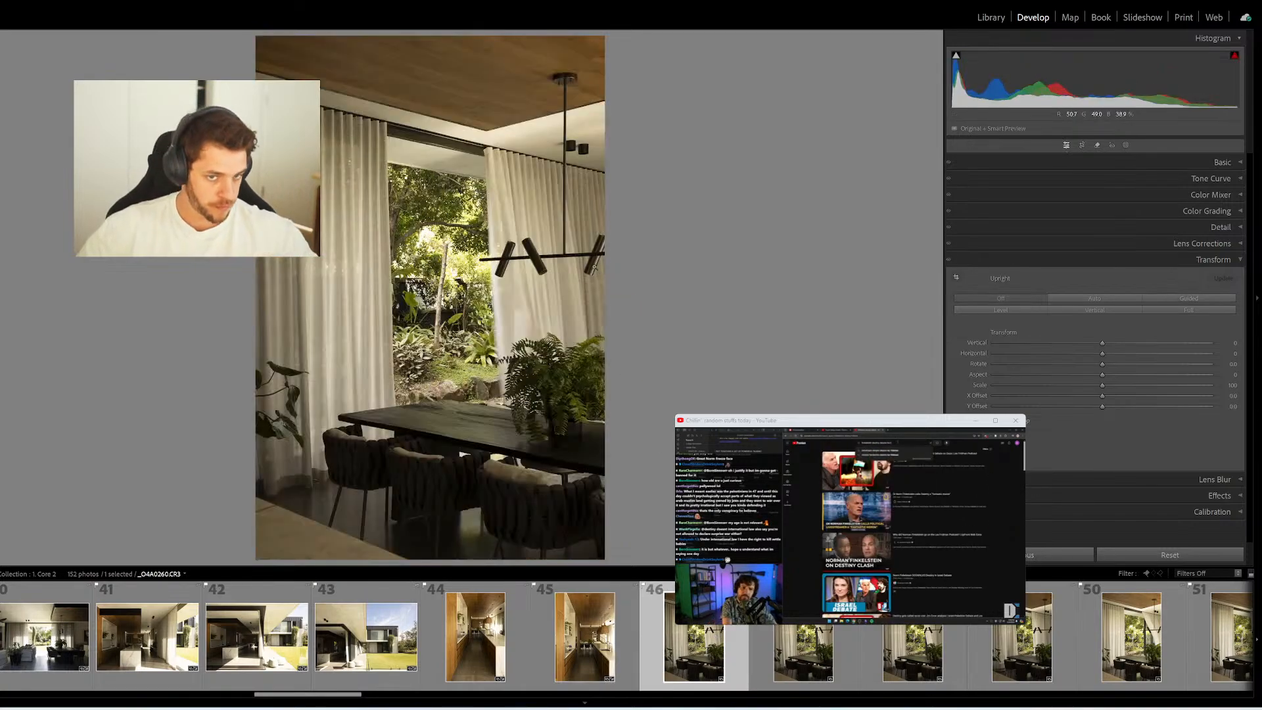
key(ctrl+1)
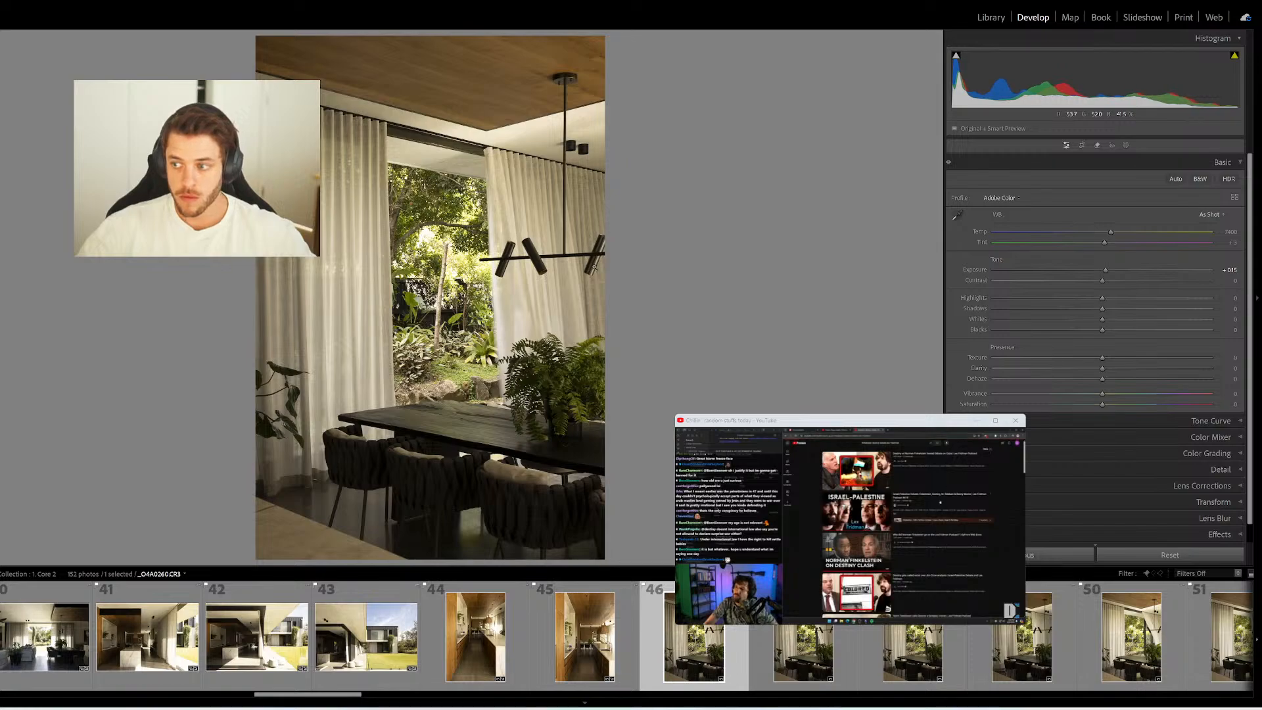
key(equal)
key(equal)
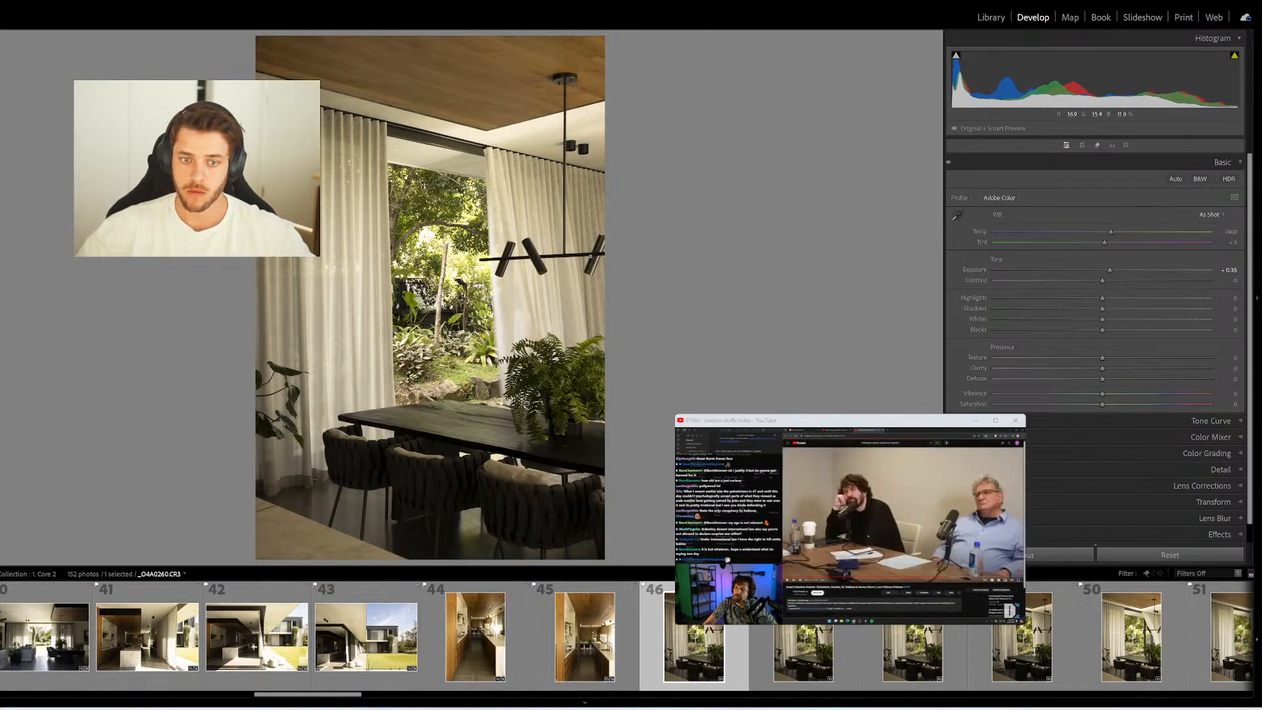
key(equal)
key(equal)
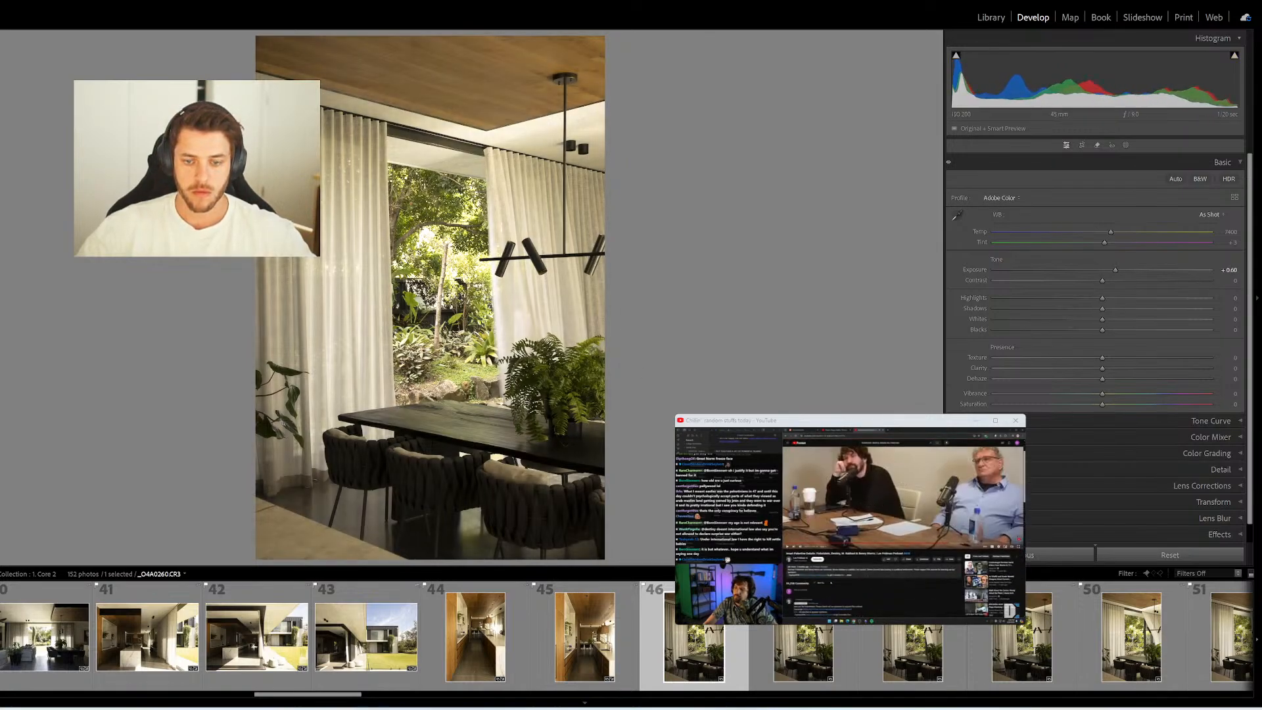
Compare the near-identical dining-room photos 47 to 50 and delete photo 50
click(791, 652)
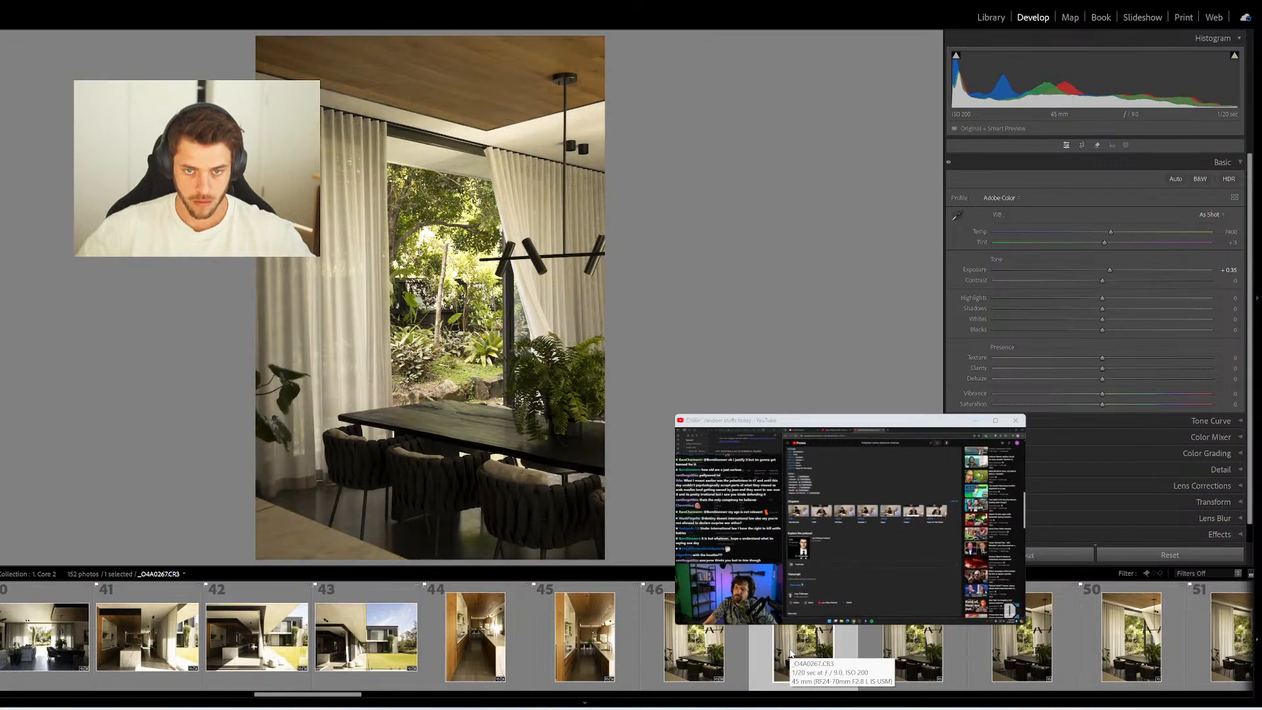
click(899, 658)
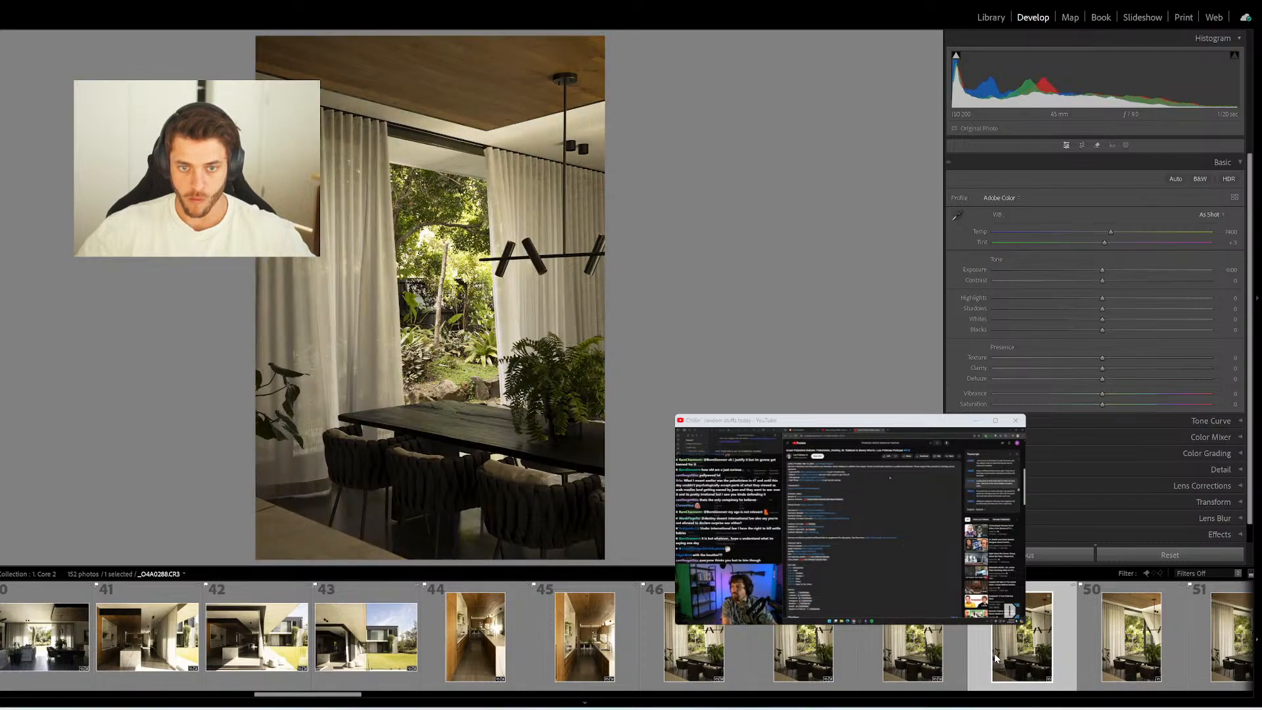
key(Right)
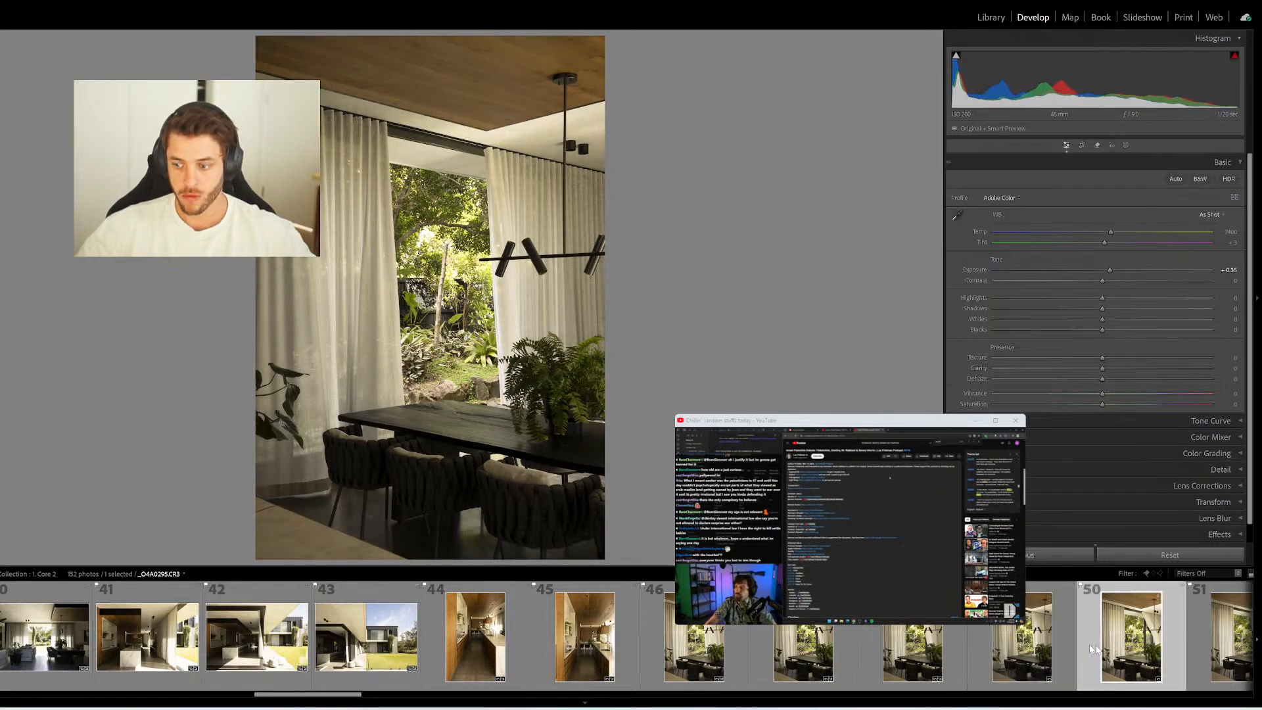
key(Delete)
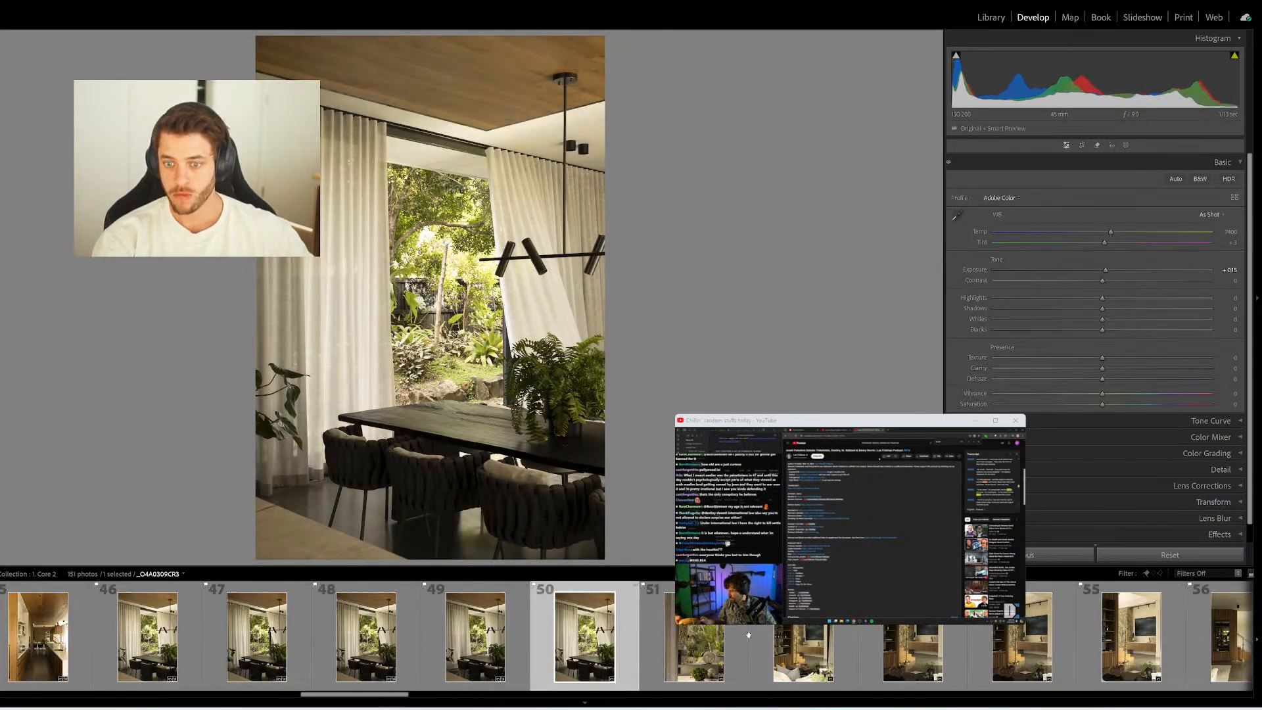
Place a vertical Guided Upright guide along the stone column's edge in garden photo 51
key(Right)
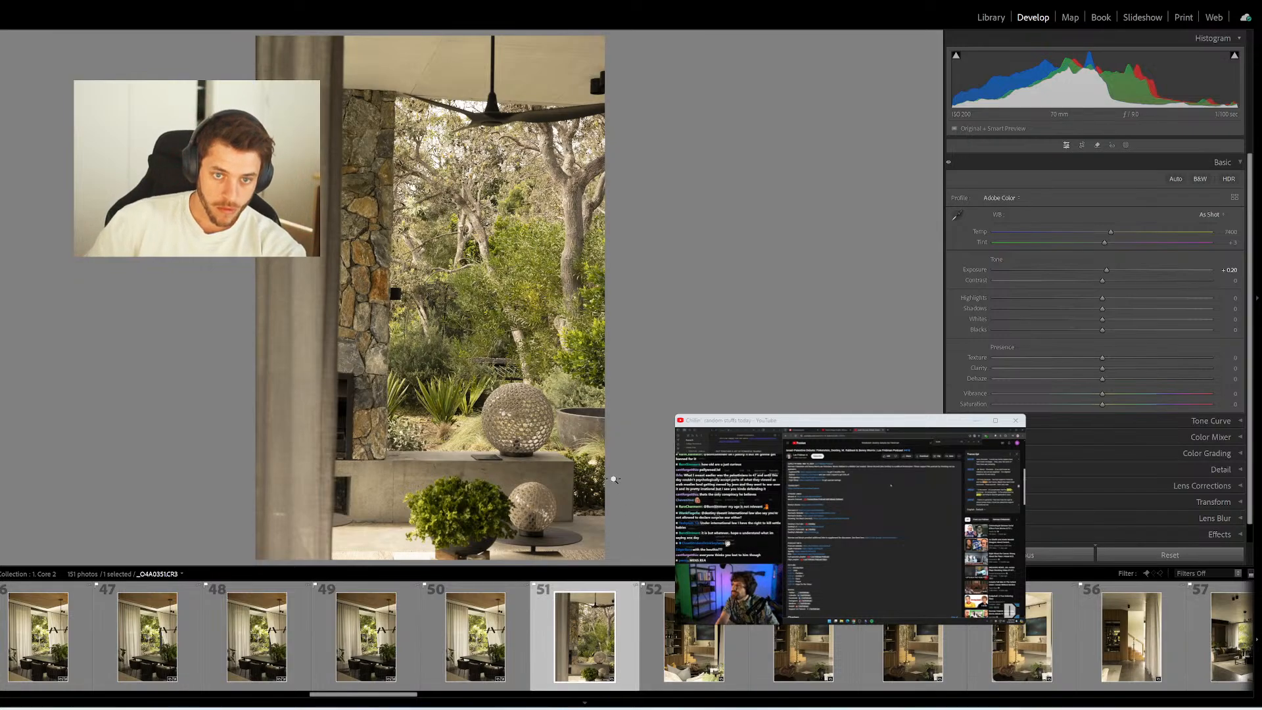
key(shift+t)
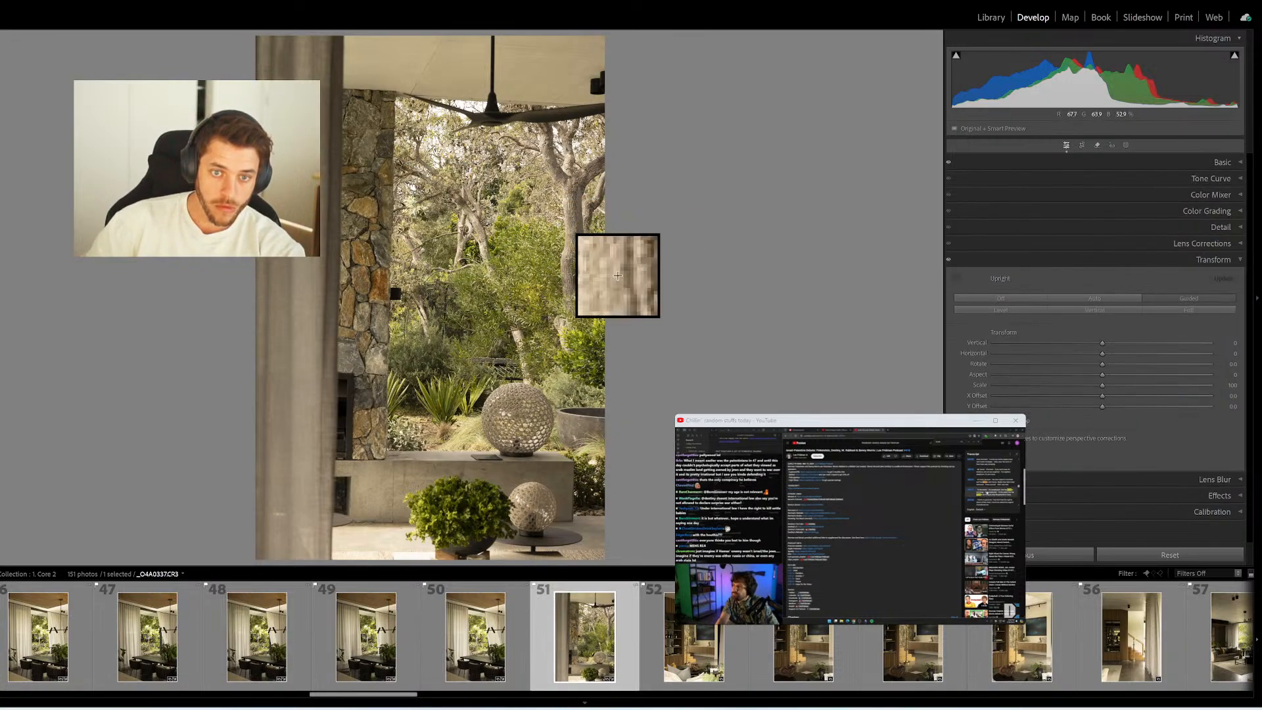
drag(395, 94, 418, 431)
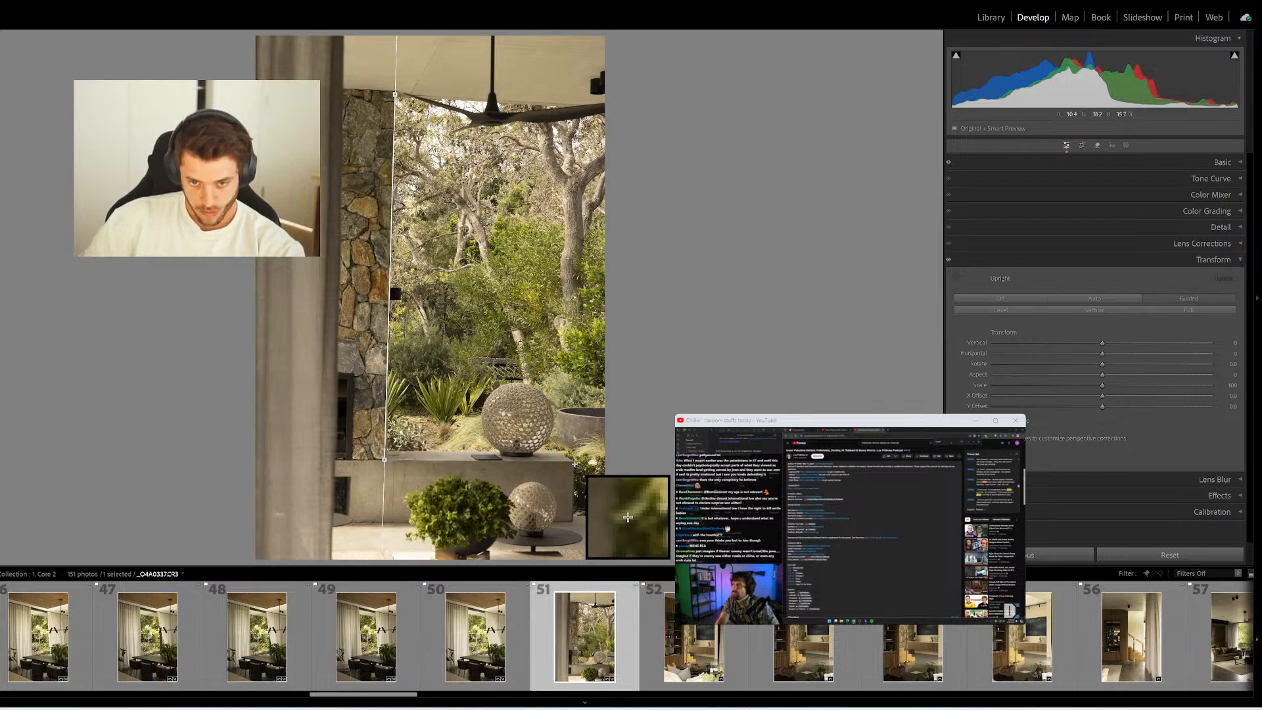
Crop photo 51 to a 4 x 3 aspect, trimming the curtain and reframing on the stone column, trees and woven sphere
key(r)
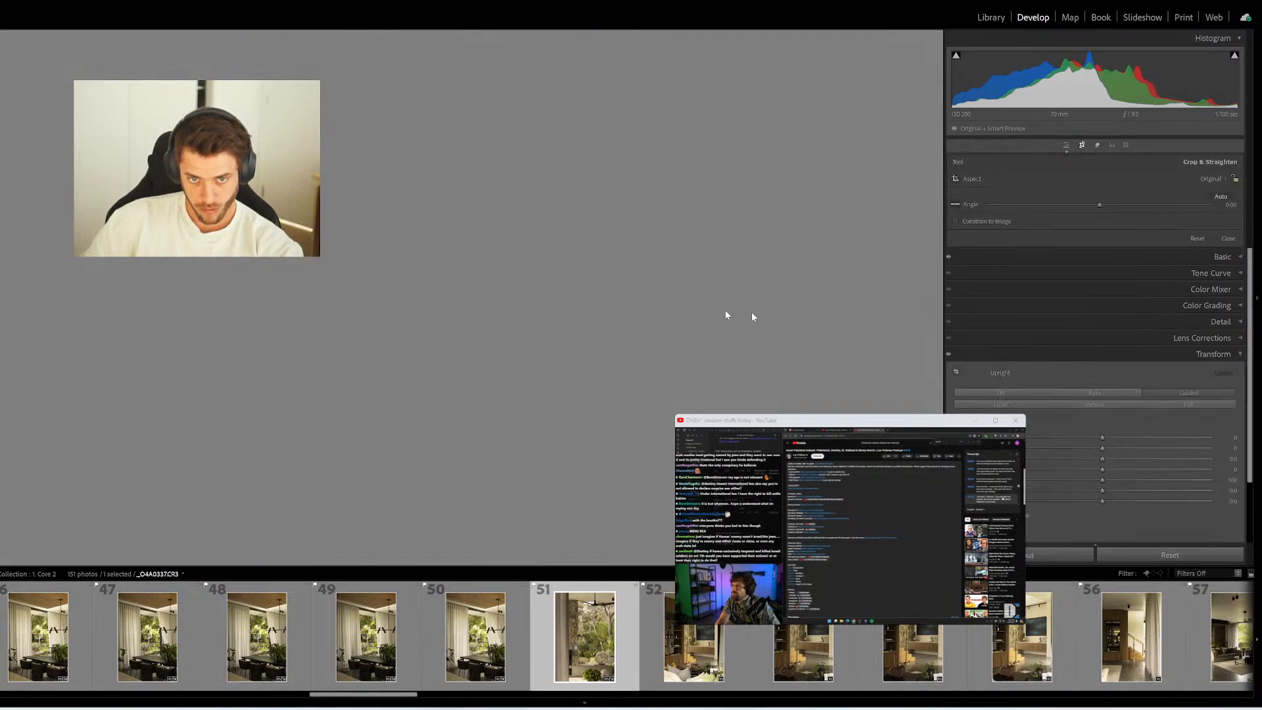
click(1213, 178)
click(1151, 298)
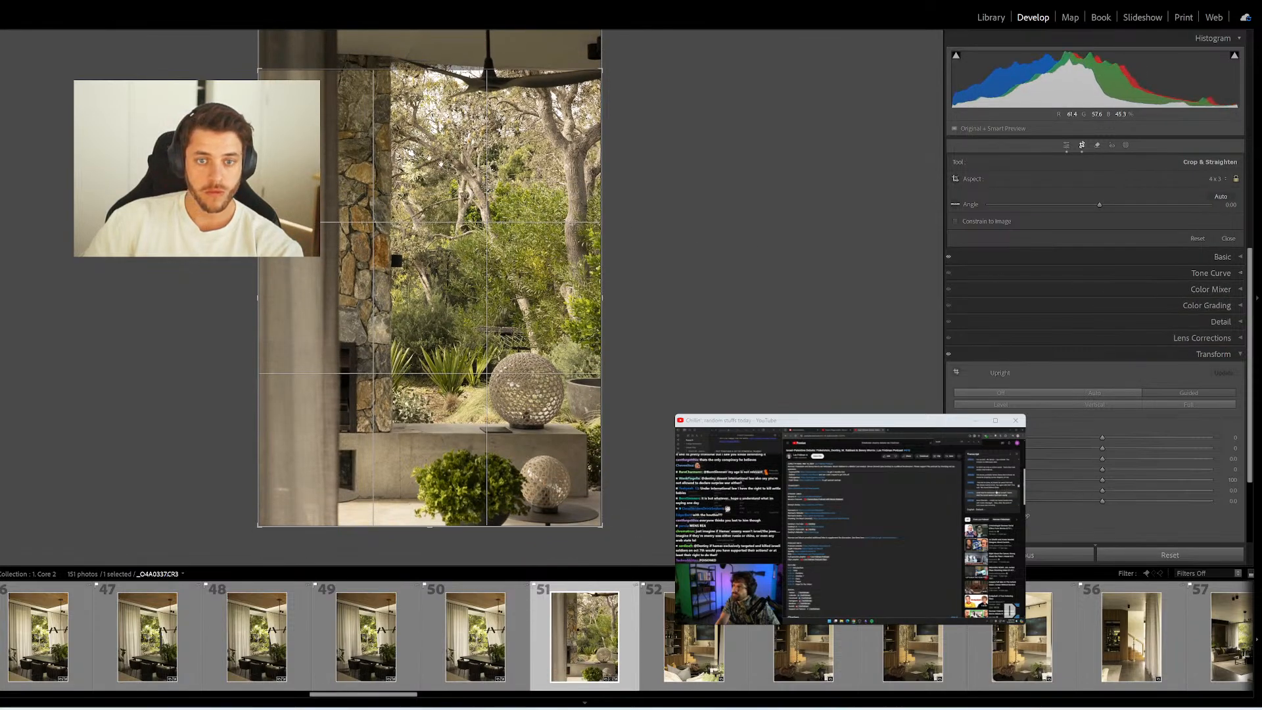
drag(282, 69, 284, 104)
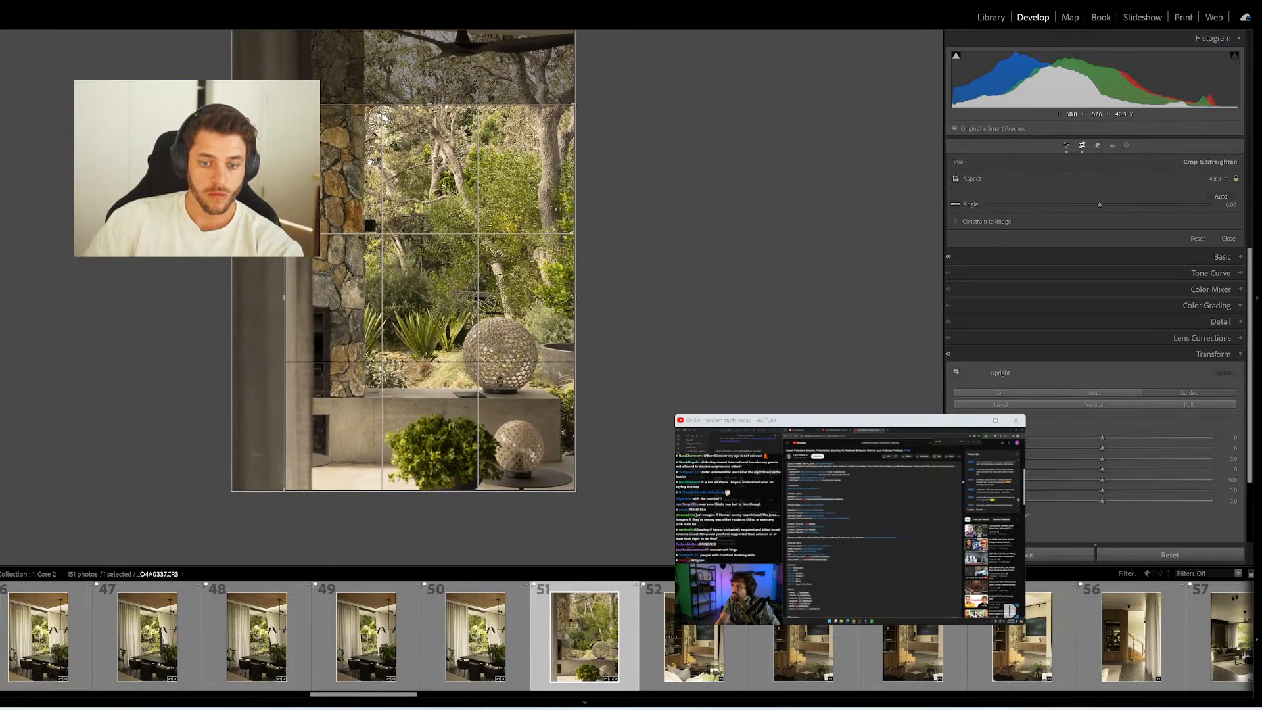
drag(367, 163, 366, 242)
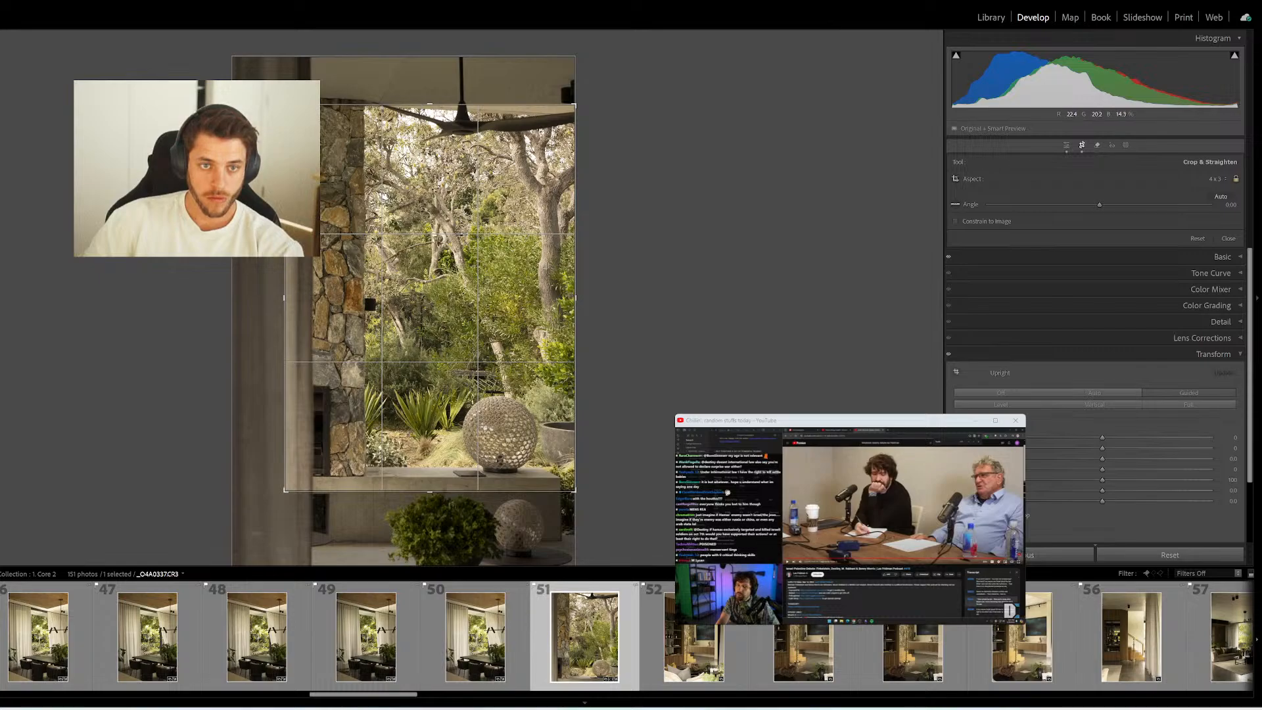
key(d)
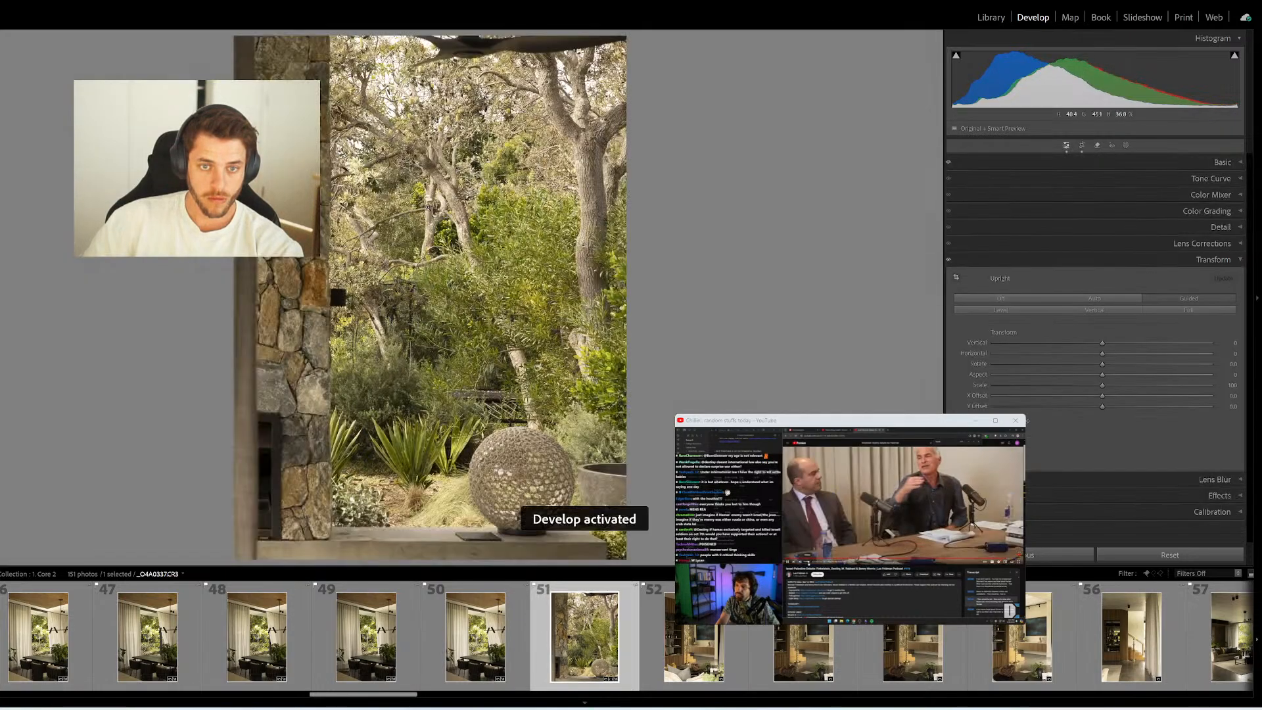
Set photo 51's highlights to -48, whites to -22 and contrast to +36, checking the bird in the tree up close
click(427, 206)
click(1215, 163)
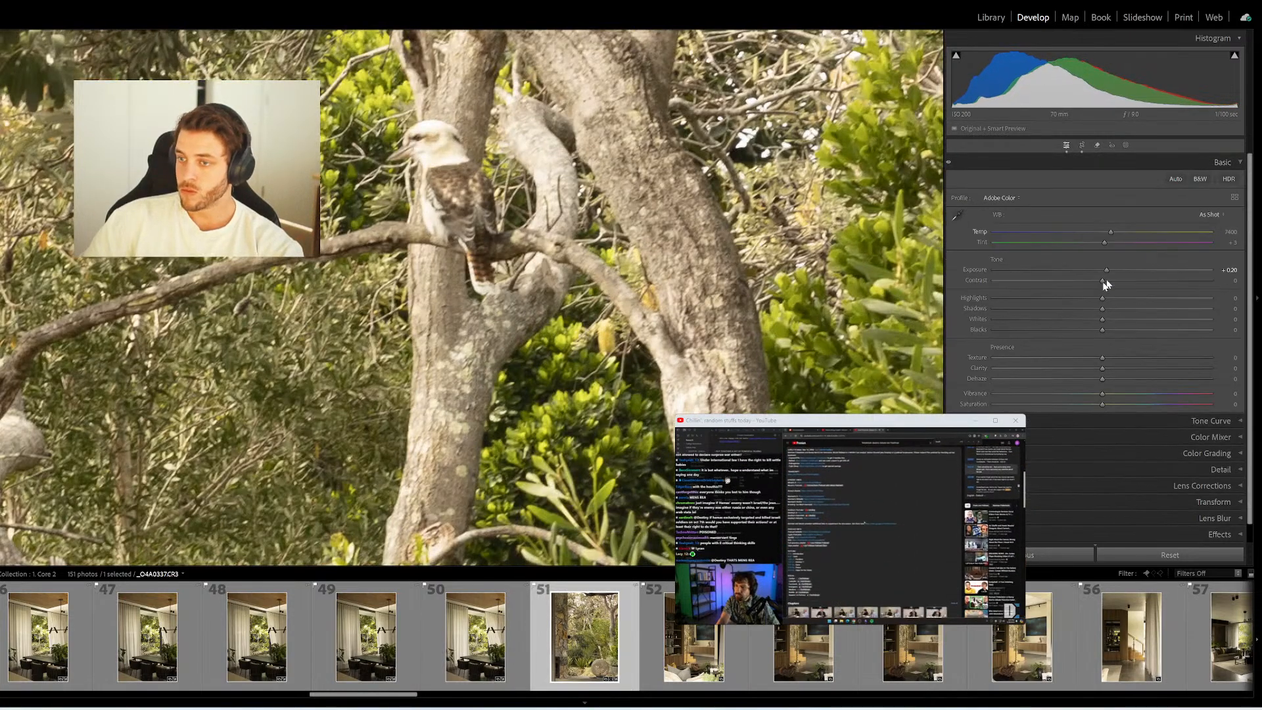
drag(1103, 298, 1033, 299)
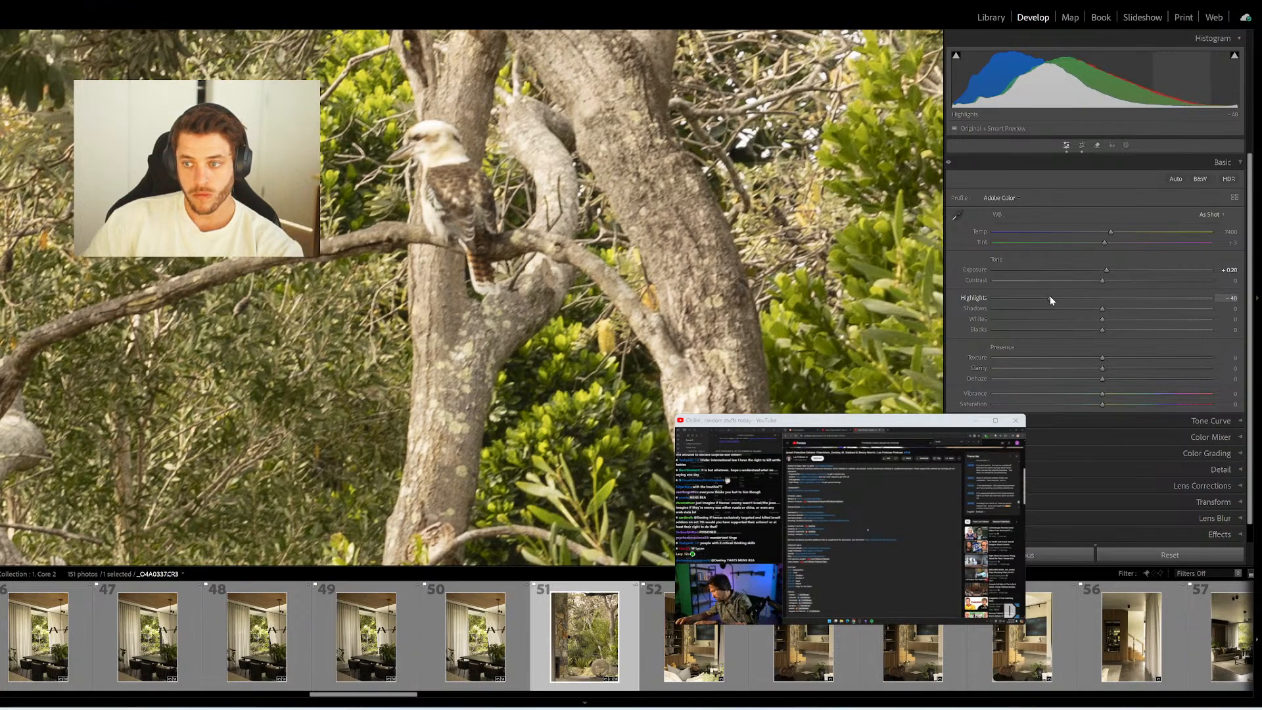
click(1141, 282)
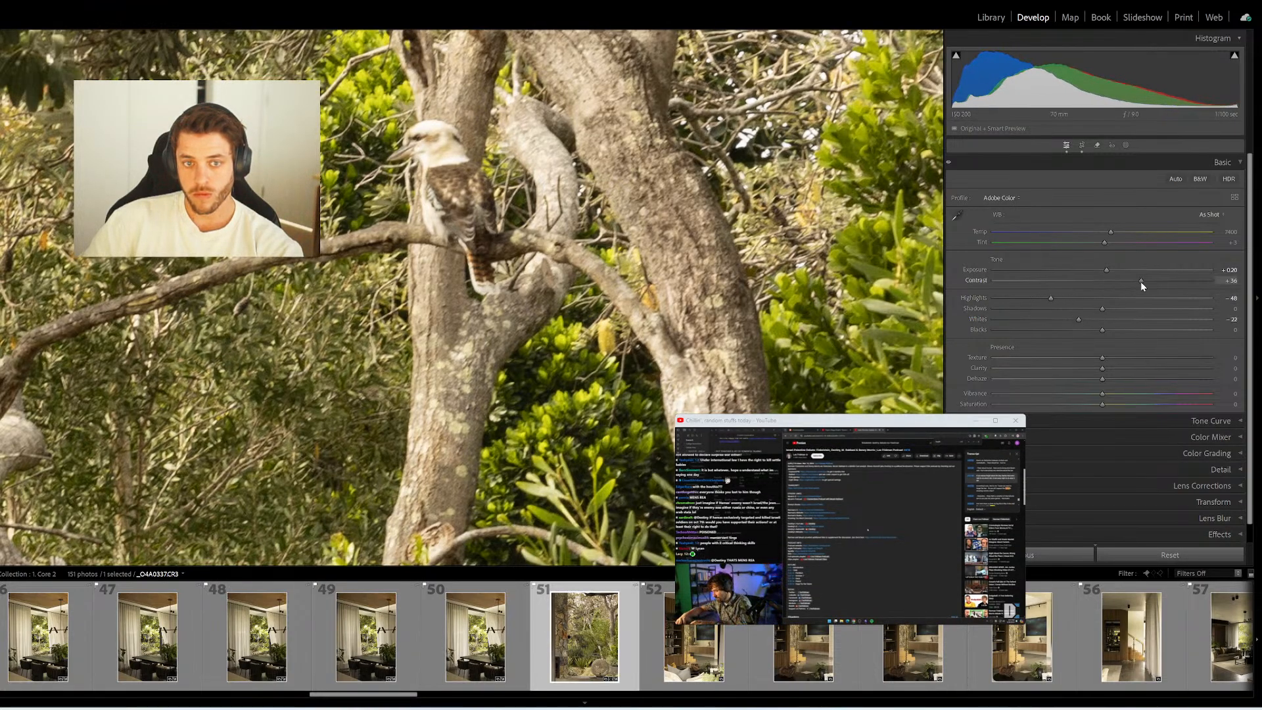
key(z)
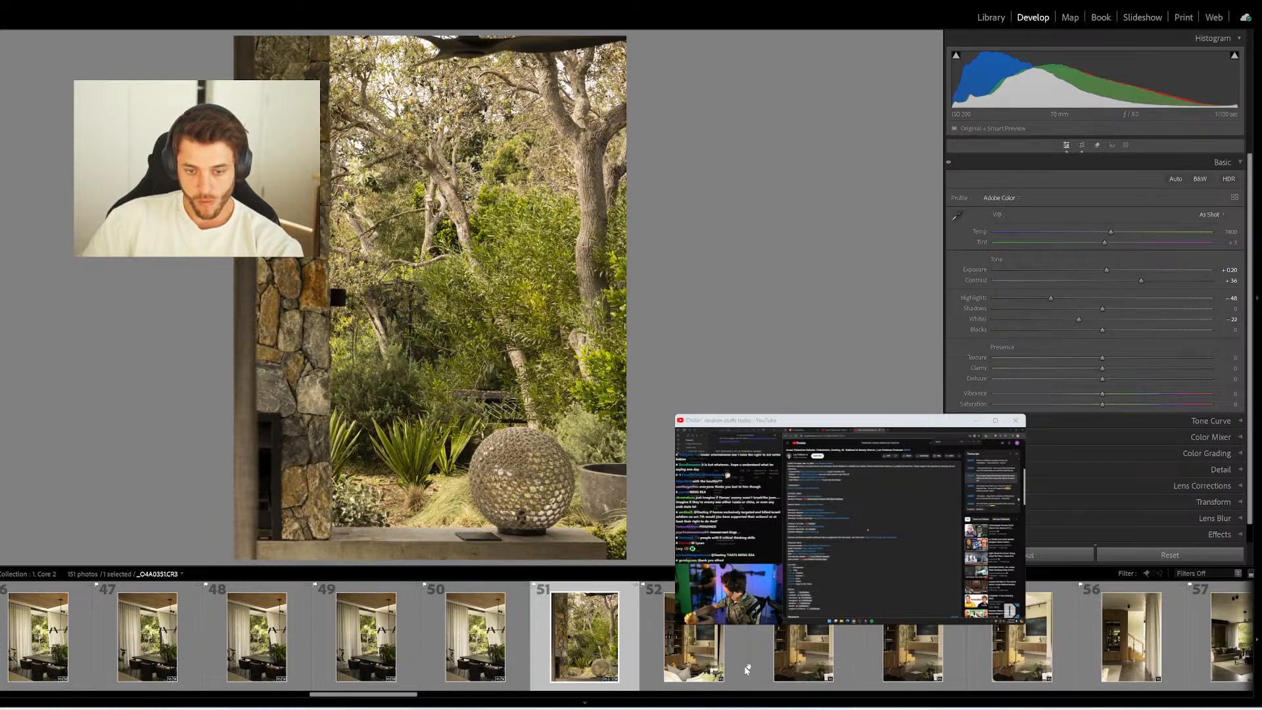
Apply Guided Upright to living-room photo 52 with vertical guides along the TV wall's edge and the slatted cabinet's edge
click(747, 669)
key(shift+t)
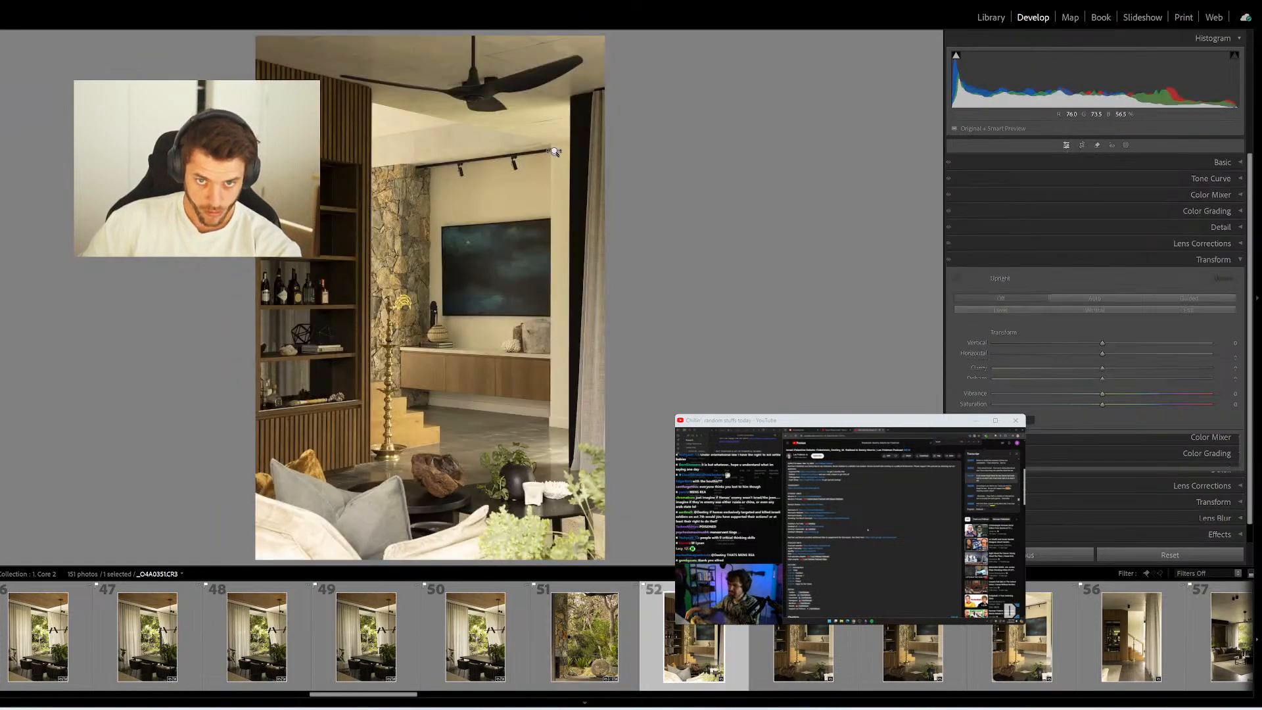
drag(551, 144, 551, 416)
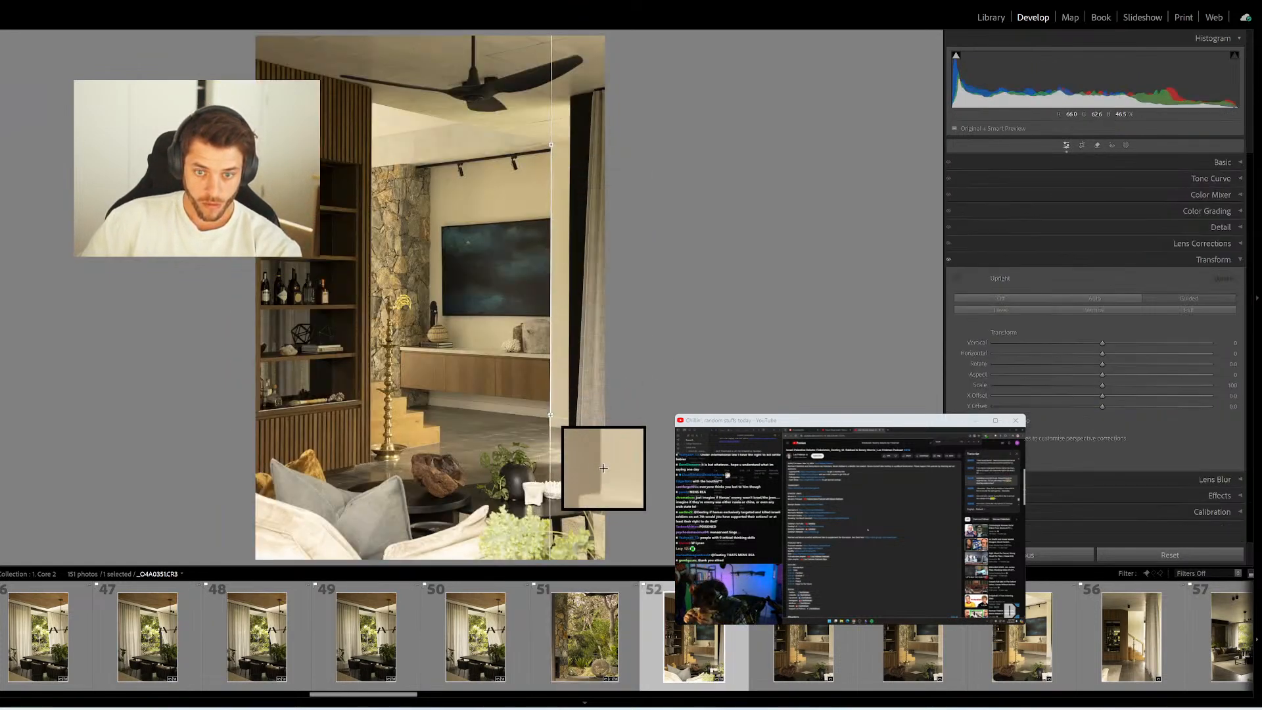
mouse_move(372, 90)
mouse_down()
mouse_move(363, 468)
mouse_move(371, 459)
mouse_up()
Straighten photo 53 using vertical Guided Upright guides on the TV wall corner and the slatted cabinet edge
click(821, 662)
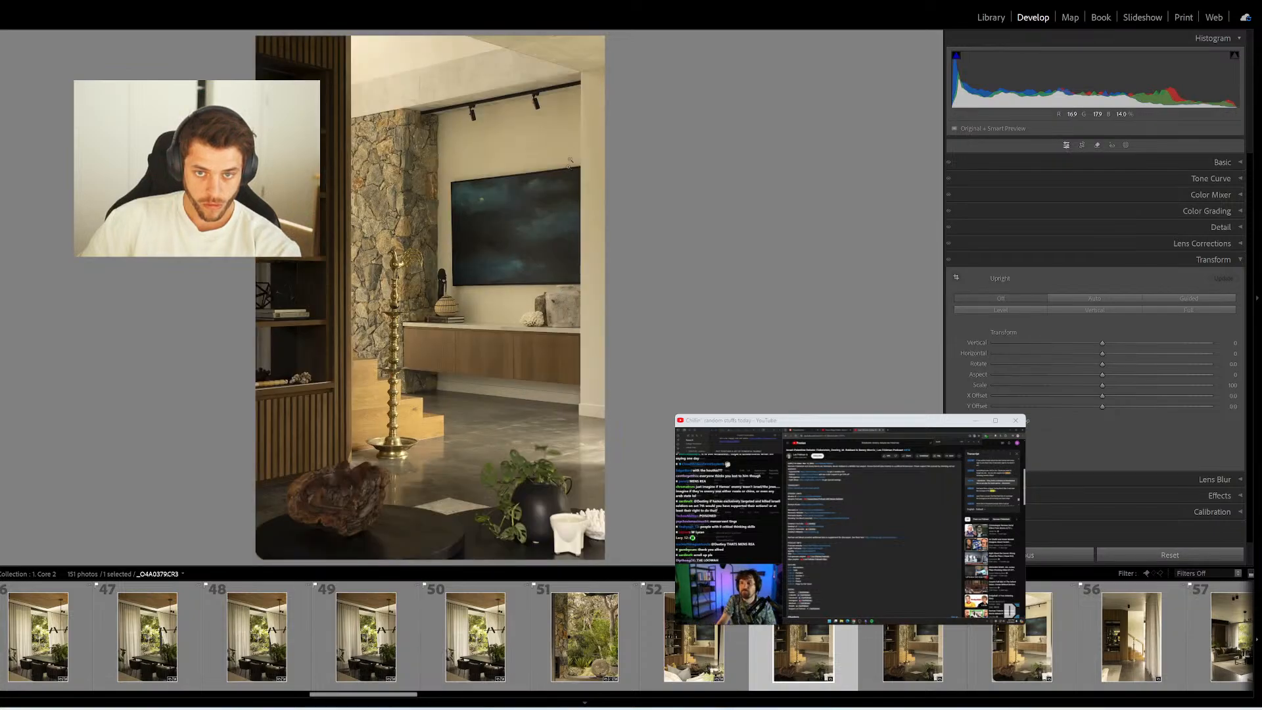
mouse_move(580, 71)
mouse_down()
mouse_move(578, 431)
mouse_move(580, 402)
mouse_up()
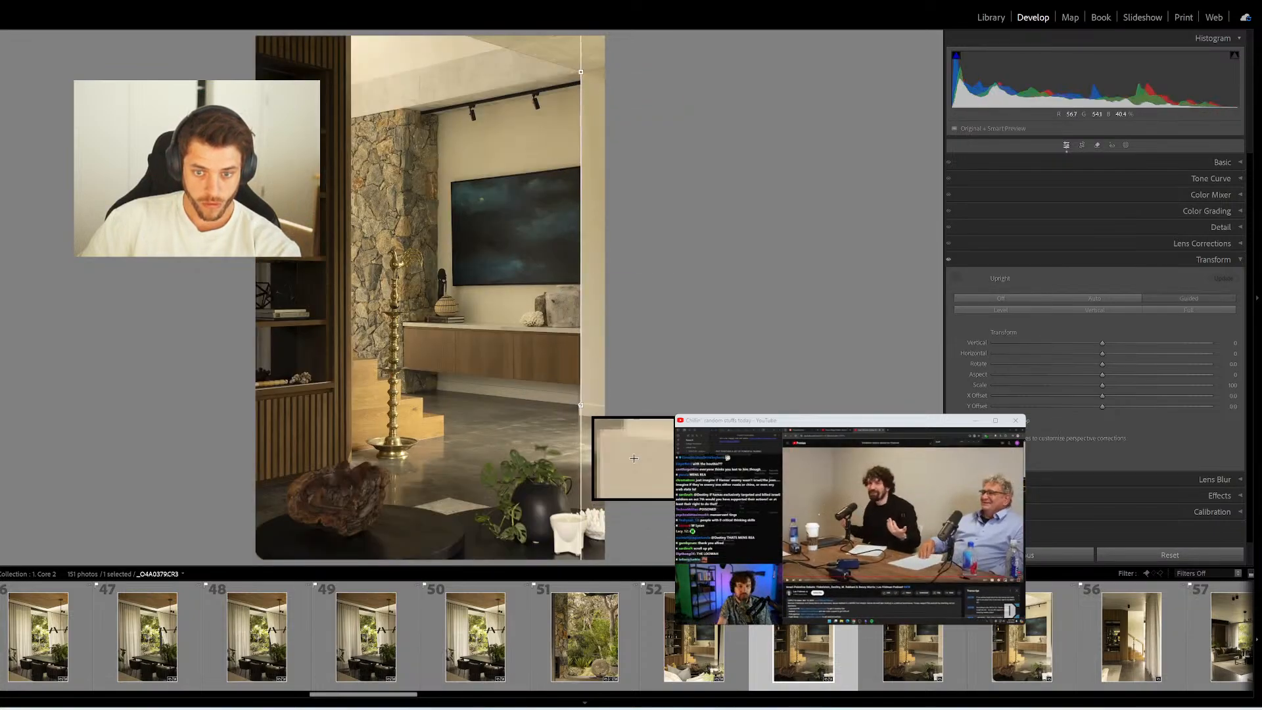
drag(353, 39, 352, 461)
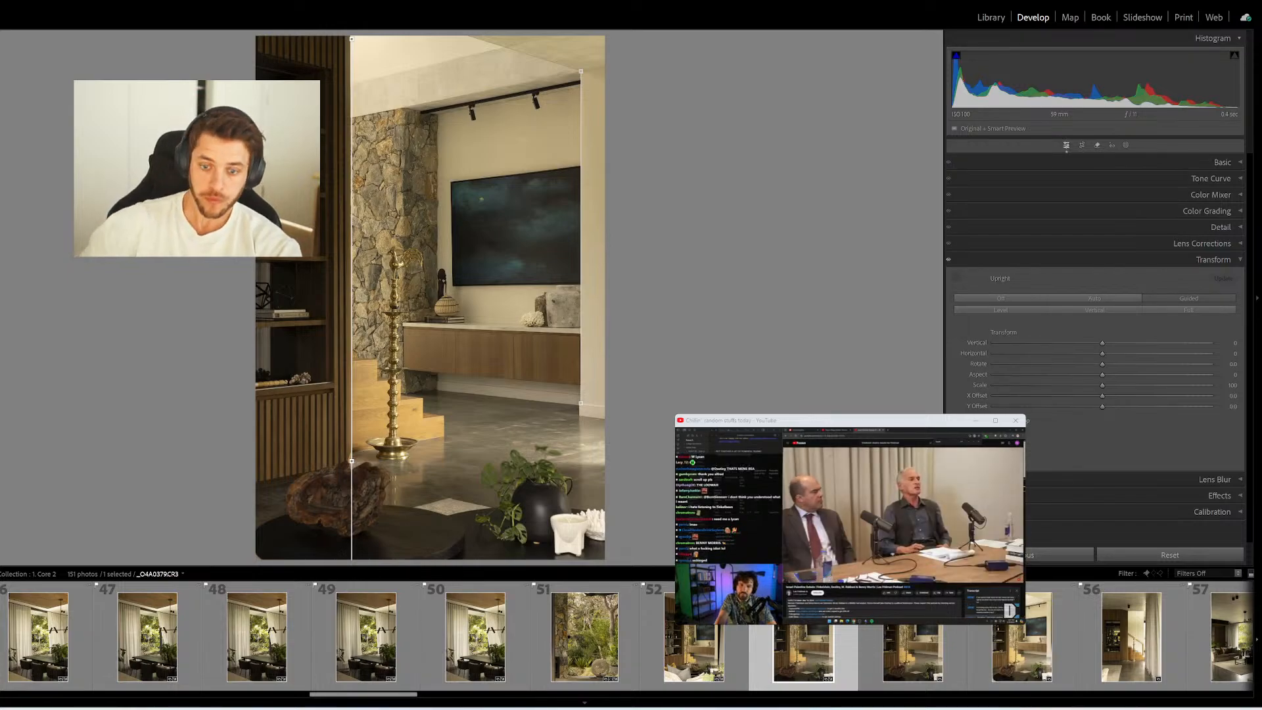
Compare the near-identical TV-wall photos 53 to 55 and delete two of them, keeping only one
click(912, 650)
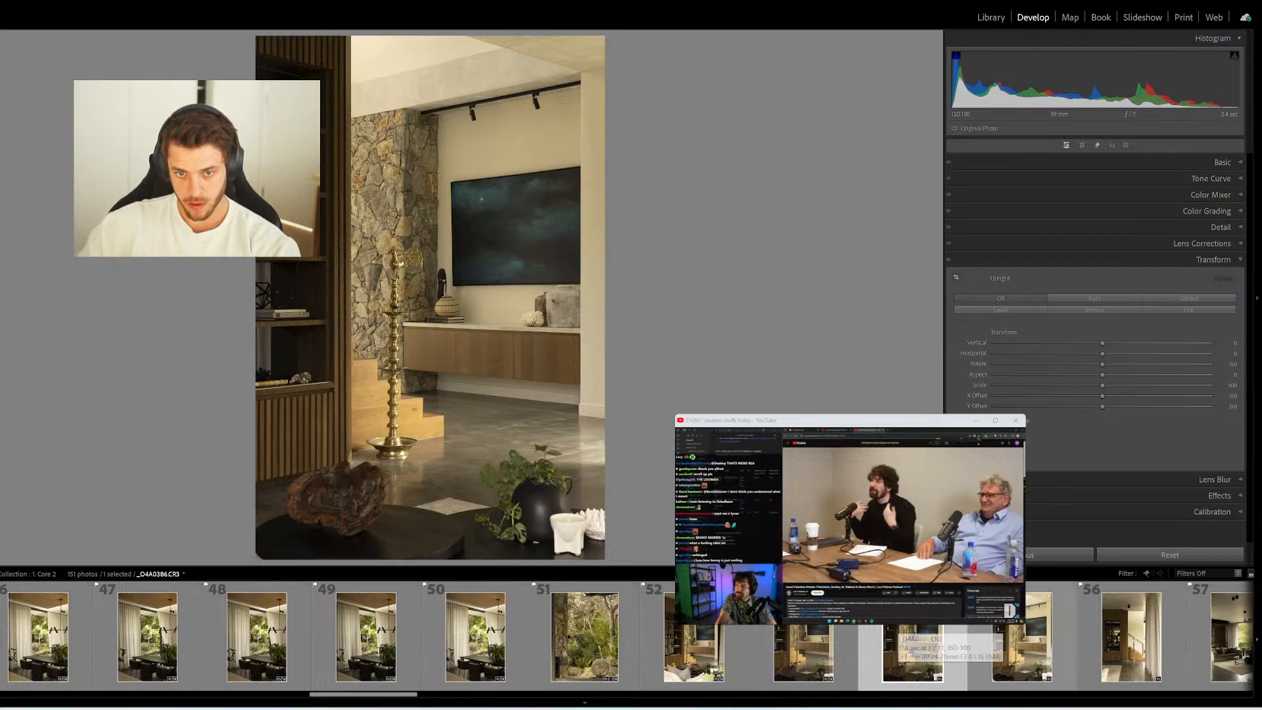
click(821, 641)
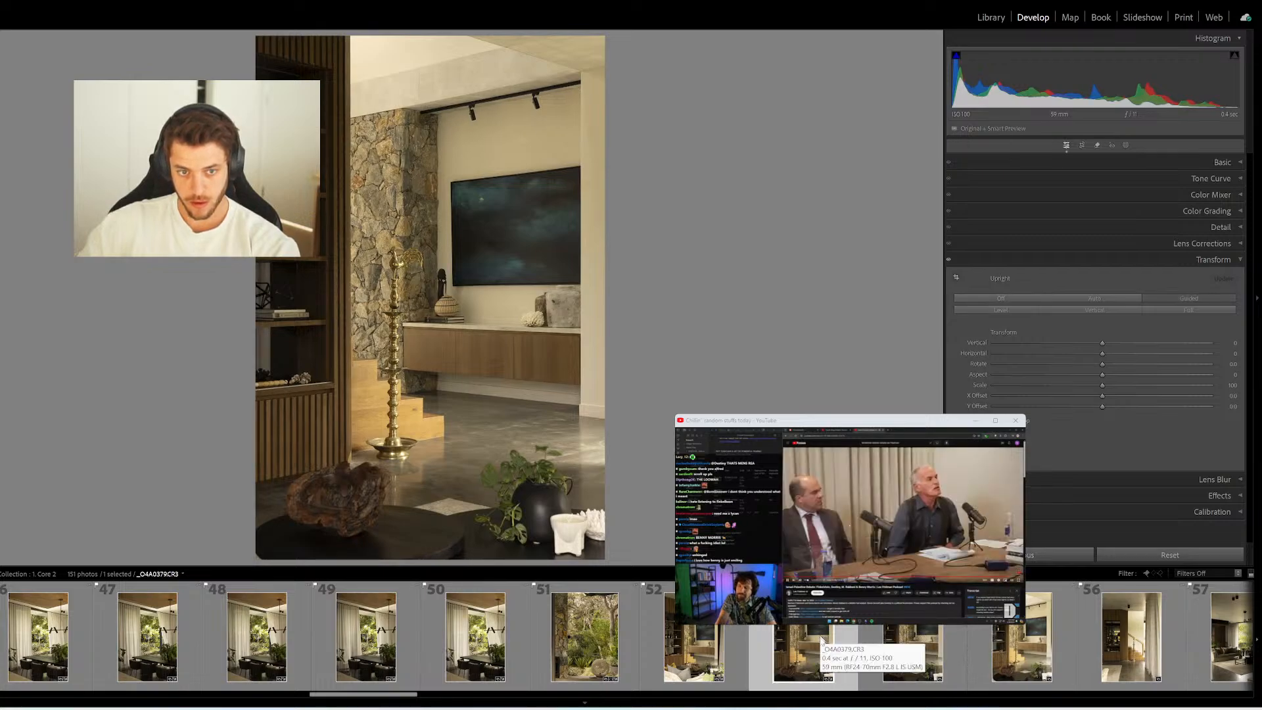
click(878, 653)
key(Delete)
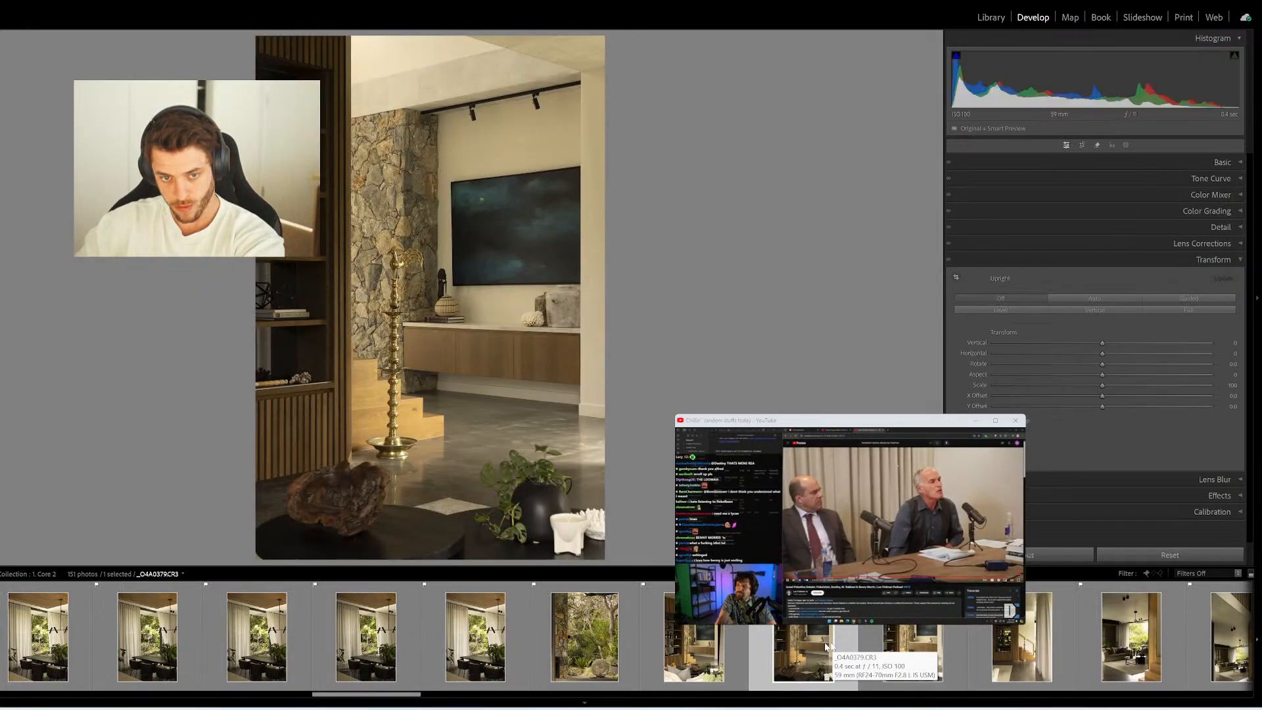
click(667, 648)
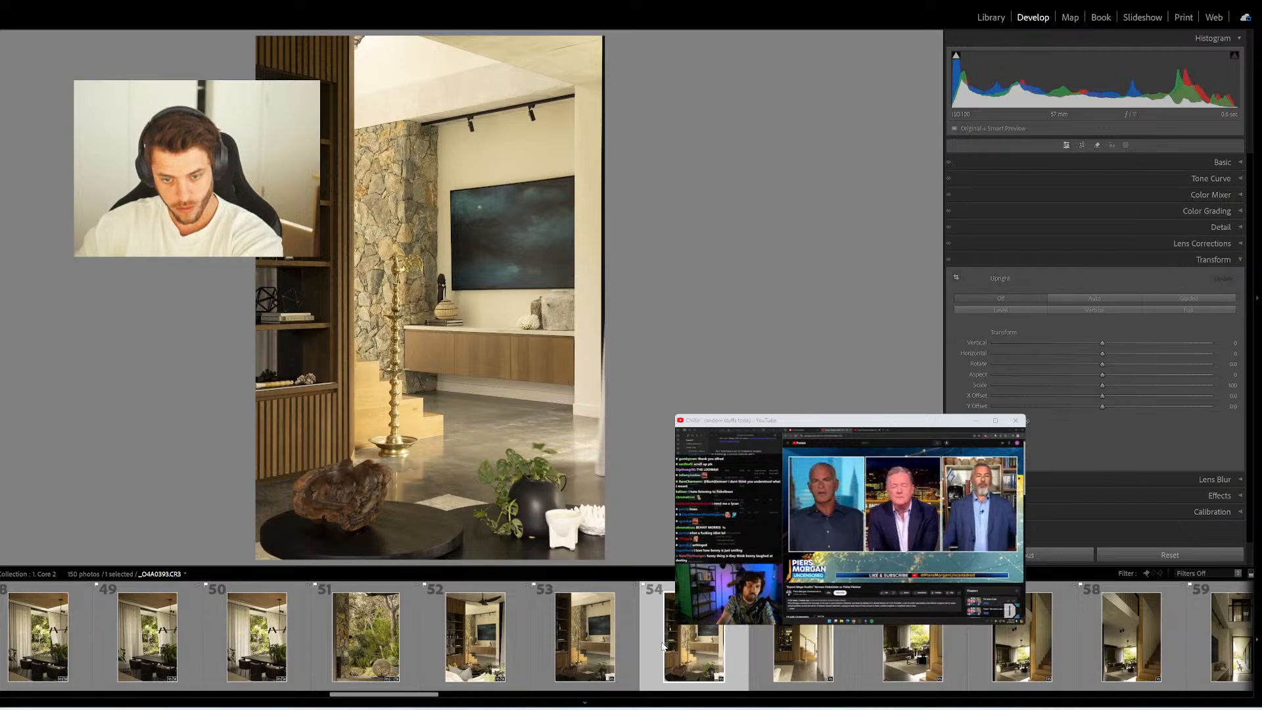
key(Delete)
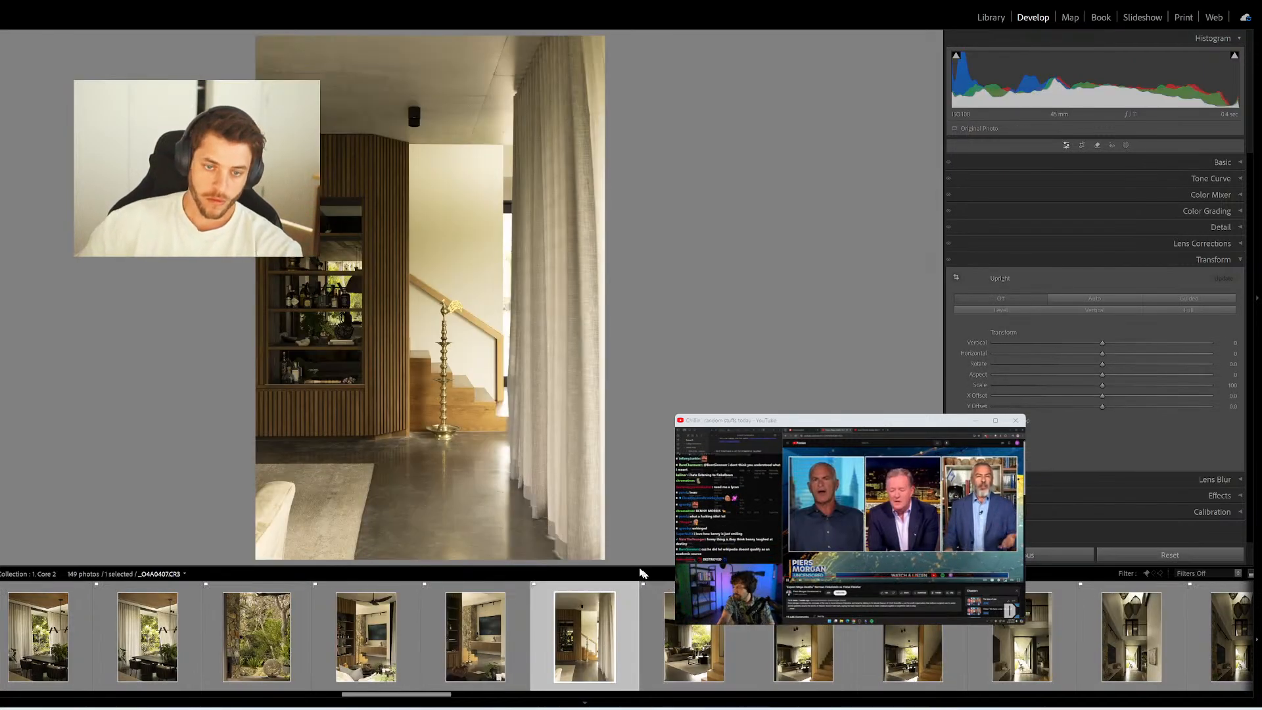
Apply Guided Upright to staircase photo 54 with horizontal guides at the slatted cabinet's top and base and vertical guides at the wall edge and shelving
key(w)
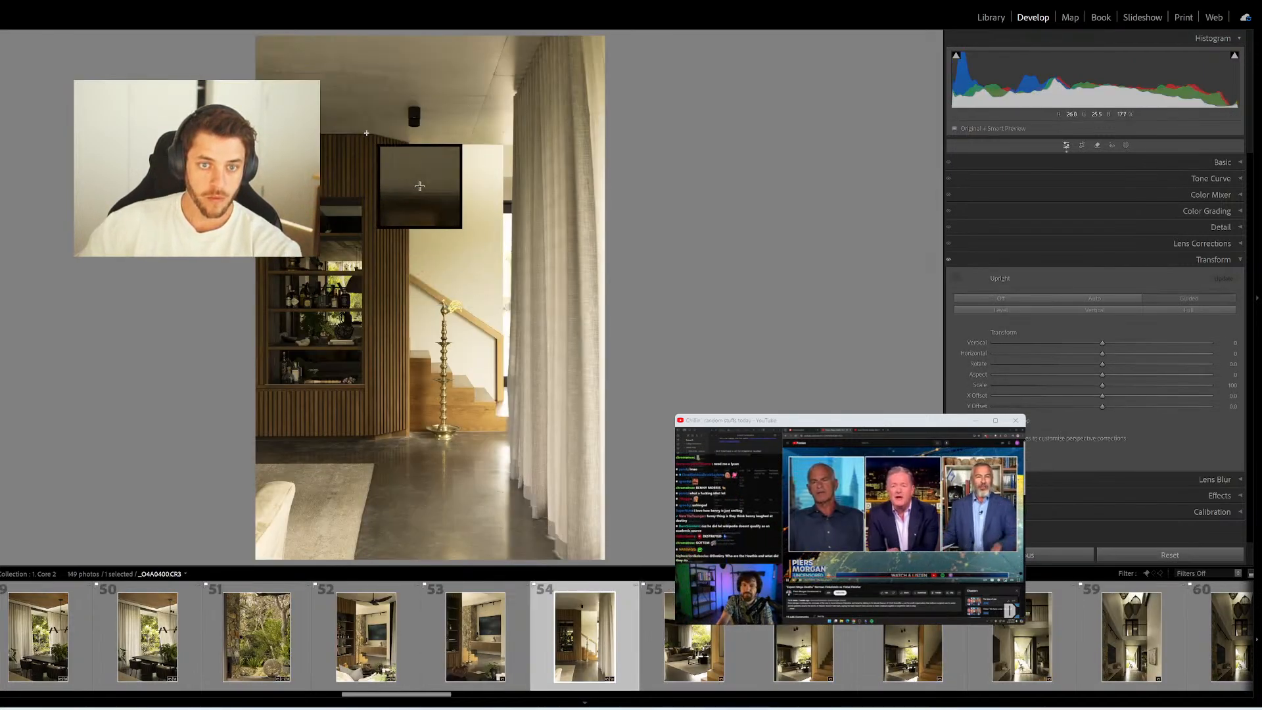
drag(365, 132, 513, 136)
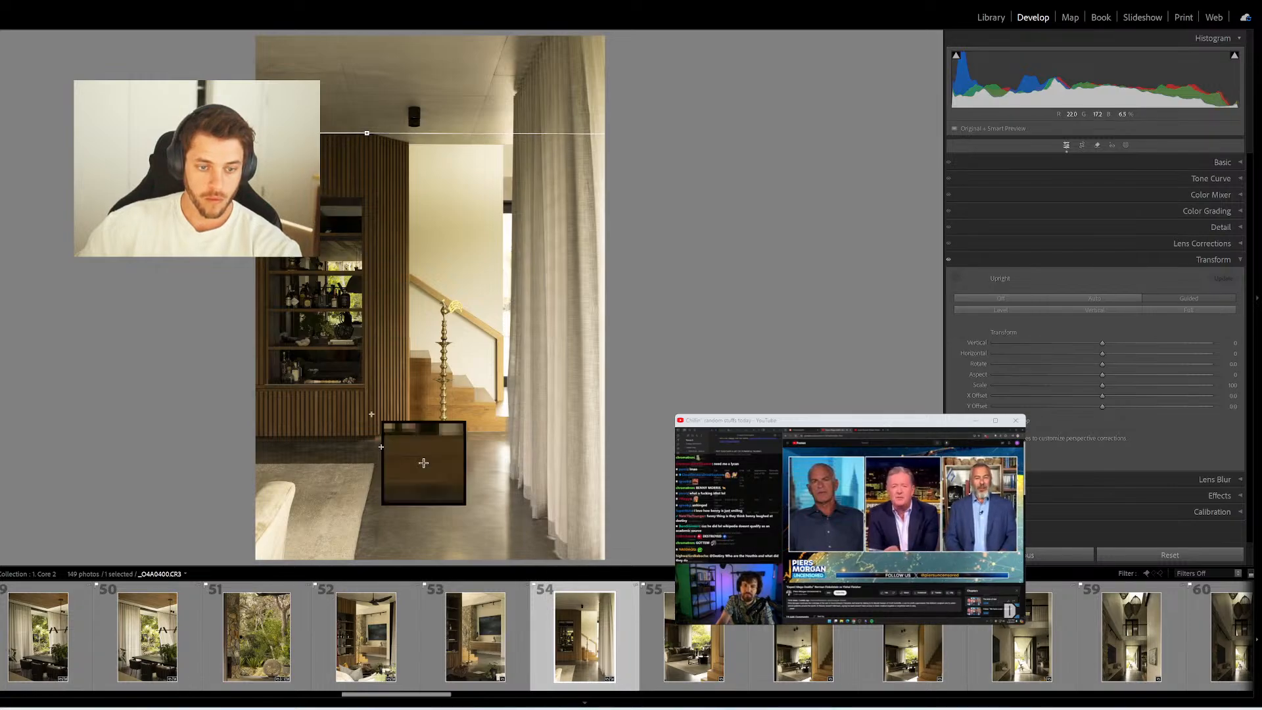
drag(374, 439, 254, 440)
drag(502, 143, 501, 339)
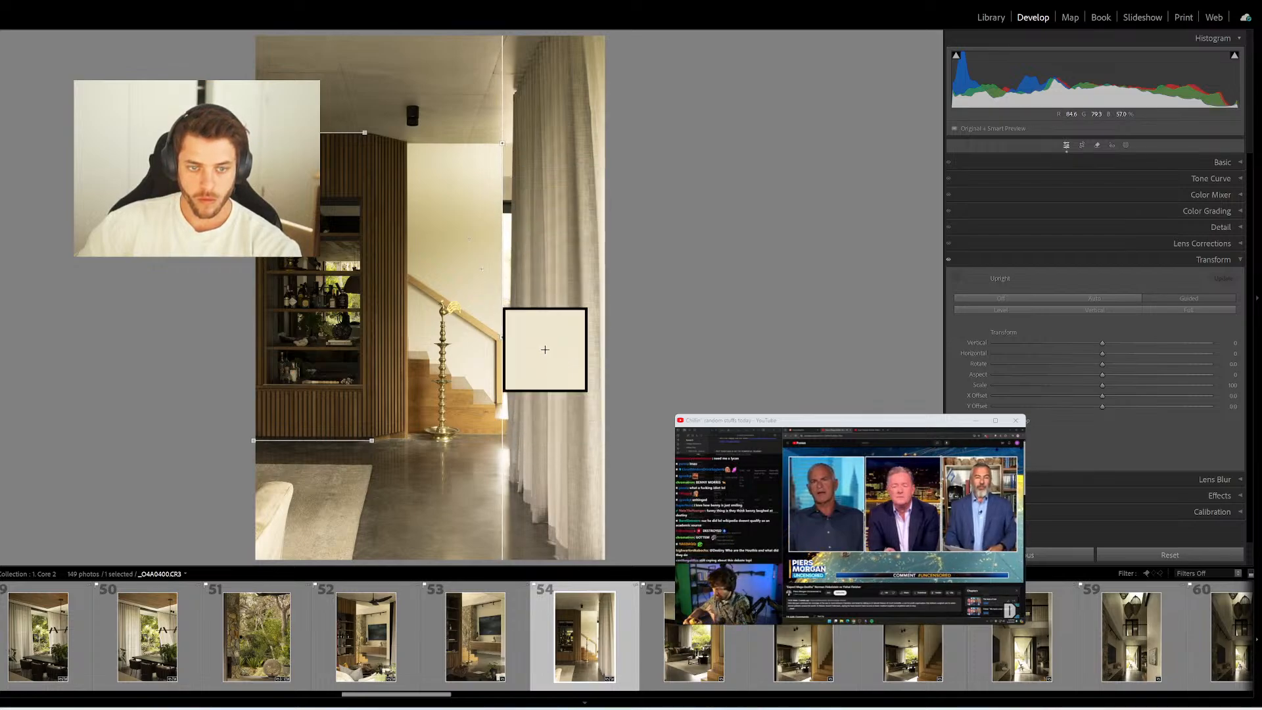
drag(277, 204, 277, 374)
Straighten lounge photo 55 with two vertical Guided Upright guides, one along the timber column's edge
click(663, 637)
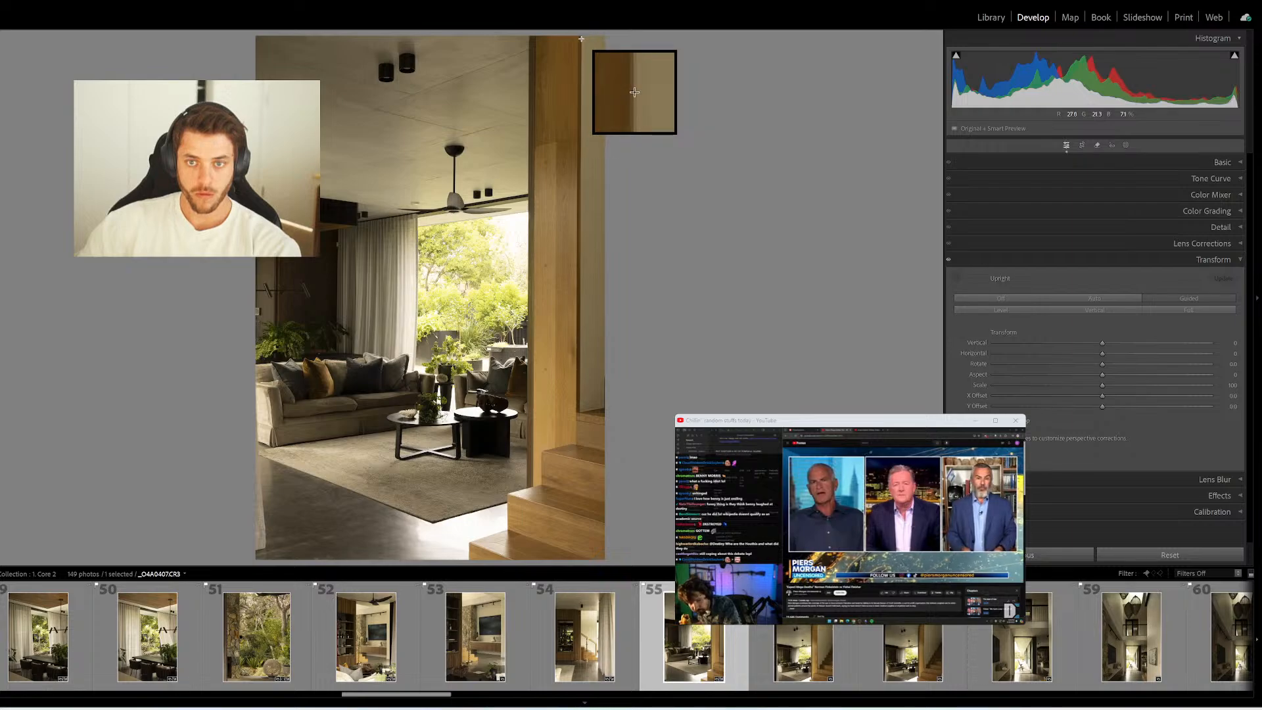
drag(581, 39, 579, 411)
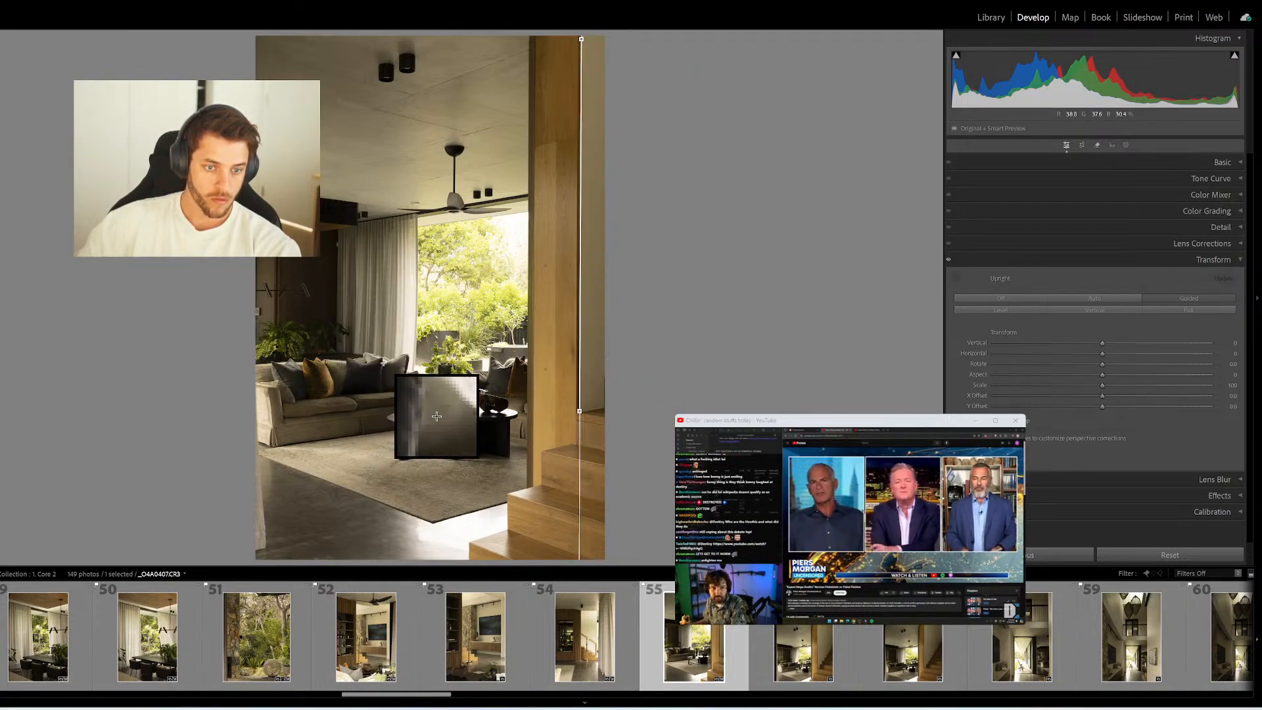
drag(282, 549, 279, 335)
Apply Guided Upright to stairwell photo 56 with vertical guides along the timber column and the dark wall edge opposite
key(Right)
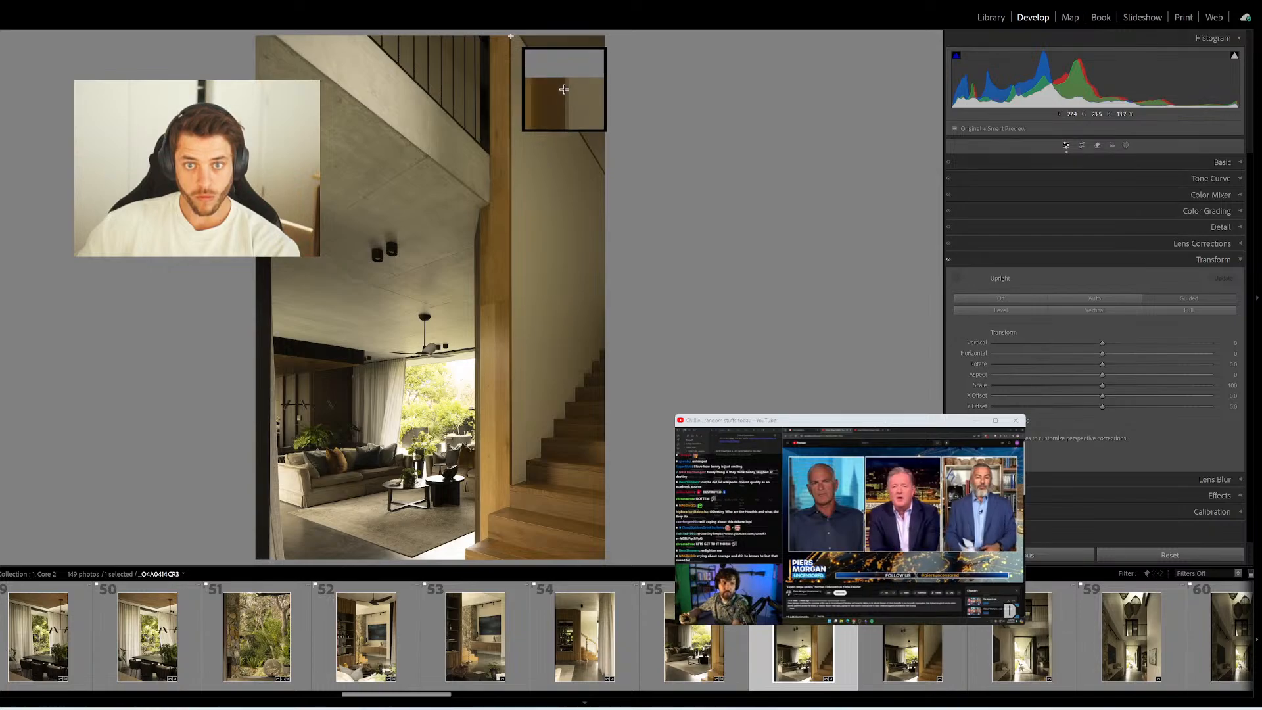
mouse_move(511, 36)
mouse_down()
mouse_move(589, 413)
mouse_move(512, 482)
mouse_up()
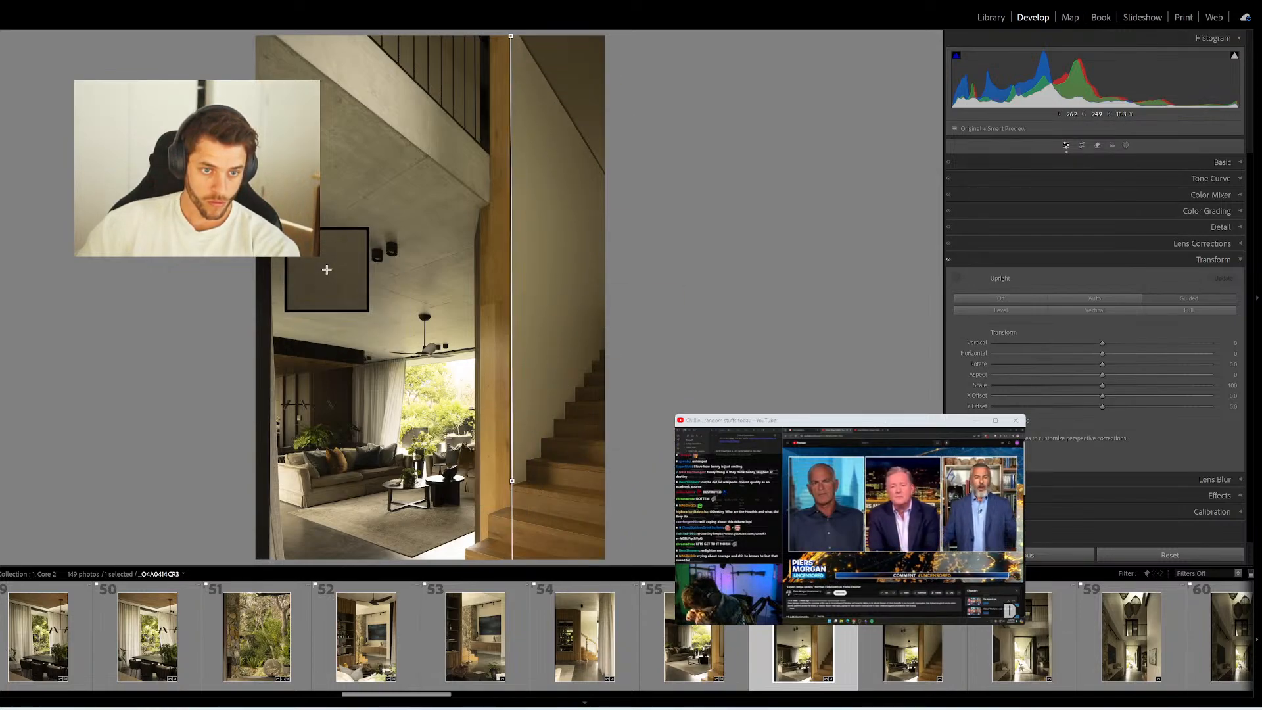
drag(275, 37, 270, 447)
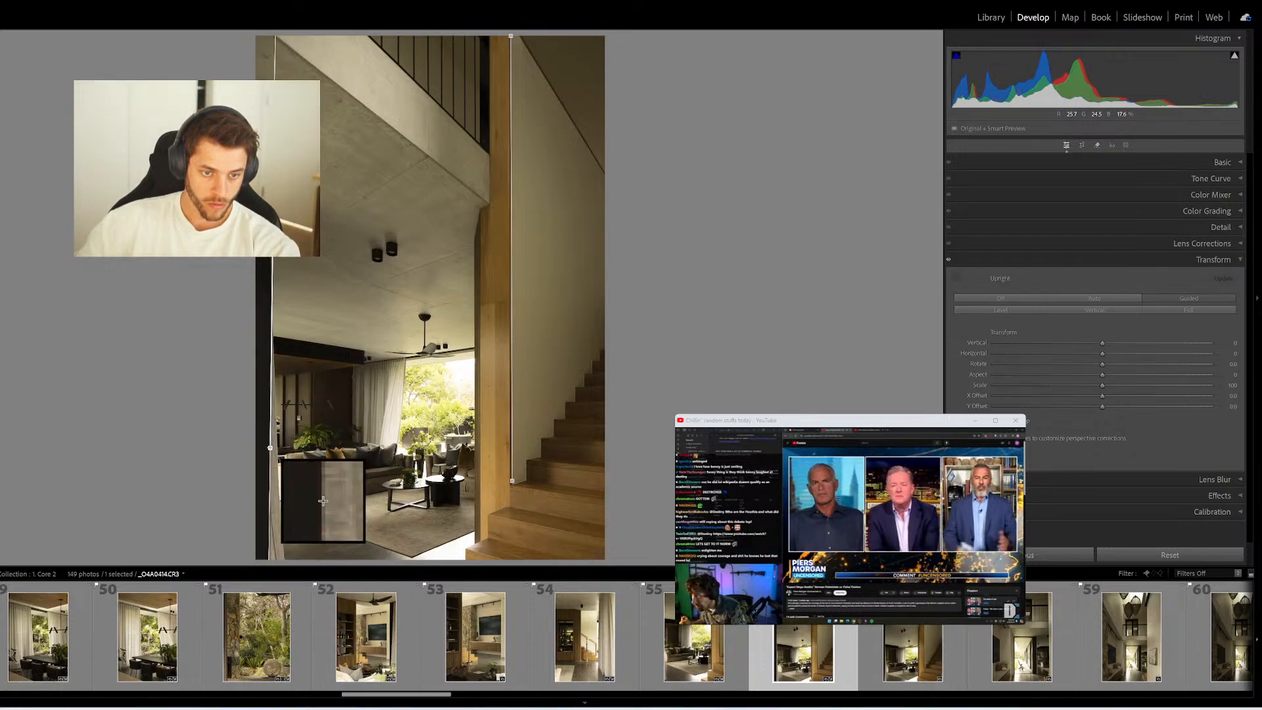
Compare the similar stairwell photos 56 and 57 and delete photo 56
click(891, 638)
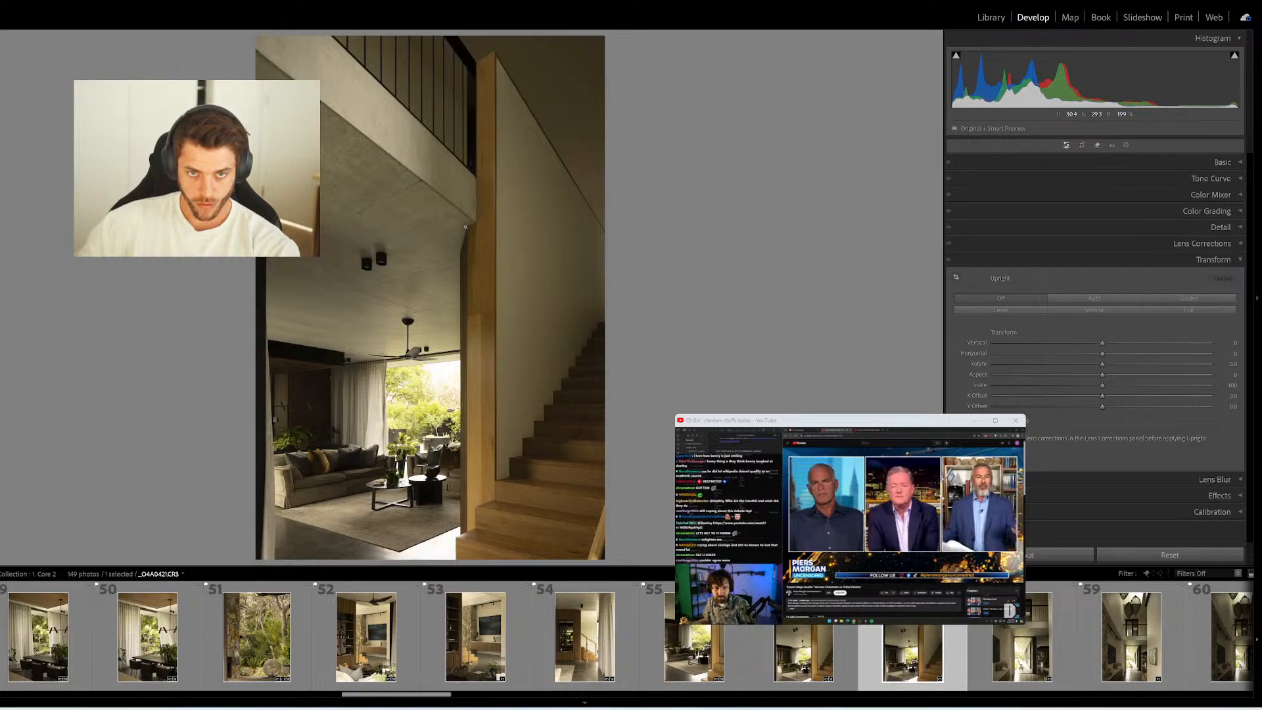
click(787, 633)
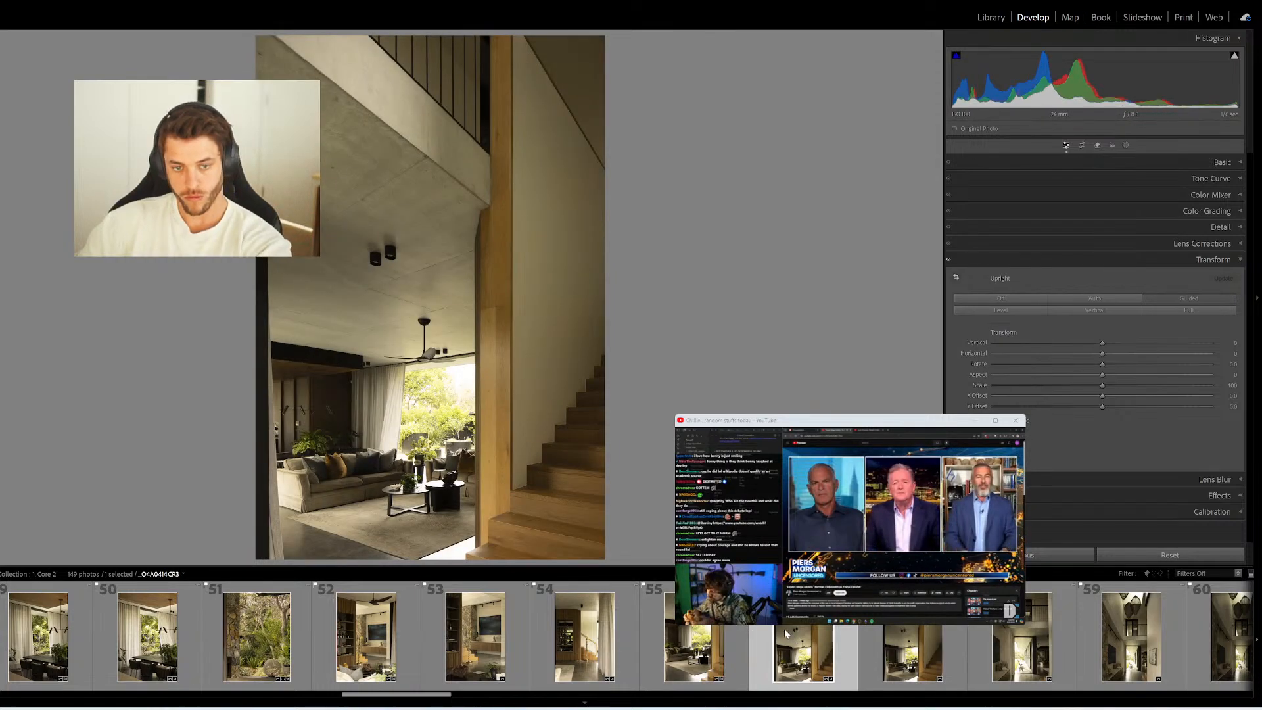
key(Delete)
Straighten the remaining stairwell photo with vertical Guided Upright guides on the timber column's edge and the dark wall edge
key(w)
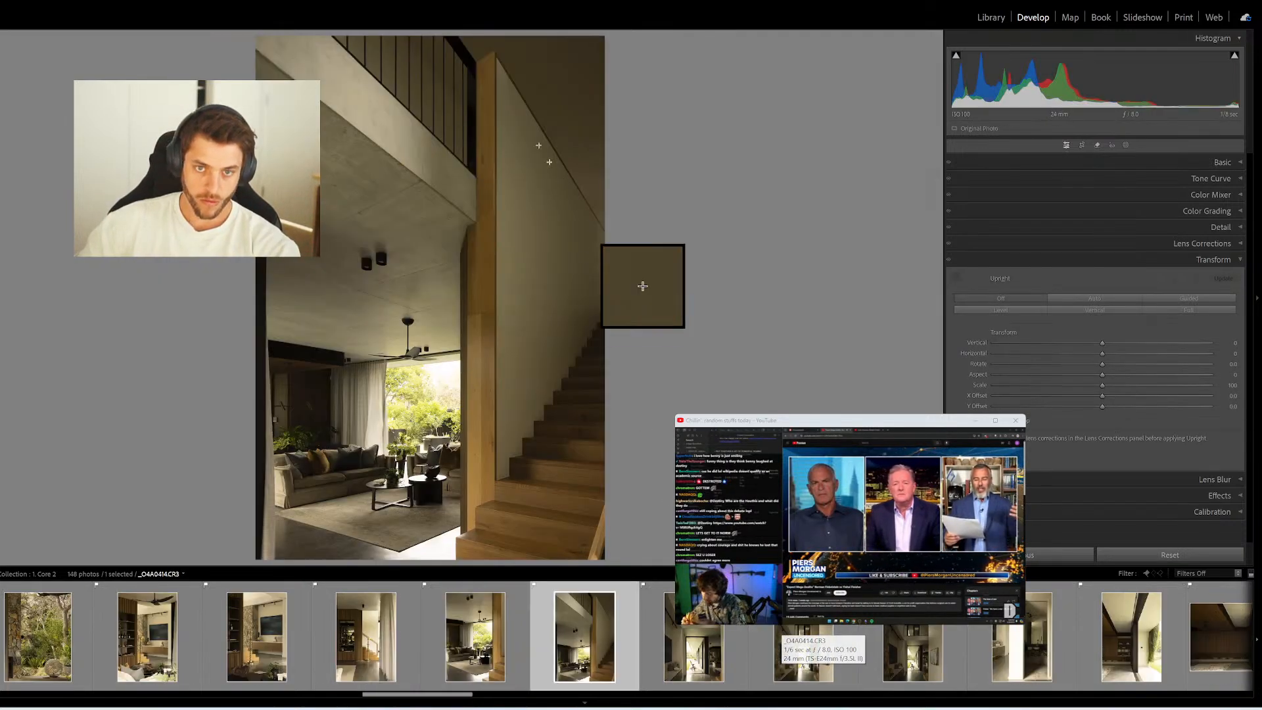
mouse_move(496, 57)
mouse_down()
mouse_move(497, 513)
mouse_move(497, 480)
mouse_up()
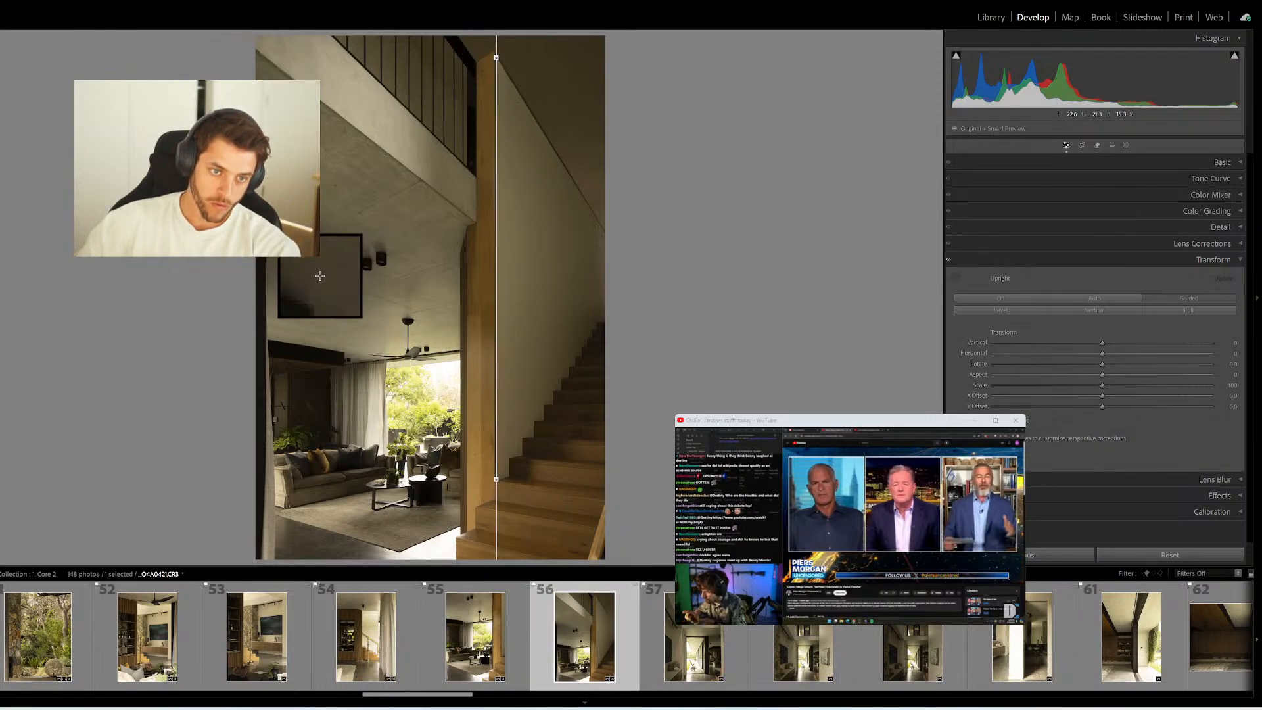
drag(265, 184, 277, 392)
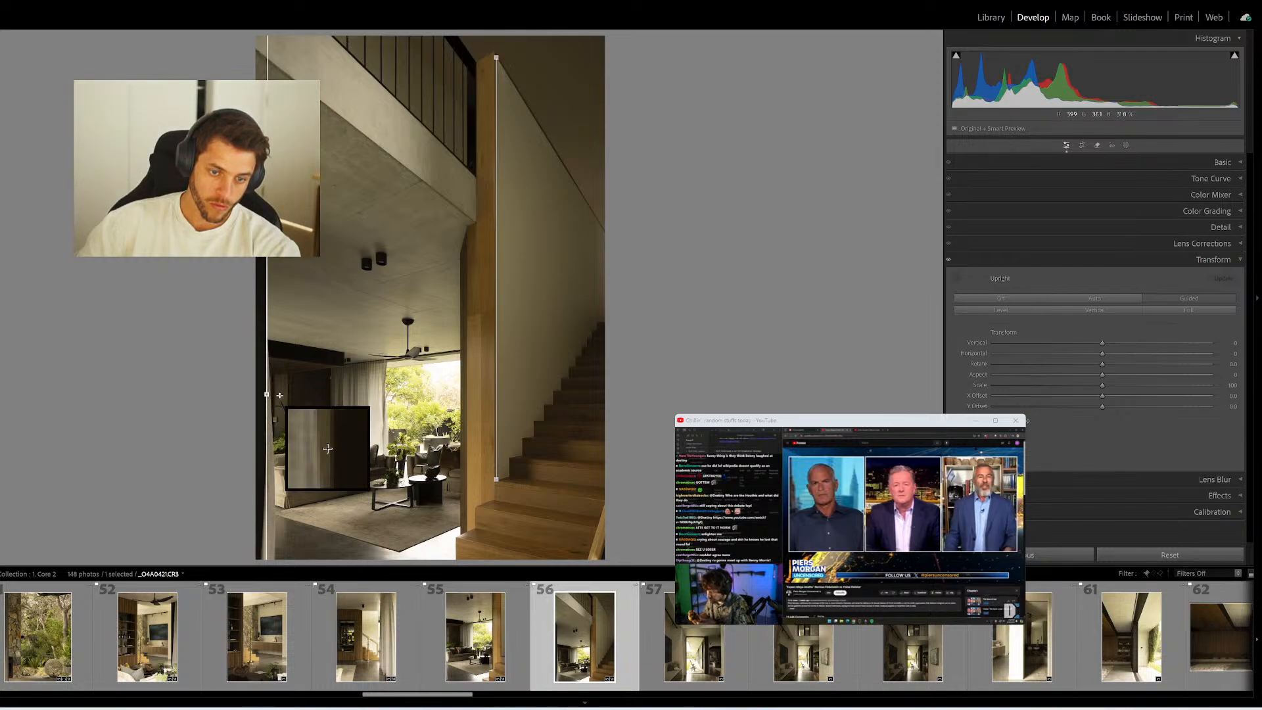
Straighten hallway photo 57 with Guided Upright guides along the balustrade rail, wall edge, doorway threshold and the opposite side wall
click(727, 644)
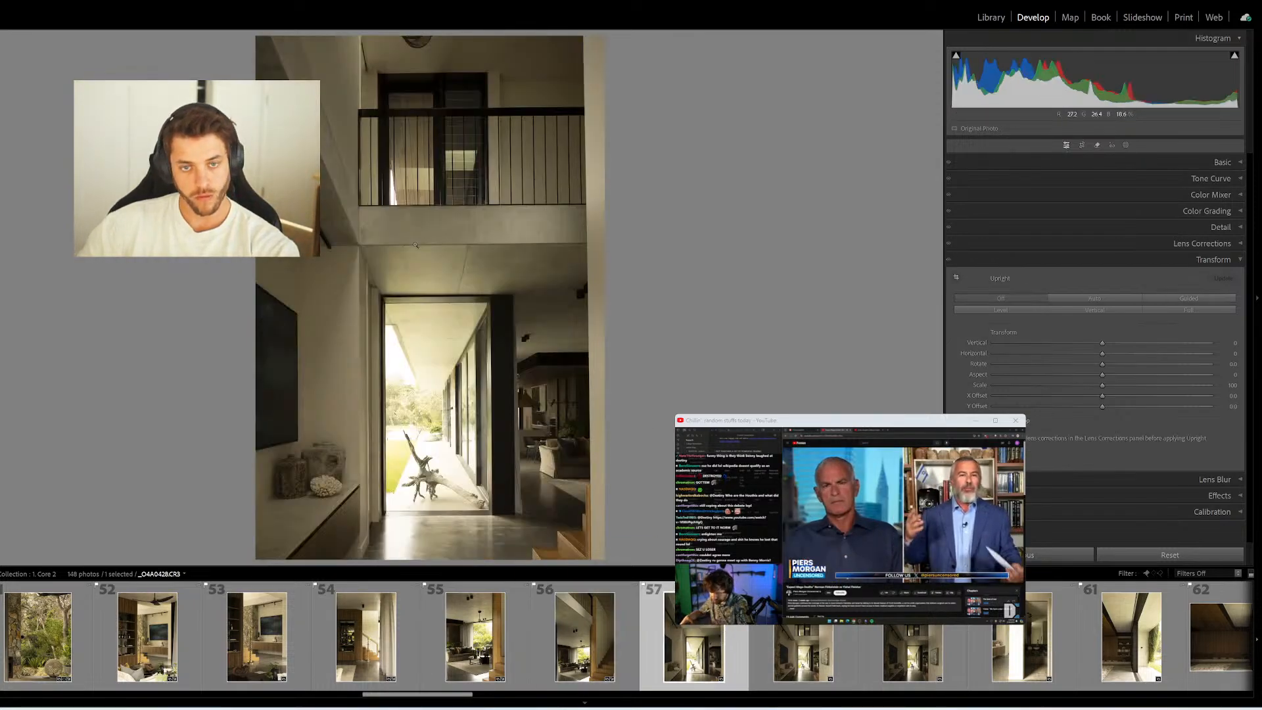
drag(359, 109, 578, 106)
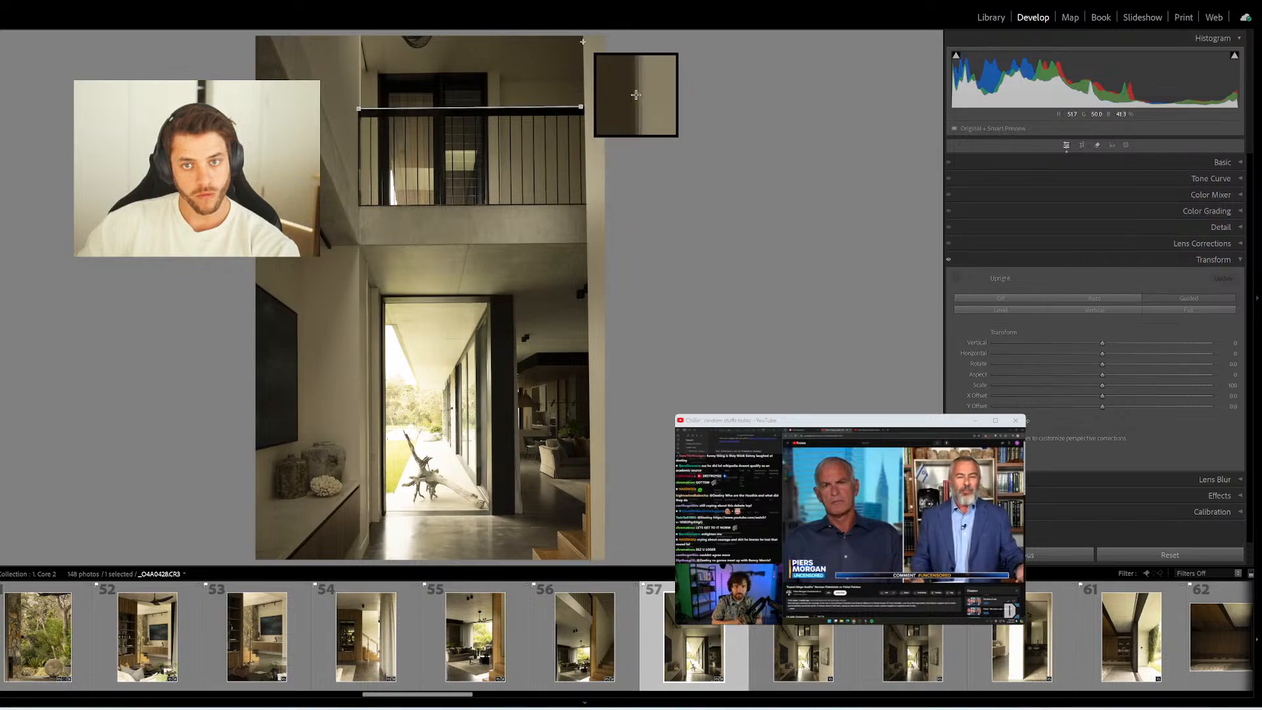
drag(582, 41, 584, 497)
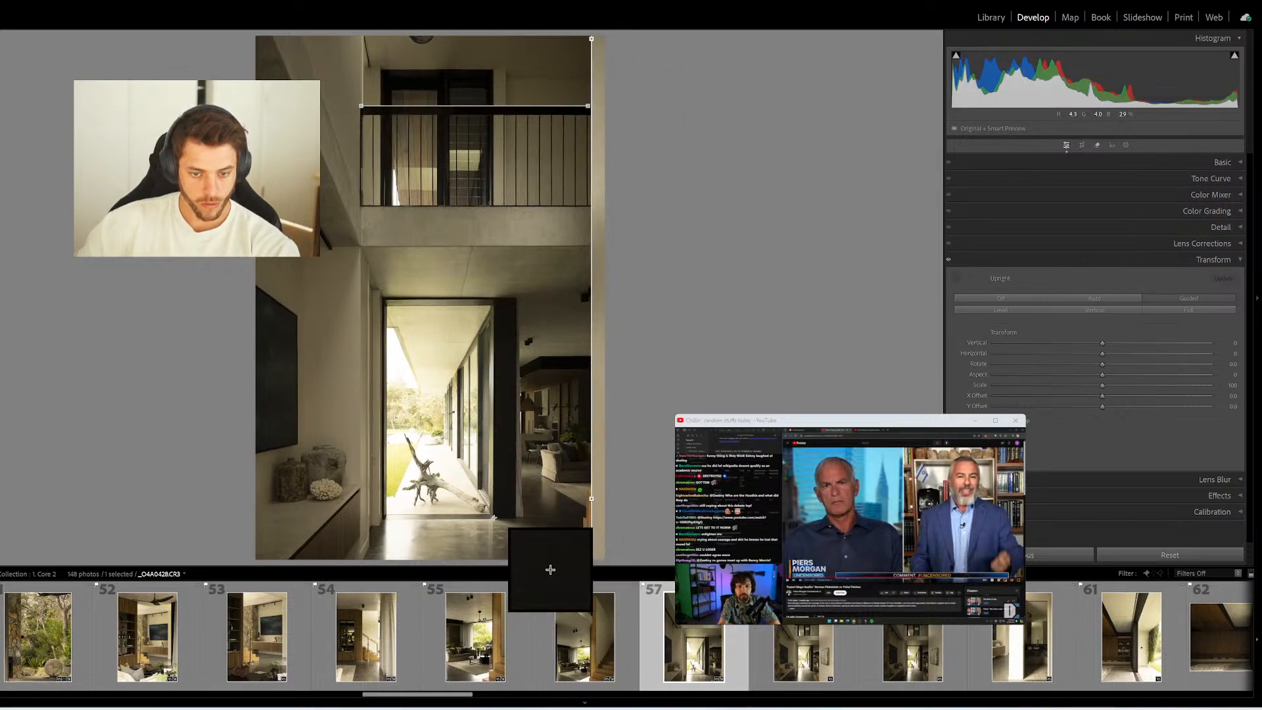
drag(493, 518, 383, 519)
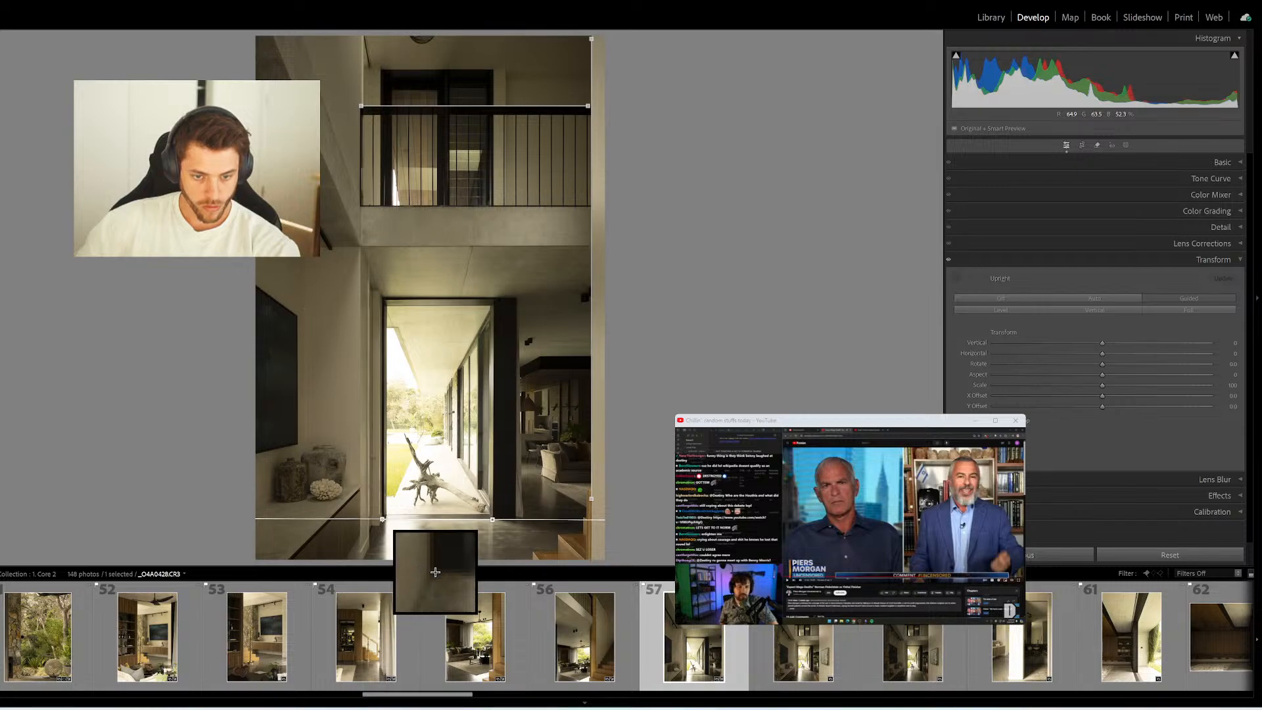
drag(303, 247, 315, 449)
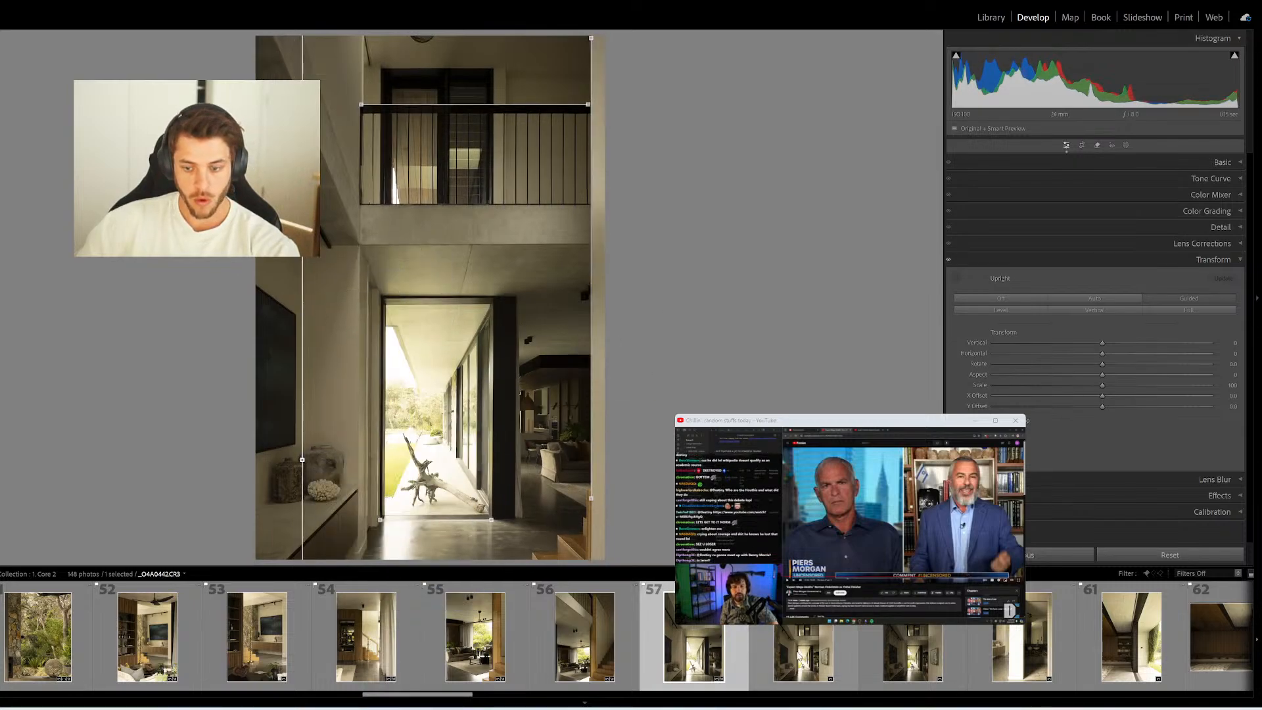
Apply Guided Upright to double-height hallway photo 58 with two vertical guides on the wall edges and two horizontal guides
click(798, 654)
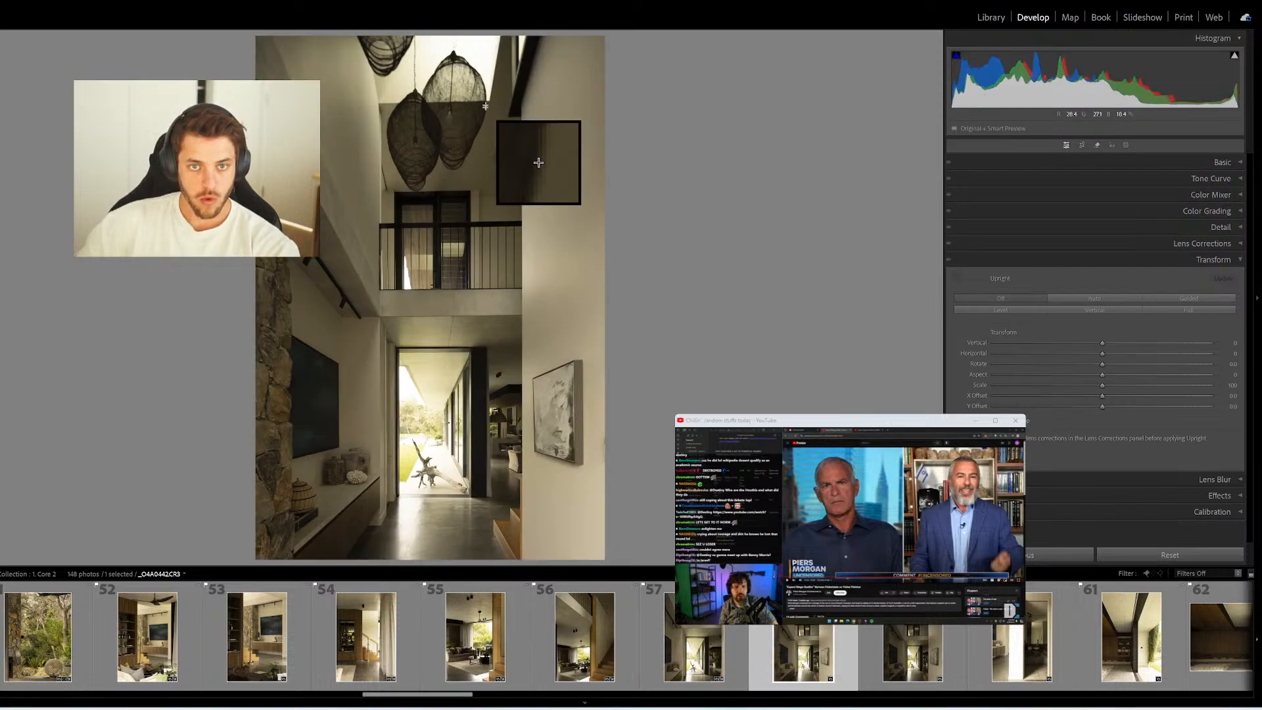
drag(491, 100, 378, 103)
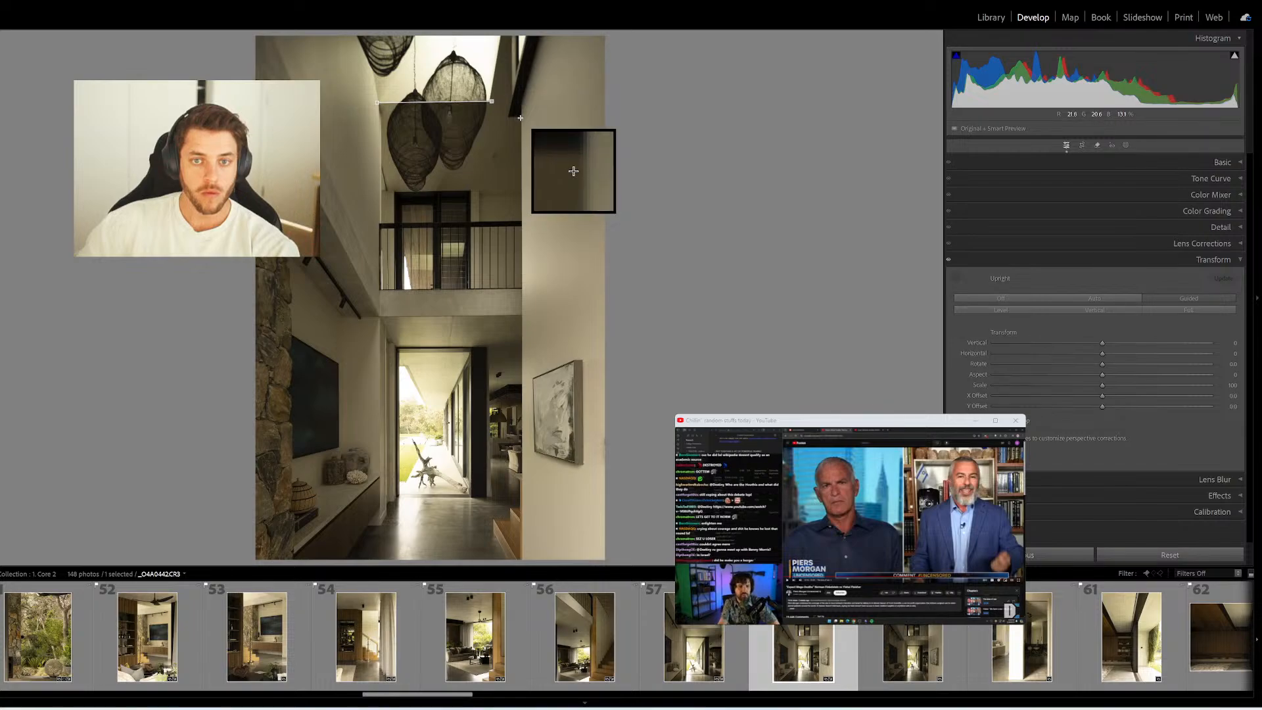
drag(520, 117, 521, 557)
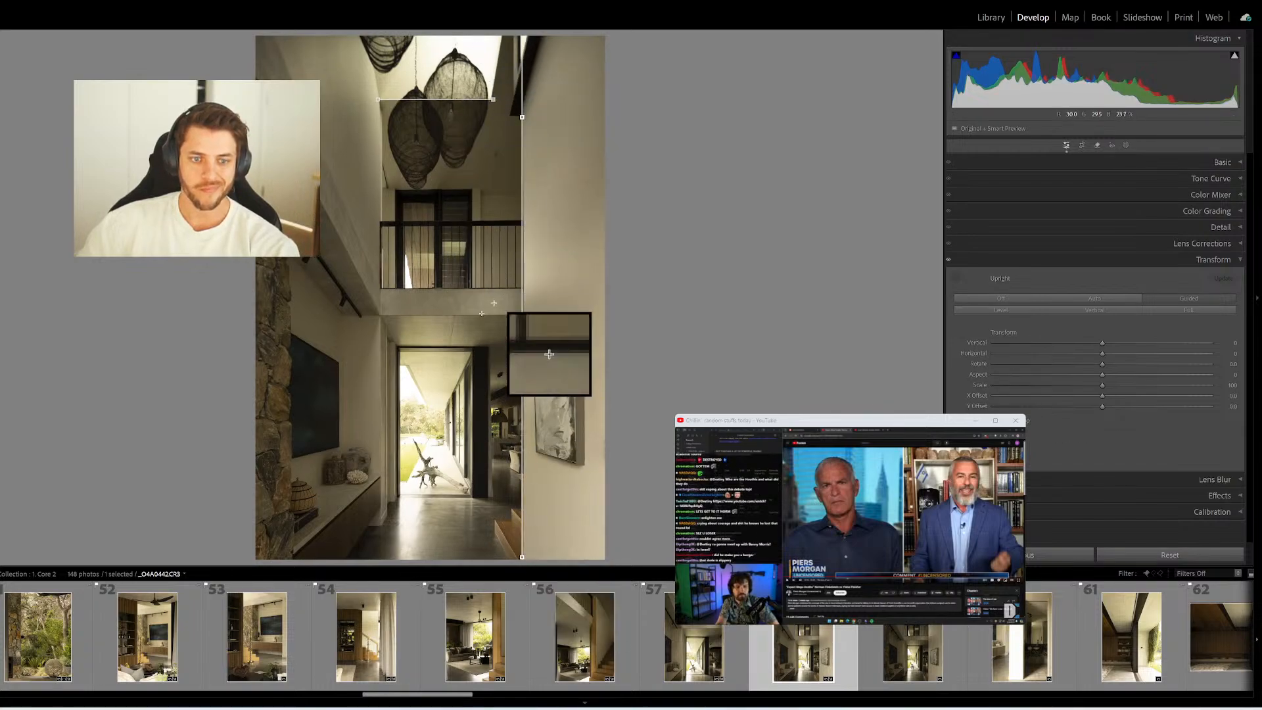
mouse_move(380, 320)
mouse_down()
mouse_move(382, 525)
mouse_move(481, 499)
mouse_up()
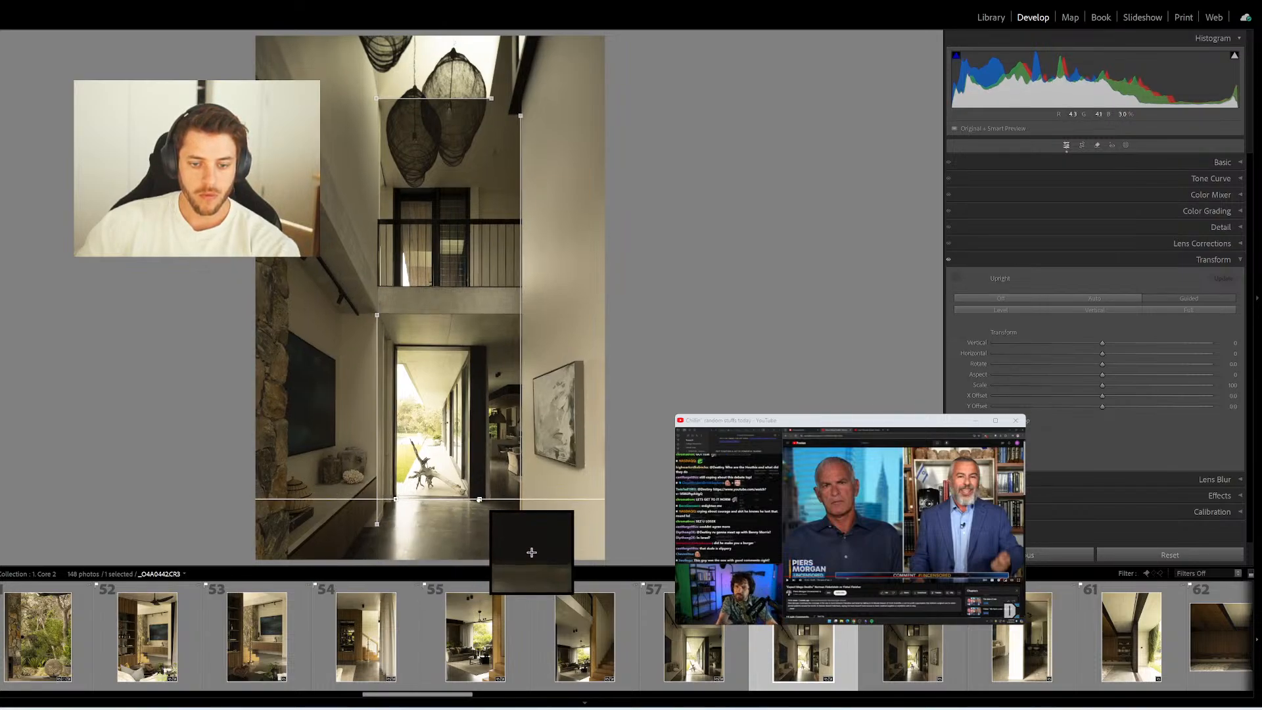
drag(532, 552, 522, 558)
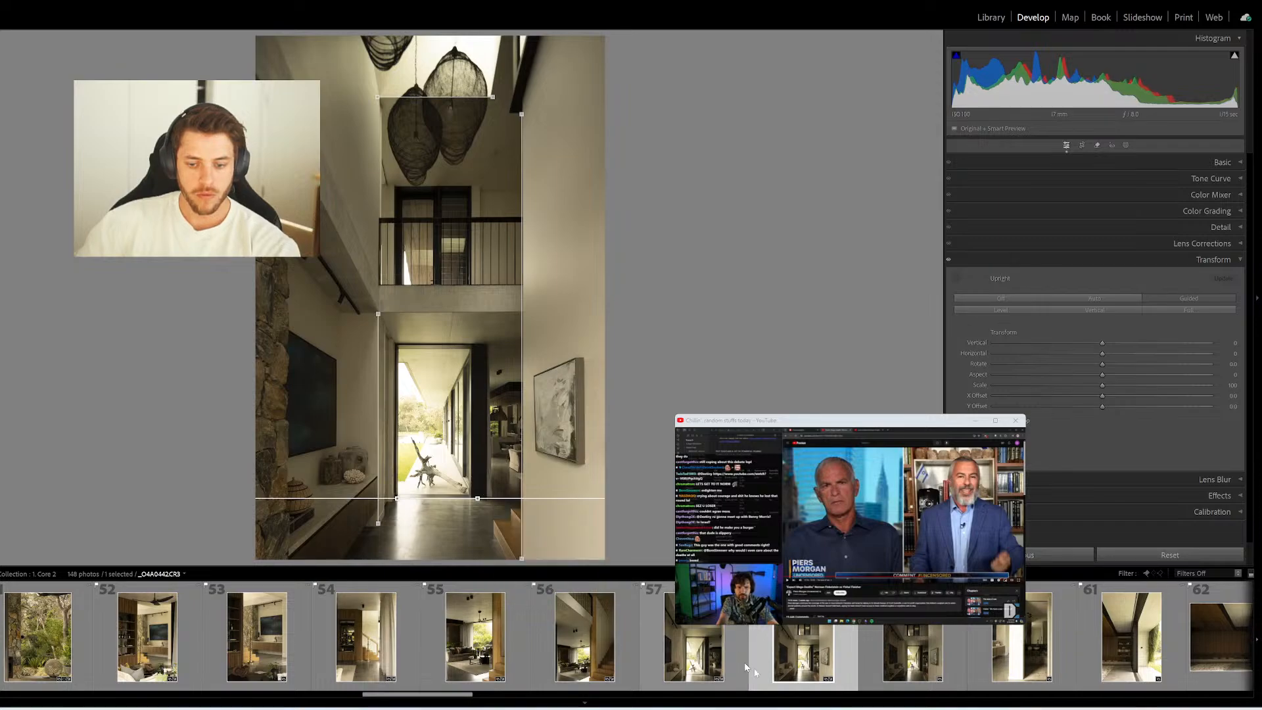
Compare the near-identical hallway photos 58 and 59 and delete photo 58
click(909, 653)
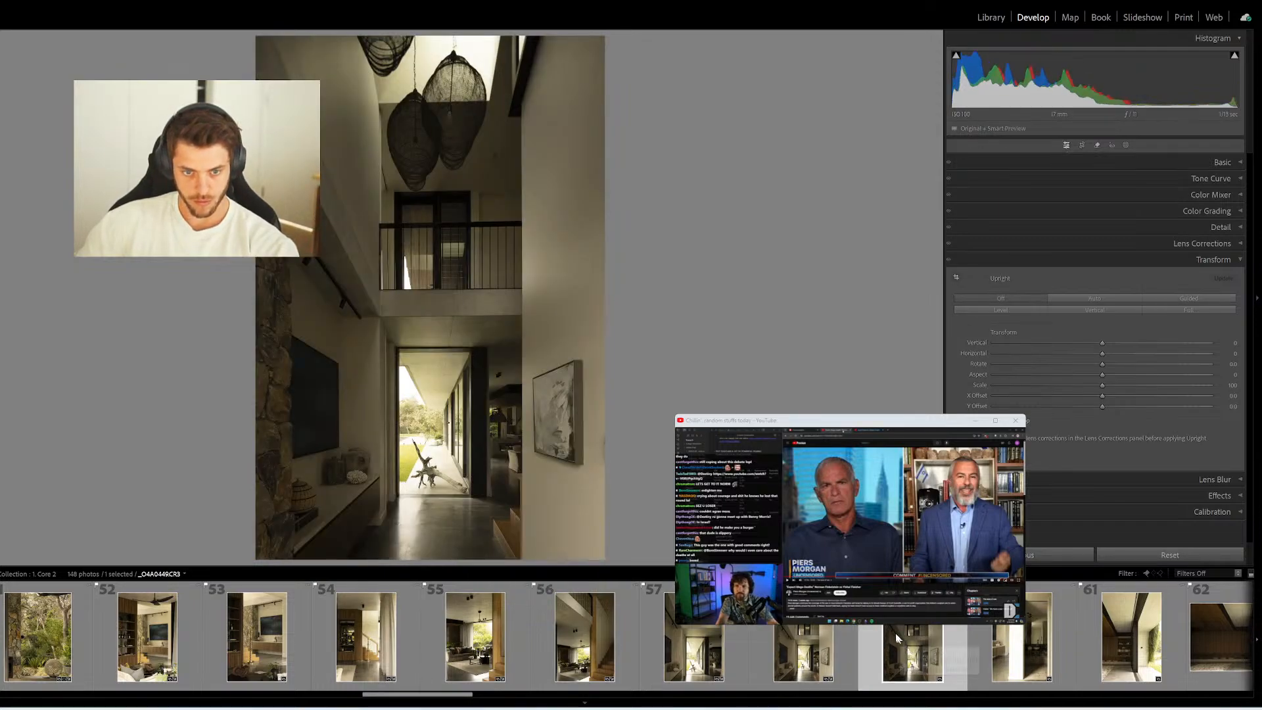
key(Delete)
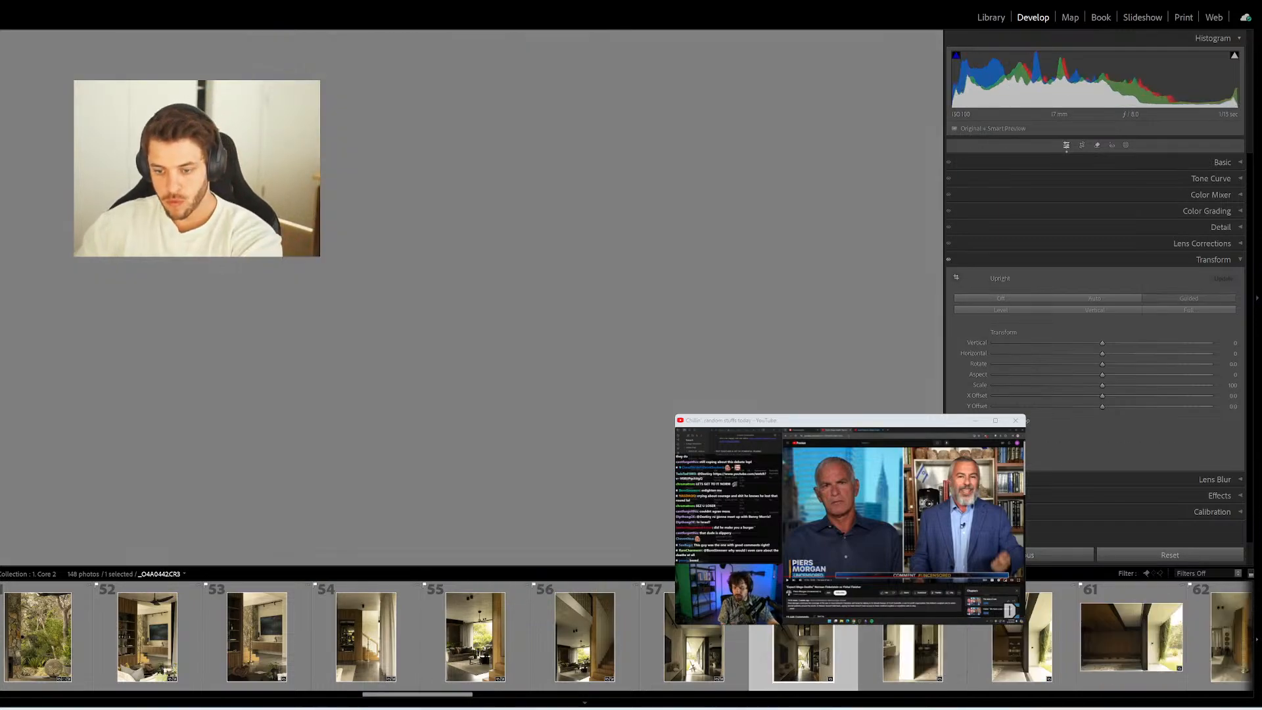
Straighten the remaining double-height hallway photo with Guided Upright guides across the upper wall, along the doorway threshold and down both wall edges
key(shift+t)
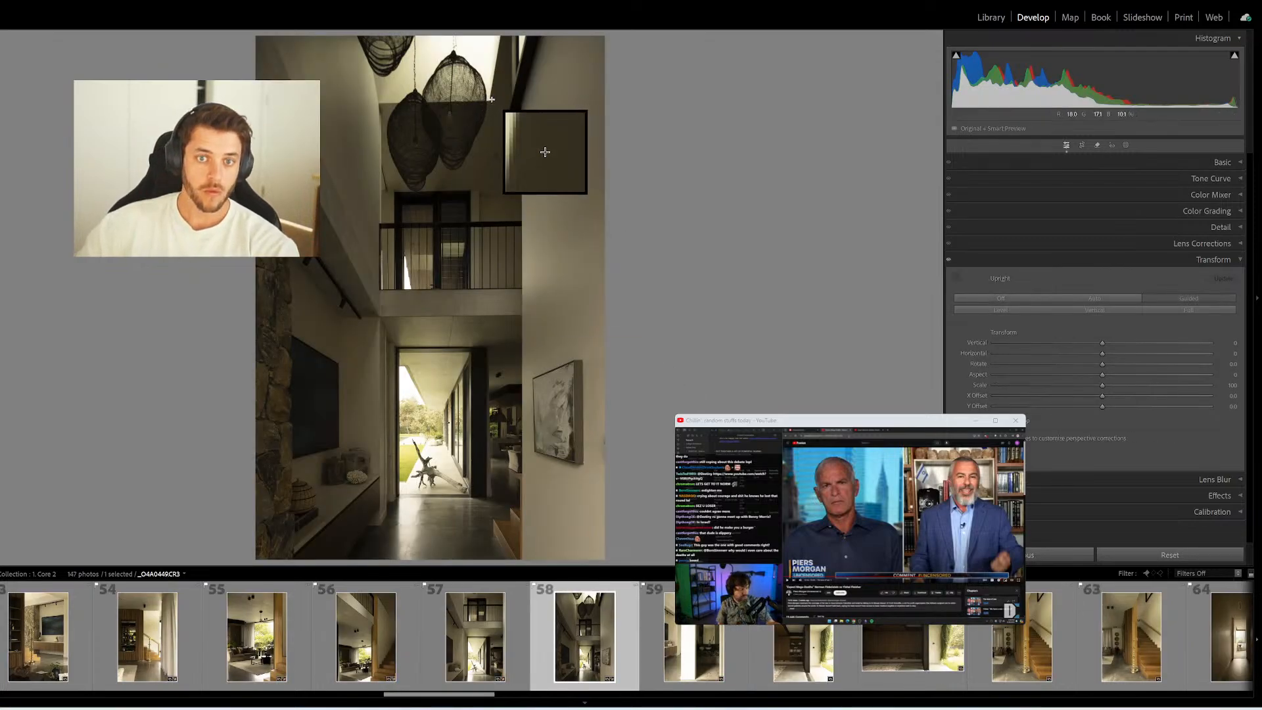
drag(492, 101, 374, 108)
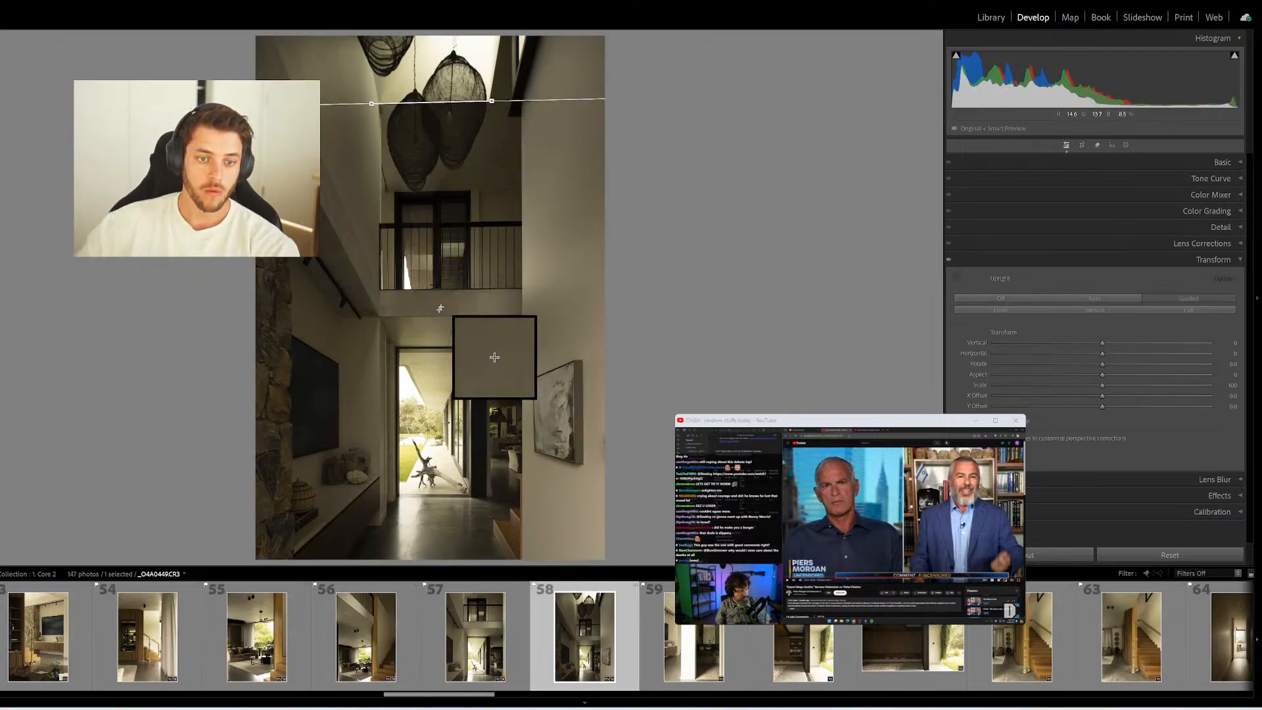
drag(377, 318, 376, 562)
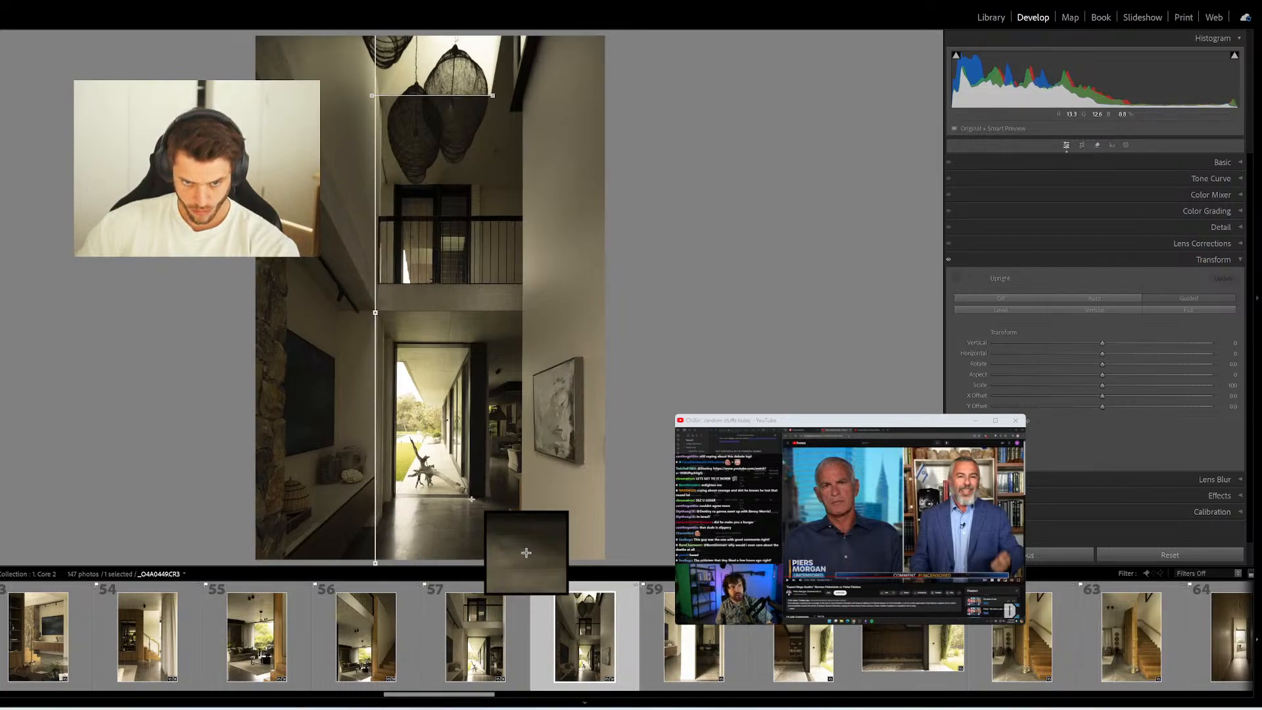
drag(471, 499, 382, 501)
drag(524, 104, 524, 558)
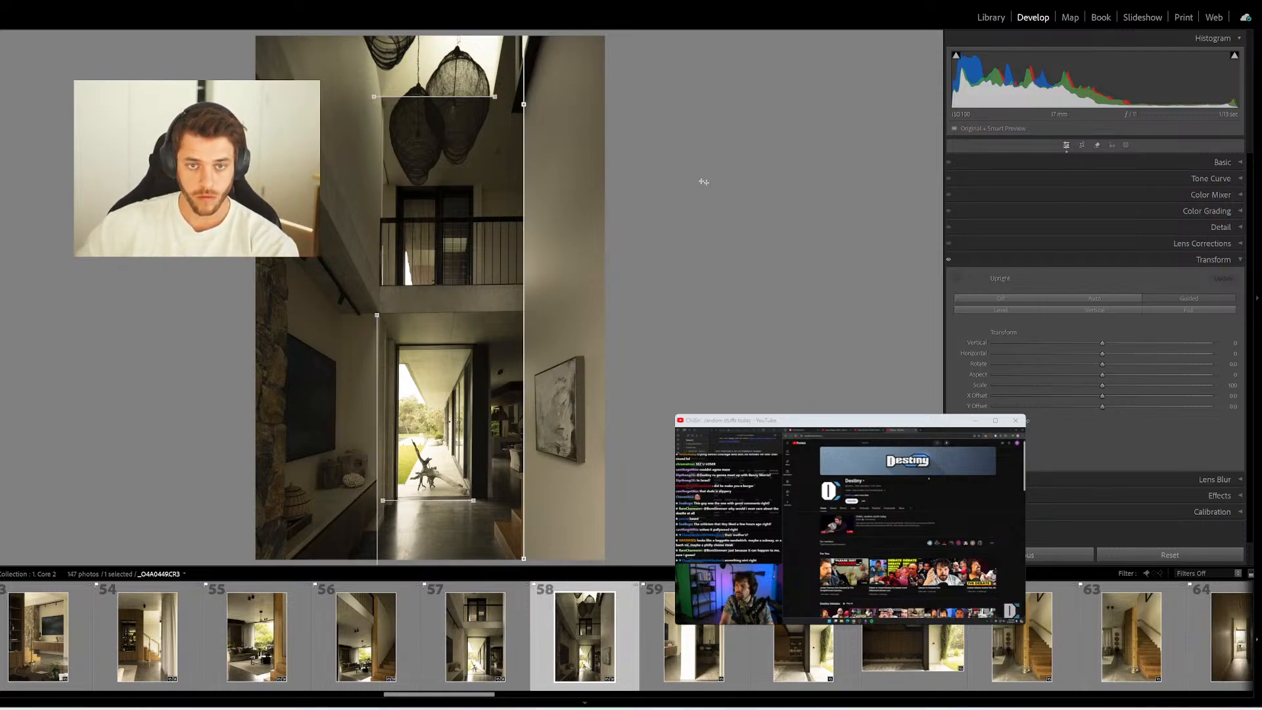
Brighten the hallway photo with exposure +0.67, contrast -7, highlights -27 and shadows +36
click(1206, 163)
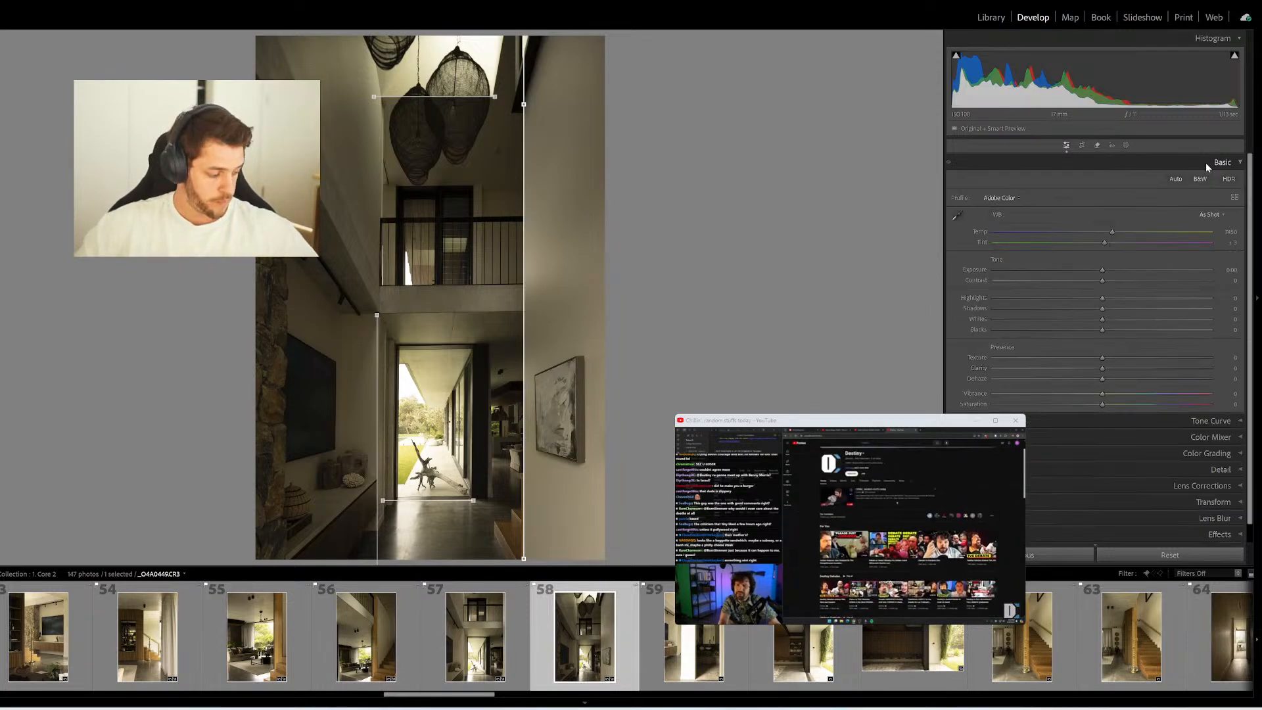
key(equal)
key(equal)
key(equal)
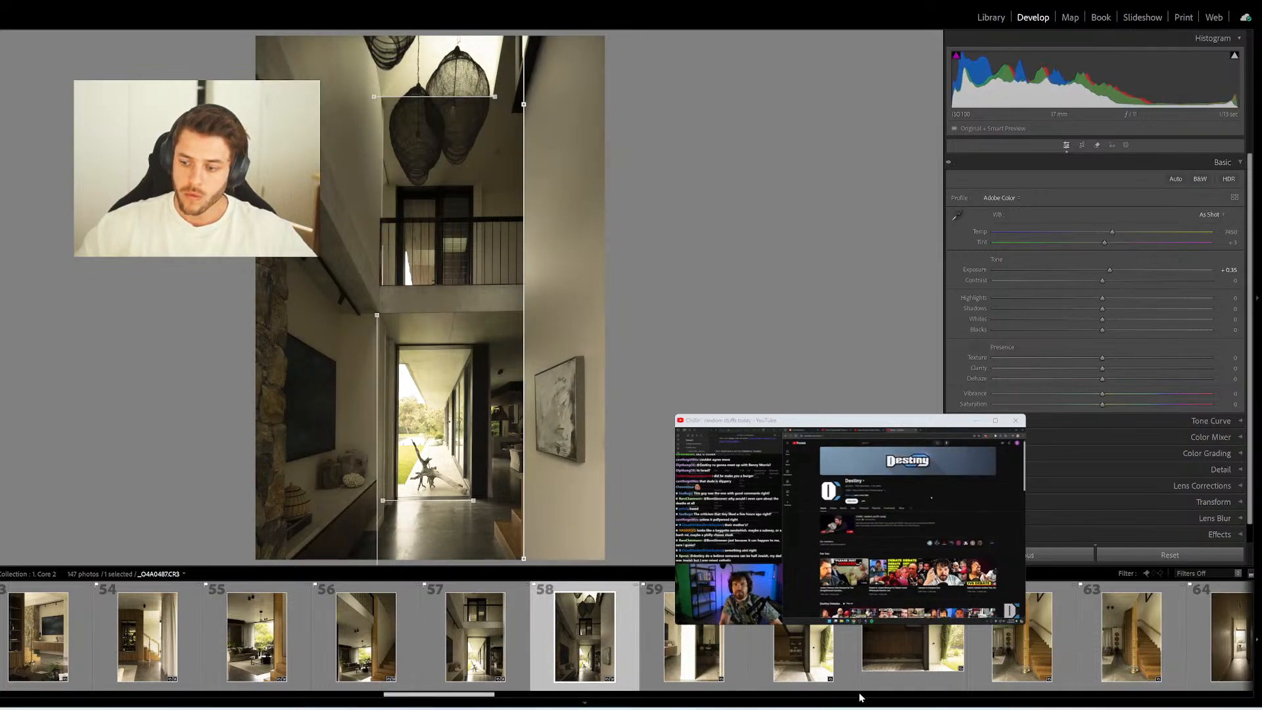
key(equal)
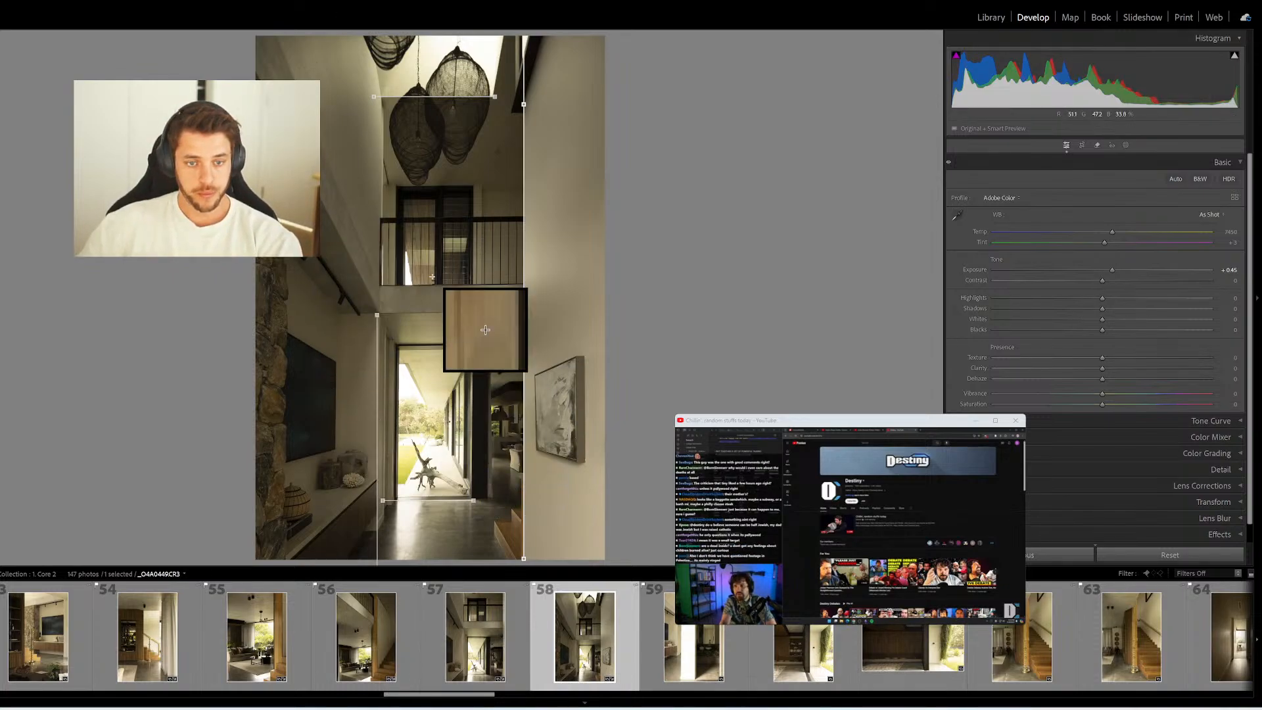
drag(1108, 280, 1074, 301)
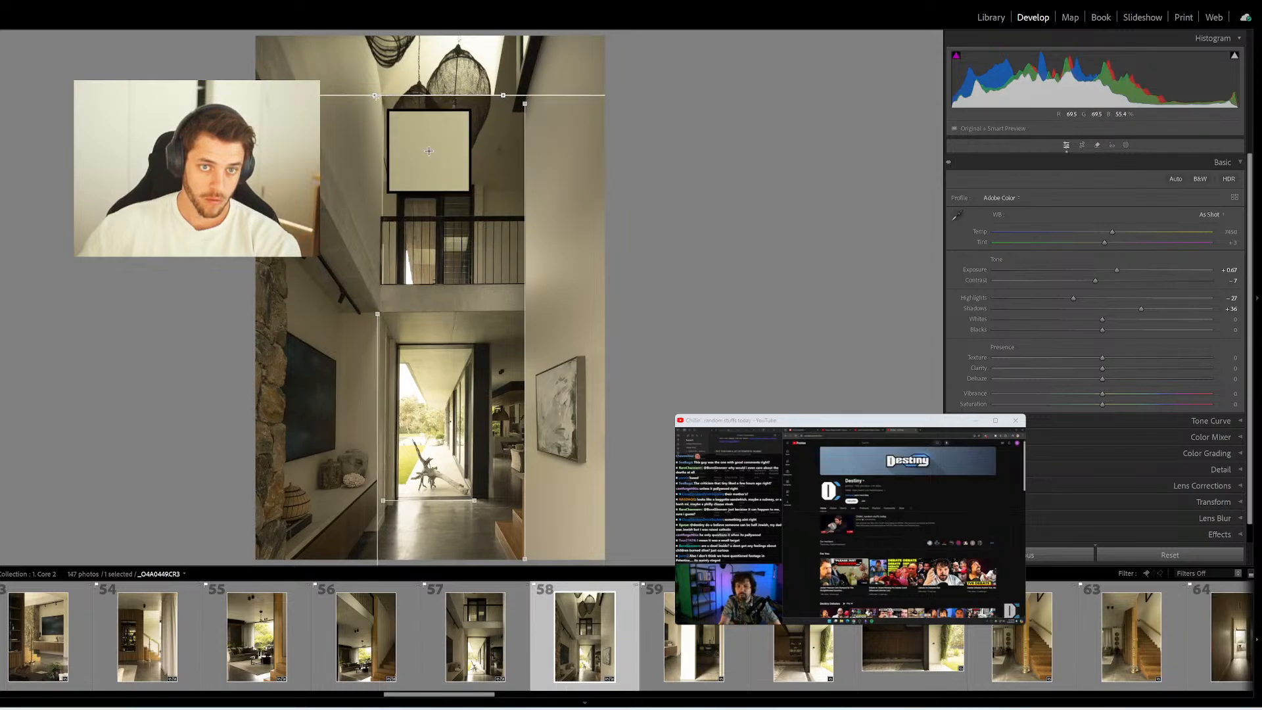
Straighten photo _D4A0456 with Guided Upright lines along the right door jamb, the white pillar's edge and the doorway's top
click(663, 635)
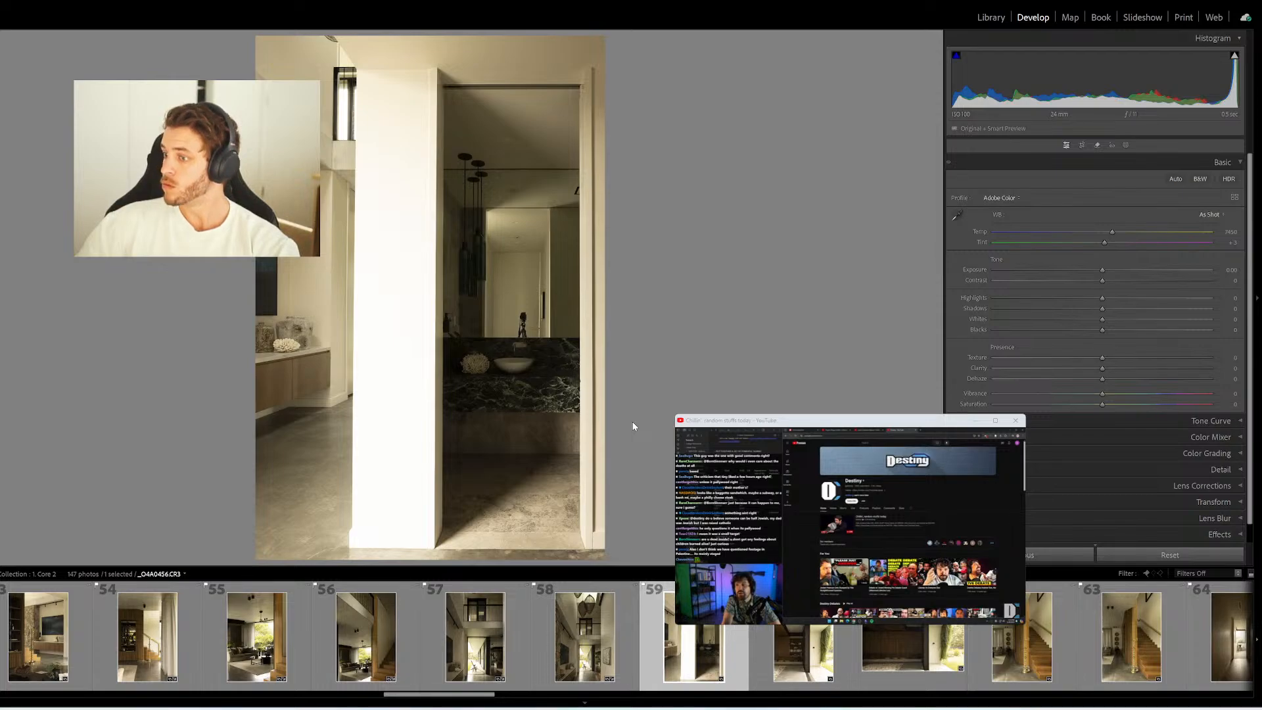
key(shift+t)
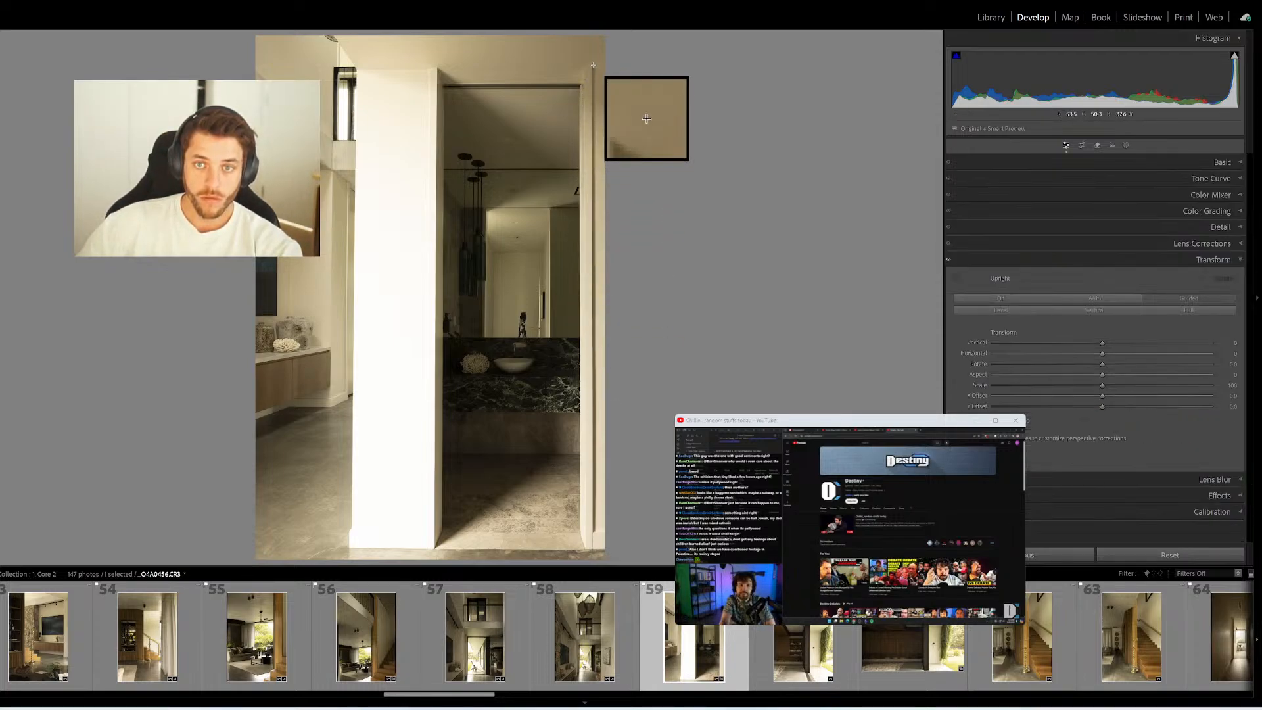
drag(608, 375, 594, 544)
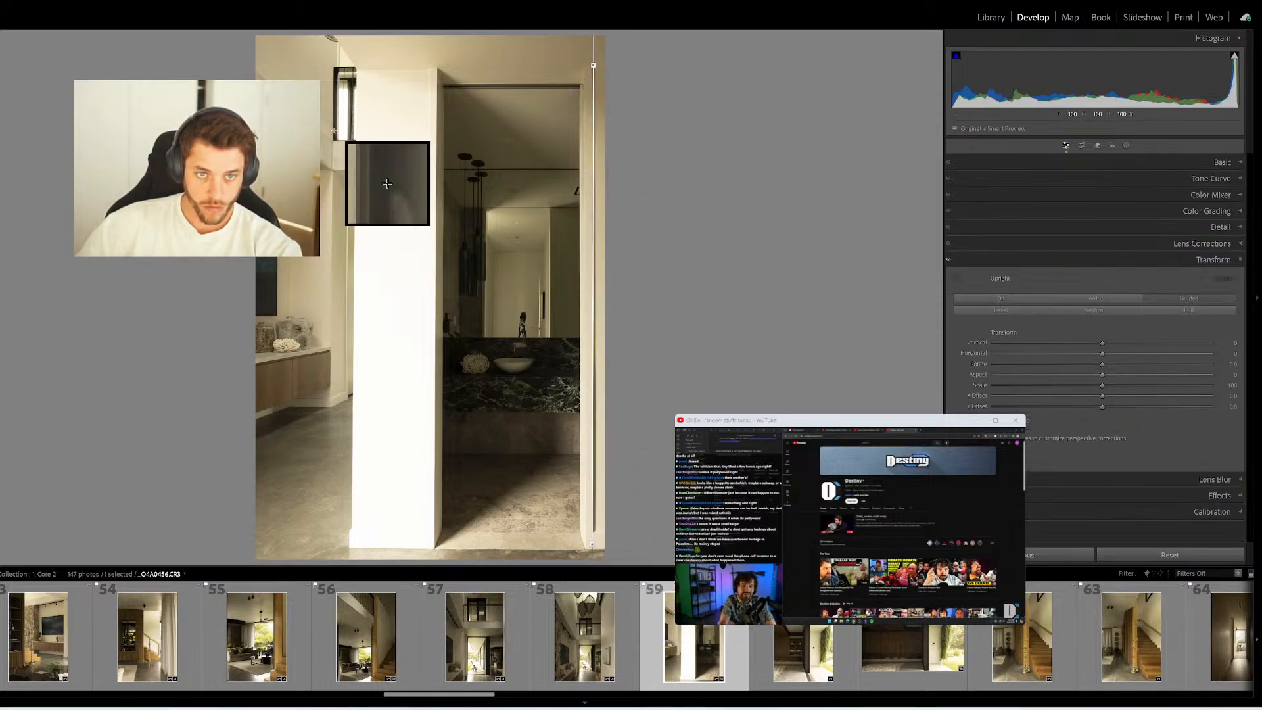
mouse_move(351, 64)
mouse_down()
mouse_move(384, 349)
mouse_move(352, 543)
mouse_up()
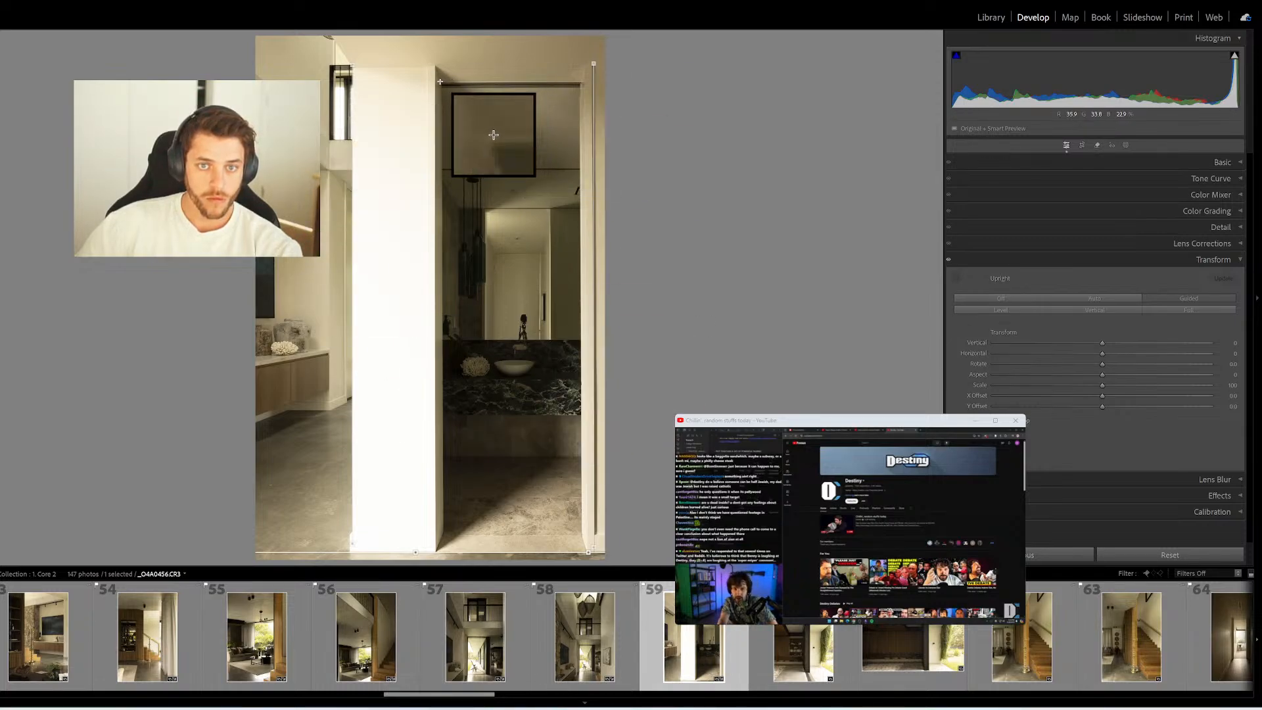
drag(438, 82, 581, 81)
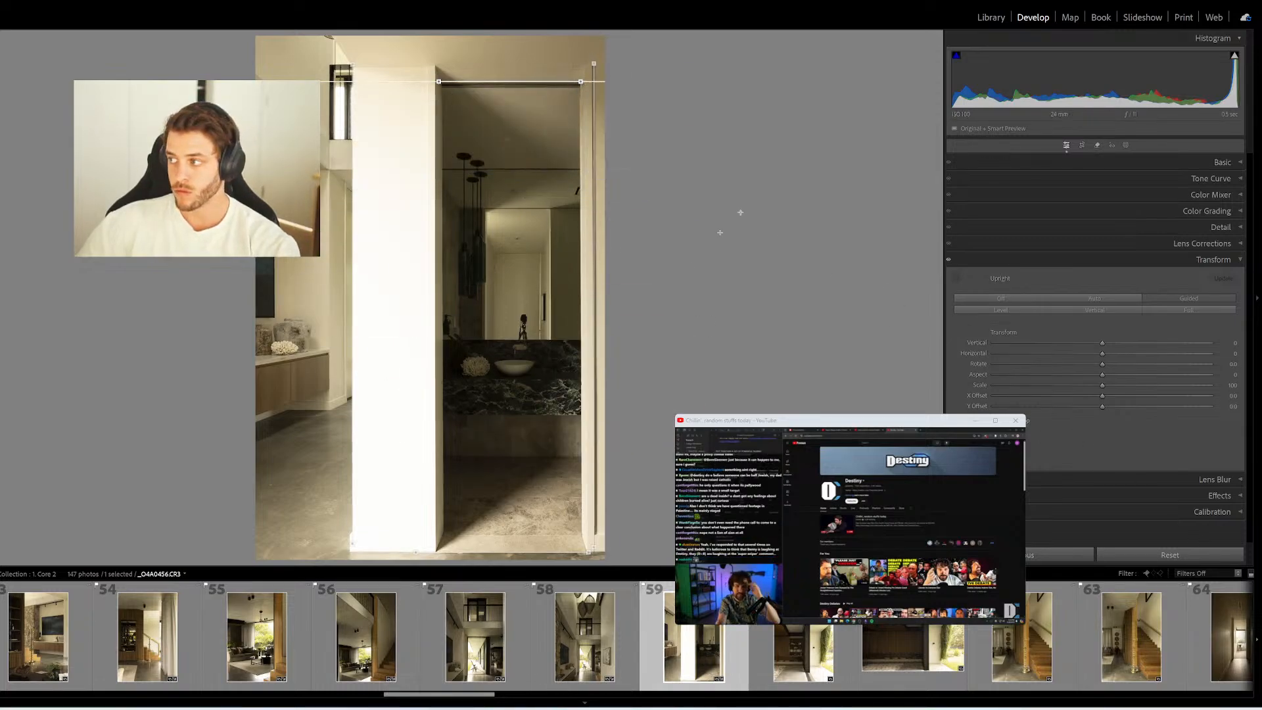
Straighten photo _D4A0463 with Guided Upright lines along the ceiling and floor edges, the sliding door frame and a cabinet panel
click(793, 653)
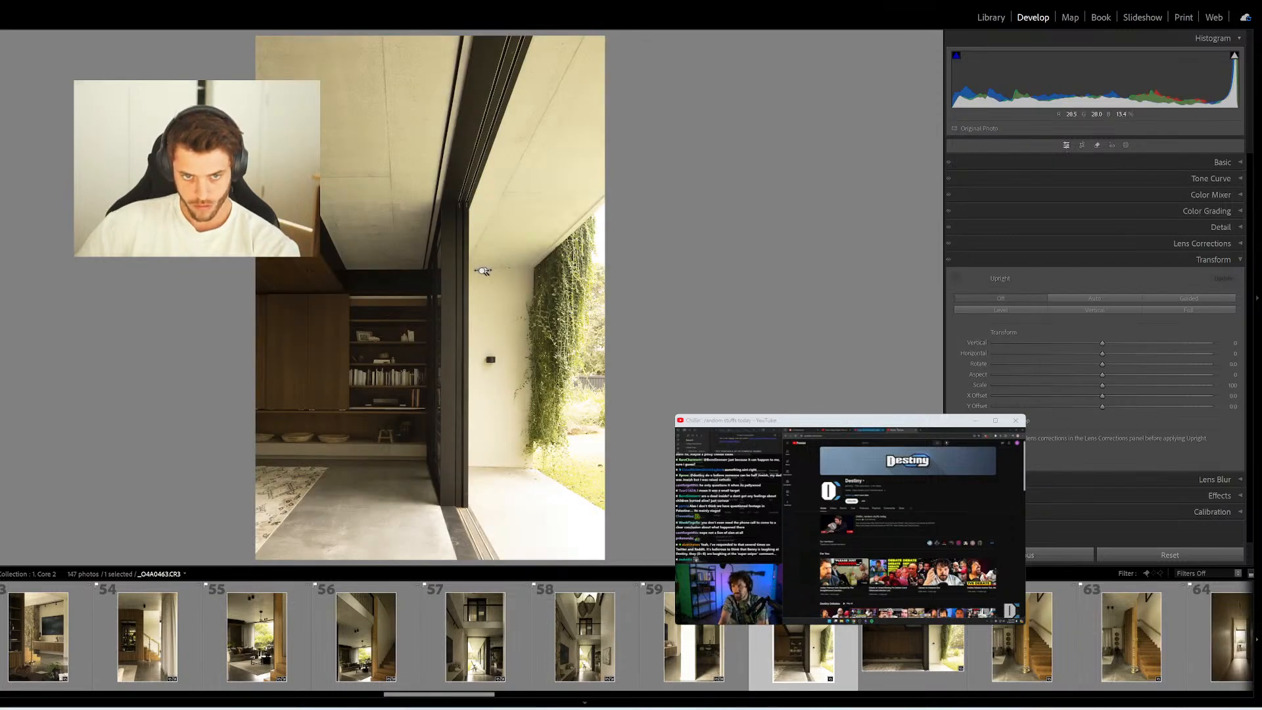
key(shift+t)
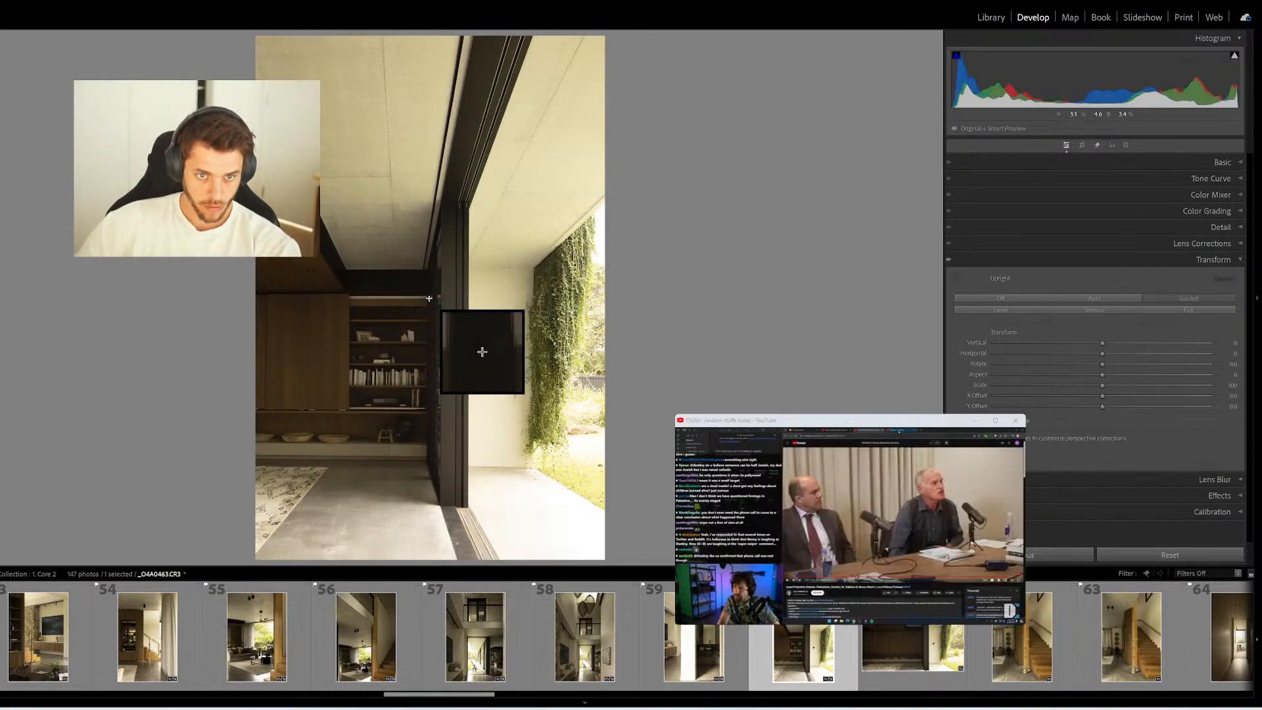
drag(433, 269, 319, 269)
drag(431, 463, 199, 461)
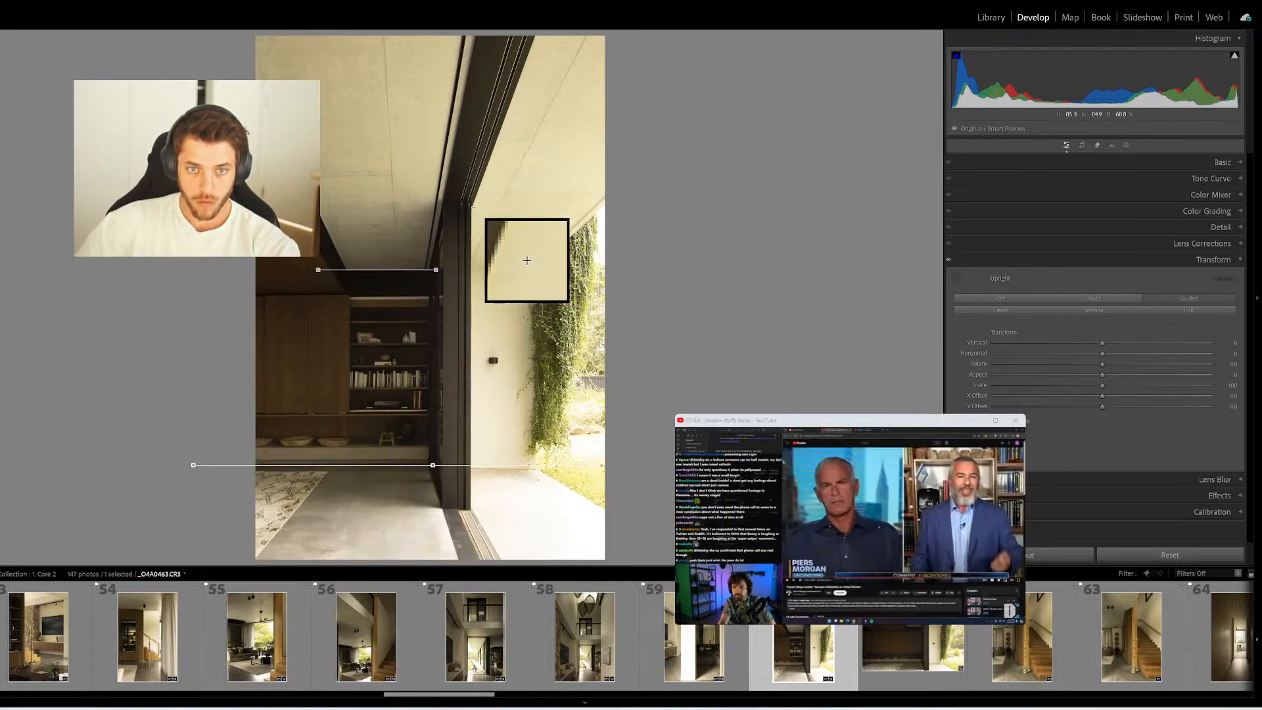
drag(472, 206, 473, 522)
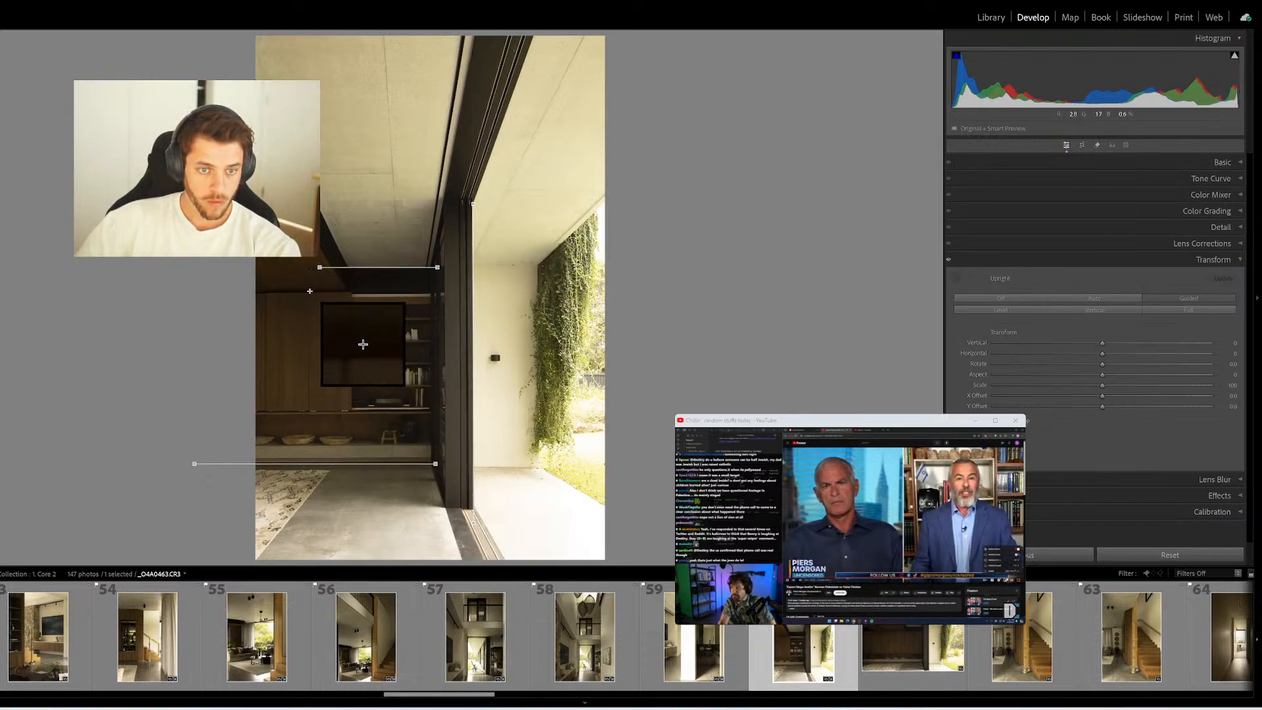
drag(310, 290, 306, 476)
Straighten photo _D4A0487 with Guided Upright lines along the cabinet's top, the floor edge, the door frame and a cabinet panel
key(Right)
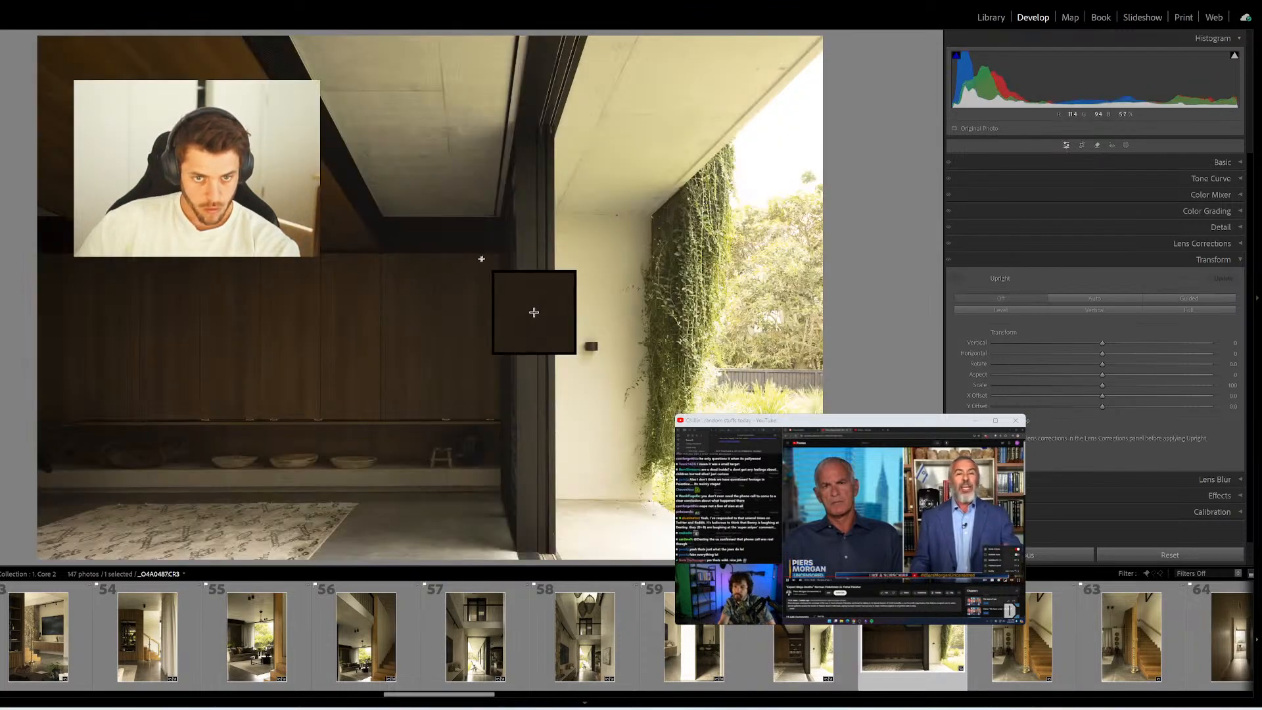
mouse_move(500, 253)
mouse_down()
mouse_move(116, 271)
mouse_move(17, 251)
mouse_up()
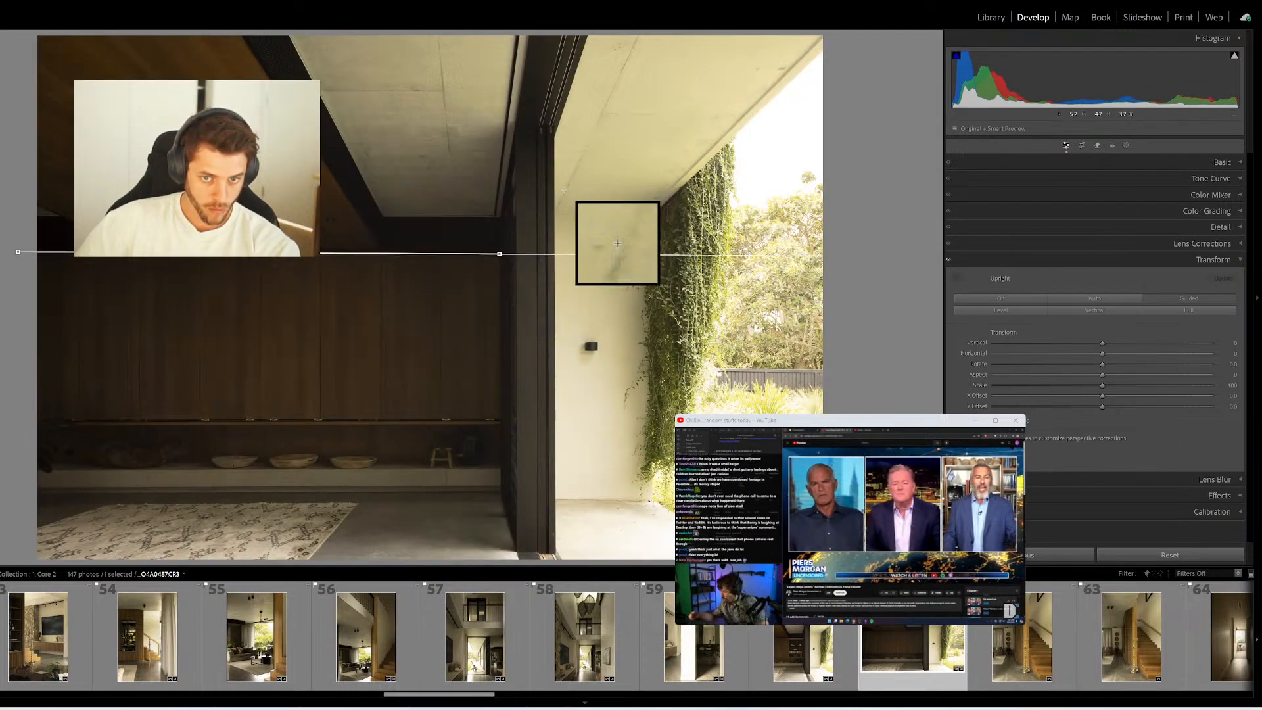
drag(554, 131, 558, 568)
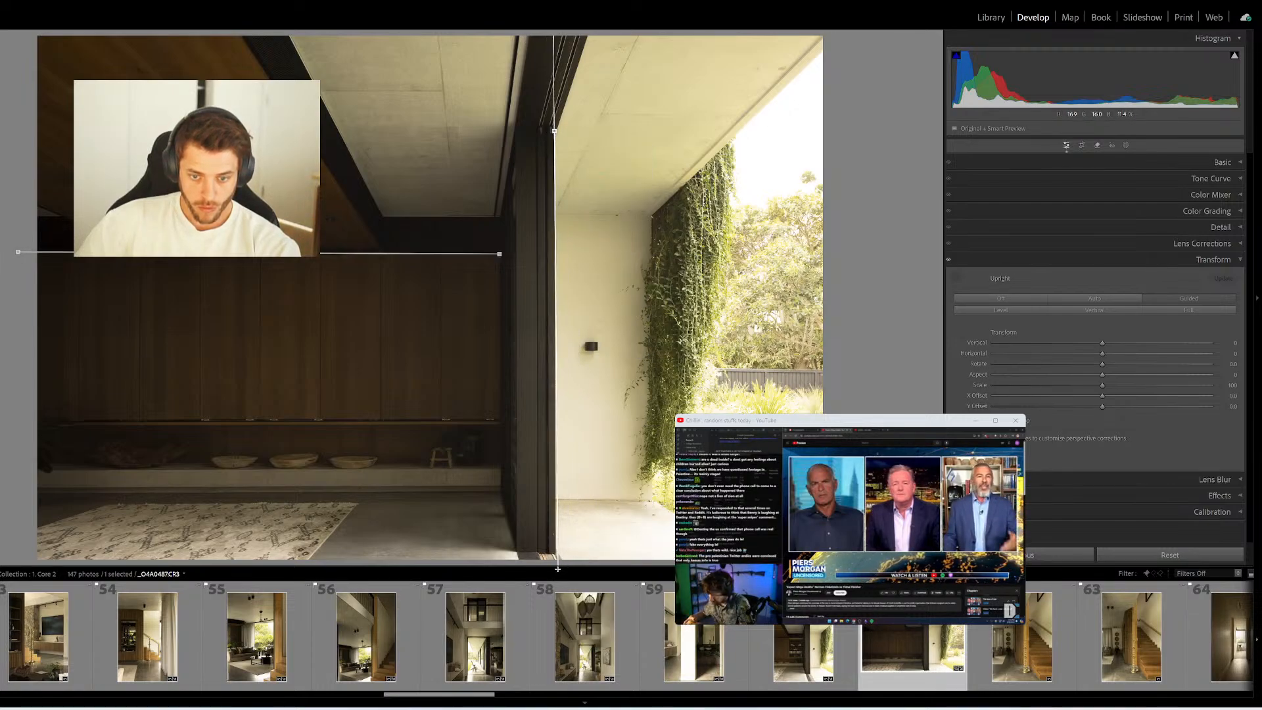
drag(499, 493, 9, 497)
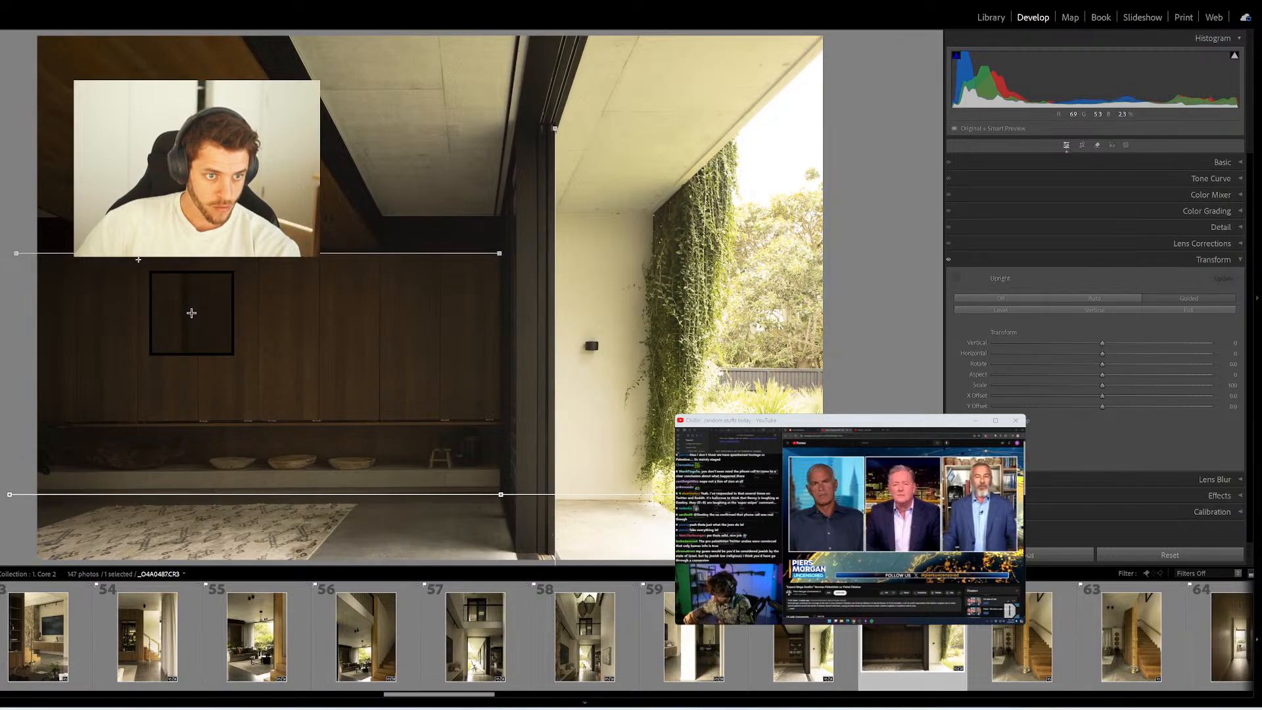
drag(138, 260, 136, 474)
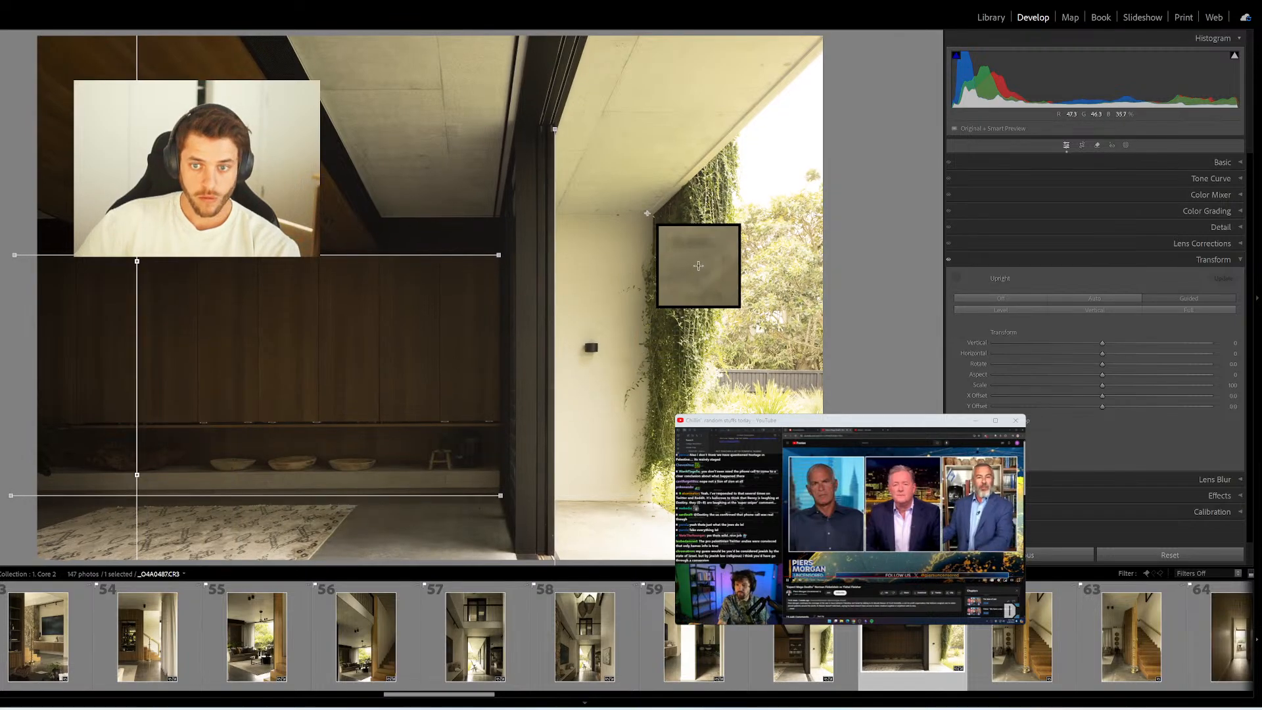
mouse_move(653, 212)
mouse_down()
mouse_move(671, 464)
mouse_move(660, 541)
mouse_up()
click(654, 353)
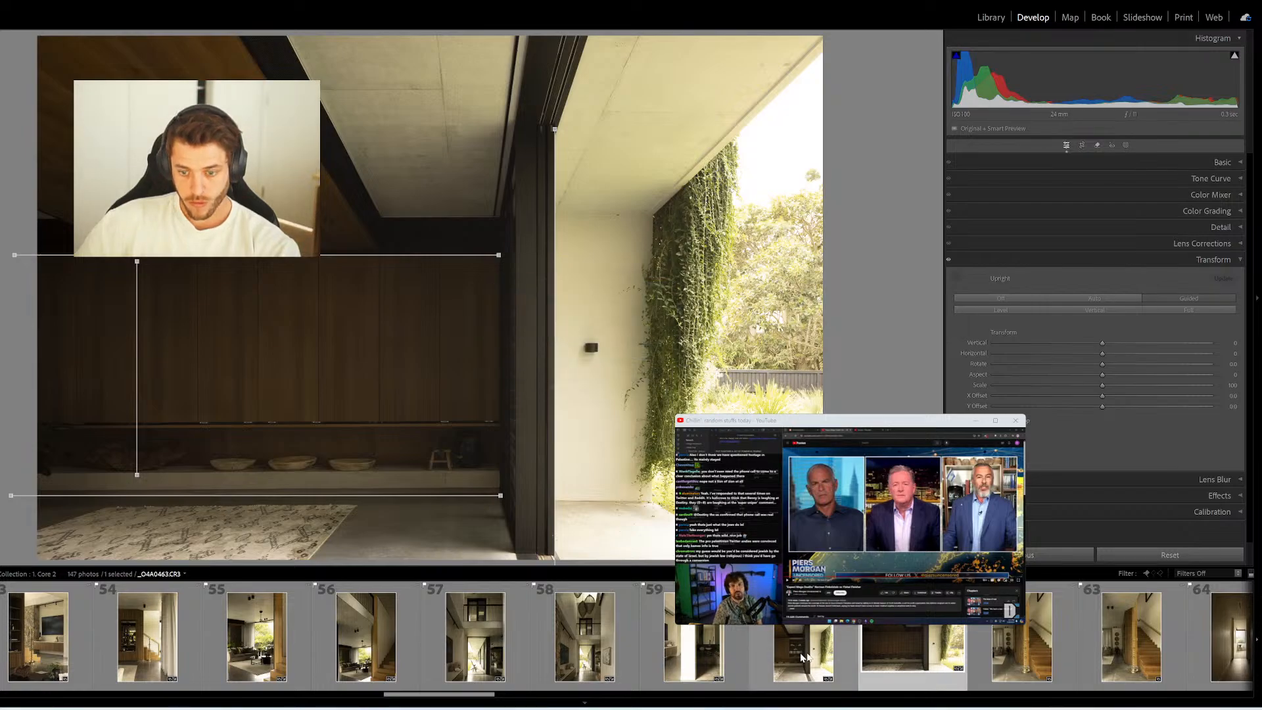
Add Guided Upright lines to staircase photo _D4A0498 along the timber post, back wall edge, lowest stair and top of the back wall
scroll(802, 657, down, 4)
click(613, 634)
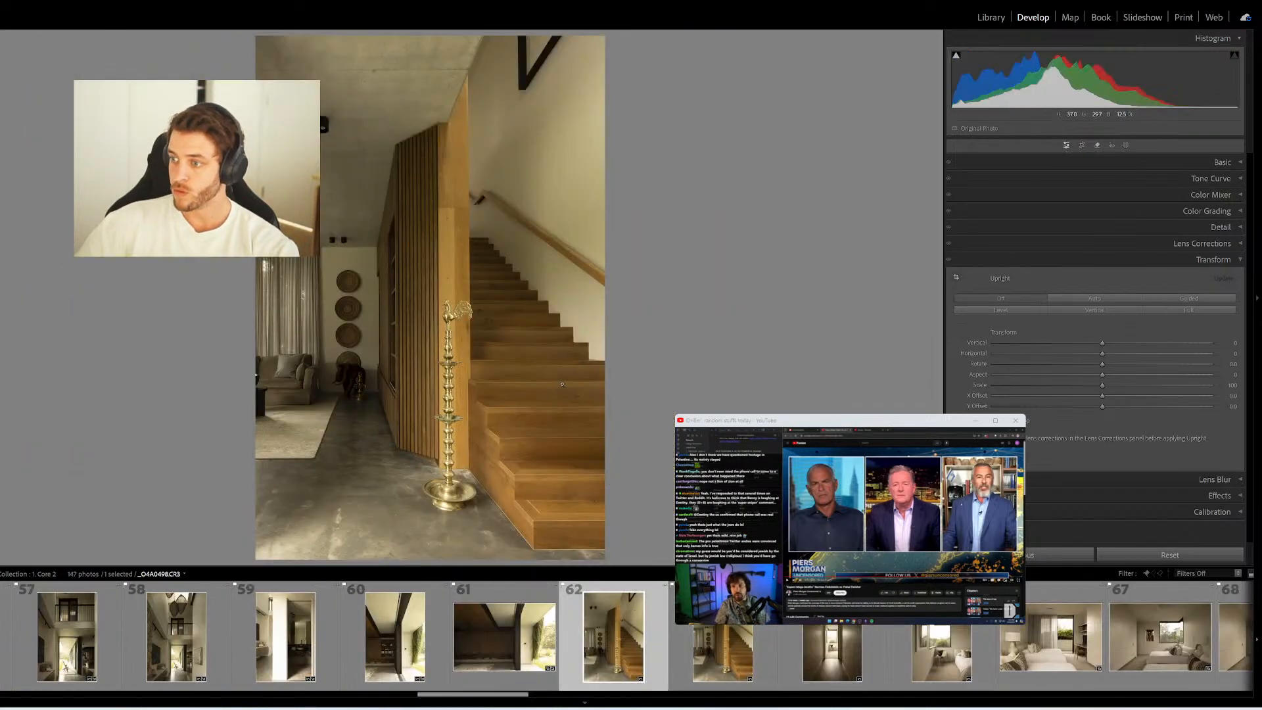
drag(487, 299, 469, 77)
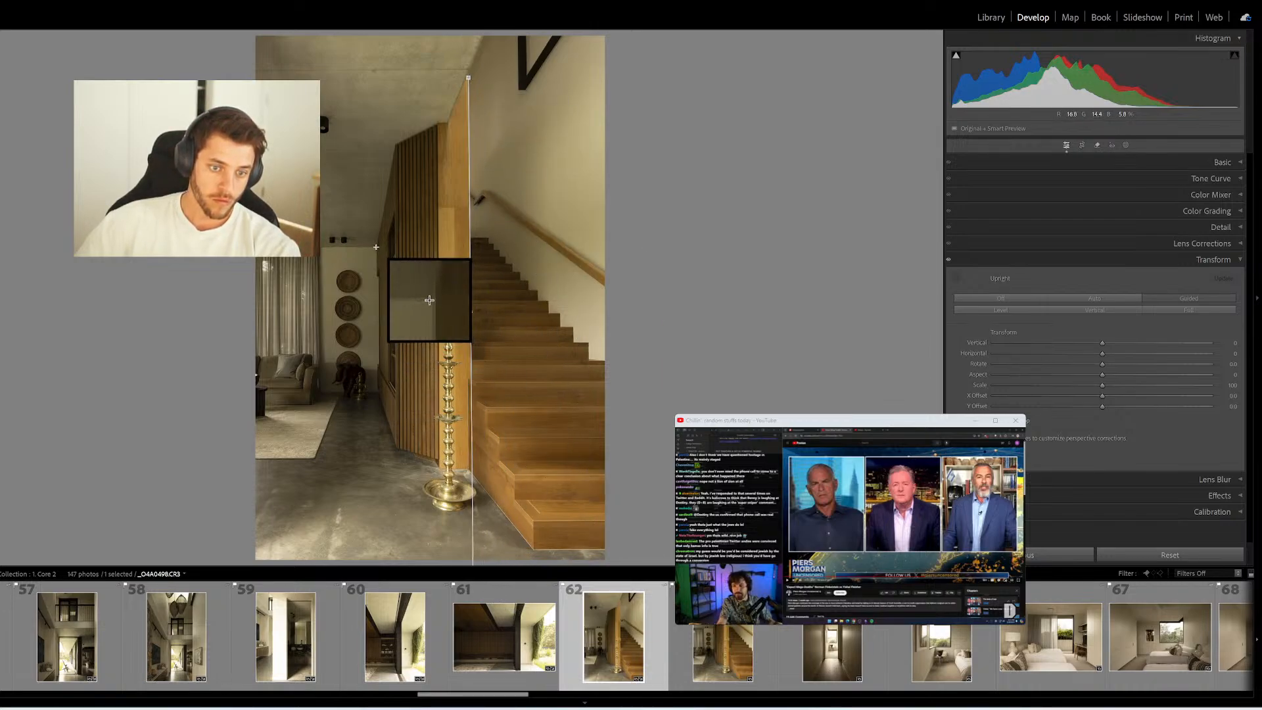
drag(376, 248, 376, 433)
drag(608, 557, 506, 558)
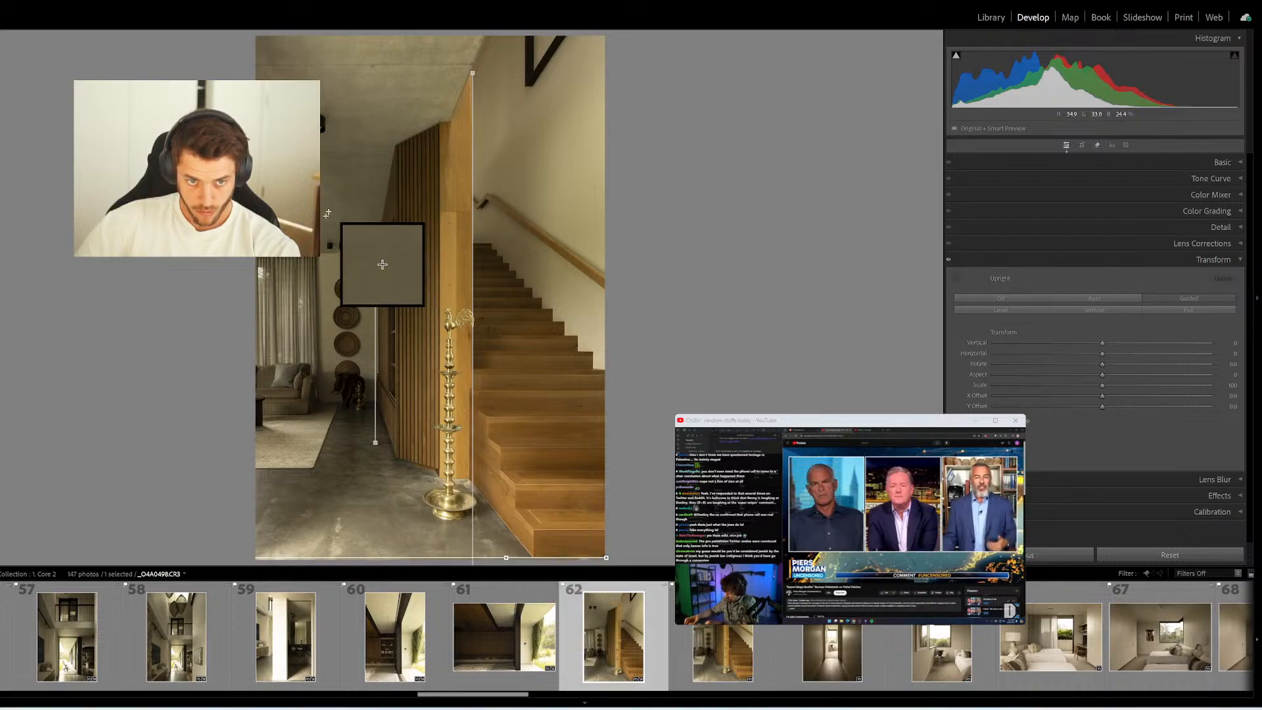
drag(340, 252, 387, 252)
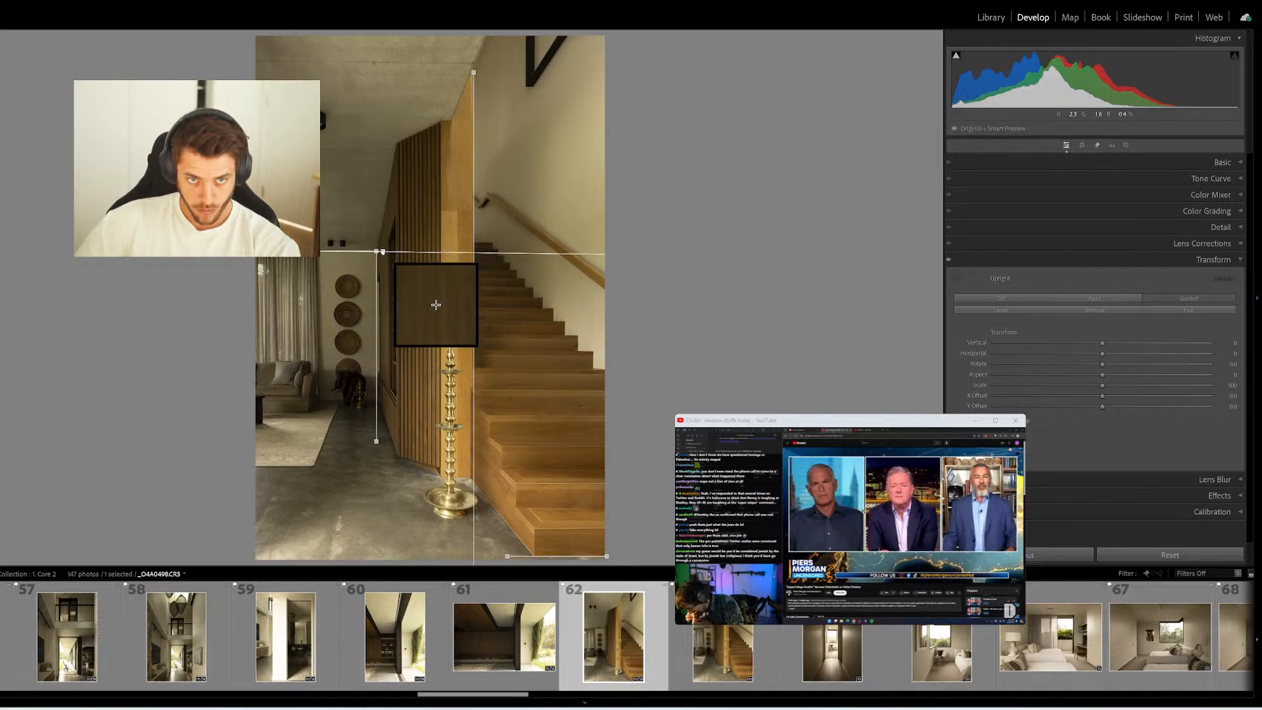
right_click(356, 253)
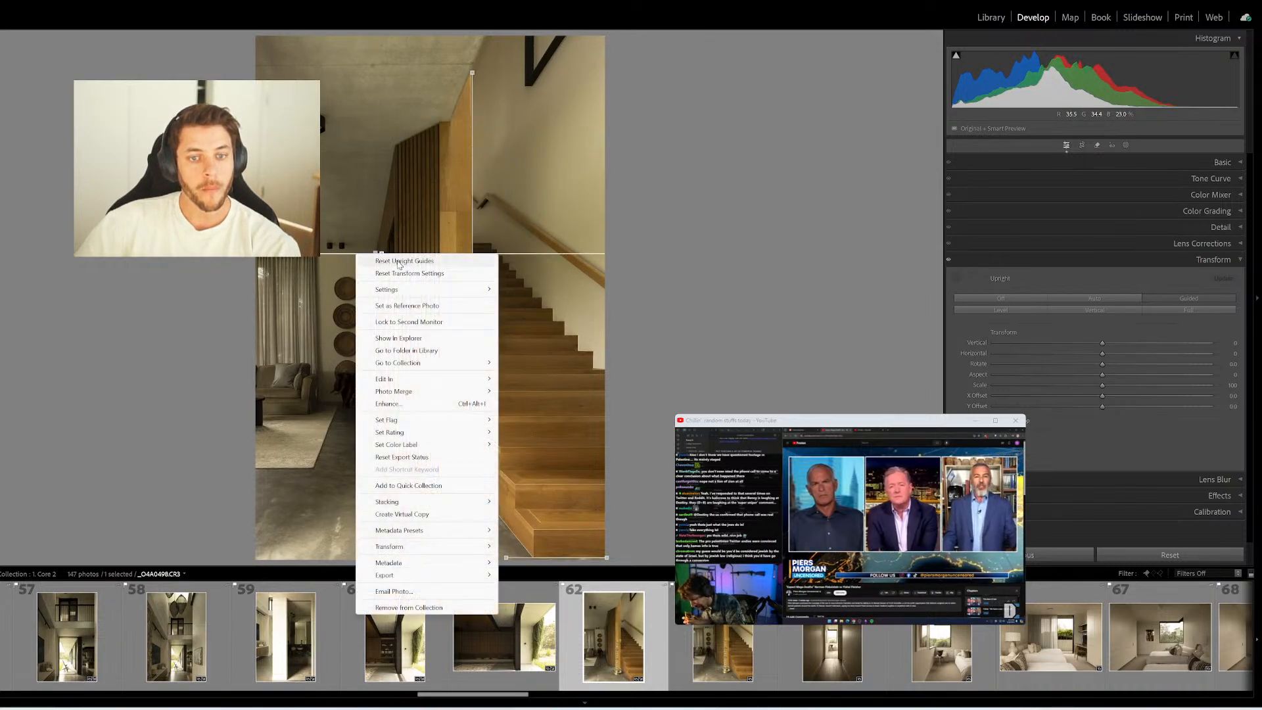
click(403, 262)
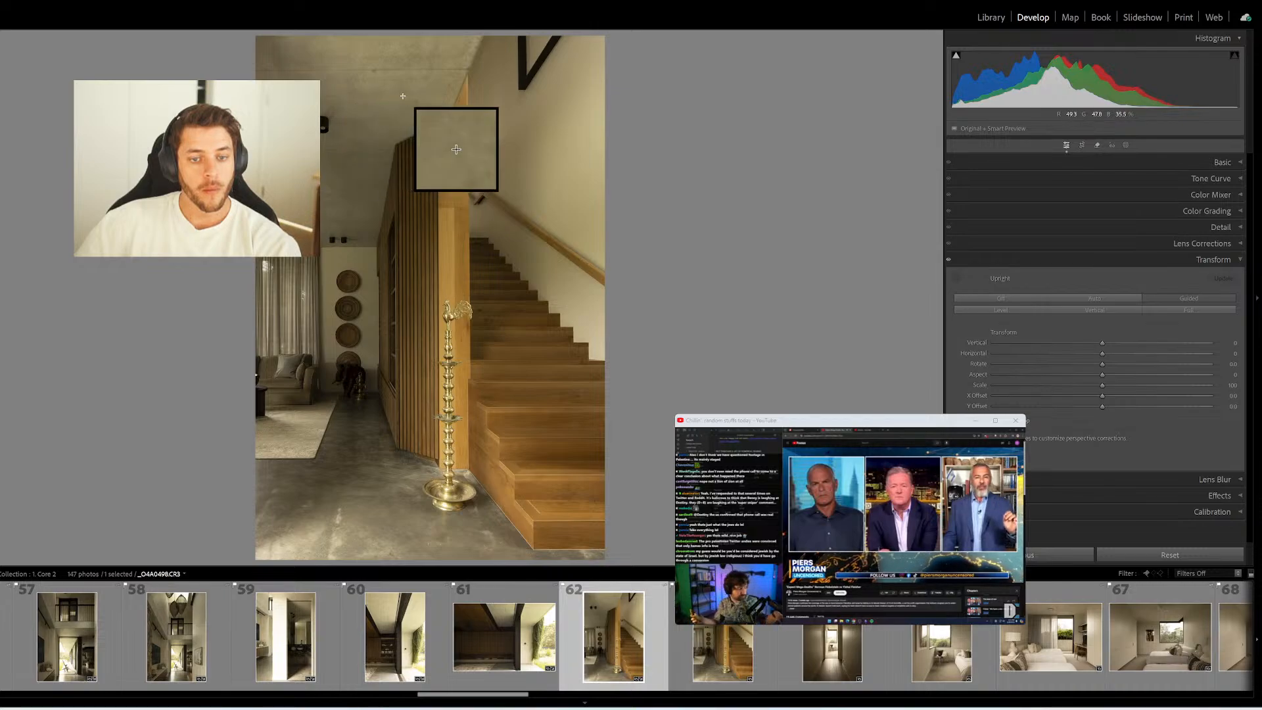
key(ctrl+z)
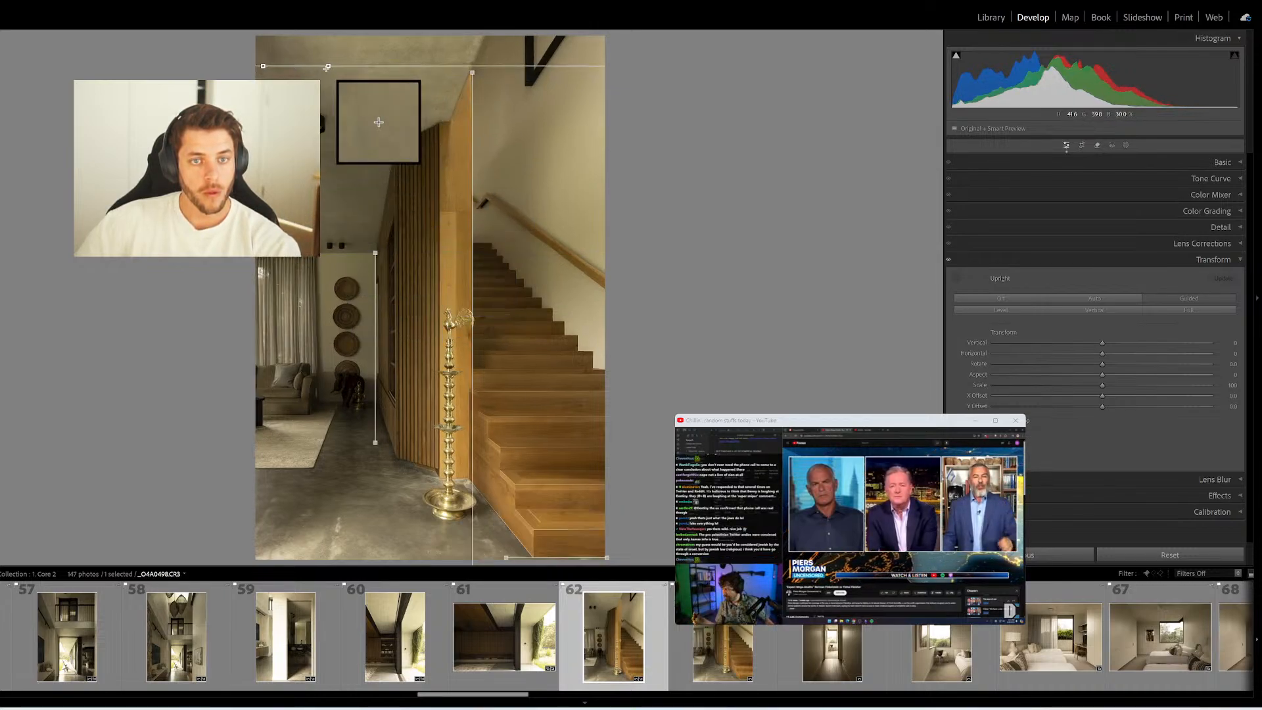
Extend the upper horizontal guide across the ceiling of the staircase photo to the top of the timber post
drag(382, 120, 520, 115)
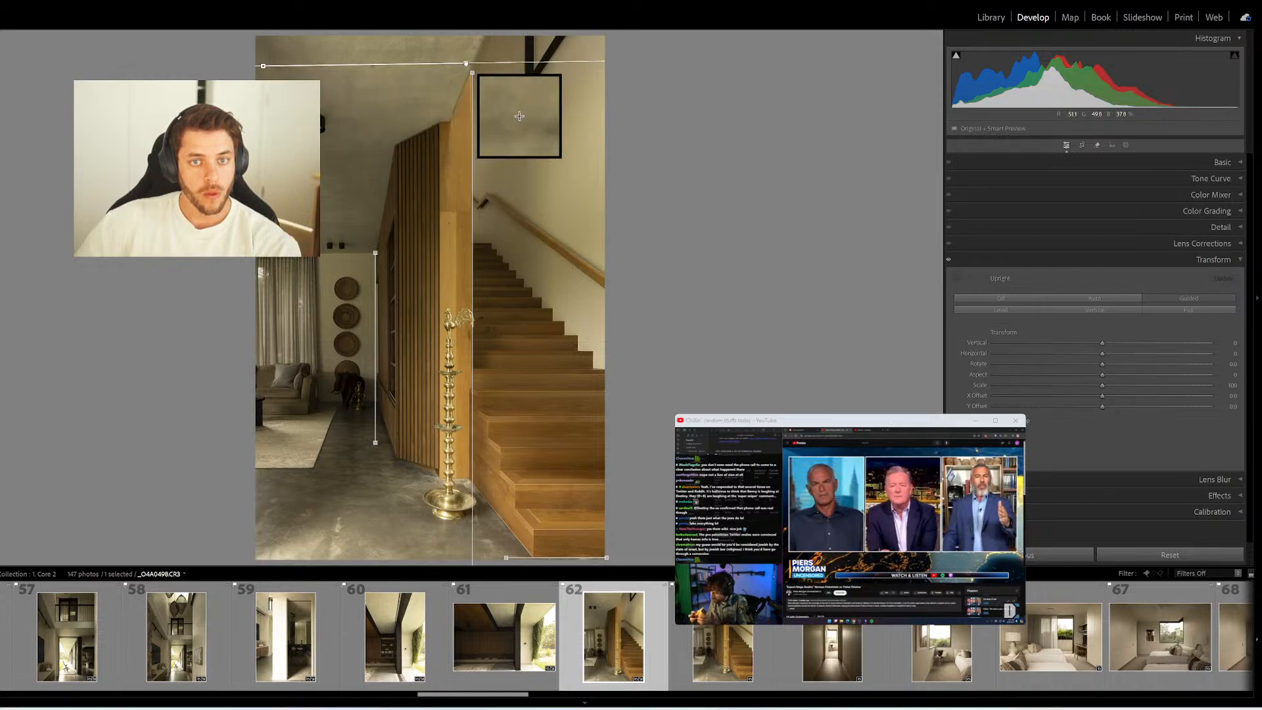
drag(466, 63, 466, 64)
Remove the duplicate staircase photo _D4A0505 from the collection
click(703, 630)
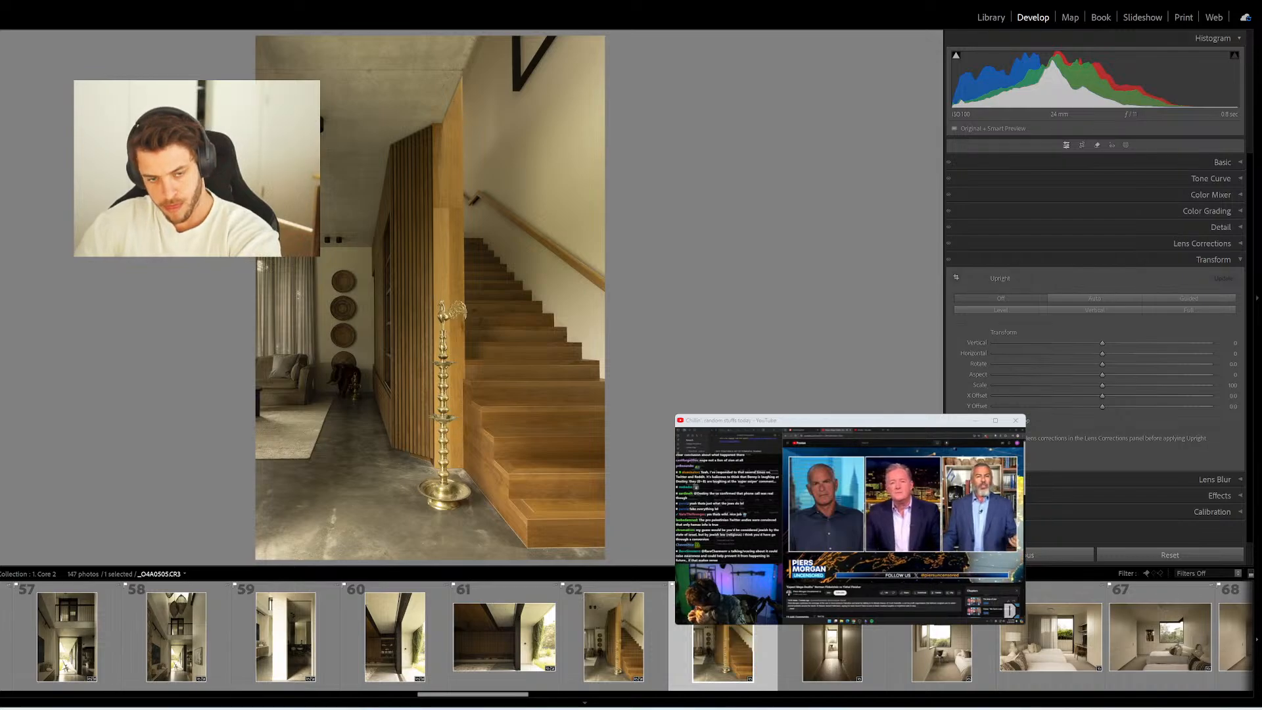
key(Delete)
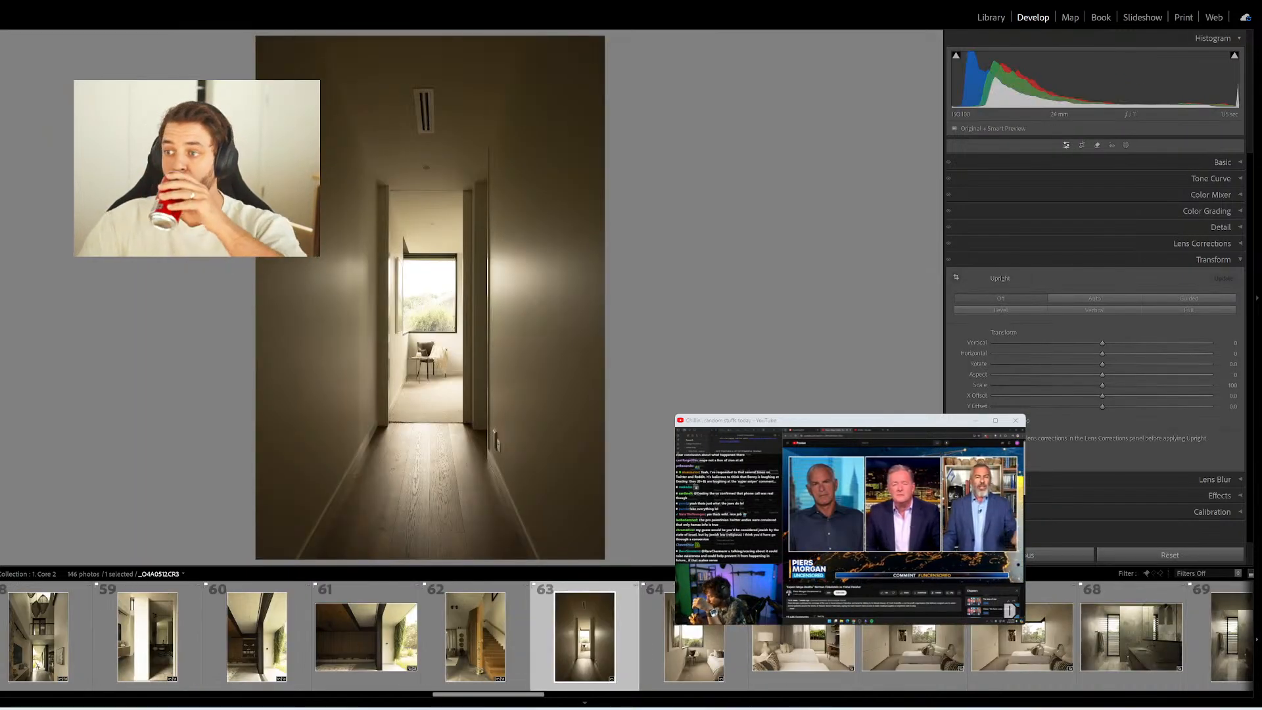
Set Highlights to -42, Shadows to +48 and Blacks to +44 on hallway photo _D4A0512
click(1220, 164)
drag(1103, 298, 1149, 329)
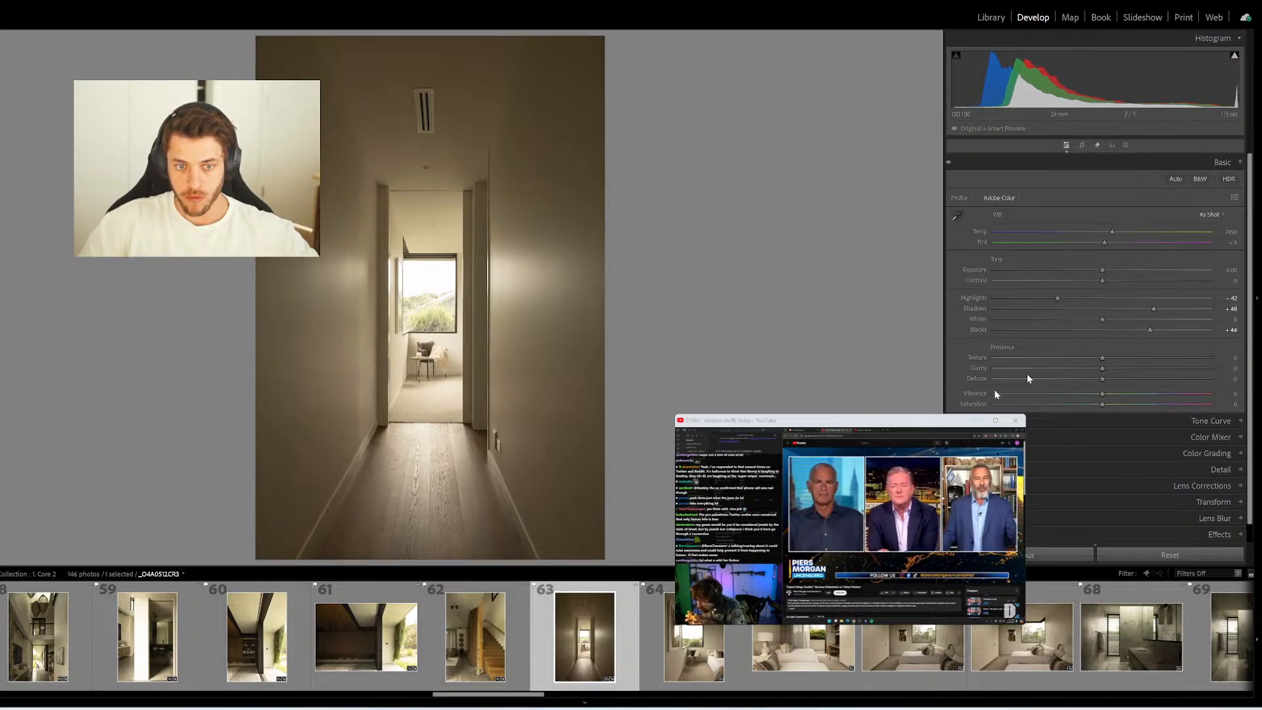
Straighten bedroom photo _D4A0526 with Guided Upright lines along the ceiling line, the skirting line and both vertical sides of the window
click(700, 641)
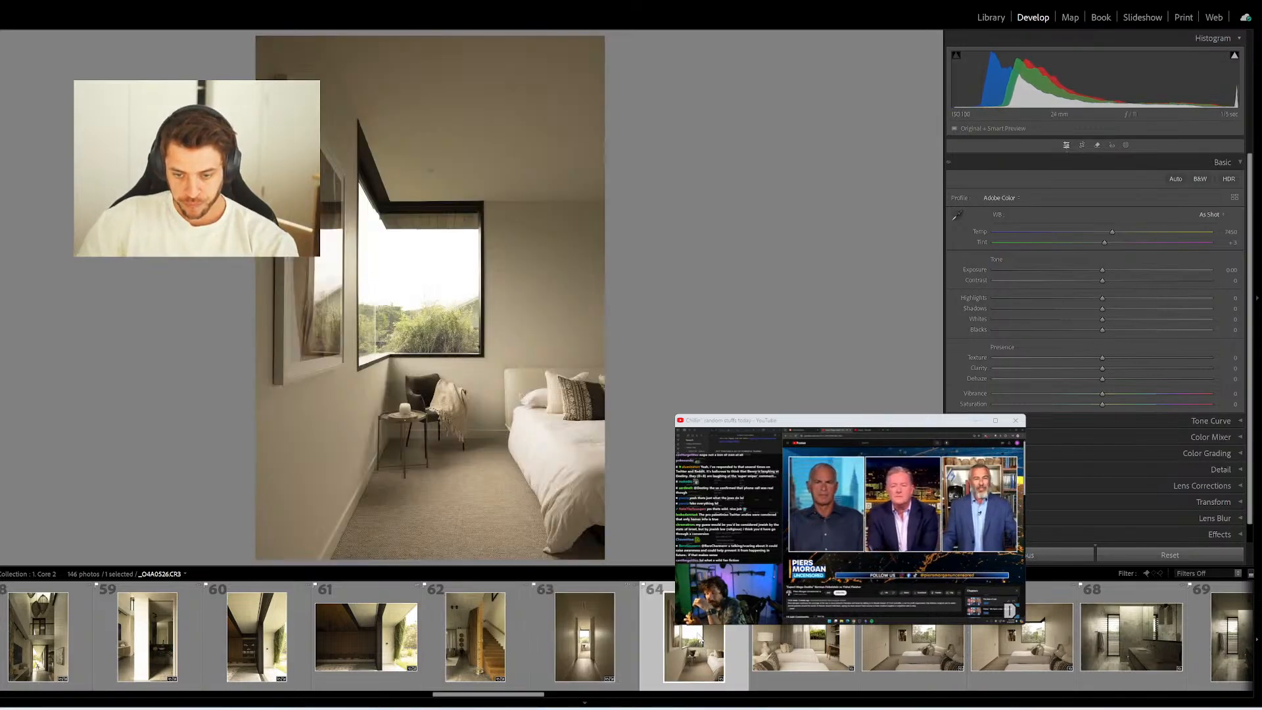
key(shift+t)
drag(606, 202, 320, 201)
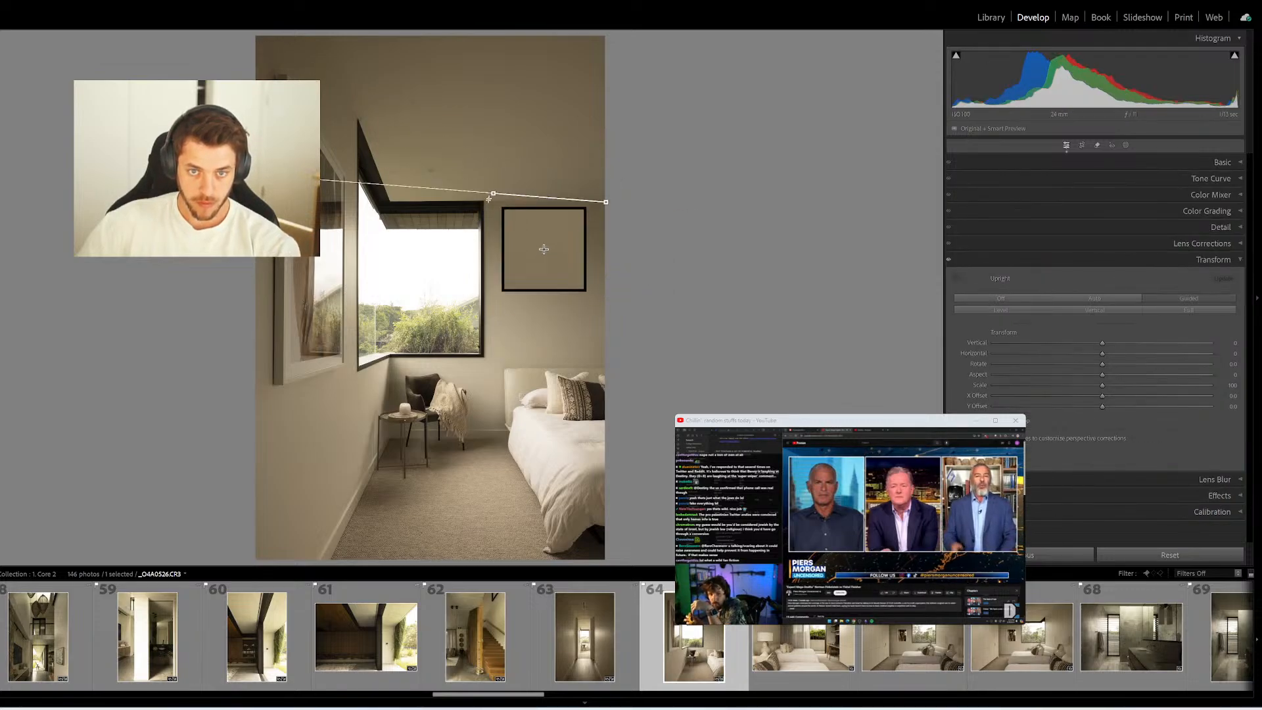
drag(515, 432, 374, 432)
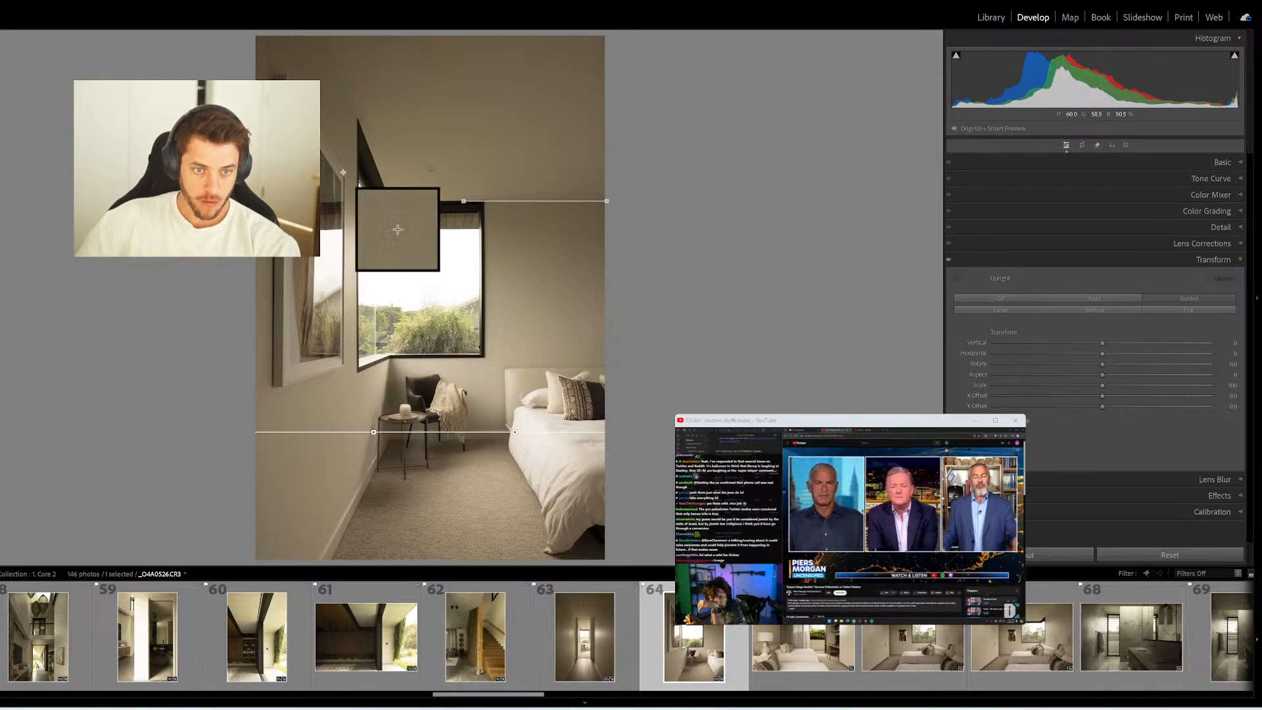
drag(357, 119, 353, 377)
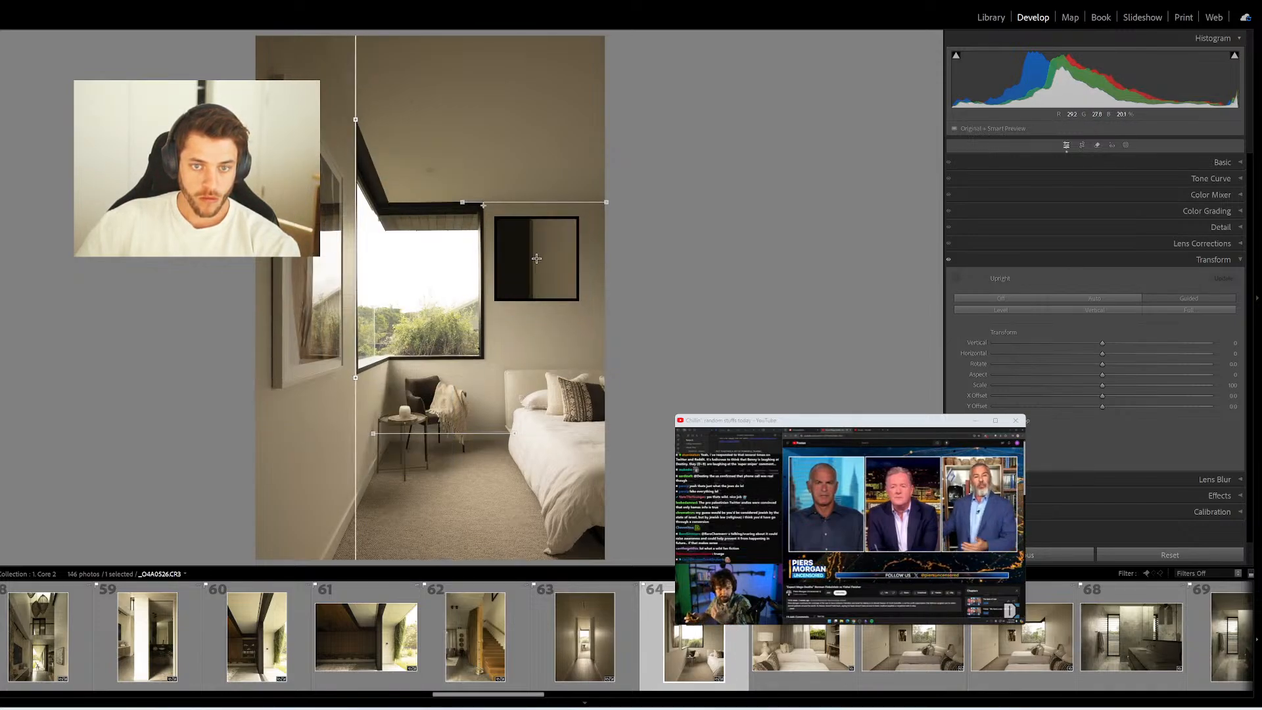
mouse_move(483, 206)
mouse_down()
mouse_move(509, 373)
mouse_move(483, 391)
mouse_up()
Straighten bedroom photo _D4A0533 with Guided Upright lines along the curtain's top, the balcony wall's top and the wardrobe door seam
key(Right)
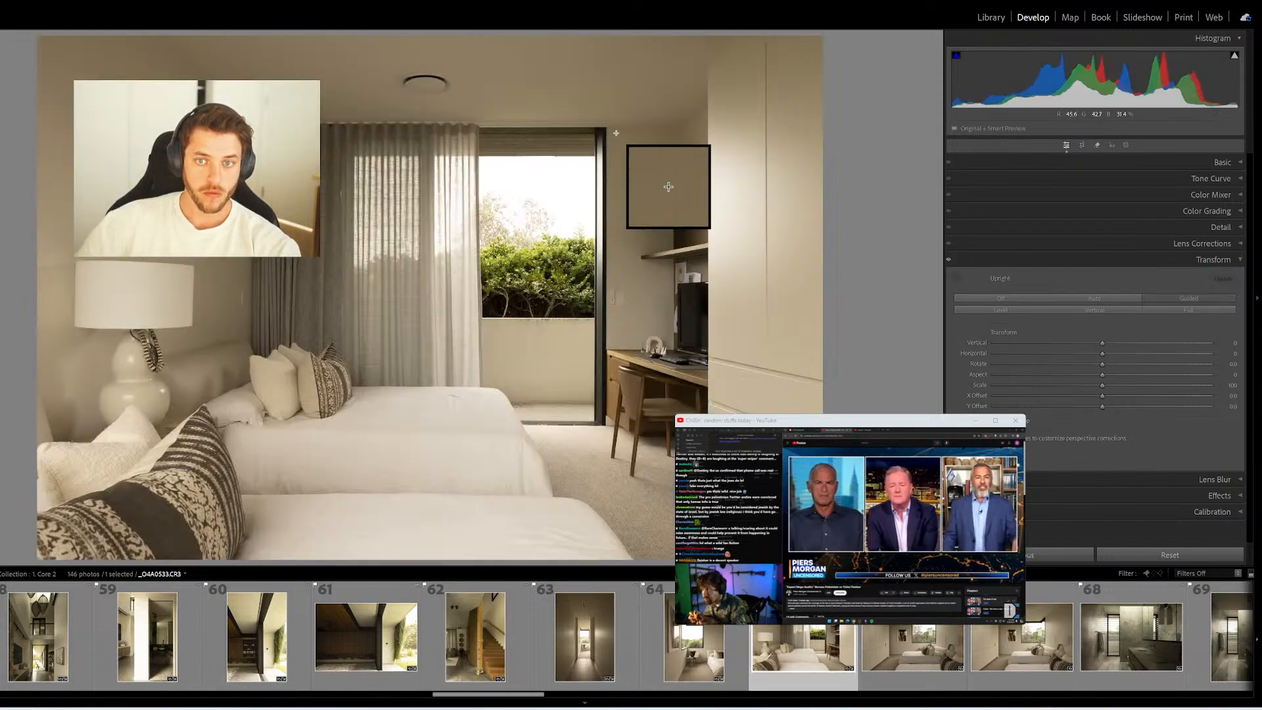
drag(612, 122, 270, 119)
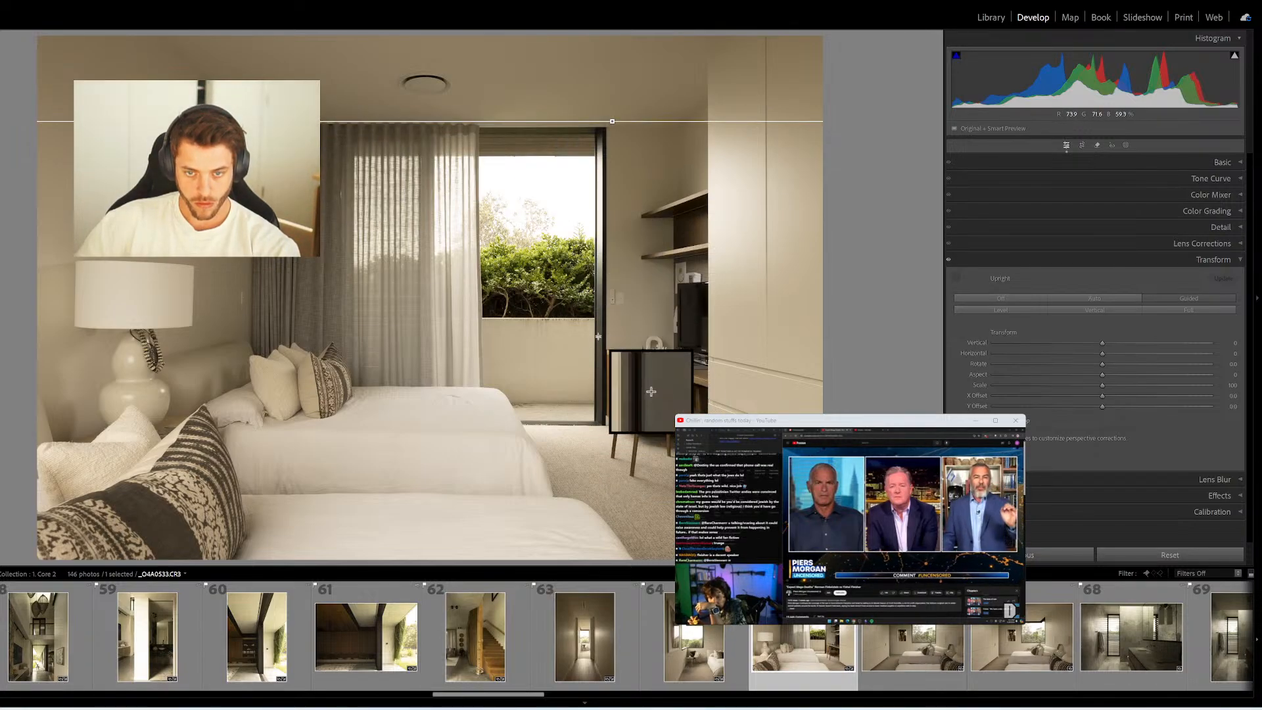
drag(595, 317, 418, 319)
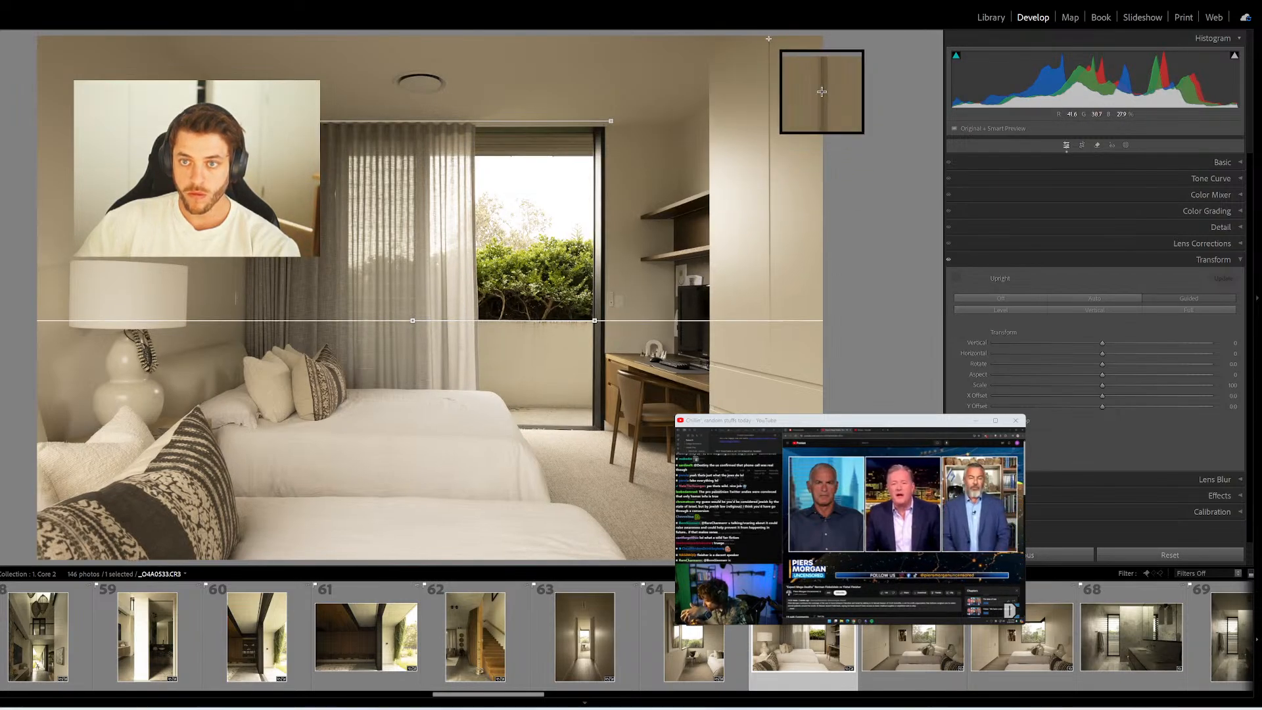
drag(768, 39, 773, 397)
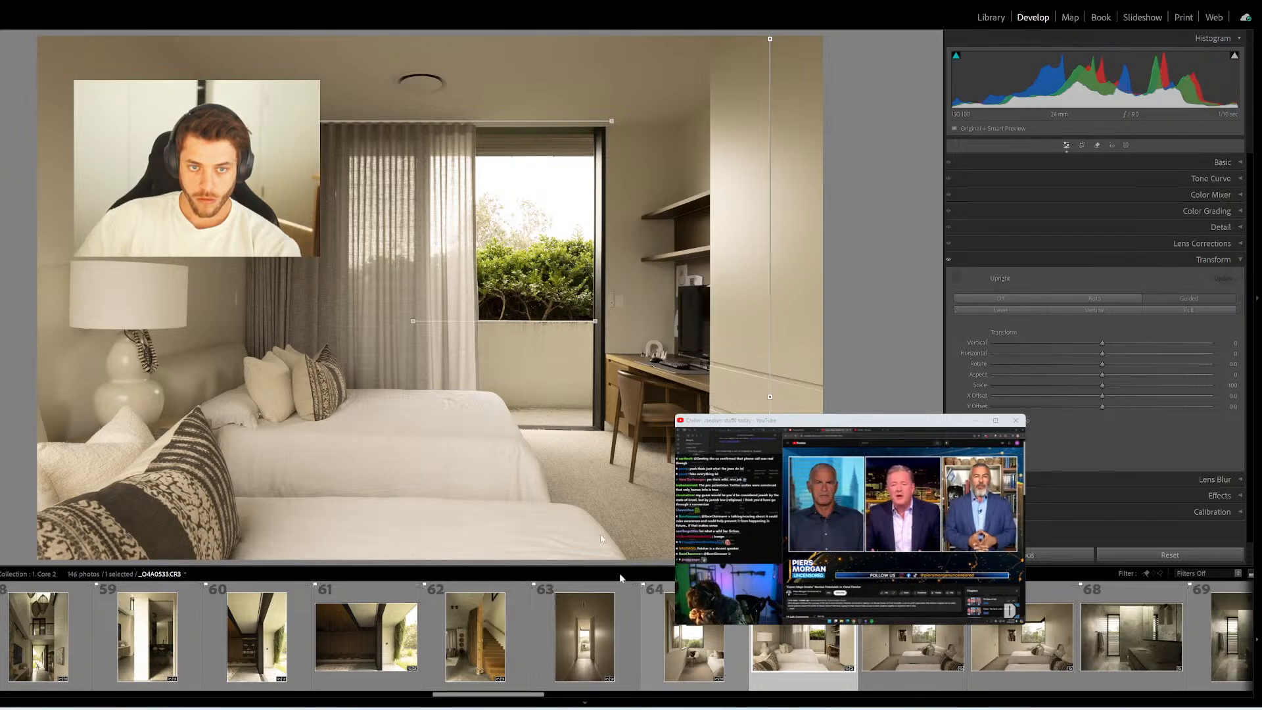
Straighten bedroom photo _D4A0543 with Guided Upright lines along the ceiling line, the window corner, the wardrobe and the window sill
click(920, 670)
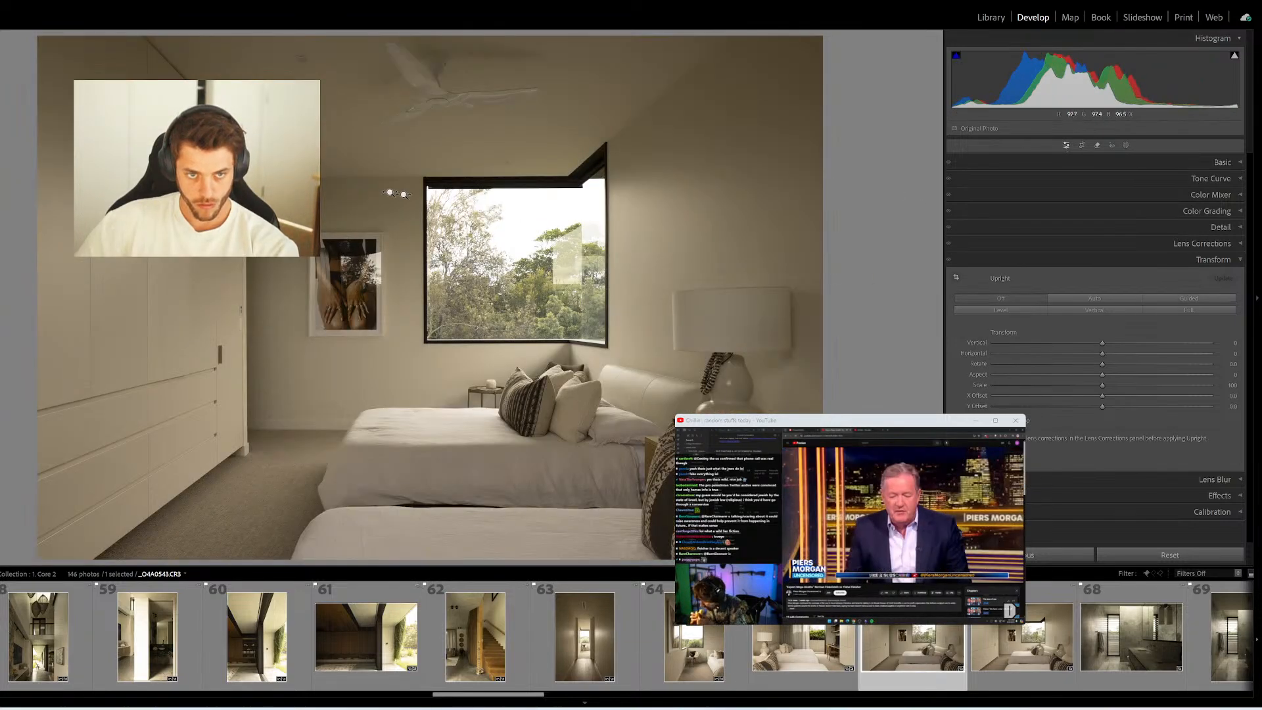
mouse_move(265, 176)
mouse_down()
mouse_move(577, 177)
mouse_move(624, 378)
mouse_move(608, 388)
mouse_up()
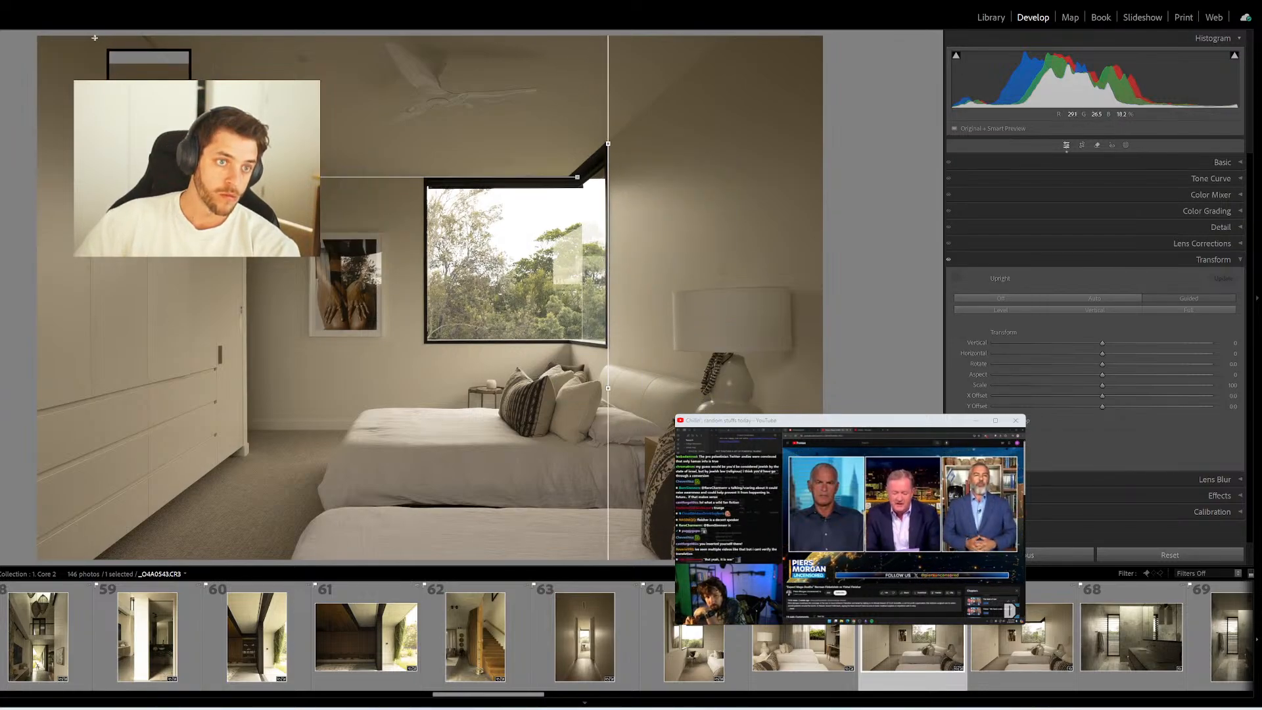
drag(119, 76, 90, 466)
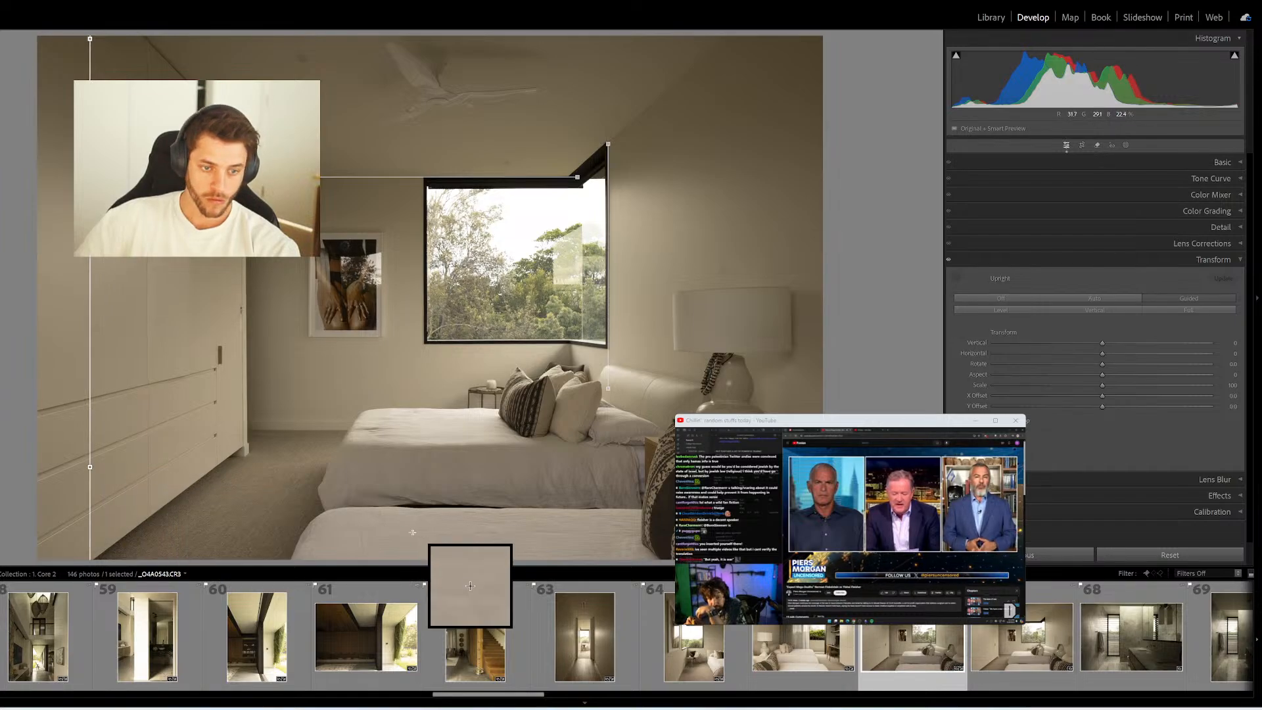
drag(425, 344, 570, 344)
drag(622, 397, 606, 392)
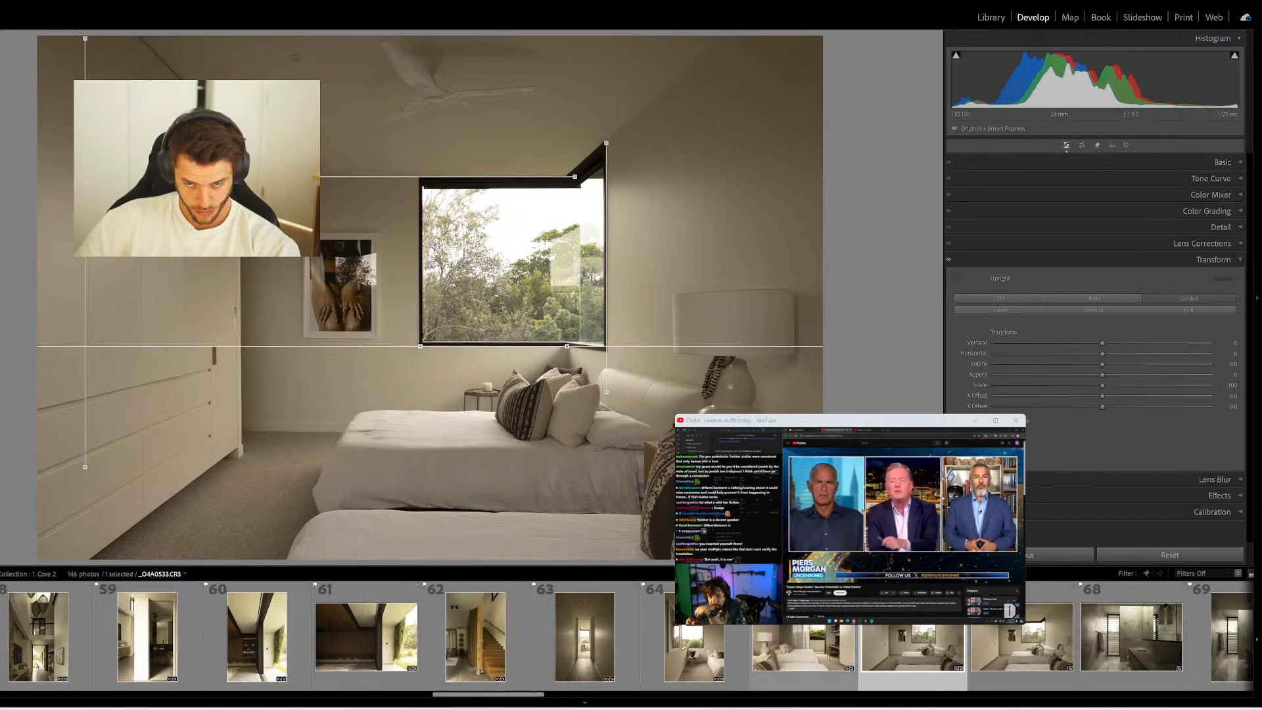
Compare bedroom photo _D4A0543 with its near-duplicate _D4A0547 and remove _D4A0547 from the collection
click(1022, 647)
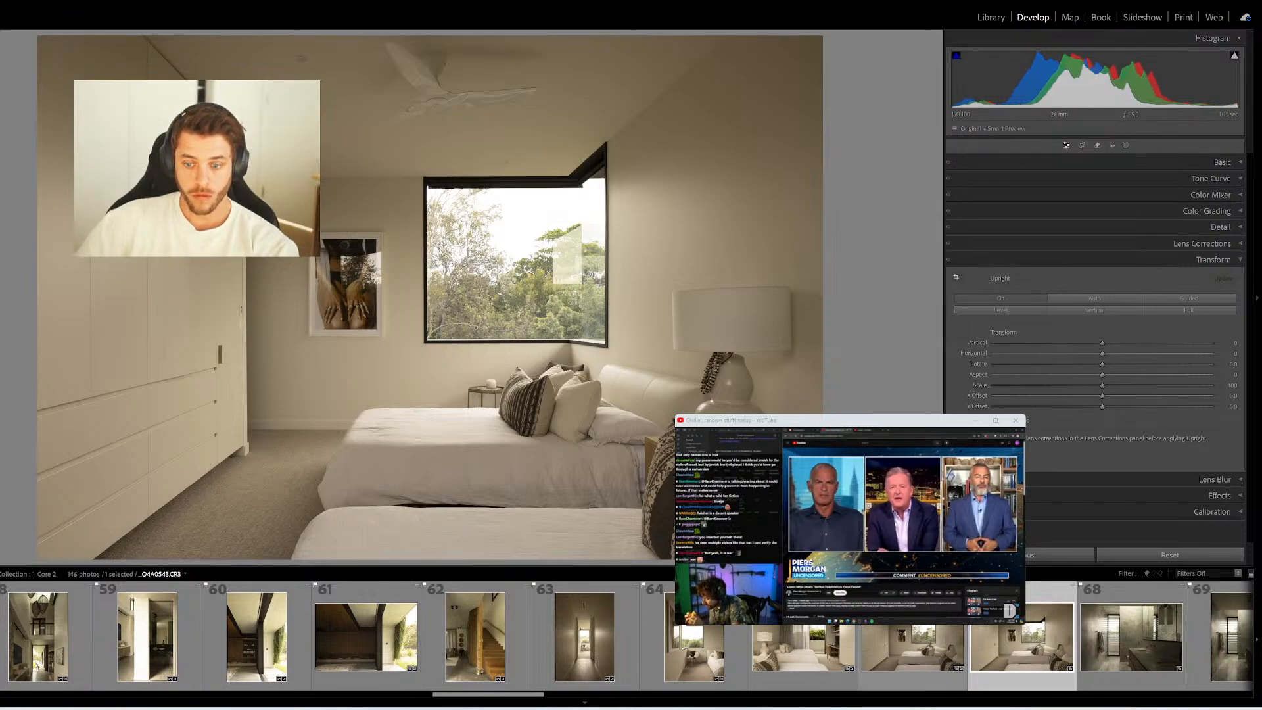
key(Left)
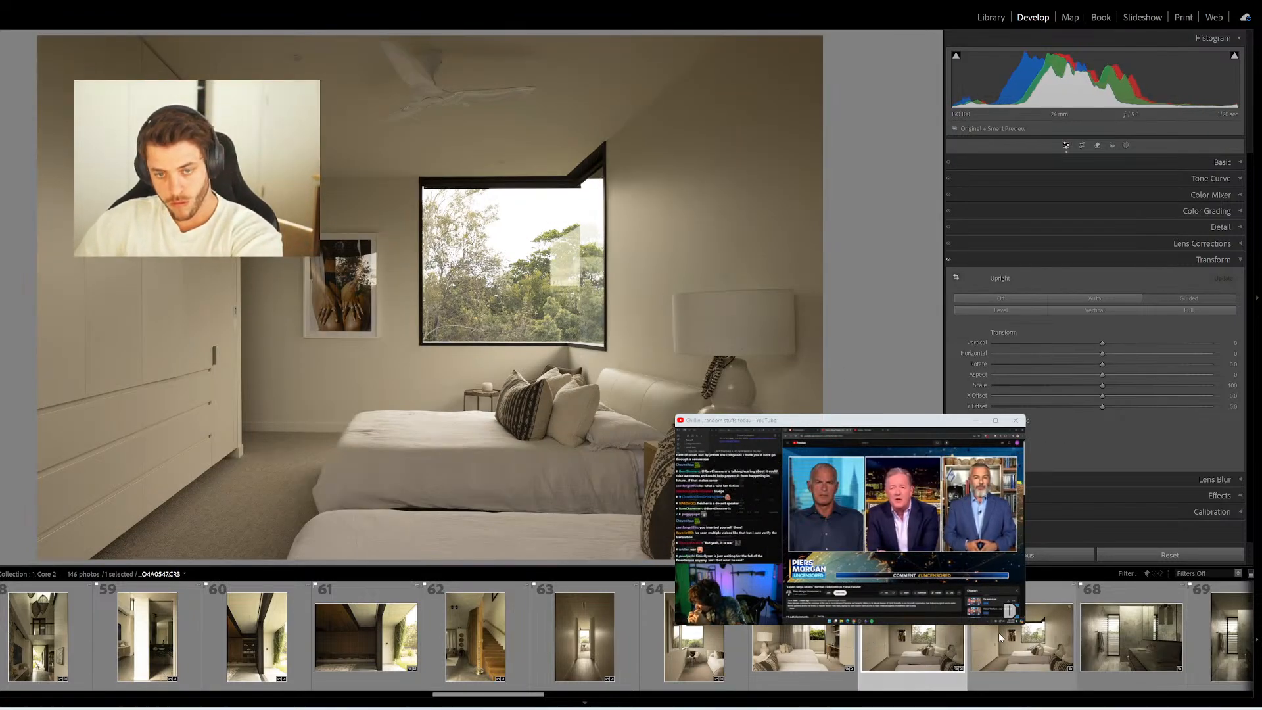
click(1000, 636)
key(Delete)
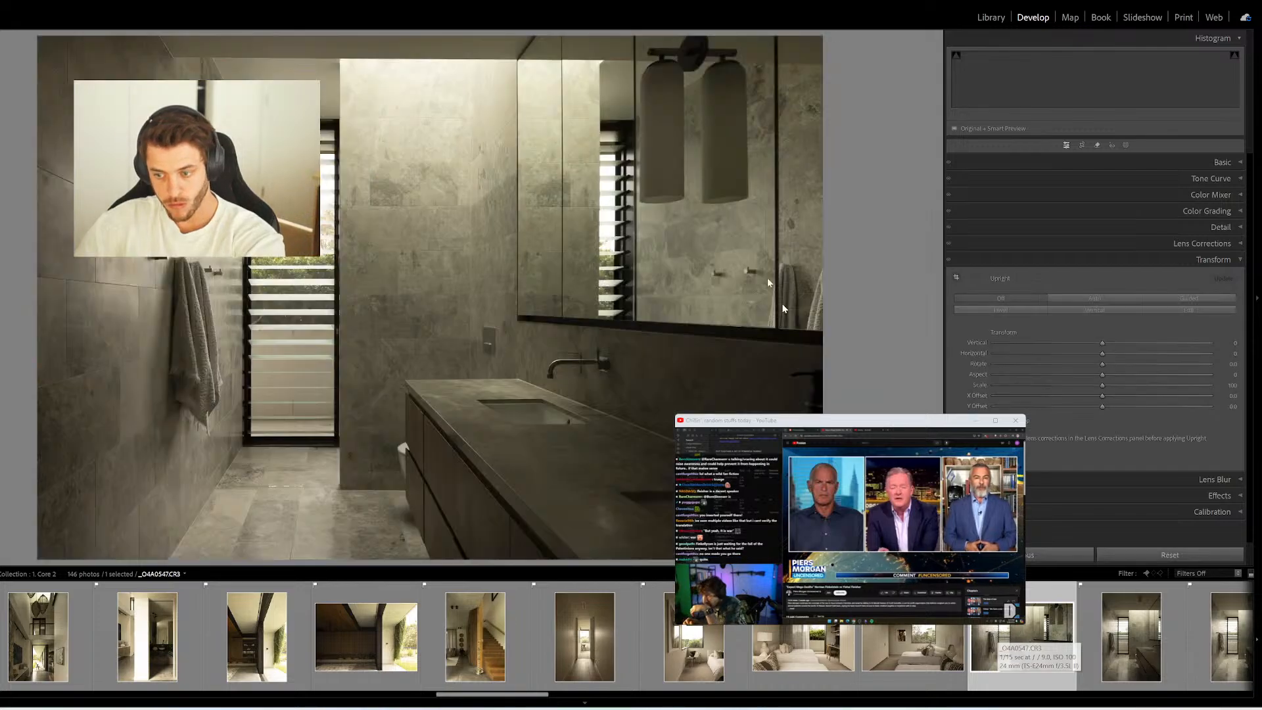
Straighten bathroom photo _D4A0554 with Guided Upright lines along the mirror seam, the window's side, the ceiling edge and the vanity top's back edge
key(shift+t)
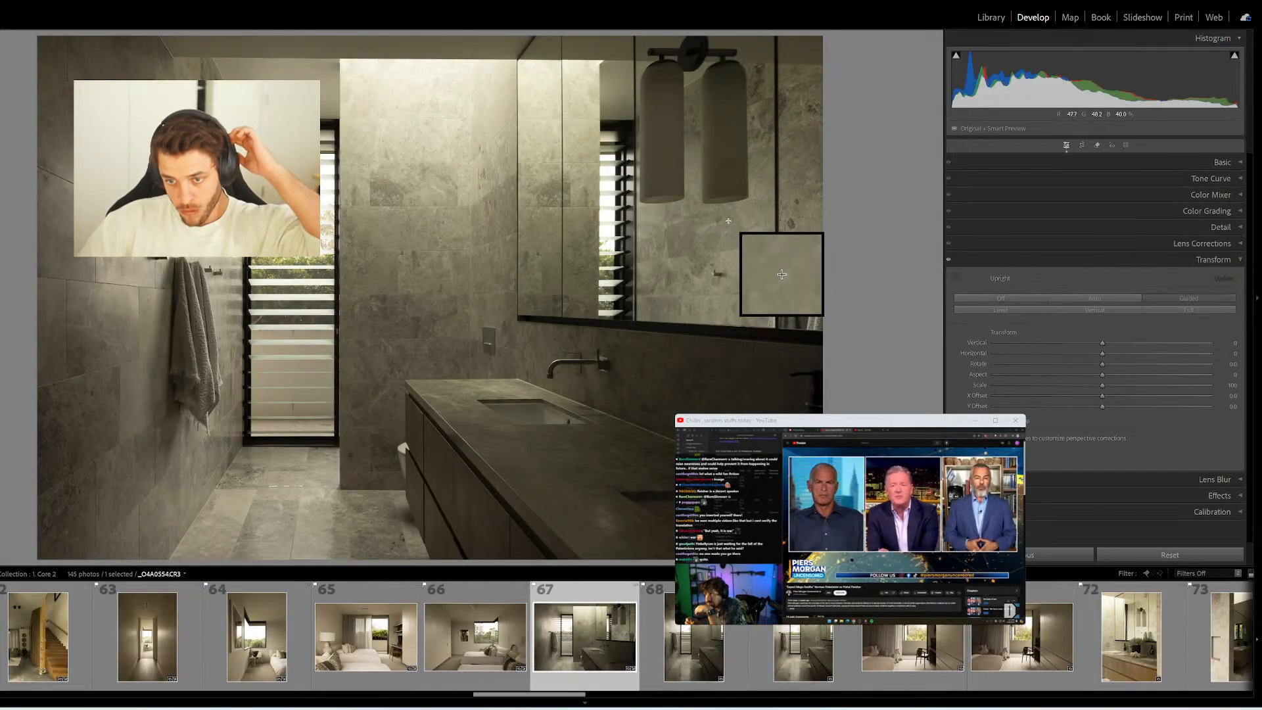
drag(777, 38, 778, 360)
drag(37, 485, 242, 474)
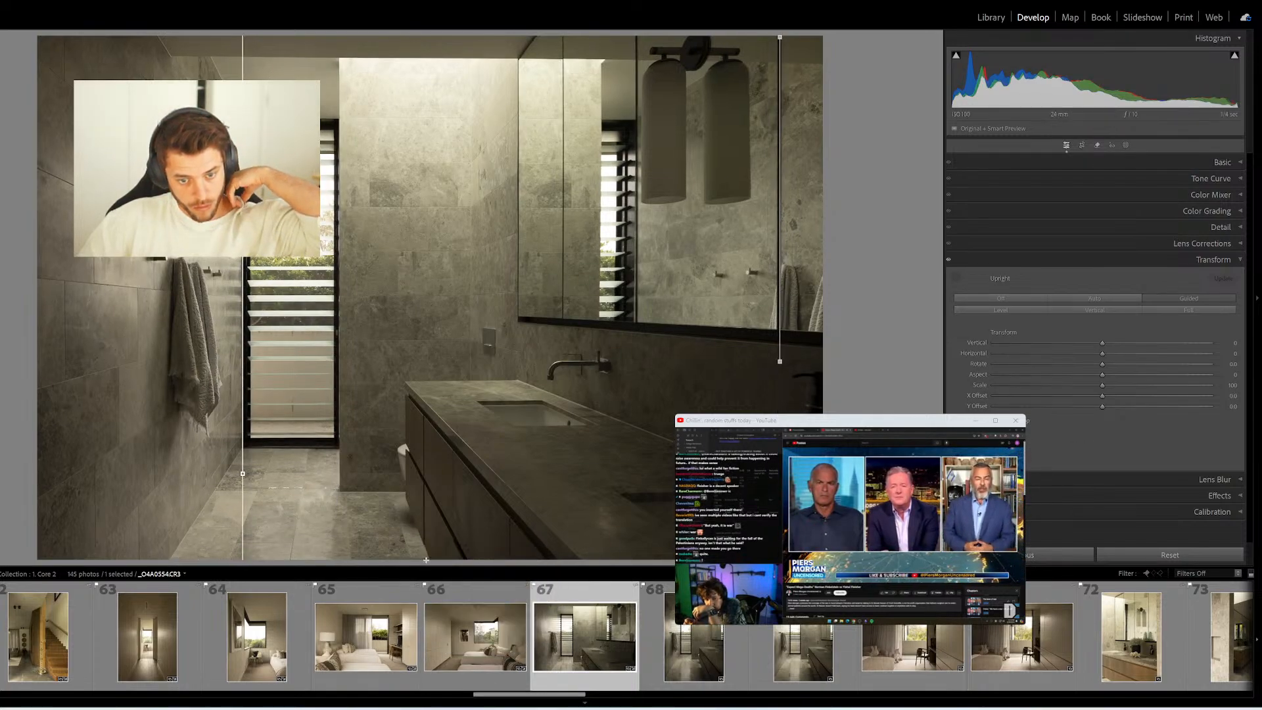
drag(174, 54, 531, 56)
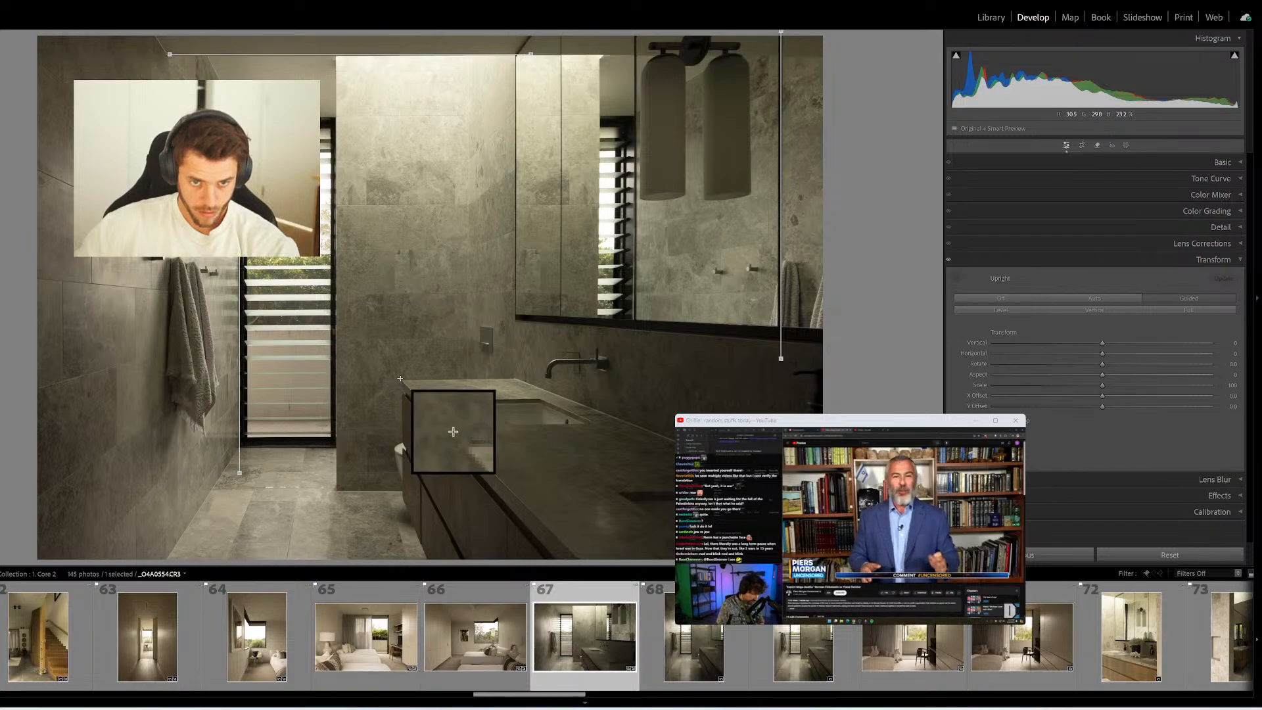
drag(400, 379, 518, 378)
Straighten bathroom photo _D4A0561 with Guided Upright lines along the ceiling edge, the mirror, the window's side and the vanity top's back edge
key(Right)
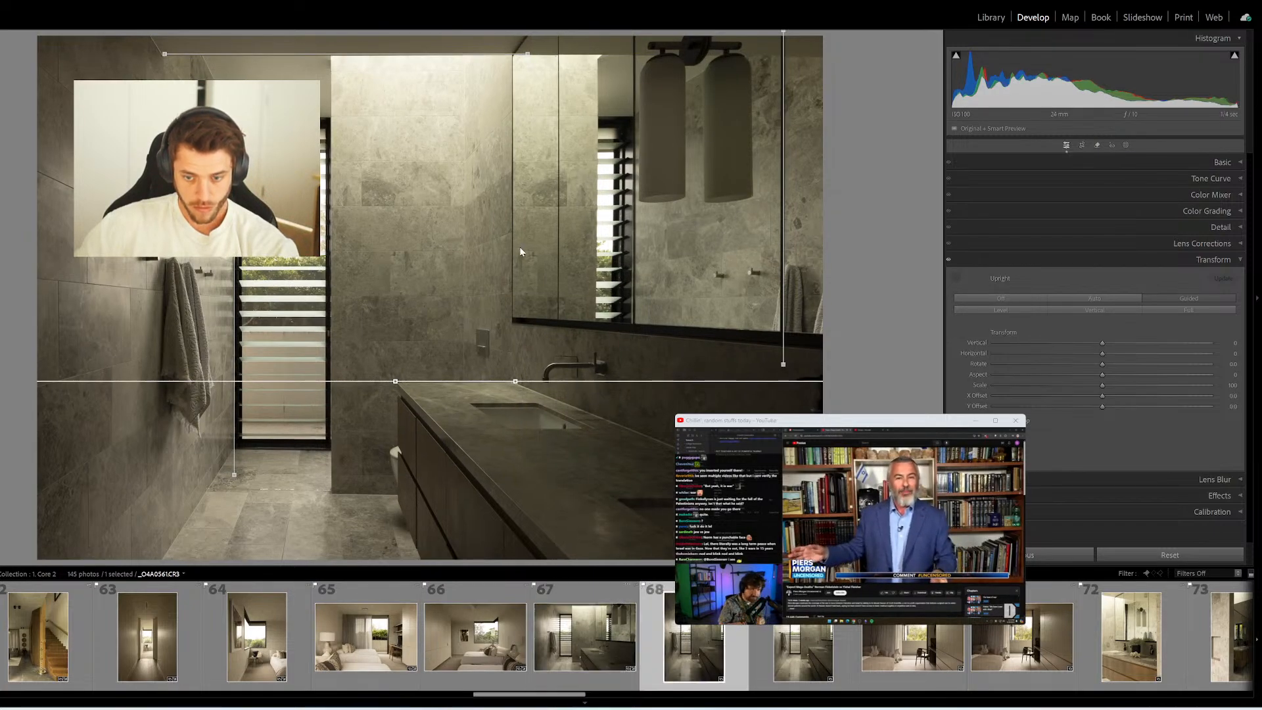
drag(307, 138, 539, 145)
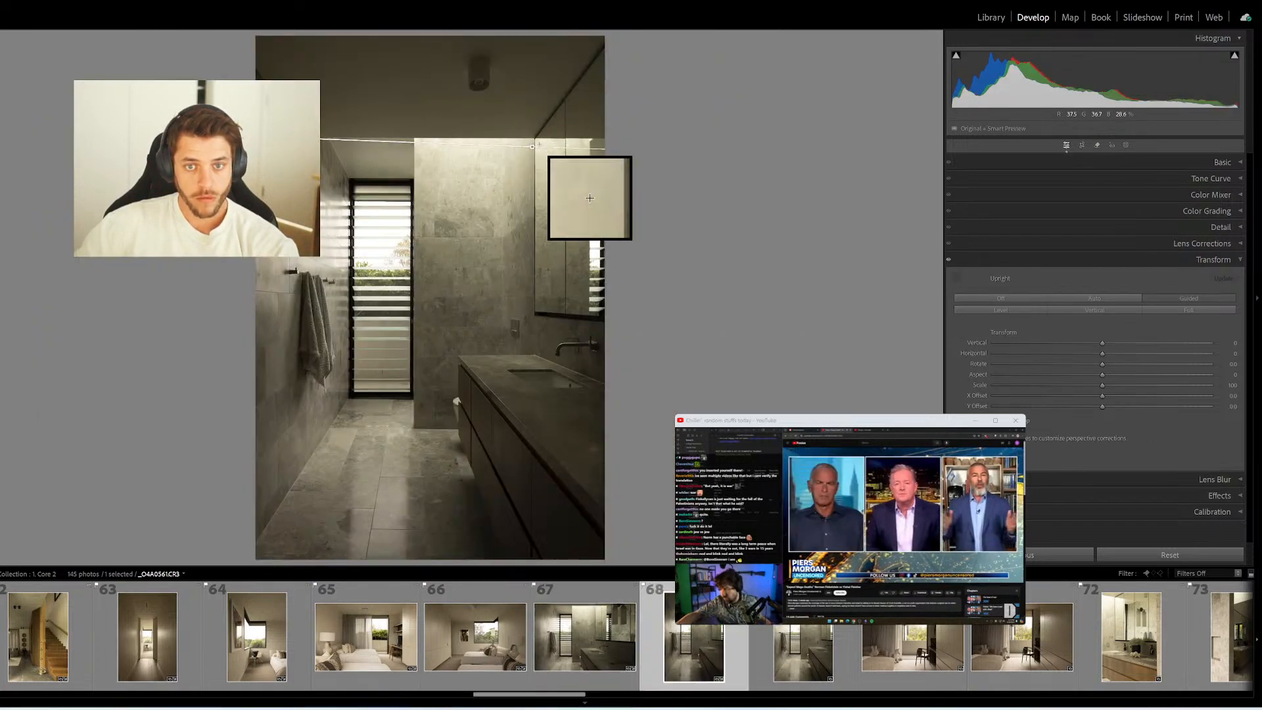
drag(566, 102, 570, 328)
drag(348, 180, 361, 416)
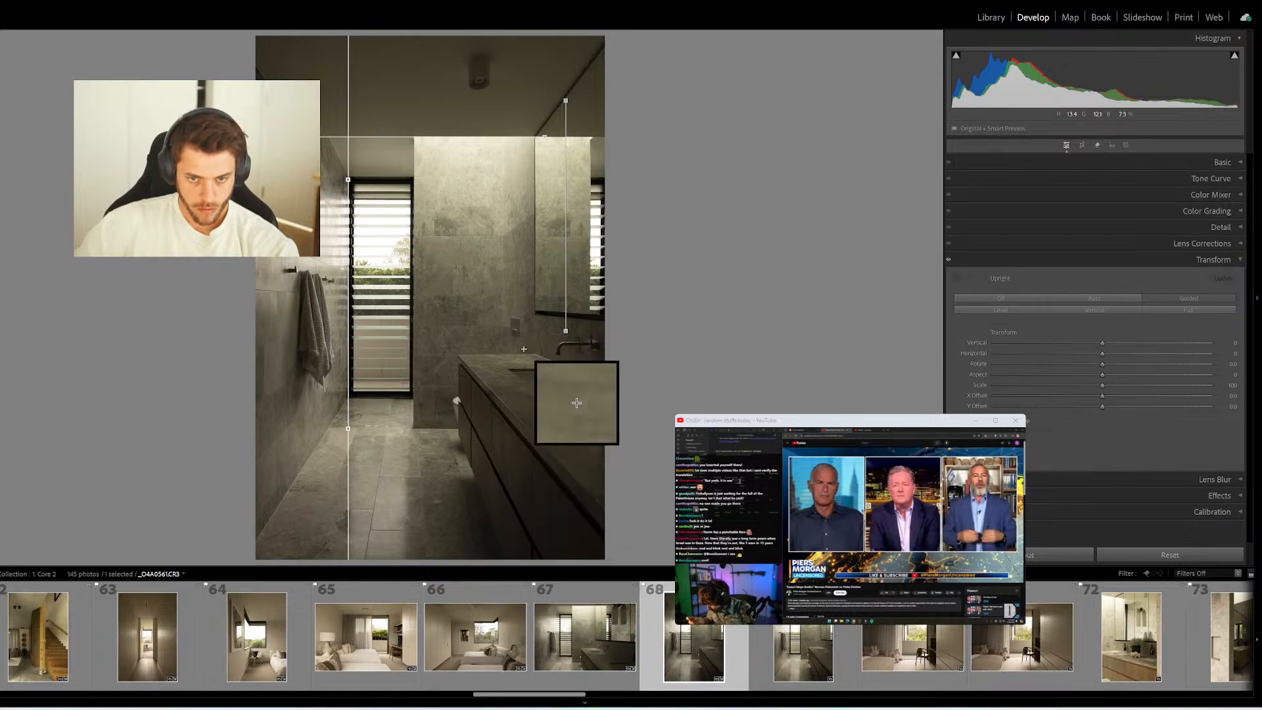
drag(541, 353, 425, 329)
Compare the two matching portrait bathroom photos and remove the duplicate _D4A0568 from the collection
click(793, 646)
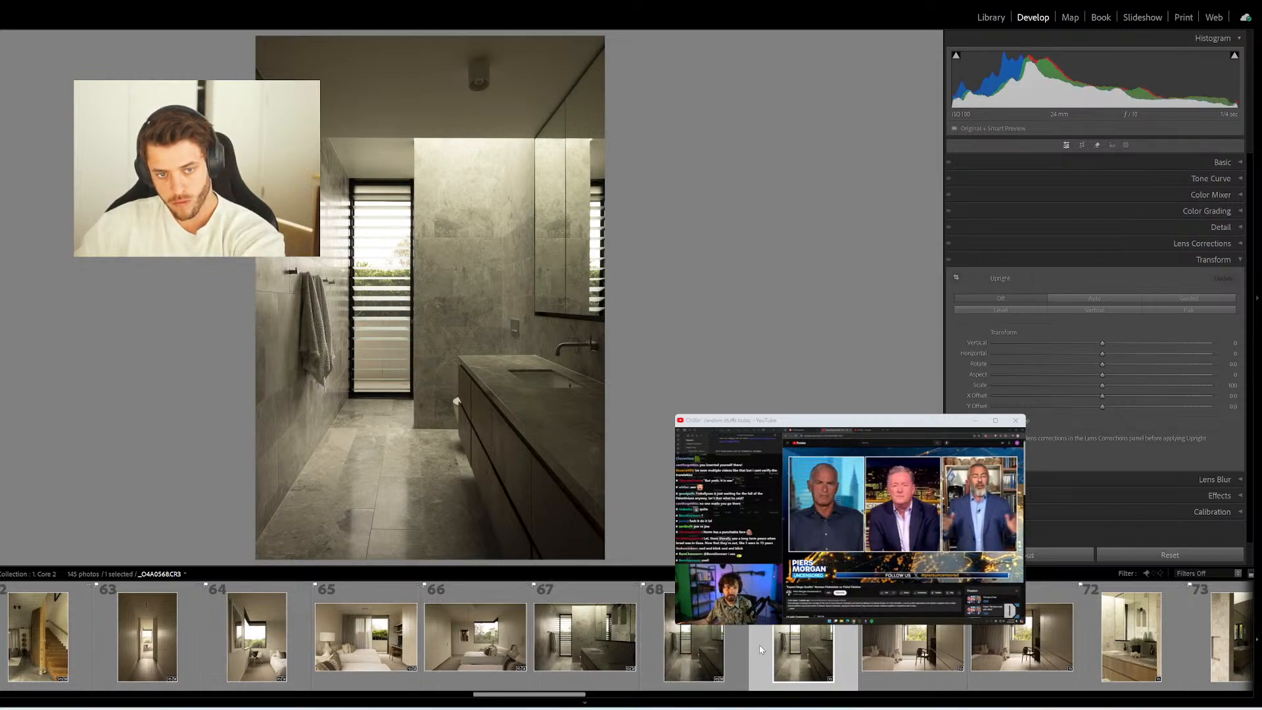
click(699, 648)
click(769, 648)
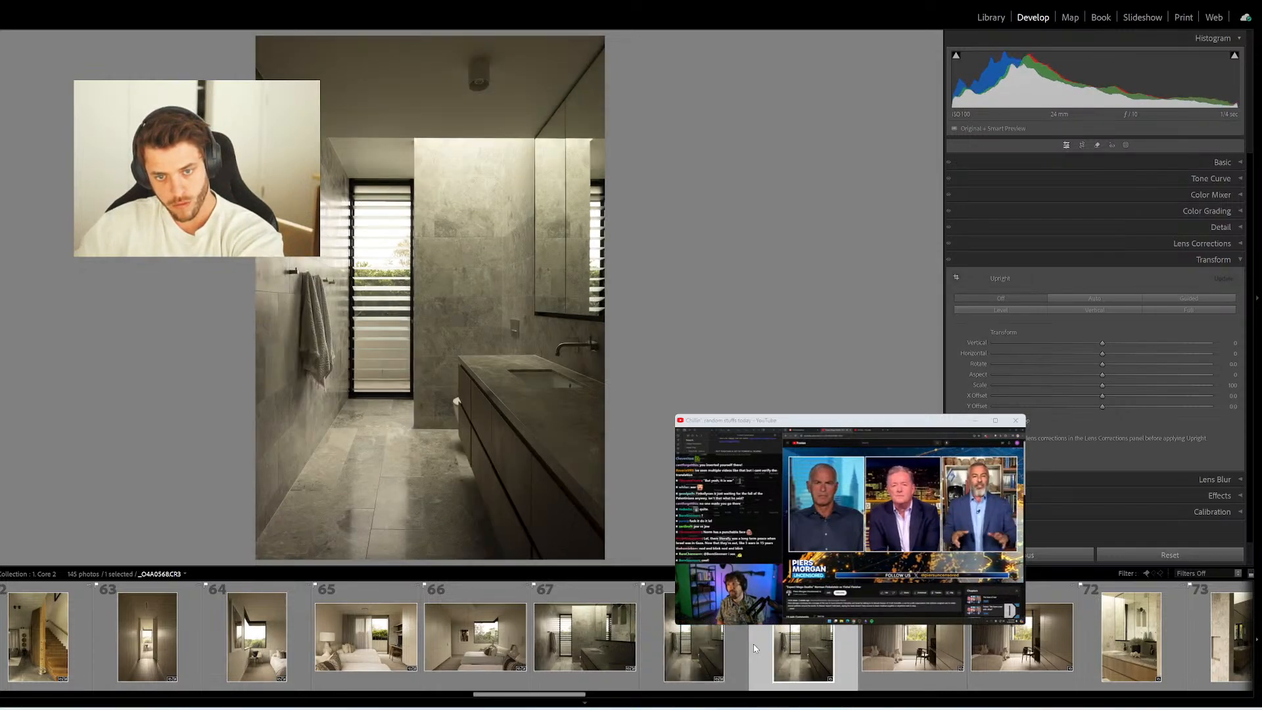
key(Delete)
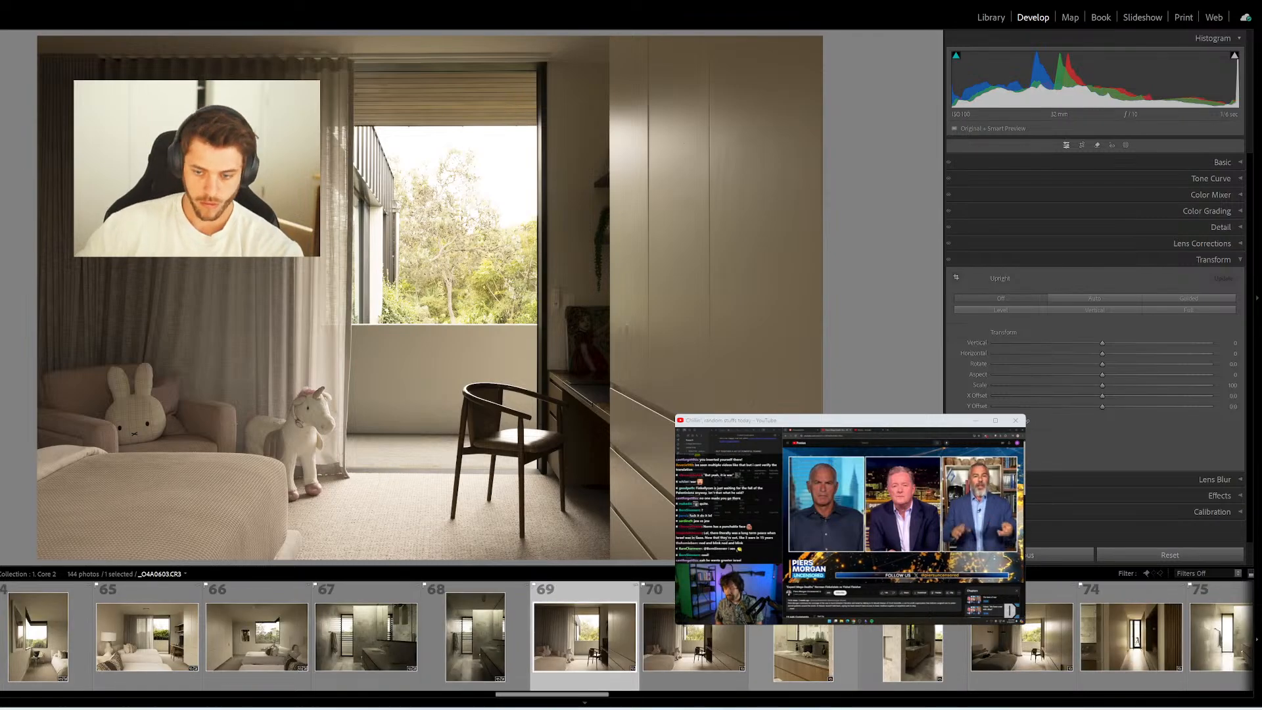
Compare the two child's bedroom photos and remove the more tightly framed one, keeping _D4A0582
click(693, 627)
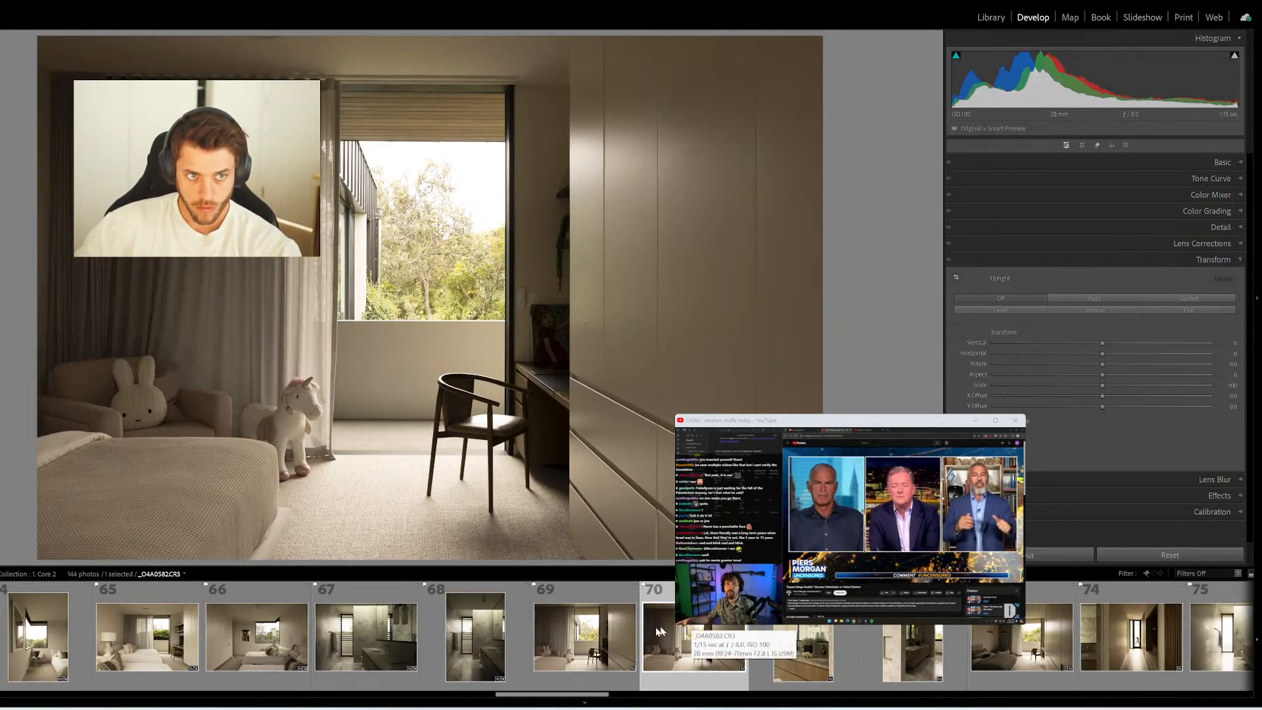
click(633, 634)
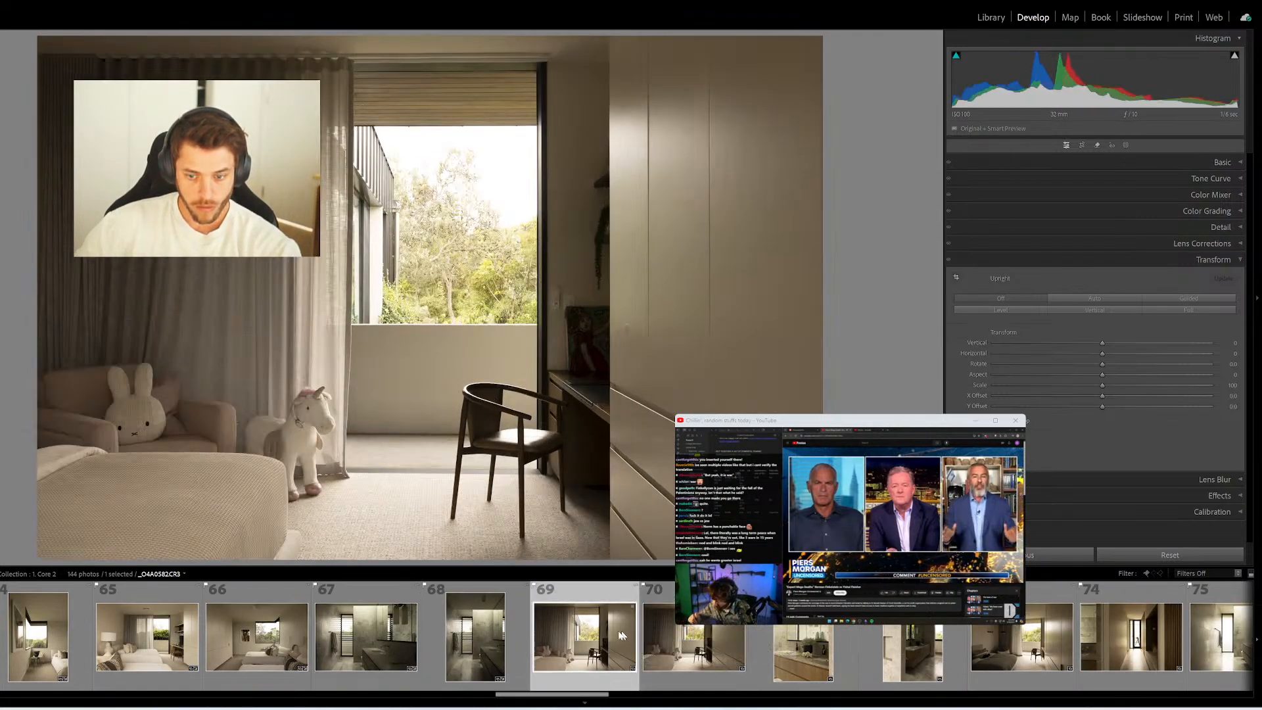
key(Delete)
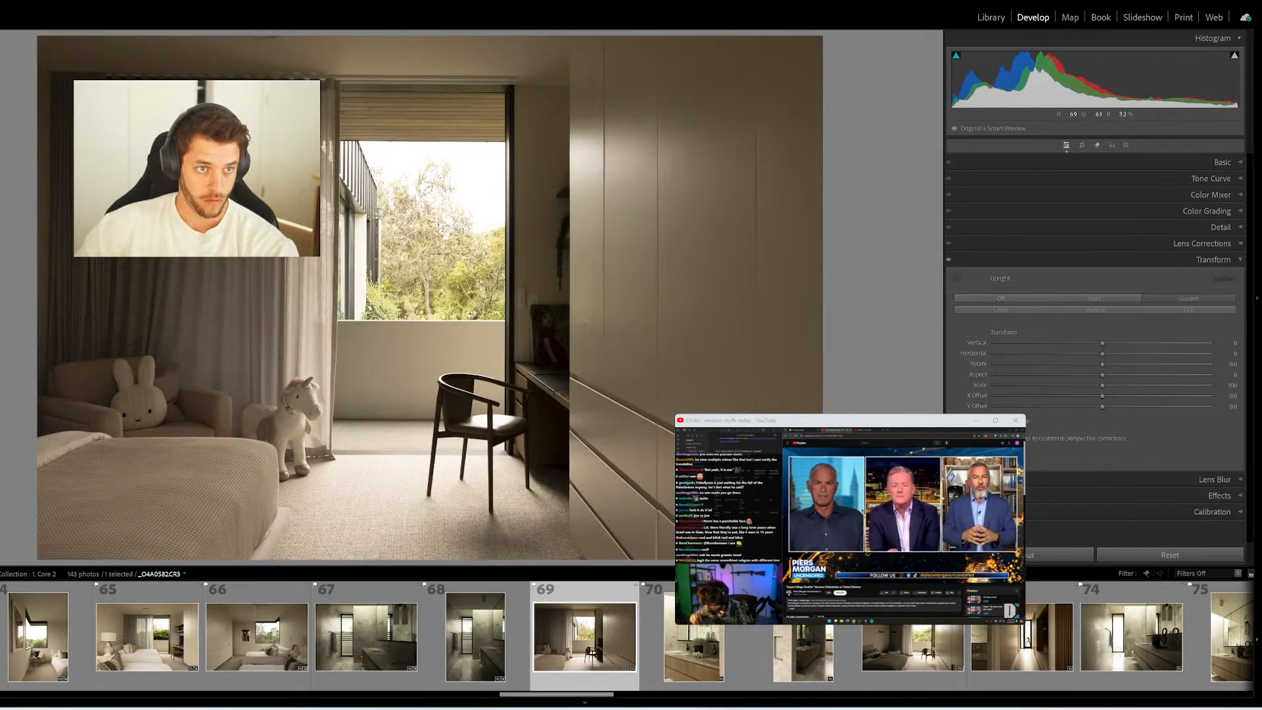
Straighten child's bedroom photo _D4A0582 with Guided Upright lines along the curtain's top, the wardrobe seam, the exterior wall's vertical edge and the balcony threshold
drag(101, 73, 520, 77)
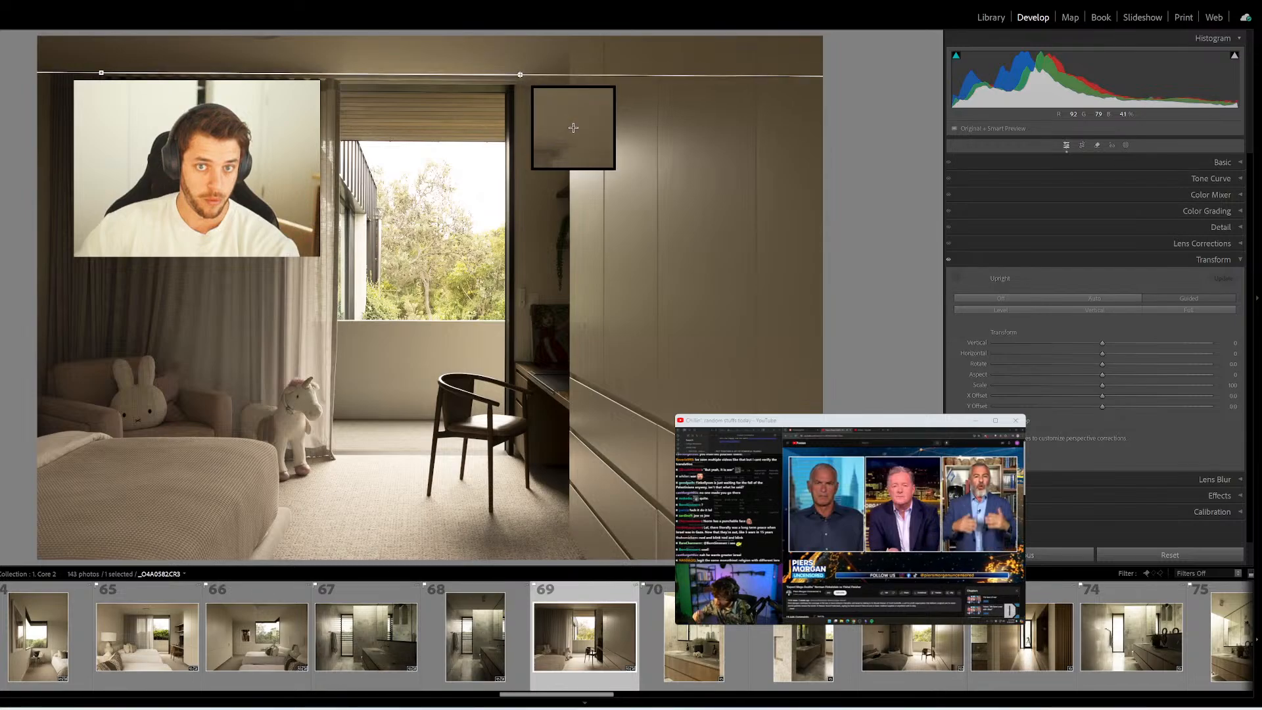
drag(758, 39, 761, 434)
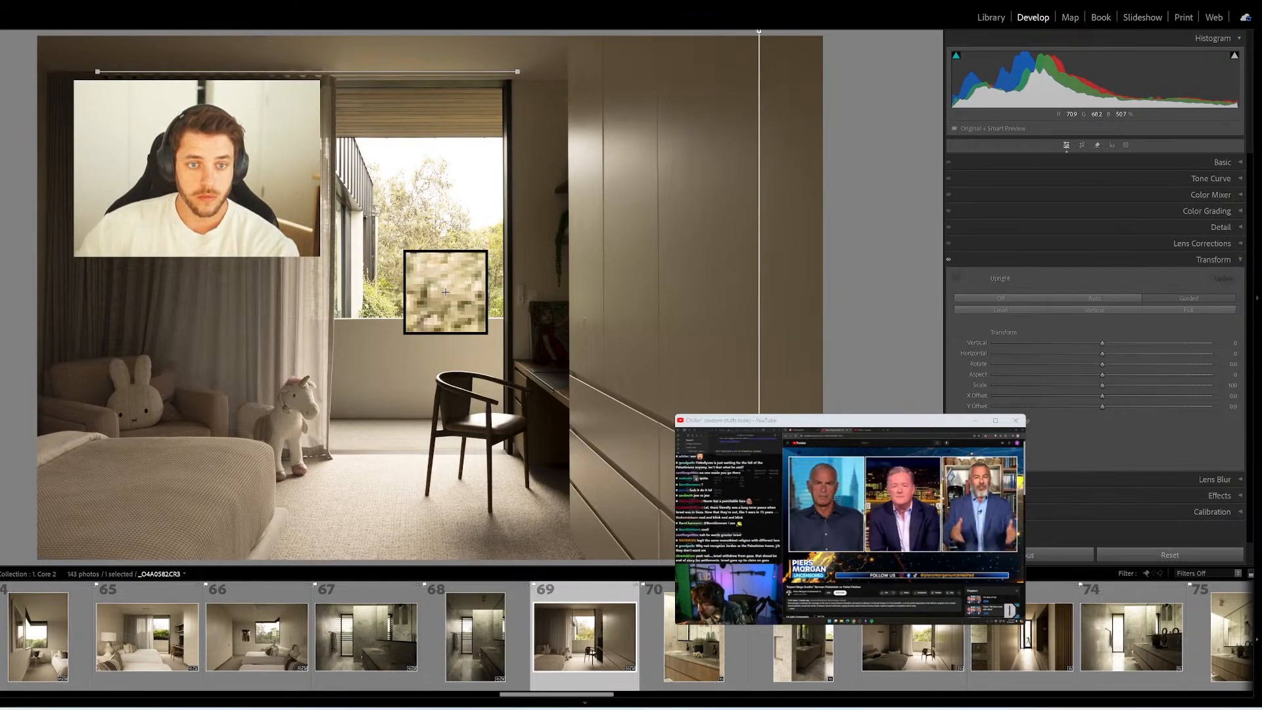
drag(350, 210, 348, 347)
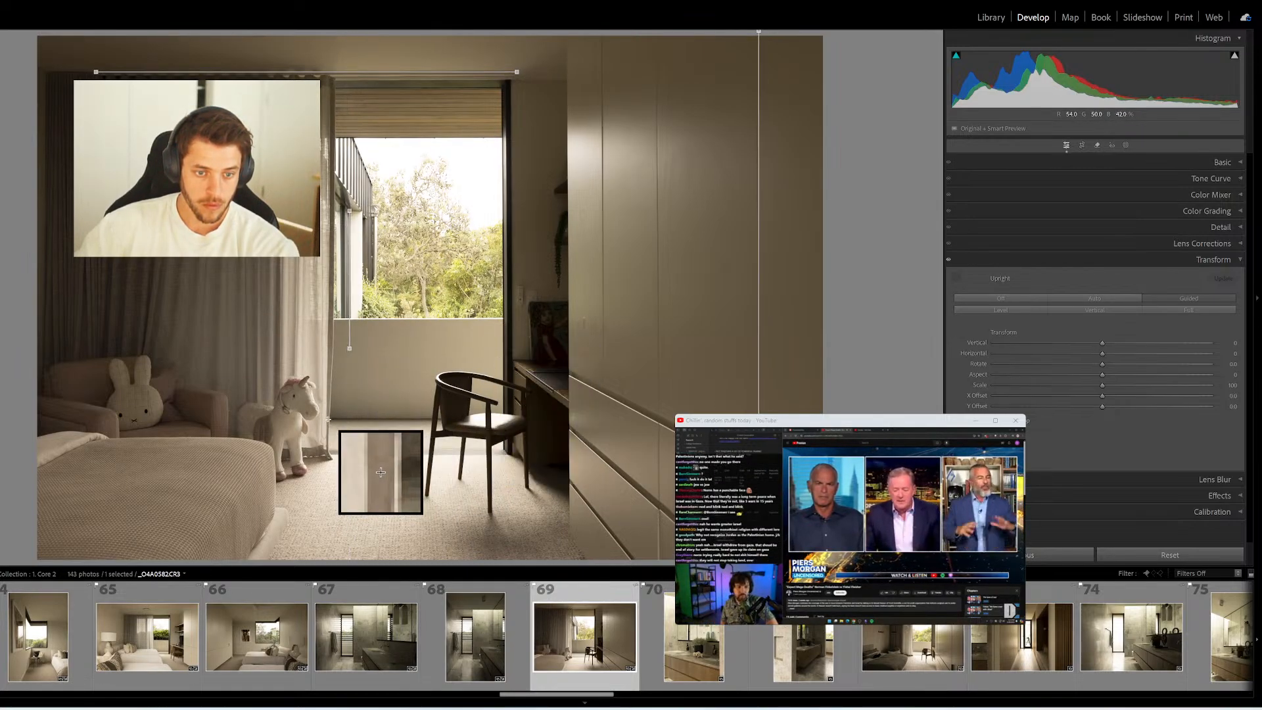
drag(328, 420, 451, 420)
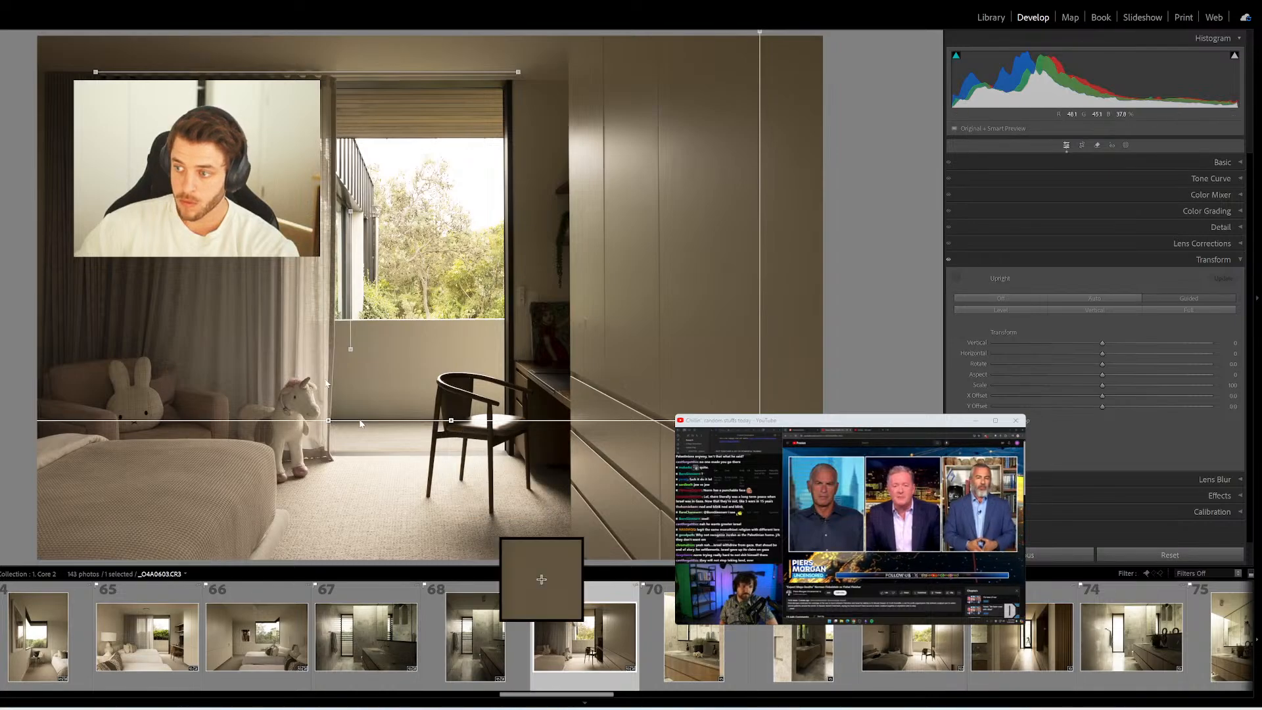
Straighten vanity photo _D4A0603 with vertical Guided Upright lines along the stone wall's edge and the mirror cabinet's outer edge
click(694, 654)
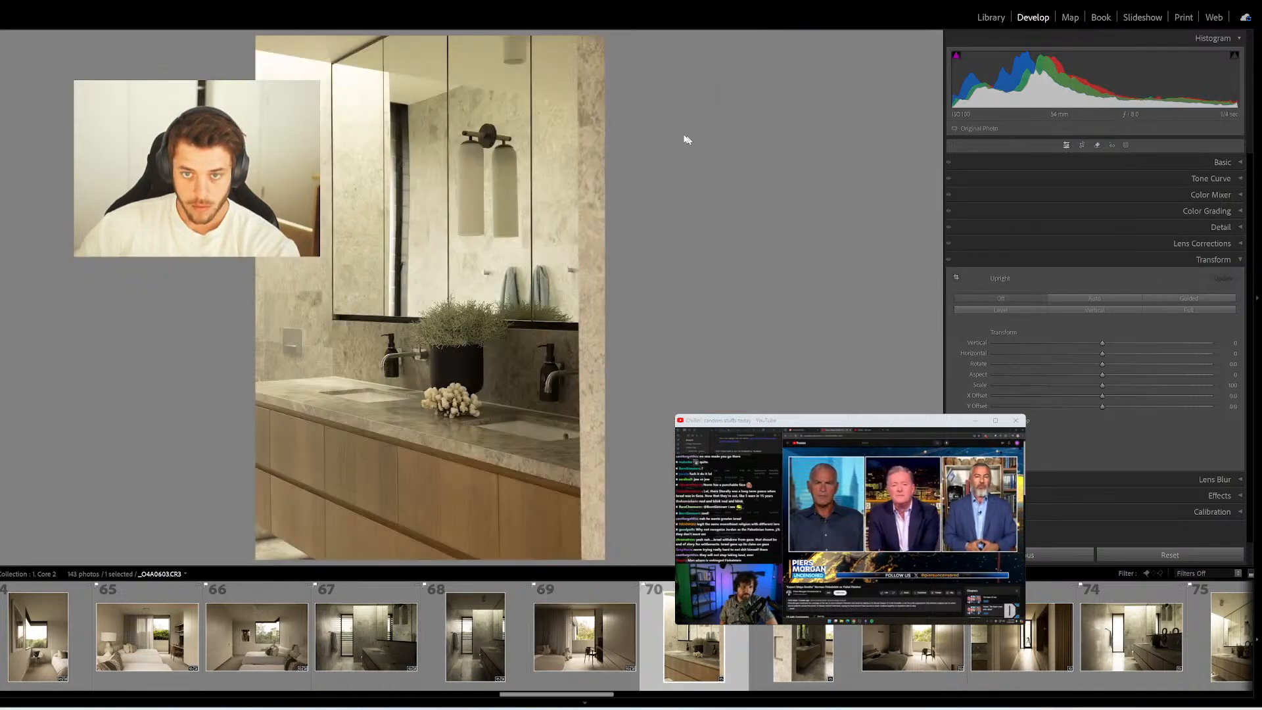
key(shift+r)
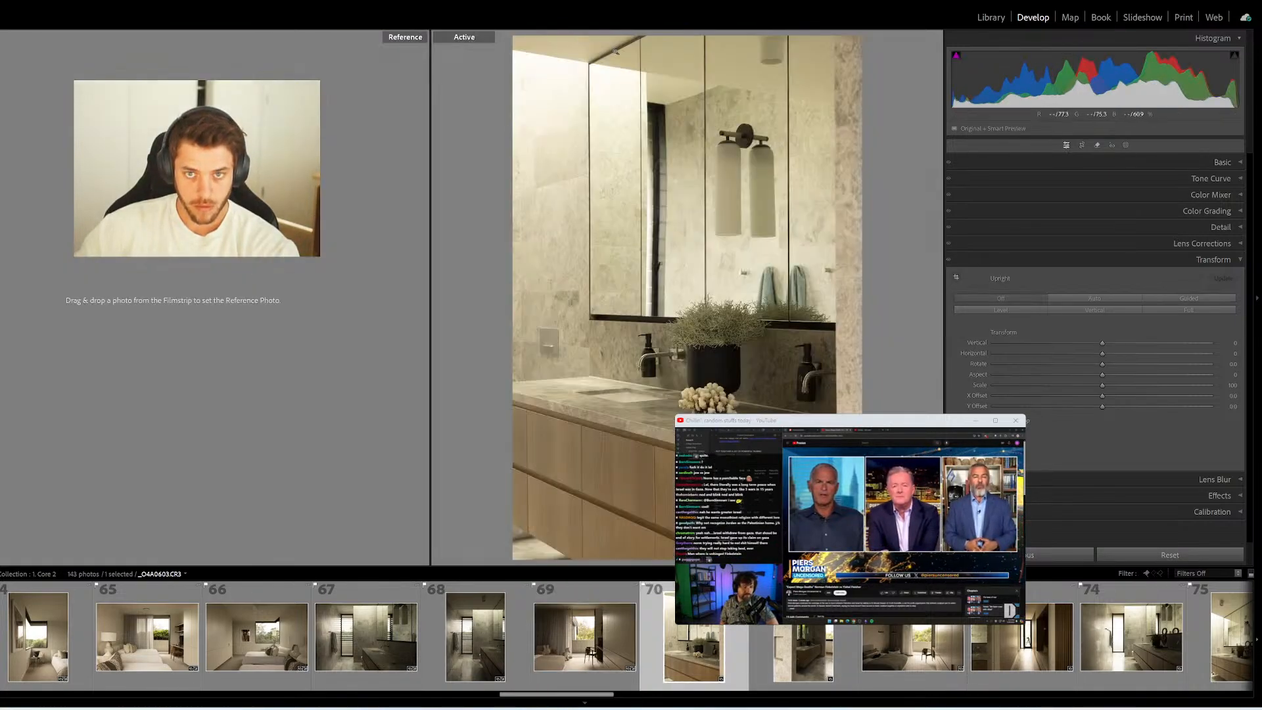
key(r)
key(d)
key(shift+t)
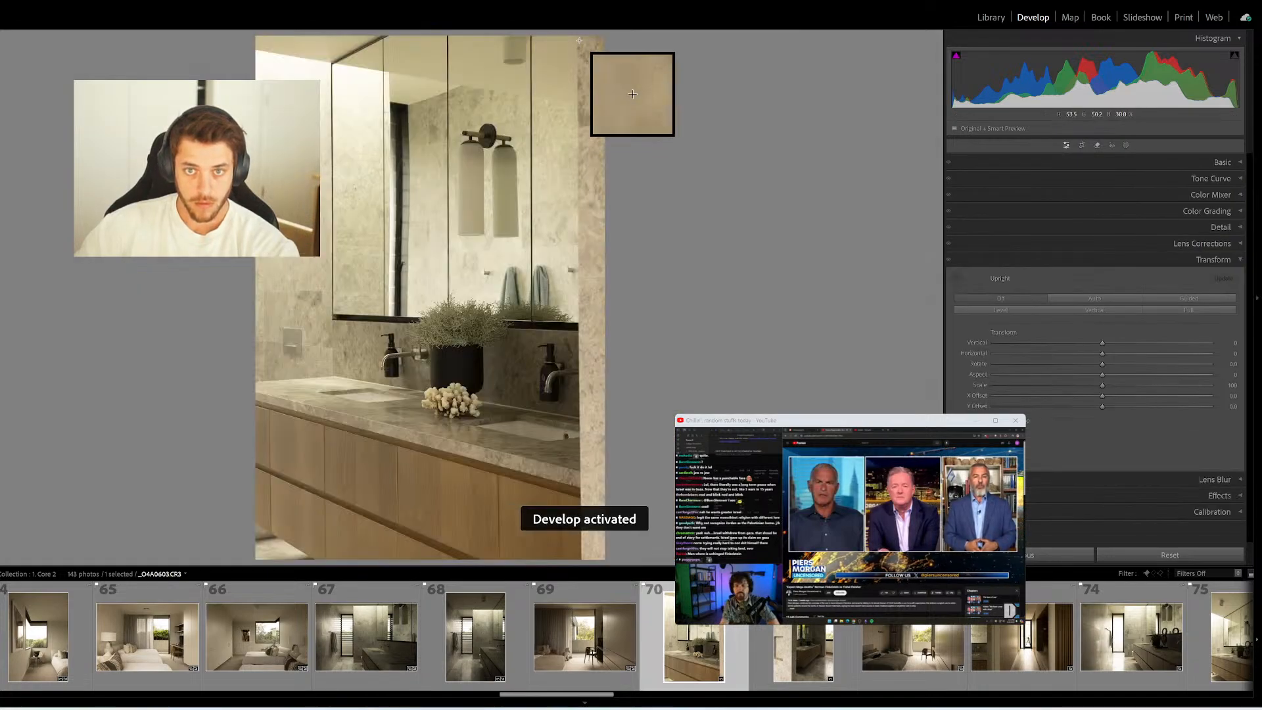
drag(576, 39, 580, 574)
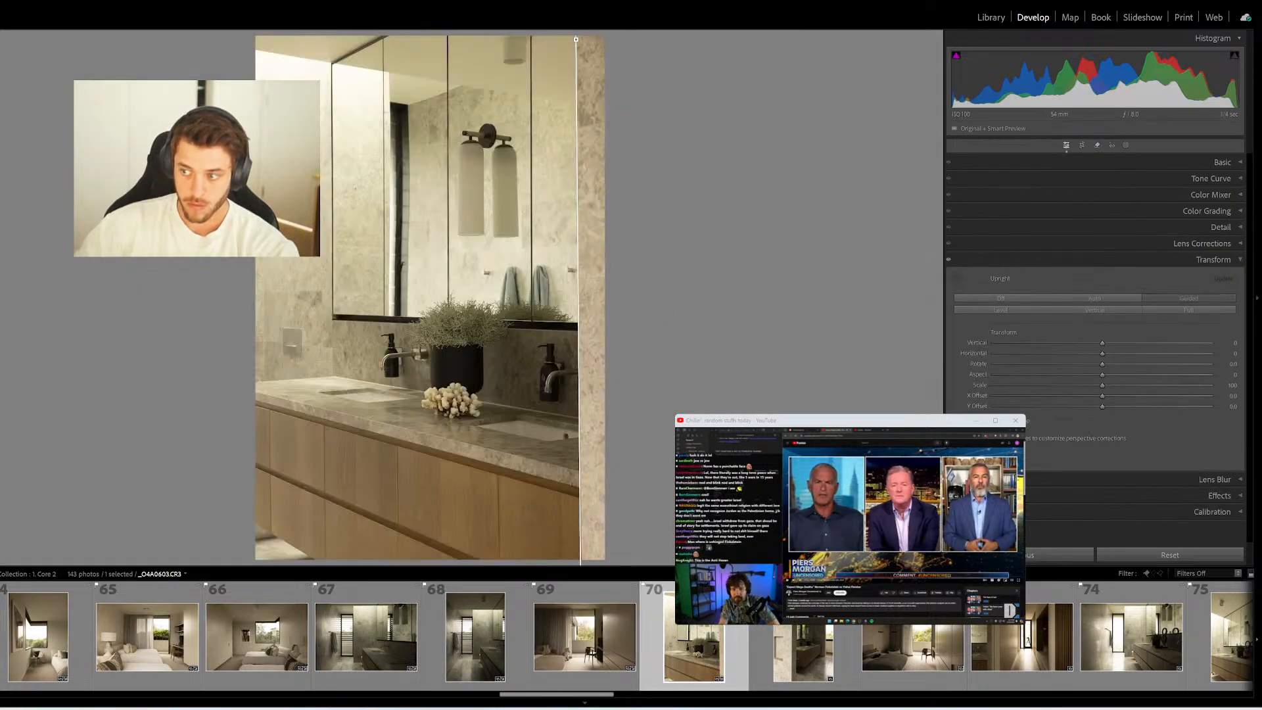
drag(332, 64, 334, 401)
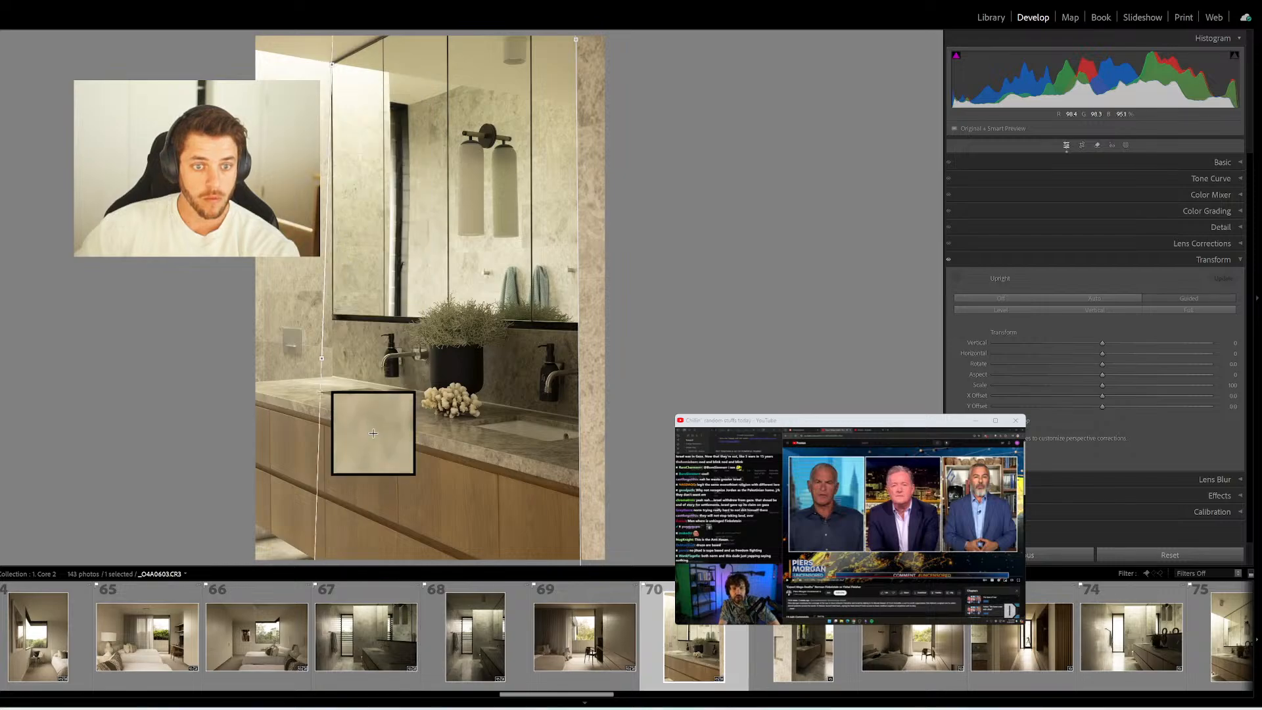
Straighten bathroom doorway photo _D4A0613 with vertical Guided Upright lines along the wall edge beside the window and the foreground stone wall
key(Right)
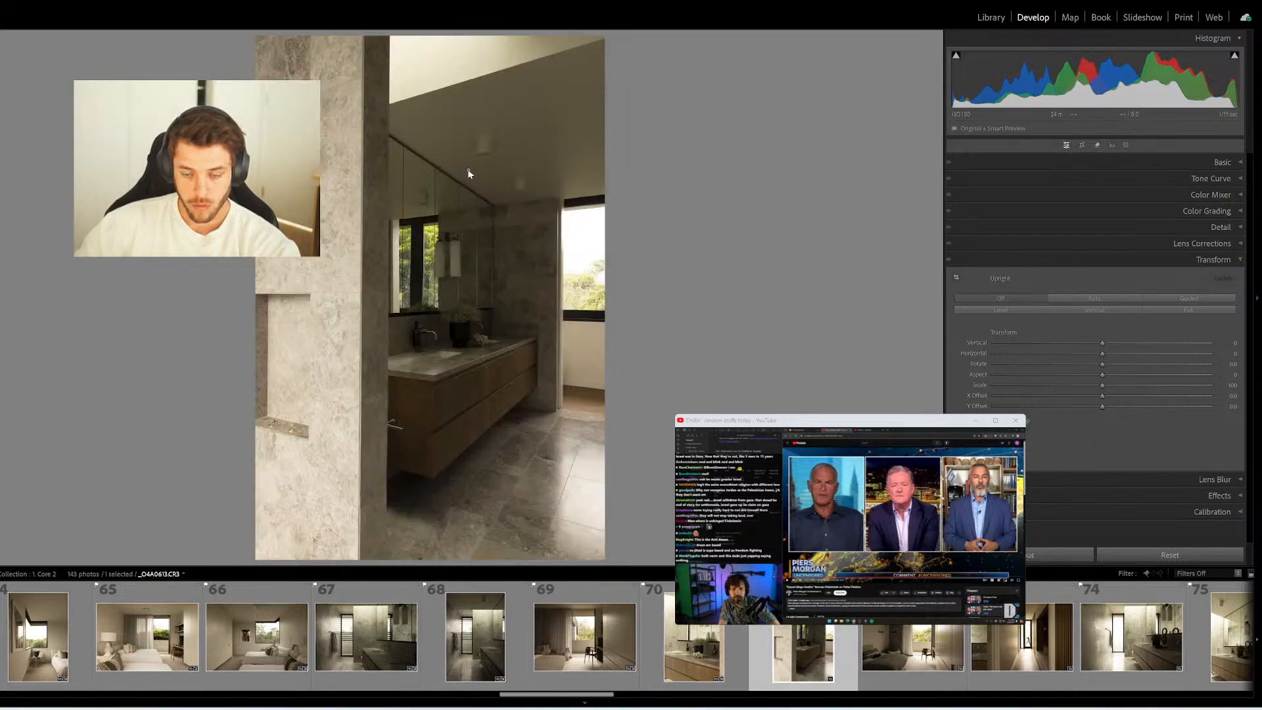
drag(557, 199, 557, 449)
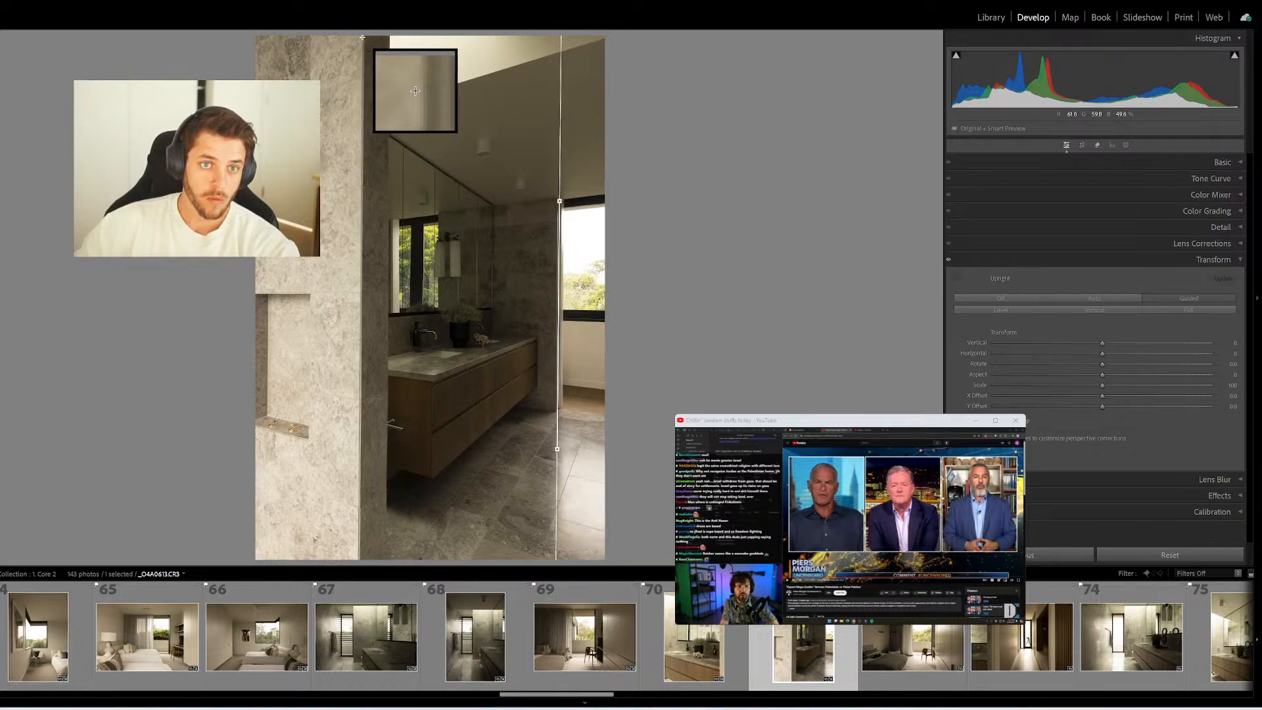
drag(364, 37, 357, 560)
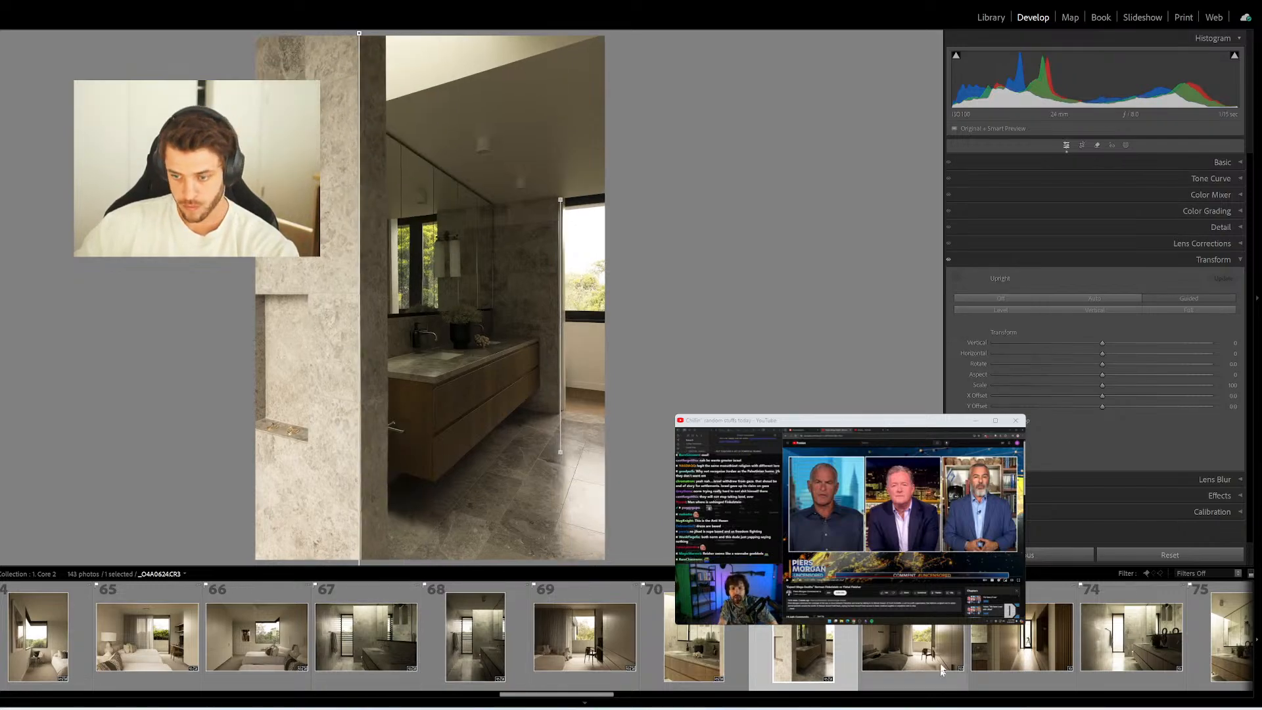
Straighten bedroom photo _D4A0624 with Guided Upright lines along the curtain's top, the balcony threshold, the wardrobe seam and the room's wall corner
click(907, 640)
key(shift+t)
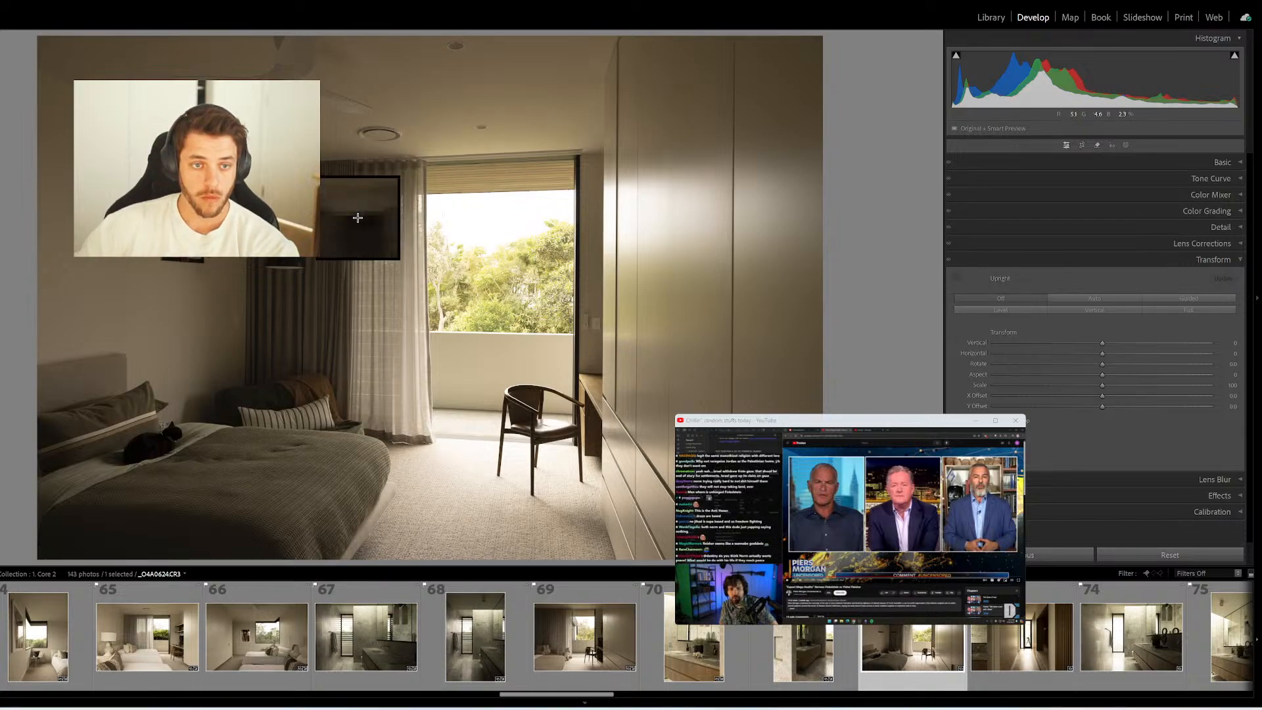
drag(304, 164, 591, 148)
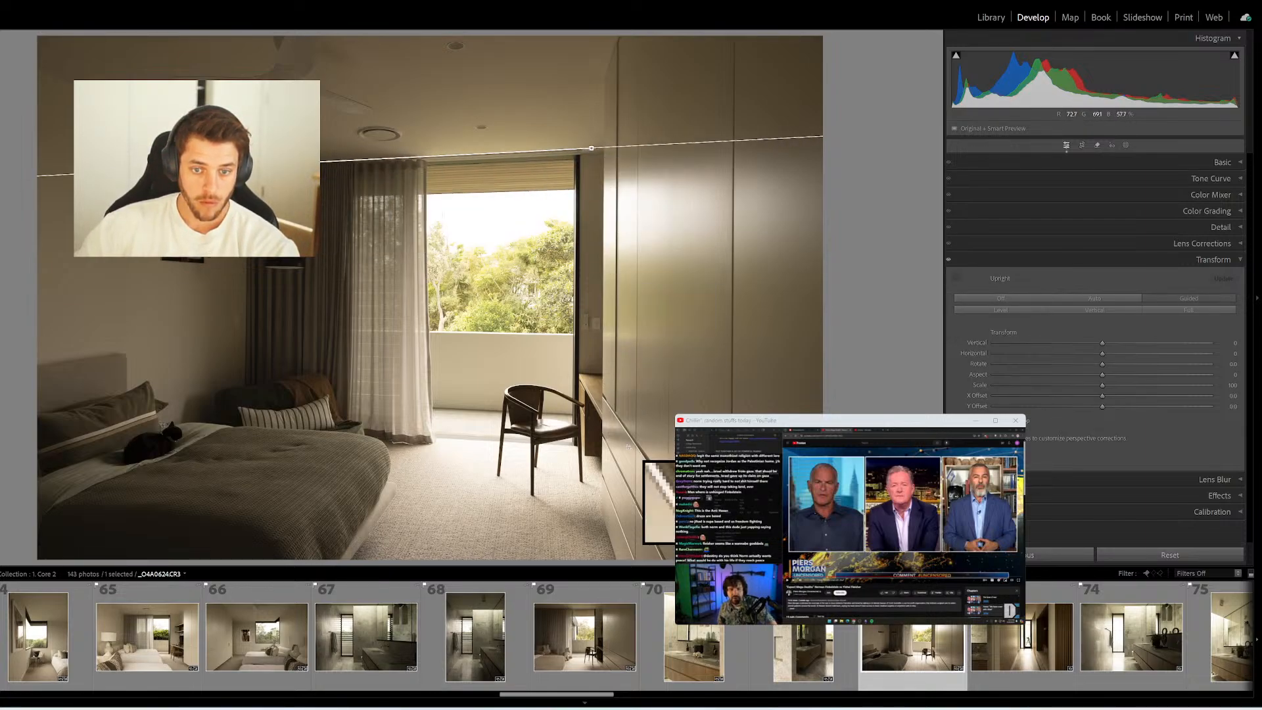
drag(576, 412, 411, 405)
drag(751, 65, 751, 477)
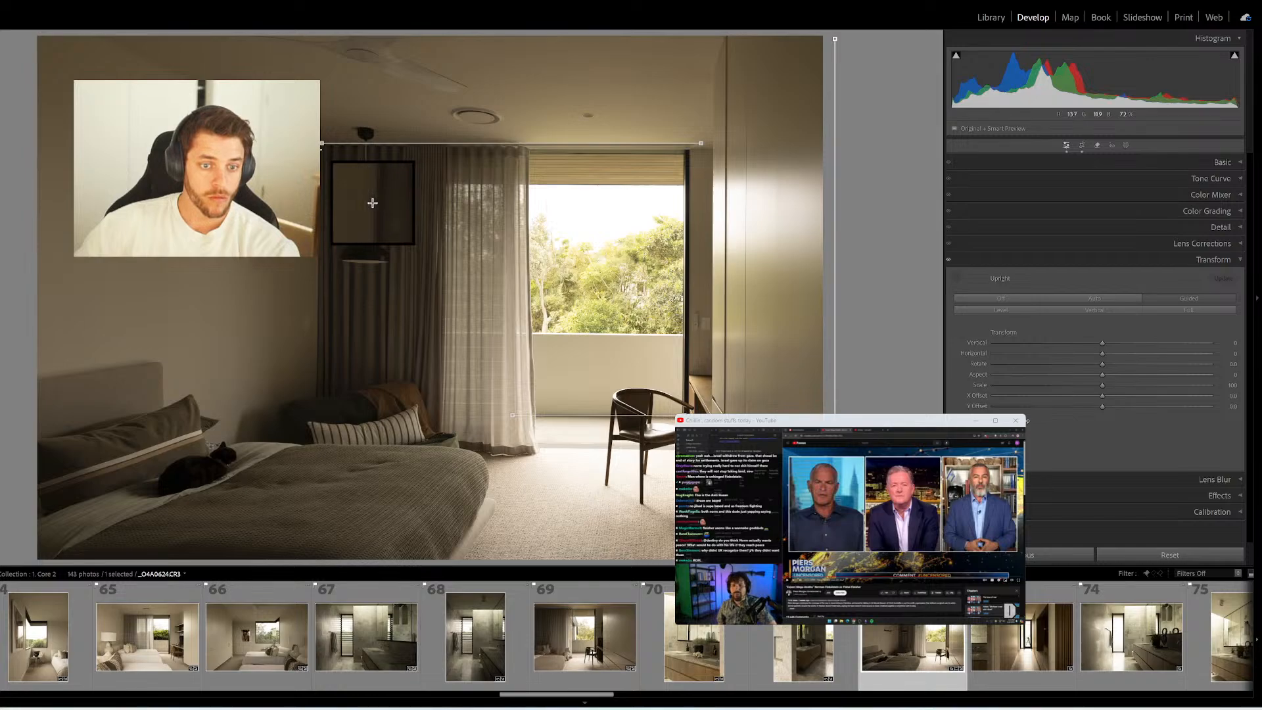
drag(315, 46, 315, 438)
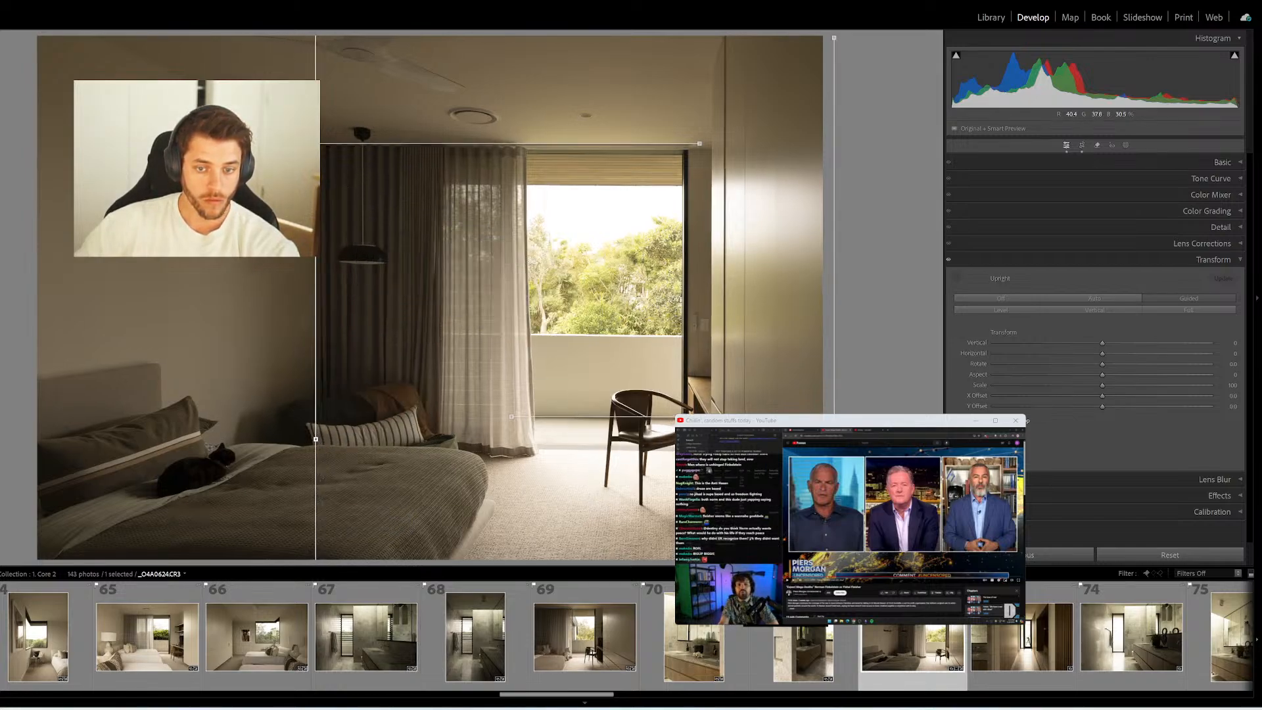
Straighten hallway photo _D4A0638 with Guided Upright lines along the slatted timber panel's edge, the opposite foreground wall edge and the top of the glass door
key(Right)
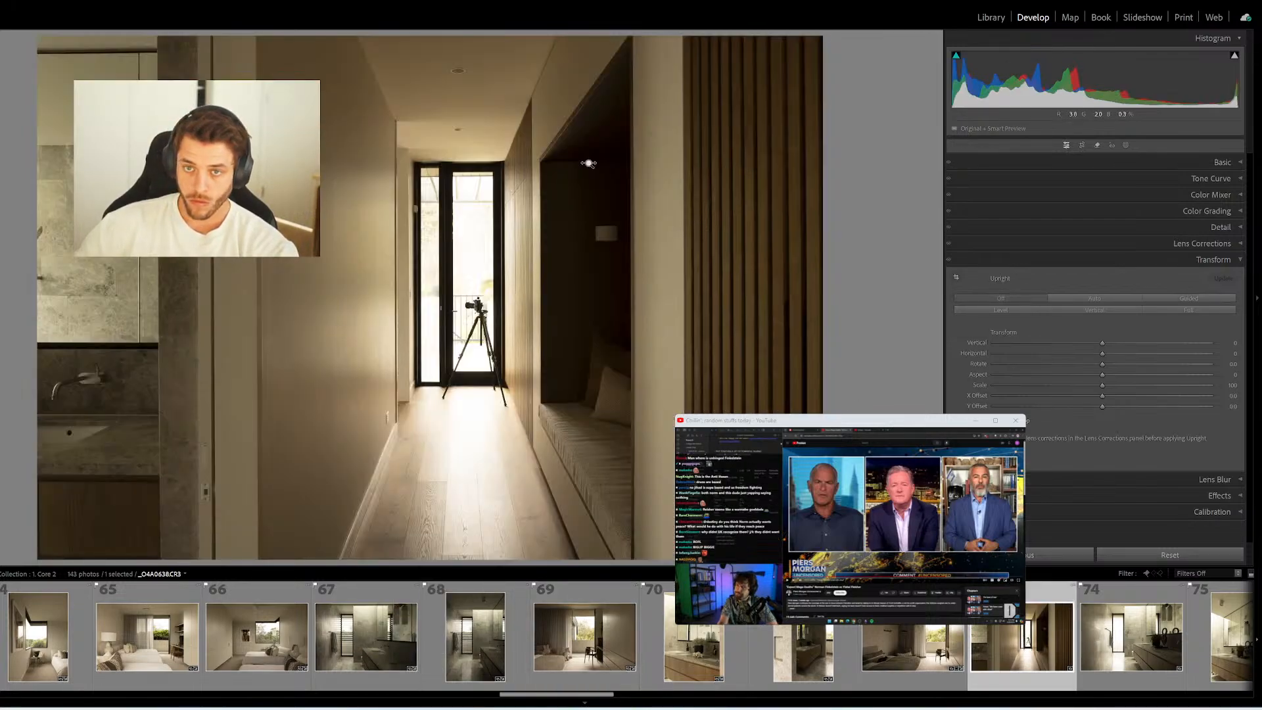
drag(681, 38, 682, 546)
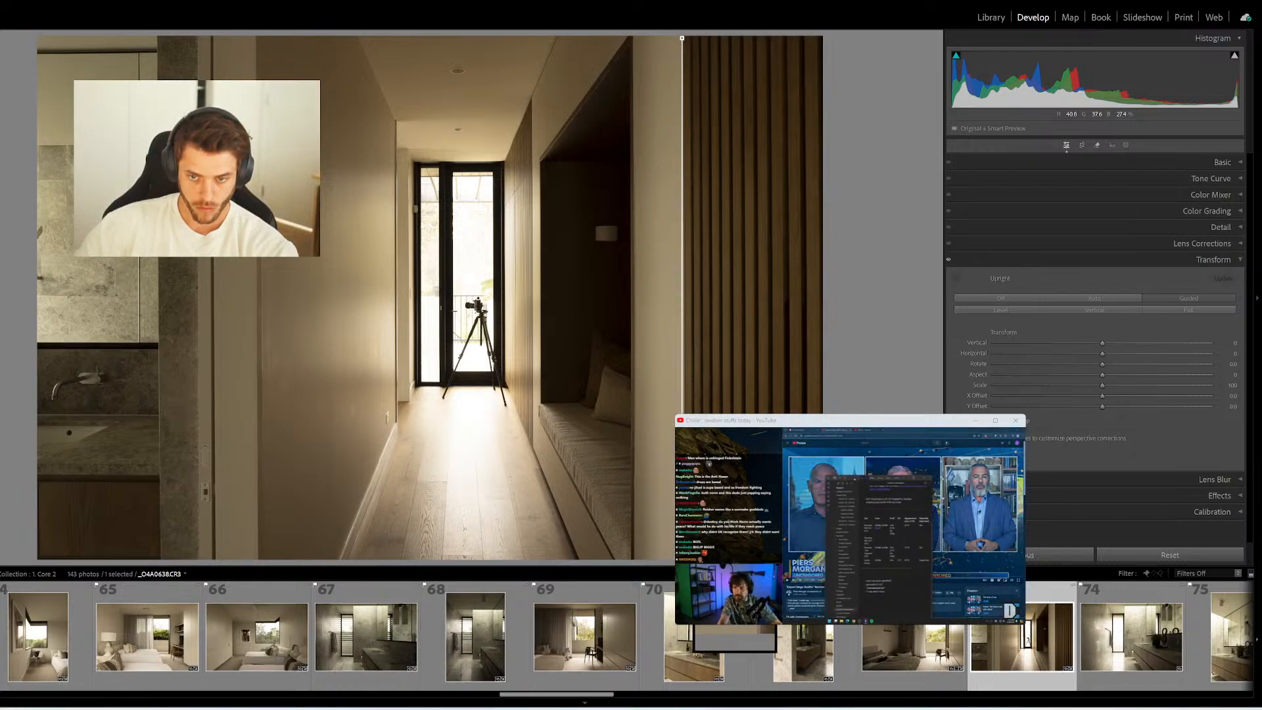
drag(214, 38, 217, 583)
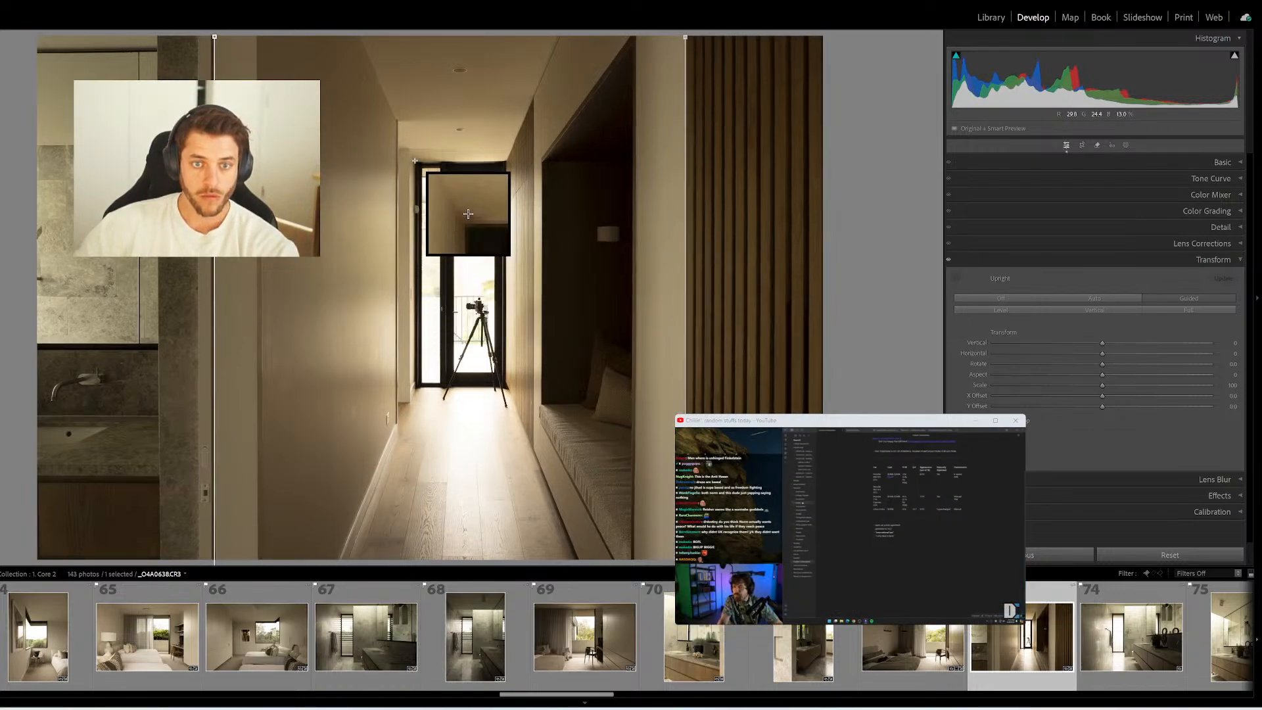
drag(414, 161, 548, 159)
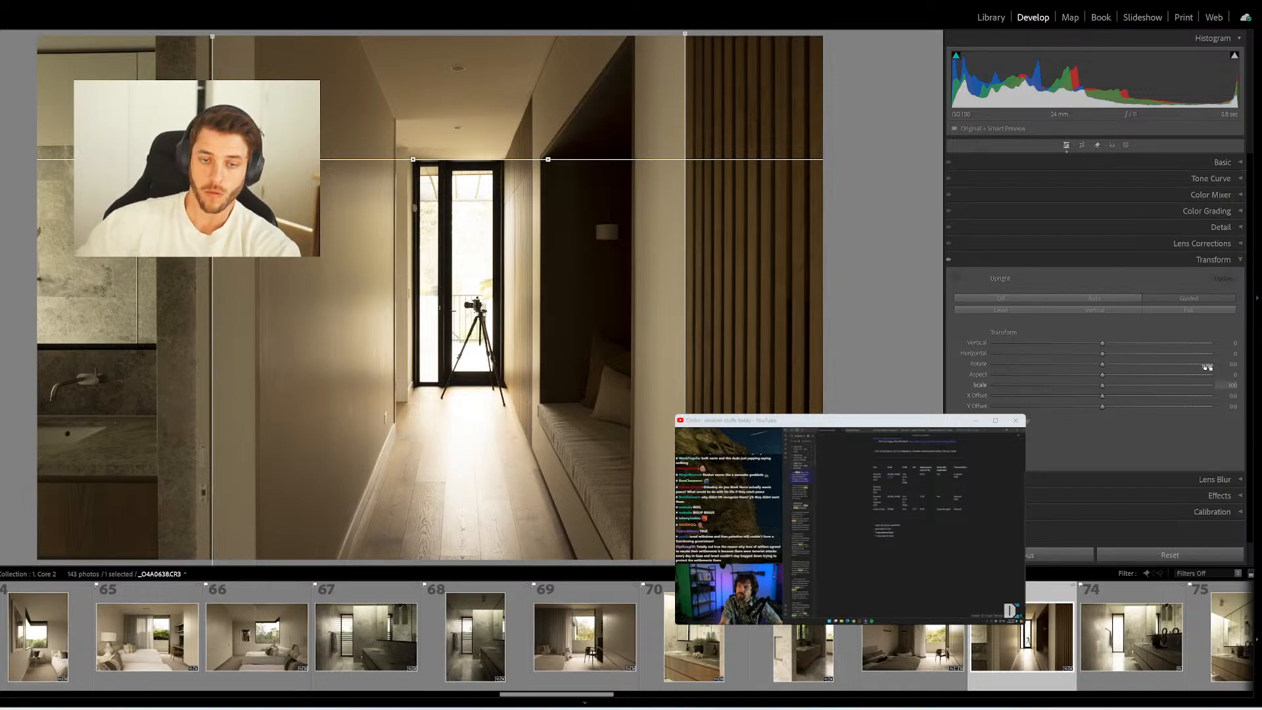
Straighten bathroom photo _D4A0645 with Guided Upright lines along the ceiling edge, the mirror cabinet seam, the window's towel-side edge and the stone wall's base
click(1116, 639)
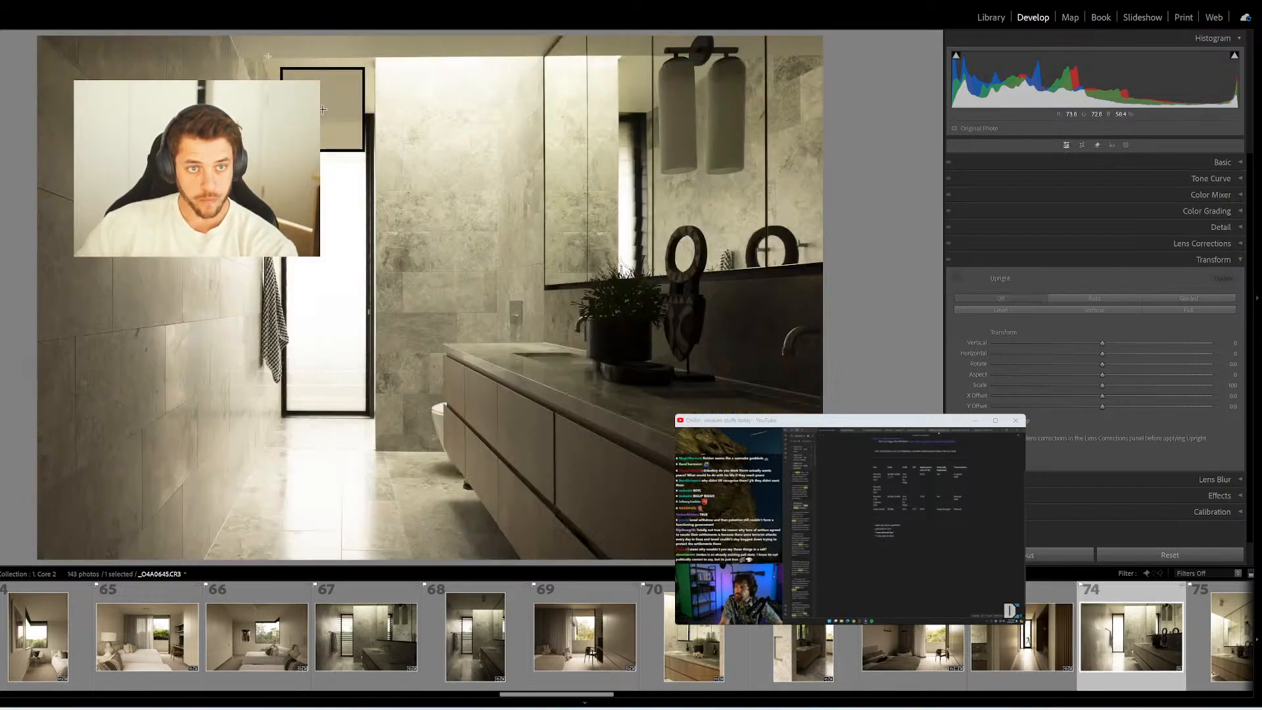
mouse_move(241, 57)
mouse_down()
mouse_move(539, 79)
mouse_move(575, 56)
mouse_up()
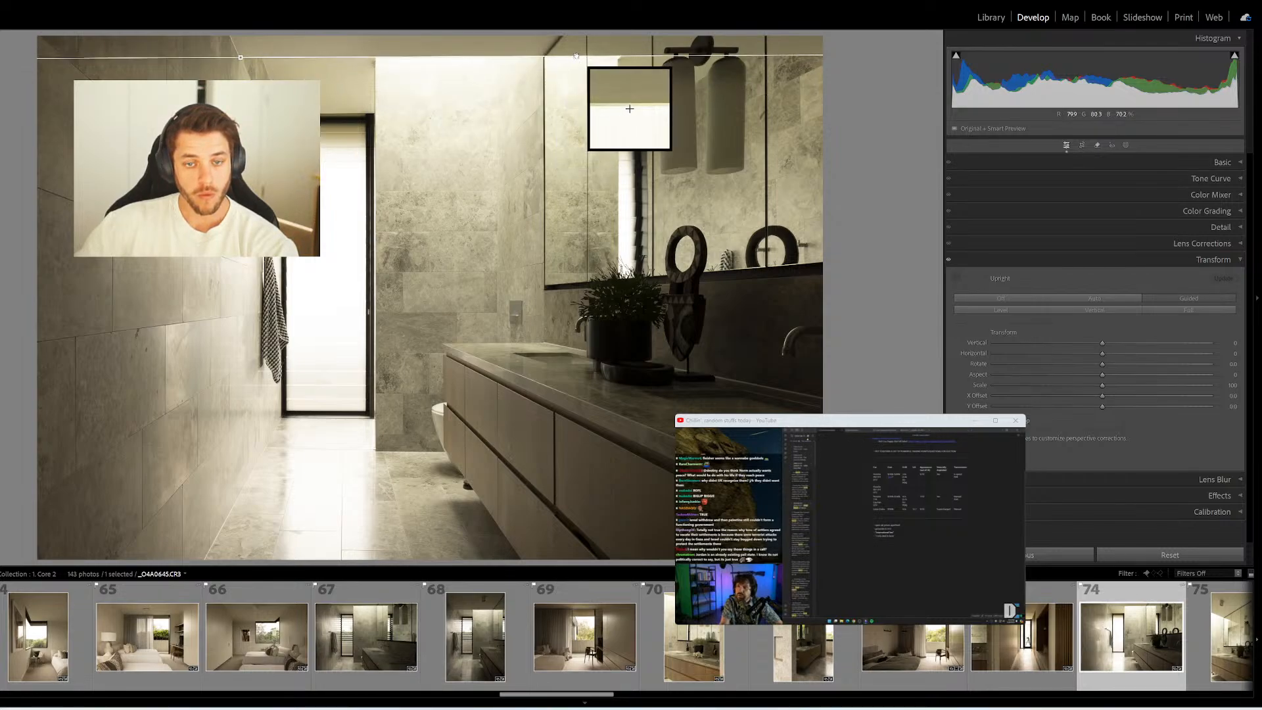
drag(767, 38, 768, 280)
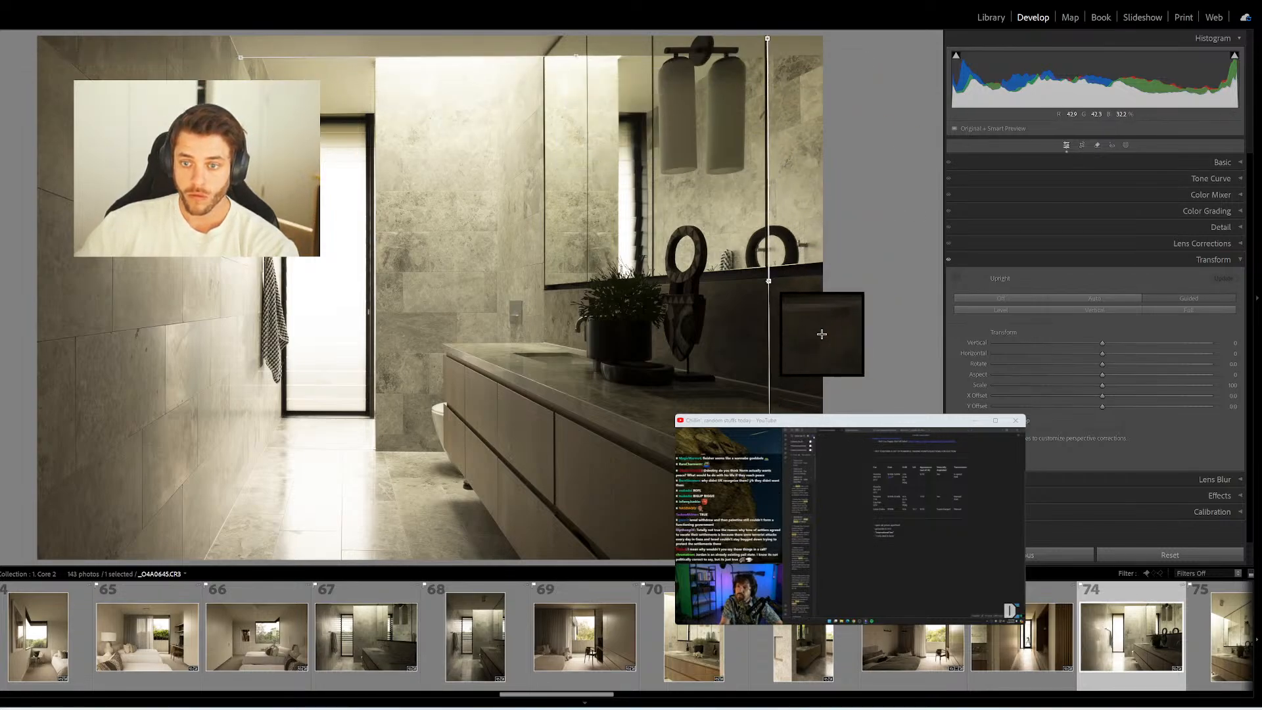
drag(276, 36, 290, 232)
mouse_move(291, 232)
mouse_down()
mouse_move(307, 465)
mouse_move(281, 467)
mouse_up()
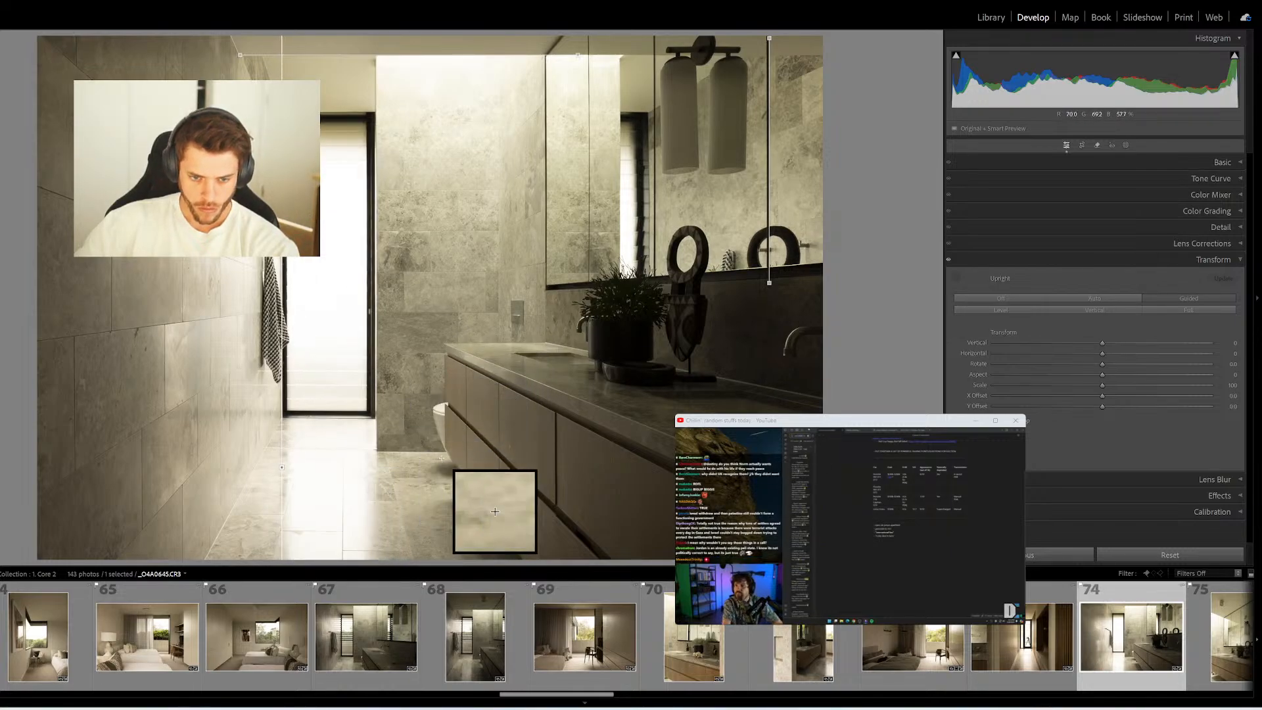
drag(453, 452, 349, 453)
Straighten vanity photo _D4A0652 with vertical Guided Upright lines along a mirror door seam and the mirror cabinet's outer edge
scroll(962, 649, down, 3)
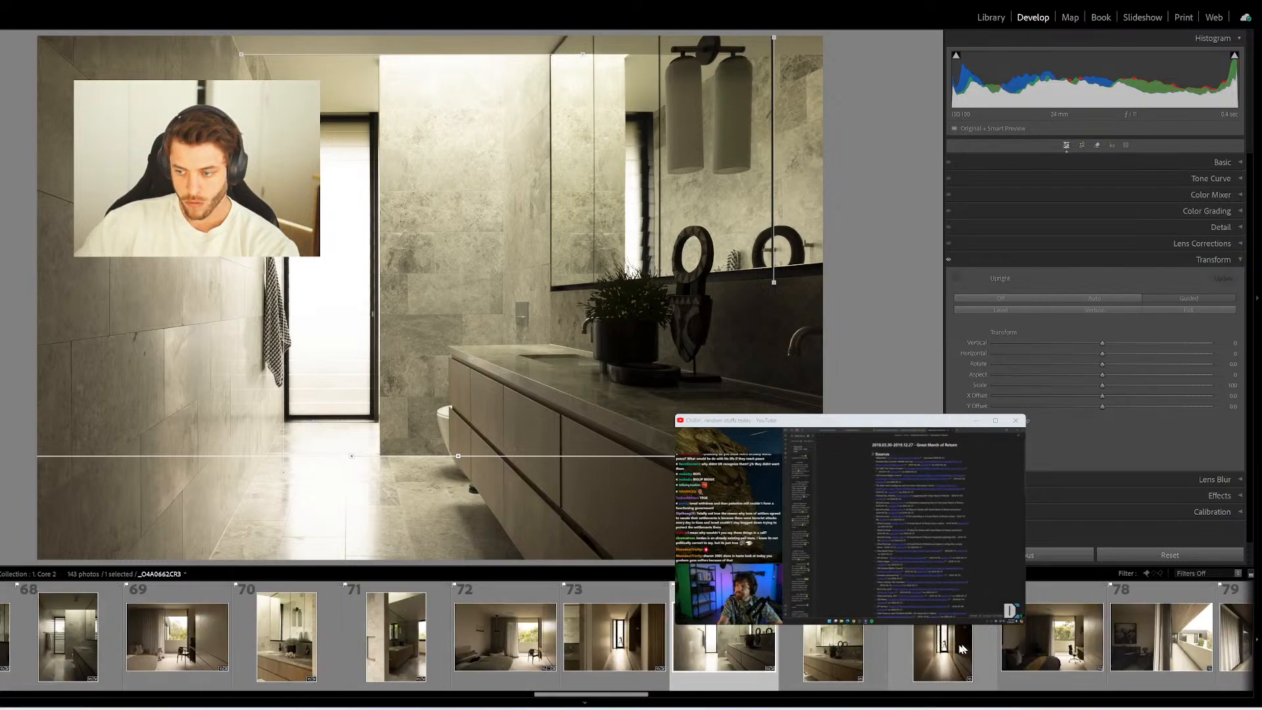
click(833, 650)
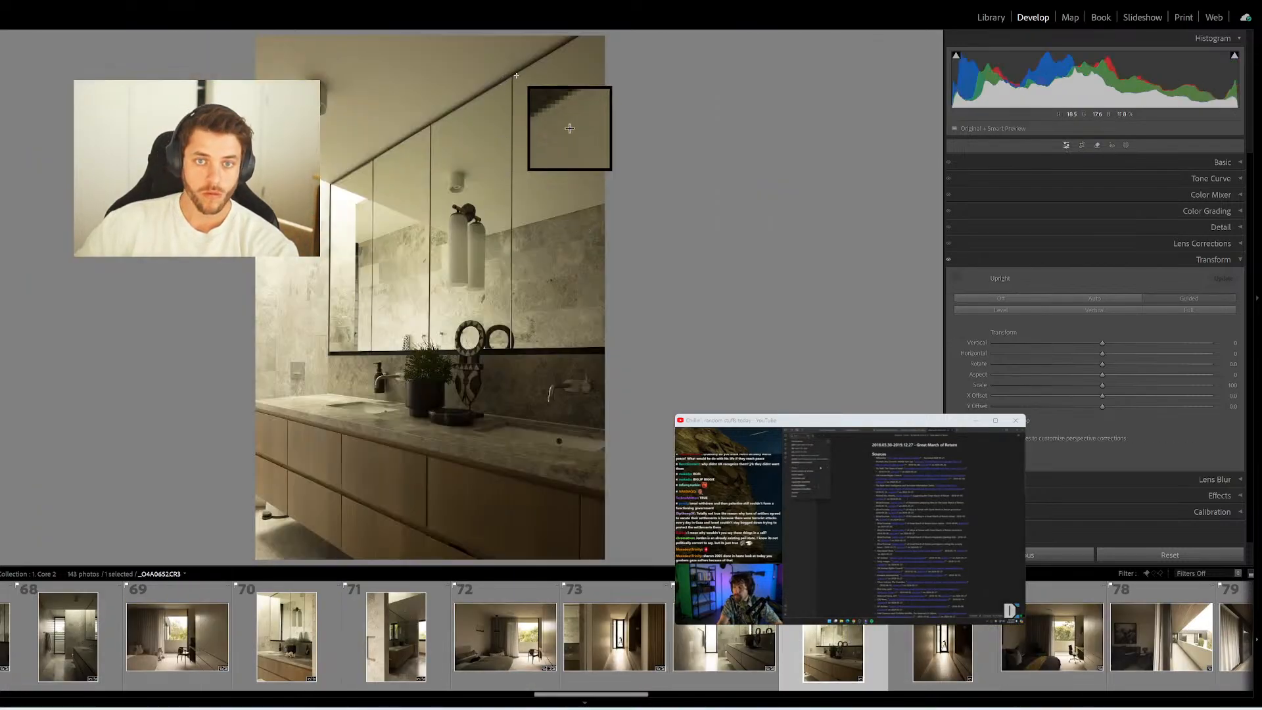
drag(513, 76, 510, 408)
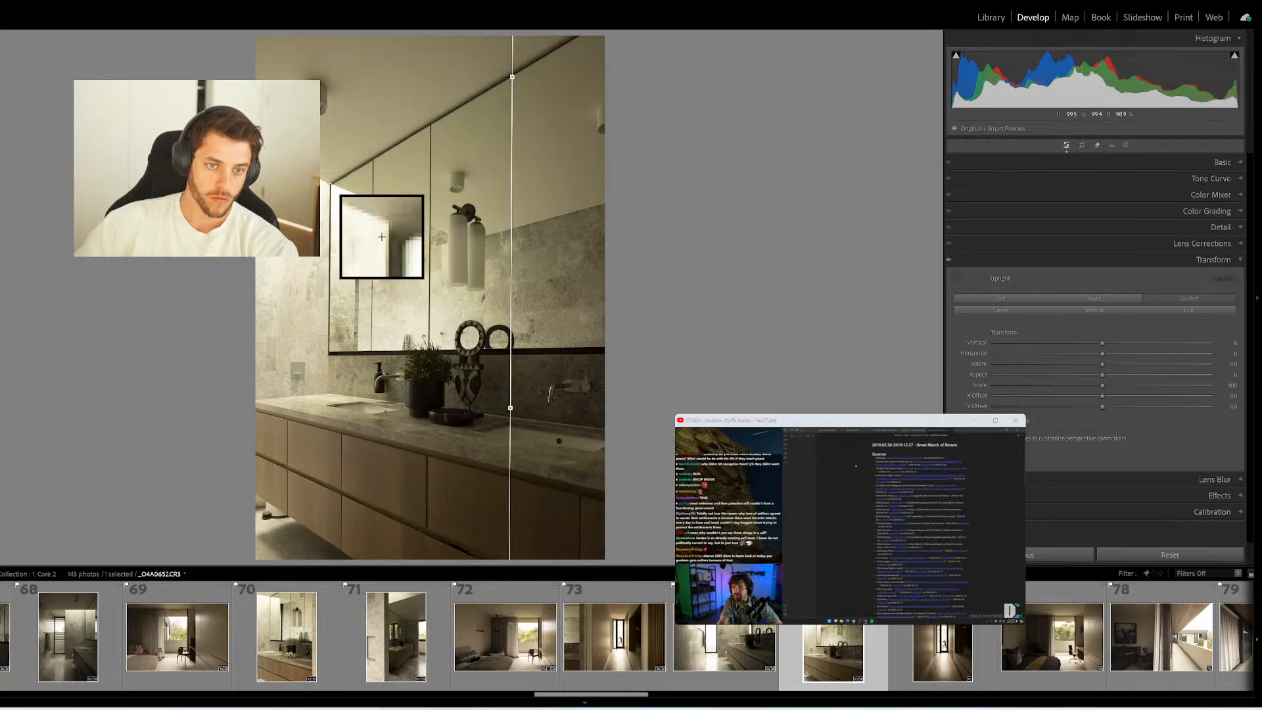
mouse_move(328, 182)
mouse_down()
mouse_move(305, 311)
mouse_move(326, 394)
mouse_up()
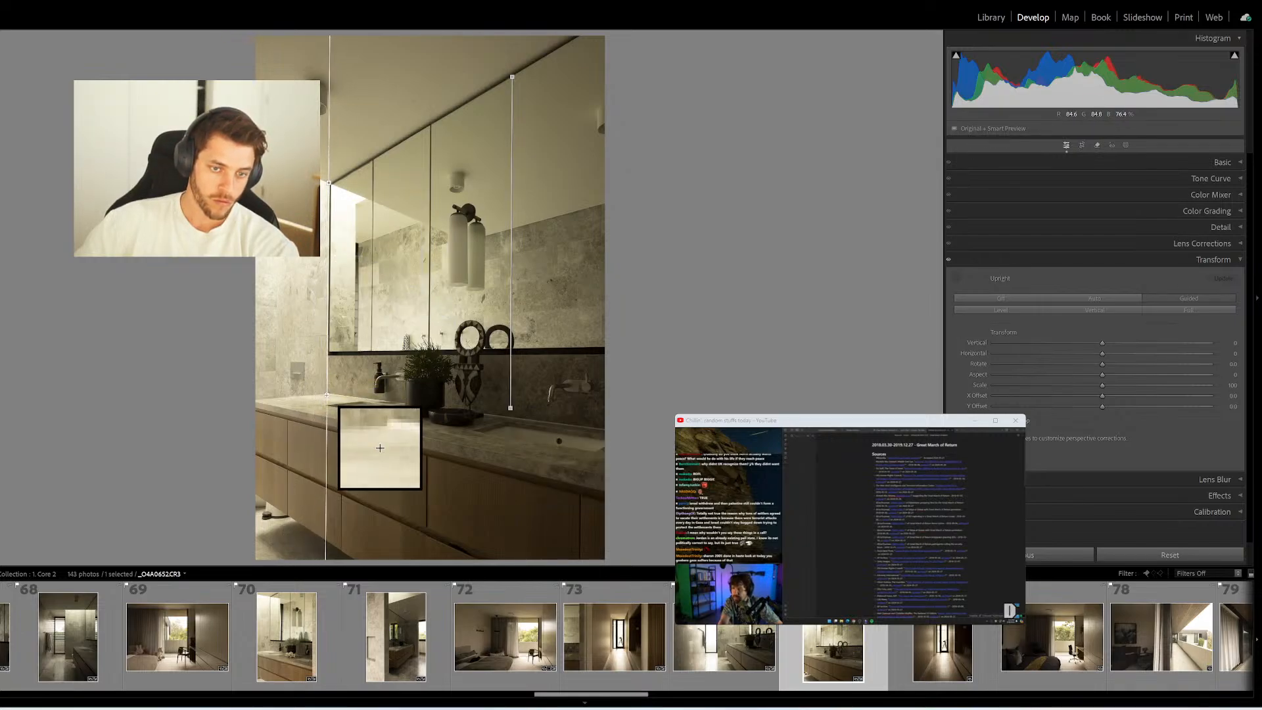
Straighten hallway photo _D4A0662 with Guided Upright lines along the glass door's top, the timber panelling's edge and the opposite wall corner
key(Right)
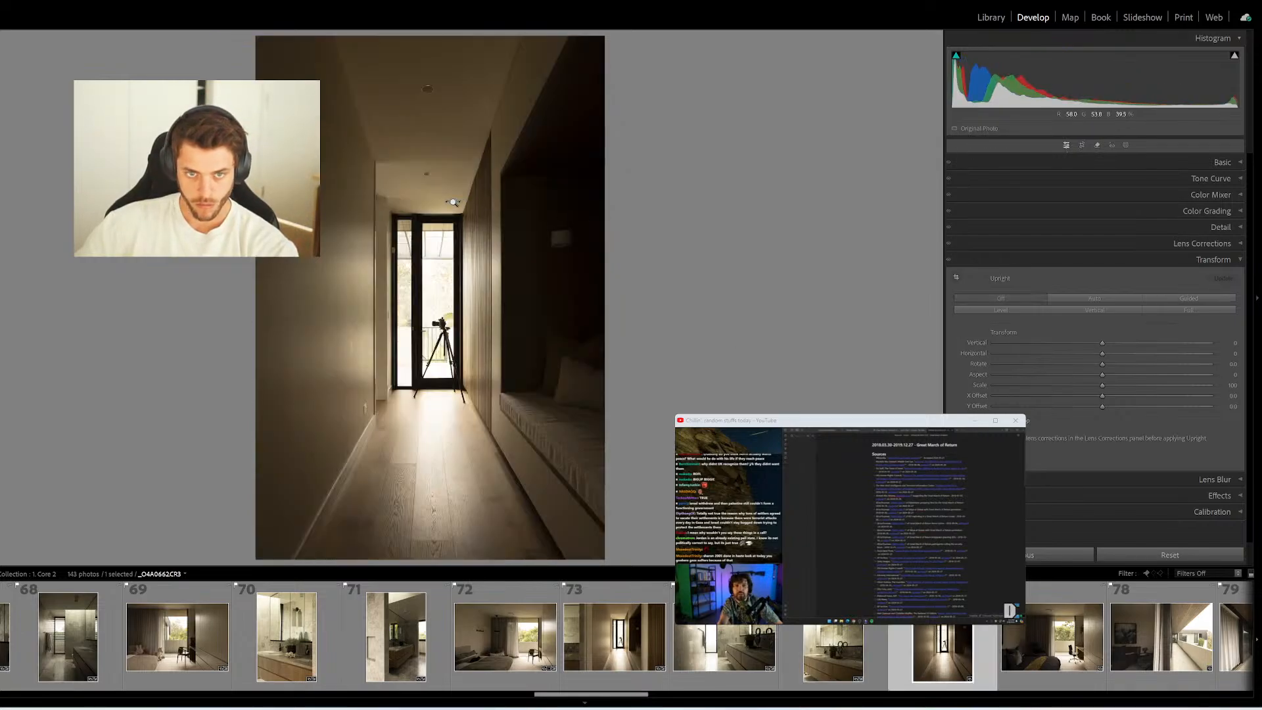
drag(389, 214, 470, 212)
drag(491, 132, 466, 475)
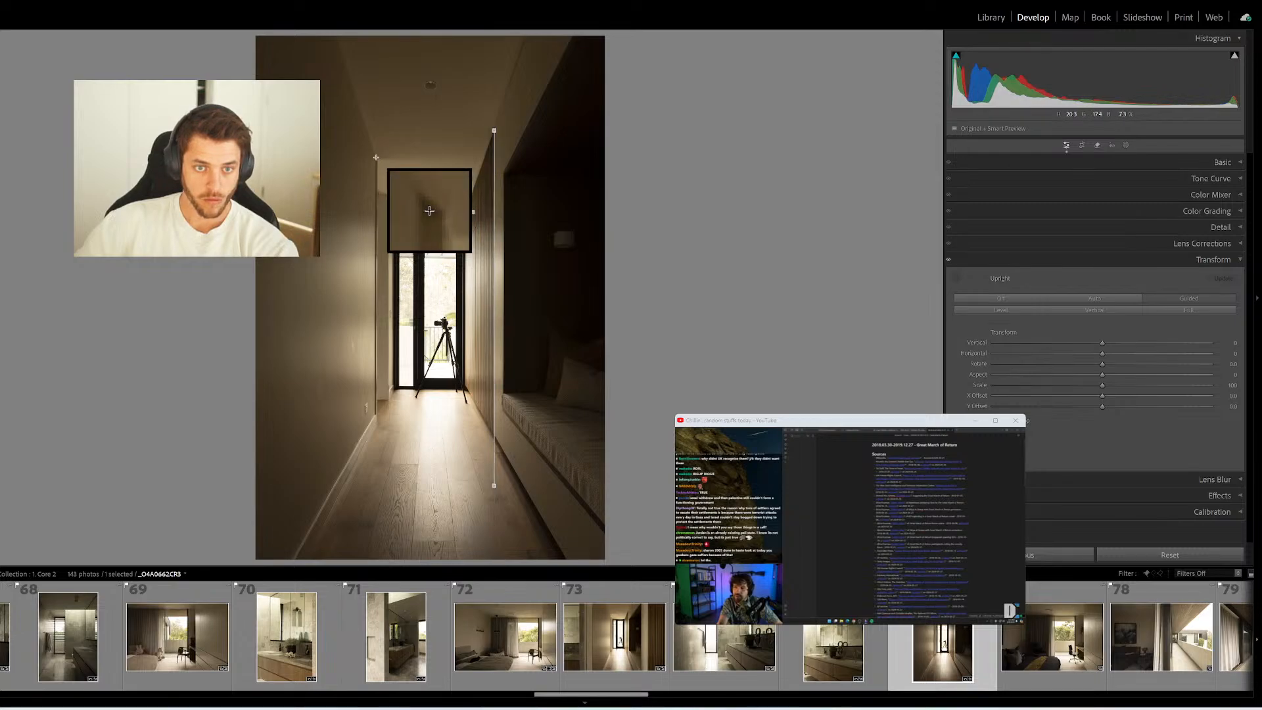
drag(376, 157, 376, 483)
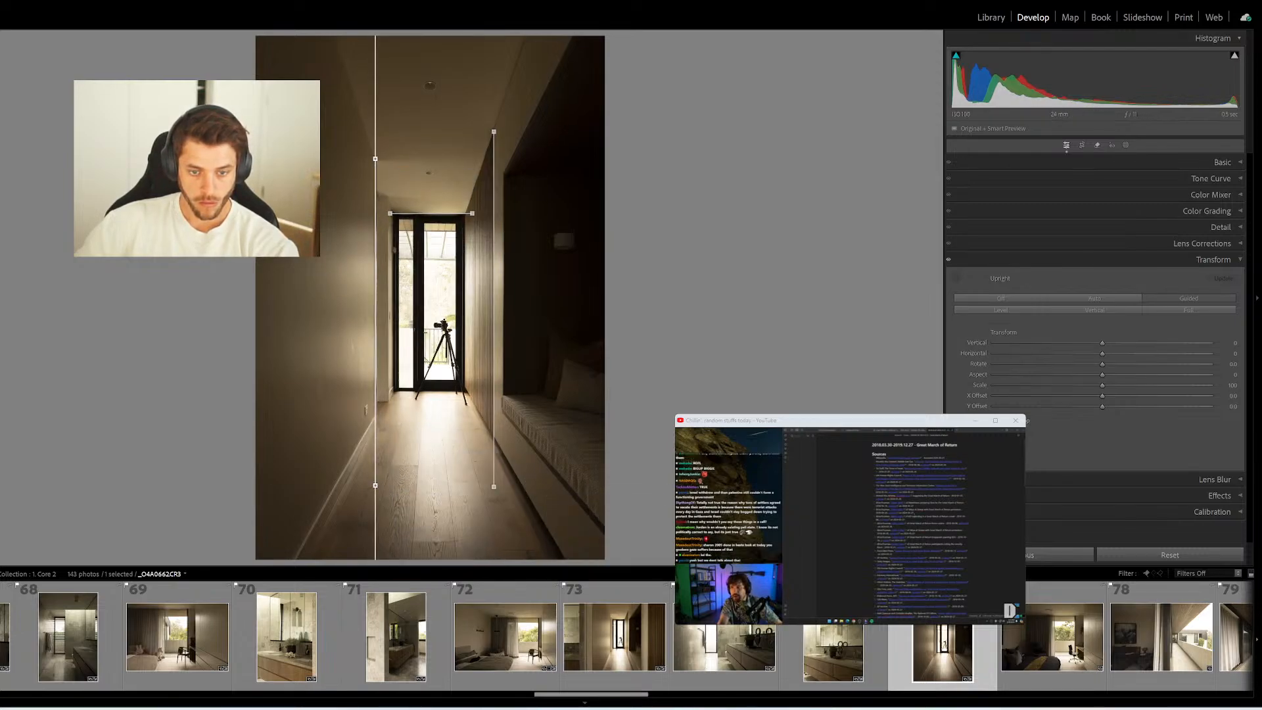
Straighten bedroom photo _D4A0673 with Guided Upright lines along the curtain's top, the wardrobe seam and the balcony threshold, undoing an extra vertical wall line
click(1042, 635)
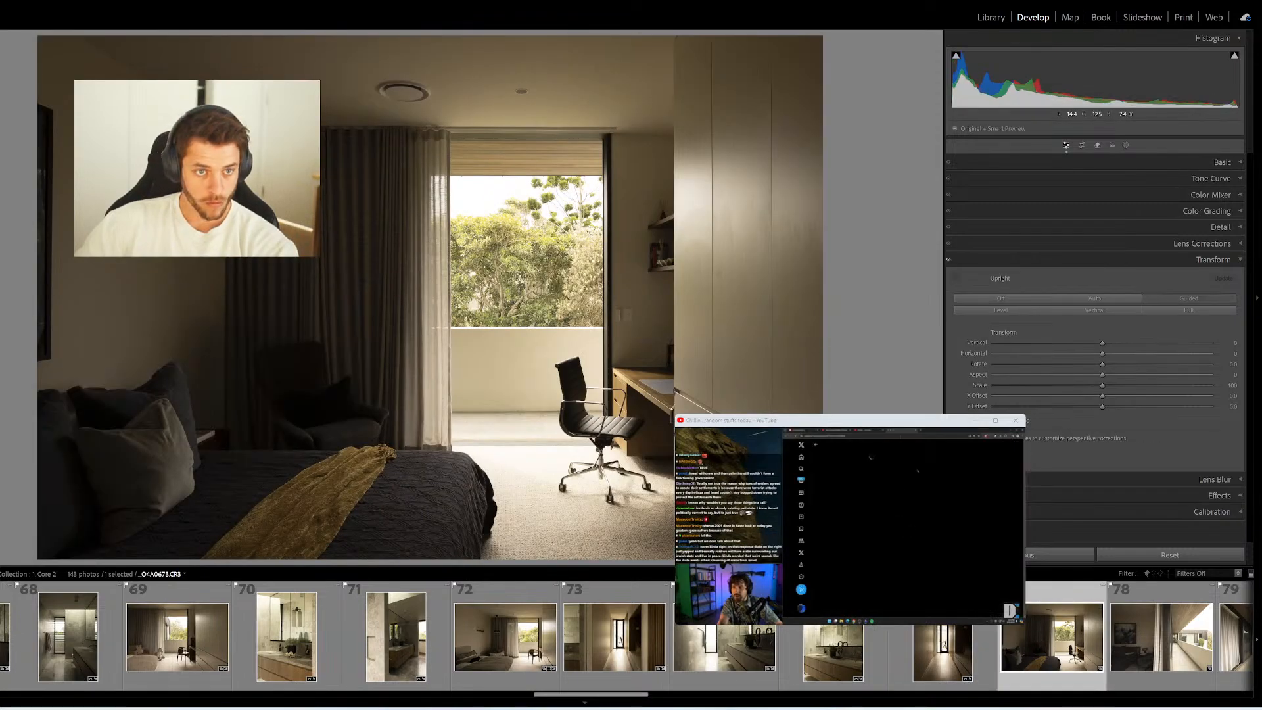
mouse_move(500, 115)
mouse_down()
mouse_move(568, 109)
mouse_move(628, 125)
mouse_up()
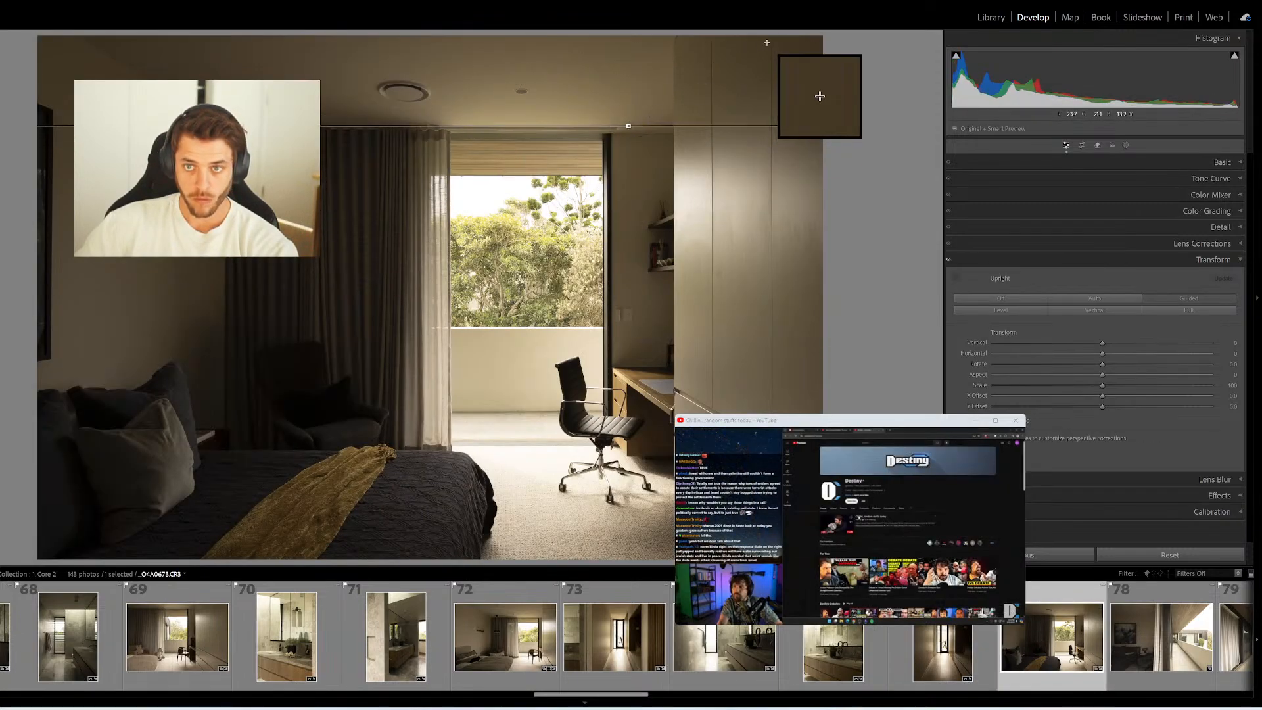
drag(767, 42, 768, 558)
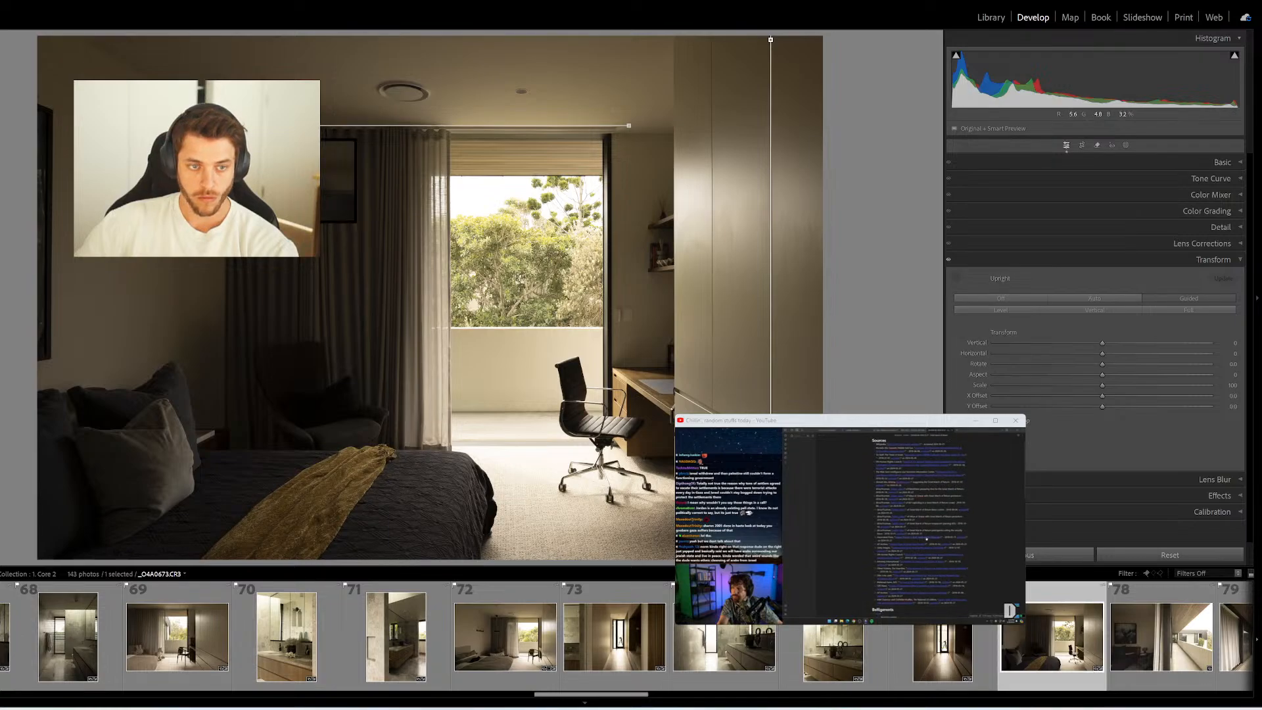
drag(605, 413, 396, 414)
drag(214, 197, 213, 484)
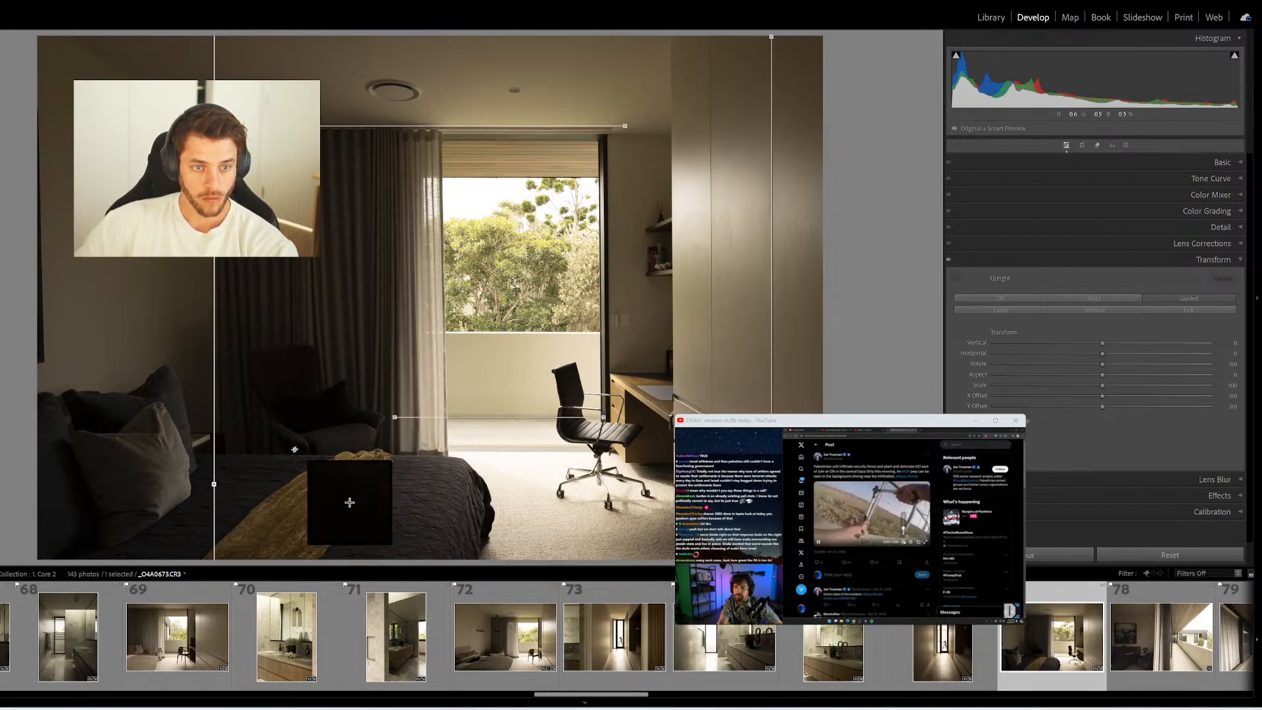
key(ctrl+z)
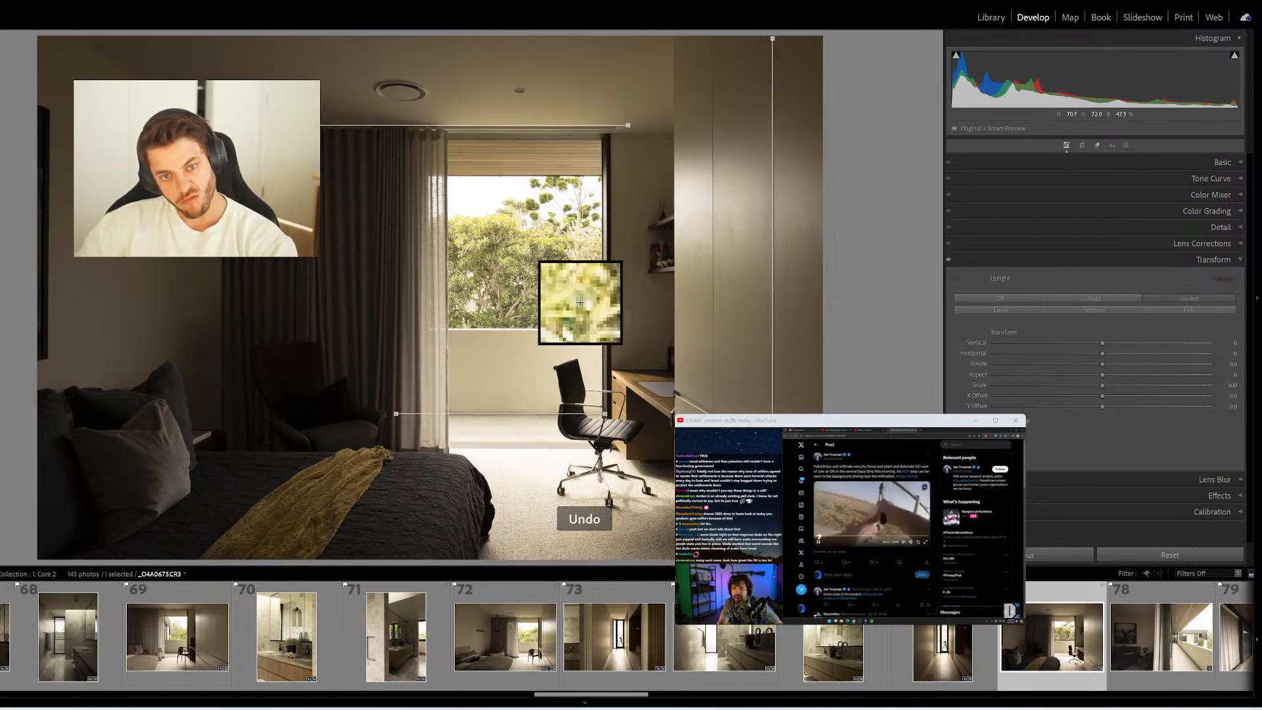
Straighten balcony photo _D4A0715 with Guided Upright, using a horizontal line on the bedroom side and a vertical line along the distant building's corner
scroll(694, 634, down, 5)
scroll(693, 634, up, 3)
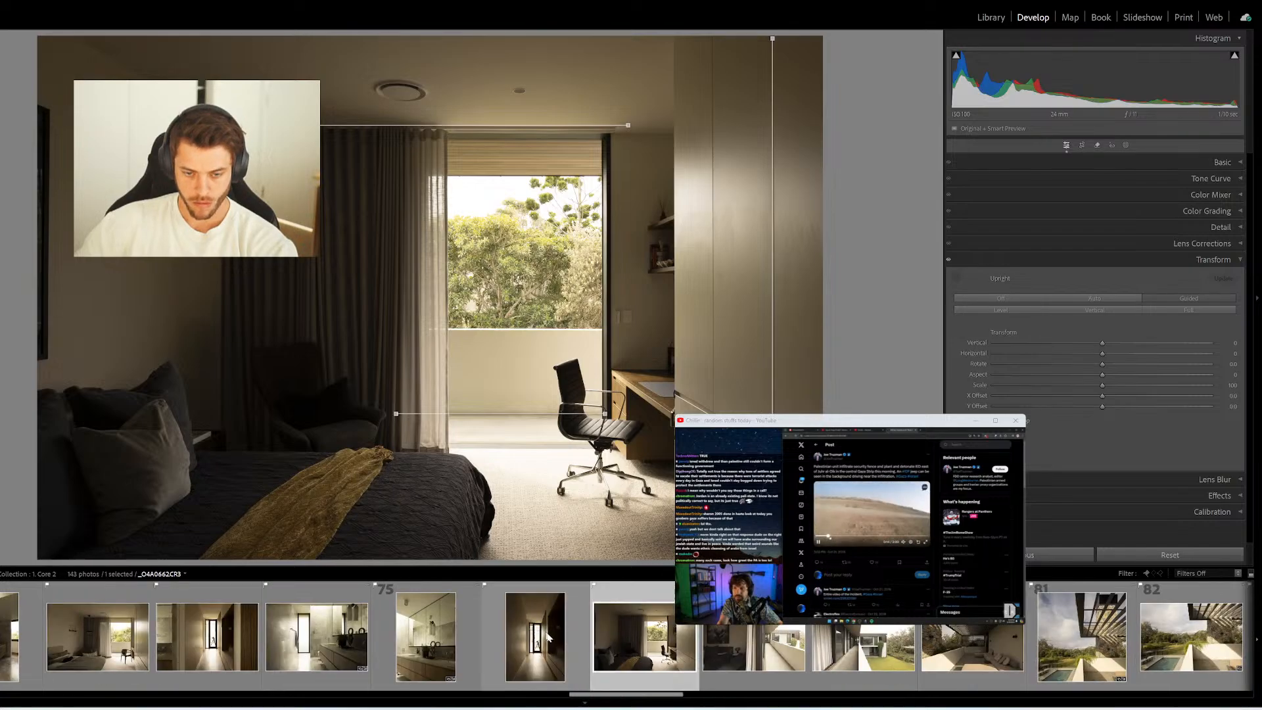
click(729, 648)
key(shift+t)
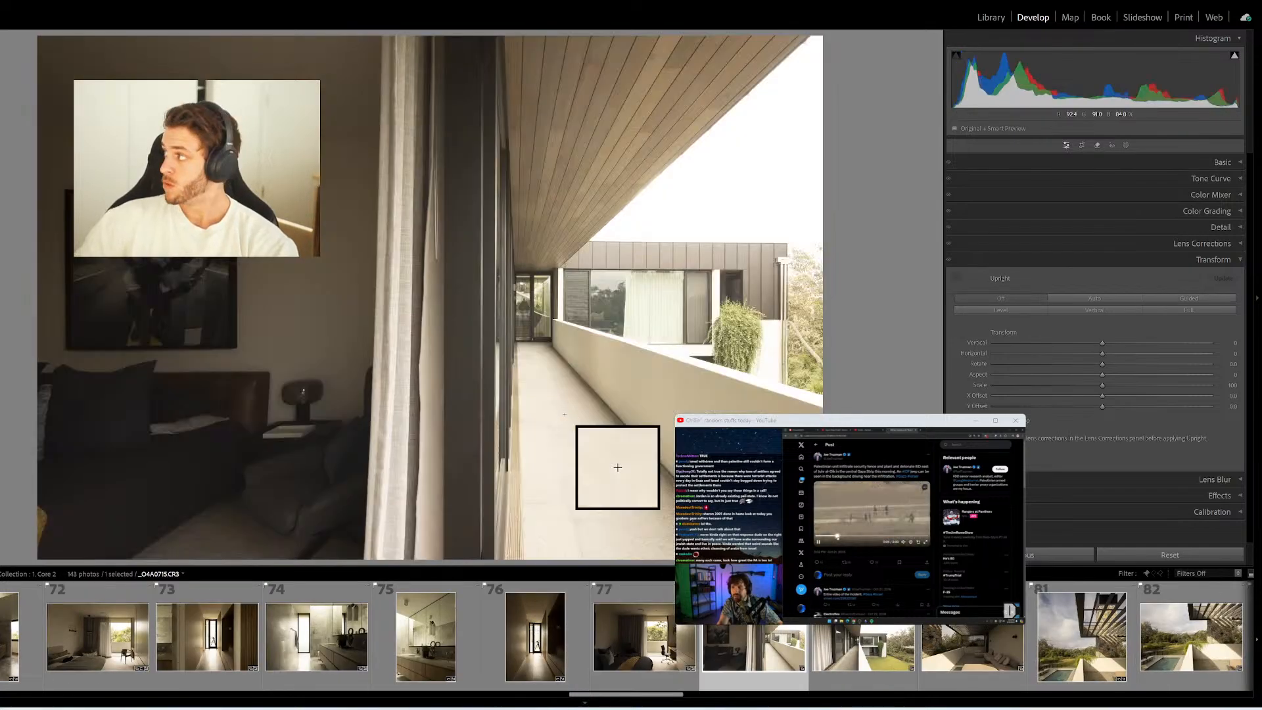
drag(399, 141, 691, 137)
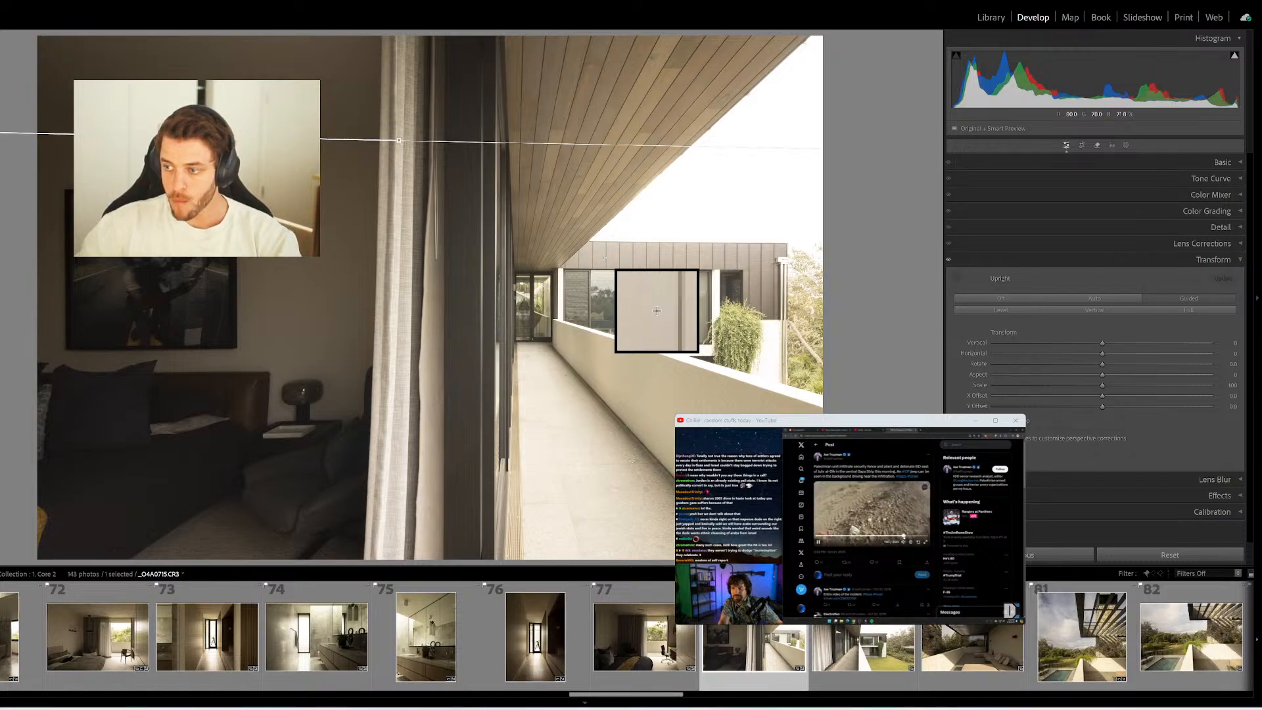
drag(789, 247, 794, 412)
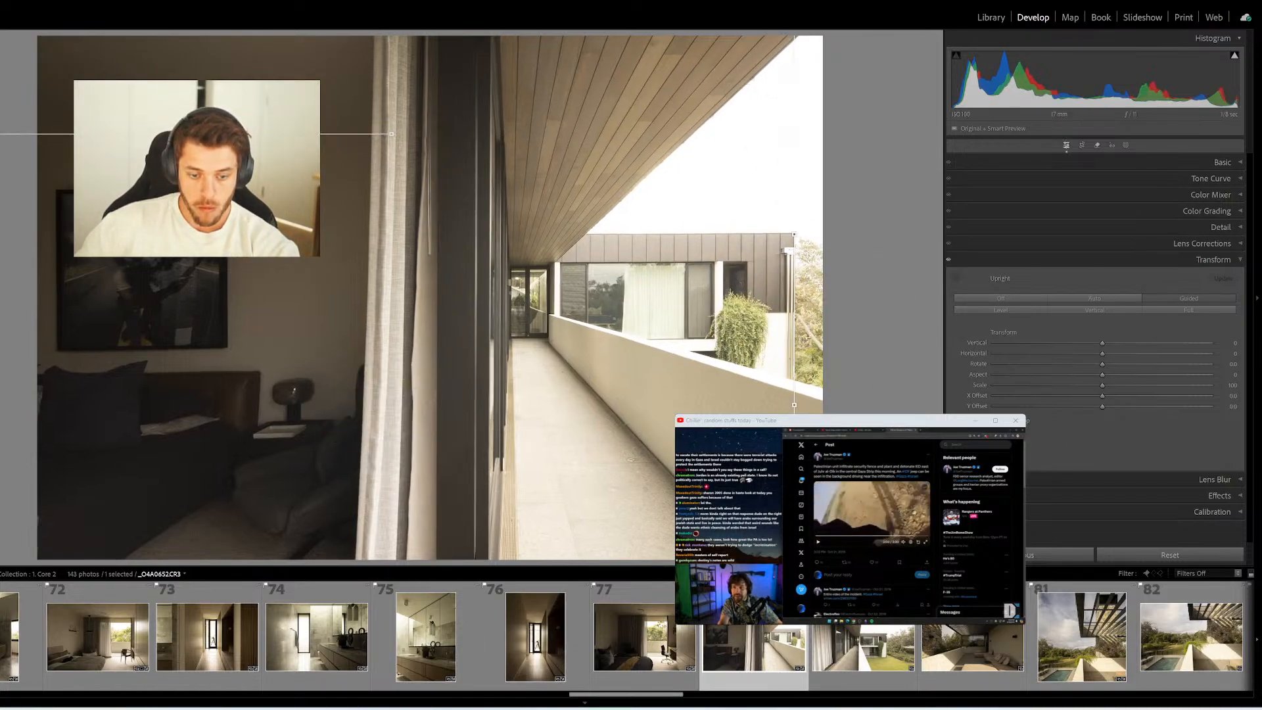
Switch to the Chrome browser and search Google in a new tab for R5 MENU SETTING WHITE BALANCE
key(alt+Tab)
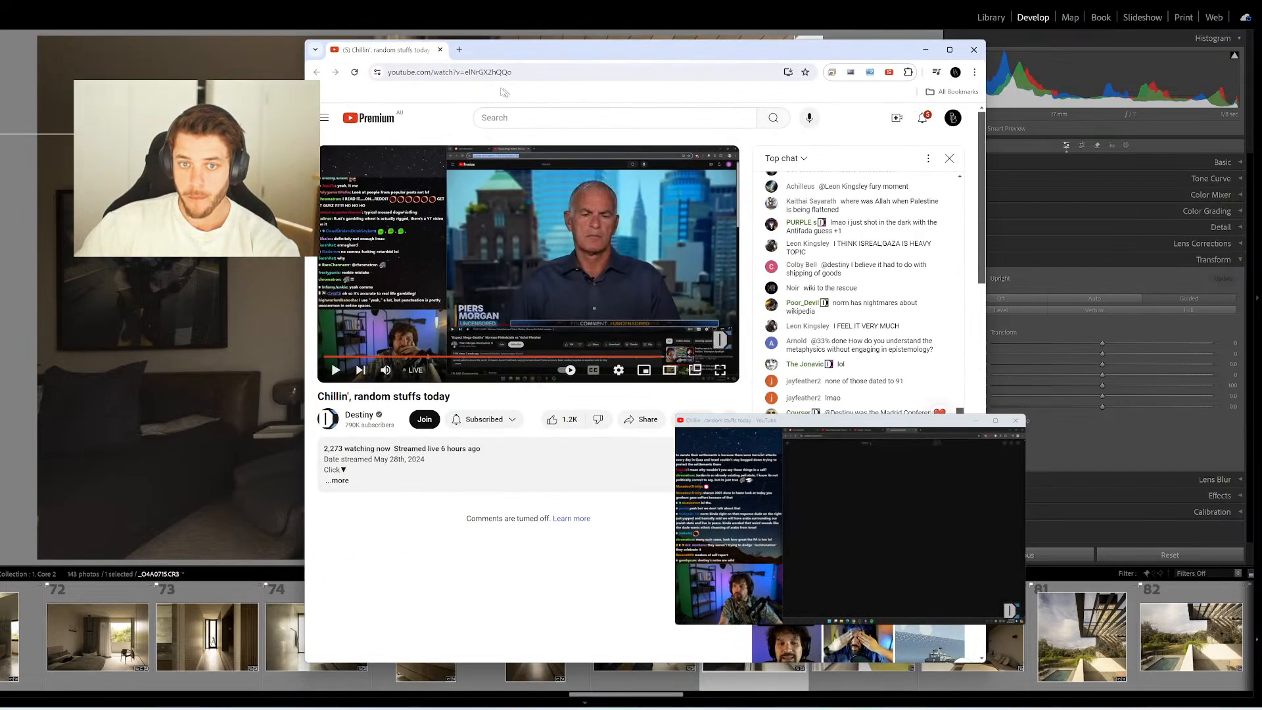
click(460, 50)
text(R5)
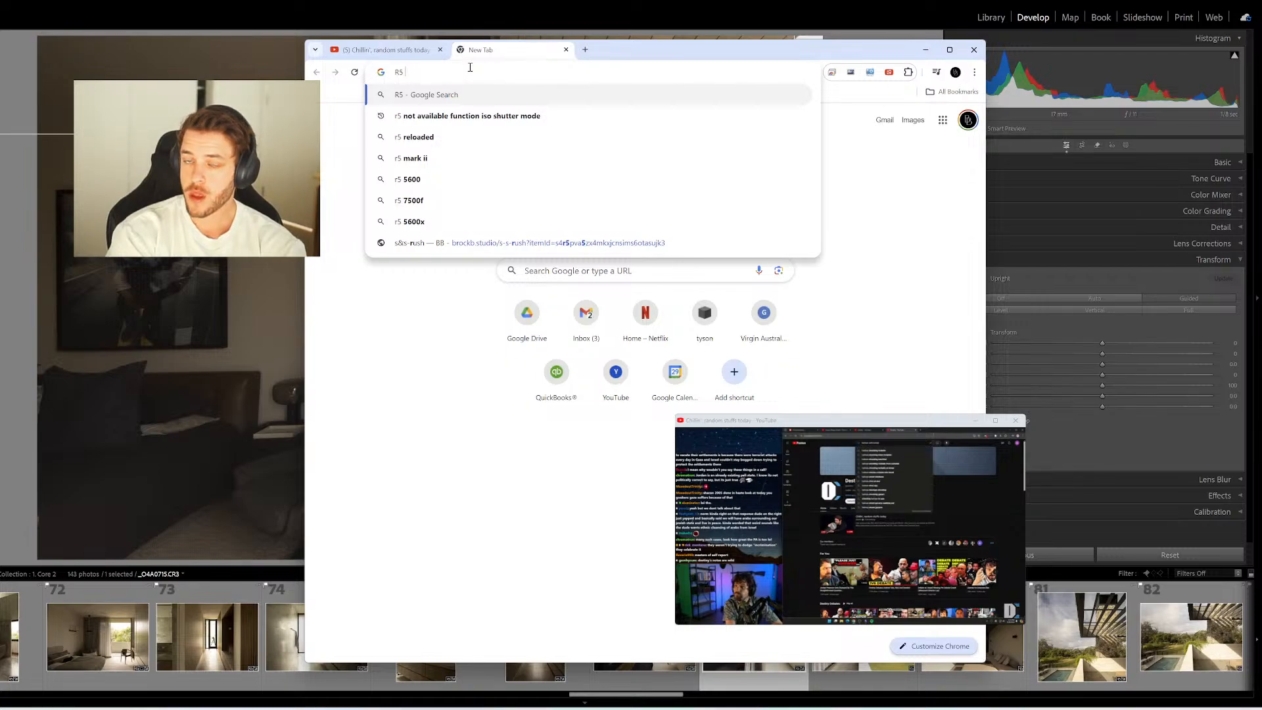
text(SETTI)
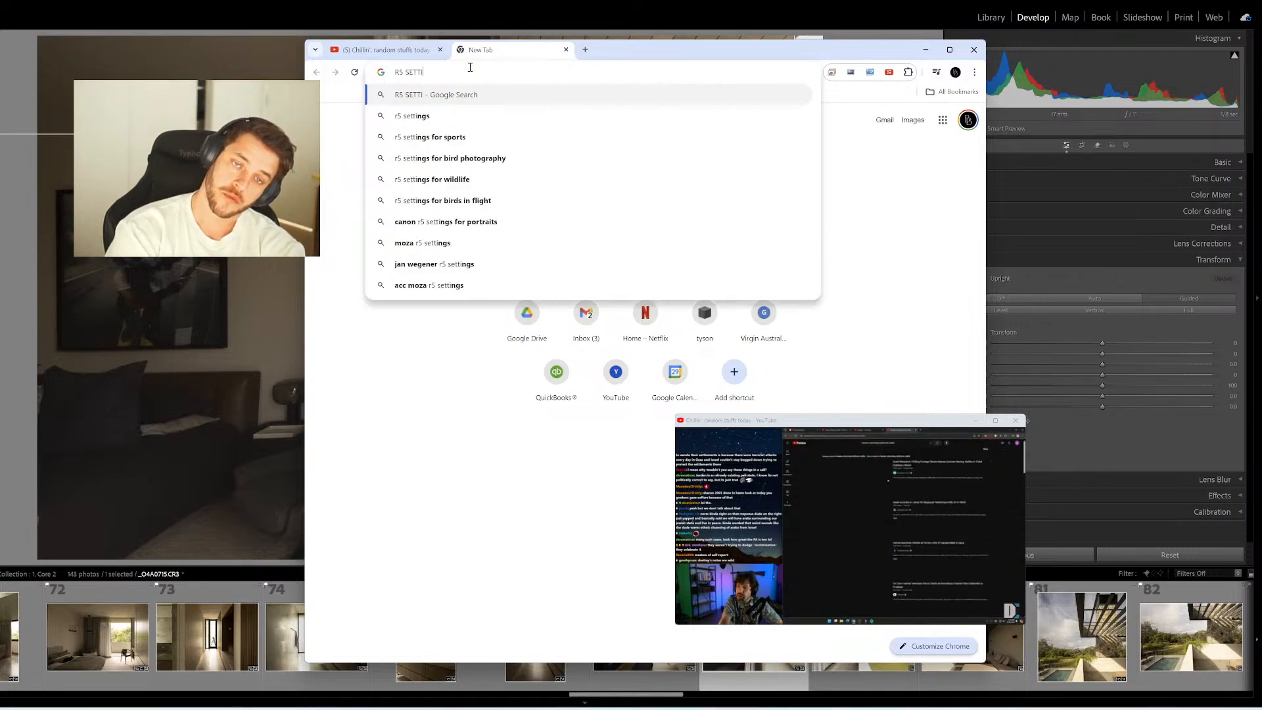
key(ctrl+a)
text(R5)
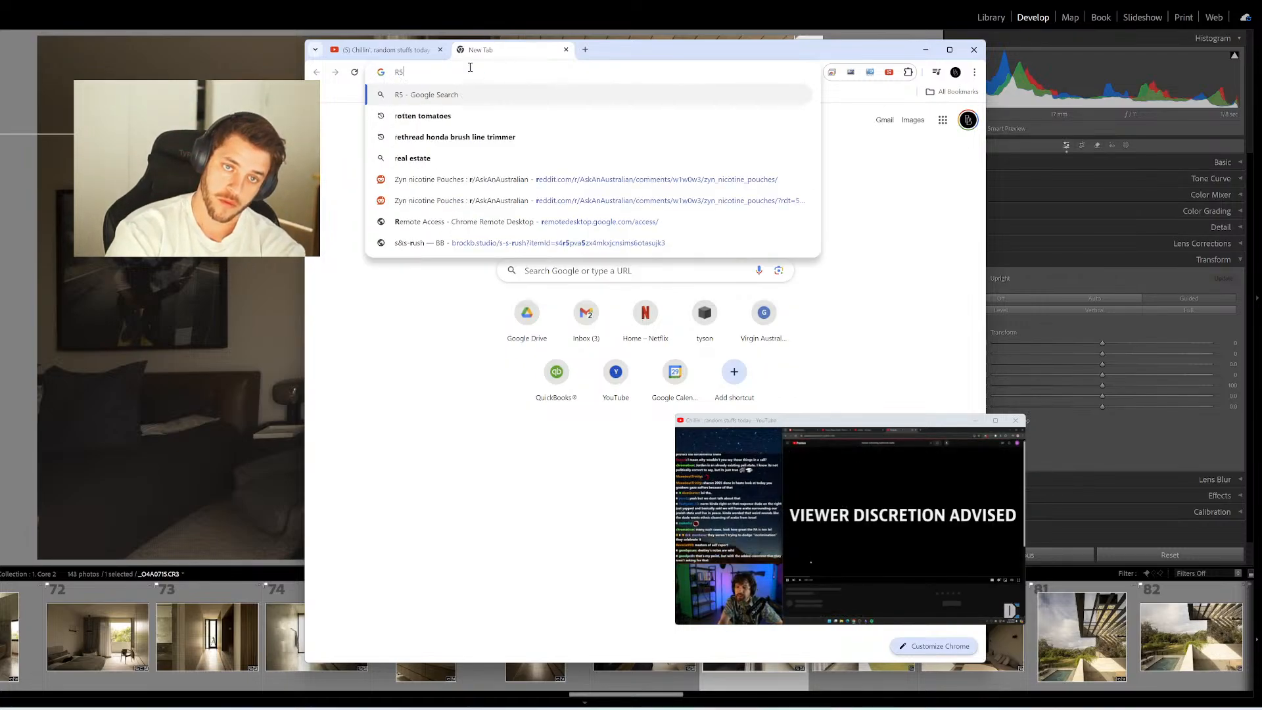
text( MENU SETTING )
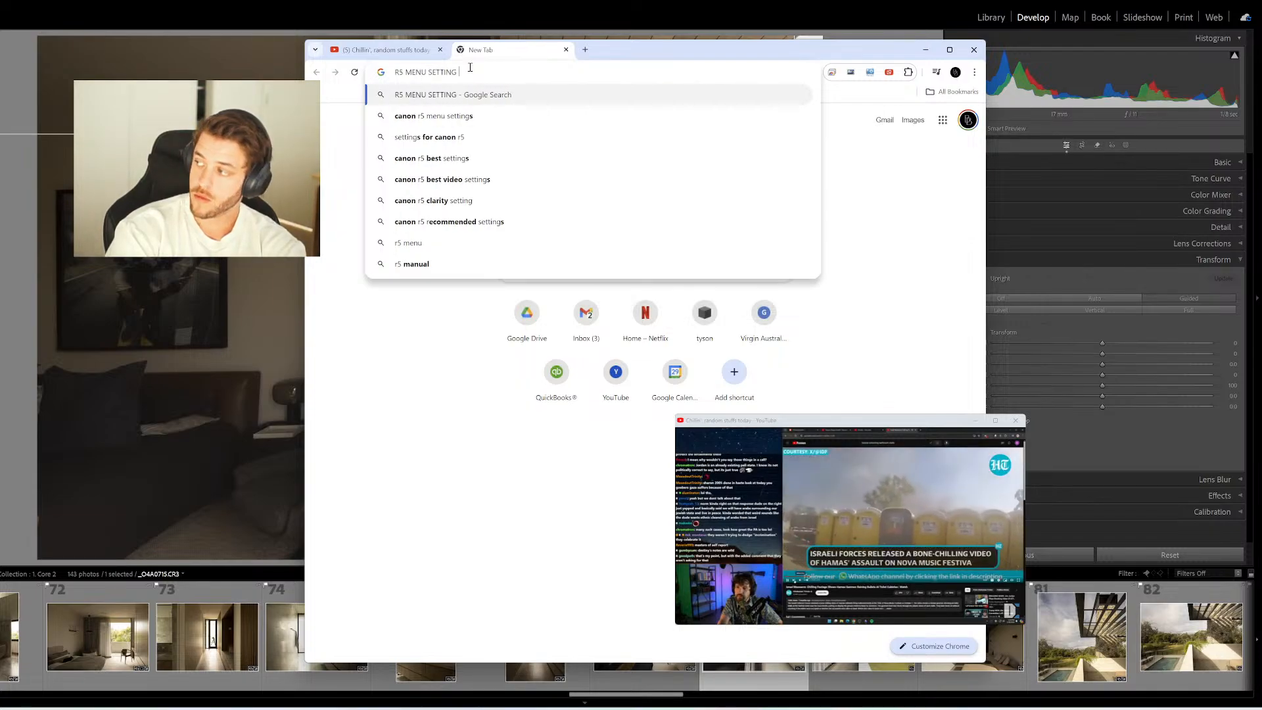
text(WHITE BALANCE)
key(Return)
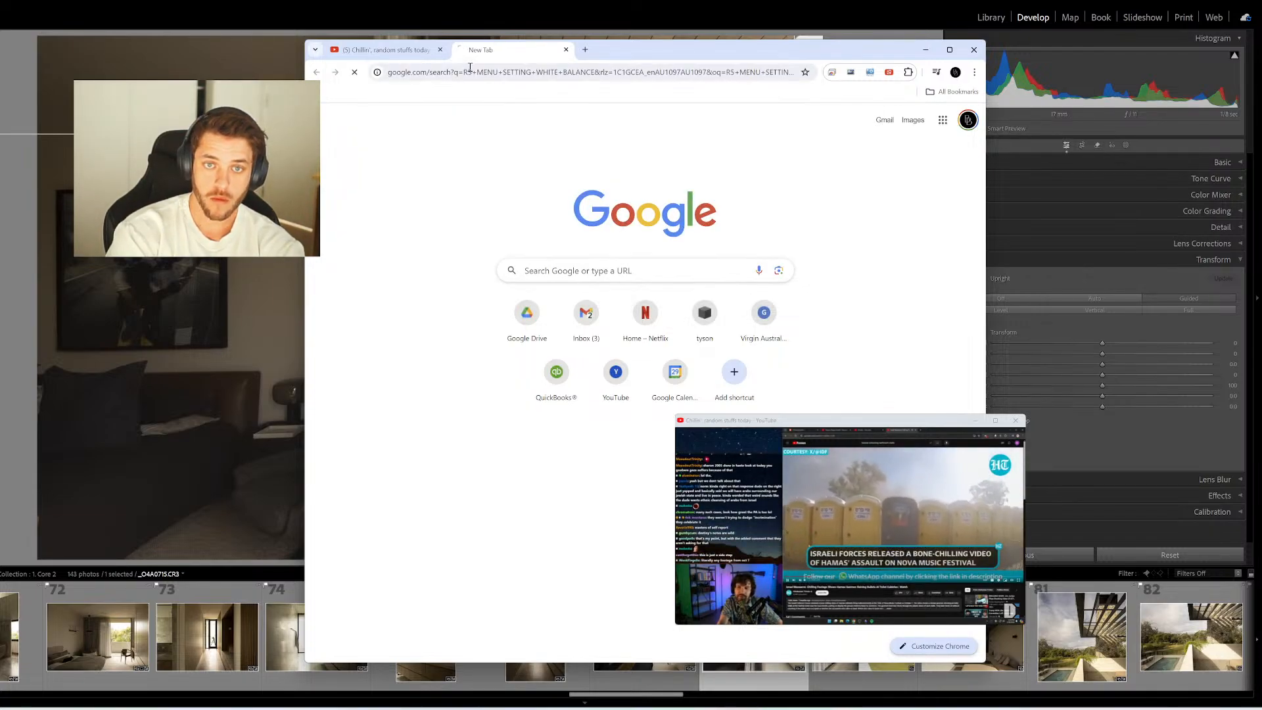
Look through the web results for R5 MENU SETTING WHITE BALANCE and show the image results for the same query
scroll(464, 330, down, 9)
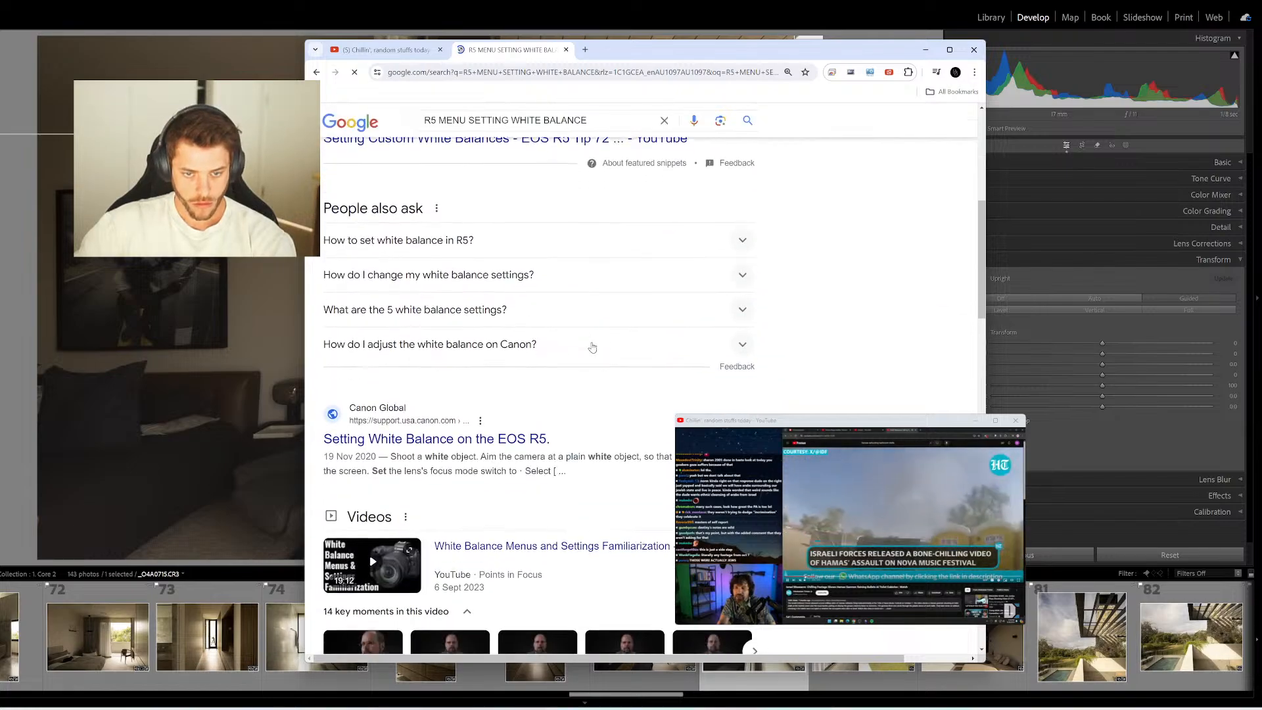
scroll(464, 329, down, 15)
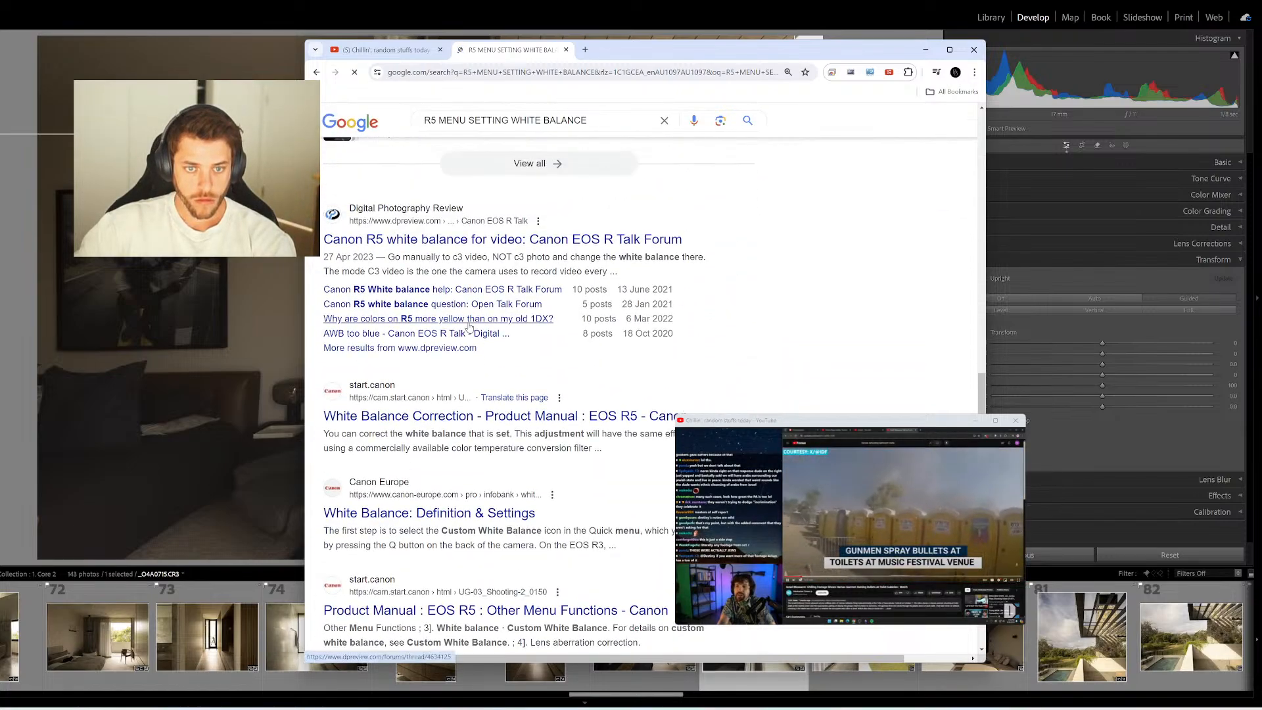
scroll(555, 325, down, 3)
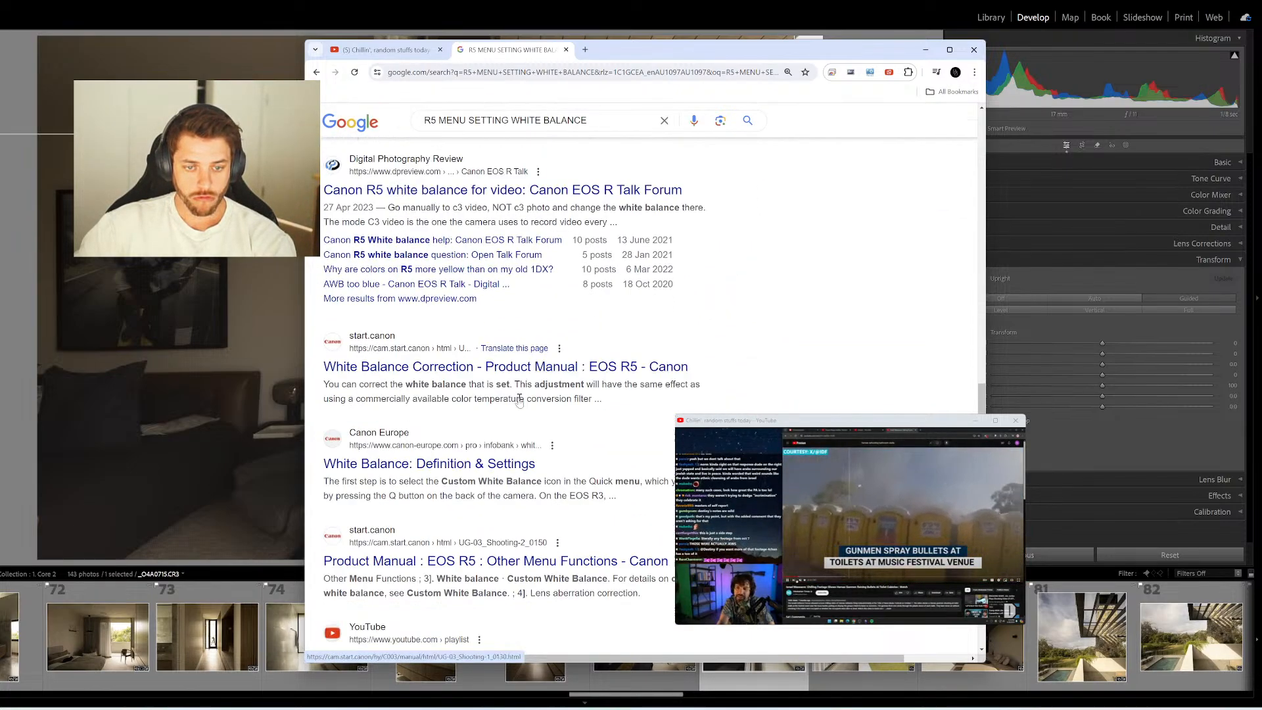
scroll(546, 395, up, 20)
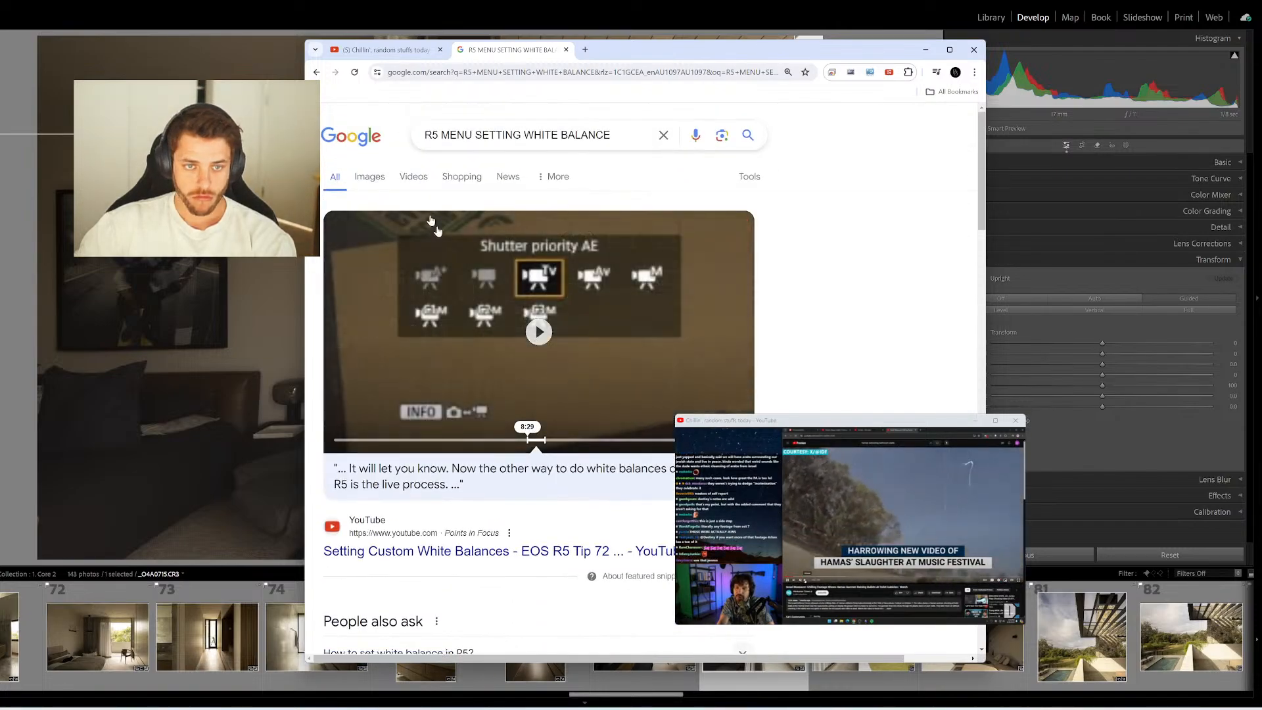
click(367, 177)
Change the image search to R5 MENU SETTING COLOR PROFILES
drag(610, 135, 525, 135)
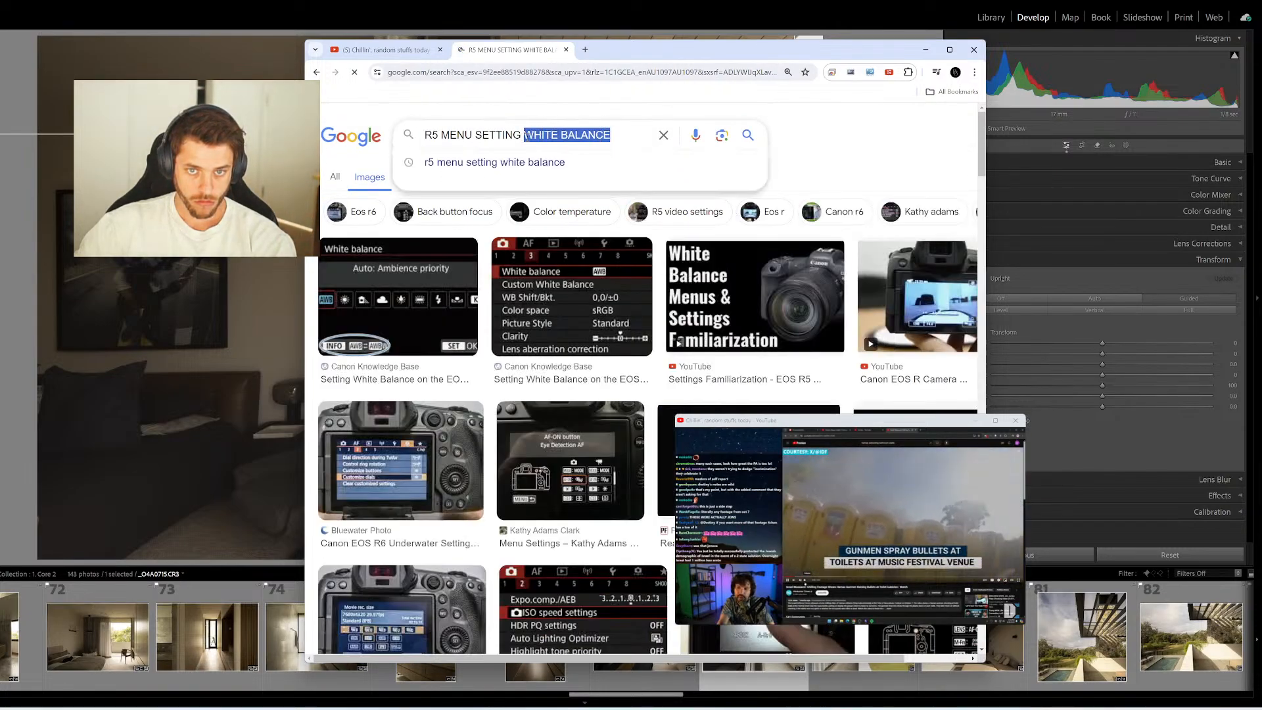
text(COLOR PROFILES)
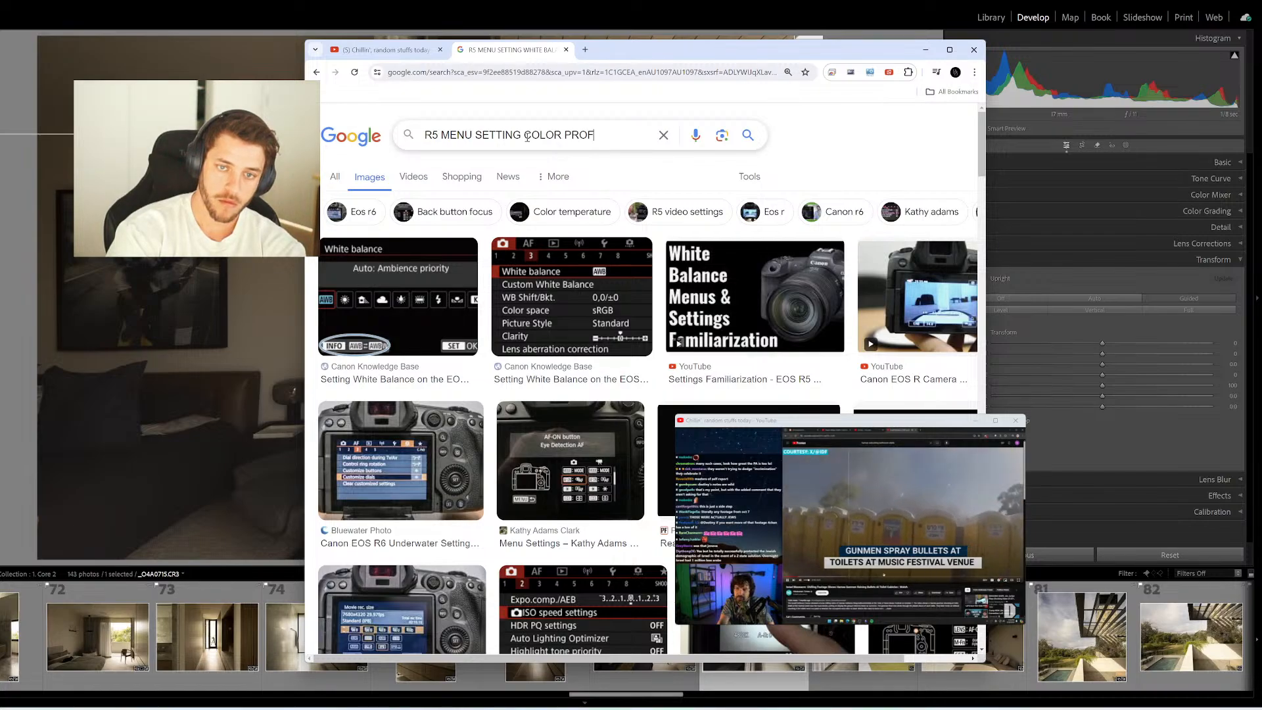
key(Return)
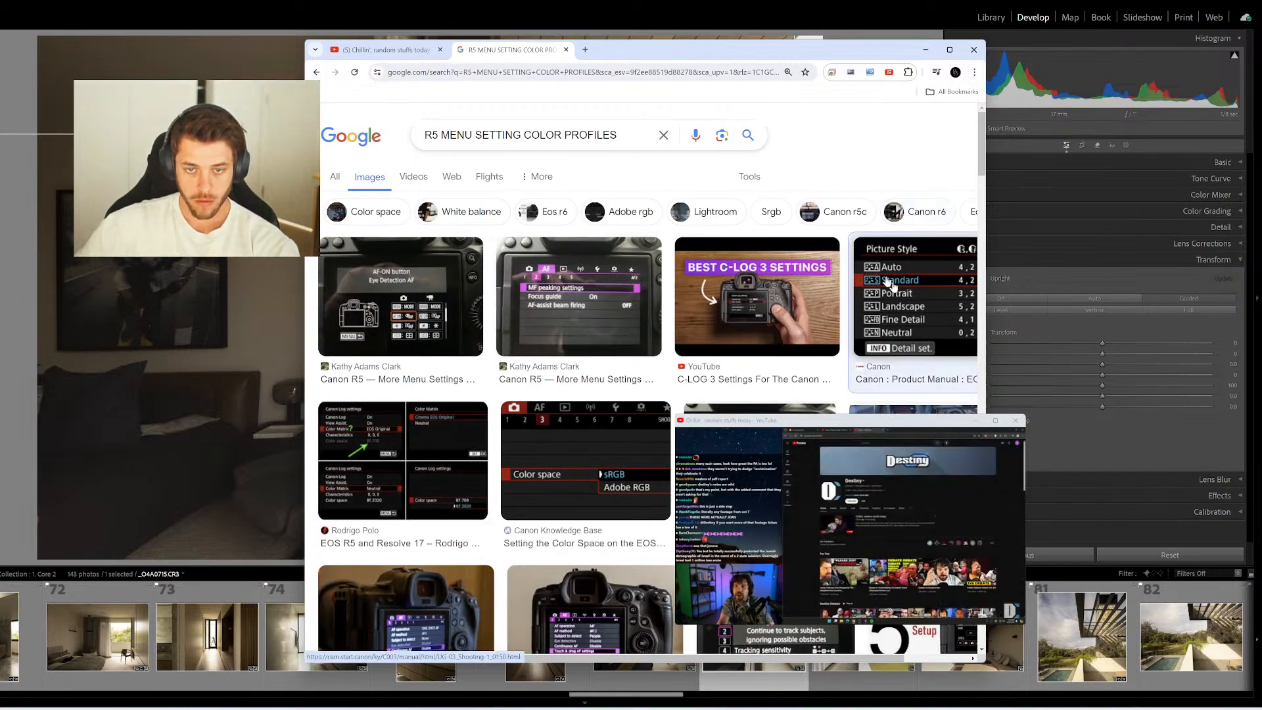
Open Canon's Picture Style menu image, enlarge the page to 175%, and examine the related camera menu images
click(906, 289)
key(ctrl+plus)
key(ctrl+plus)
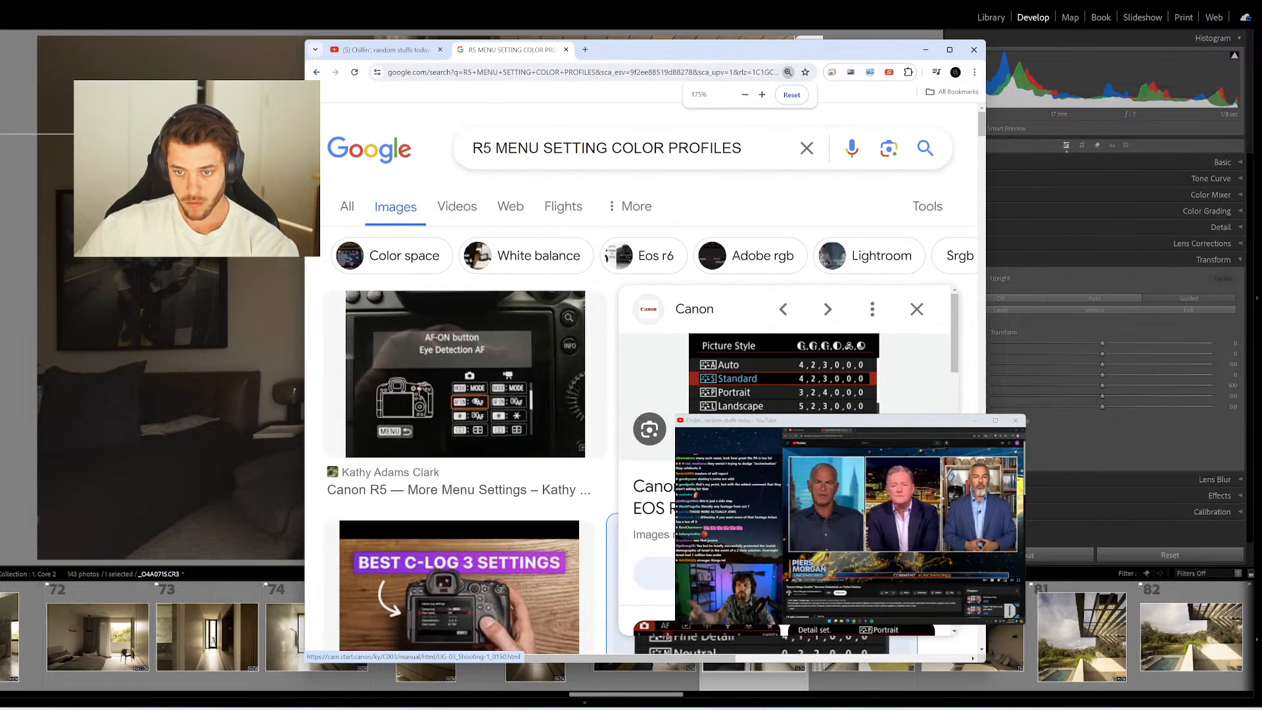
scroll(827, 411, down, 10)
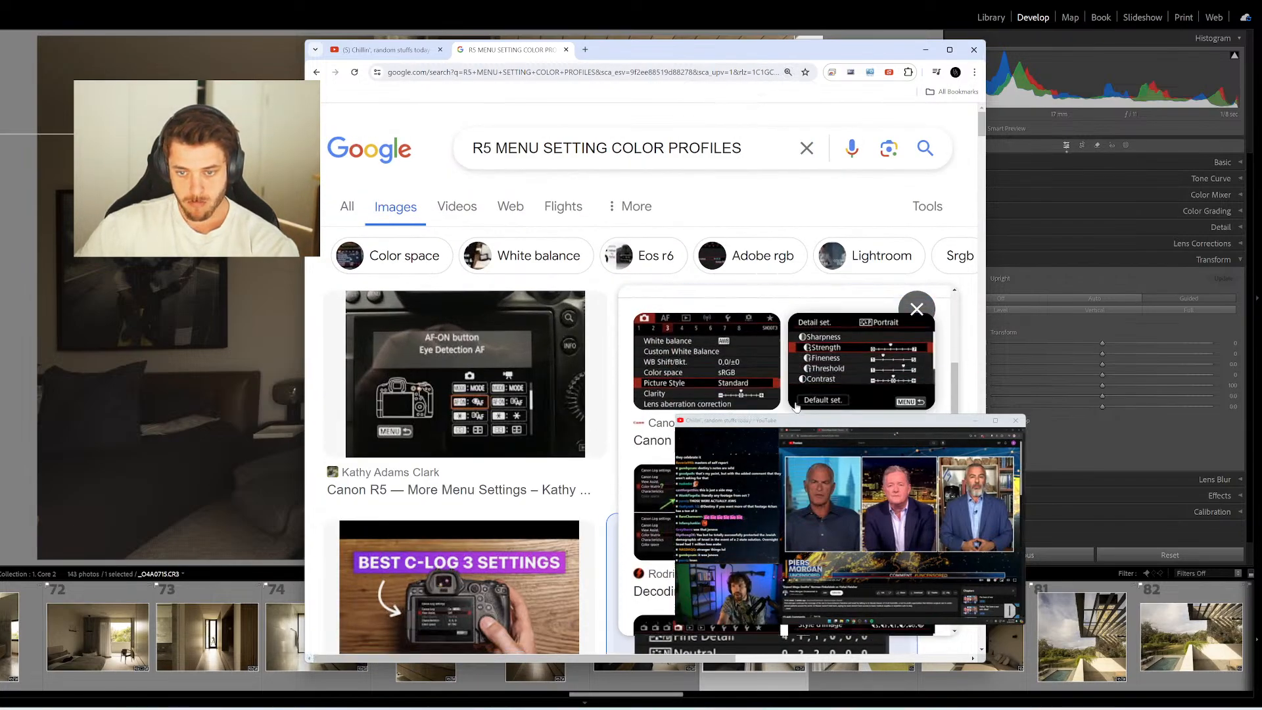
scroll(796, 407, down, 2)
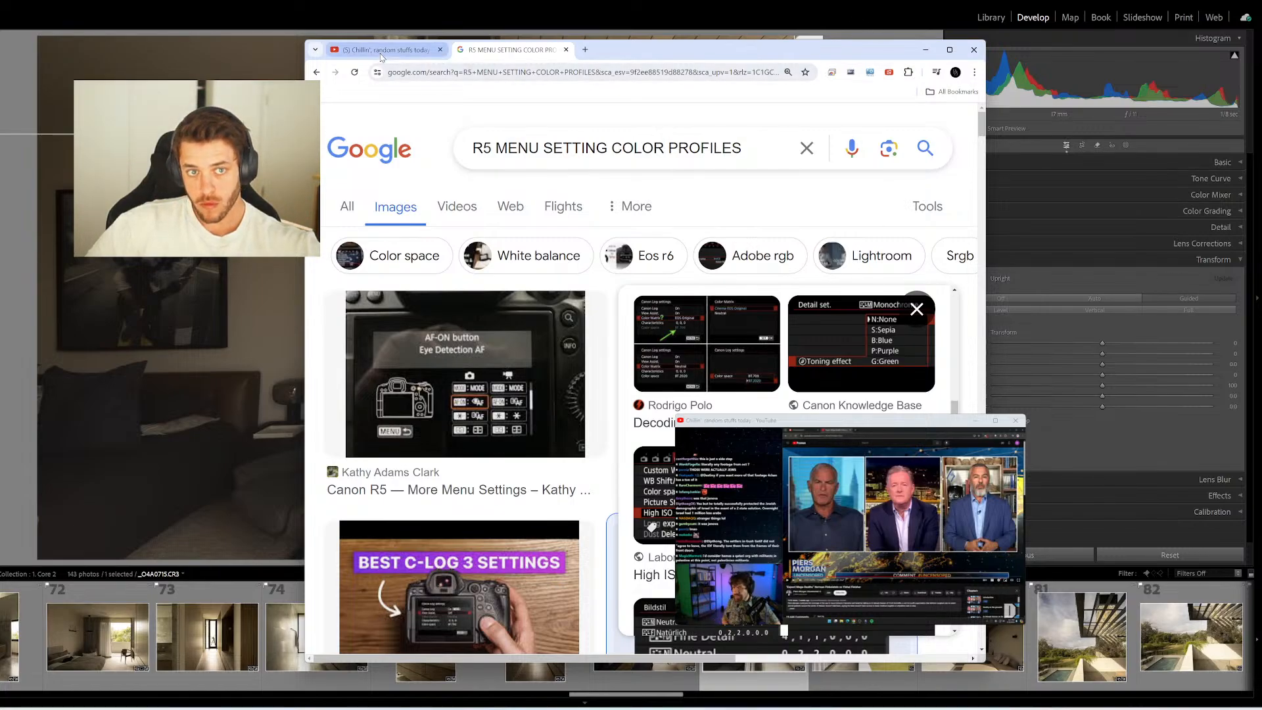
Minimize the browser to return to Lightroom and pause the YouTube video in the floating window
click(931, 32)
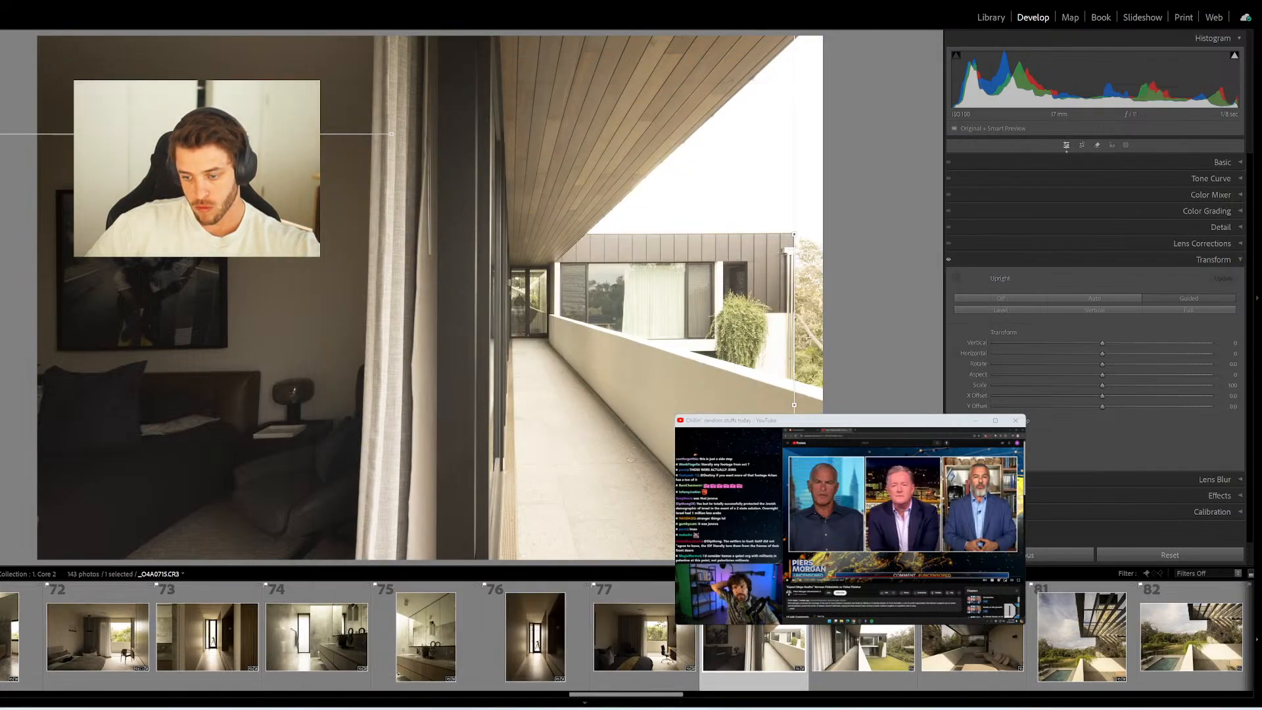
click(902, 500)
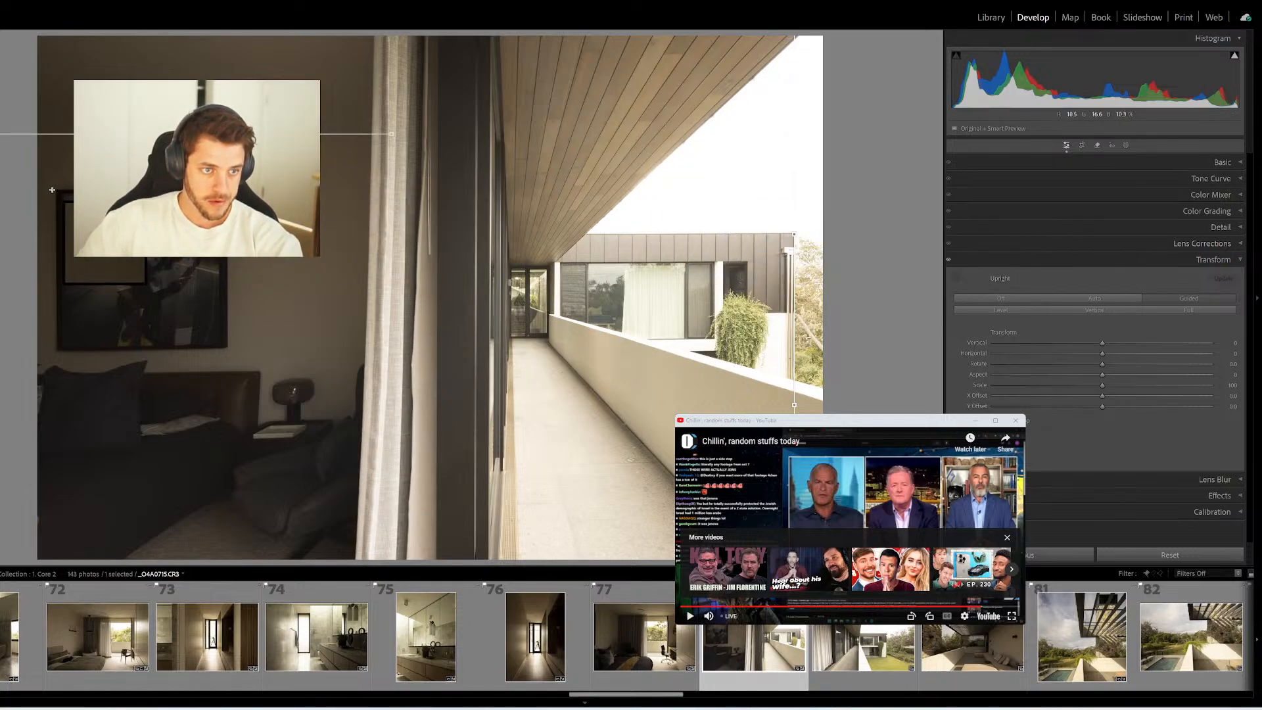
Add a vertical Guided Upright line along the picture frame in _D4A0715, undoing an extra horizontal line tried near the balcony wall
drag(56, 191, 55, 373)
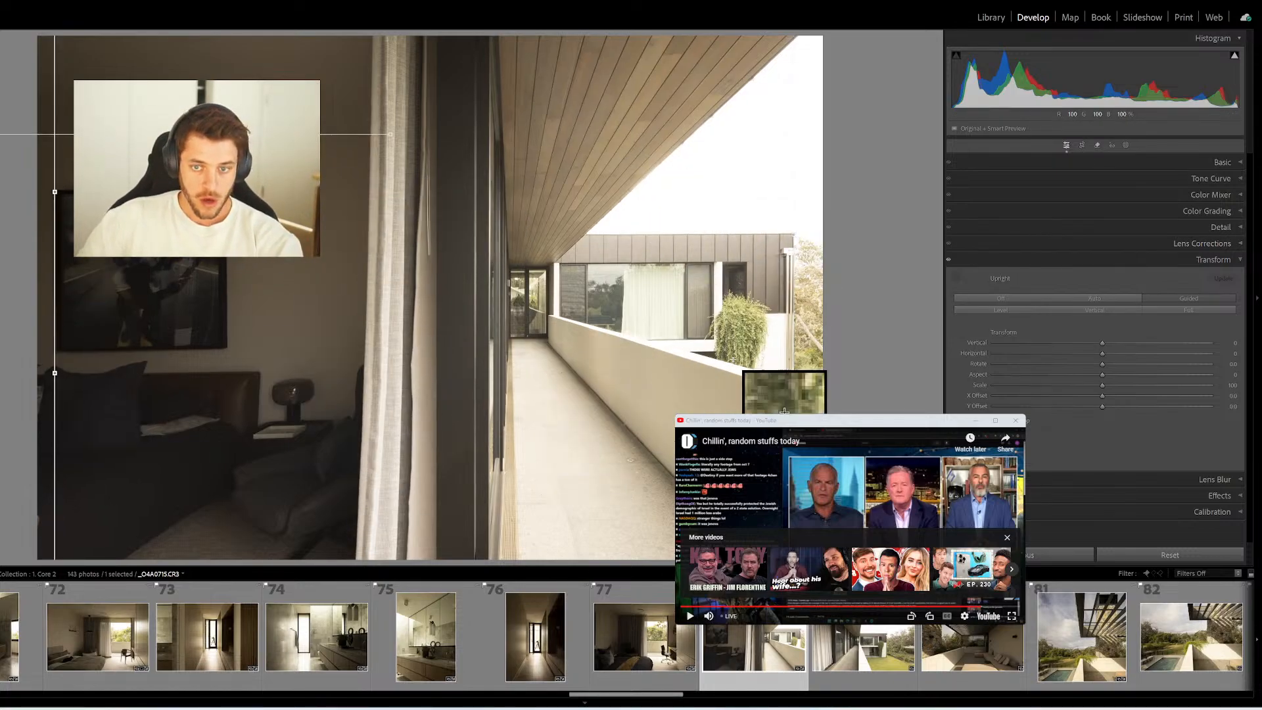
mouse_move(725, 353)
mouse_down()
mouse_move(671, 355)
mouse_move(754, 357)
mouse_up()
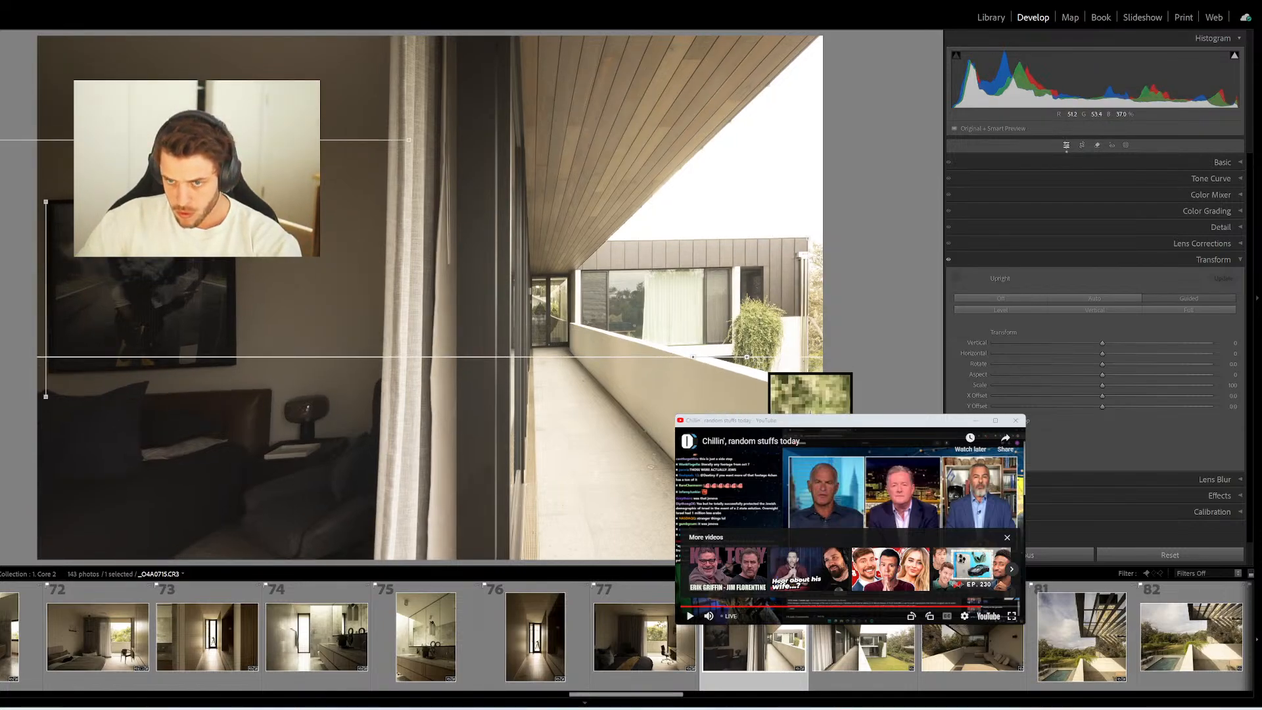
key(ctrl+z)
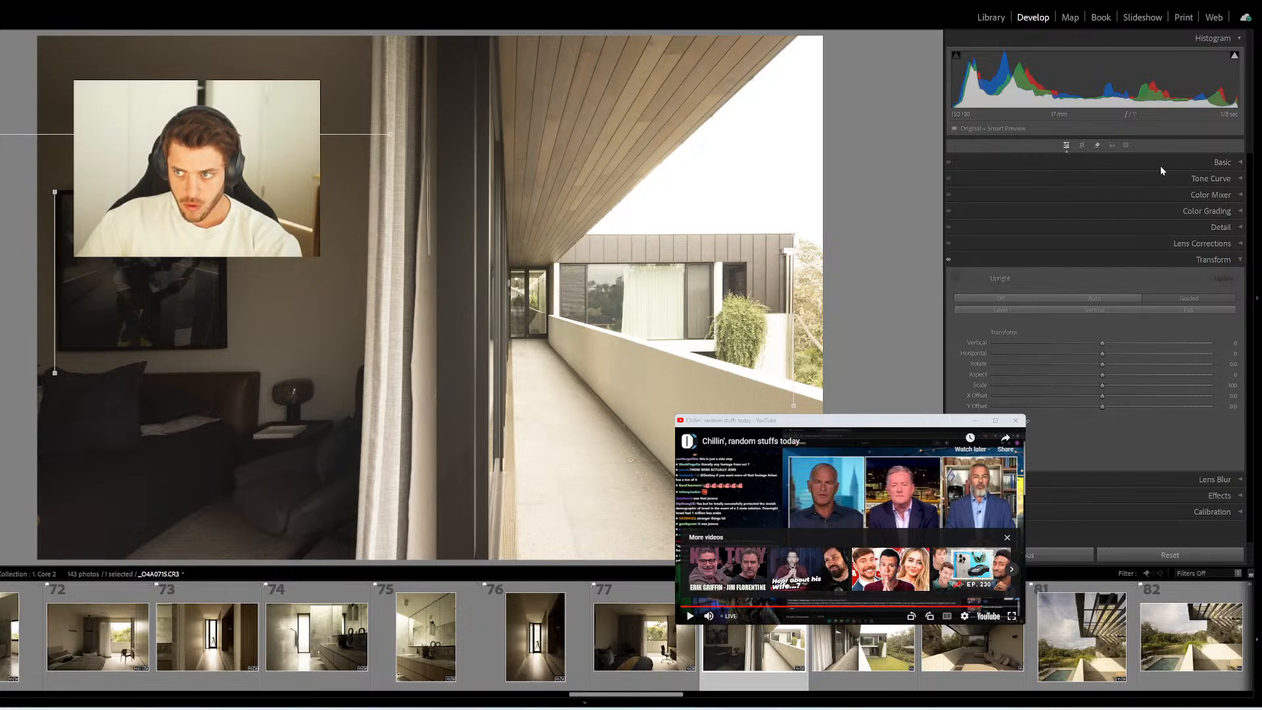
Lower the exposure of balcony photo _D4A0715 to -0.36 and add another Guided Upright line across the balcony floor
click(1160, 164)
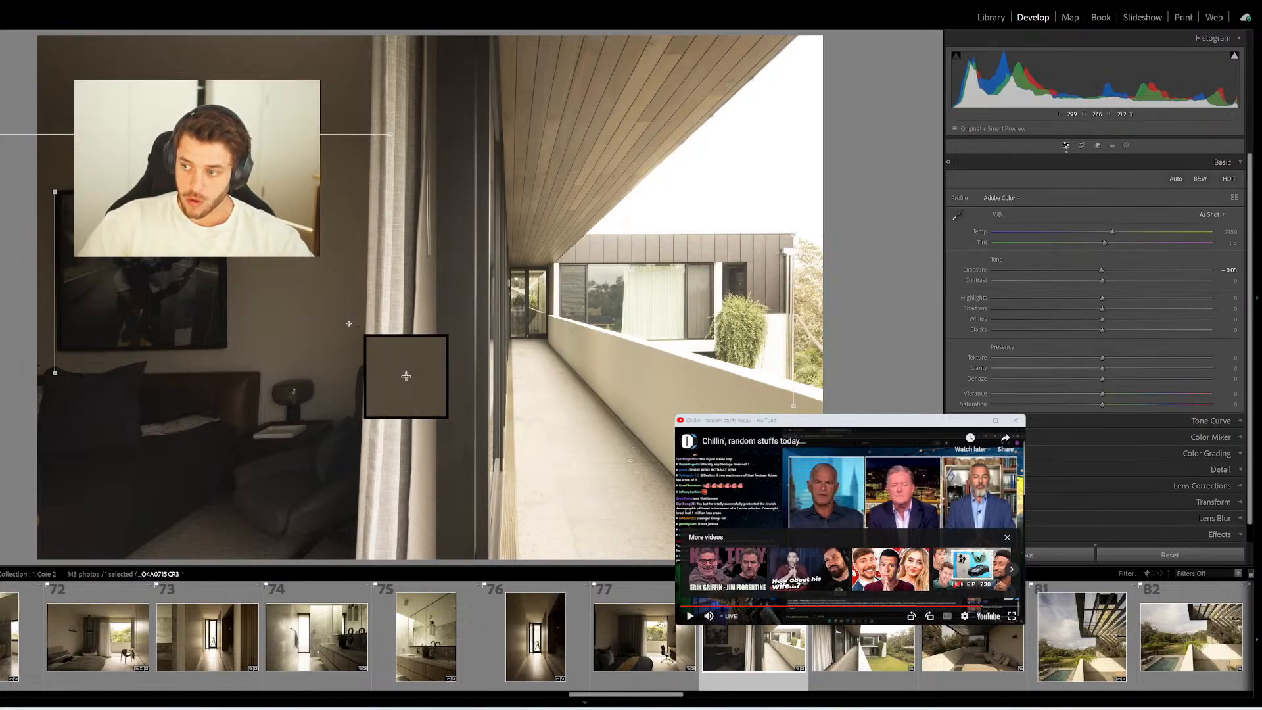
key(minus)
key(minus)
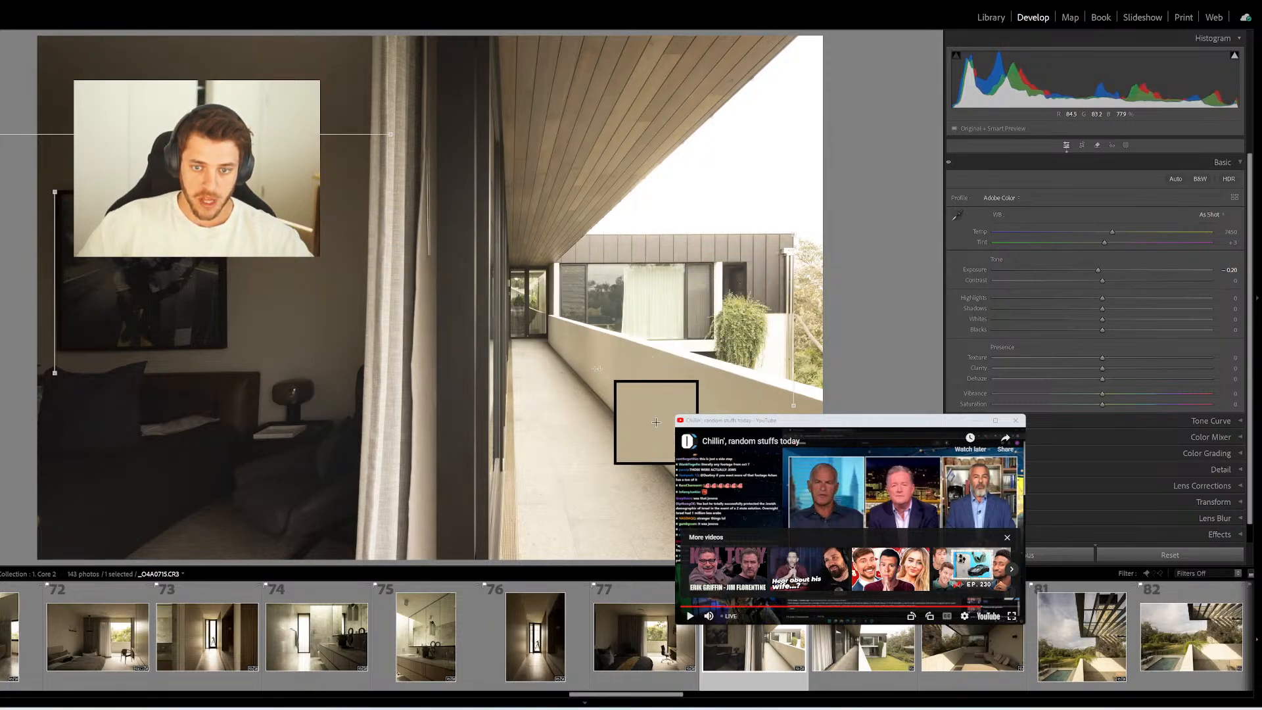
mouse_move(660, 462)
mouse_down()
mouse_move(510, 469)
mouse_move(483, 375)
mouse_move(470, 373)
mouse_up()
key(minus)
key(minus)
key(minus)
key(minus)
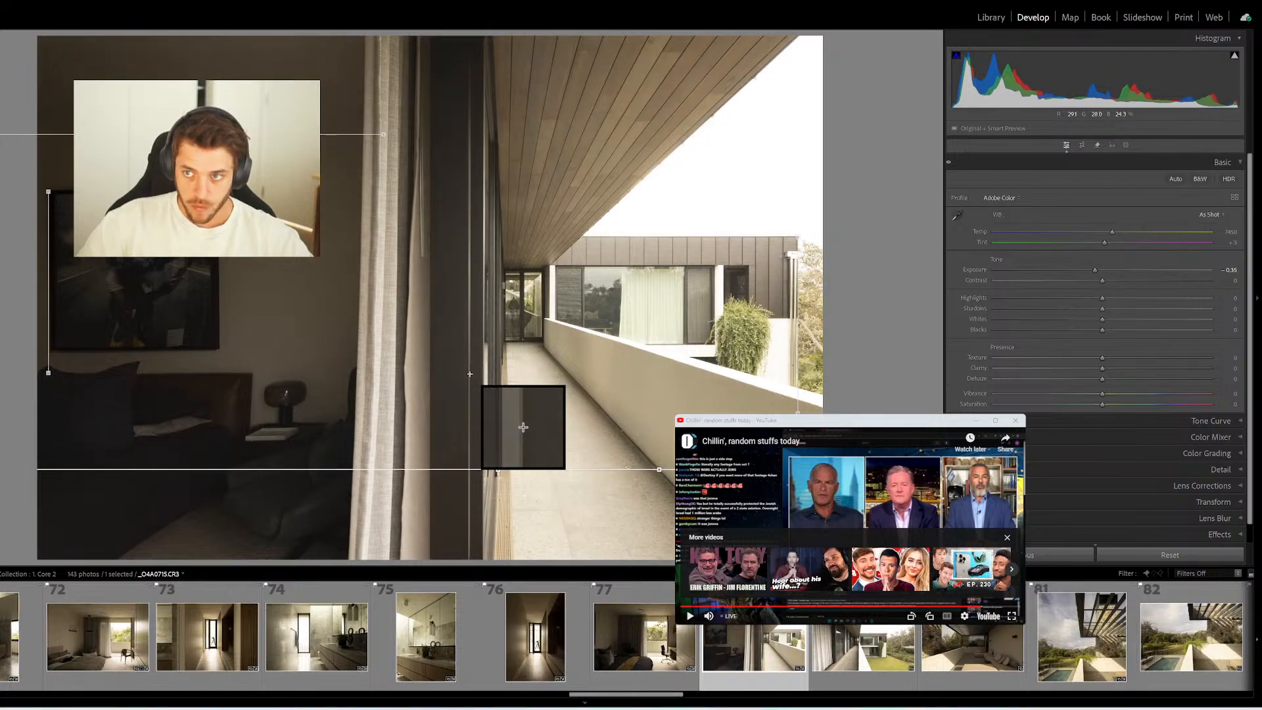
Straighten photo _D4A0750 with Guided Upright lines along the far building's corner, its roofline, the glass door frame and the upper-floor slab
click(863, 648)
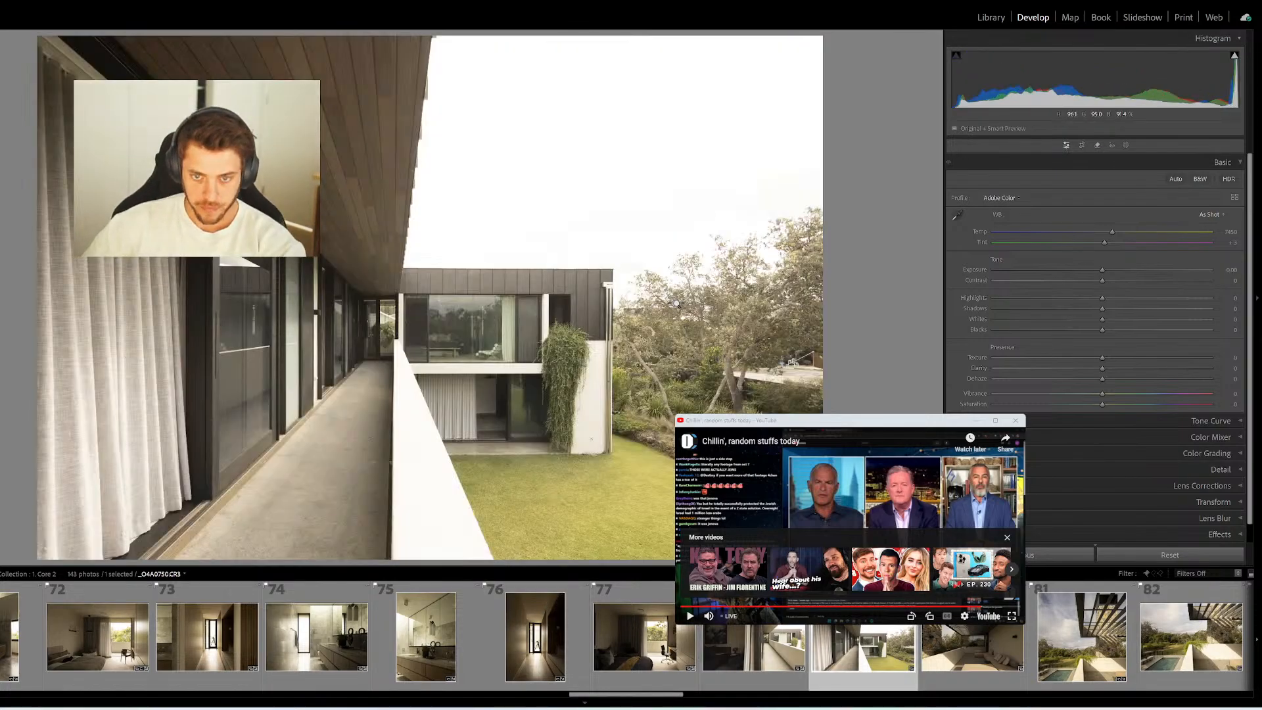
key(shift+t)
mouse_move(612, 271)
mouse_down()
mouse_move(651, 414)
mouse_move(611, 455)
mouse_up()
drag(405, 267, 625, 263)
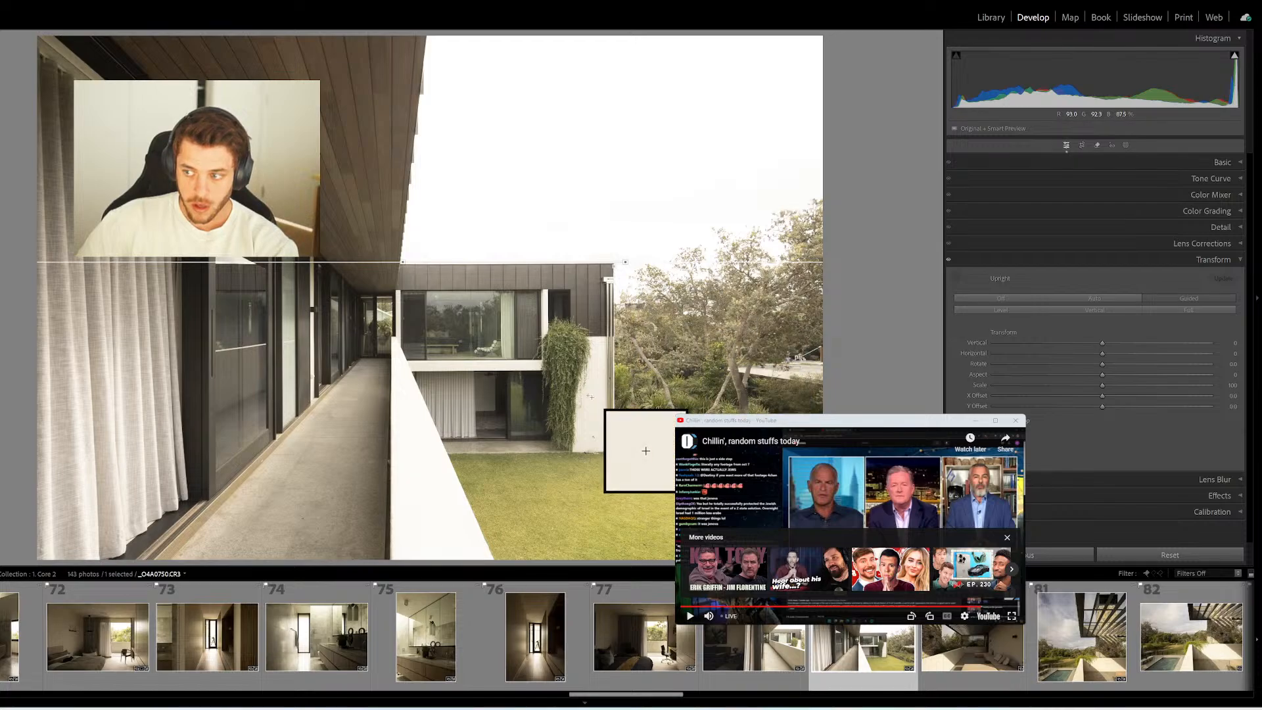
drag(206, 200, 206, 555)
drag(410, 369, 570, 371)
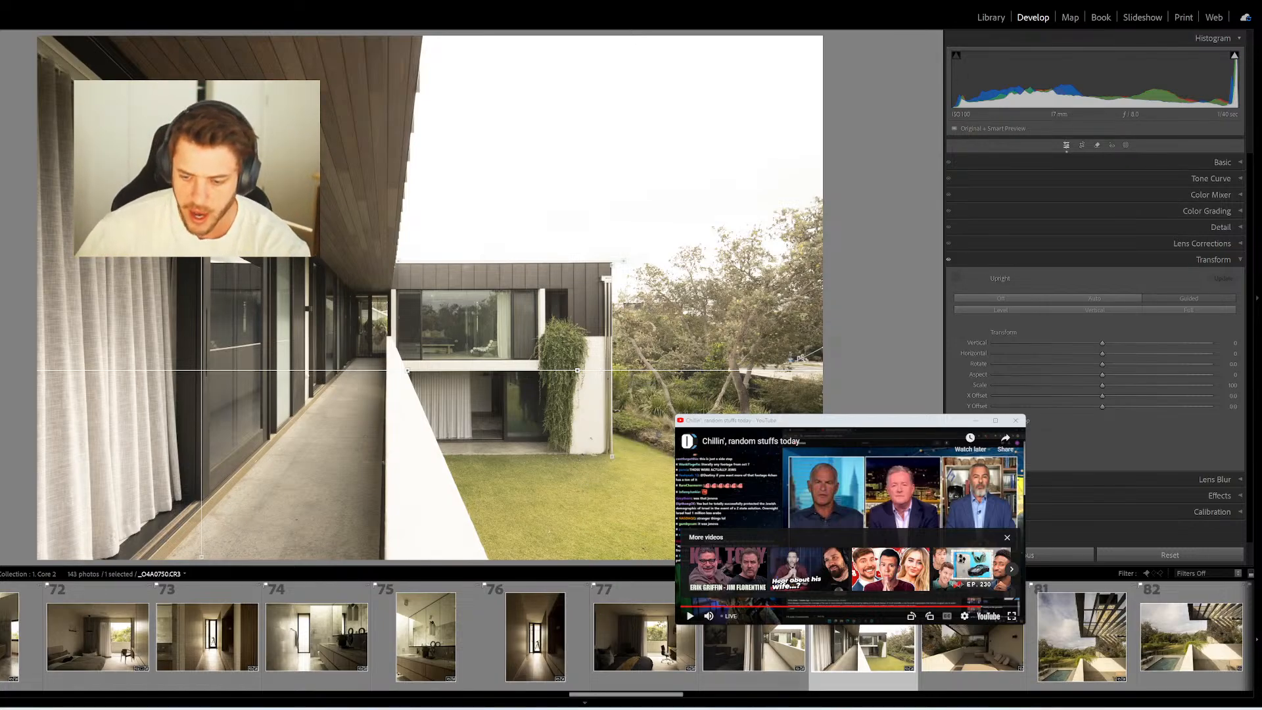
Switch to the Chrome browser and shorten the Google Images query to R5, discarding the R5 COLOR attempt
key(alt+Tab)
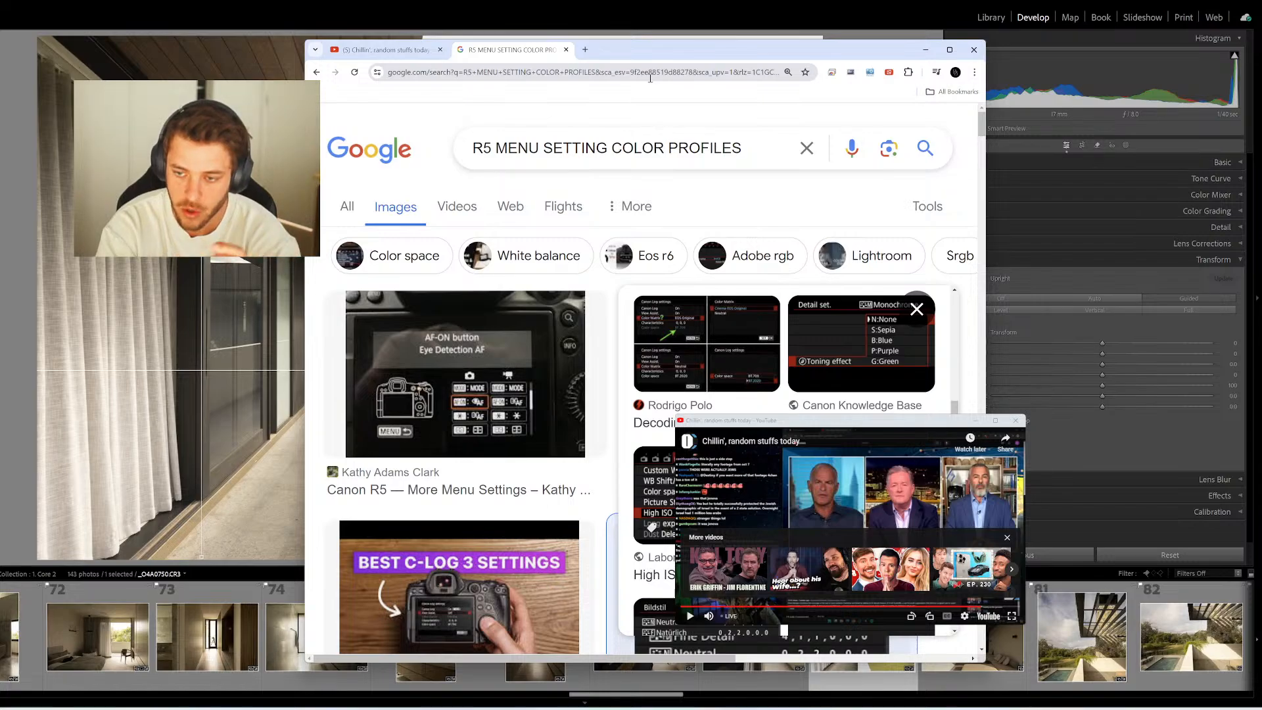
triple_click(644, 147)
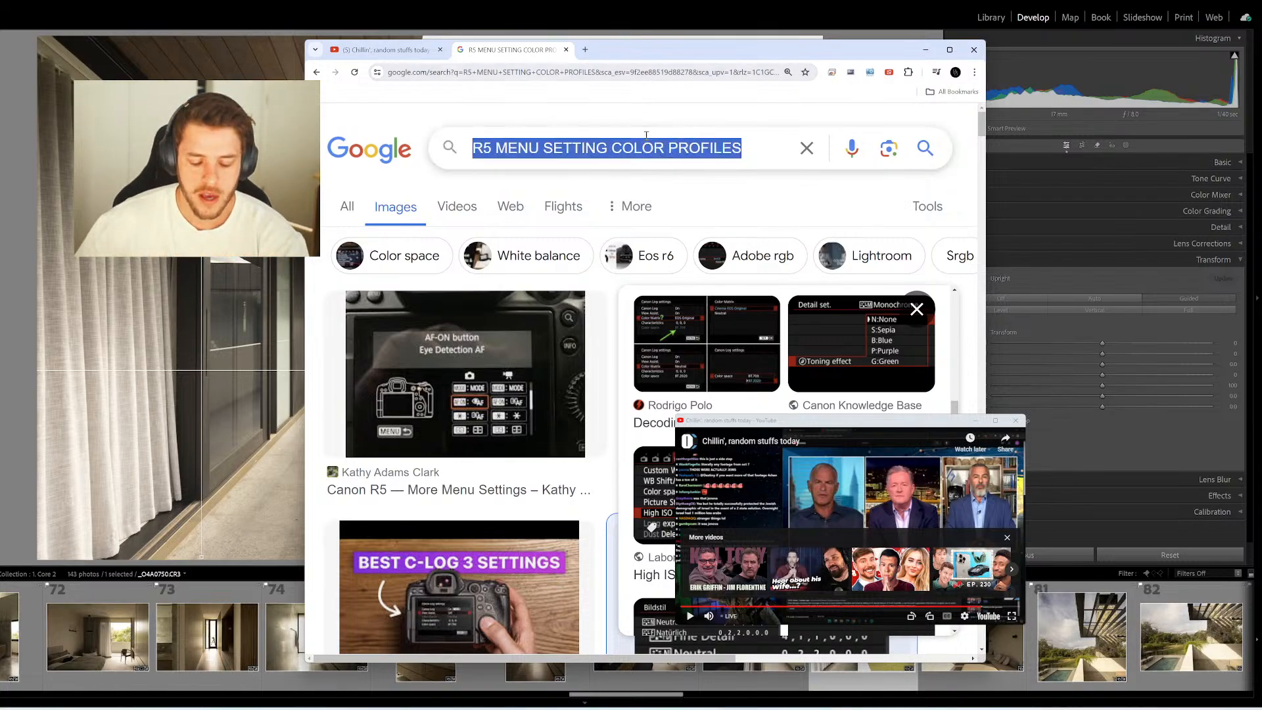
text(R5 )
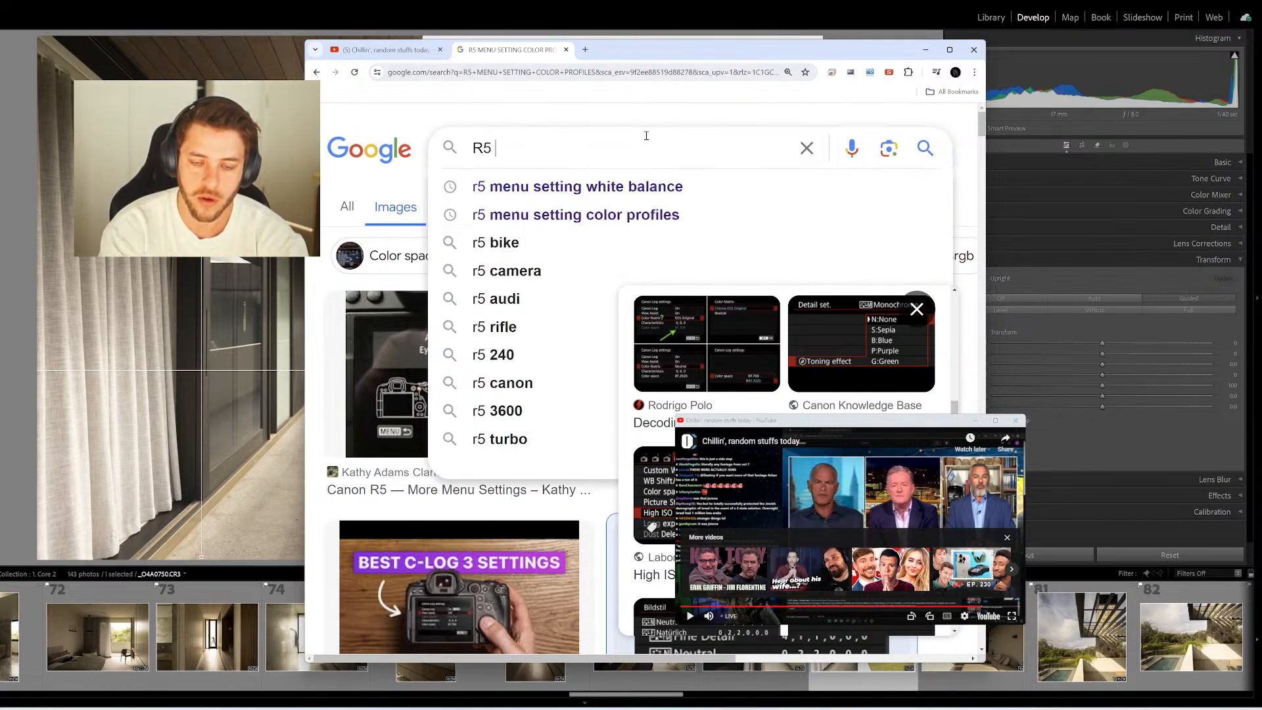
text(COLOR)
triple_click(646, 135)
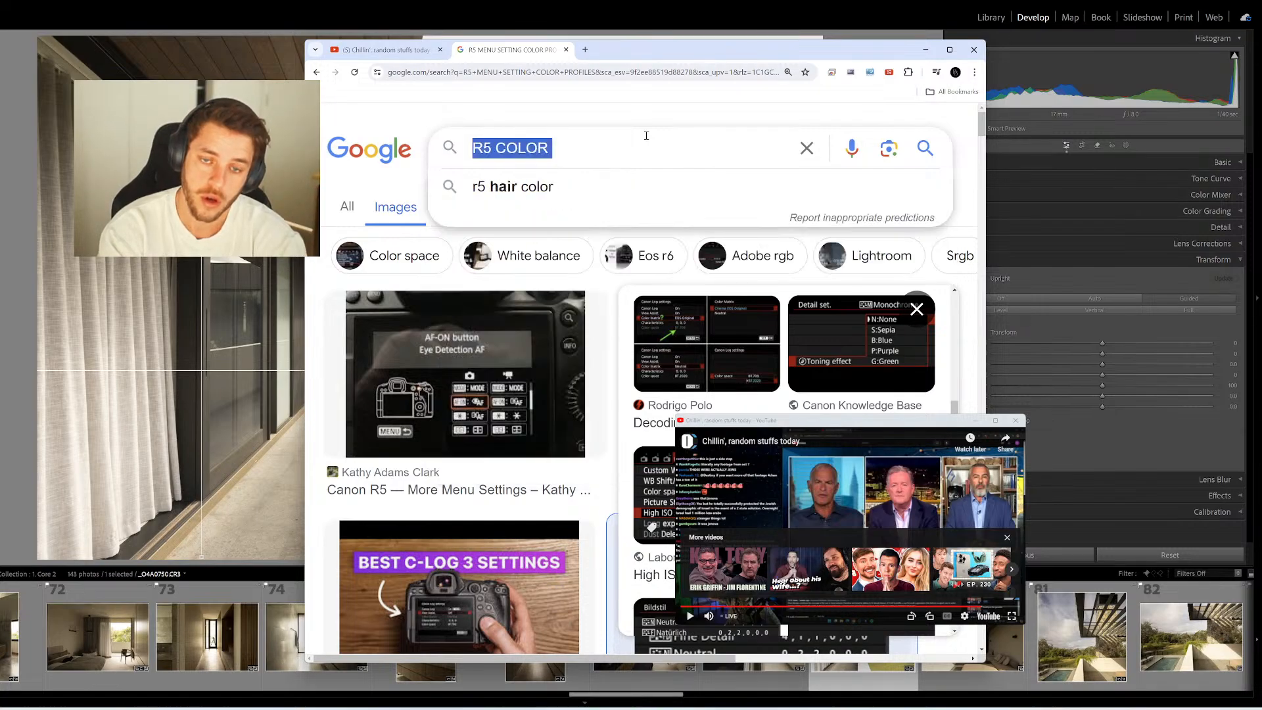
text(R5)
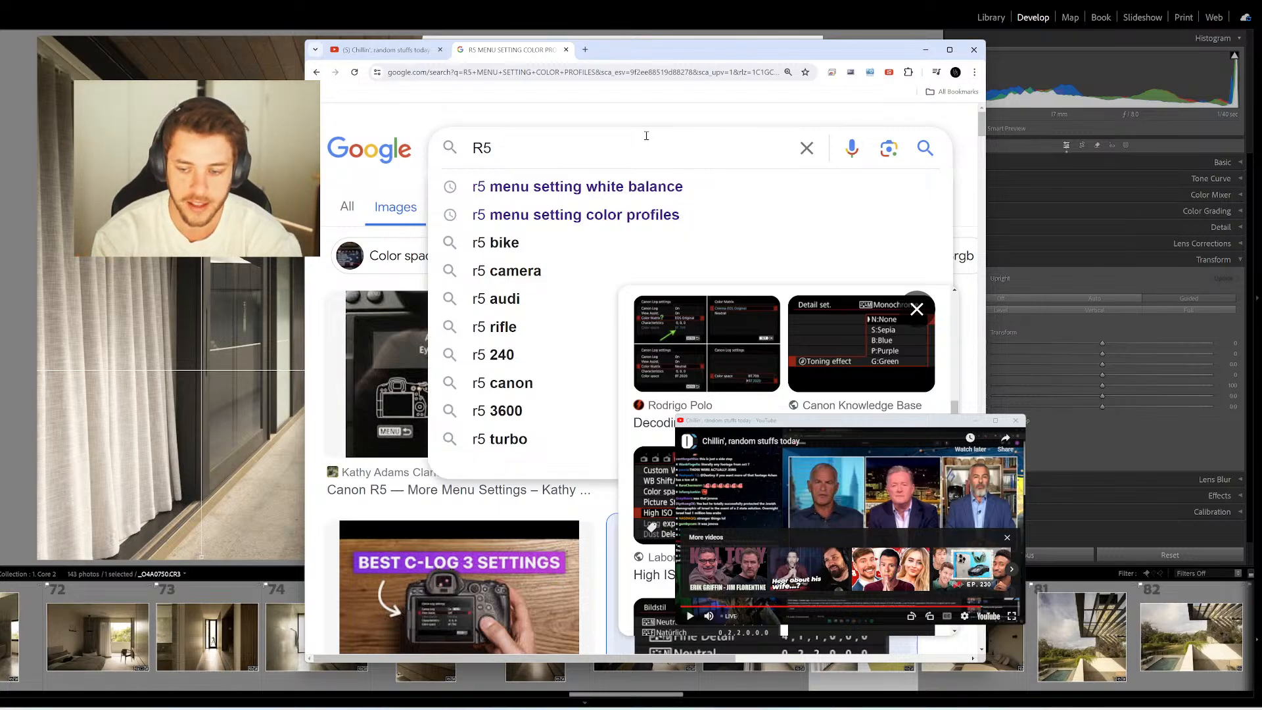
Open the French Canon EOS R5 manual's picture style image from the related images and examine its menu
click(749, 388)
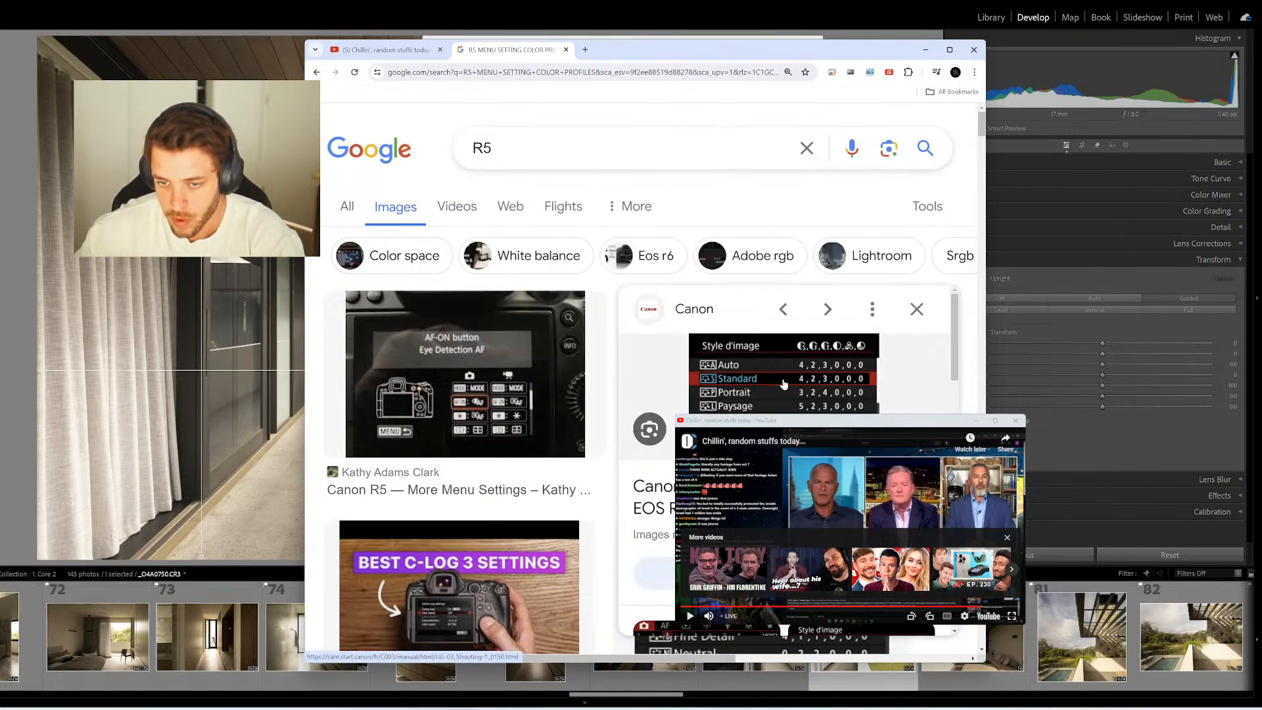
scroll(736, 407, down, 3)
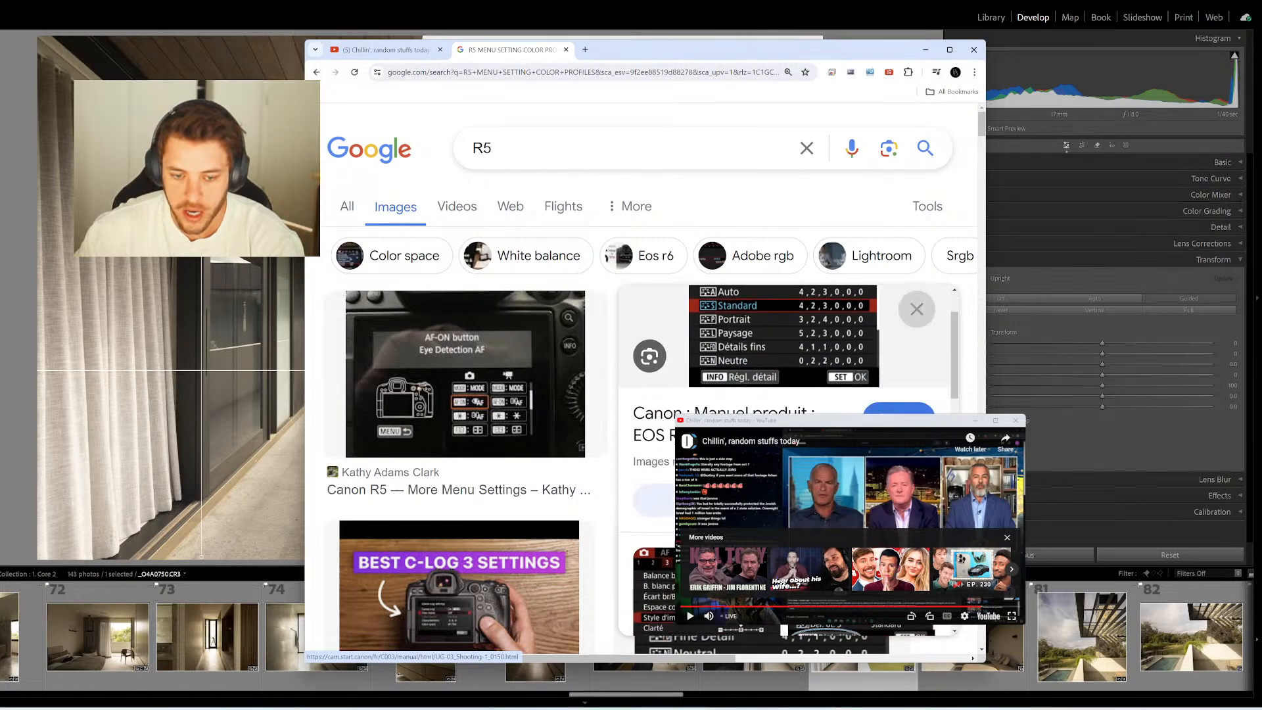
scroll(782, 368, up, 3)
Search Google Images for R5 LIVE VIEW COLOR PROFILES and look through the results
click(525, 142)
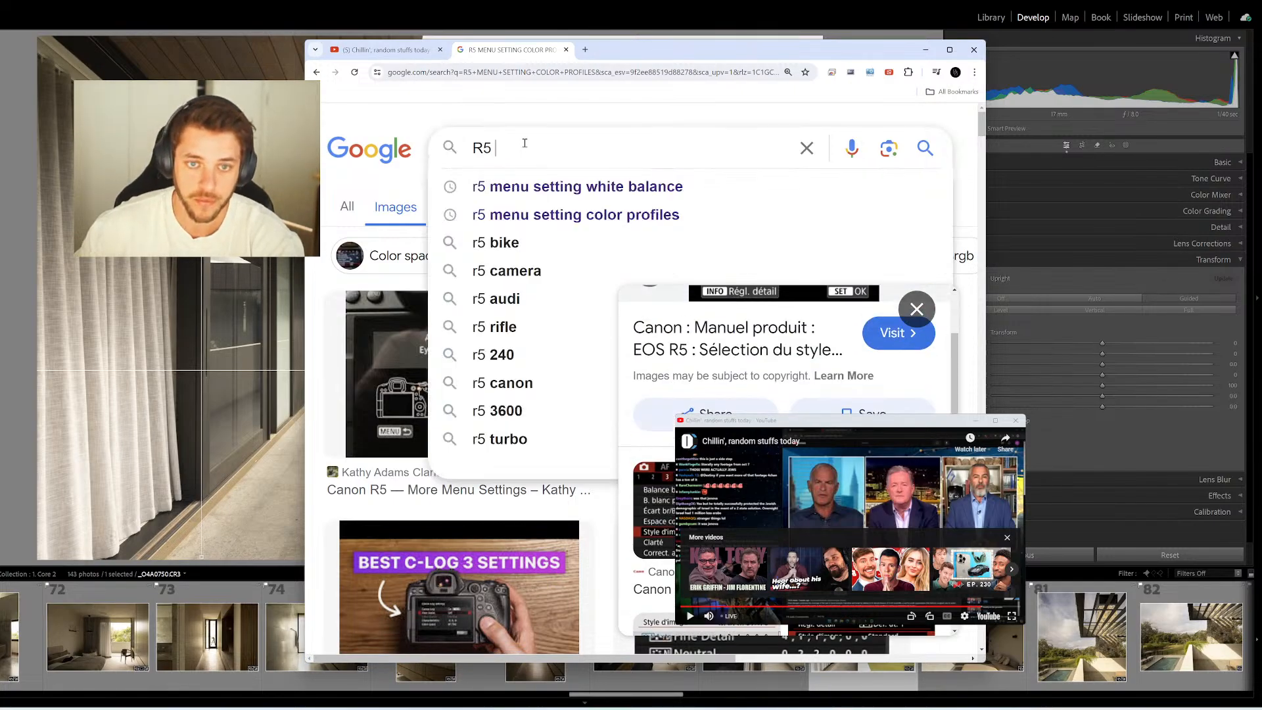
text(LIVE)
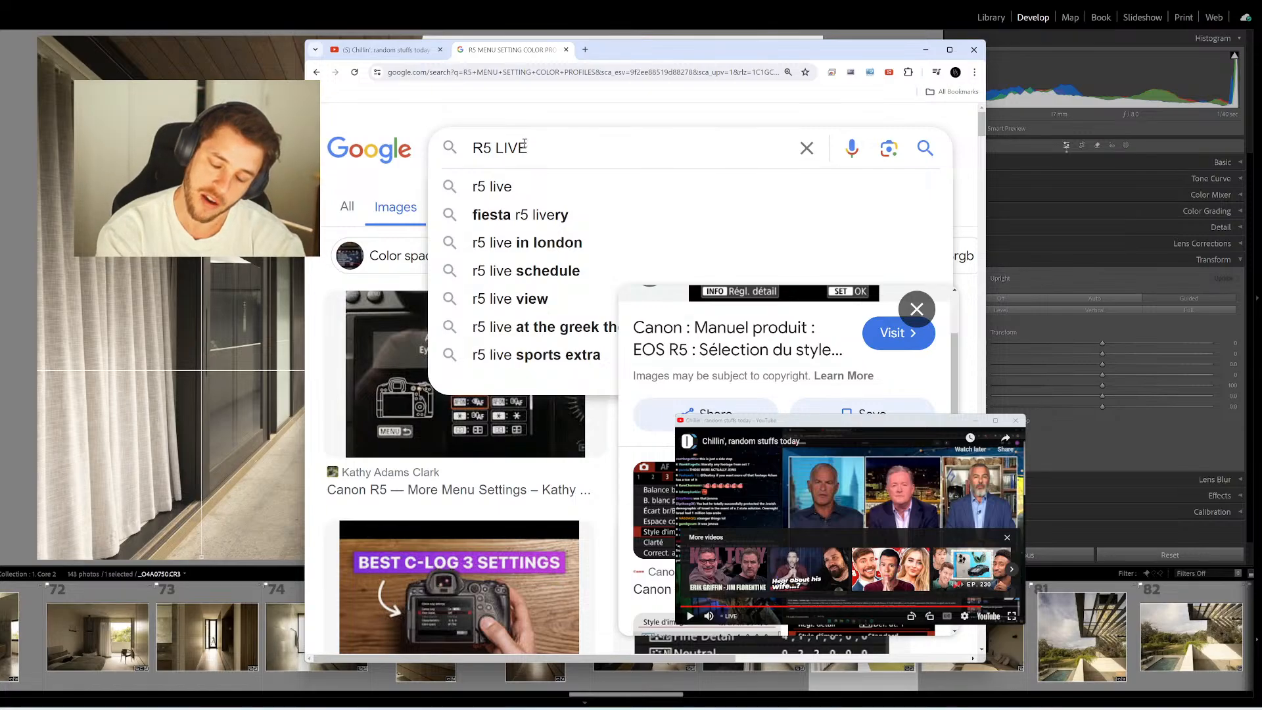
text( VIEW )
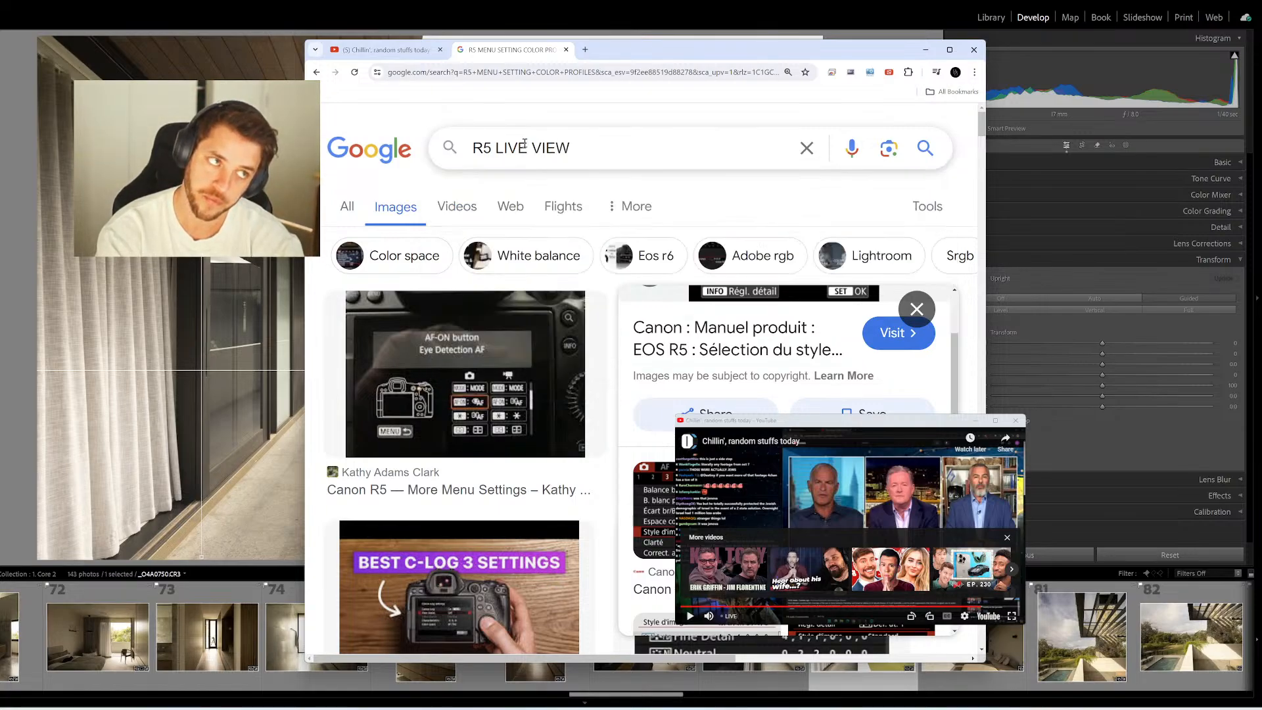
text(COLOR PROFILES)
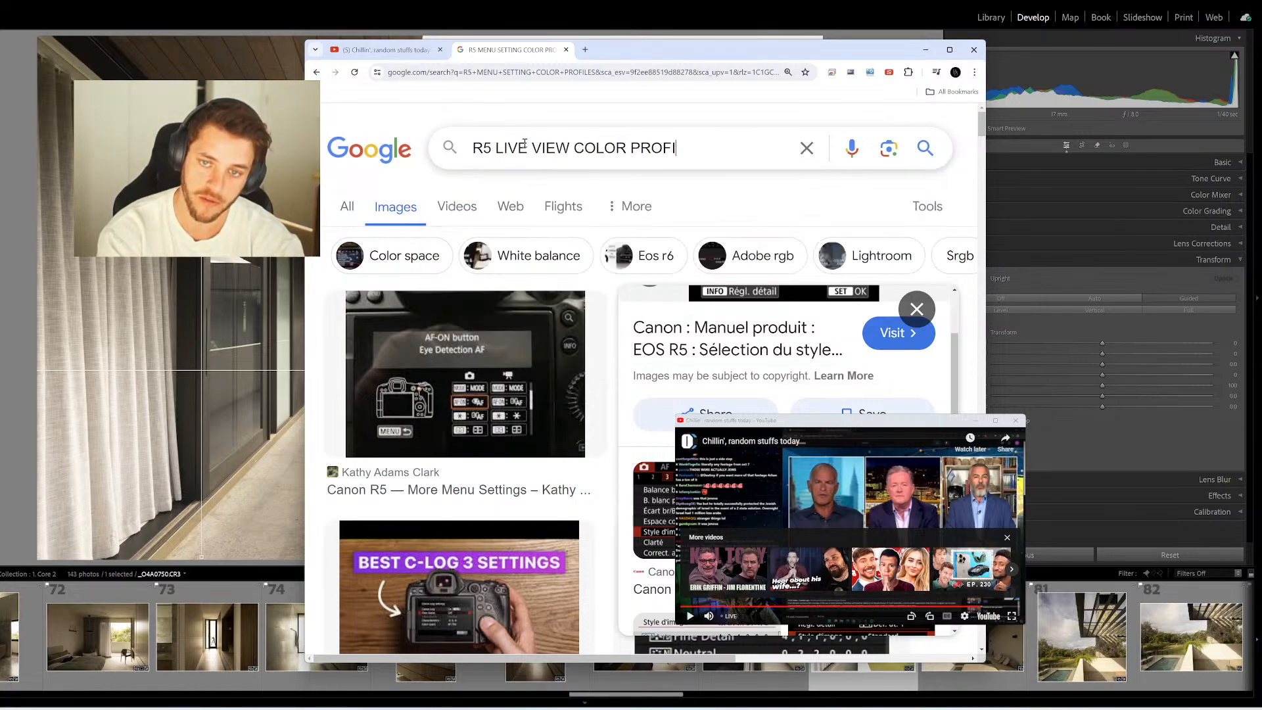
key(Return)
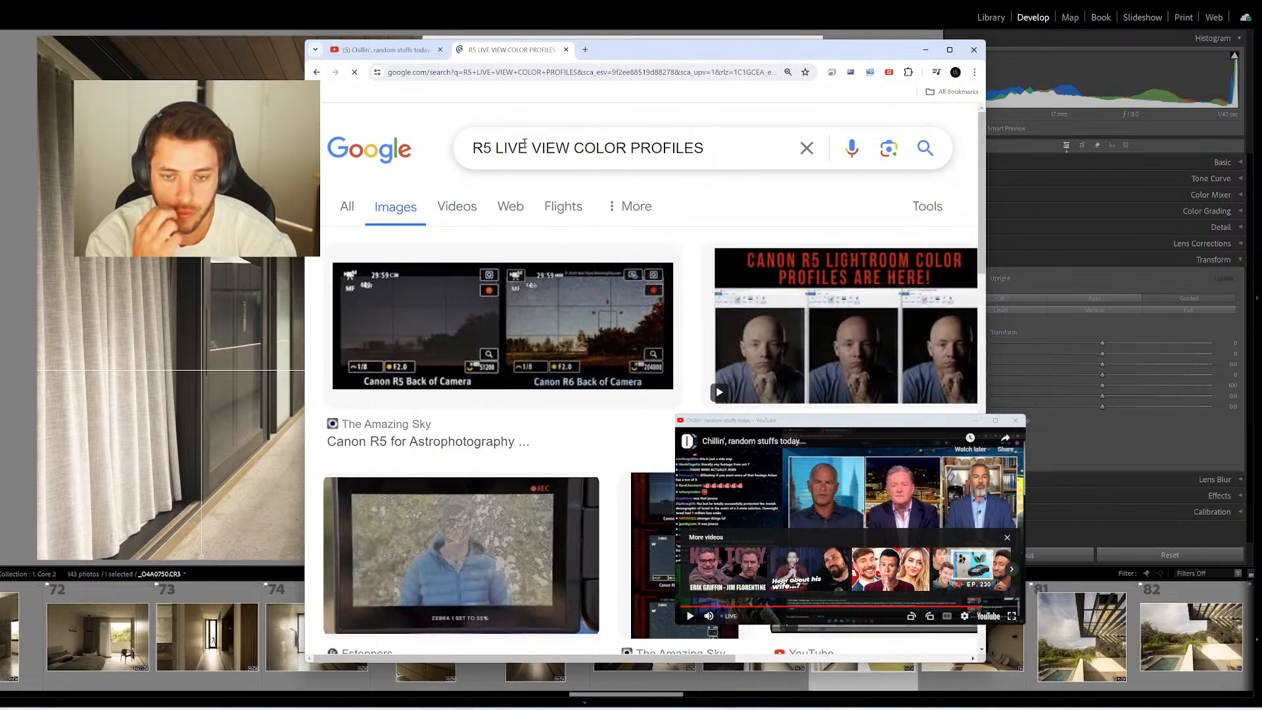
scroll(573, 345, down, 10)
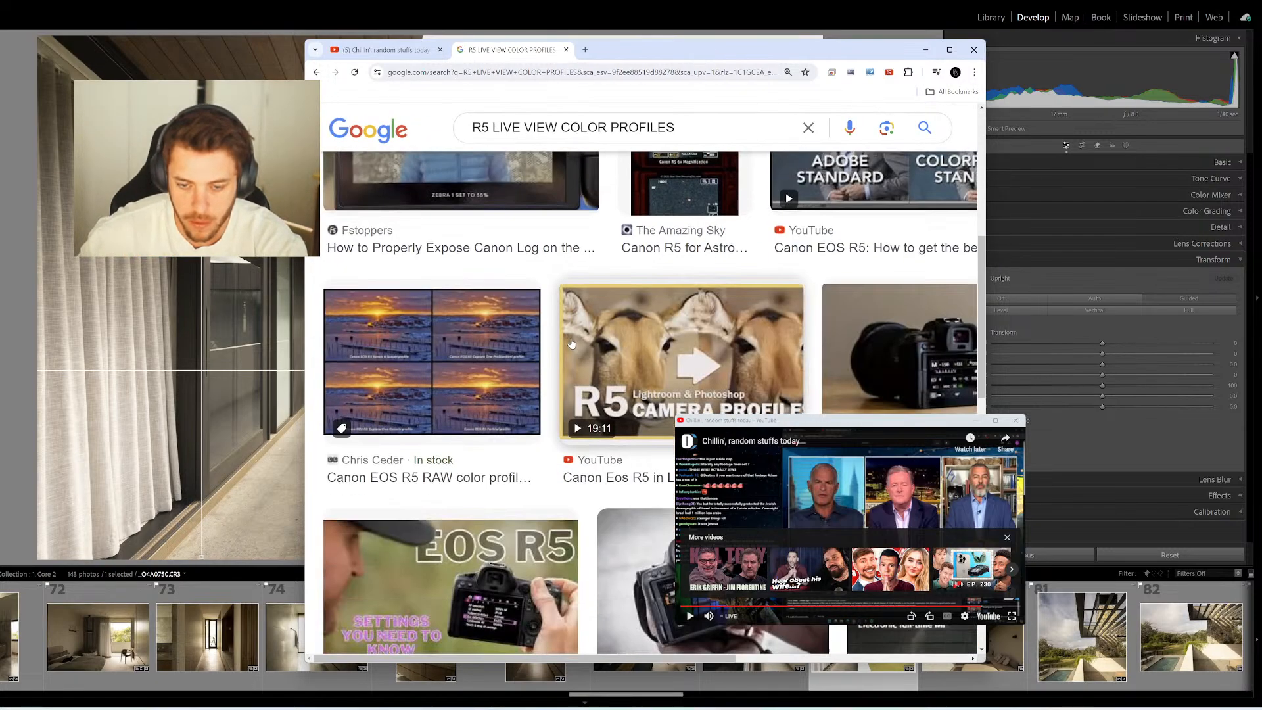
scroll(579, 368, down, 10)
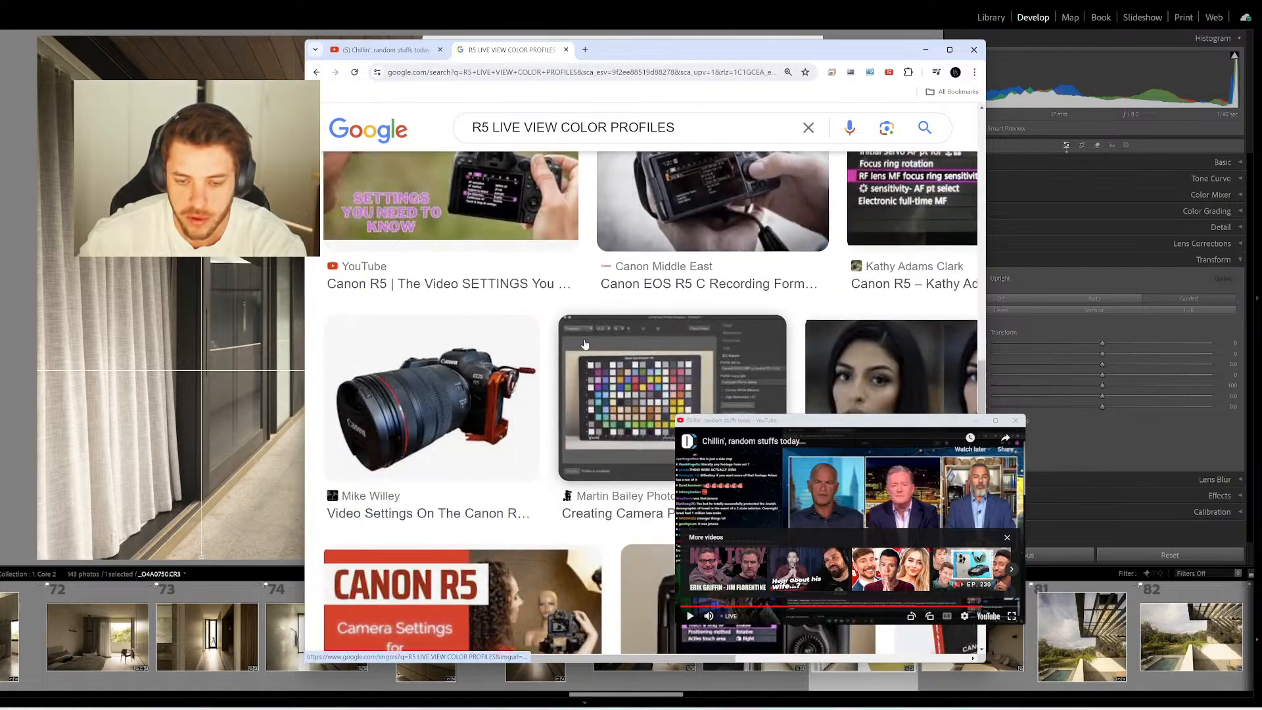
scroll(604, 398, up, 15)
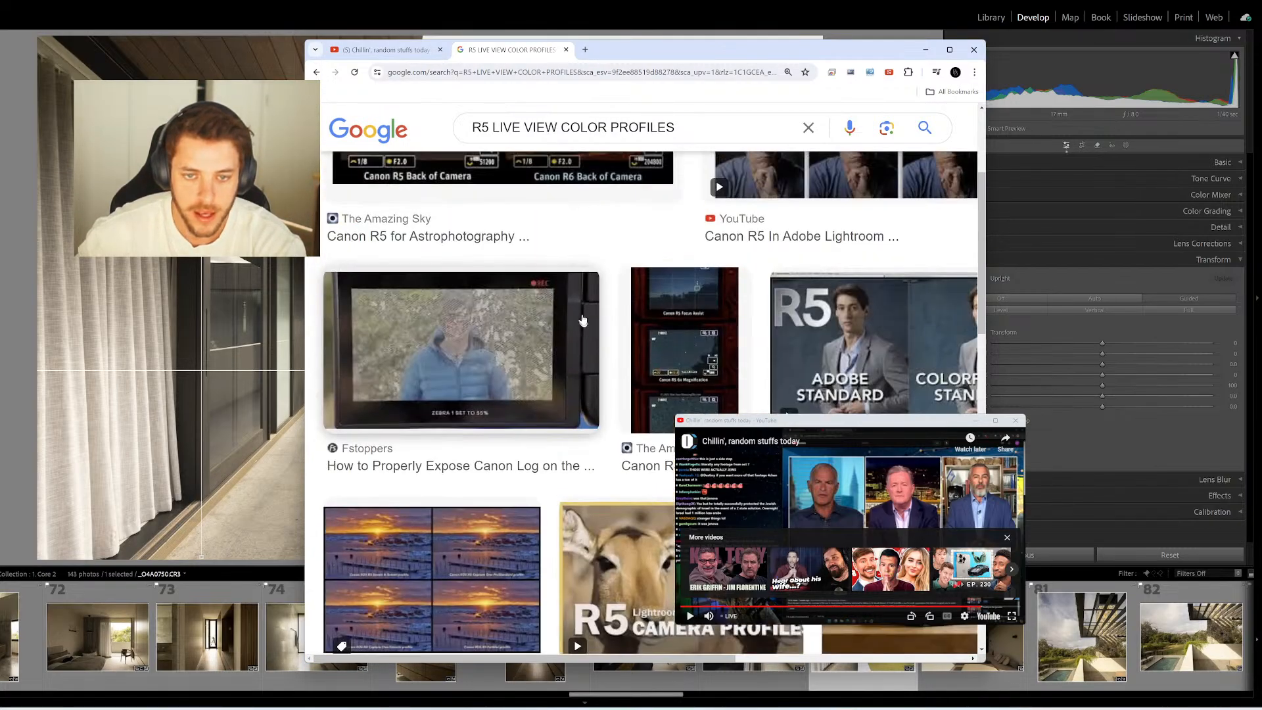
click(733, 146)
key(ctrl+a)
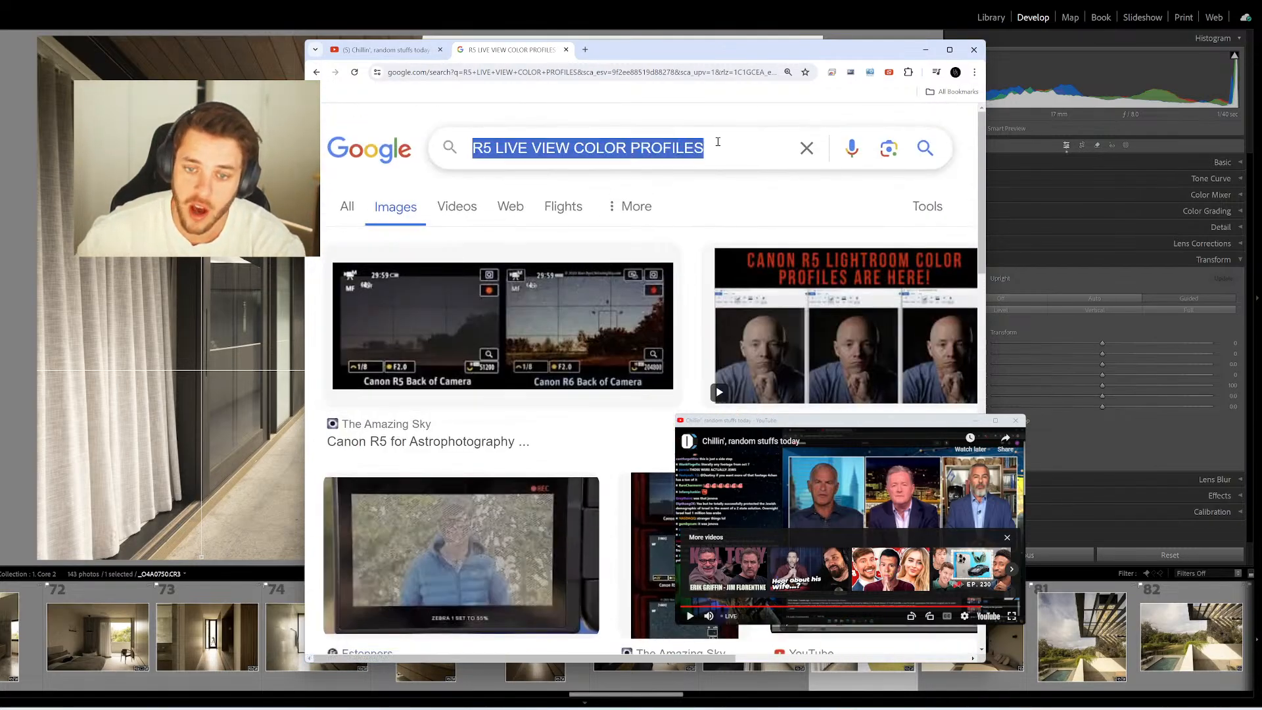
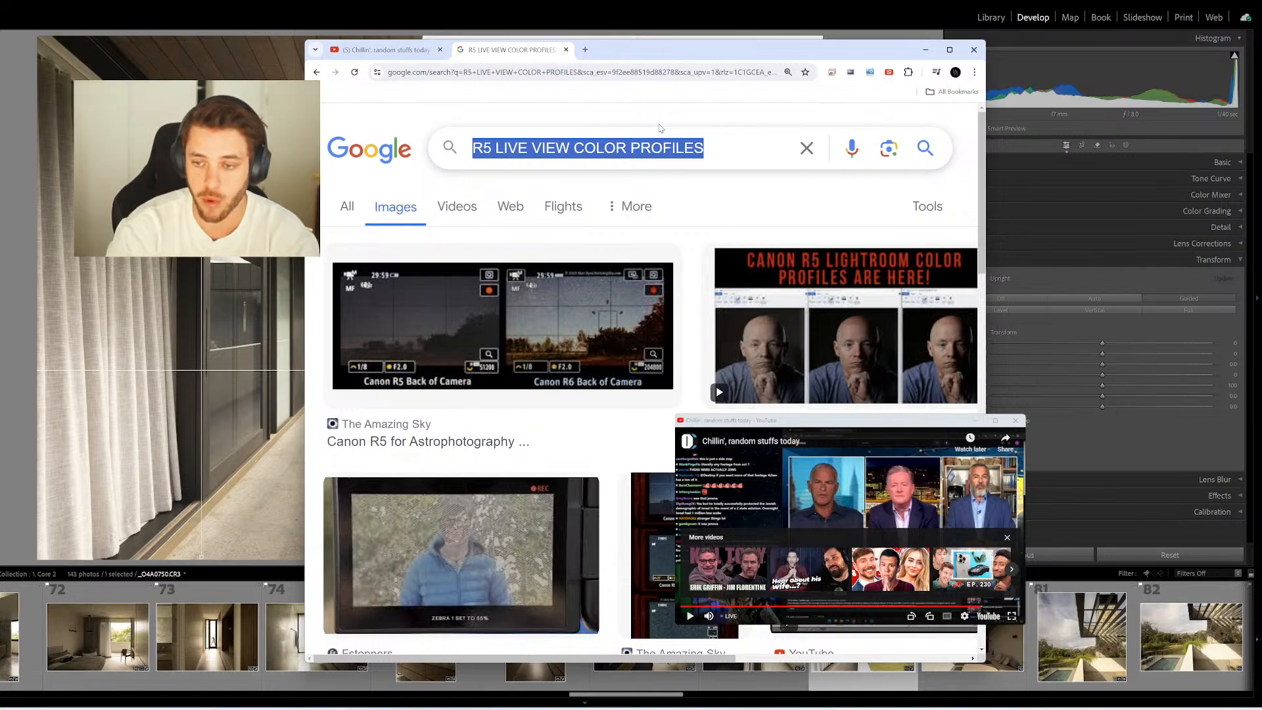
Switch back to Lightroom, try a Calibration shadows tint of -10 on photo _D4A0750, and reset it to zero
click(1188, 261)
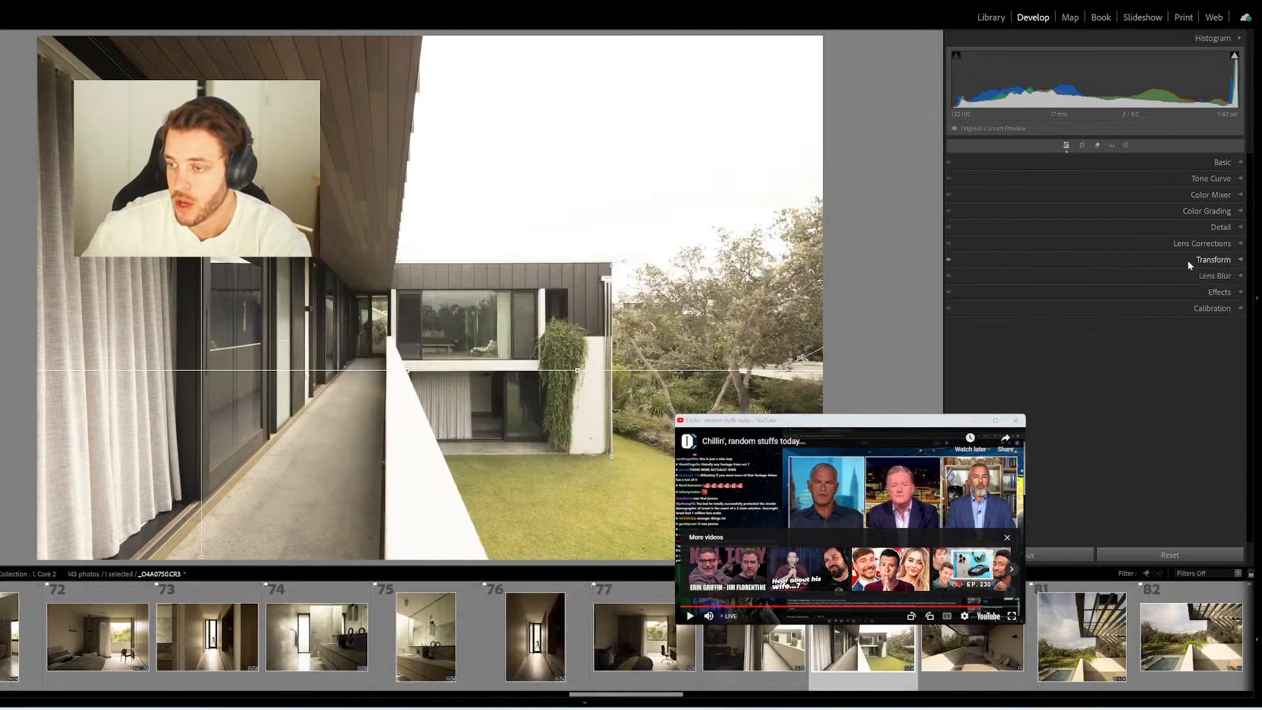
click(1220, 309)
mouse_move(1101, 353)
mouse_down()
mouse_move(1019, 353)
mouse_move(1204, 351)
mouse_move(1013, 355)
mouse_move(1182, 354)
mouse_move(1107, 355)
mouse_up()
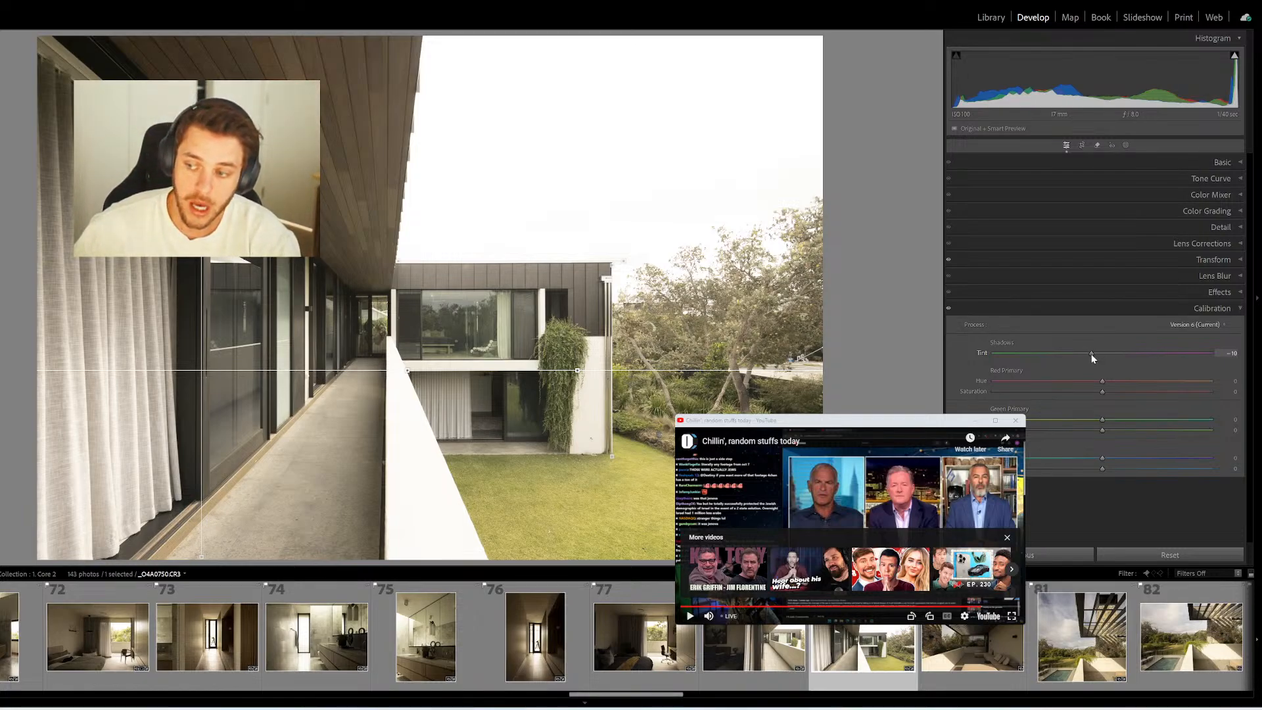
double_click(1091, 354)
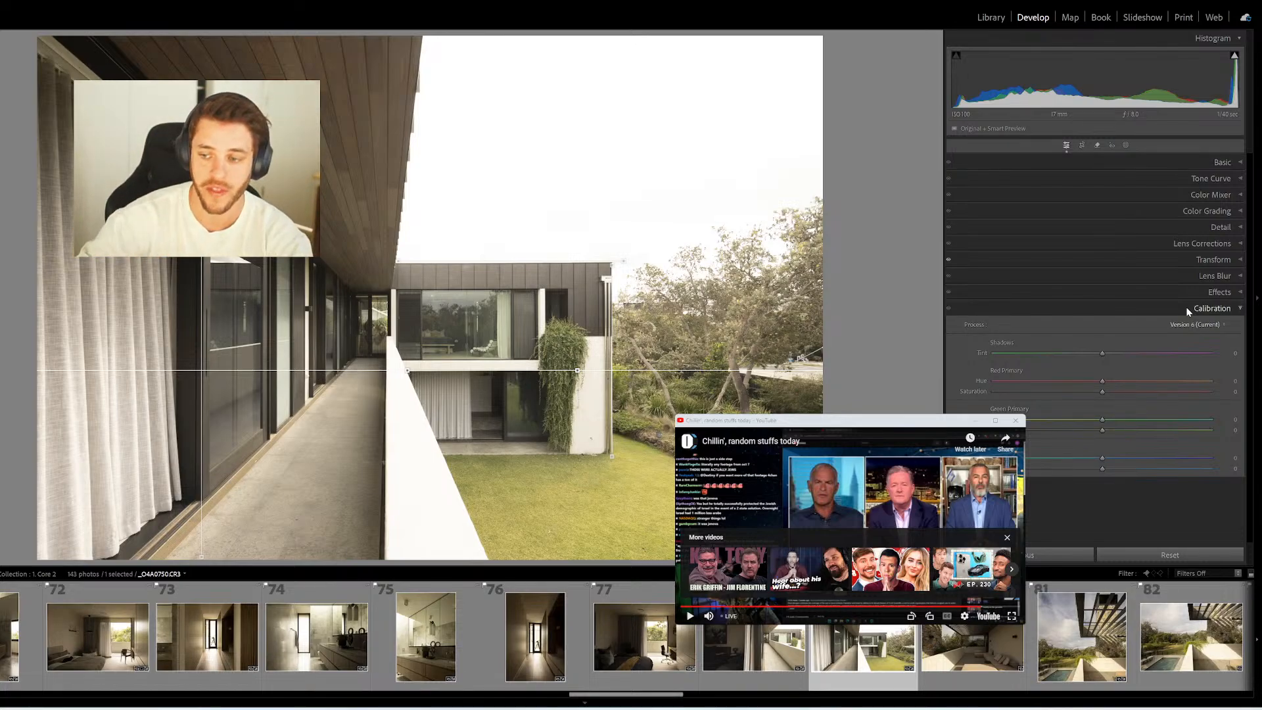
click(1209, 162)
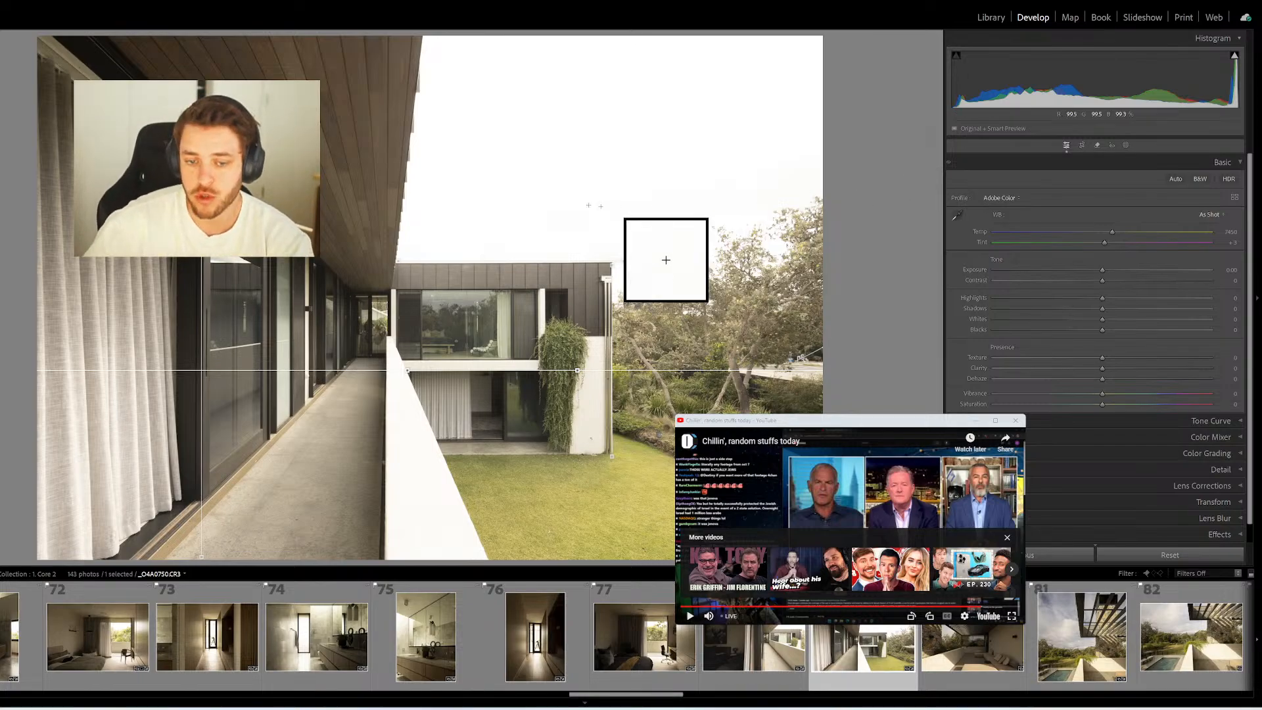
Straighten photo _D4A0774 with Guided Upright lines along the front pergola beam, the rear wall corner, the pergola post and the paved floor
click(1011, 634)
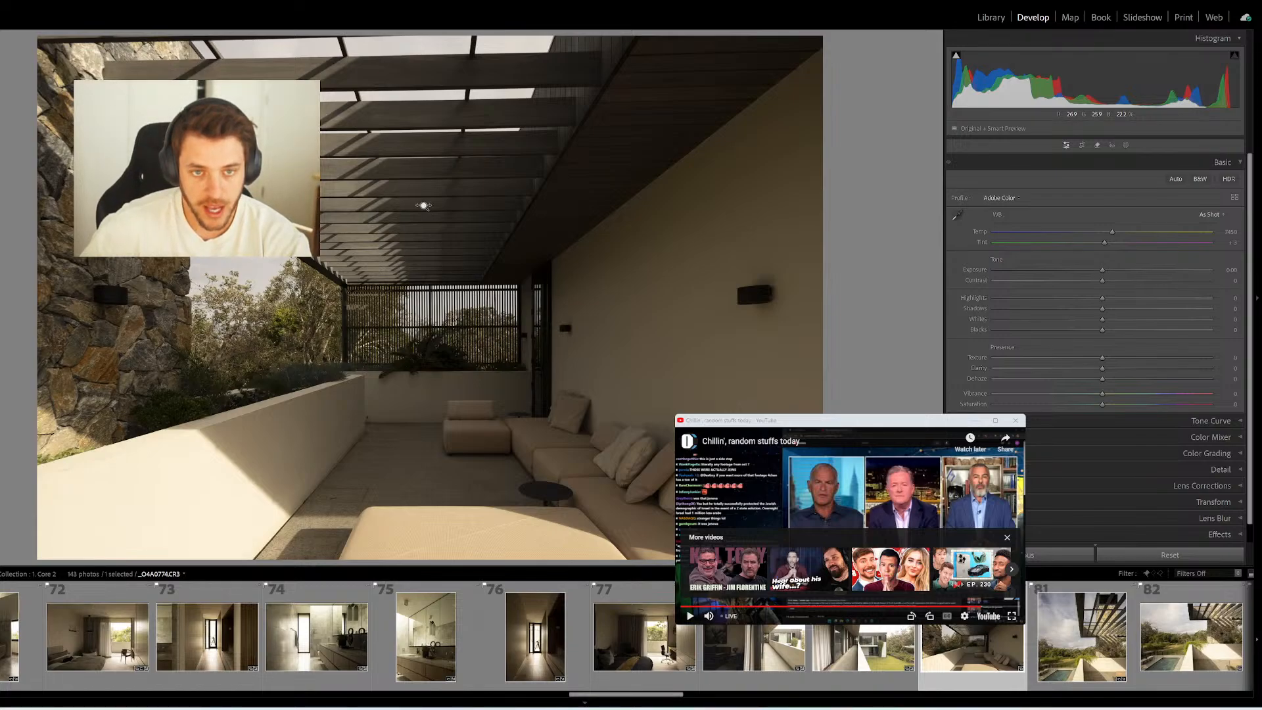
key(ctrl+7)
mouse_move(105, 61)
mouse_down()
mouse_move(544, 39)
mouse_move(599, 50)
mouse_up()
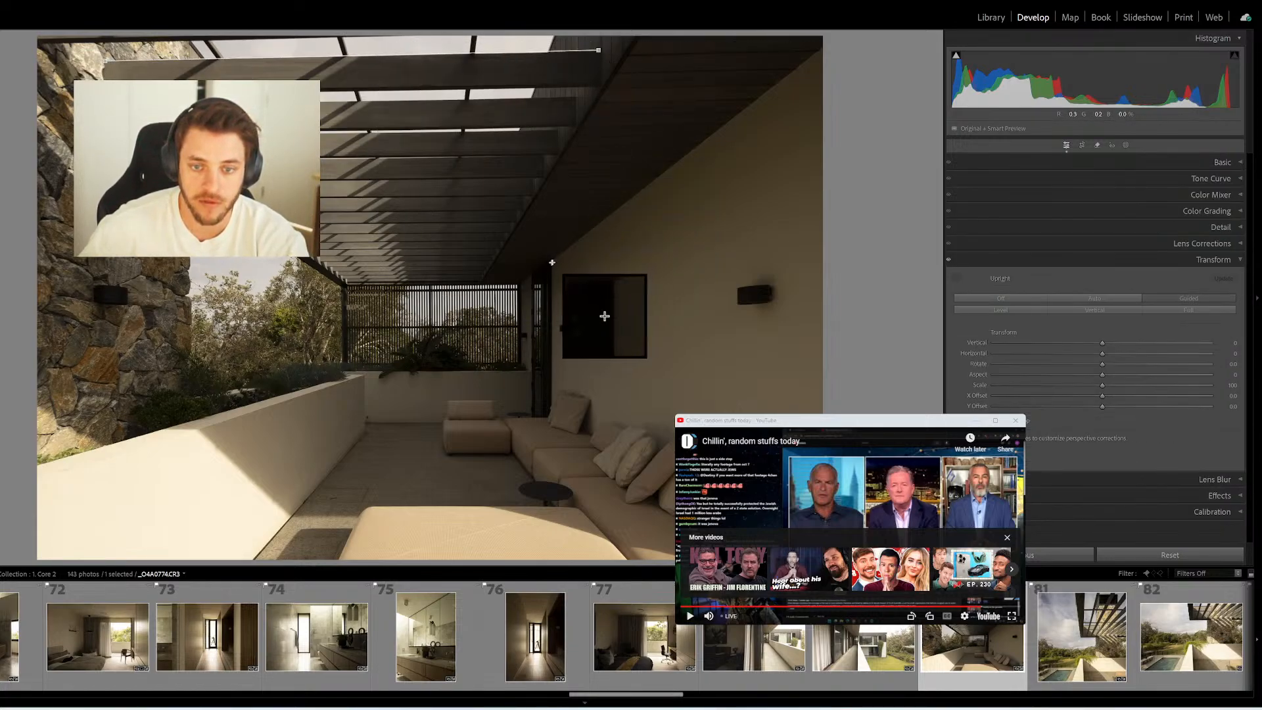
drag(553, 263, 552, 448)
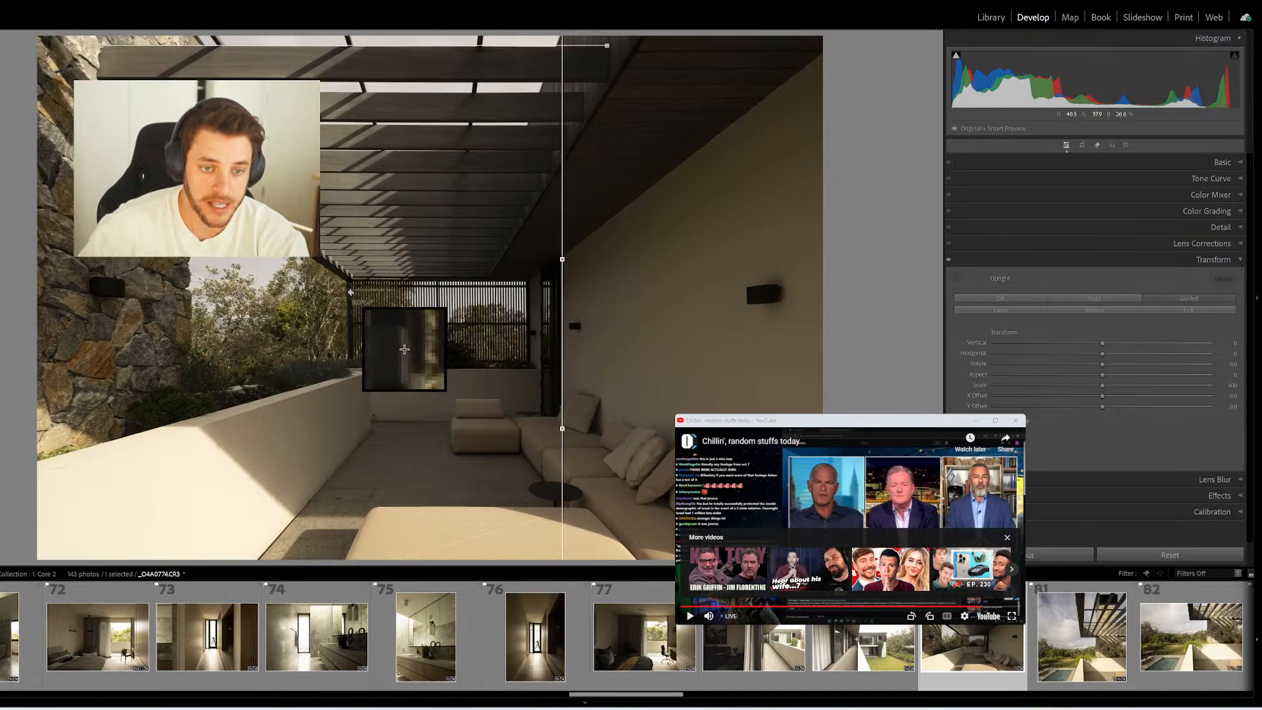
mouse_move(346, 282)
mouse_down()
mouse_move(369, 361)
mouse_move(347, 372)
mouse_up()
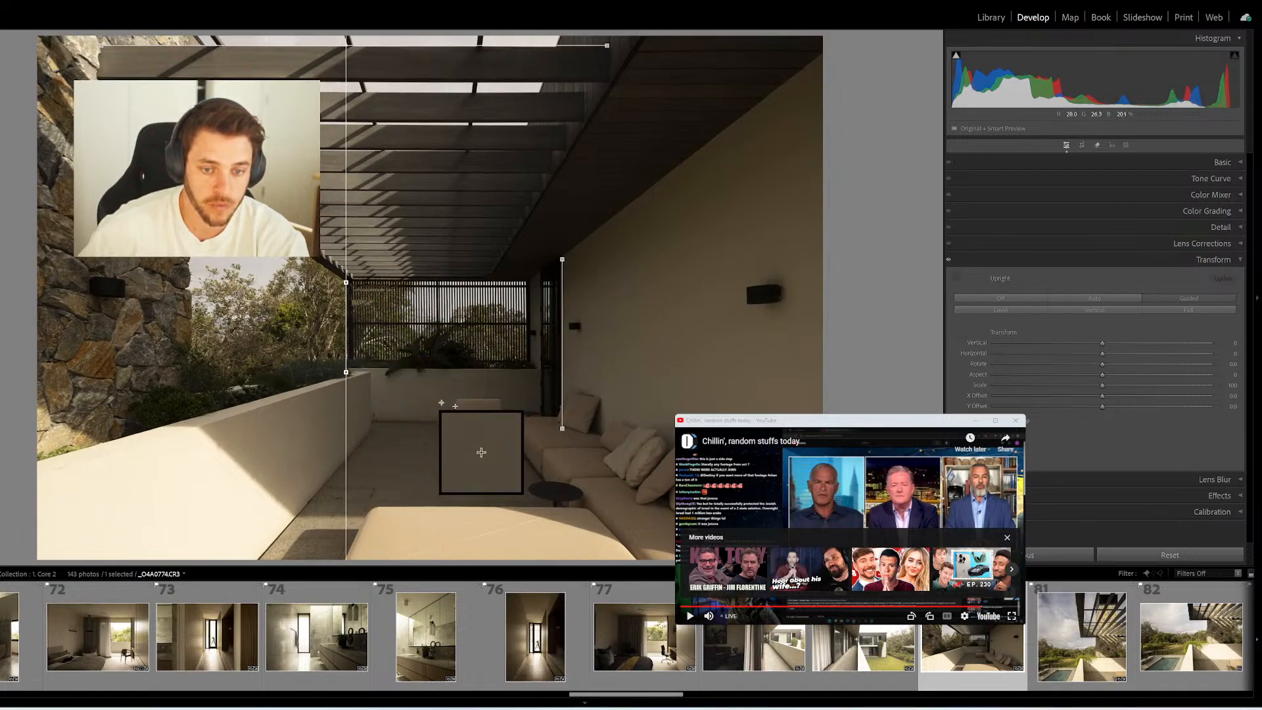
drag(373, 423, 487, 423)
Straighten photo _D4A0785-Pano with Guided Upright lines along the pergola crossbeam, the terrace wall's base and both edges of the stone chimney
key(Right)
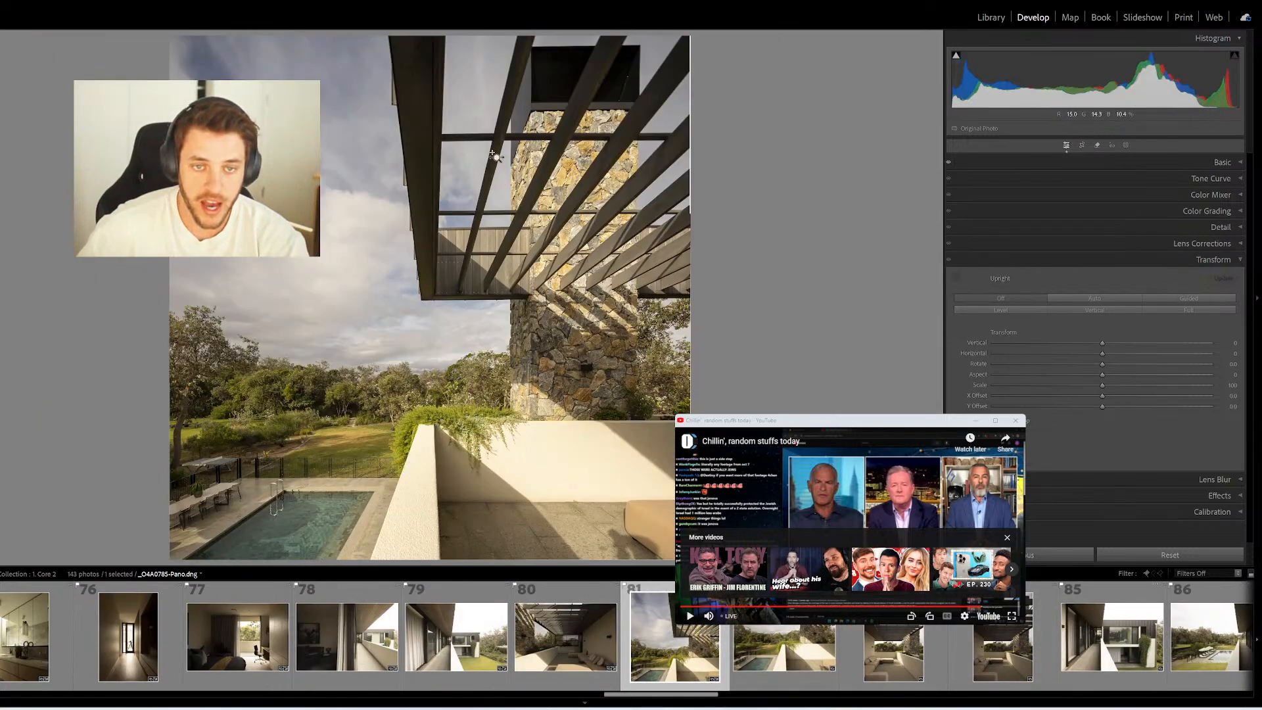
key(shift+t)
drag(441, 133, 679, 135)
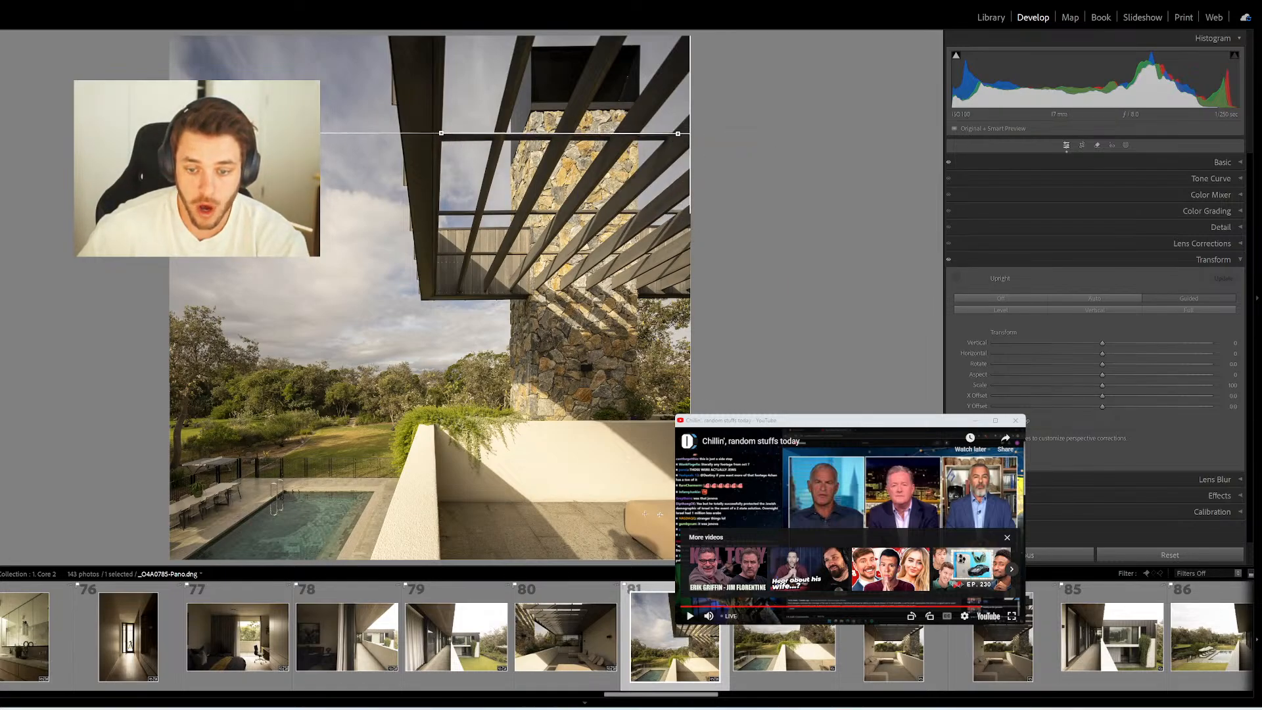
drag(437, 502, 639, 503)
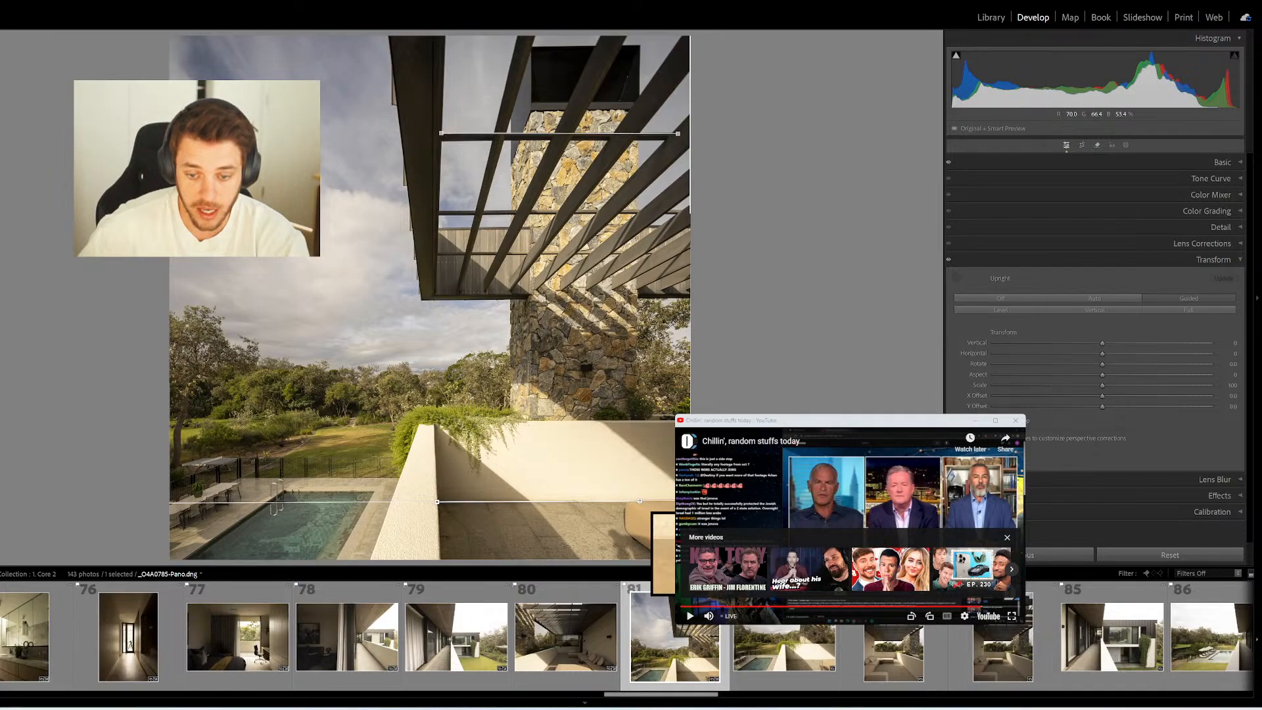
drag(641, 43, 639, 416)
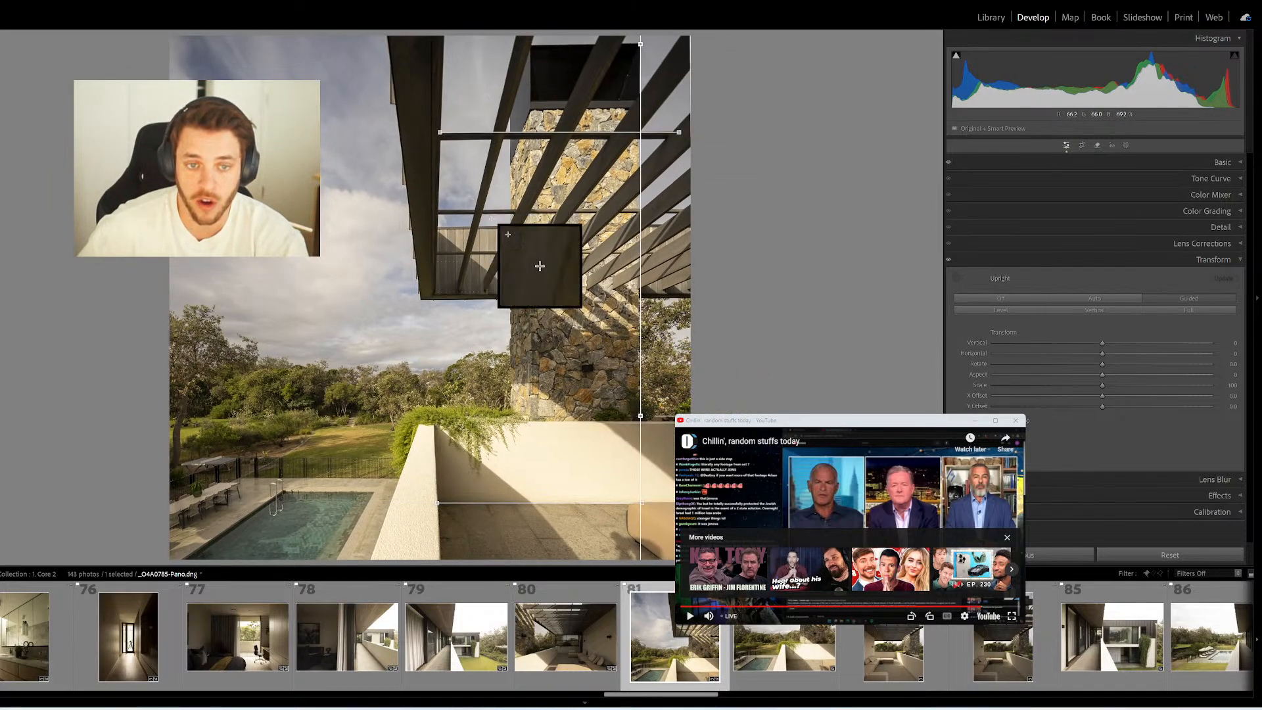
drag(510, 120, 510, 415)
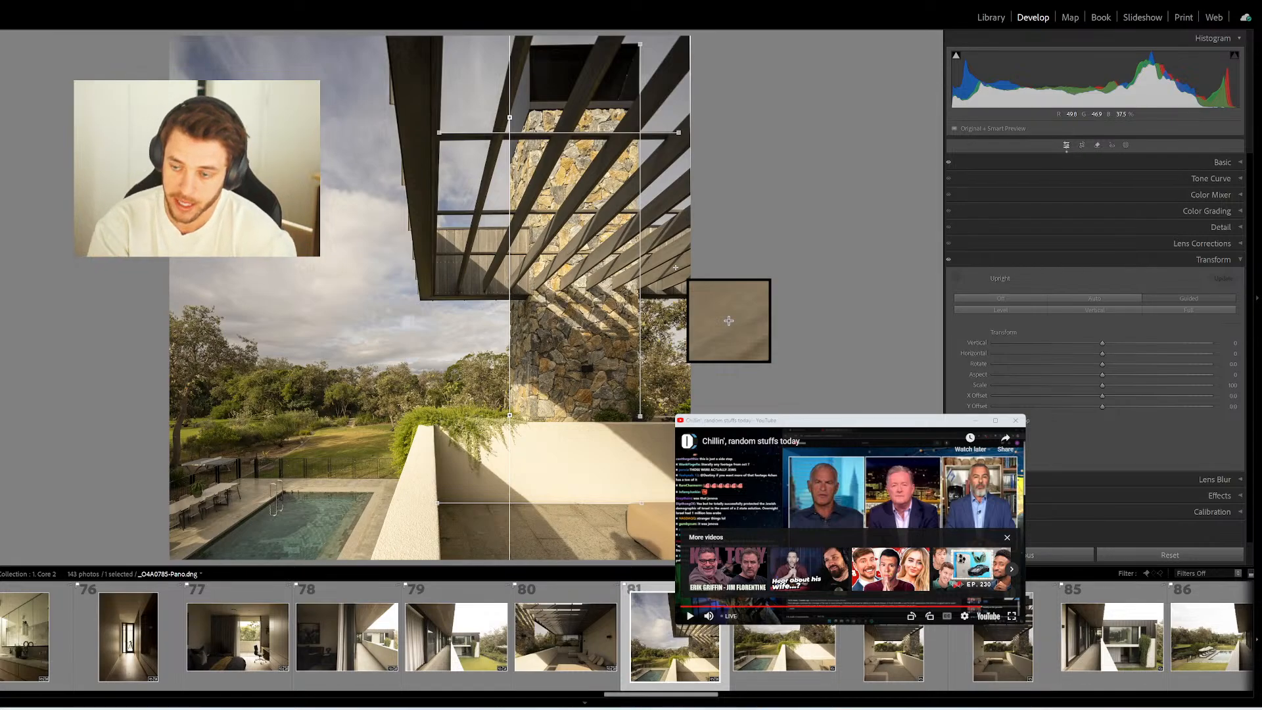
Try the Calibration red, green and blue primary saturation on the pano photo, resetting the values to zero
click(1190, 260)
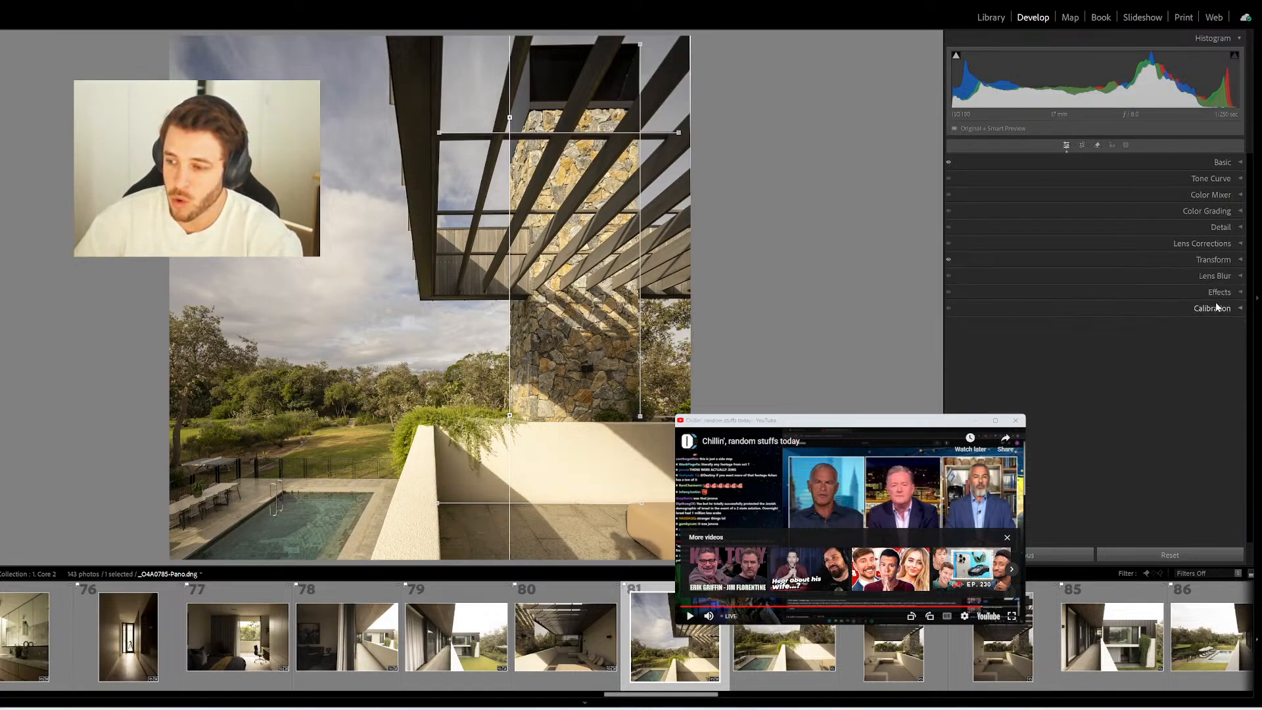
click(1191, 308)
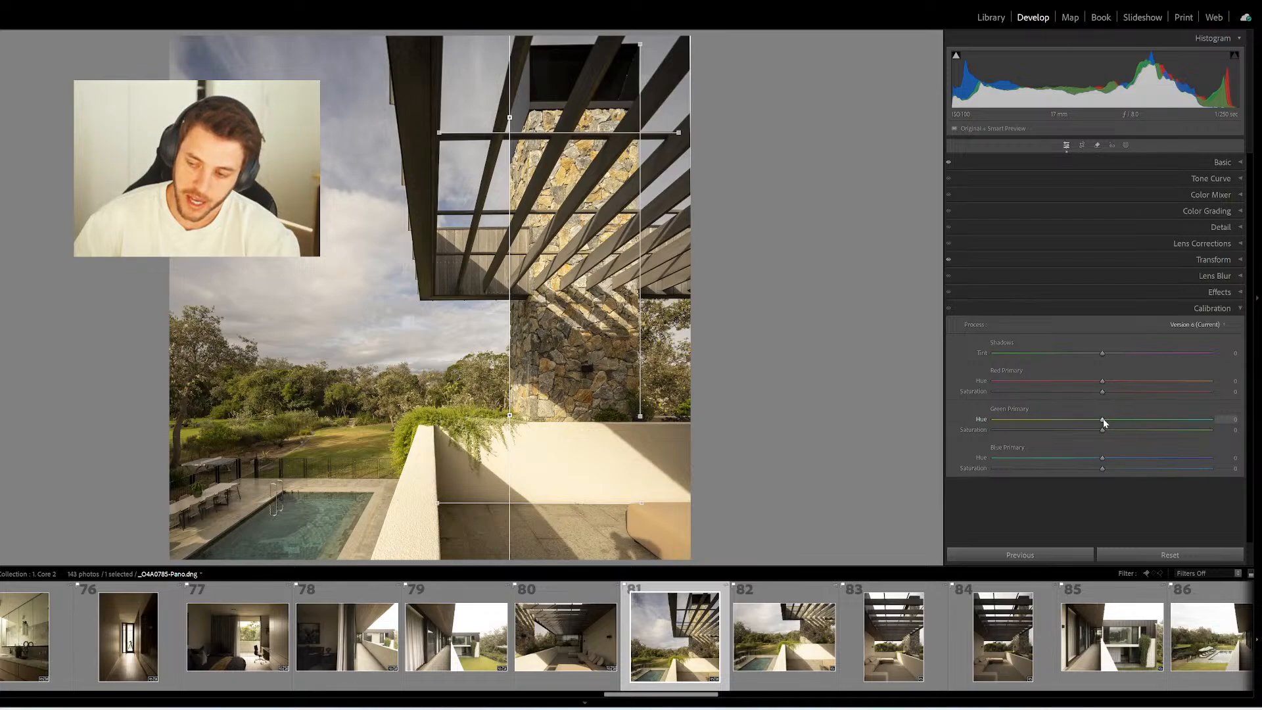
scroll(1104, 421, up, 1)
scroll(1105, 422, down, 1)
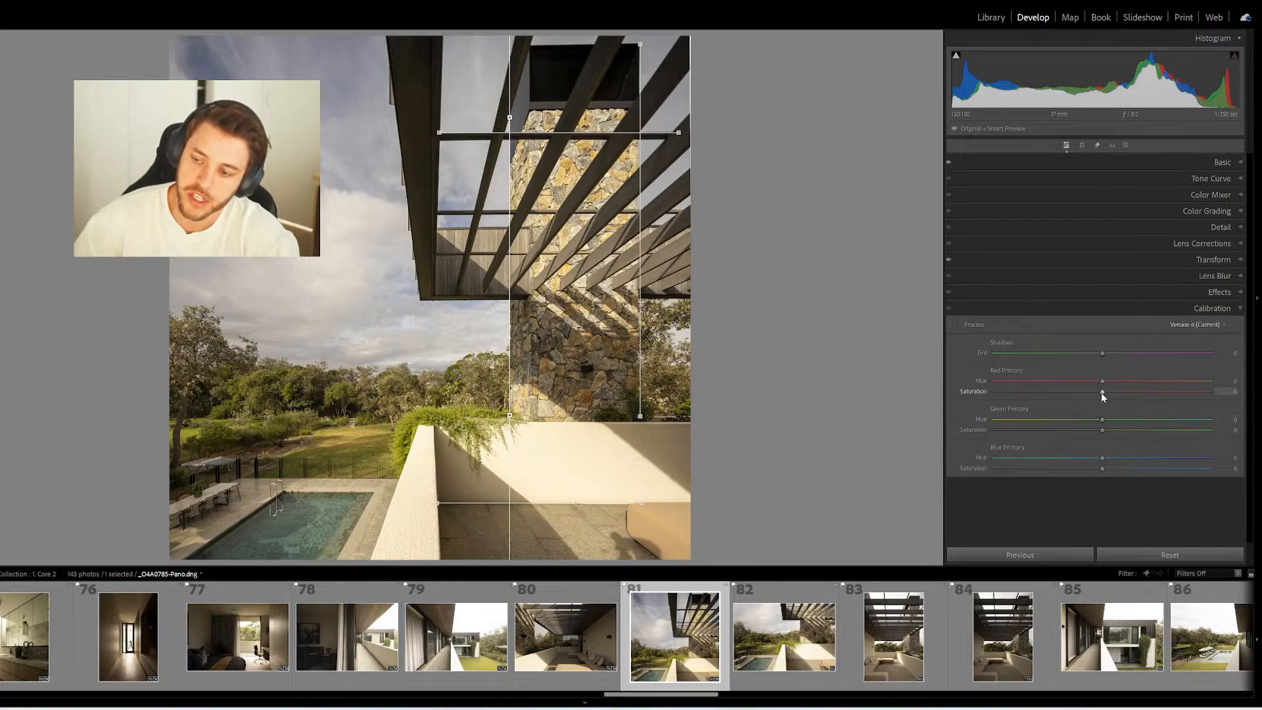
mouse_move(1102, 392)
mouse_down()
mouse_move(1119, 394)
mouse_move(1102, 388)
mouse_up()
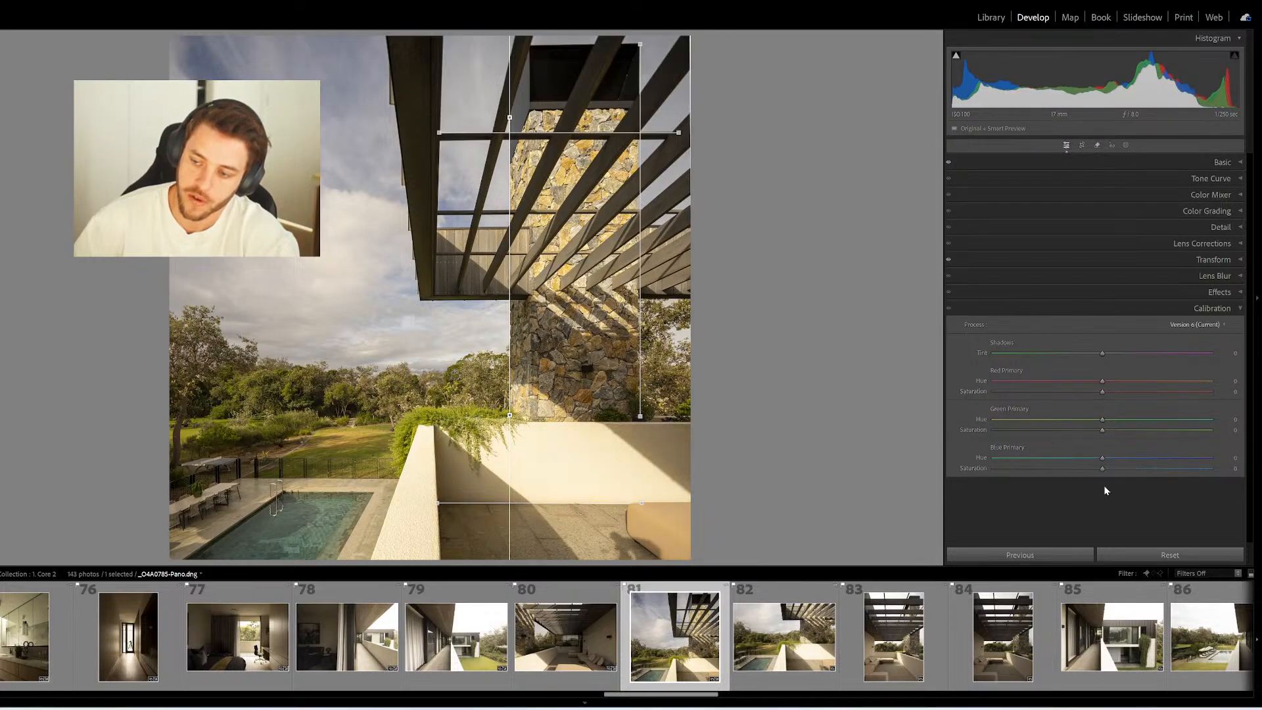
drag(1209, 464, 1101, 467)
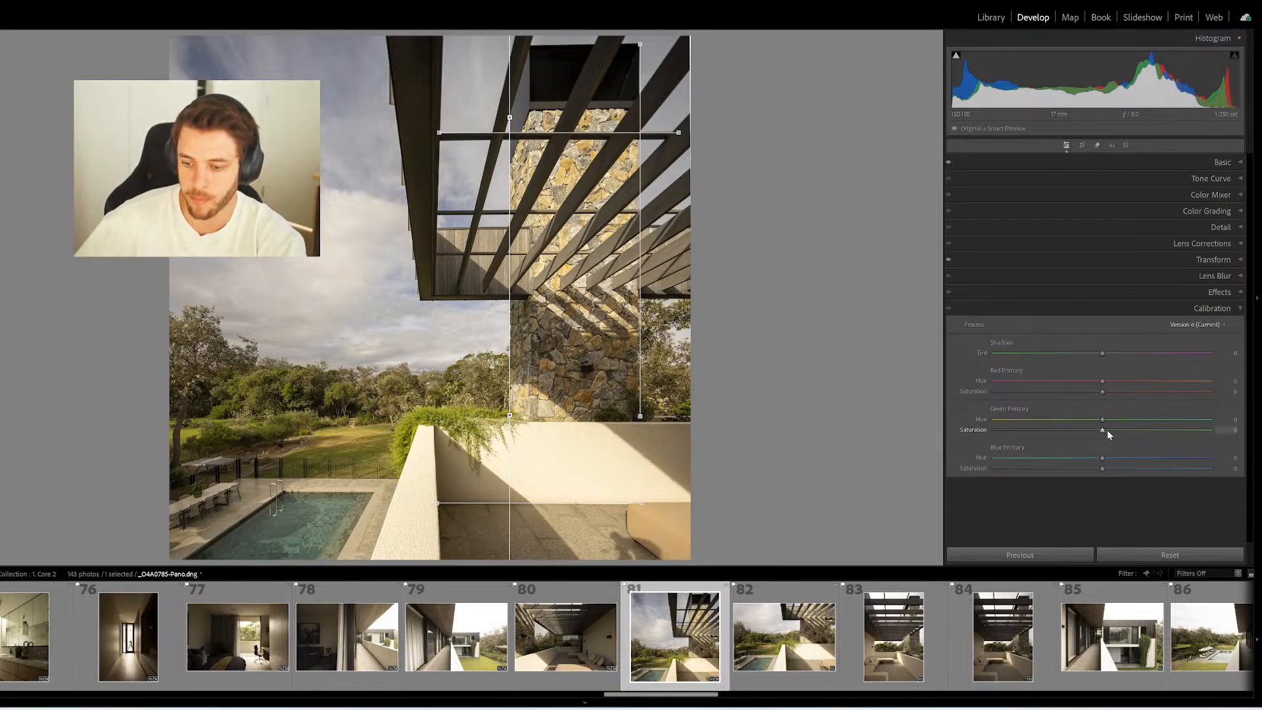
double_click(1107, 430)
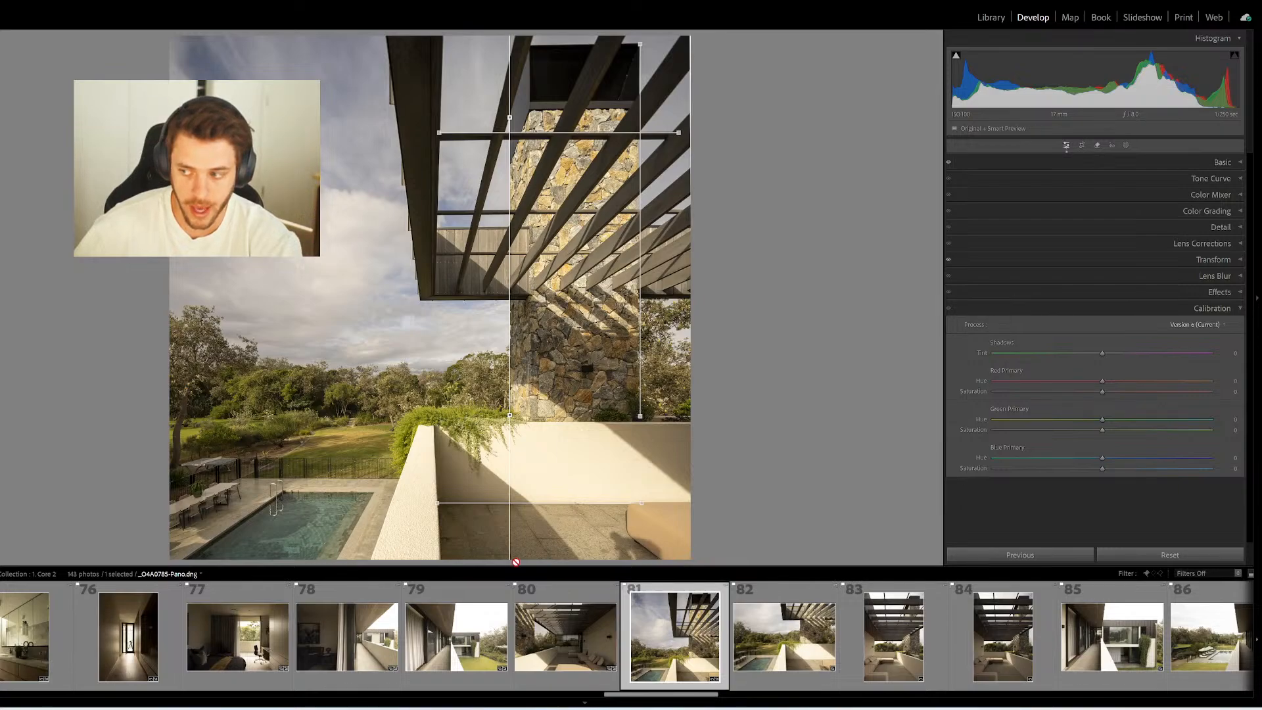
mouse_move(2, 410)
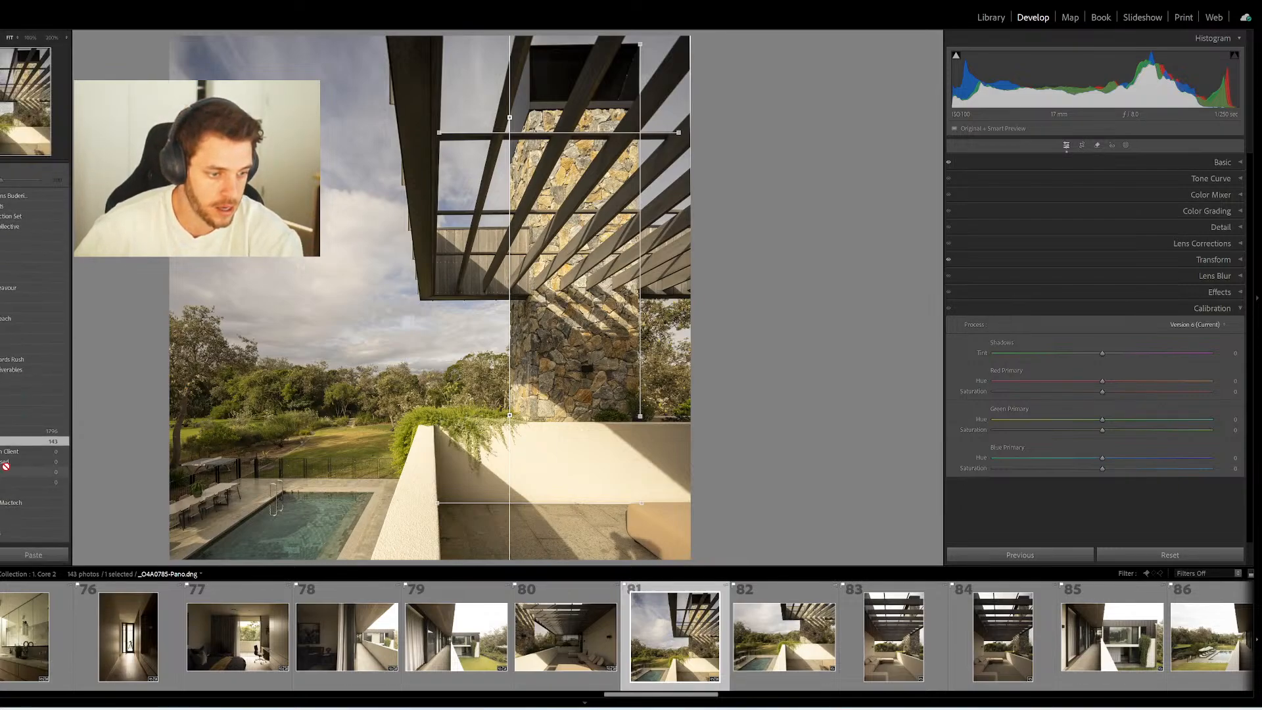
Straighten photo _D4A0792 with Guided Upright lines along the pergola crossbeam, the terrace wall's base and both edges of the stone chimney
click(831, 623)
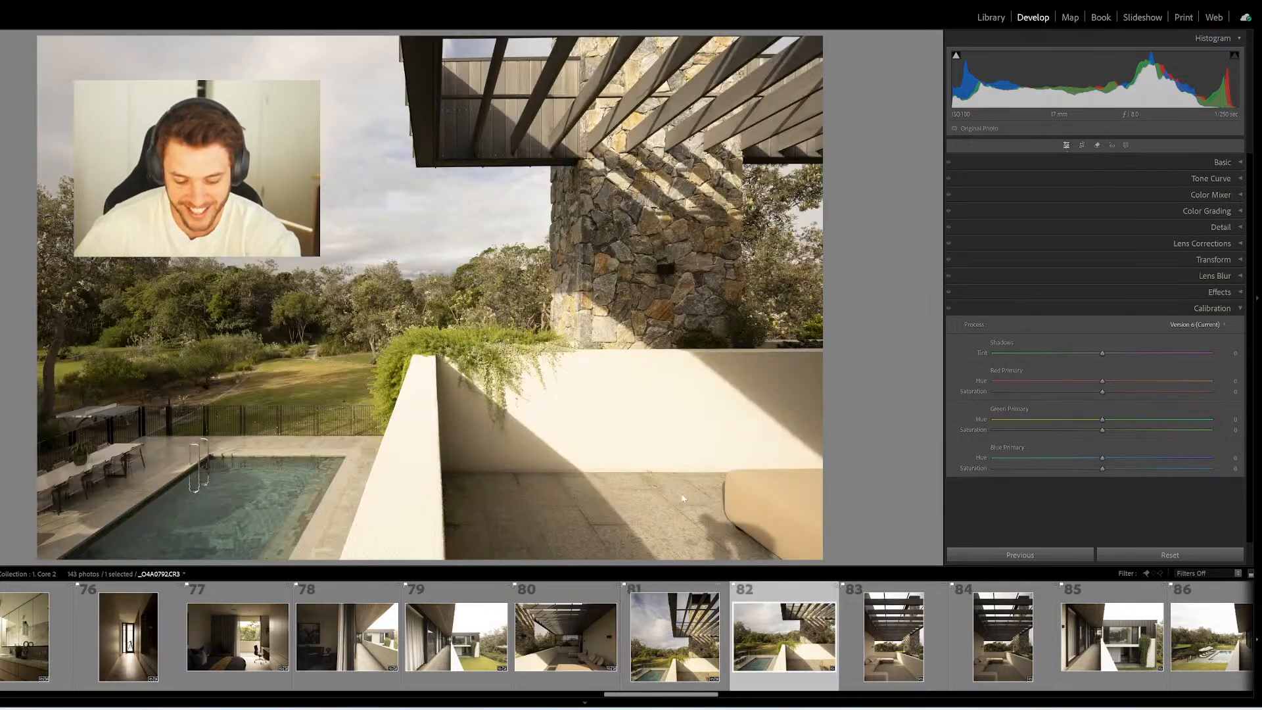
key(shift+t)
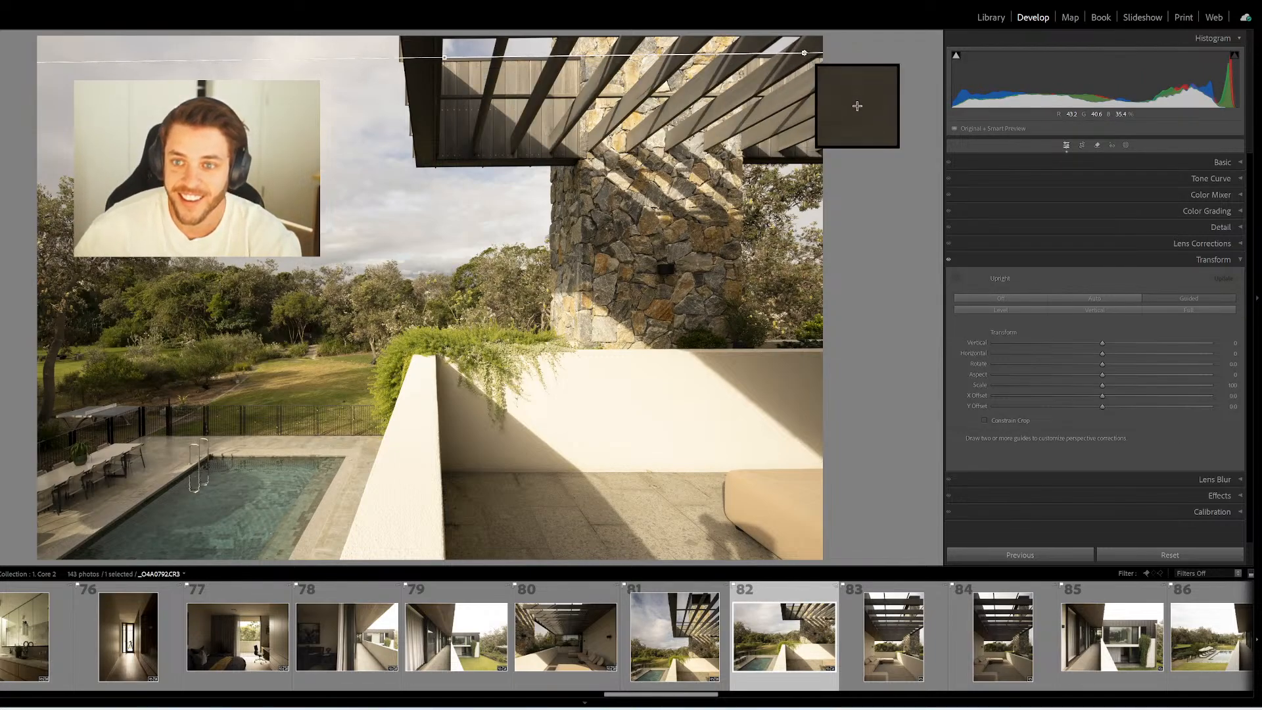
drag(734, 473, 438, 473)
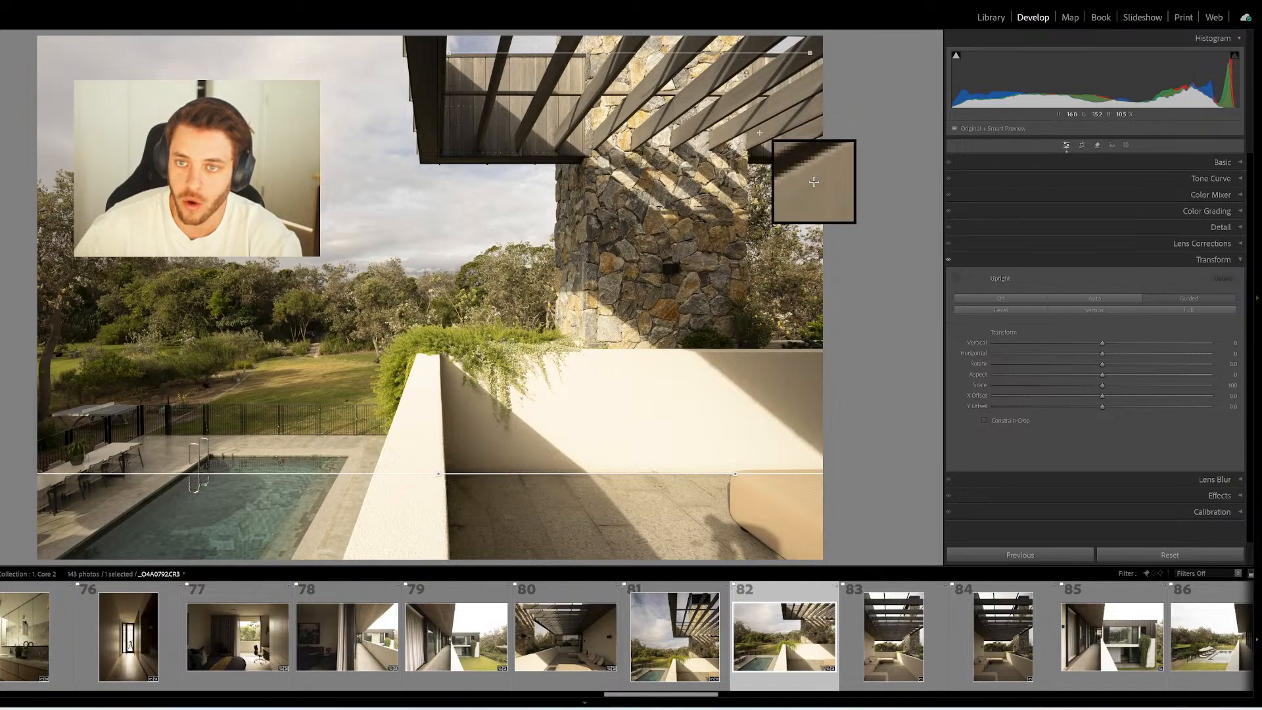
drag(750, 148, 759, 352)
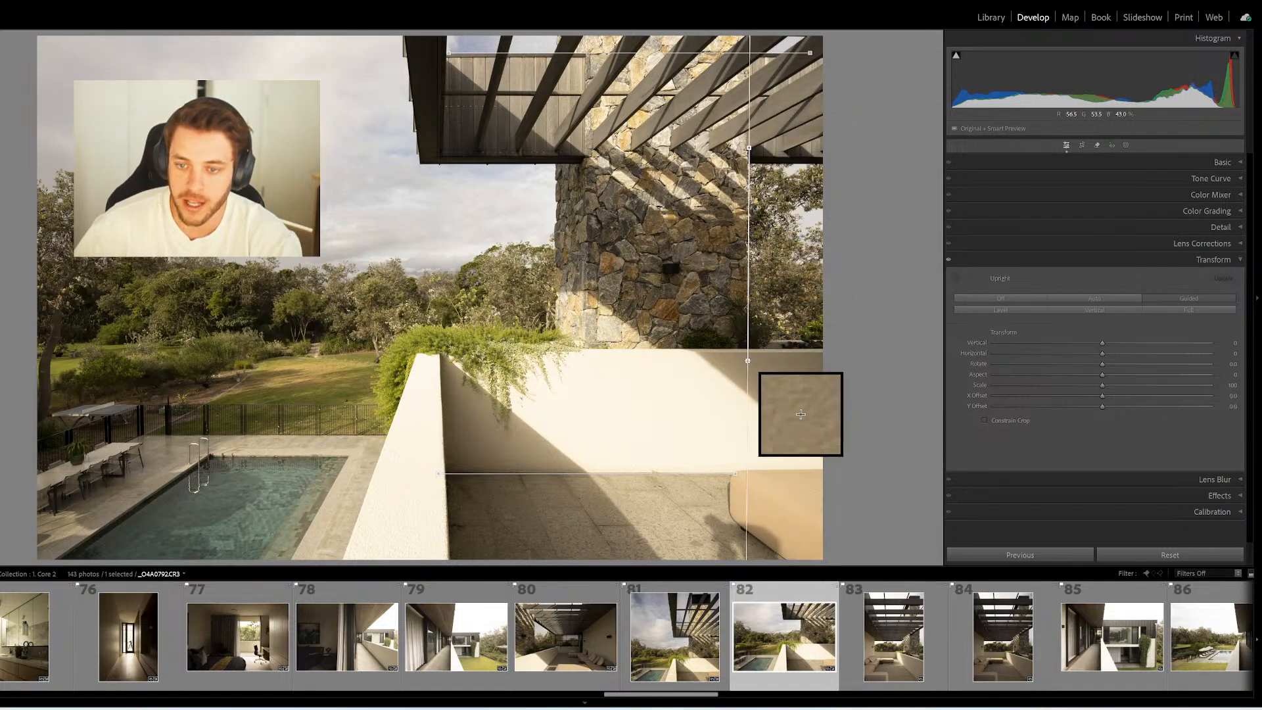
drag(556, 166, 555, 362)
Straighten photo _D4A0803 with Guided Upright lines along the front pergola beam, the foreground paving, the chimney's outer edge and the house wall's corner
click(862, 617)
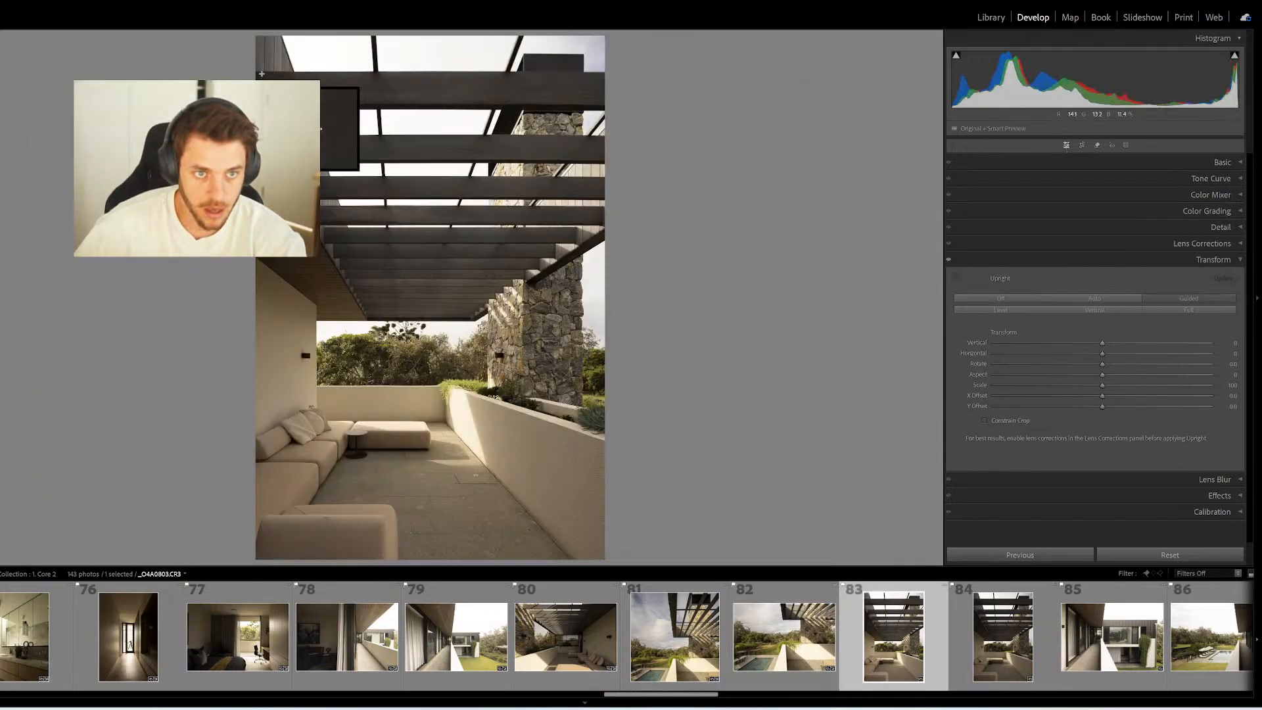
drag(261, 71, 639, 71)
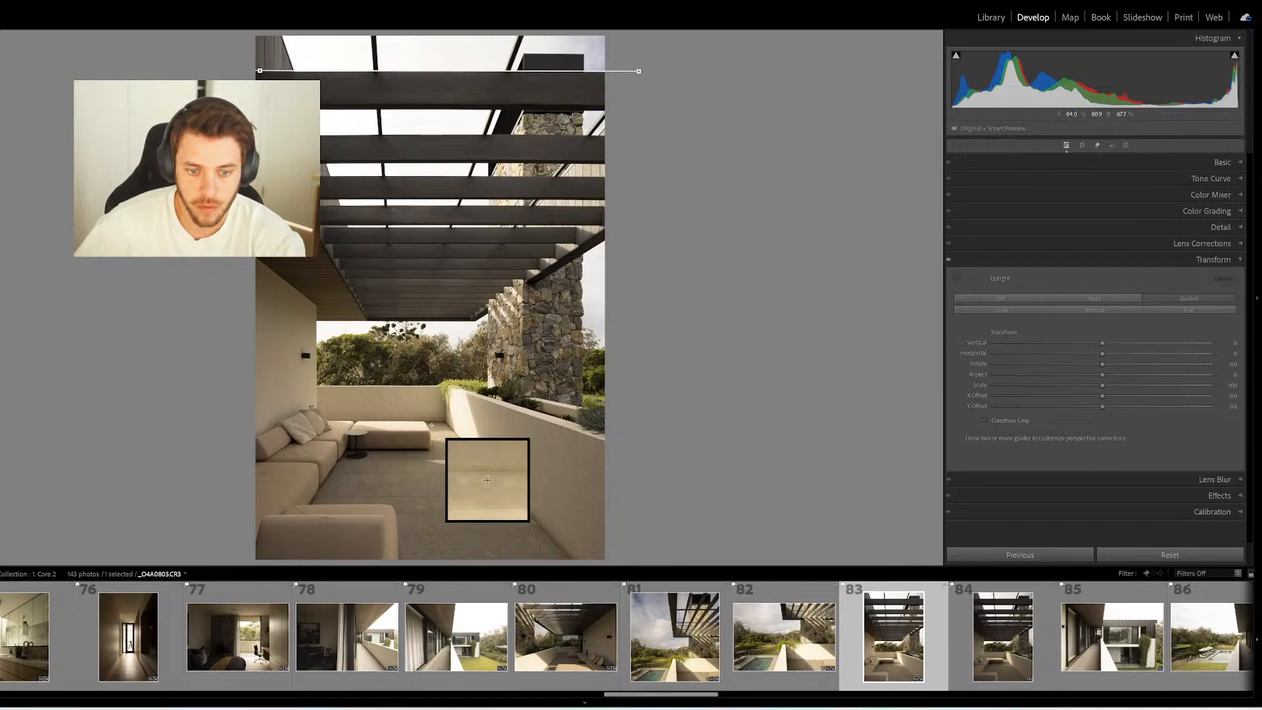
drag(542, 535, 379, 535)
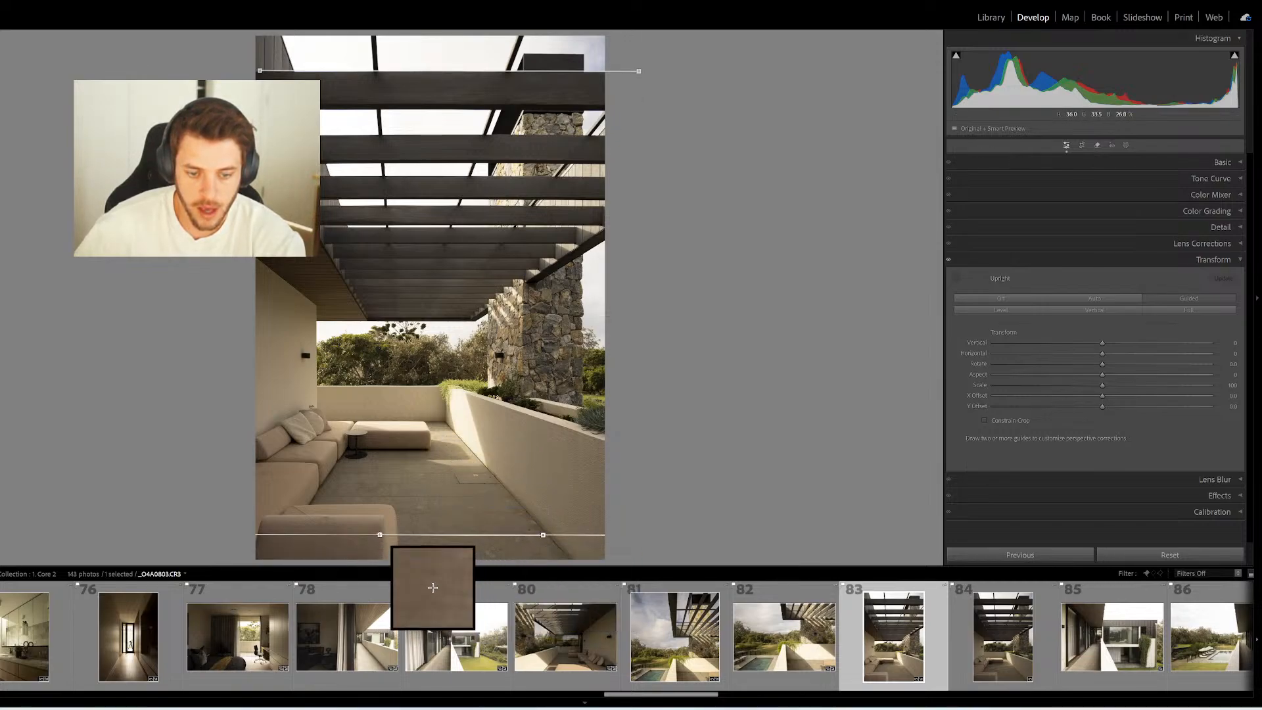
drag(584, 56, 582, 414)
drag(318, 309, 316, 433)
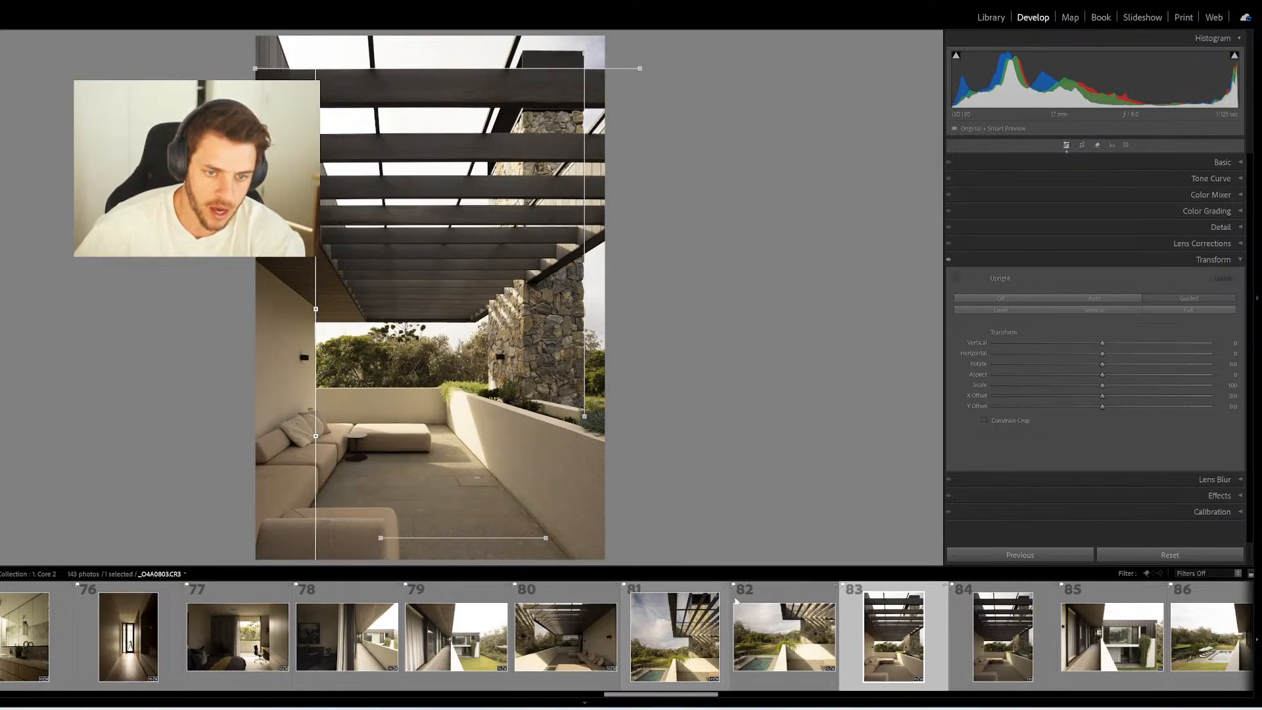
Remove the darker duplicate terrace photo _D4A0810 from the collection
scroll(843, 647, down, 4)
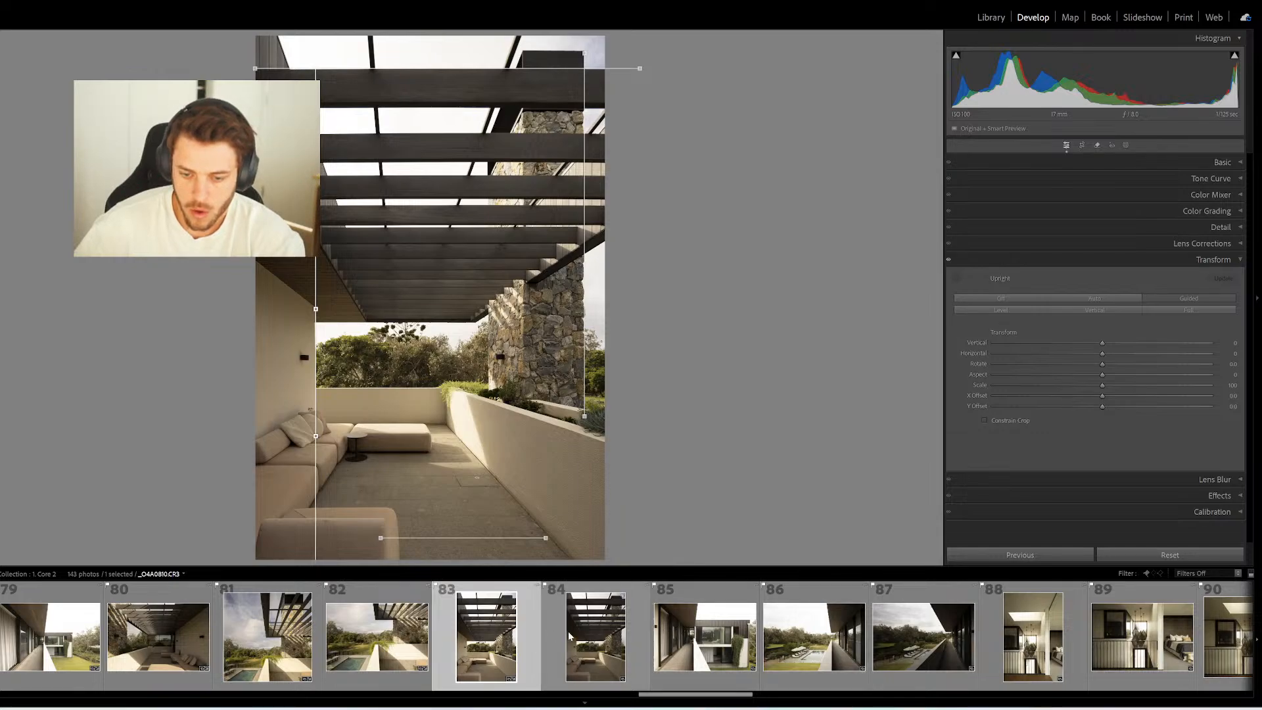
click(595, 636)
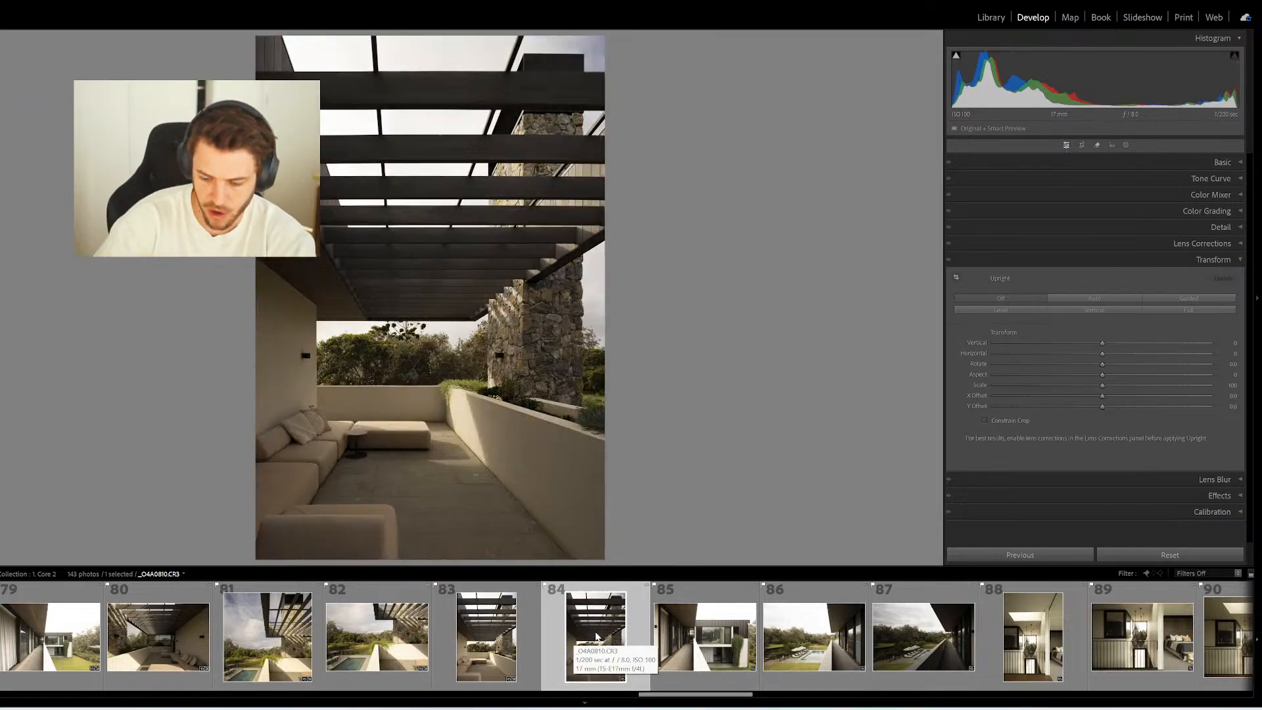
key(Delete)
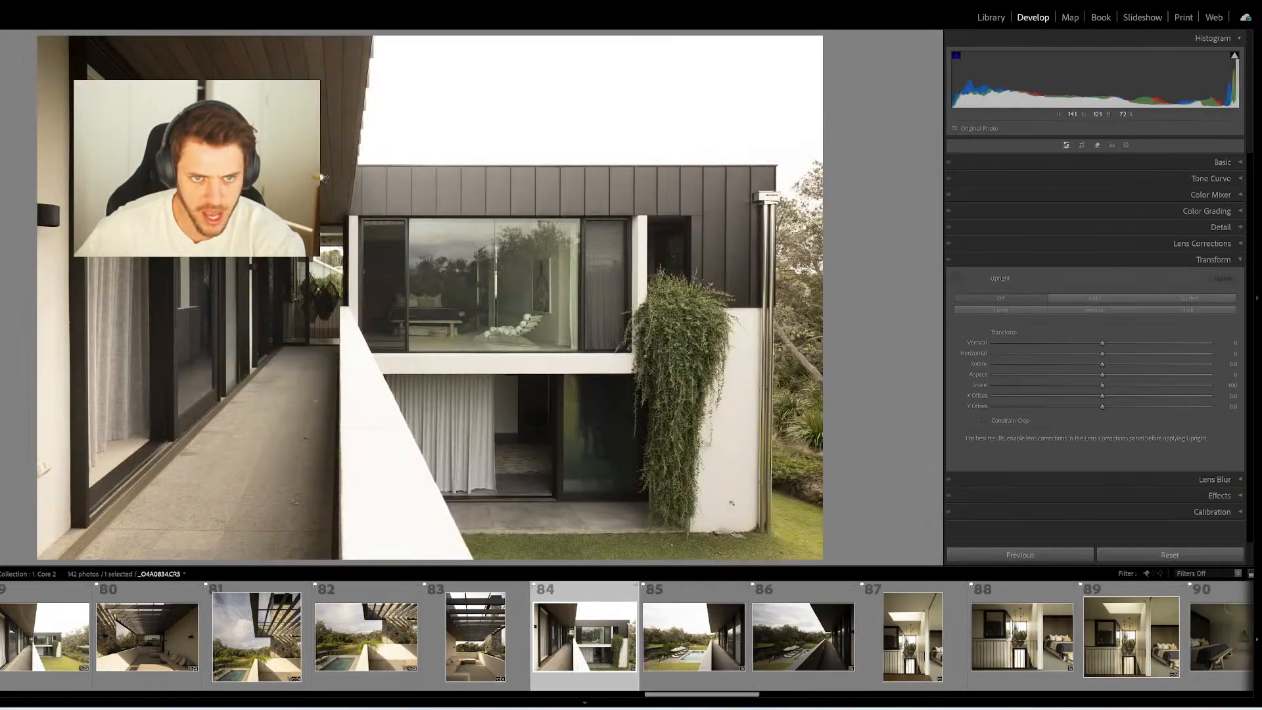
Straighten photo _D4A0834 with Guided Upright lines along the roofline, the lower glazing's base, the downpipe's outer edge and the near door frame
key(shift+t)
drag(358, 164, 781, 162)
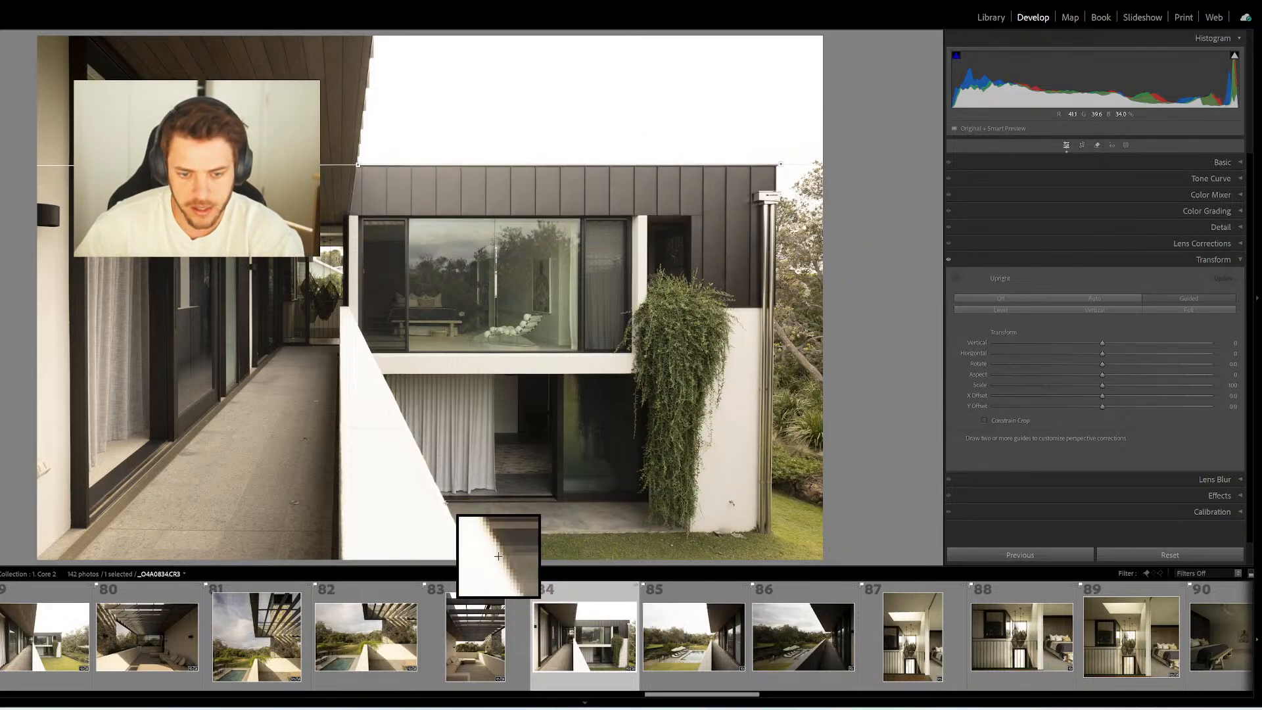
drag(443, 505, 651, 506)
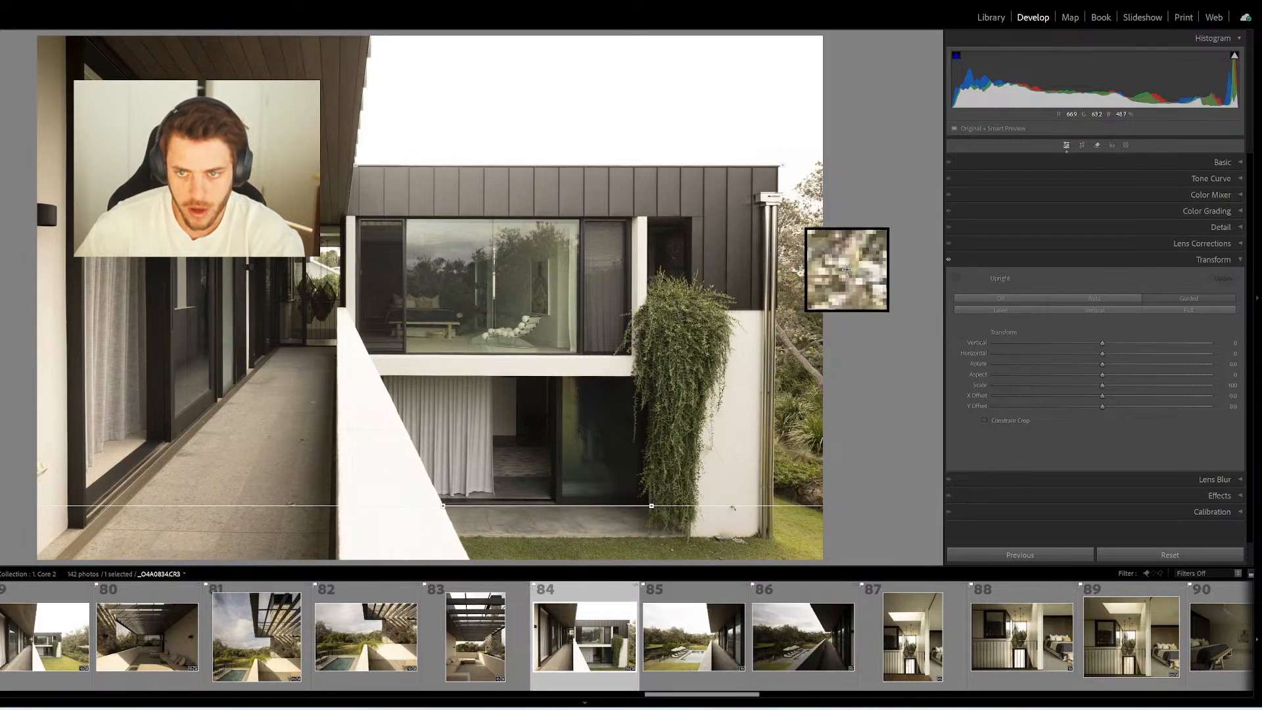
drag(780, 169, 773, 527)
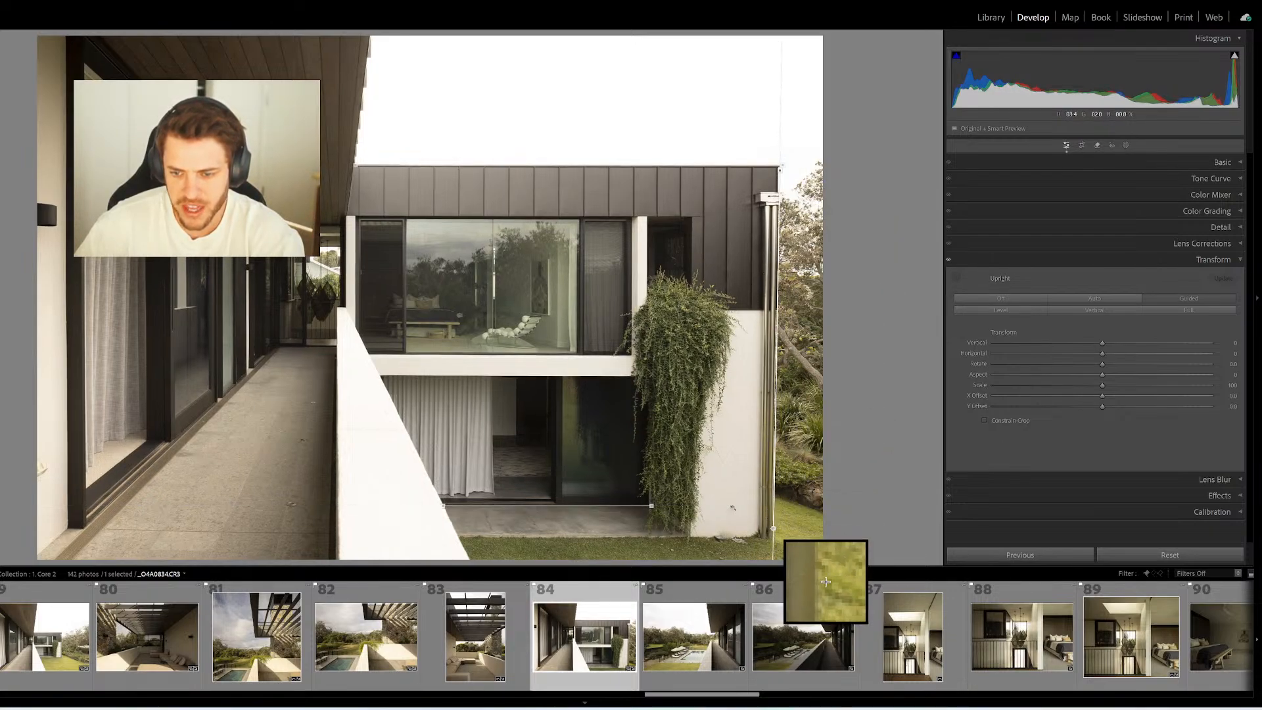
mouse_move(171, 84)
mouse_down()
mouse_move(198, 344)
mouse_move(175, 485)
mouse_up()
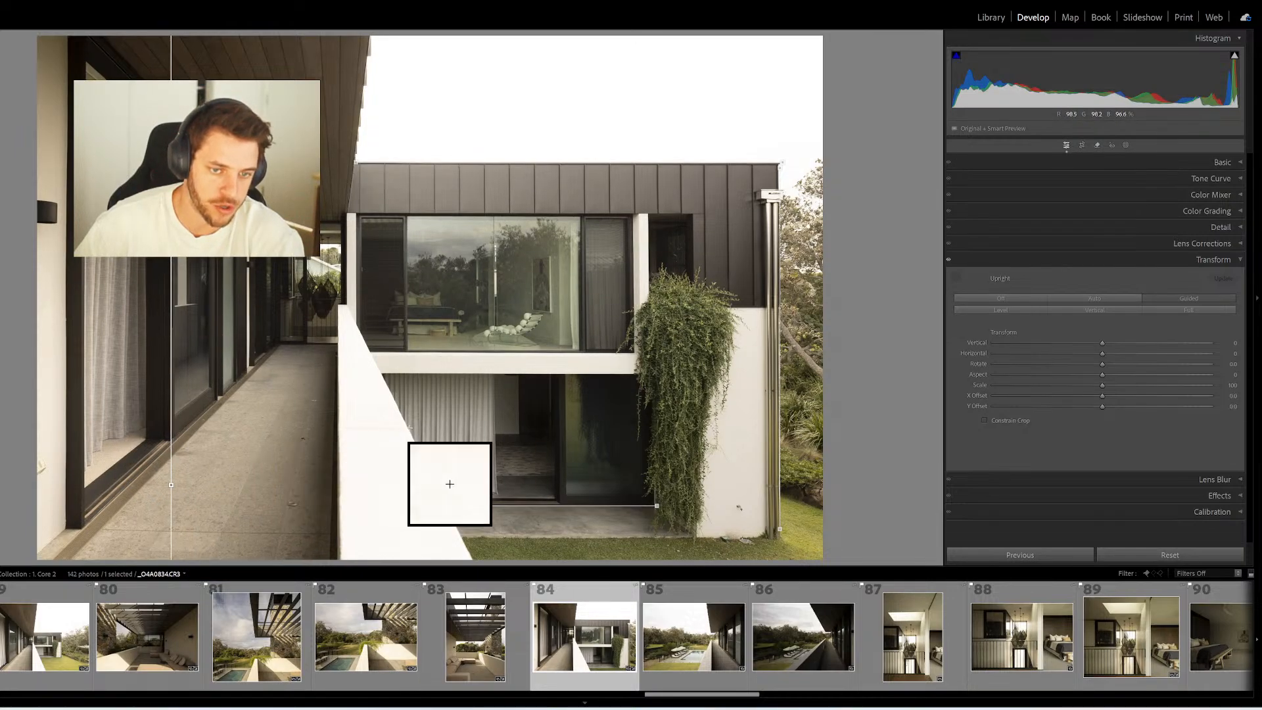
Straighten photo _D4A0841 with Guided Upright lines along the tall door frame, the pool fence's end post, the pool paving edge and the far eave
click(705, 616)
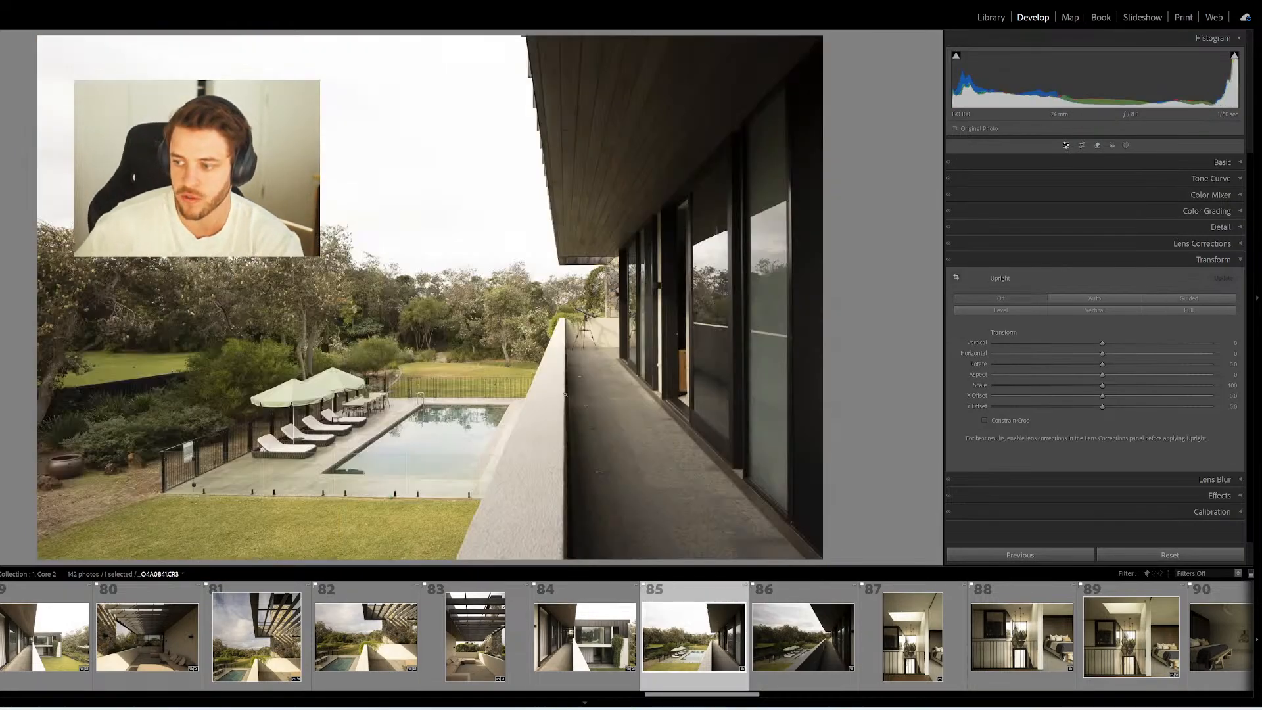
key(shift+t)
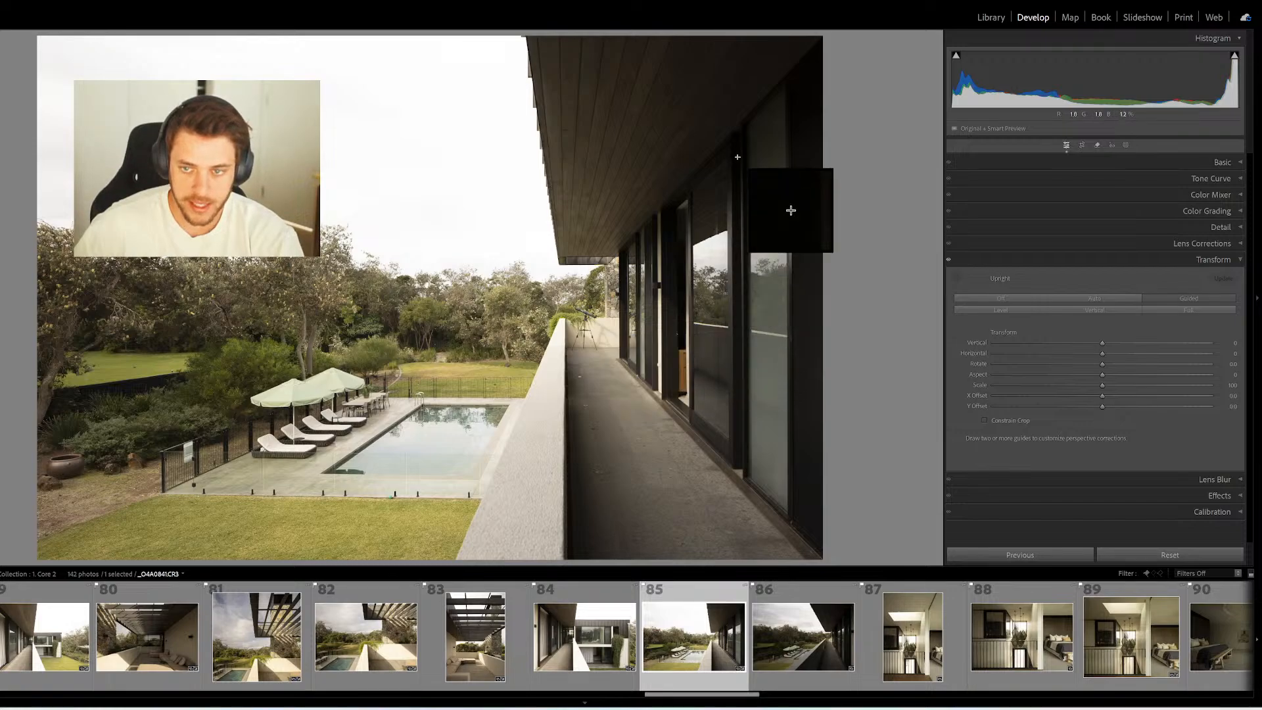
drag(733, 142, 733, 483)
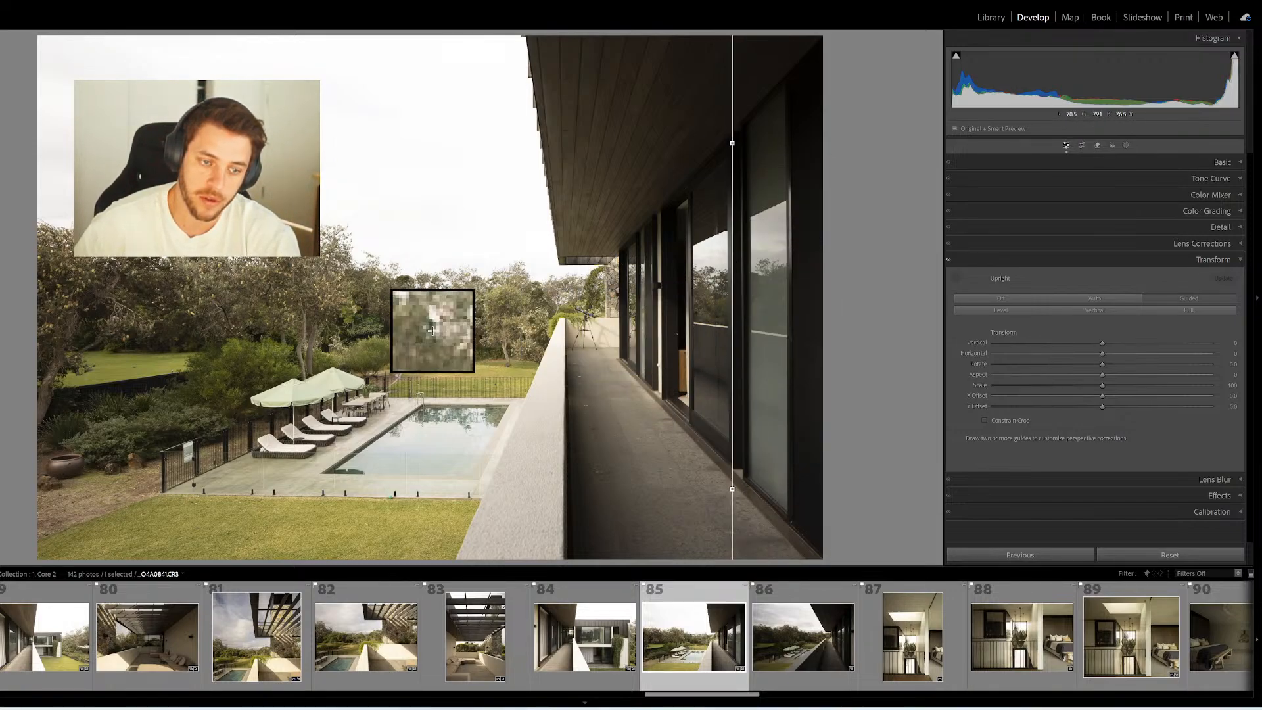
drag(161, 454, 156, 499)
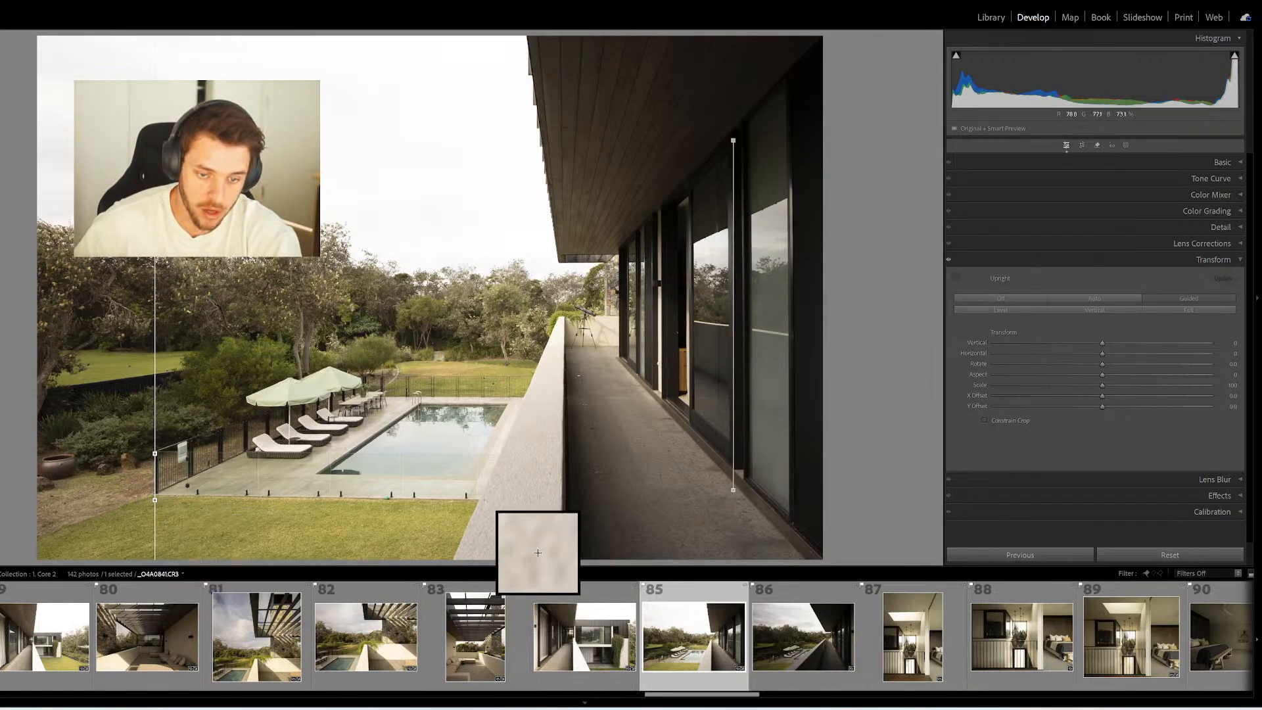
drag(478, 501, 236, 498)
drag(152, 497, 154, 497)
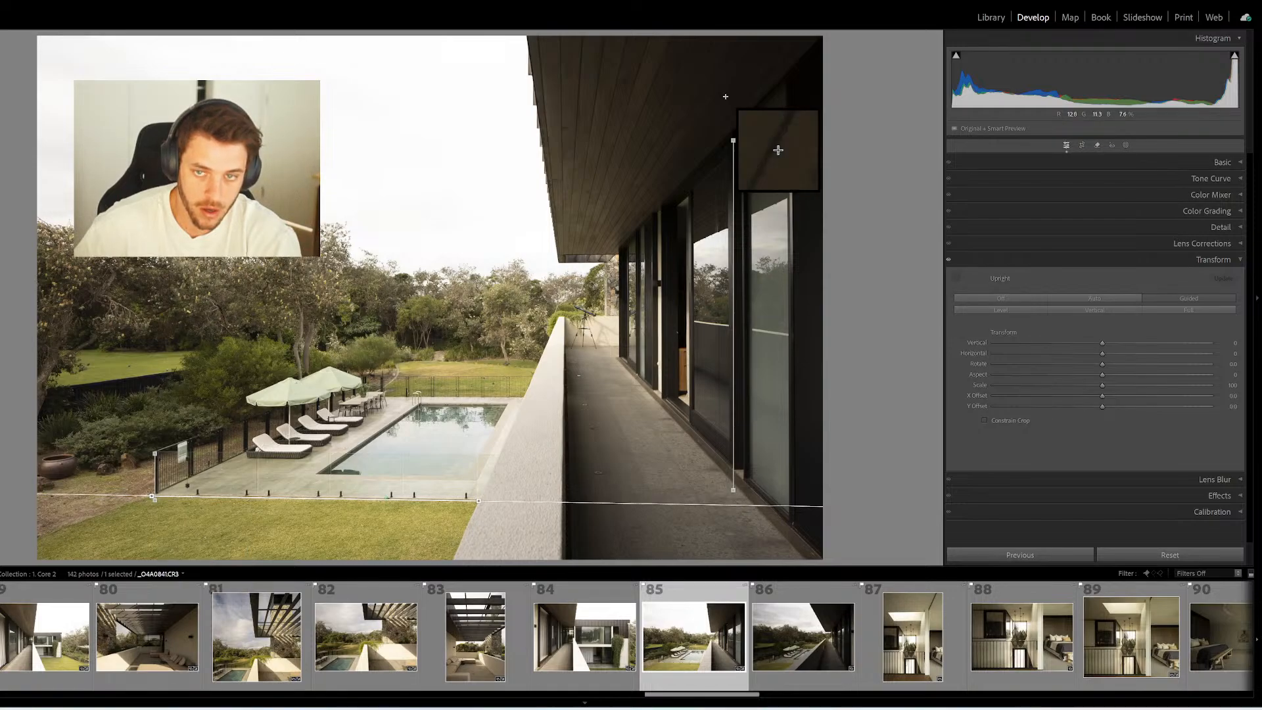
drag(616, 264, 538, 265)
Brighten the dark balcony photo _D4A0851 by raising its exposure to +1.60
click(808, 631)
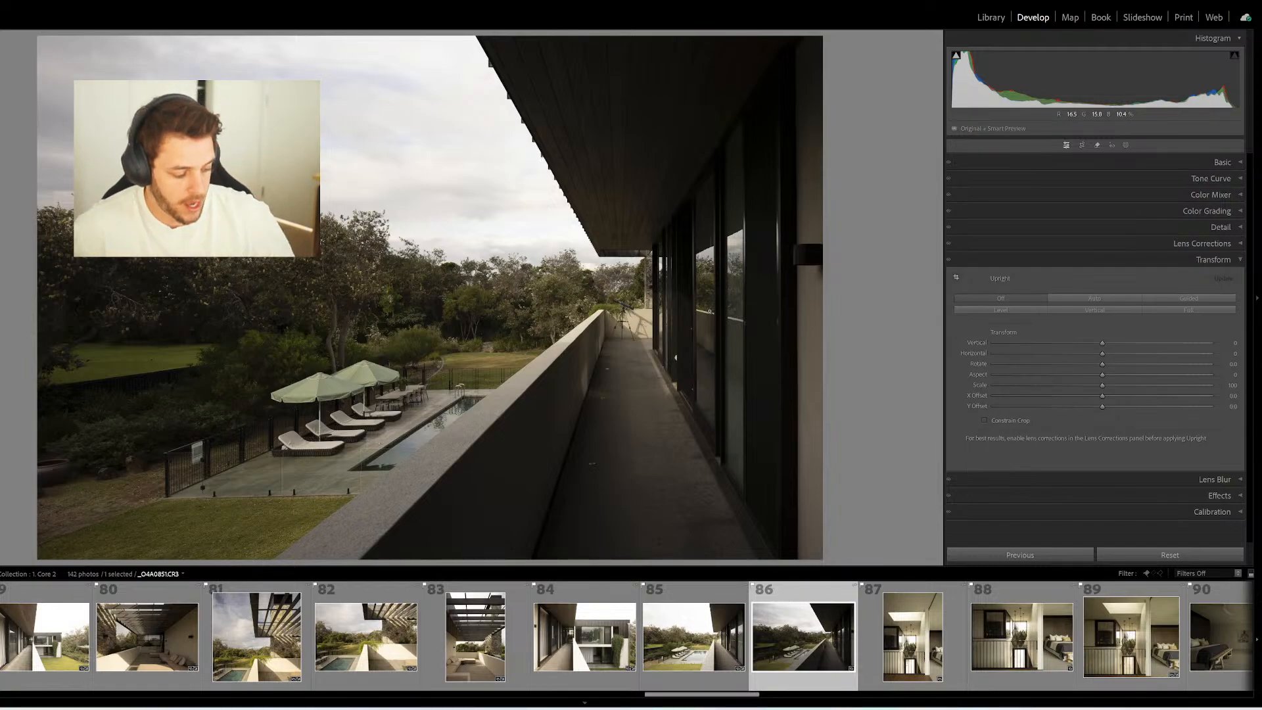
key(ctrl+1)
key(shift+equal)
key(shift+equal)
key(shift+equal)
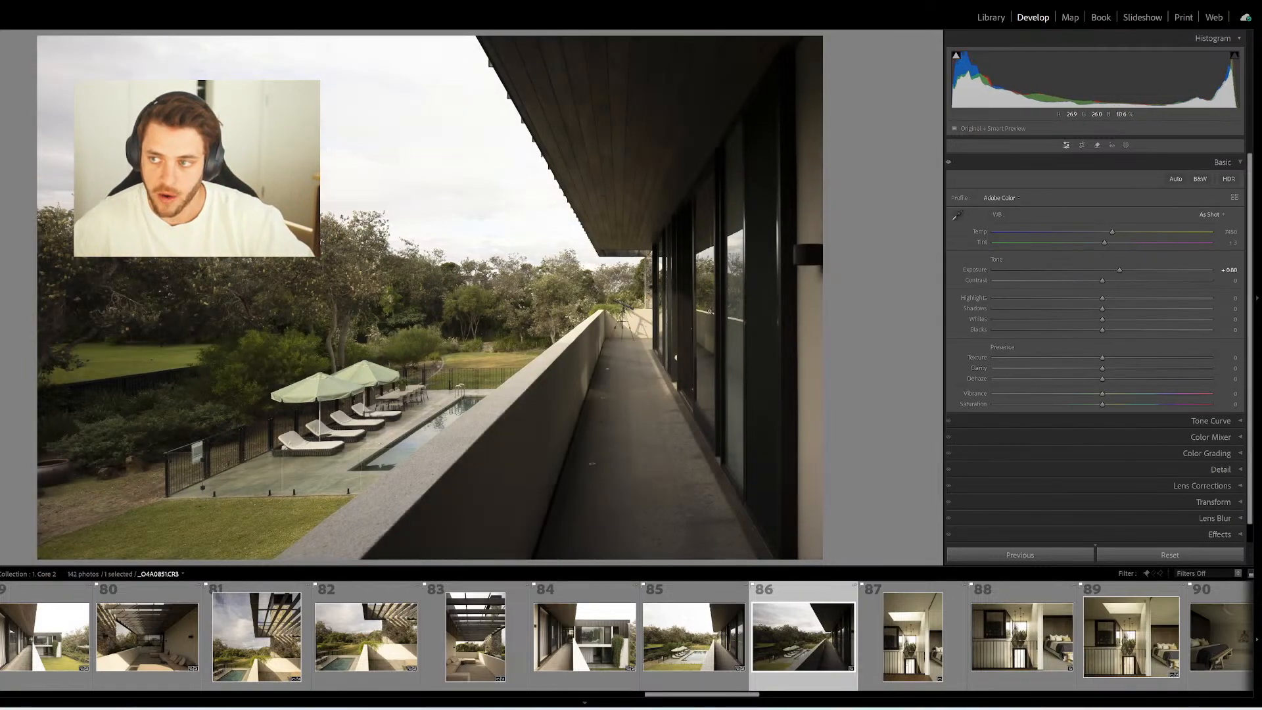
key(shift+equal)
key(shift+equal)
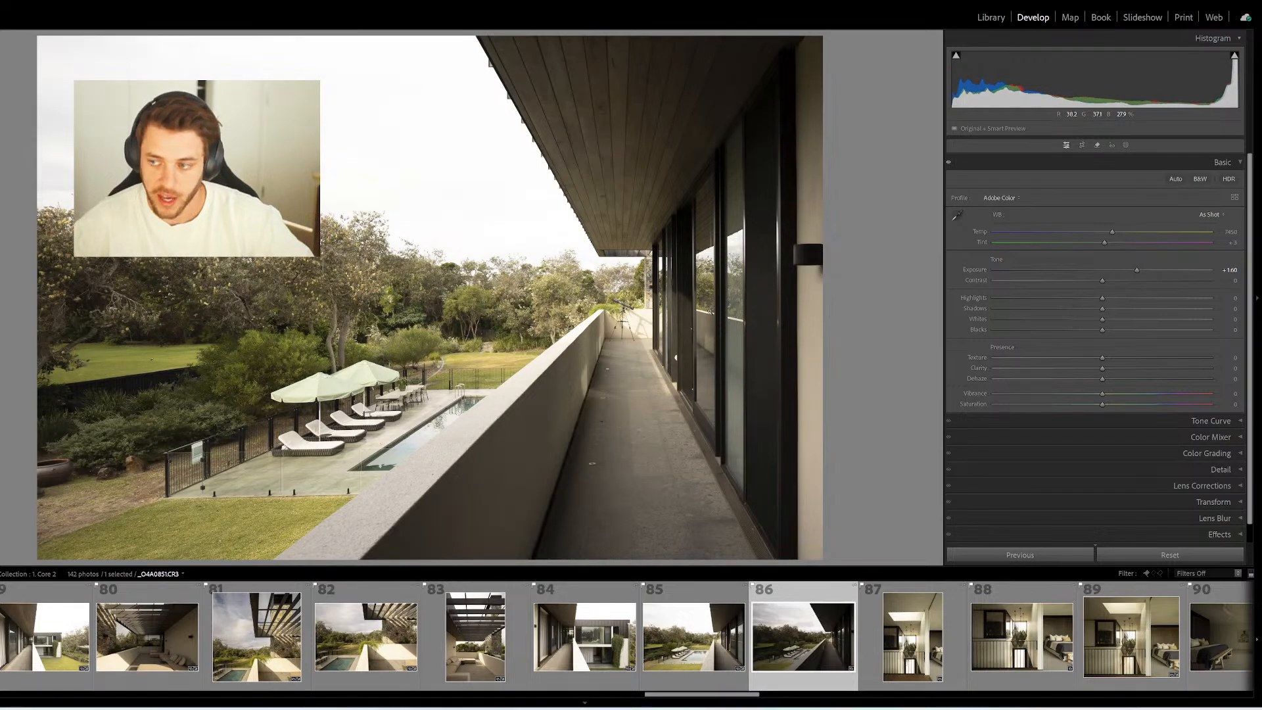
Straighten photo _D4A0851 with Guided Upright lines along the nearest wall edge, the fence's end post, the balcony's far end and the far eave
key(ctrl+7)
drag(796, 57, 797, 527)
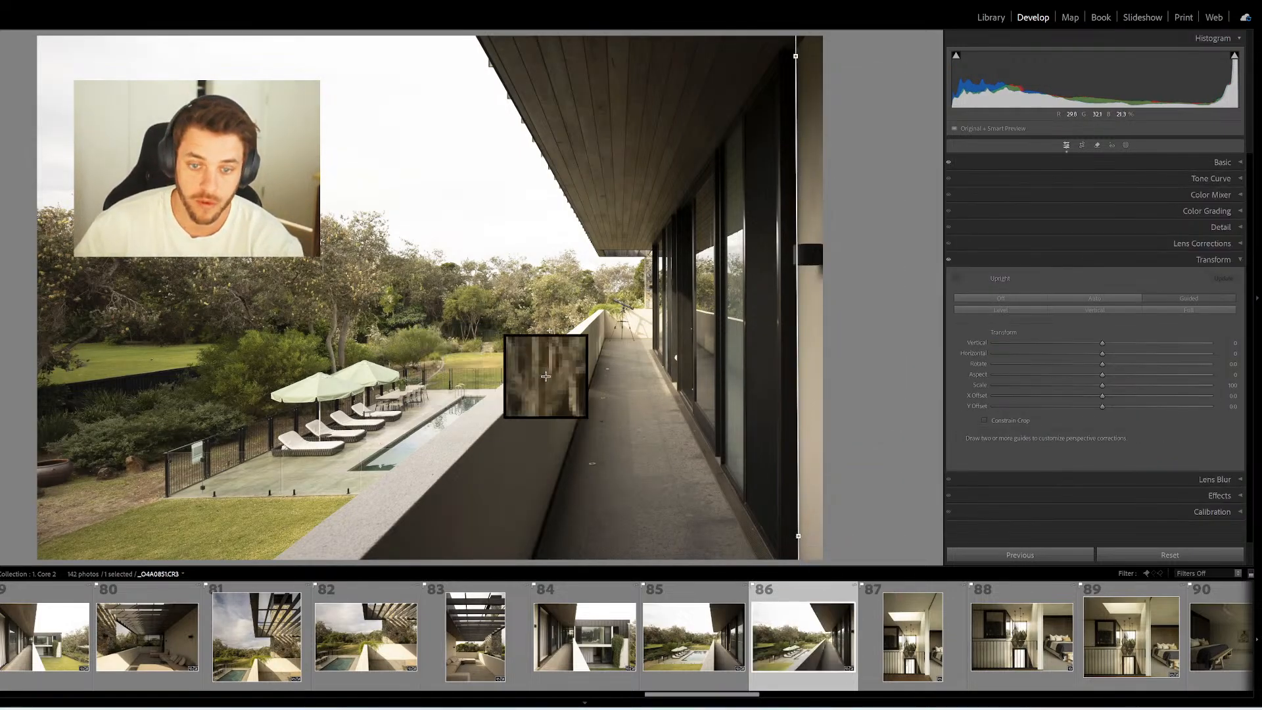
drag(605, 310, 607, 351)
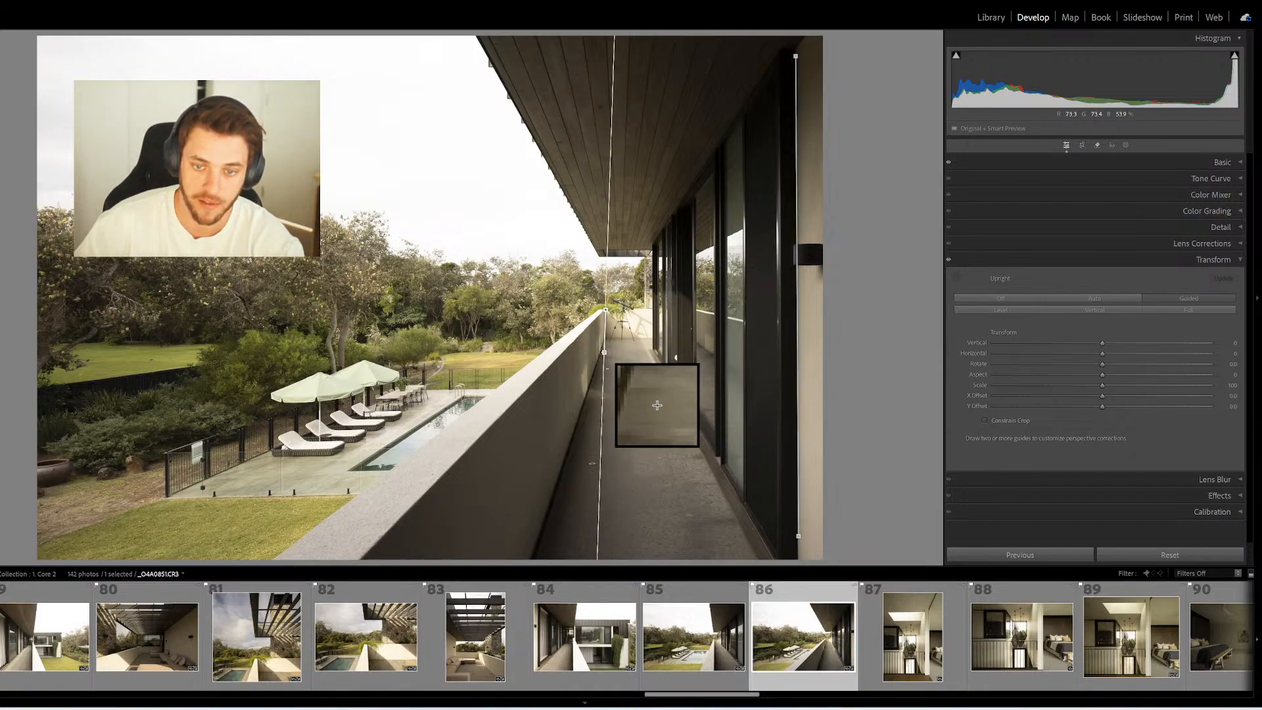
key(ctrl+z)
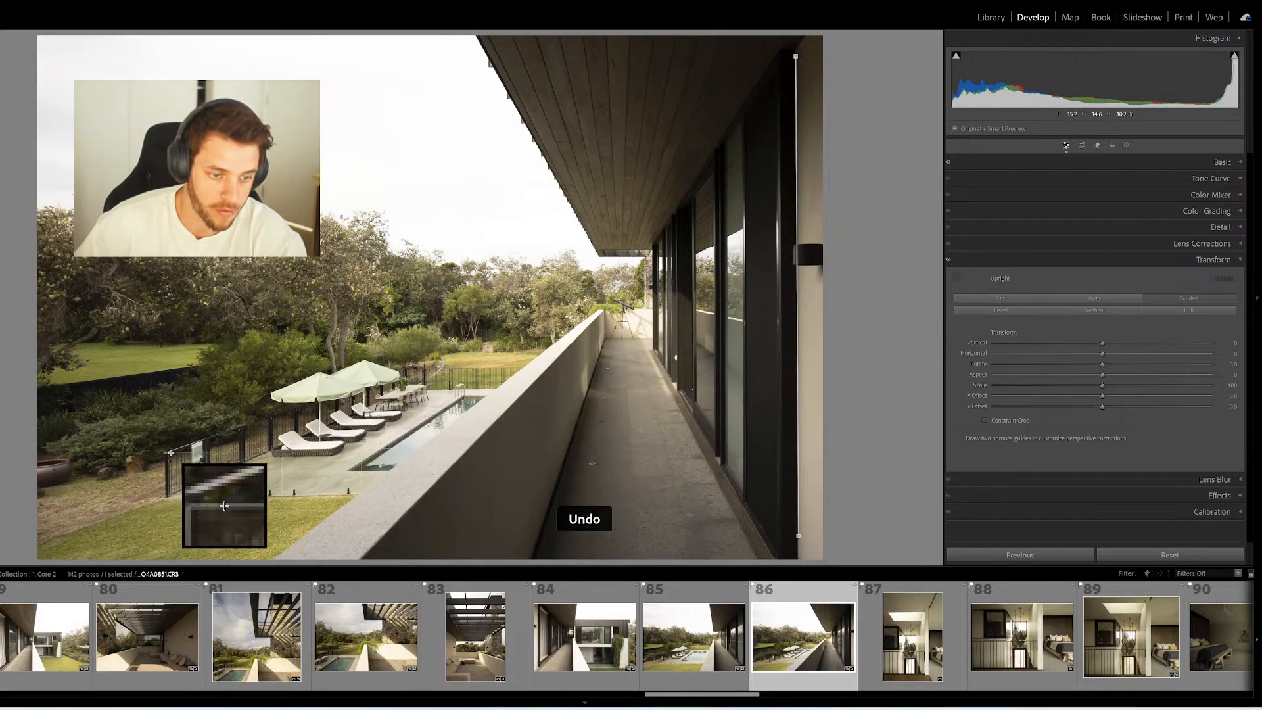
drag(164, 454, 161, 515)
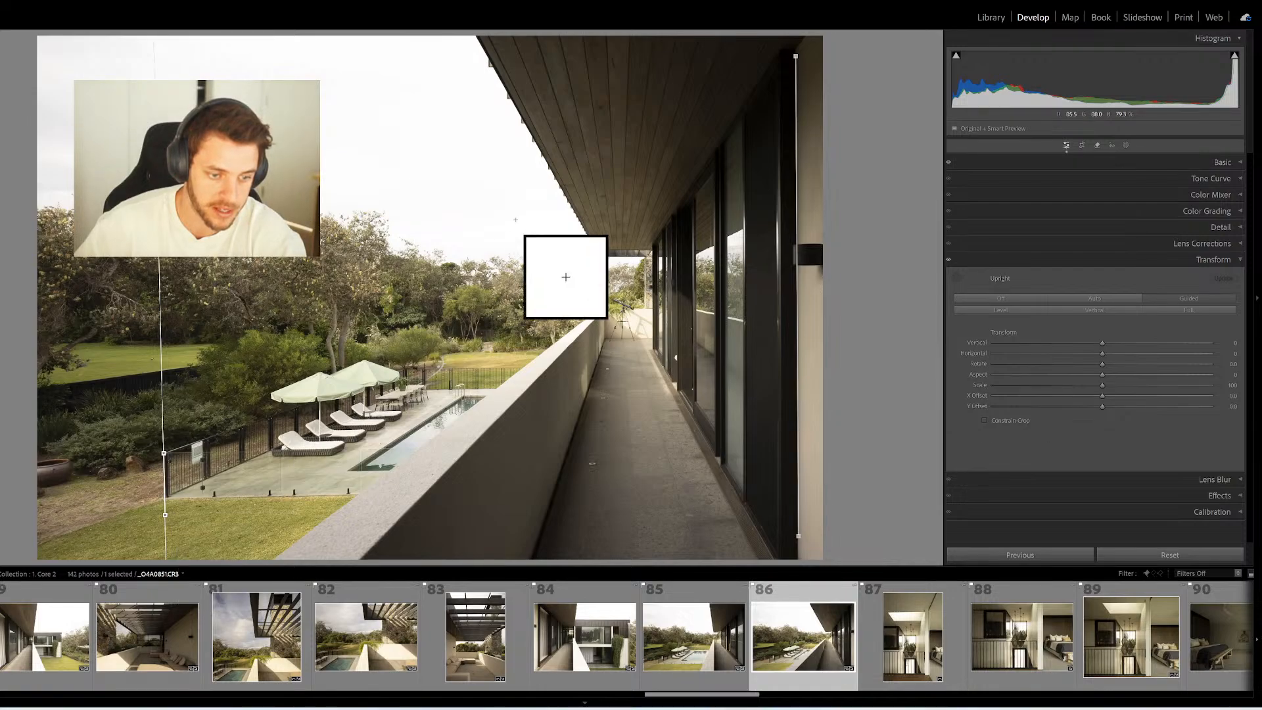
drag(652, 335, 552, 337)
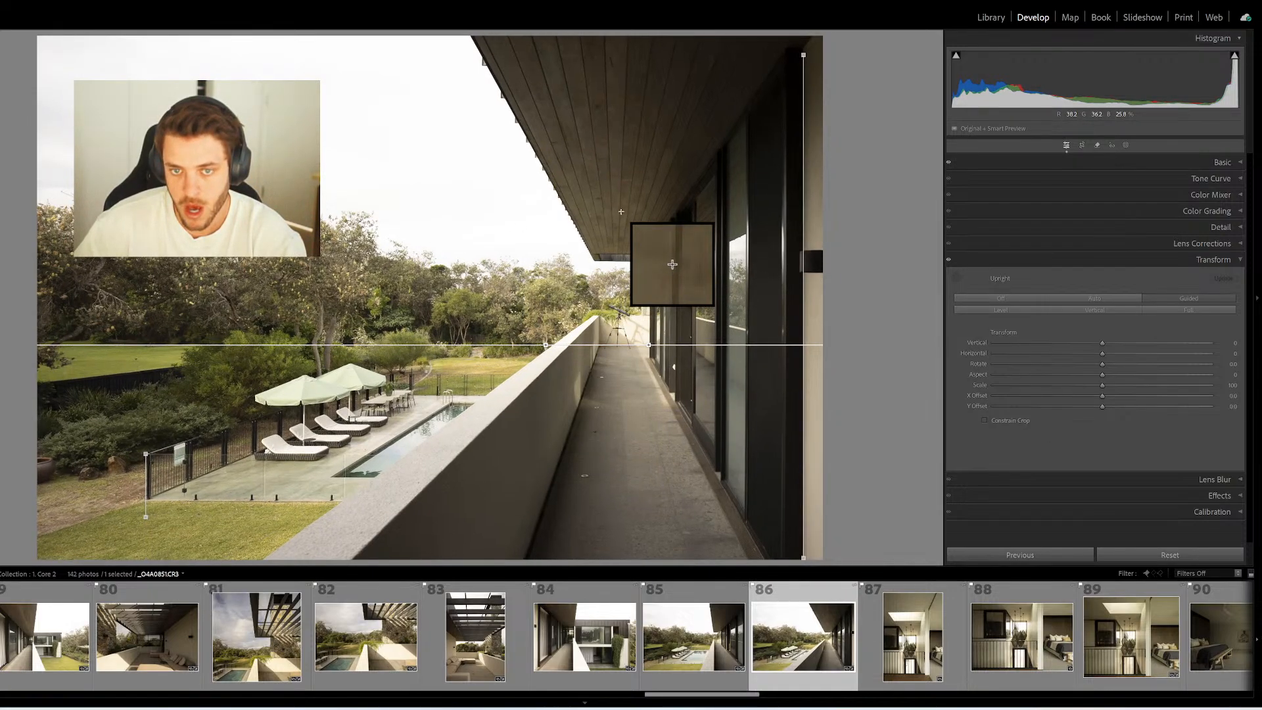
drag(653, 252, 580, 252)
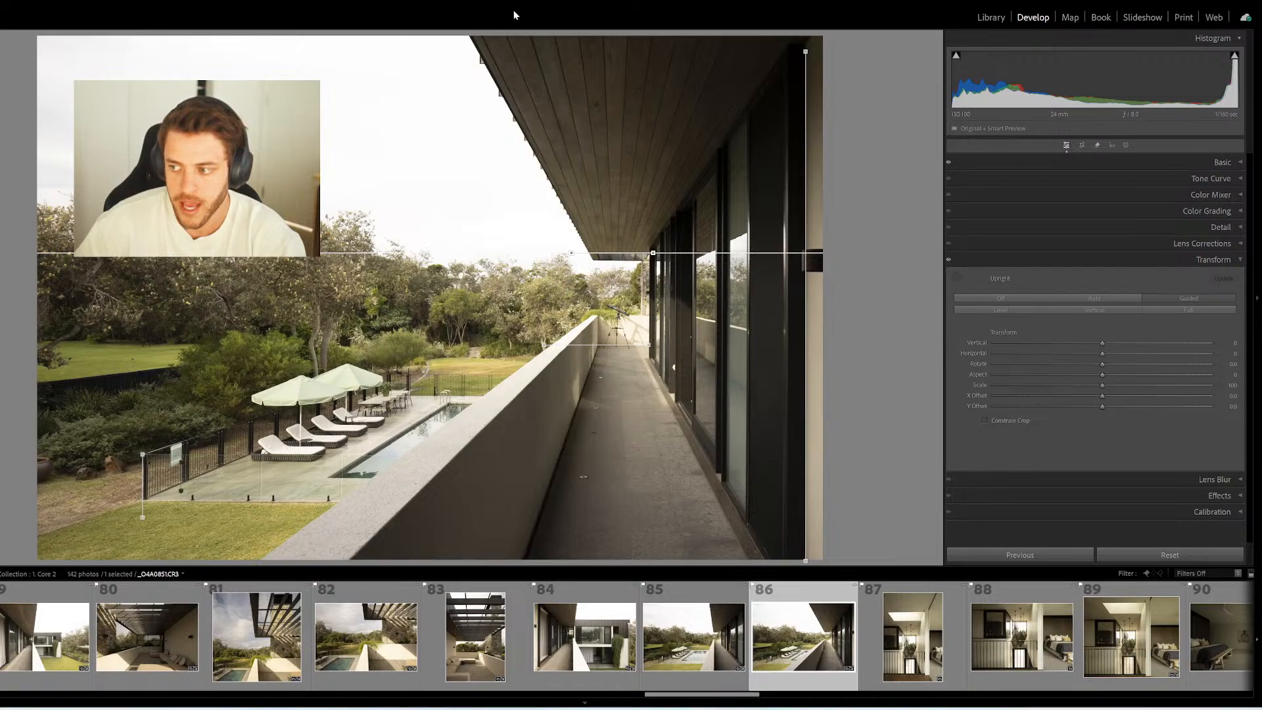
Straighten photo _D4A0855 with Guided Upright lines along the skylight's upper edge, the floor edge below the balustrade, the white column and the dark window frame
click(912, 636)
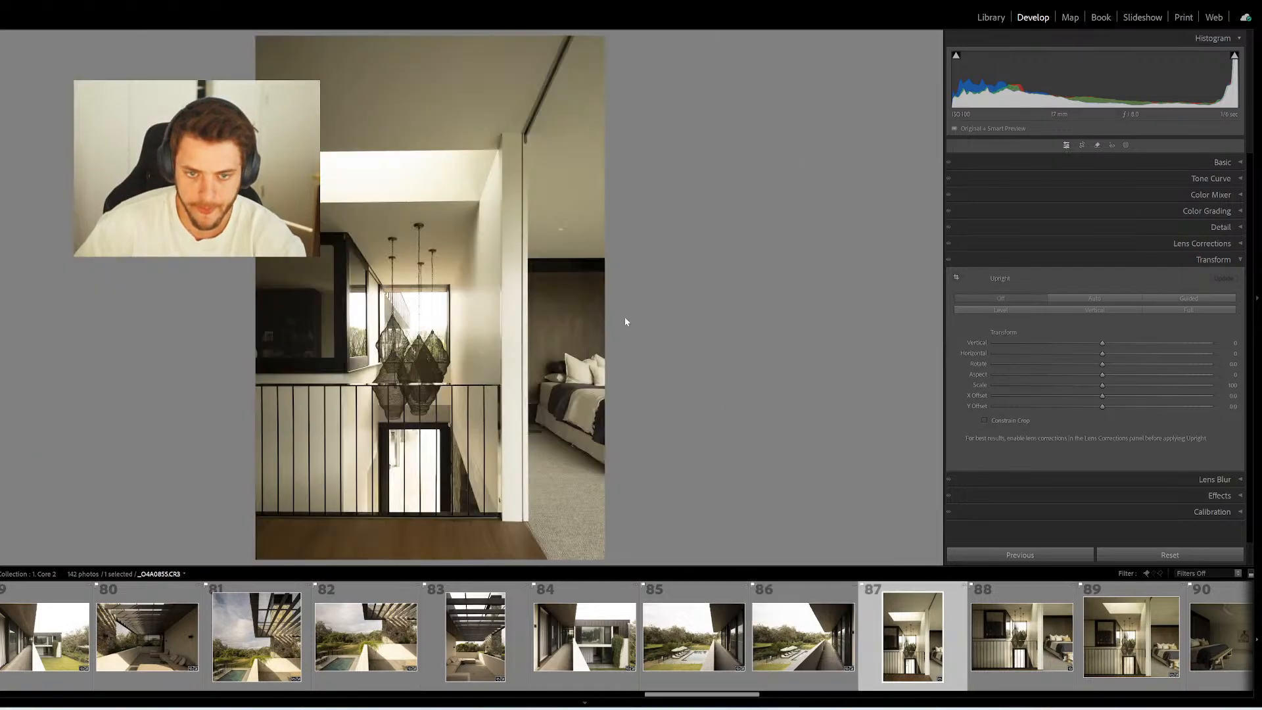
key(shift+t)
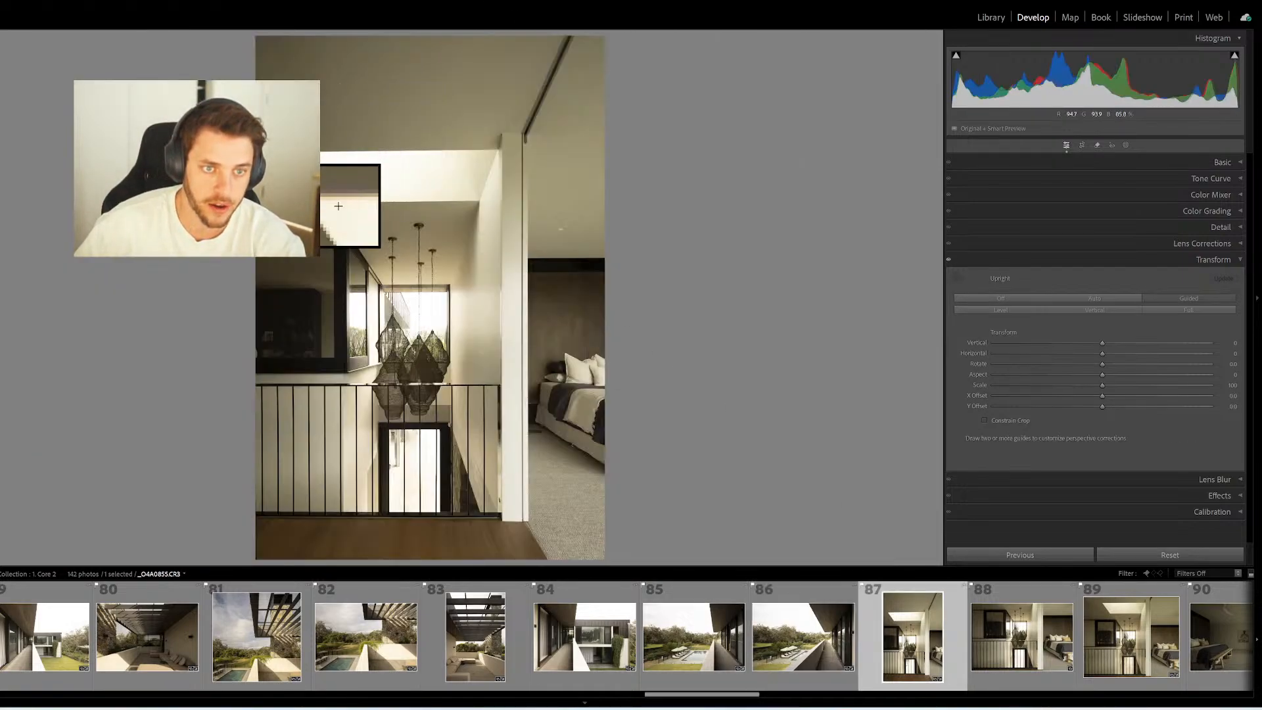
drag(287, 153, 505, 147)
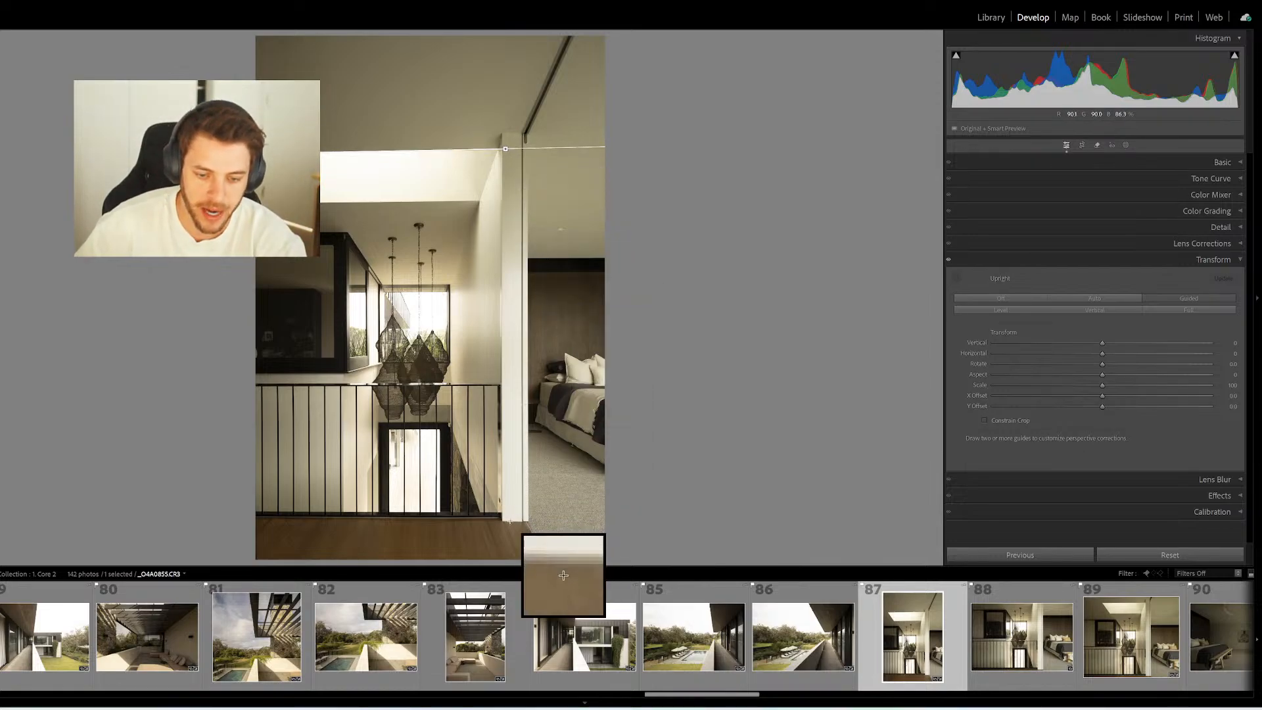
drag(500, 518, 237, 520)
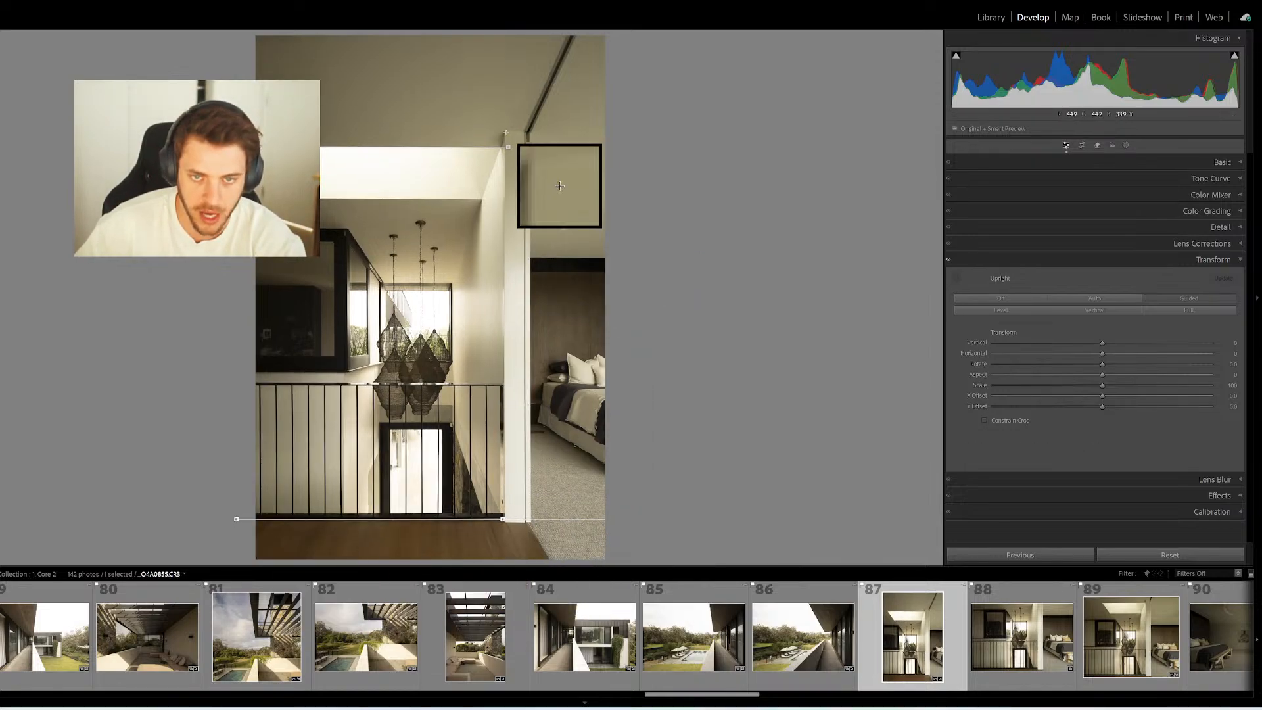
drag(529, 134, 530, 535)
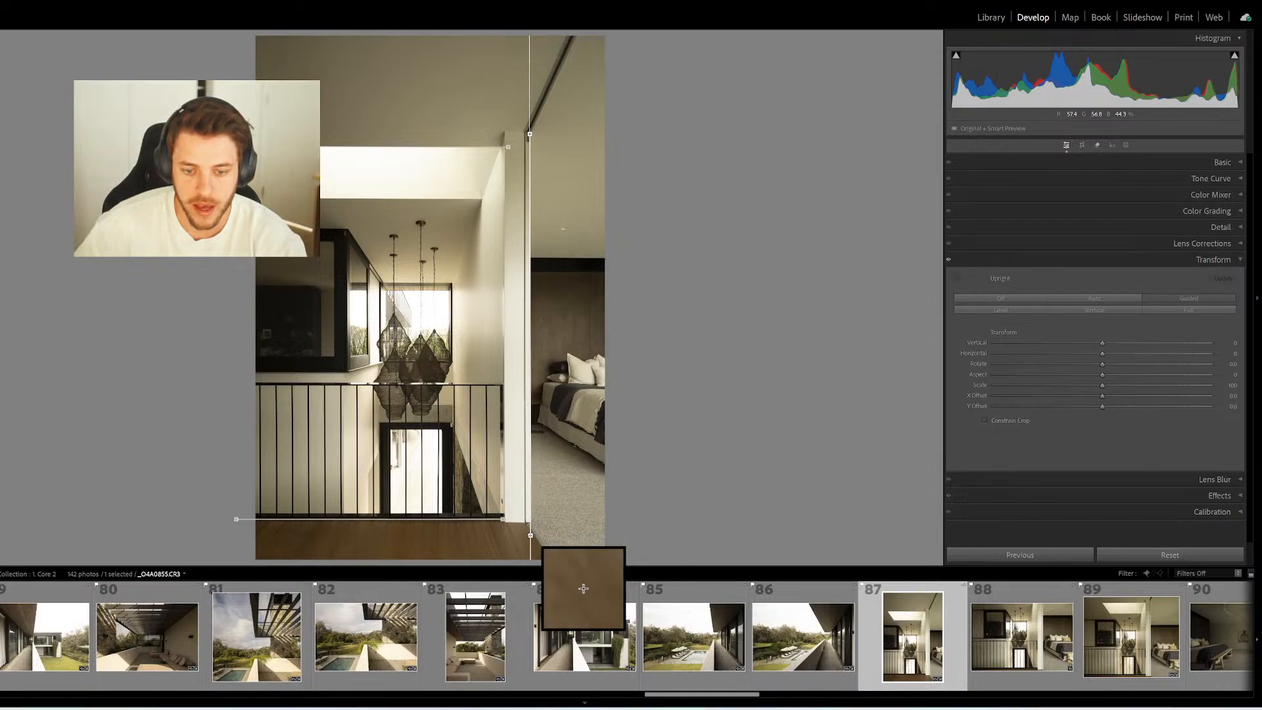
drag(334, 244, 334, 387)
Straighten photo _D4A0862 with Guided Upright lines along the dark window's top and side, the floor edge below the balustrade and the white column
click(1002, 631)
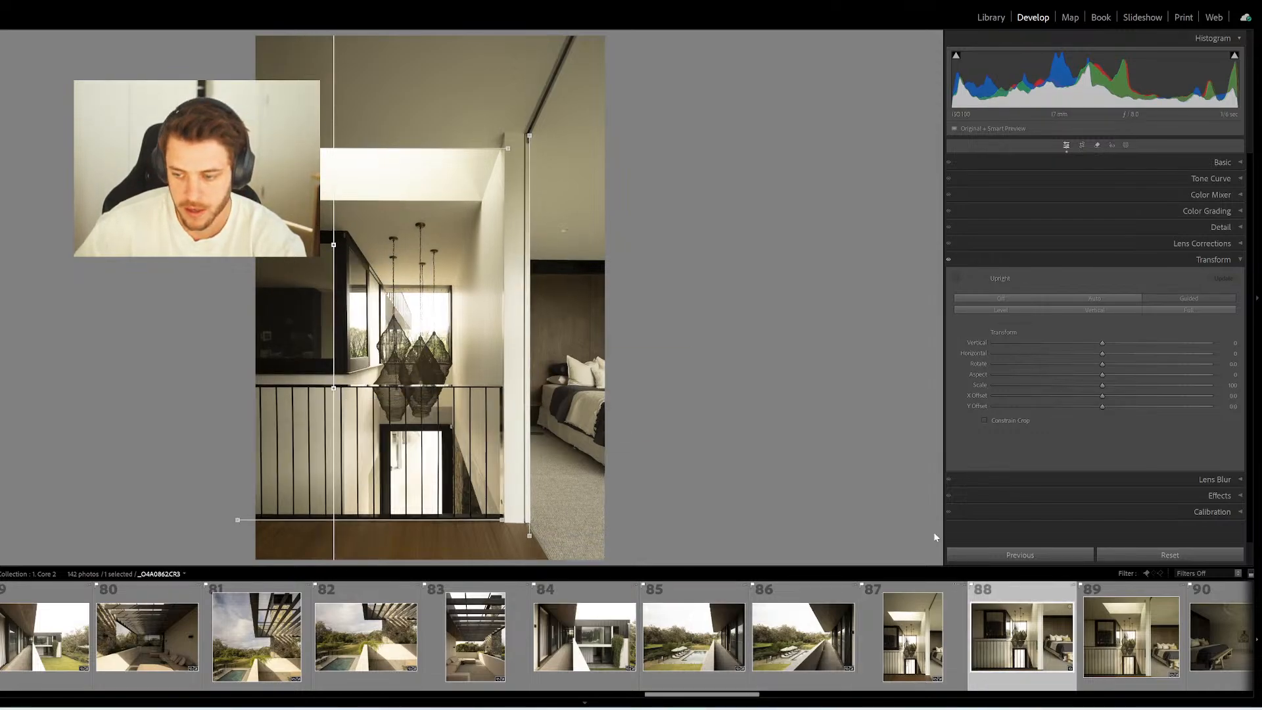
drag(301, 86, 135, 88)
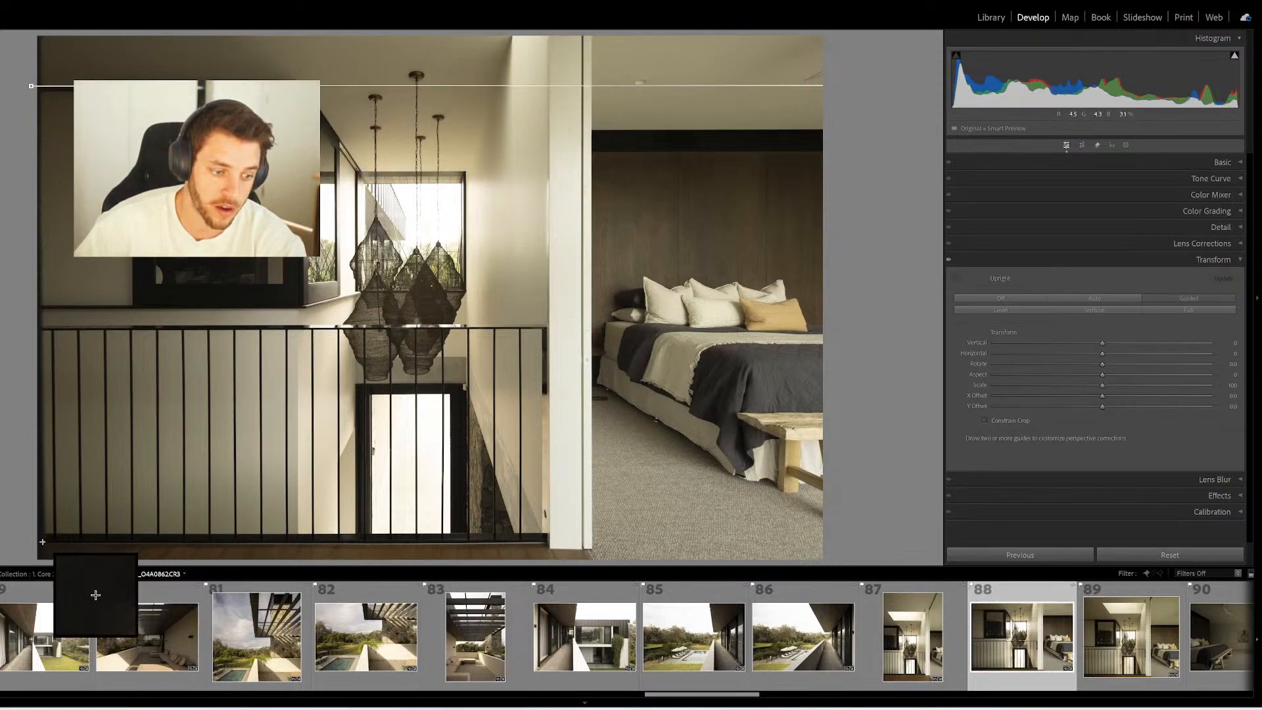
drag(42, 543, 546, 543)
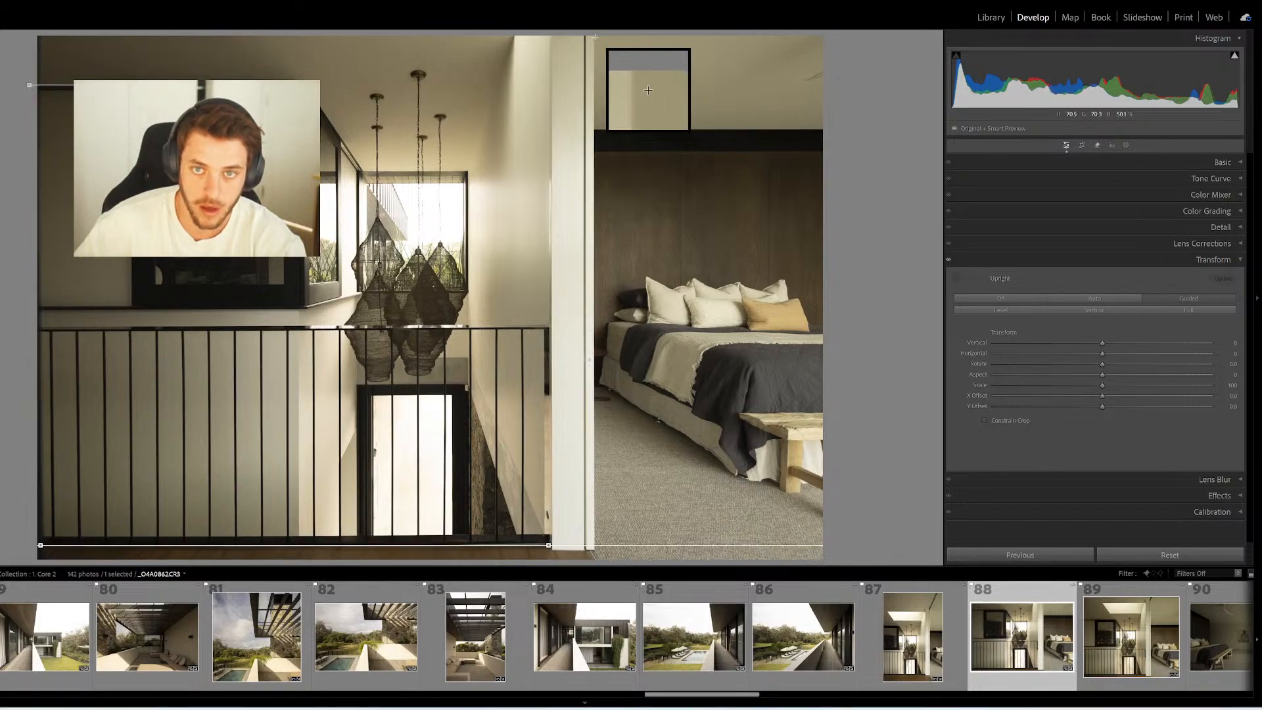
mouse_move(594, 37)
mouse_down()
mouse_move(677, 452)
mouse_move(590, 569)
mouse_up()
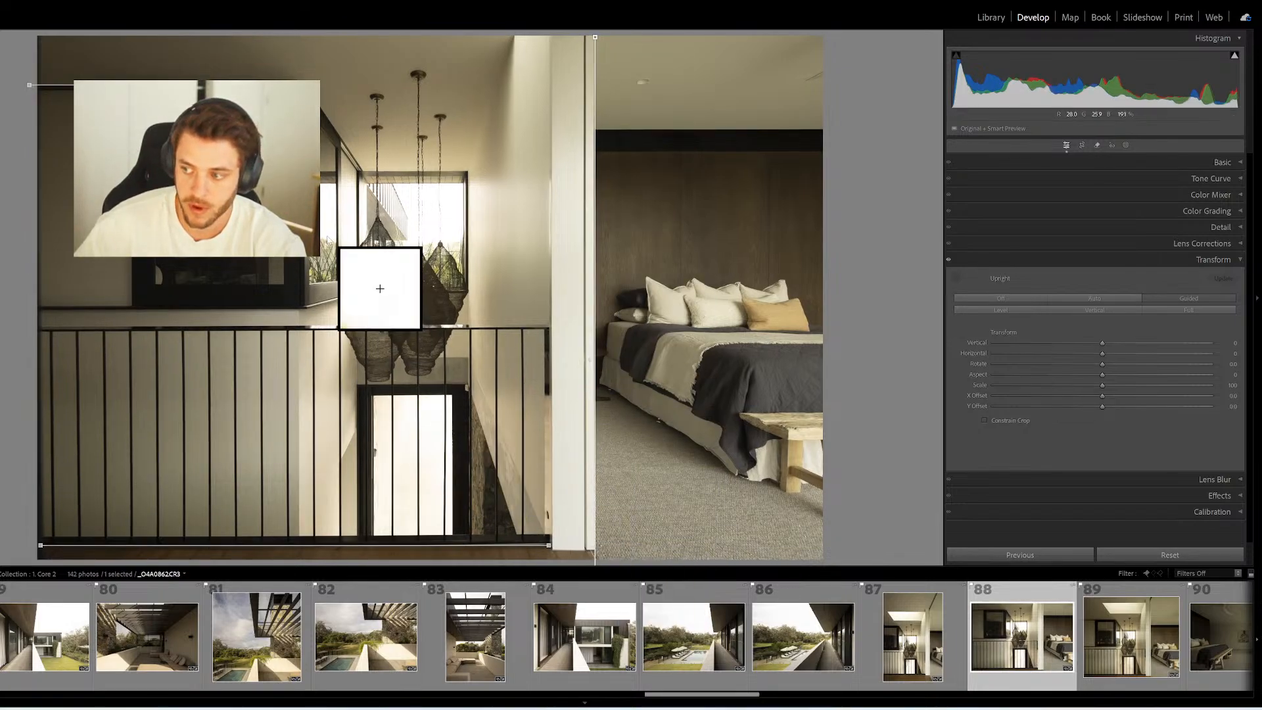
drag(132, 99, 130, 356)
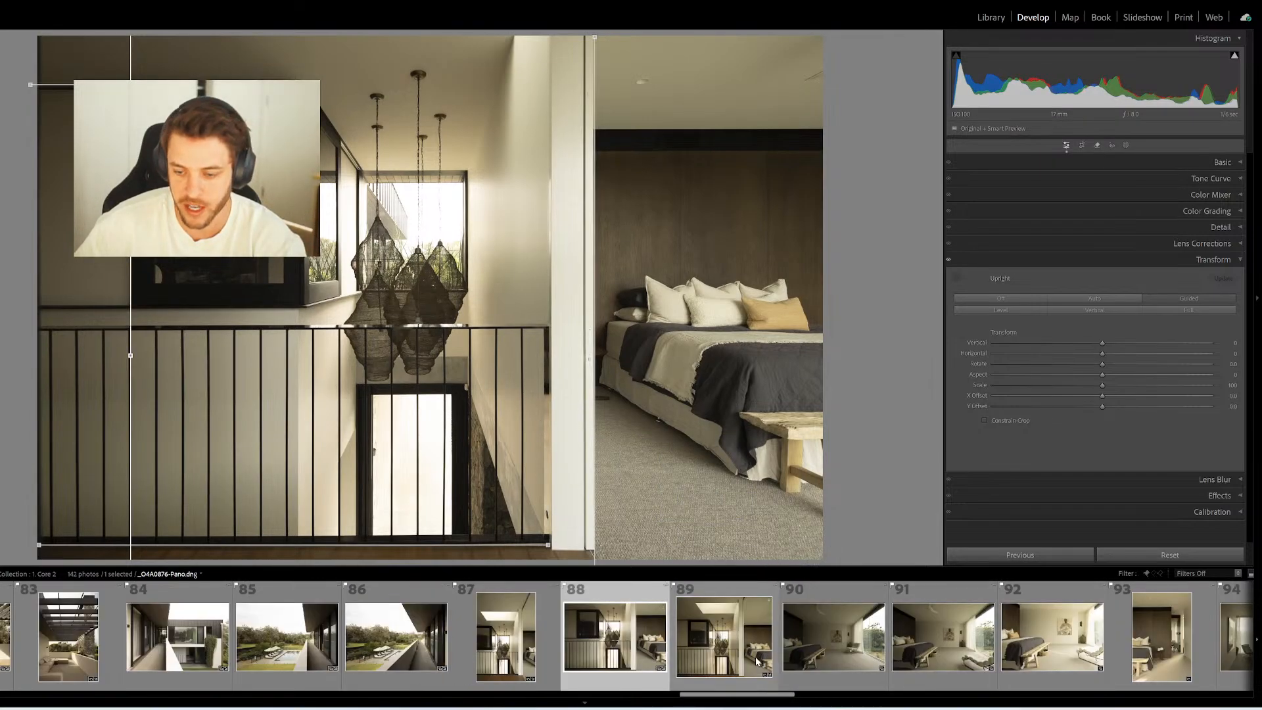
Straighten _D4A0876-Pano with Guided Upright lines along the skylight's upper edge, the floor edge below the balustrade, the dark window's side and the white column
key(Right)
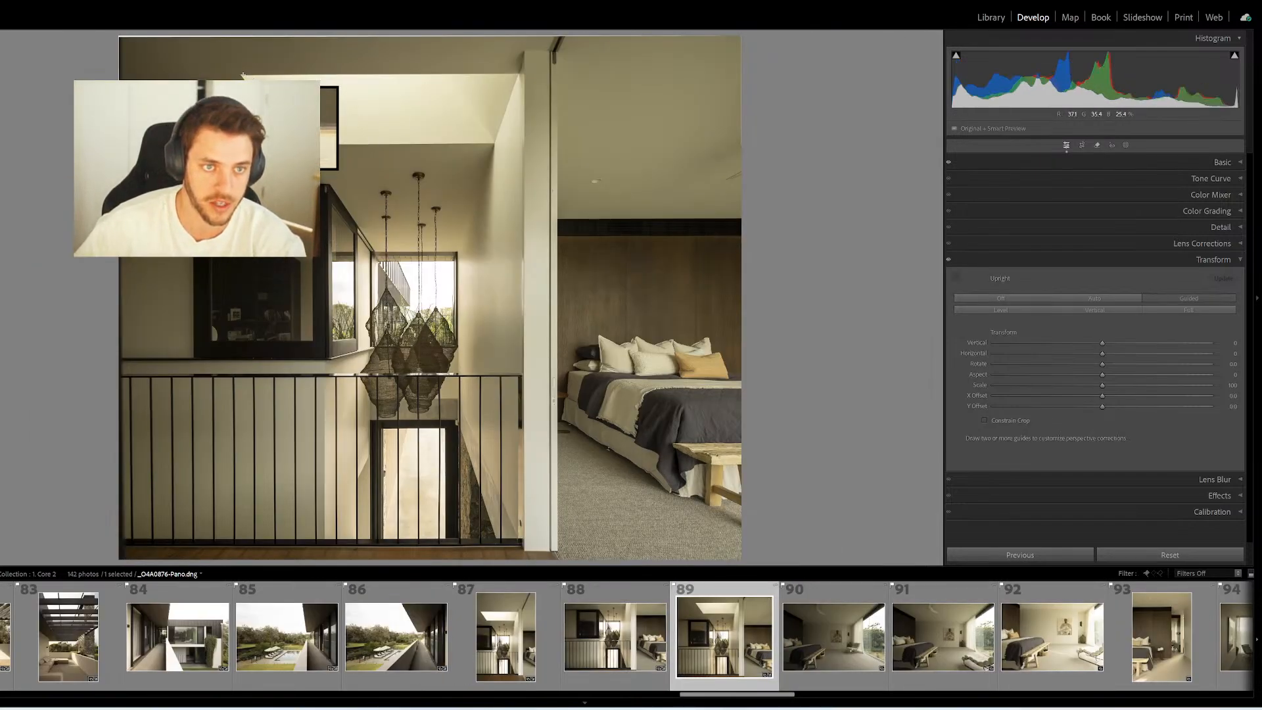
drag(243, 75, 531, 71)
drag(525, 547, 109, 547)
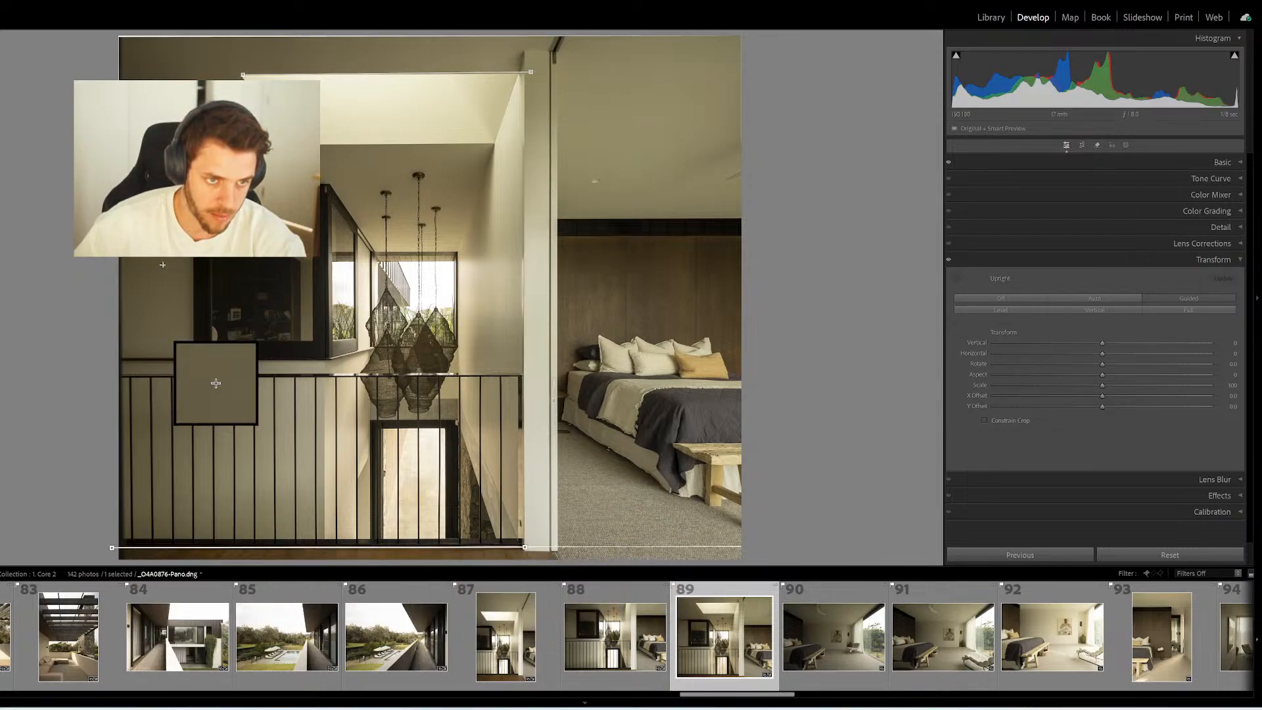
drag(192, 197, 208, 393)
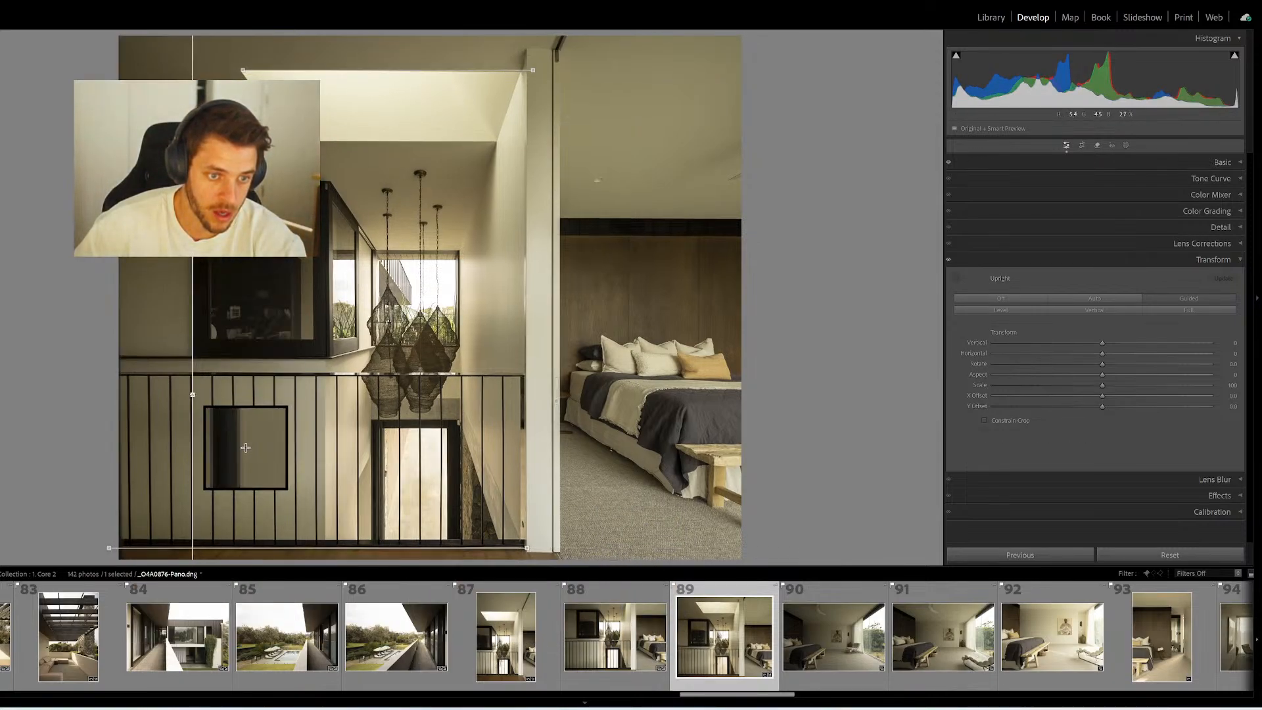
drag(559, 58, 560, 555)
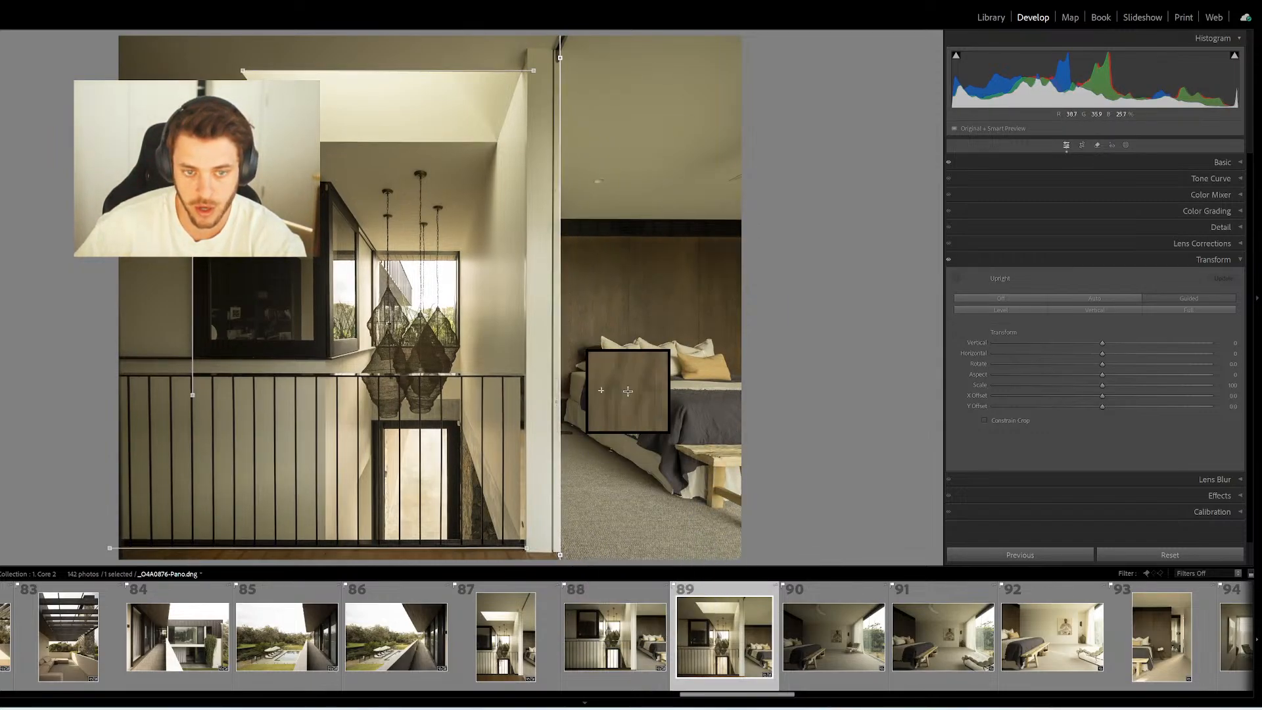
Straighten photo _D4A0893 with Guided Upright lines along the back wall's ceiling and floor edges, its dark corner and the window joint, and raise its exposure
key(Right)
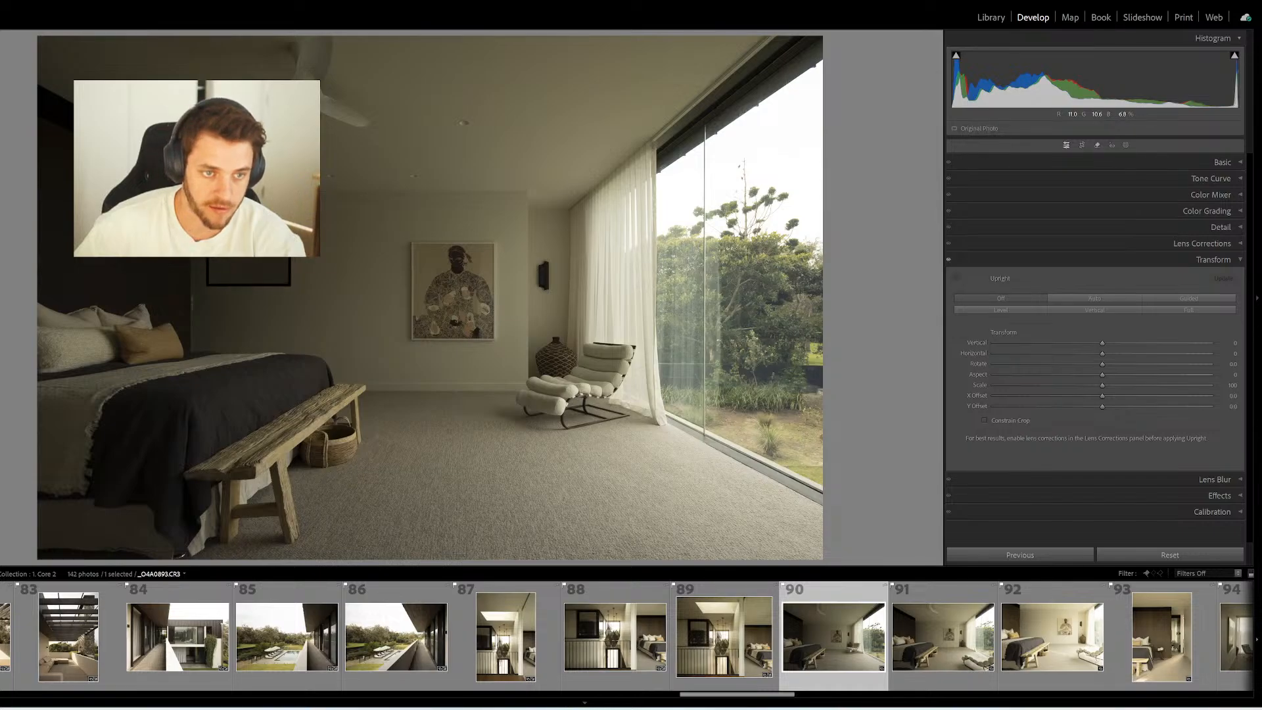
key(shift+t)
drag(40, 188, 526, 192)
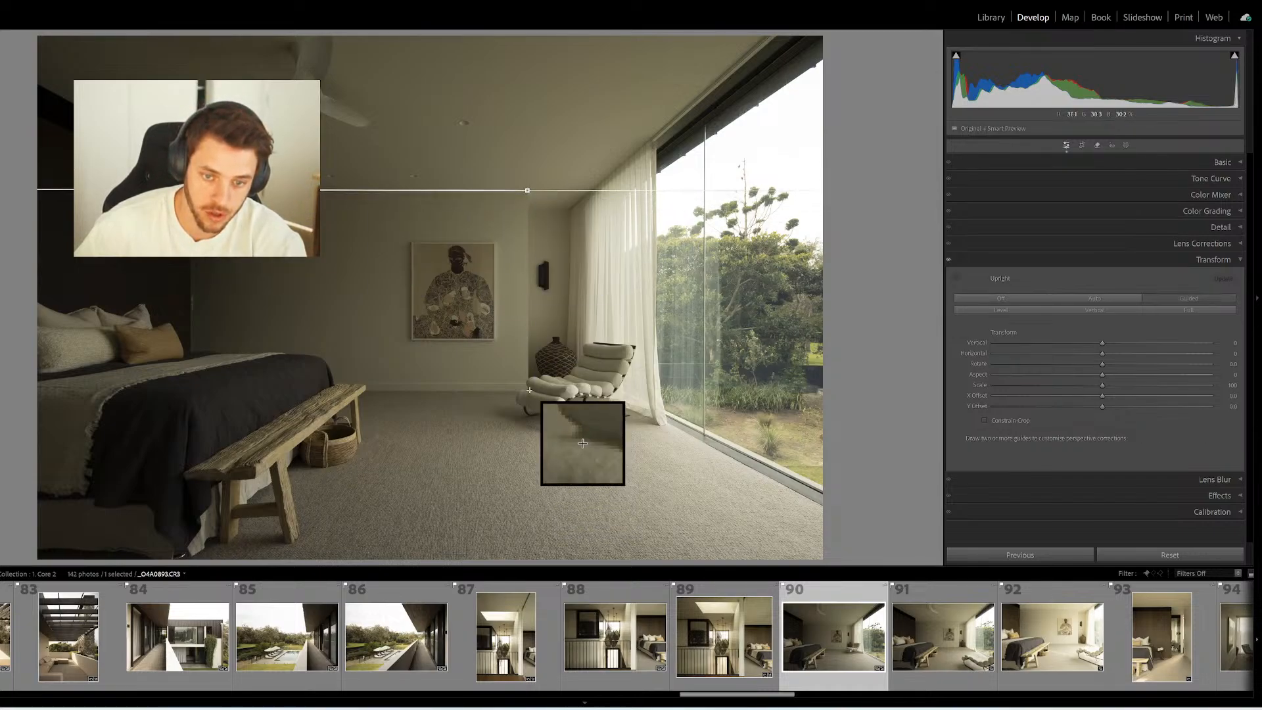
drag(529, 391, 350, 392)
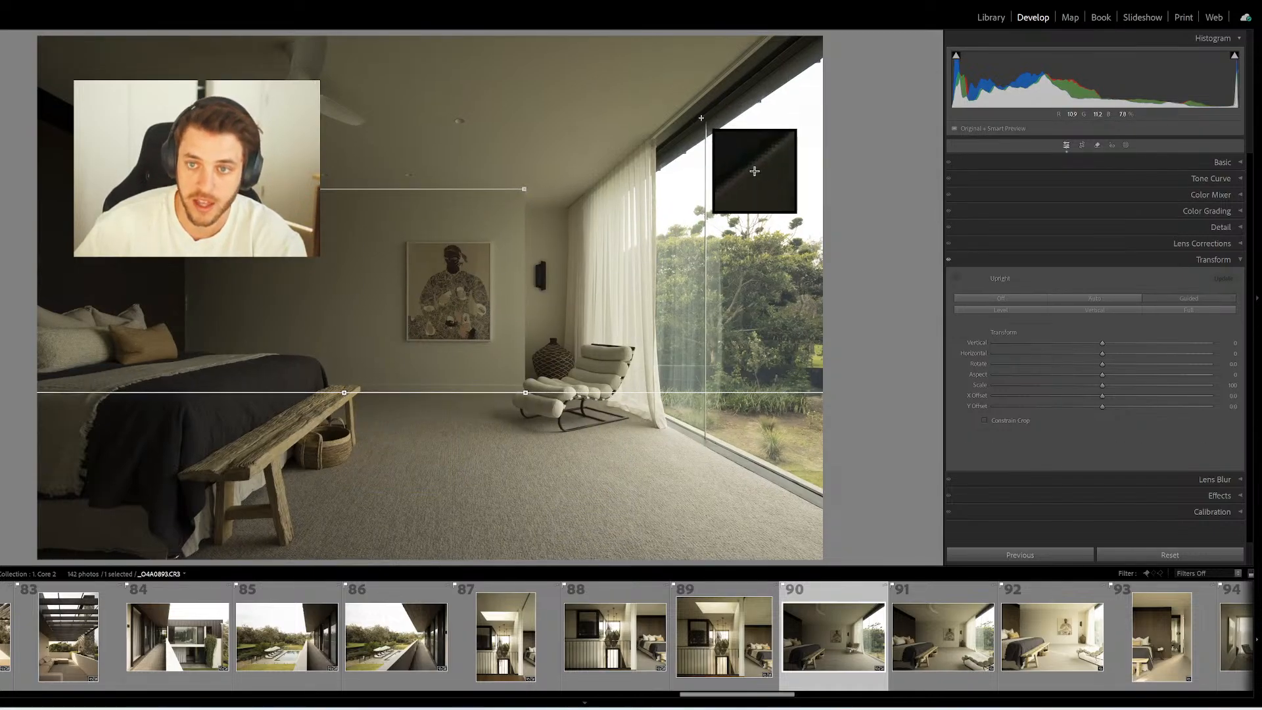
drag(705, 122, 706, 471)
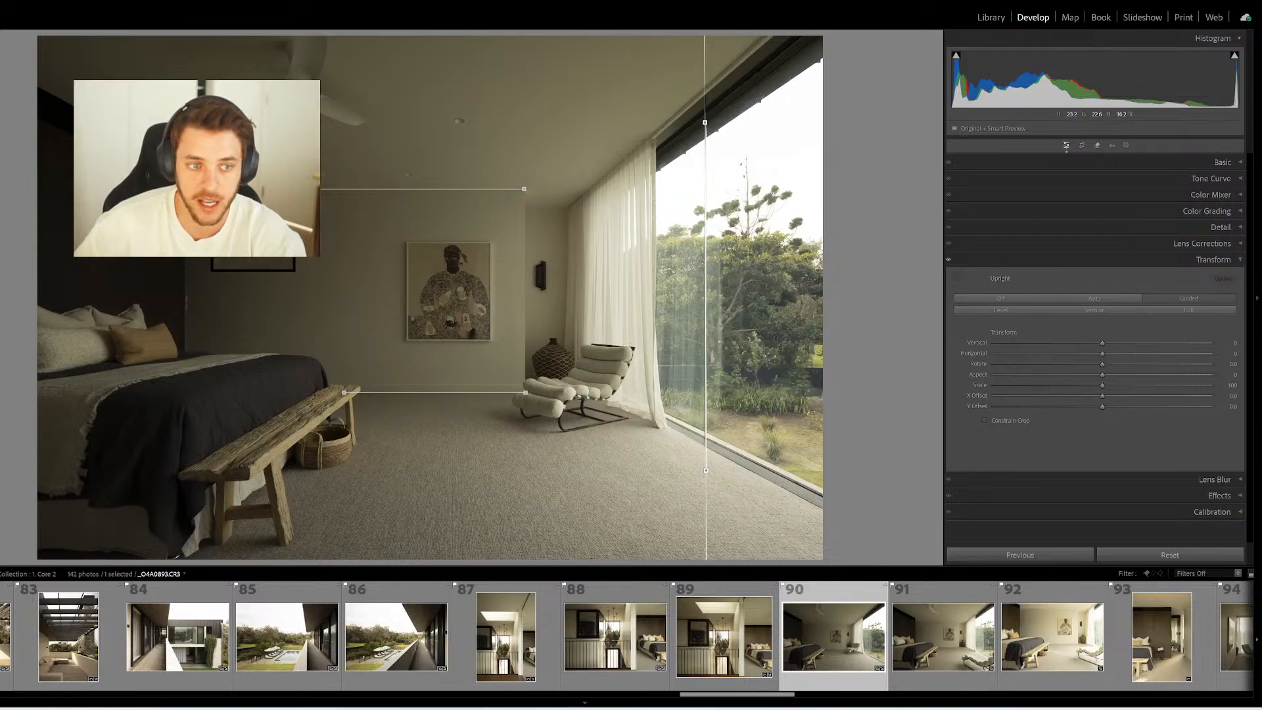
drag(185, 164, 186, 371)
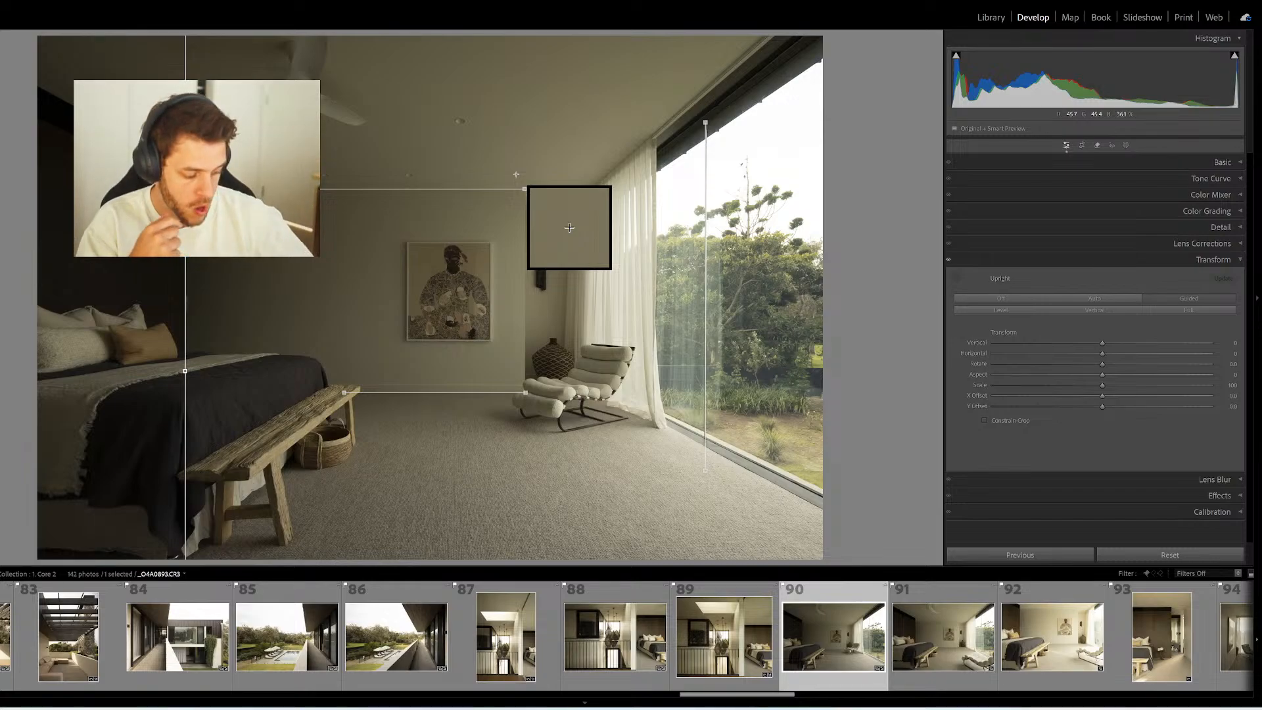
key(ctrl+1)
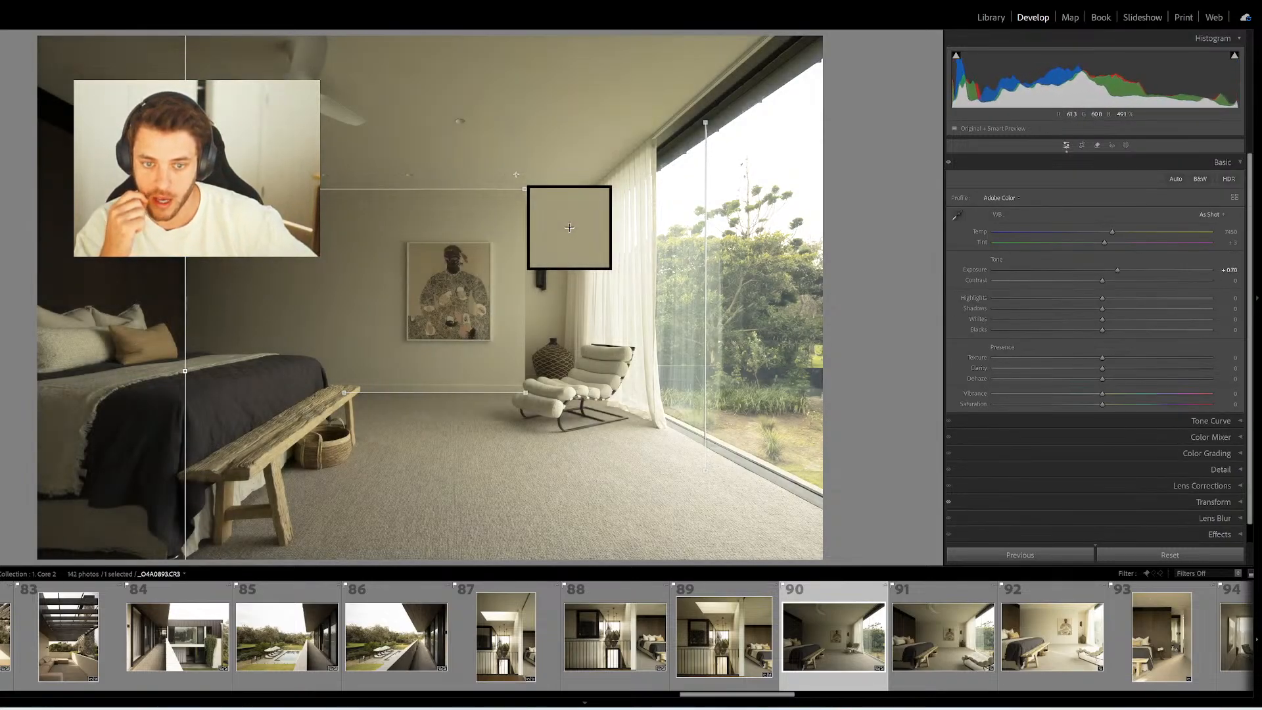
Straighten photo _D4A0900 with Guided Upright lines along the window joint, the back wall's ceiling and floor edges and the corner beside the bed
click(942, 633)
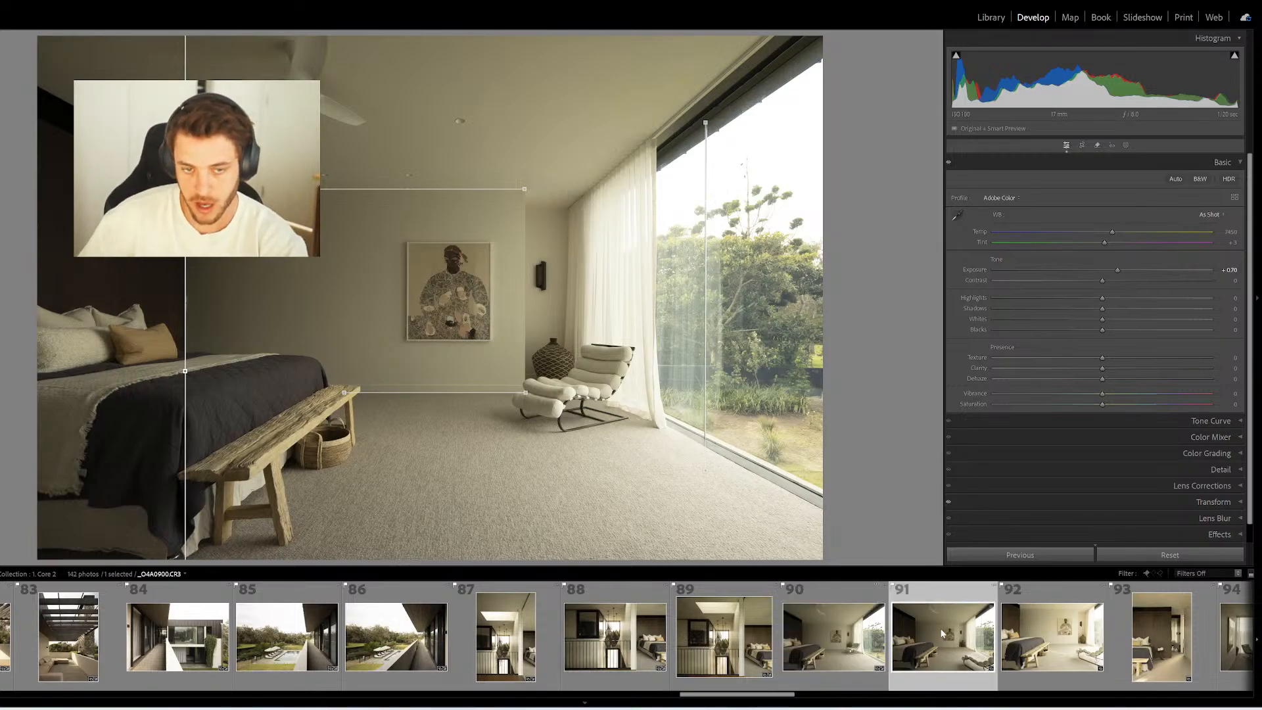
key(shift+t)
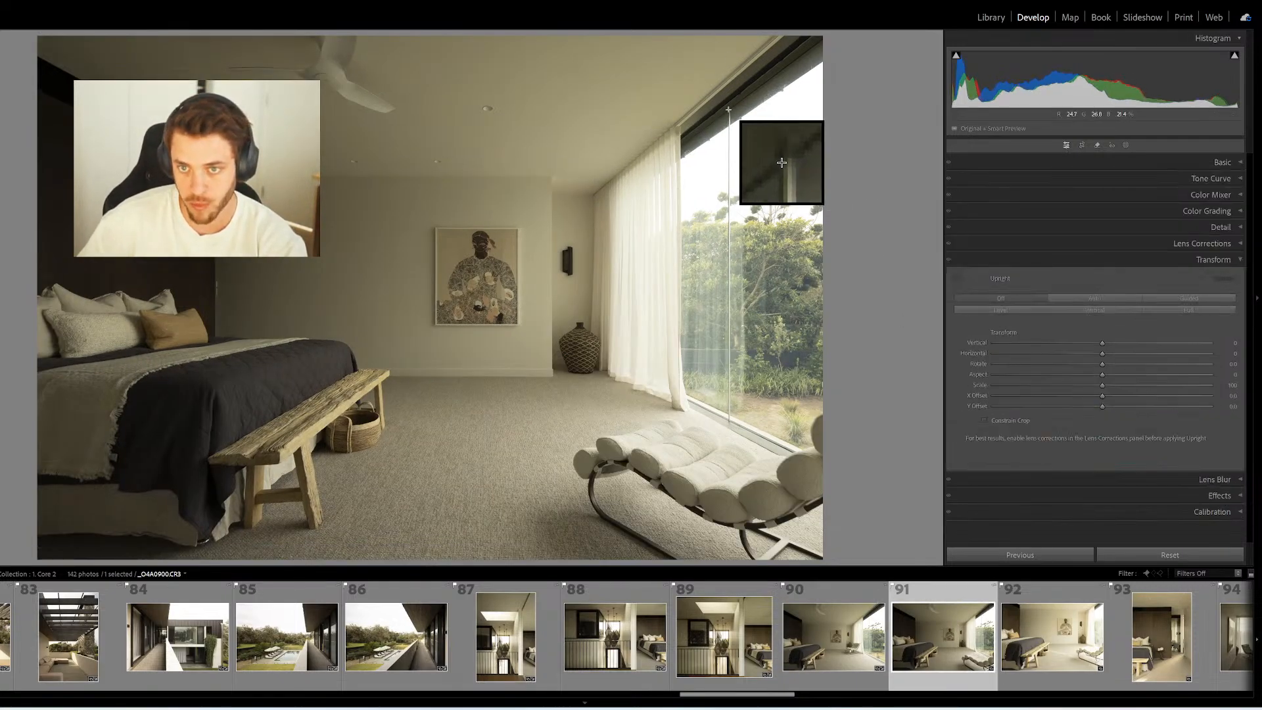
drag(728, 109, 730, 434)
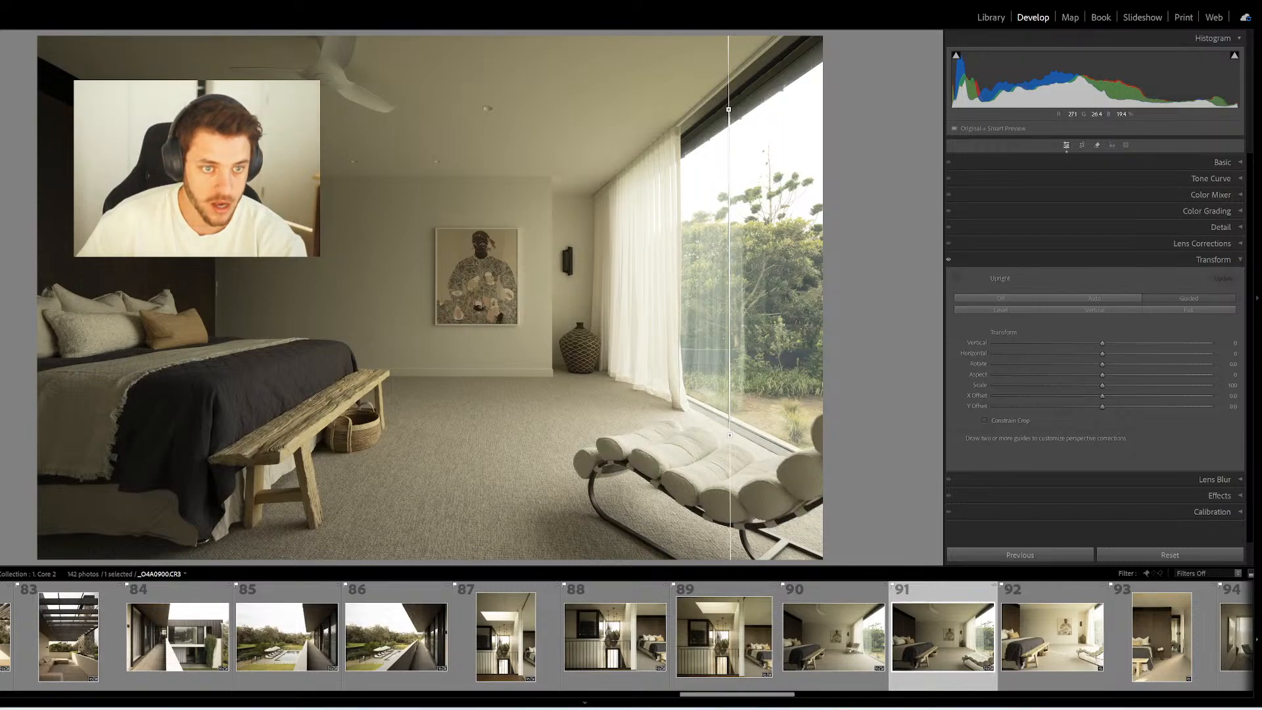
drag(216, 174, 551, 174)
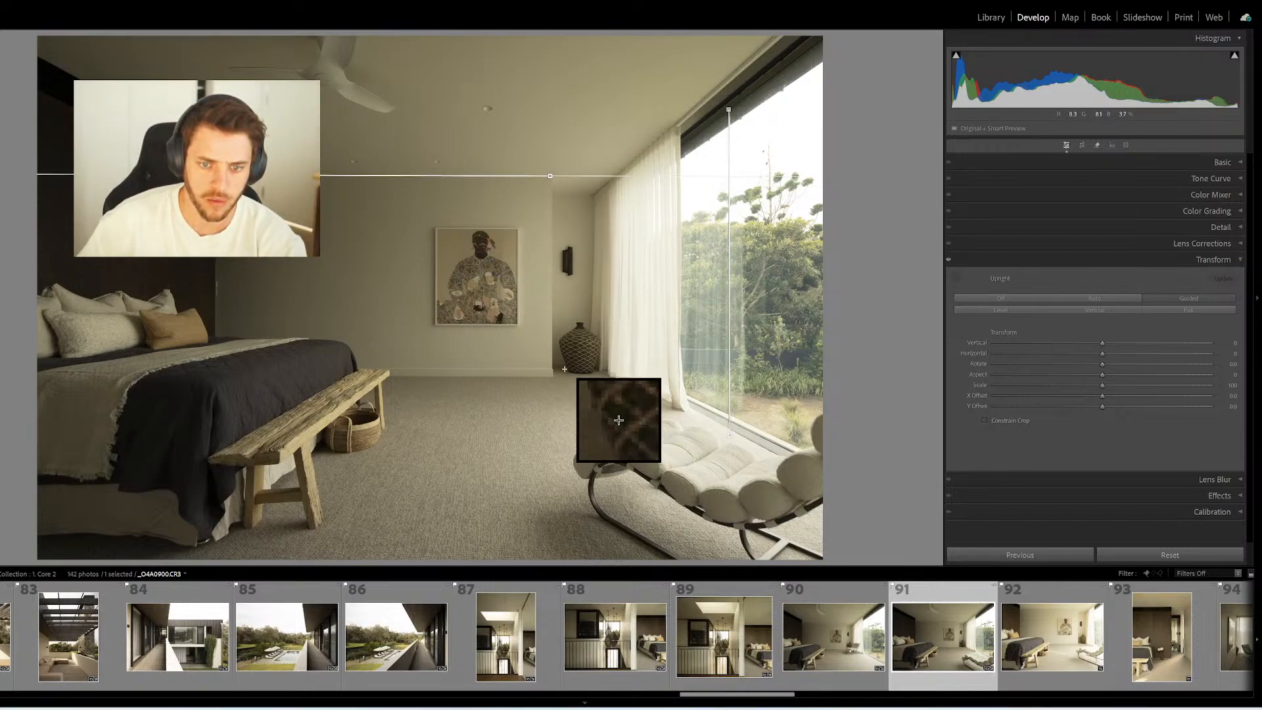
mouse_move(554, 377)
mouse_down()
mouse_move(375, 389)
mouse_move(363, 378)
mouse_up()
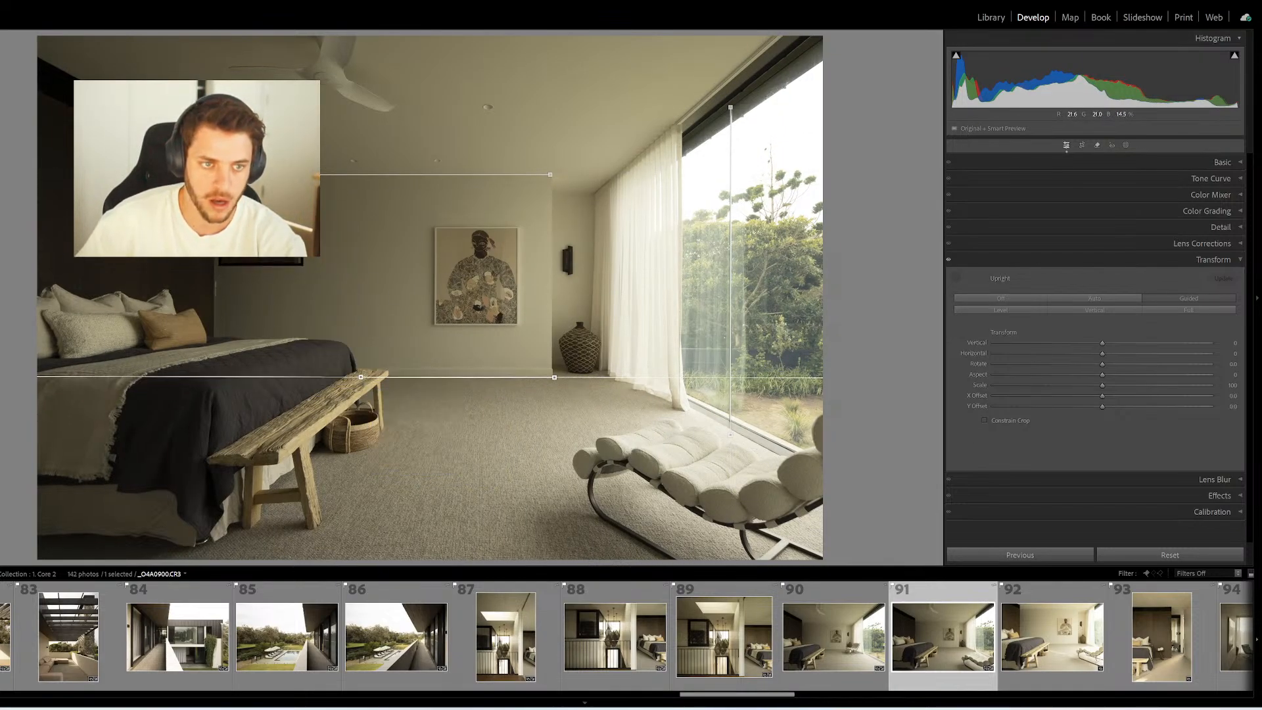
drag(230, 337, 215, 375)
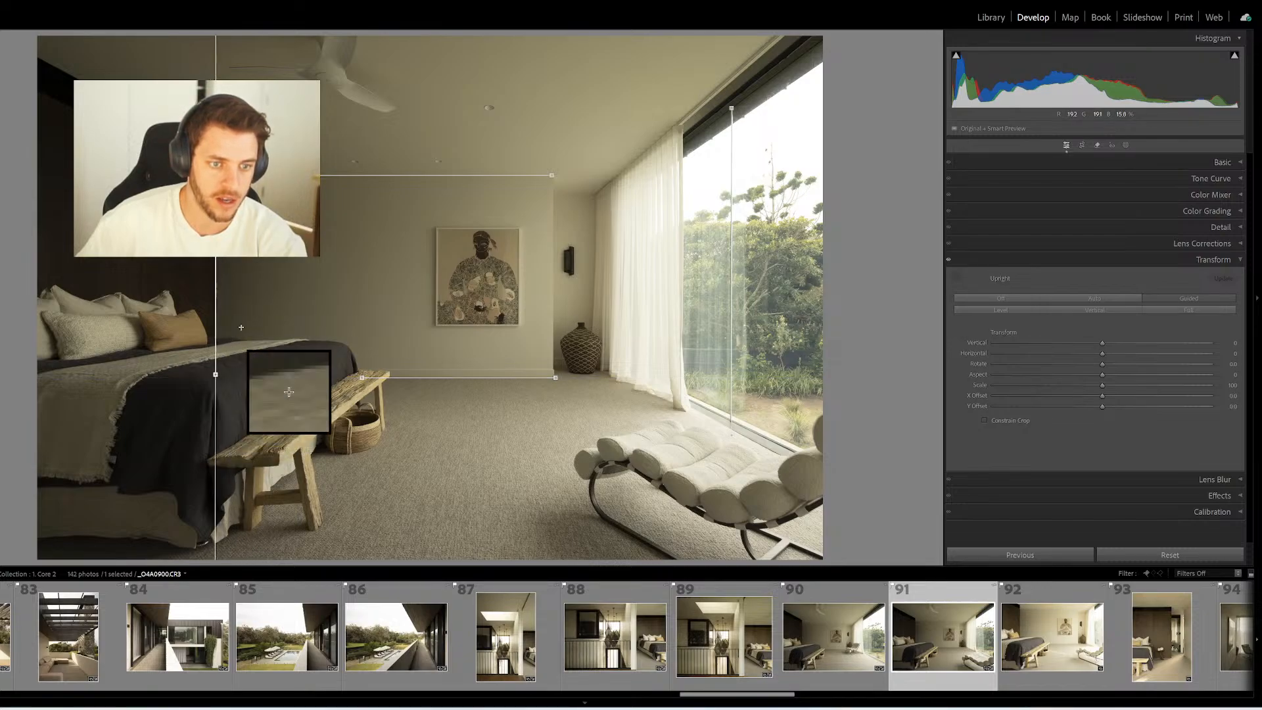
Straighten photo _D4A0904 with Guided Upright lines along the back wall's ceiling edge, its outer corner, the dark panel's edge and the floor edge
click(1002, 622)
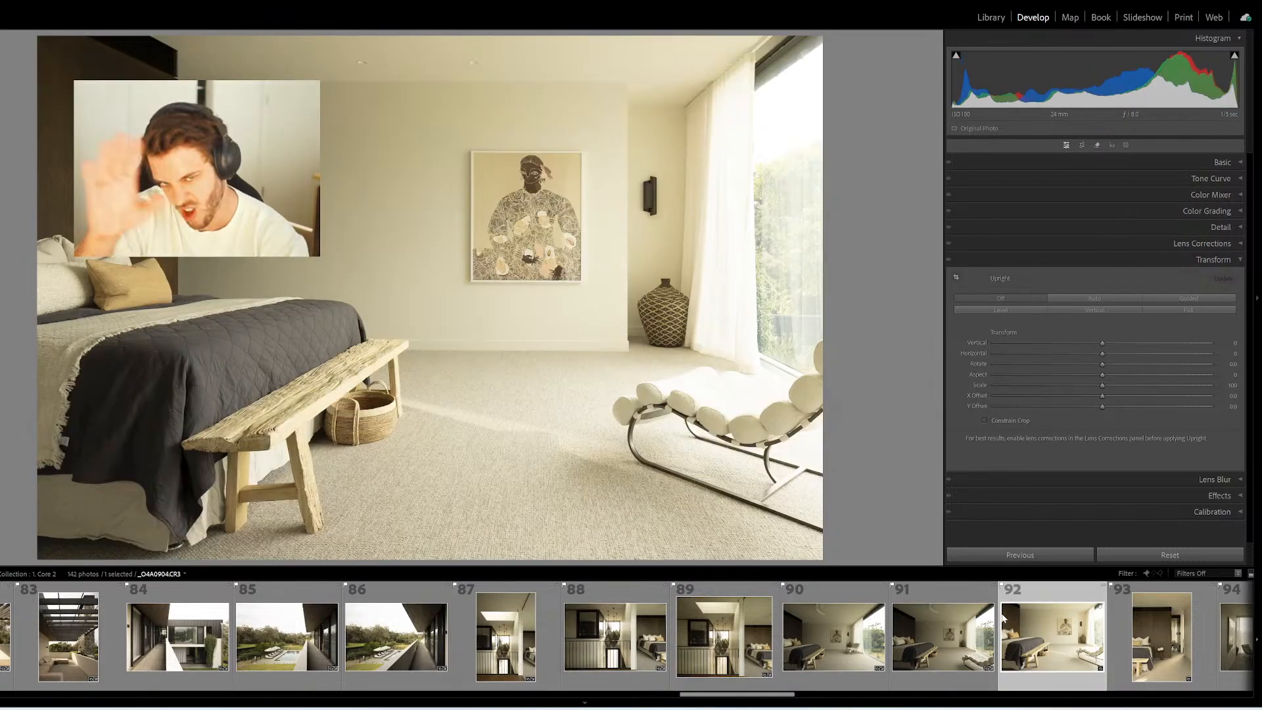
mouse_move(38, 79)
mouse_down()
mouse_move(668, 84)
mouse_move(628, 398)
mouse_up()
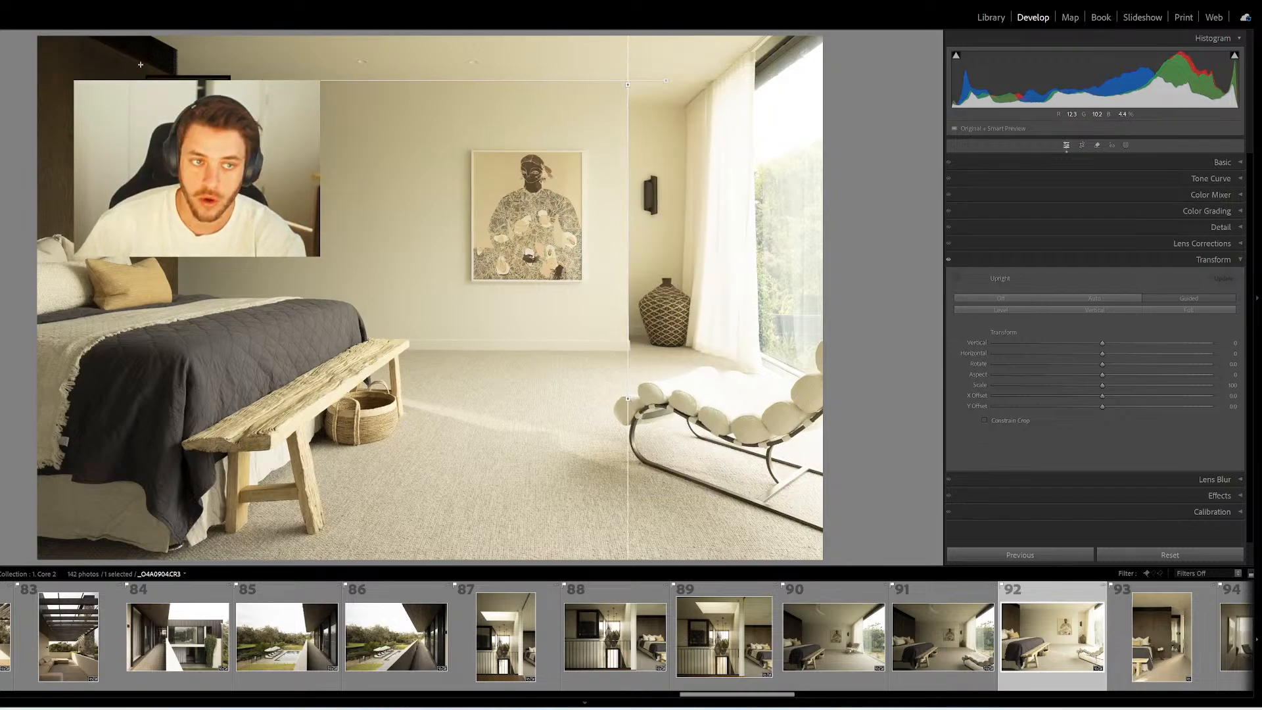
drag(177, 52, 176, 313)
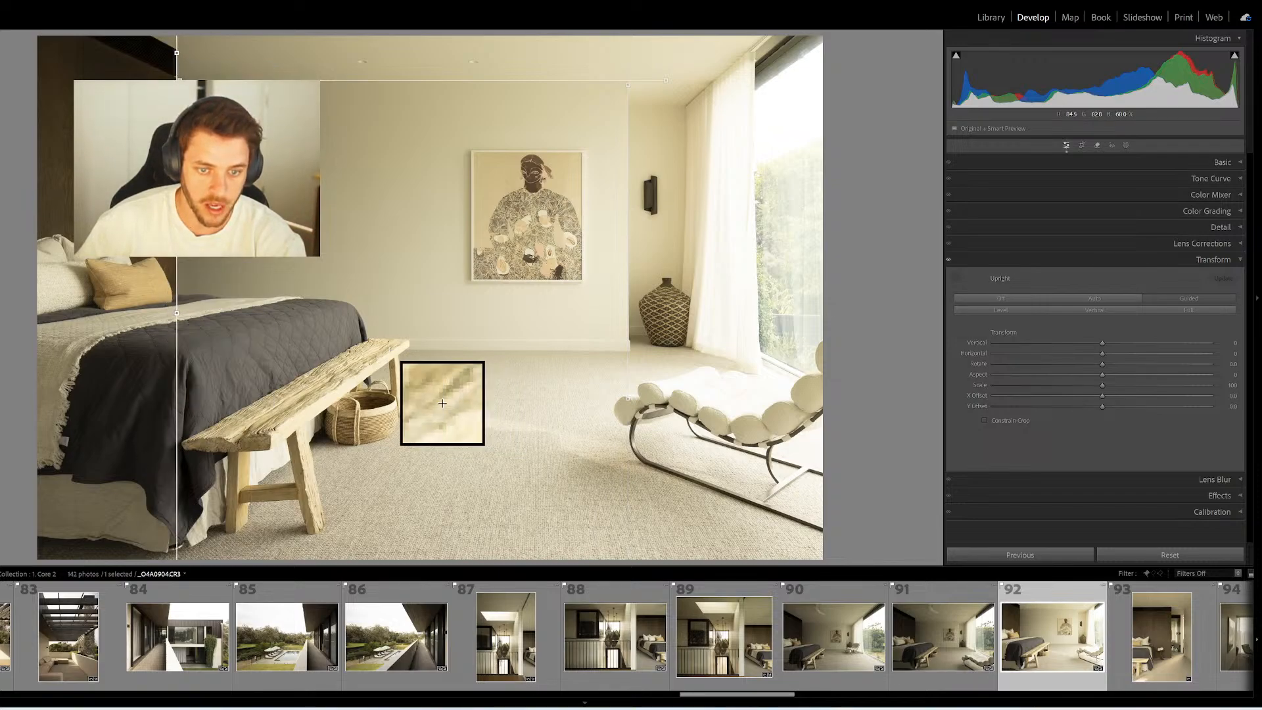
drag(409, 352, 428, 351)
drag(491, 405, 700, 404)
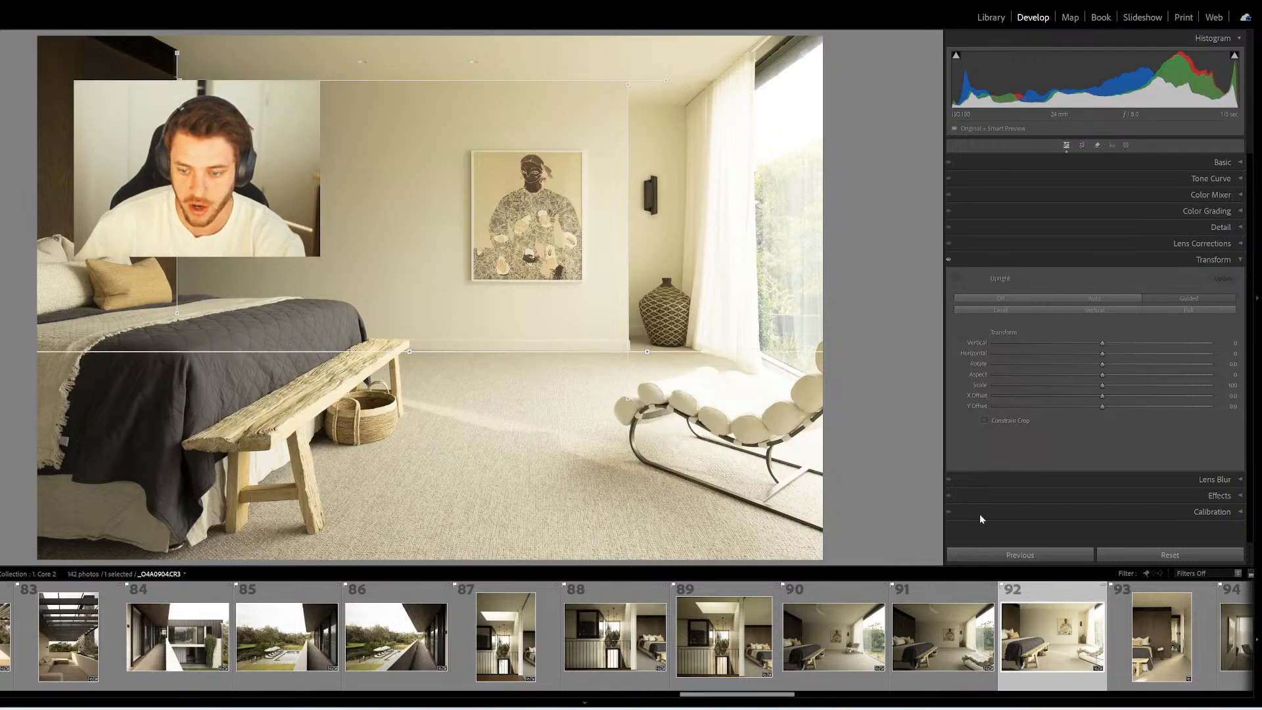
Straighten photo _D4A0925 with Guided Upright lines along the timber wall's upper and floor edges, the hallway wall's corner and the vertical above the pillows
click(1180, 628)
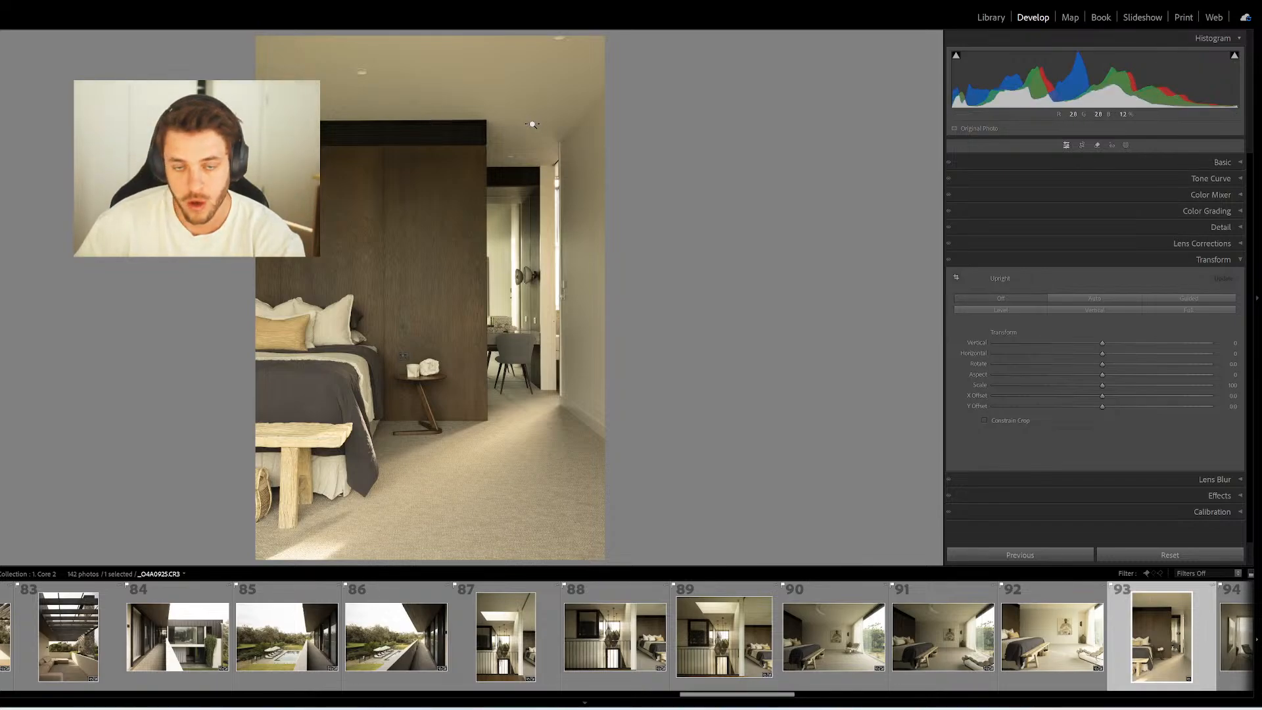
drag(488, 118, 276, 110)
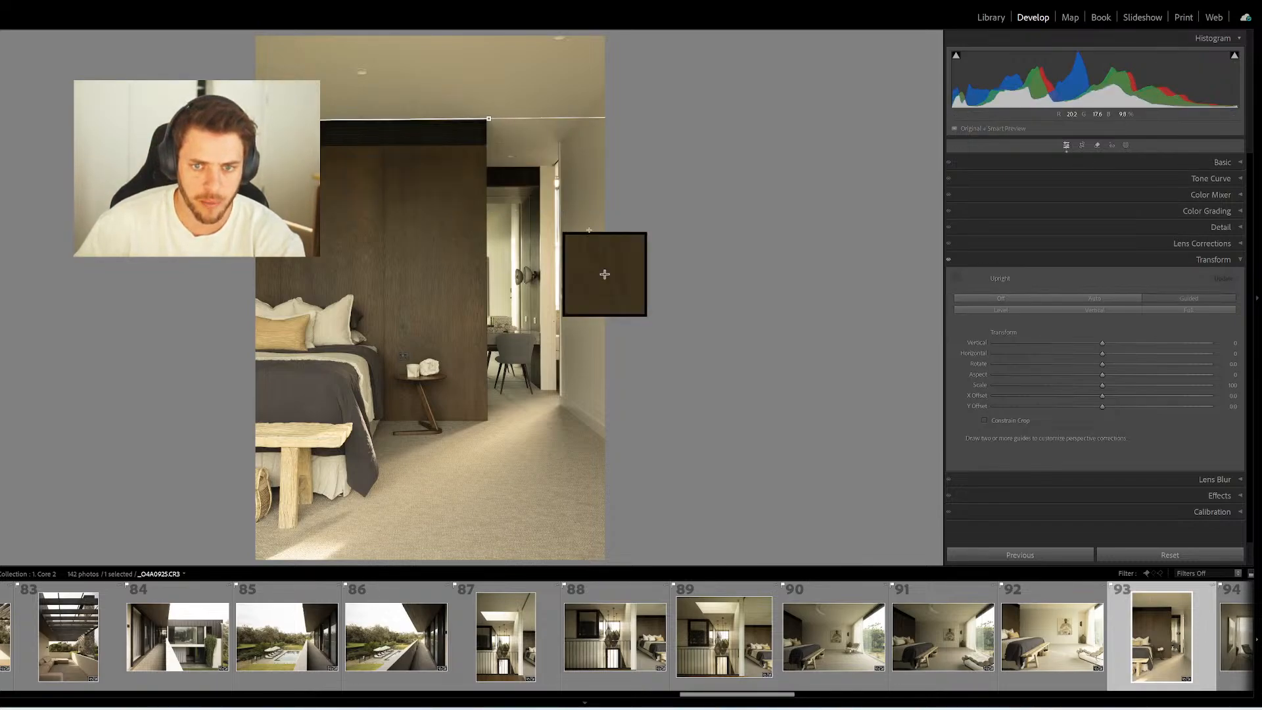
drag(562, 145, 562, 432)
drag(276, 343, 274, 431)
drag(279, 342, 276, 343)
drag(492, 425, 372, 428)
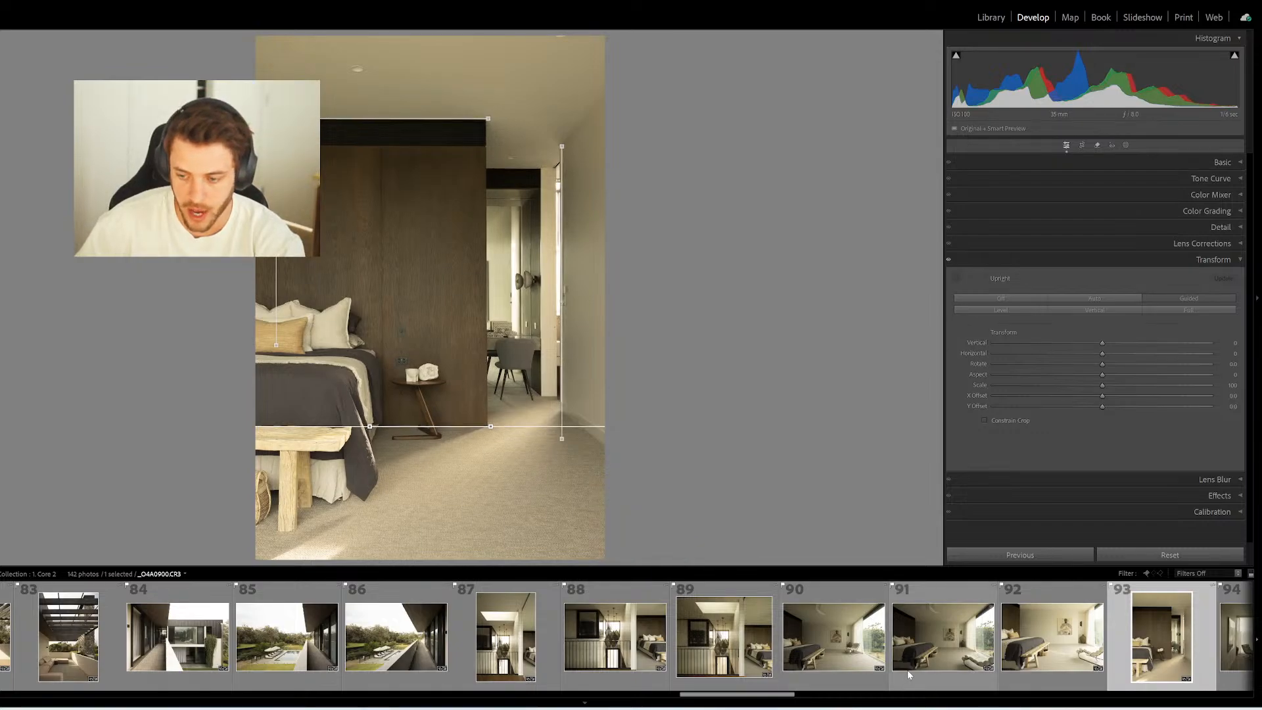
drag(520, 237, 568, 290)
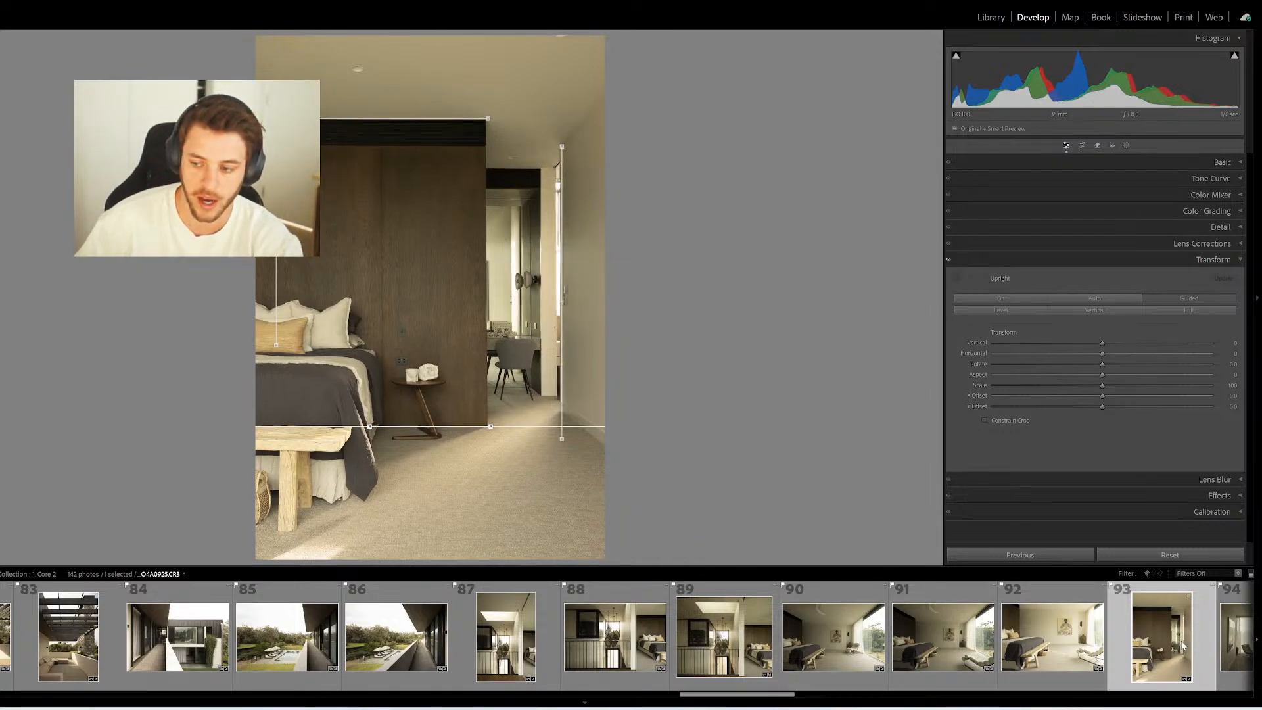
Straighten photo 94 with Guided Upright lines along the louvred window's outer frame, the ceiling edge above it, the opposite wall corner and the floor edge
scroll(1181, 646, down, 3)
click(861, 636)
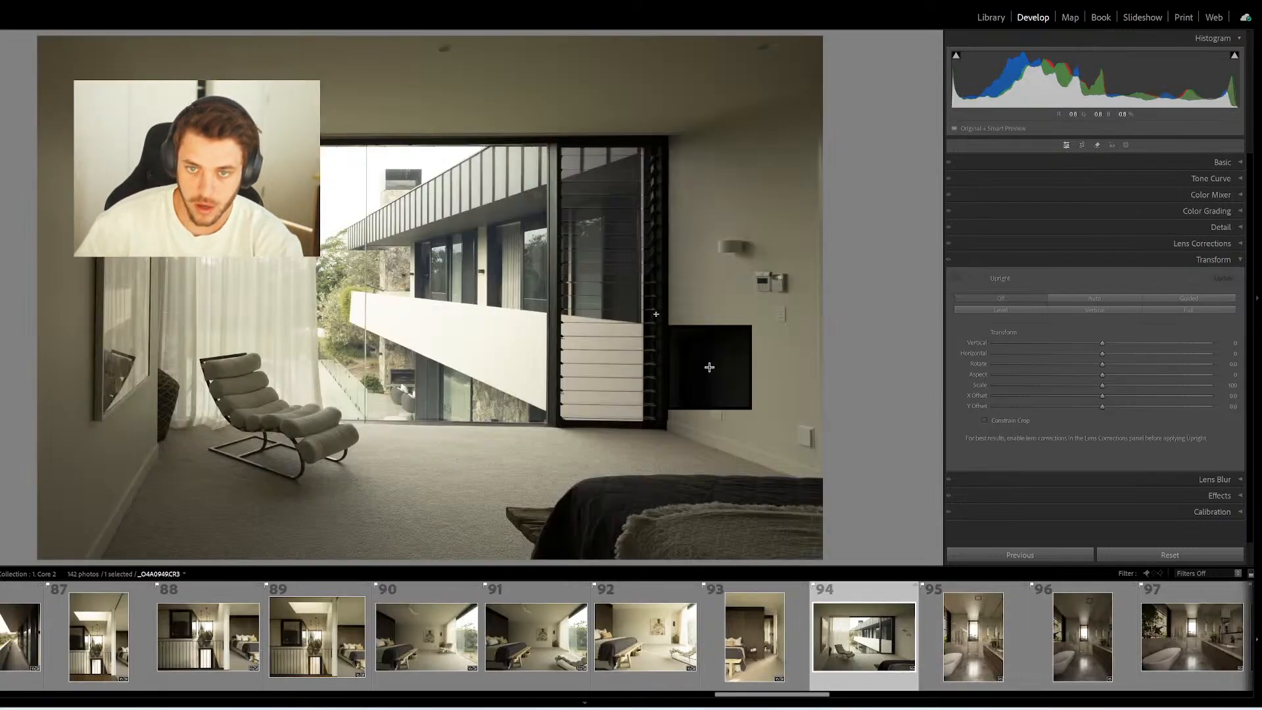
mouse_move(667, 137)
mouse_down()
mouse_move(680, 464)
mouse_move(668, 472)
mouse_up()
mouse_move(289, 133)
mouse_down()
mouse_move(585, 112)
mouse_move(687, 133)
mouse_up()
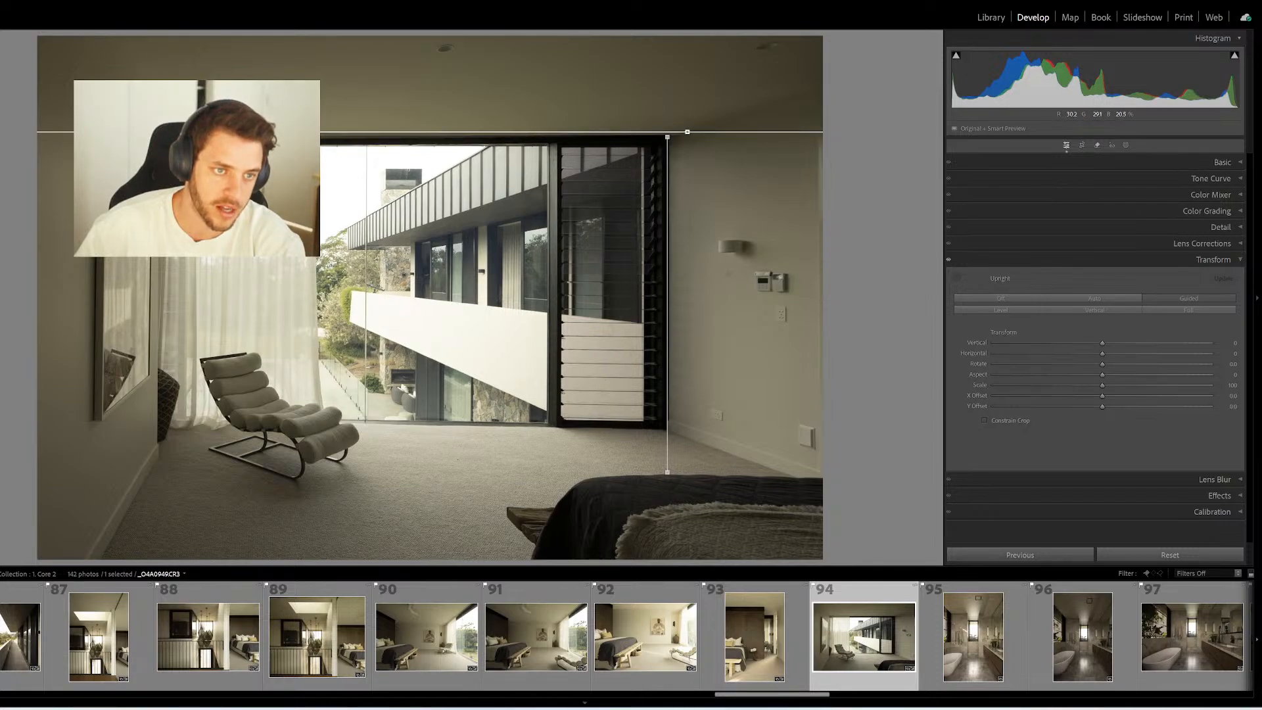
drag(158, 164, 156, 446)
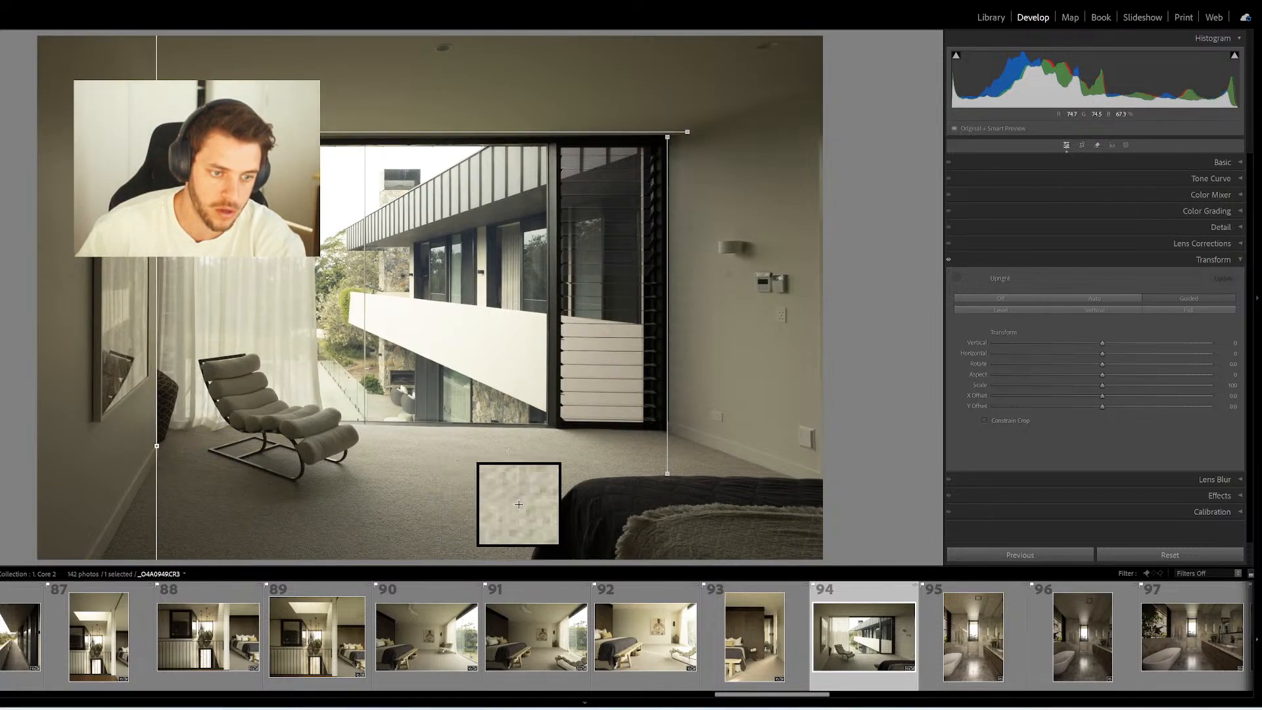
mouse_move(339, 426)
mouse_down()
mouse_move(676, 441)
mouse_move(686, 428)
mouse_up()
Straighten photo _D4A0953 with Guided Upright lines along the bathroom back wall's ceiling and floor edges, the mirror's edge and the corner behind the bathtub
scroll(665, 639, down, 3)
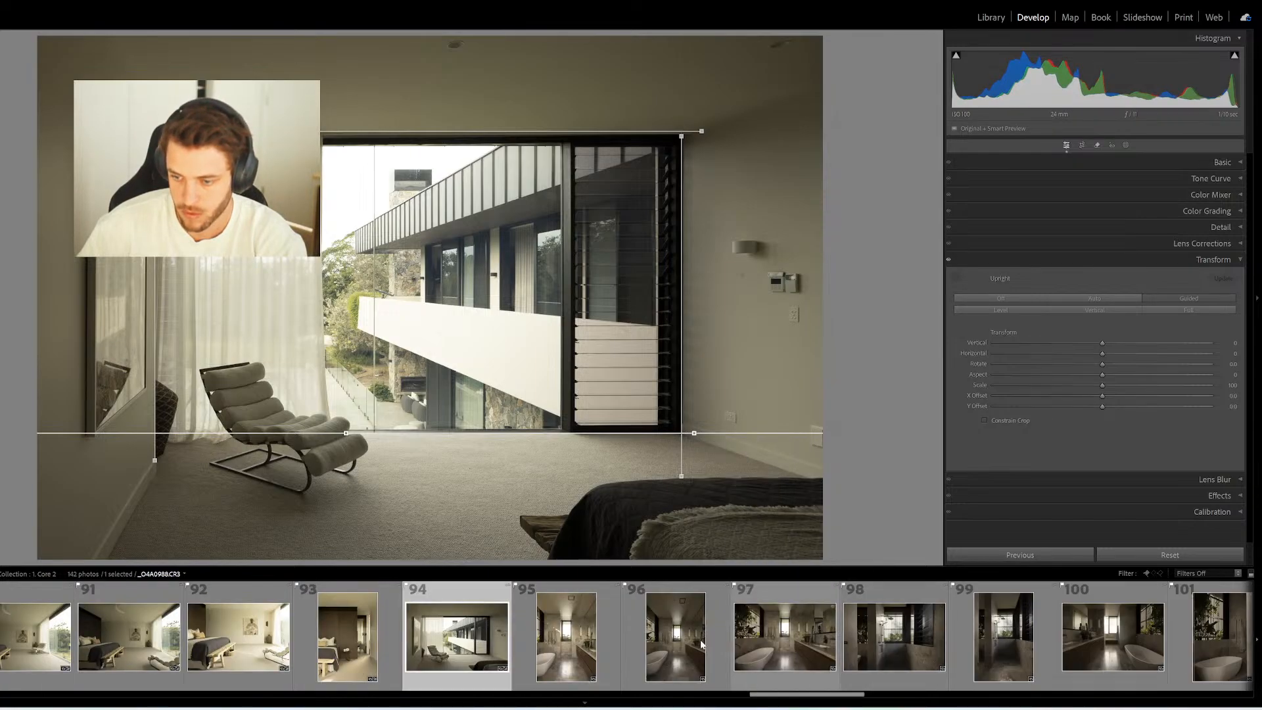
click(665, 639)
key(Left)
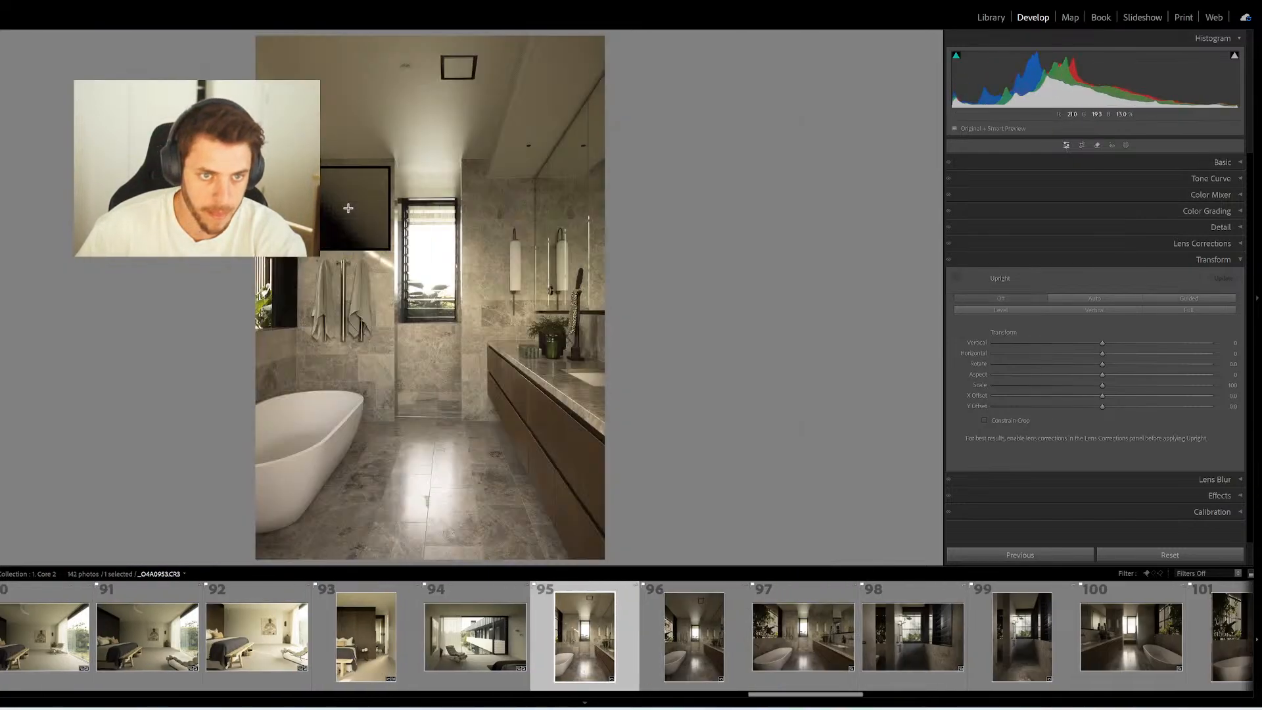
drag(381, 157, 492, 157)
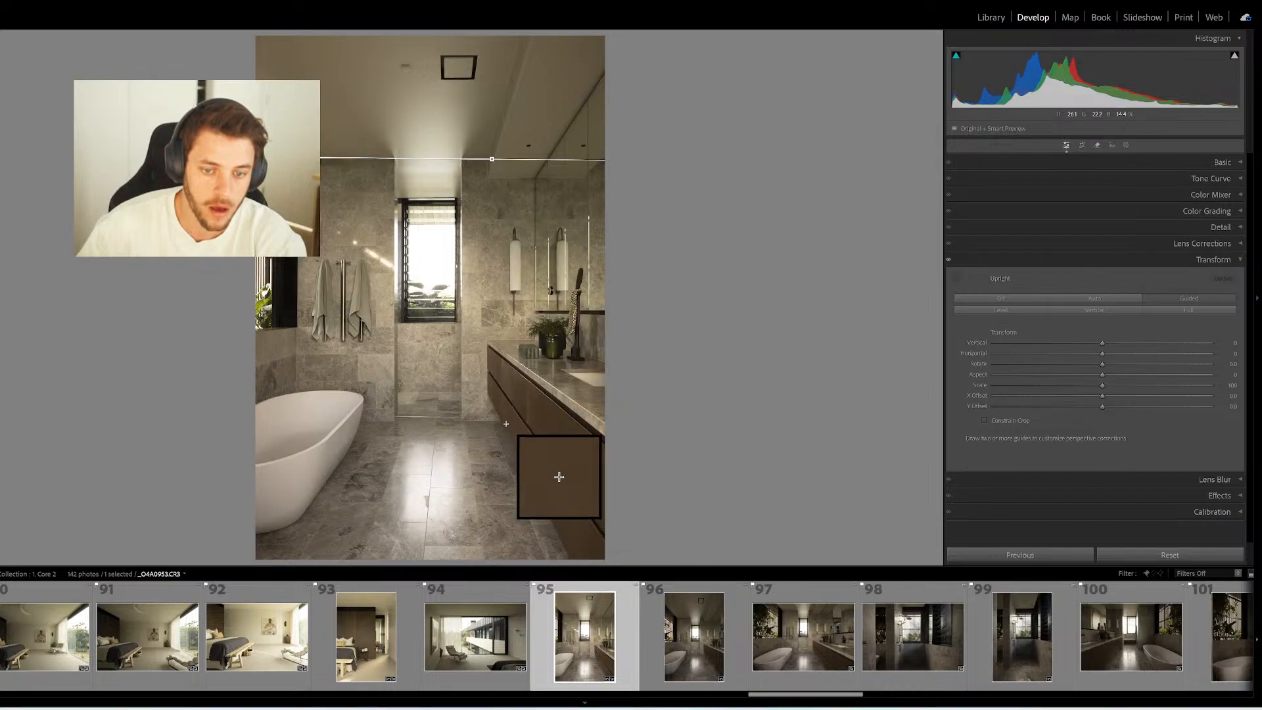
drag(505, 422, 333, 423)
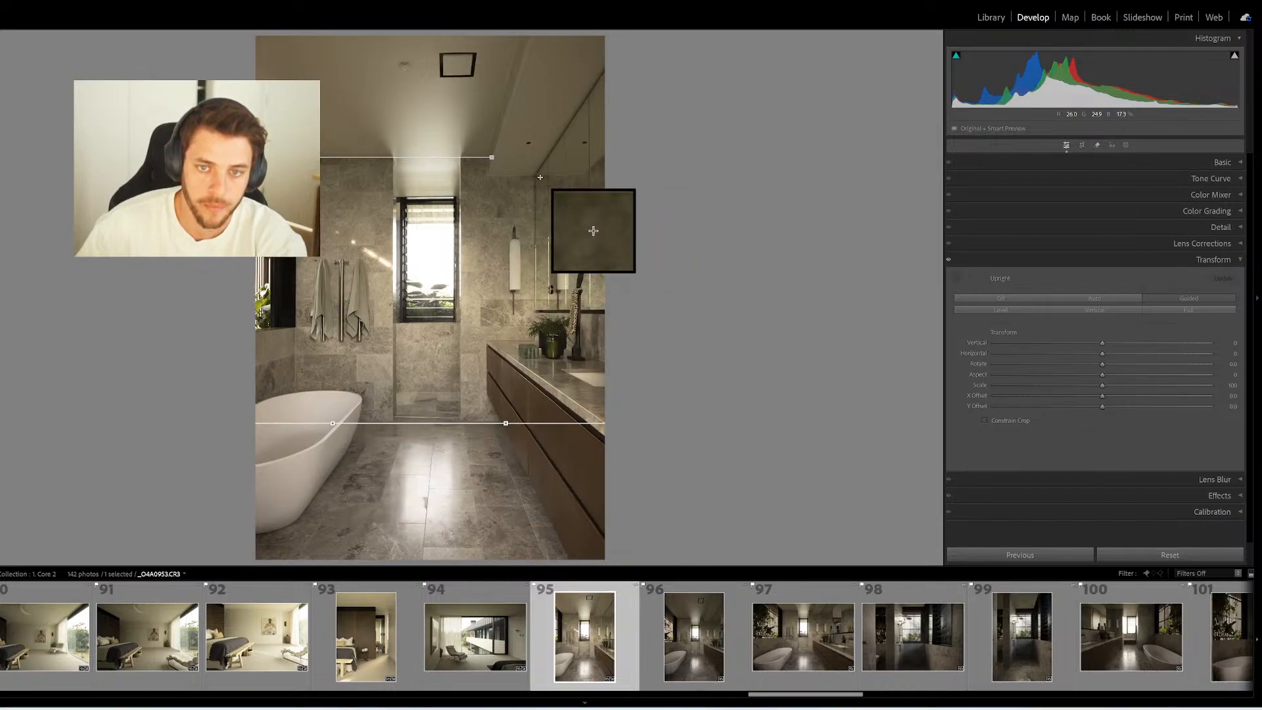
drag(535, 188, 534, 328)
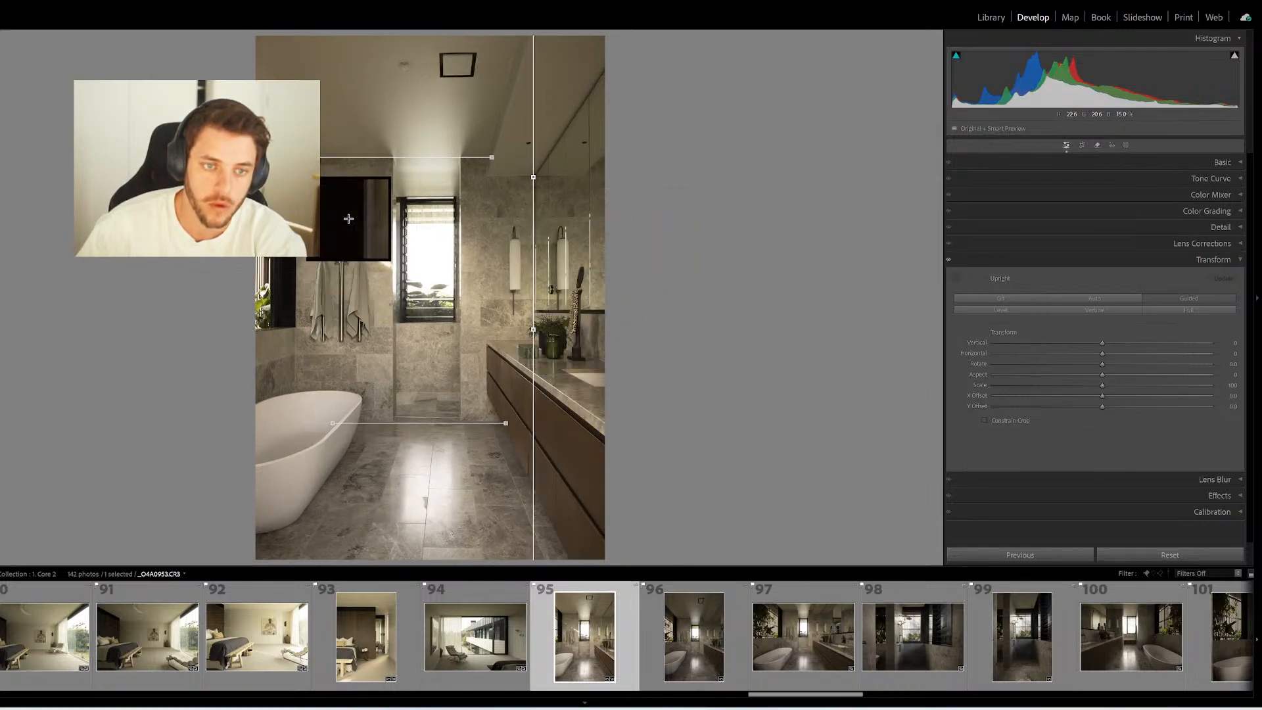
drag(291, 276, 292, 431)
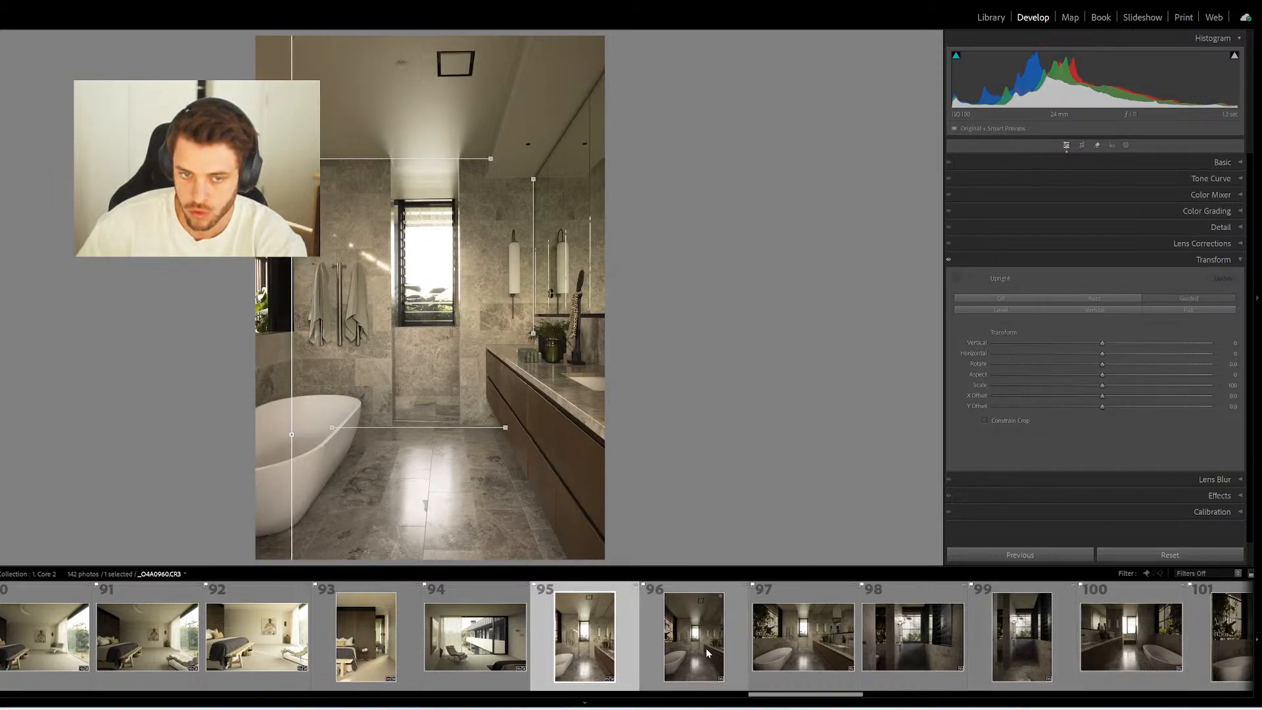
Straighten photo _D4A0960 with Guided Upright lines along the back wall's ceiling and floor edges, the corner beside the dark window frame and the mirror joint
click(708, 653)
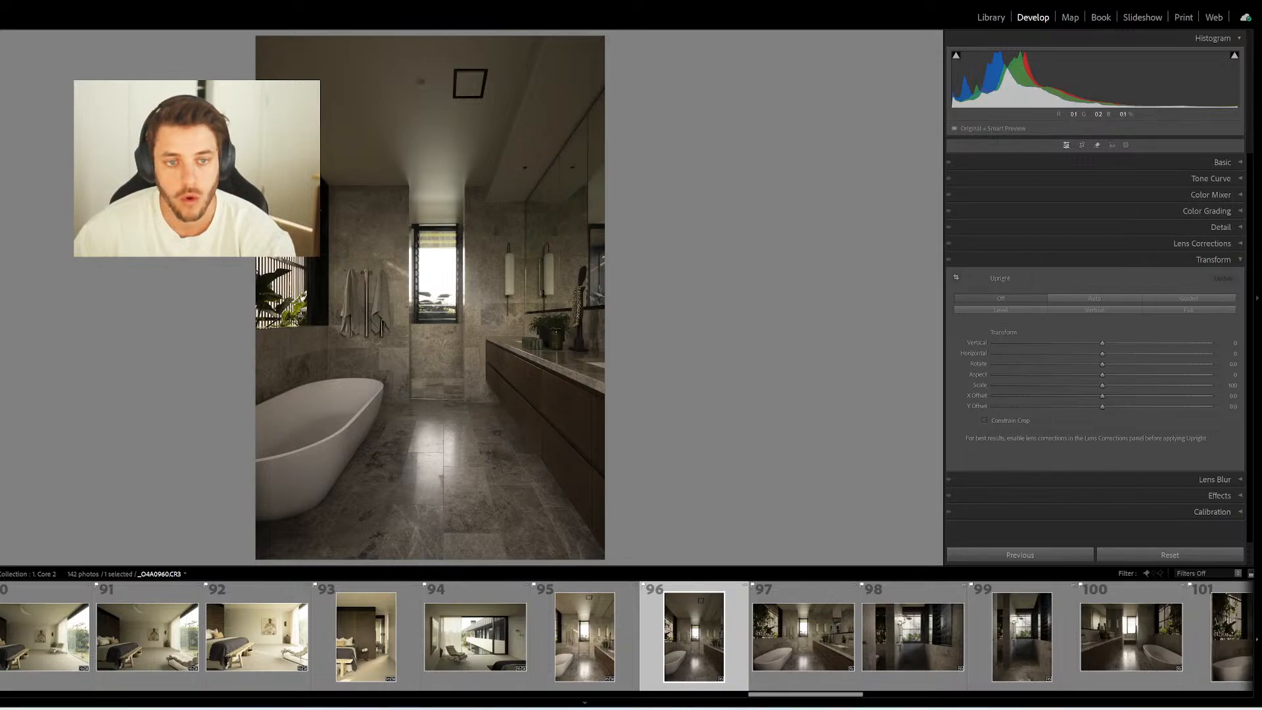
drag(327, 183, 491, 184)
drag(506, 401, 430, 424)
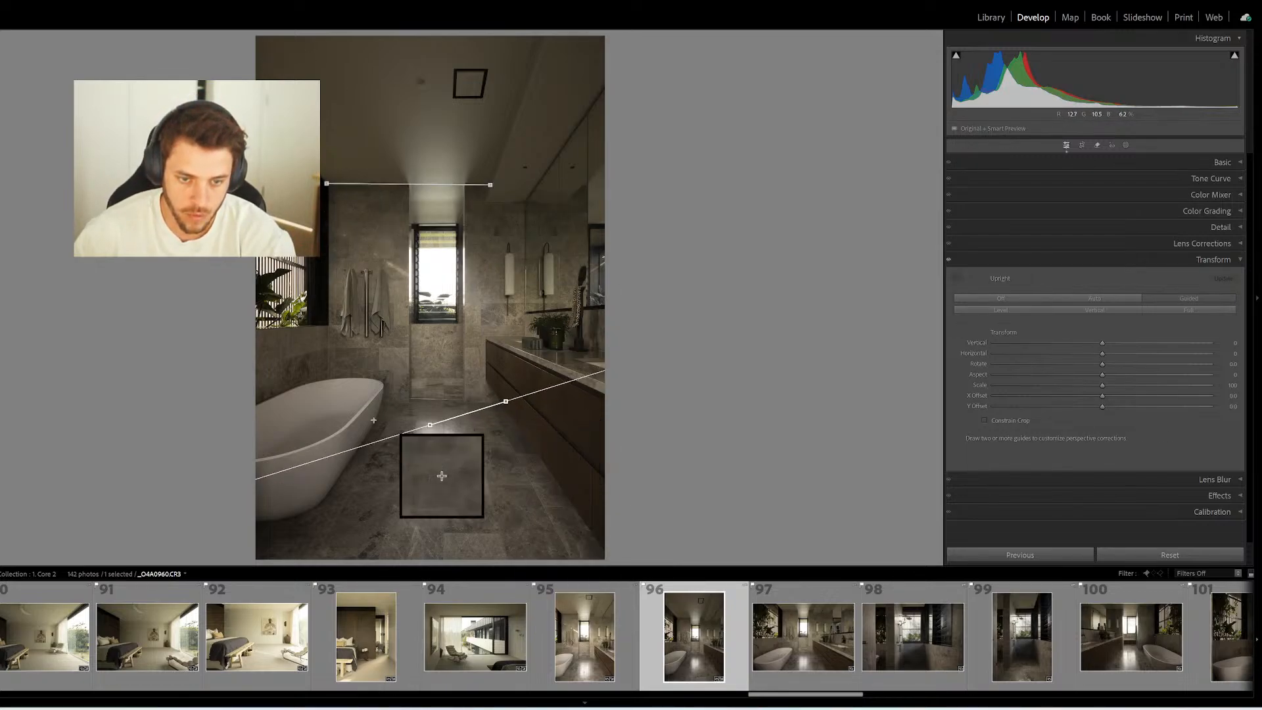
drag(324, 189, 341, 259)
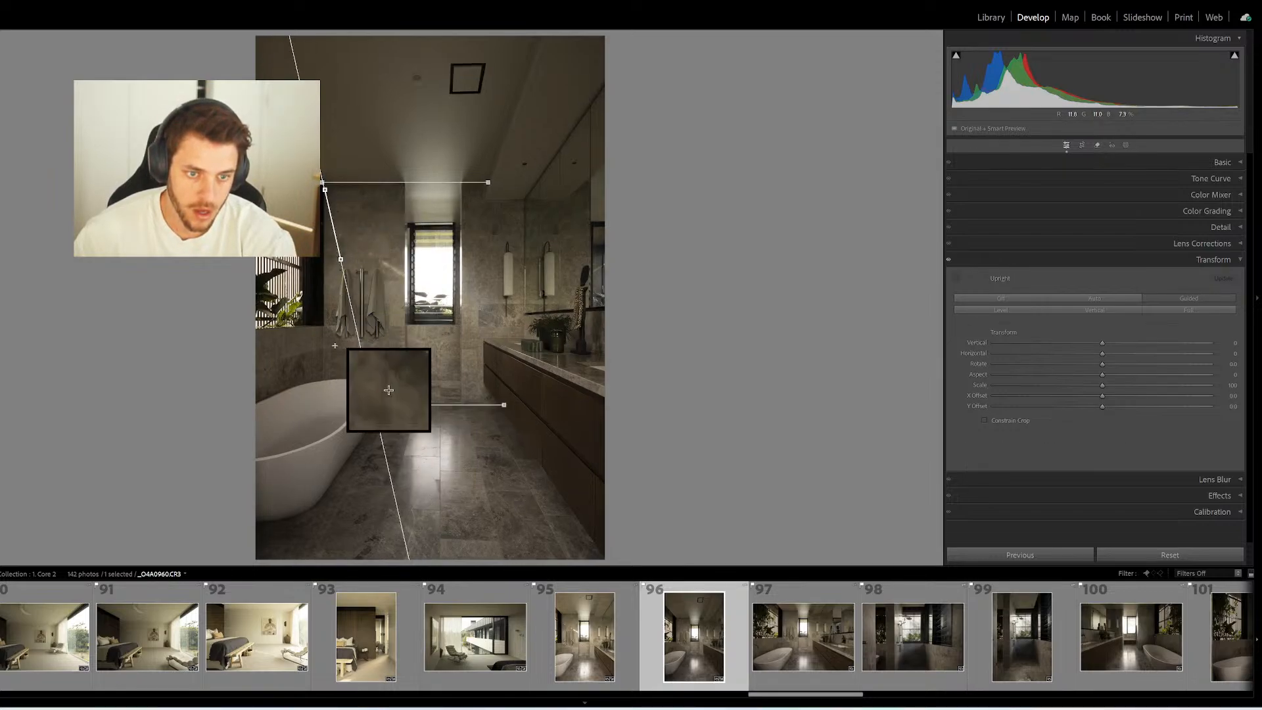
drag(334, 345, 323, 353)
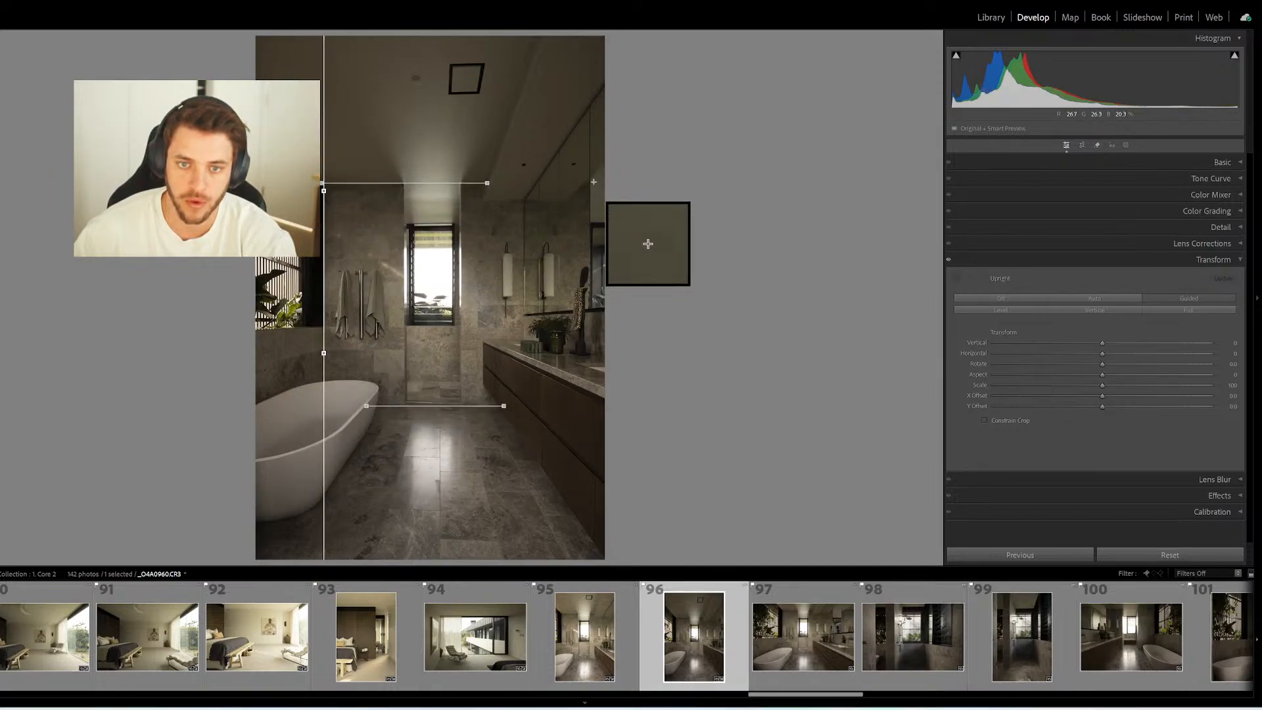
drag(592, 105, 591, 324)
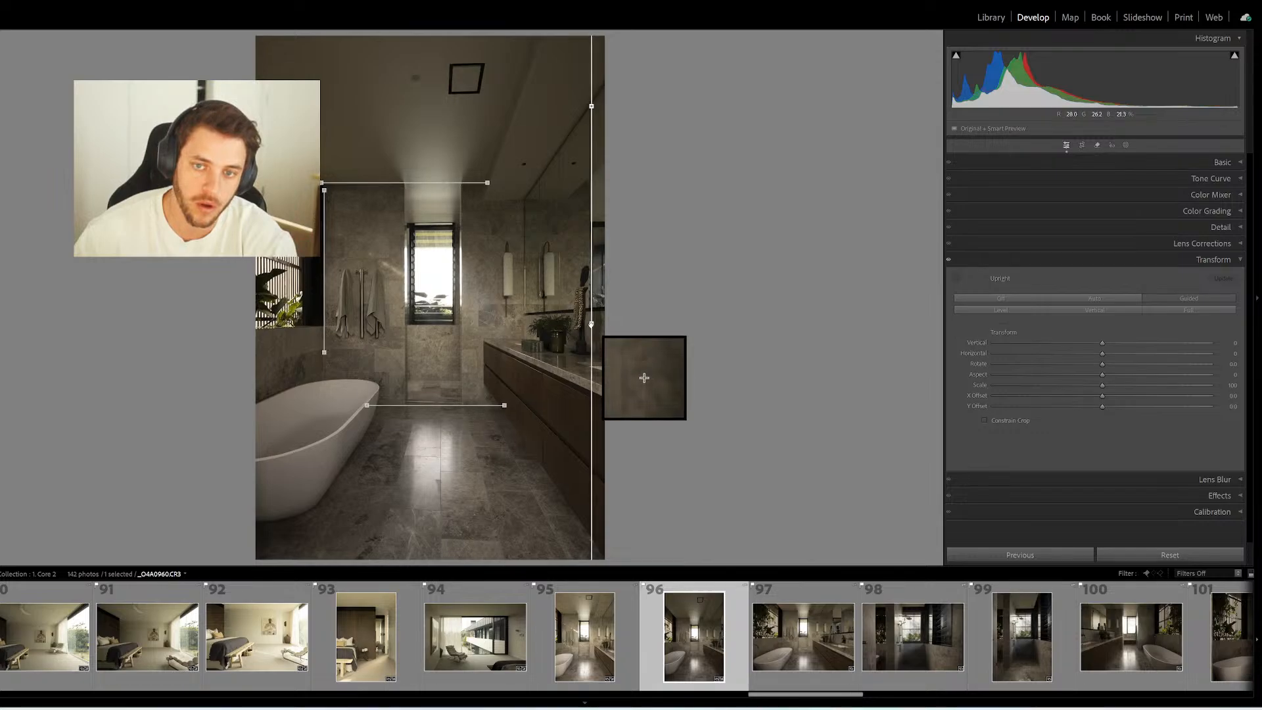
Return to photo _D4A0960 and raise its exposure to brighten the bathroom
click(775, 640)
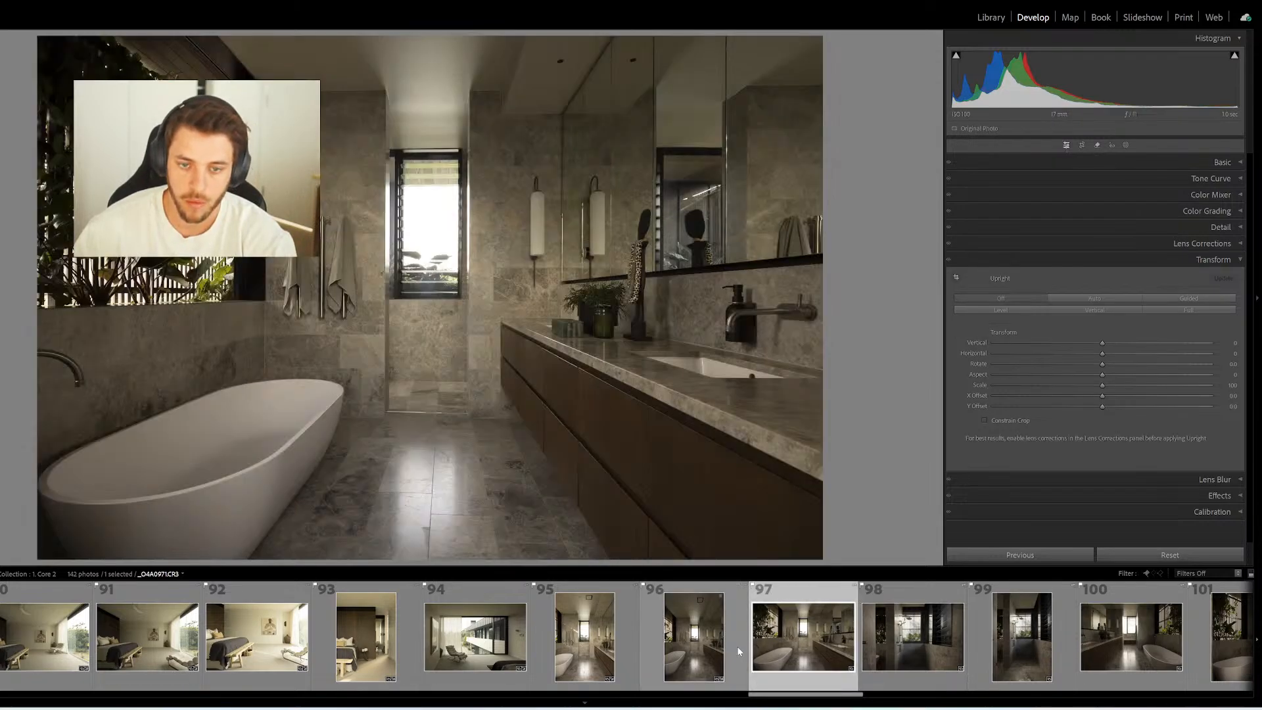
click(731, 644)
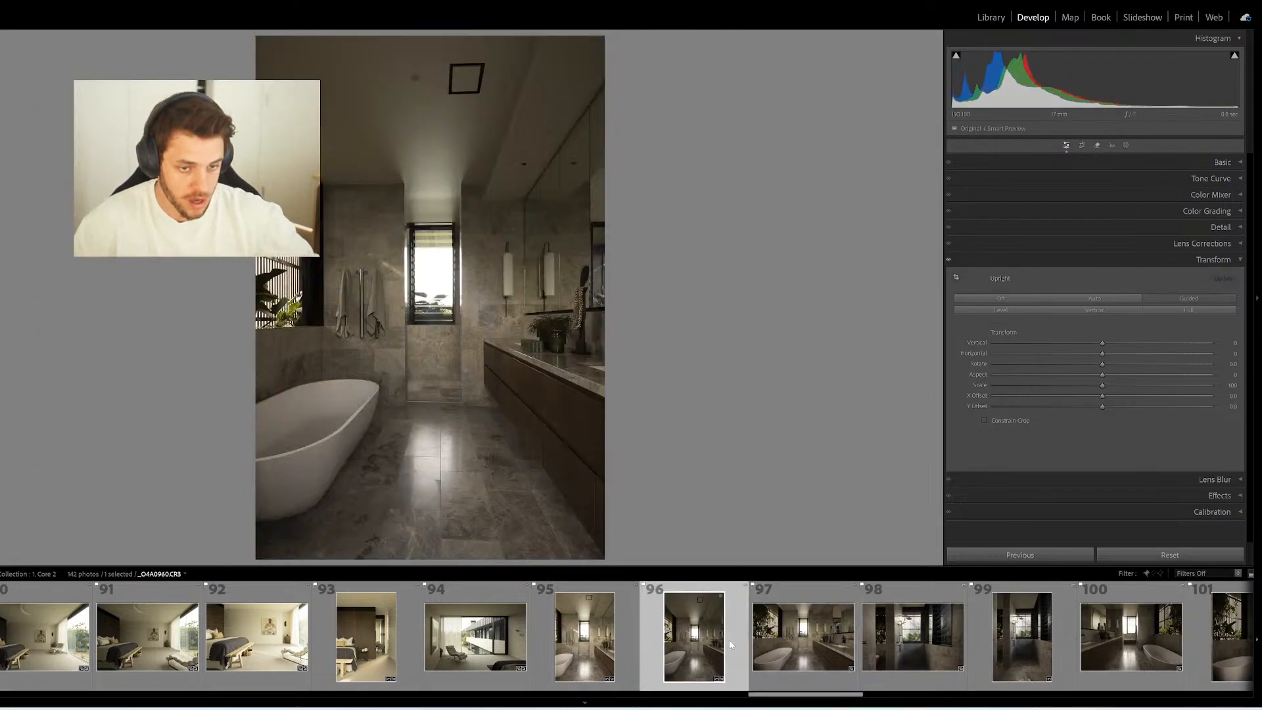
key(ctrl+1)
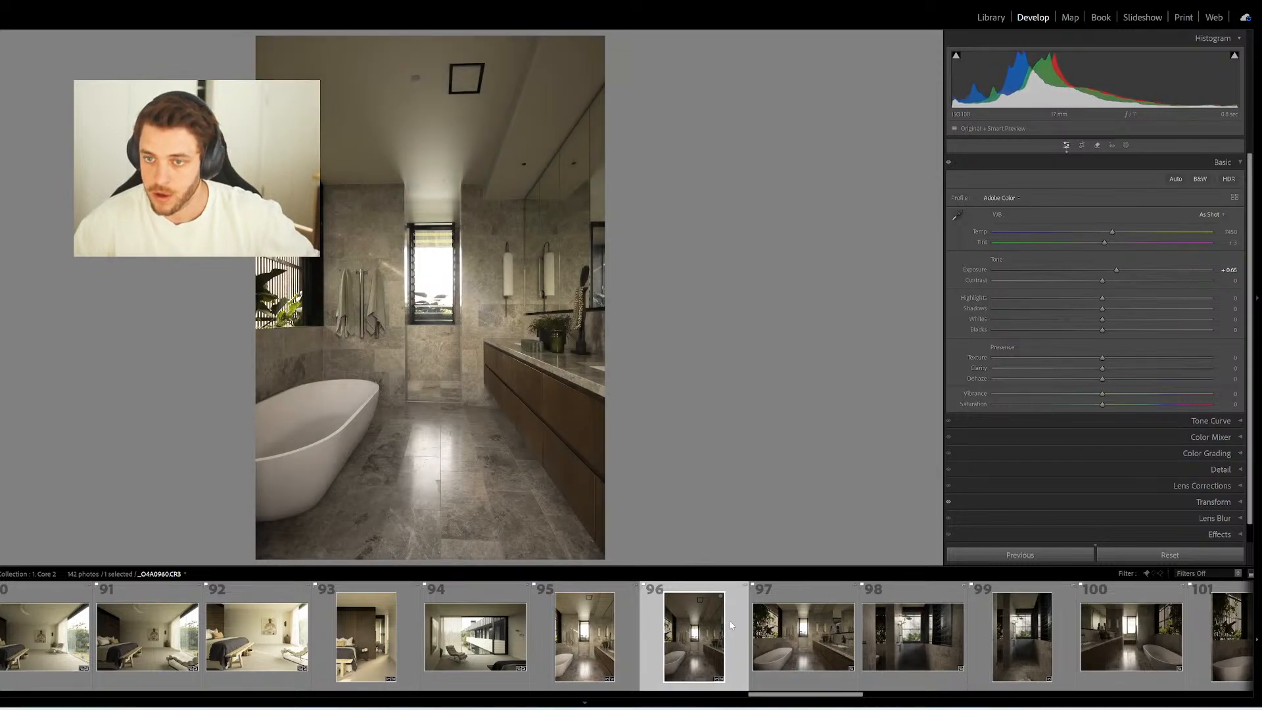
Straighten photo _D4A0971 with Guided Upright lines along the mirror joint, the corner behind the bathtub and the back wall's floor and ceiling edges
click(795, 641)
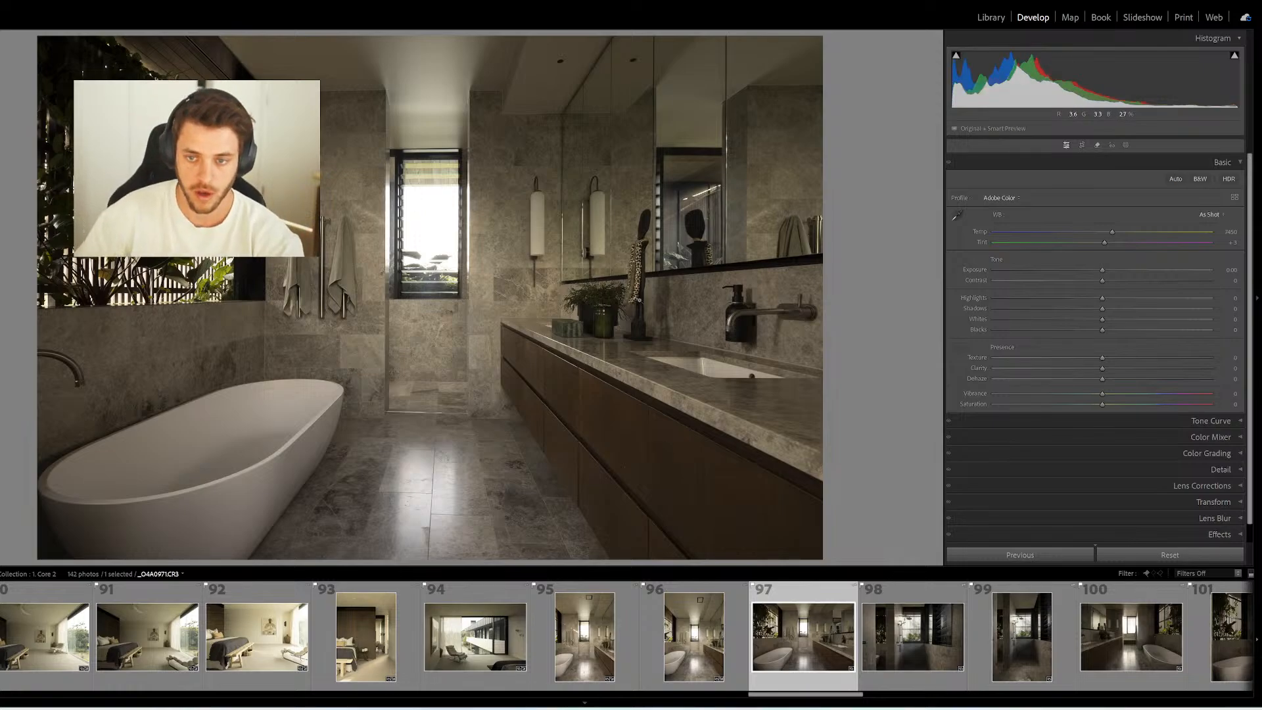
key(shift+t)
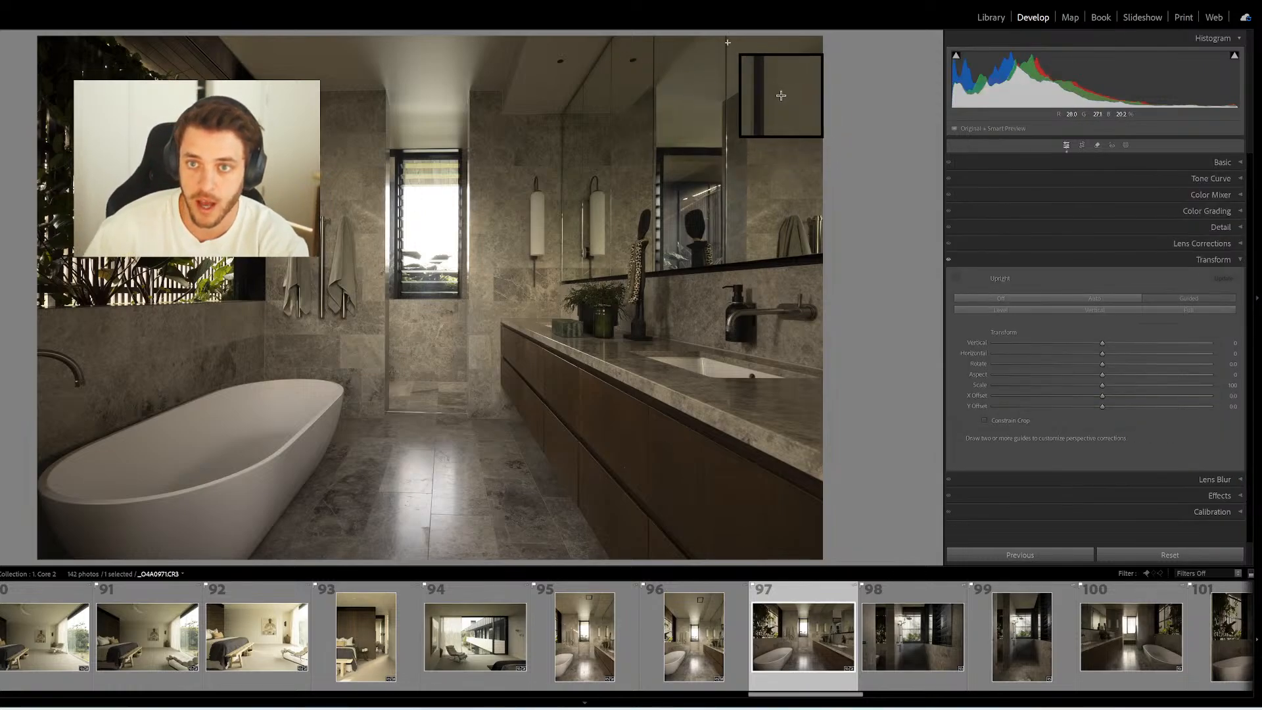
drag(728, 42, 724, 271)
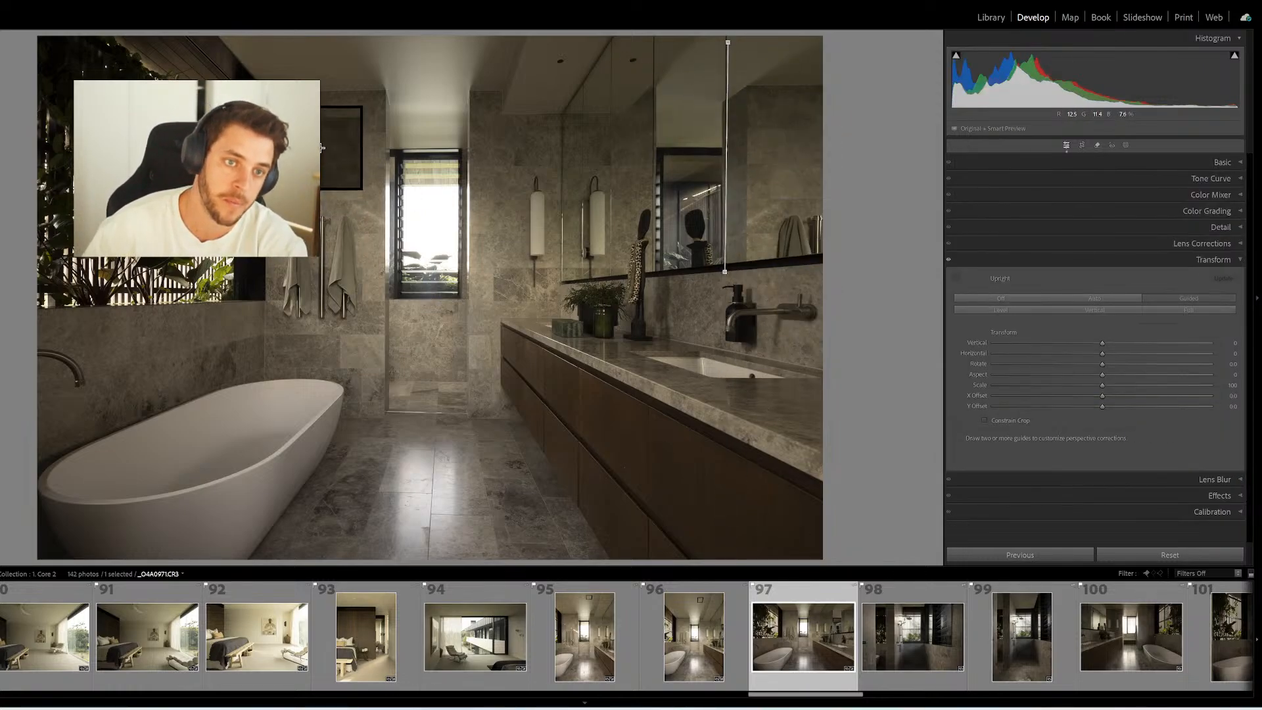
drag(266, 151, 270, 318)
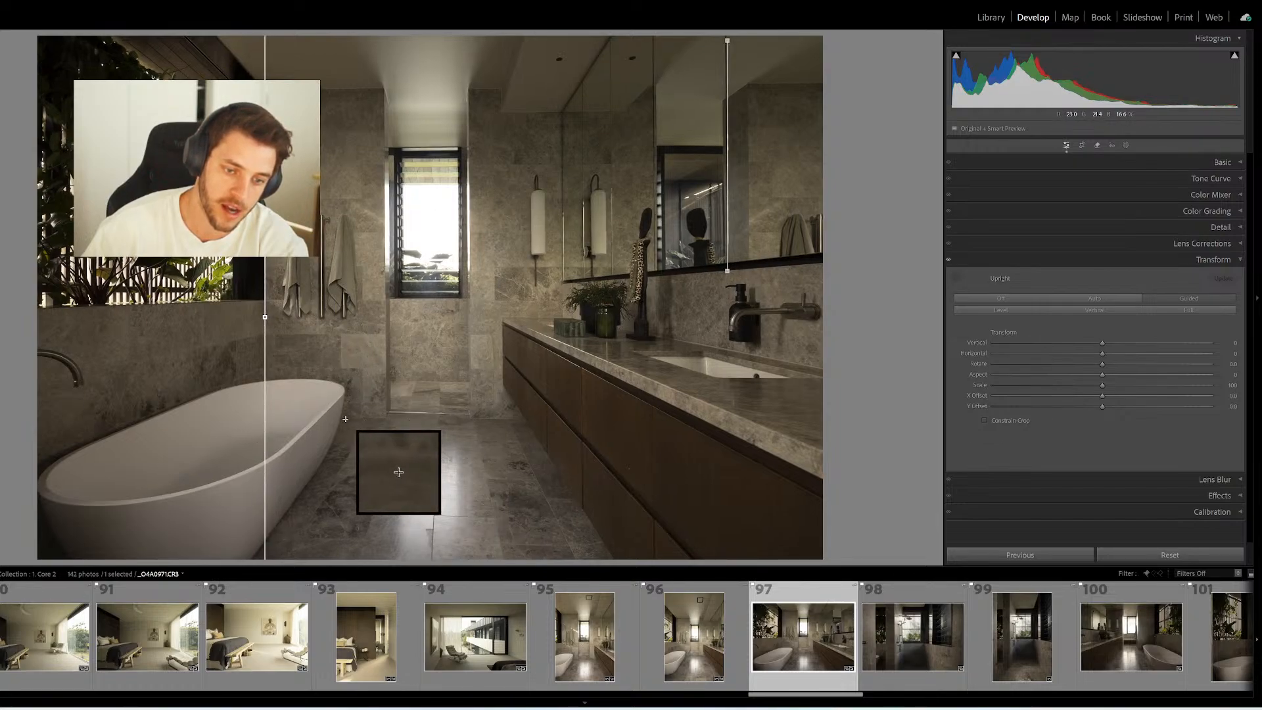
drag(345, 419, 531, 420)
drag(505, 86, 296, 86)
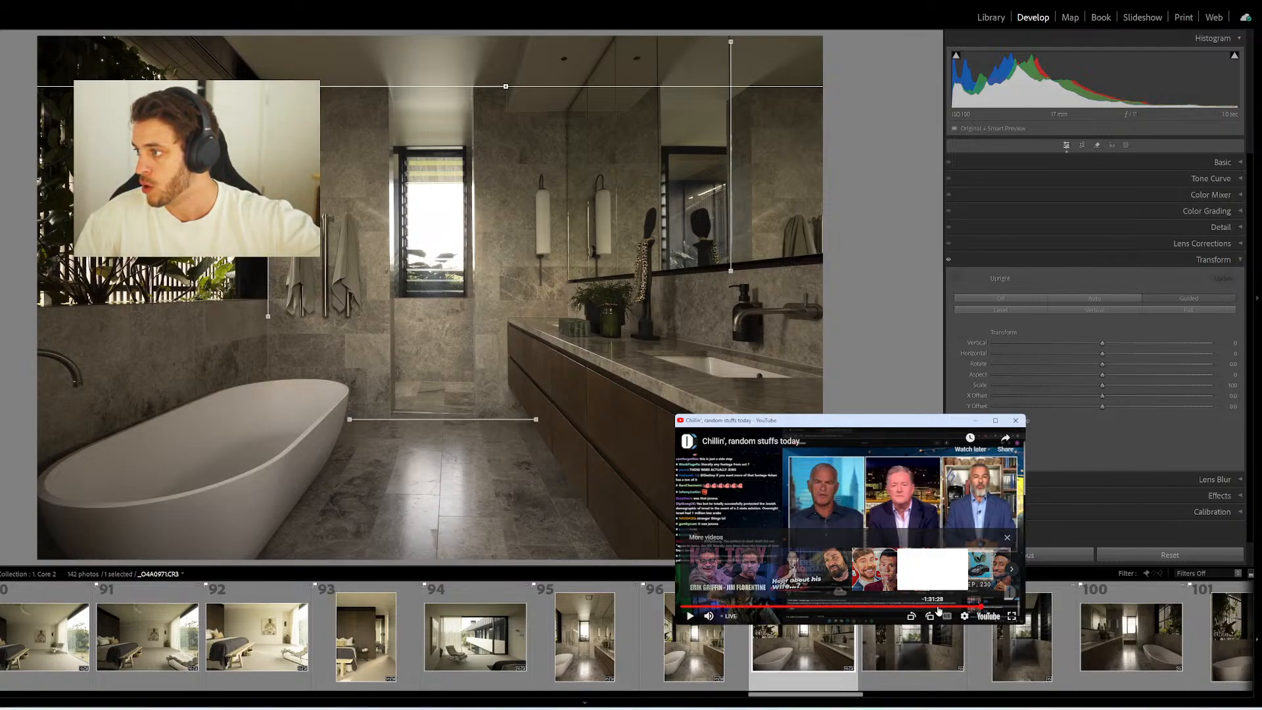
key(space)
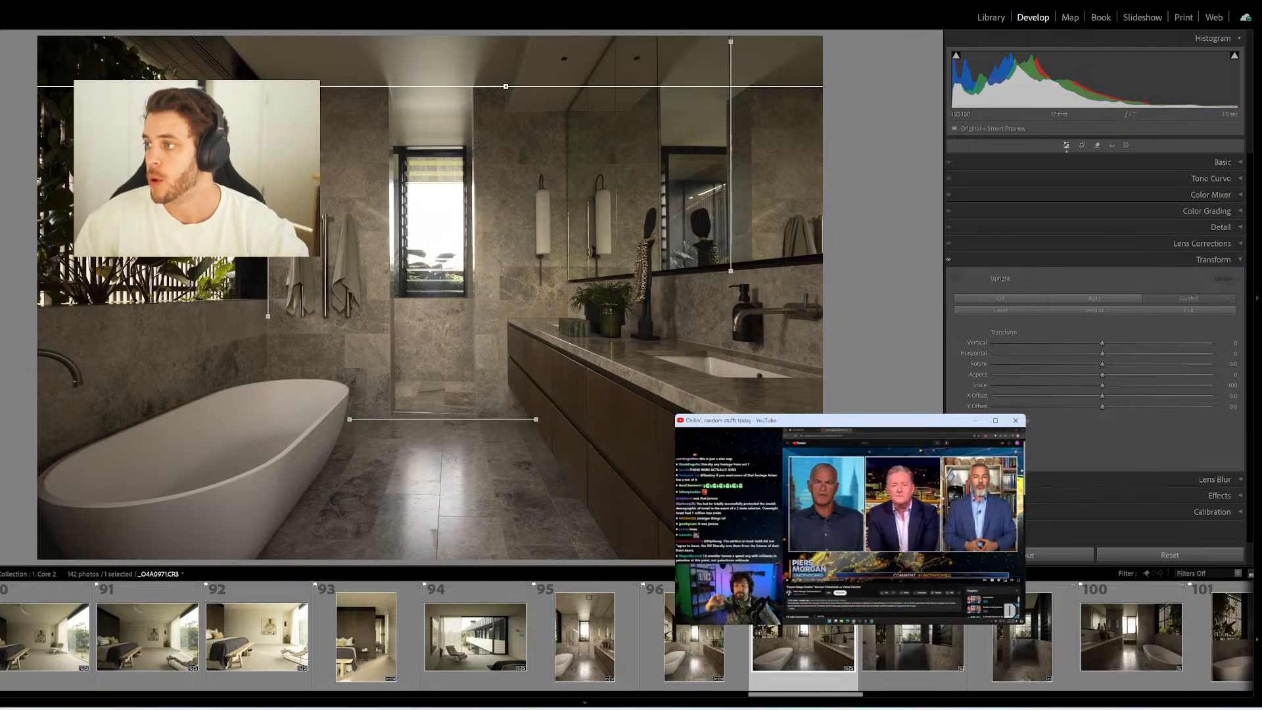
Raise the exposure of shower photo _D4A0988
click(900, 635)
key(ctrl+1)
key(equal)
key(equal)
key(equal)
key(equal)
key(equal)
key(equal)
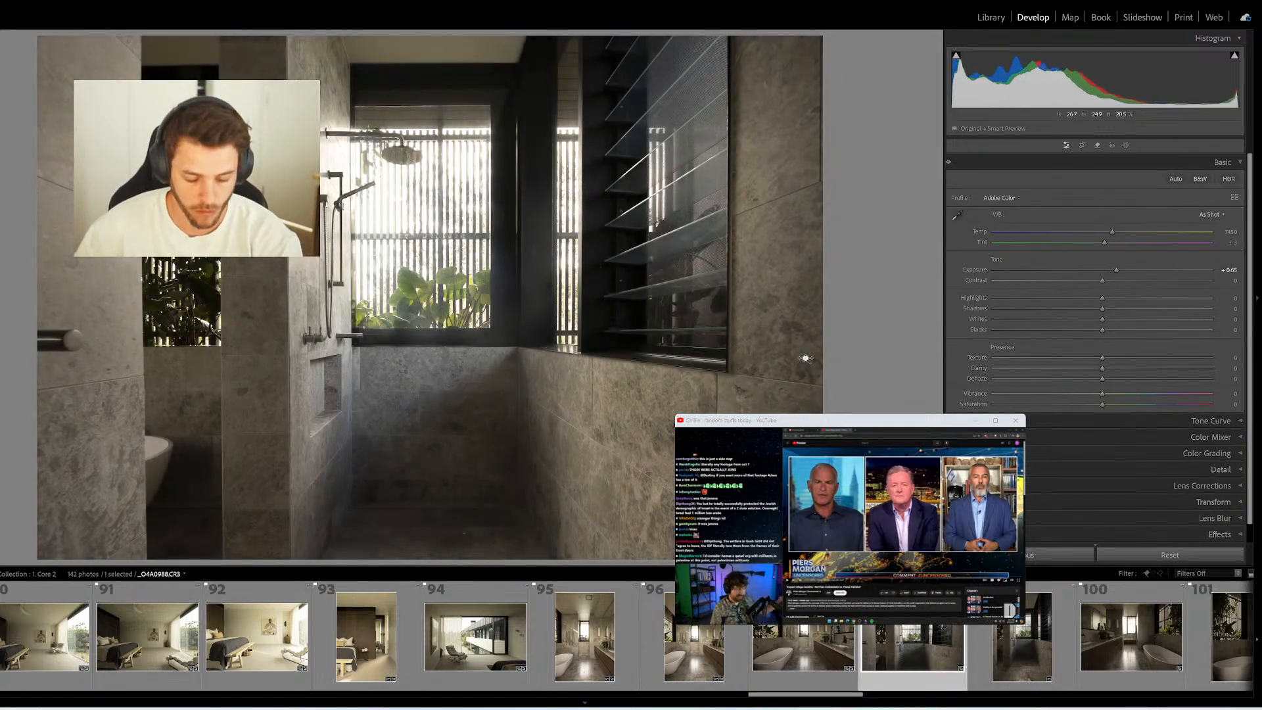
Straighten photo _D4A0988 with Guided Upright lines along the ceiling edge, the louvred window's outer frame, the stone wall edge and the shower wall's lower tile line
key(shift+t)
drag(351, 60, 523, 61)
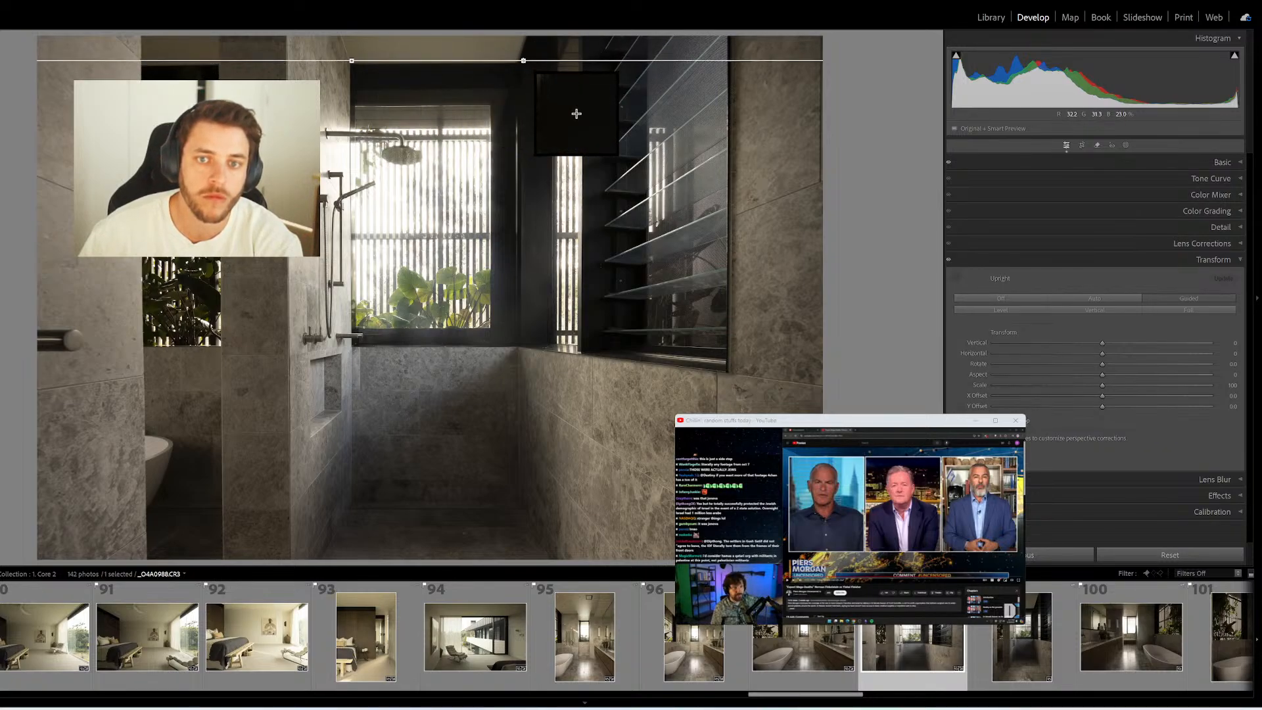
mouse_move(730, 39)
mouse_down()
mouse_move(757, 374)
mouse_move(729, 383)
mouse_up()
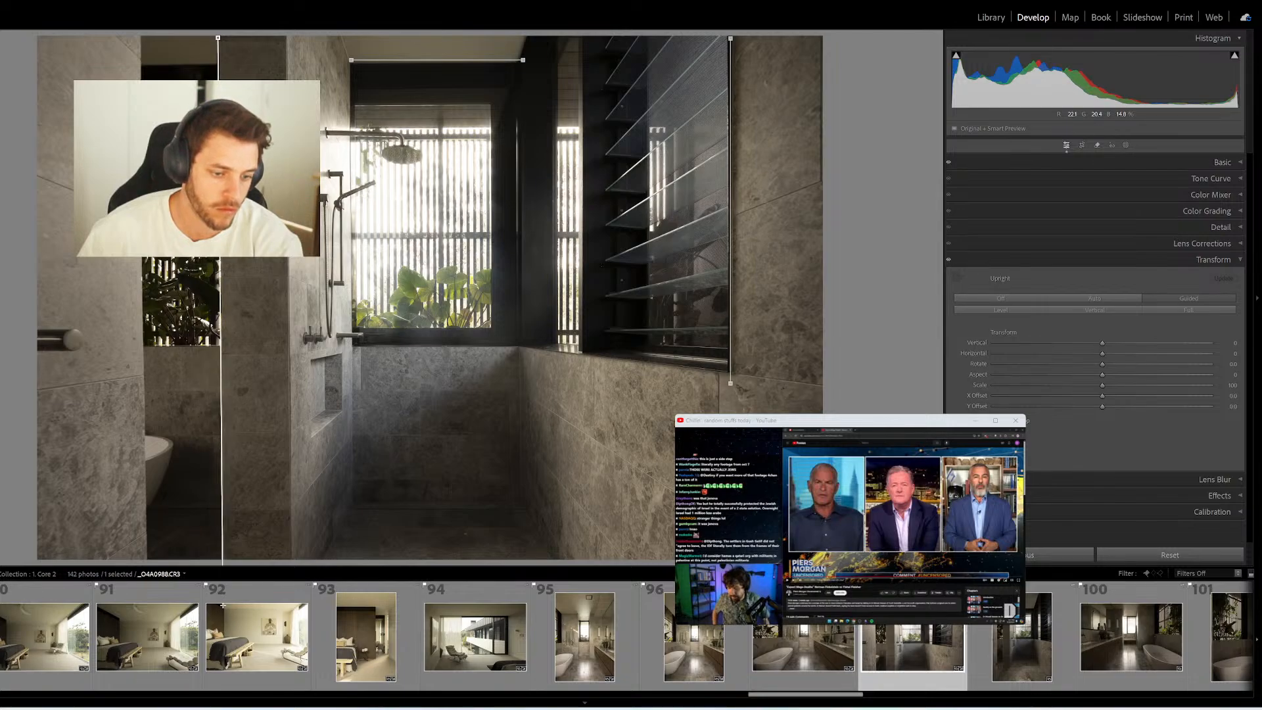
drag(223, 604, 223, 605)
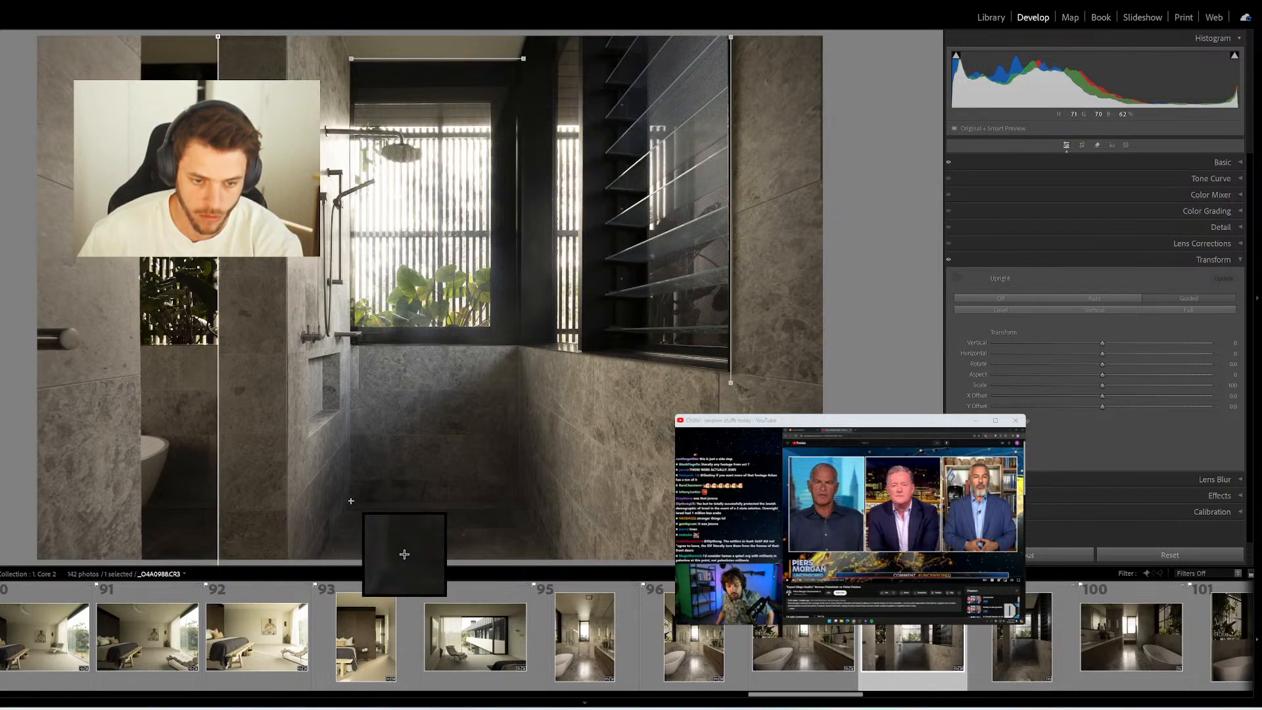
drag(351, 501, 537, 502)
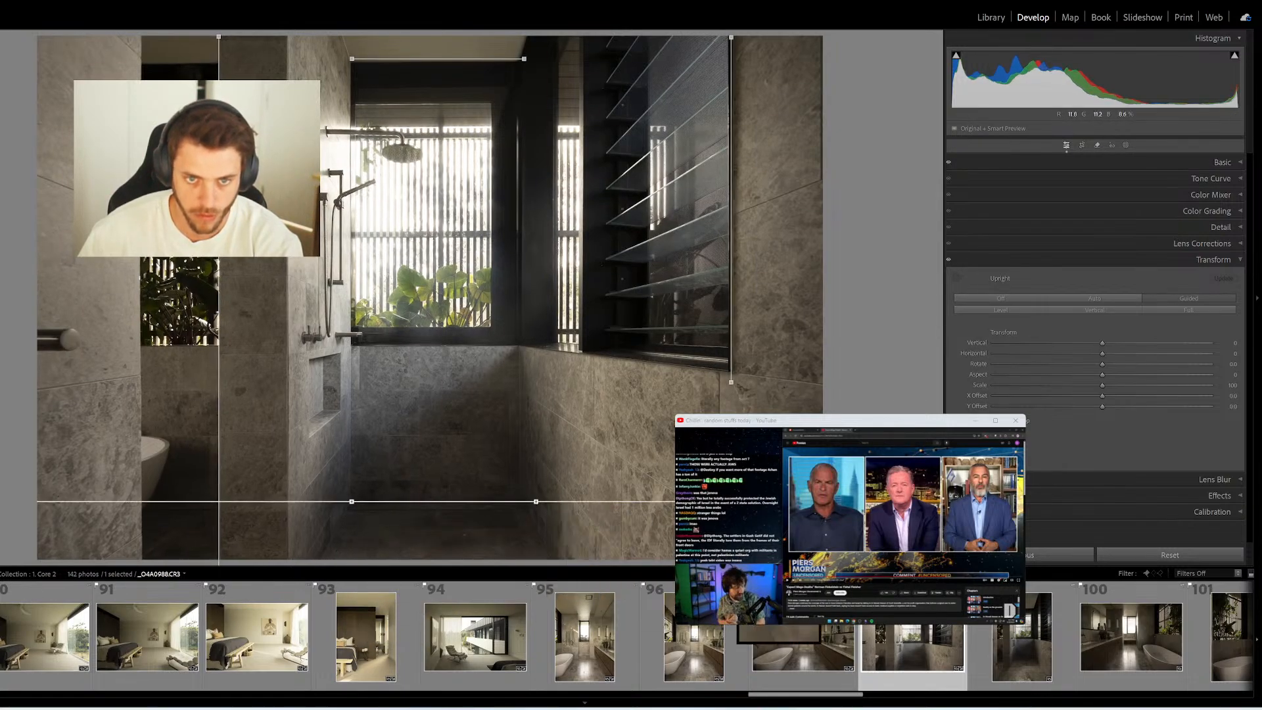
Straighten photo _D4A0995 with Guided Upright lines along the stone wall's edge, the window's side frame, the ceiling edge above it and the floor line
click(1010, 633)
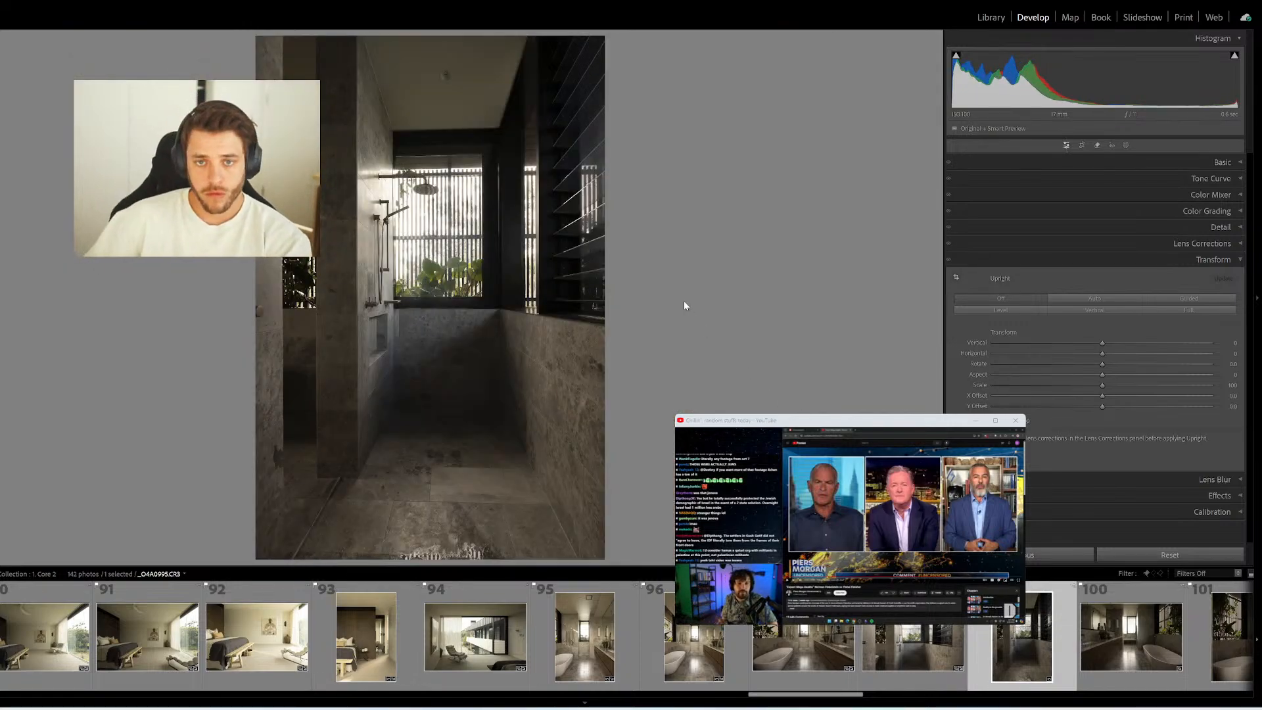
key(t)
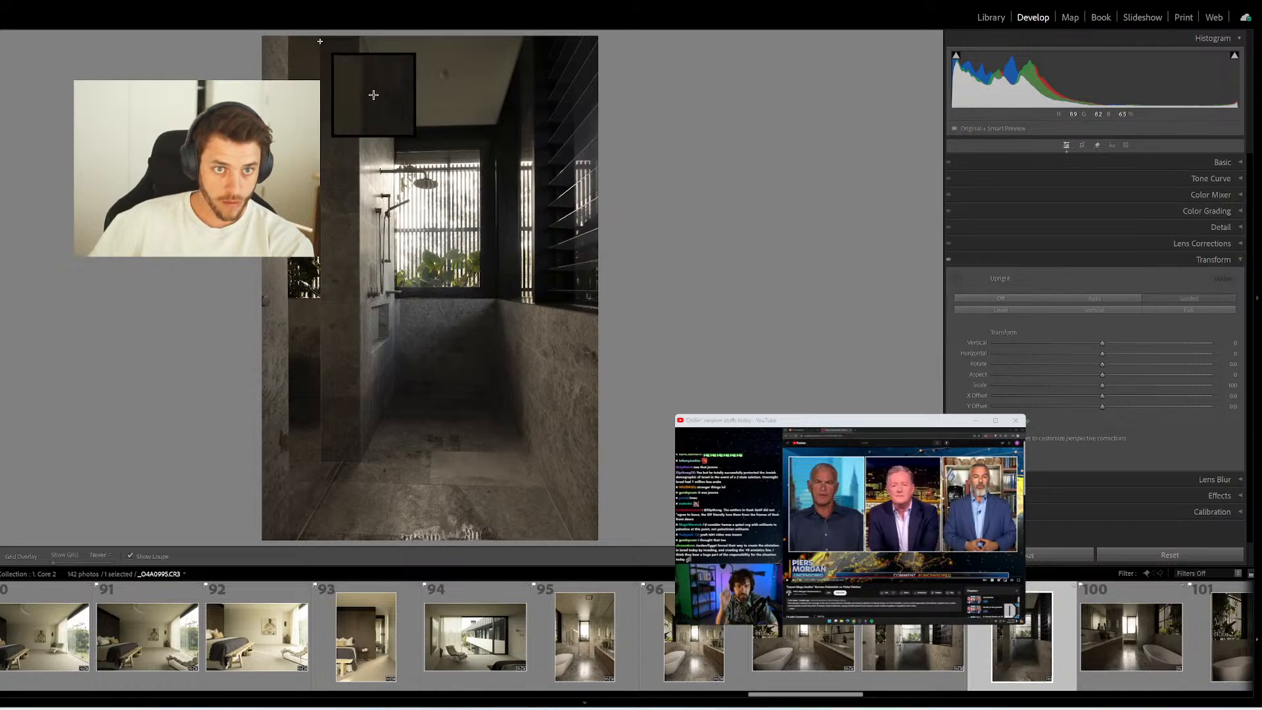
drag(320, 41, 327, 461)
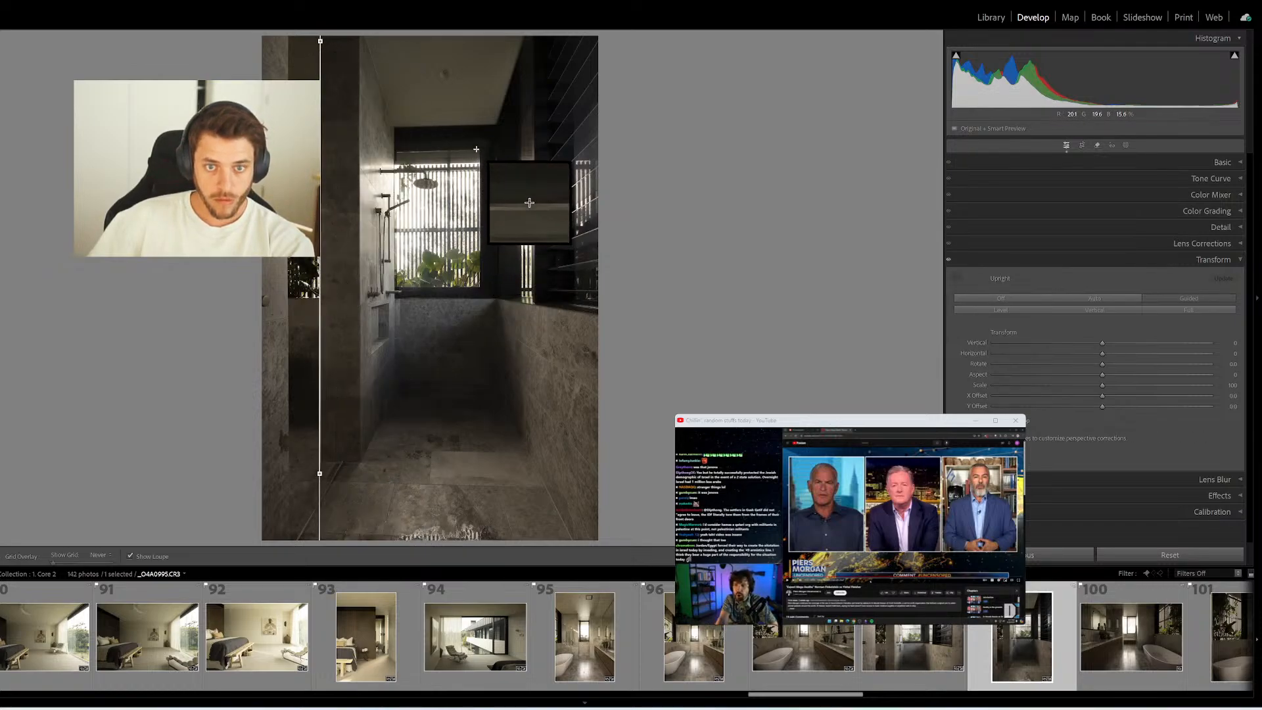
drag(480, 147, 480, 314)
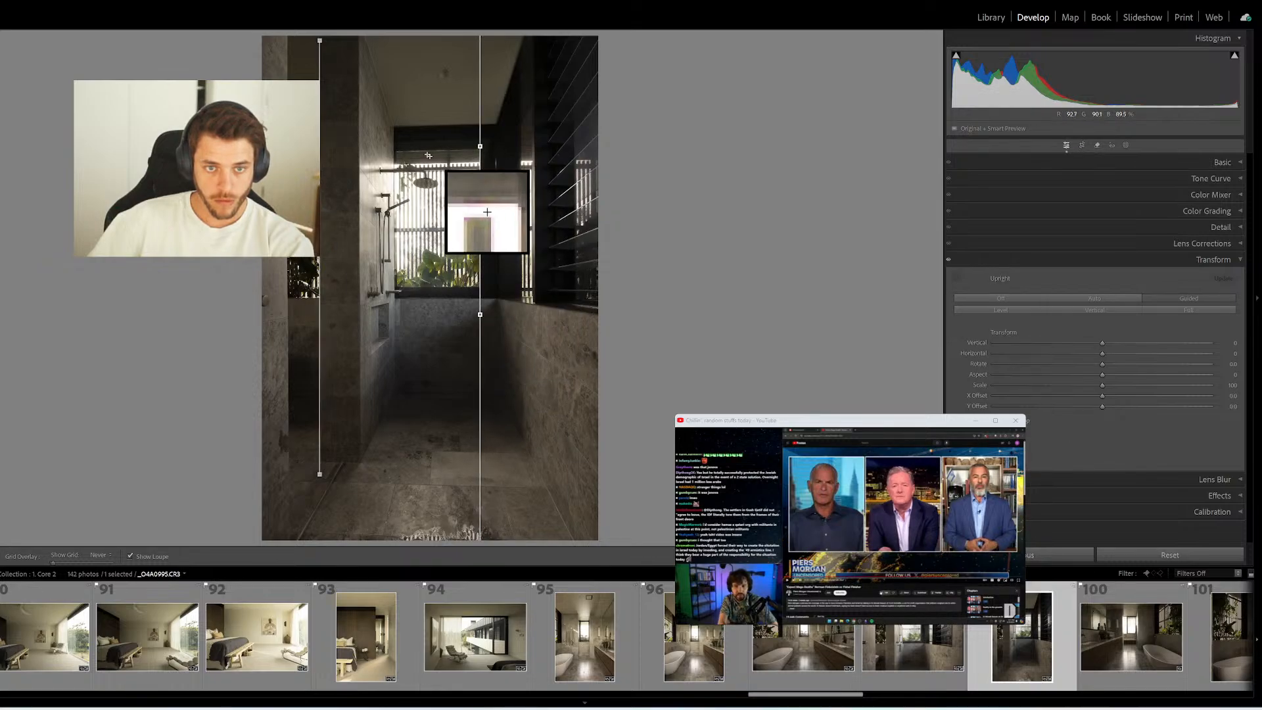
drag(391, 128, 503, 123)
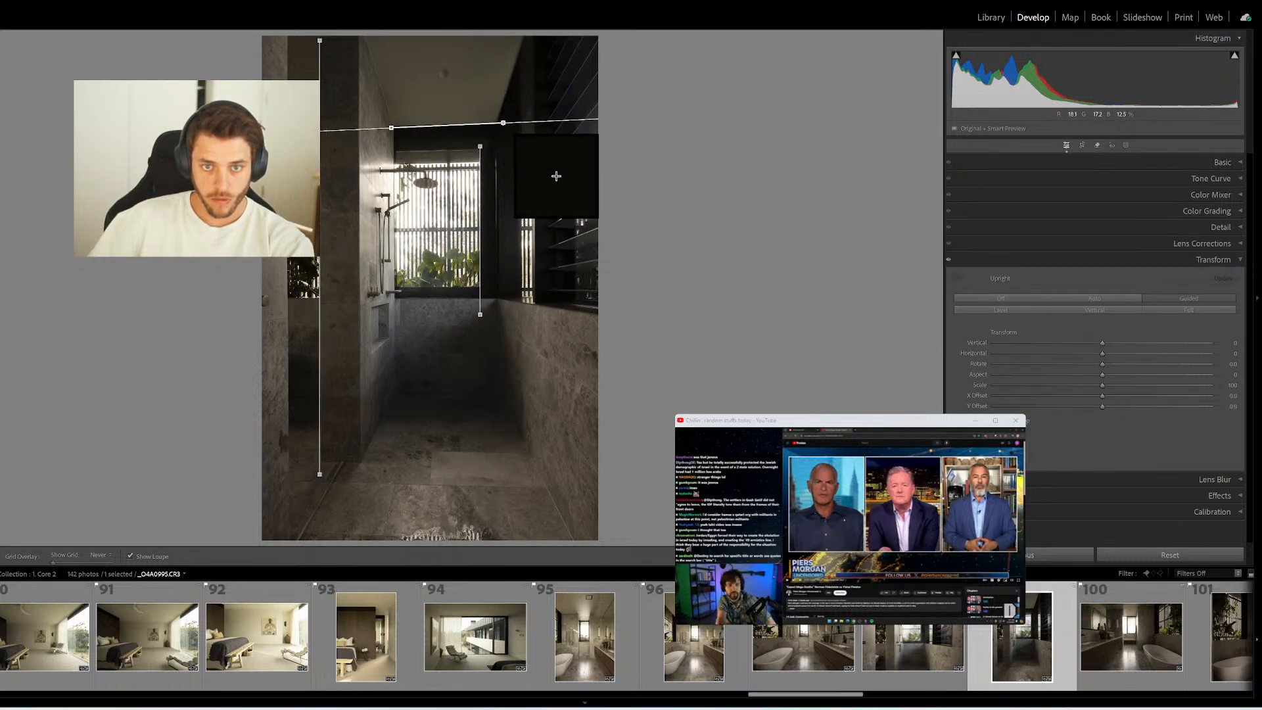
drag(556, 487, 236, 488)
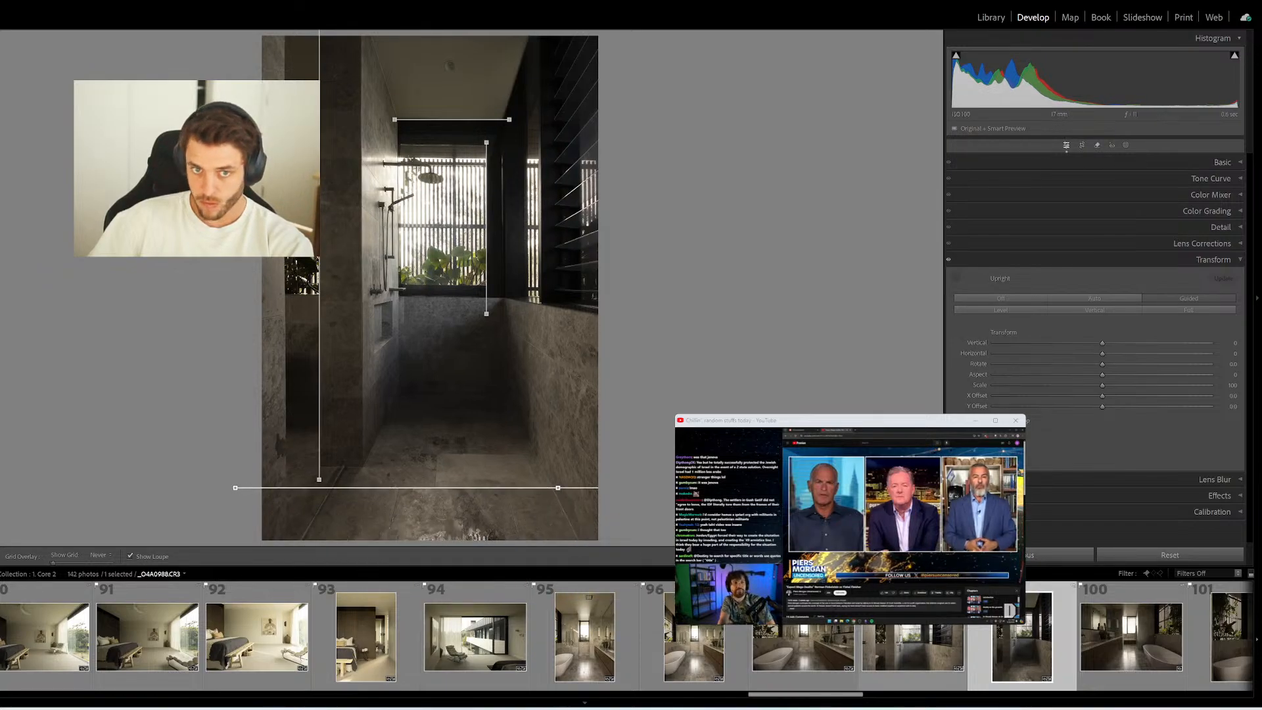
Straighten photo _D4A1002 with Guided Upright lines along the central wall's ceiling edge, the corner behind the bathtub tap and the mirror joint
click(1078, 642)
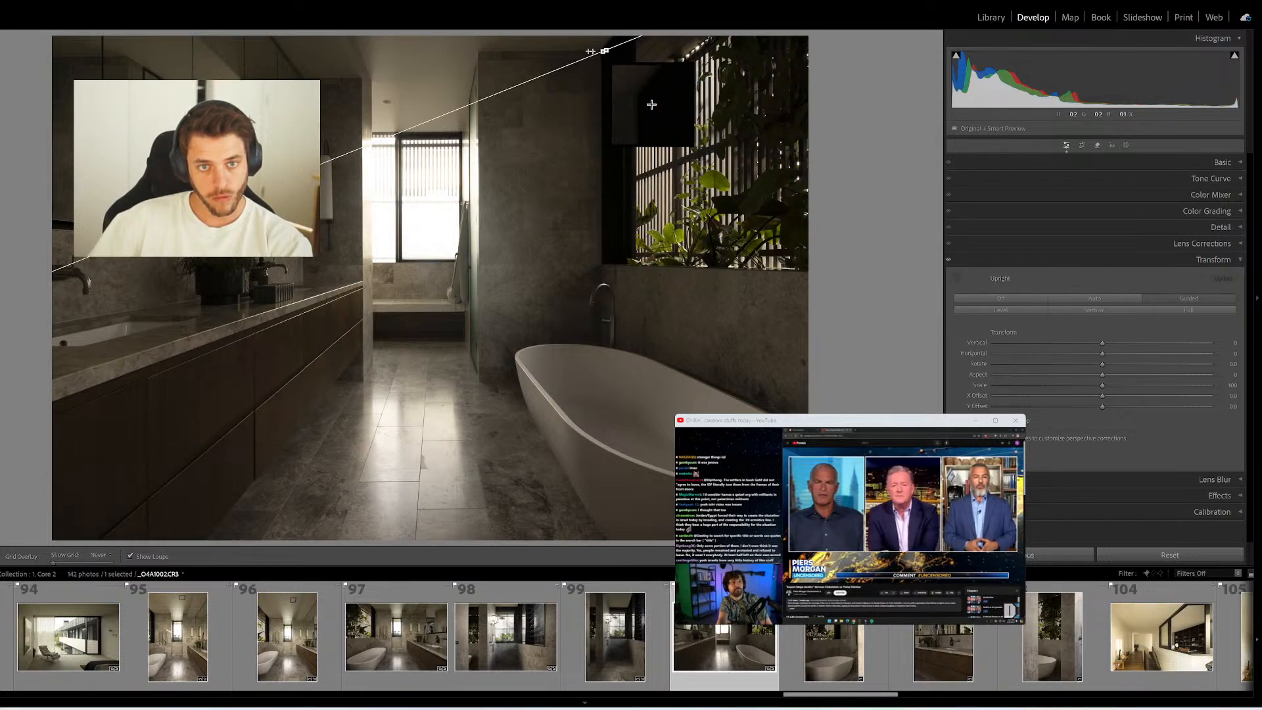
drag(591, 51, 473, 49)
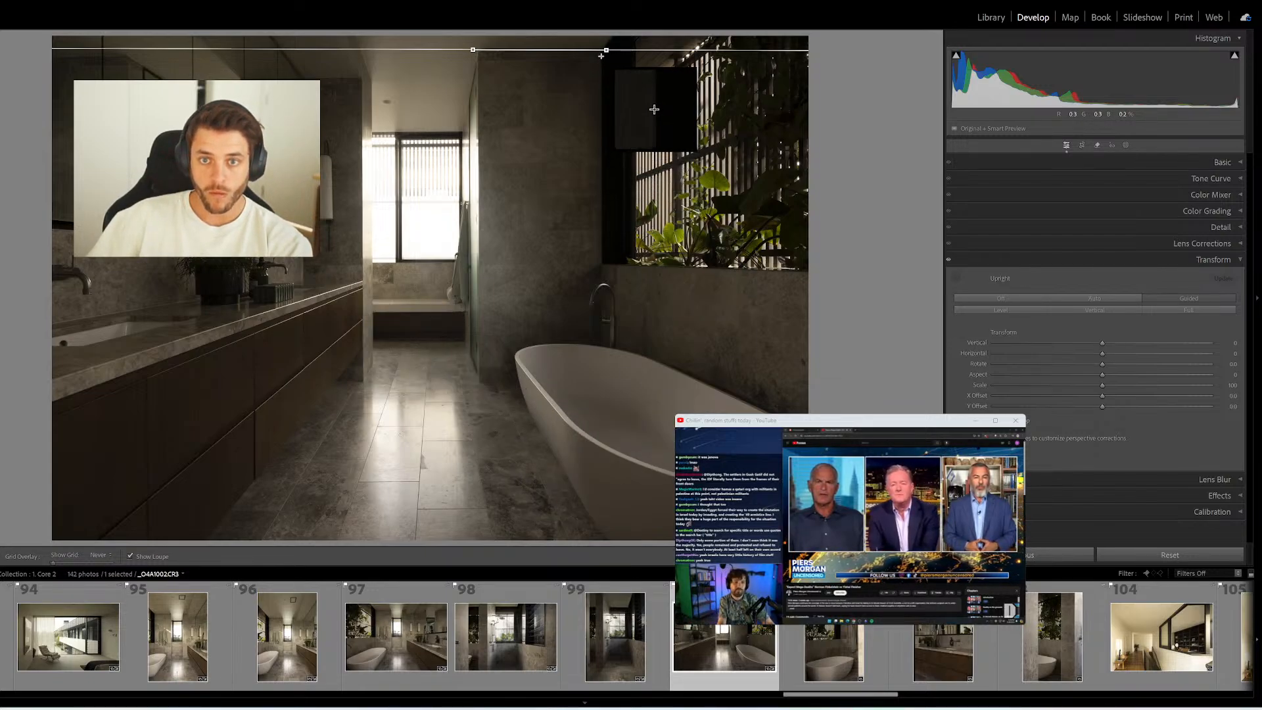
drag(601, 56, 602, 274)
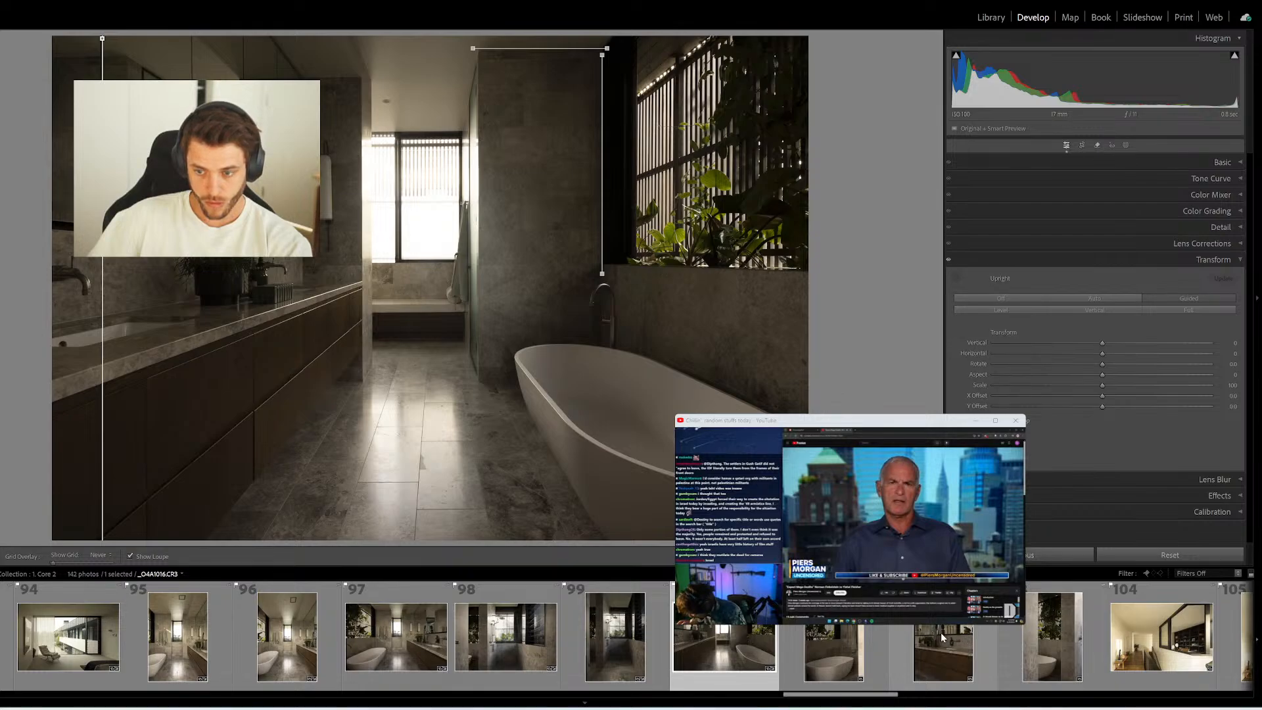
Straighten vanity photo _D4A1016 with vertical Guided Upright lines along the two outermost mirror joints
click(943, 636)
key(shift+t)
drag(558, 38, 555, 300)
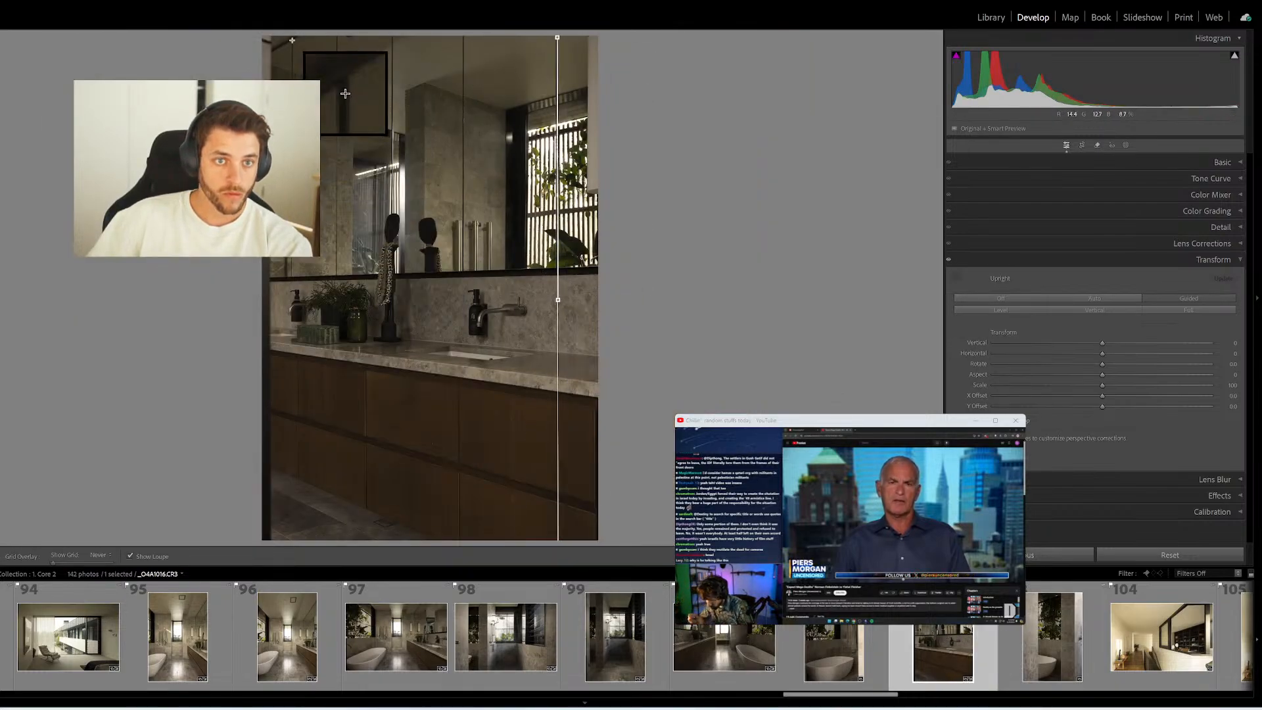
drag(281, 80, 292, 290)
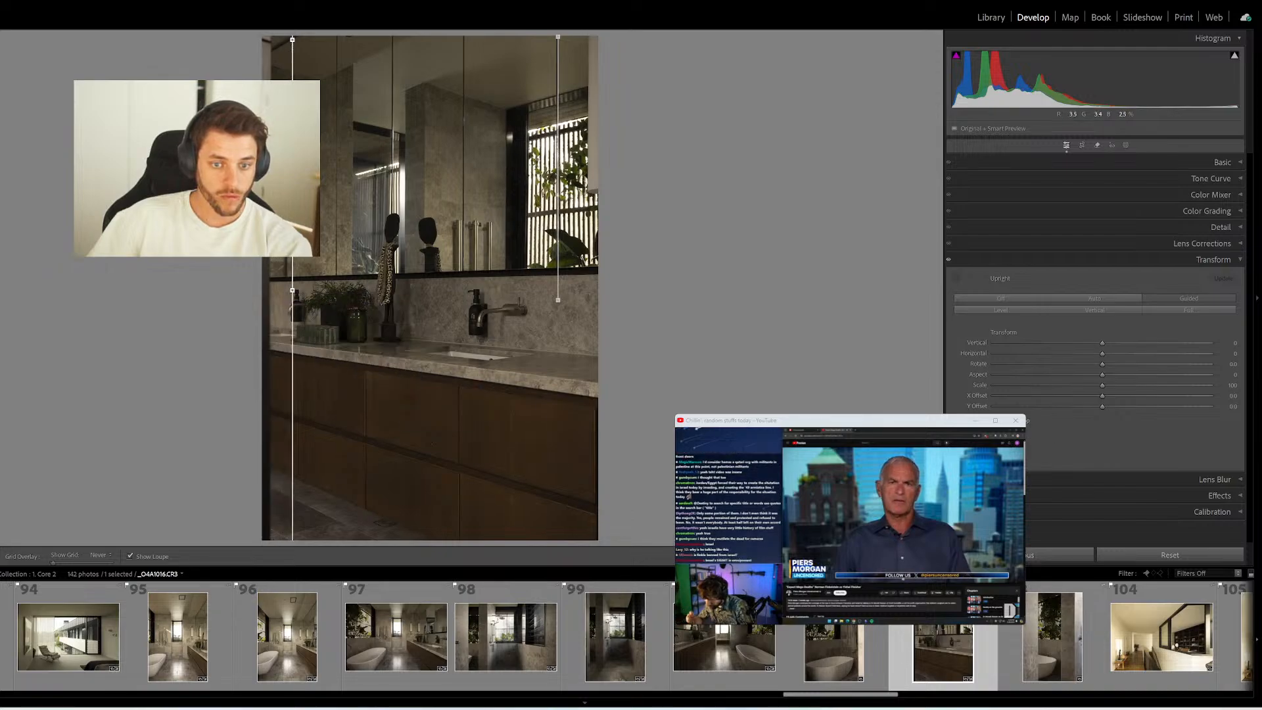
Straighten photo _D4A1030 with vertical Guided Upright lines along the stone wall edges on both sides of the bathtub opening
click(1047, 619)
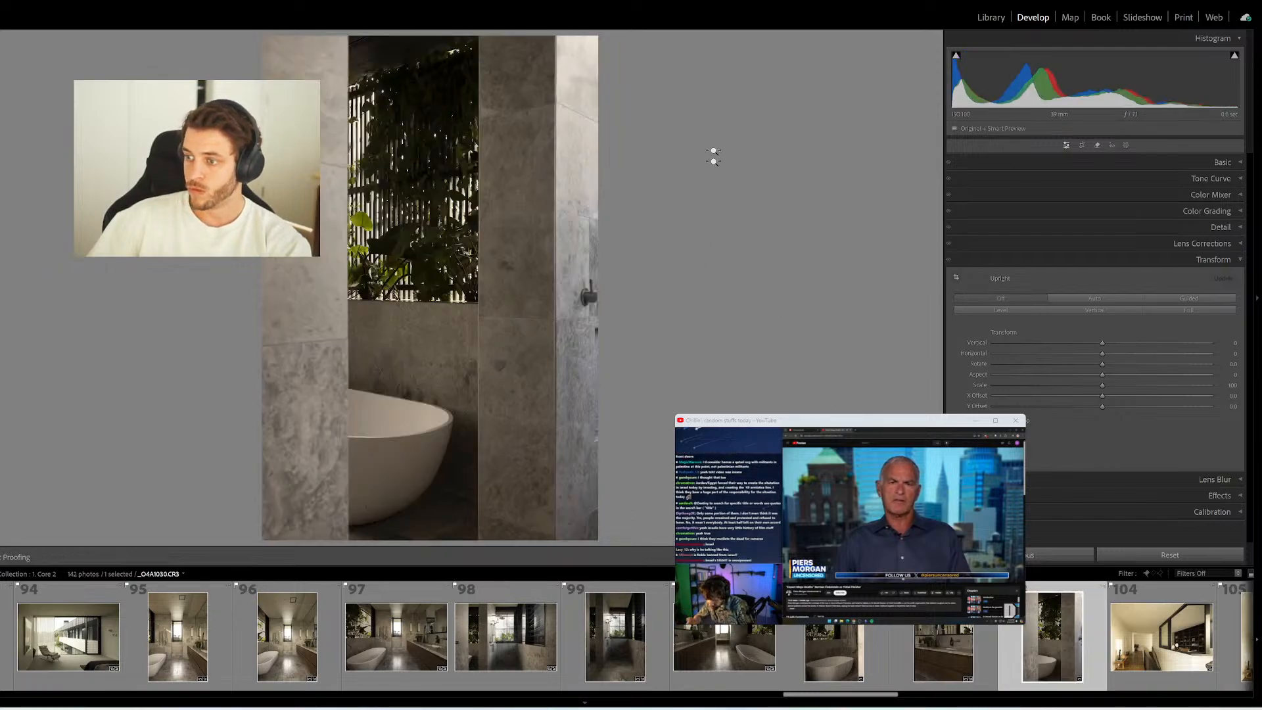
mouse_move(556, 38)
mouse_down()
mouse_move(580, 510)
mouse_move(617, 365)
mouse_move(556, 538)
mouse_up()
mouse_move(371, 71)
mouse_down()
mouse_move(355, 263)
mouse_move(357, 556)
mouse_move(349, 544)
mouse_up()
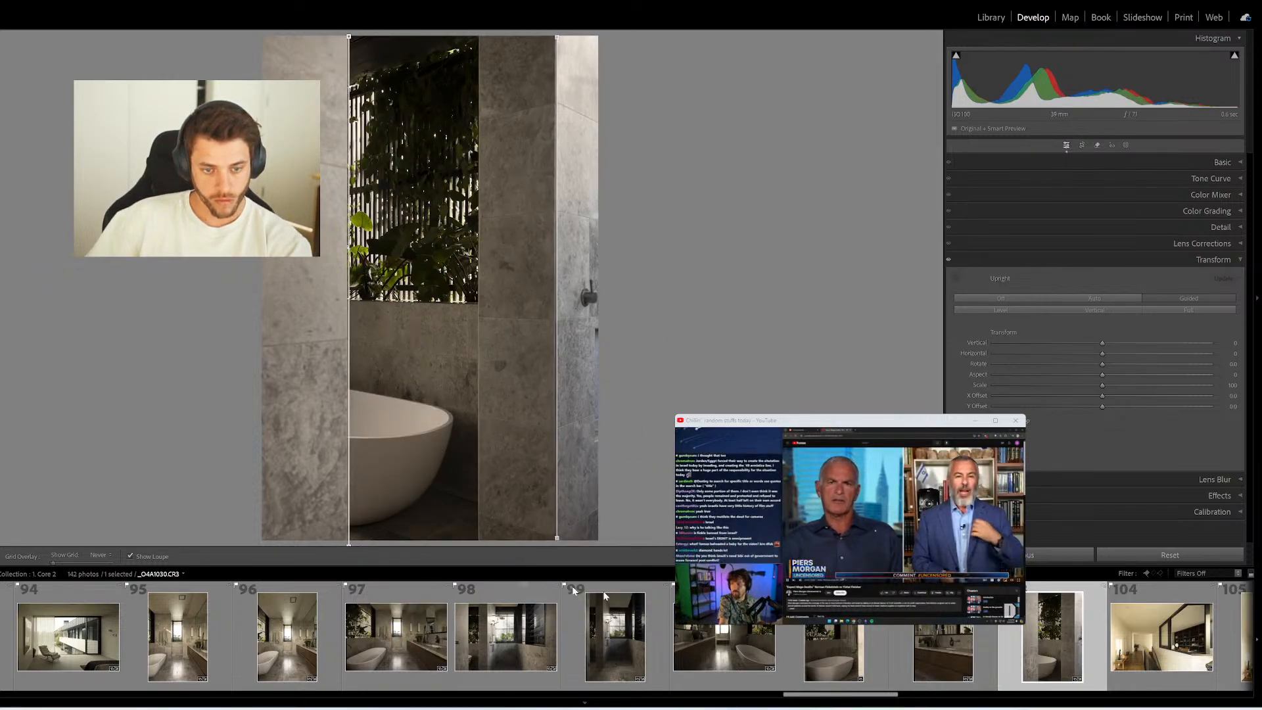
Add vertical Guided Upright lines to hallway photo _D4A1051 along the large window's outer post and the corridor wall's corner
scroll(573, 631, down, 4)
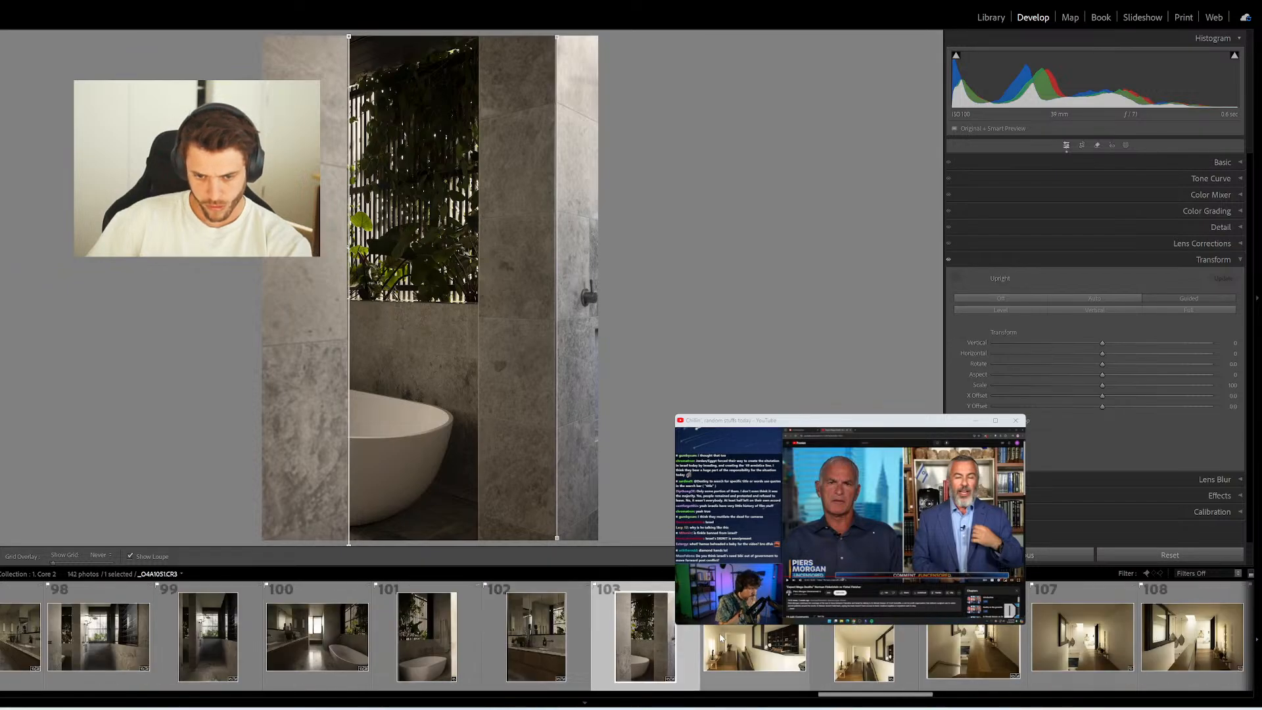
click(722, 638)
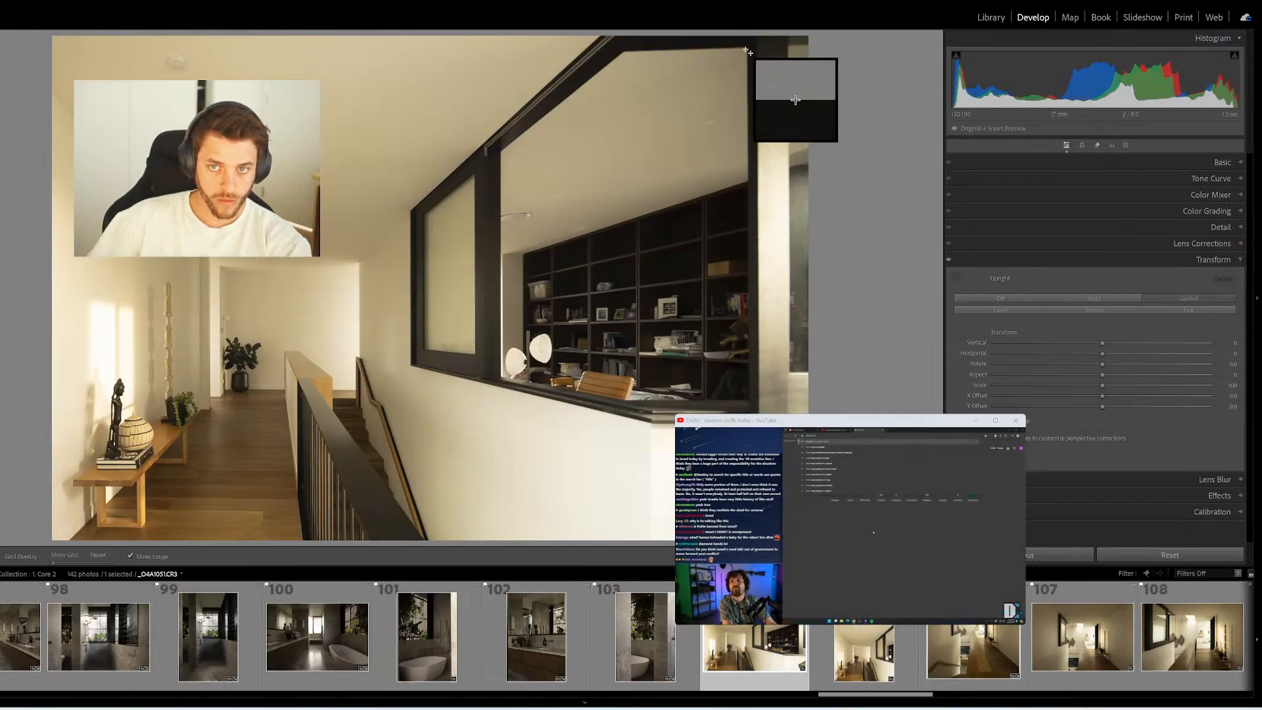
drag(787, 40, 788, 406)
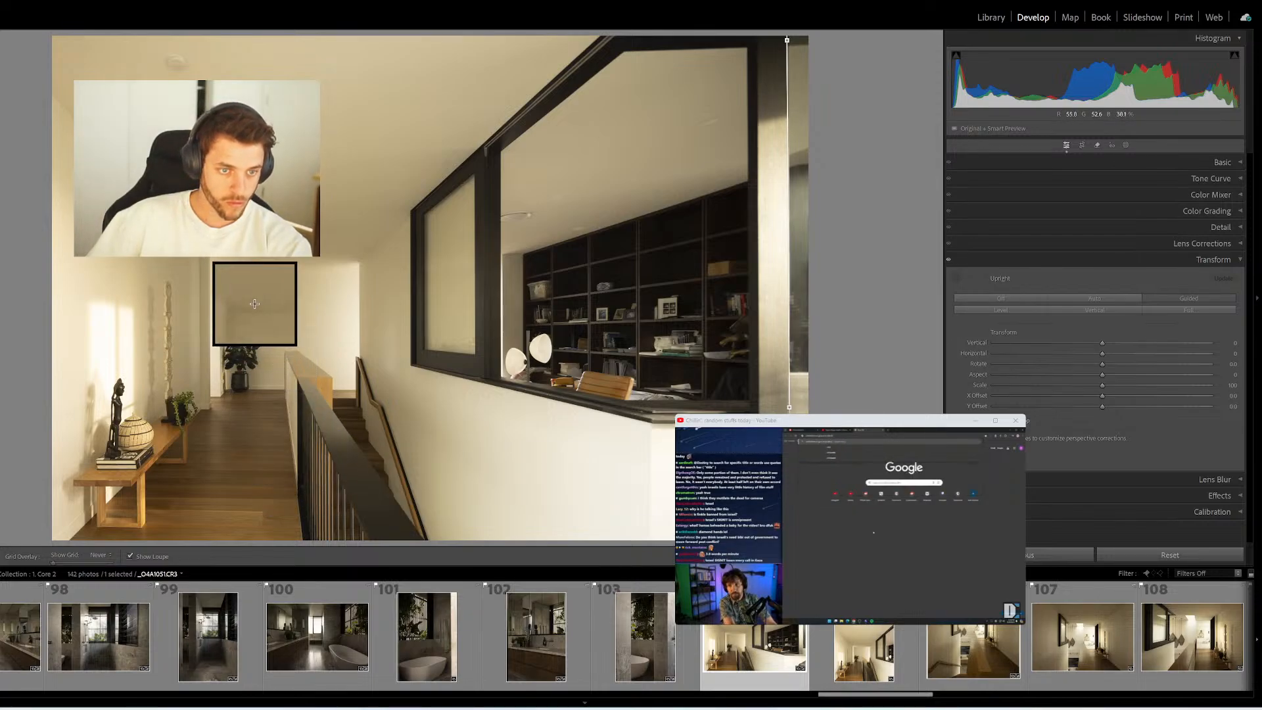
mouse_move(214, 256)
mouse_down()
mouse_move(228, 473)
mouse_move(209, 470)
mouse_up()
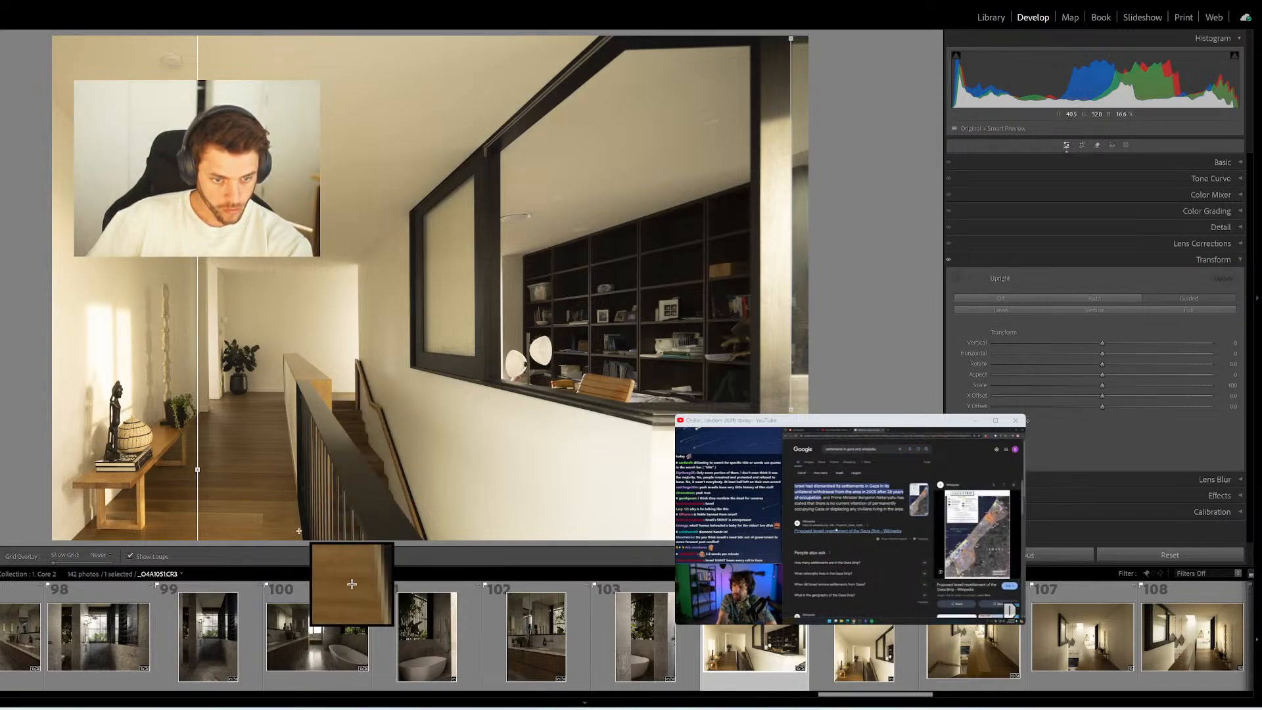
Add horizontal Guided Upright lines along the bench's feet and the far wall's floor edge, discarding the first floor guide, and preview the photo full screen
drag(305, 578, 137, 572)
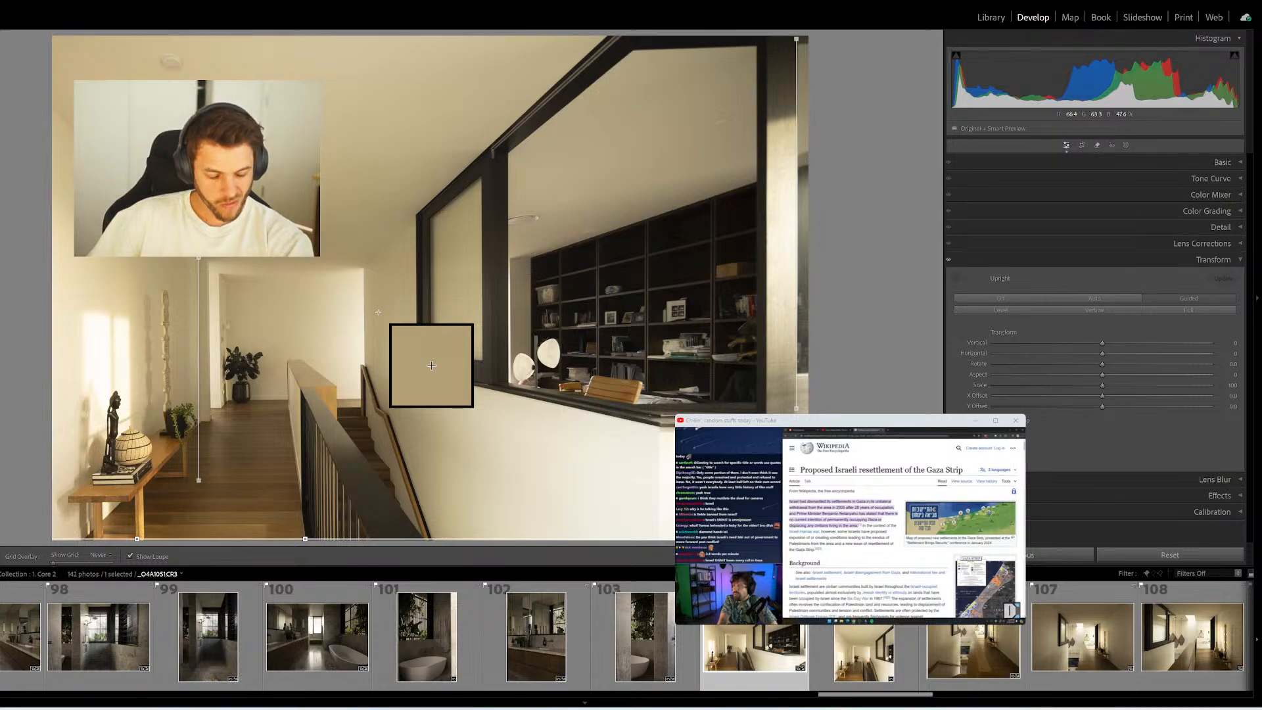
key(ctrl+z)
drag(100, 531, 142, 532)
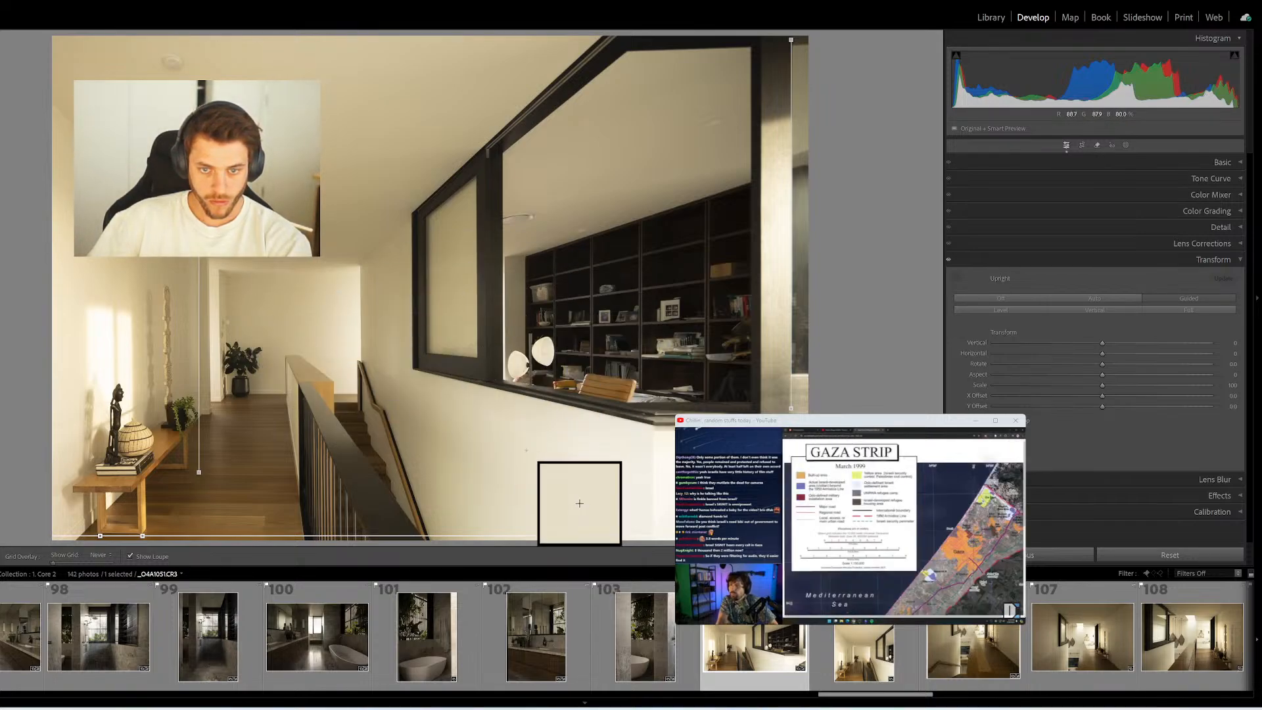
drag(246, 395, 363, 393)
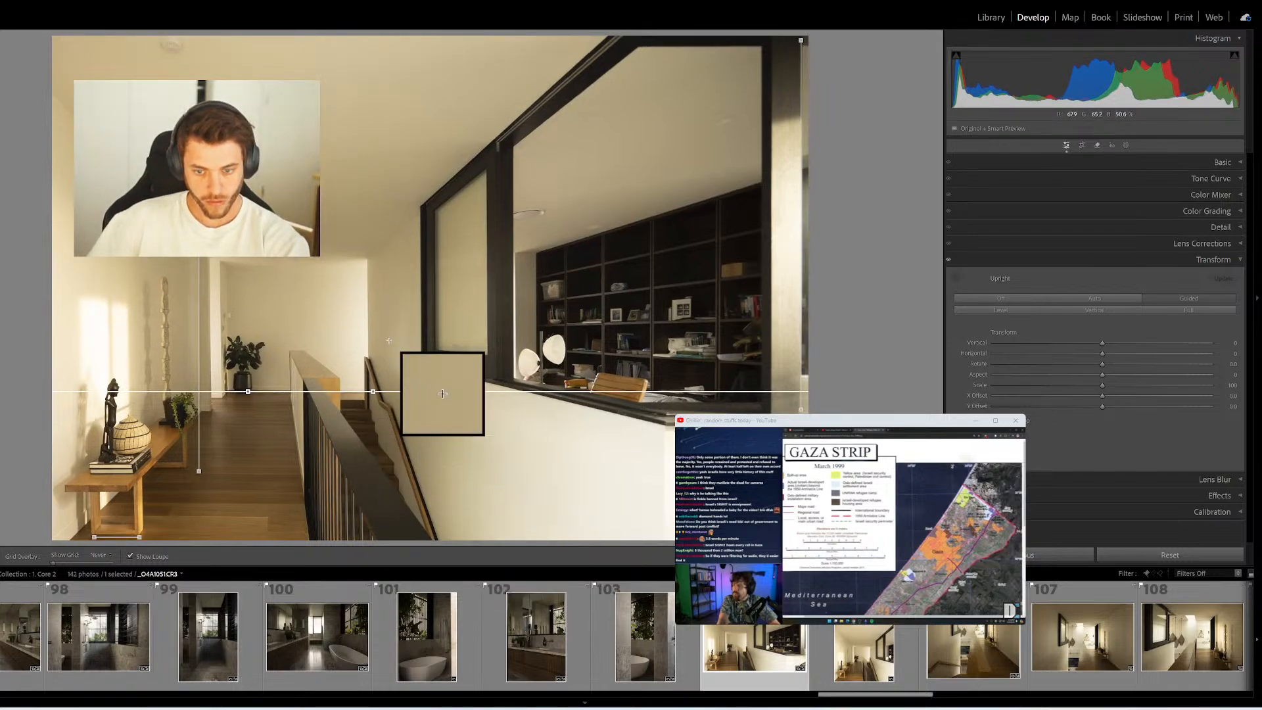
key(f)
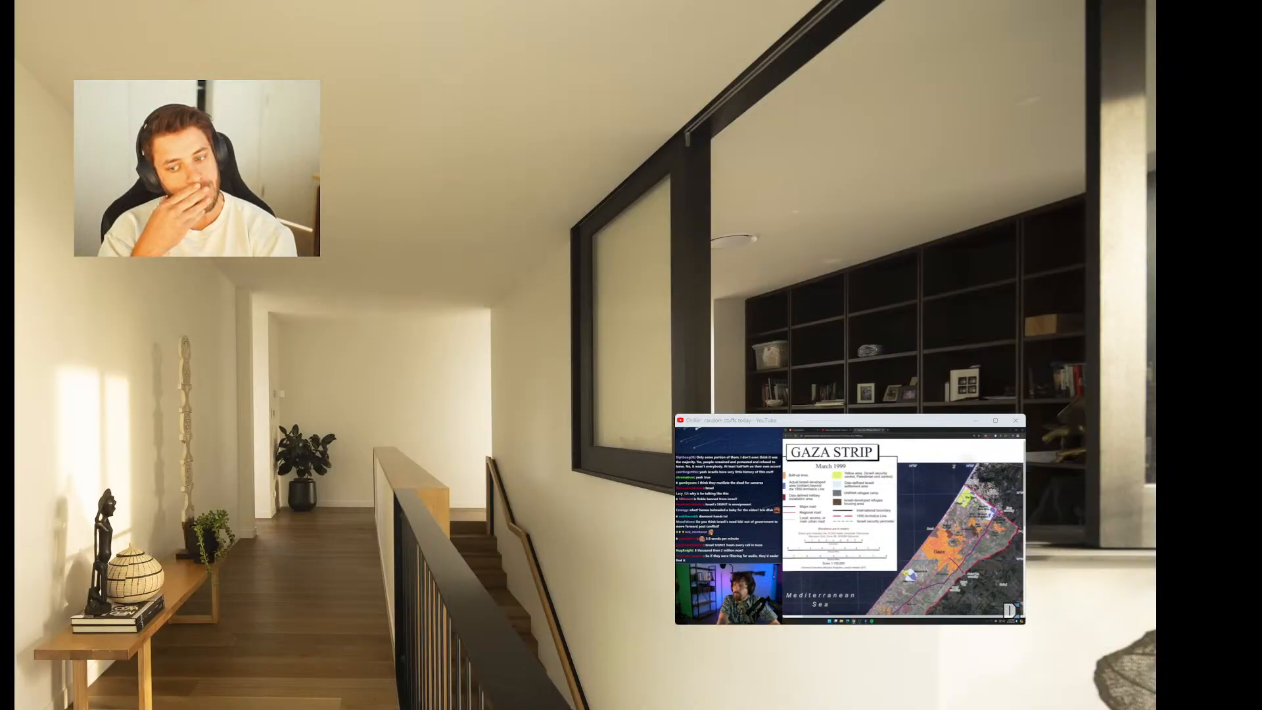
Straighten hallway photo _D4A1058 with vertical Guided Upright lines on the window post and corridor corner, and horizontal ones on the skylight's lower edge and near floor edge
key(f)
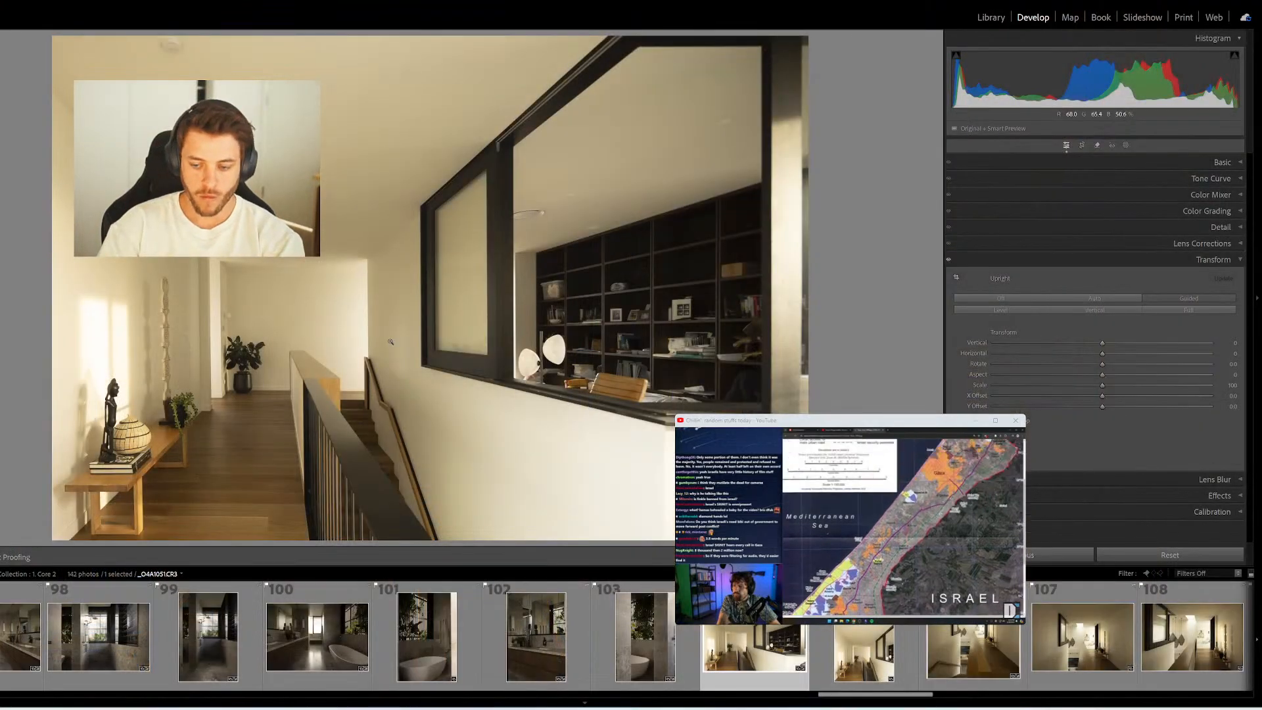
key(Right)
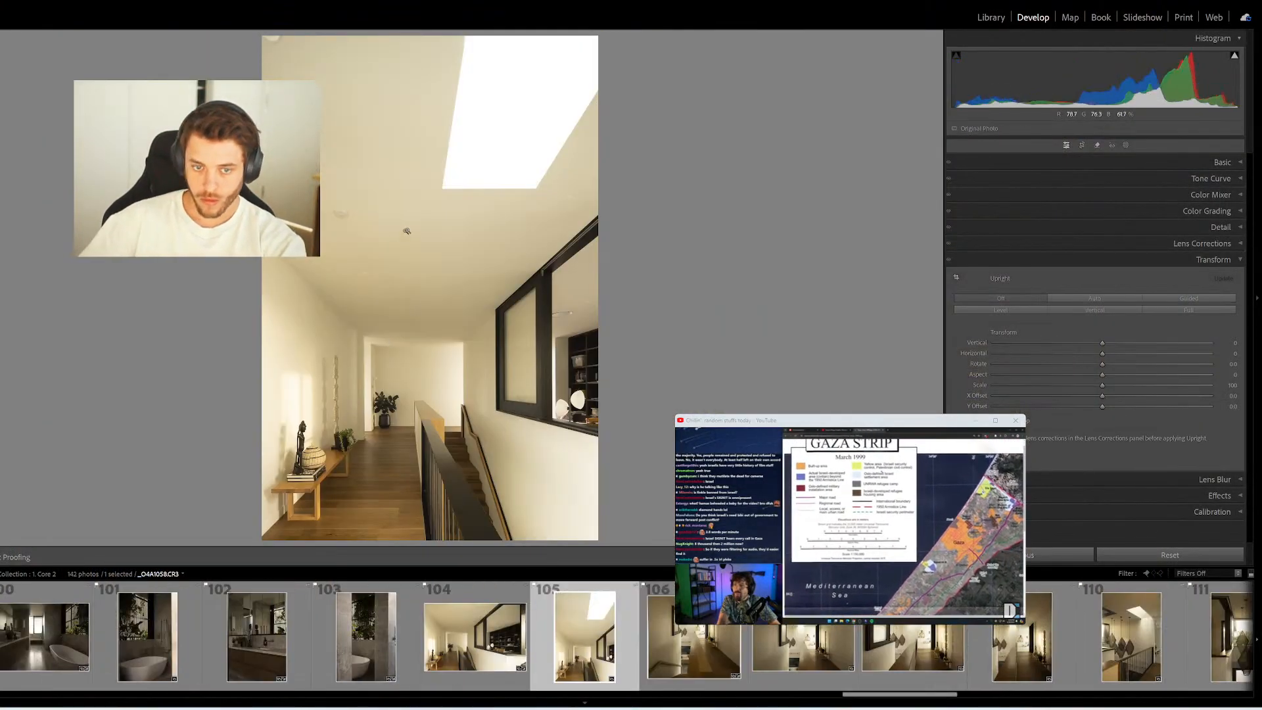
key(shift+t)
drag(553, 271, 553, 453)
drag(356, 331, 356, 450)
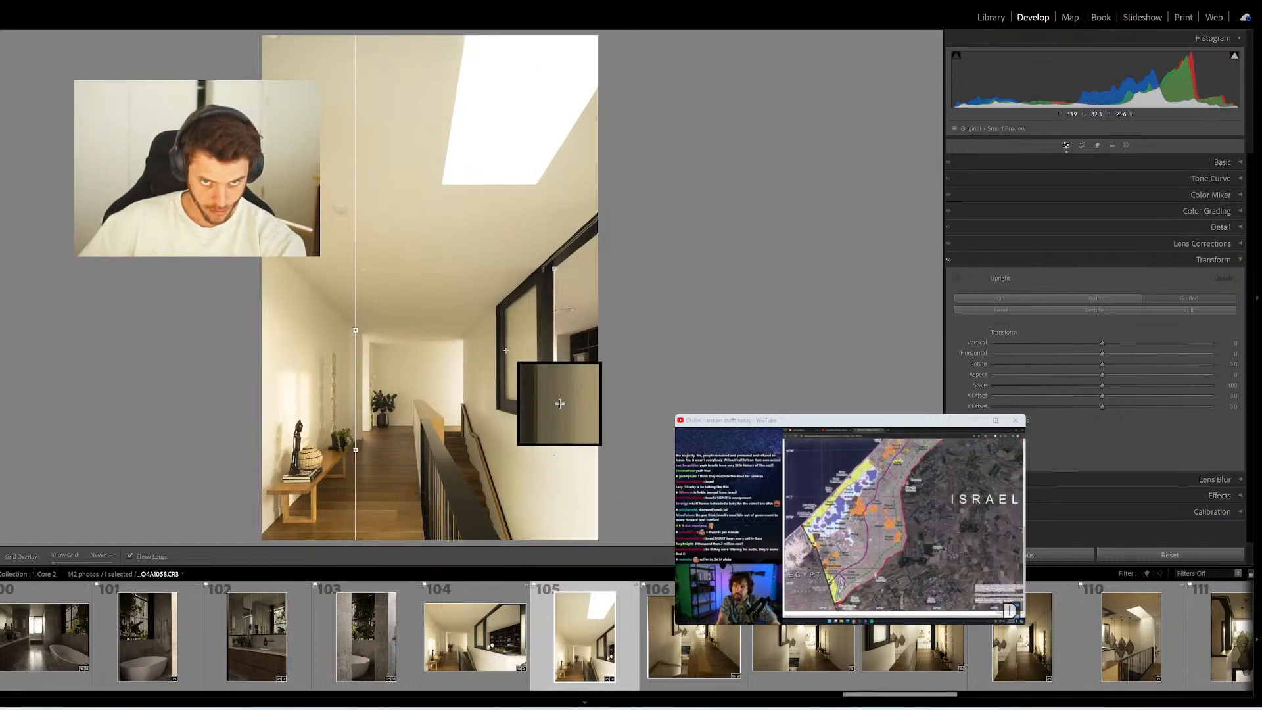
drag(439, 183, 543, 183)
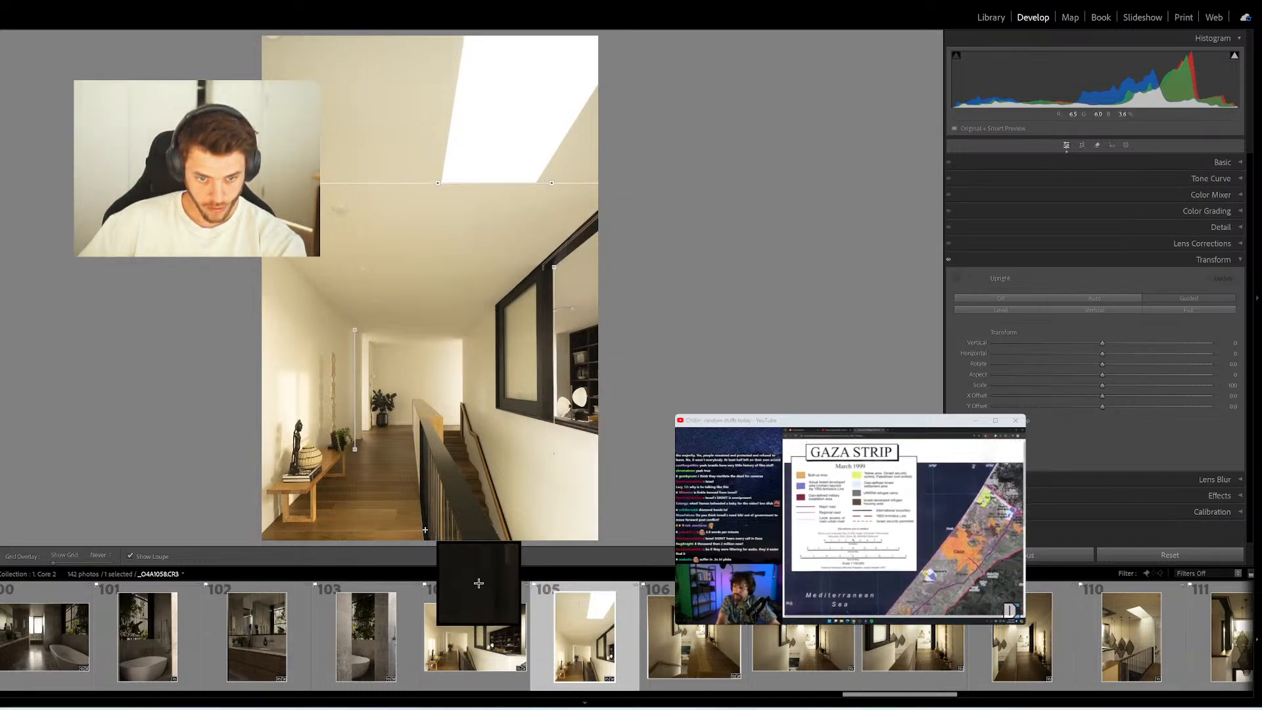
drag(425, 530, 227, 532)
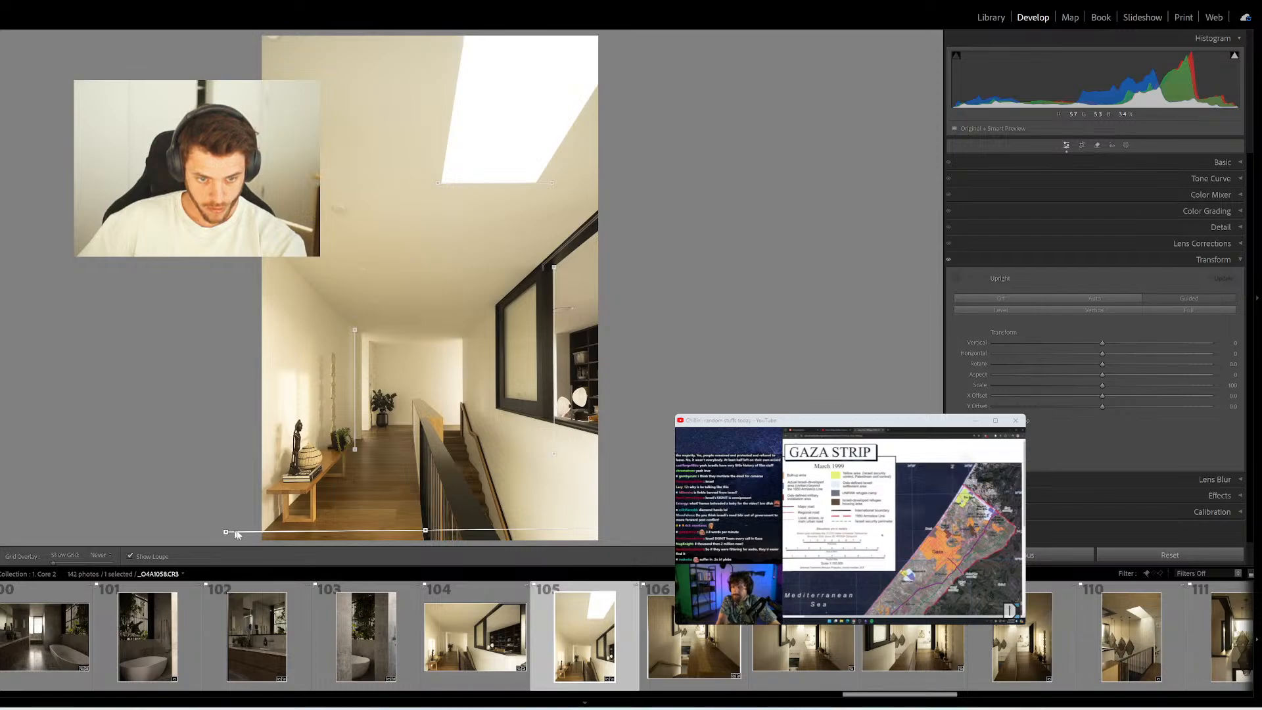
Straighten _D4A1072-Pano.dng with Guided Upright lines along the back wall's ceiling line, corridor wall corner, dark window frame and near end of the wooden balustrade
click(710, 648)
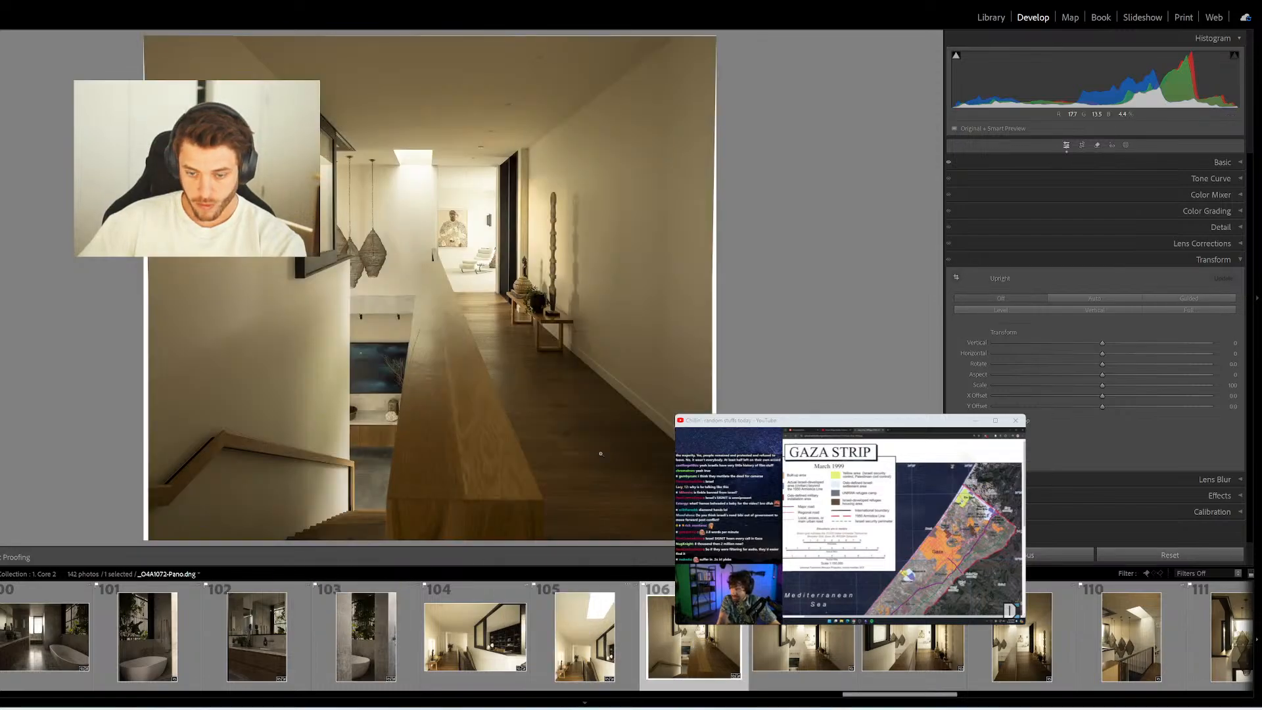
key(shift+t)
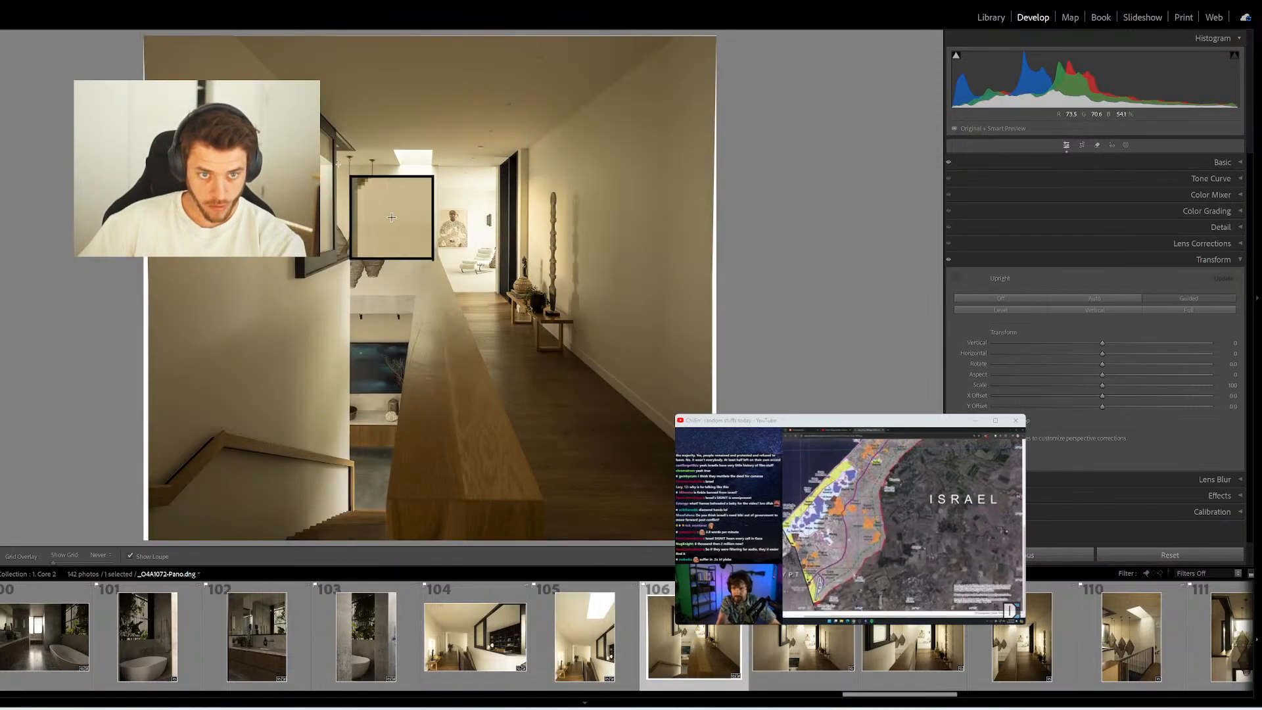
drag(338, 163, 443, 164)
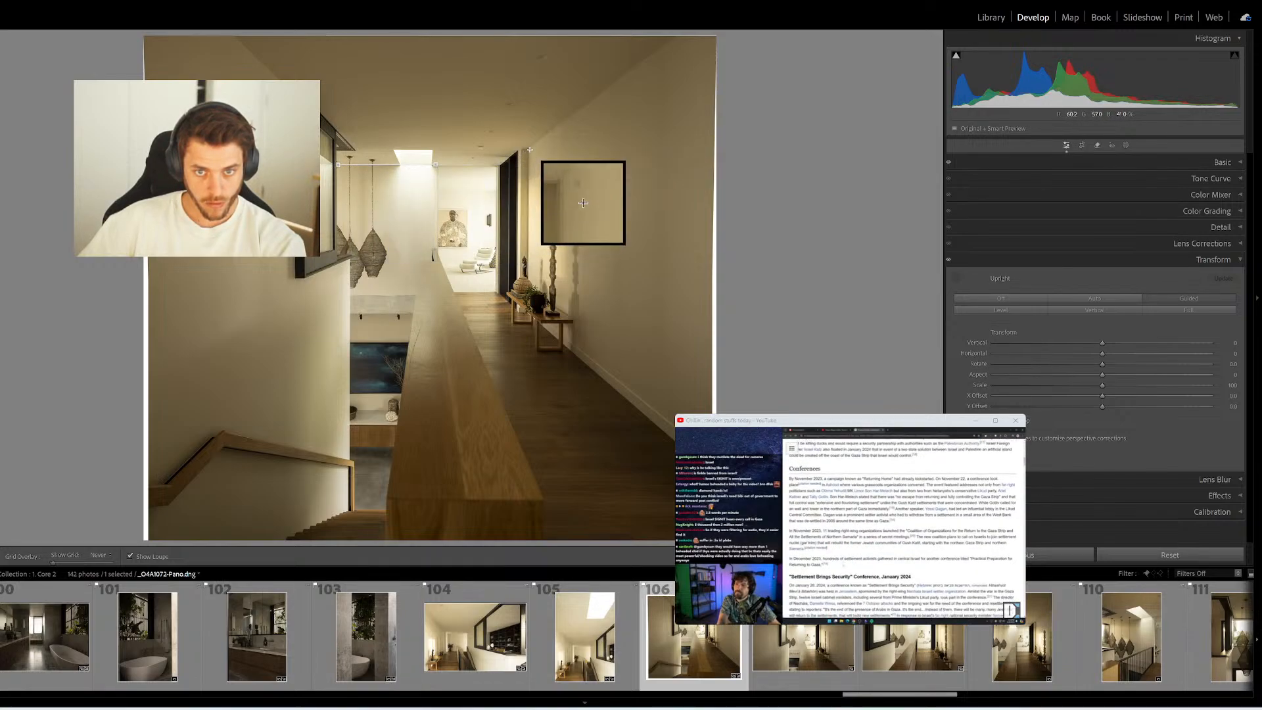
drag(530, 150, 530, 286)
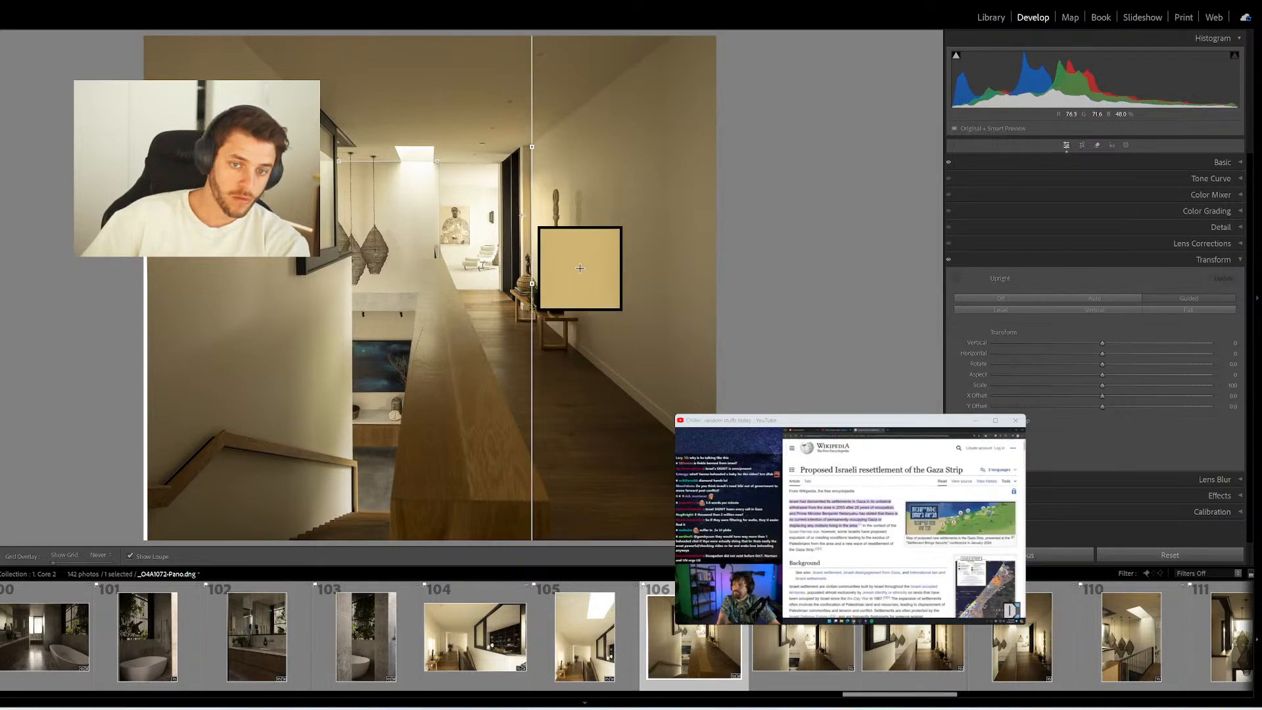
drag(348, 146, 346, 358)
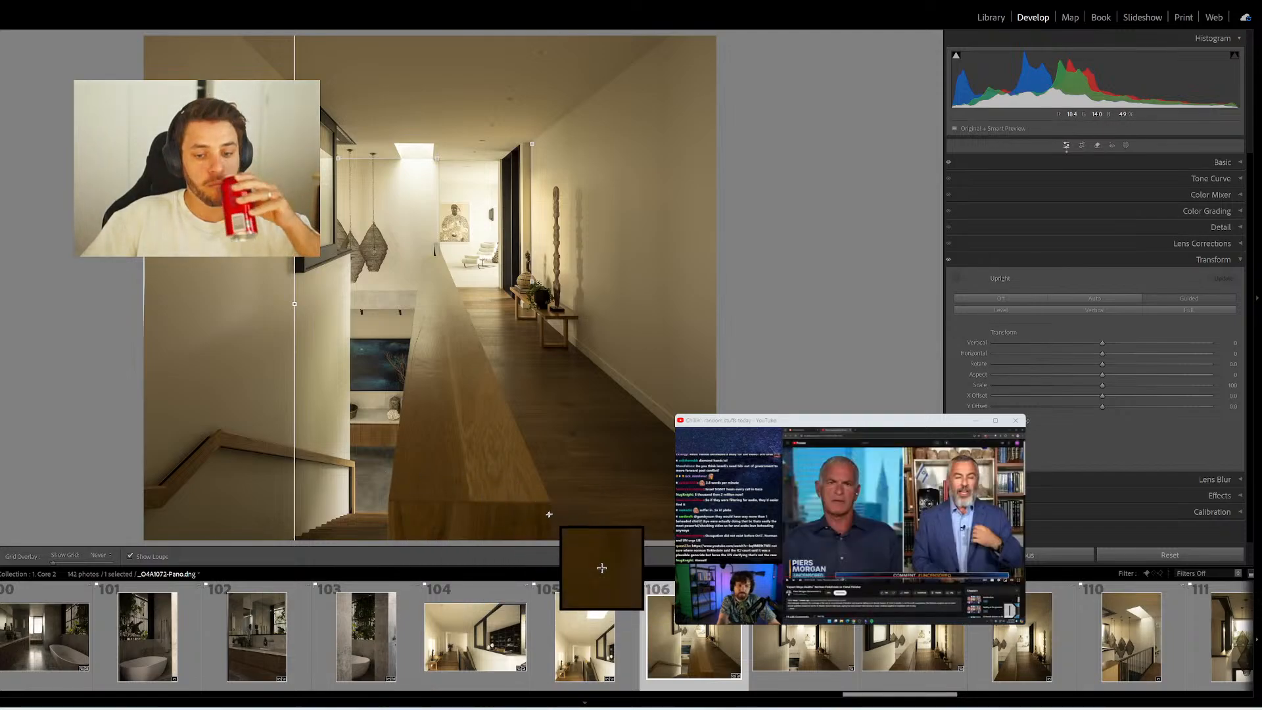
drag(552, 503, 362, 502)
Straighten _D4A1072.CR3 with horizontal Guided Upright lines along the back wall's ceiling line and lower ledge, and vertical ones on the window frame and corridor corner
key(Right)
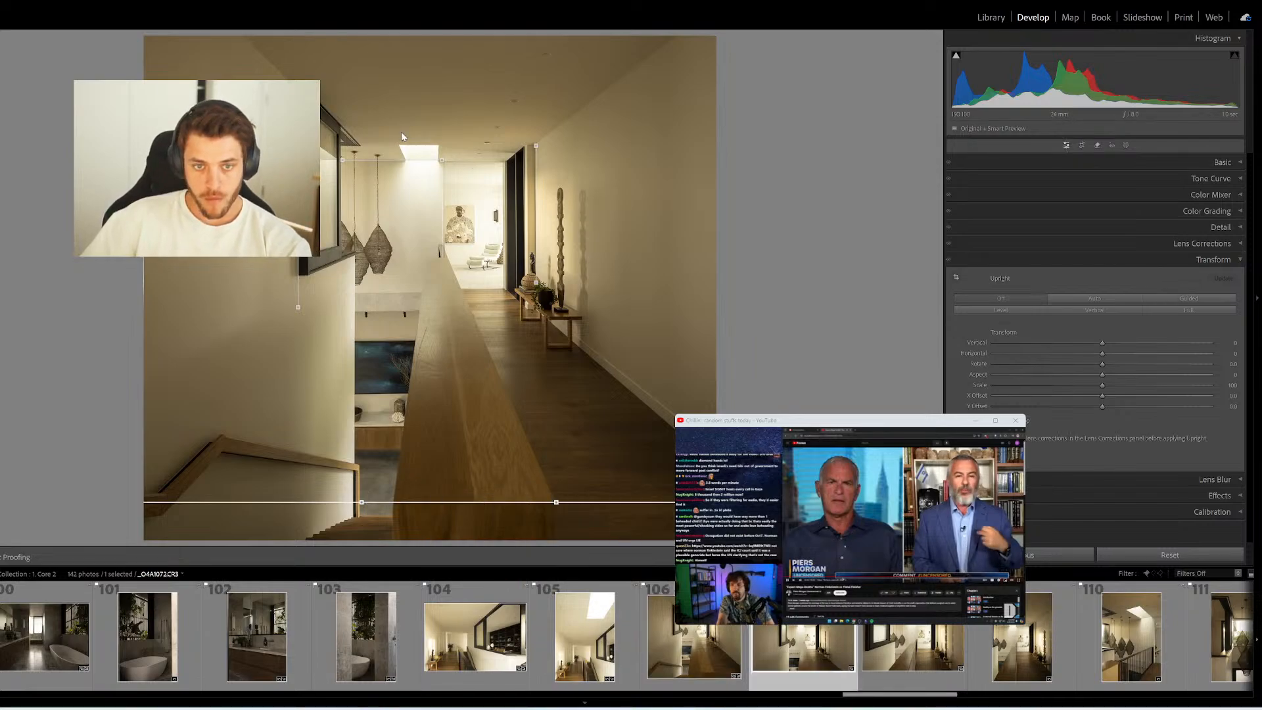
key(shift+t)
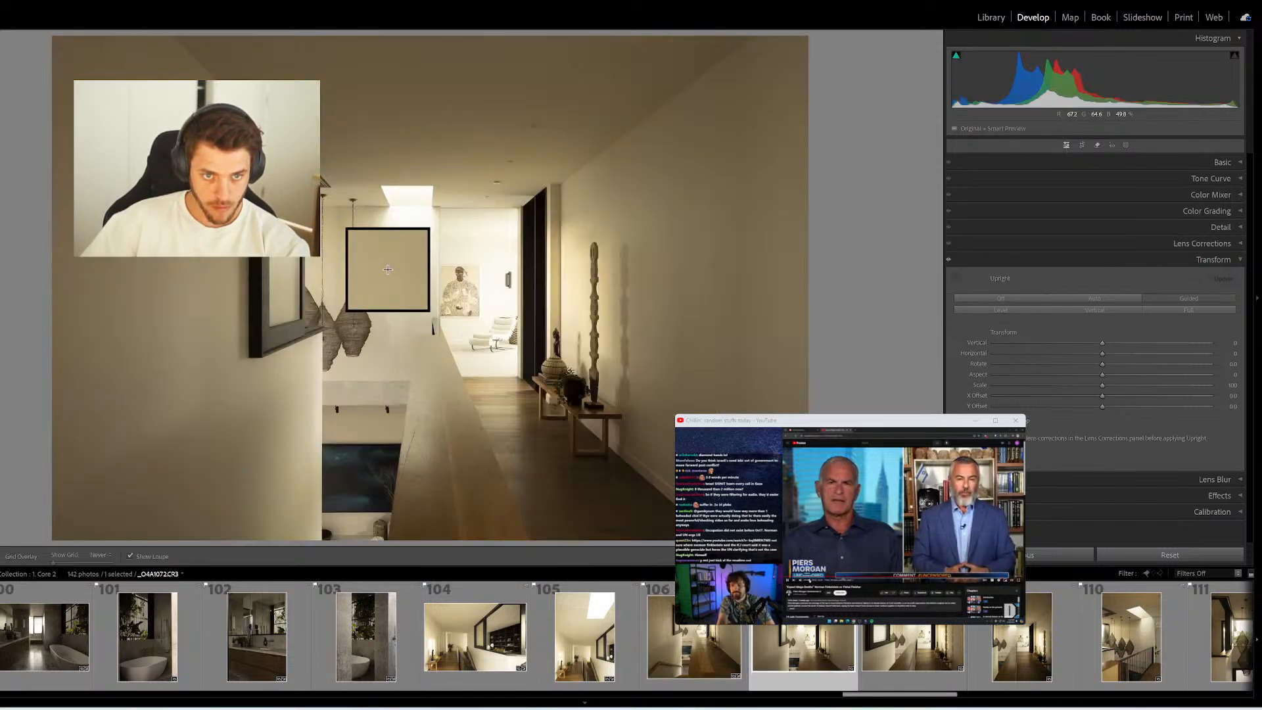
drag(322, 208, 439, 206)
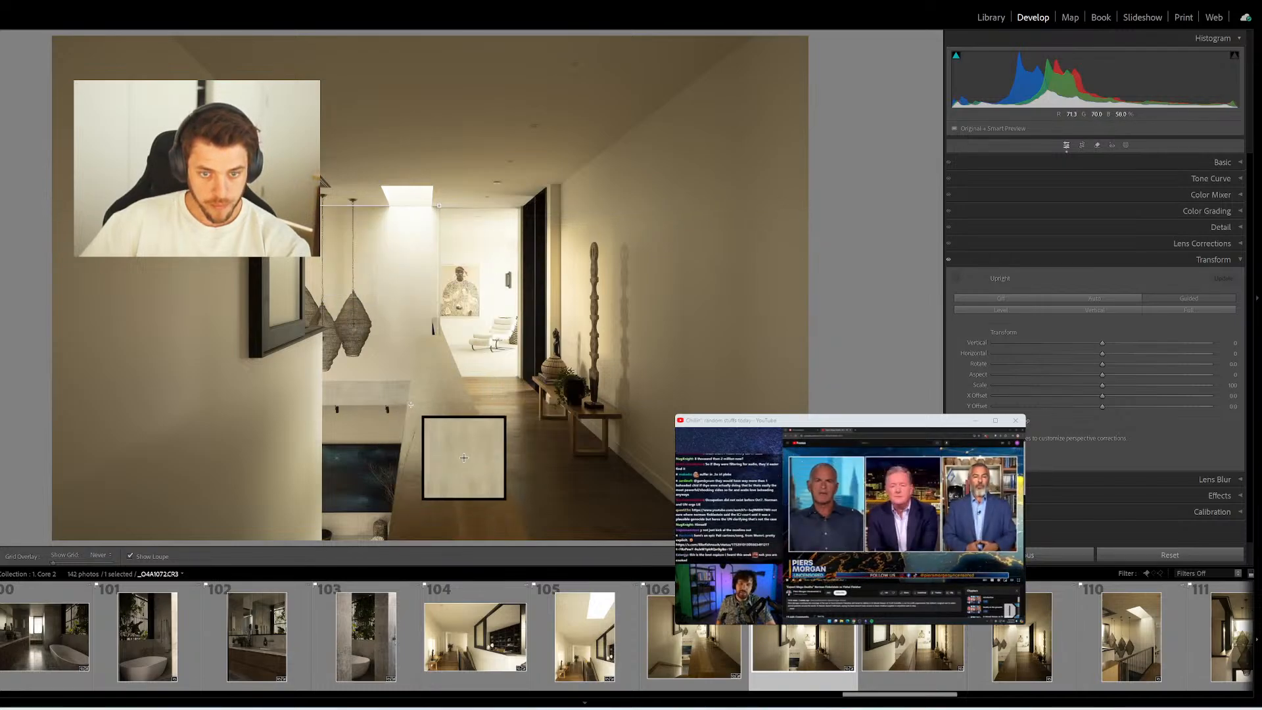
drag(403, 407, 294, 407)
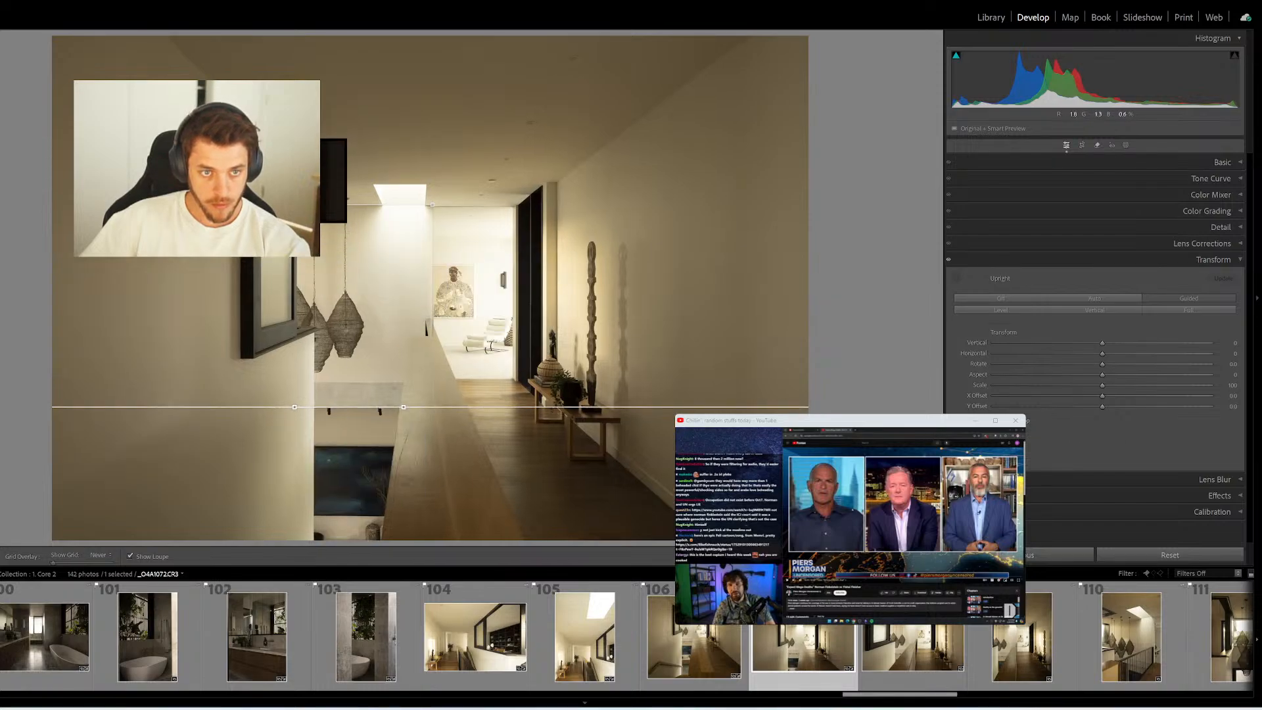
drag(240, 110, 240, 373)
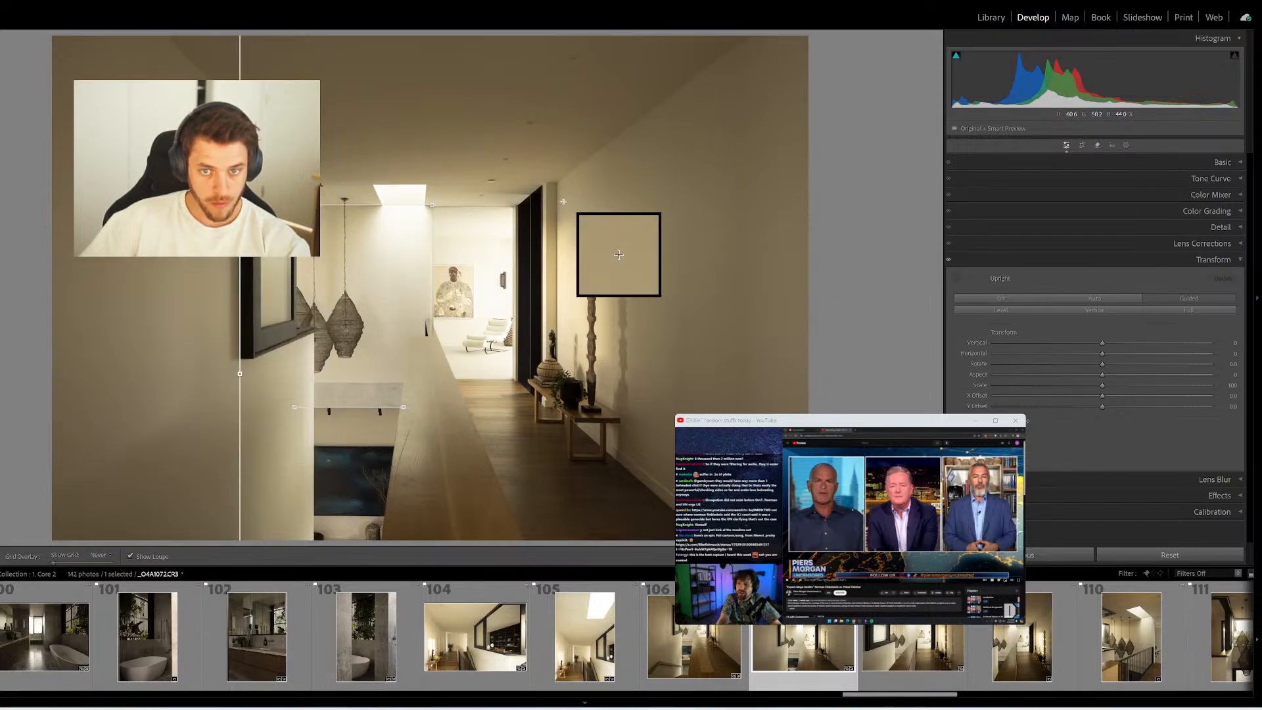
drag(557, 179, 560, 389)
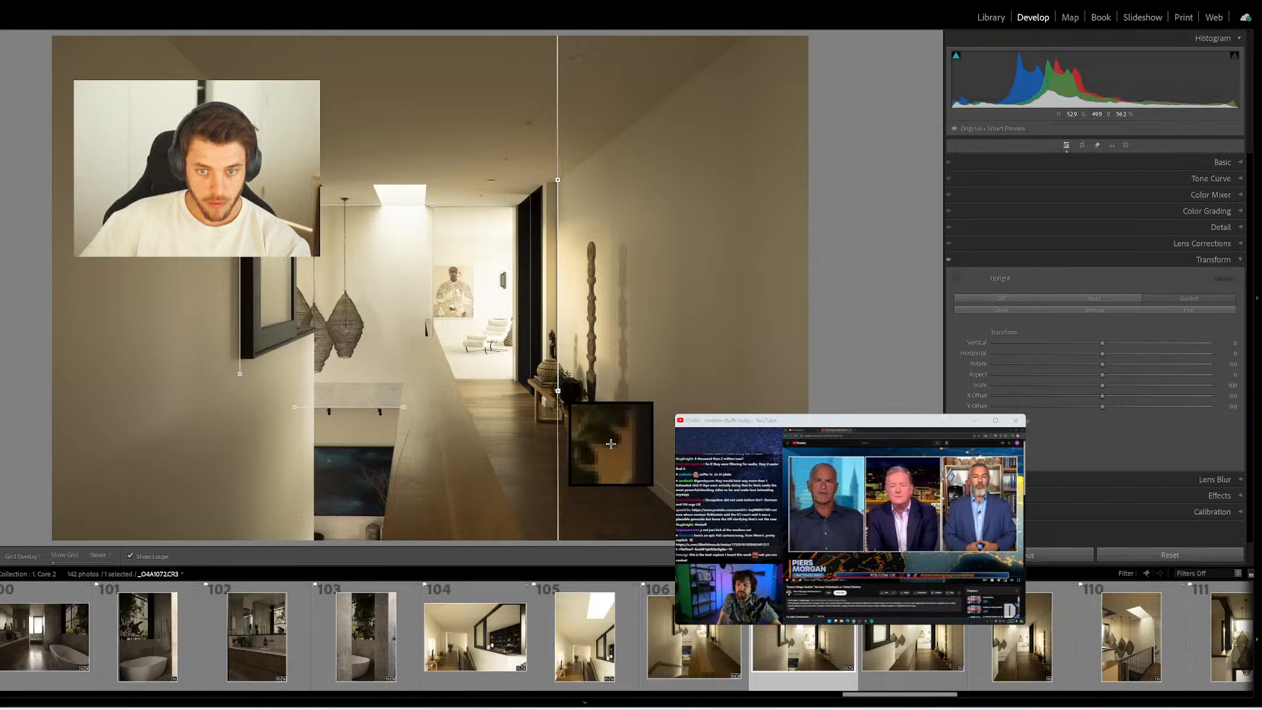
Straighten photo _D4A1079 with horizontal Guided Upright lines on the ceiling line and far doorway's floor edge, and vertical ones on the corridor corner and window frame
click(941, 643)
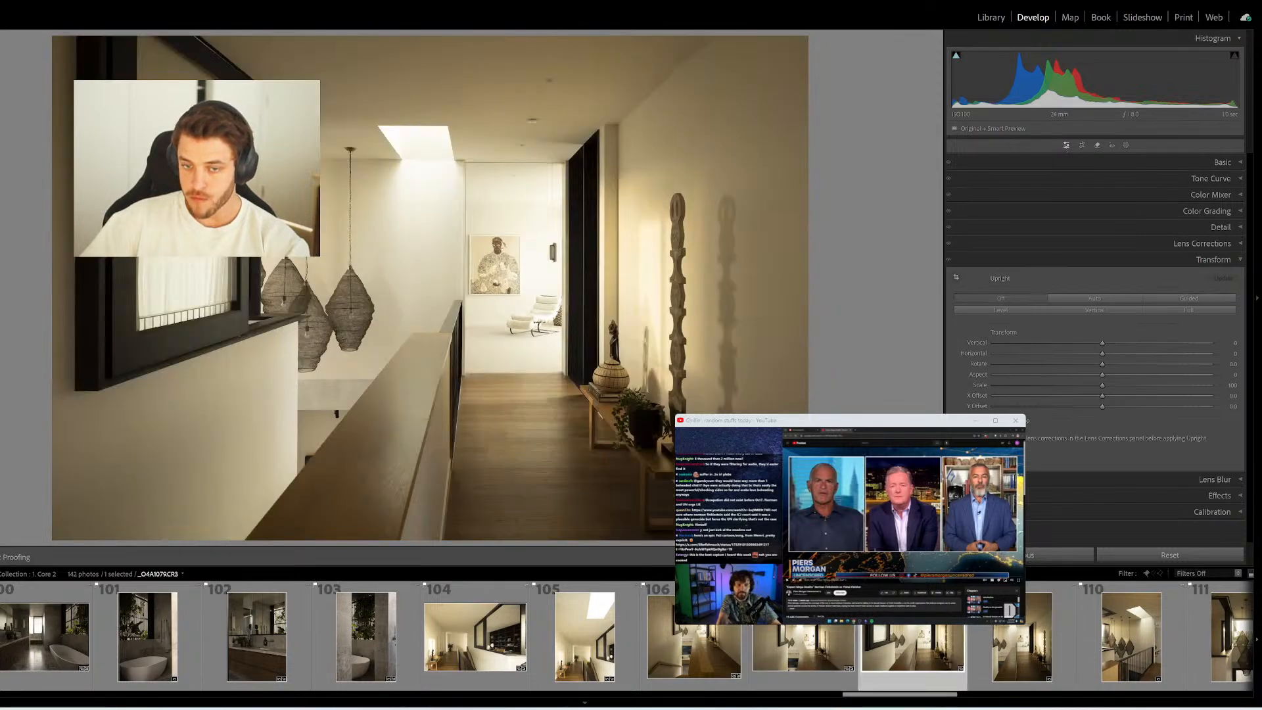
key(shift+t)
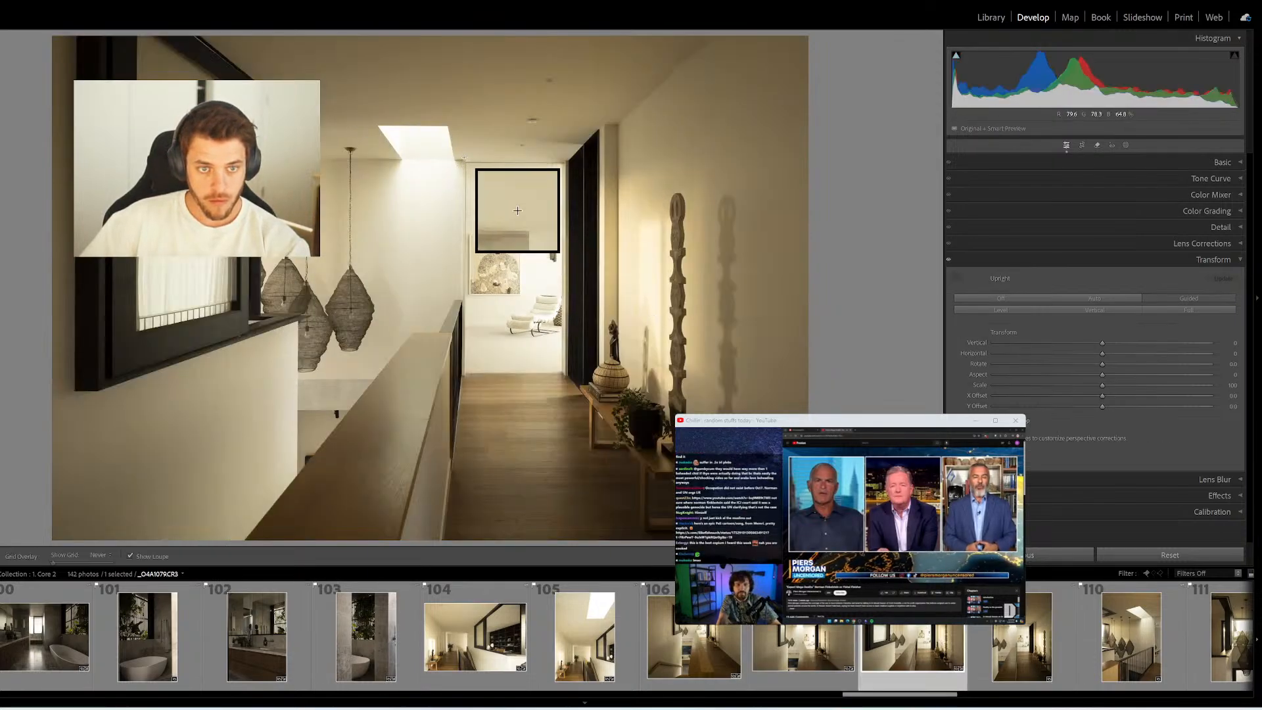
drag(465, 158, 309, 170)
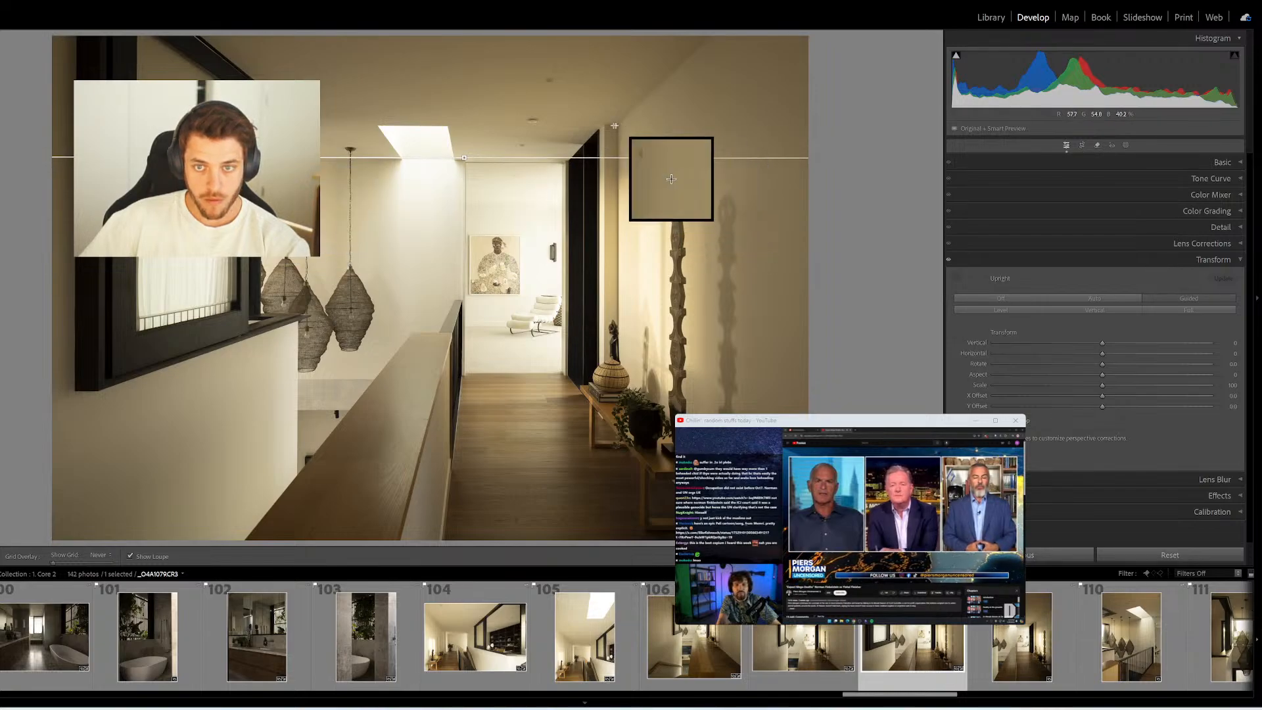
drag(618, 126, 612, 395)
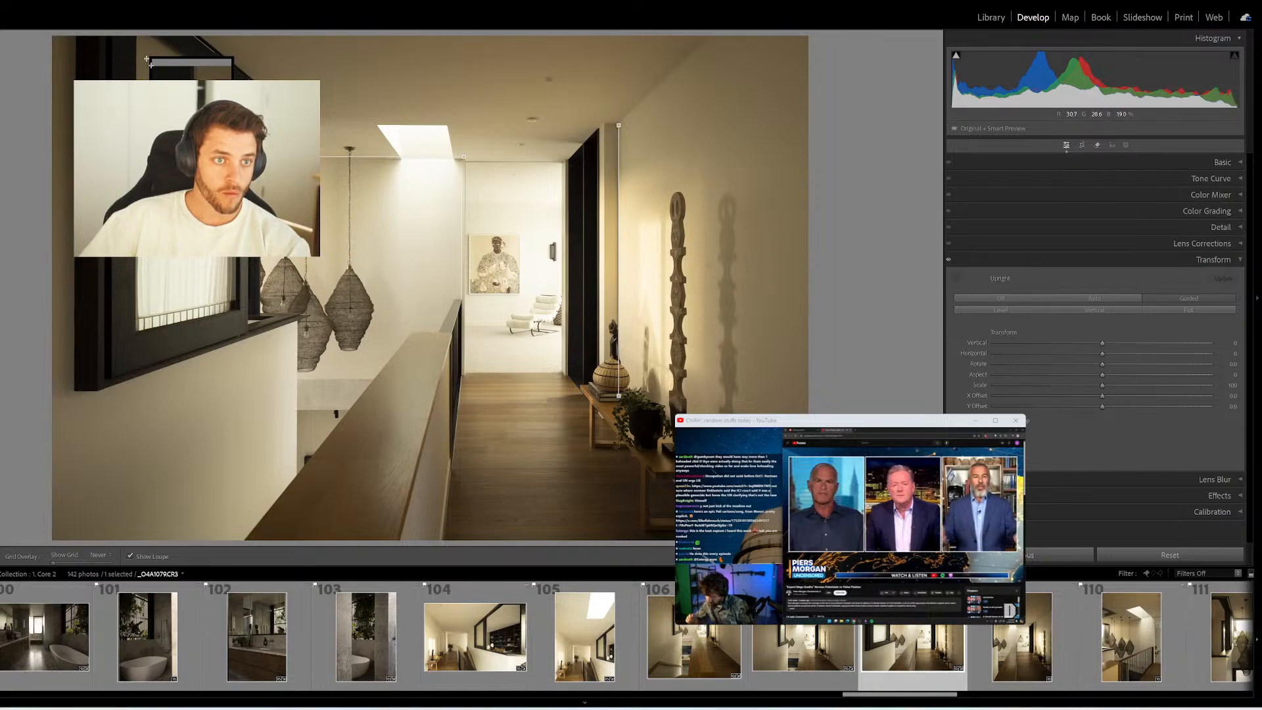
drag(147, 59, 144, 364)
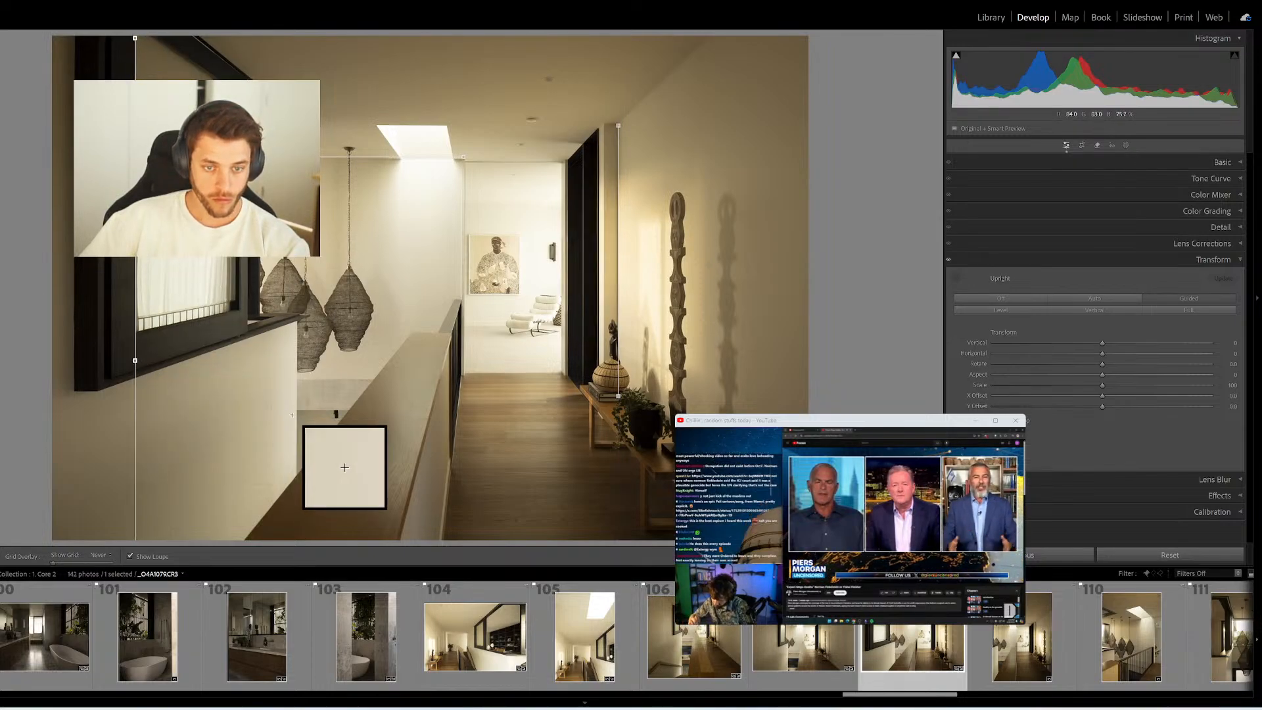
drag(461, 371, 555, 371)
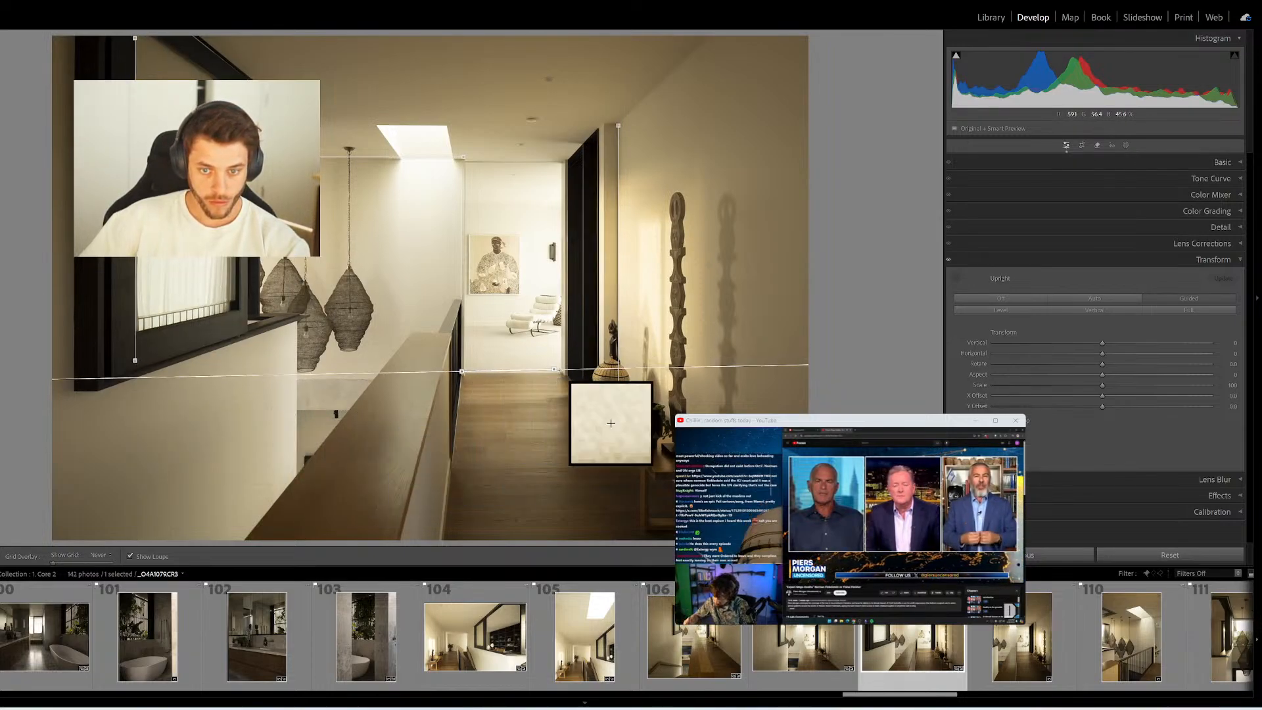
drag(462, 372, 477, 377)
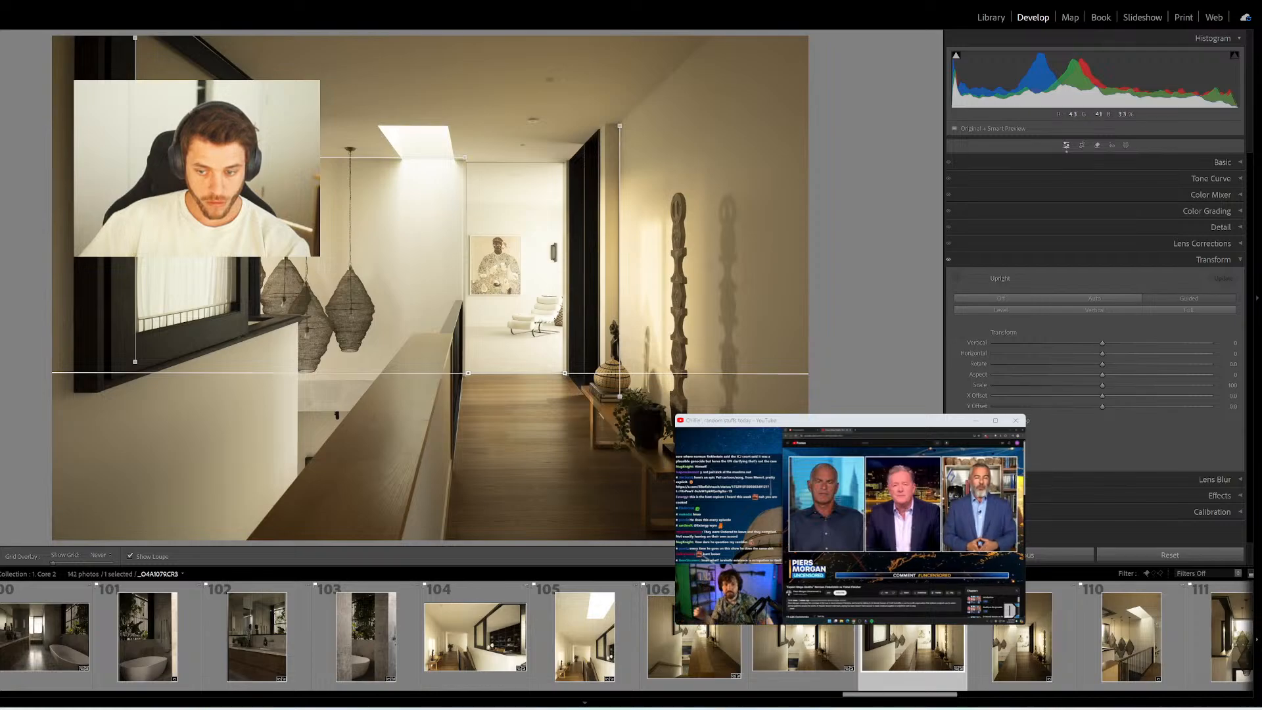
Straighten portrait photo _D4A1086 with vertical Guided Upright lines on the corridor corner and window frame, and horizontal ones on the ceiling line and stairwell ledge
key(Right)
key(shift+t)
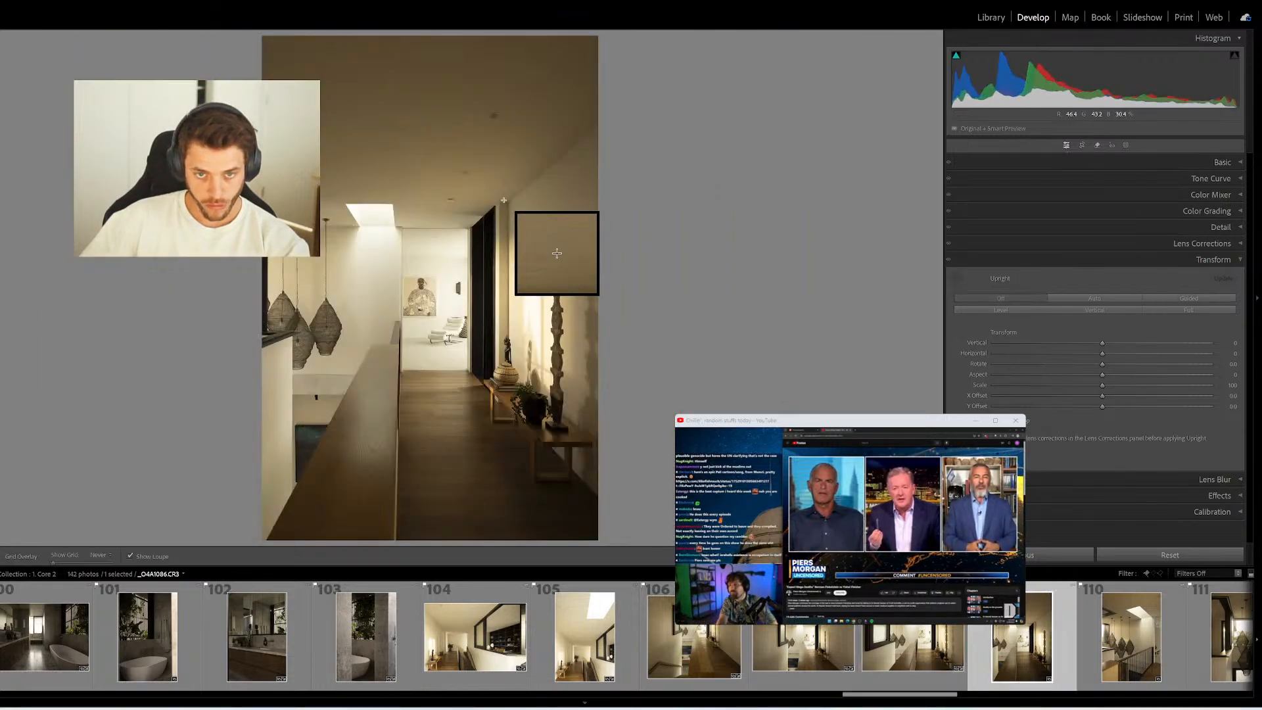
drag(510, 203, 508, 363)
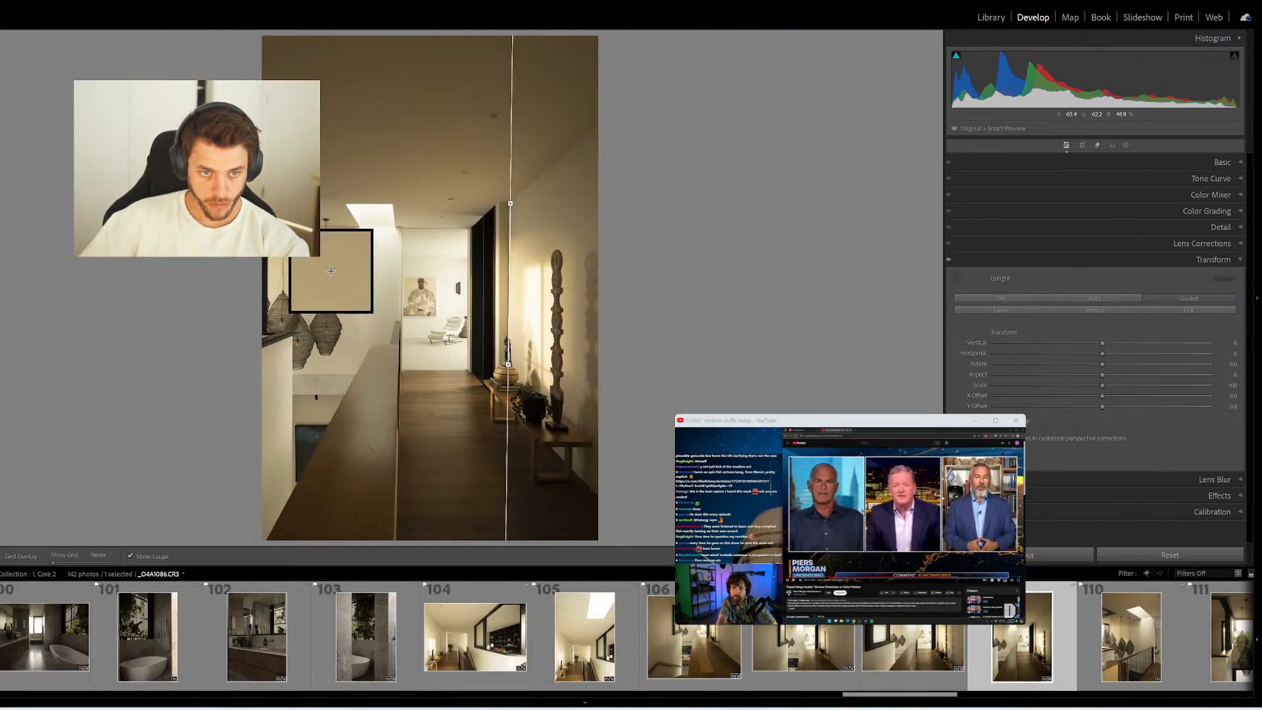
drag(270, 223, 268, 333)
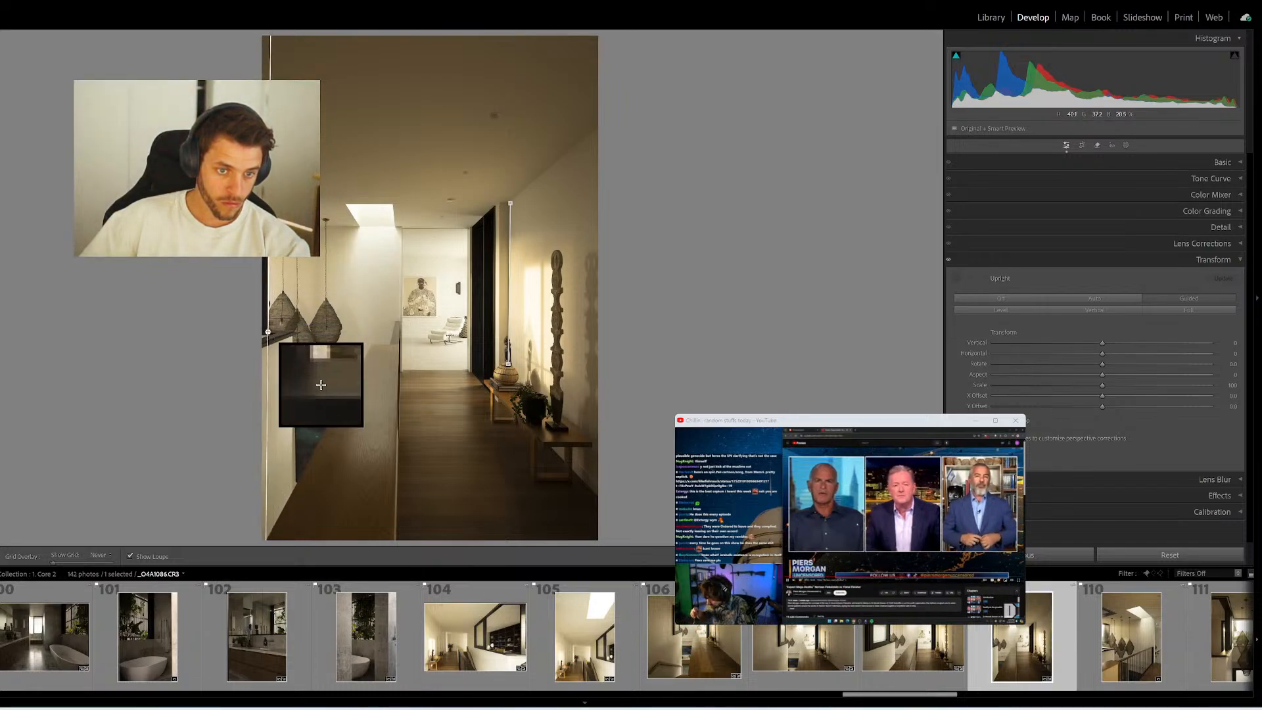
drag(320, 384, 453, 280)
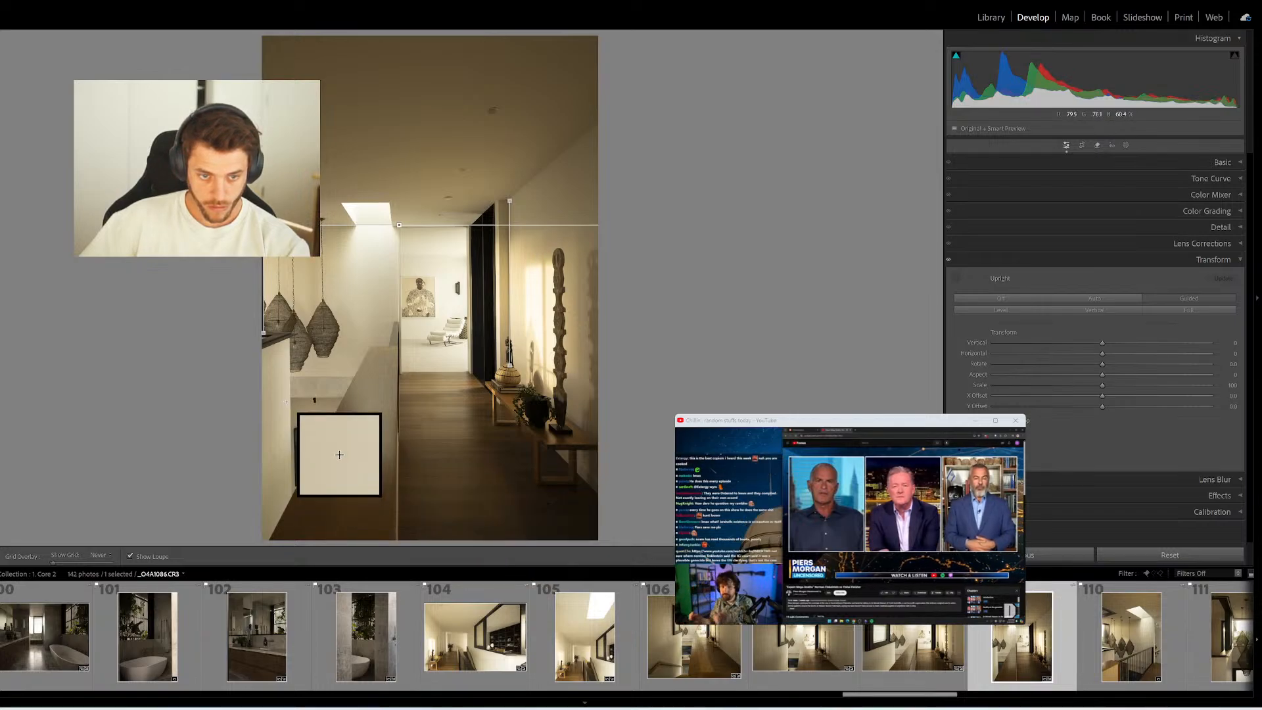
drag(286, 398, 355, 397)
Straighten stairwell photo _D4A1114 with vertical Guided Upright lines along the wall edge beside the doorway and the edge of the window
scroll(1137, 652, down, 3)
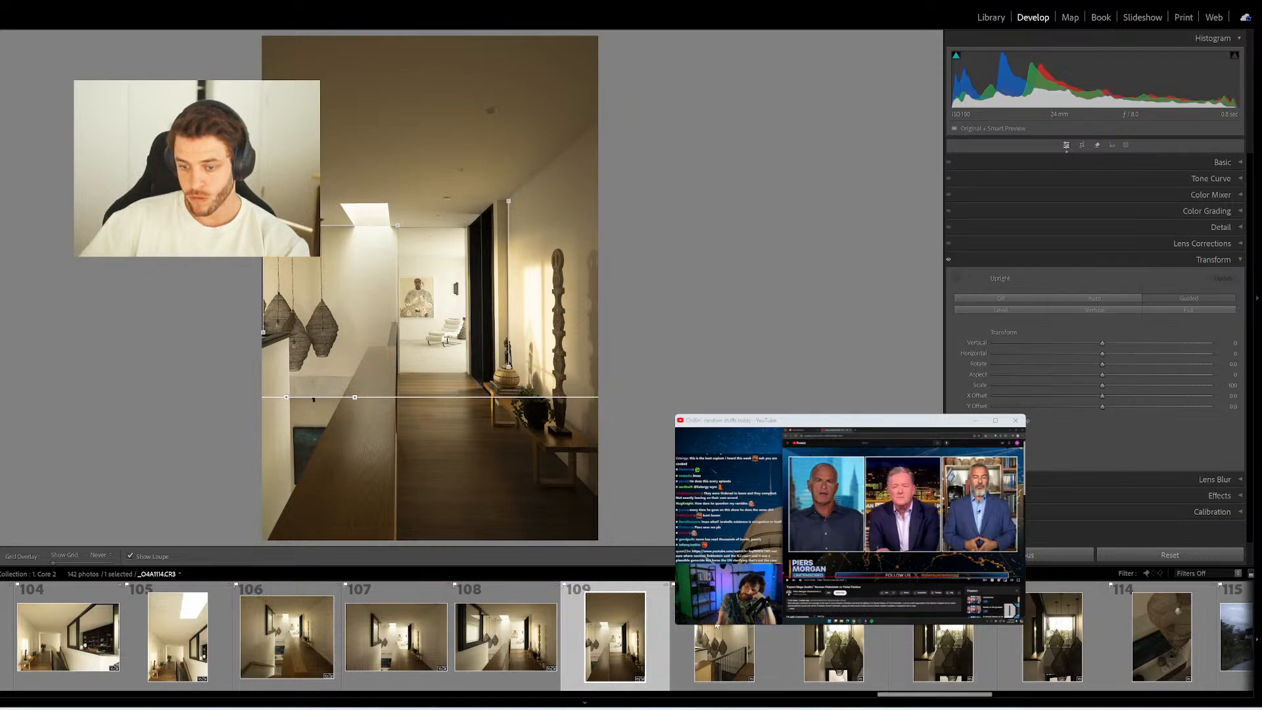
click(717, 631)
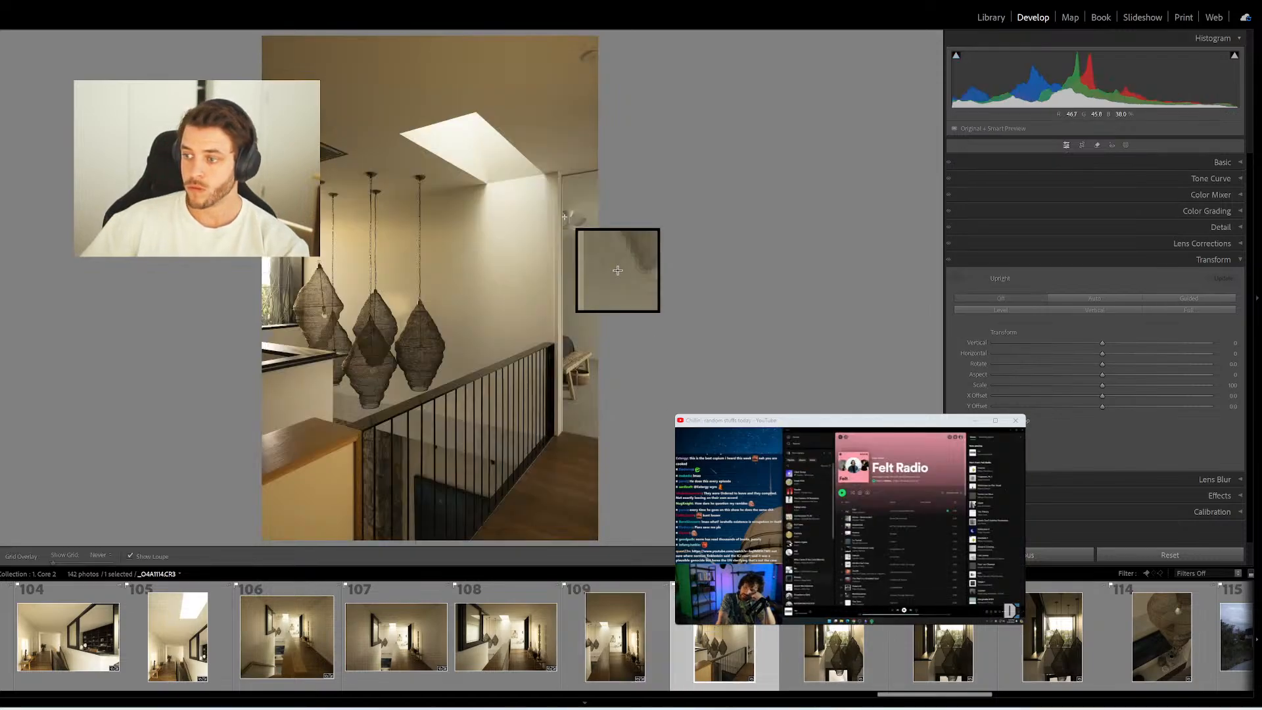
drag(563, 178, 562, 431)
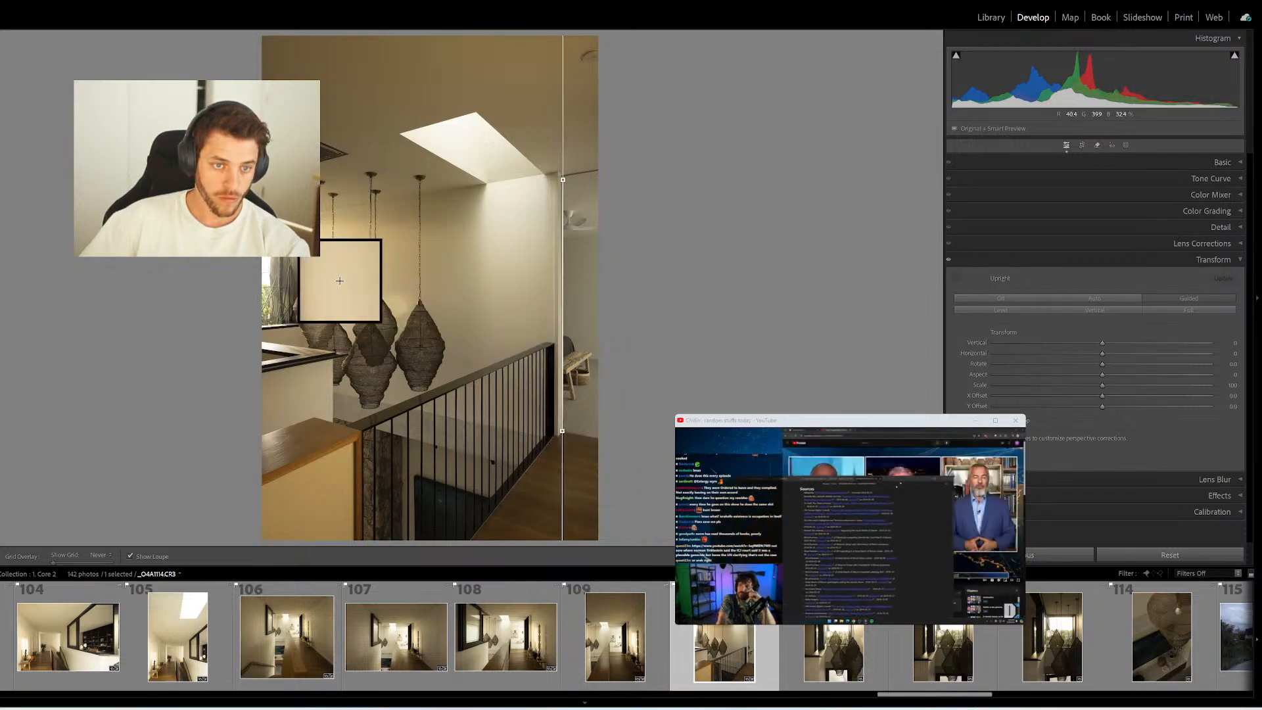
drag(305, 217, 304, 313)
Straighten pendant photo _D4A1128 with Guided Upright lines along the far window's side and top, the lower opening's top and the near window frame, and open _D4A1135
key(Right)
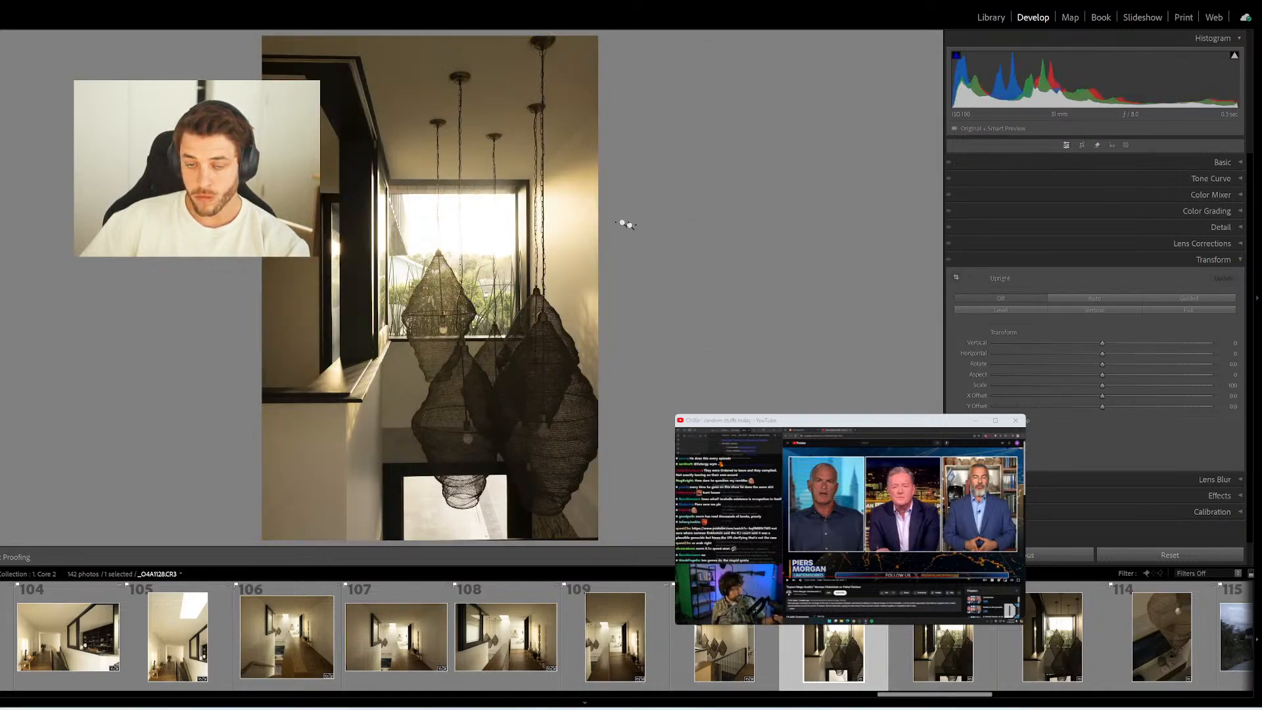
drag(530, 180, 531, 338)
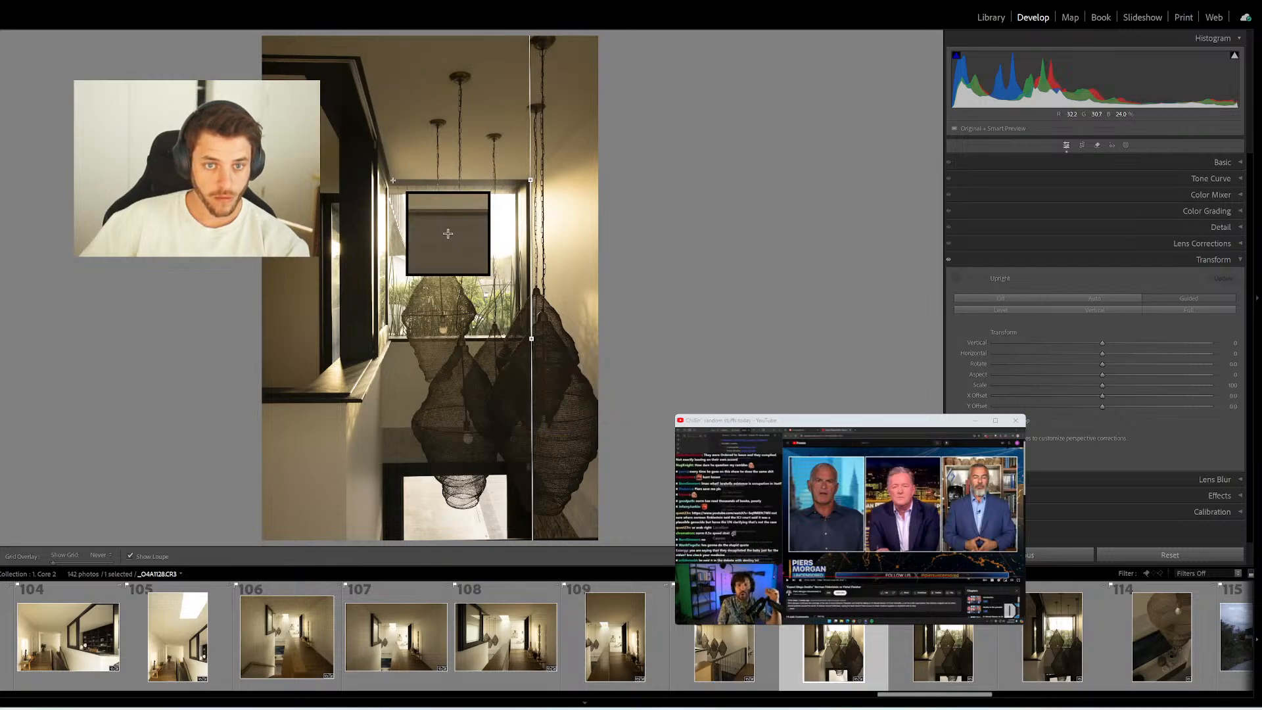
drag(390, 178, 540, 179)
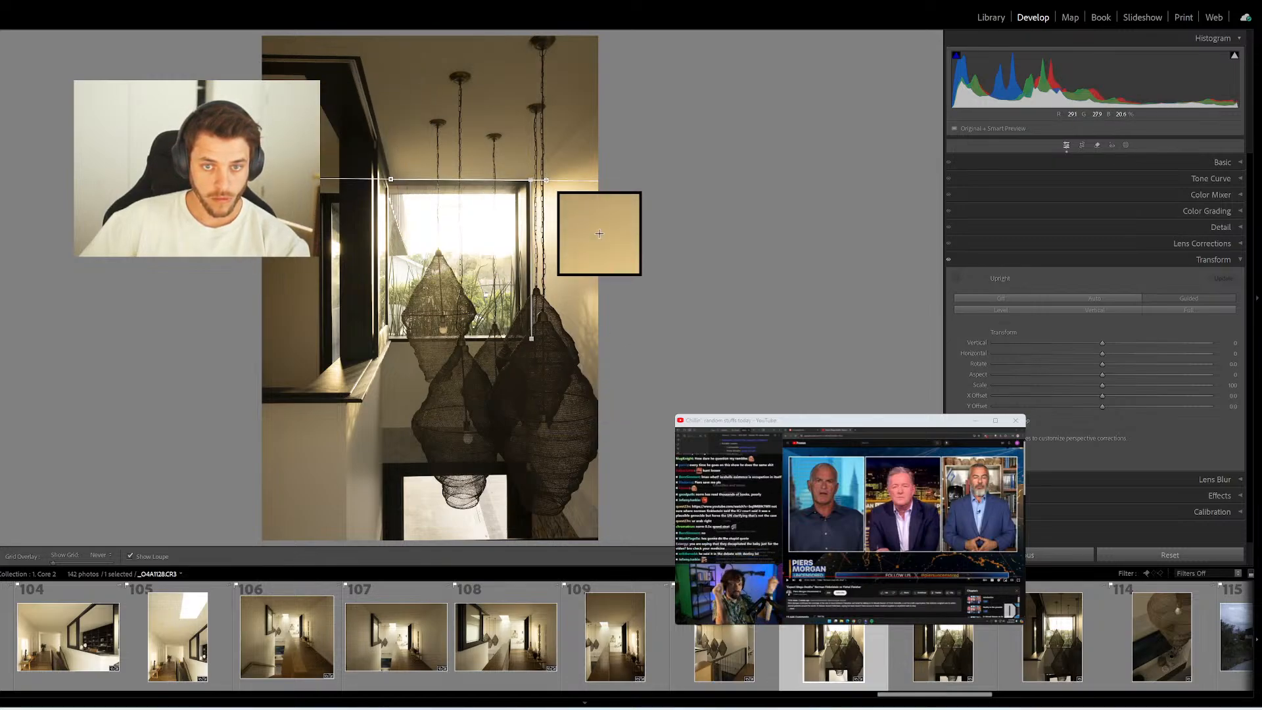
drag(508, 477, 391, 477)
drag(337, 141, 339, 381)
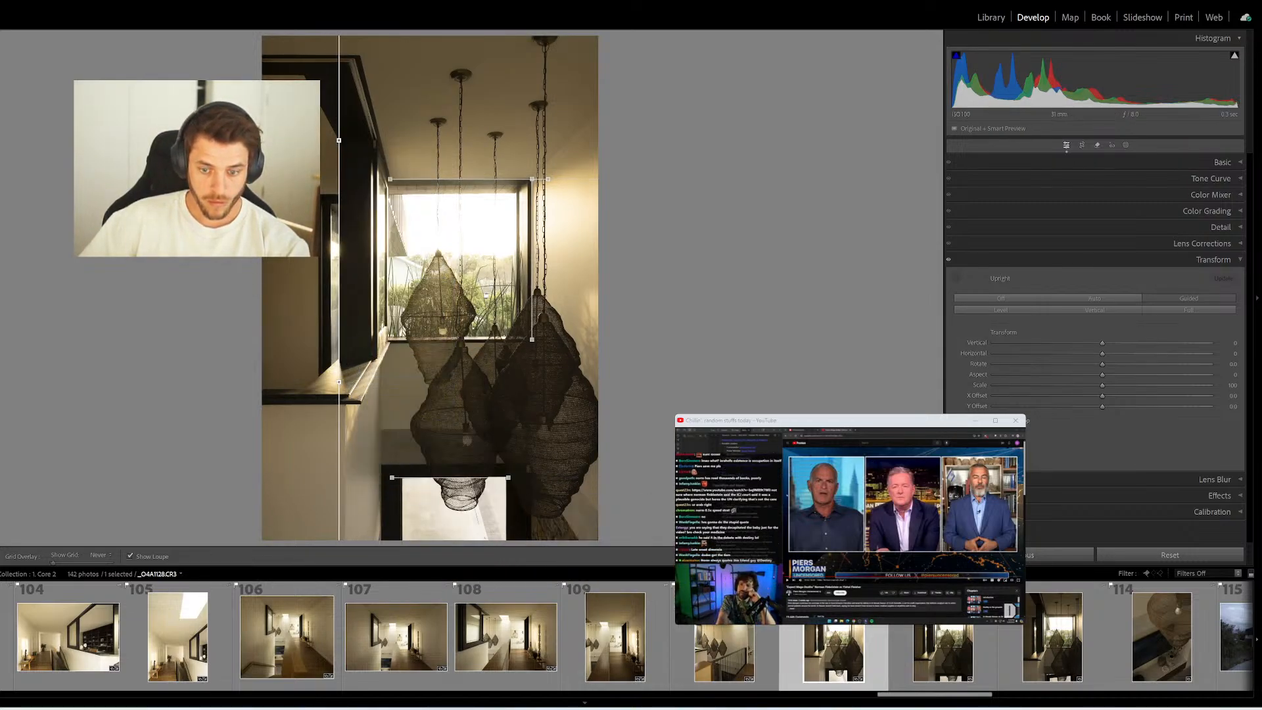
click(916, 646)
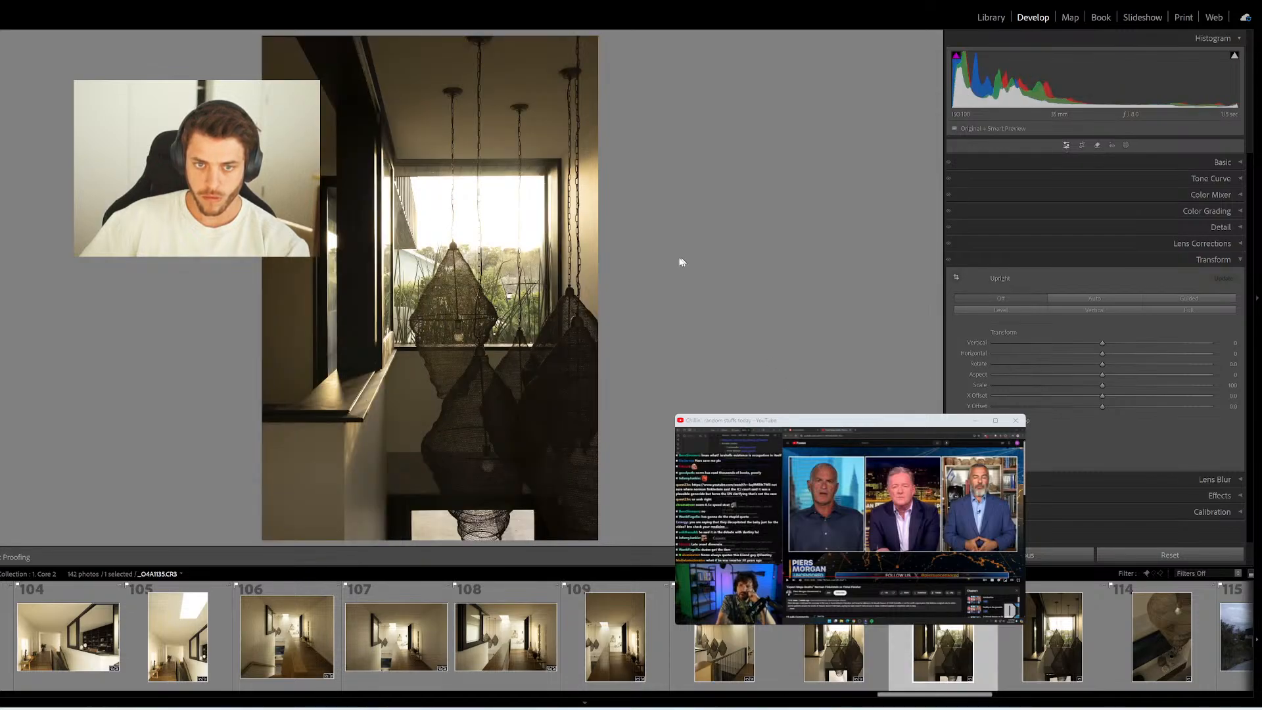
Straighten pendant photo _D4A1135 with horizontal Guided Upright lines on the far window's top and lower opening's top, and vertical ones on the near window frame and far window's side
drag(563, 157, 370, 159)
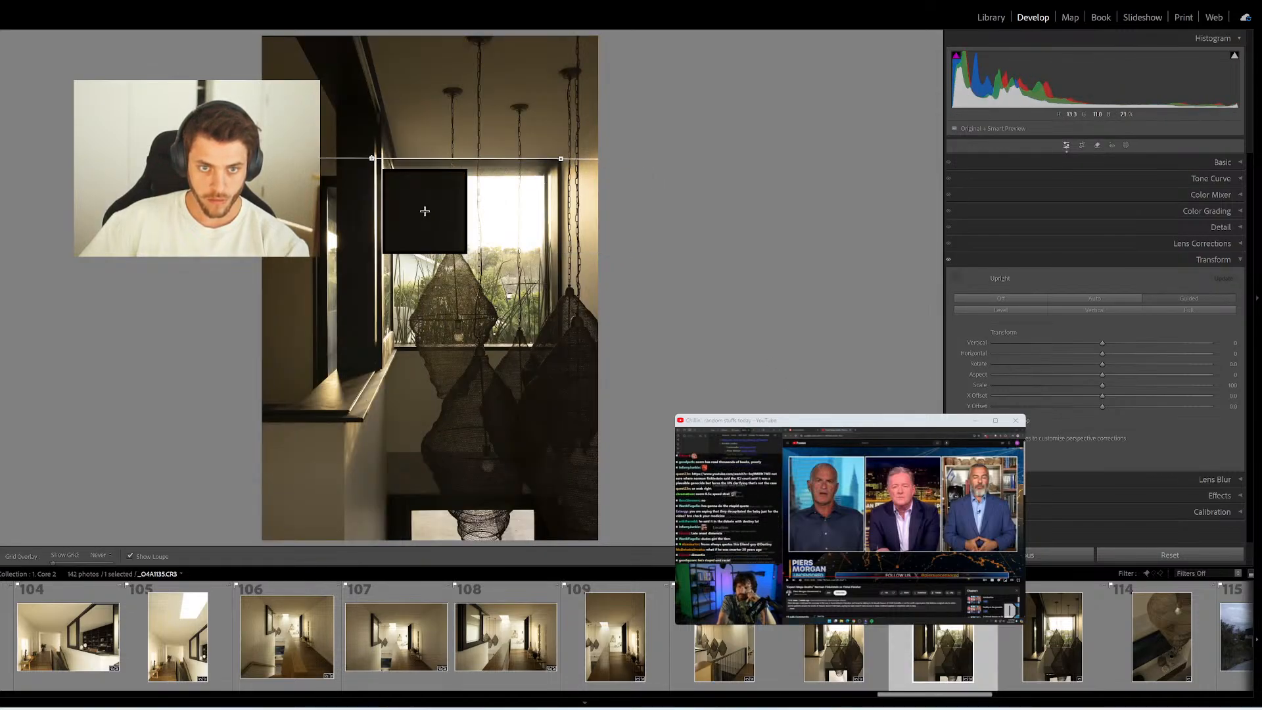
drag(336, 113, 336, 396)
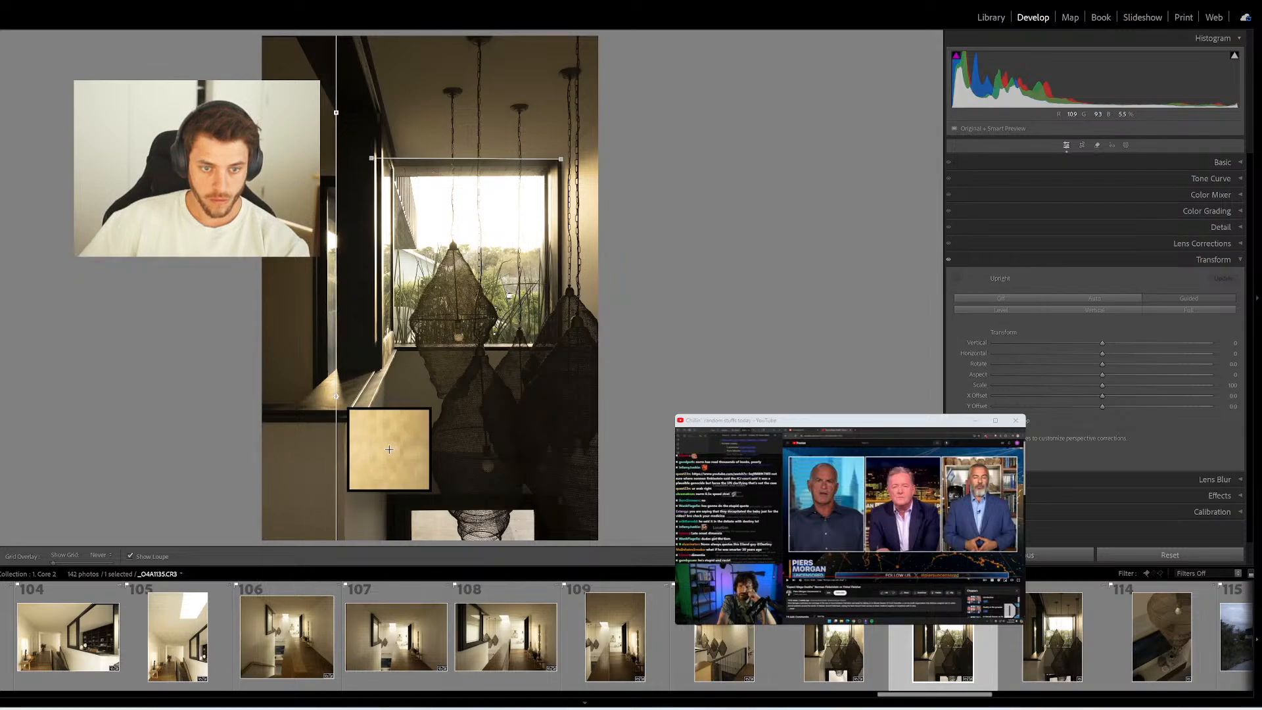
drag(411, 511, 555, 512)
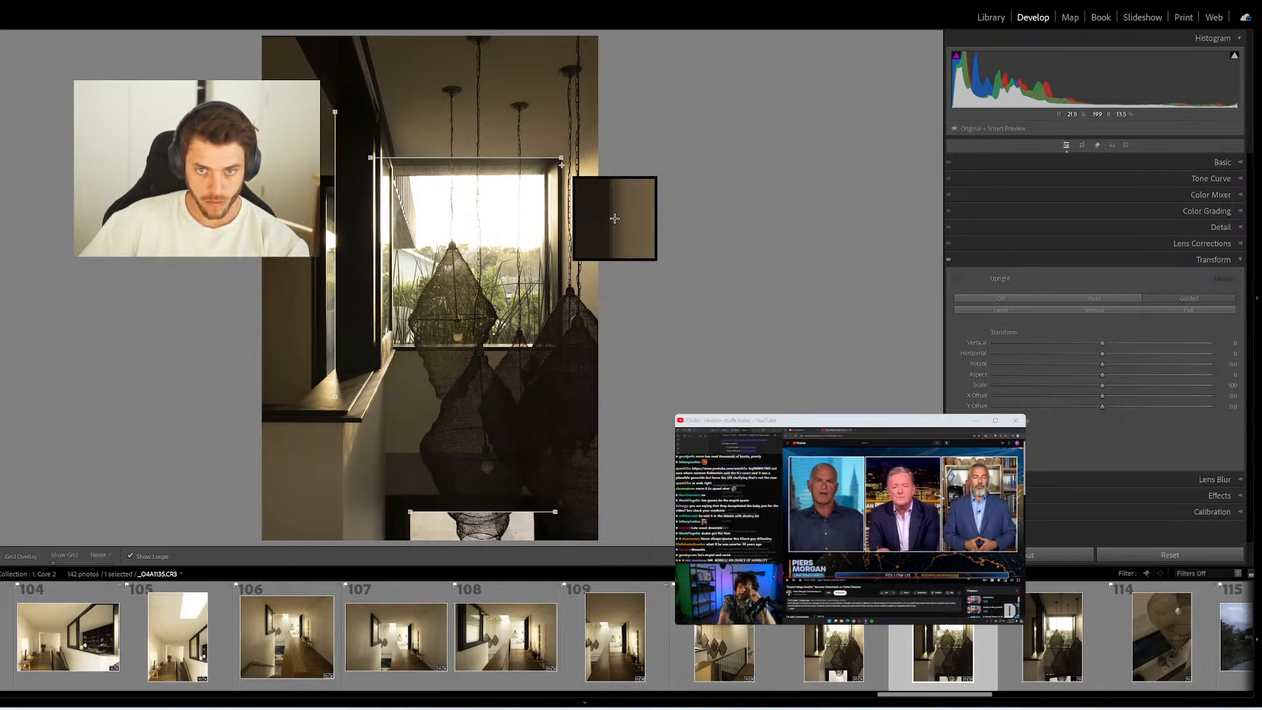
drag(562, 166, 564, 340)
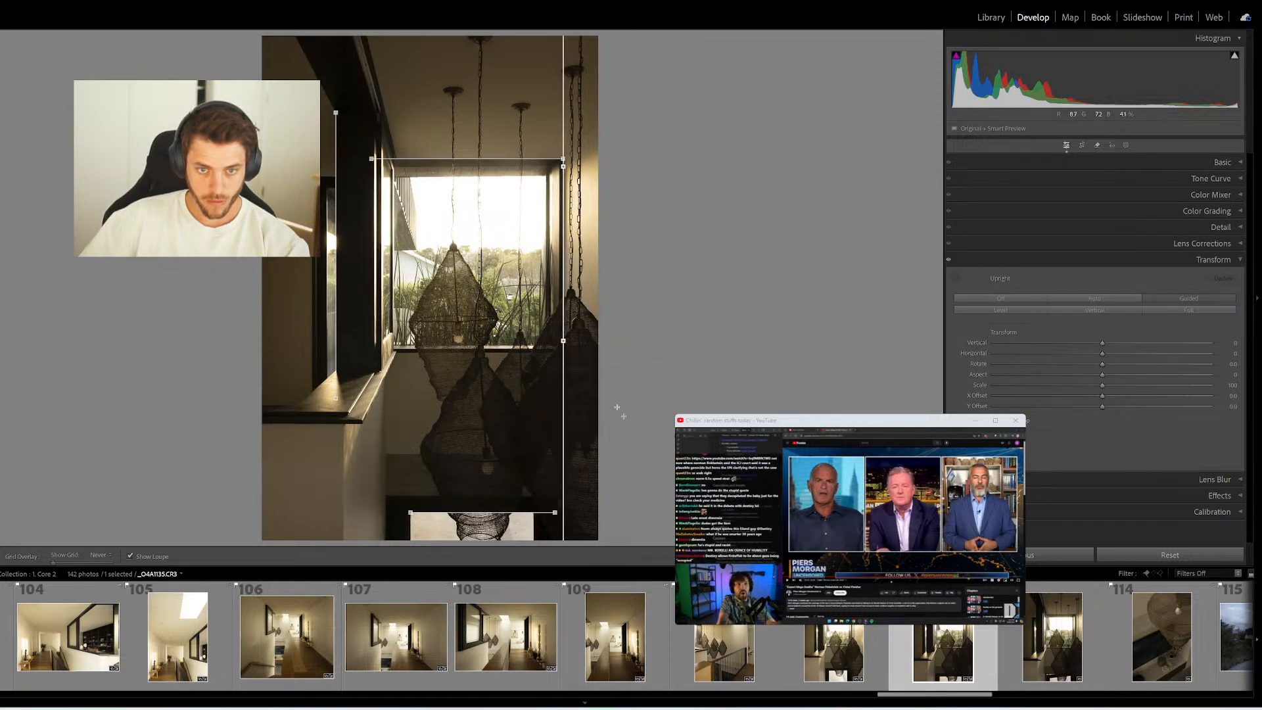
Remove the near-duplicate pendant photo _D4A1142 from the collection
click(1039, 647)
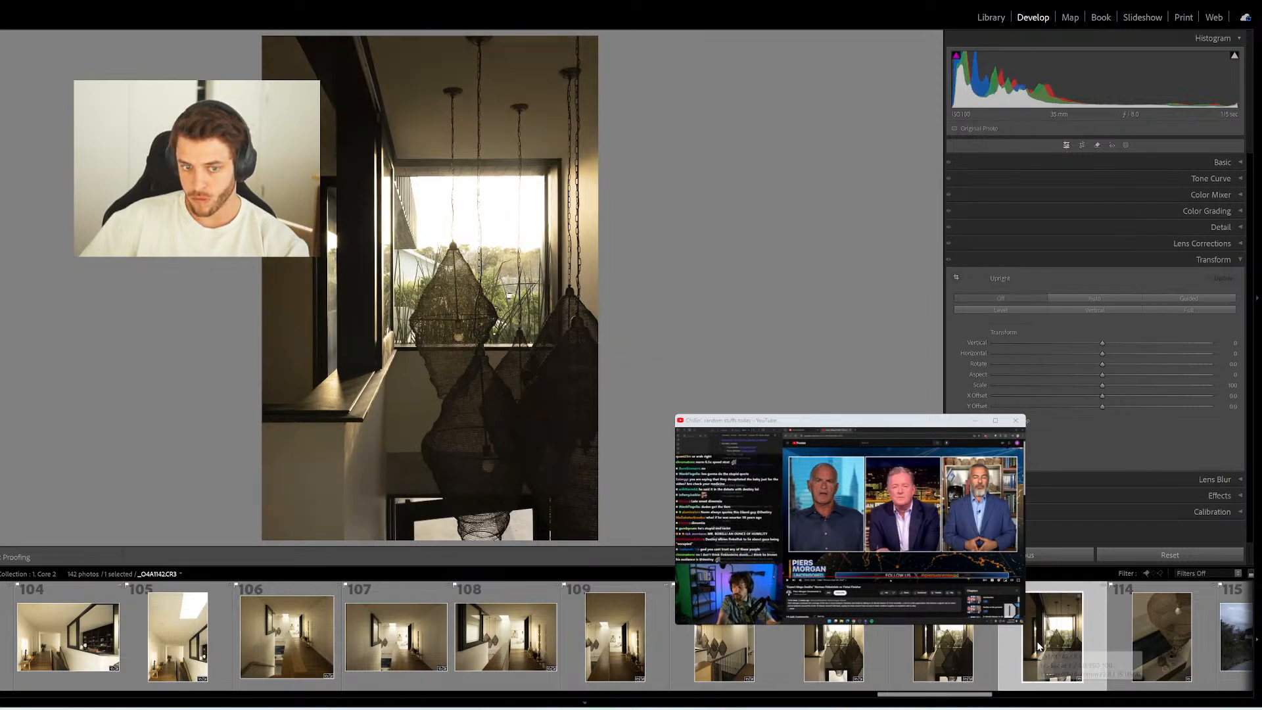
key(Delete)
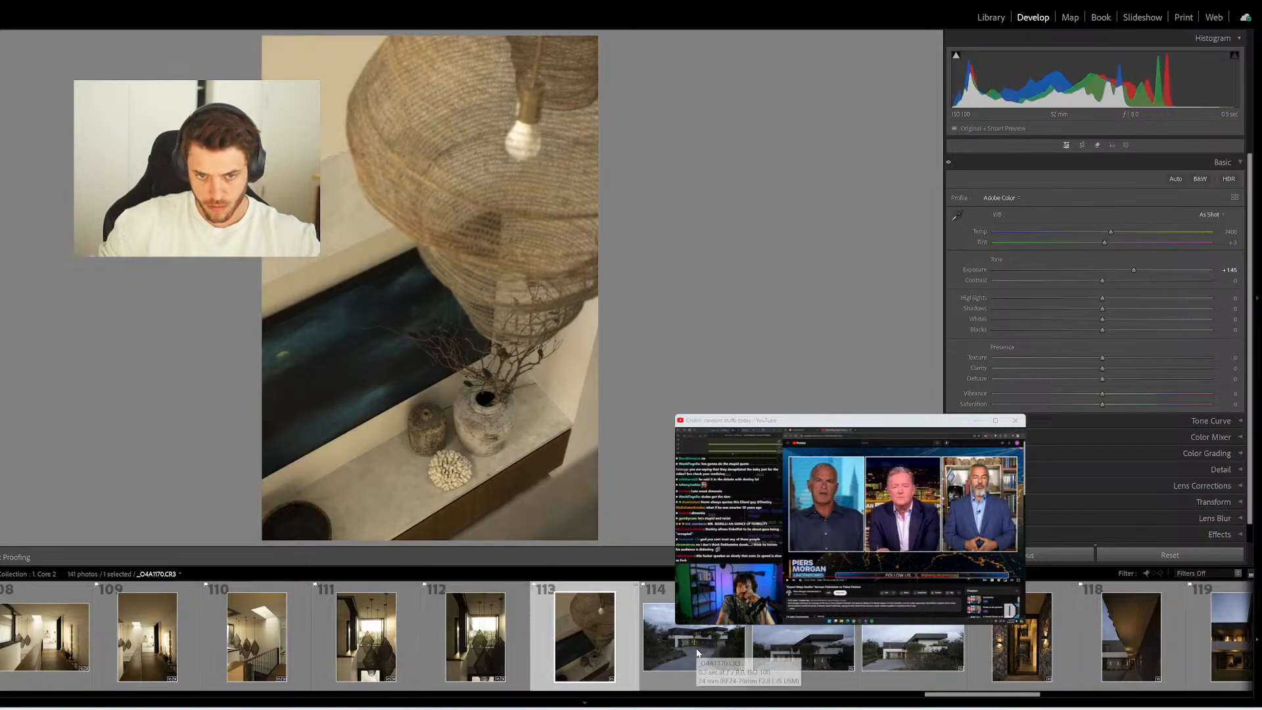
Straighten the driveway exterior photo at position 114 with vertical Guided Upright lines along the outer wall edges at both ends of the house
click(696, 651)
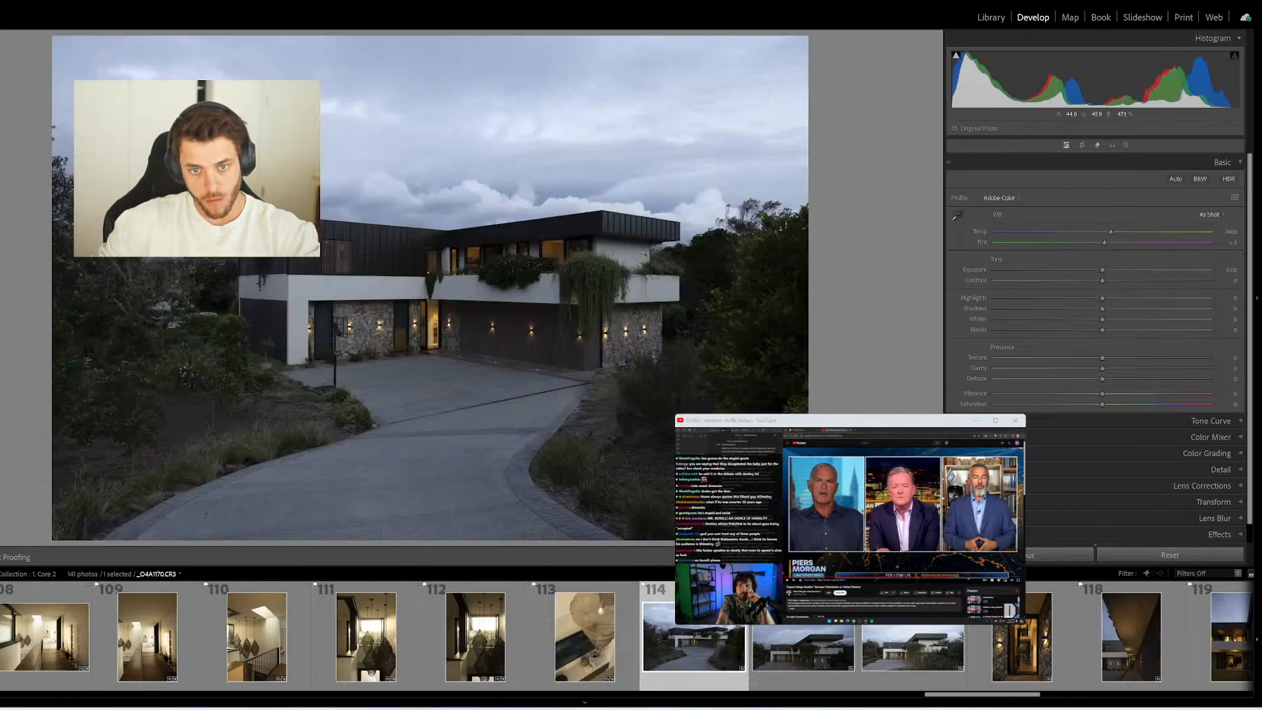
key(shift+t)
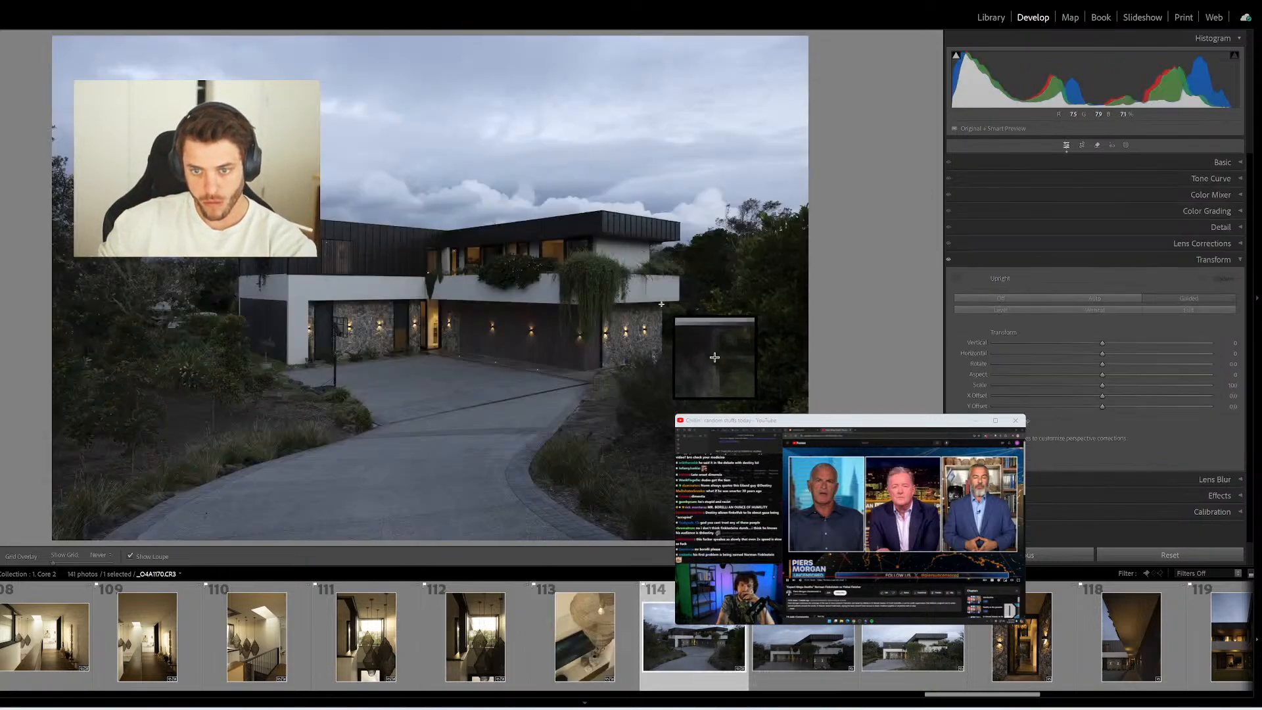
drag(662, 304, 663, 376)
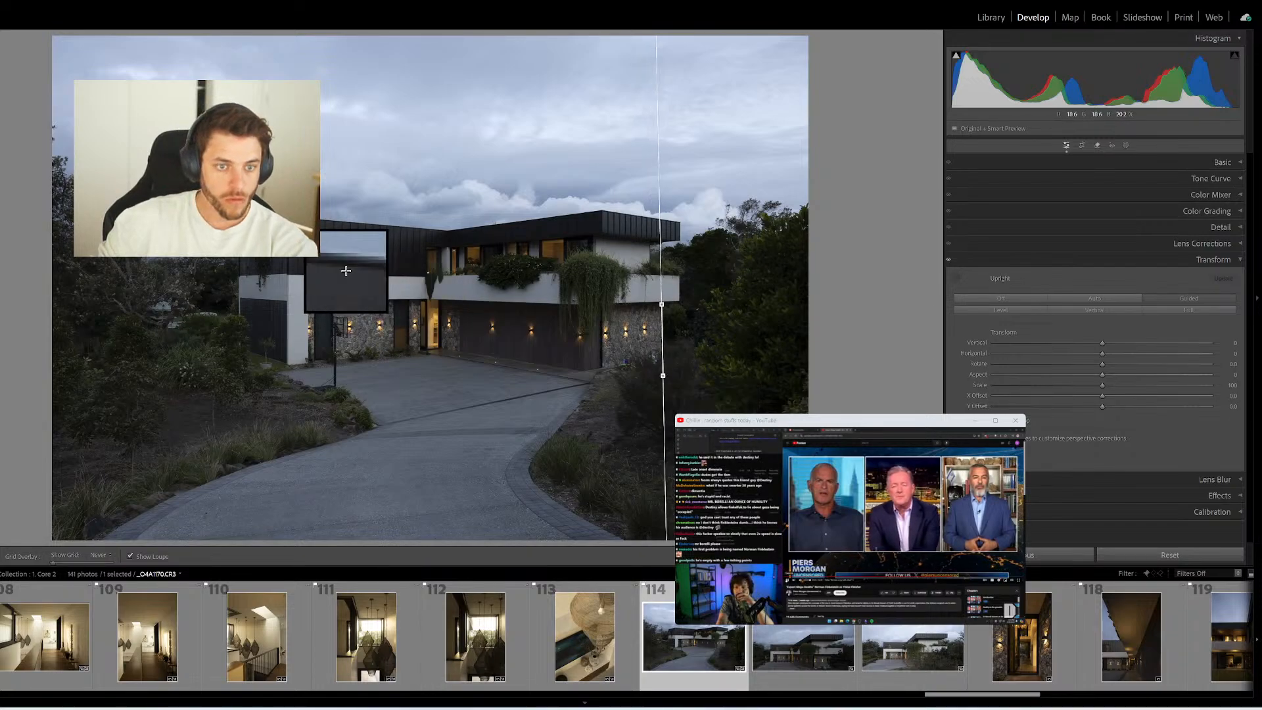
drag(269, 353, 286, 412)
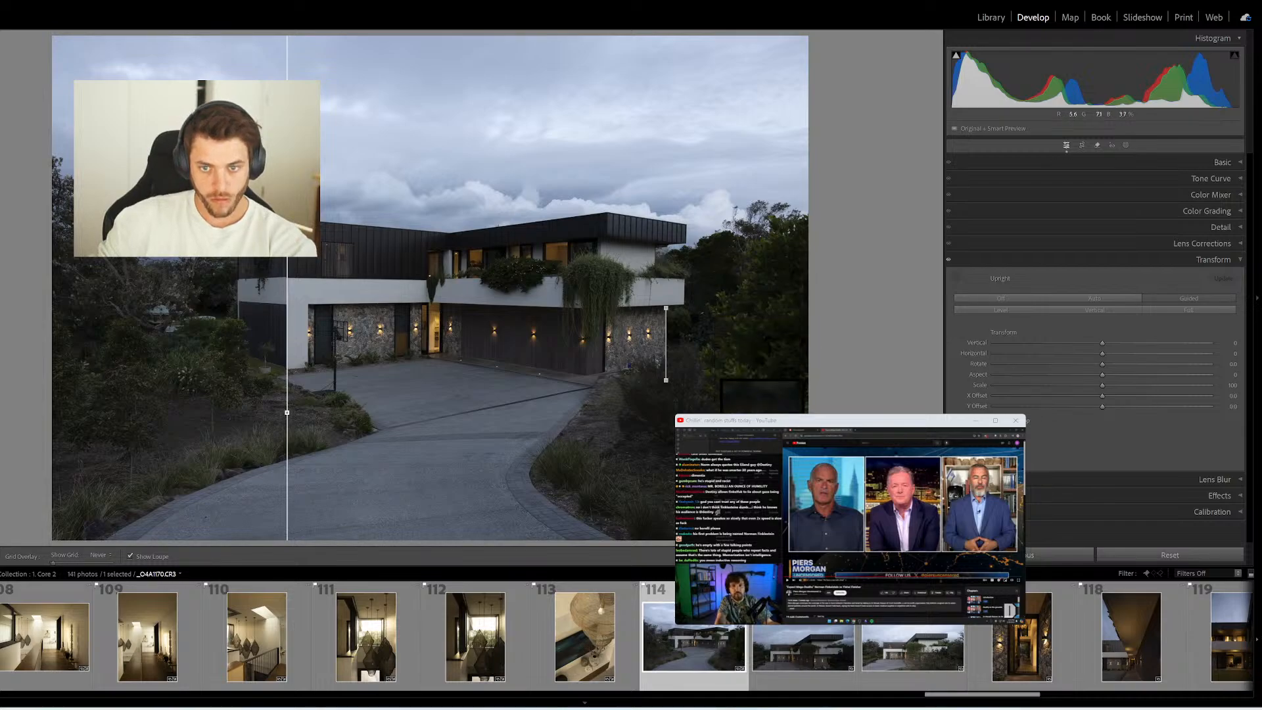
Straighten dusk exterior photo _D4A1182 with vertical Guided Upright lines from the upper roof's outer corner downward and along the lower wing's outer edge
click(784, 651)
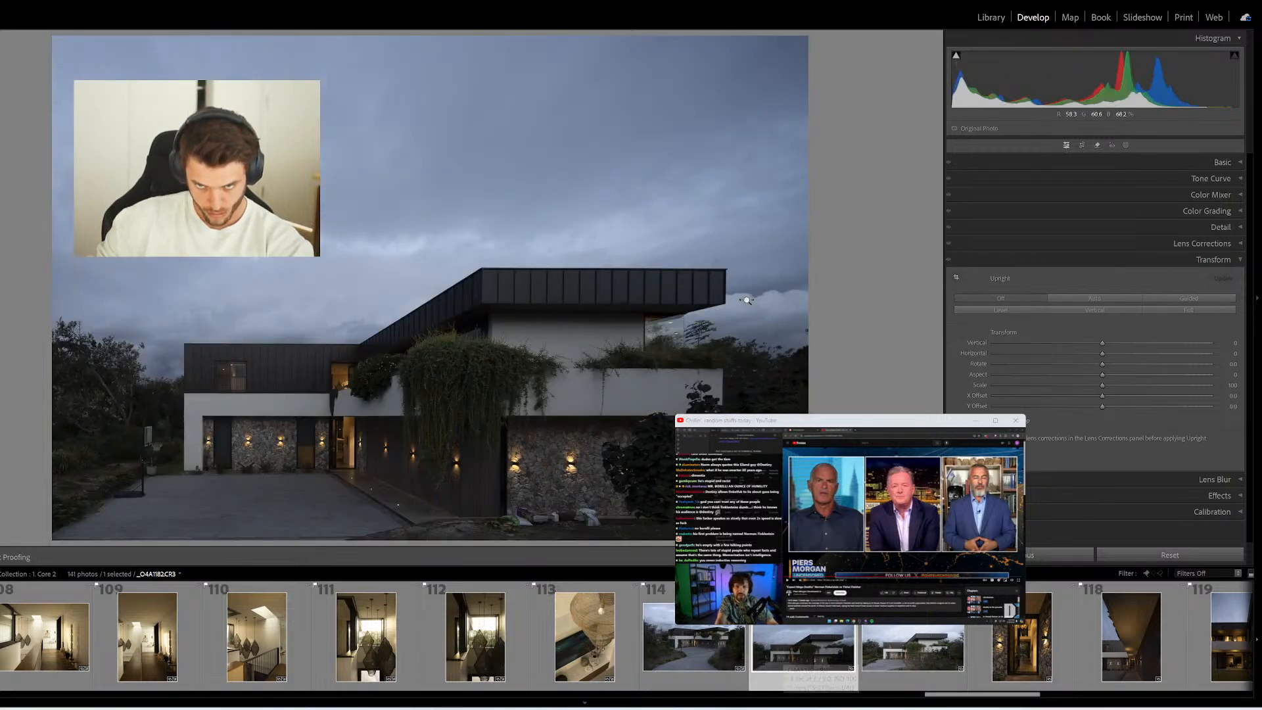
mouse_move(727, 269)
mouse_down()
mouse_move(736, 306)
mouse_move(722, 413)
mouse_up()
mouse_move(236, 399)
mouse_down()
mouse_move(173, 493)
mouse_move(184, 497)
mouse_up()
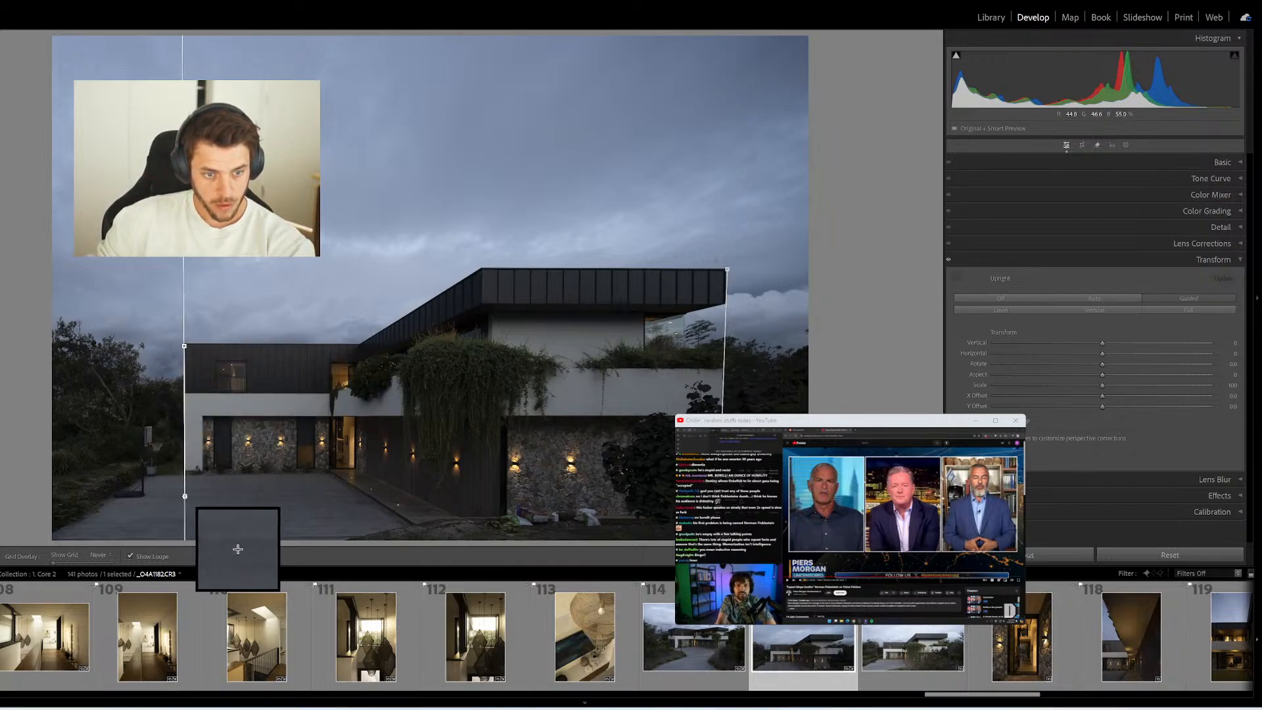
Straighten exterior photo _D4A1187 with horizontal Guided Upright lines on the upper roof edge and entry recess top, and vertical ones at both ends of the house
click(939, 633)
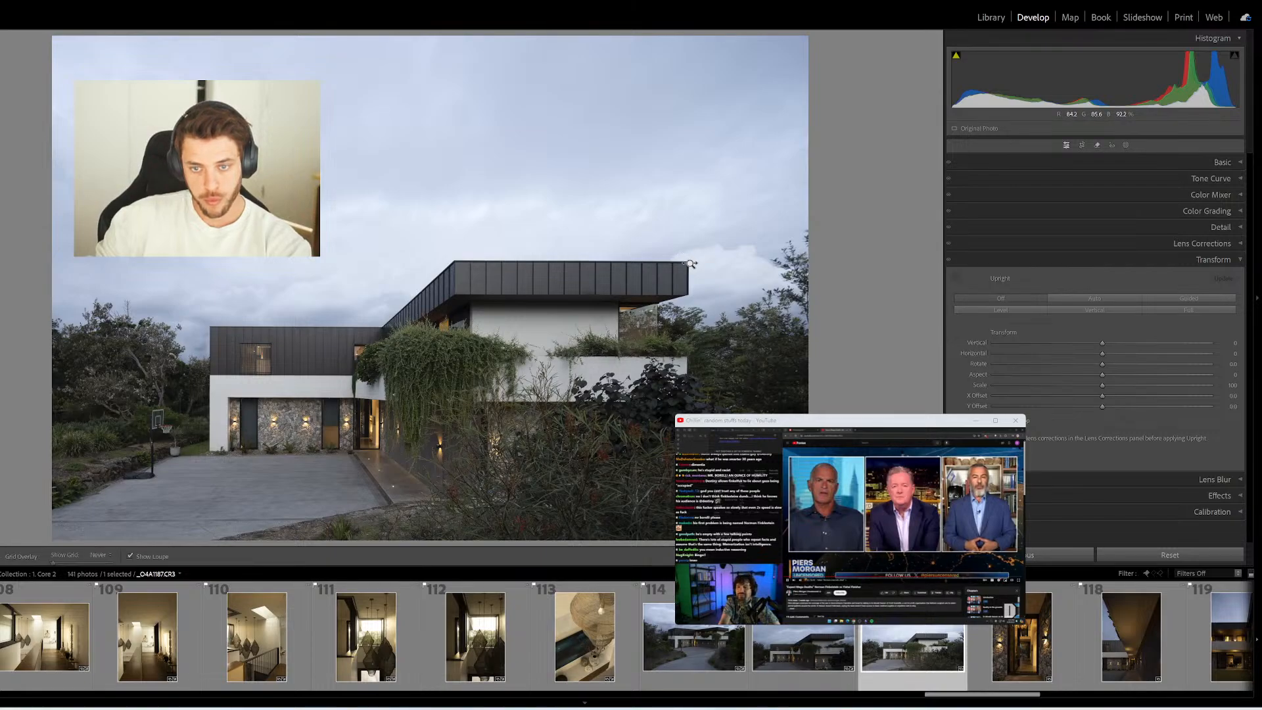
drag(688, 259, 456, 260)
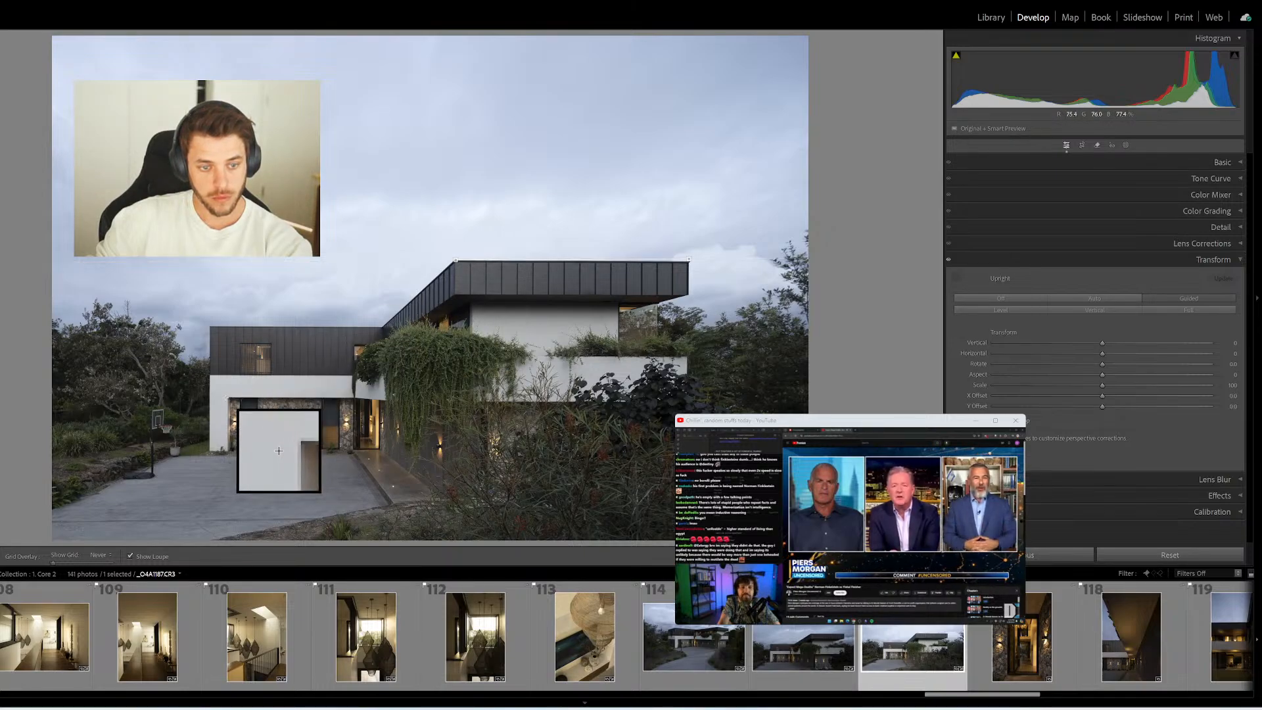
drag(226, 397, 358, 397)
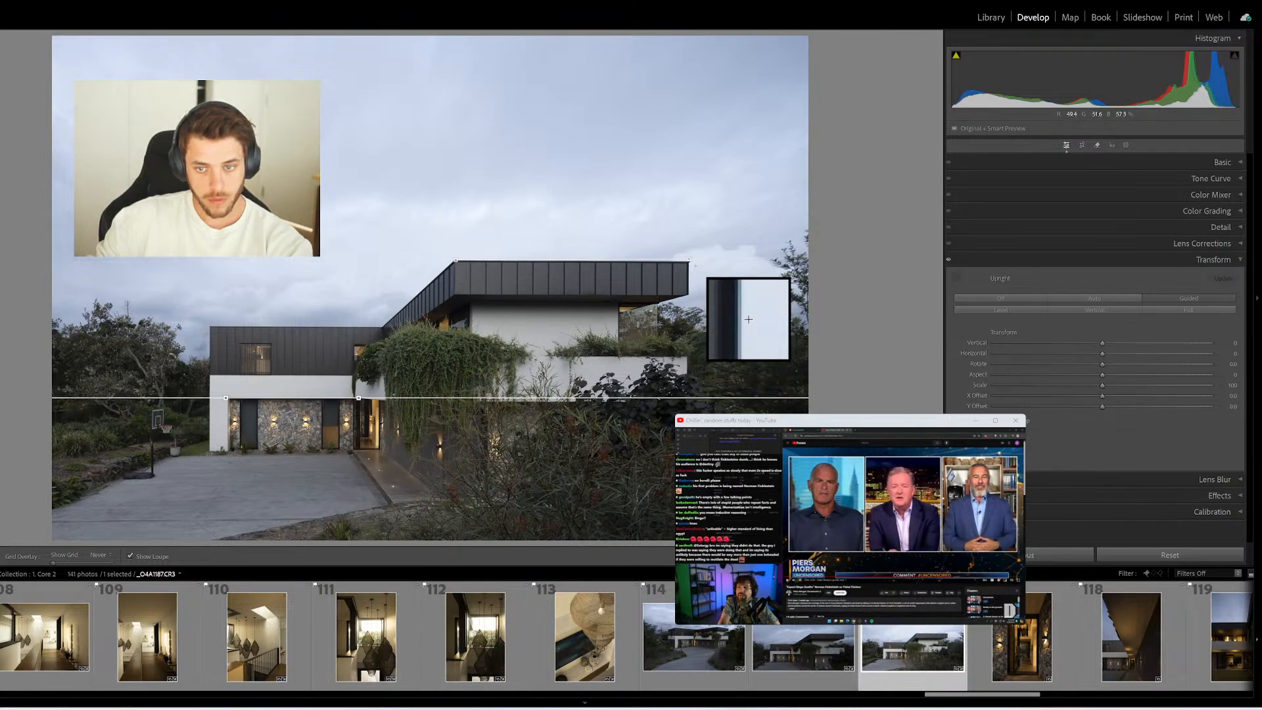
drag(695, 261, 694, 397)
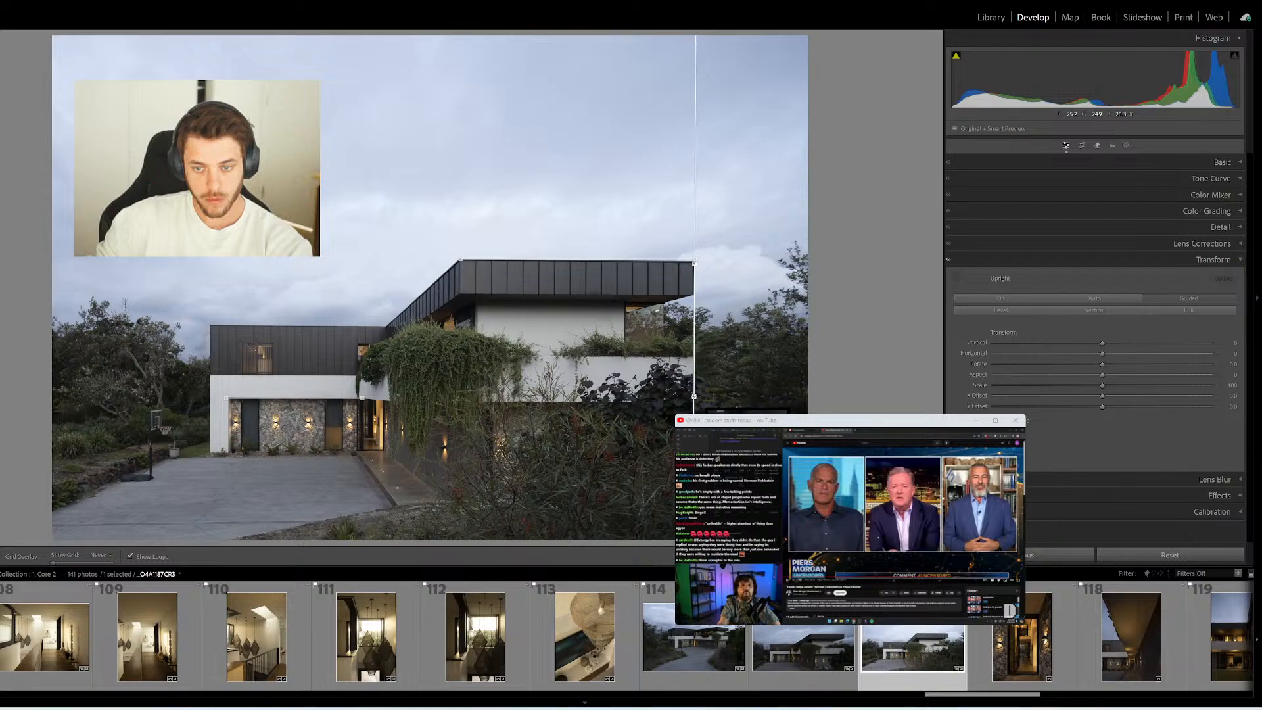
drag(212, 325, 212, 467)
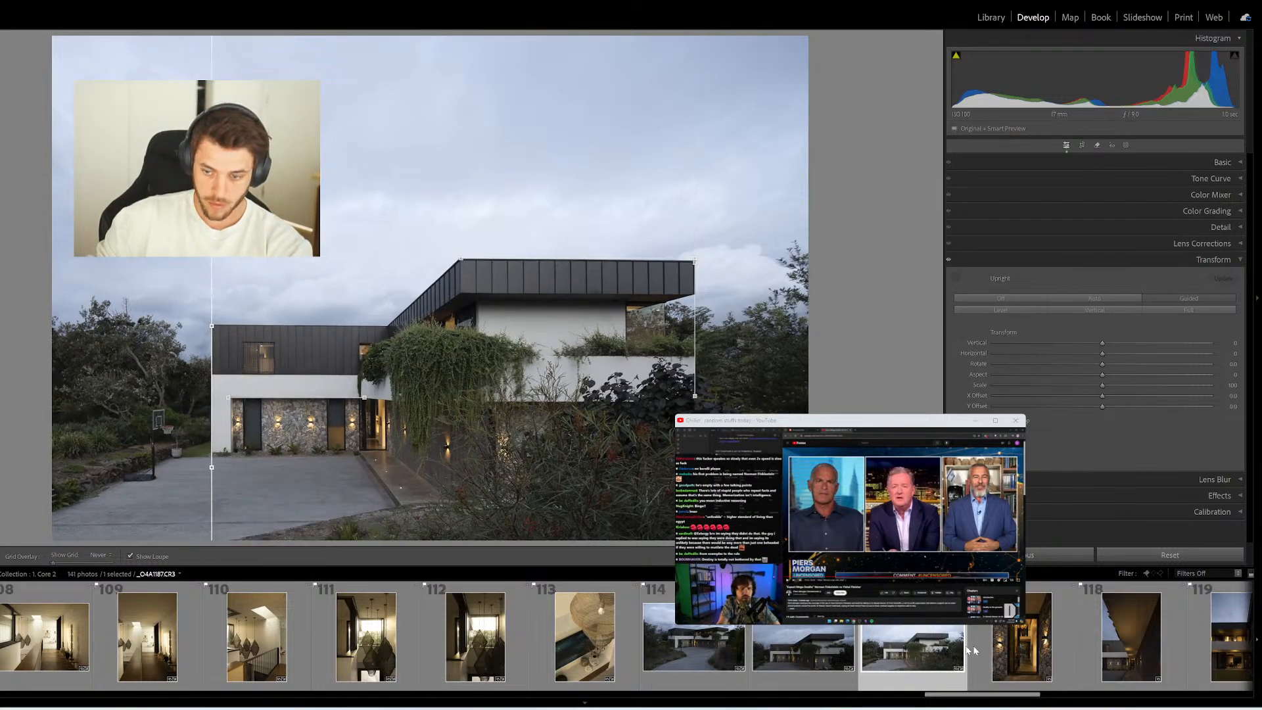
Straighten entrance photo _D4A1192 with horizontal Guided Upright lines along the door frame's top and threshold, and vertical ones along both sides of the door opening
key(Right)
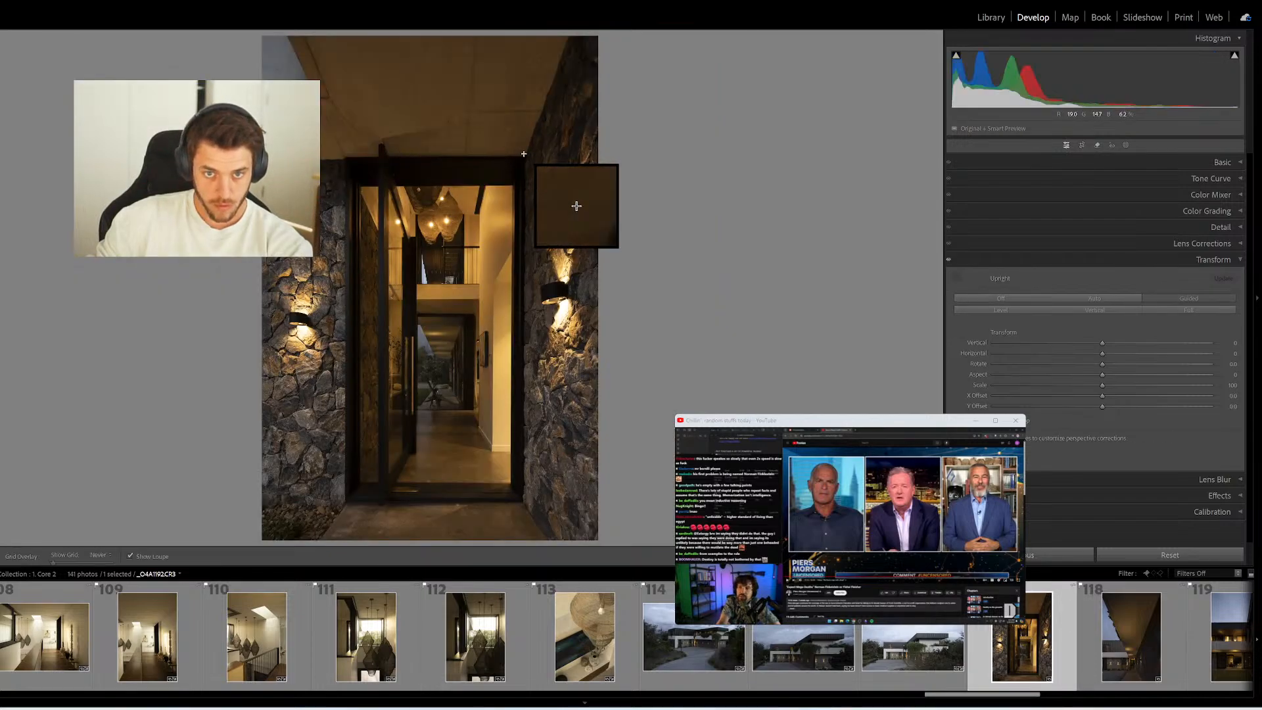
drag(524, 156, 322, 157)
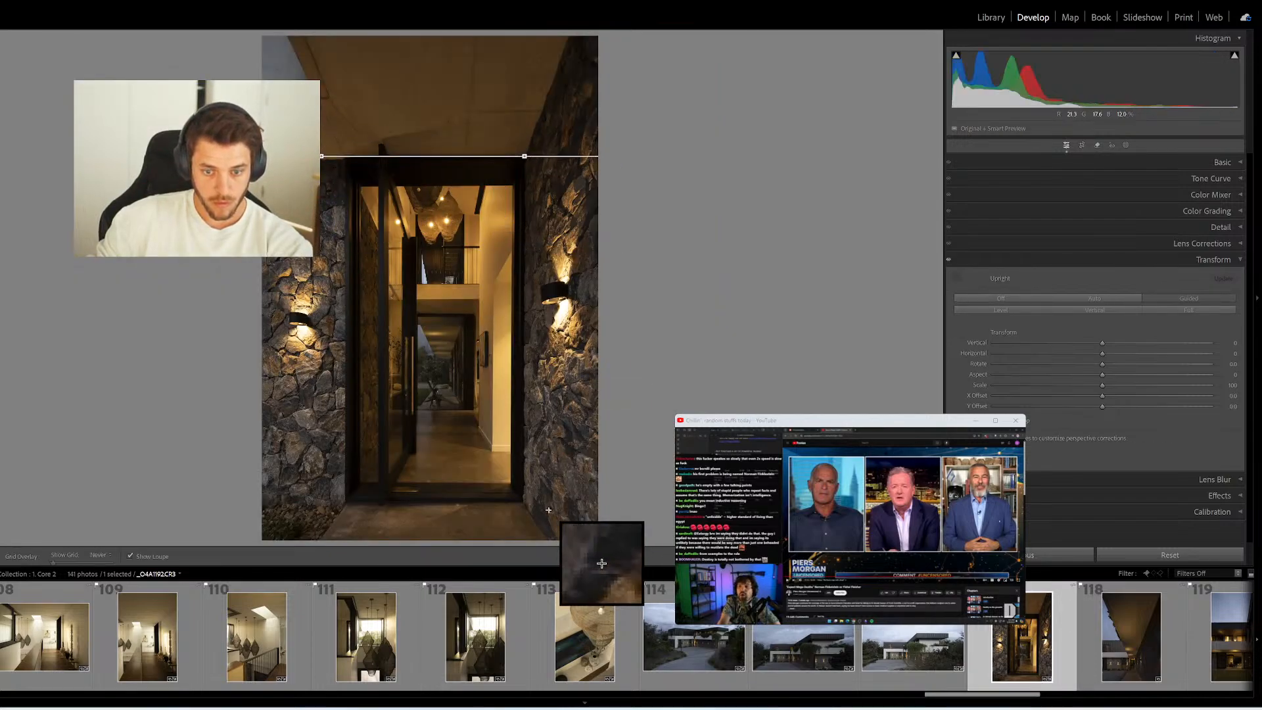
drag(530, 502, 318, 502)
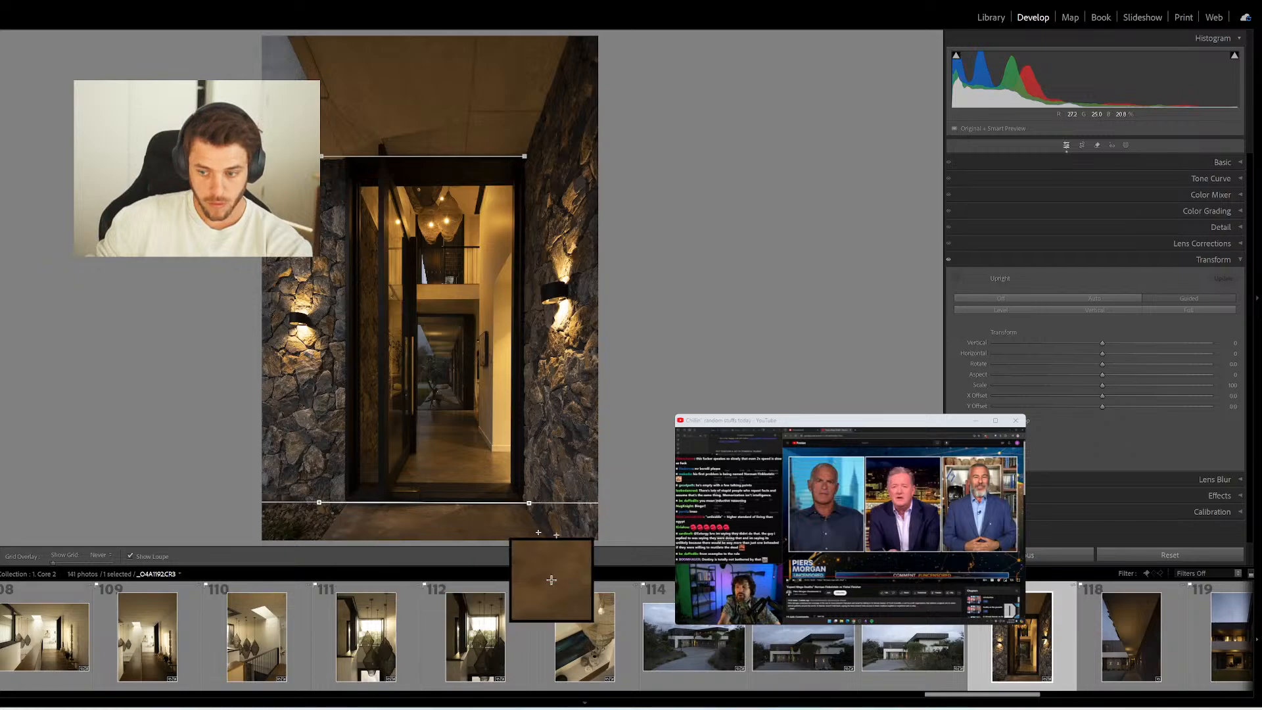
drag(517, 186, 520, 517)
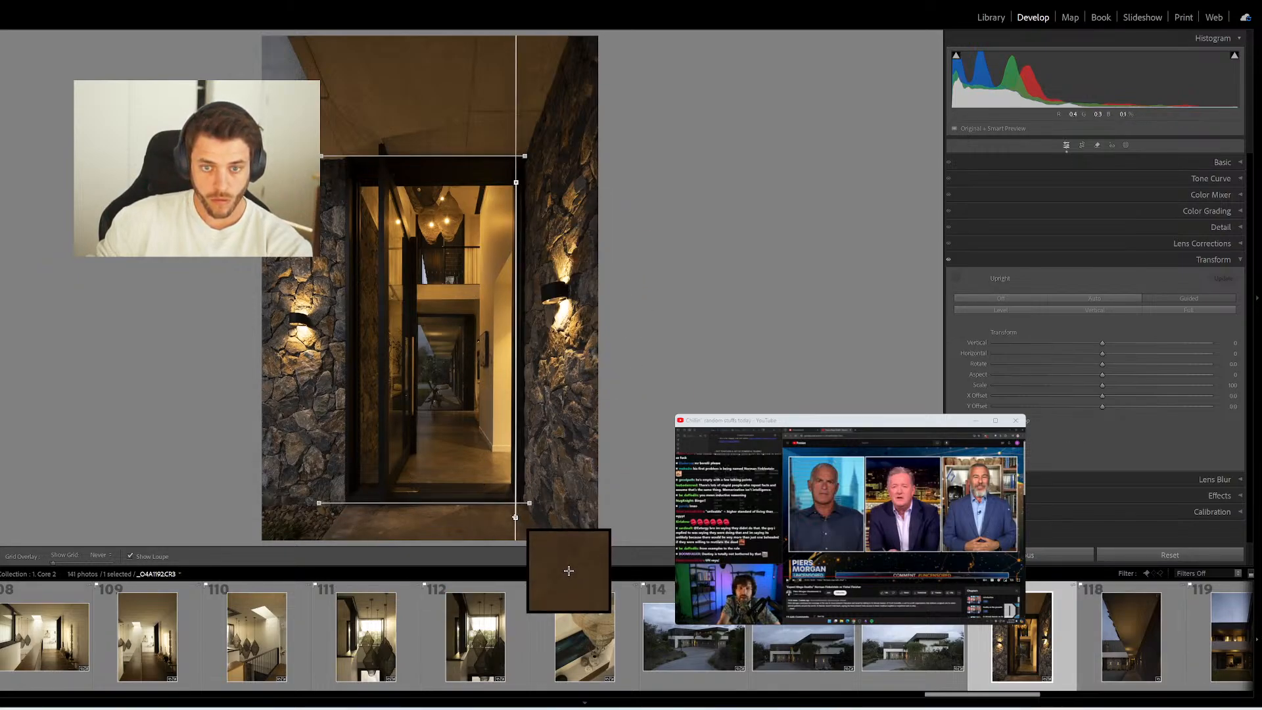
drag(354, 187, 412, 585)
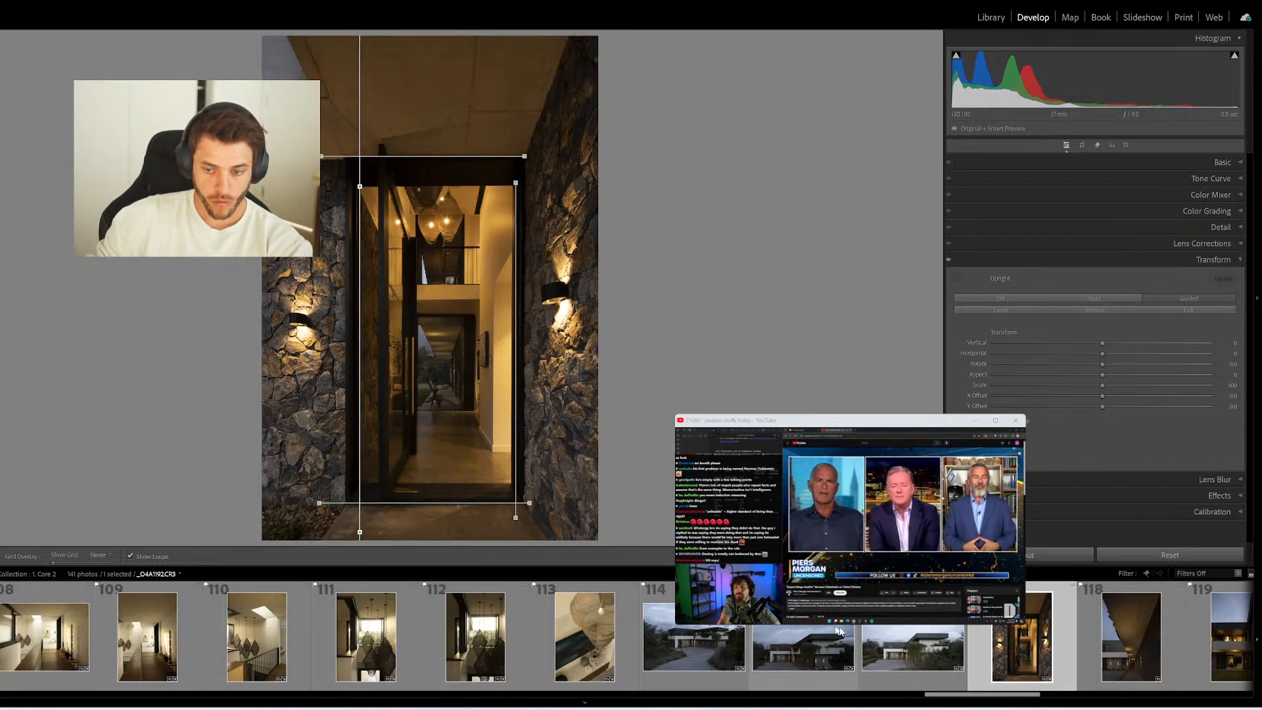
Skip _D4A1197 and straighten courtyard photo _D4A1202 with horizontal Guided Upright lines on the roof and balcony's lower edges, and vertical ones on both sides of the ground-floor glazing
click(1122, 638)
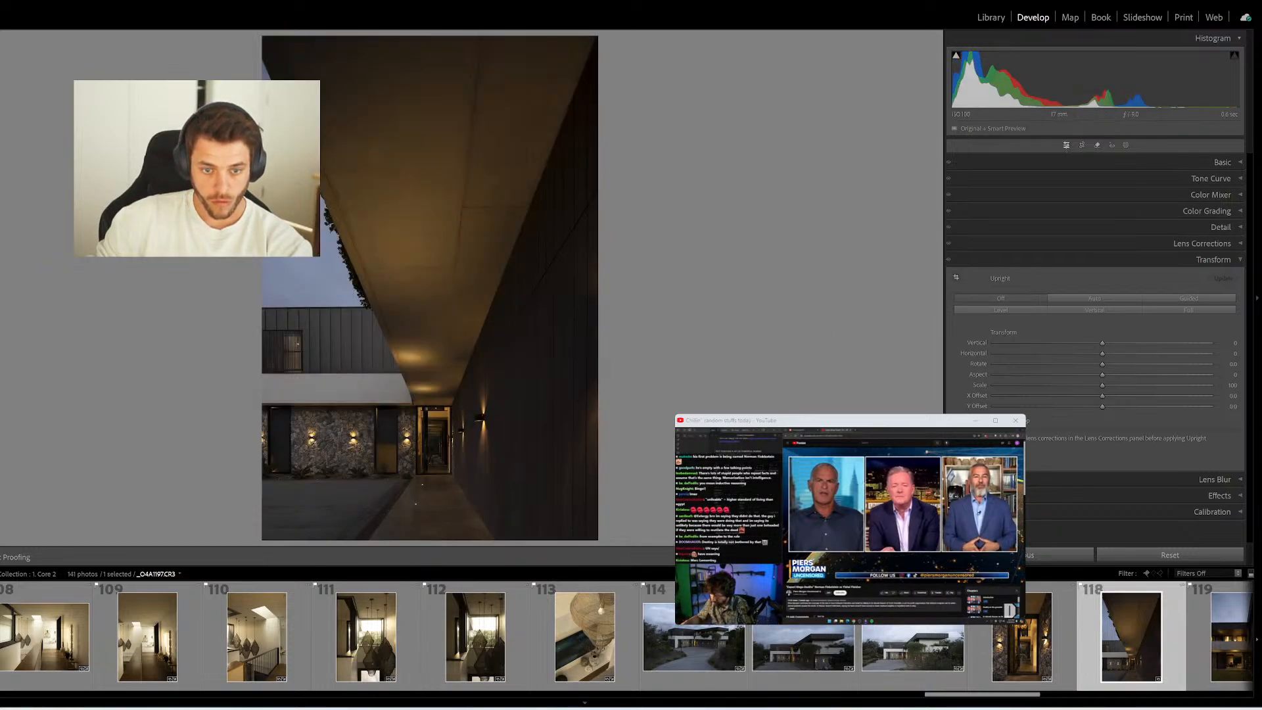
key(Right)
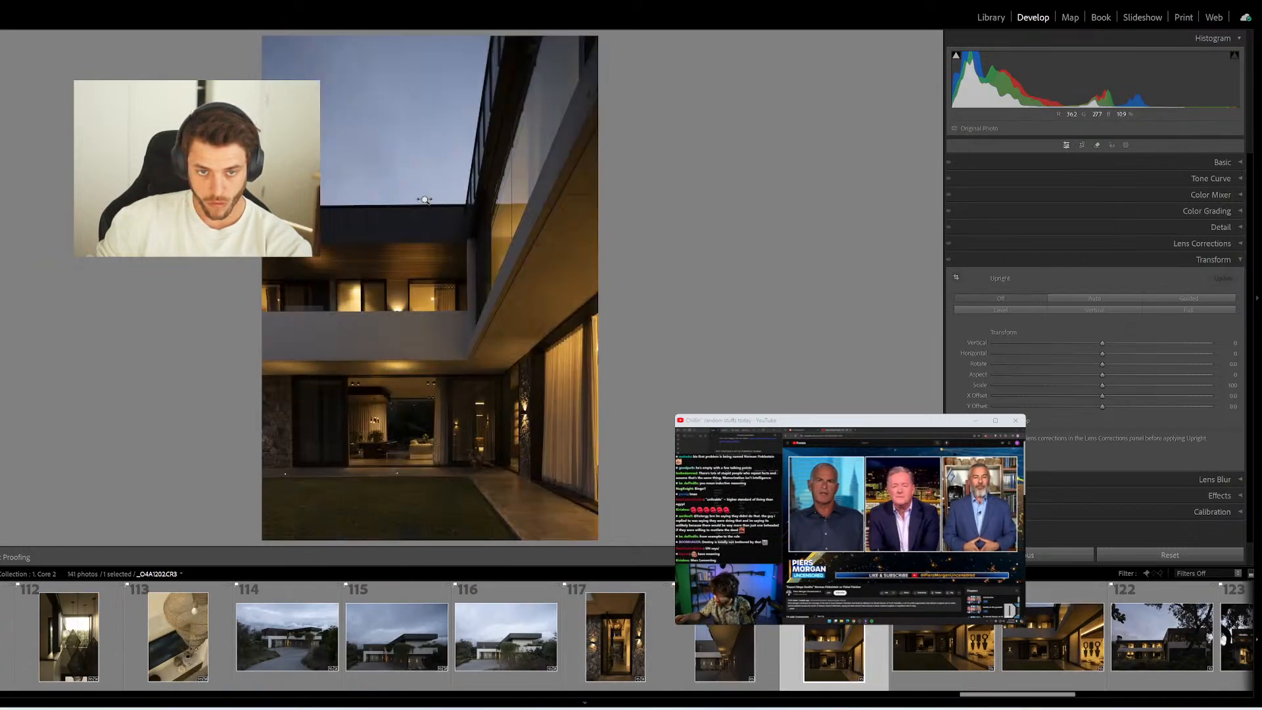
drag(425, 199, 466, 203)
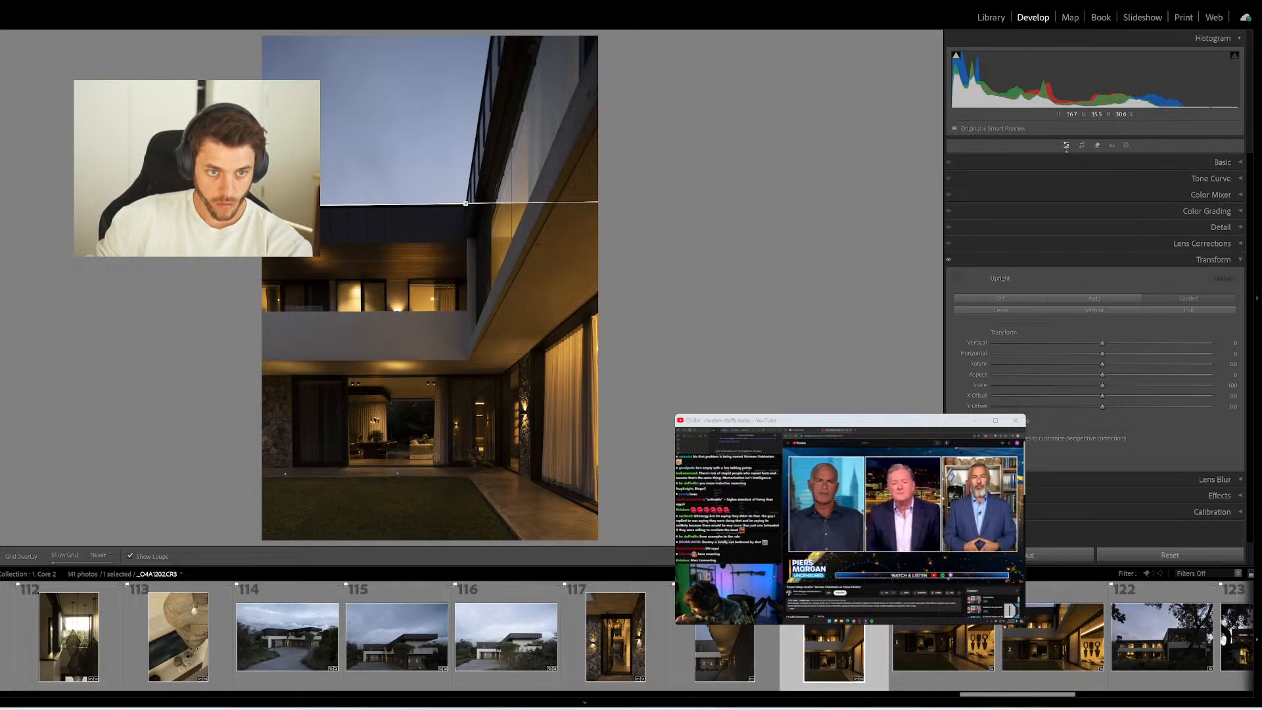
mouse_move(468, 359)
mouse_down()
mouse_move(247, 370)
mouse_move(231, 360)
mouse_up()
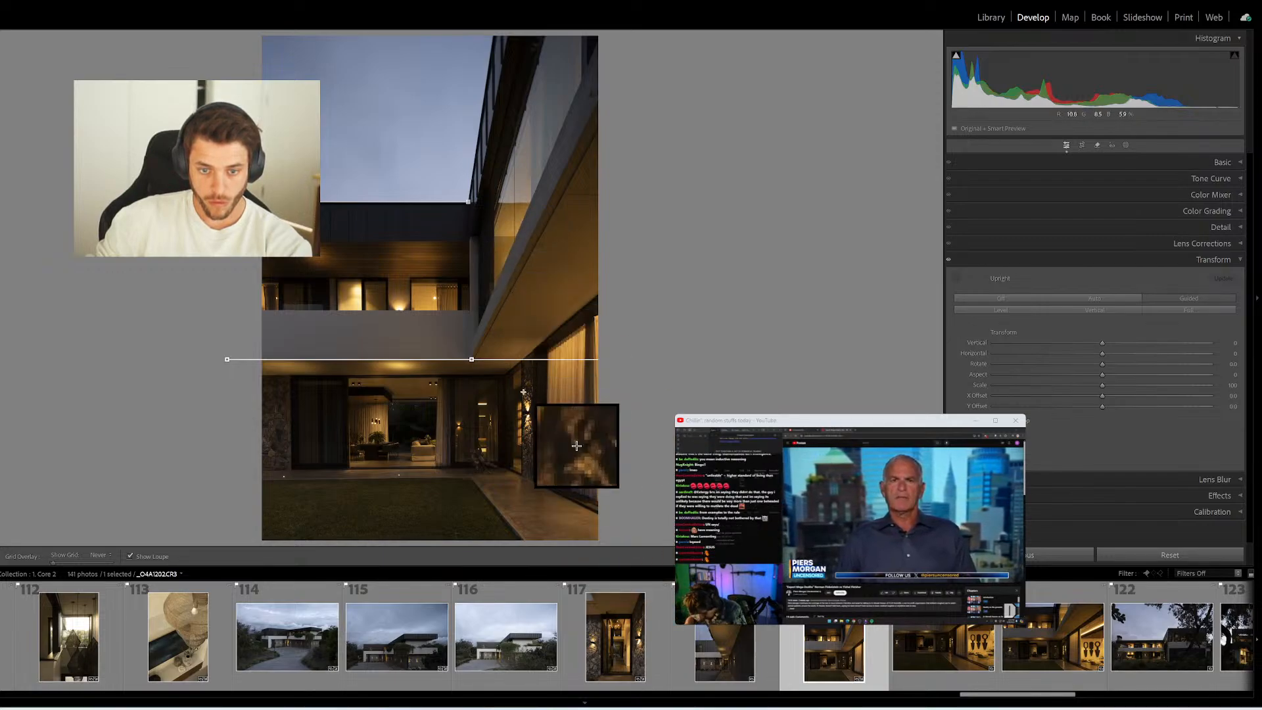
drag(513, 374, 513, 465)
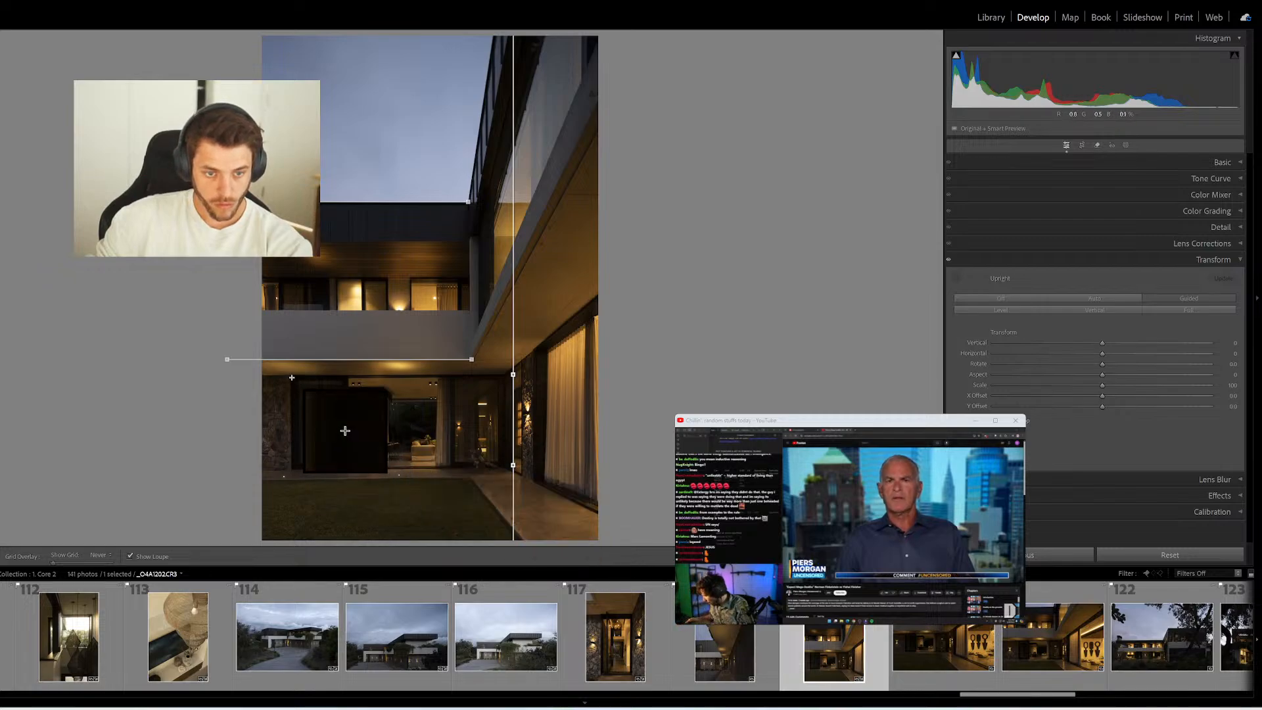
drag(290, 378, 295, 471)
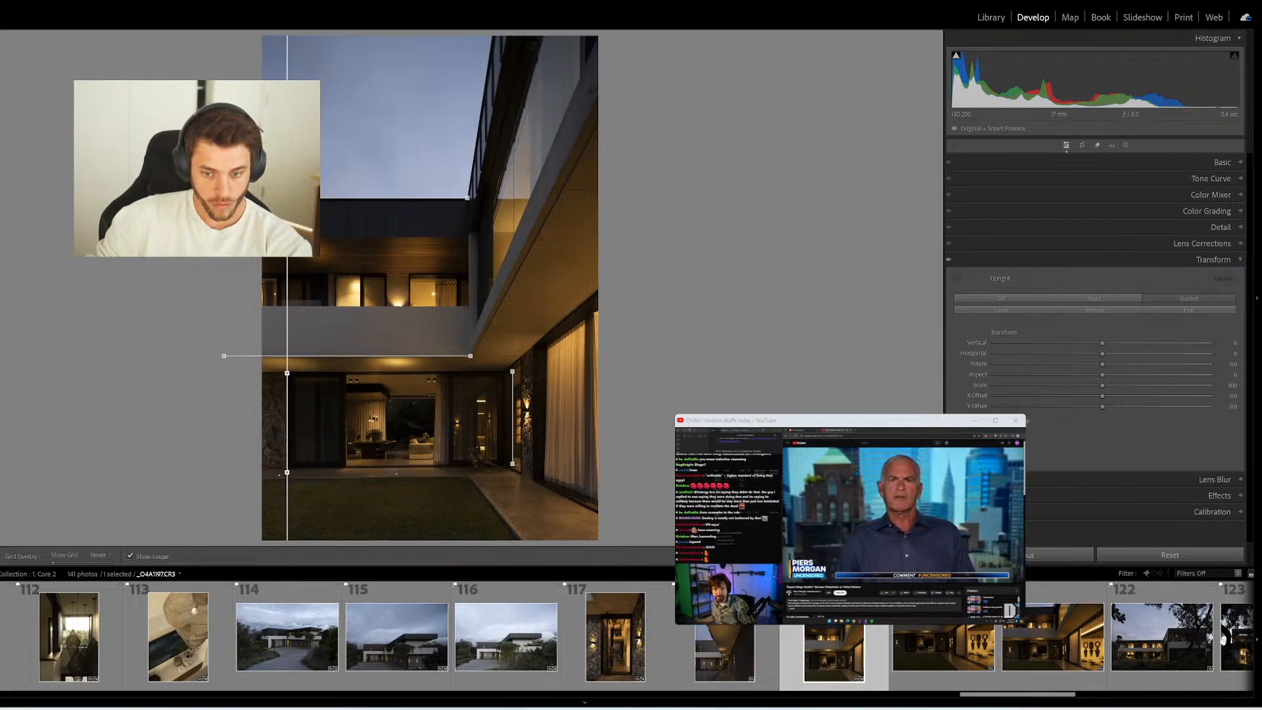
Straighten night courtyard photo _D4A1205 with horizontal Guided Upright lines on the upper fascia and lawn edge, and vertical ones on the curtain window frame and stone wall edge
click(958, 648)
key(shift+t)
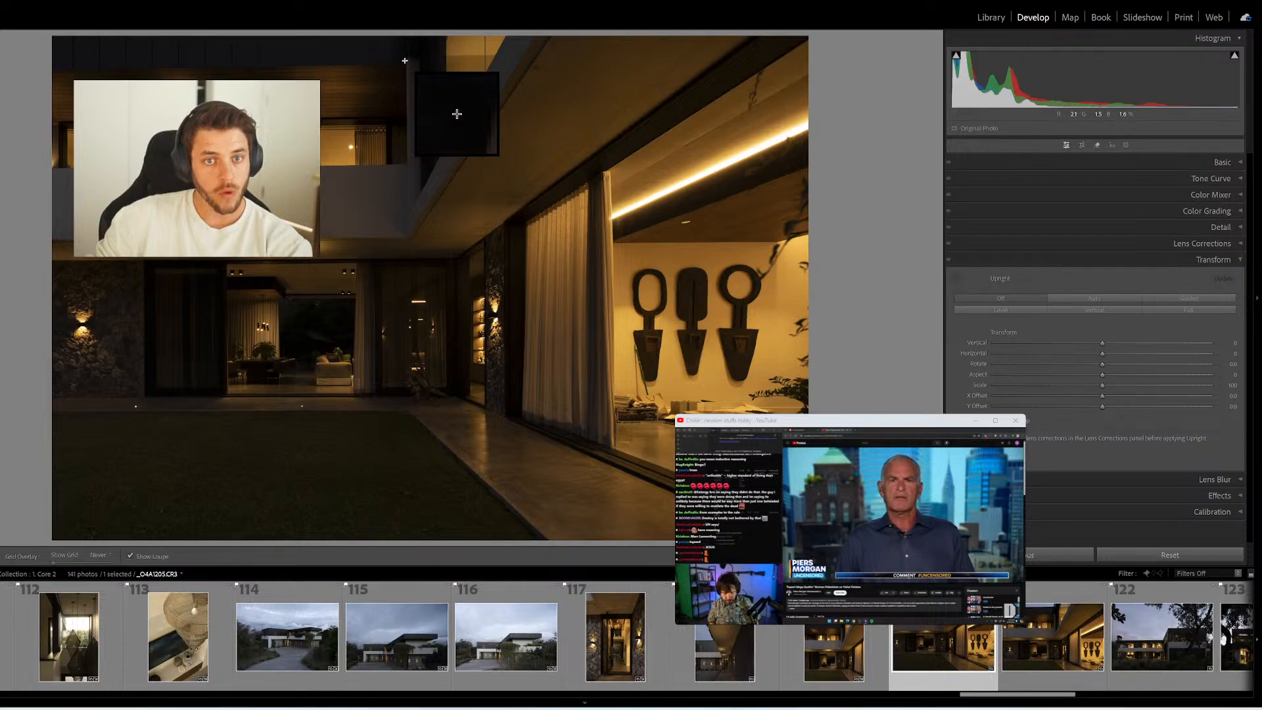
drag(406, 62, 228, 64)
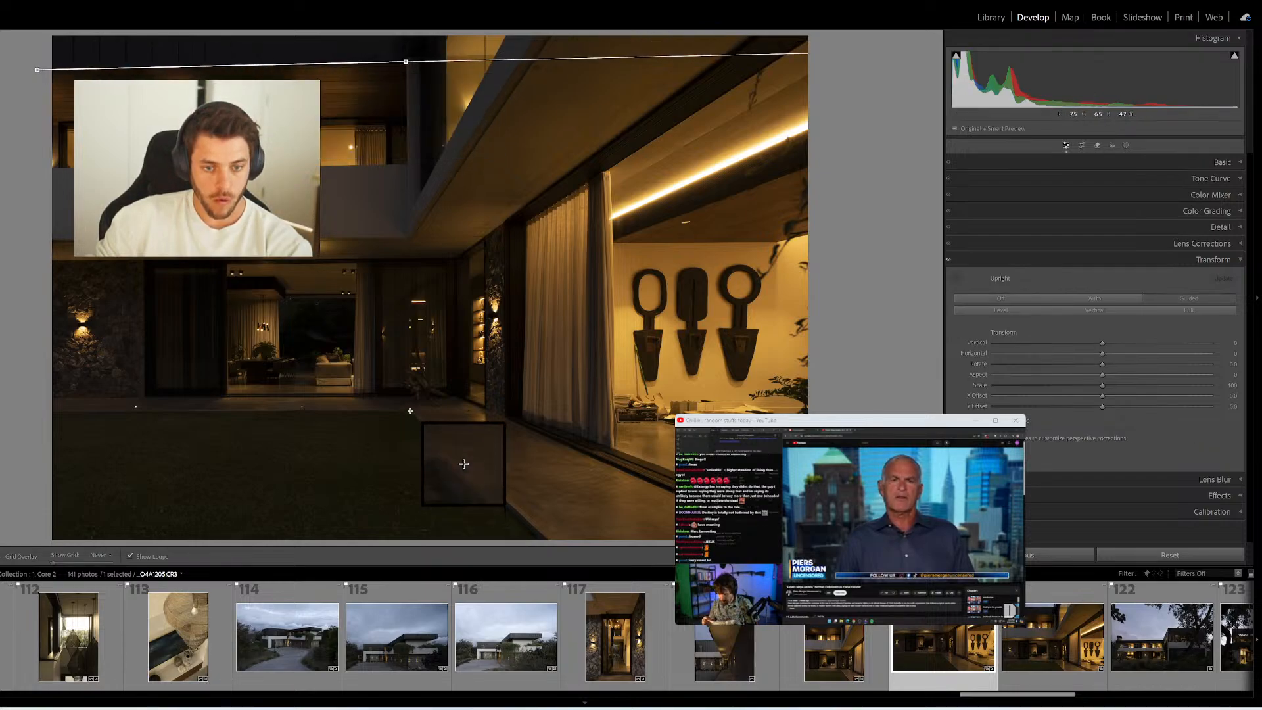
drag(410, 410, 25, 411)
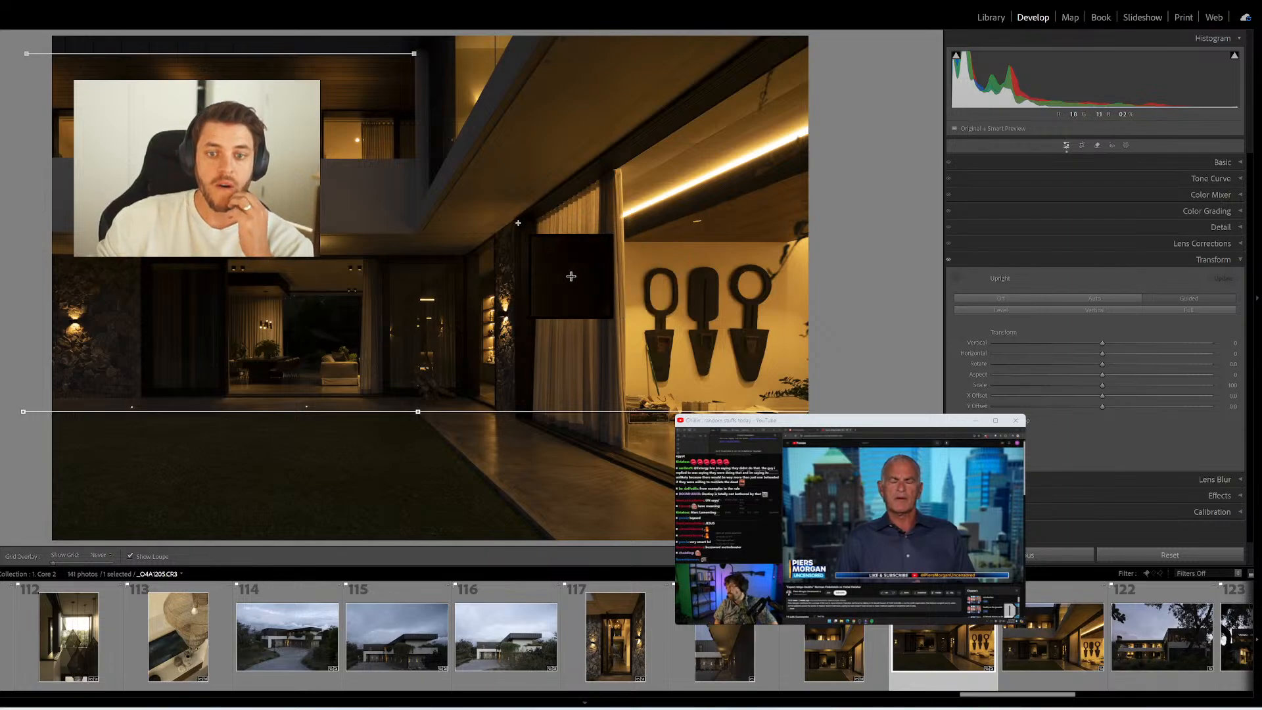
mouse_move(520, 218)
mouse_down()
mouse_move(563, 474)
mouse_move(521, 425)
mouse_up()
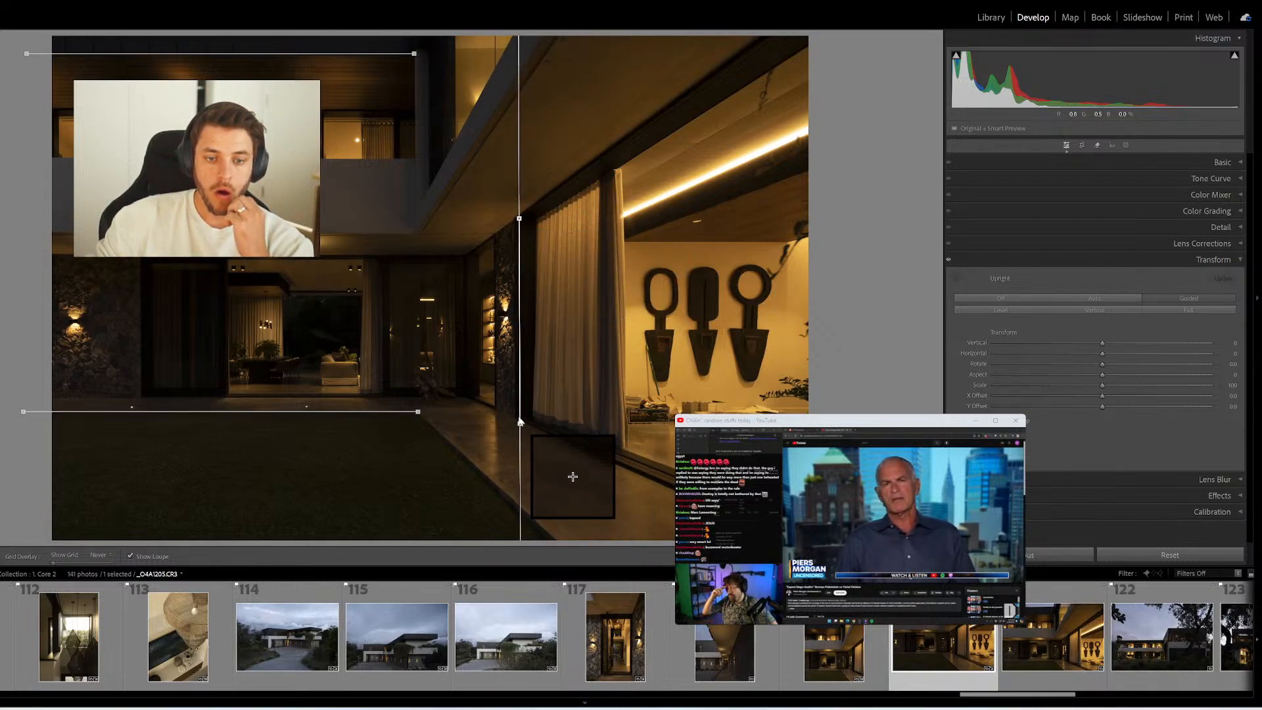
mouse_move(137, 250)
mouse_down()
mouse_move(164, 320)
mouse_move(140, 433)
mouse_up()
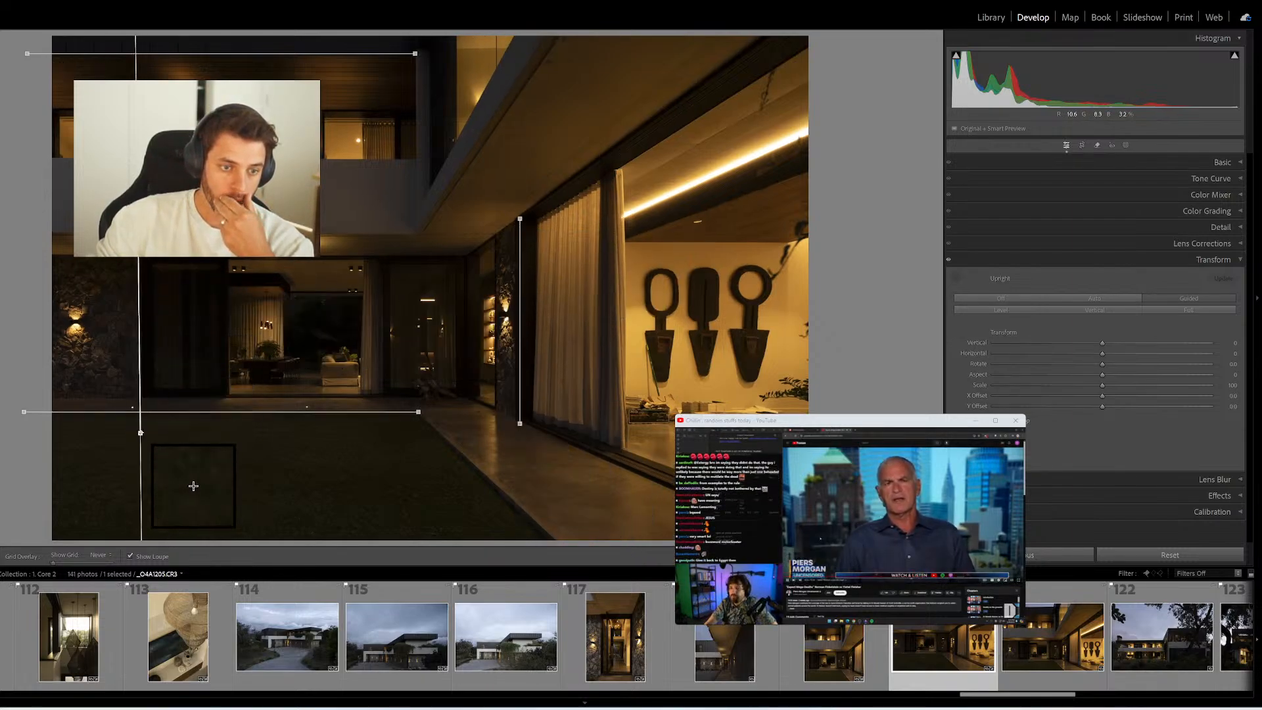
Open night courtyard photo _D4A1208 and place a horizontal Guided Upright line along the upper roof edge
click(1036, 623)
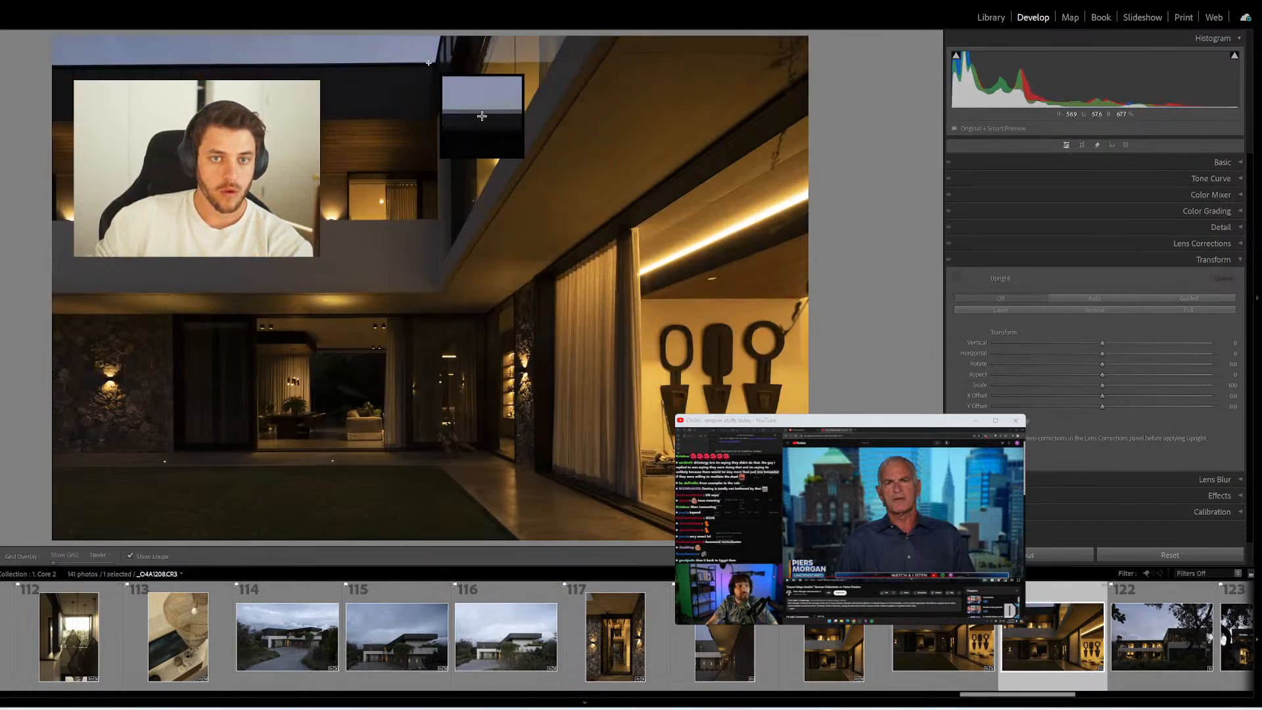
drag(437, 61, 21, 61)
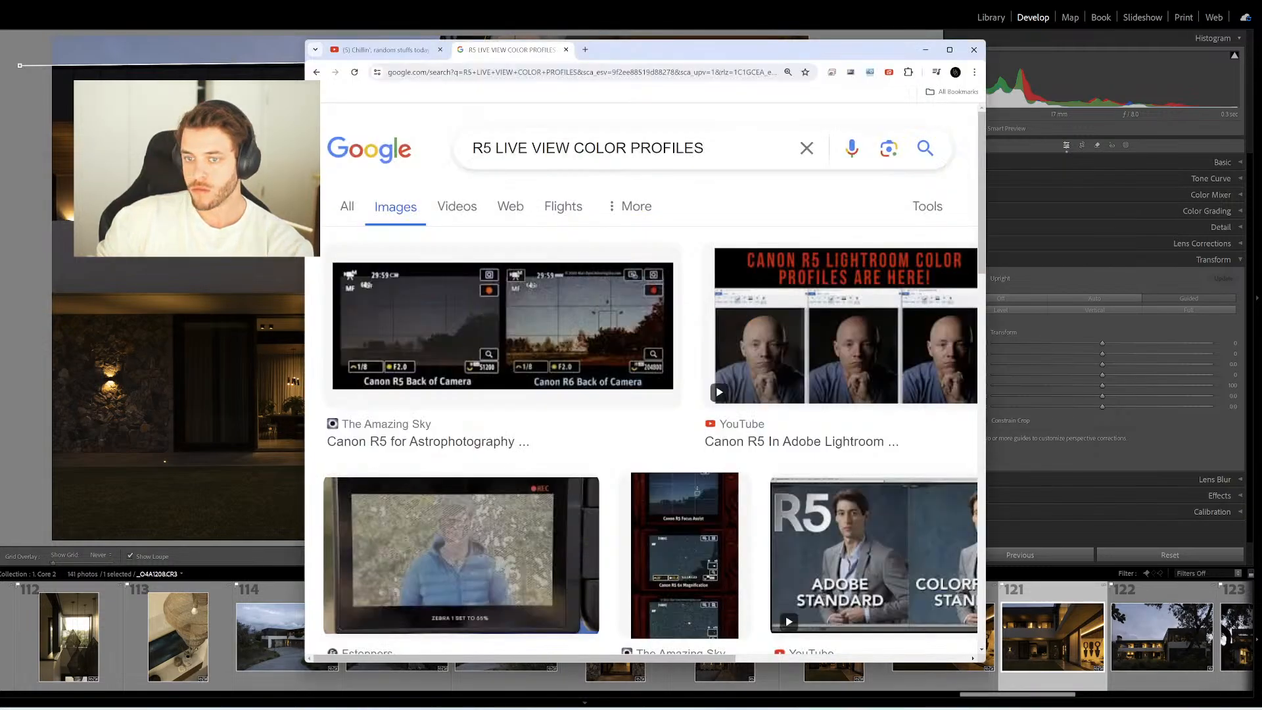
Switch to the Chrome browser, close the R5 live view color profiles search and open the YouTube home page
click(565, 50)
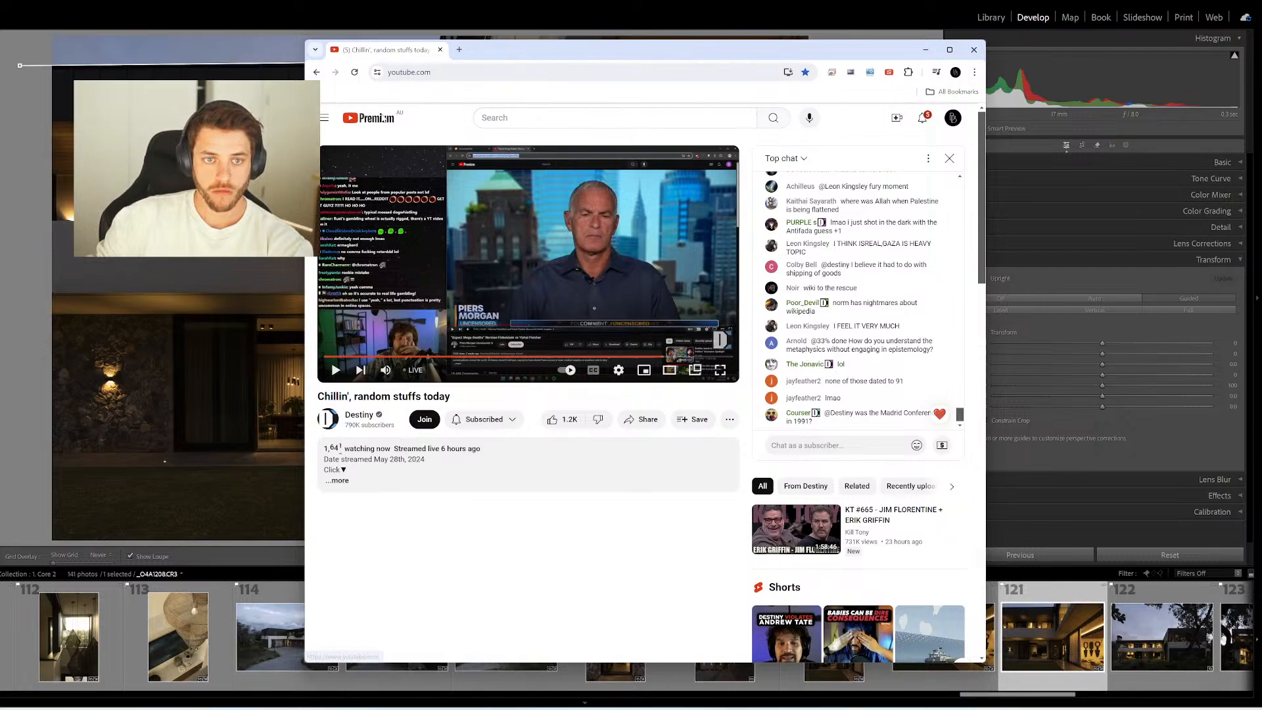
click(385, 121)
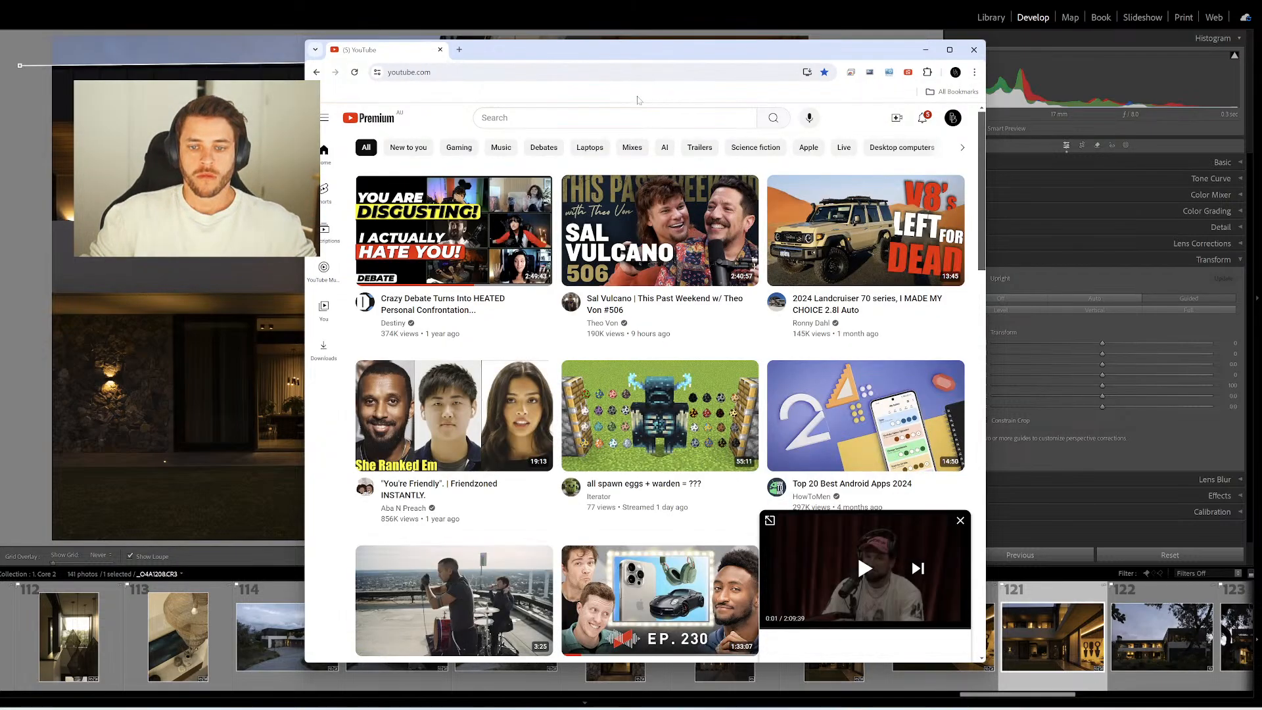
scroll(697, 269, down, 1)
scroll(698, 265, up, 1)
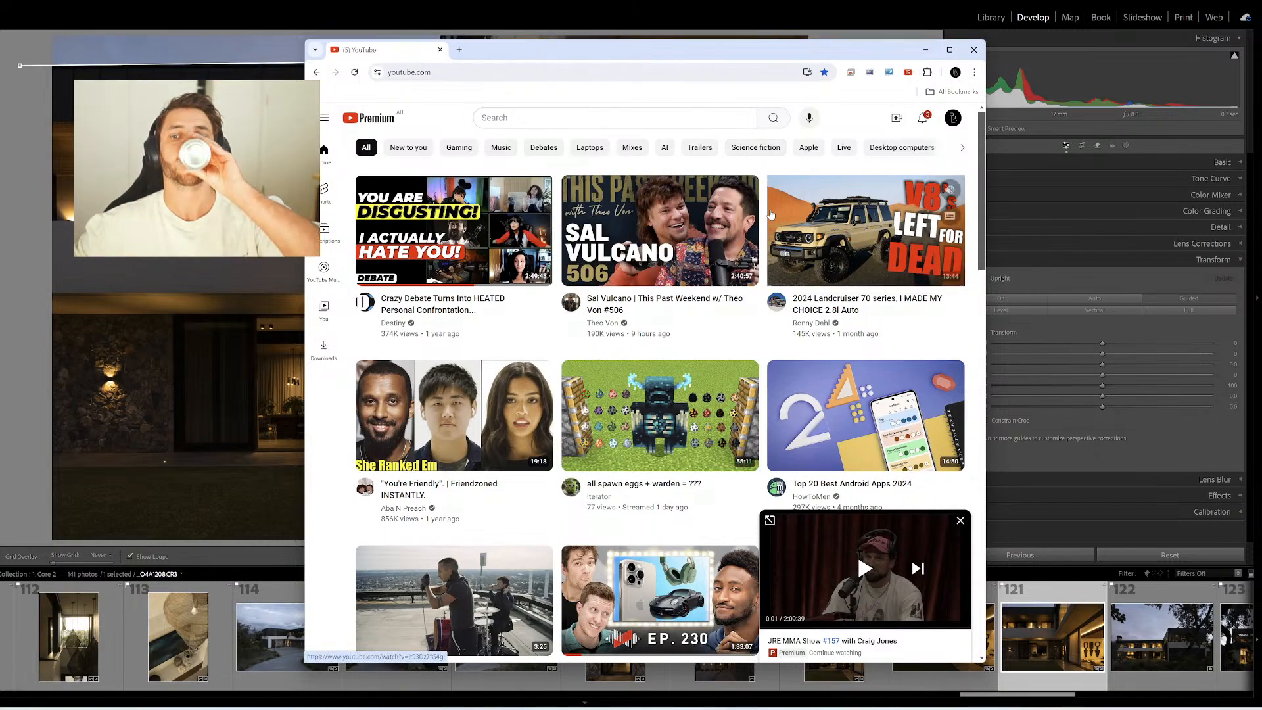
mouse_move(771, 215)
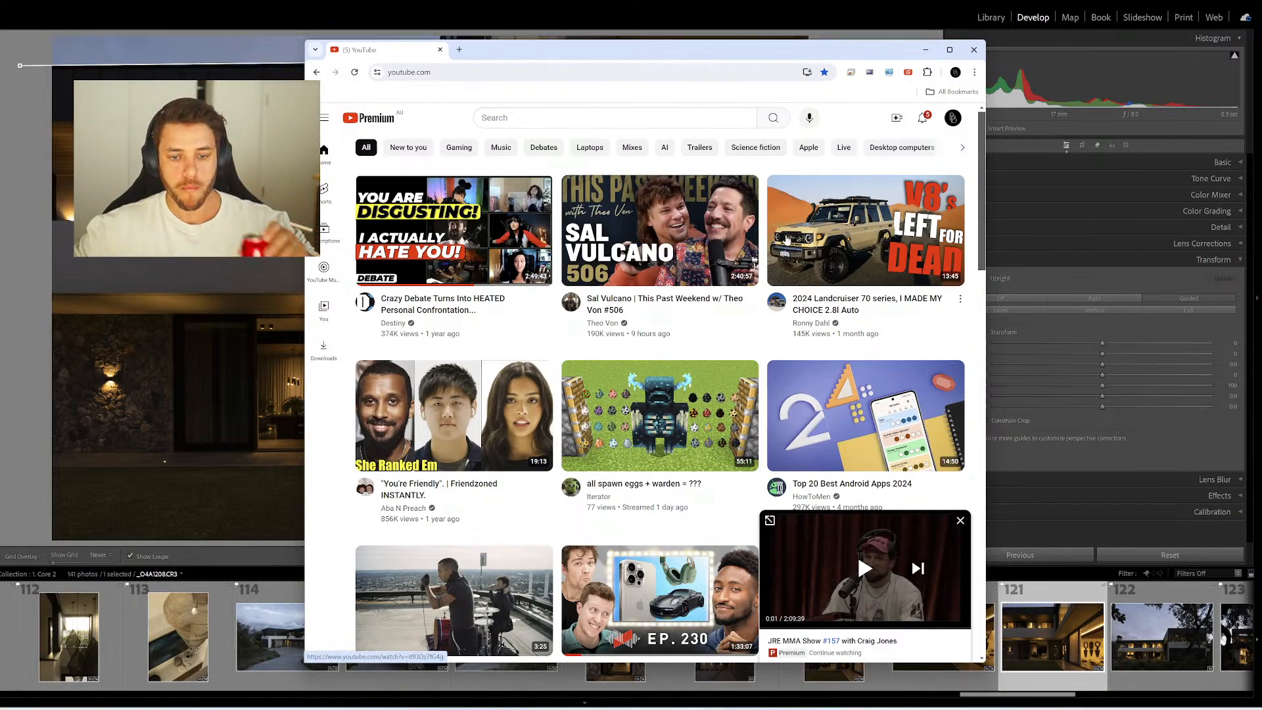
Play the 2024 Landcruiser 70 series video in a separate pop-out player and minimize the browser window
click(818, 235)
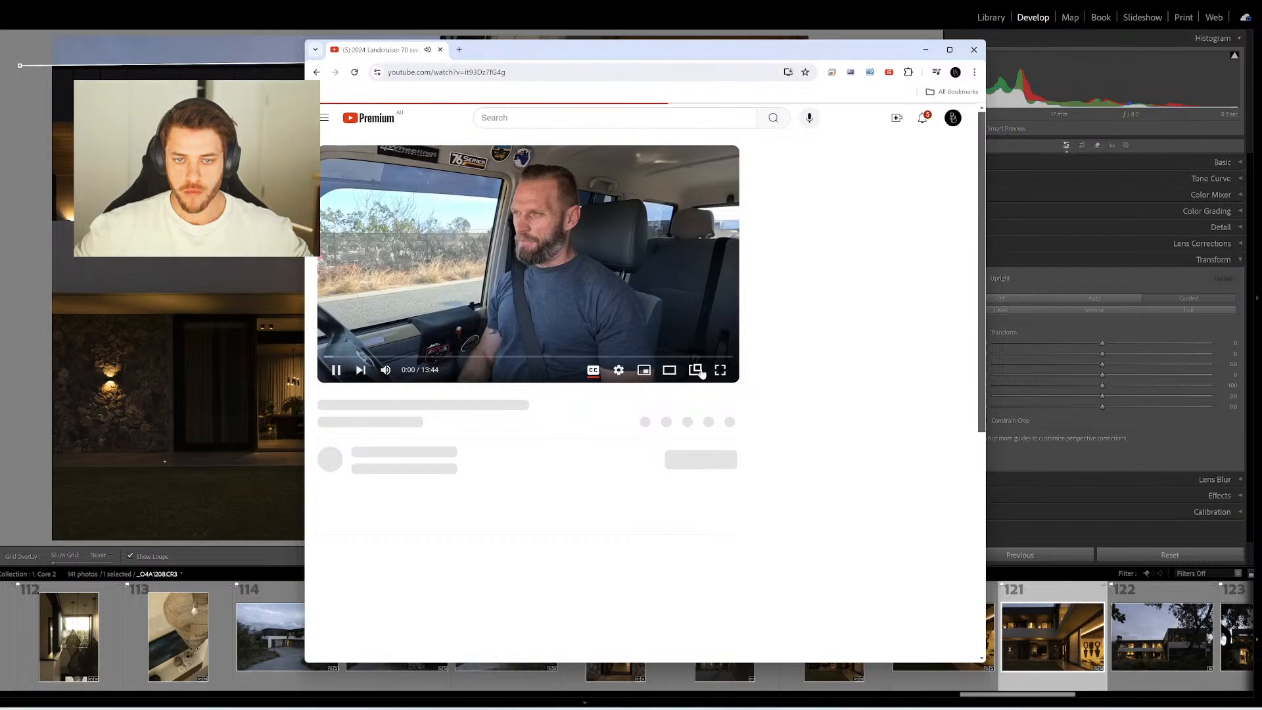
click(696, 370)
drag(588, 63, 610, 78)
click(741, 66)
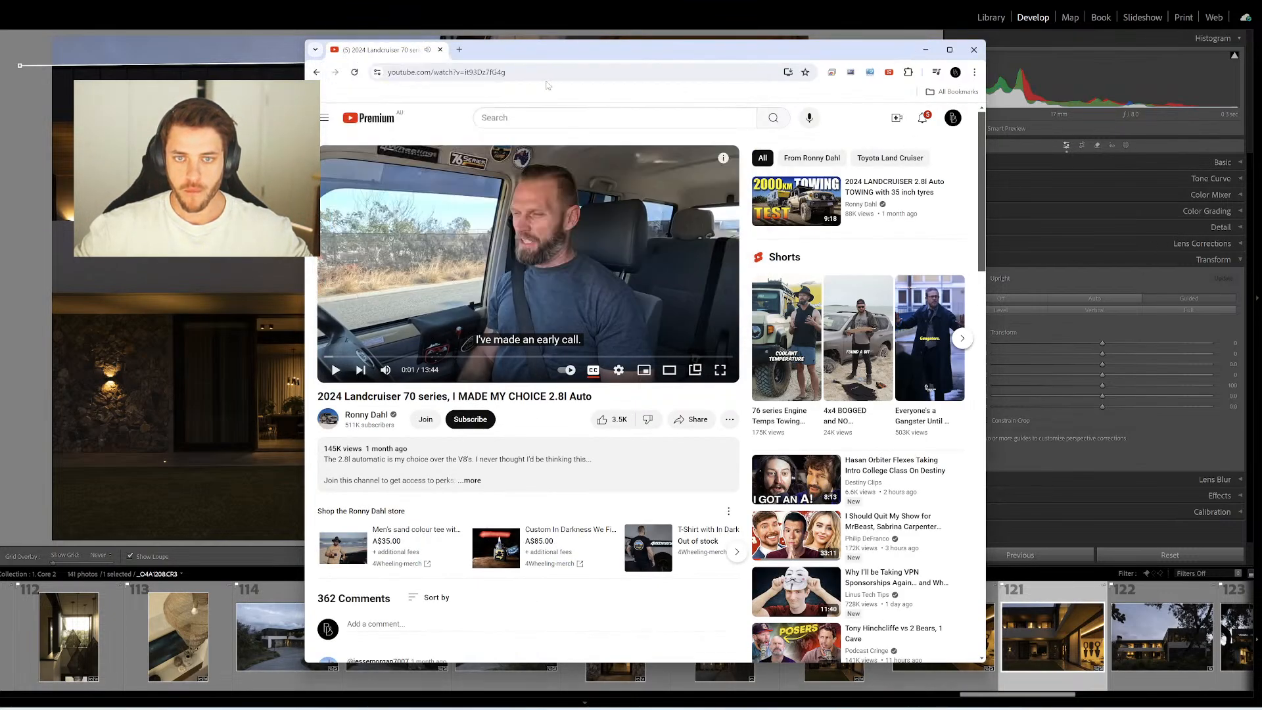
click(927, 49)
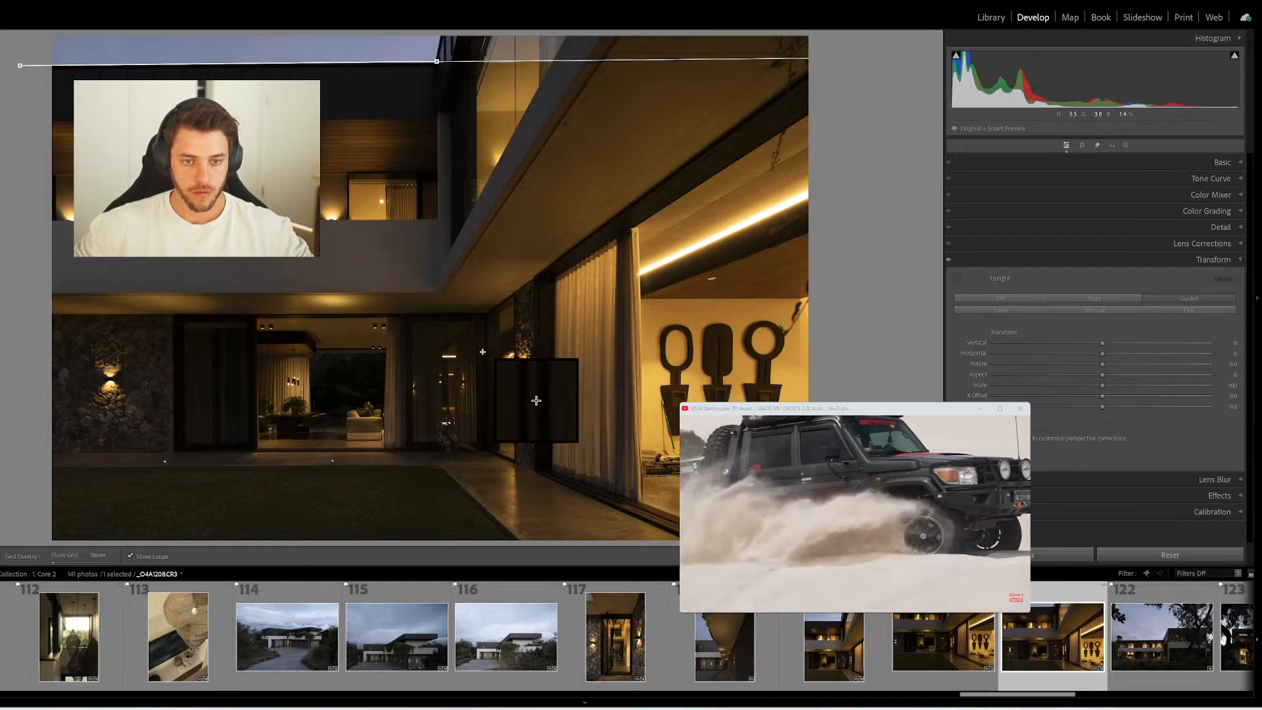
Complete _D4A1208's Guided Upright with a horizontal line along the lawn edge and vertical lines on the curtain-side stone column and stone wall edge
drag(437, 464, 41, 467)
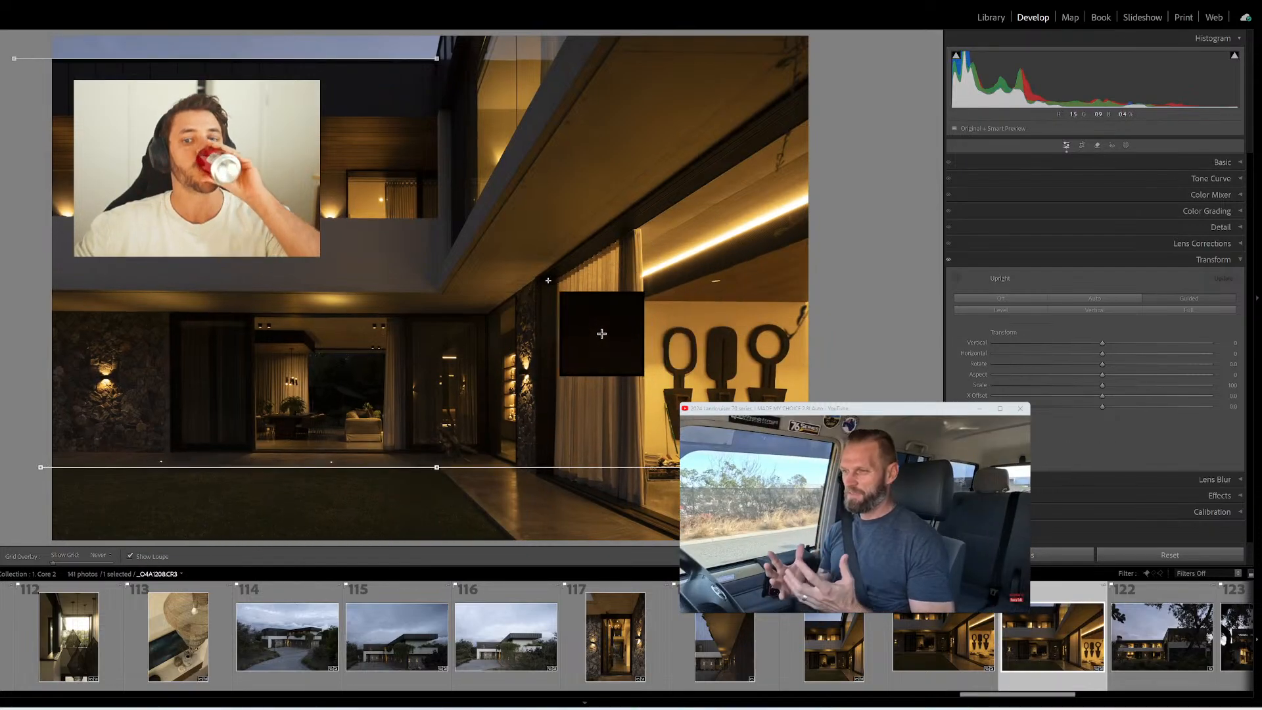
drag(536, 277, 536, 485)
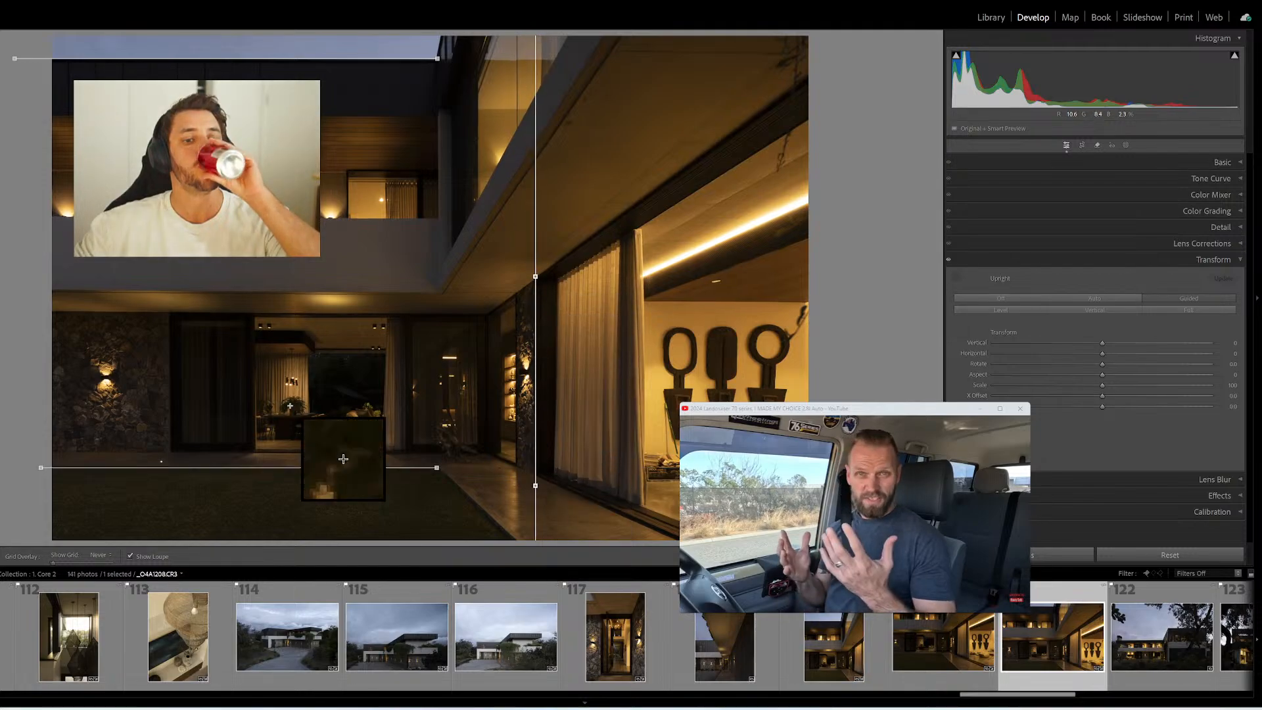
drag(169, 314, 170, 478)
Straighten dusk exterior _D4A1211 with horizontal Guided Upright lines on the low wing's balcony base and roof edge, and vertical ones on the tall block's outer corner and chimney
scroll(967, 639, down, 4)
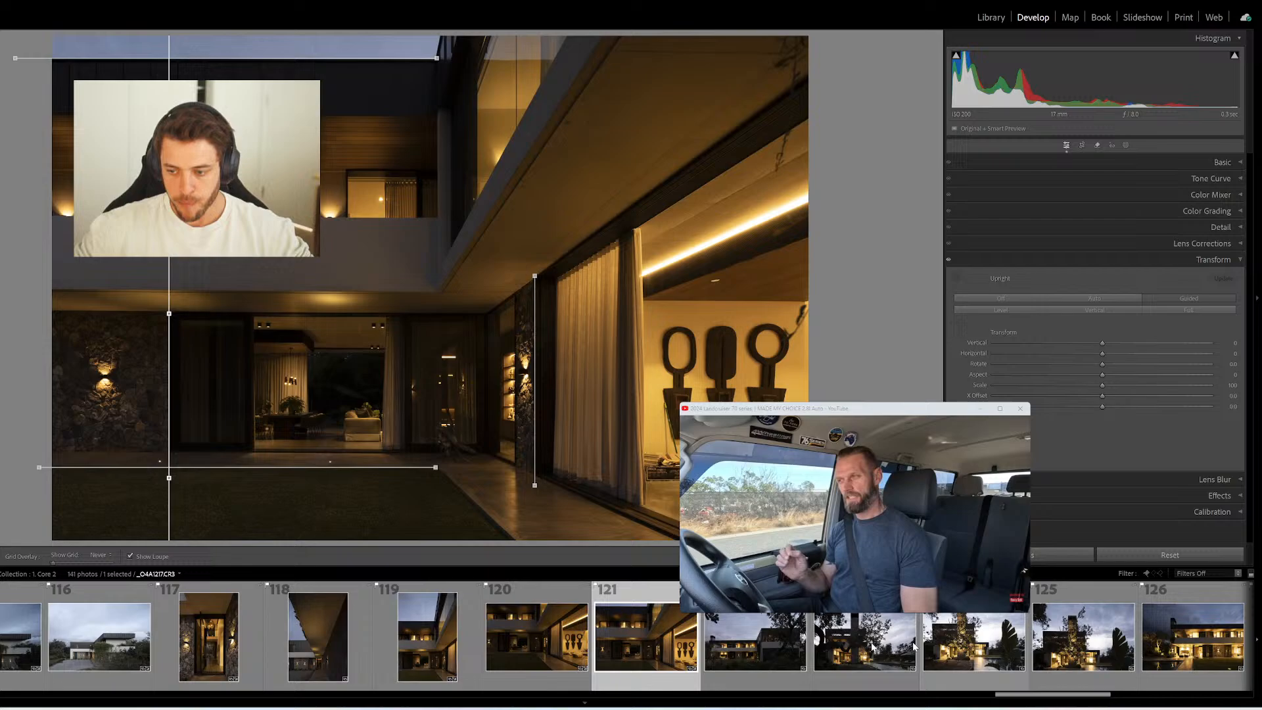
click(743, 647)
key(shift+t)
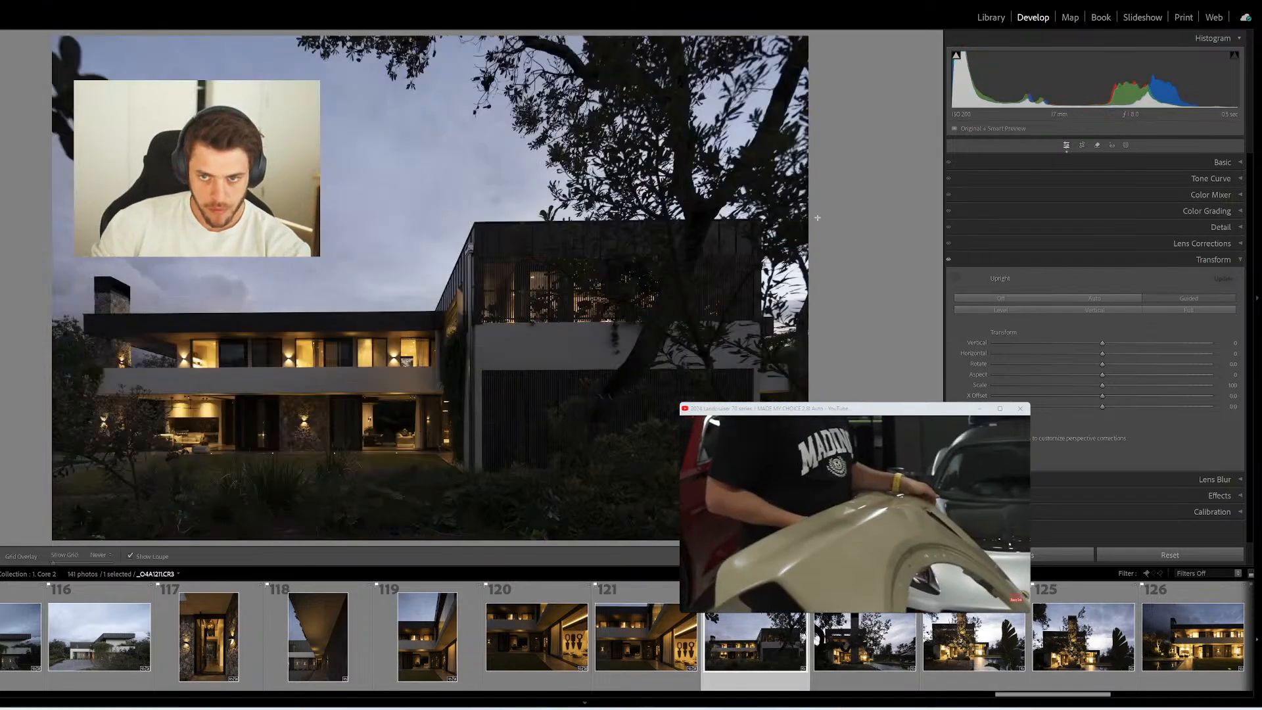
drag(436, 392, 72, 398)
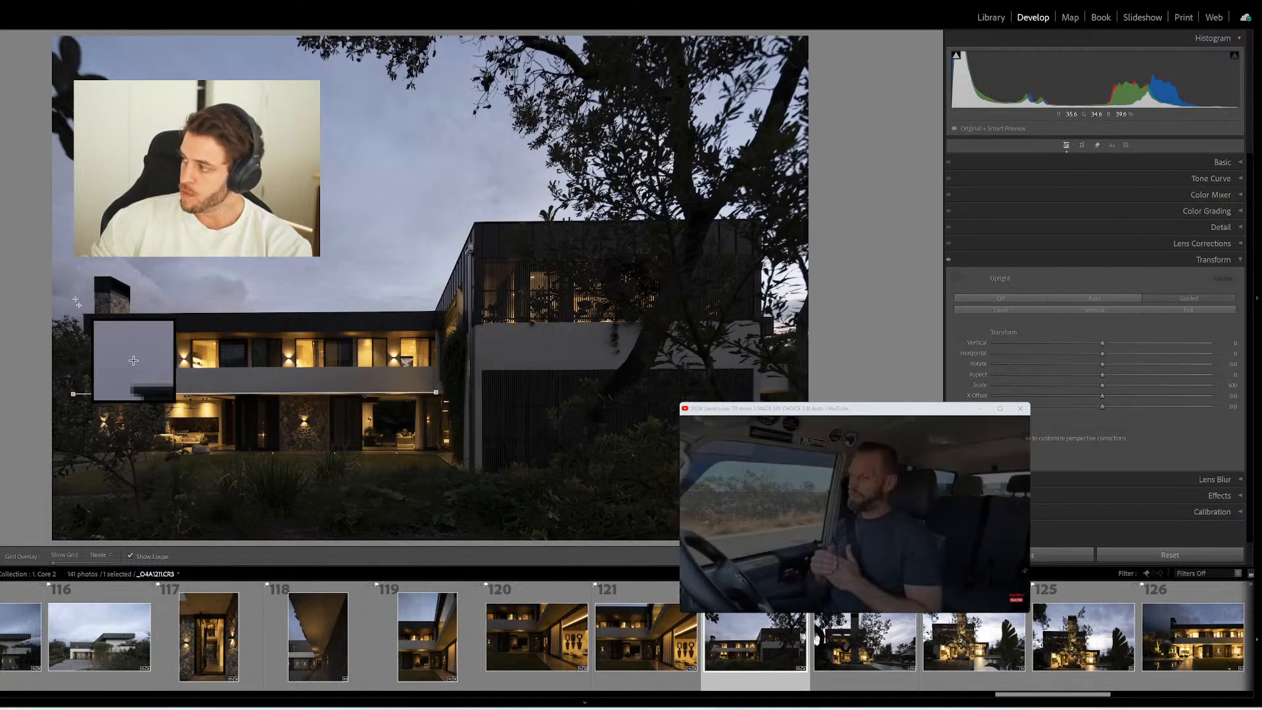
mouse_move(82, 312)
mouse_down()
mouse_move(302, 300)
mouse_move(440, 312)
mouse_up()
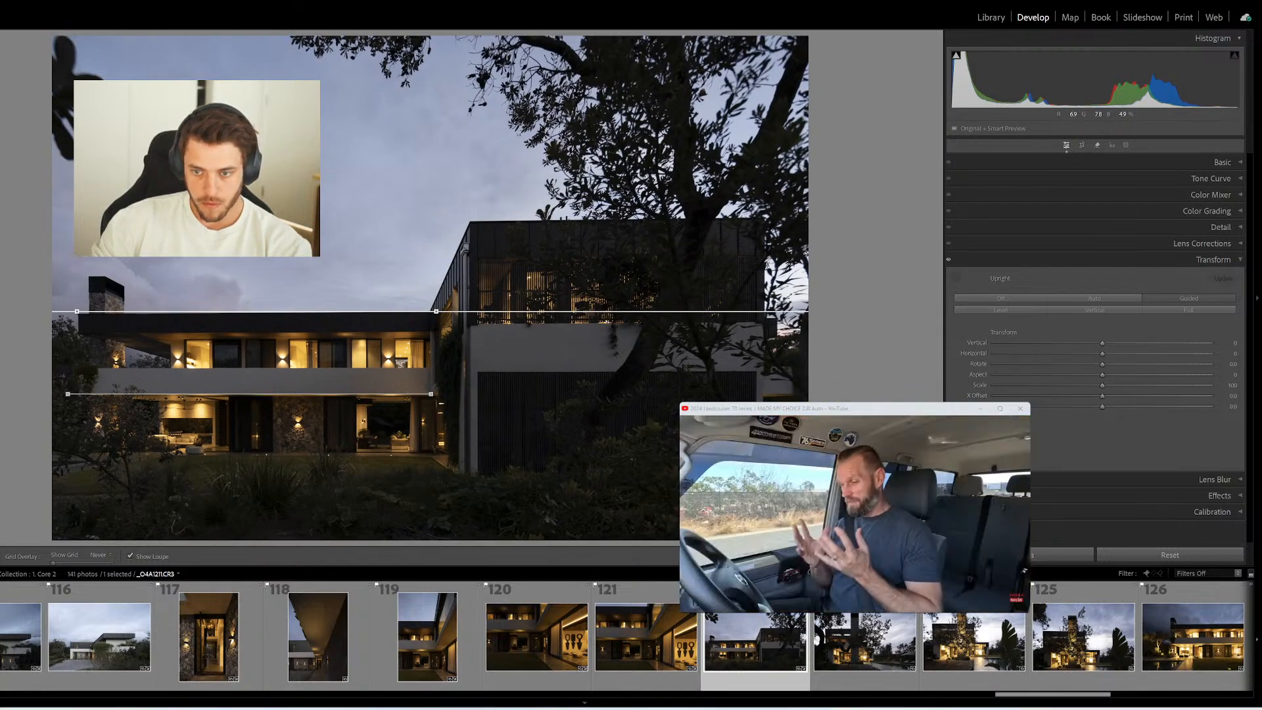
drag(770, 331, 765, 238)
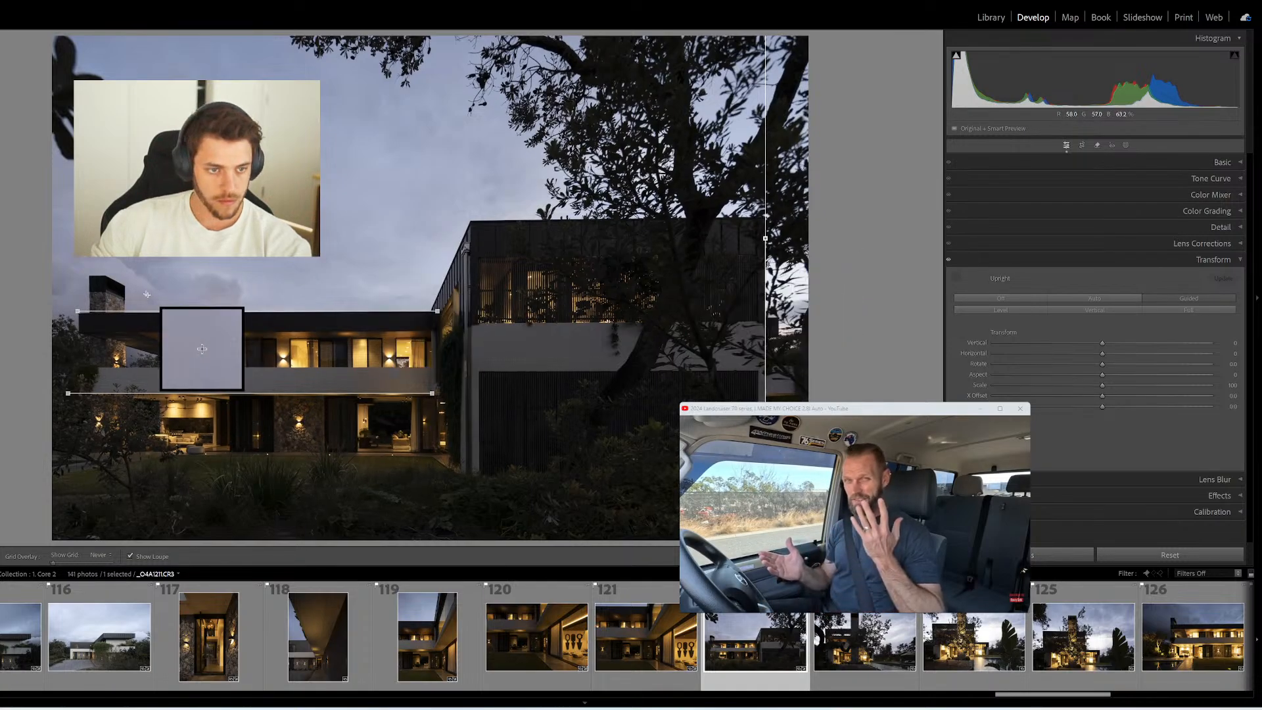
drag(126, 284, 126, 380)
Straighten chimney photo _D4A1214 with horizontal Guided Upright lines on the roof edge and ground-floor ceiling line, and vertical ones on the rear wing and lit wall edges
click(875, 664)
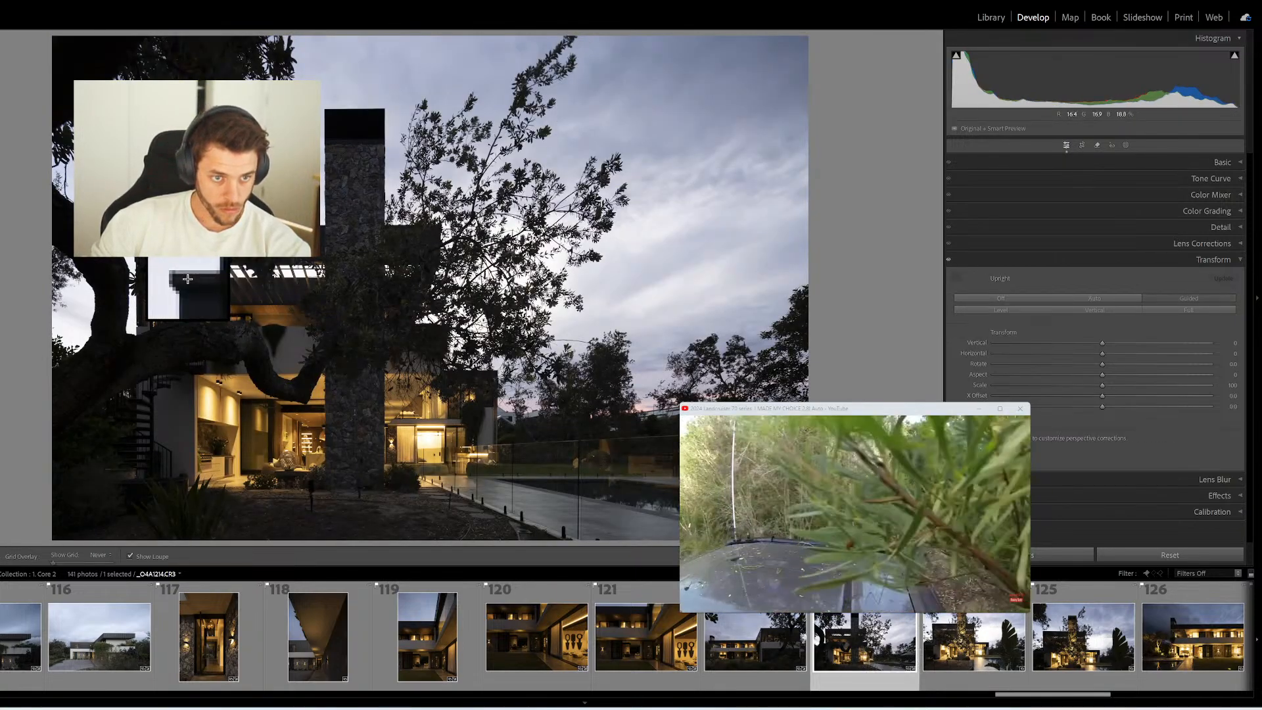
mouse_move(132, 224)
mouse_down()
mouse_move(355, 213)
mouse_move(423, 223)
mouse_up()
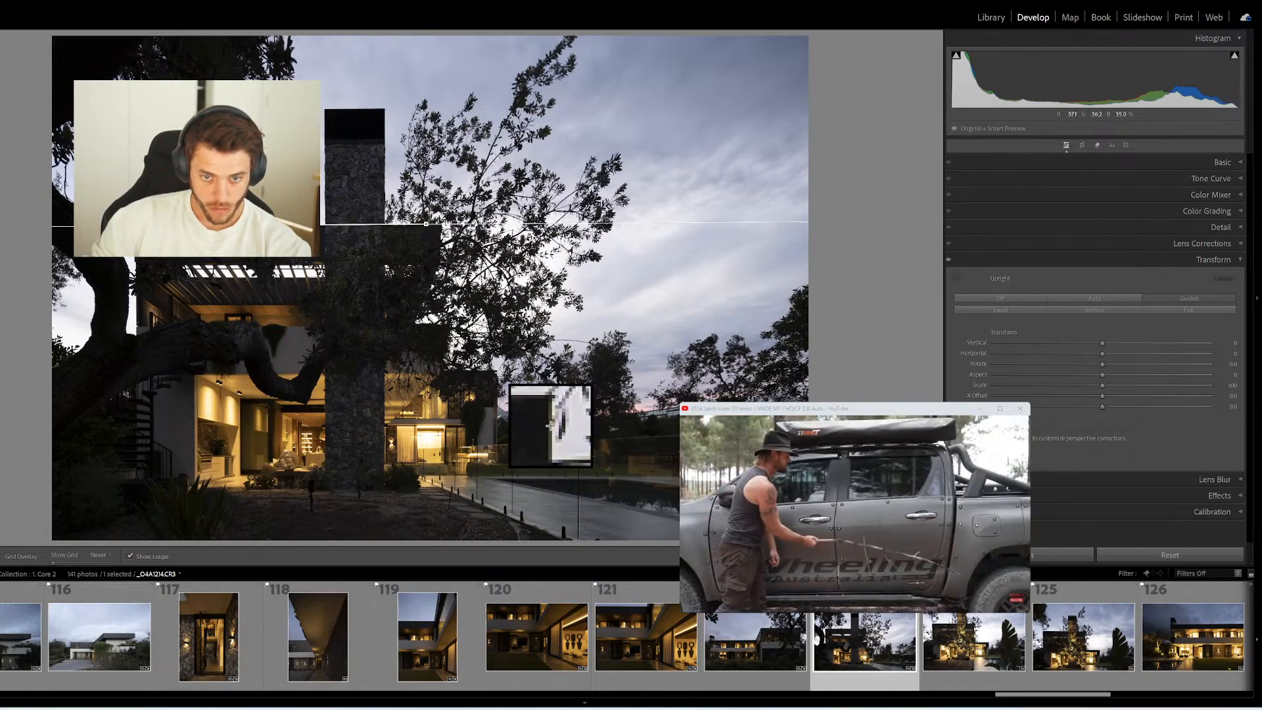
drag(497, 372, 497, 458)
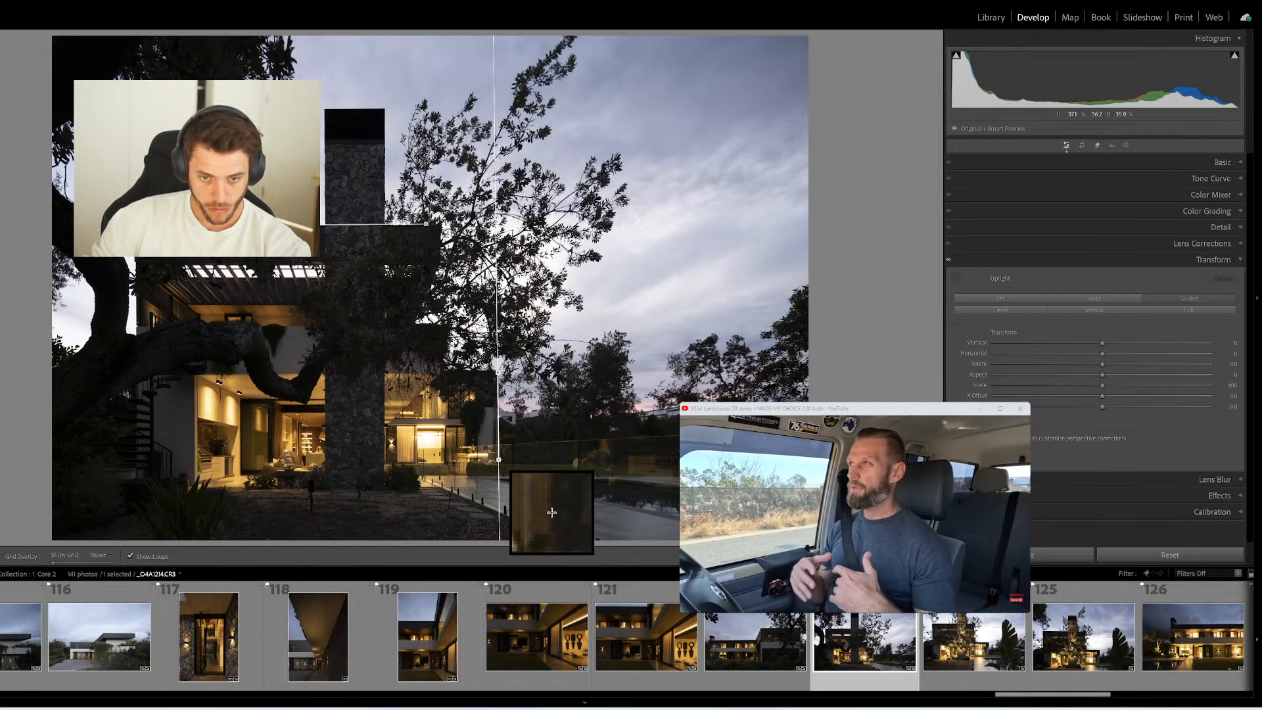
drag(499, 460, 500, 460)
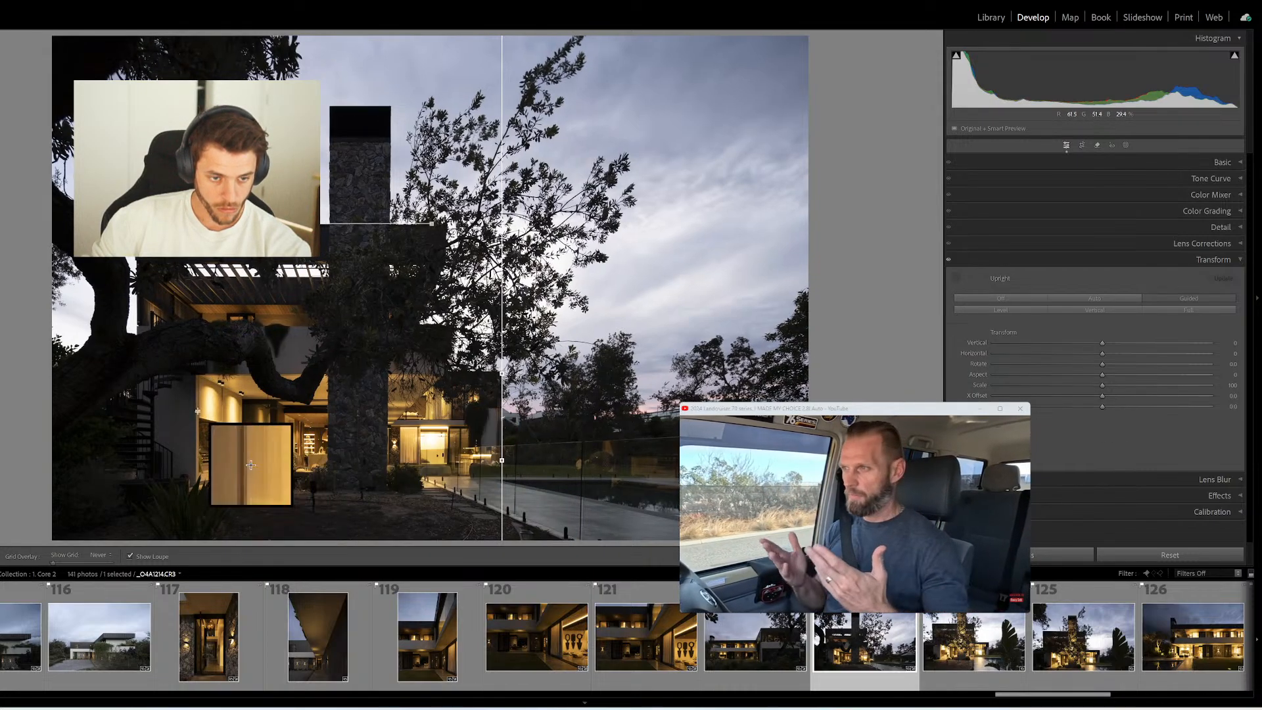
mouse_move(208, 374)
mouse_down()
mouse_move(447, 385)
mouse_move(444, 374)
mouse_up()
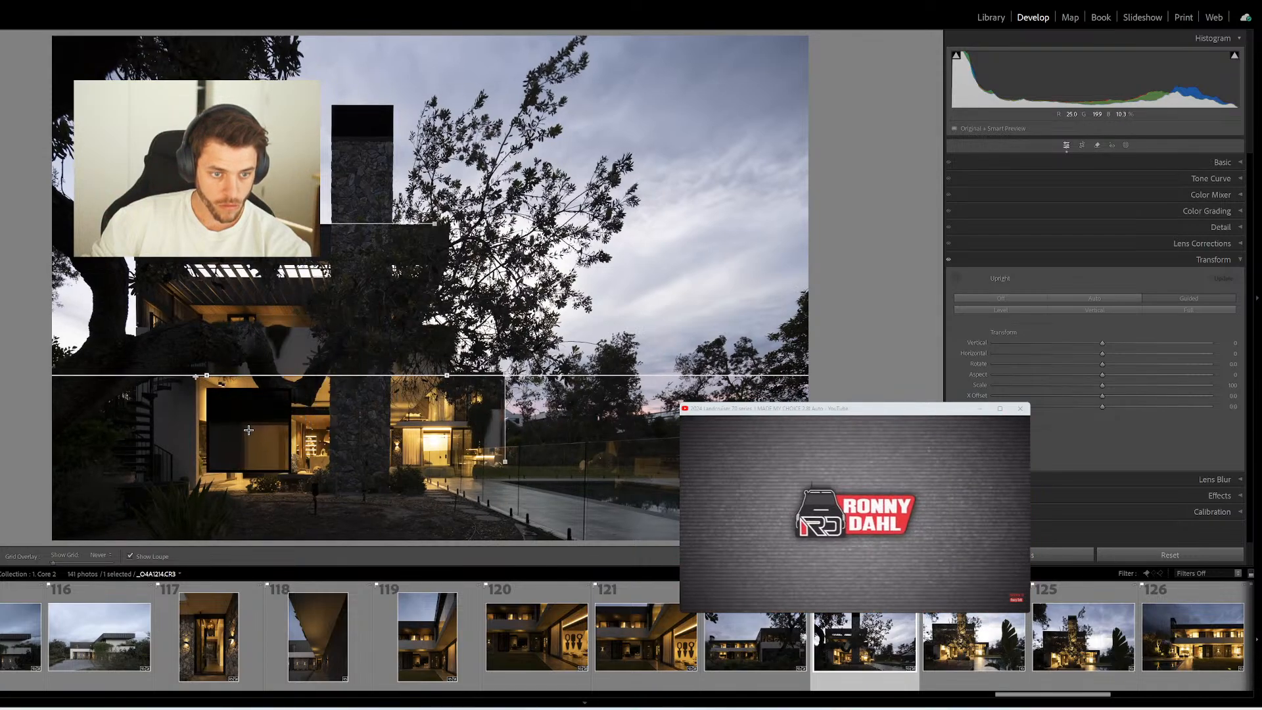
drag(193, 375, 194, 512)
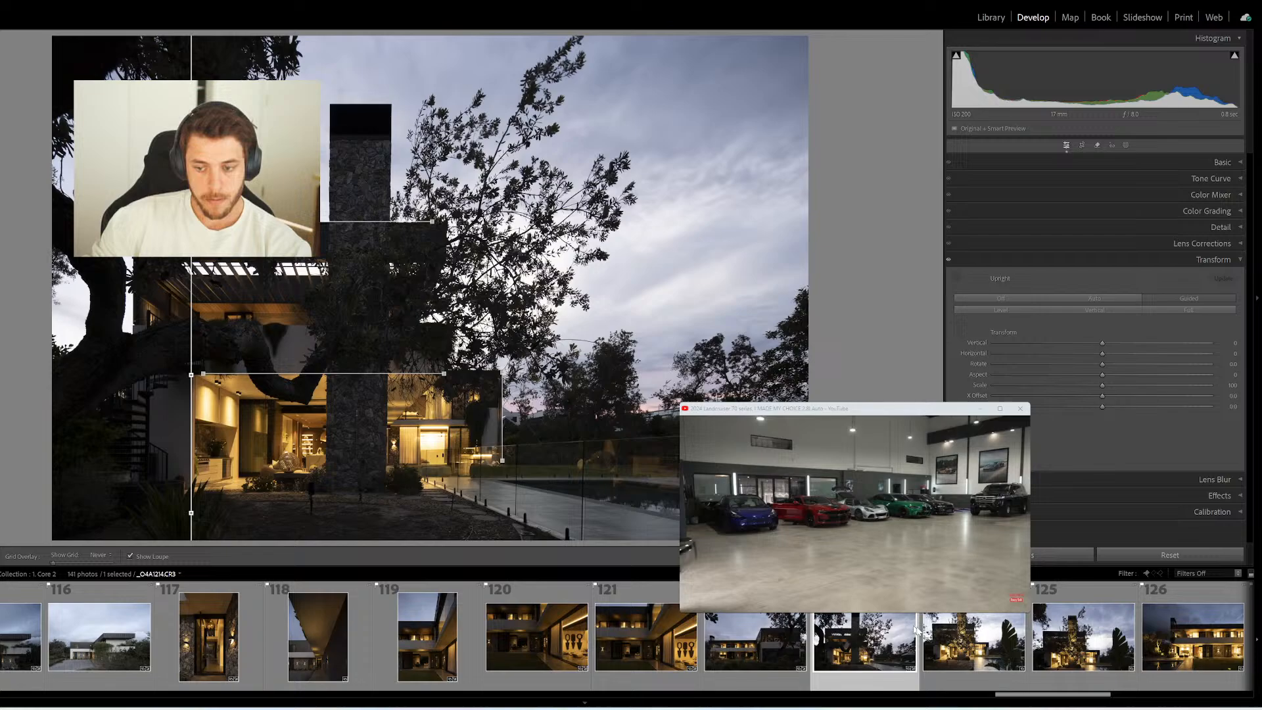
Straighten poolside photo _D4A1217 with horizontal Guided Upright lines on the roof and pool's far edges, and vertical ones on the rear wing and terrace wall edges
click(922, 631)
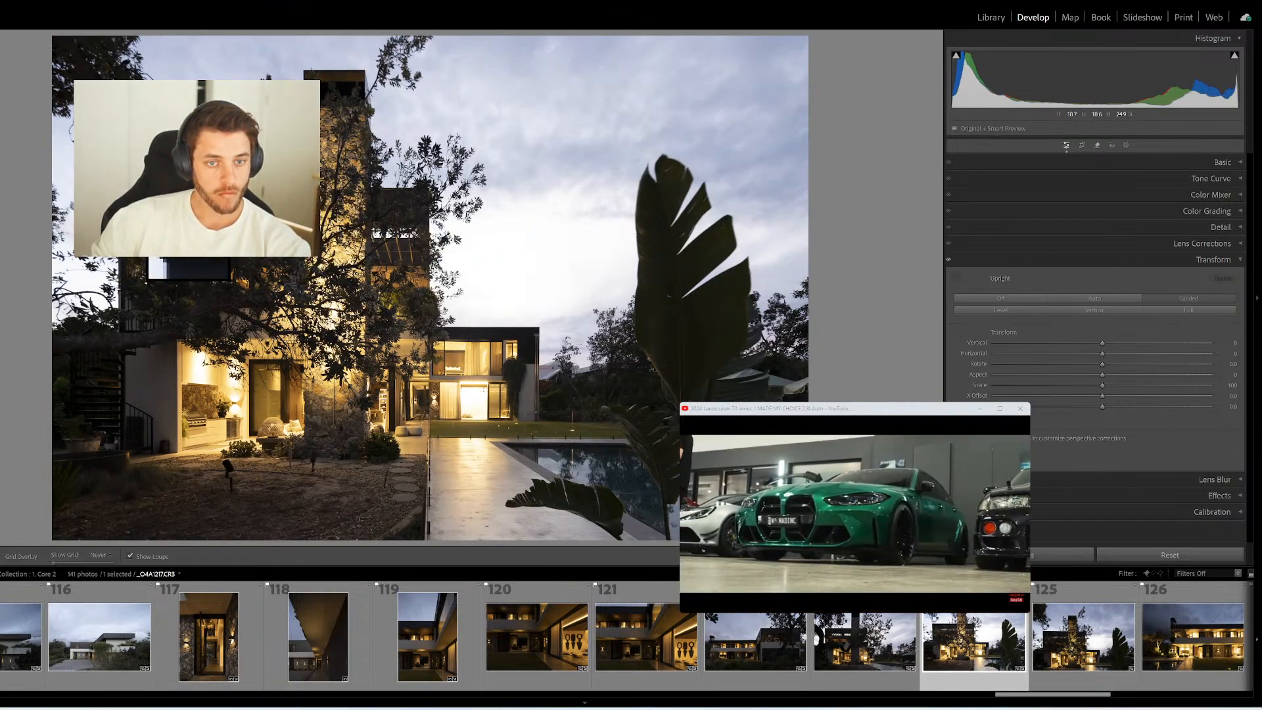
drag(136, 186, 414, 187)
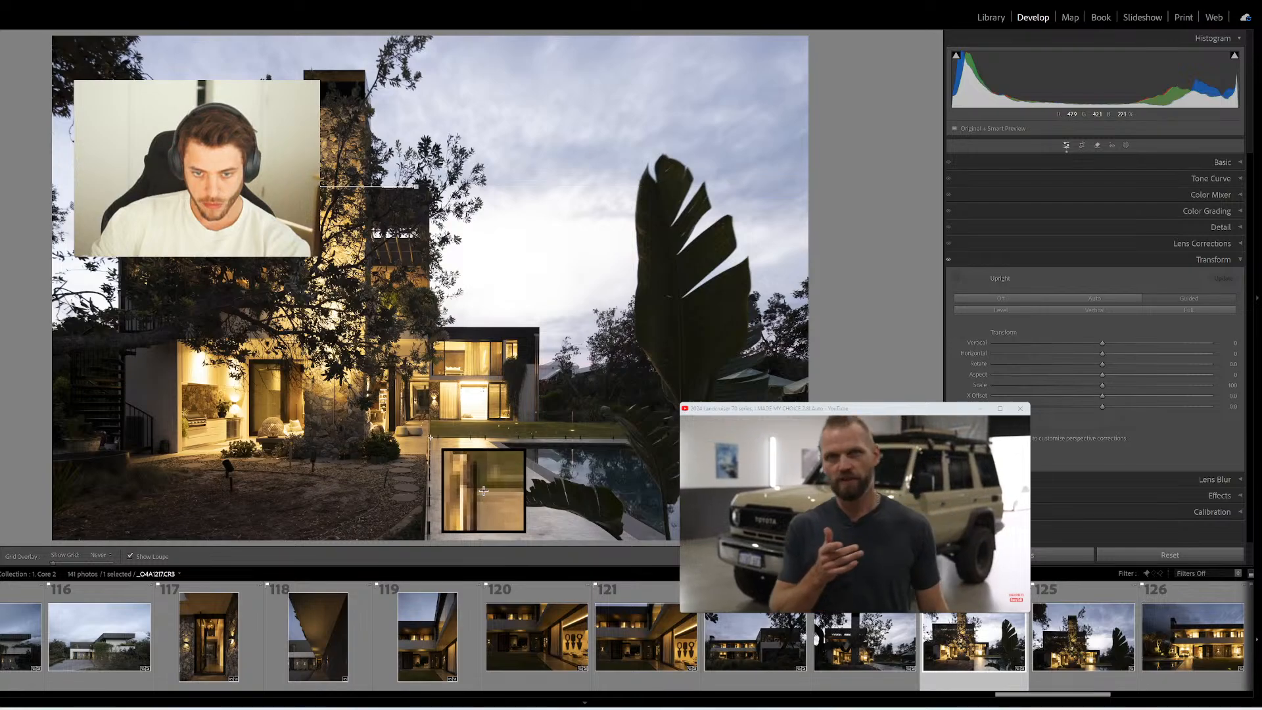
drag(431, 437, 622, 438)
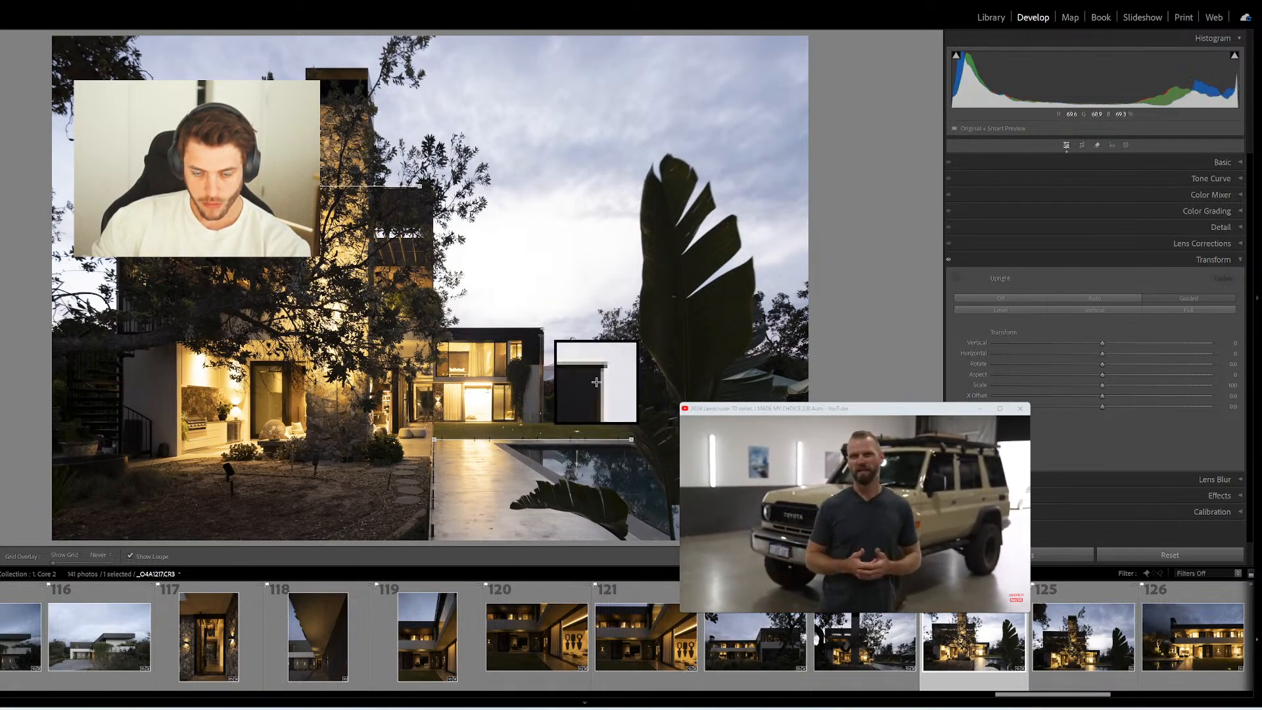
drag(544, 328, 544, 420)
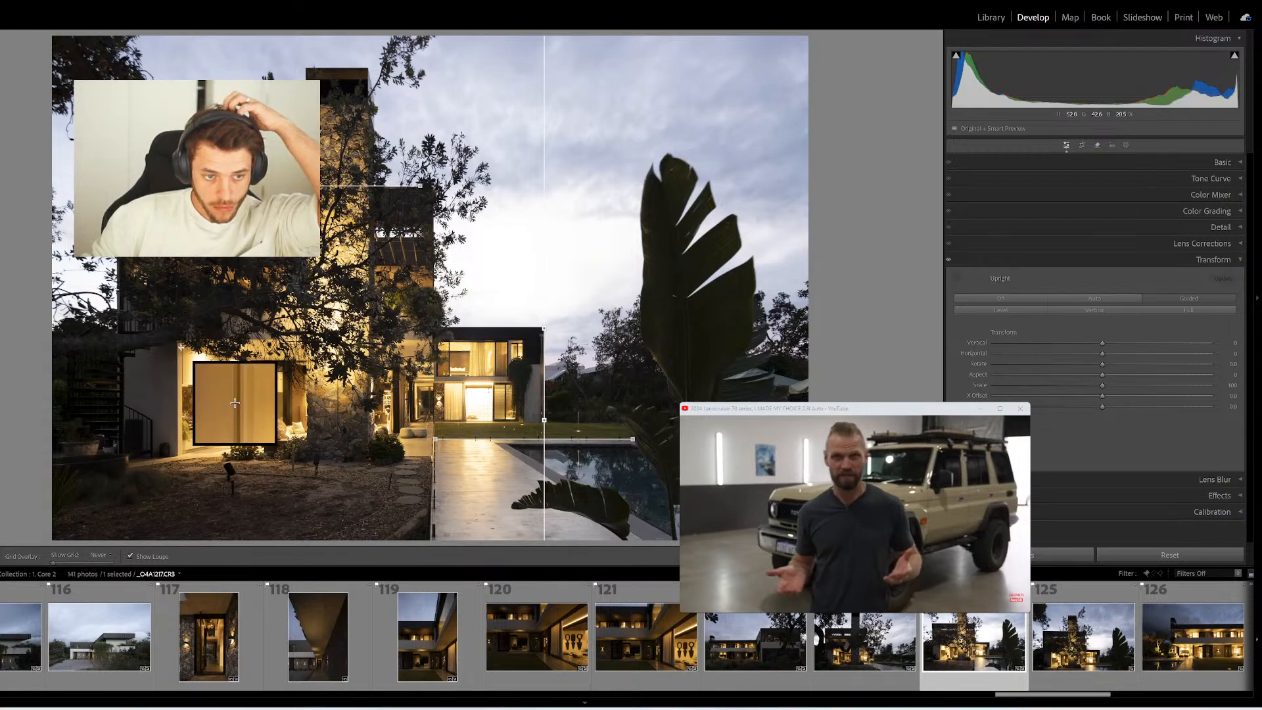
drag(178, 341, 178, 448)
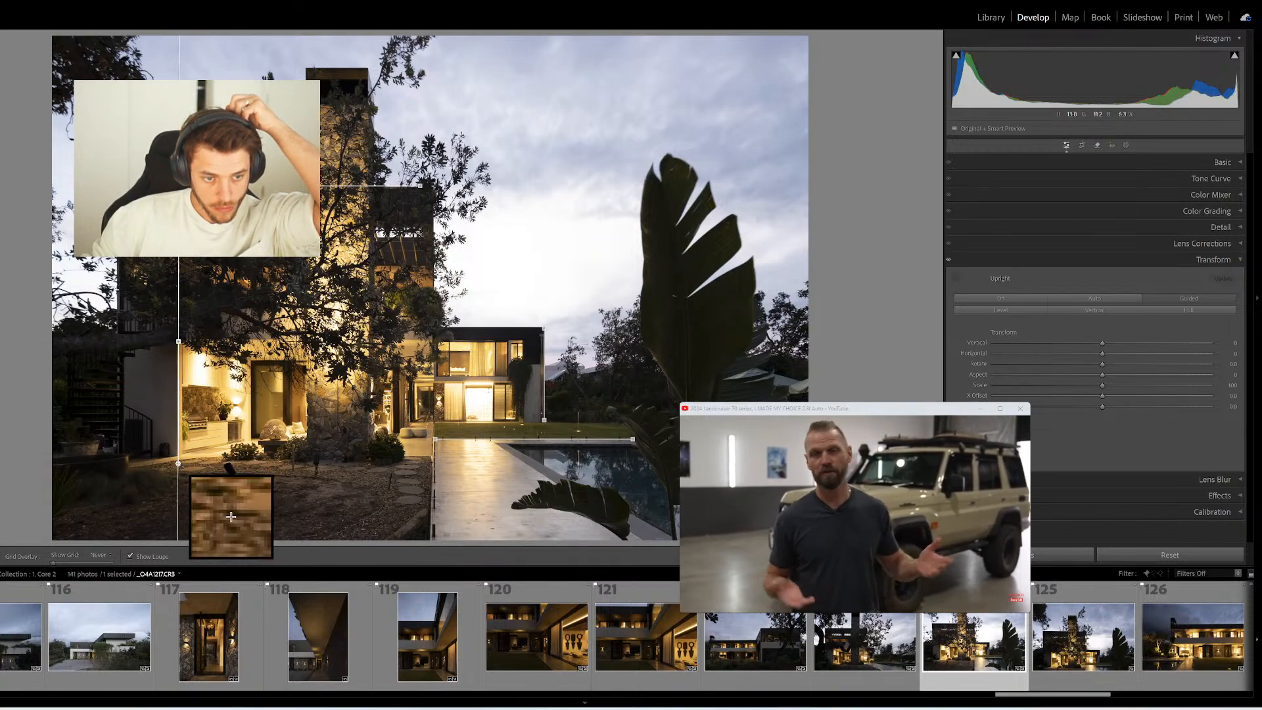
Straighten dusk poolside photo _D4A1220 with Guided Upright lines on the roof edge, the rear wing's outer edge, the terrace wall edge and the pool's far edge
click(1083, 636)
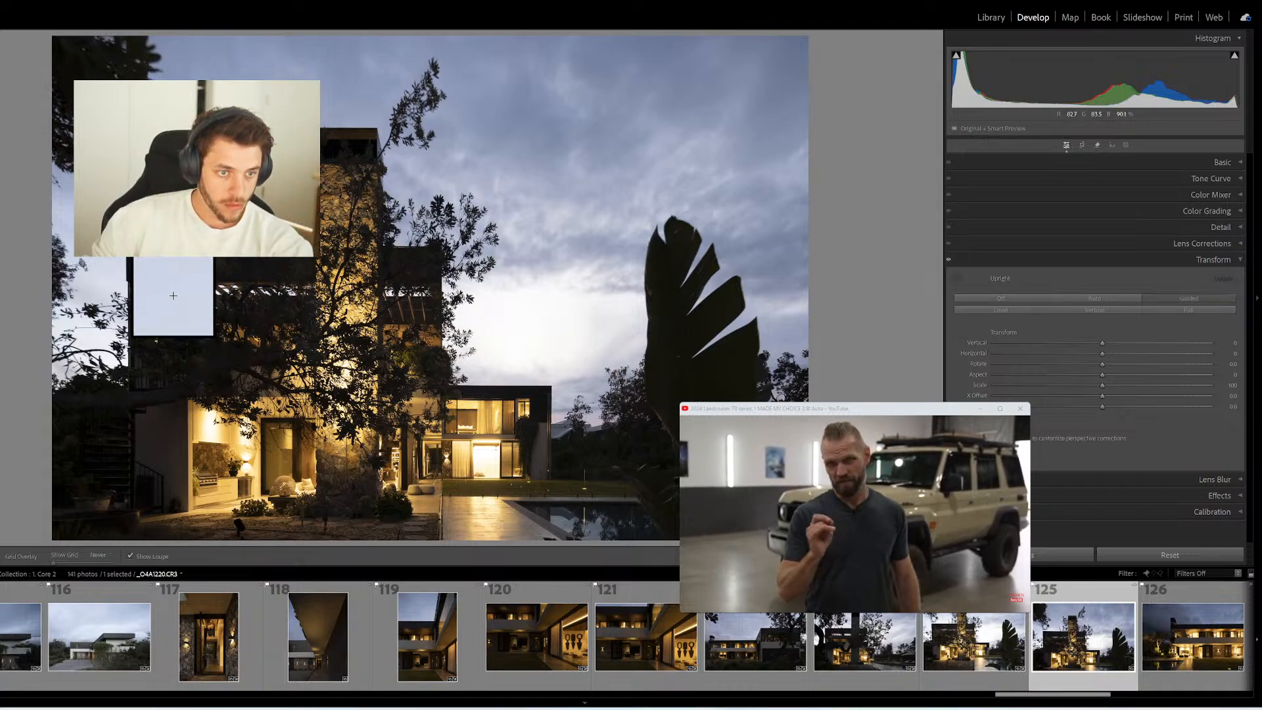
mouse_move(127, 244)
mouse_down()
mouse_move(165, 232)
mouse_move(421, 246)
mouse_up()
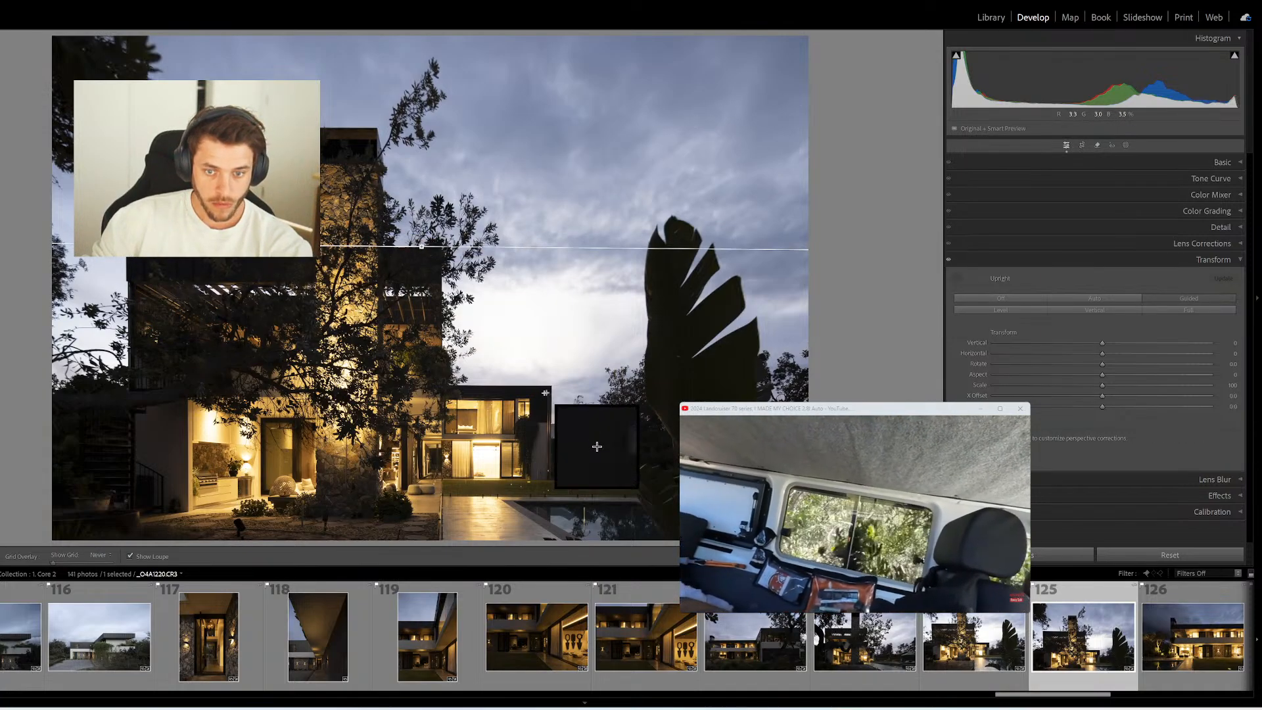
mouse_move(552, 387)
mouse_down()
mouse_move(565, 441)
mouse_move(552, 483)
mouse_up()
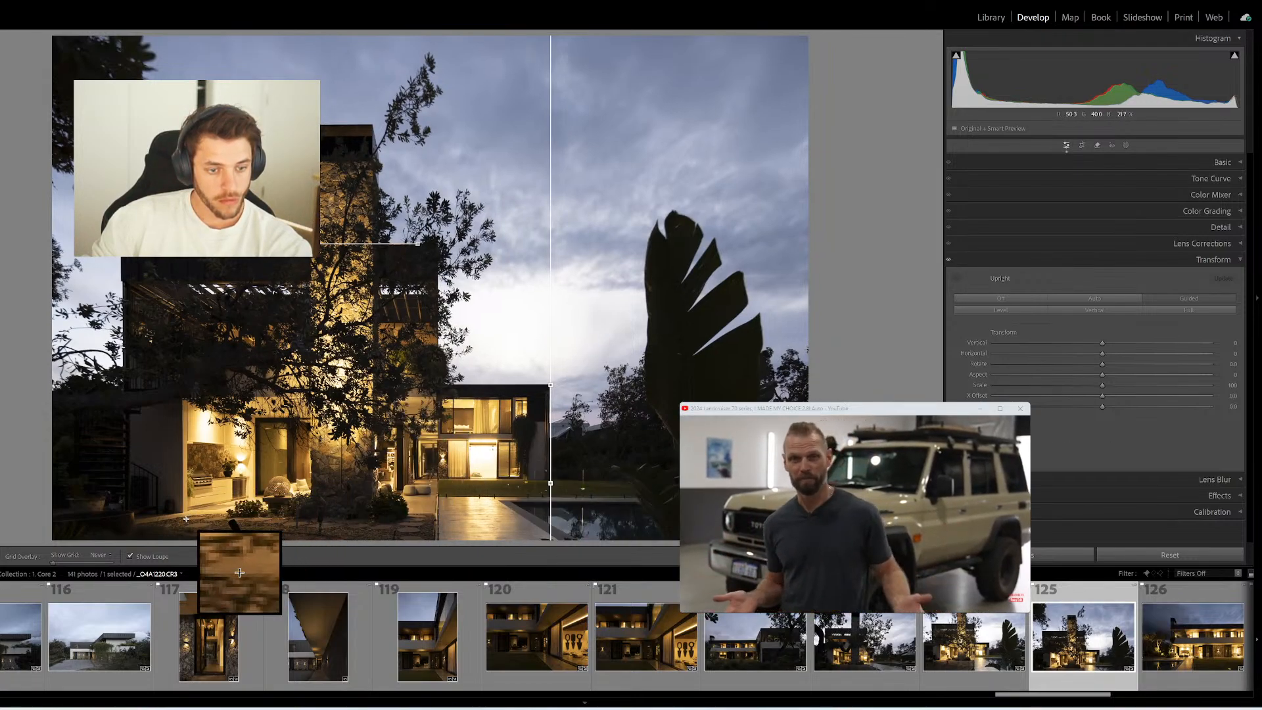
drag(182, 514, 183, 401)
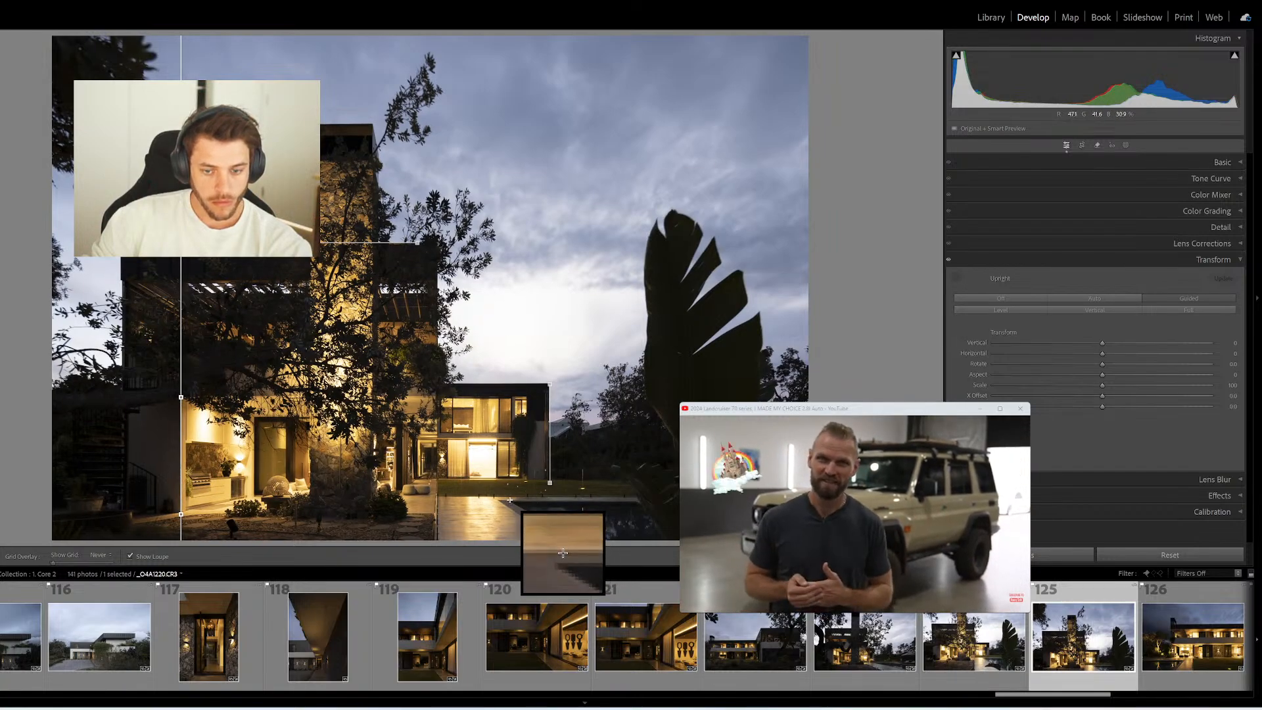
drag(440, 495, 635, 499)
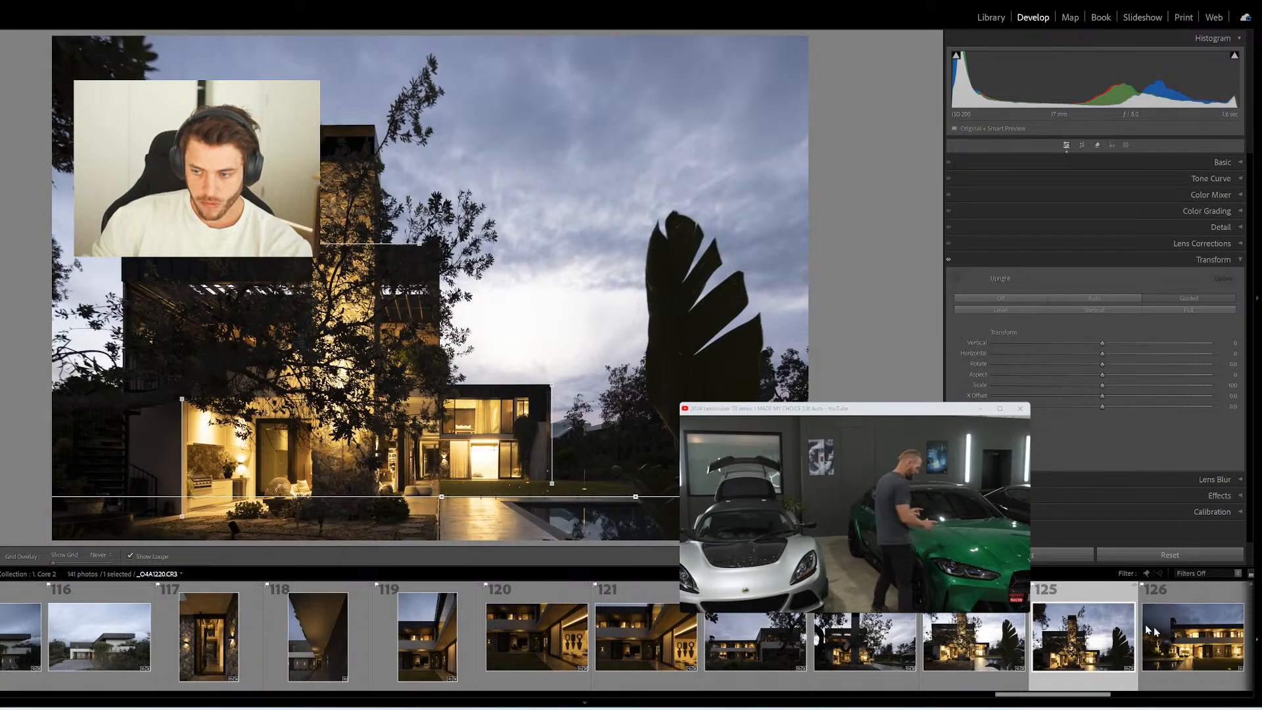
Straighten night exterior _D4A1226 with horizontal Guided Upright lines on the roof and terrace edges, and vertical ones on the outer stone corner and an upper-floor window edge
key(Right)
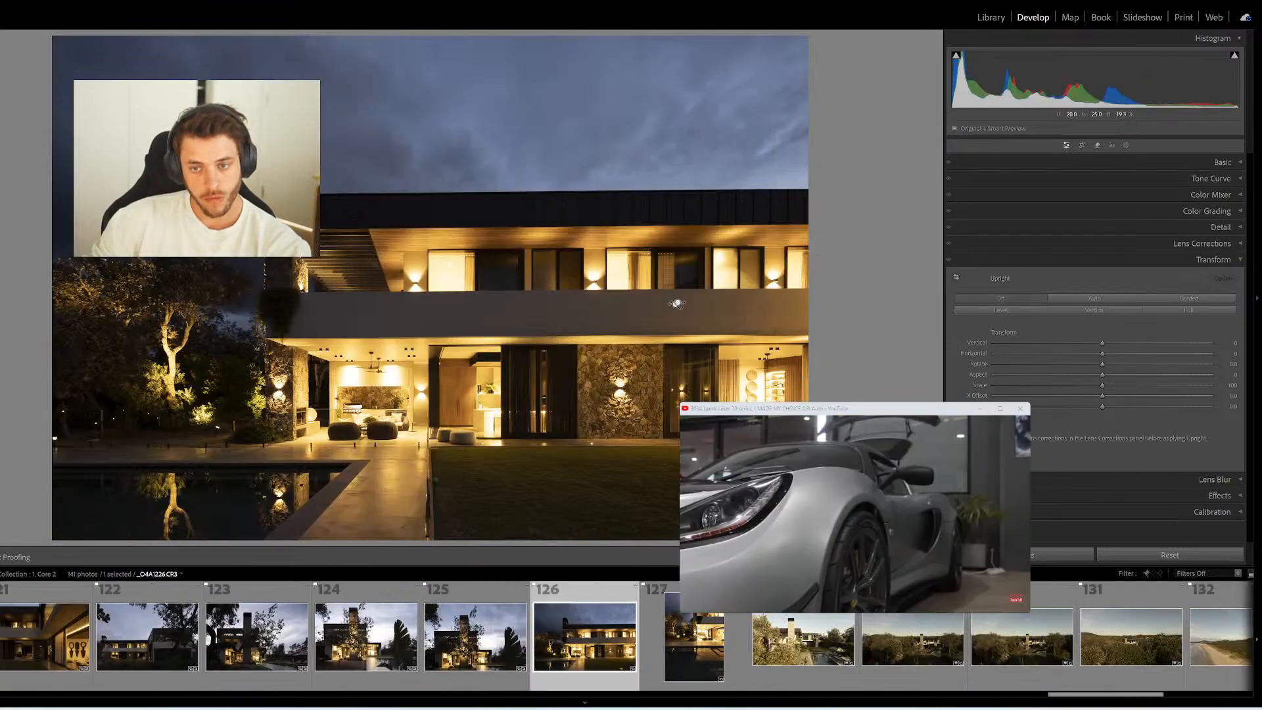
key(shift+t)
drag(807, 188, 240, 192)
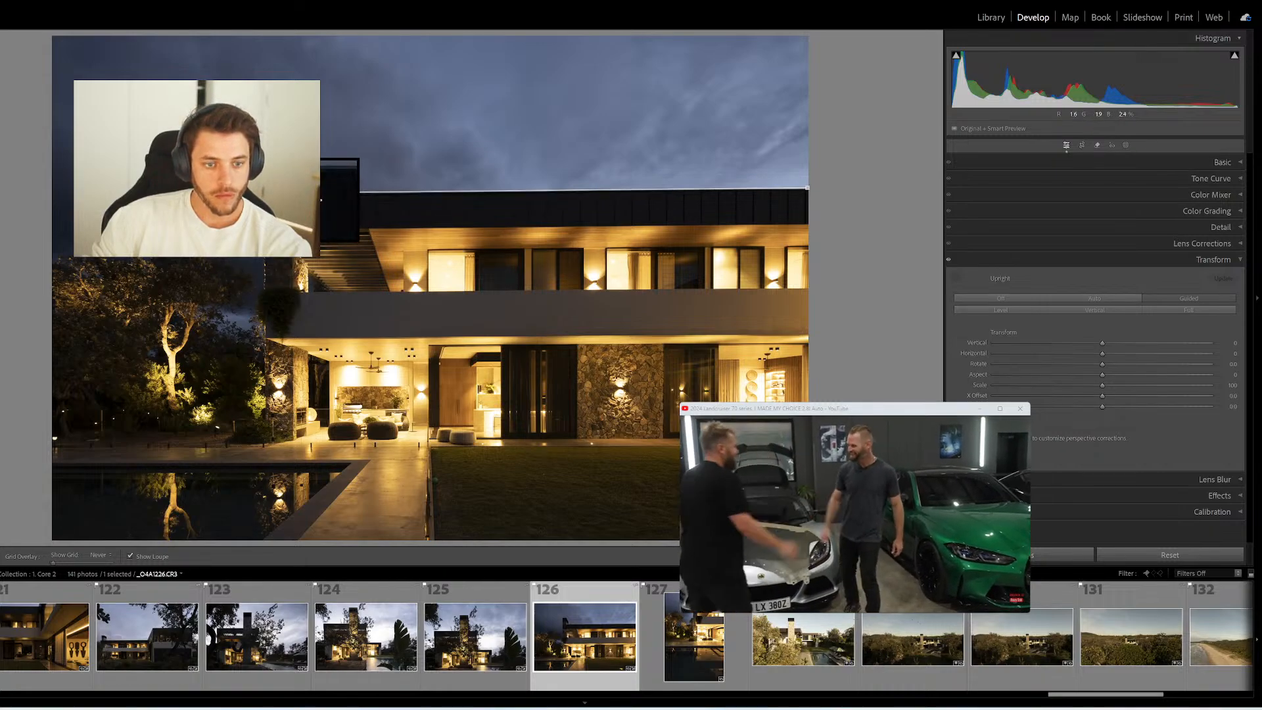
mouse_move(265, 263)
mouse_down()
mouse_move(250, 454)
mouse_move(265, 467)
mouse_up()
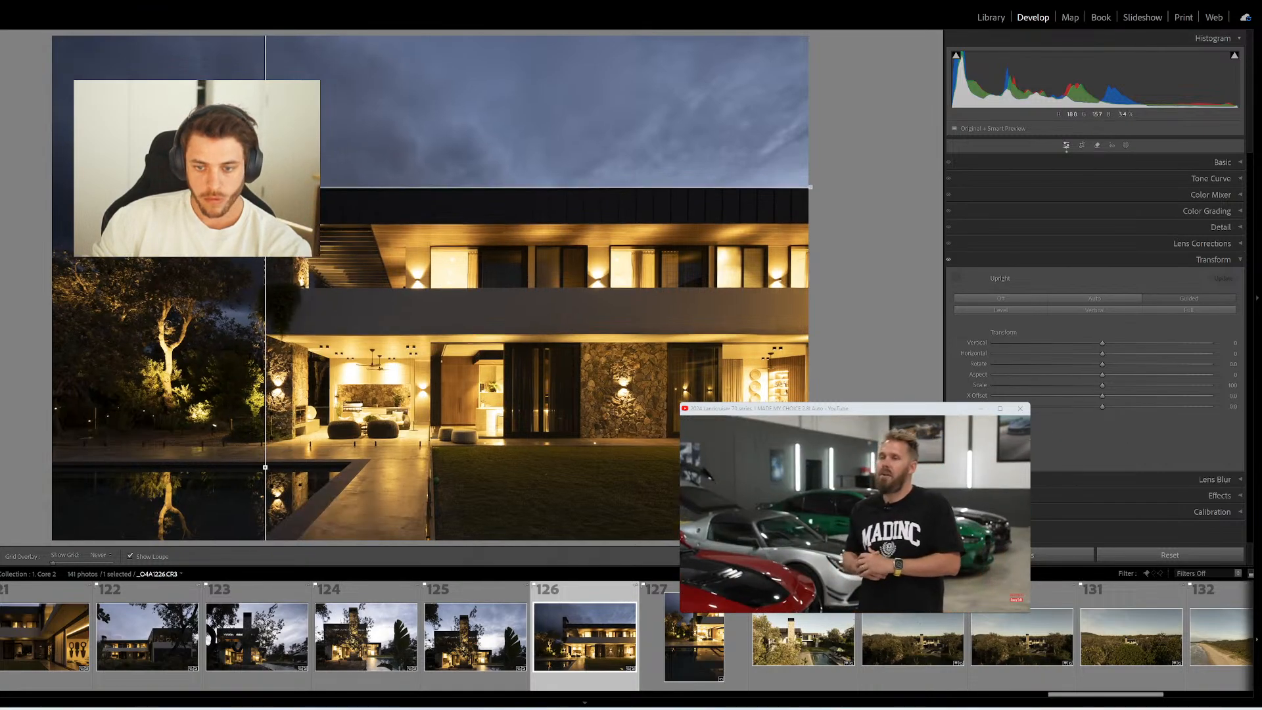
drag(59, 453, 421, 445)
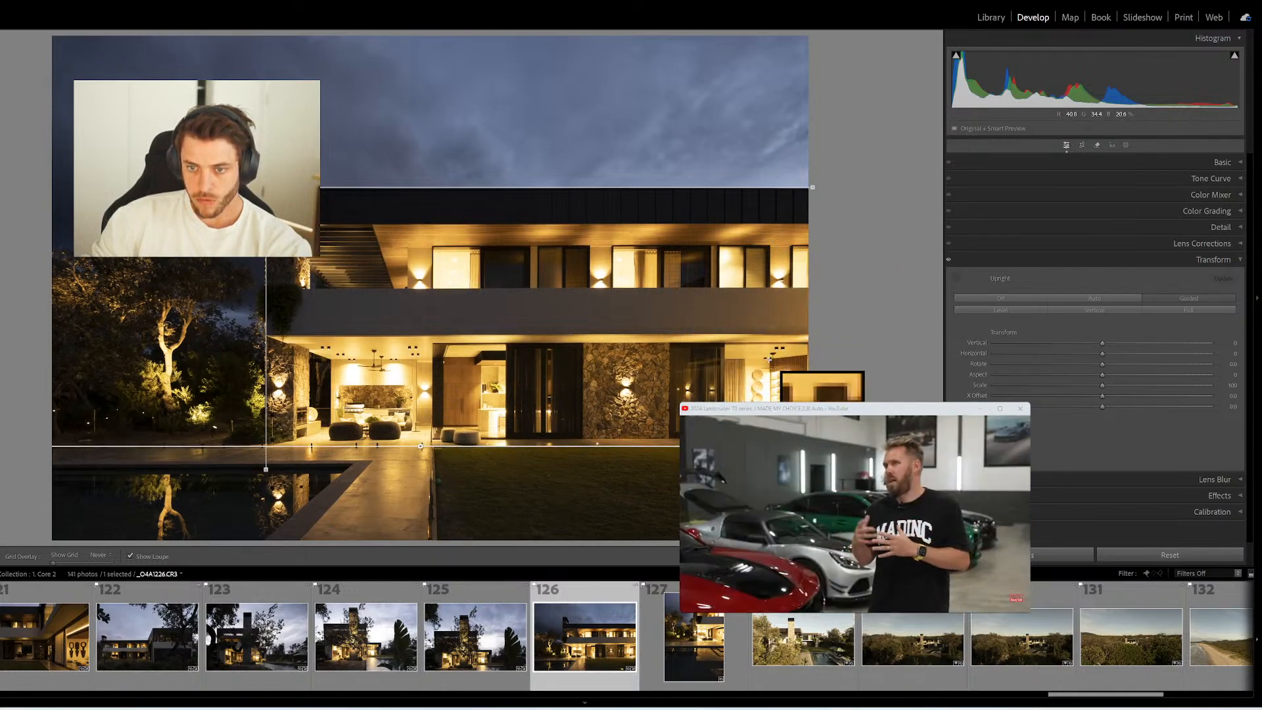
mouse_move(771, 243)
mouse_down()
mouse_move(796, 279)
mouse_move(770, 313)
mouse_up()
key(Escape)
Straighten aerial photo DJI_0073 with Guided Upright lines on the rear wing's outer edge, the lawn's pool-side edge and the chimney's outer edge
key(Right)
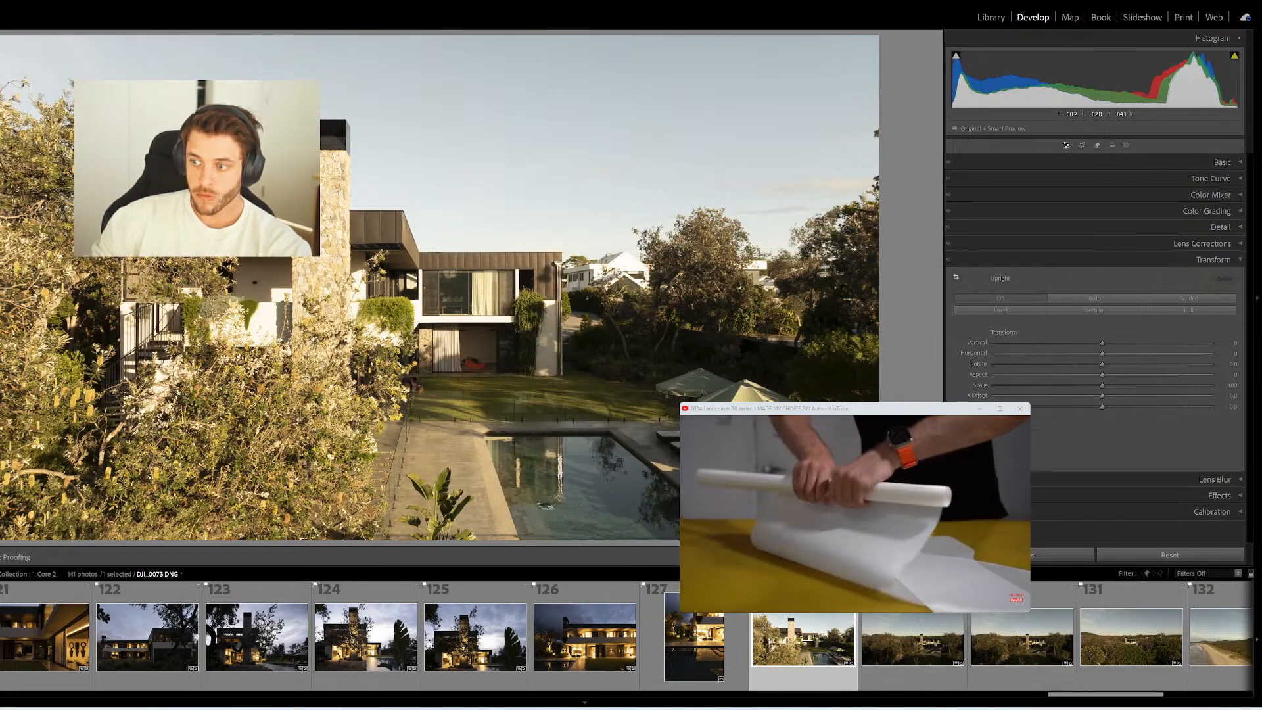
key(shift+t)
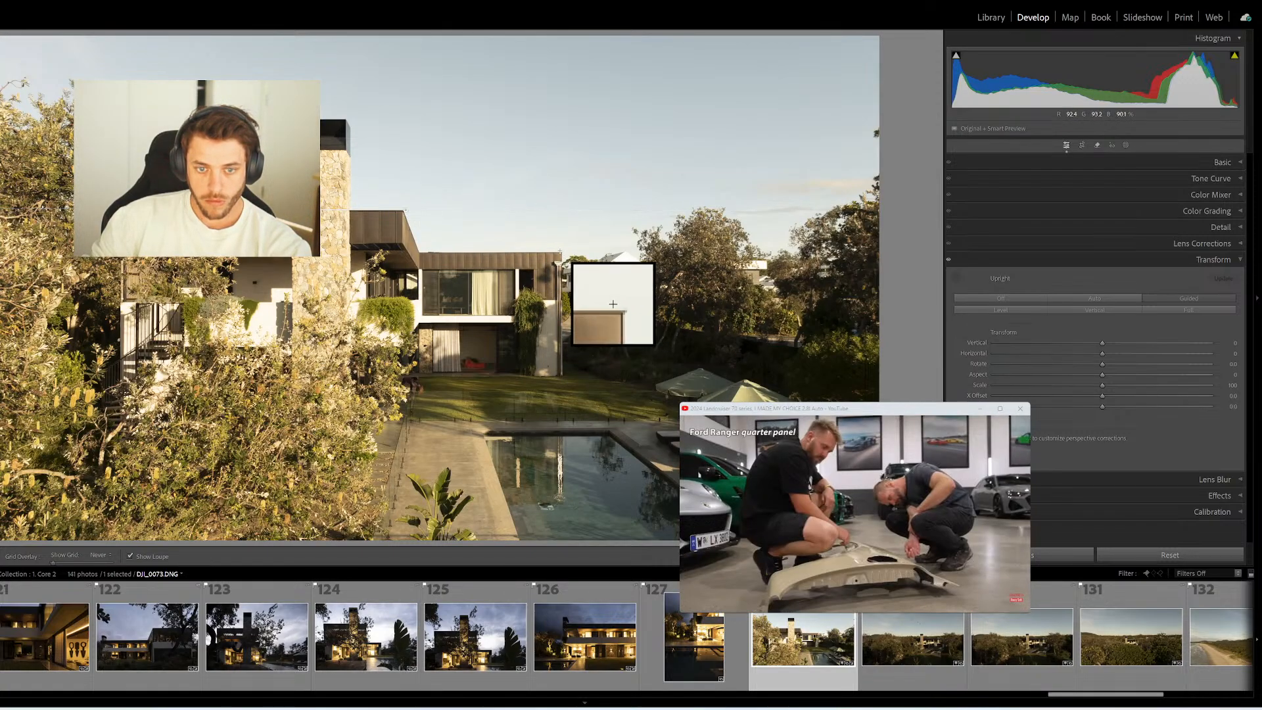
drag(560, 251, 561, 374)
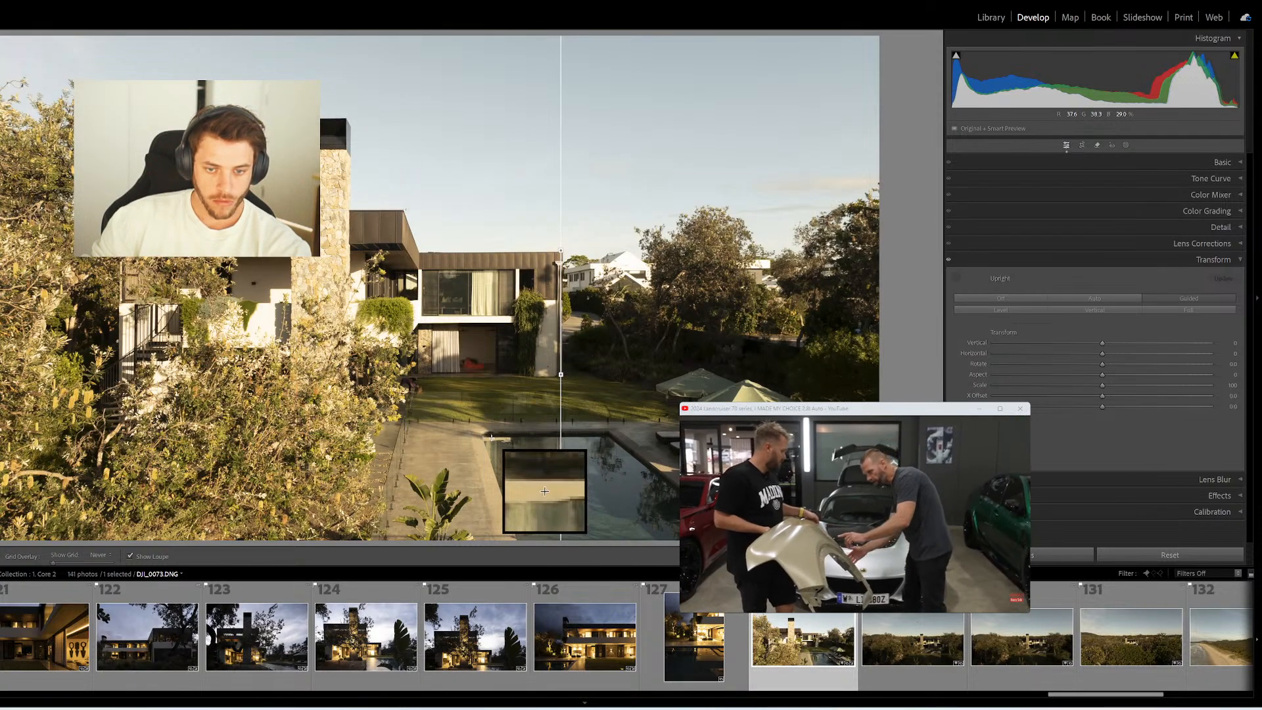
drag(410, 421, 588, 423)
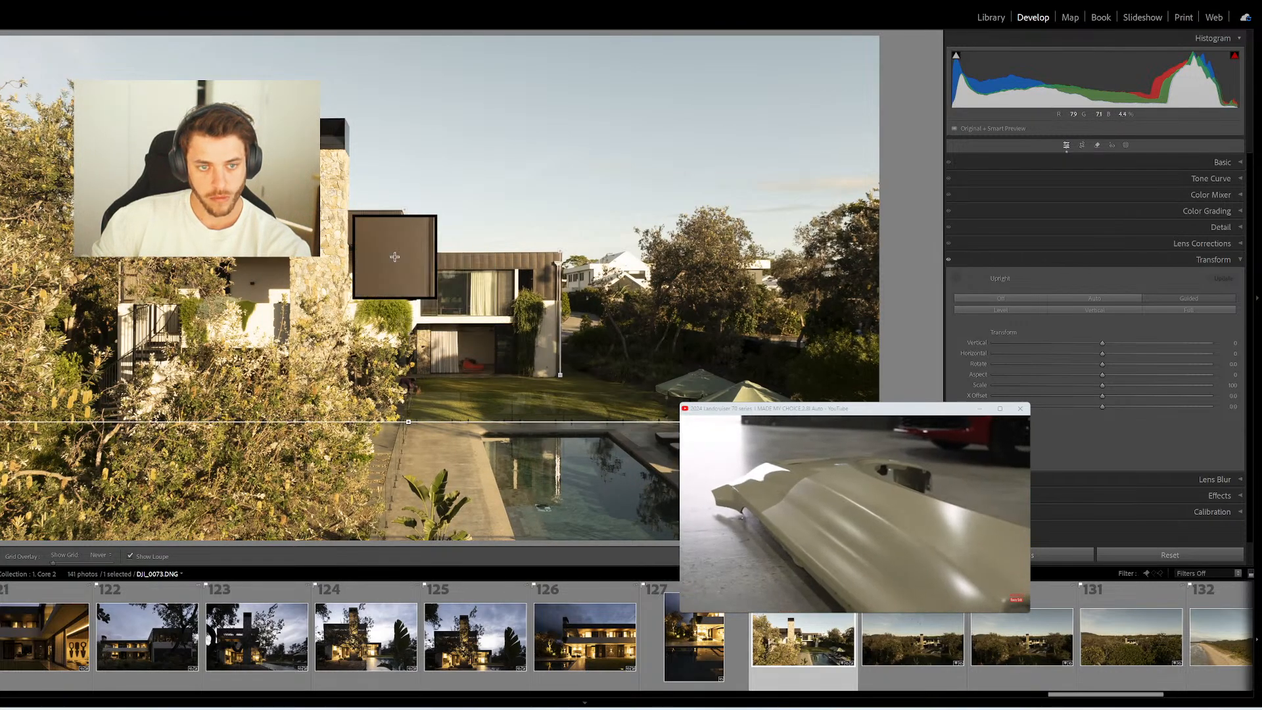
drag(343, 420, 342, 438)
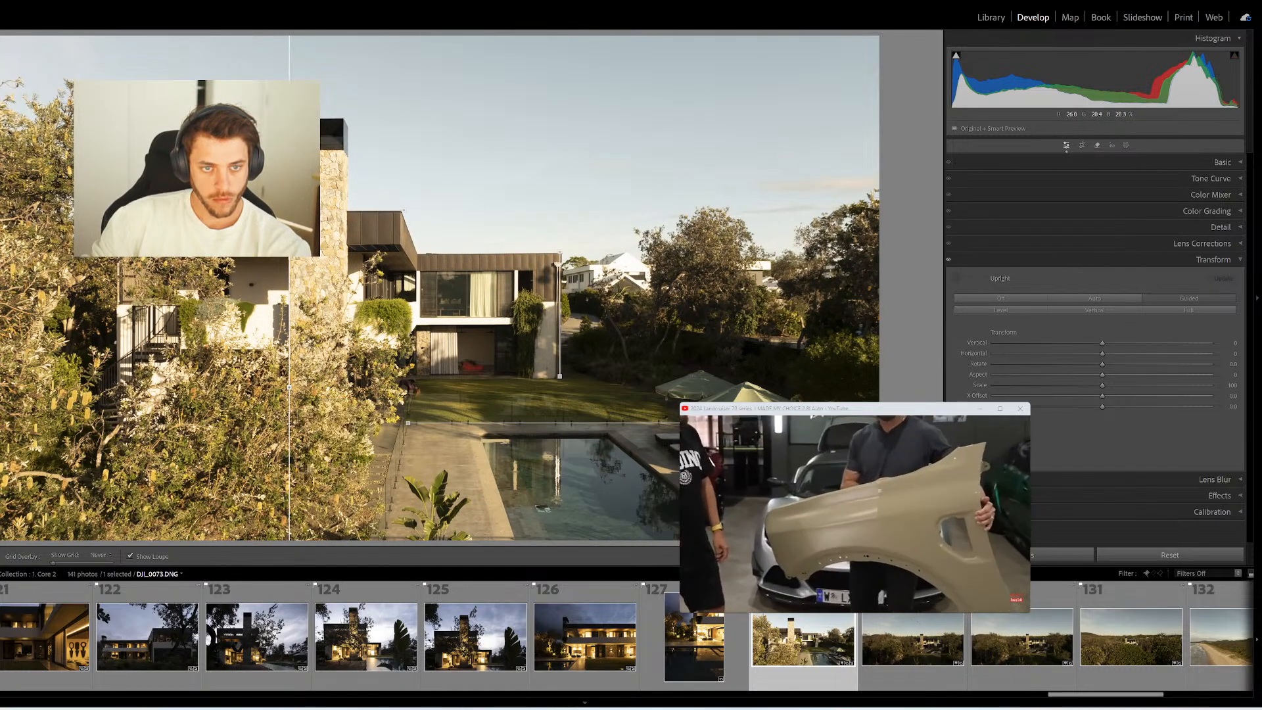
Open the aerial photo with three birds and place a vertical Guided Upright line along the chimney's outer edge
click(934, 647)
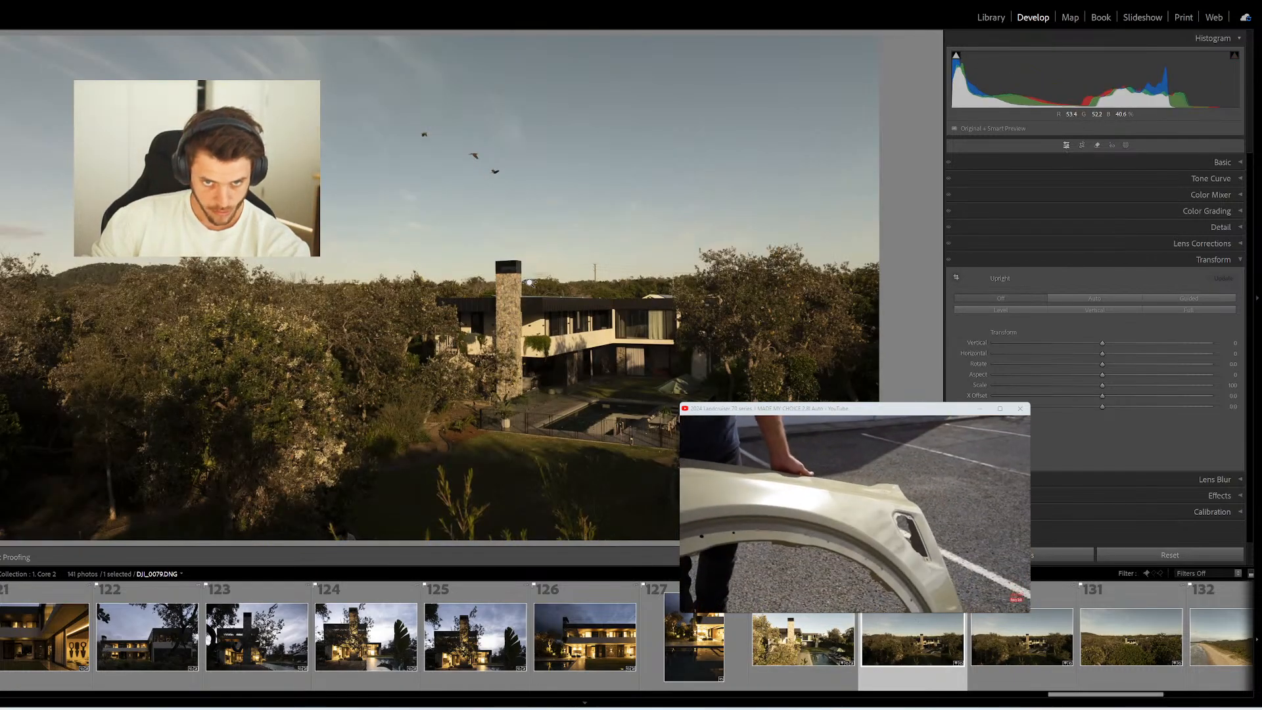
key(shift+t)
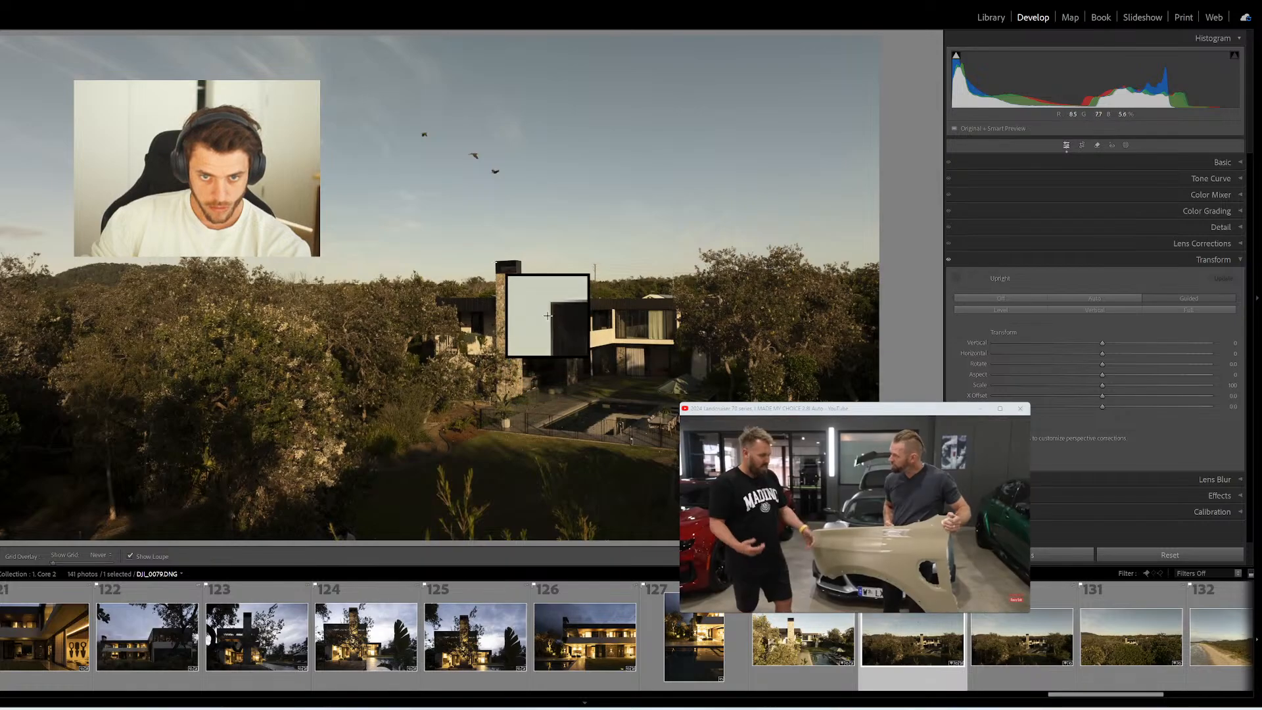
mouse_move(495, 260)
mouse_down()
mouse_move(497, 470)
mouse_move(496, 418)
mouse_up()
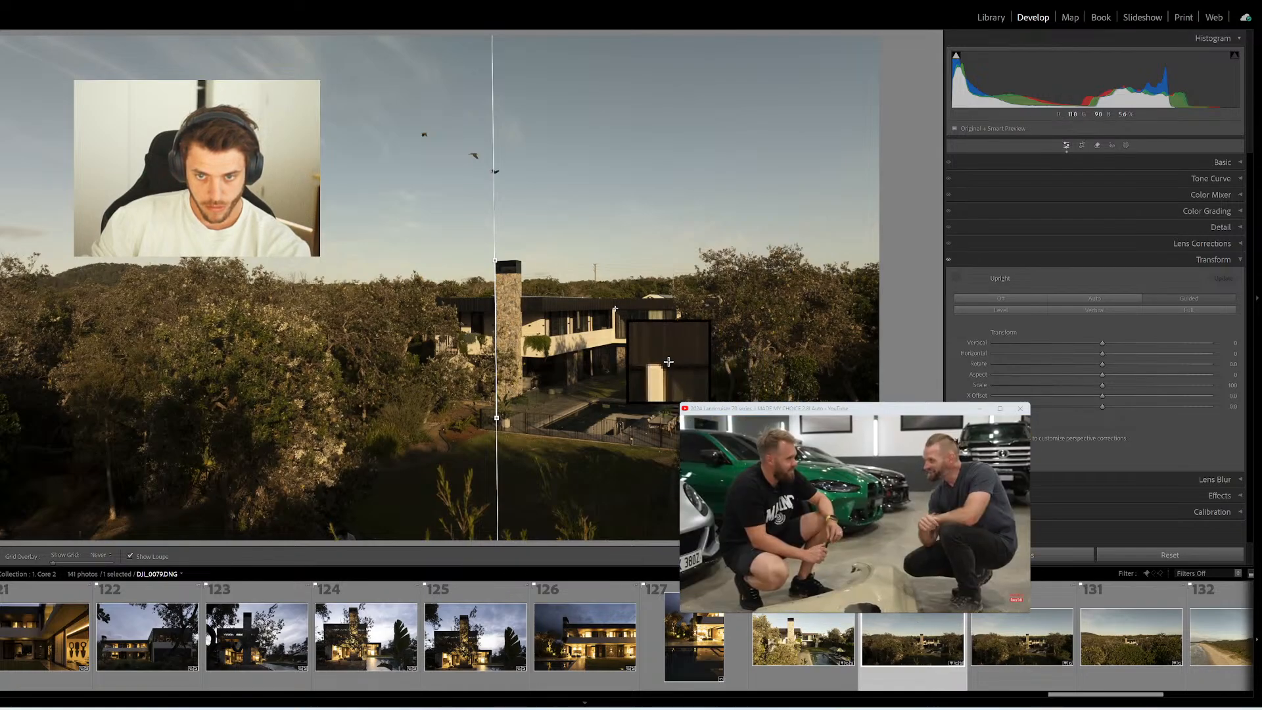
mouse_move(615, 307)
mouse_down()
mouse_move(631, 339)
mouse_move(615, 335)
mouse_up()
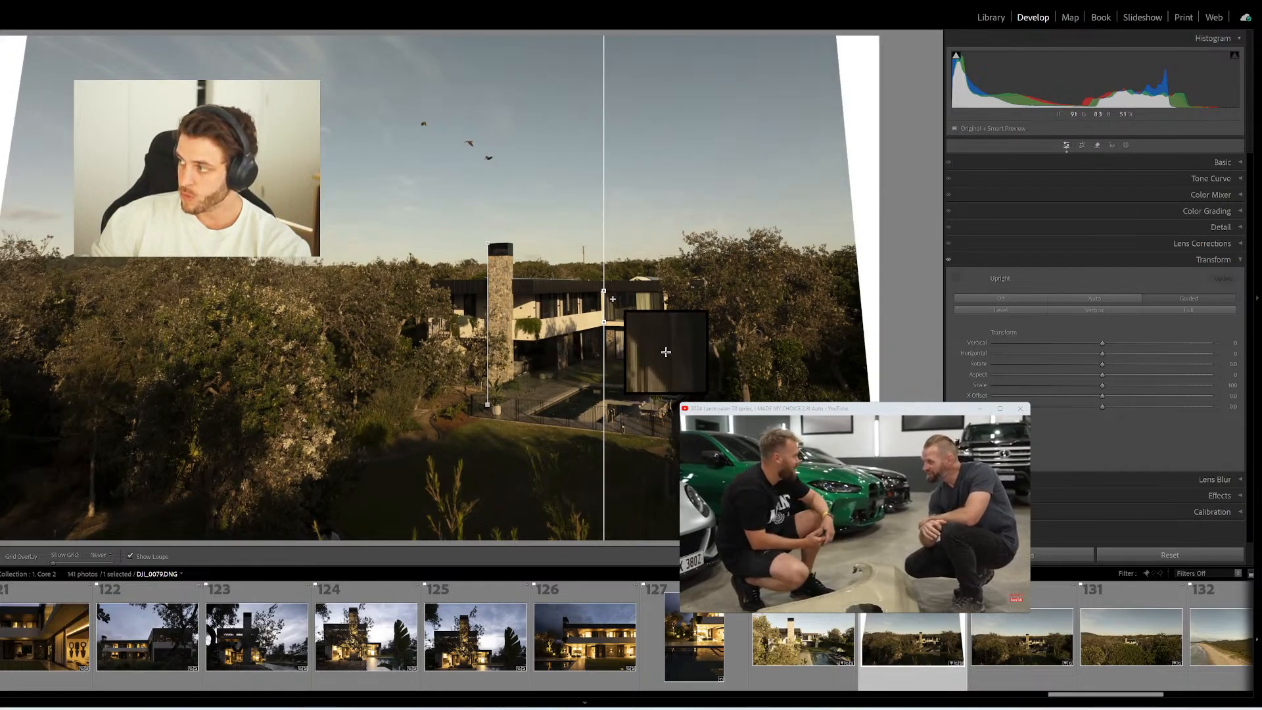
key(ctrl+z)
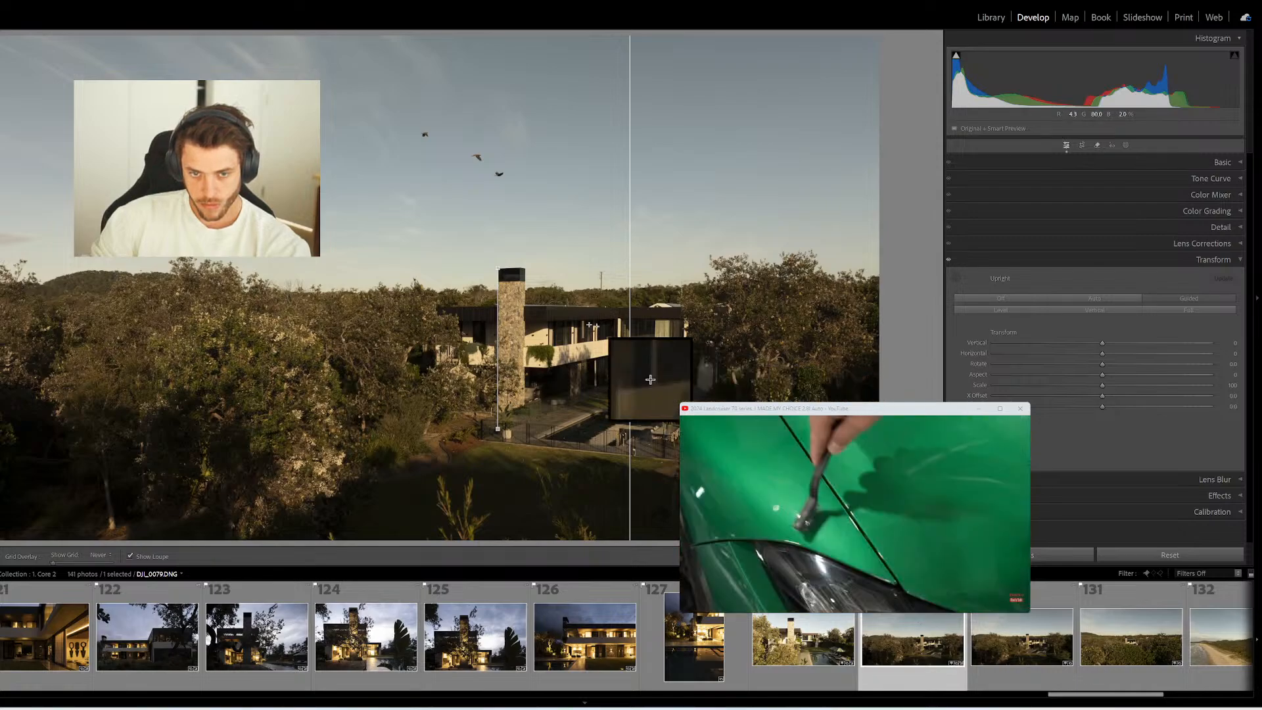
key(ctrl+z)
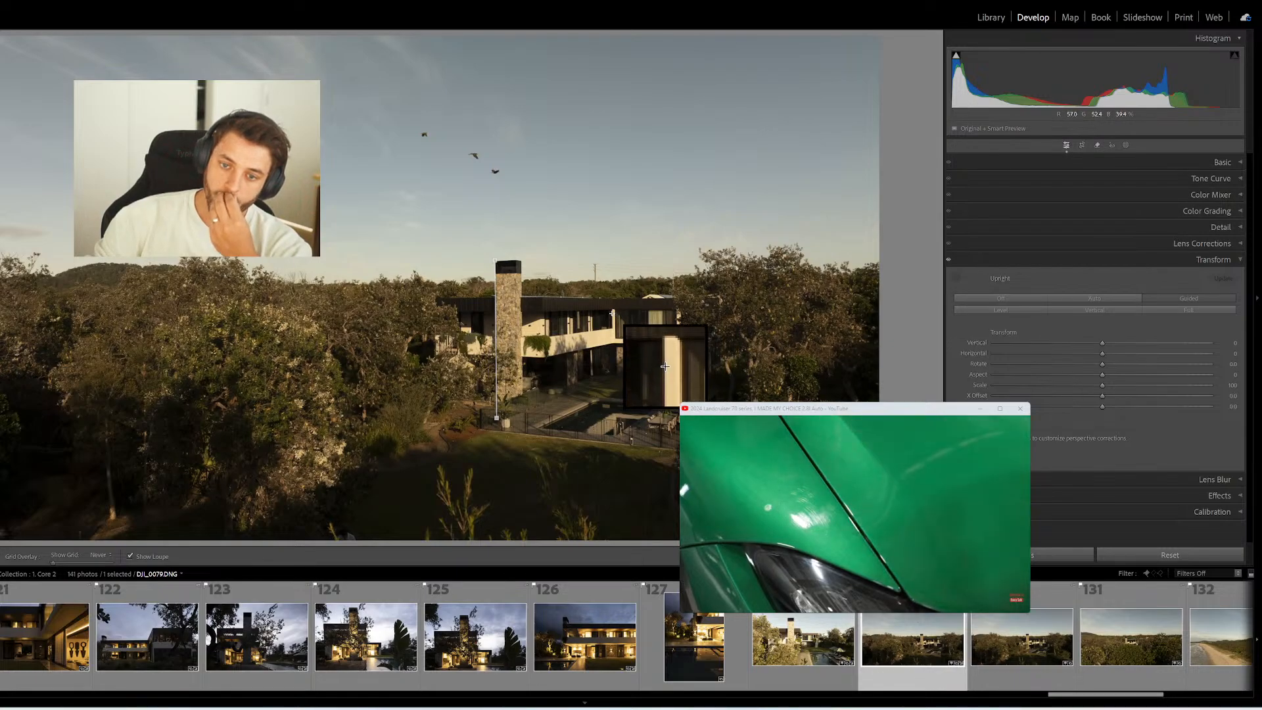
Add a vertical guide on the house's inner wing corner, and remove the near-duplicate aerial DJI_0080 from the collection
drag(617, 309, 618, 340)
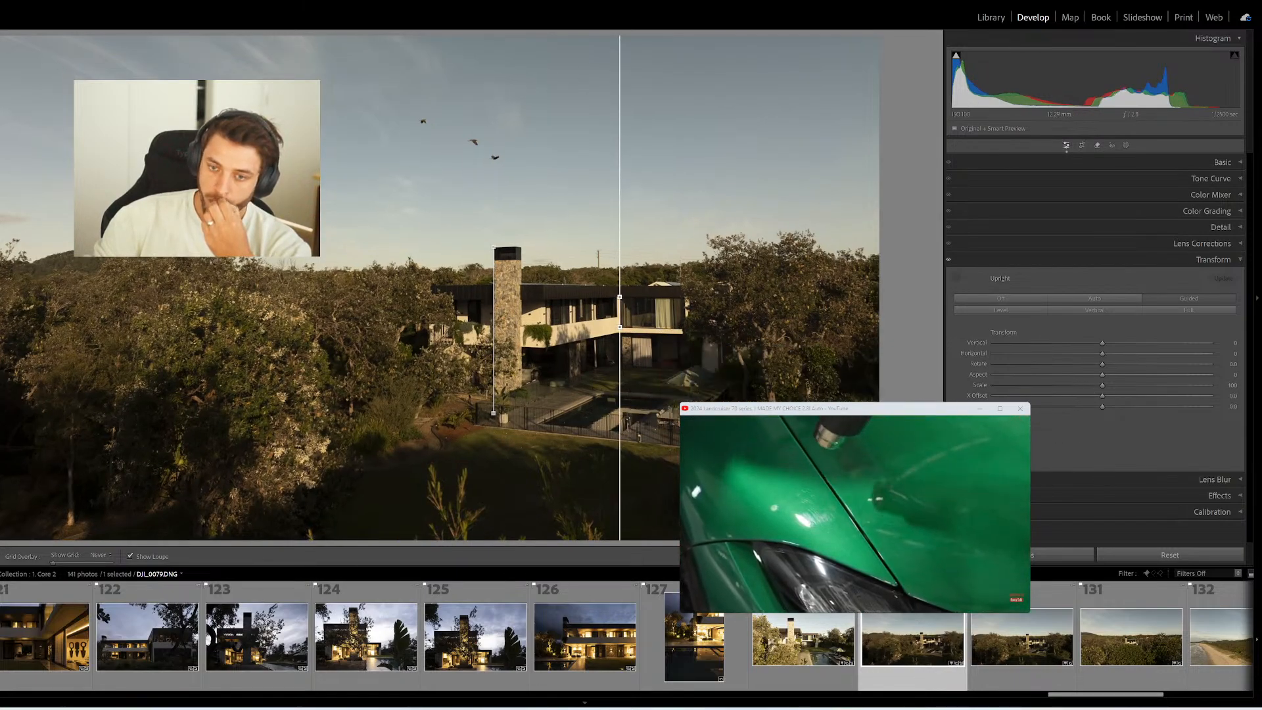
click(991, 629)
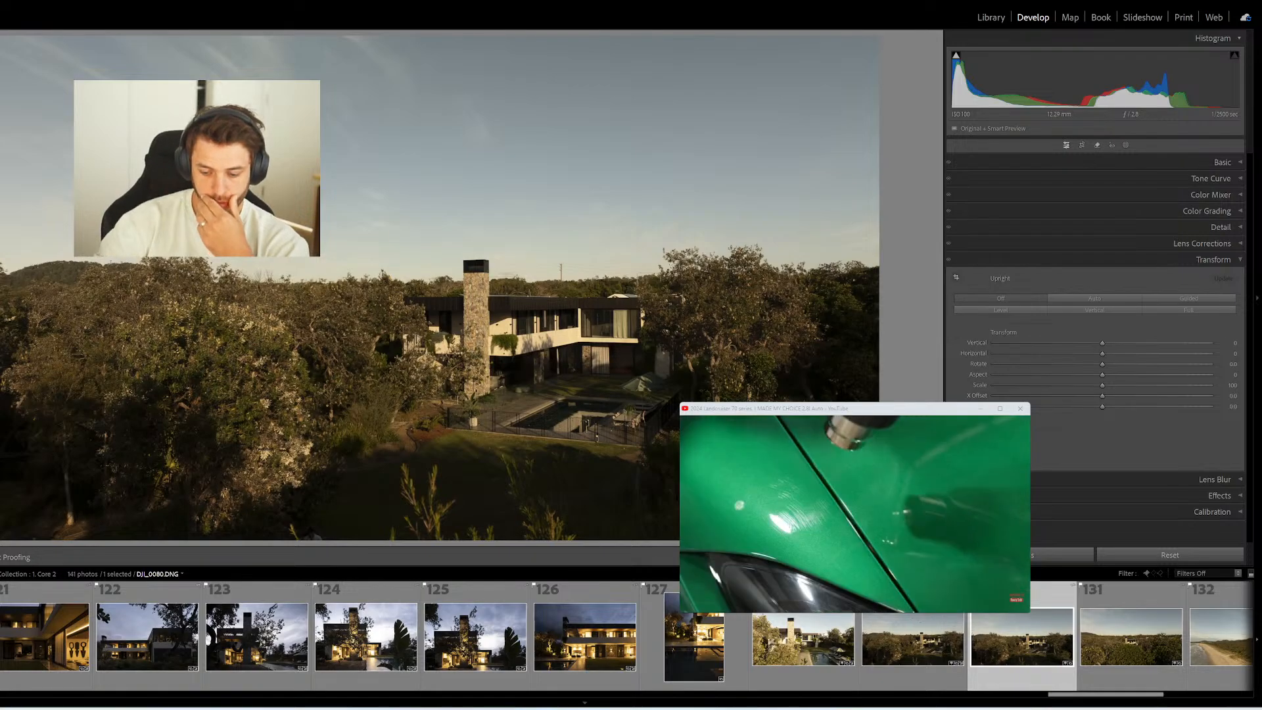
key(Delete)
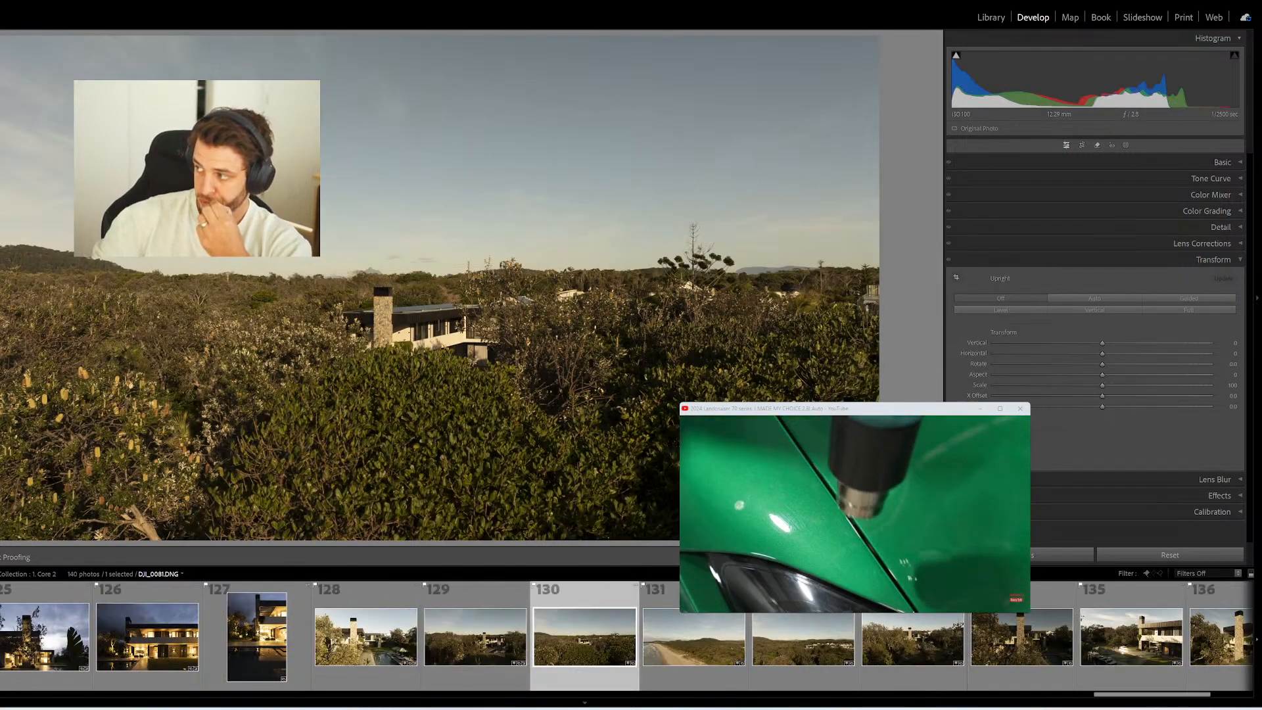
Skip past the landscape aerials to chimney photo DJI_0090 and start straightening it with Guided Upright
click(693, 638)
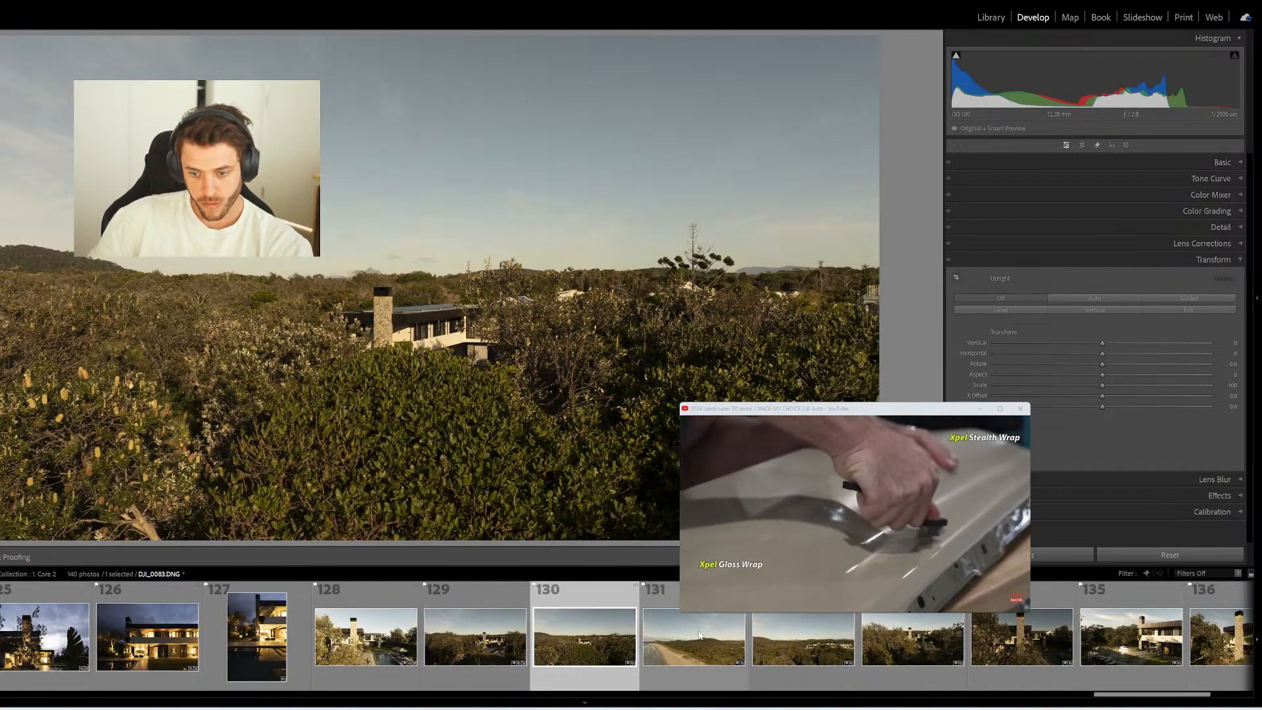
click(762, 619)
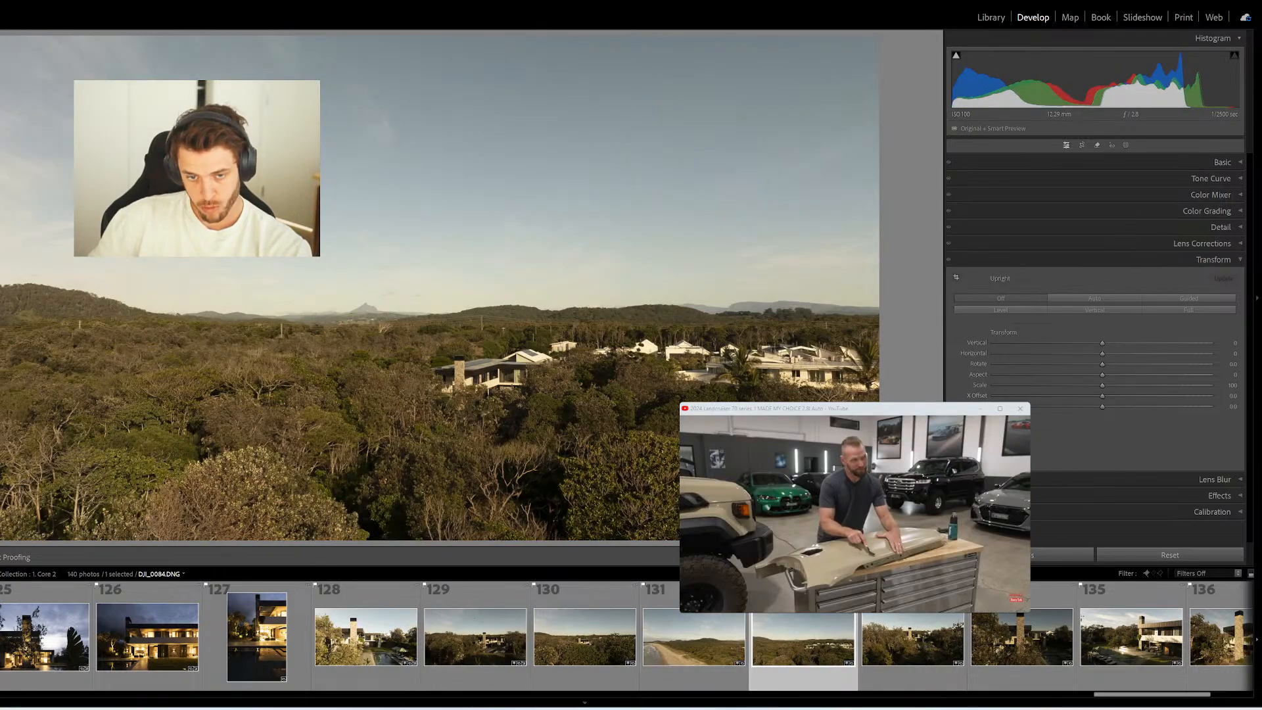
click(907, 625)
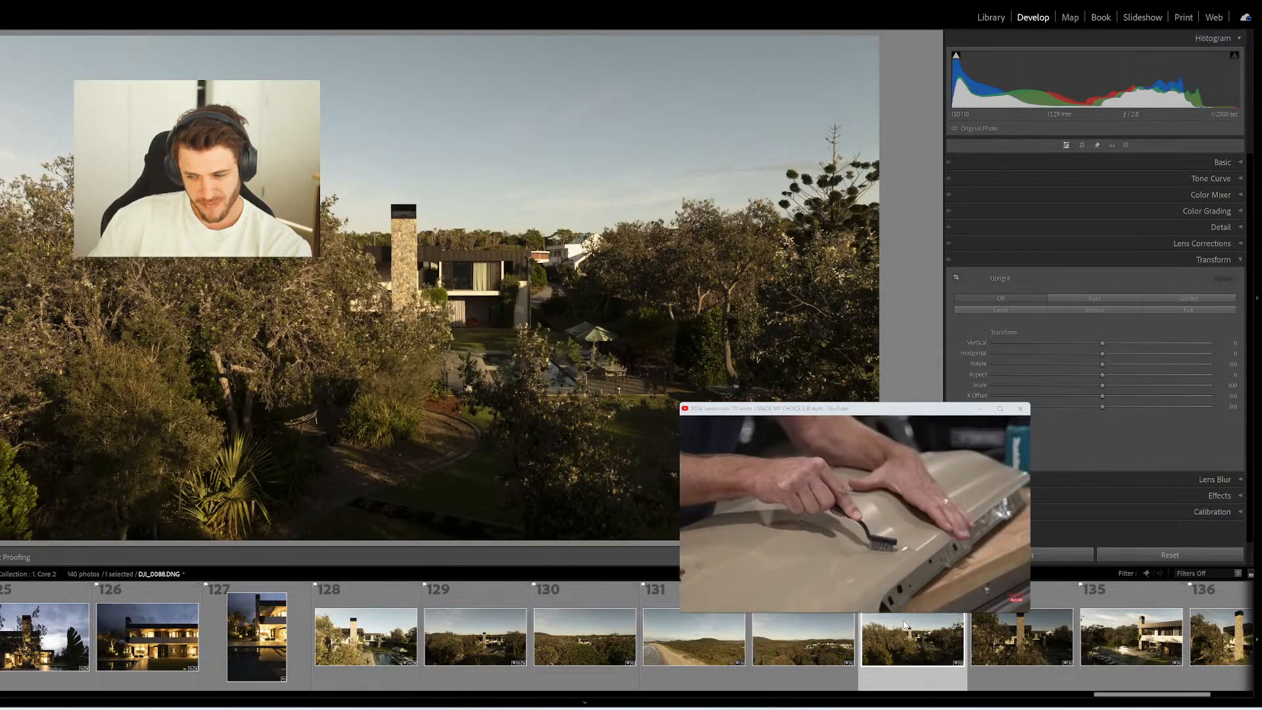
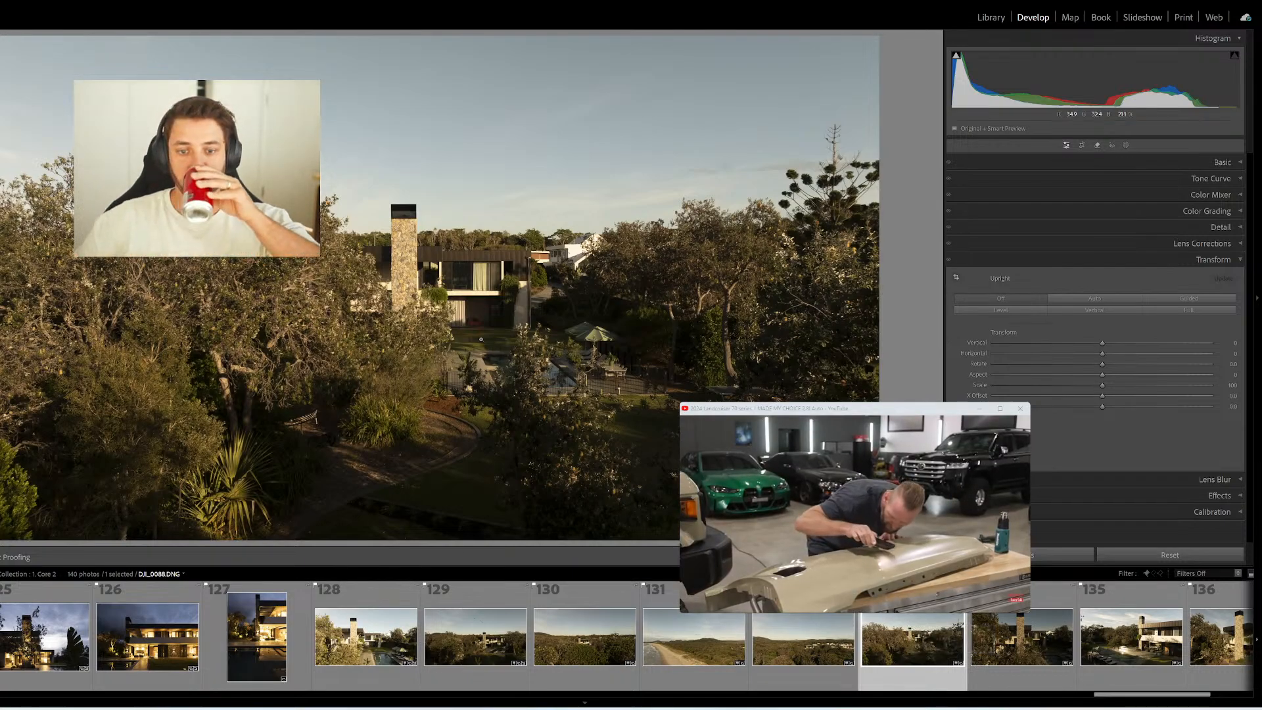
key(Right)
key(Right)
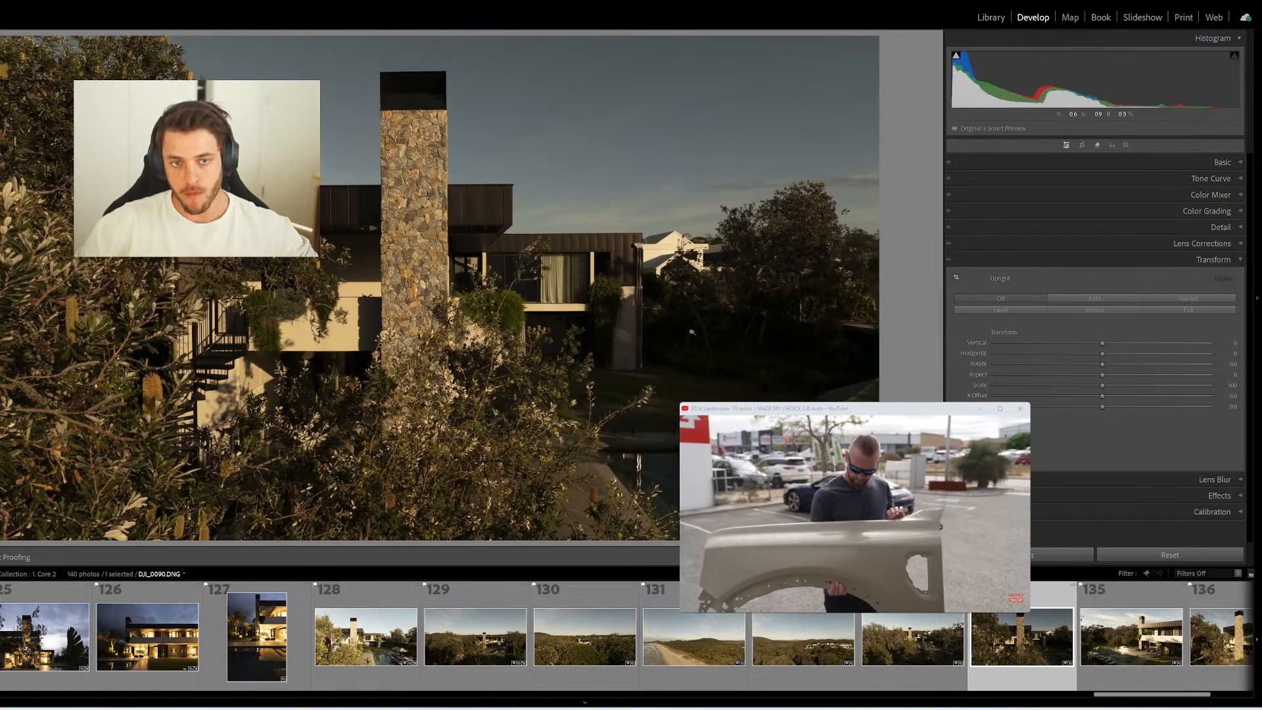
key(shift+t)
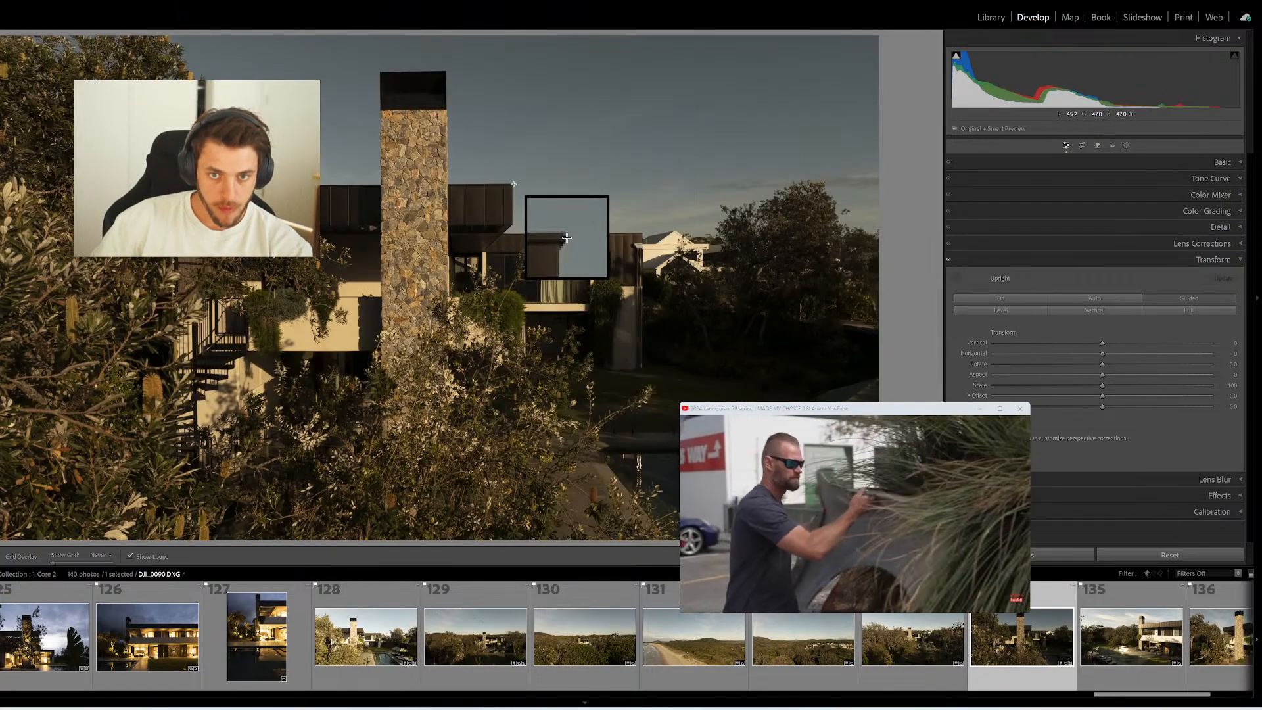
Draw Guided Upright lines on photo 134: along the roofline, the white wall's edge, the chimney's edge and a horizontal line near the pool
drag(514, 184, 263, 183)
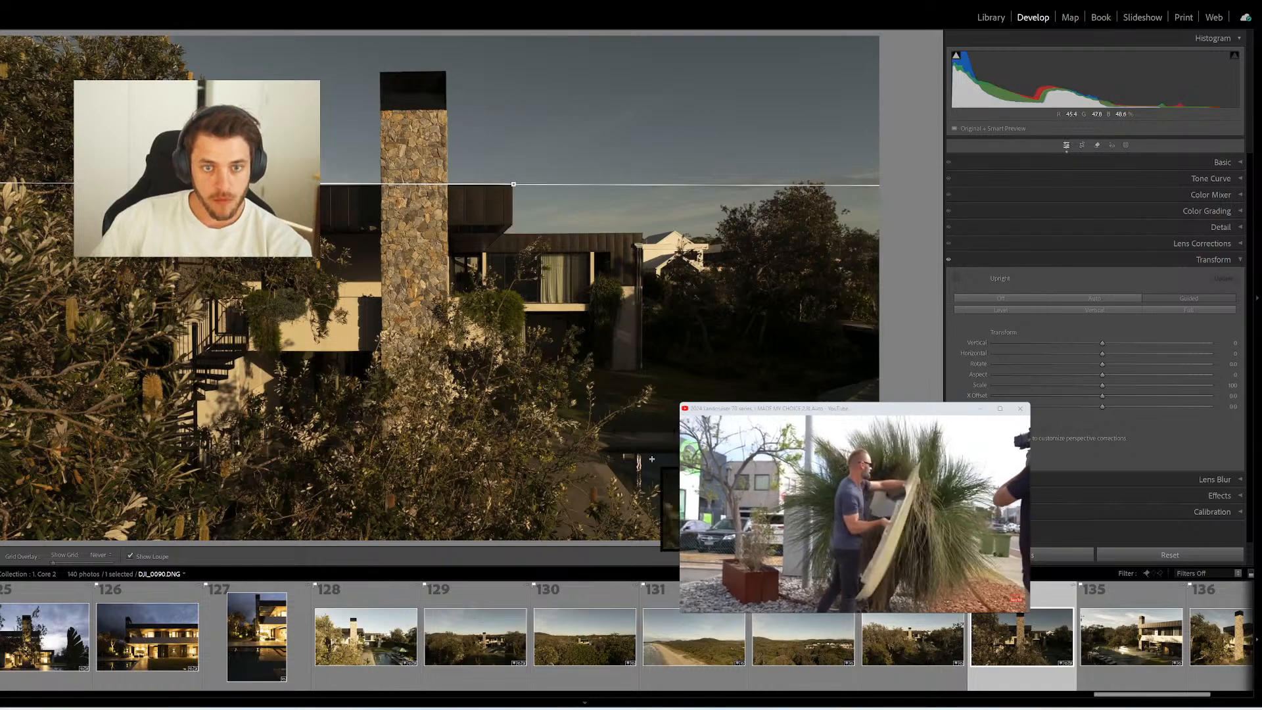
drag(642, 234, 648, 370)
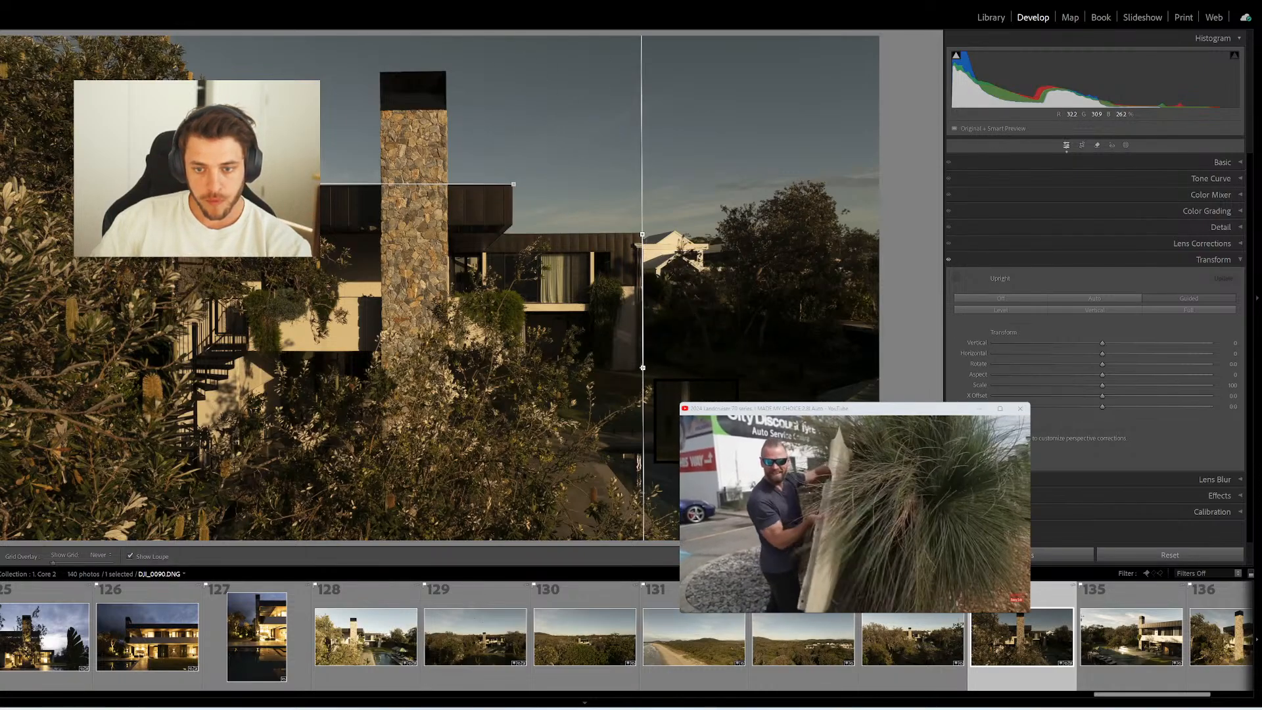
drag(378, 71, 380, 453)
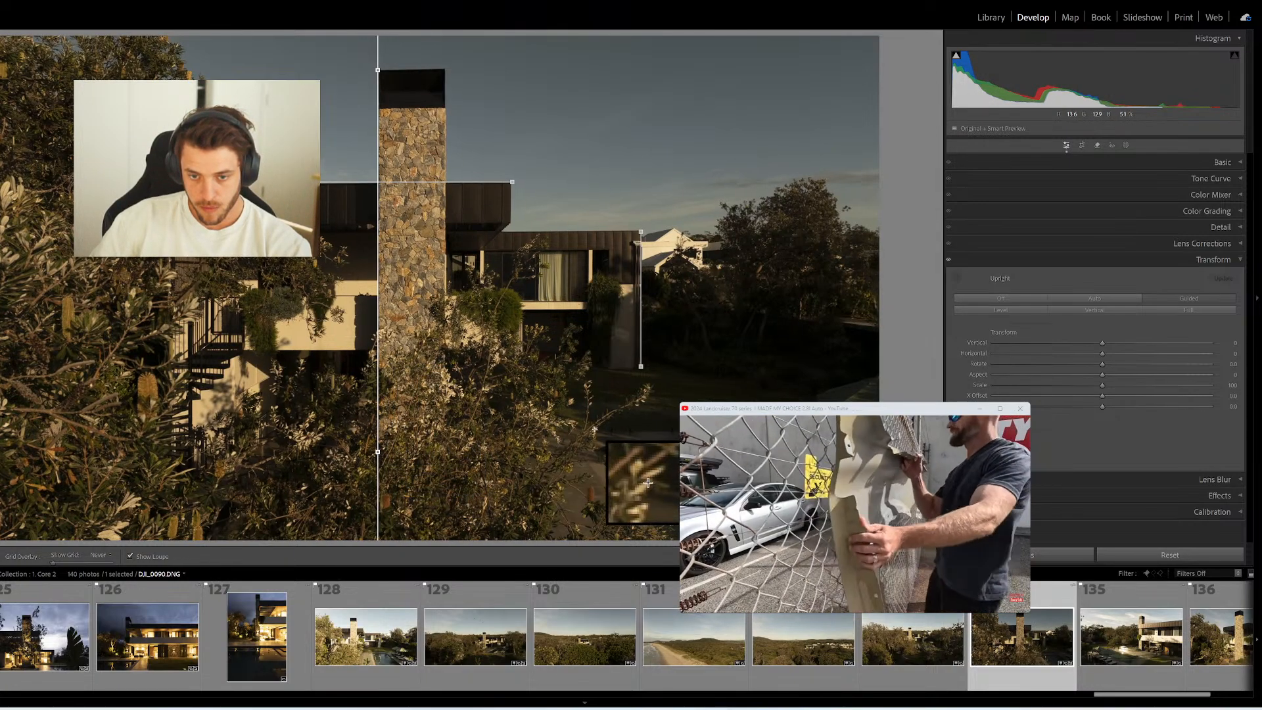
drag(594, 429, 684, 430)
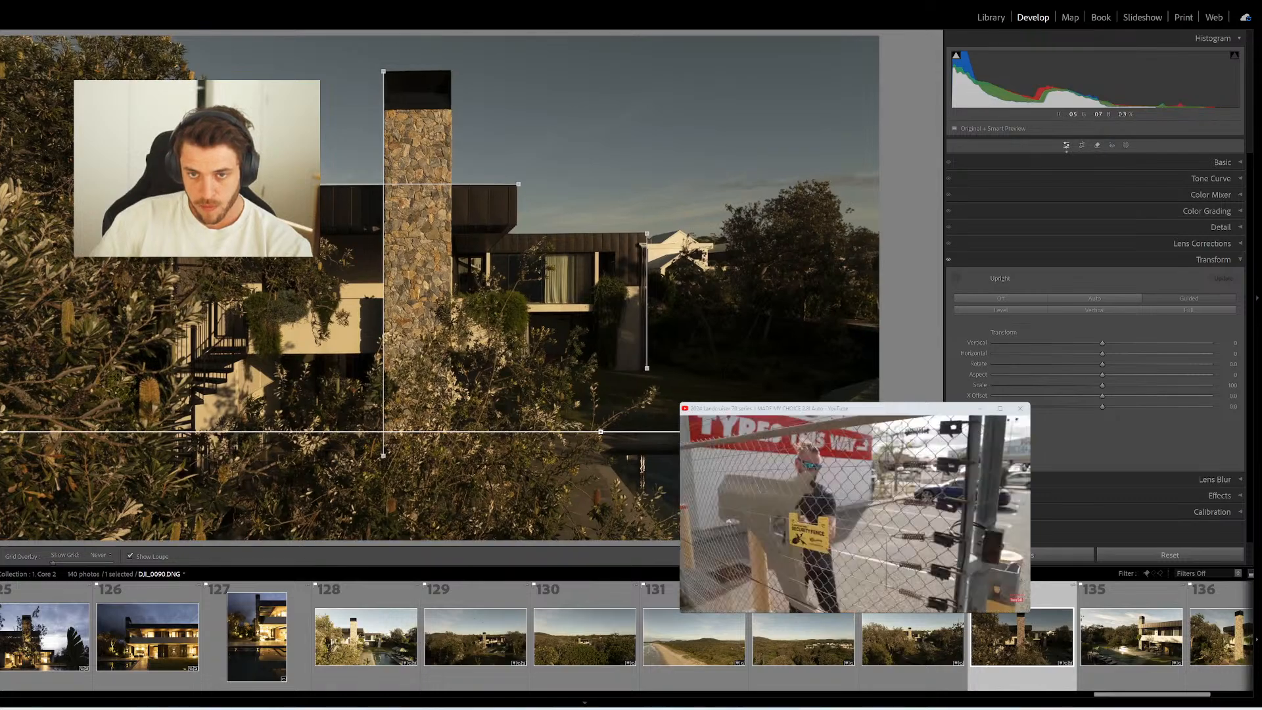
Straighten photo 135 with vertical Guided Upright lines along the chimney's left edge and the upper-floor window column
key(Right)
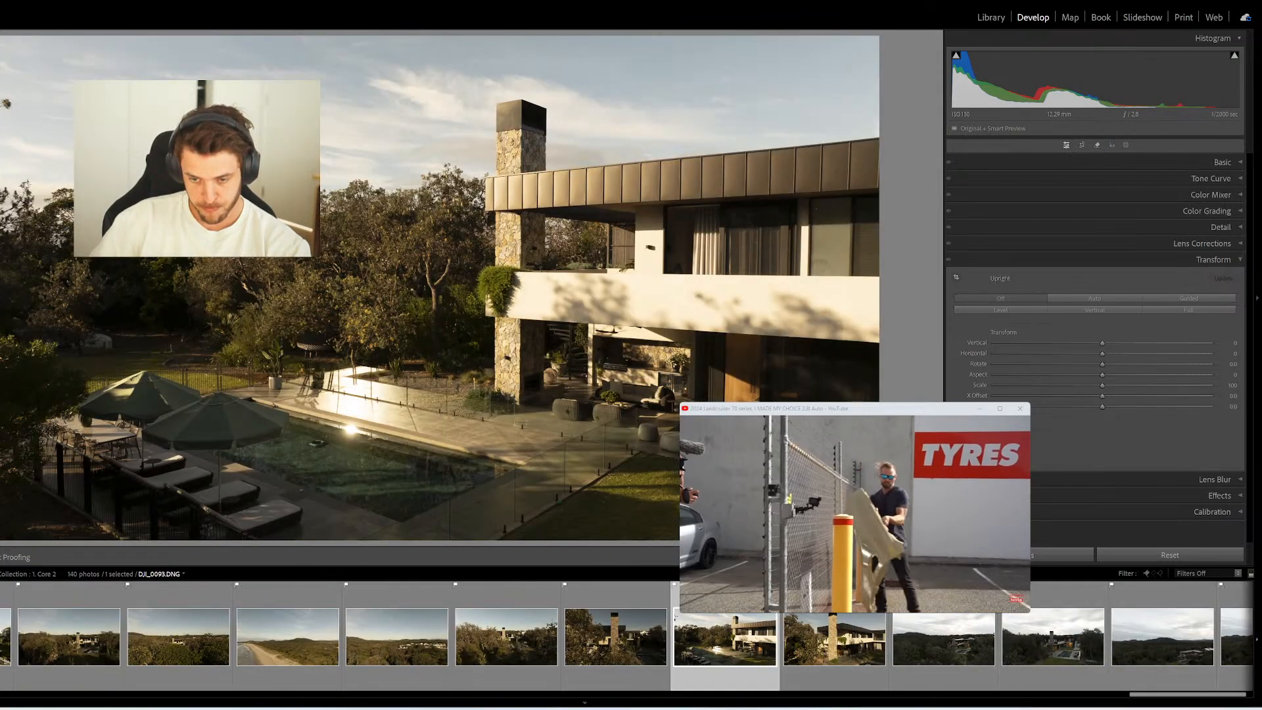
drag(497, 102, 493, 413)
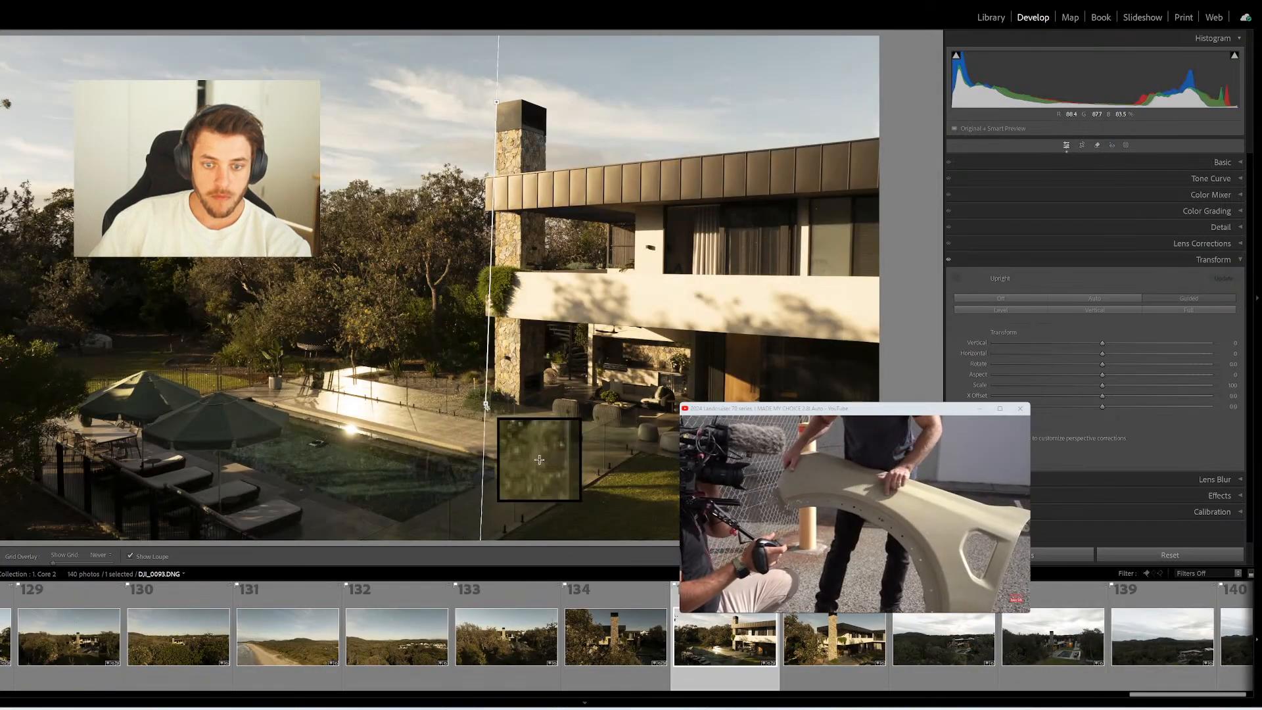
drag(811, 195, 808, 302)
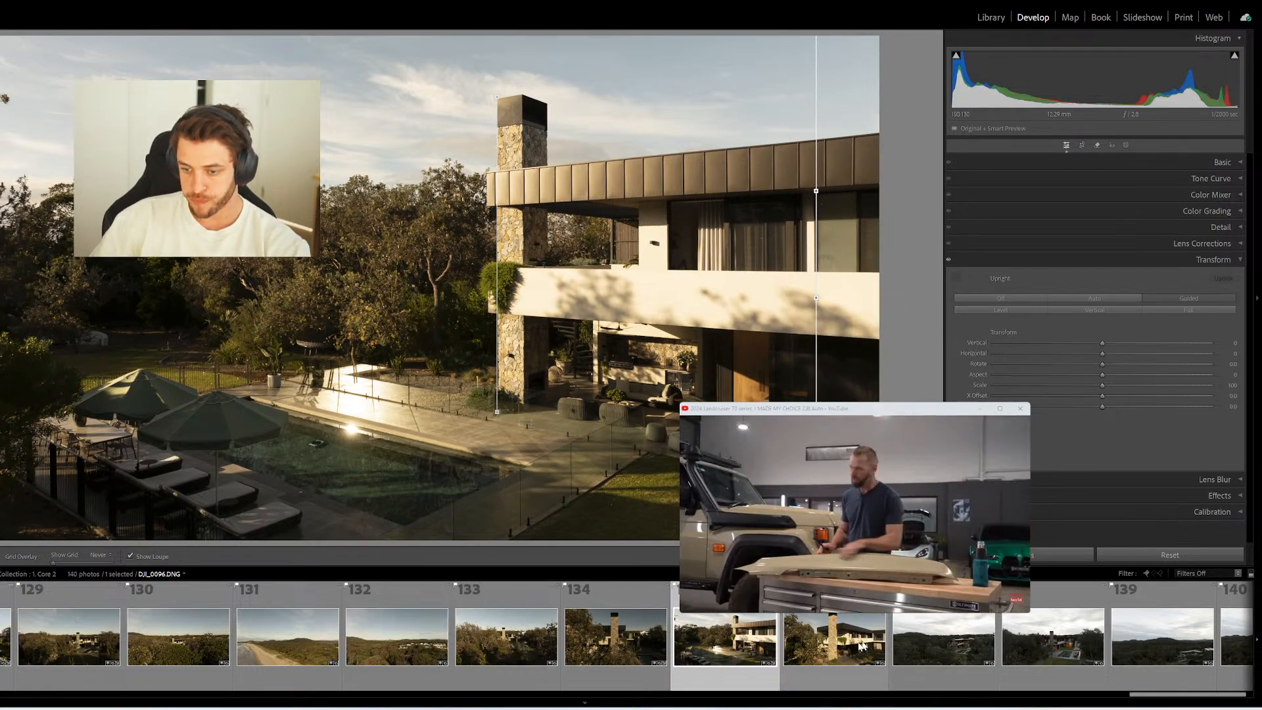
Straighten photo 136 with vertical Guided Upright lines along the stone chimney's left edge and the white wall's corner
click(854, 648)
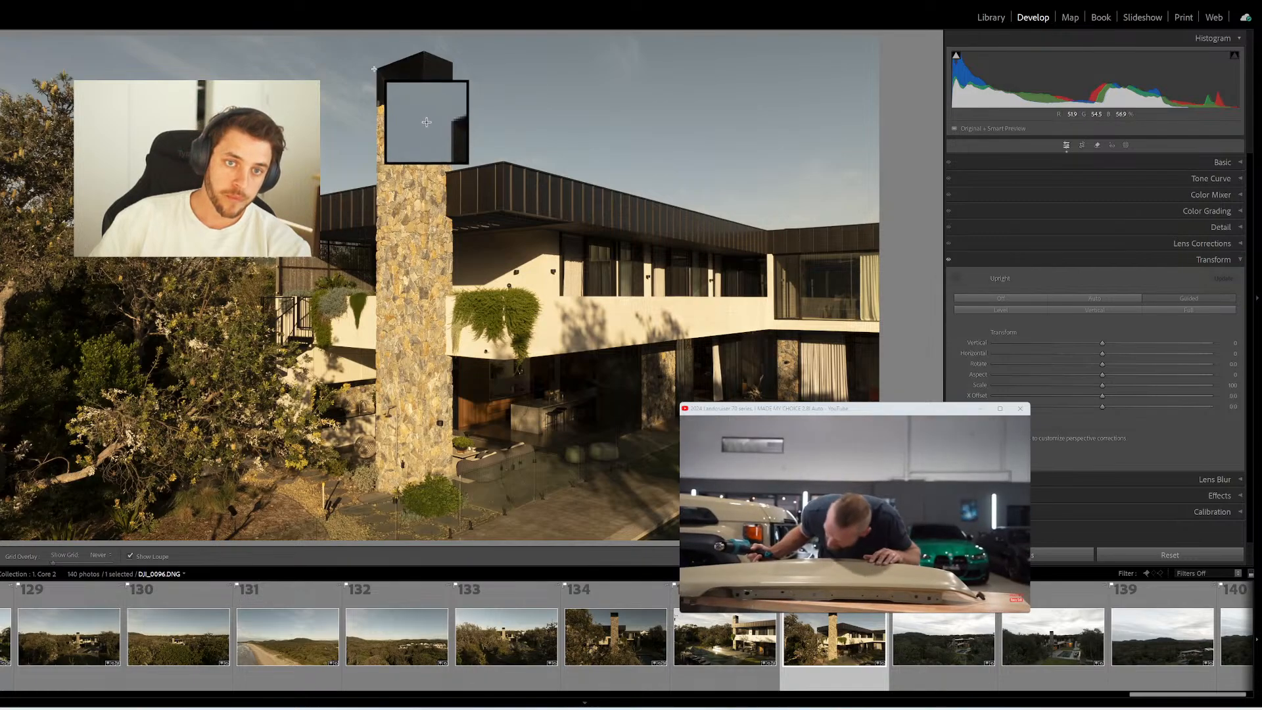
drag(377, 69, 371, 188)
drag(358, 297, 375, 517)
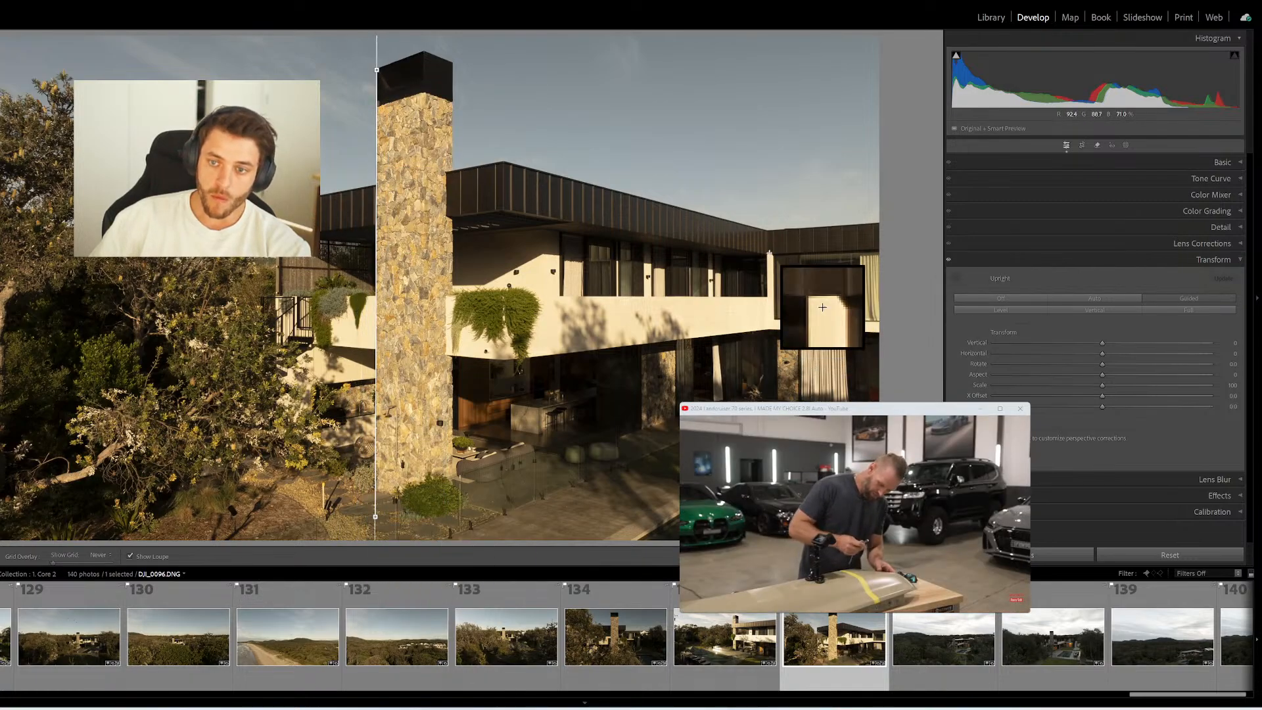
drag(774, 252, 774, 359)
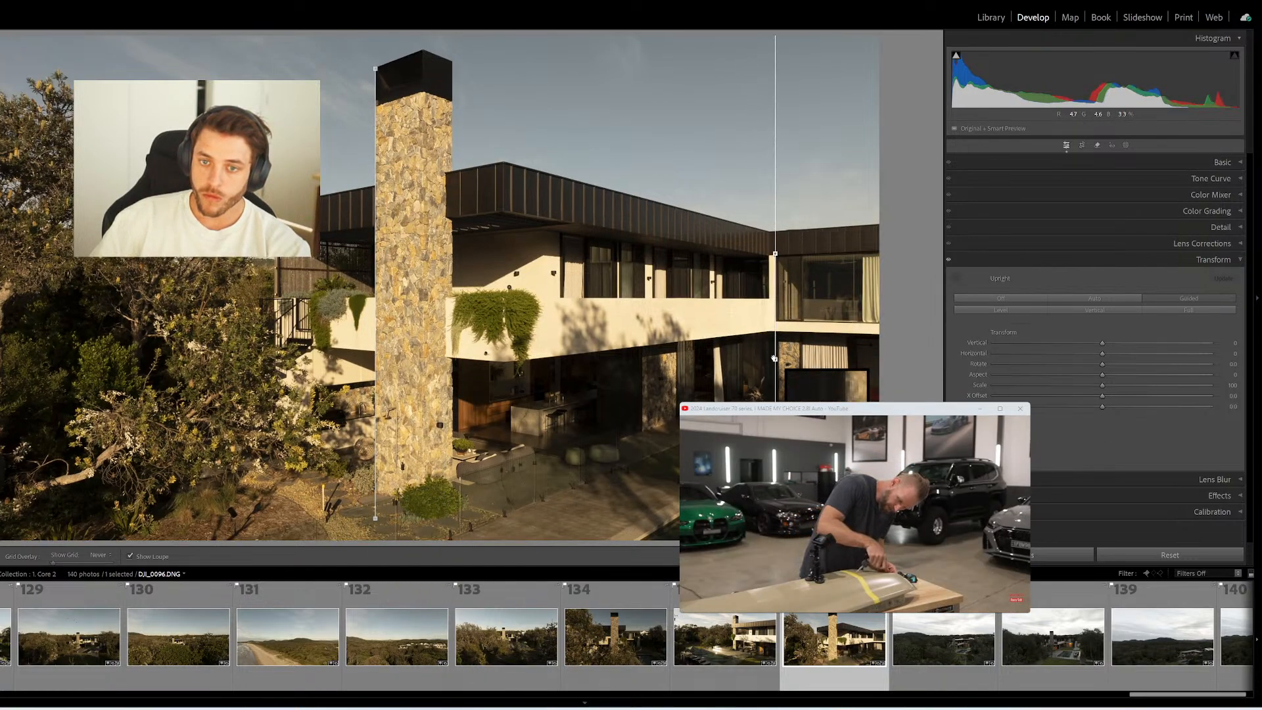
Select the four overcast aerial photos, 137 to 140, and apply the Auto Upright correction
click(932, 651)
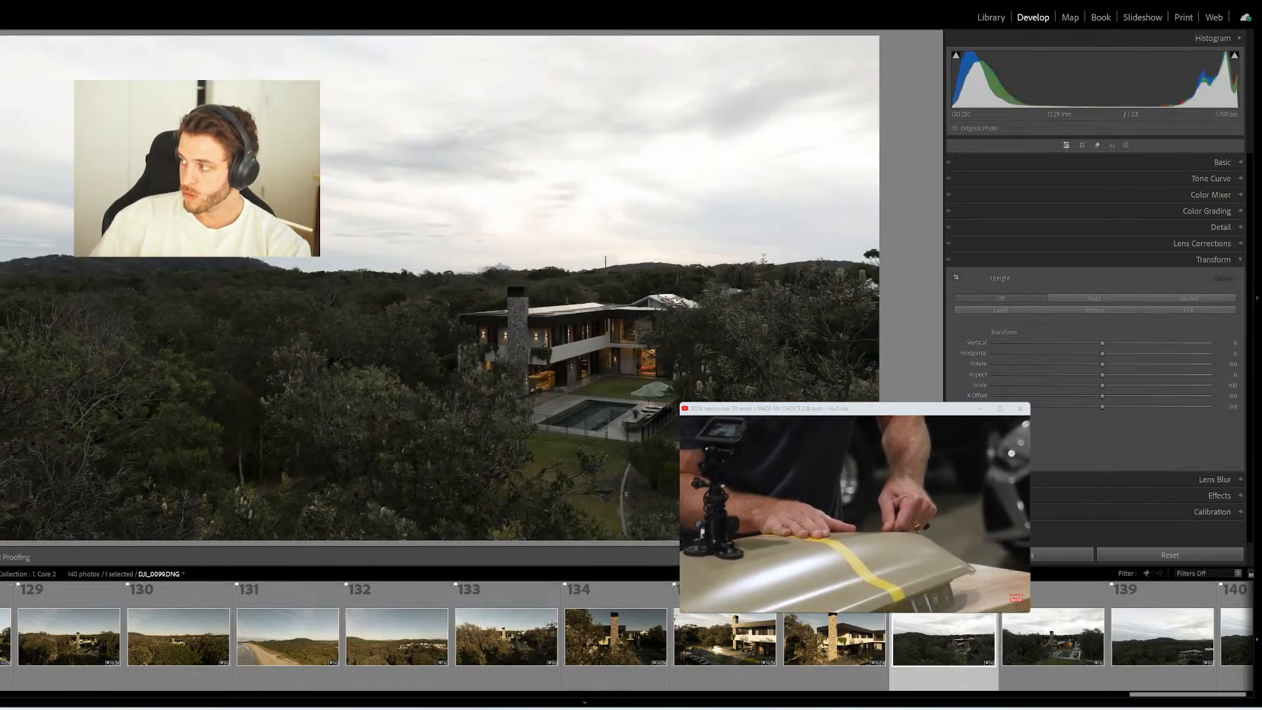
click(1004, 650)
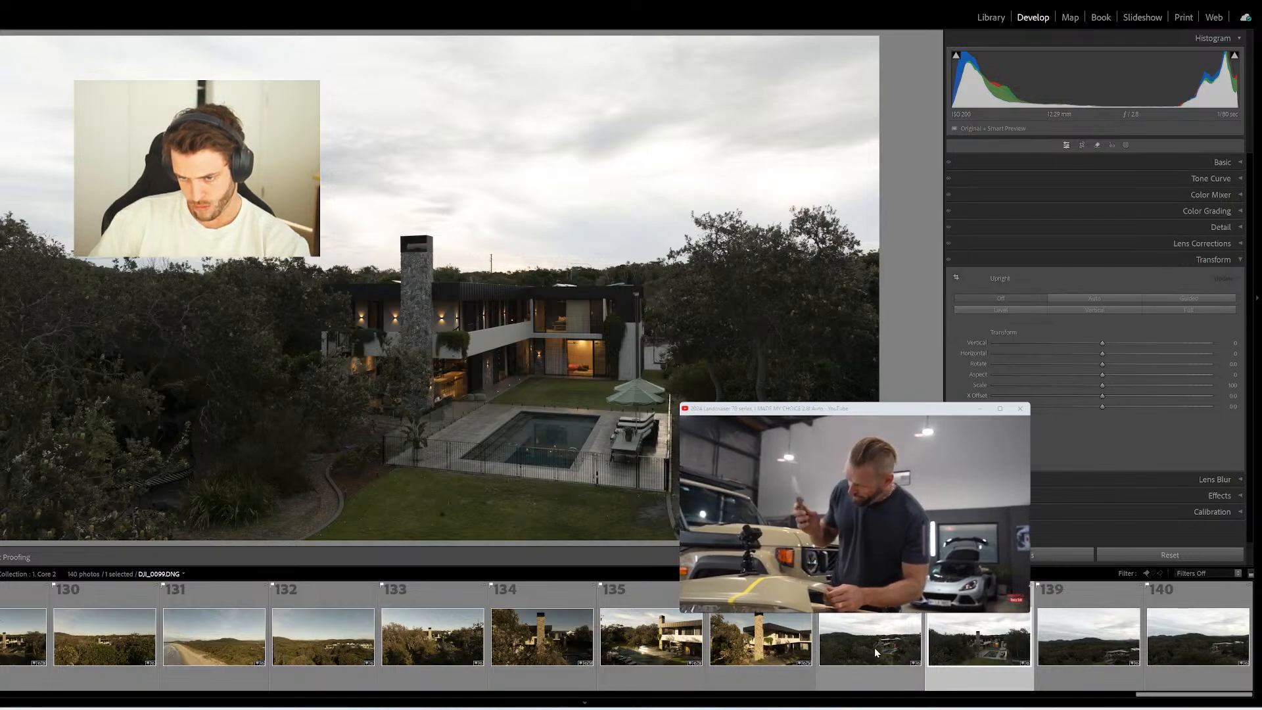
click(875, 653)
shift+click(1213, 645)
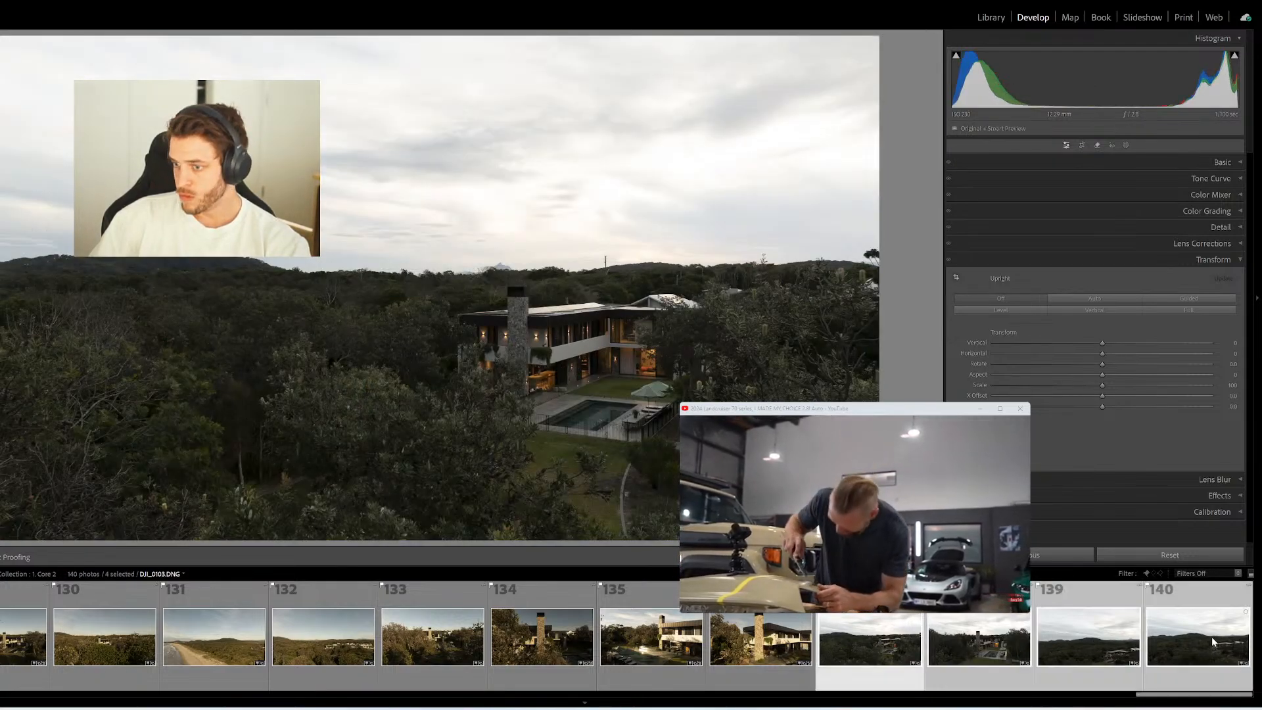
click(1109, 300)
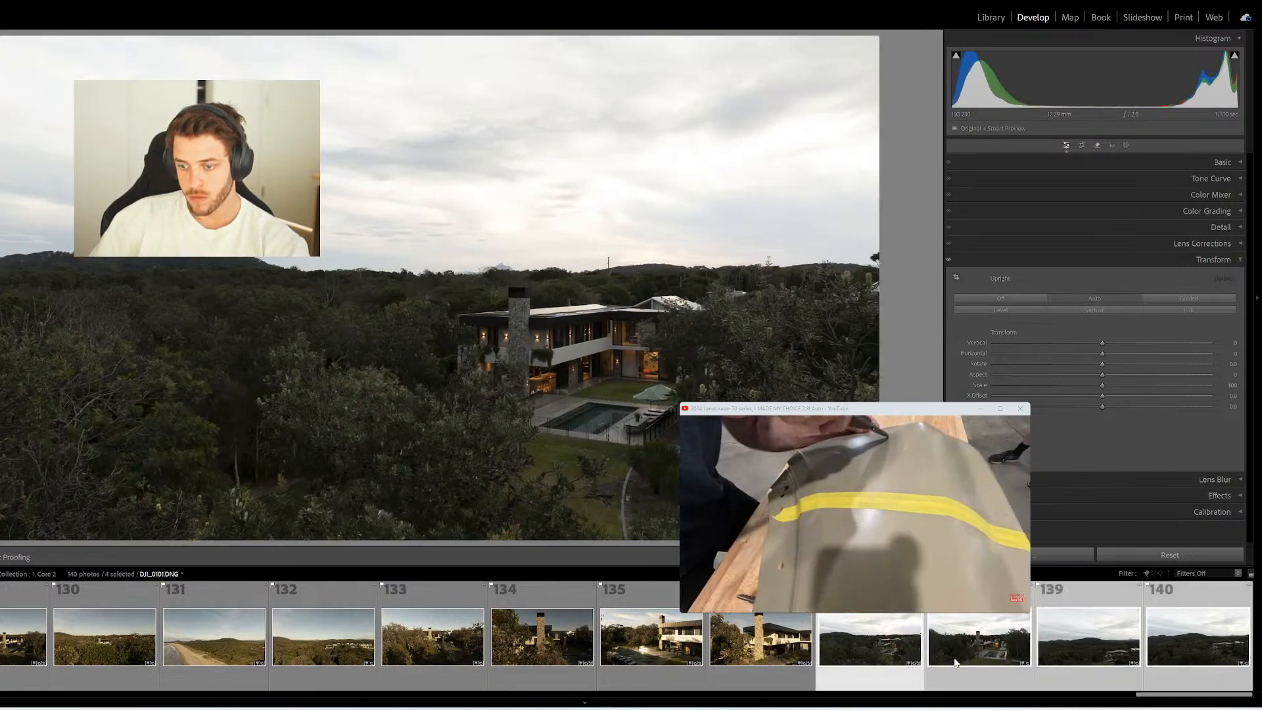
Reselect photos 137 to 140 and apply Auto tone from the Basic adjustments
click(857, 638)
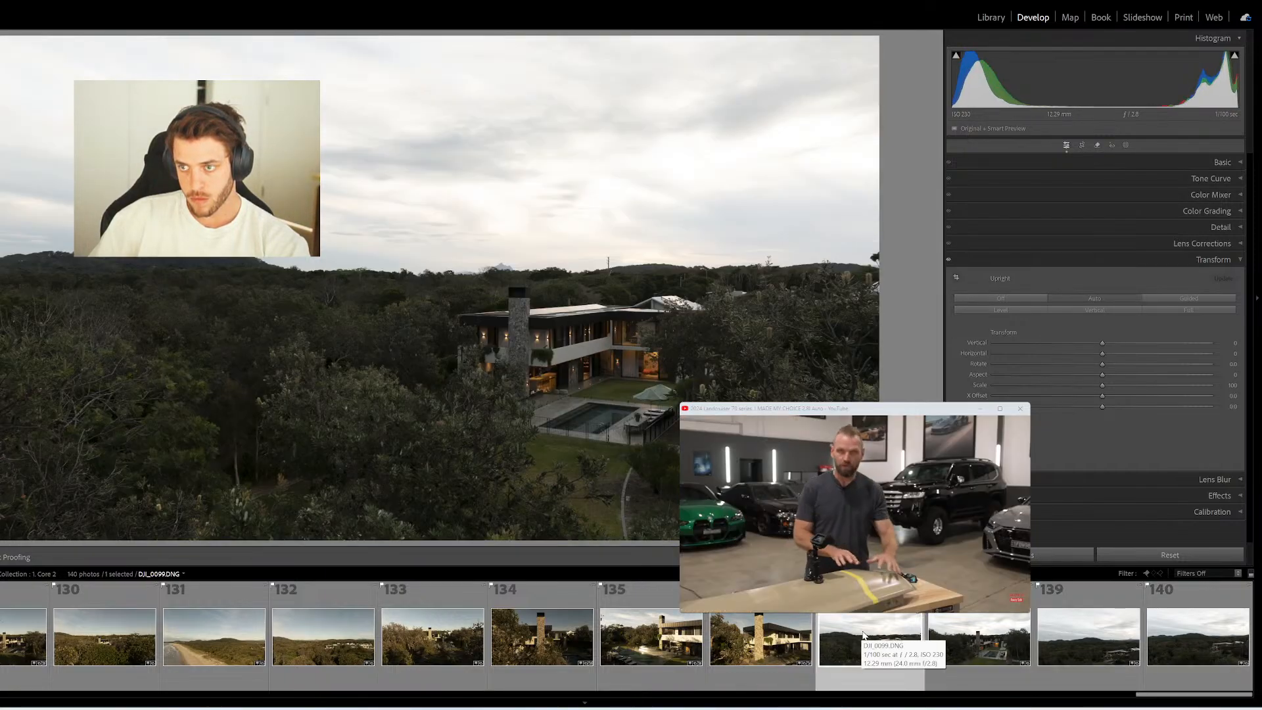
shift+click(1196, 634)
click(1210, 164)
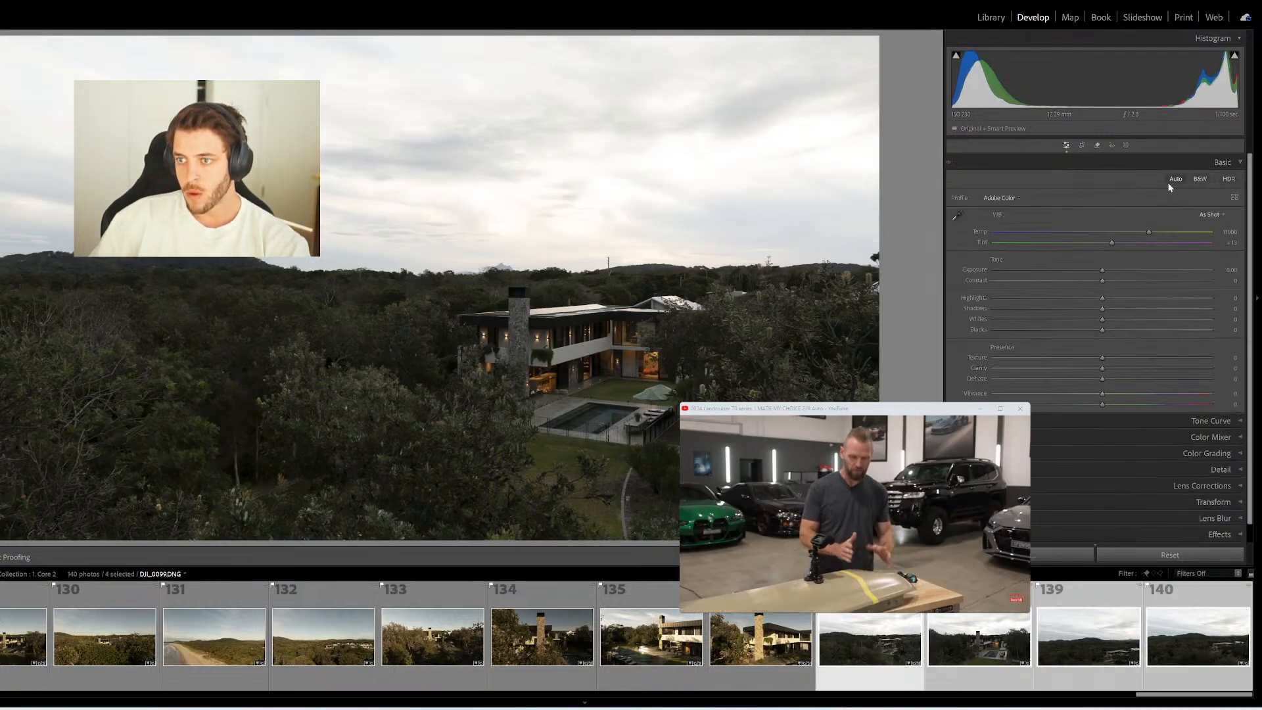
click(1170, 179)
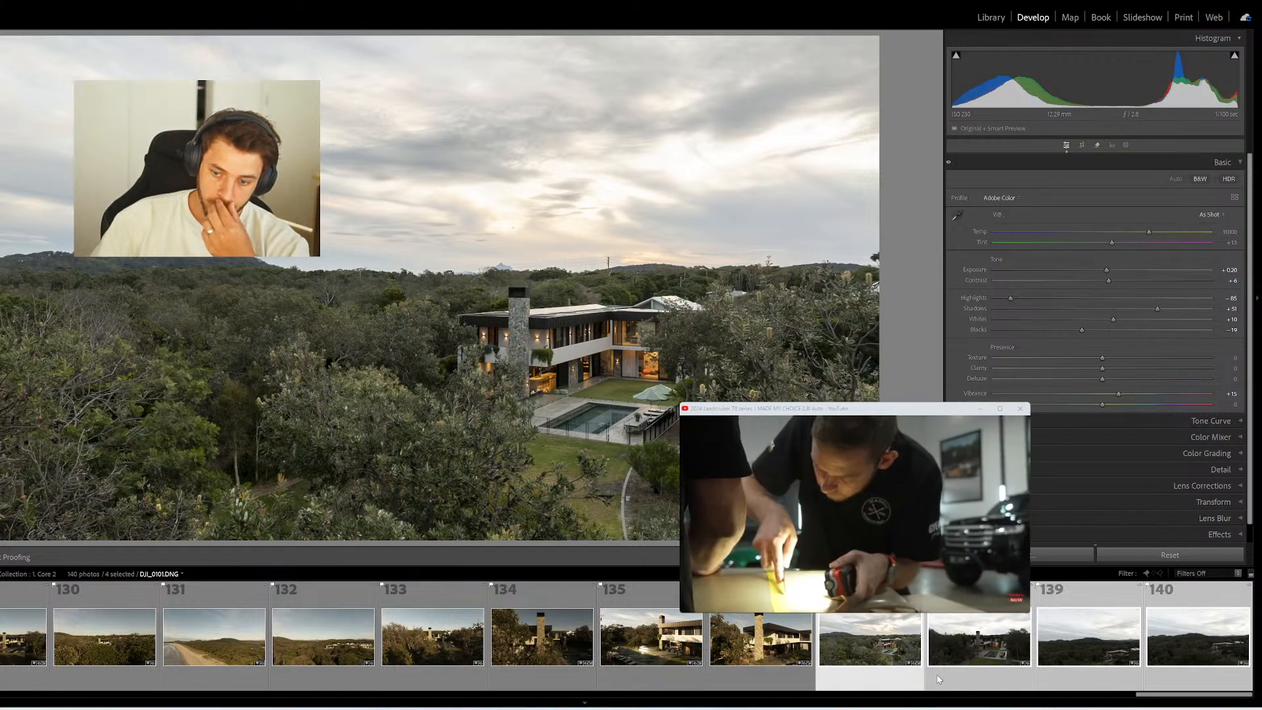
Apply Auto tone to the last three overcast aerial photos, 138 to 140
key(Right)
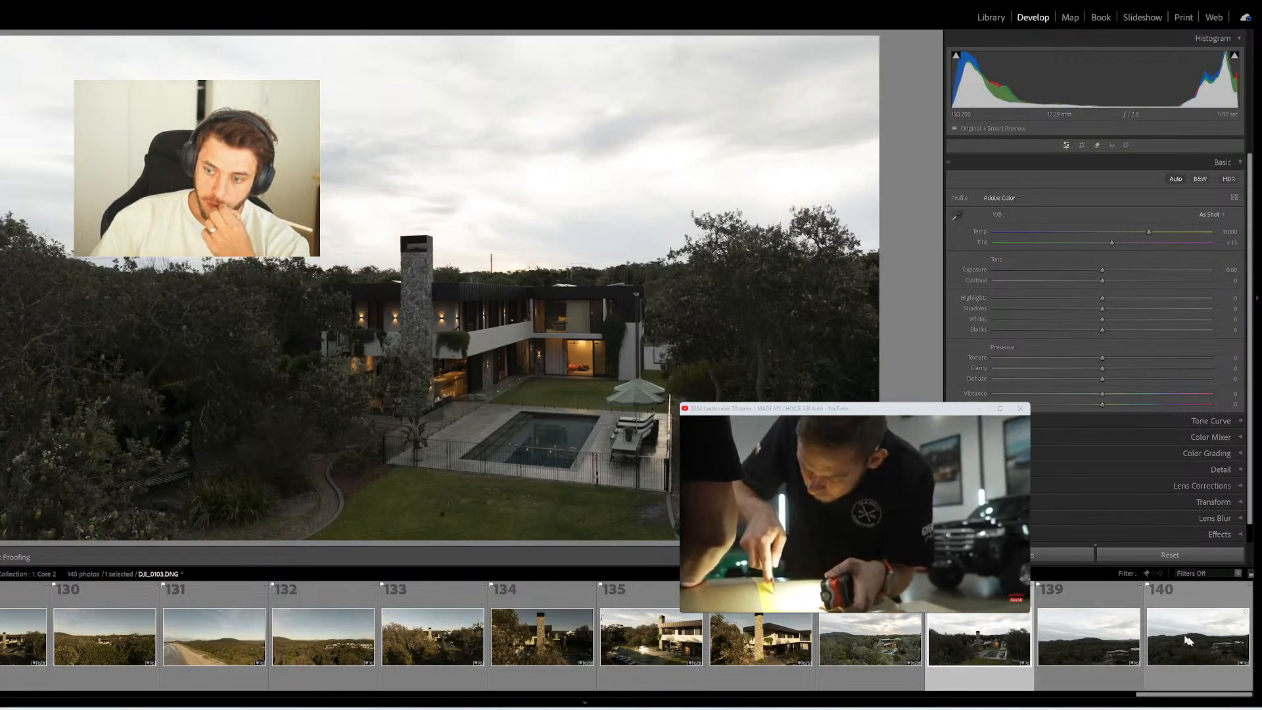
shift+click(1193, 635)
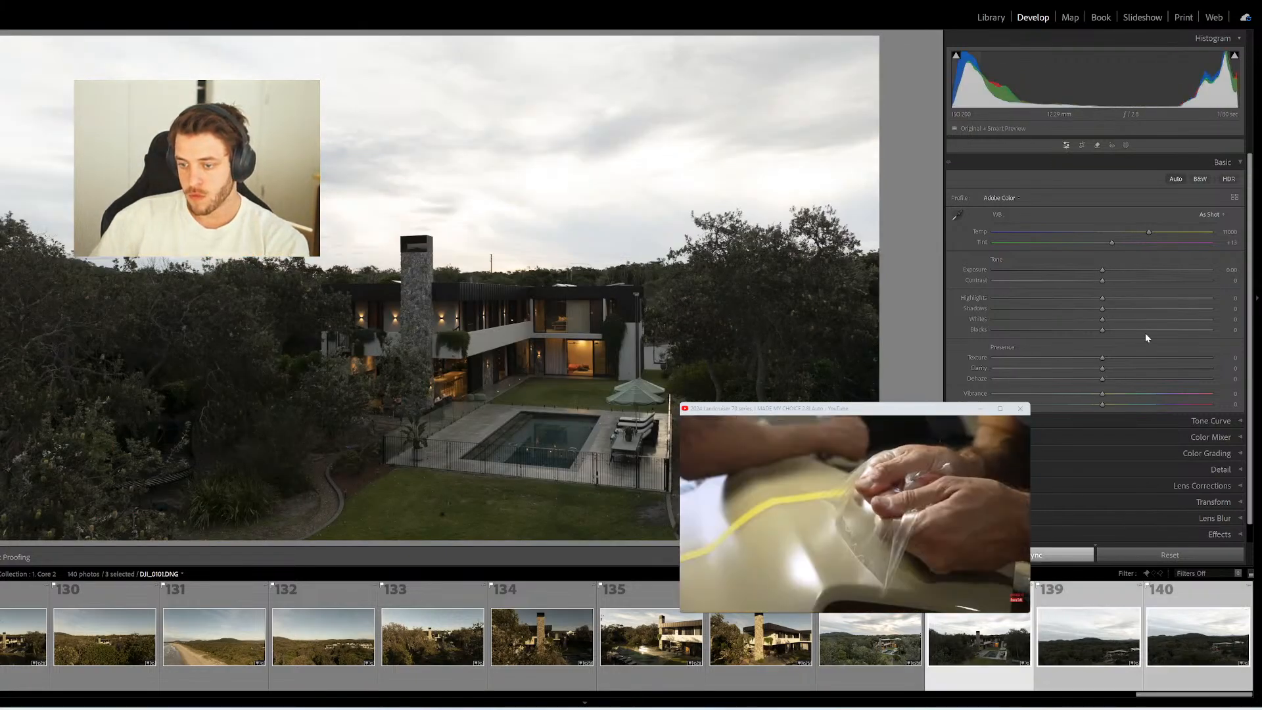
click(1175, 179)
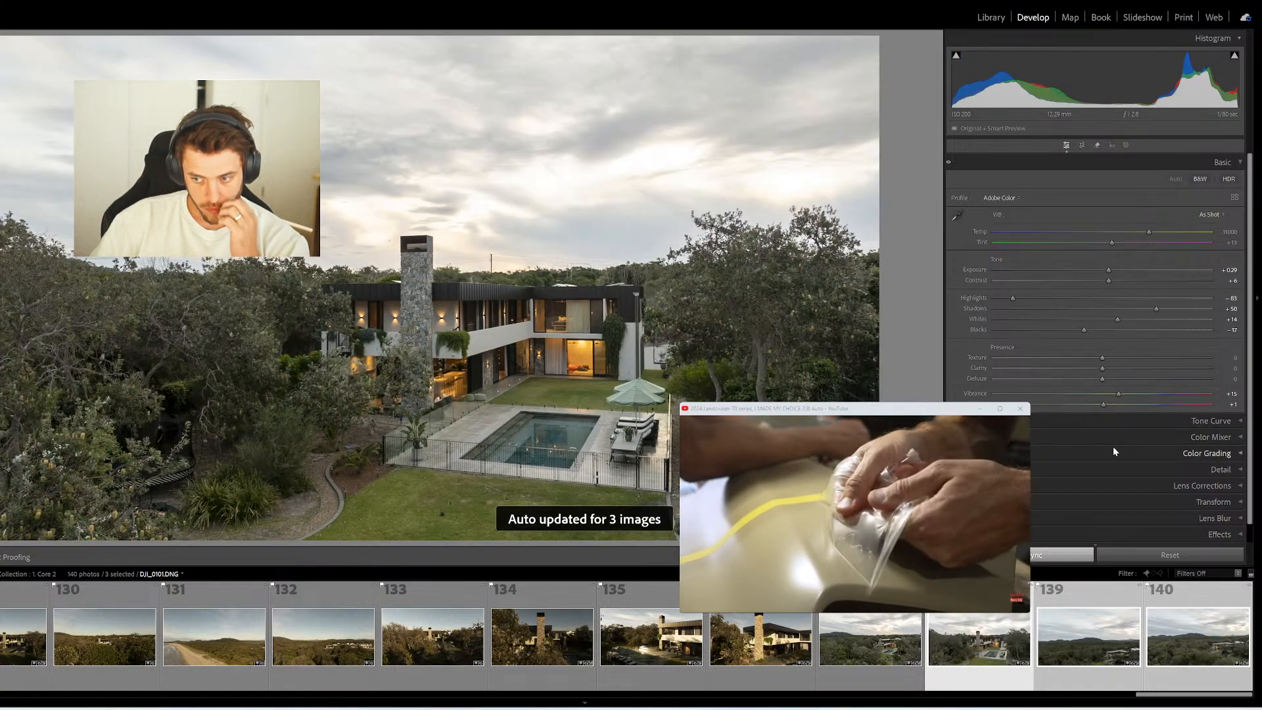
Review the collection in the Library grid from the first exterior through the interiors, and select photo 38 of the dark covered terrace
scroll(373, 635, up, 5)
scroll(373, 634, up, 20)
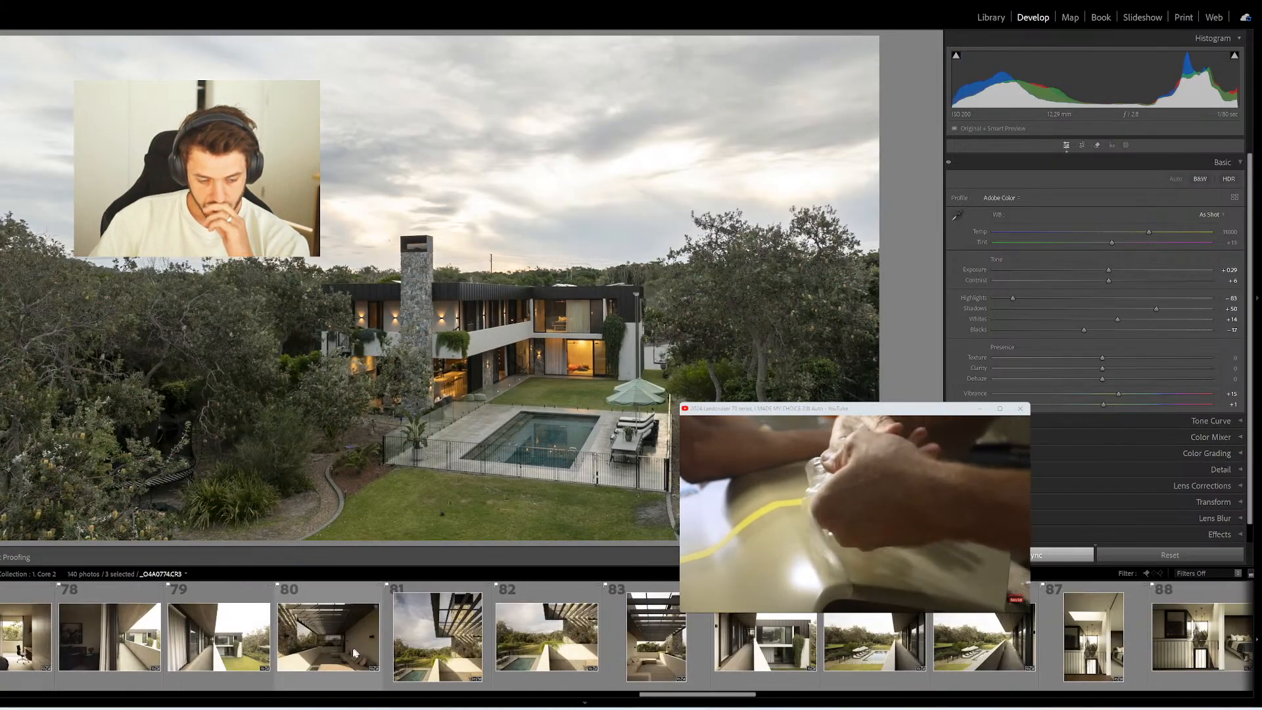
scroll(352, 649, down, 5)
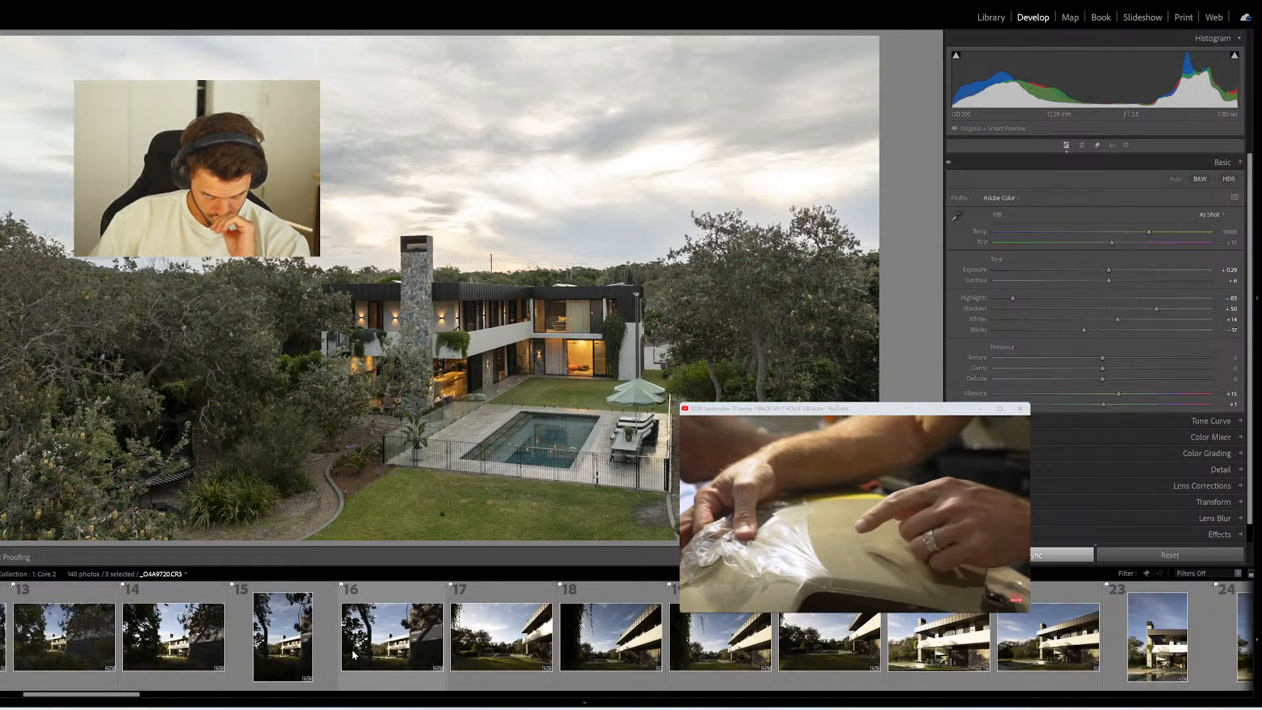
click(994, 21)
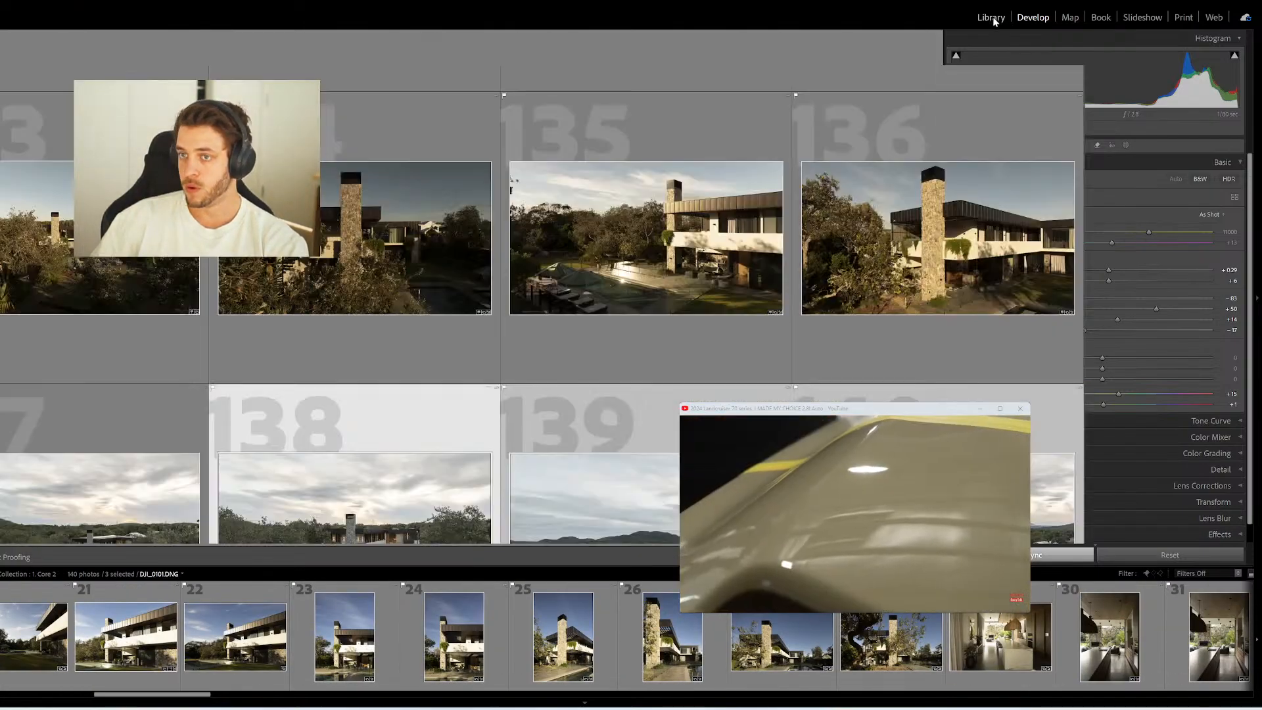
scroll(1090, 540, down, 2)
drag(1090, 540, 1089, 85)
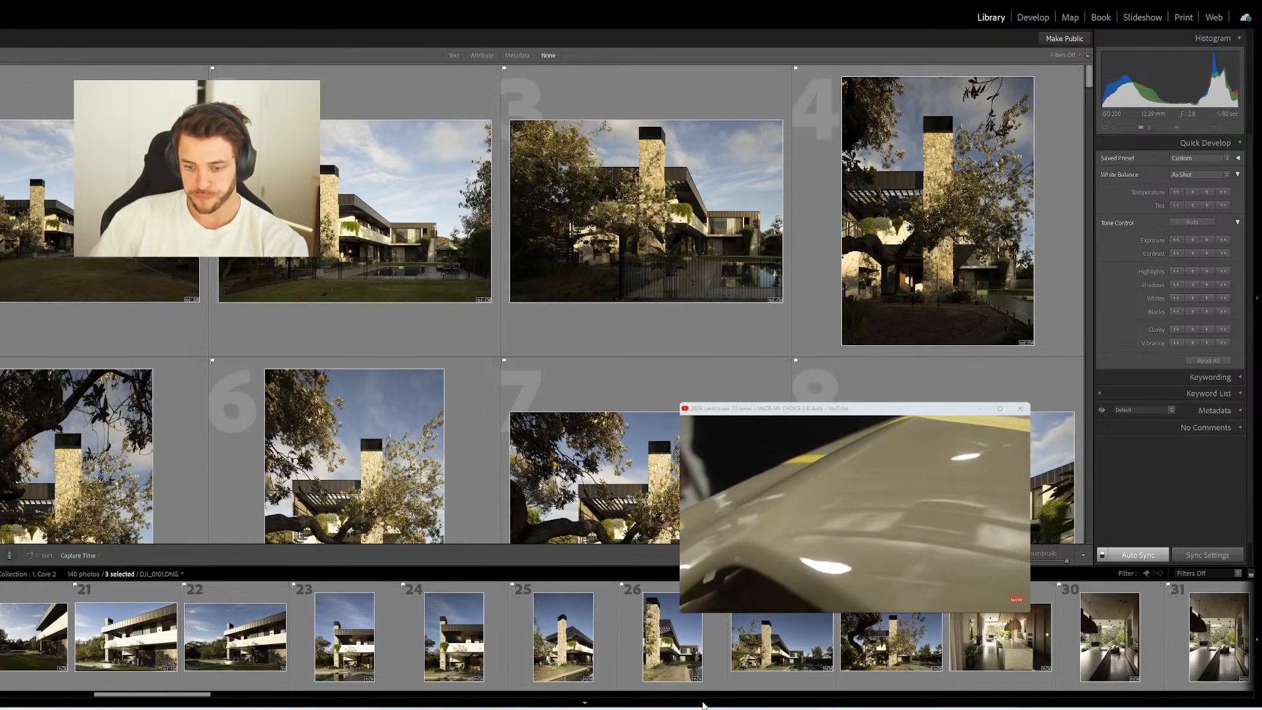
scroll(370, 423, down, 5)
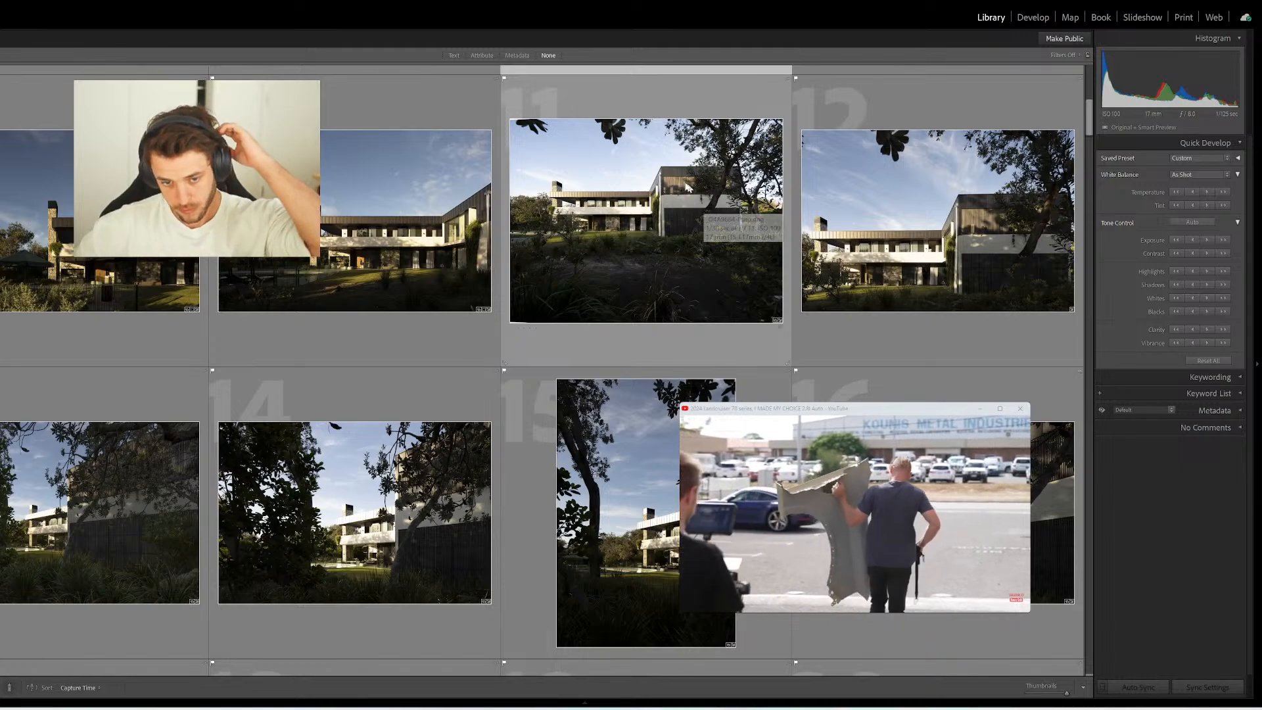
scroll(662, 249, down, 4)
scroll(663, 255, down, 3)
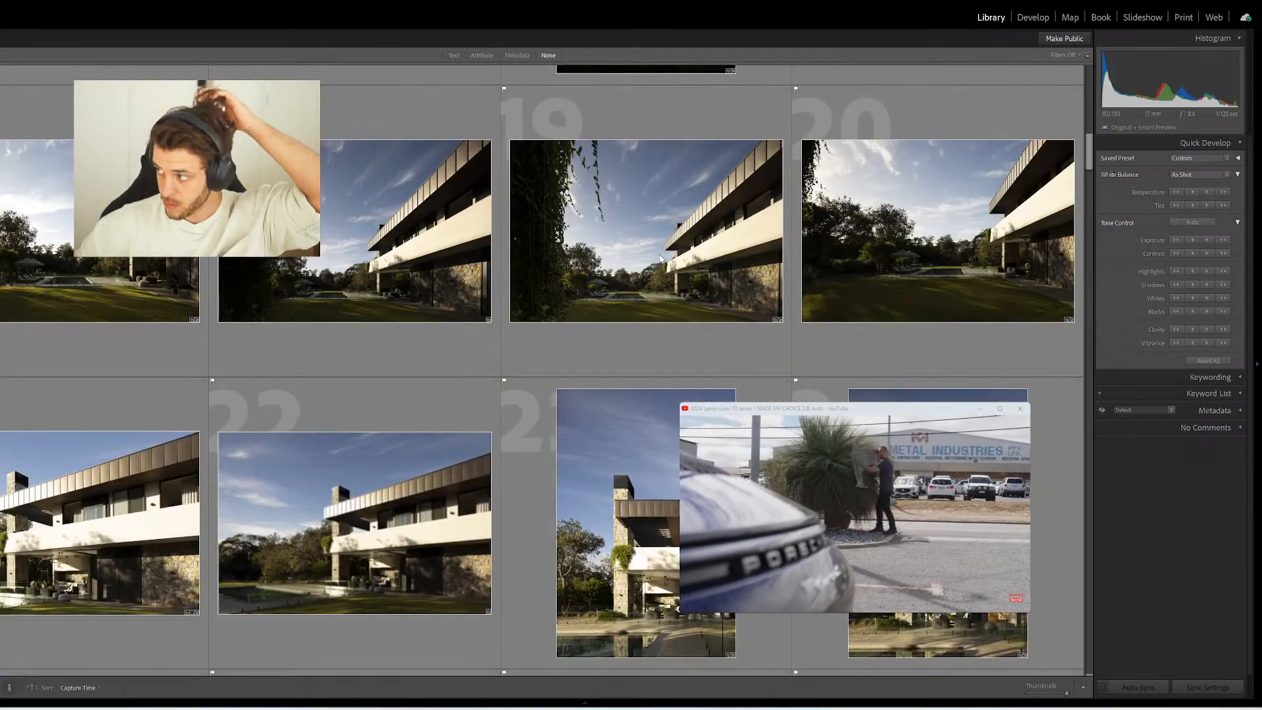
scroll(664, 260, down, 10)
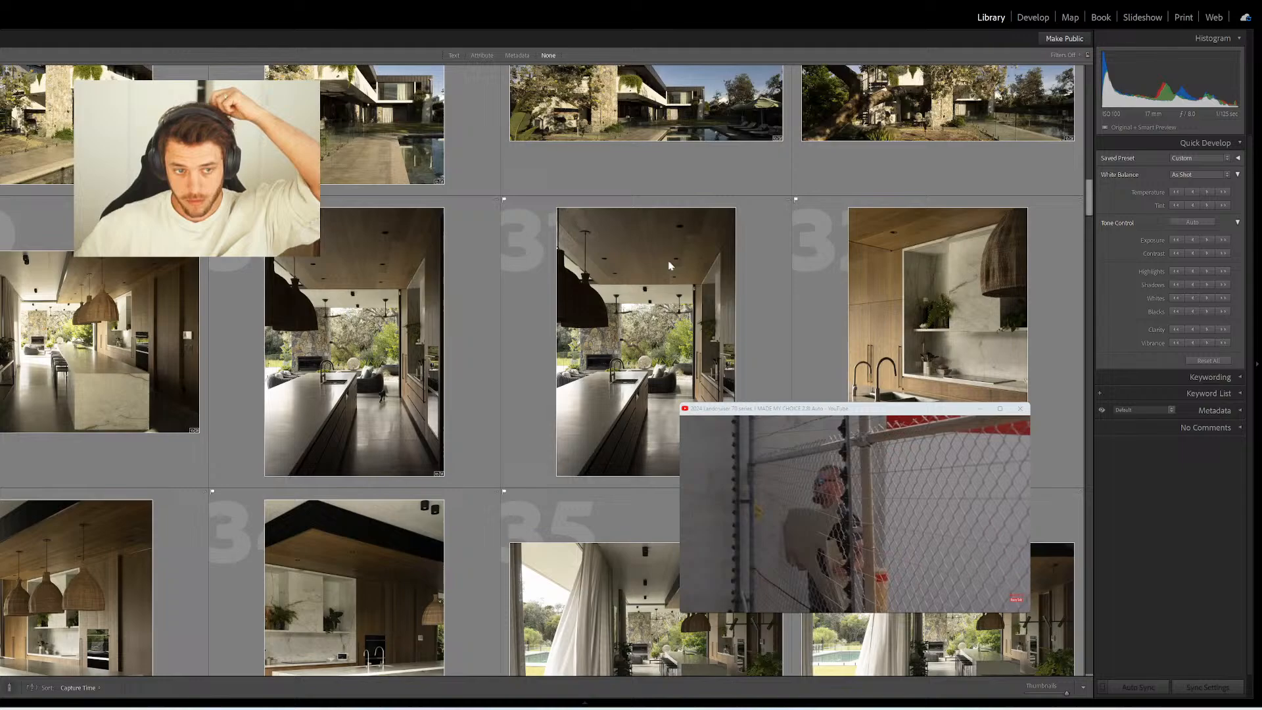
scroll(671, 263, down, 3)
click(381, 392)
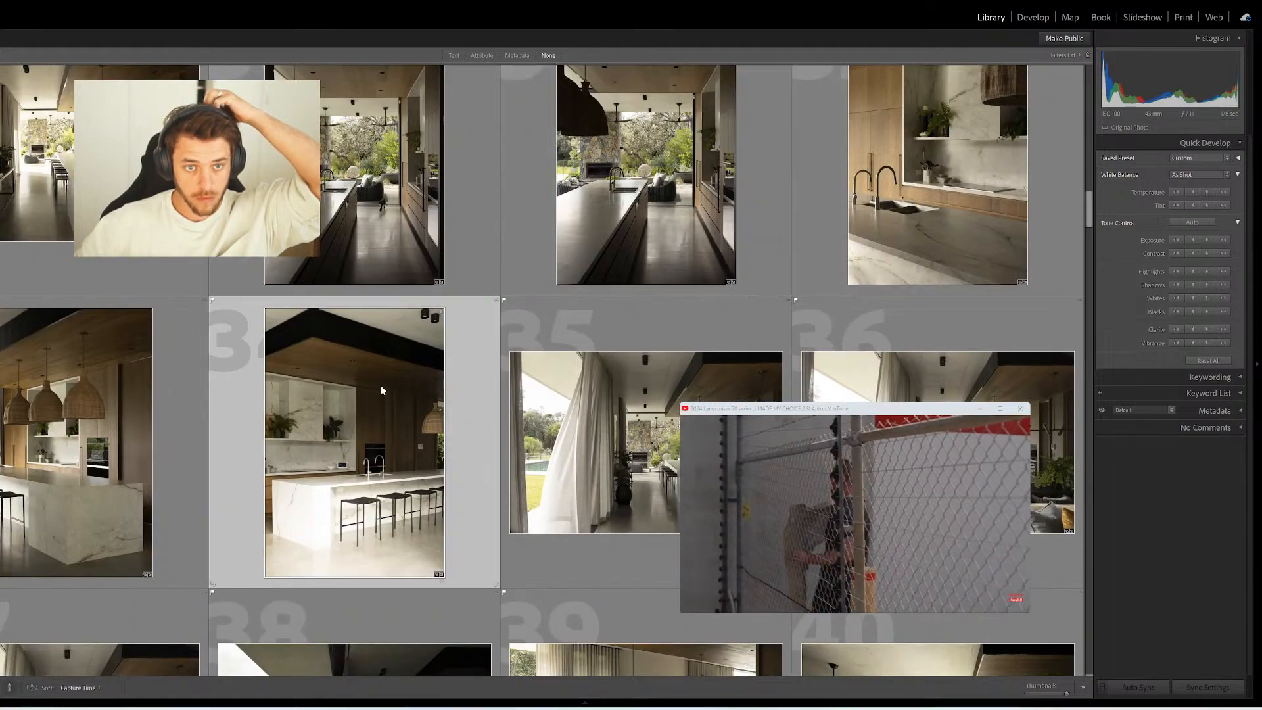
key(Down)
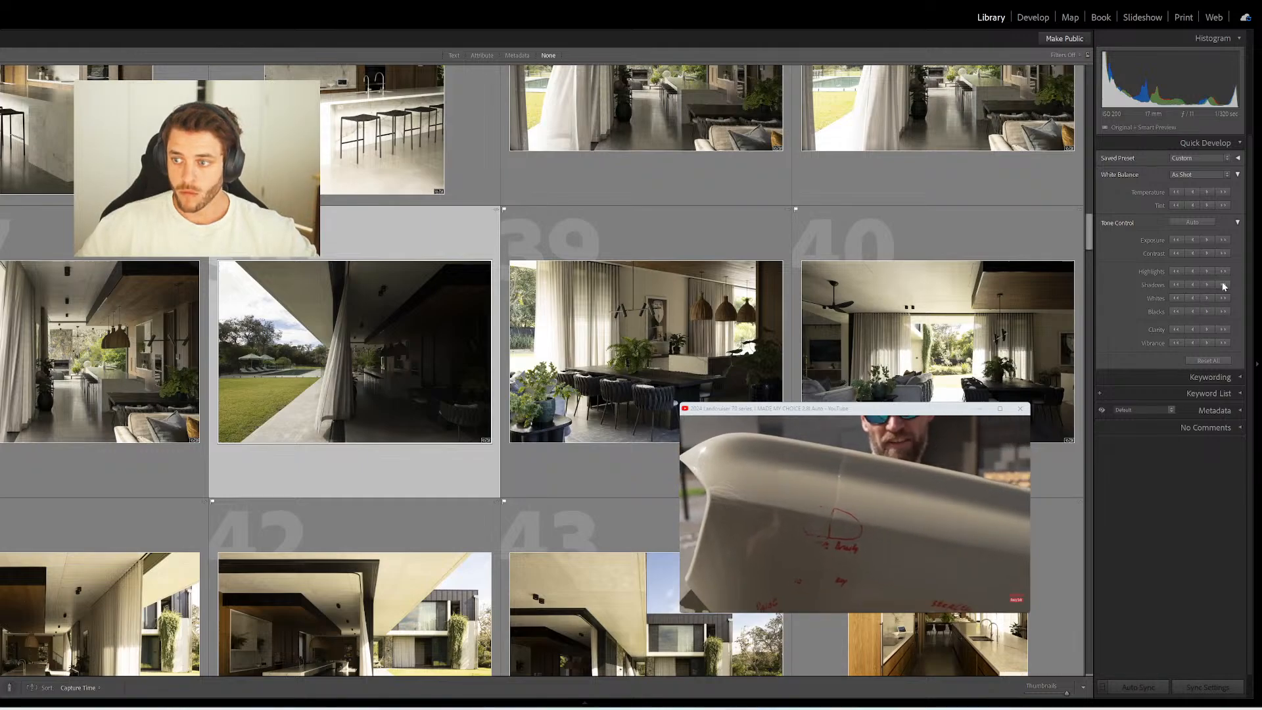
Try brightening photo 38 with Quick Develop by raising shadows, blacks and exposure and lowering highlights
click(1216, 285)
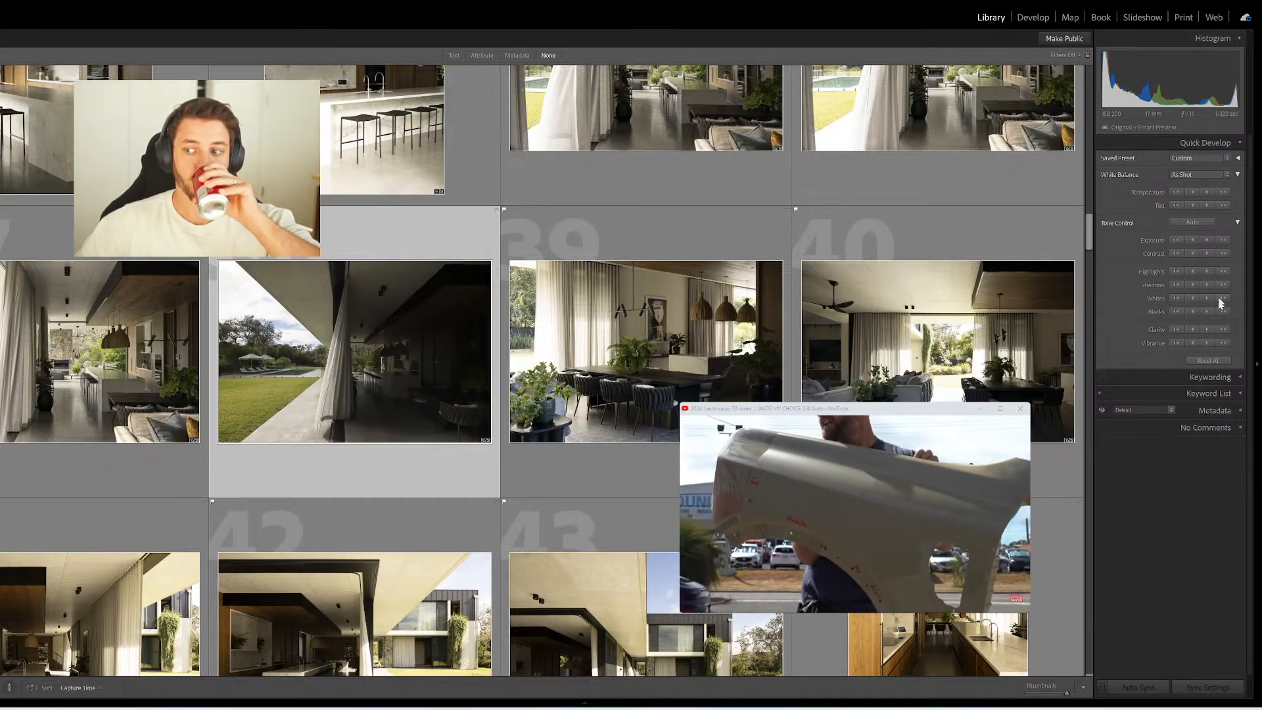
click(1220, 311)
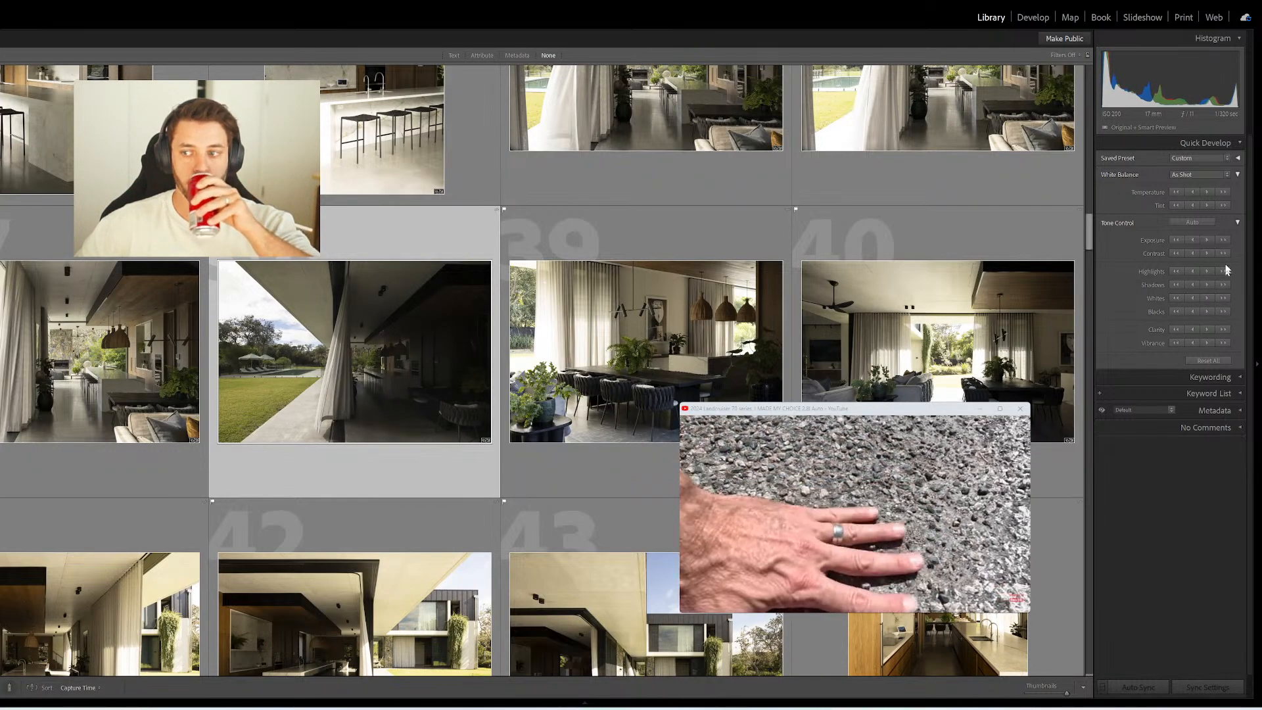
click(1223, 239)
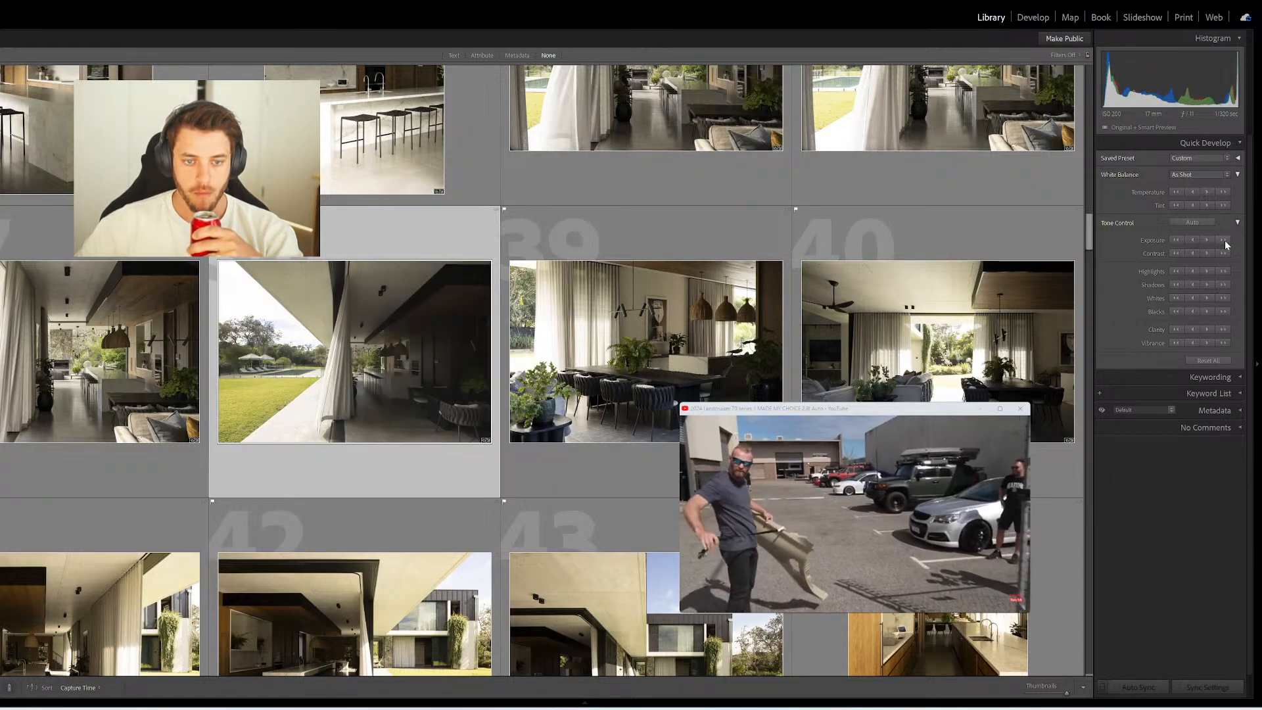
click(1176, 271)
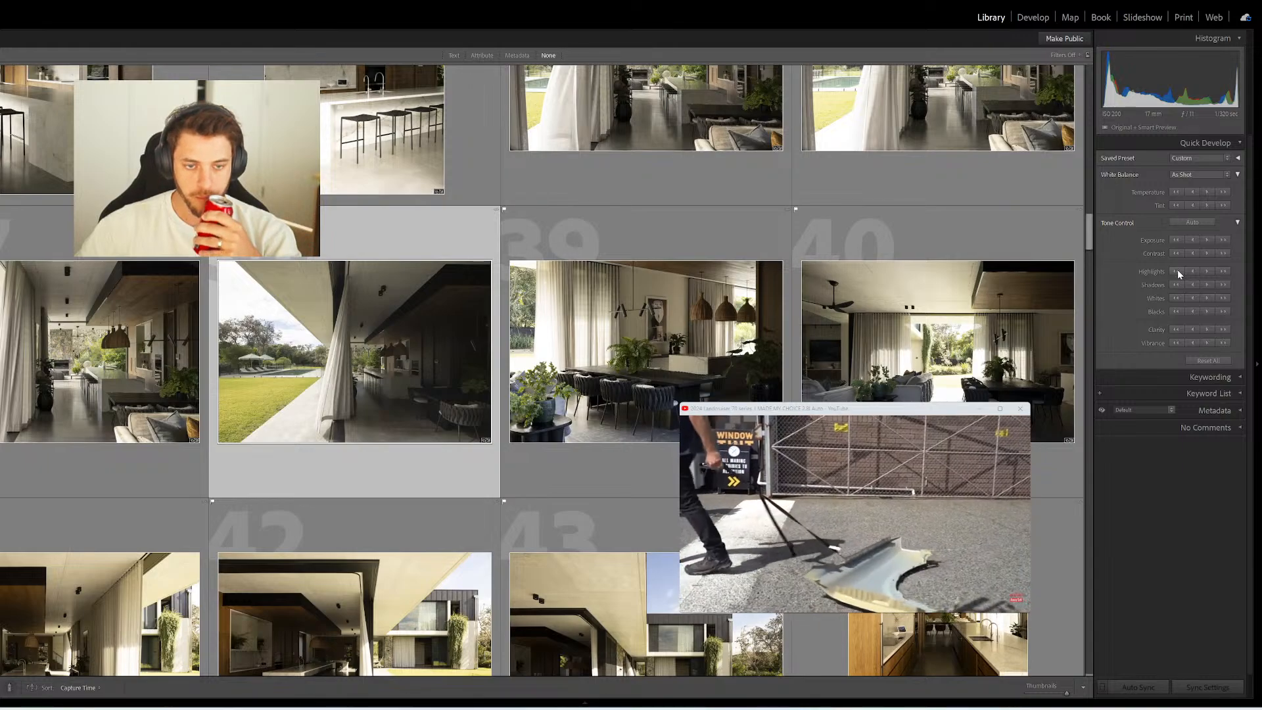
Apply Auto tone to photo 38 and open it in the Develop module
click(1198, 221)
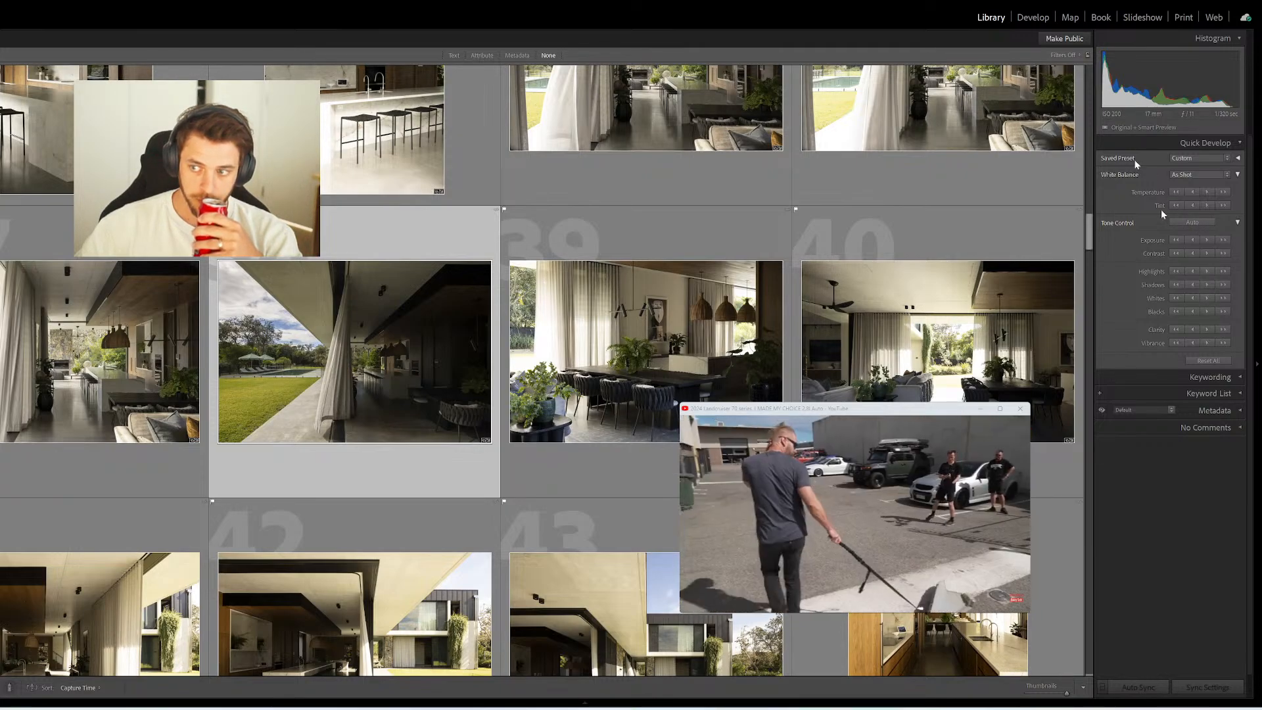
click(1033, 19)
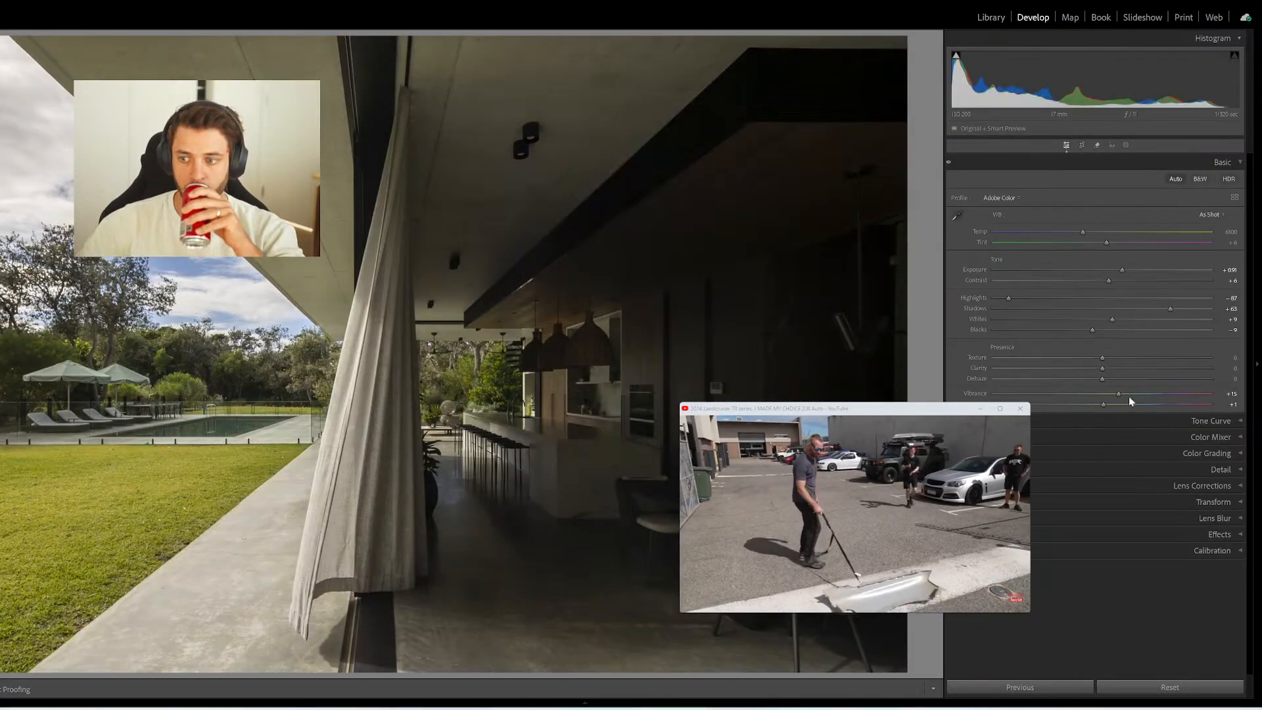
Reset vibrance and saturation to 0 on photo 38, raise shadows to +84 and increase the exposure
drag(1129, 396, 1104, 395)
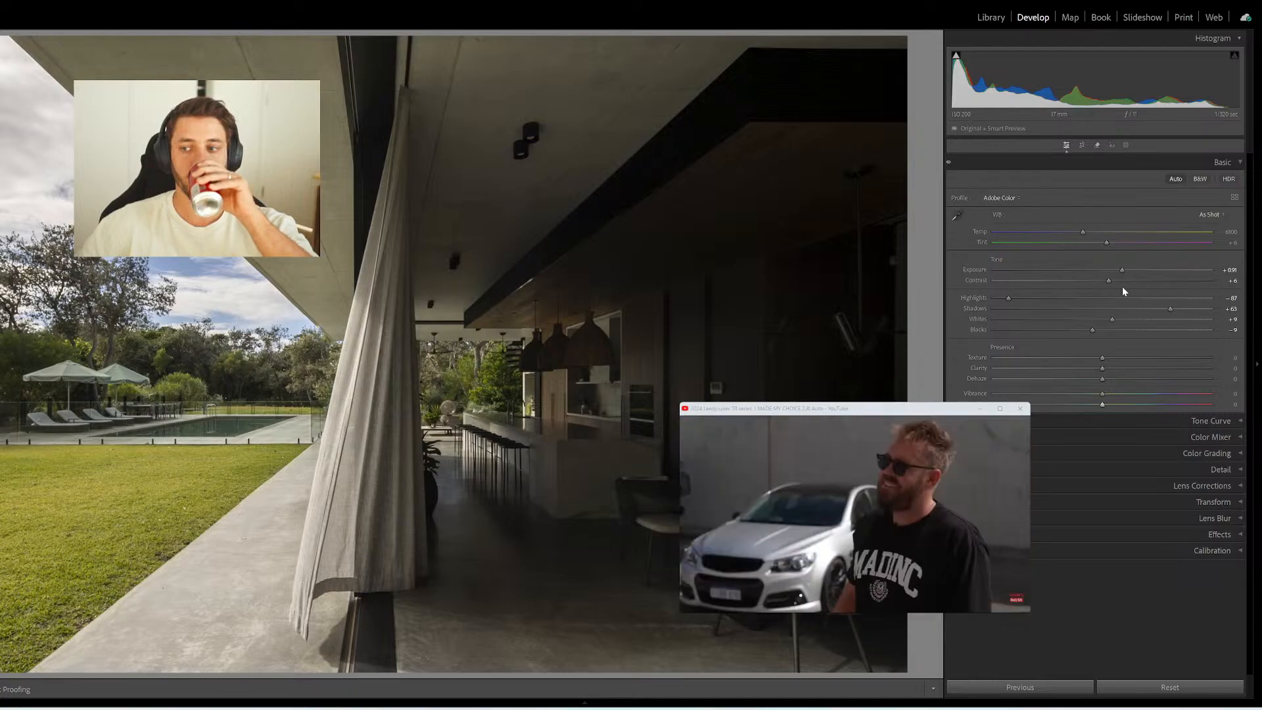
drag(1170, 308, 1191, 308)
drag(1120, 270, 1123, 269)
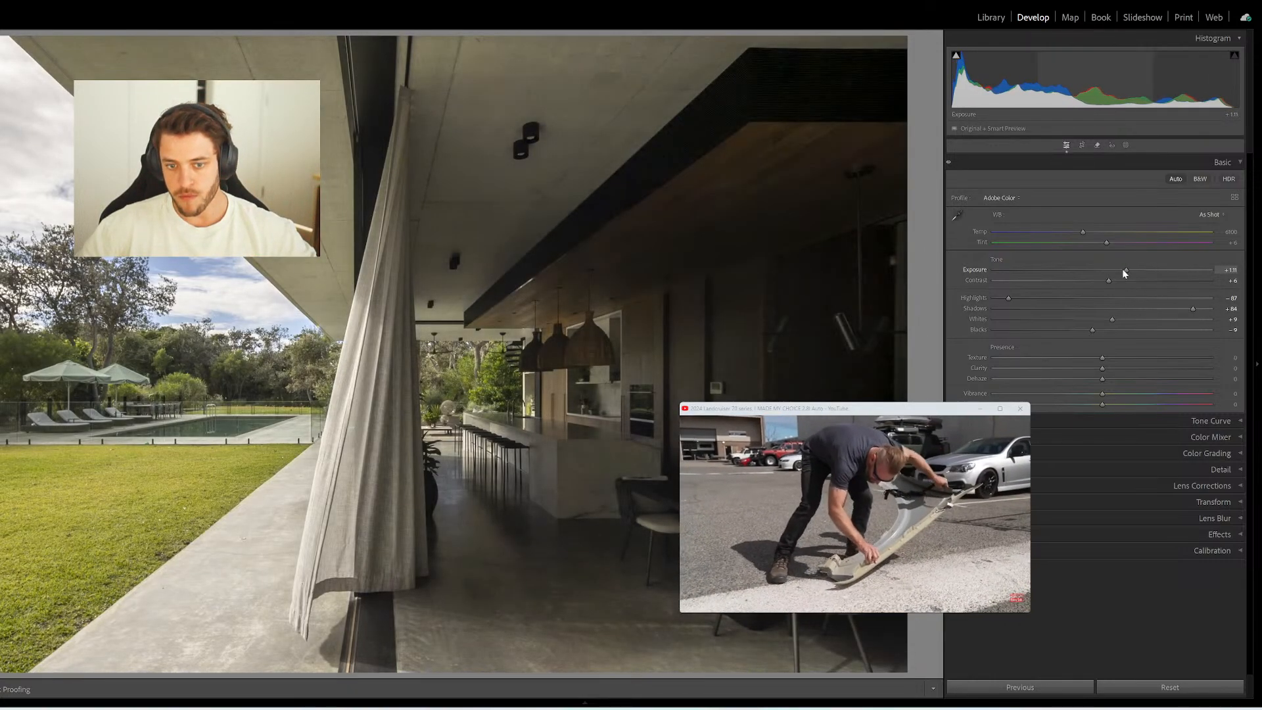
From the Library grid, raise the shadows of the dark living room photo 40 and of photo 41 with Quick Develop
key(g)
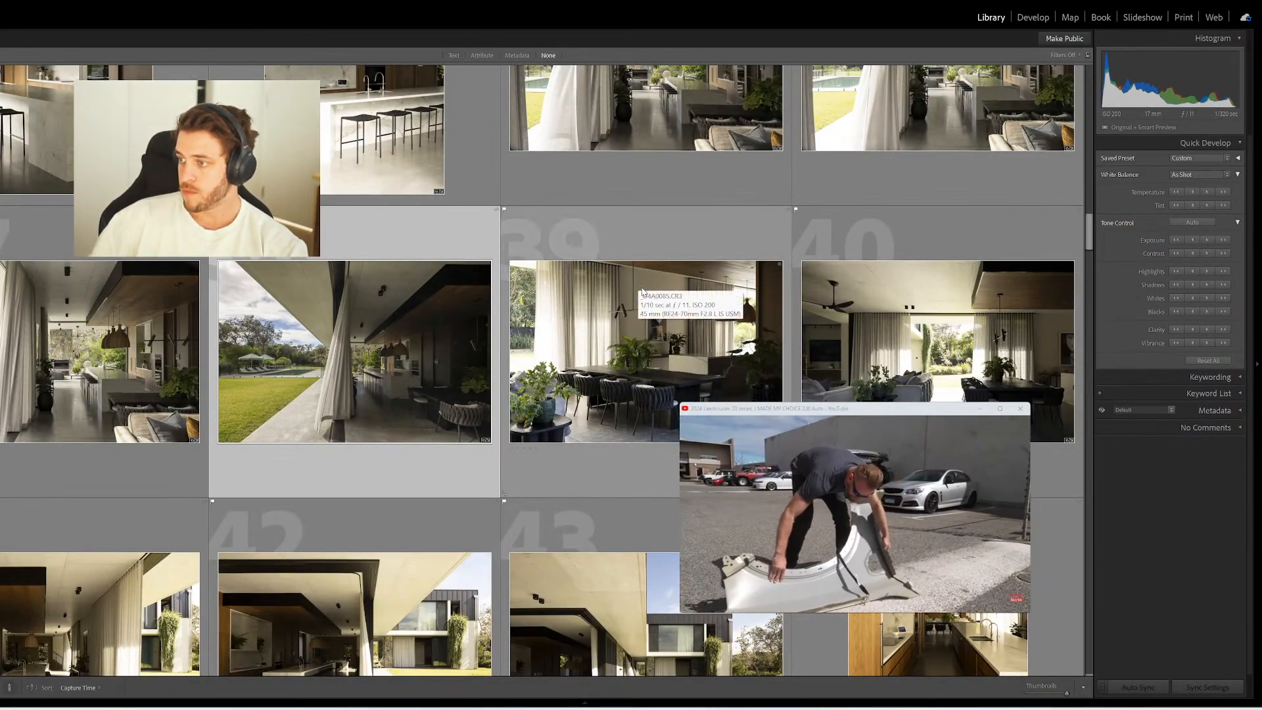
scroll(723, 263, down, 3)
click(834, 215)
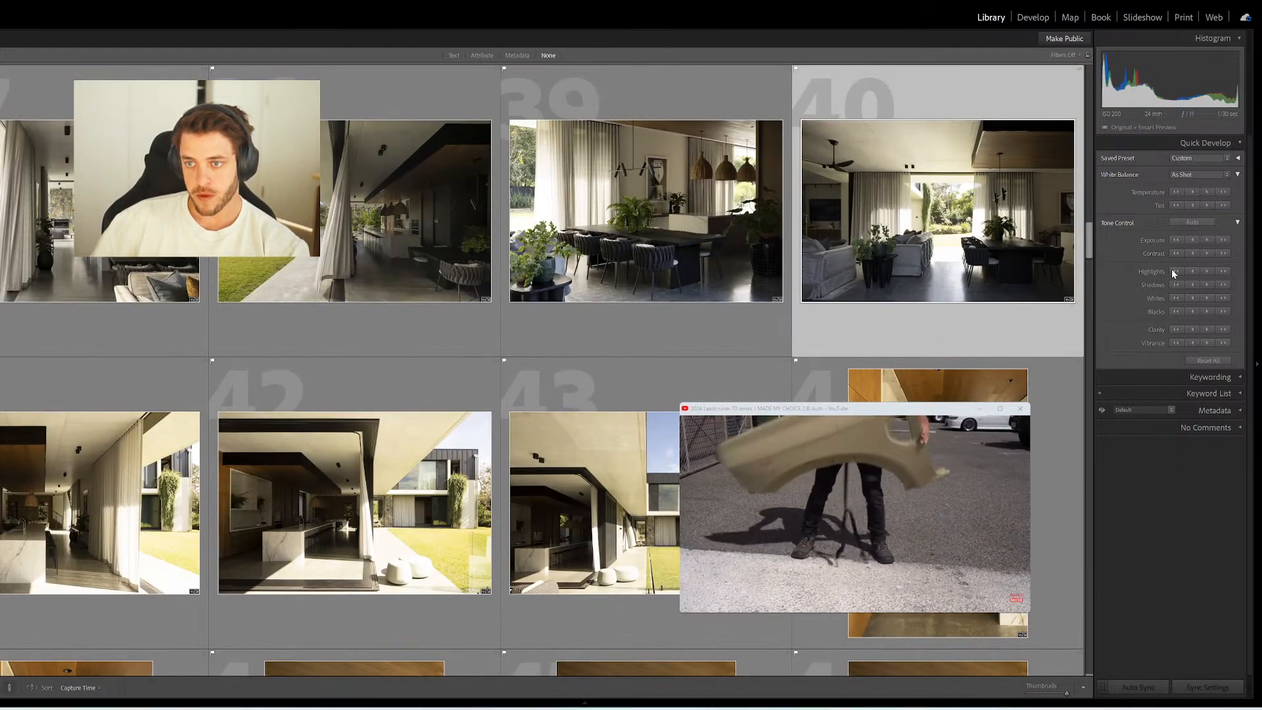
click(1222, 285)
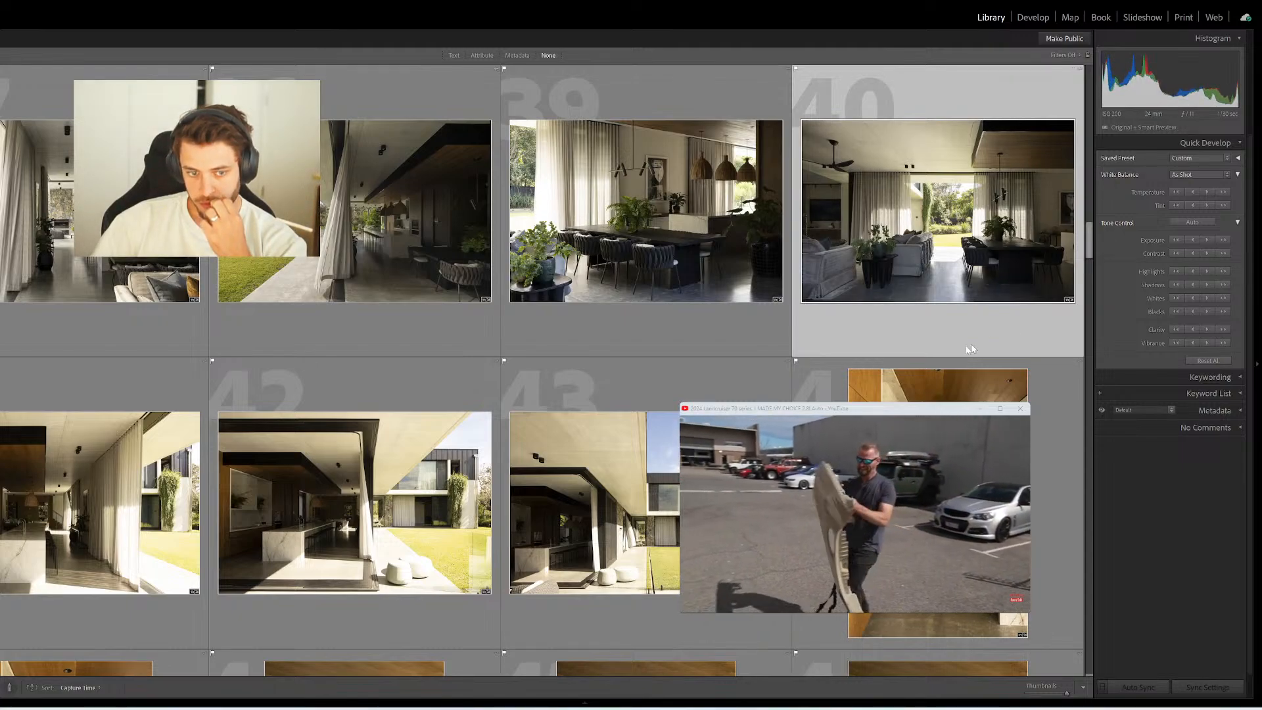
key(Right)
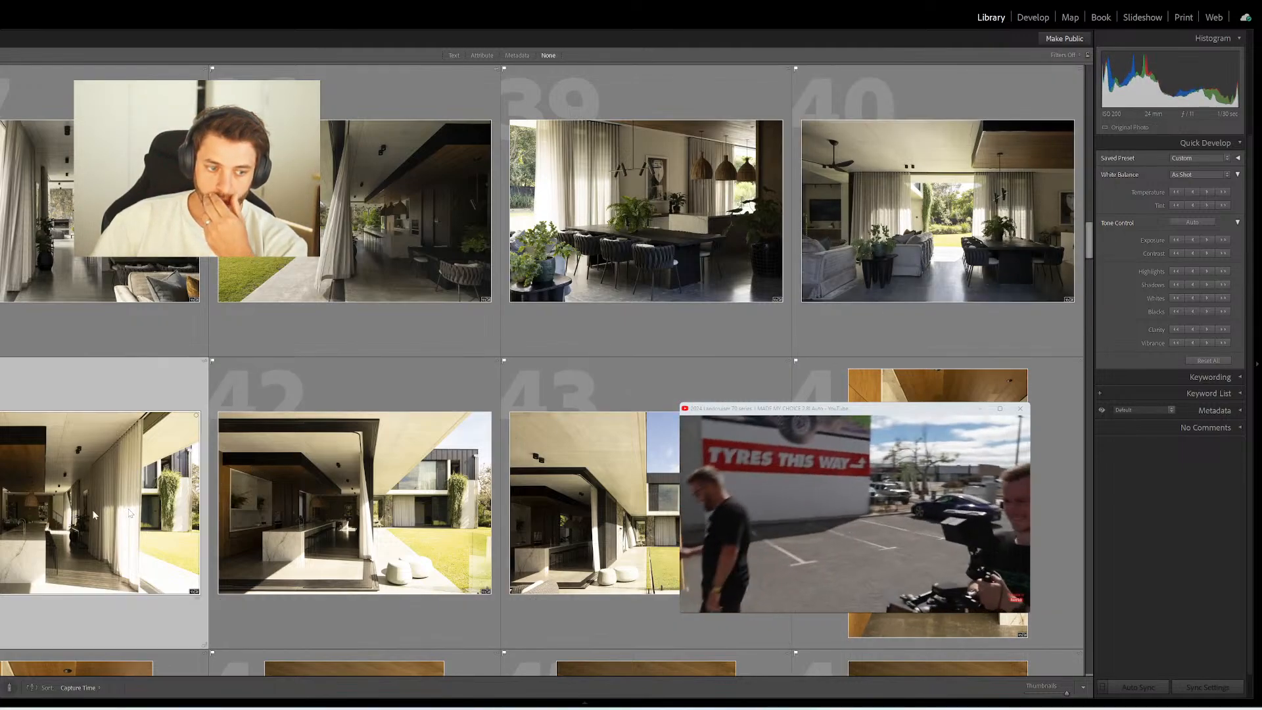
click(1223, 285)
Raise the shadows and lower the highlights and whites of photo 42 with Quick Develop
key(Right)
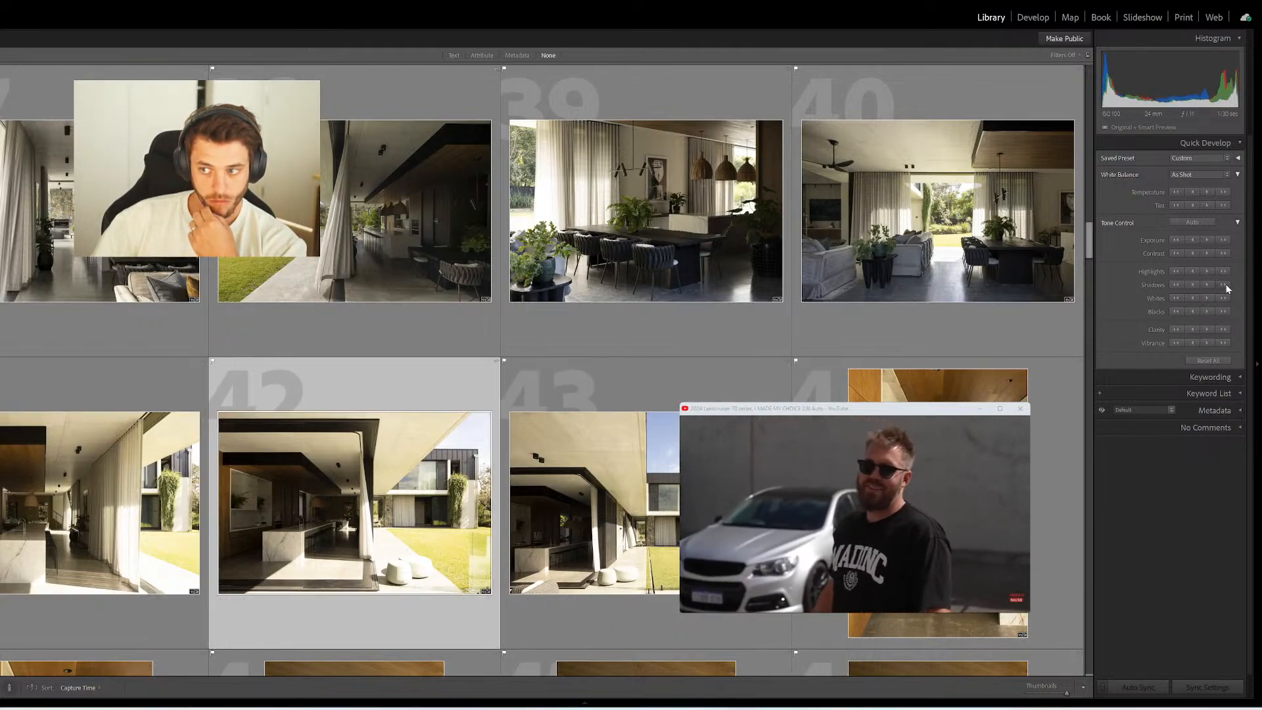
click(1226, 285)
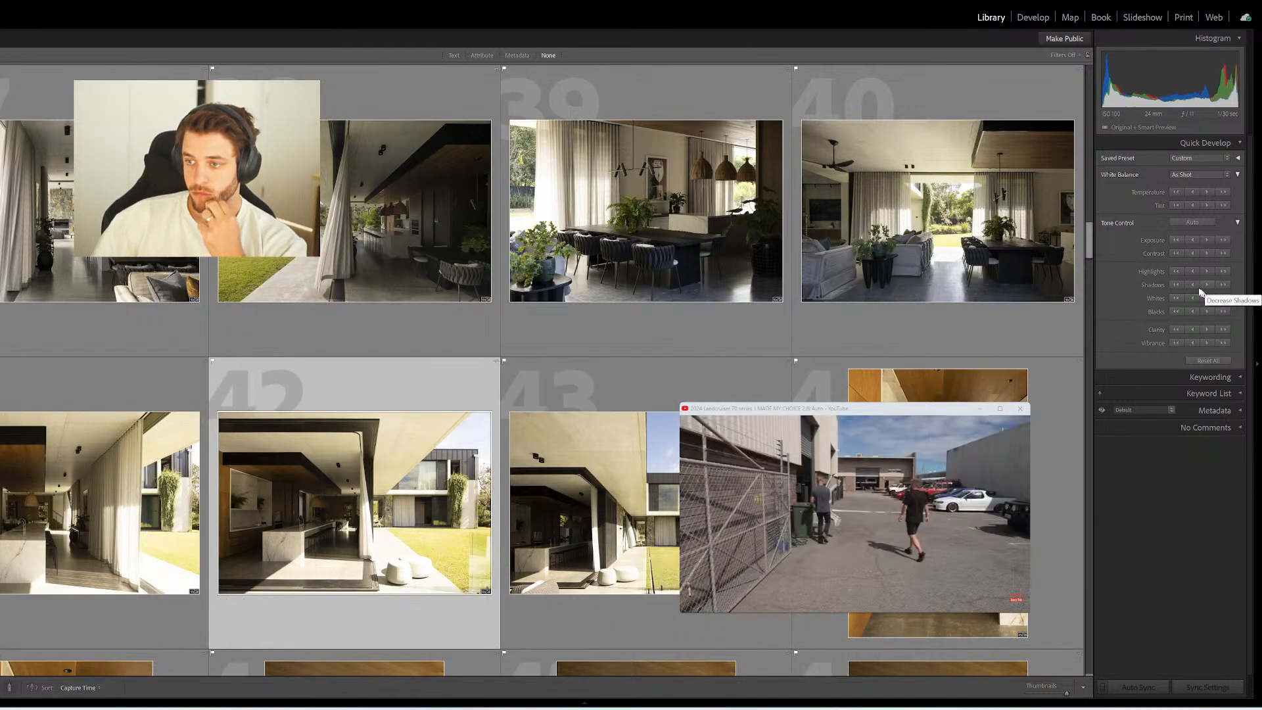
click(1176, 271)
click(1175, 270)
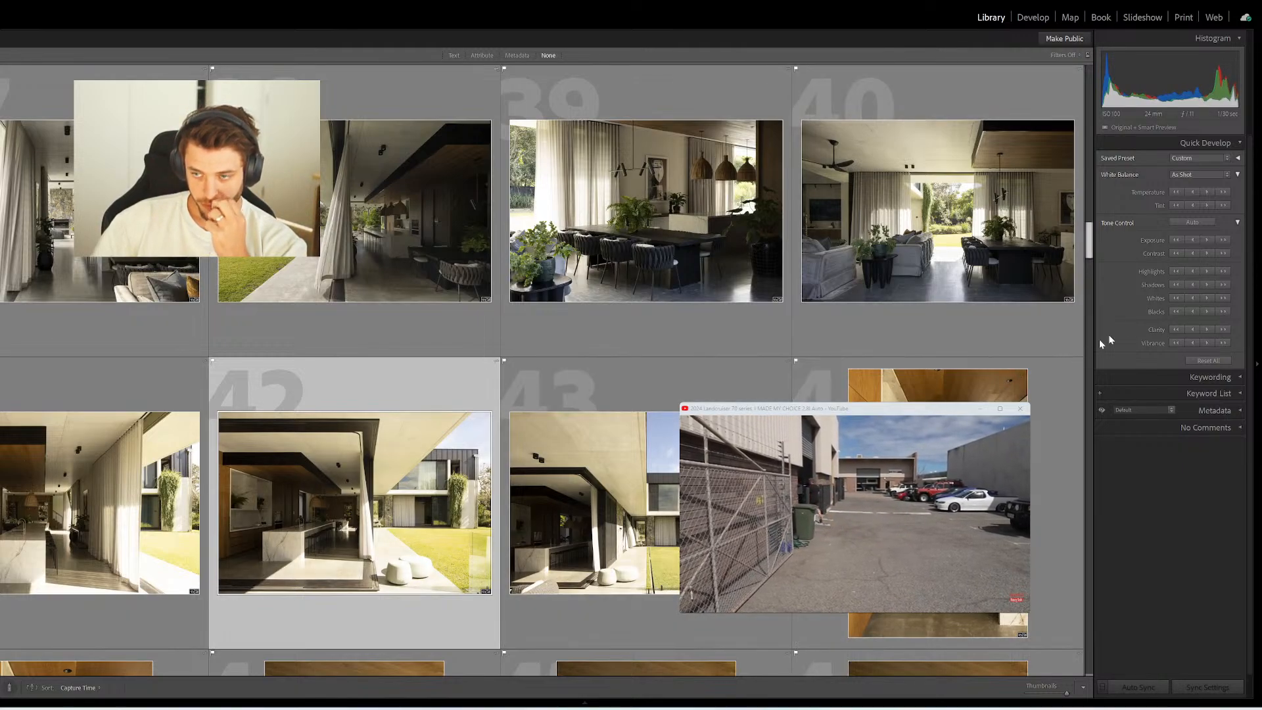
click(1176, 299)
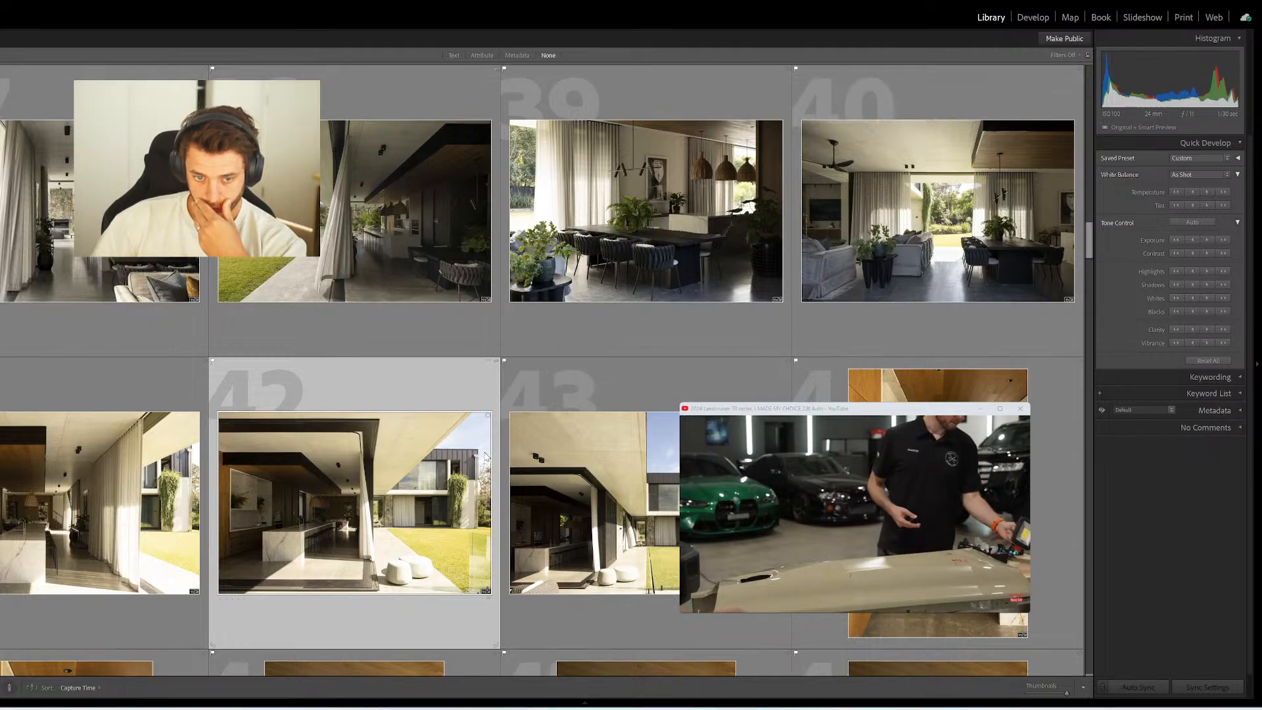
Check the following interior photos in the grid, select photo 61 and increase its exposure with Quick Develop
scroll(483, 452, down, 3)
scroll(483, 452, down, 2)
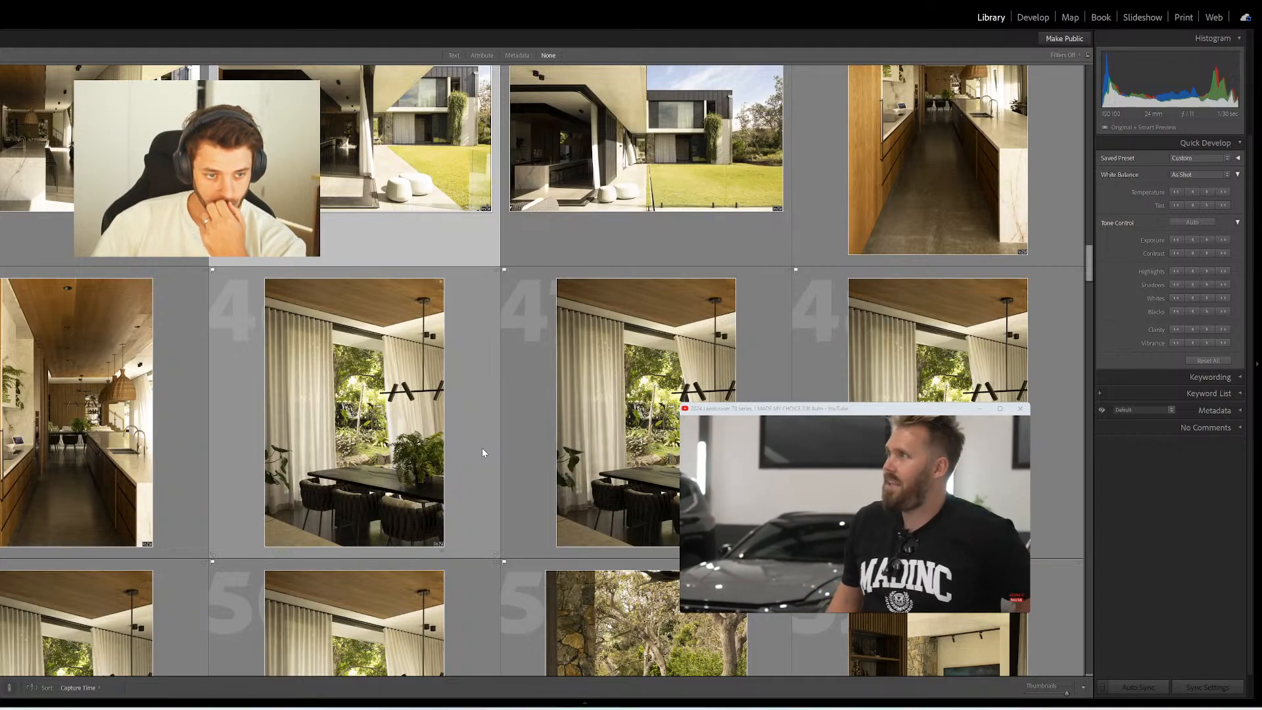
scroll(483, 453, down, 4)
scroll(478, 453, up, 2)
scroll(479, 452, down, 2)
scroll(478, 453, down, 3)
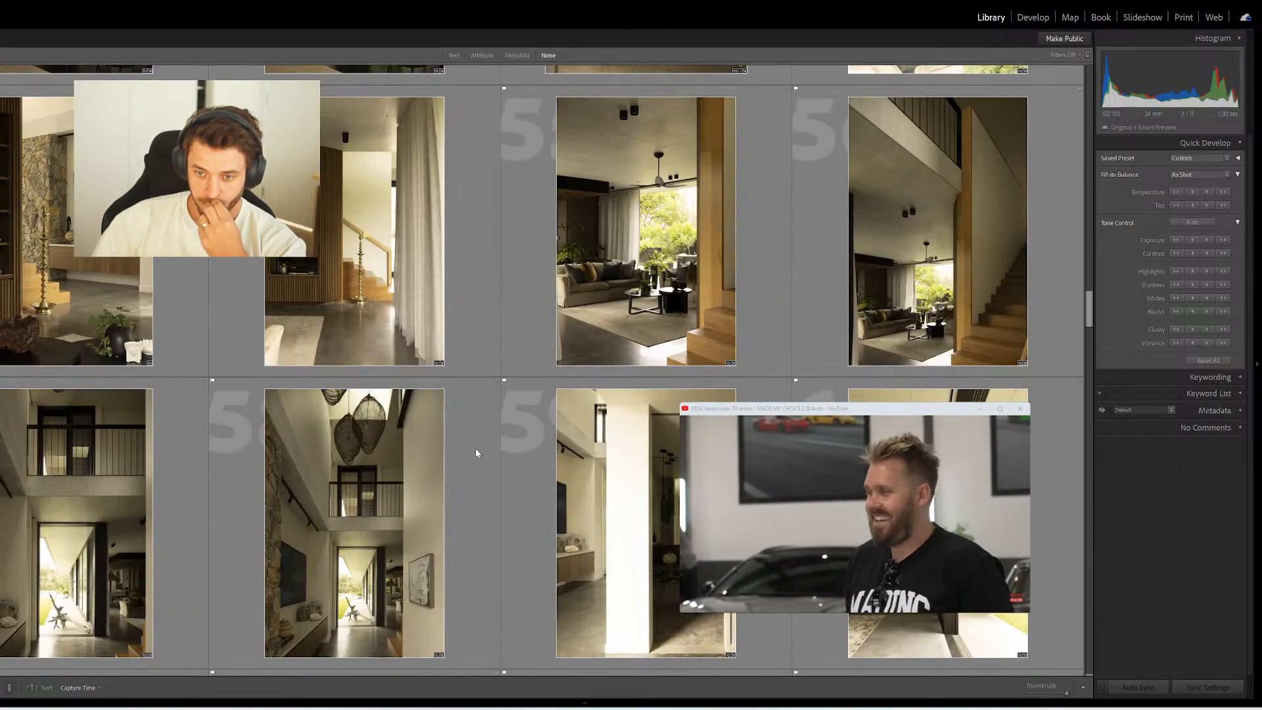
scroll(477, 453, down, 2)
key(Left)
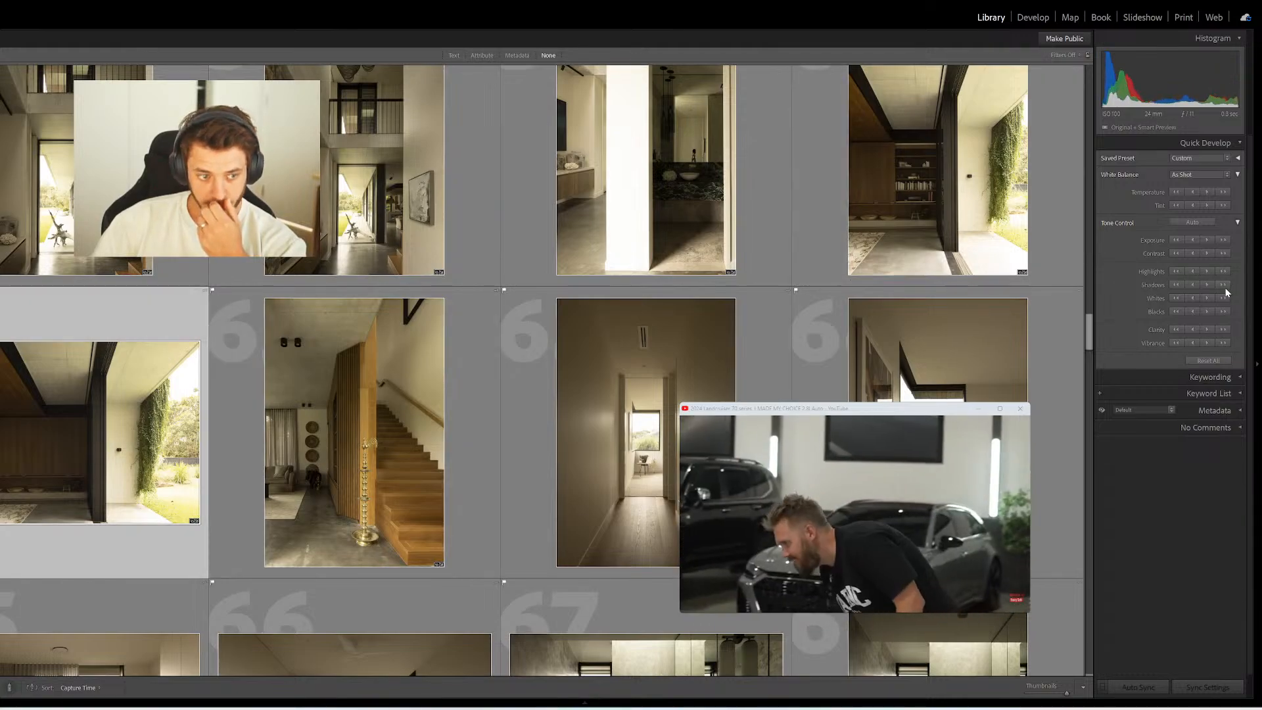
click(1207, 240)
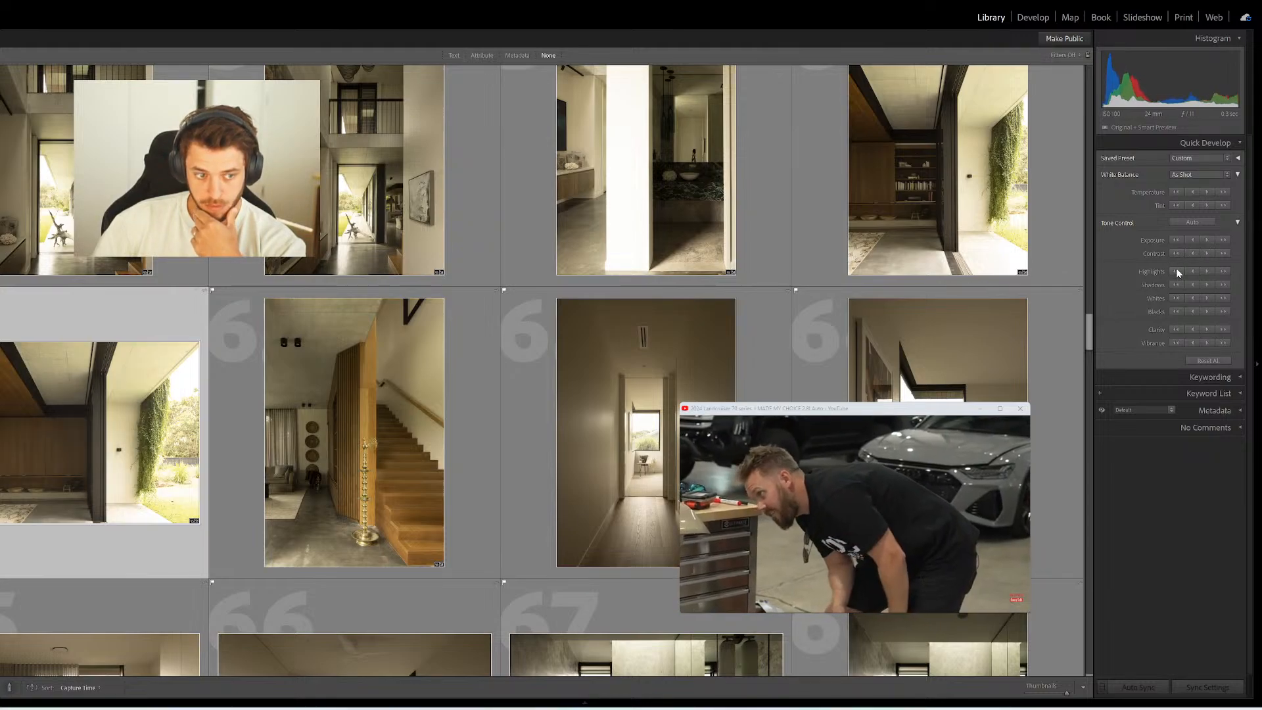
Find bedroom photo 69 with the desk chair by the balcony door and open it in the Develop module
scroll(977, 289, down, 3)
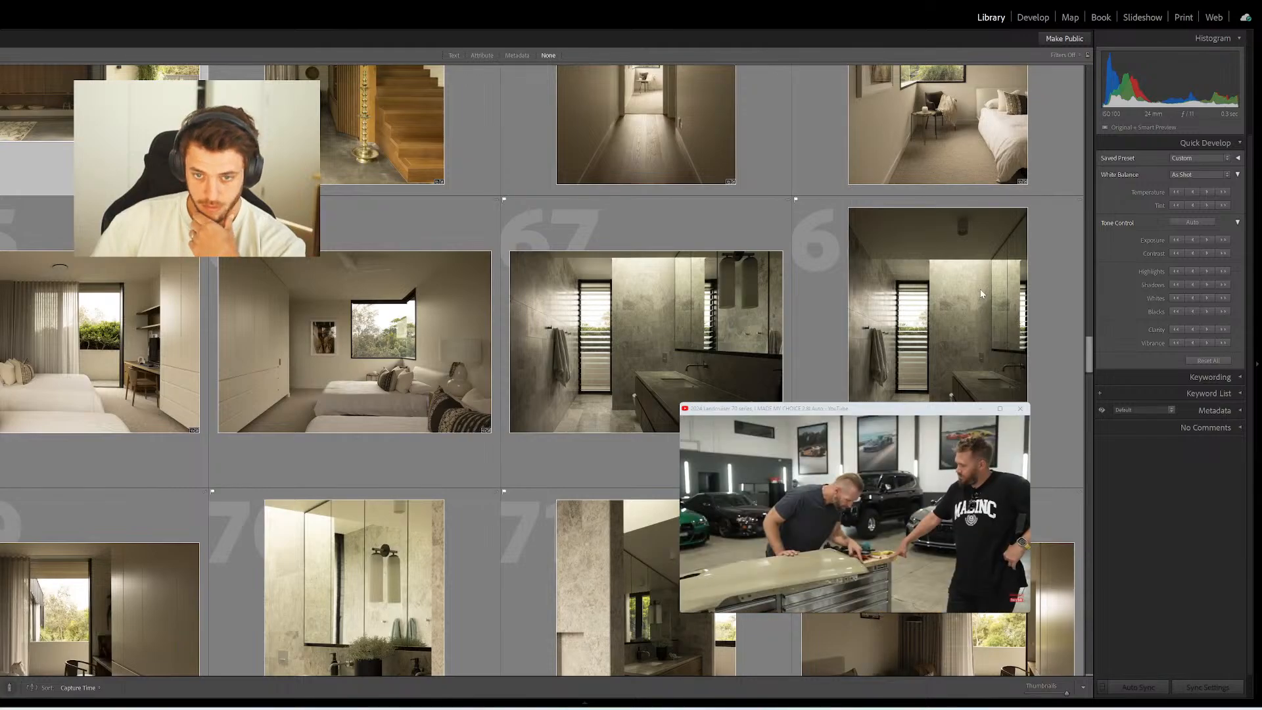
scroll(977, 289, down, 3)
scroll(975, 291, down, 3)
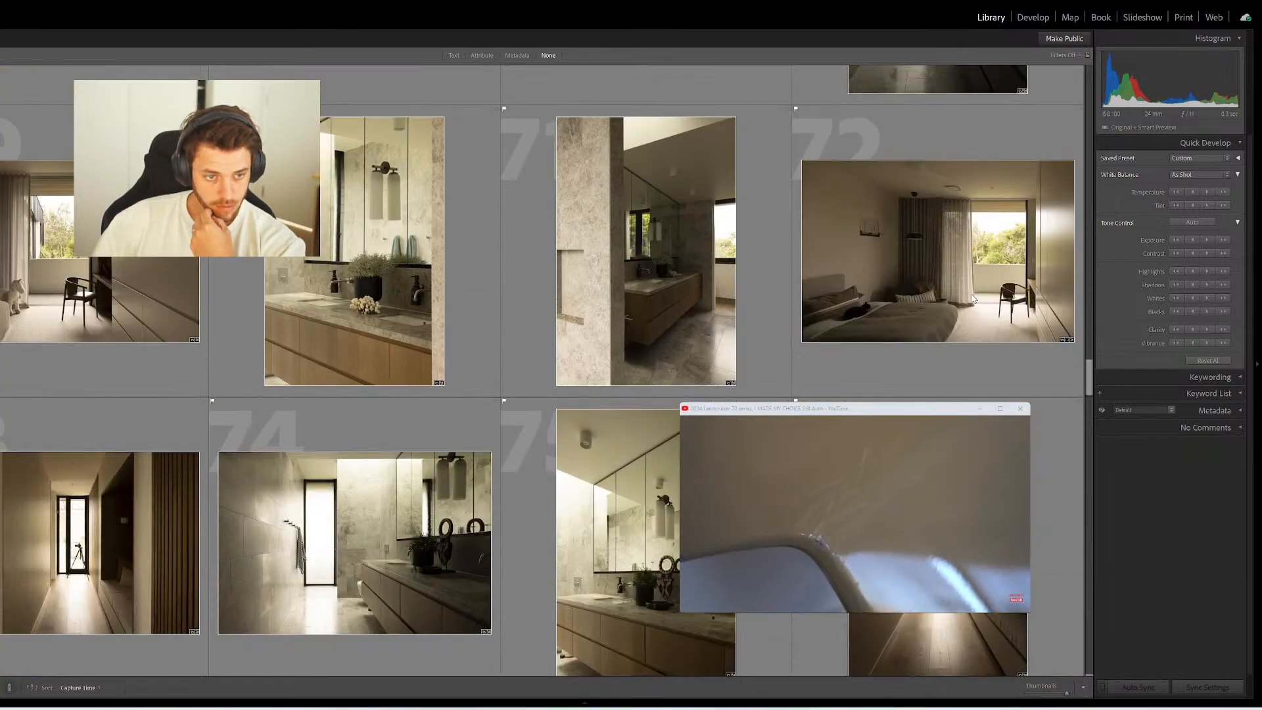
click(353, 248)
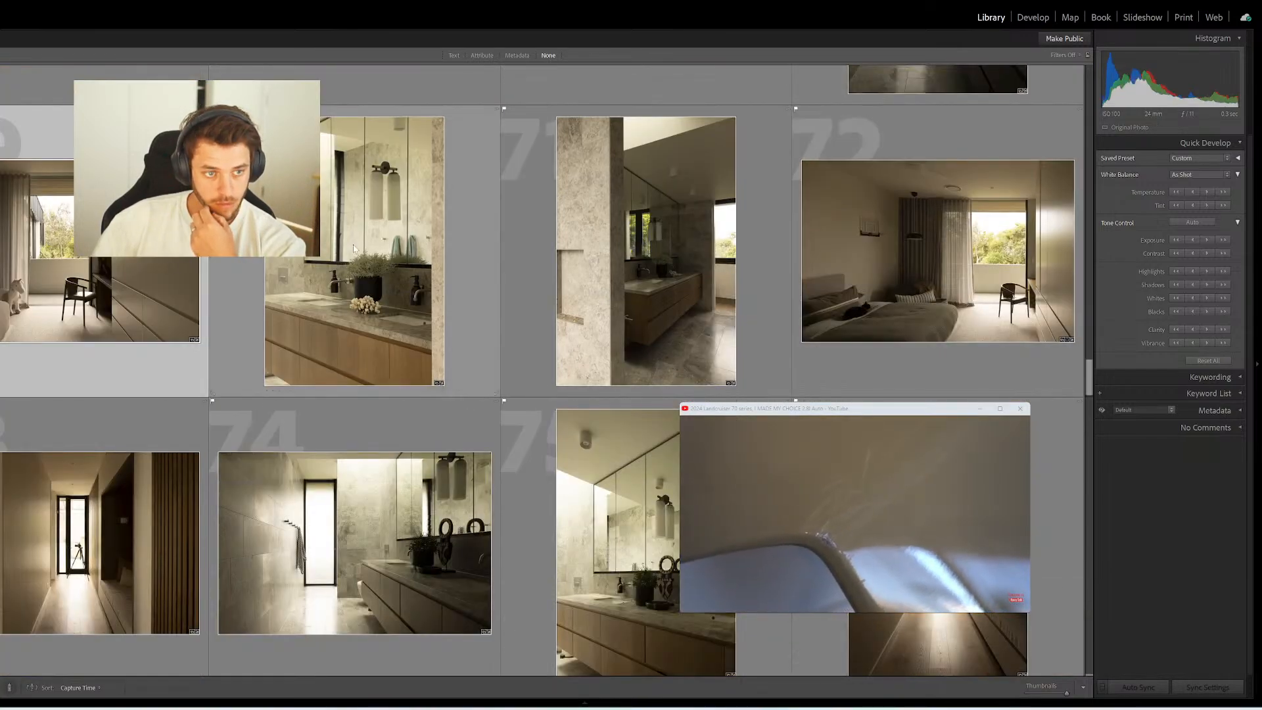
click(1033, 20)
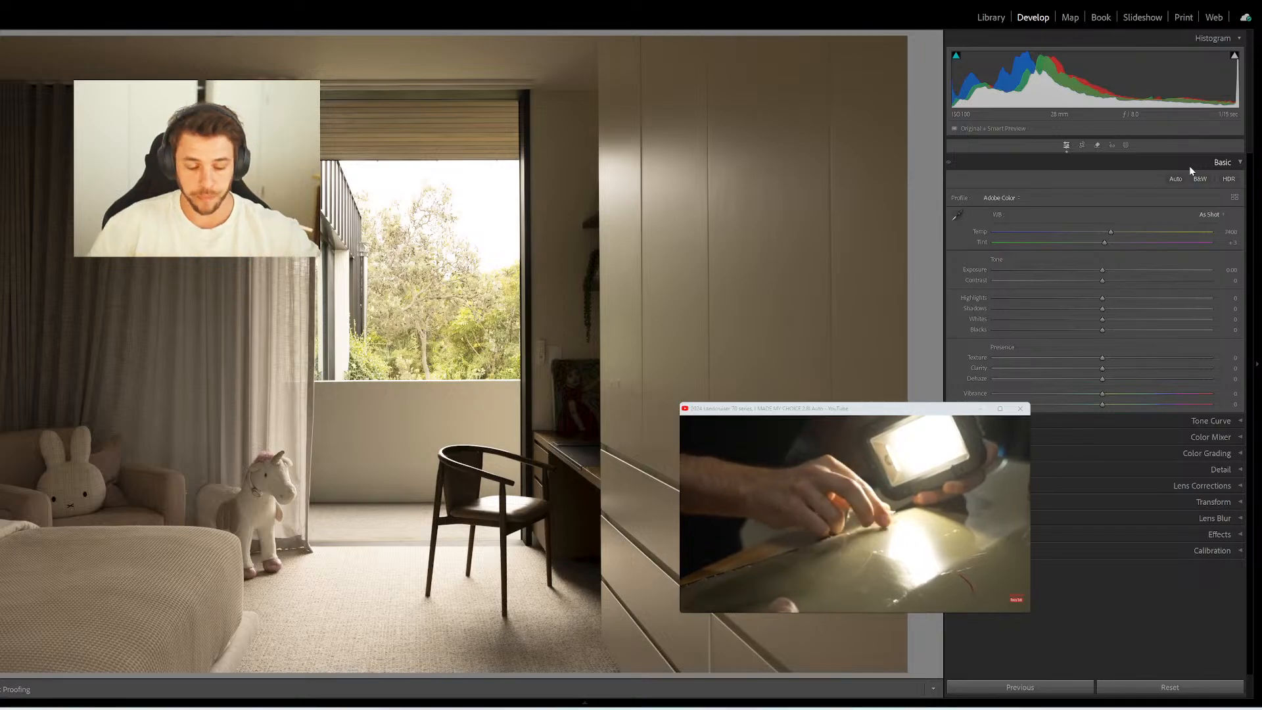
Try raising the exposure of photo 69 to +0.25
key(equal)
key(equal)
key(equal)
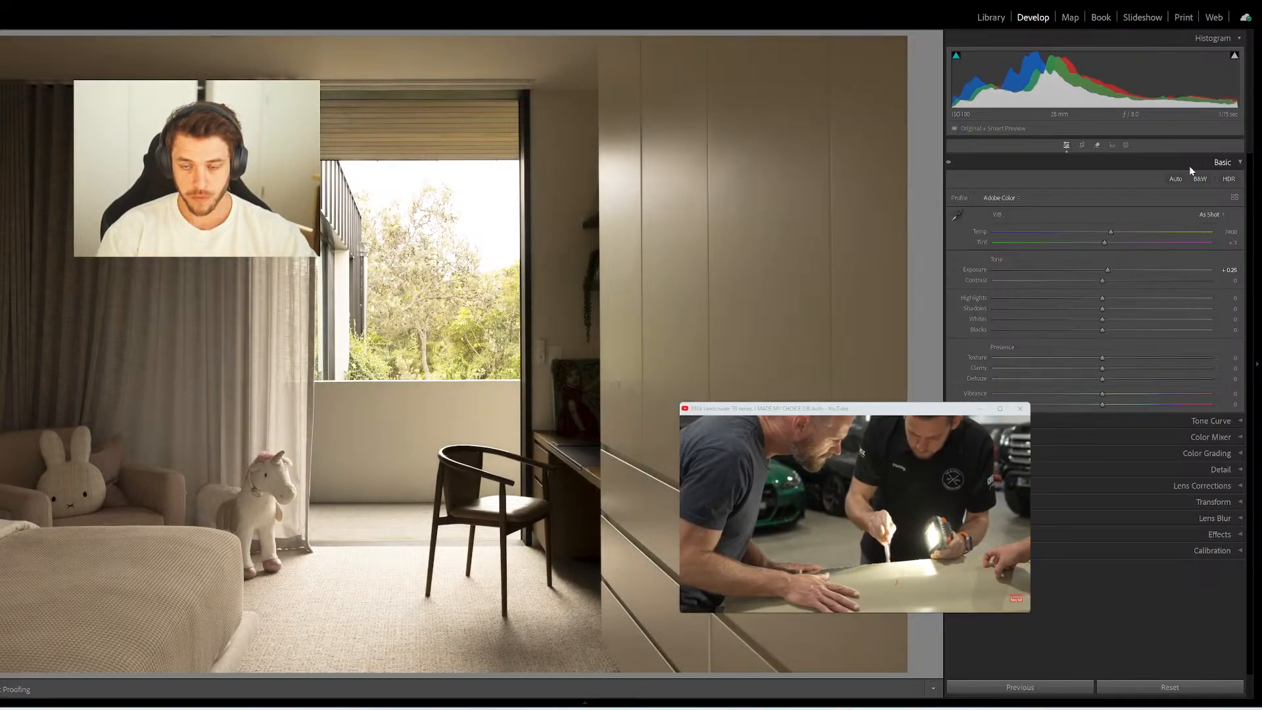
key(minus)
Try pulling the highlights of photo 69 down to -98 to recover the view outside the door
key(period)
key(period)
key(minus)
key(minus)
key(minus)
key(minus)
key(minus)
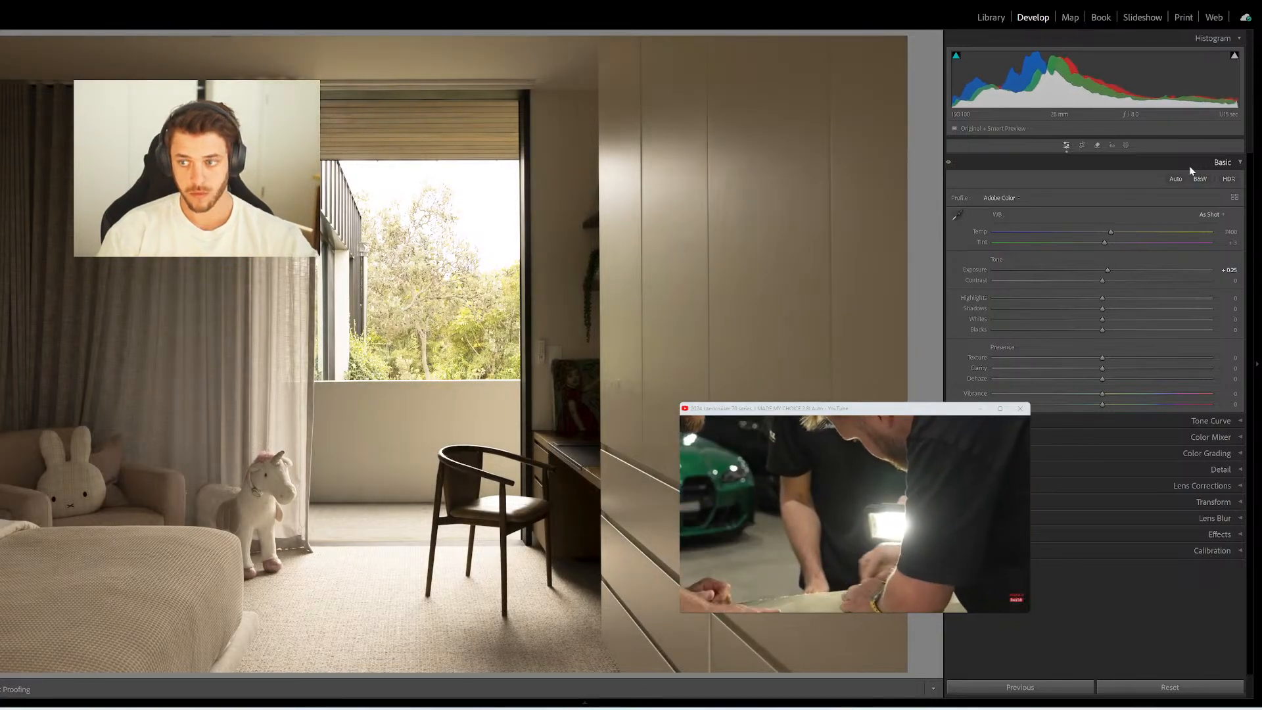
key(minus)
key(minus)
key(minus)
key(minus)
key(minus)
key(minus)
key(minus)
key(minus)
key(minus)
key(minus)
key(minus)
key(minus)
key(minus)
key(minus)
key(minus)
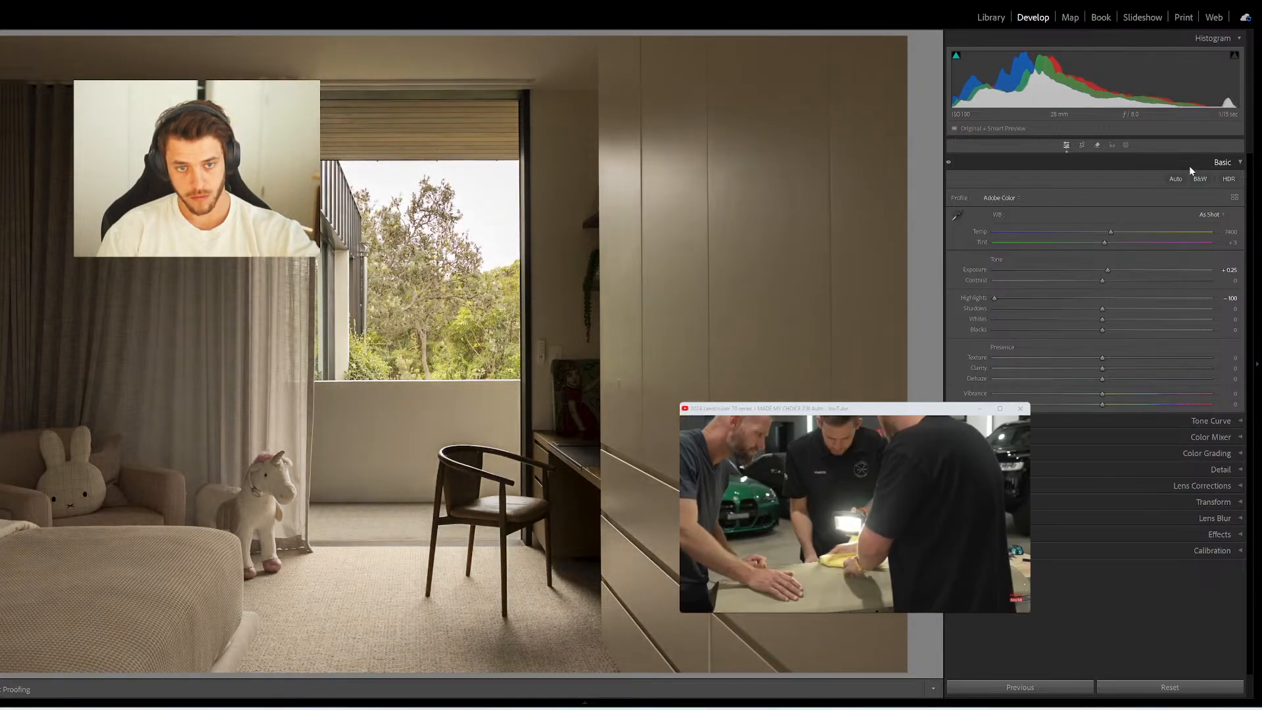
key(equal)
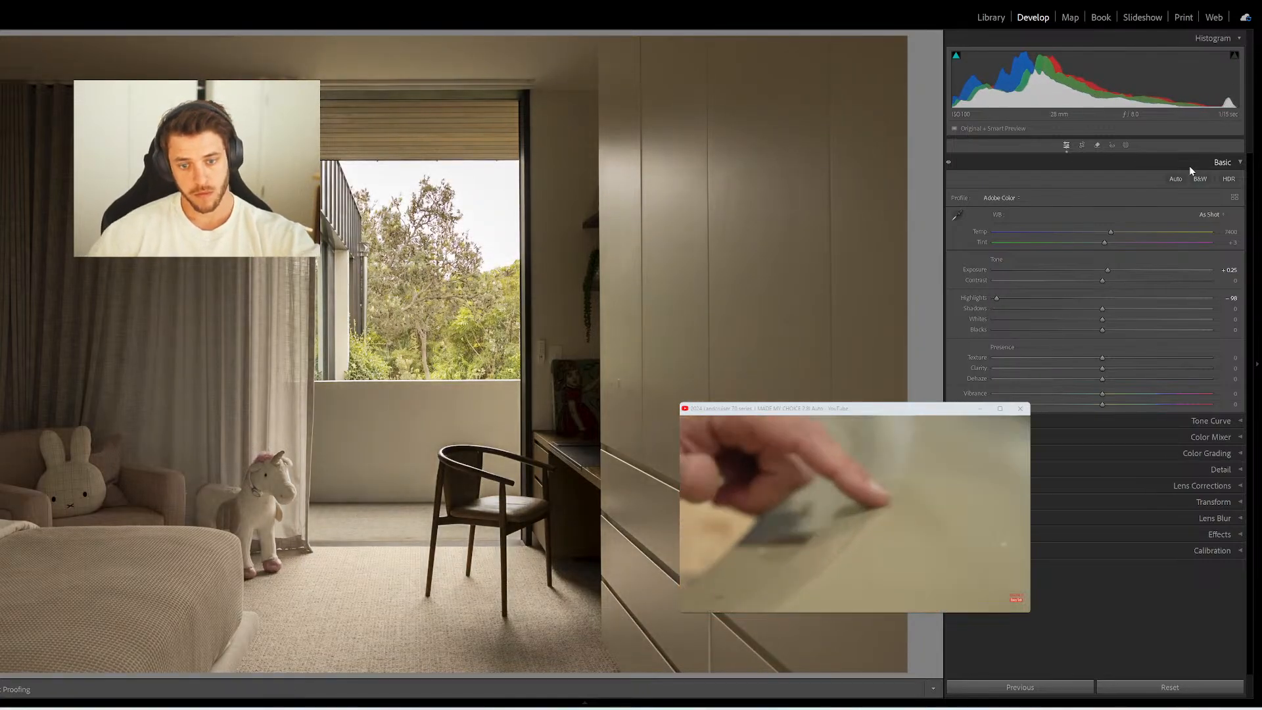
Try lifting the shadows of photo 69 to +20
key(period)
key(equal)
key(equal)
key(equal)
key(equal)
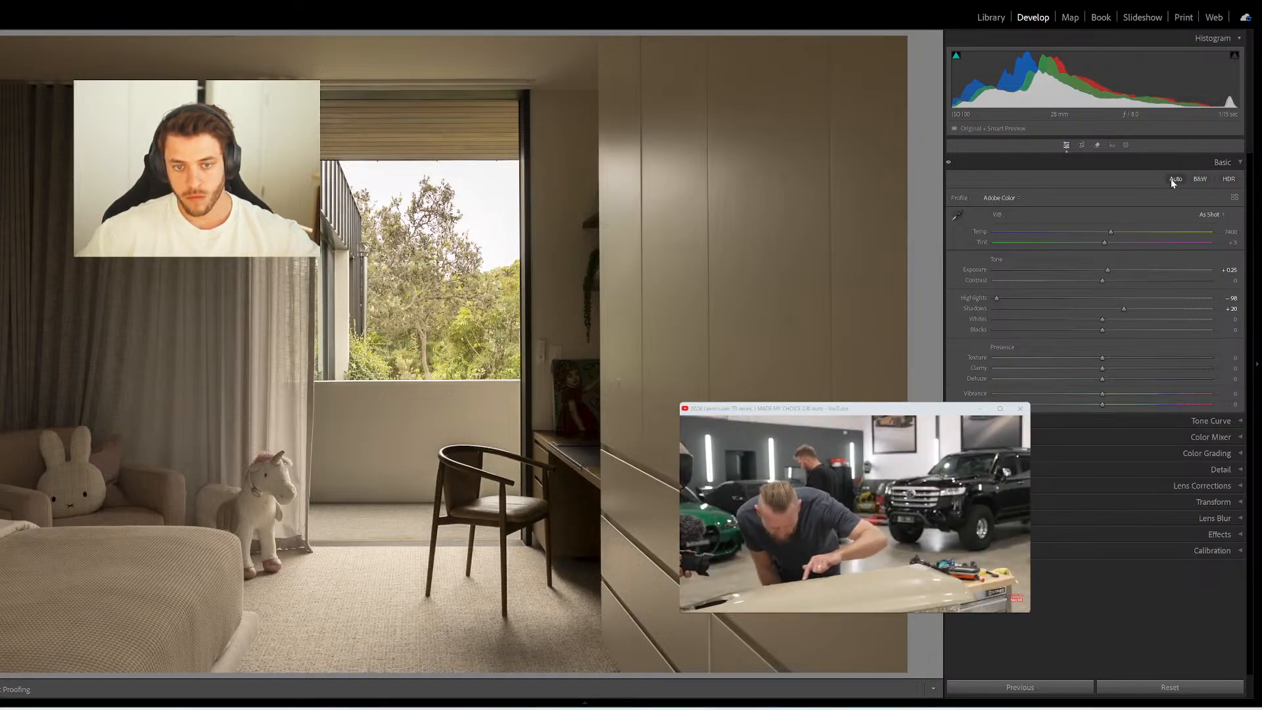
Apply Auto tone to photo 69 and reset its vibrance and saturation to 0
click(1173, 180)
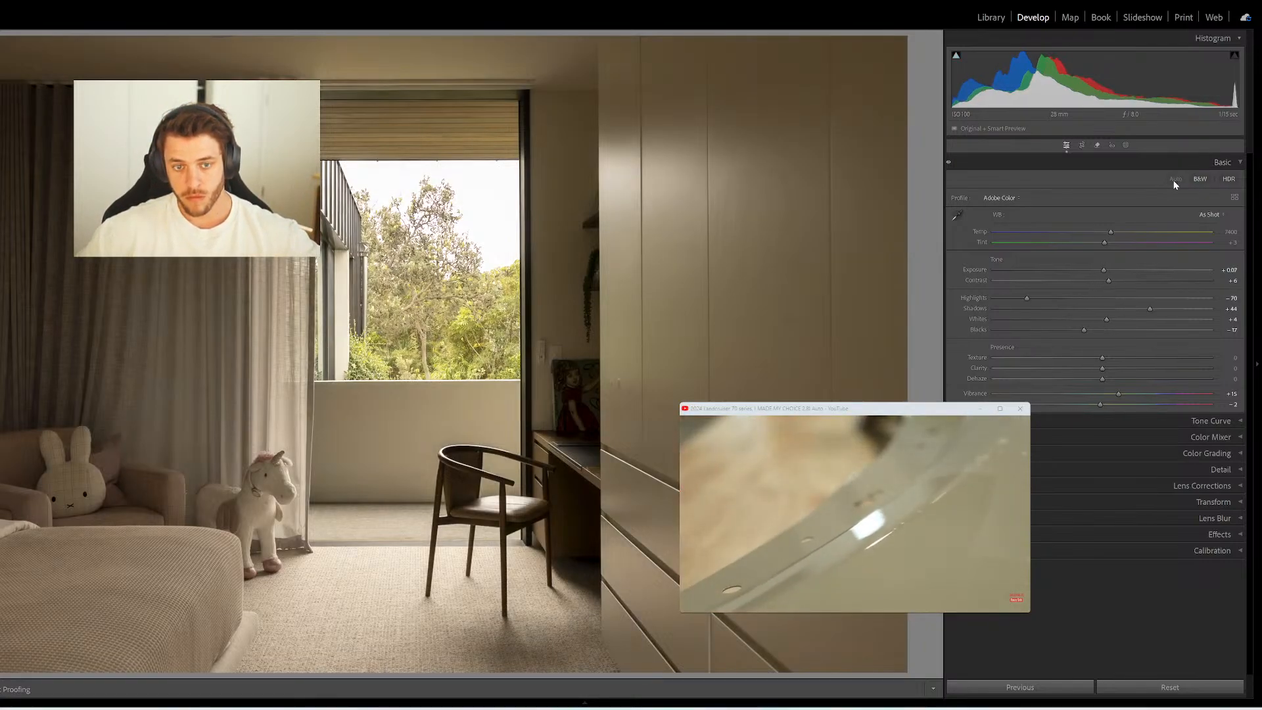
double_click(1118, 393)
double_click(1101, 404)
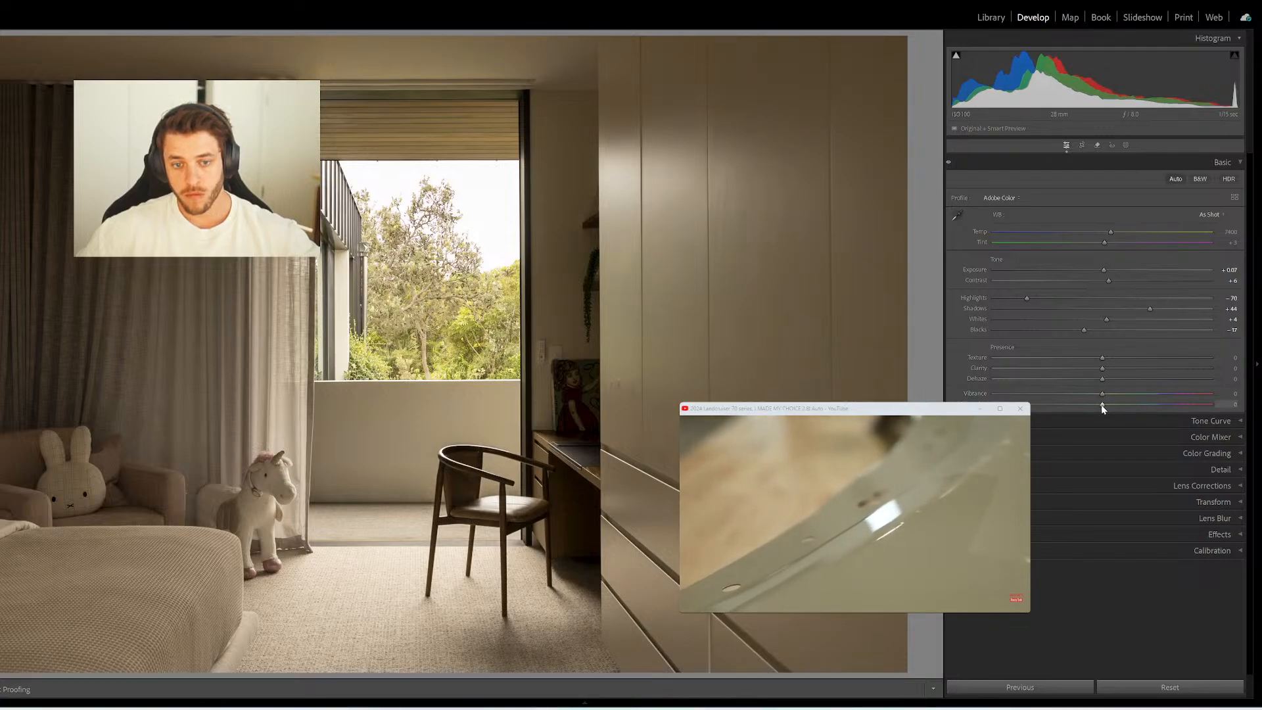
Switch to bathroom photo 71, apply Auto tone and reset its saturation and vibrance to 0
mouse_move(584, 697)
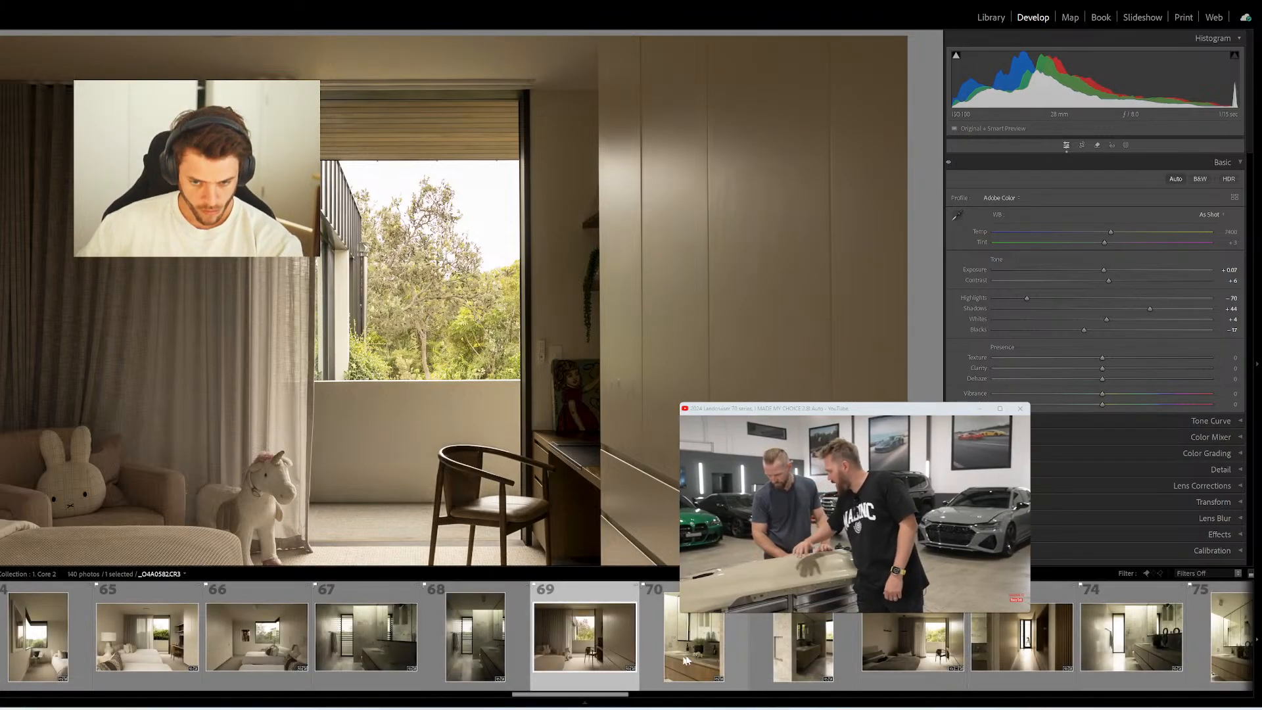
click(690, 659)
click(782, 643)
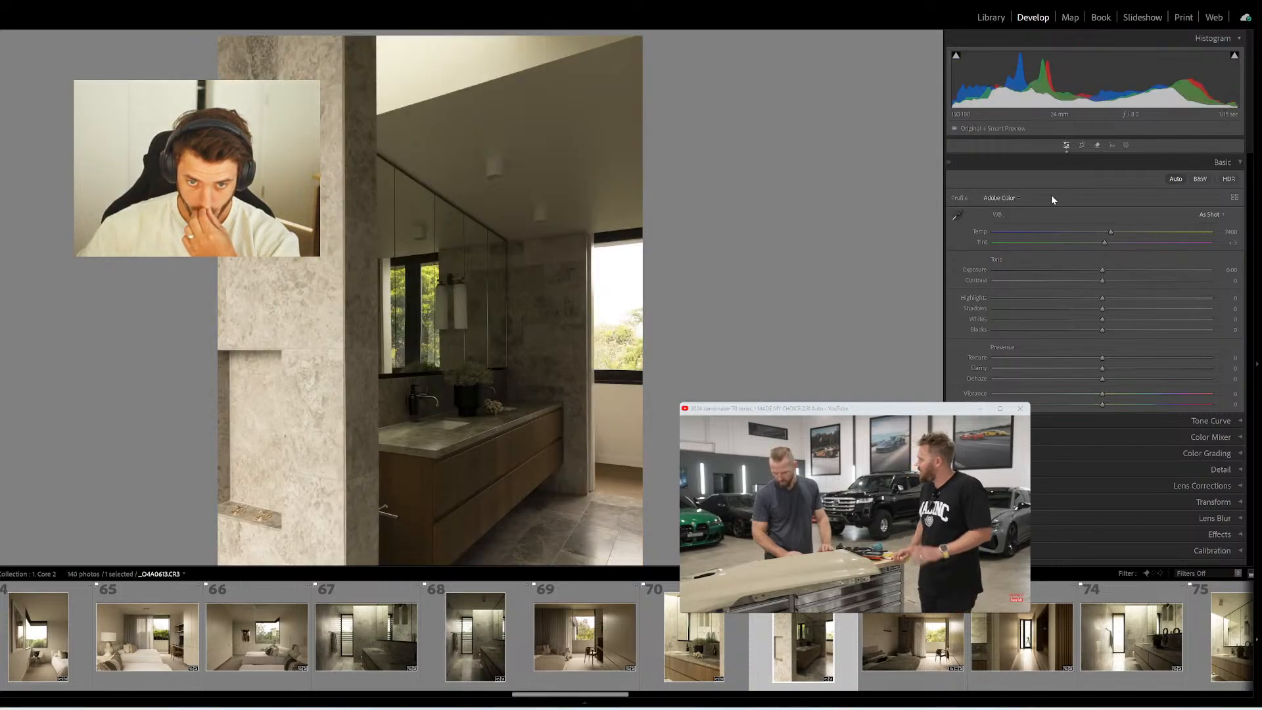
click(1174, 179)
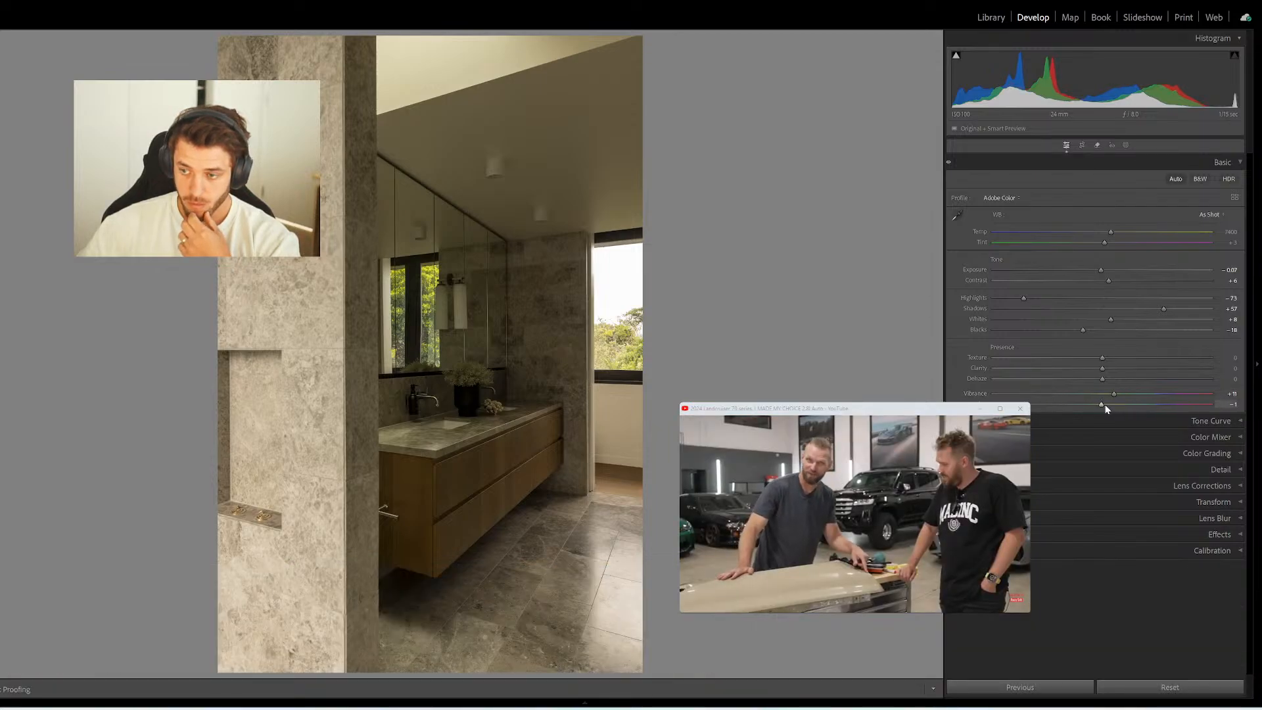
double_click(1103, 405)
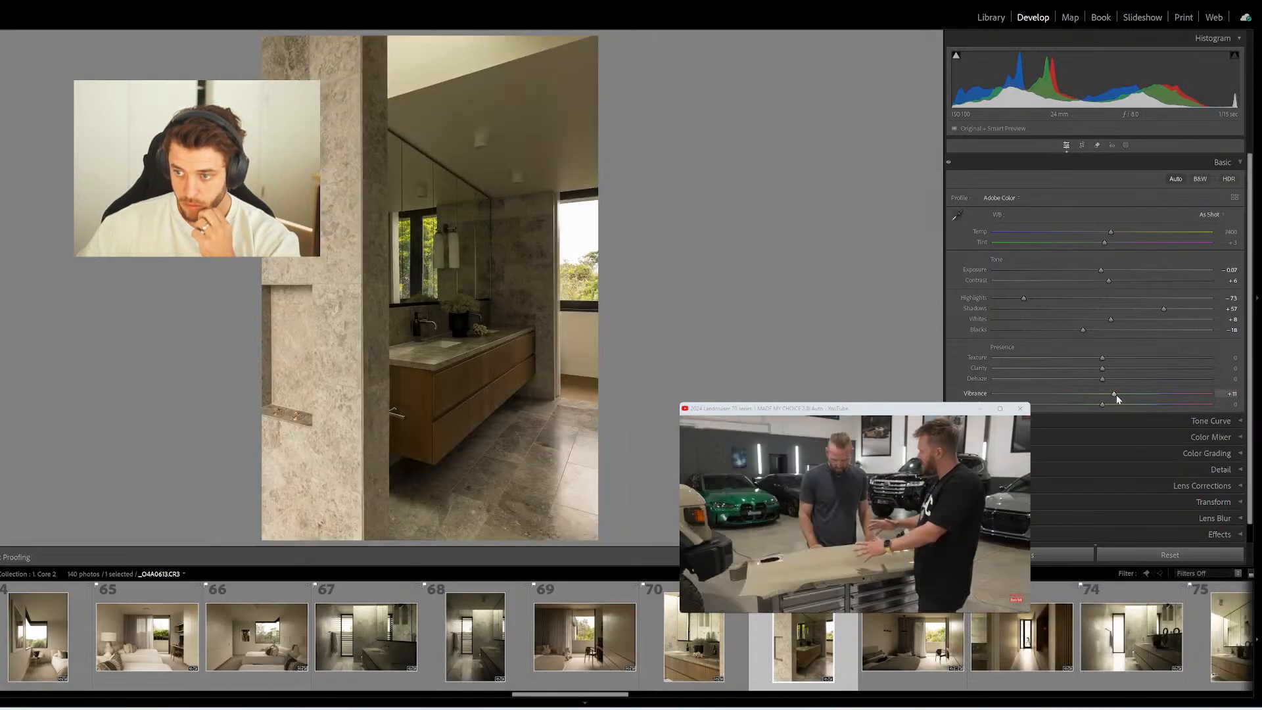
double_click(1116, 395)
Apply Auto tone to bedroom photo 72, reset vibrance and saturation to 0, and set exposure to +0.29
key(Right)
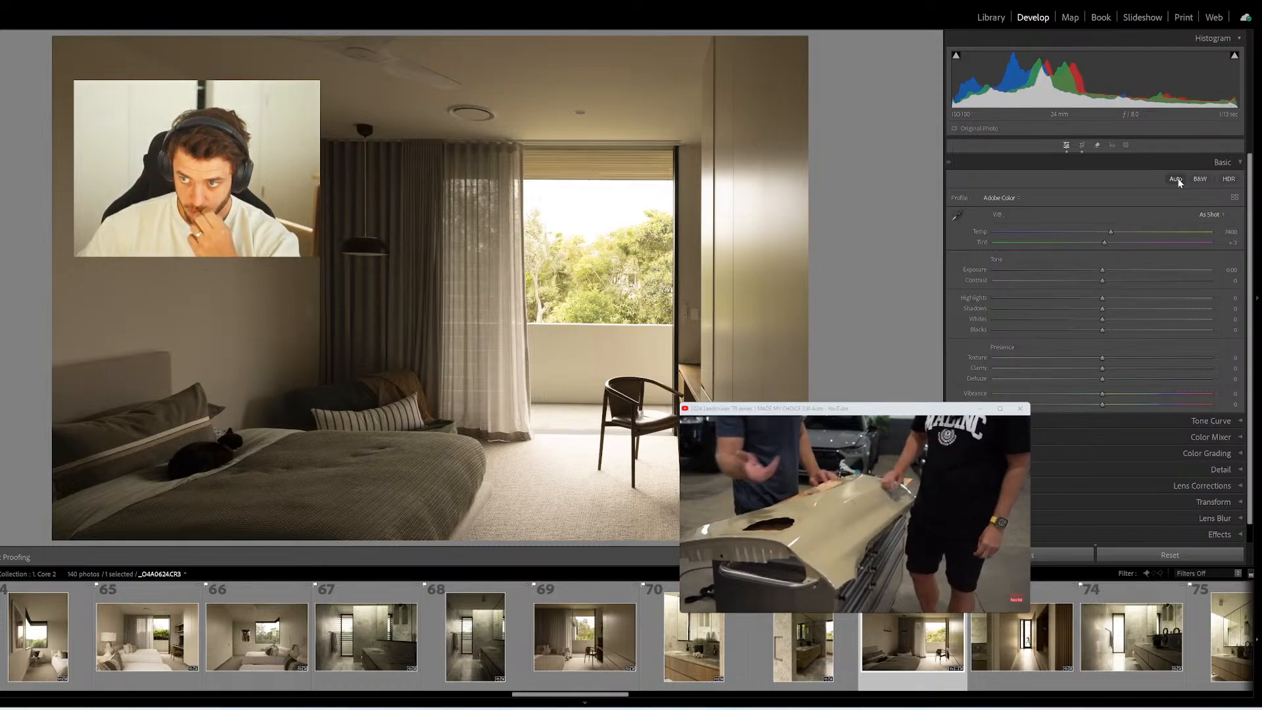
click(1176, 180)
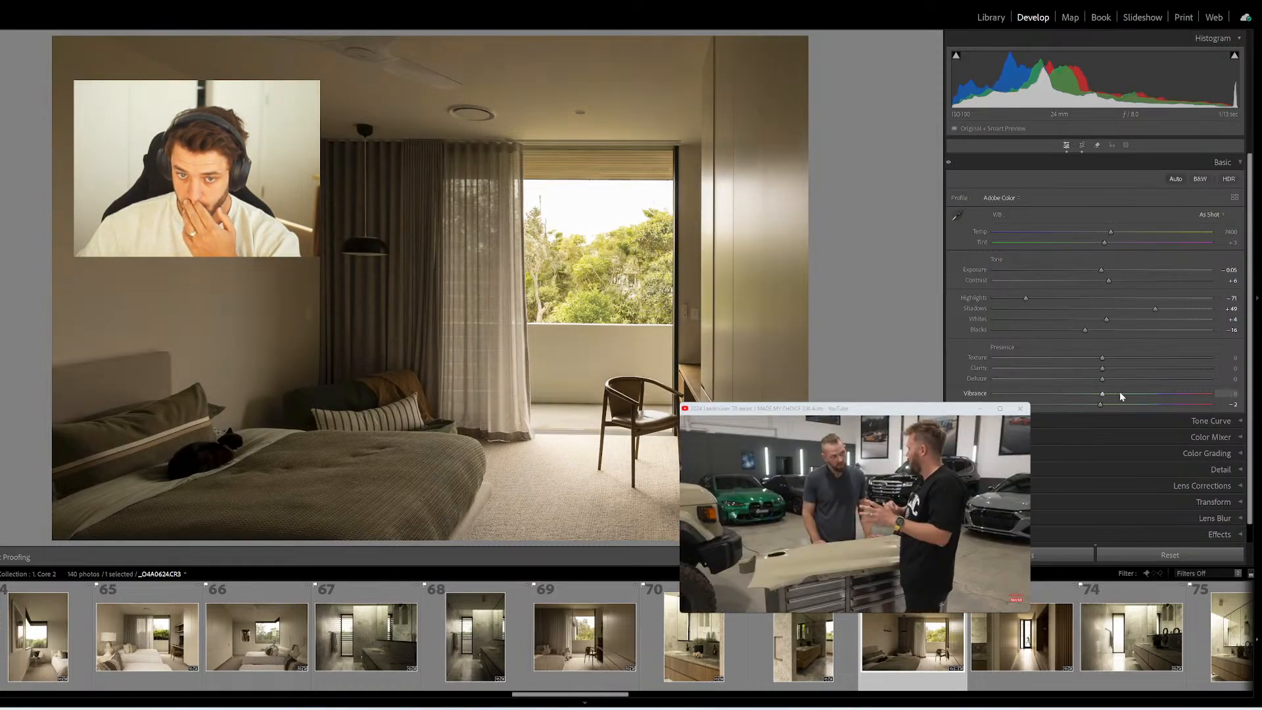
double_click(1100, 405)
drag(1101, 269, 1109, 271)
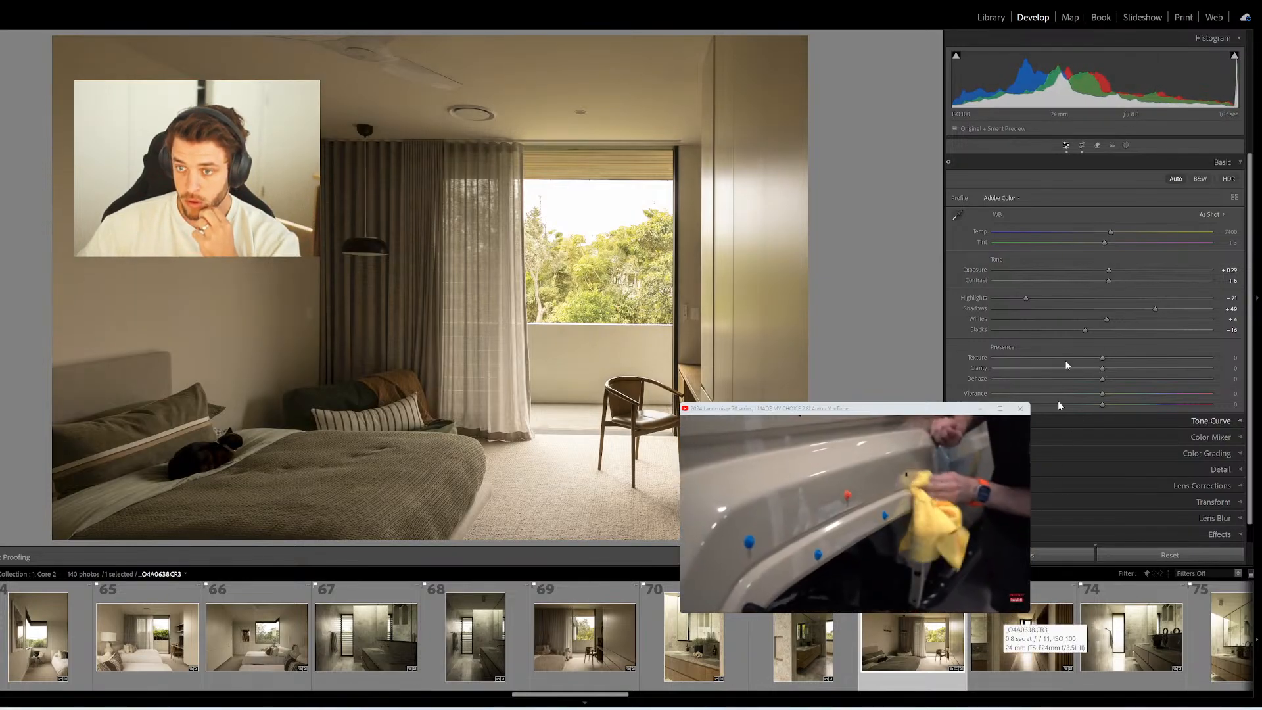
Try Auto white balance on photo 72 and undo it
click(1210, 215)
click(1156, 235)
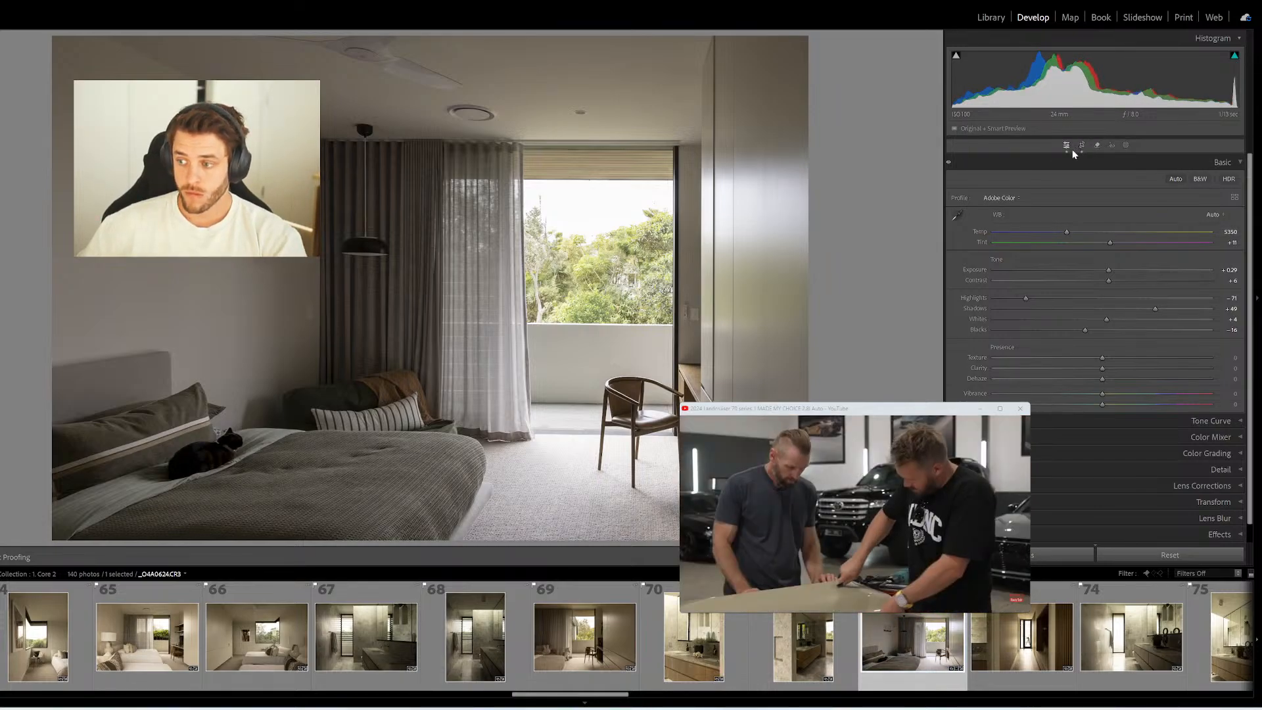
key(ctrl+z)
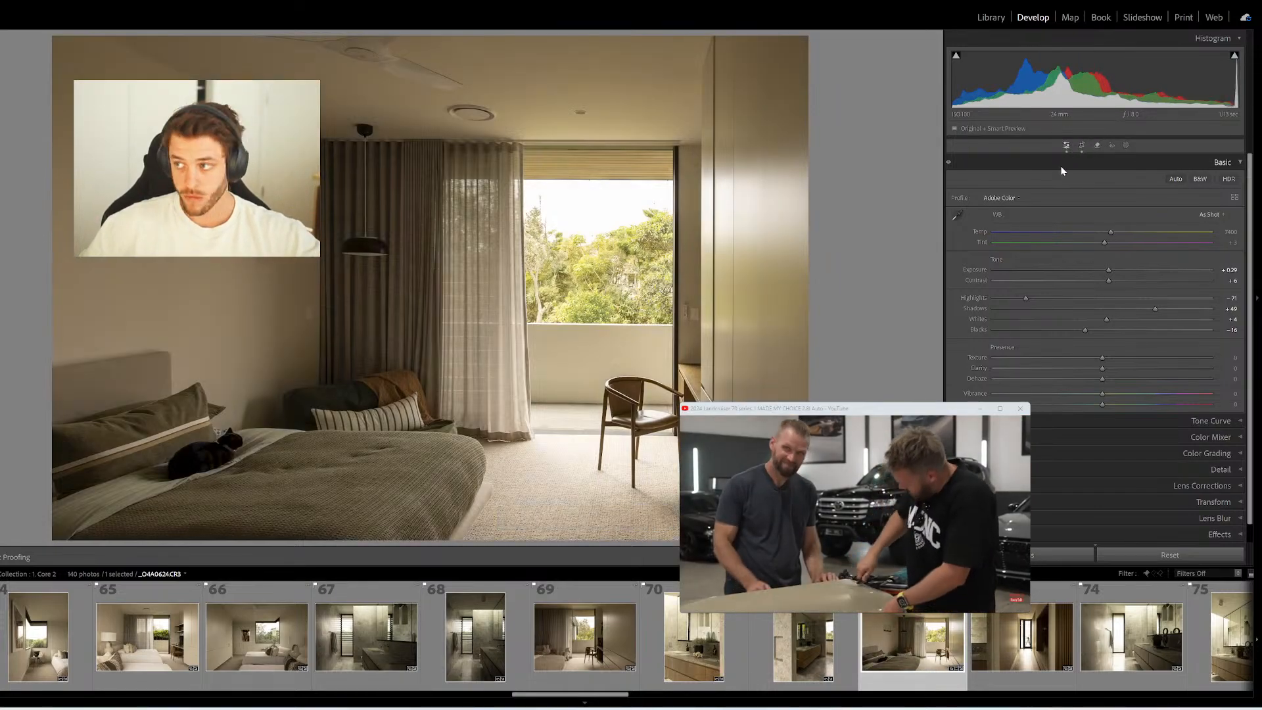
Cool photo 72 slightly with a custom colour temperature just below the as-shot value
key(ctrl+z)
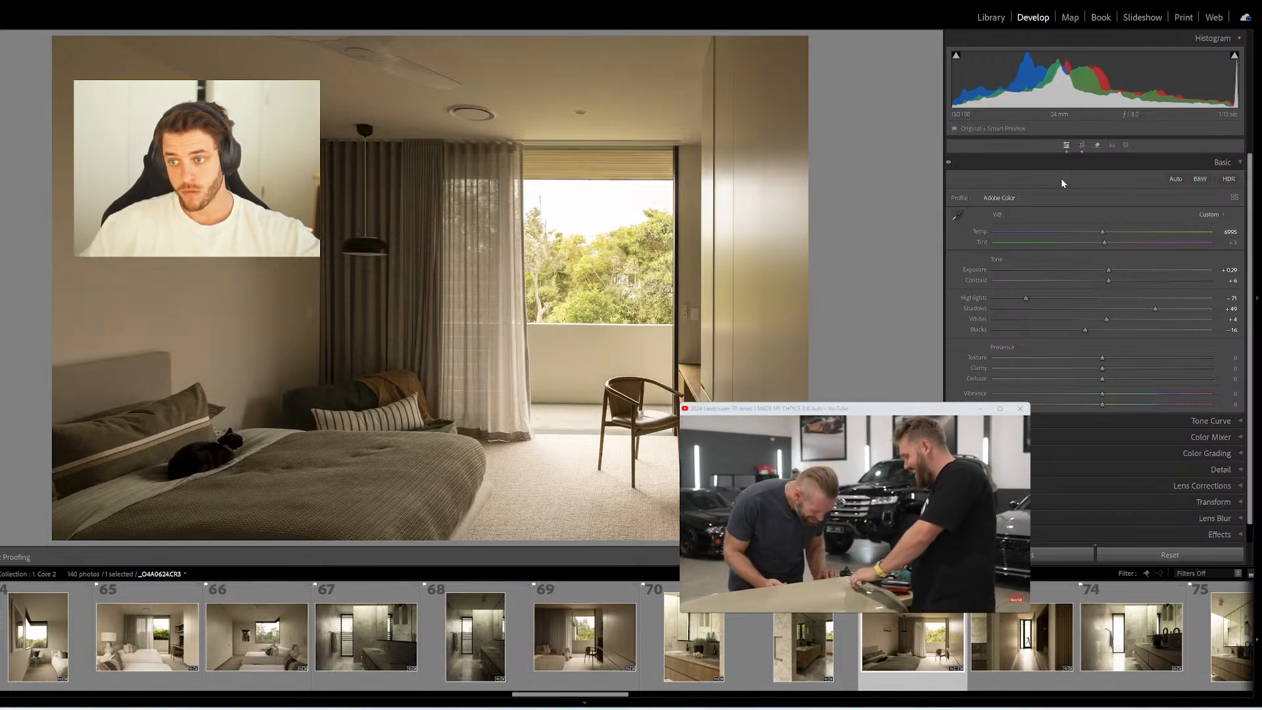
Set bedroom photo 72's colour temperature to 6665 and its exposure to +0.54
key(ctrl+z)
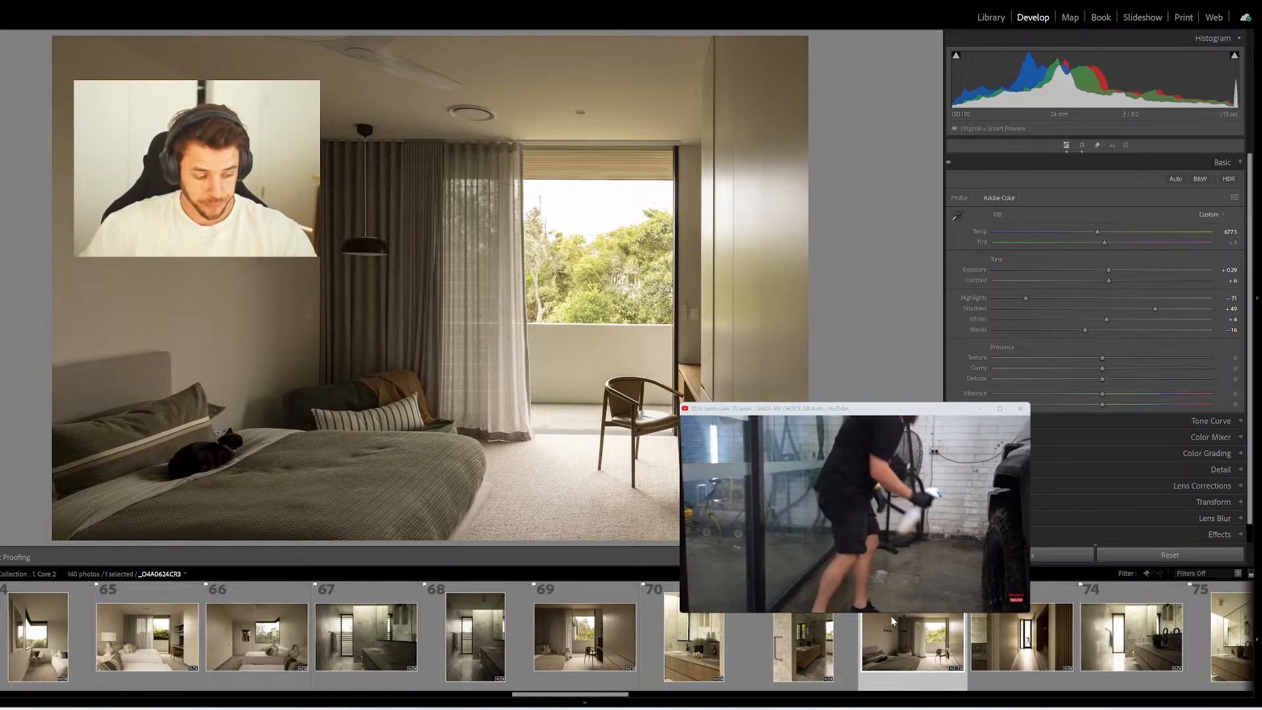
key(equal)
key(equal)
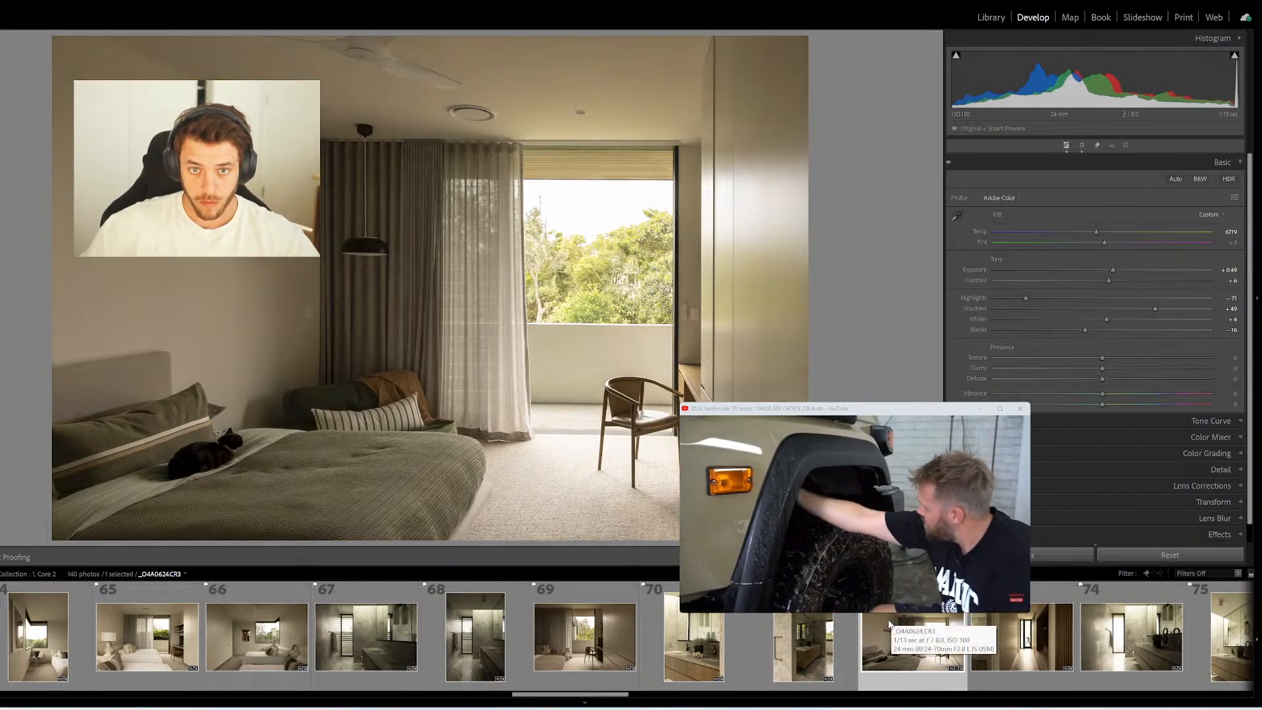
key(minus)
key(minus)
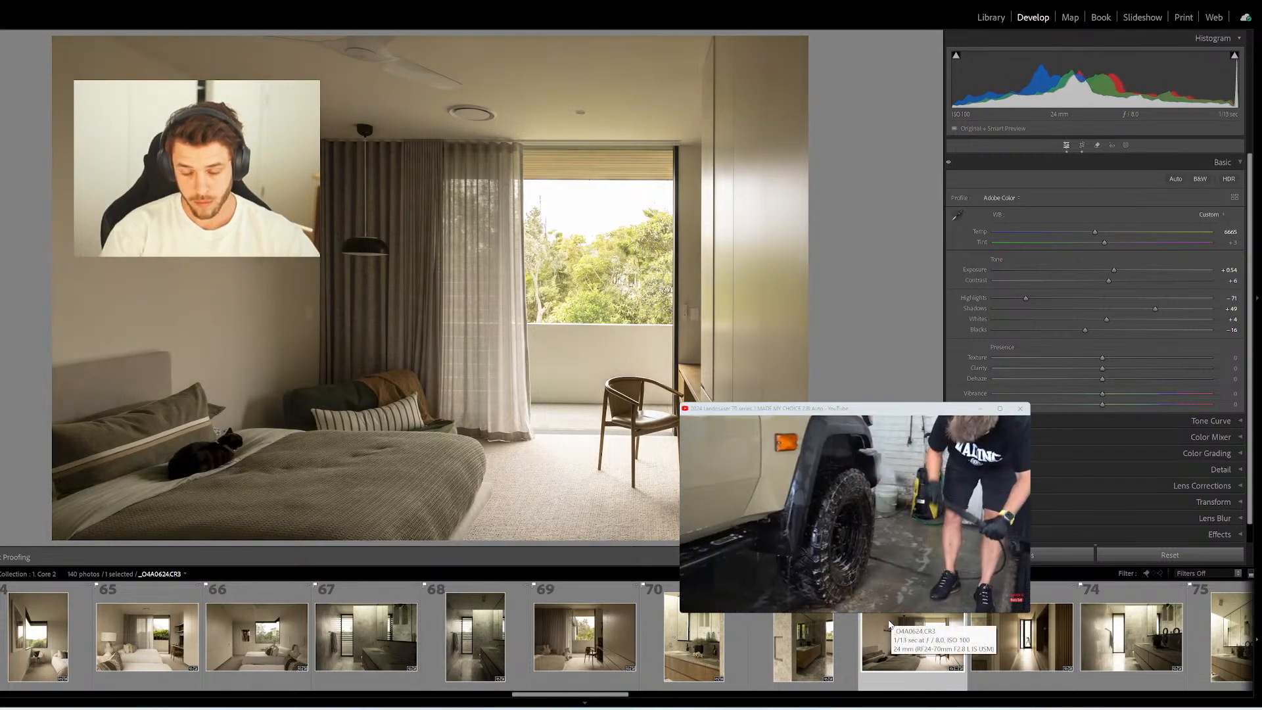
Switch to hallway photo 73, set exposure to +0.55 and cool the colour temperature to 6292
key(Right)
key(equal)
key(equal)
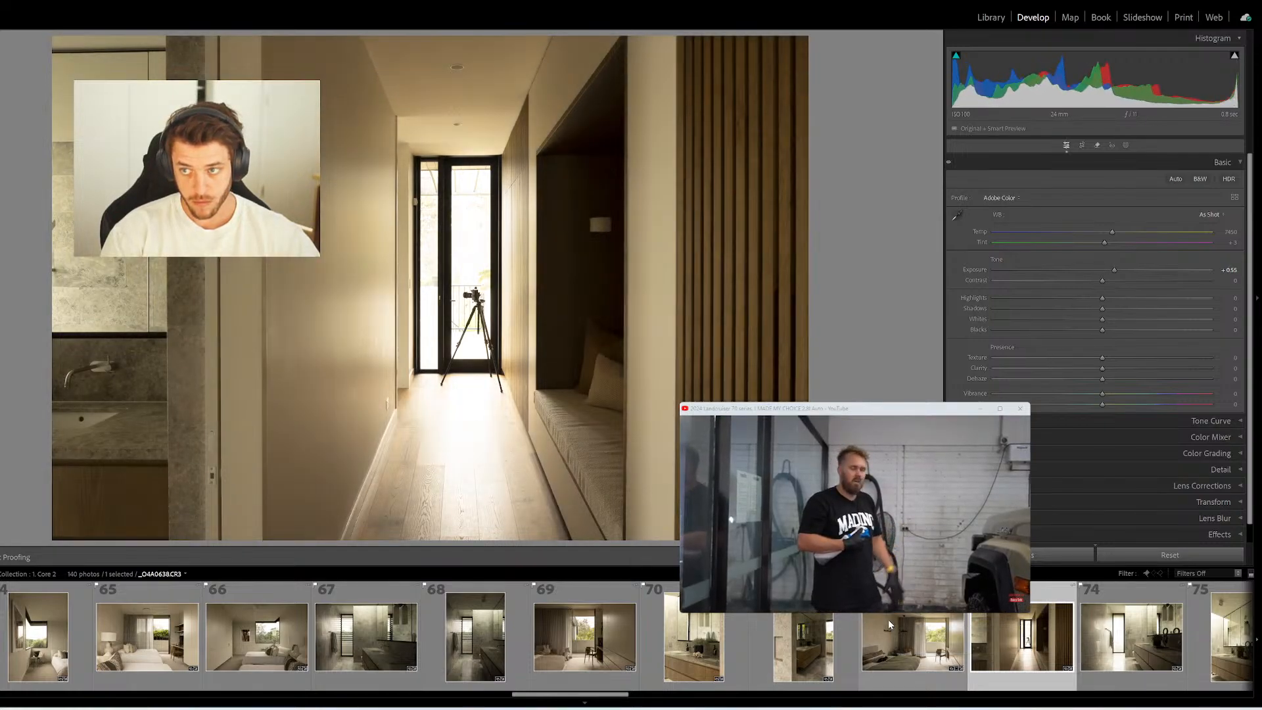
key(minus)
key(minus)
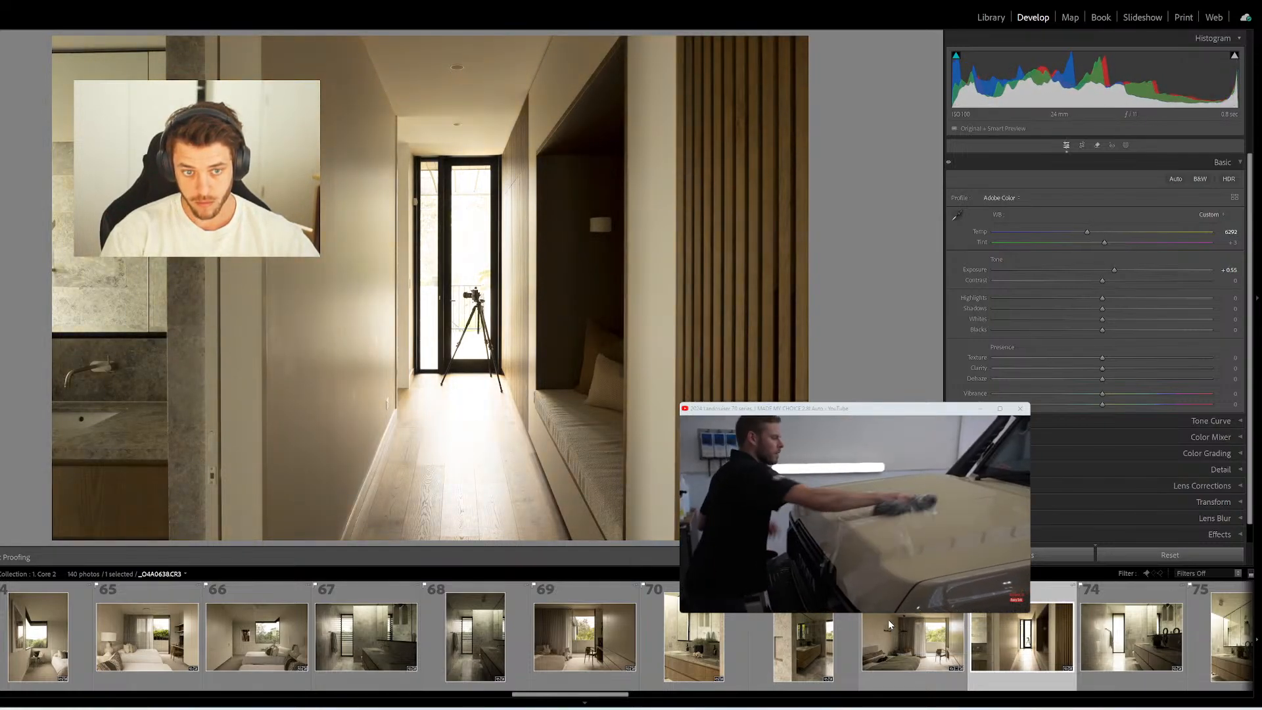
key(Right)
key(Left)
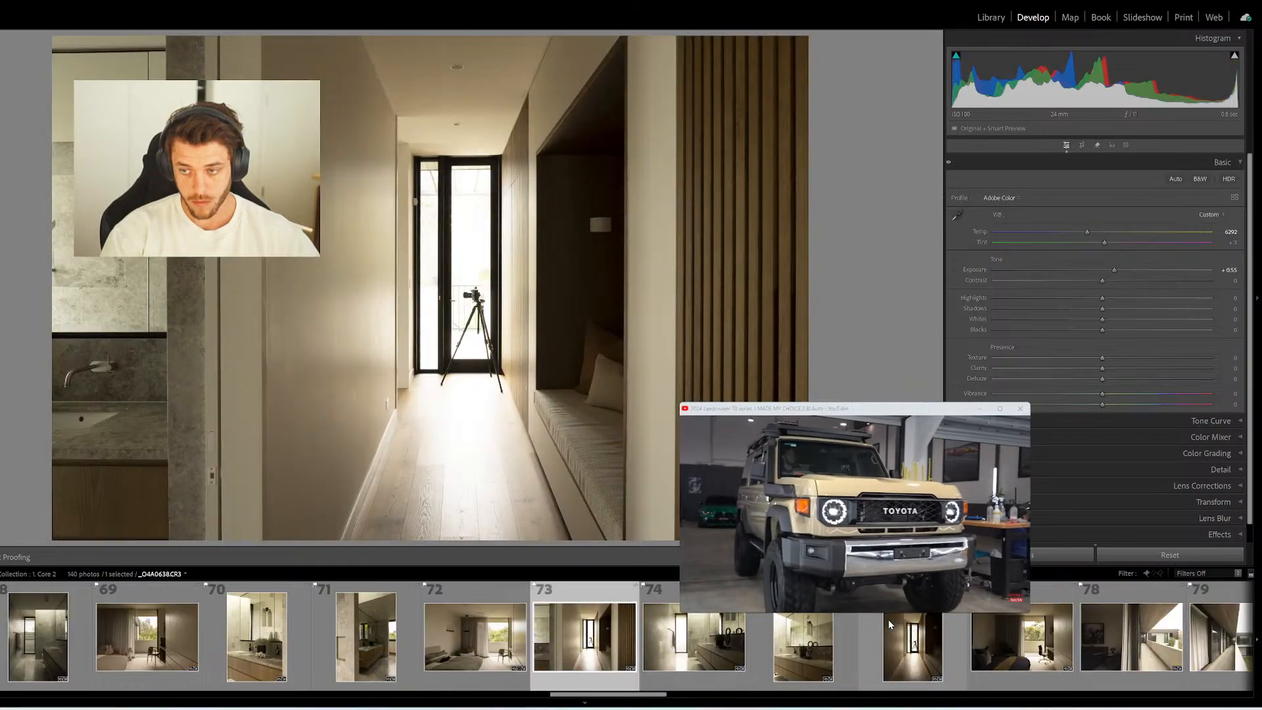
Recover photo 73's bright doorway with highlights at −72, whites at −71 and exposure at +0.45
click(1051, 299)
drag(1051, 301, 1025, 317)
click(1040, 319)
key(minus)
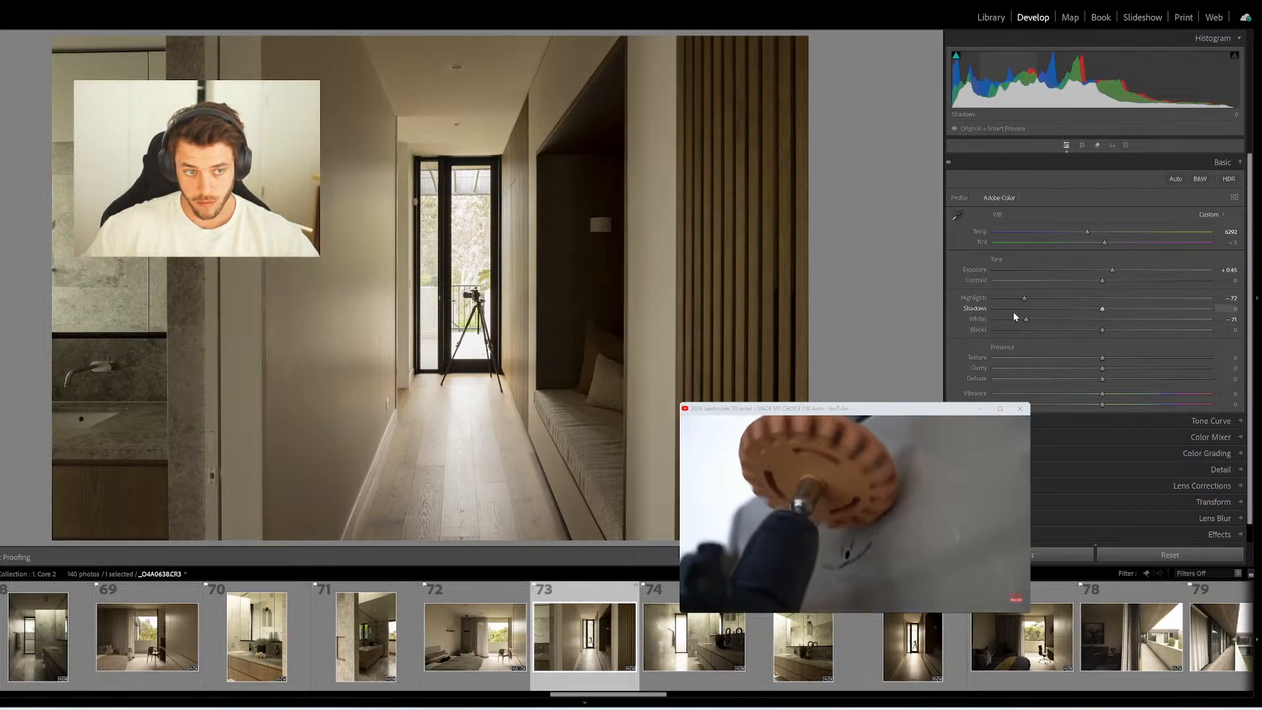
Apply Auto tone to bathroom photo 74
key(Right)
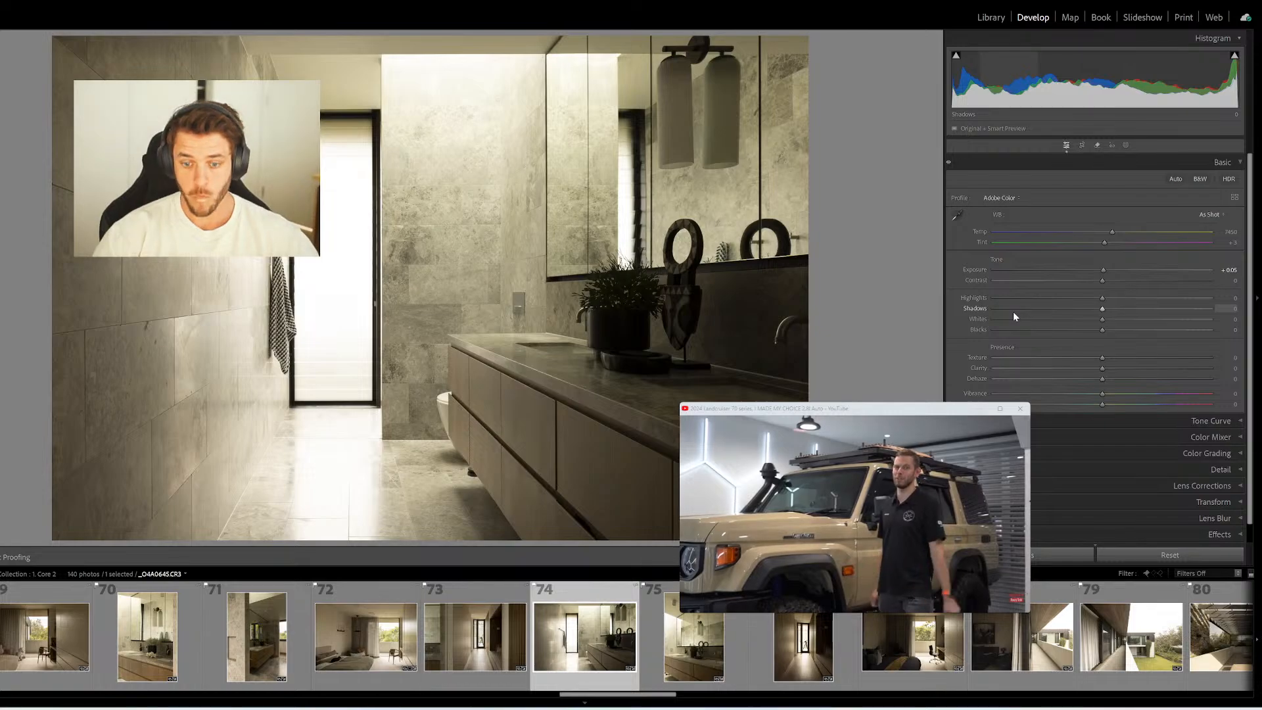
click(1175, 179)
key(Left)
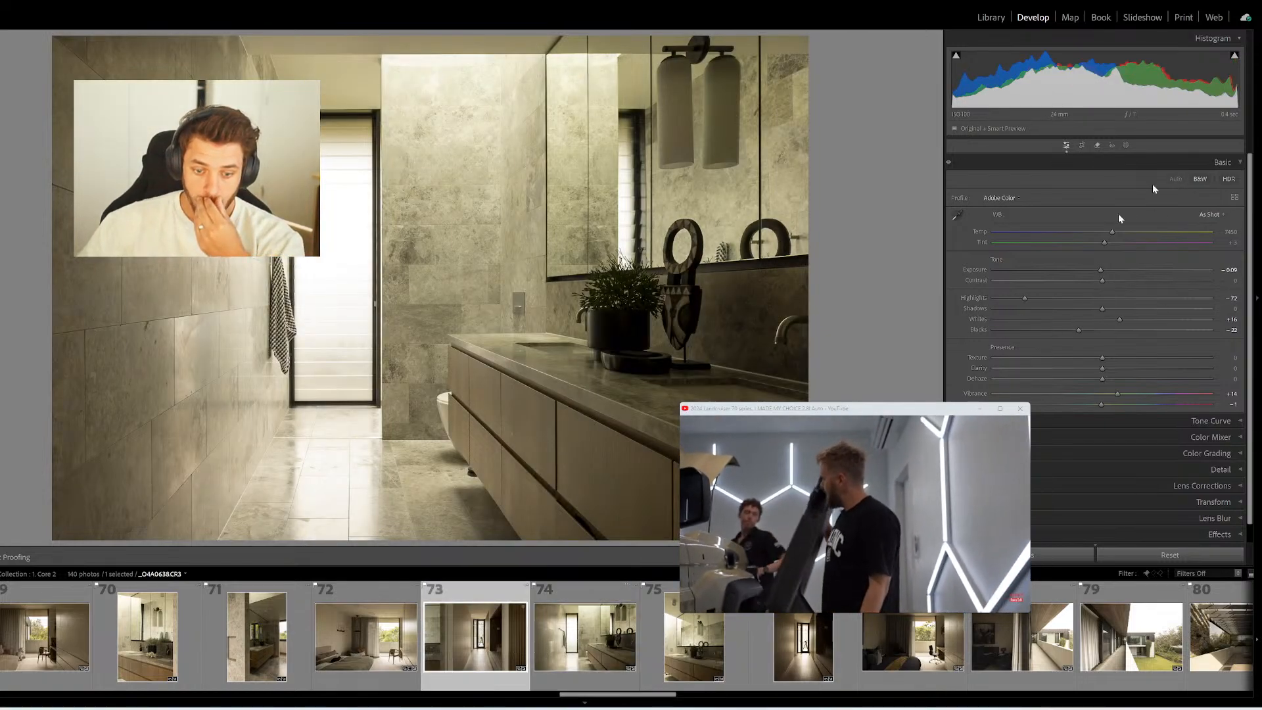
Switch to the vertical hallway photo 76 and apply Auto tone
click(414, 646)
click(723, 644)
click(774, 642)
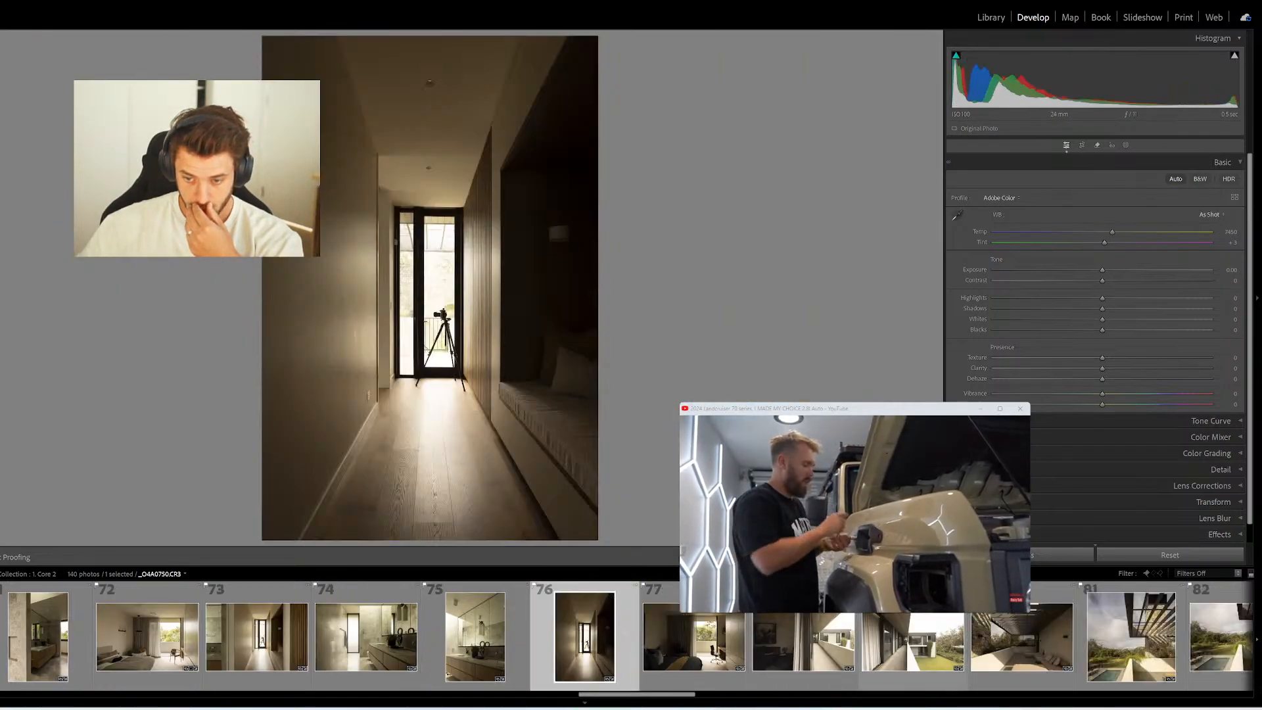
click(1175, 179)
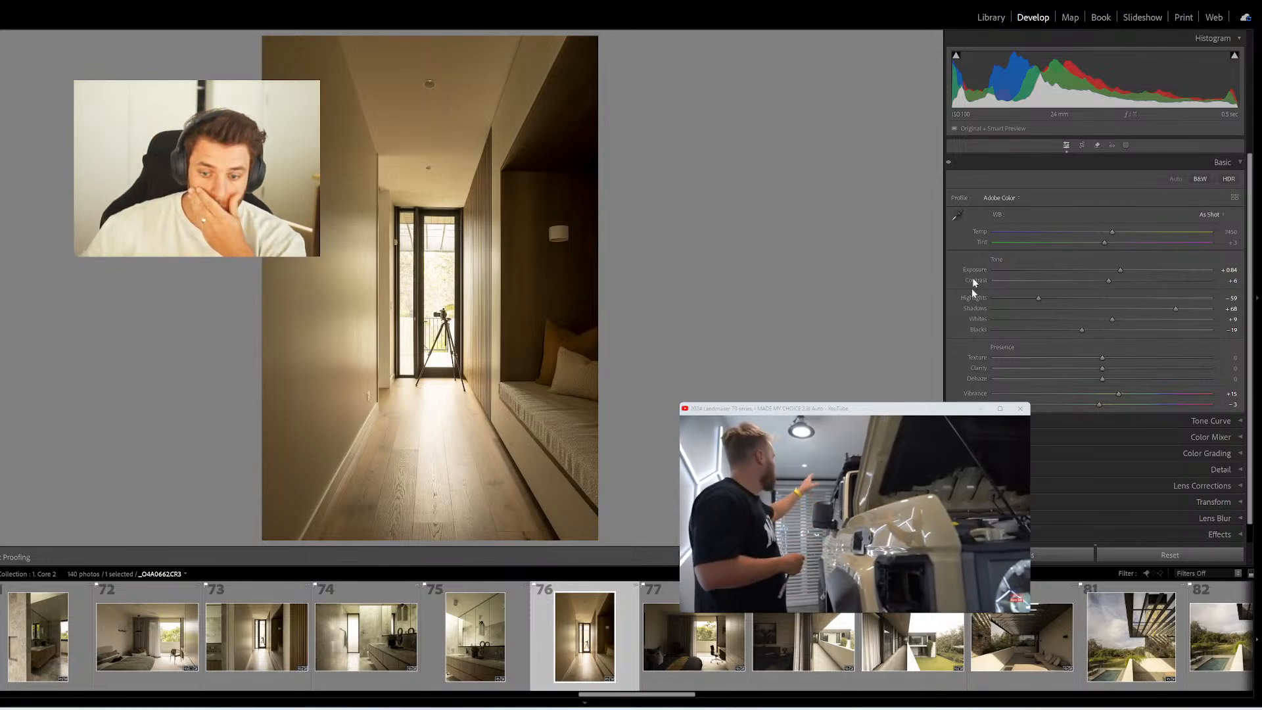
Apply Auto tone to bedroom photo 77, then set highlights to −76, whites to −56 and exposure to +0.74
key(Right)
click(1176, 178)
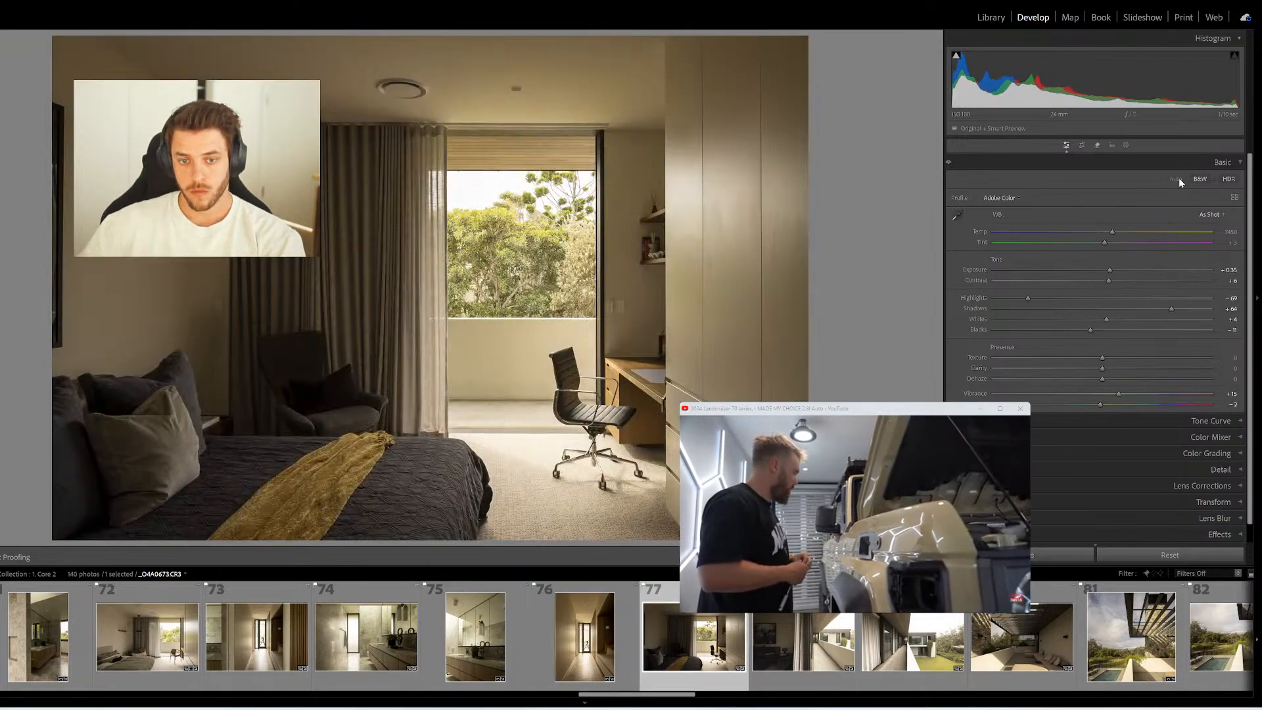
drag(1028, 298, 1042, 318)
click(1035, 319)
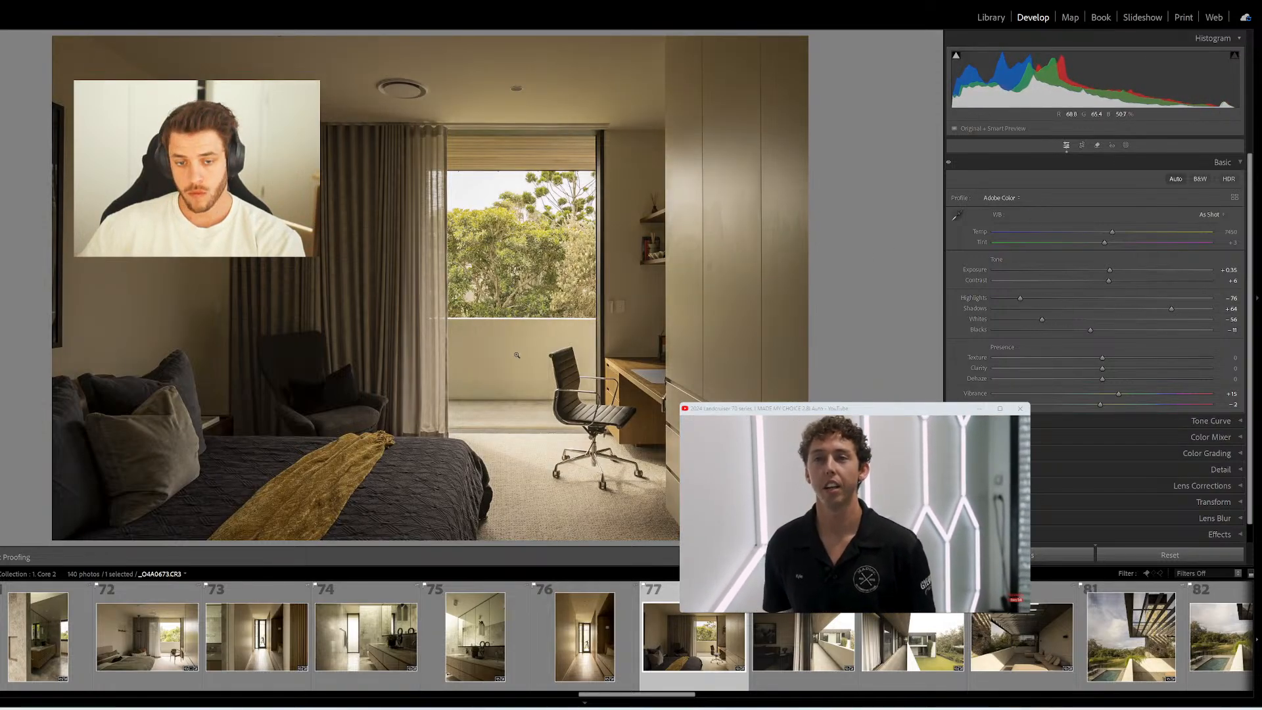
drag(1109, 270, 1118, 270)
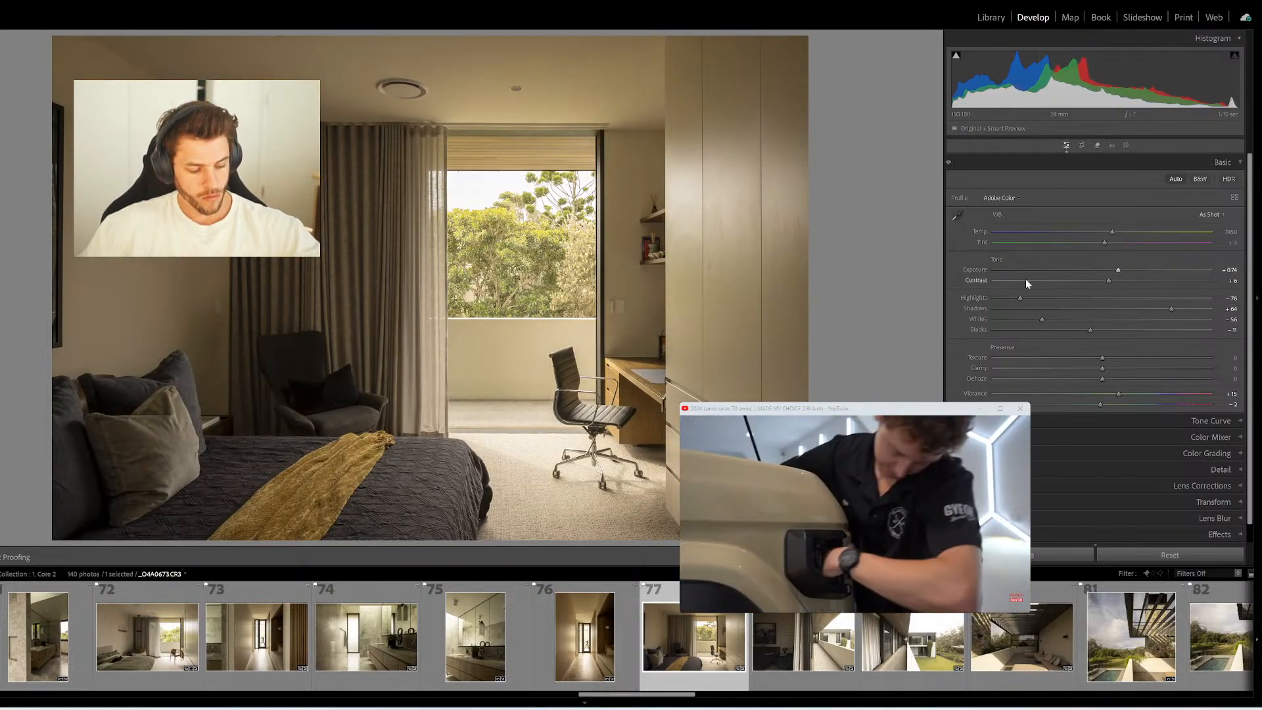
Cool photo 77's colour temperature to 6292 and brighten its exposure to +0.99
key(minus)
key(minus)
key(minus)
key(minus)
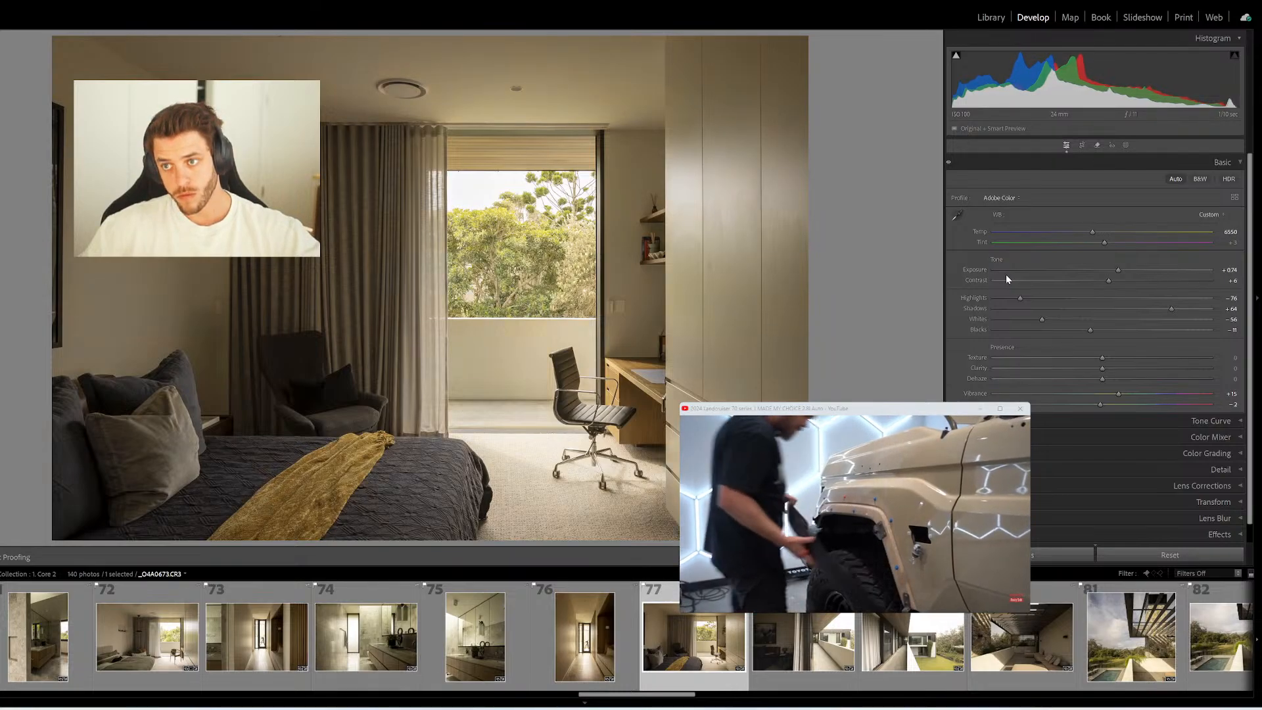
key(plus)
key(plus)
key(plus)
key(plus)
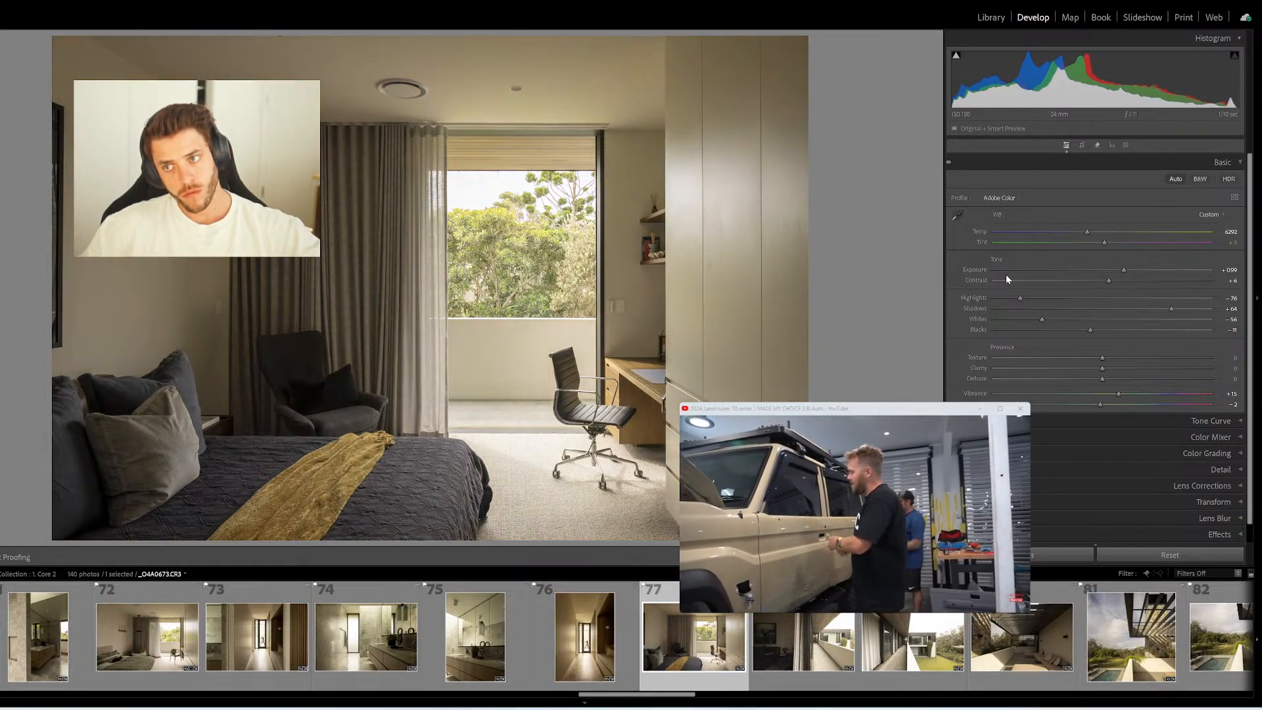
key(minus)
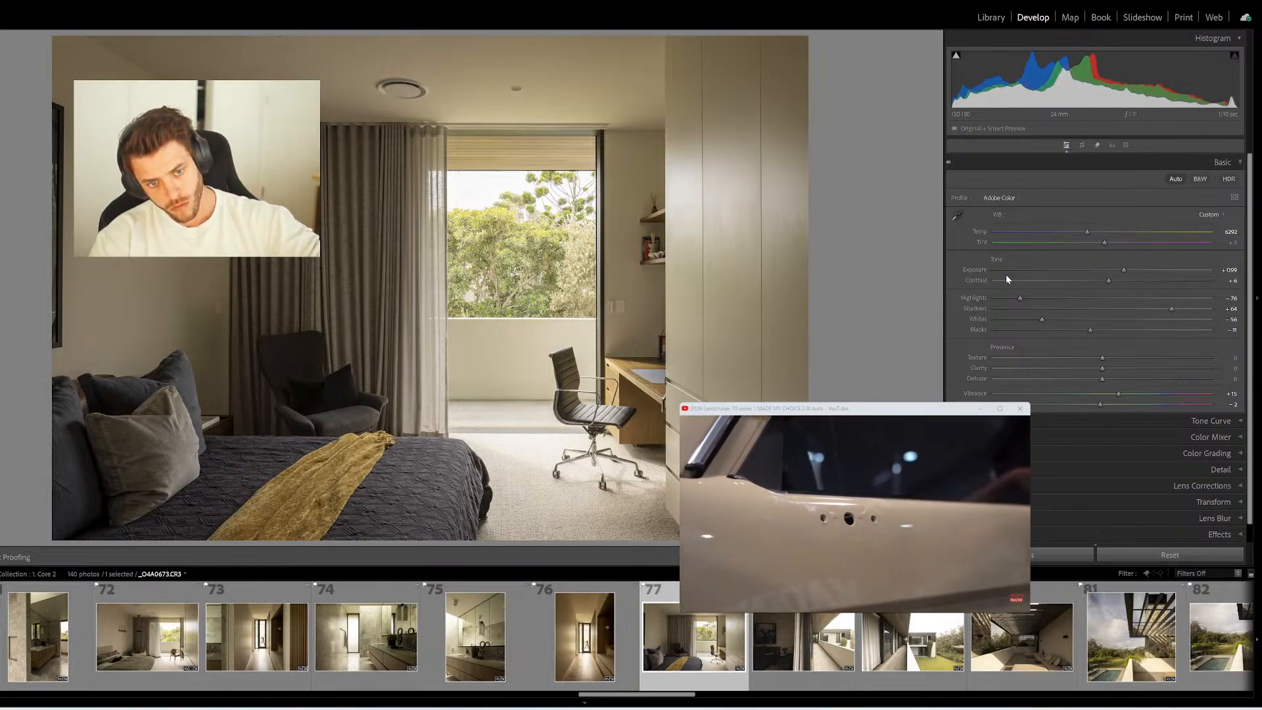
On the bedroom and balcony photo 78, set exposure to −0.20, highlights to −53 and shadows to +28
key(Right)
key(plus)
key(plus)
key(plus)
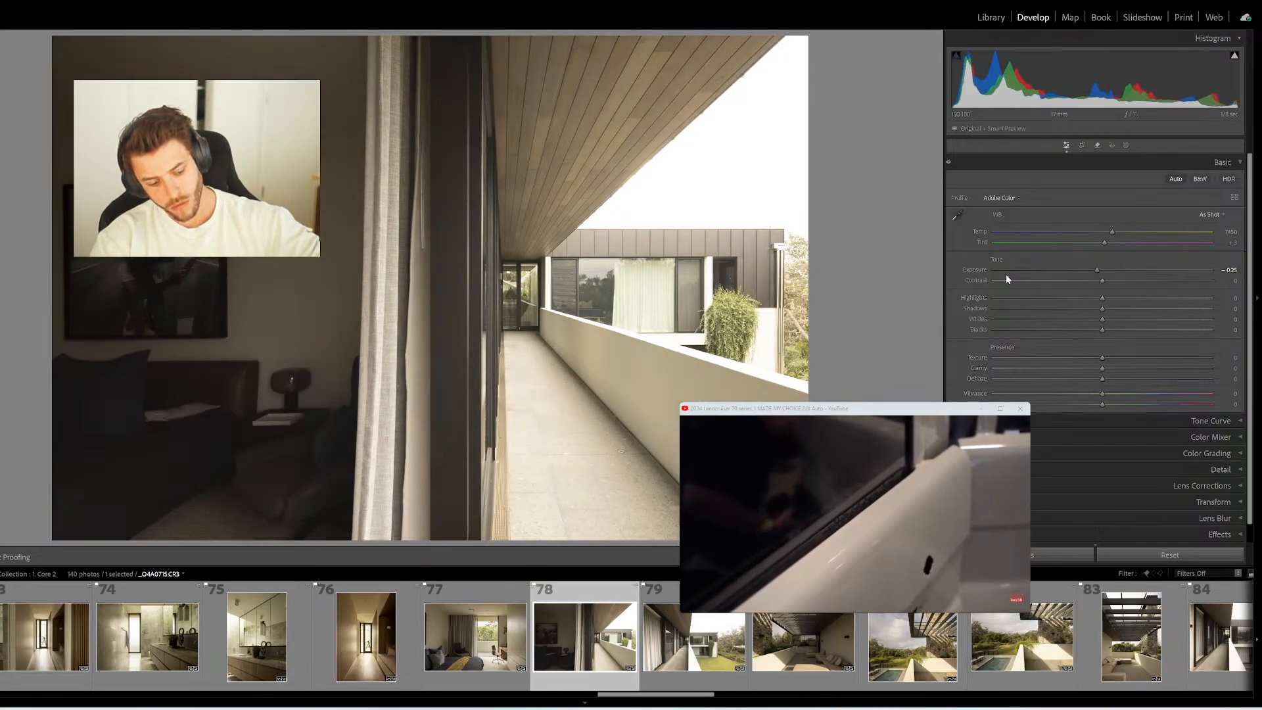
key(plus)
key(plus)
key(plus)
key(plus)
key(plus)
key(plus)
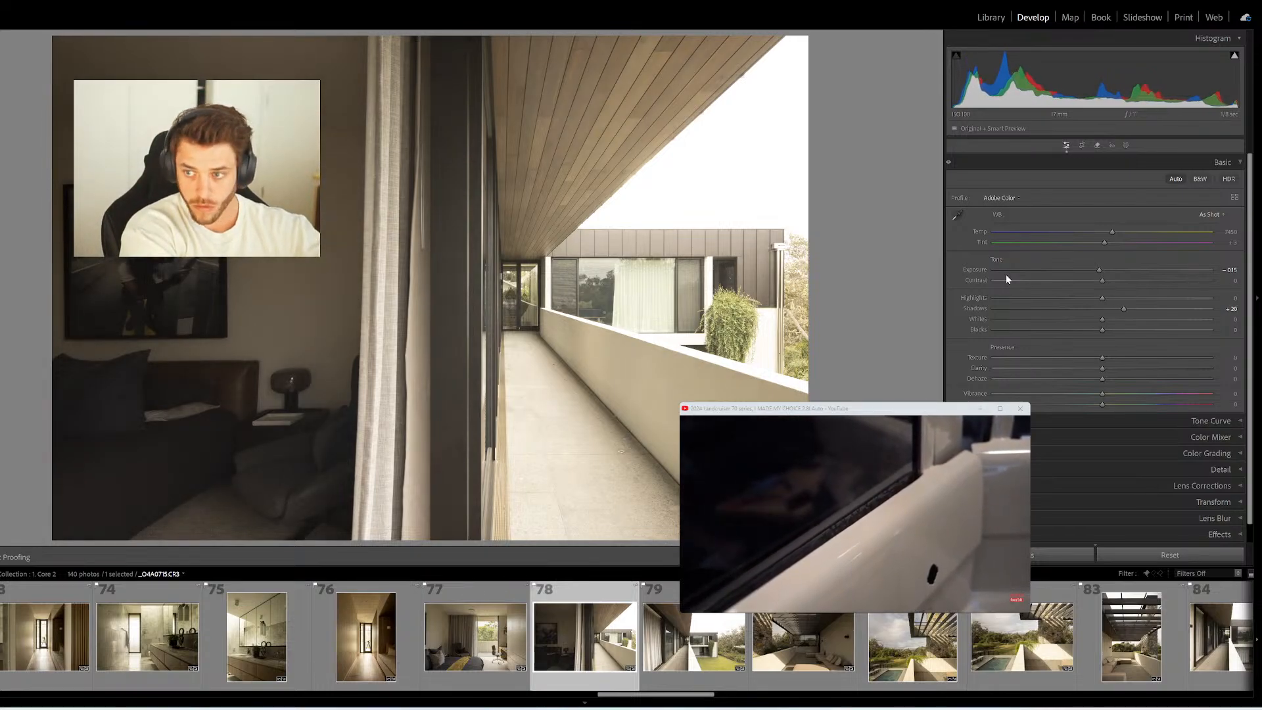
key(minus)
key(minus)
key(minus)
key(minus)
key(plus)
key(plus)
key(plus)
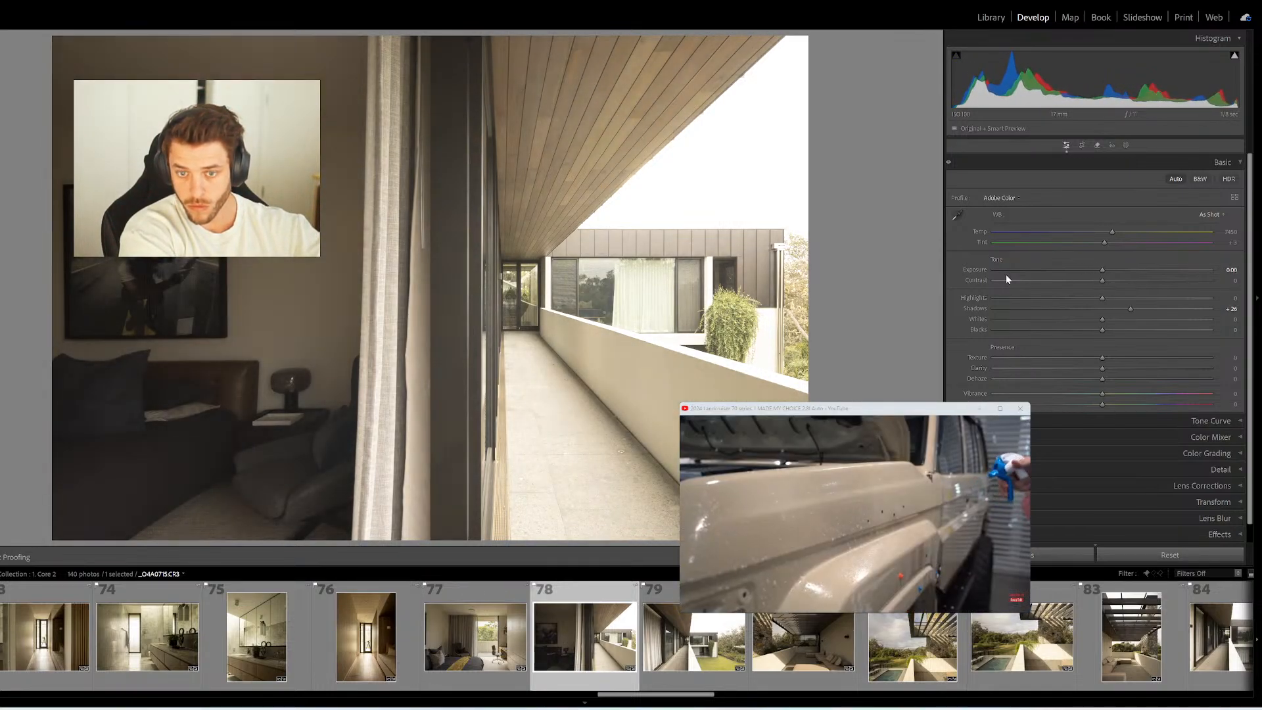
key(minus)
key(minus)
key(minus)
key(minus)
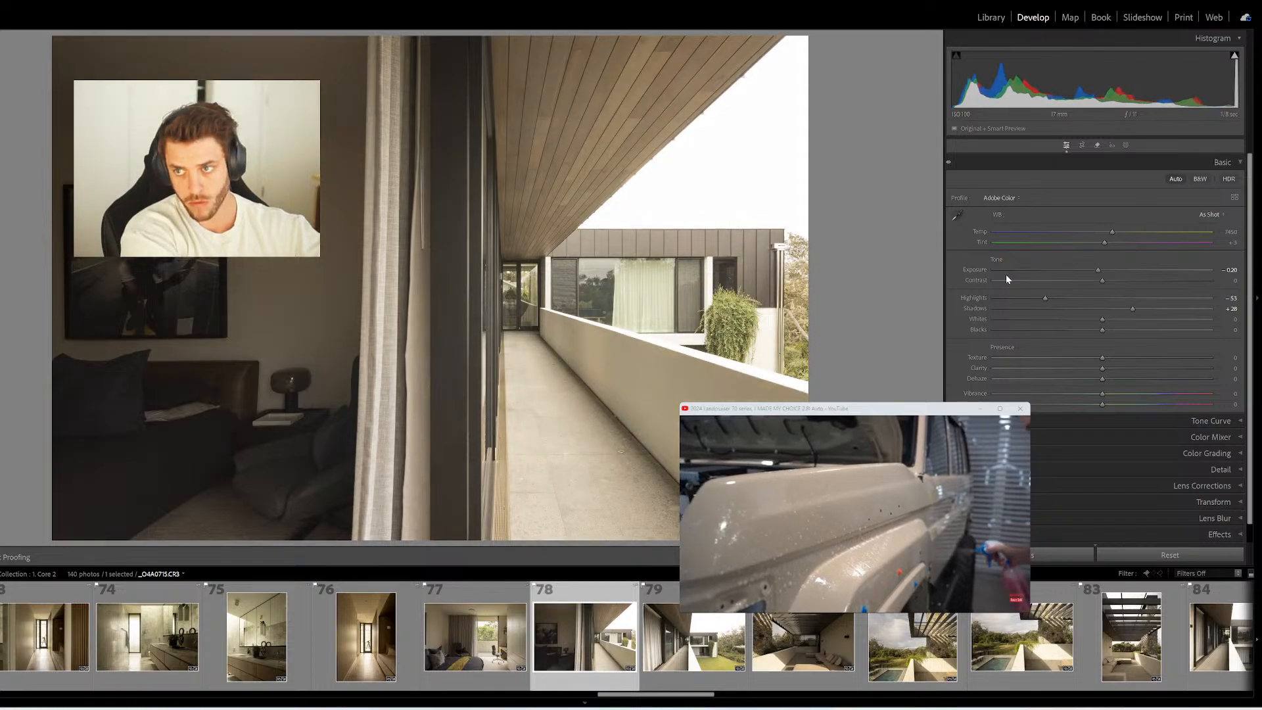
key(plus)
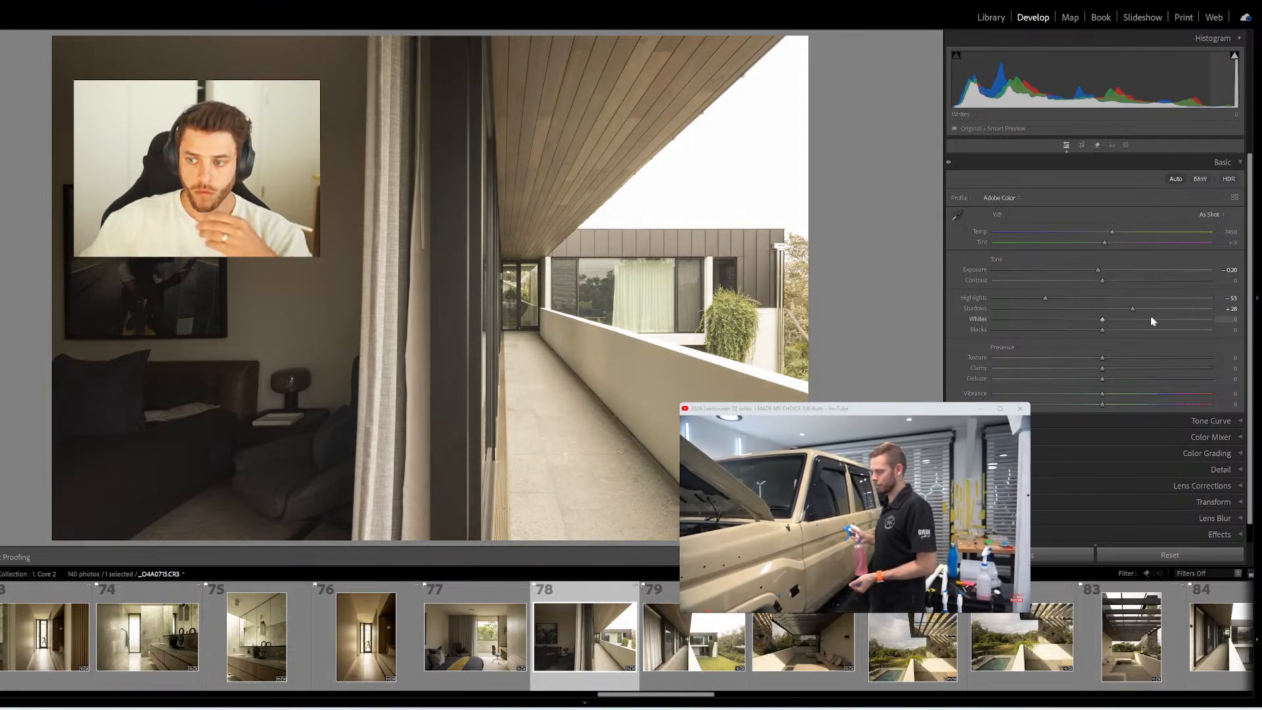
Apply Auto tone to balcony photo 79 and reset its vibrance to 0
click(717, 631)
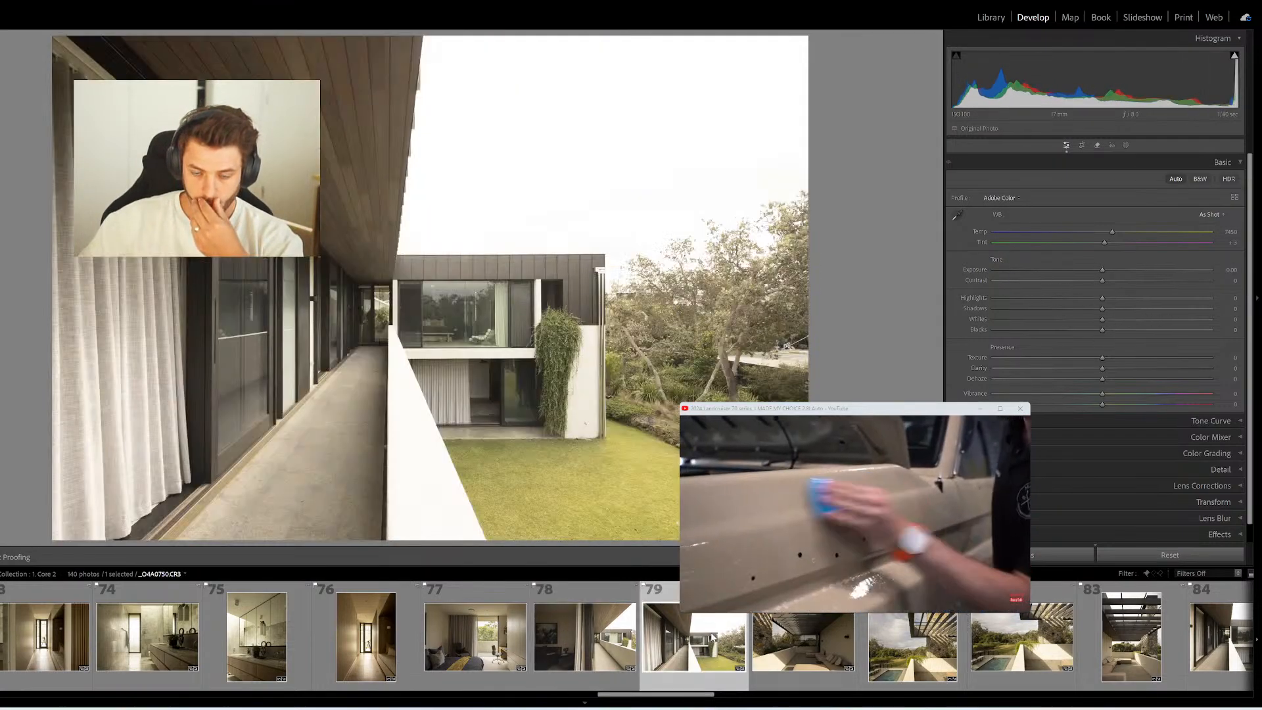
click(1180, 177)
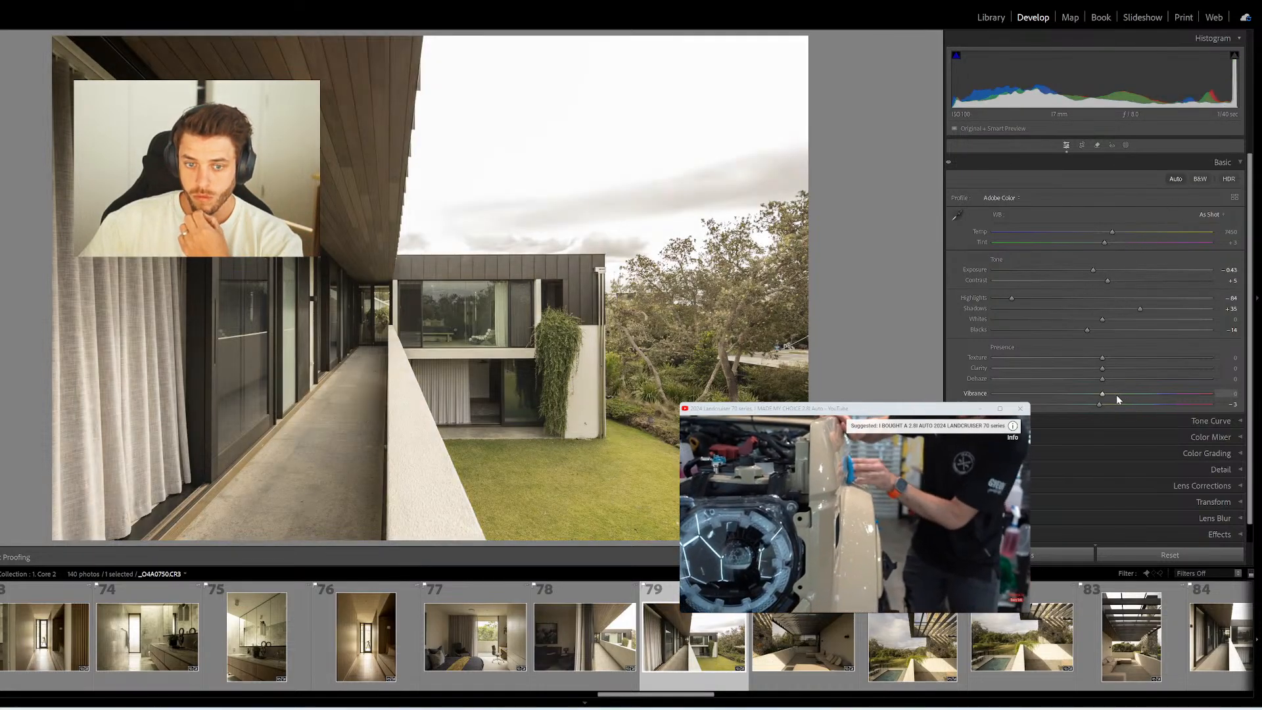
On covered terrace photo 80, set shadows to +49 and exposure to +0.52
click(803, 648)
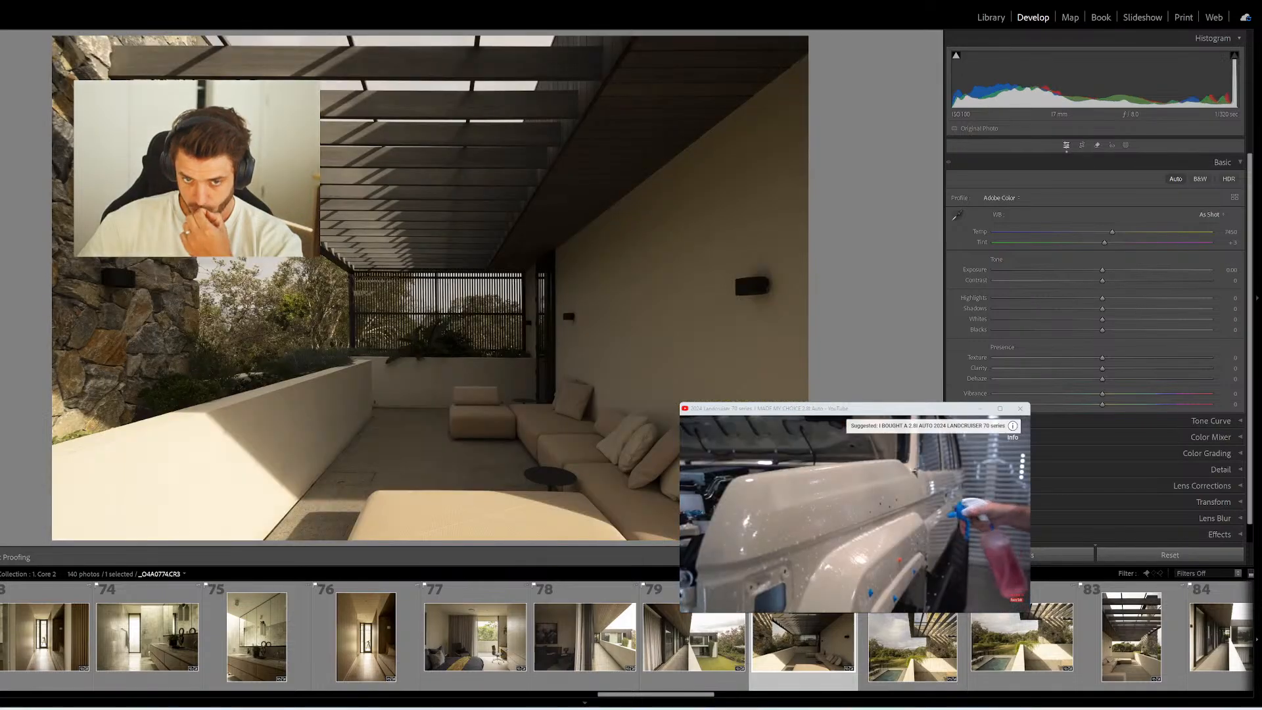
drag(1102, 308, 1156, 309)
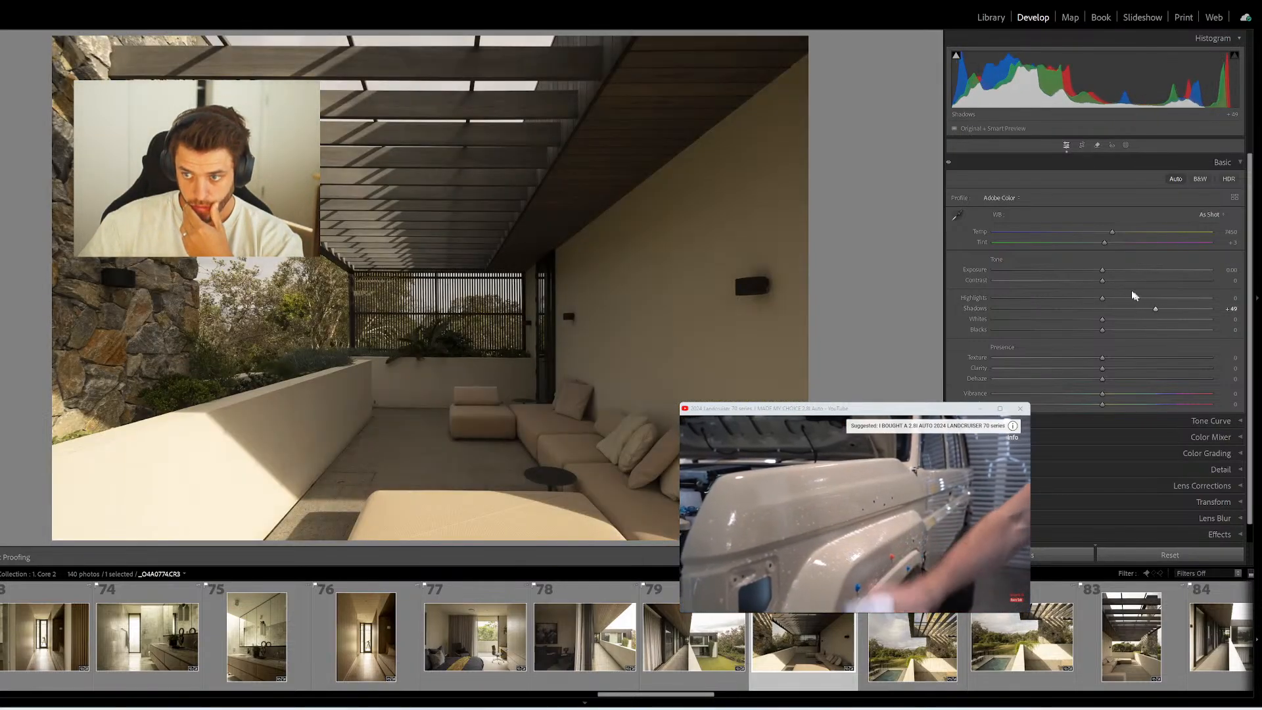
drag(1102, 269, 1114, 269)
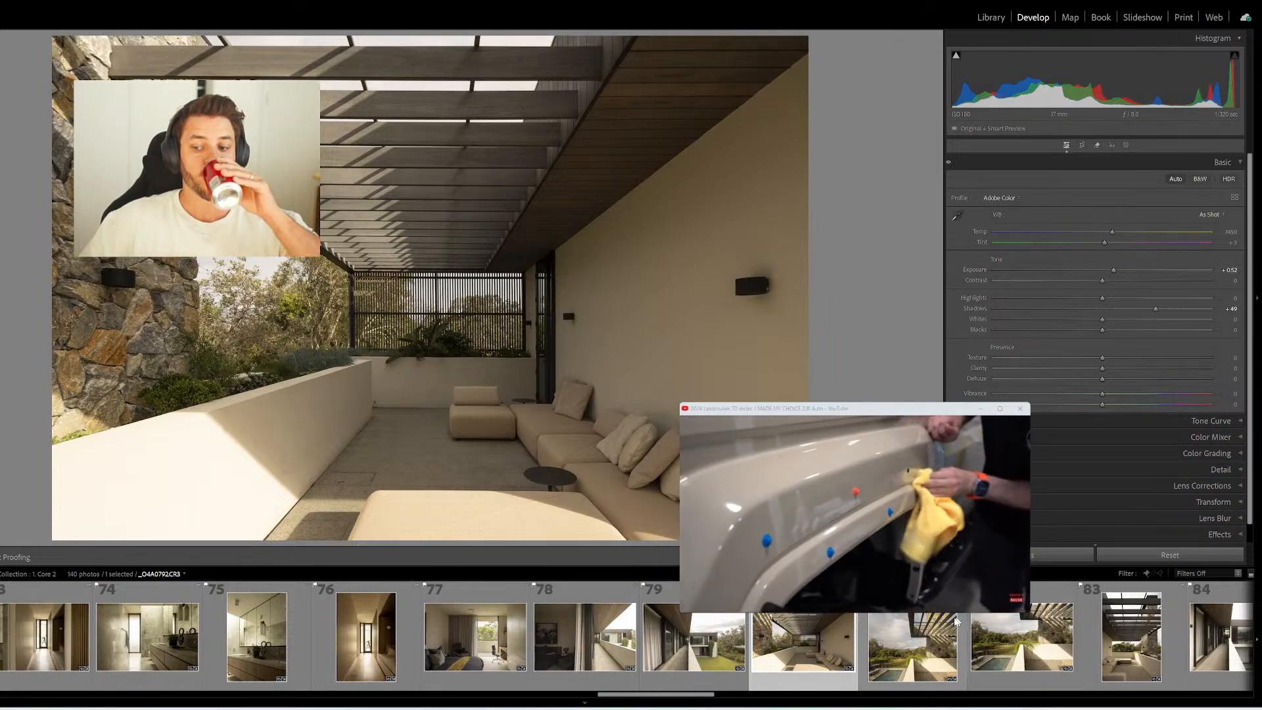
Move on to balcony photo 84 and raise its exposure slightly
click(954, 621)
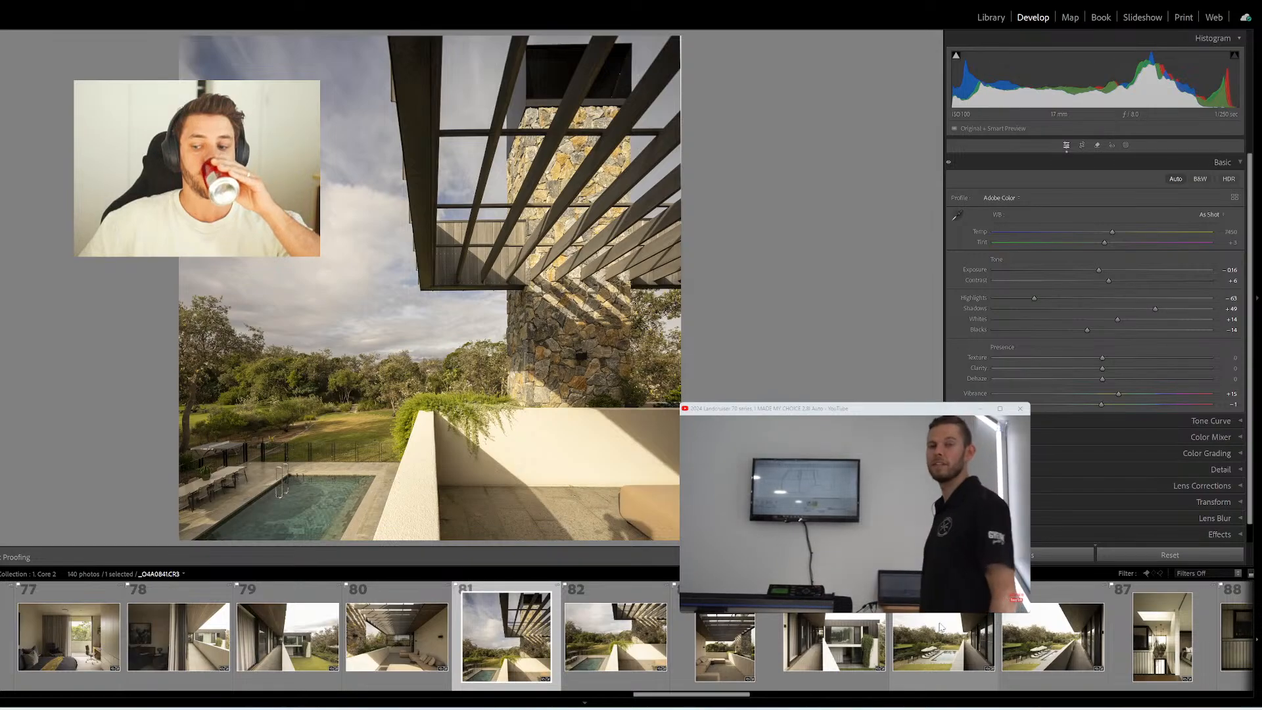
click(833, 647)
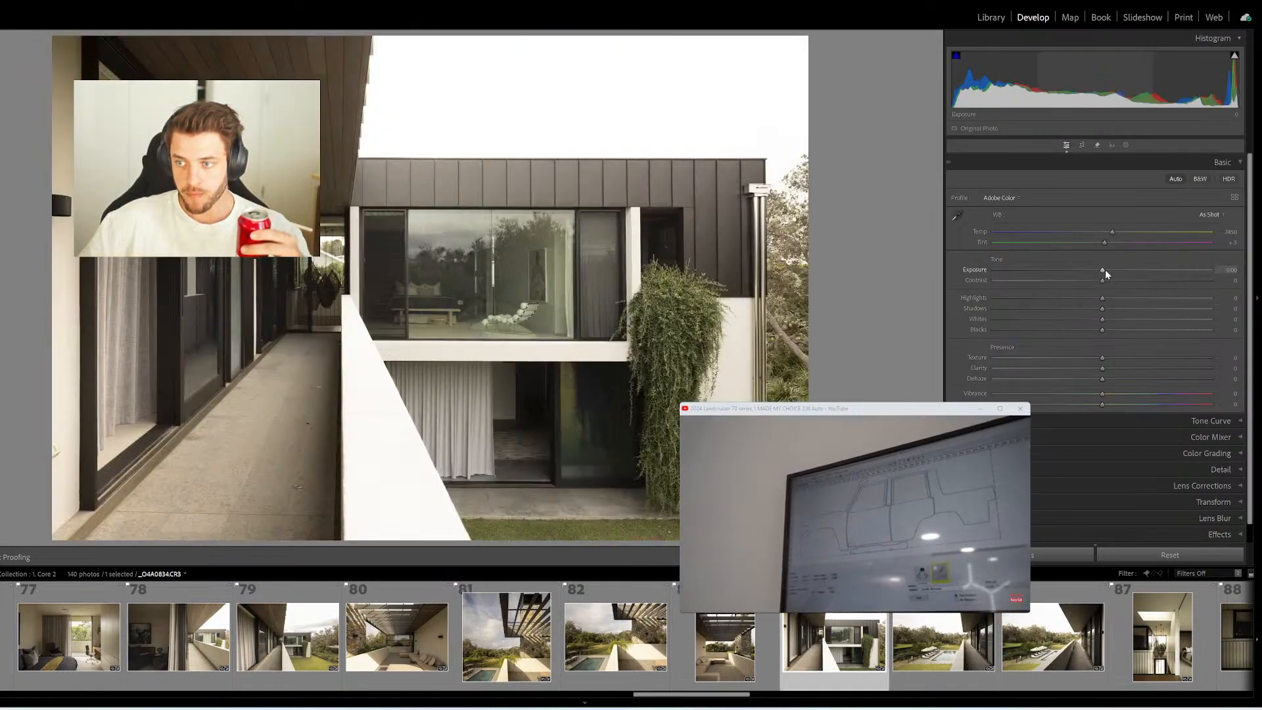
drag(1106, 269, 1110, 270)
Switch to the balcony and pool photo 86 and set its exposure to +1.60
click(962, 620)
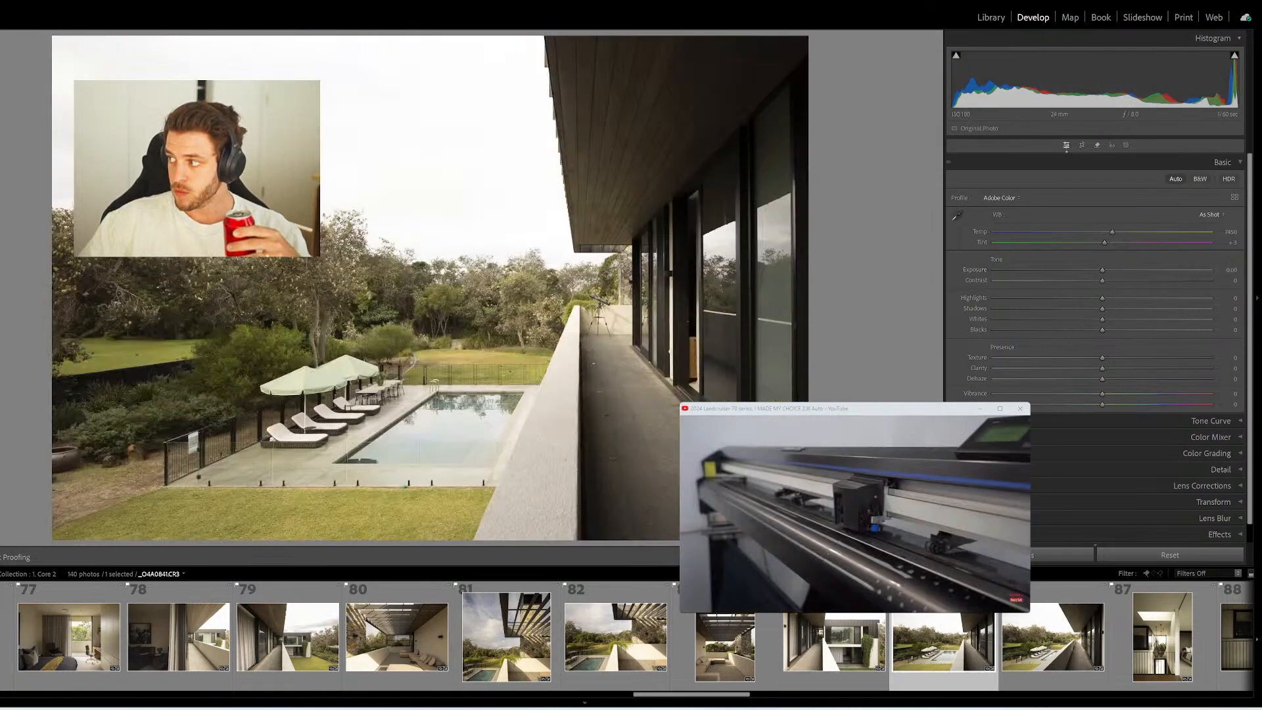
click(1016, 633)
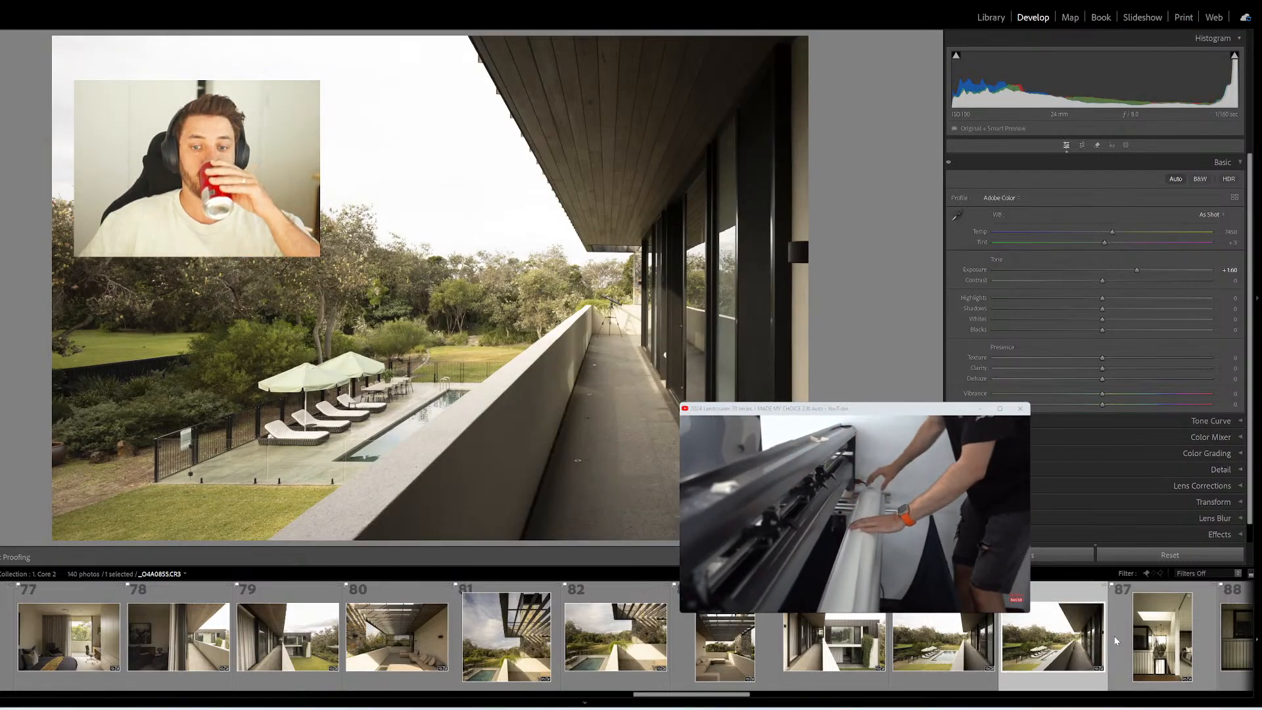
Switch to the stairwell and bedroom panorama, photo 89, and set its exposure to +0.31
click(1141, 631)
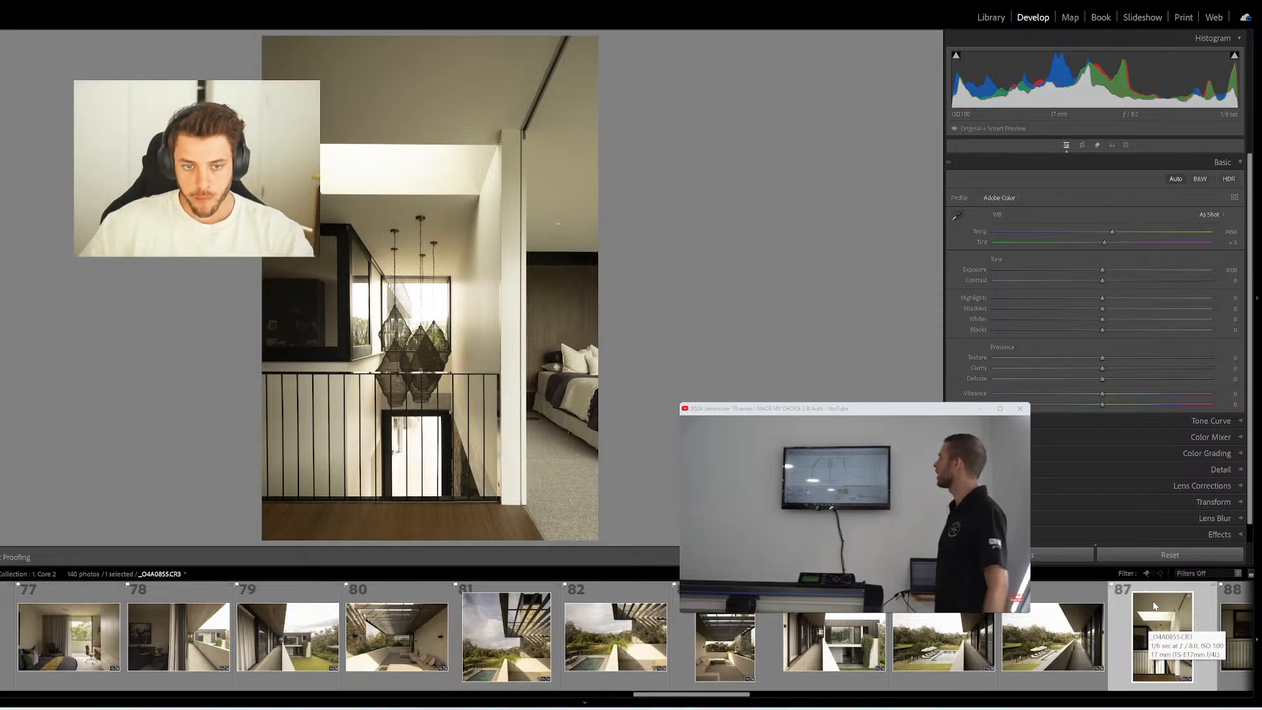
scroll(986, 641, down, 3)
click(918, 650)
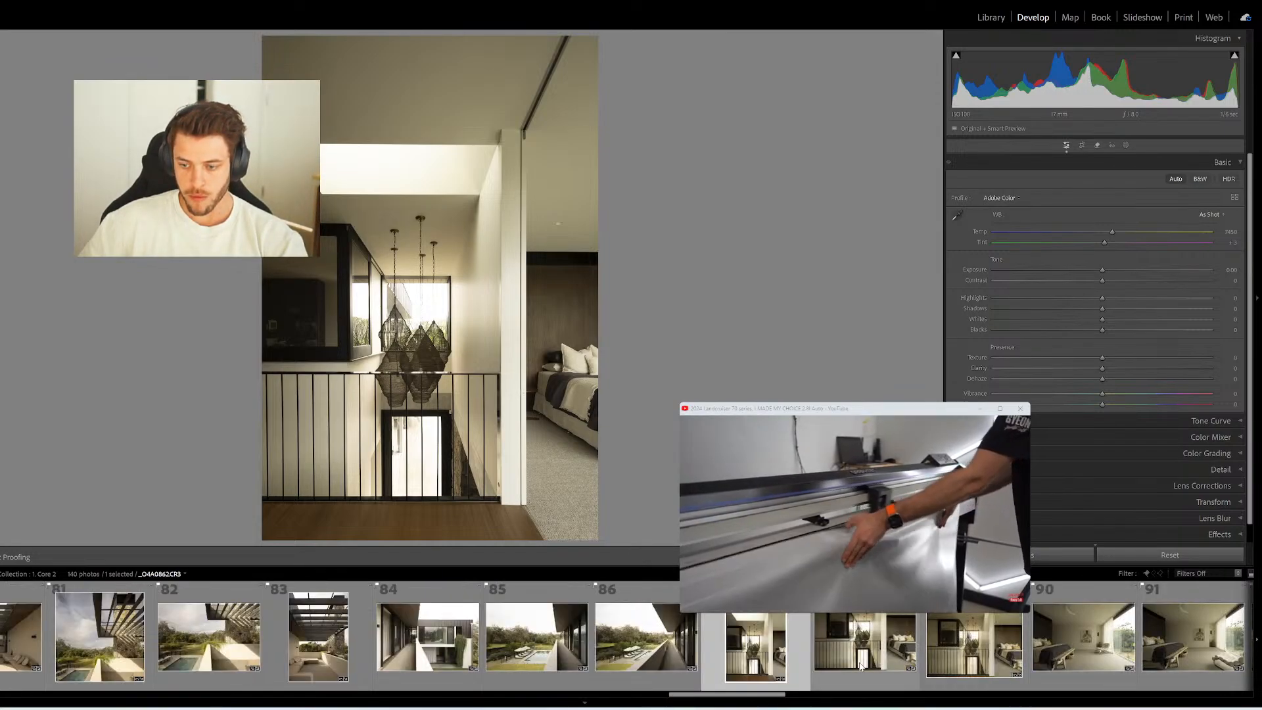
click(973, 647)
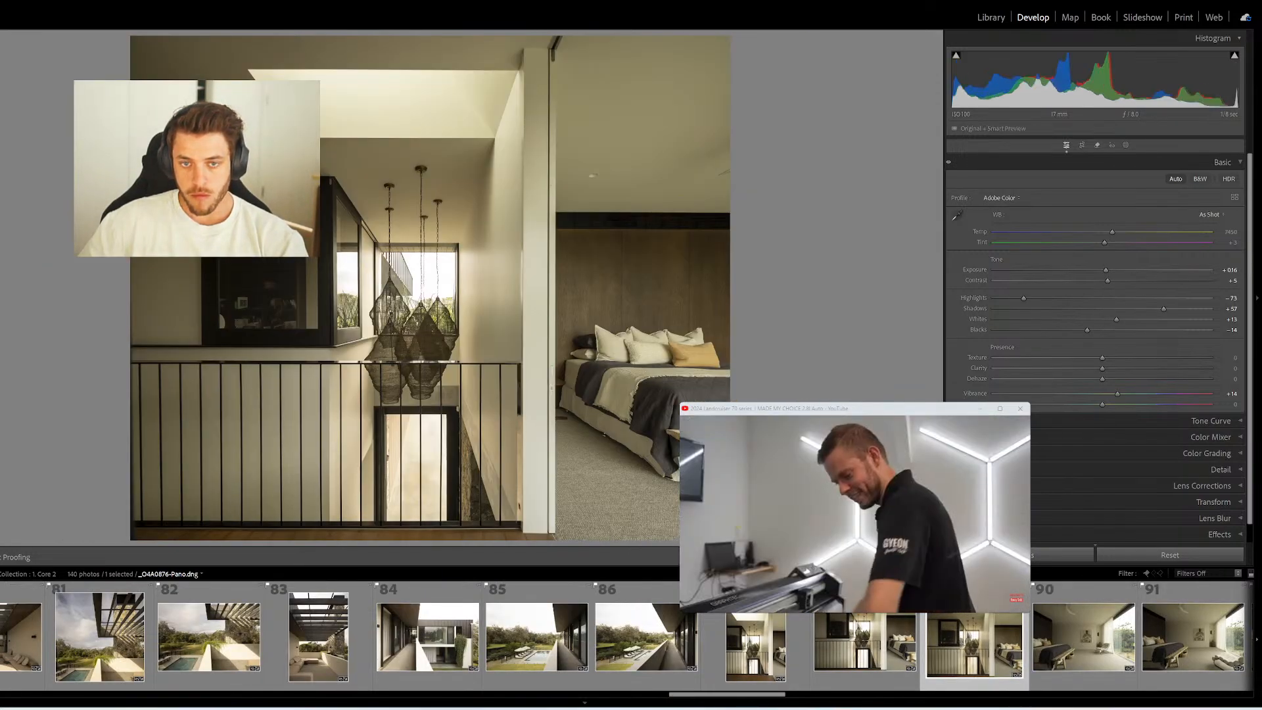
key(equal)
key(equal)
key(equal)
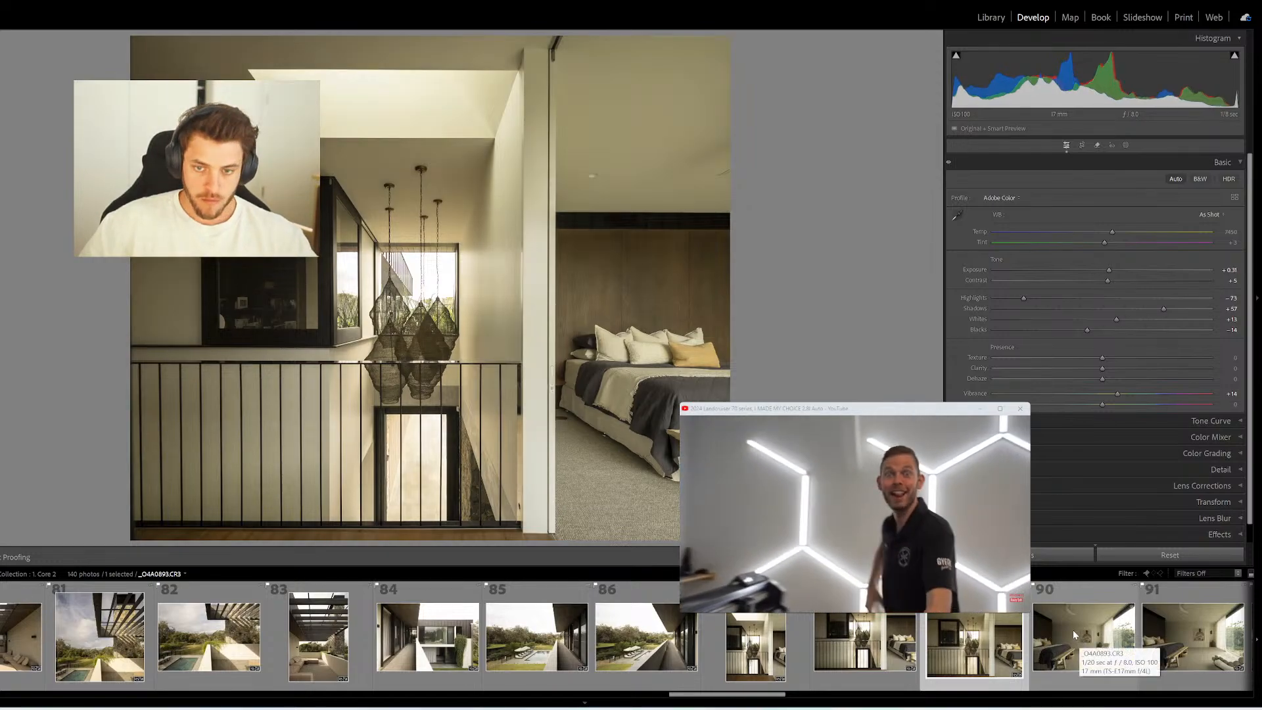
On bedroom photo 90, set exposure to +1.15, highlights to -92 and shadows to +13
click(1067, 625)
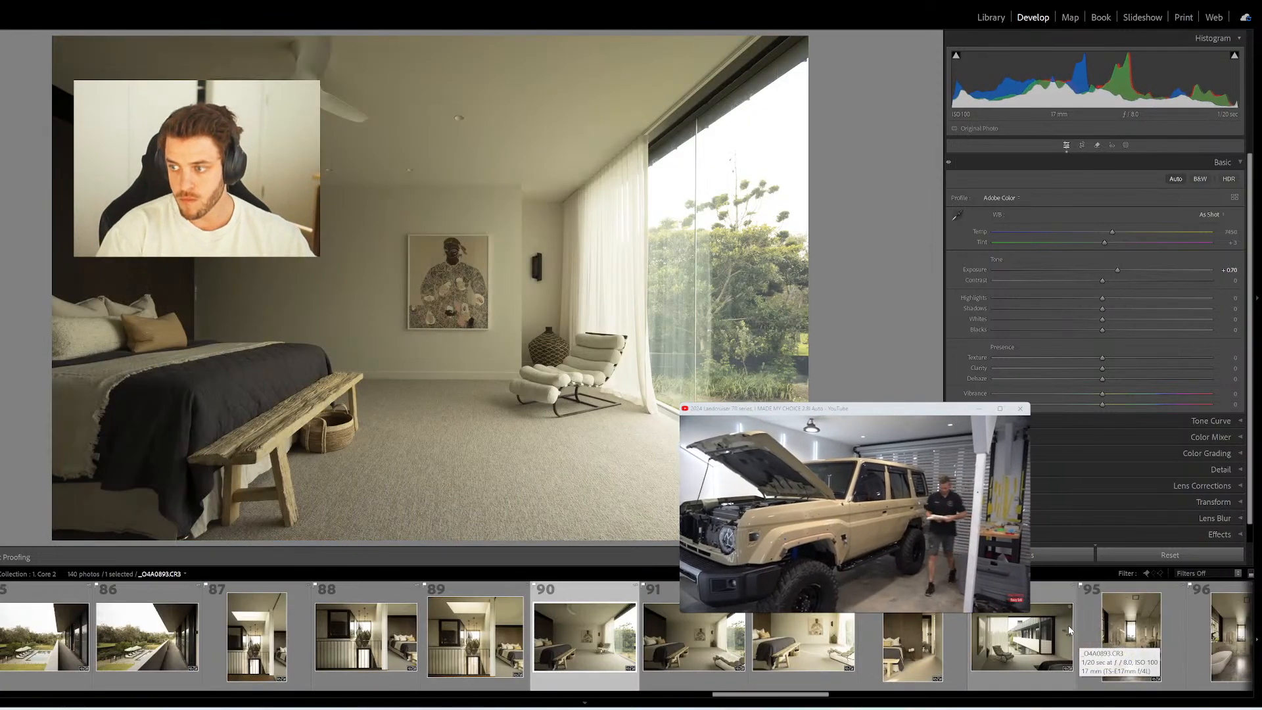
key(equal)
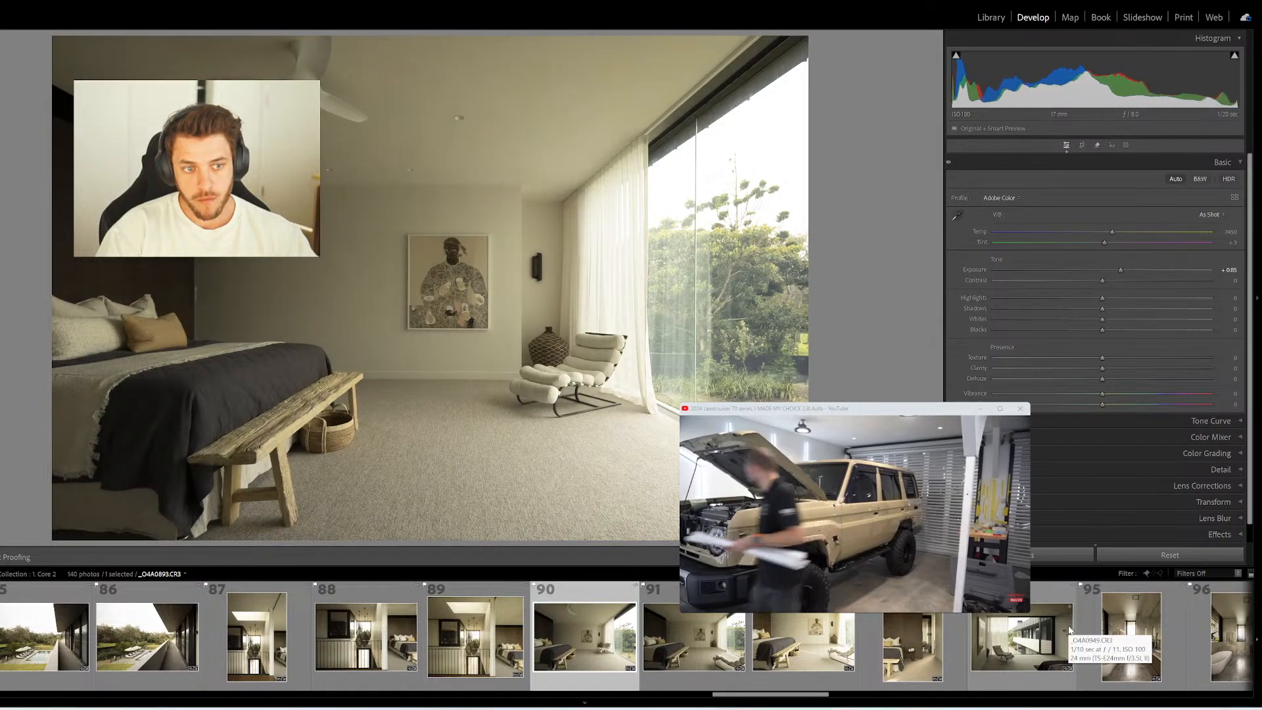
key(equal)
key(equal)
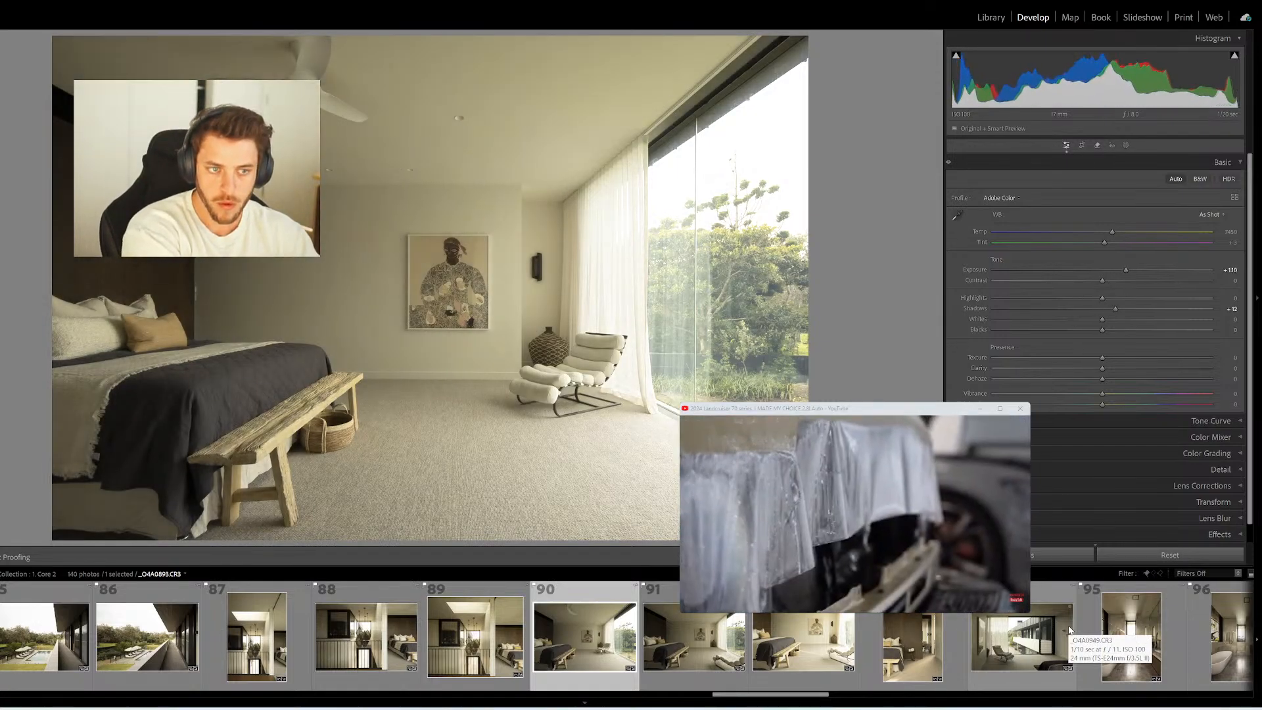
key(equal)
key(minus)
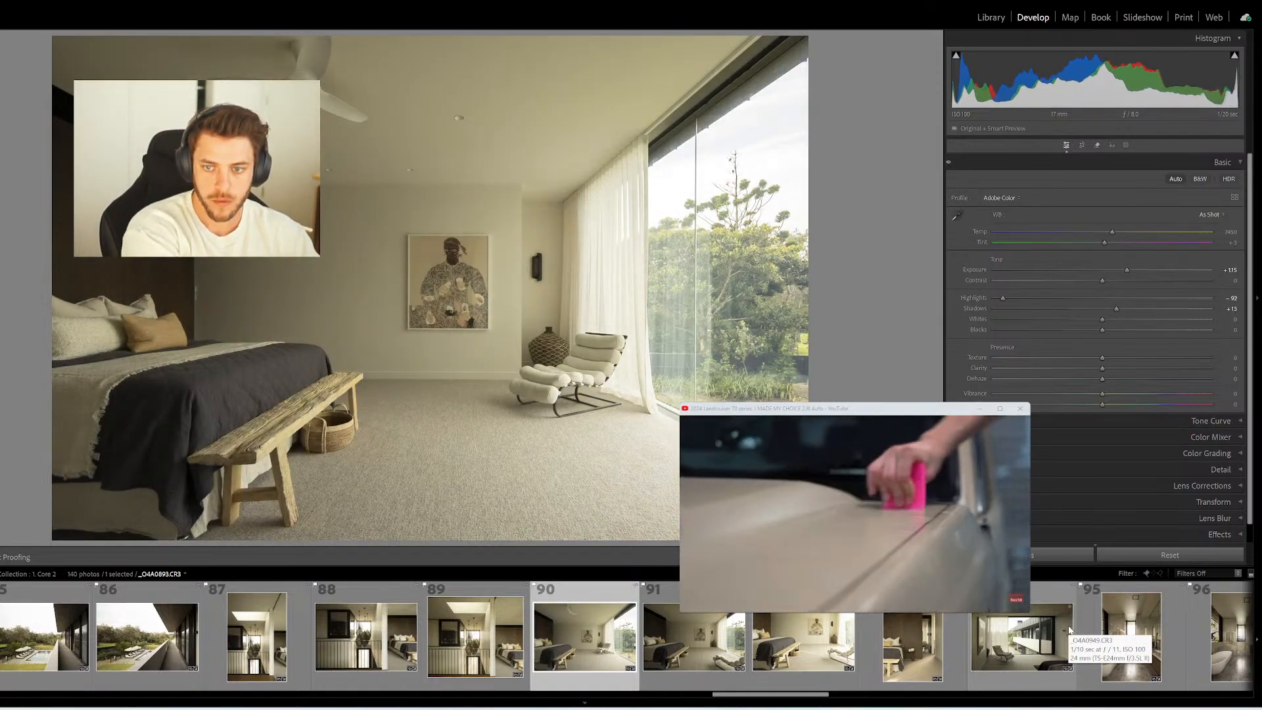
Remove the similar bedroom photo 91 from the collection and set the following bedroom photo's exposure to -0.15
key(Right)
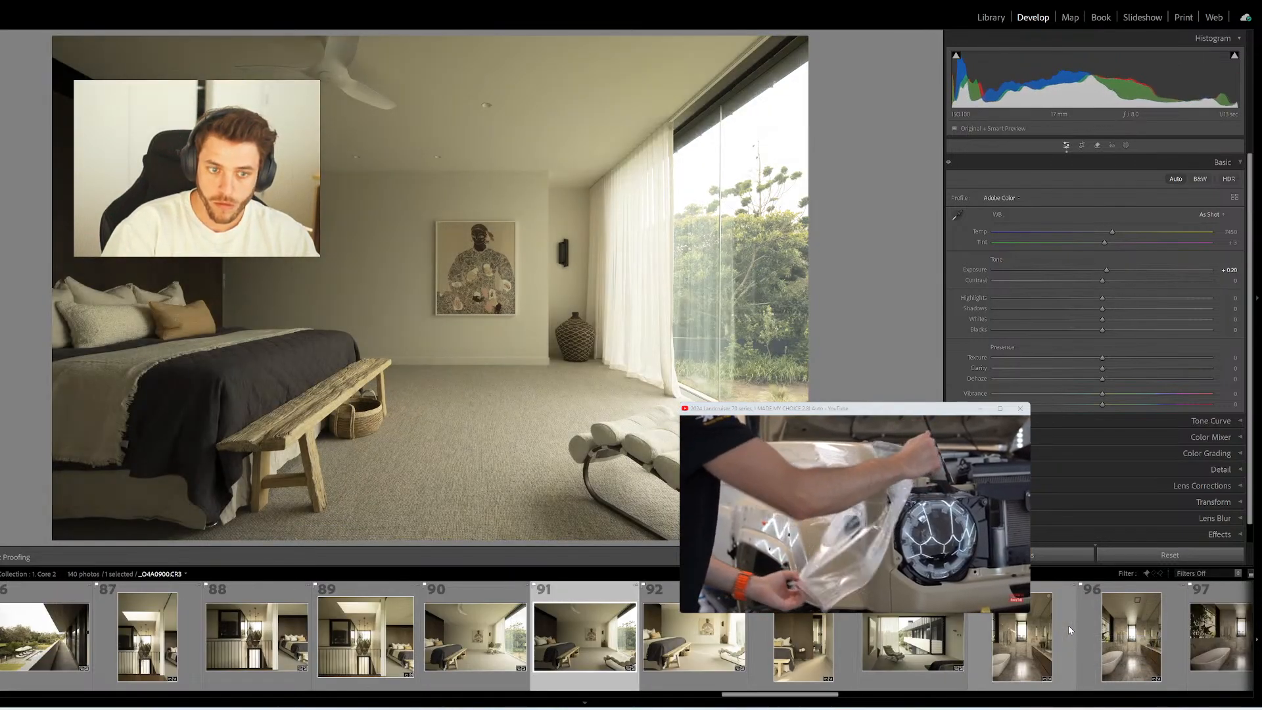
key(Left)
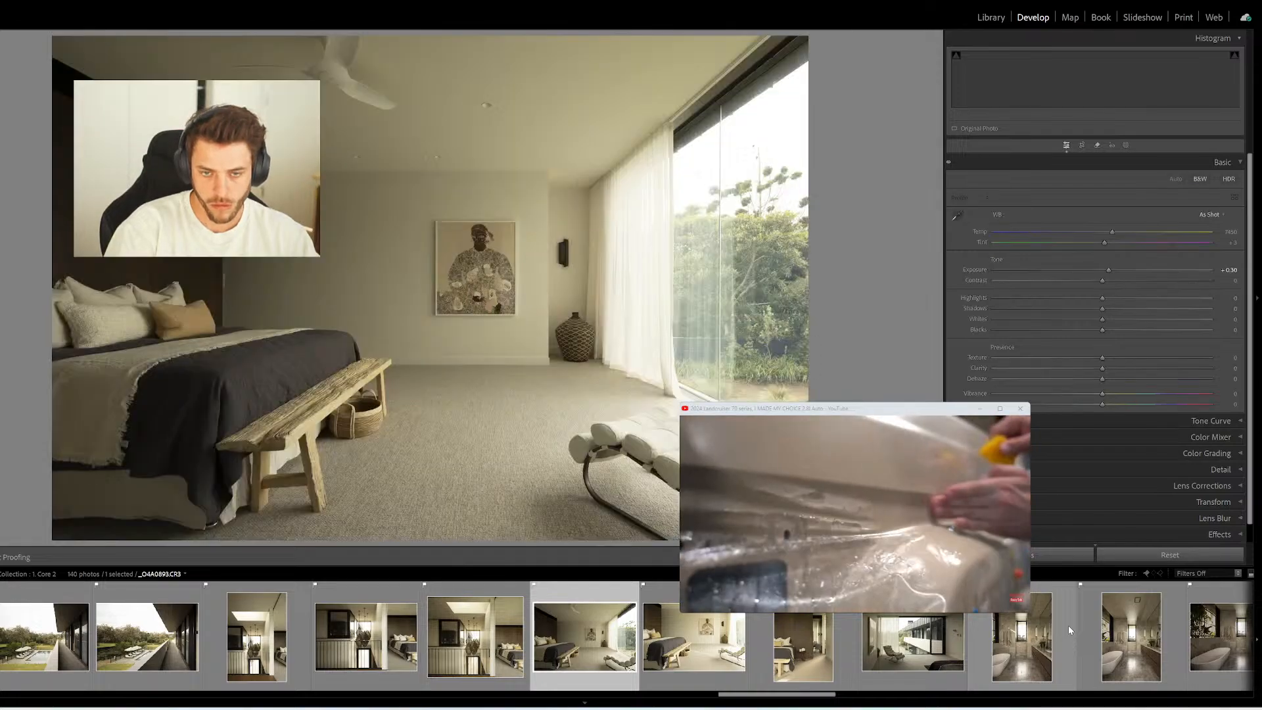
key(Delete)
key(minus)
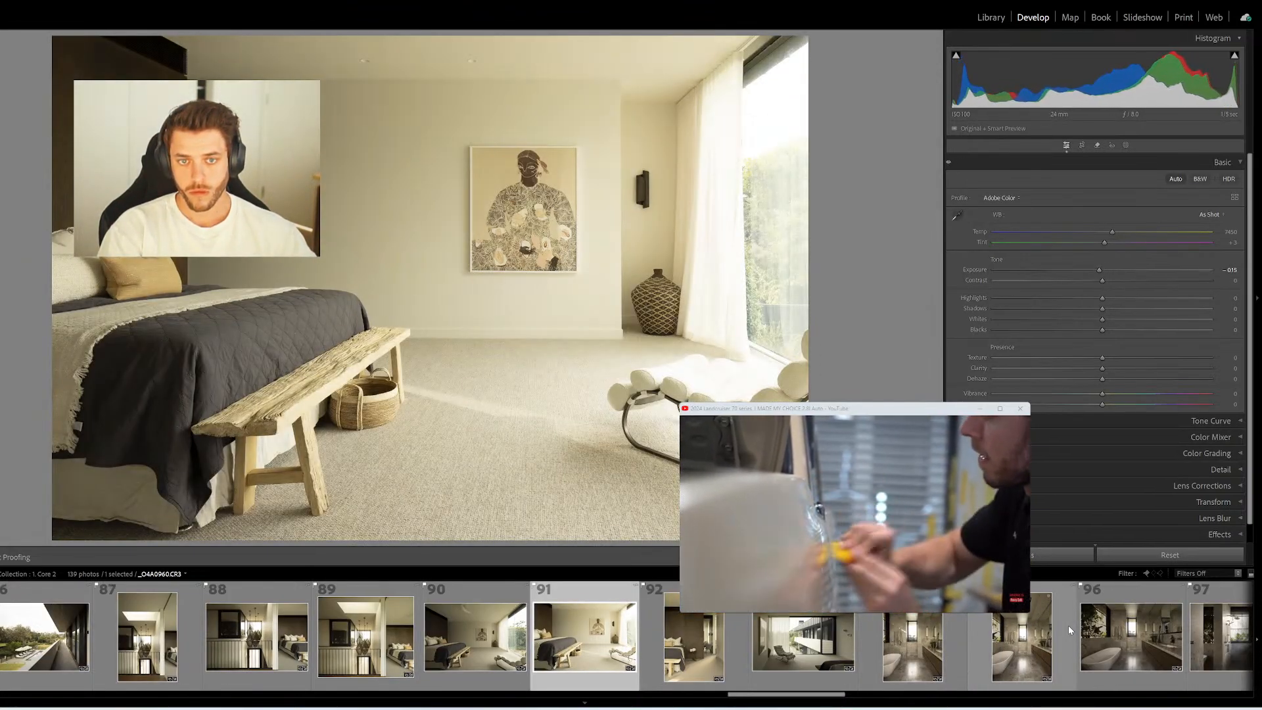
Set exposure to +0.45 on bedroom photo 92 and +0.50 on the lounge chair photo 93
key(Right)
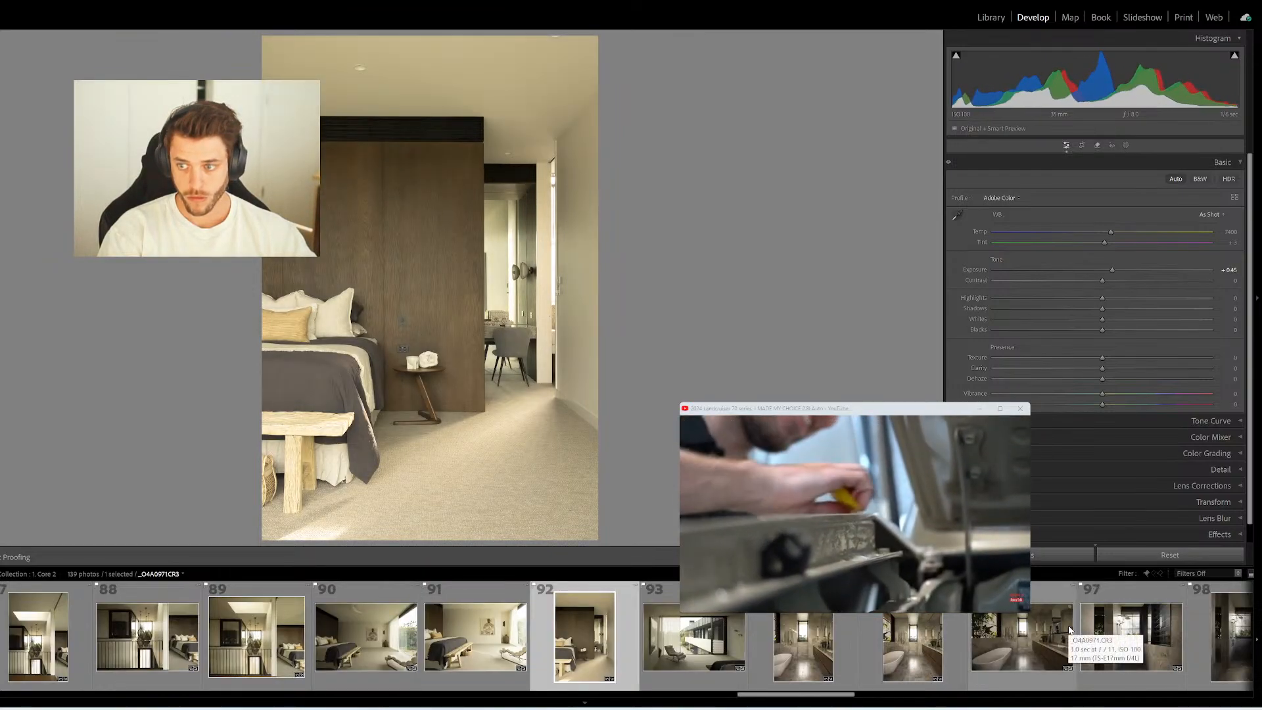
key(Right)
key(shift+equal)
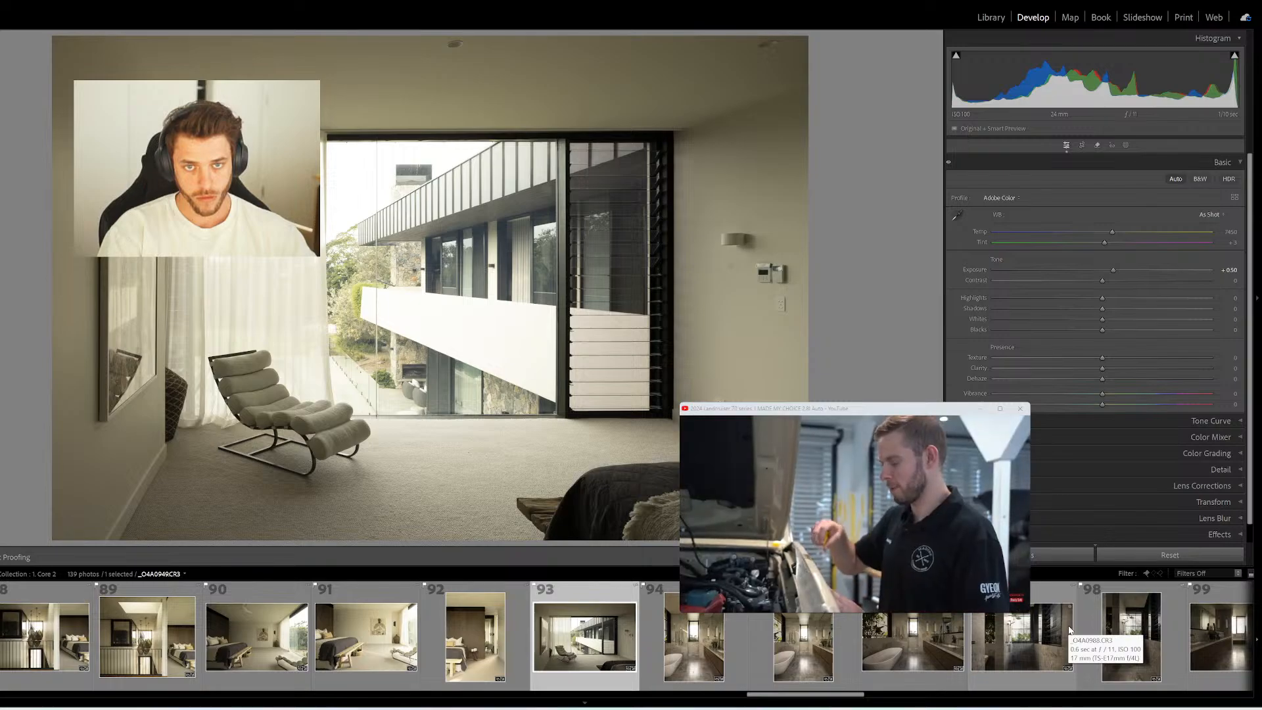
Move through the bathroom photos, setting exposure to +0.20 on photo 95 and +1.20 on shower photo 97
key(Right)
key(Right)
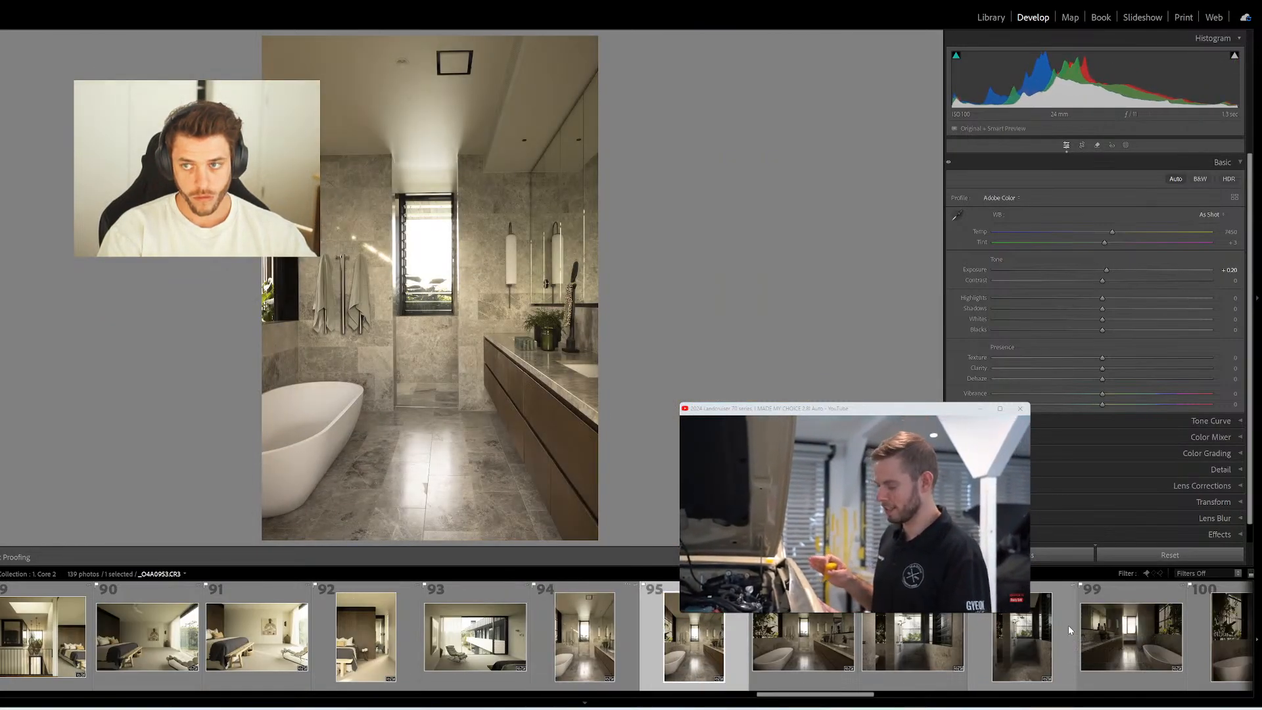
key(Right)
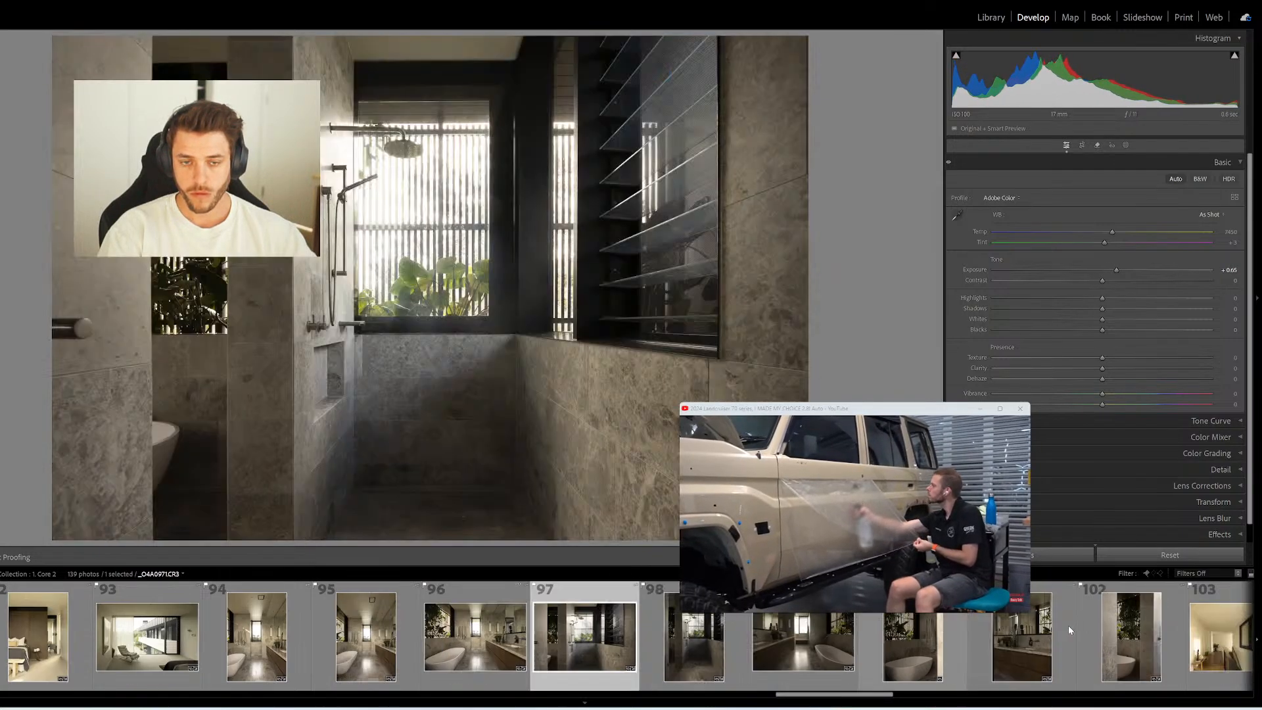
key(Right)
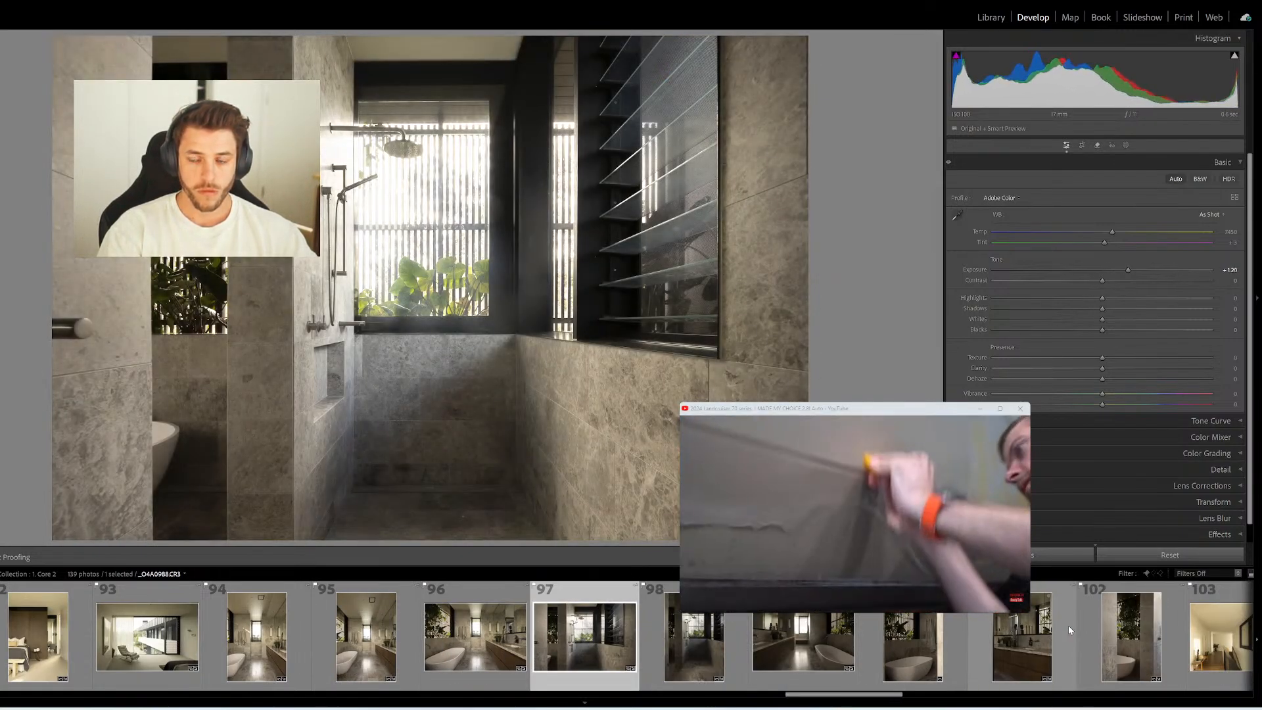
Set exposure to +1.25 on vertical shower photo 98 and +0.90 on bathroom photo 99
key(Right)
key(ctrl+shift+v)
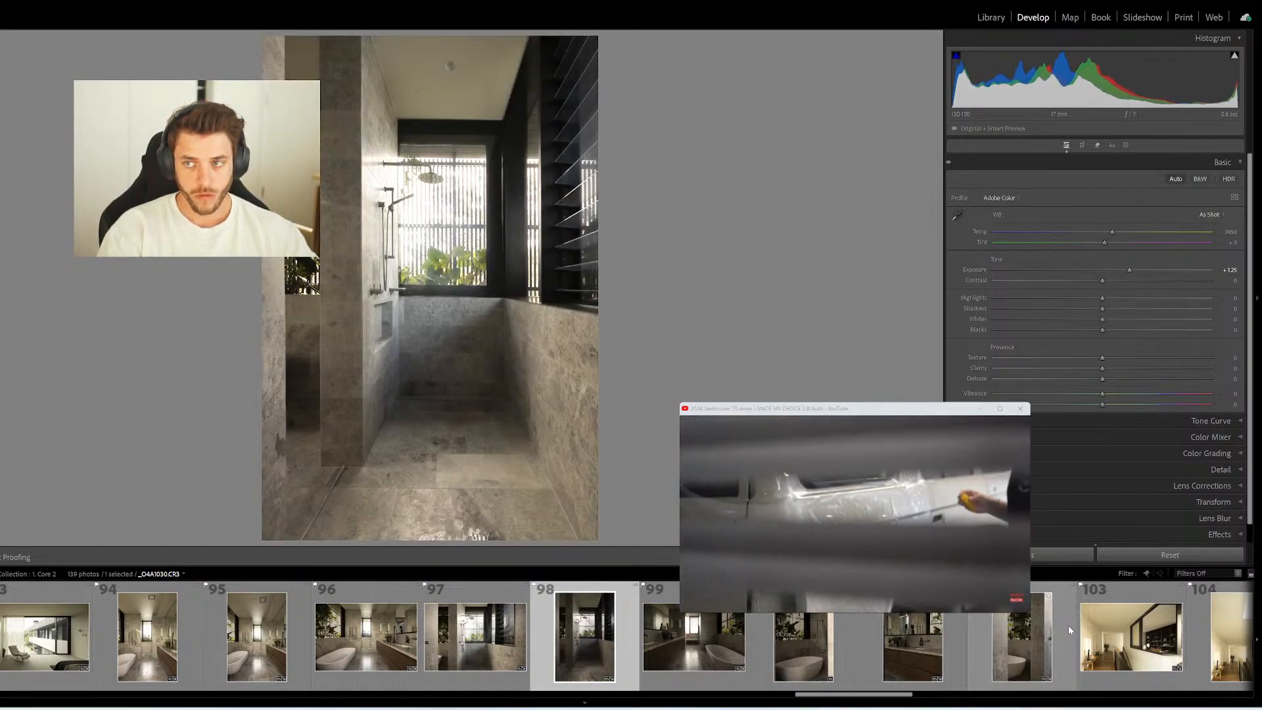
key(Right)
key(ctrl+shift+v)
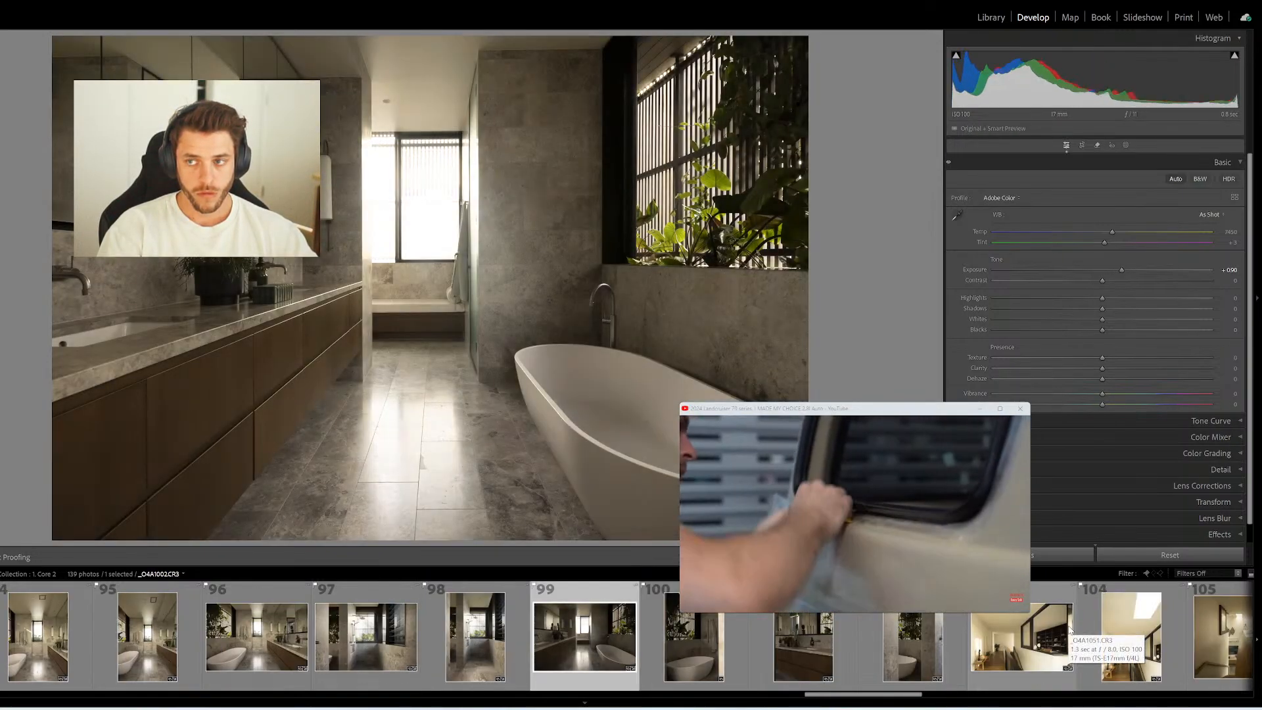
Set exposure to +0.60 on bathtub photo 100 and +0.90 on vanity photo 101
key(Right)
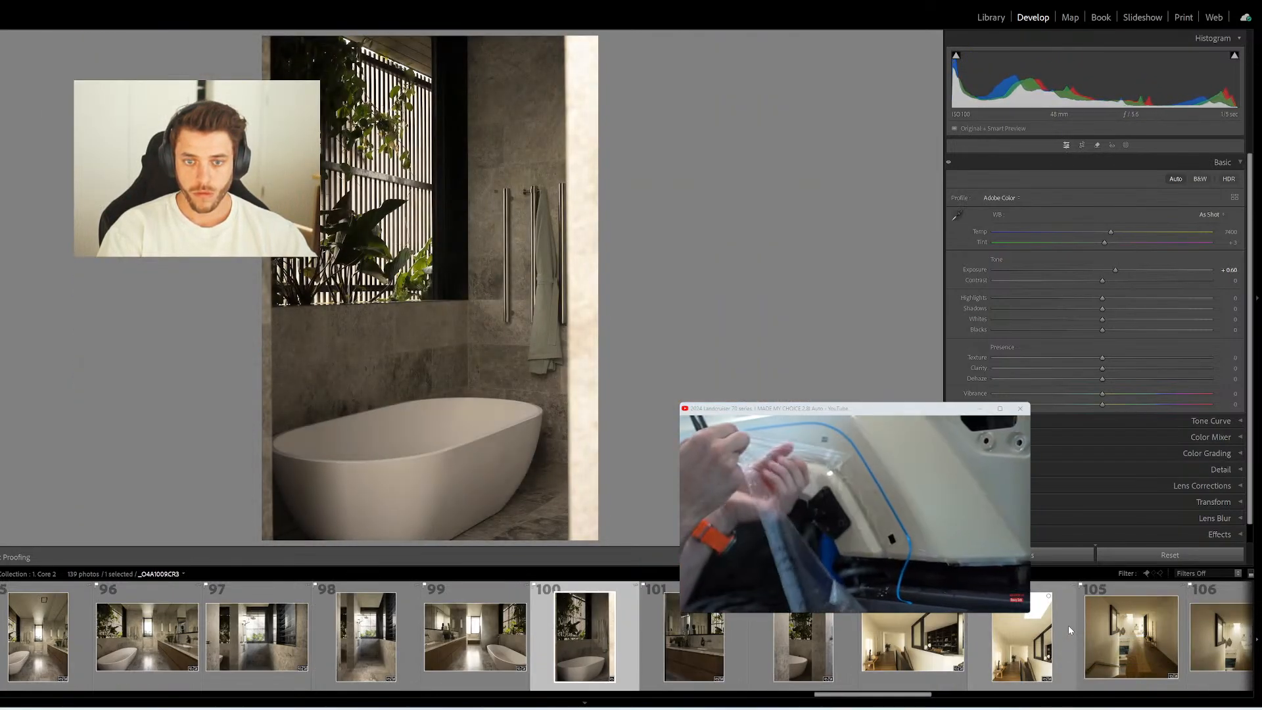
key(Right)
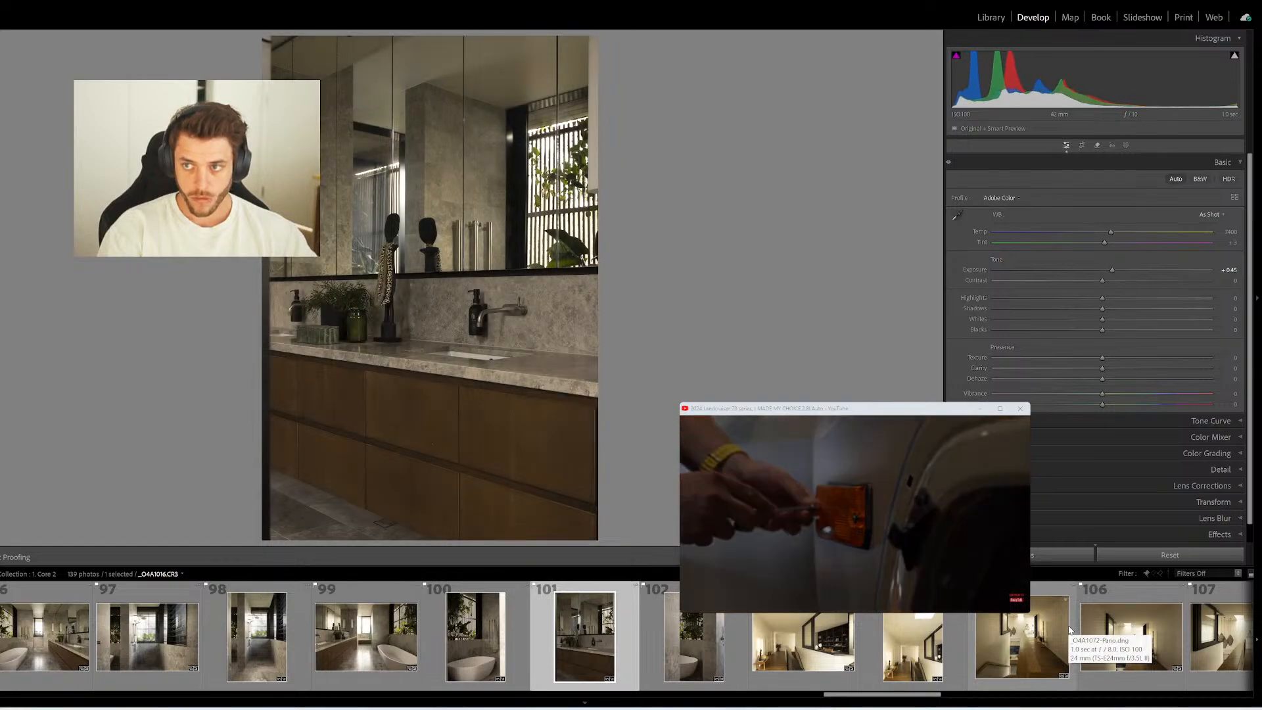
key(ctrl+alt+v)
key(equal)
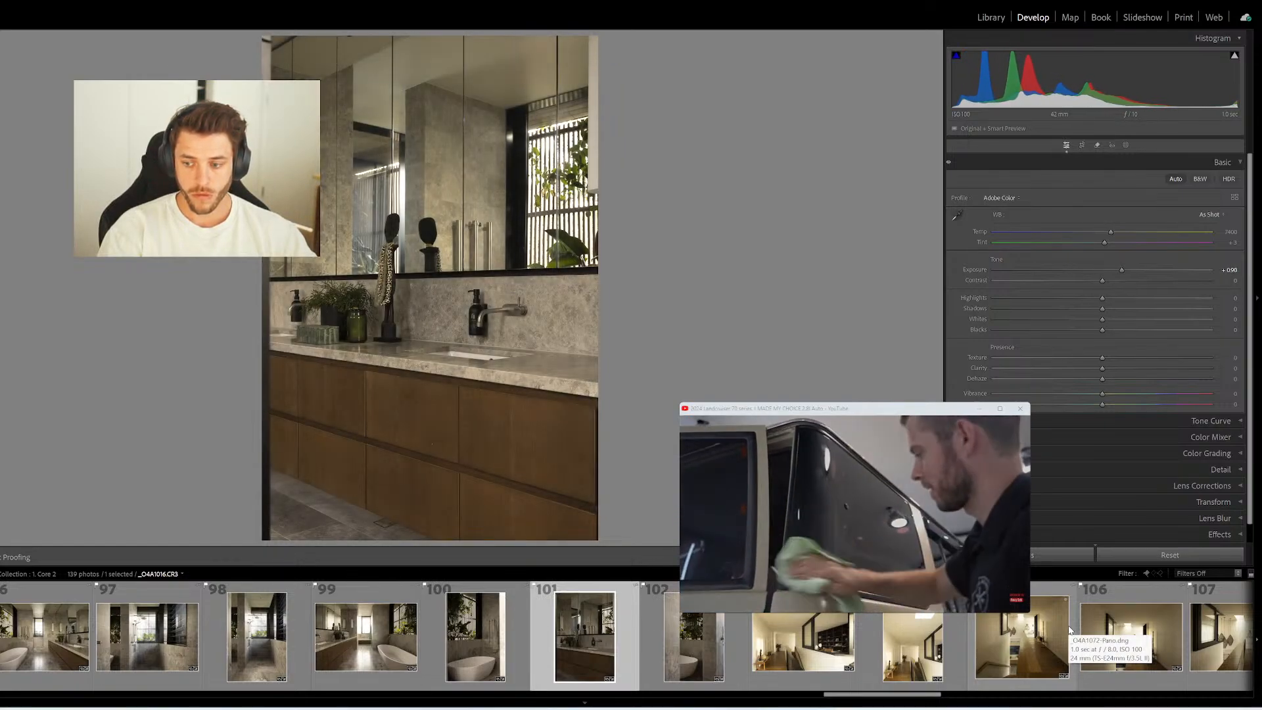
Go past bathtub photo 102 and set the exposure of upper hallway photo 103 to -0.50
key(Right)
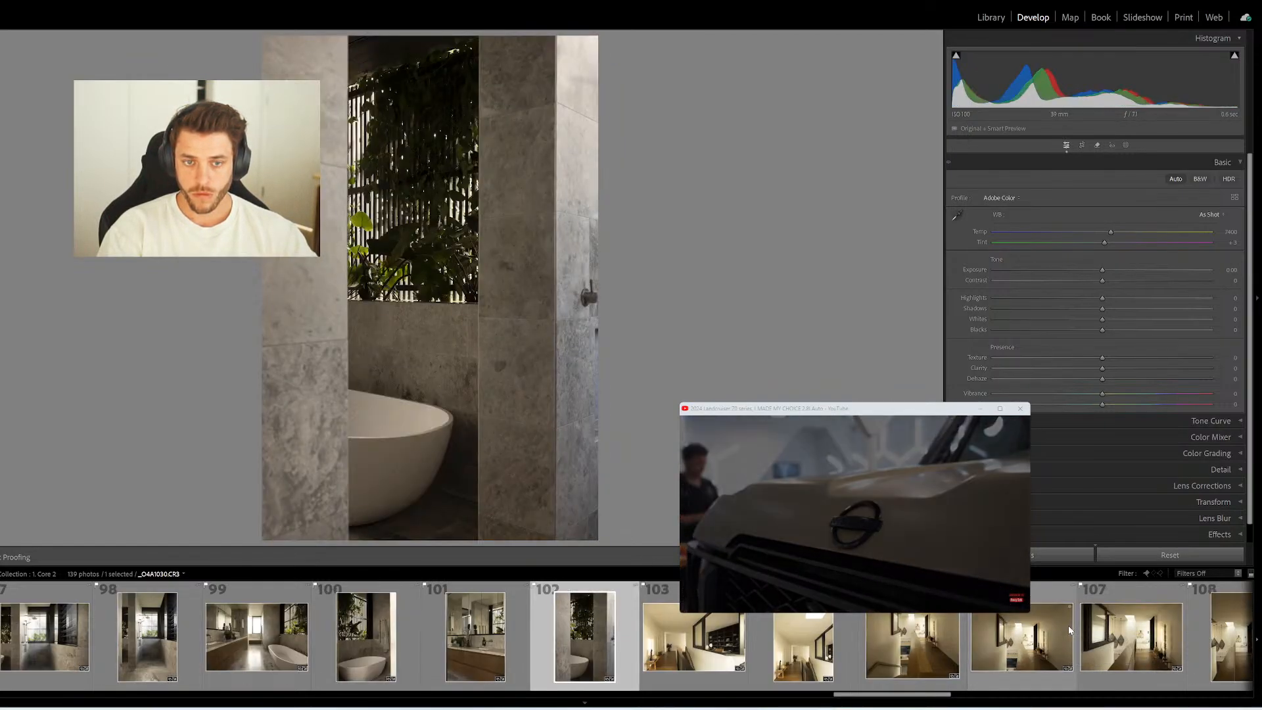
key(Right)
key(ctrl+alt+v)
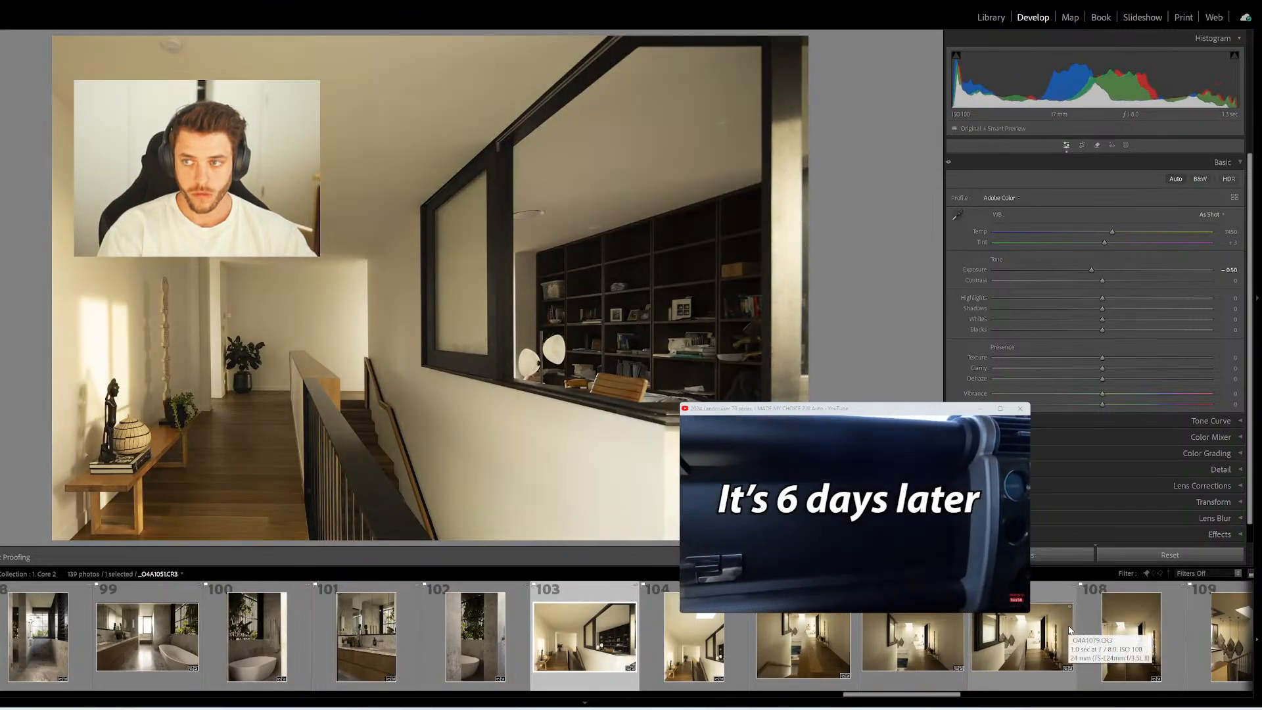
Cool vertical skylight hallway photo 104 to a temperature of 6656 and set its exposure to -0.60
key(Right)
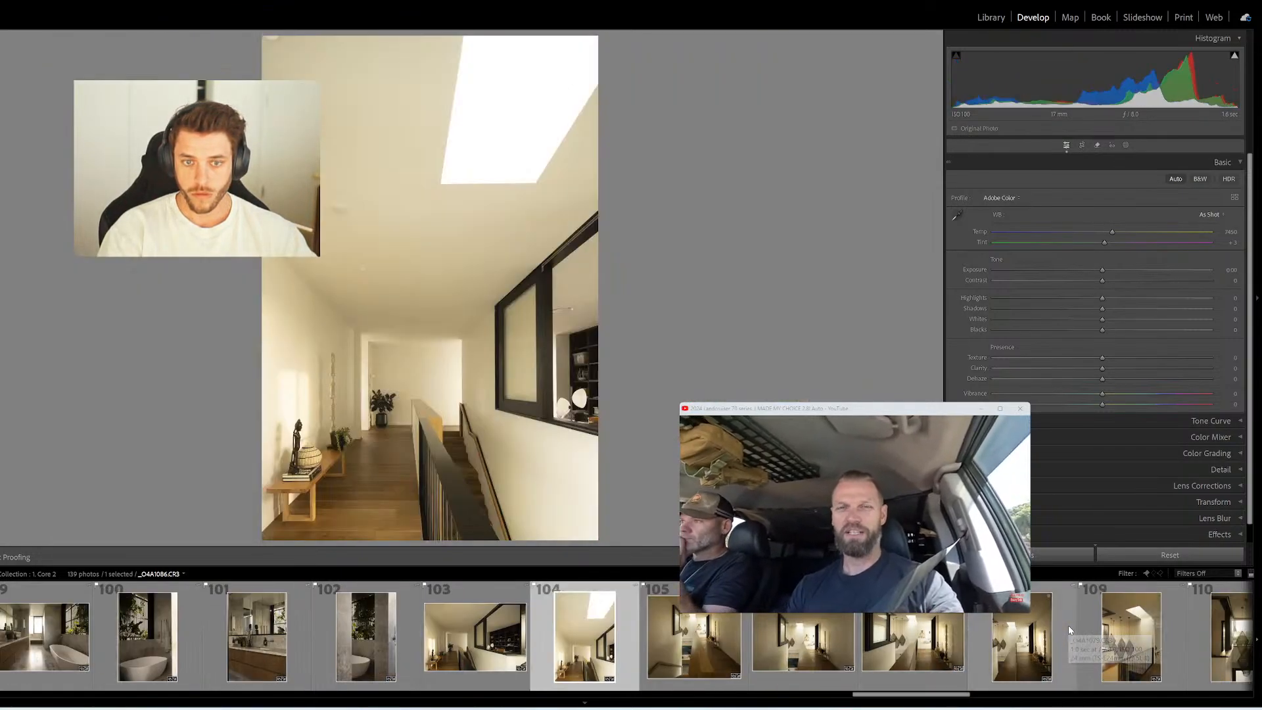
key(ctrl+alt+v)
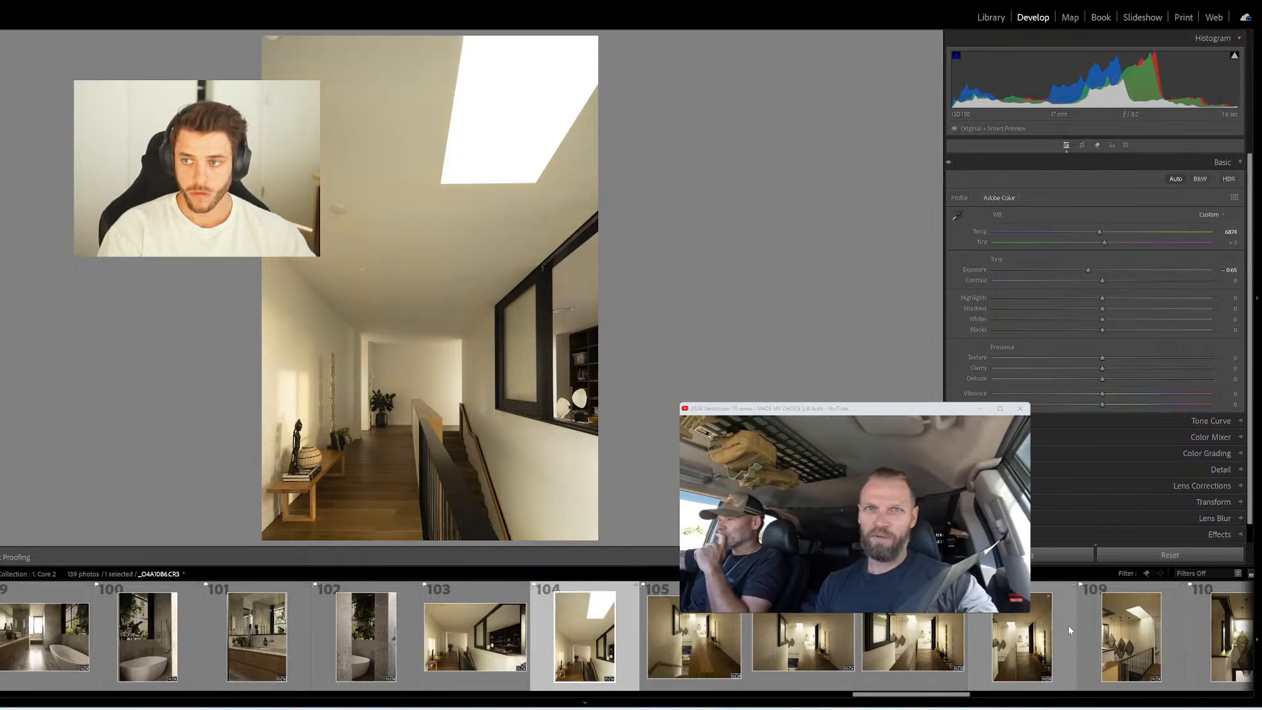
key(ctrl+alt+v)
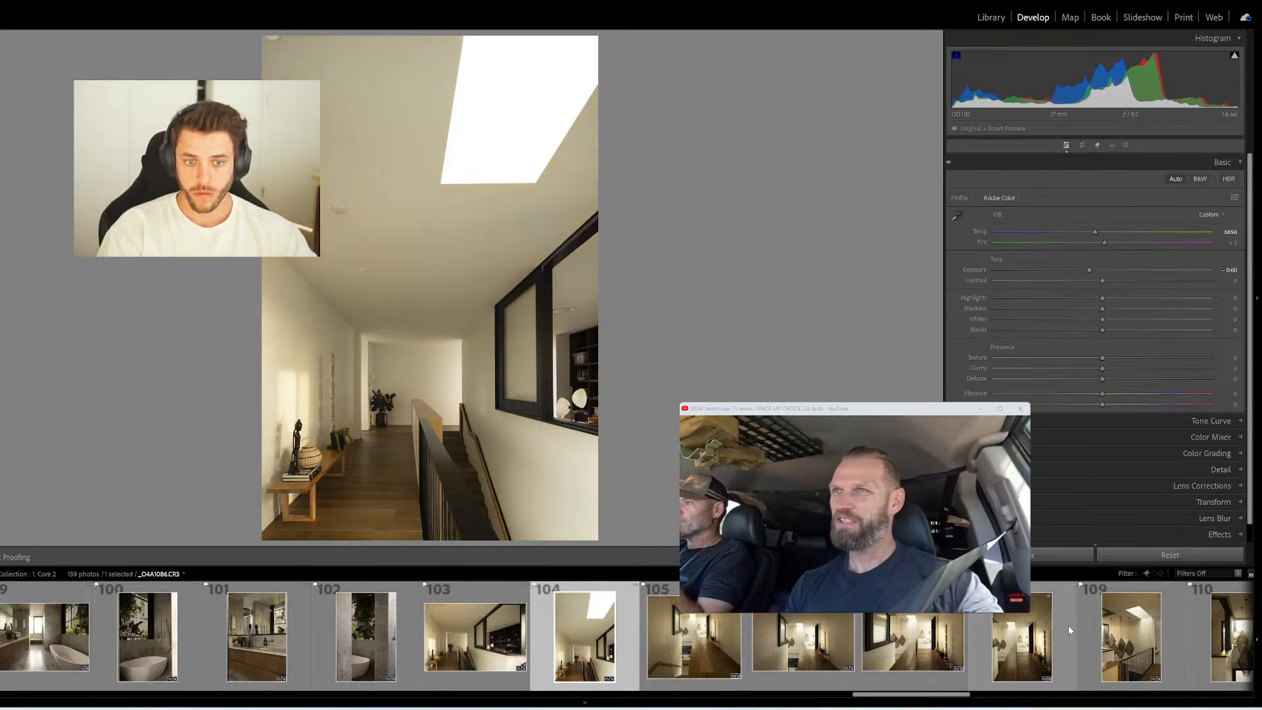
On stairwell hallway panorama 105, set temperature to 6192, exposure to +0.63 and shadows to +100
key(Right)
key(ctrl+alt+v)
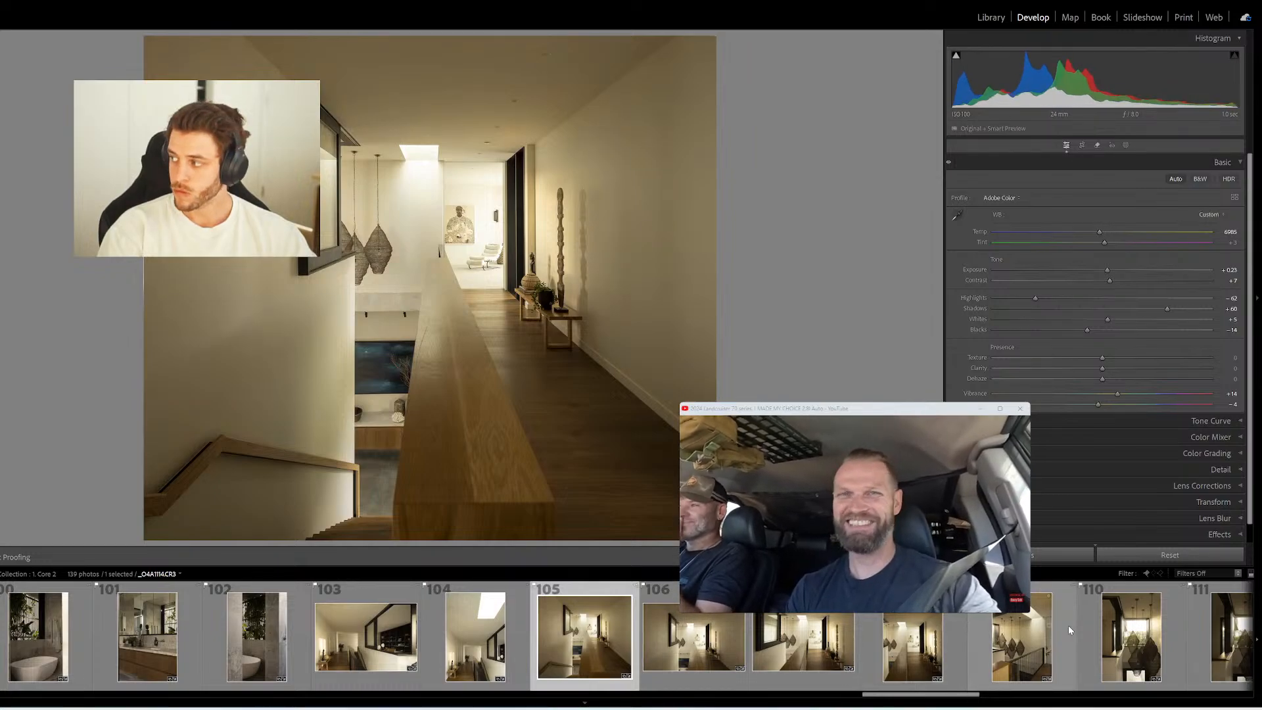
key(ctrl+alt+v)
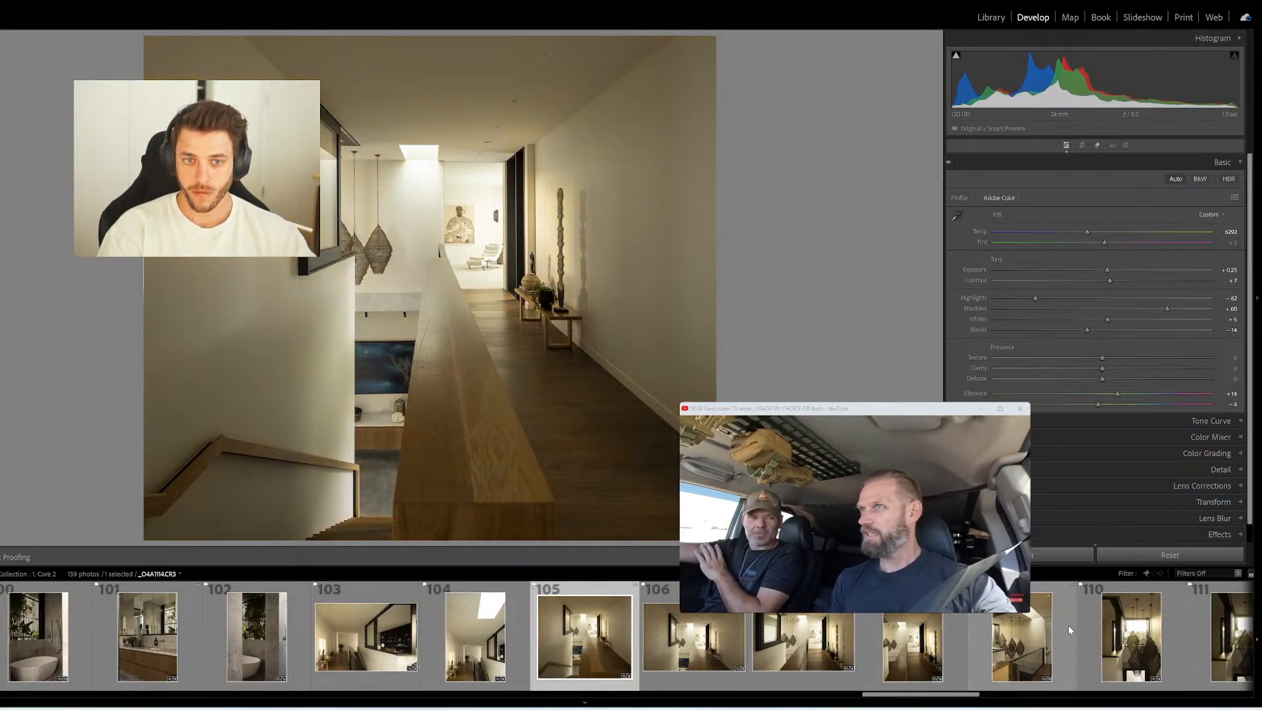
key(ctrl+alt+v)
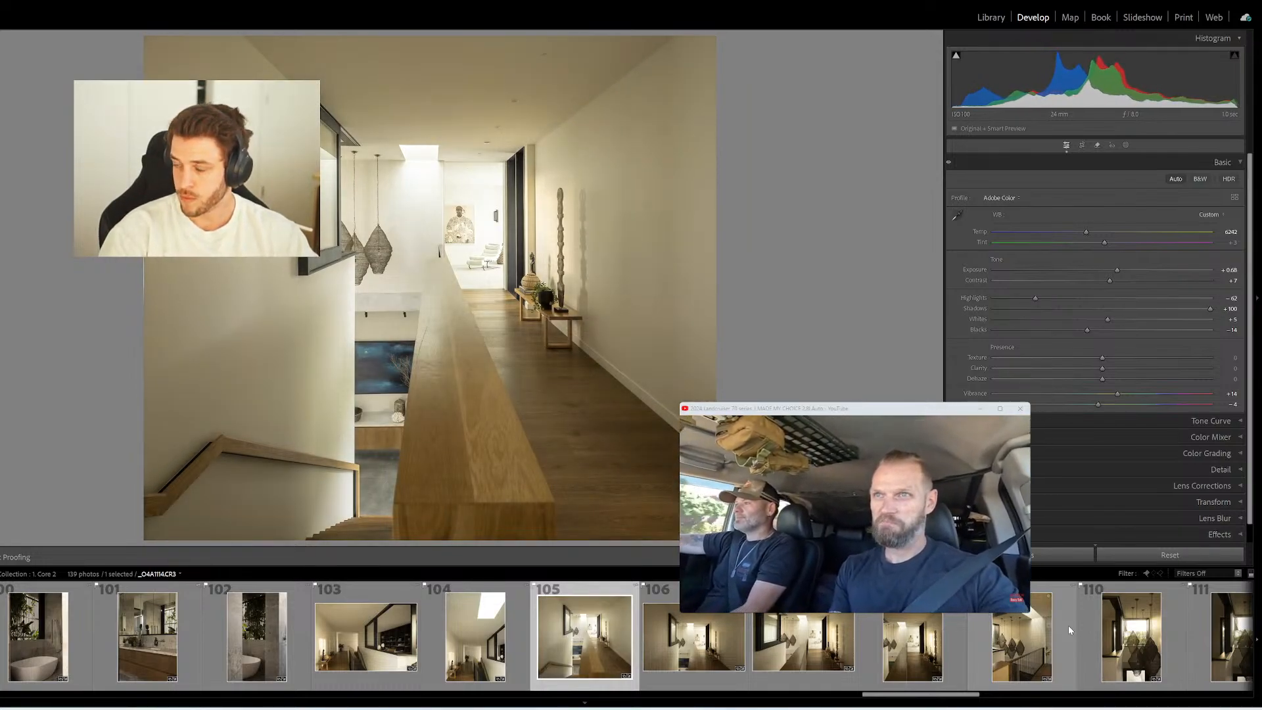
key(Right)
key(ctrl+alt+v)
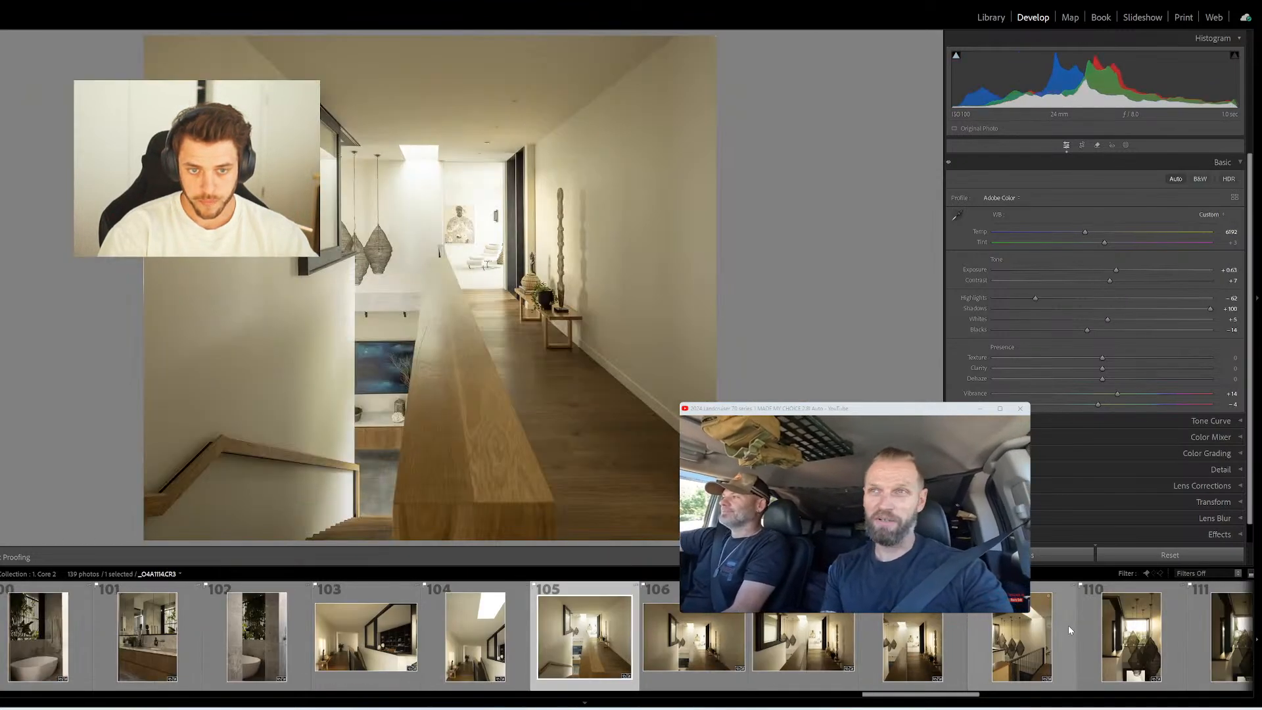
Set hallway photo 106 to temperature 6656 and exposure -0.25, and photo 107 to temperature 7156 and exposure -0.20
key(Right)
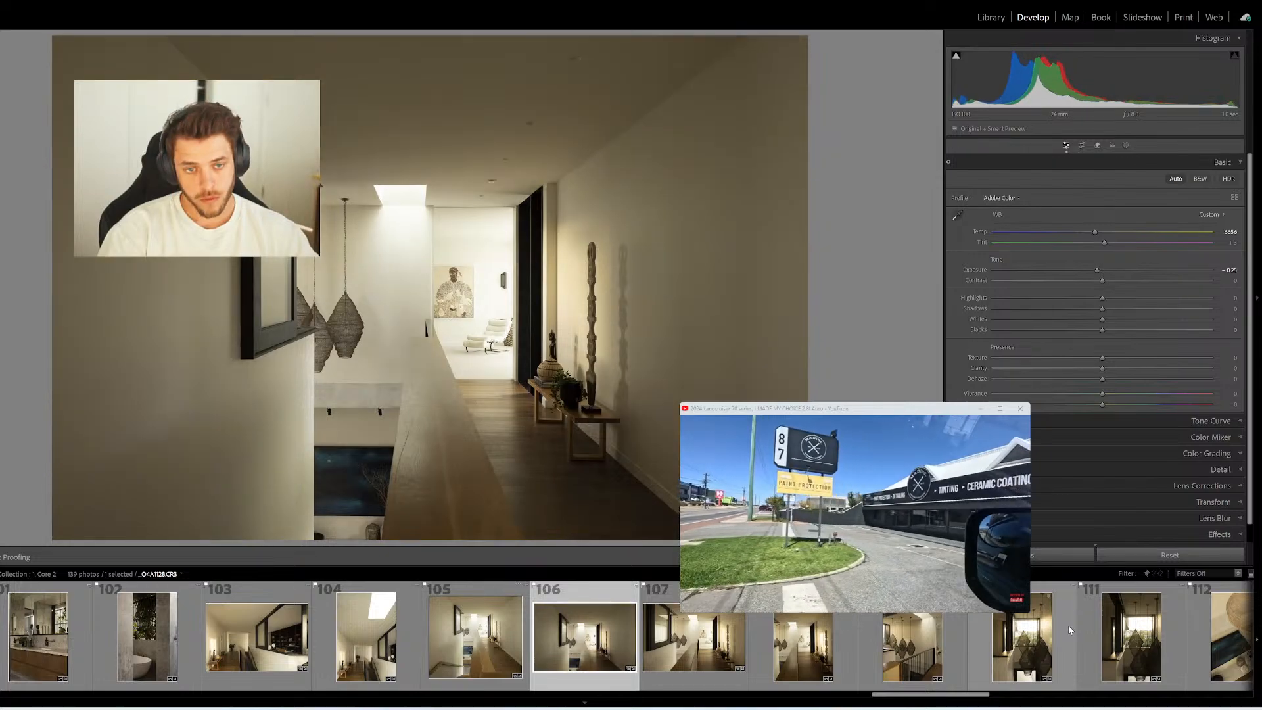
key(Right)
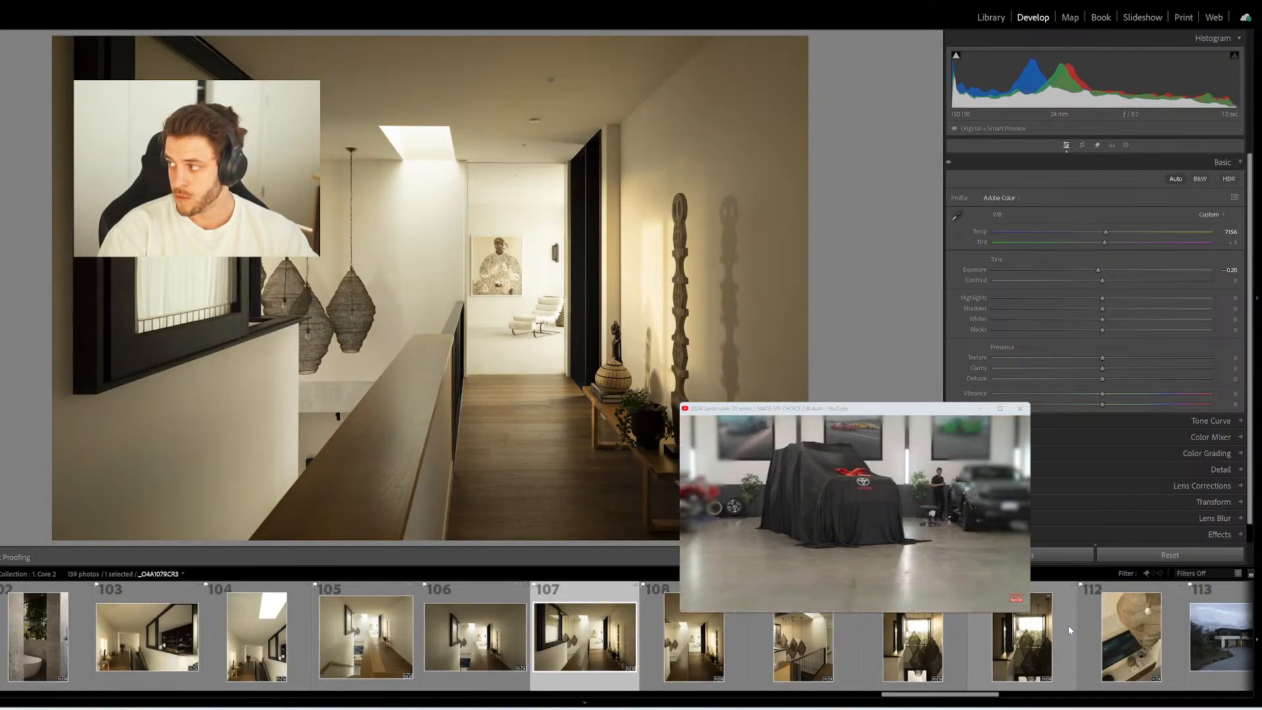
On vertical hallway photo 108, set temperature to 6710, exposure to +0.45 and shadows to +47
key(Right)
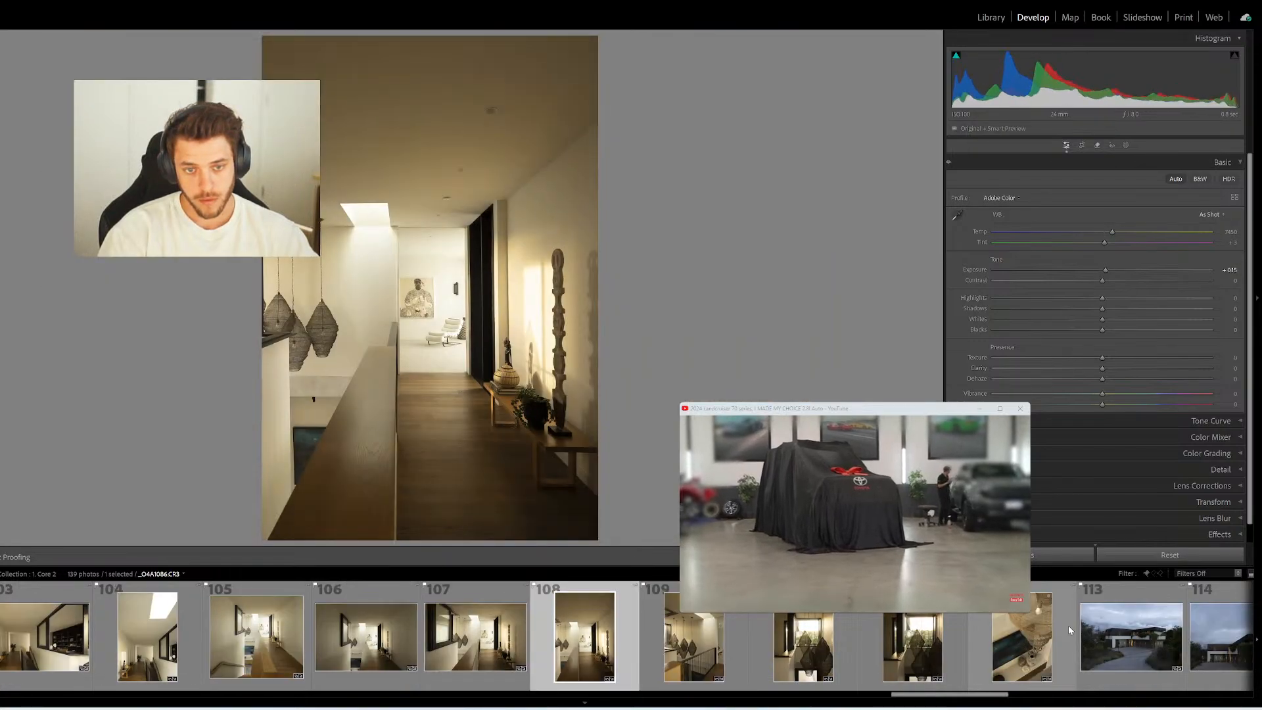
key(minus)
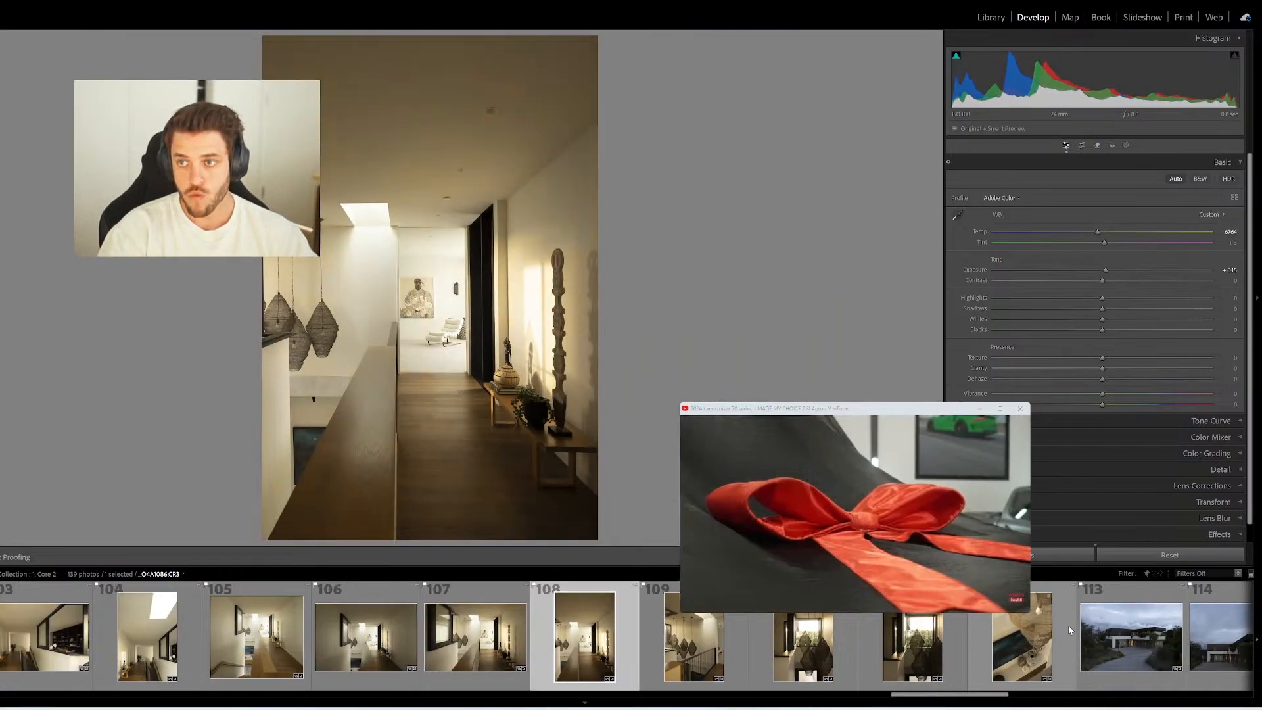
key(equal)
key(equal)
key(equal)
key(minus)
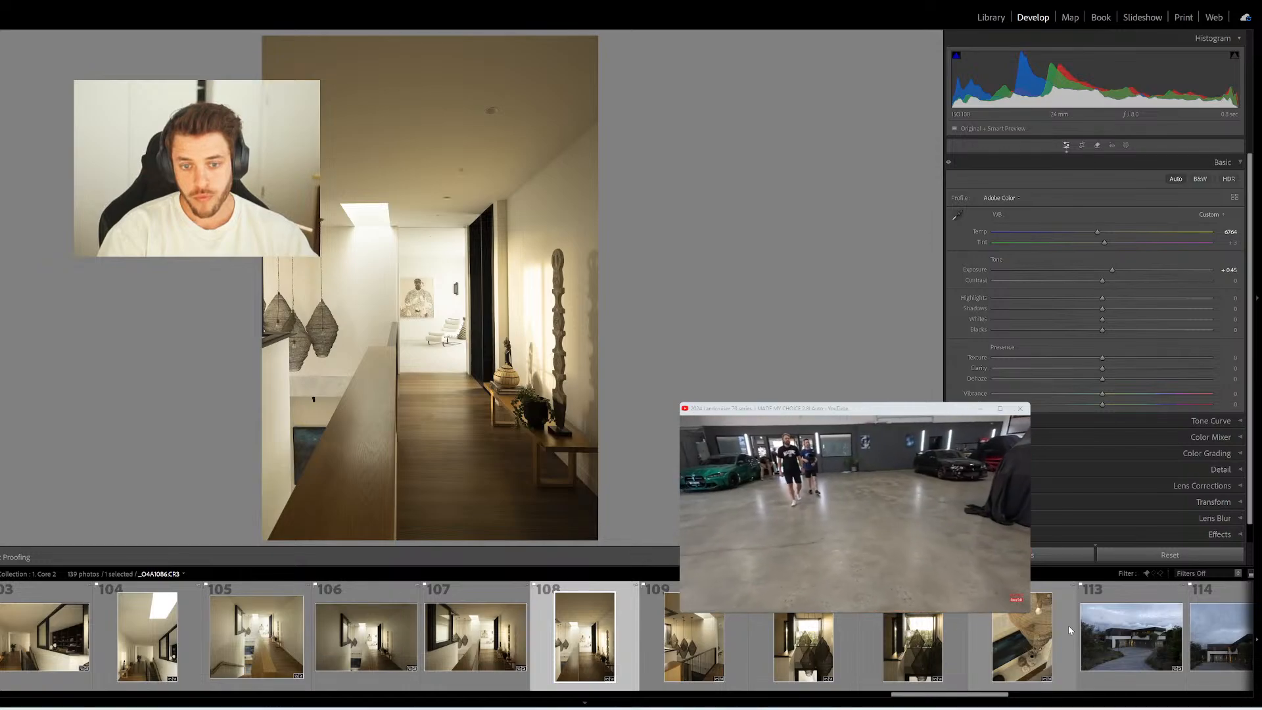
key(equal)
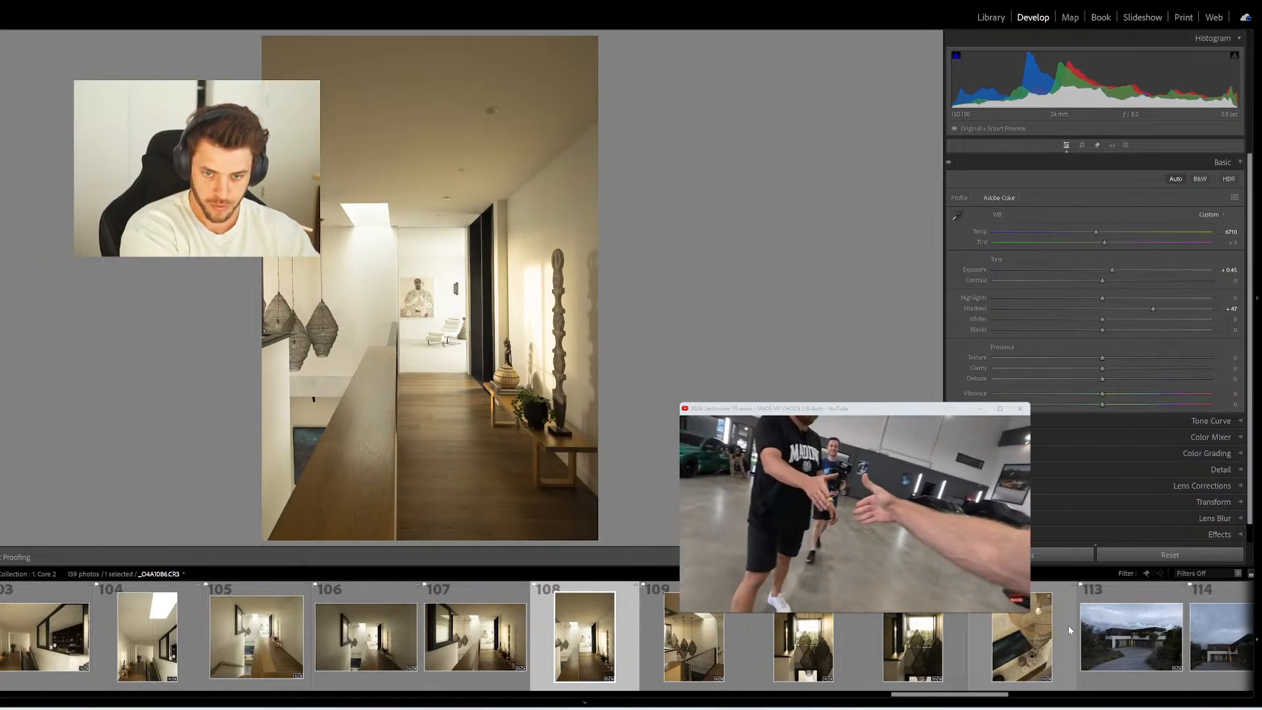
Move past stairwell photo 109 and set exposure to +0.05 on pendant light photo 110 and +0.30 on photo 111
key(Right)
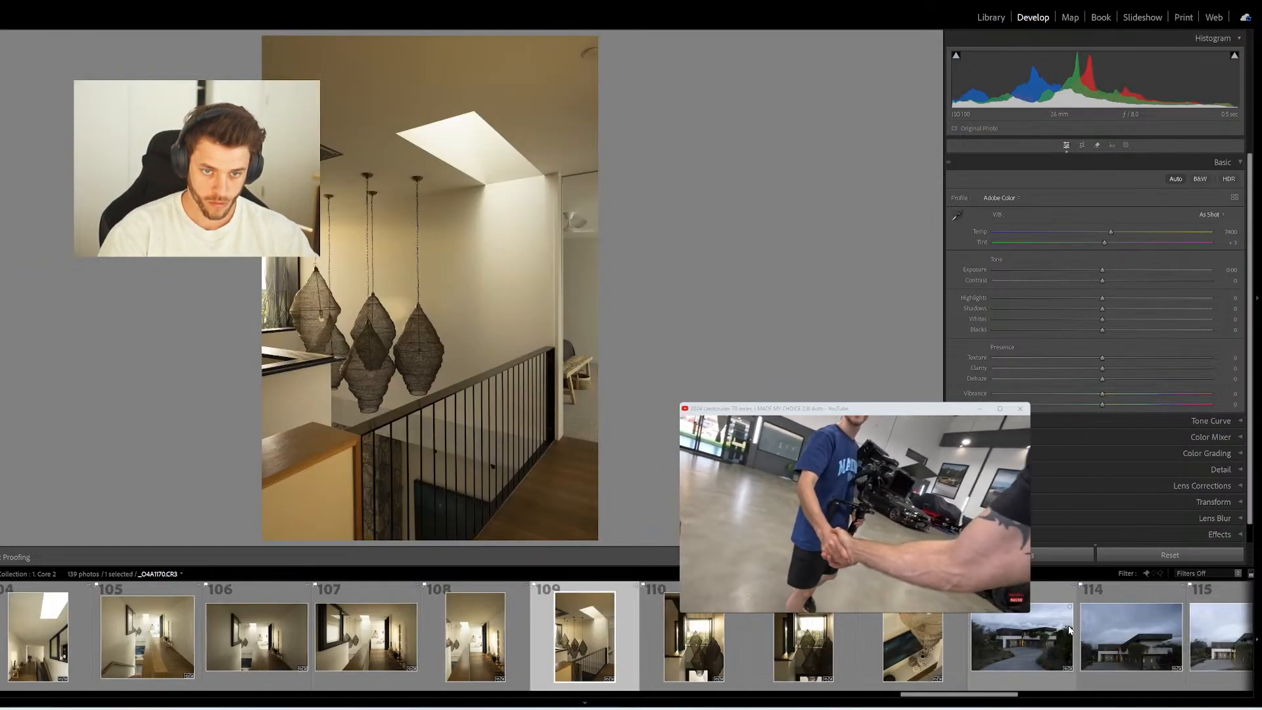
key(Right)
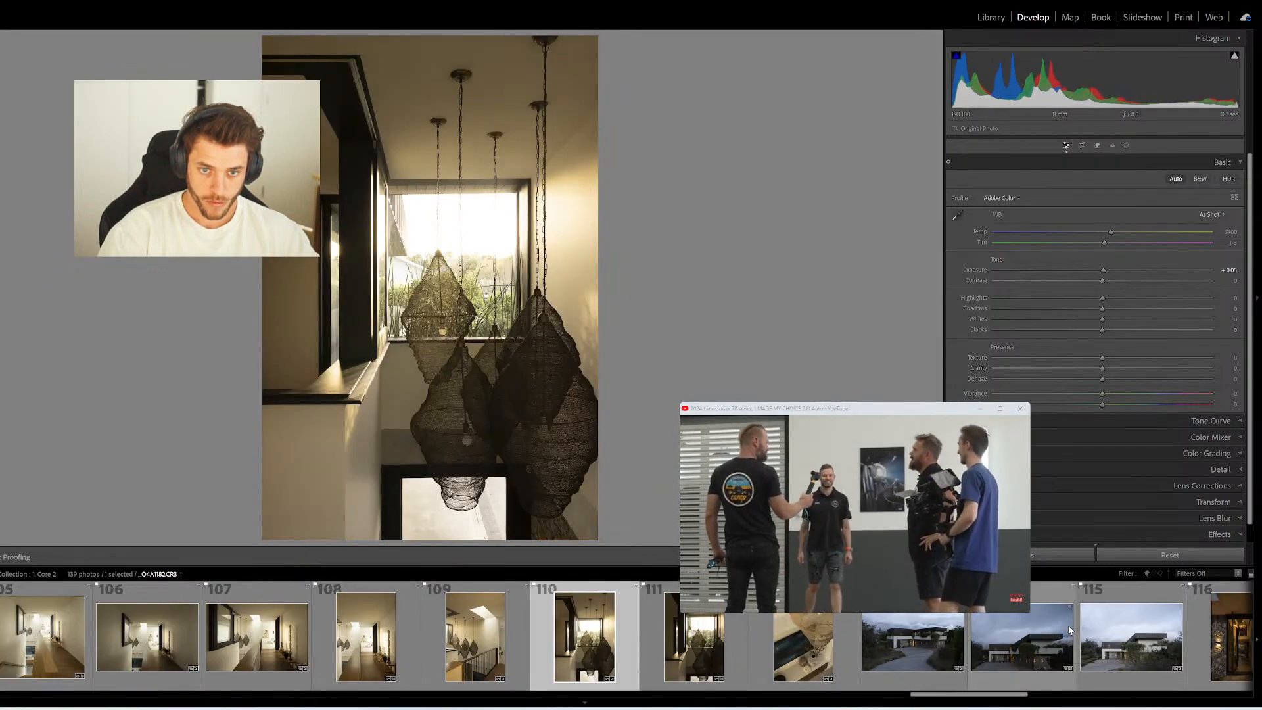
key(Right)
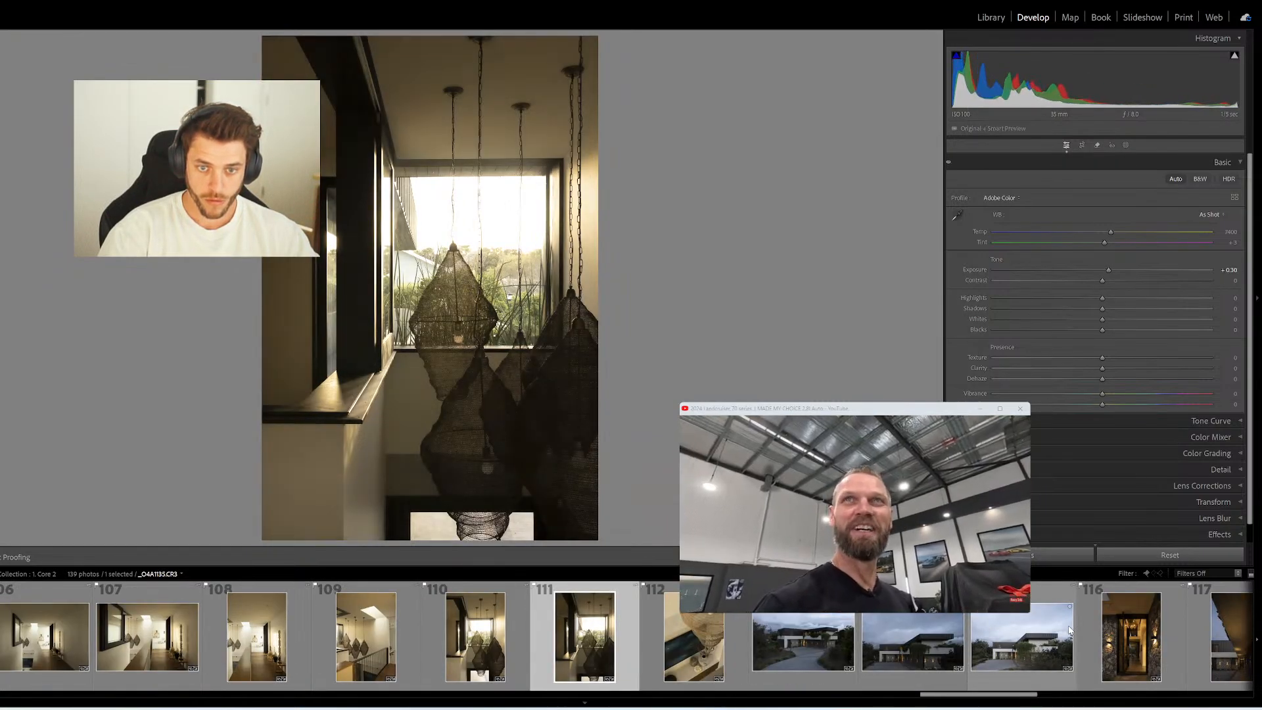
Move past photo 112 and set driveway exterior photo 113 to temperature 6995 and exposure +0.90
key(Right)
key(Right)
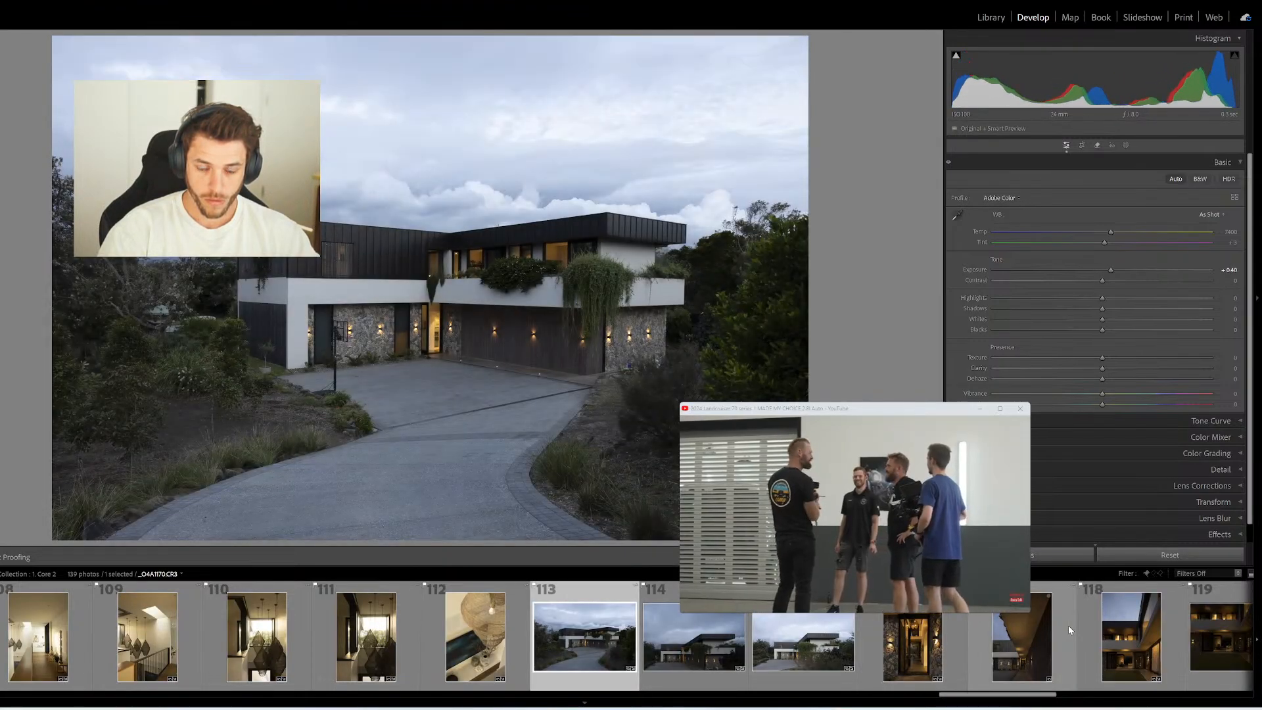
key(minus)
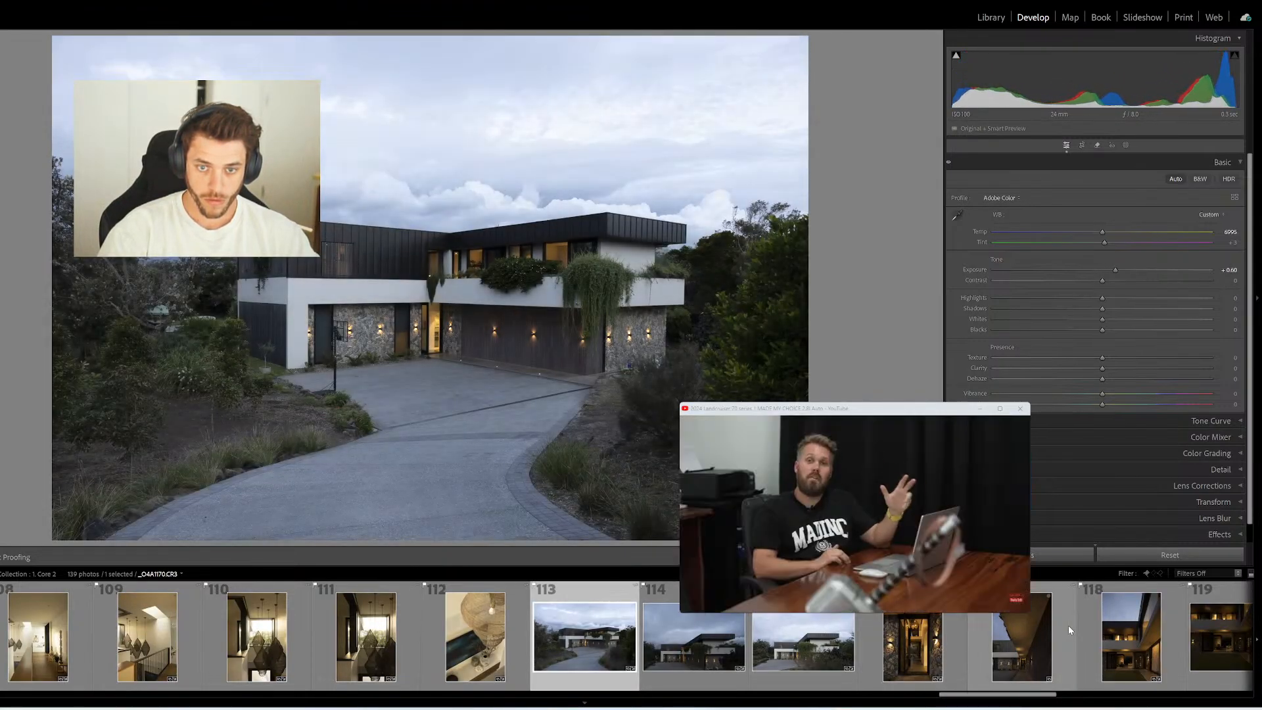
key(equal)
key(equal)
key(equal)
key(equal)
key(equal)
key(equal)
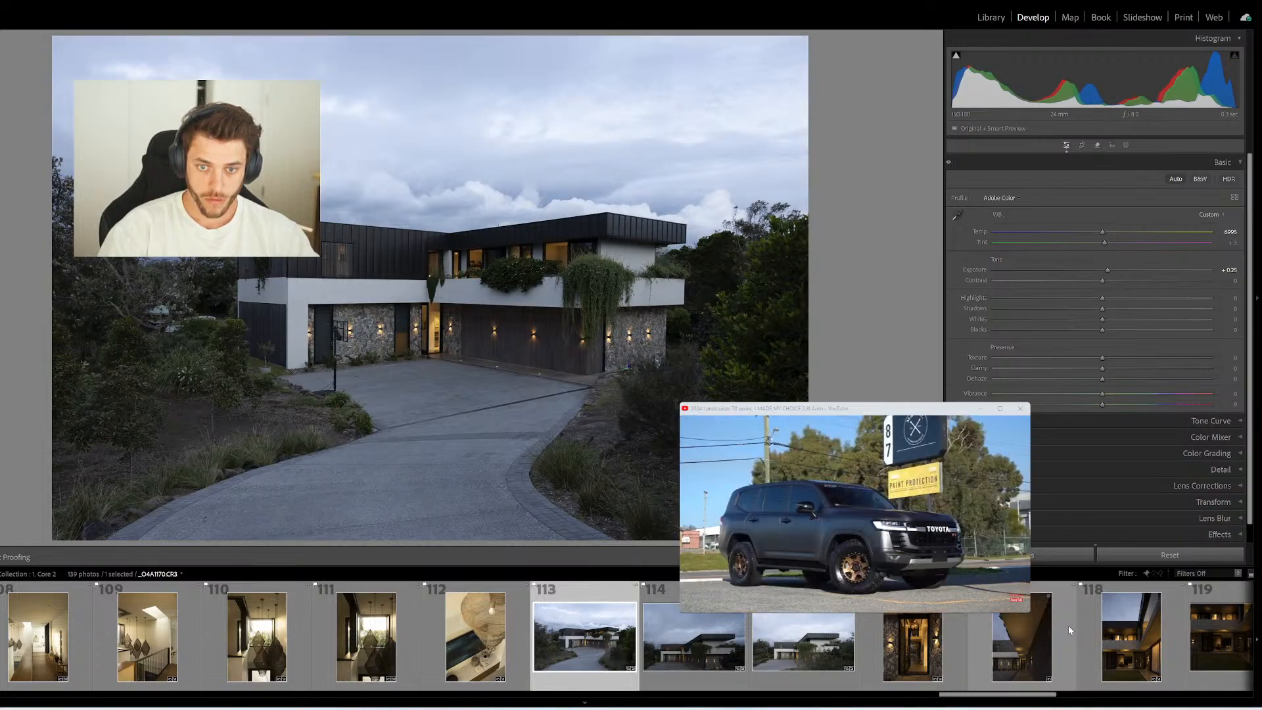
key(equal)
key(minus)
key(minus)
key(minus)
key(minus)
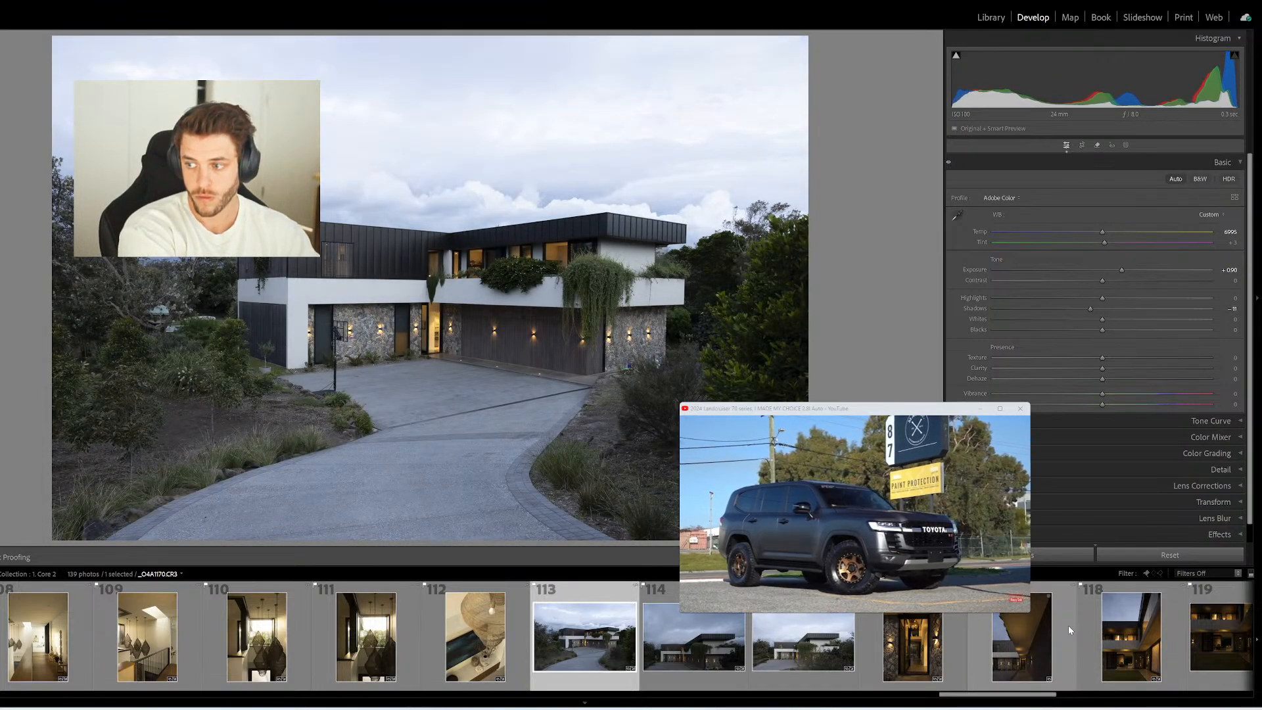
Lower the shadows of driveway photo 113 to -46 and set its exposure to +0.95
key(minus)
key(minus)
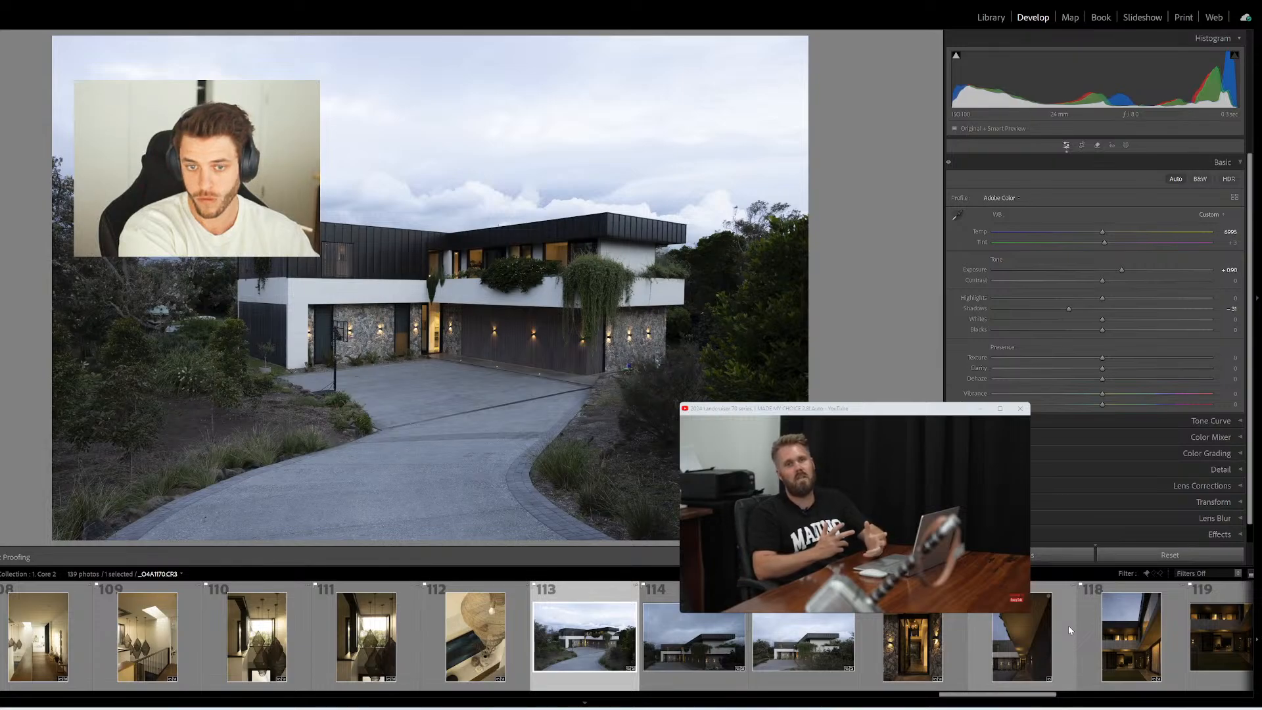
key(equal)
key(minus)
key(minus)
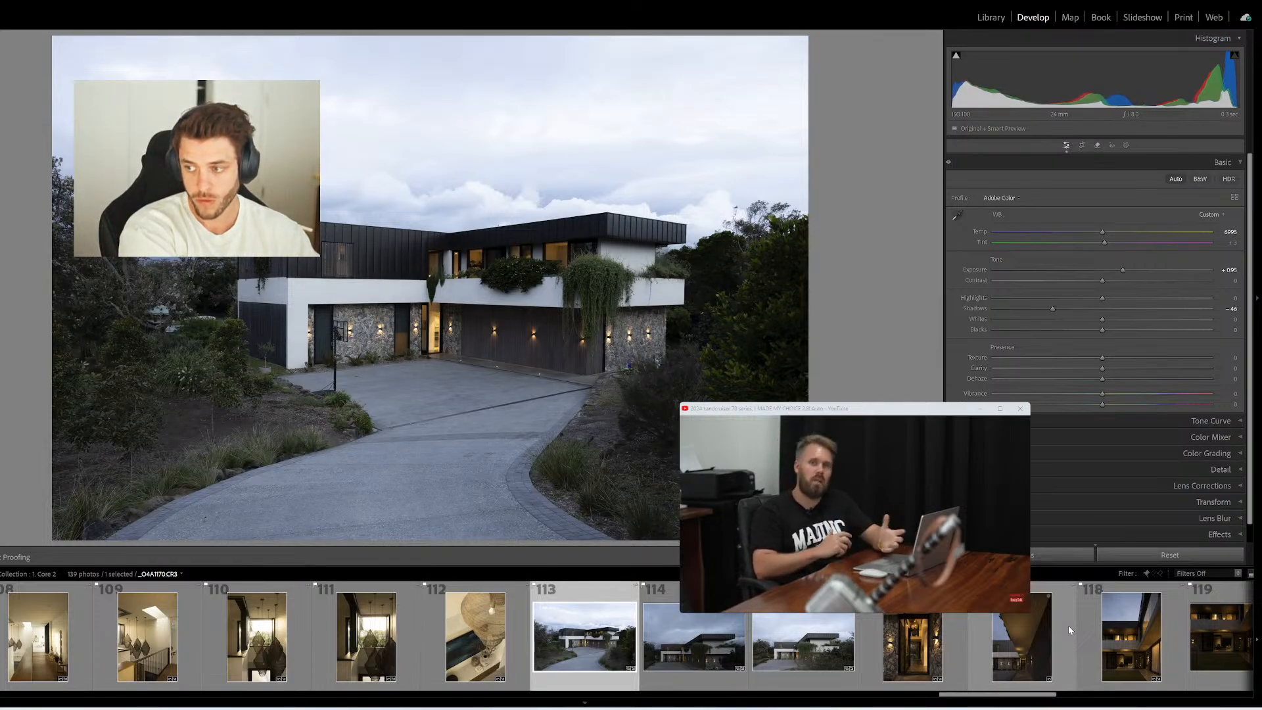
Set the blacks of driveway photo 113 to -24 and its vibrance to +5
key(minus)
key(minus)
key(minus)
key(minus)
key(minus)
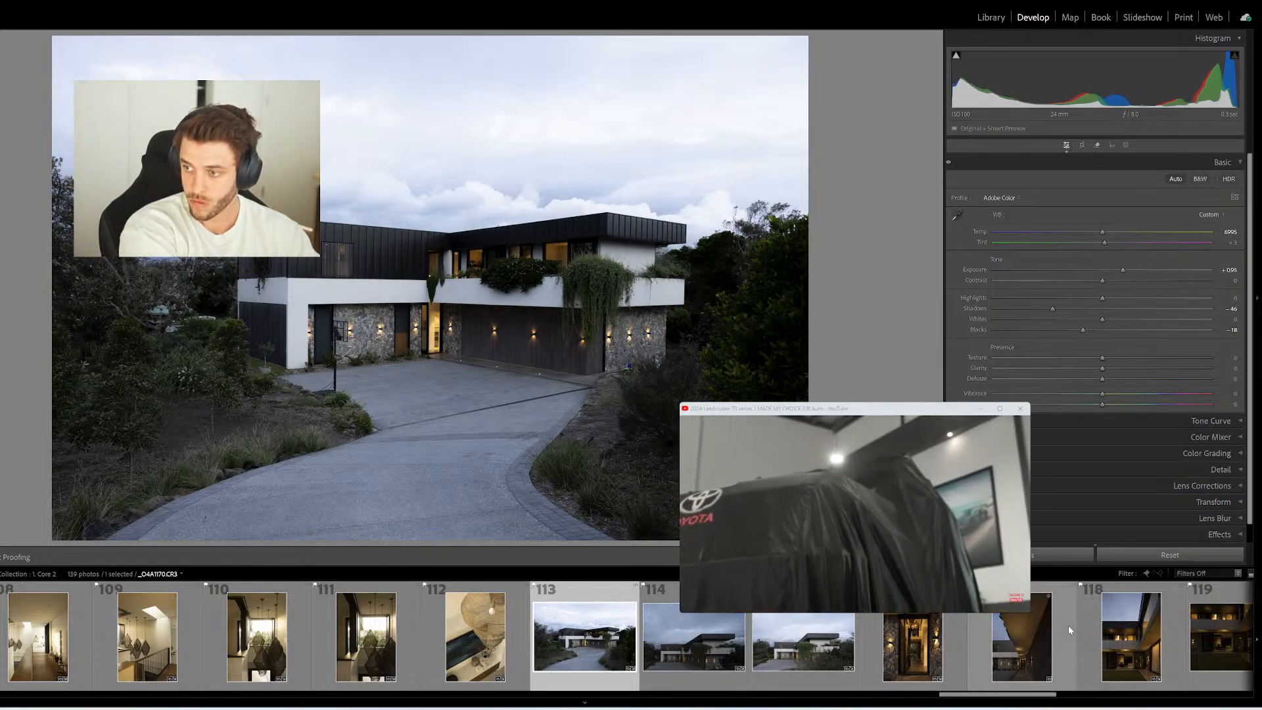
key(equal)
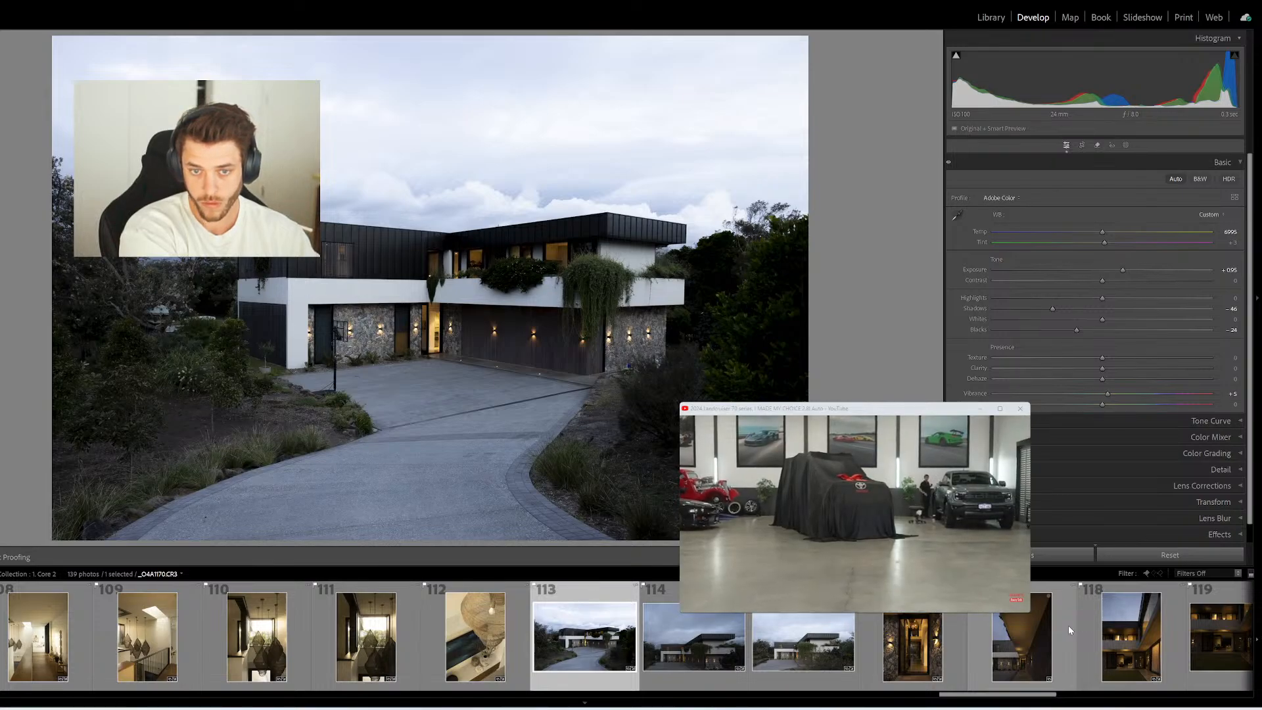
Cool driveway photo 113 to temperature 6710 and raise its exposure to +1.10
key(minus)
key(minus)
key(minus)
key(minus)
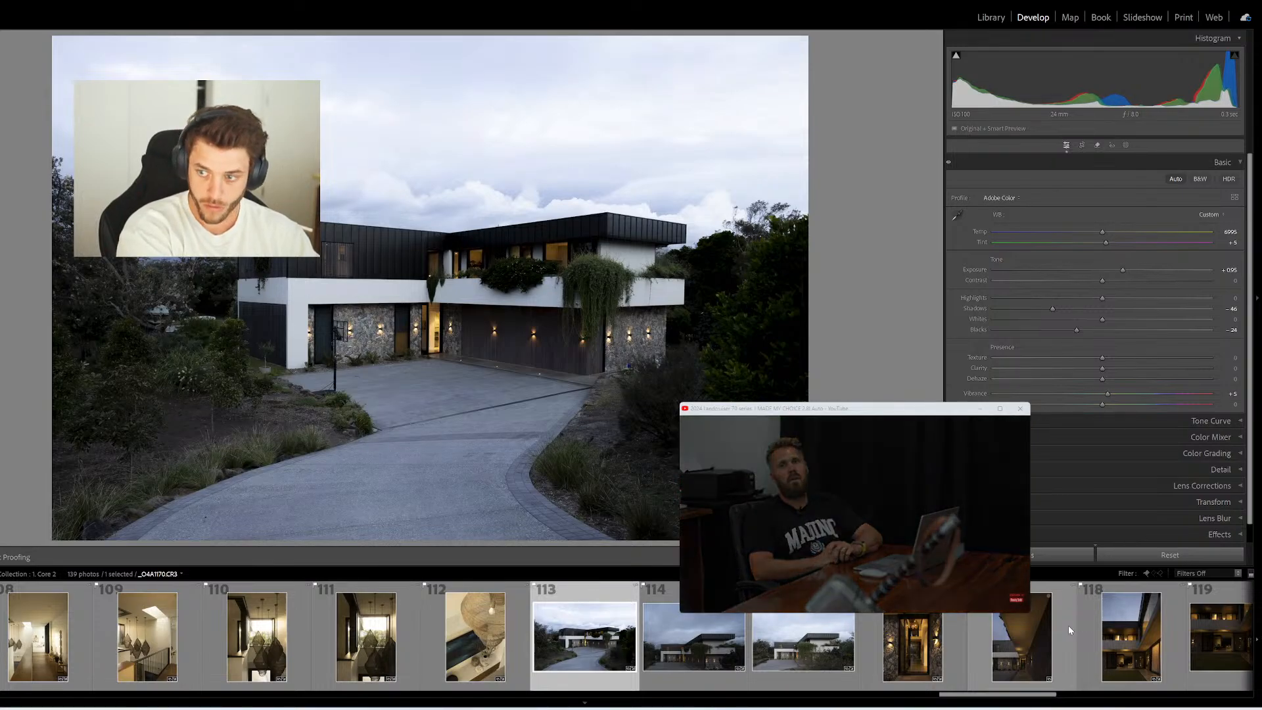
key(equal)
key(equal)
key(equal)
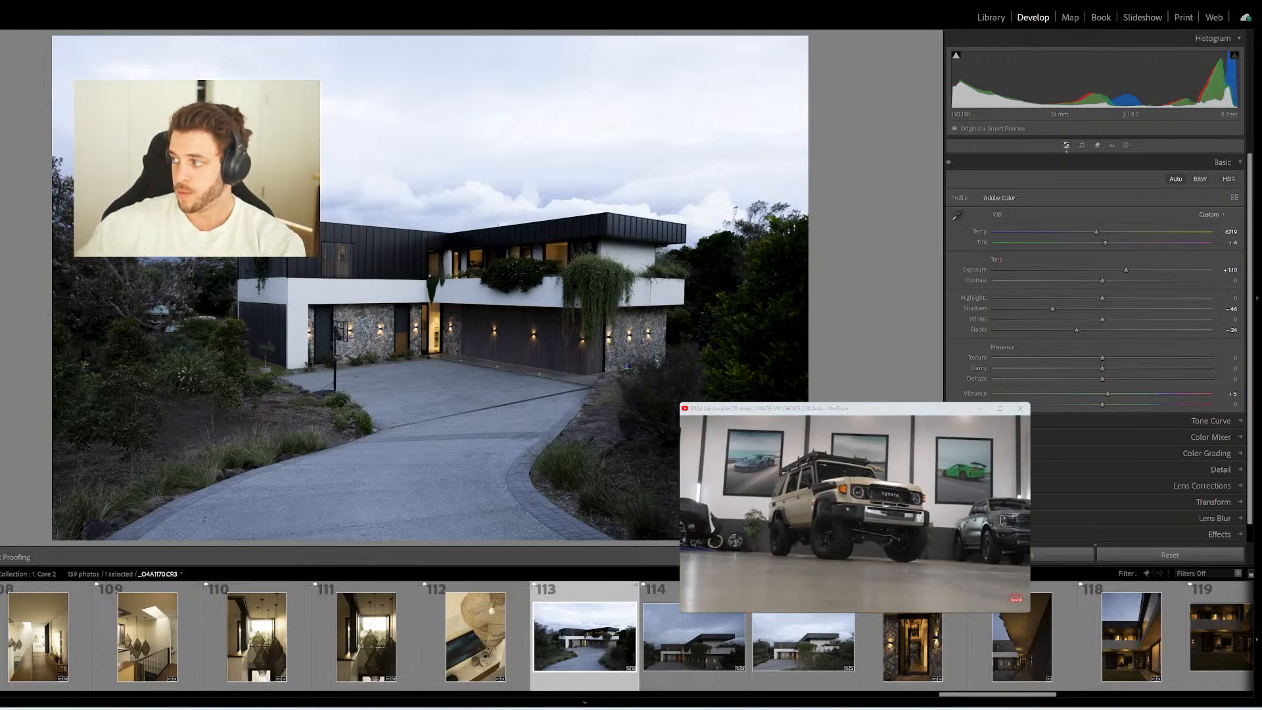
On exterior photo 114 with the hanging greenery, set exposure to +0.60 and temperature to 6603
key(Right)
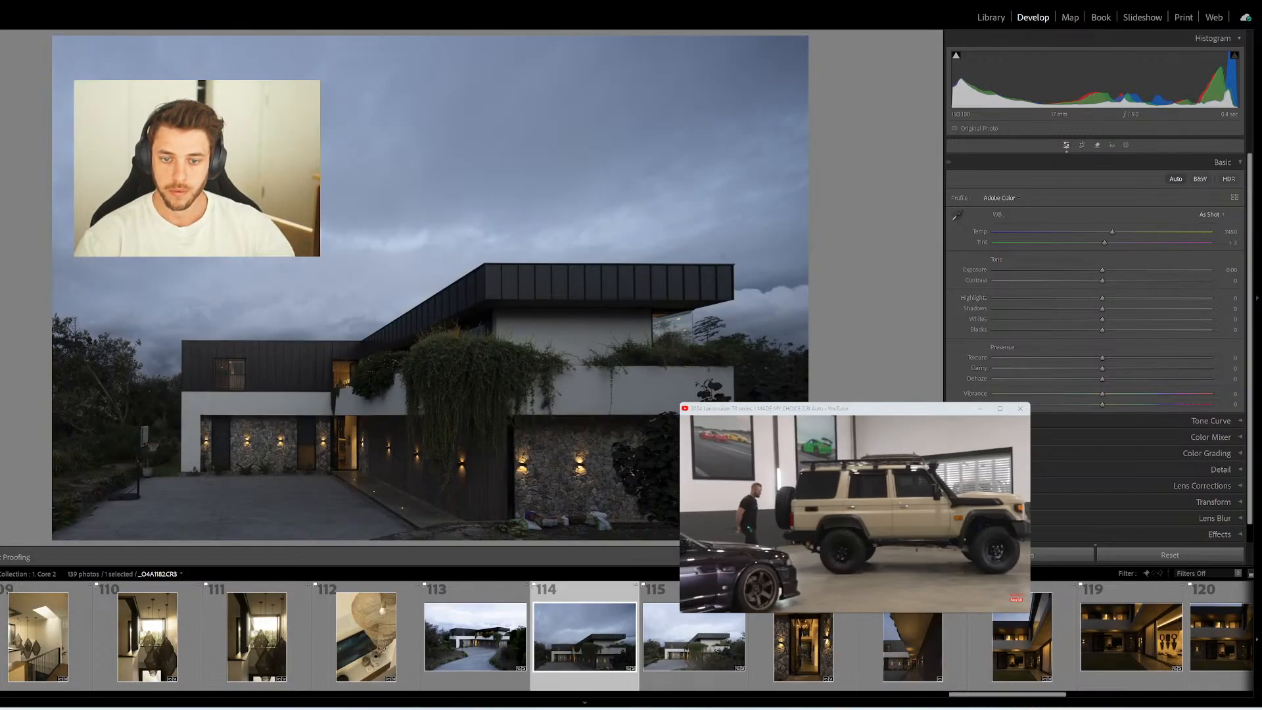
key(equal)
key(equal)
key(equal)
key(equal)
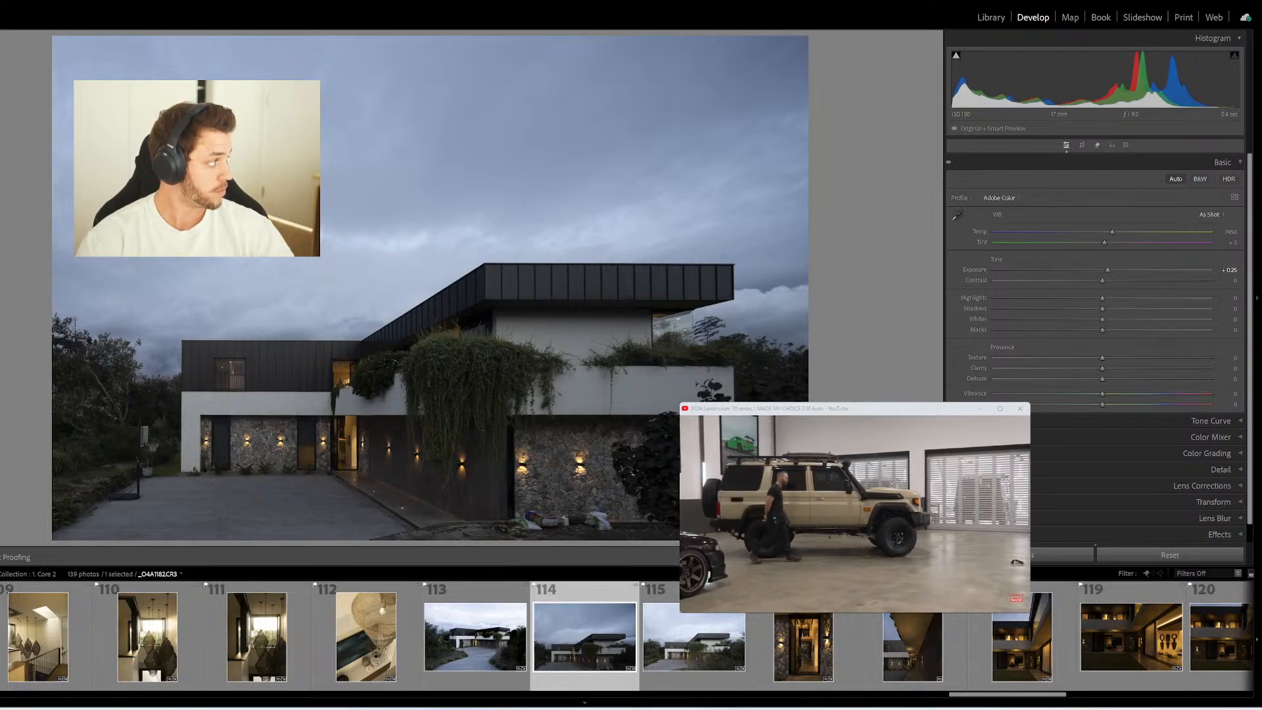
key(equal)
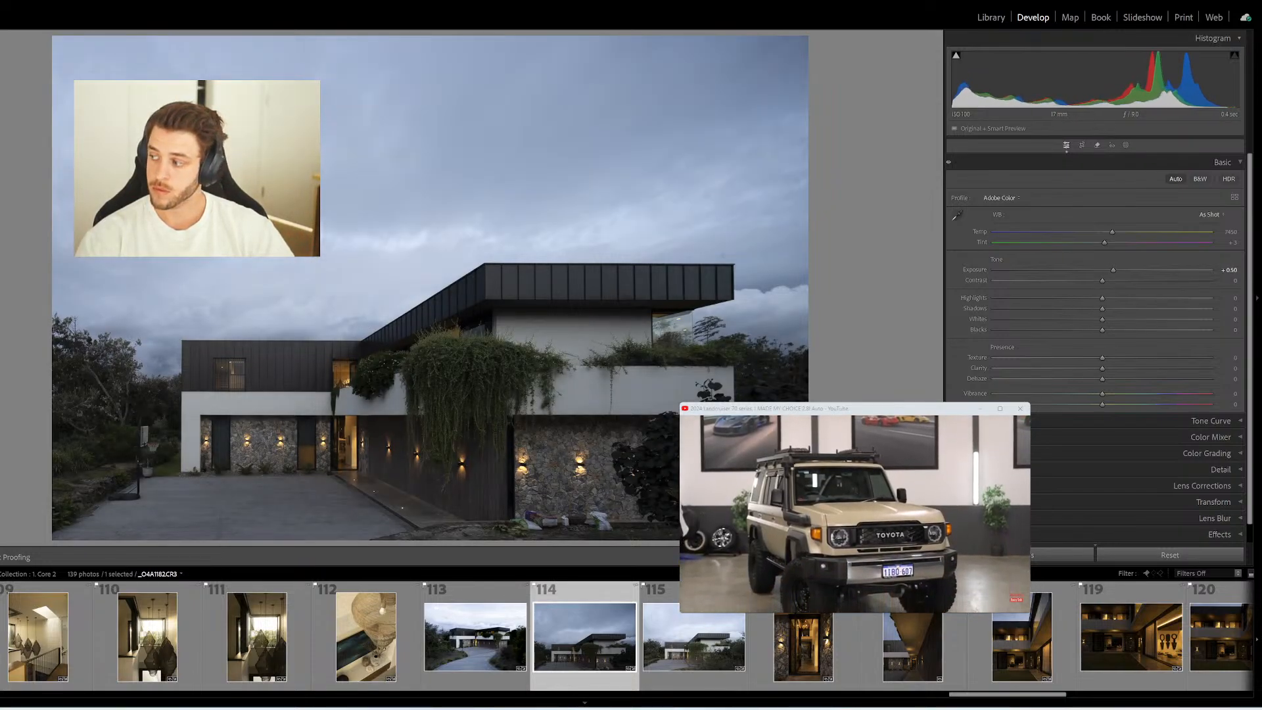
key(equal)
key(minus)
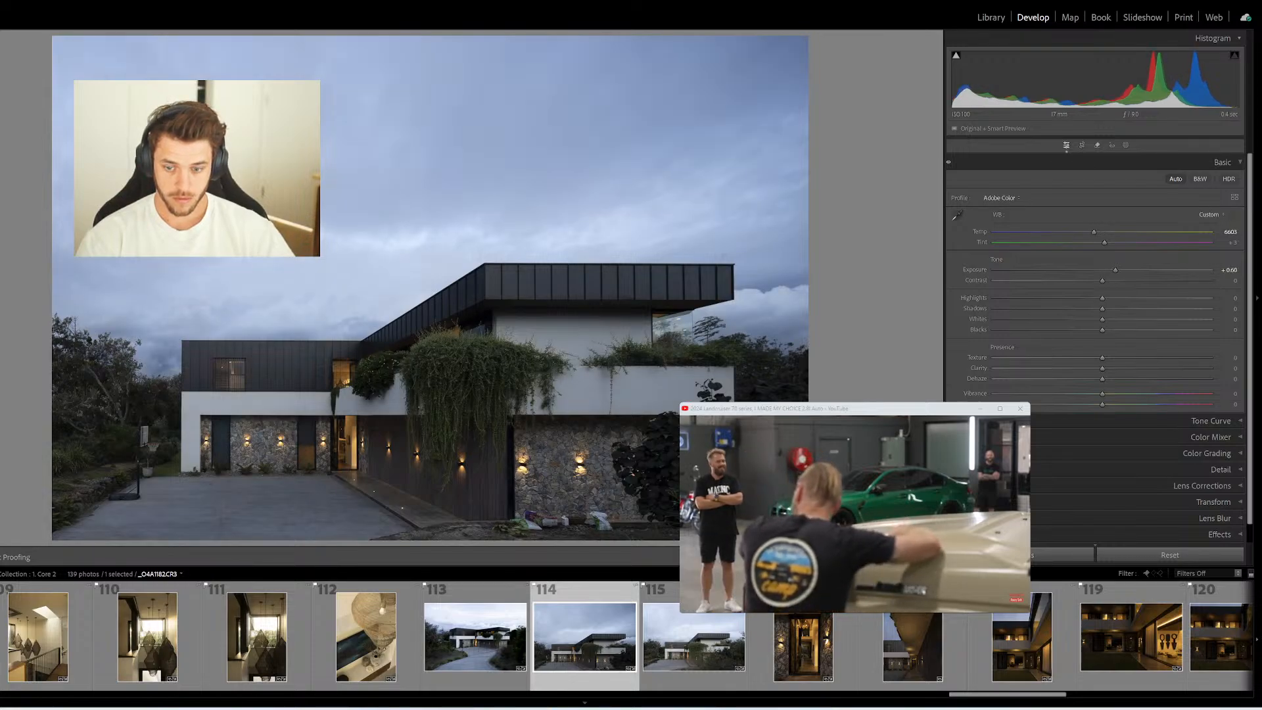
Cool exterior photo 115 to temperature 5667
key(Right)
key(shift+minus)
key(shift+minus)
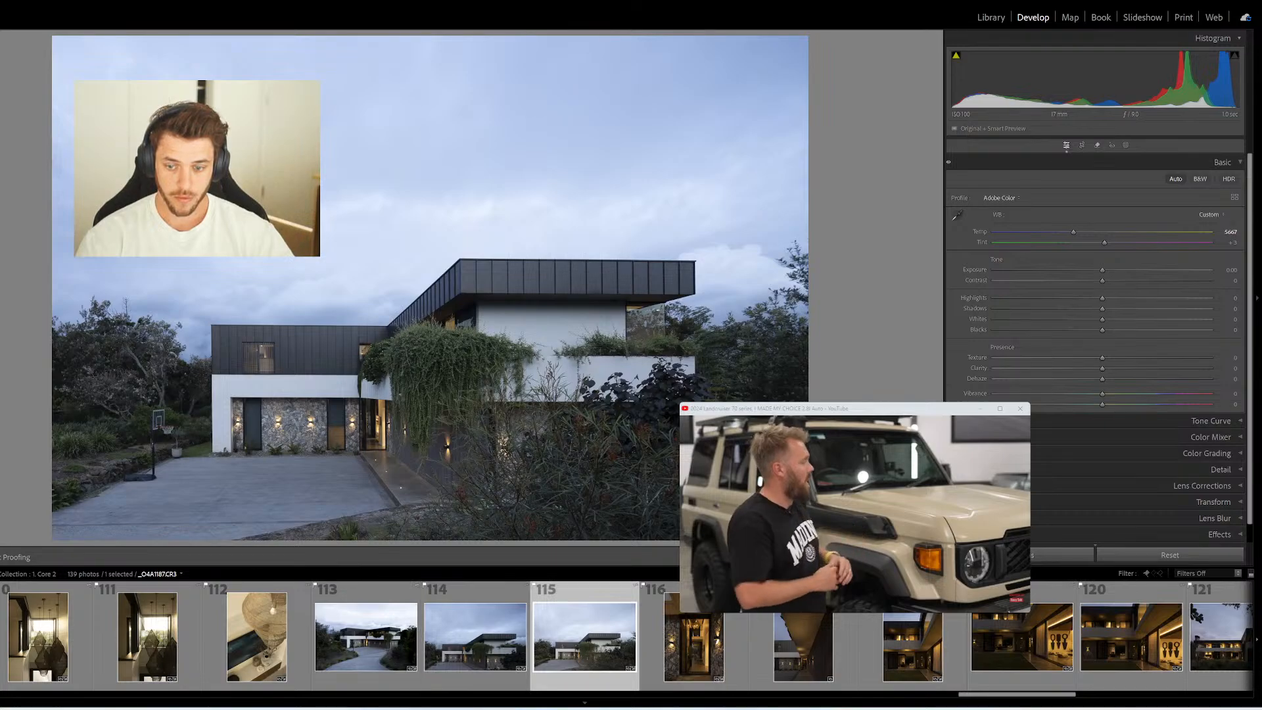
Set exposure to +0.25 on entrance photo 116, +0.90 on walkway photo 117 and +0.70 on courtyard photo 118
key(Right)
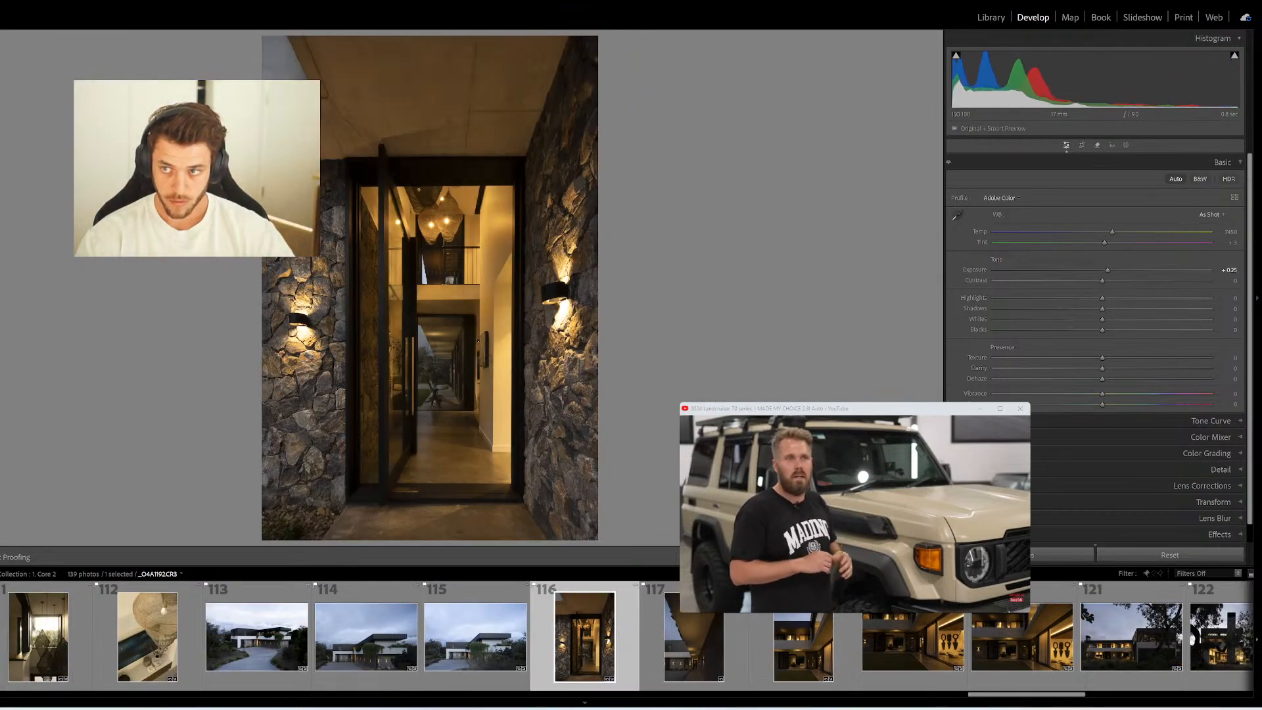
key(Right)
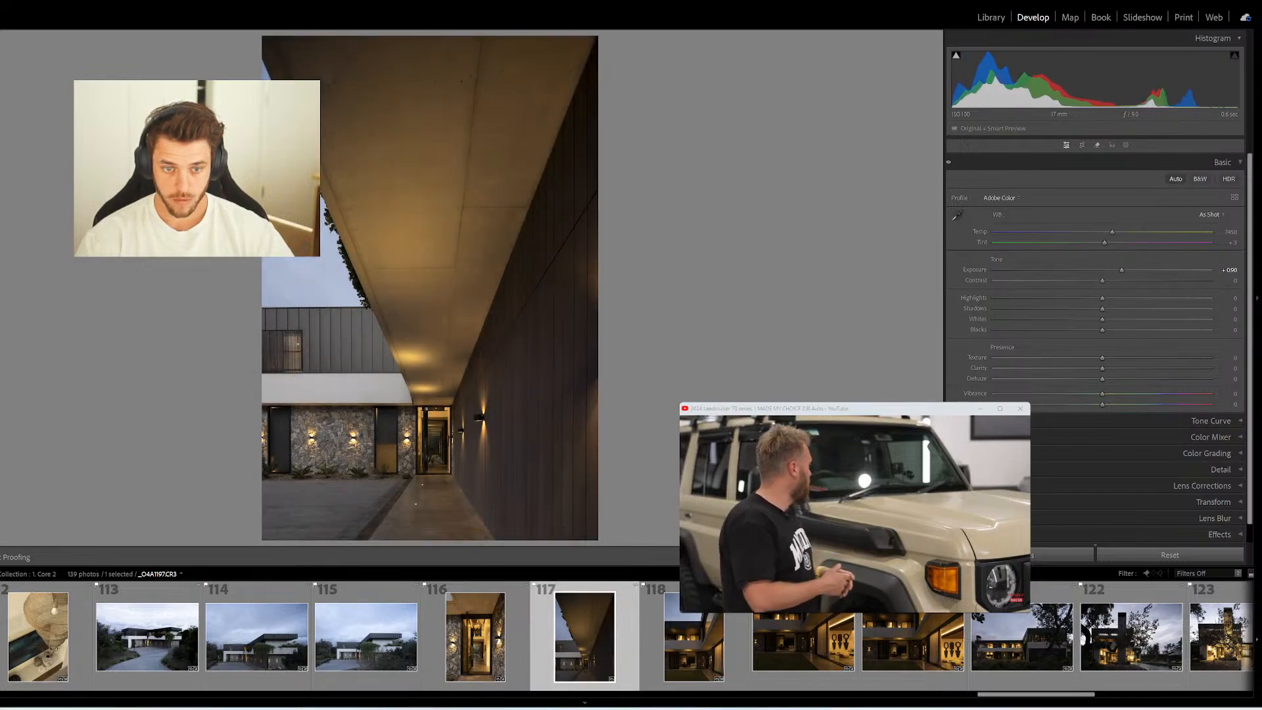
key(Right)
key(equal)
key(equal)
key(equal)
key(equal)
key(equal)
key(equal)
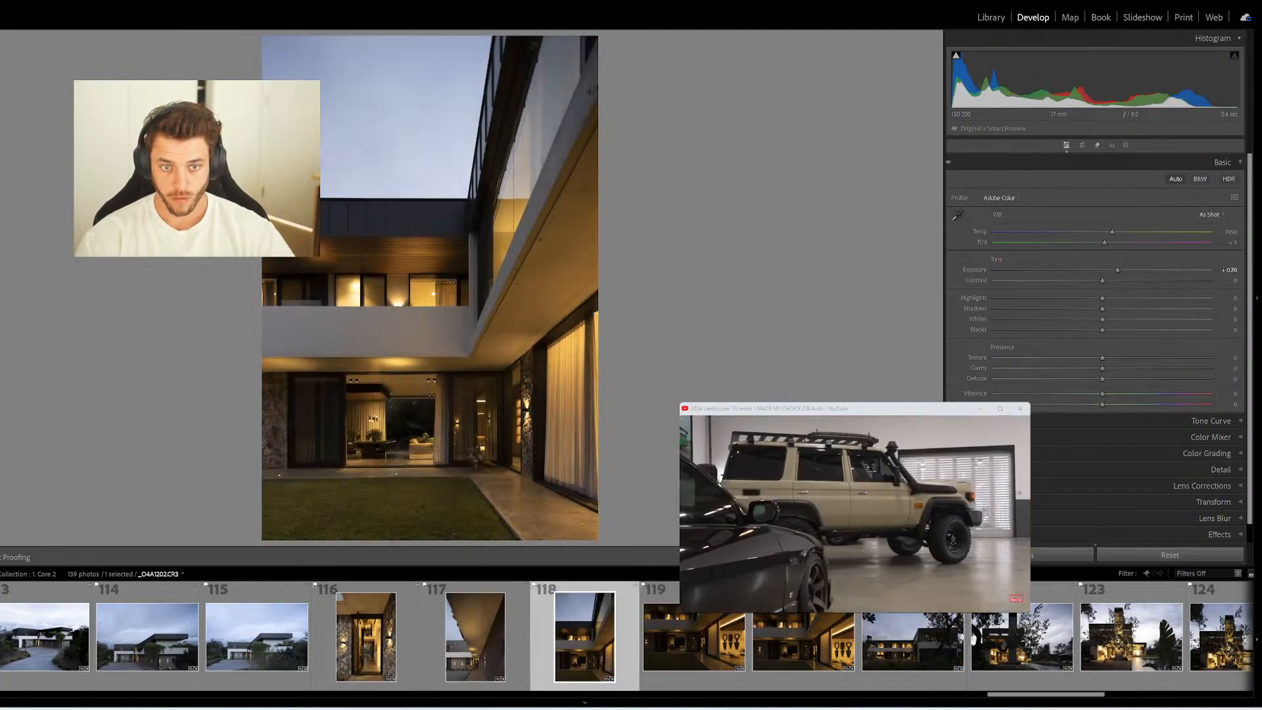
On night courtyard photo 119, set exposure to +1.15 and temperature to 6930
key(Right)
key(equal)
key(equal)
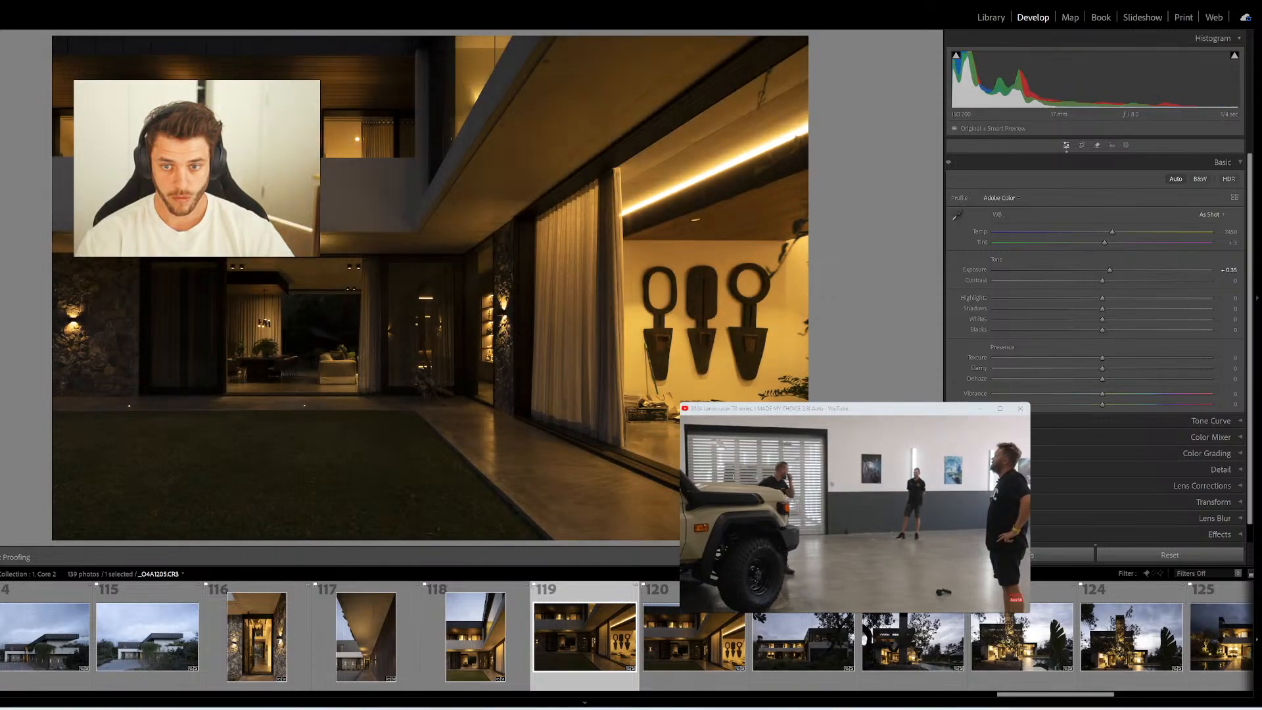
key(equal)
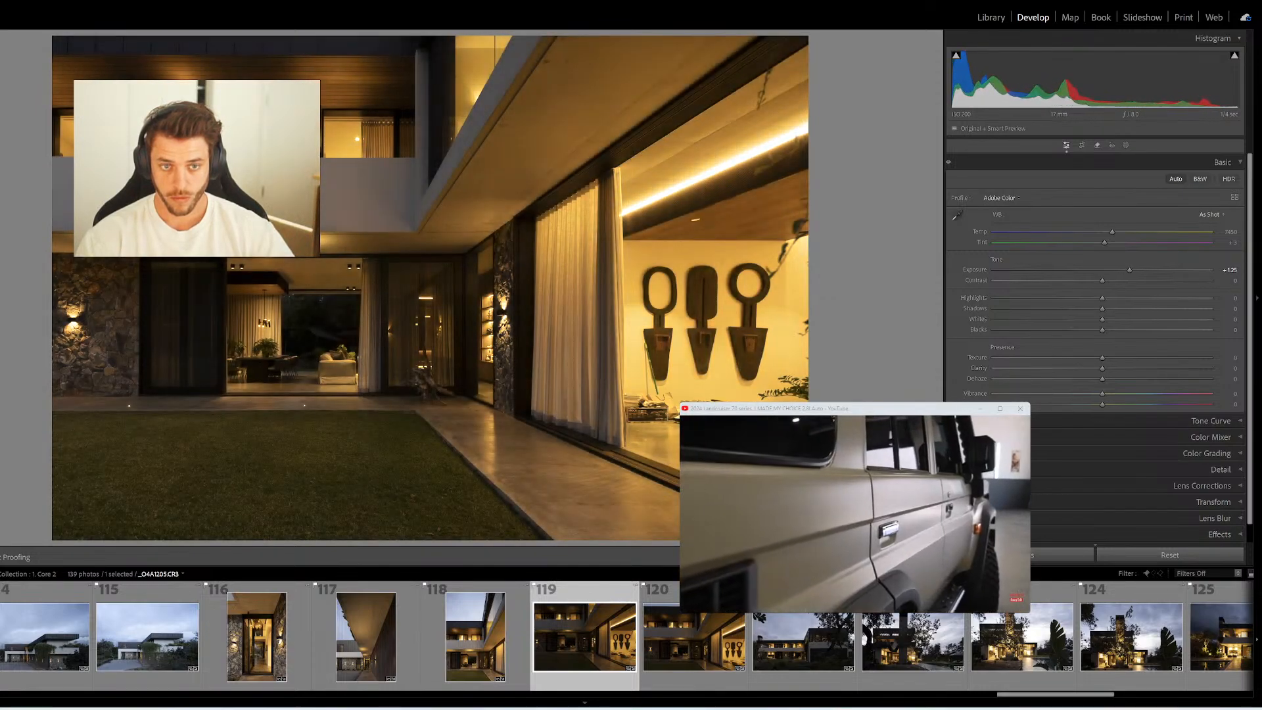
key(minus)
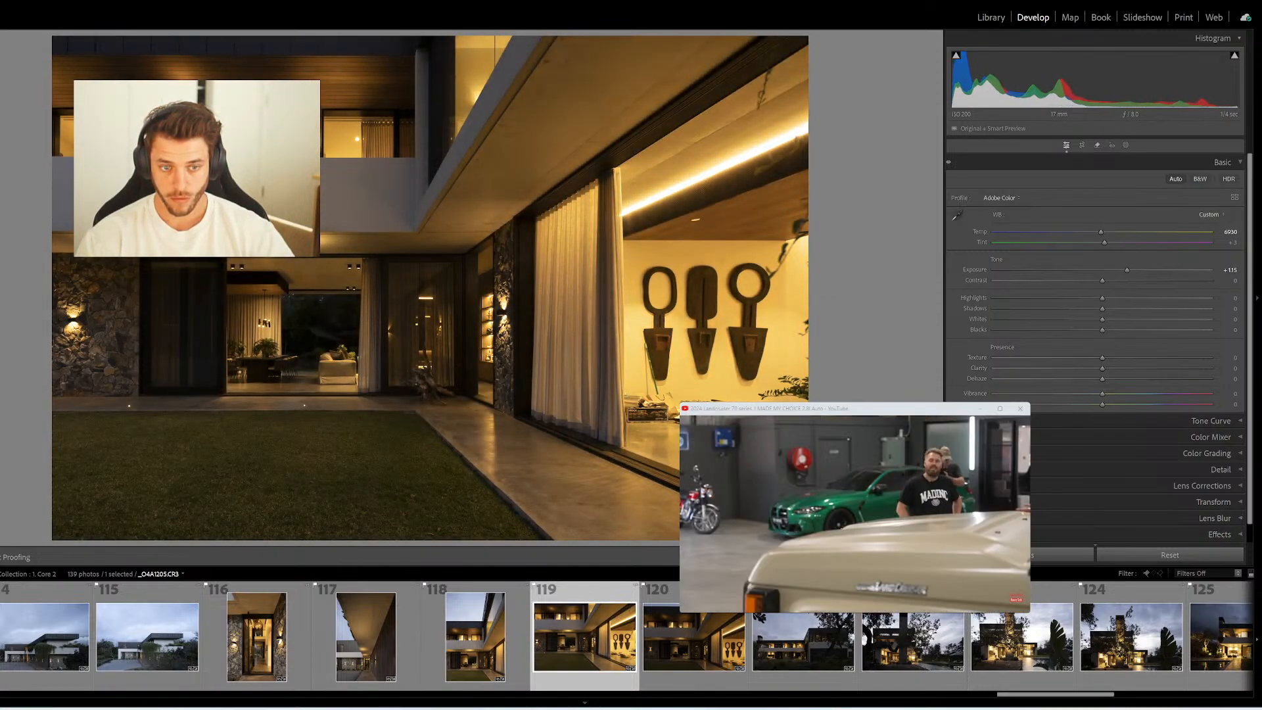
On night courtyard photo 120, set exposure to +1.00 and temperature to 6446
key(Right)
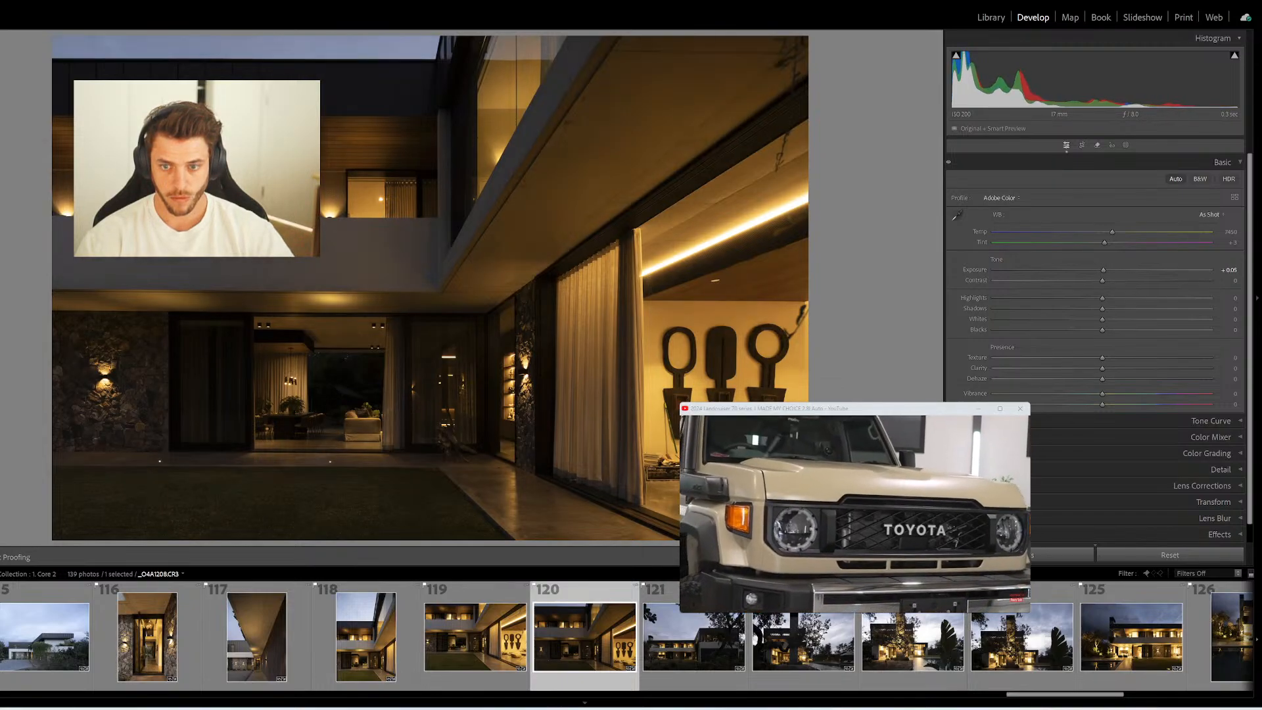
key(equal)
key(equal)
key(equal)
key(equal)
key(minus)
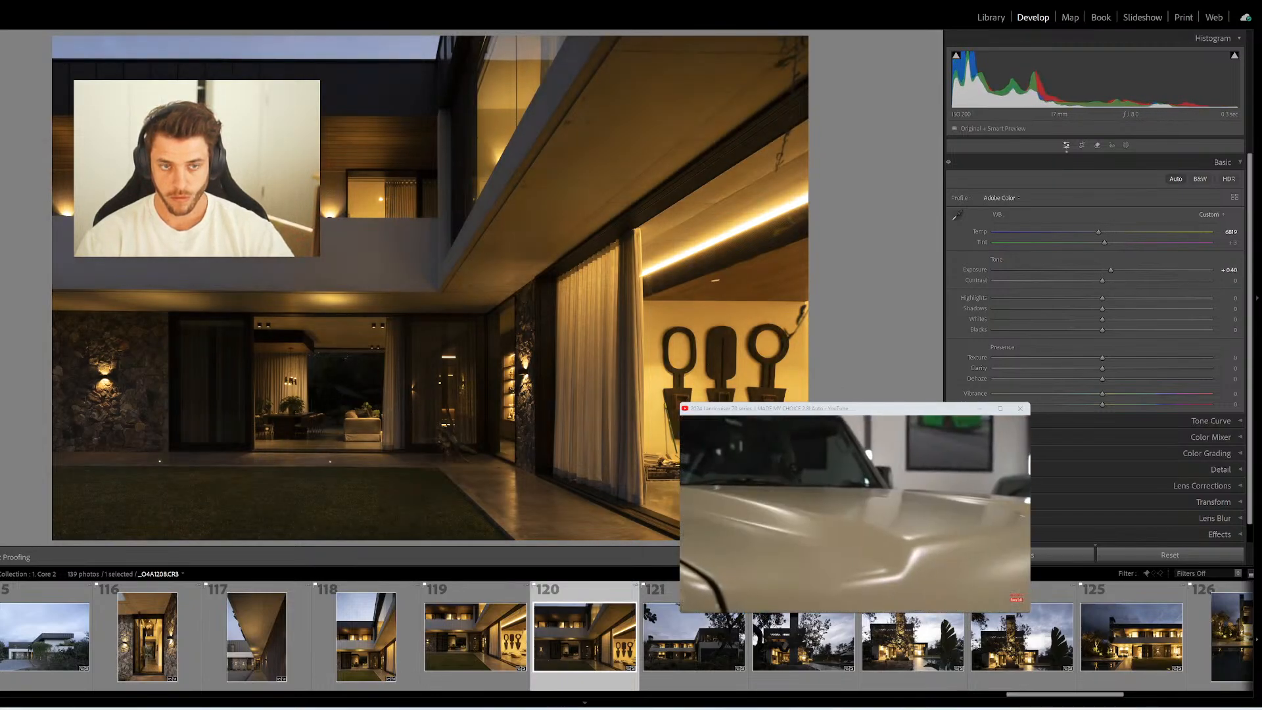
key(equal)
key(equal)
key(equal)
key(equal)
key(equal)
key(equal)
key(minus)
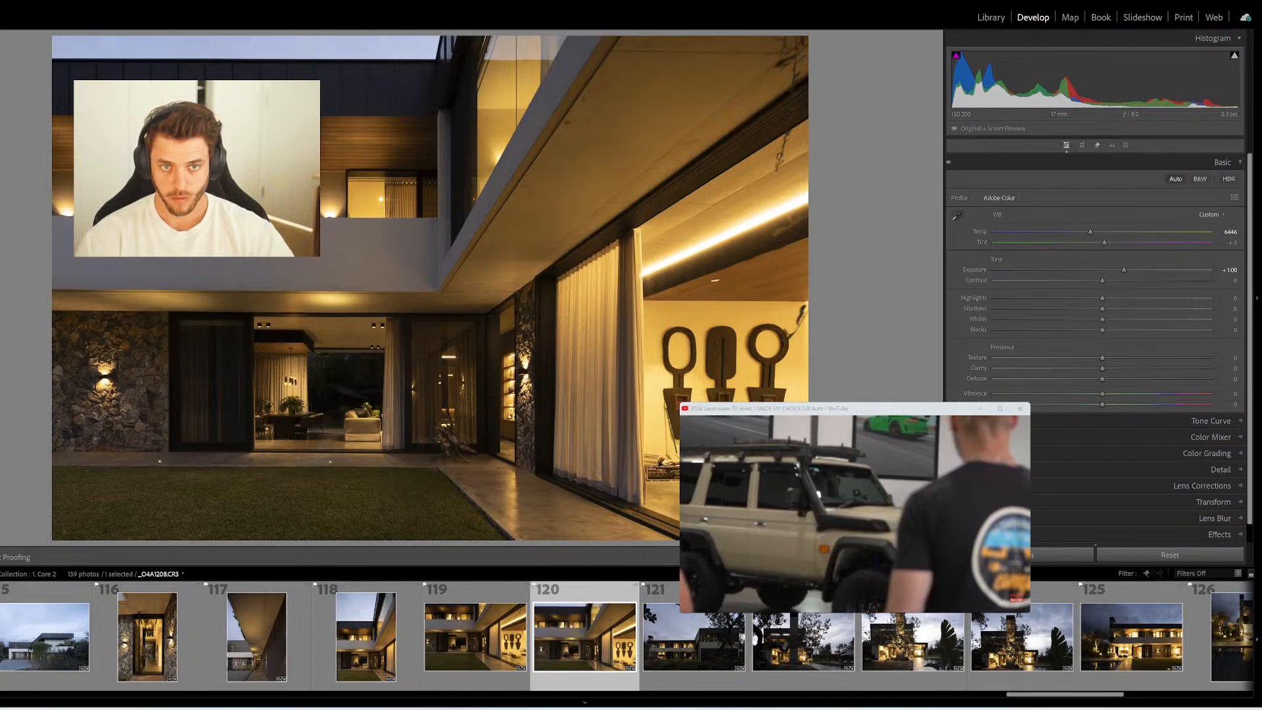
Raise the exposure of dusk exterior photo 121 to +0.85
key(Right)
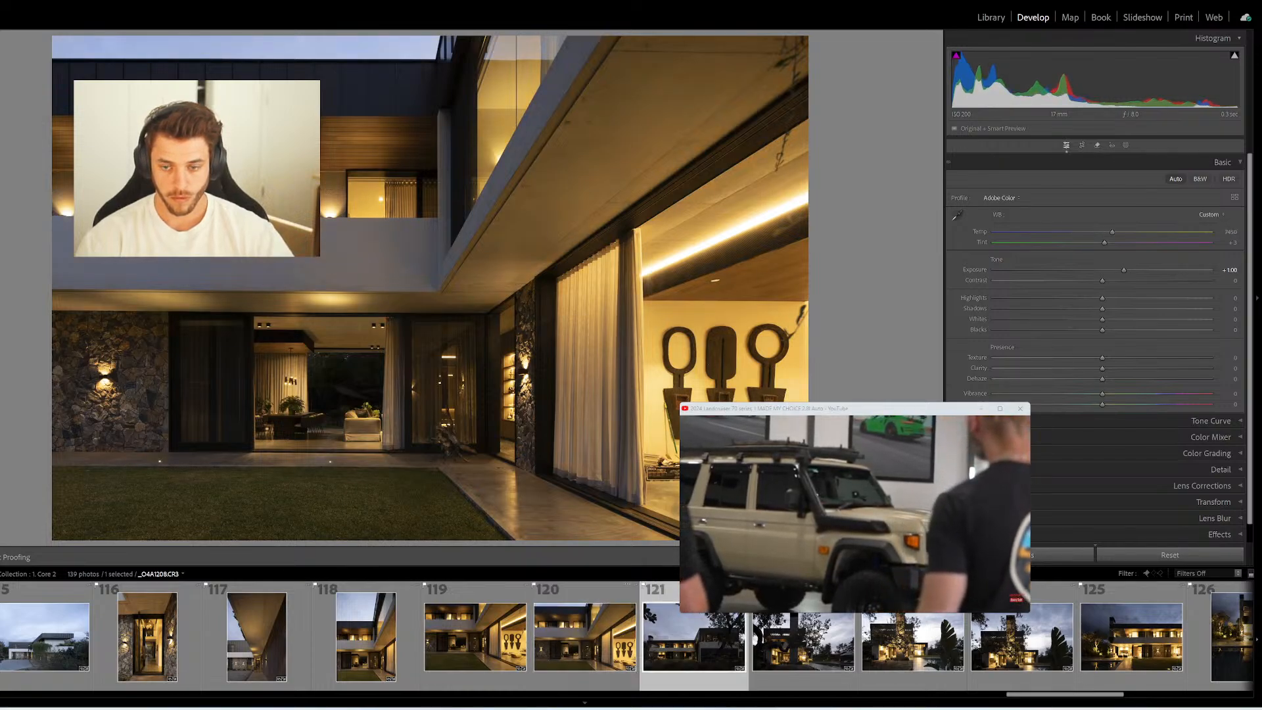
key(equal)
key(equal)
key(equal)
key(equal)
key(equal)
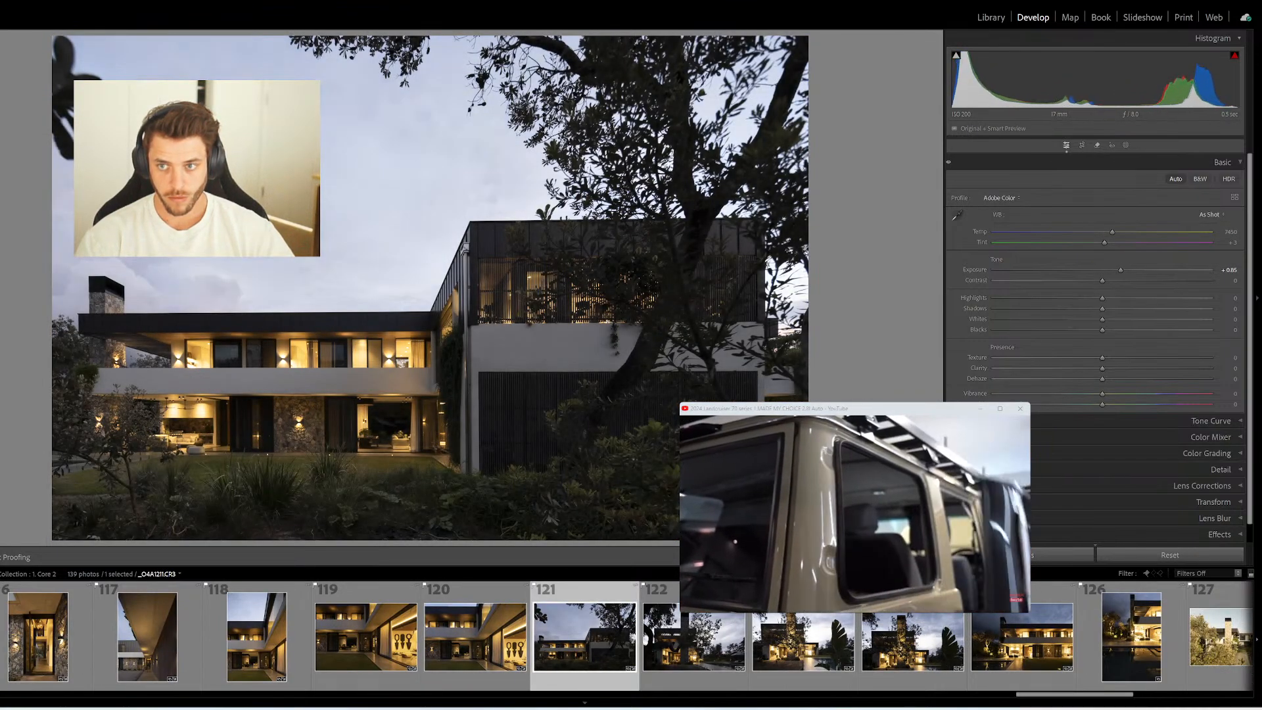
On chimney and pool photo 122, set exposure to +0.80 and temperature to 6142
key(Right)
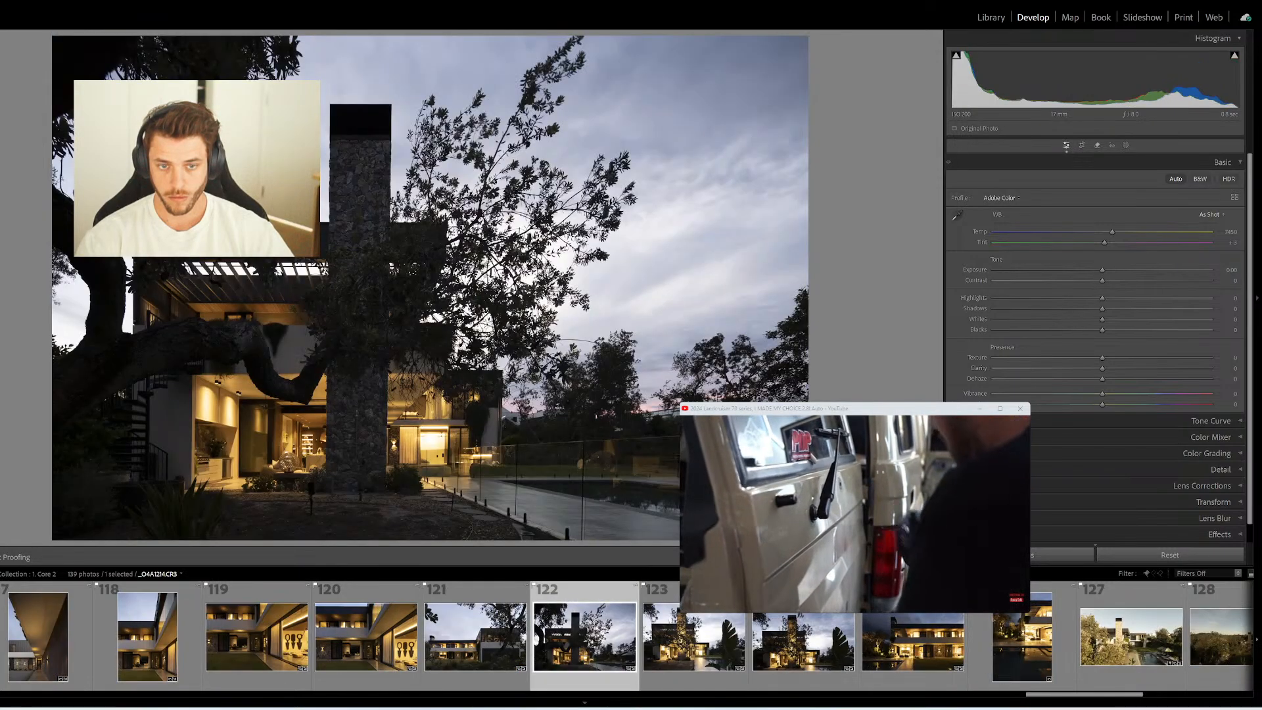
key(equal)
key(equal)
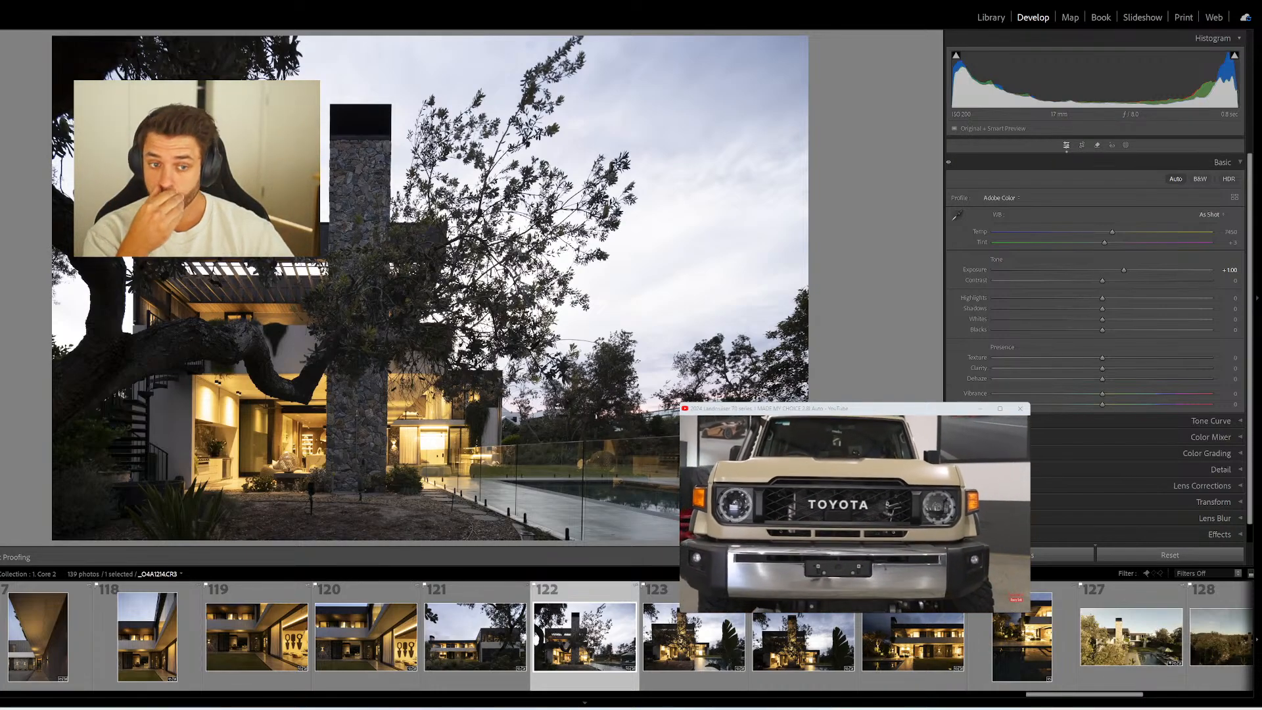
key(minus)
key(comma)
key(comma)
key(minus)
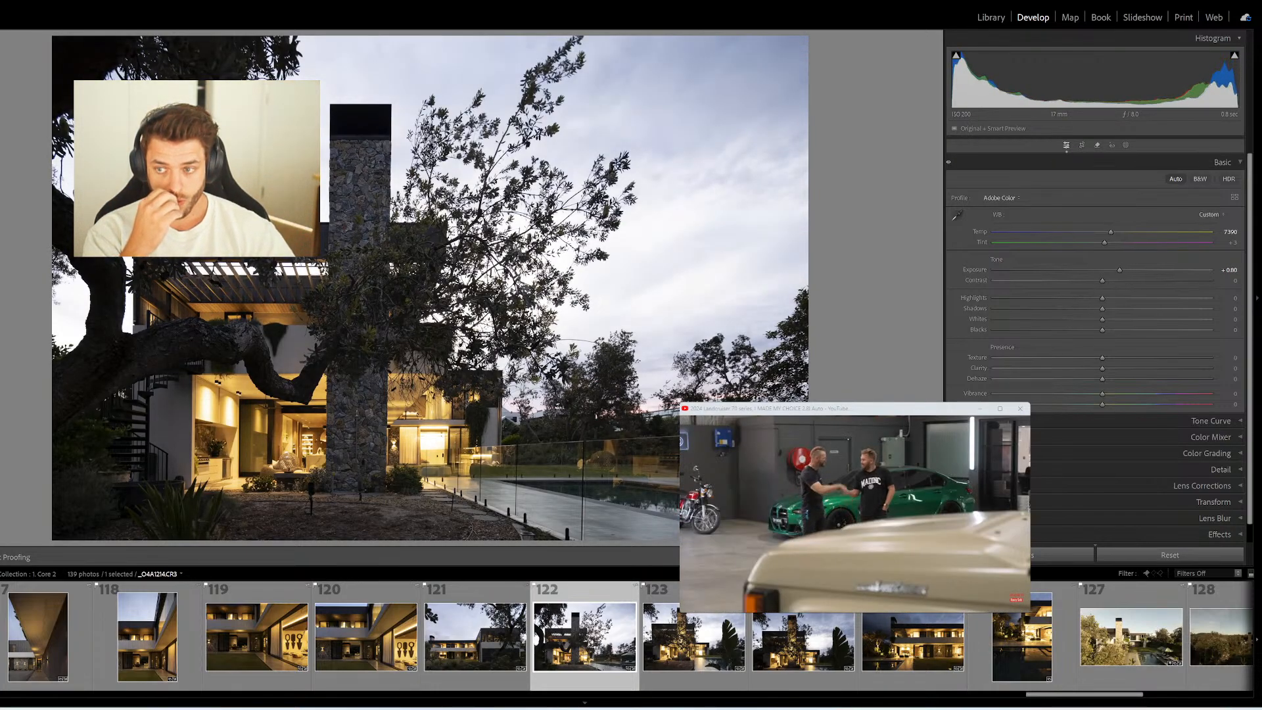
key(minus)
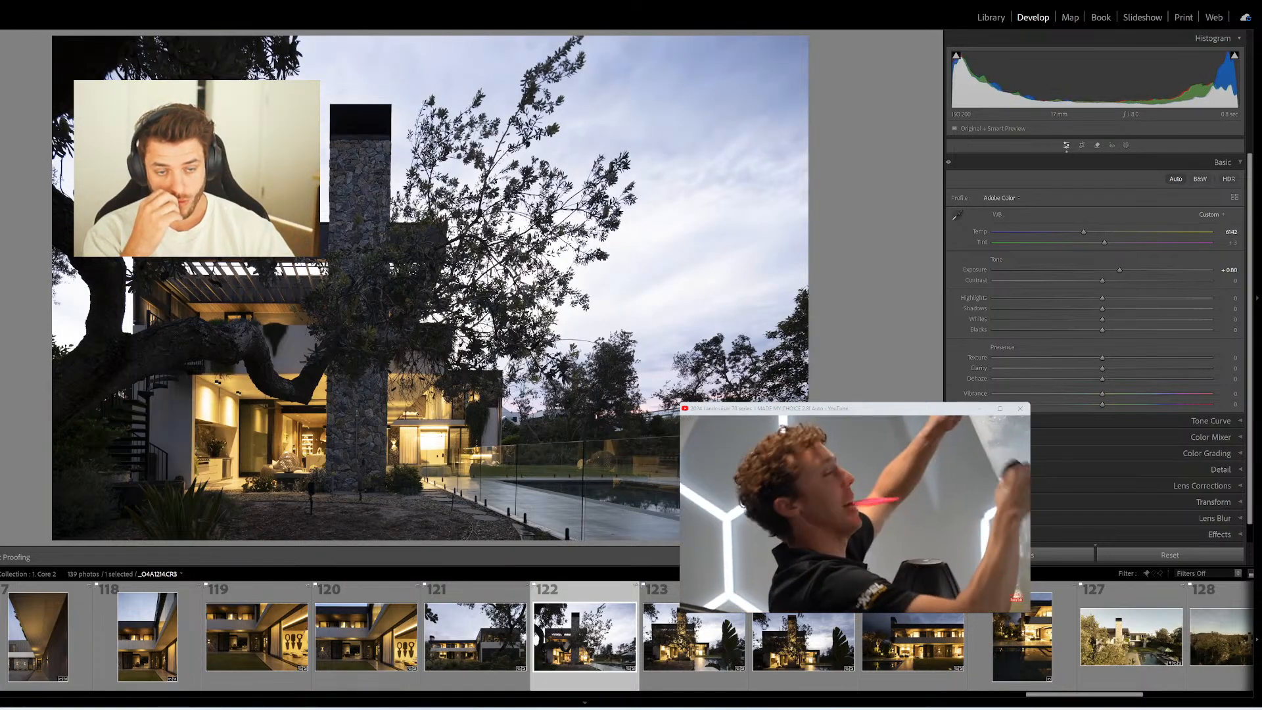
key(period)
key(period)
key(minus)
On poolside photo 123 with the large leaf, set exposure to +0.30 and temperature to 8140
key(Right)
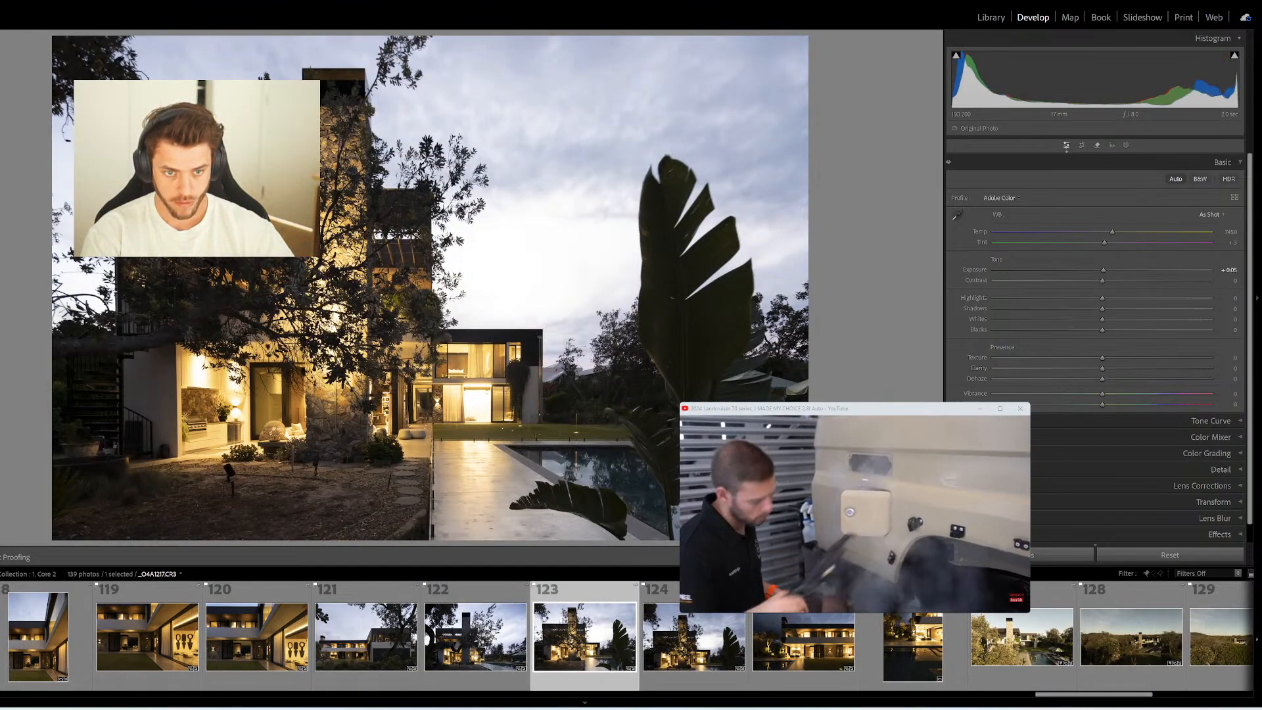
key(equal)
key(equal)
key(equal)
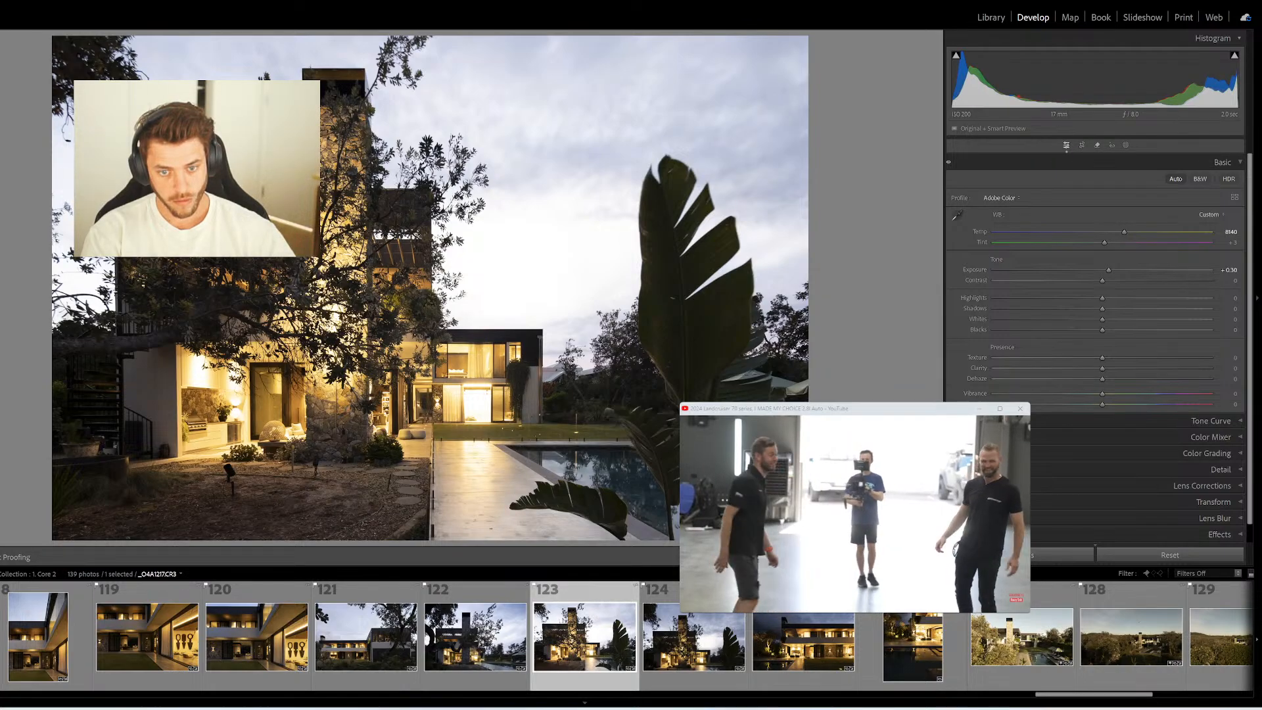
Set exposure to +0.30 on poolside dusk photo 124 and +0.25 on night facade photo 125
key(Right)
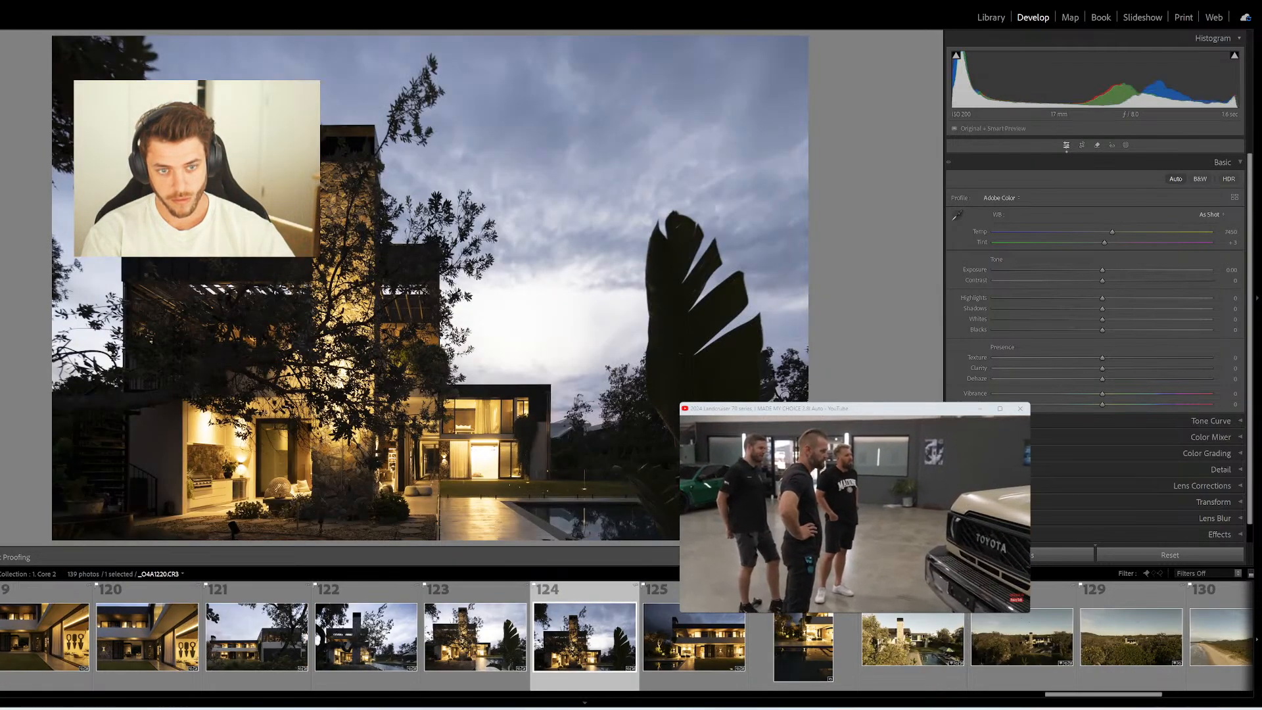
key(equal)
key(equal)
key(equal)
key(equal)
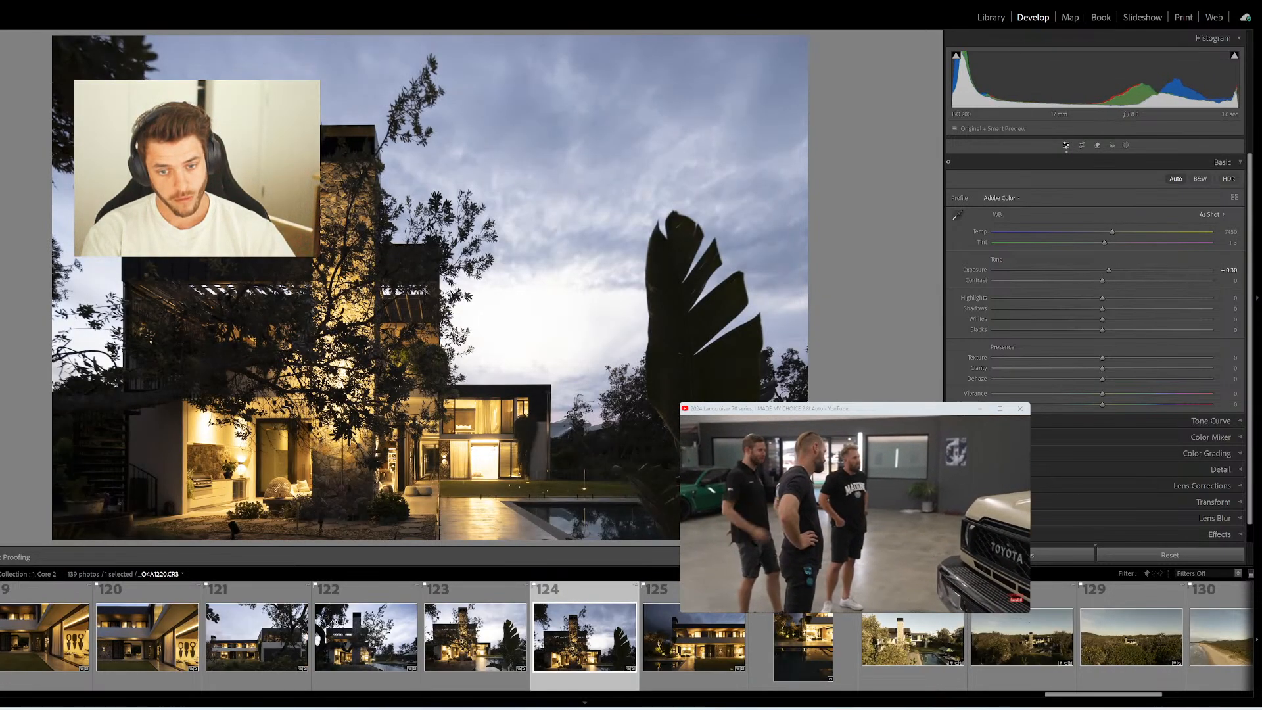
key(Right)
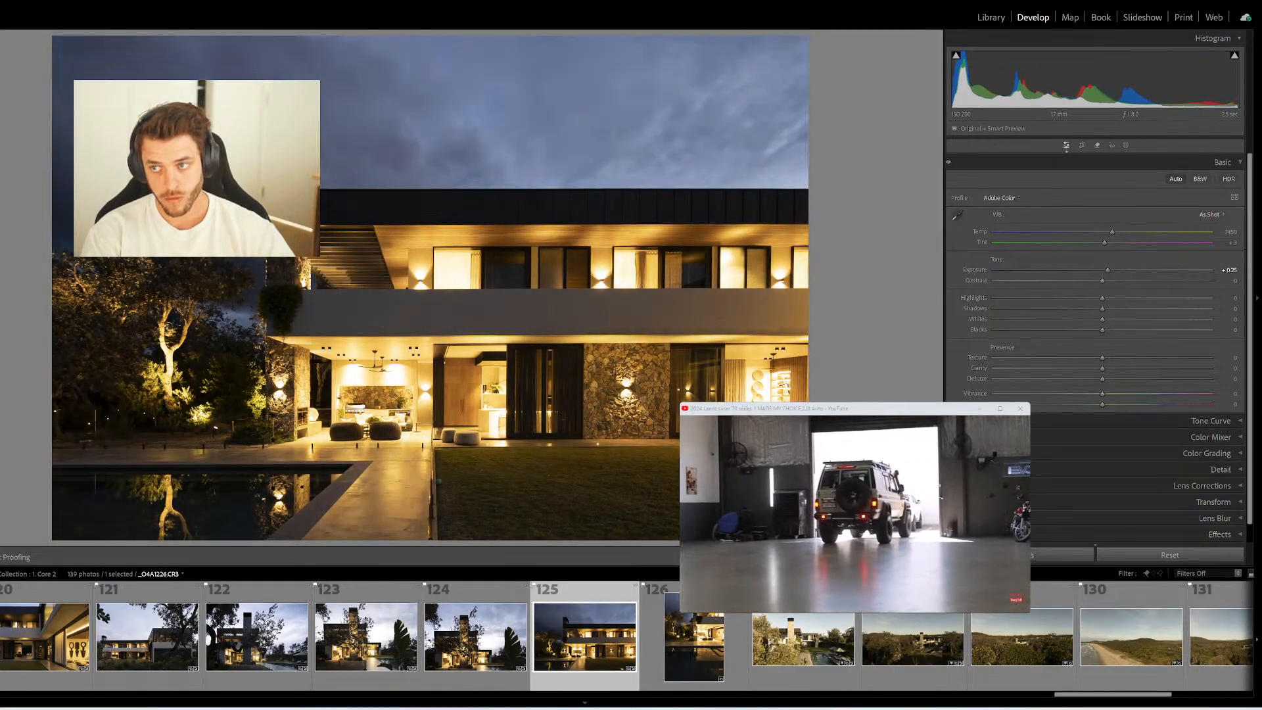
On vertical night photo 126 with the pool reflection, set exposure to +0.05 and shadows to +33
key(Right)
key(minus)
key(minus)
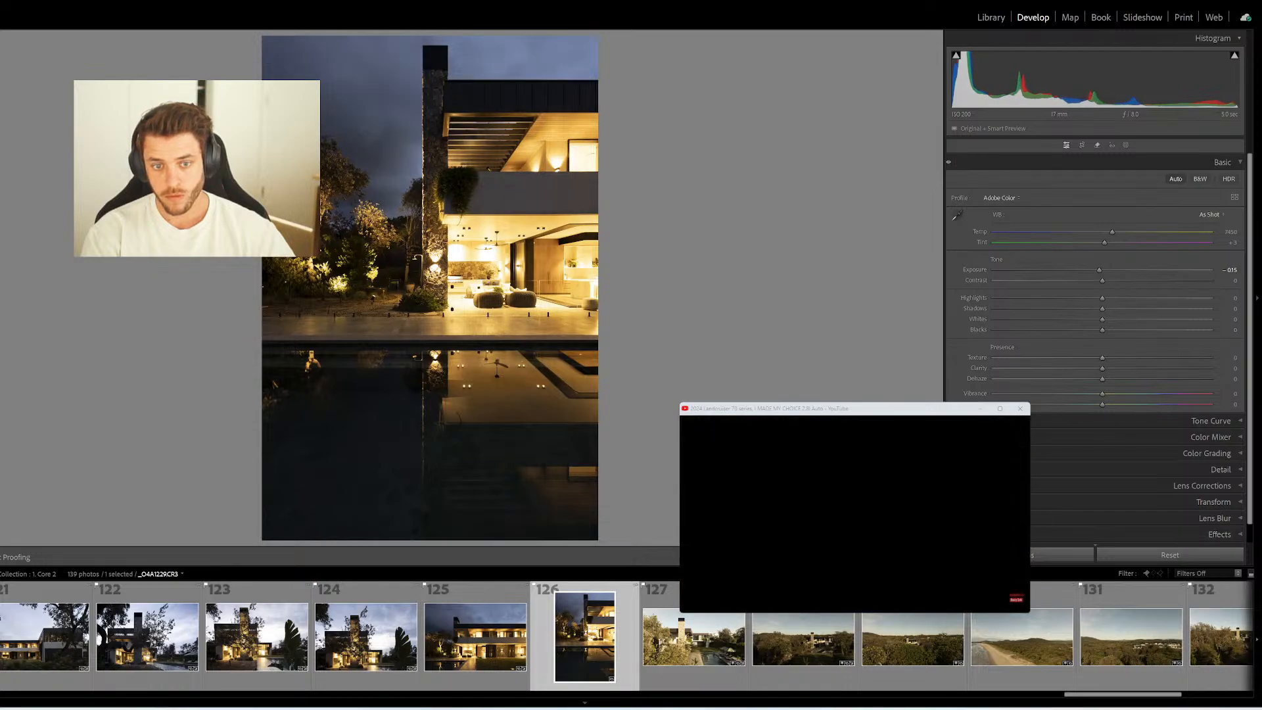
key(equal)
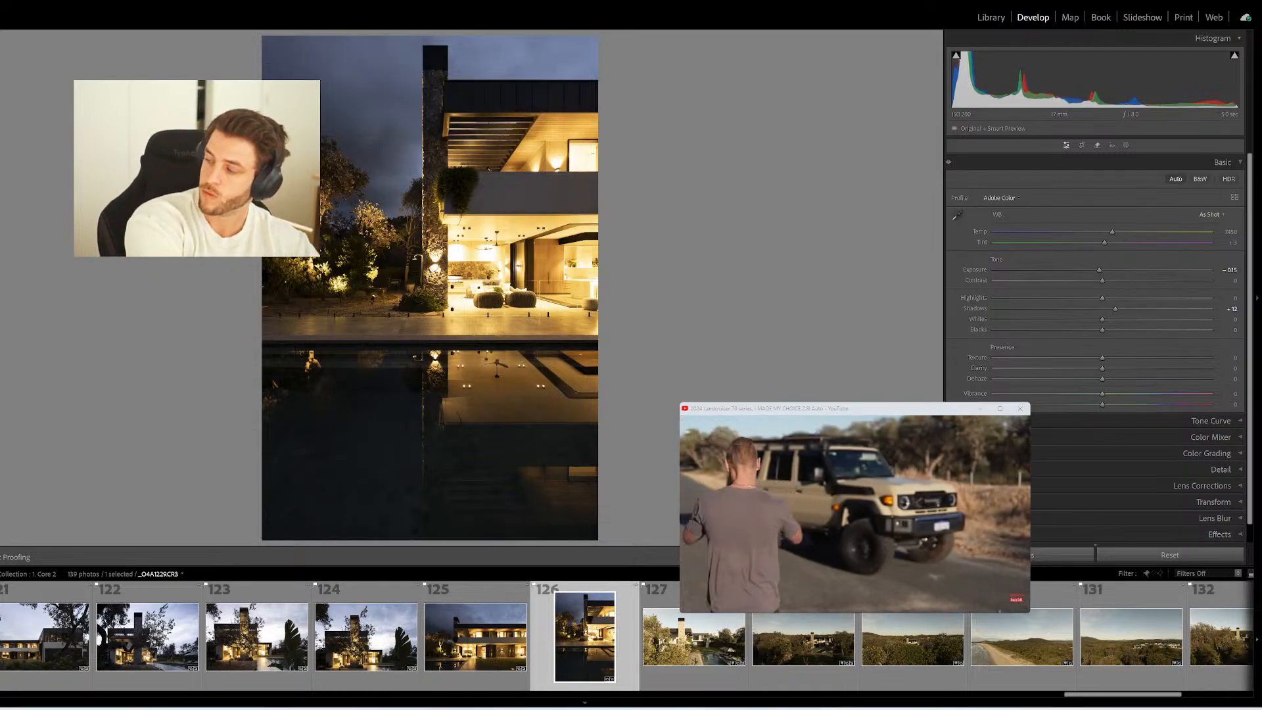
key(equal)
key(equal)
key(equal)
key(equal)
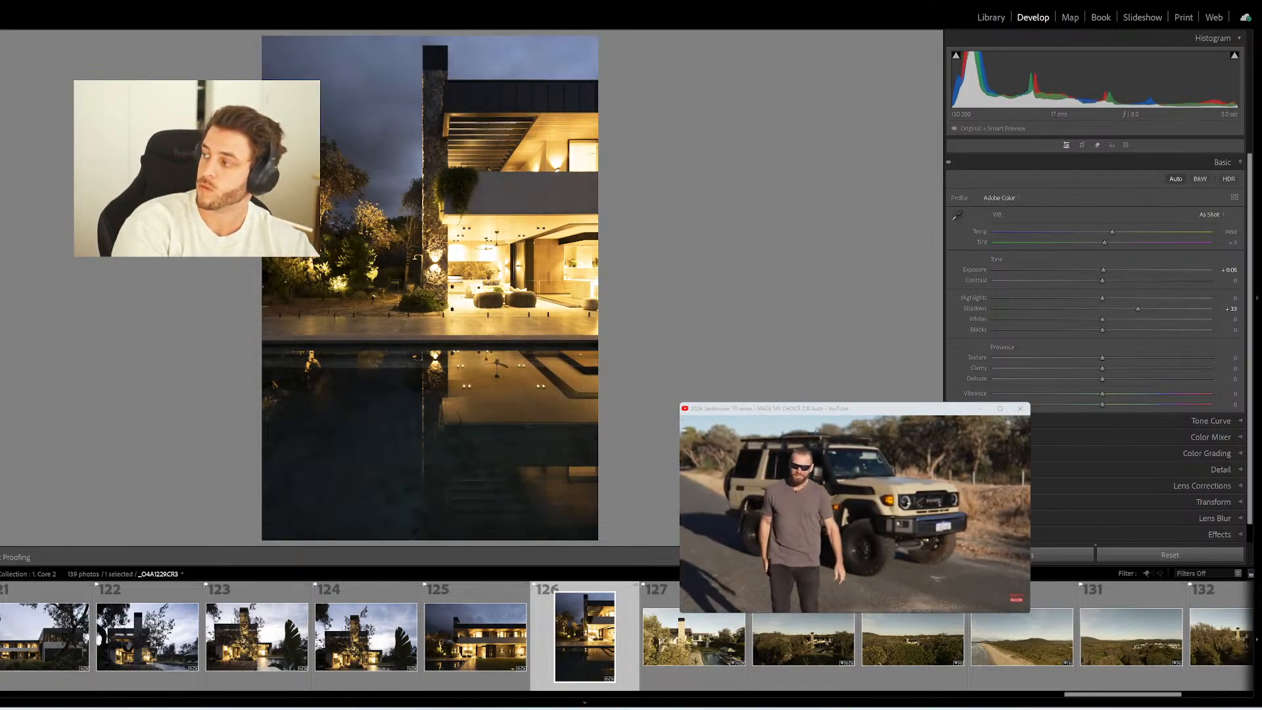
Set exposure to -0.75 on sunlit pool aerial photo 127 and +0.20 on wider treetop aerial photo 128
key(Right)
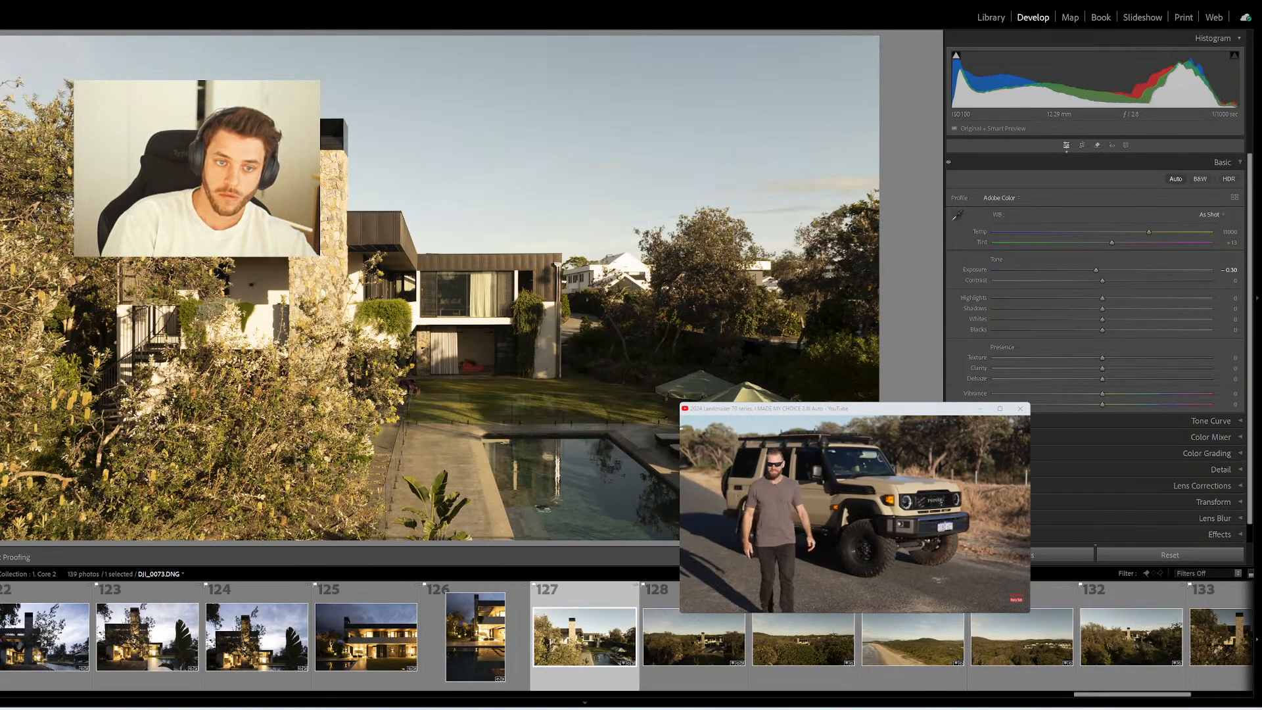
key(Right)
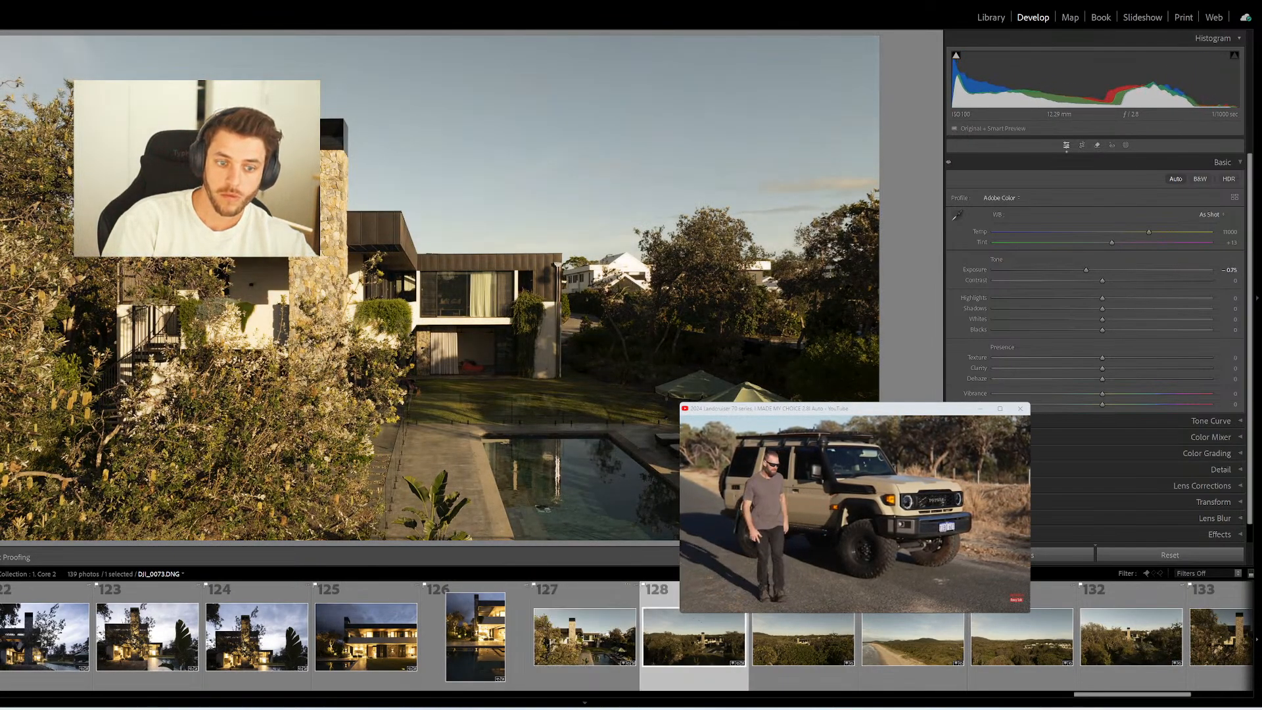
key(equal)
key(equal)
key(equal)
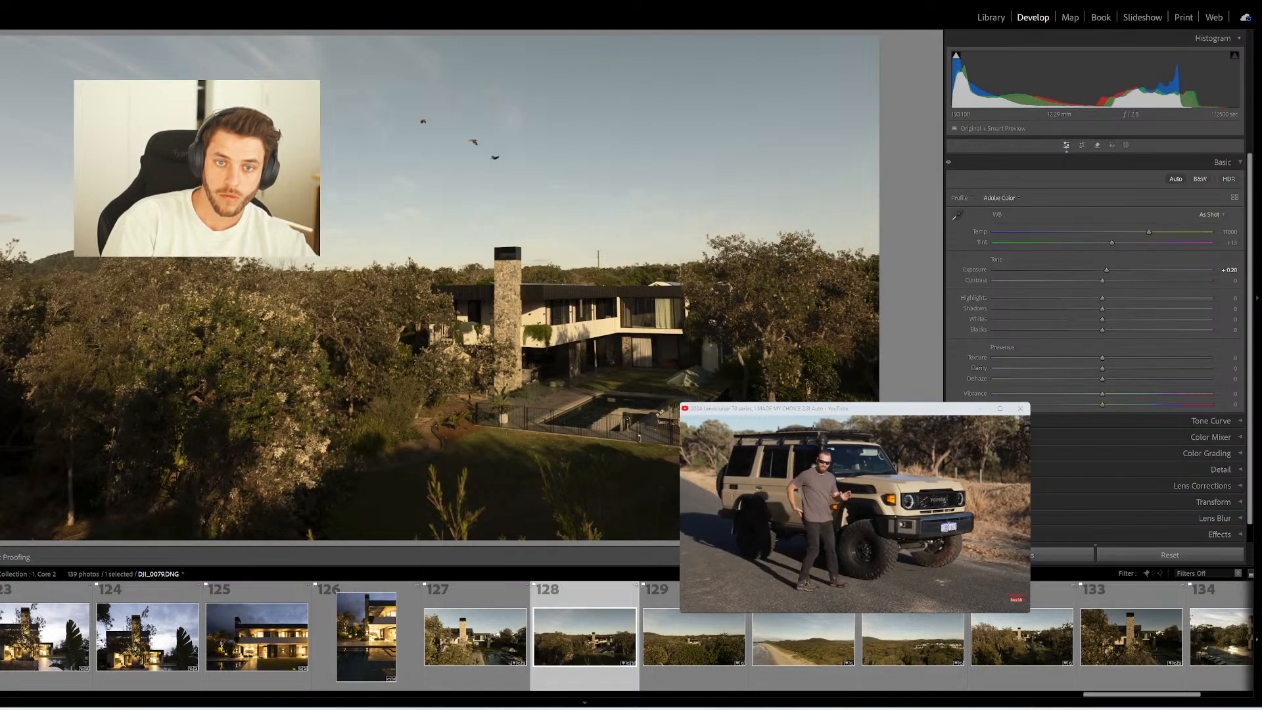
Set exposure to -0.05 on bushland aerial photo 129 and -0.35 on beach aerial photo 130, slightly cooling the beach photo's white balance
key(Right)
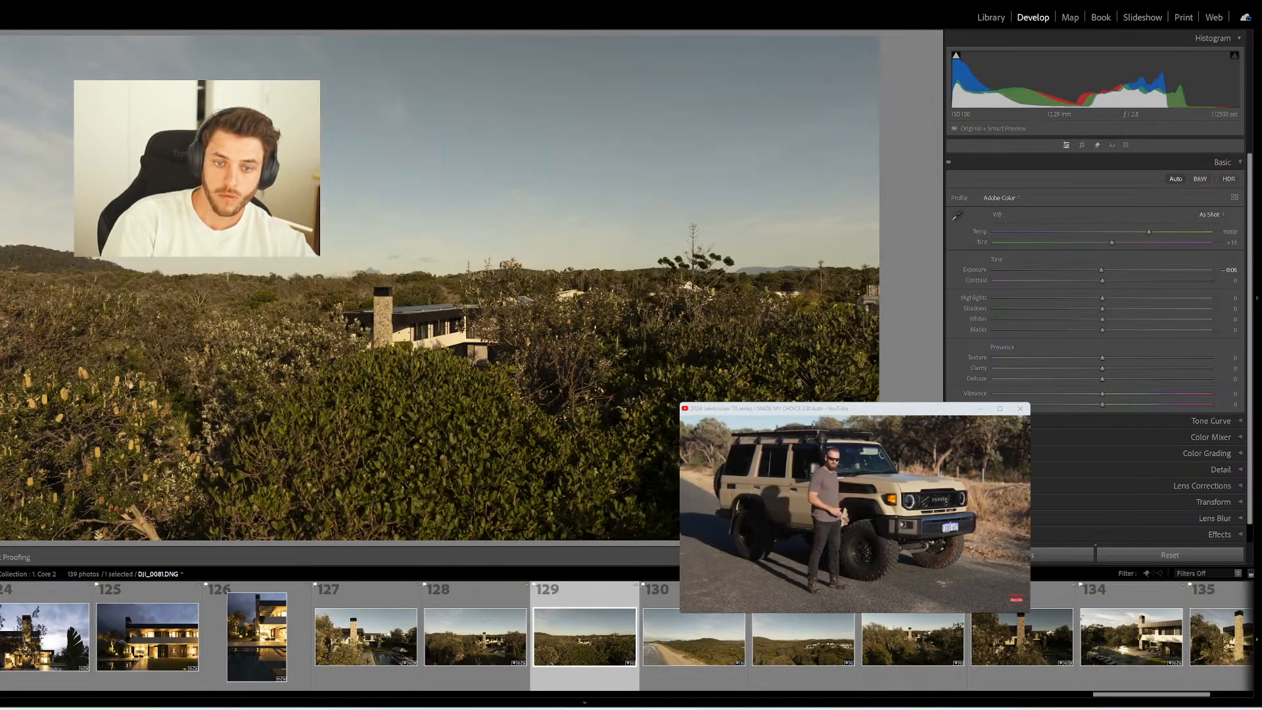
key(Right)
key(minus)
key(minus)
key(minus)
key(minus)
key(minus)
key(minus)
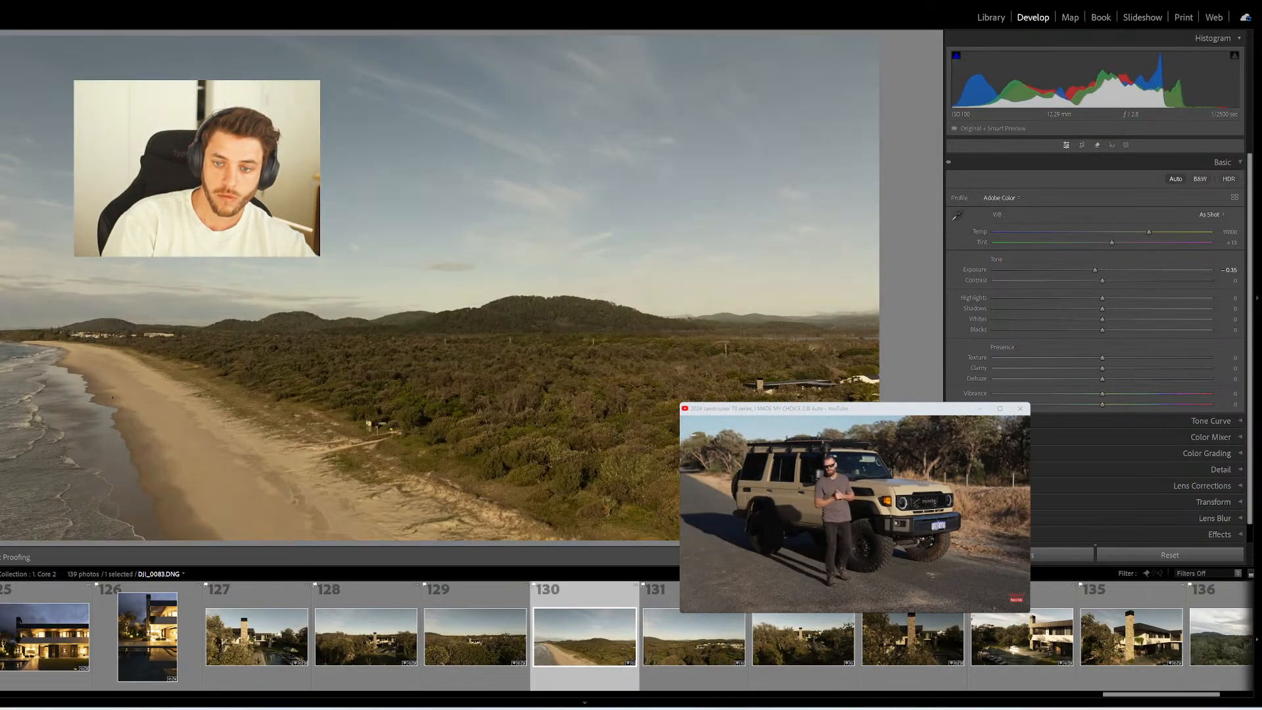
key(minus)
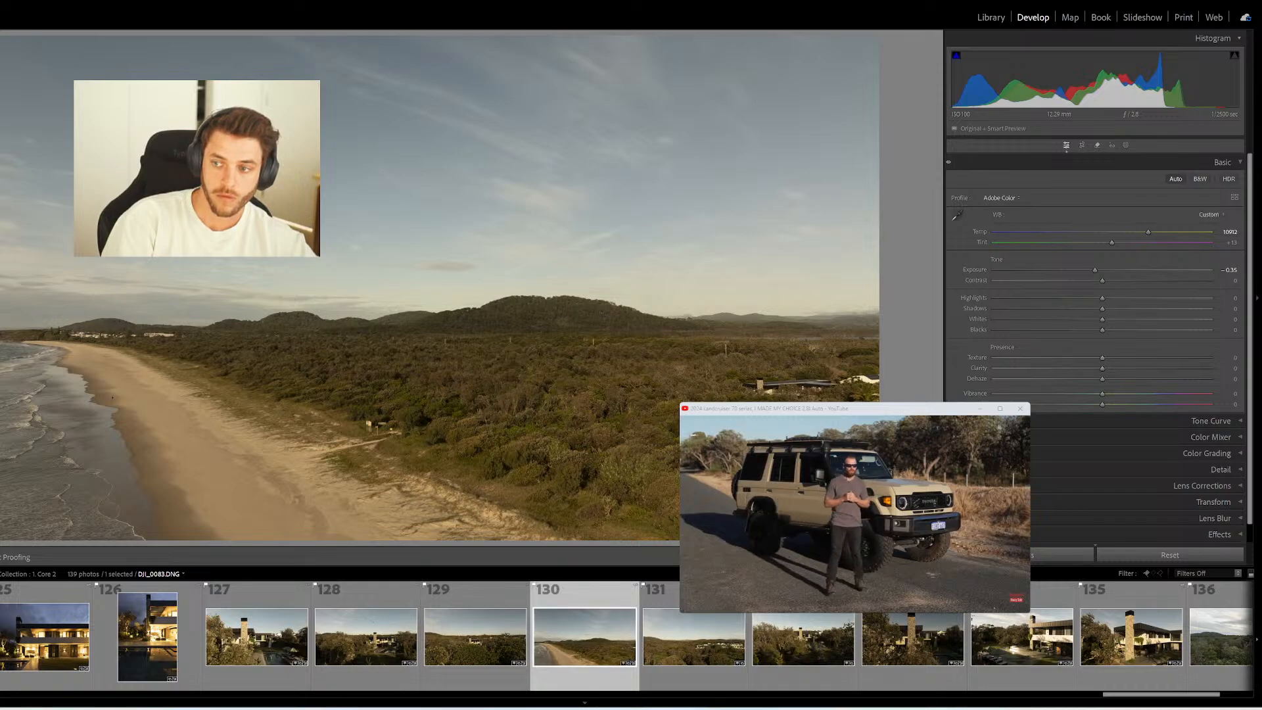
Slightly cool aerial photo 131, and set exposure to +0.25 on photo 132 and +0.60 on stone chimney photo 133
key(Right)
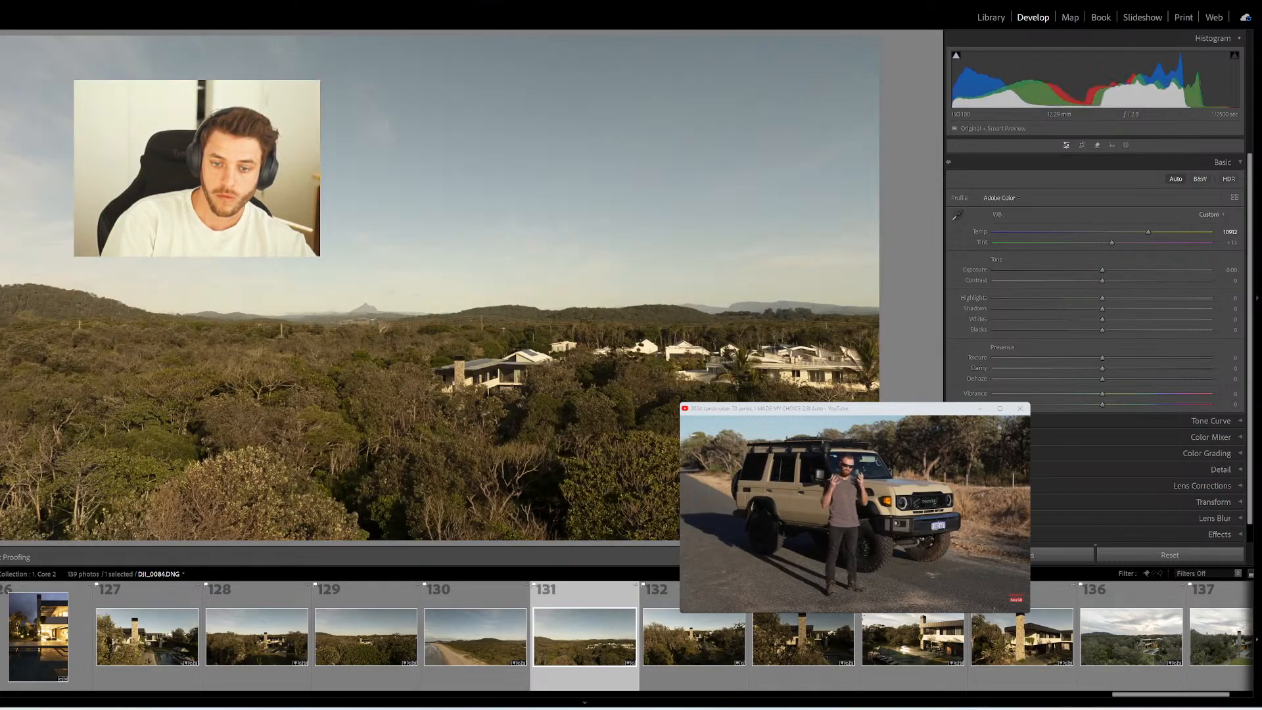
key(Right)
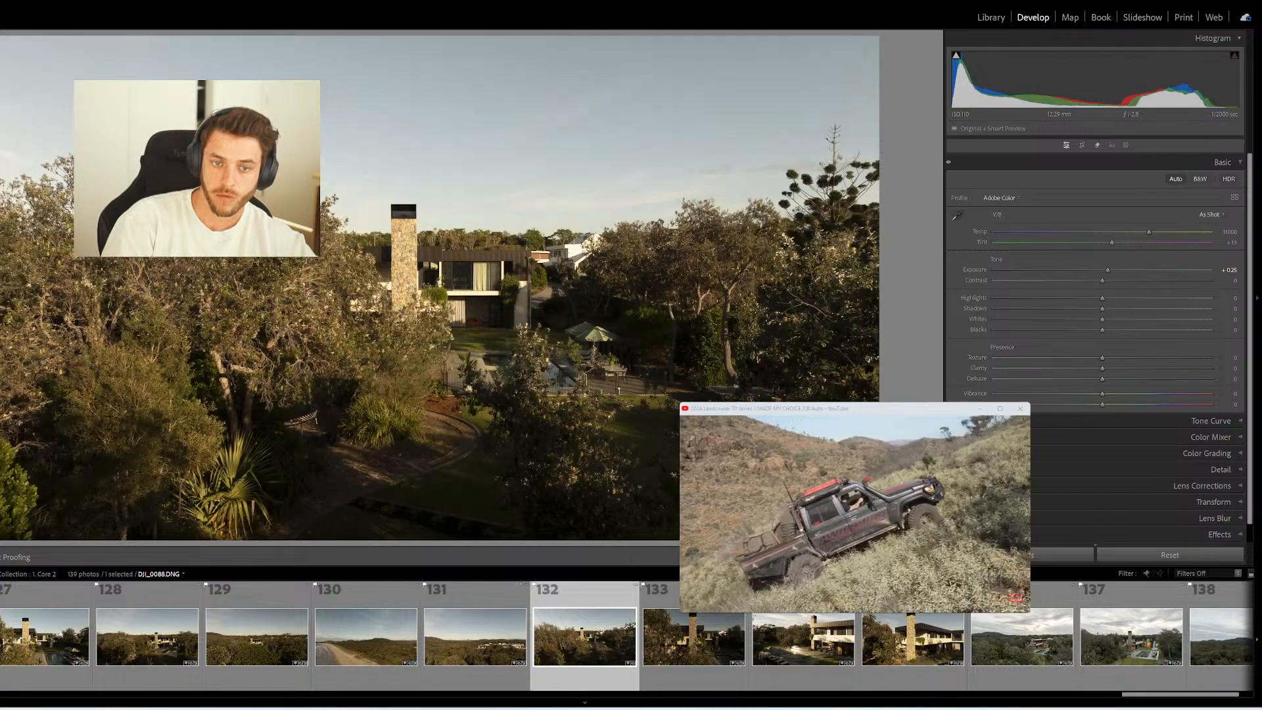
key(Right)
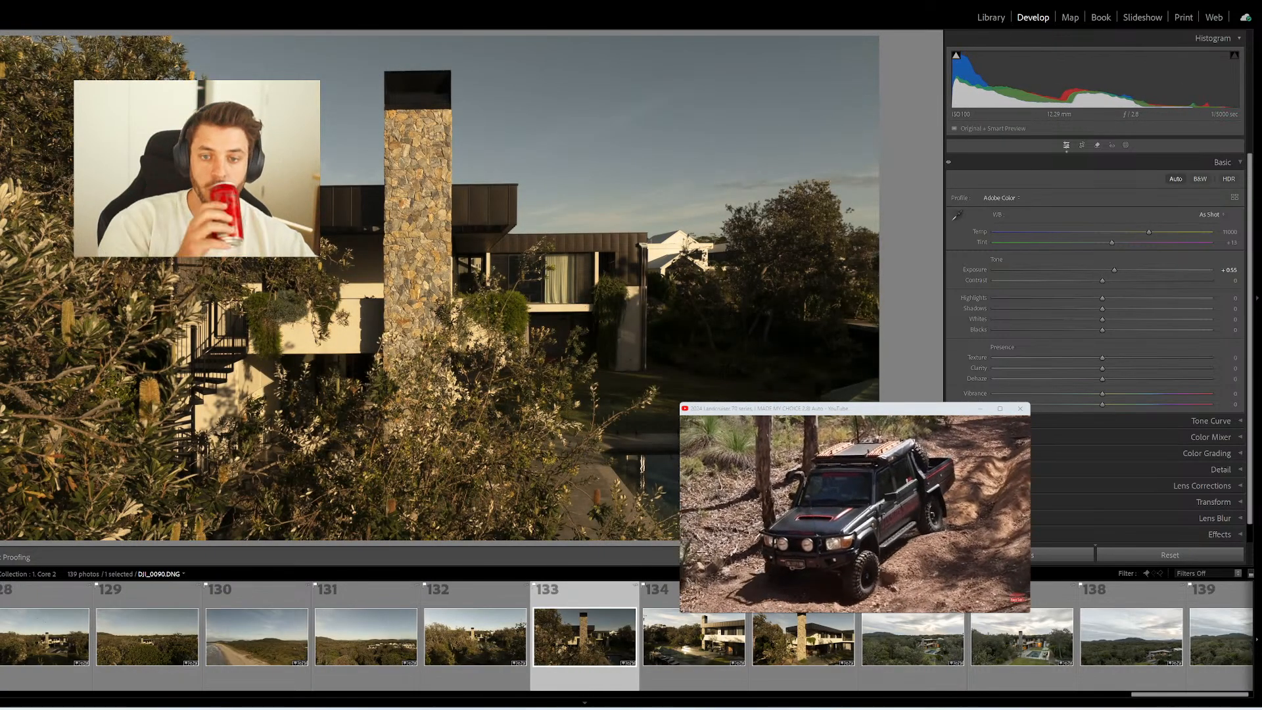
key(equal)
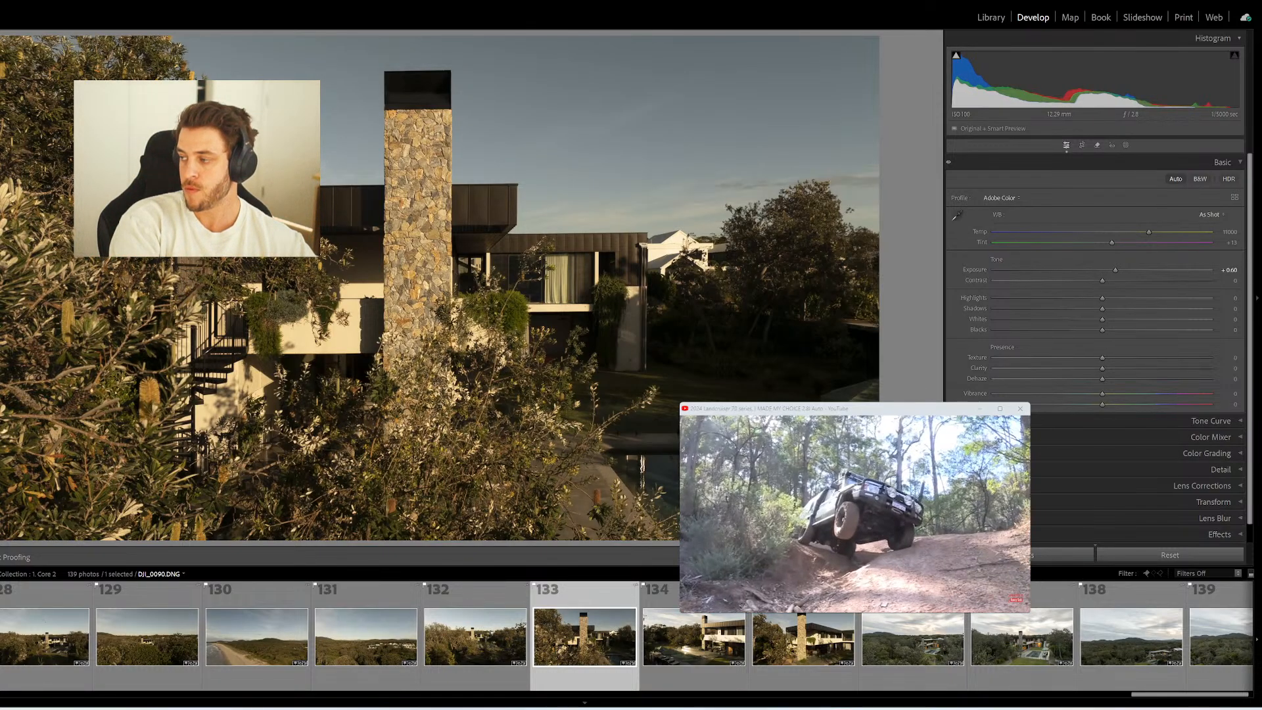
Set exposure to +0.15 on pool terrace photo 134 and +0.05 on house and chimney photo 135
key(Right)
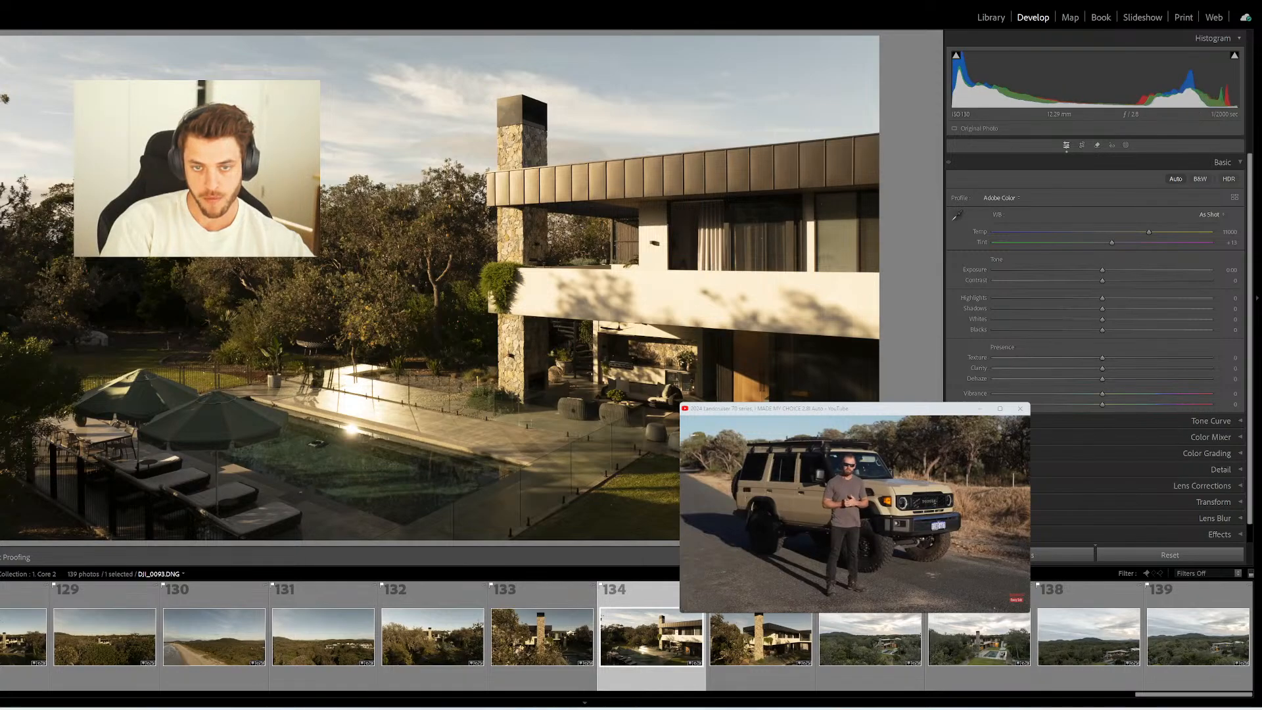
key(equal)
key(equal)
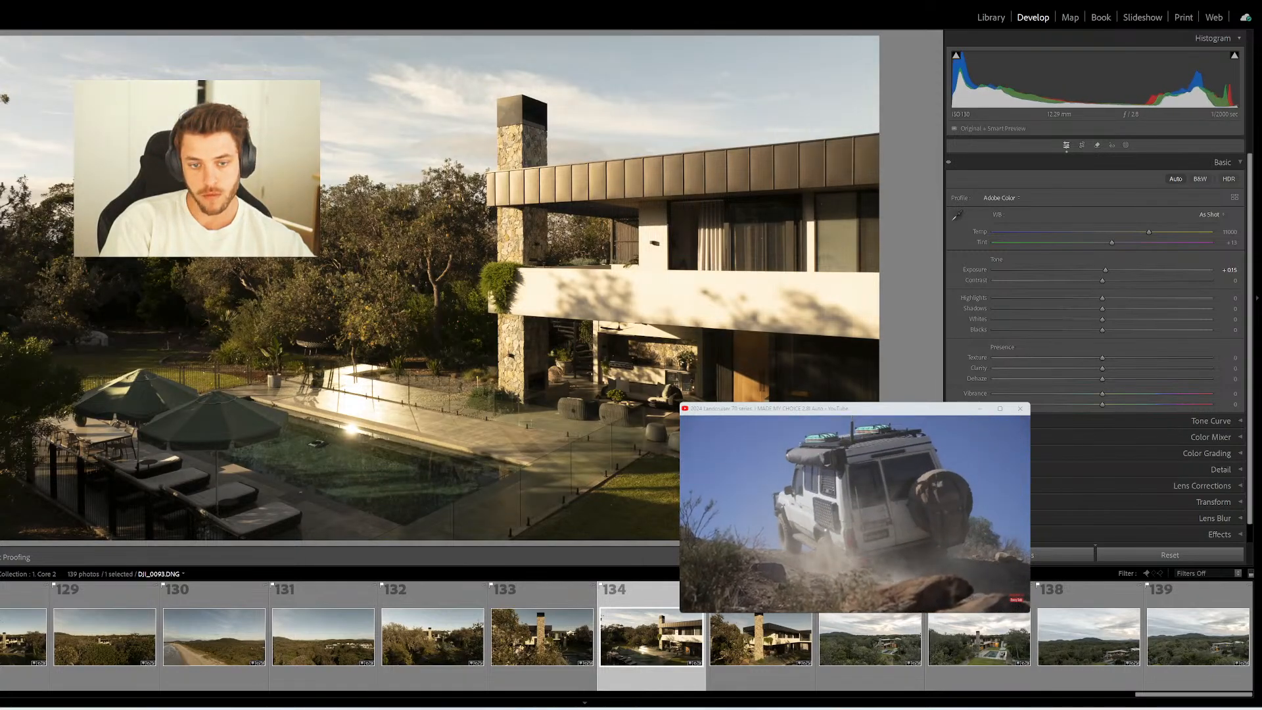
key(Right)
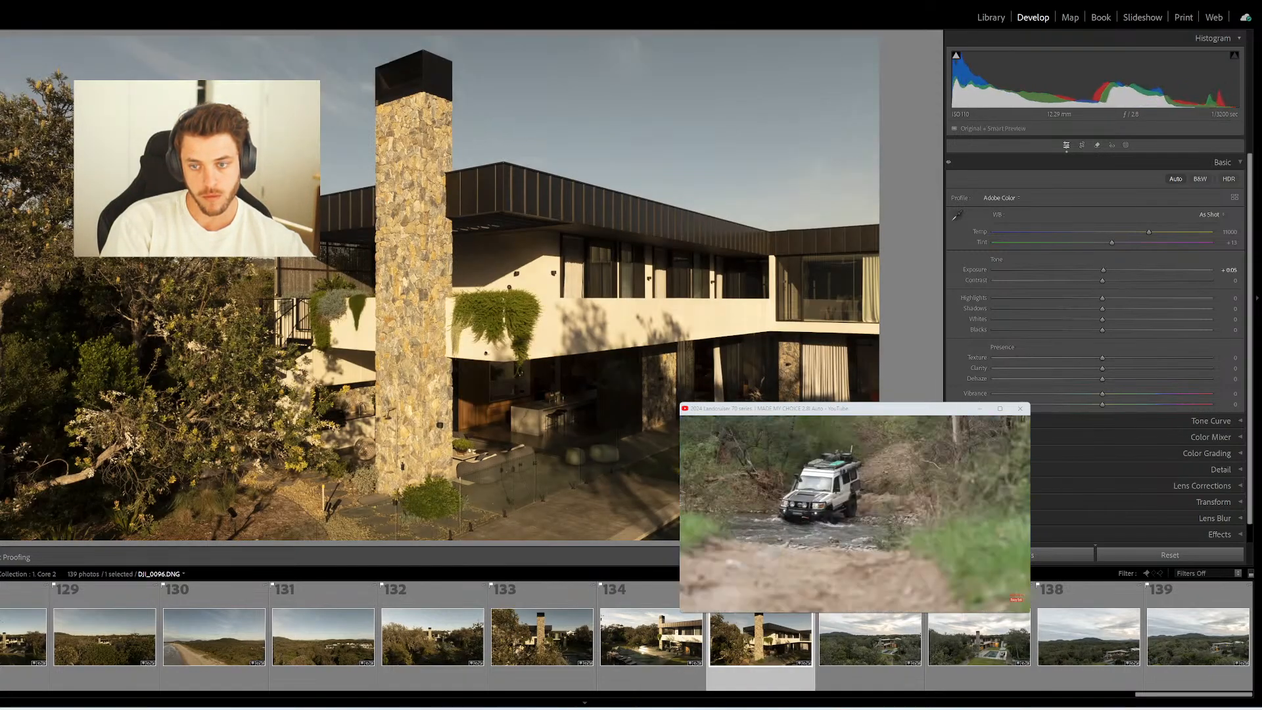
Apply Auto tone to the cloudy aerial photos from 136 onward, with photo 138's exposure at +0.10
key(Right)
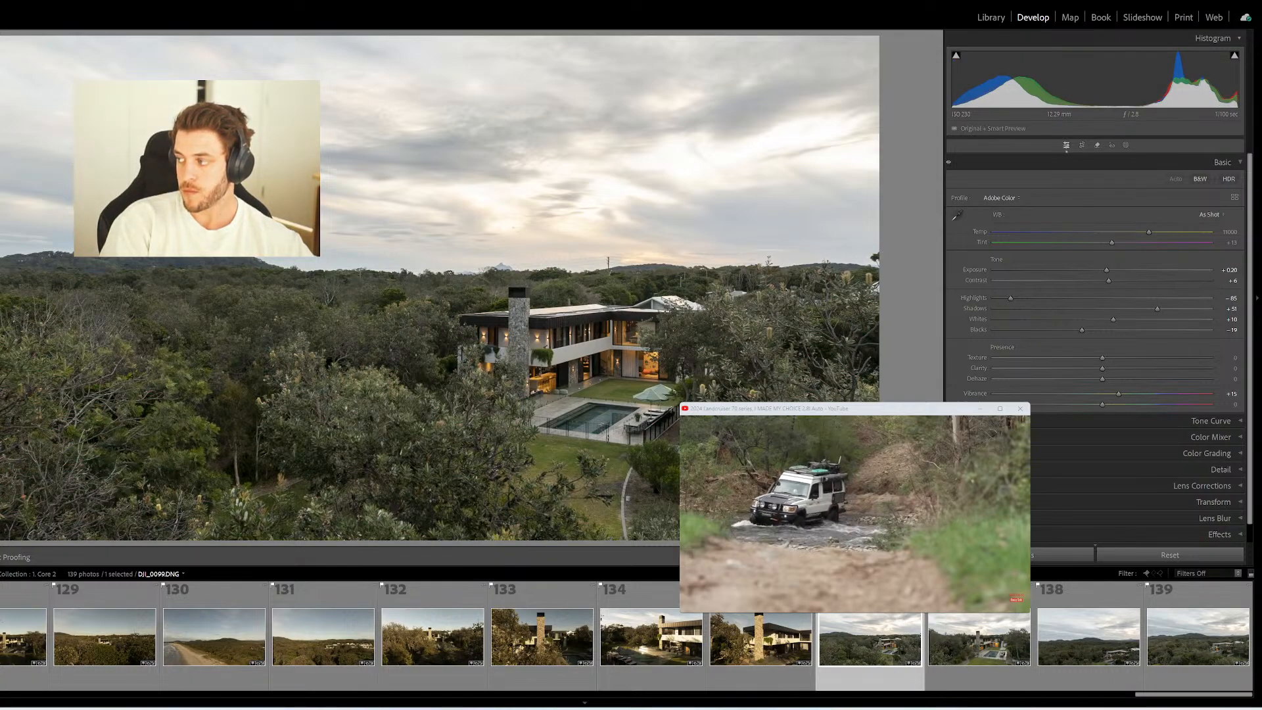
key(Right)
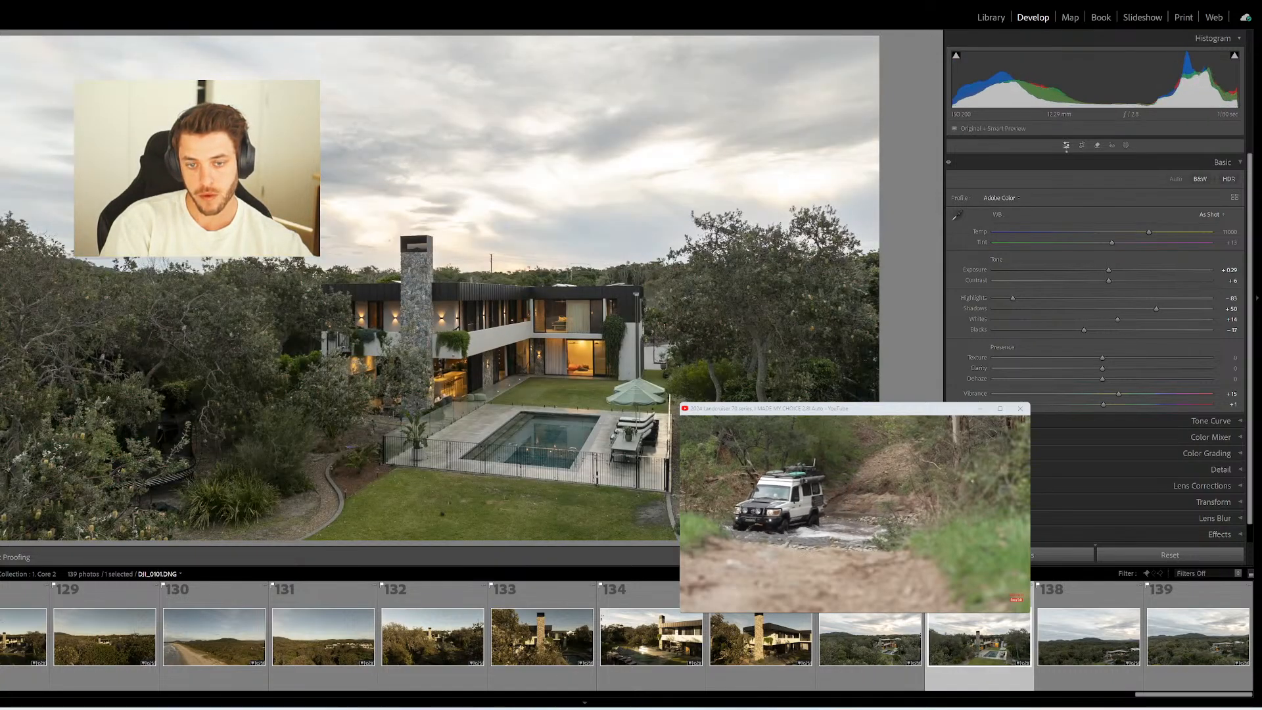
key(Right)
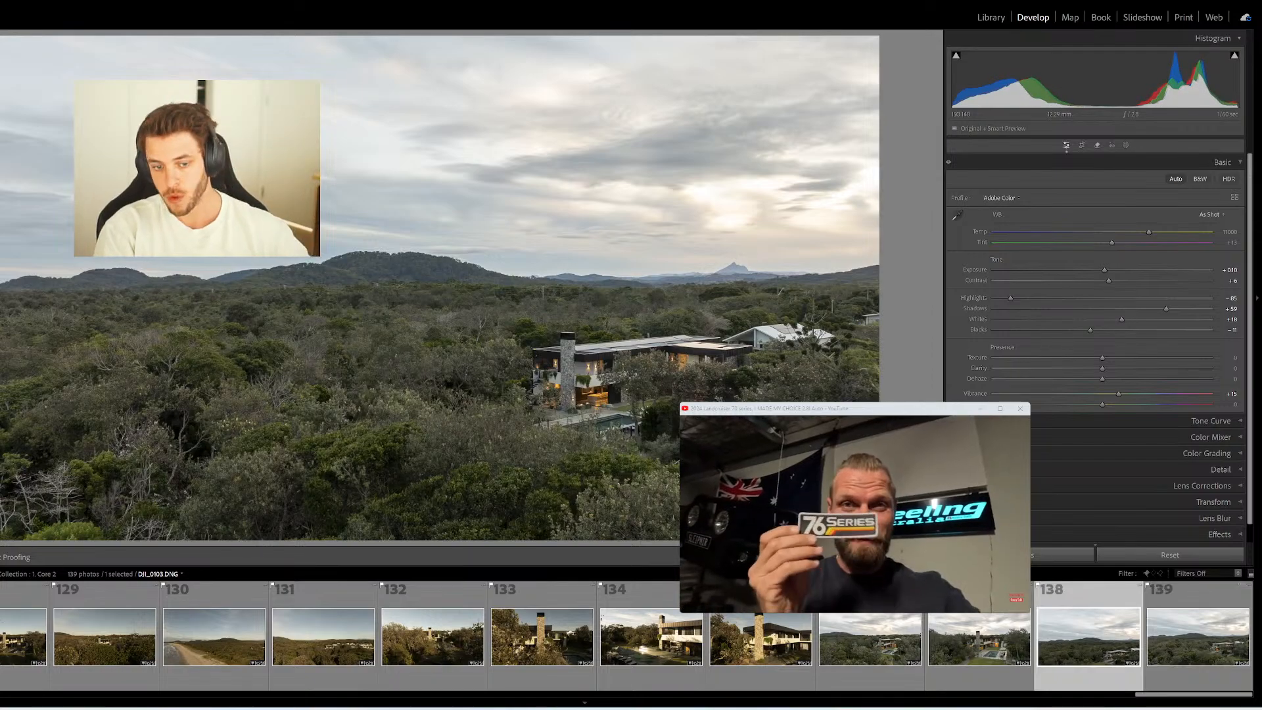
Set up an export of all the collection's photos and browse to Dropbox's Deliverables folder for the destination
key(ctrl+a)
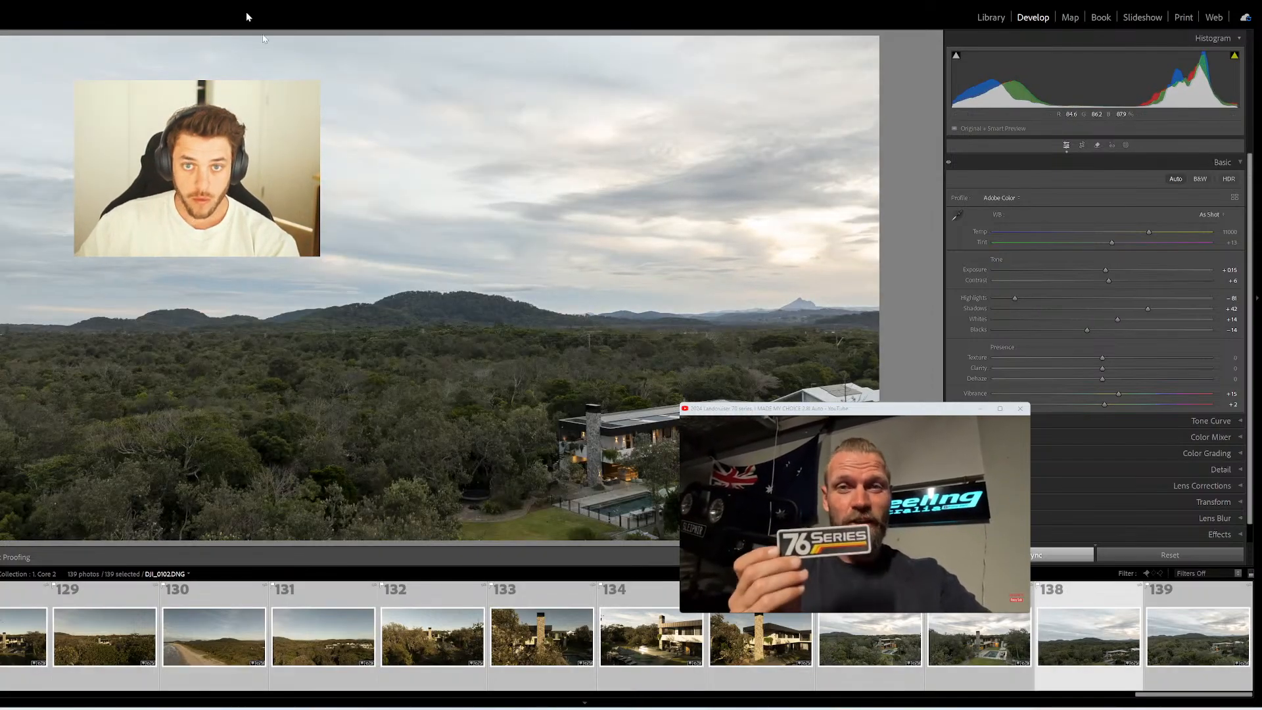
key(ctrl+shift+e)
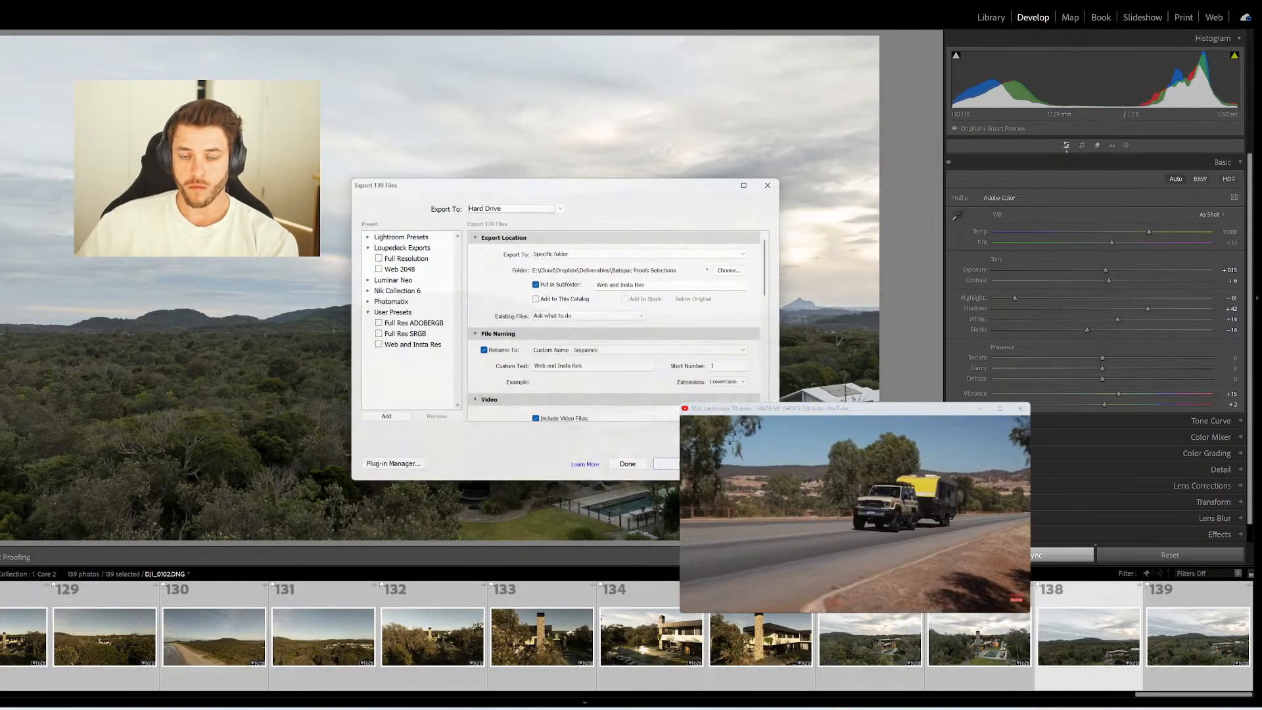
click(751, 267)
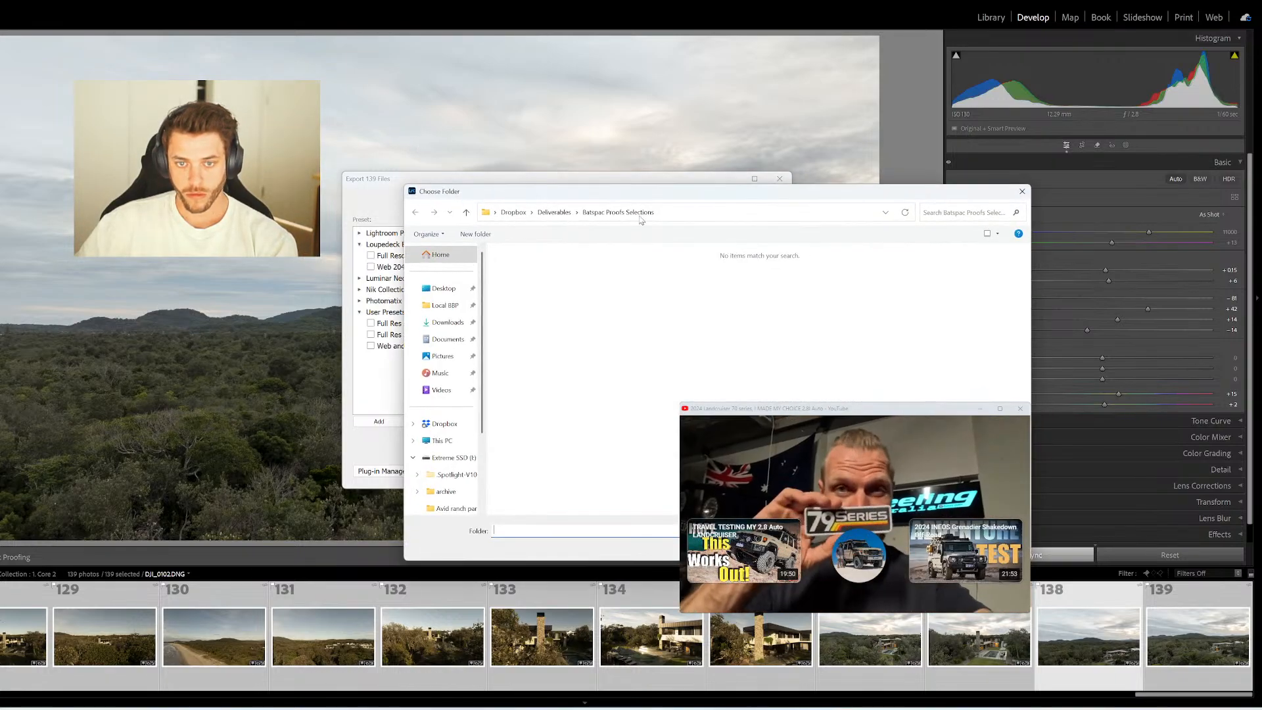
drag(642, 194, 535, 93)
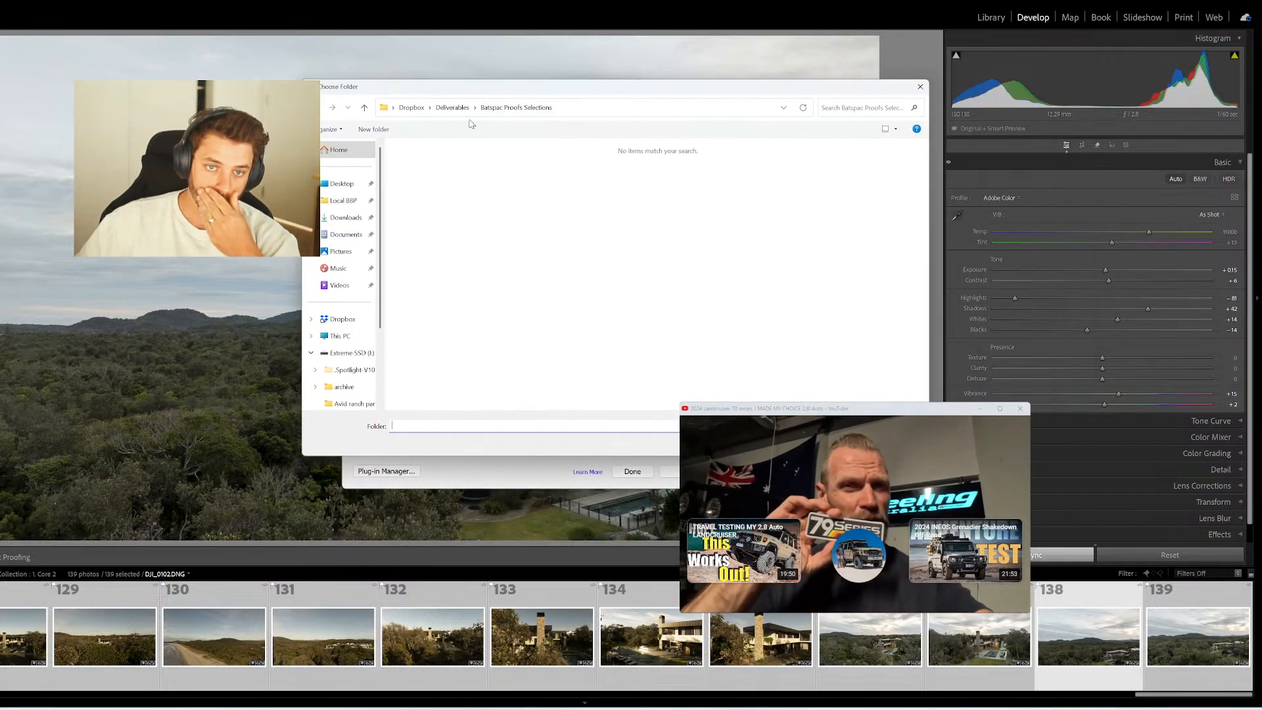
click(452, 107)
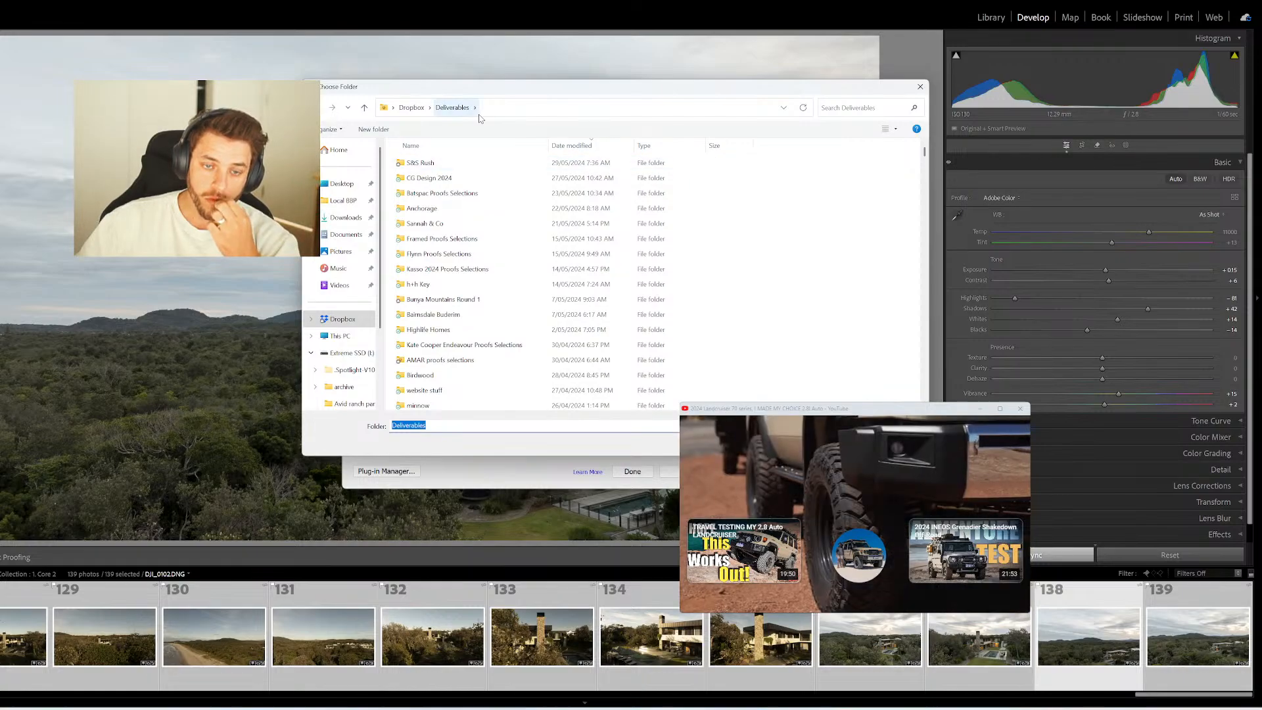
Create a folder named "SLA The Retreat Proofs Selections" and make it the export destination without a subfolder
key(ctrl+shift+n)
text(SLA)
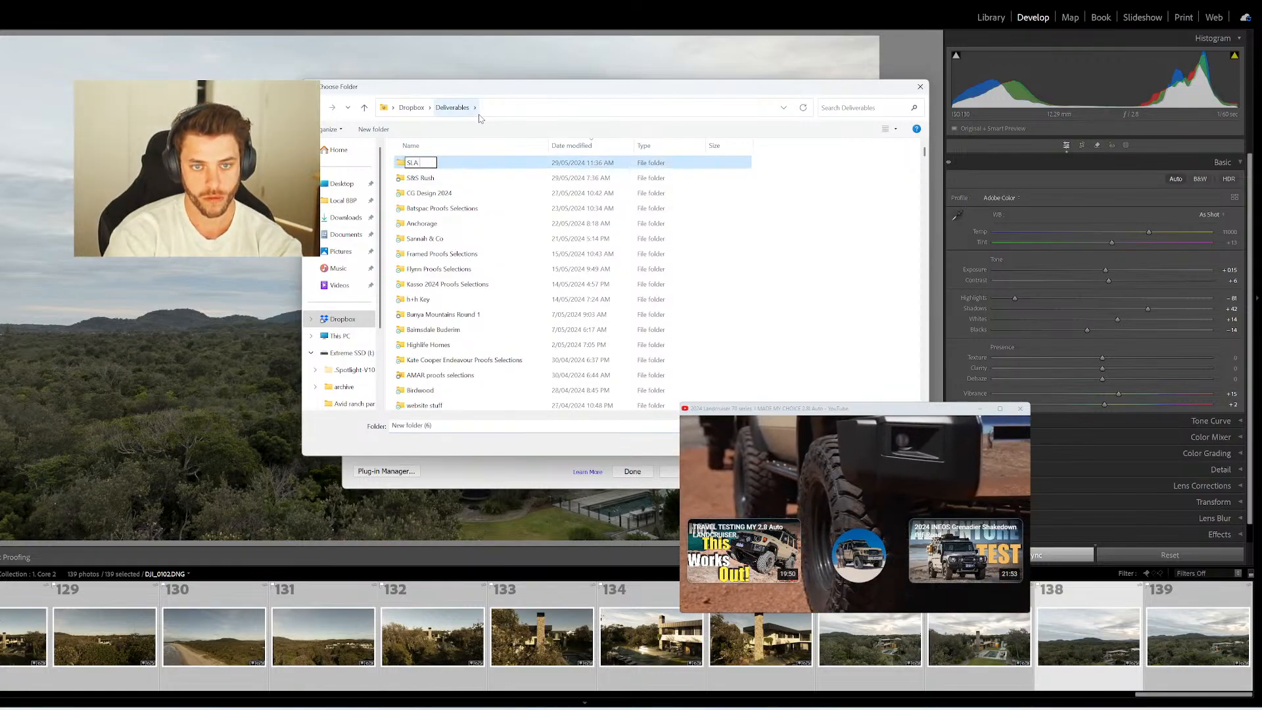
text( The Retreat)
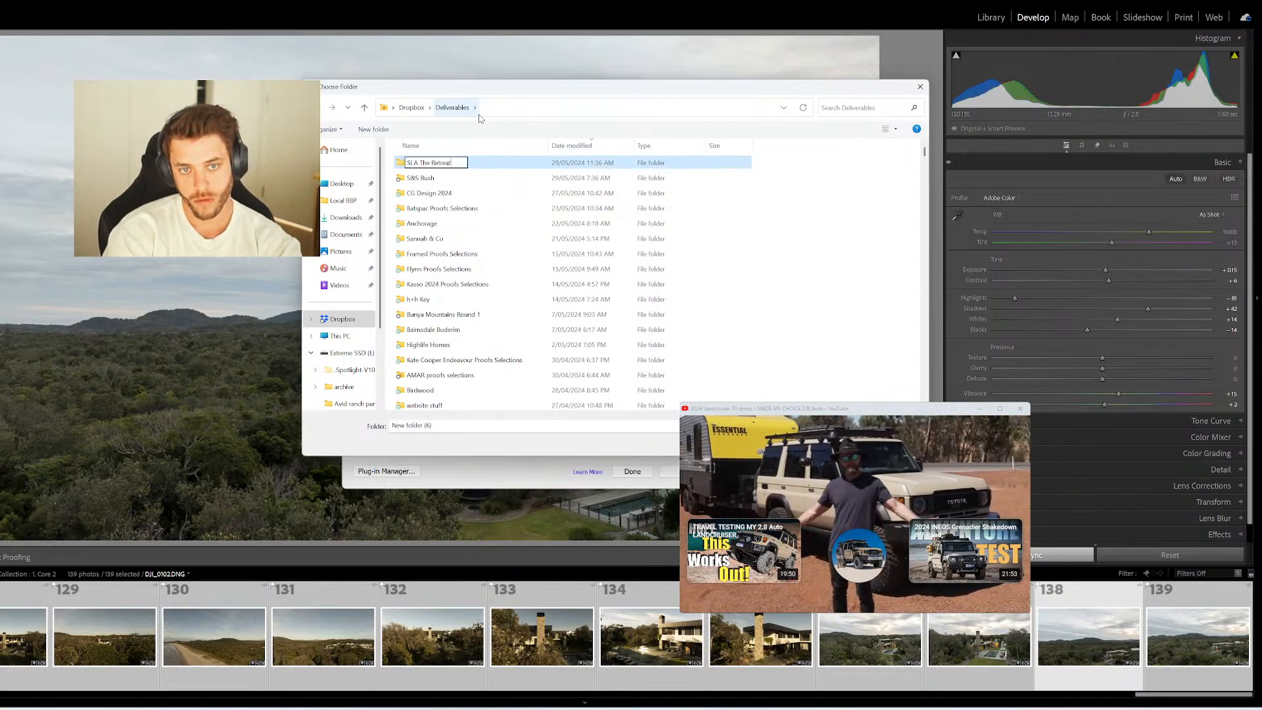
text( Proofs Selections)
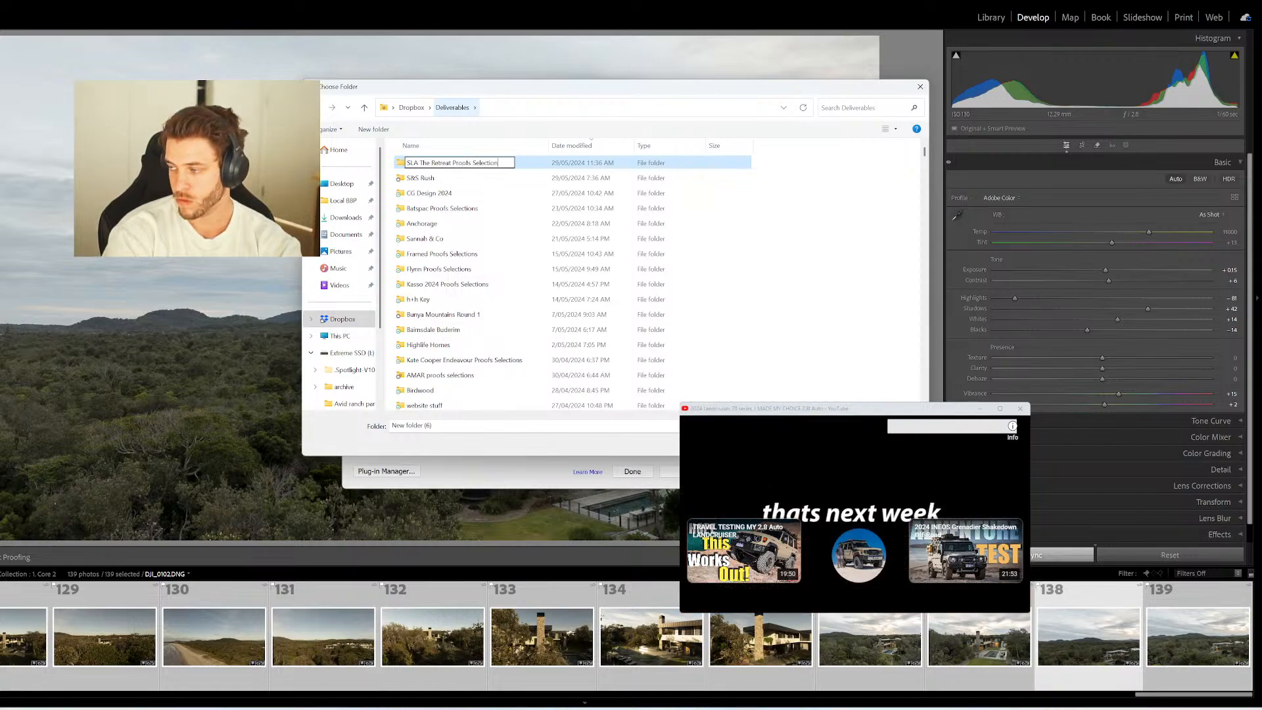
key(Return)
key(Return)
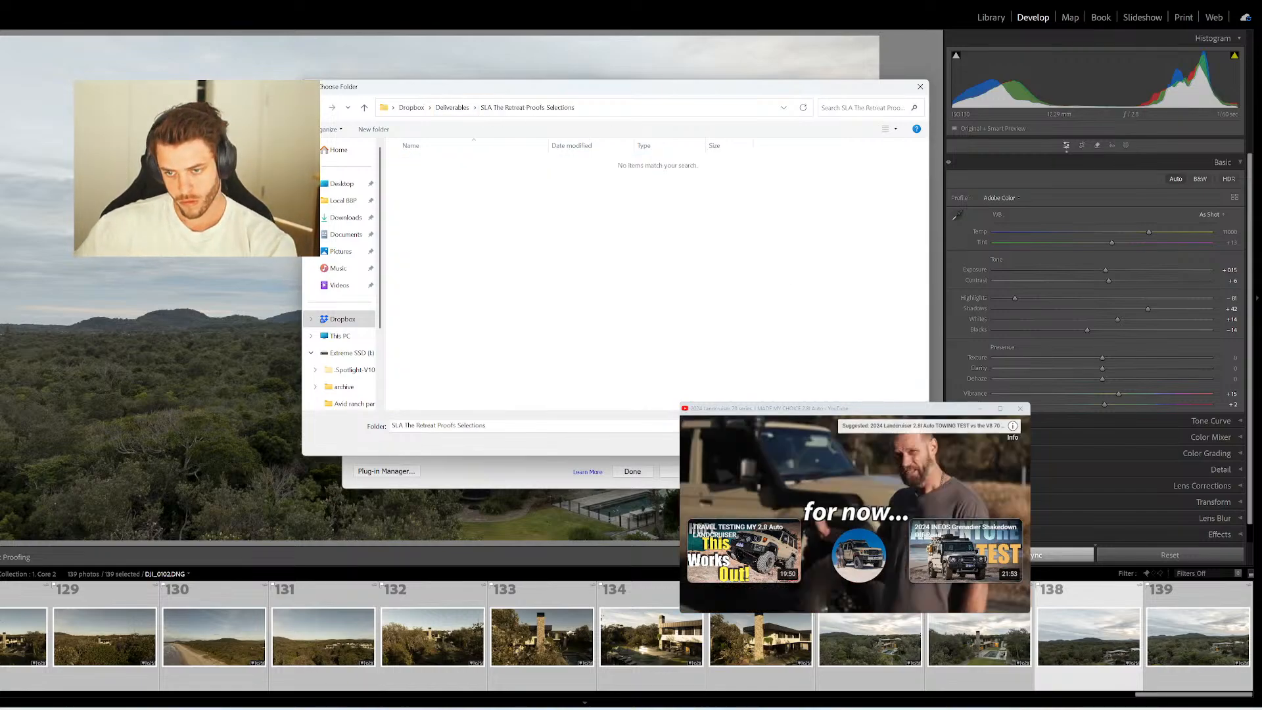
key(Return)
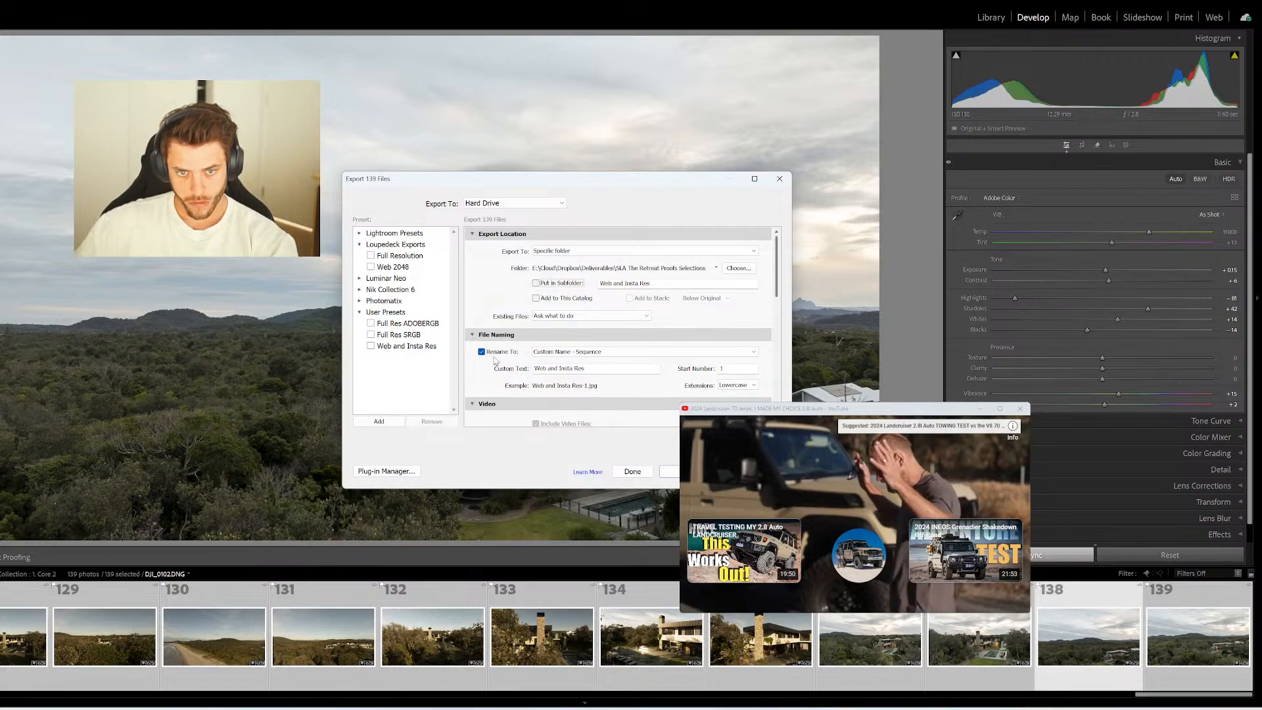
Enable the Untitled Preset watermark reading "BBP UNEDITED RAW FILE" and export all the selected photos
drag(777, 279, 777, 402)
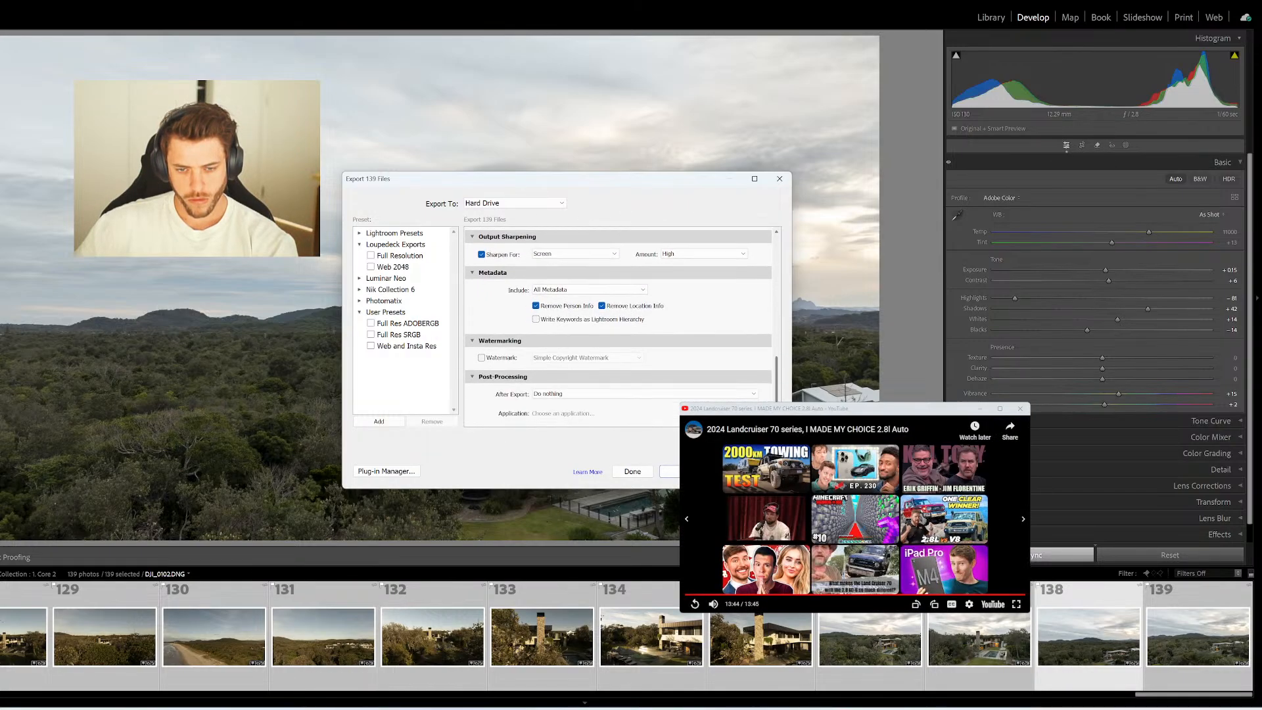
click(518, 359)
click(567, 359)
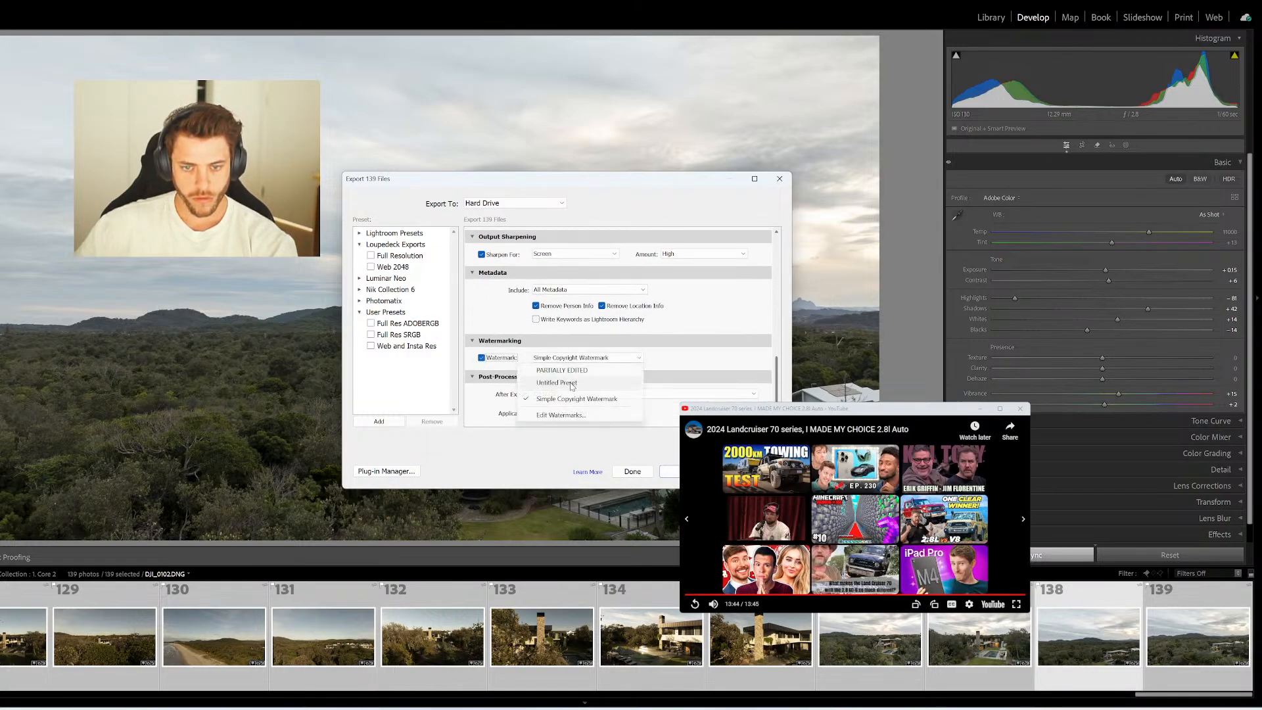
click(561, 415)
click(475, 225)
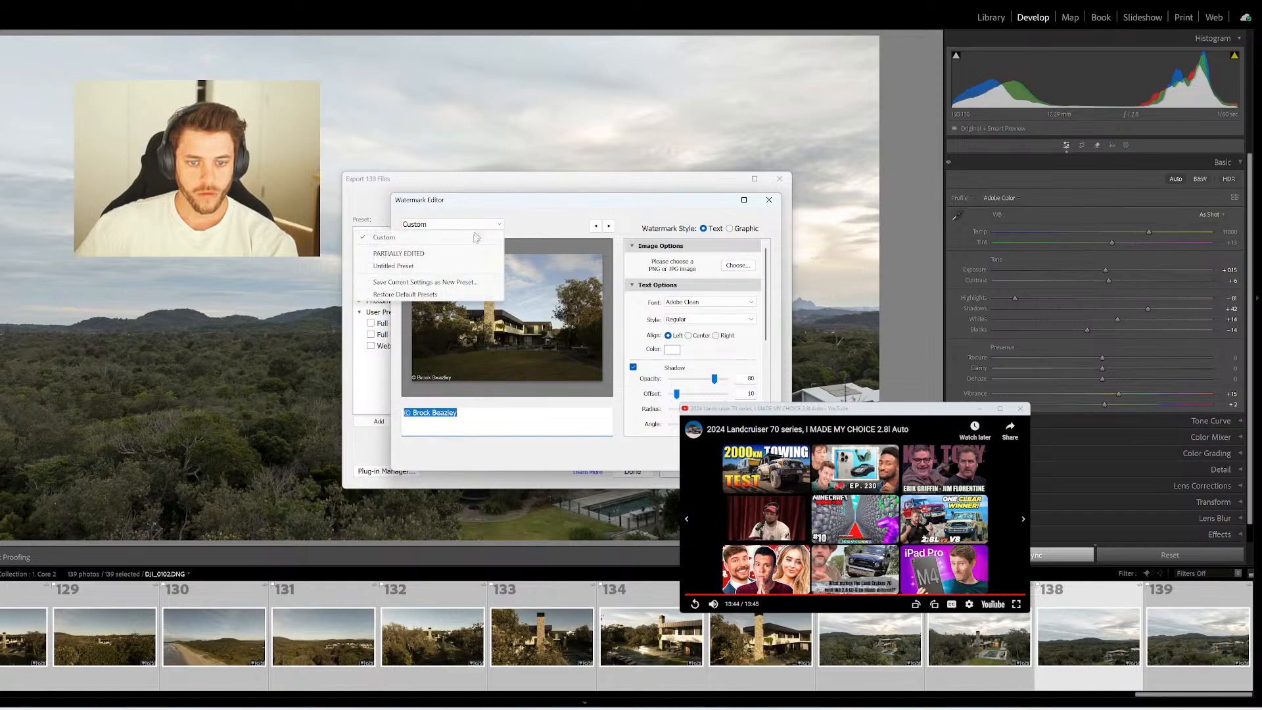
click(433, 266)
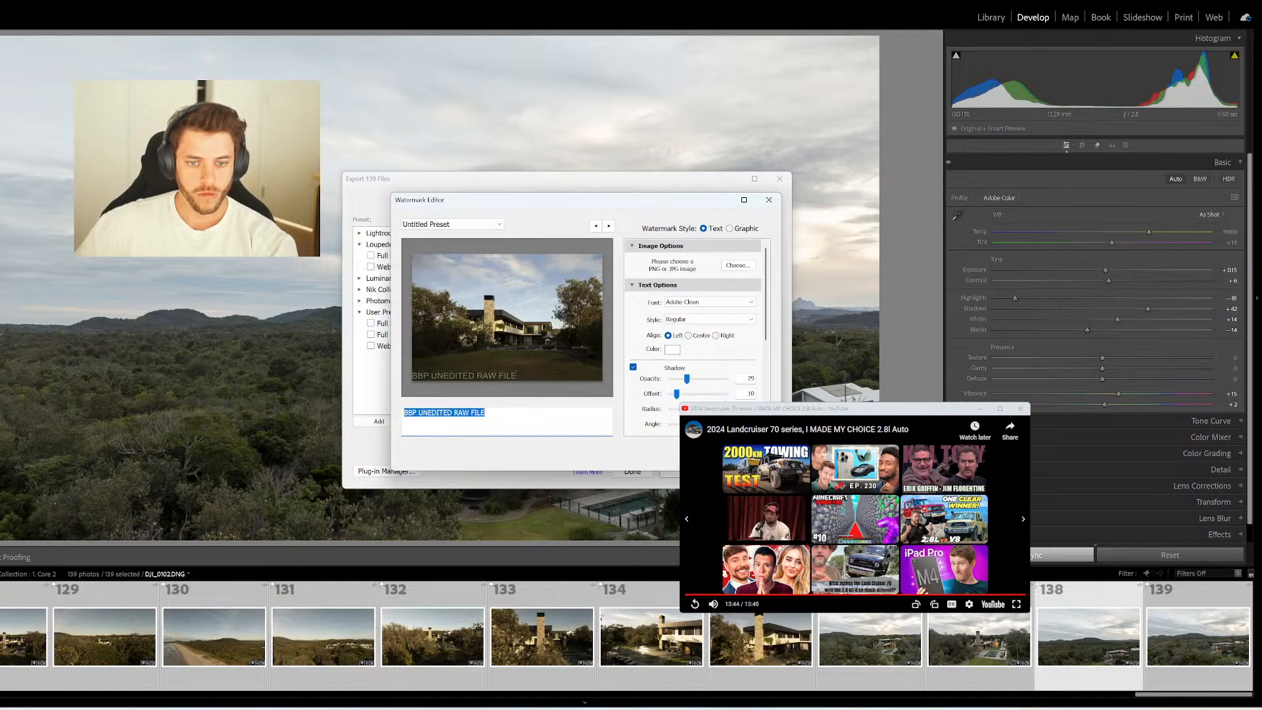
key(Return)
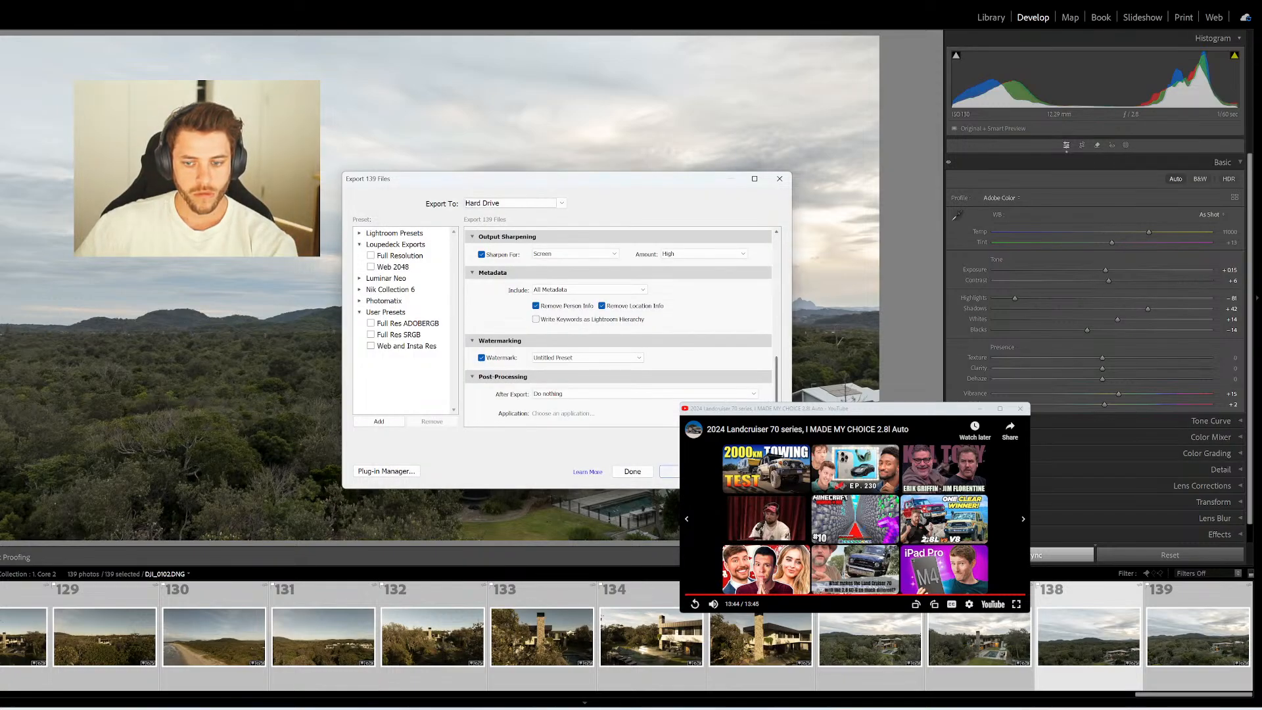
key(Return)
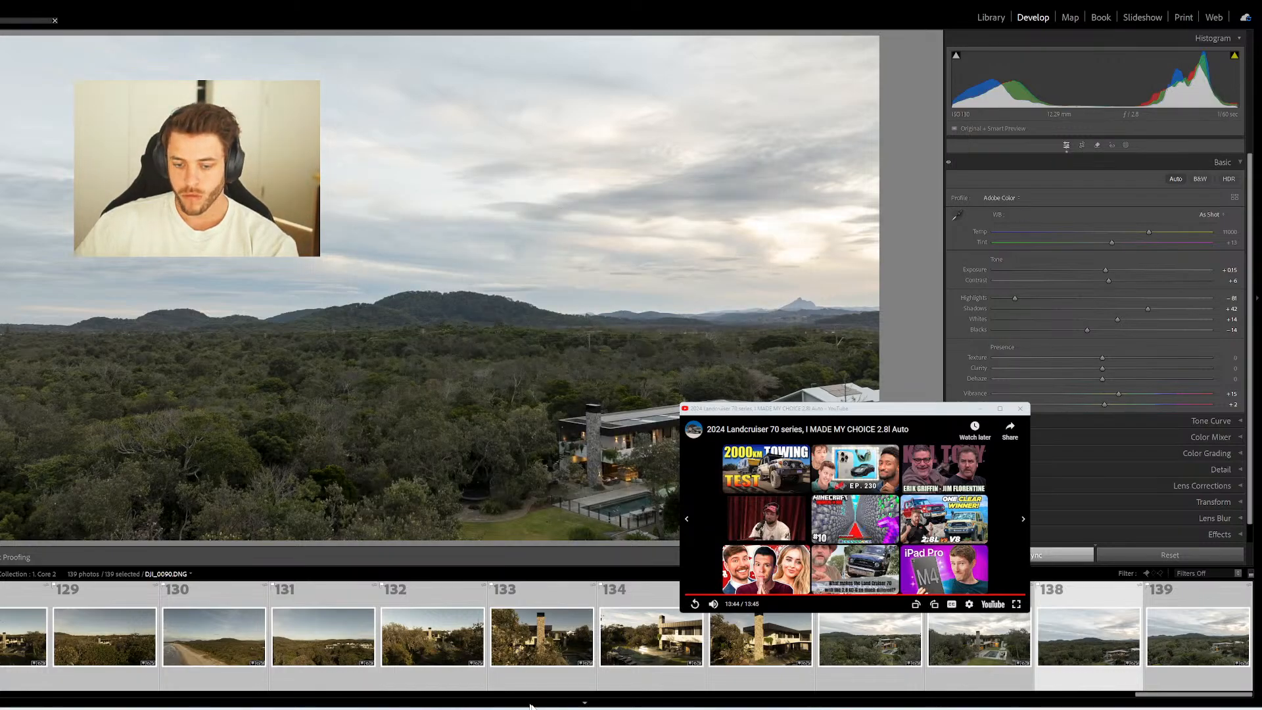
Switch to Chrome, close the pop-out Landcruiser video window and return to YouTube's home page
mouse_move(485, 709)
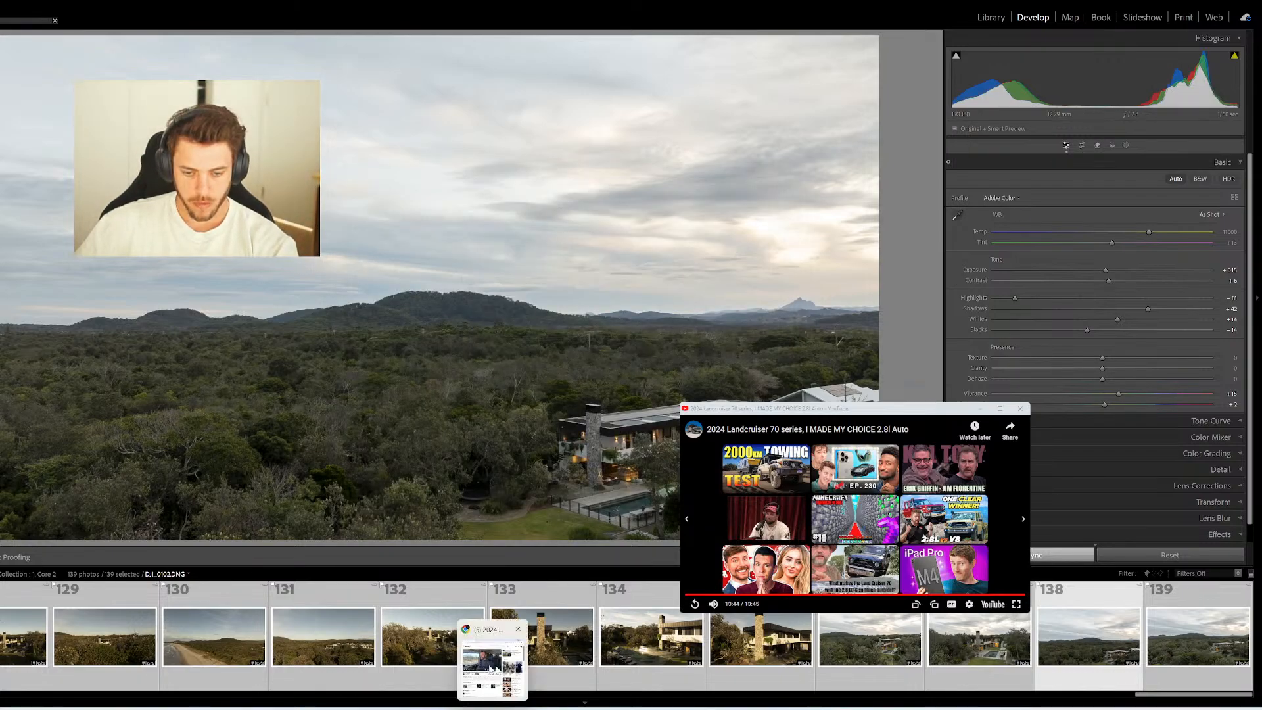
click(515, 706)
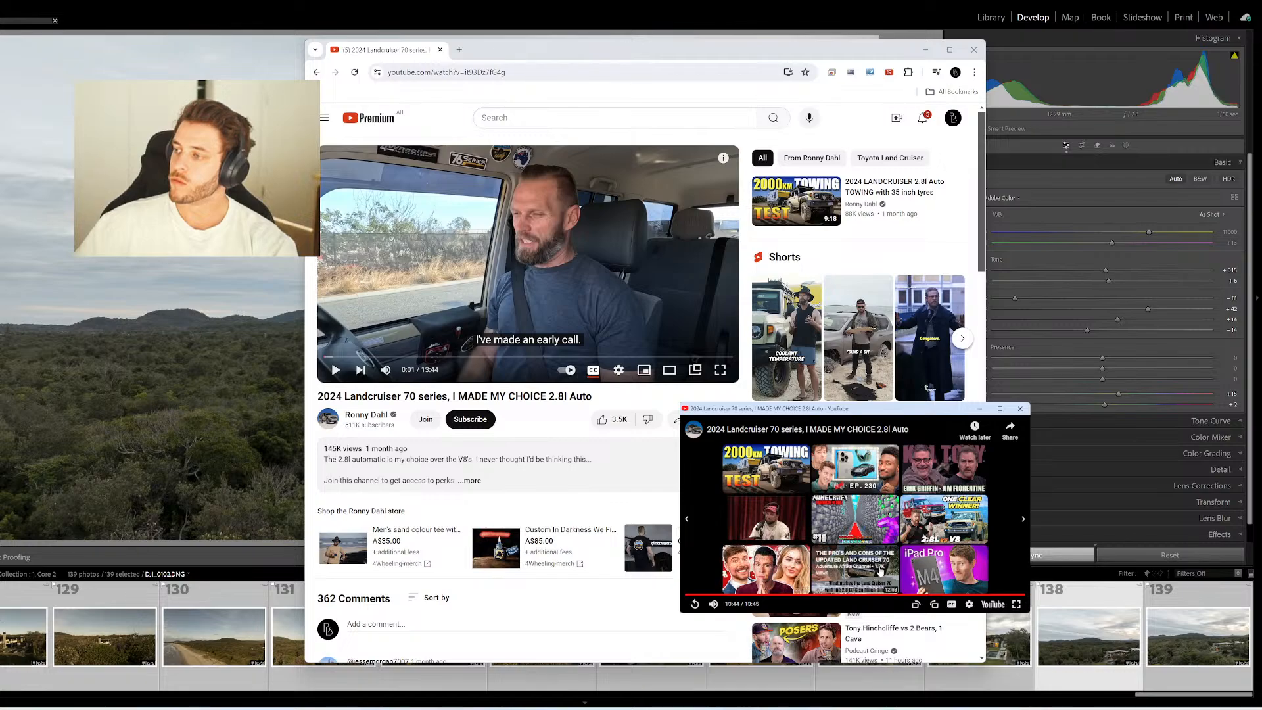
click(1020, 408)
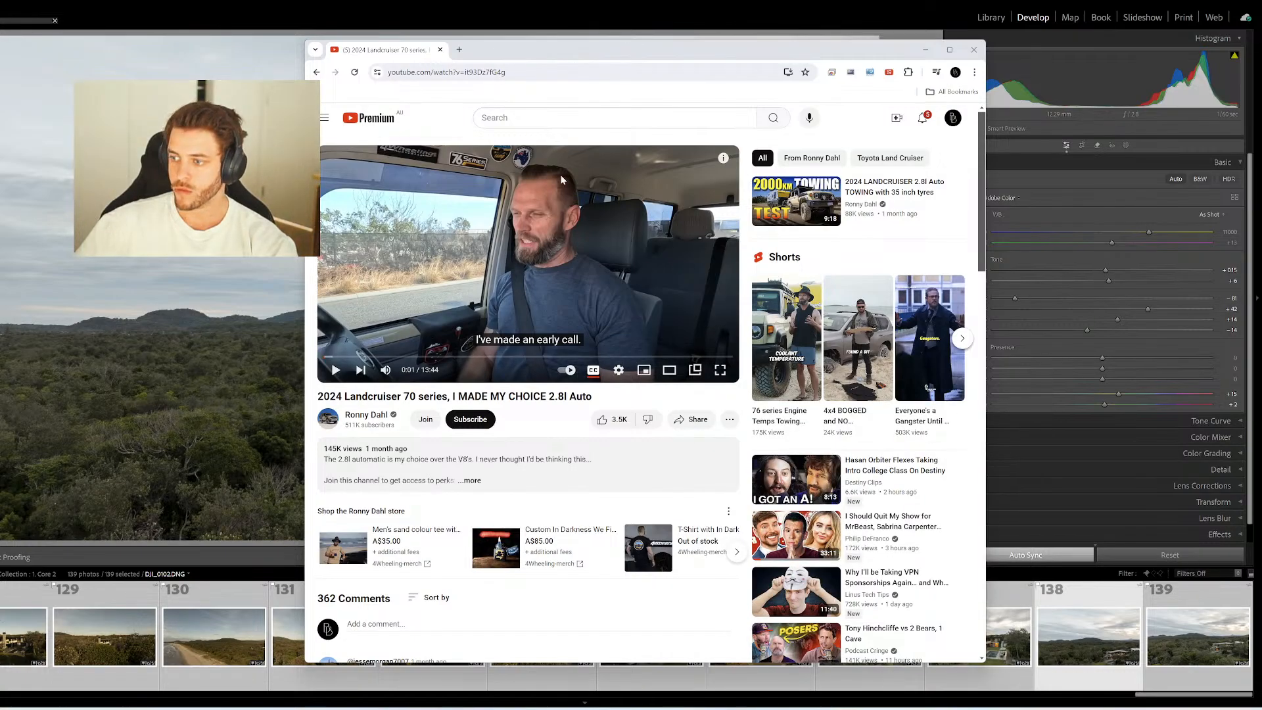
click(372, 120)
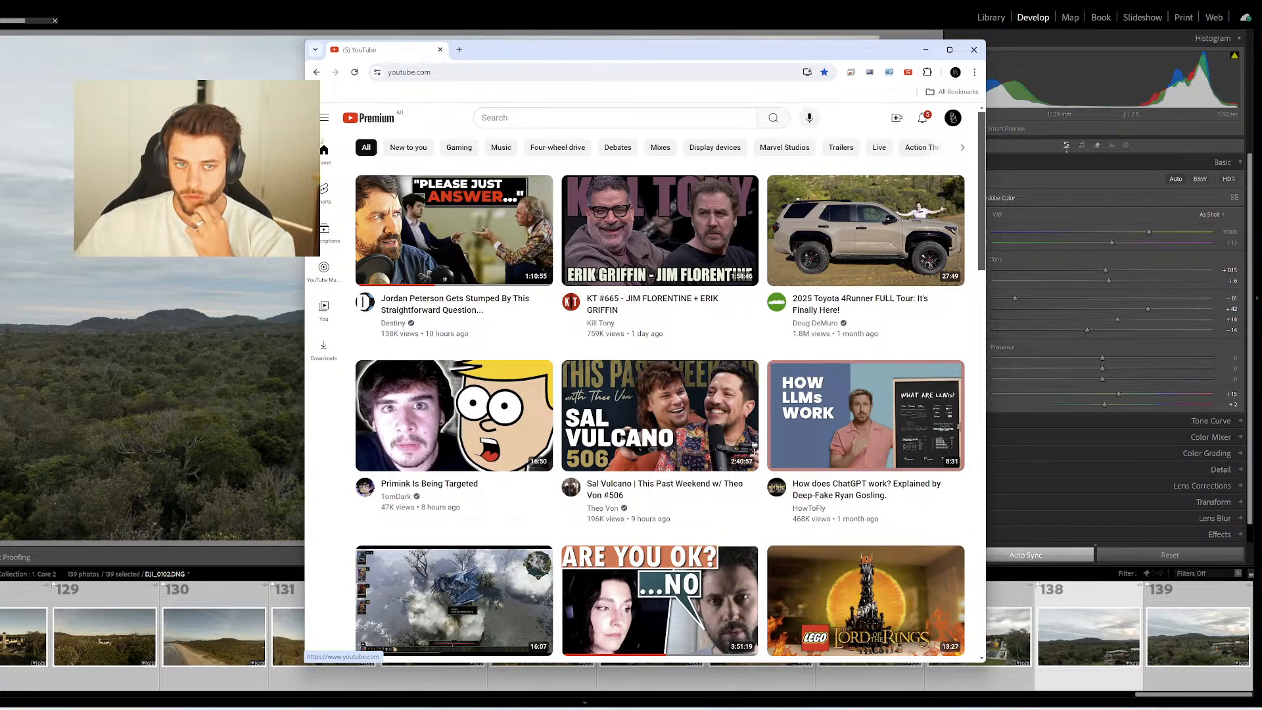
Refresh YouTube's home feed and open the Trending page
click(324, 118)
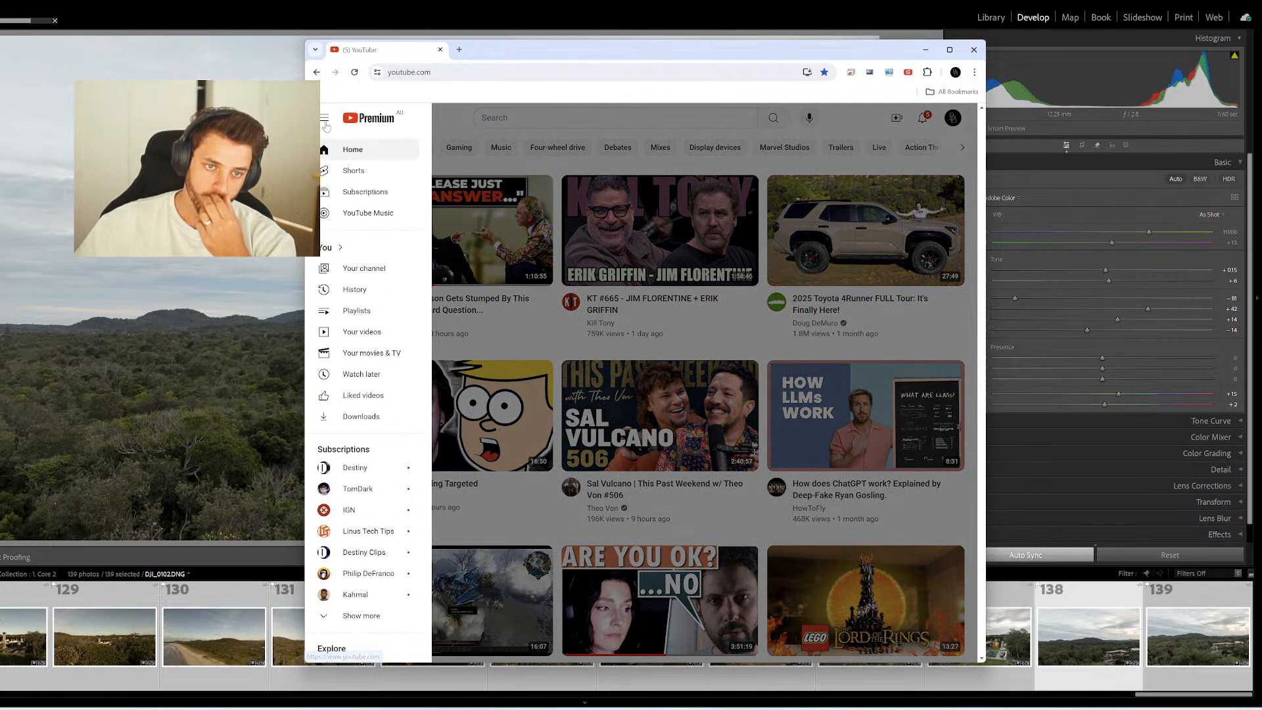
scroll(361, 360, down, 3)
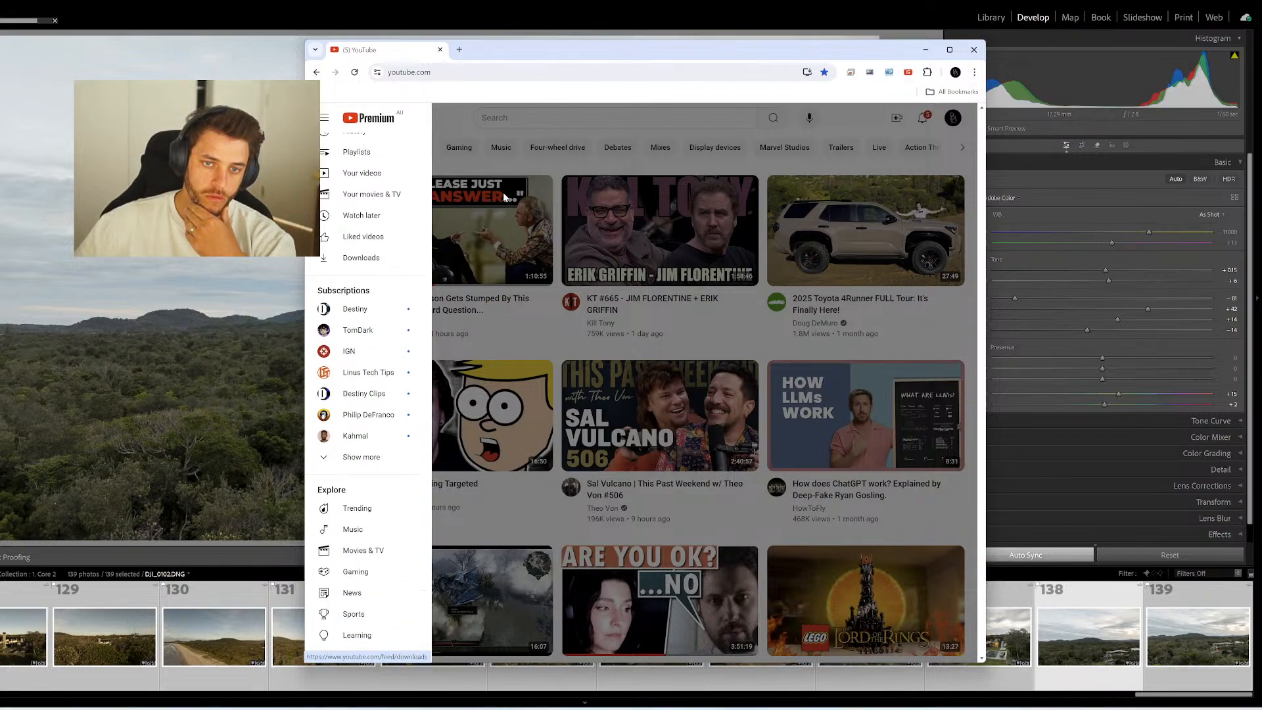
click(324, 118)
click(342, 121)
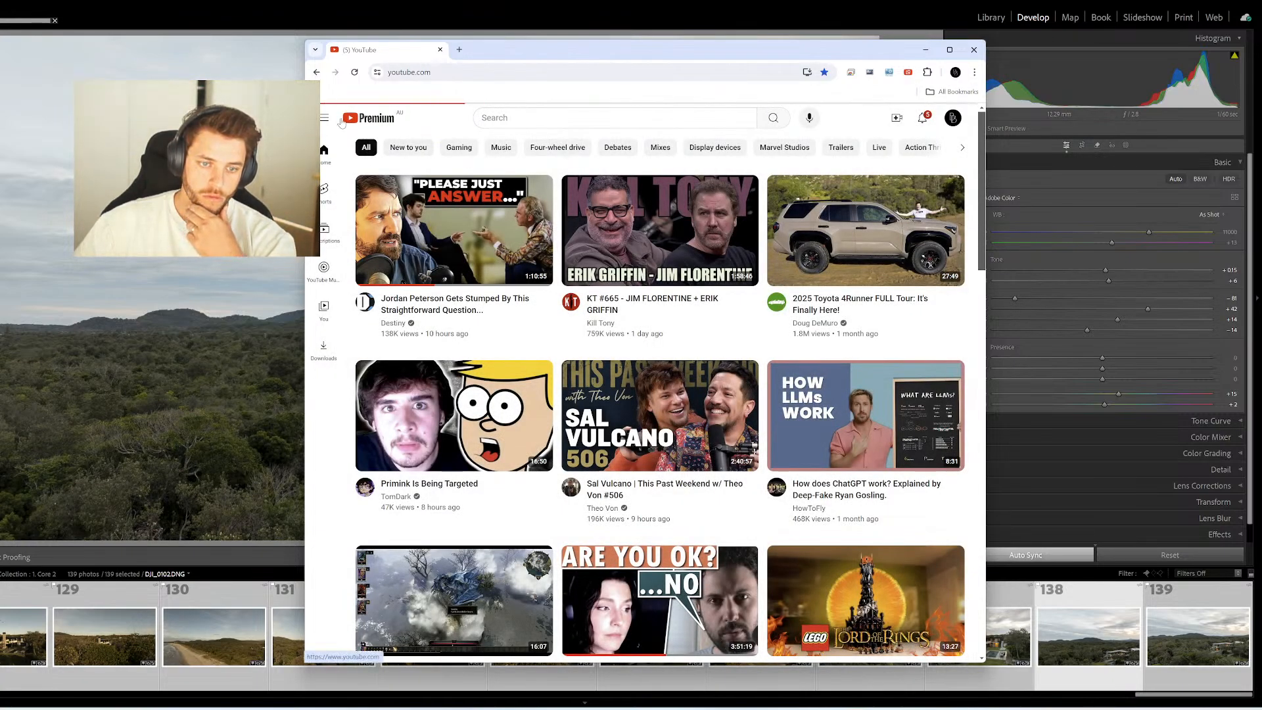
click(324, 119)
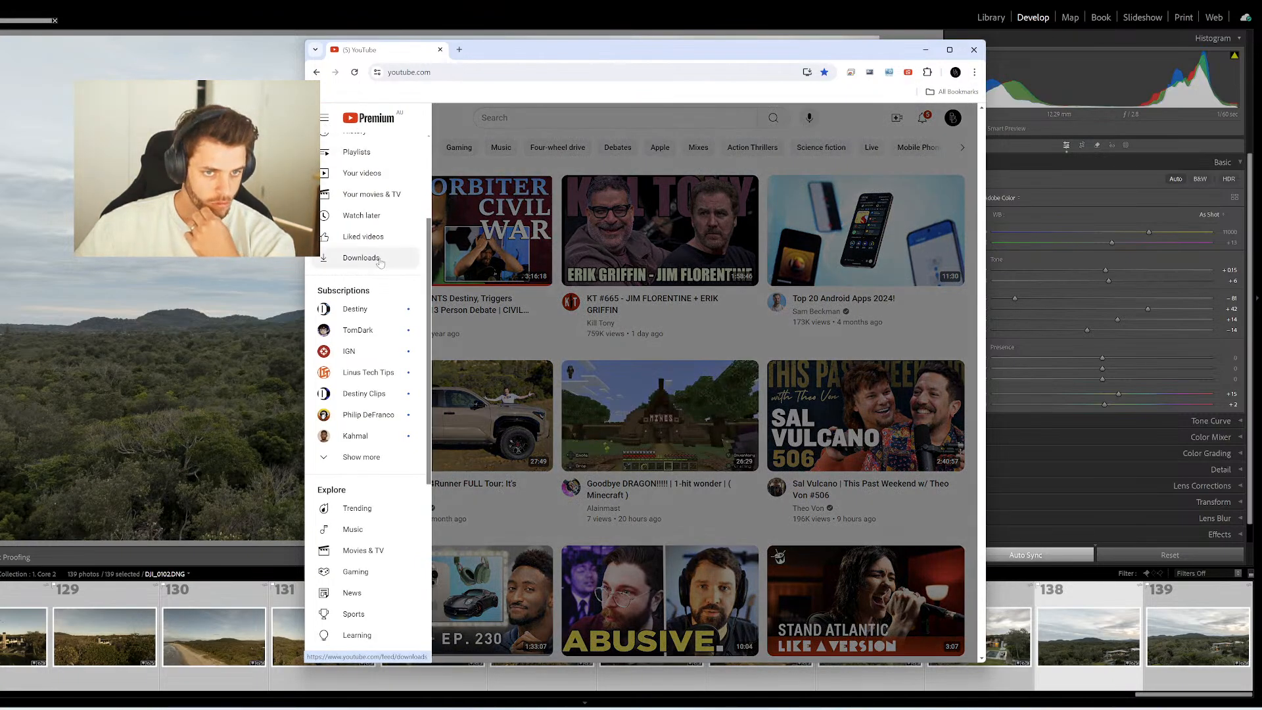
scroll(358, 359, down, 3)
click(355, 355)
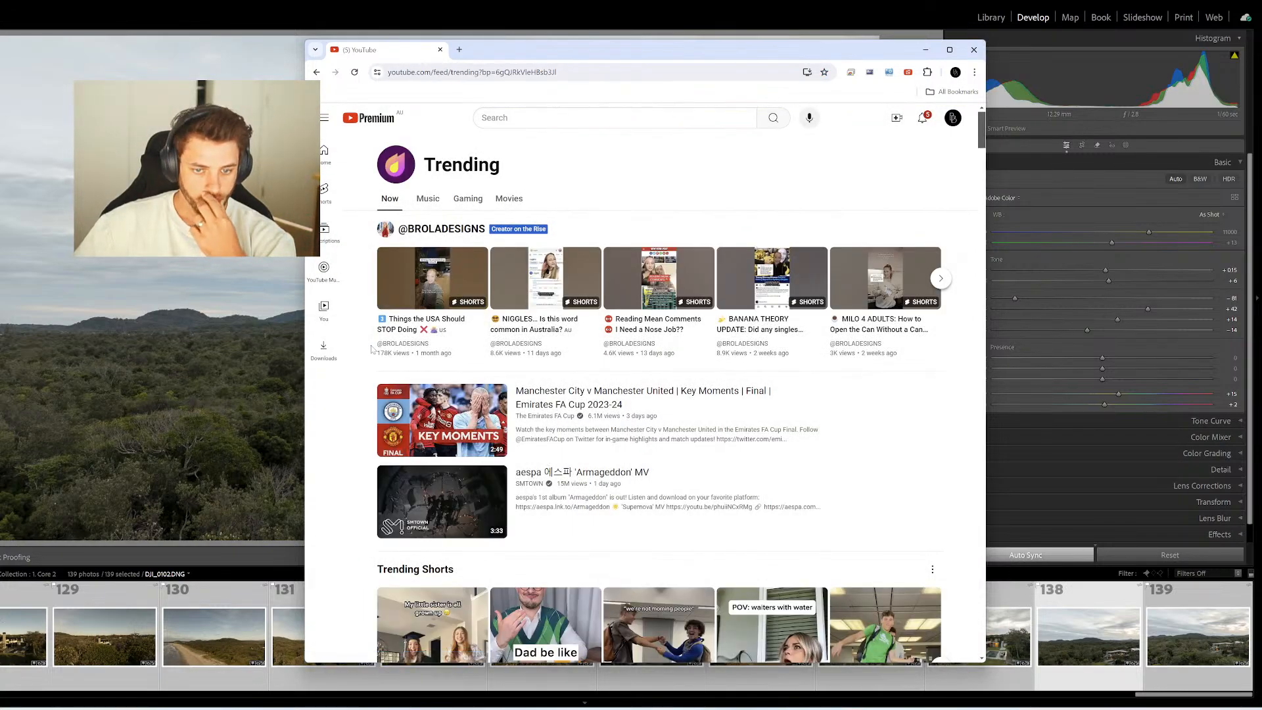
Look through YouTube's list of trending videos to the end for something to watch
scroll(460, 394, down, 6)
scroll(520, 436, down, 20)
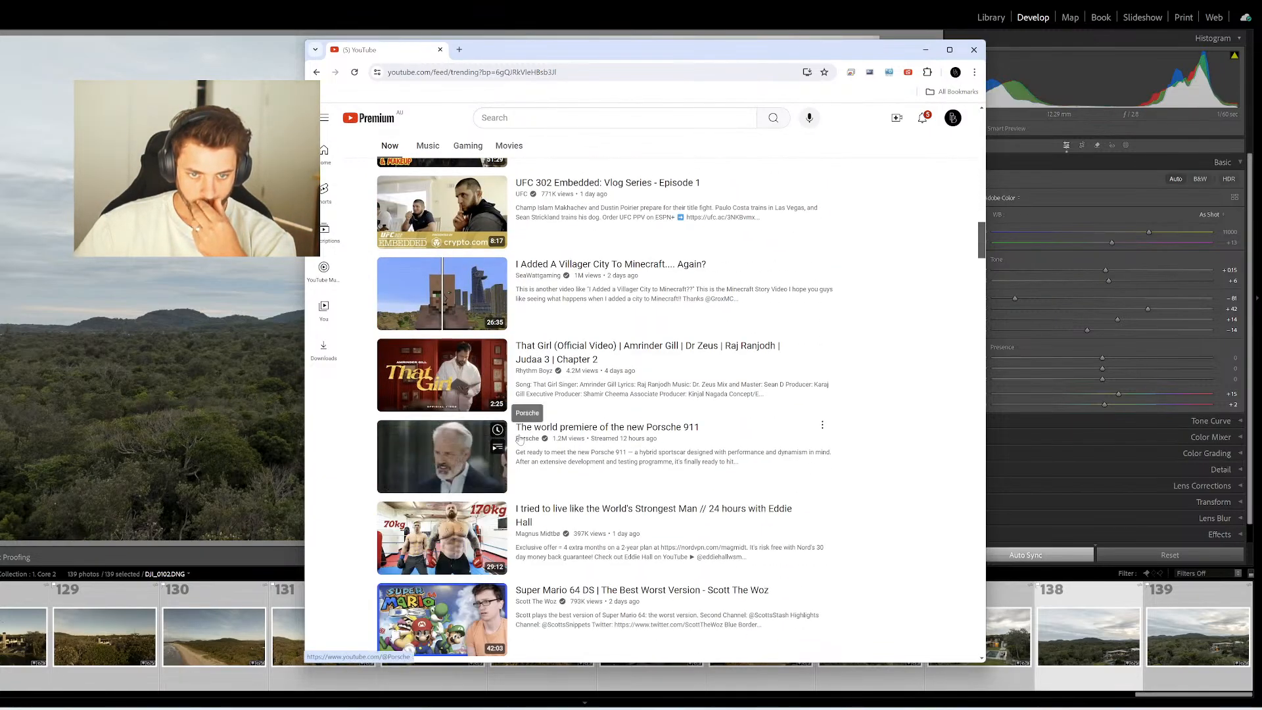
scroll(520, 435, down, 12)
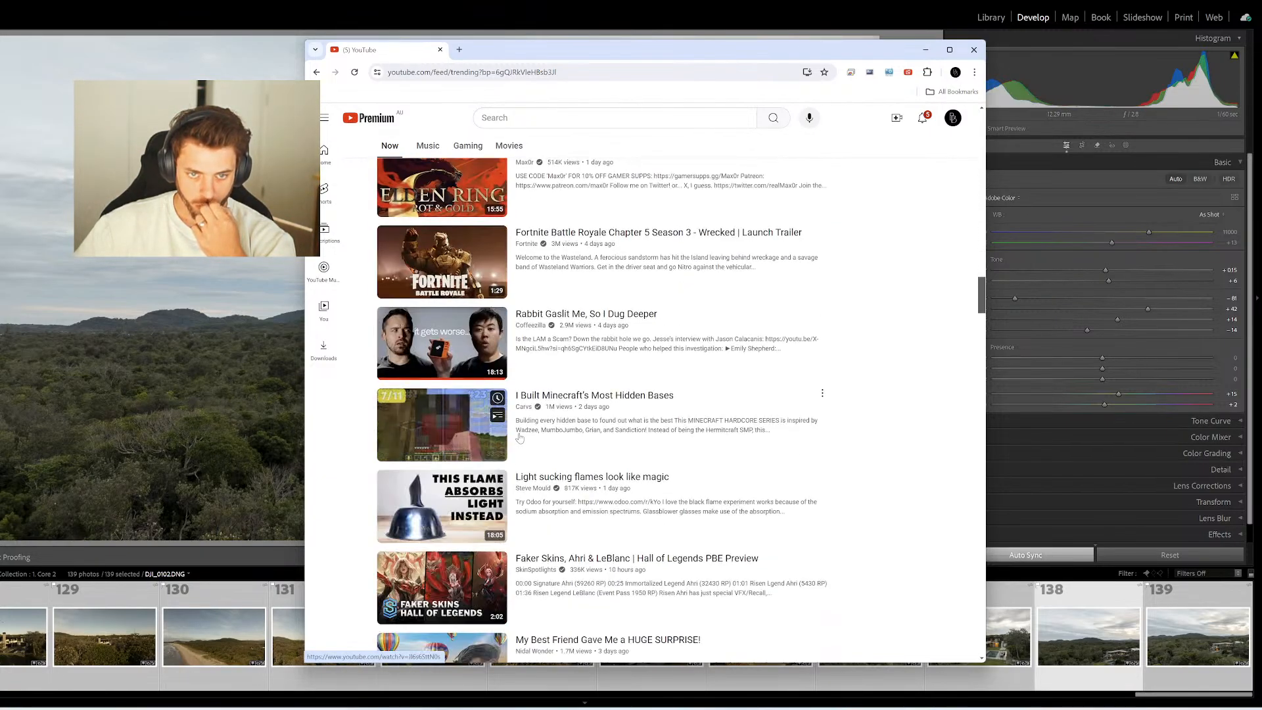
scroll(519, 438, down, 3)
scroll(520, 437, up, 2)
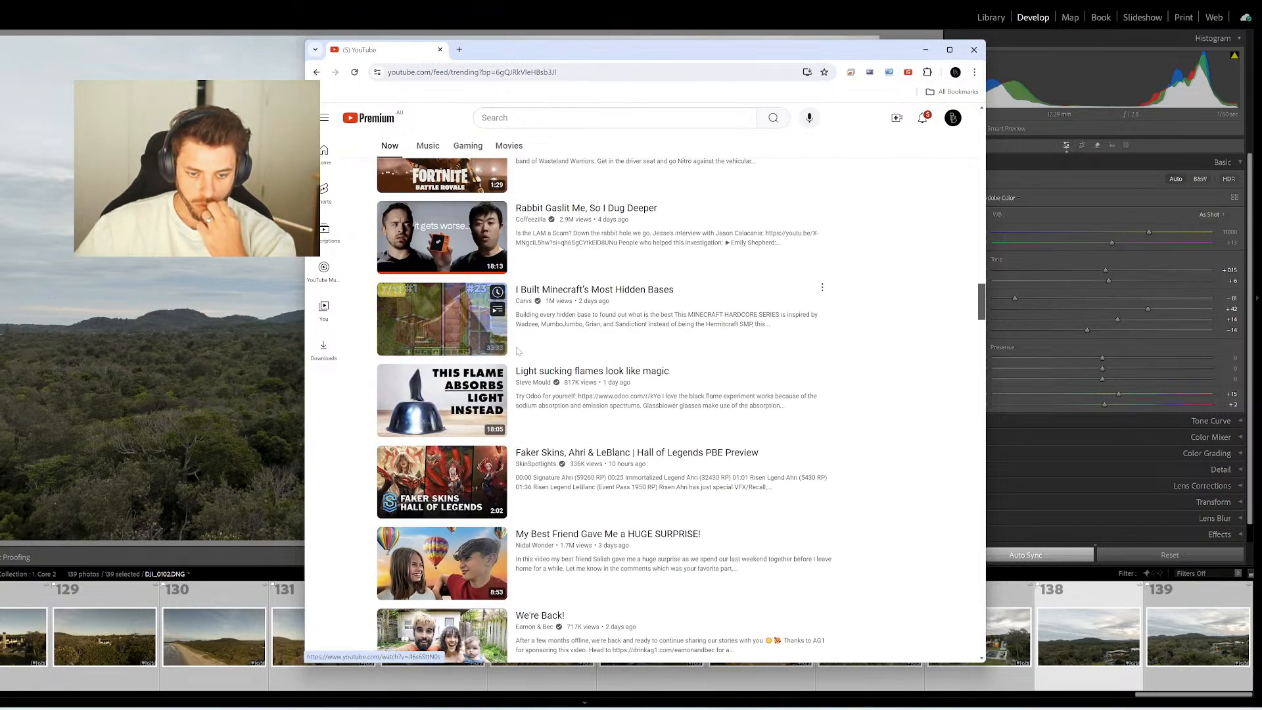
scroll(516, 359, down, 5)
scroll(517, 359, down, 18)
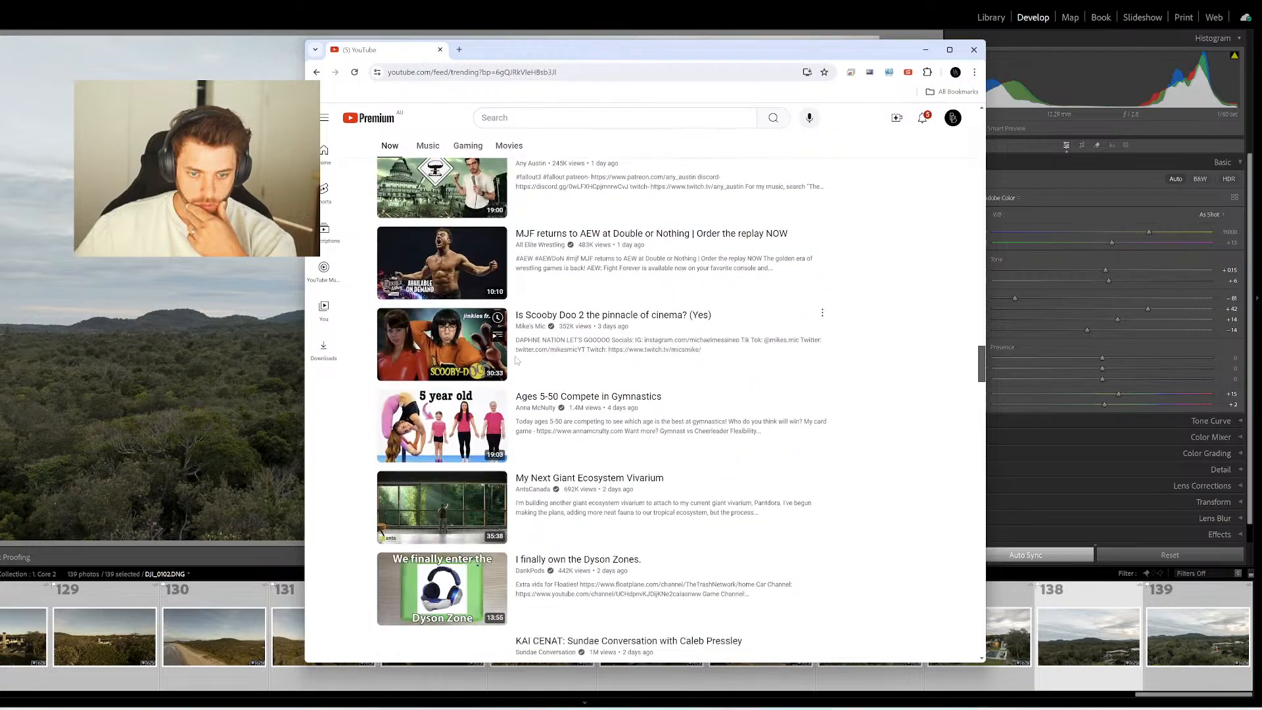
scroll(517, 360, down, 6)
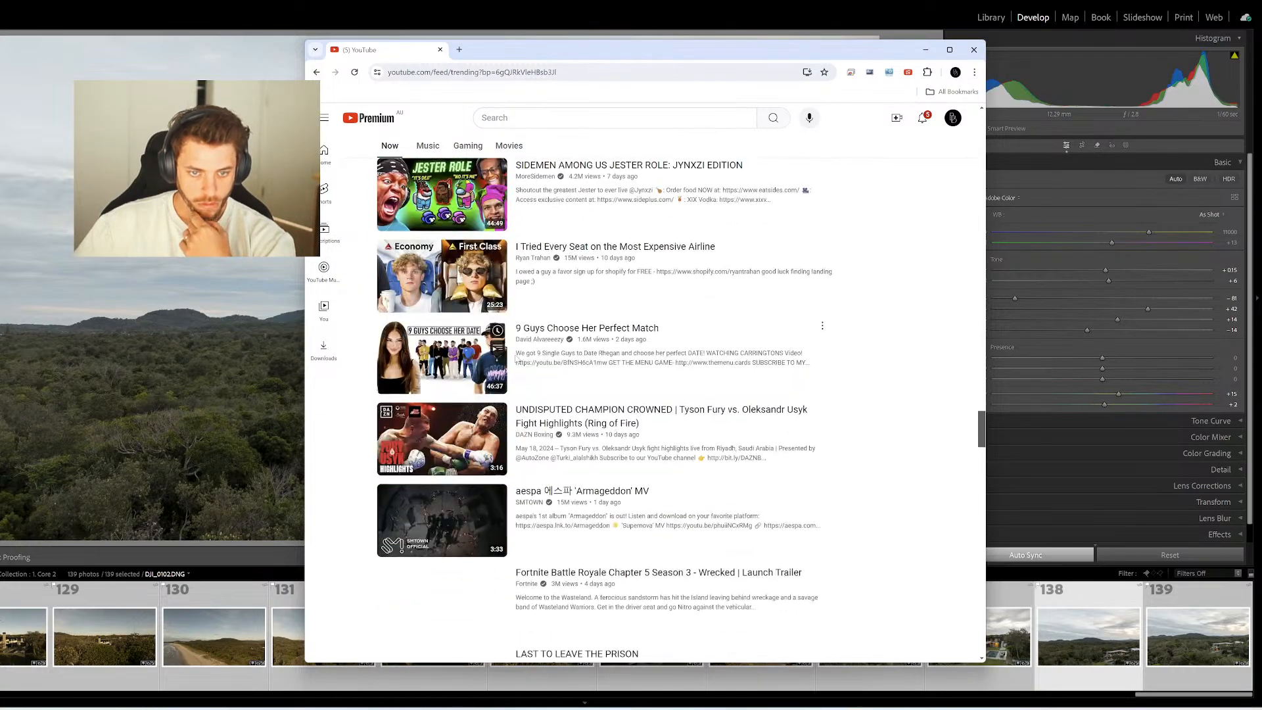
scroll(517, 356, down, 10)
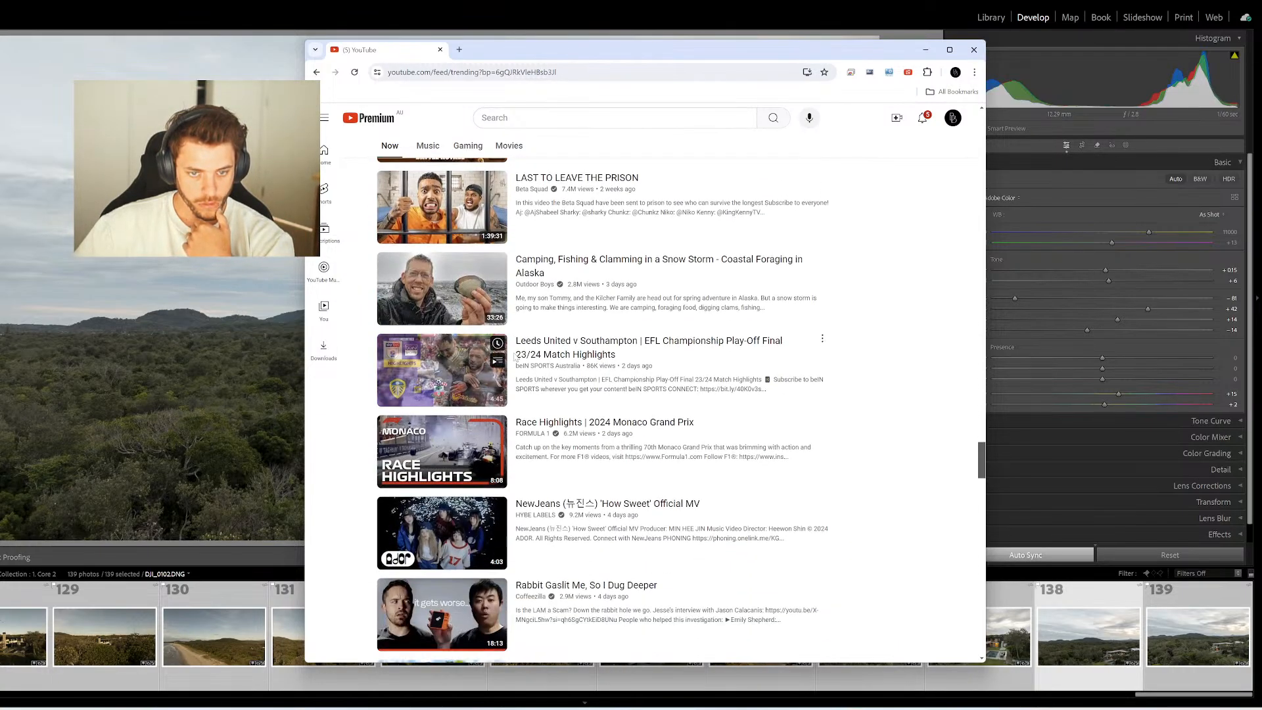
scroll(517, 356, down, 9)
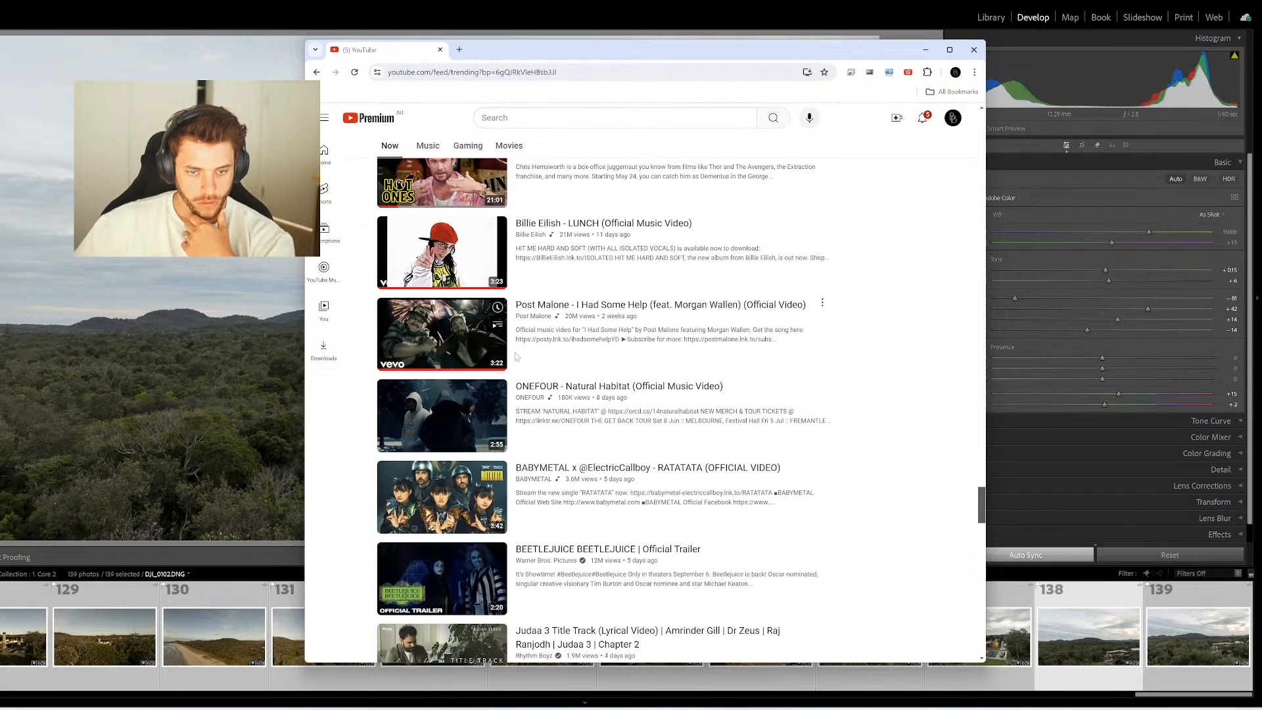
scroll(516, 355, down, 5)
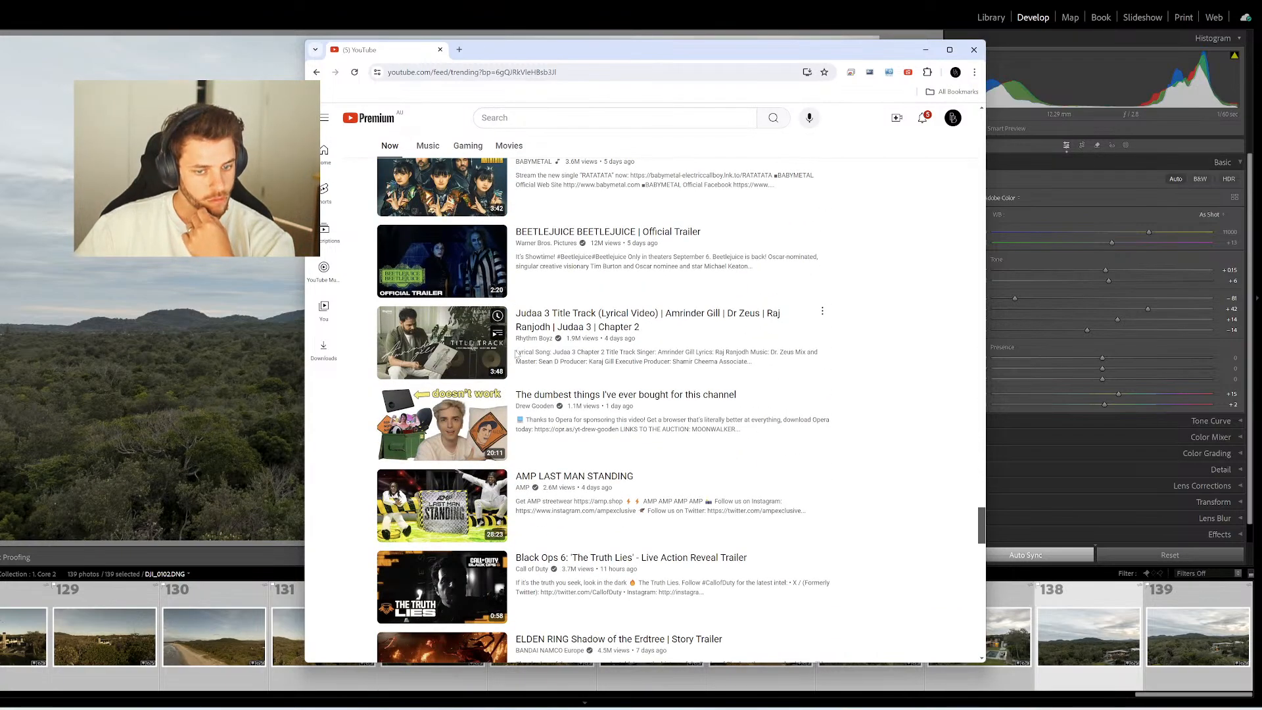
scroll(516, 355, down, 14)
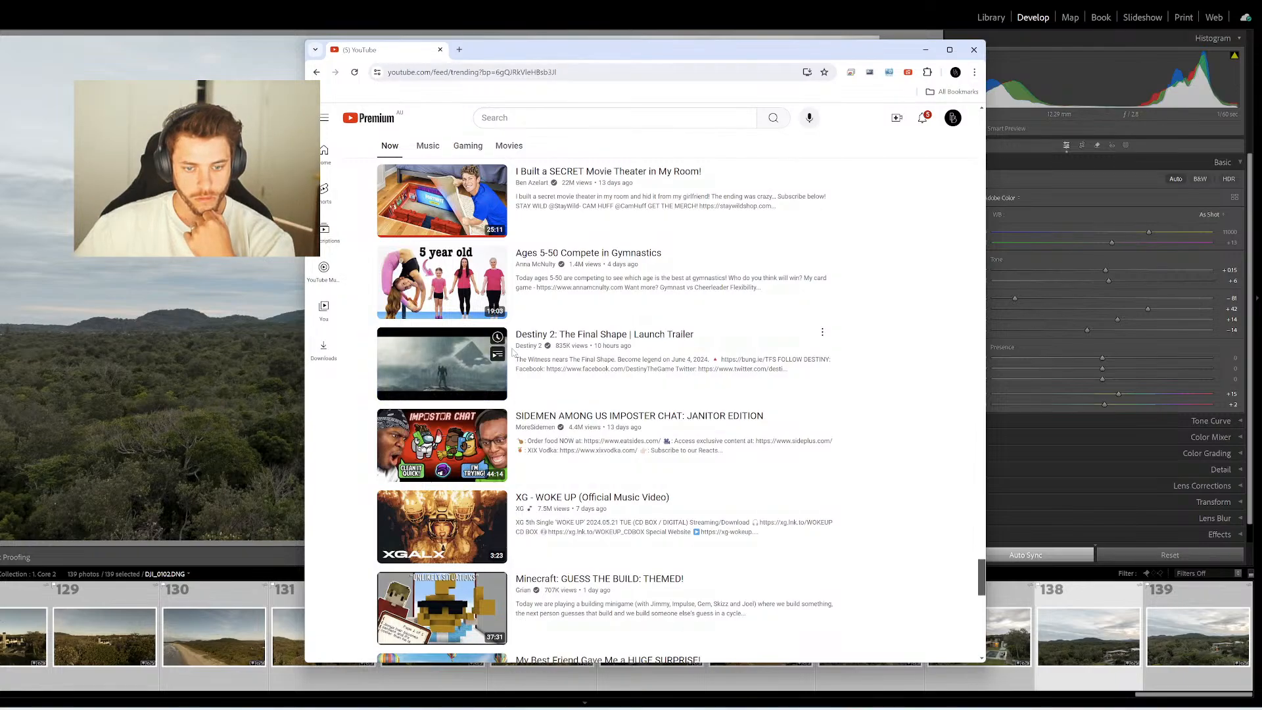
scroll(512, 353, down, 15)
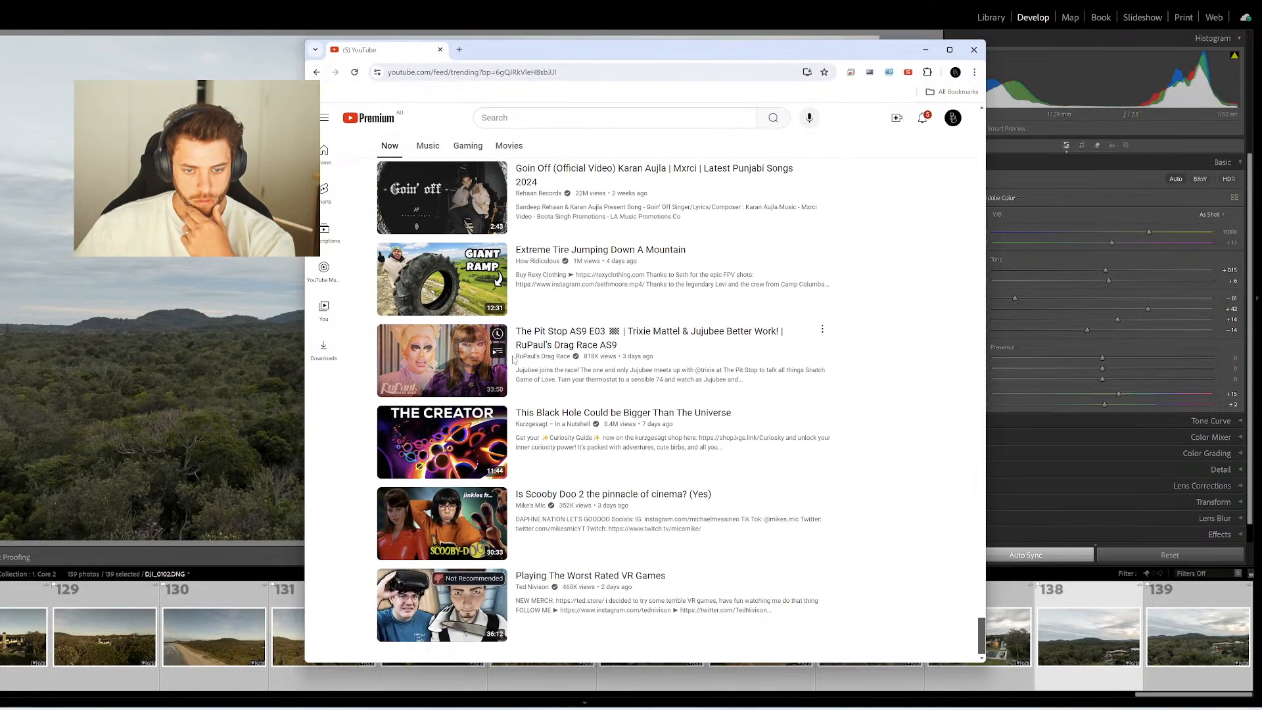
Search the web for "amazon prime video" and open the Prime Video site's sign-in page
click(532, 73)
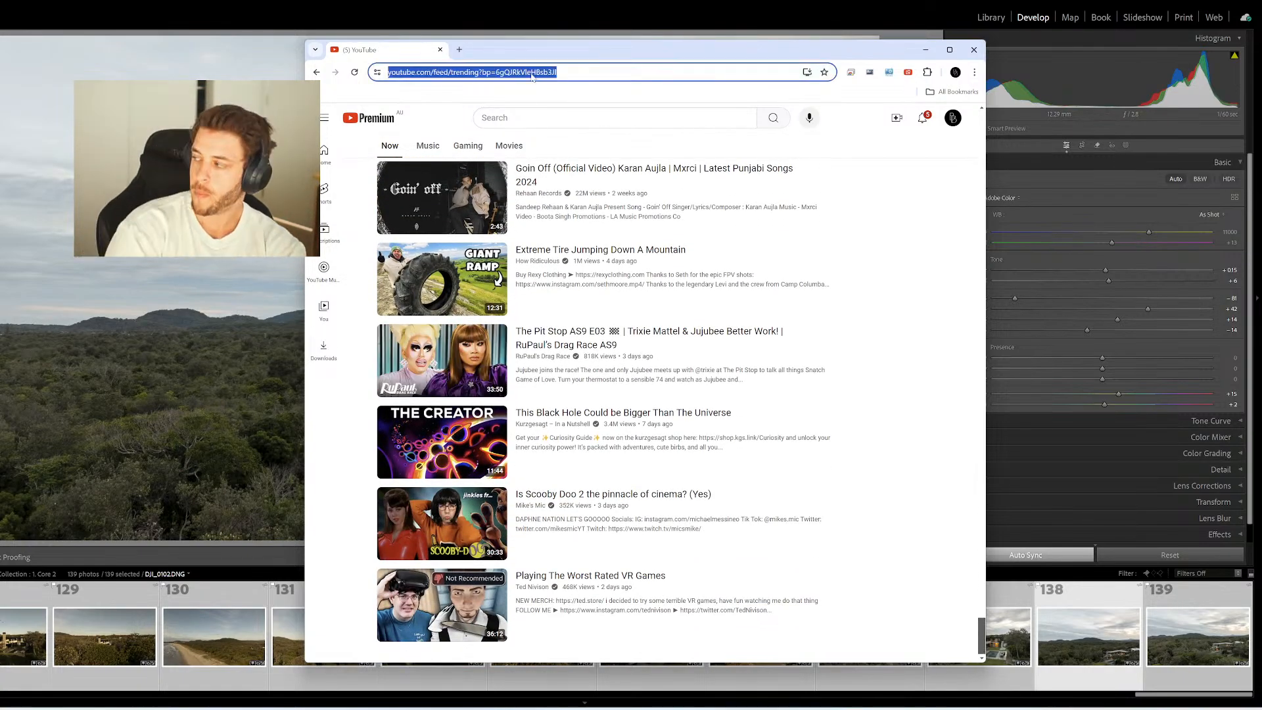
text(amazon prime vi)
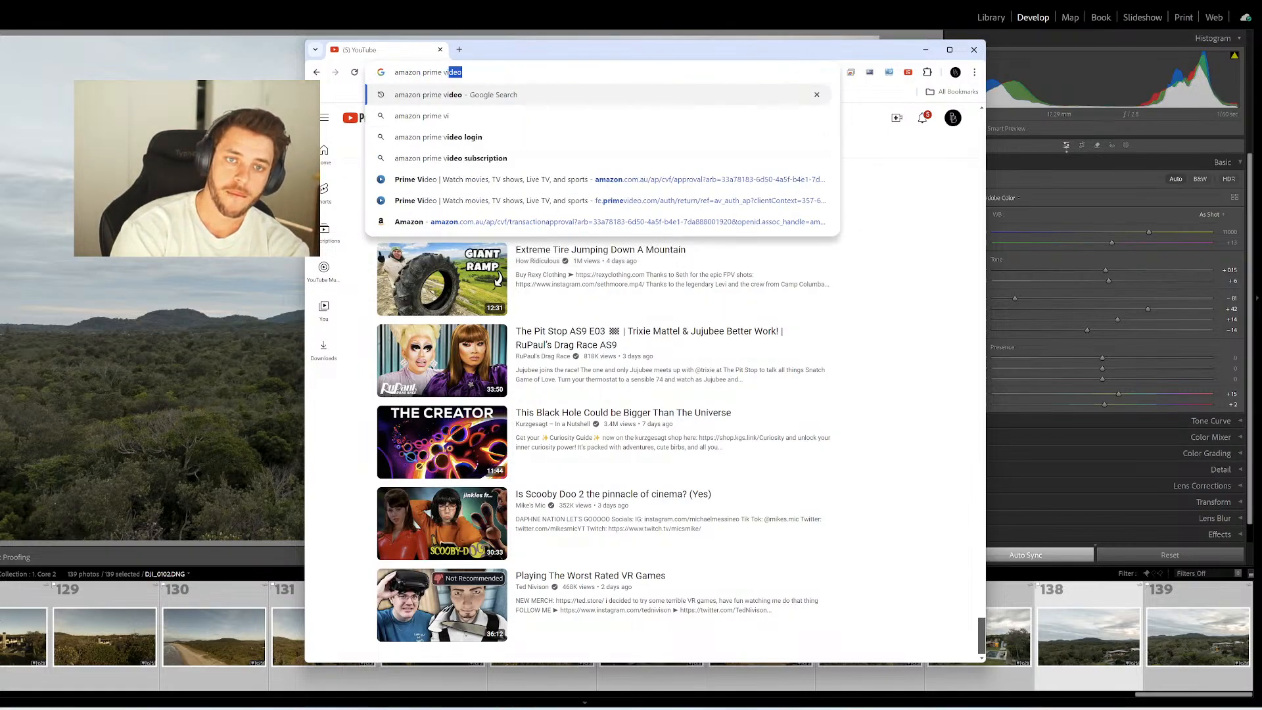
key(Return)
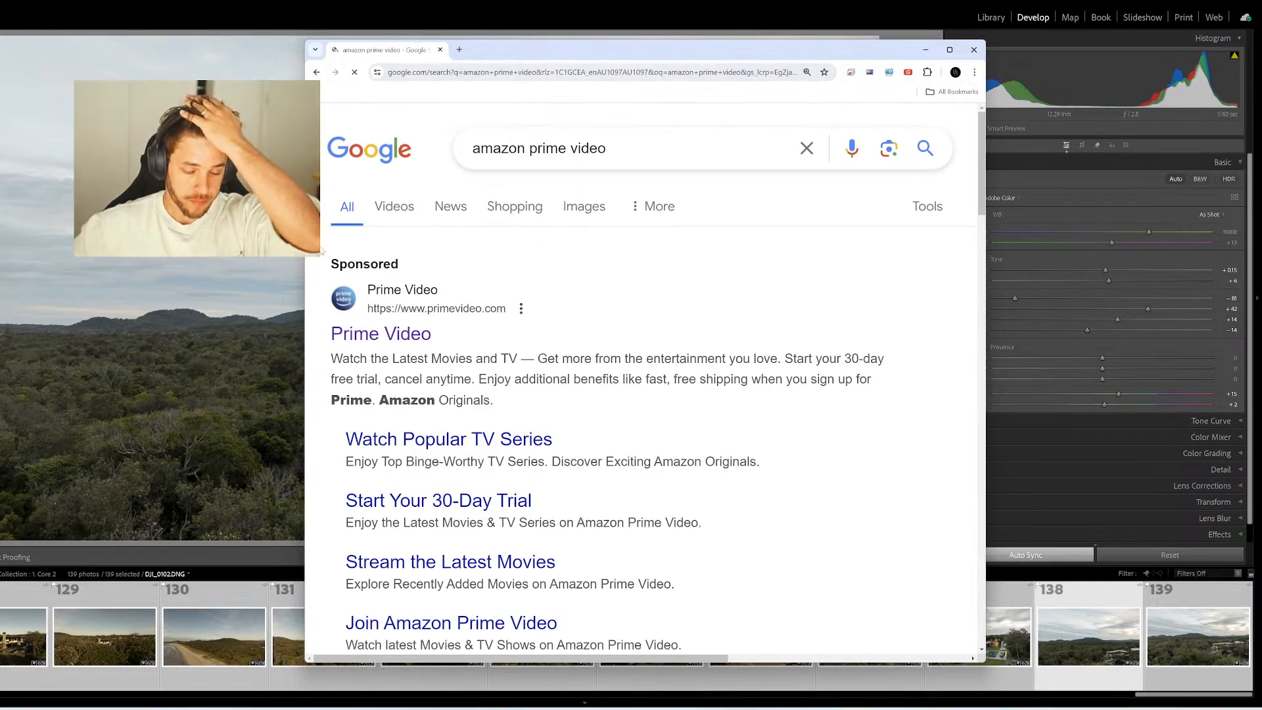
click(385, 333)
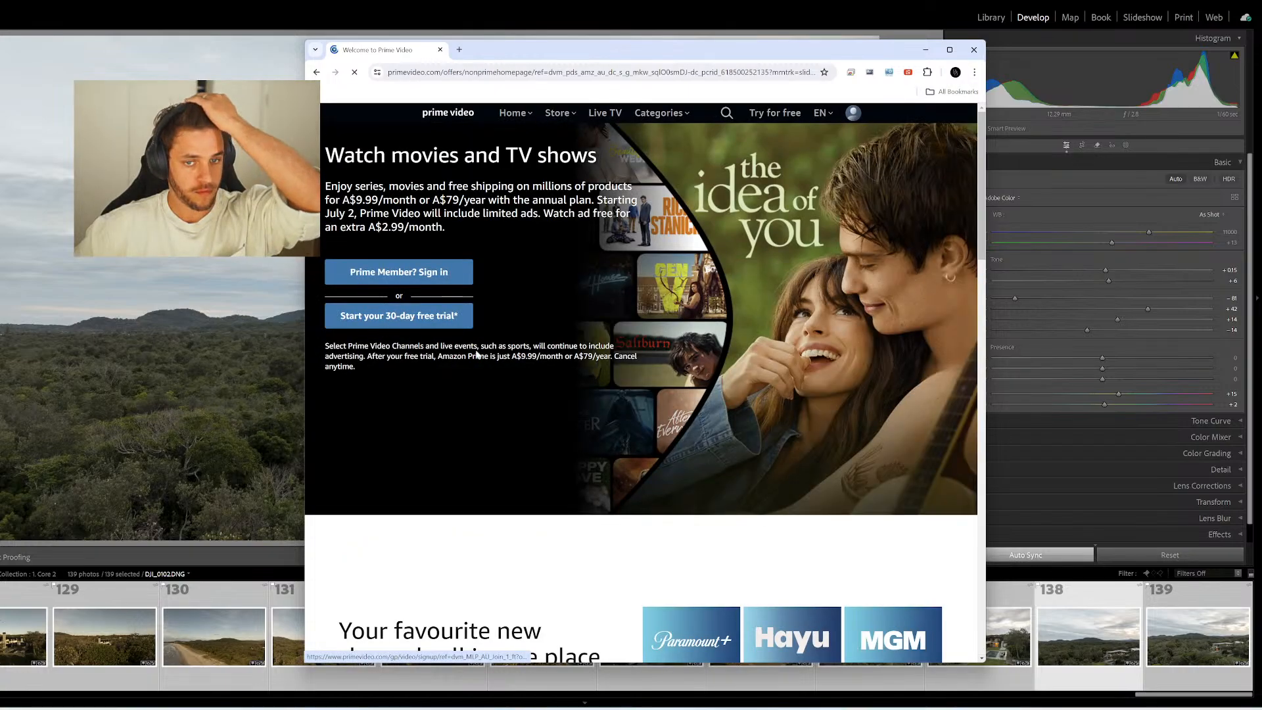
mouse_move(852, 115)
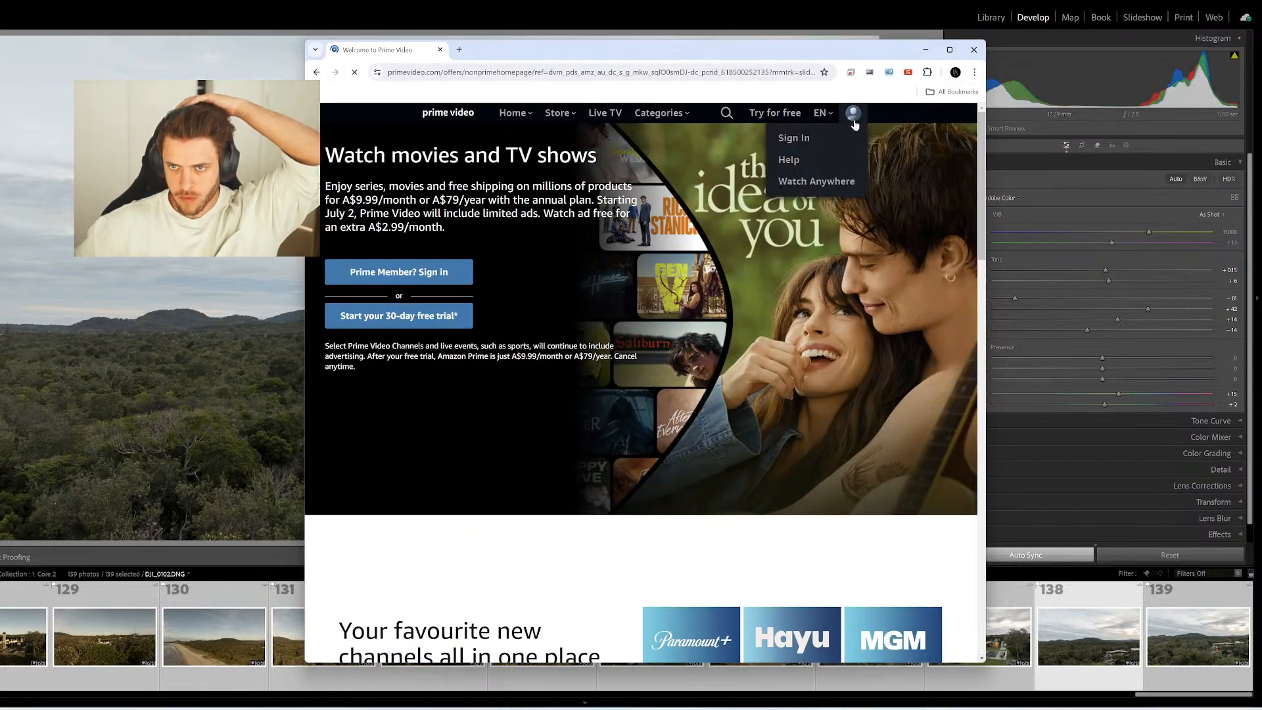
click(819, 143)
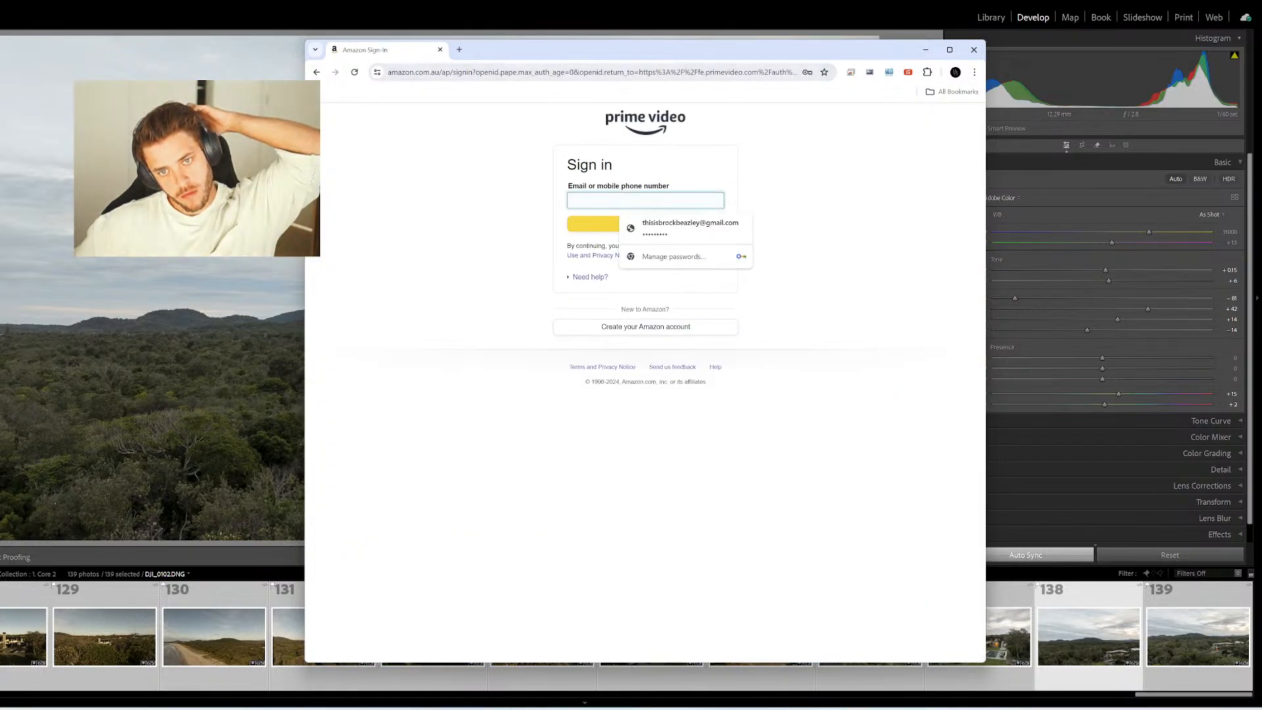
Sign in to Prime Video with the saved account e-mail and password, authorising the autofill with the Windows PIN
click(677, 226)
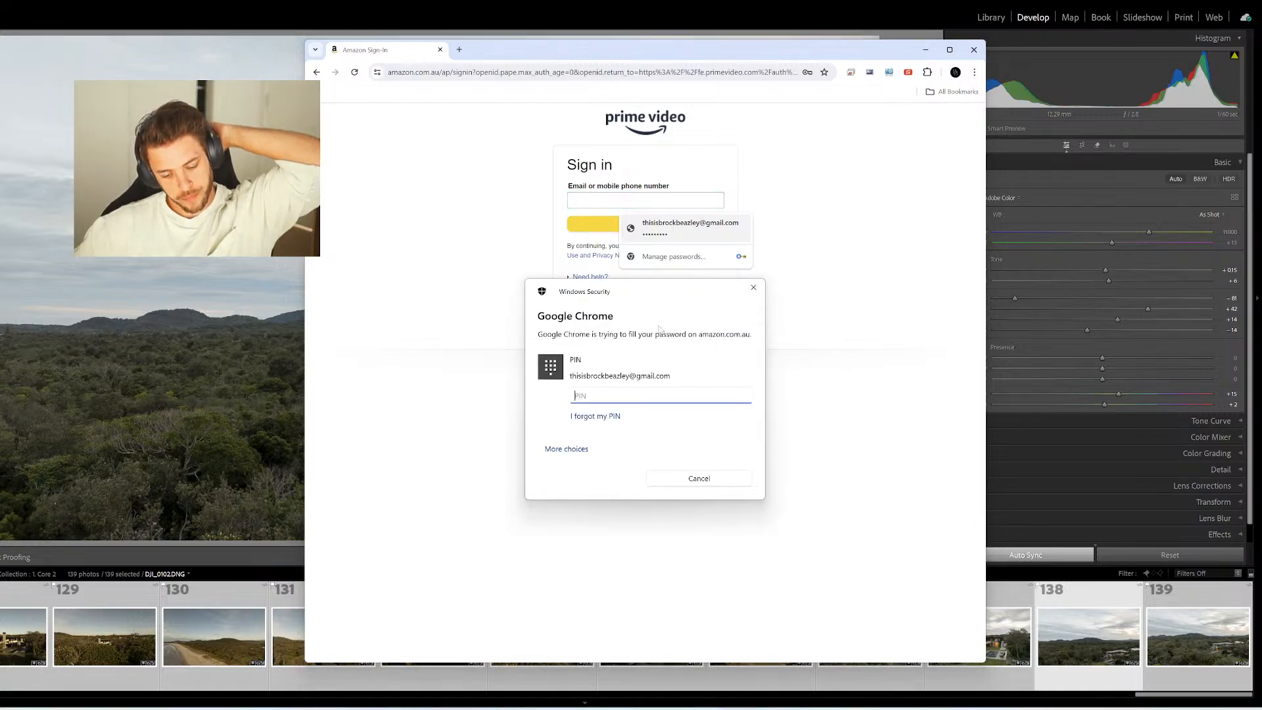
text(****)
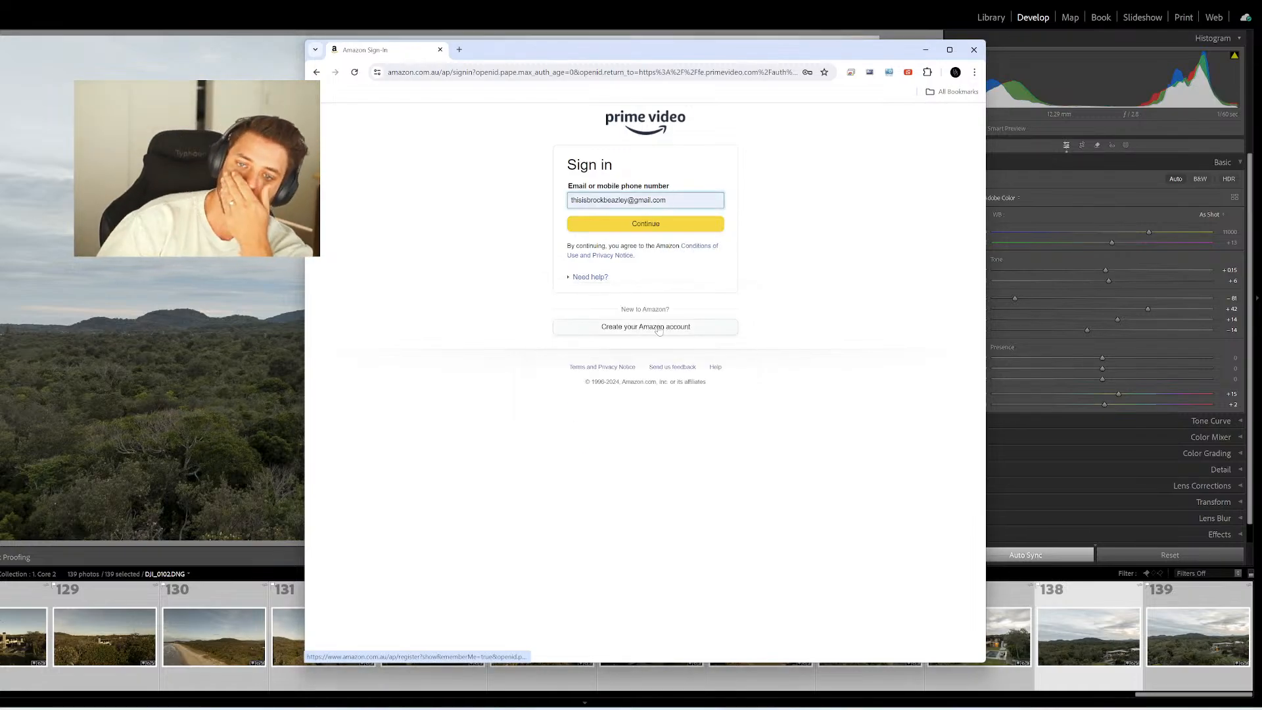
click(646, 223)
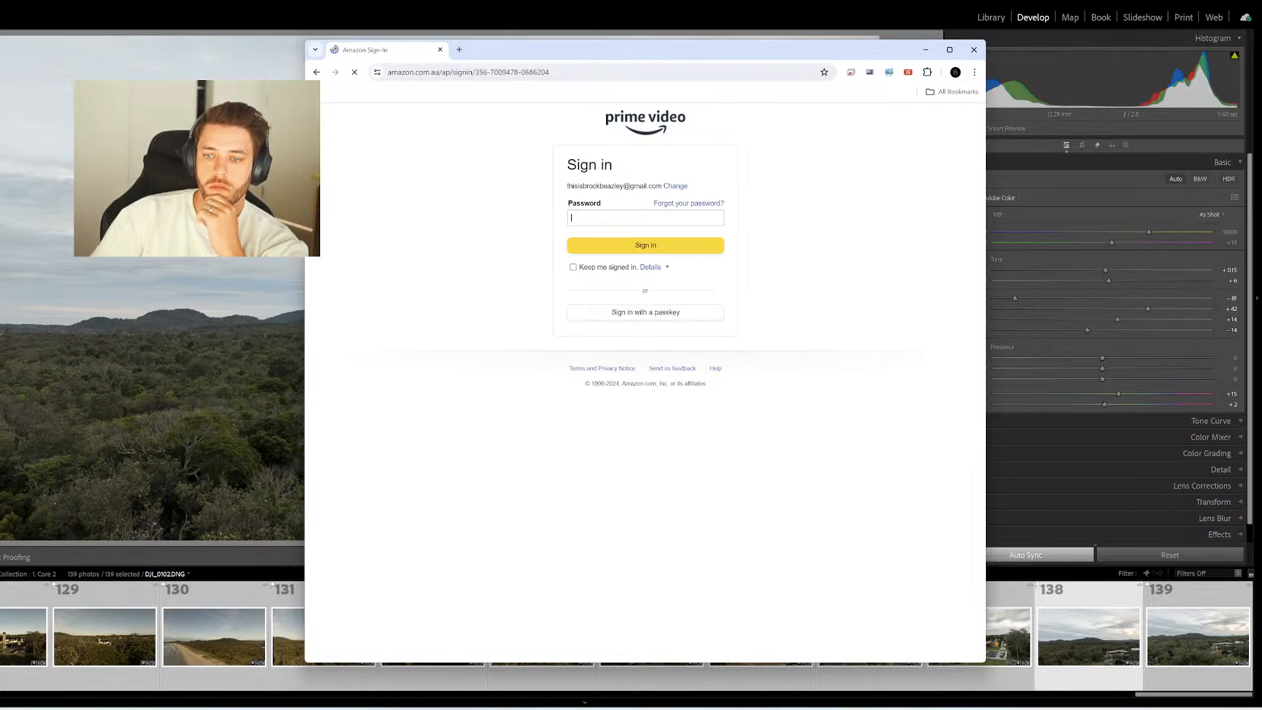
click(645, 253)
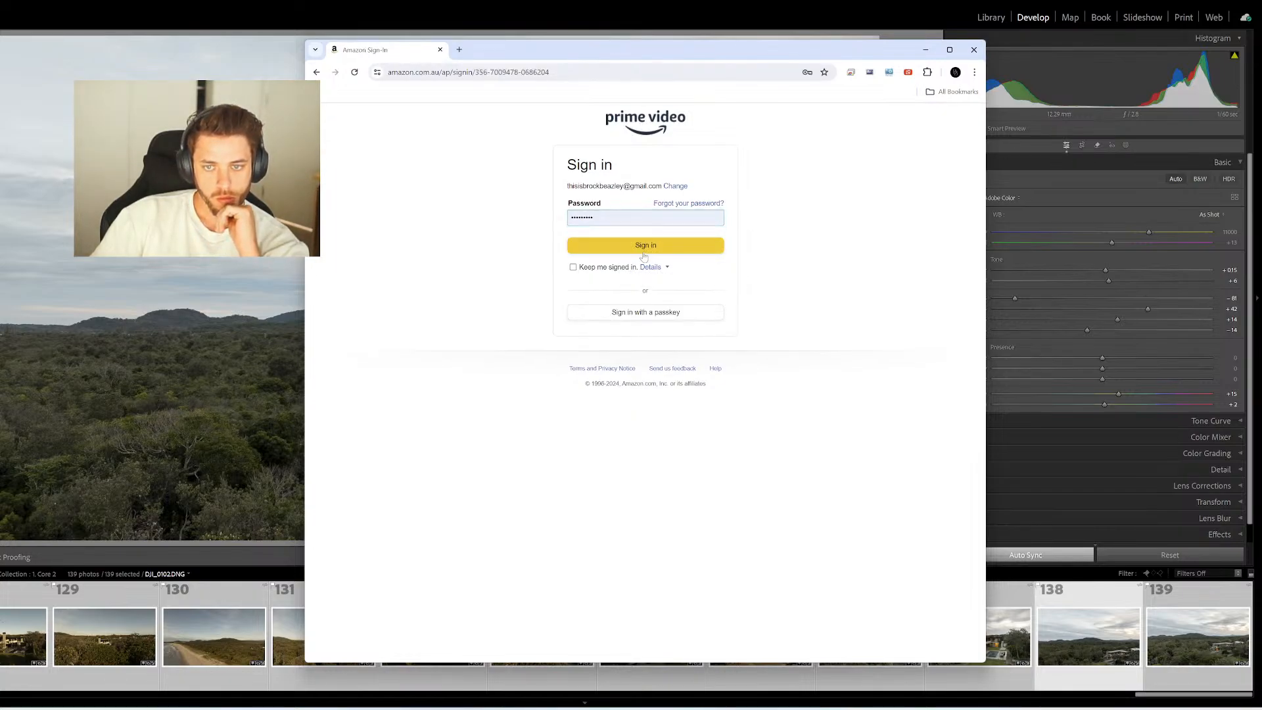
click(645, 254)
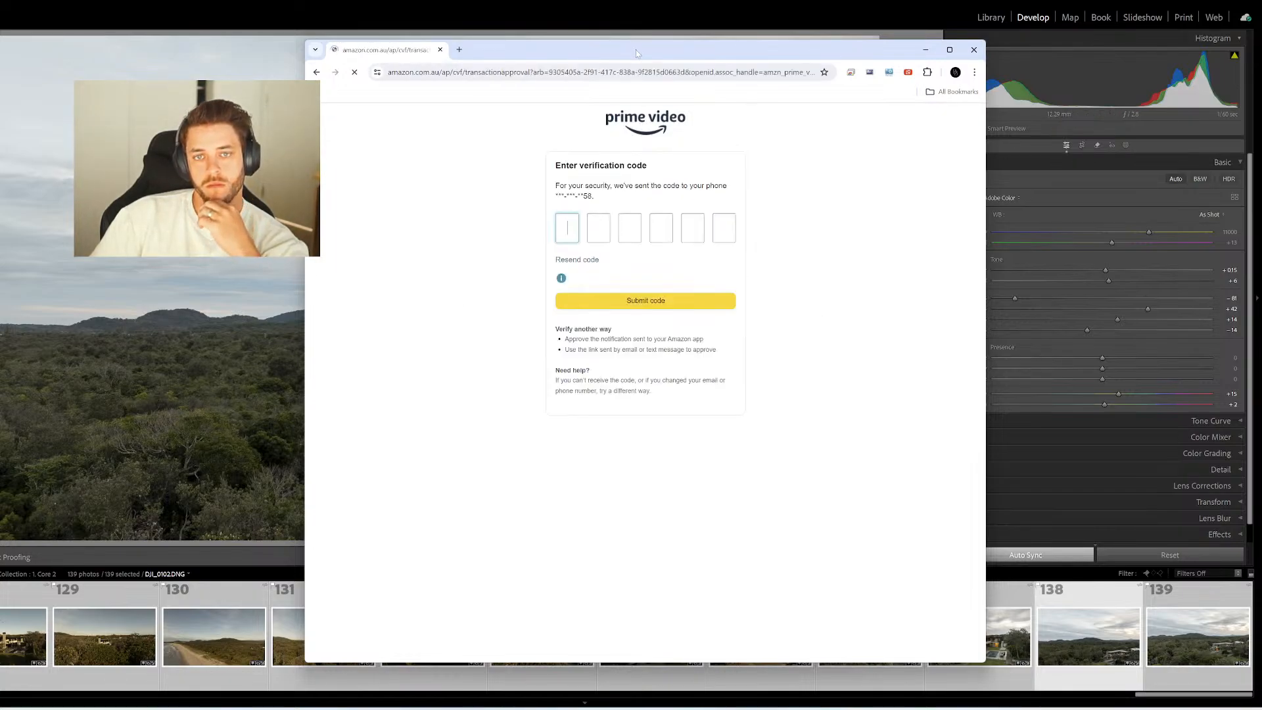
Resume the series Them from Continue watching and move the browser window off this screen
drag(636, 49, 578, 0)
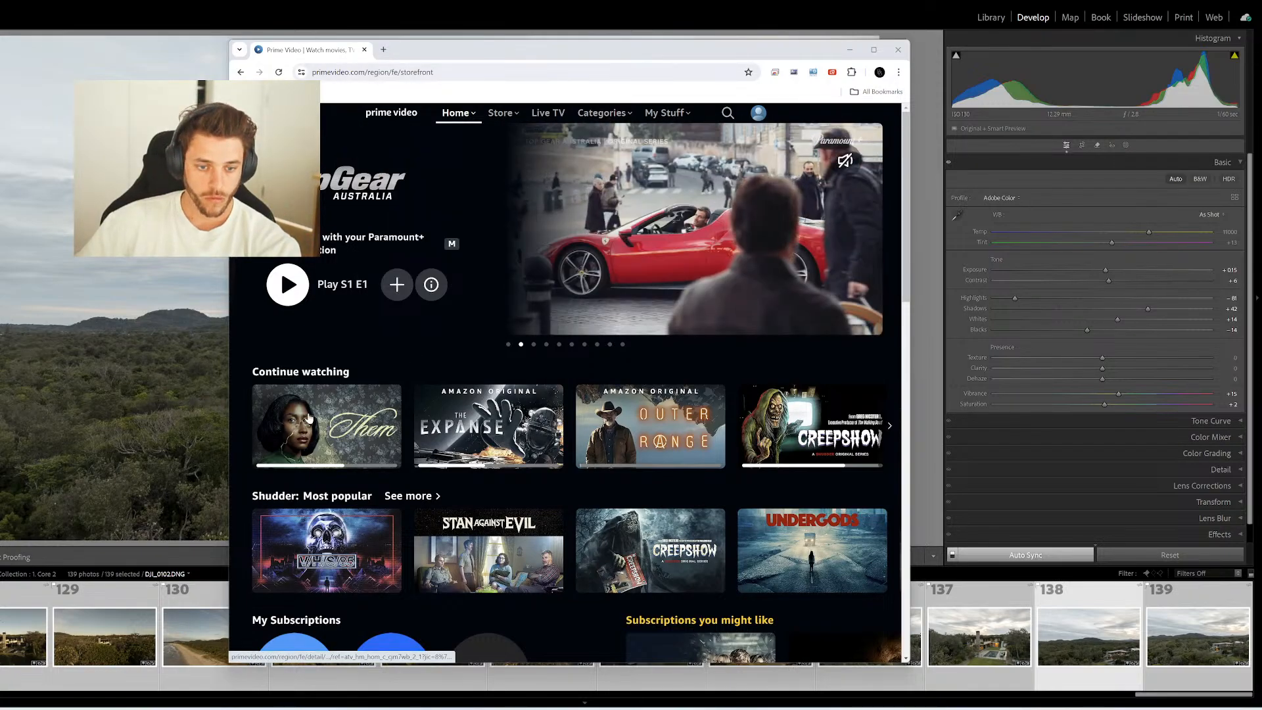
click(335, 439)
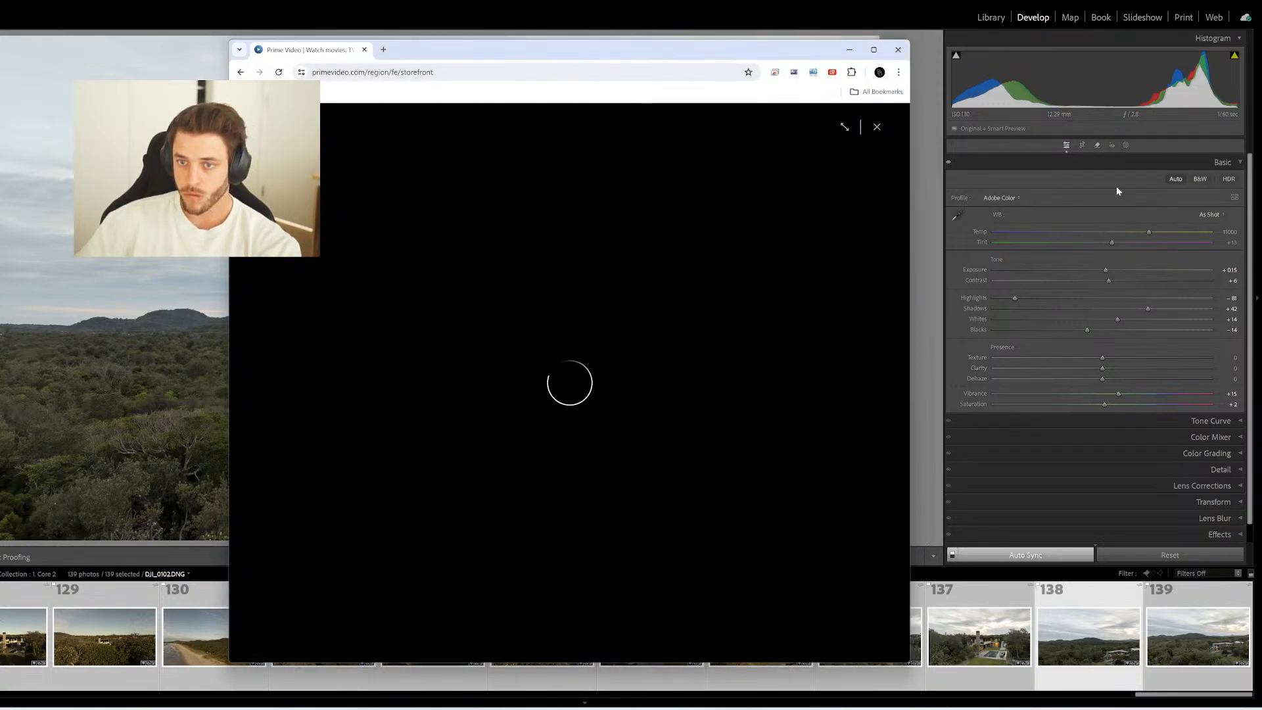
drag(511, 53, 655, 36)
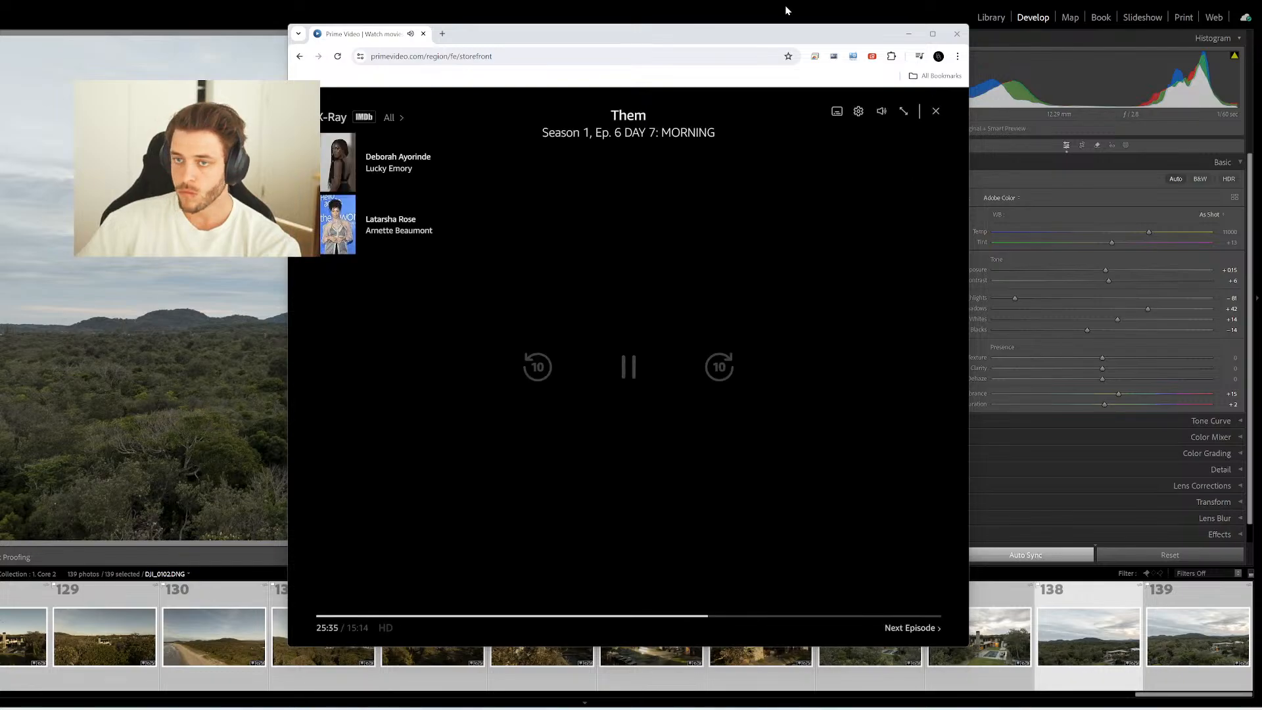
drag(654, 33, 1261, 53)
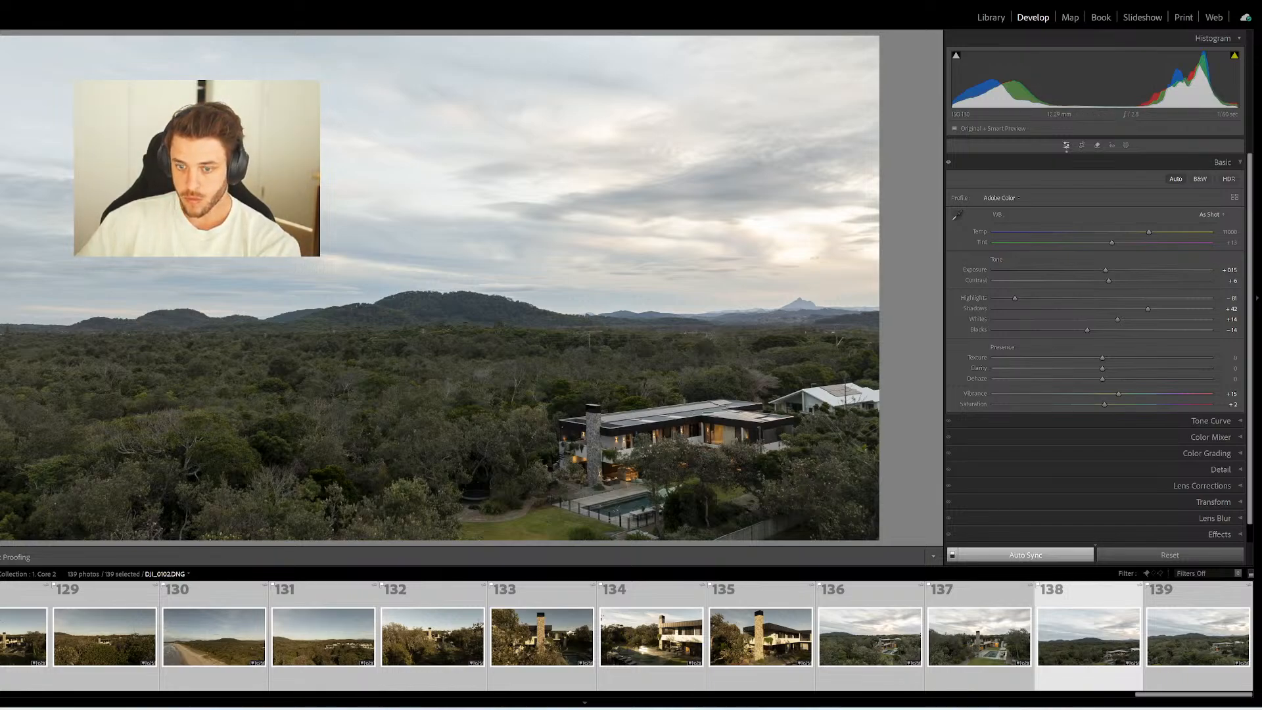
Open the Gmail inbox in a separate browser window, start a blank new message and minimise the window
right_click(426, 631)
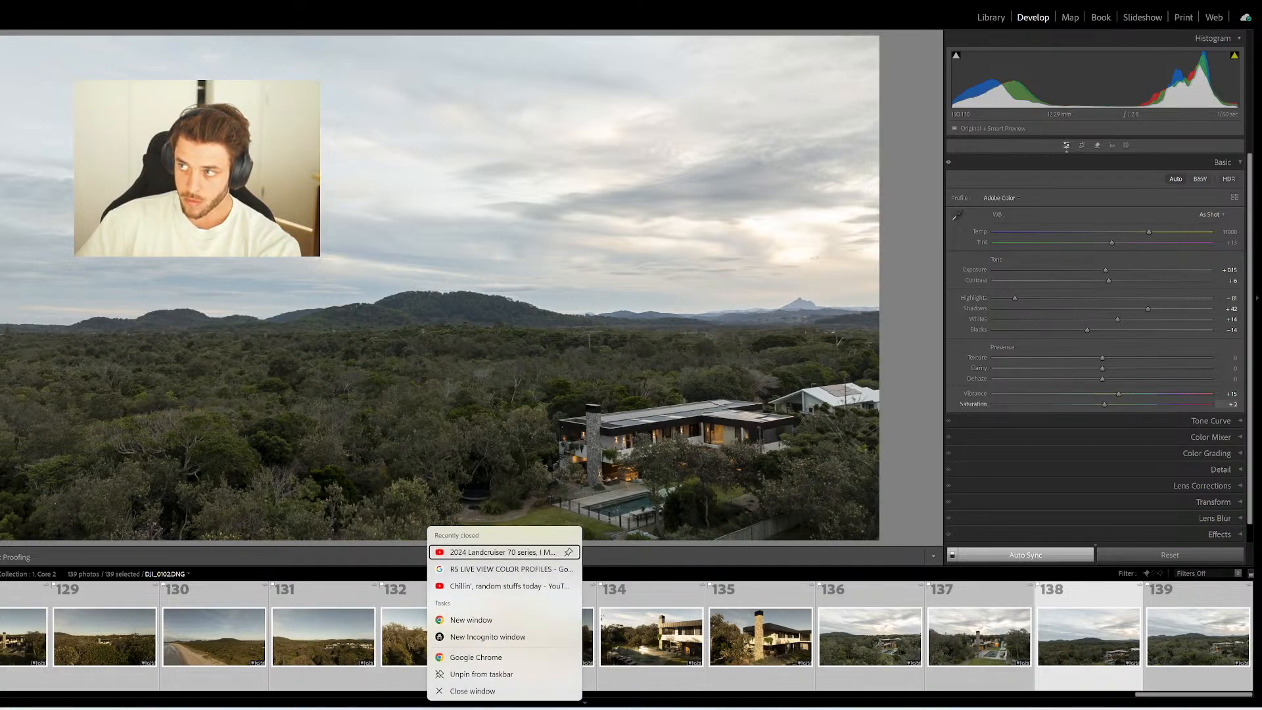
key(Escape)
key(alt+Tab)
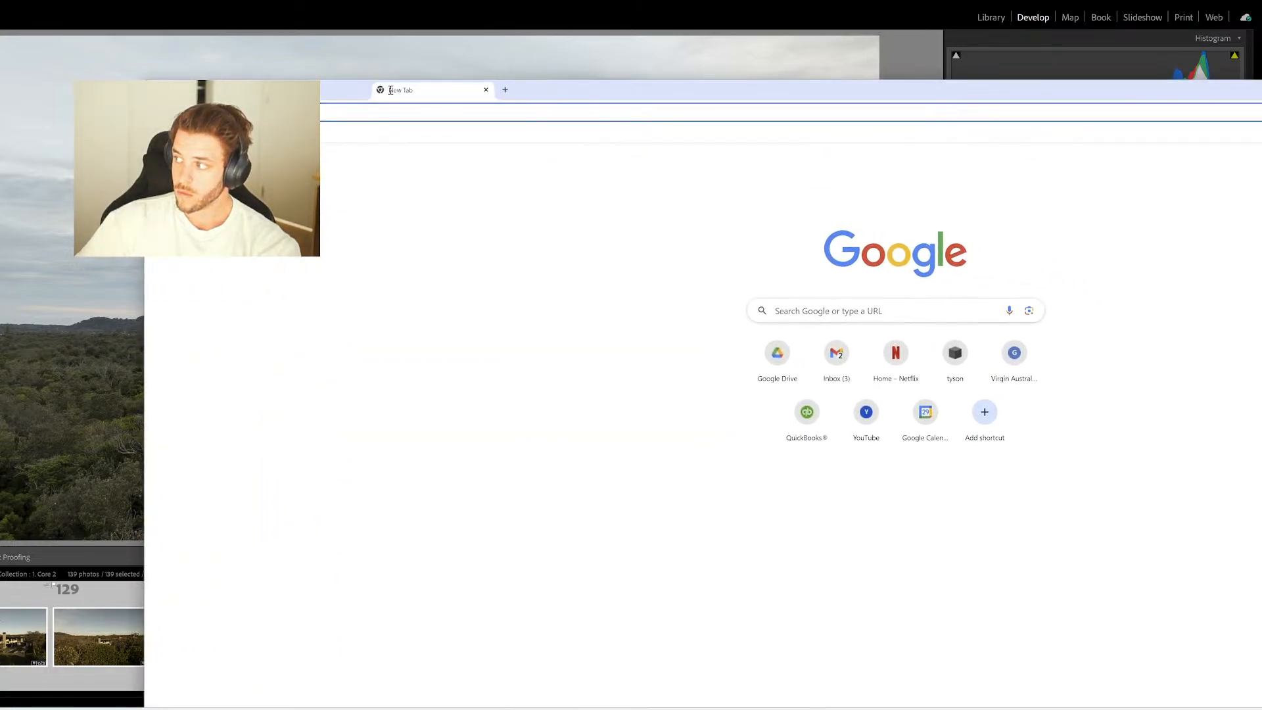
key(ctrl+v)
key(Return)
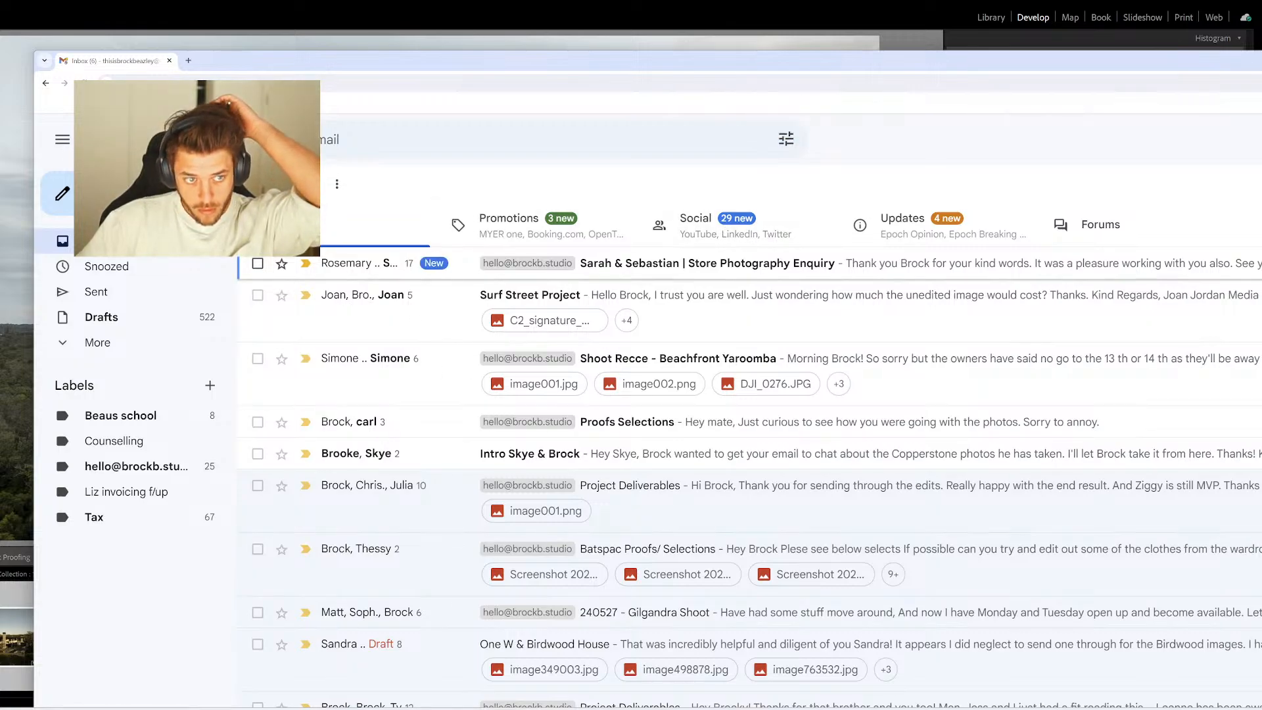
click(62, 193)
drag(828, 72, 437, 77)
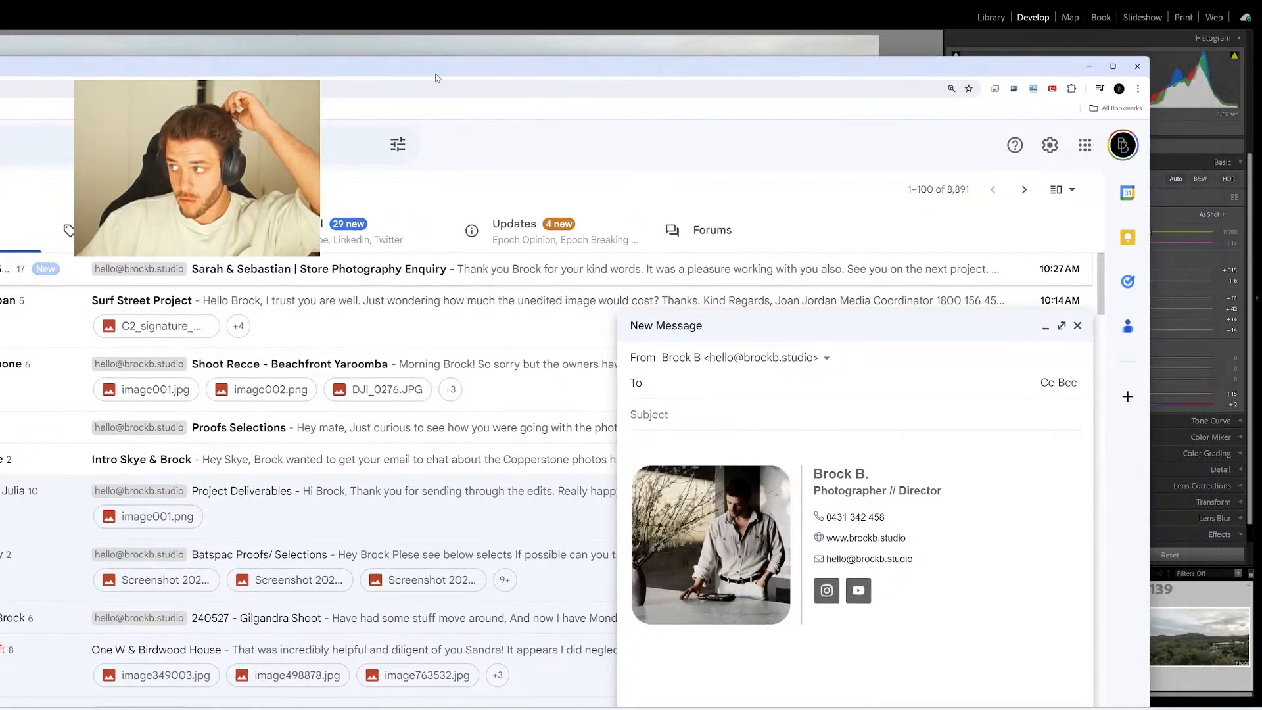
click(1090, 66)
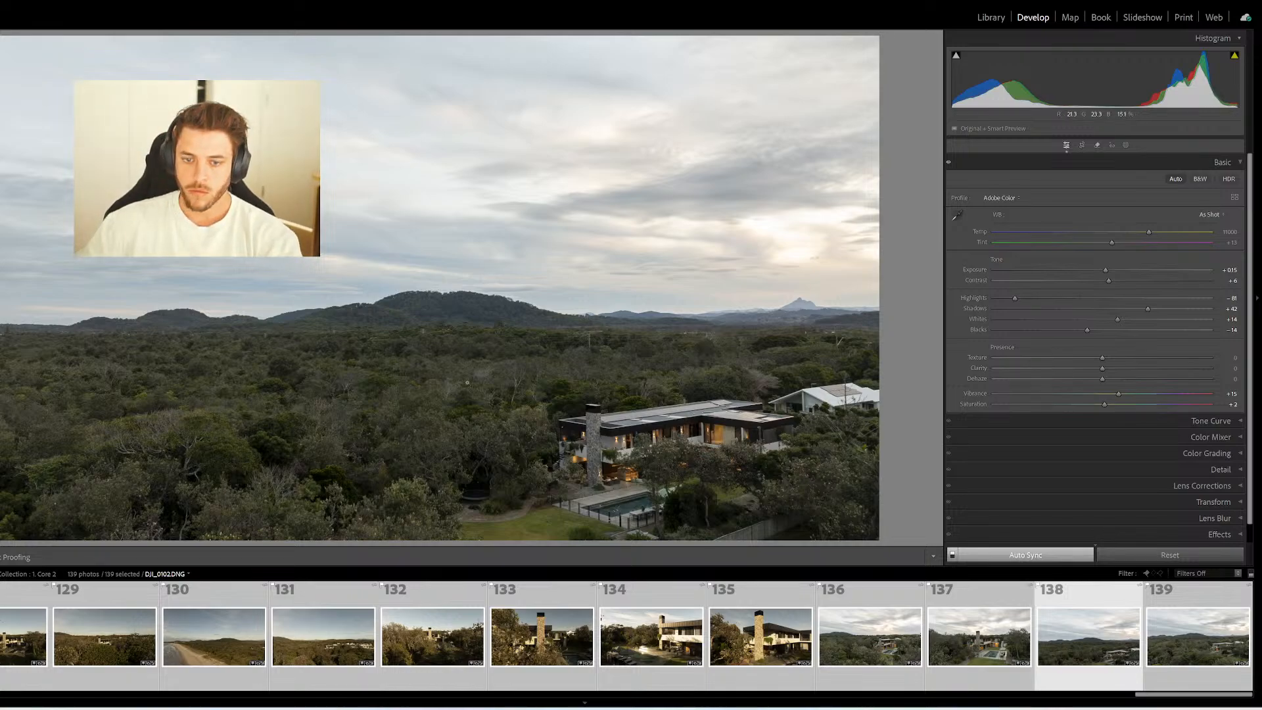
Bring back the browser window with the blank e-mail message and move it off this screen
key(g)
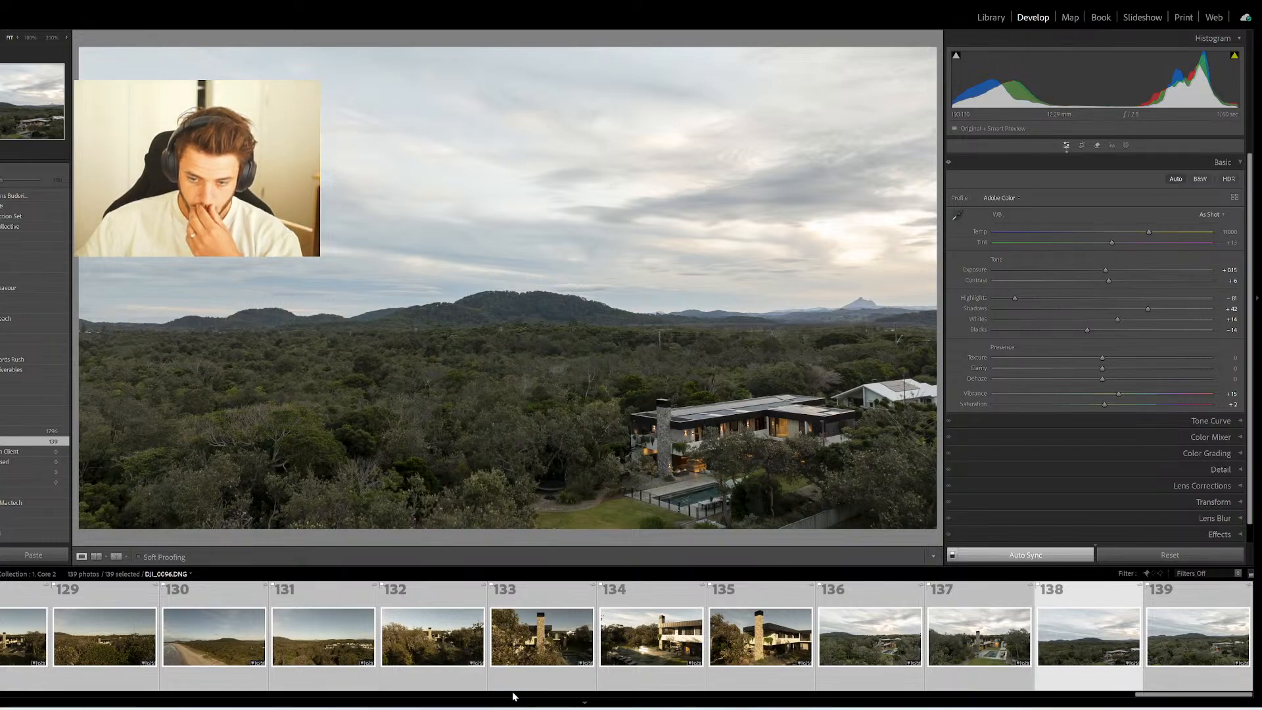
mouse_move(574, 708)
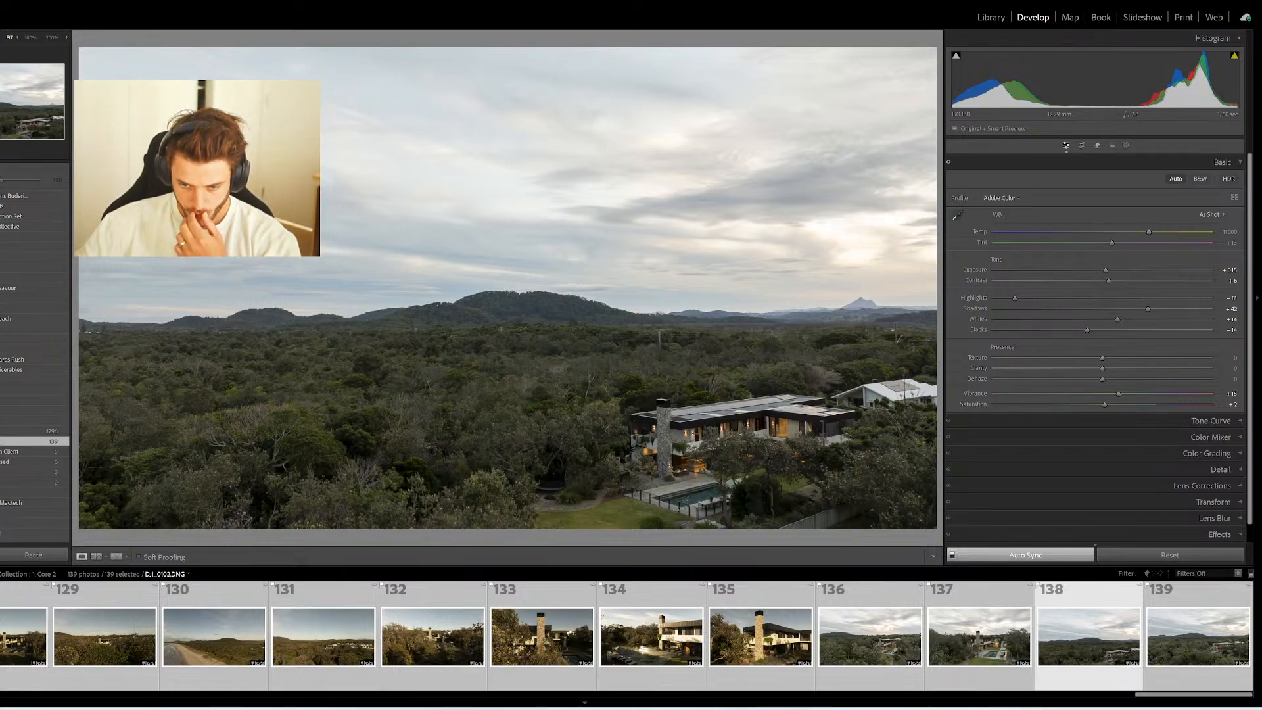
click(559, 661)
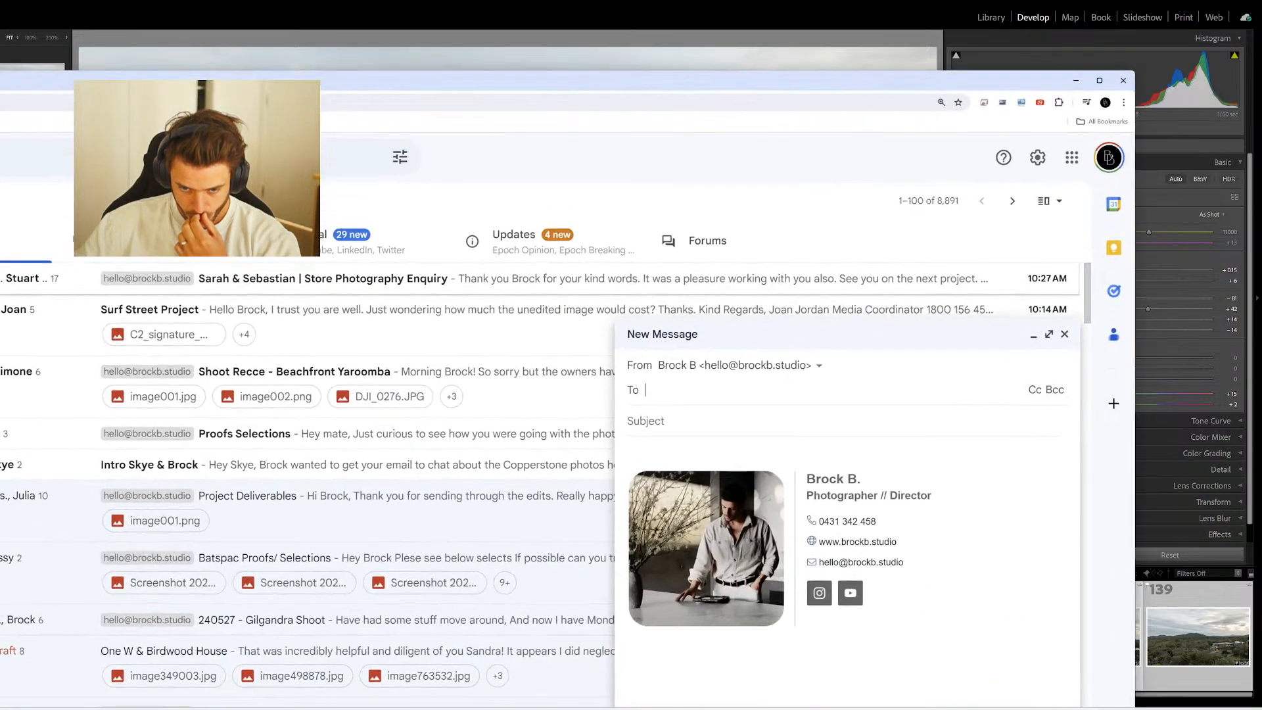
drag(478, 79, 1261, 78)
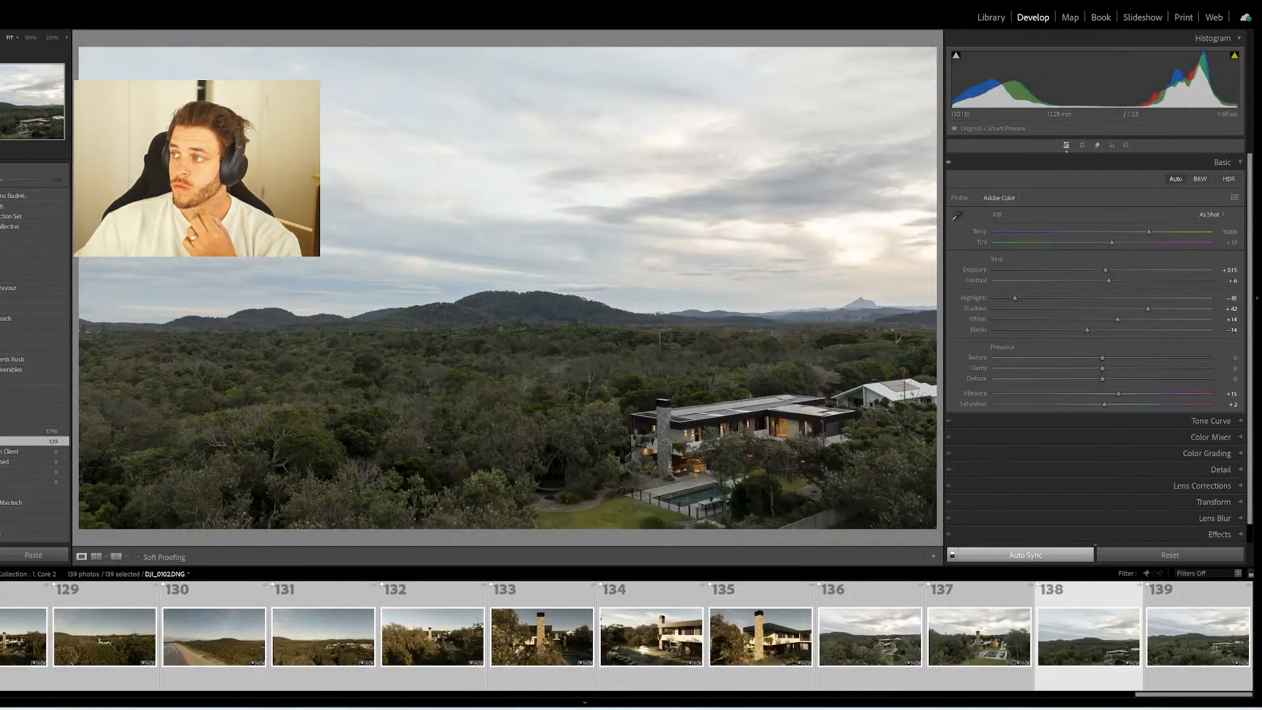
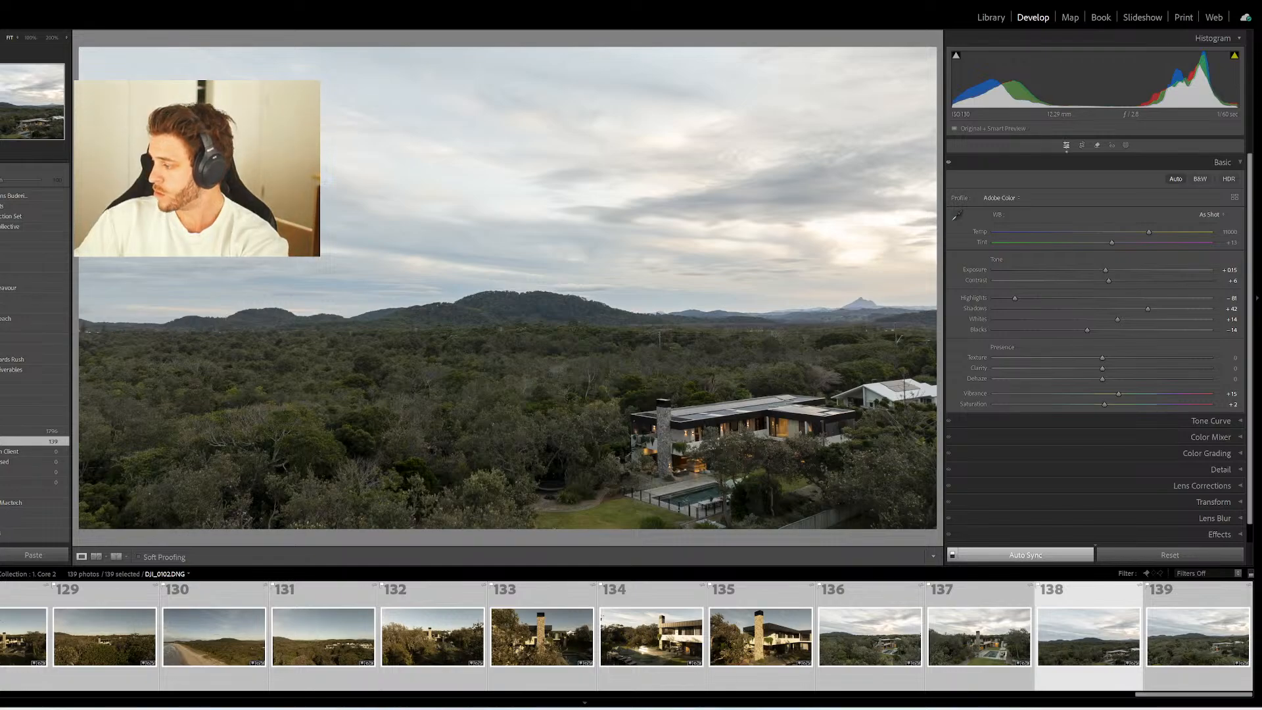
Copy the Dropbox link of the SLA The Retreat Proofs Selections folder inside Deliverables
click(1052, 709)
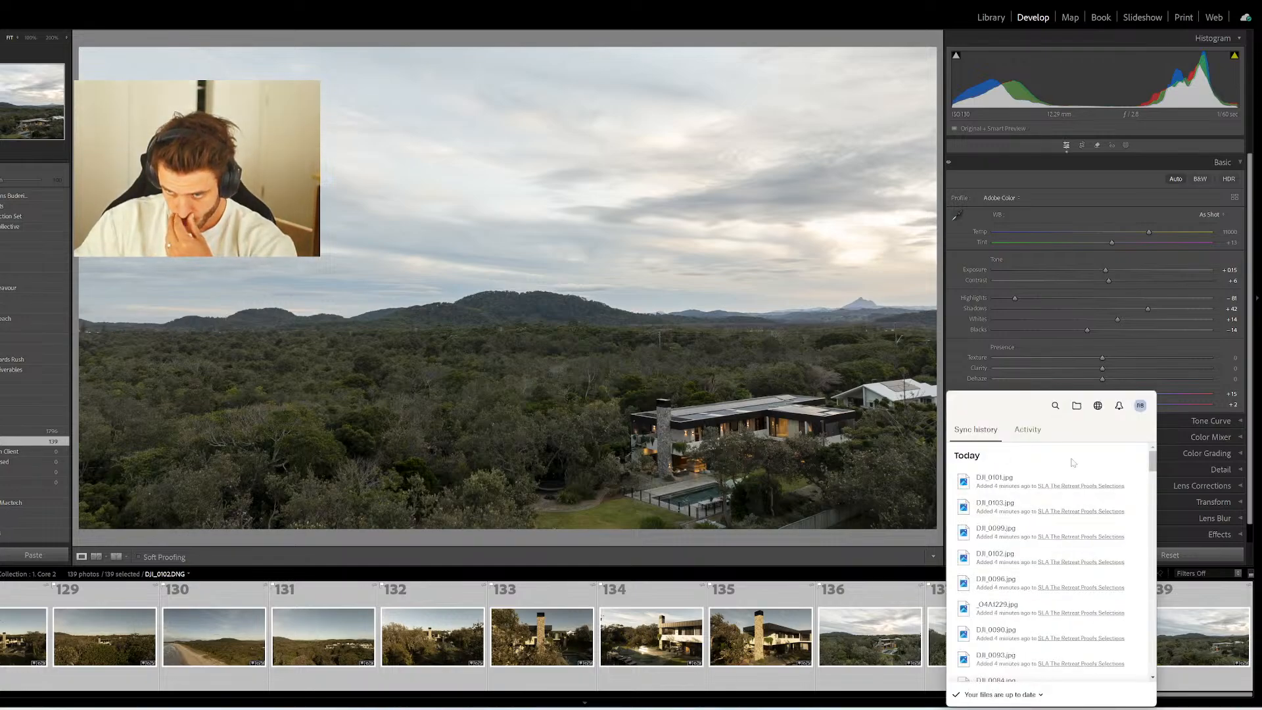
click(1076, 405)
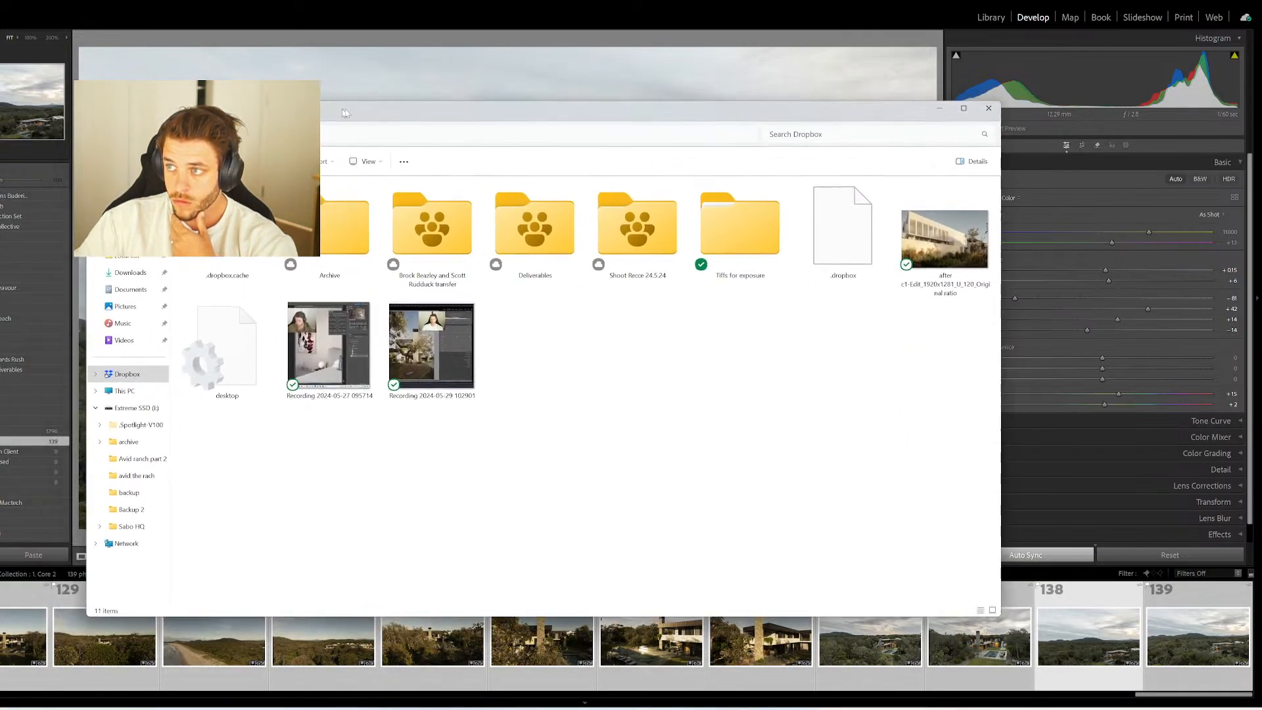
click(535, 227)
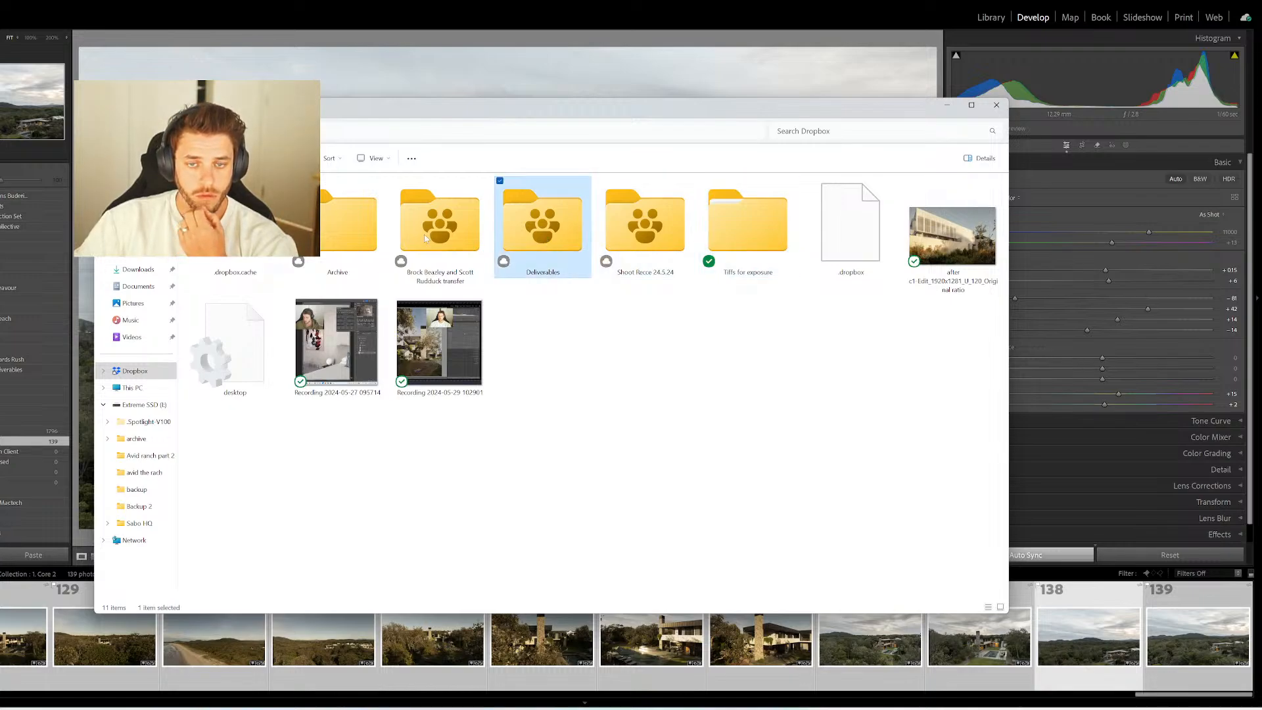
key(Return)
click(235, 290)
right_click(235, 293)
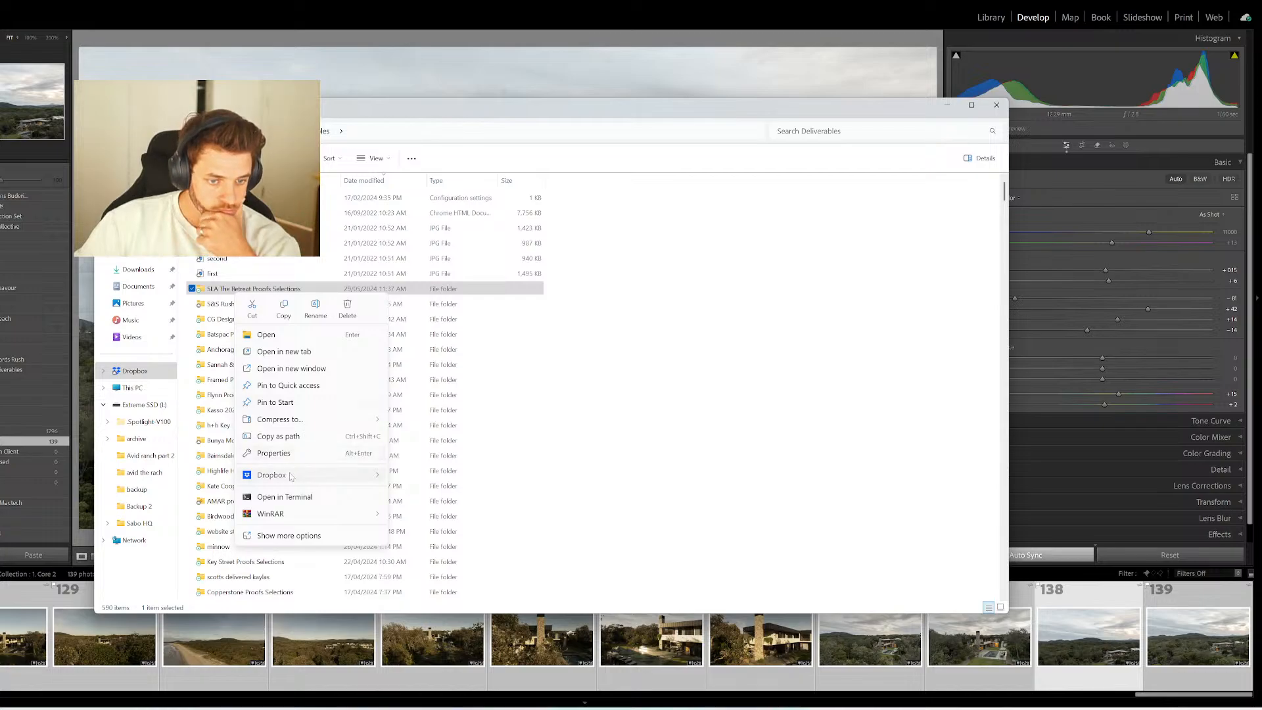
mouse_move(291, 475)
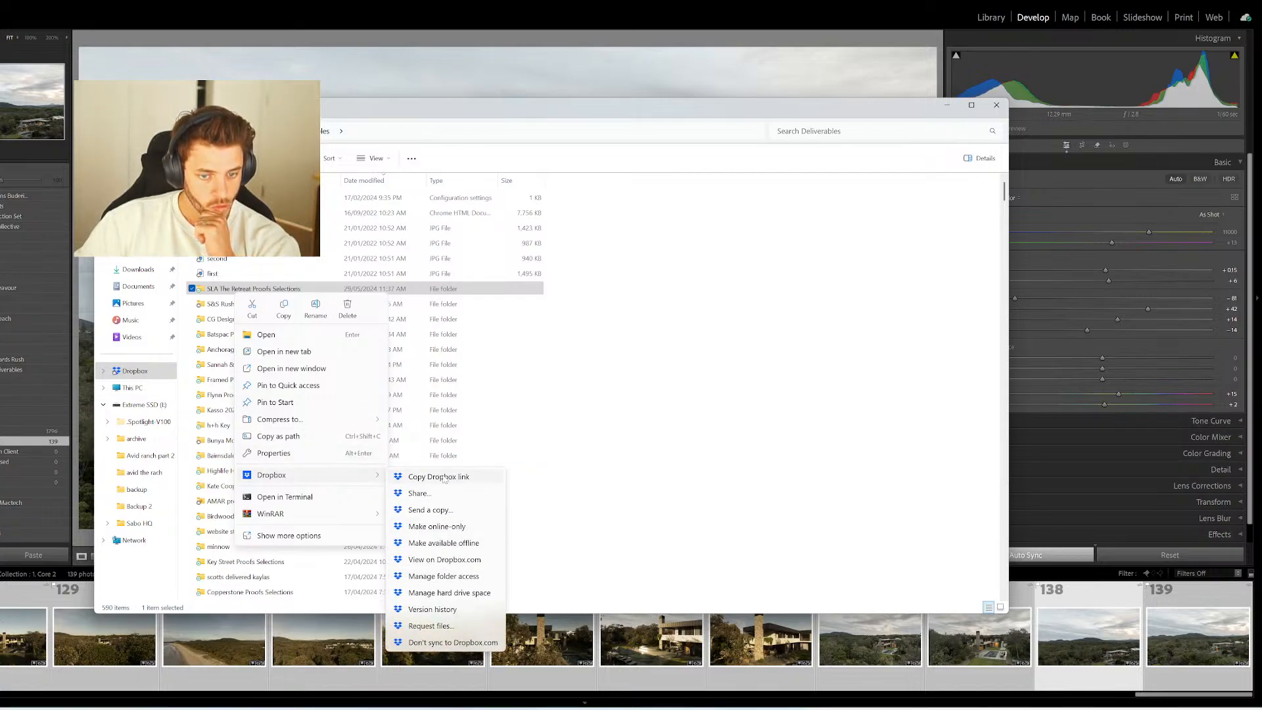
click(445, 477)
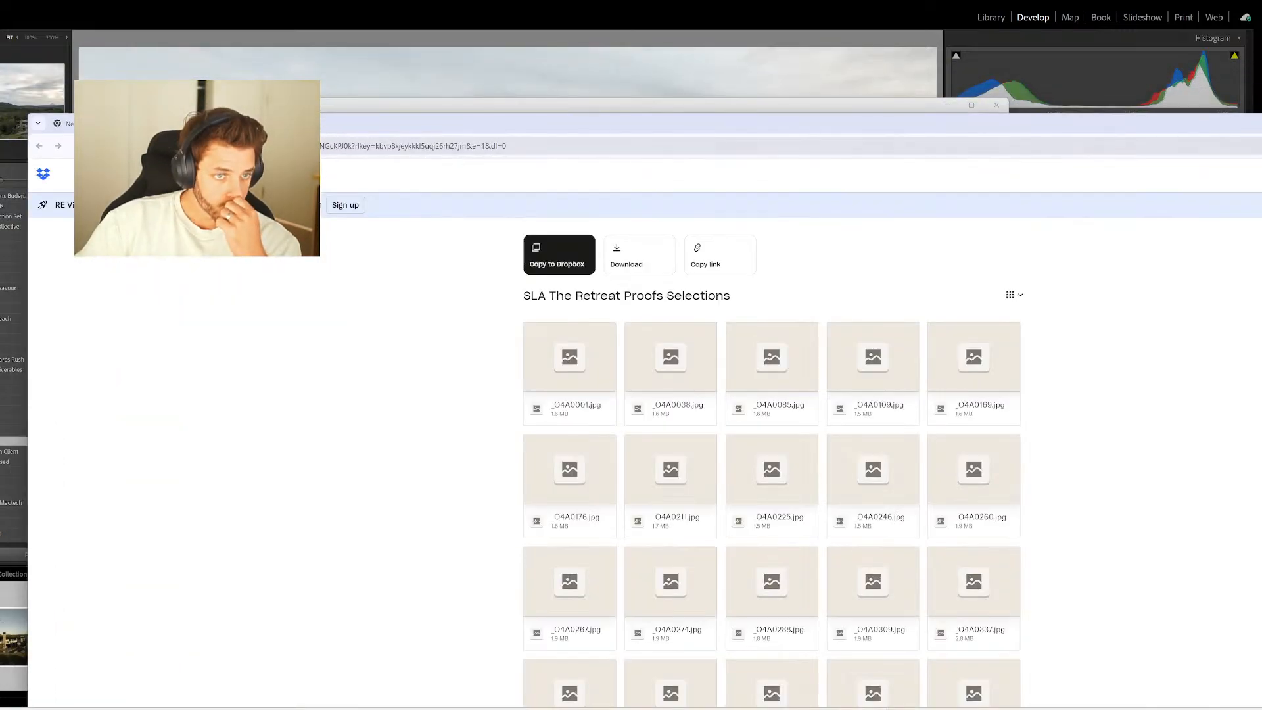
Look through the proofs on the shared SLA The Retreat Proofs Selections page in the browser
key(alt+Tab)
key(alt+Tab)
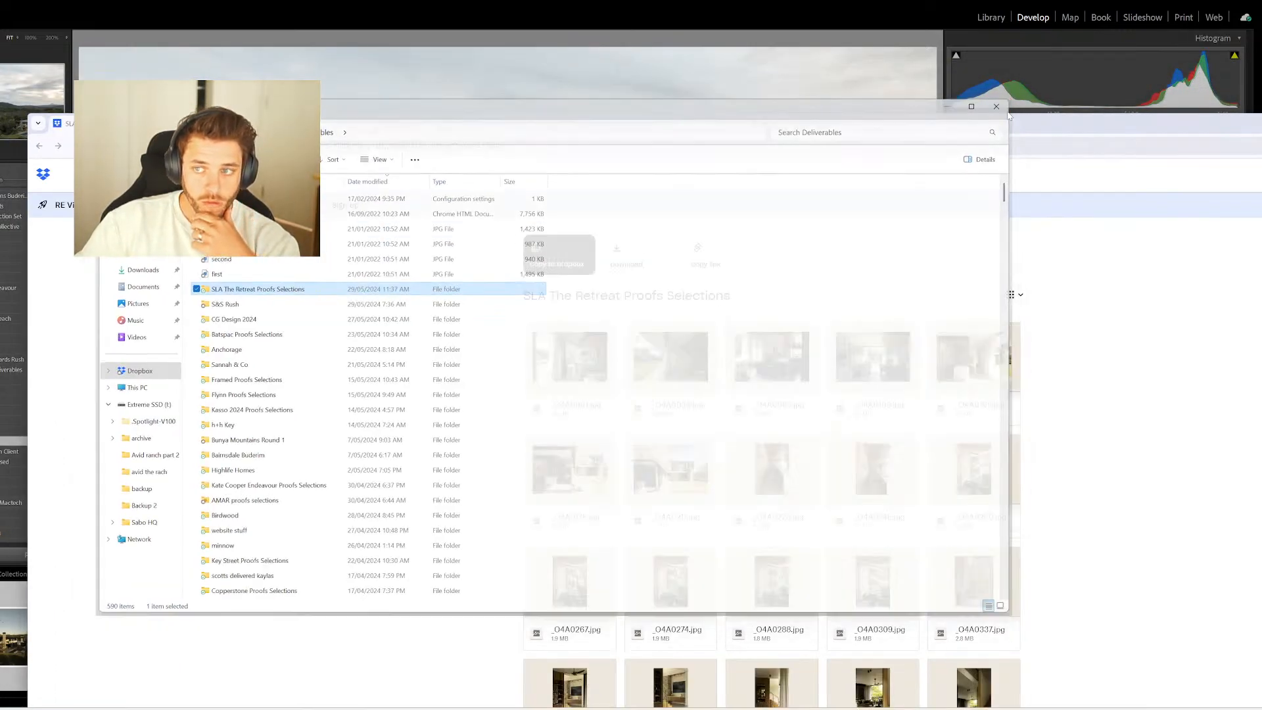
scroll(895, 443, down, 4)
scroll(896, 443, down, 10)
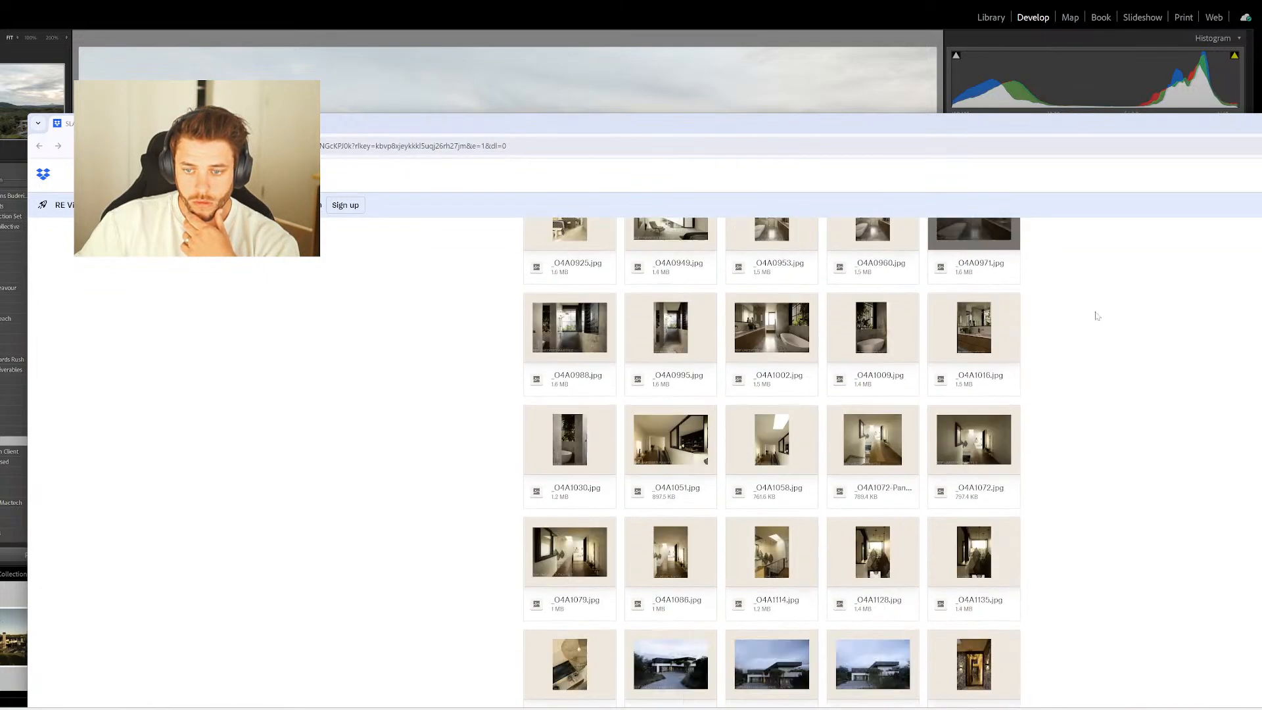
key(alt+Tab)
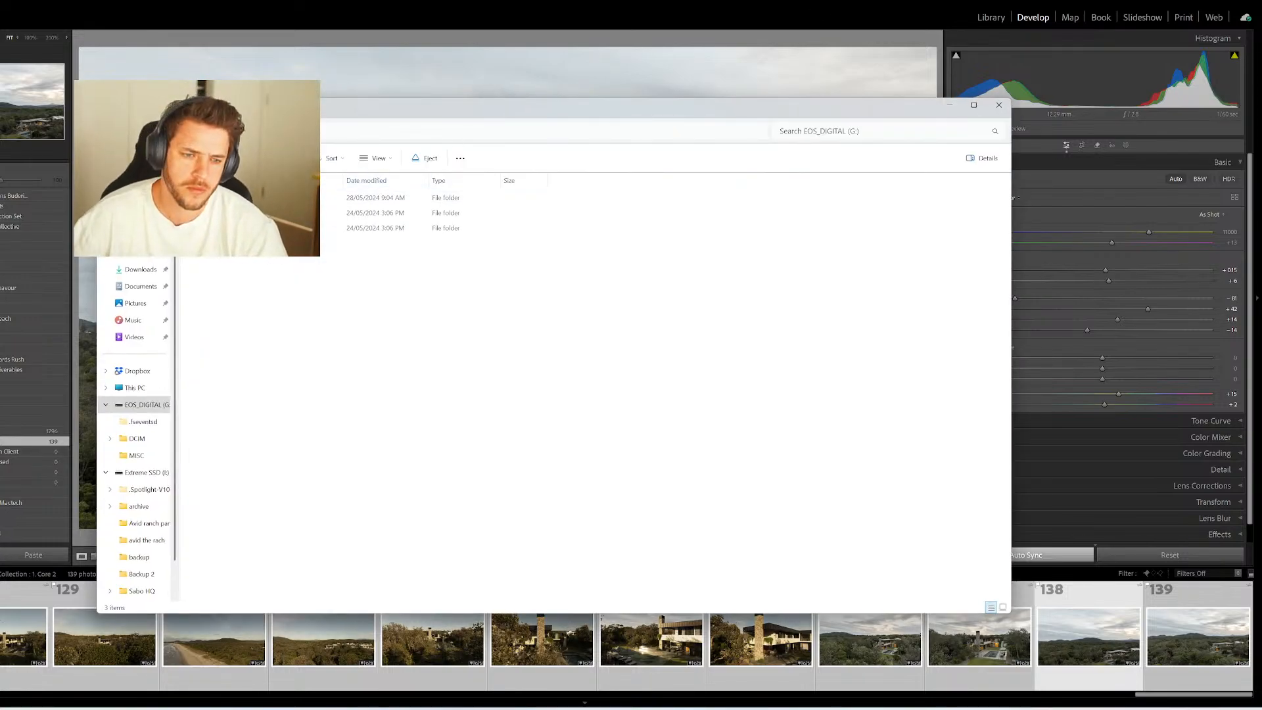
Open DCIM/100CANON on the EOS_DIGITAL card and select the store photos from _O4A1232 to the end
double_click(340, 213)
double_click(340, 197)
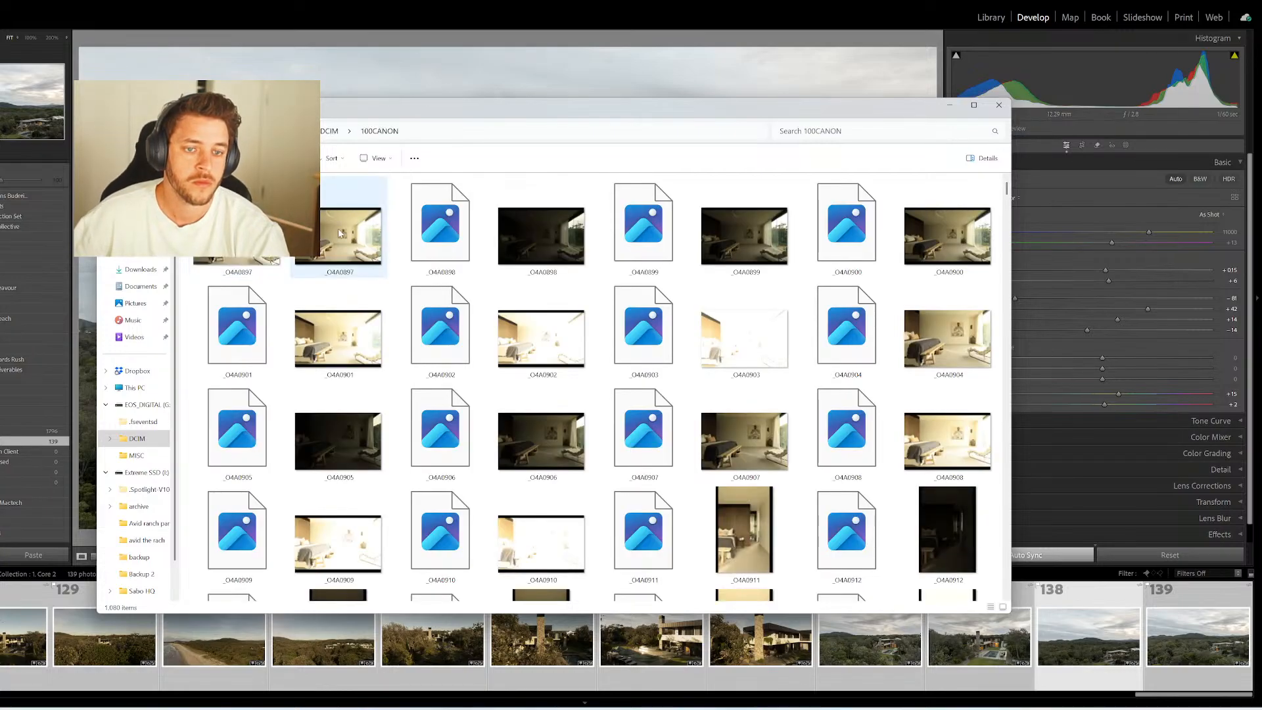
click(339, 233)
drag(1006, 189, 1002, 459)
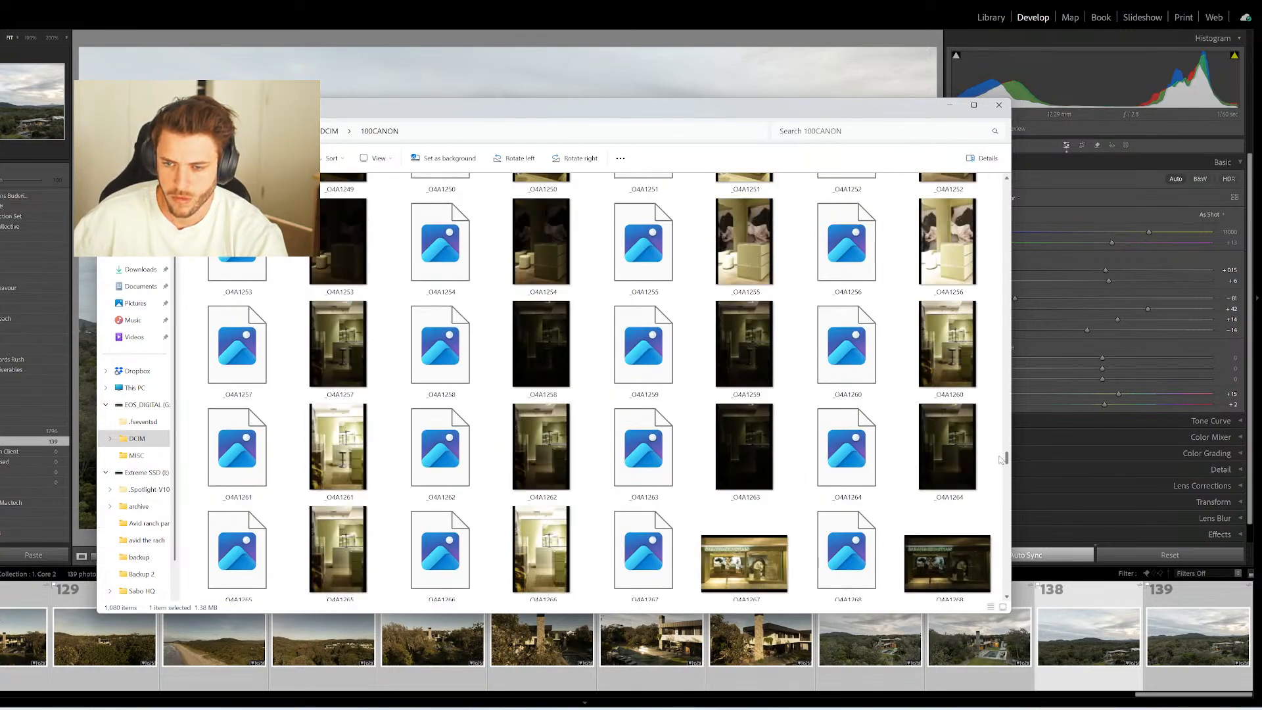
scroll(854, 427, up, 5)
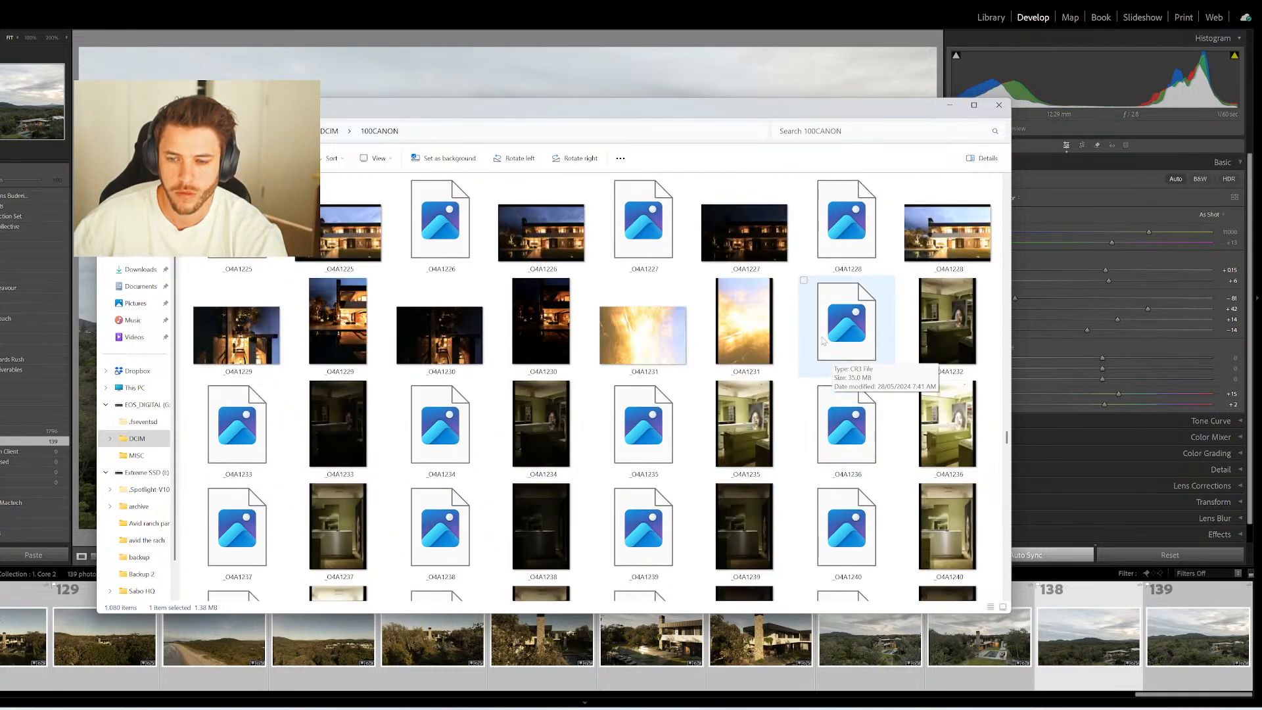
scroll(822, 339, up, 3)
scroll(855, 340, down, 2)
shift+click(883, 339)
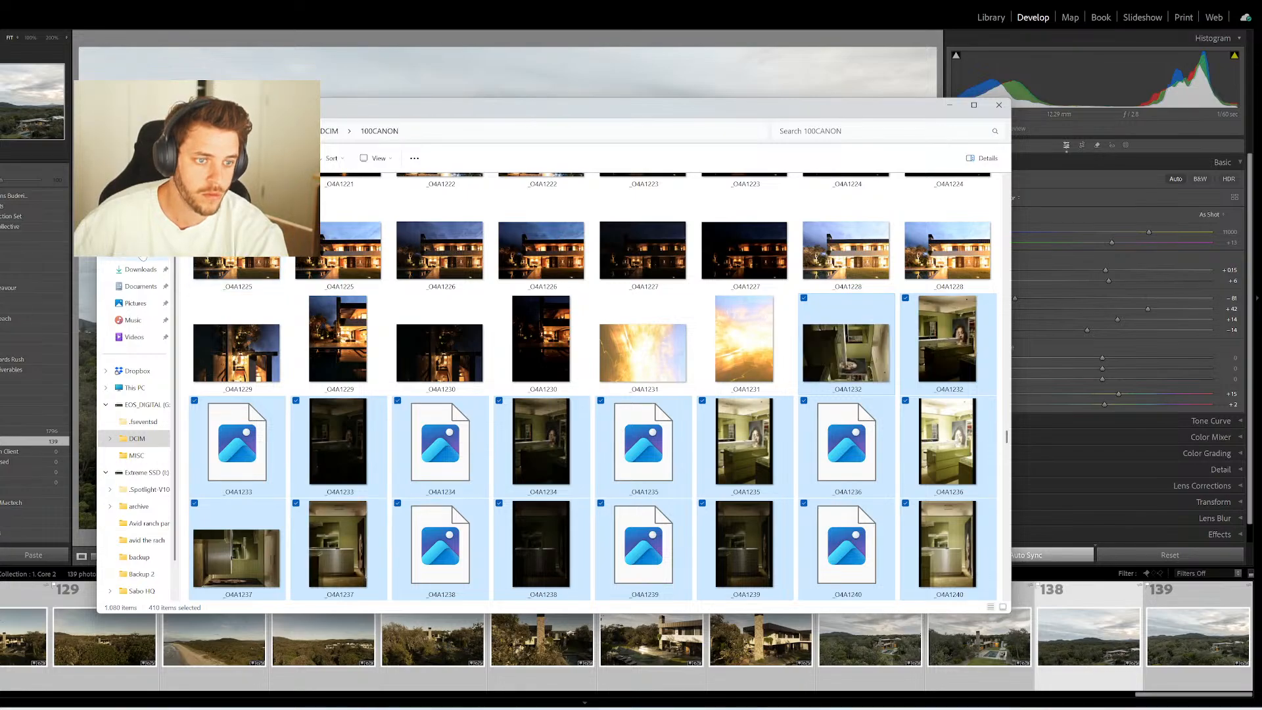
Create a "sarah and sebastian store" folder in Local BBP with a "raw" subfolder and paste the card's photos into it
click(150, 257)
key(ctrl+shift+n)
text(sarah a)
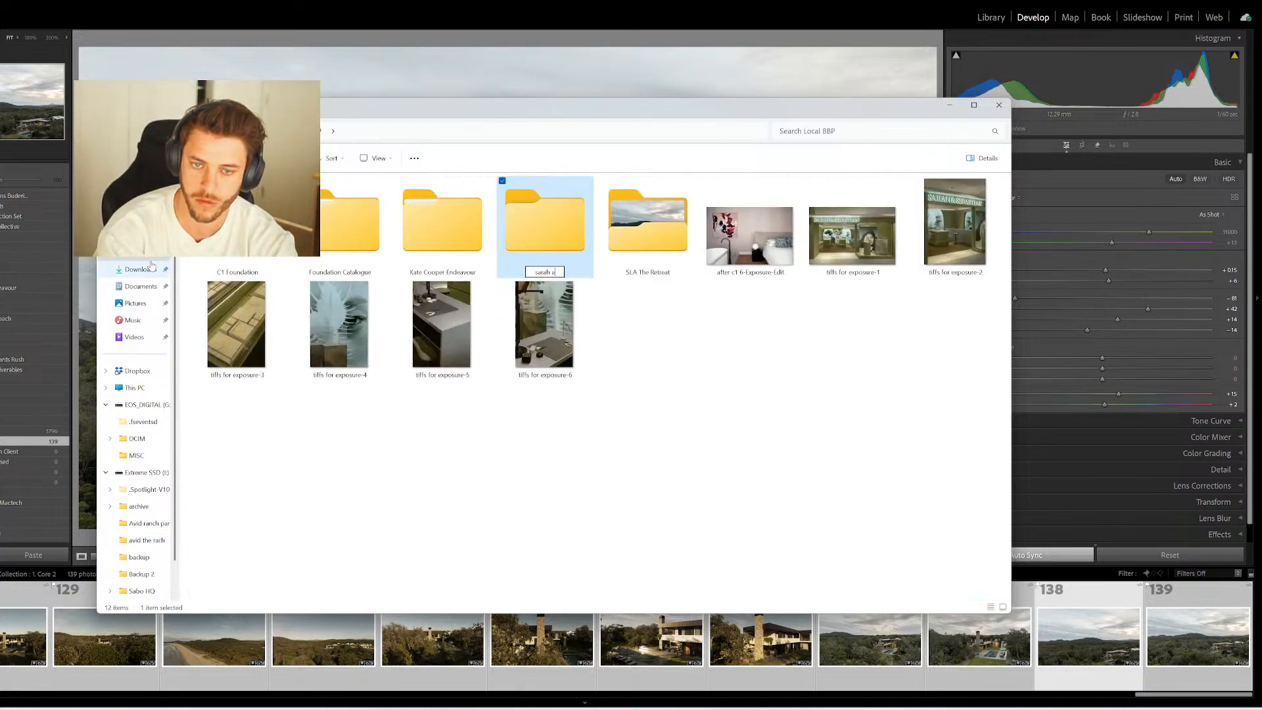
text(nd sebastian store)
key(Return)
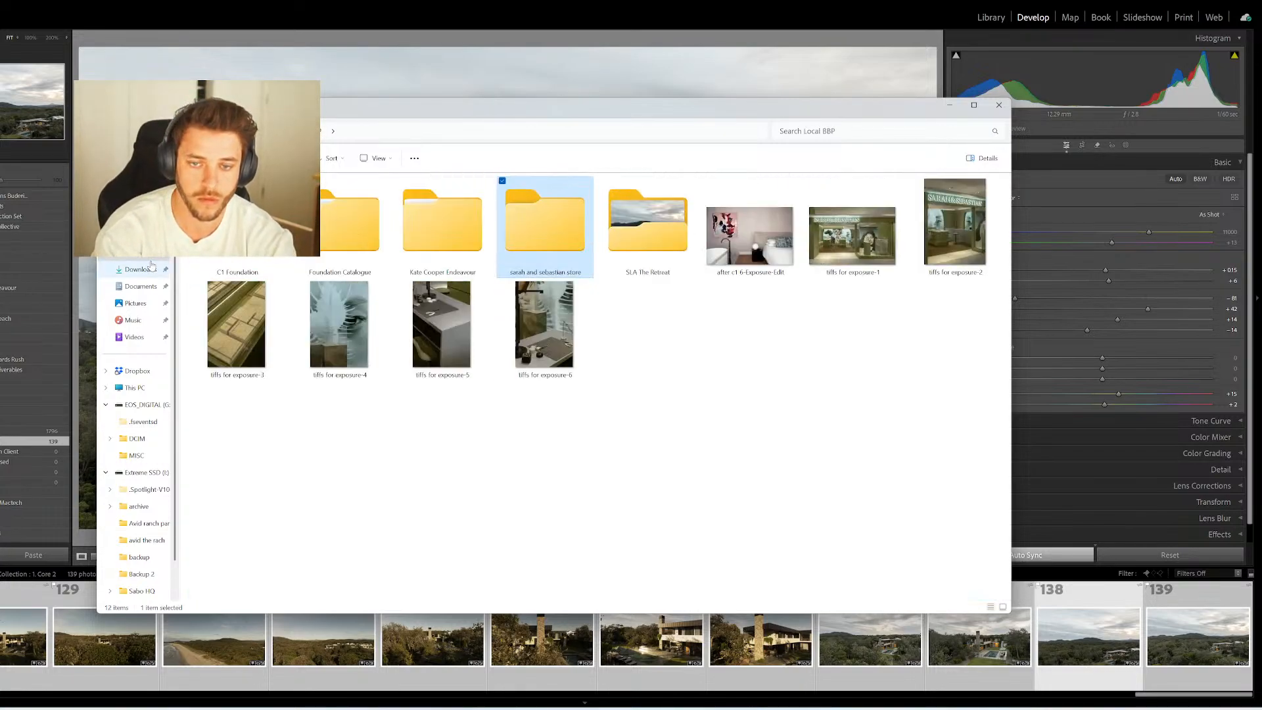
key(Return)
key(Return)
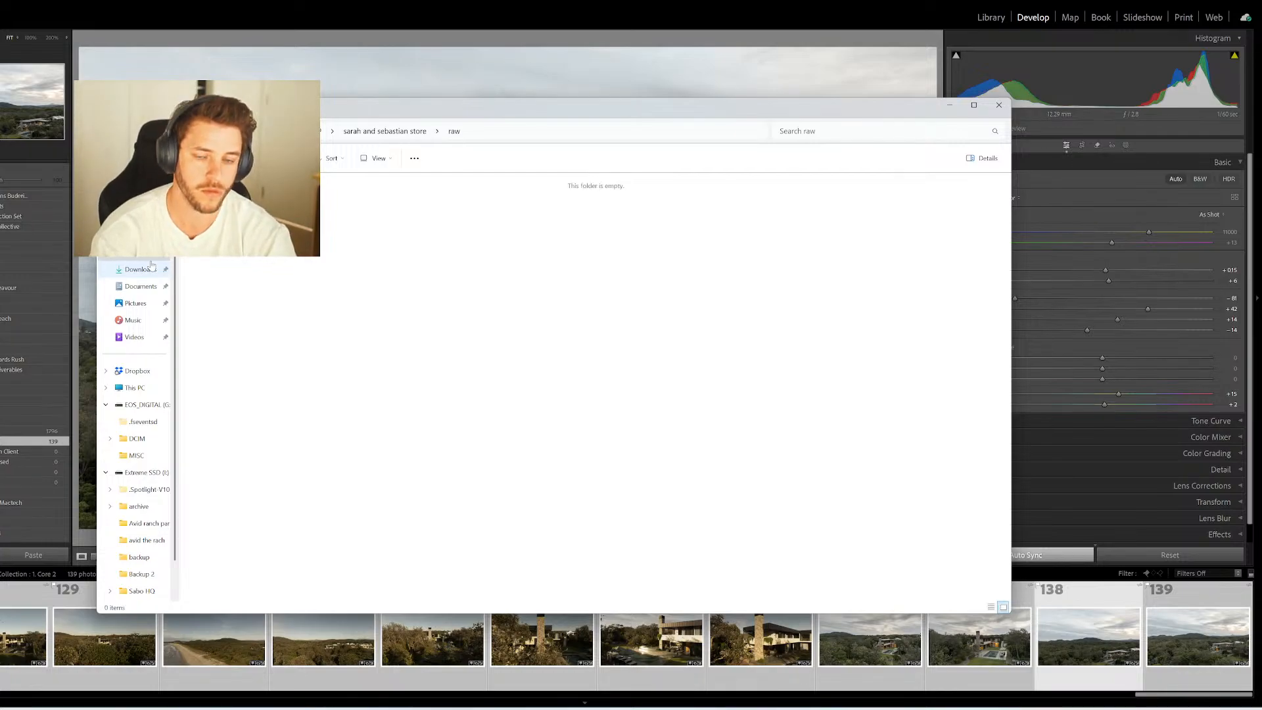
key(ctrl+v)
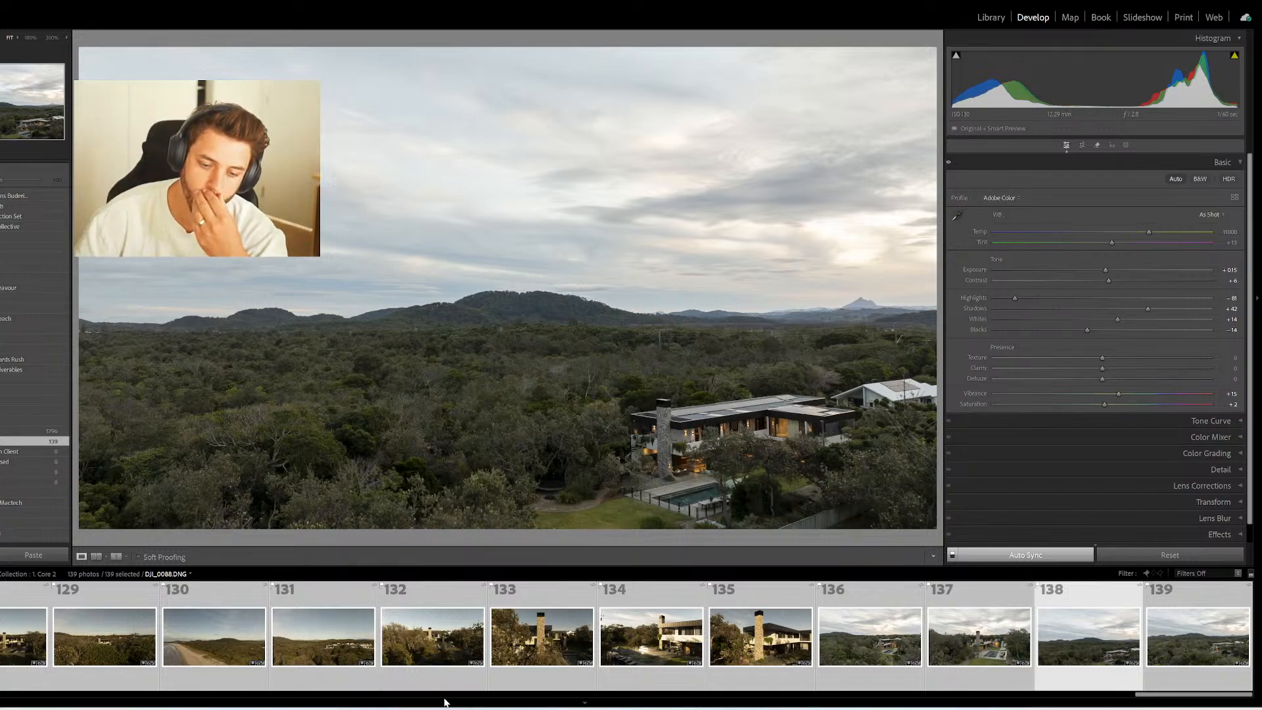
Check the progress of the photo copy beside the raw folder's contents
mouse_move(465, 699)
click(487, 668)
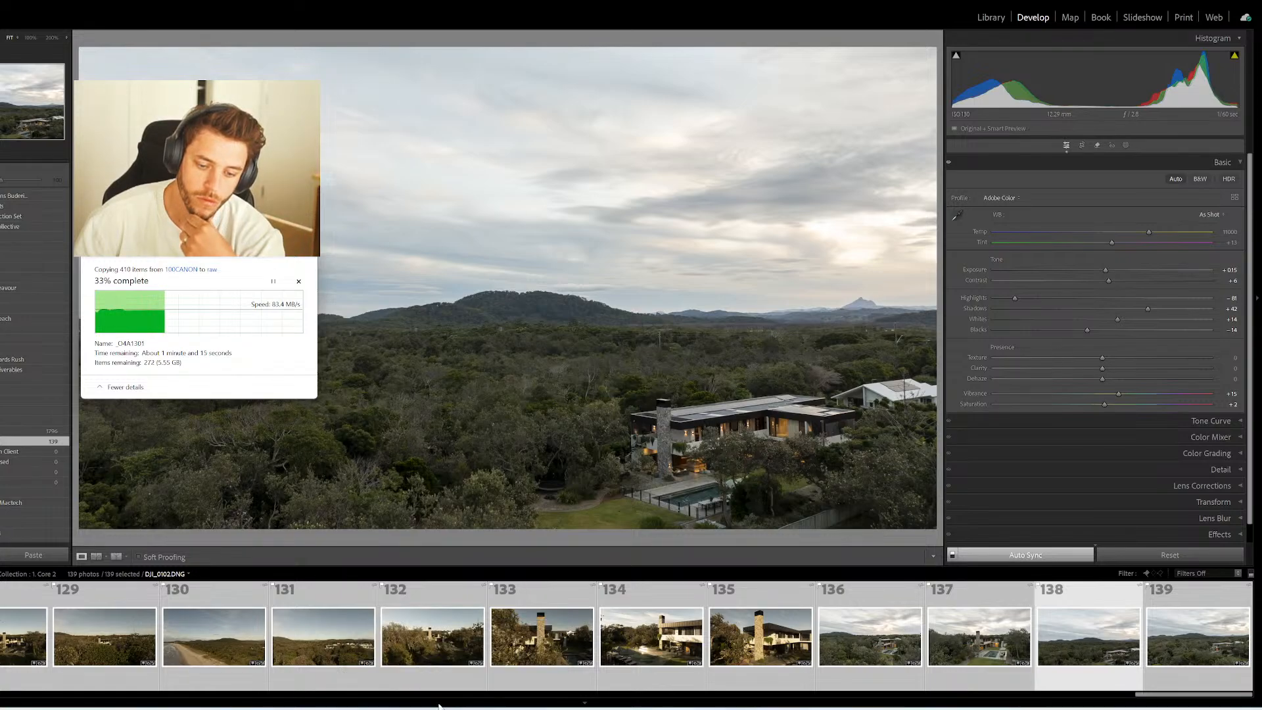
click(410, 657)
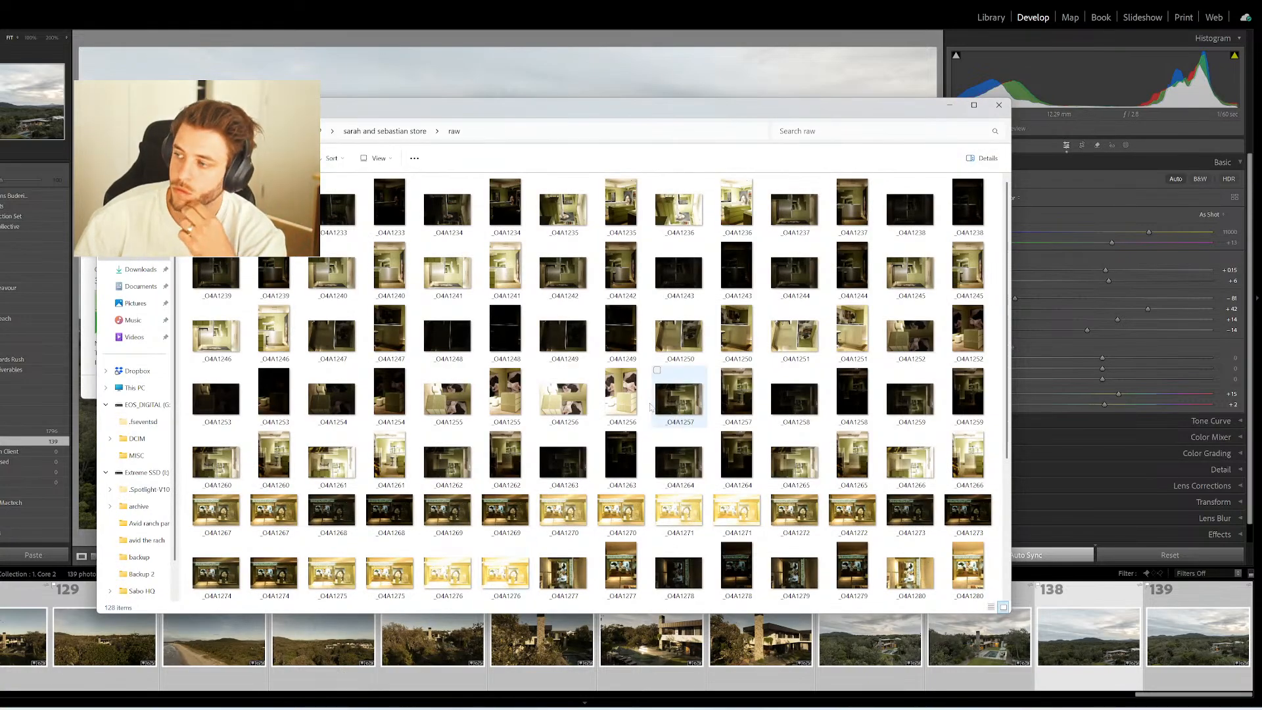
drag(490, 117, 645, 75)
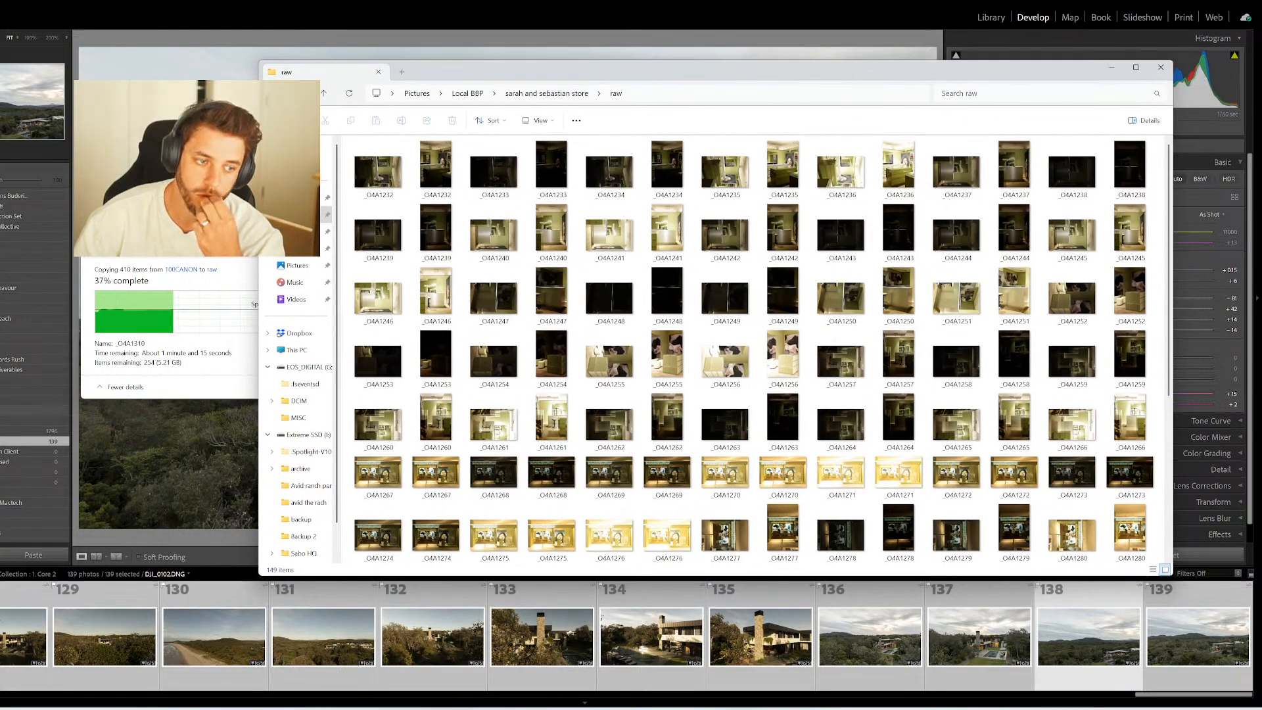
Duplicate the Foundation Collection Set, rename the copy "Sarah&Sebastian" and switch to the Library module
click(2, 228)
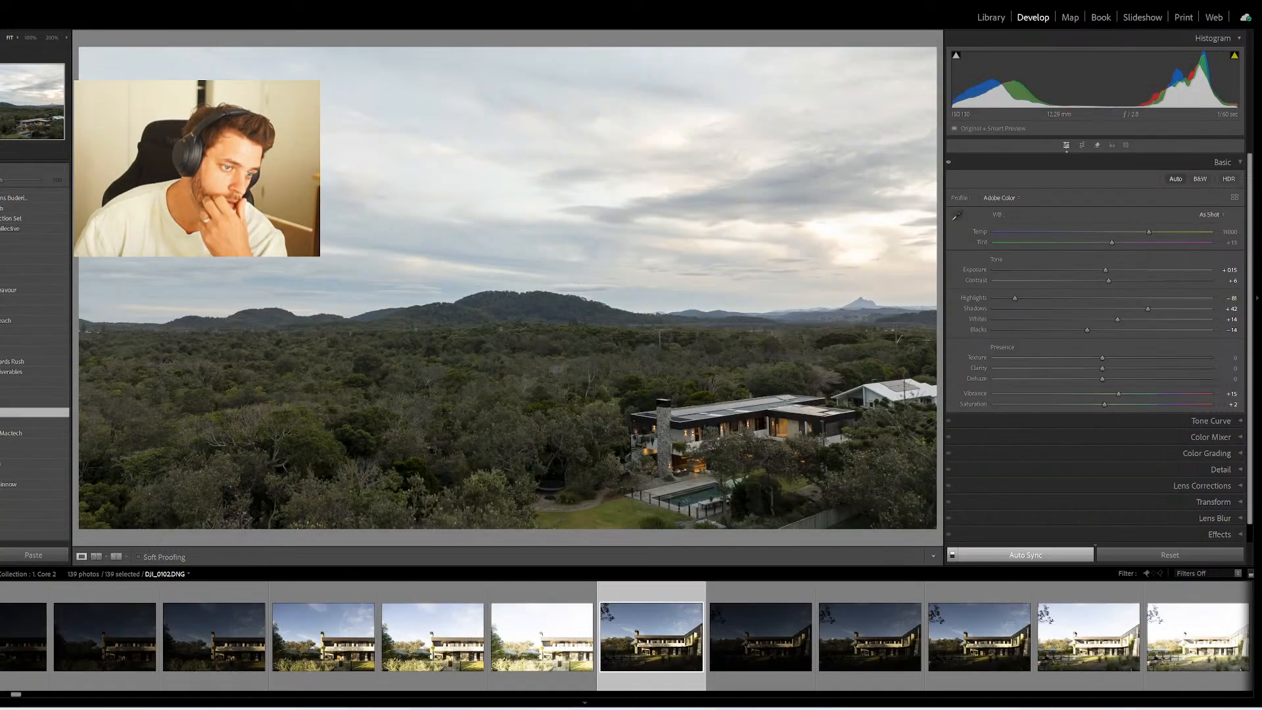
right_click(3, 224)
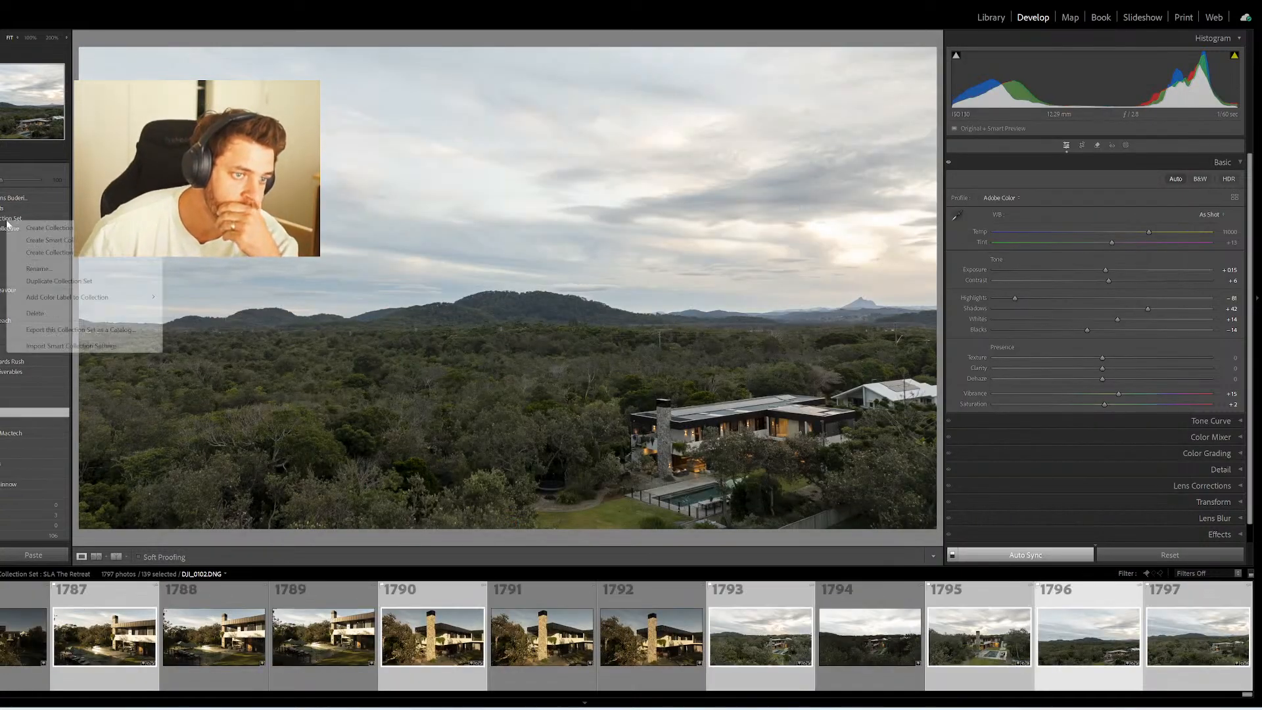
click(52, 282)
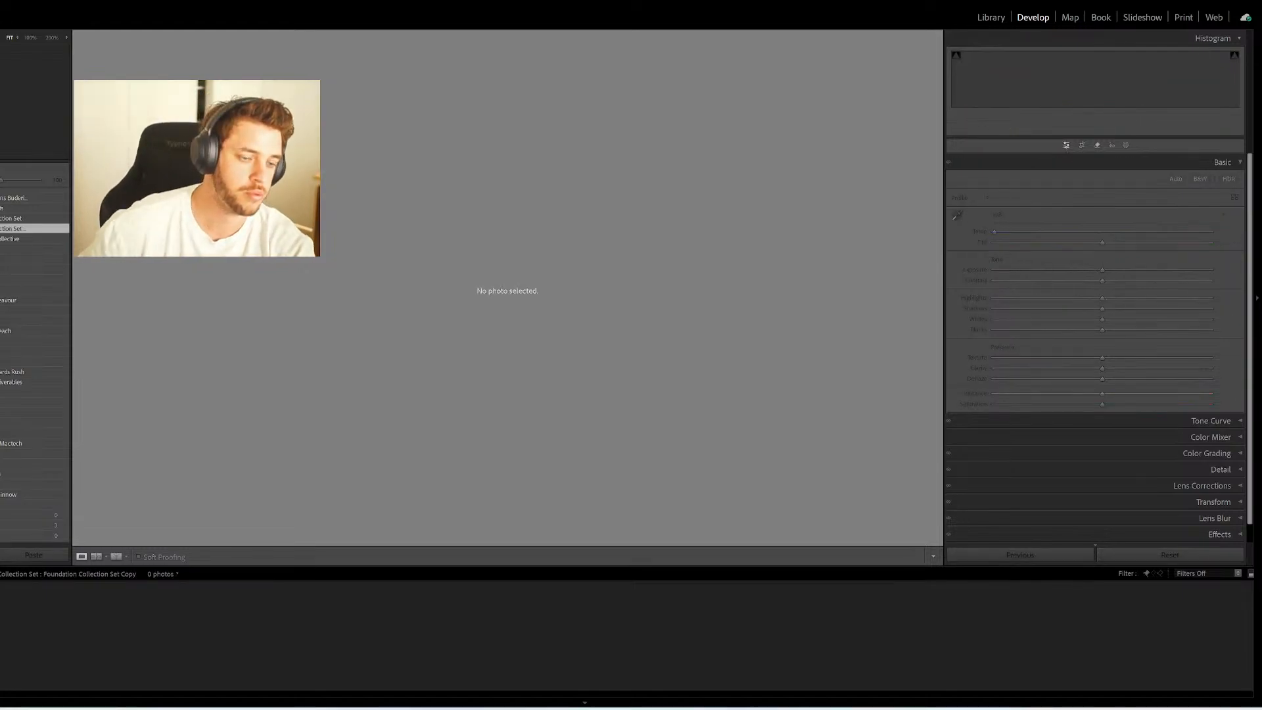
right_click(2, 228)
click(30, 278)
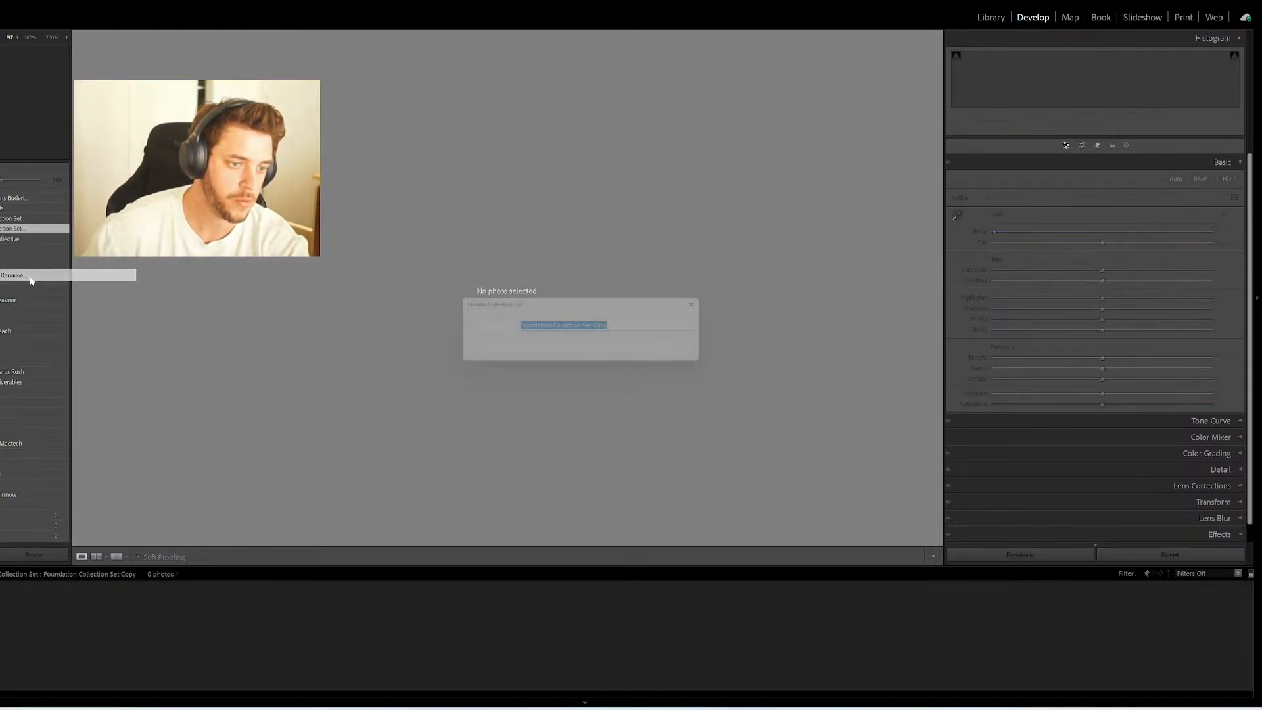
text(Sarah&Sebastian)
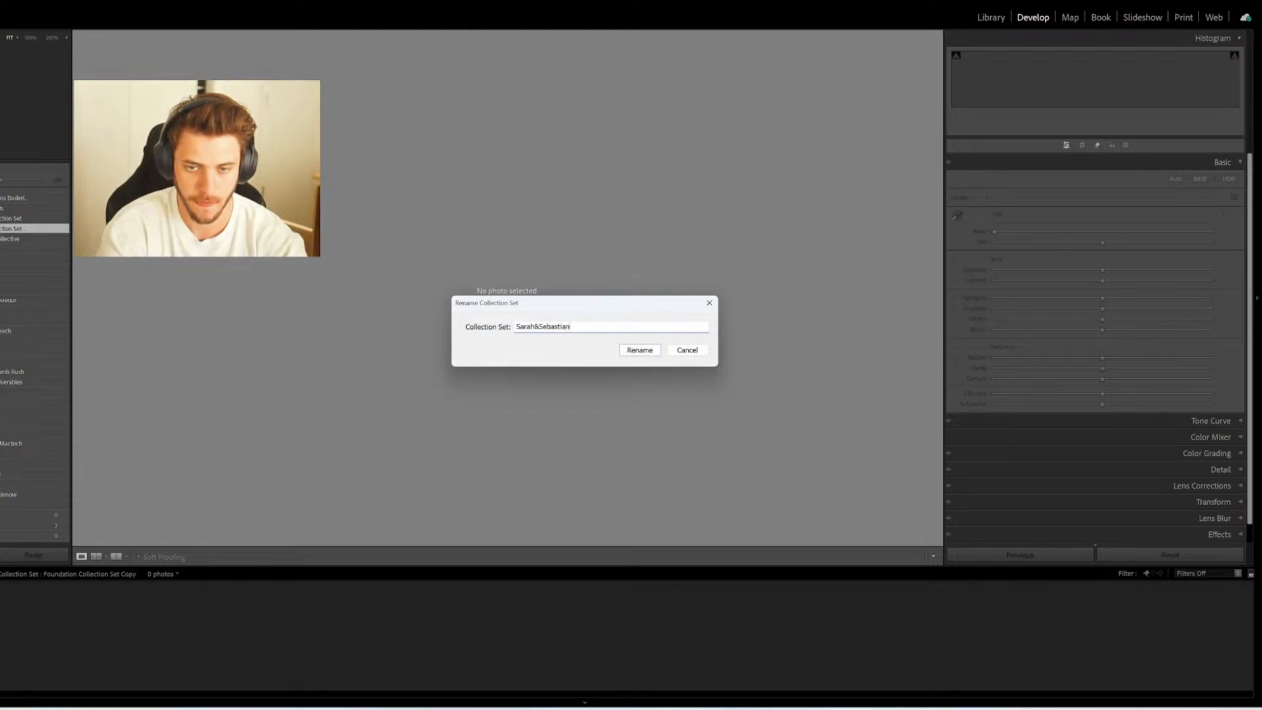
key(Return)
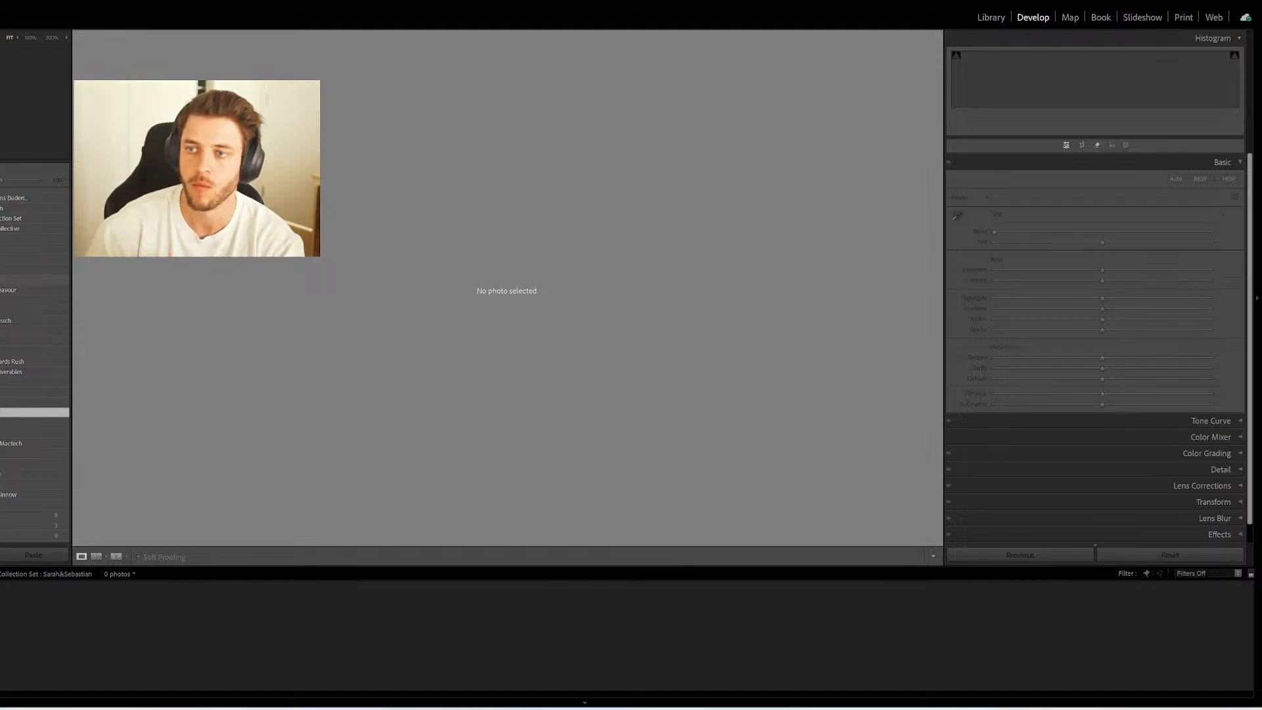
click(991, 17)
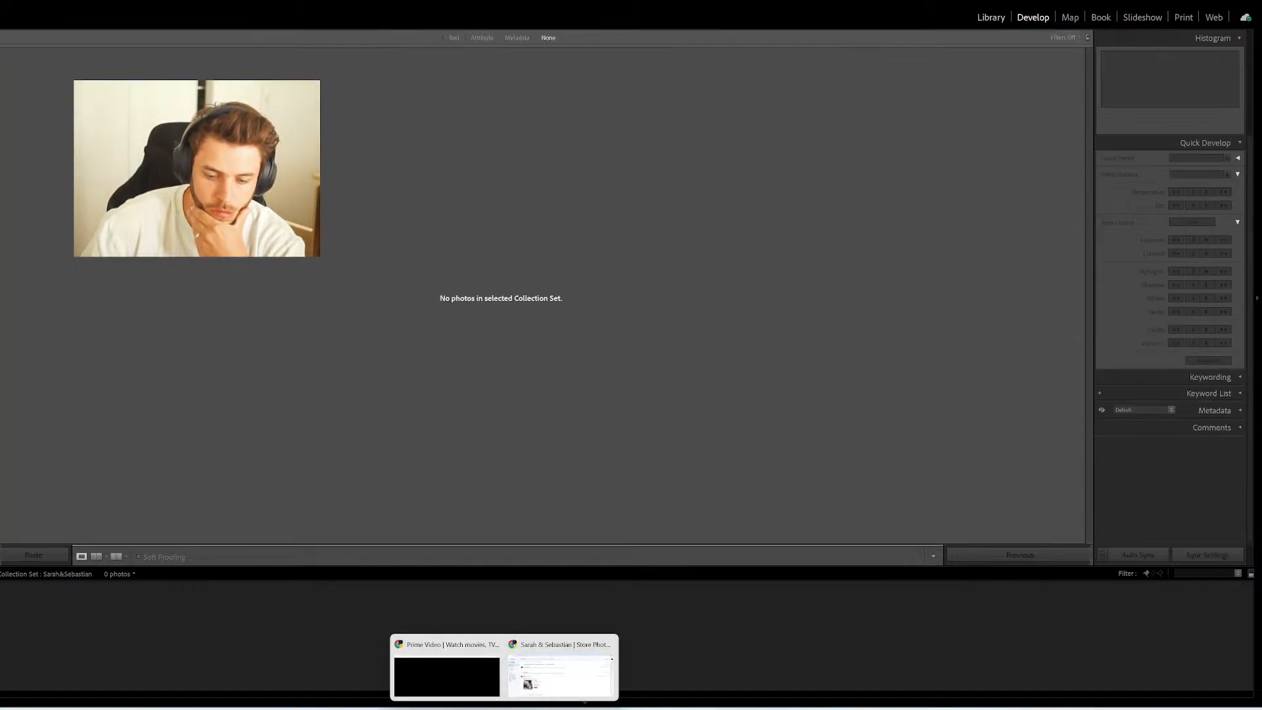
Bring the raw folder window forward to check the progress of the photo copy
mouse_move(458, 707)
click(498, 687)
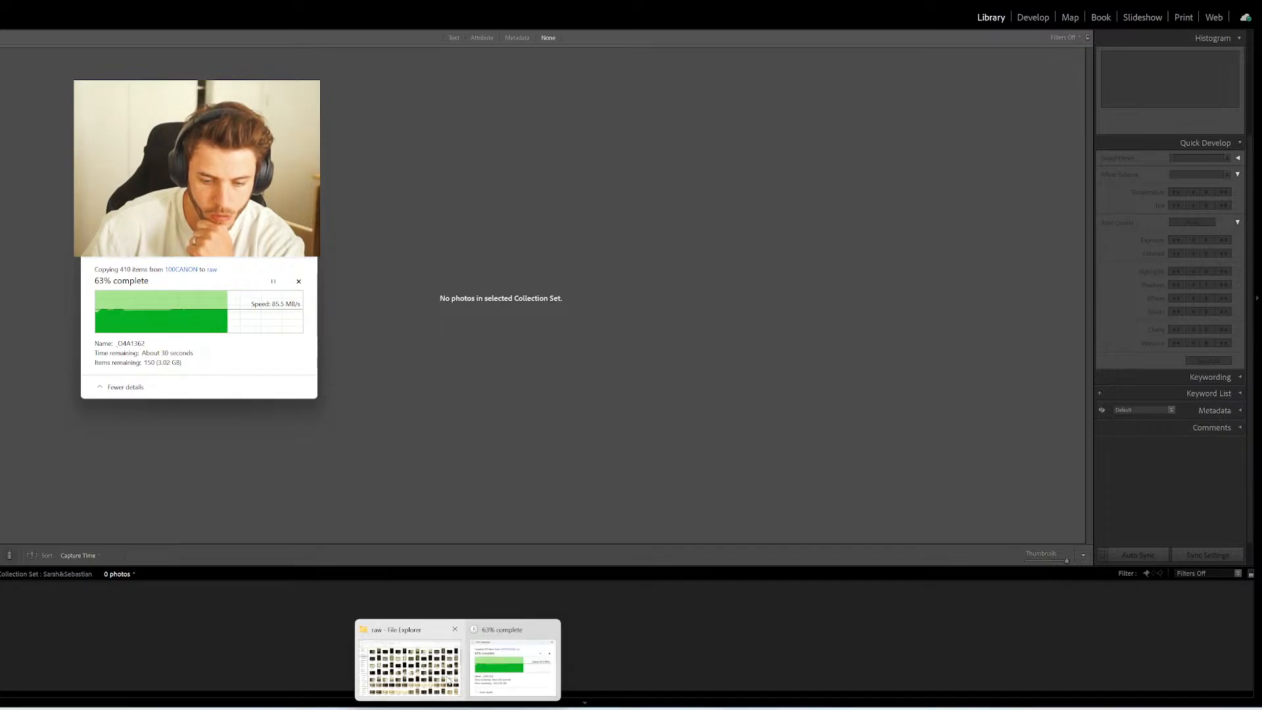
click(443, 630)
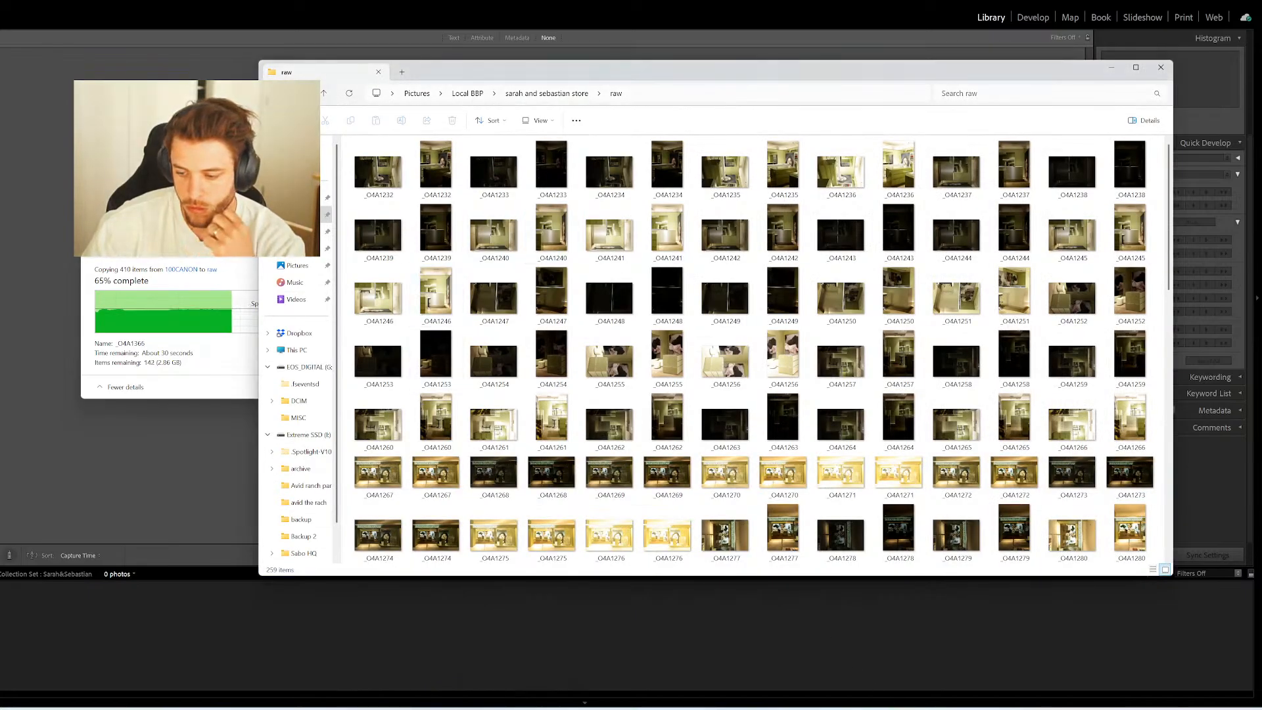
right_click(807, 704)
click(986, 707)
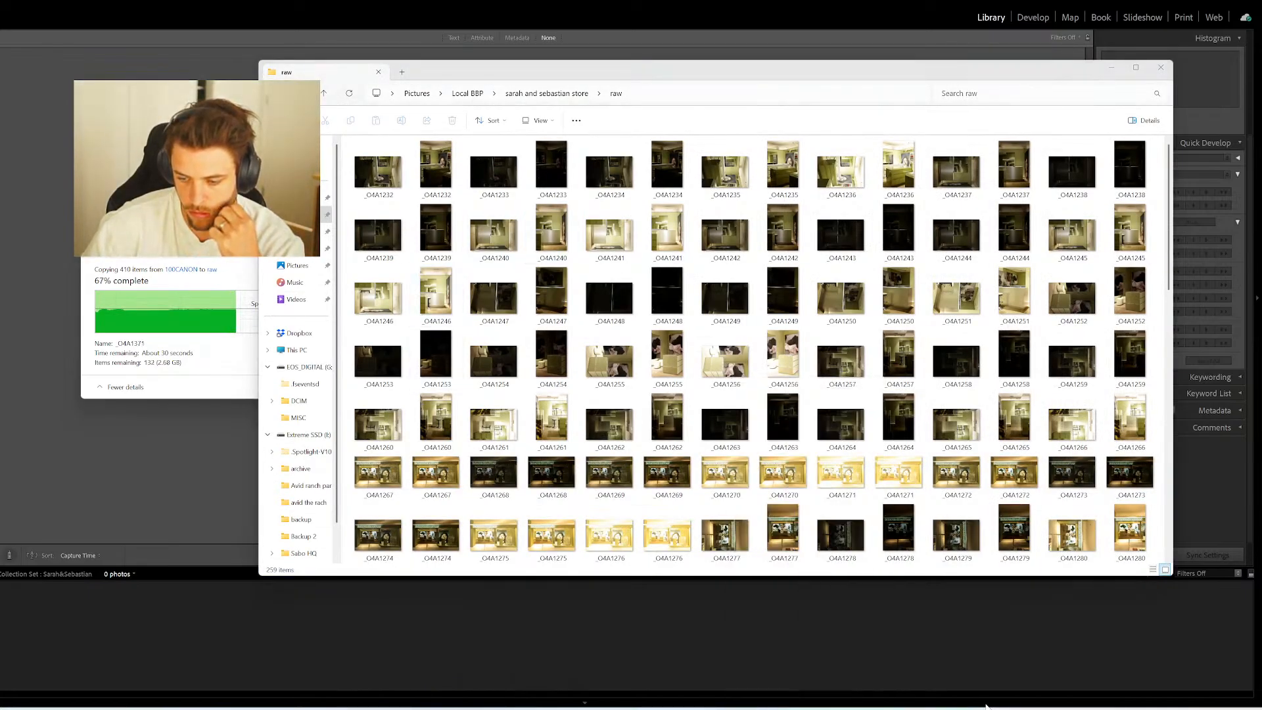
click(1000, 706)
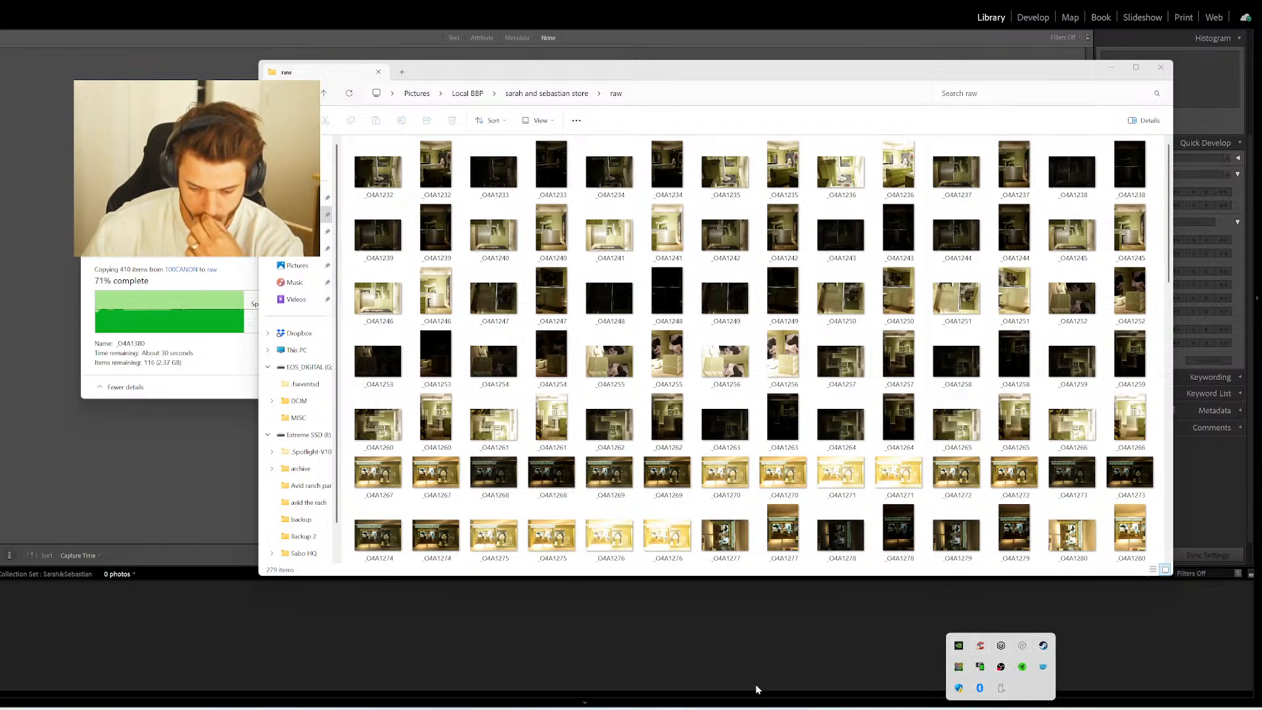
mouse_move(725, 707)
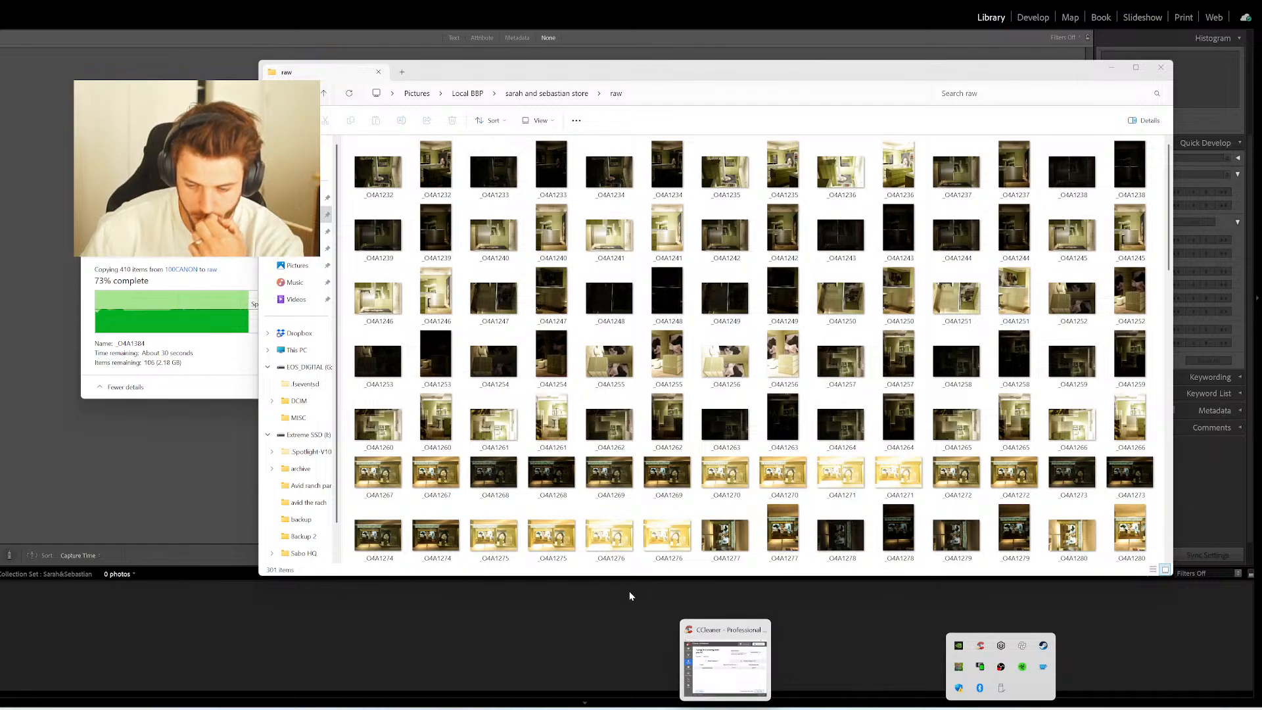
click(597, 616)
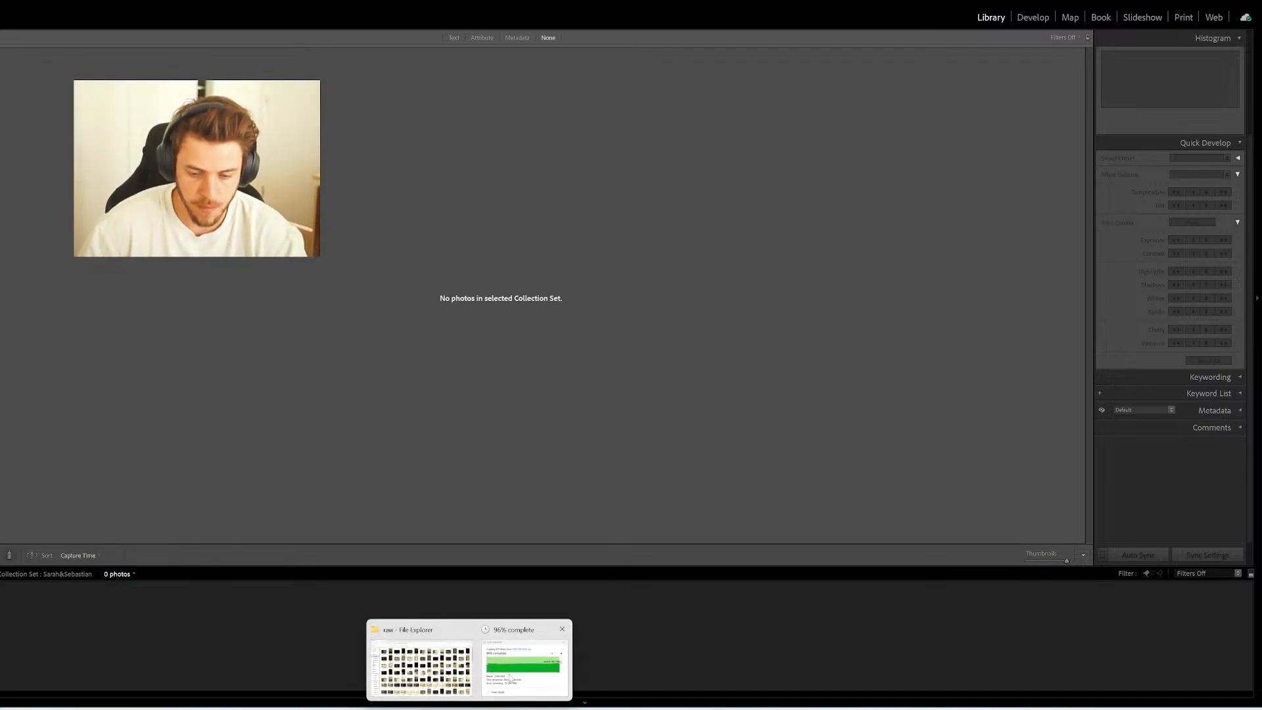
Select all the copied photos in the raw folder and bring them into Lightroom for import
click(510, 677)
click(437, 668)
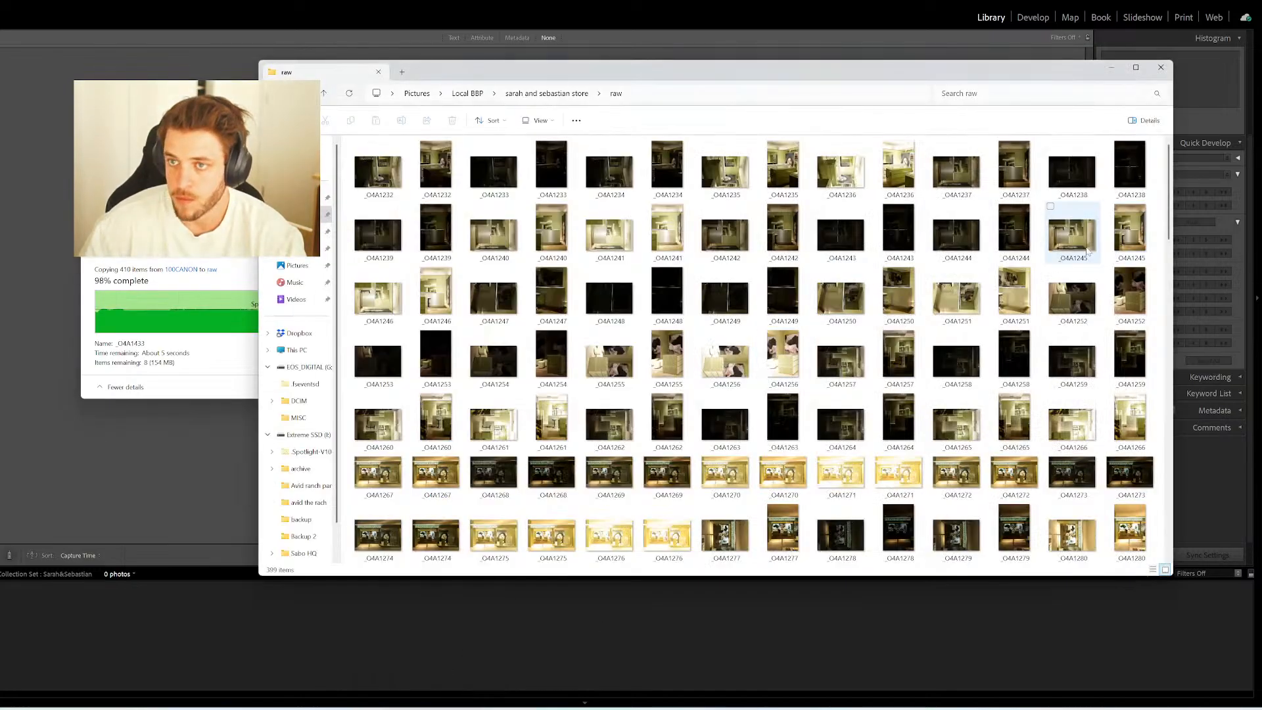
click(851, 250)
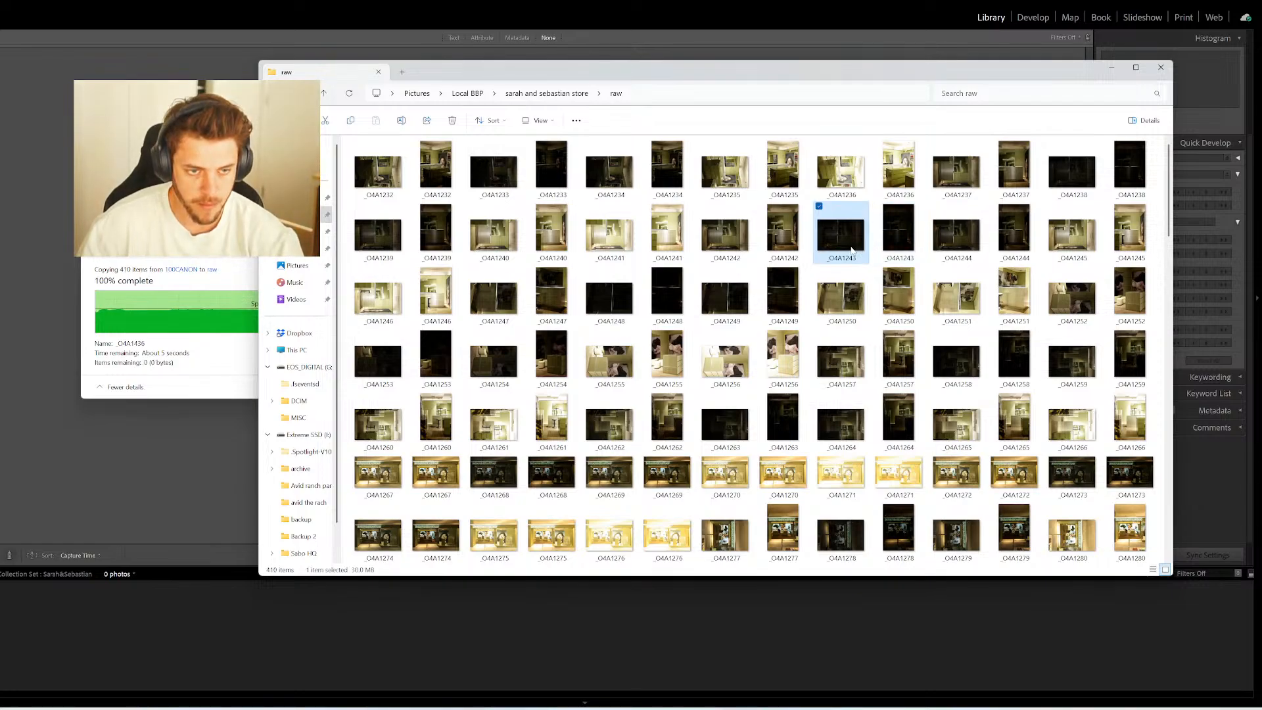
key(ctrl+a)
click(496, 256)
key(ctrl+a)
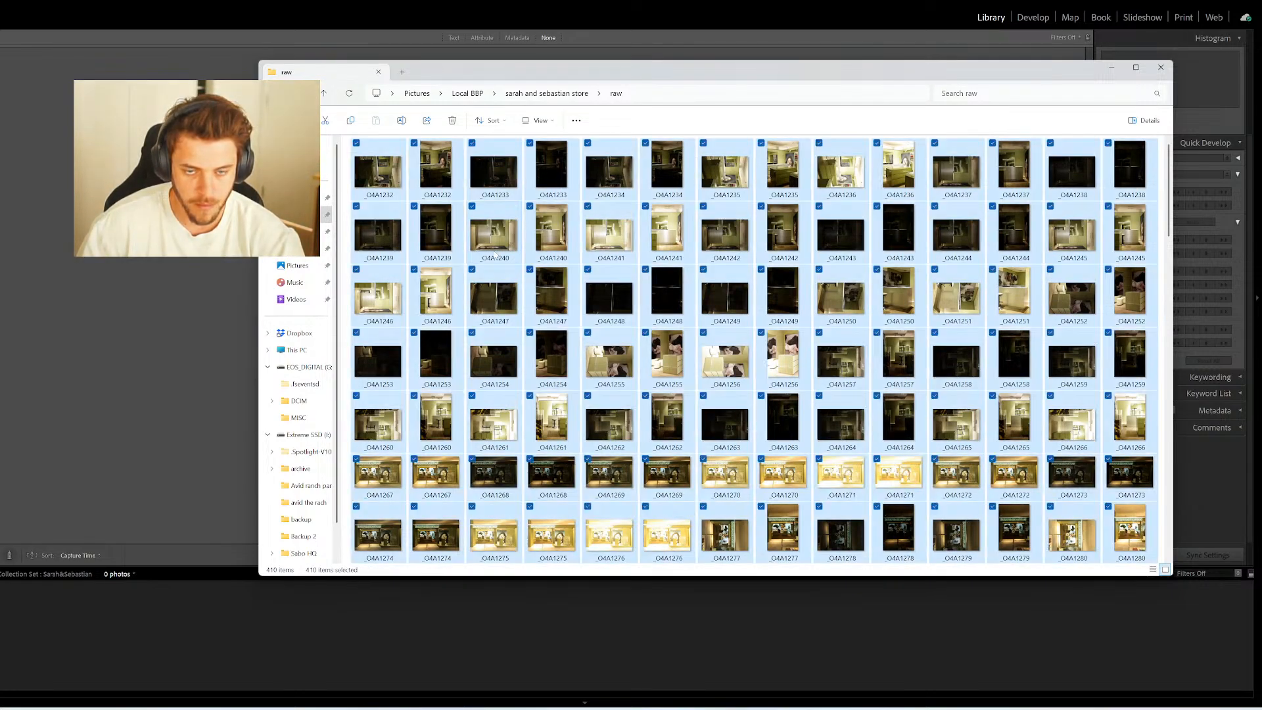
drag(493, 238, 64, 263)
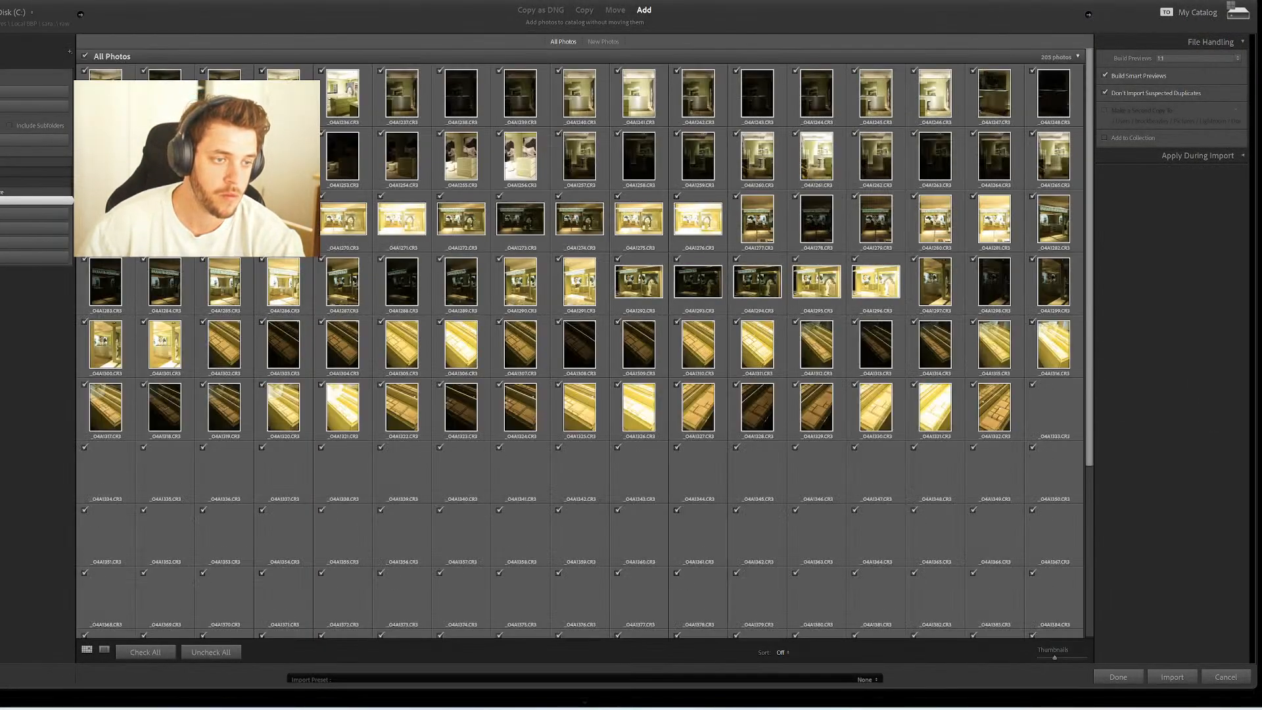
Turn off smart previews, set the preview building to Minimal and import the store photos
click(1152, 74)
click(1170, 57)
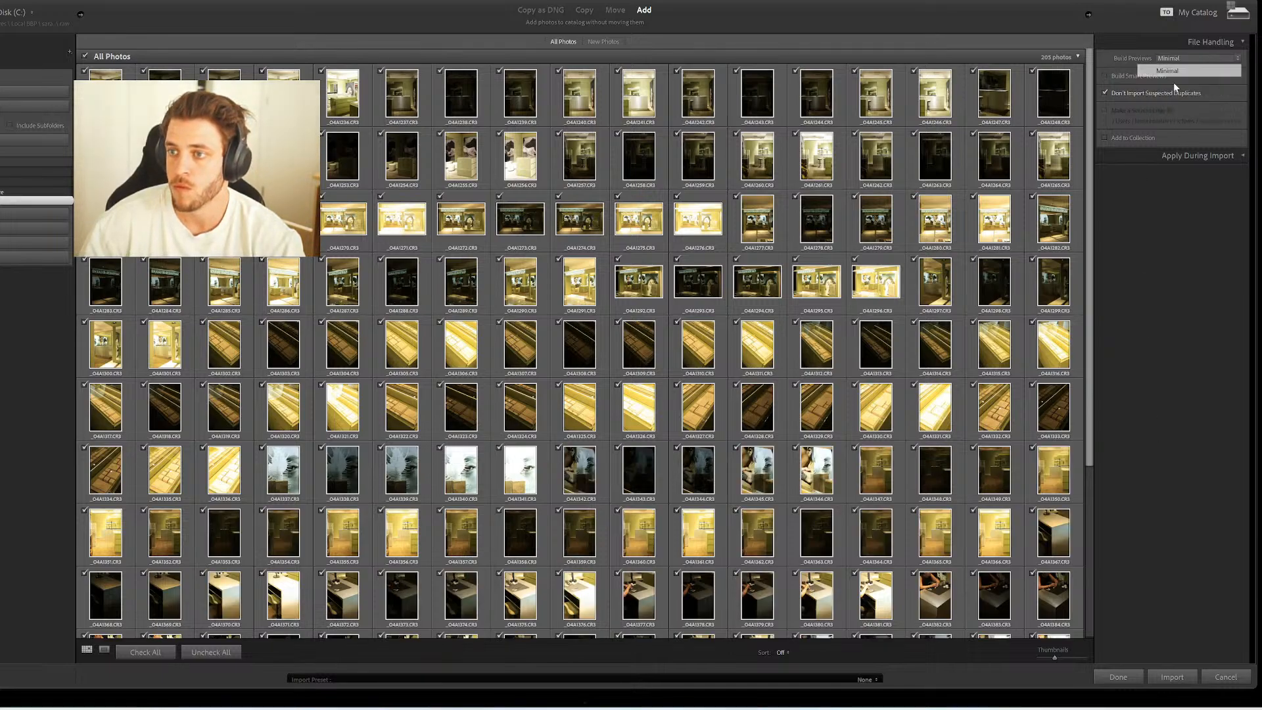
click(1173, 68)
click(1187, 677)
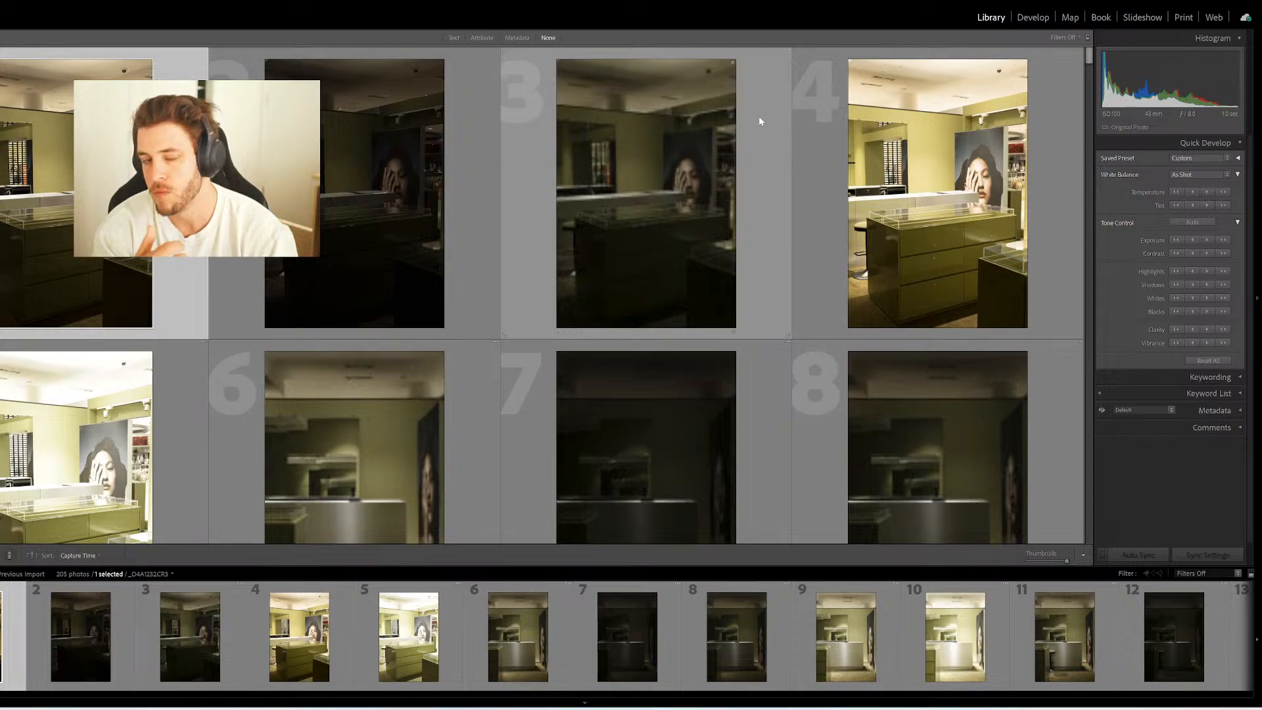
Add all the imported photos to the first collection in the Sarah&Sebastian set and open that collection
click(4, 297)
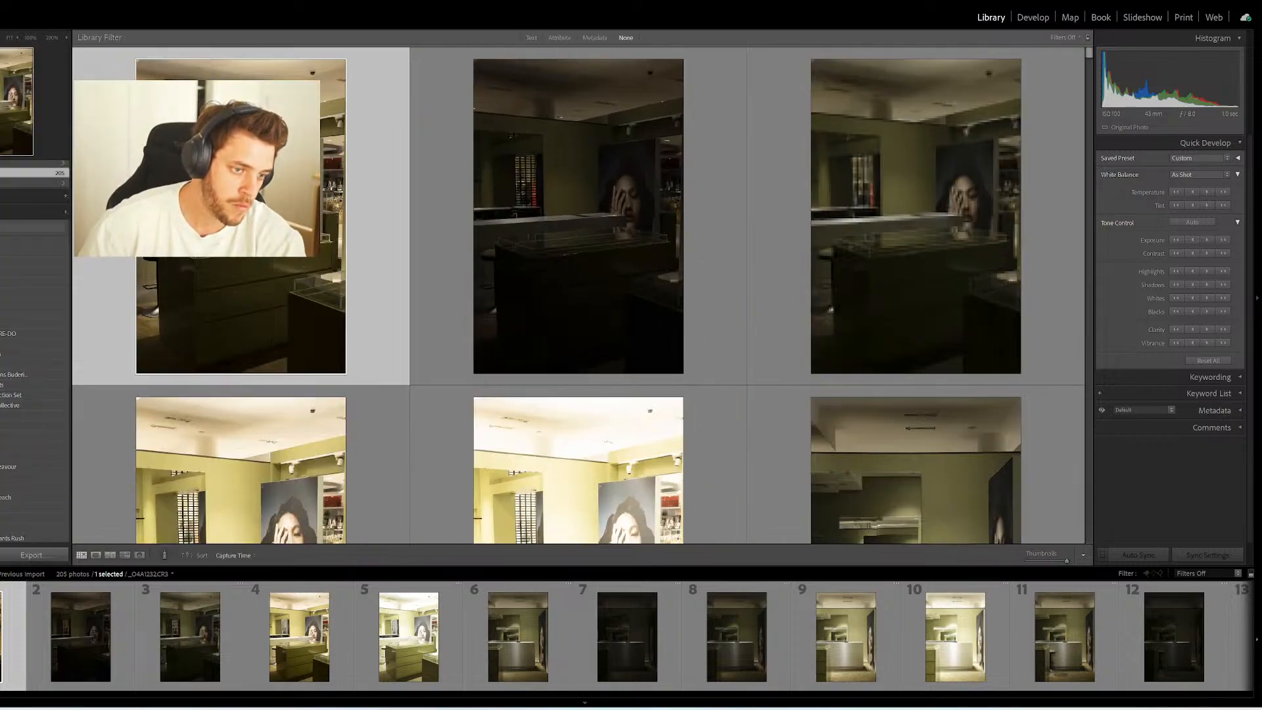
scroll(33, 328, down, 3)
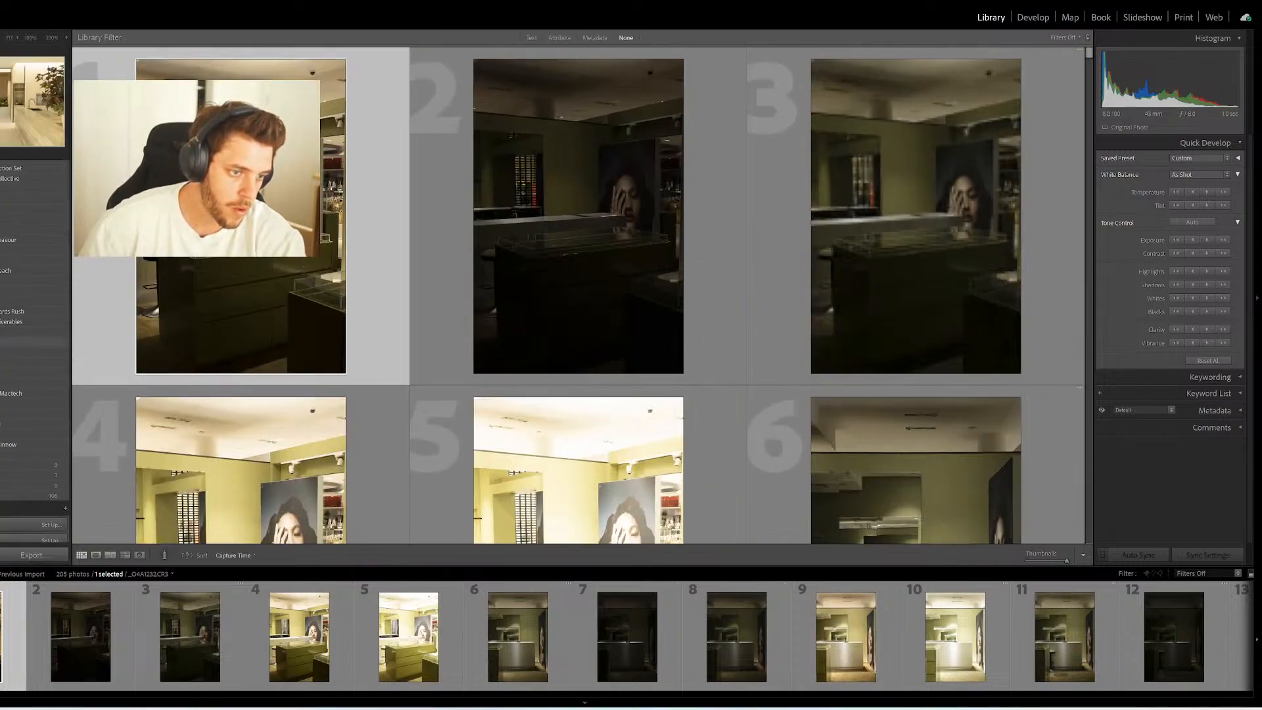
key(ctrl+a)
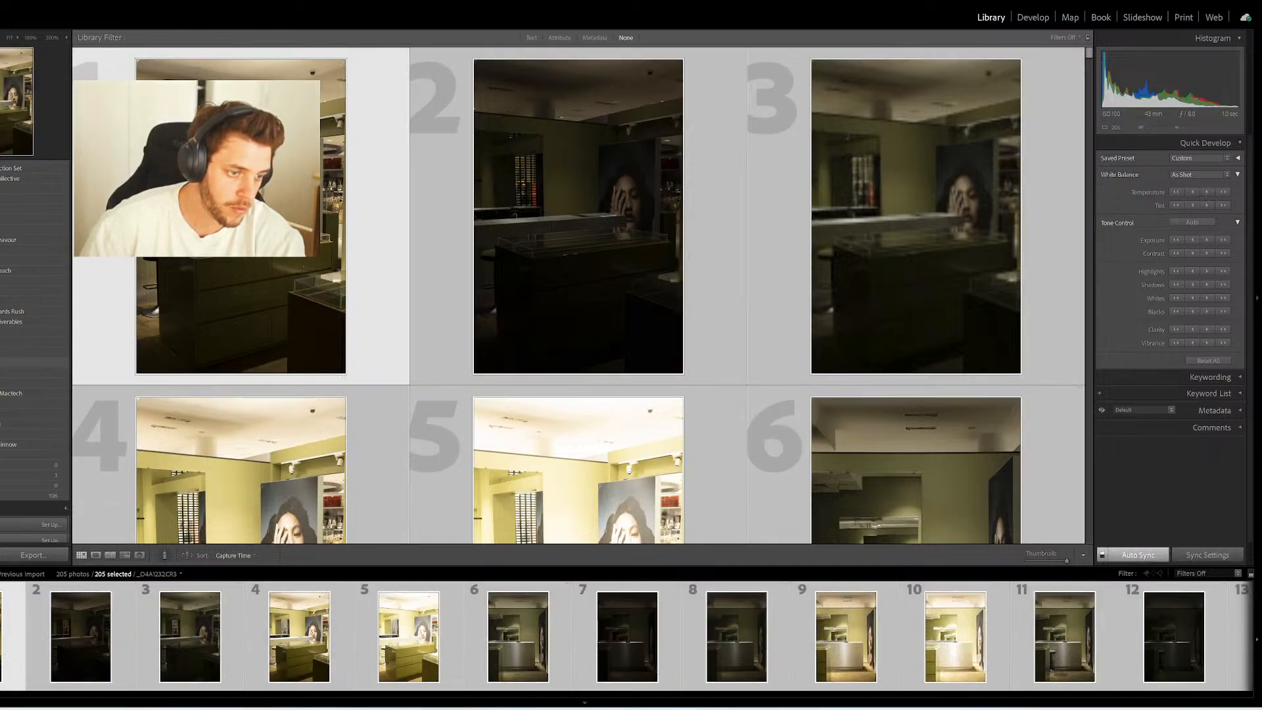
drag(239, 289, 29, 386)
click(29, 386)
Open _O4A1432, the first frame of the collection's last bracket, in Loupe view and flag it as a pick
scroll(318, 459, down, 10)
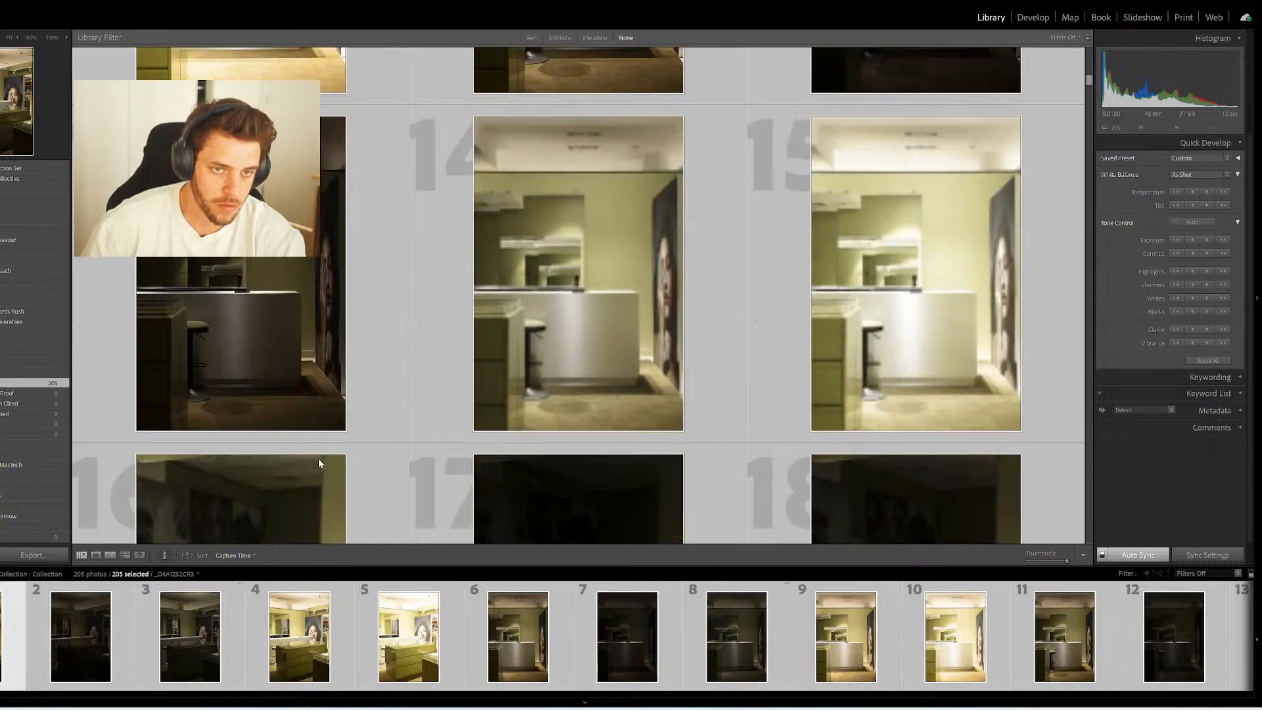
scroll(342, 491, down, 15)
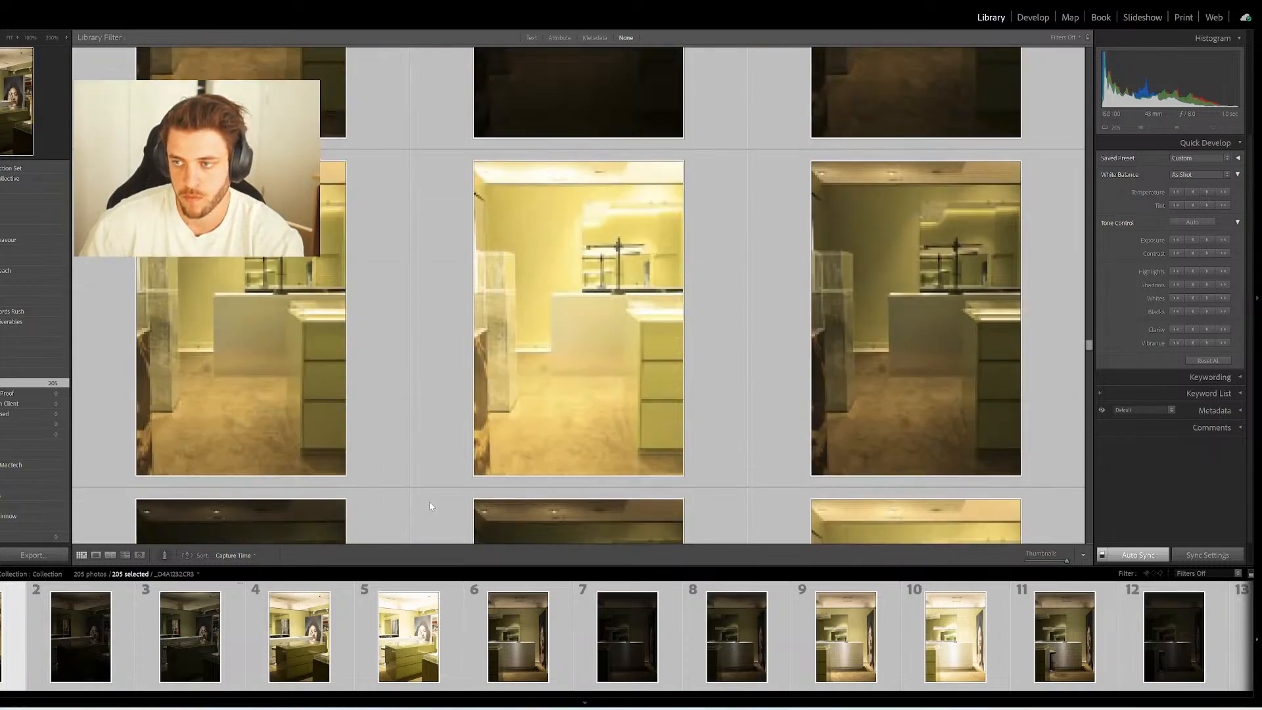
scroll(420, 494, down, 10)
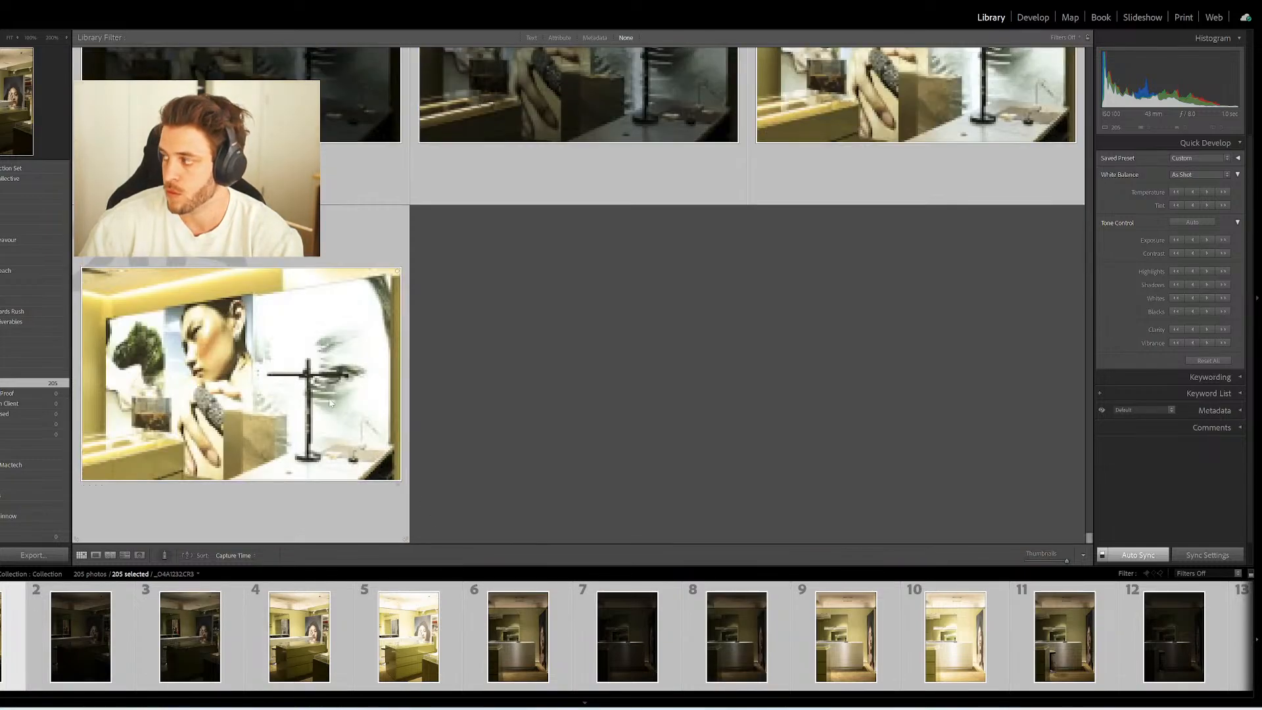
mouse_move(819, 706)
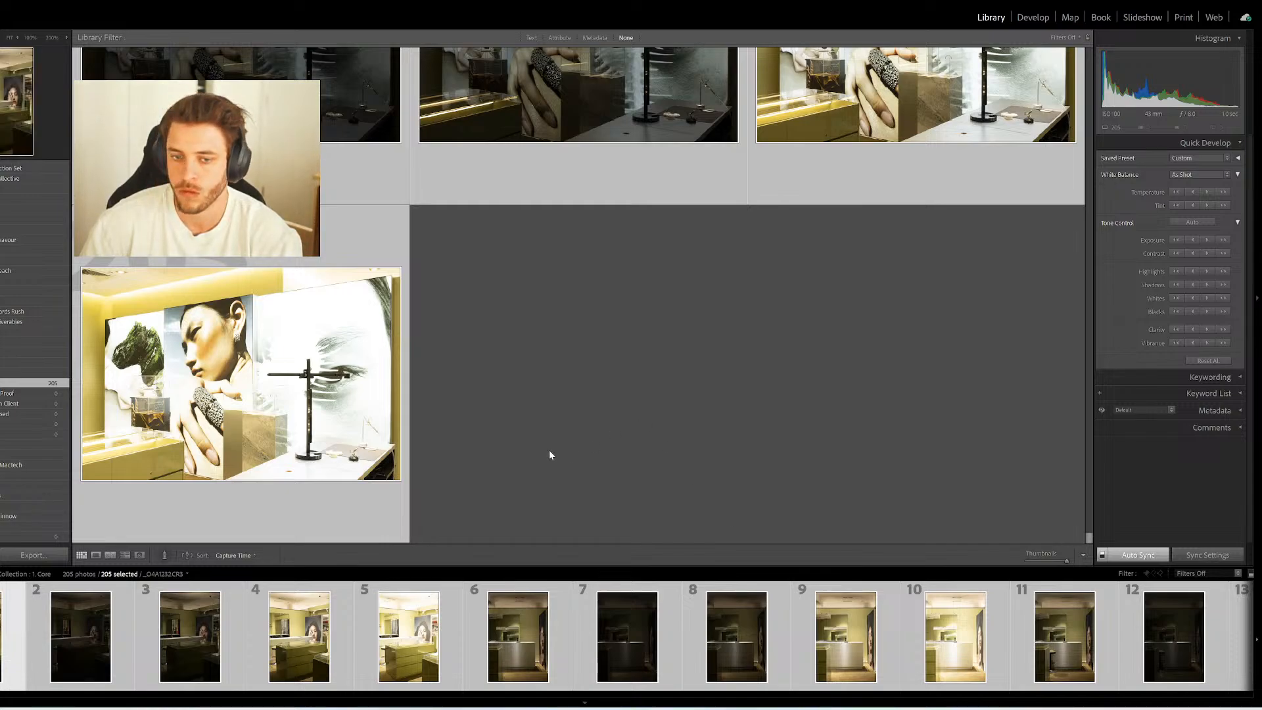
scroll(486, 432, up, 5)
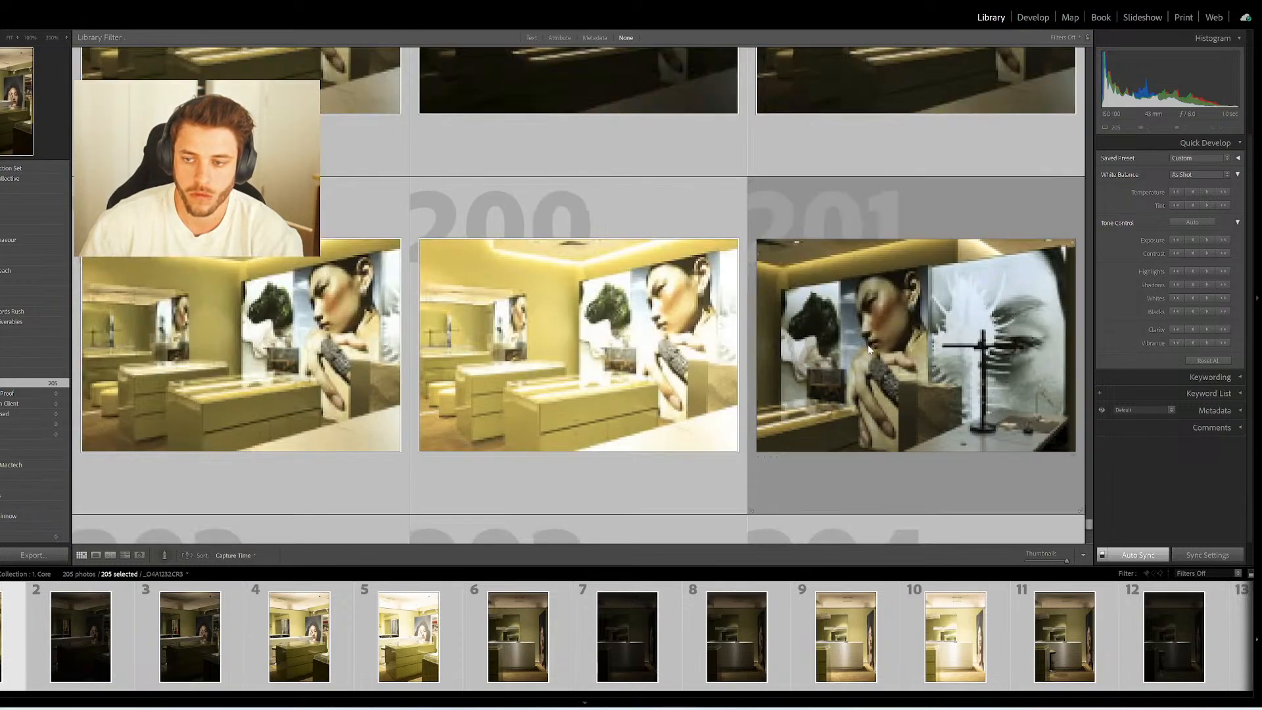
ctrl+click(882, 339)
double_click(882, 340)
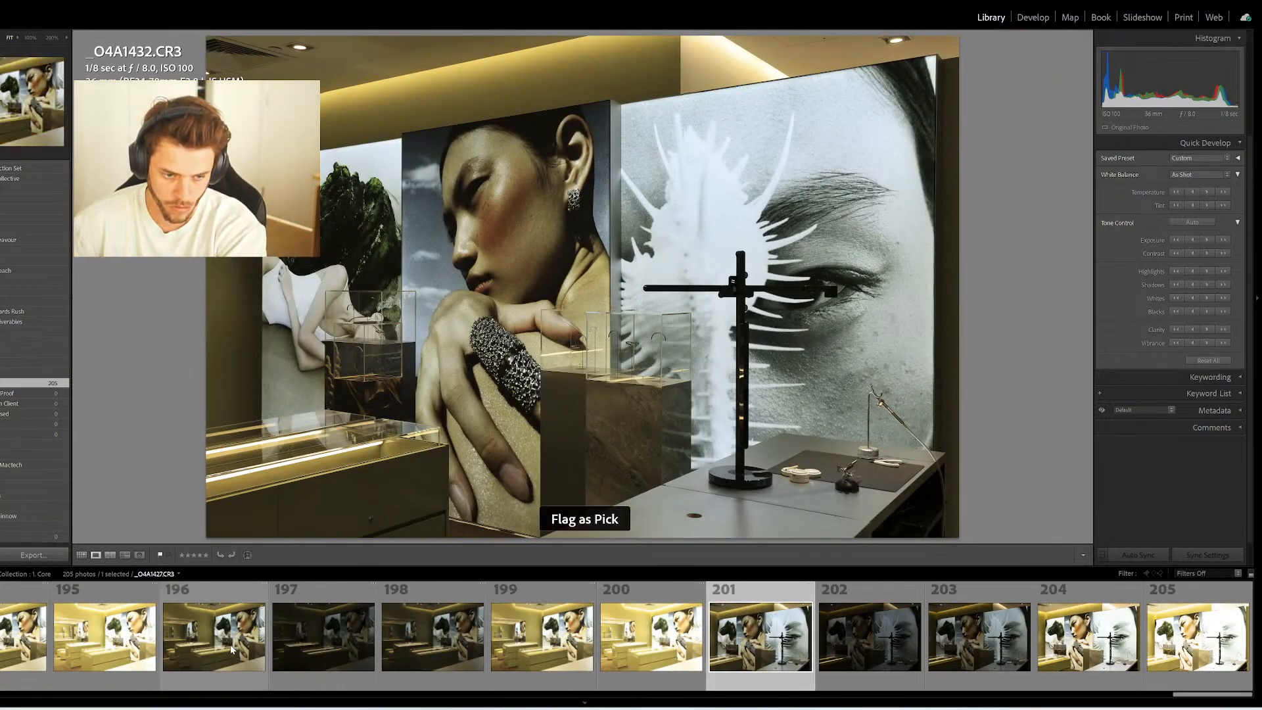
Working backwards, flag the first frame of each bracket as a pick: _O4A1427, _O4A1422, _O4A1417 and _O4A1412
click(230, 648)
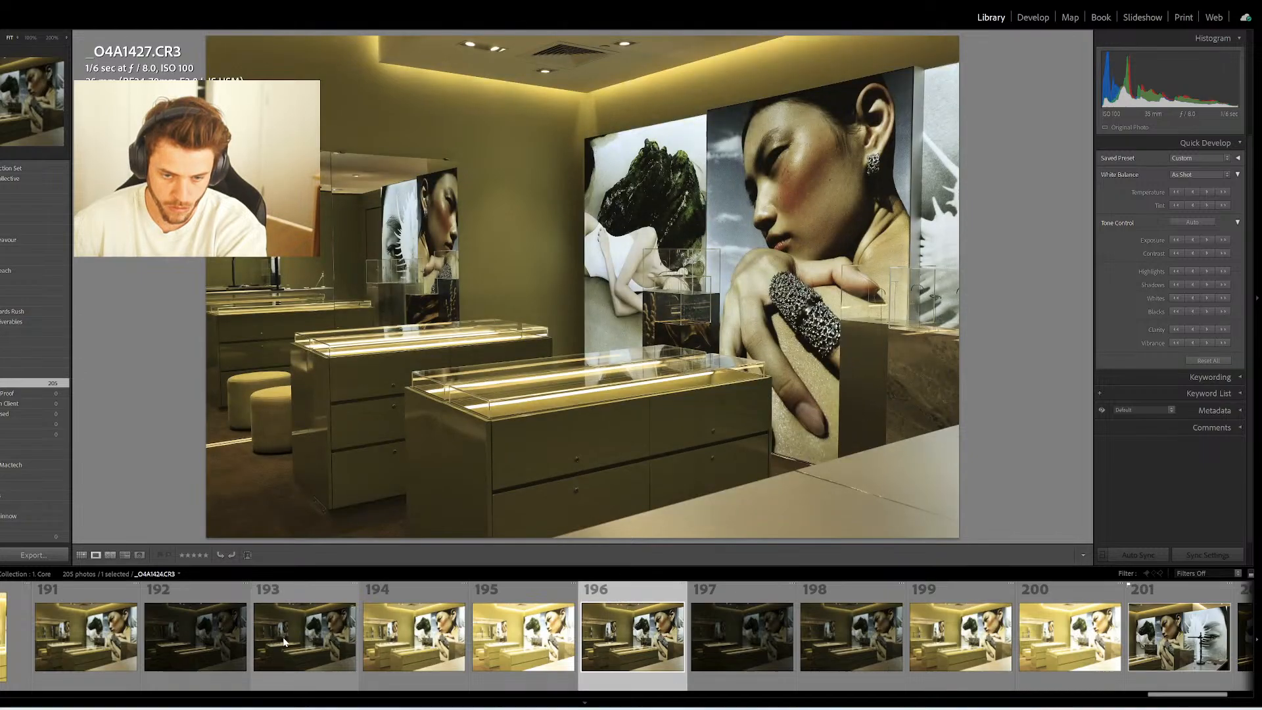
click(66, 642)
scroll(90, 646, up, 4)
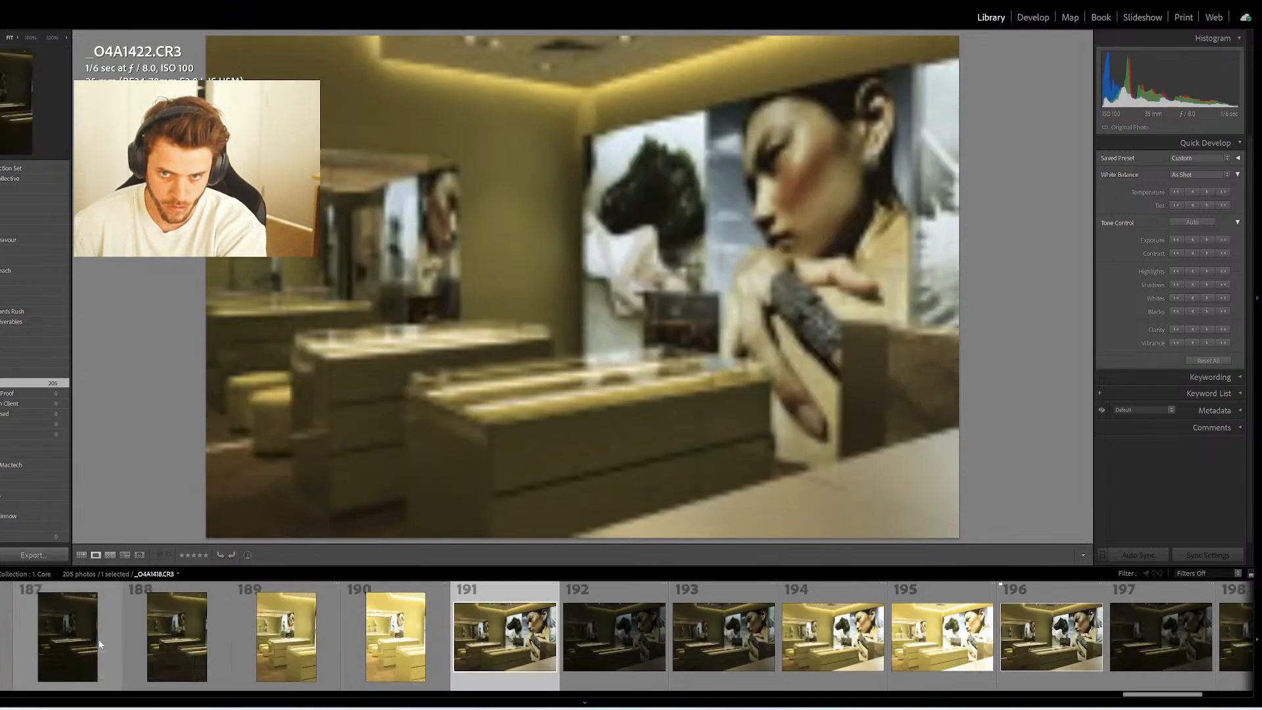
scroll(179, 644, up, 4)
click(389, 635)
scroll(389, 634, up, 4)
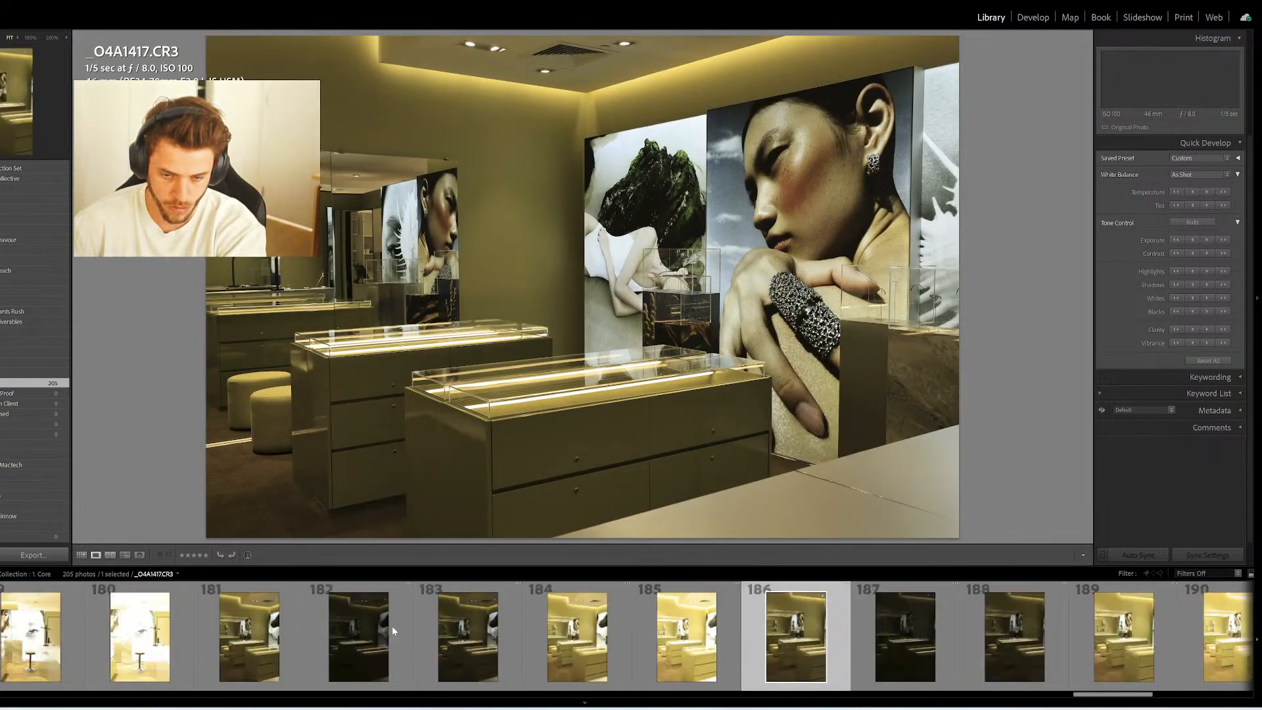
click(255, 633)
key(p)
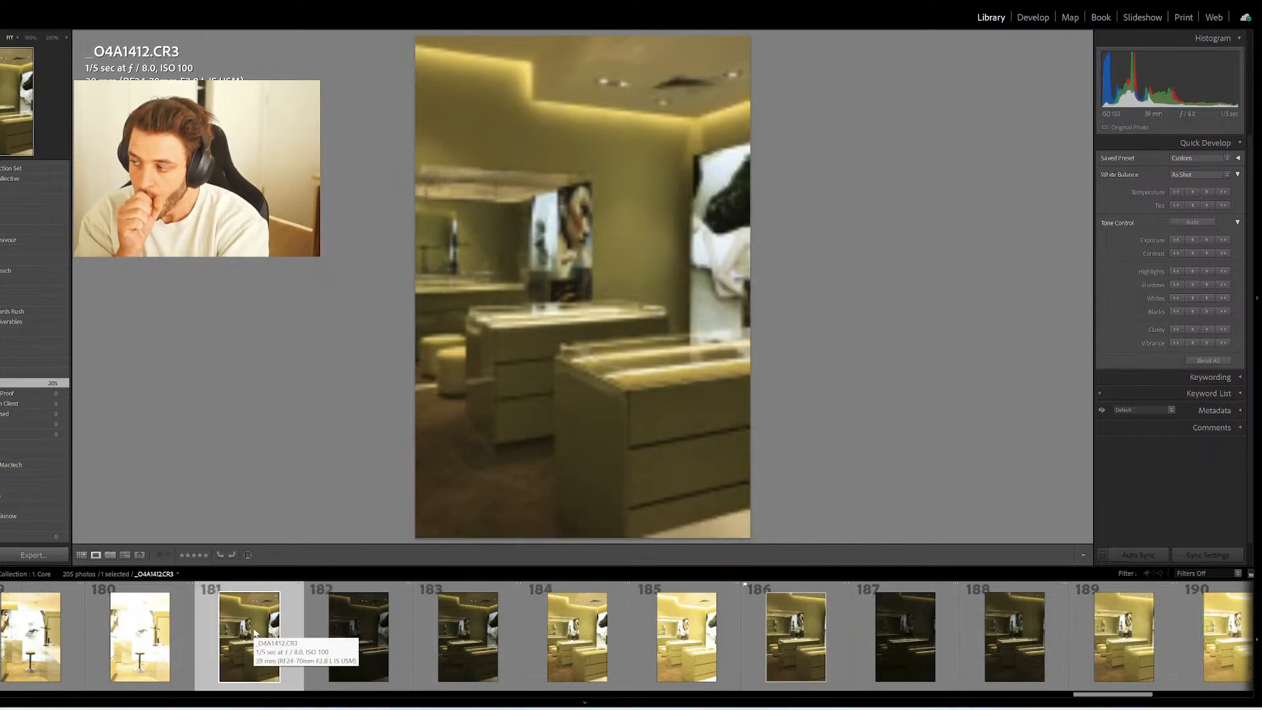
key(p)
In the bracket that starts with _O4A1407, open the third frame, _O4A1409, and flag it as a pick
scroll(256, 634, up, 4)
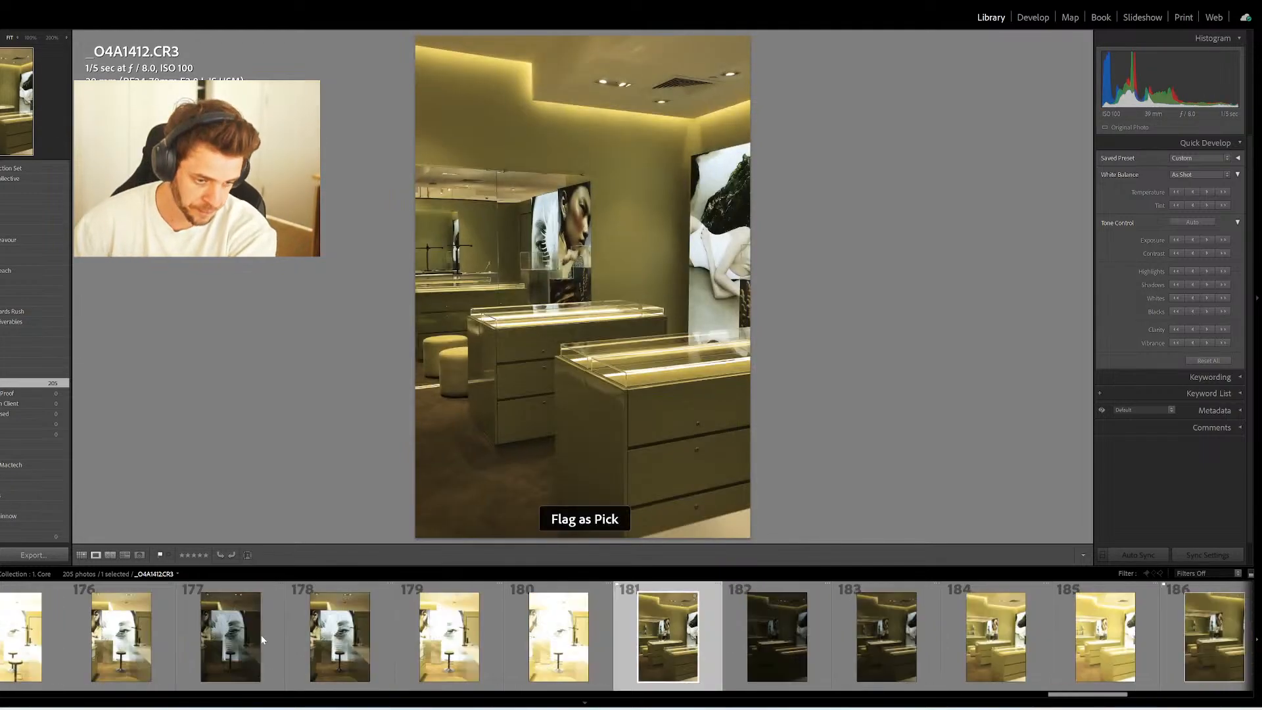
click(161, 632)
click(315, 642)
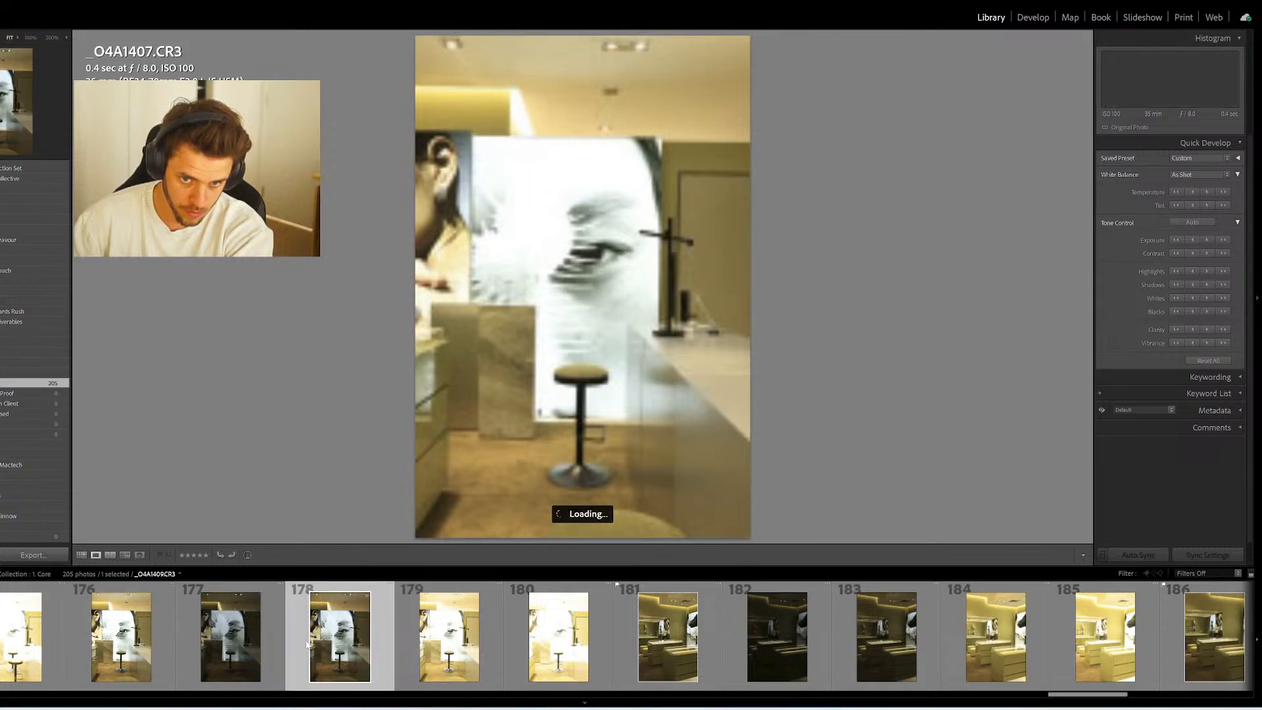
scroll(309, 647, up, 4)
key(p)
scroll(296, 656, up, 4)
Flag the first frames of the two preceding brackets, _O4A1402 and _O4A1397, as picks
click(409, 637)
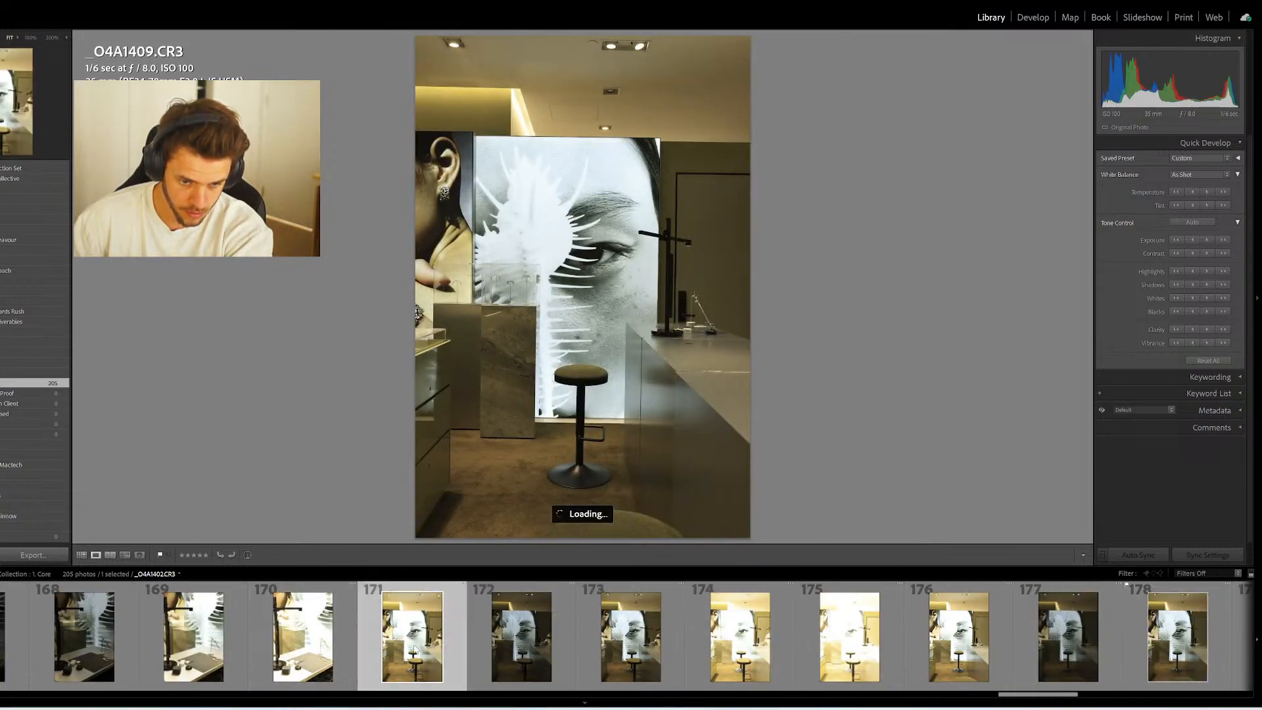
scroll(407, 637, up, 4)
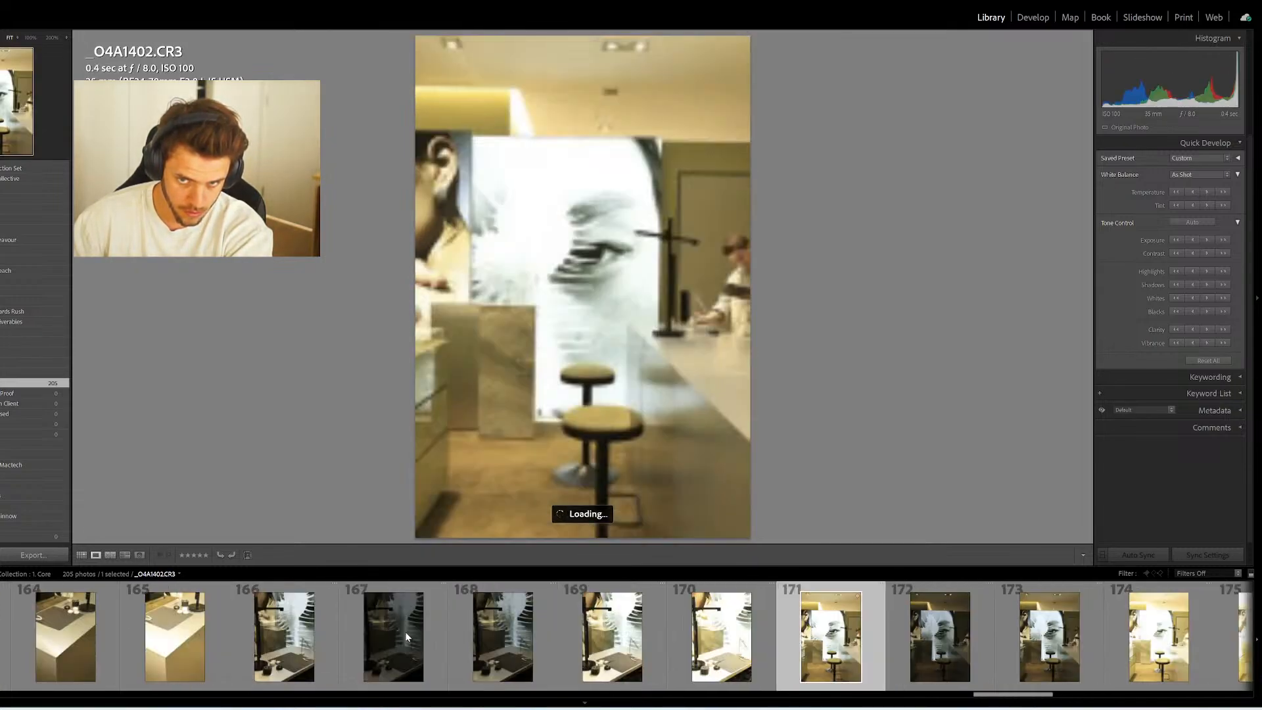
click(284, 637)
scroll(312, 641, up, 4)
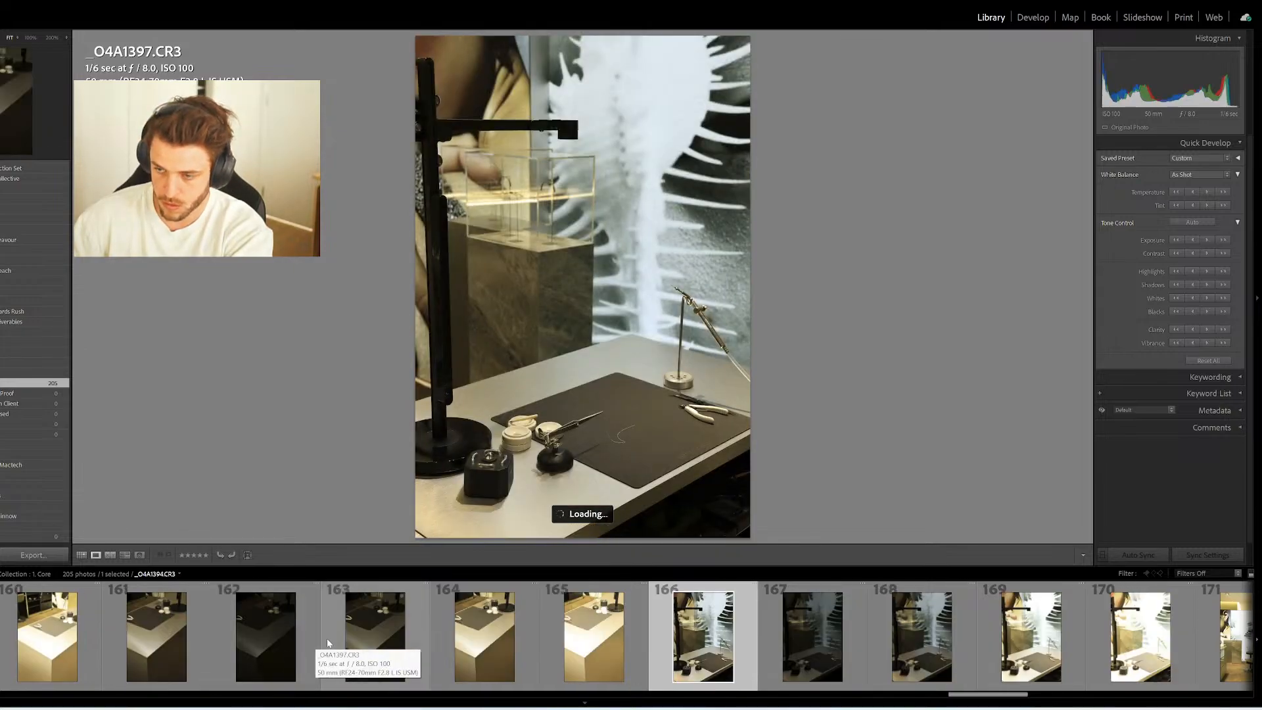
key(p)
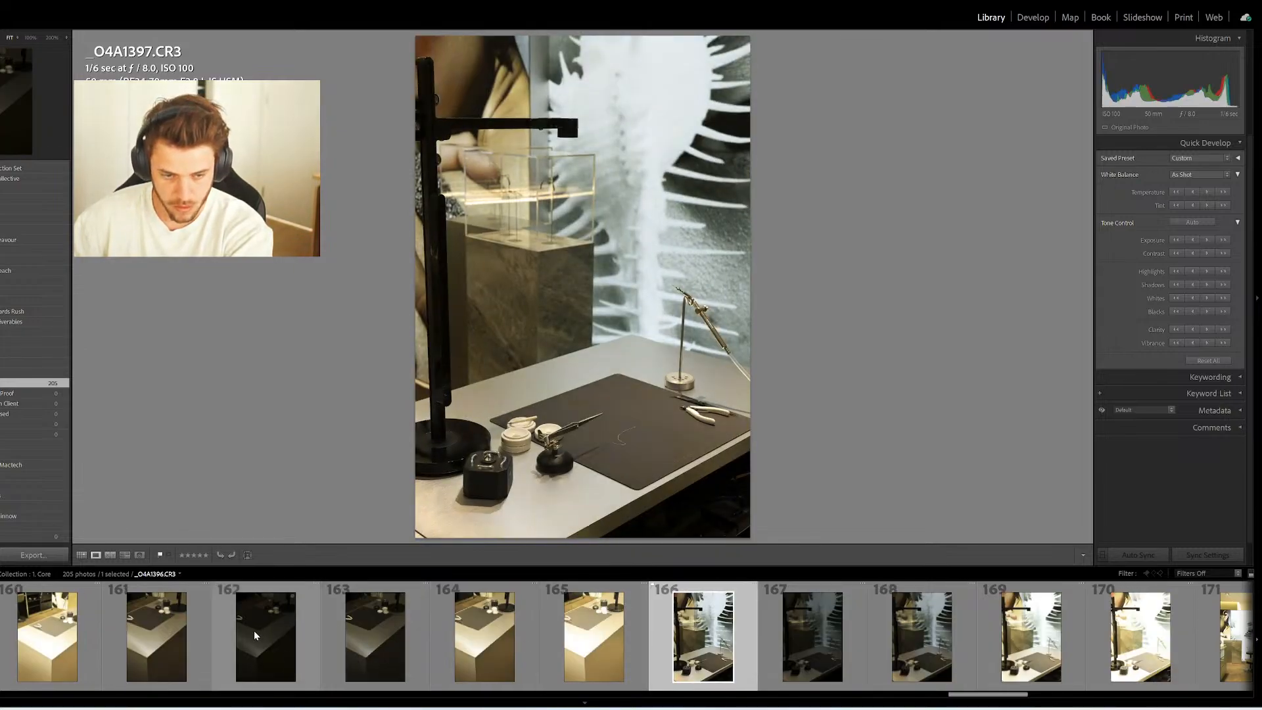
Working backwards, flag the first frame of each of the next three brackets as a pick: _O4A1392, _O4A1387 and _O4A1382
click(180, 635)
scroll(180, 635, up, 4)
key(p)
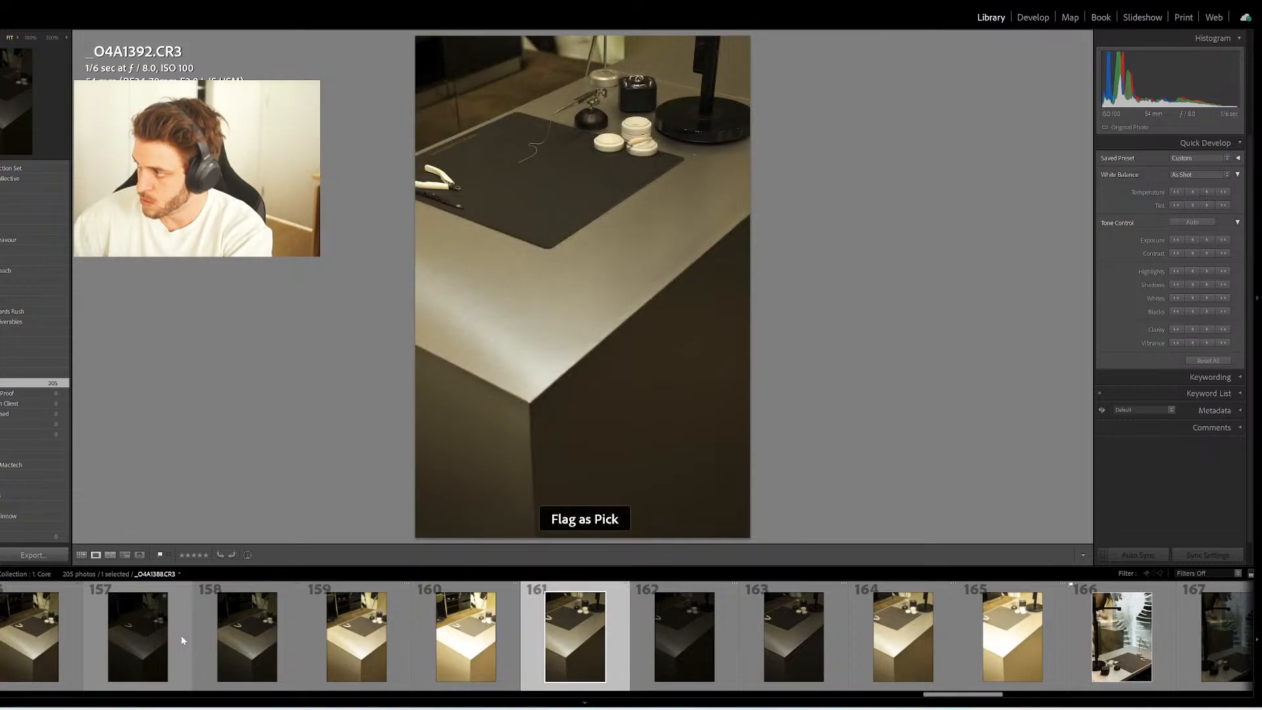
click(63, 640)
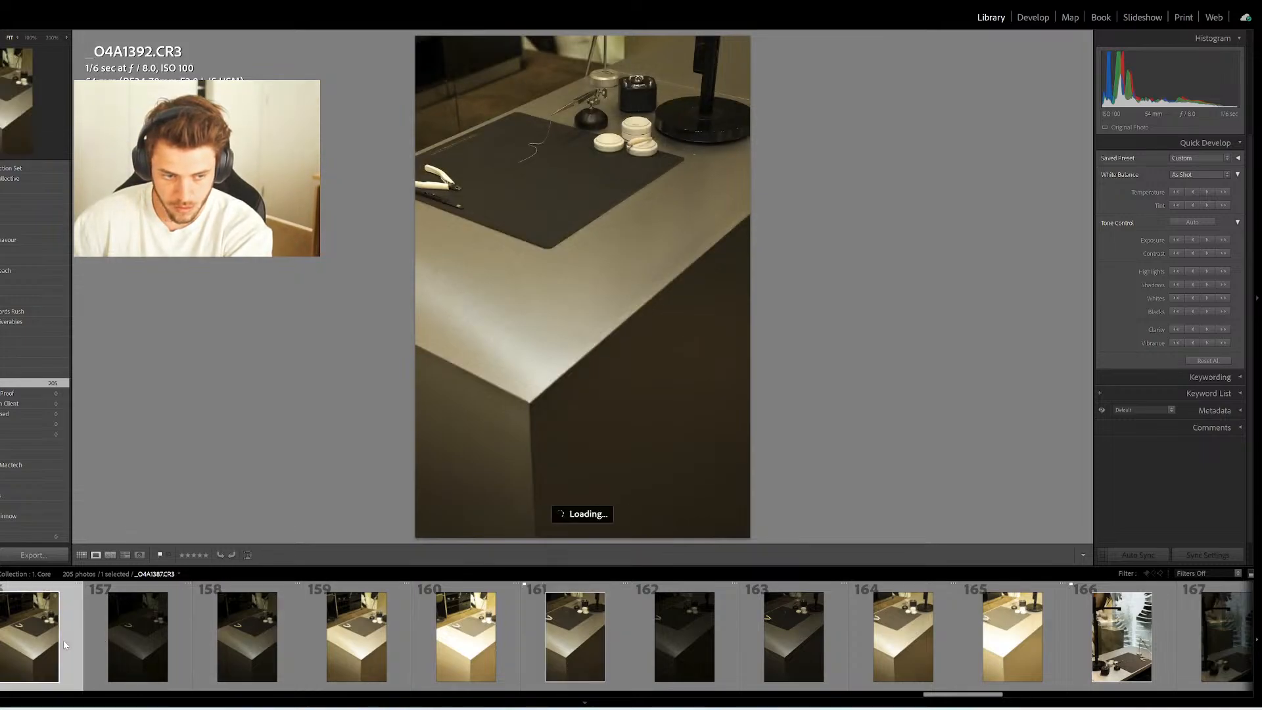
scroll(192, 651, up, 5)
key(p)
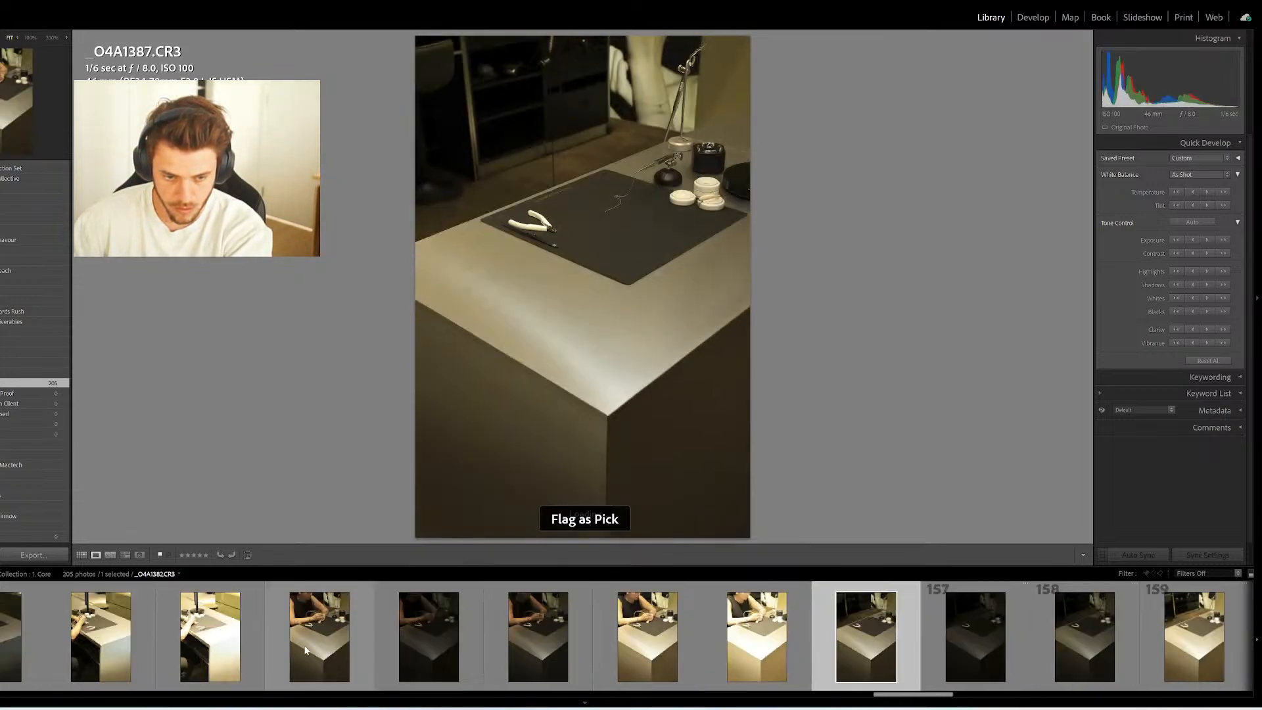
click(273, 638)
scroll(460, 634, up, 4)
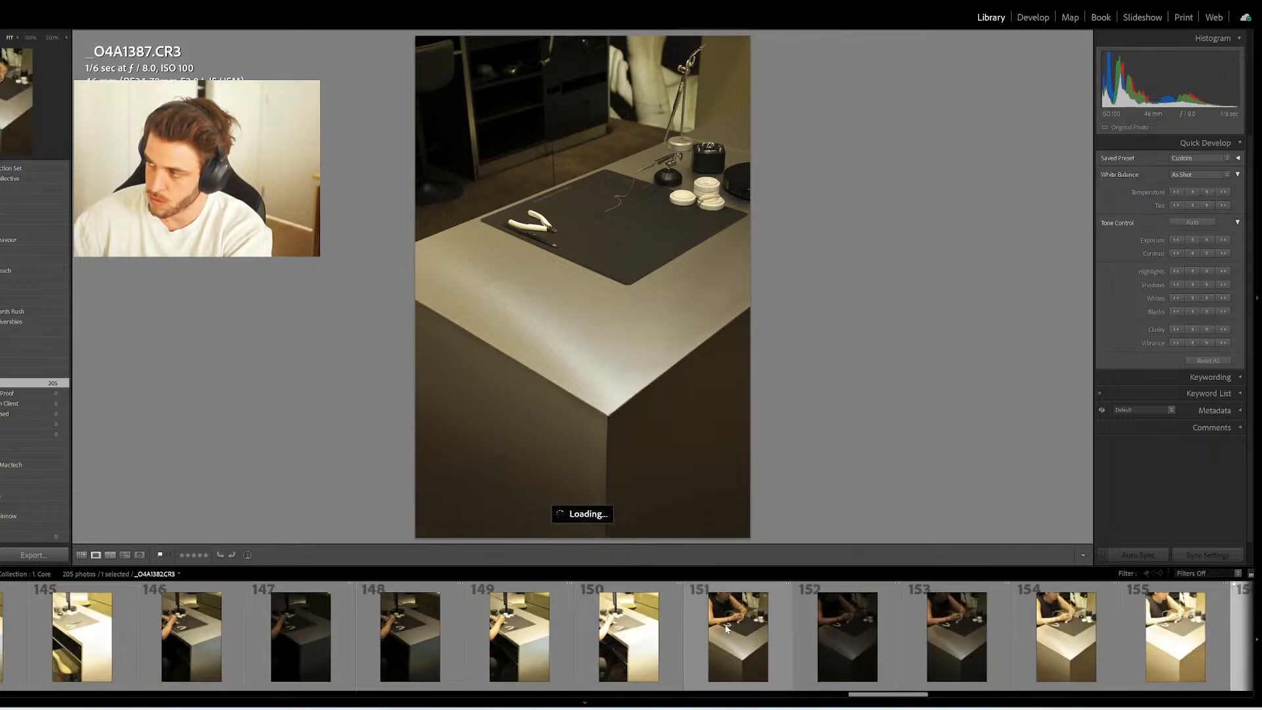
key(p)
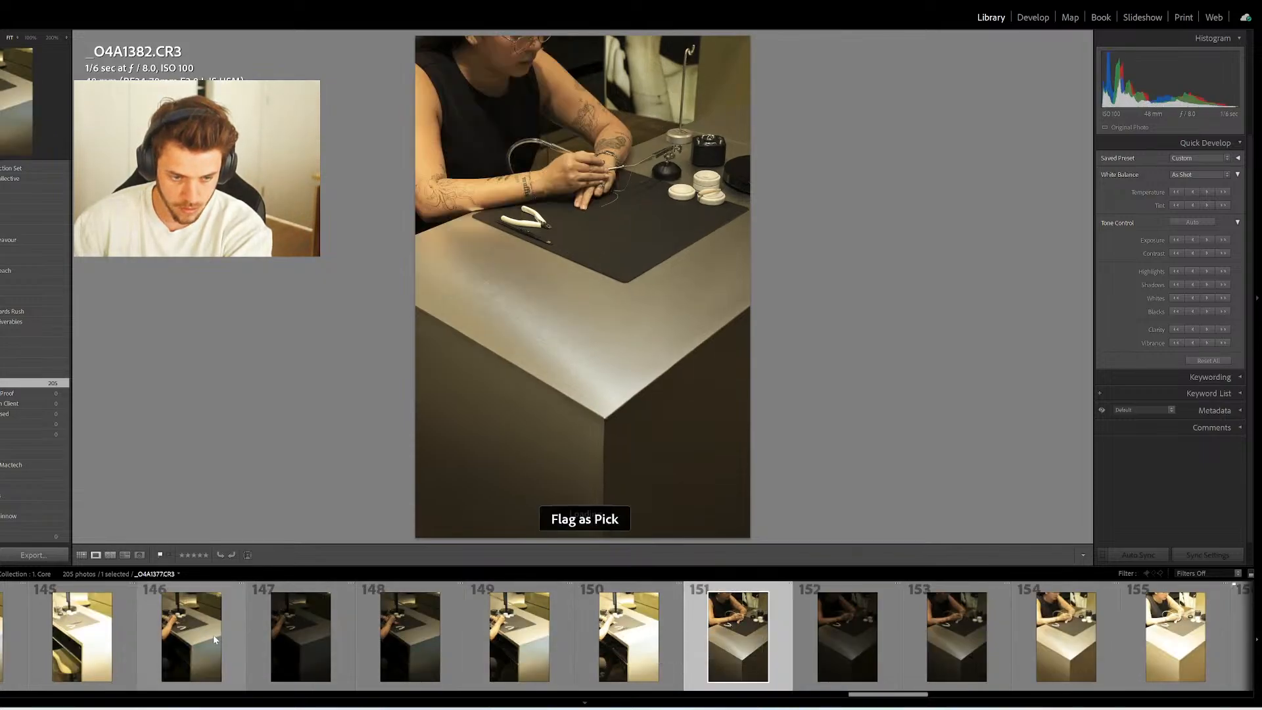
Continue backwards through the workbench shots and flag the first bracket frames _O4A1377, _O4A1372 and _O4A1367 as picks
click(213, 634)
scroll(217, 634, up, 4)
key(p)
scroll(235, 633, up, 4)
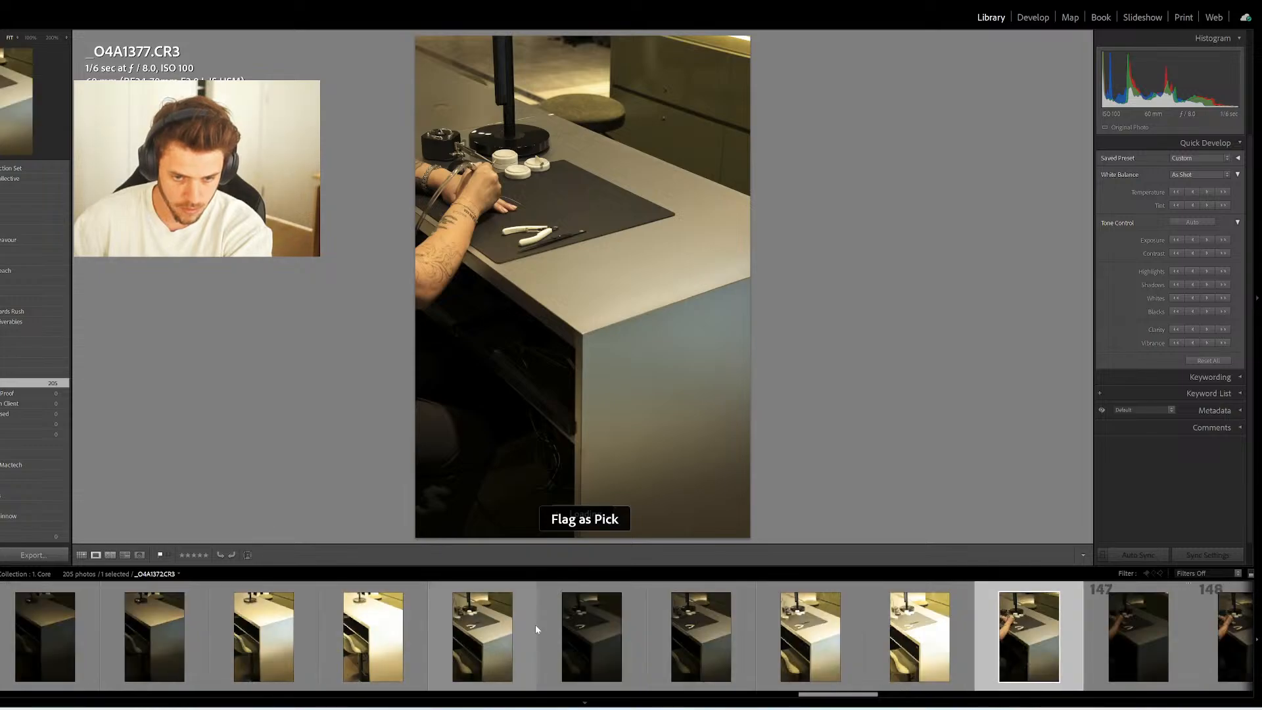
click(526, 632)
scroll(460, 634, up, 4)
key(p)
click(358, 638)
scroll(358, 637, up, 4)
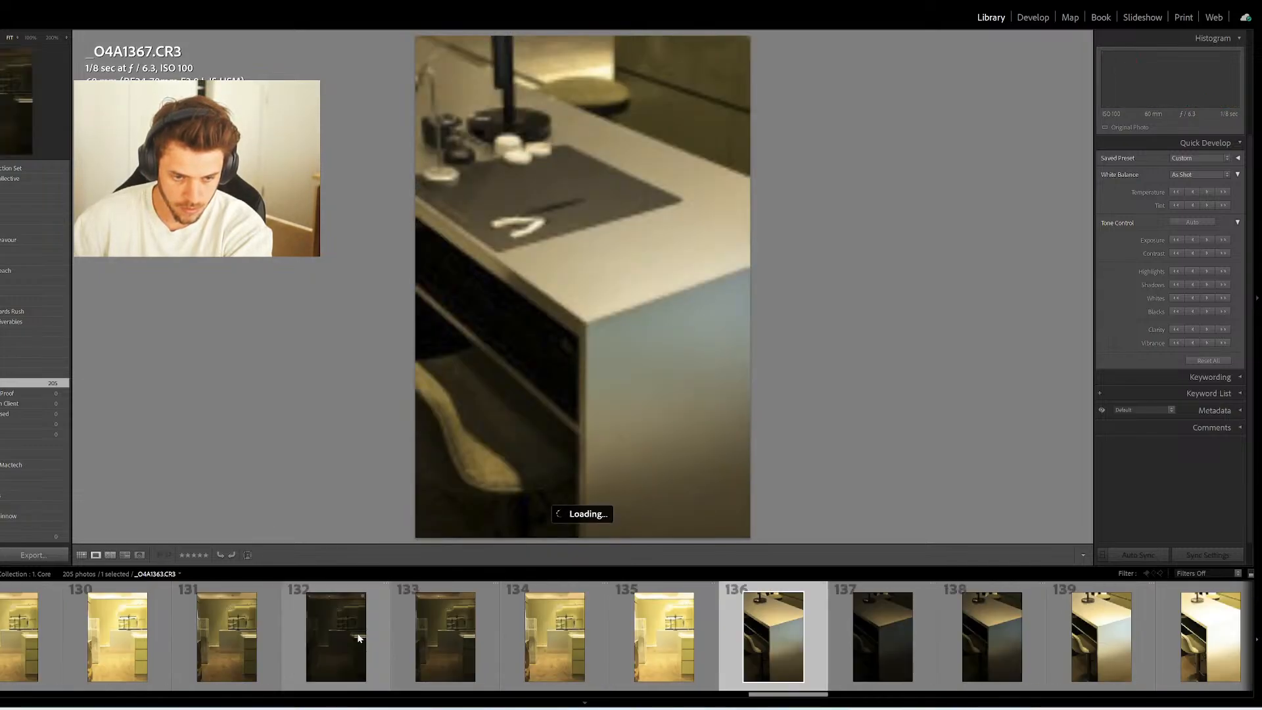
key(p)
Flag _O4A1362 and _O4A1357, the first frames of the next two counter brackets, as picks
click(227, 629)
scroll(228, 629, up, 4)
key(p)
click(120, 632)
scroll(119, 632, up, 4)
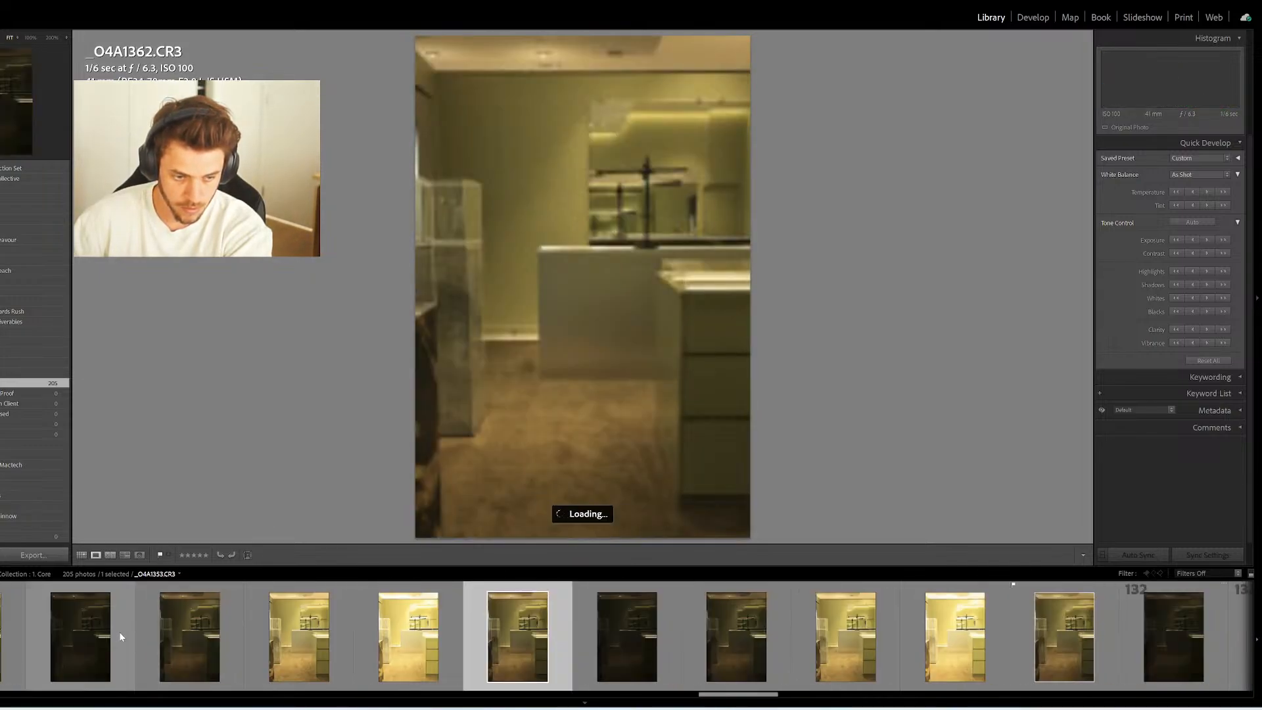
key(p)
Flag the first frames of the two preceding counter brackets, _O4A1352 and _O4A1347, as picks
click(231, 638)
scroll(232, 637, up, 6)
click(389, 644)
scroll(383, 641, up, 4)
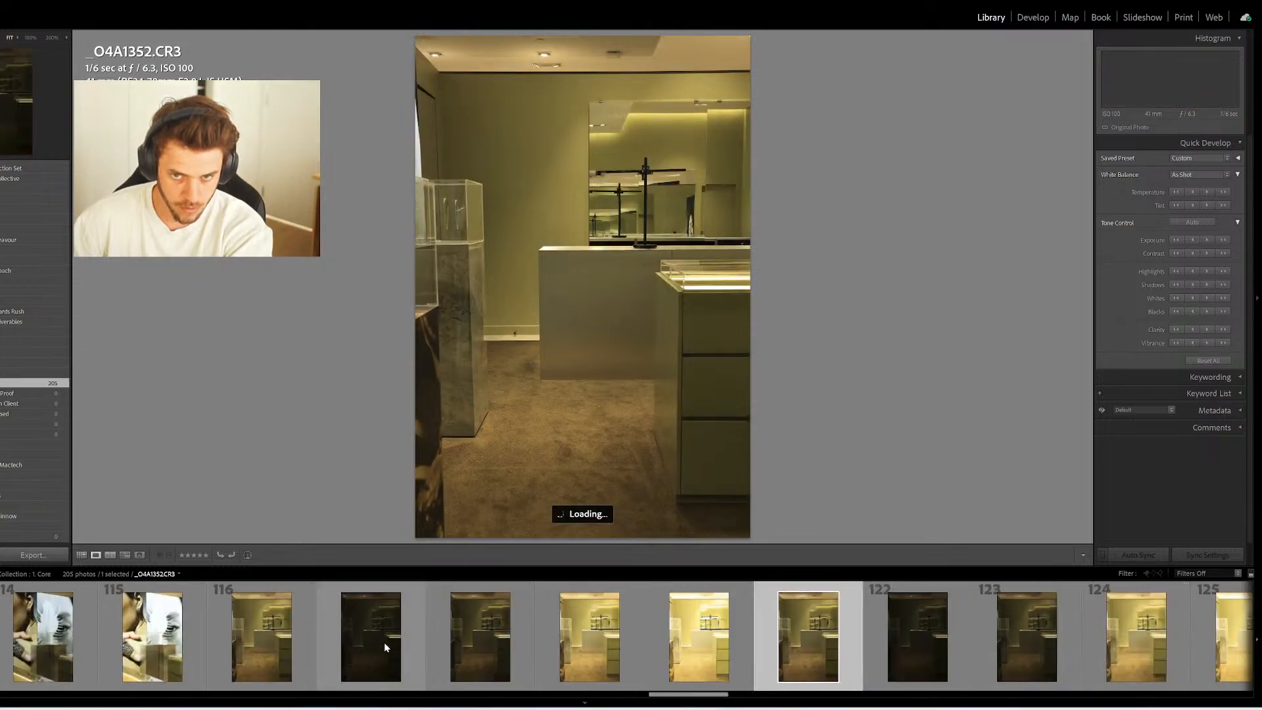
scroll(384, 642, up, 4)
click(665, 629)
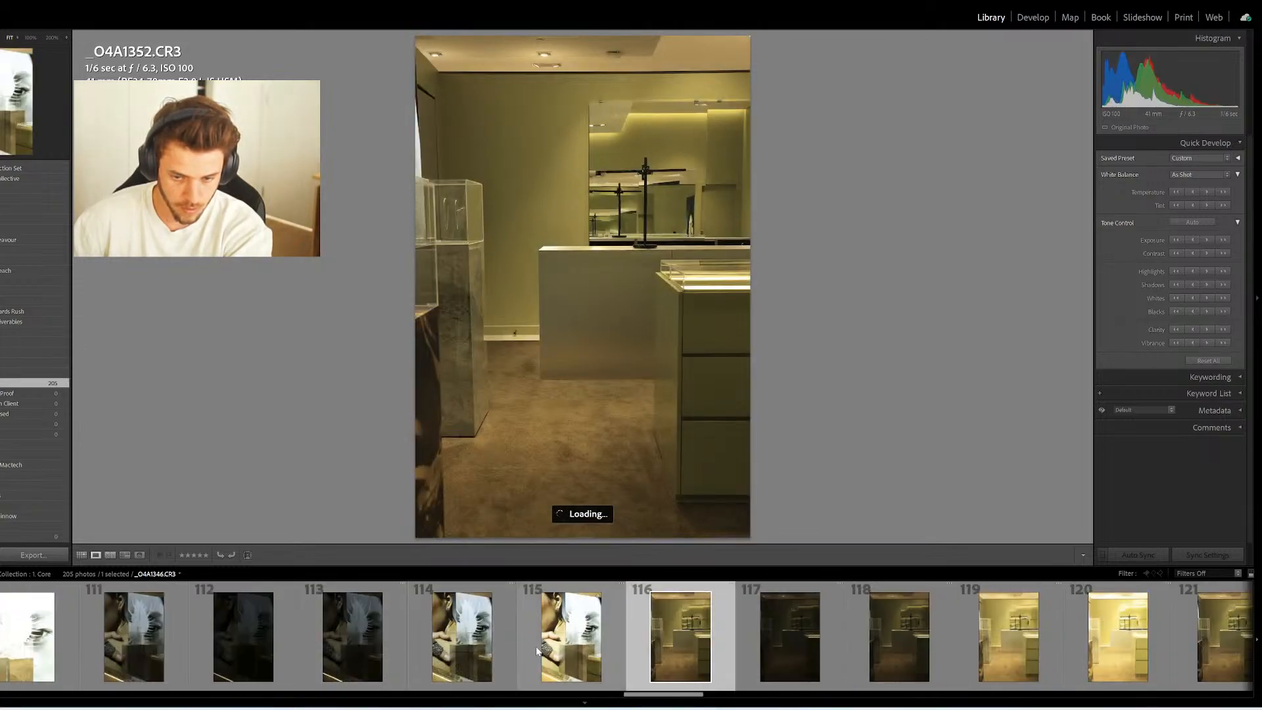
scroll(537, 651, up, 4)
Flag photo 114, the fourth frame of its bracket, and _O4A1337, the first frame of the preceding bracket, as picks
click(880, 636)
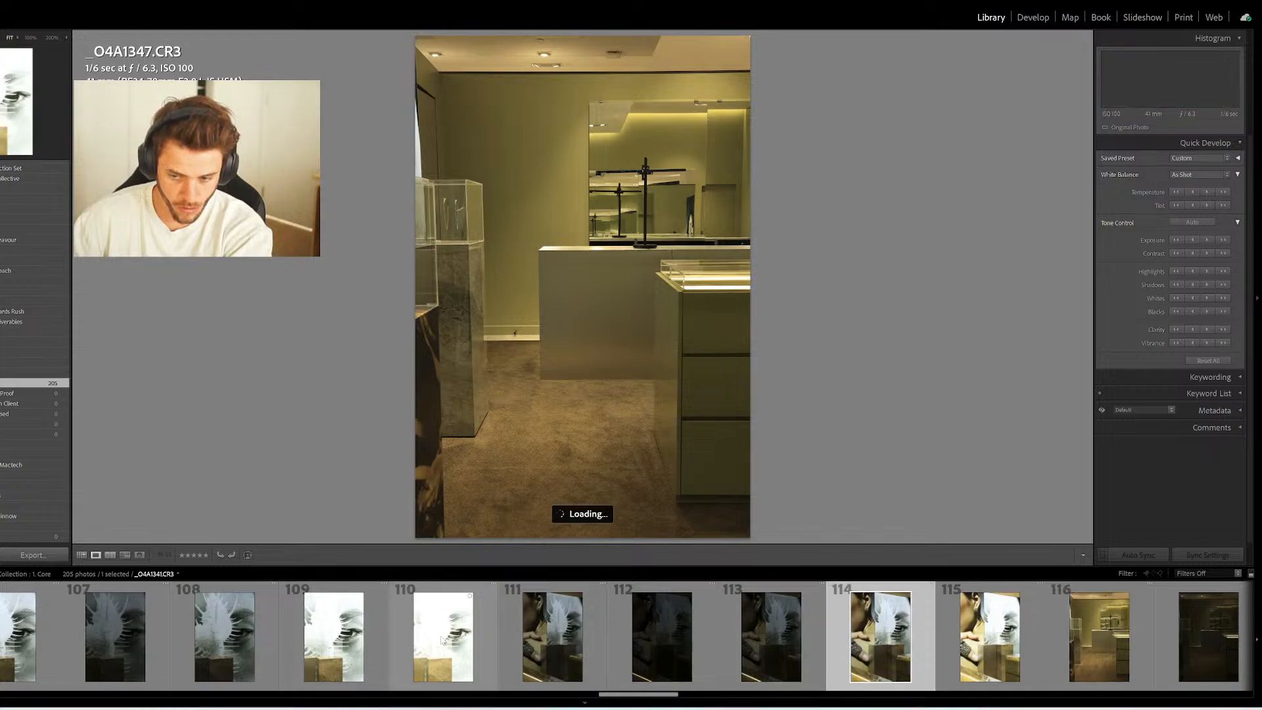
click(442, 641)
scroll(461, 640, up, 4)
key(p)
click(424, 645)
scroll(423, 645, up, 4)
key(p)
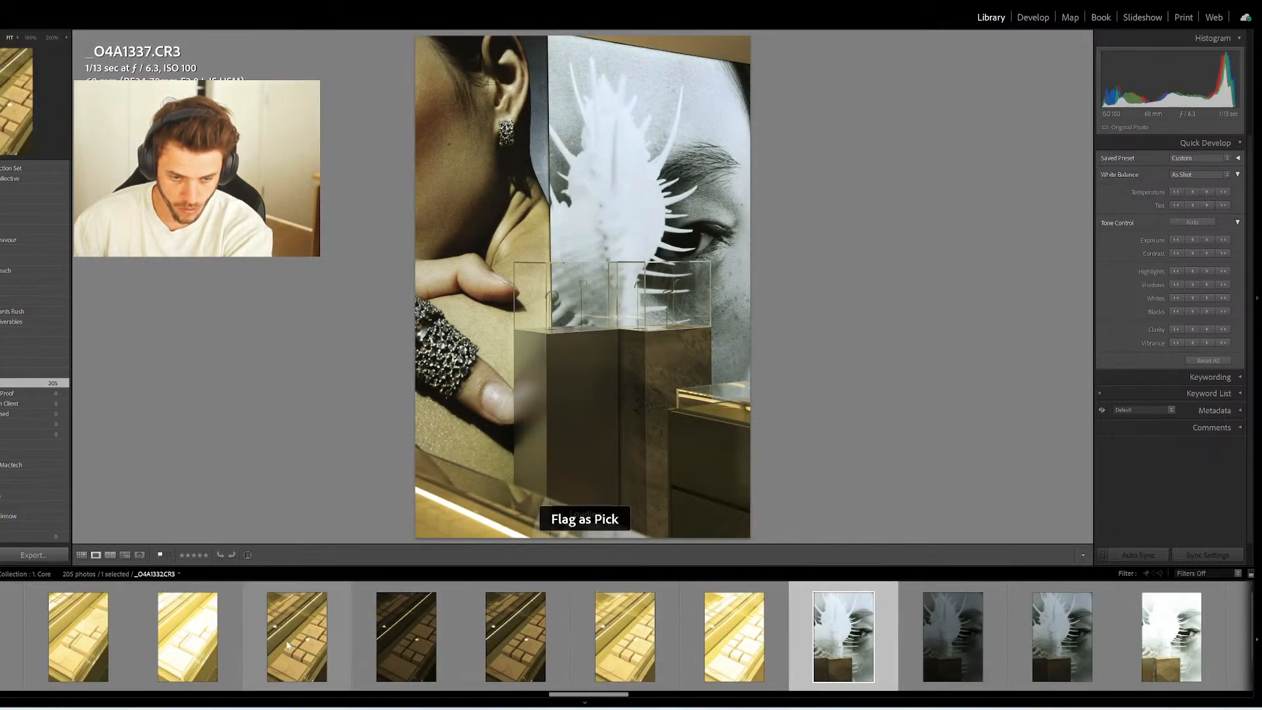
Flag the first frames of the next three jewellery display brackets as picks: _O4A1332, _O4A1327 and _O4A1322
key(p)
click(287, 645)
scroll(194, 638, up, 4)
key(p)
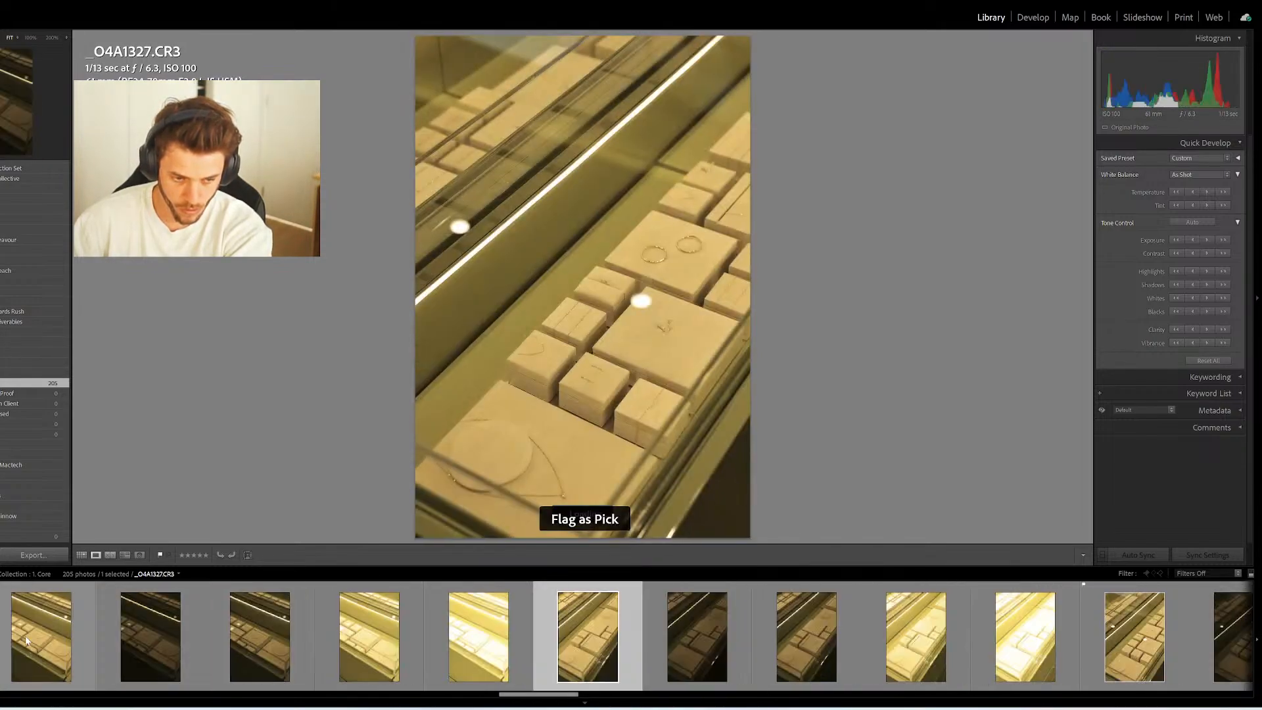
click(27, 641)
scroll(132, 639, up, 3)
key(p)
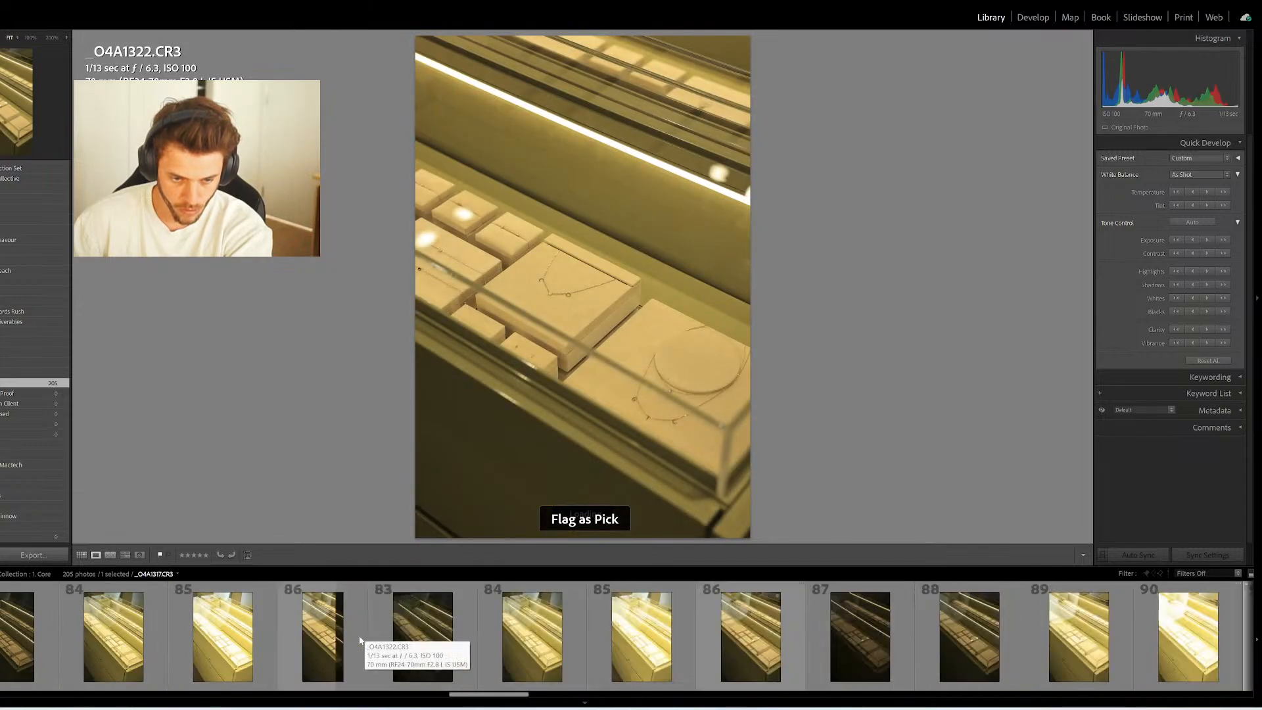
Flag the first frame of each remaining display case bracket as a pick, from _O4A1317 back to _O4A1302
click(220, 633)
scroll(262, 643, up, 4)
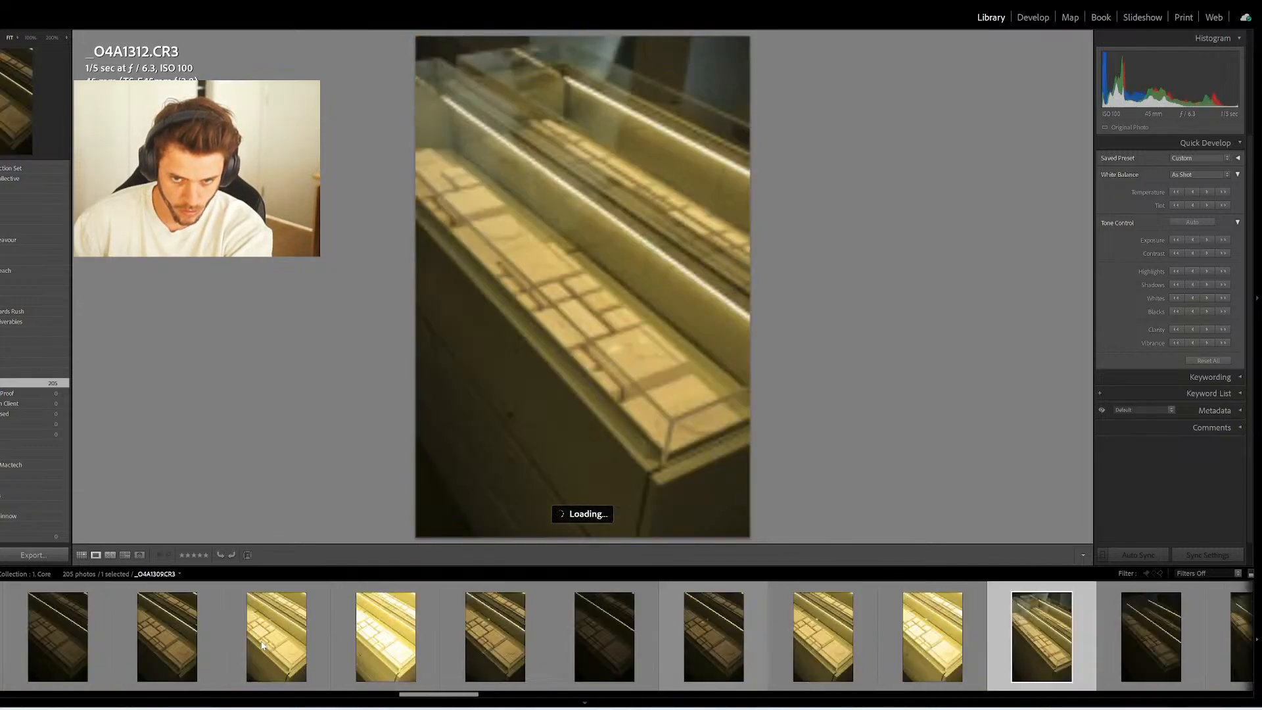
scroll(346, 637, up, 4)
click(377, 641)
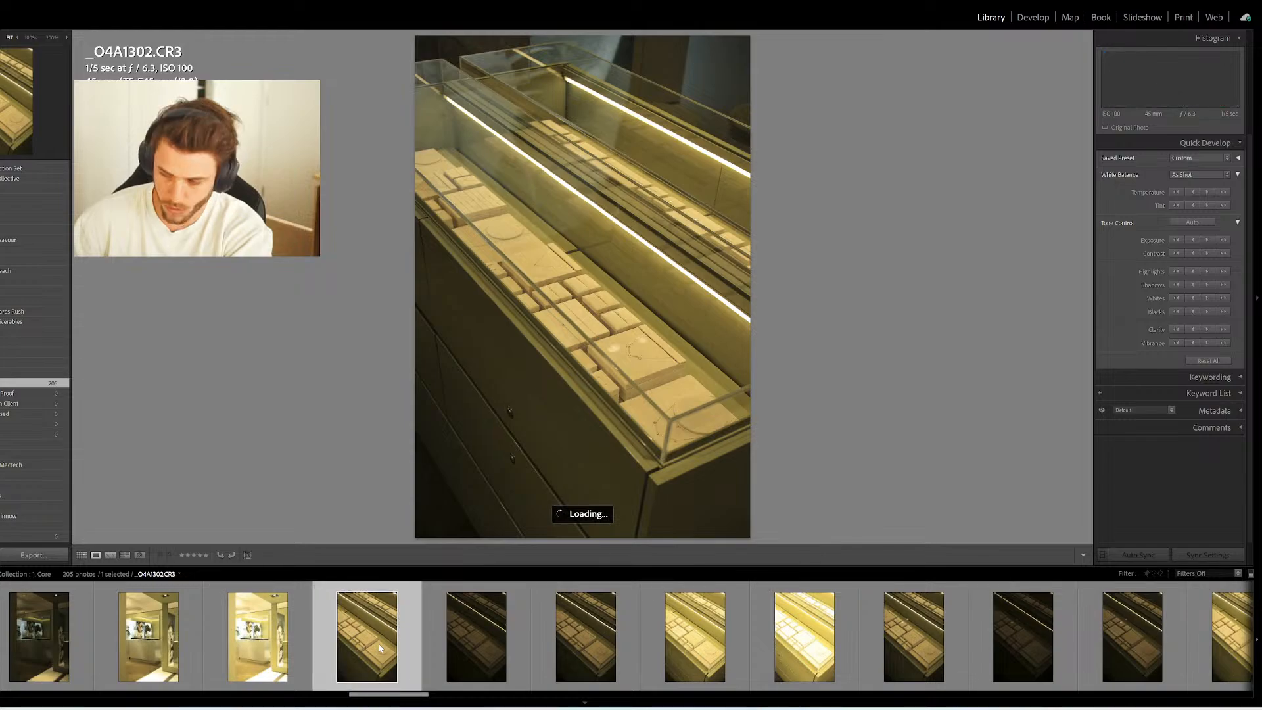
key(p)
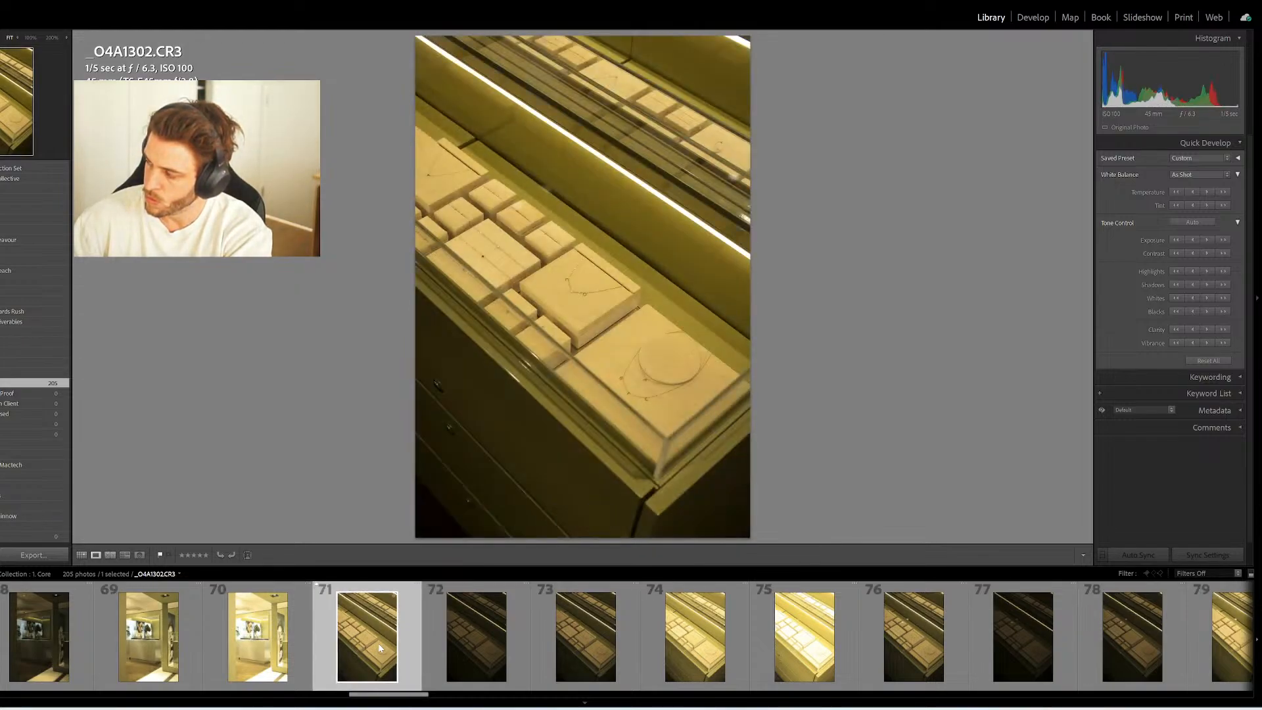
Step back one bracket at a time and flag the first frames _O4A1297 and _O4A1292 as picks
key(Left)
key(Left)
key(Left)
key(Left)
key(Left)
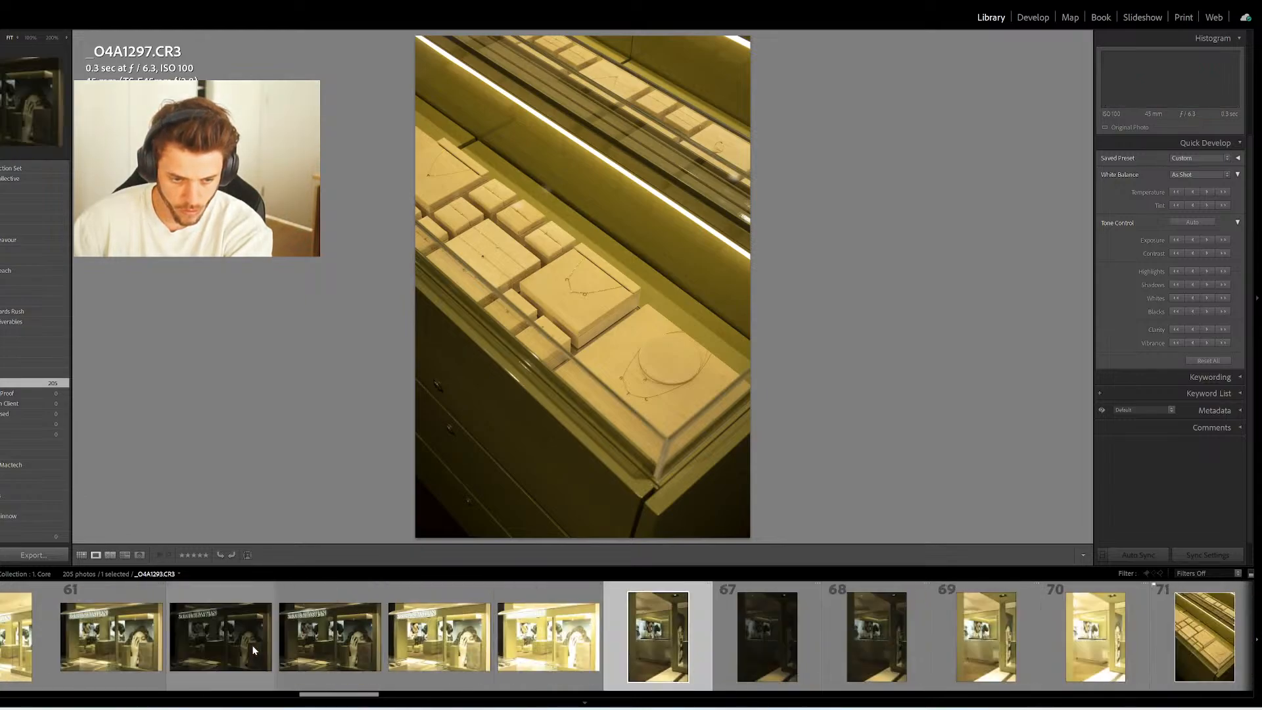
key(p)
key(Left)
key(Left)
key(Left)
key(Left)
key(Left)
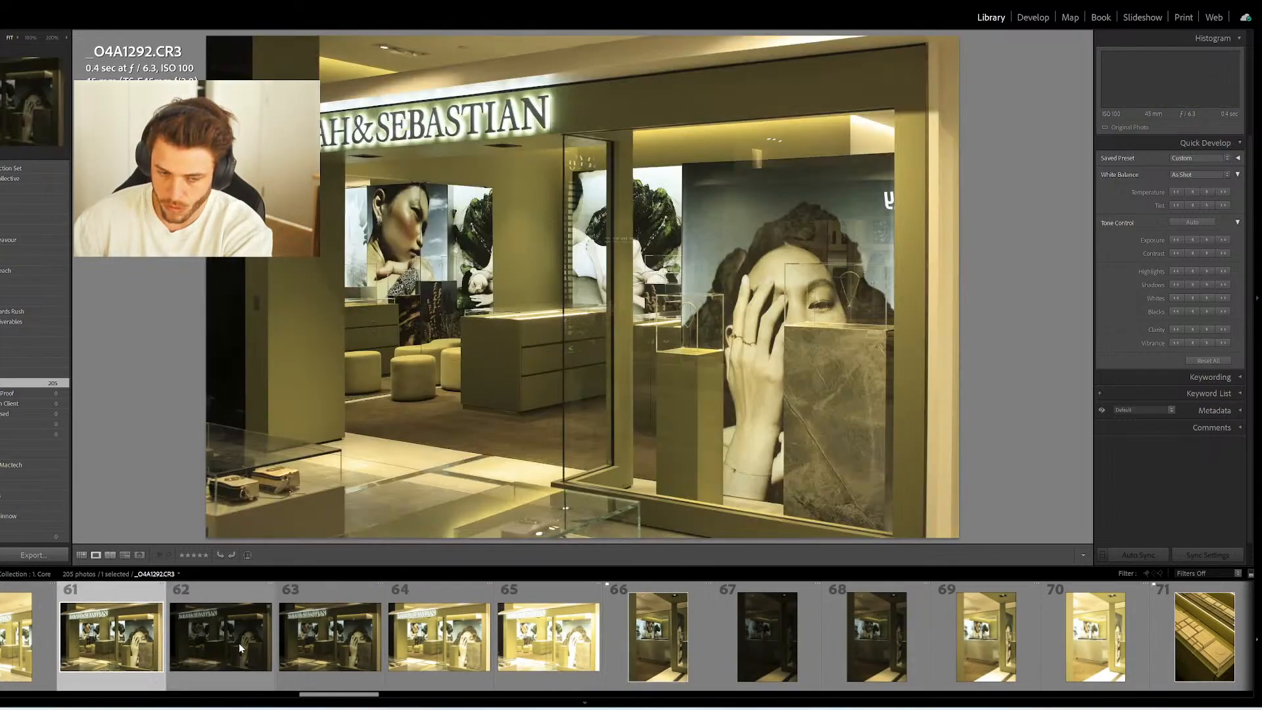
key(p)
Flag the first frames of the next two portrait storefront brackets, _O4A1287 and _O4A1282, as picks
scroll(266, 649, up, 4)
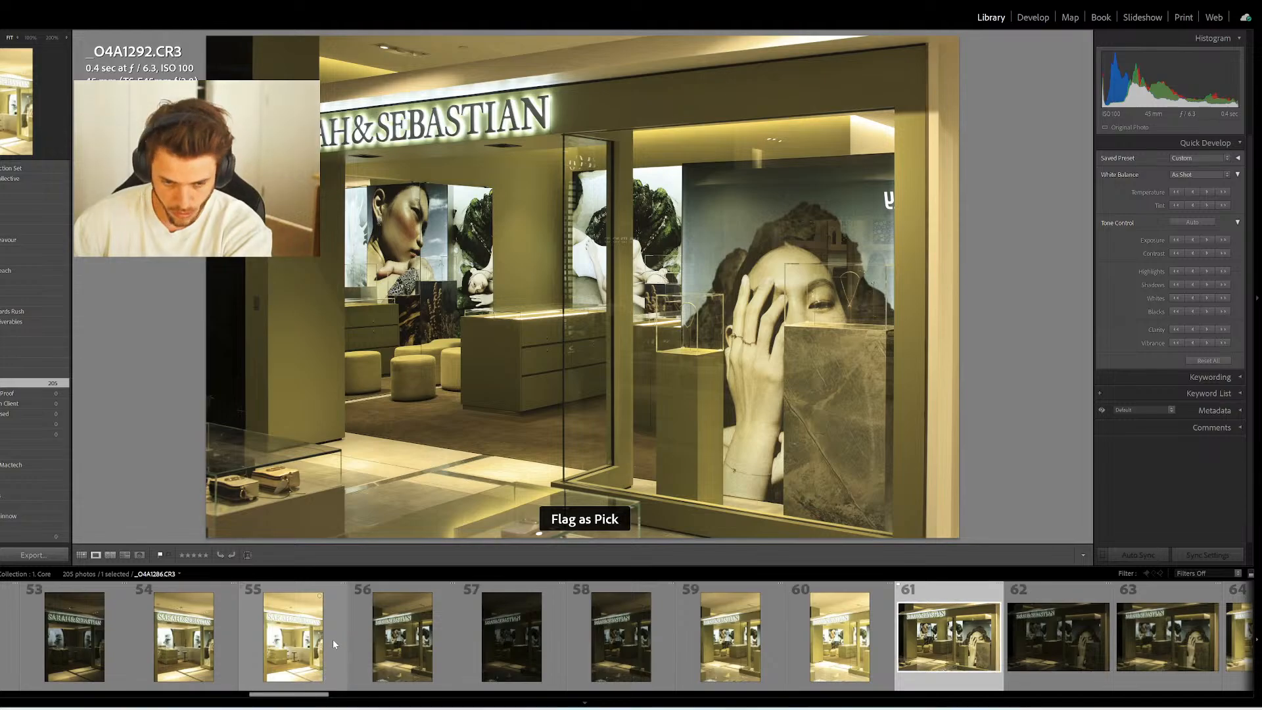
key(Left)
key(Left)
key(Left)
key(Left)
key(Left)
key(p)
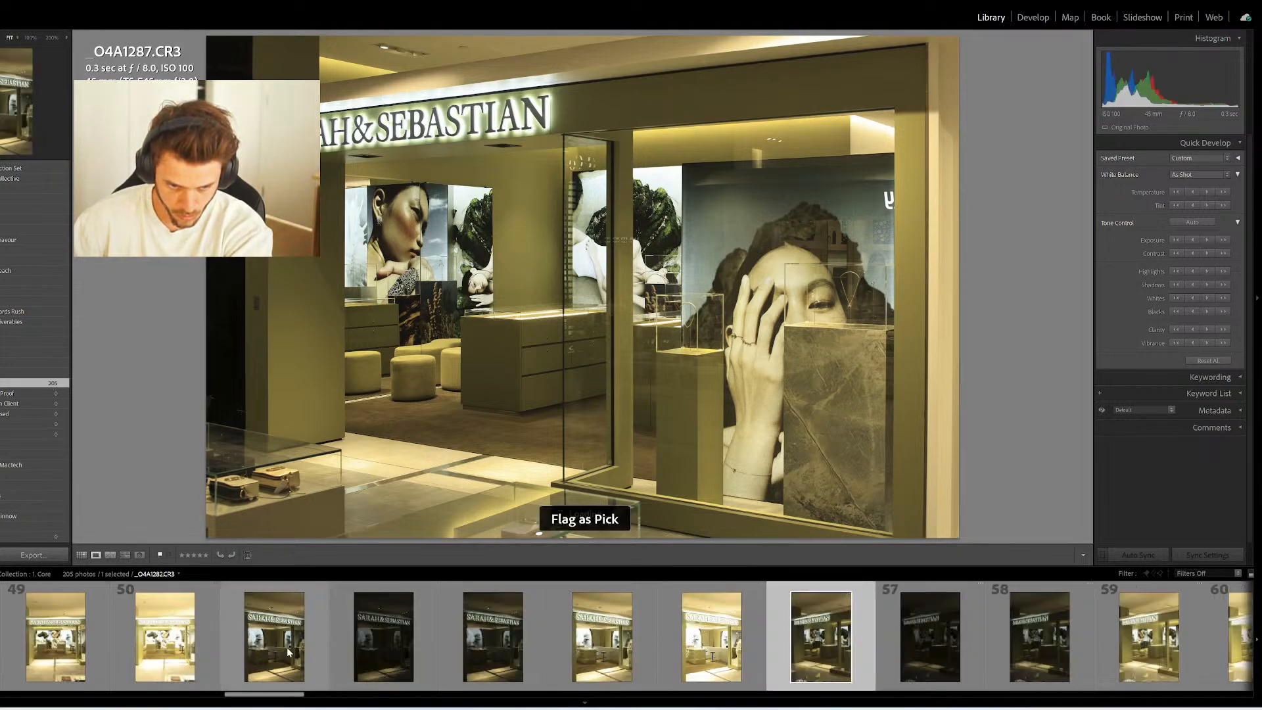
key(Left)
key(Left)
key(Left)
key(Left)
key(Left)
key(p)
Flag _O4A1277 and the landscape storefront frame _O4A1272, the first frames of their brackets, as picks
key(Left)
key(Left)
key(Left)
key(Left)
key(Left)
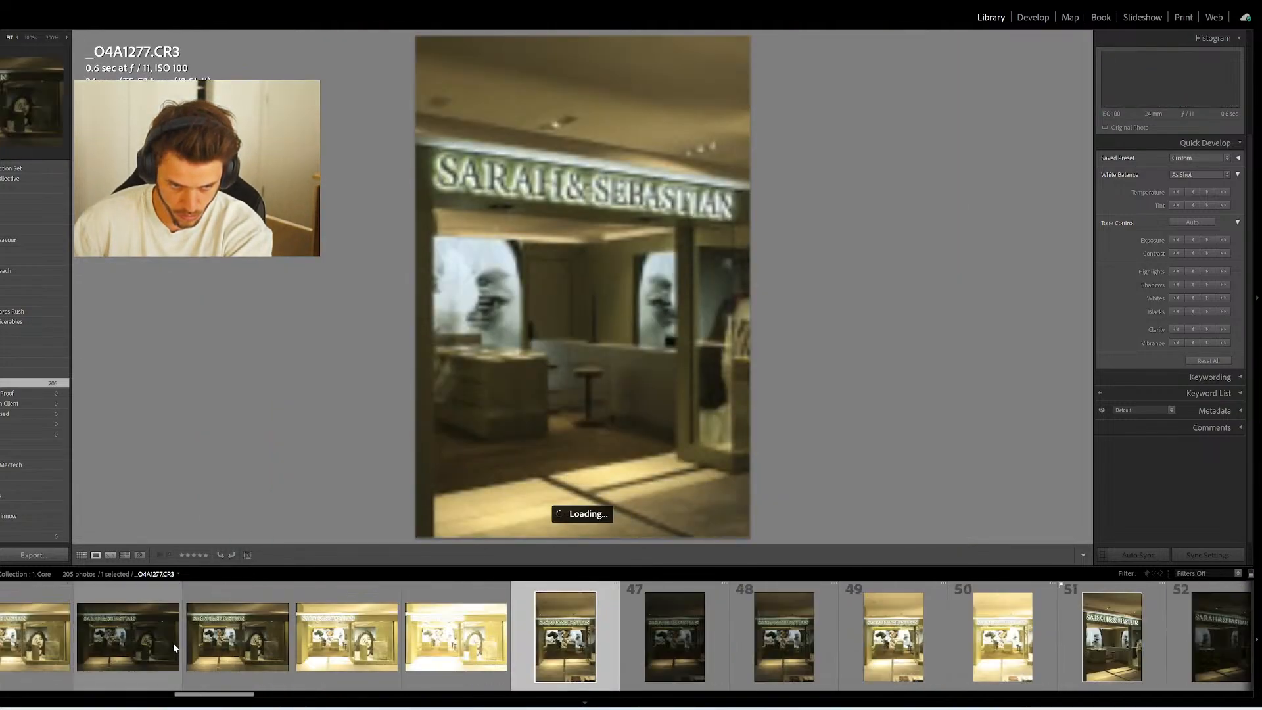
key(p)
click(41, 633)
key(p)
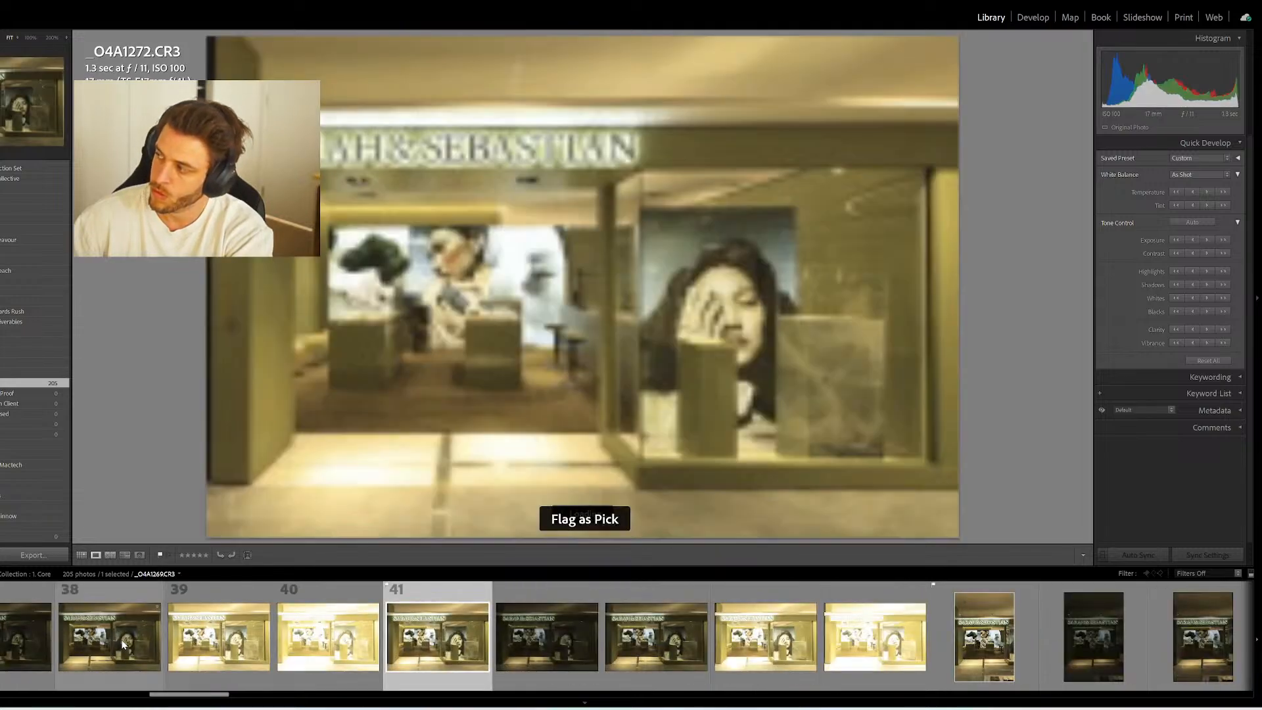
Go back through the next two brackets and flag their first frames, _O4A1267 and _O4A1262, as picks
scroll(138, 641, up, 4)
key(Left)
key(Left)
key(Left)
key(Left)
key(Left)
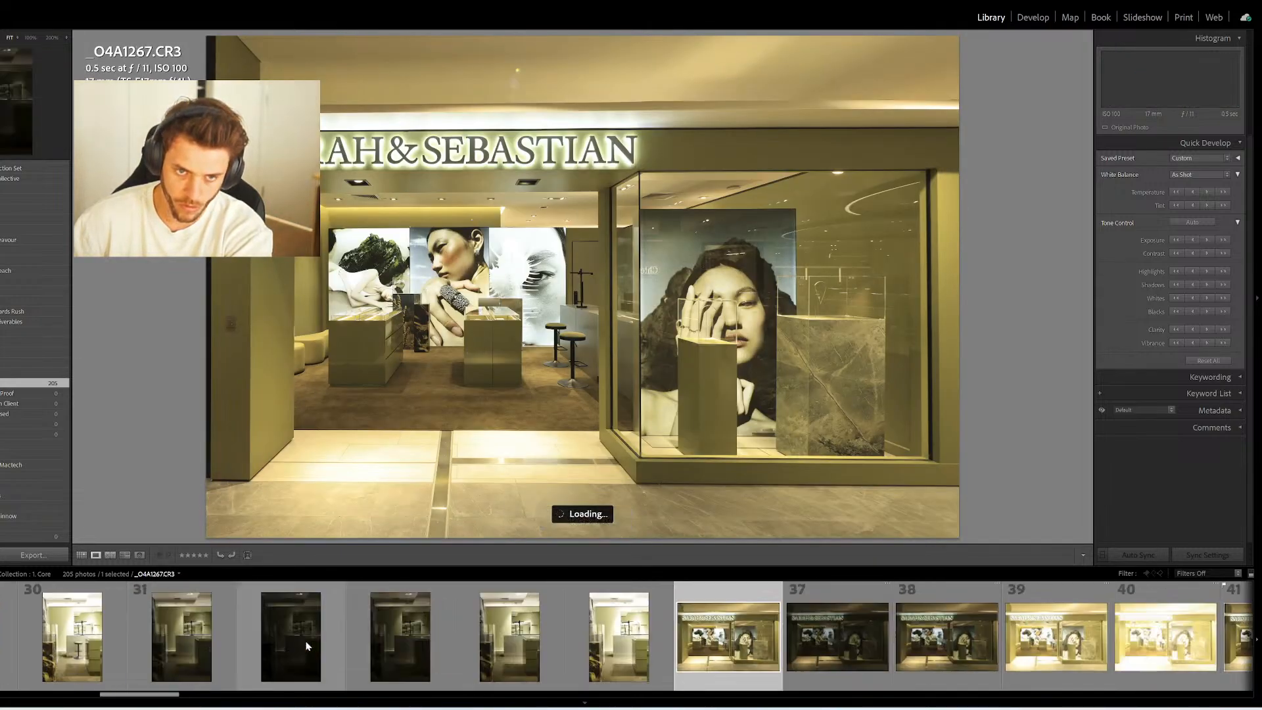
key(Left)
key(Left)
key(Left)
key(Left)
key(Left)
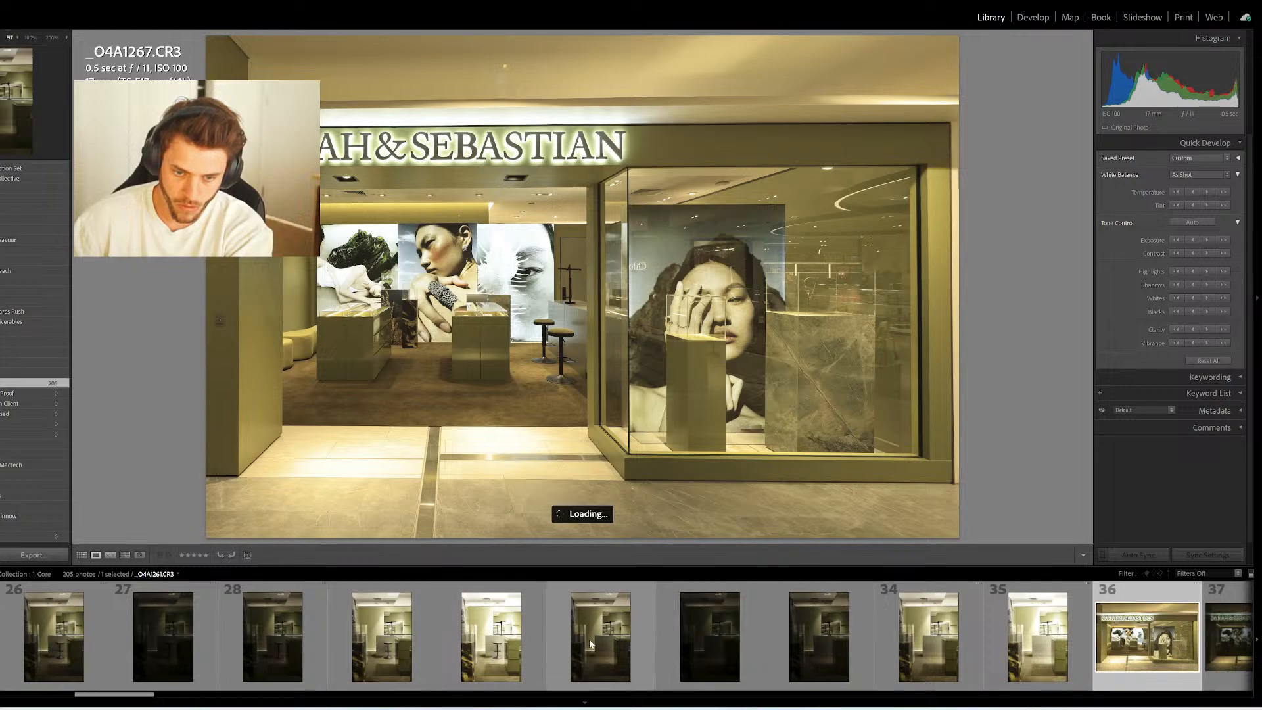
scroll(507, 657, up, 4)
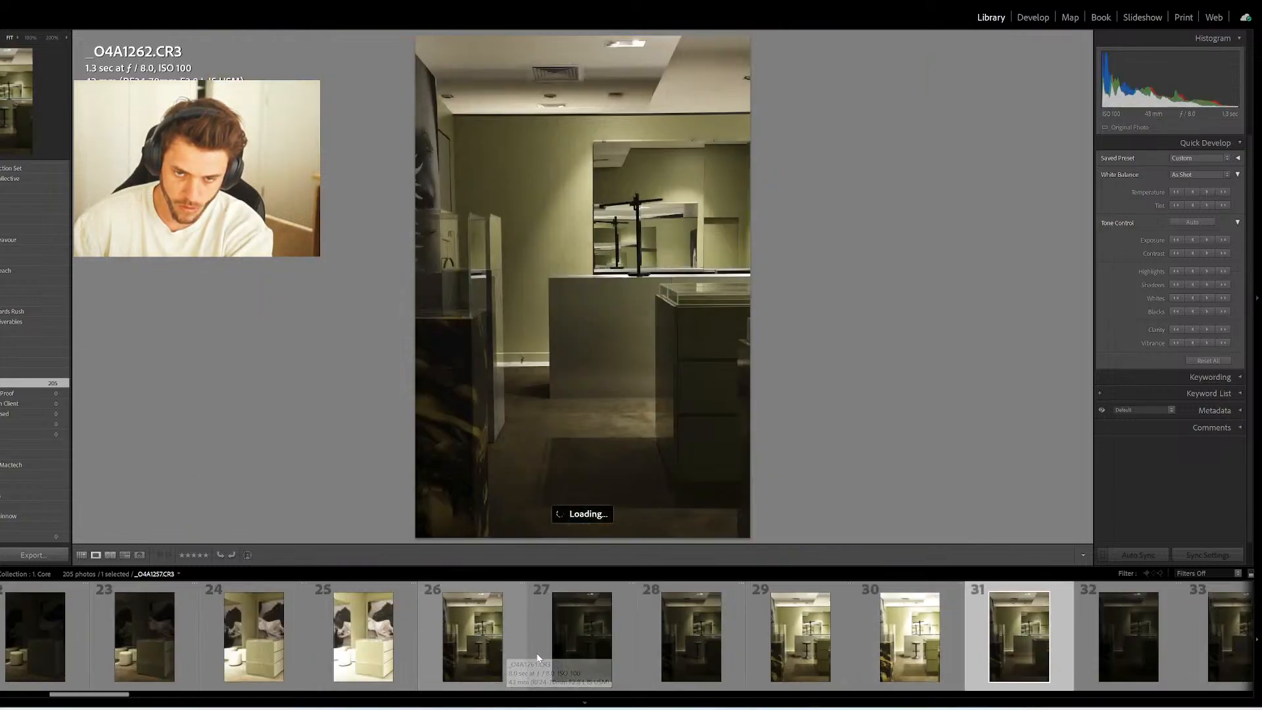
key(p)
Flag the first frames of the next four interior brackets as picks: _O4A1257, _O4A1252, _O4A1247 and _O4A1242
click(462, 644)
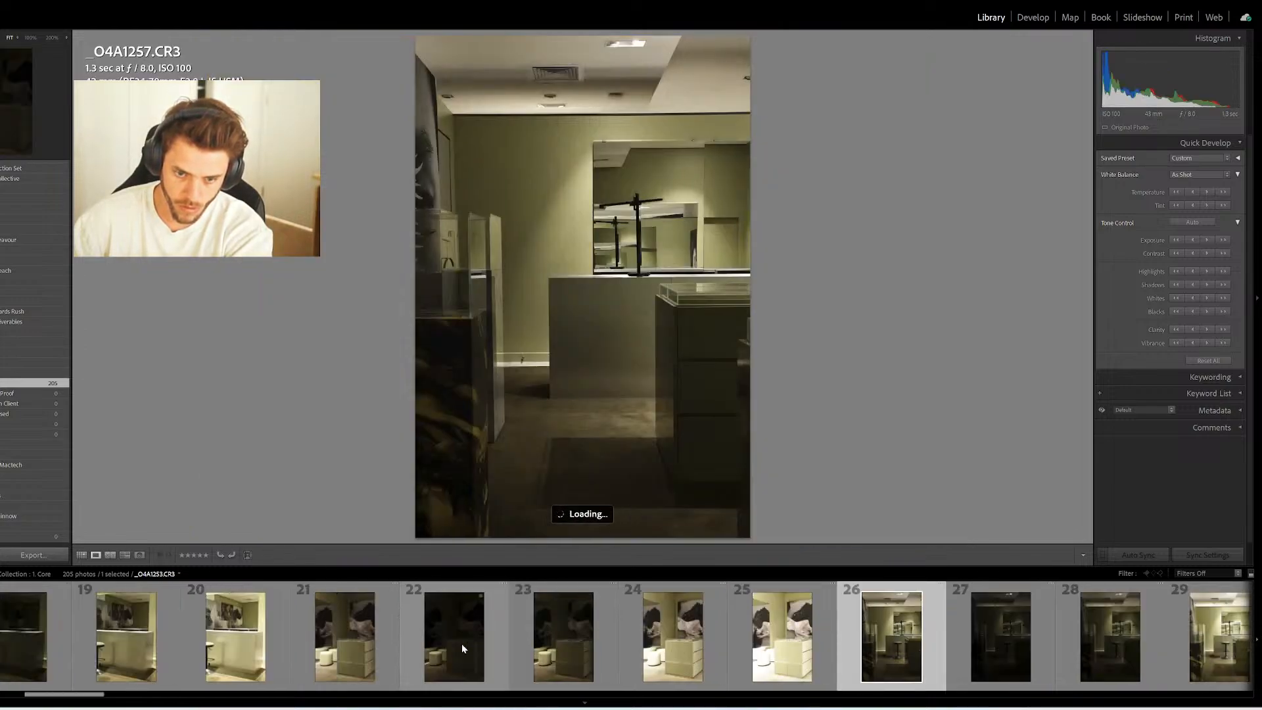
key(p)
click(355, 639)
click(225, 633)
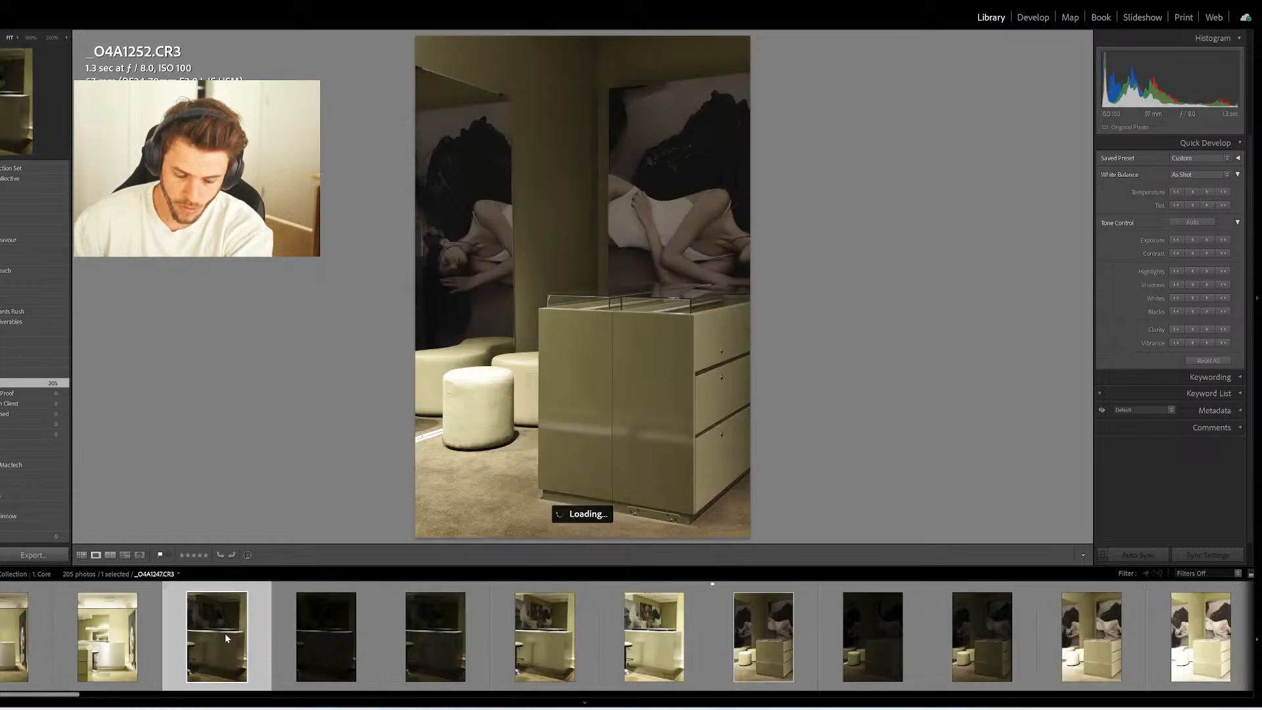
key(p)
click(106, 640)
key(p)
scroll(109, 640, up, 4)
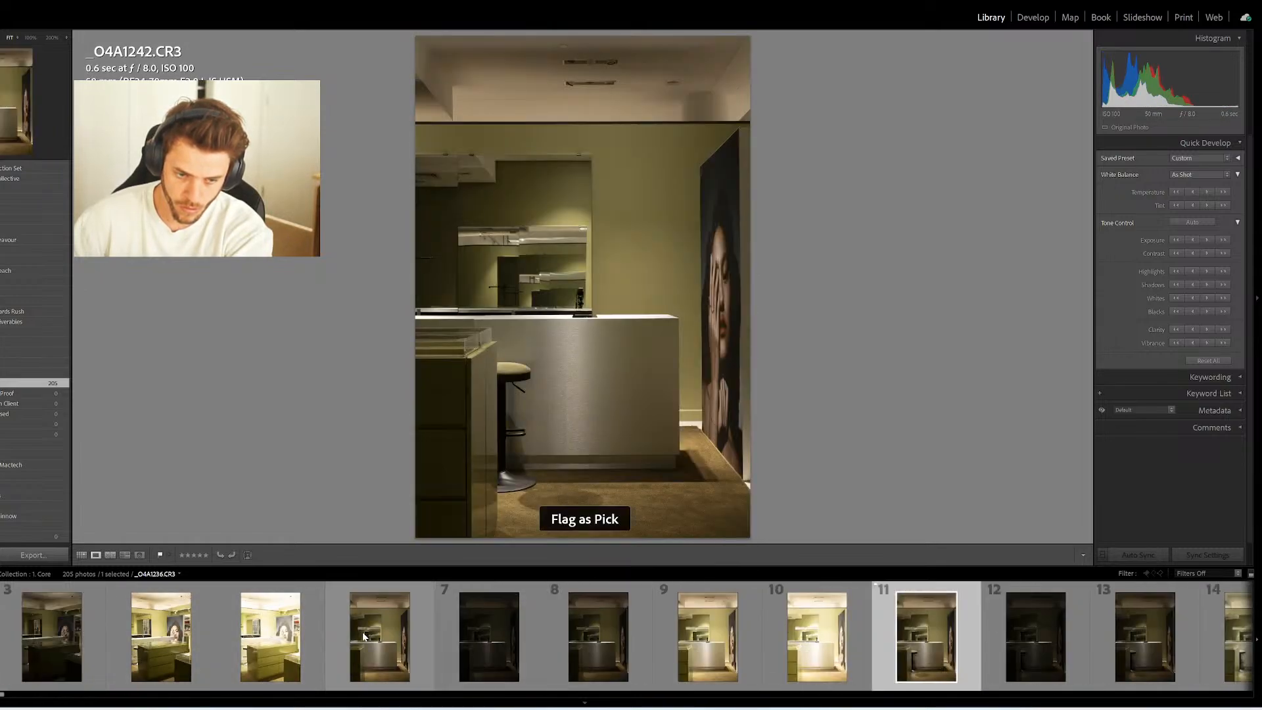
Flag the first frames of the last two interior brackets, _O4A1237 and _O4A1232, as picks
click(377, 629)
key(p)
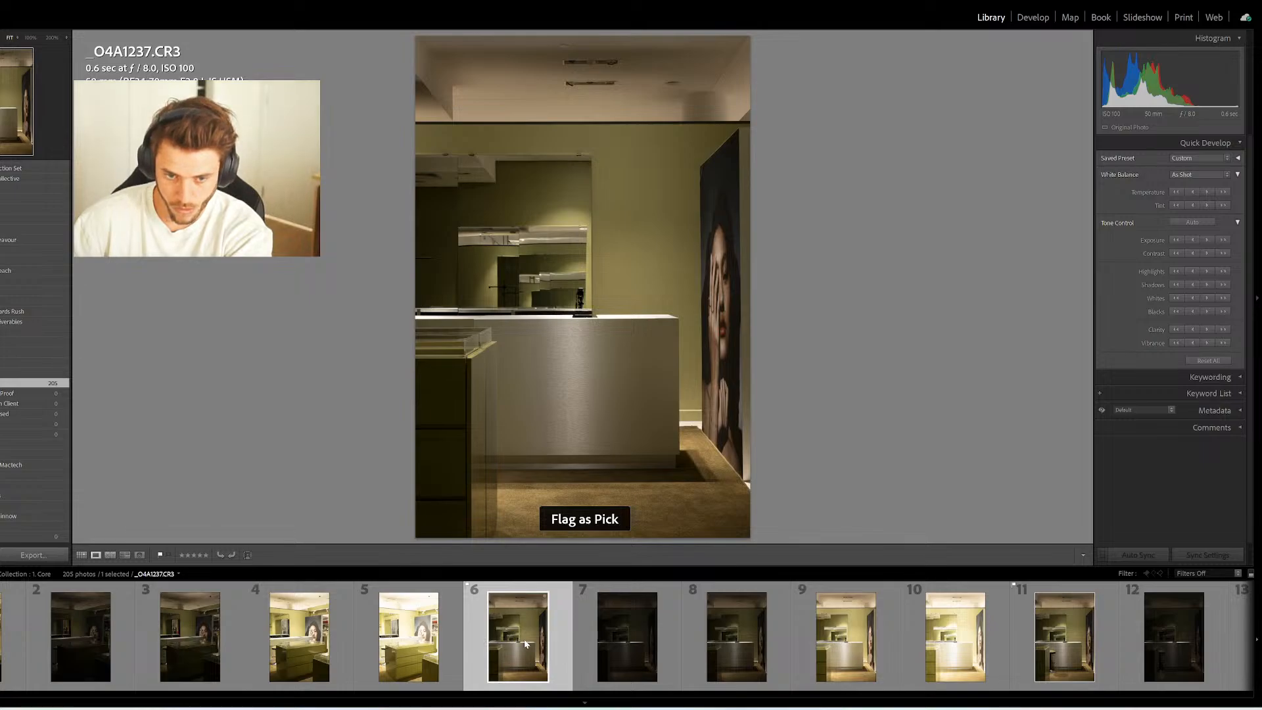
click(13, 634)
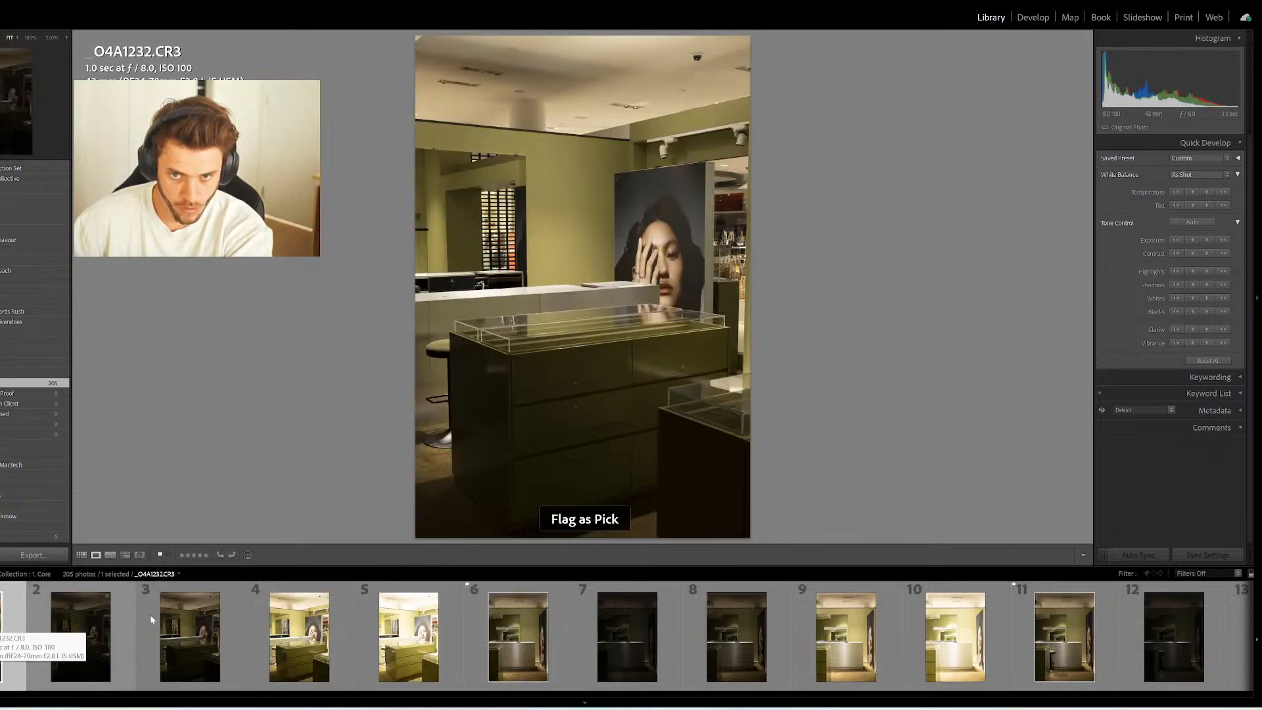
Filter the Core collection to flagged photos, add them all to the 2. Flagged for Proof collection and open it
click(1205, 573)
click(1156, 462)
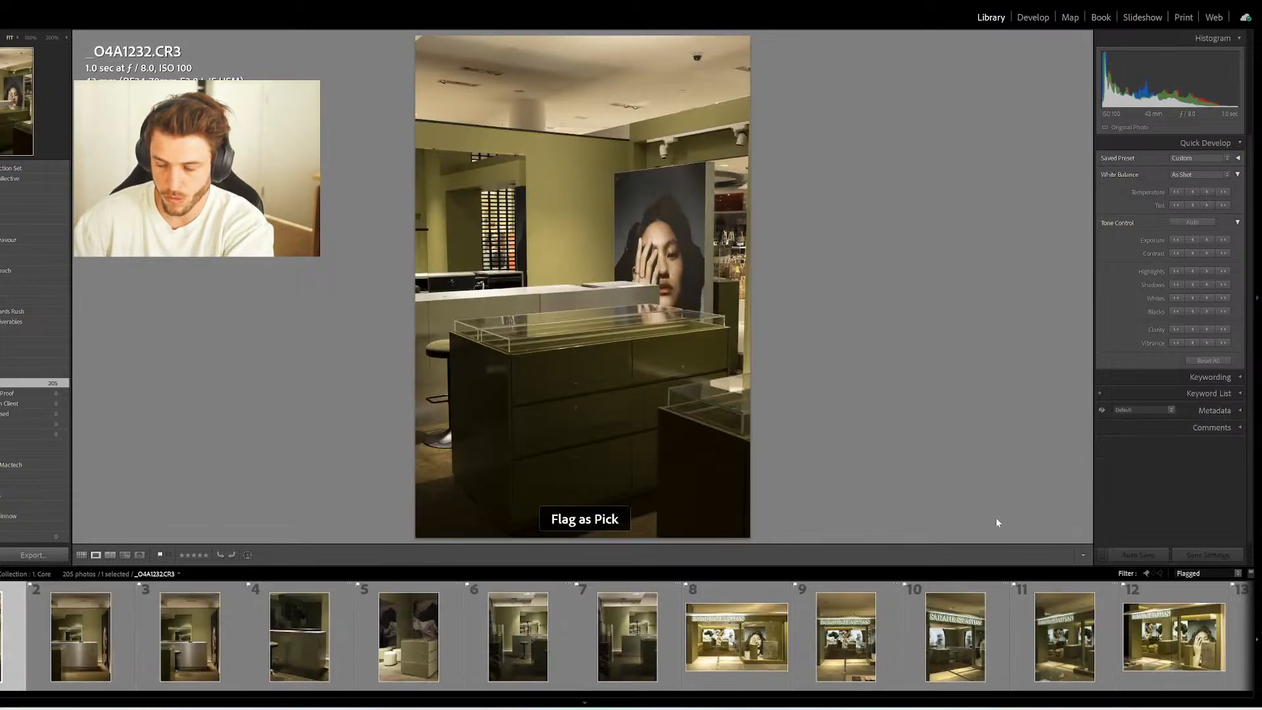
key(ctrl+a)
drag(197, 624, 25, 393)
click(25, 394)
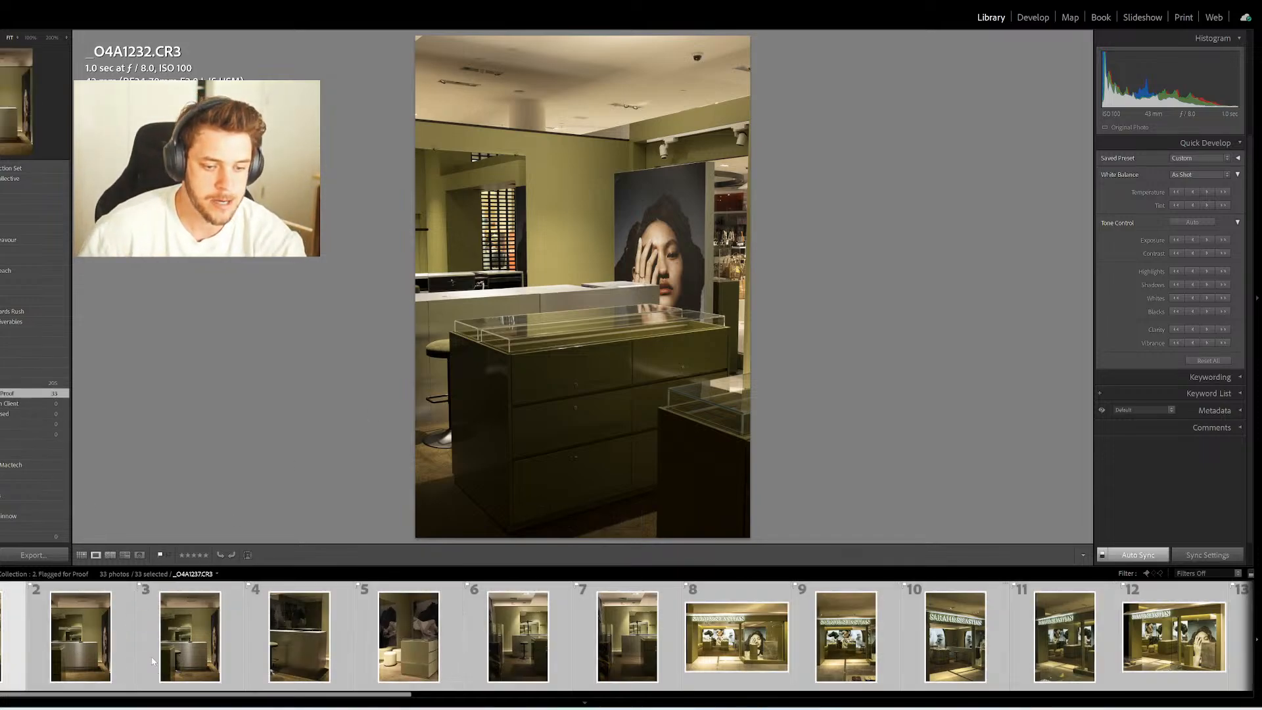
Apply Auto tone adjustments to all photos of the Flagged for Proof collection in the Develop module
click(1032, 18)
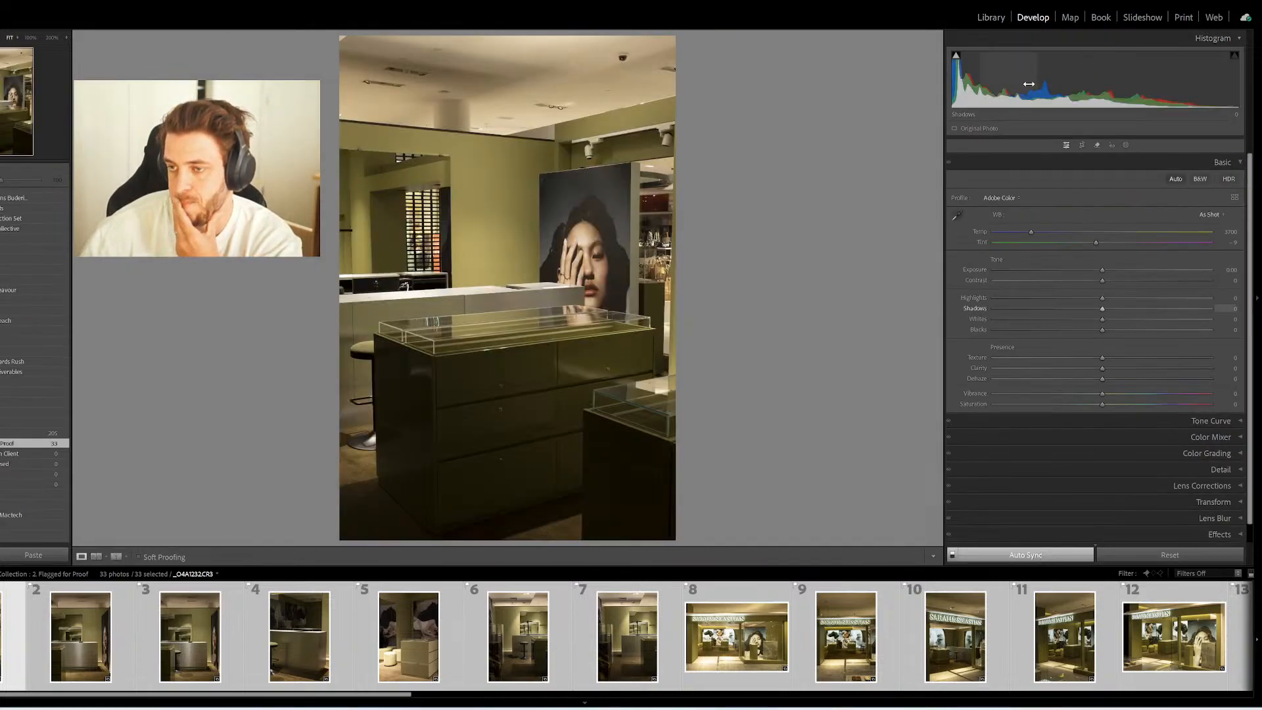
click(1176, 179)
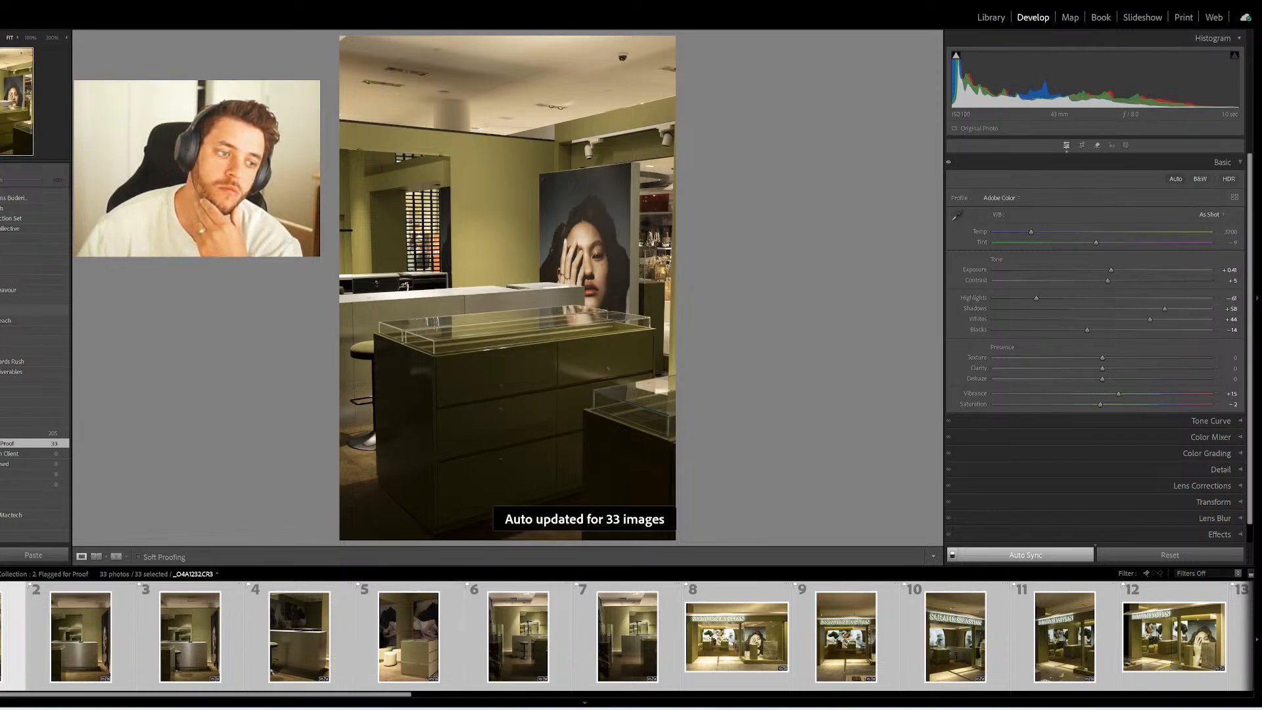
key(F7)
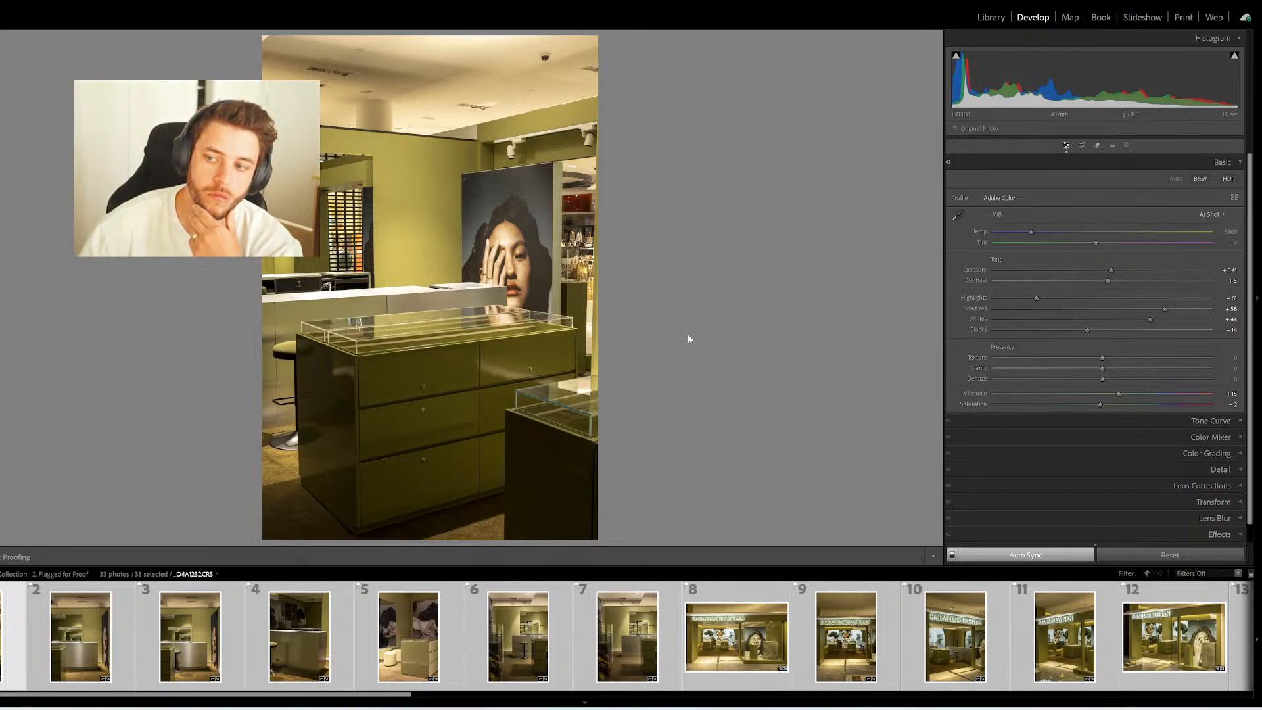
Review the auto-adjusted storefront and interior frames across the collection, including _O4A1427, _O4A1277, _O4A1287 and _O4A1417
scroll(863, 612, down, 7)
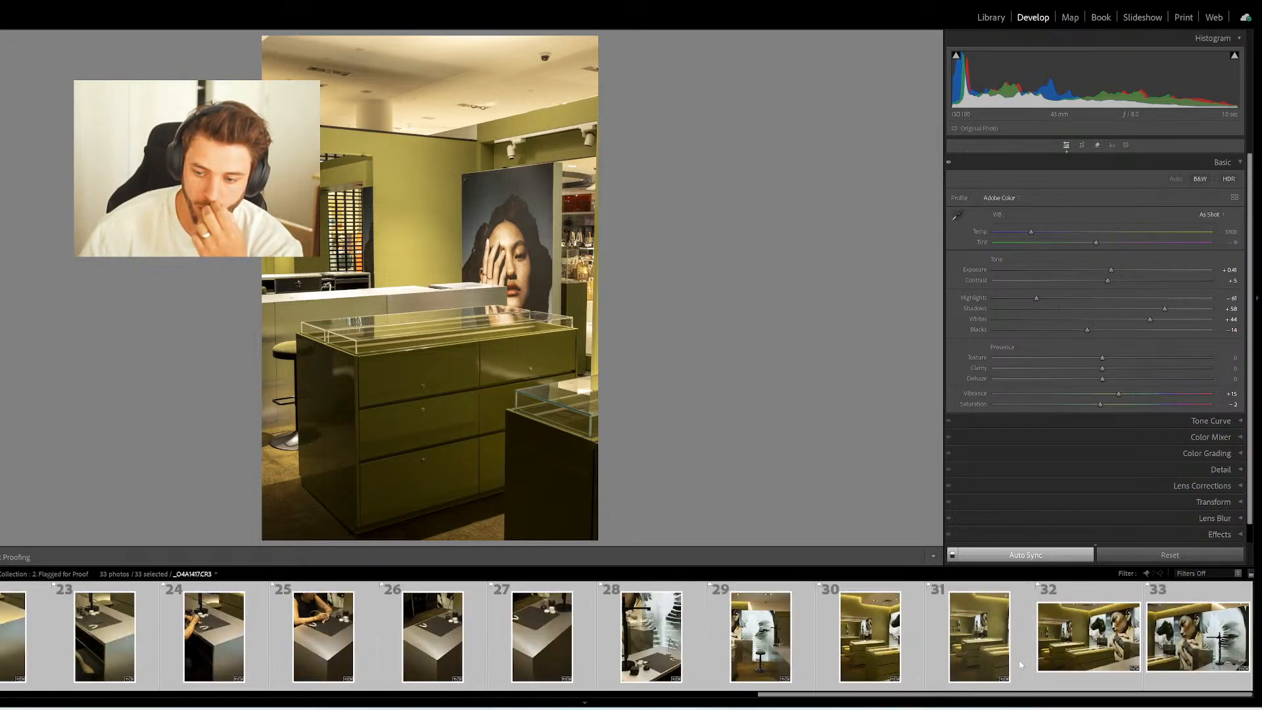
click(1094, 654)
scroll(986, 650, up, 7)
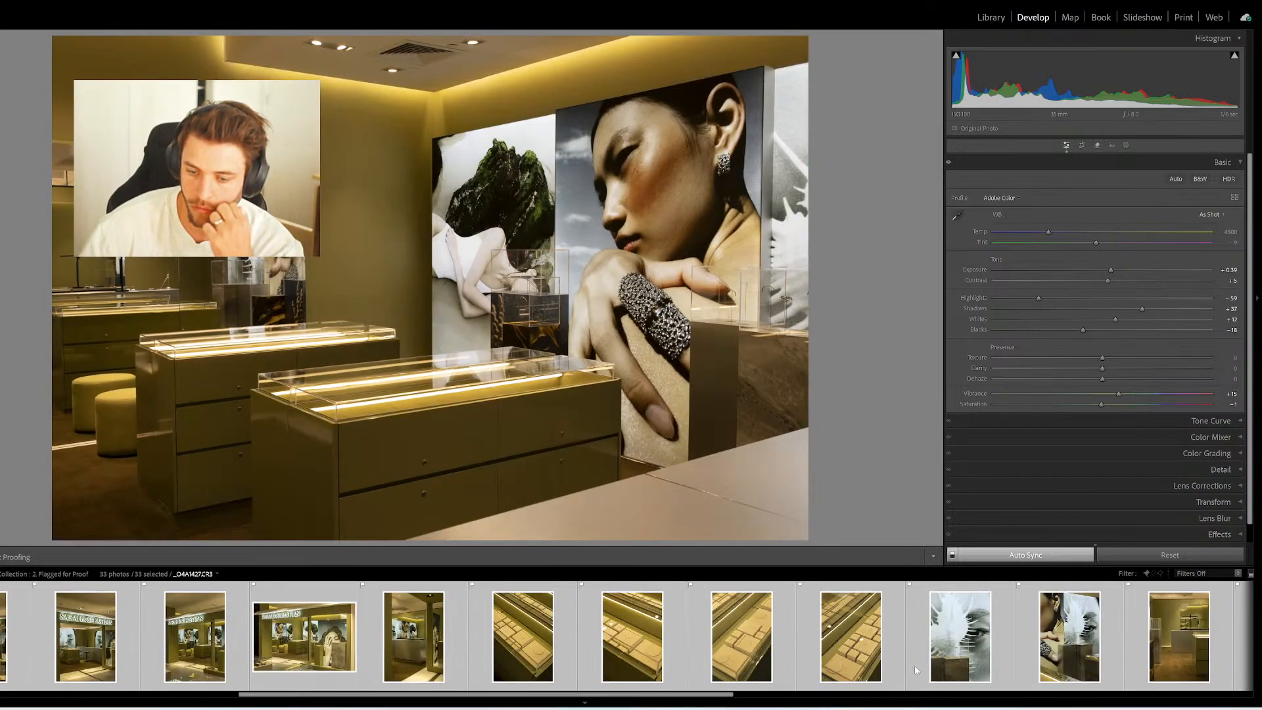
click(853, 650)
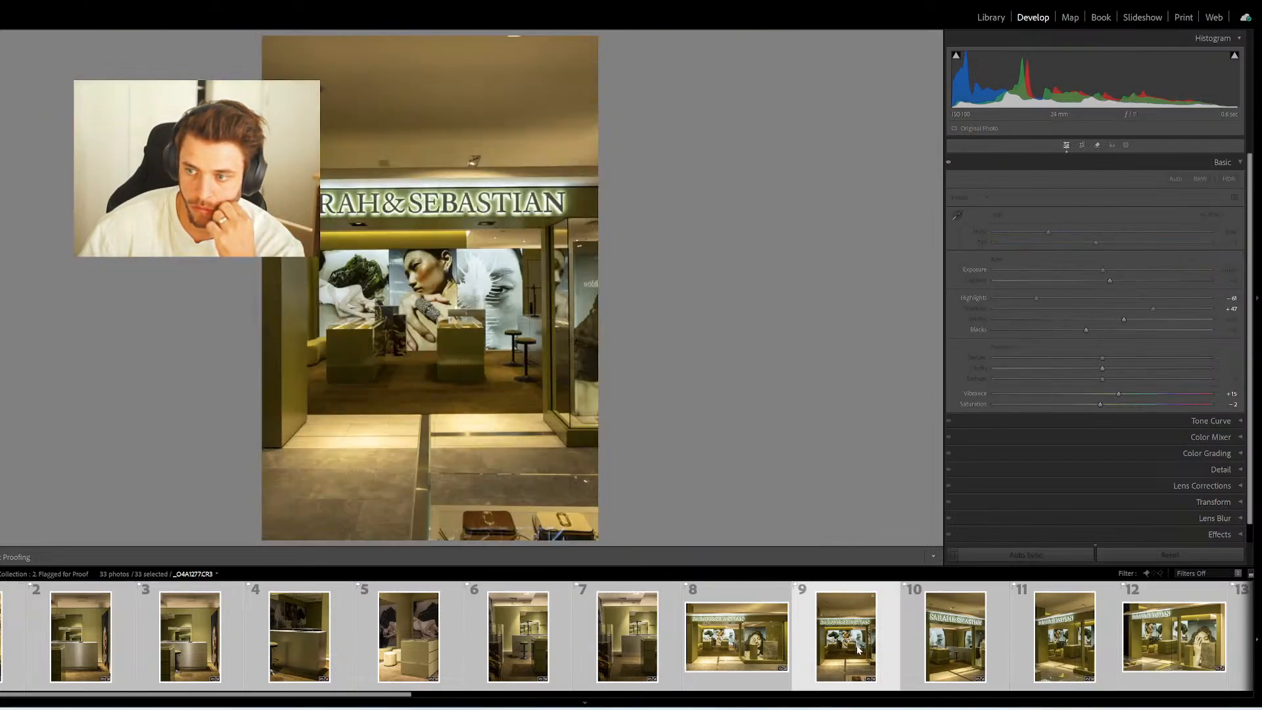
click(1060, 644)
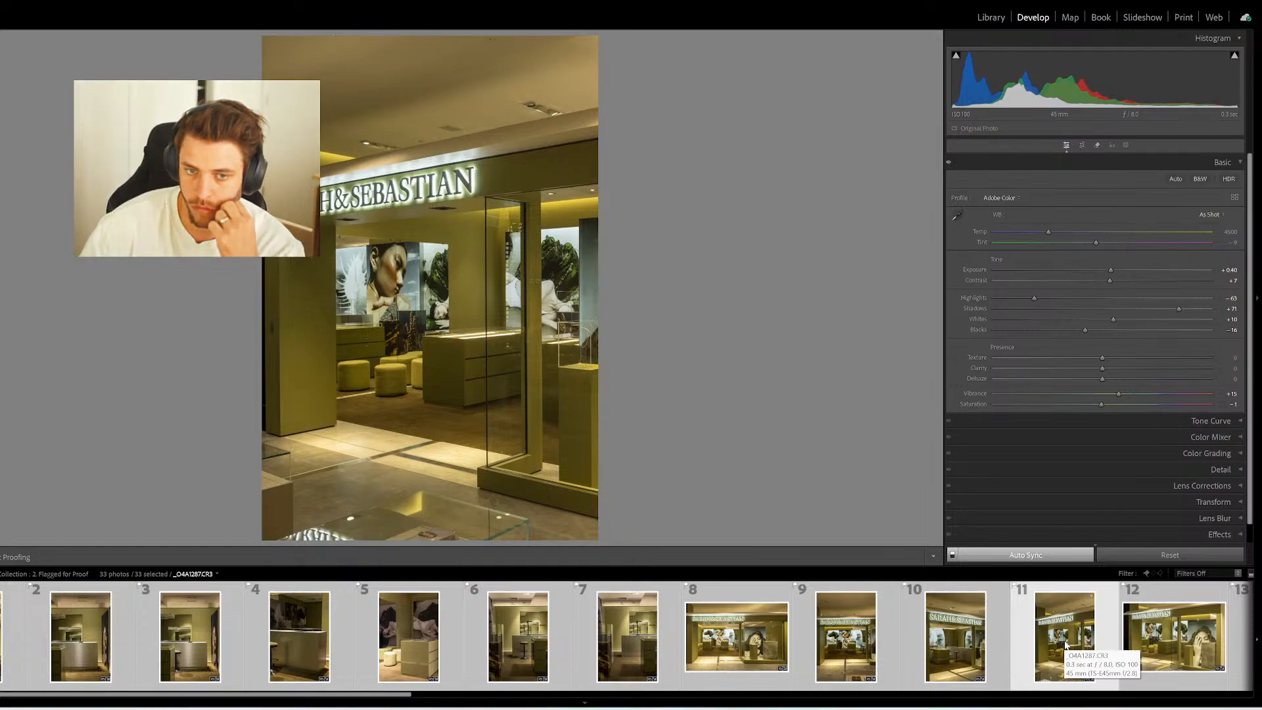
click(625, 640)
scroll(656, 646, down, 10)
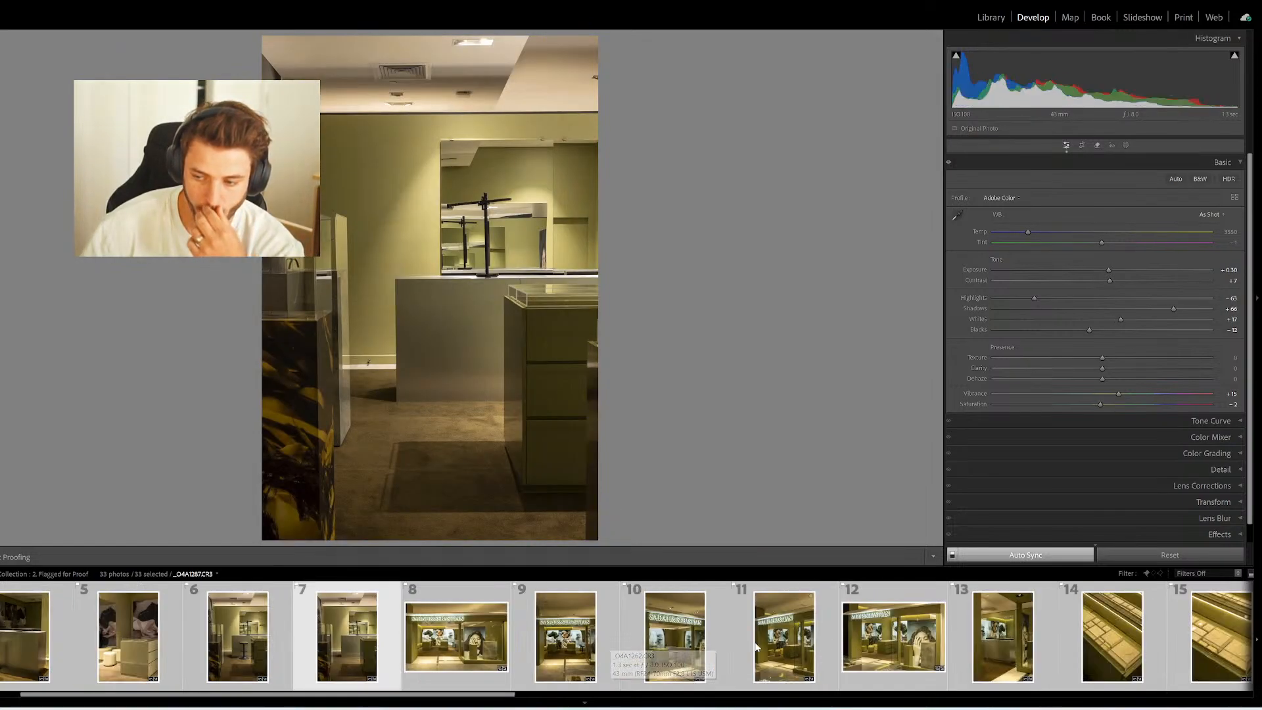
scroll(698, 637, up, 5)
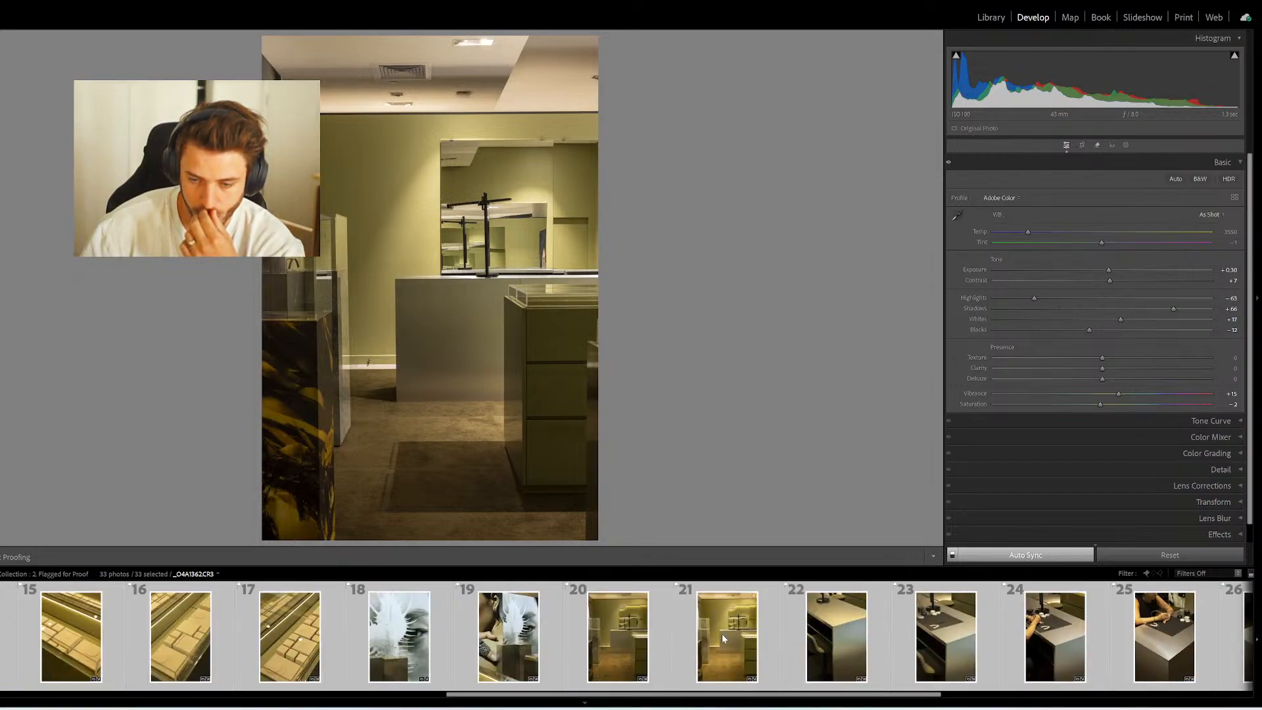
scroll(751, 641, down, 5)
click(992, 643)
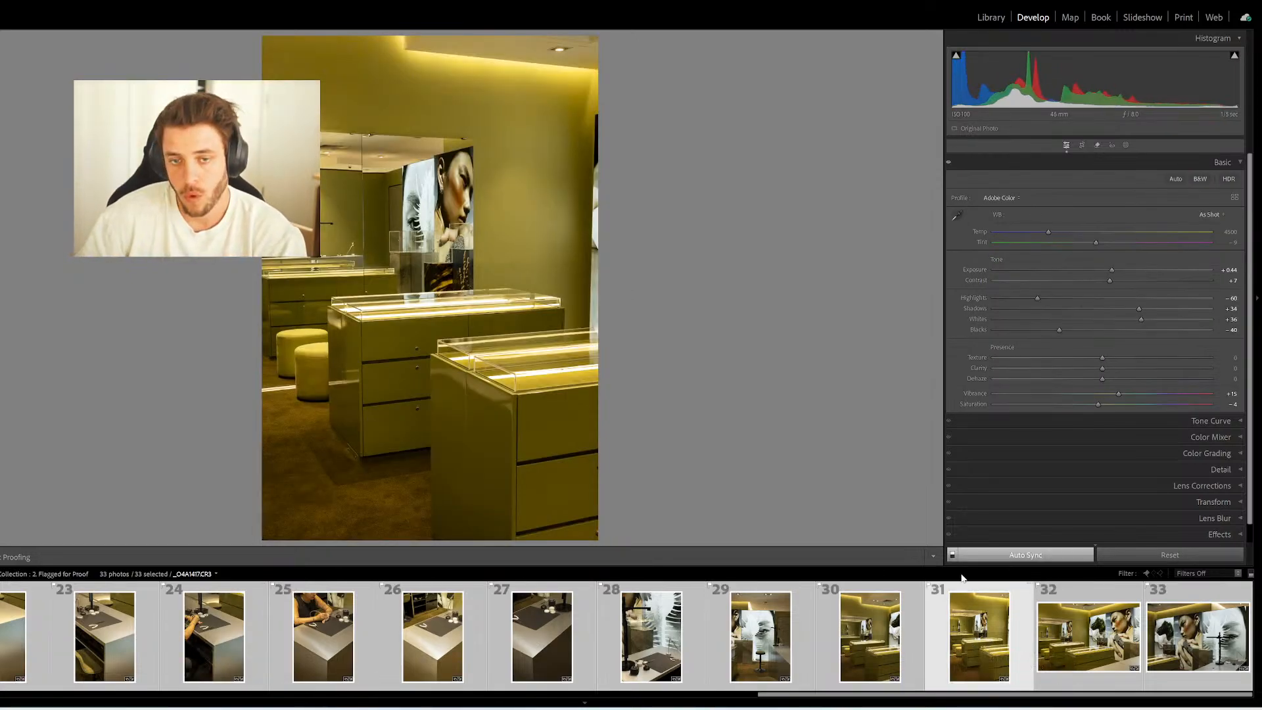
Select only _O4A1417, reset its vibrance and saturation to 0 and lower its contrast to about -41
key(Right)
click(971, 626)
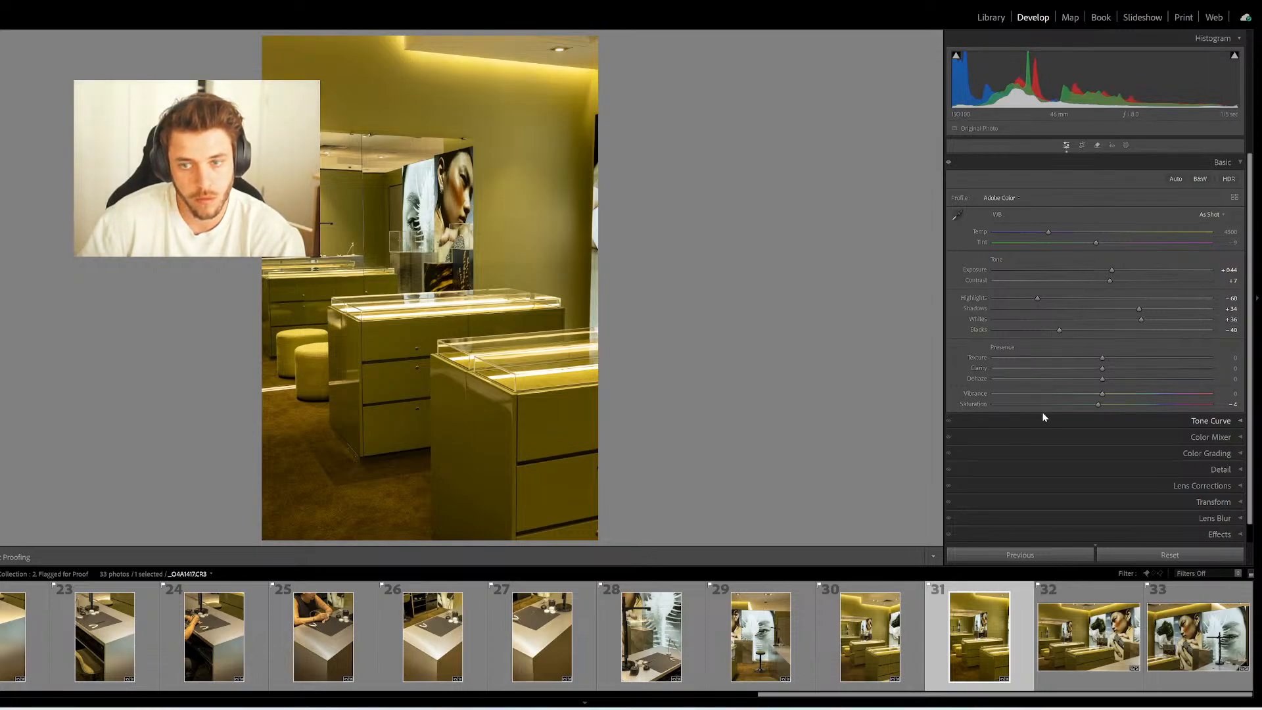
drag(1109, 280, 1051, 288)
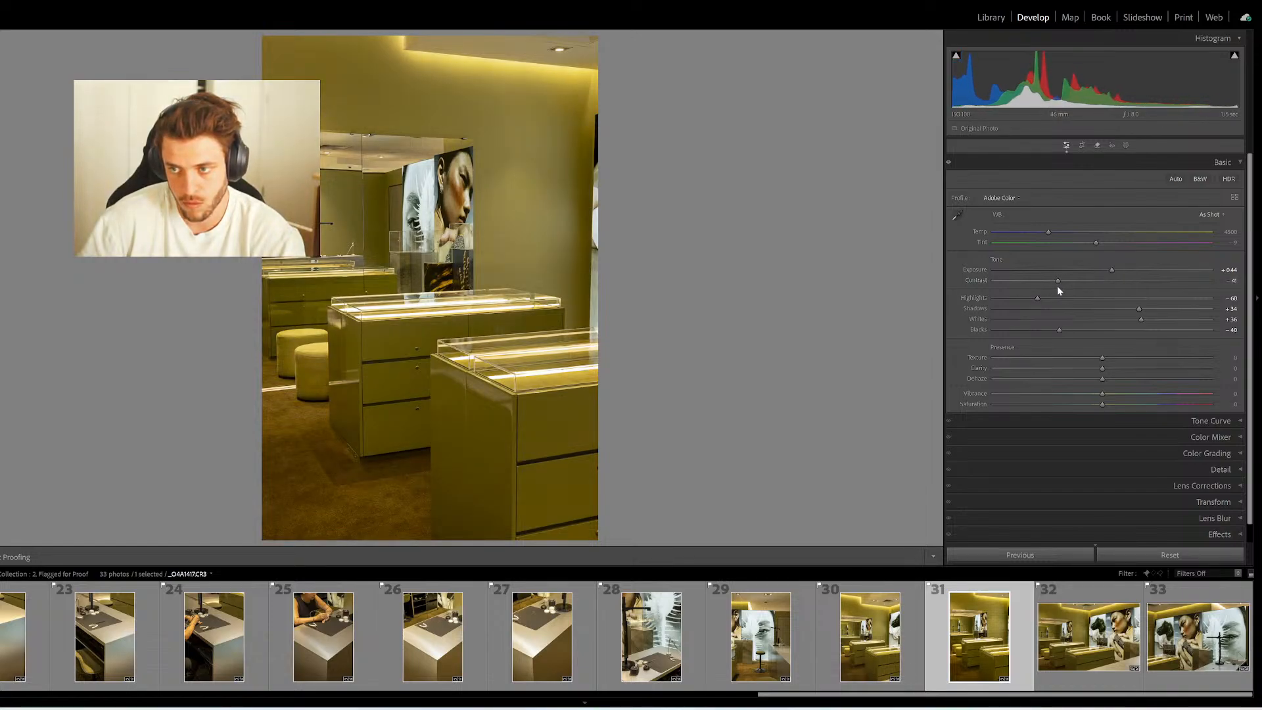
Set the green primary hue in the Calibration of _O4A1417 to +5
click(1188, 161)
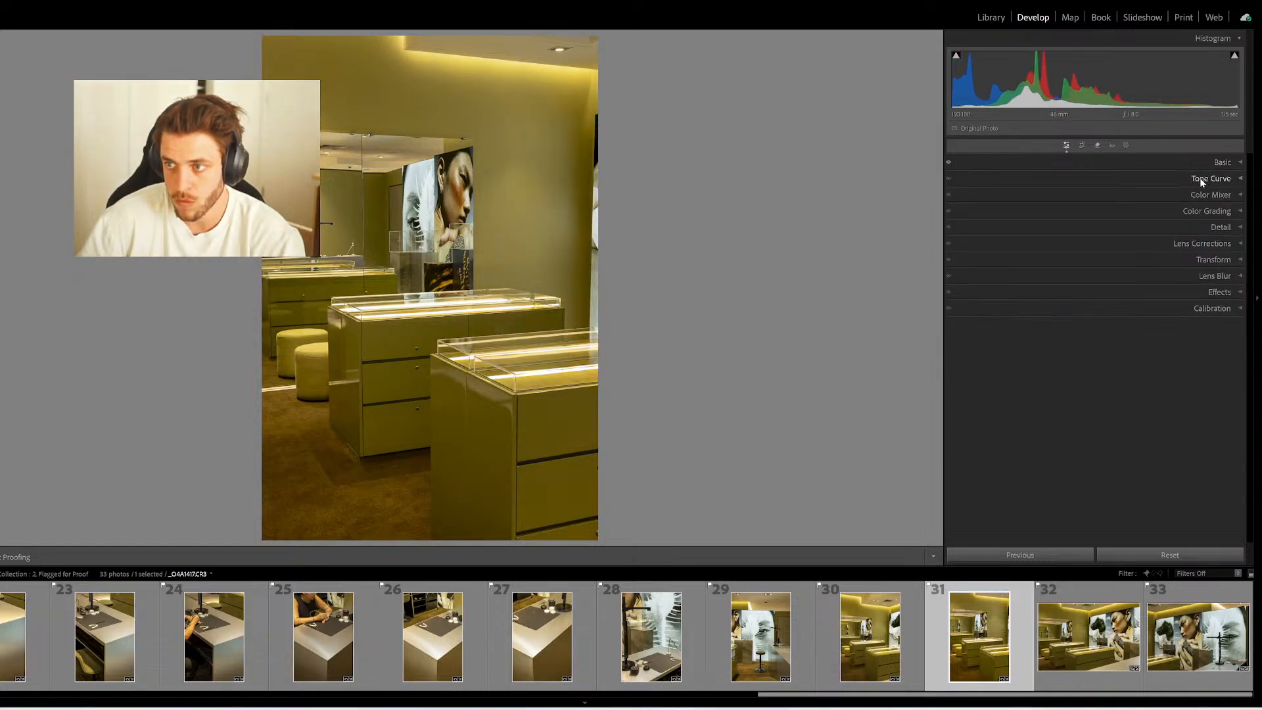
click(1213, 195)
click(1071, 210)
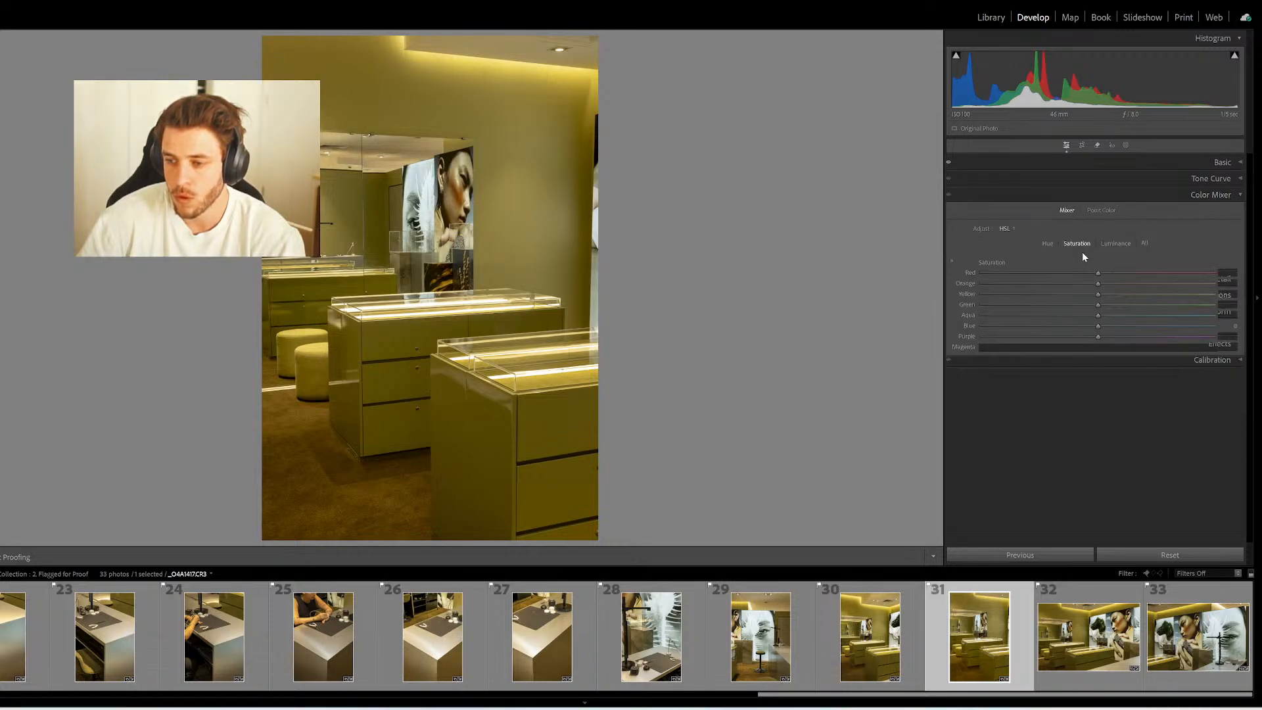
click(1185, 462)
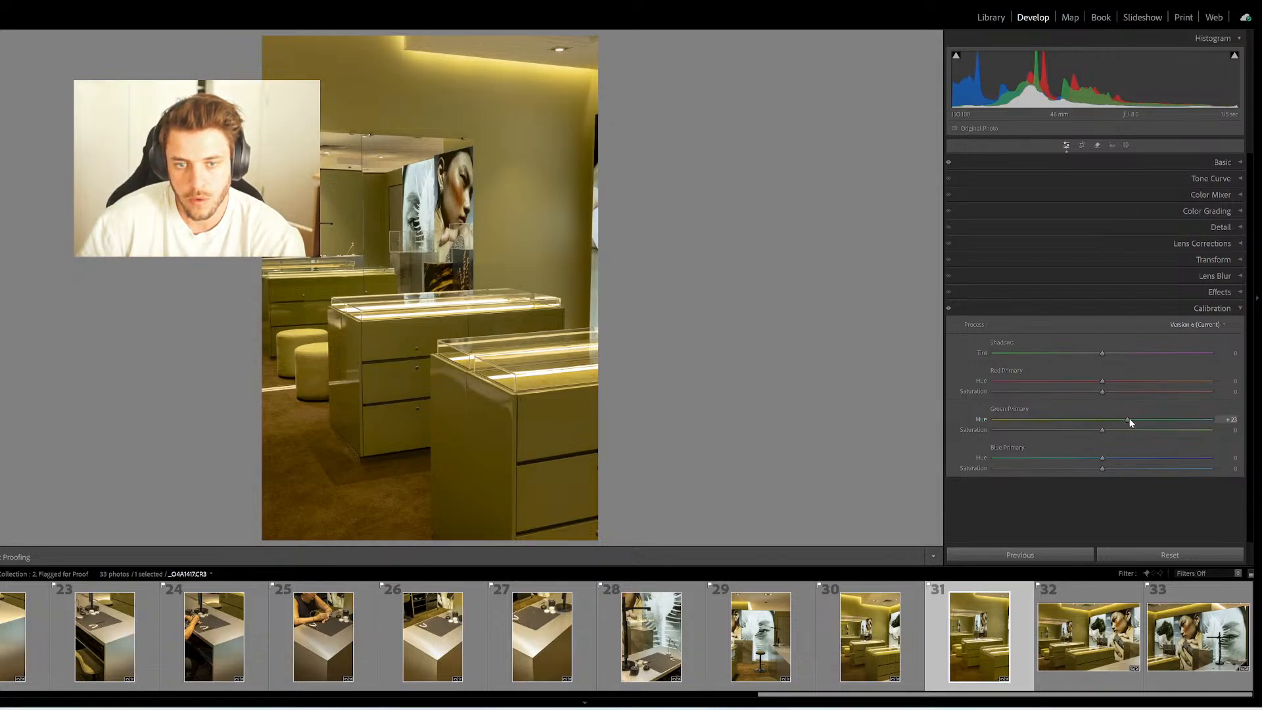
drag(1105, 417, 1136, 417)
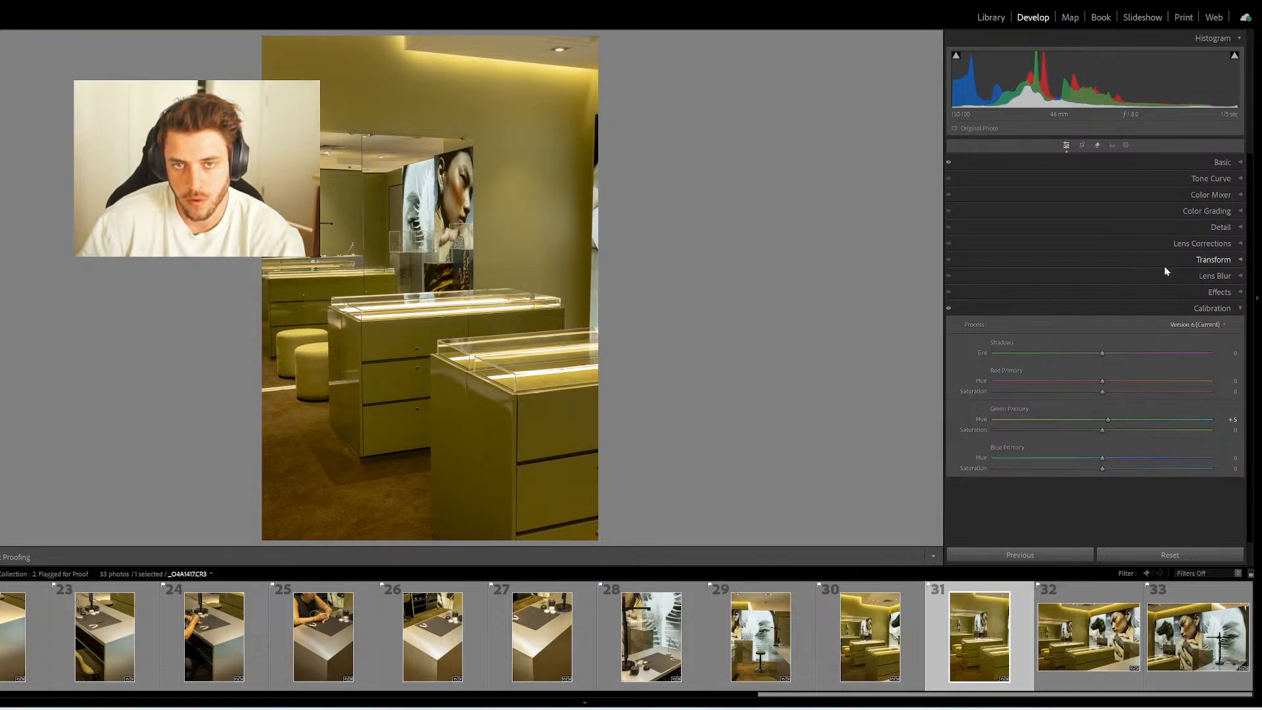
In the Color Mixer, shift the yellow hue of _O4A1417 to about +13 and reduce yellow saturation to about -8
click(1226, 195)
click(1048, 245)
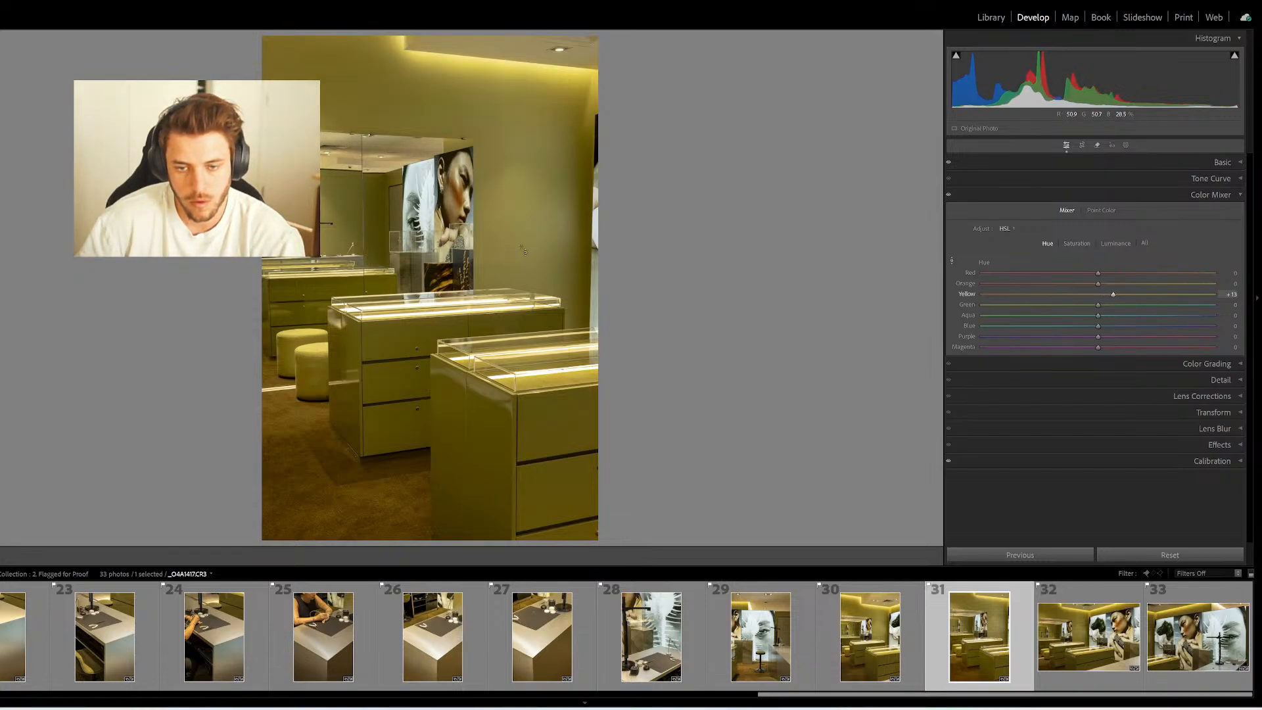
click(1075, 243)
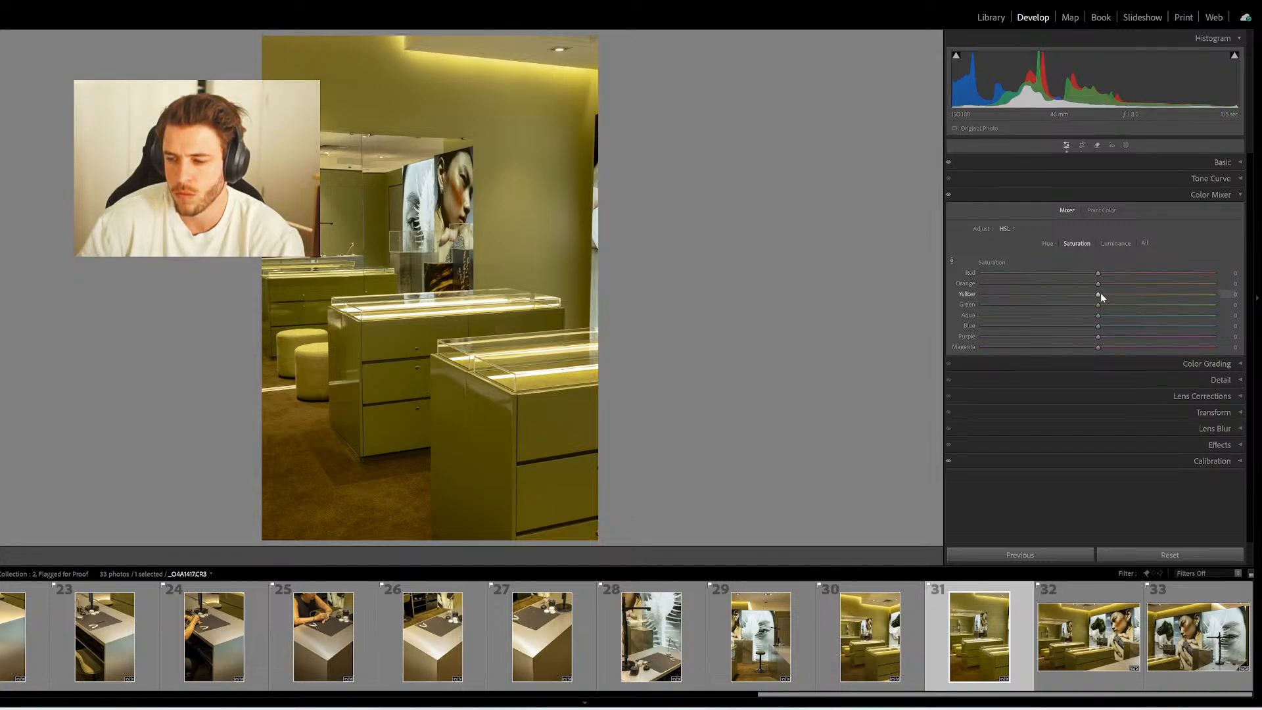
drag(1090, 294, 1086, 294)
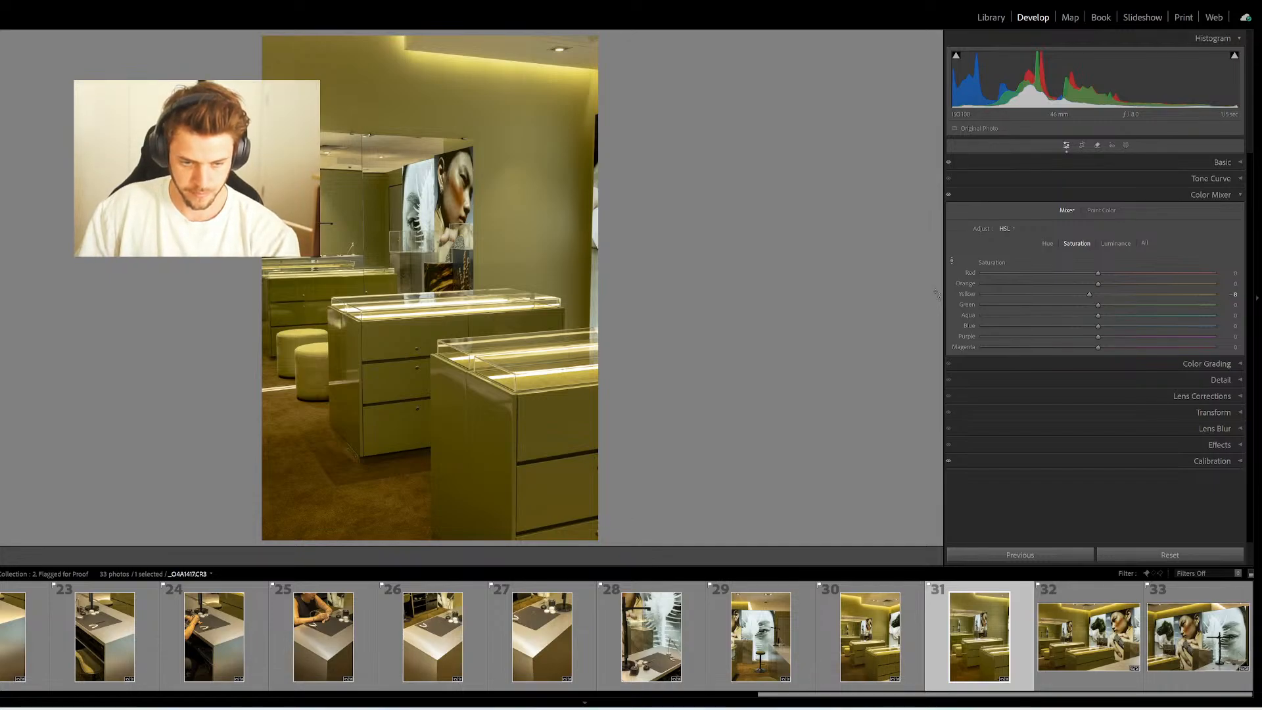
Compare the Color Mixer settings of the neighbouring frame _O4A1412 with those of _O4A1417
key(ctrl+a)
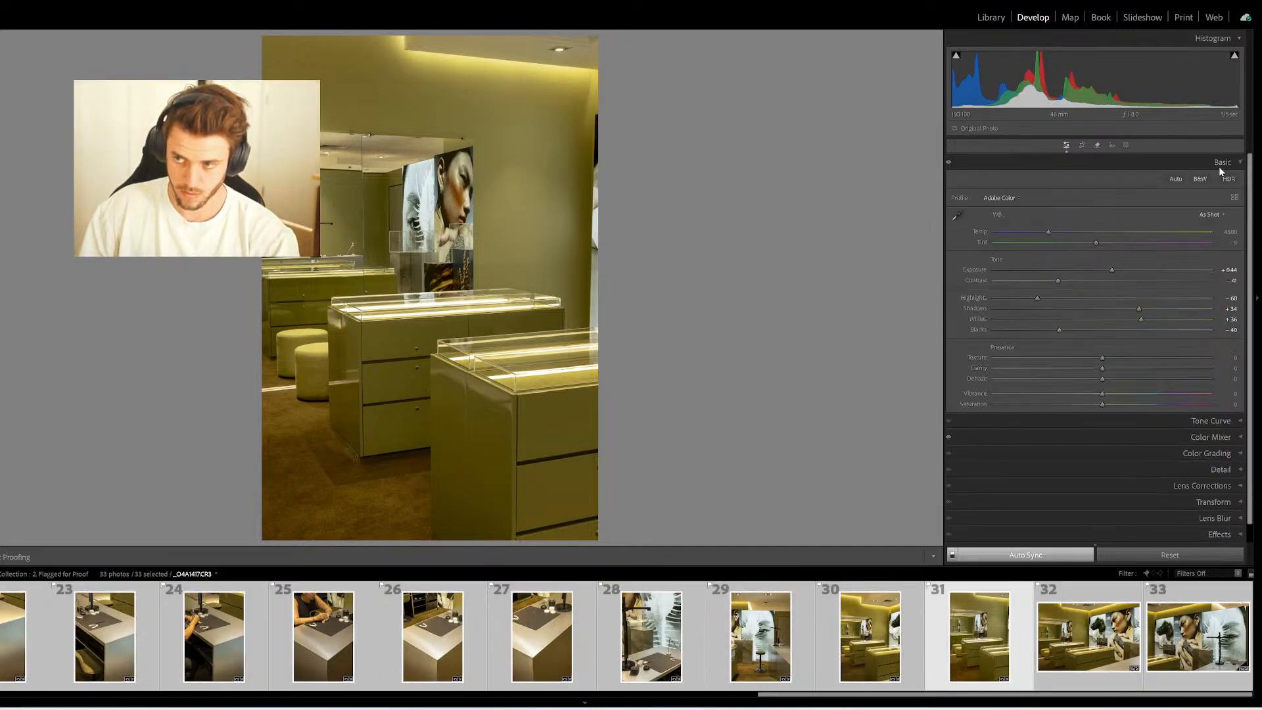
ctrl+click(1218, 167)
click(887, 643)
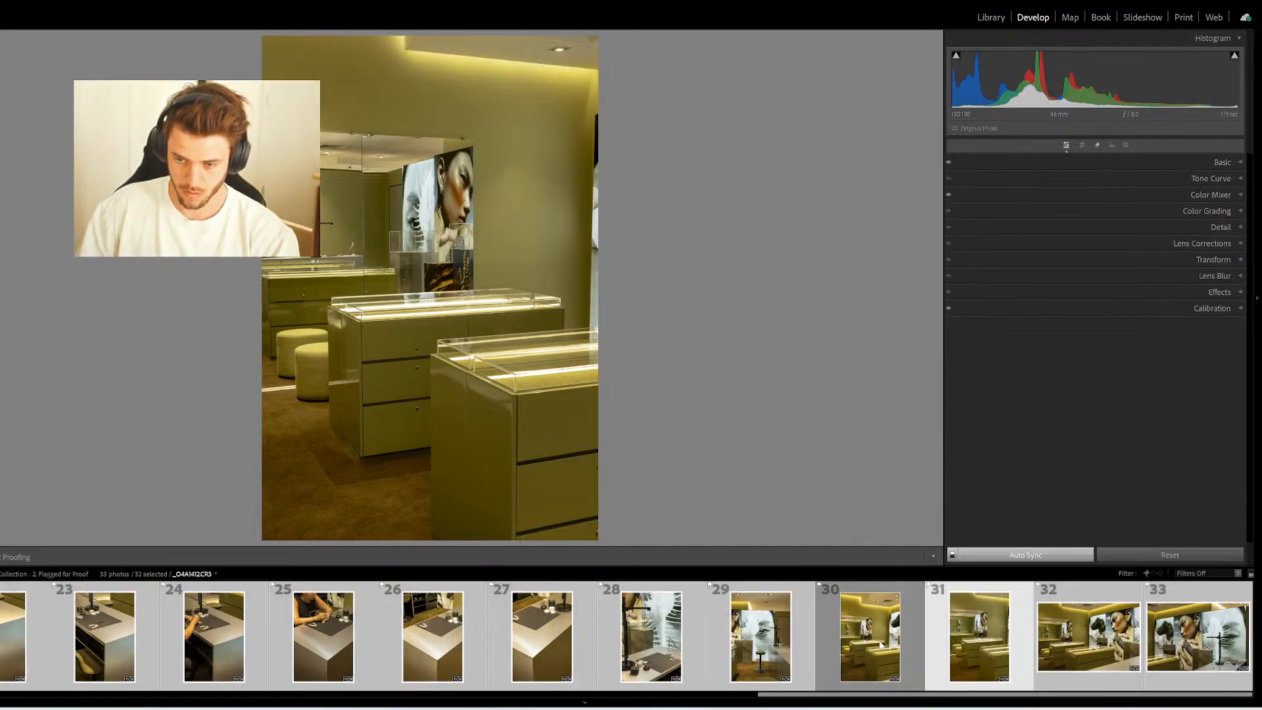
click(1219, 195)
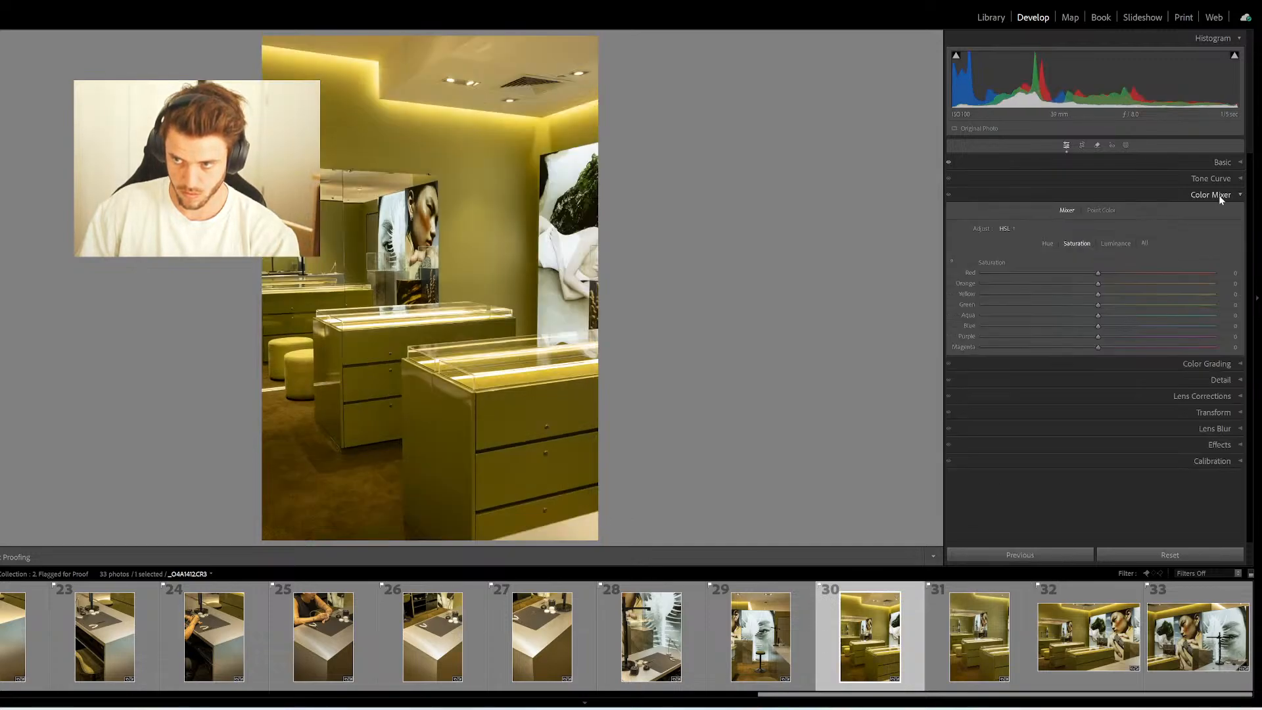
click(979, 637)
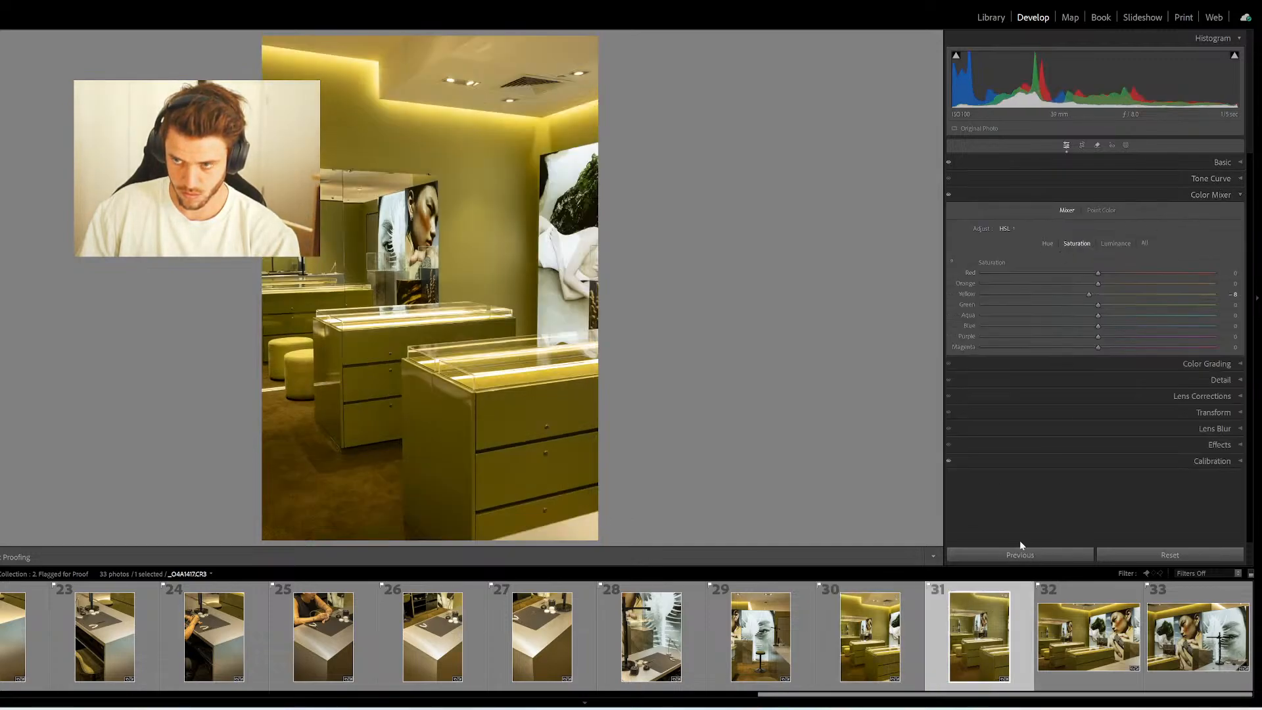
On the tone curve of _O4A1417, raise the black point output to about 5 and lower the white point output to about 249
click(1229, 180)
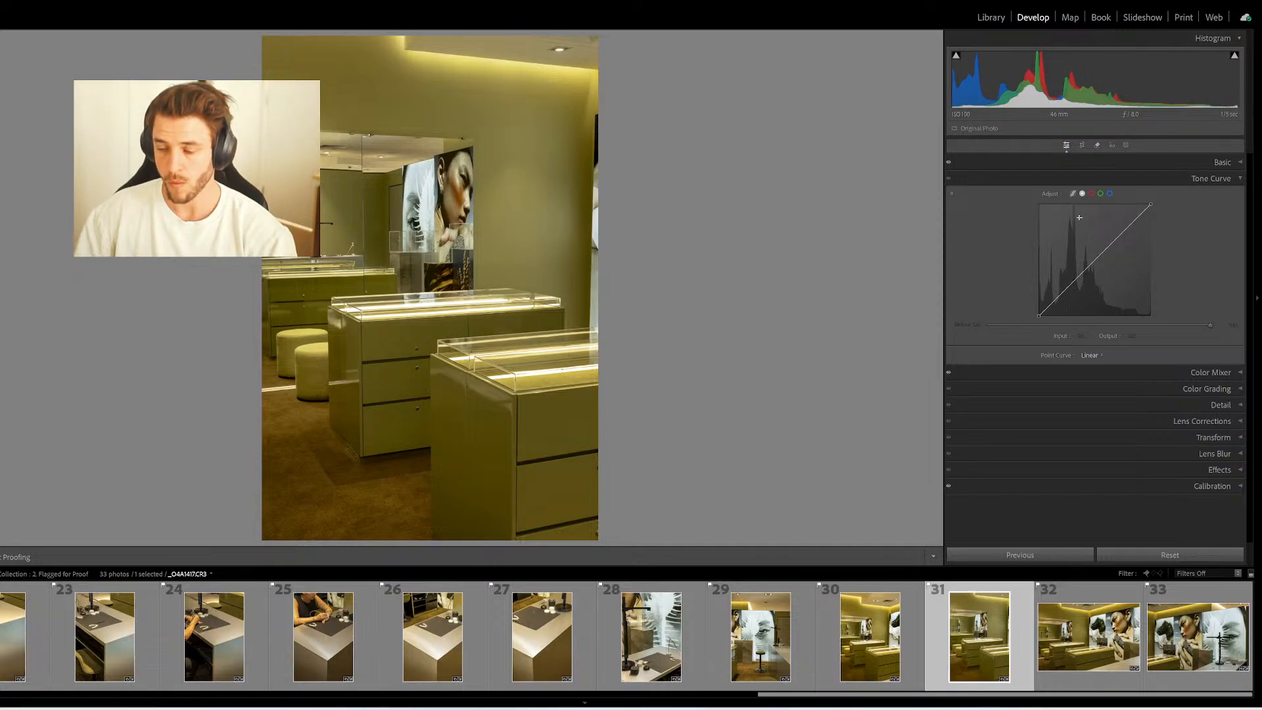
drag(1038, 316, 1040, 314)
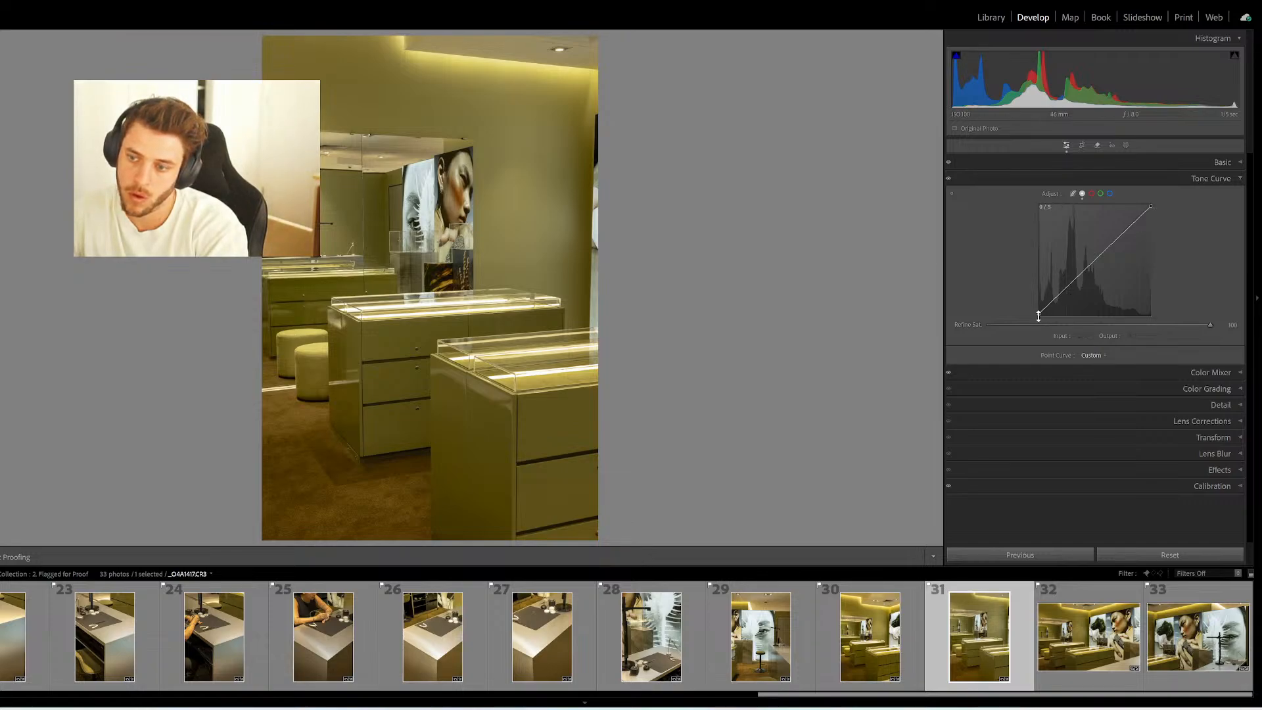
drag(1039, 316, 1039, 315)
drag(1151, 205, 1150, 207)
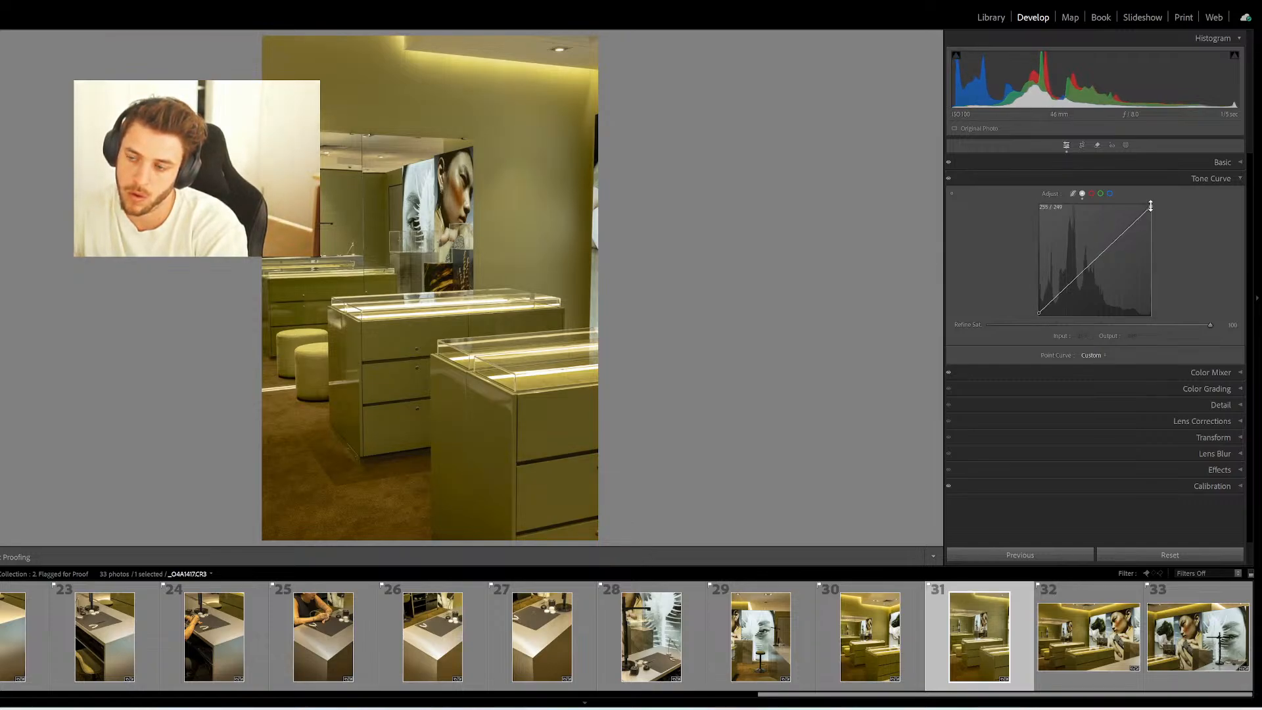
Synchronize contrast, vibrance, saturation, curve, Color Mixer and Calibration from _O4A1417 to all photos, and display the first frame _O4A1232
key(ctrl+a)
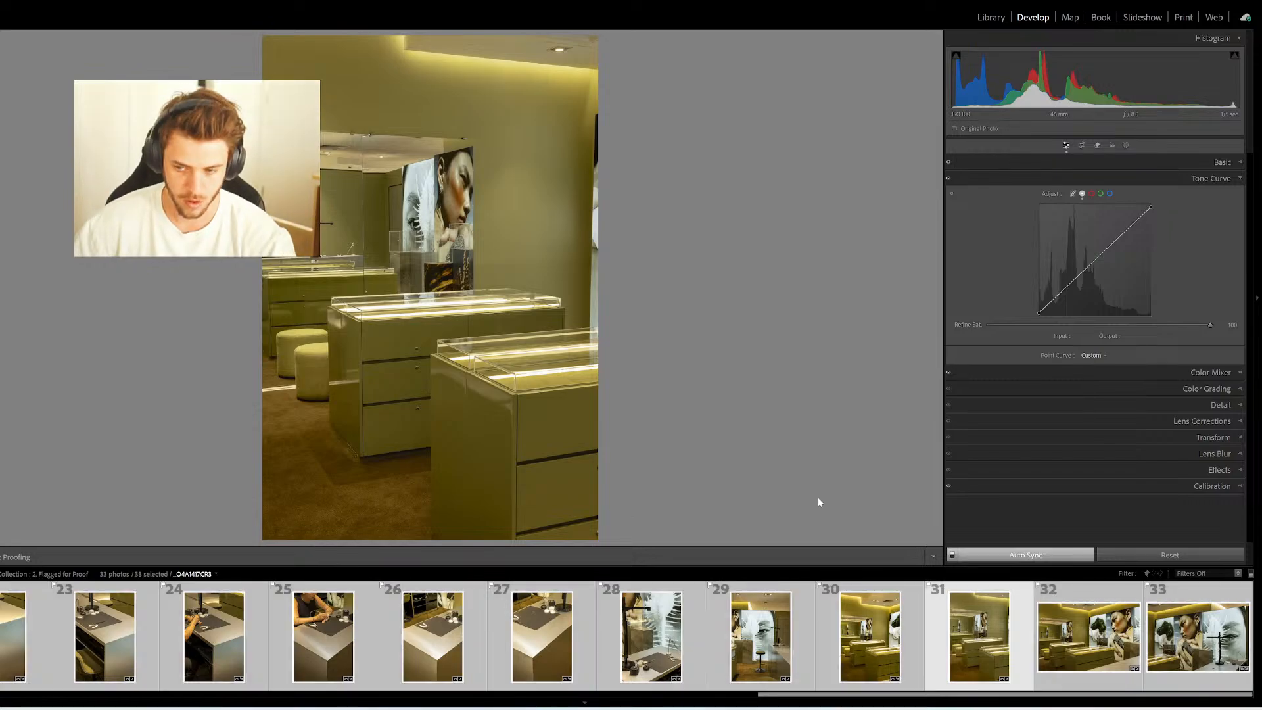
click(984, 555)
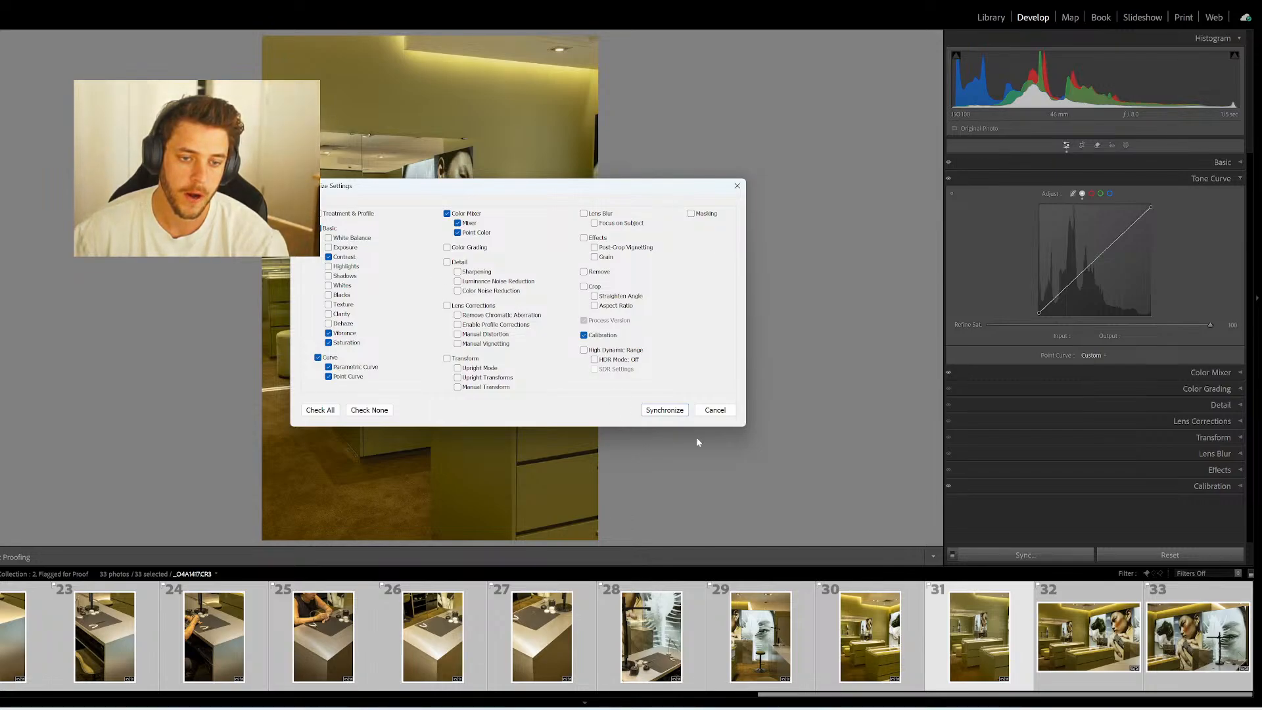
click(664, 410)
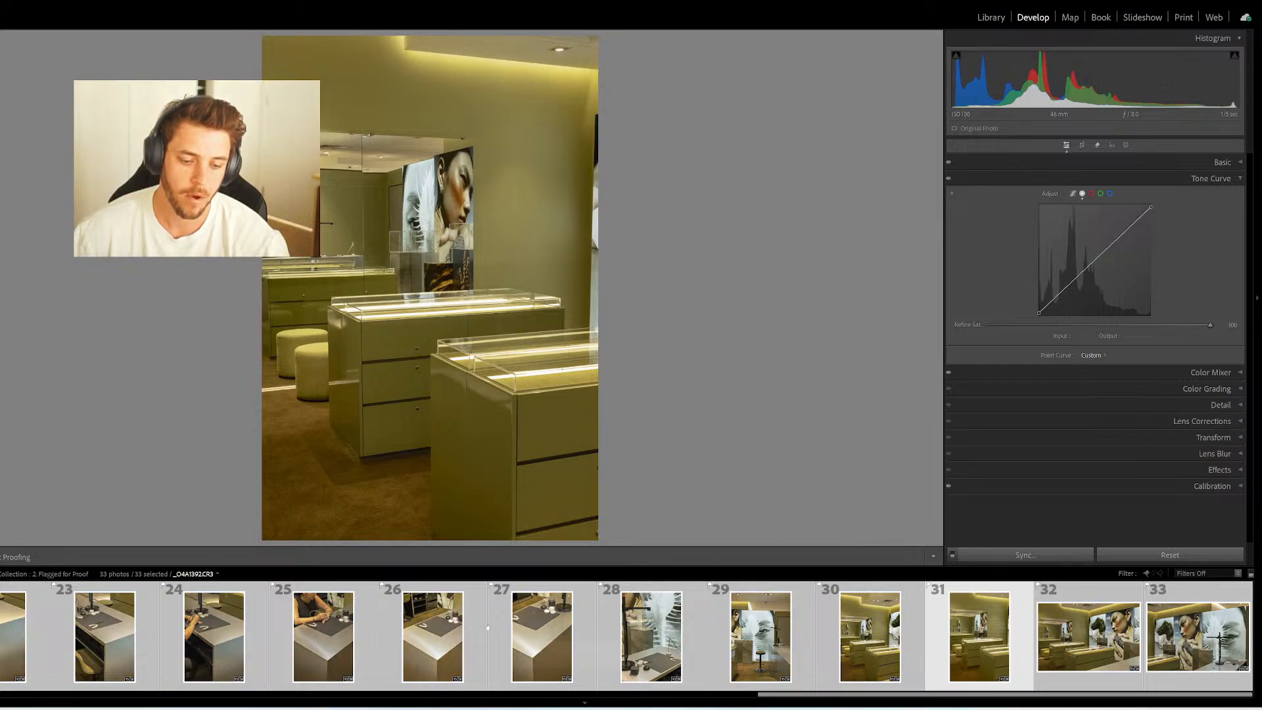
scroll(424, 627, up, 10)
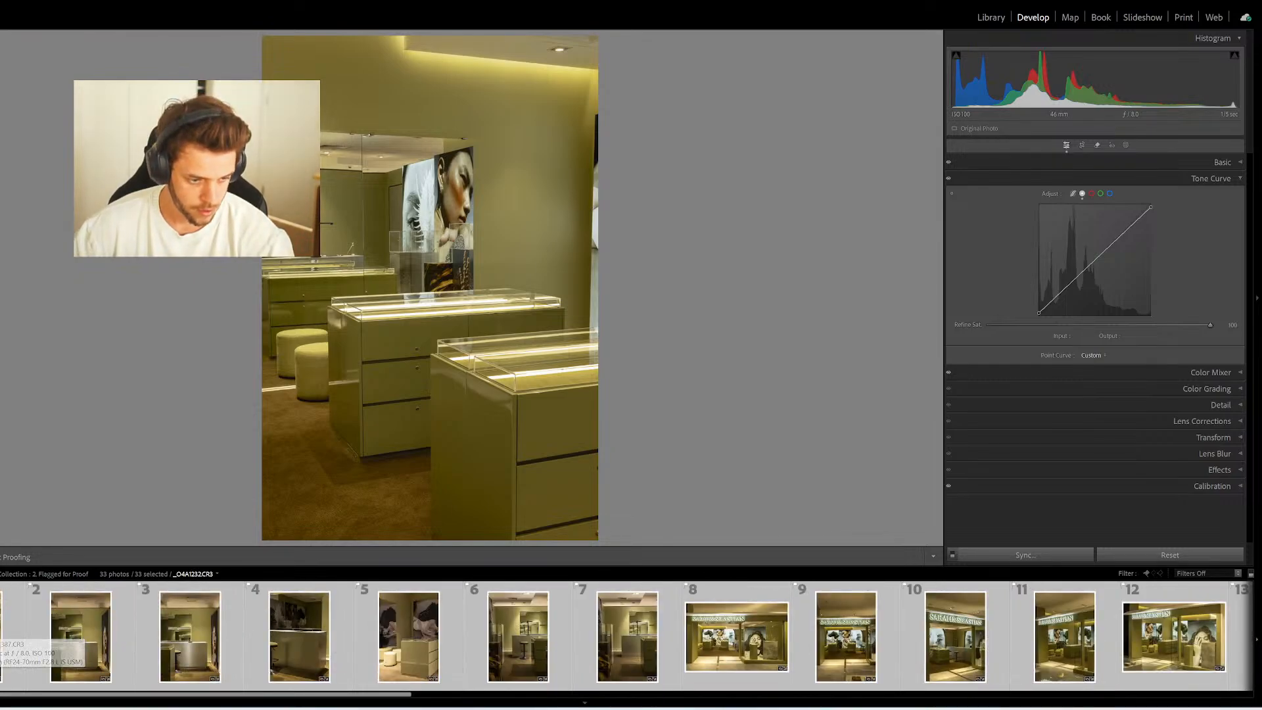
click(13, 631)
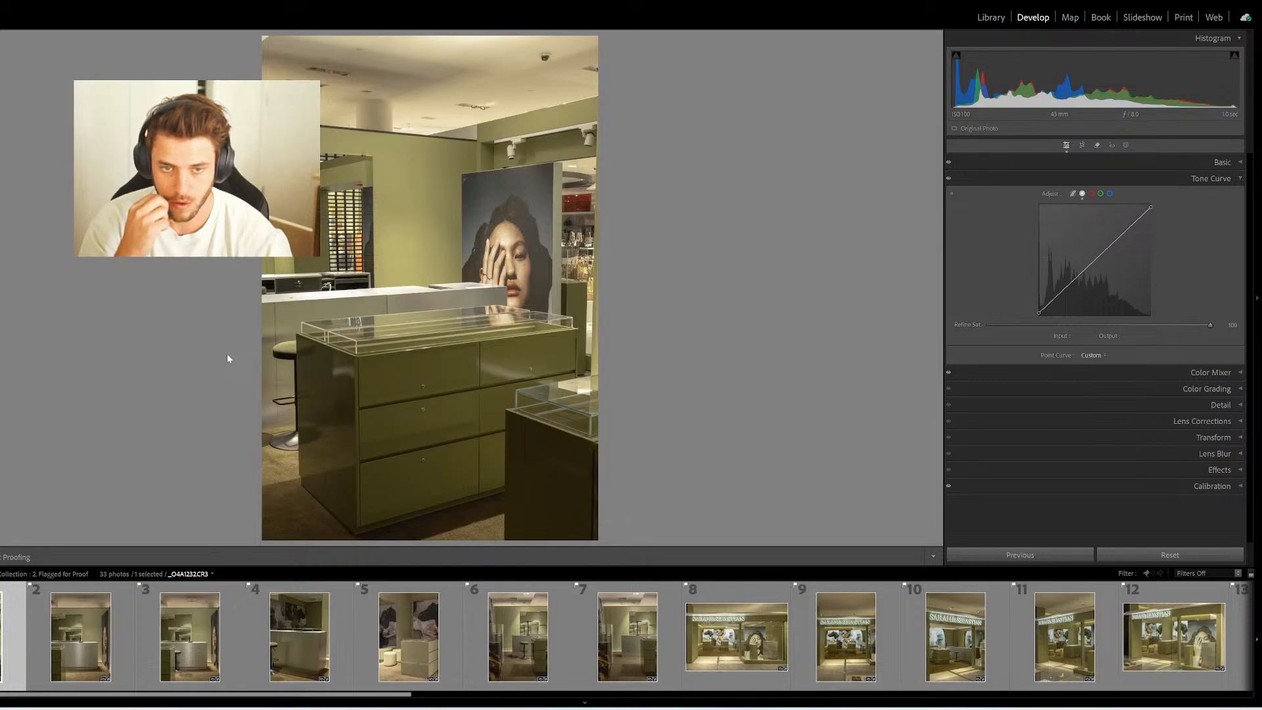
Show the Basic adjustments and review the synchronized colour and tone edit frame by frame from _O4A1232 through _O4A1362
key(ctrl+1)
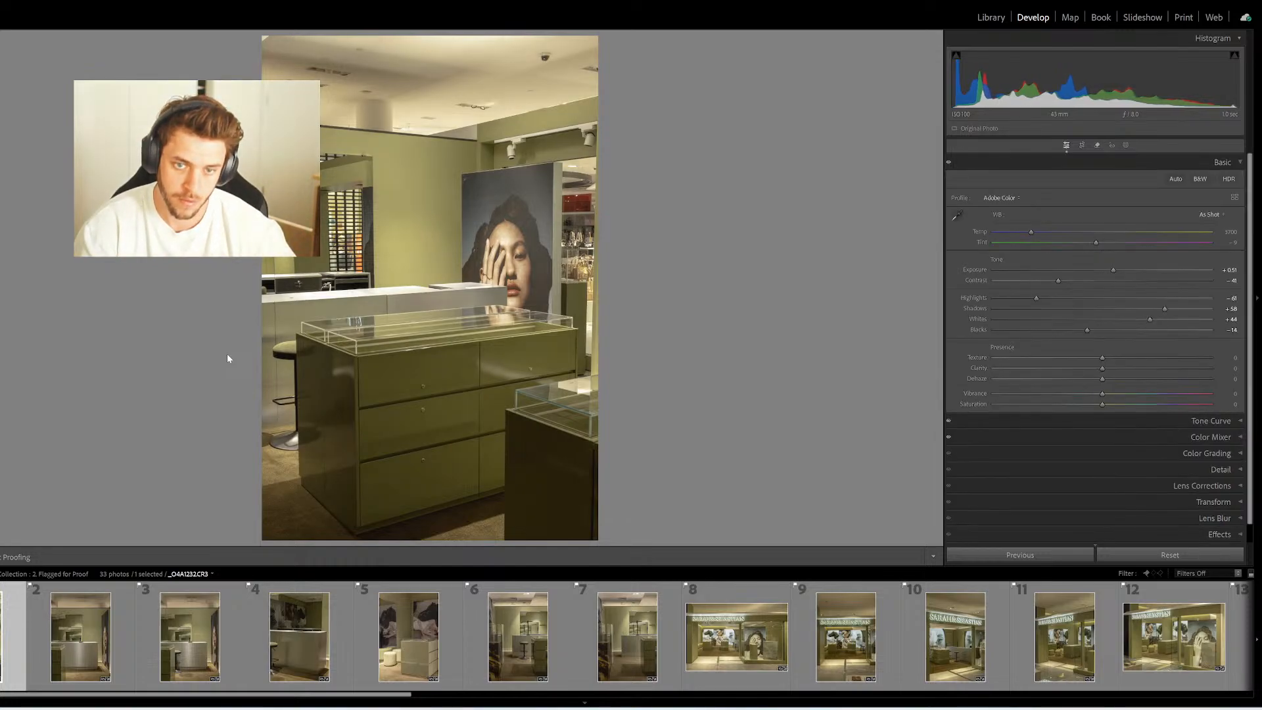
key(Right)
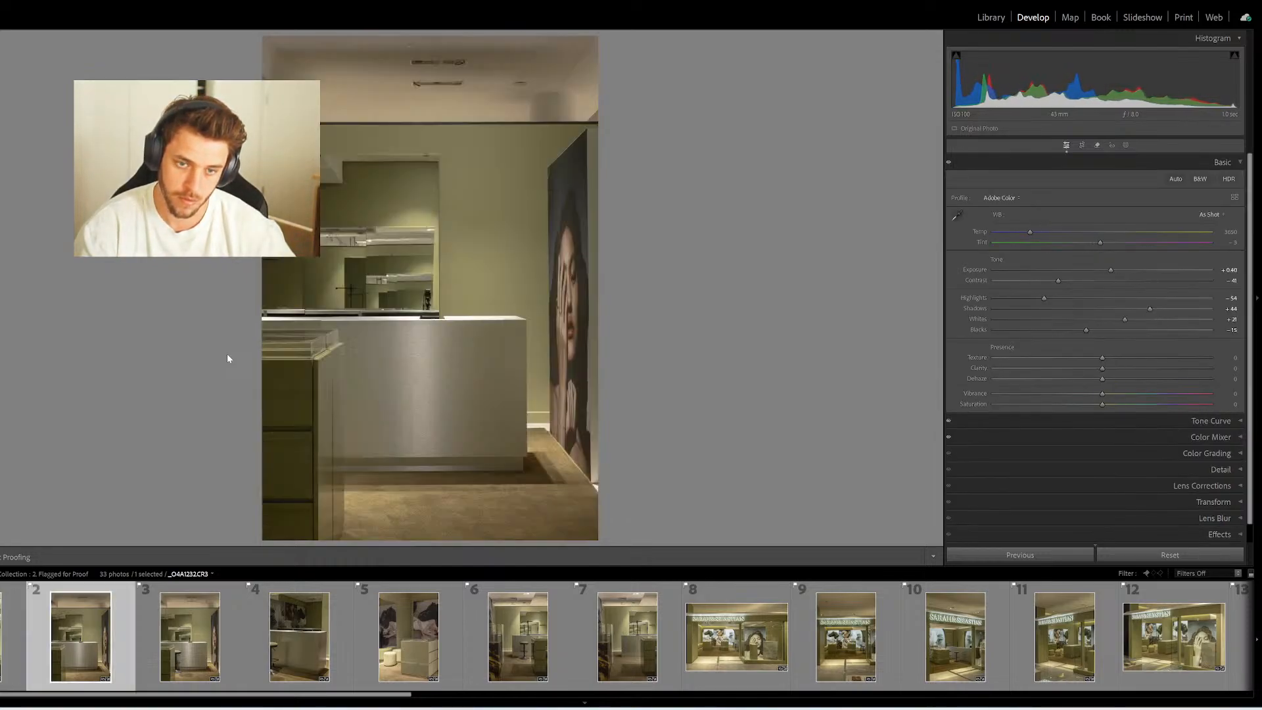
key(Right)
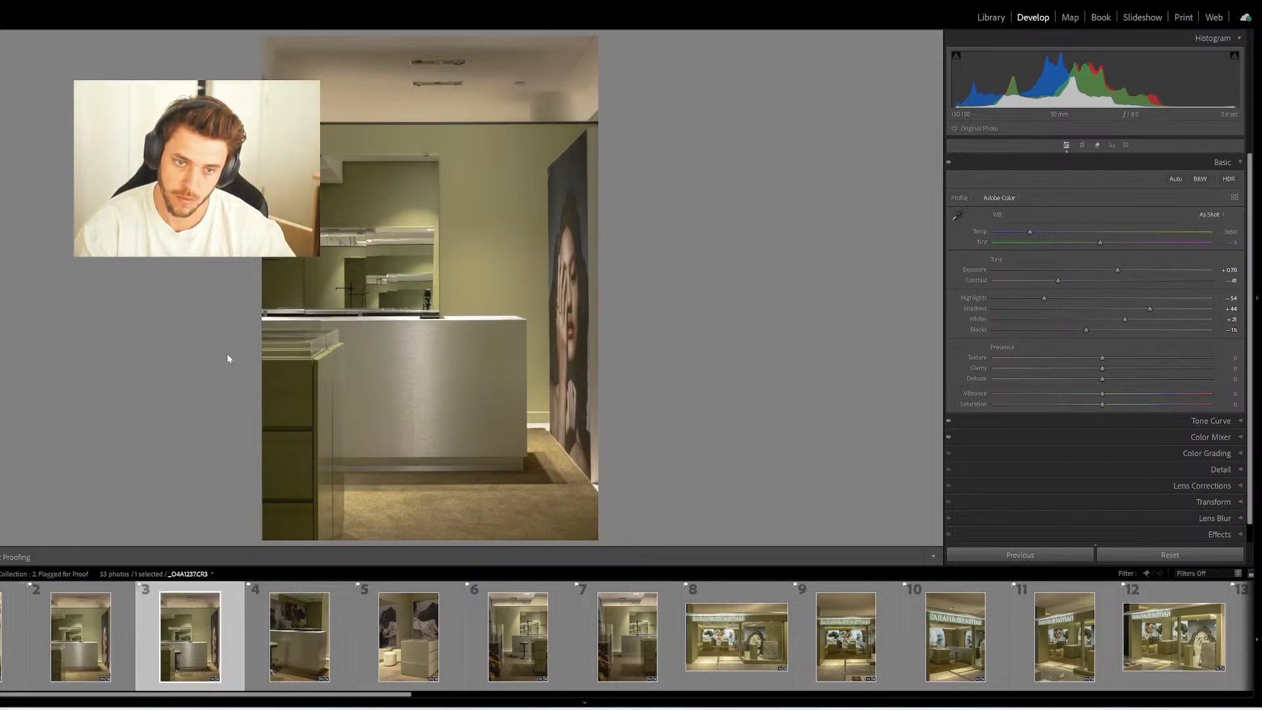
key(Right)
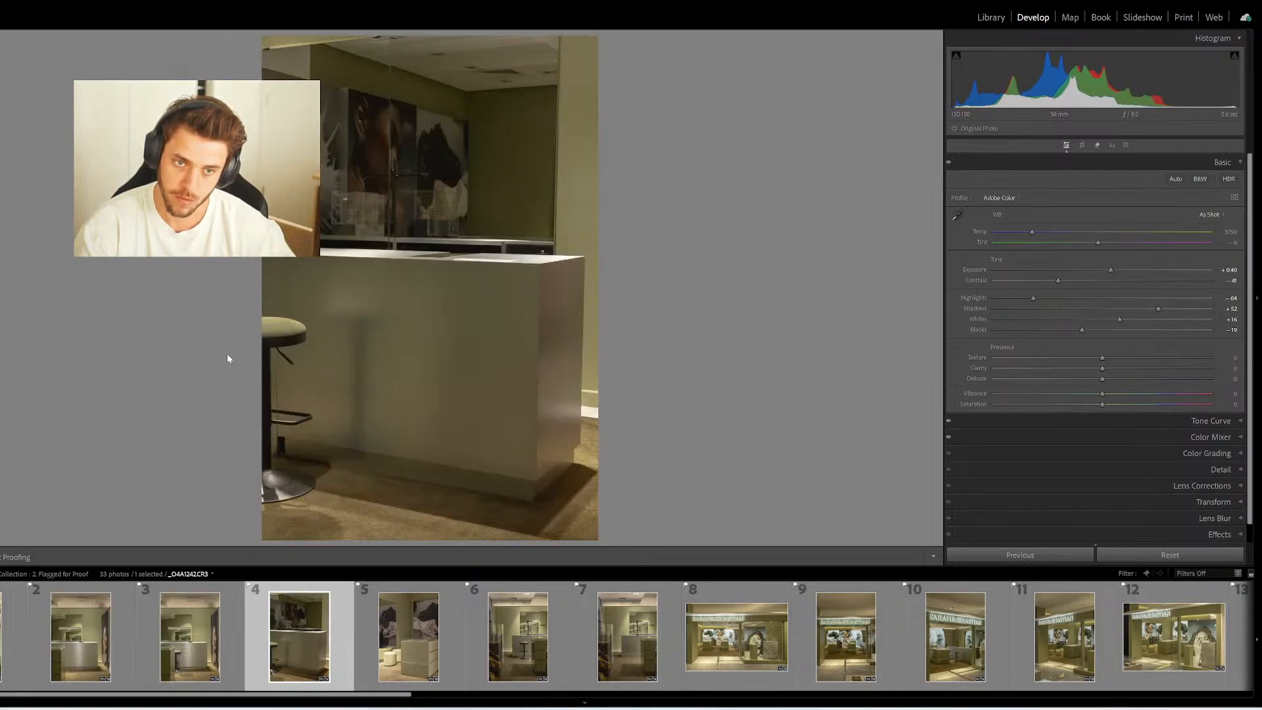
key(Right)
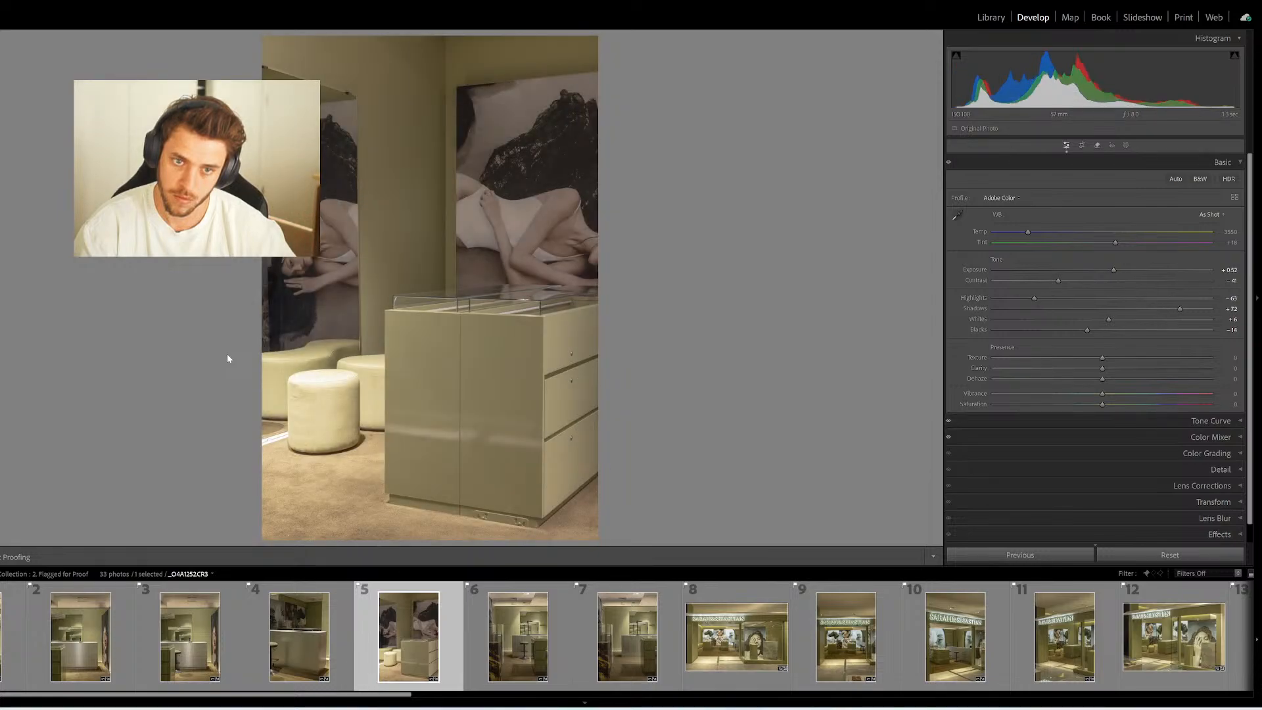
key(Right)
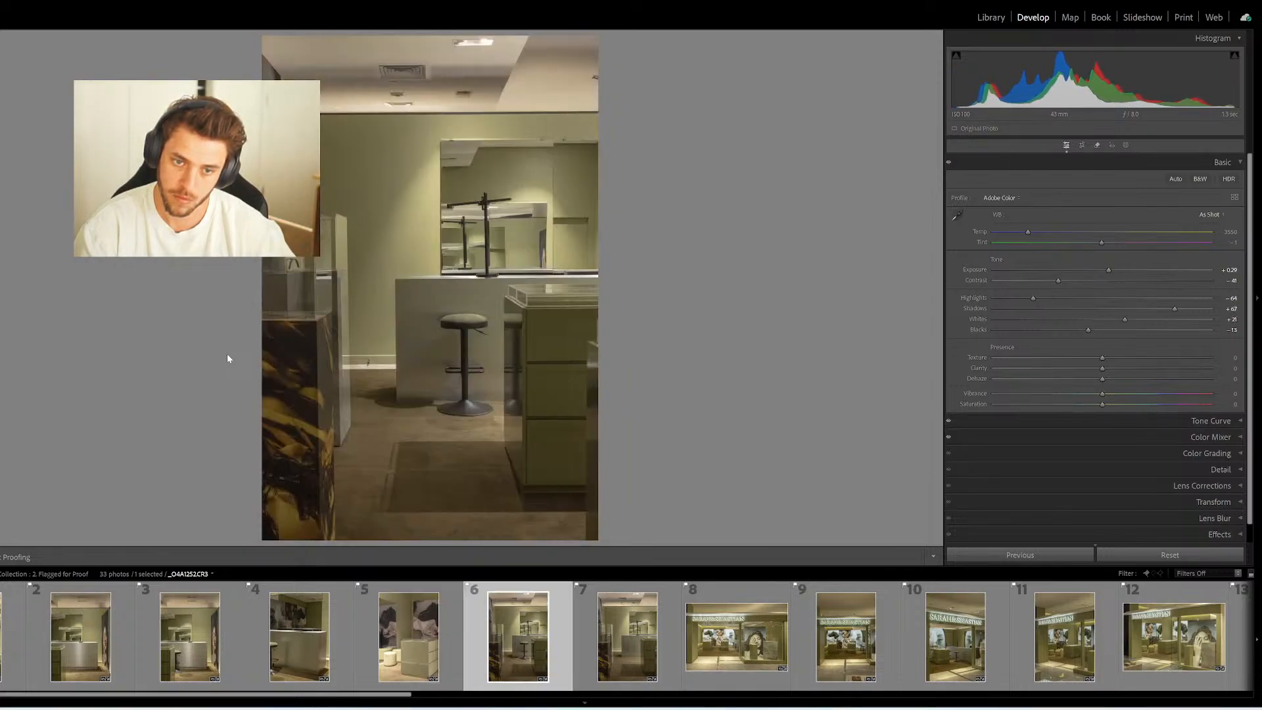
key(Right)
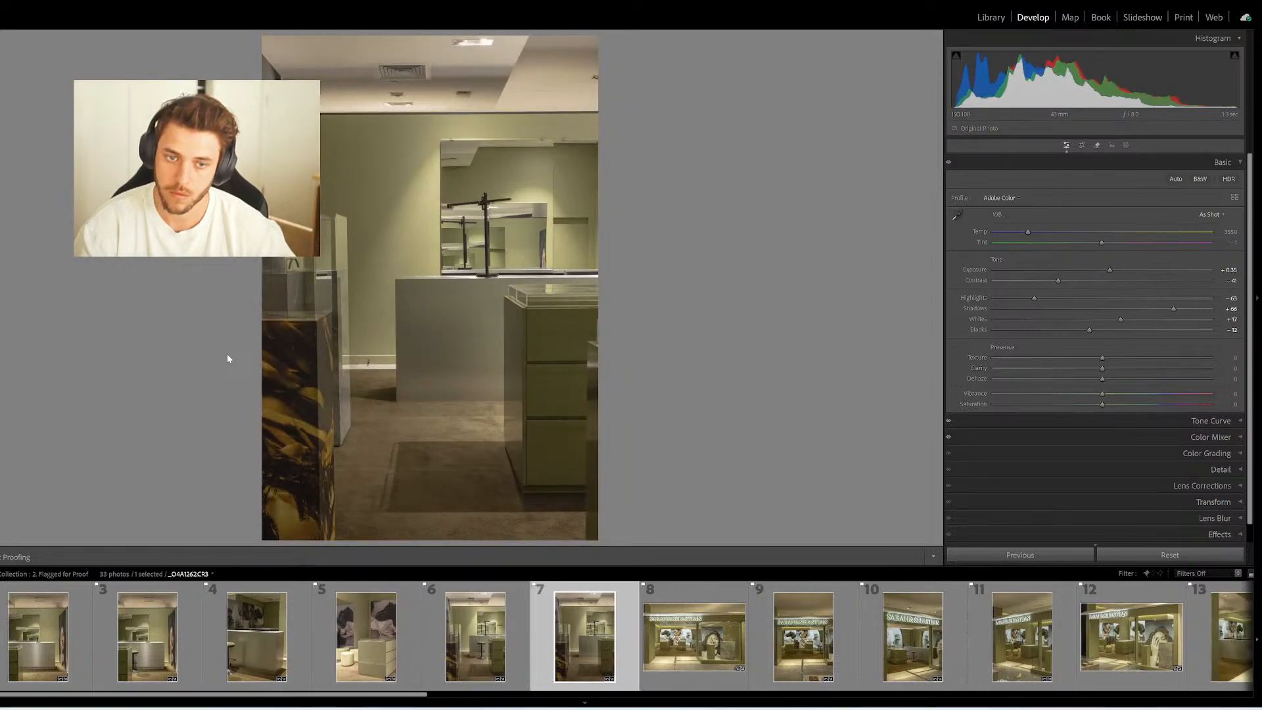
key(Right)
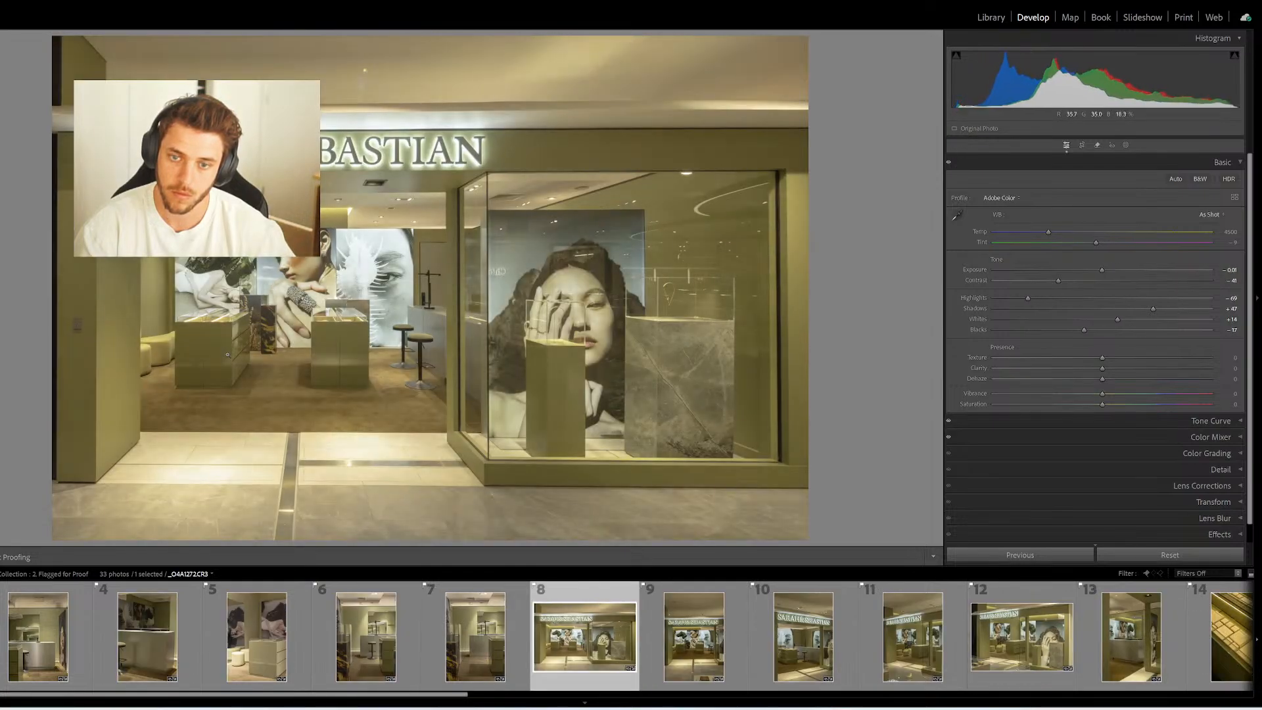
key(Right)
key(Right)
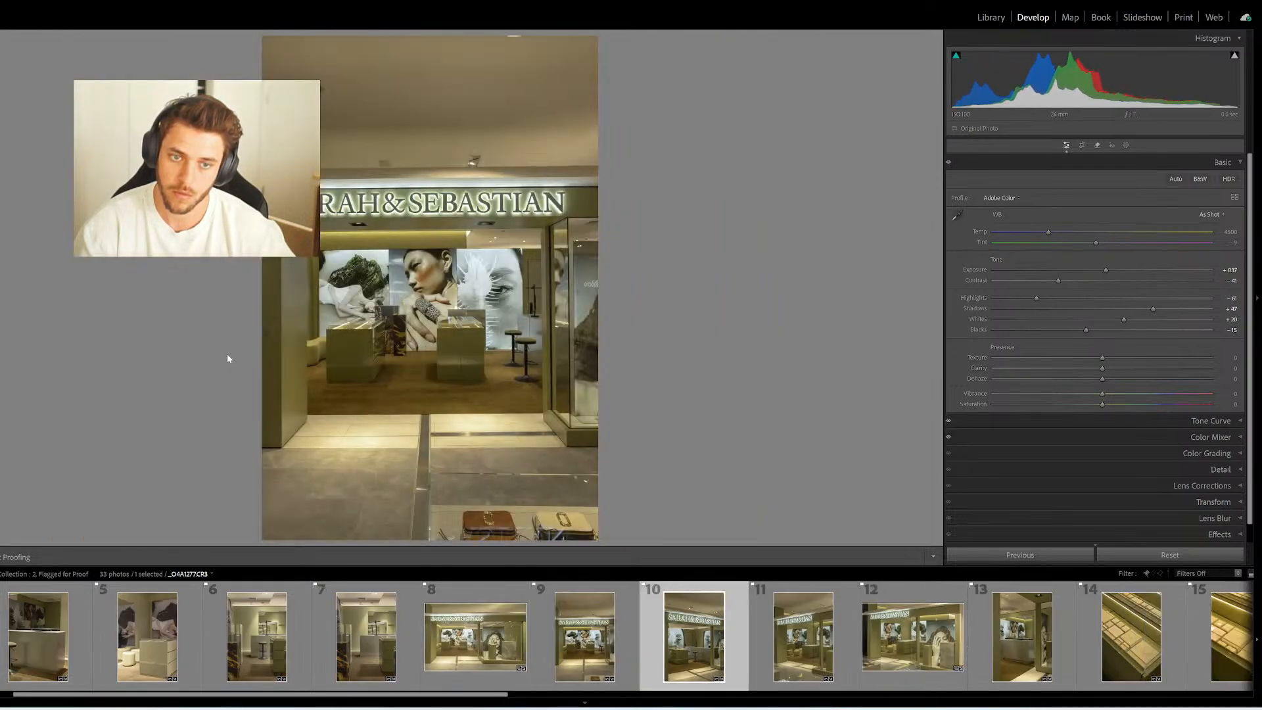
key(Right)
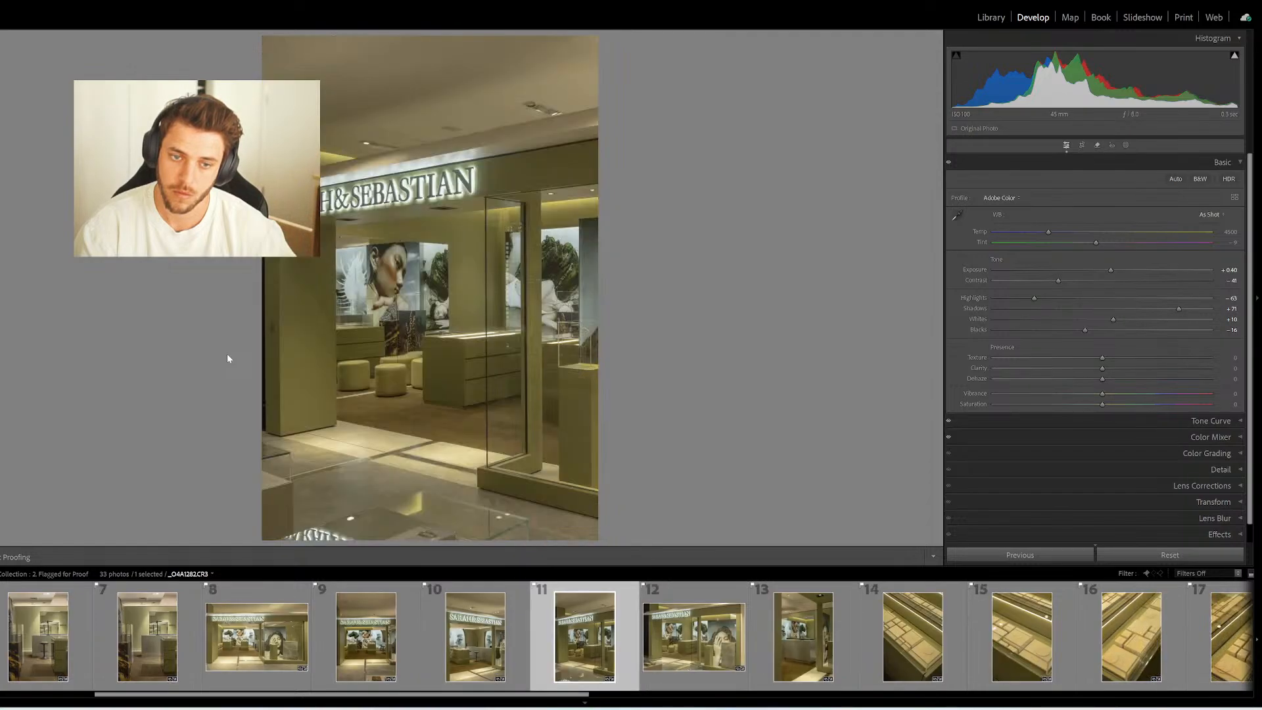
key(Right)
key(Right)
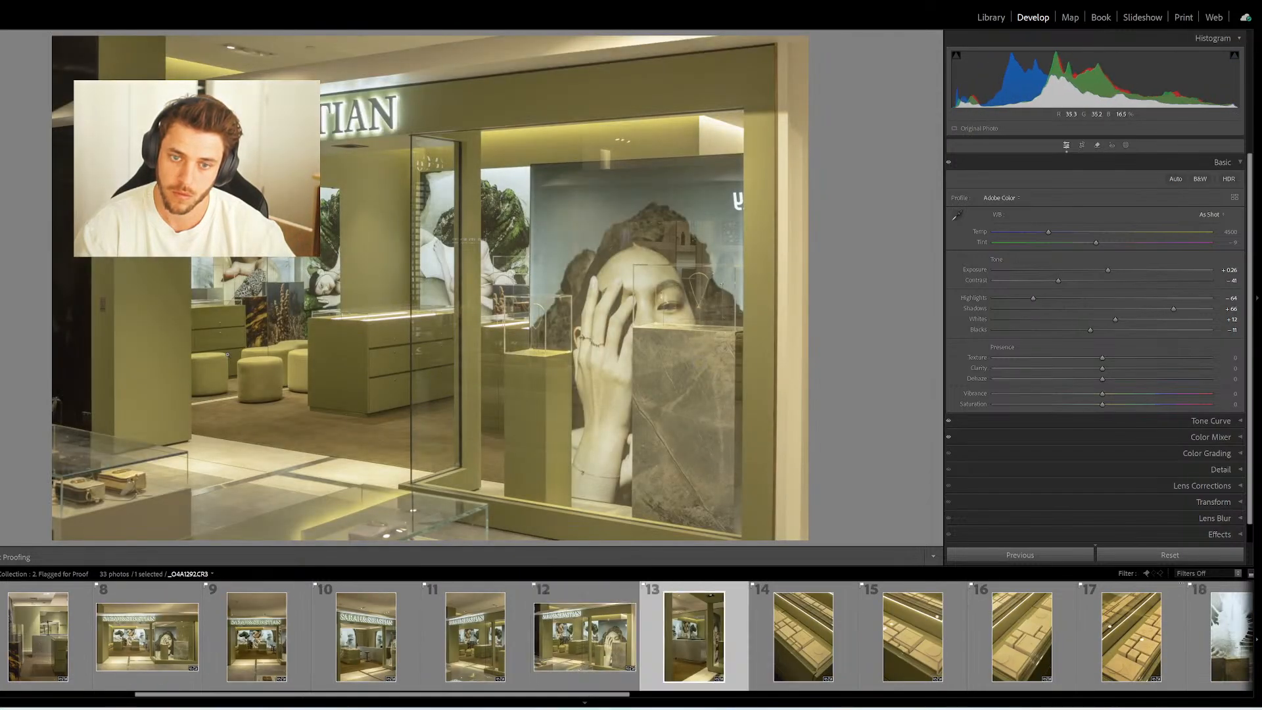
key(Right)
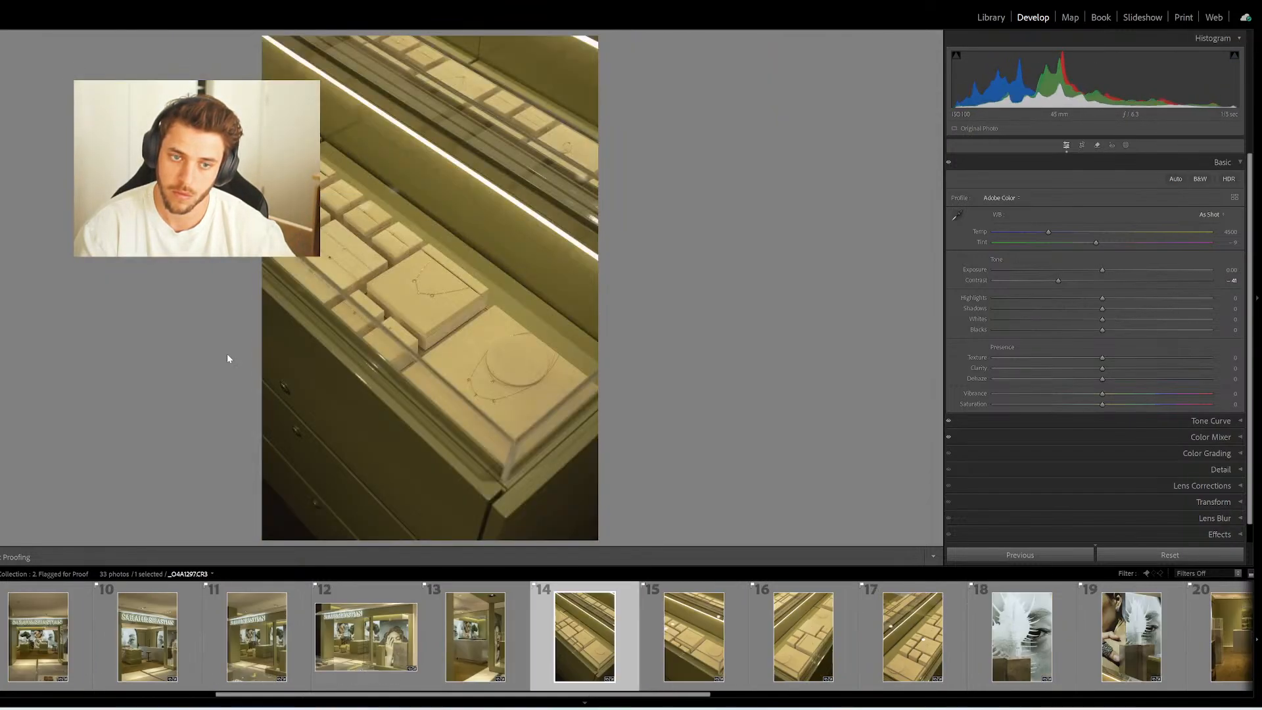
key(Right)
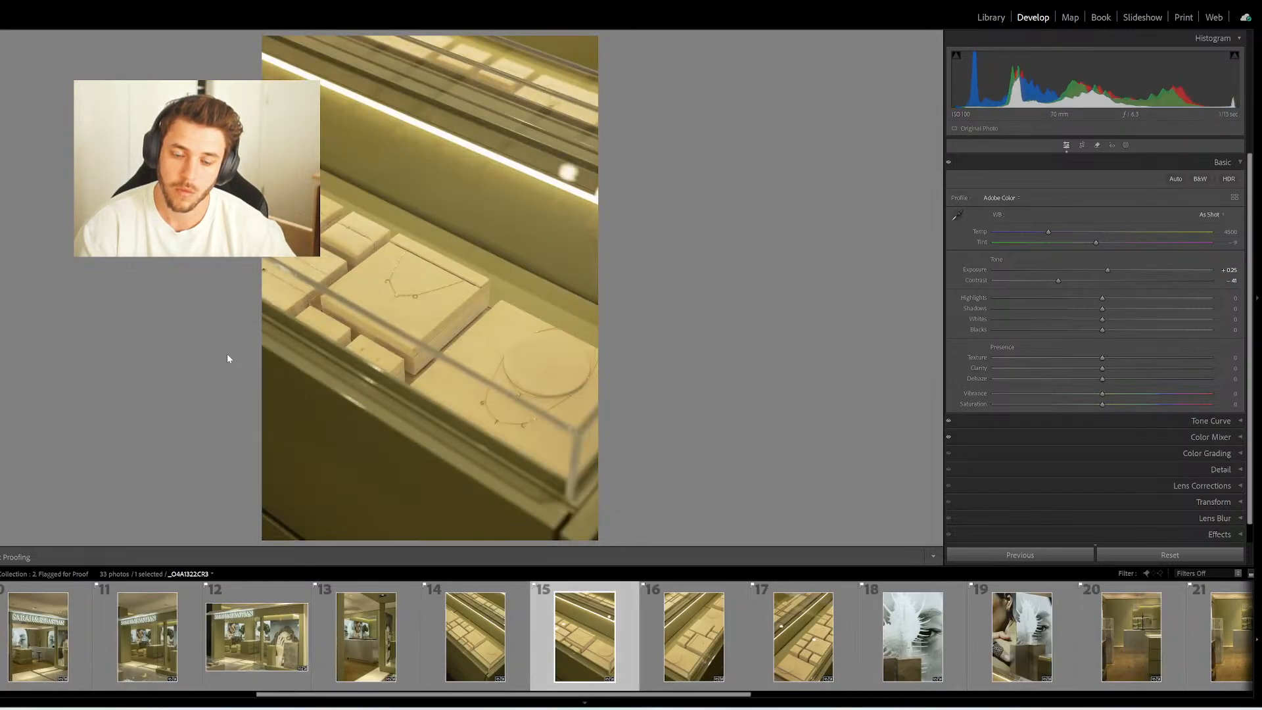
key(Right)
key(Right)
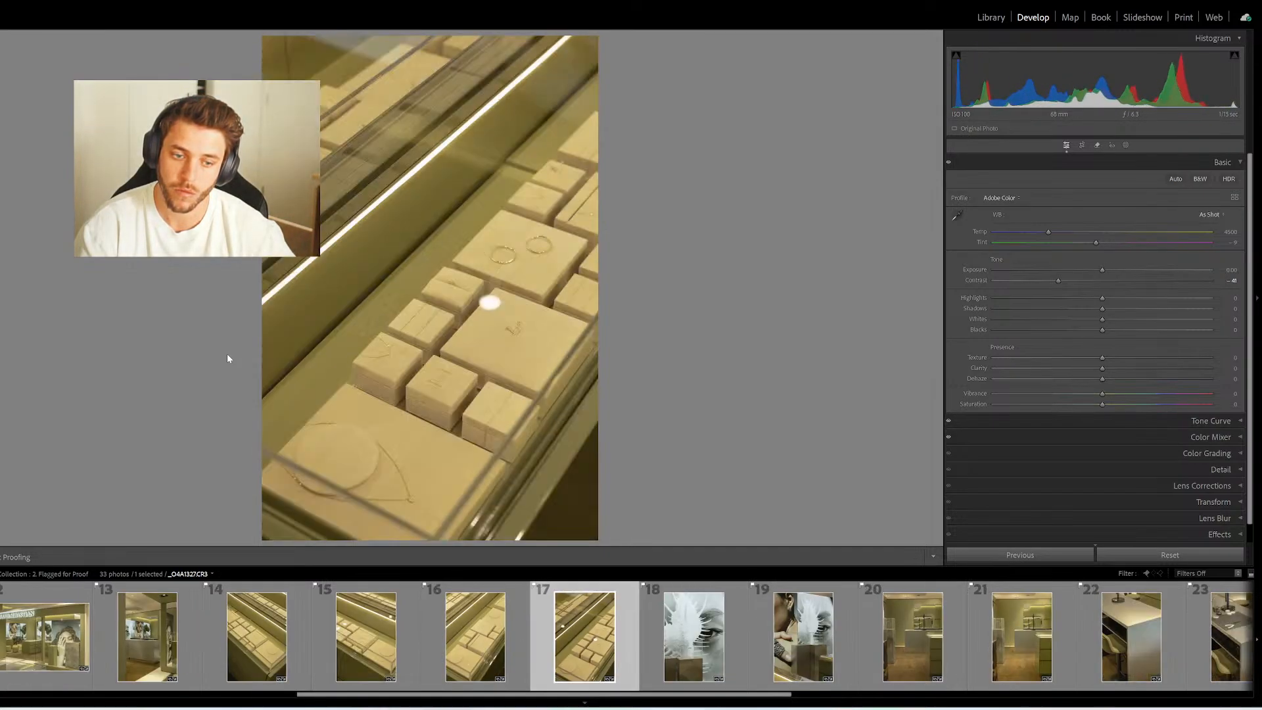
key(Right)
key(Right)
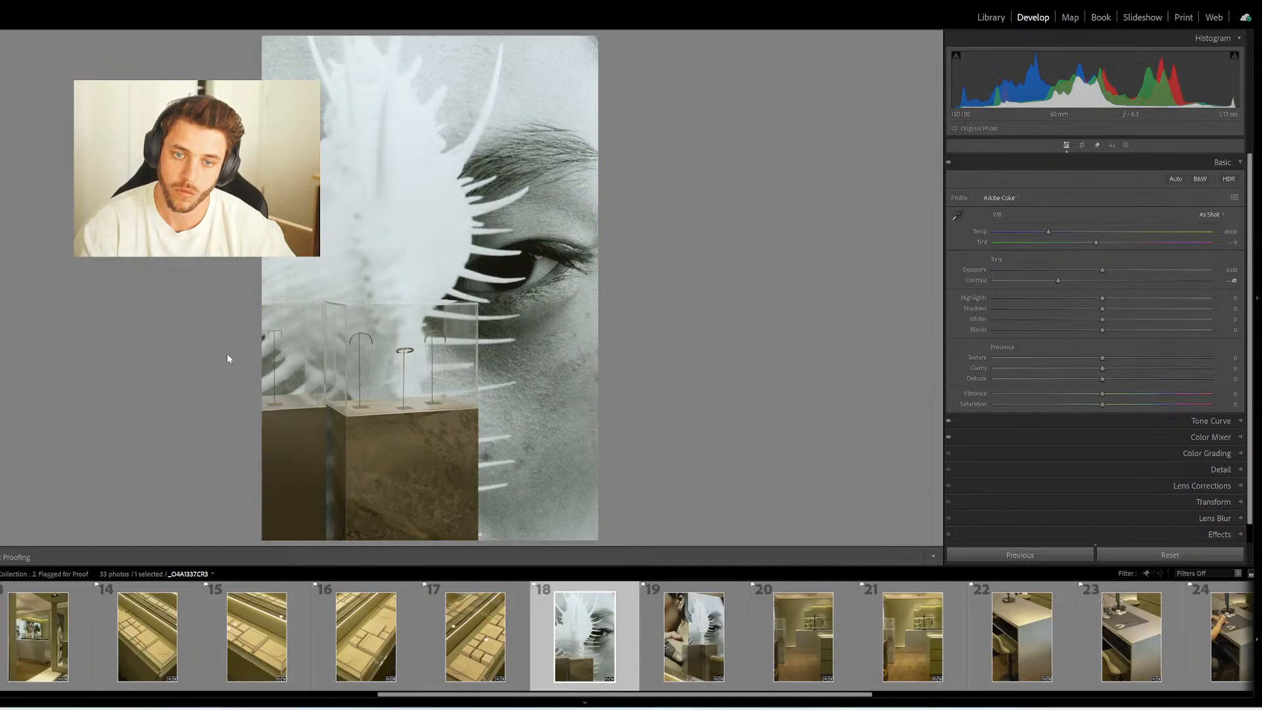
key(Right)
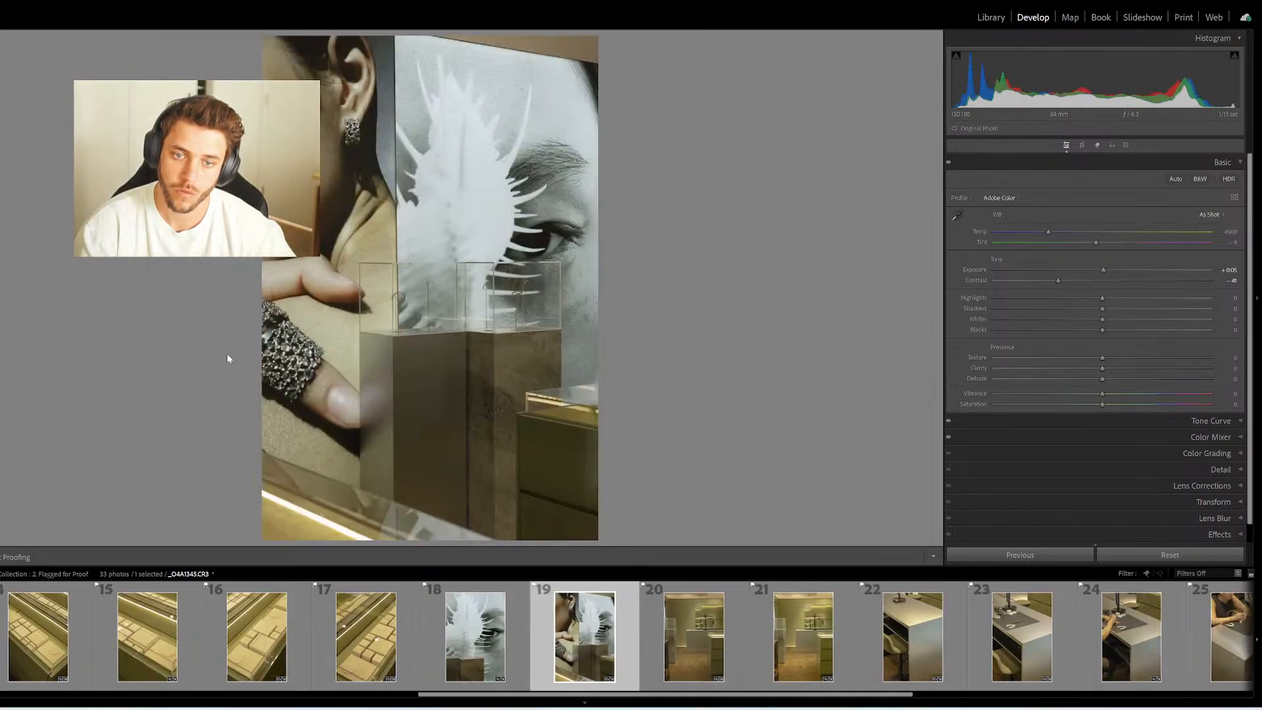
key(Right)
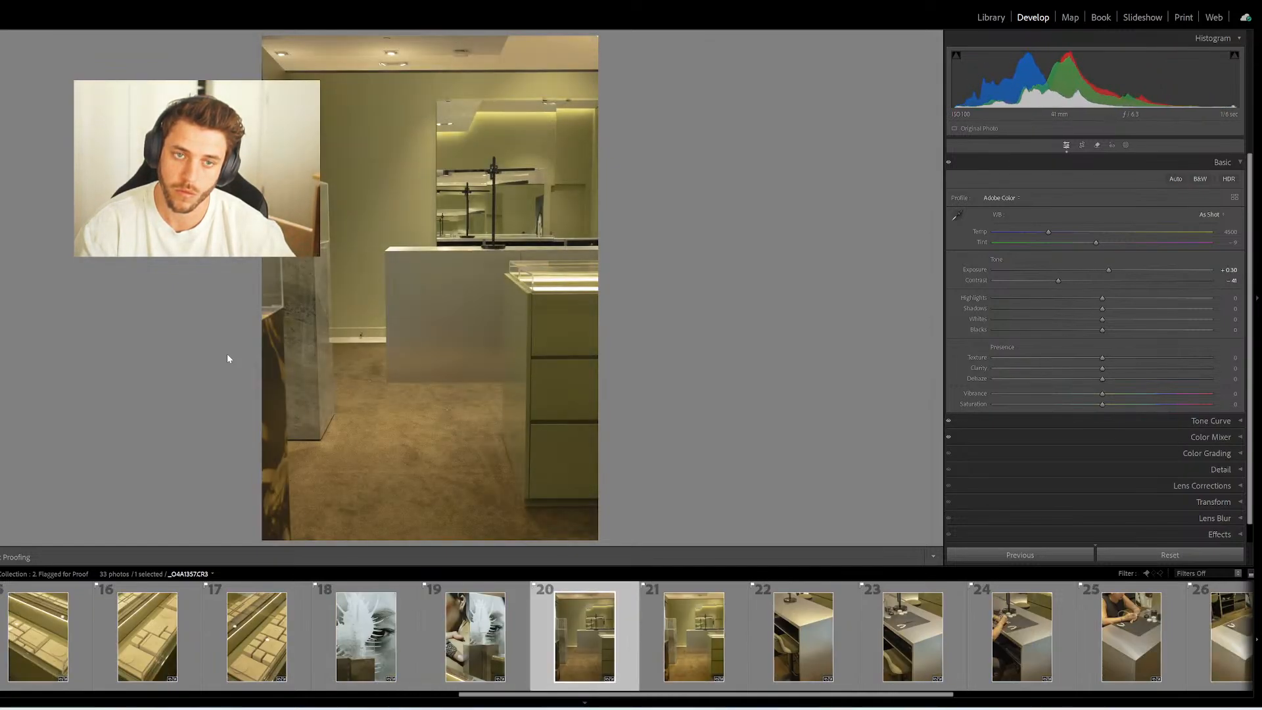
key(Right)
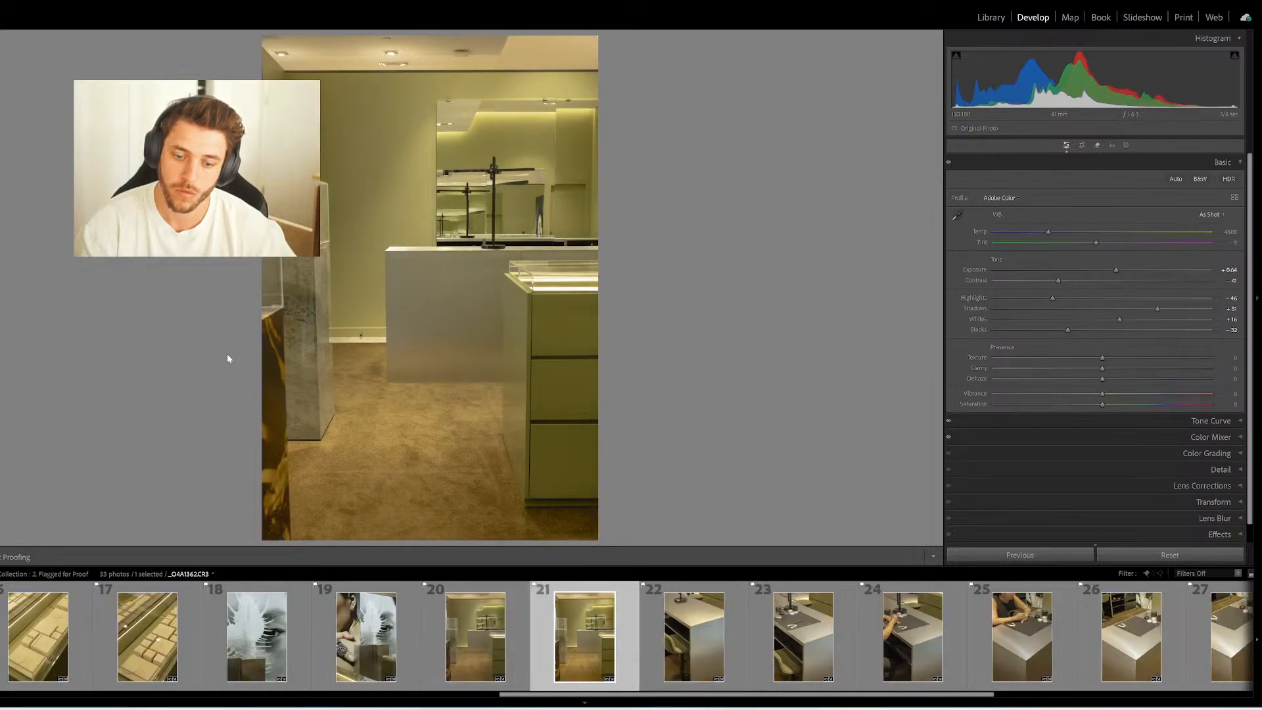
Review the remaining photos in the proofs collection one by one, up to the last image
key(Right)
key(Right)
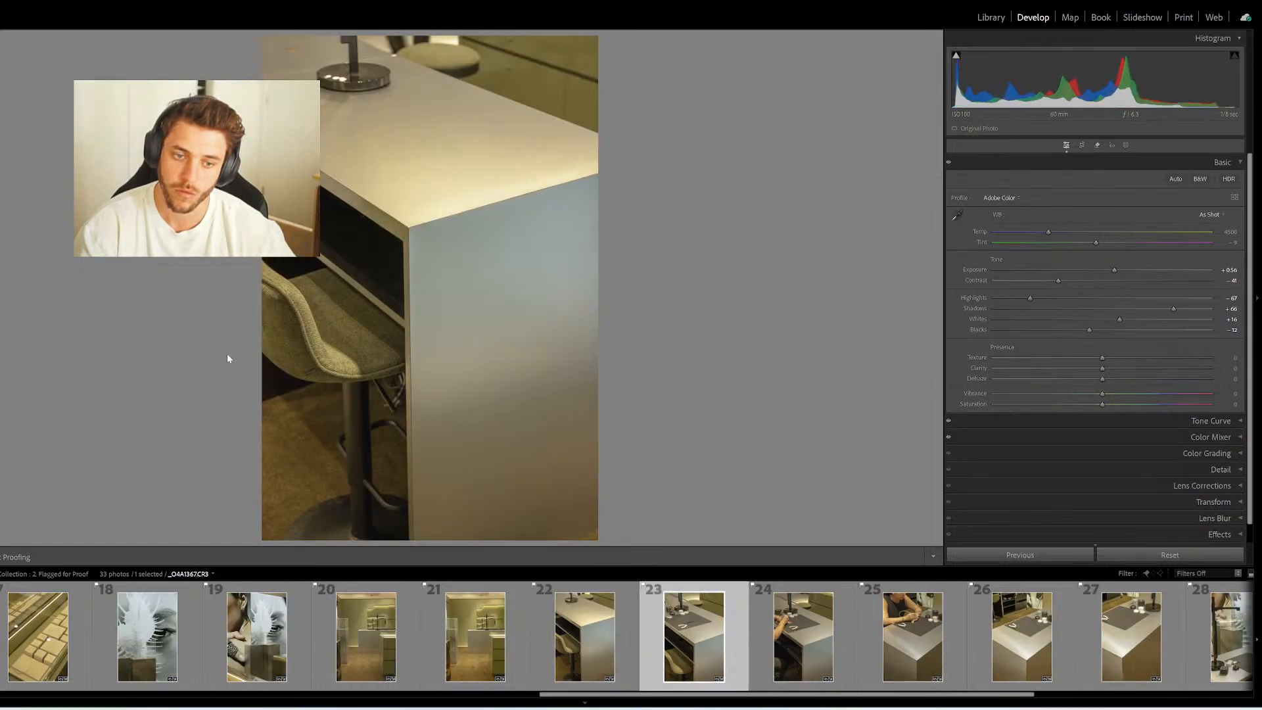
key(Right)
key(Right)
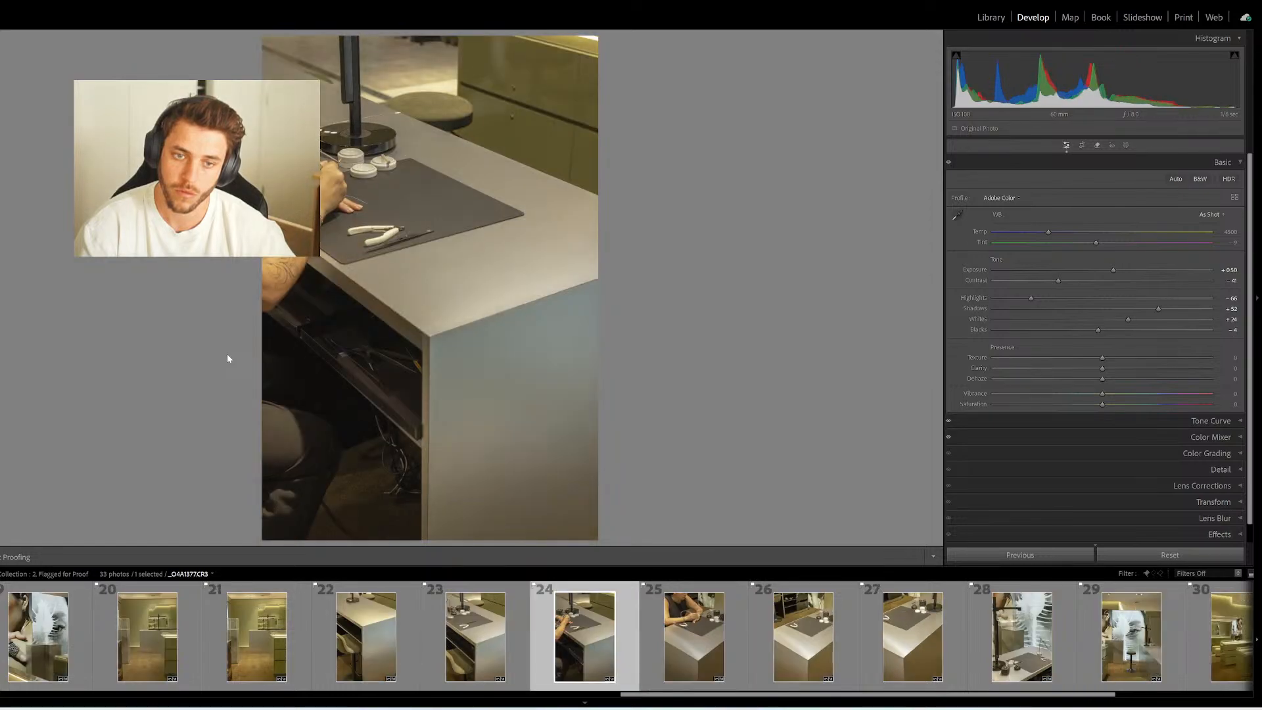
key(Right)
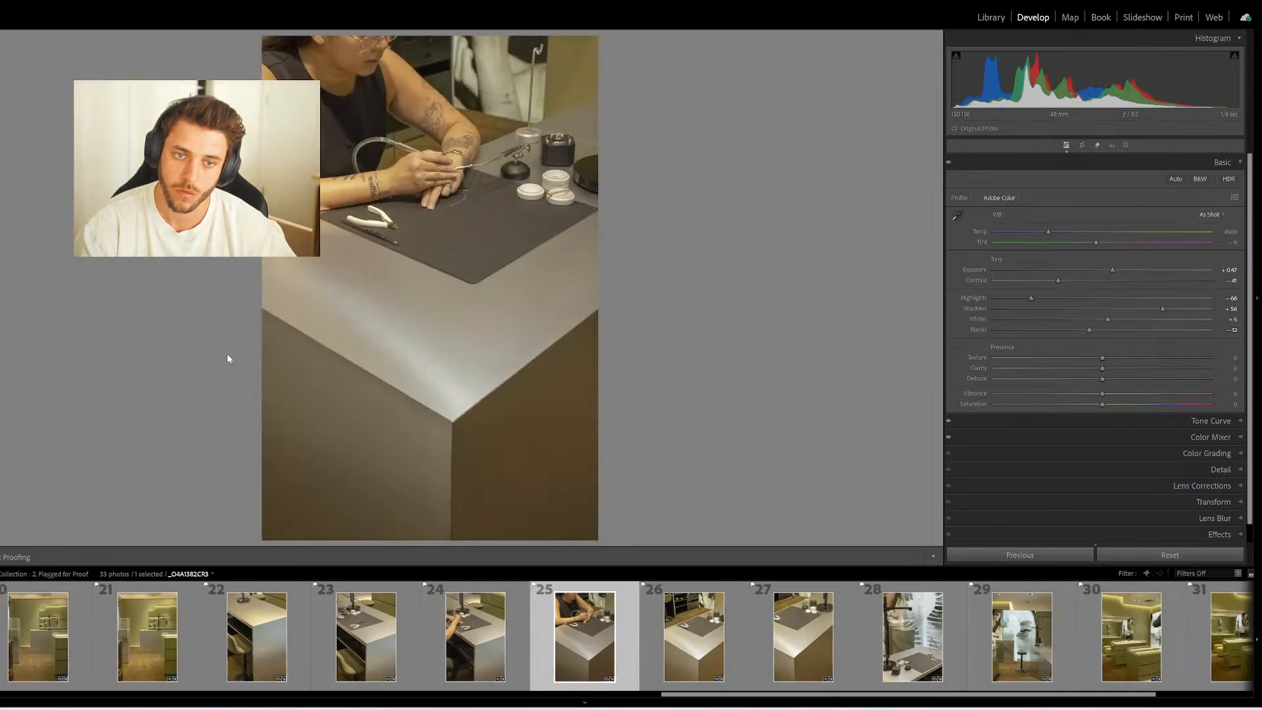
key(Right)
key(Right)
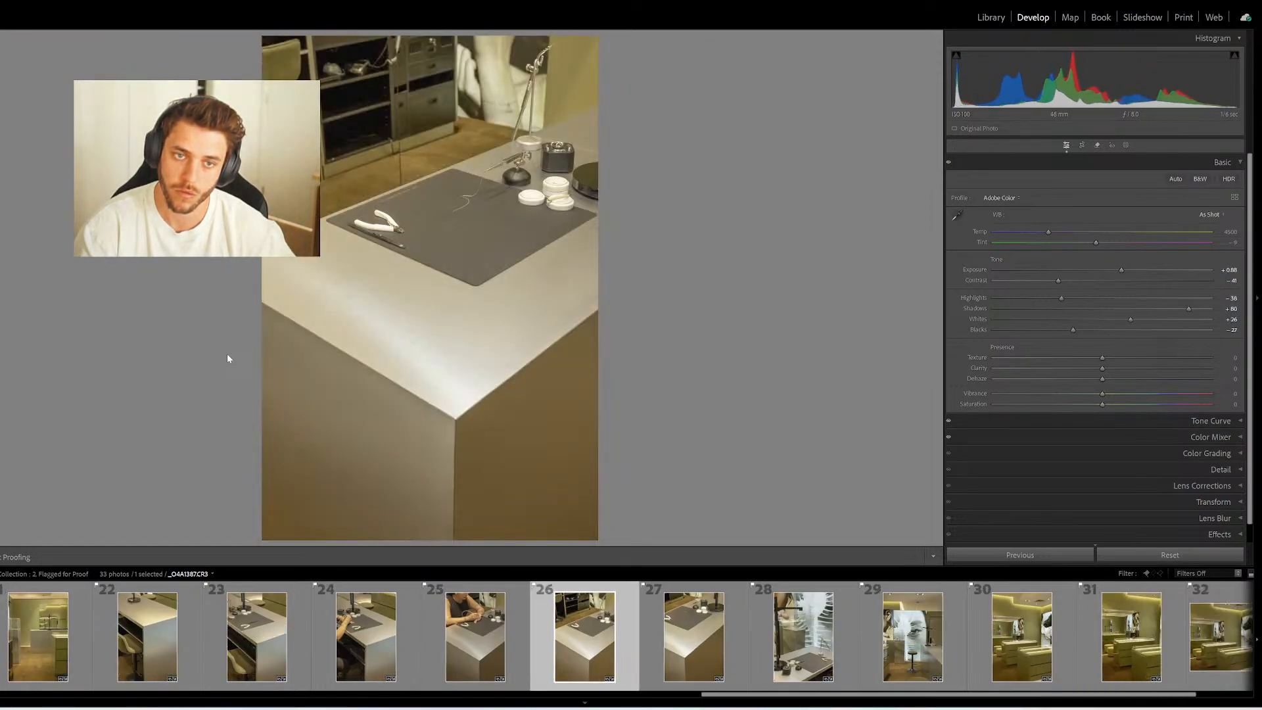
key(Right)
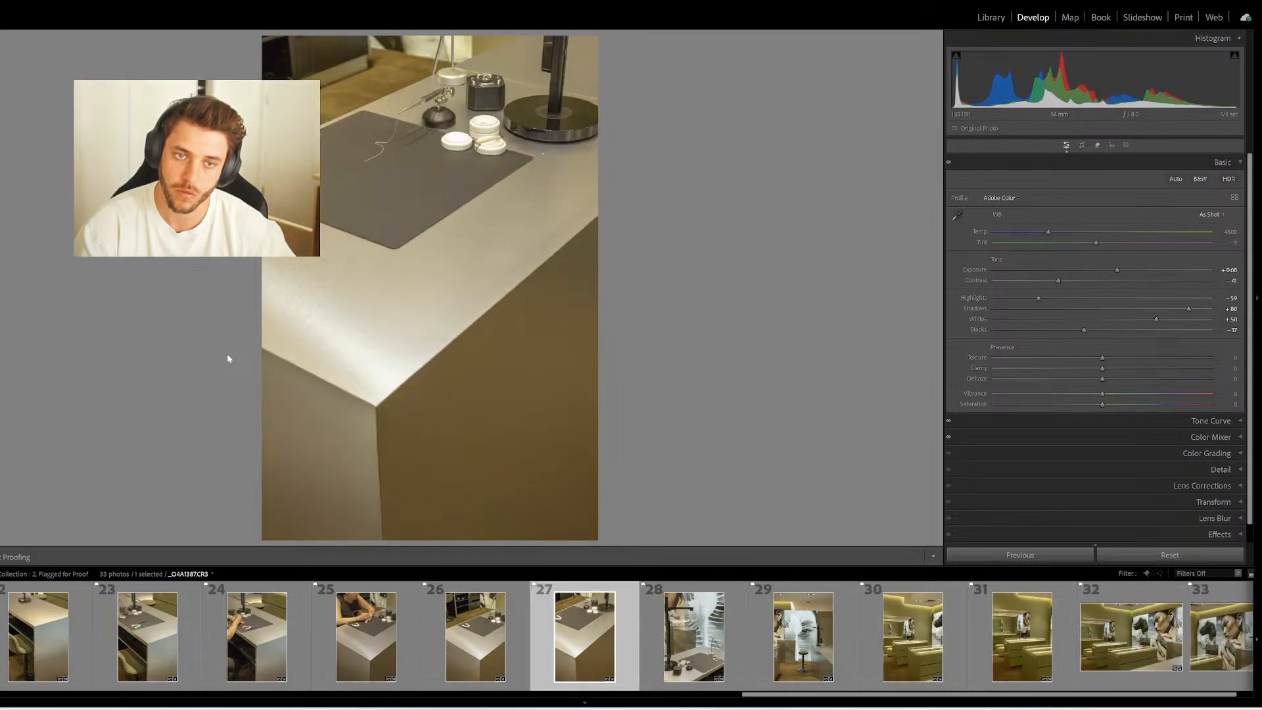
key(Right)
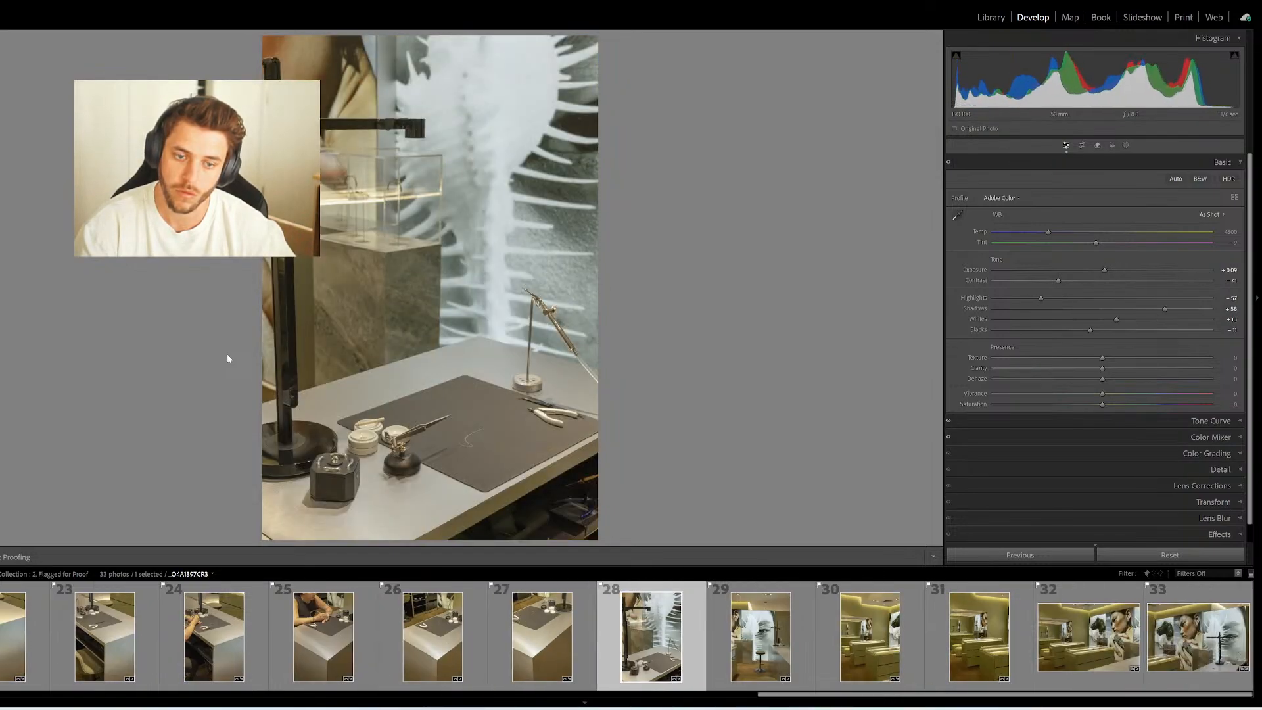
key(Right)
key(Right)
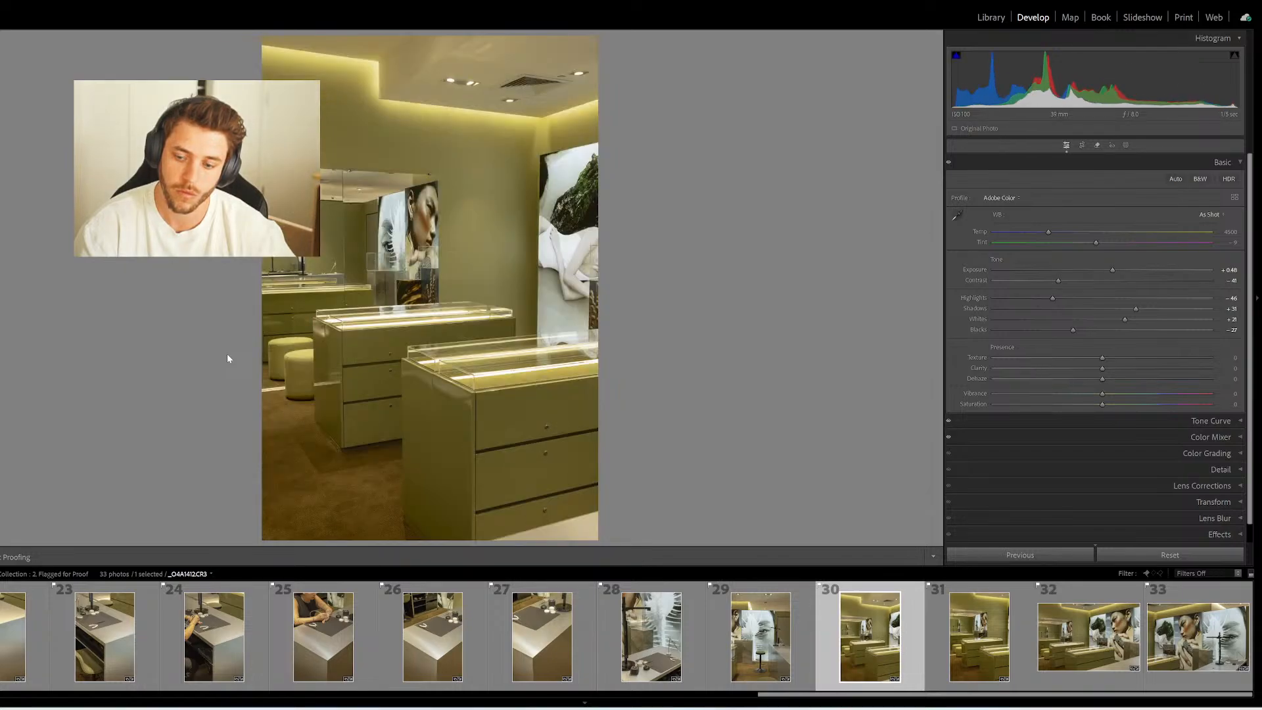
key(Right)
key(Right)
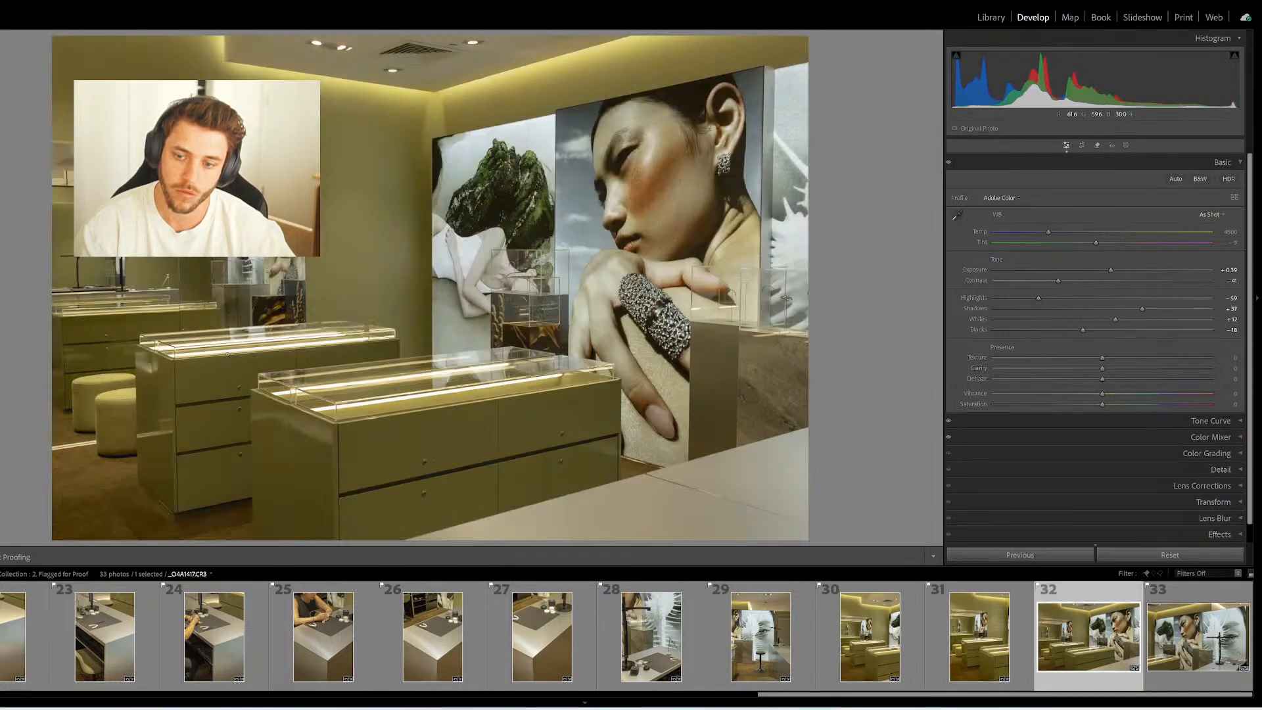
key(Right)
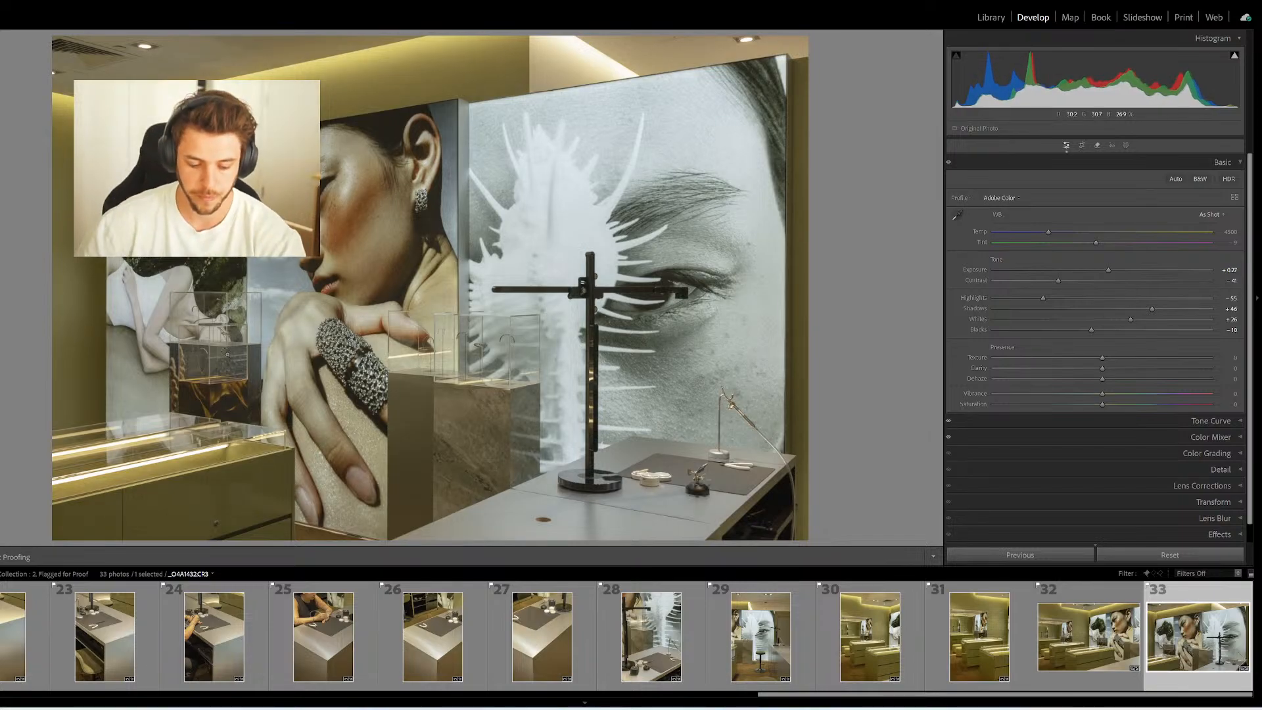
Open the export settings for all photos in the collection and browse for a different destination folder
key(ctrl+a)
key(ctrl+shift+e)
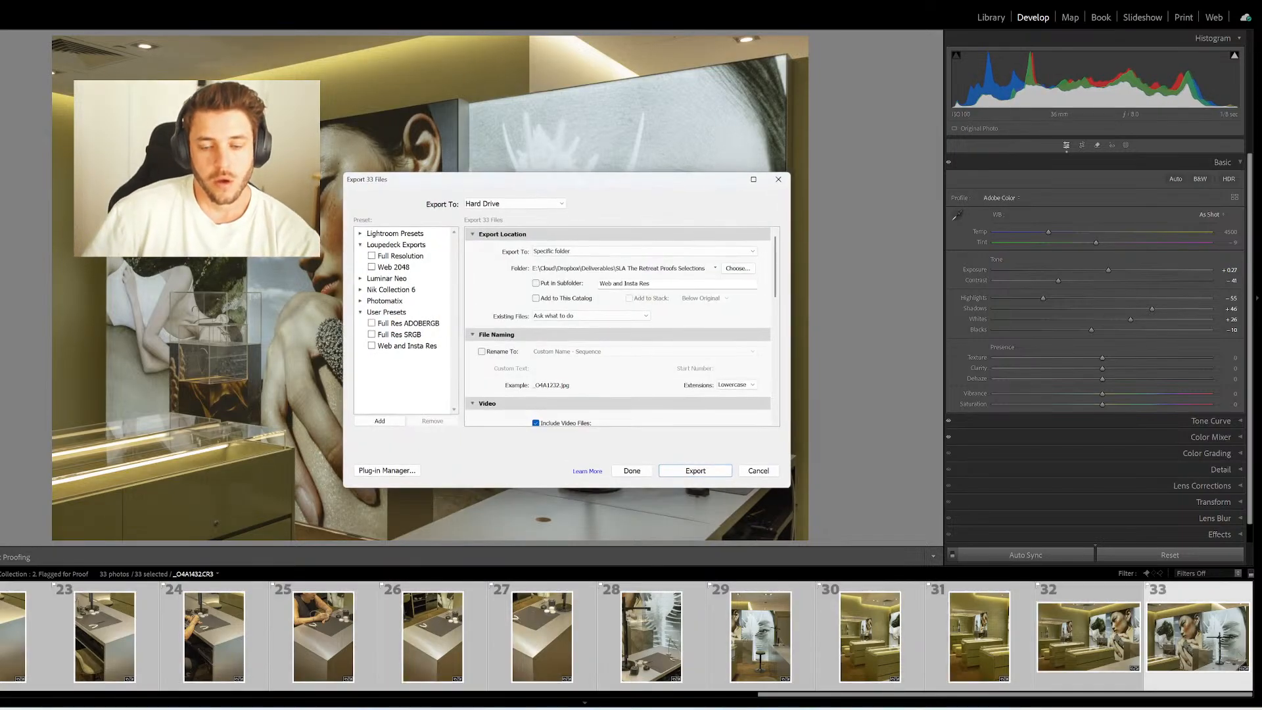
click(744, 270)
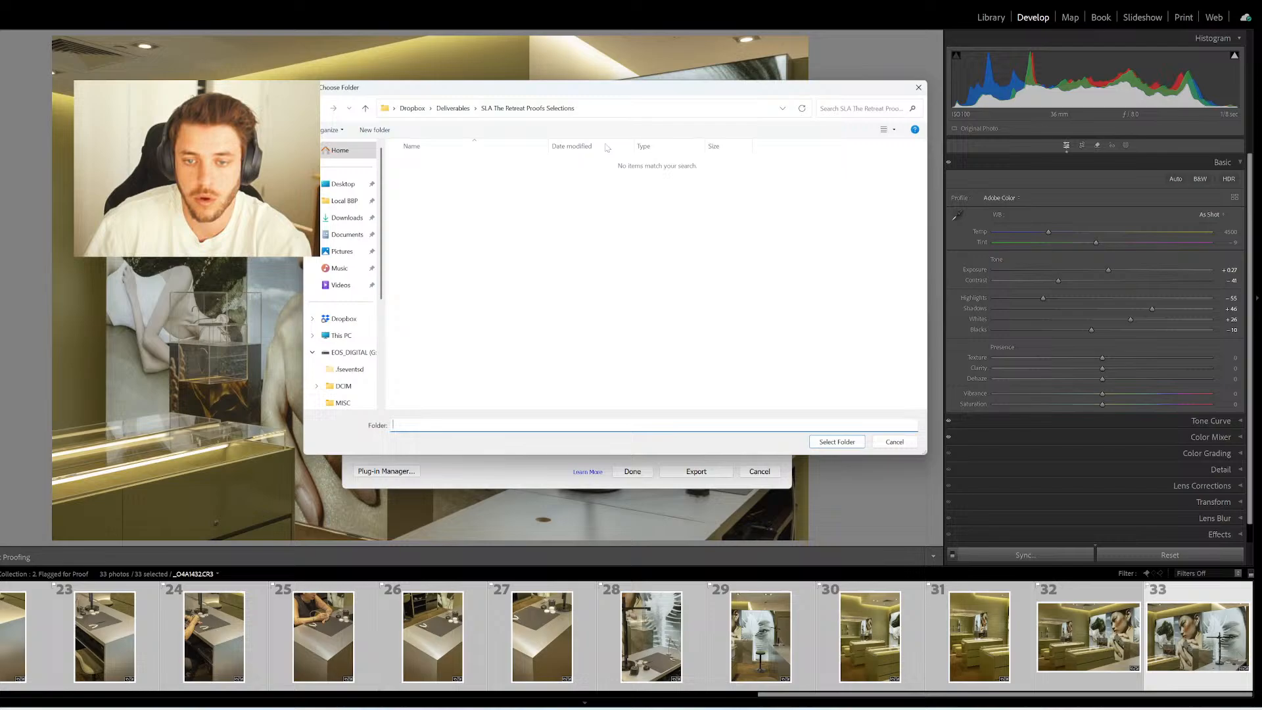
Create a folder named "s&s proofs selections" inside the Dropbox Deliverables folder
click(455, 110)
key(ctrl+shift+n)
text(s)
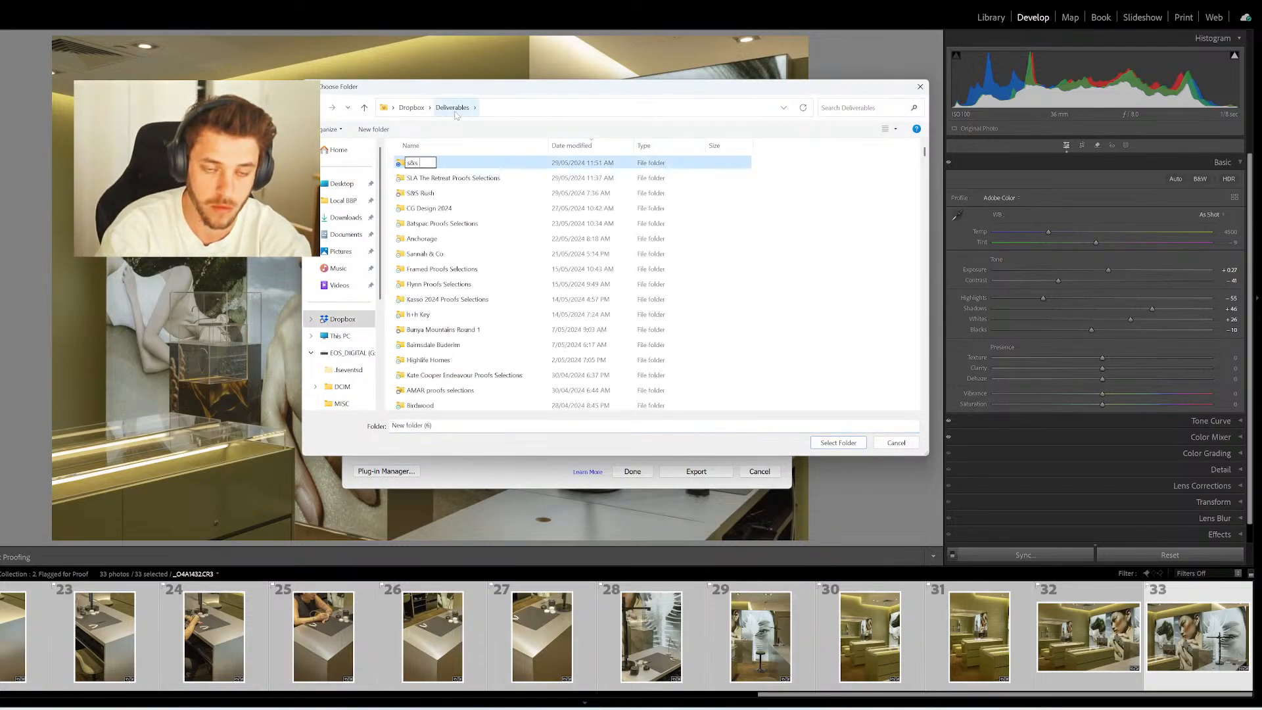
text(&s proofs seletio)
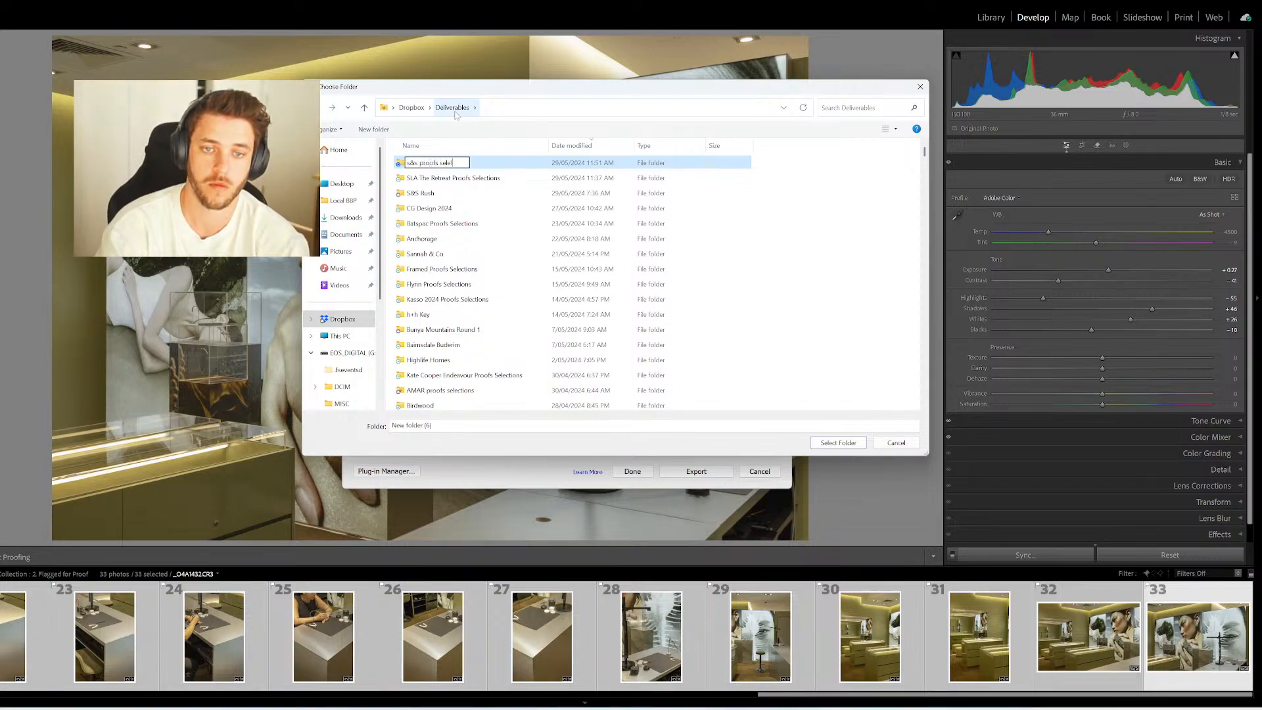
key(BackSpace)
key(BackSpace)
key(BackSpace)
text(ctions)
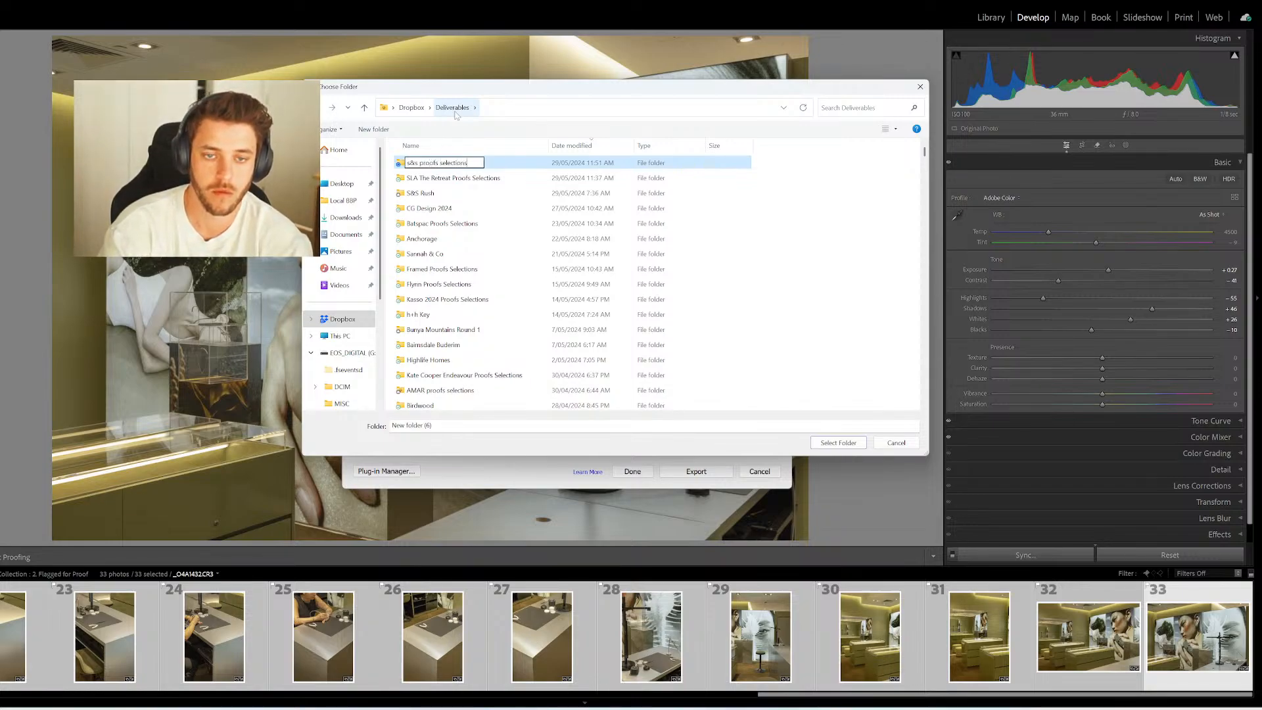
key(Return)
Use the new proofs folder as the export destination, check the sizing and metadata options, and export the photos
key(Return)
click(849, 443)
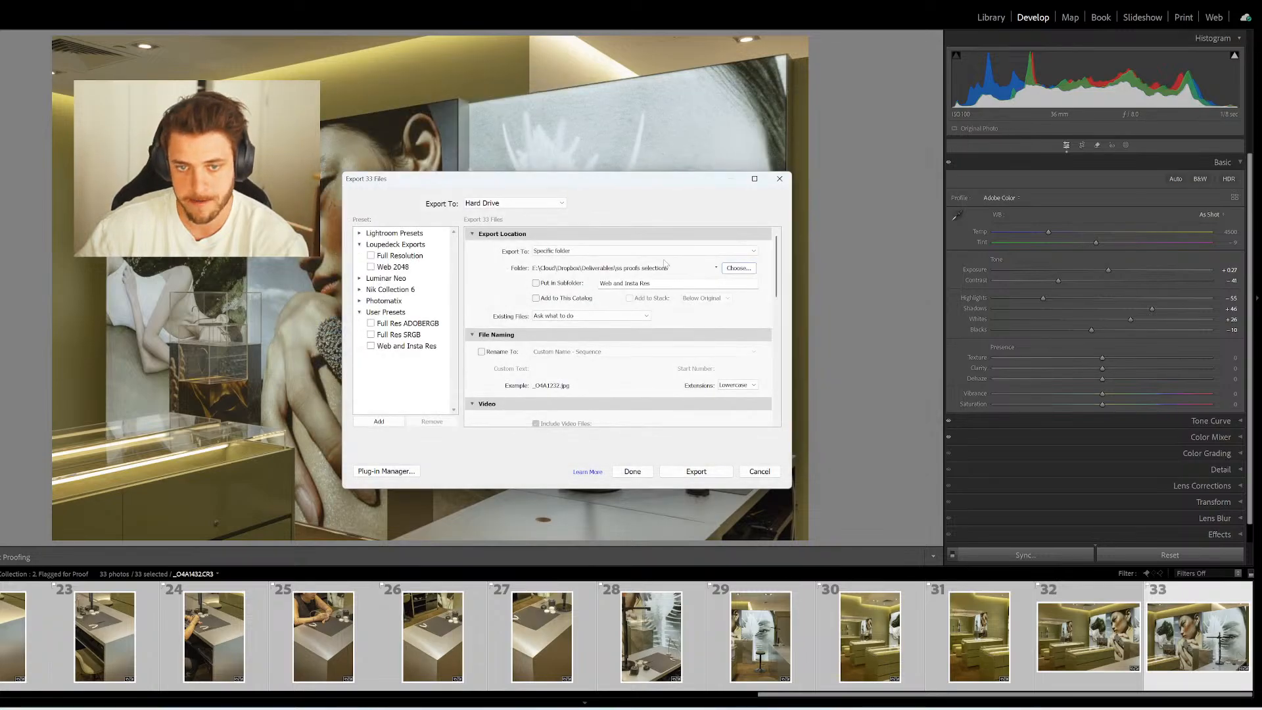
drag(776, 295, 783, 396)
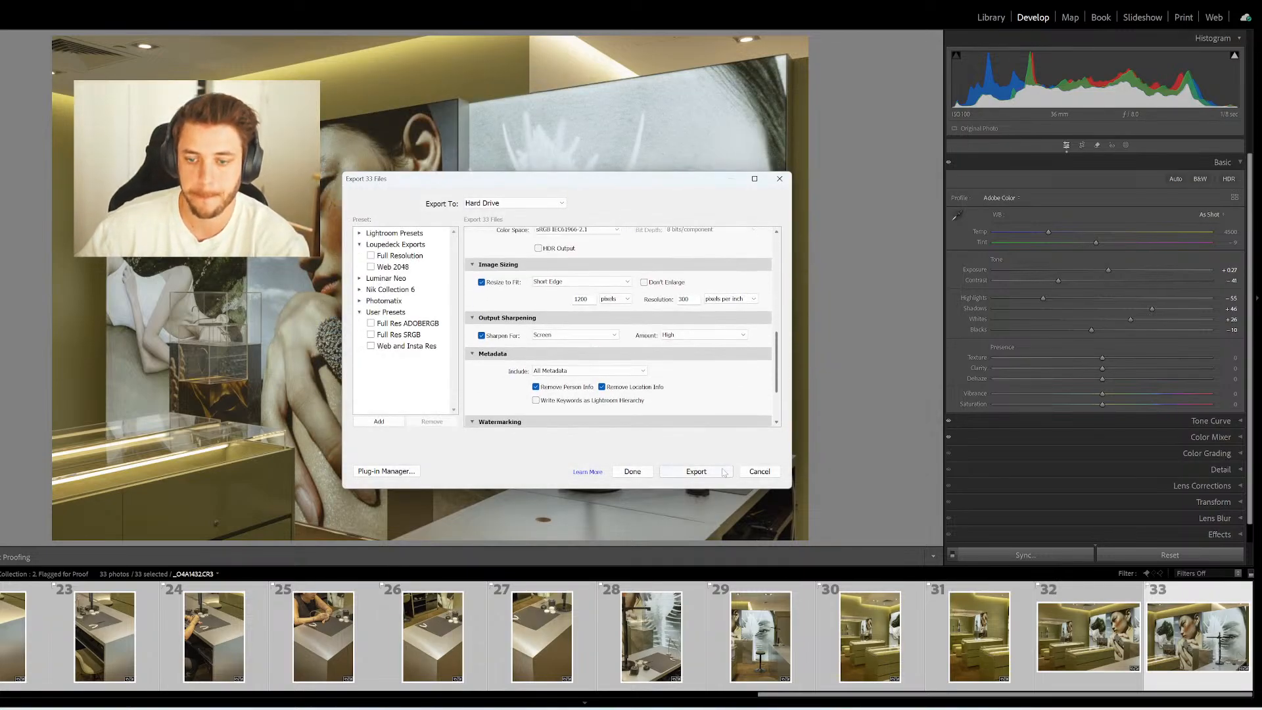
click(697, 471)
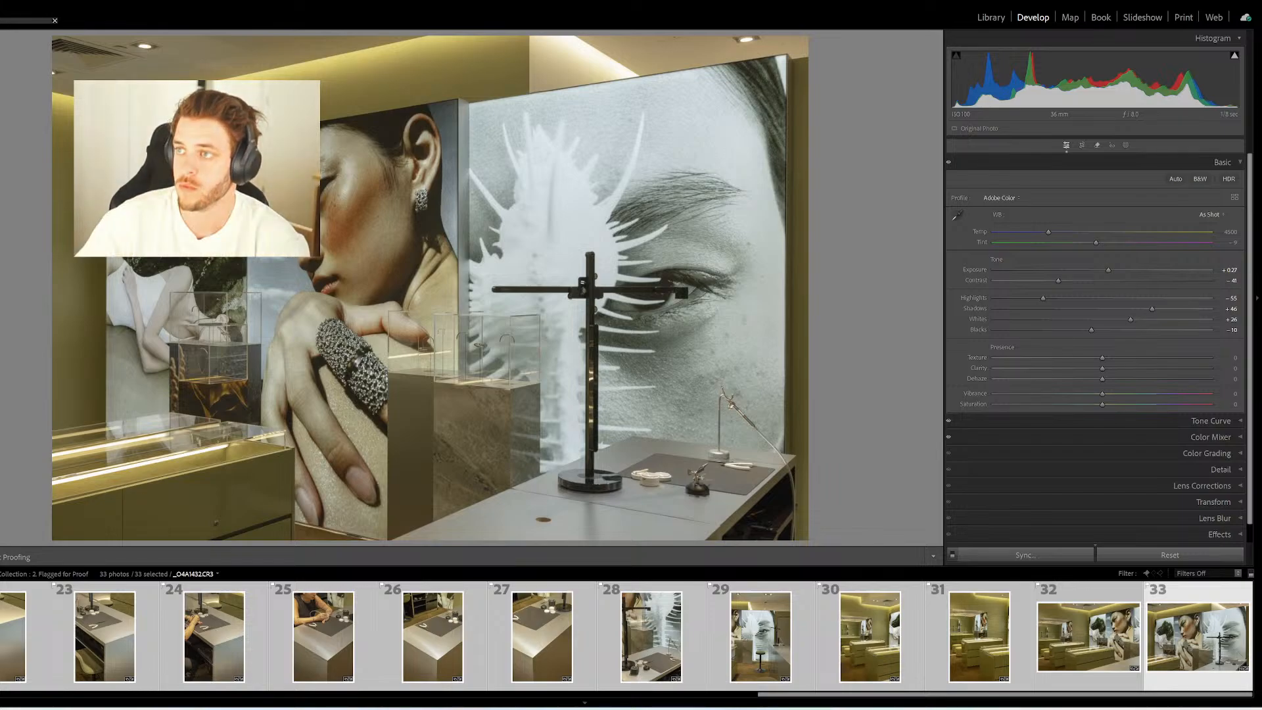
Switch to Gmail in the browser and open the sent mail
key(super+1)
text(google.com/mail/u/0/#inbox)
key(Return)
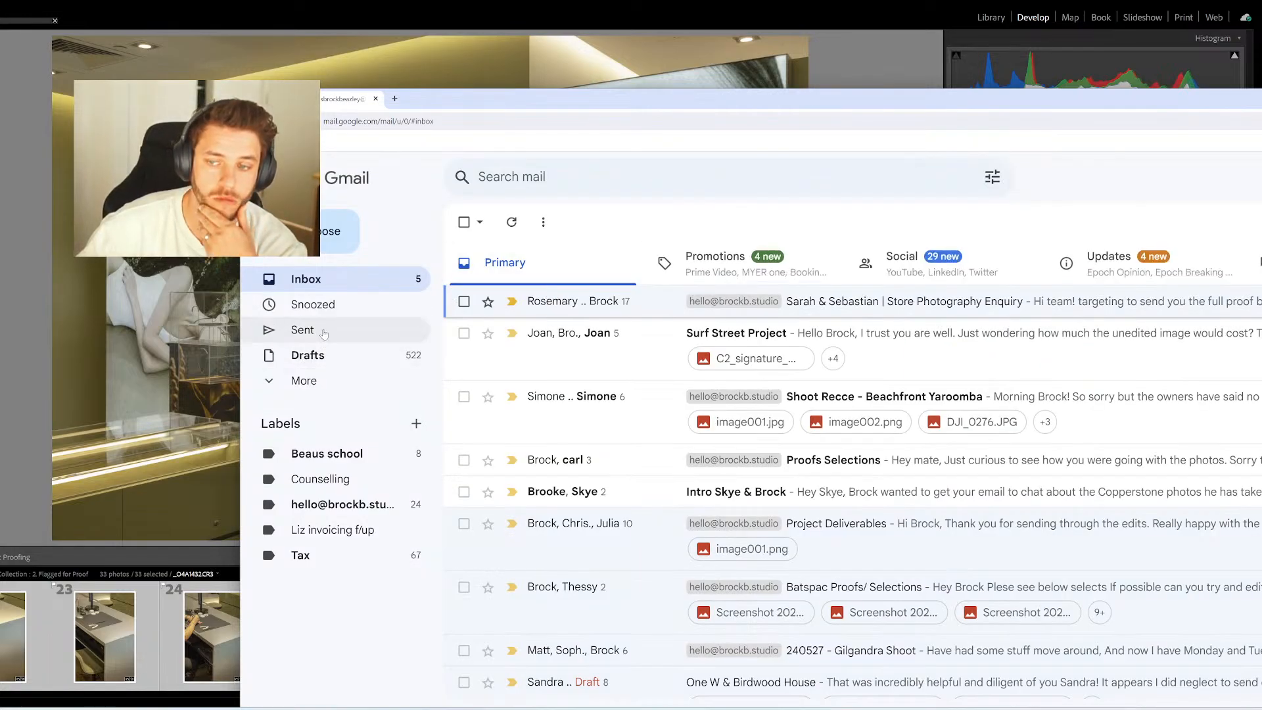
drag(523, 111, 9, 25)
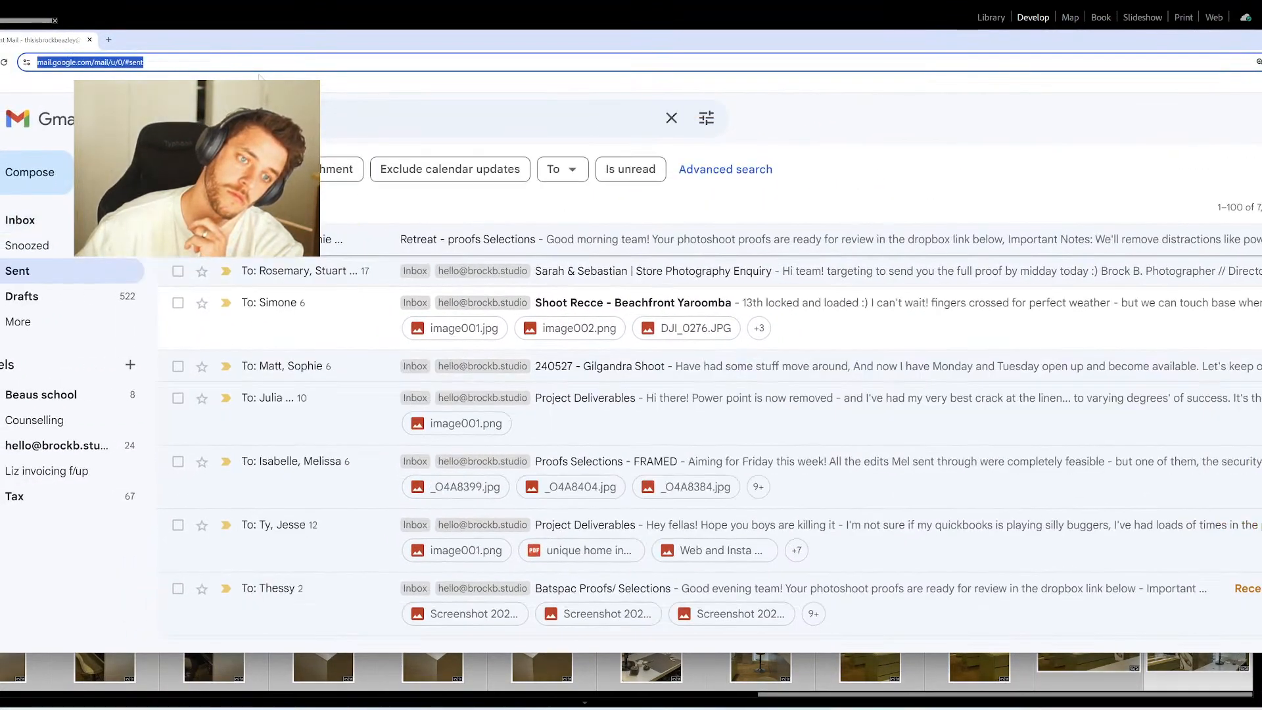
Search the sent mail for "proofs"
key(slash)
text(proo)
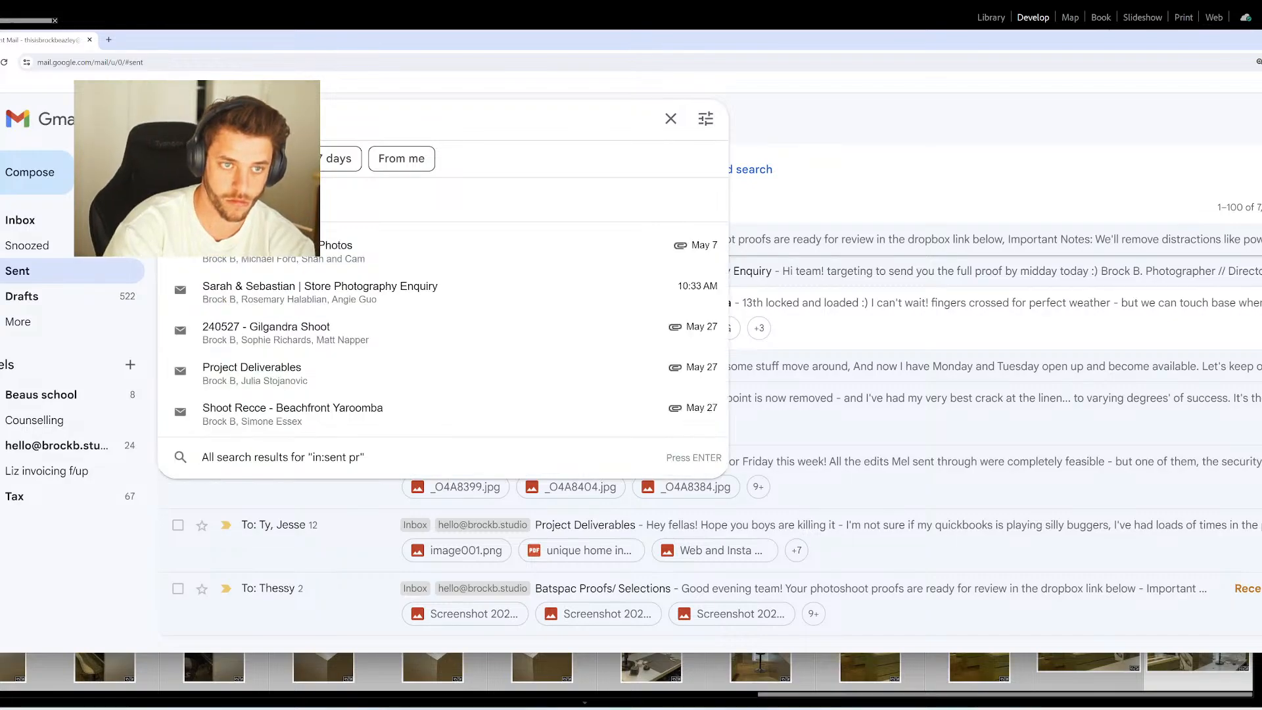
text(fs)
key(Return)
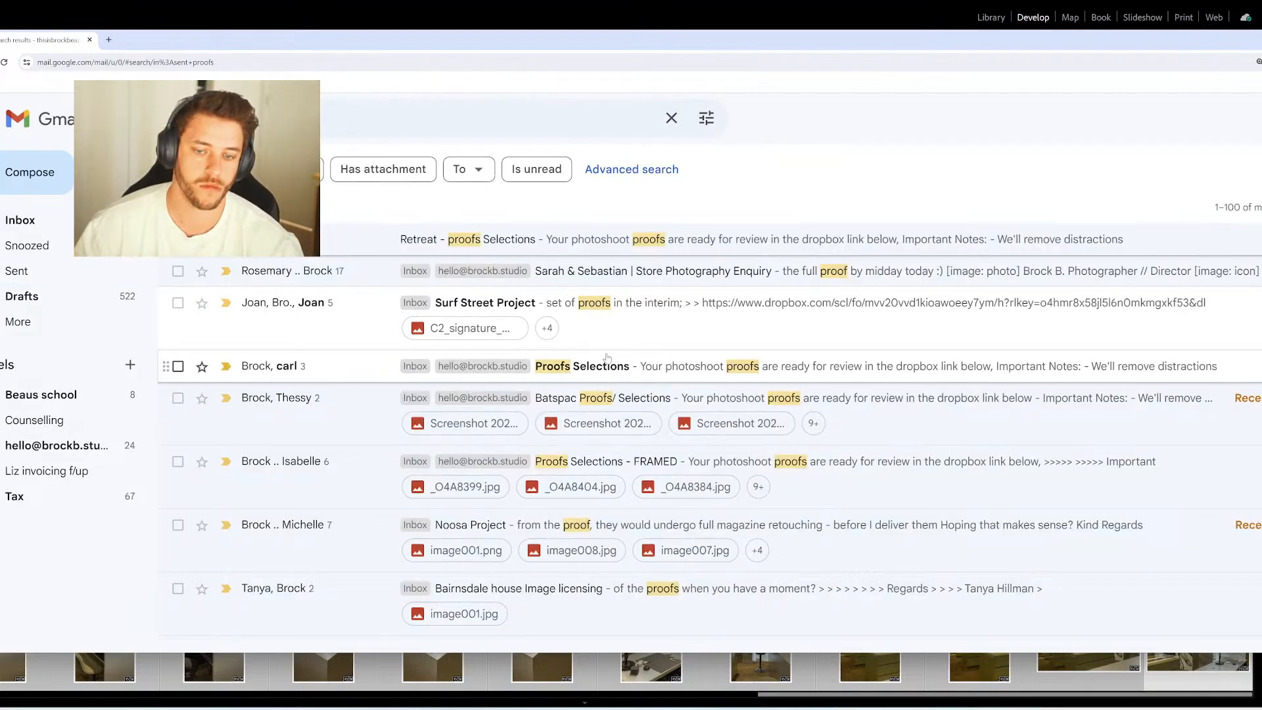
Check the wording of the earlier "Batspac Proofs/ Selections" email and return to the search results
click(623, 389)
scroll(615, 394, down, 4)
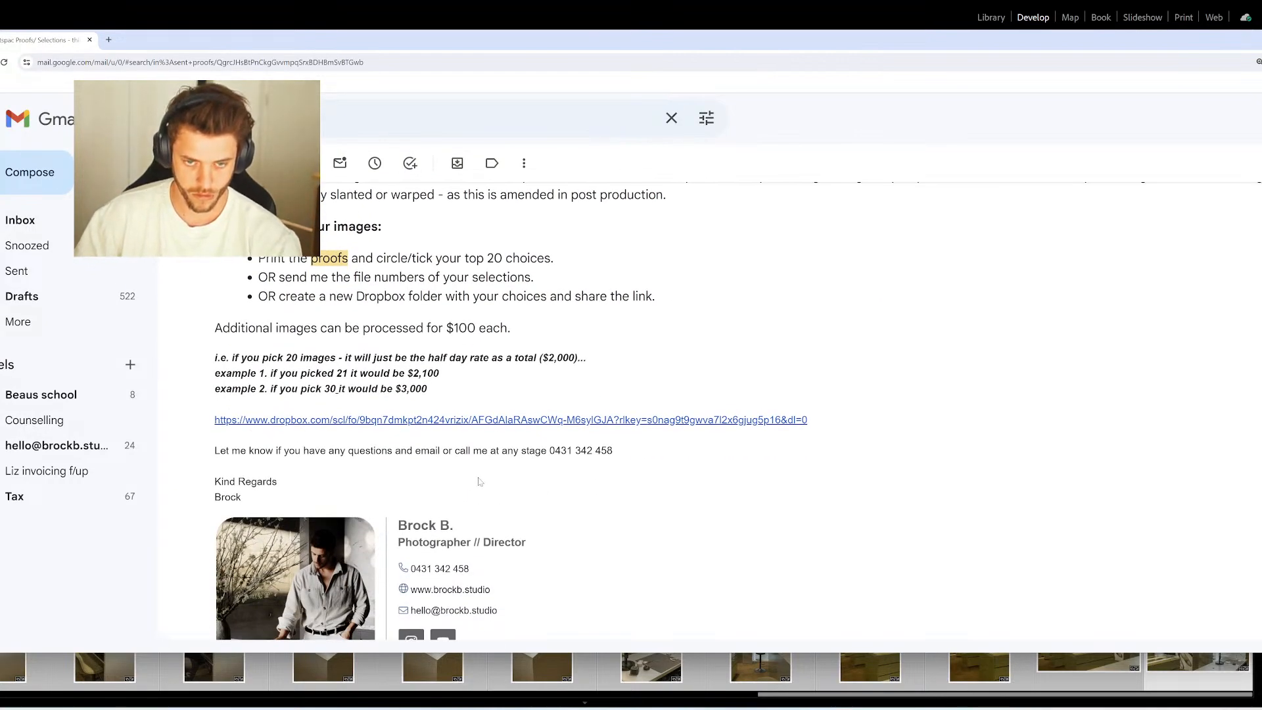
key(alt+Left)
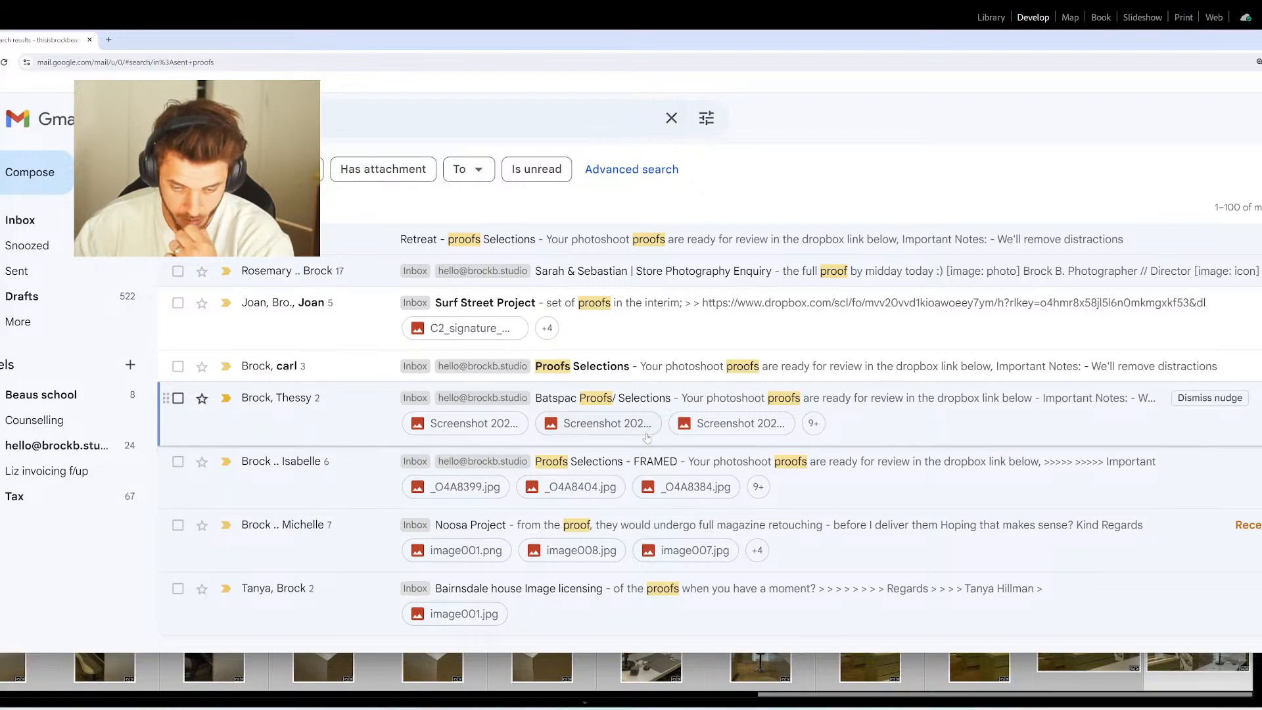
Open the "Proofs Selections - FRAMED" email and select its message text from the closing lines up to the greeting
scroll(646, 439, down, 1)
click(857, 434)
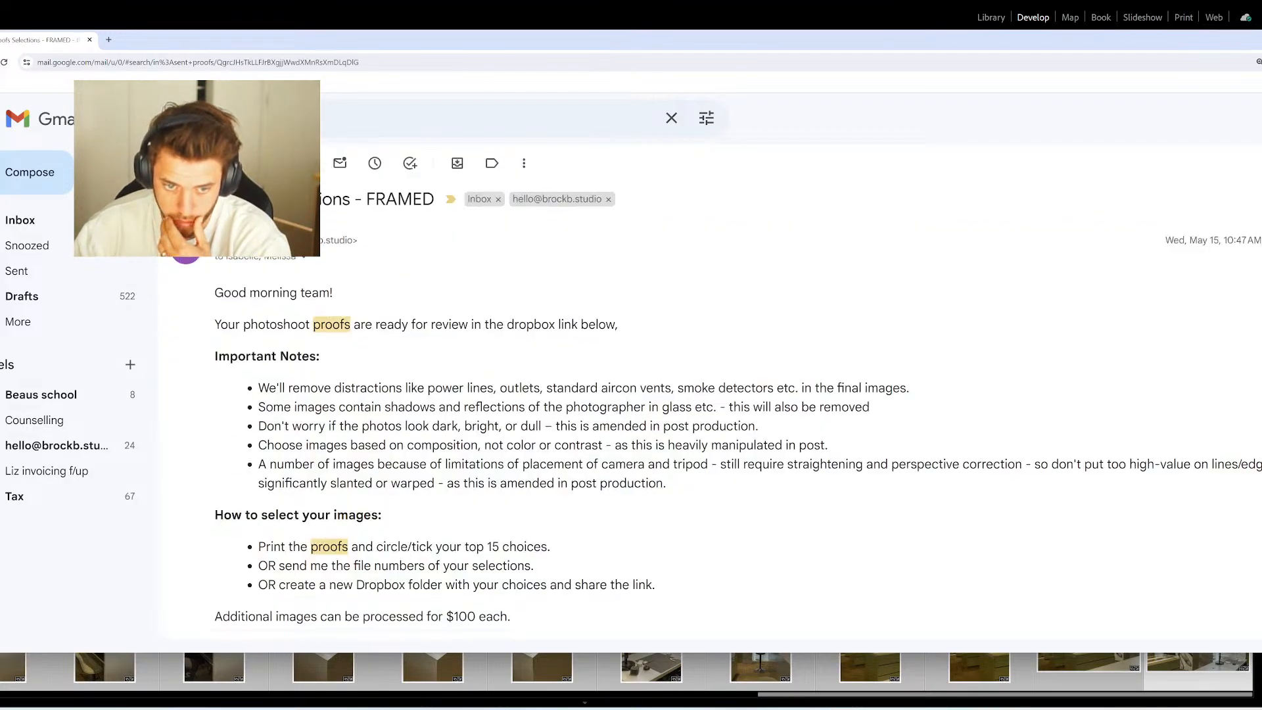
scroll(405, 407, down, 5)
drag(306, 410, 213, 307)
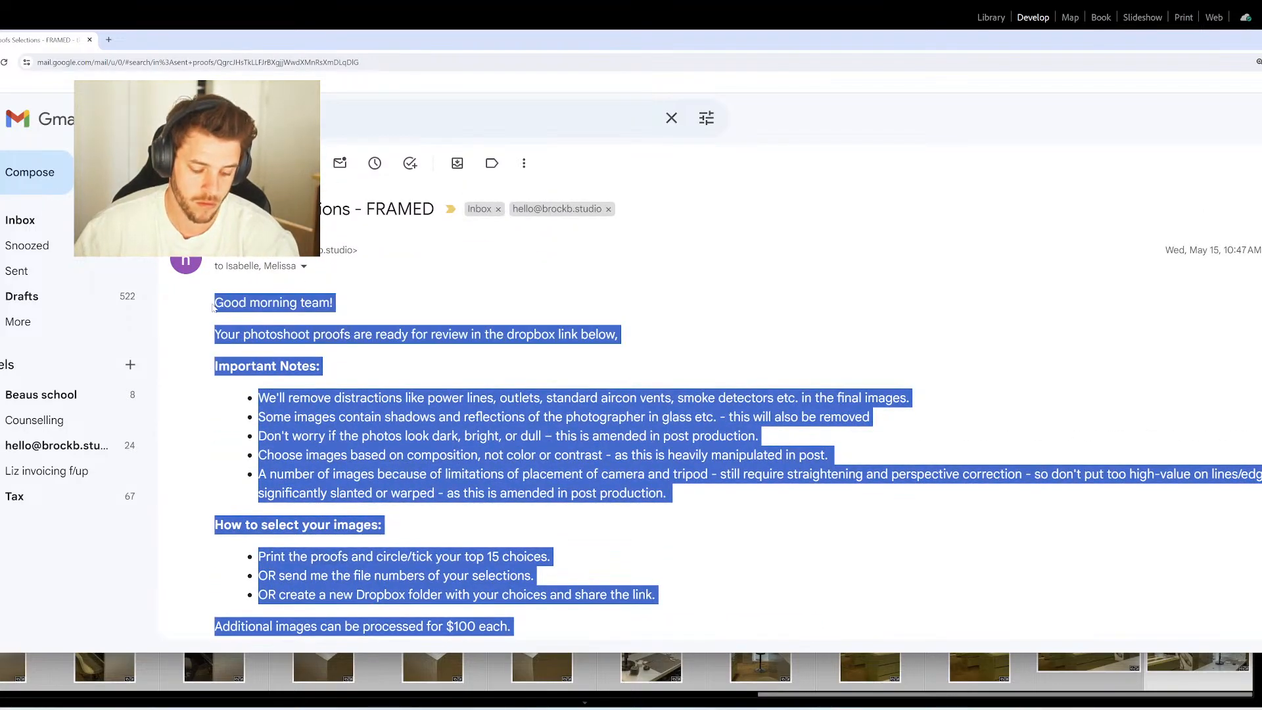
Reuse the FRAMED proofs message as the body of a reply in the "Sarah & Sebastian | Store Photography Enquiry" thread
click(20, 220)
key(alt+Tab)
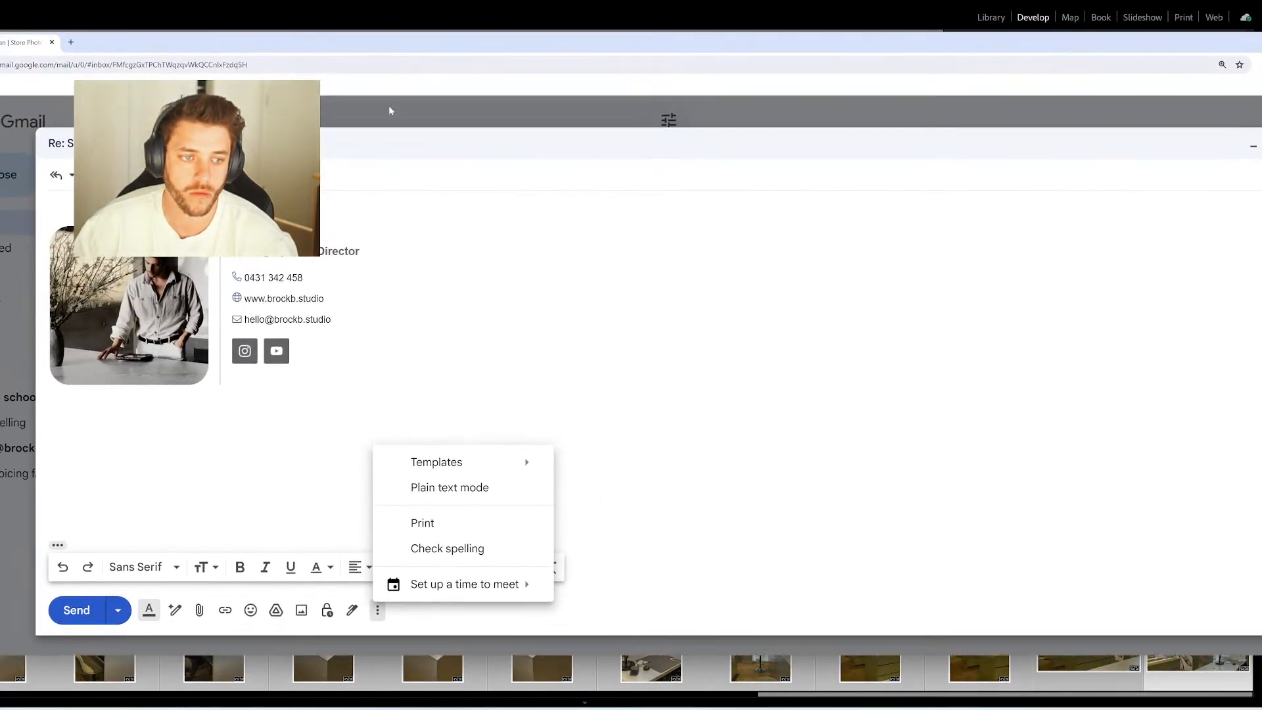
scroll(631, 381, up, 5)
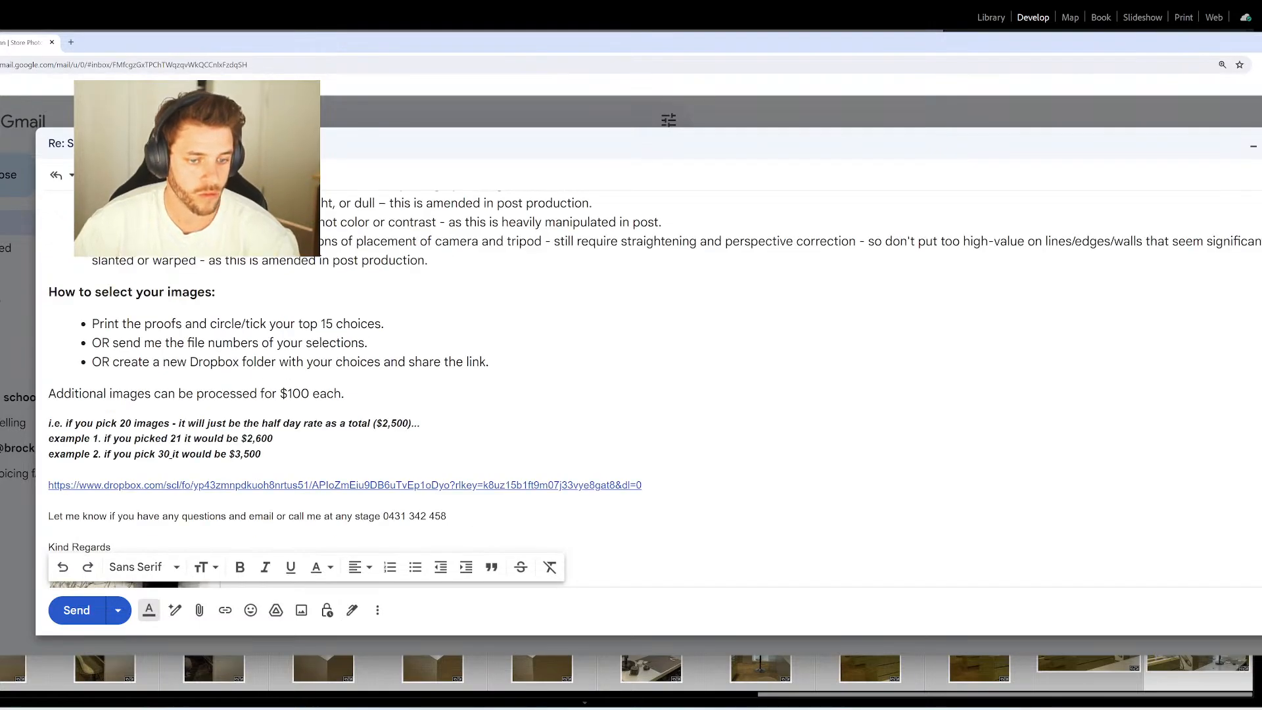
scroll(631, 382, up, 3)
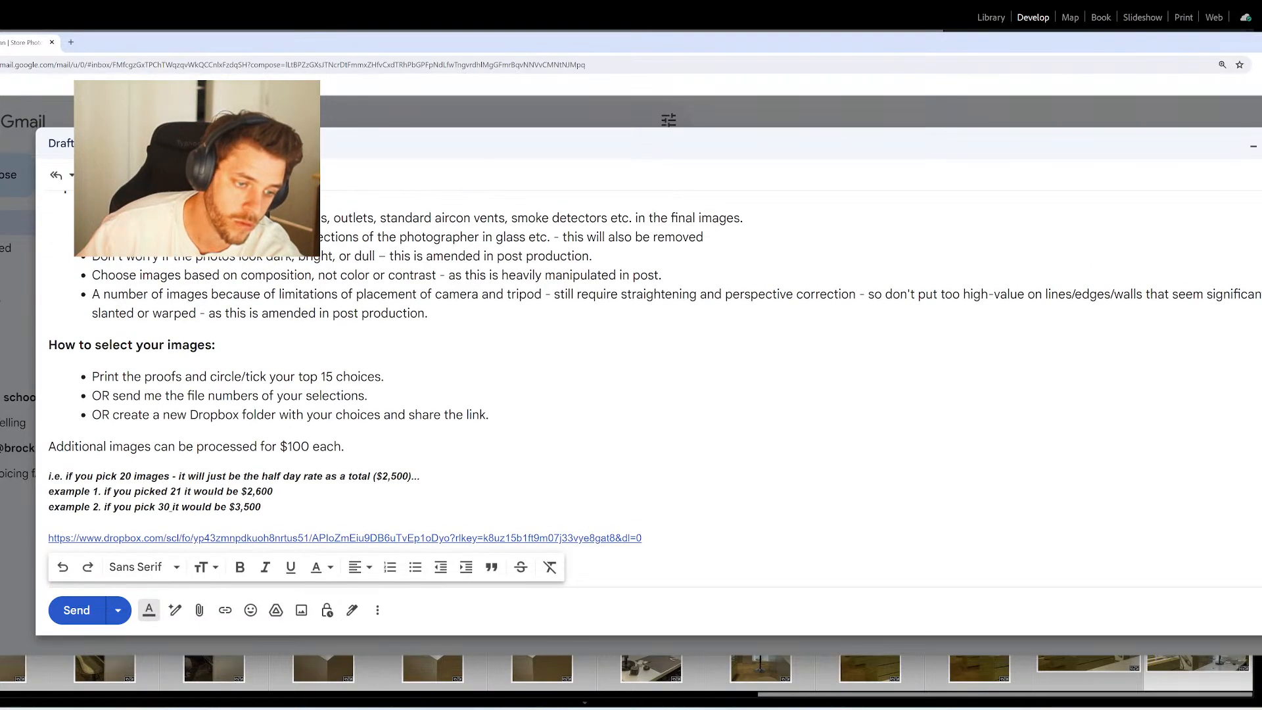
scroll(631, 381, up, 1)
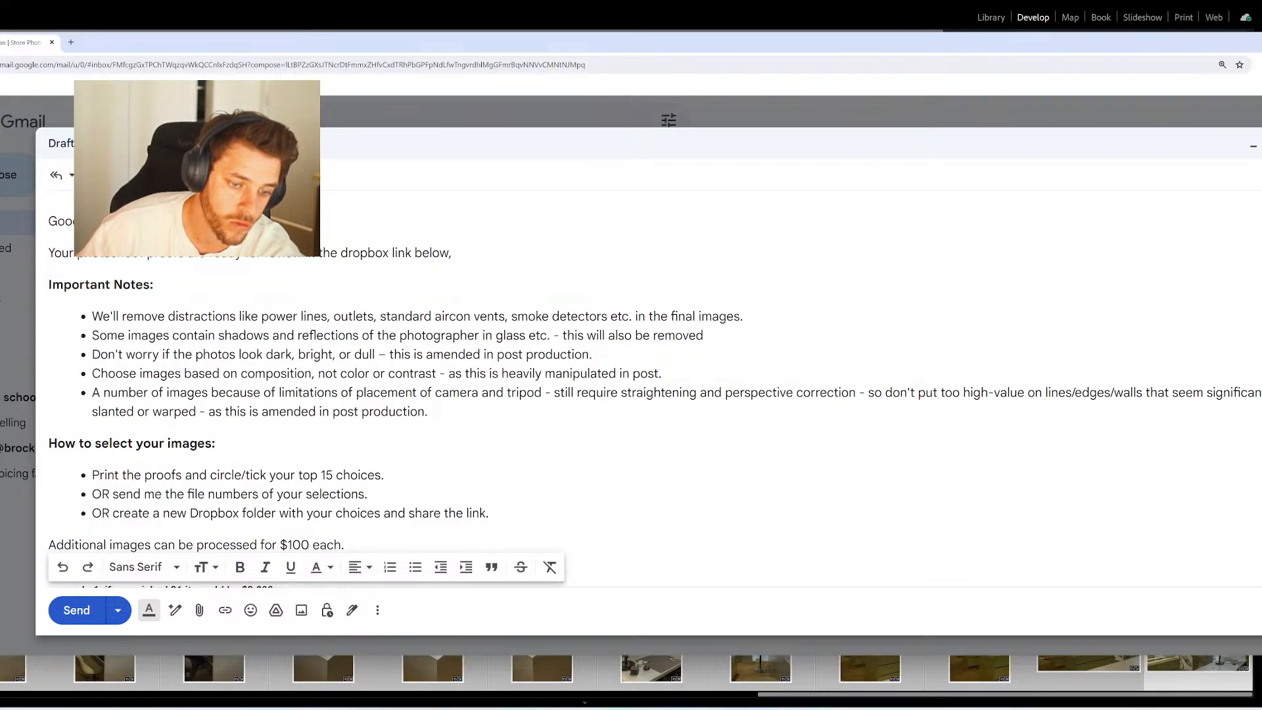
Change the number of images covered by the half day rate in the reply's pricing note to 15
scroll(631, 381, down, 2)
double_click(123, 469)
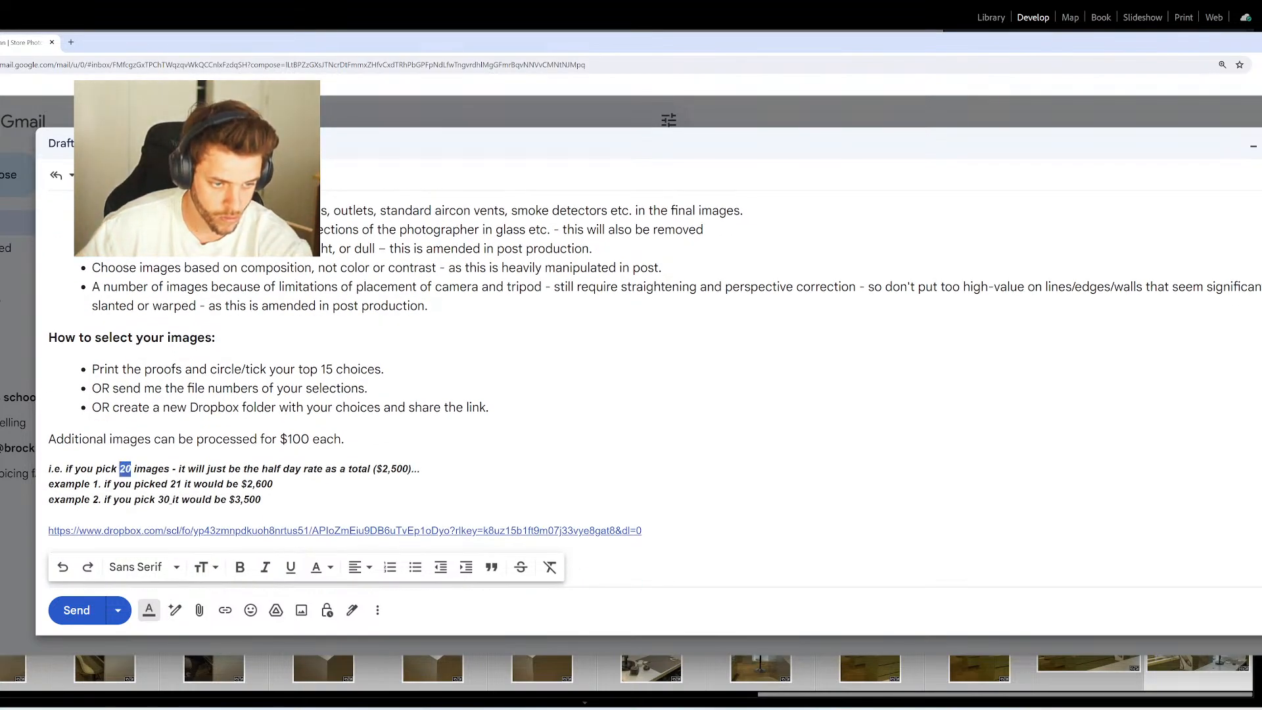
text(215)
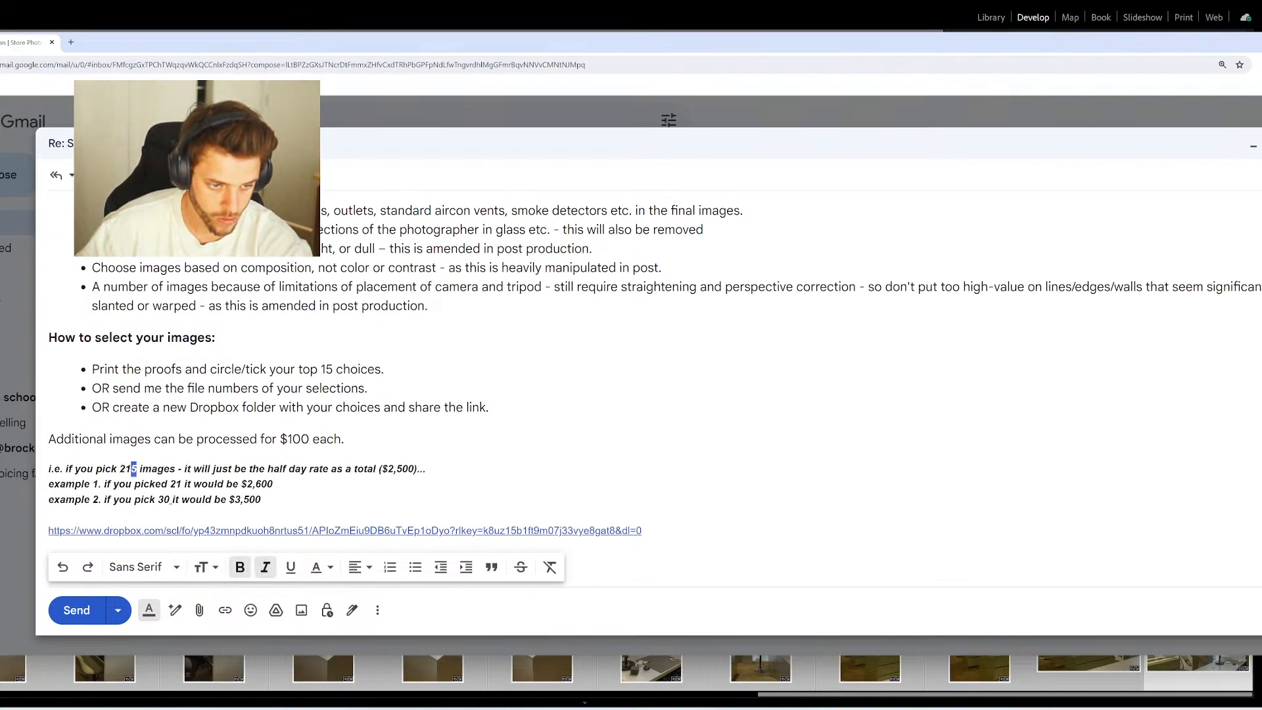
double_click(129, 469)
text(15)
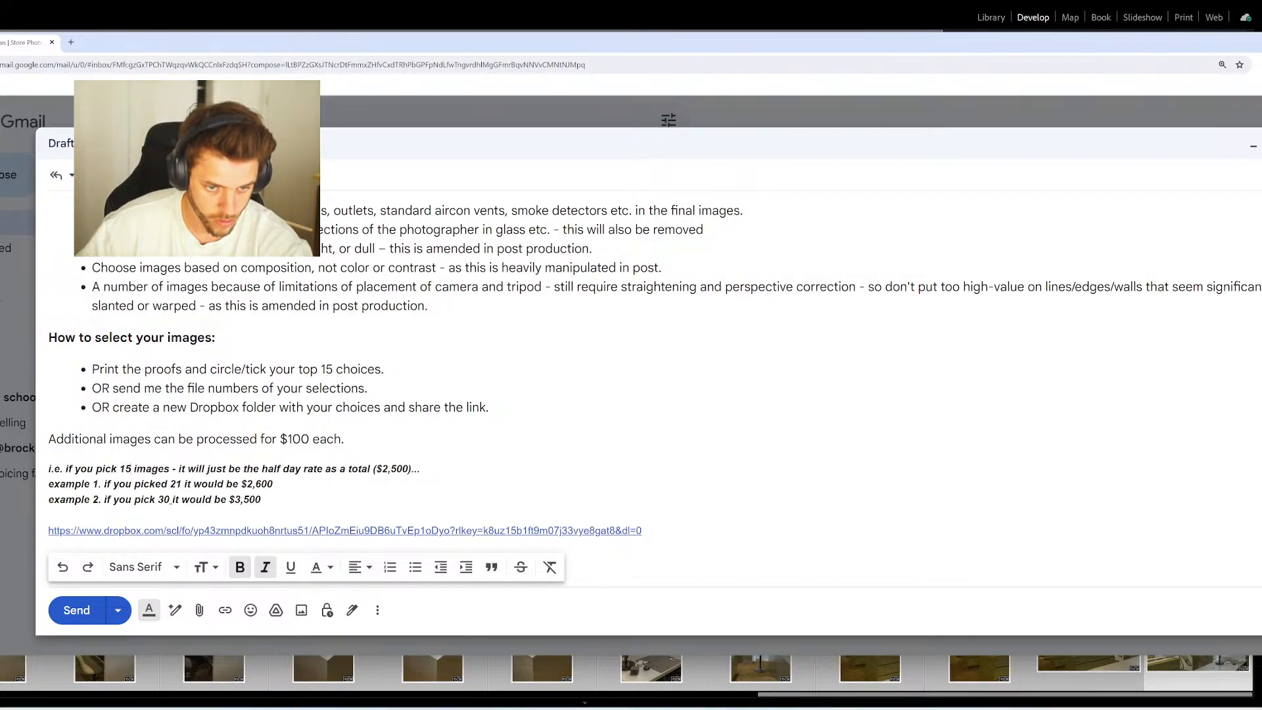
Change the image count to 16 in pricing example 1 and to 20 in example 2
double_click(176, 484)
text(16)
drag(169, 500, 159, 500)
text(20)
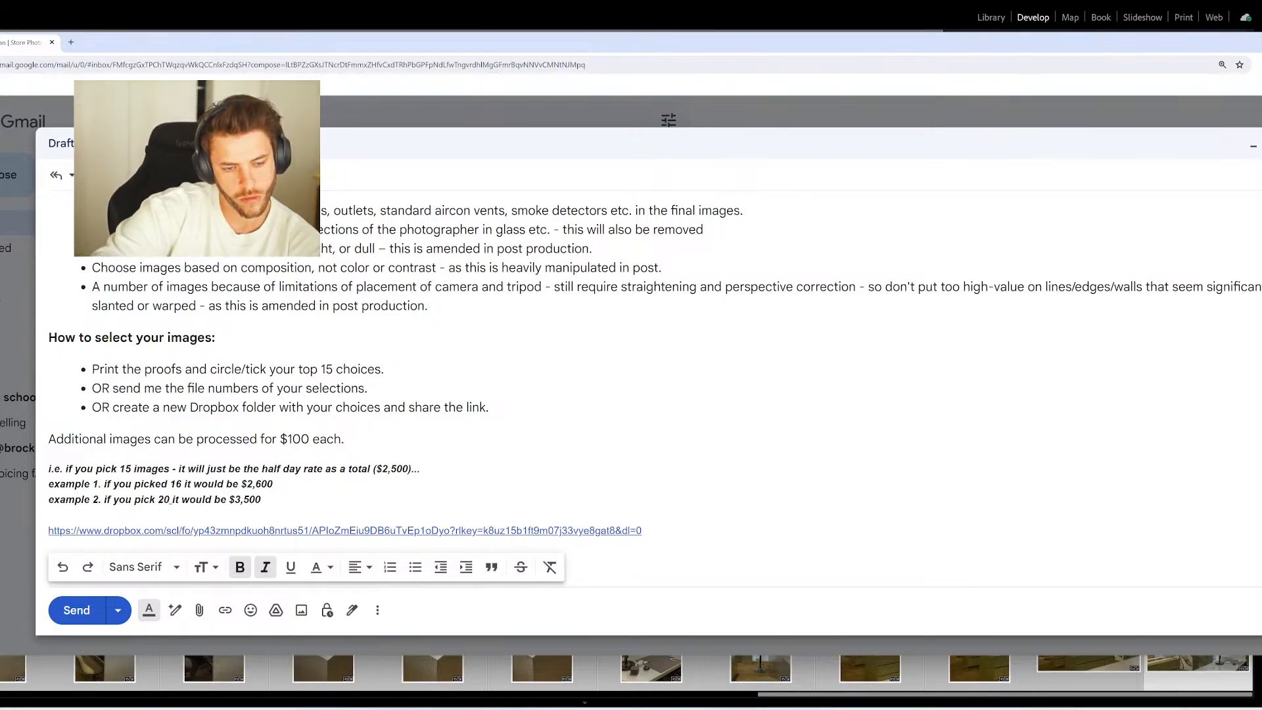
scroll(170, 500, up, 2)
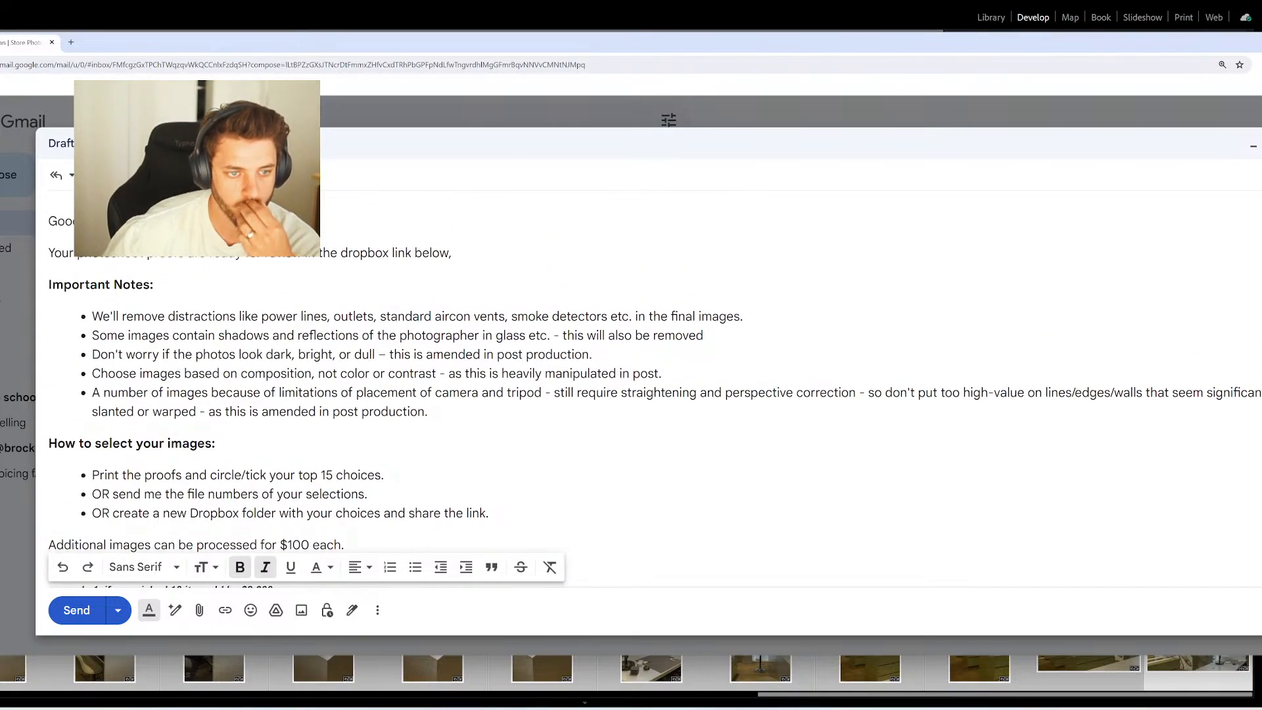
scroll(655, 390, down, 1)
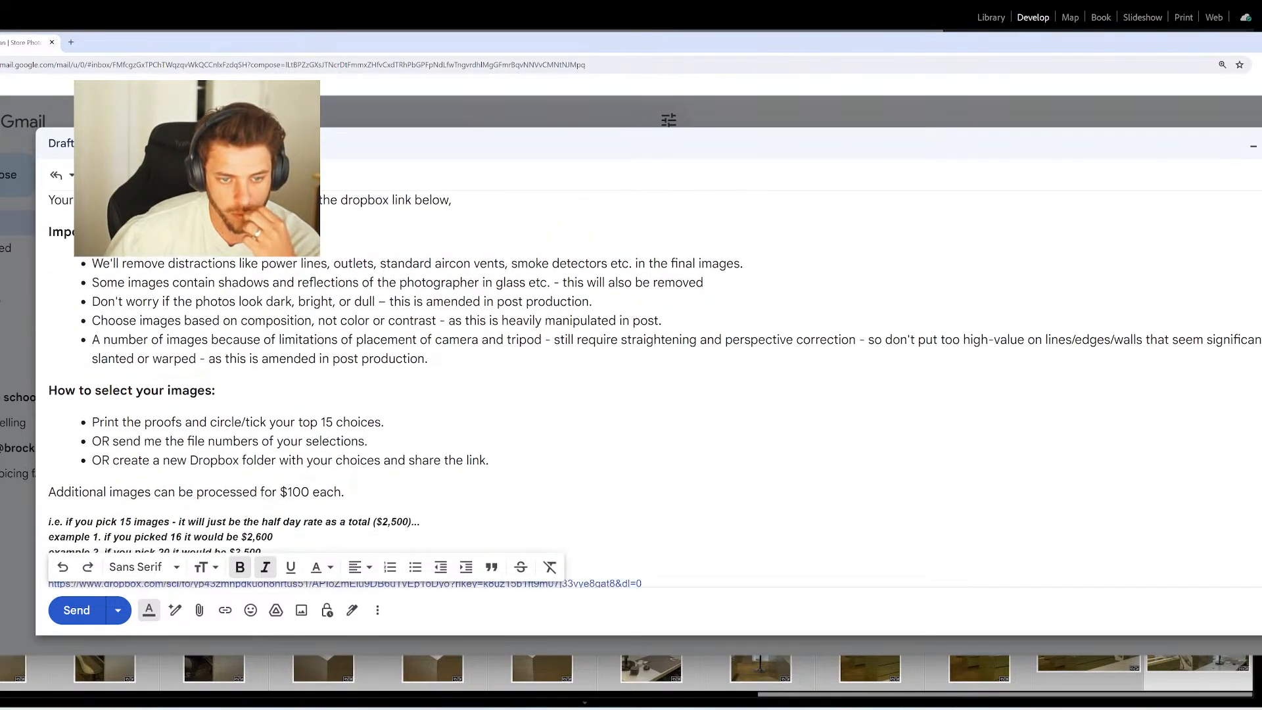
Remove the old Dropbox link below the pricing examples in the reply
scroll(649, 387, down, 3)
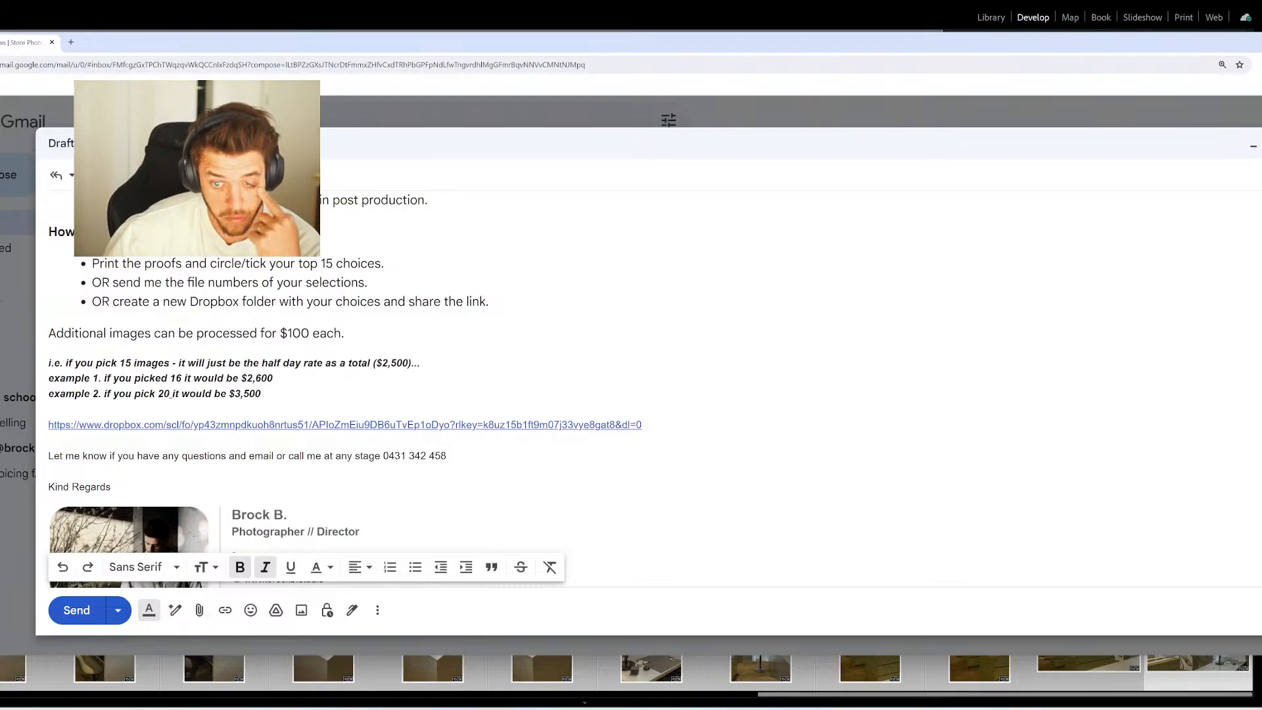
drag(641, 424, 48, 424)
key(BackSpace)
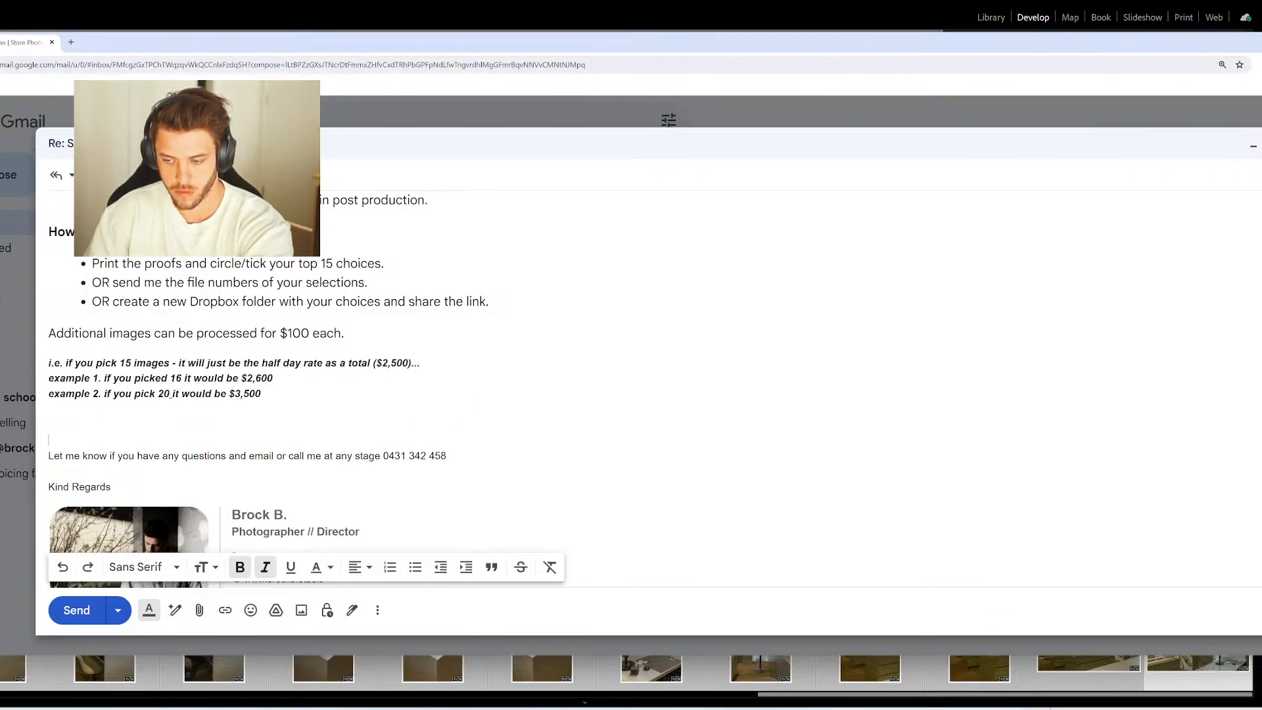
Copy the Dropbox share link of the "s&s proofs selections" folder in Dropbox's Deliverables folder
click(1076, 406)
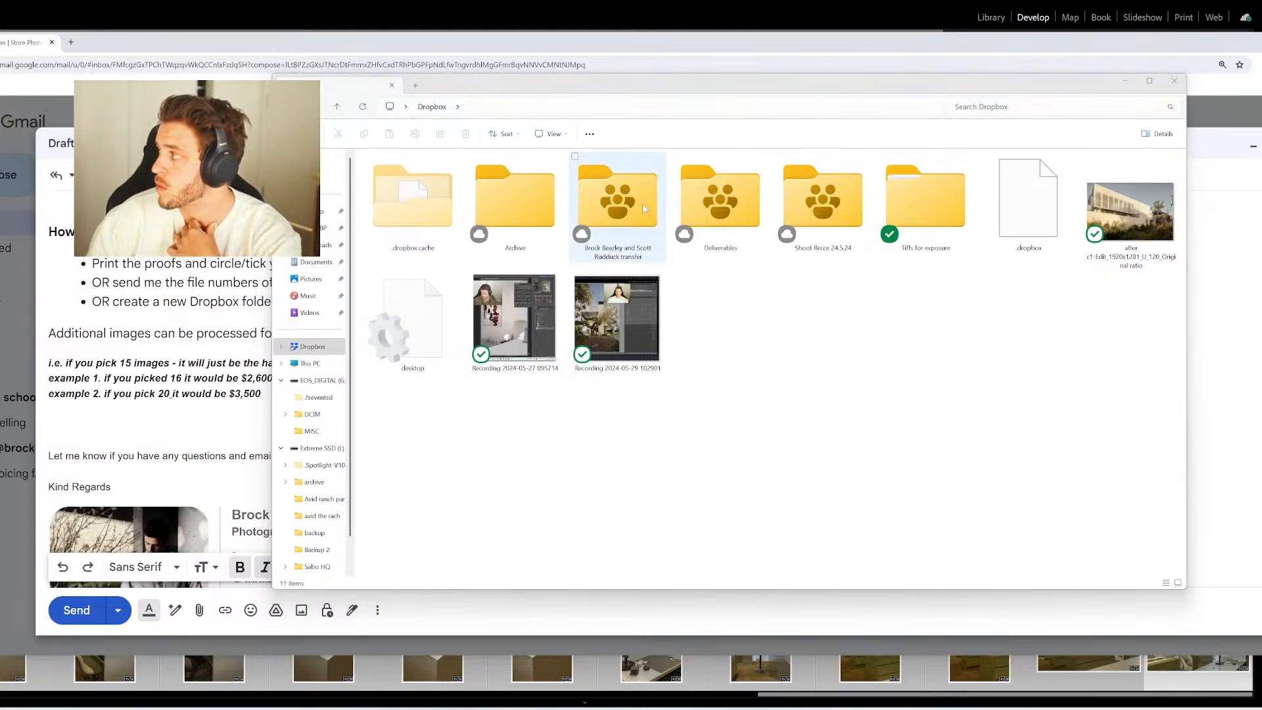
click(925, 201)
double_click(728, 218)
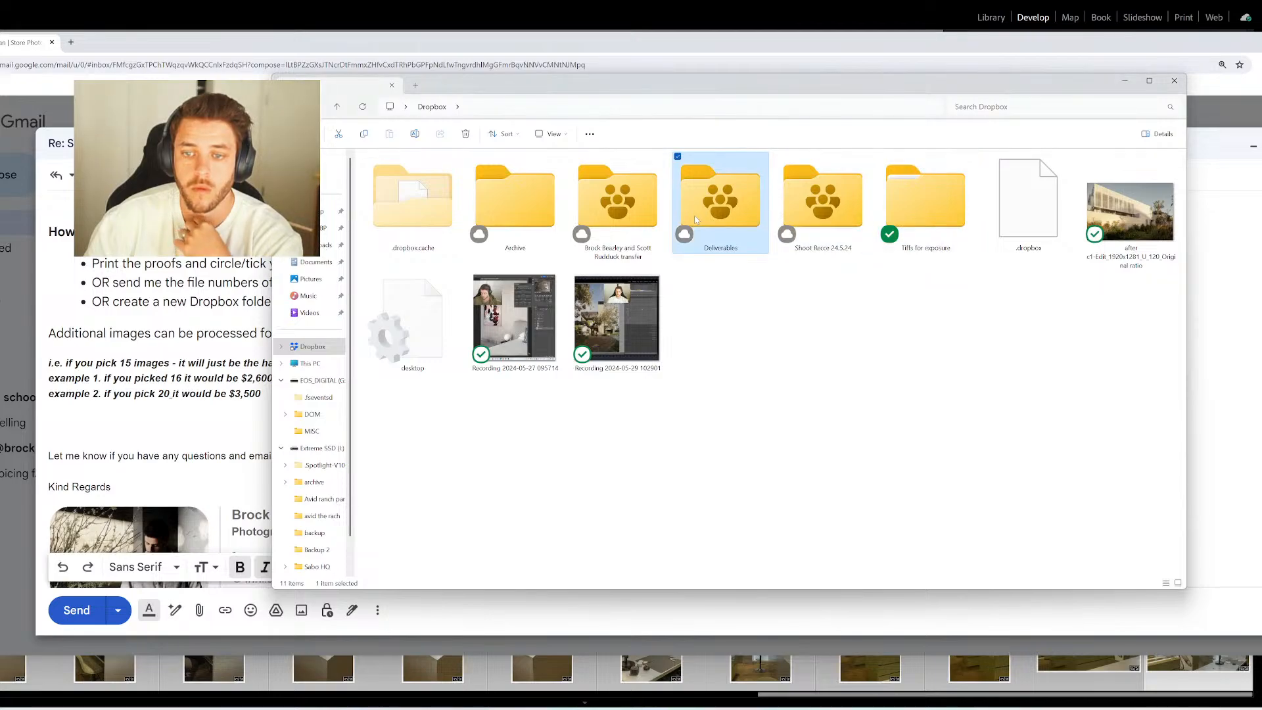
click(420, 264)
right_click(421, 266)
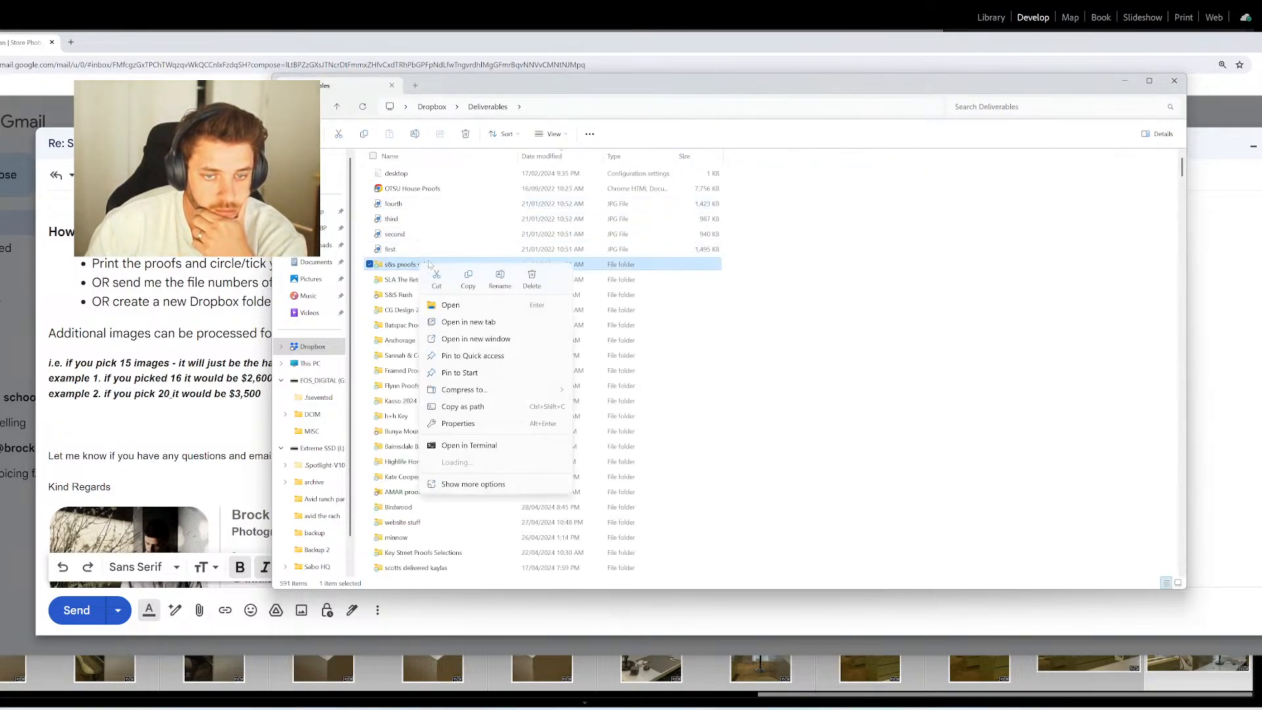
mouse_move(460, 446)
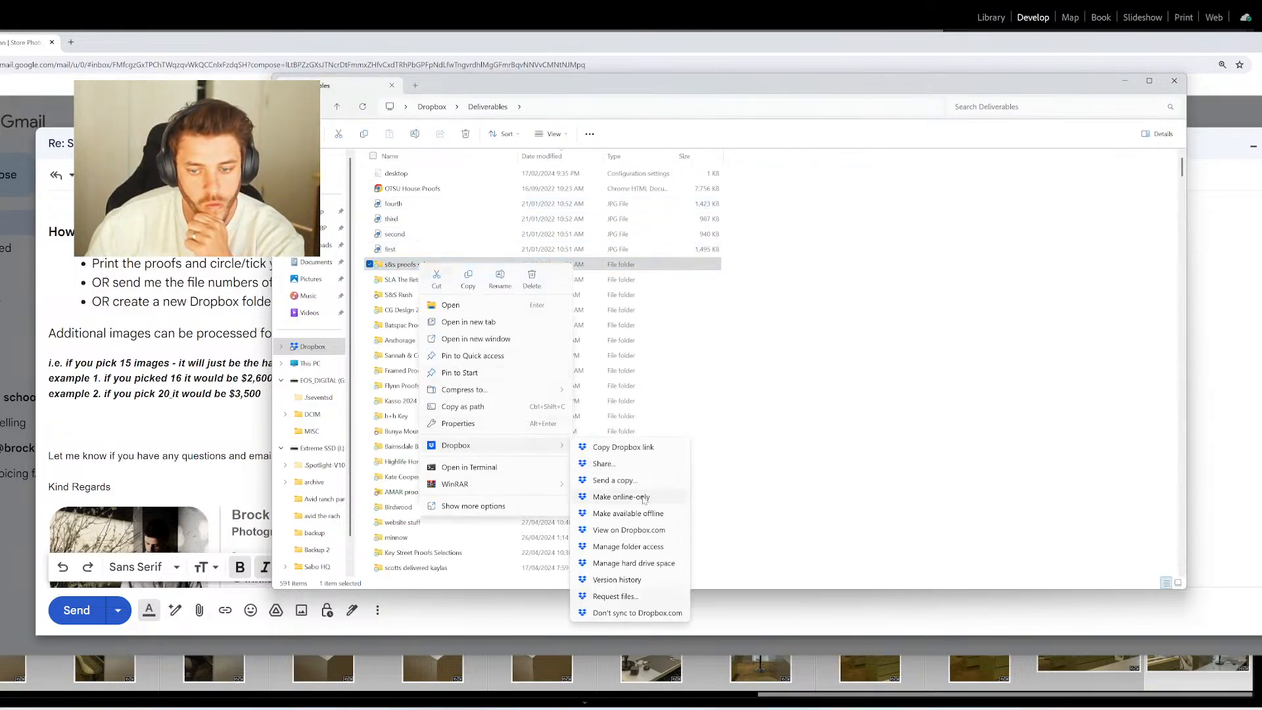
click(619, 447)
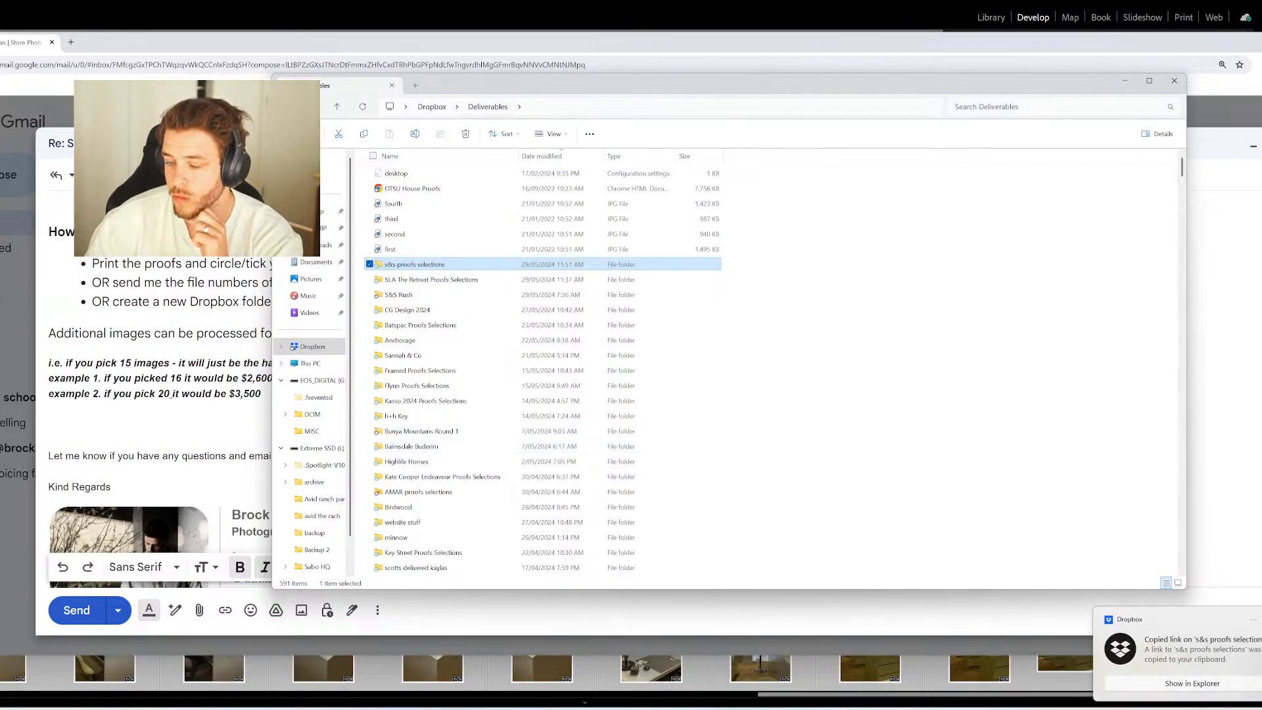
Insert the copied "s&s proofs selections" folder link below the reply's pricing examples as a clickable hyperlink
click(48, 424)
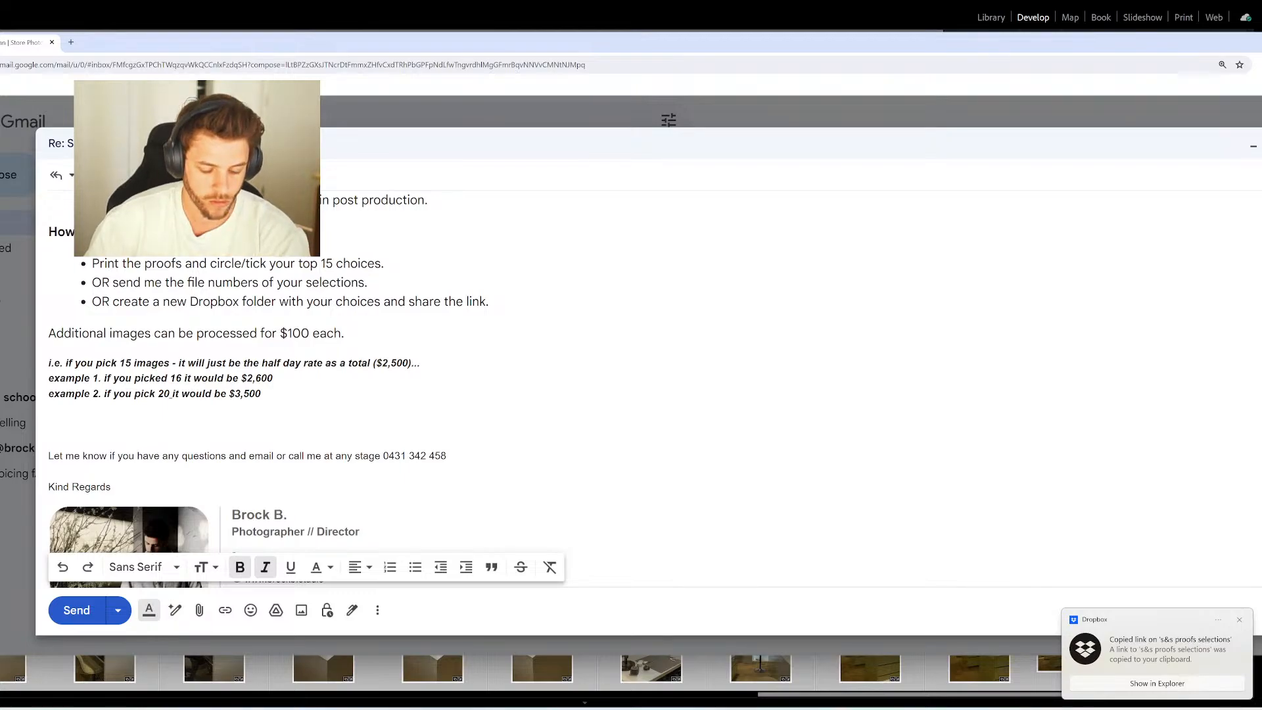
key(ctrl+v)
key(shift+Home)
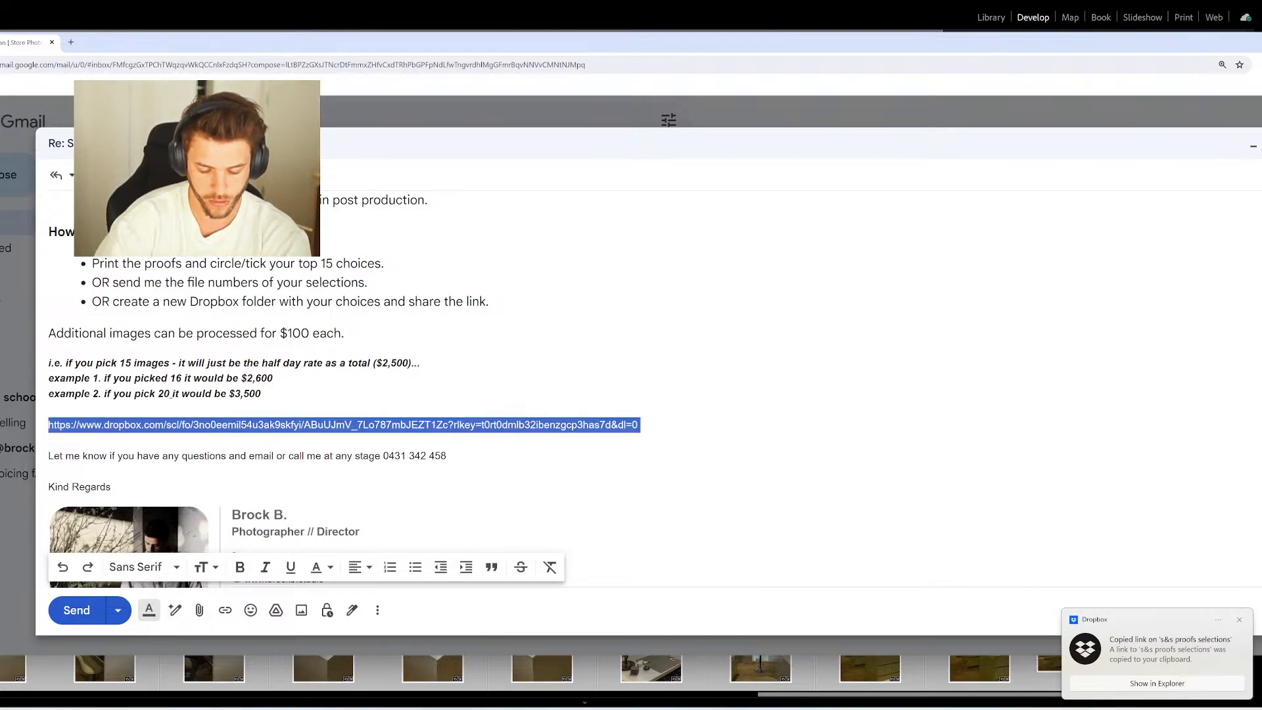
key(ctrl+k)
Check the new Dropbox link in an incognito window by looking through the shared proofs, and close that window
right_click(115, 425)
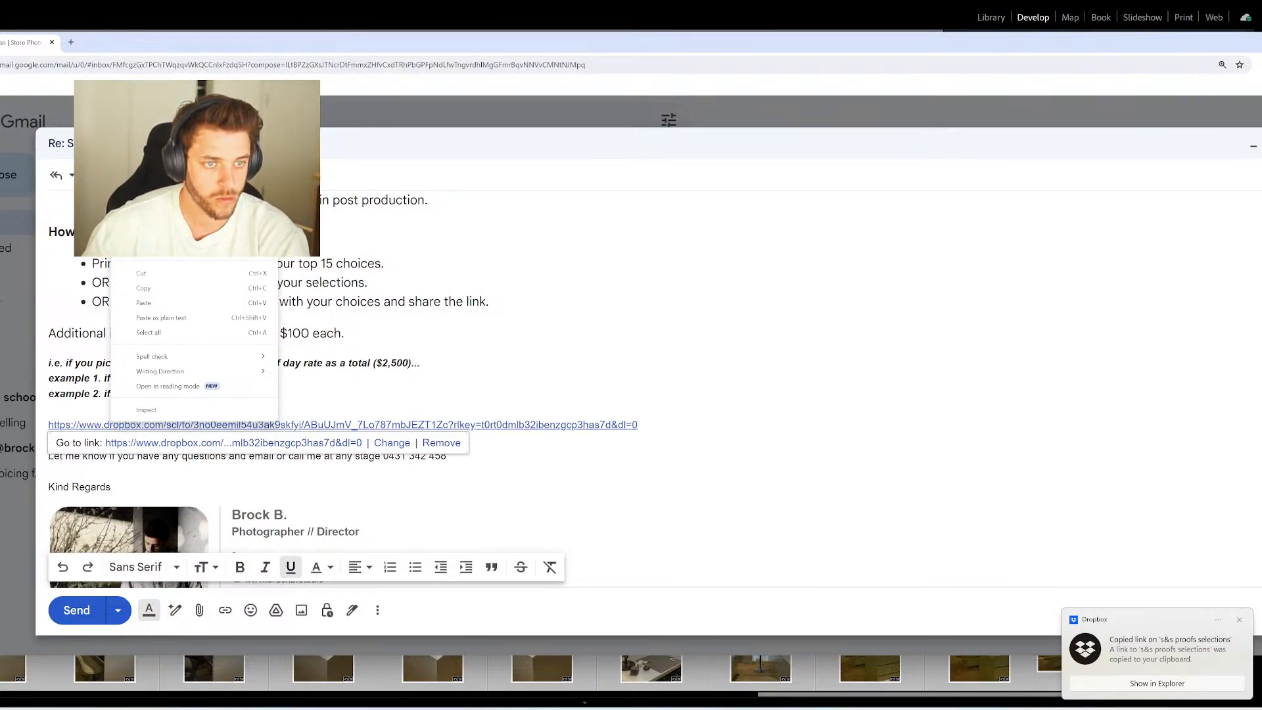
click(164, 443)
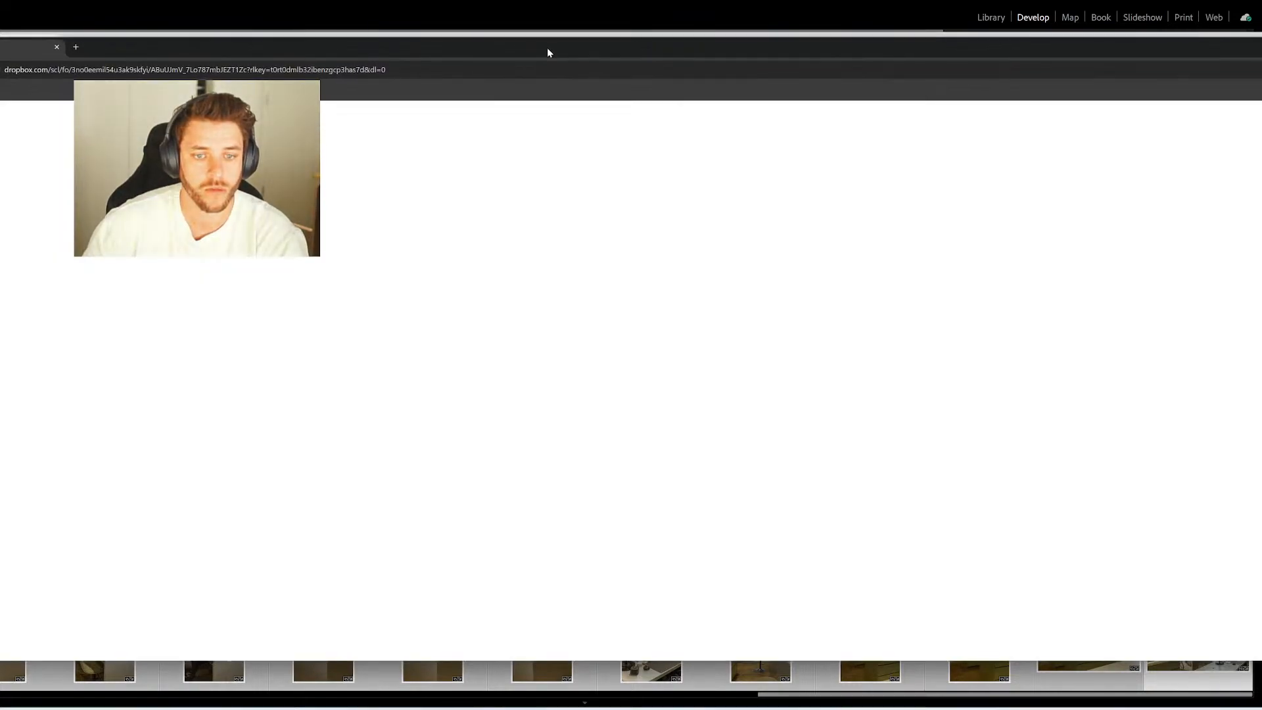
scroll(648, 347, down, 2)
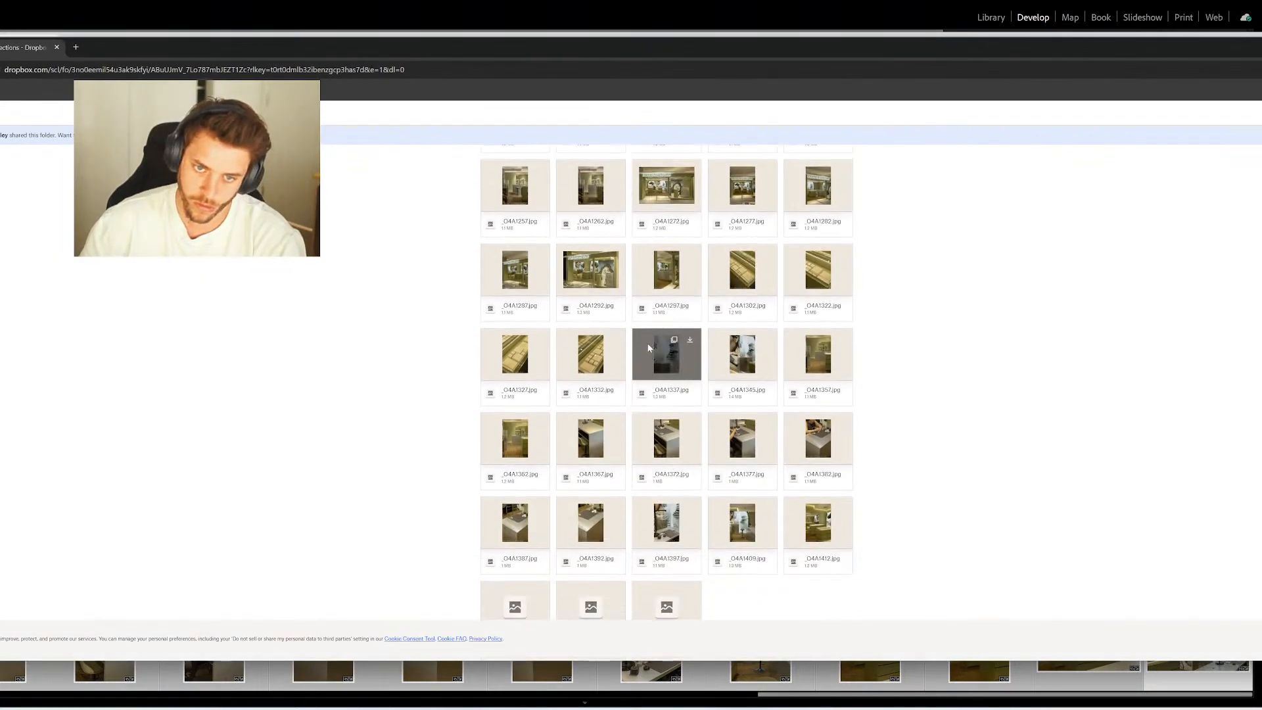
scroll(650, 345, up, 2)
scroll(653, 344, down, 1)
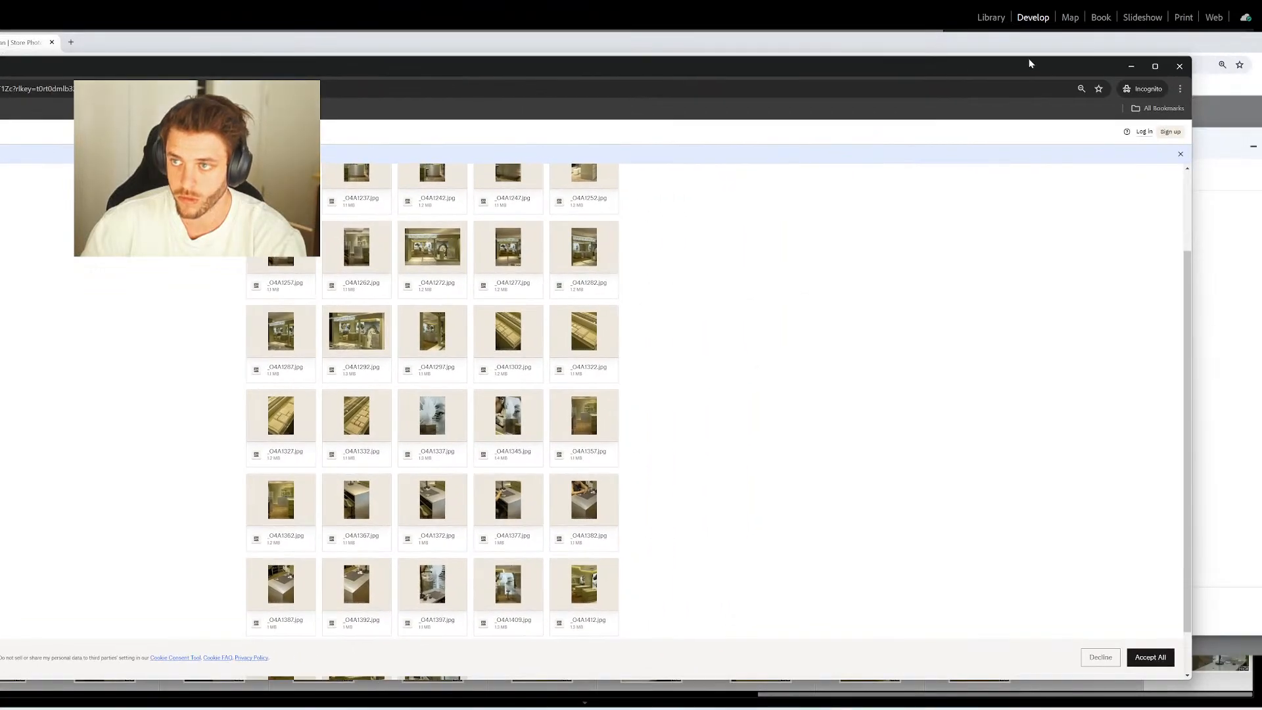
click(1178, 63)
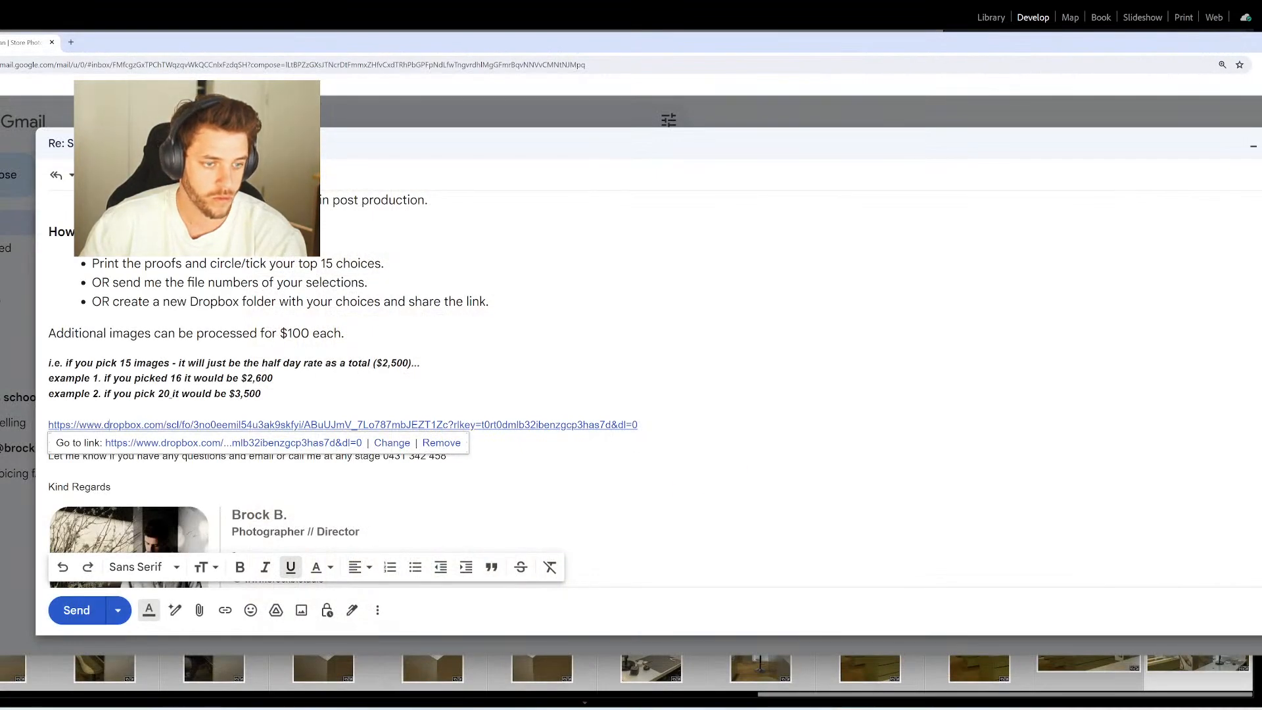
Review the full proofs selection message once more and send the reply
scroll(460, 395, up, 3)
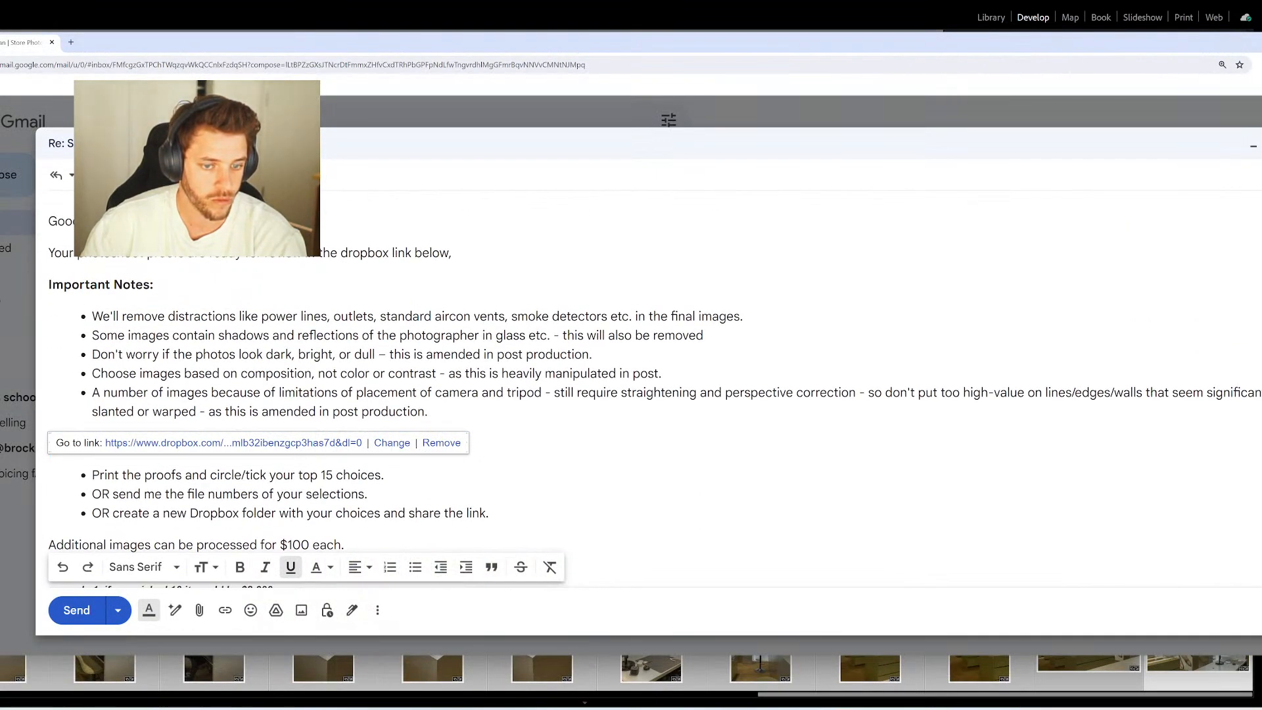
scroll(460, 395, down, 4)
click(76, 610)
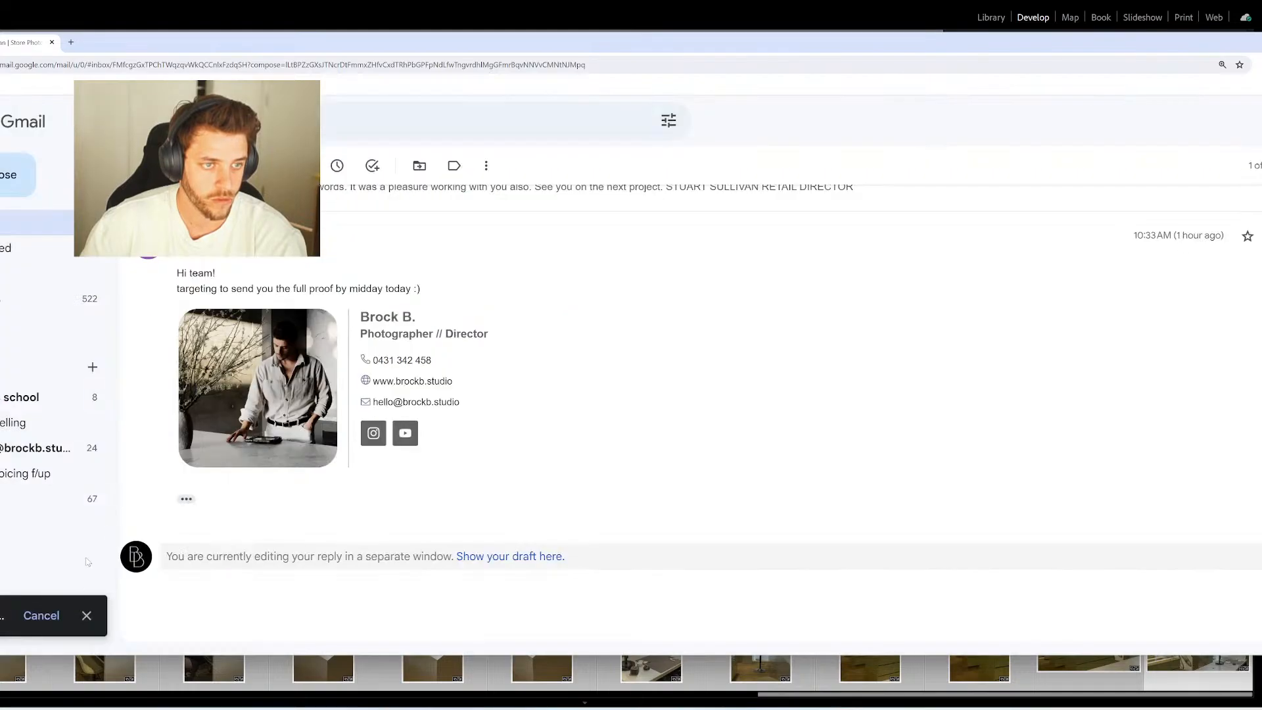
Return to the inbox and check the new mail in the Social and Updates categories
click(69, 229)
click(785, 206)
click(606, 208)
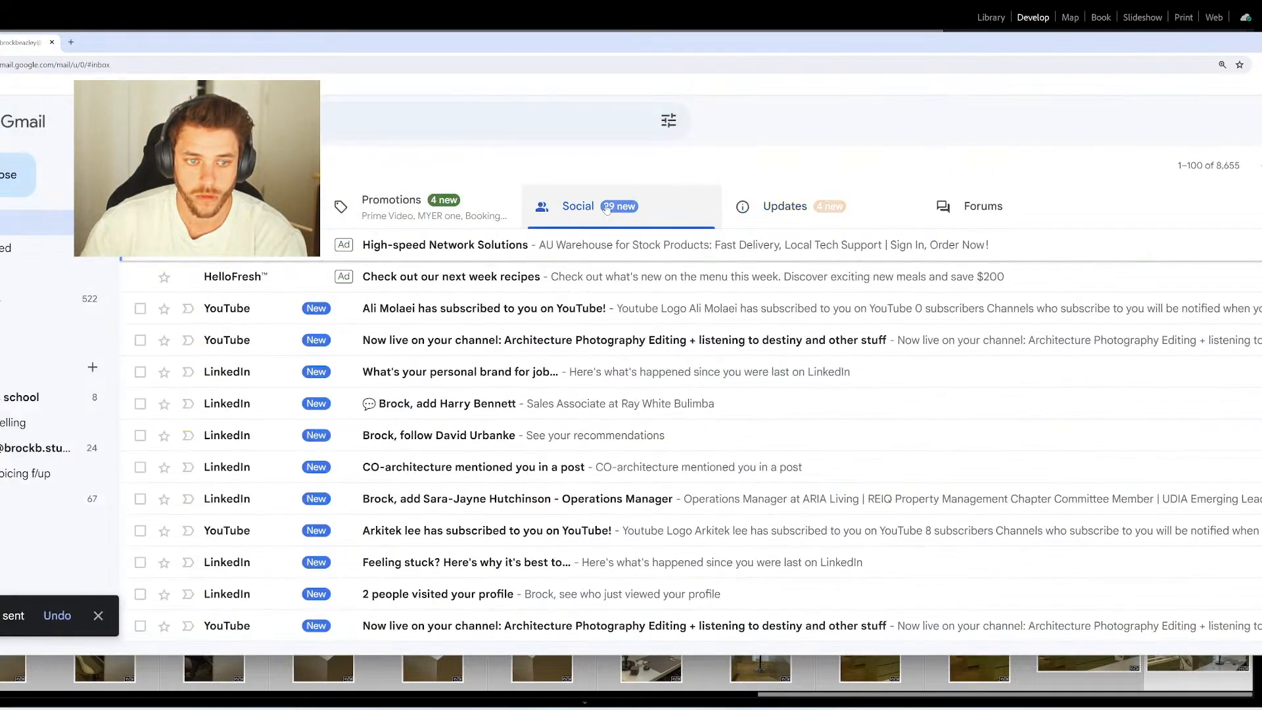
click(785, 206)
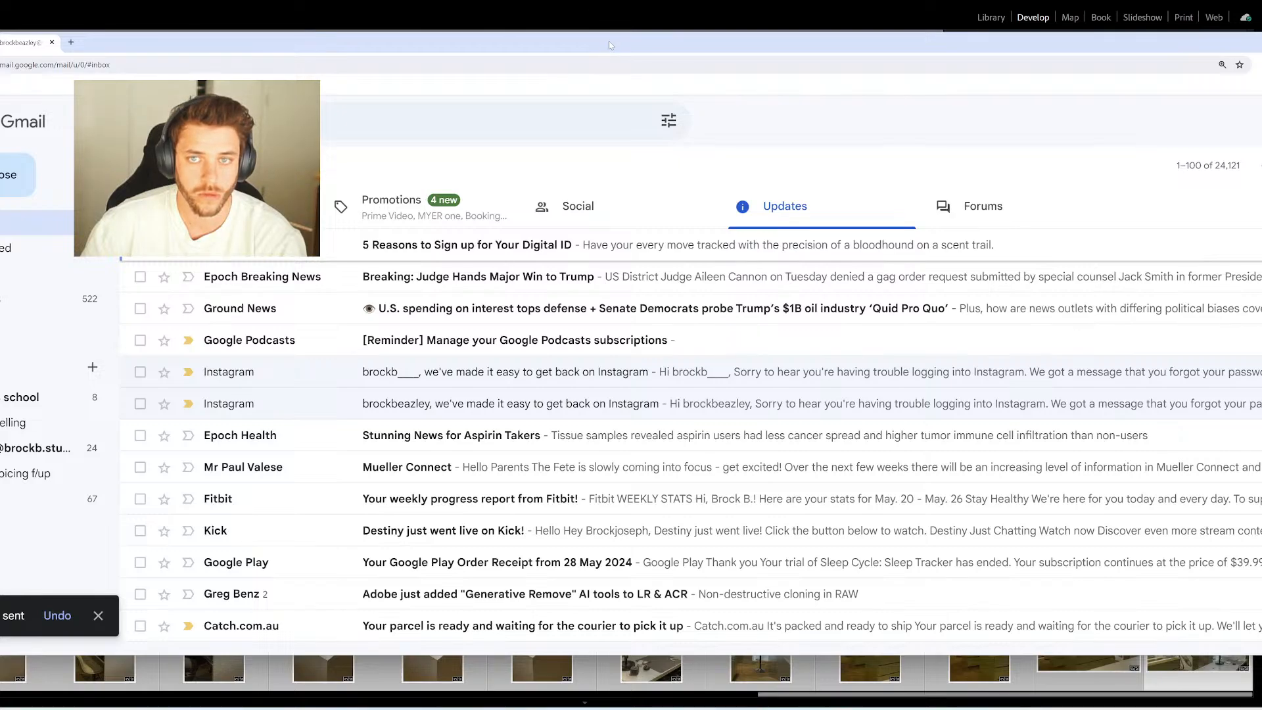
Close the mail browser window and the Deliverables folder window to return to Lightroom
drag(610, 45, 223, 141)
click(988, 135)
drag(749, 96, 466, 112)
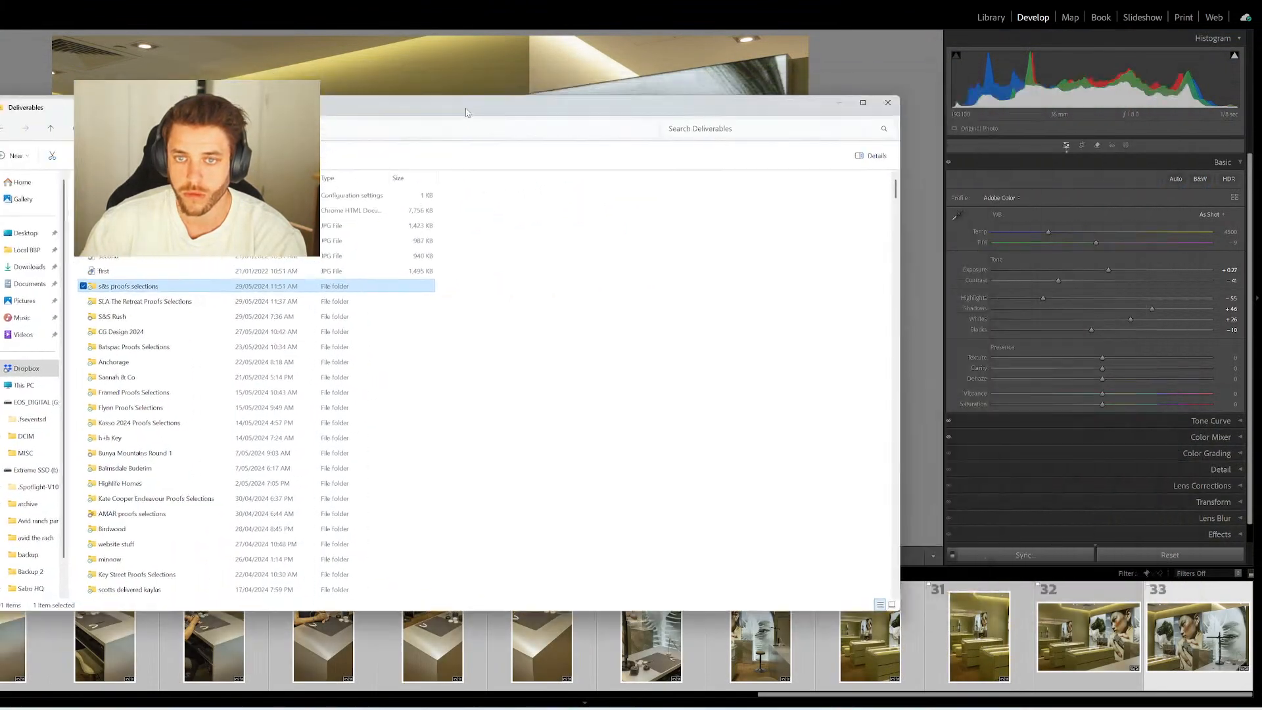
click(889, 105)
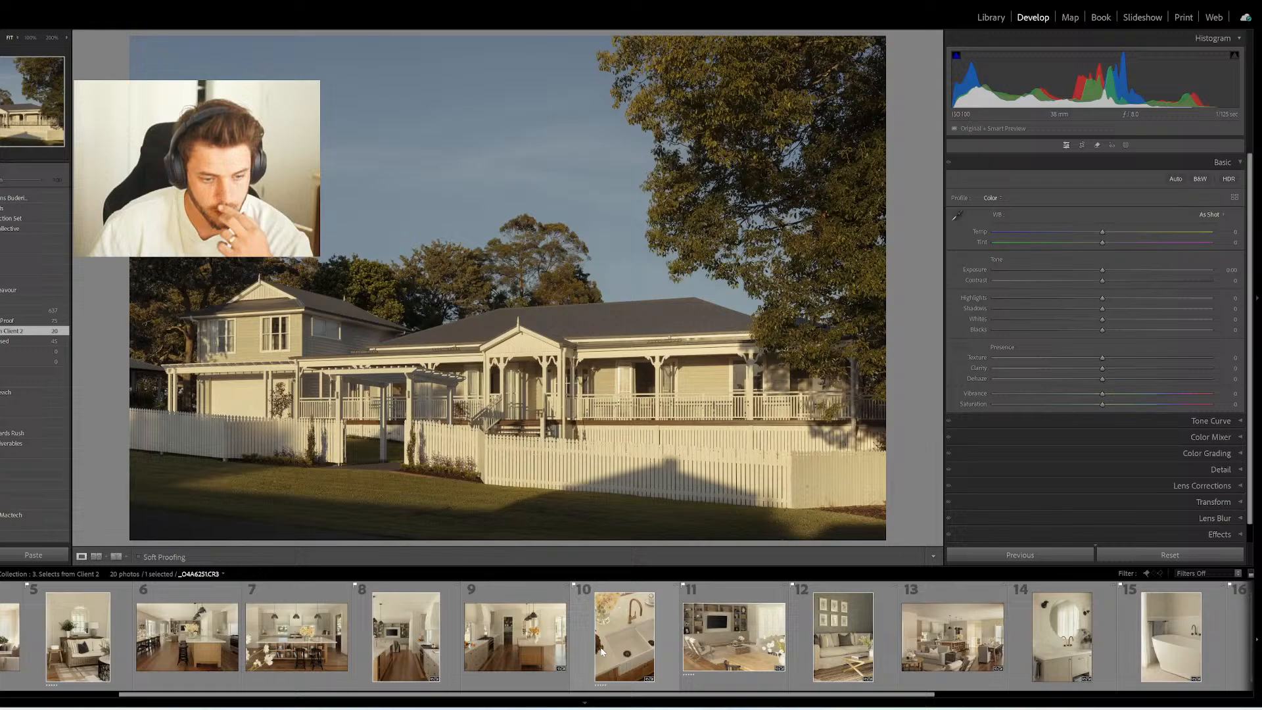
Look through the photos of the "3. Selects from Client 2" collection up to the final entryway bench image
scroll(594, 656, down, 5)
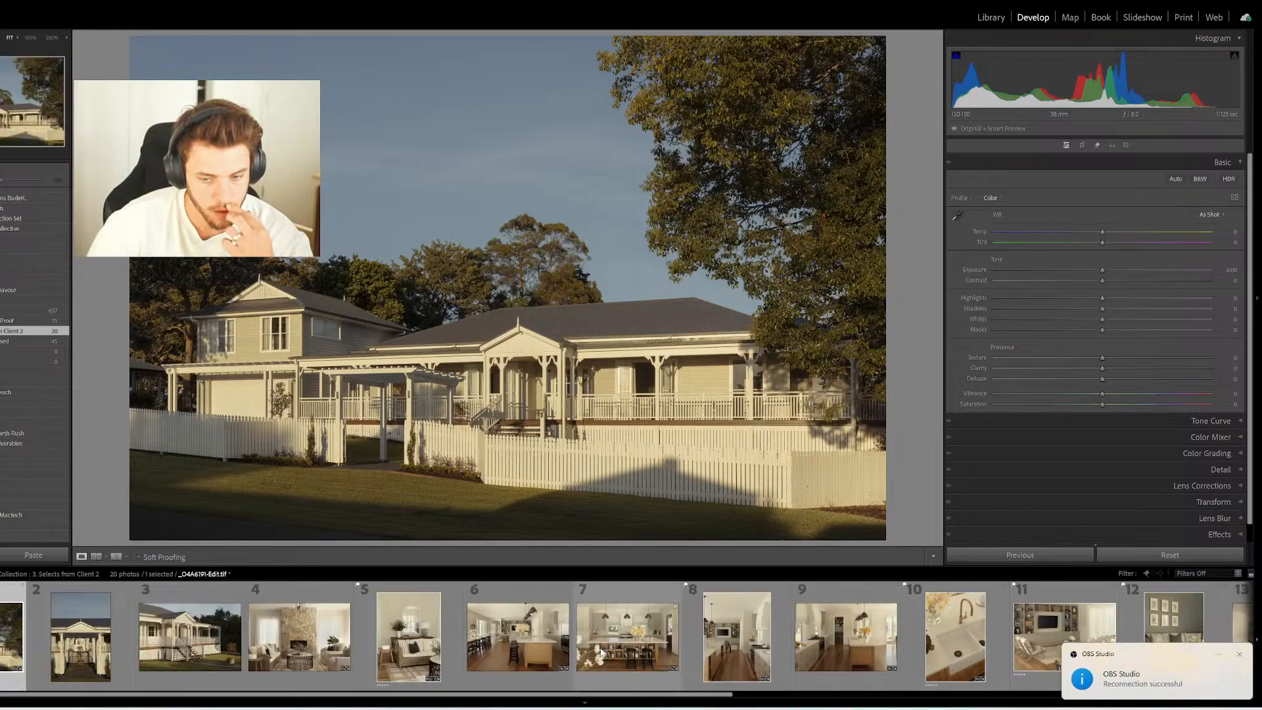
drag(594, 655, 5, 335)
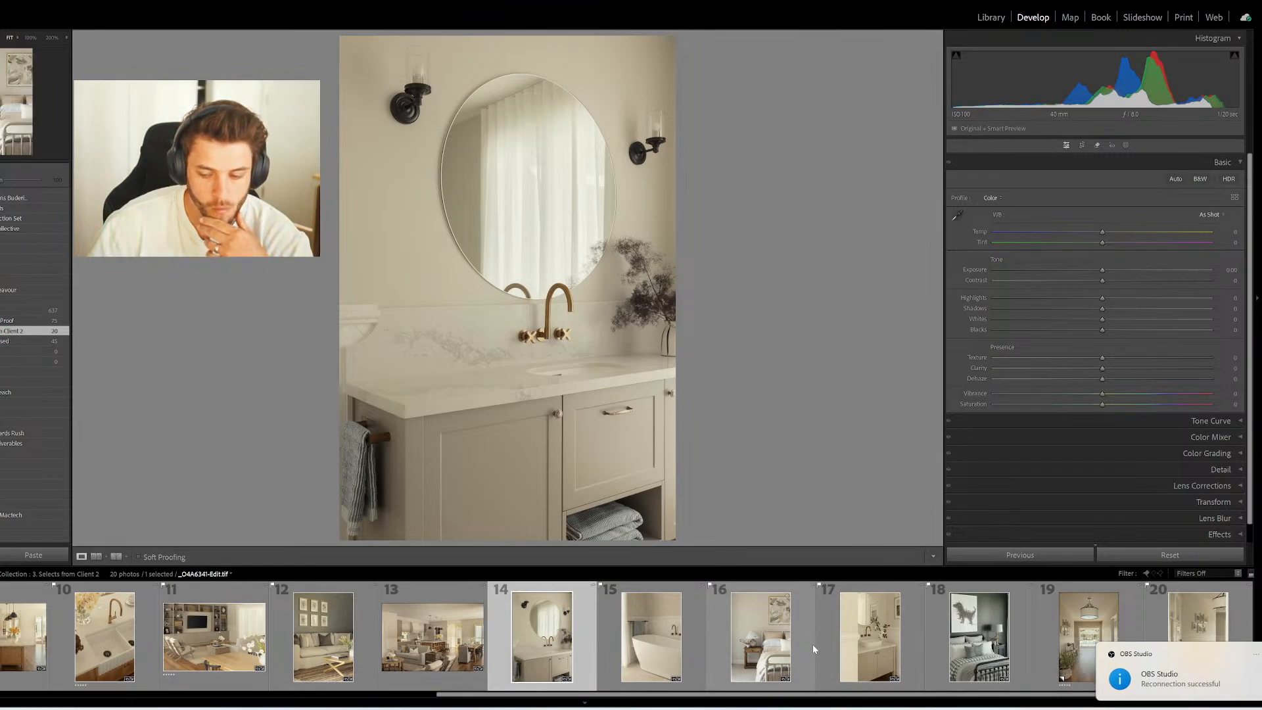
click(1197, 636)
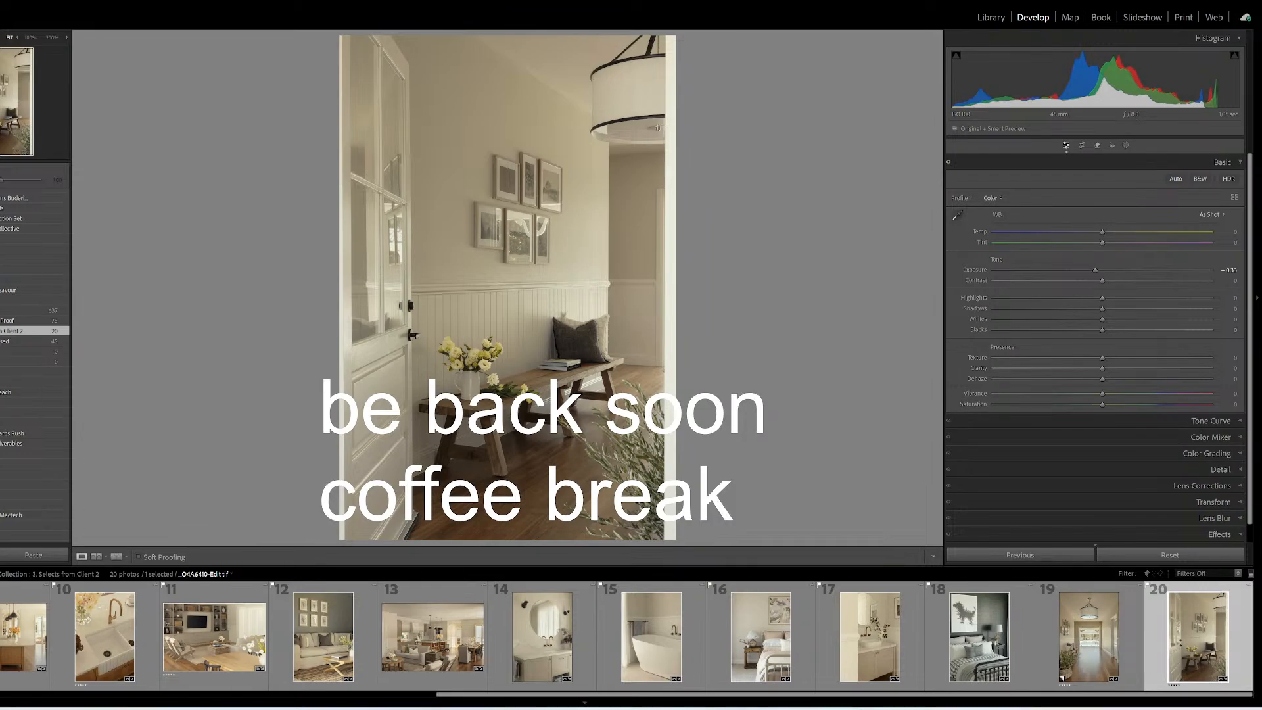
Switch to Chrome with a new blank tab by reopening the recently closed one
key(XF86AudioLowerVolume)
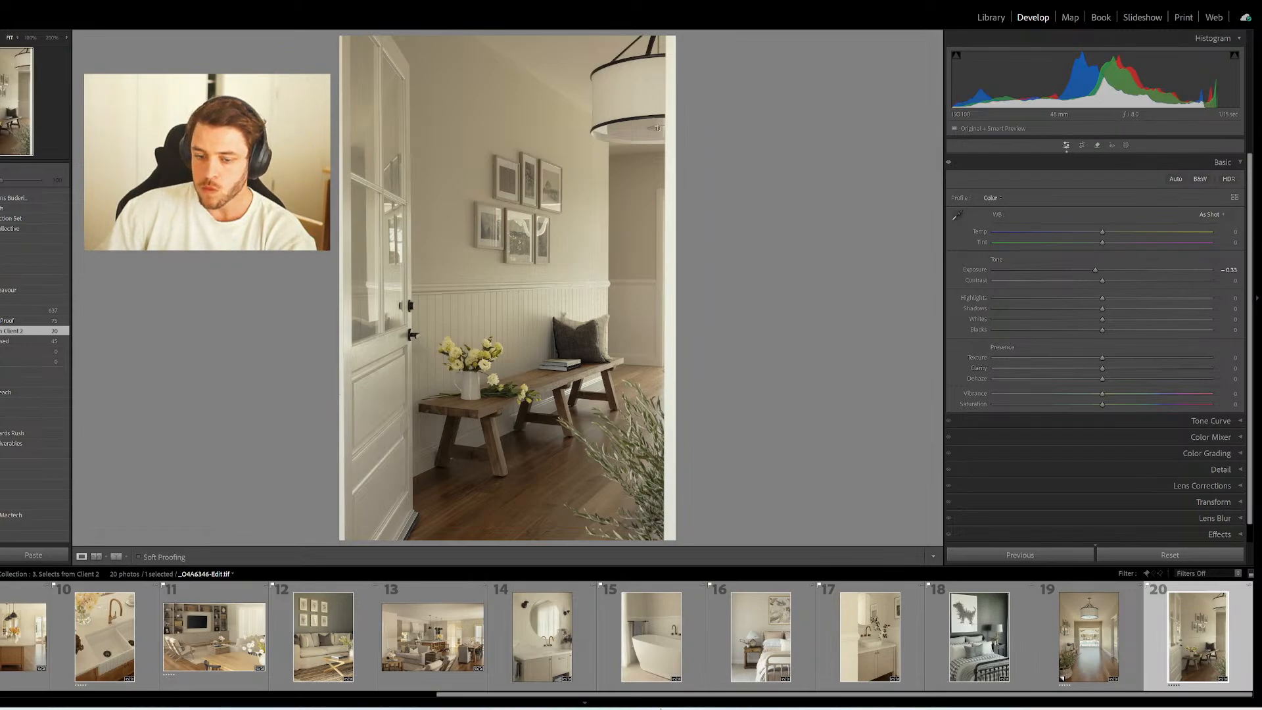
right_click(523, 707)
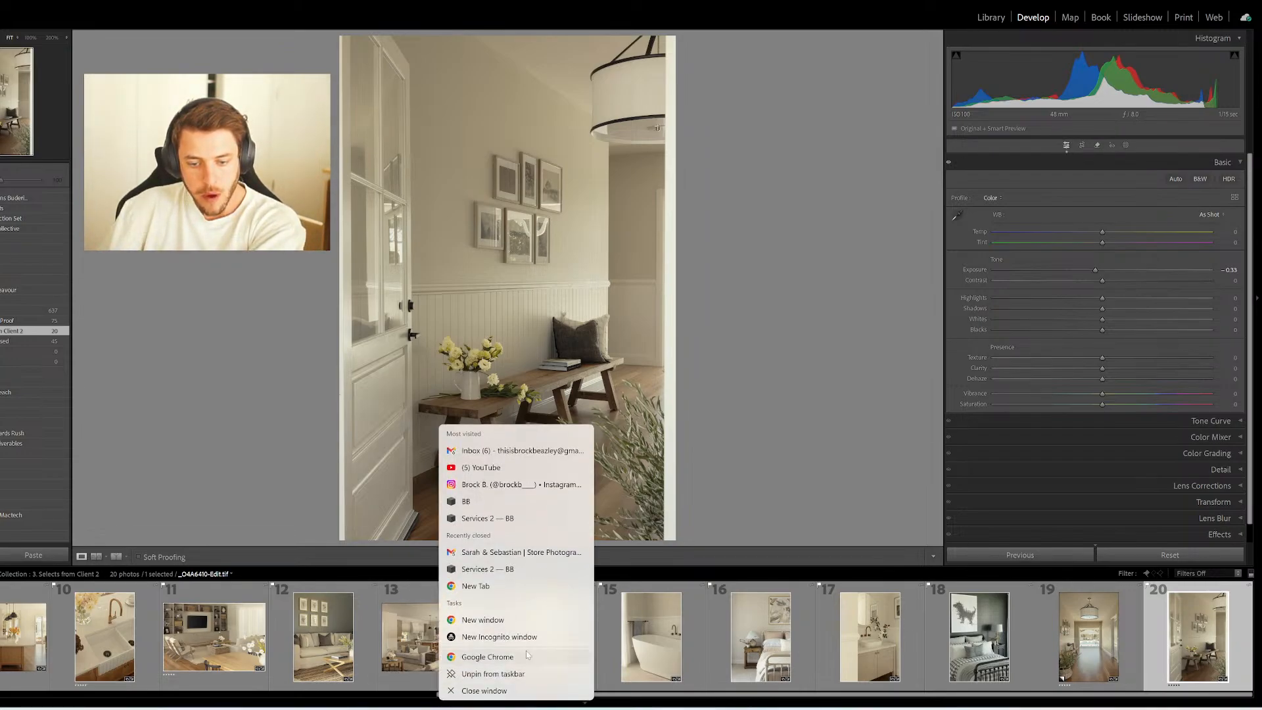
click(483, 585)
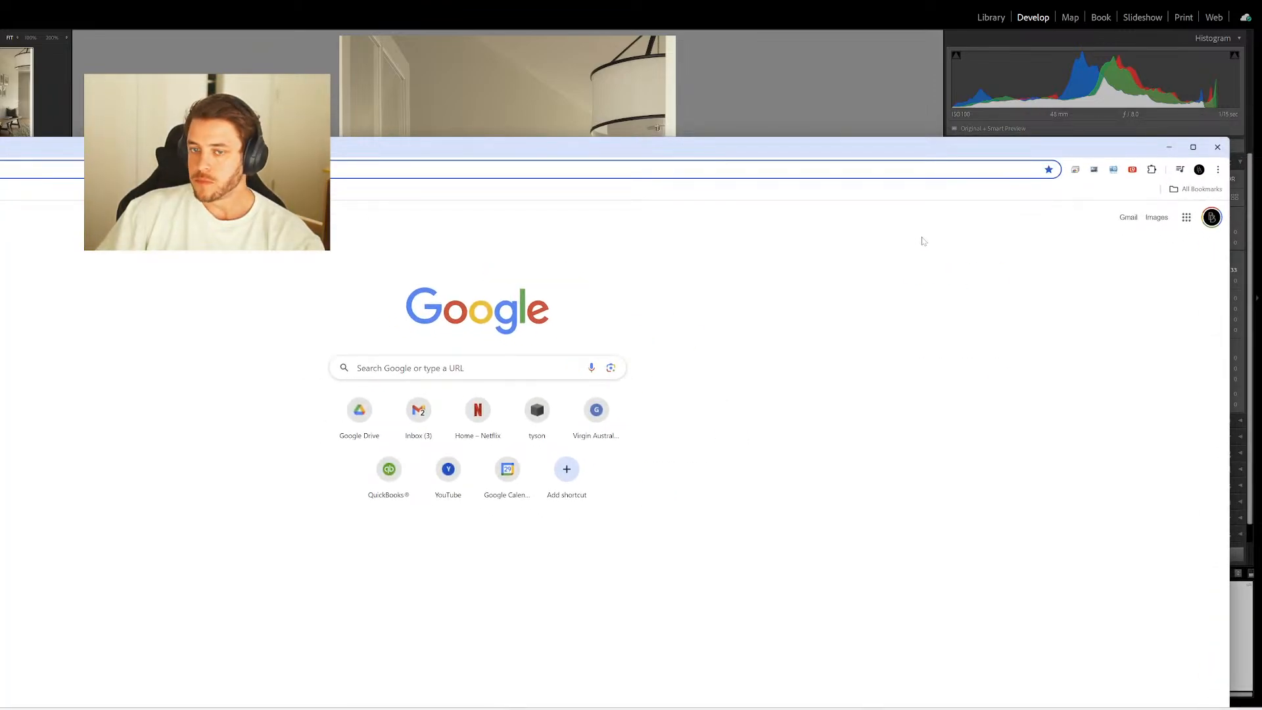
click(767, 177)
text(can y)
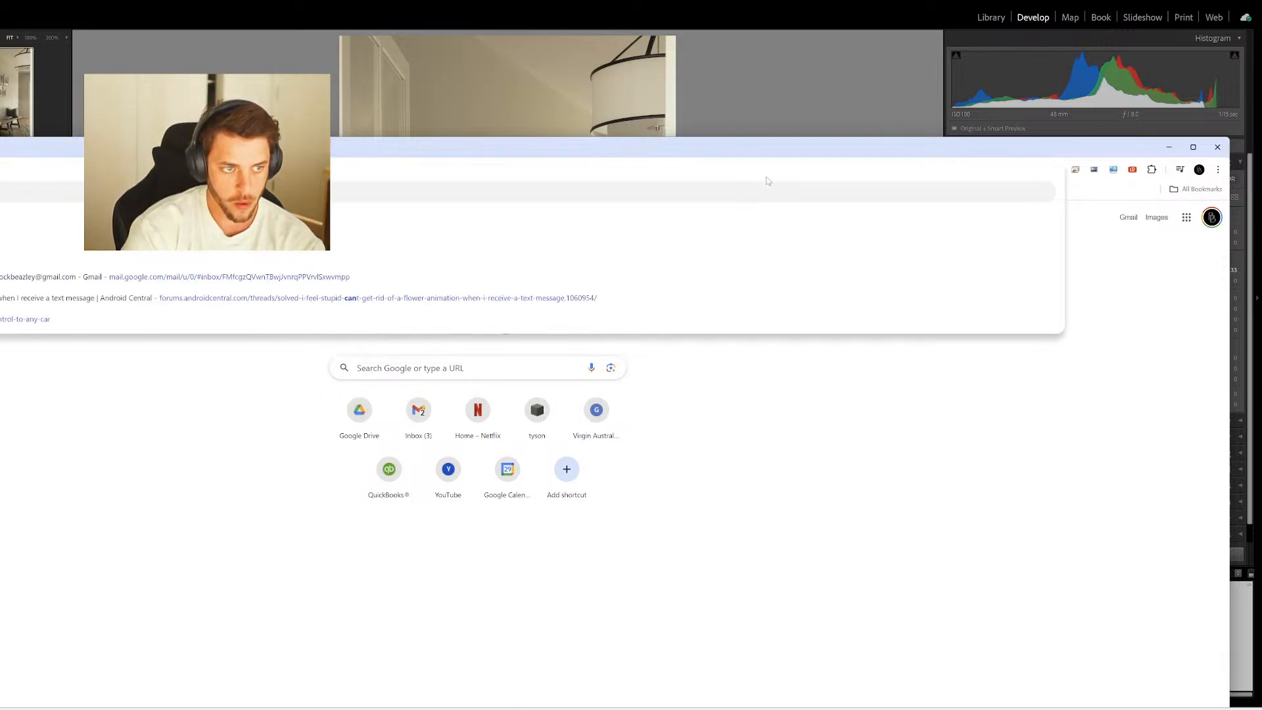
double_click(791, 147)
text(ou)
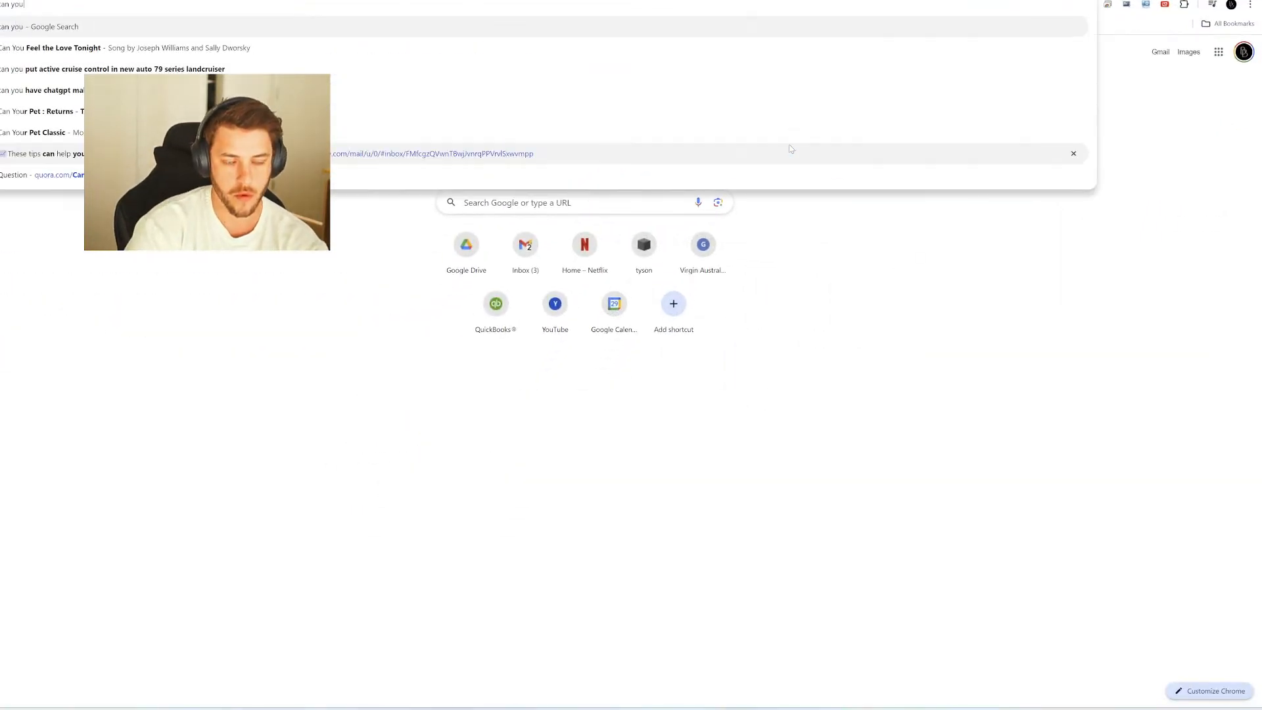
text( make the notification)
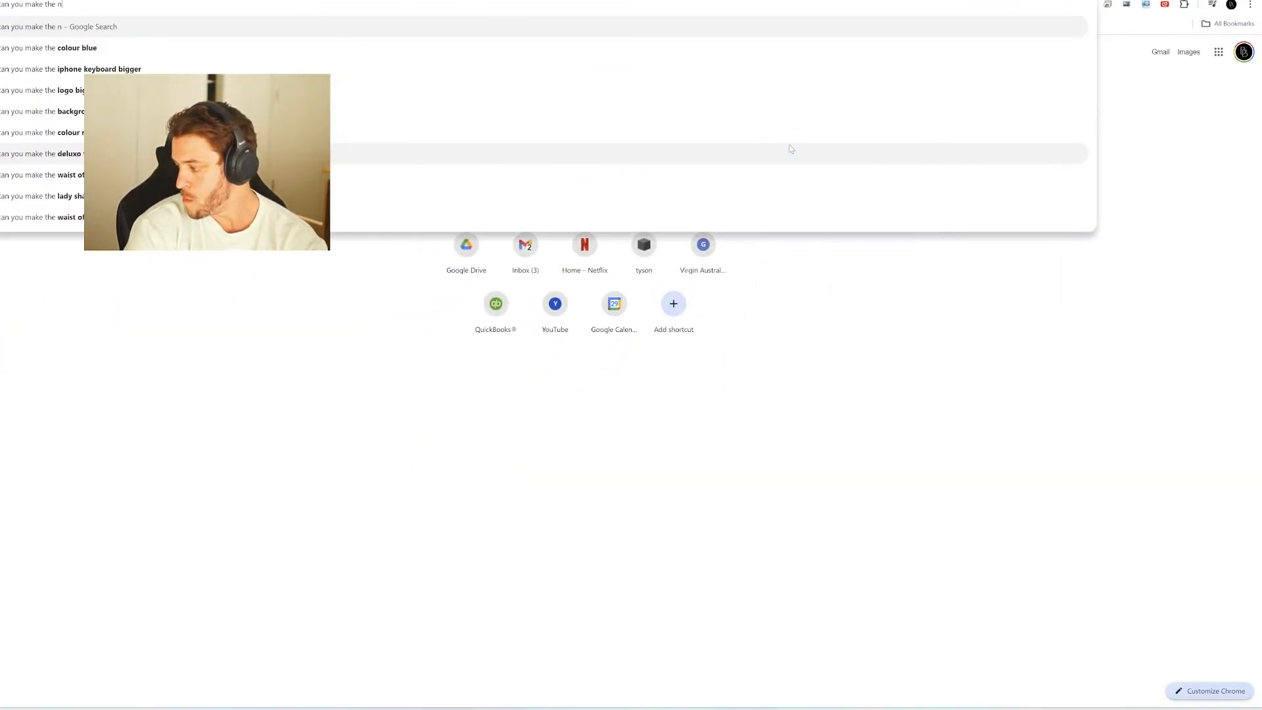
key(BackSpace)
key(BackSpace)
key(BackSpace)
key(BackSpace)
key(BackSpace)
key(BackSpace)
key(BackSpace)
key(BackSpace)
key(BackSpace)
key(BackSpace)
key(BackSpace)
key(BackSpace)
key(BackSpace)
key(BackSpace)
key(BackSpace)
key(BackSpace)
key(BackSpace)
key(BackSpace)
key(BackSpace)
key(BackSpace)
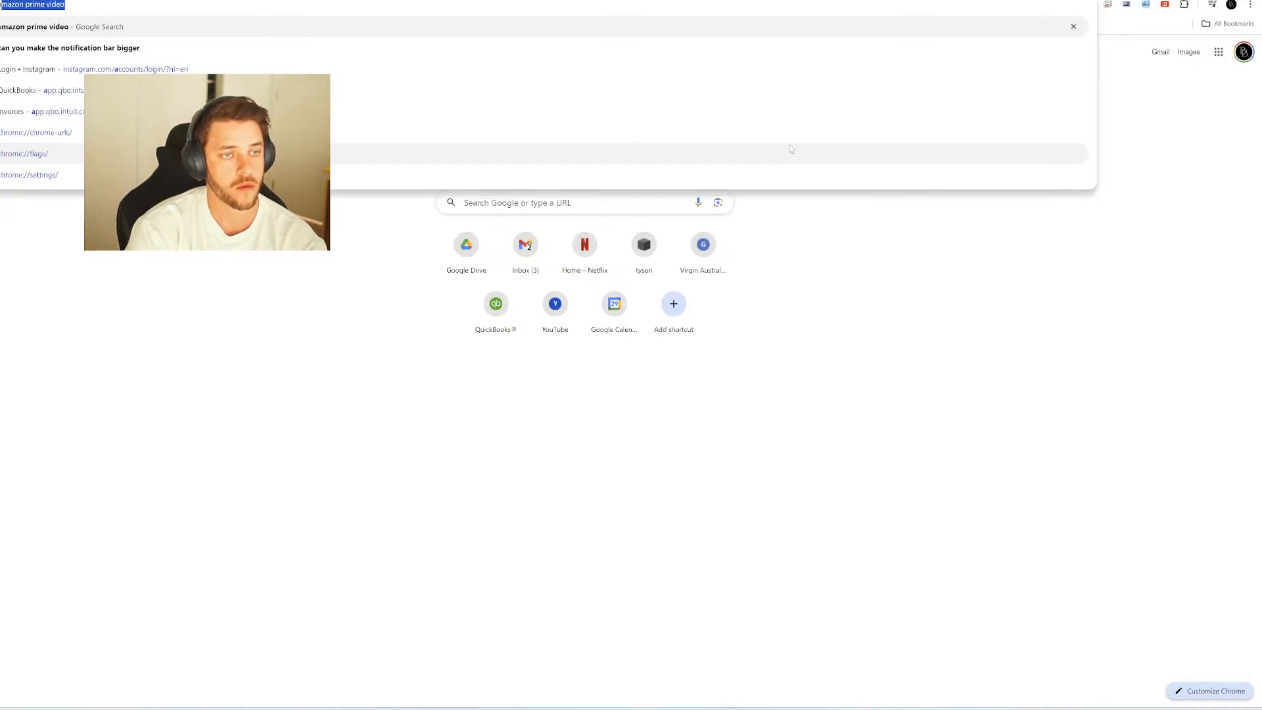
Search the web for "obs chat can you make it make a sound" and open the OBS Forums thread on chat sound notifications
text(bs)
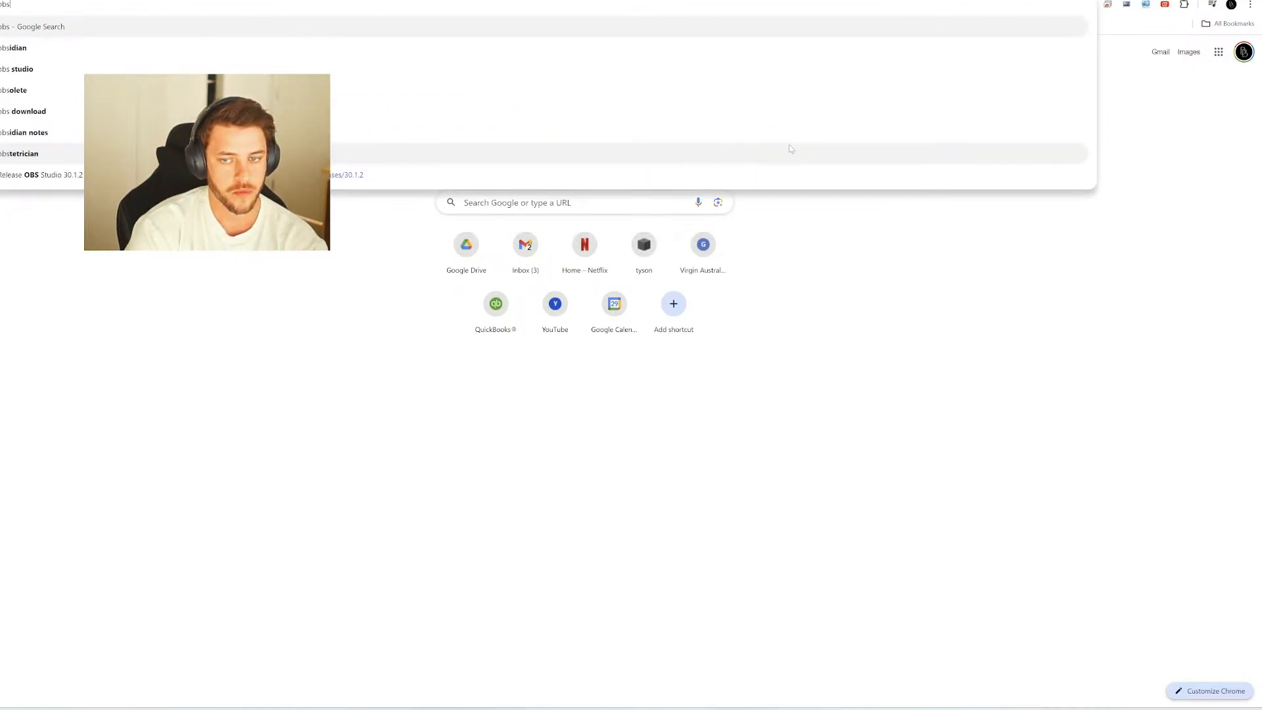
text( chat )
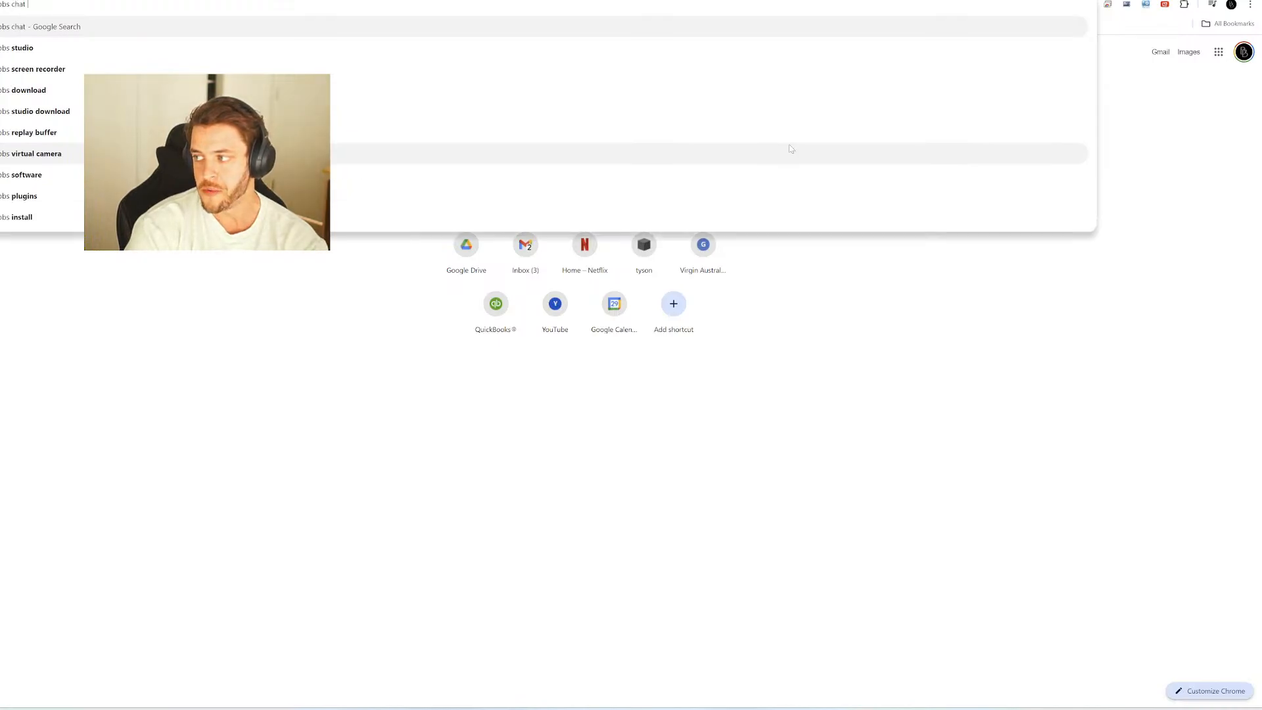
text(can you make it make a sound)
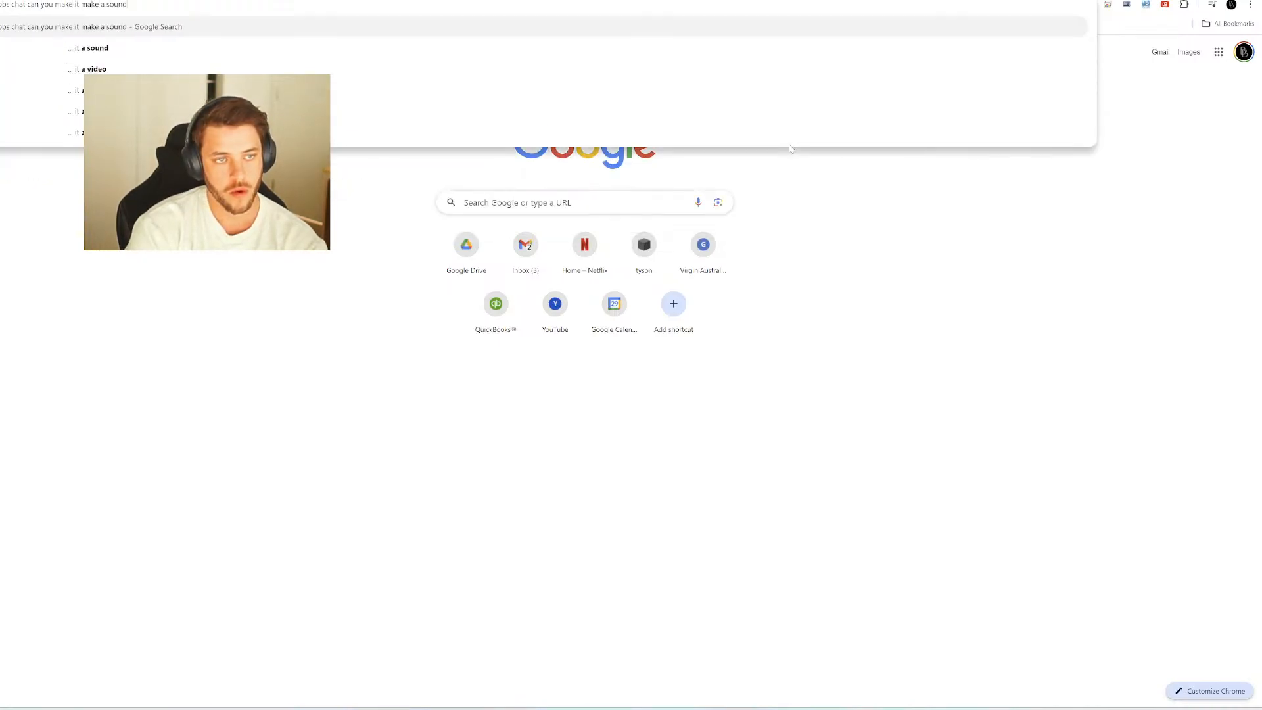
key(Return)
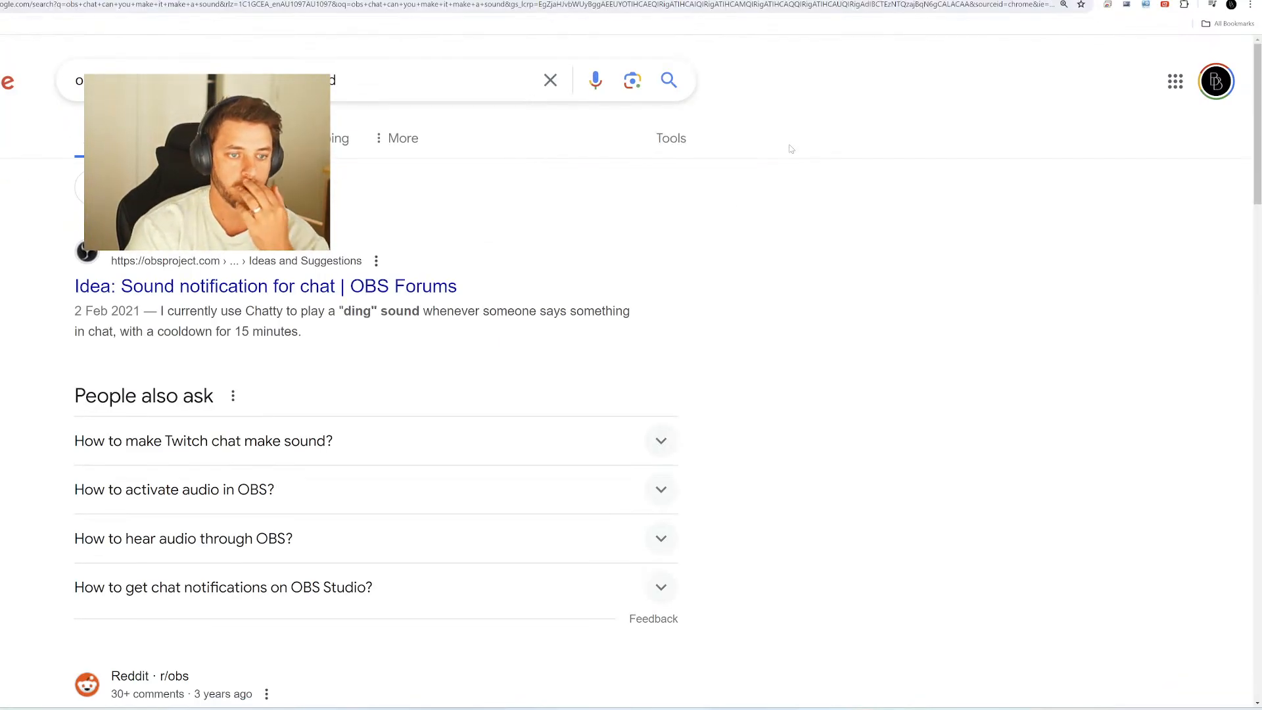
click(276, 288)
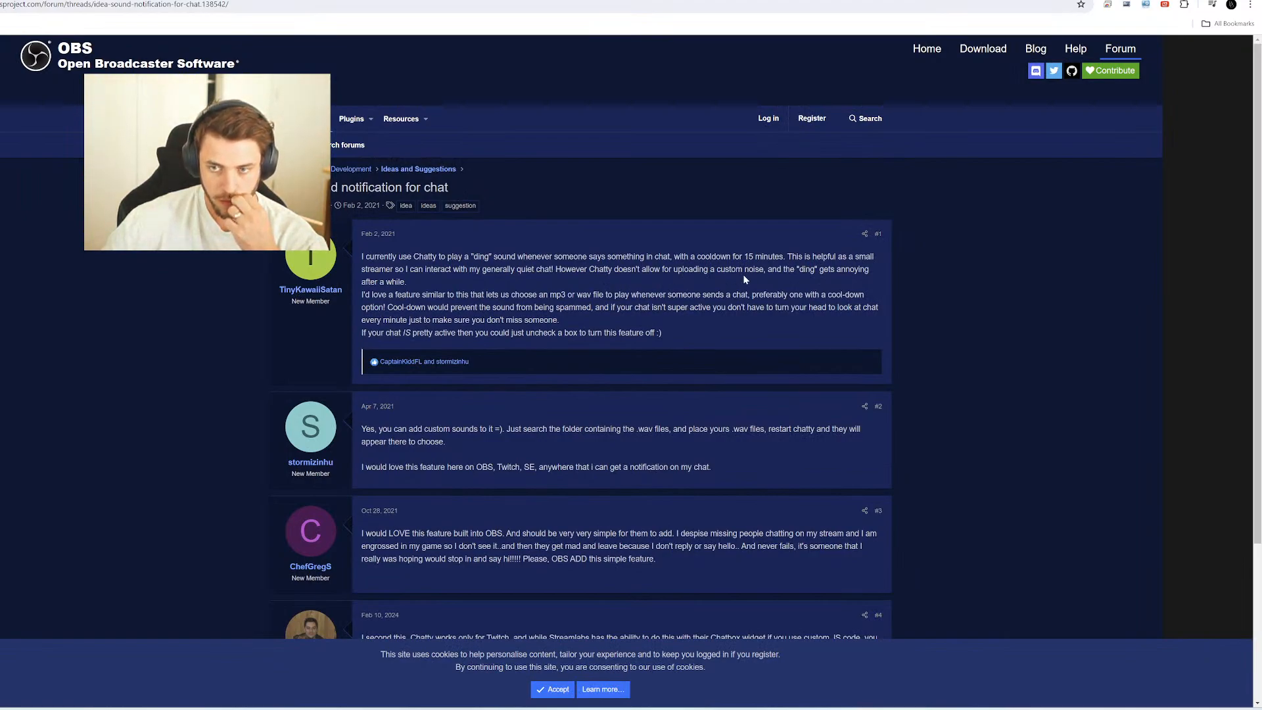
Read the forum thread on chat sounds, return to the search results and open the Reddit "[SOLUTION] Notify sound on every message received" post
scroll(596, 358, down, 2)
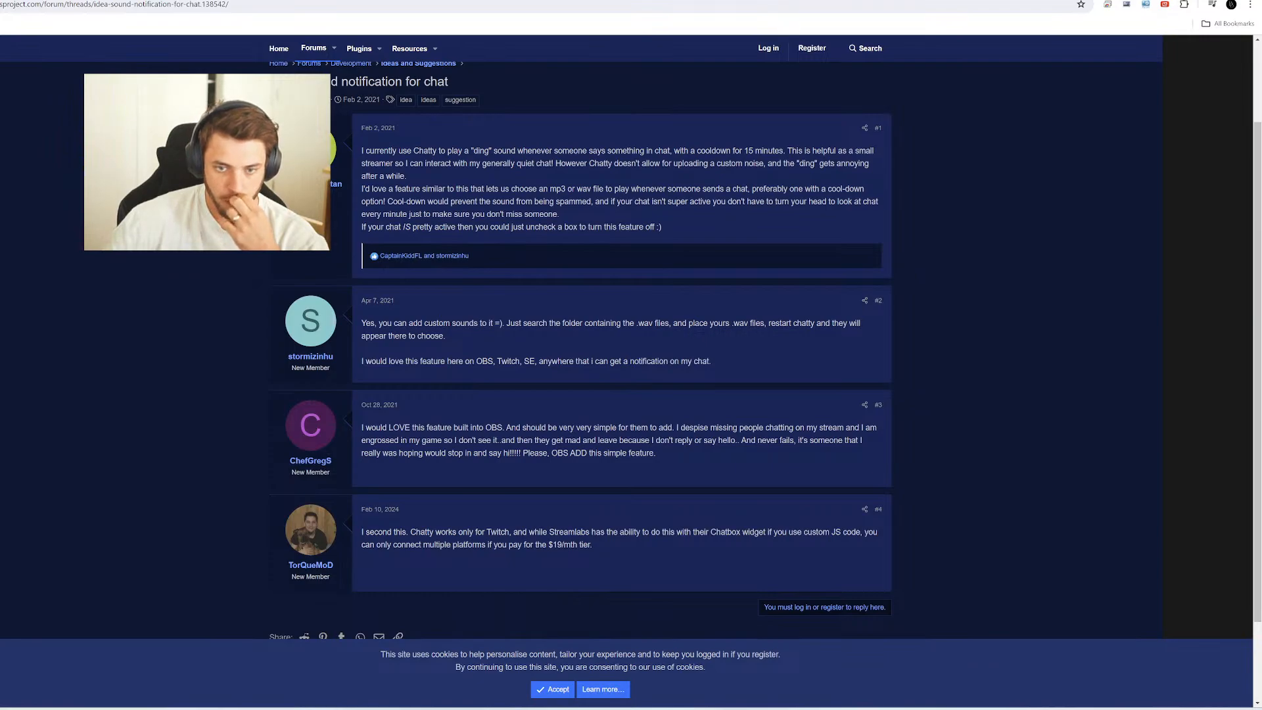
key(alt+Left)
scroll(297, 463, down, 3)
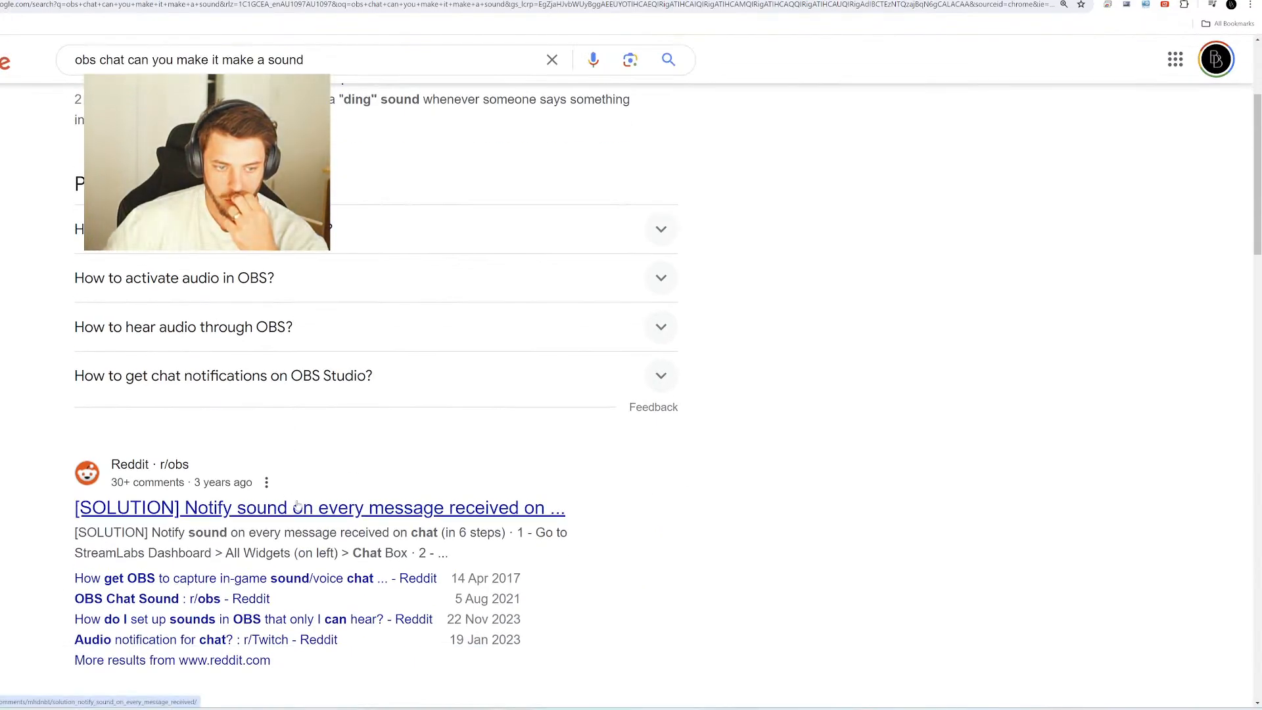
click(351, 518)
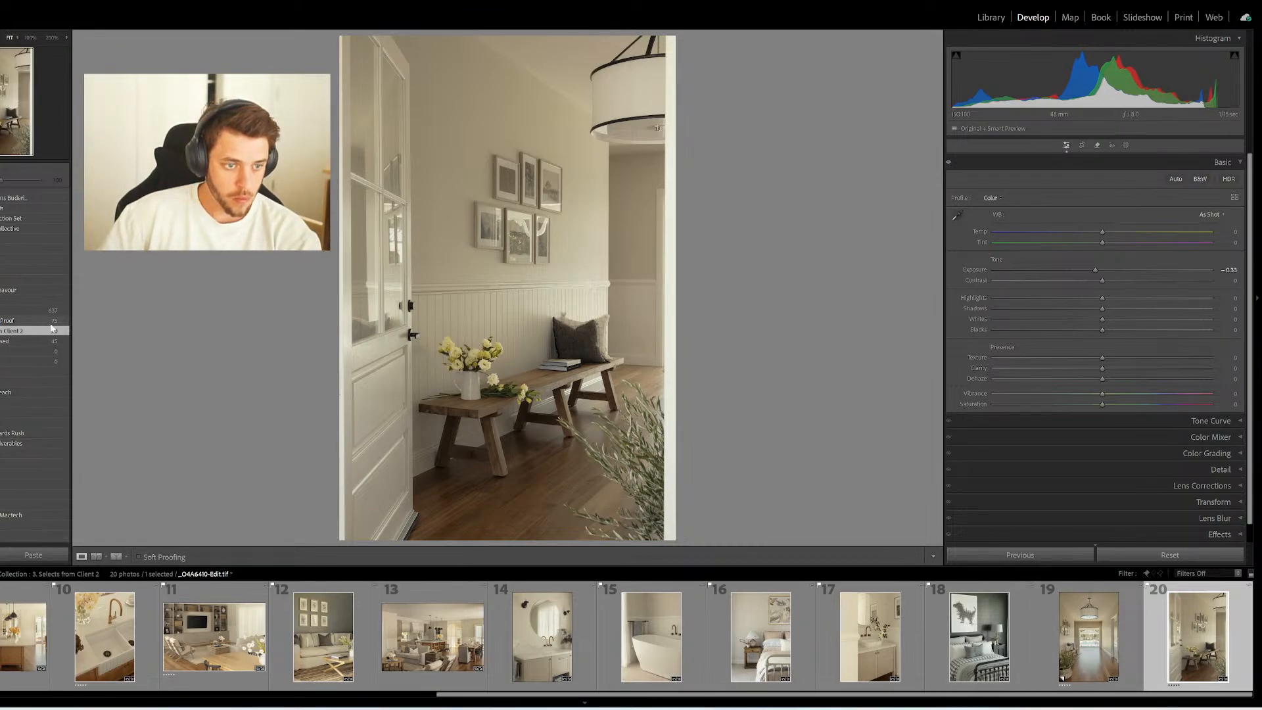
Straighten the frontal bench photo in Lightroom's "4. Raw Processed" collection with two horizontal and two vertical Guided Upright guides
click(33, 341)
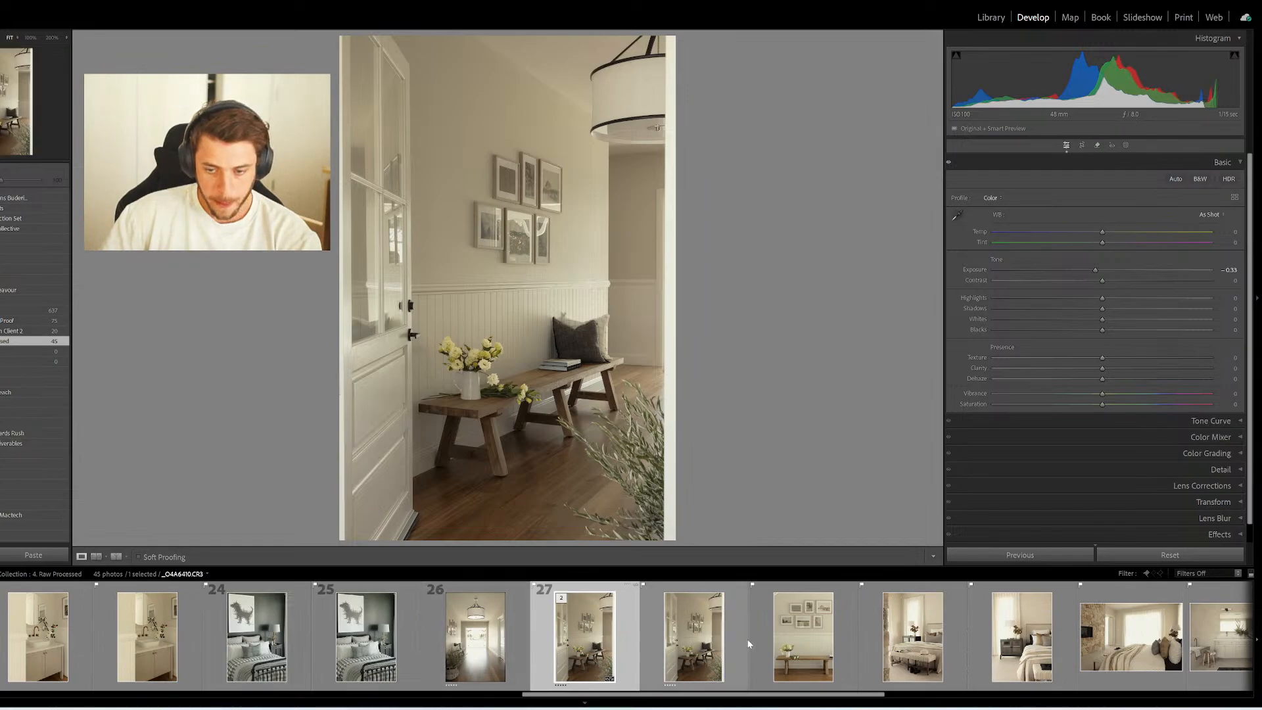
click(790, 635)
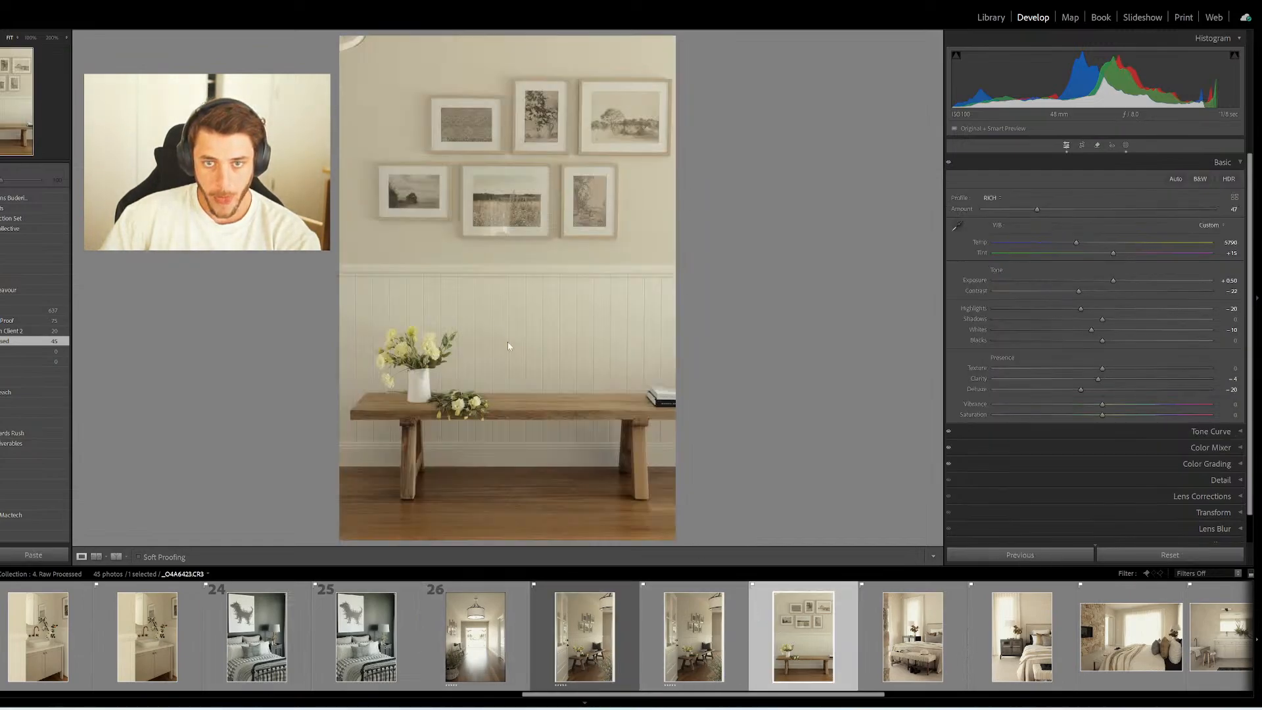
key(shift+t)
drag(671, 467, 337, 467)
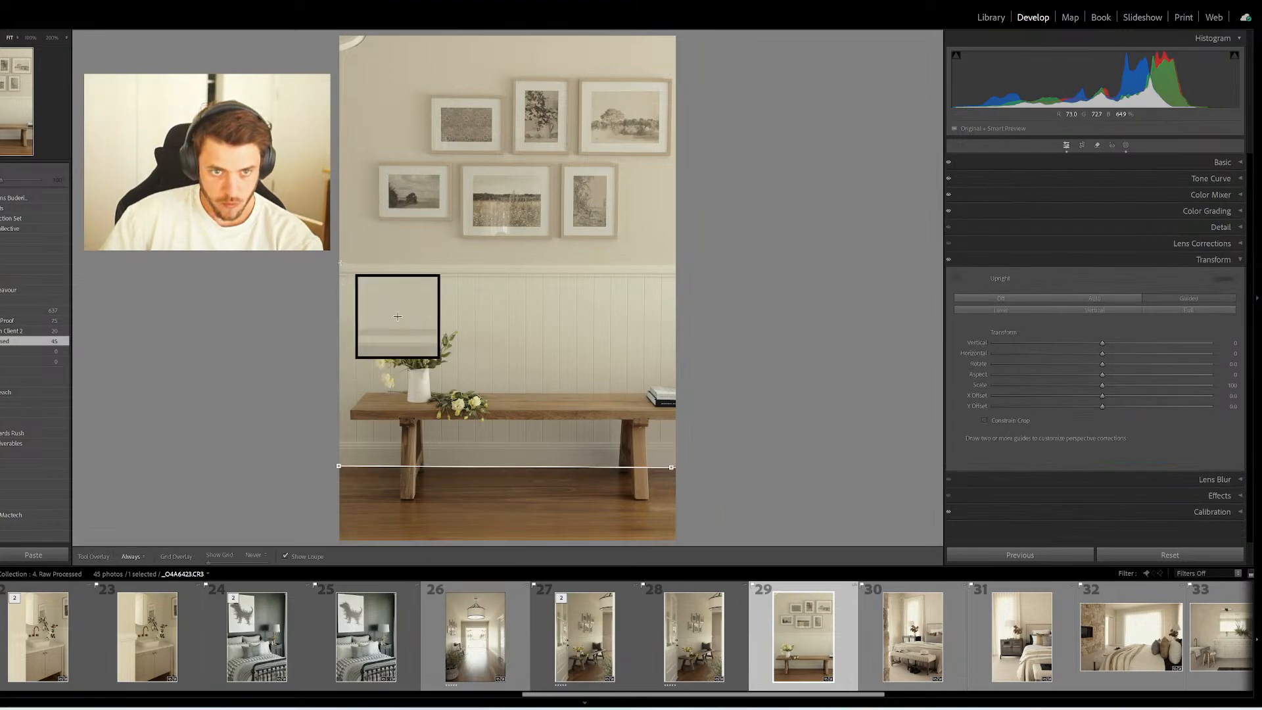
mouse_move(338, 263)
mouse_down()
mouse_move(679, 261)
mouse_move(662, 277)
mouse_move(660, 441)
mouse_up()
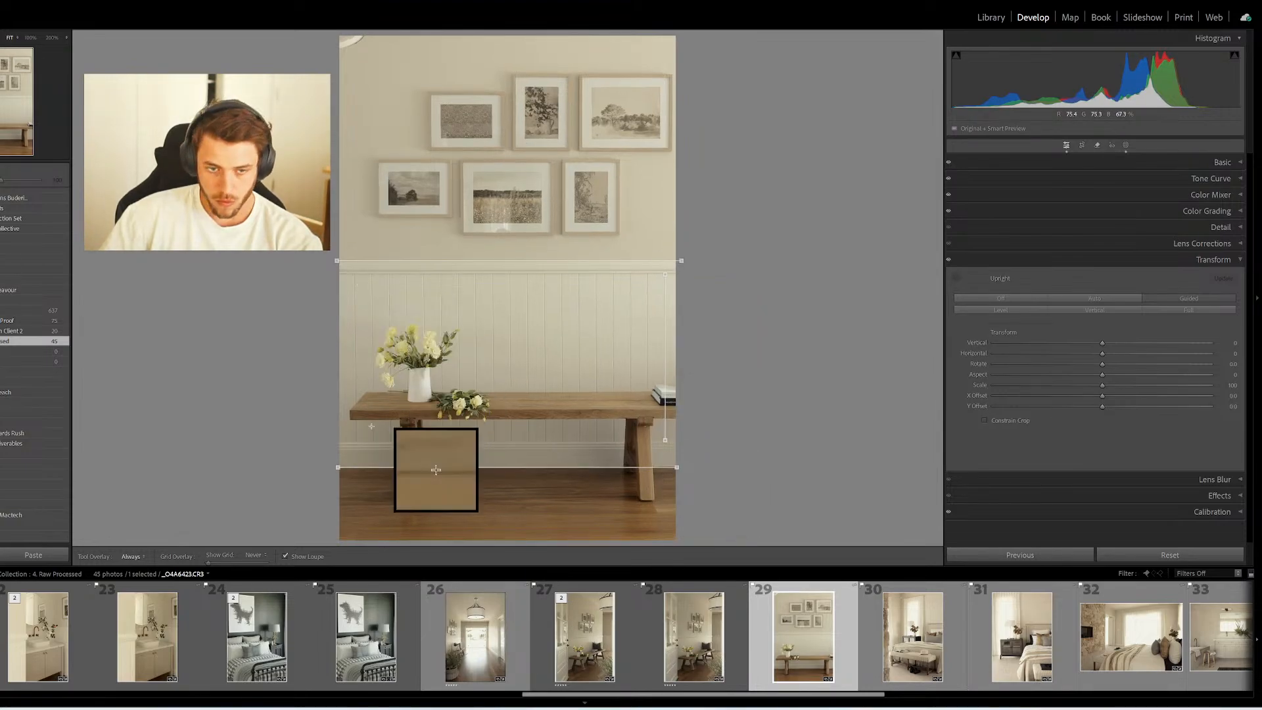
drag(354, 279, 355, 441)
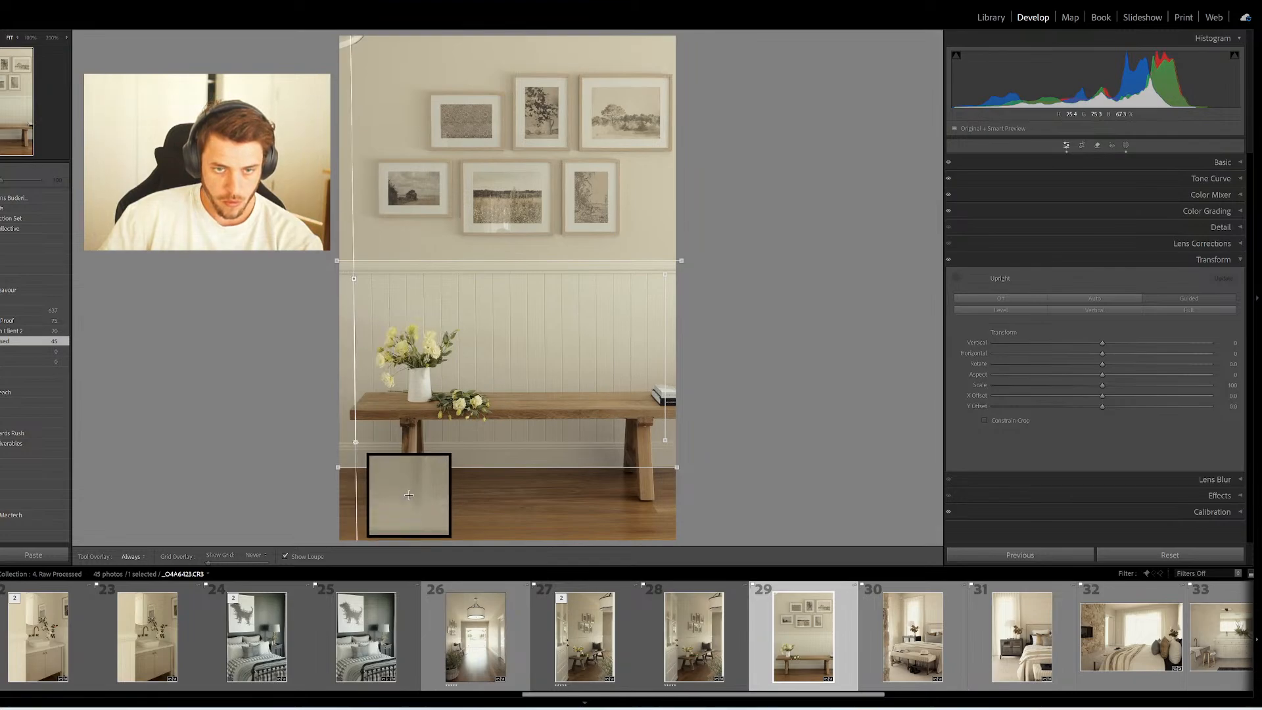
Open the straightened bench photo for editing in Photoshop
right_click(814, 645)
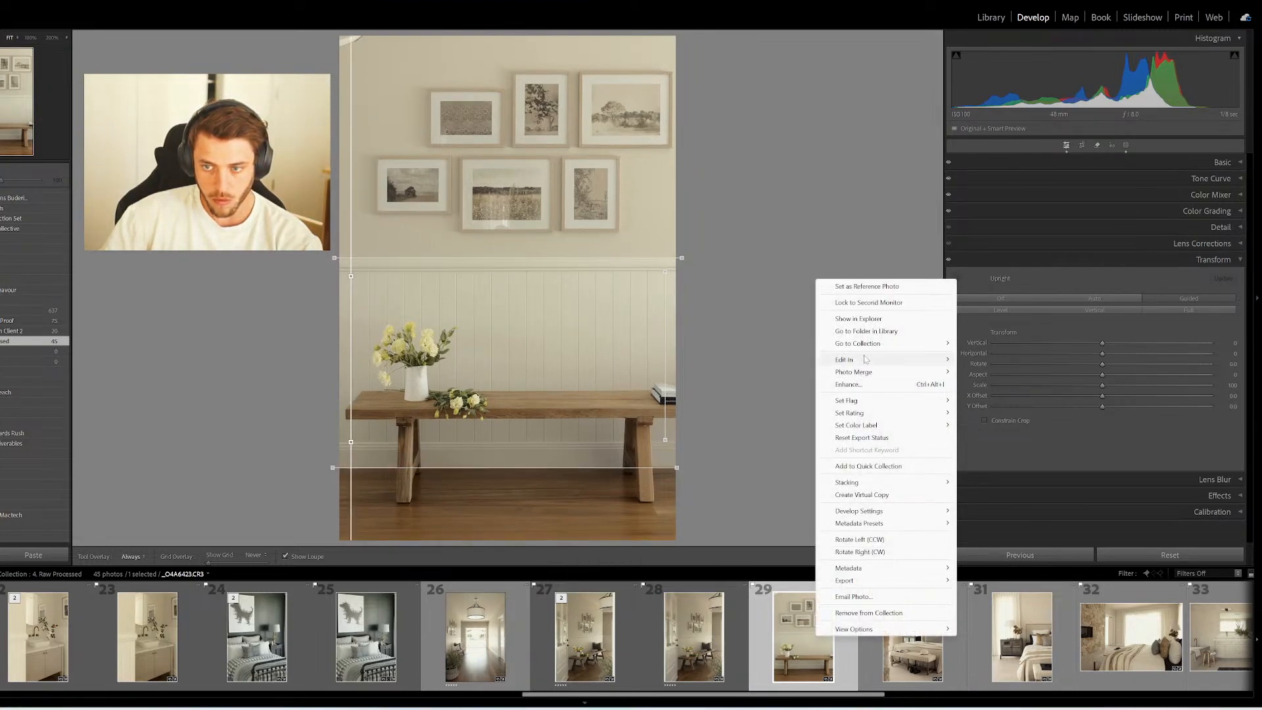
mouse_move(865, 360)
click(994, 357)
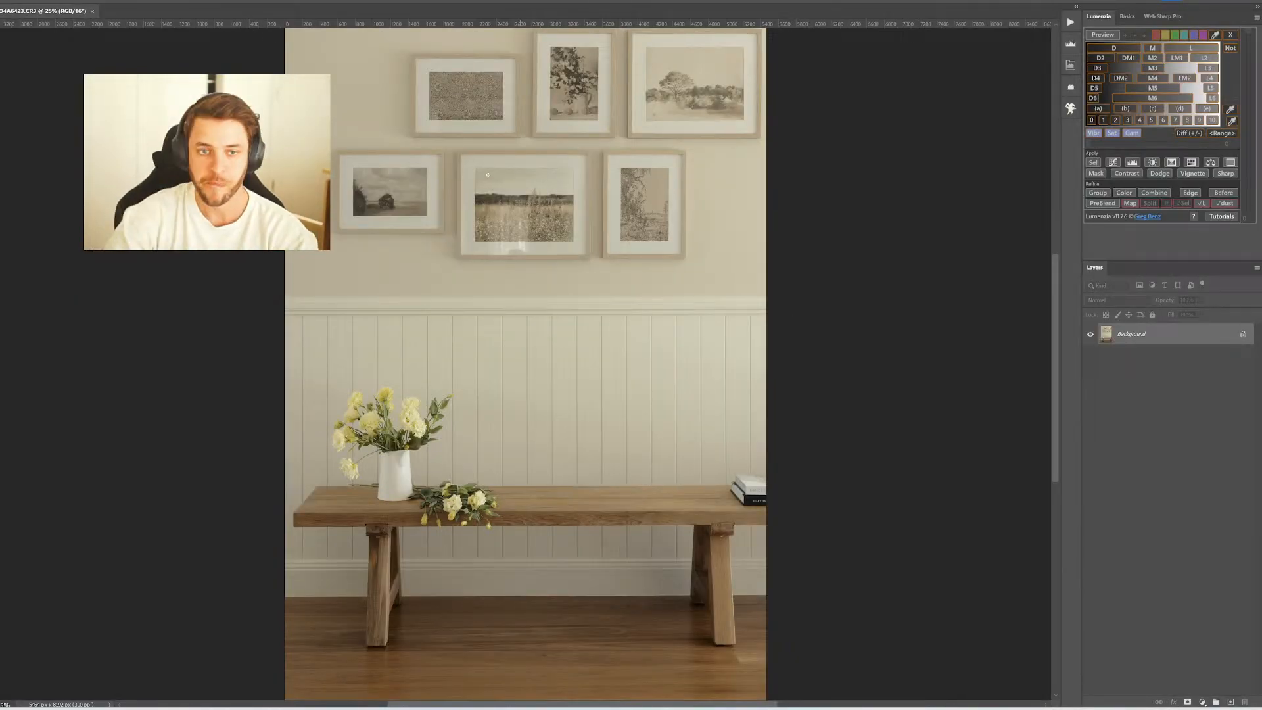
Remove the white light-fitting fragment from the upper-left corner of the photo and clear the selection
drag(504, 241, 489, 241)
drag(490, 241, 507, 322)
drag(374, 150, 395, 150)
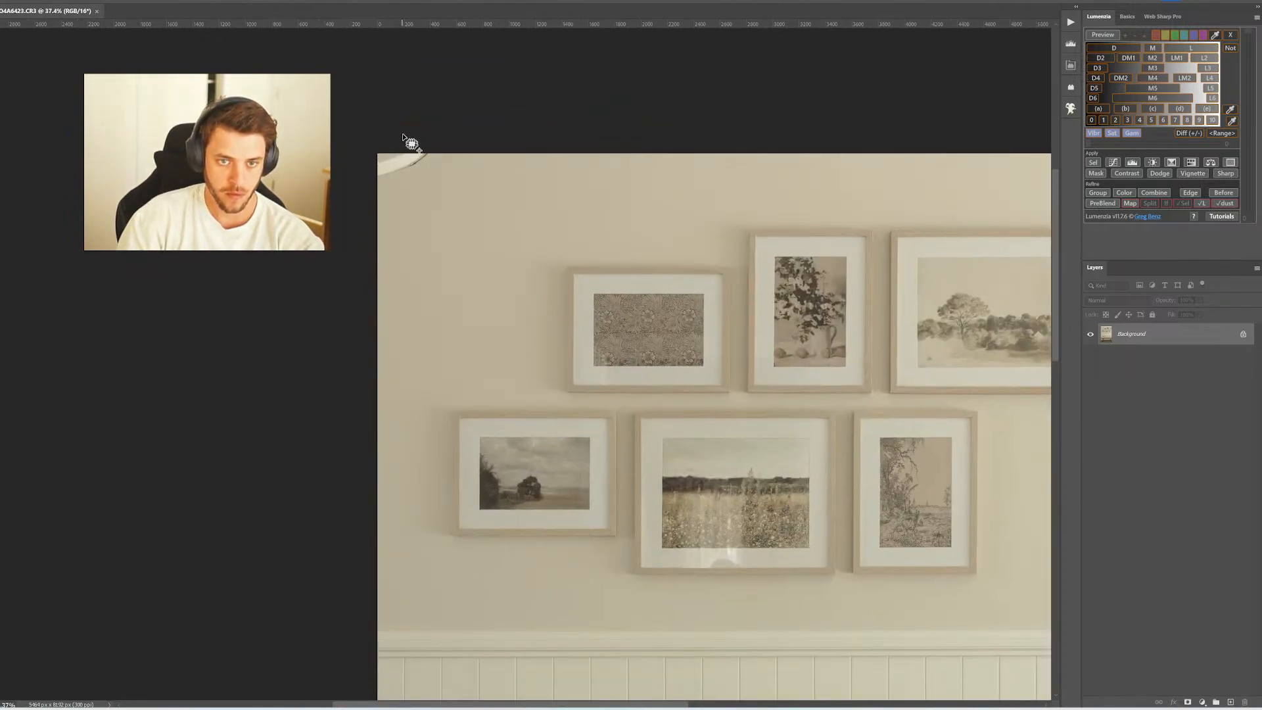
drag(424, 184, 323, 92)
key(ctrl+d)
Lasso the light streaks and dark reflection on the glass of the wildflower-field frame and replace them with Generative Fill
scroll(470, 226, down, 3)
scroll(521, 275, up, 8)
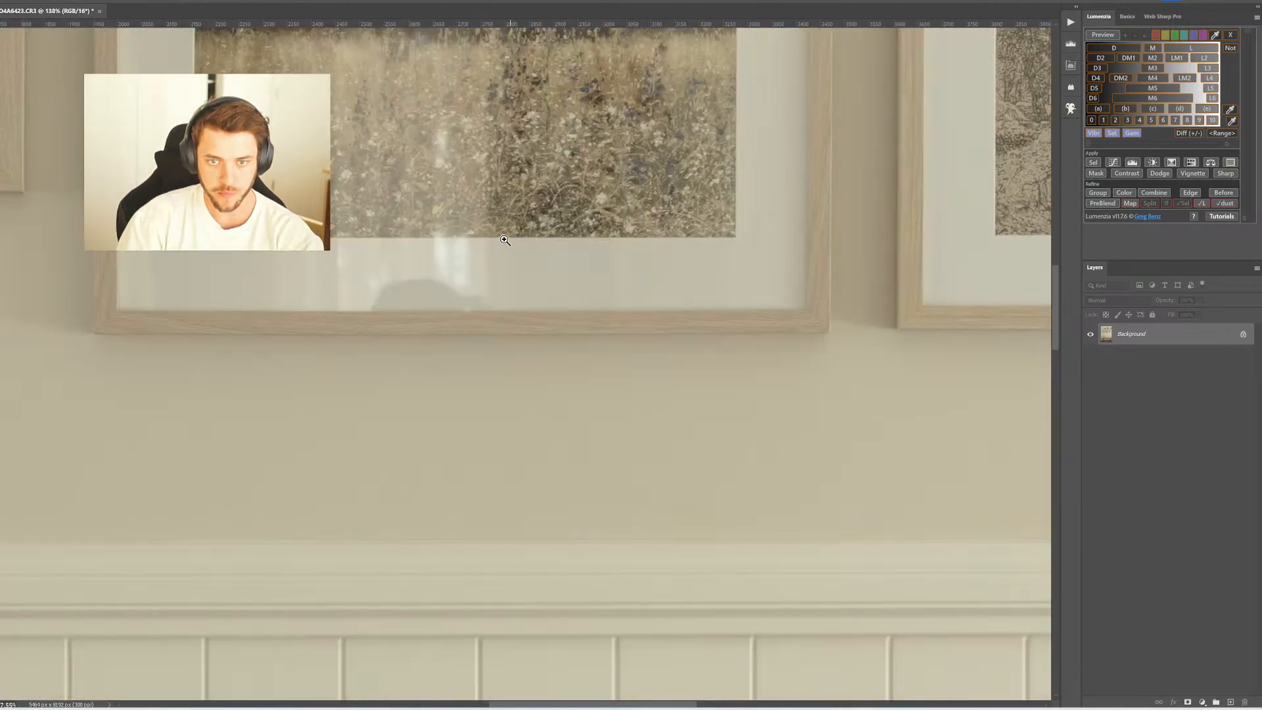
mouse_move(503, 238)
mouse_down()
mouse_move(508, 387)
mouse_move(520, 340)
mouse_move(538, 370)
mouse_move(528, 460)
mouse_move(540, 447)
mouse_move(554, 454)
mouse_move(561, 516)
mouse_move(541, 525)
mouse_move(513, 507)
mouse_move(500, 466)
mouse_move(451, 505)
mouse_move(462, 533)
mouse_move(486, 506)
mouse_move(477, 486)
mouse_move(424, 527)
mouse_move(436, 482)
mouse_move(558, 528)
mouse_up()
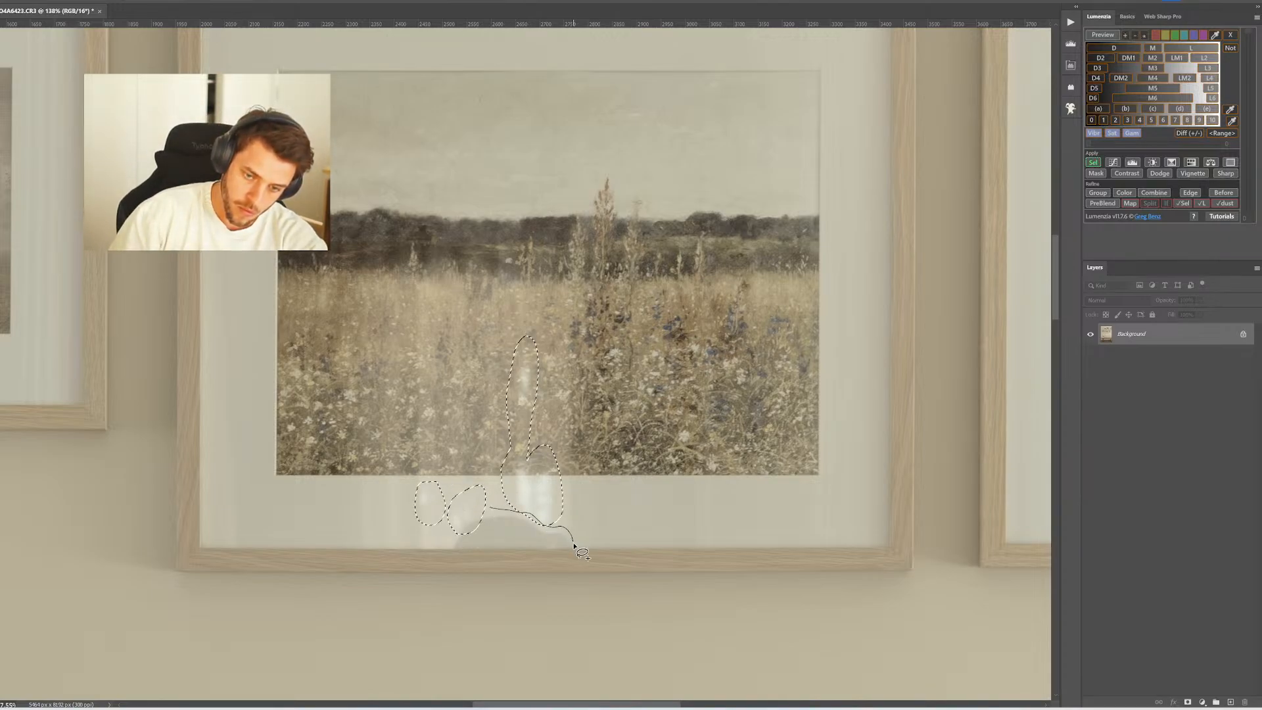
drag(459, 547, 448, 536)
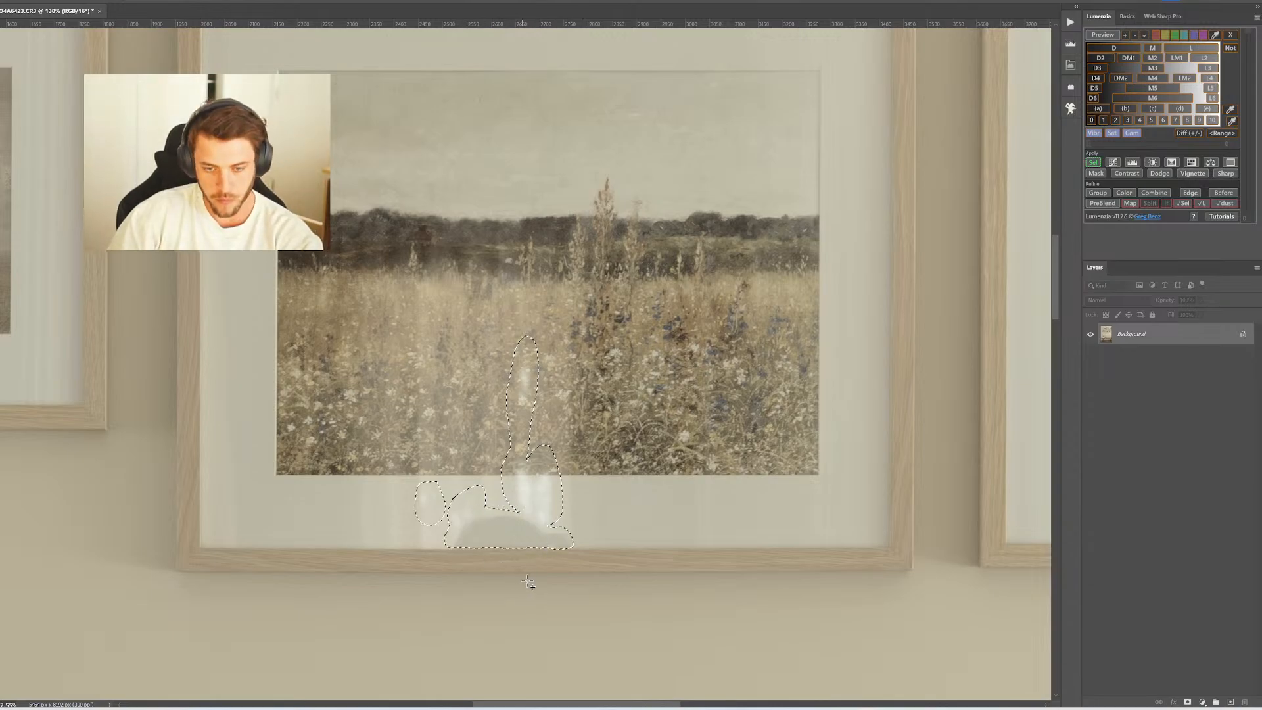
mouse_move(633, 598)
mouse_down()
mouse_move(336, 546)
mouse_move(548, 560)
mouse_move(498, 545)
mouse_up()
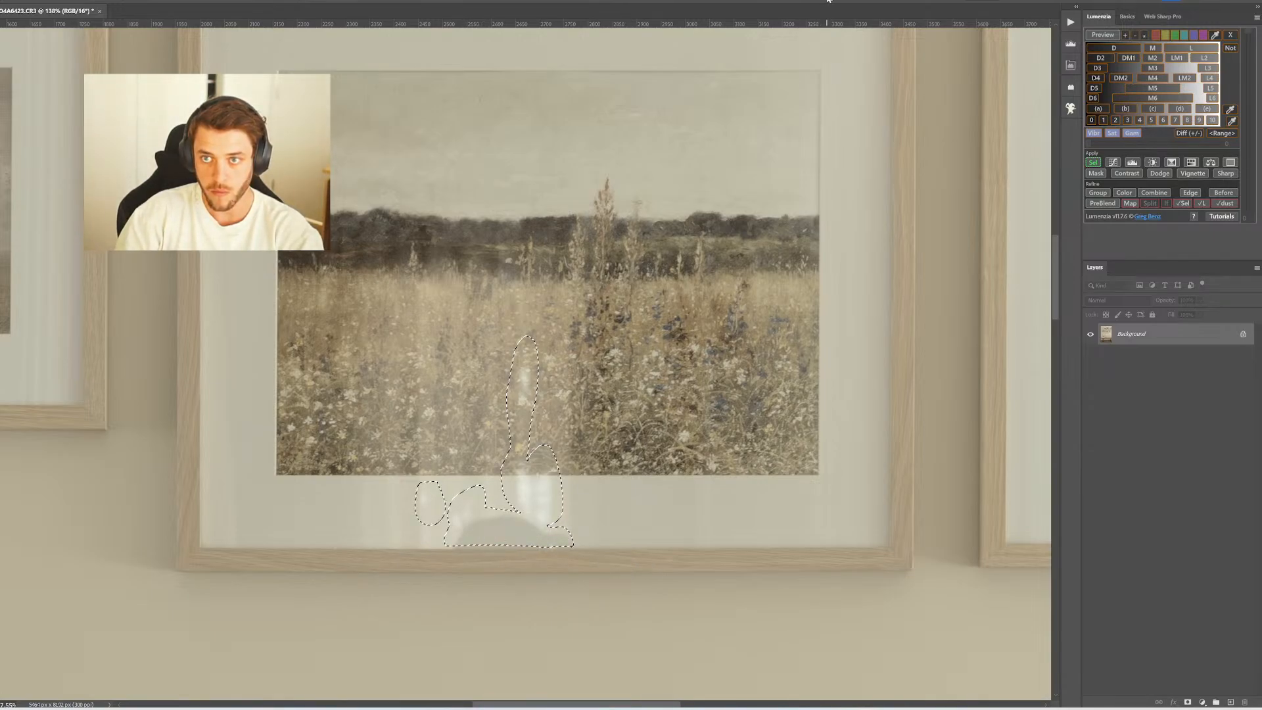
click(654, 604)
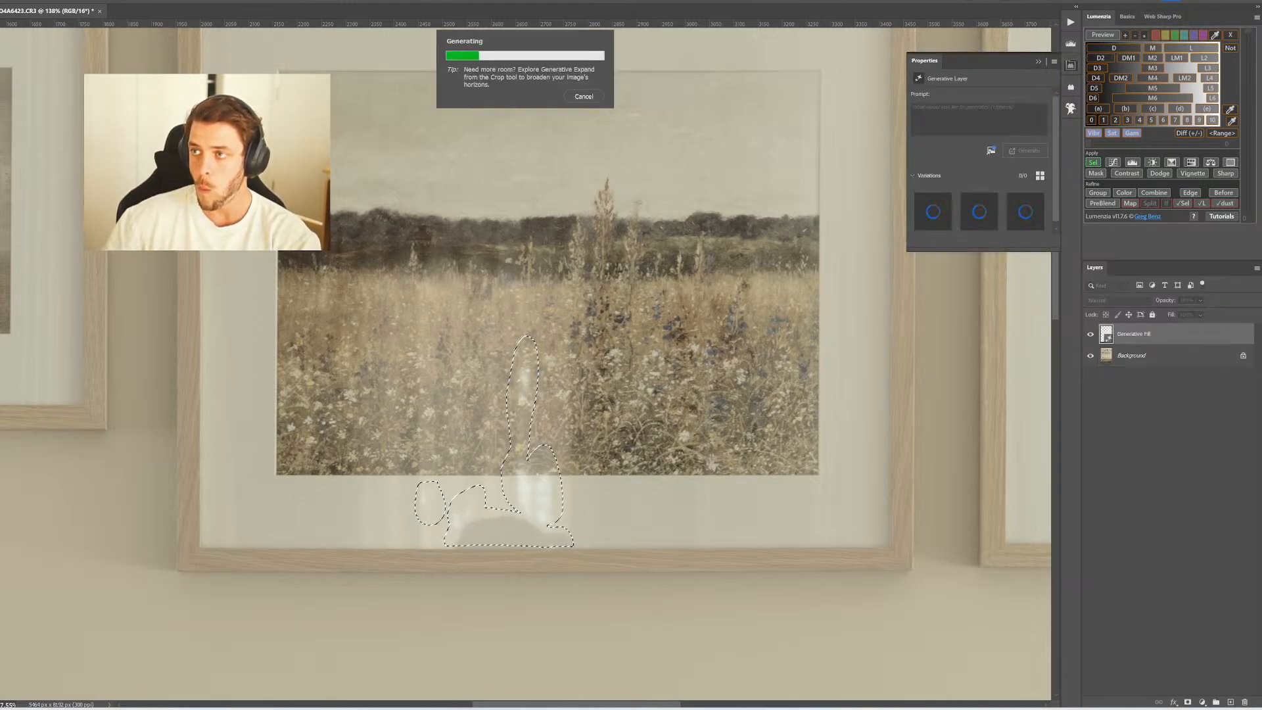
mouse_move(1261, 180)
mouse_down()
mouse_move(329, 138)
mouse_move(1261, 165)
mouse_up()
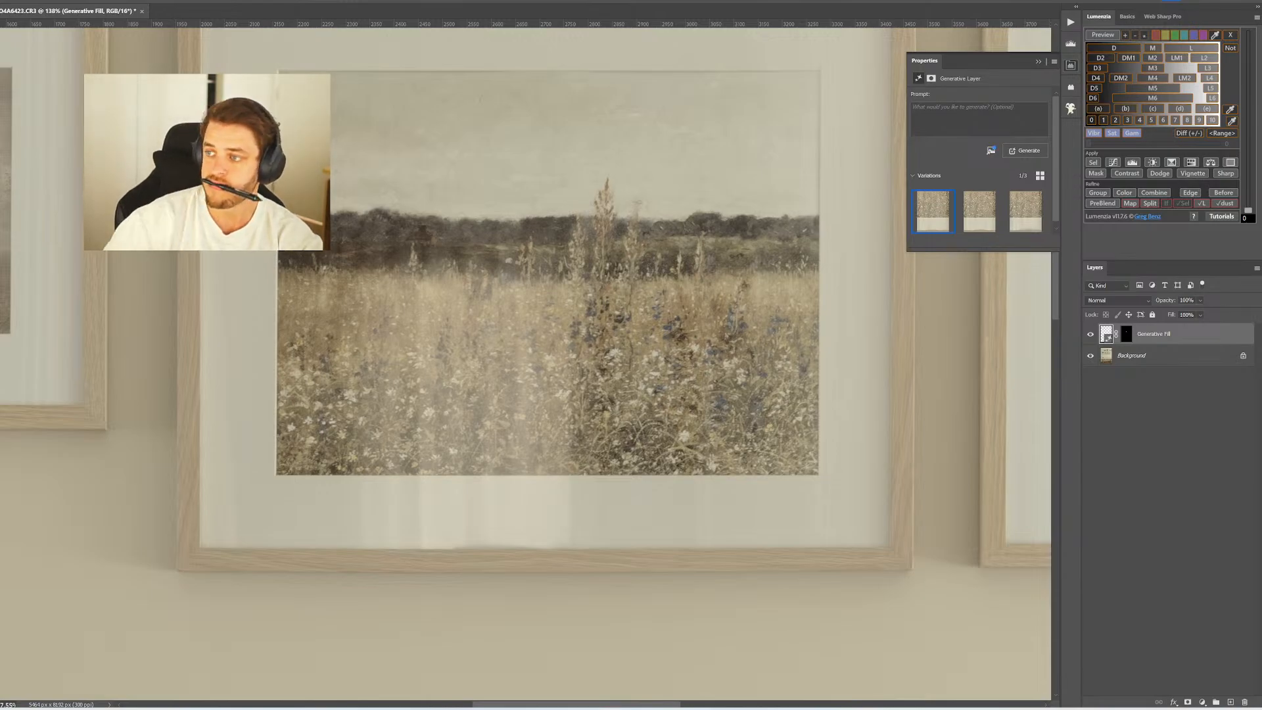
Switch to the Indooroopilly weather search in Chrome and open the BoM, Weatherzone and WillyWeather forecast results in background tabs
key(alt+Tab)
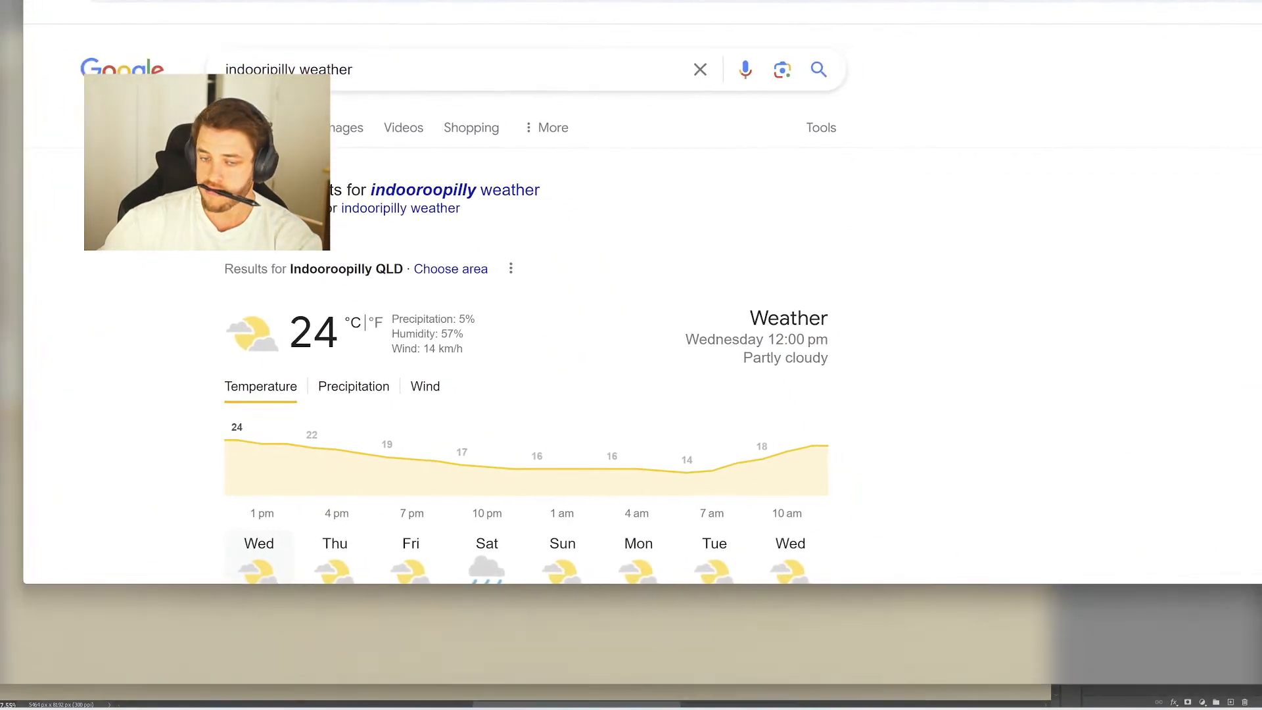
scroll(448, 490, down, 3)
scroll(449, 489, down, 2)
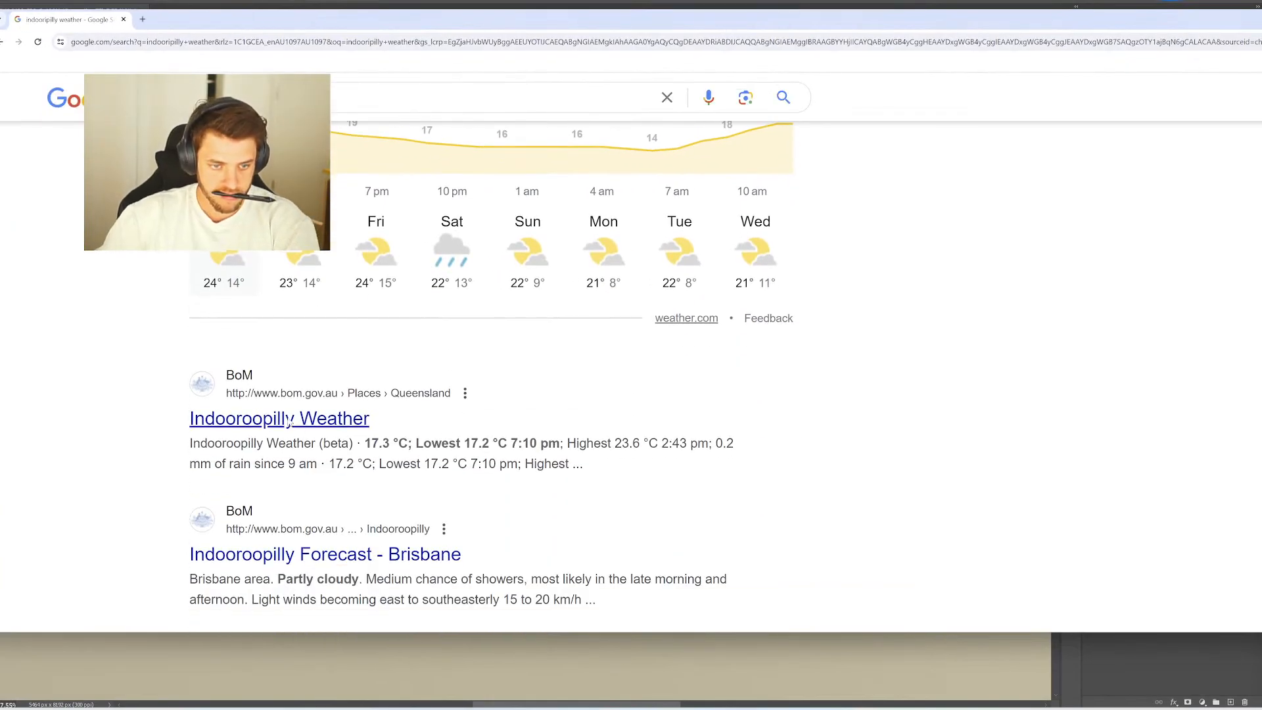
middle_click(293, 418)
middle_click(302, 555)
scroll(300, 548, down, 3)
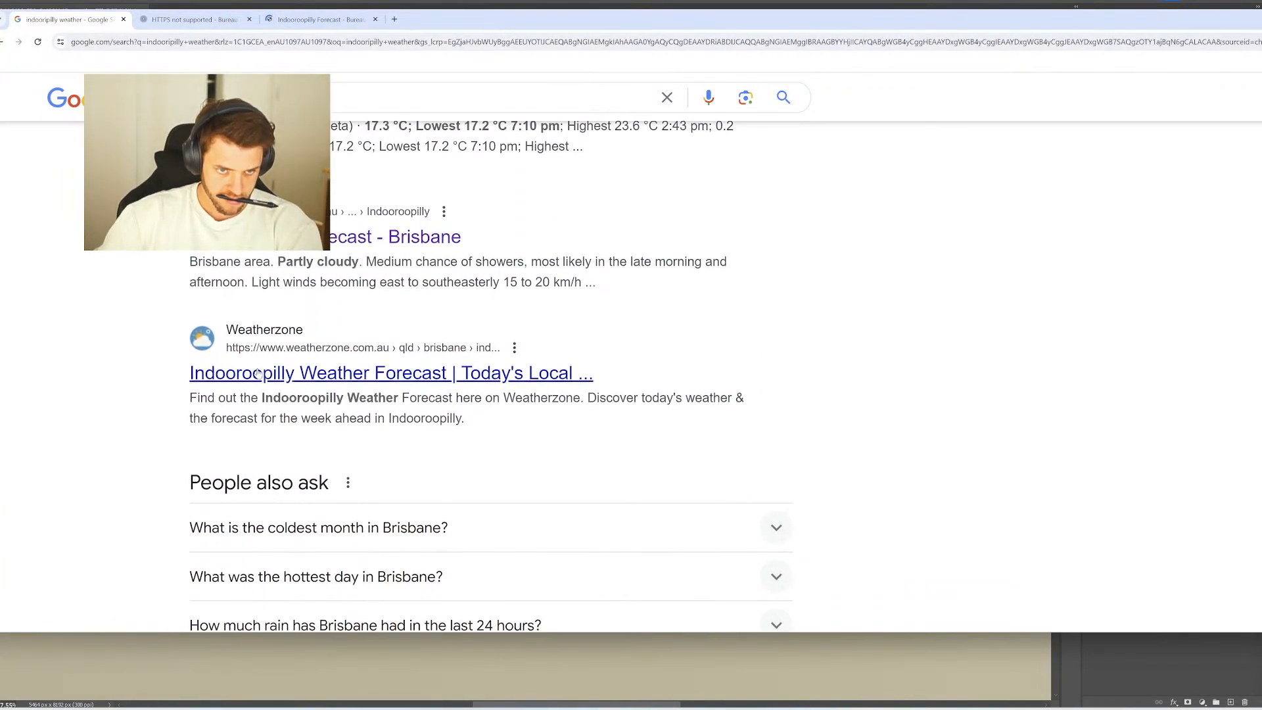
middle_click(259, 370)
scroll(295, 454, down, 5)
middle_click(295, 452)
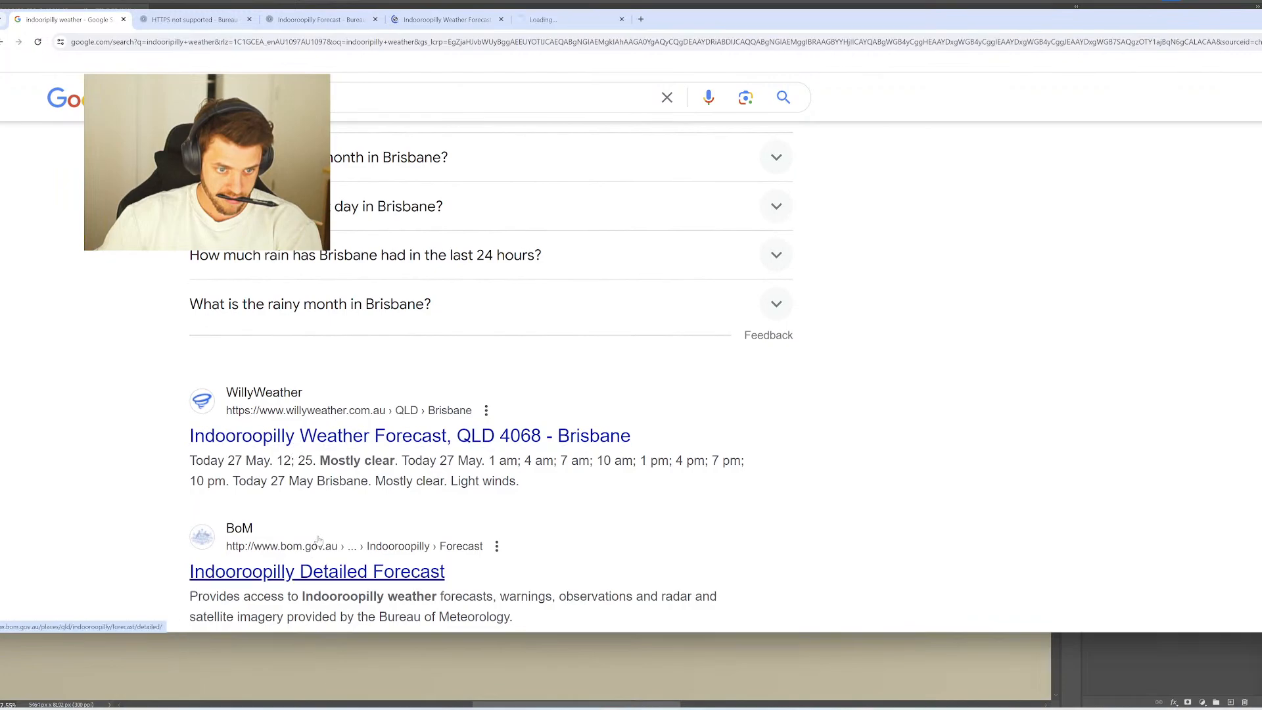
middle_click(309, 570)
Close the unsupported HTTPS tab, read the BoM Indooroopilly forecast for the coming days and view the Weatherzone forecast
click(227, 22)
middle_click(227, 22)
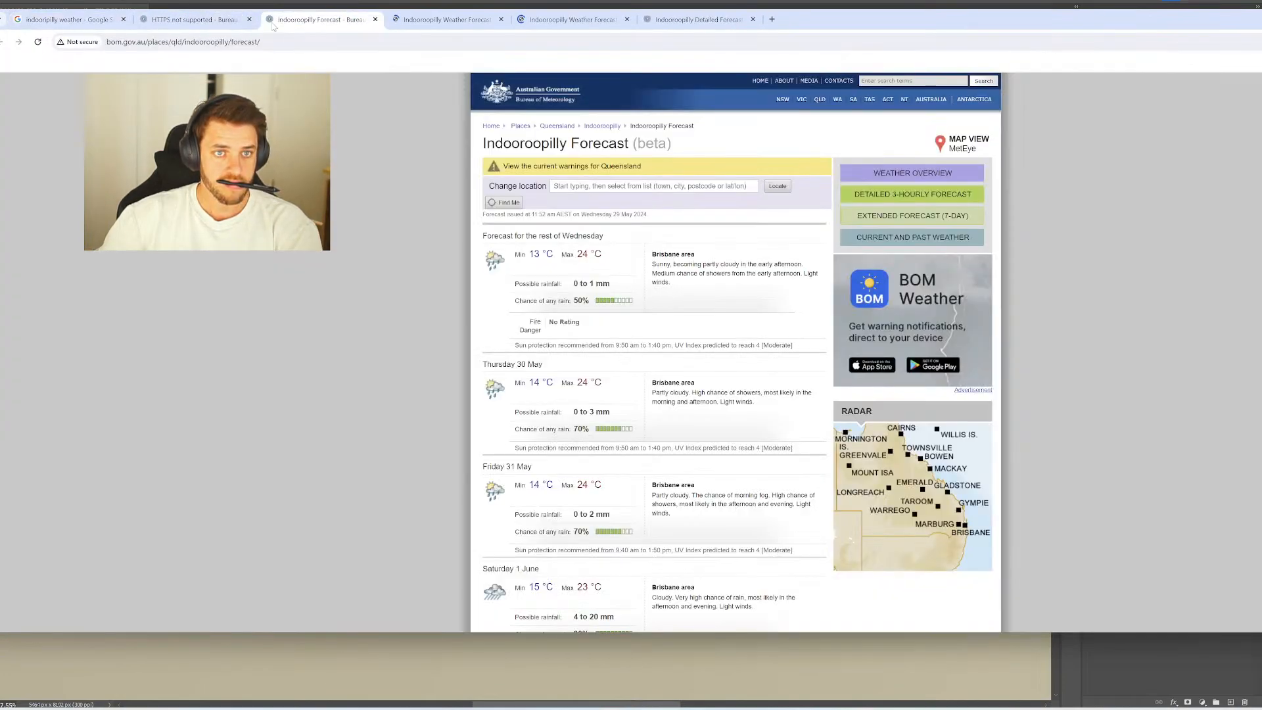
scroll(585, 289, down, 2)
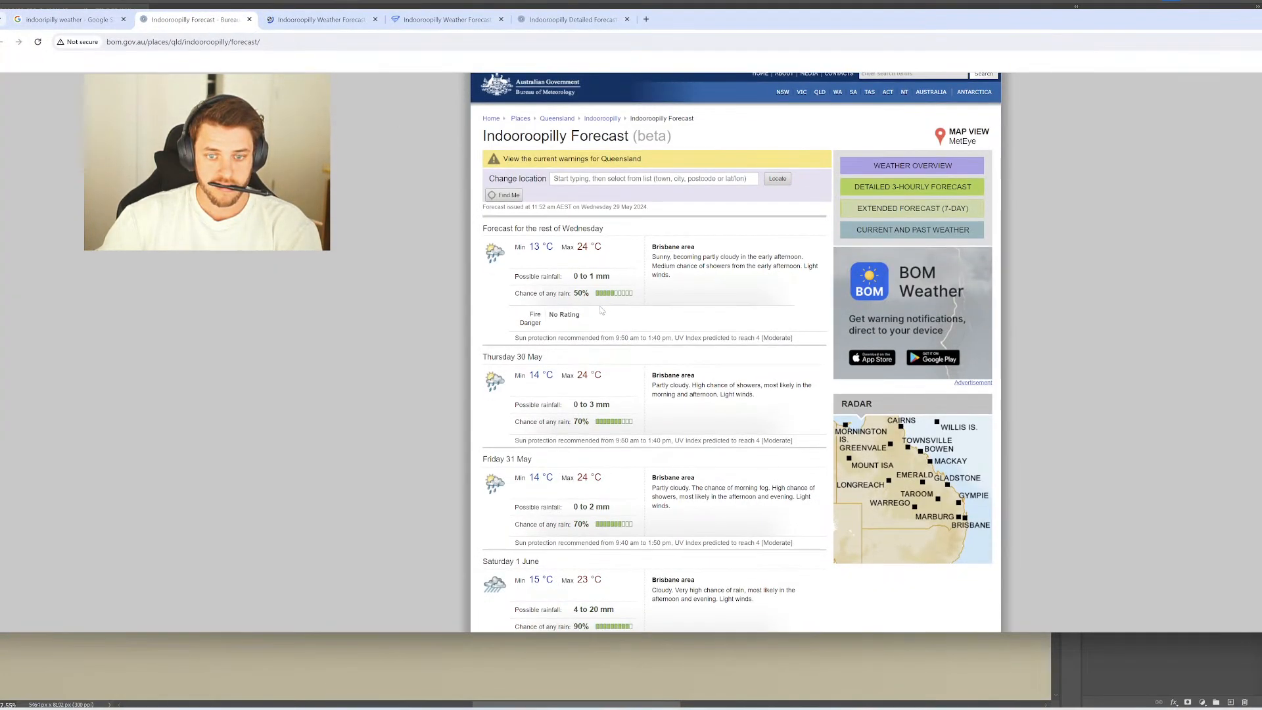
scroll(618, 310, down, 1)
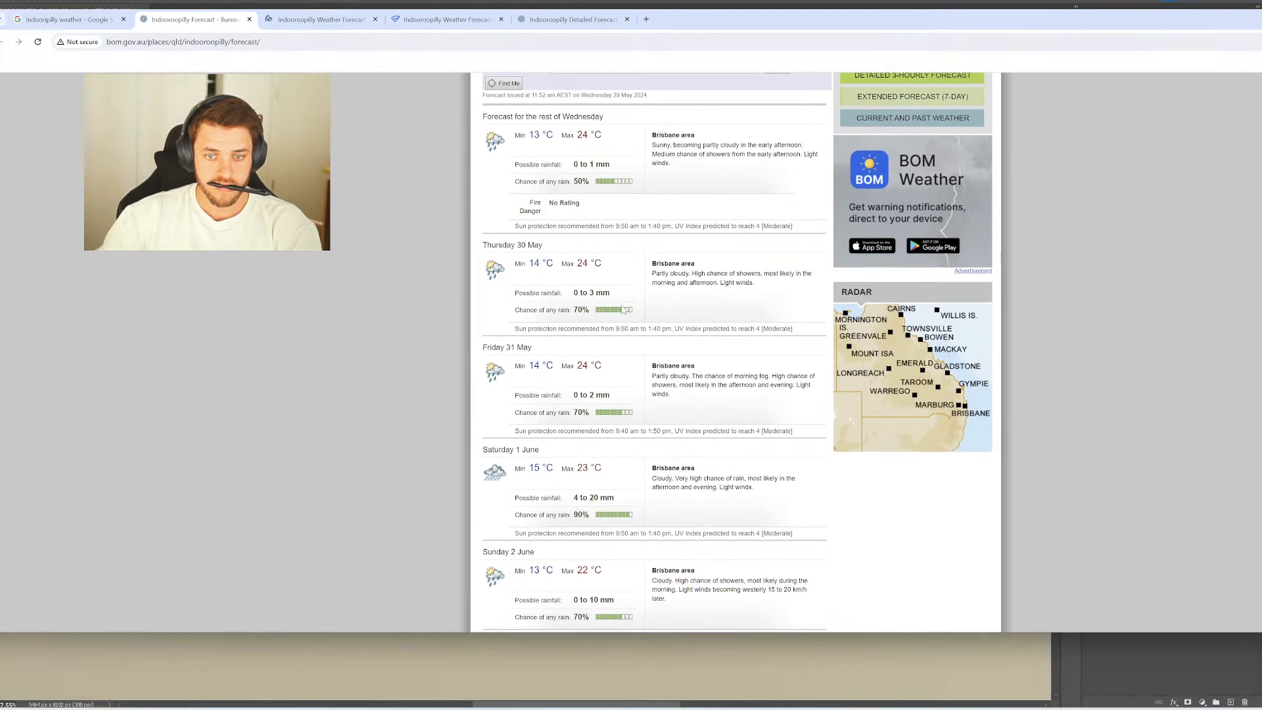
click(322, 19)
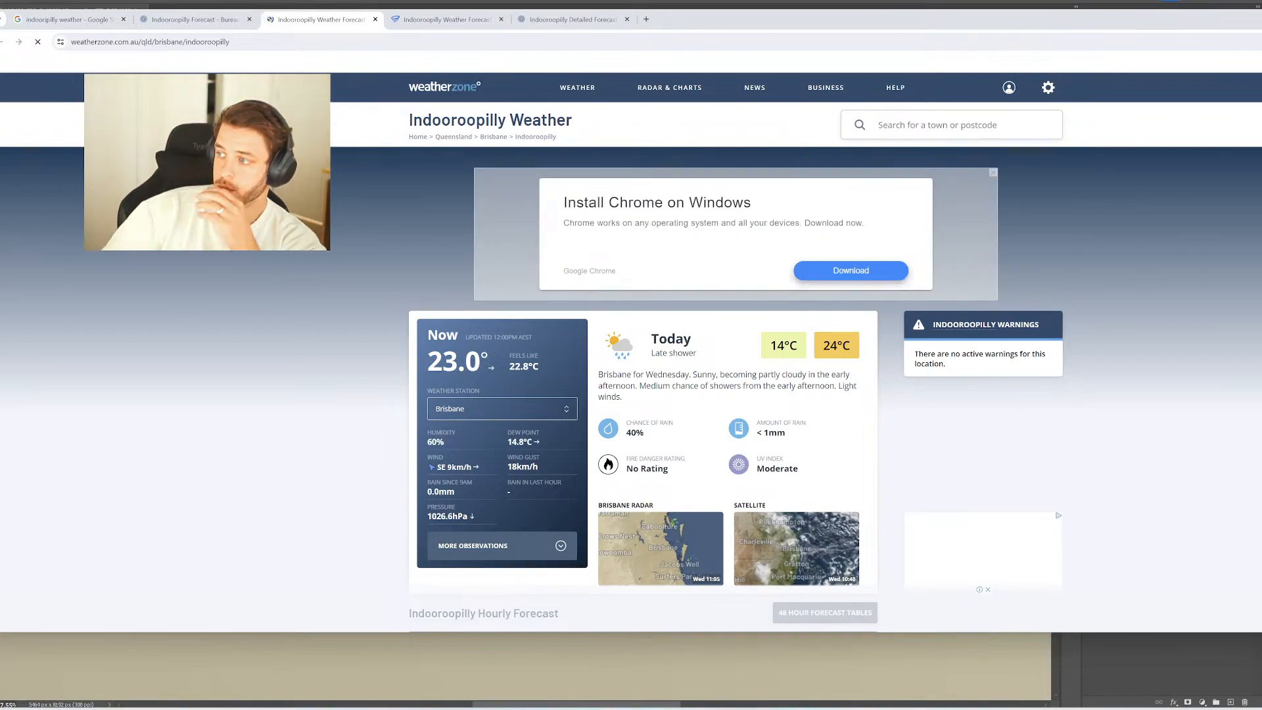
Switch to the Gmail reply about the shoot and continue its sentence with "I'd suggest moving the shoot to:"
key(alt+Tab)
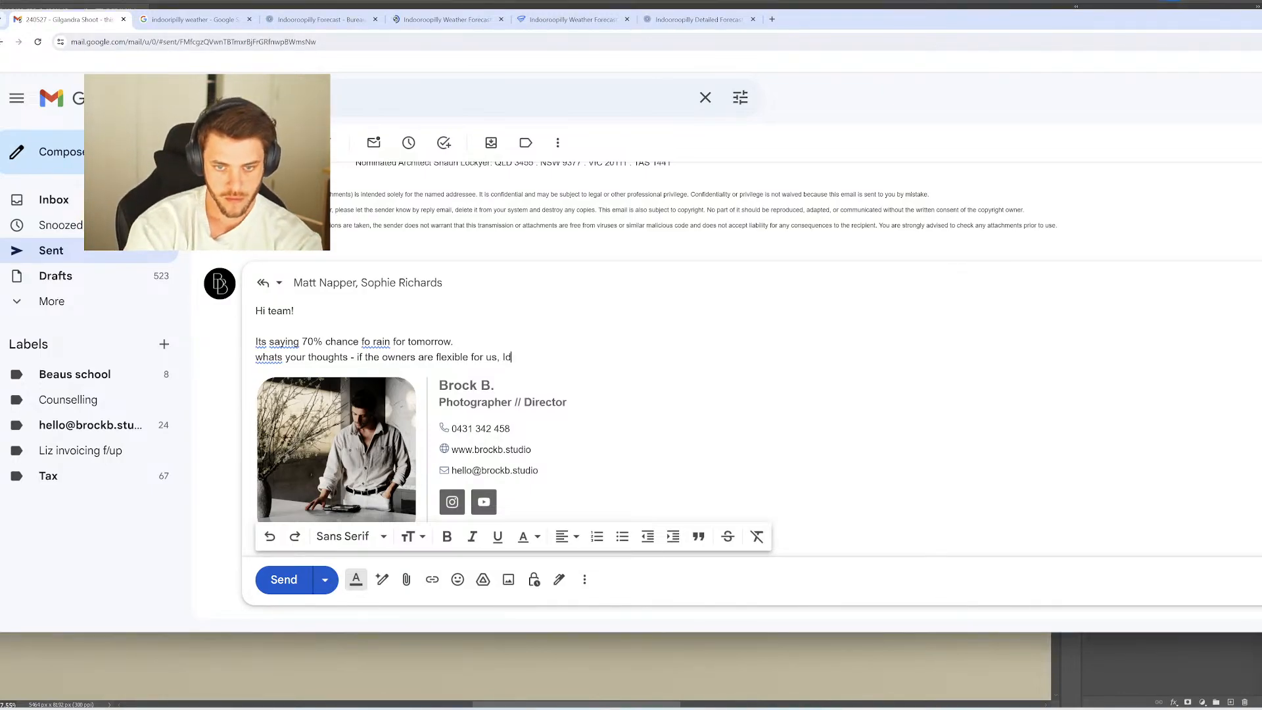
text(suggest)
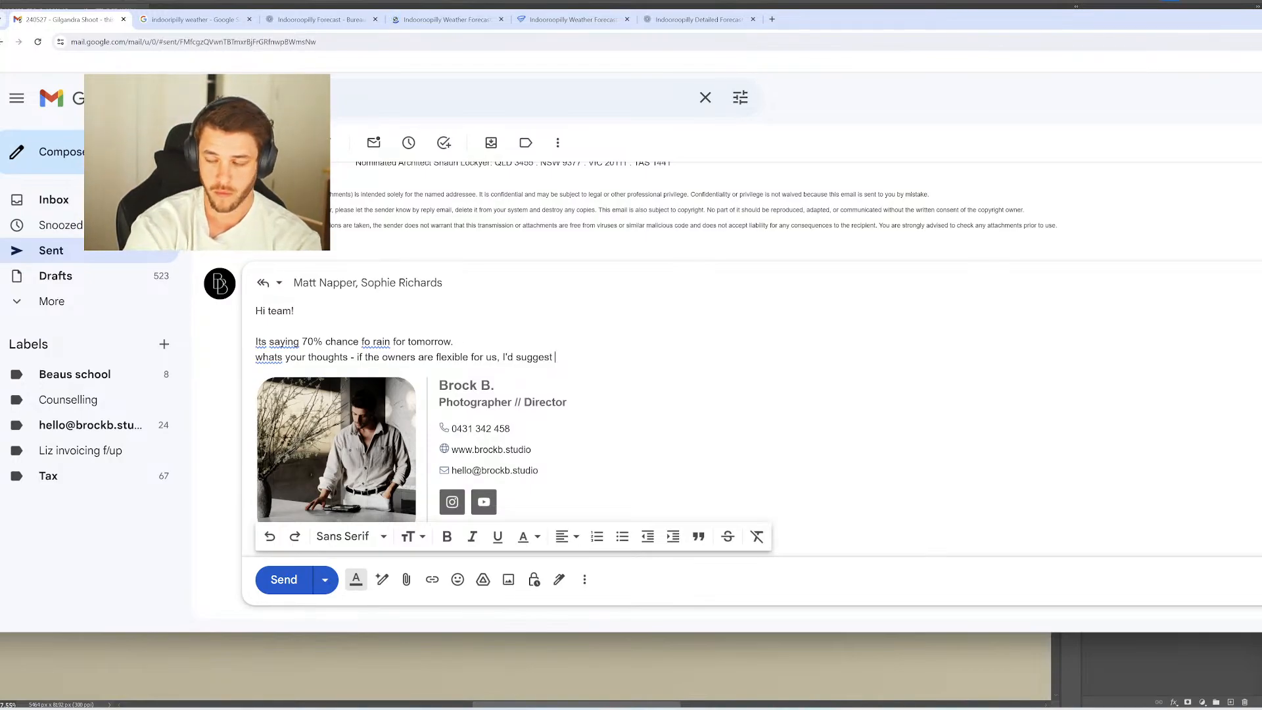
text( moving the sh)
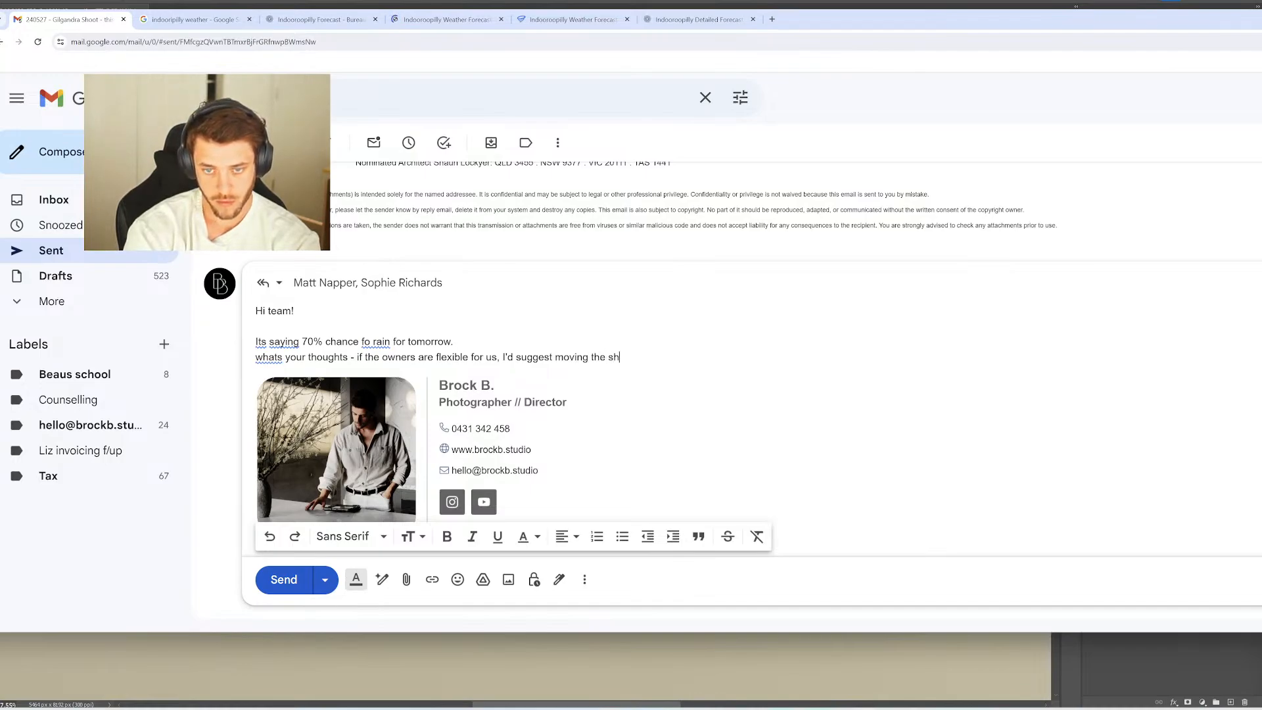
text(oot to:)
key(Return)
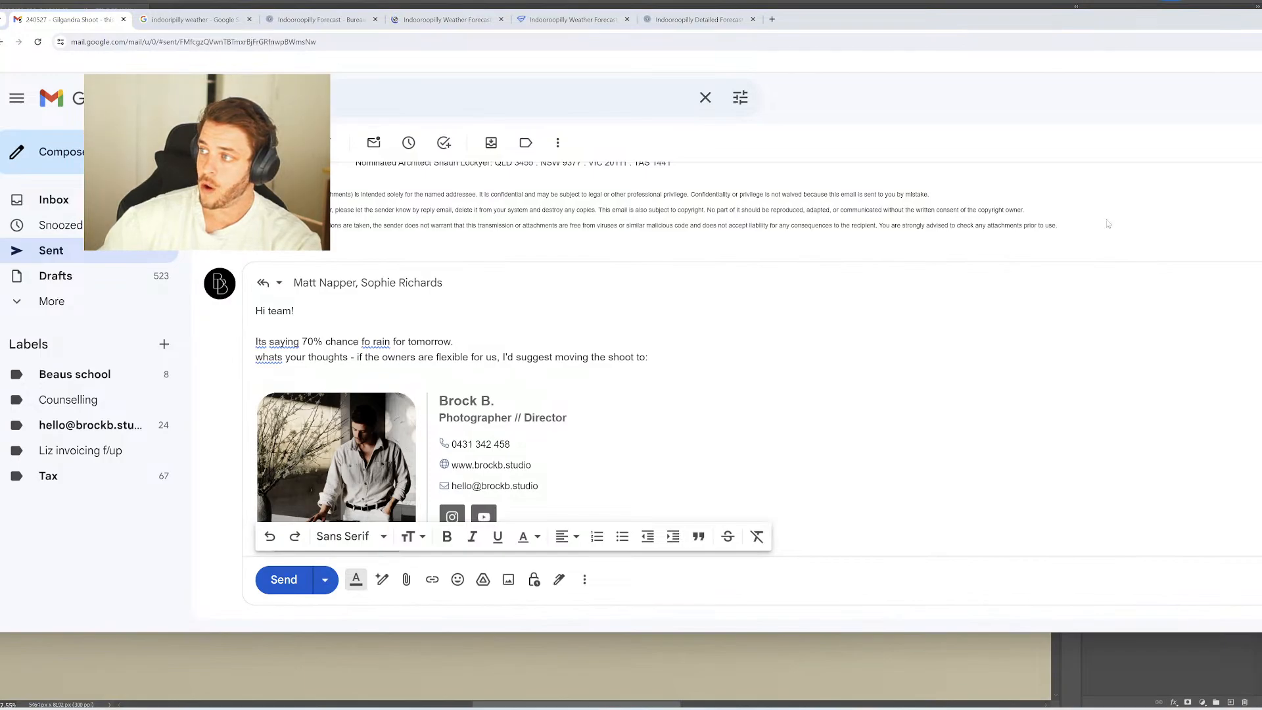
List the alternative shoot dates "3rd Monday", "4th Tuesday" and "or 6th Thursday" on separate lines, followed by a blank line
text(3)
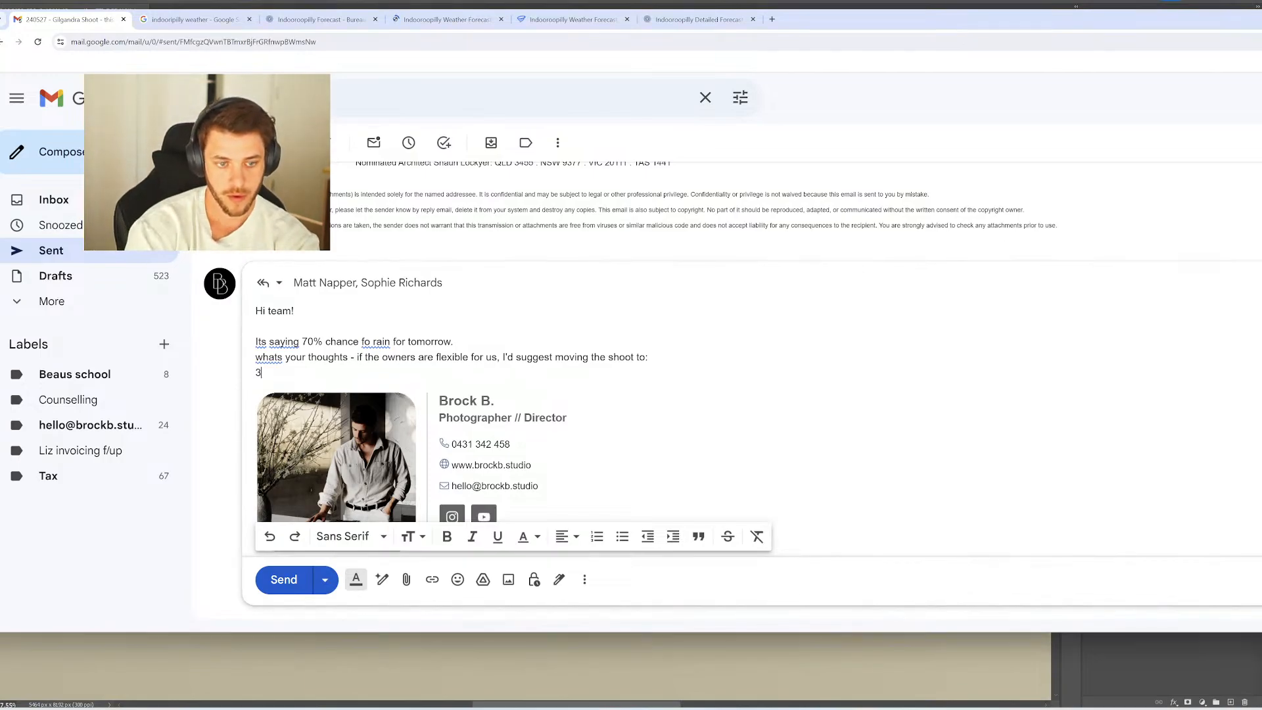
text(rd Monday)
key(Return)
text(4th)
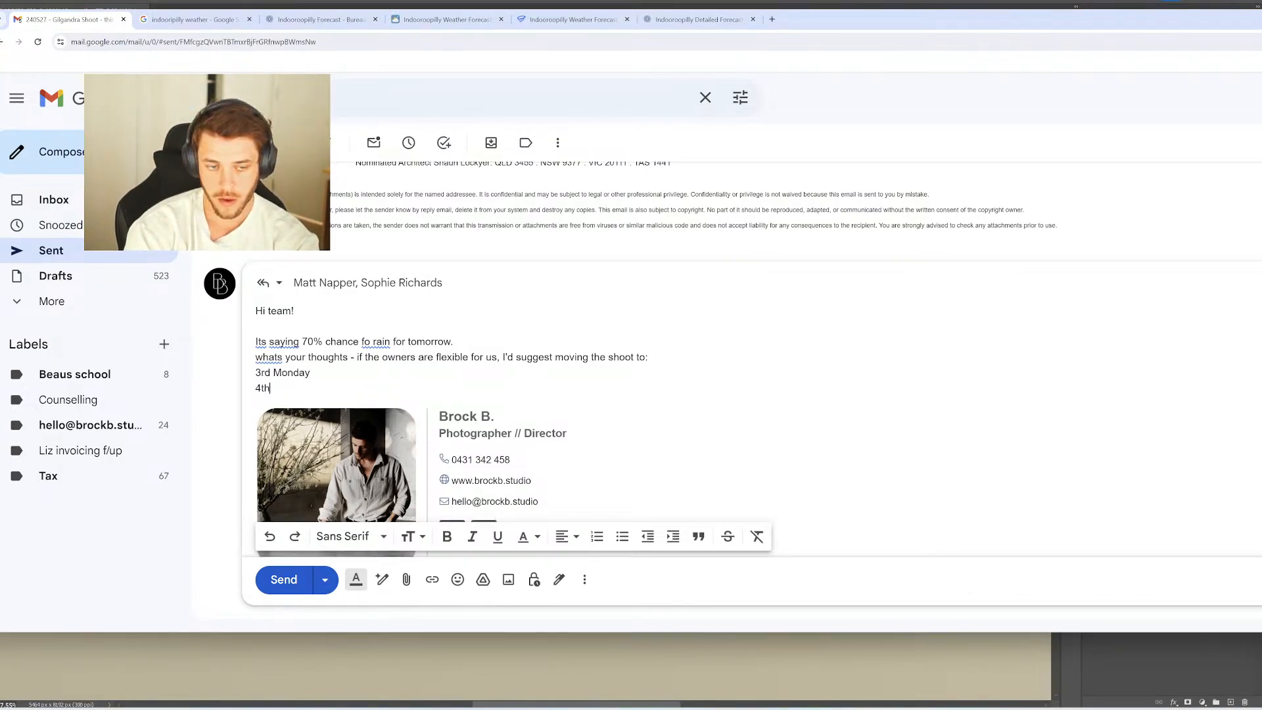
text( Tuesday)
key(Return)
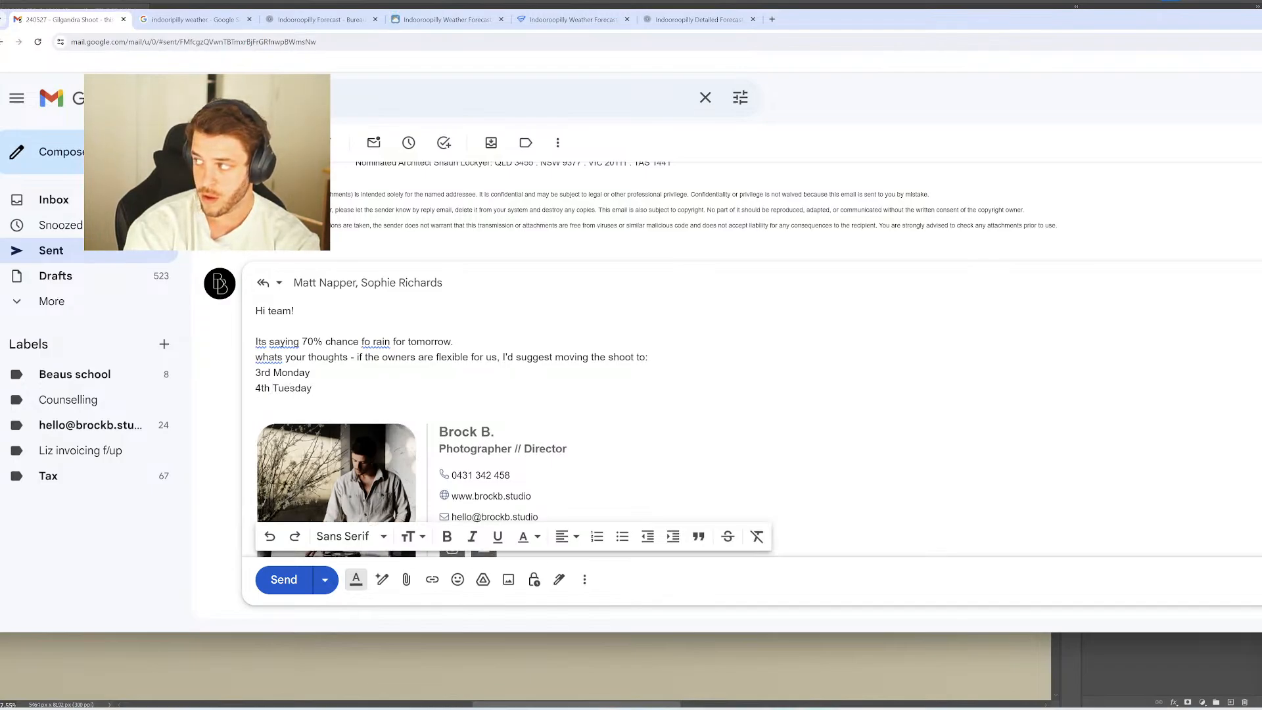
text(or 6th)
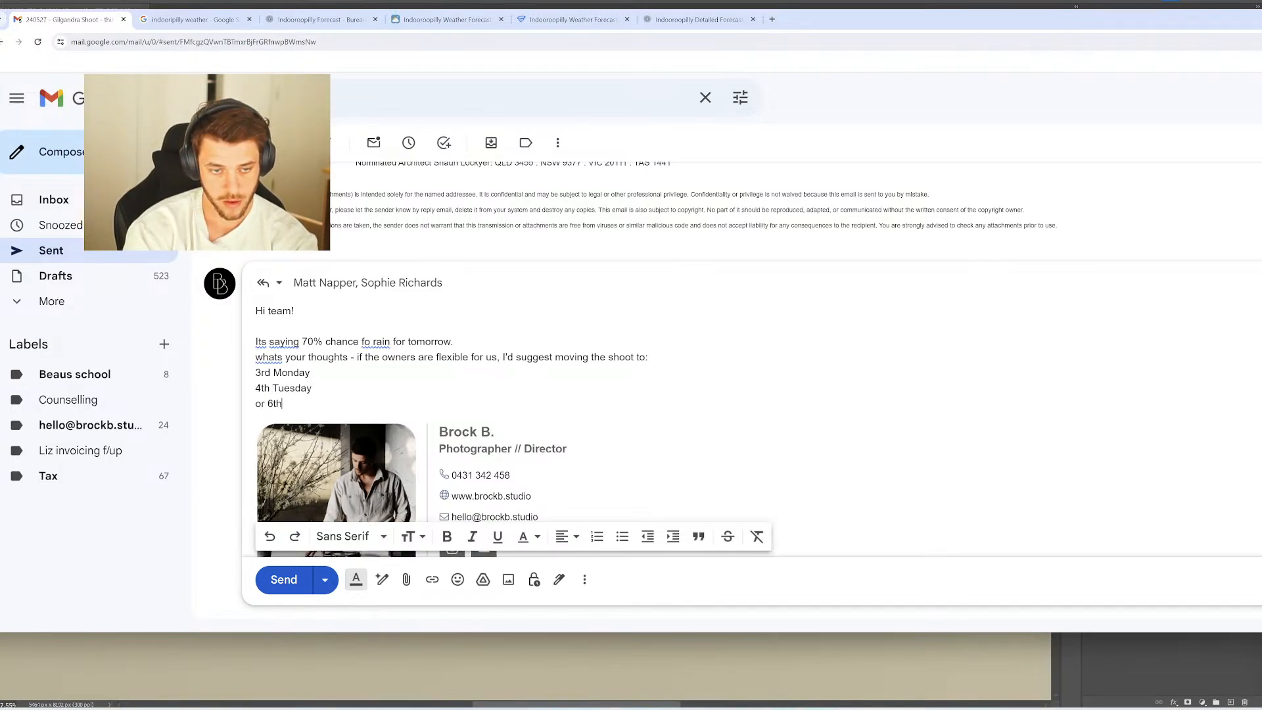
text( Thursday)
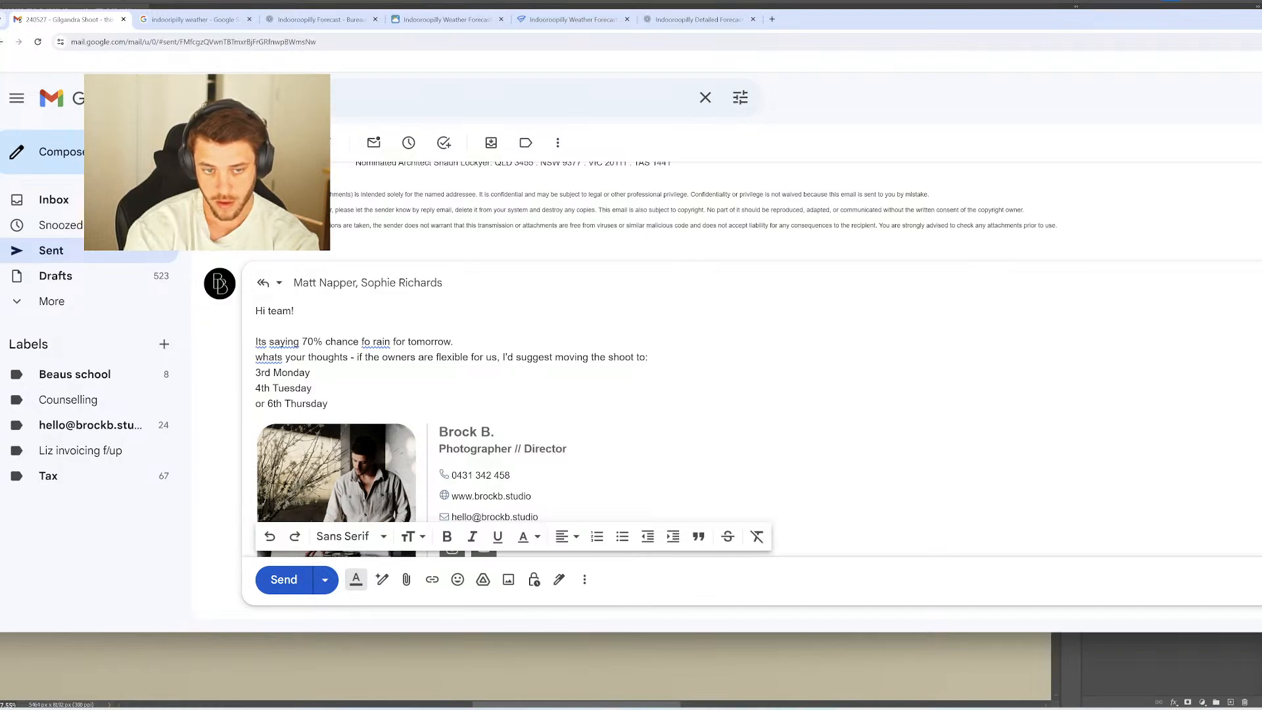
key(Return)
key(Return)
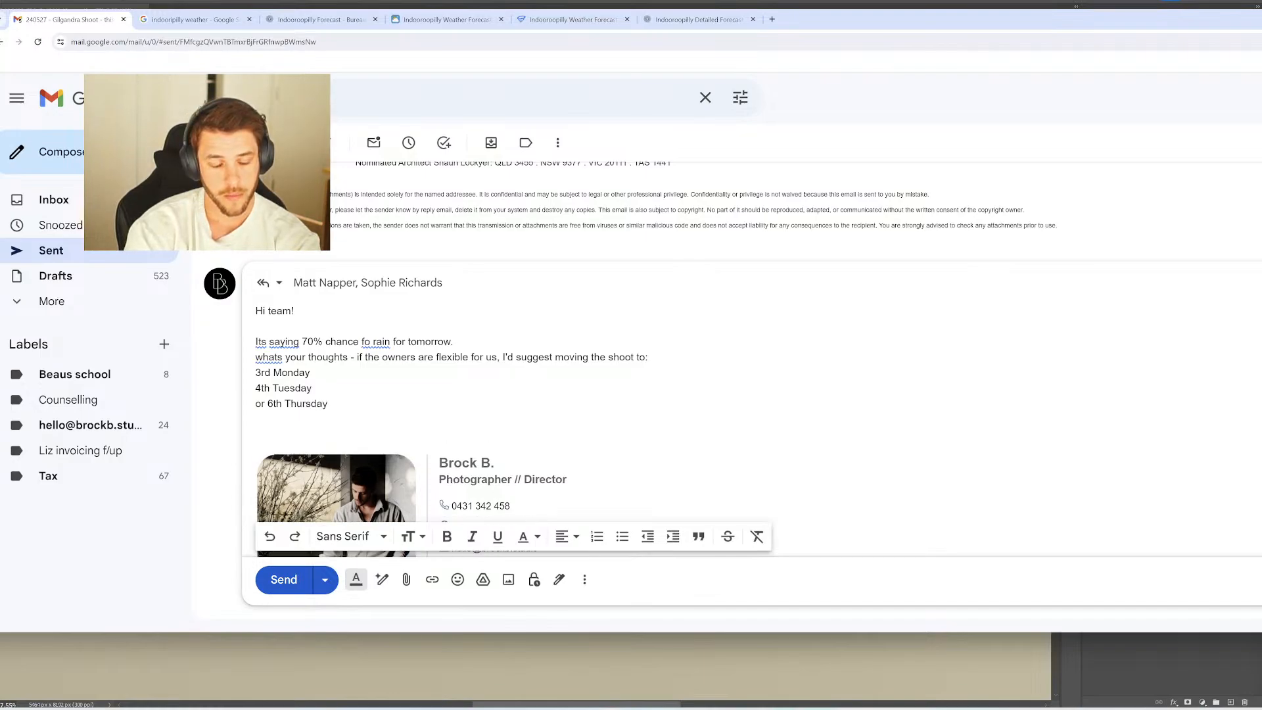
Bold the three suggested shoot date lines and start a new unbolded paragraph below them
key(shift+Up)
key(shift+Up)
key(shift+Up)
key(shift+Up)
key(ctrl+b)
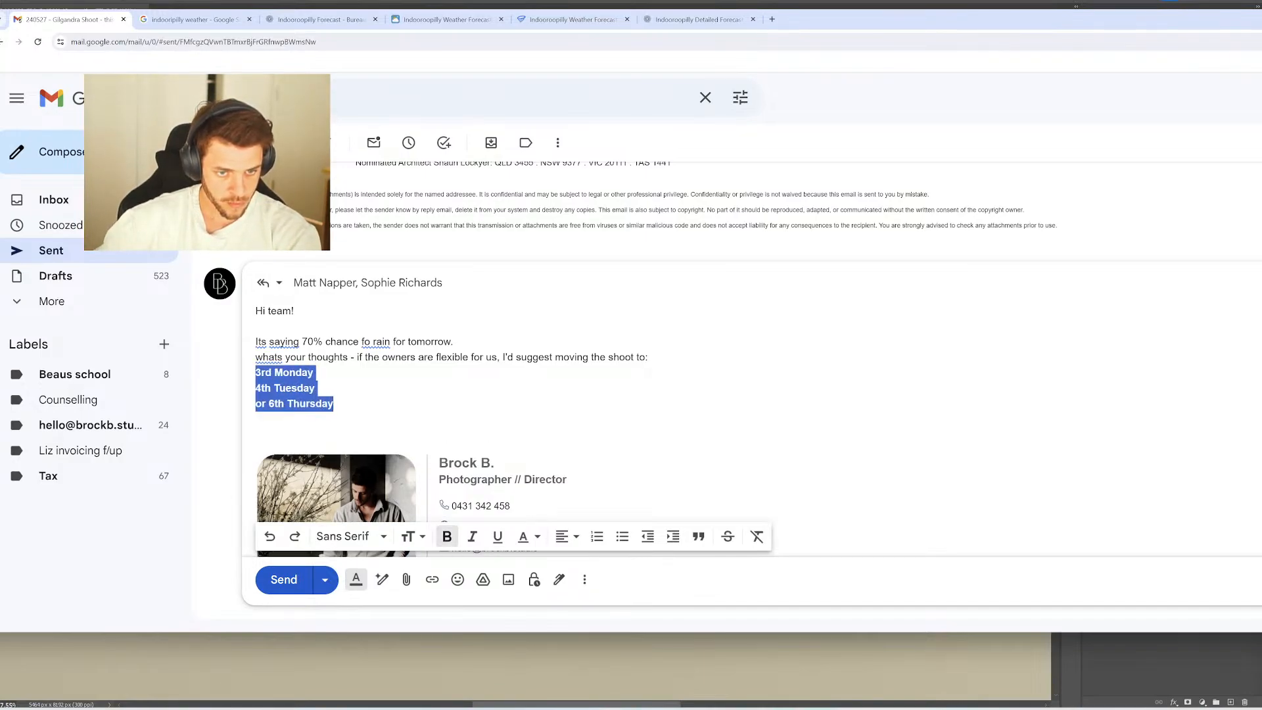
key(Right)
key(Return)
key(ctrl+b)
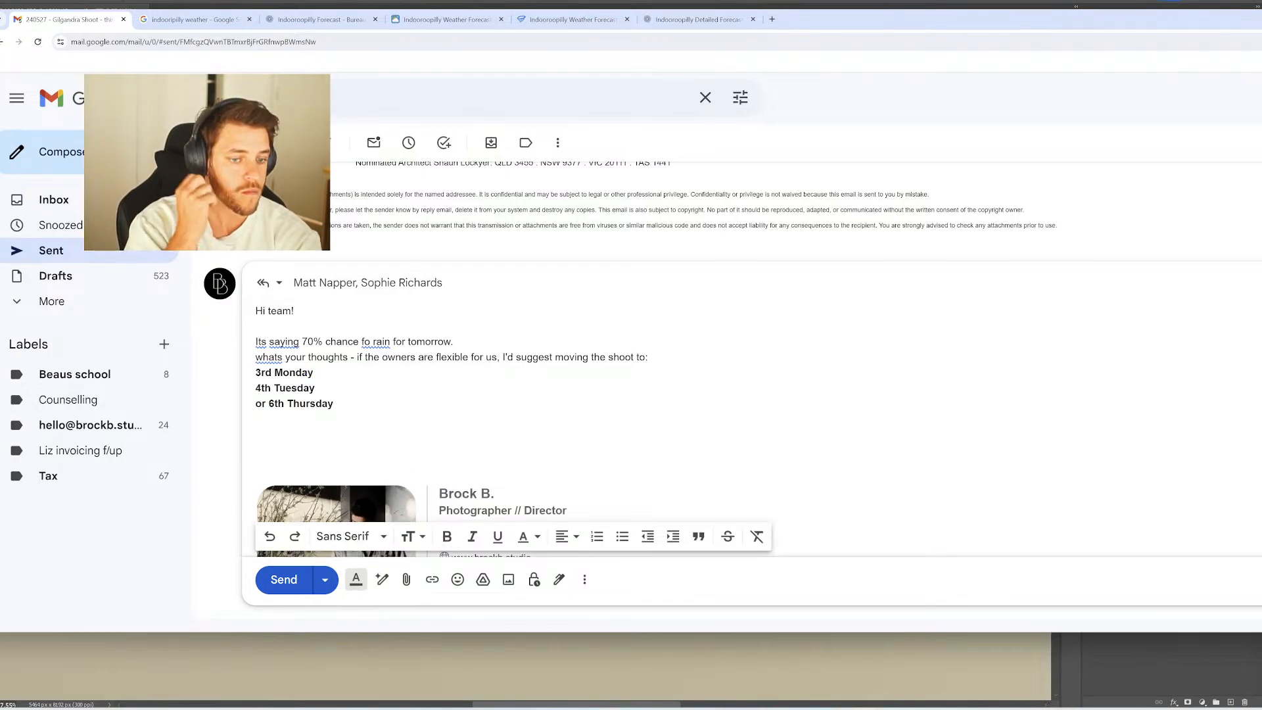
Begin the new paragraph with "but if the owners have gone to big lengths to get the"
text(but if th)
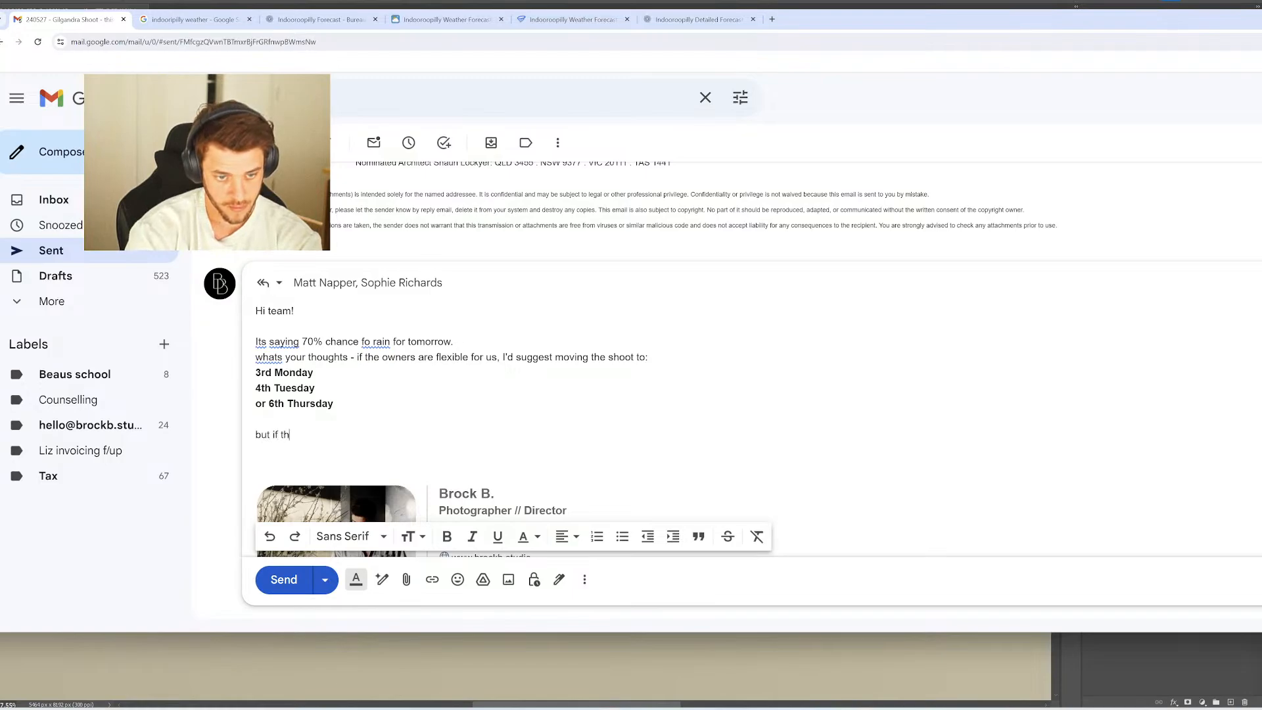
text(e owenrs have g)
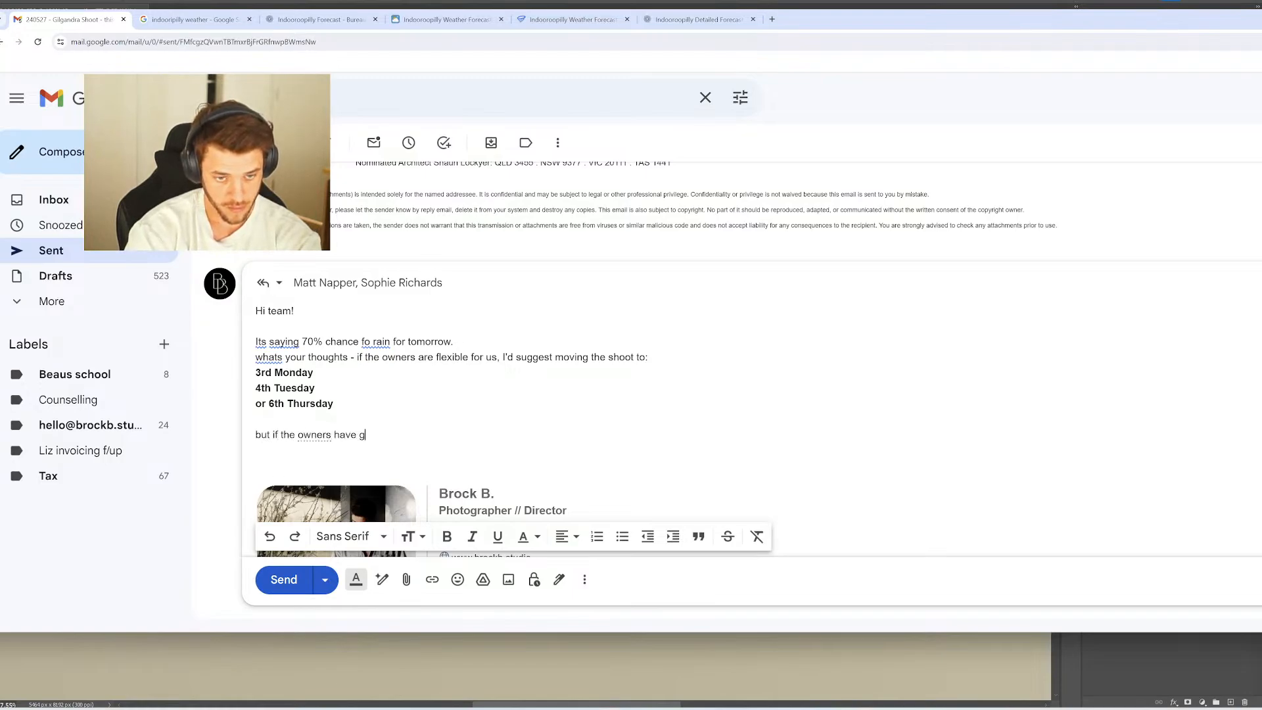
text(one to big lengths to get the)
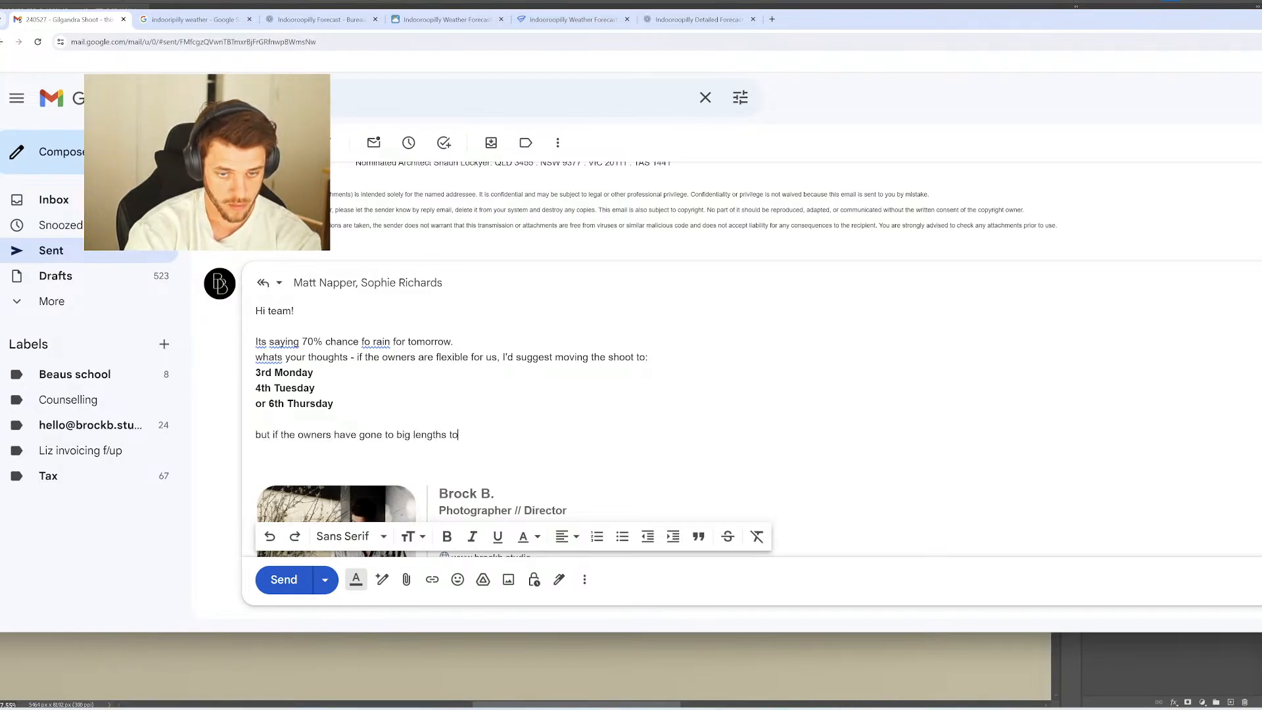
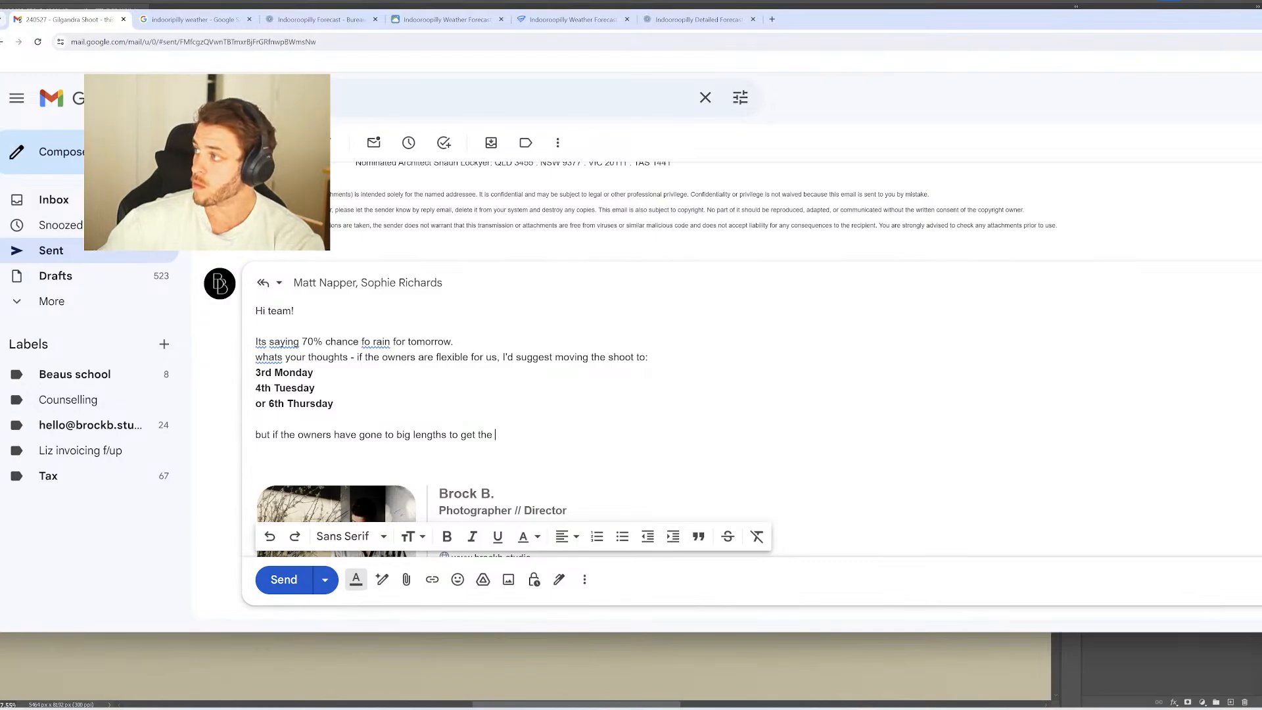
Replace the last suggested date, "6th Thursday", with "5th Wednesday"
double_click(276, 403)
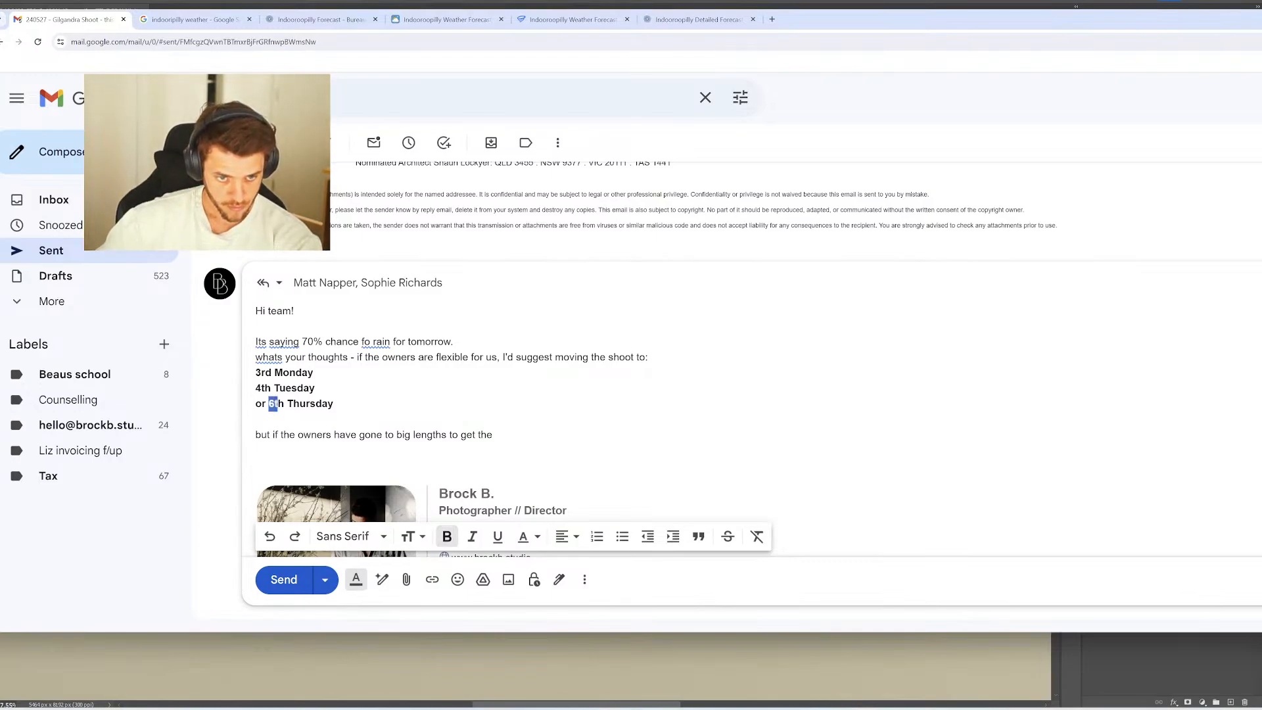
key(End)
key(ctrl+shift+Left)
key(ctrl+shift+Left)
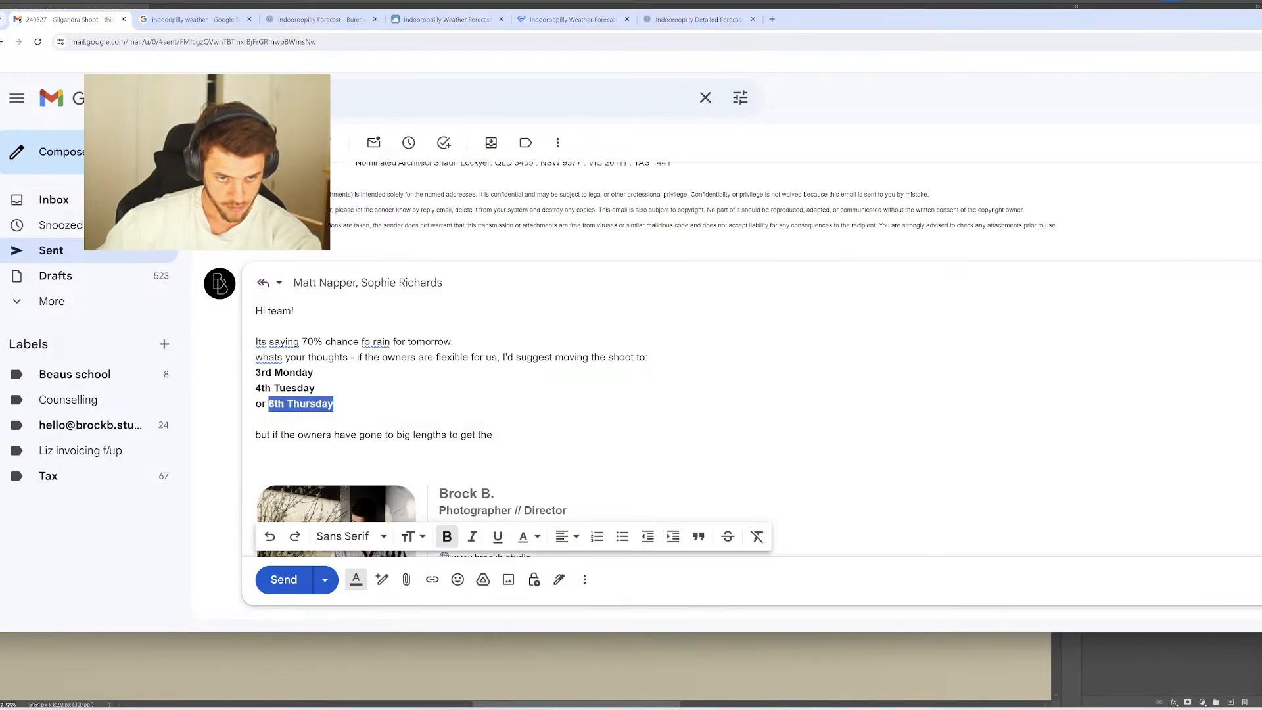
text(5th Wednesday)
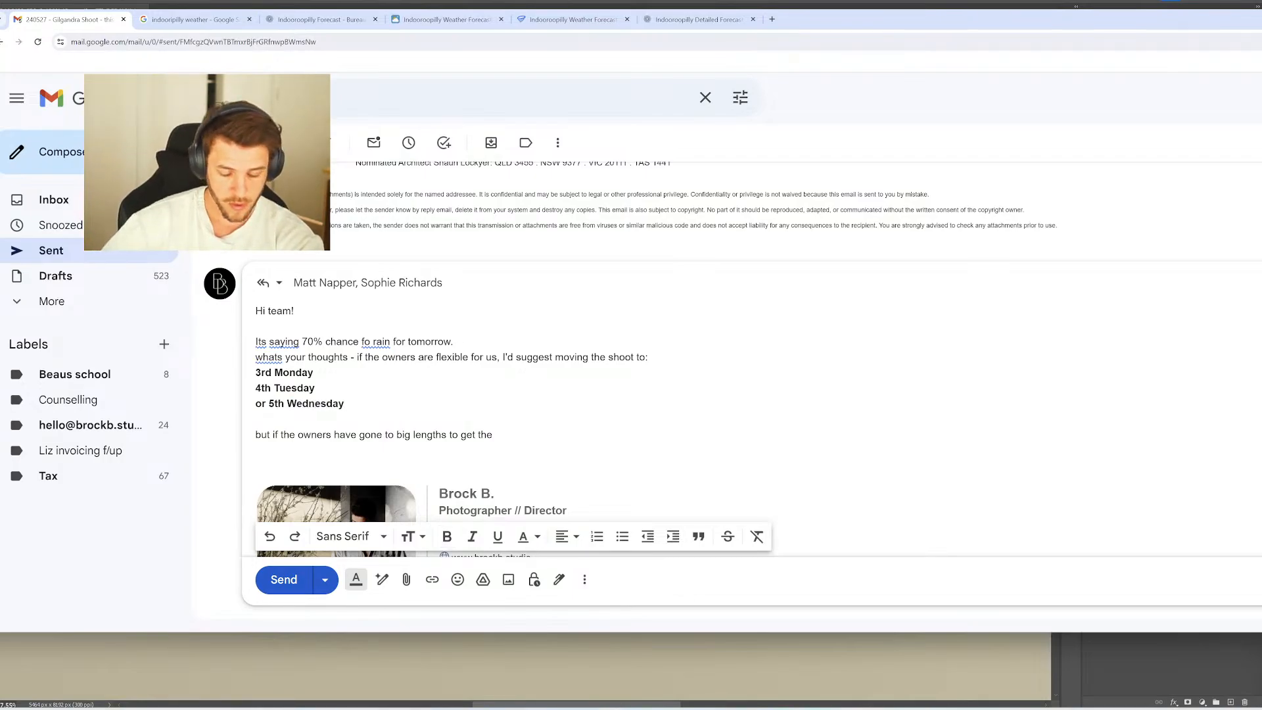
Continue the unfinished sentence about the owners with "place 100% photo ready for tomorrow -"
text(place 100% photo readyfor)
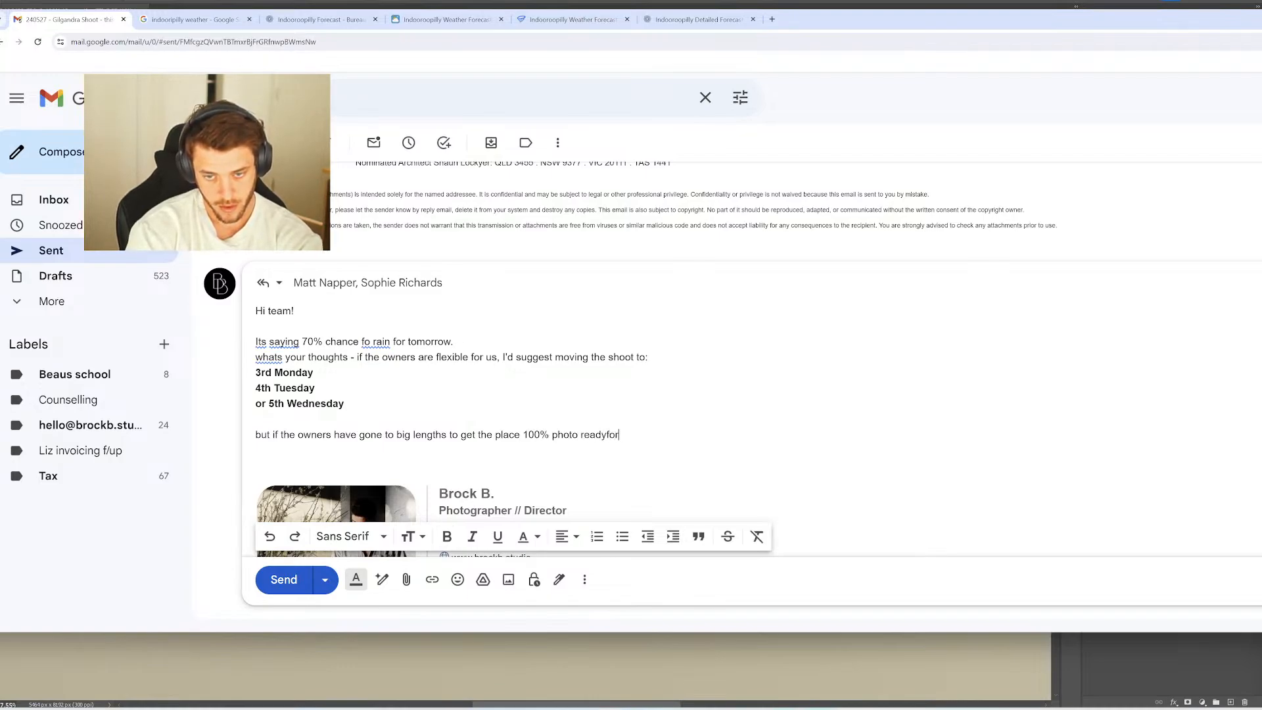
key(BackSpace)
key(BackSpace)
key(BackSpace)
text(for tomorrow - w)
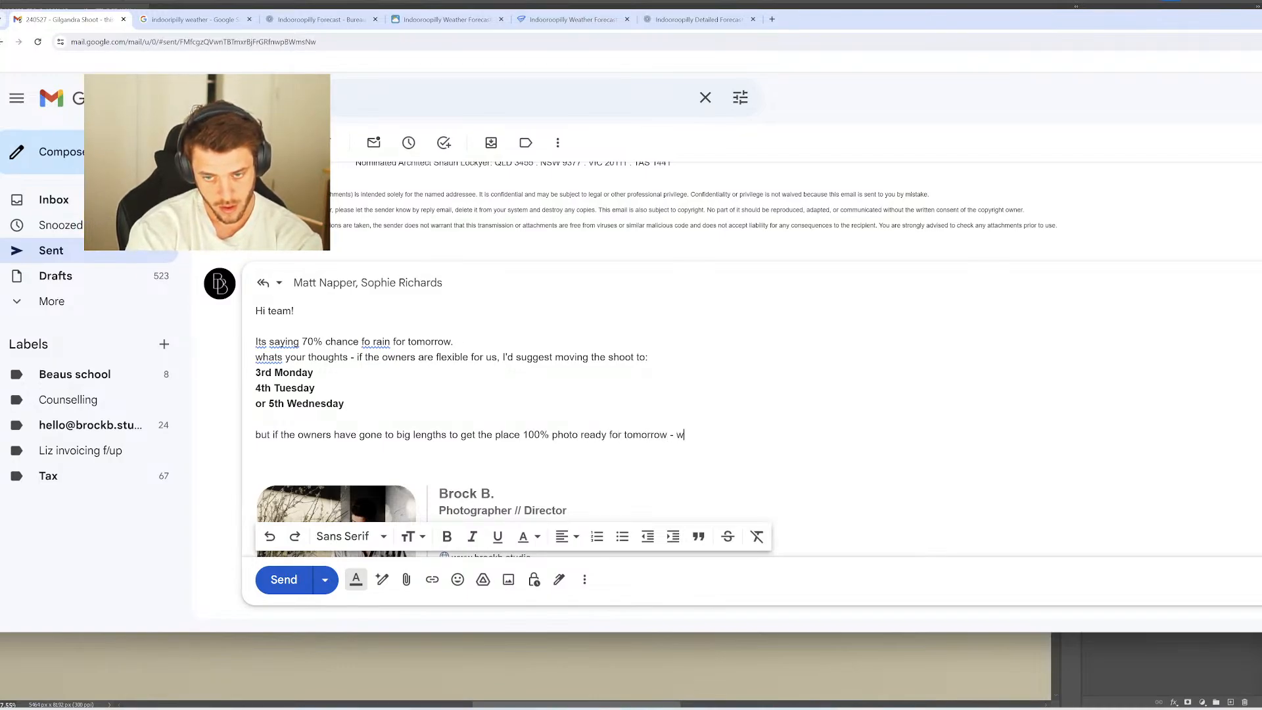
text(e can)
key(BackSpace)
key(BackSpace)
key(BackSpace)
key(BackSpace)
key(BackSpace)
key(BackSpace)
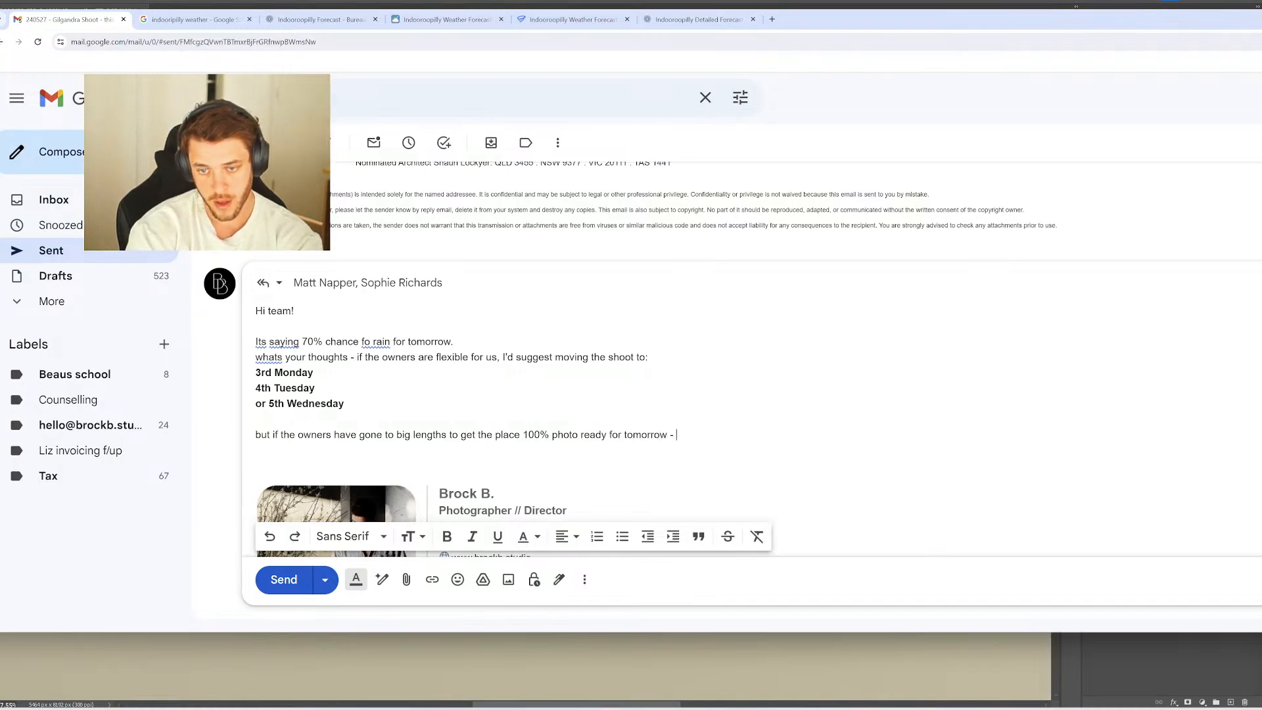
text(am happy)
key(BackSpace)
key(BackSpace)
key(BackSpace)
key(BackSpace)
key(BackSpace)
key(BackSpace)
key(BackSpace)
key(BackSpace)
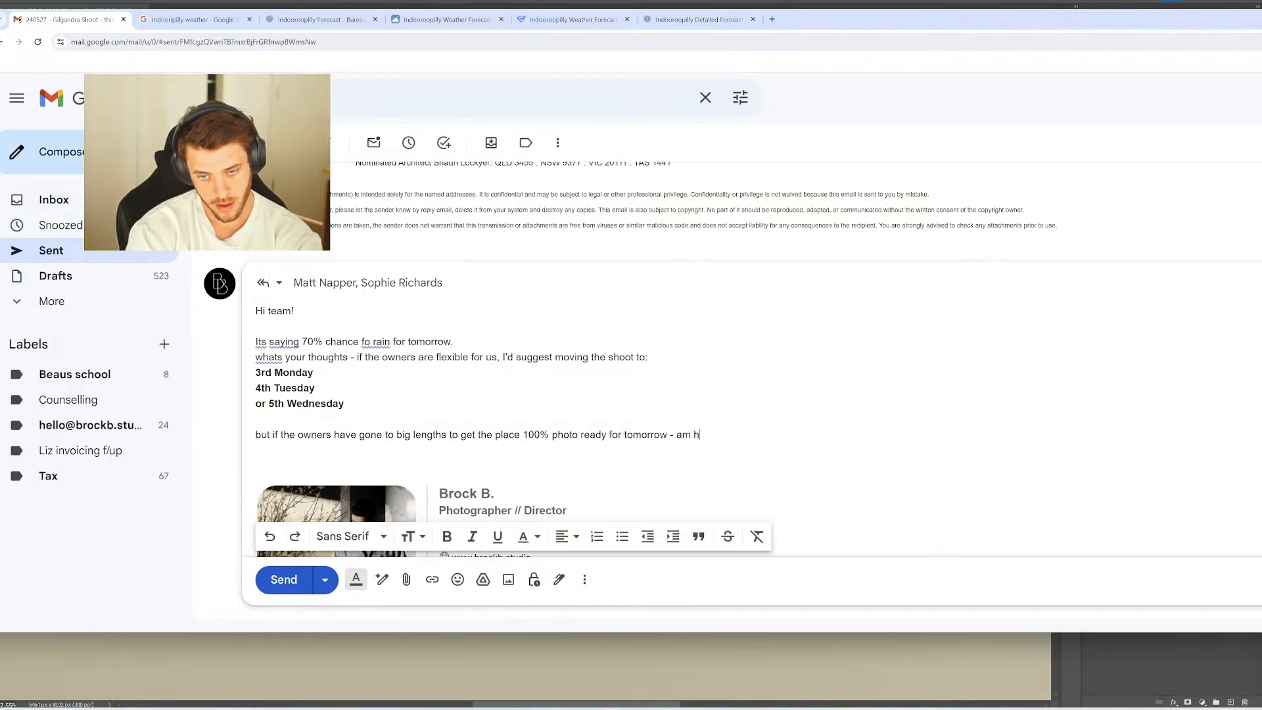
Finish the sentence with "let me know and we can roll the dice and hope for the best." and leave a blank line
text(let me know and we can)
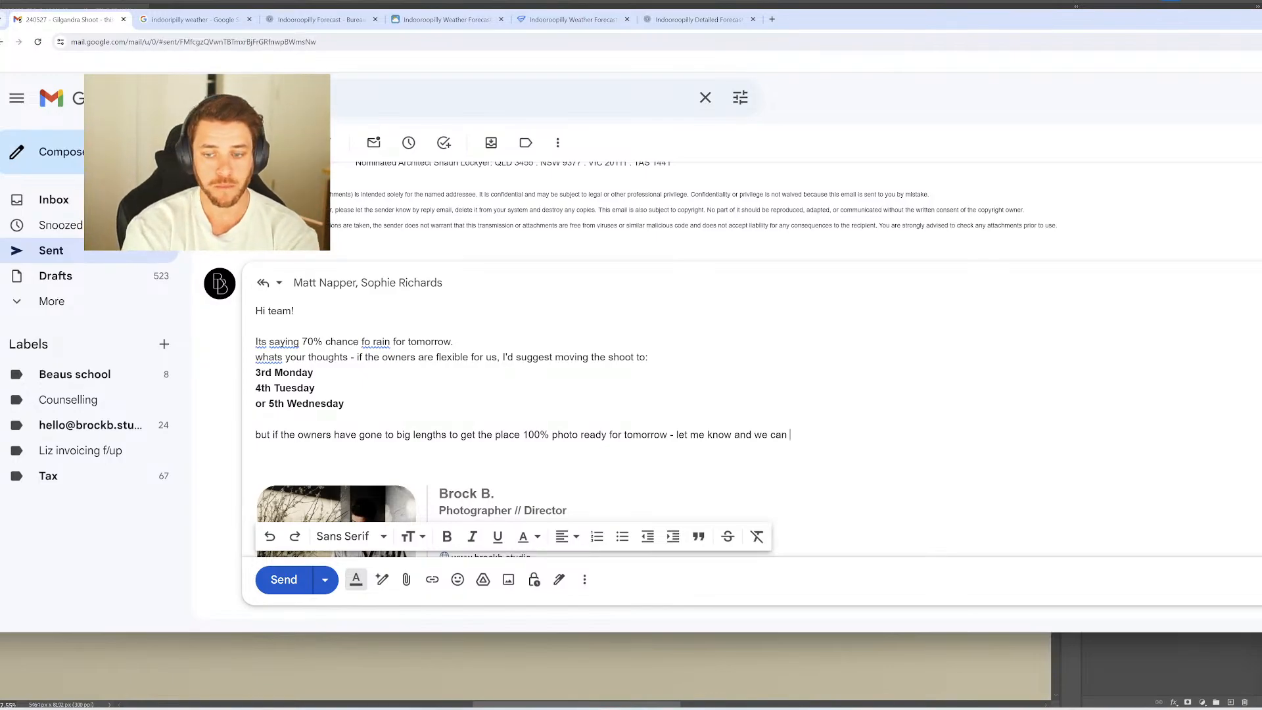
text(roll )
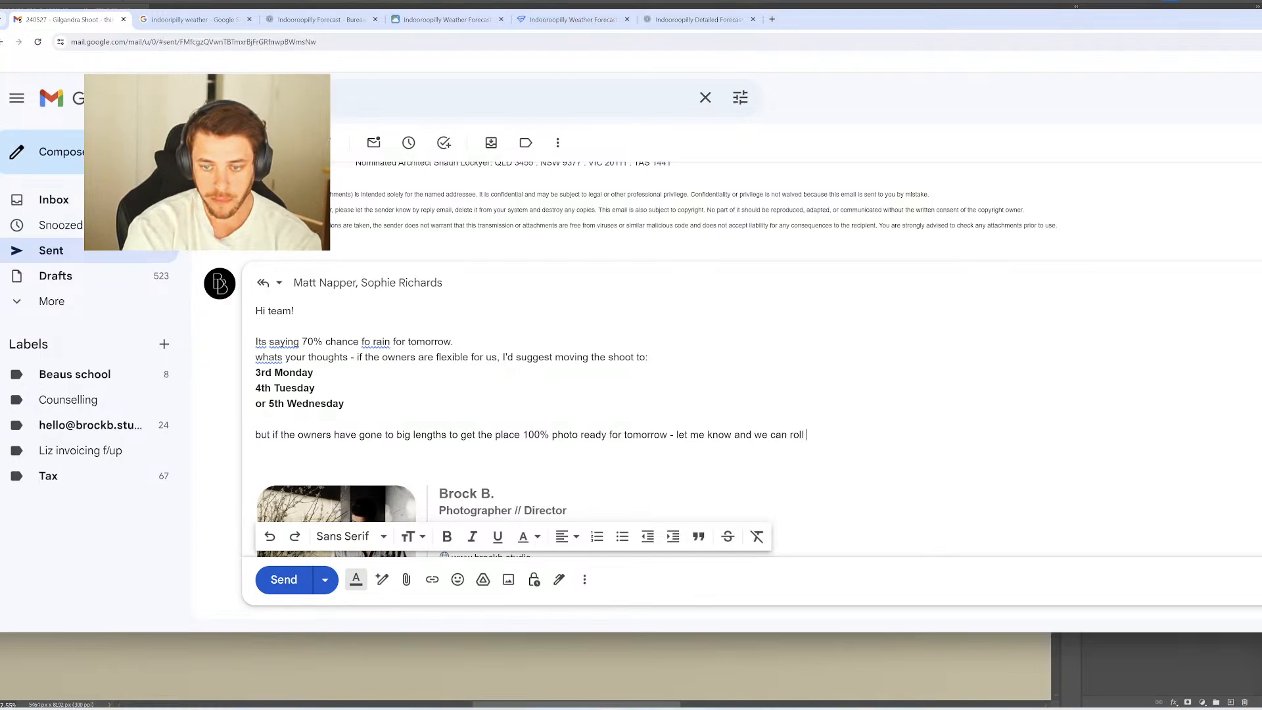
text(the dice and ho)
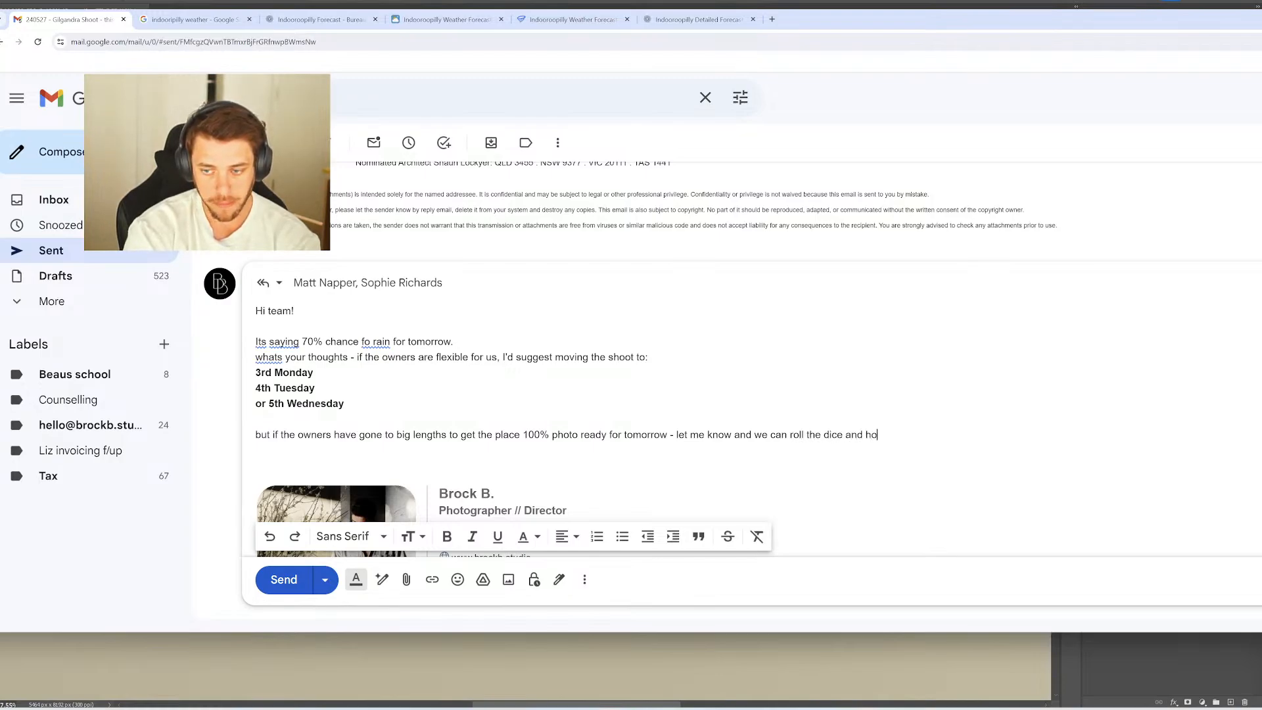
text(pe for th )
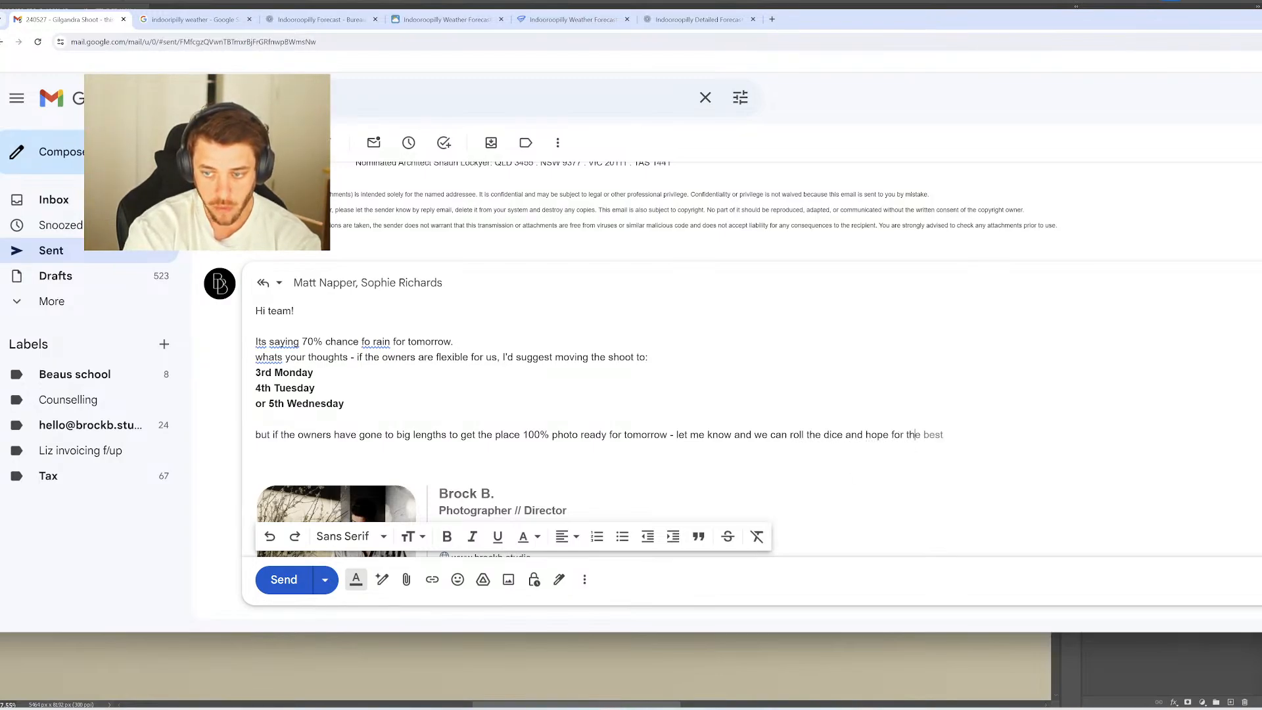
text(e best.)
key(Return)
key(Return)
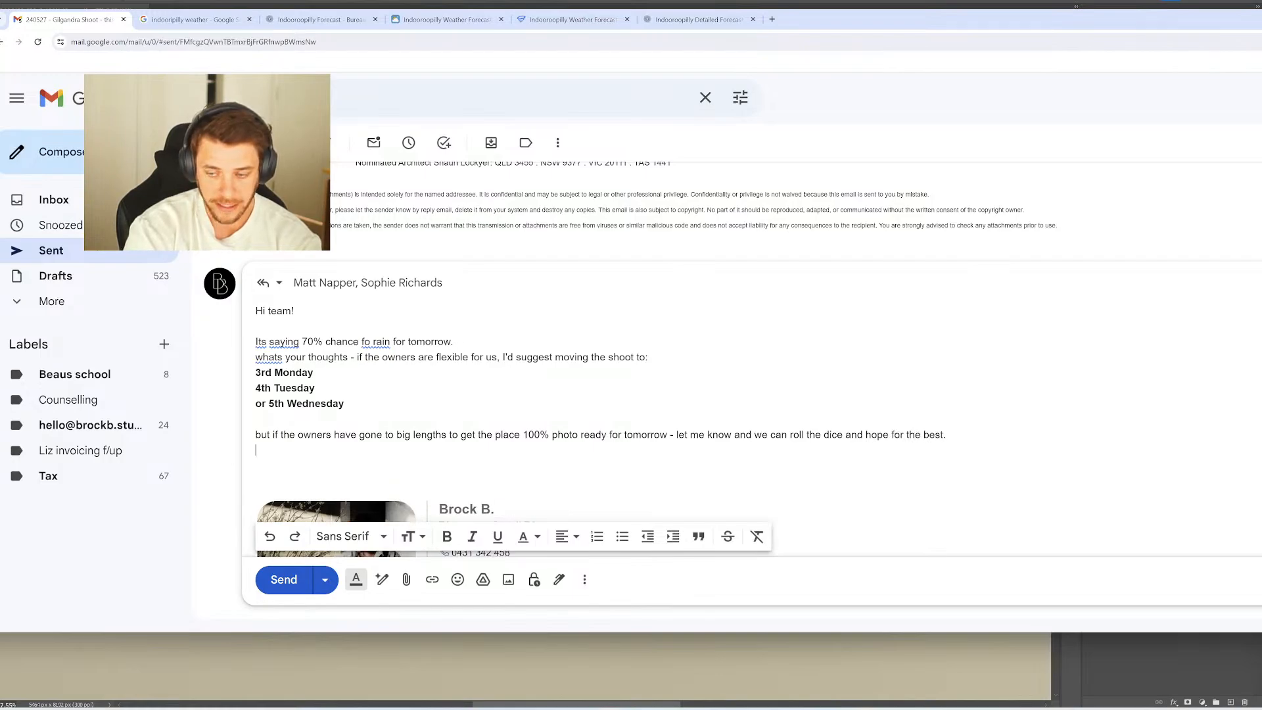
Add the closing line "let me know how the owners feel :)", send the reply and return to the inbox
text(let me know )
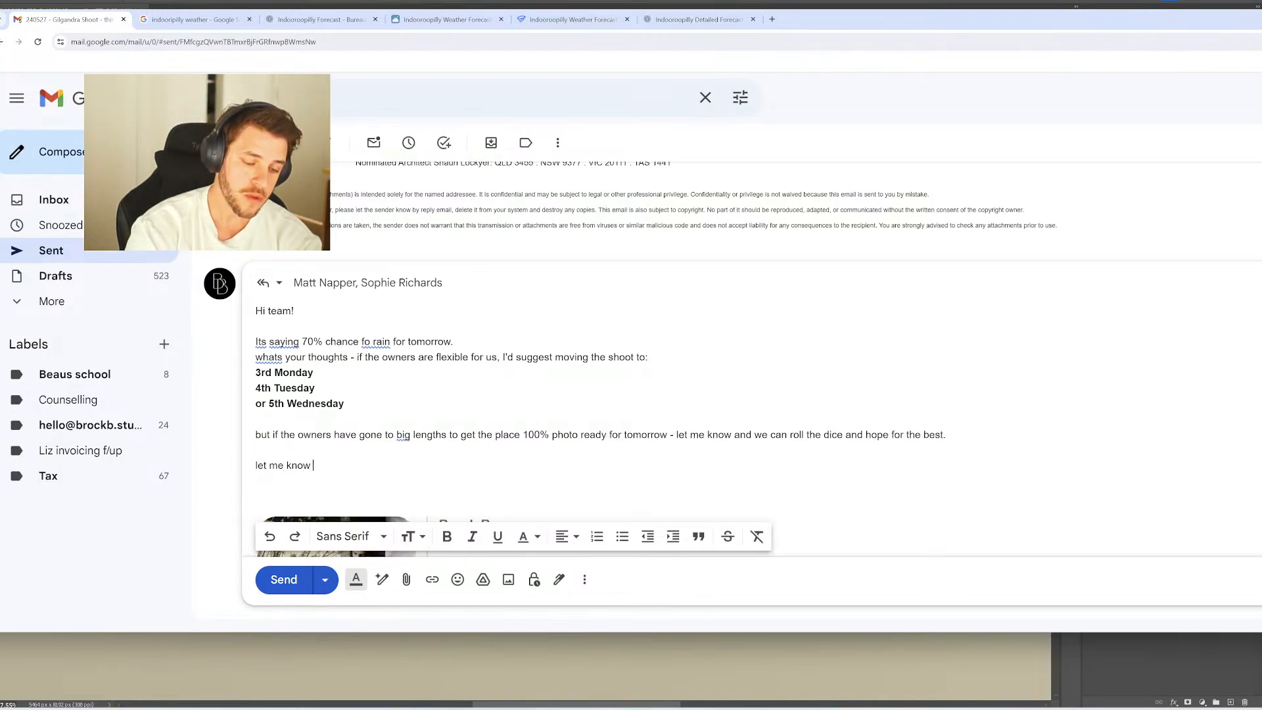
text(how the owners feel :))
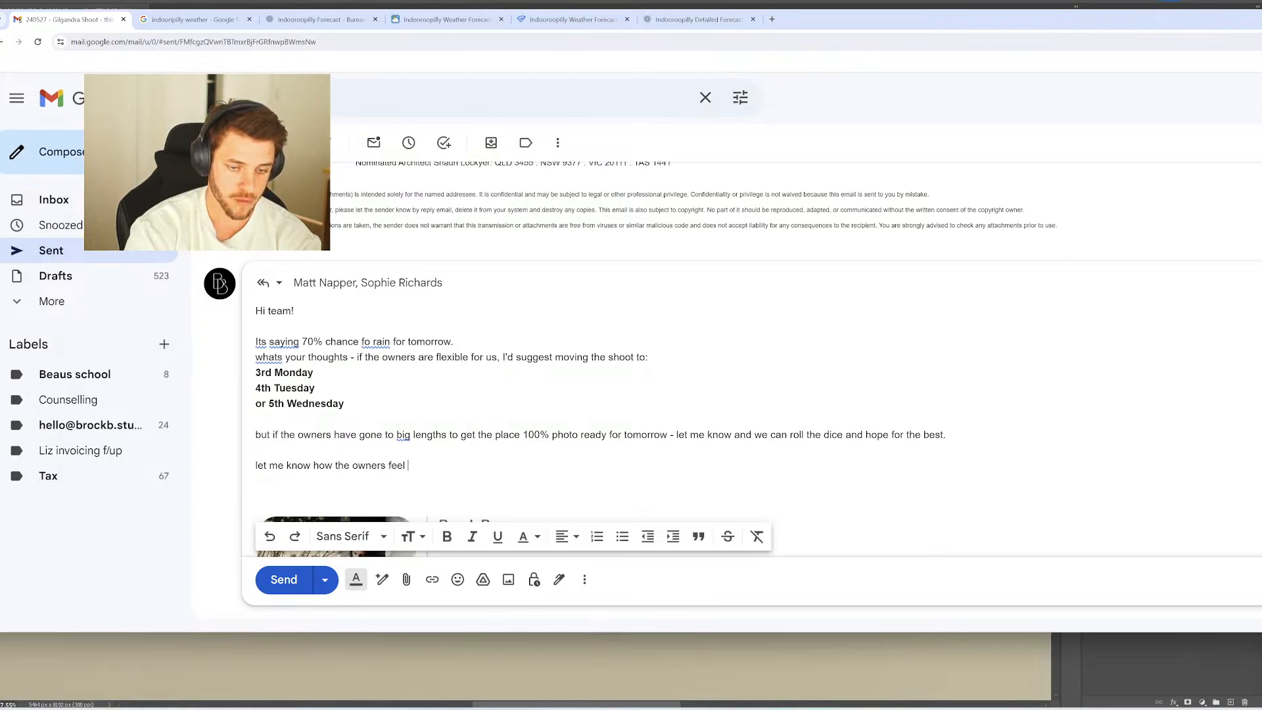
click(284, 579)
click(54, 199)
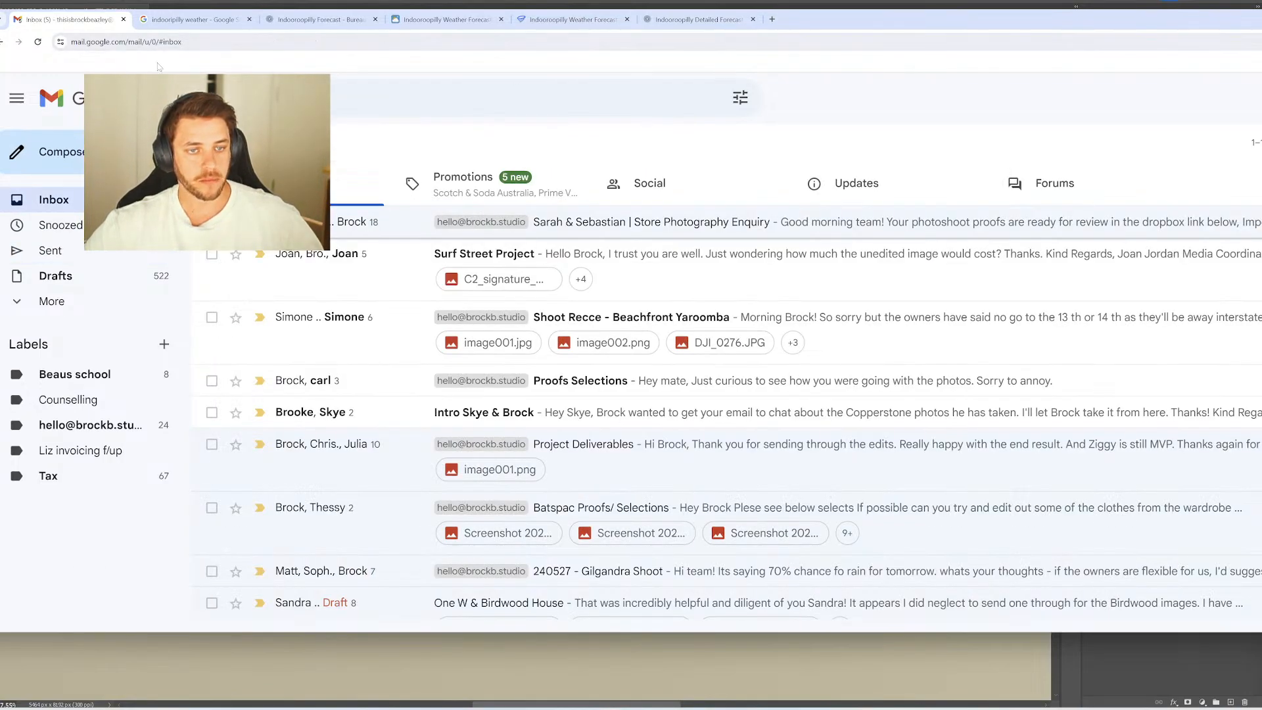
Move the browser window out of the way and dismiss it, then fit the whole bench photo in view in Photoshop
drag(870, 6, 777, 50)
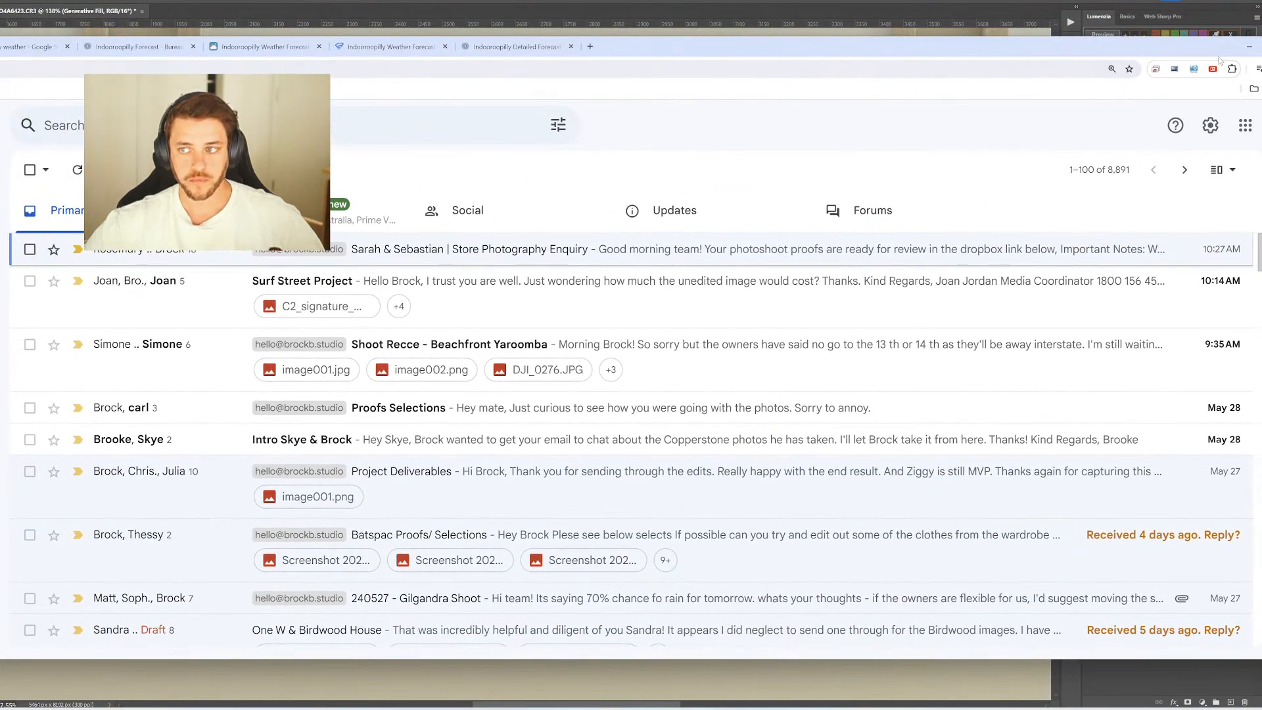
drag(1131, 52, 1095, 60)
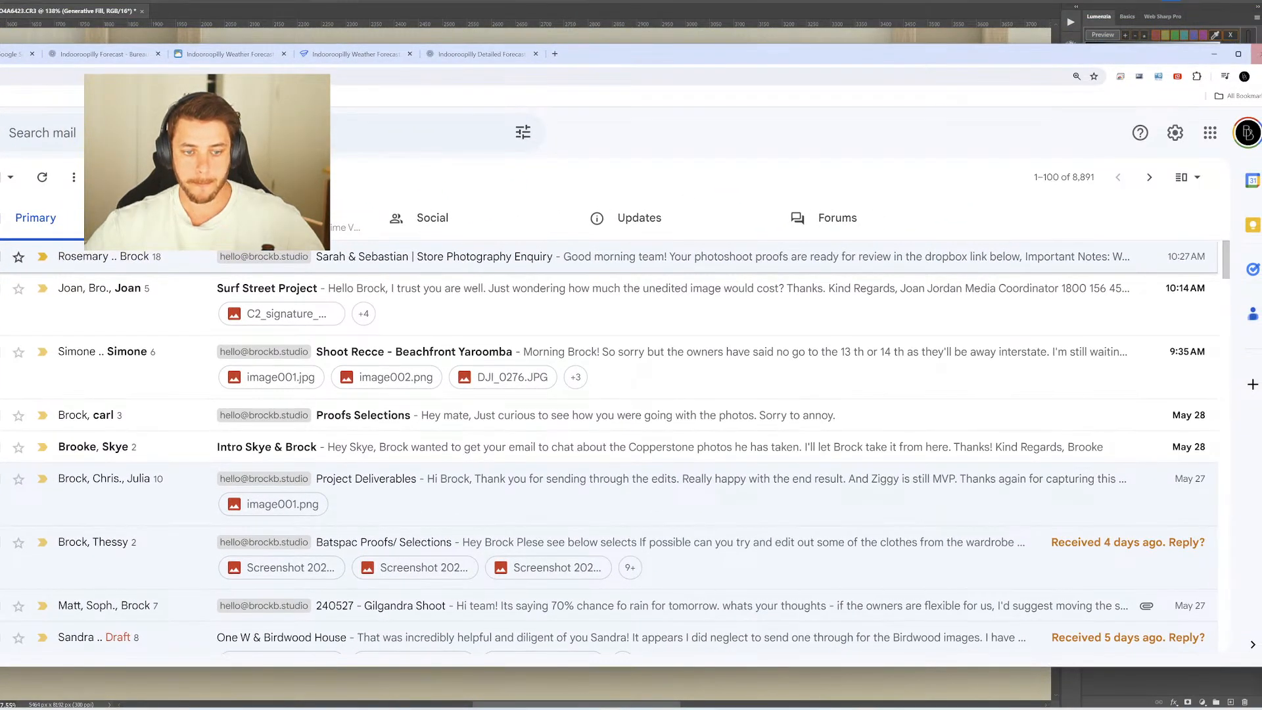
click(1237, 56)
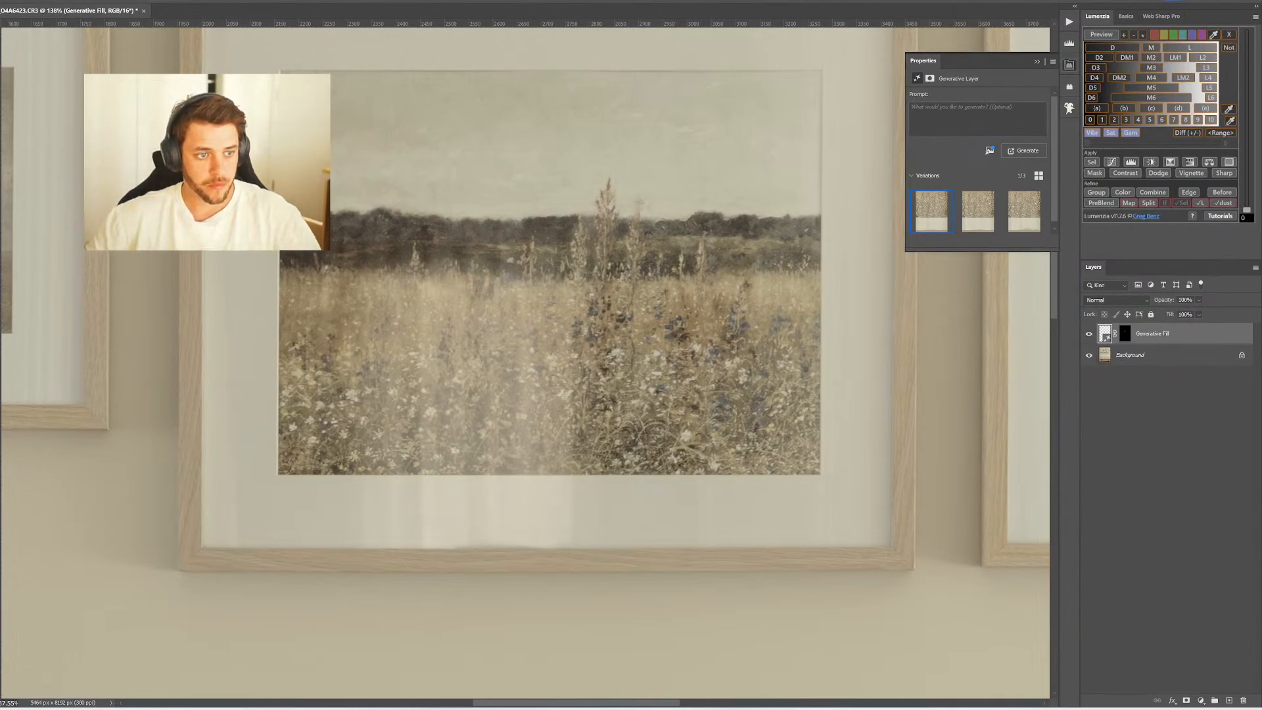
key(ctrl+0)
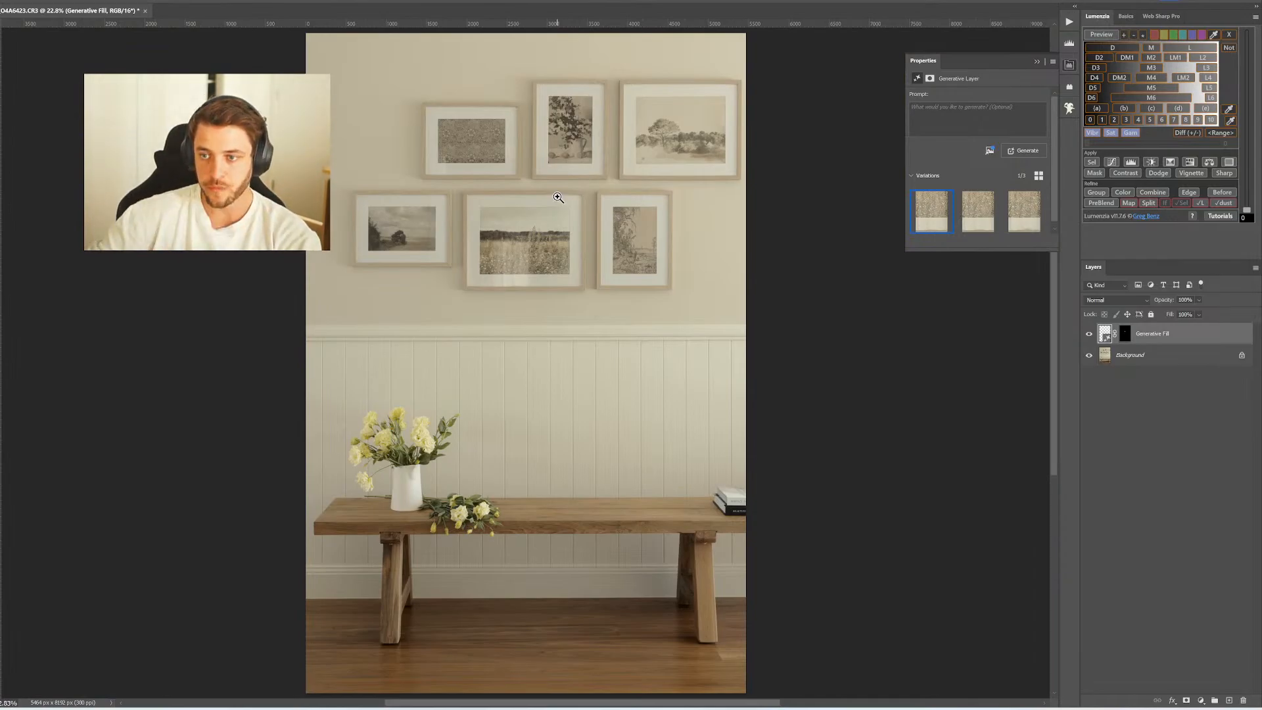
Add a Dehaze group, hide it, and add a Clarity layer using a High Pass filter with a 10.0 pixel radius
key(ctrl+shift+alt+e)
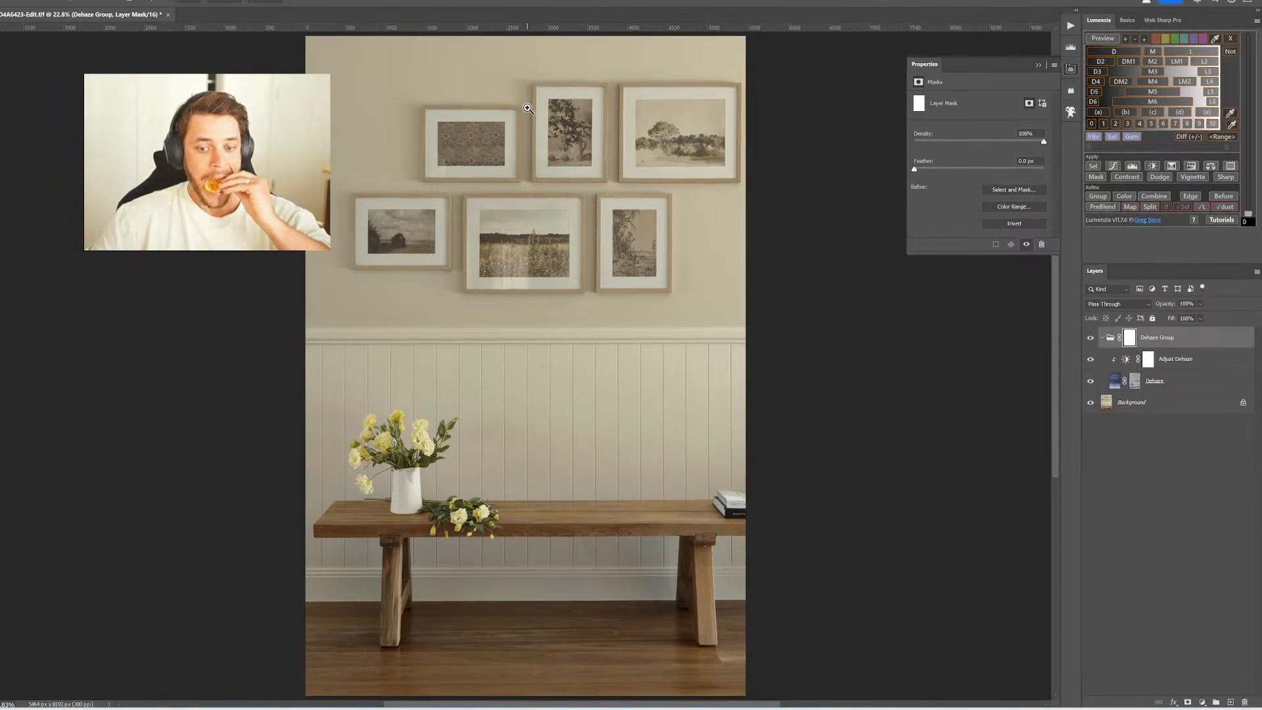
click(1091, 338)
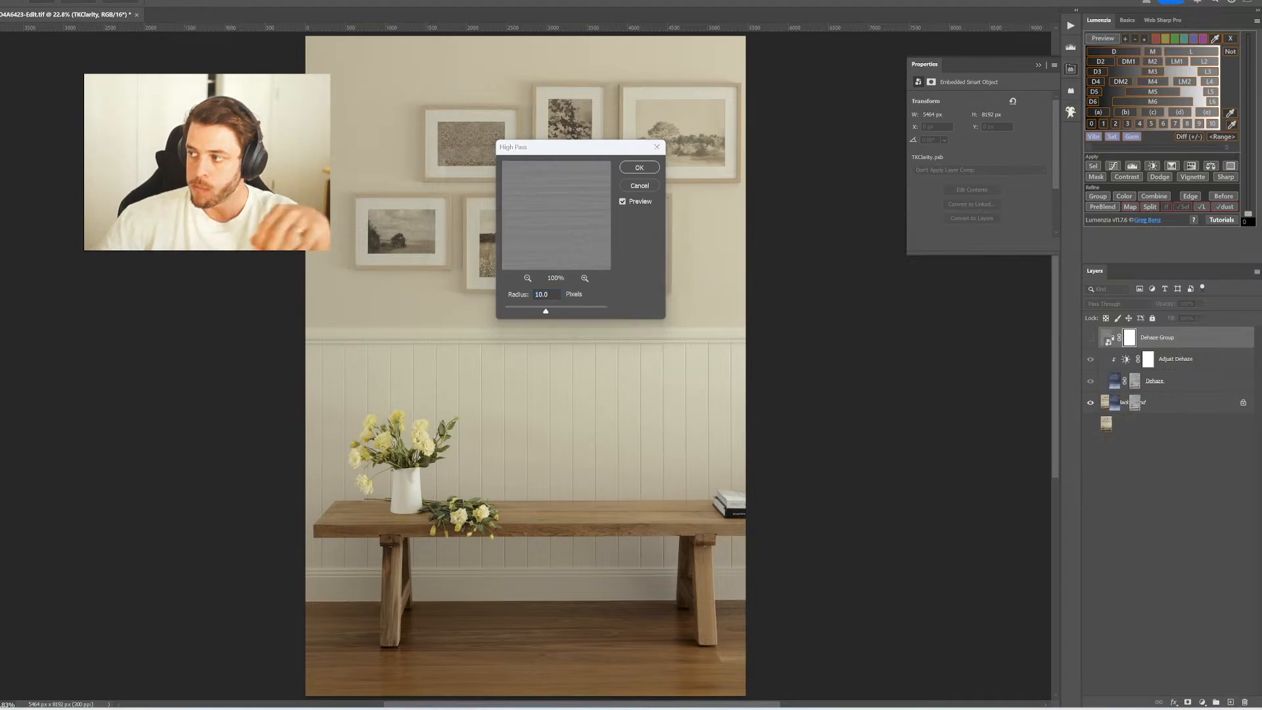
click(639, 169)
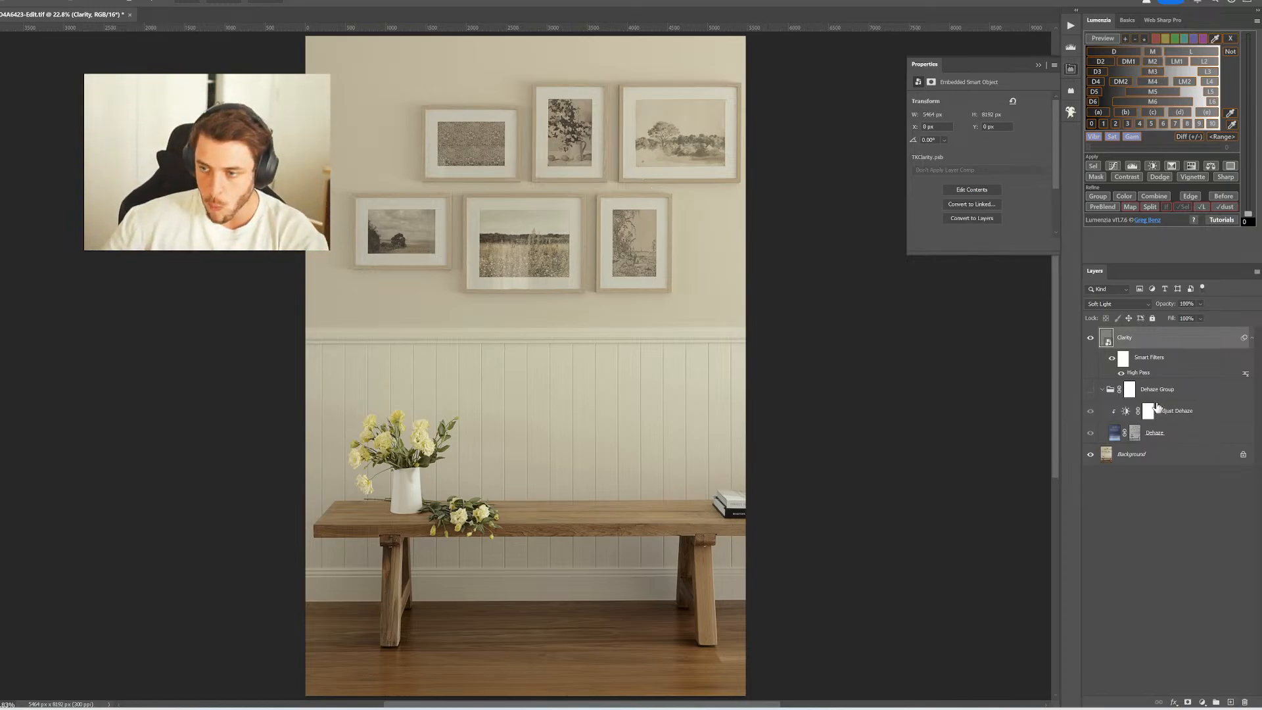
Show the Dehaze group again, group it with the Clarity layer under a black mask, and collapse the new group
click(1090, 390)
click(1160, 393)
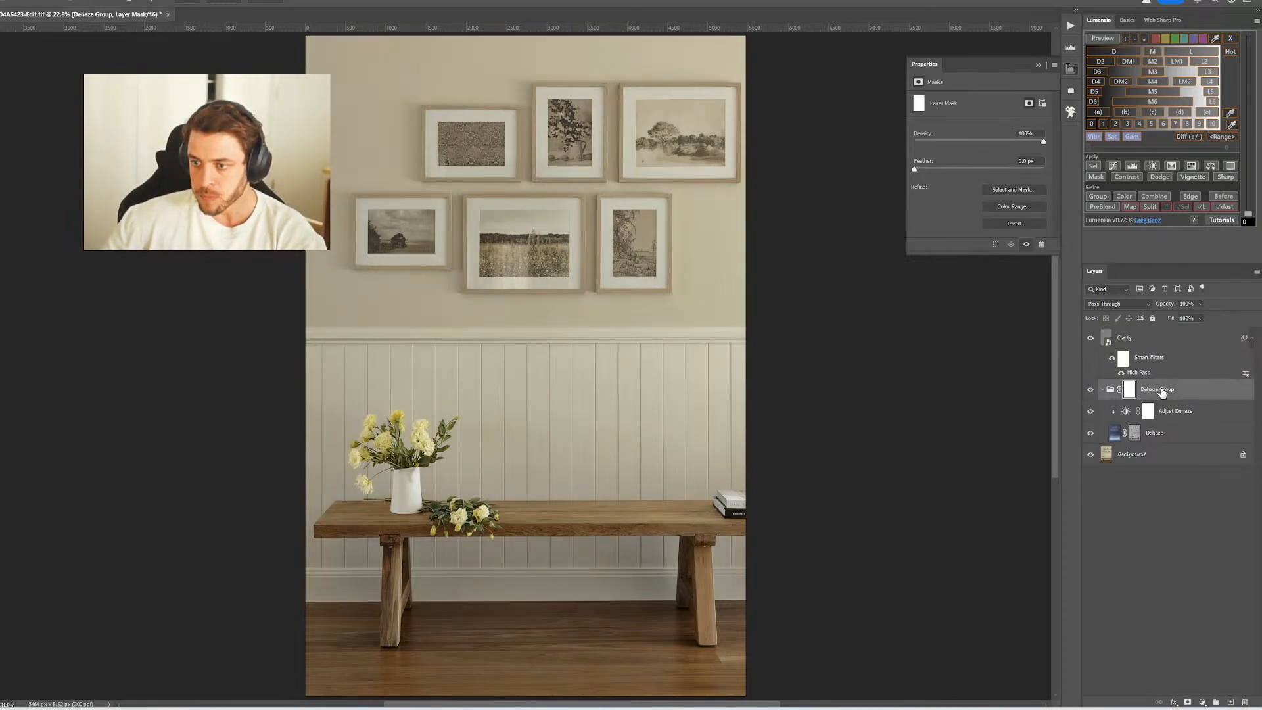
click(1141, 345)
click(1098, 196)
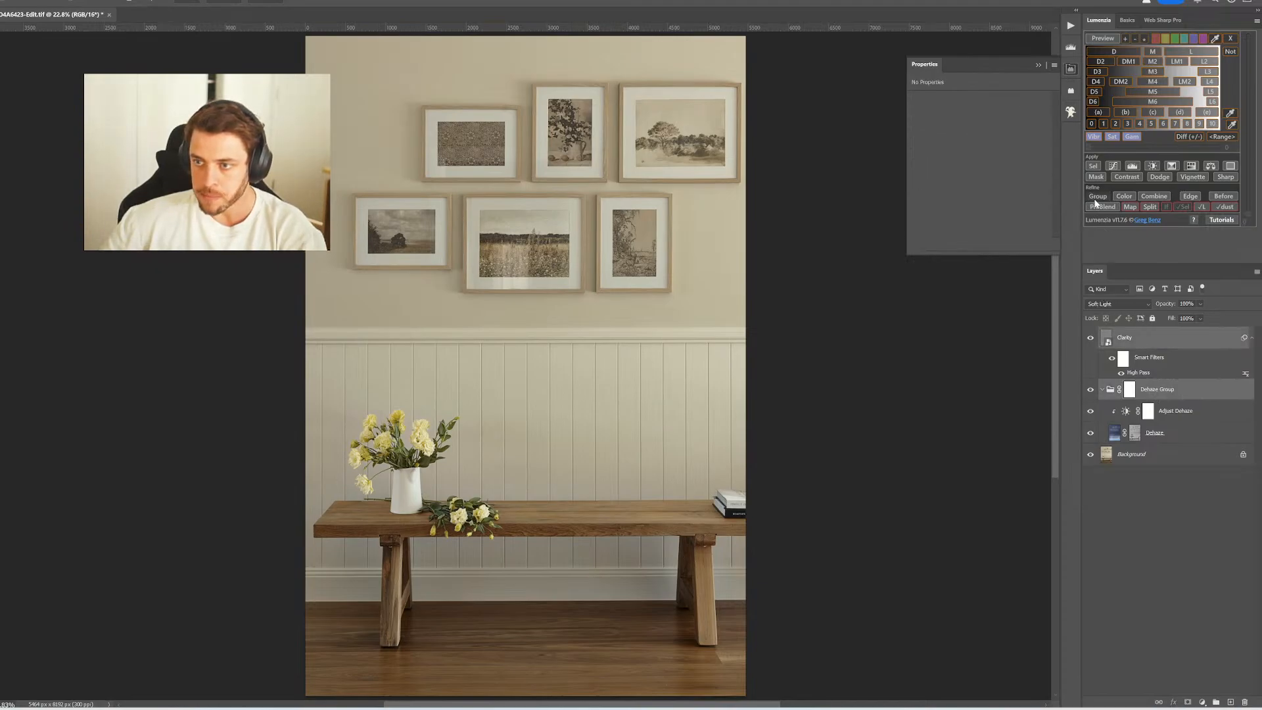
click(1102, 337)
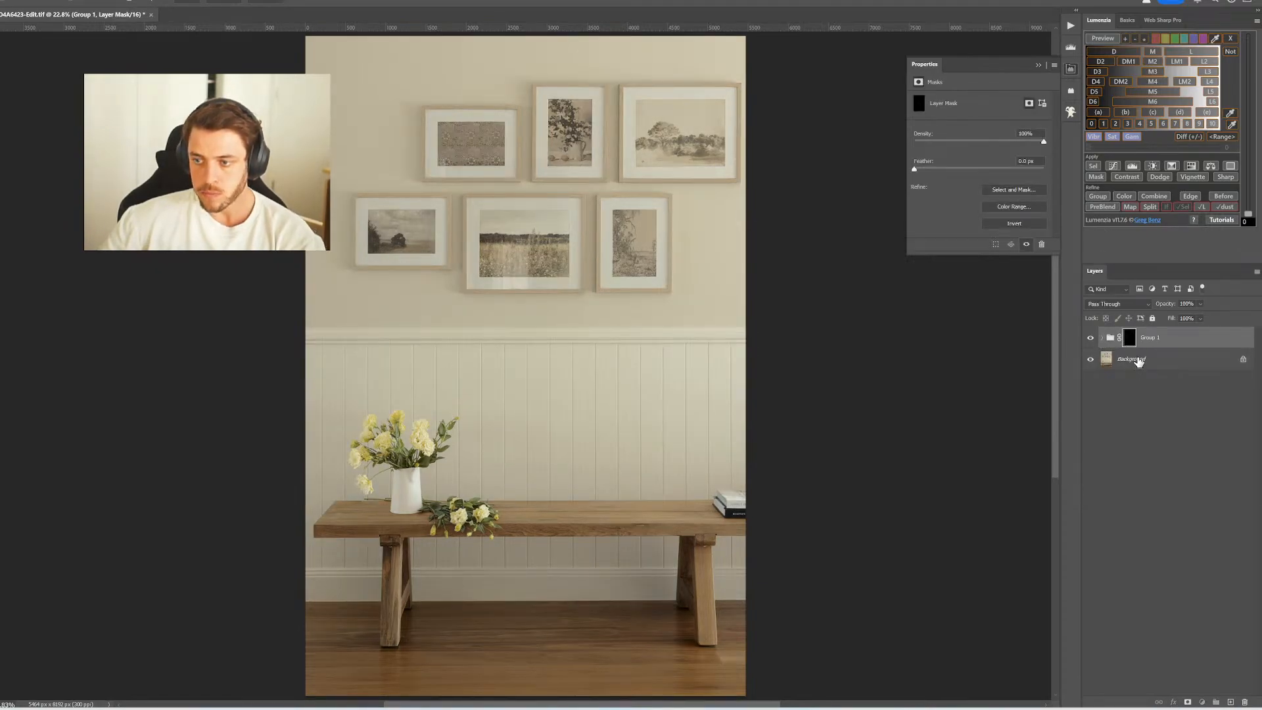
On the Background layer, select the books, the flowers lying on the bench and the flower vase as objects
click(1120, 362)
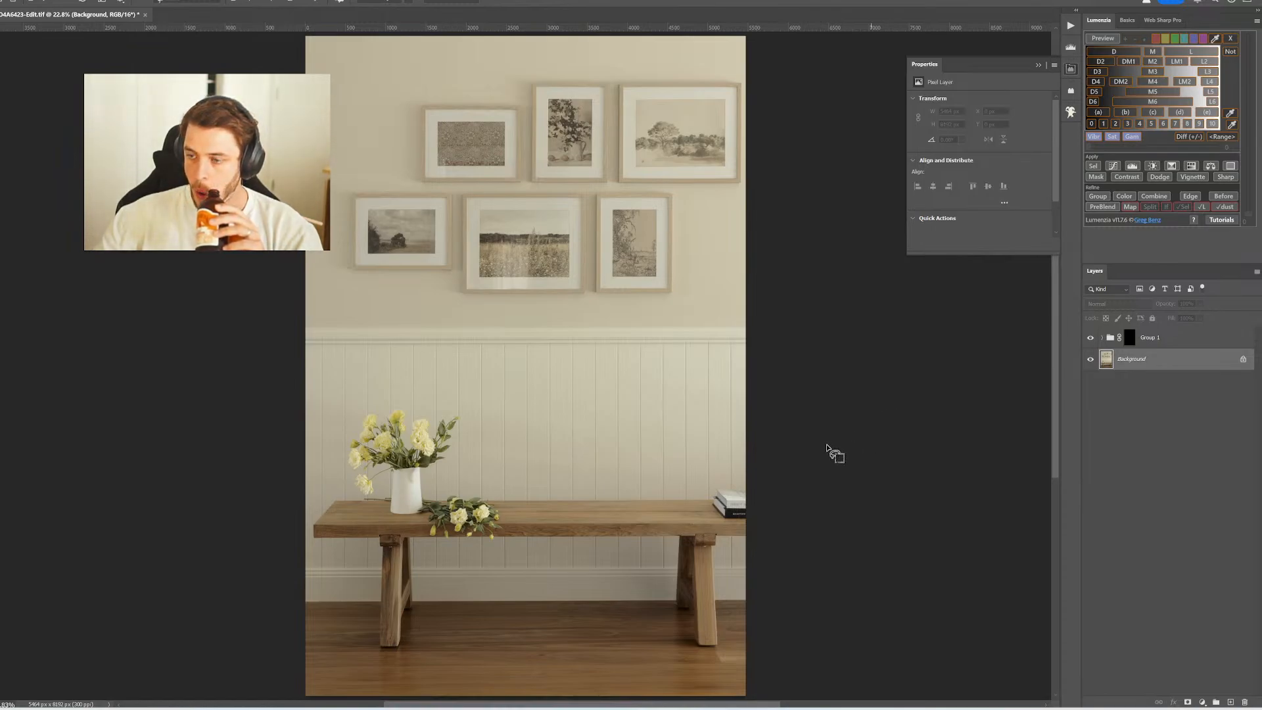
click(731, 501)
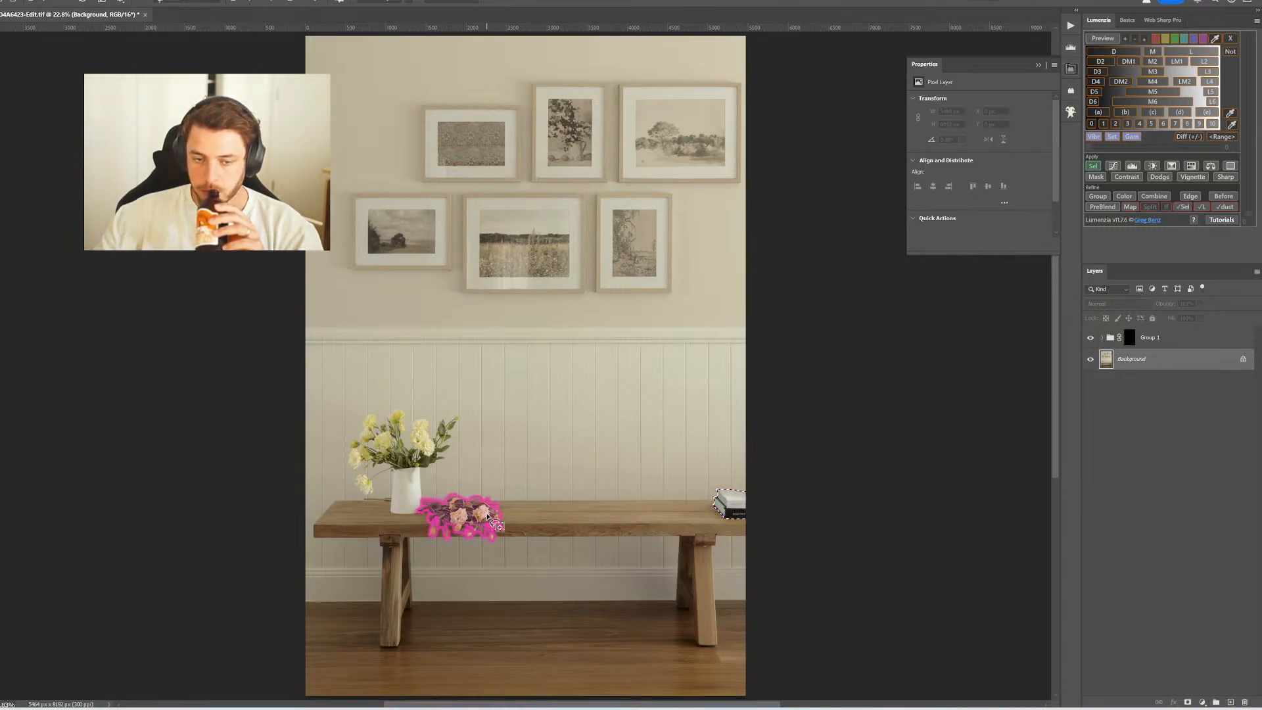
click(460, 518)
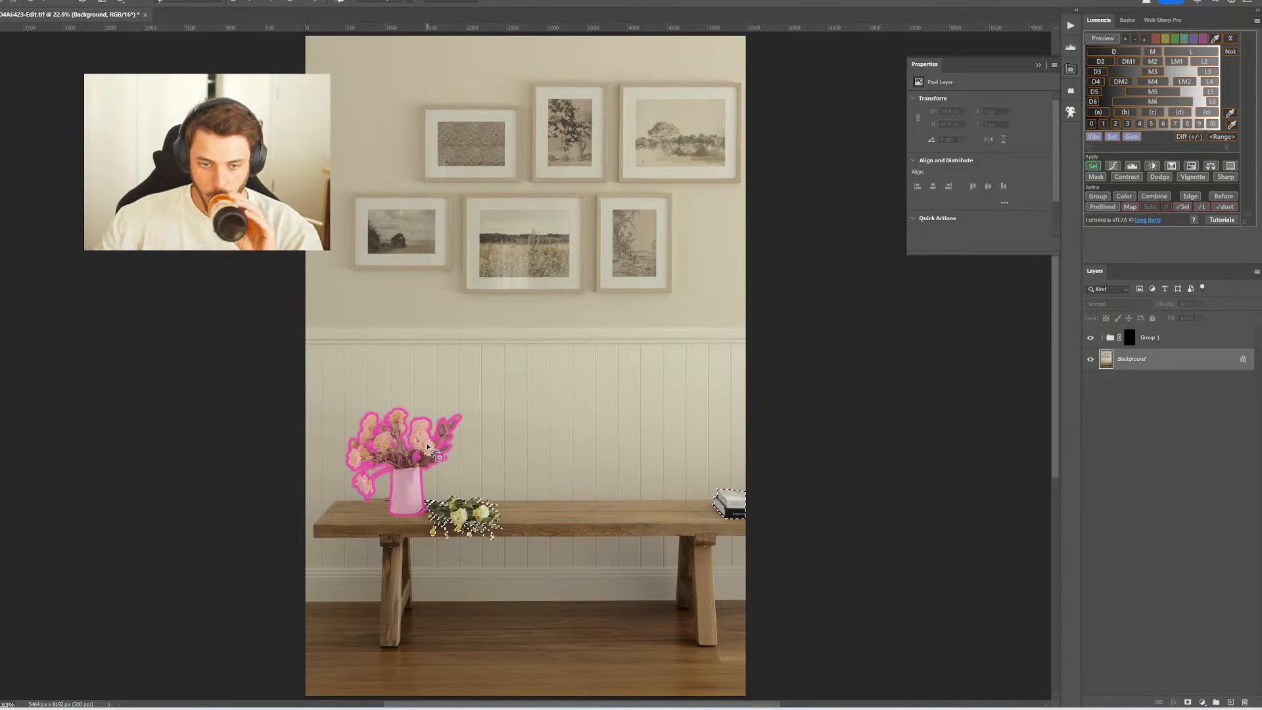
click(478, 469)
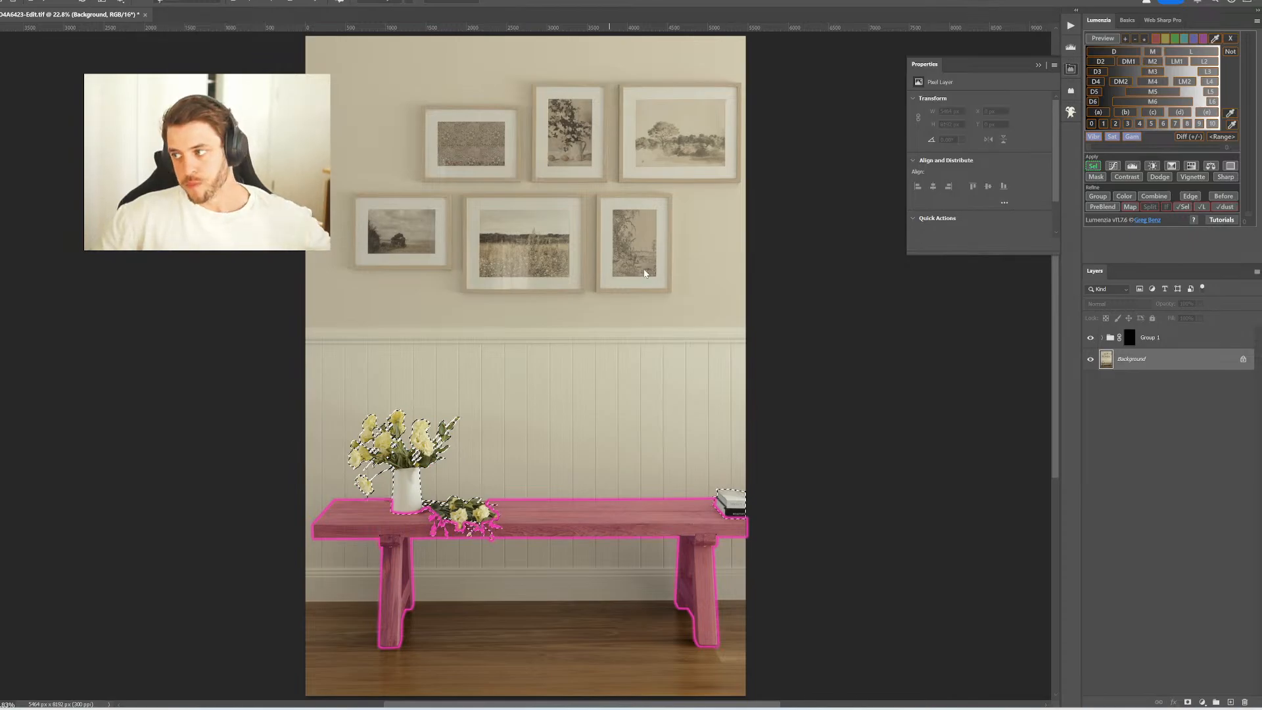
Add the bench and all six framed pictures on the wall to the object selection
shift+click(543, 263)
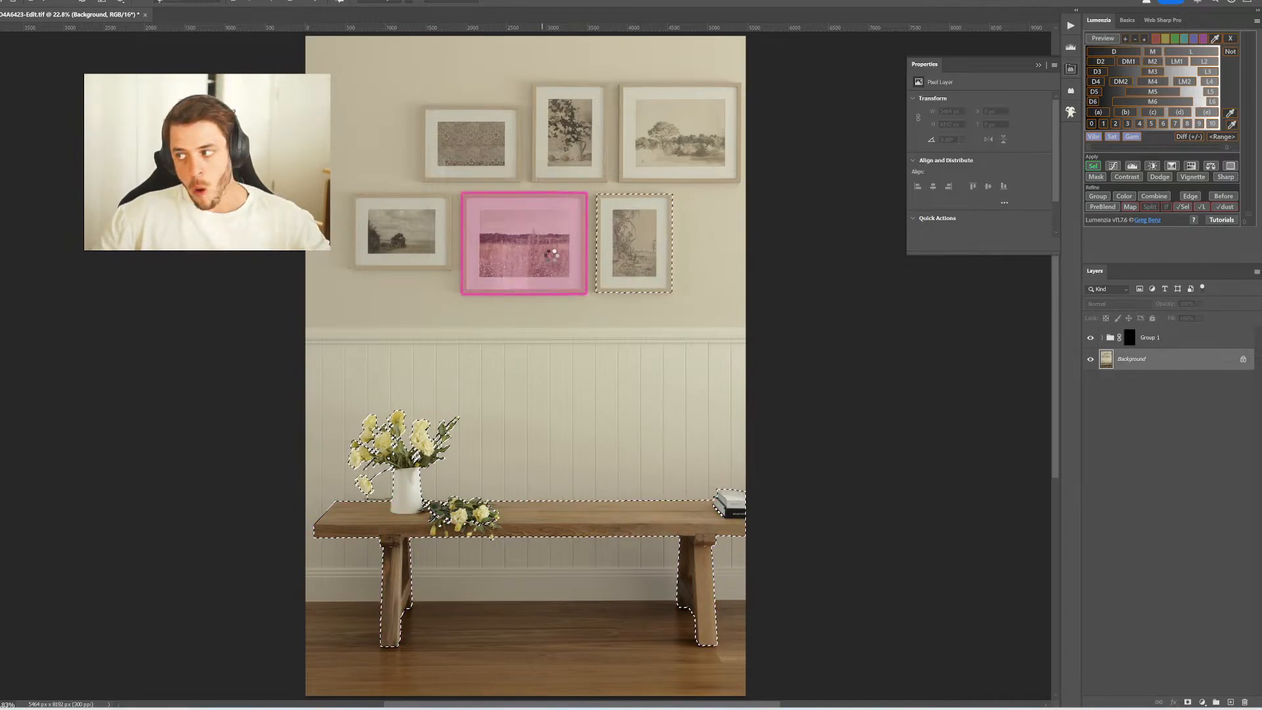
shift+click(554, 258)
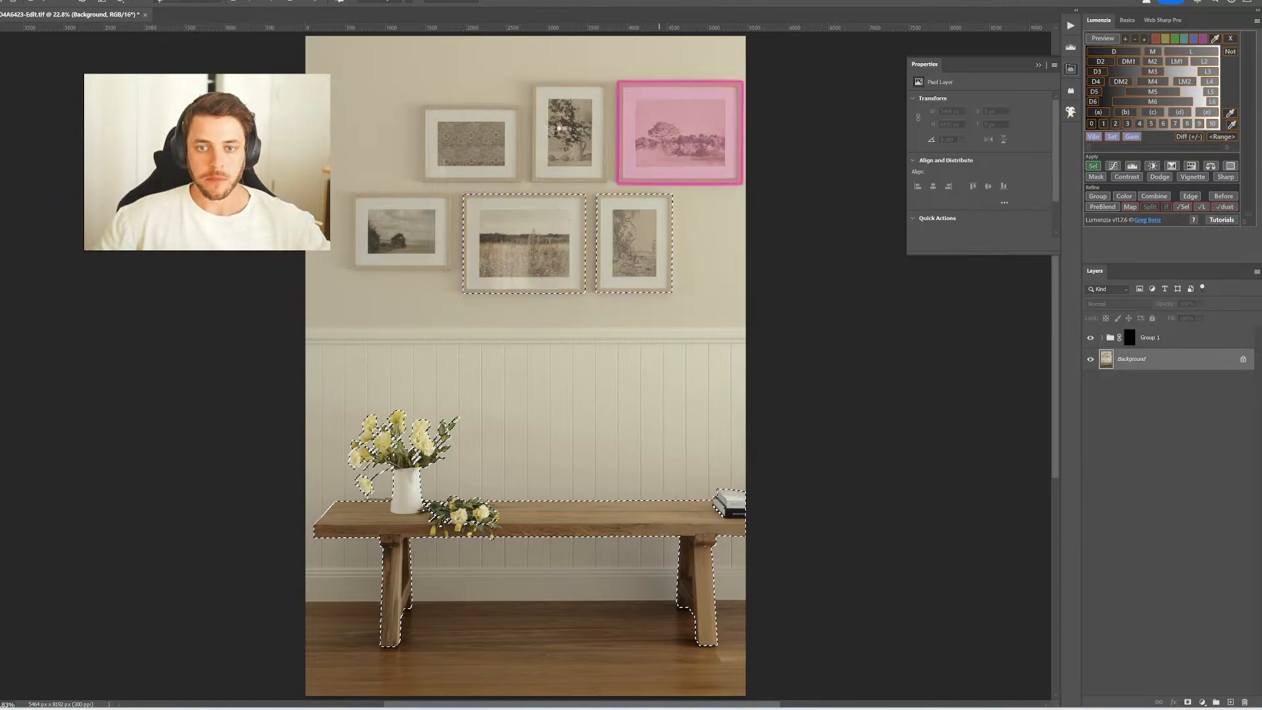
shift+click(567, 139)
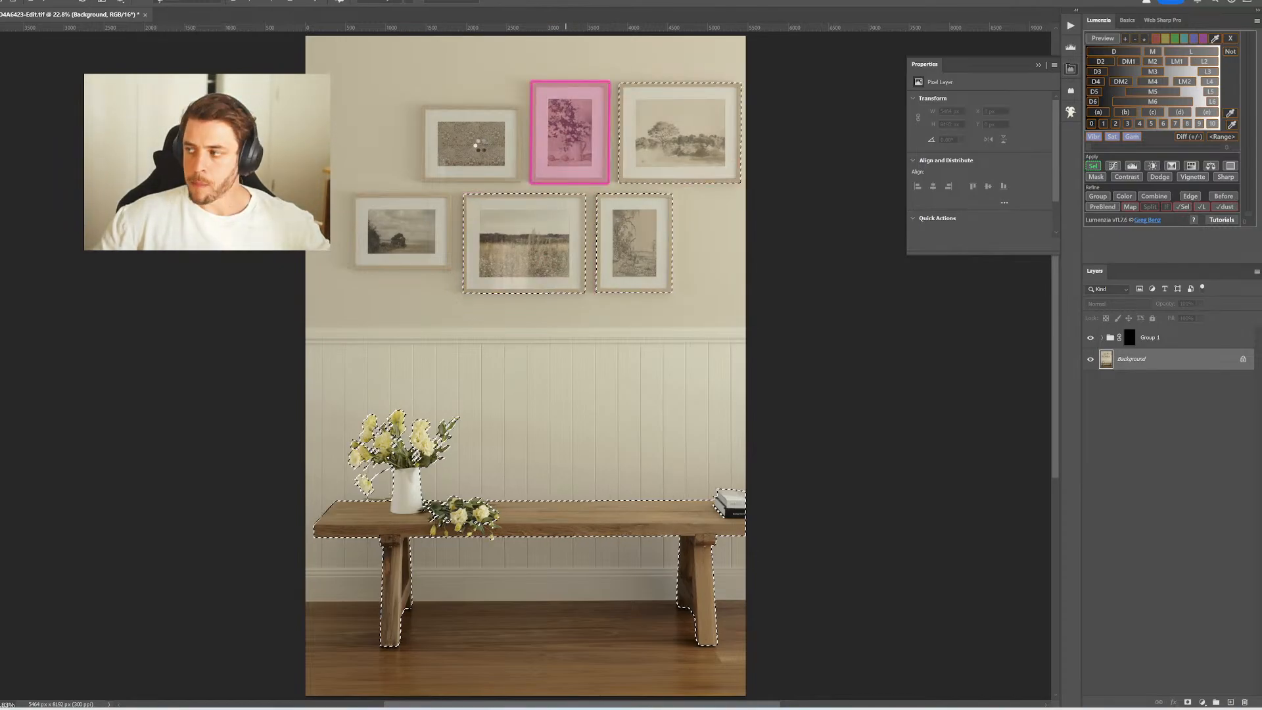
shift+click(477, 144)
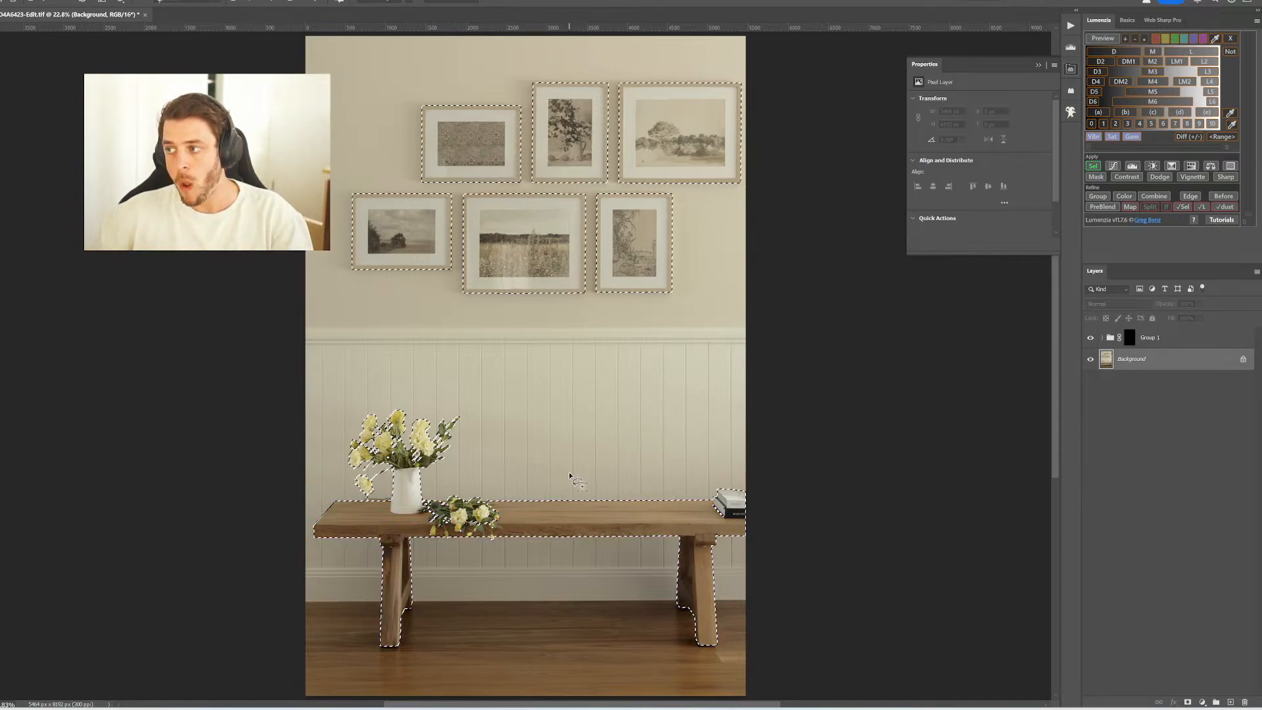
mouse_move(516, 531)
mouse_down()
mouse_move(405, 506)
mouse_move(531, 512)
mouse_up()
Refine the combined selection's edges in Select and Mask with the remembered settings and apply it
right_click(506, 519)
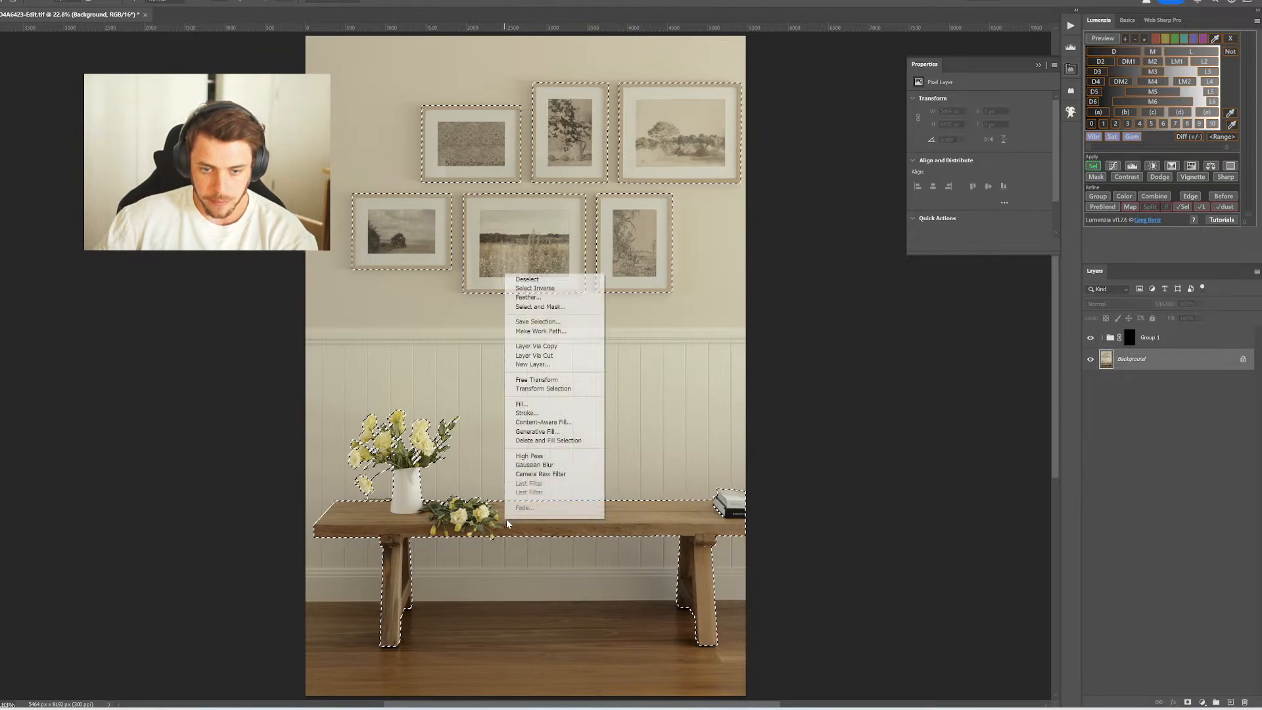
click(573, 311)
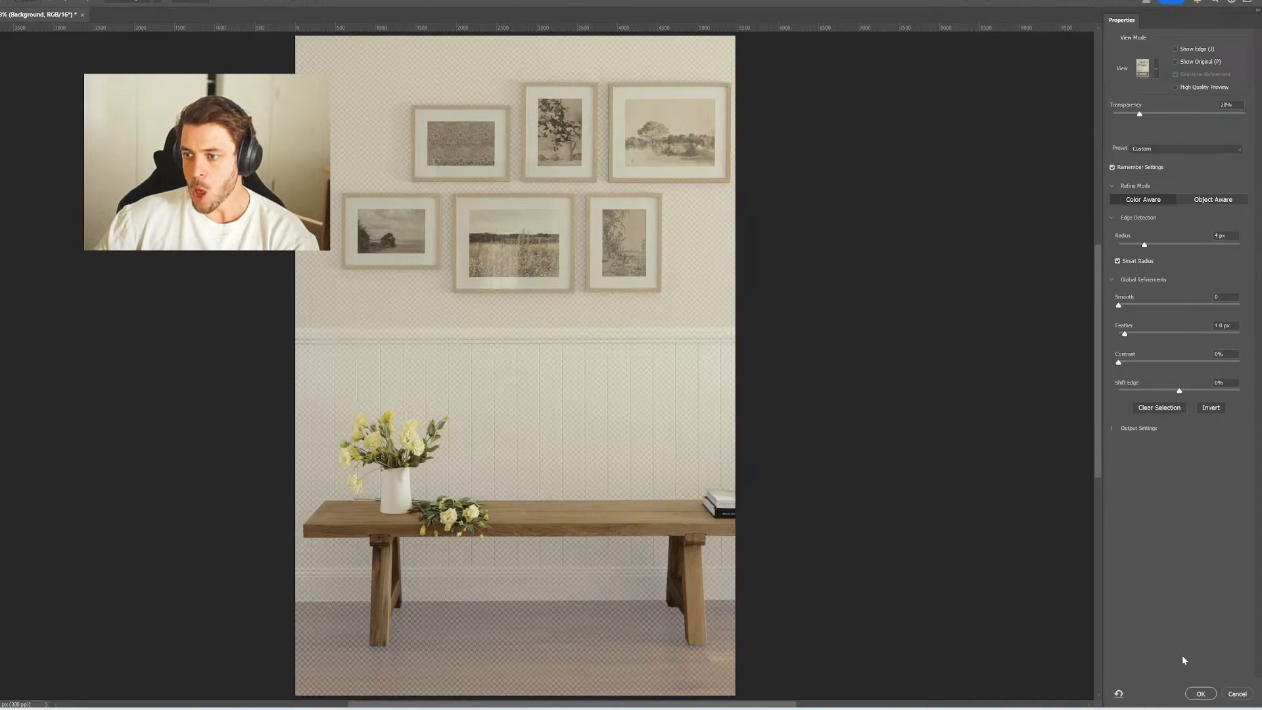
click(1200, 693)
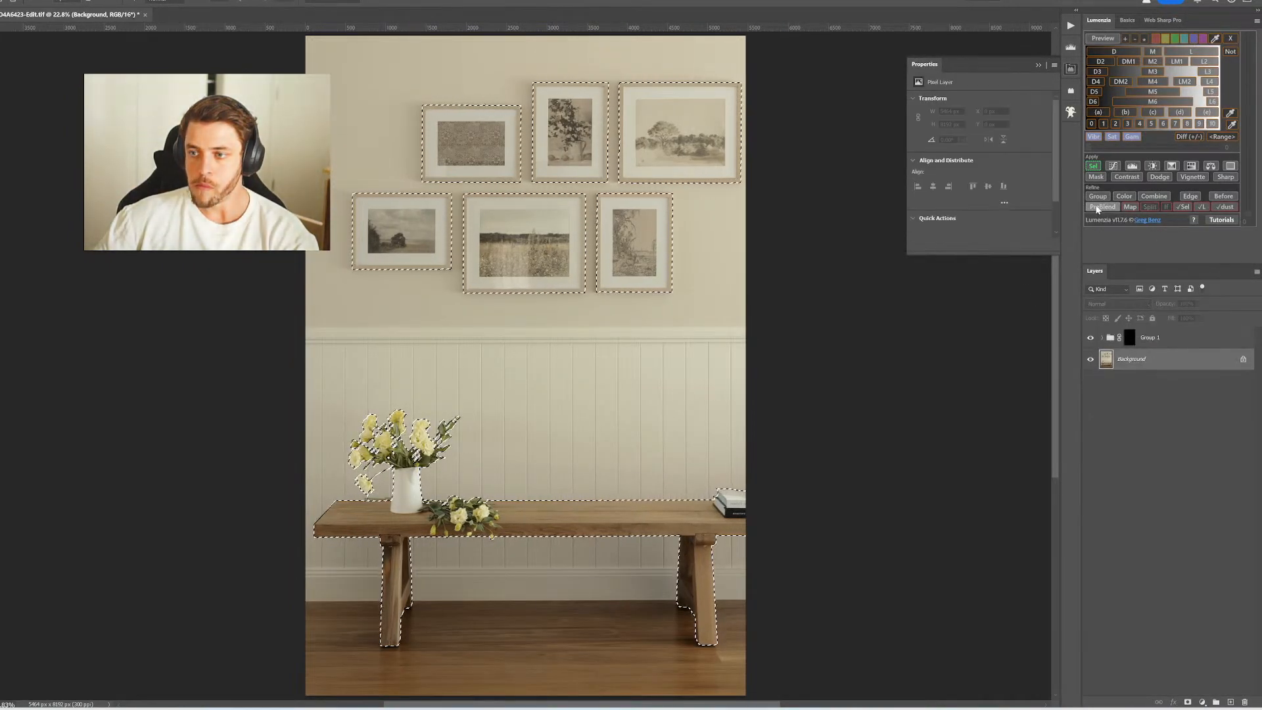
Add a Lumenzia Contrast layer from the selection, transfer its mask to Group 1, place the layer inside Group 1, and collapse the group
click(1126, 178)
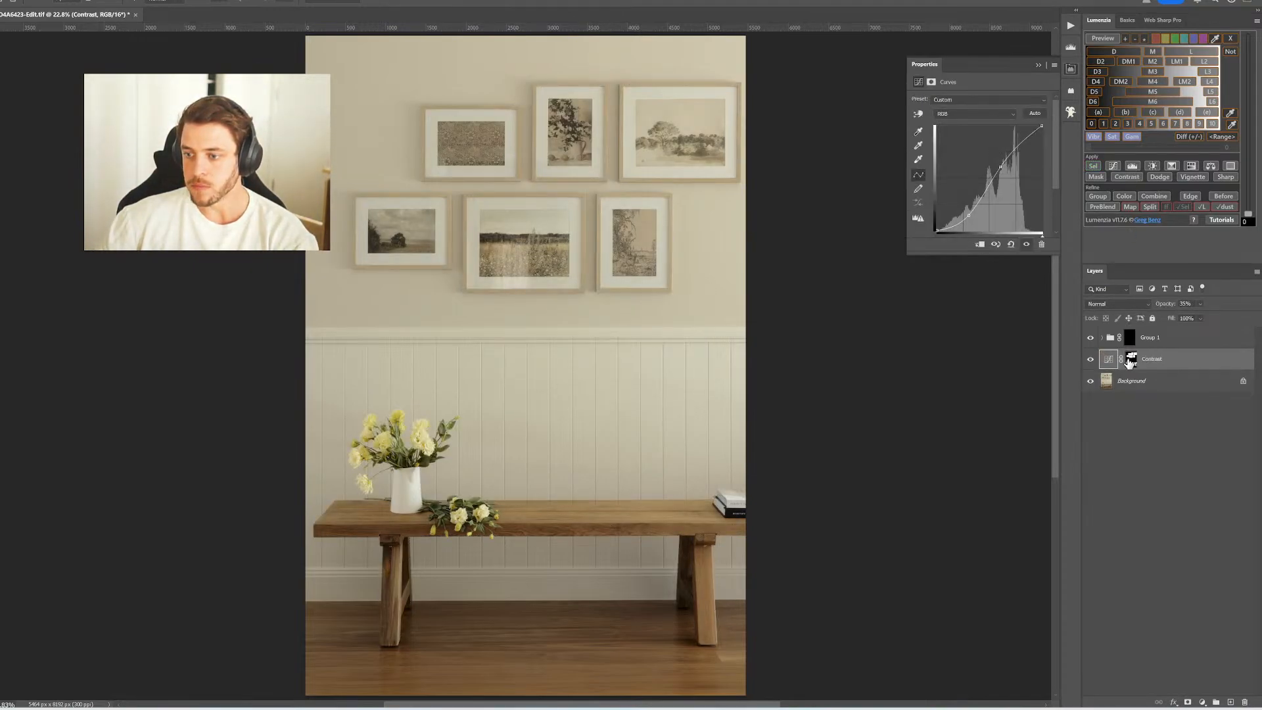
click(1101, 339)
drag(1111, 476, 1130, 337)
click(1140, 359)
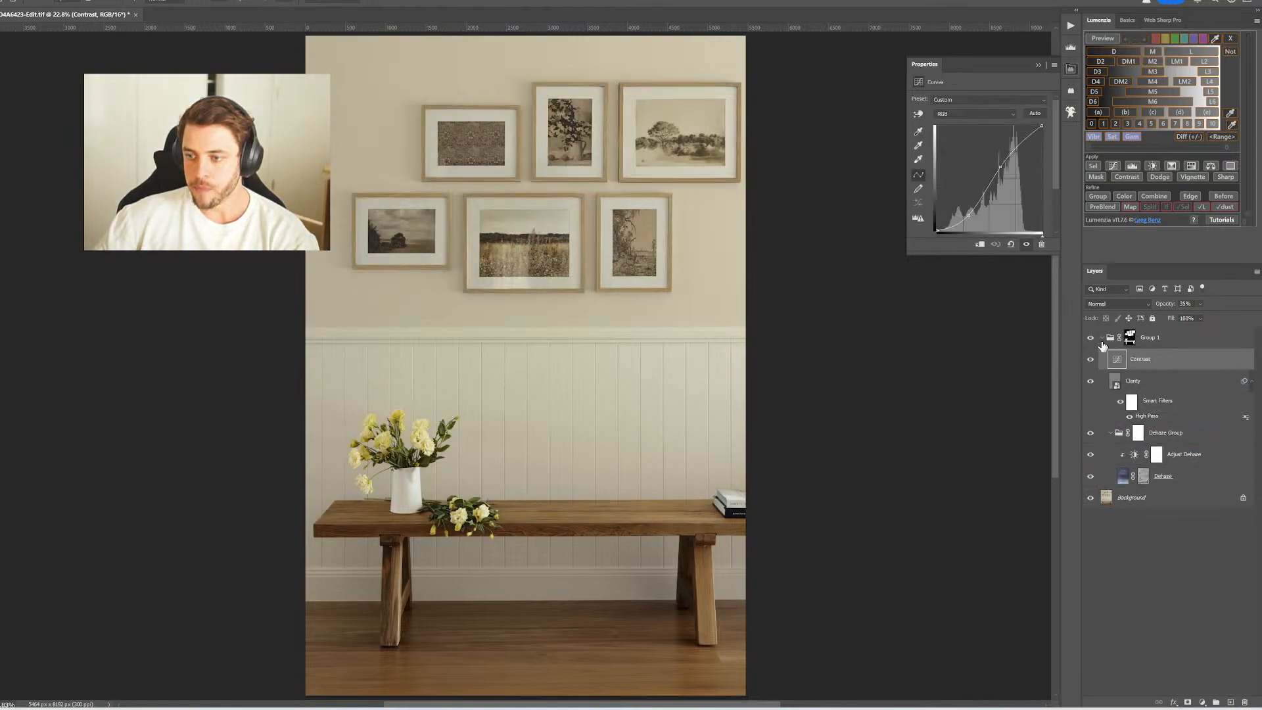
click(1102, 339)
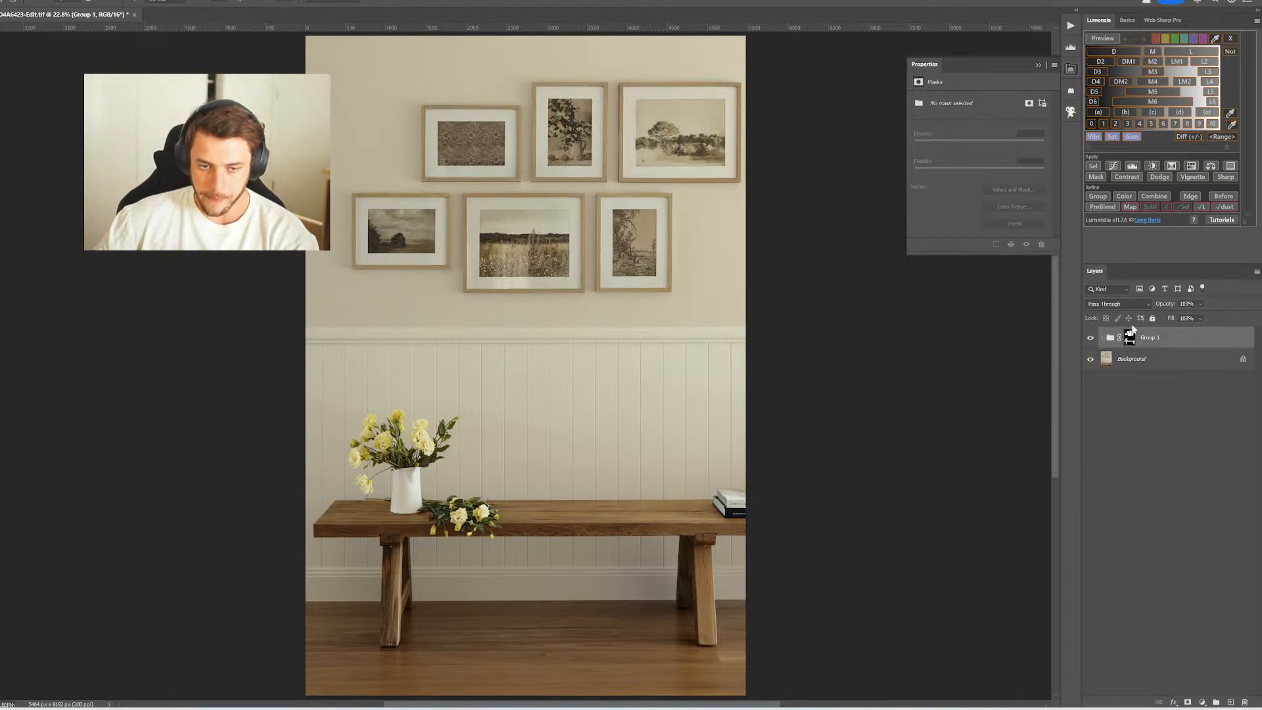
Set Group 1's opacity to 61% and reshape the lower and upper points of the Contrast layer's curve inside it
drag(1145, 306, 1146, 306)
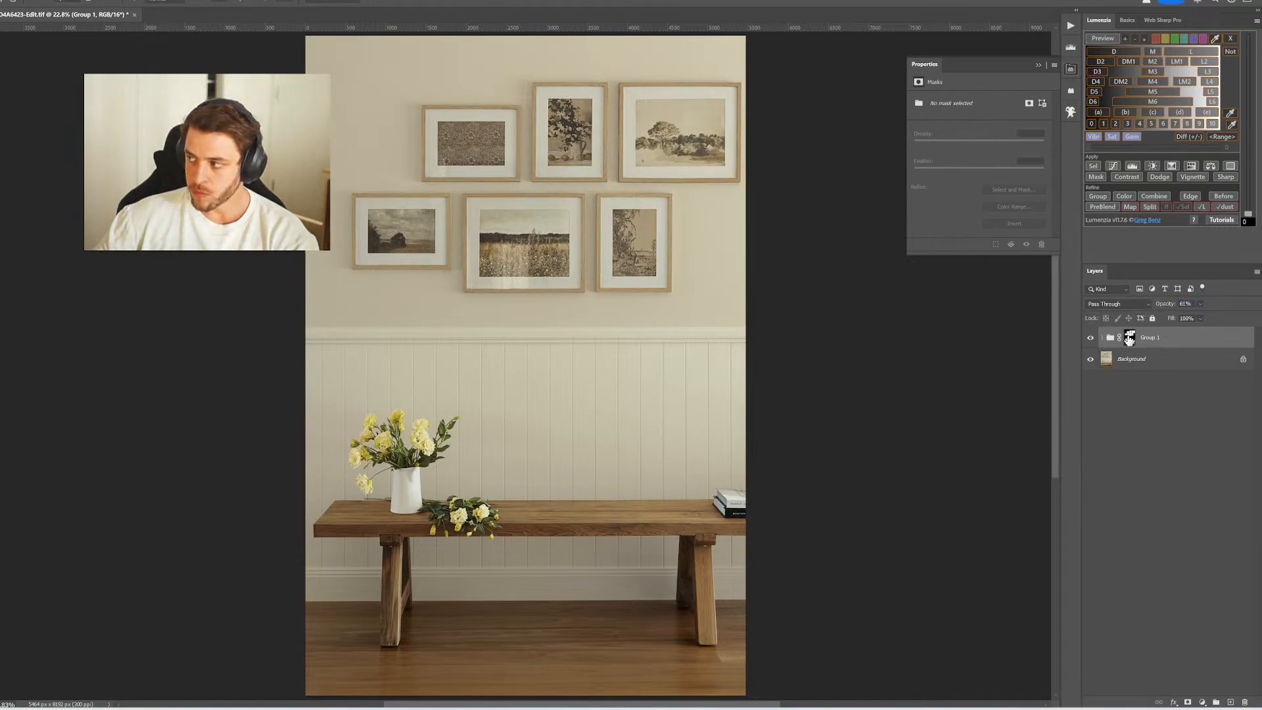
click(1104, 339)
click(1104, 358)
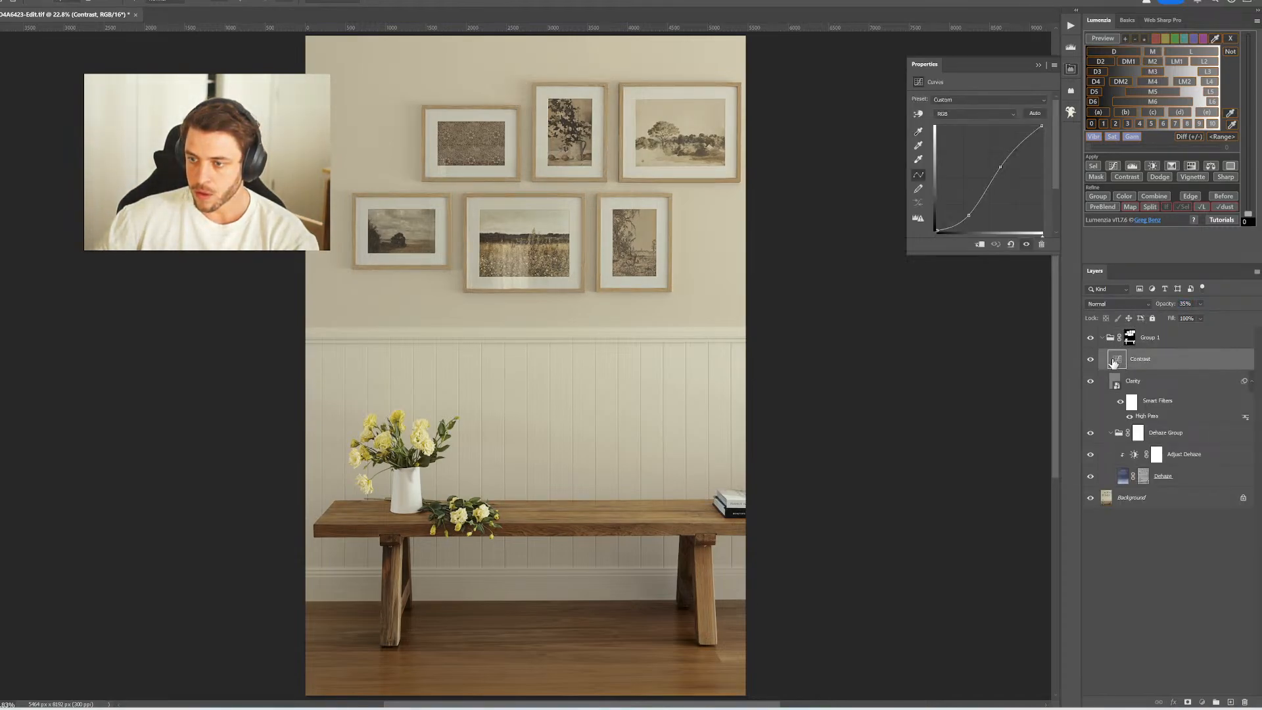
drag(966, 215, 962, 213)
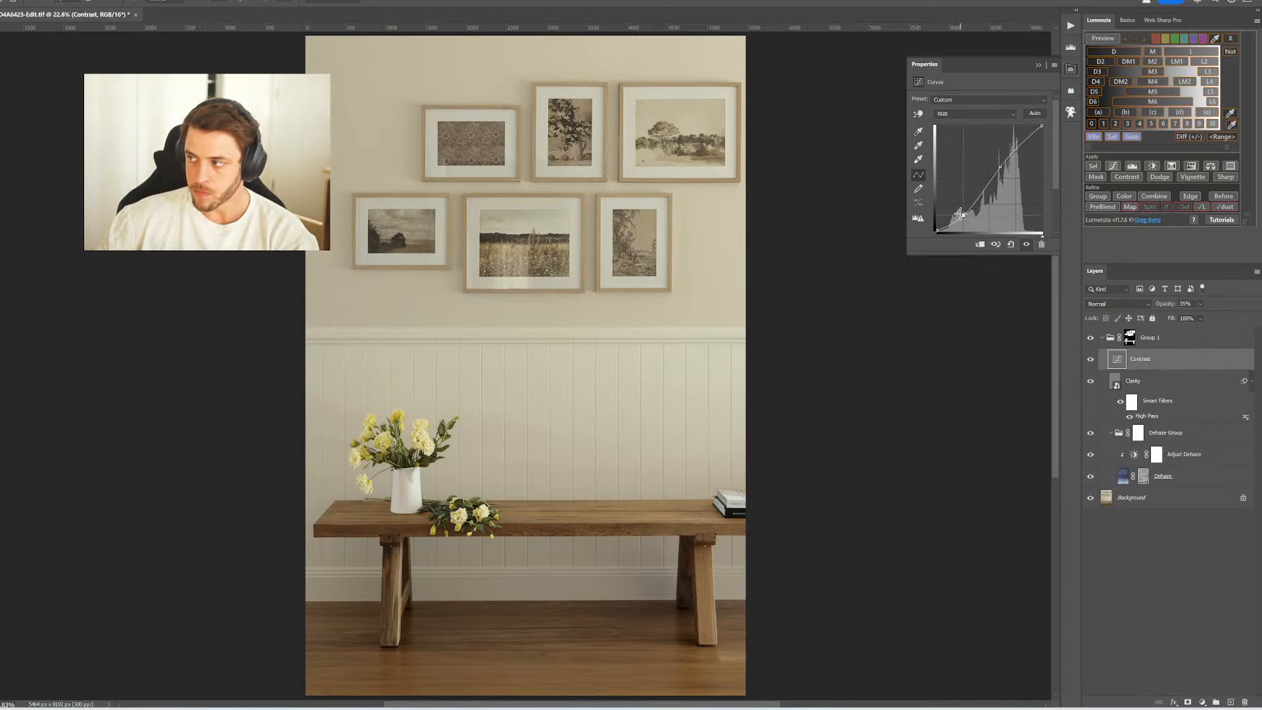
drag(1000, 167, 992, 167)
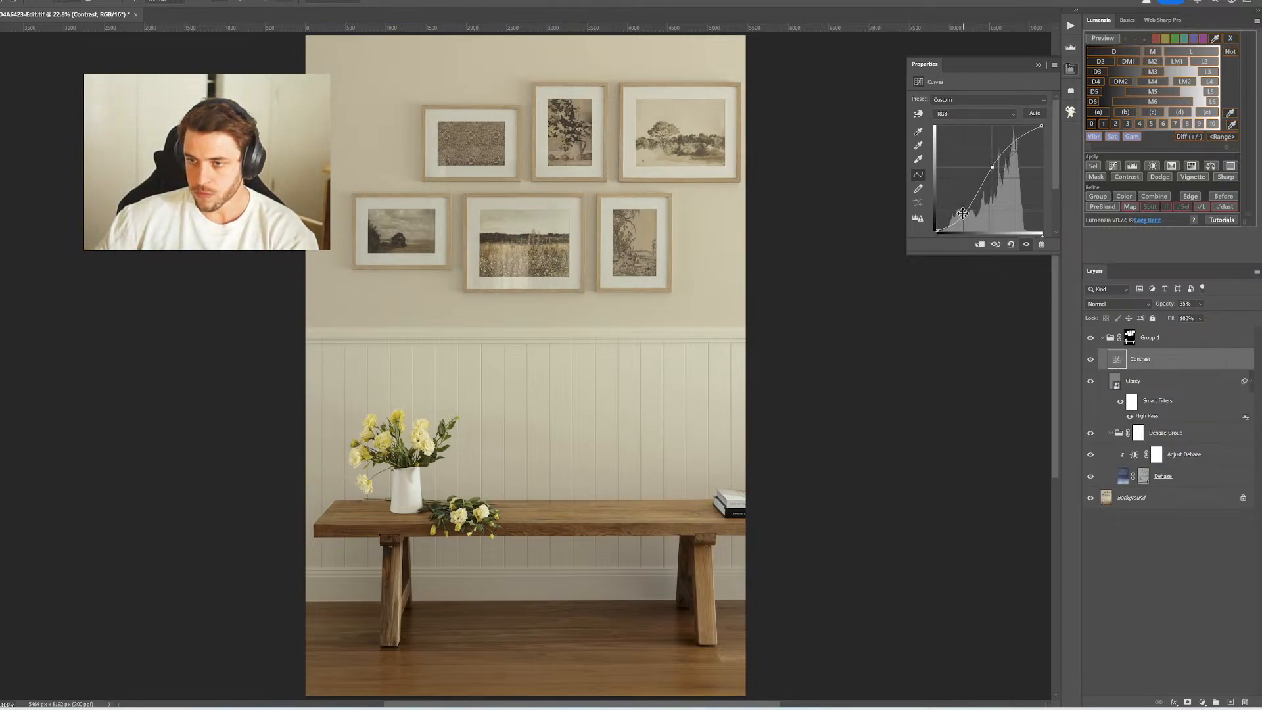
drag(962, 214, 961, 211)
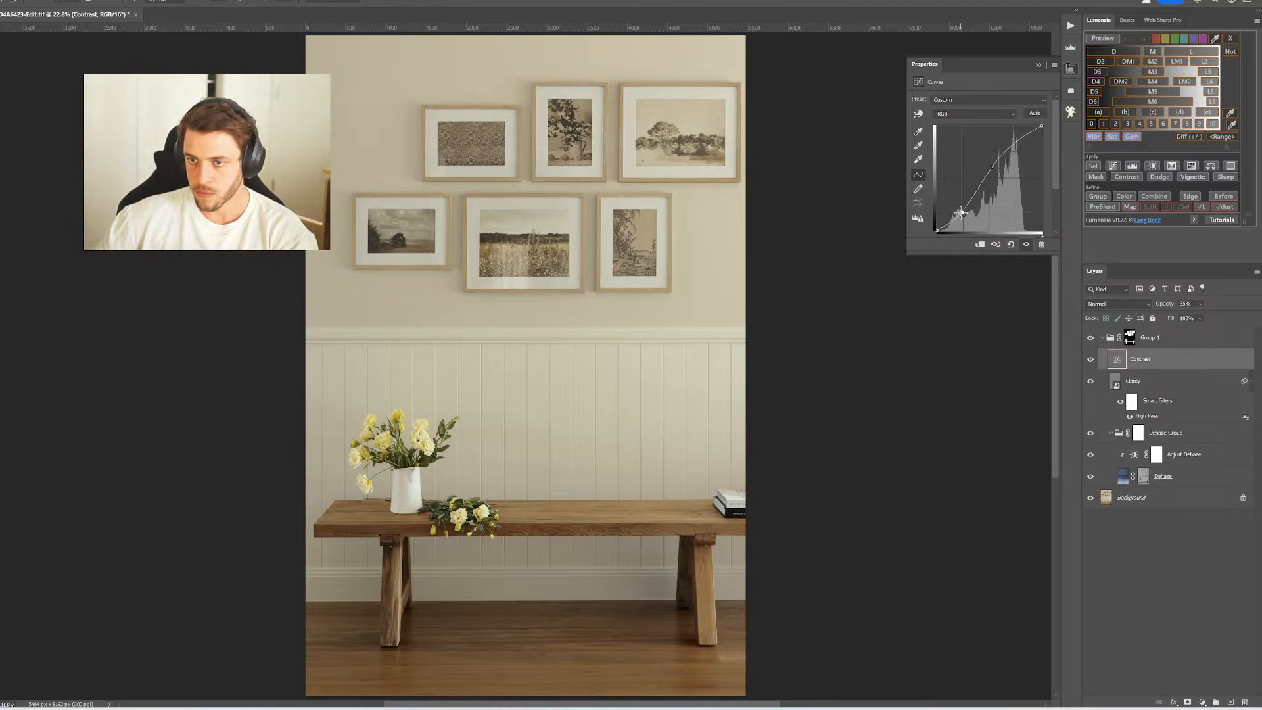
click(991, 167)
click(1102, 338)
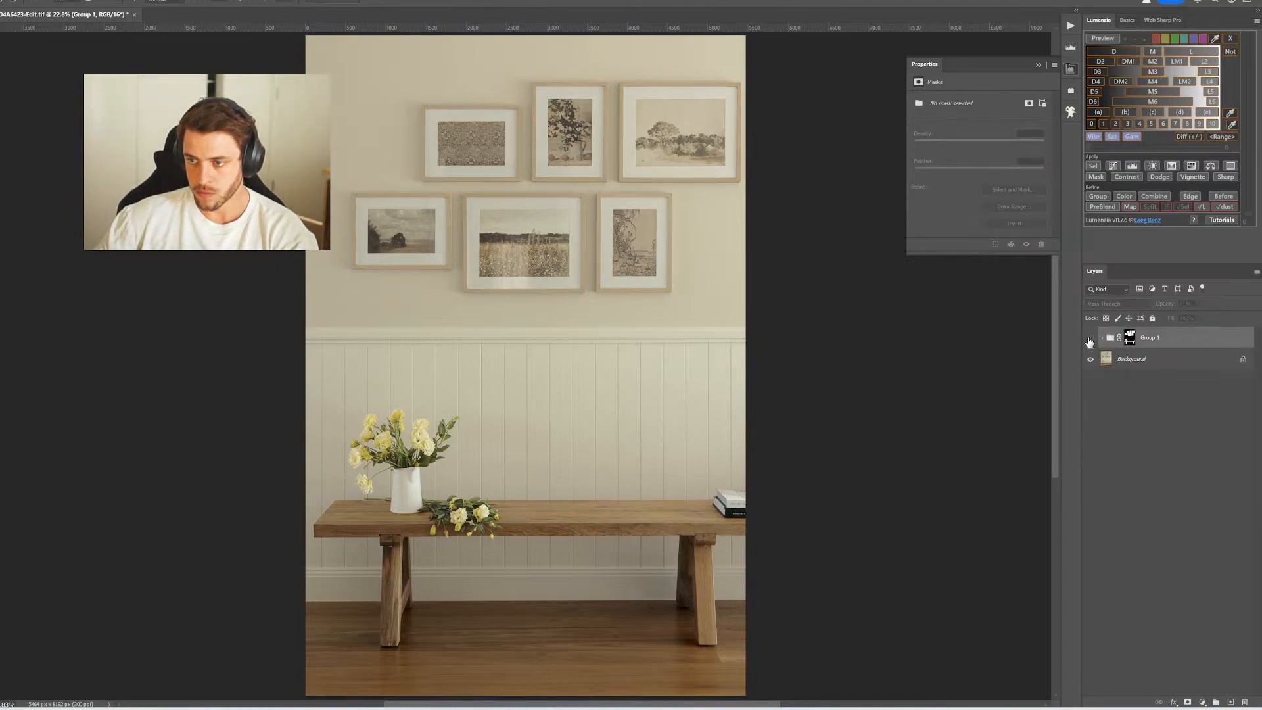
Save the bench photo as a layered TIFF with no image compression and RLE layer compression, and close the document
key(ctrl+s)
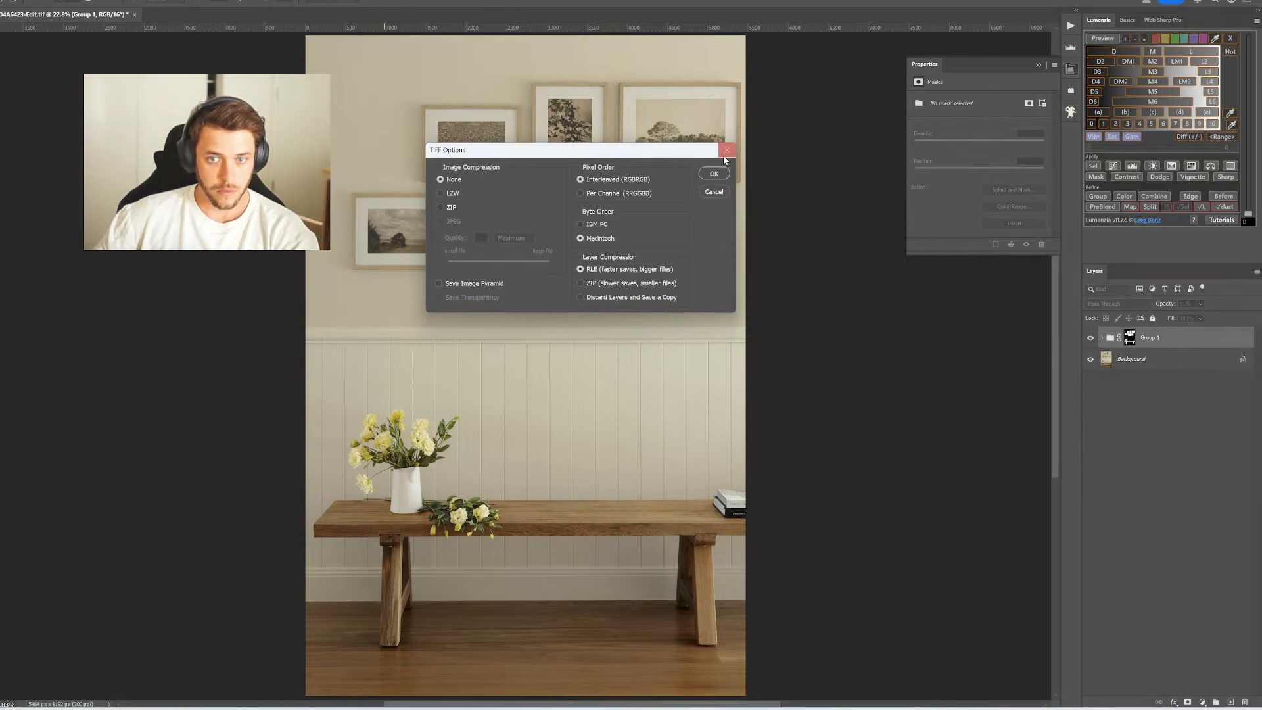
click(714, 173)
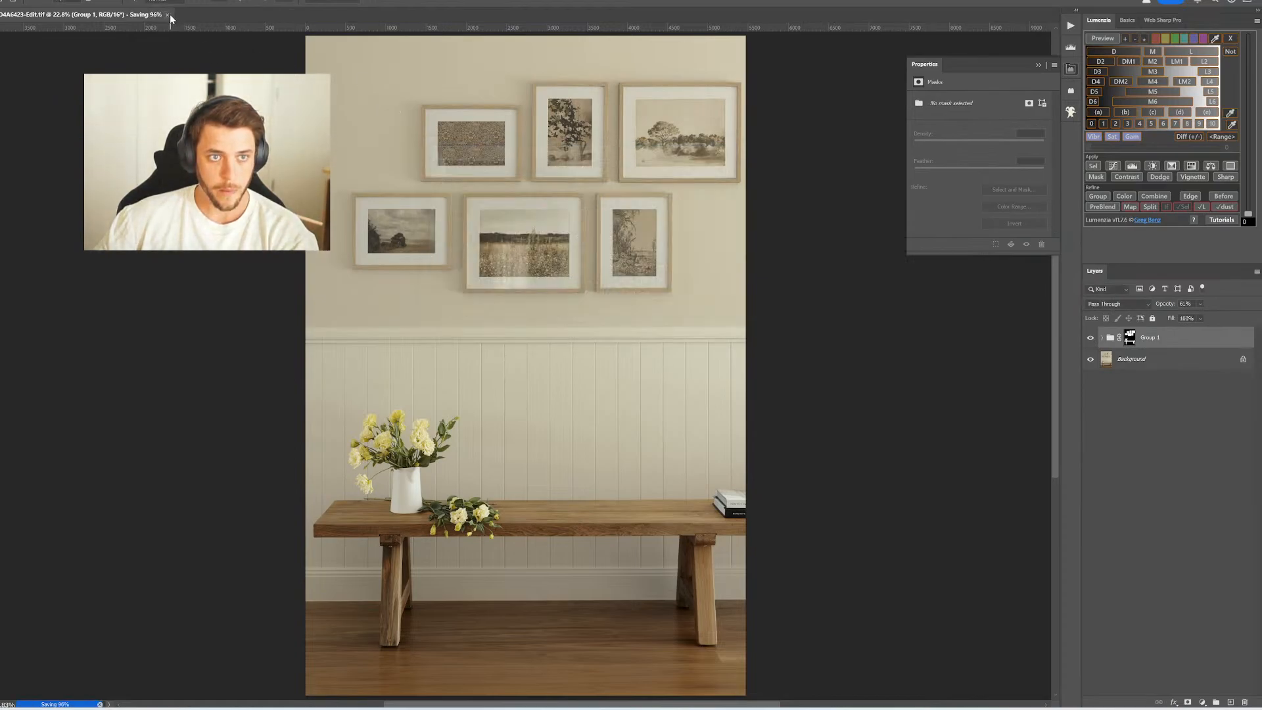
click(167, 15)
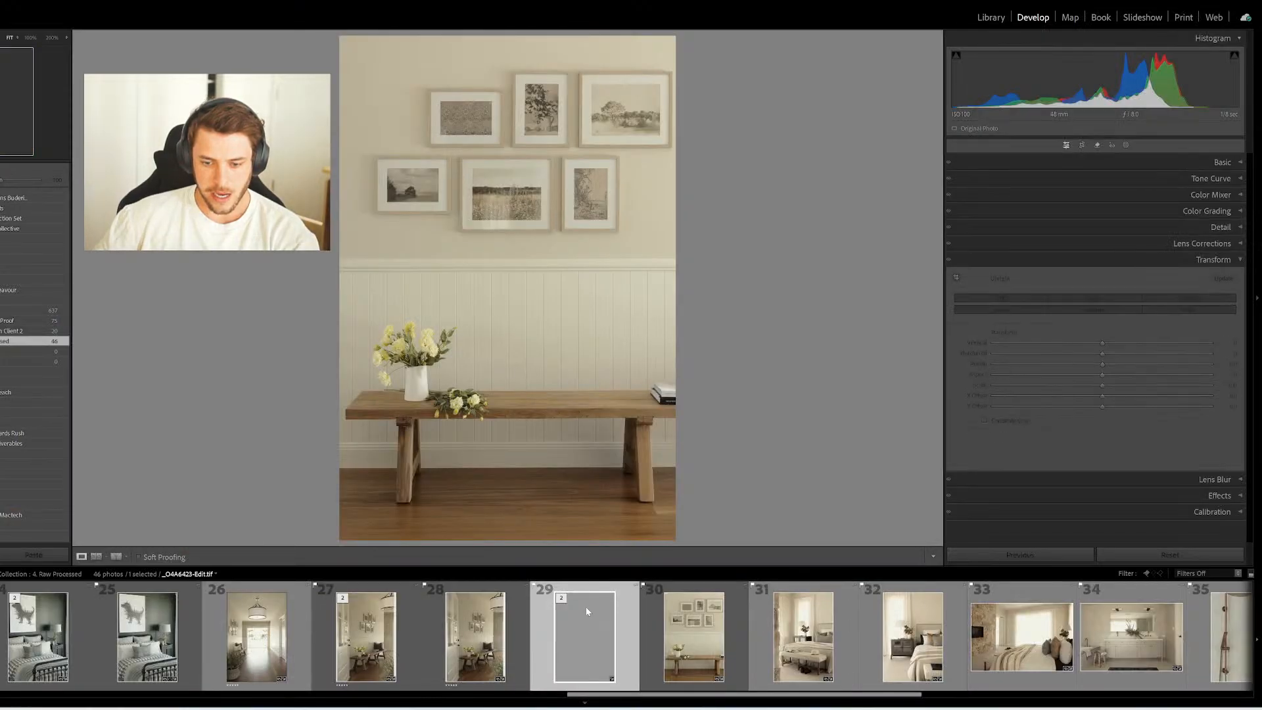
Straighten the bedroom bench photo in Lightroom with Guided Upright, placing vertical guides along the wall corner and the headboard's edge
drag(587, 611, 33, 332)
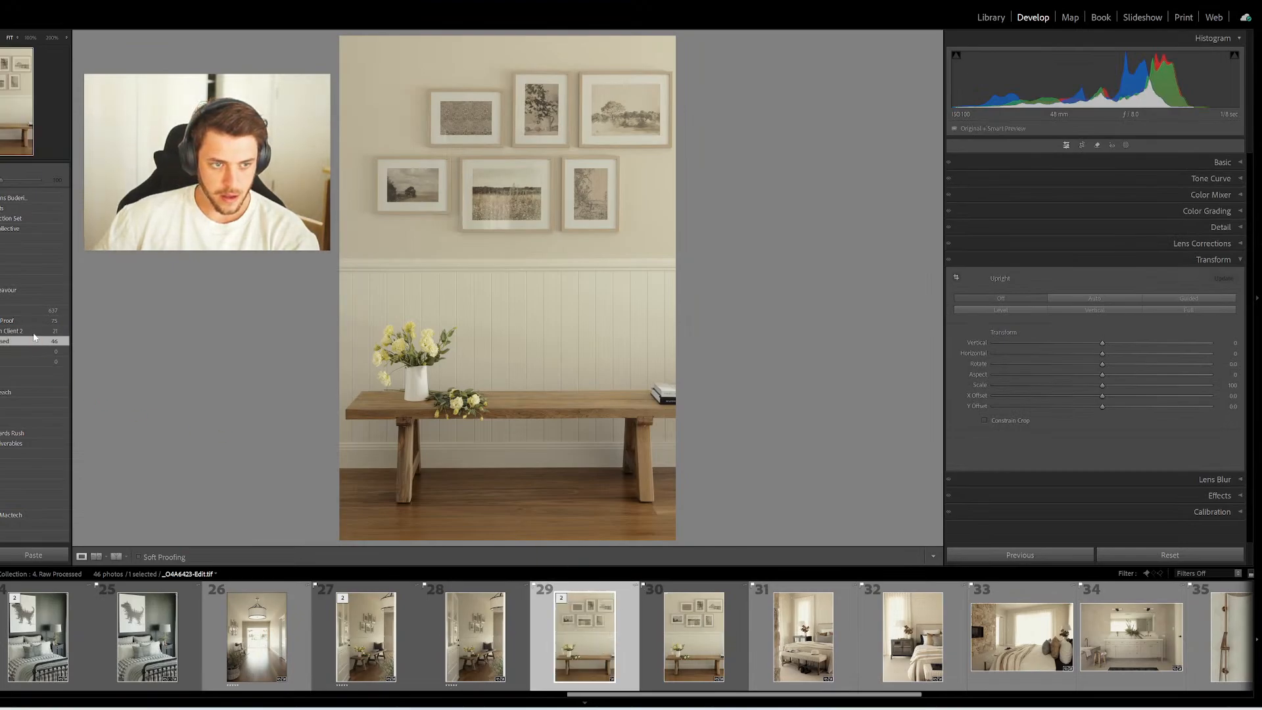
click(777, 642)
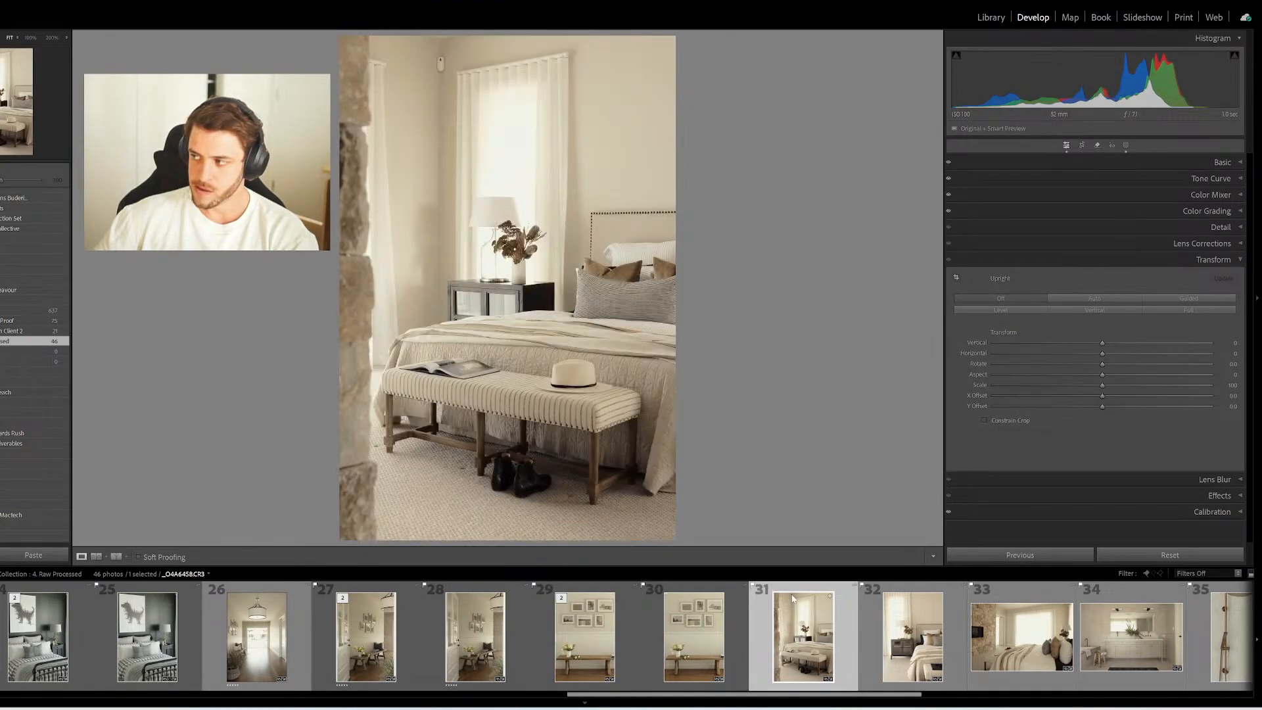
key(w)
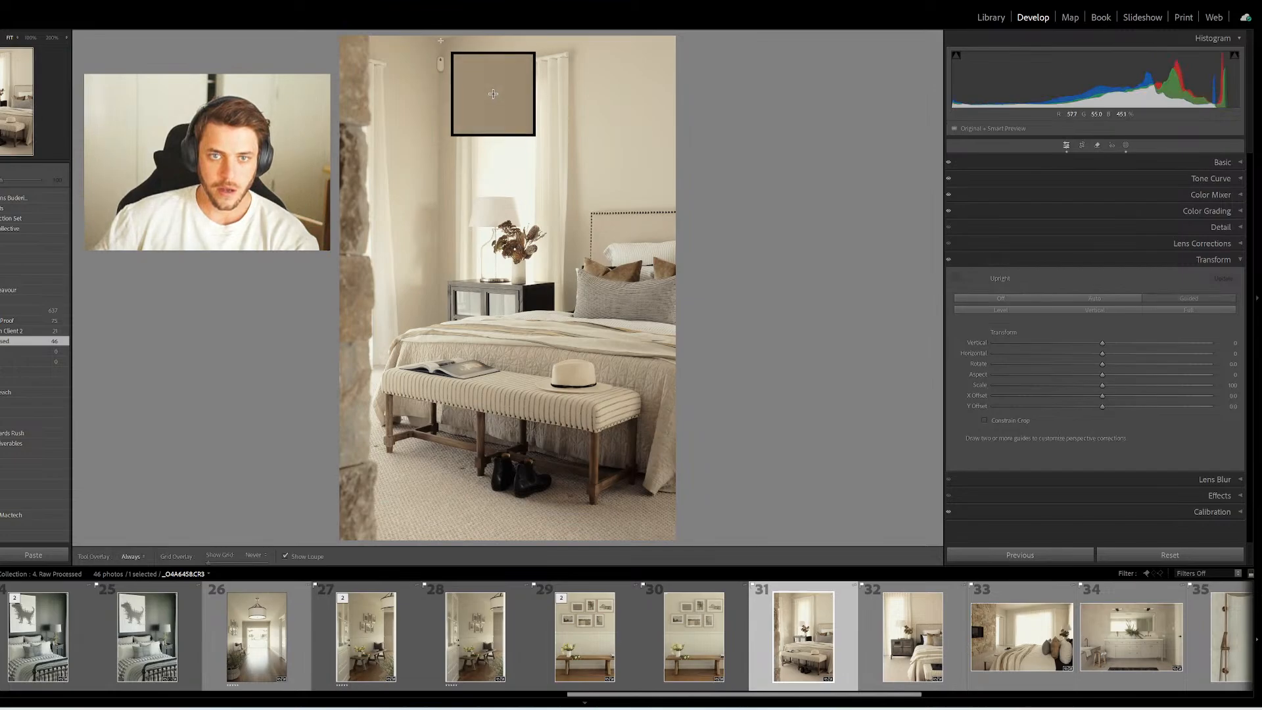
drag(441, 41, 439, 321)
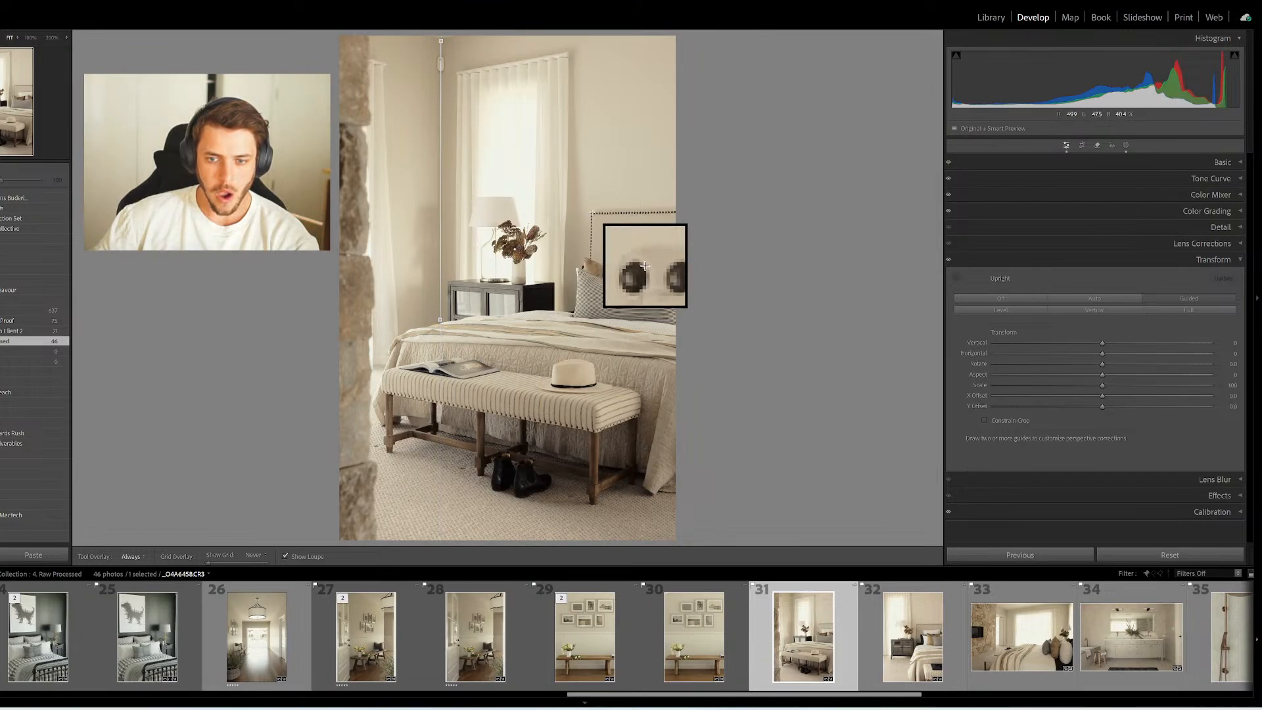
drag(592, 212, 592, 259)
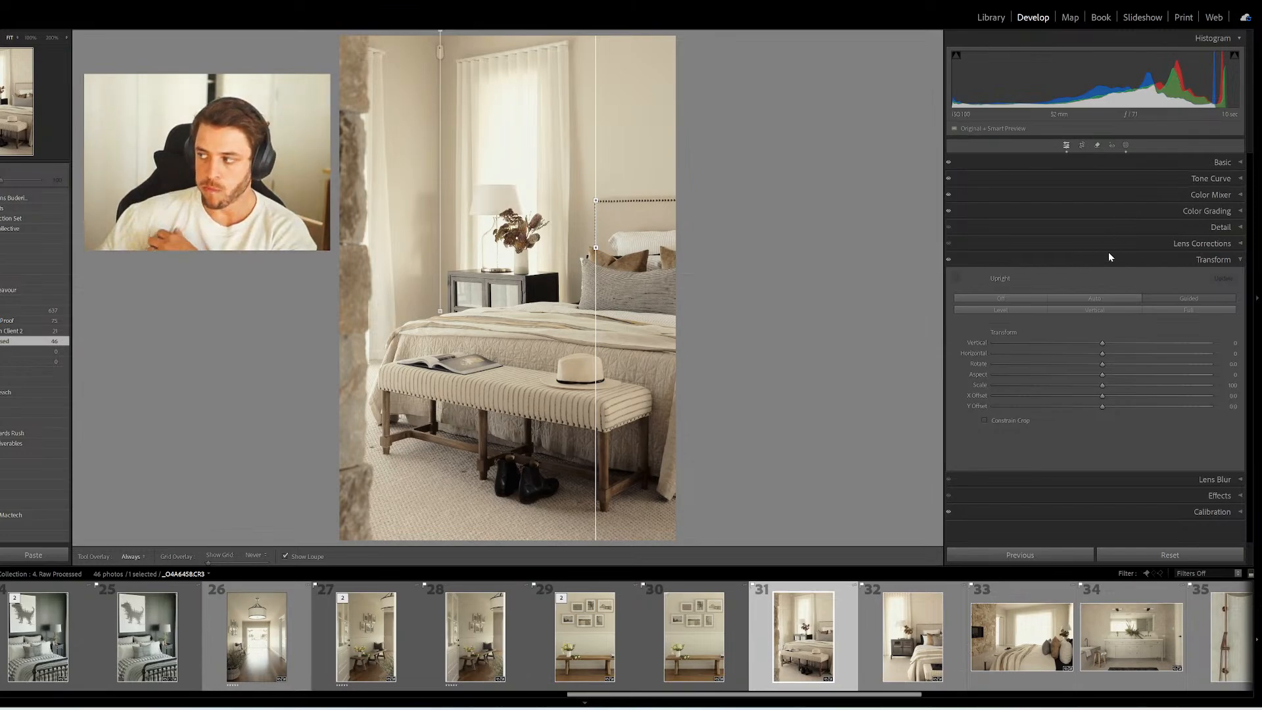
Create a virtual copy of the bedroom photo and set its Highlights and Whites to -100
key(ctrl+apostrophe)
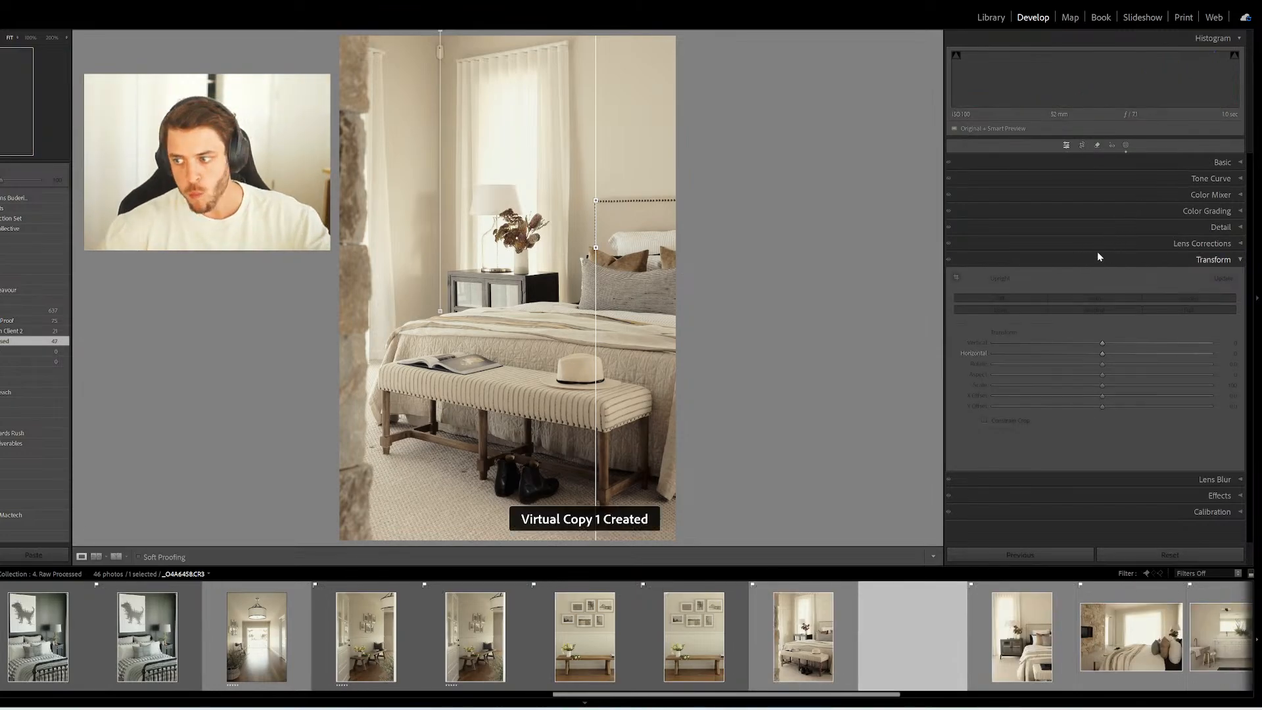
click(1227, 163)
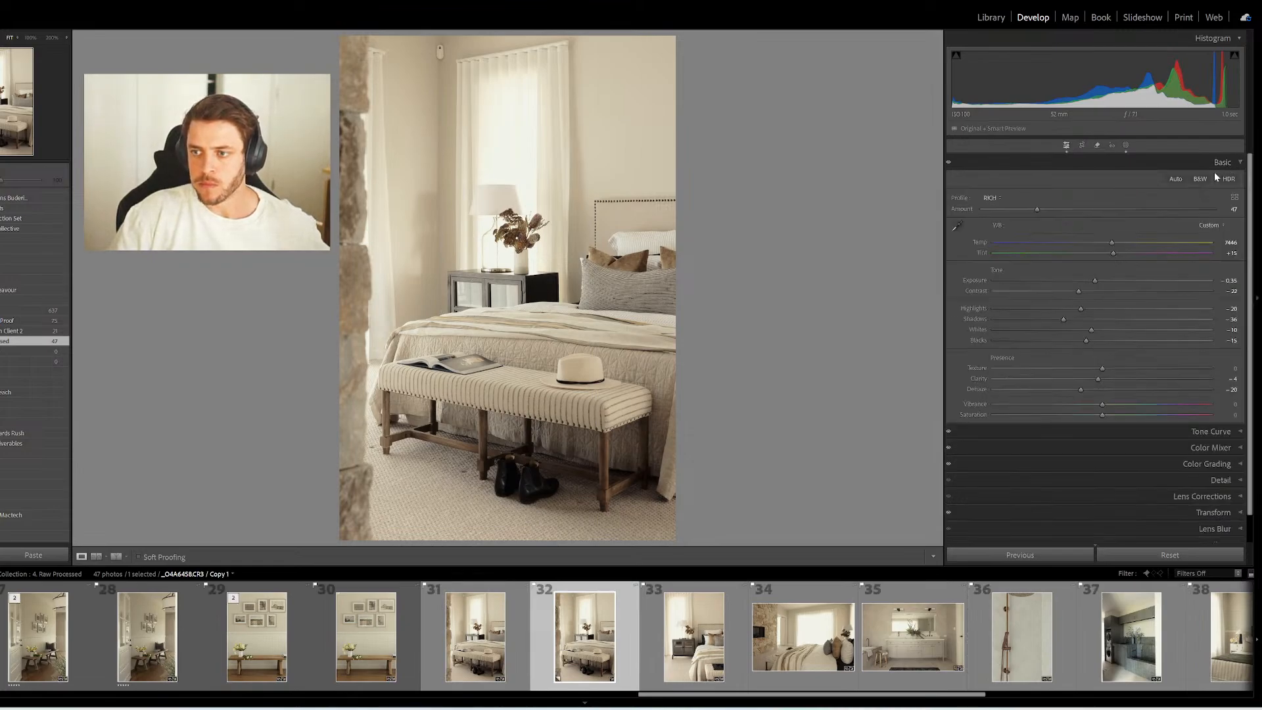
drag(1067, 313, 967, 309)
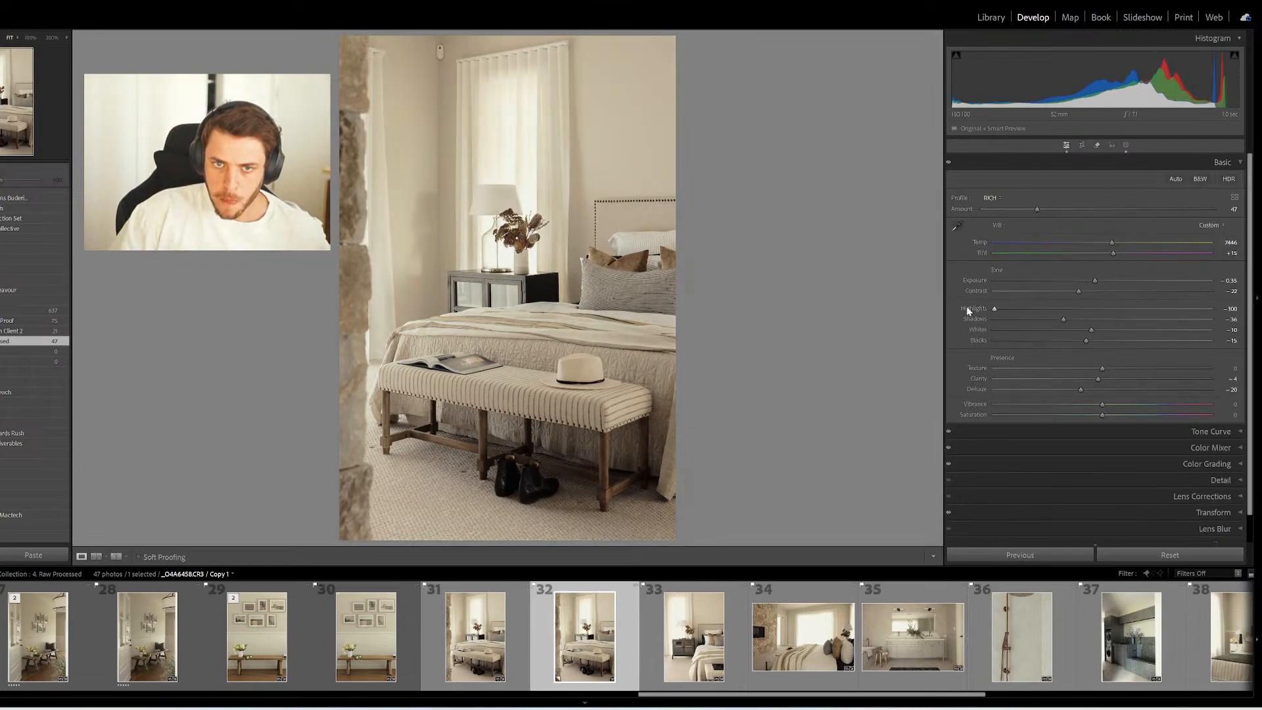
drag(1036, 327, 944, 334)
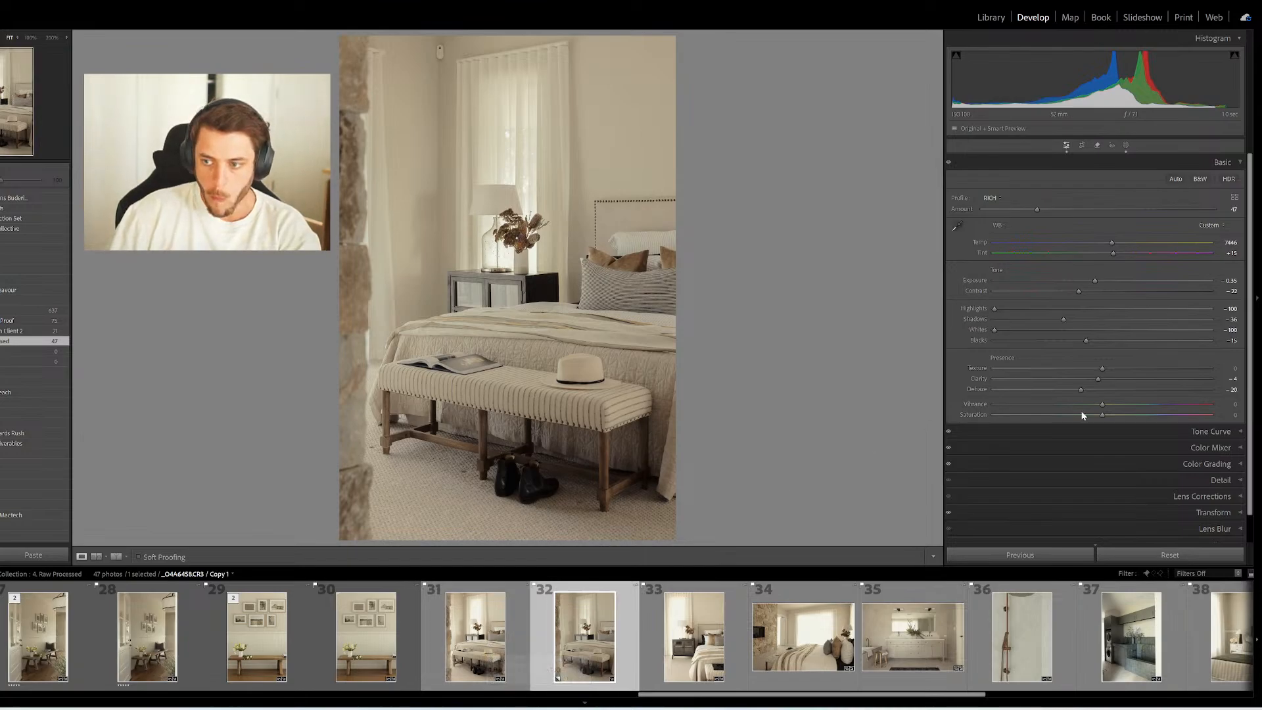
Reset the virtual copy's Dehaze, Clarity and Contrast to 0
double_click(1082, 391)
double_click(1099, 382)
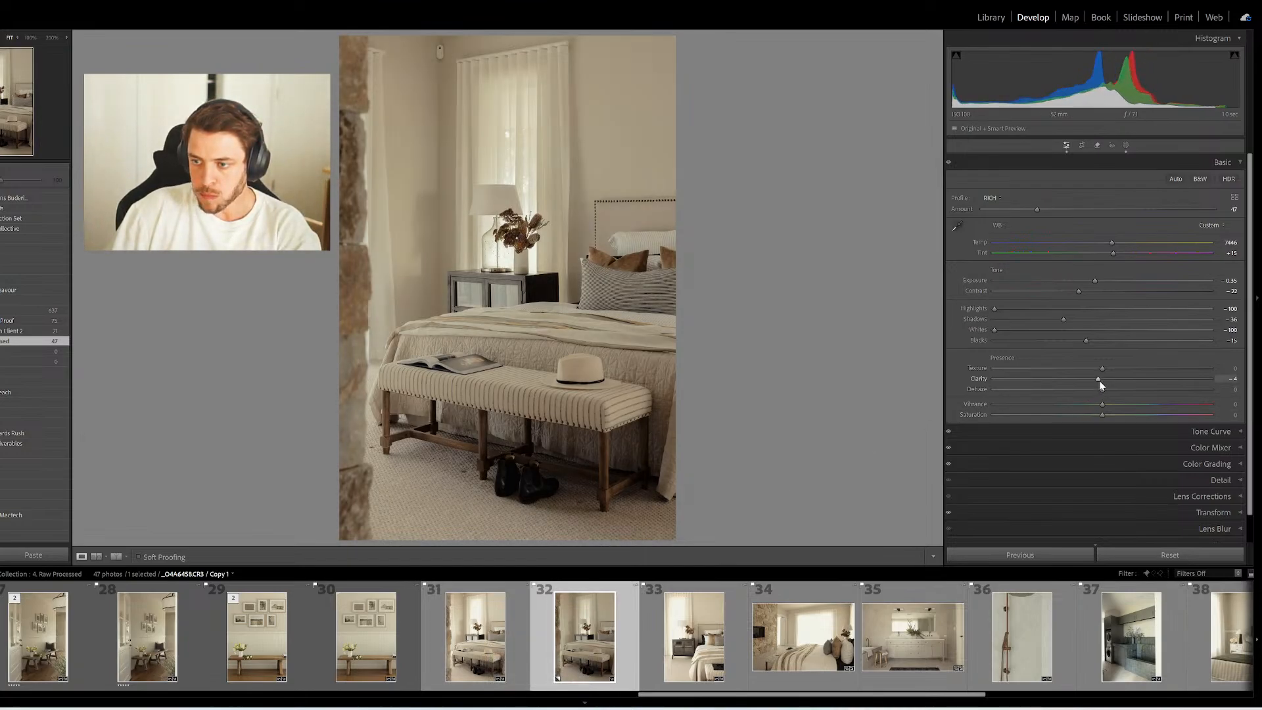
double_click(1078, 290)
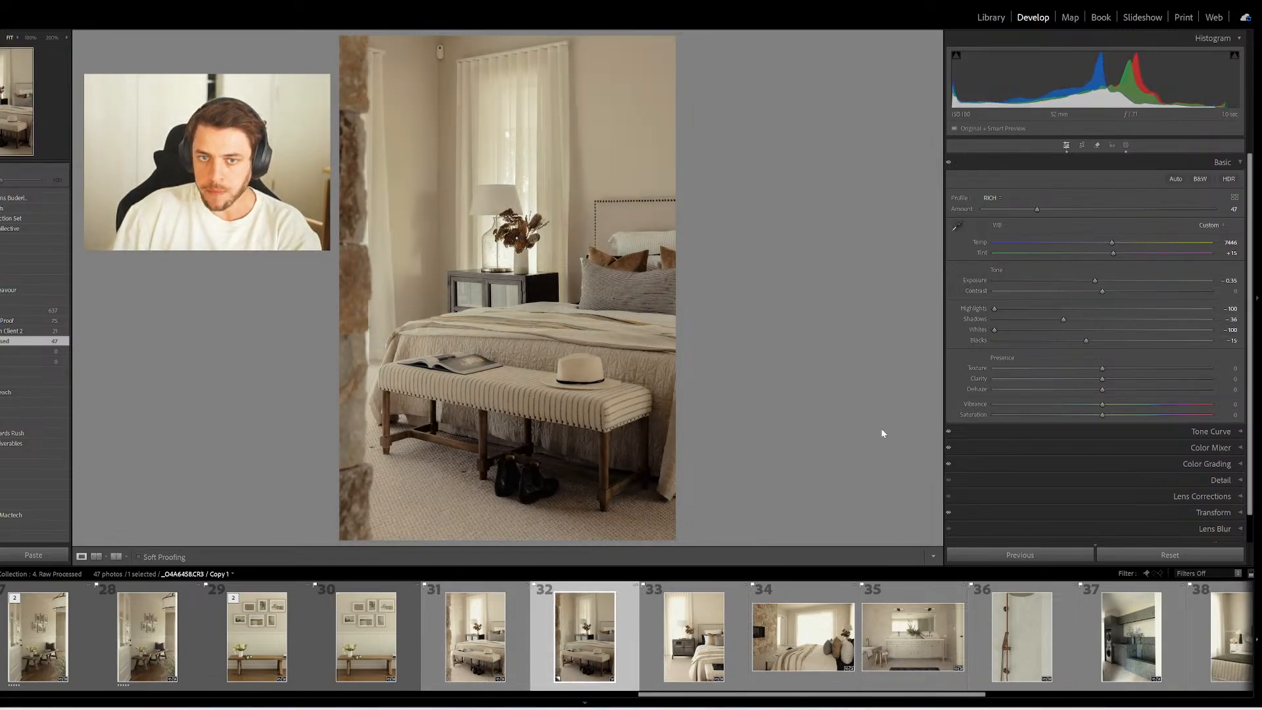
Open the original bedroom photo and its virtual copy together as layers in Photoshop
ctrl+click(499, 636)
right_click(504, 634)
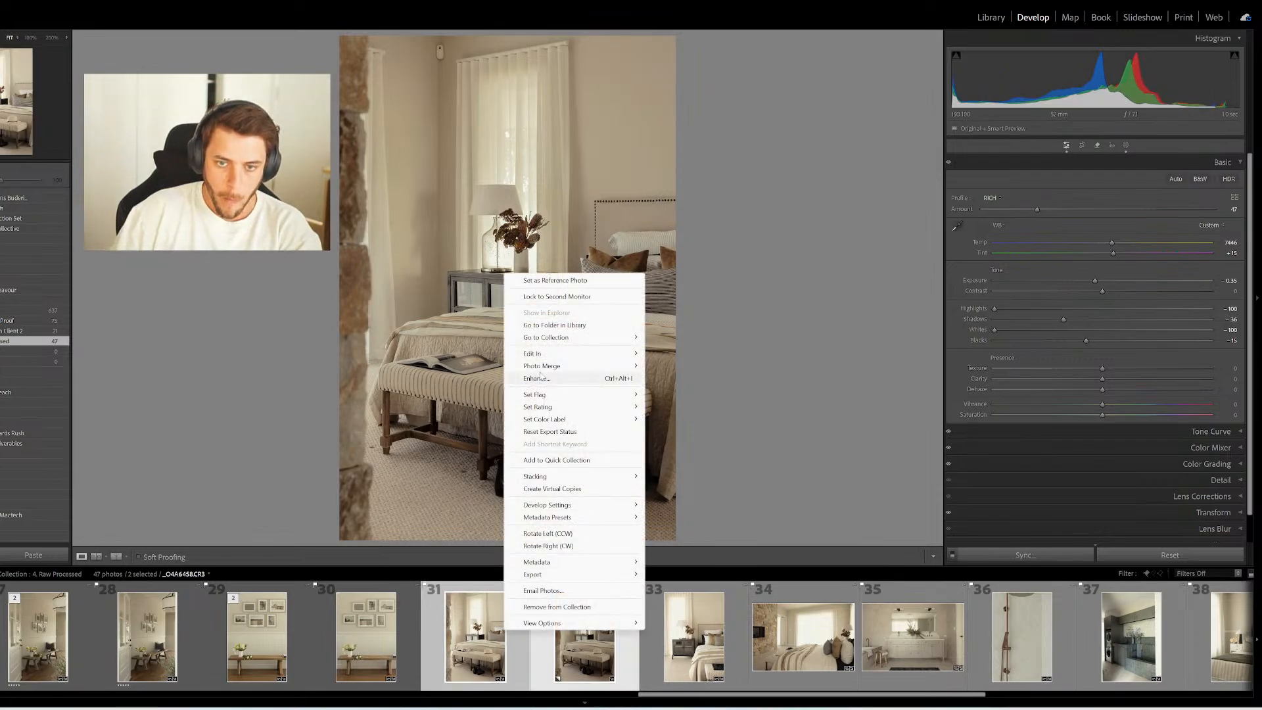
mouse_move(546, 355)
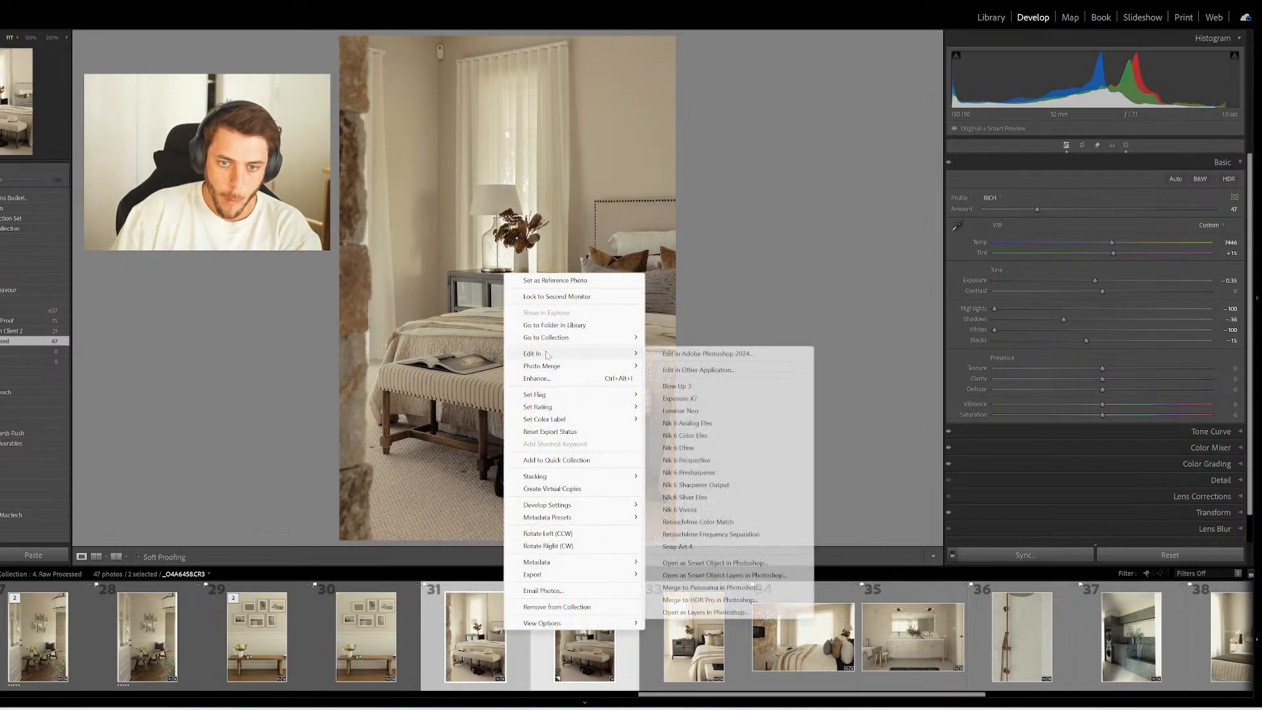
click(690, 612)
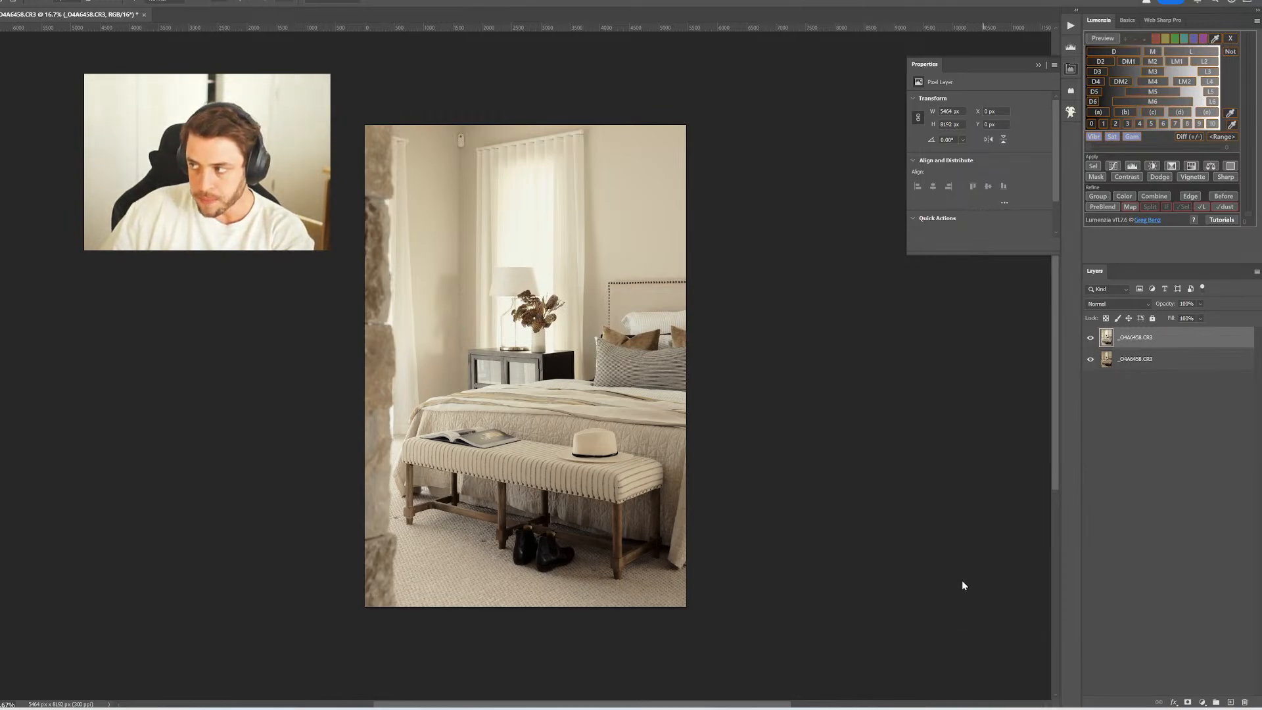
Prepare the two bedroom exposures with Lumenzia PreBlend and load an L2 luminosity selection for the darker layer's black mask
click(1101, 207)
click(367, 271)
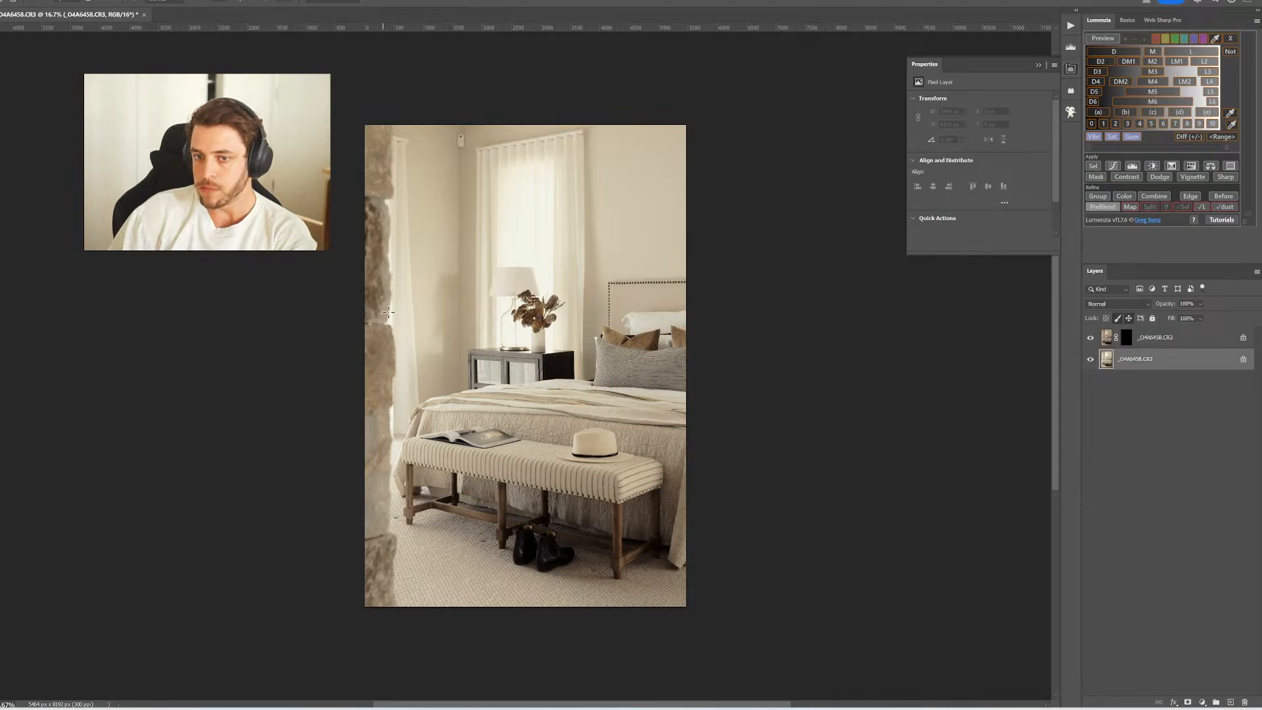
click(1203, 92)
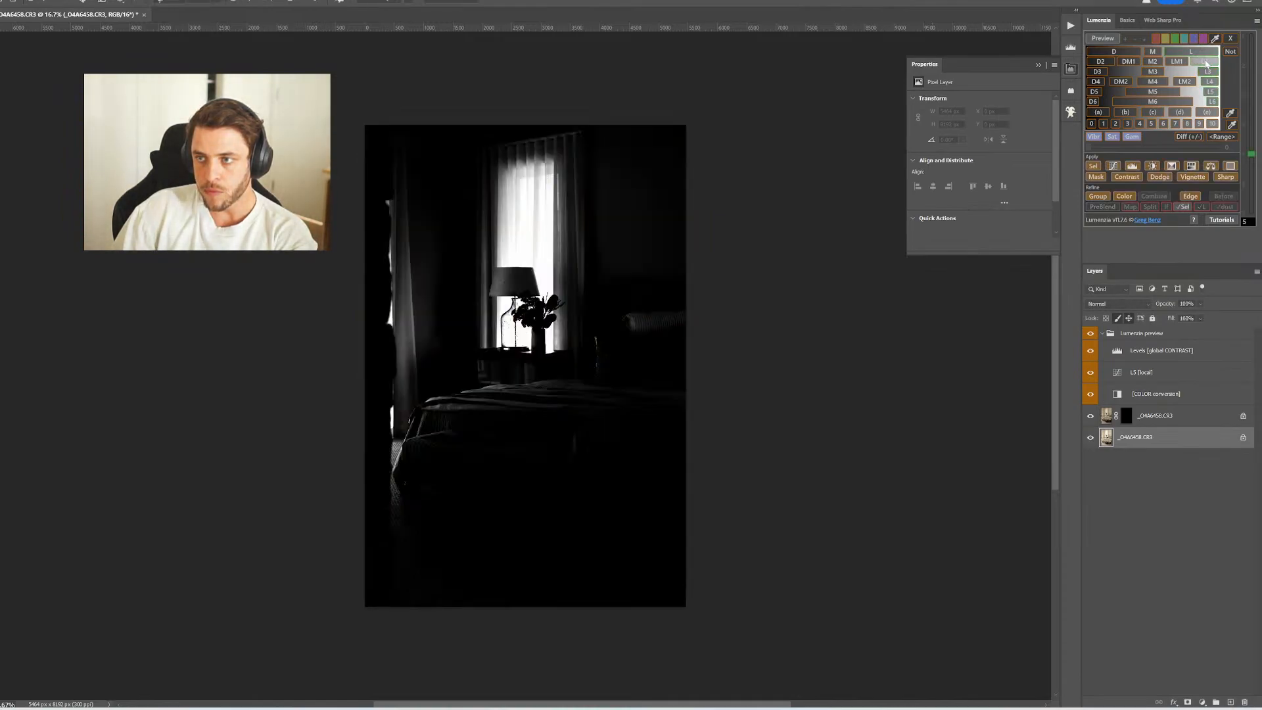
click(1205, 62)
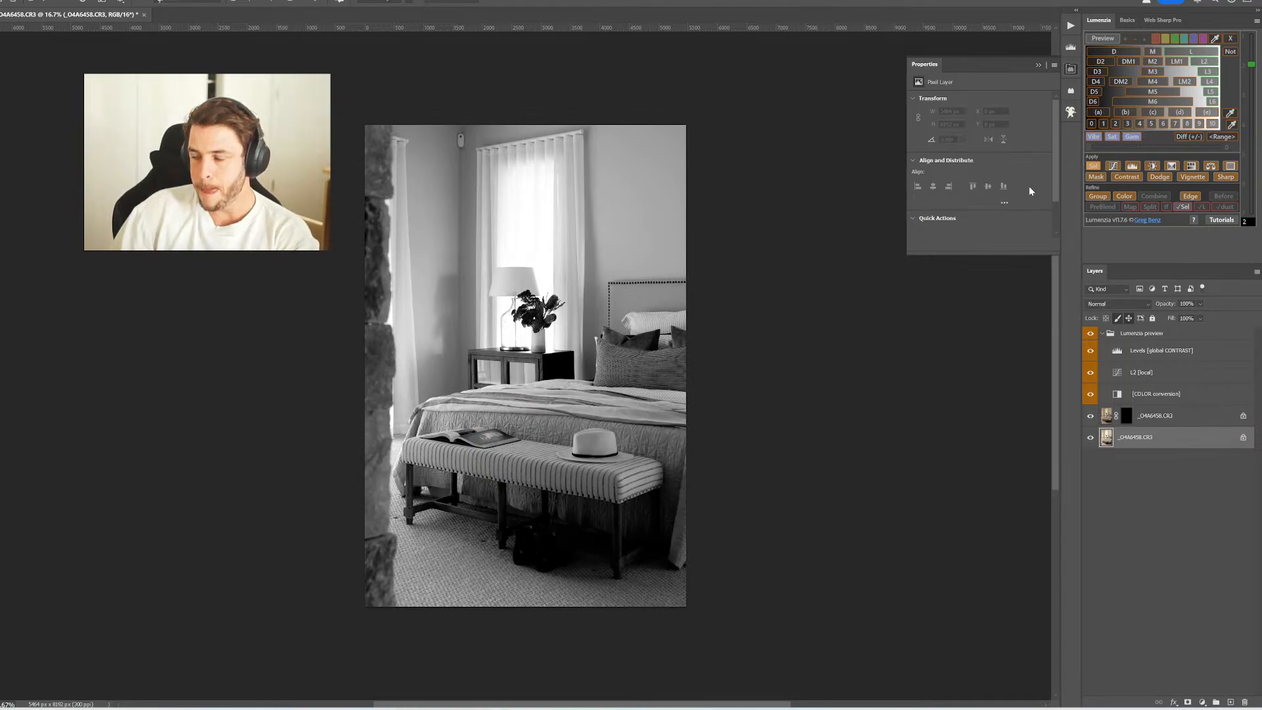
click(1126, 339)
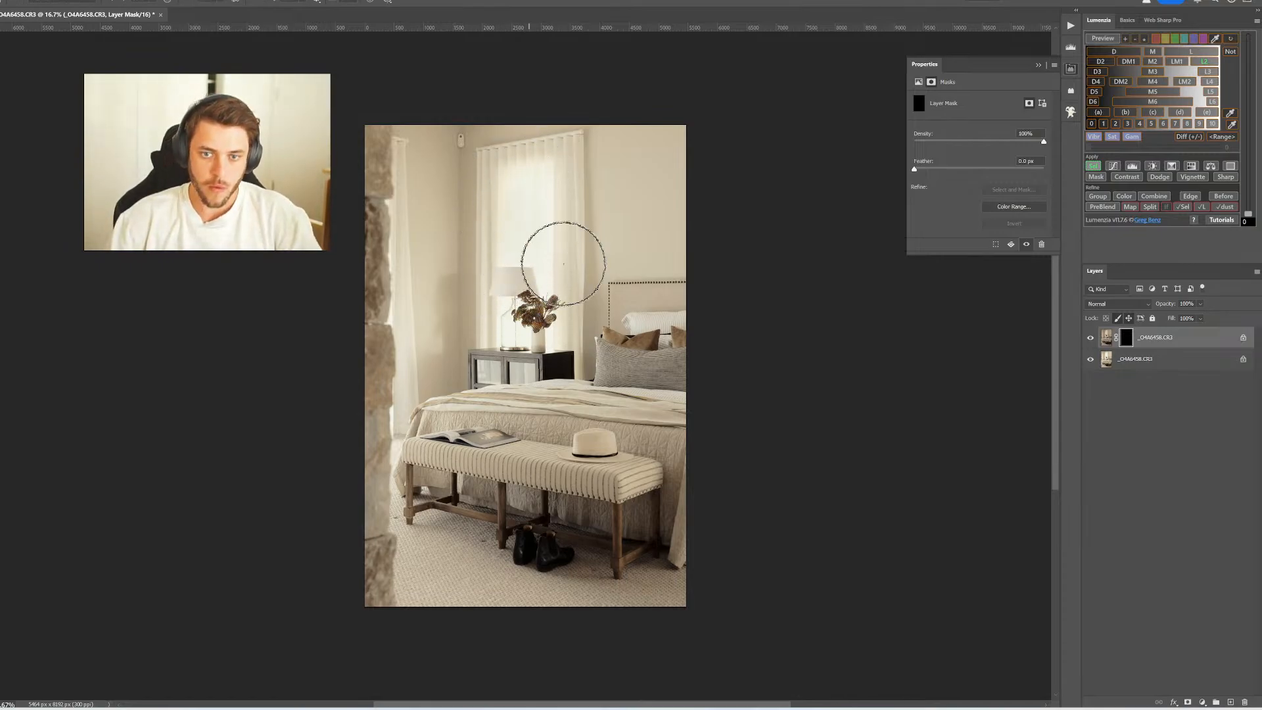
Paint the darker exposure into the window, curtains and nearby bedside area on the layer mask, varying the brush size
key(bracketright)
key(bracketright)
key(bracketright)
key(bracketright)
key(bracketright)
key(bracketright)
key(bracketright)
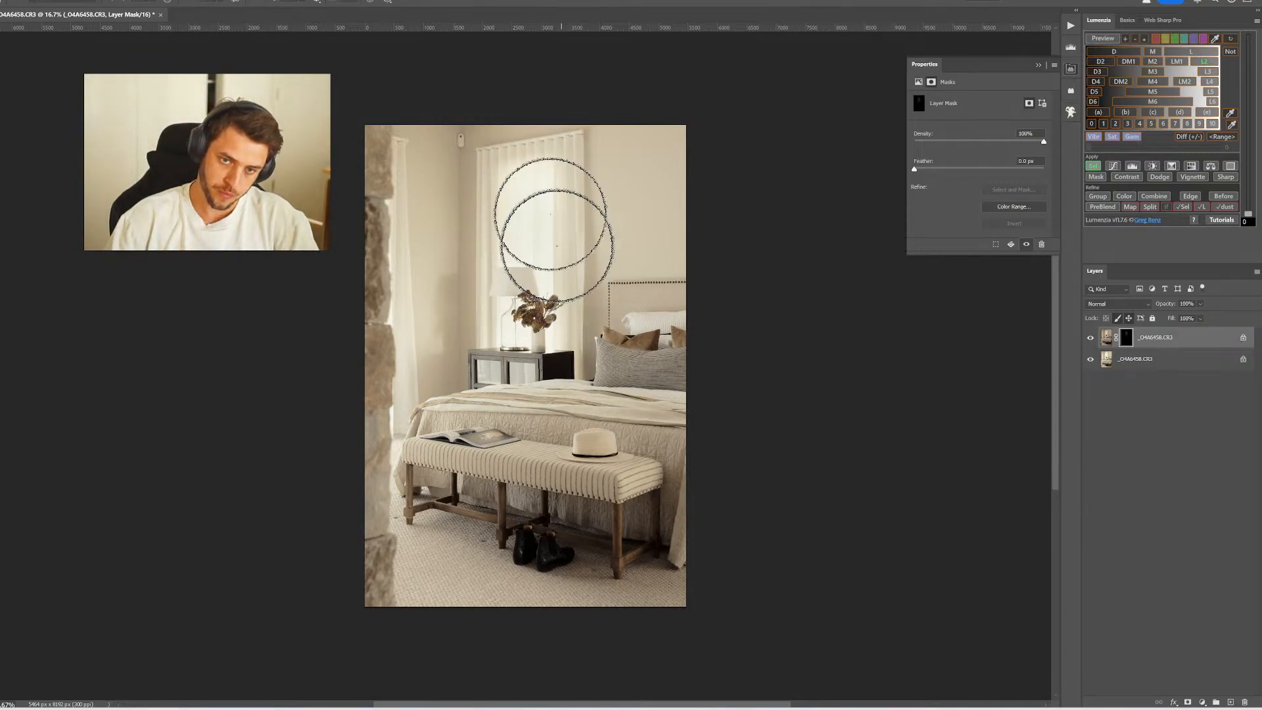
key(bracketleft)
key(bracketleft)
key(bracketleft)
key(bracketleft)
key(bracketleft)
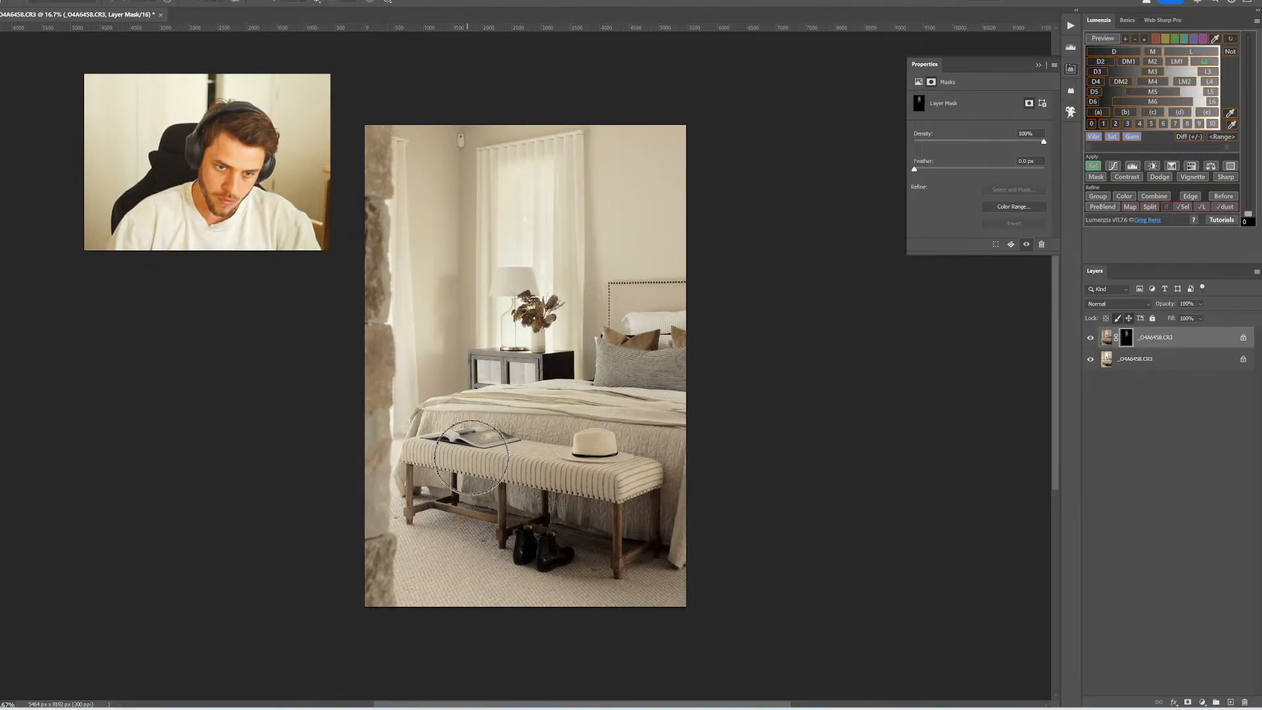
key(bracketright)
key(bracketright)
key(bracketright)
key(bracketright)
key(bracketright)
key(bracketright)
key(bracketleft)
key(bracketleft)
key(bracketleft)
key(bracketleft)
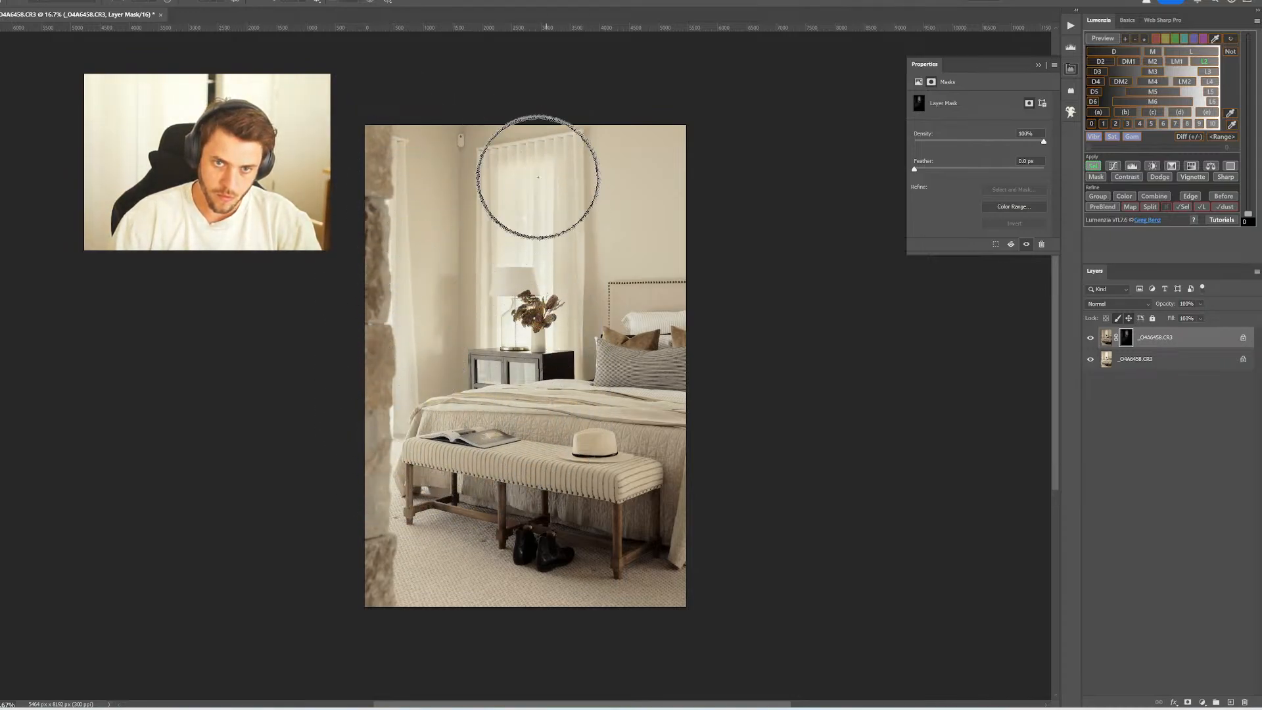
key(bracketleft)
key(bracketleft)
key(bracketleft)
key(bracketleft)
key(bracketleft)
key(bracketleft)
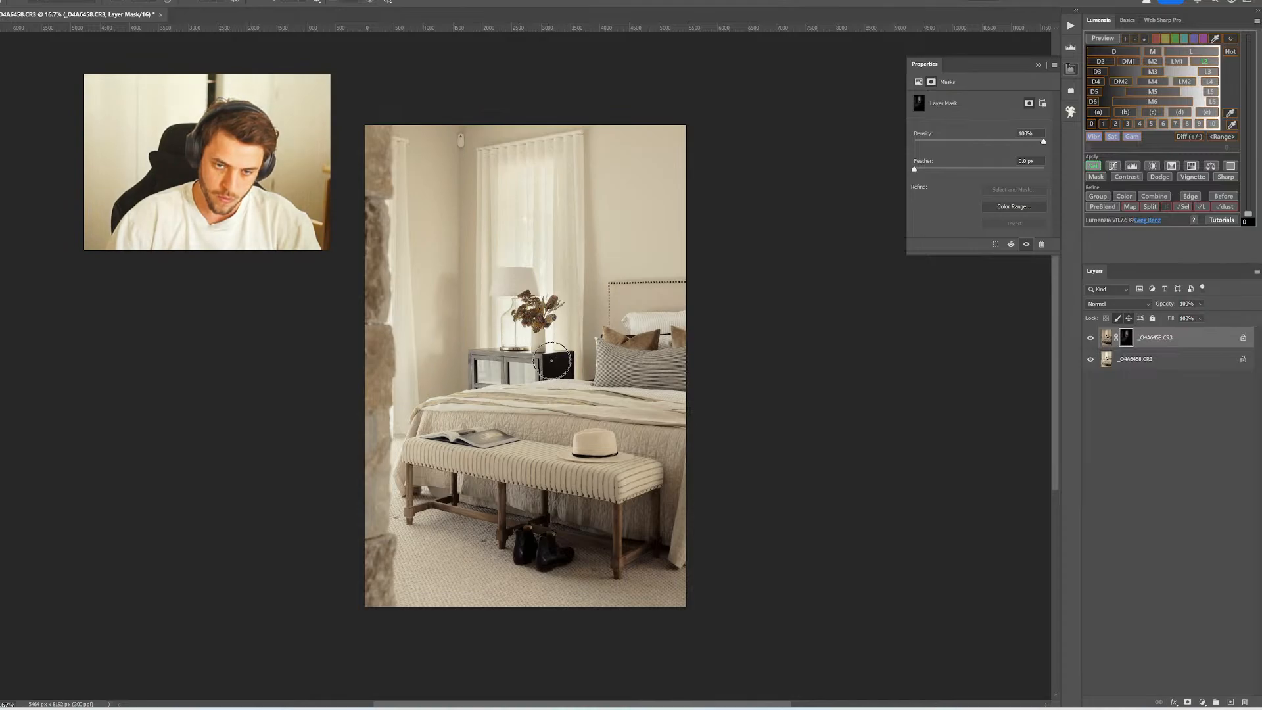
key(bracketright)
key(bracketright)
key(bracketright)
key(bracketright)
key(bracketright)
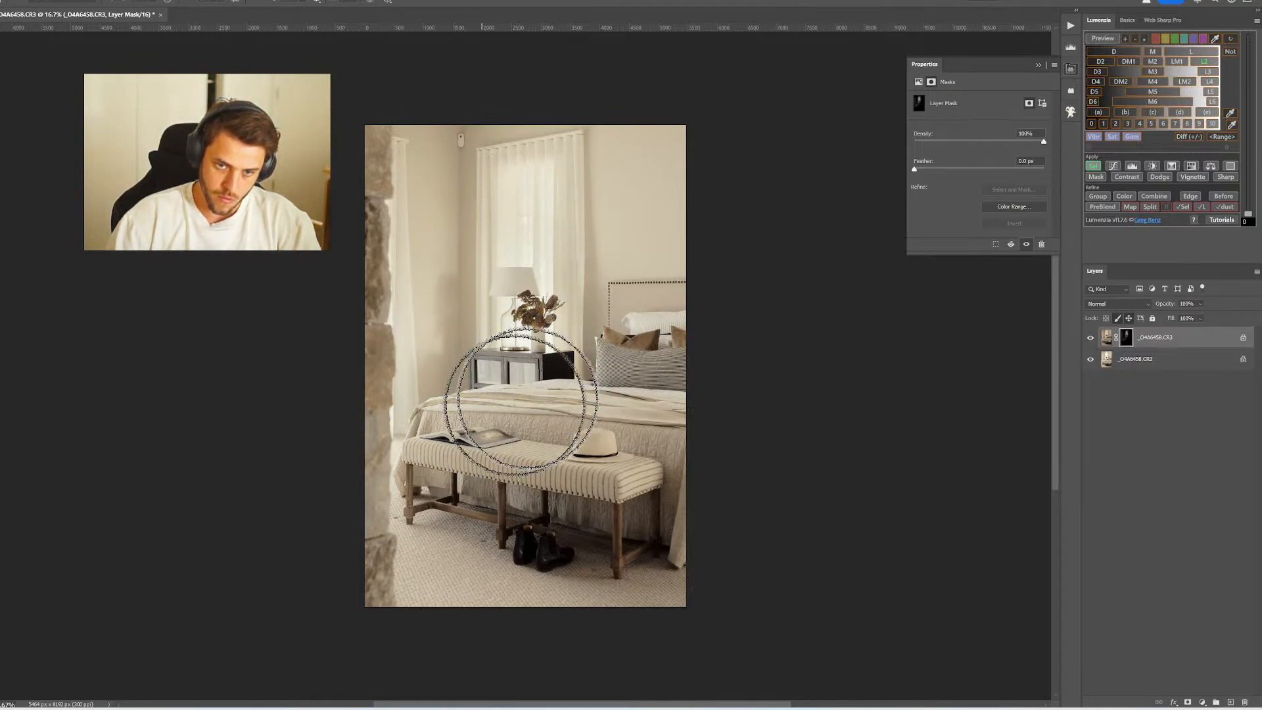
key(bracketright)
key(bracketright)
key(bracketright)
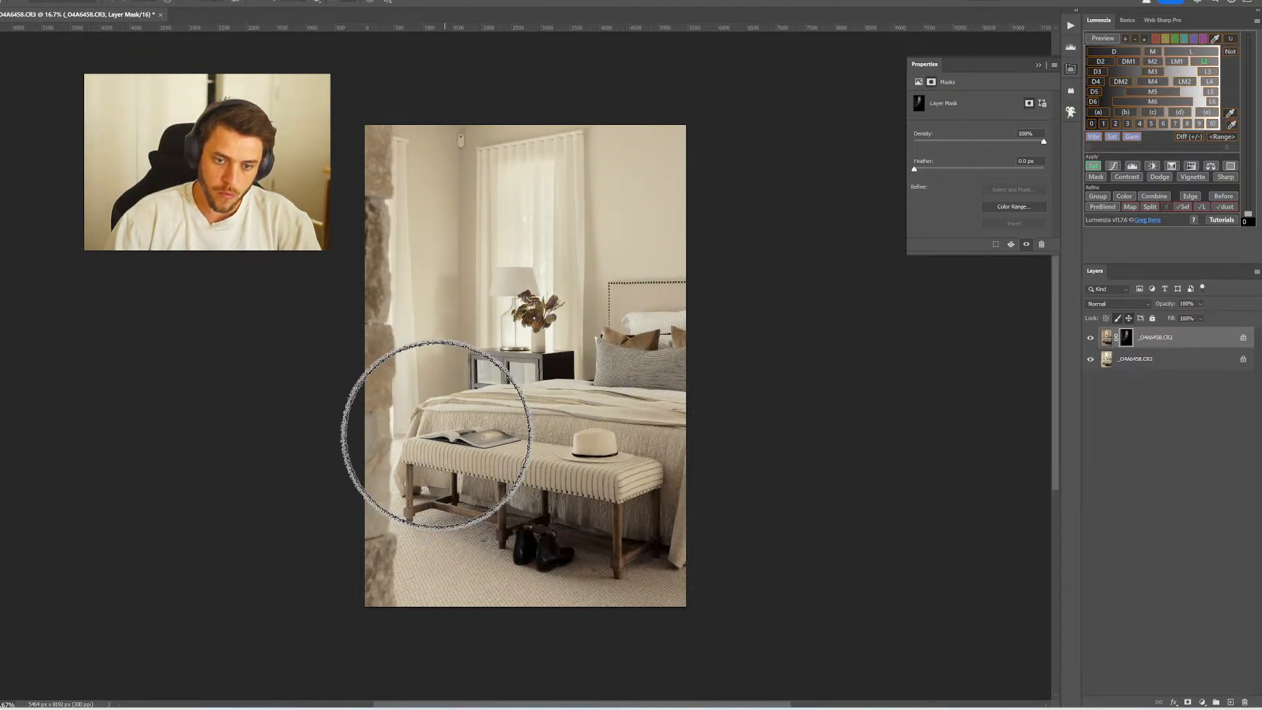
key(bracketright)
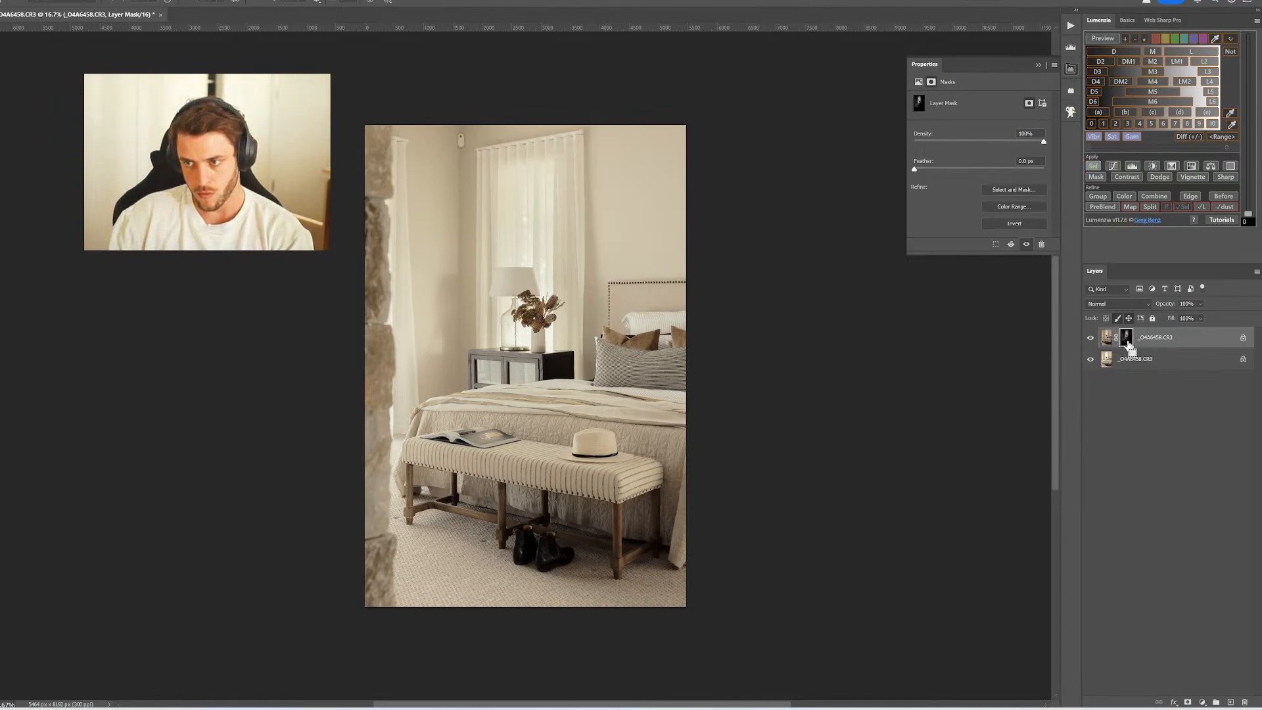
Load the painted mask as a selection, add a Lumenzia Contrast layer with reduced opacity through it, and compare before and after
ctrl+click(1125, 340)
click(1122, 177)
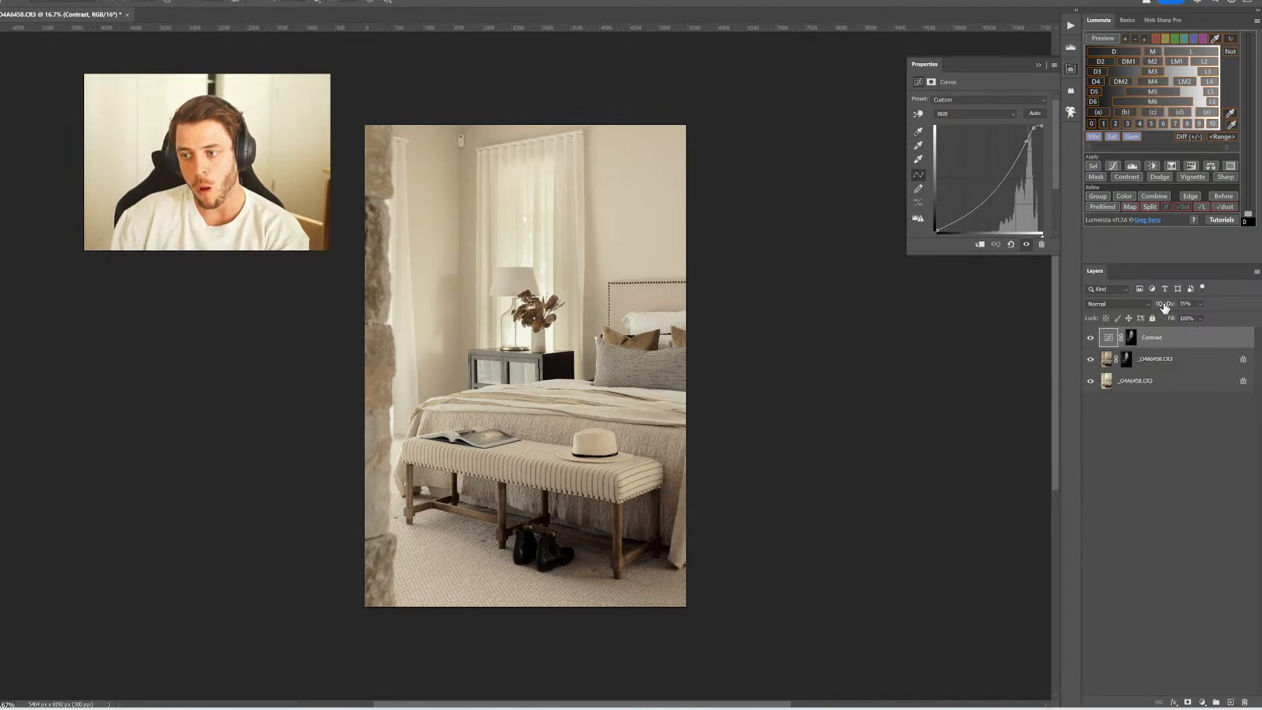
click(1089, 337)
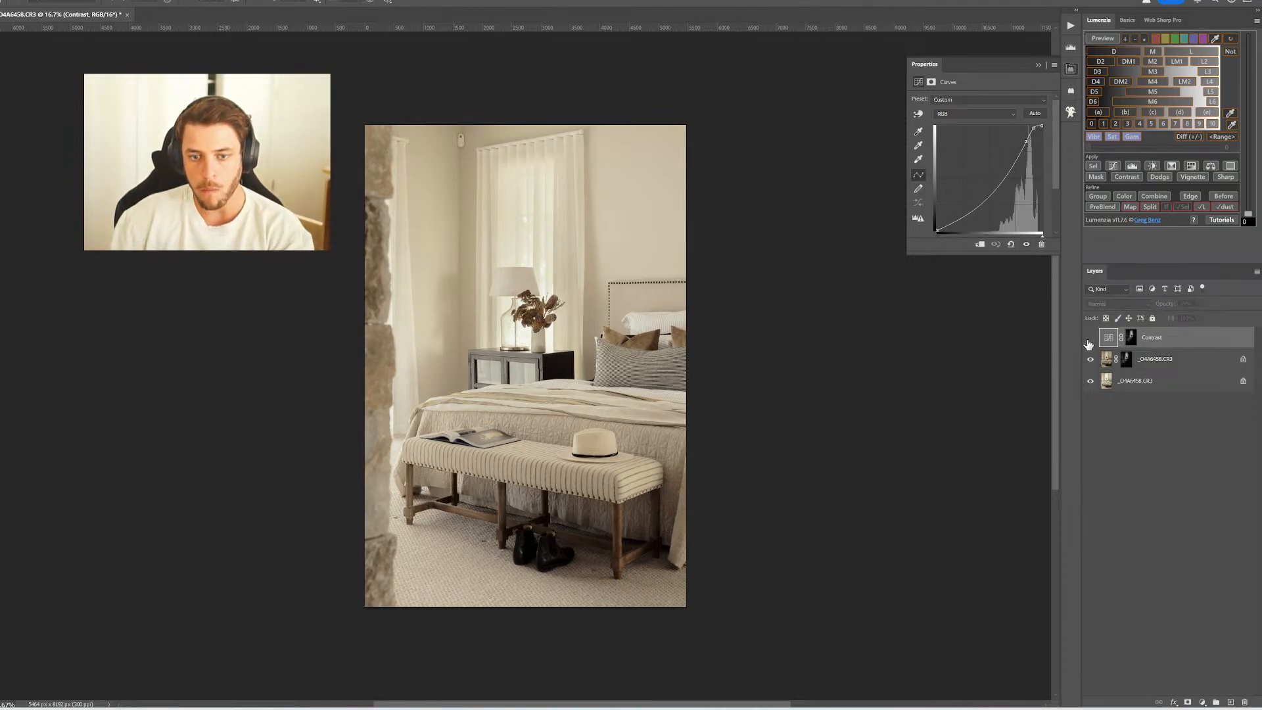
click(1089, 339)
Merge the blended exposures and contrast adjustment into a single layer and save the bedroom photo
key(ctrl+alt+shift+e)
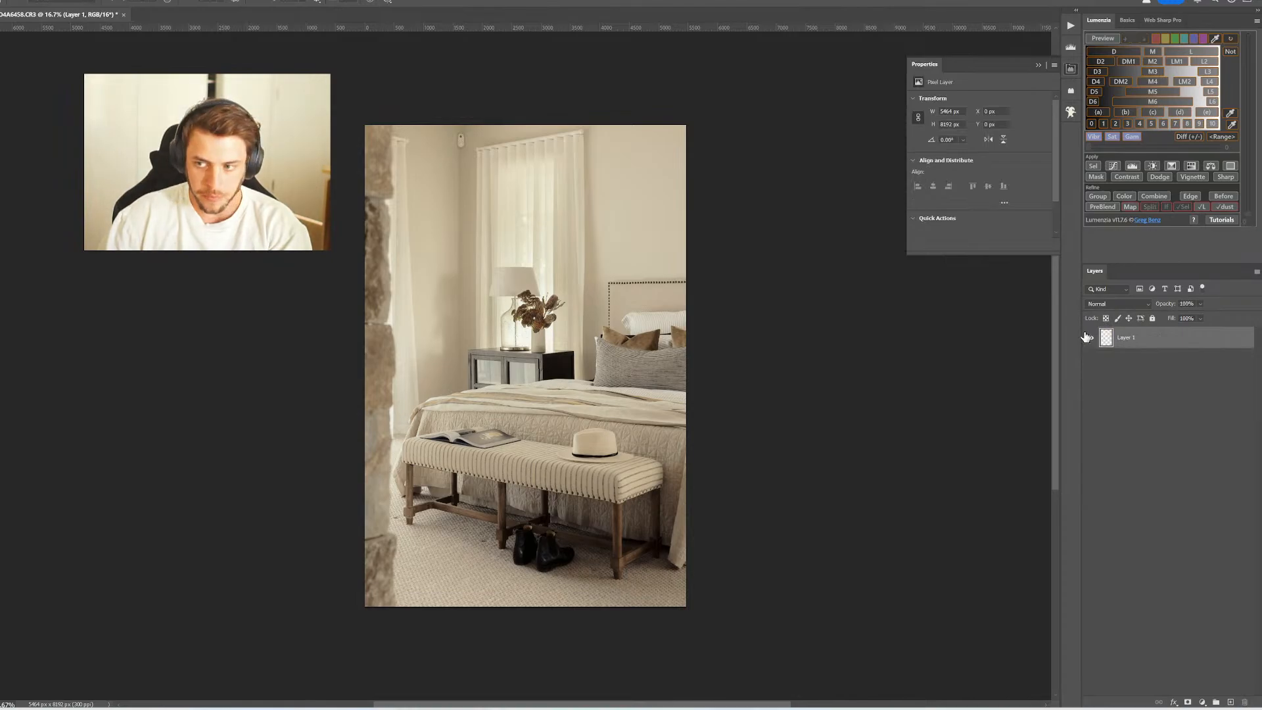
key(ctrl+s)
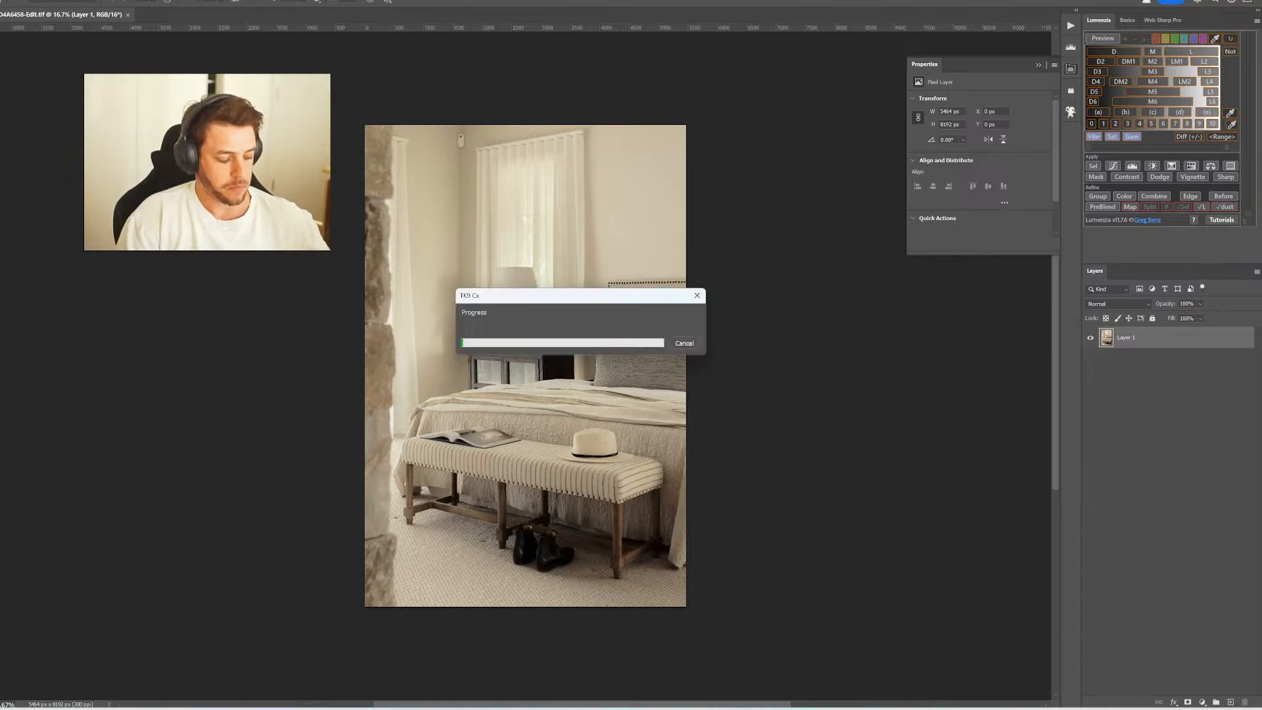
Add a TK Dehaze group and a Clarity layer with a High Pass radius of 10, and hide both above the merged photo layer
click(1091, 337)
click(1157, 402)
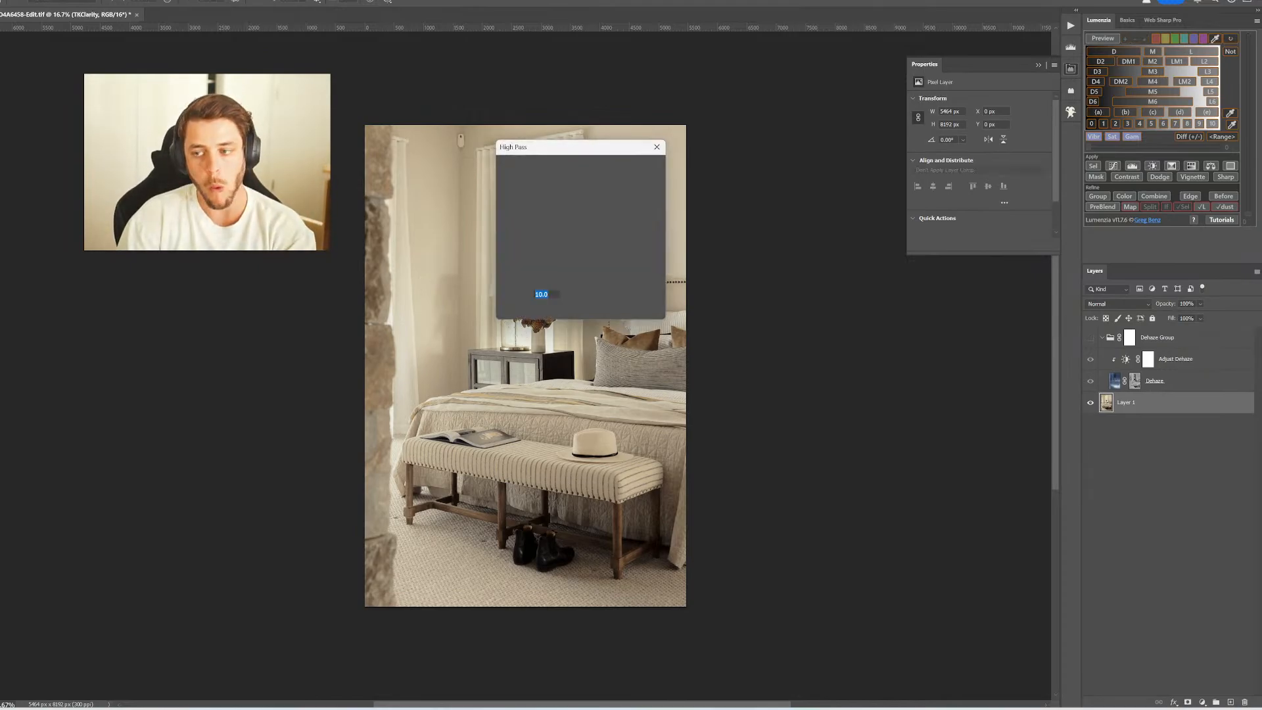
click(629, 168)
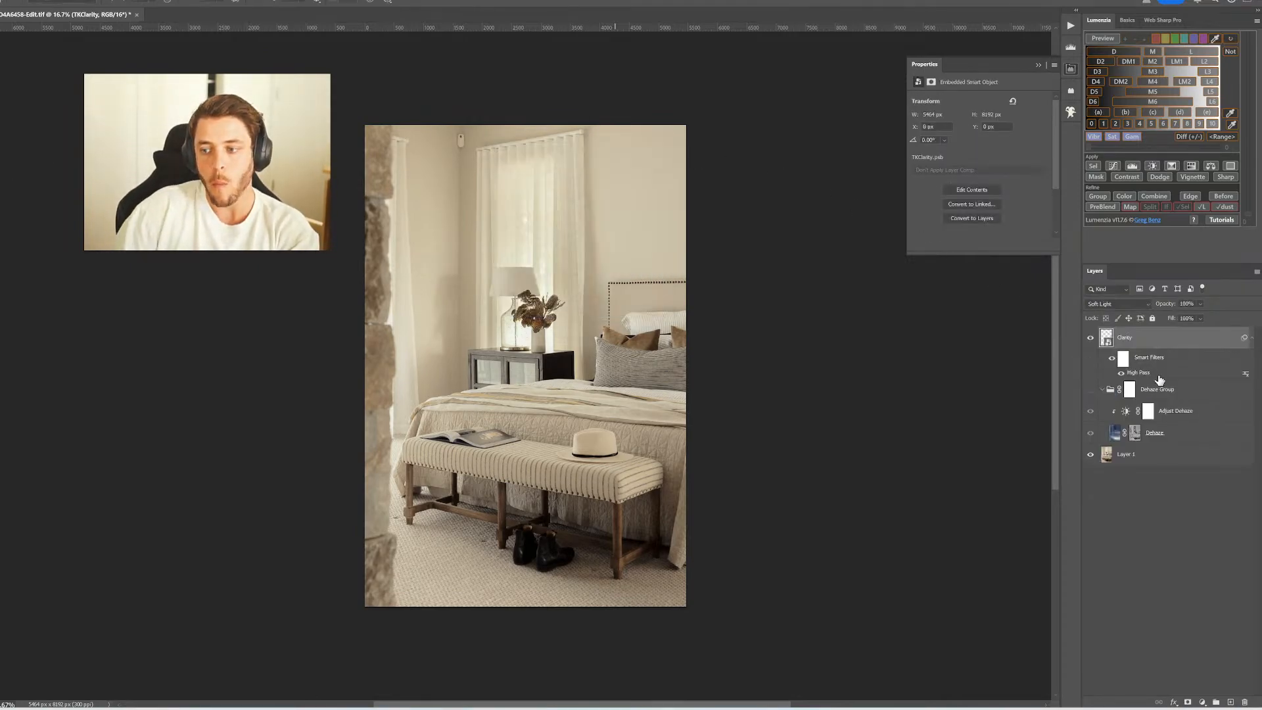
click(1118, 458)
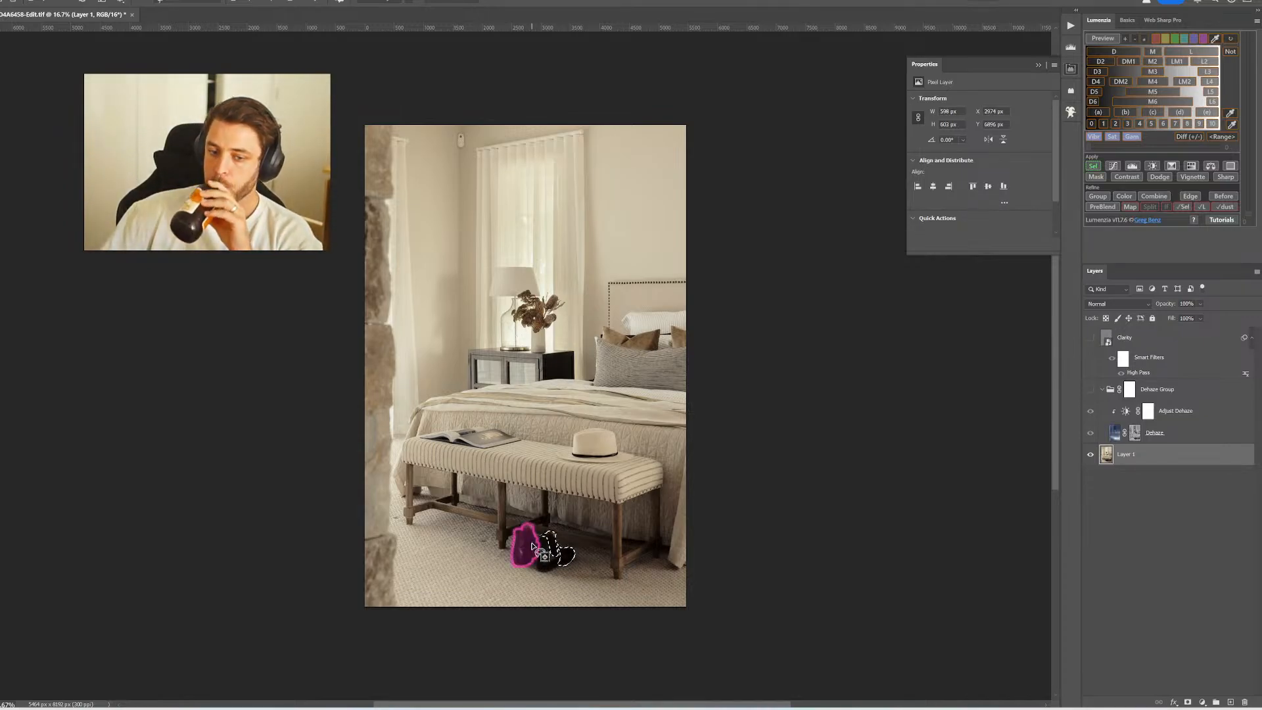
Select the boots, magazine, hat, brown cushions, plant, lamp, nightstand and bench with Object Selection, removing the stray area beside the bench
shift+click(531, 547)
shift+click(548, 565)
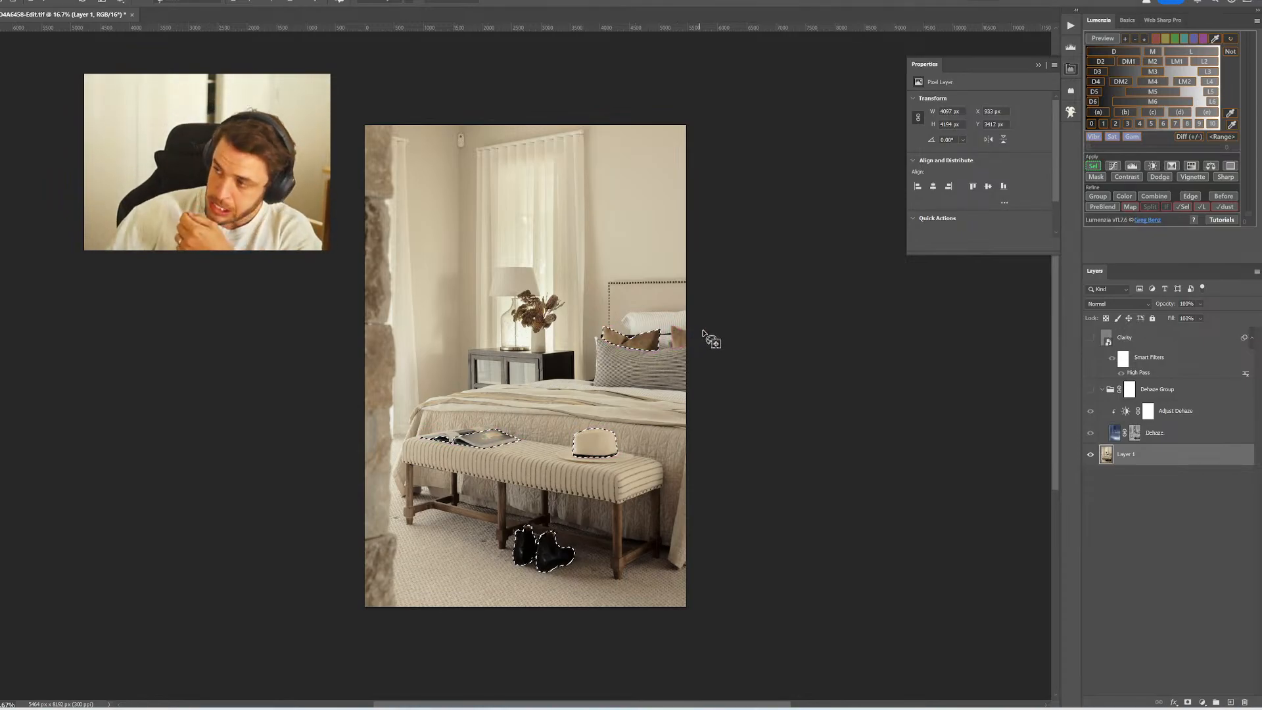
click(678, 335)
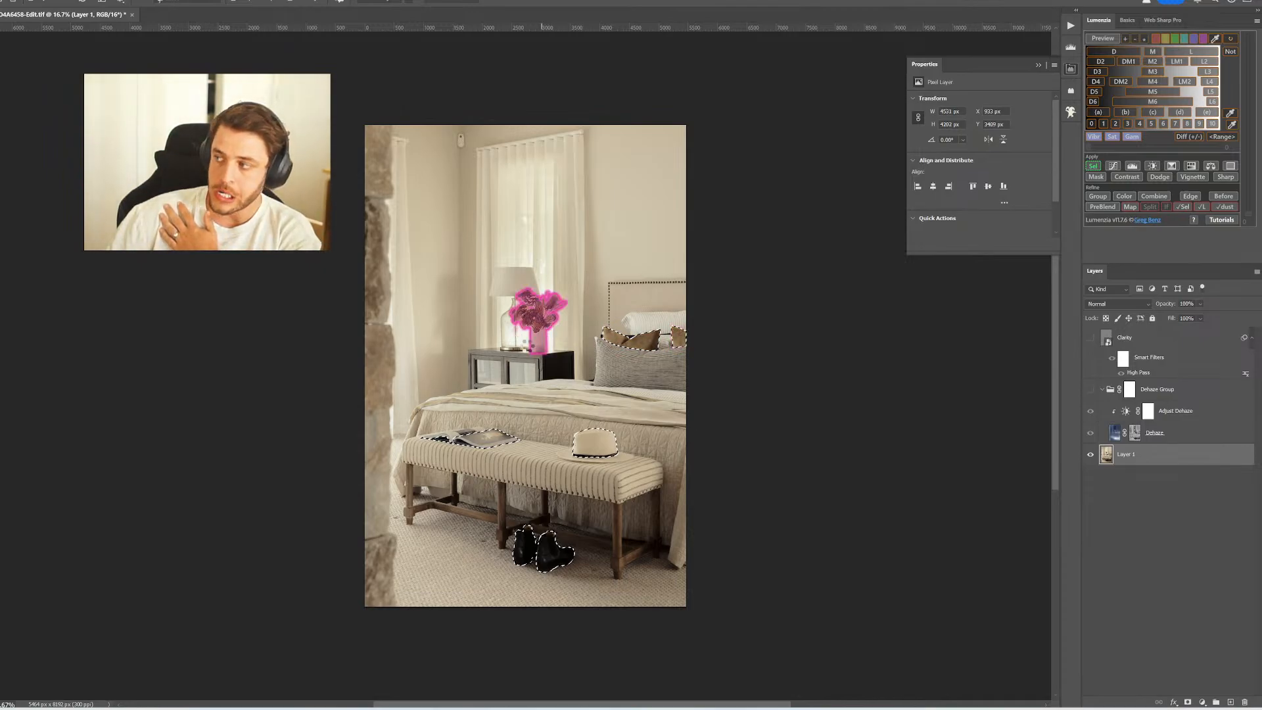
click(520, 317)
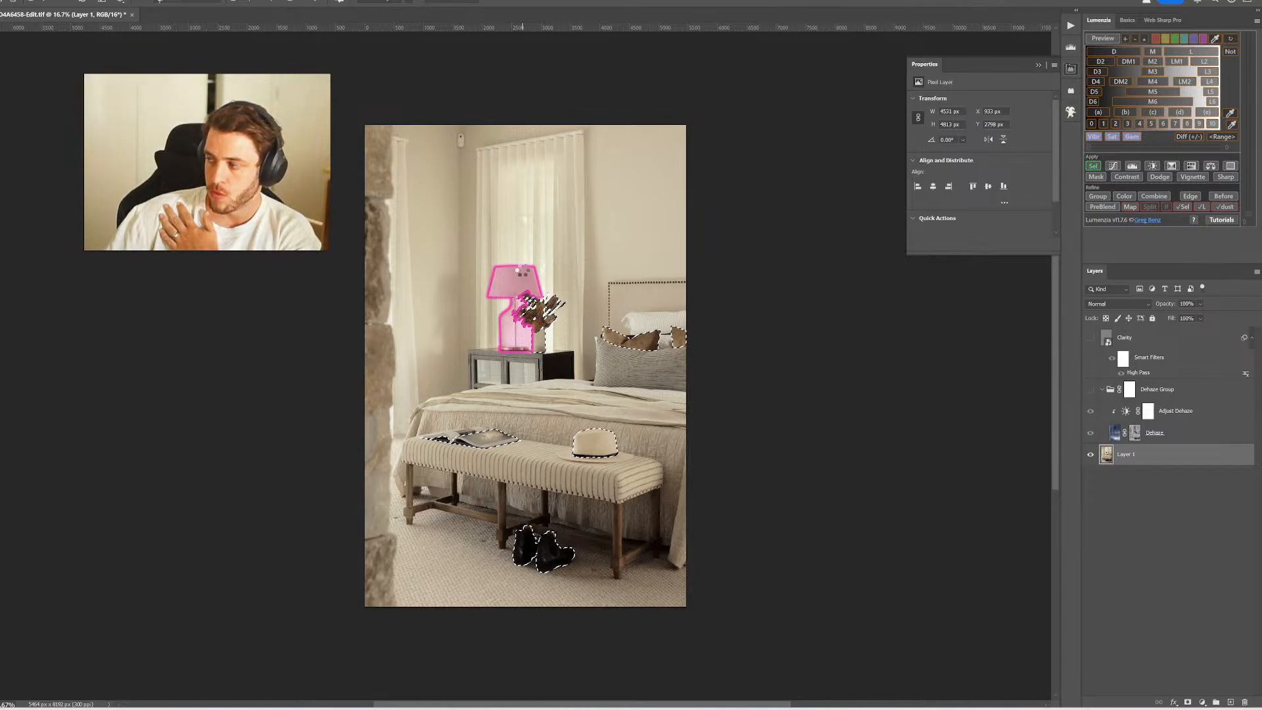
click(518, 269)
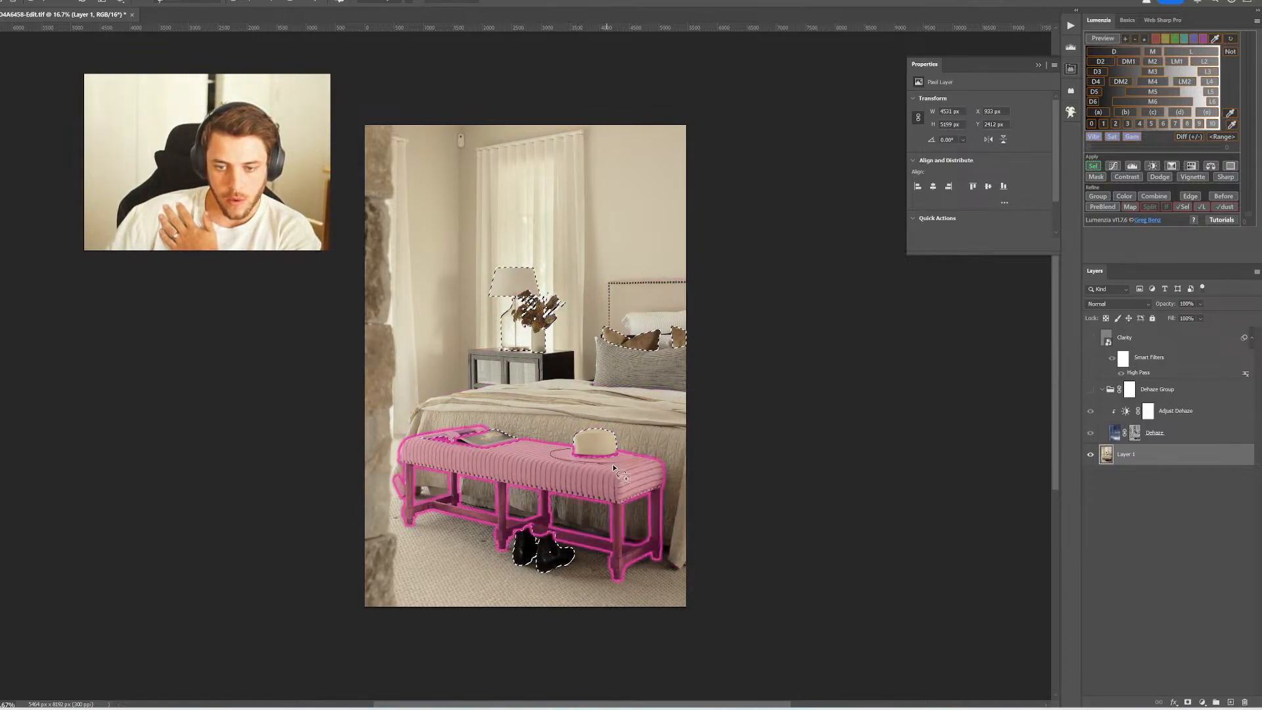
drag(623, 450, 615, 448)
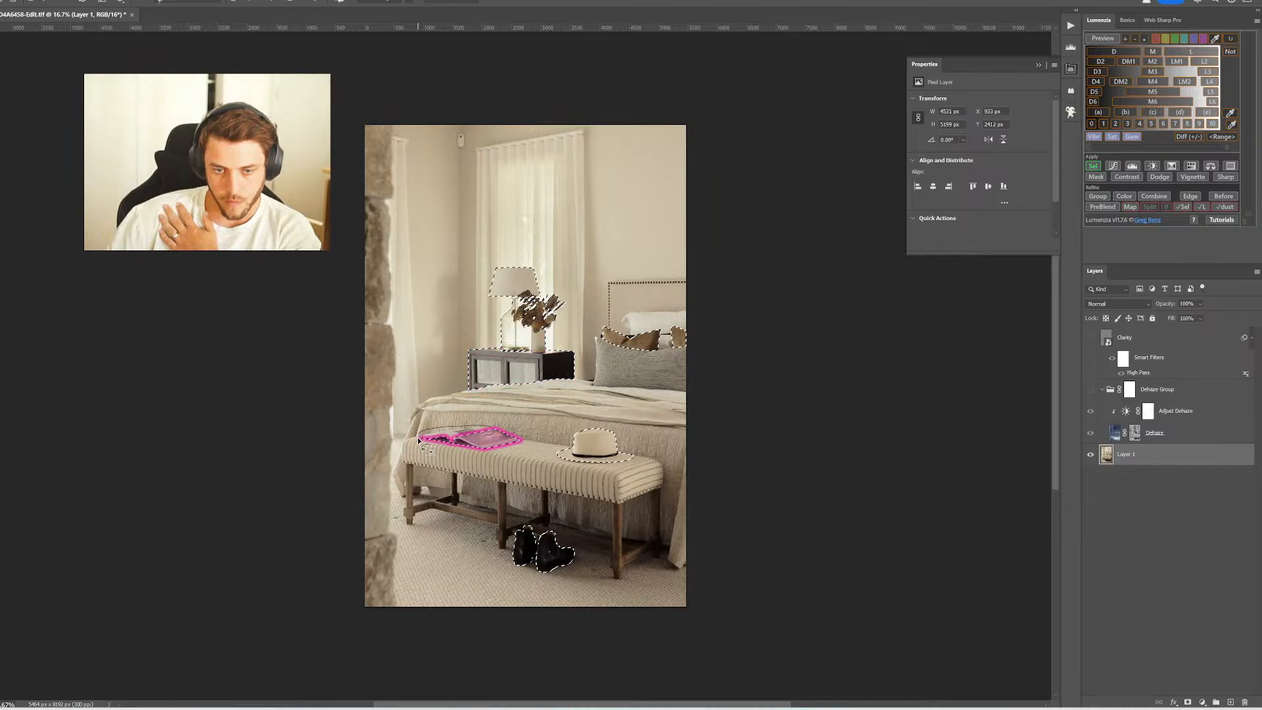
click(496, 435)
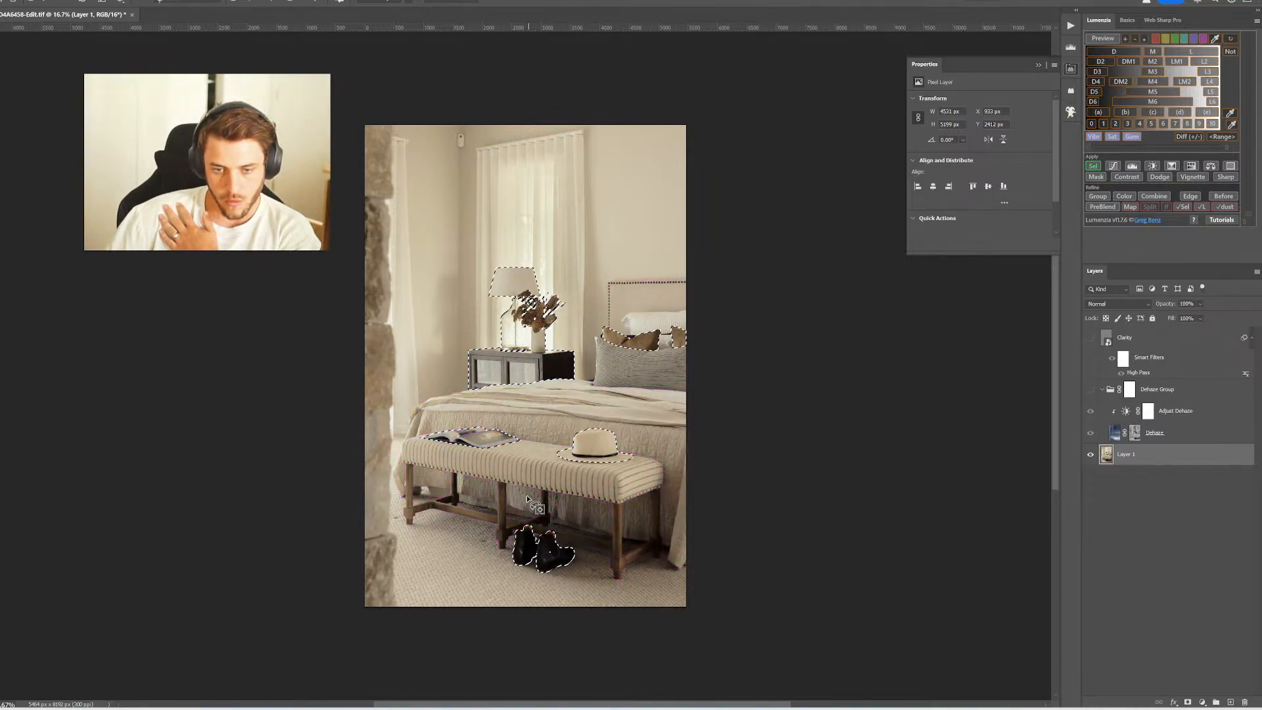
click(641, 440)
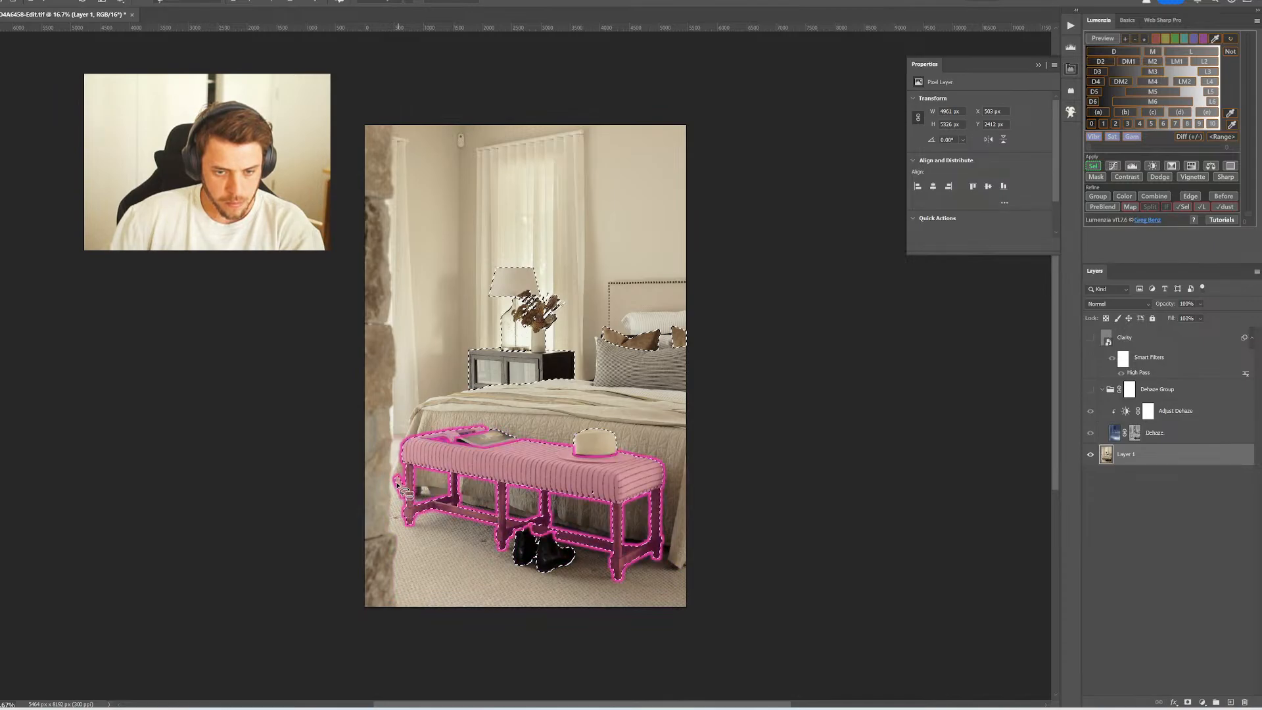
mouse_move(380, 485)
mouse_down()
mouse_move(405, 440)
mouse_move(431, 490)
mouse_move(393, 508)
mouse_move(380, 480)
mouse_move(404, 510)
mouse_move(387, 465)
mouse_up()
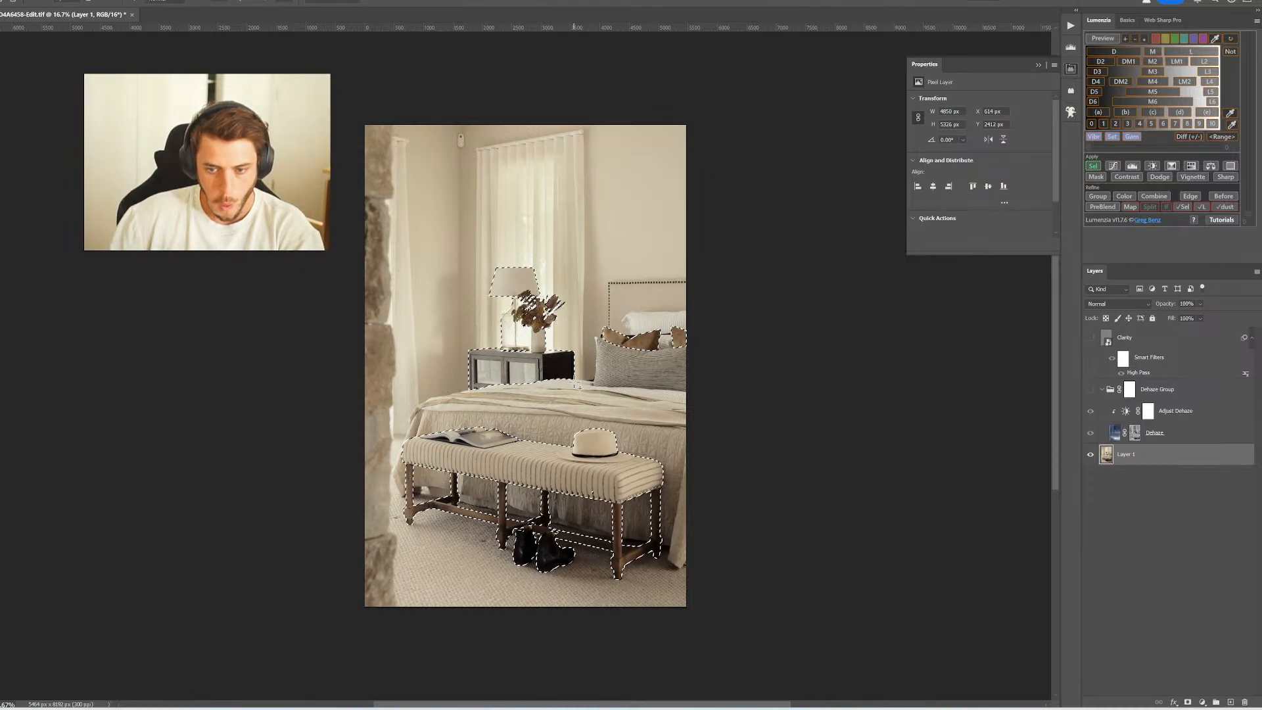
Add a Curves adjustment masked to the selected furnishings, lifting their bright tones and deepening the bench's dark legs
click(1116, 163)
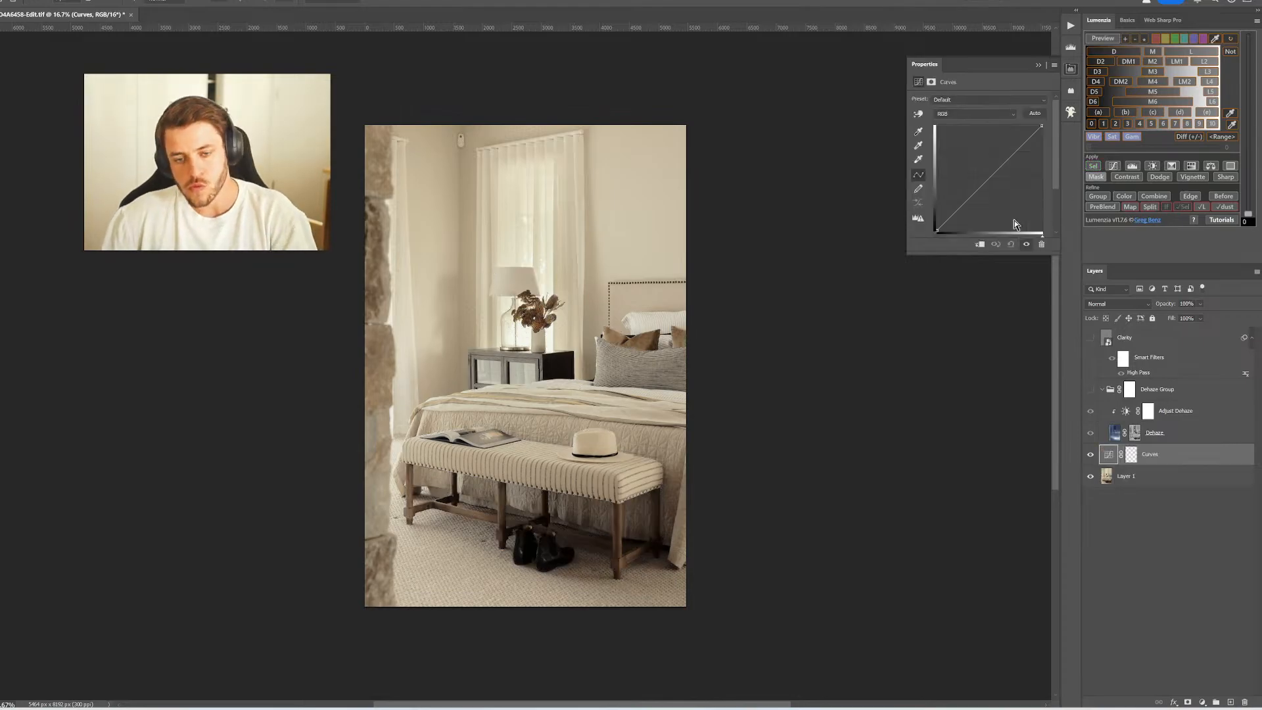
click(918, 113)
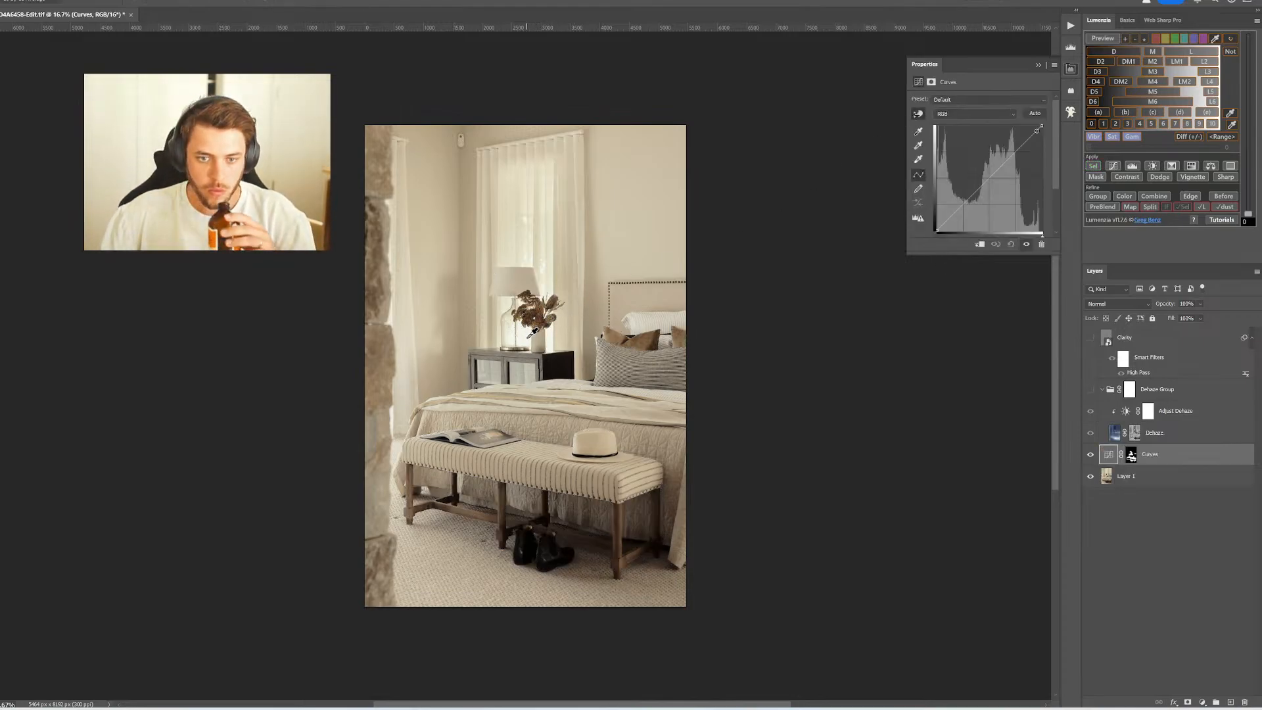
drag(532, 332, 534, 328)
drag(612, 429, 604, 427)
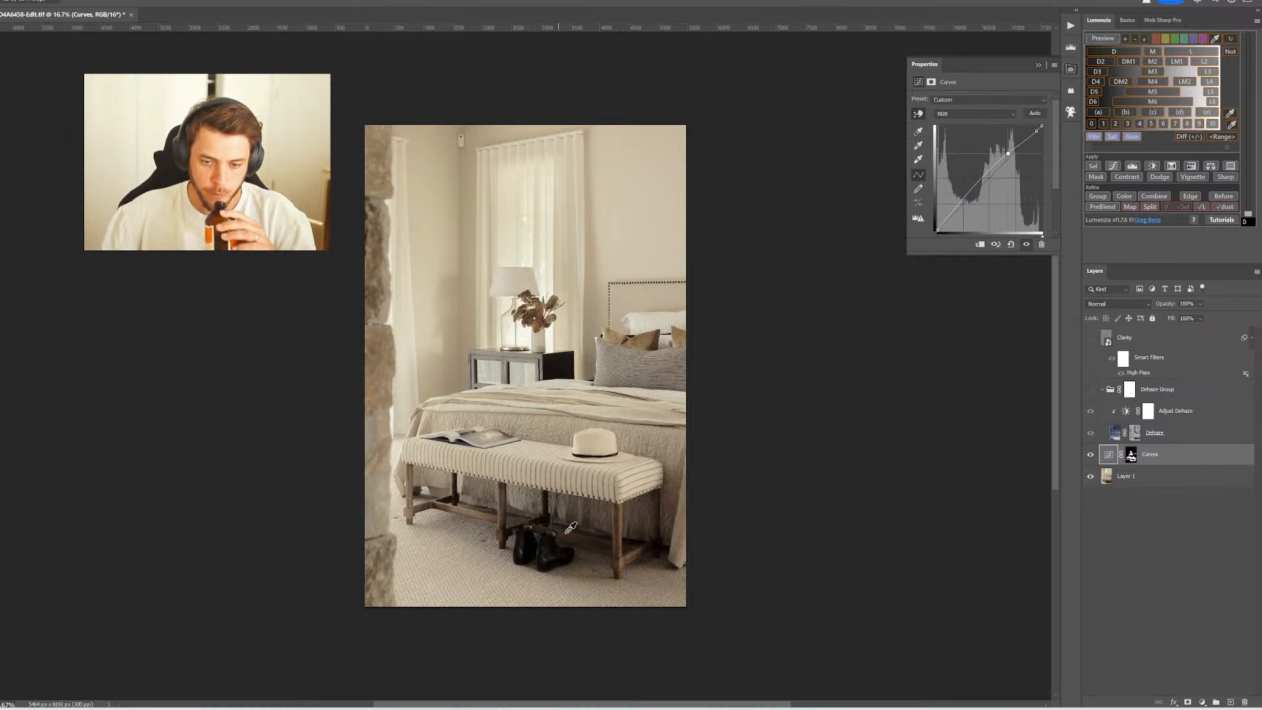
drag(615, 538, 614, 545)
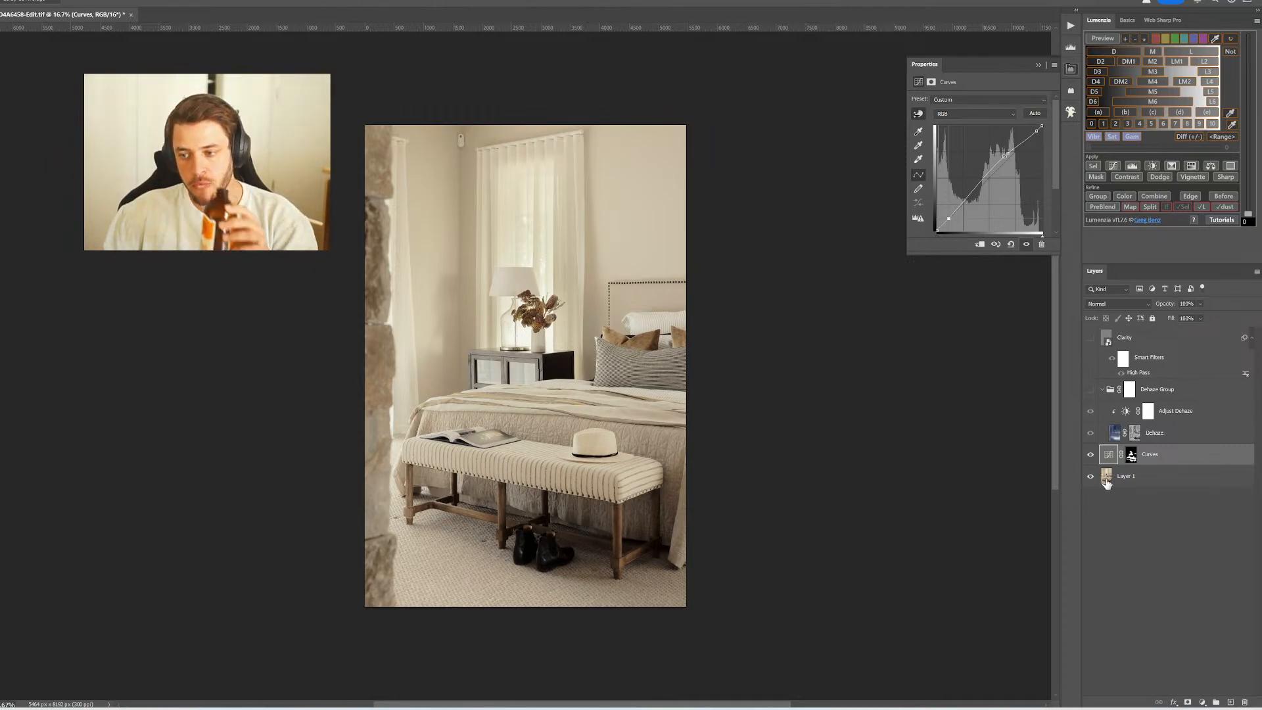
Group the Clarity layer with the Dehaze Group, show both effects, and move the Curves layer and its furnishings mask to the group
drag(1131, 454, 1120, 353)
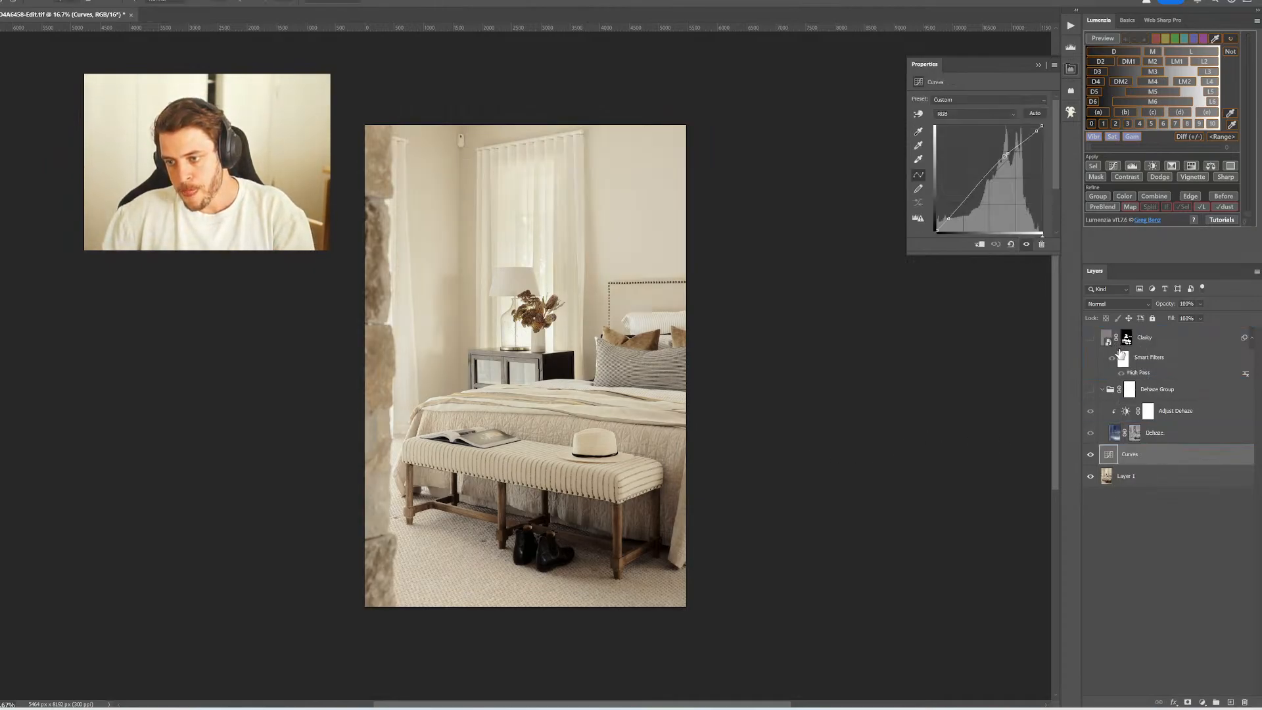
key(ctrl+z)
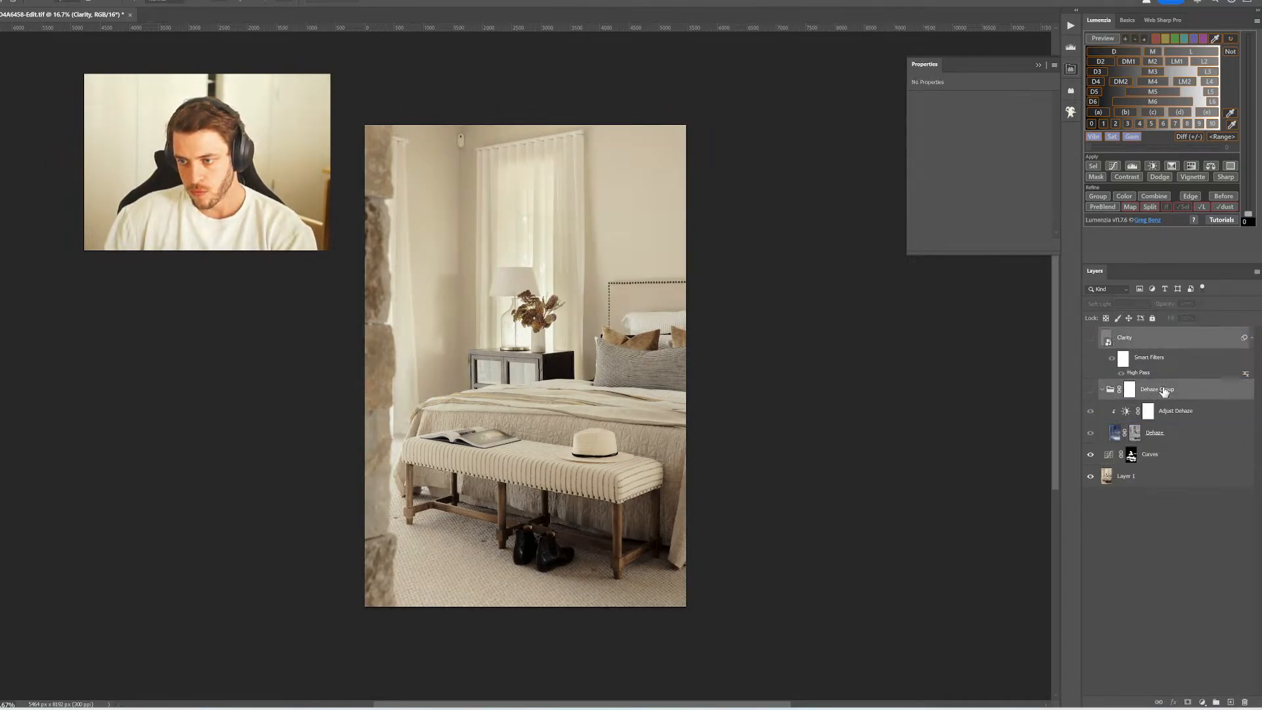
key(ctrl+g)
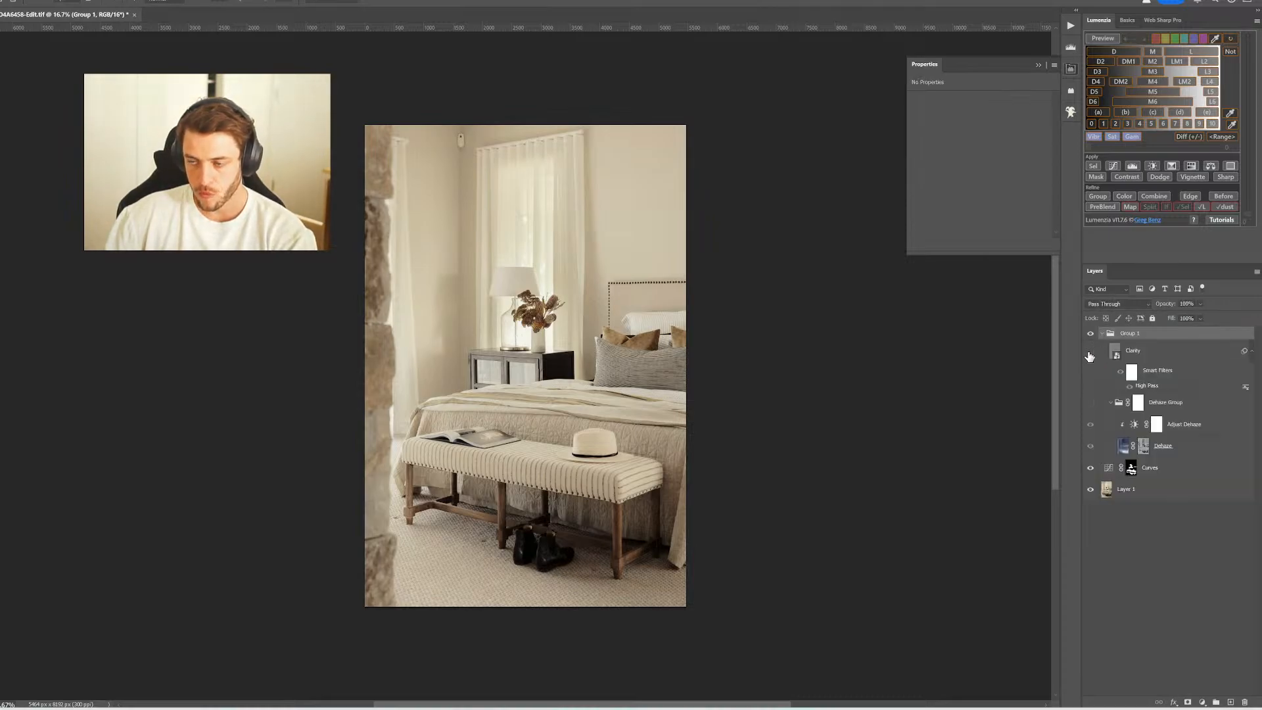
click(1092, 403)
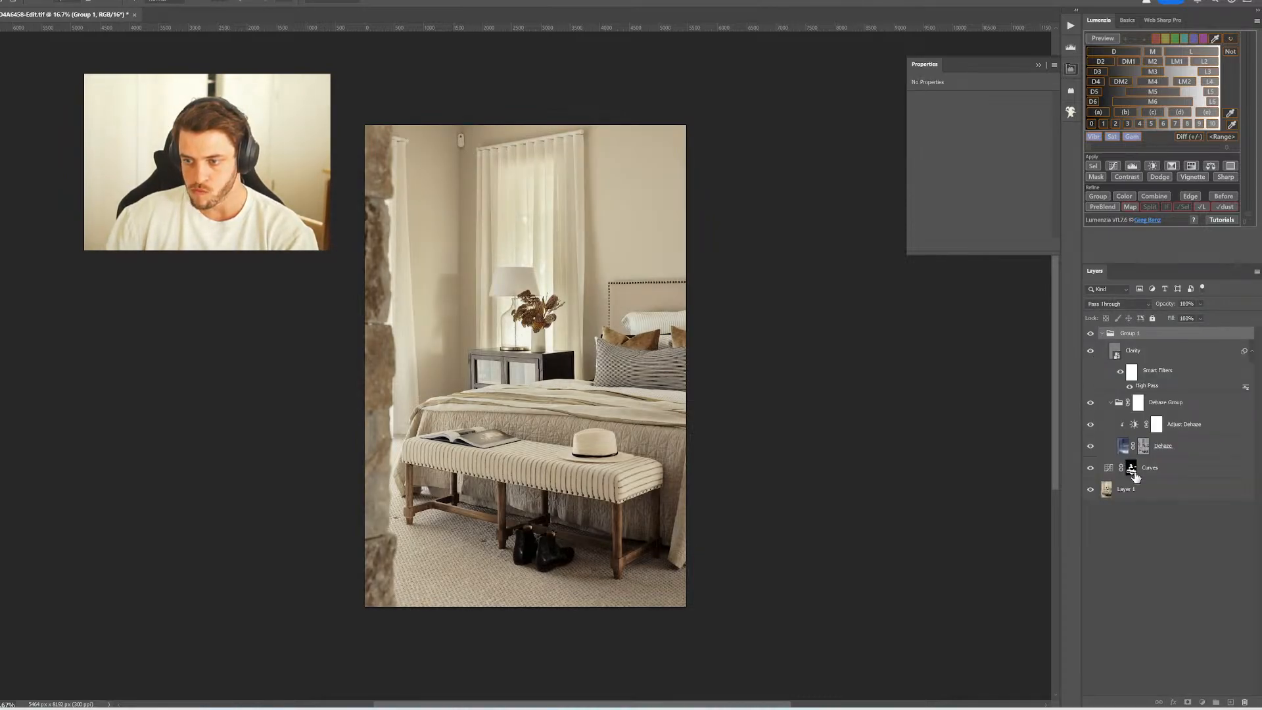
drag(1131, 467, 1142, 355)
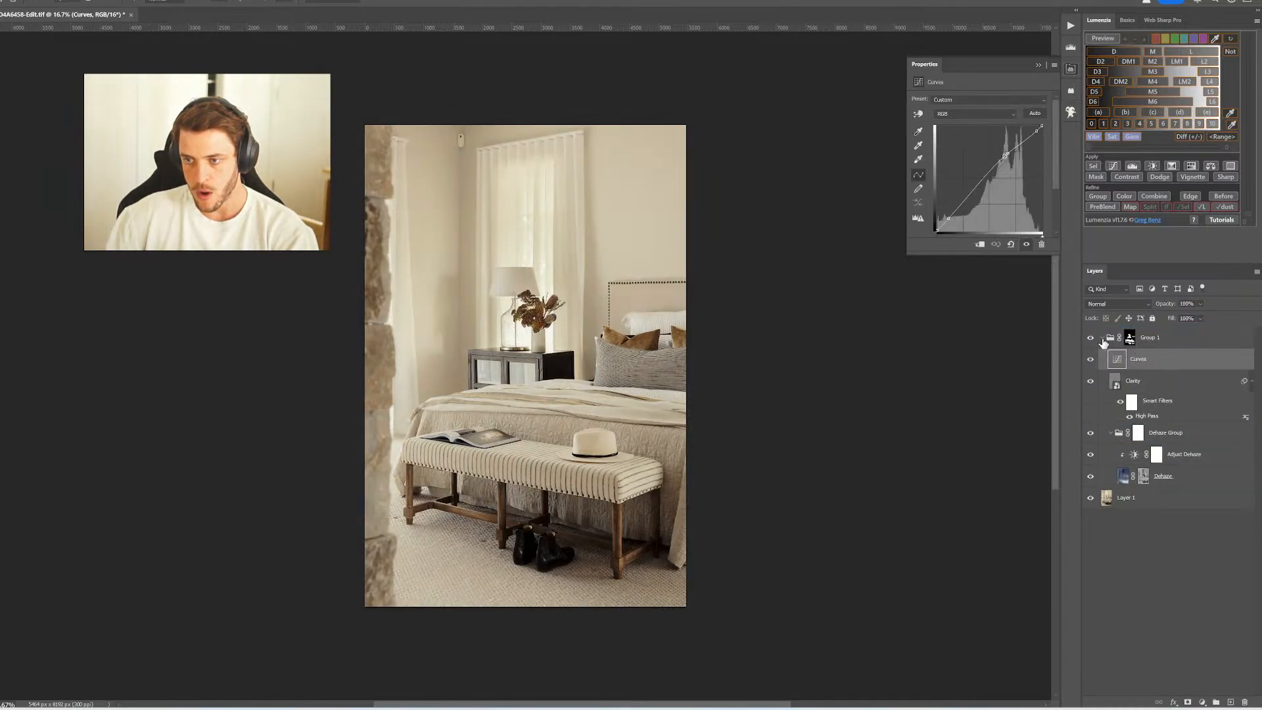
Merge the furnishings effects group with the photo layer and remove the dark marks on the carpet around the bench
click(1102, 338)
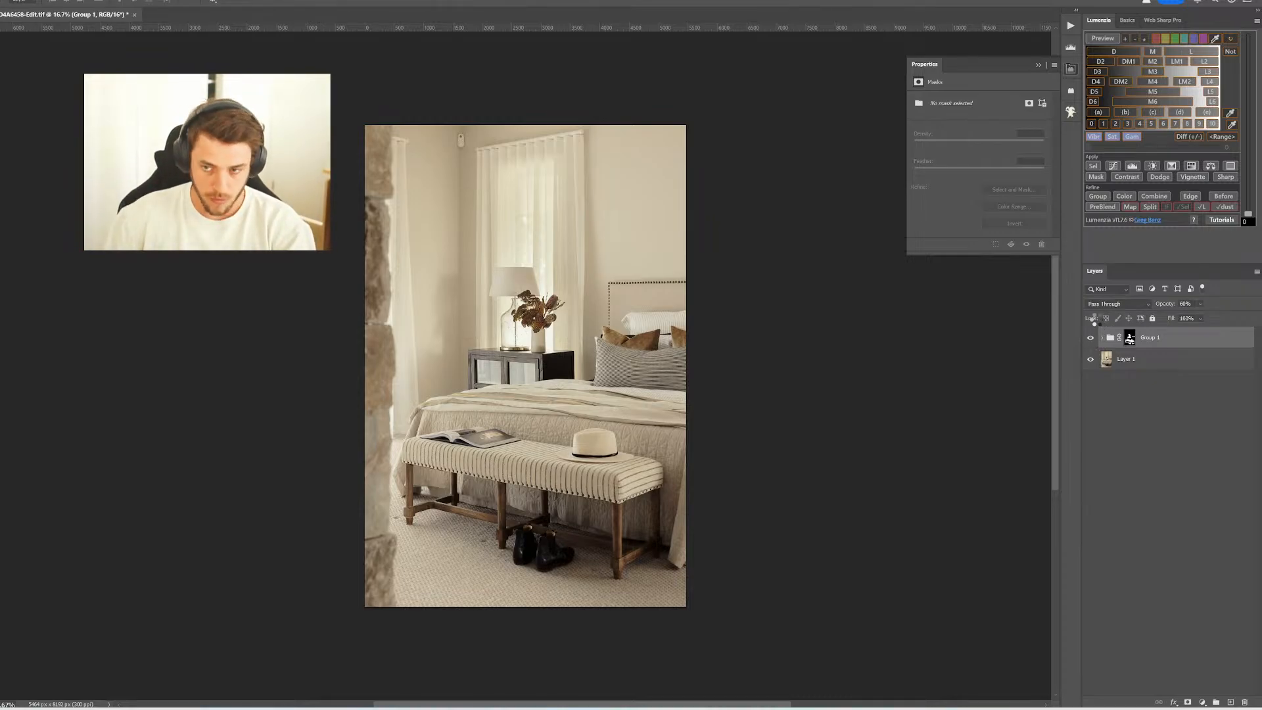
key(ctrl+shift+e)
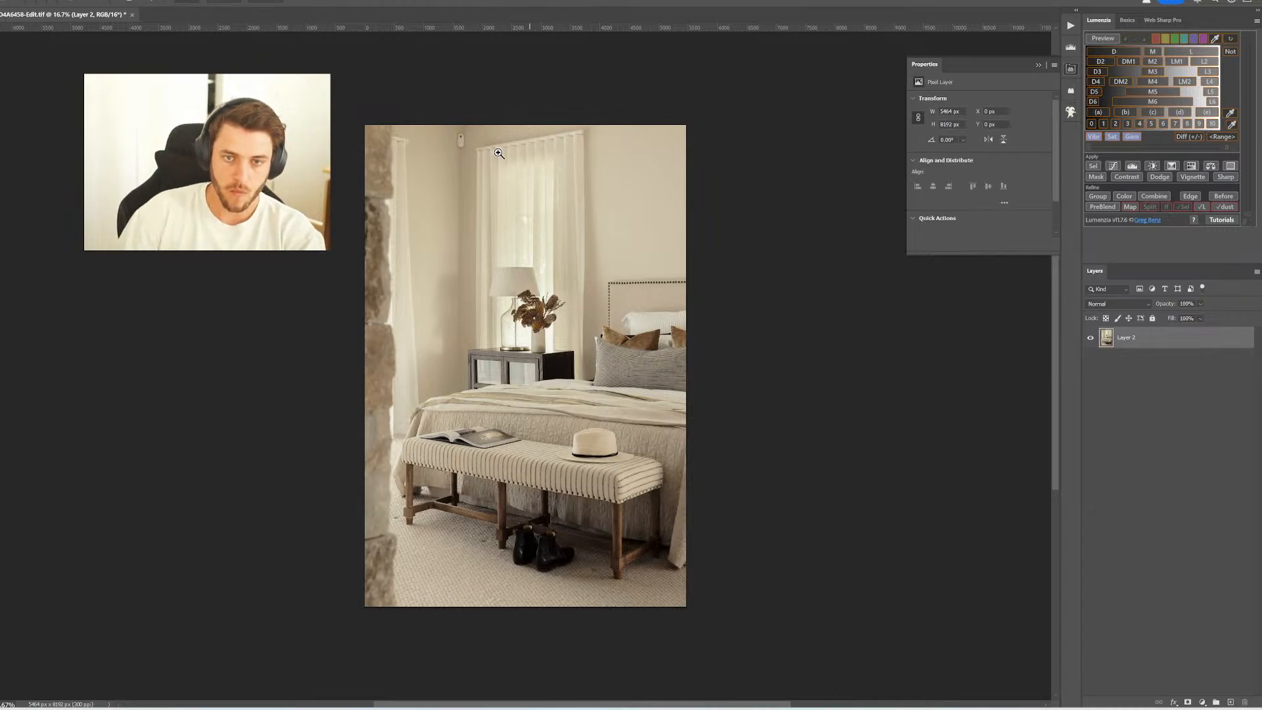
scroll(464, 136, up, 6)
mouse_move(594, 173)
mouse_down()
mouse_move(537, 155)
mouse_move(466, 204)
mouse_move(454, 311)
mouse_move(507, 384)
mouse_move(604, 351)
mouse_move(606, 193)
mouse_move(550, 360)
mouse_move(549, 430)
mouse_up()
key(ctrl+d)
key(z)
drag(570, 363, 464, 294)
key(j)
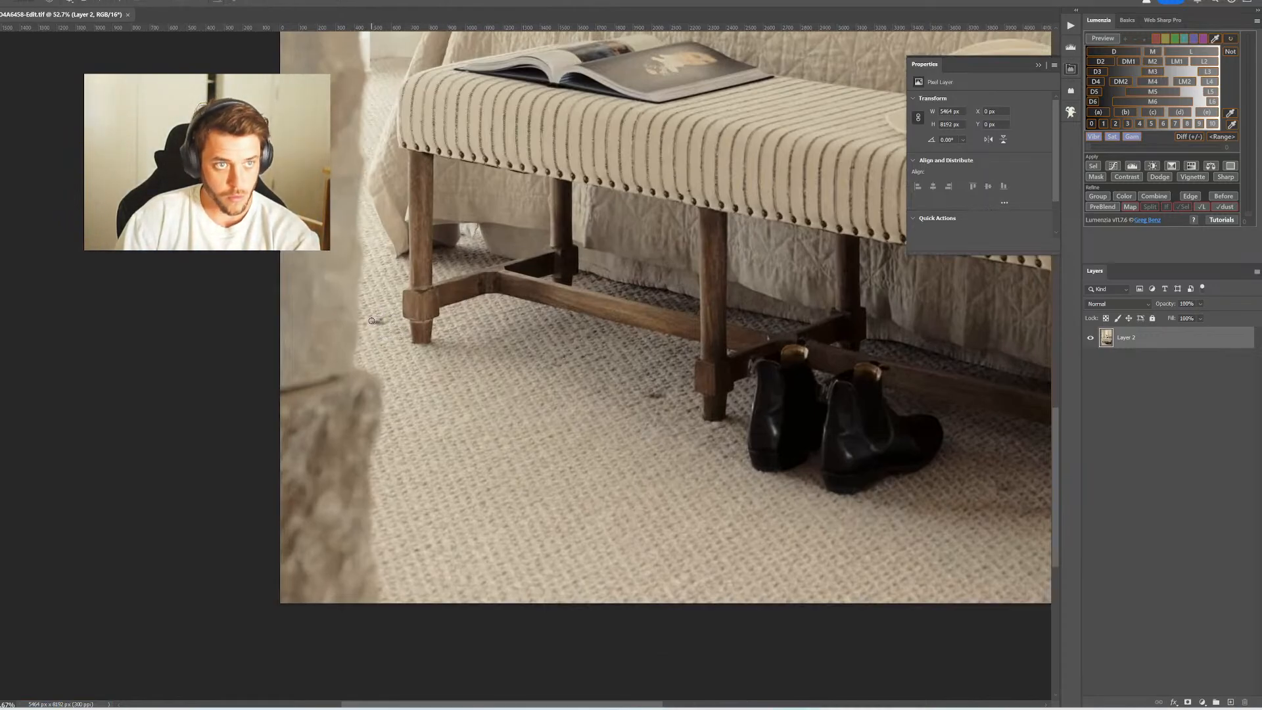
drag(368, 320, 390, 325)
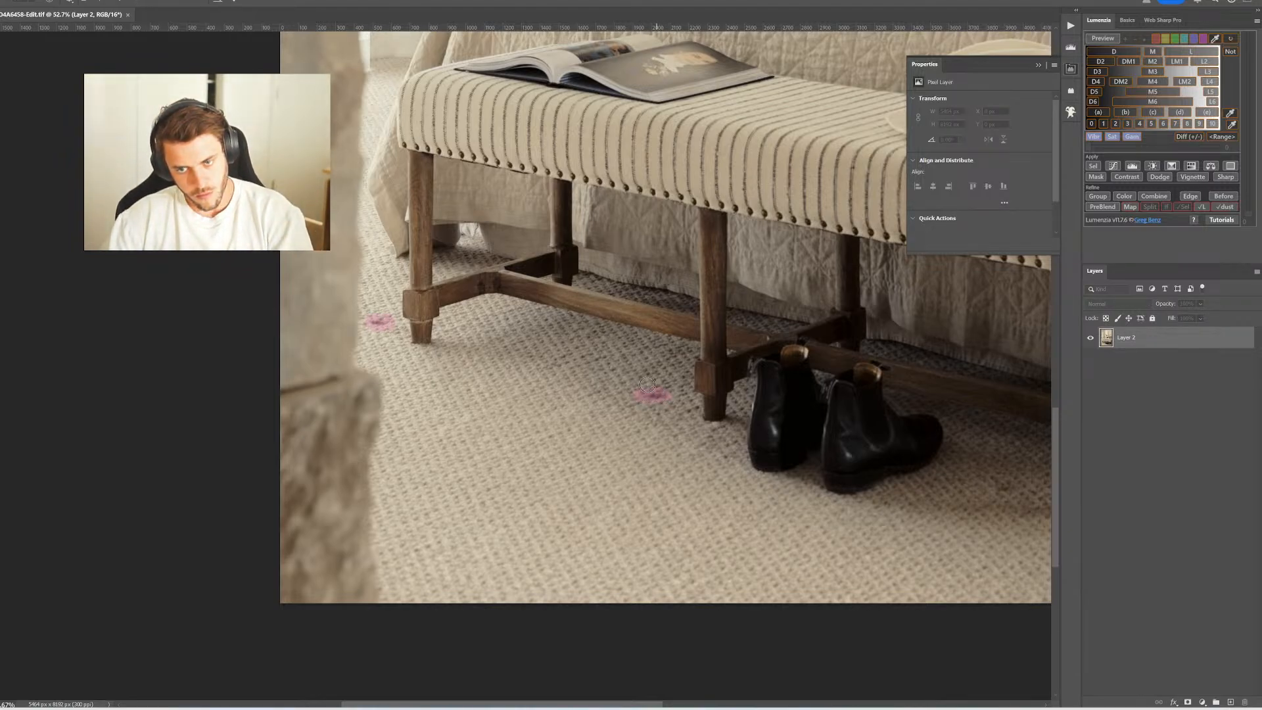
scroll(597, 428, down, 5)
scroll(596, 428, right, 10)
drag(570, 290, 602, 304)
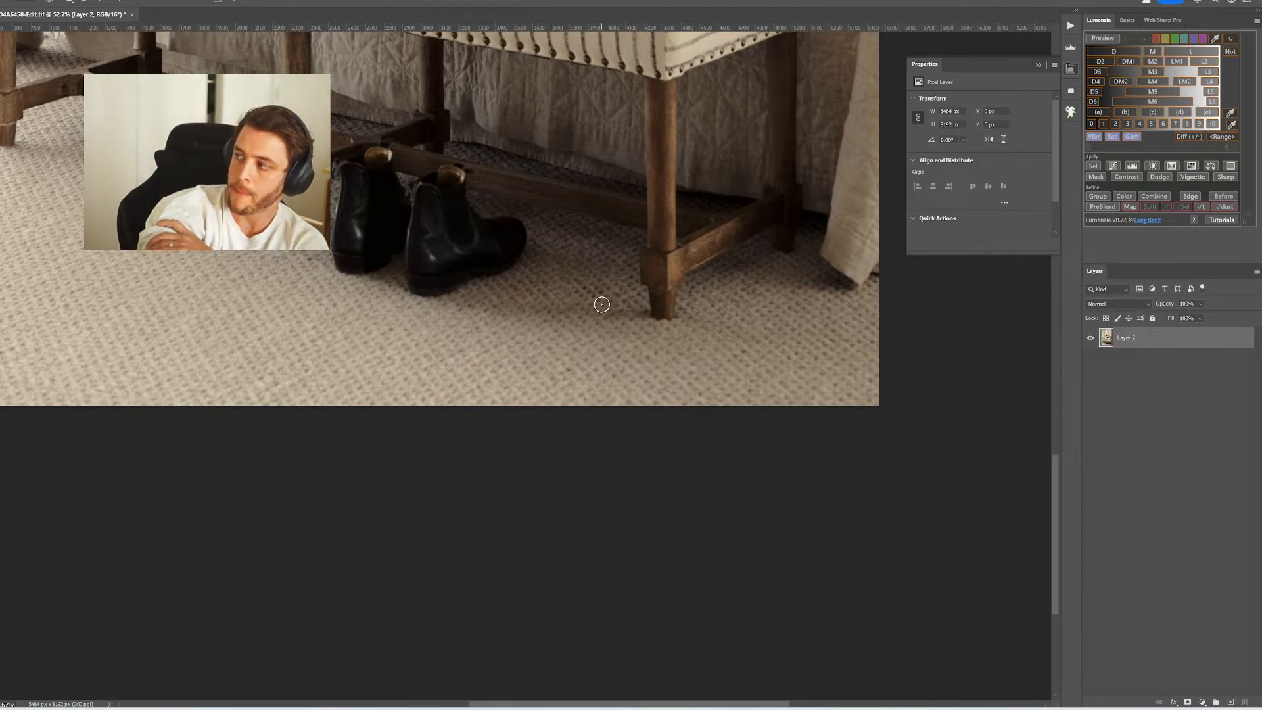
key(ctrl+0)
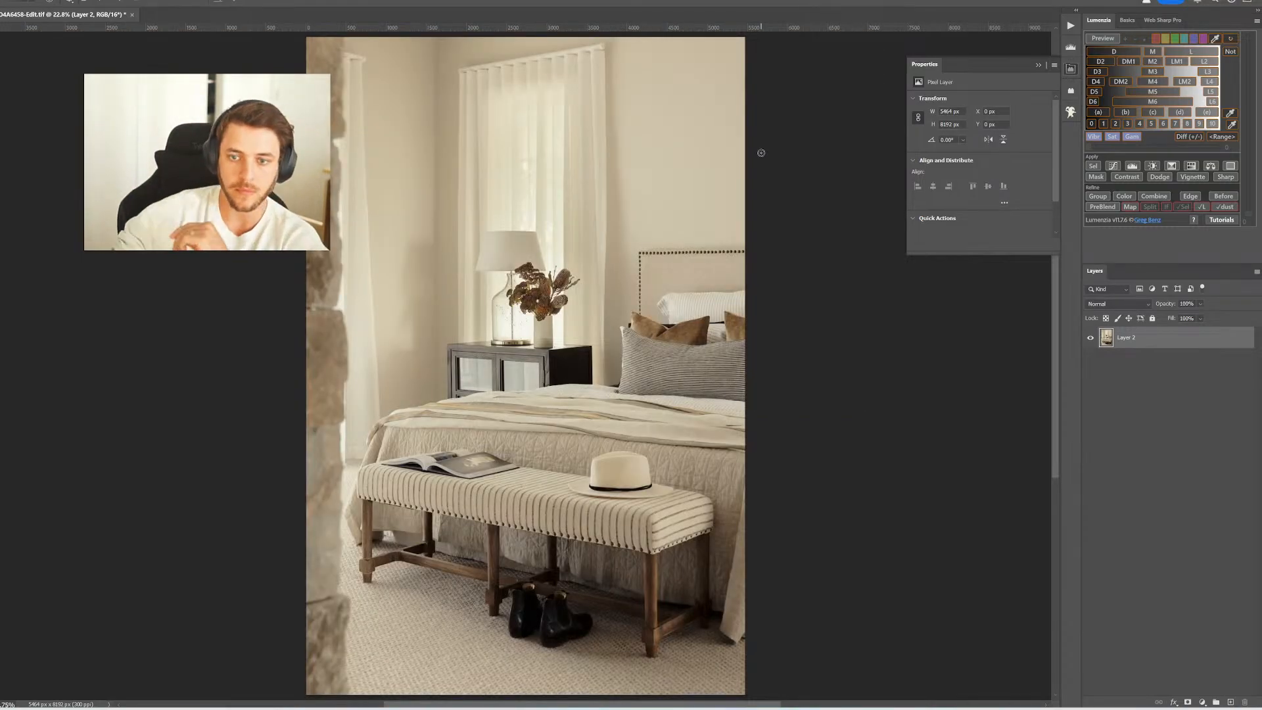
Save and close the retouched bench photo, then switch to Lightroom Classic and select the nightstand bedroom photo _O4A6463.CR3
key(ctrl+s)
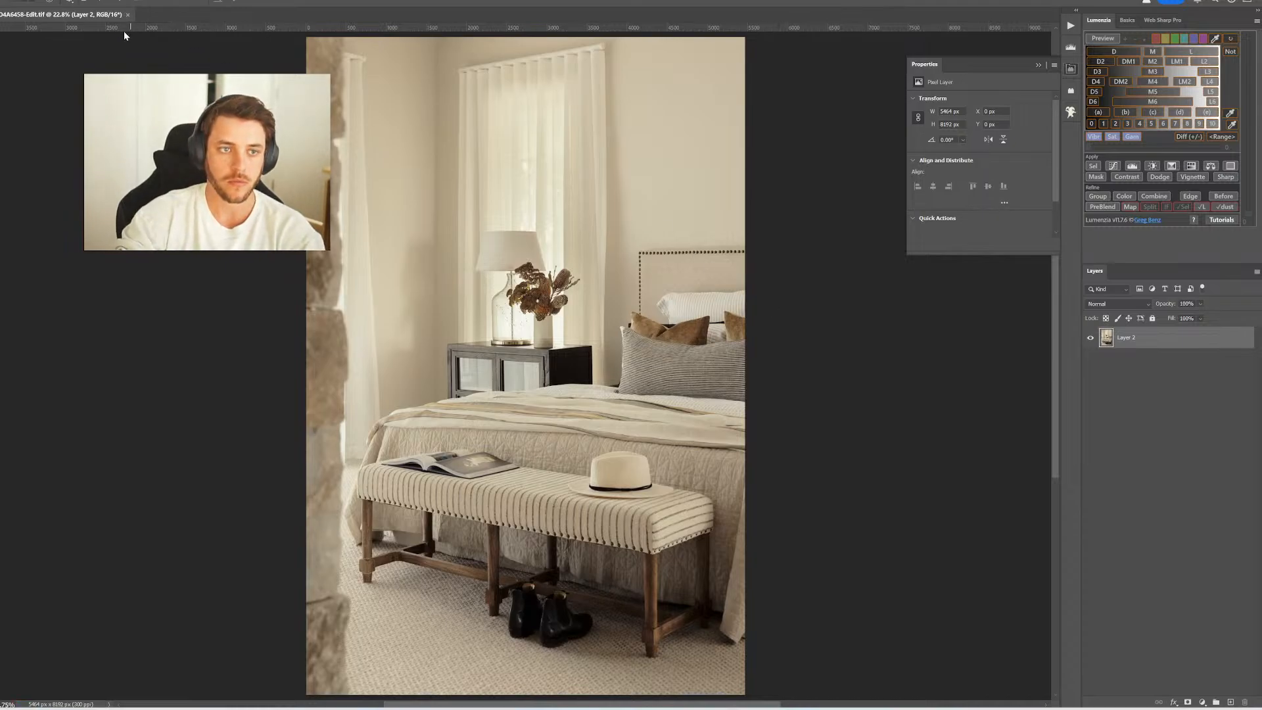
click(129, 15)
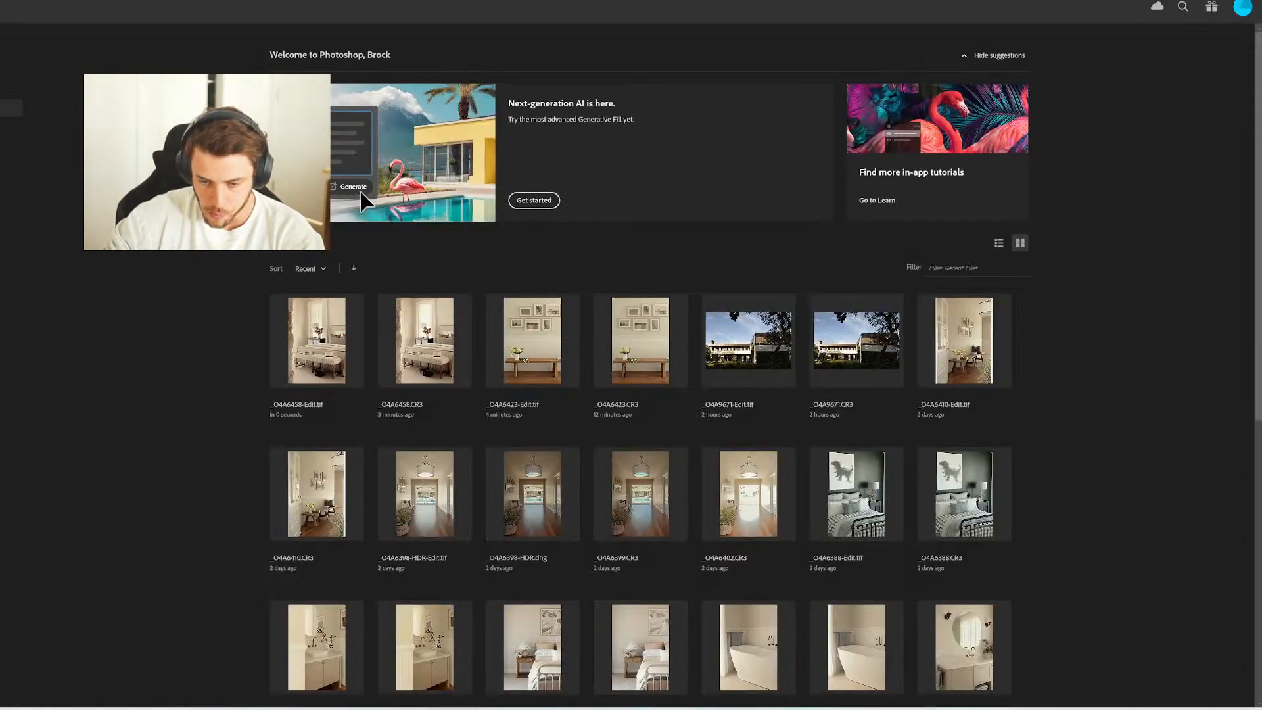
key(alt+Tab)
drag(589, 647, 38, 332)
click(708, 636)
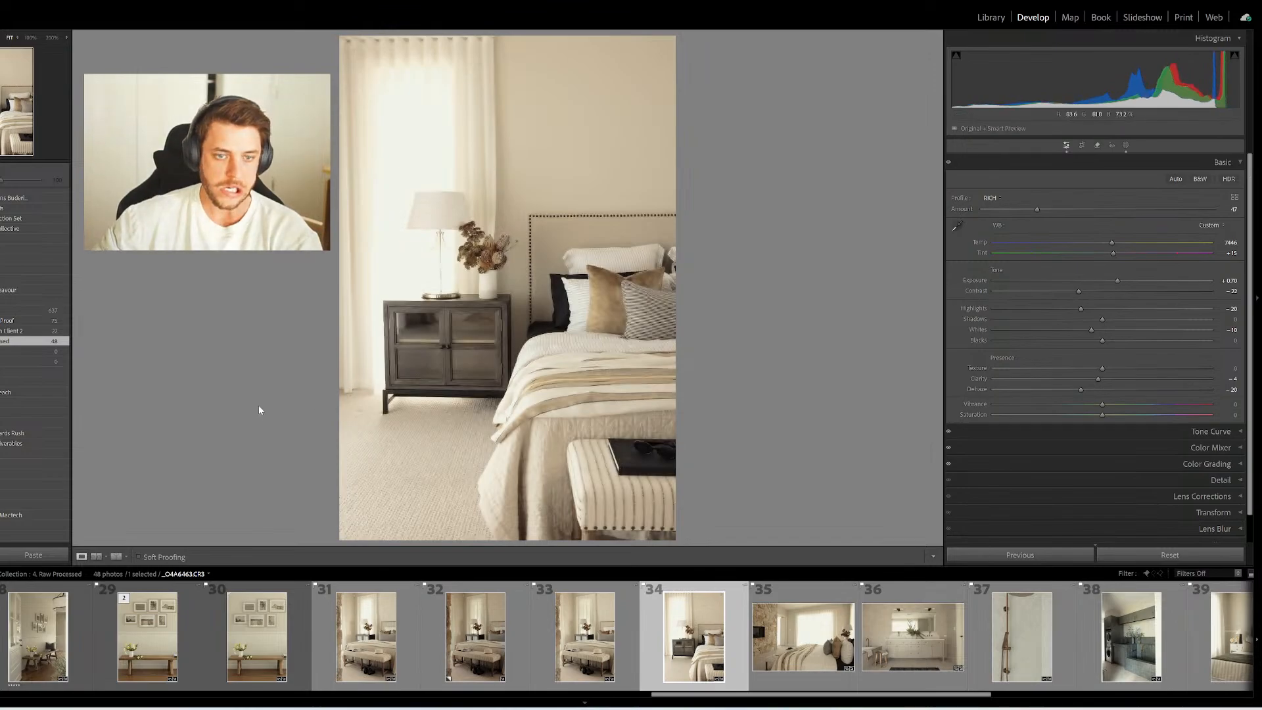
Show the 1 Core collection and sync the nightstand photo's develop settings to its neighbouring darker exposure
click(58, 311)
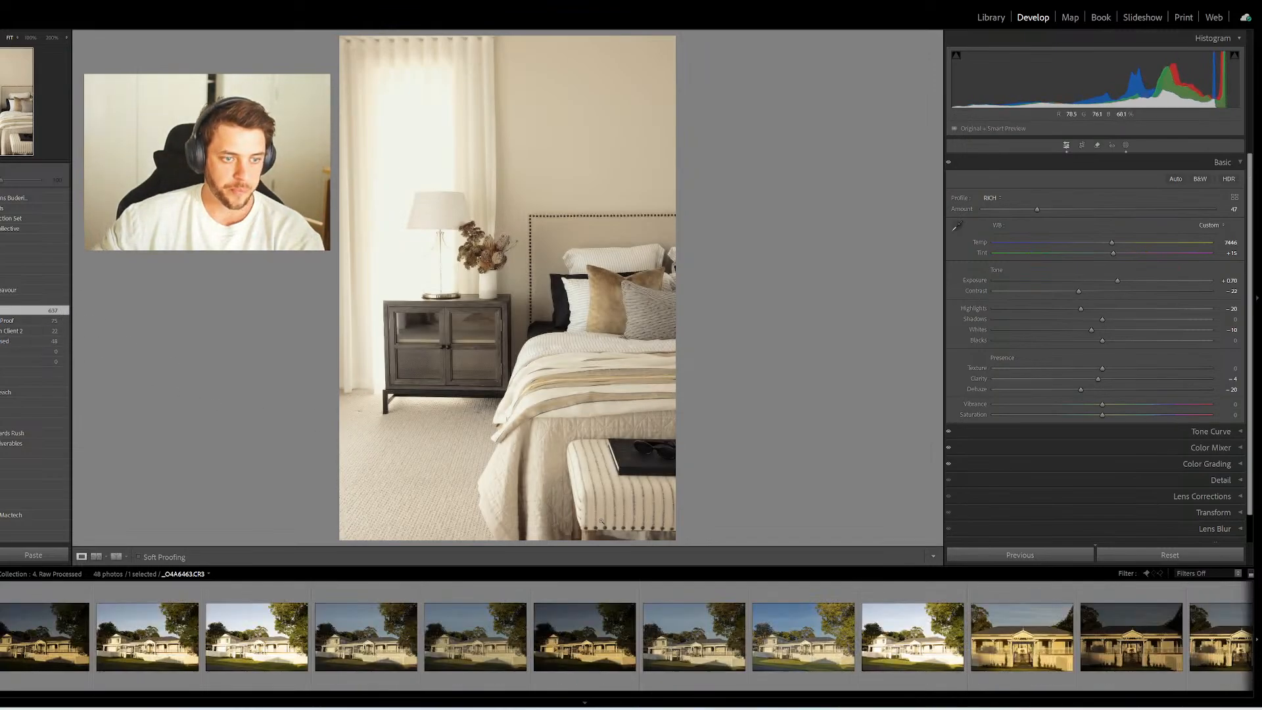
ctrl+click(685, 648)
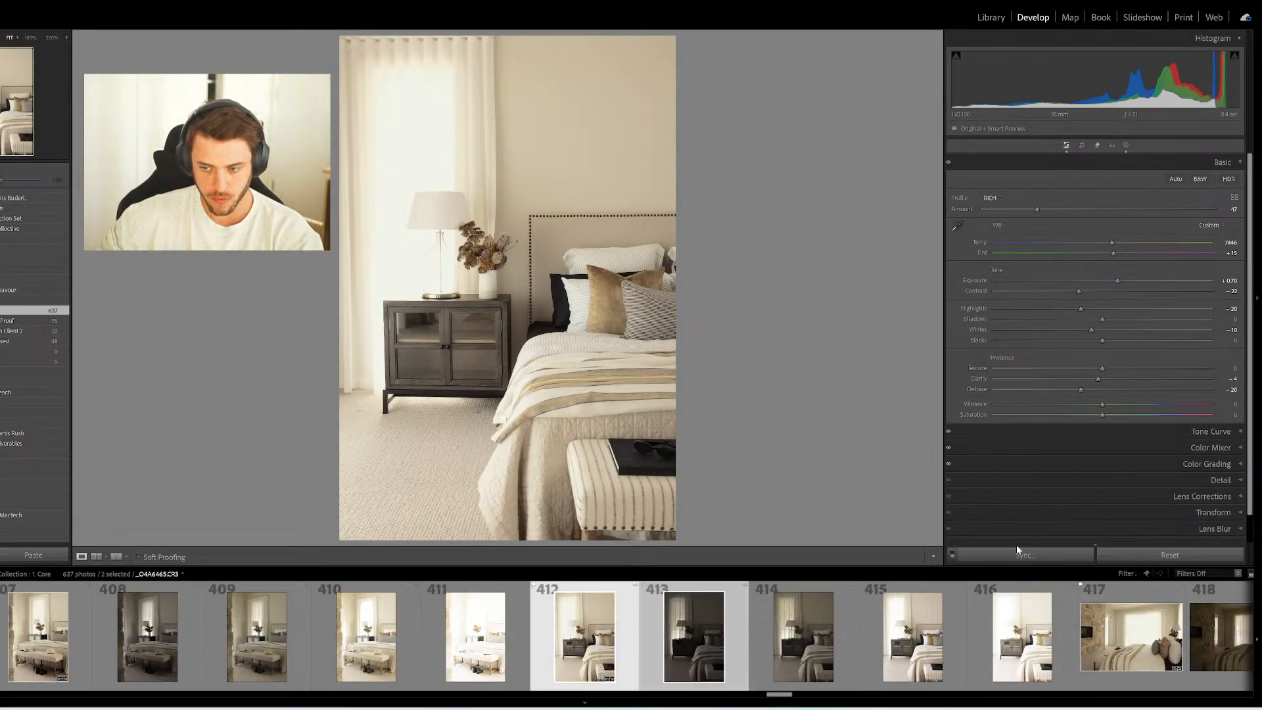
click(1023, 555)
click(321, 410)
click(755, 410)
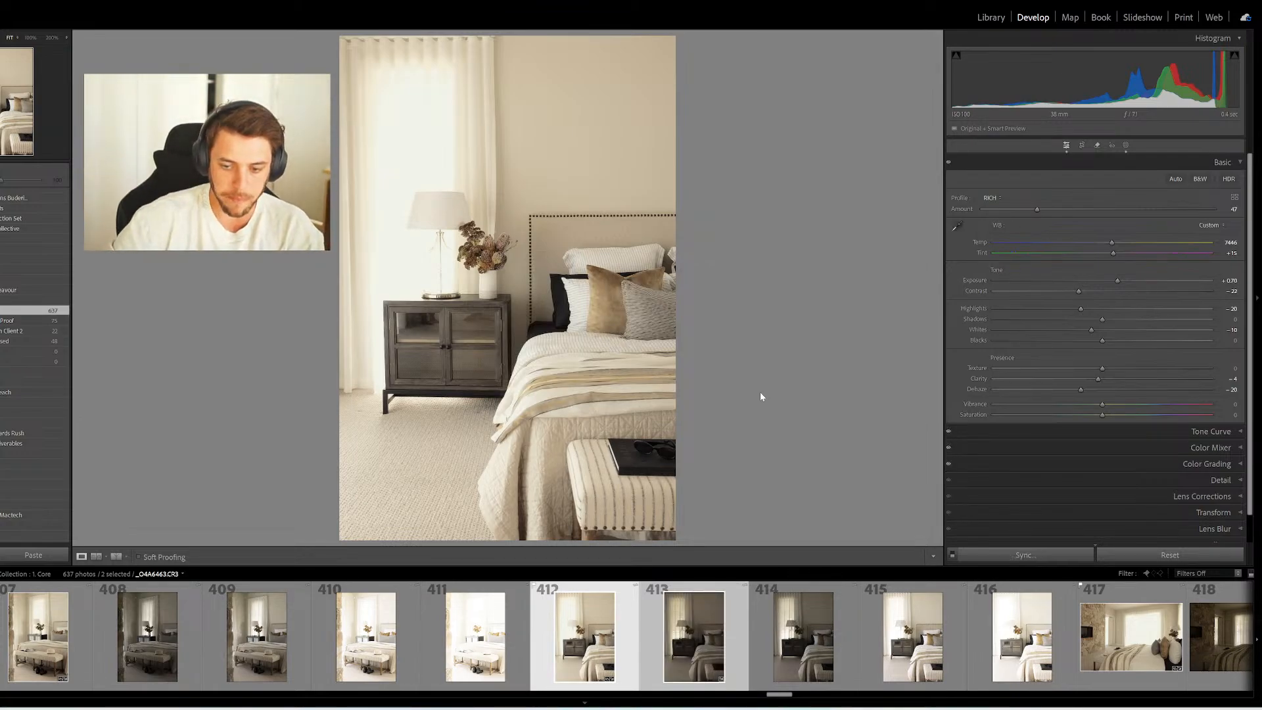
Apply the Highlights preset to the second exposure and open it with _O4A6463.CR3 as layers in Photoshop
click(690, 638)
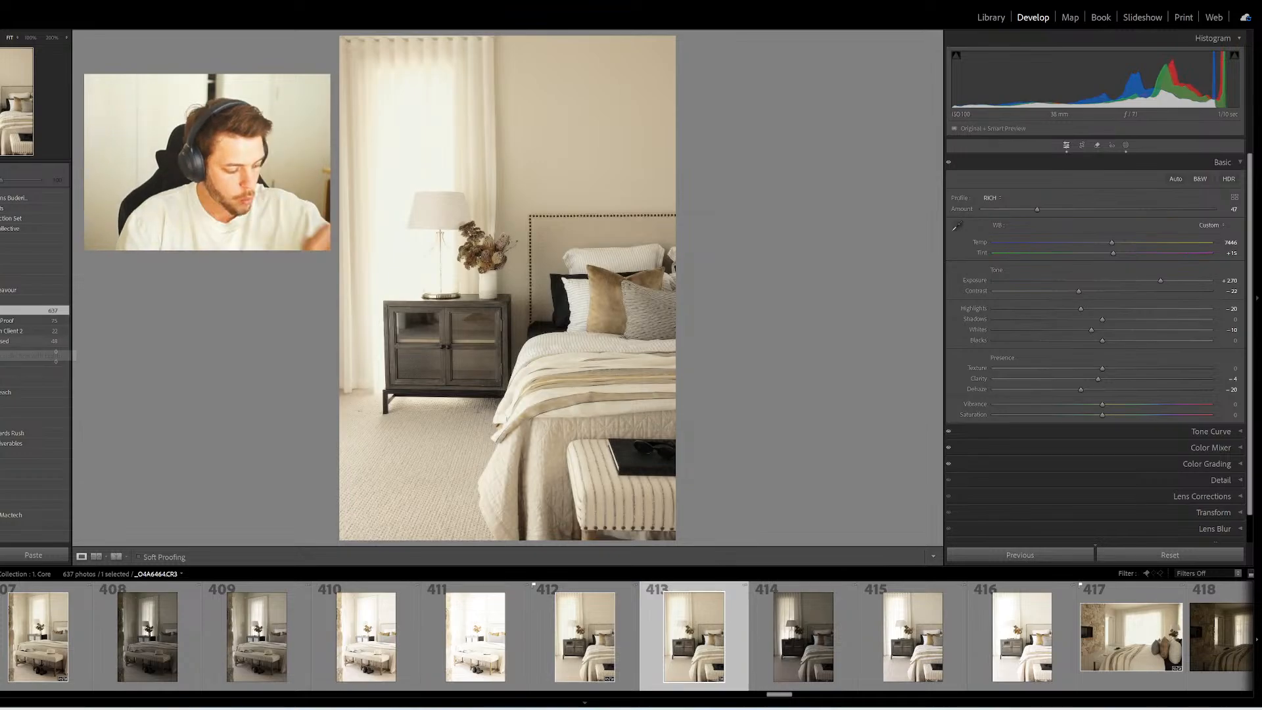
click(37, 355)
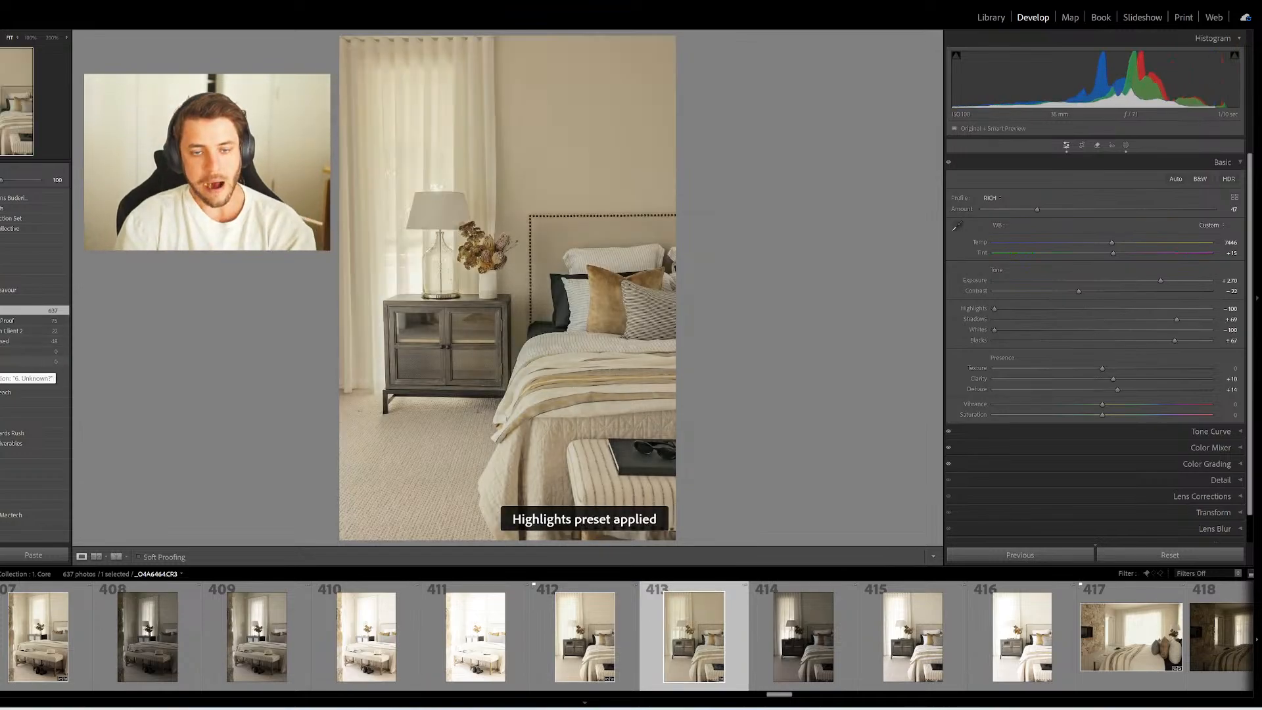
ctrl+click(585, 636)
right_click(585, 636)
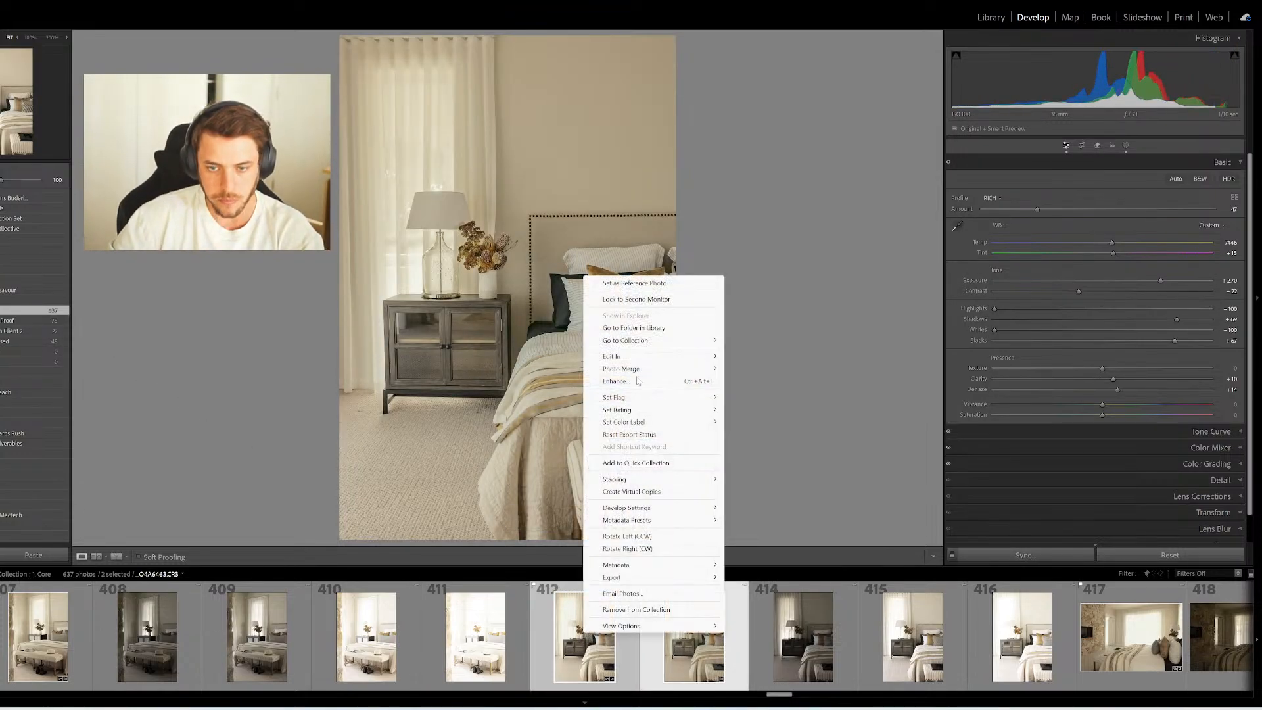
mouse_move(635, 358)
click(770, 615)
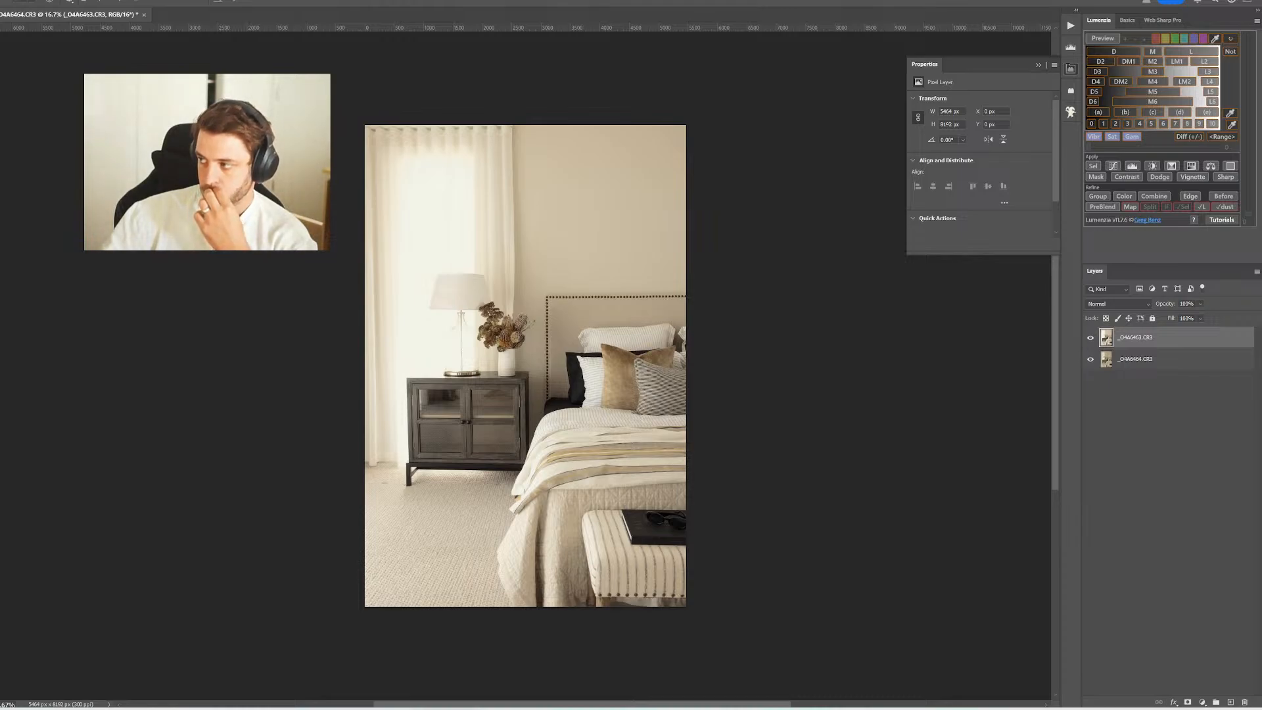
Run PreBlend with the dark exposure on top, black masks and locked layers, and load Lumenzia's L luminosity selection
click(1110, 207)
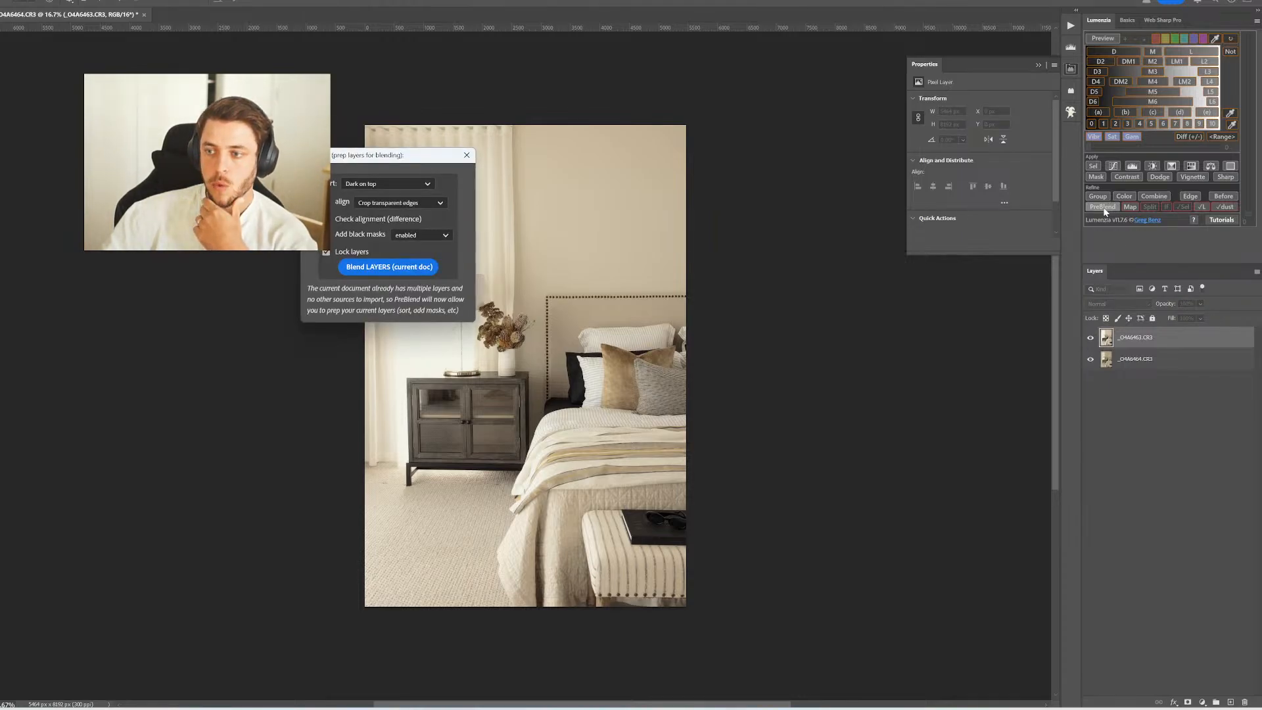
click(379, 263)
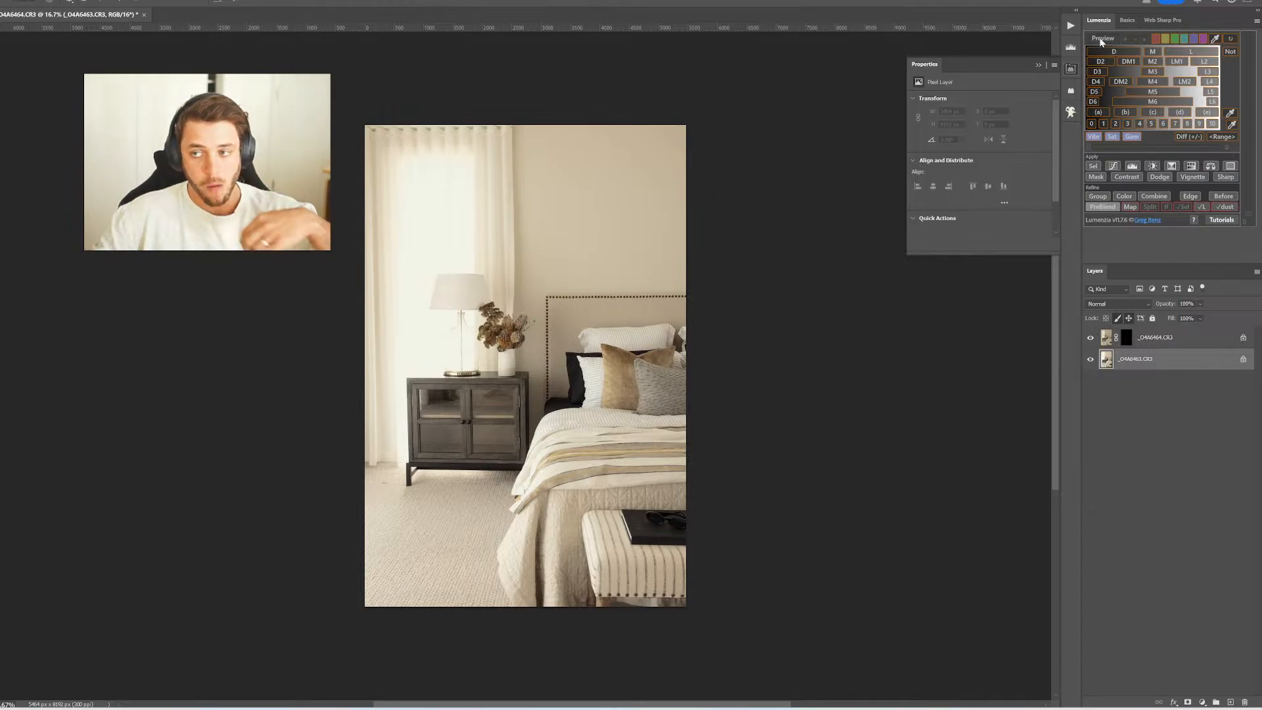
click(1196, 56)
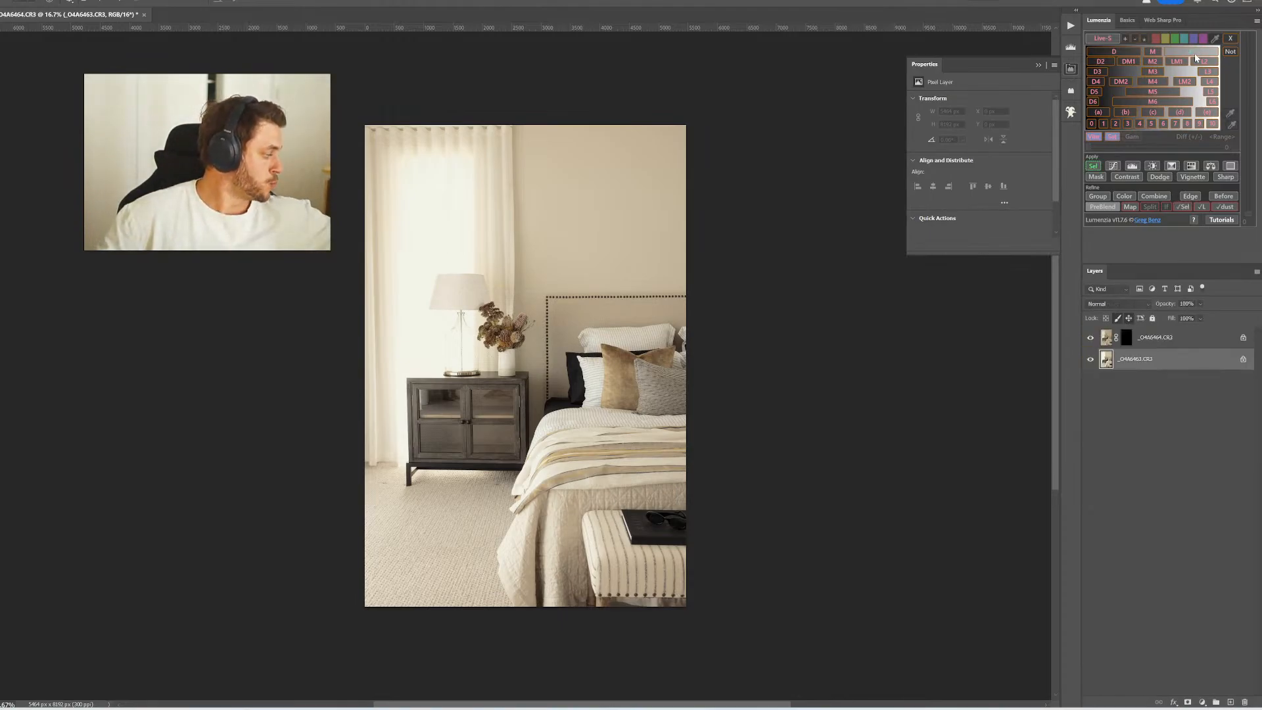
Paint the darker exposure's mask over the curtained window and lamp to recover highlights, resizing the brush to refine the edges
click(1127, 338)
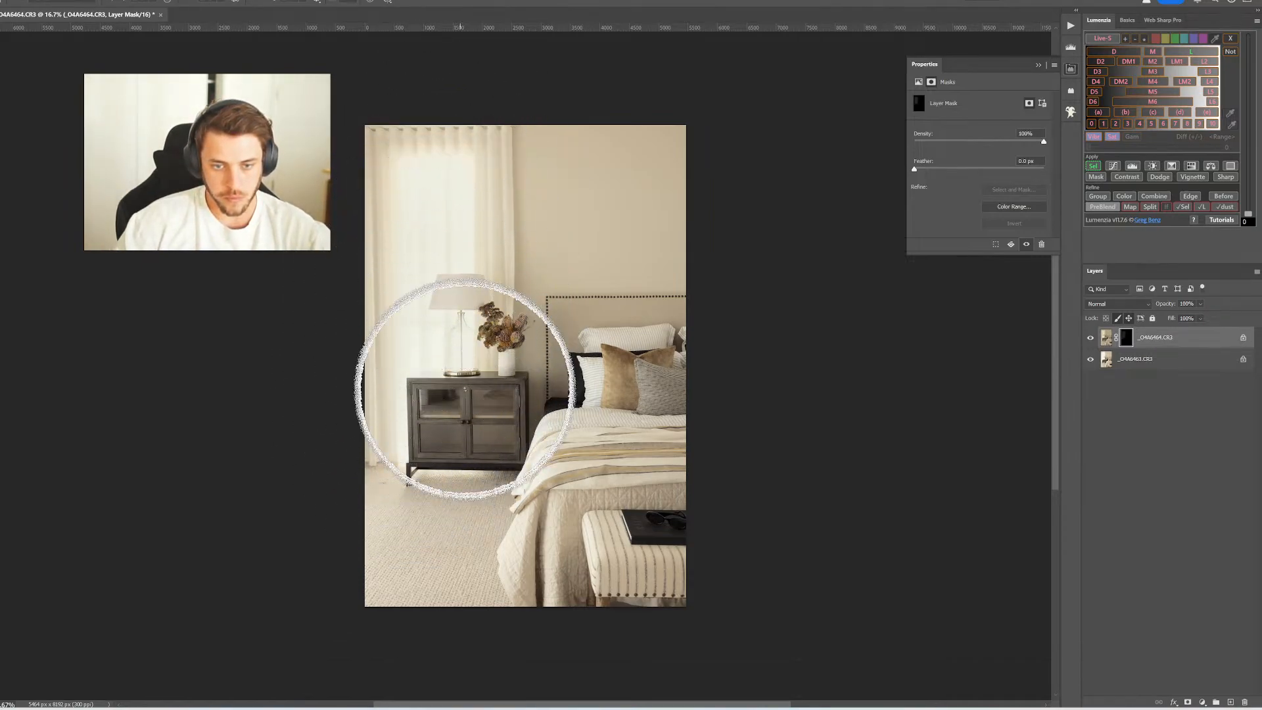
click(452, 186)
key(bracketleft)
key(bracketleft)
key(bracketleft)
key(bracketleft)
key(bracketleft)
key(bracketleft)
key(bracketleft)
key(bracketleft)
key(bracketleft)
key(bracketleft)
key(bracketleft)
key(bracketleft)
key(bracketleft)
key(bracketleft)
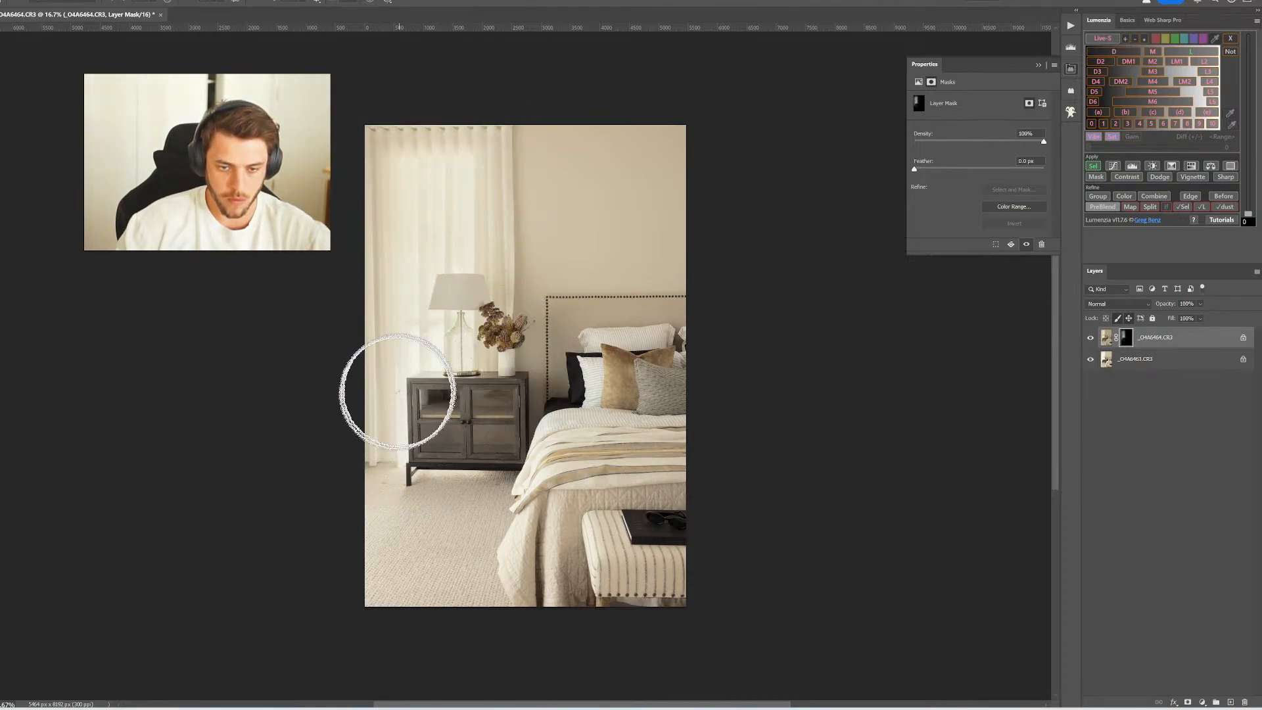
key(bracketright)
key(bracketright)
key(bracketright)
key(bracketright)
key(bracketright)
key(bracketright)
key(bracketright)
key(bracketright)
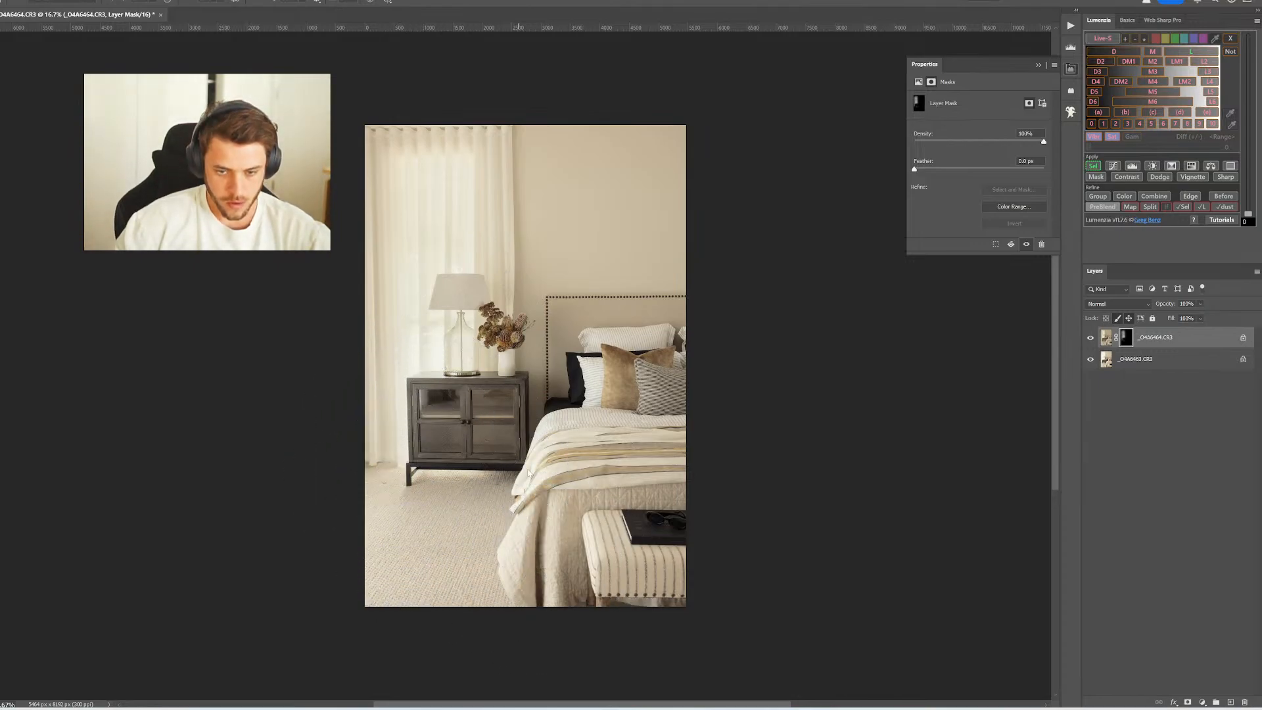
key(bracketleft)
key(bracketleft)
key(bracketleft)
key(bracketleft)
key(bracketleft)
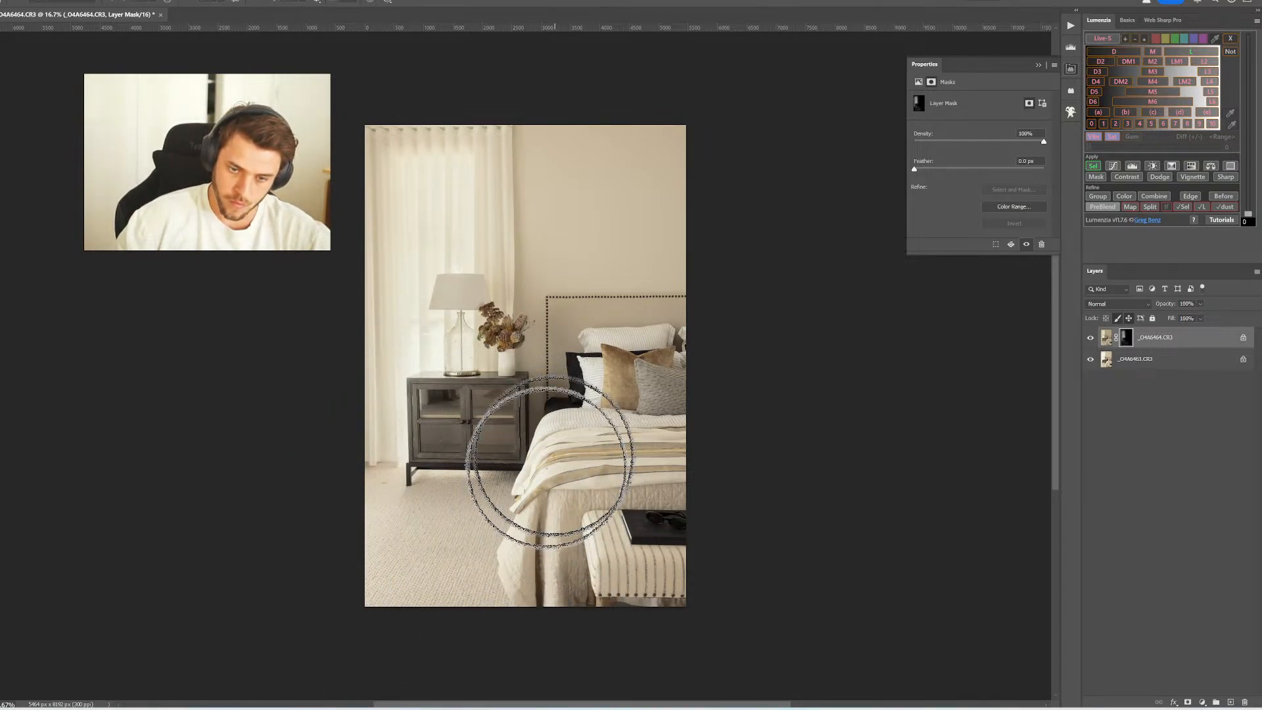
key(bracketleft)
key(bracketleft)
key(bracketleft)
key(bracketleft)
key(bracketleft)
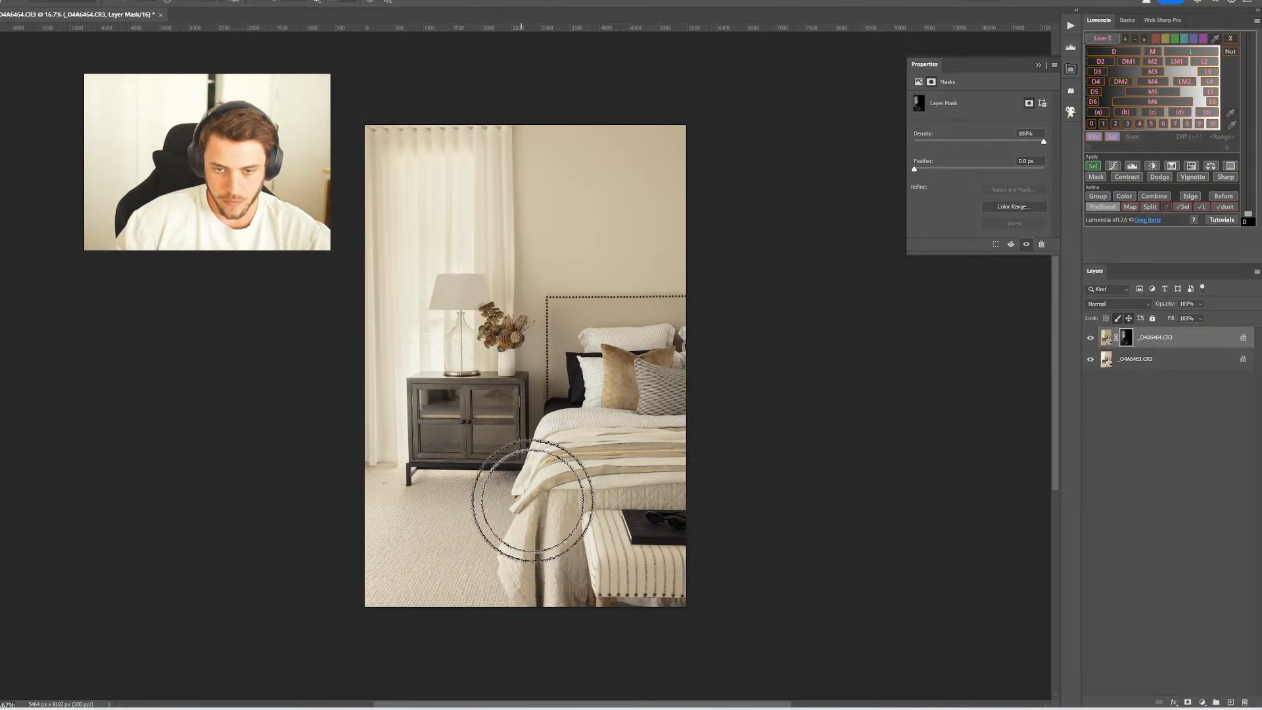
key(bracketright)
key(bracketright)
key(bracketright)
key(bracketright)
key(bracketright)
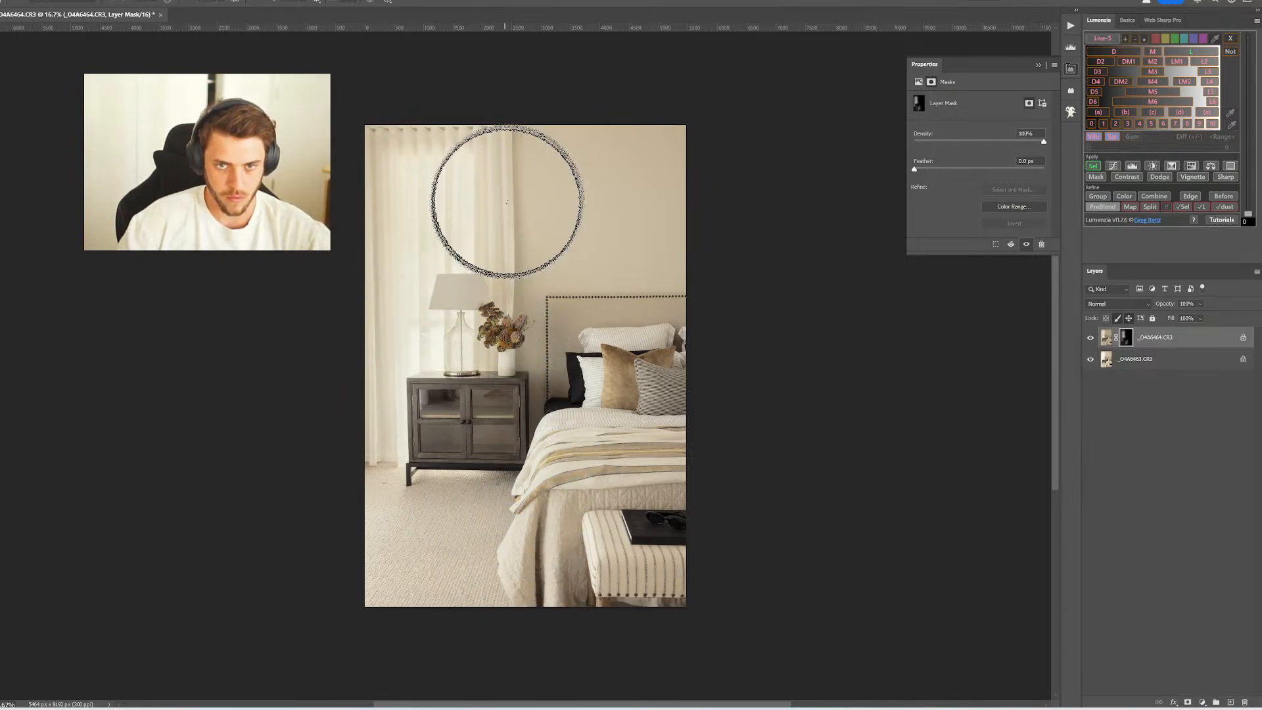
Add a Contrast curves layer limited to the window blend mask, set its blend mode to Luminosity, and merge all layers
ctrl+click(1126, 337)
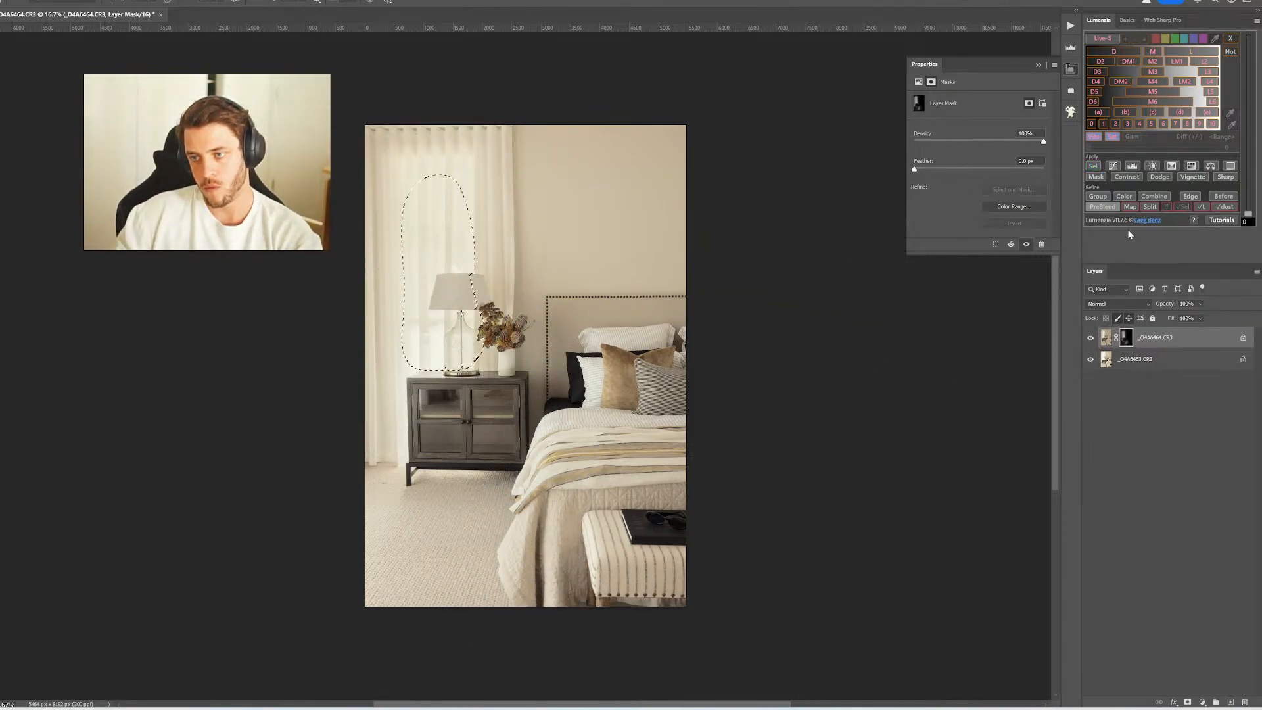
click(1127, 177)
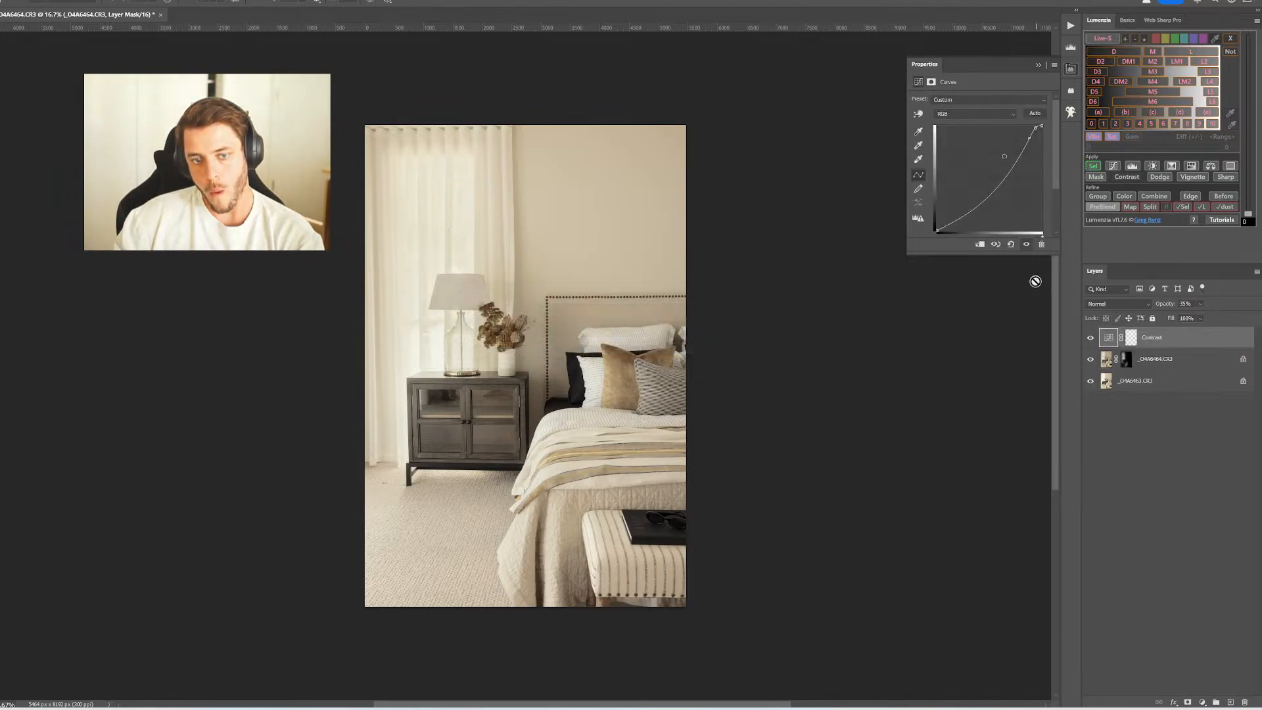
click(1143, 303)
click(1095, 595)
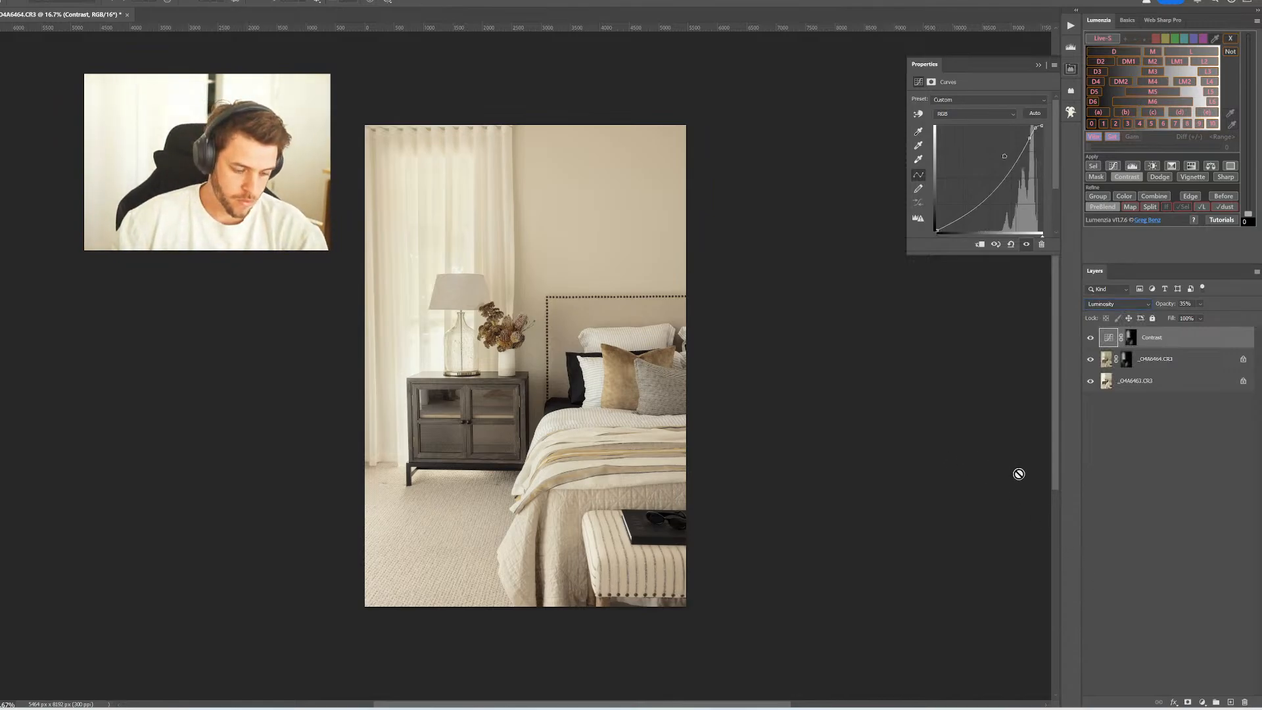
key(ctrl+shift+e)
key(b)
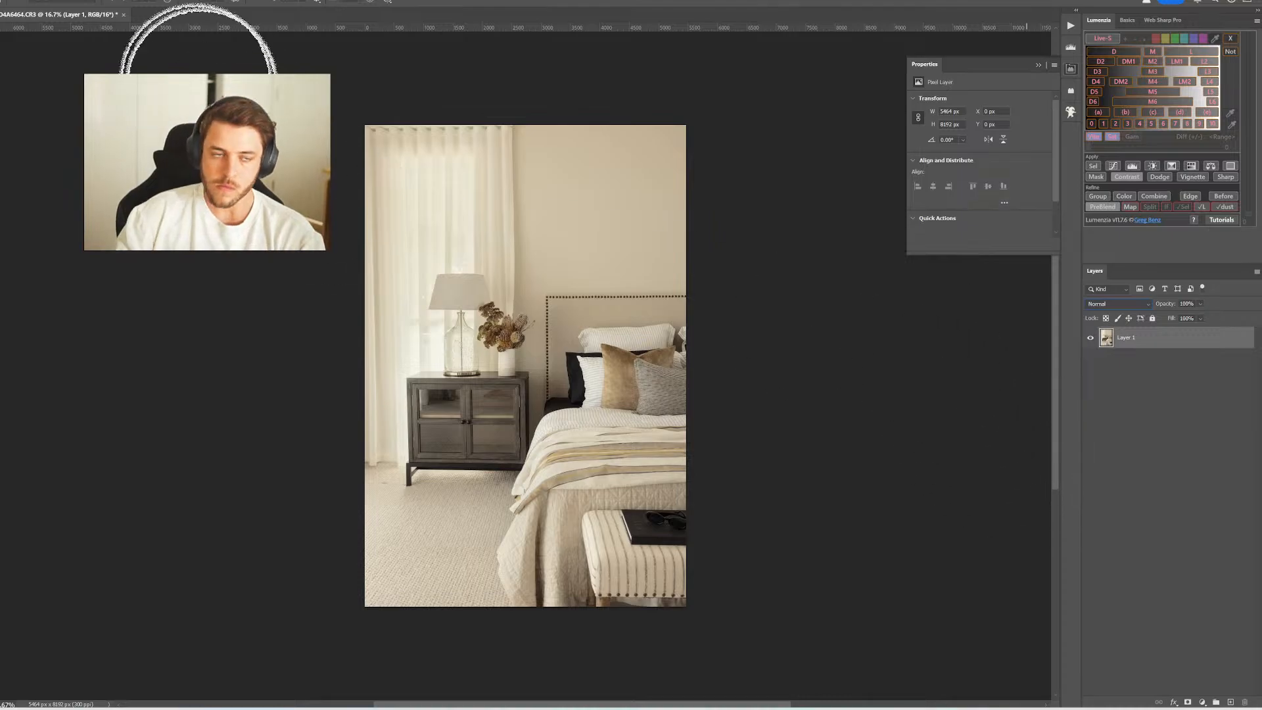
click(53, 0)
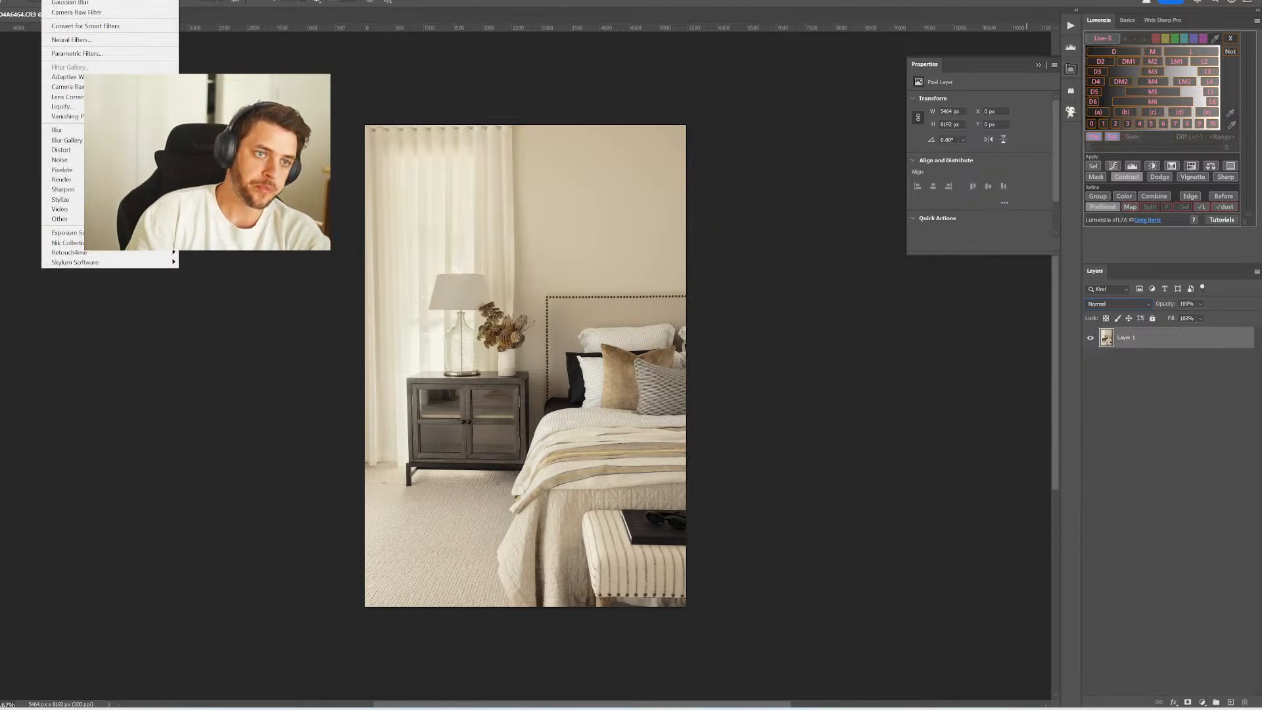
click(89, 13)
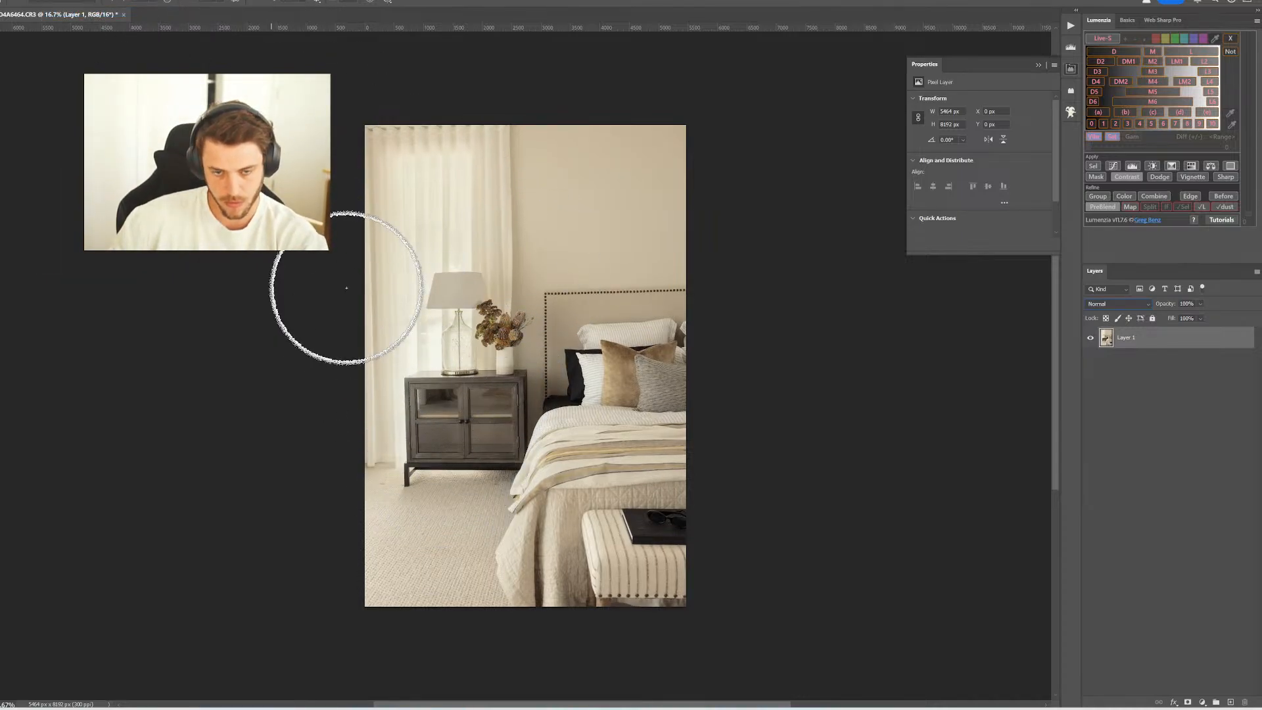
click(13, 0)
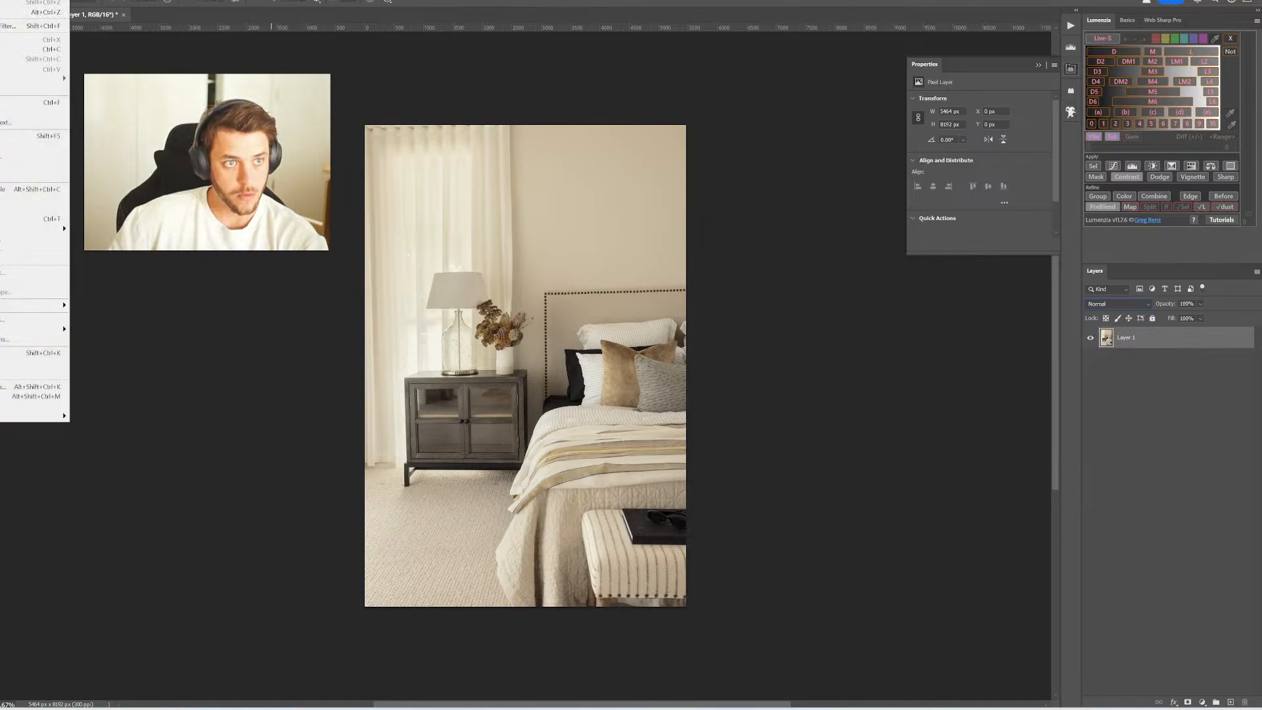
key(ctrl+z)
Correct the photo's perspective in the Camera Raw Filter with horizontal and vertical Upright guides along the nightstand and headboard
click(58, 1)
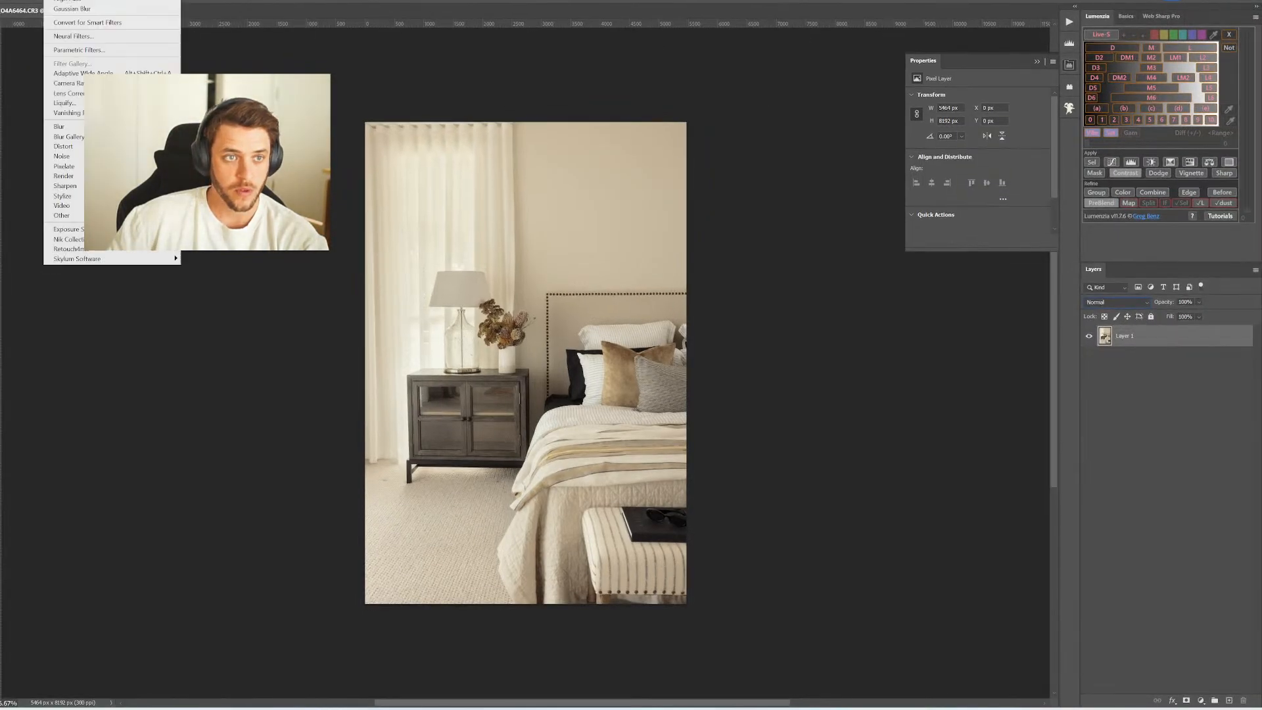
click(73, 83)
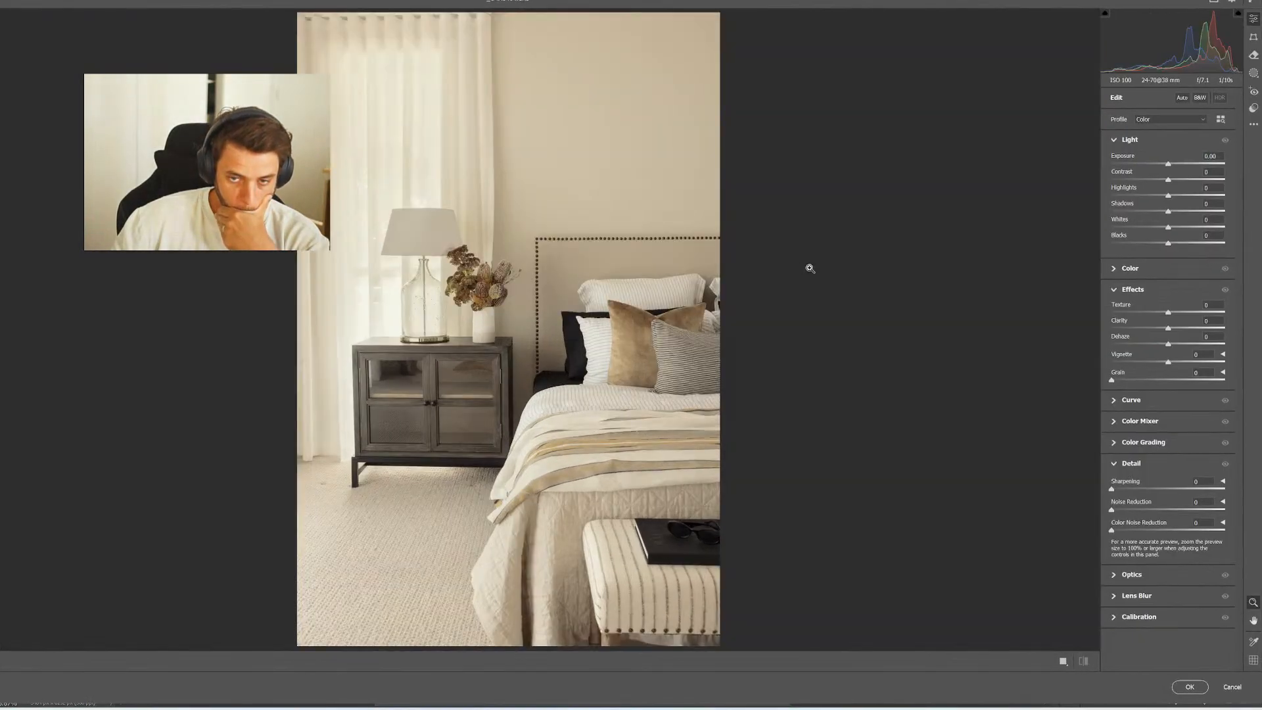
key(shift+t)
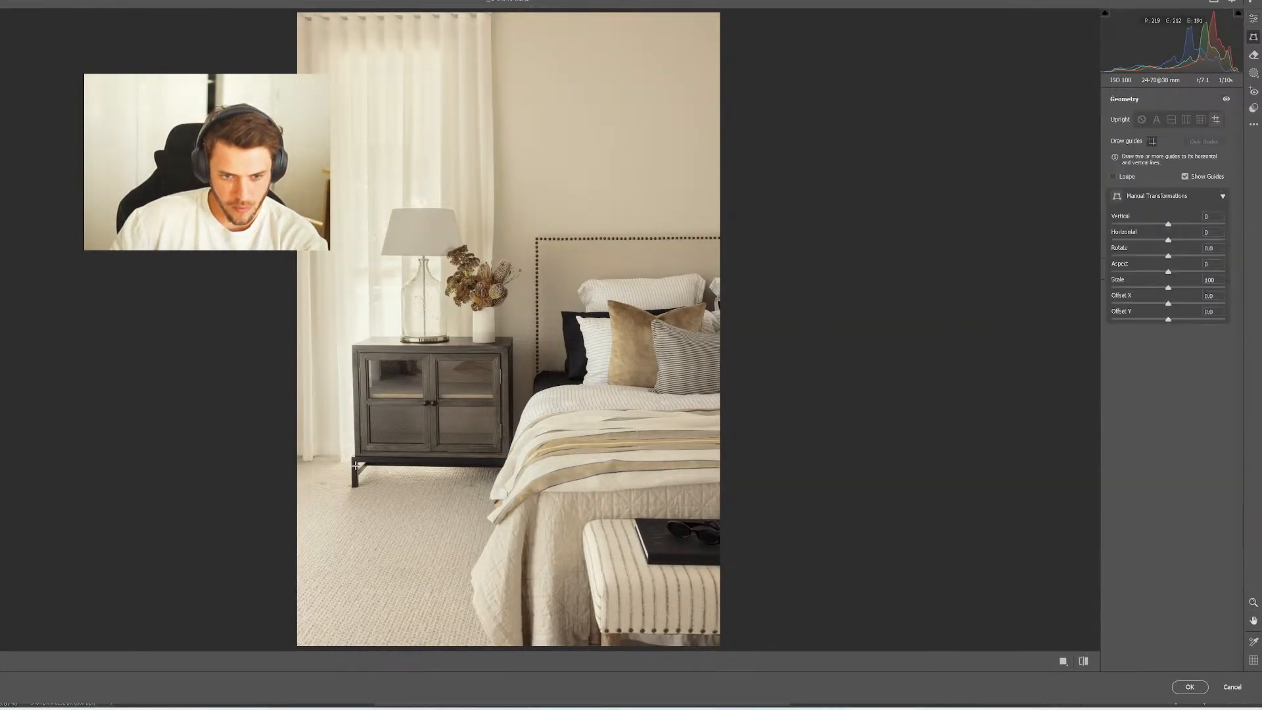
drag(354, 462, 519, 469)
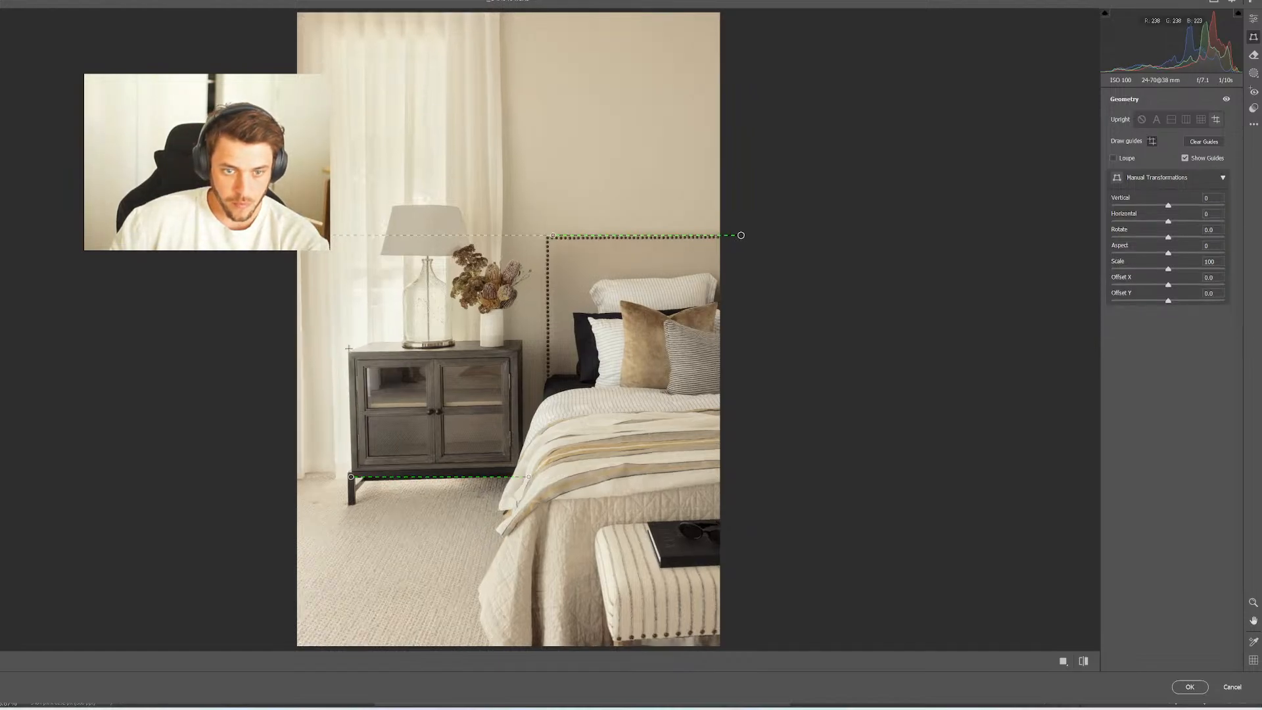
drag(346, 421, 345, 509)
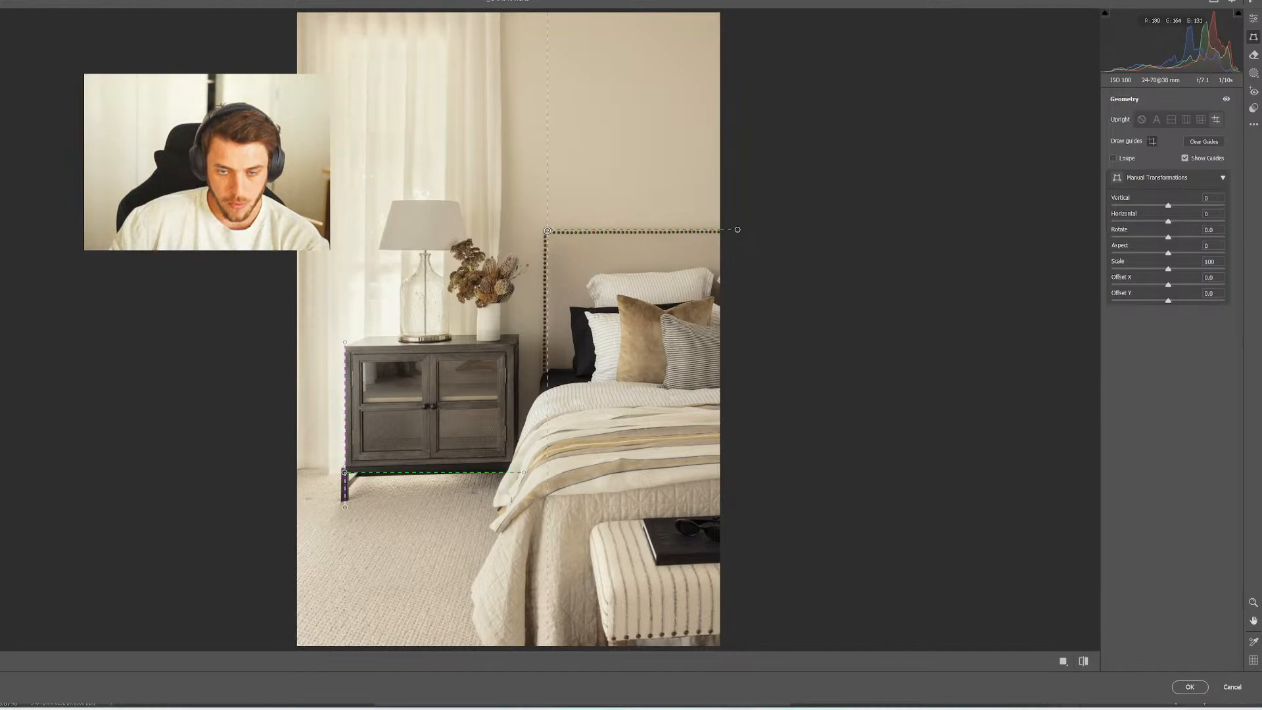
drag(547, 230, 548, 422)
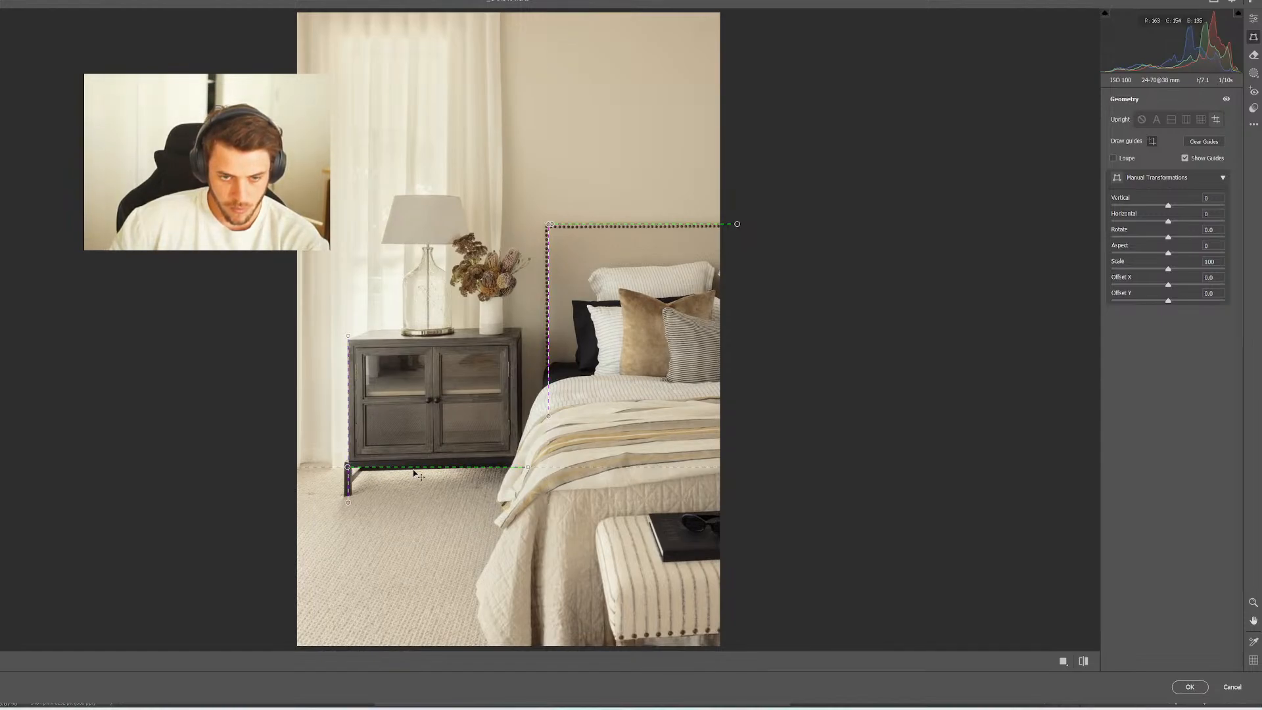
drag(416, 473, 520, 440)
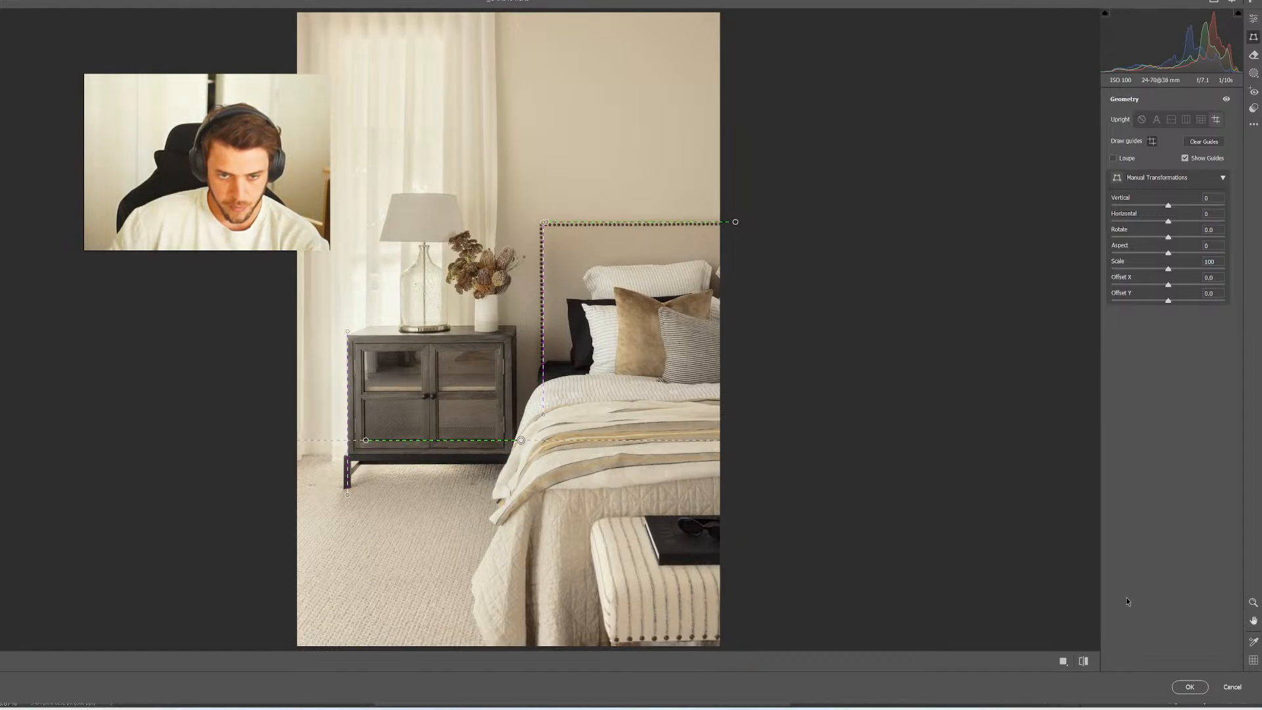
click(1190, 686)
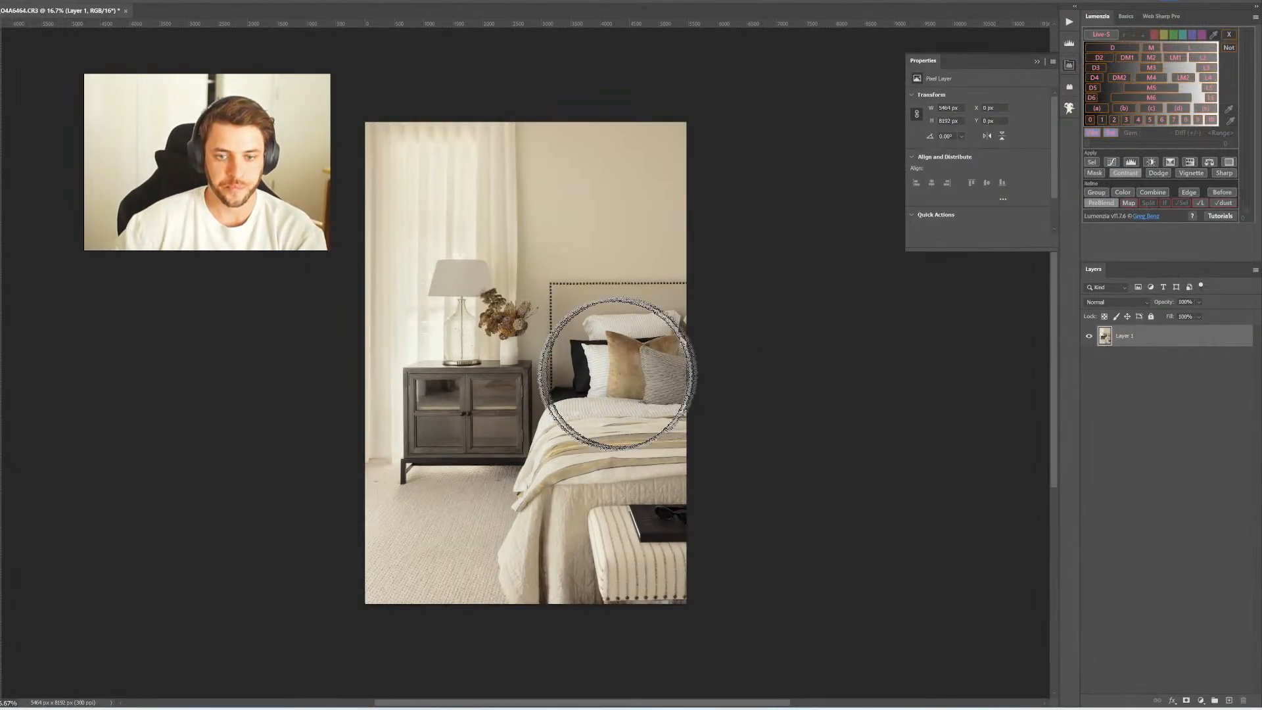
Remove the carpet blemishes beside and in front of the nightstand, and save the image
click(385, 482)
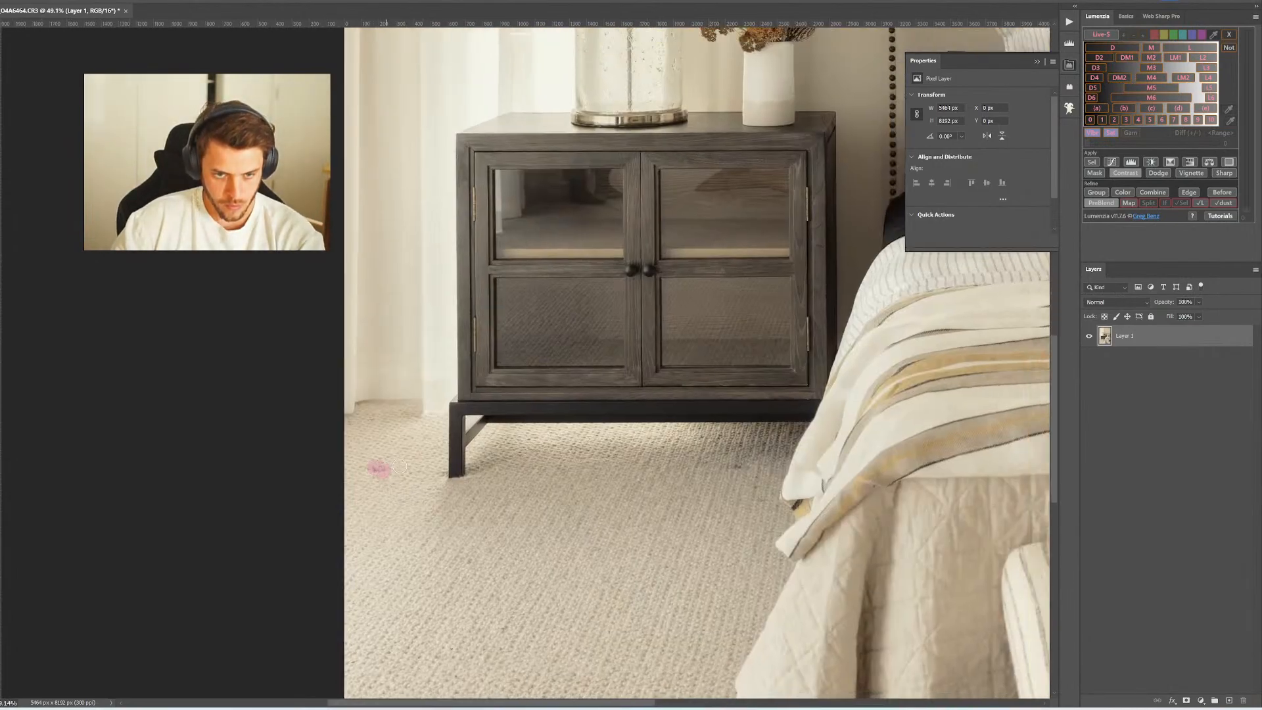
click(734, 467)
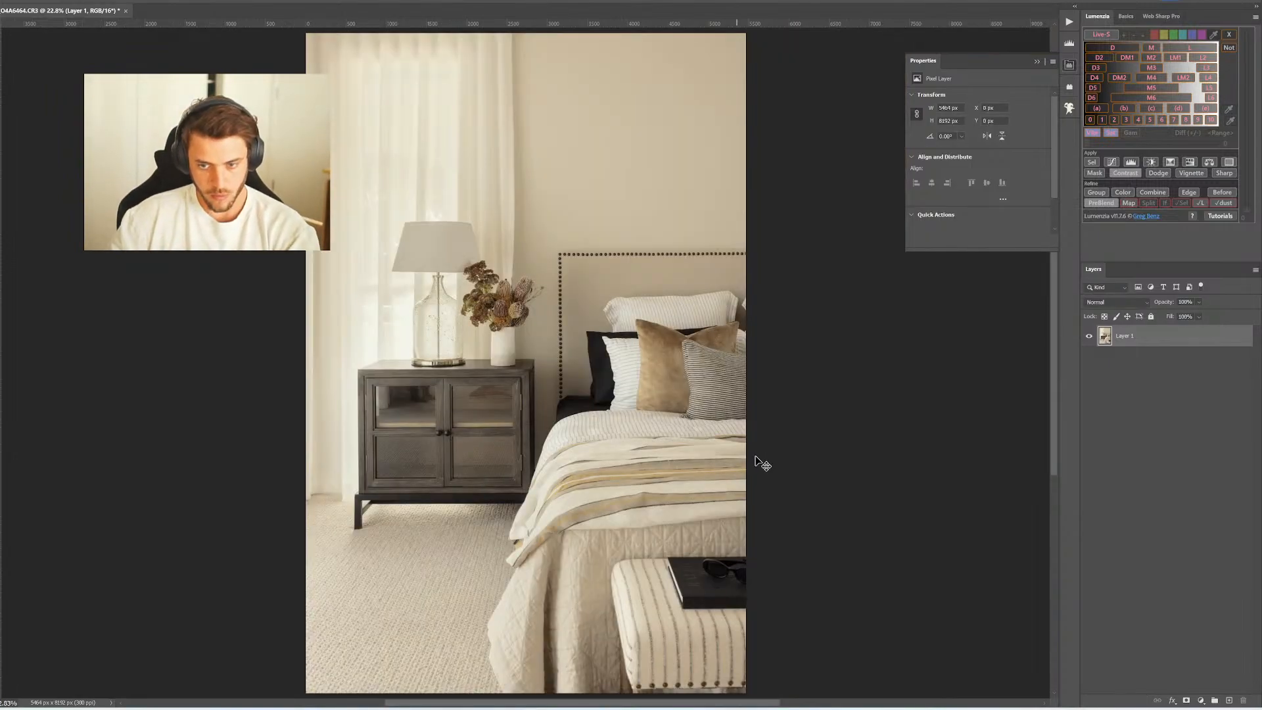
key(ctrl+s)
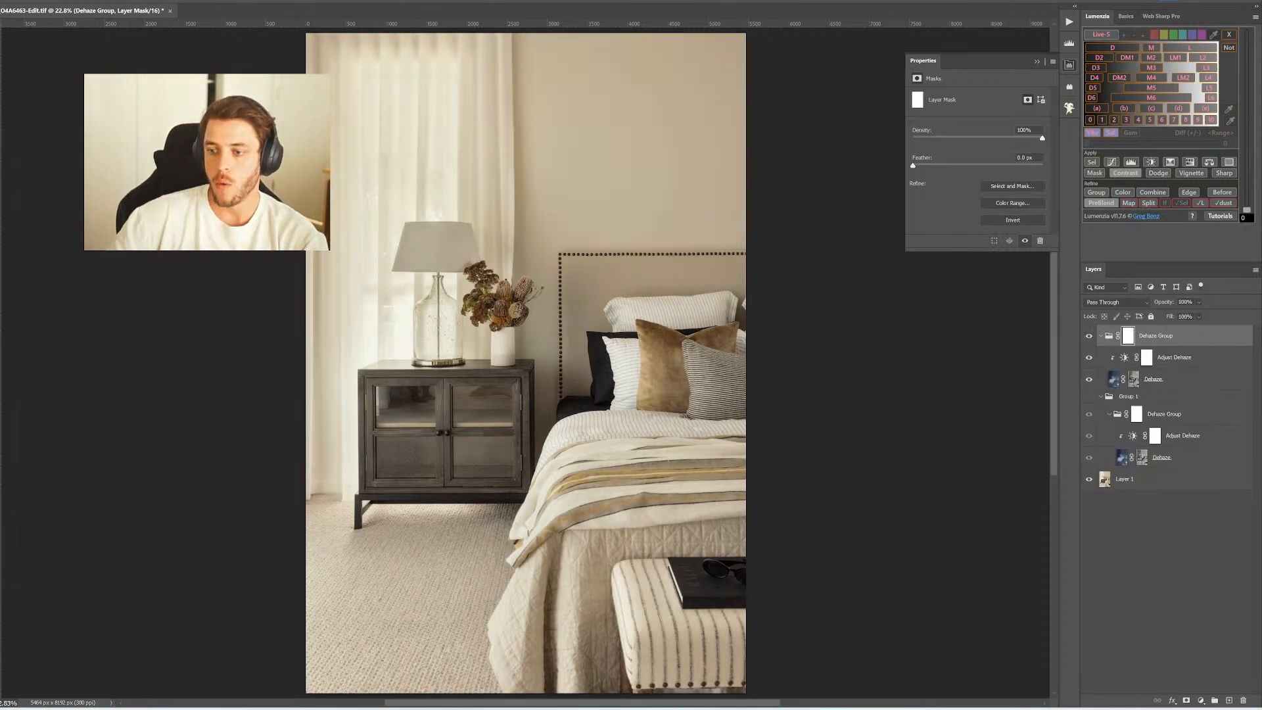
Delete the duplicate Dehaze Group outside Group 1, and add a Clarity layer with a 10-pixel High Pass radius inside Group 1's Dehaze Group
drag(1160, 337, 1243, 701)
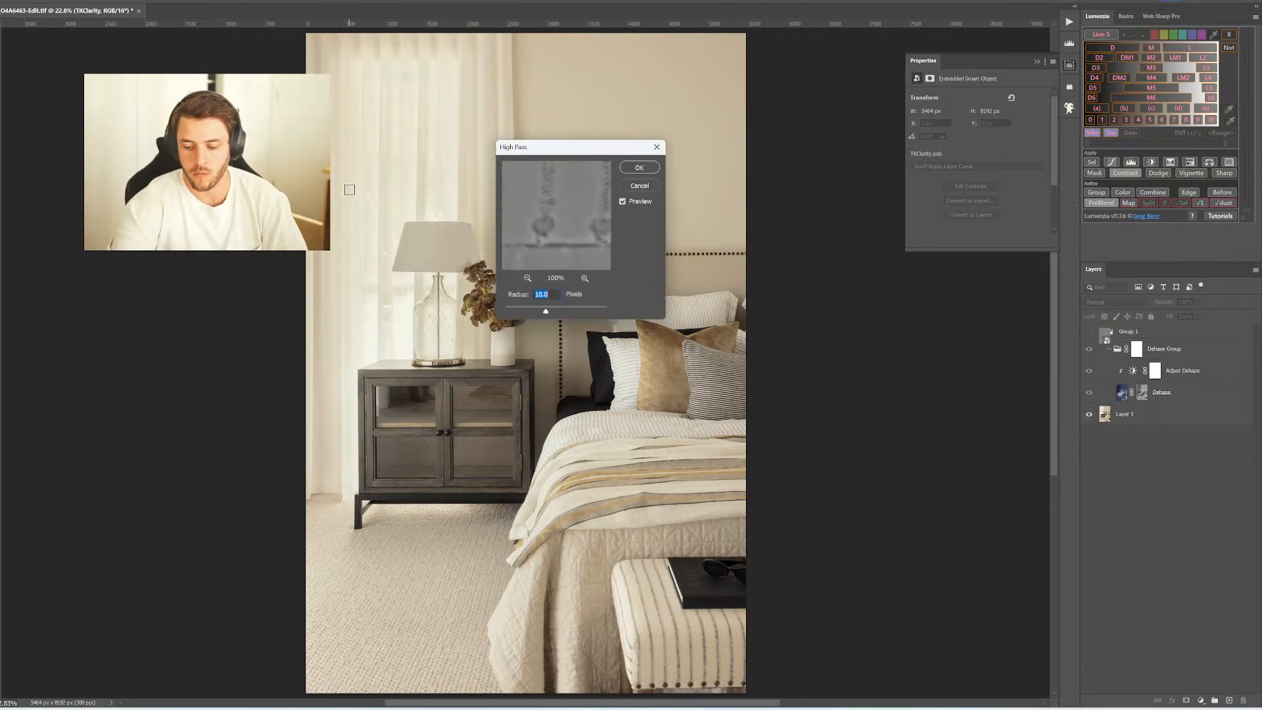
key(Return)
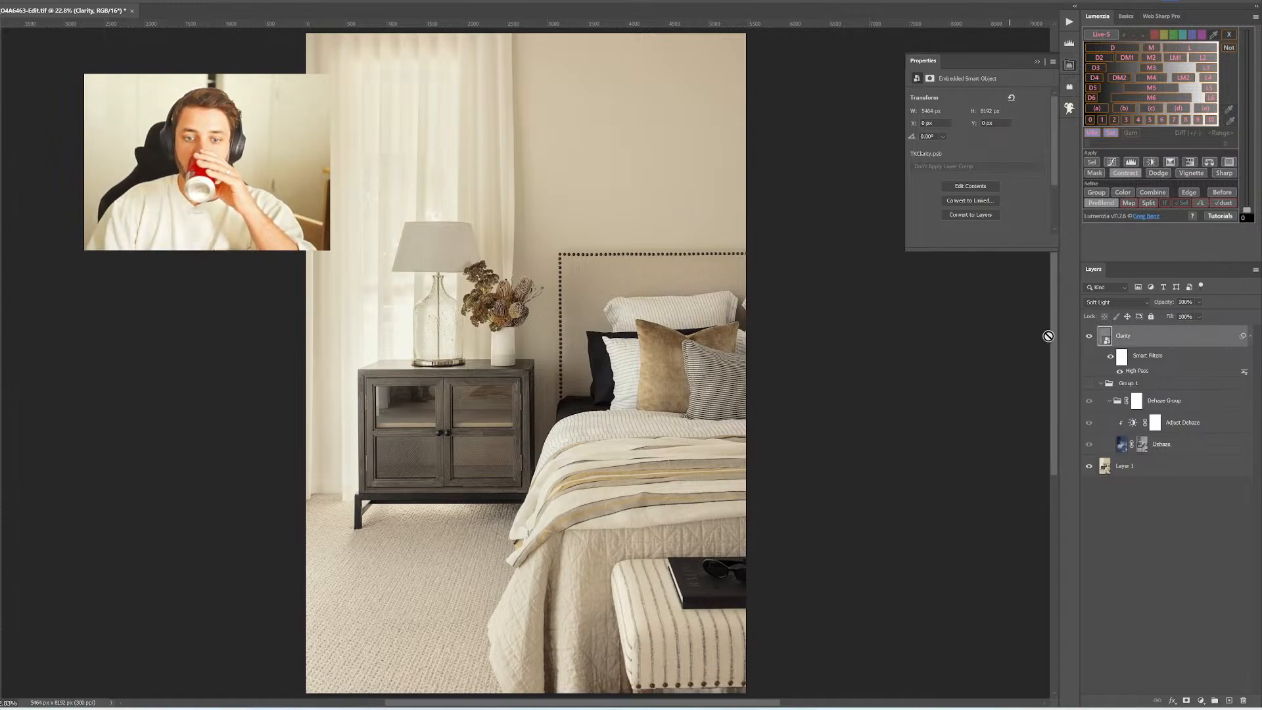
drag(1143, 344, 1144, 393)
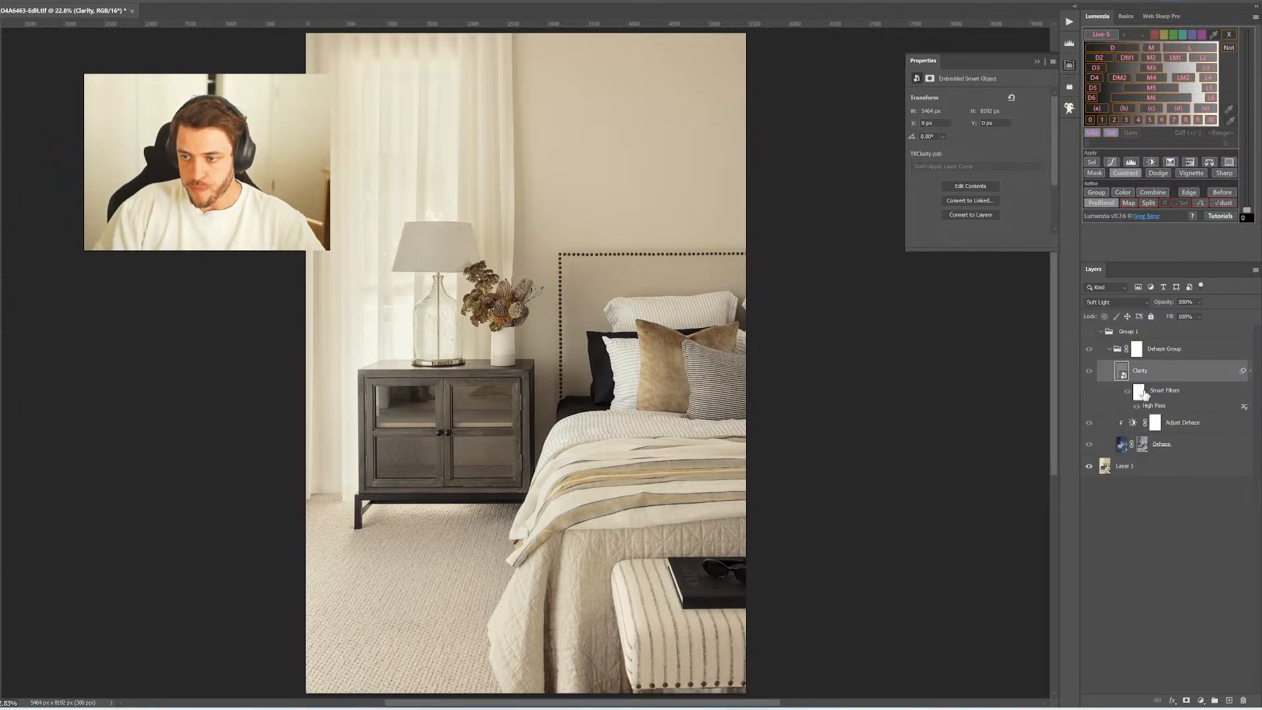
Select the lamp, vase with flowers, patterned and tan cushions, black book and nightstand on Layer 1
click(1116, 472)
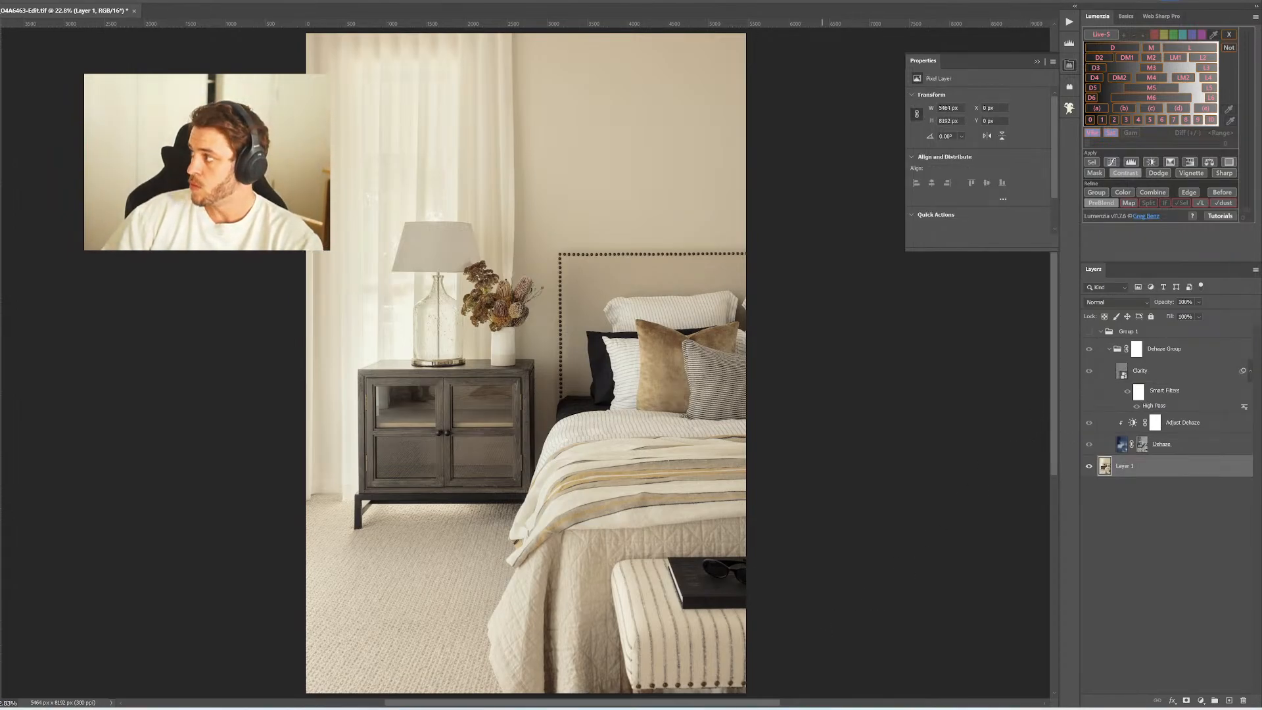
click(656, 355)
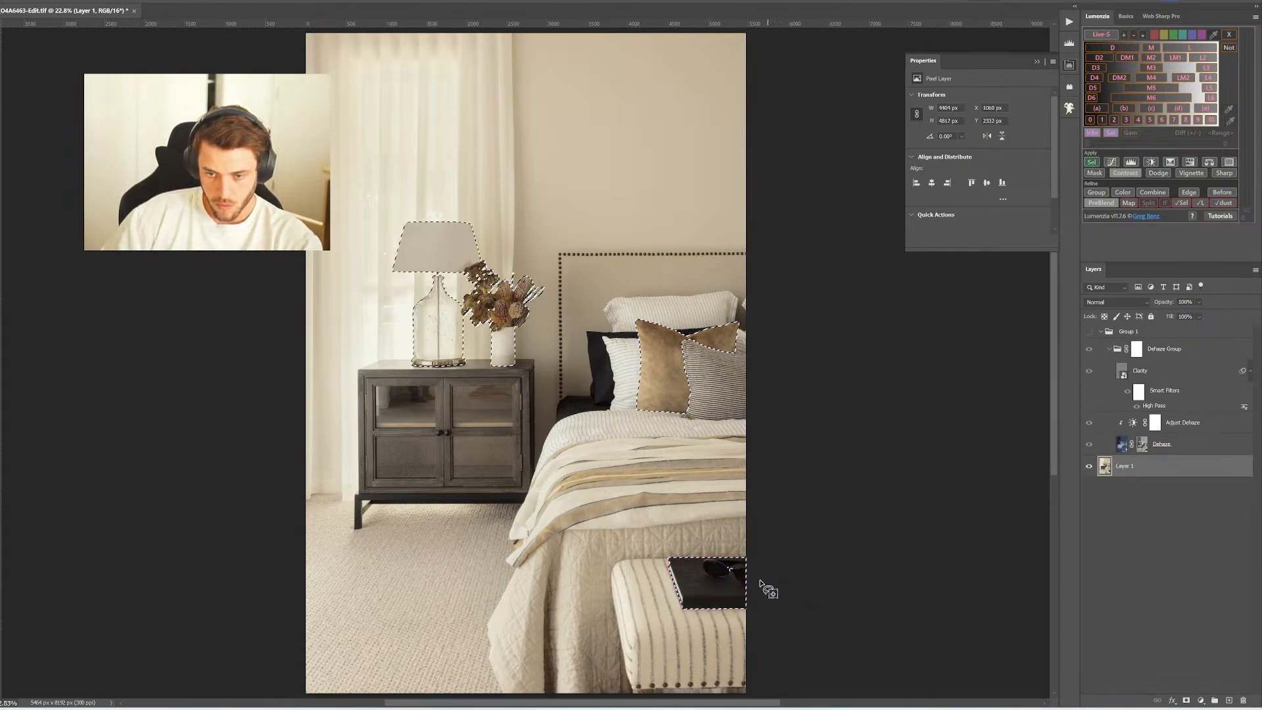
click(715, 587)
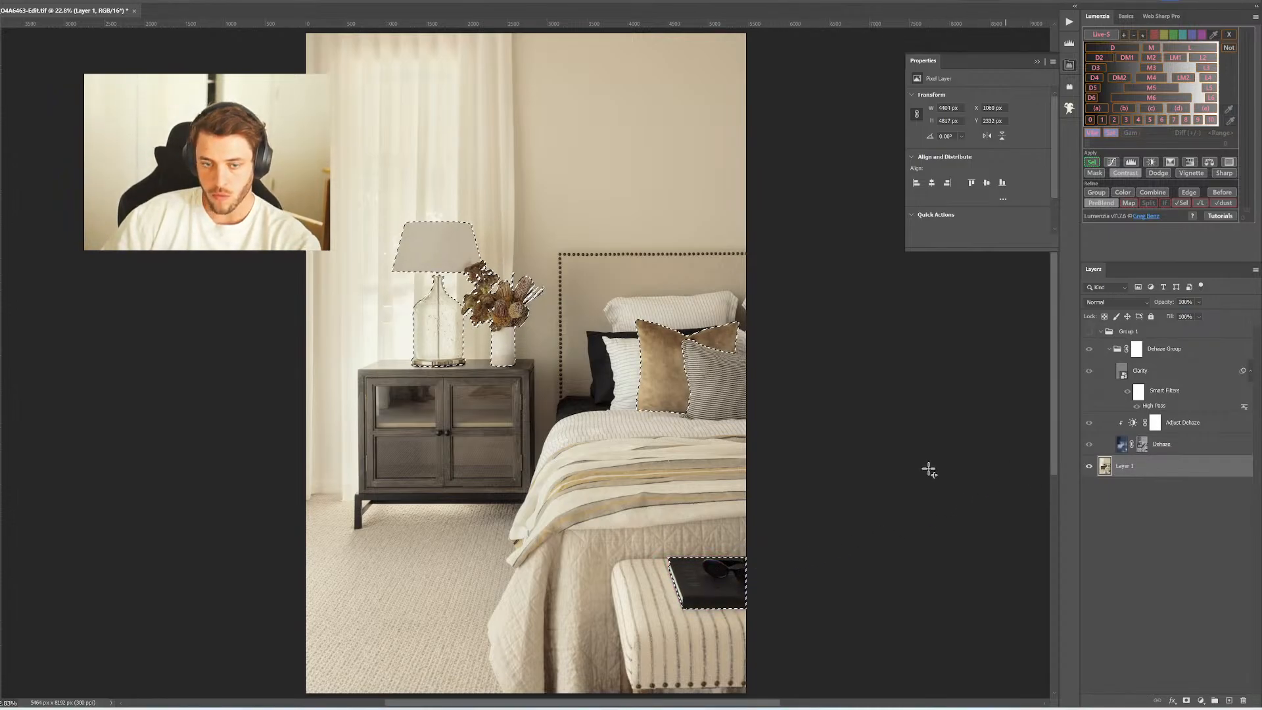
click(493, 408)
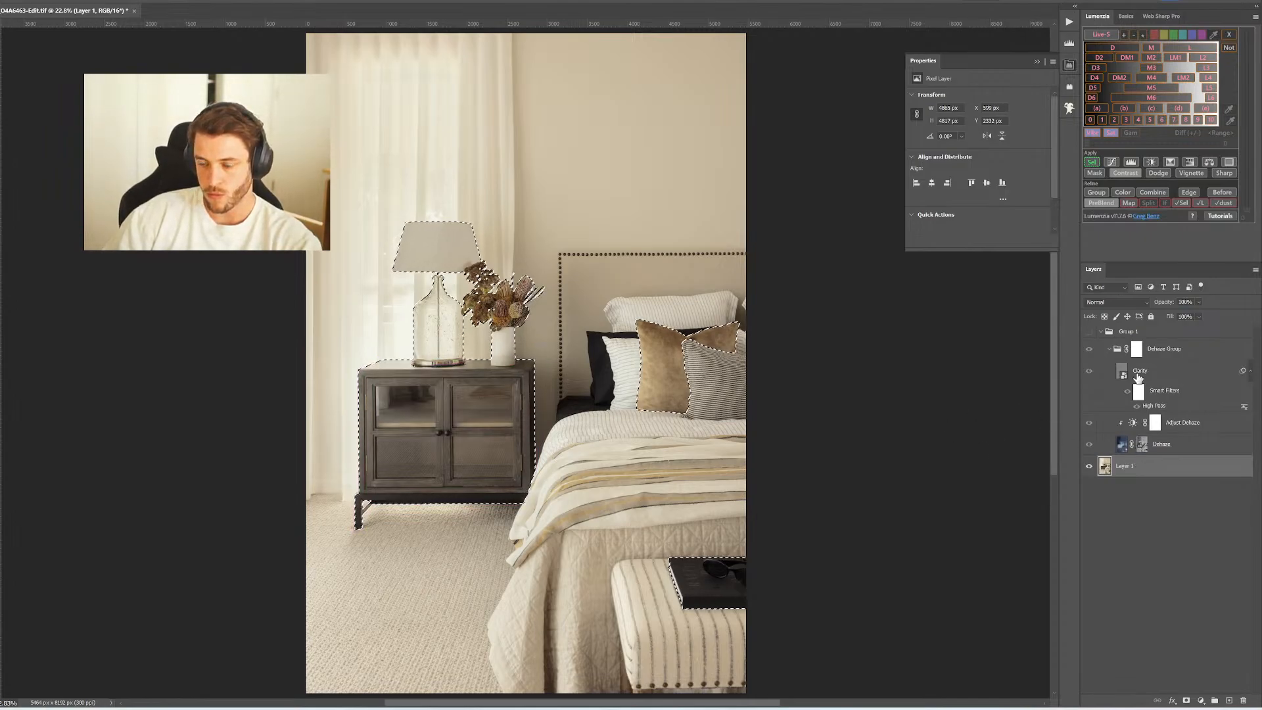
Add a Curves layer masked to the selected objects and brighten their tones by sampling on the image
click(1114, 160)
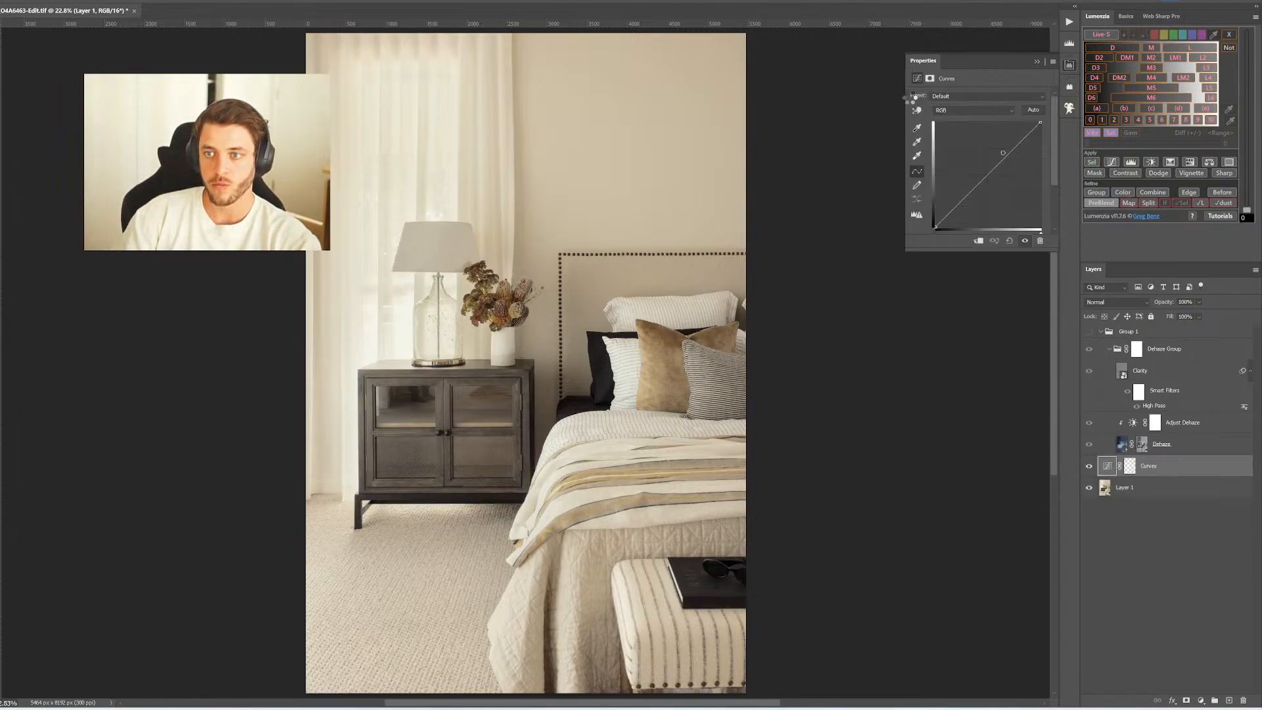
click(917, 111)
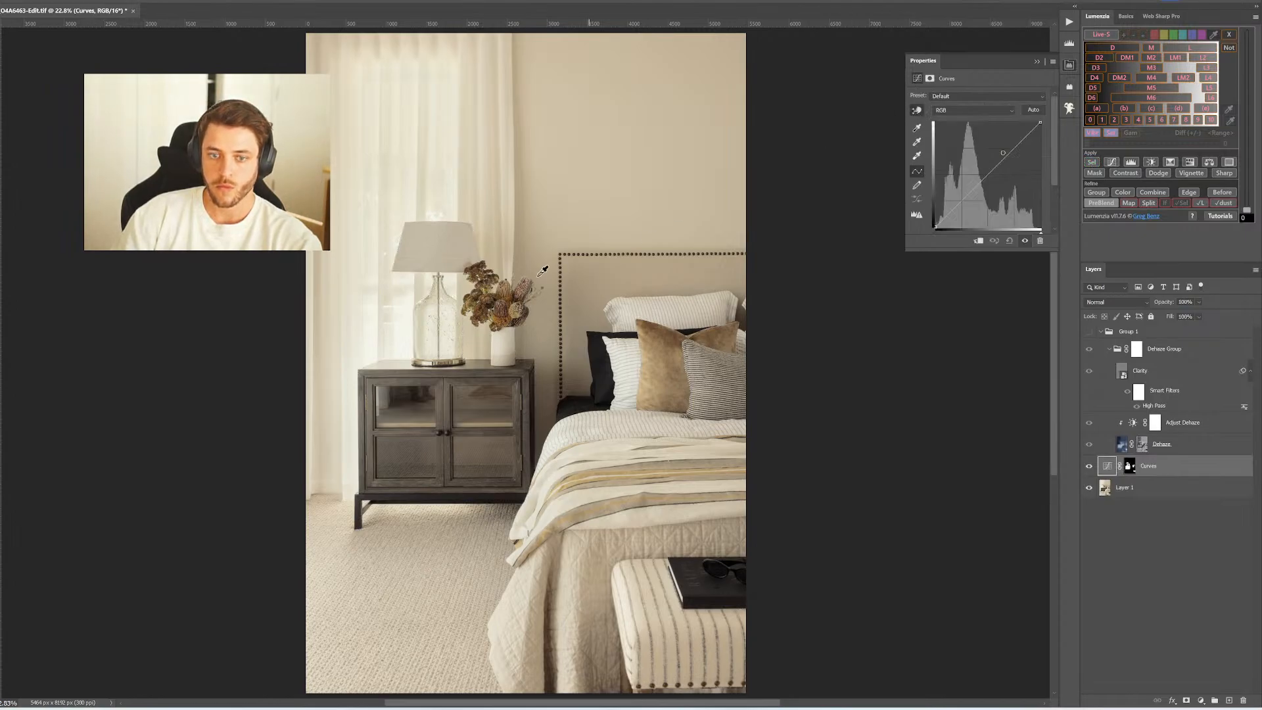
click(514, 335)
drag(514, 336, 516, 328)
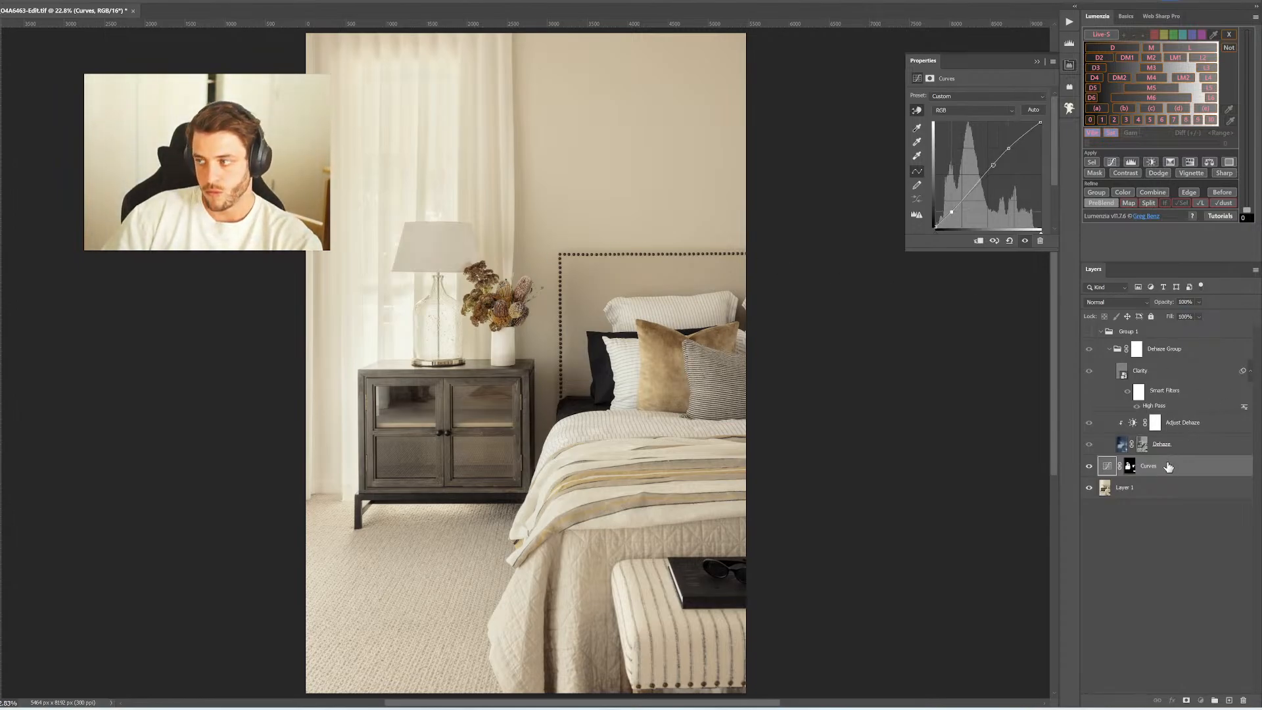
Place the Curves layer in Group 1 with its object mask applied to the whole group, and lower the group's opacity
drag(1170, 465, 1132, 332)
click(1136, 352)
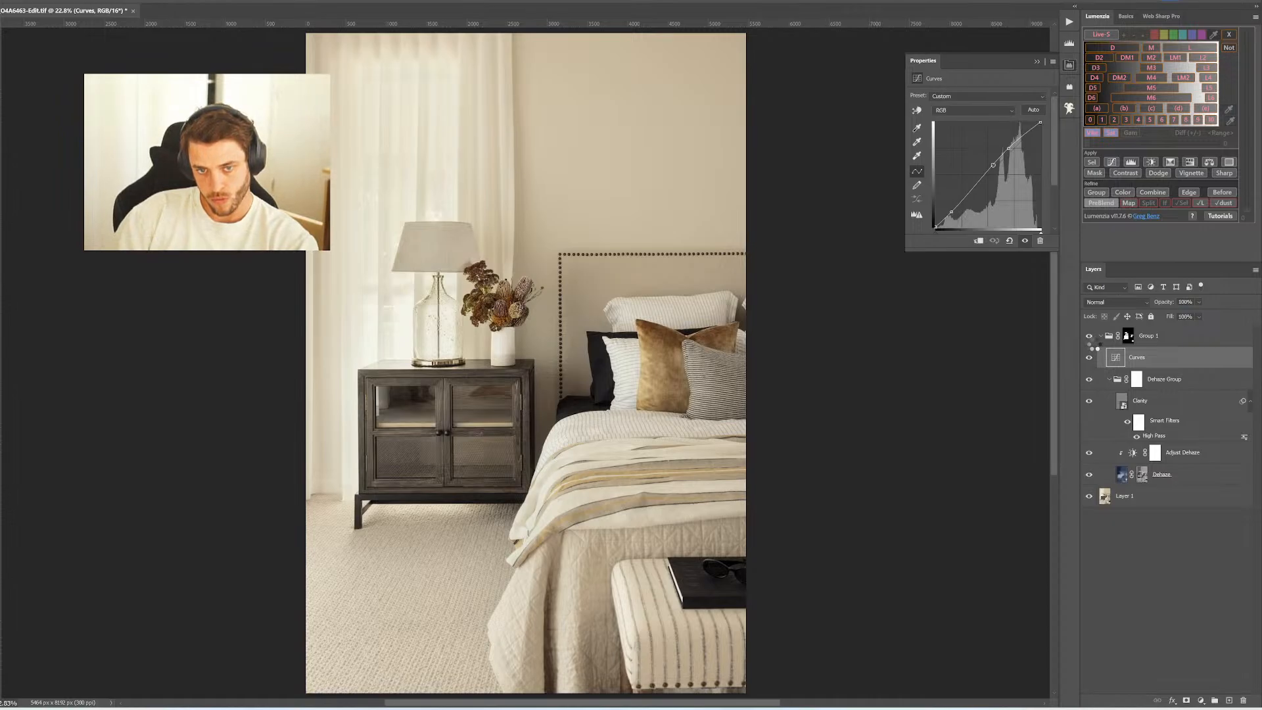
click(1100, 336)
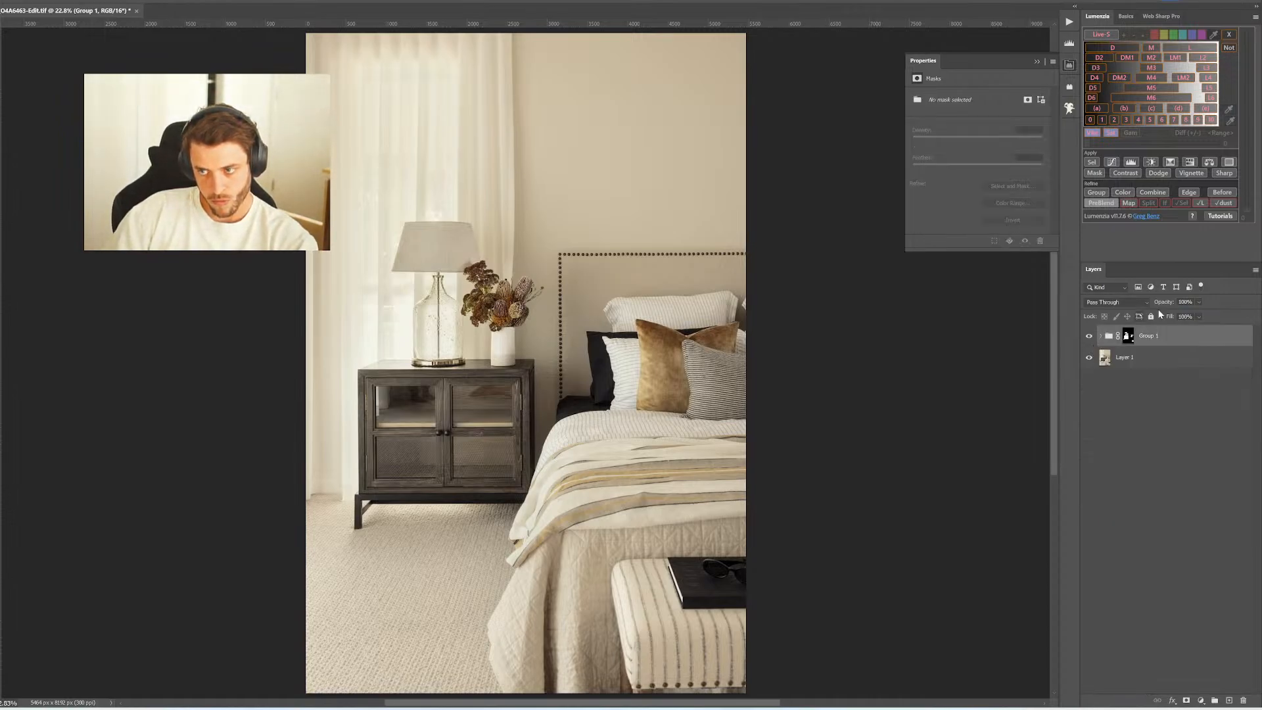
drag(1167, 305, 1145, 309)
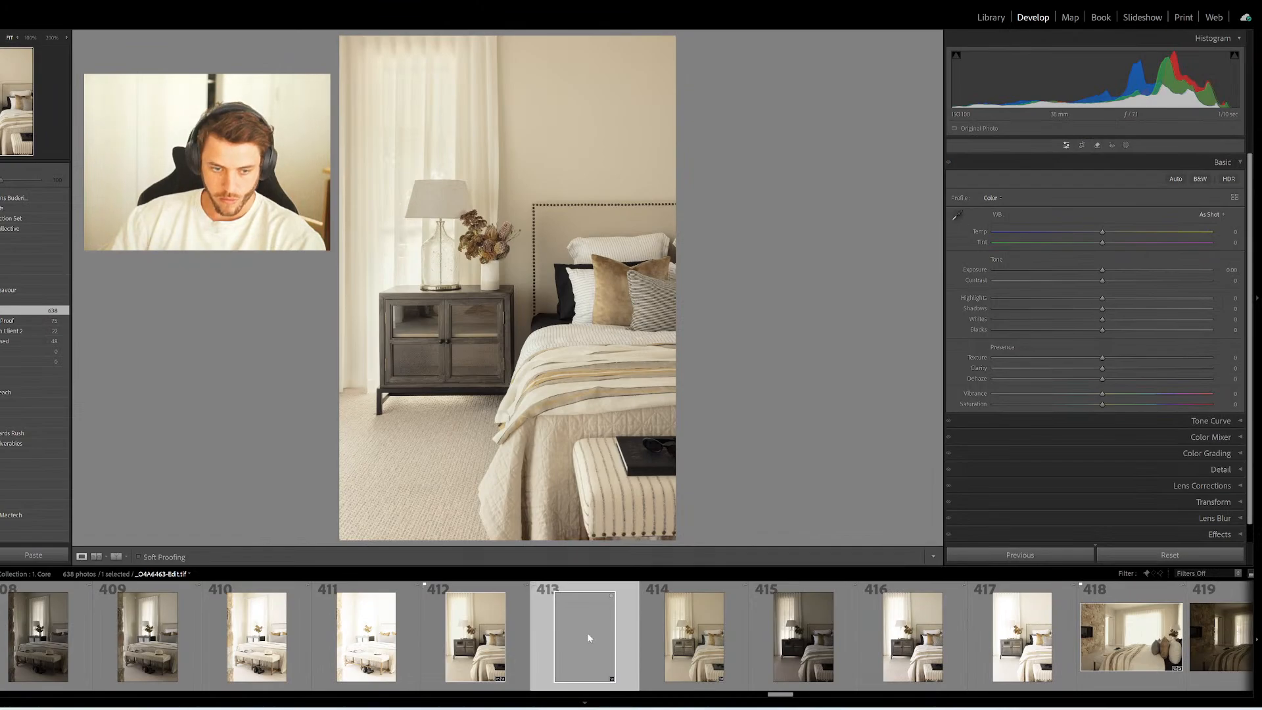
Open _O4A6468.CR3 from the Raw Processed collection in Lightroom and set its exposure to -0.10
click(40, 342)
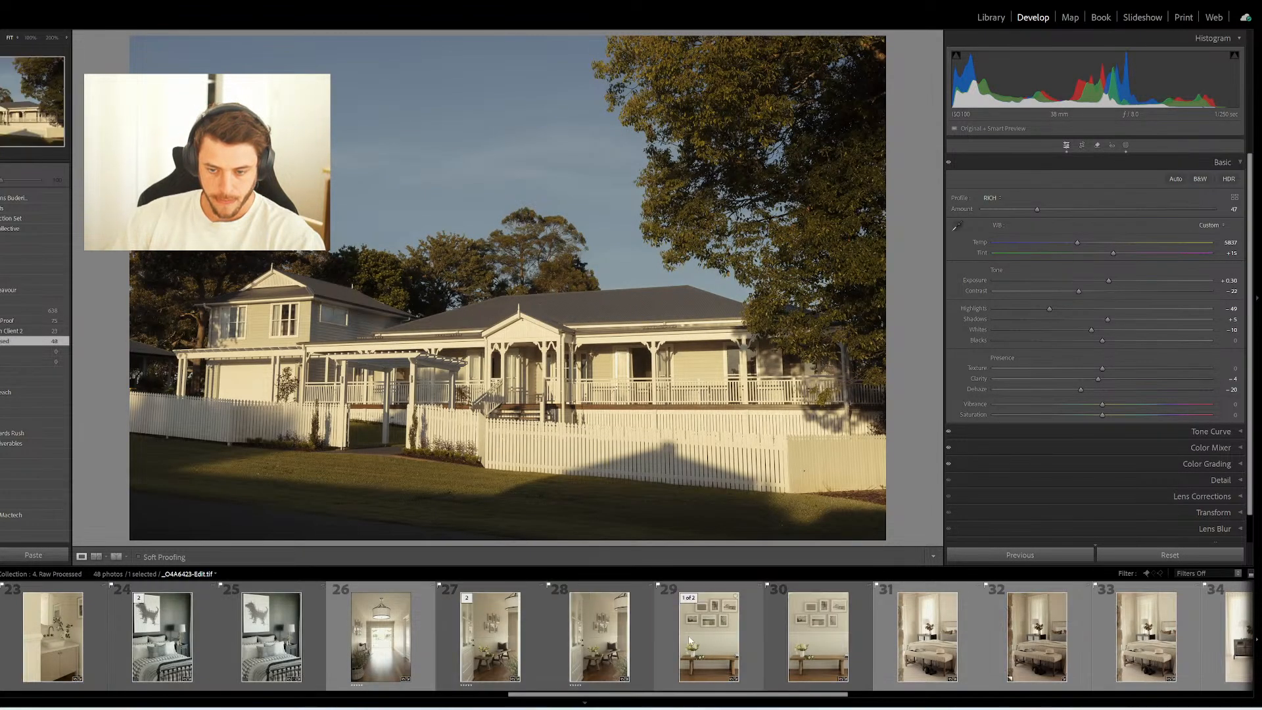
scroll(690, 639, down, 3)
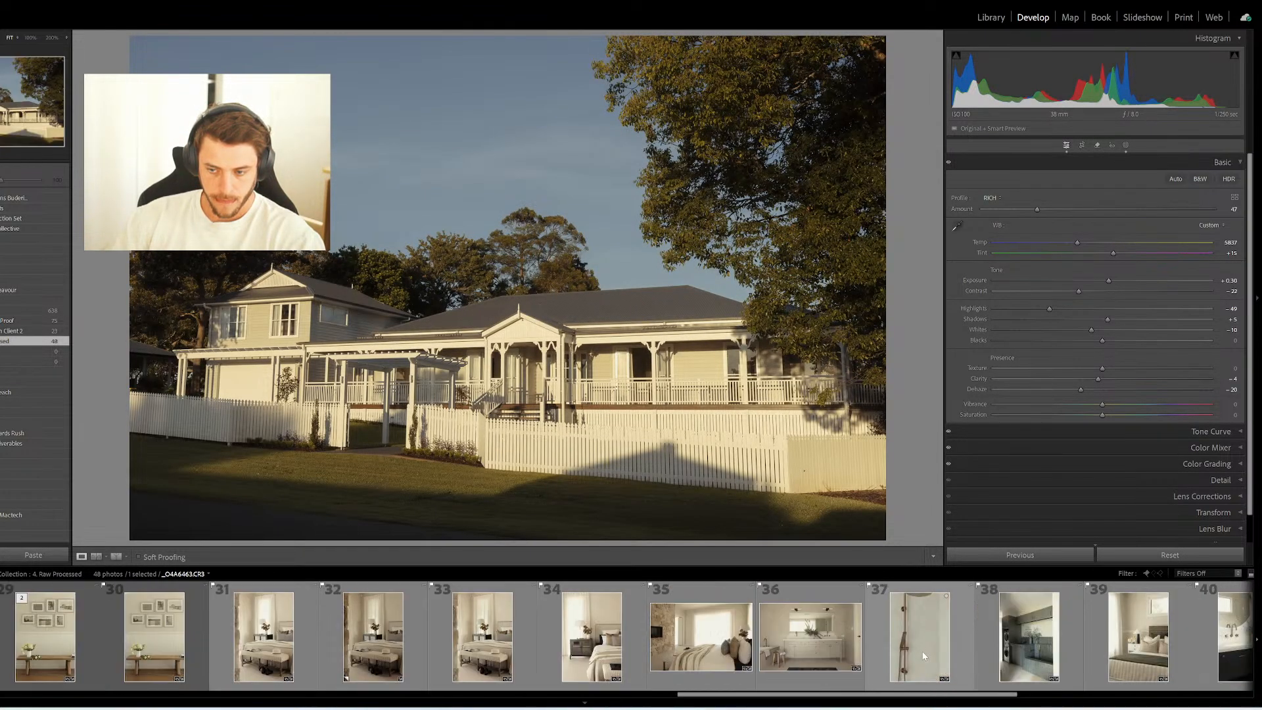
click(710, 636)
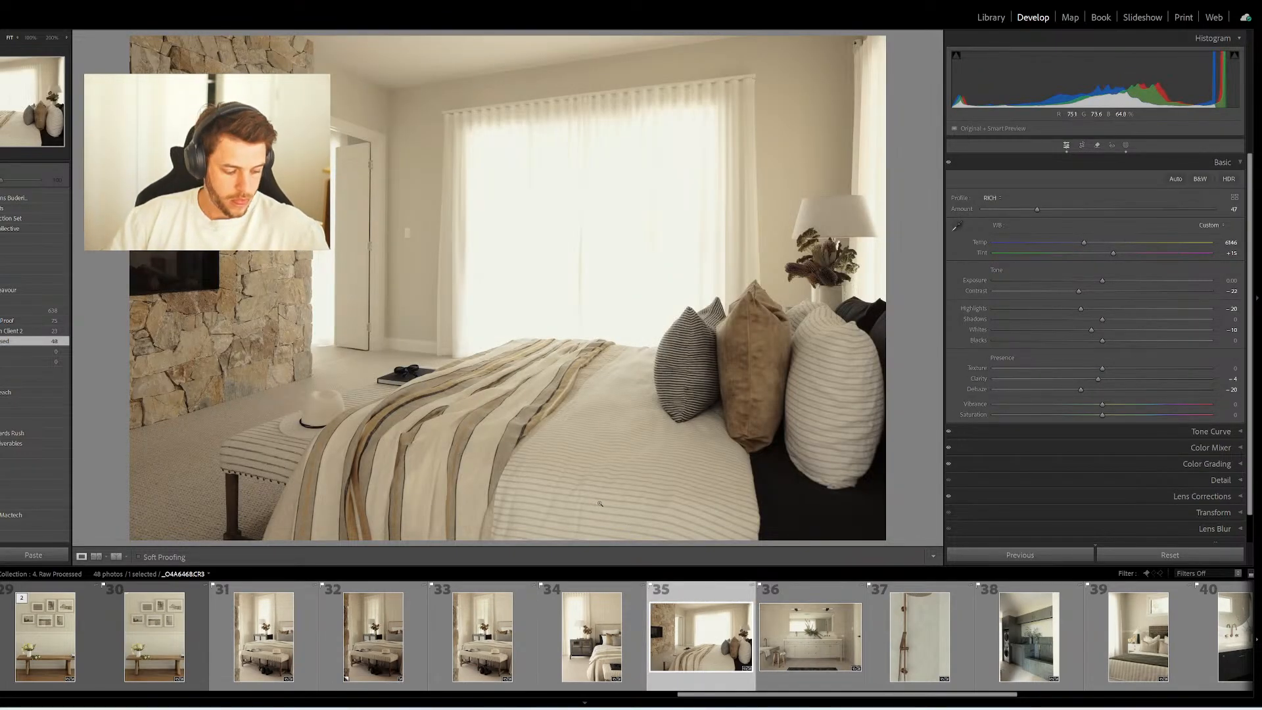
key(minus)
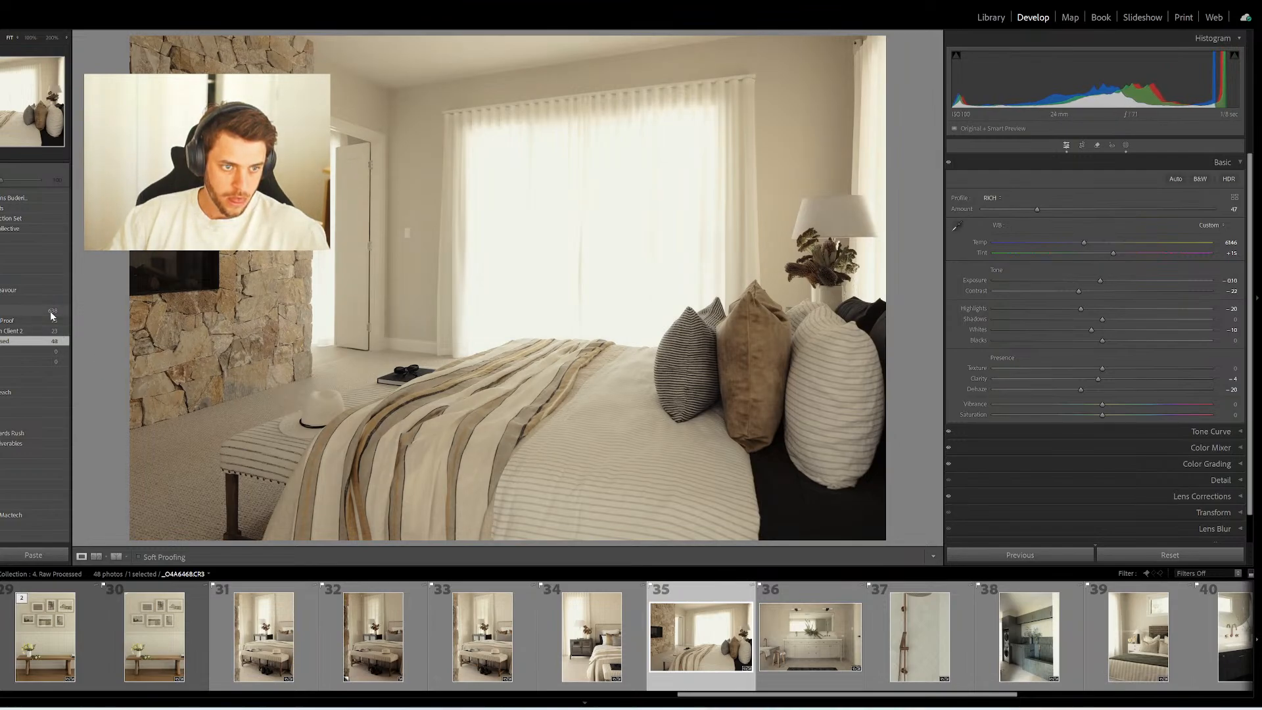
Synchronize the develop settings of _O4A6468.CR3 to the adjacent darker exposure in the Core collection
click(47, 311)
ctrl+click(684, 639)
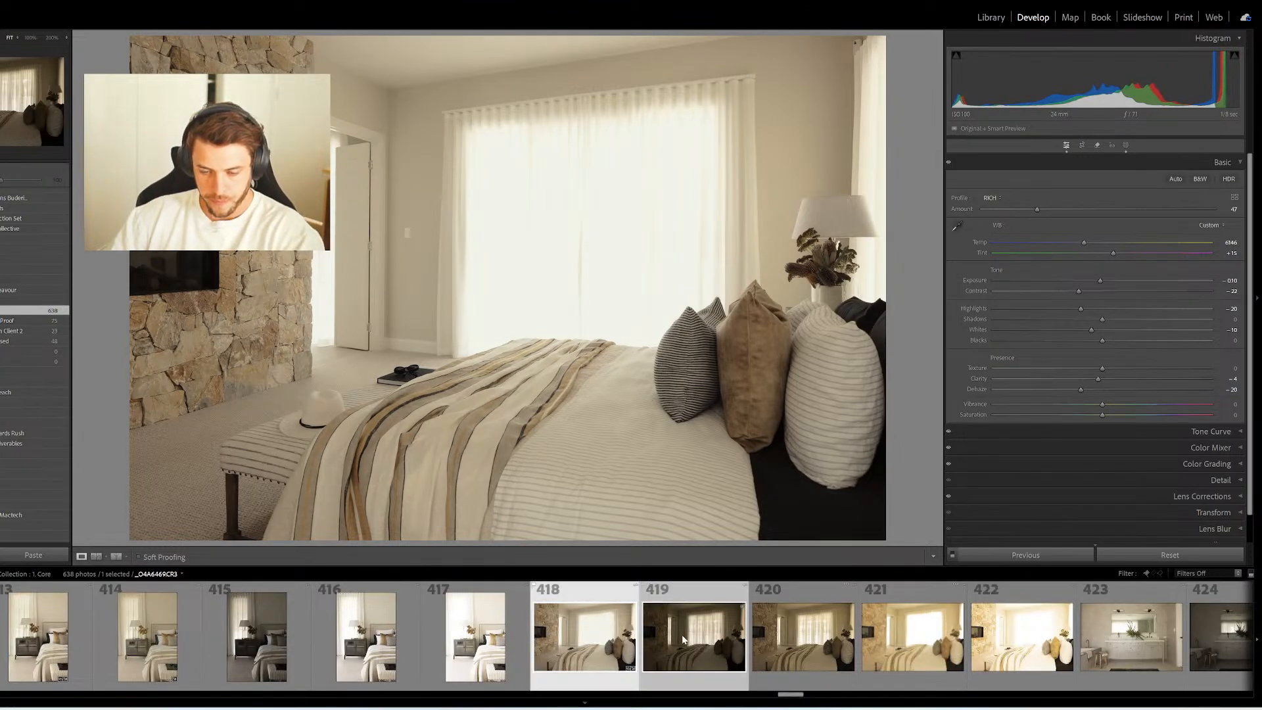
key(ctrl+shift+s)
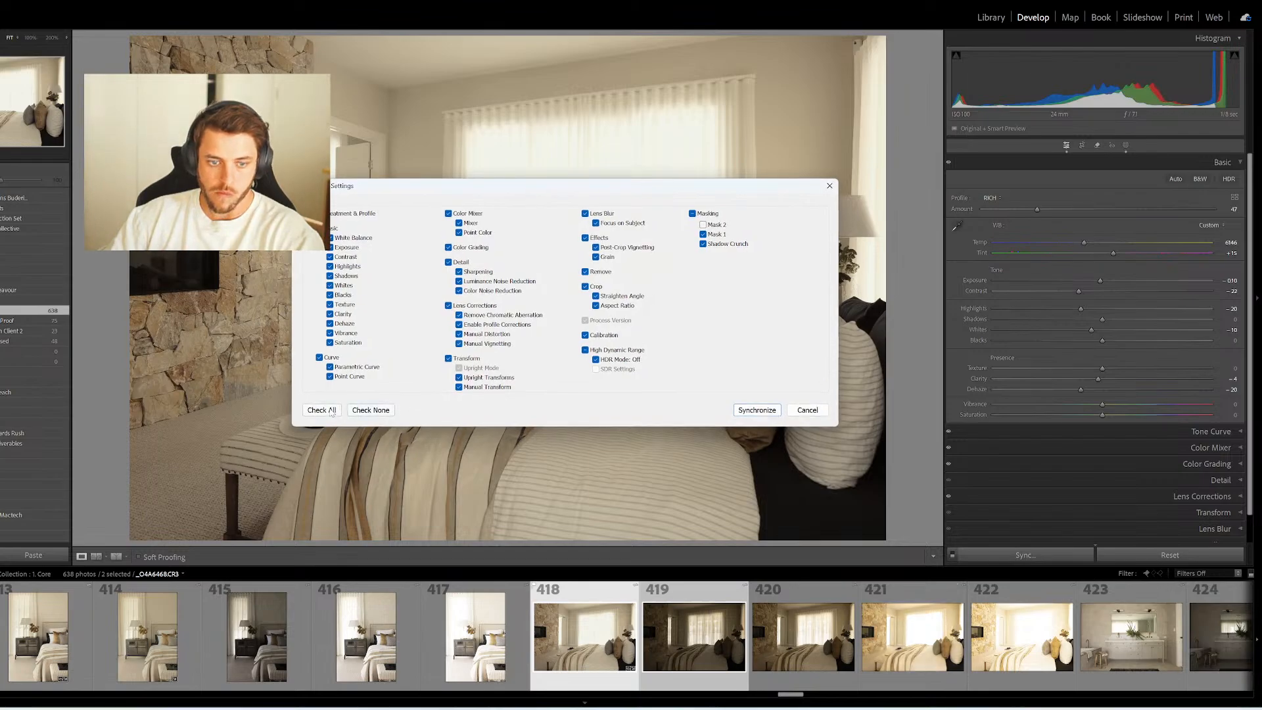
click(755, 409)
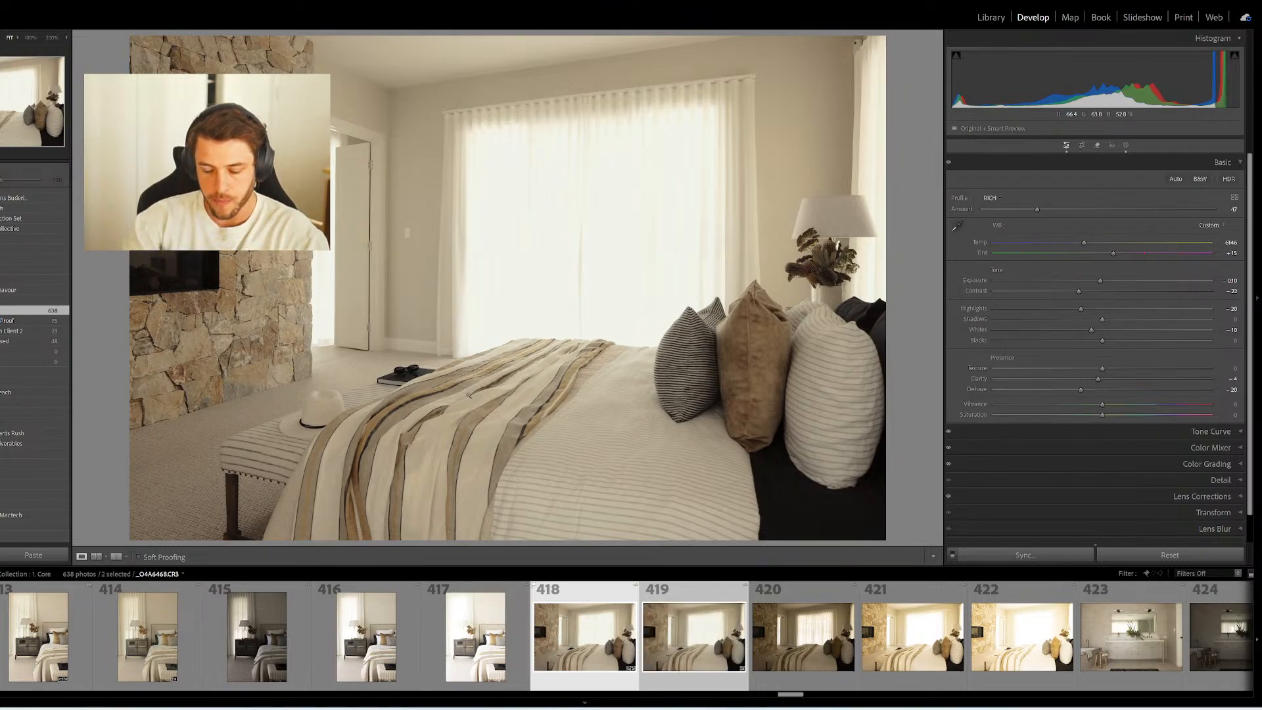
Recover the highlights of _O4A6469.CR3 with Highlights and Whites at -100, and open it with _O4A6468.CR3 as layers in Photoshop
click(707, 633)
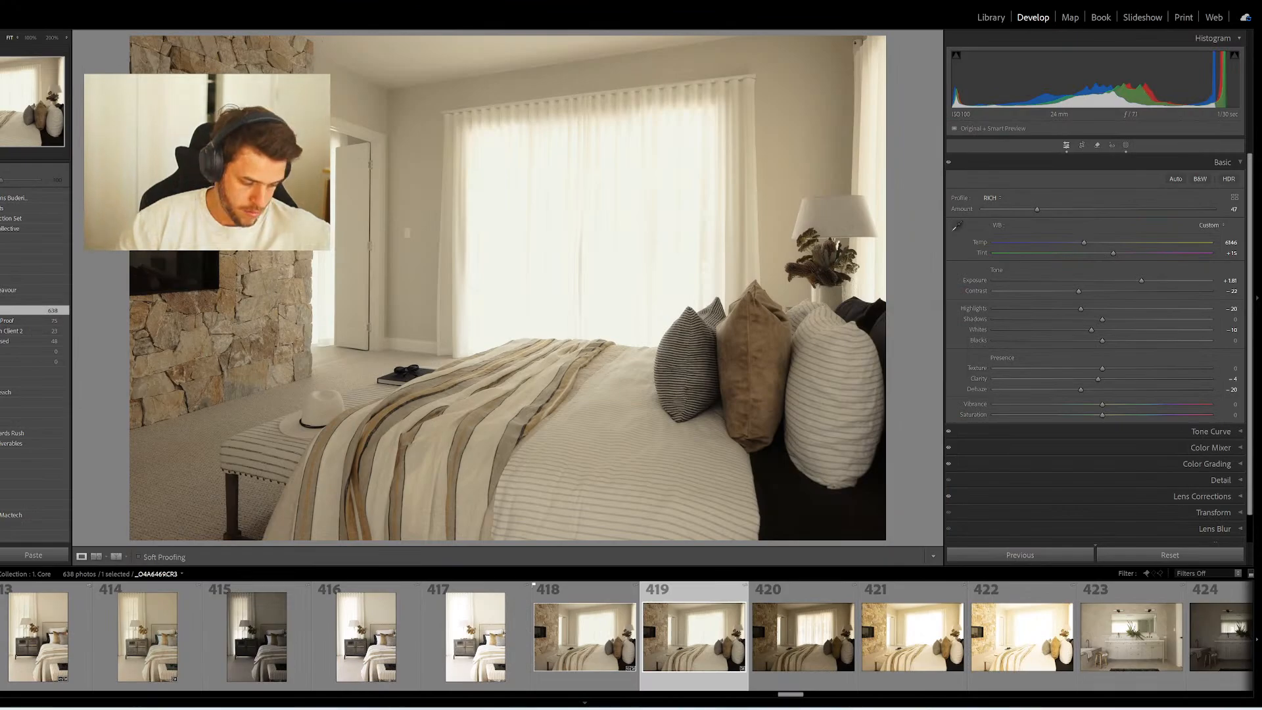
mouse_move(609, 707)
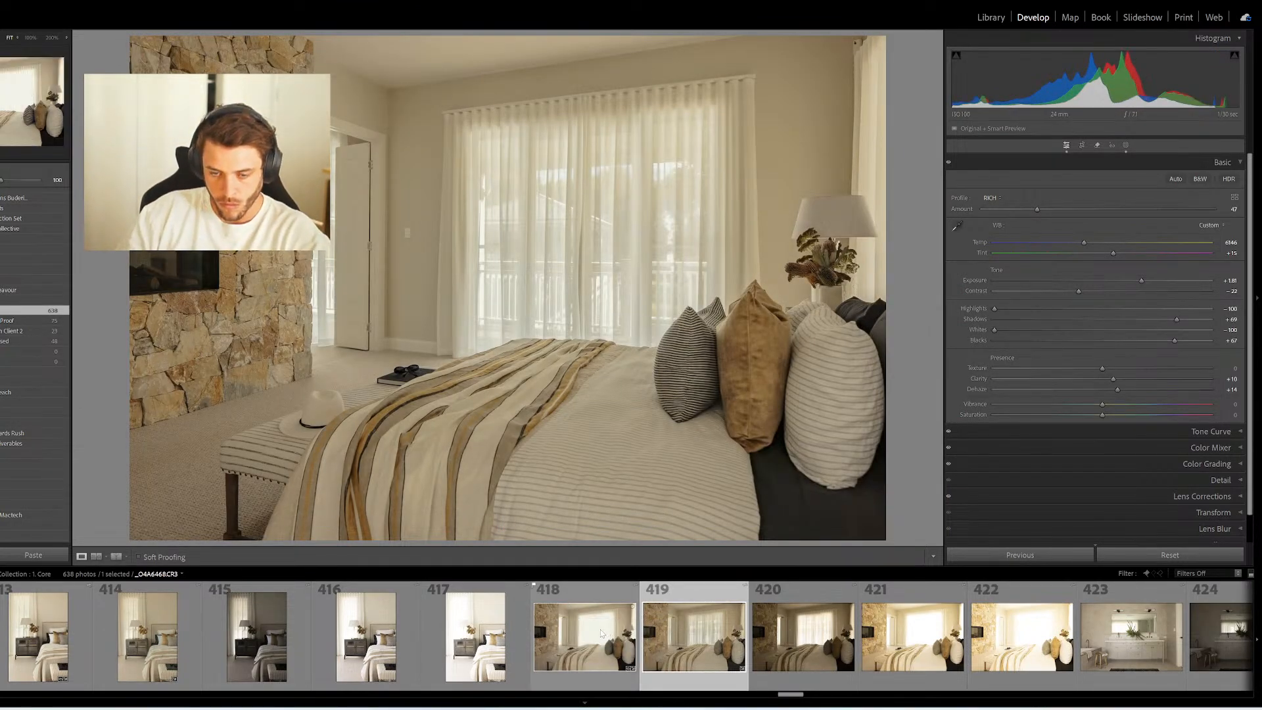
ctrl+click(603, 632)
right_click(603, 632)
mouse_move(687, 348)
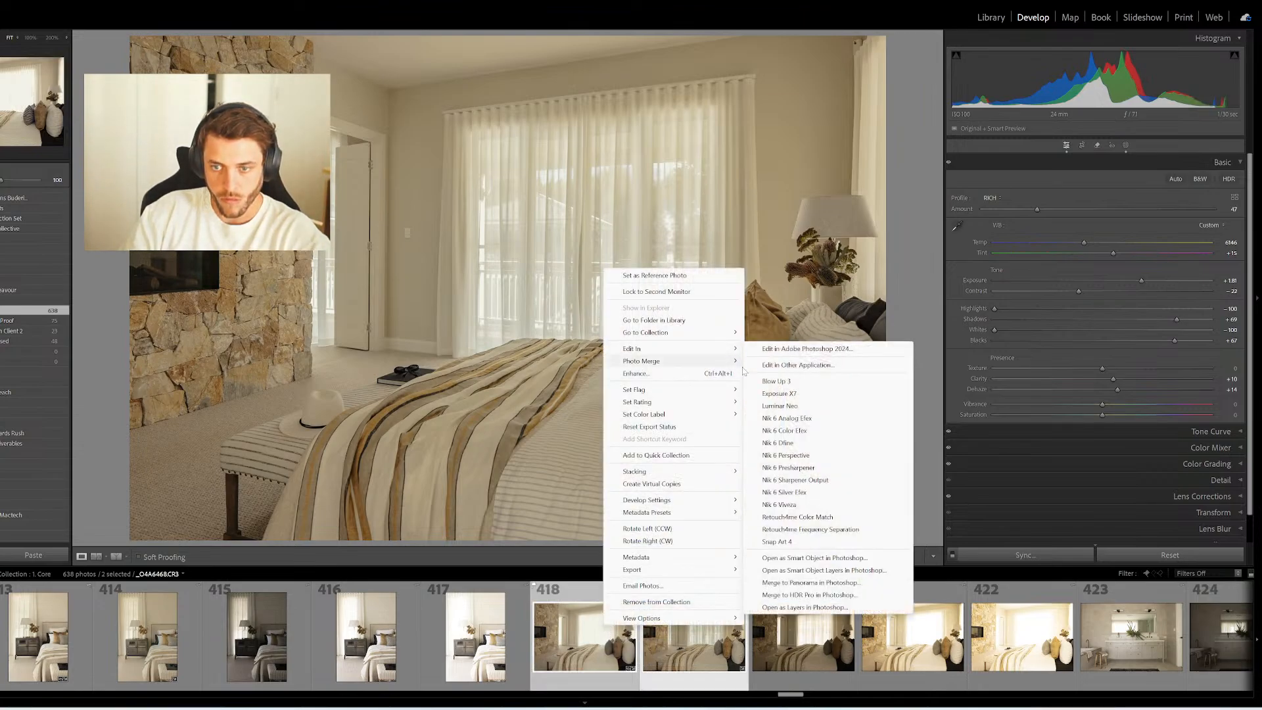
click(861, 606)
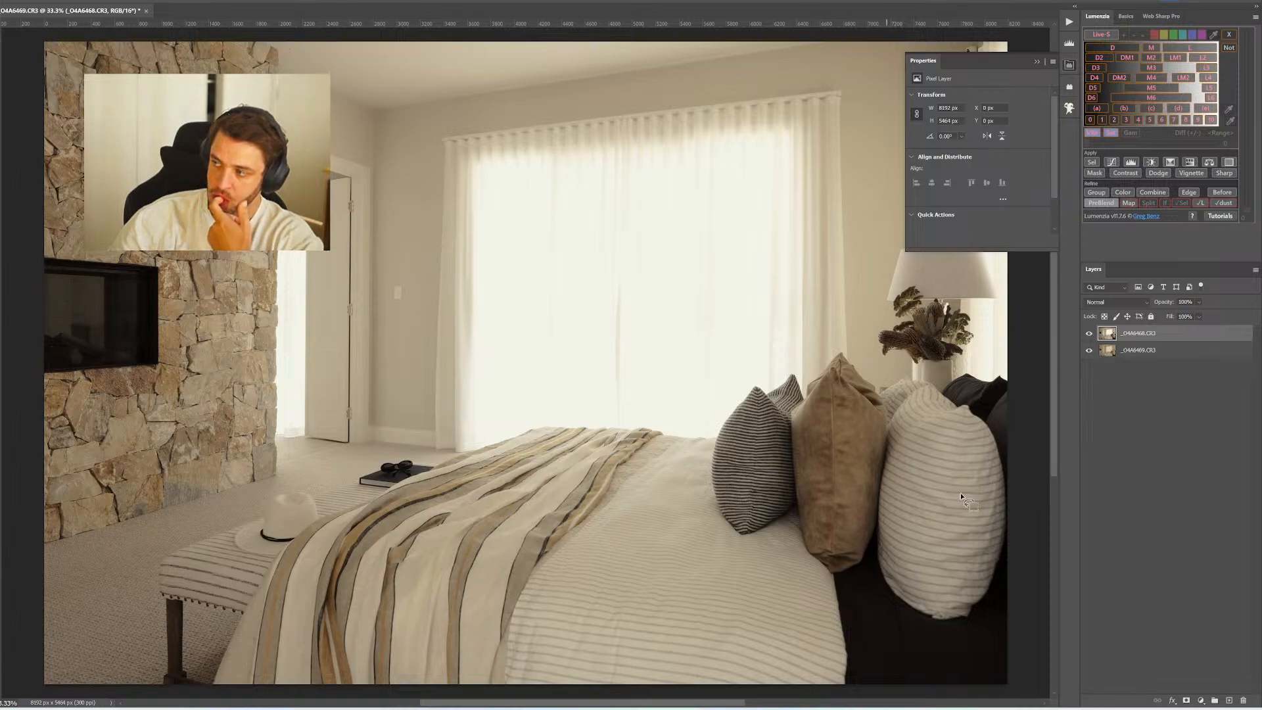
Prepare the two exposures for blending with PreBlend, load a luminosity selection, and target the black mask of _O4A6469.CR3
click(1101, 203)
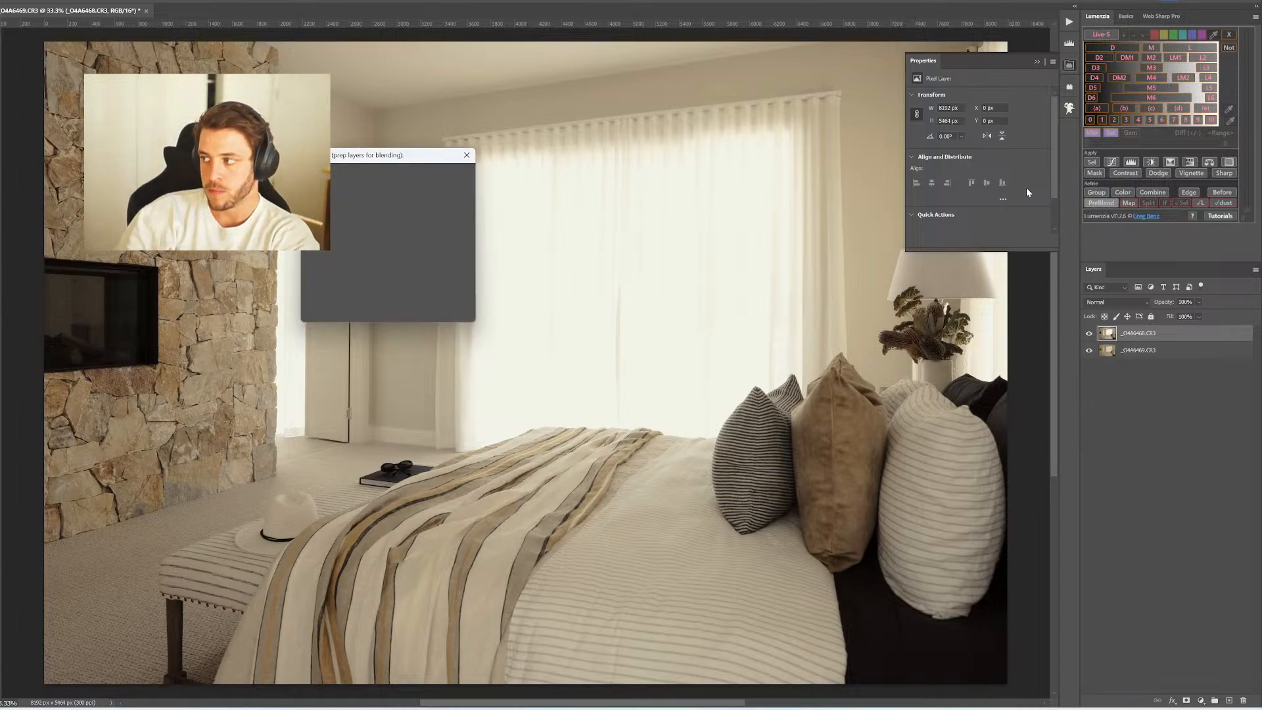
click(402, 266)
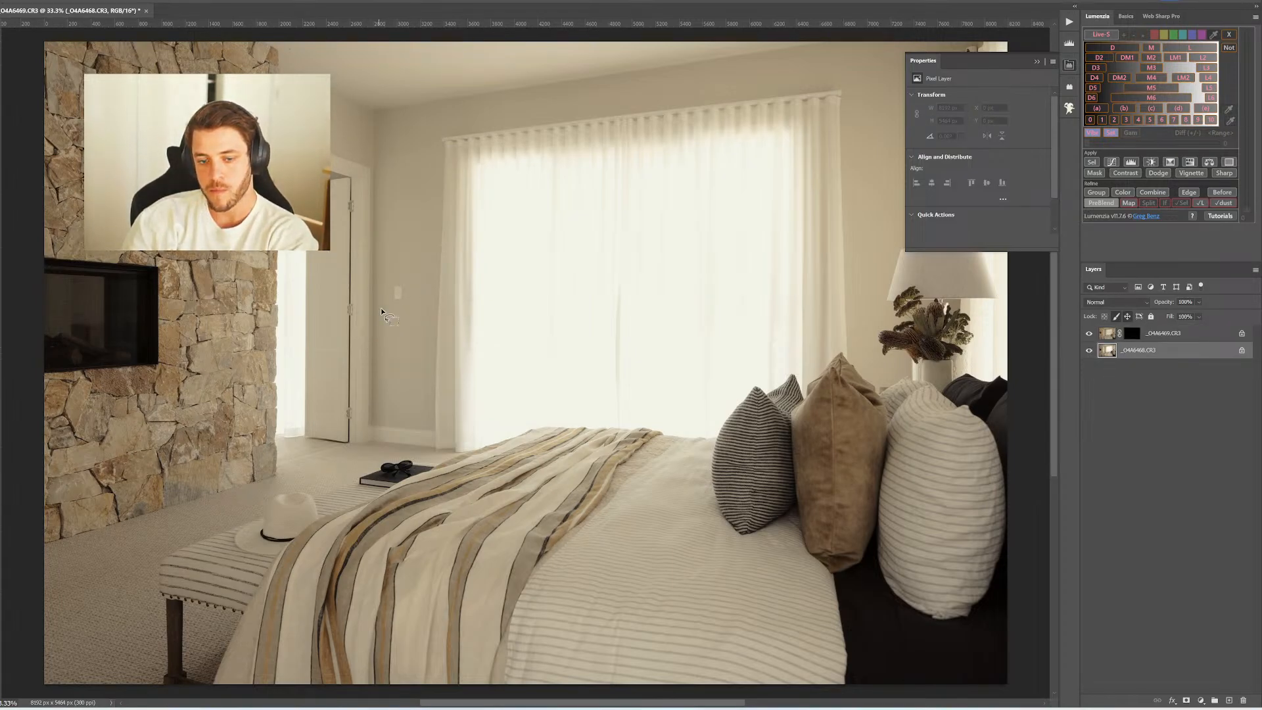
click(1121, 68)
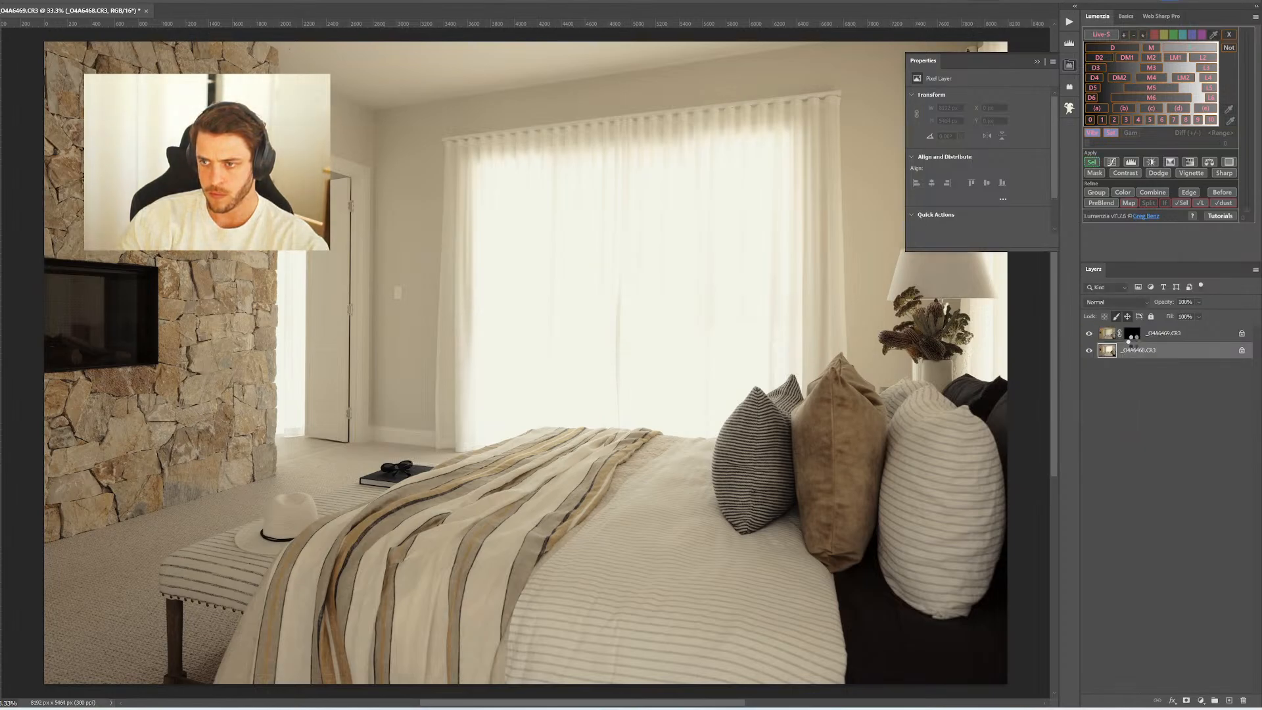
click(1132, 334)
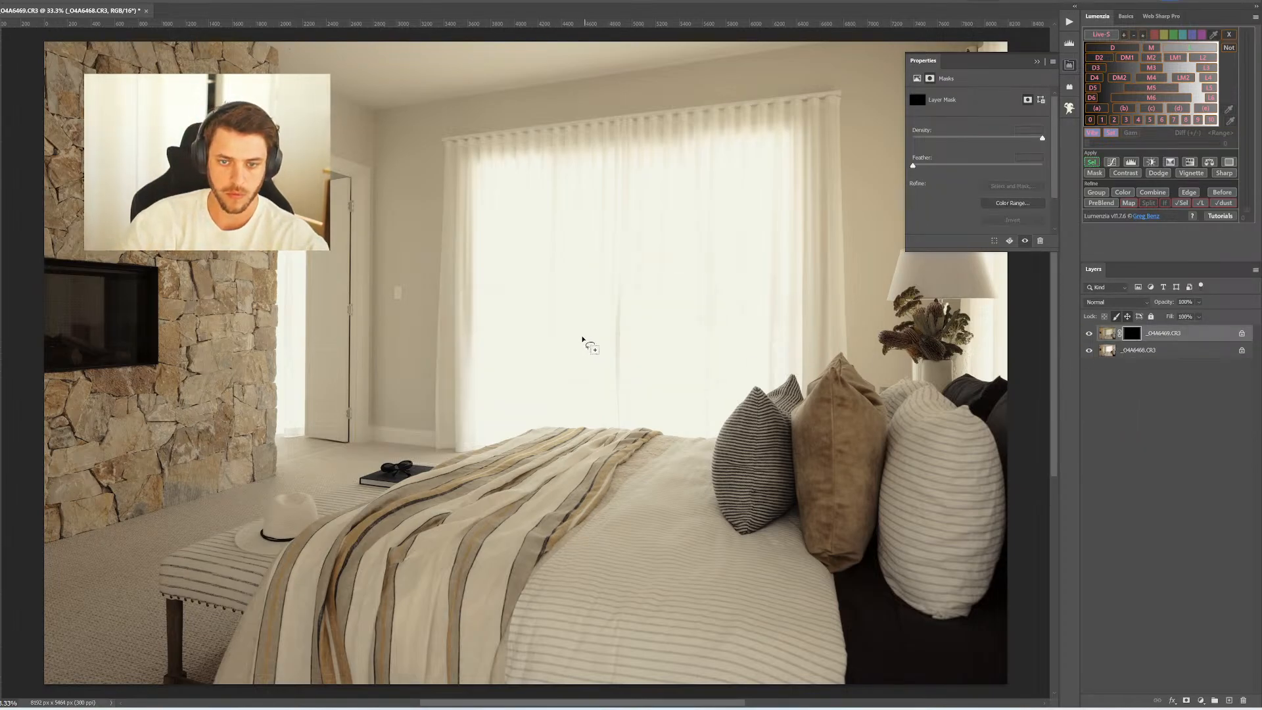
click(1037, 61)
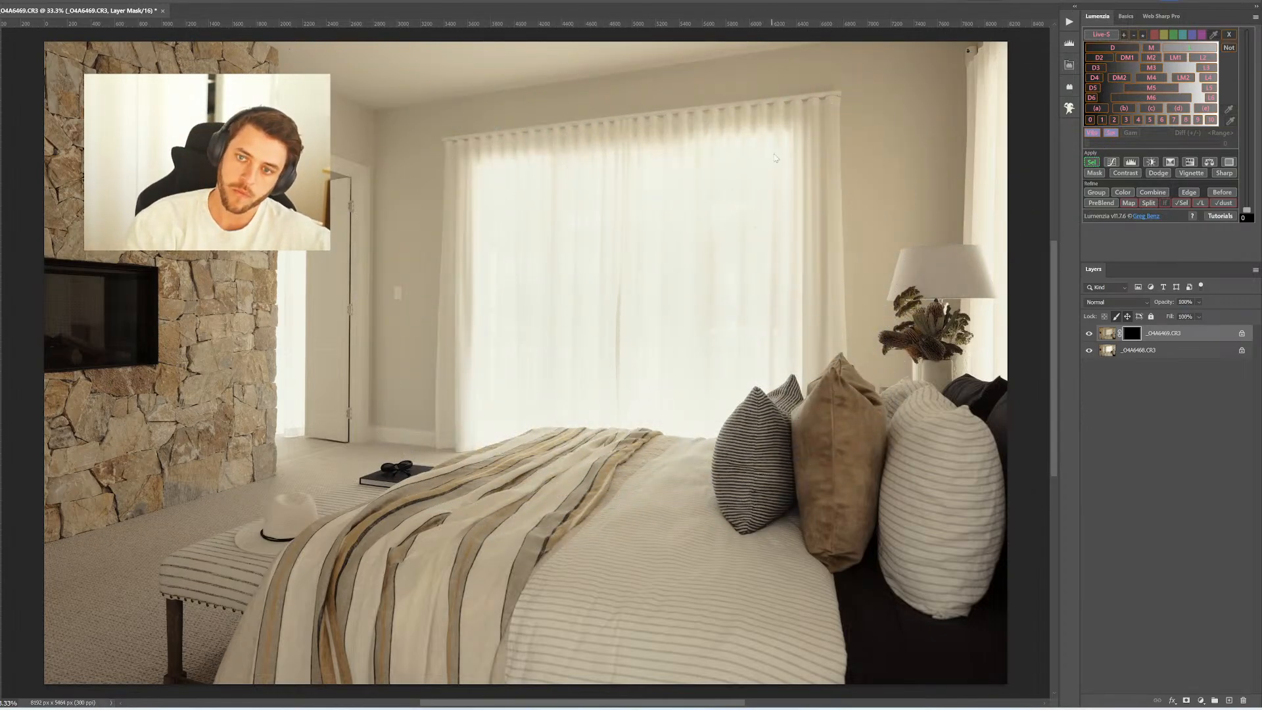
Paint the darker exposure into the main window's sheer curtains on the _O4A6469.CR3 mask with a large soft brush
key(bracketright)
key(bracketright)
key(bracketright)
key(bracketright)
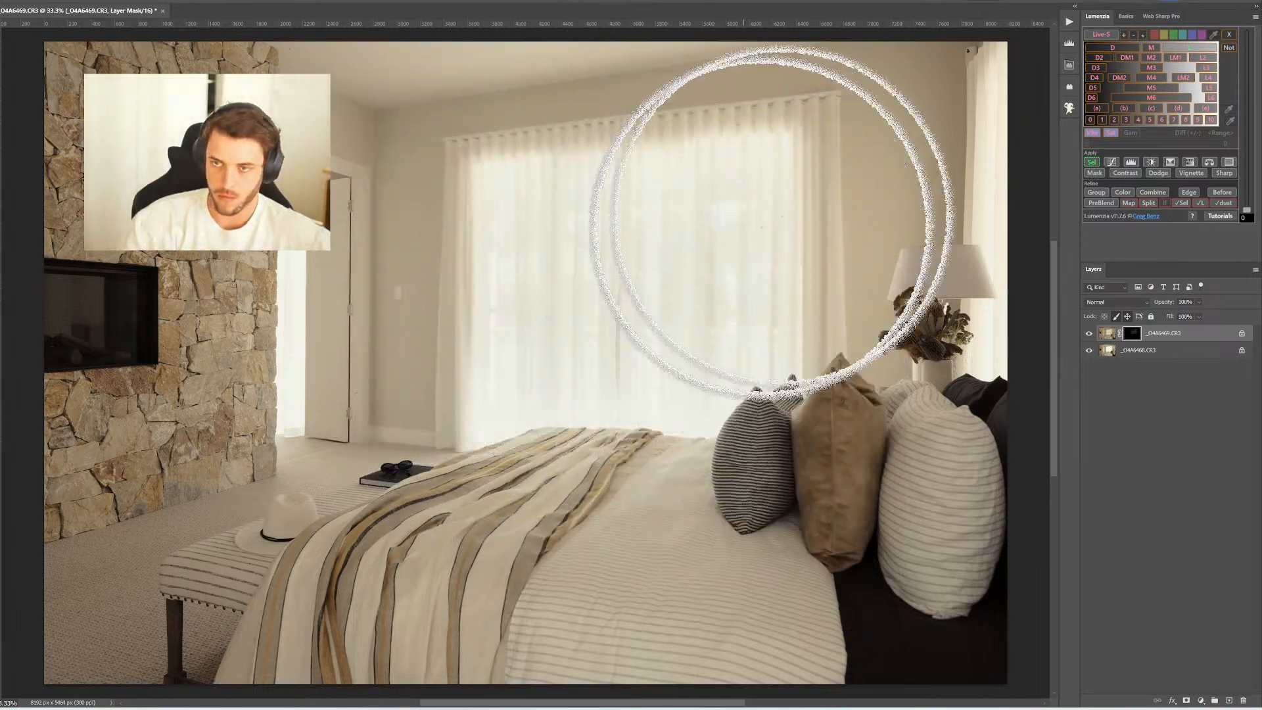
Reduce the brush and paint the mask over the bright curtain behind the bedside lamp
key(bracketleft)
key(bracketleft)
key(bracketleft)
key(bracketleft)
key(bracketleft)
key(bracketleft)
key(bracketleft)
key(bracketleft)
key(bracketleft)
key(bracketleft)
key(bracketleft)
key(bracketleft)
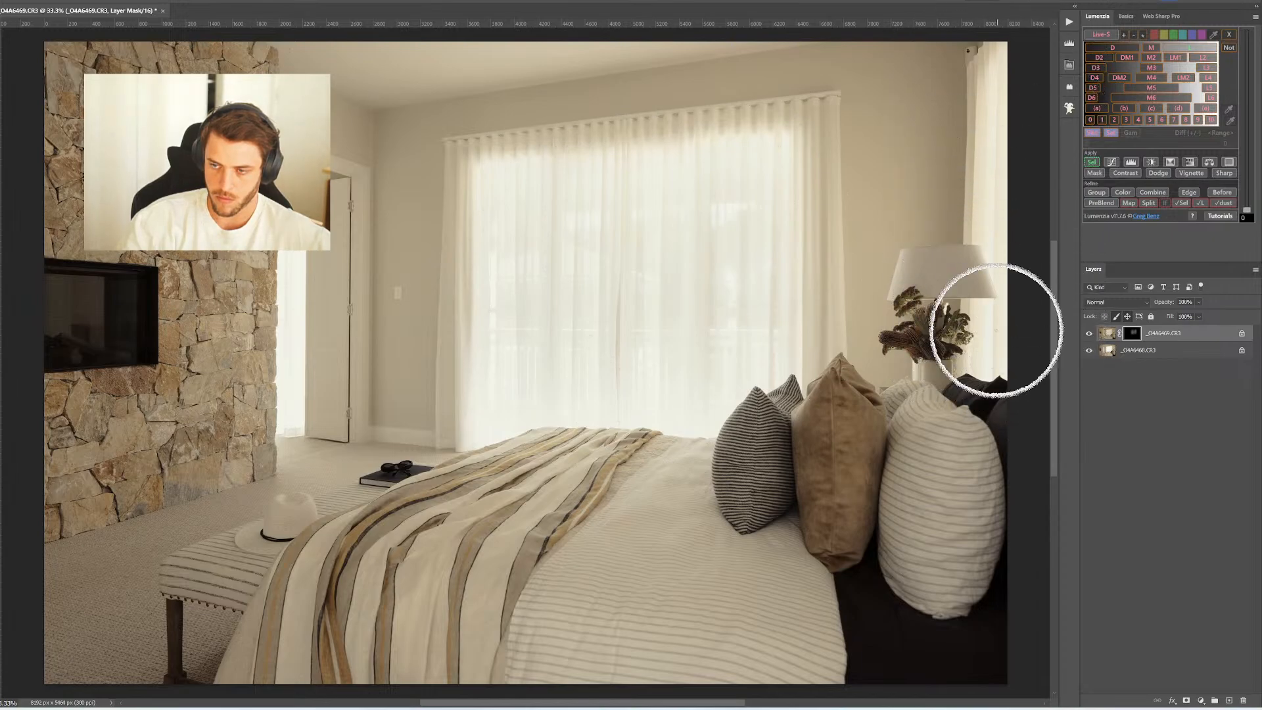
Paint the mask over the lower part of the main window with an enlarged brush to recover its highlights
key(bracketright)
key(bracketright)
key(bracketright)
key(bracketright)
key(bracketright)
key(bracketright)
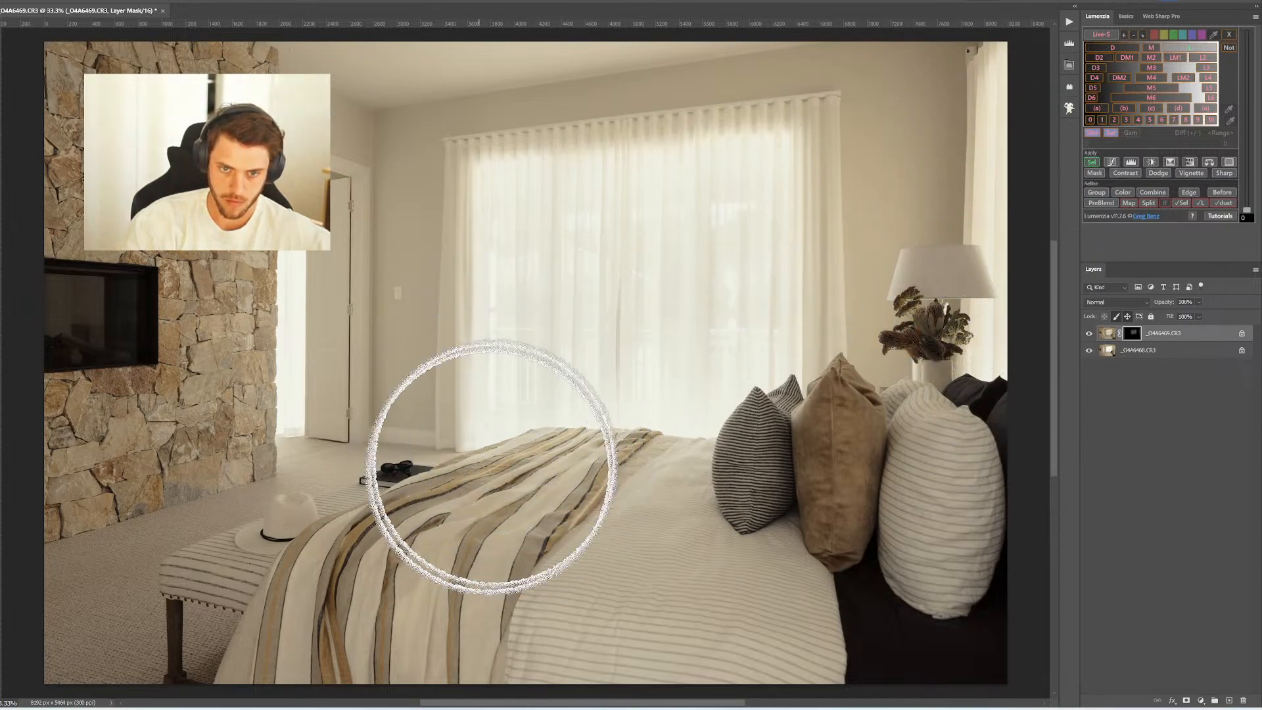
key(bracketleft)
key(bracketleft)
key(bracketleft)
key(bracketright)
key(bracketright)
key(bracketright)
key(bracketright)
key(bracketright)
key(bracketright)
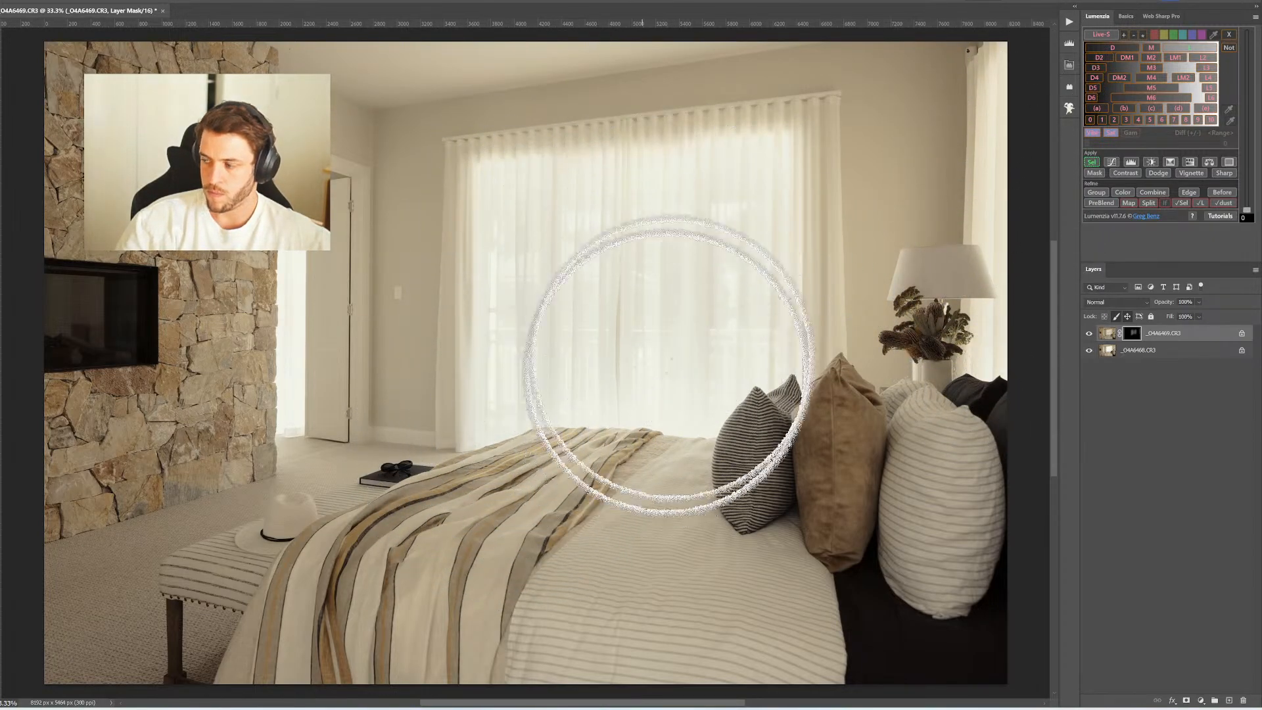
Paint the mask over the narrow curtain strip between the stone wall and the door, adjusting the brush size to fit
key(bracketleft)
key(bracketleft)
key(bracketleft)
key(bracketleft)
key(bracketleft)
key(bracketleft)
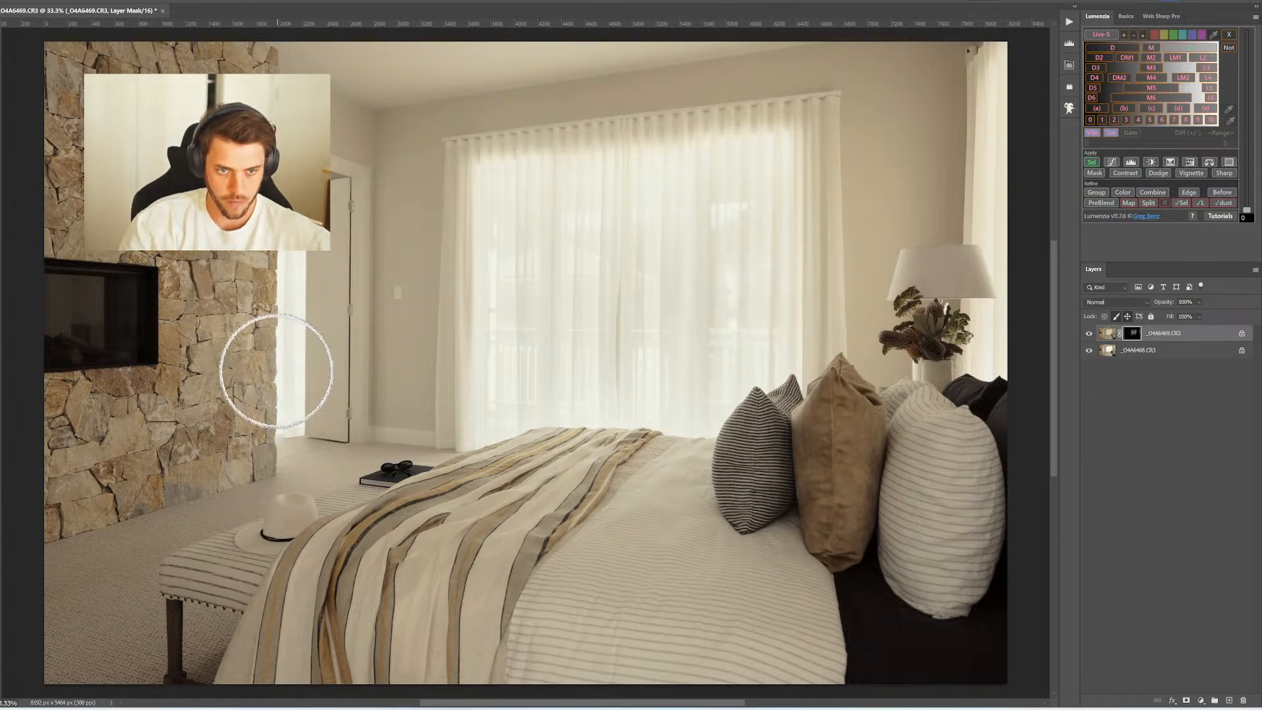
key(bracketright)
key(bracketright)
key(bracketright)
key(bracketright)
key(bracketleft)
key(bracketleft)
key(bracketleft)
key(bracketleft)
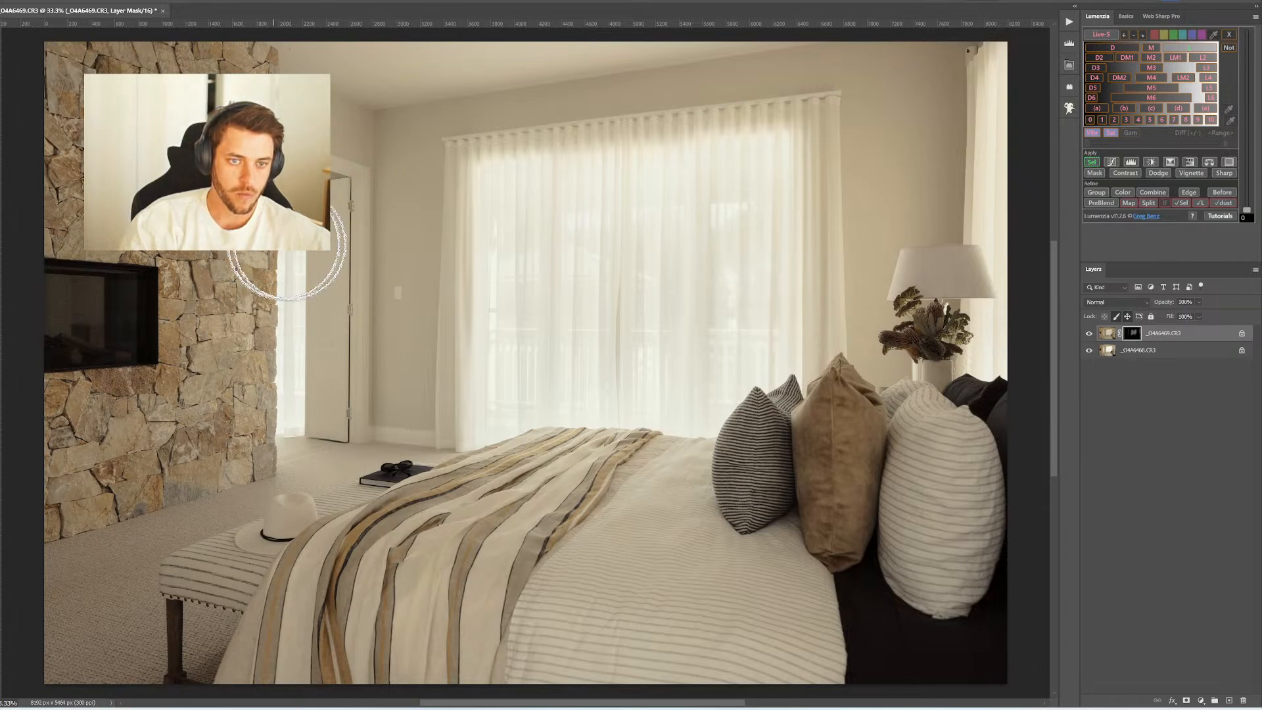
key(bracketright)
key(bracketright)
key(bracketleft)
key(bracketleft)
key(bracketleft)
key(bracketleft)
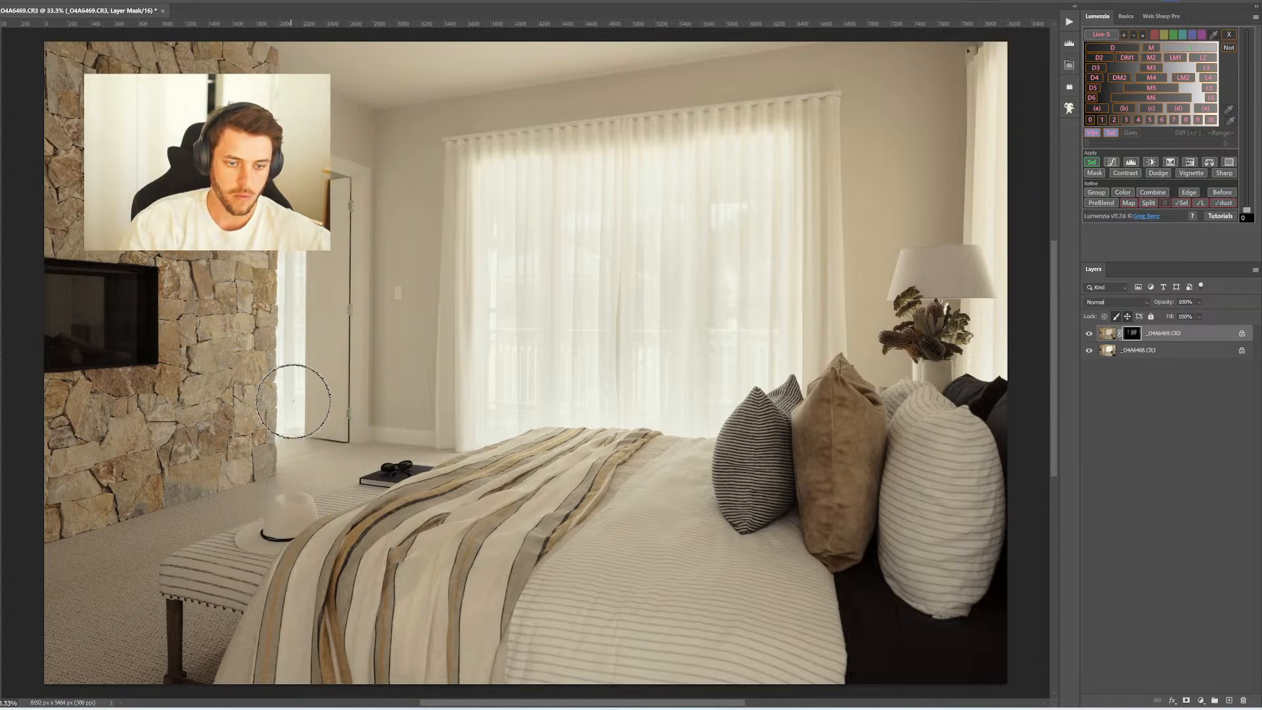
key(bracketright)
key(bracketright)
key(bracketright)
key(bracketright)
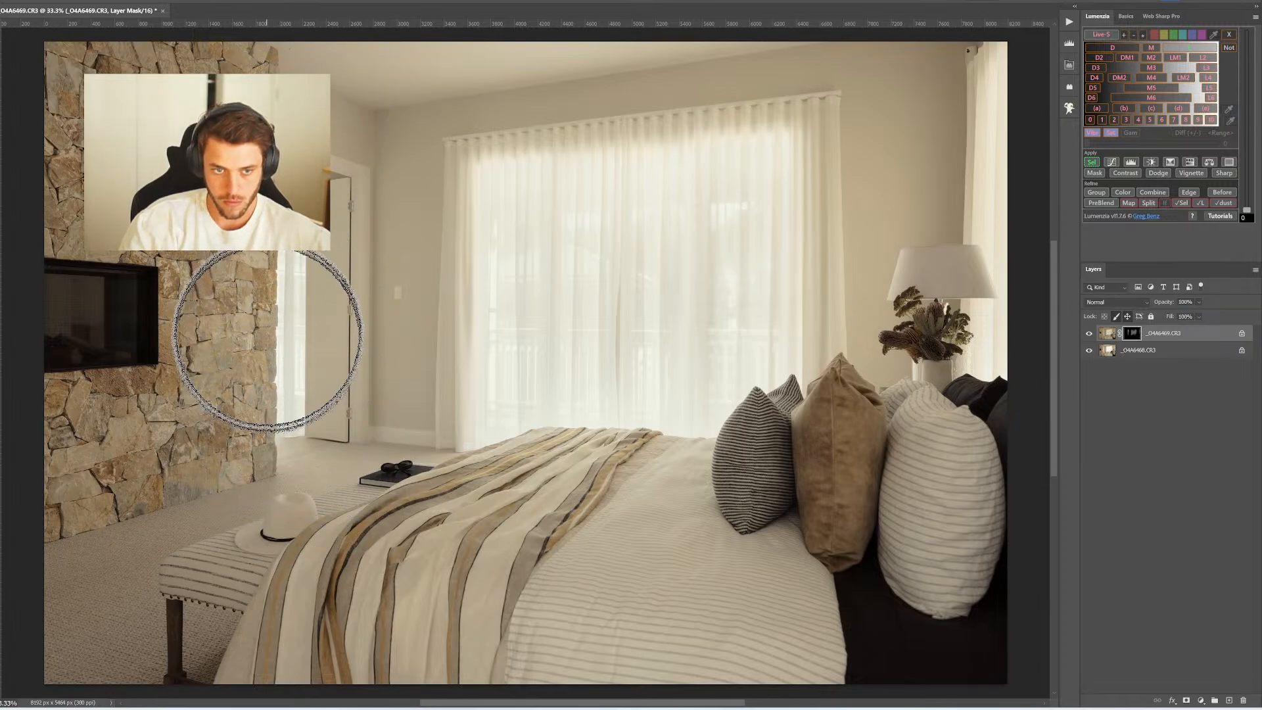
key(bracketleft)
key(bracketleft)
key(bracketleft)
key(bracketleft)
Build up the darker exposure across the main window's curtains with further large brush strokes on the mask
key(bracketright)
key(bracketright)
key(bracketright)
key(bracketright)
key(bracketright)
key(bracketright)
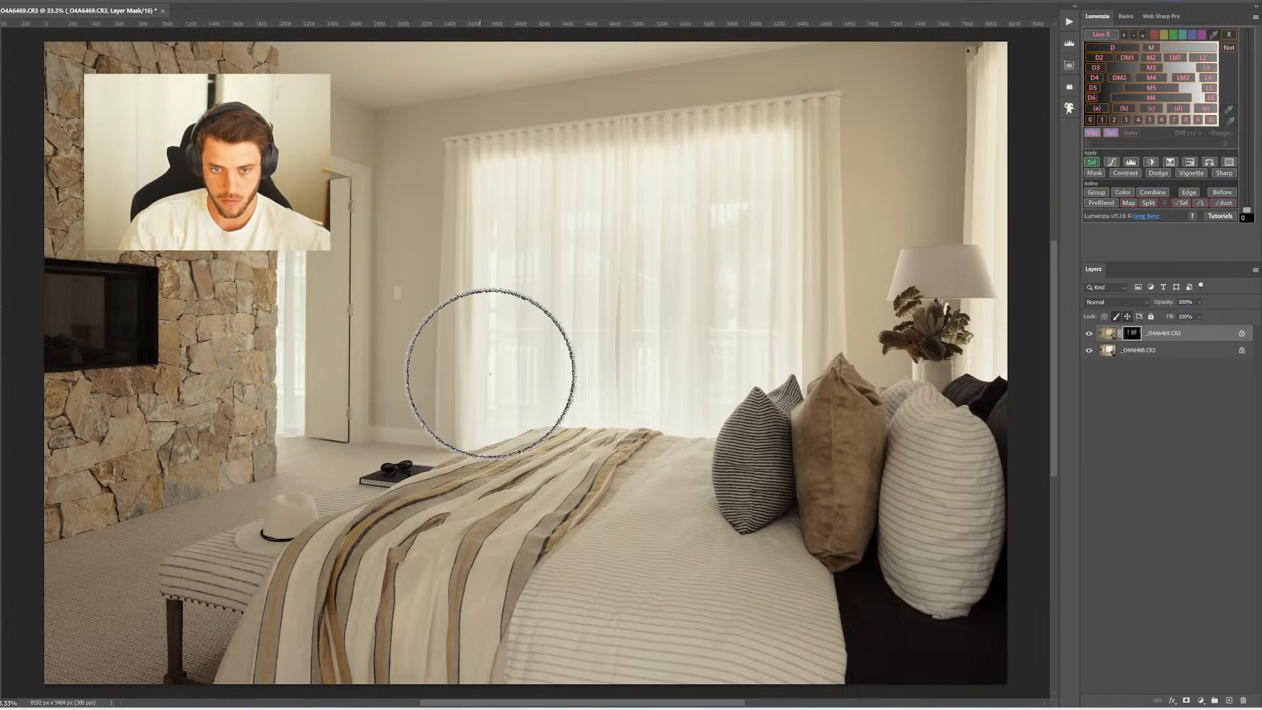
key(bracketright)
key(bracketright)
key(bracketright)
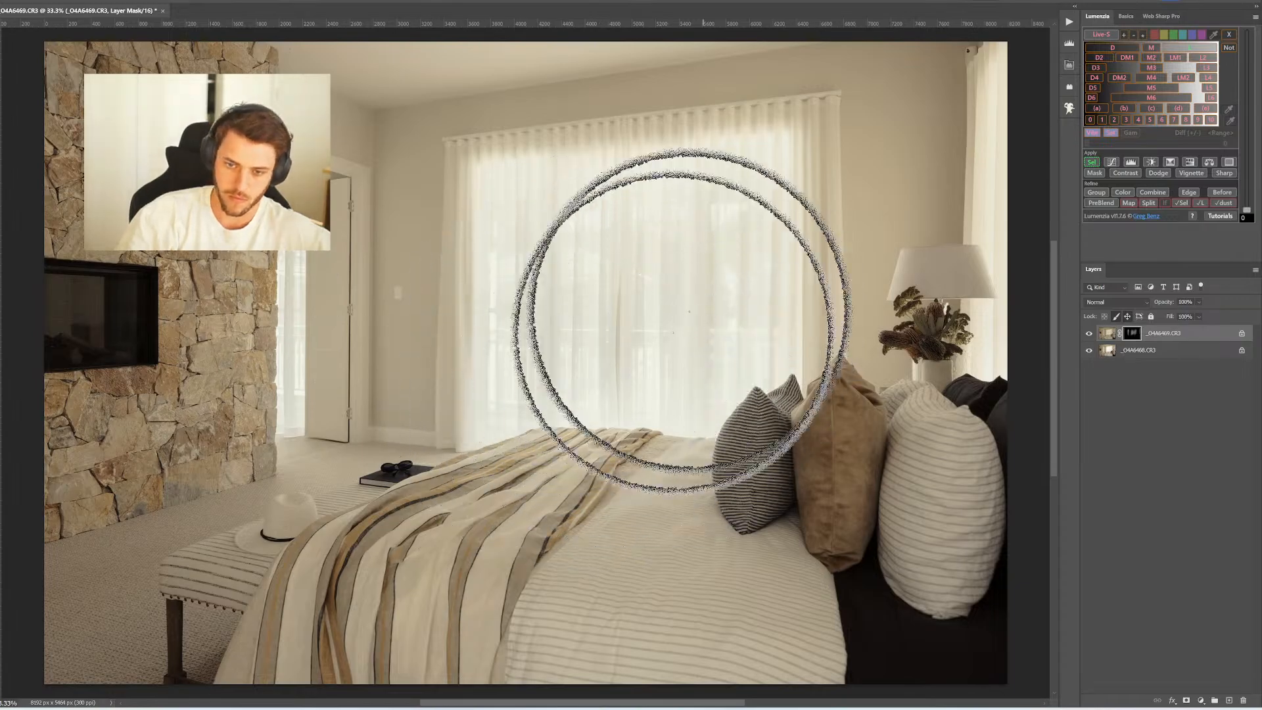
key(bracketleft)
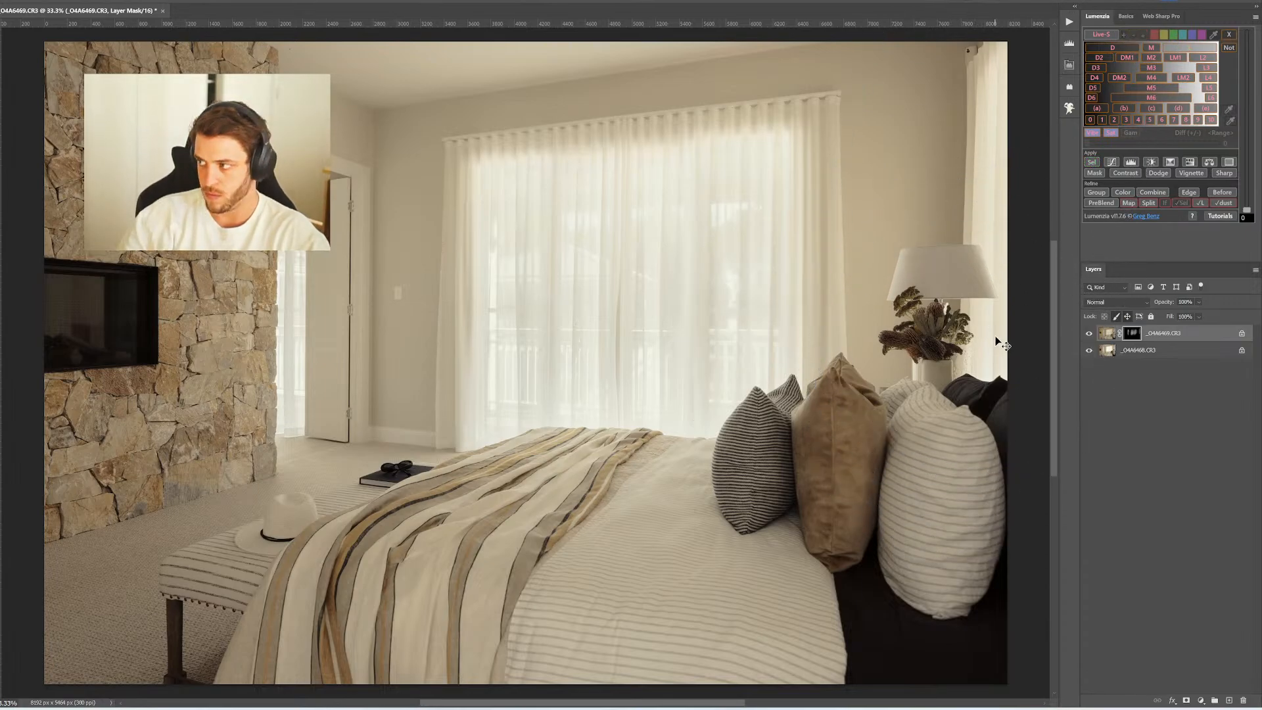
Add a Contrast layer limited by the window mask, set it to Luminosity blending, and merge all layers
ctrl+click(1132, 333)
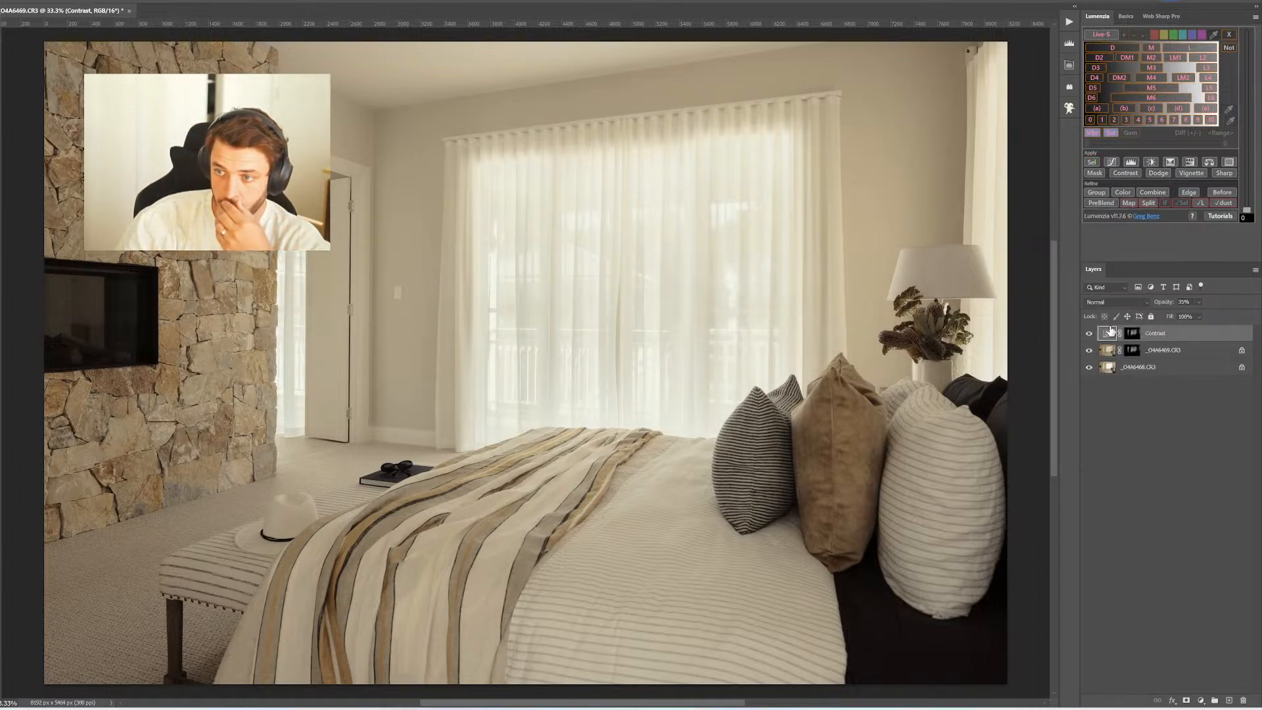
click(1117, 302)
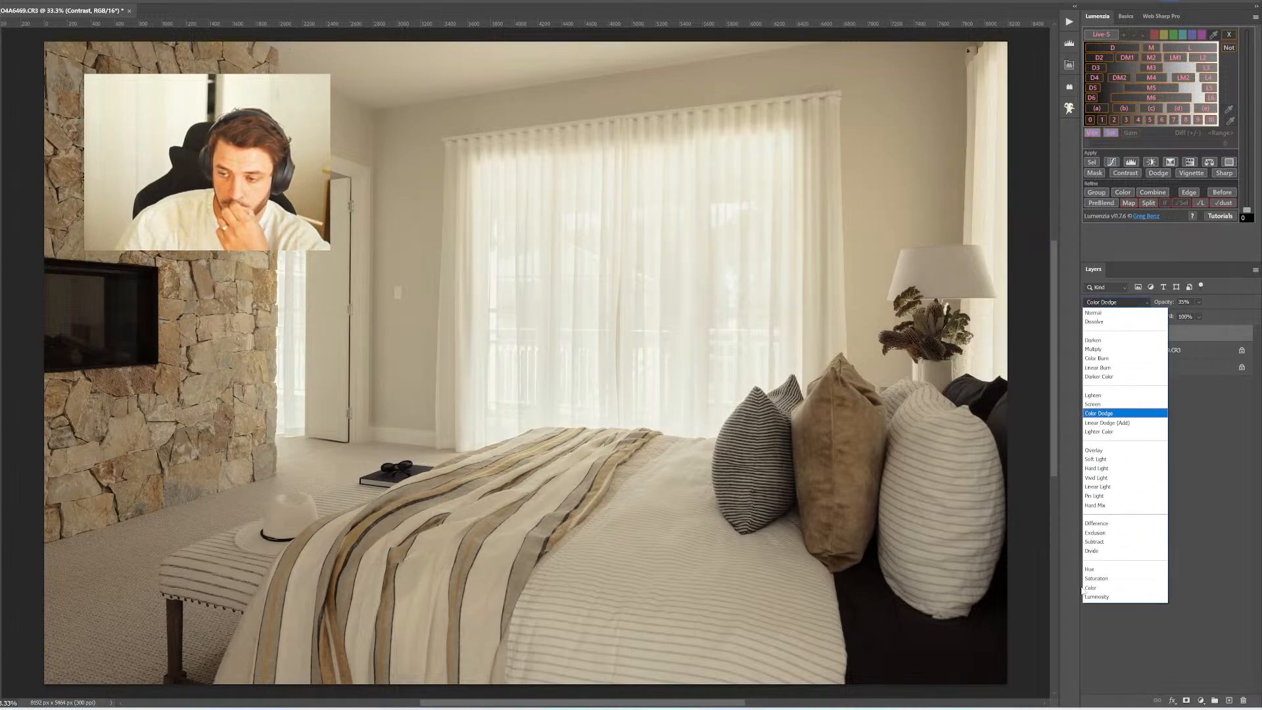
click(1111, 594)
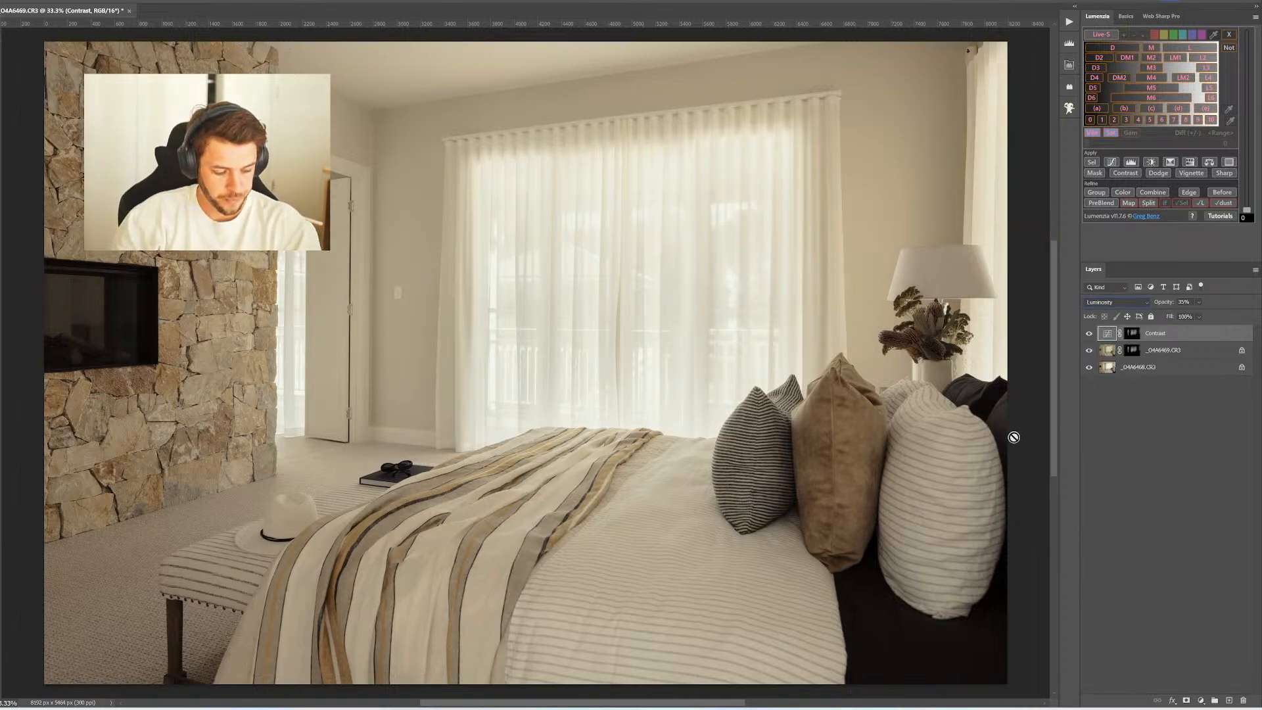
key(ctrl+shift+e)
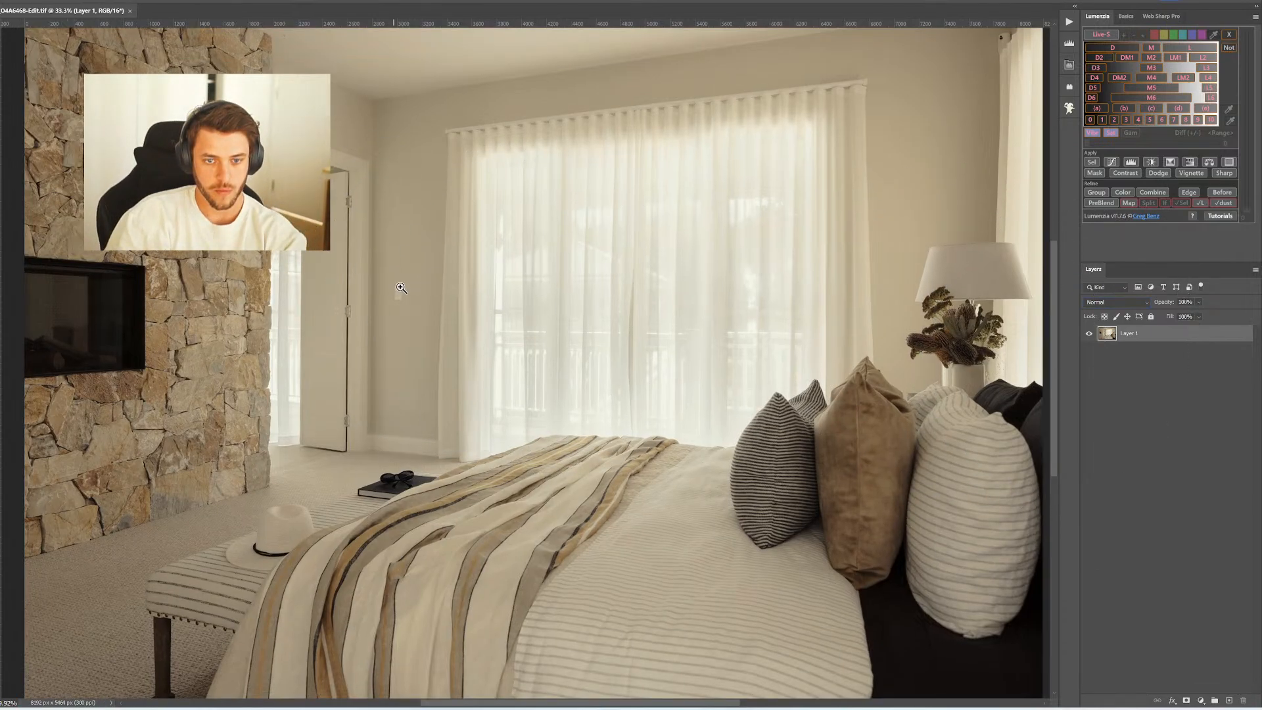
Patch the light switch out of the wall between the door and the curtains using clean wall, and clear the selection
mouse_move(401, 287)
mouse_down()
mouse_move(436, 282)
mouse_move(432, 200)
mouse_up()
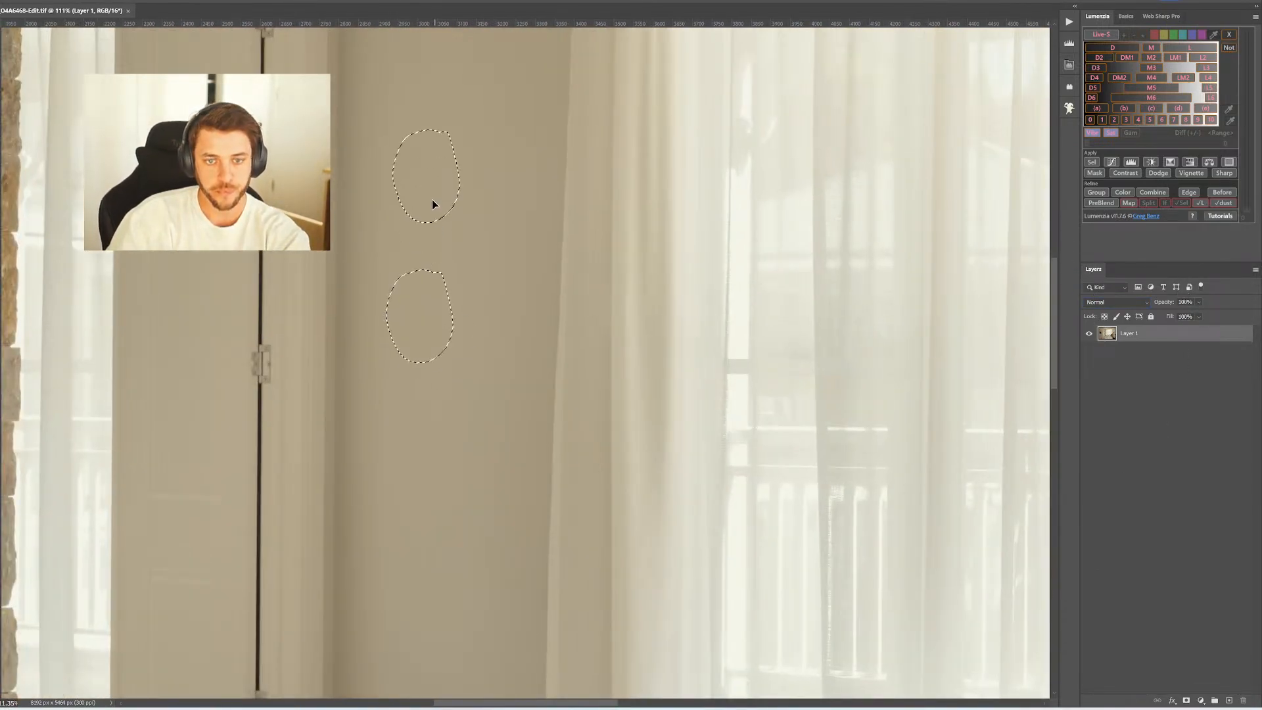
key(ctrl+d)
key(ctrl+0)
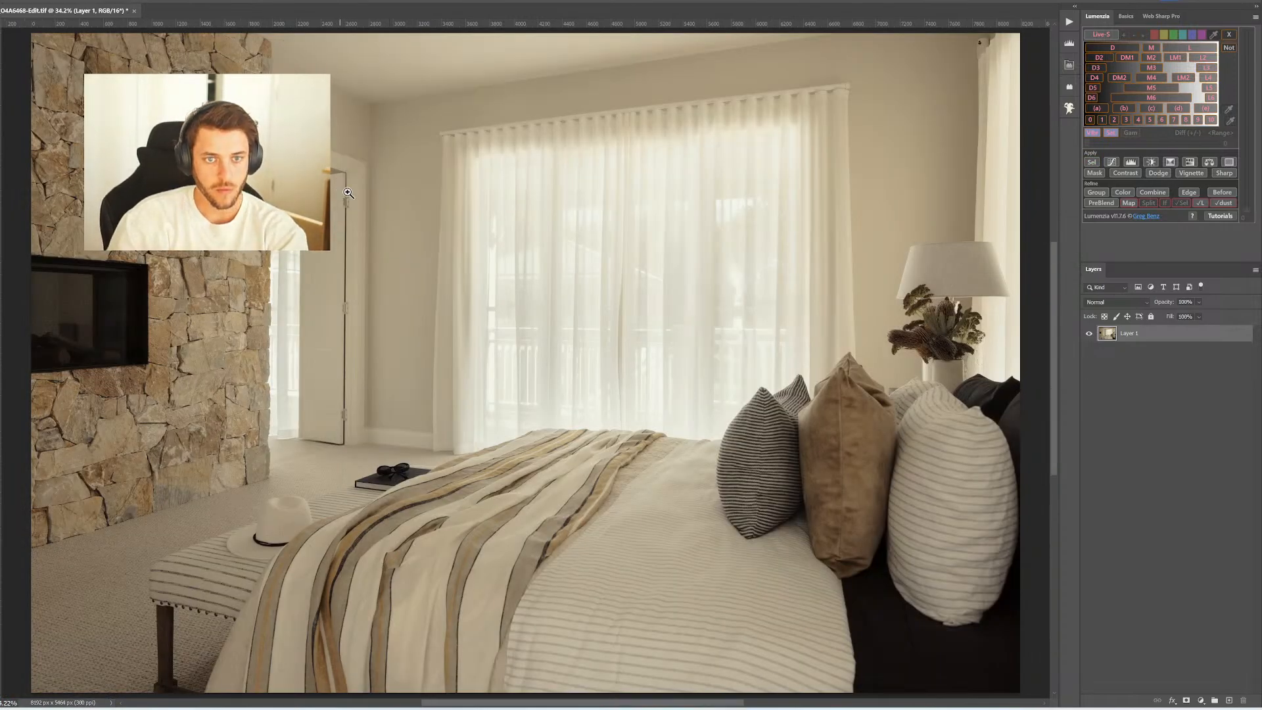
Erase the upper, middle and lower hinges along the door edge with the Remove tool, and save the image
drag(387, 260, 369, 251)
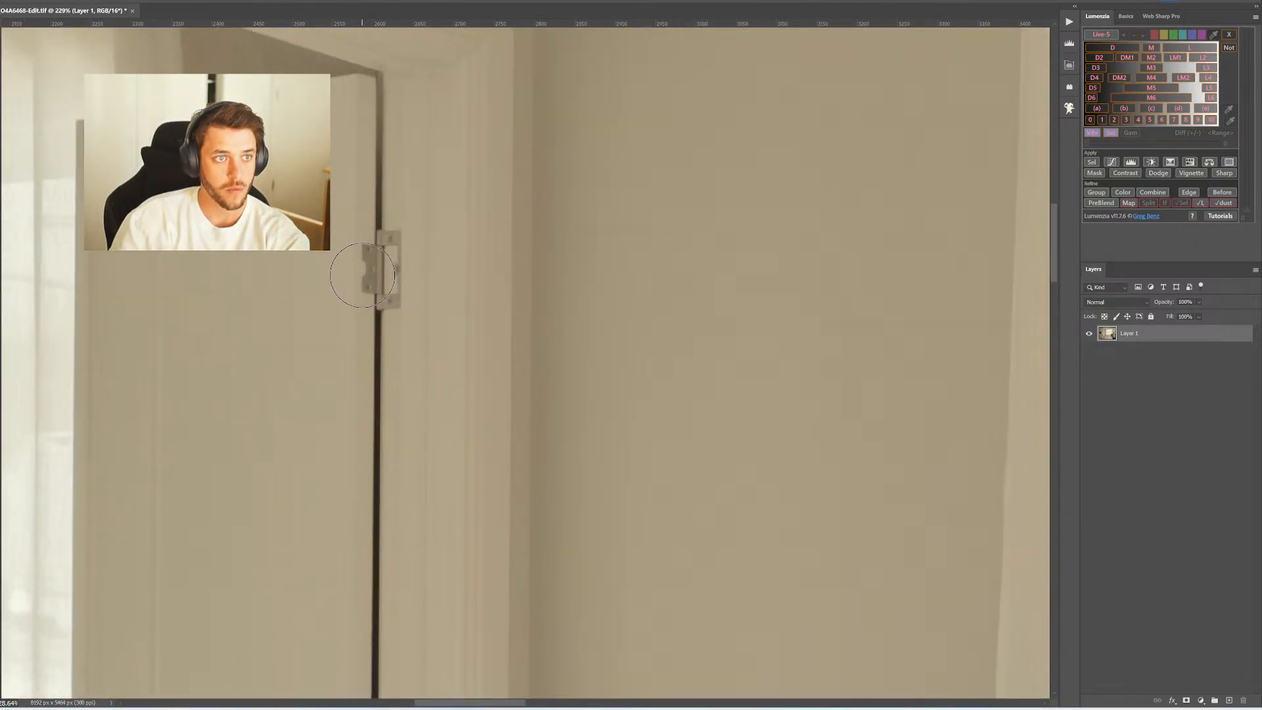
key(bracketleft)
key(bracketleft)
key(bracketleft)
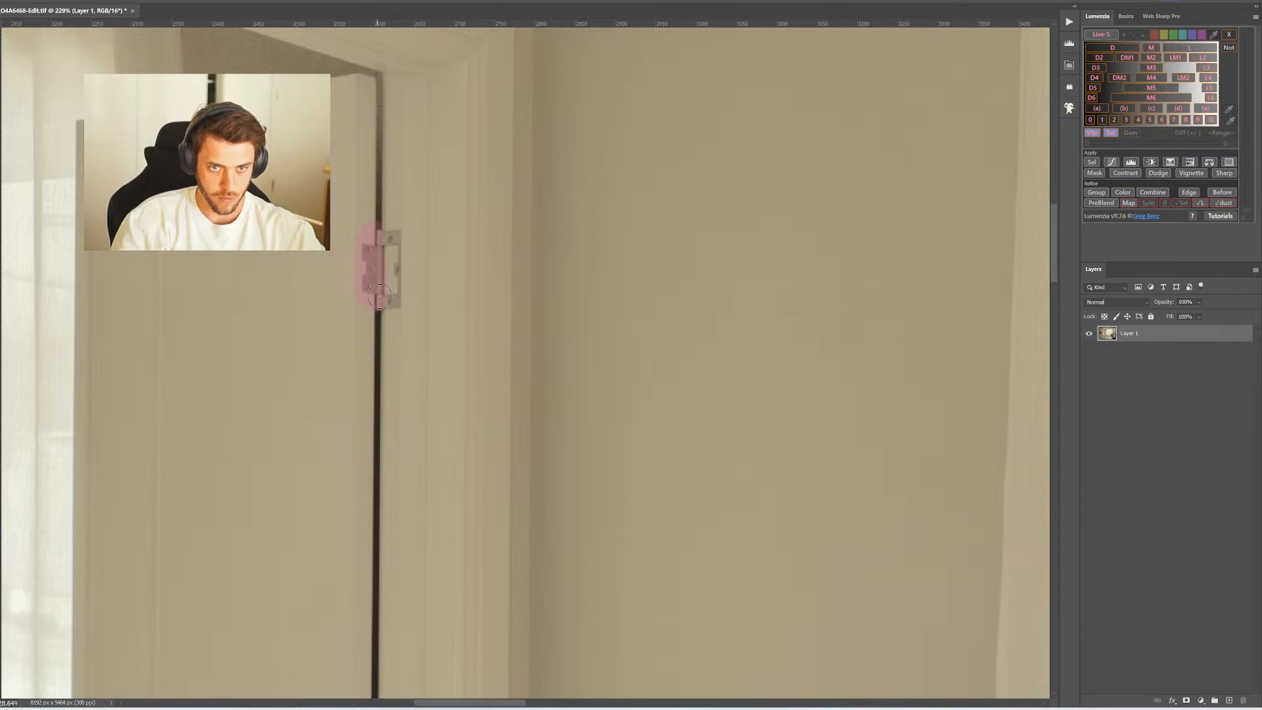
scroll(394, 271, down, 5)
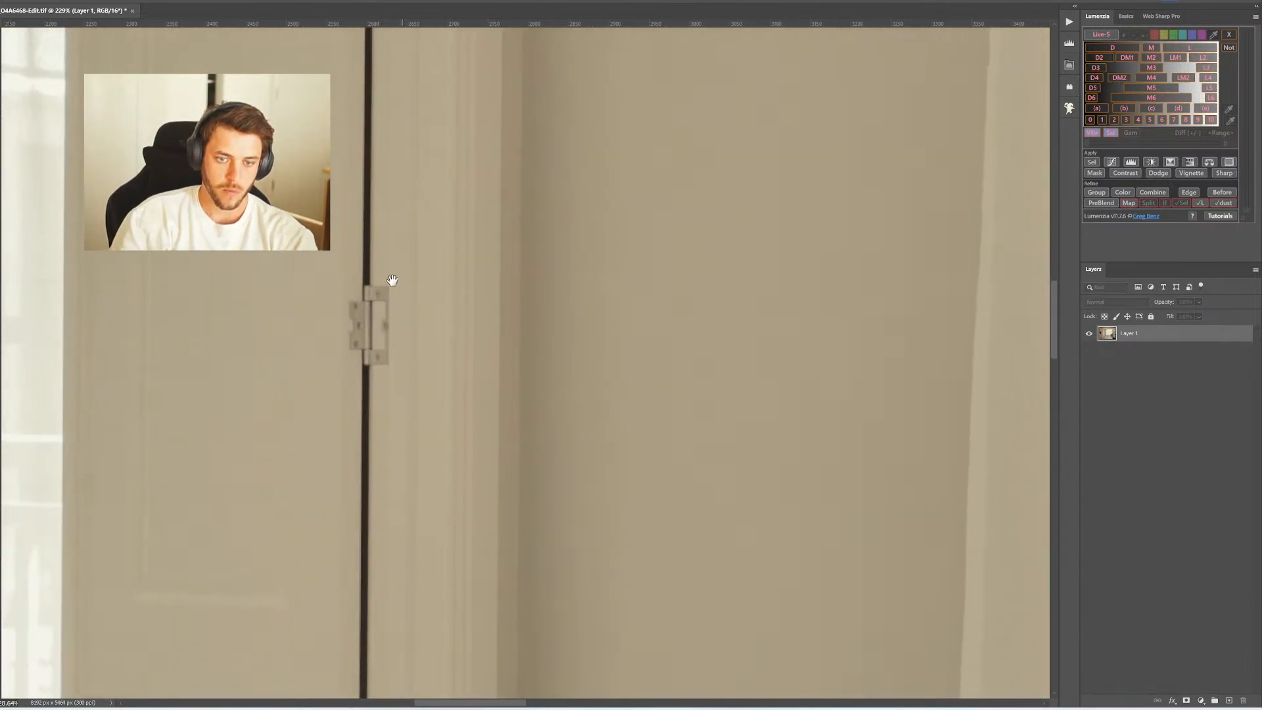
drag(383, 276, 382, 314)
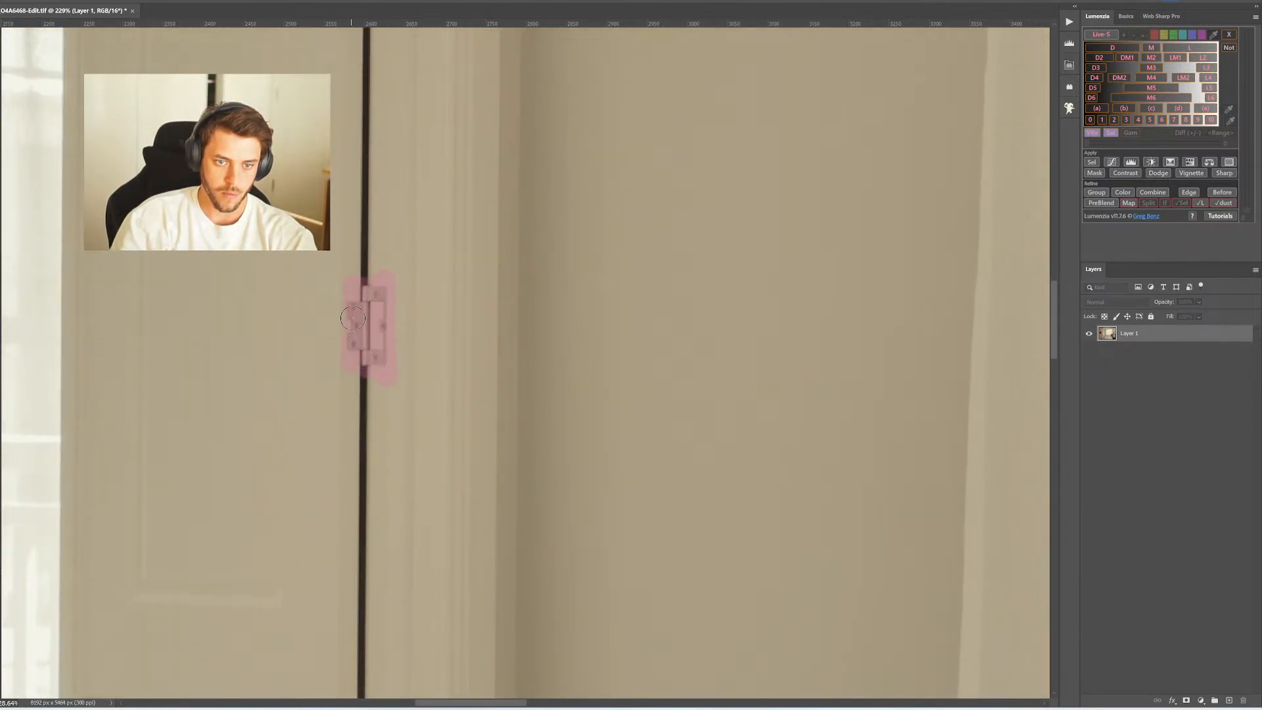
drag(367, 385, 385, 268)
scroll(402, 391, down, 3)
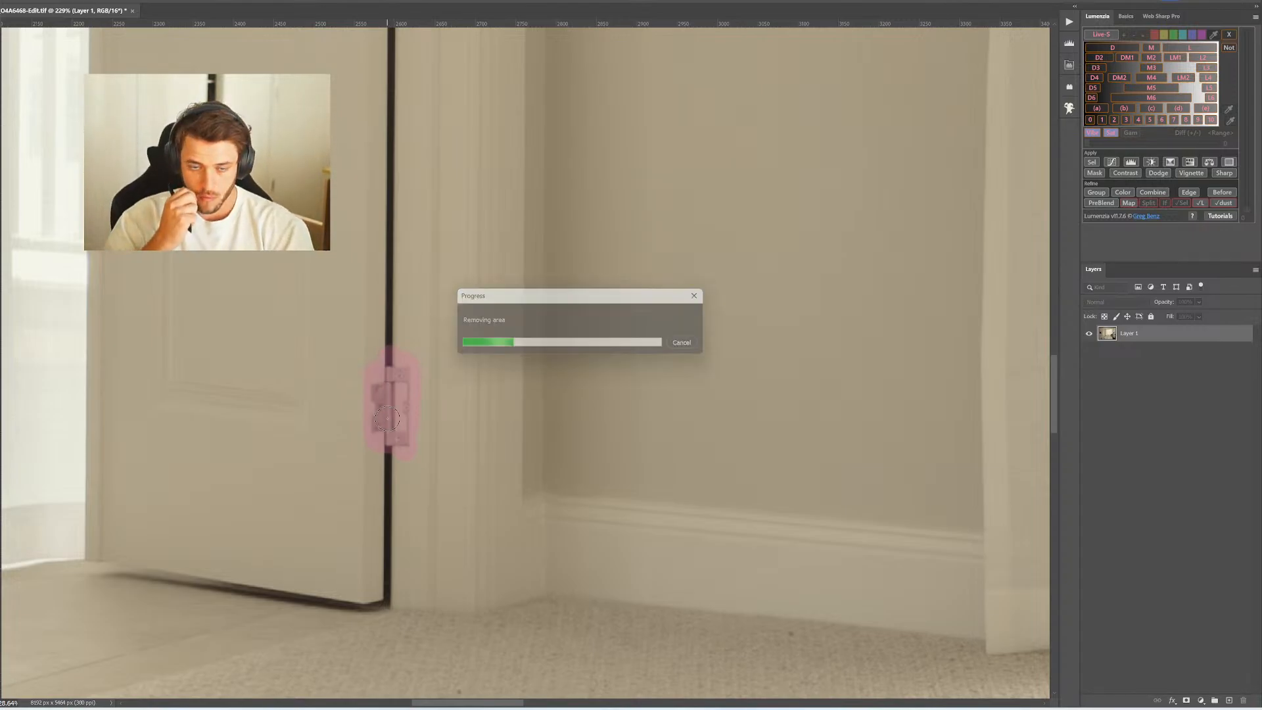
key(ctrl+0)
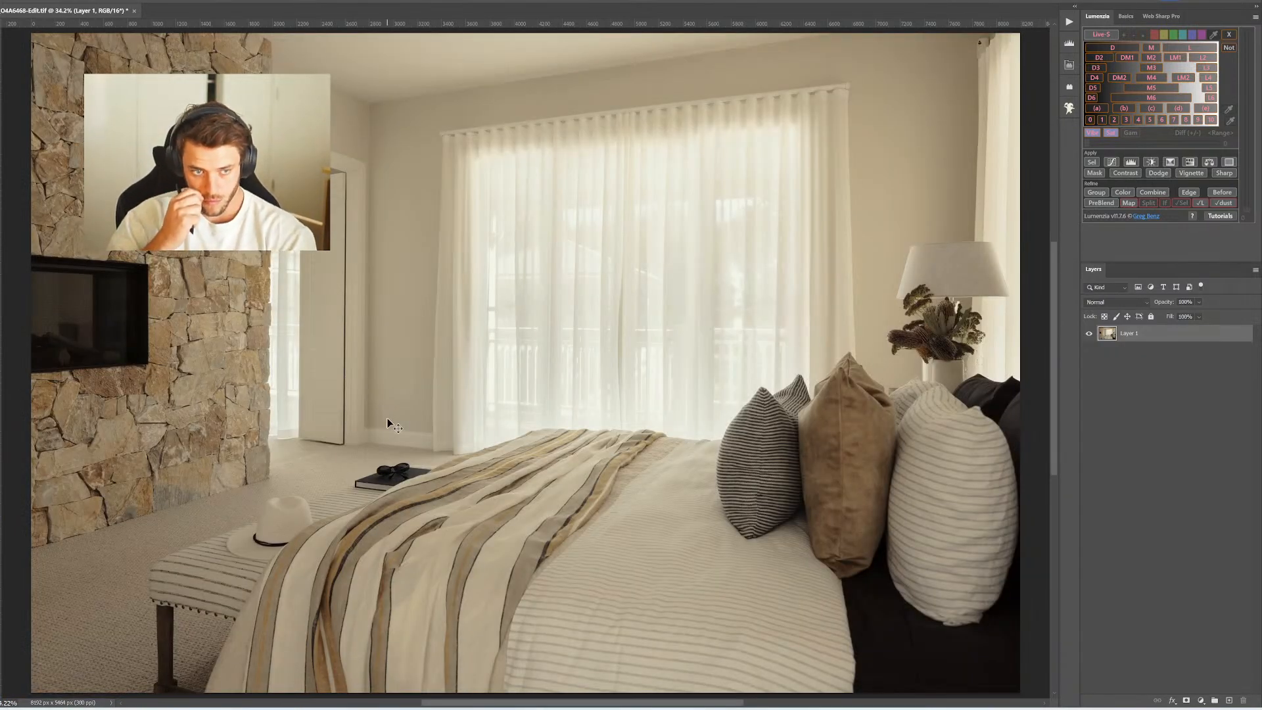
key(ctrl+s)
Replace the white wall sensor above the far curtain using Generative Fill with the second variation, and merge the result into the photo
scroll(902, 136, up, 10)
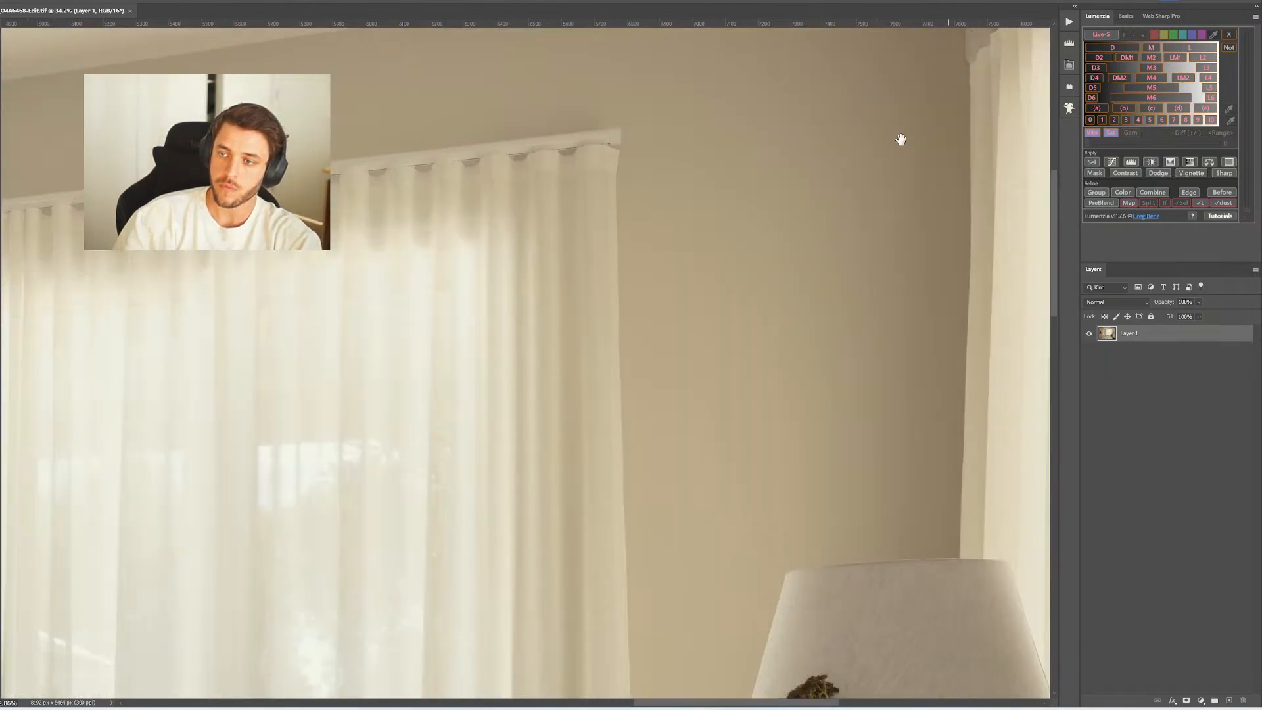
scroll(794, 268, up, 3)
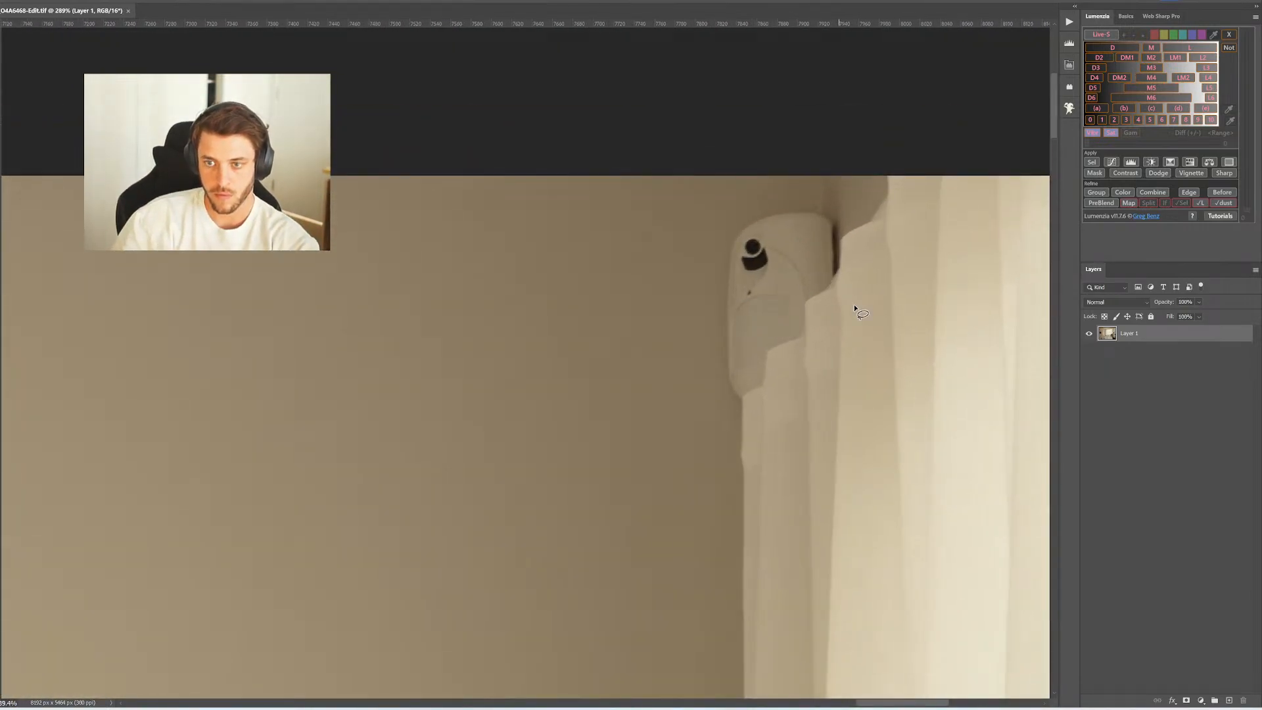
mouse_move(804, 187)
mouse_down()
mouse_move(752, 200)
mouse_move(717, 239)
mouse_move(694, 315)
mouse_move(703, 391)
mouse_up()
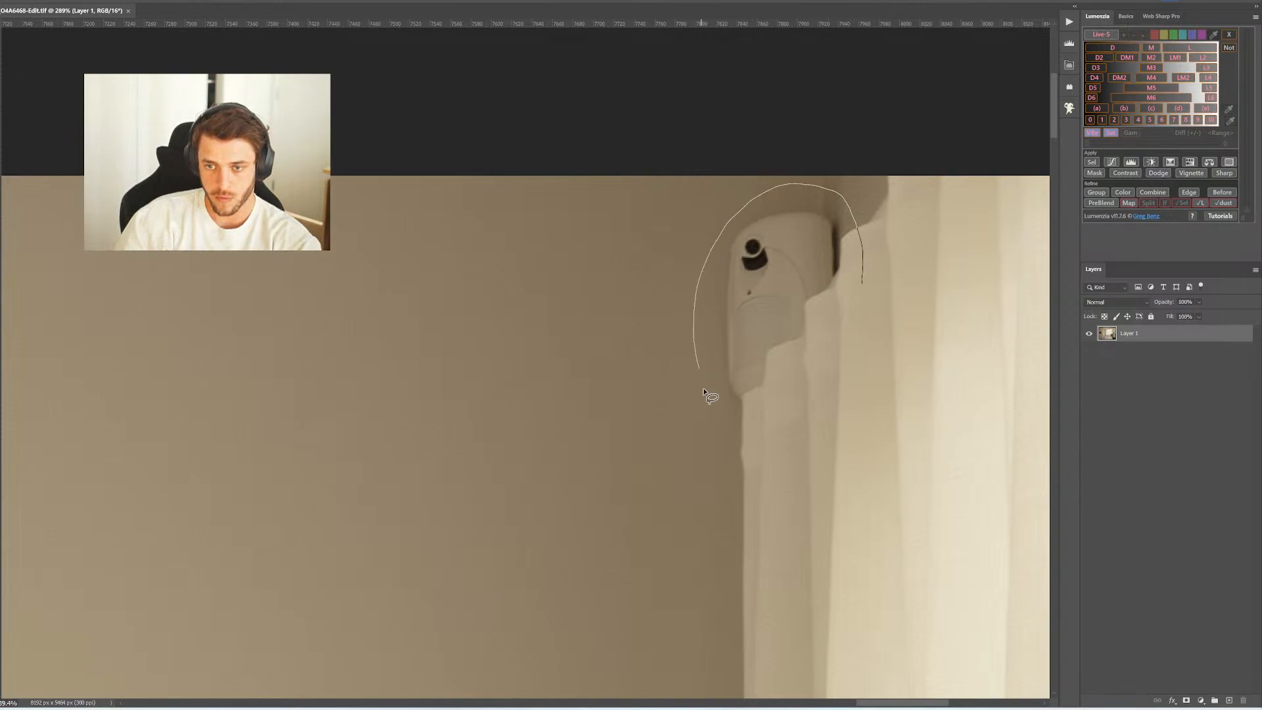
drag(845, 309, 846, 308)
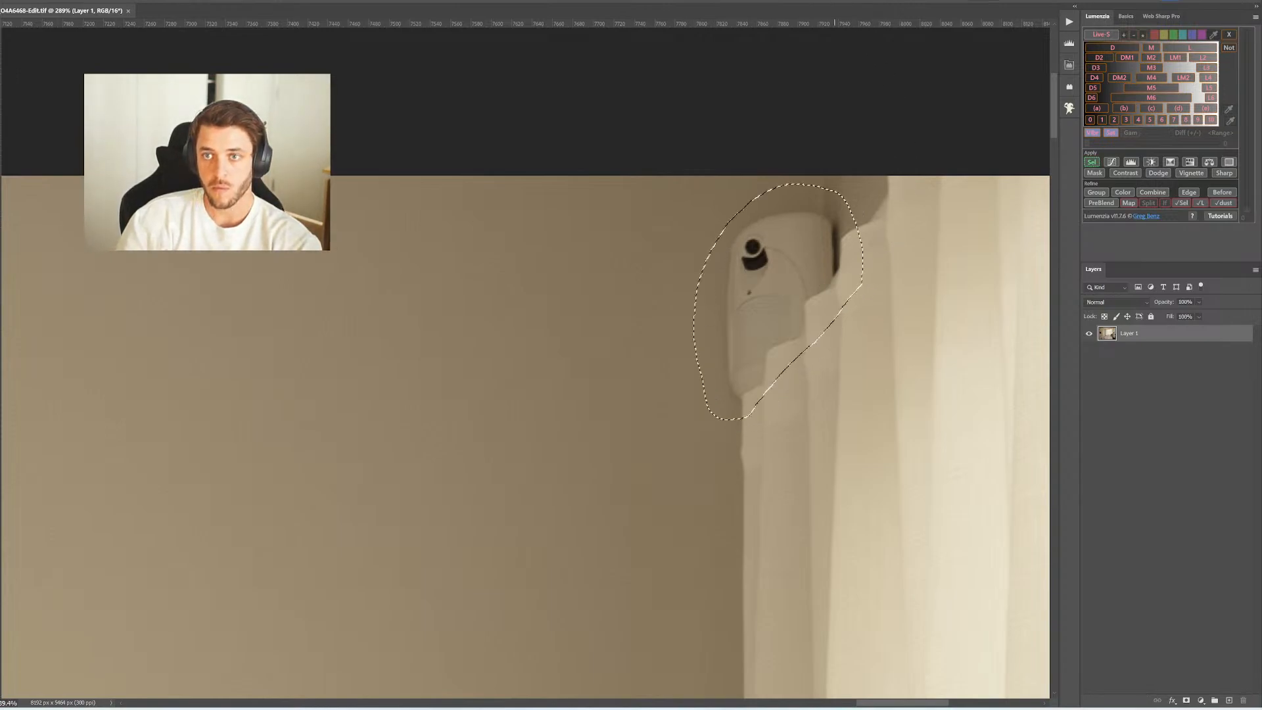
click(1069, 65)
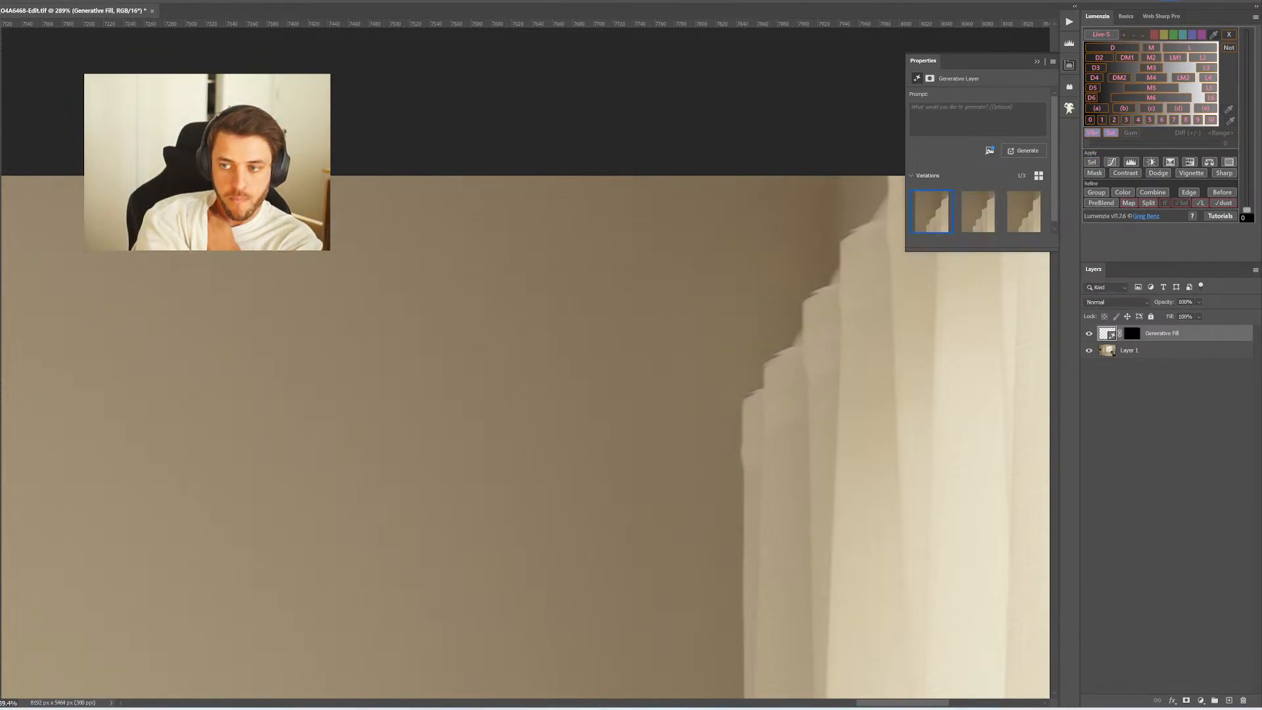
click(977, 218)
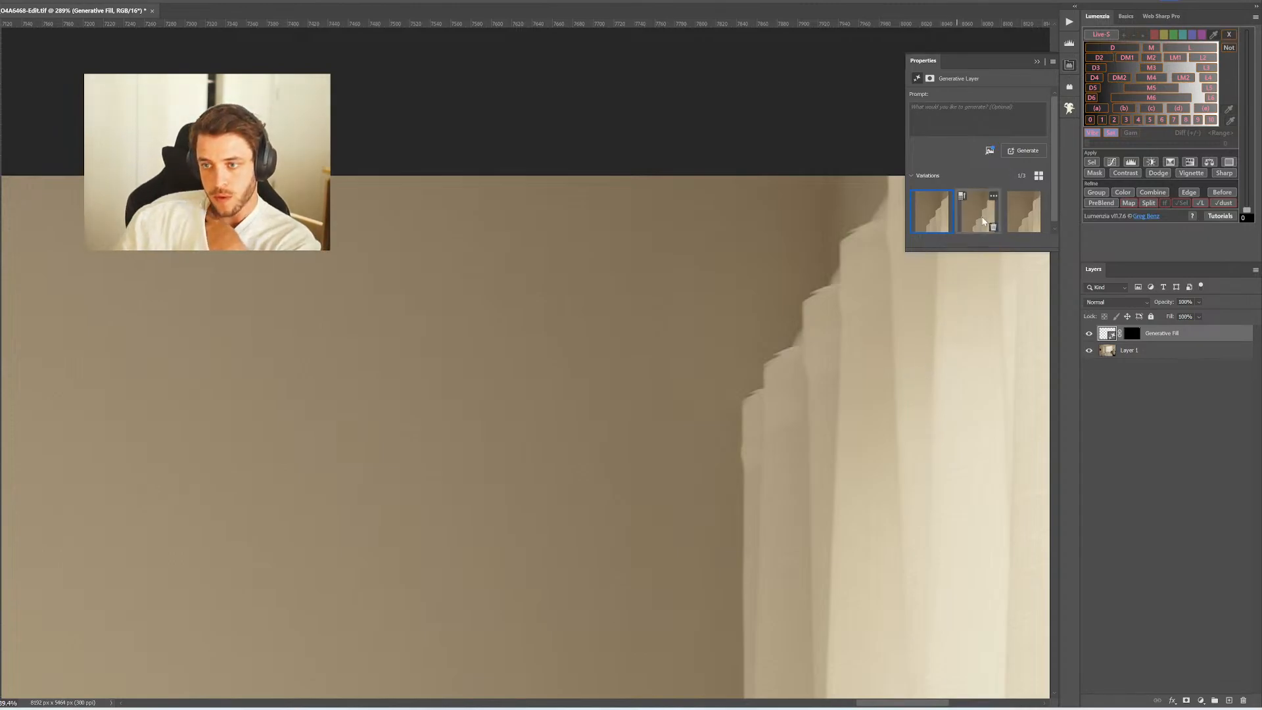
key(ctrl+e)
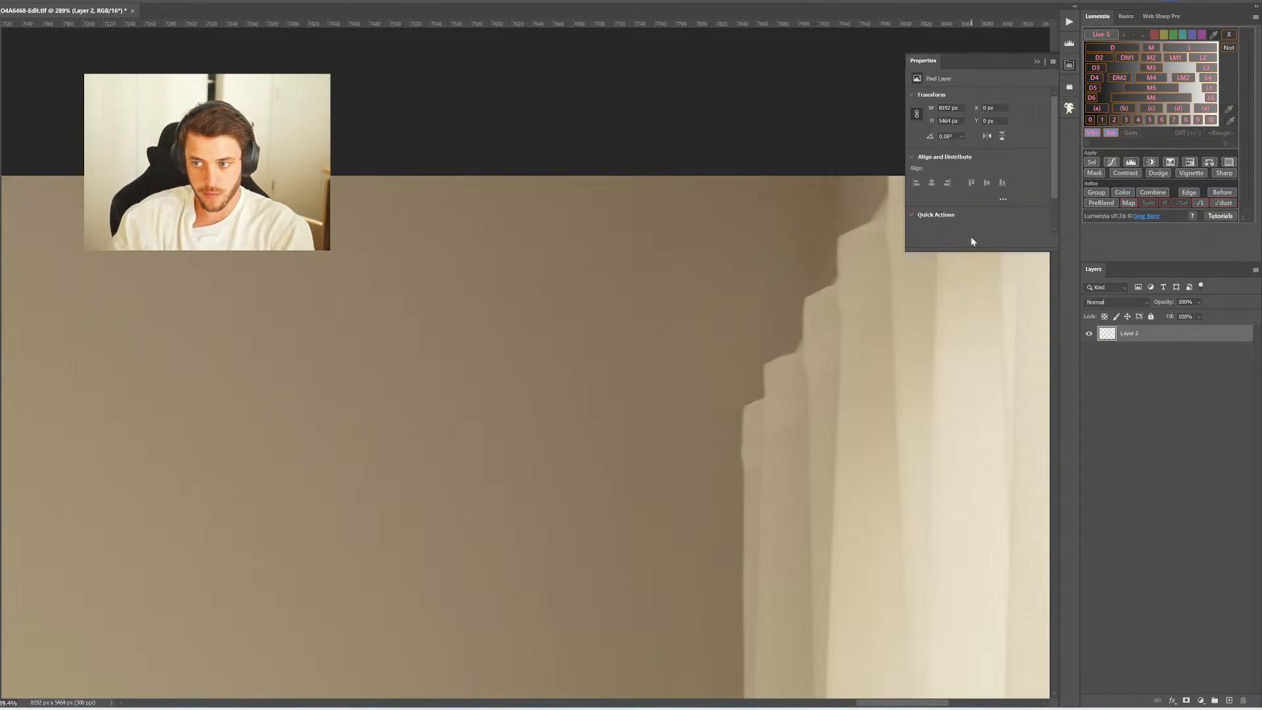
Add a Dehaze group and a High Pass Clarity layer above the photo, and hide both
key(ctrl+0)
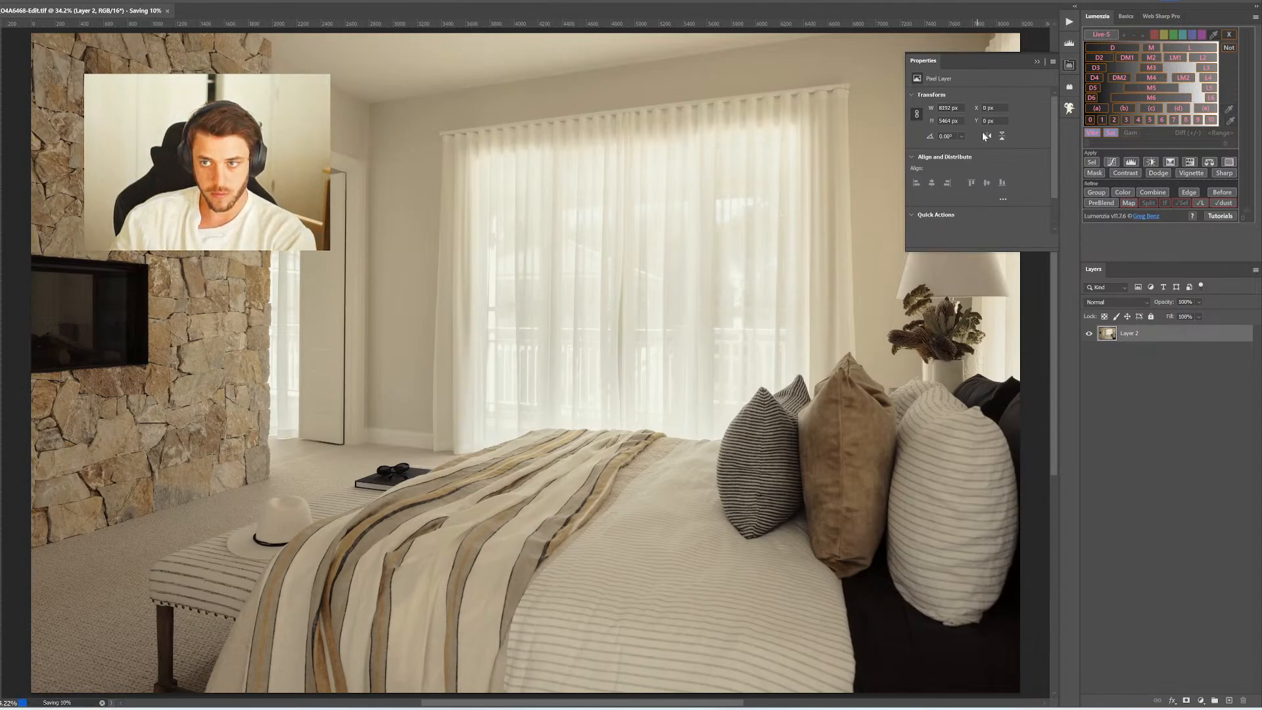
click(1037, 61)
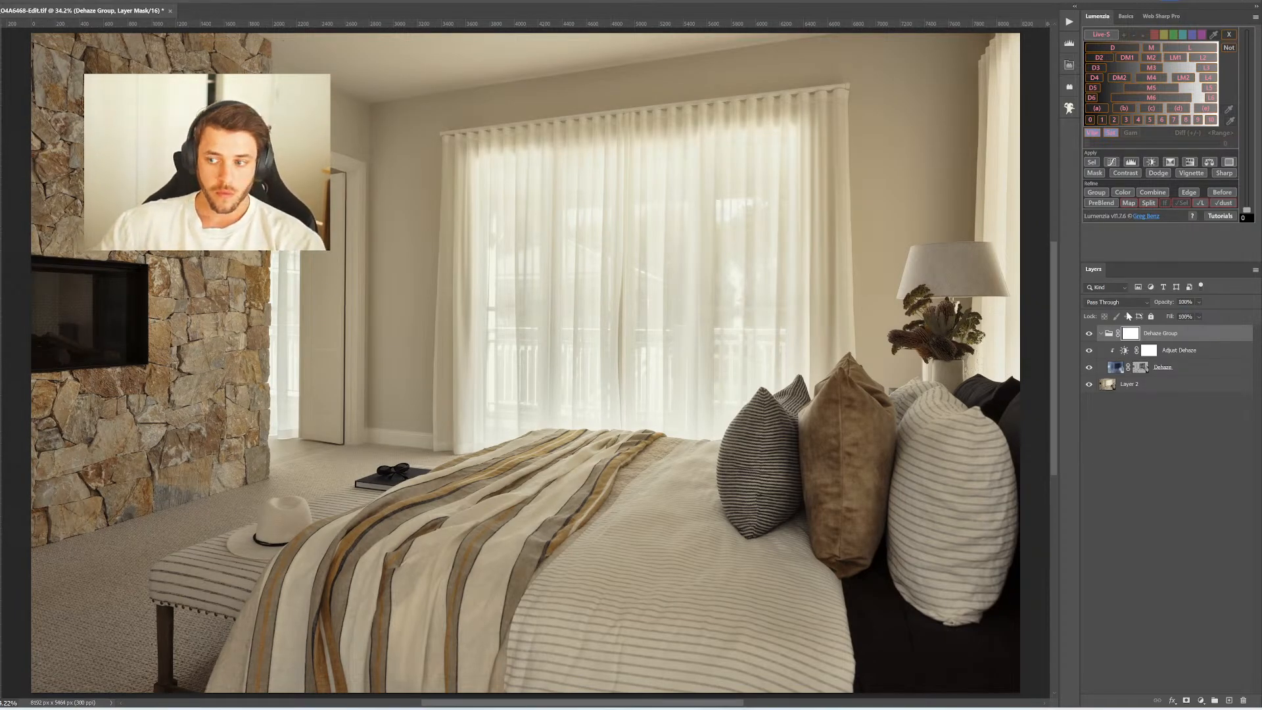
click(1089, 335)
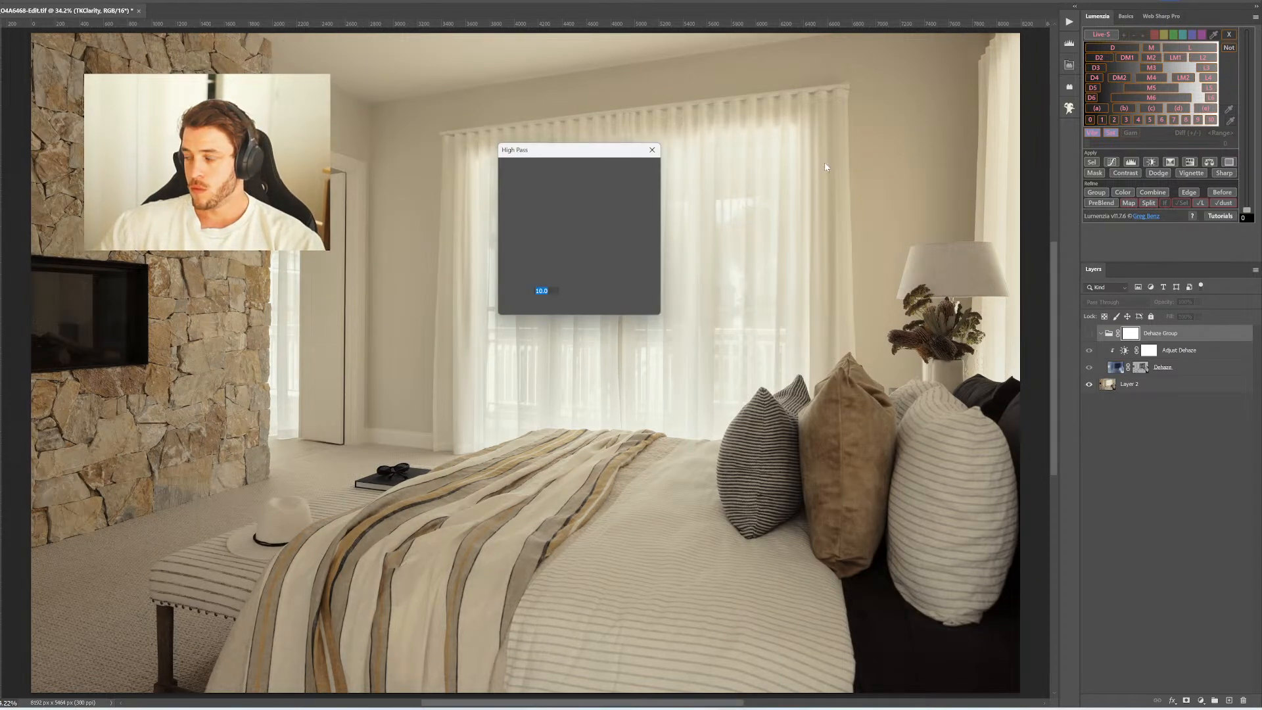
click(639, 167)
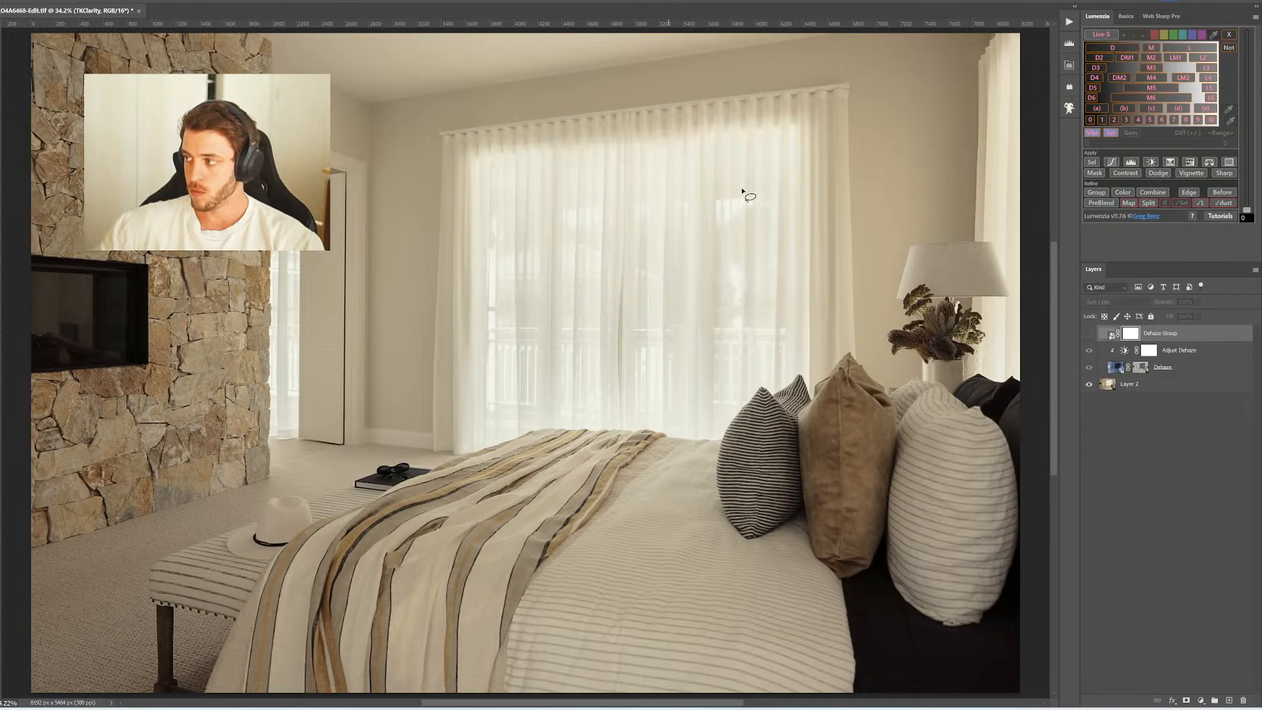
click(1090, 333)
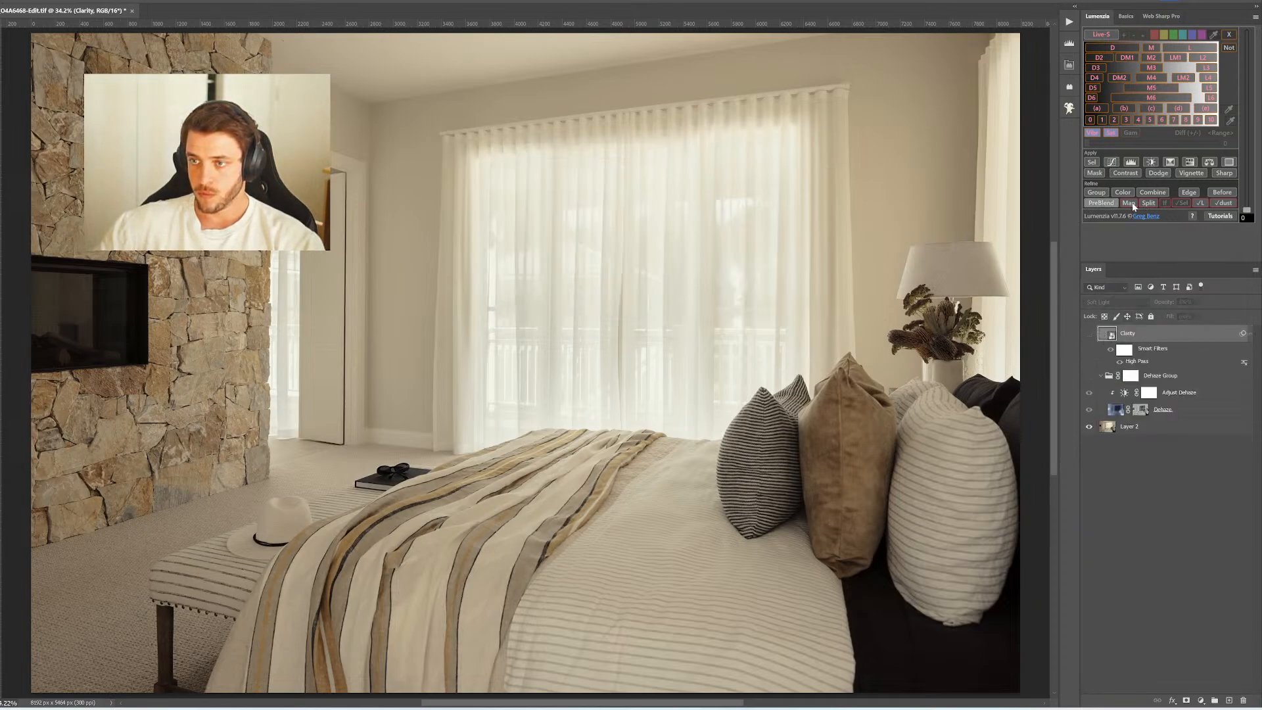
Build one selection on Layer 2 from the plant, lampshade, book with sunglasses, hat and brown velvet cushion
click(1147, 429)
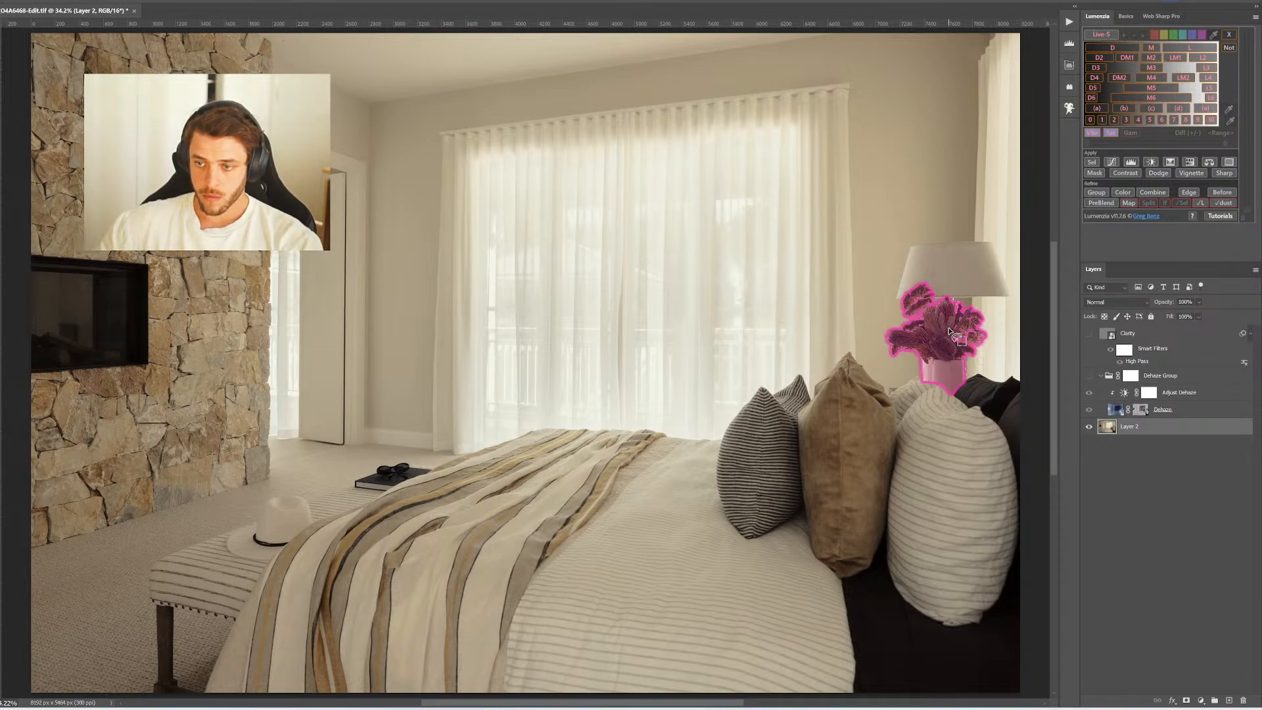
click(957, 336)
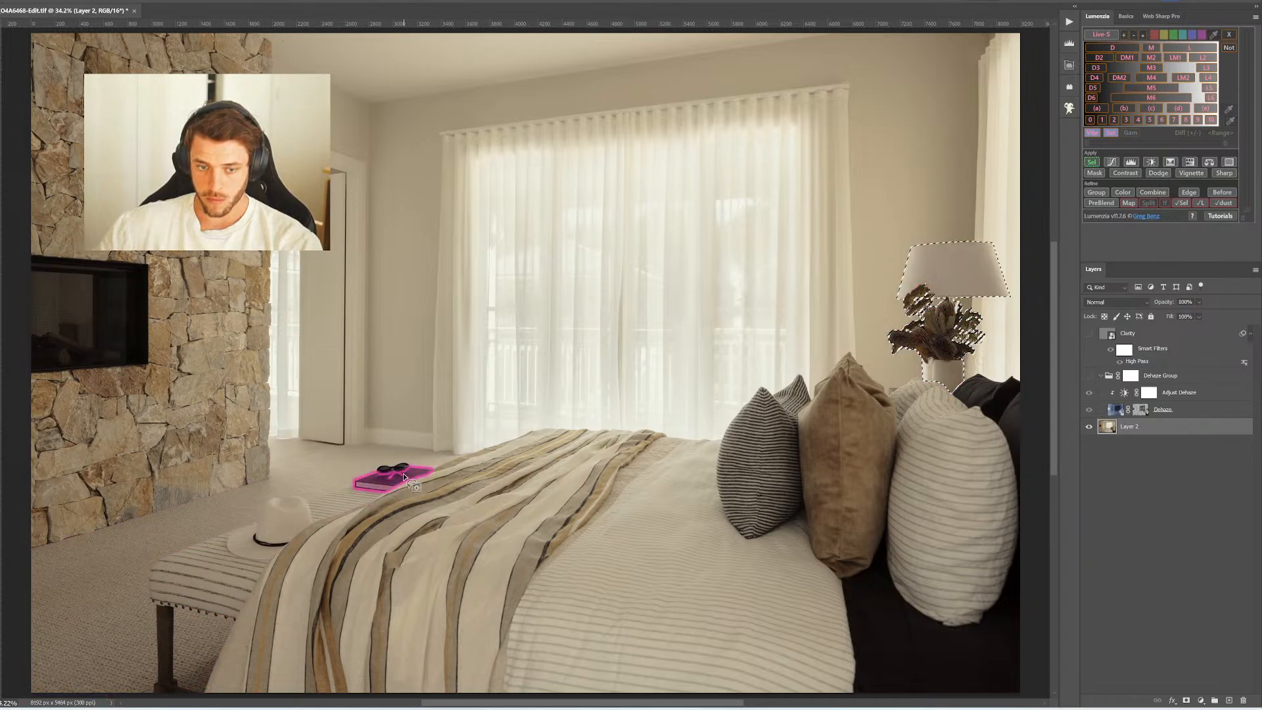
shift+click(386, 471)
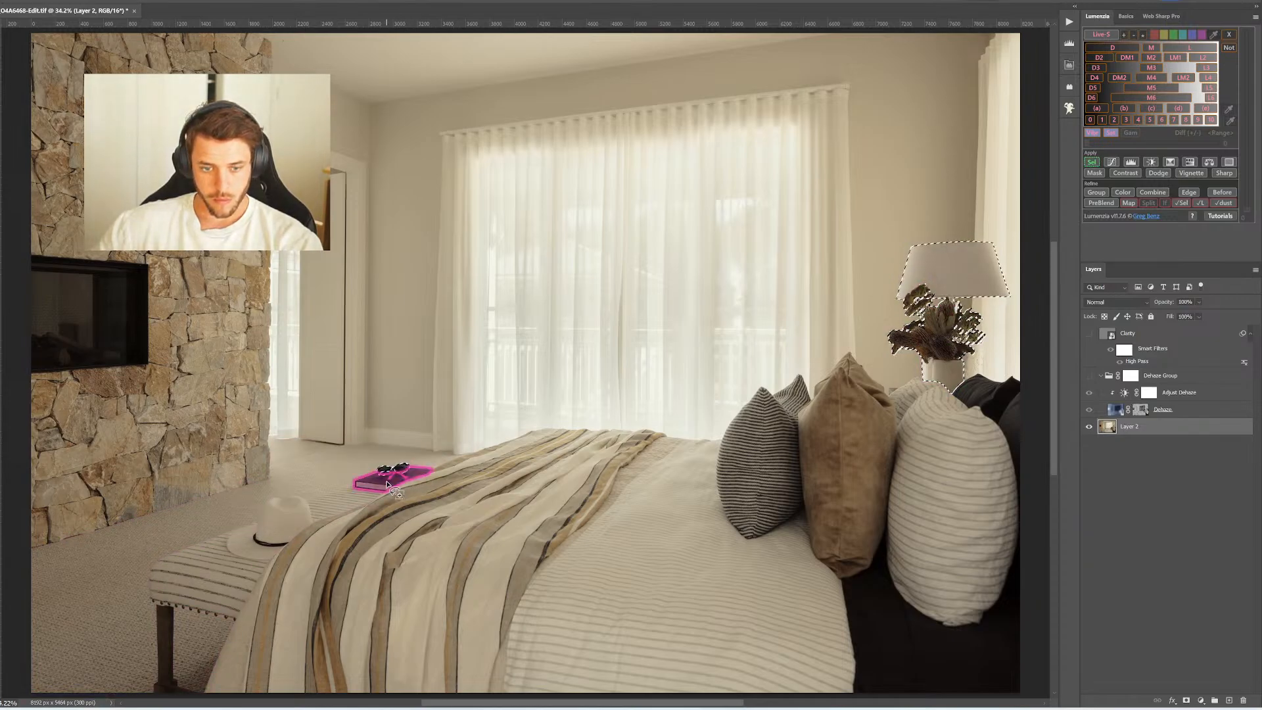
shift+click(253, 546)
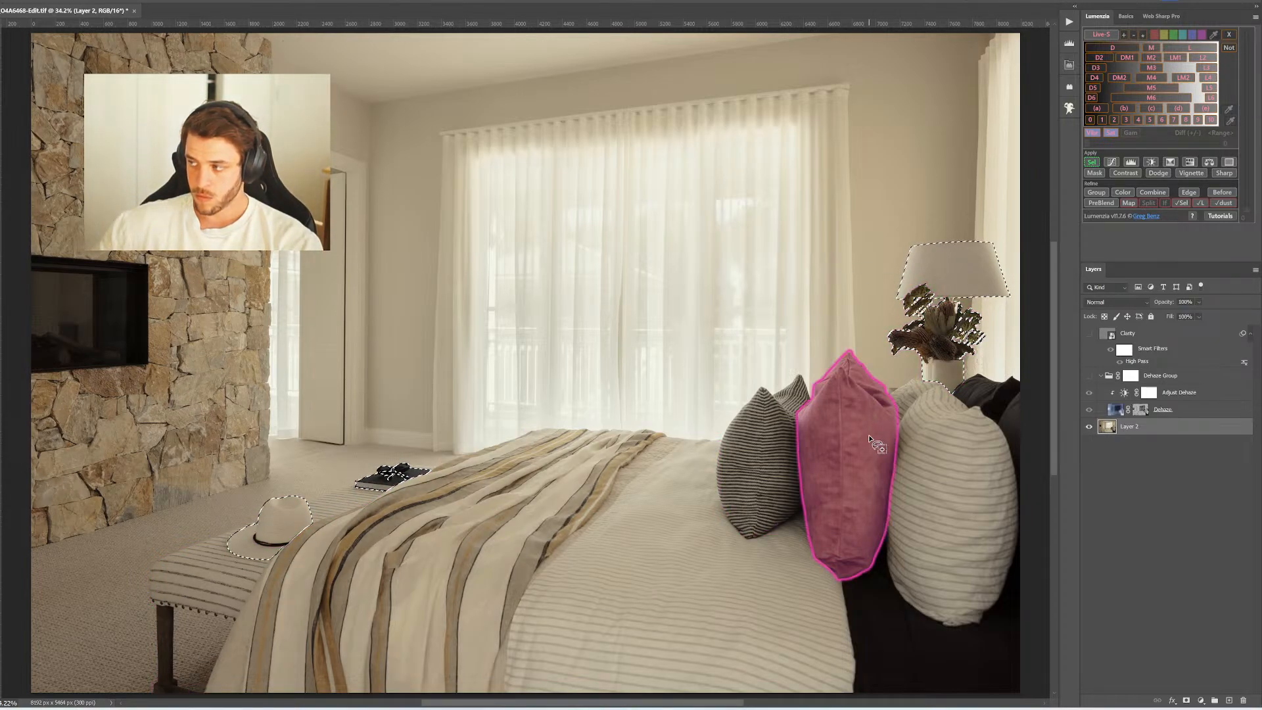
shift+click(869, 435)
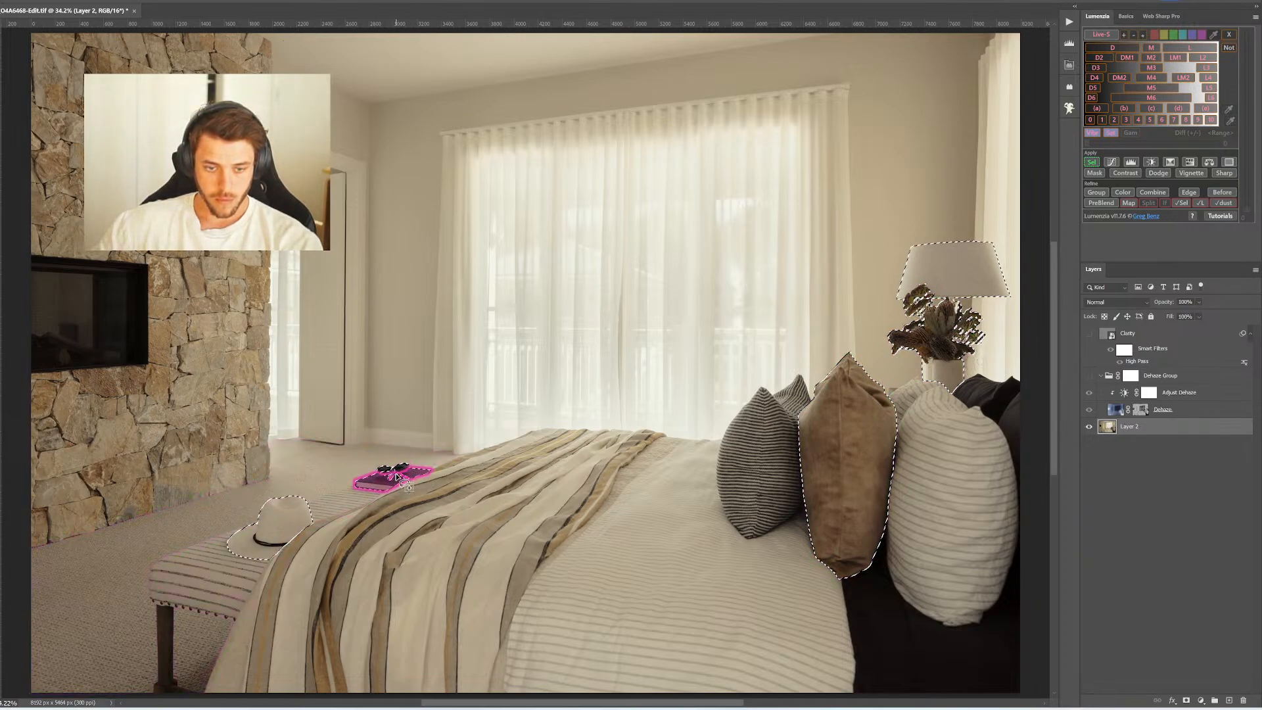
shift+click(398, 478)
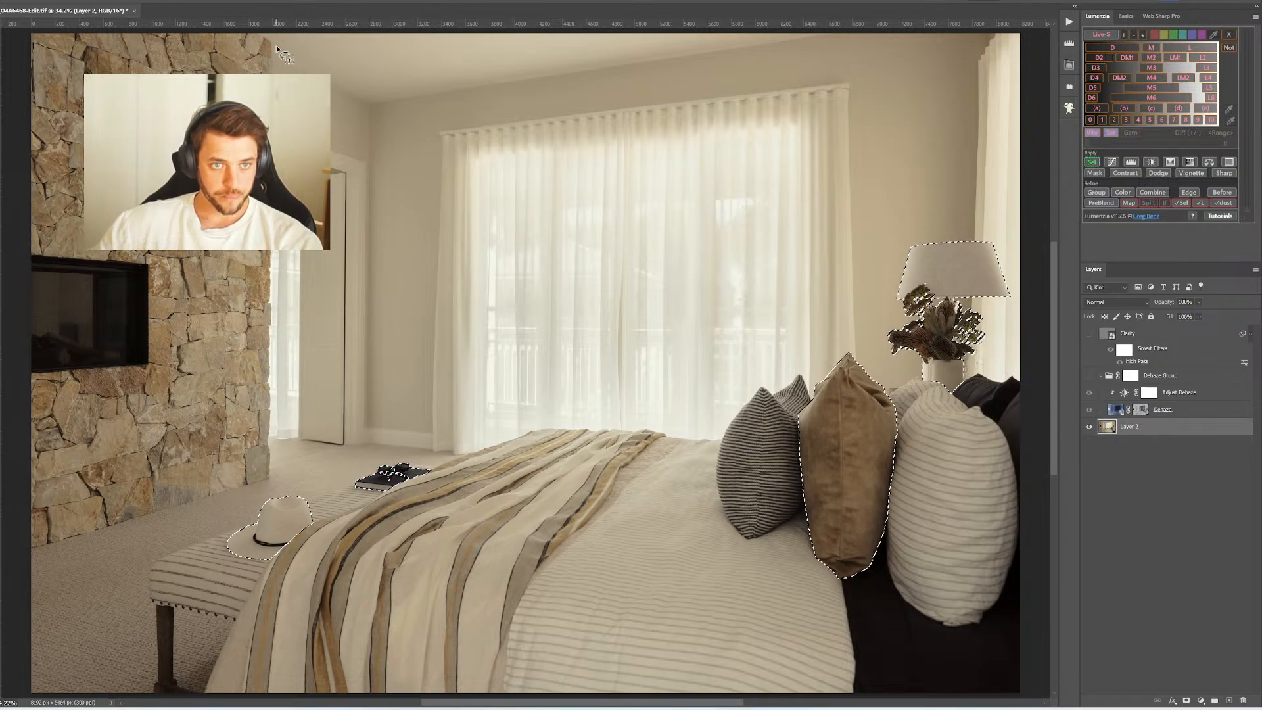
Add the stone fireplace wall to the selection and subtract the whole TV screen from it
mouse_move(276, 50)
mouse_down()
mouse_move(283, 486)
mouse_move(48, 522)
mouse_move(67, 253)
mouse_move(50, 25)
mouse_up()
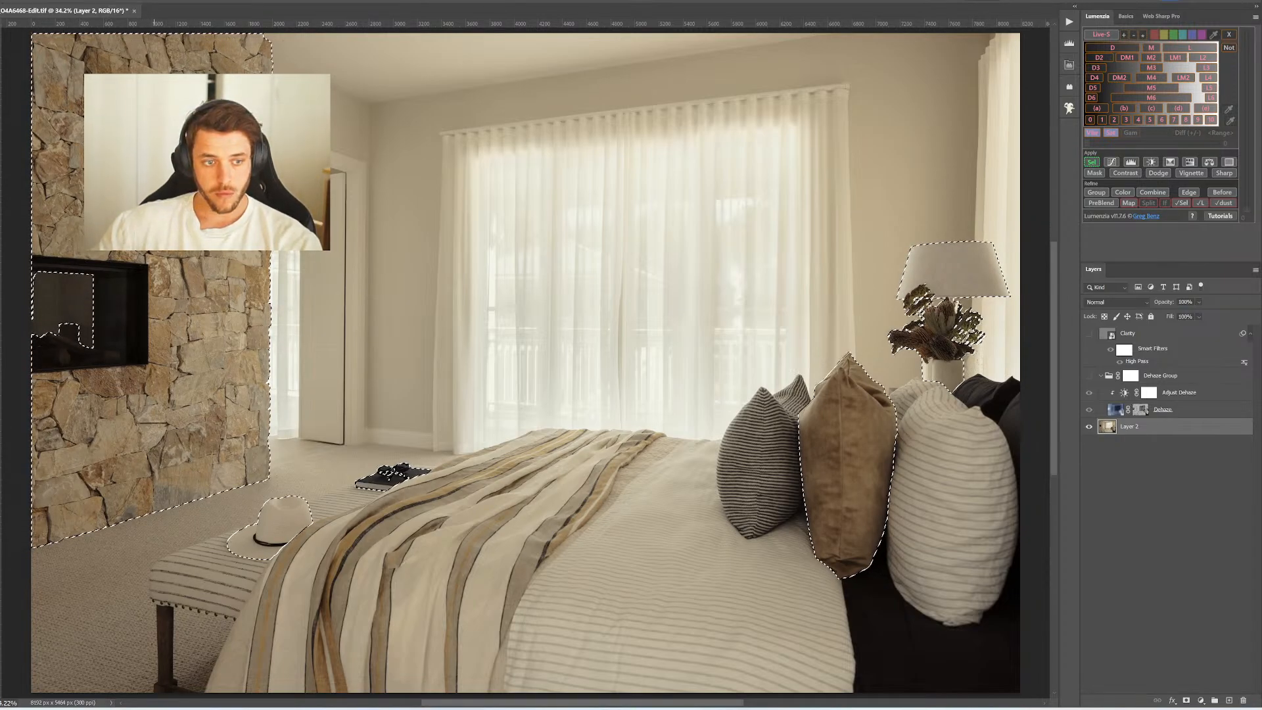
drag(155, 232, 361, 175)
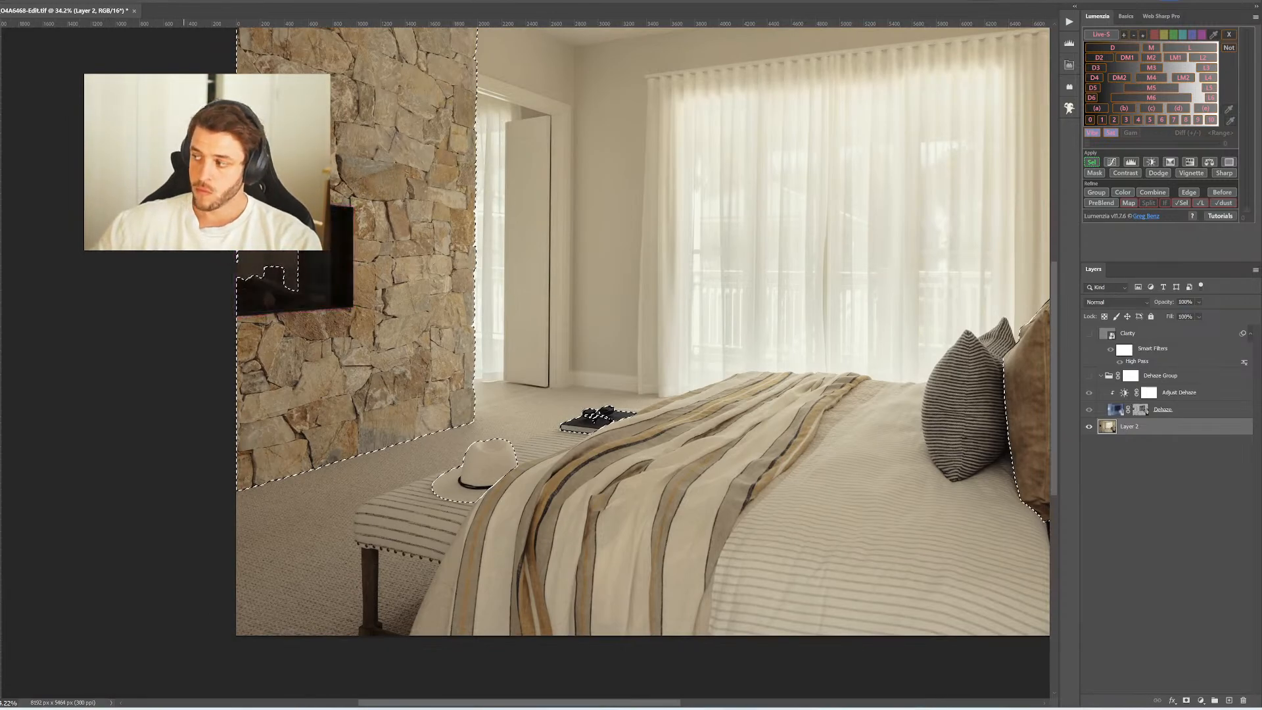
mouse_move(365, 266)
mouse_down()
mouse_move(361, 326)
mouse_move(180, 328)
mouse_up()
drag(188, 250, 198, 276)
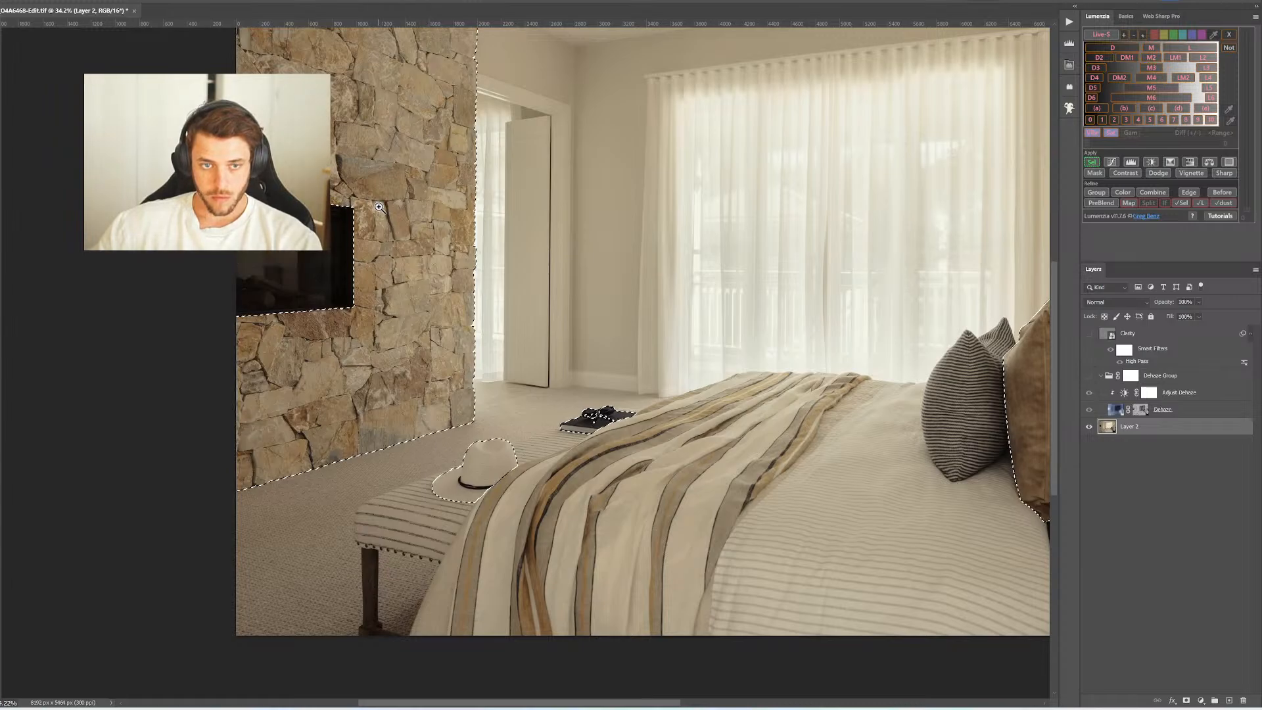
Fill the gaps in the selection across the sunglasses' lenses, bridge and arms on the book
scroll(261, 340, down, 3)
scroll(261, 339, up, 4)
scroll(329, 394, down, 3)
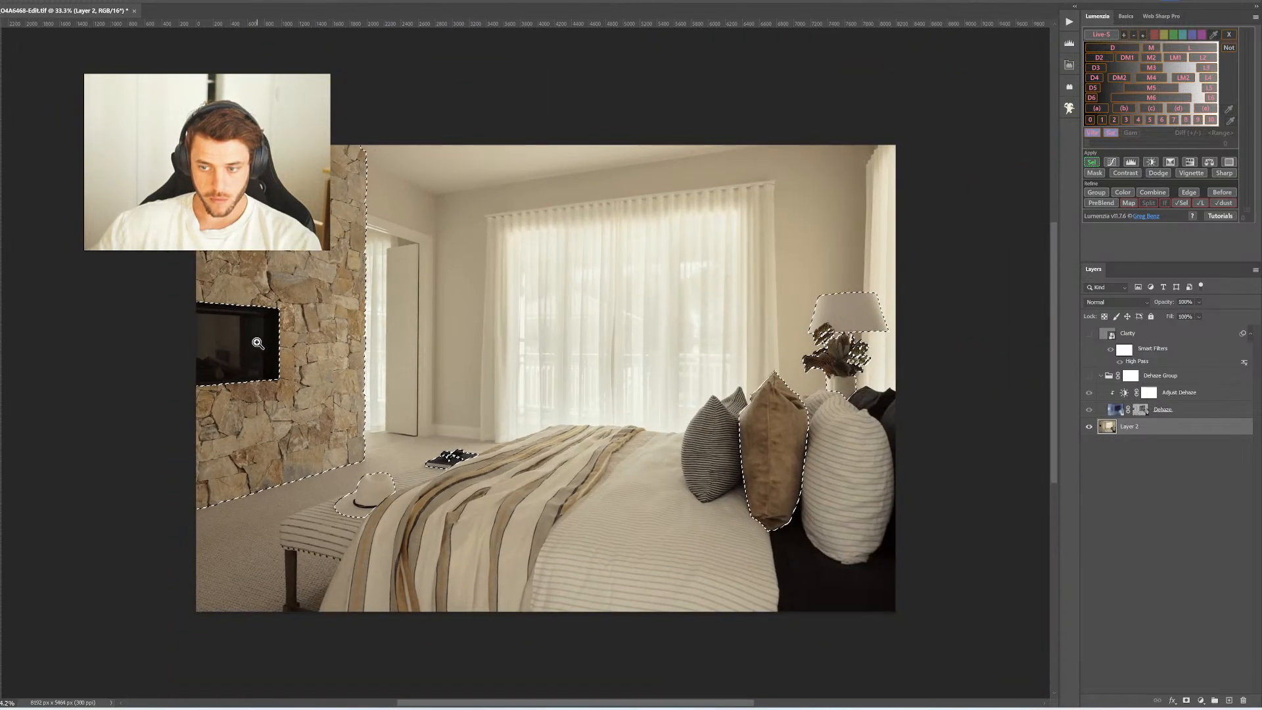
scroll(394, 453, up, 1)
scroll(408, 463, up, 10)
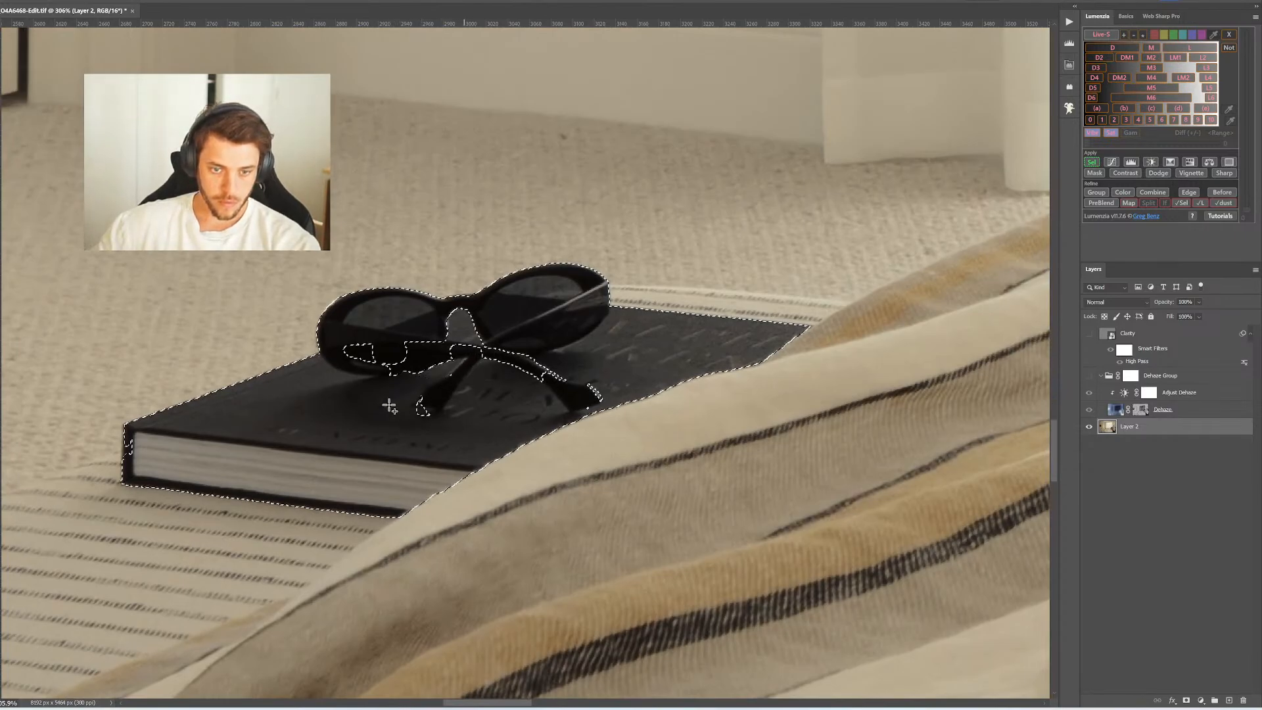
drag(338, 344, 352, 394)
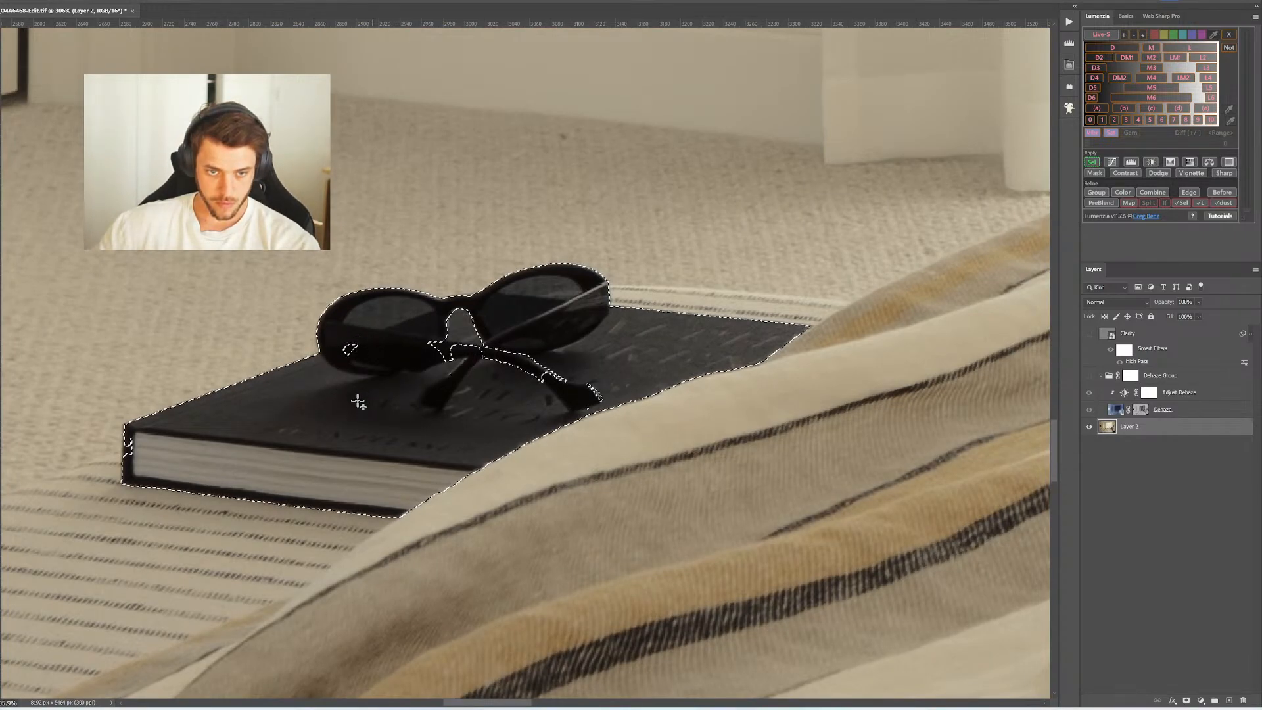
drag(421, 358, 507, 328)
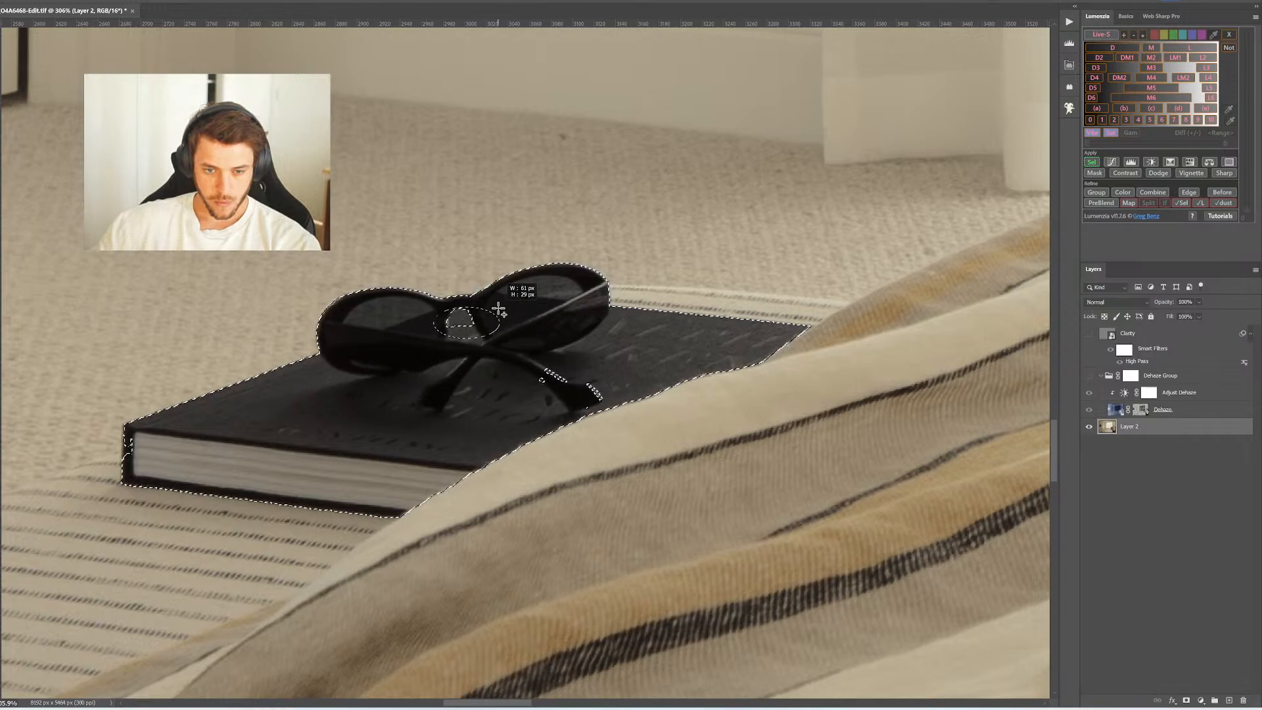
mouse_move(514, 376)
mouse_down()
mouse_move(642, 380)
mouse_move(637, 395)
mouse_up()
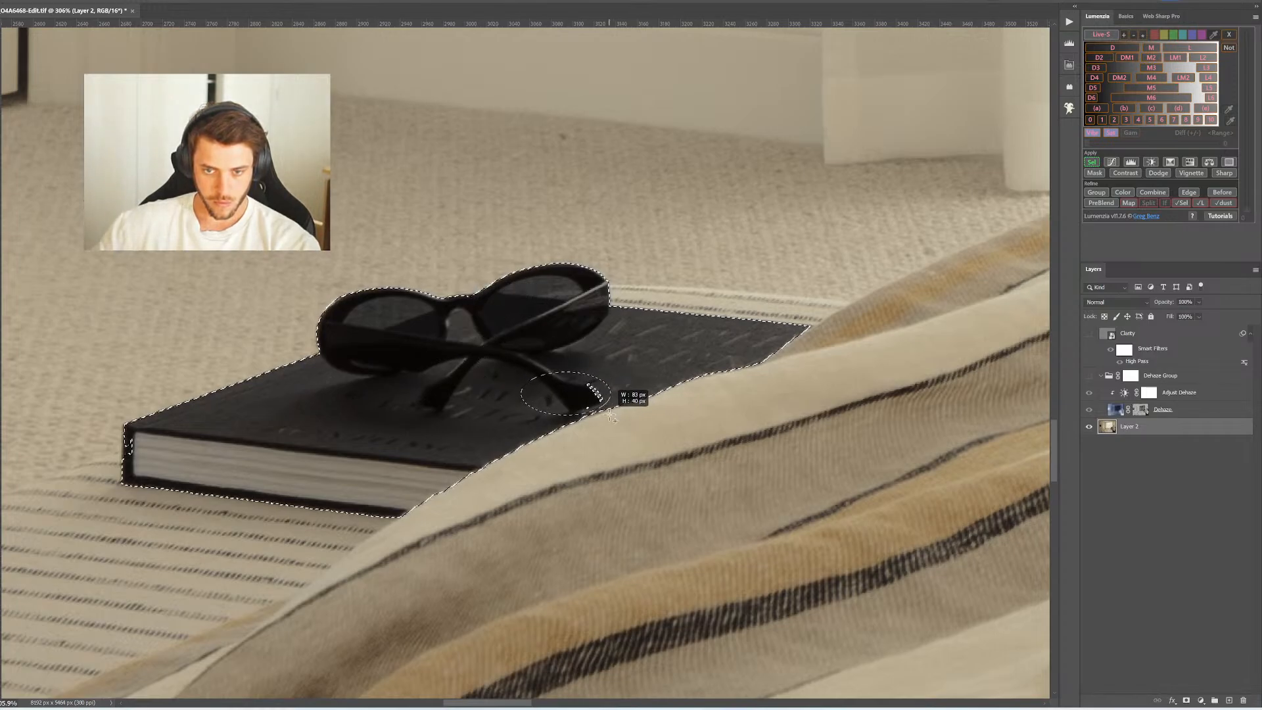
key(ctrl+0)
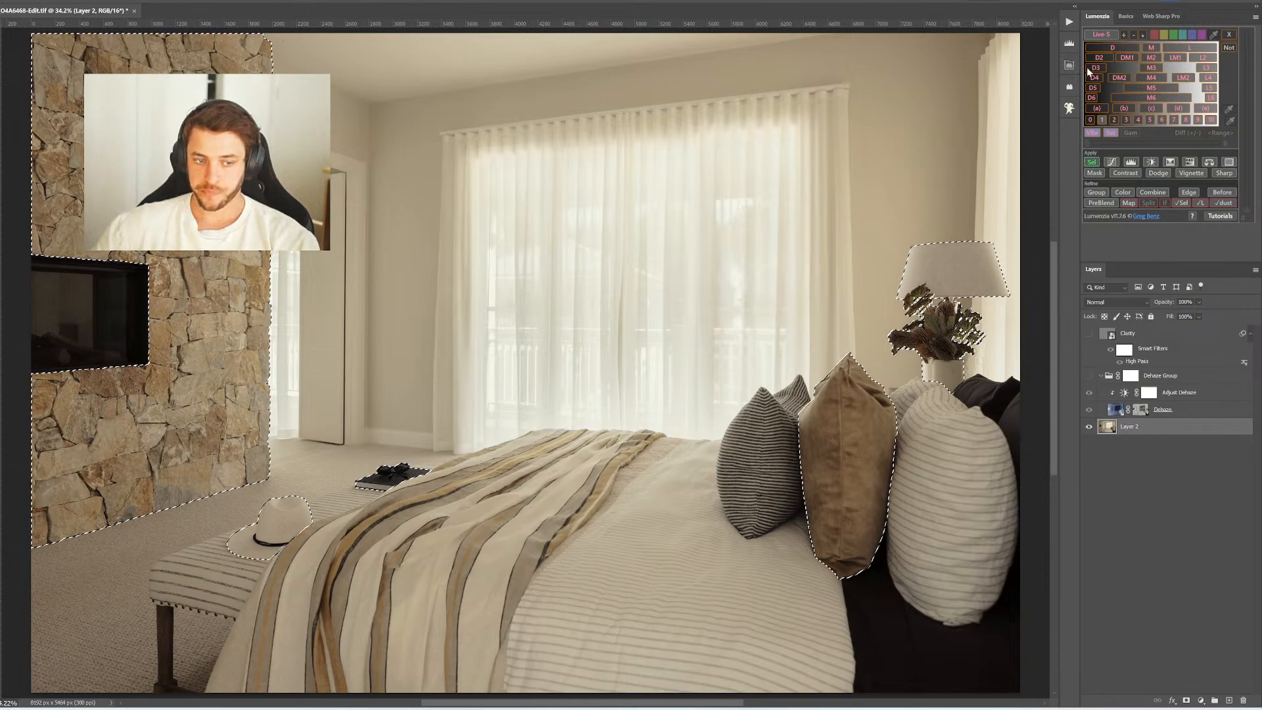
Add a Curves layer masked to the selection, brightening the midtones and highlights while holding down the shadows
click(1111, 162)
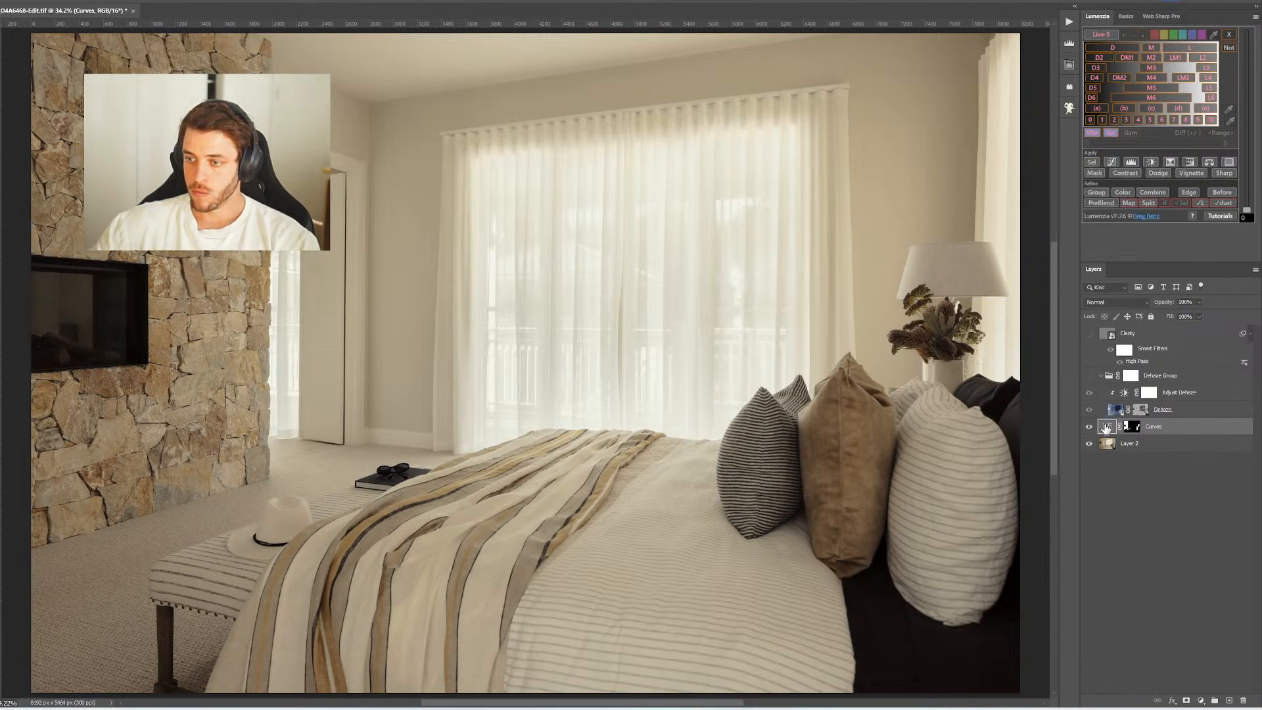
double_click(1107, 427)
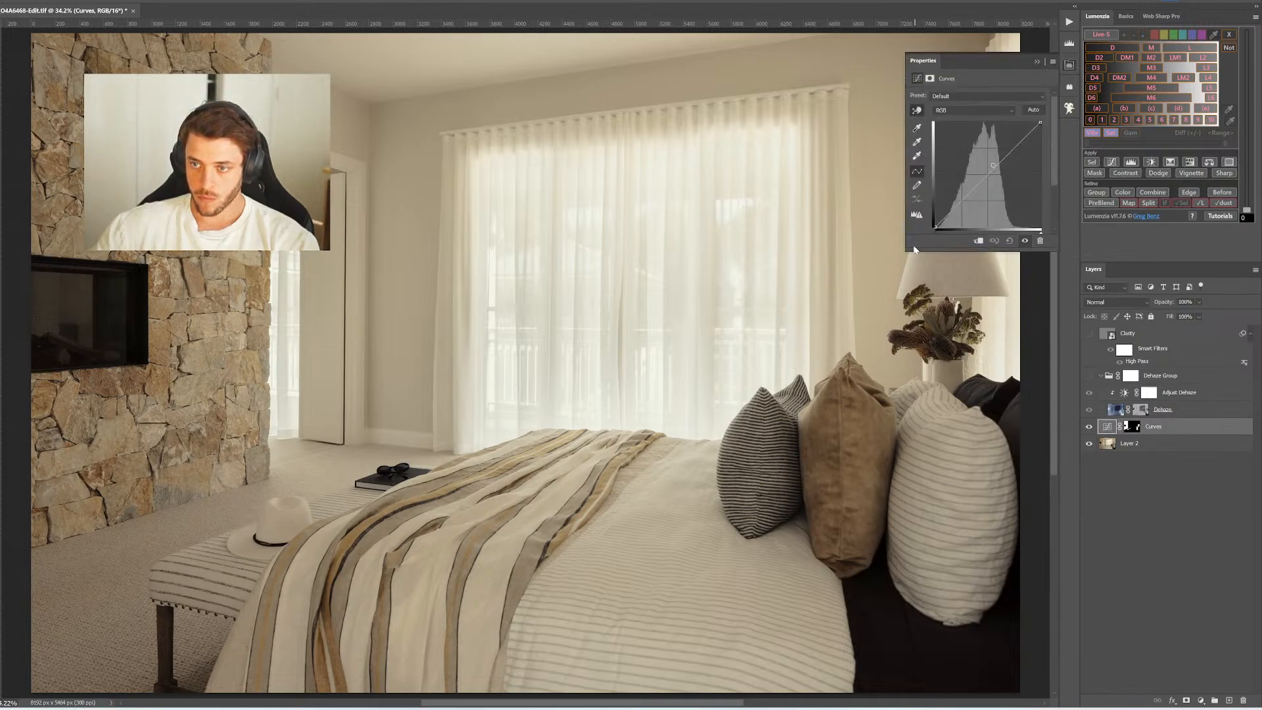
drag(917, 258, 917, 247)
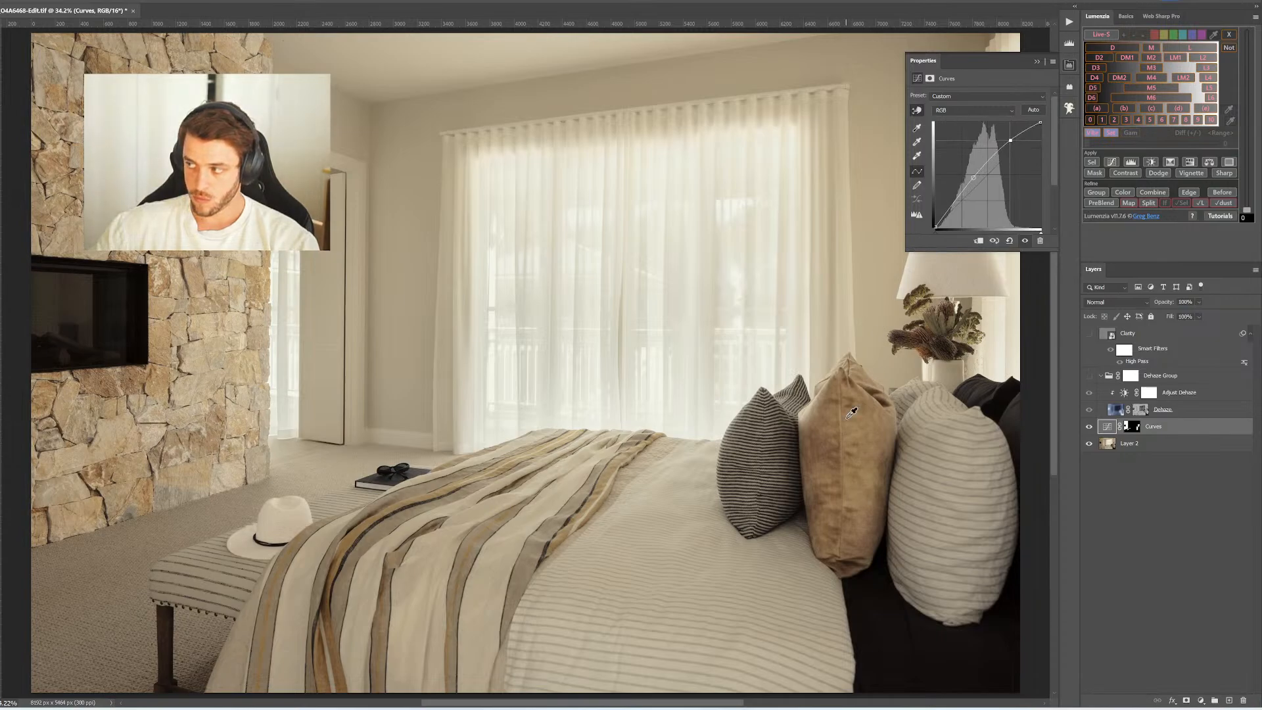
drag(794, 499, 796, 506)
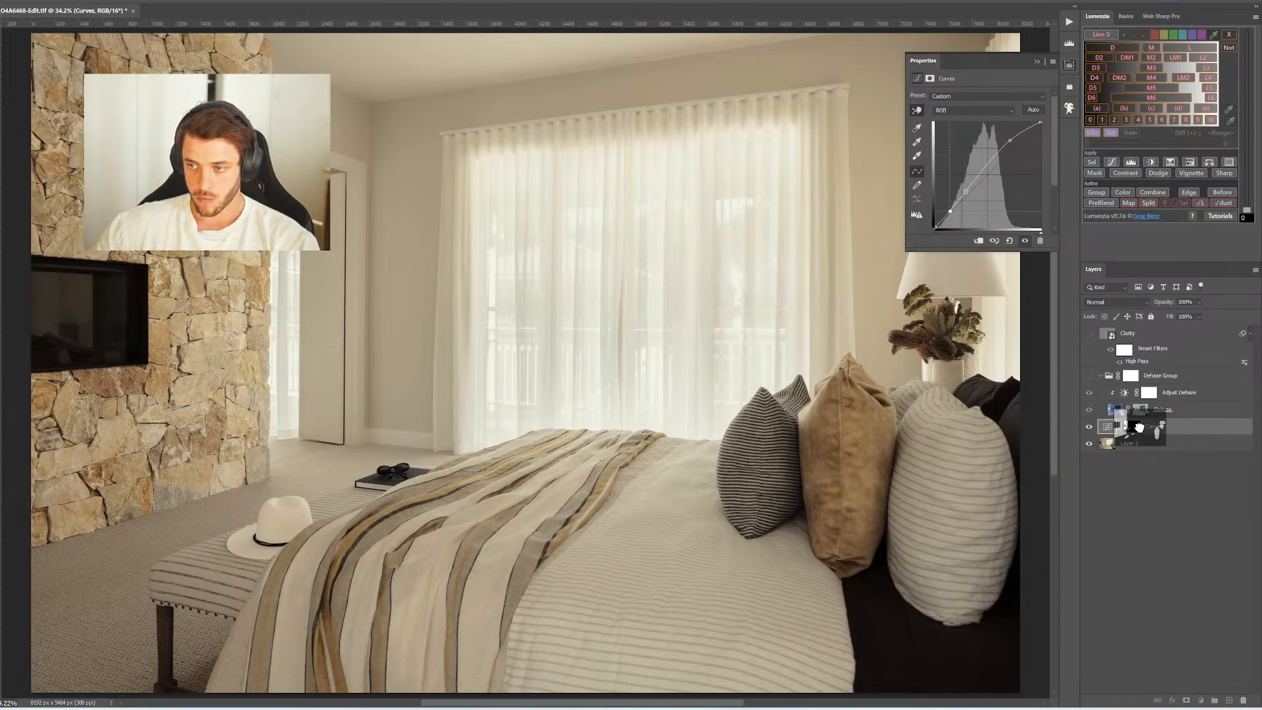
Move the Curves layer to the top of the stack, and group the Clarity layer with the Dehaze Group
drag(1132, 432, 1156, 341)
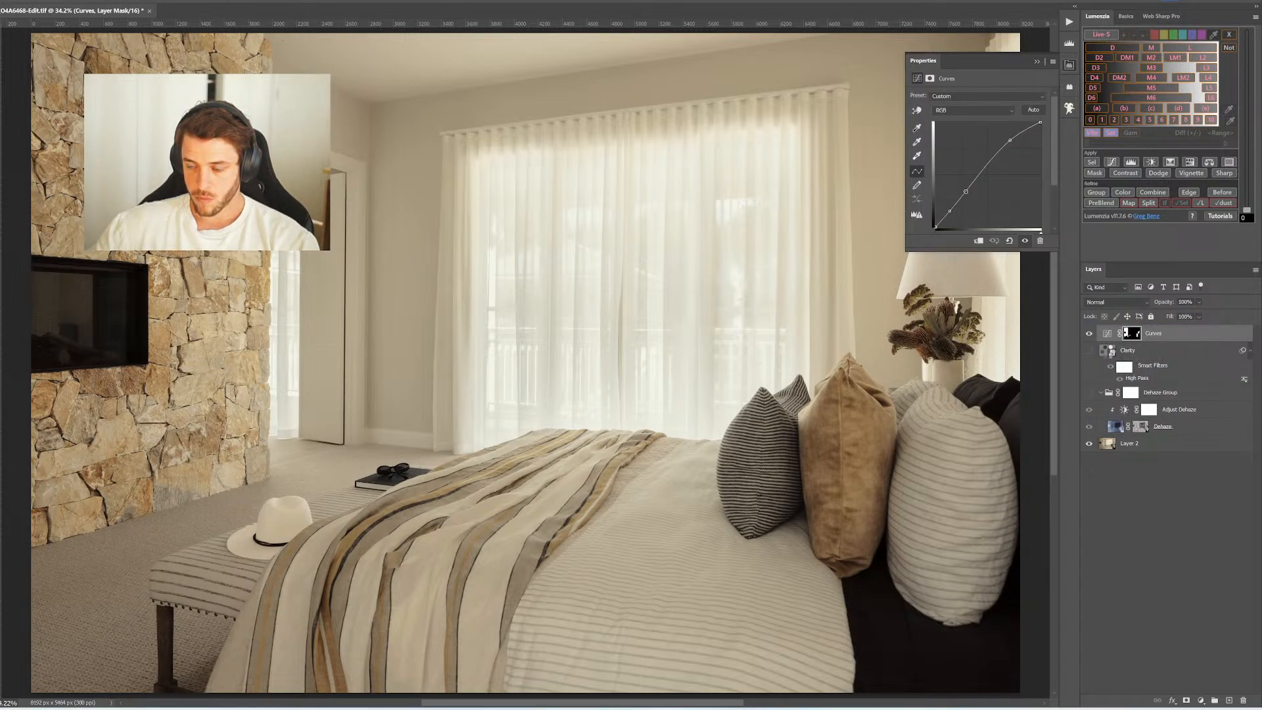
click(1149, 354)
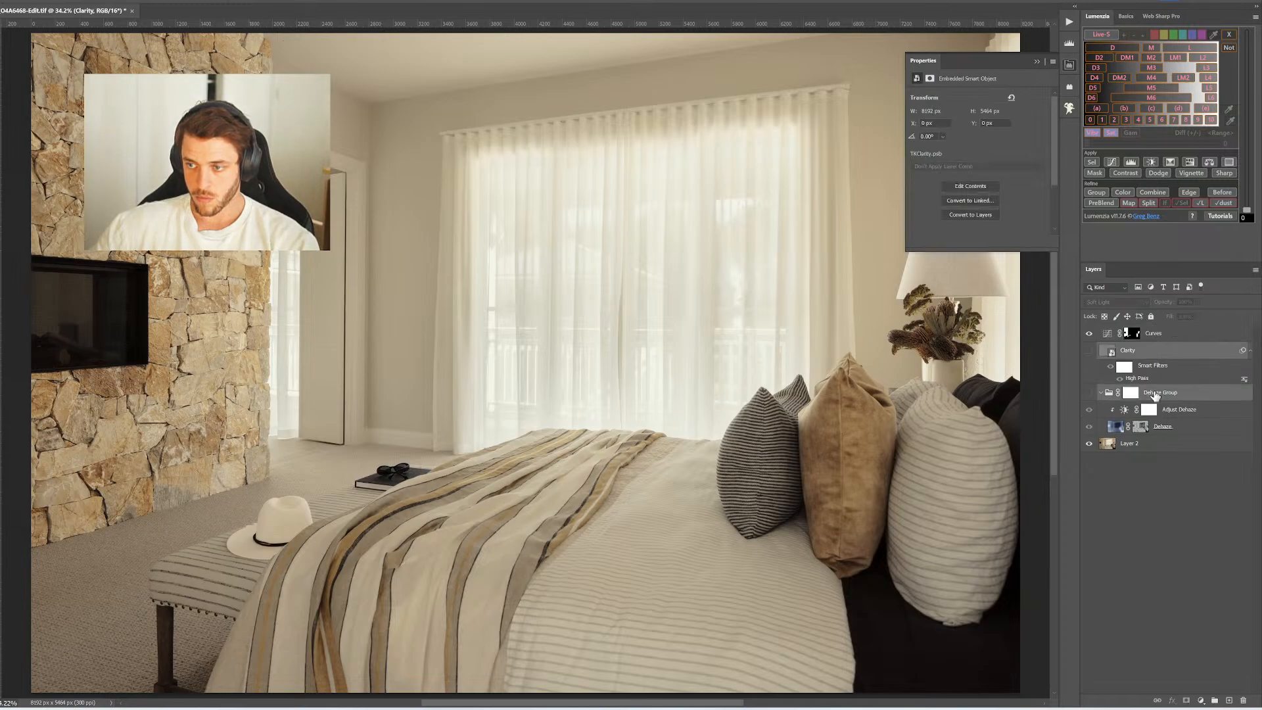
shift+click(1155, 393)
key(ctrl+g)
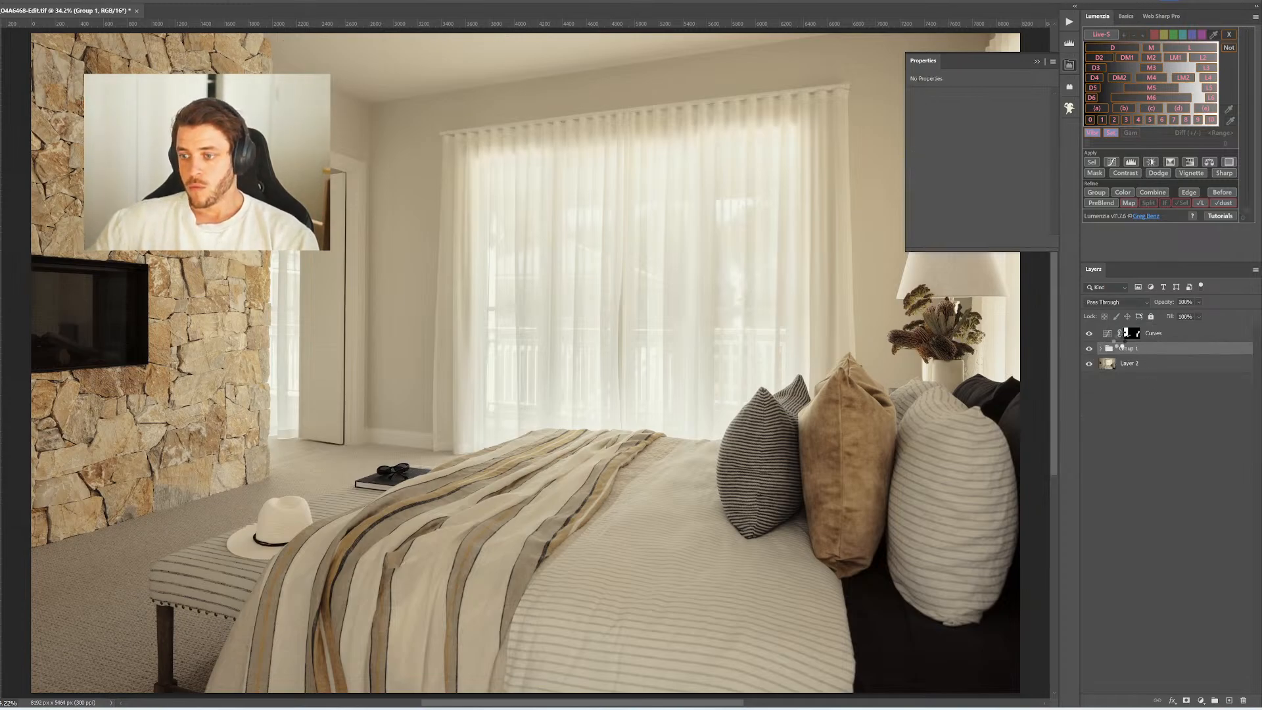
Transfer the Curves mask to Group 1 with Curves inside it, and turn on the group's Clarity and Dehaze layers
click(1109, 337)
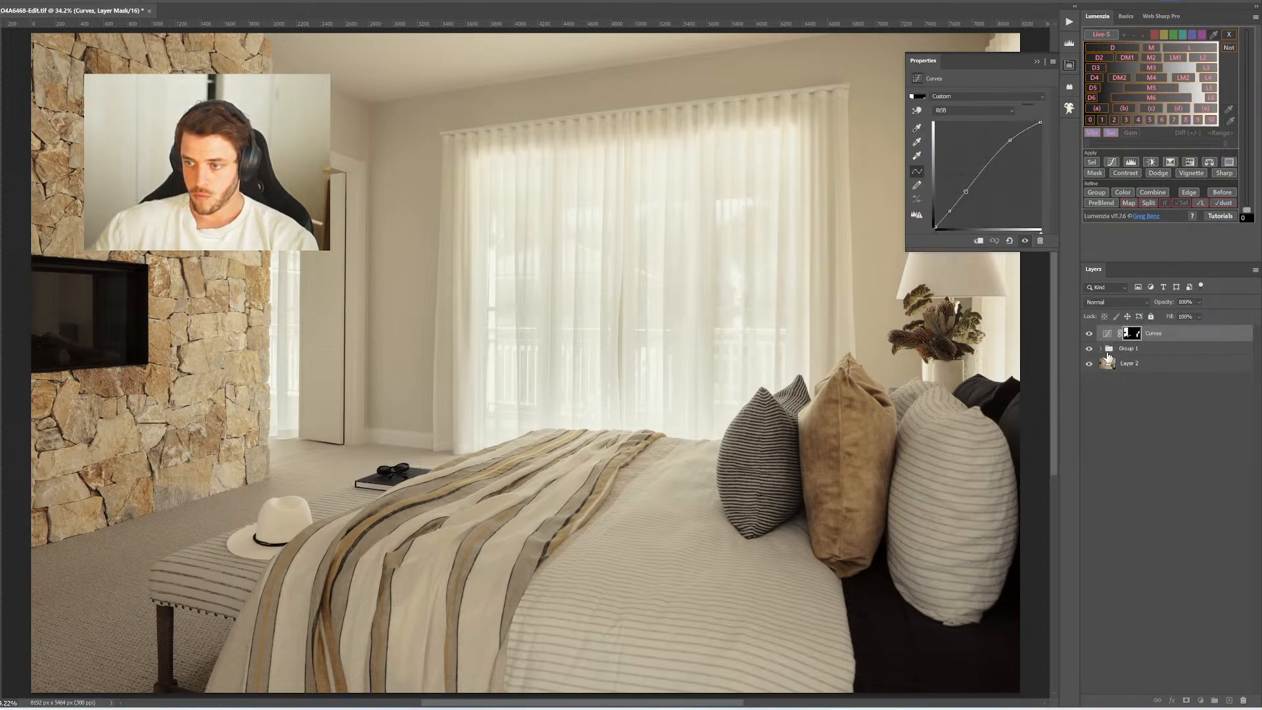
drag(1109, 358, 1160, 362)
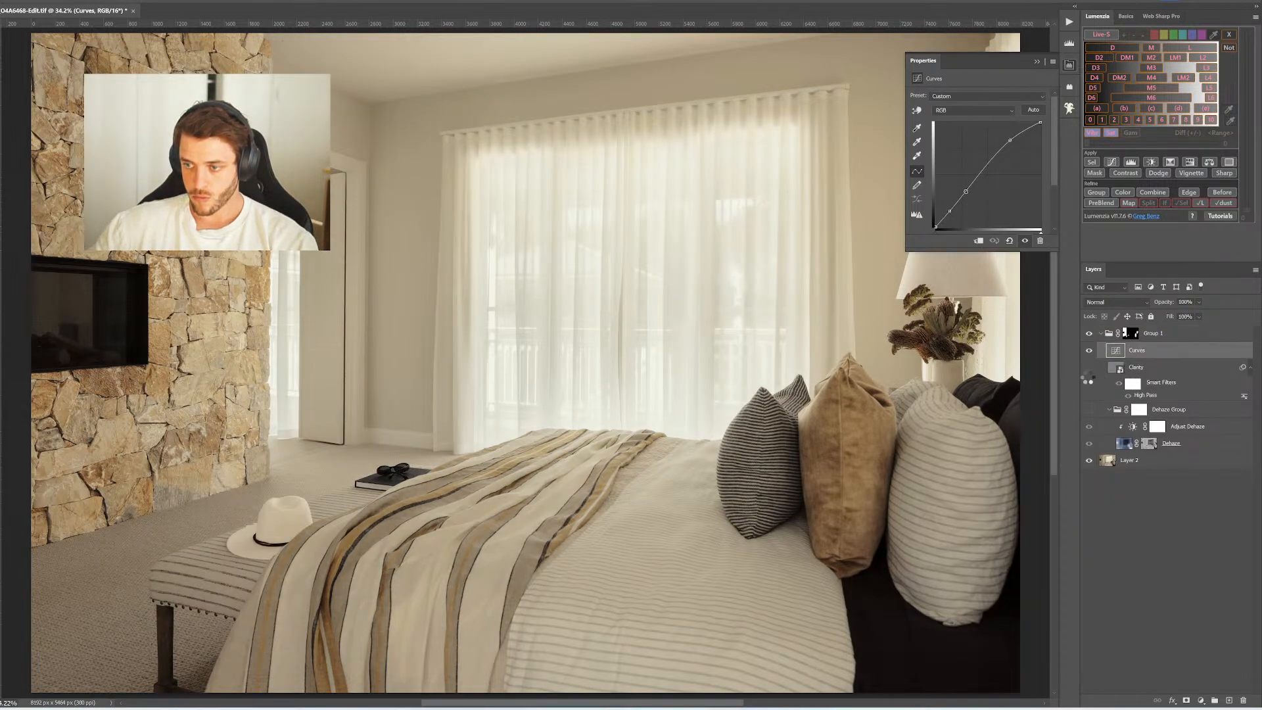
click(1089, 367)
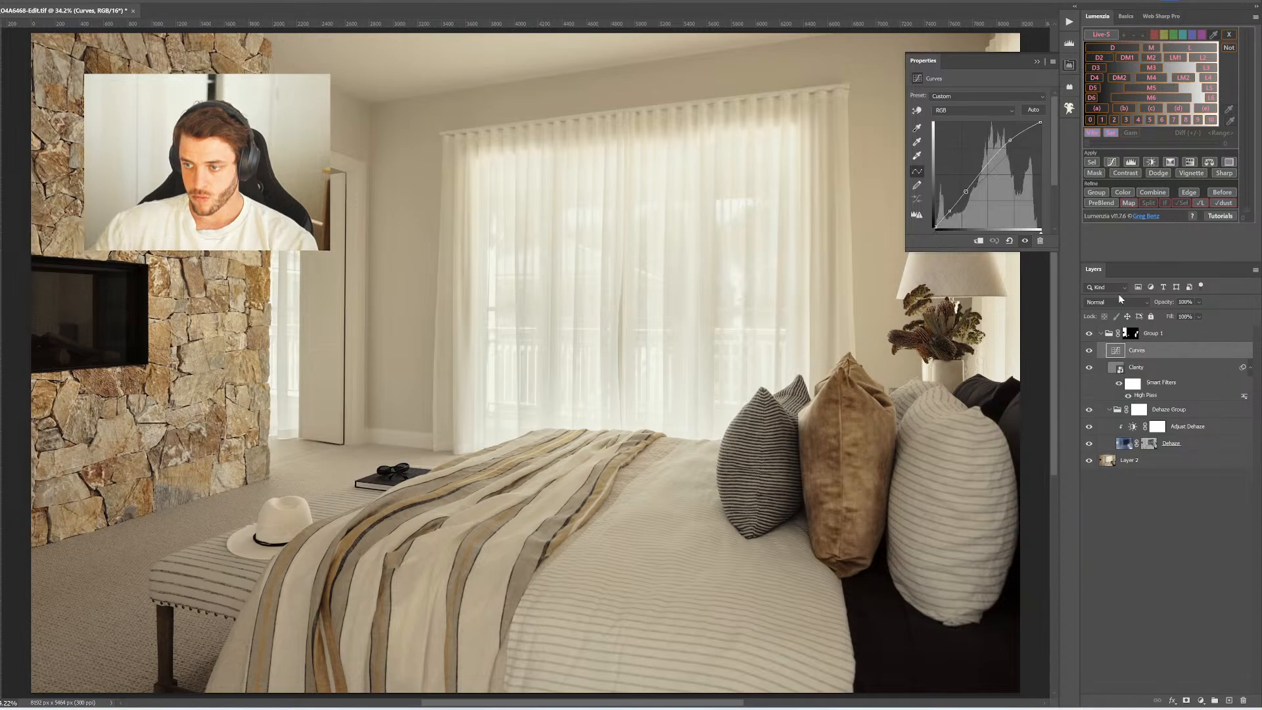
Lower the opacity of Group 1 to about 64%
click(1131, 333)
drag(1170, 303, 1153, 306)
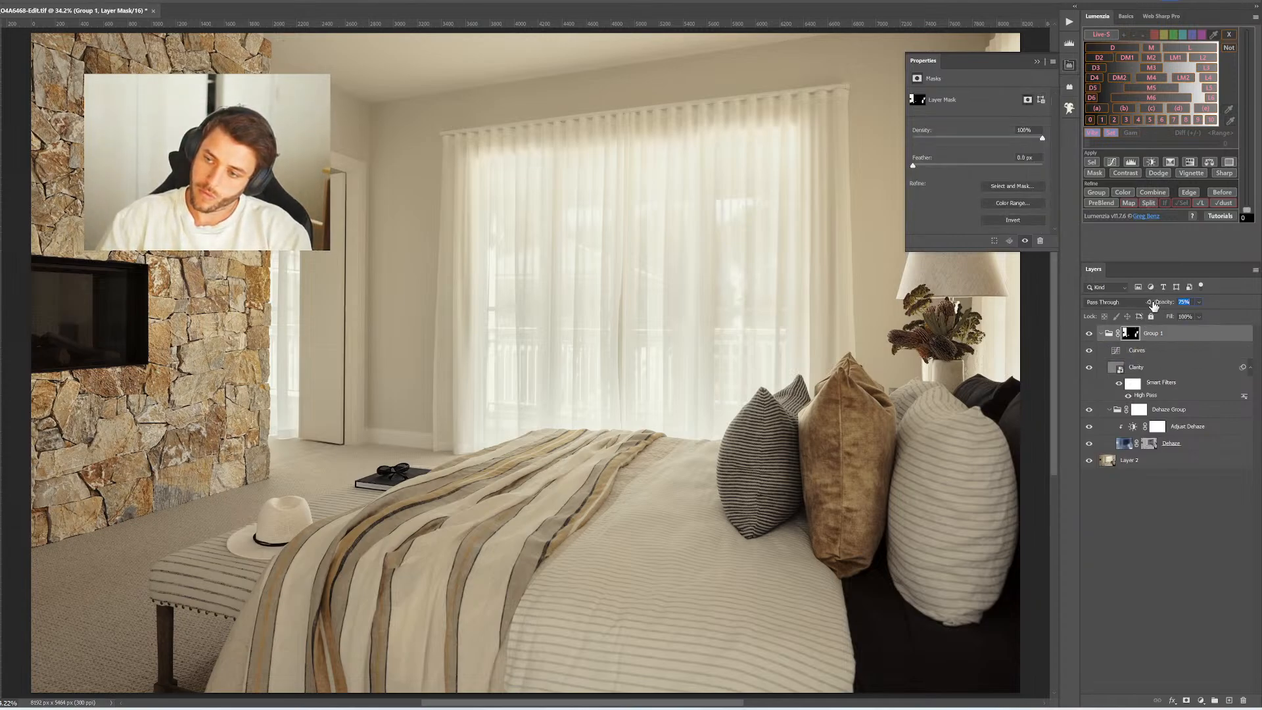
Try the Group 1 mask at 72% density, and restore its density to 100%
click(1134, 336)
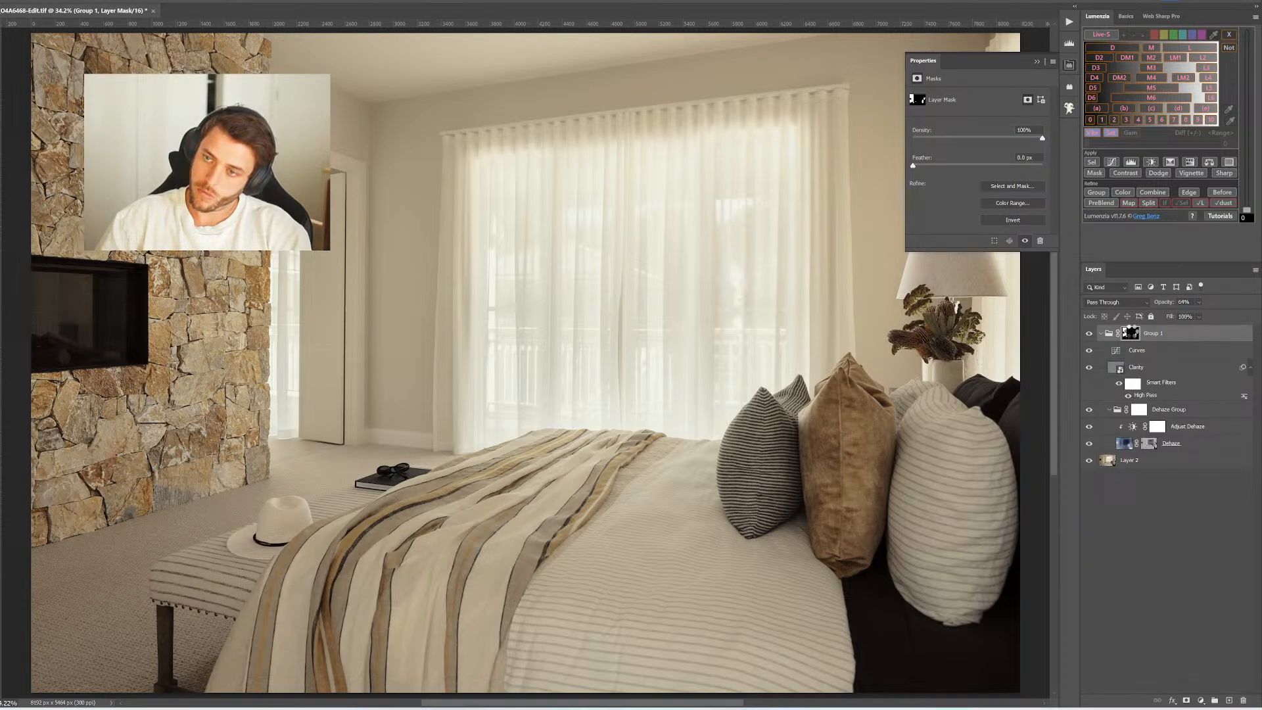
drag(1041, 138, 1005, 139)
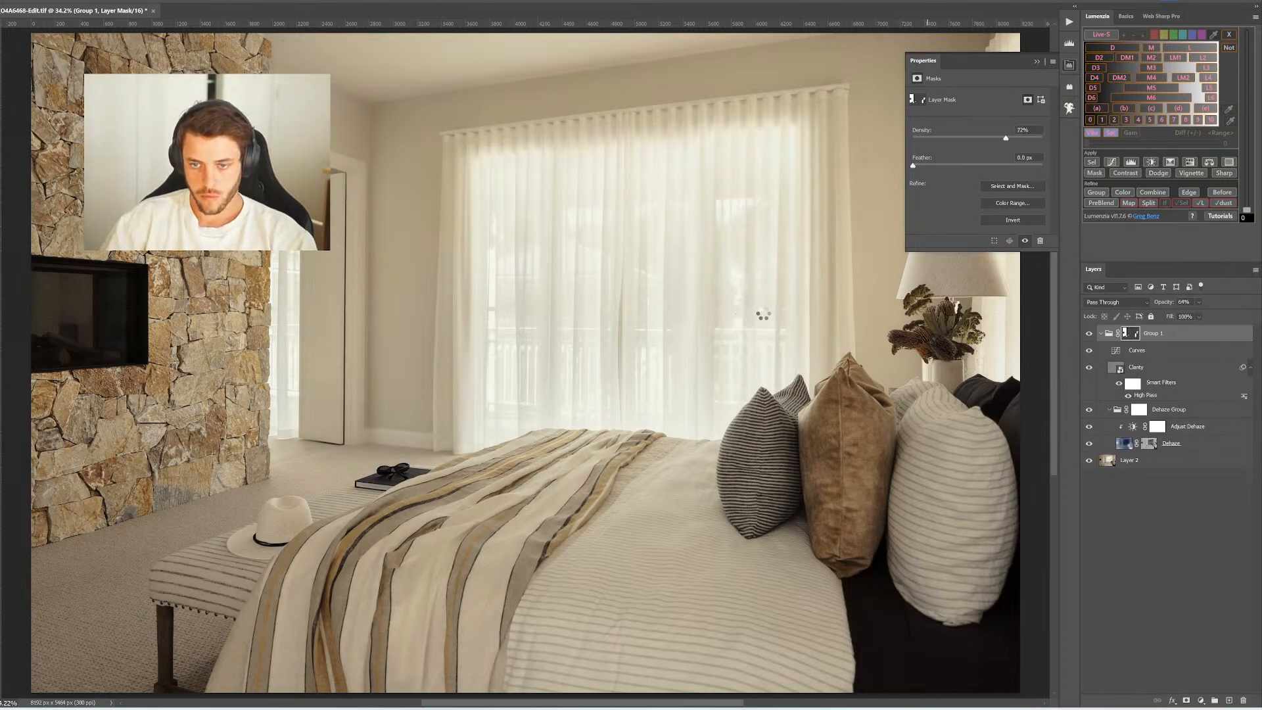
drag(751, 321, 675, 391)
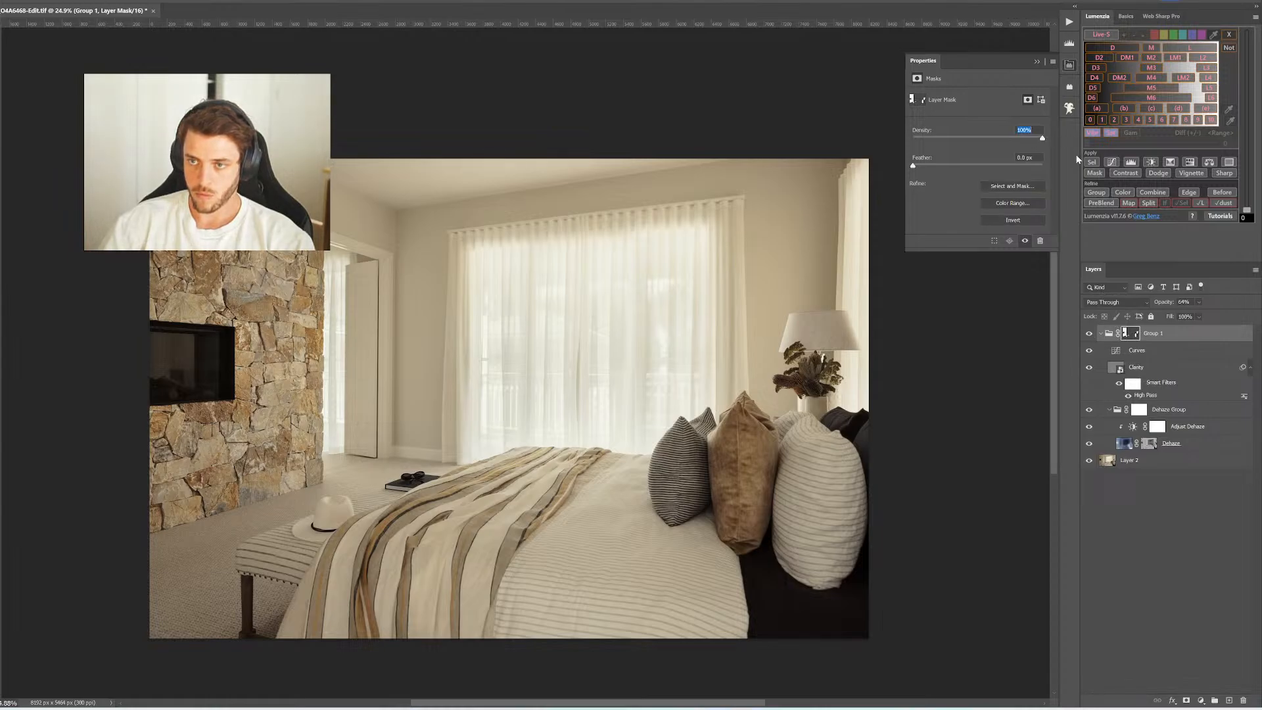
key(ctrl+i)
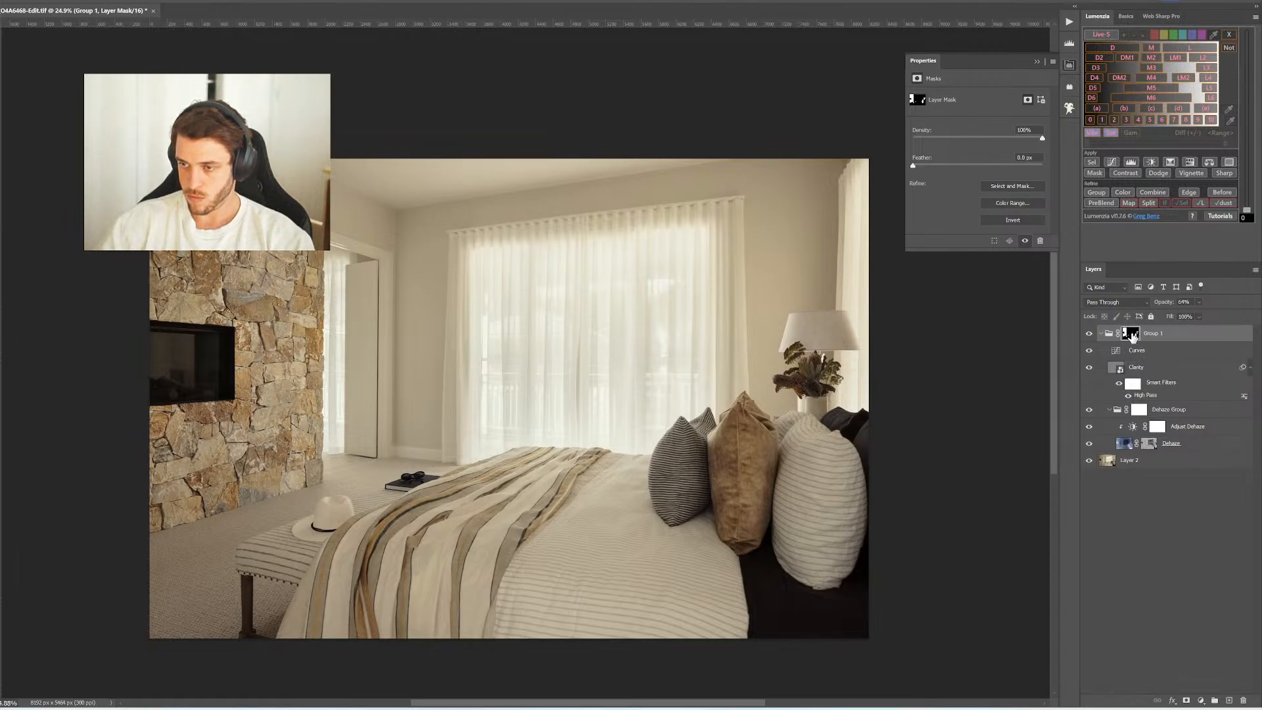
Copy Group 1's mask onto the Curves layer, and soften the group to 60% mask density and about 54% opacity
drag(1131, 336, 1138, 350)
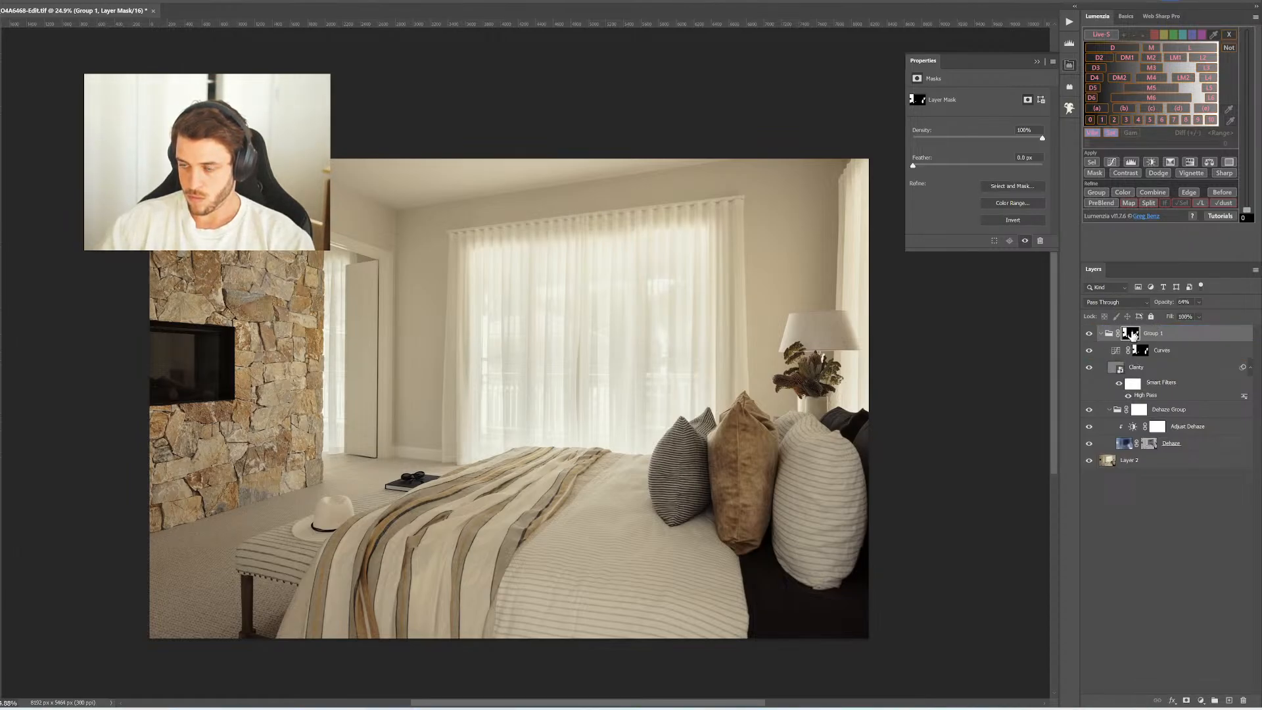
drag(1042, 138, 995, 141)
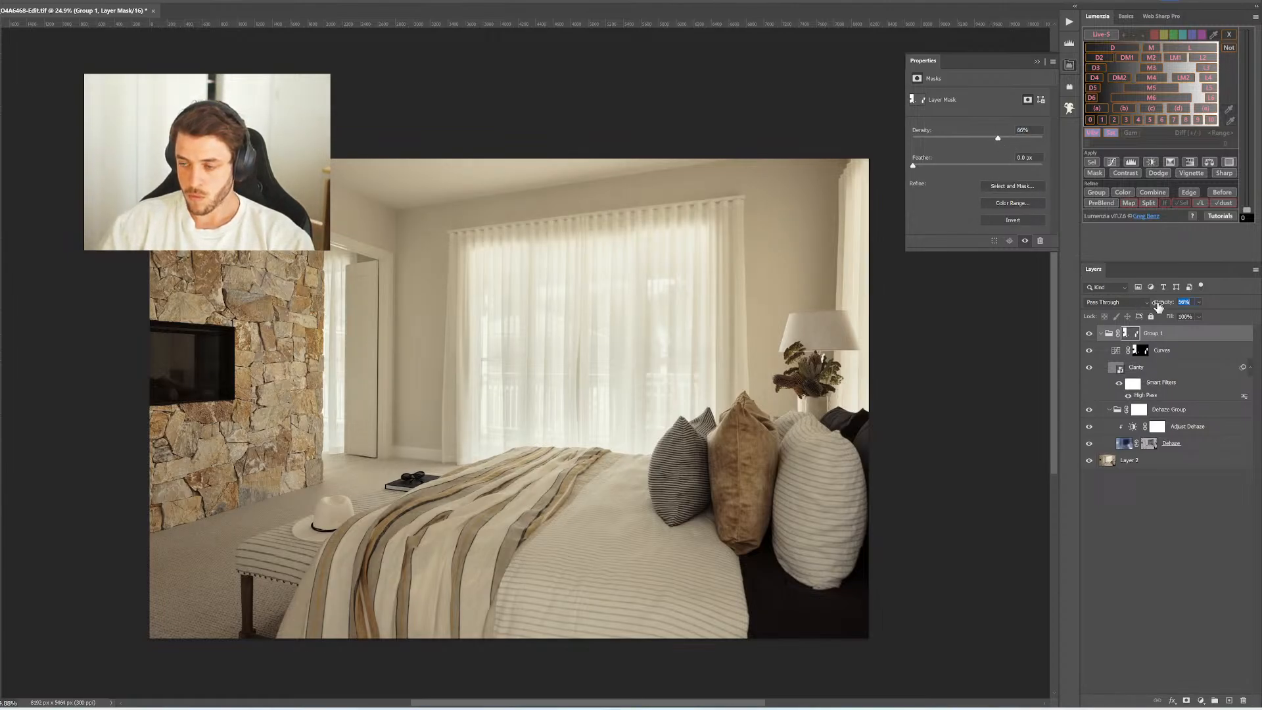
drag(1157, 307, 1157, 307)
click(1100, 339)
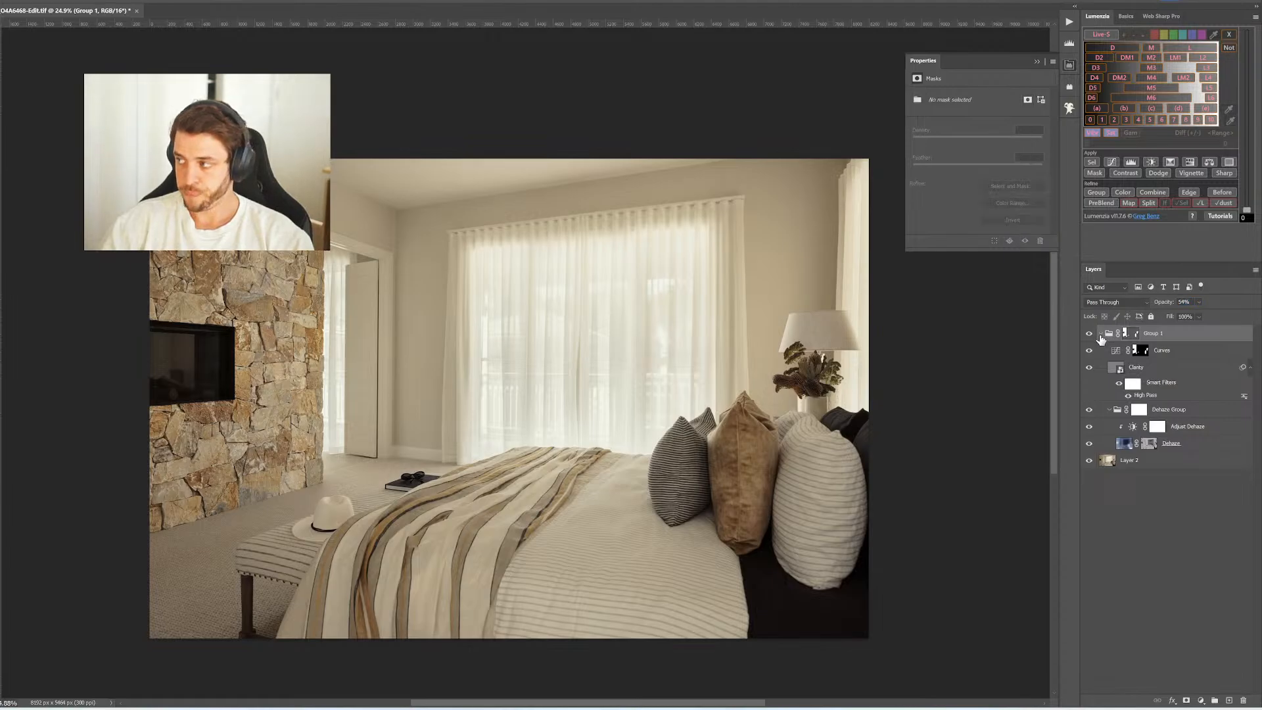
click(1102, 336)
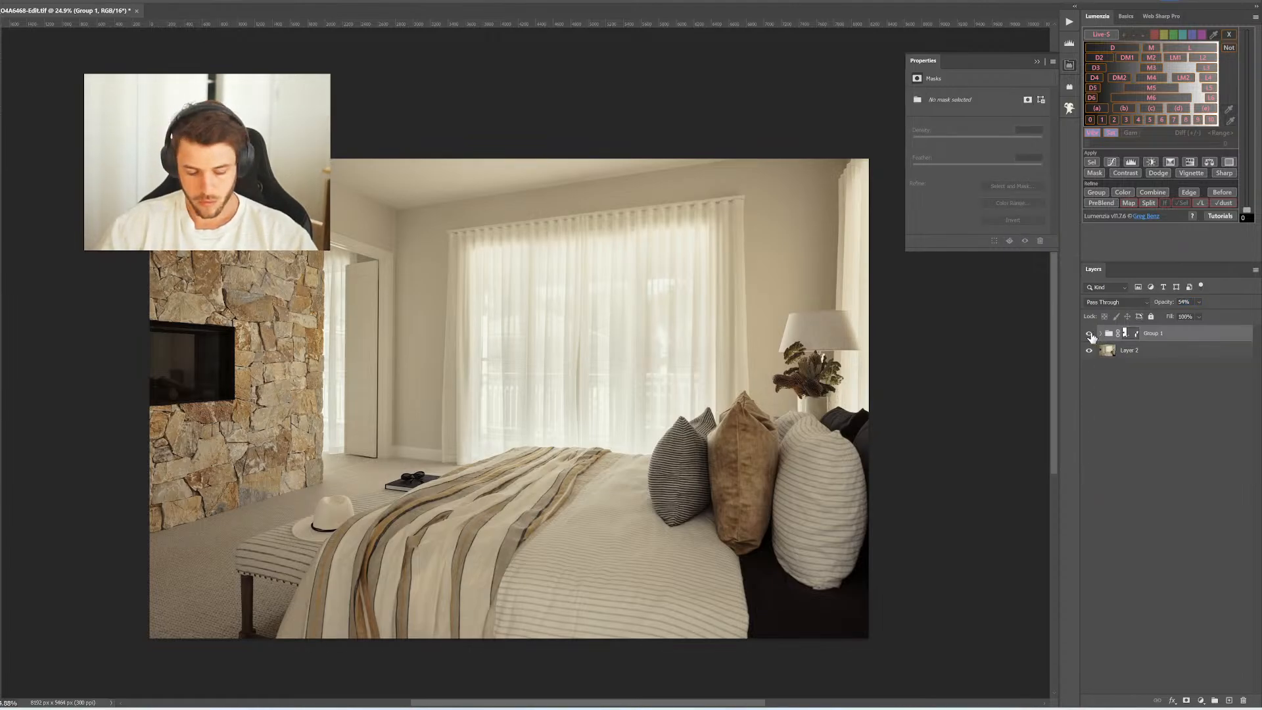
Merge the bedroom photo into a single layer, save and close the file, and switch to Lightroom Classic
key(ctrl+shift+e)
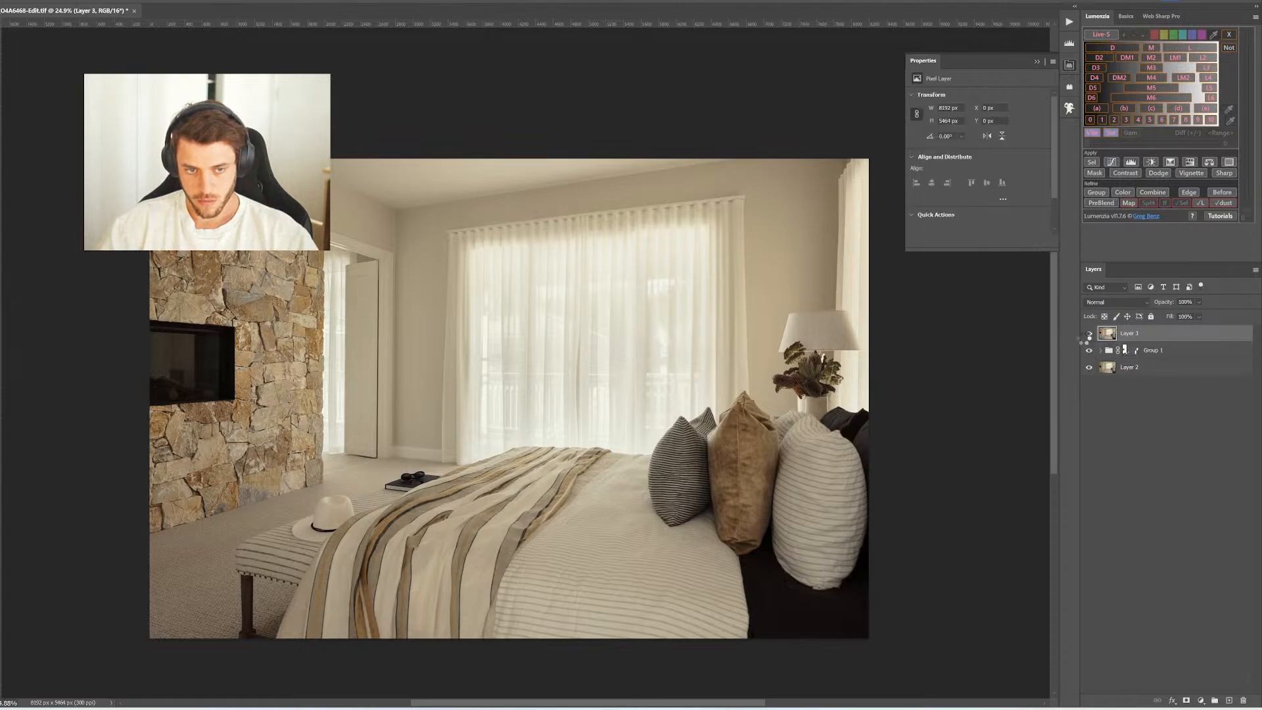
key(ctrl+s)
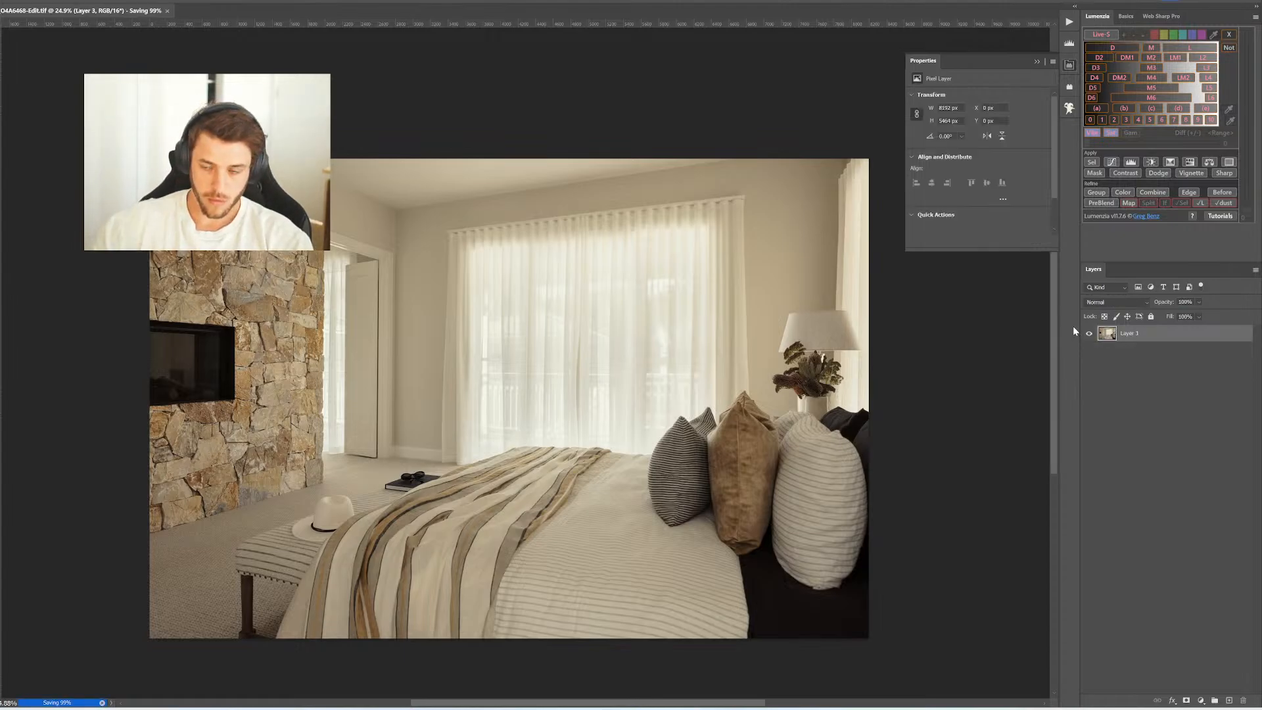
click(131, 11)
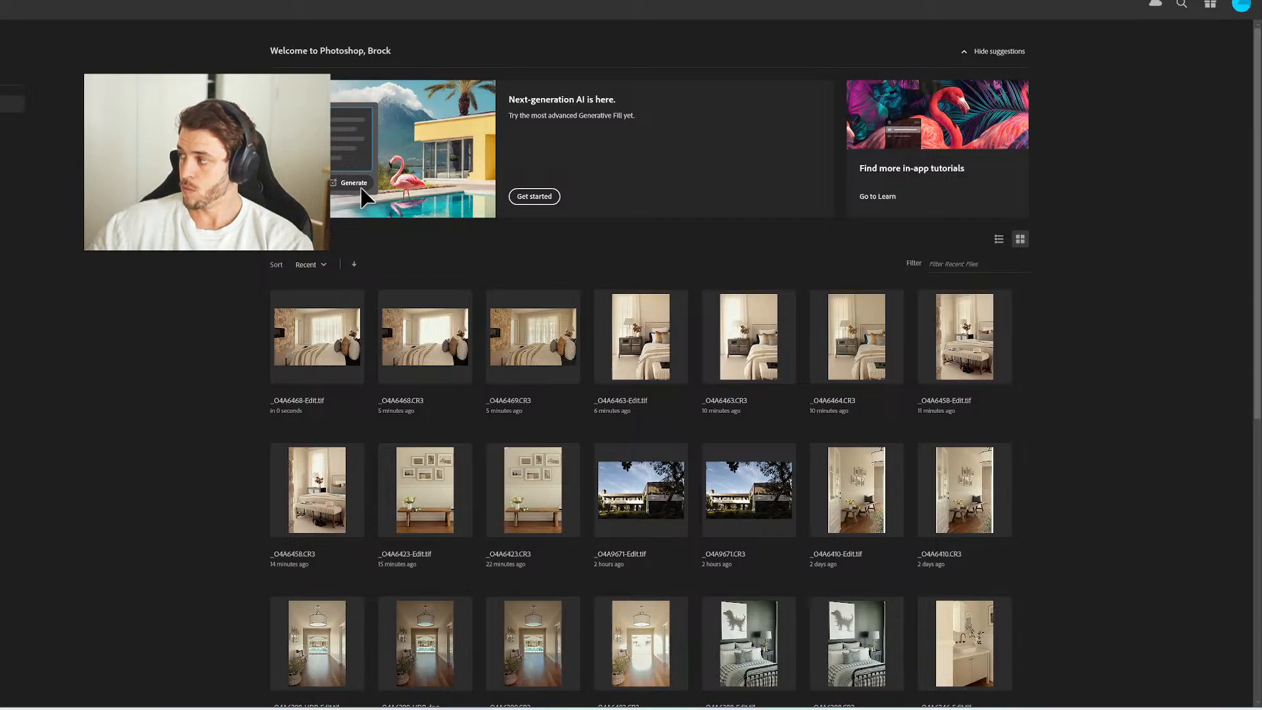
key(alt+Tab)
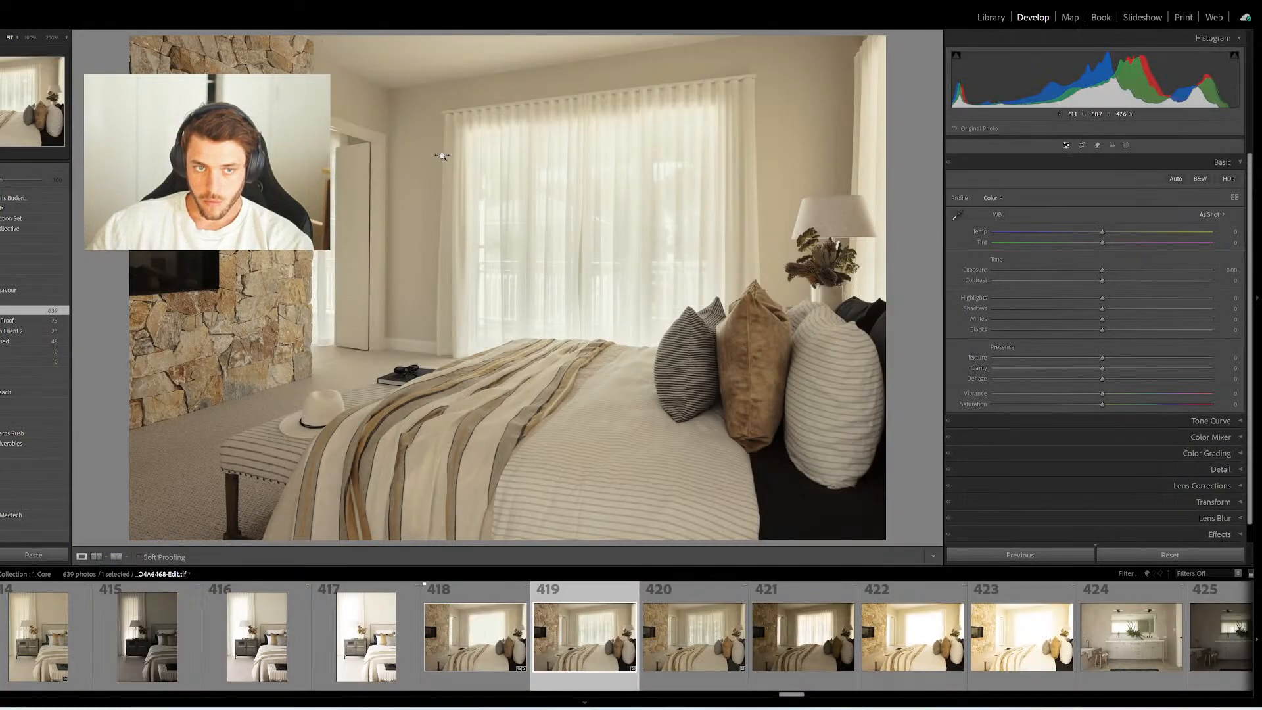
Try straightening the bedroom photo with two vertical Guided Upright lines, undo it, and apply Auto Upright instead
key(shift+t)
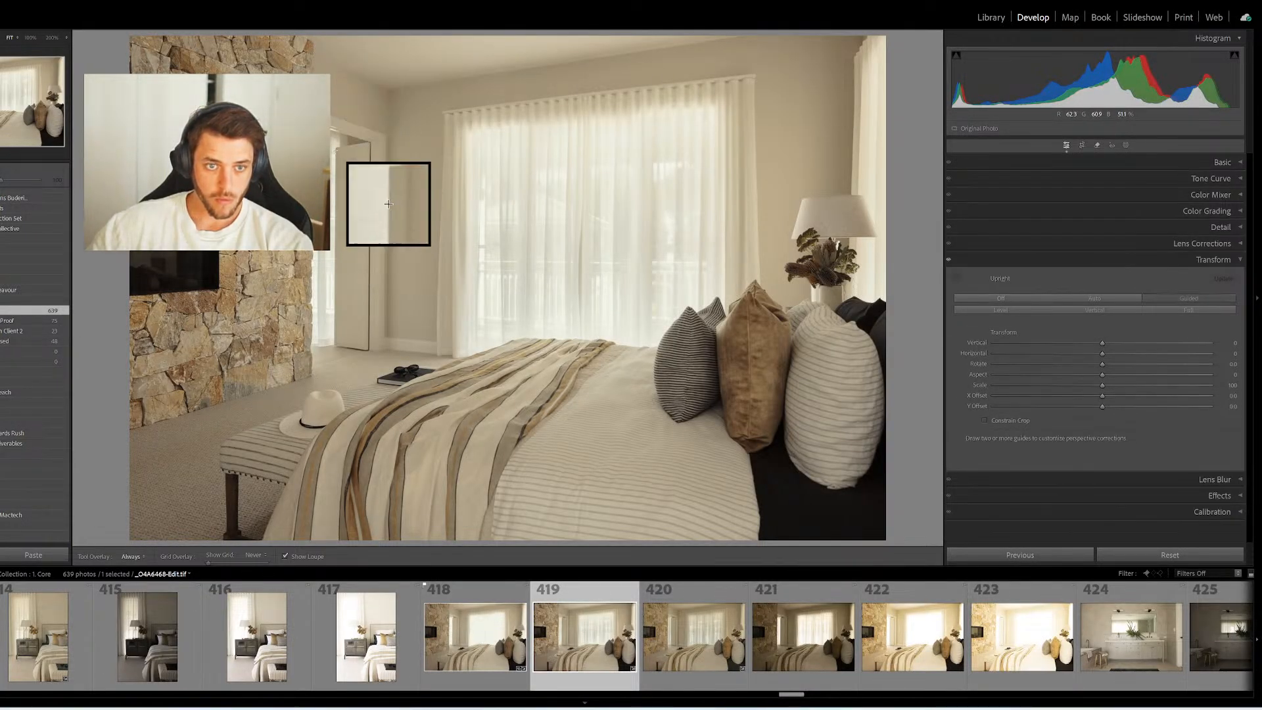
drag(335, 150, 335, 344)
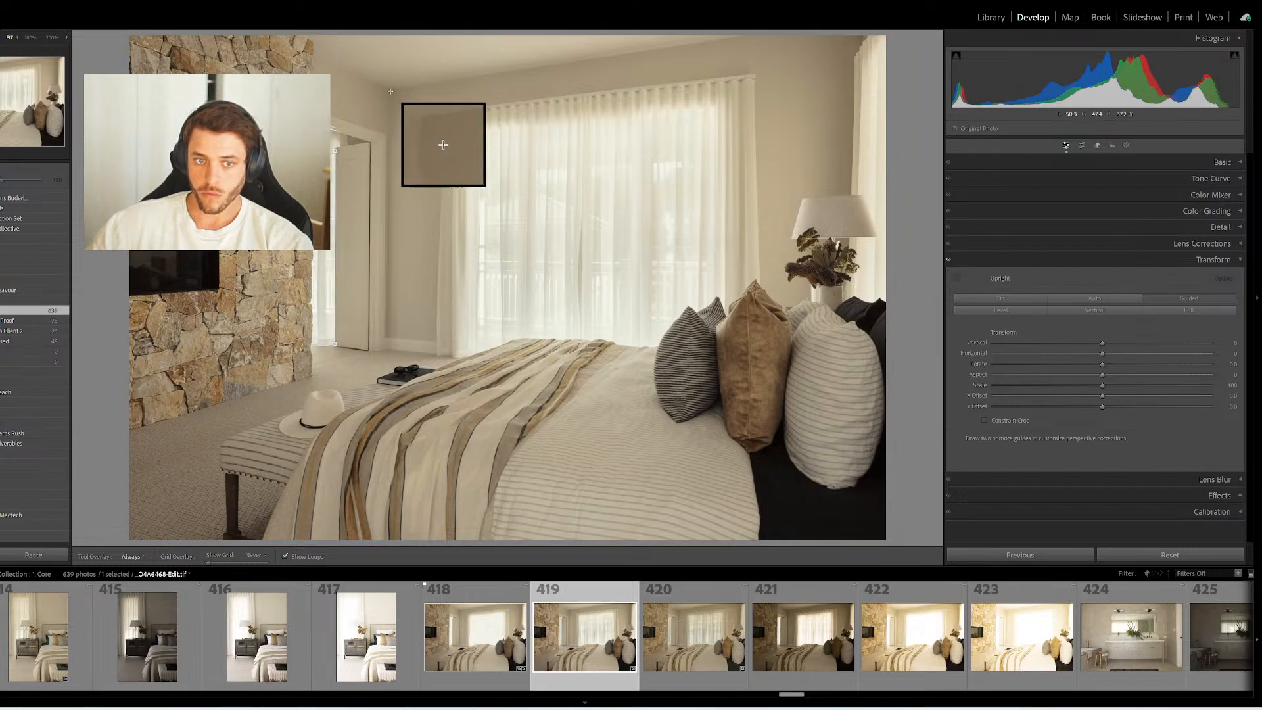
drag(390, 92, 385, 312)
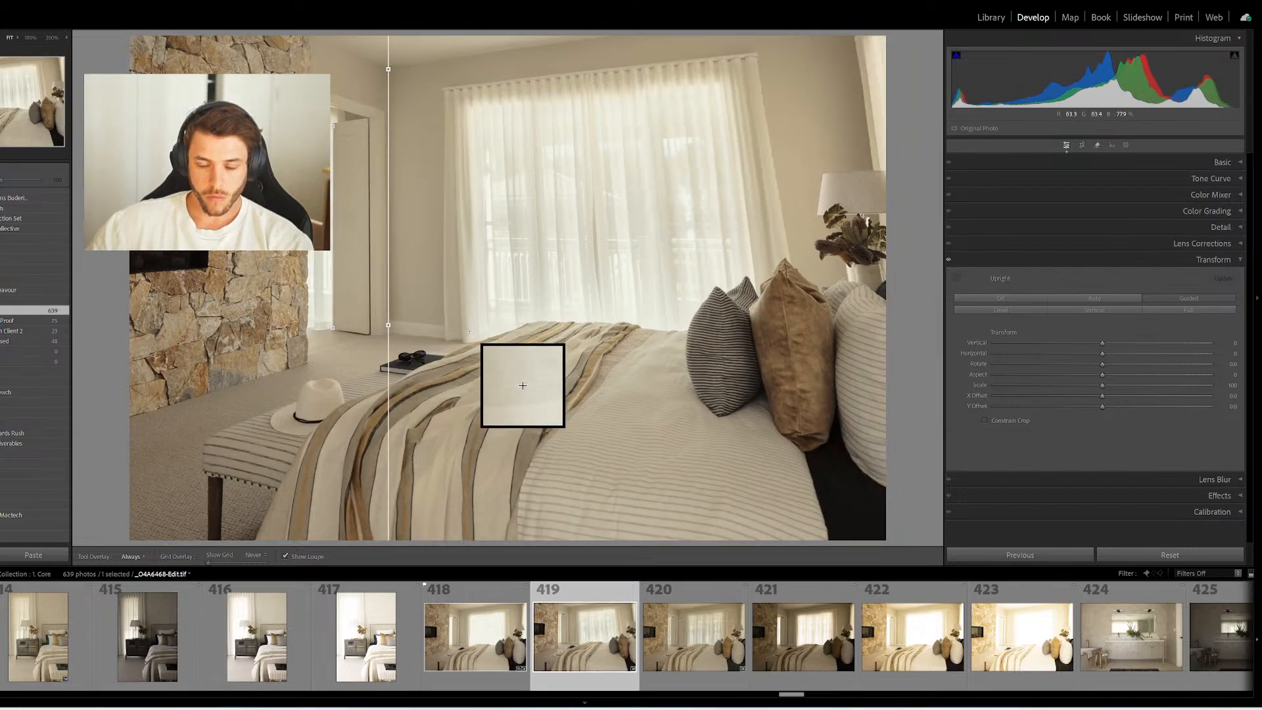
key(ctrl+z)
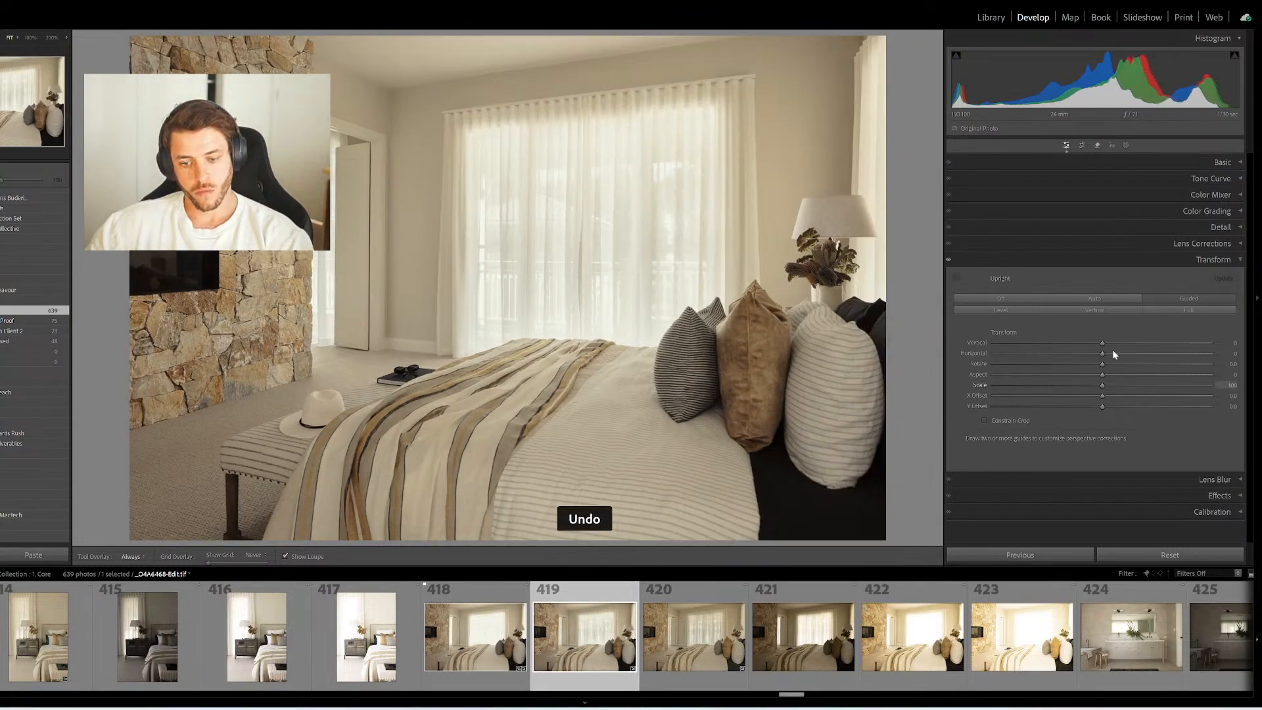
click(1085, 302)
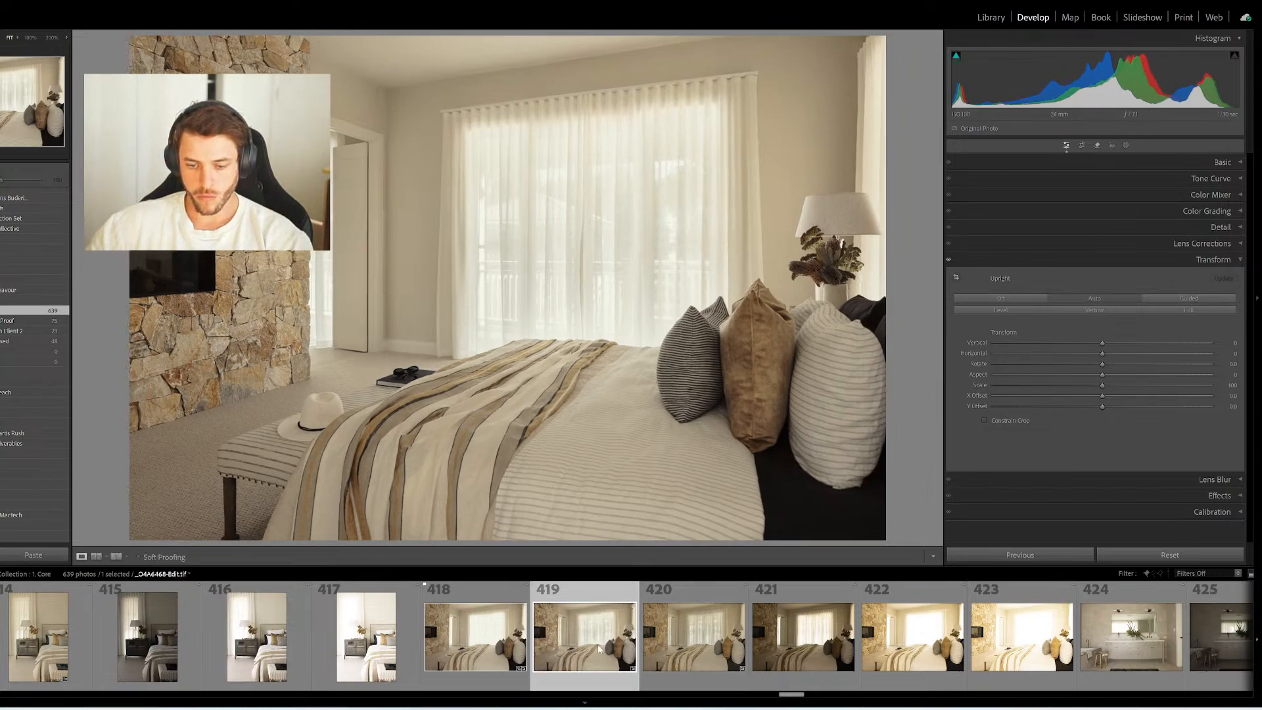
Open the 4. Raw Processed collection and select the bathroom vanity photo _O4A6478.CR3 for developing
drag(129, 519, 38, 344)
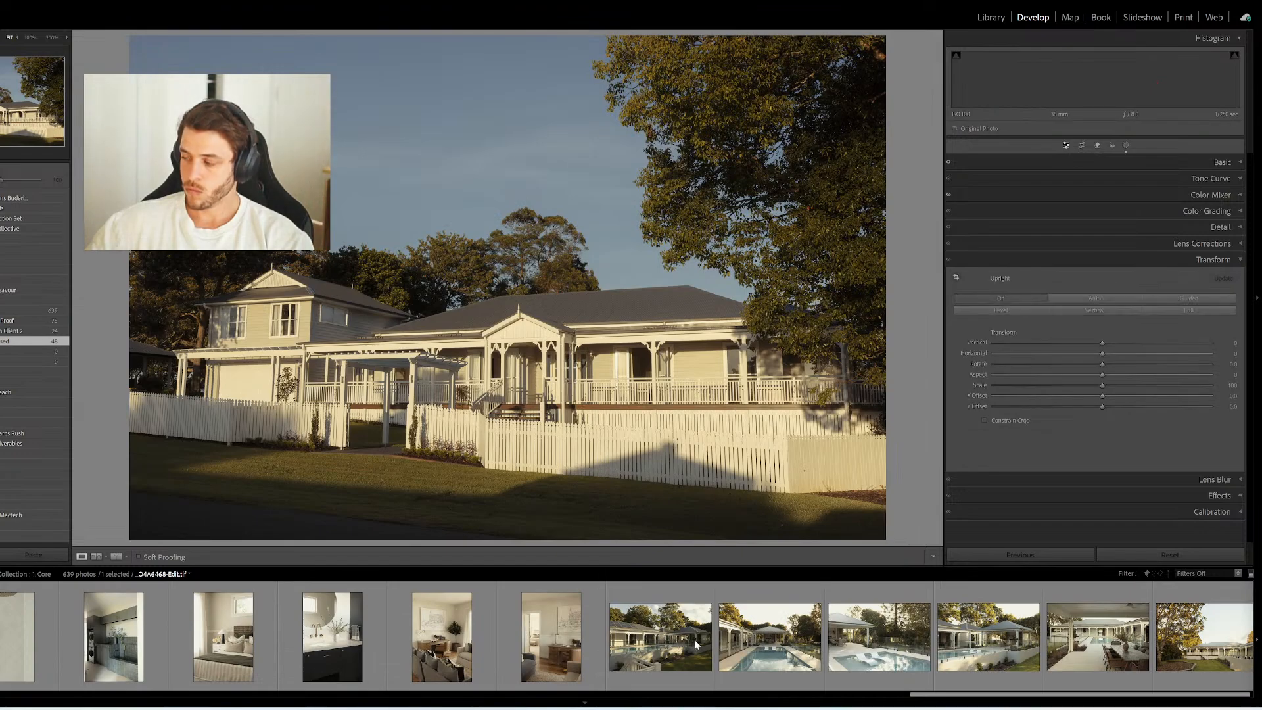
scroll(610, 658, down, 6)
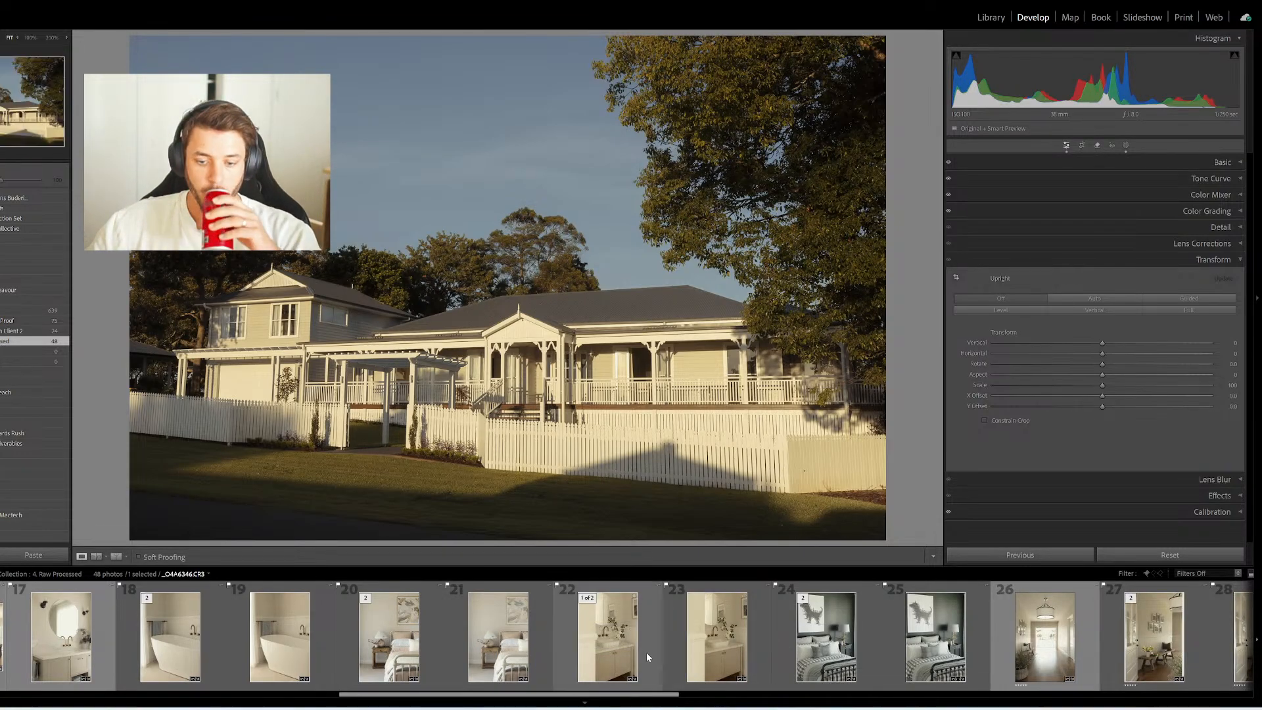
click(414, 644)
scroll(413, 645, up, 1)
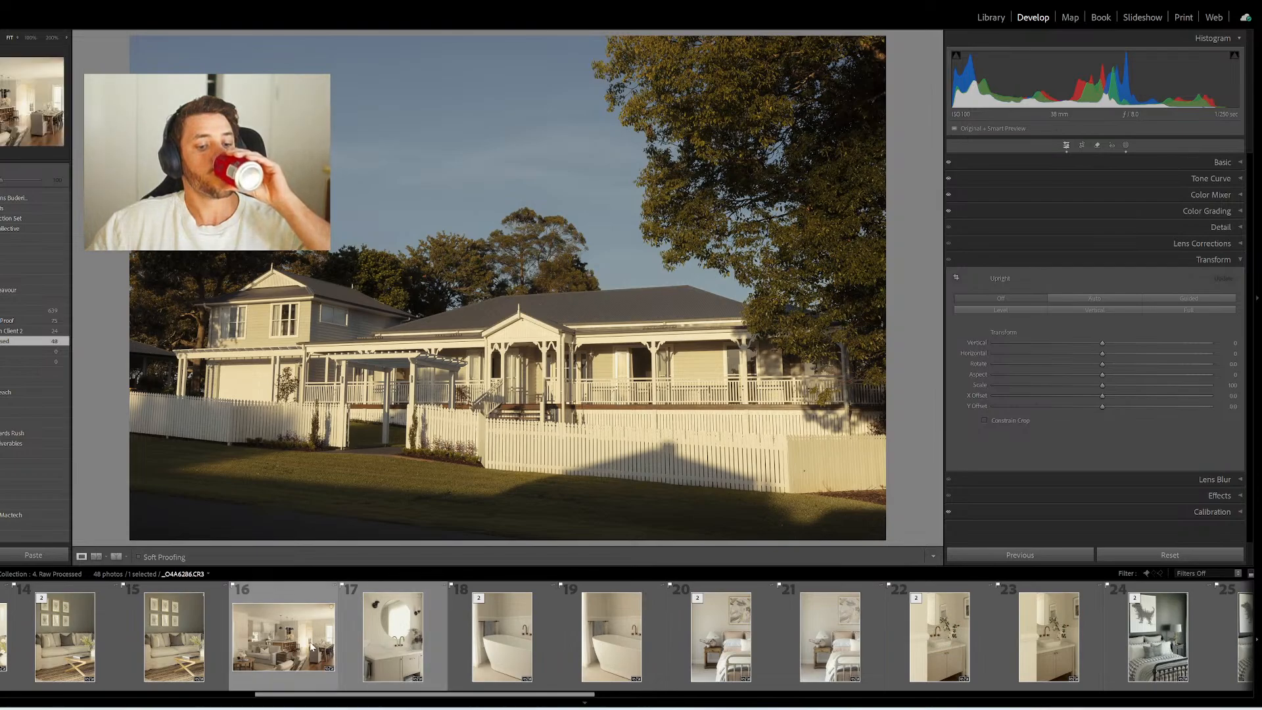
scroll(318, 646, down, 2)
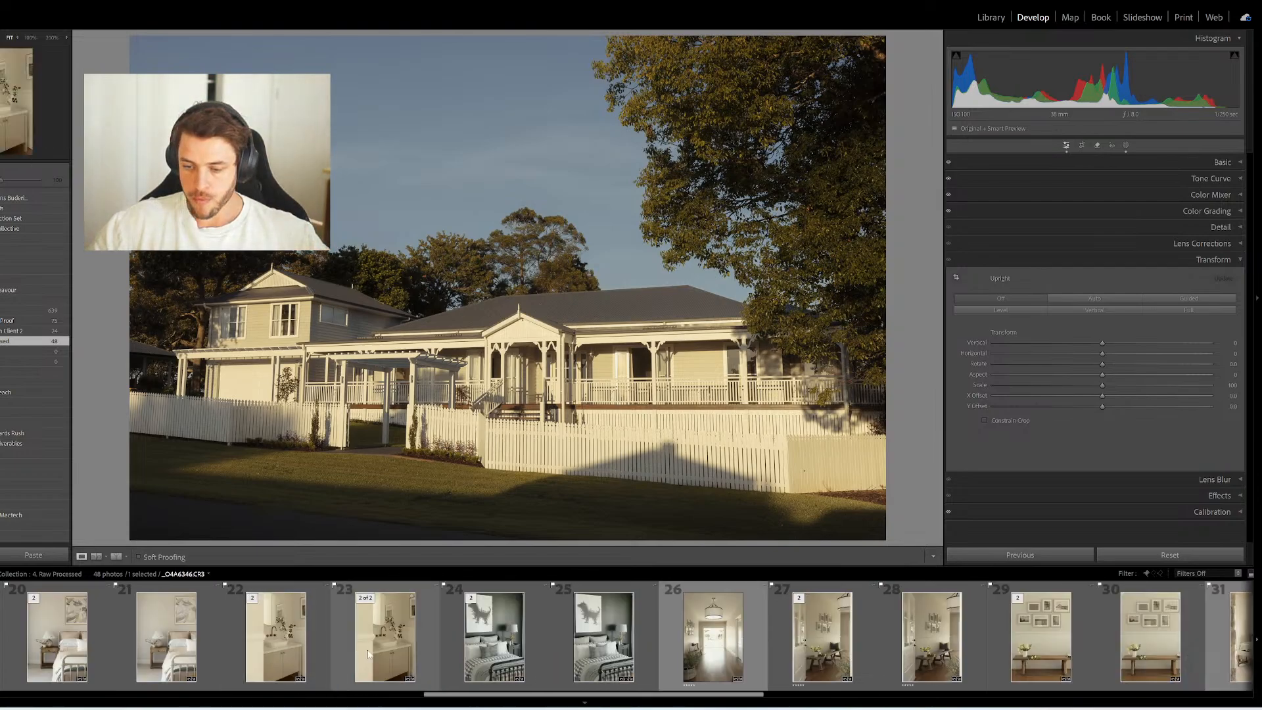
scroll(572, 650, down, 3)
scroll(571, 649, down, 3)
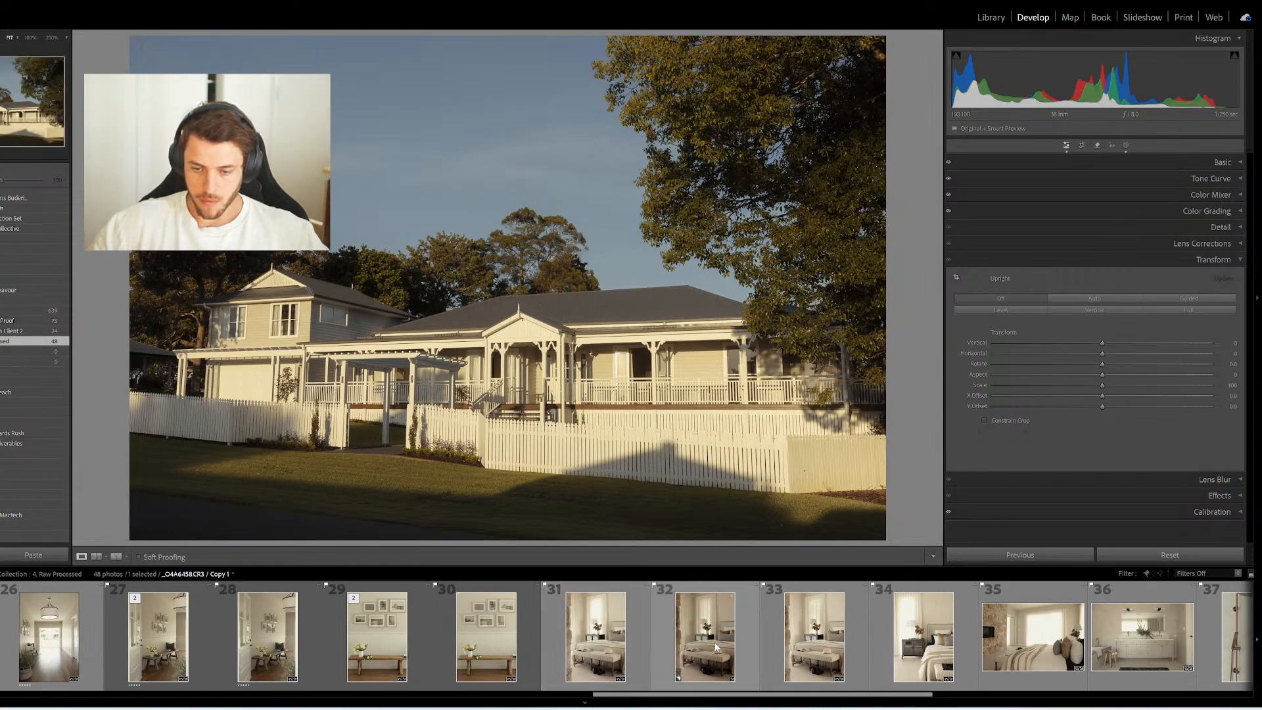
click(1129, 649)
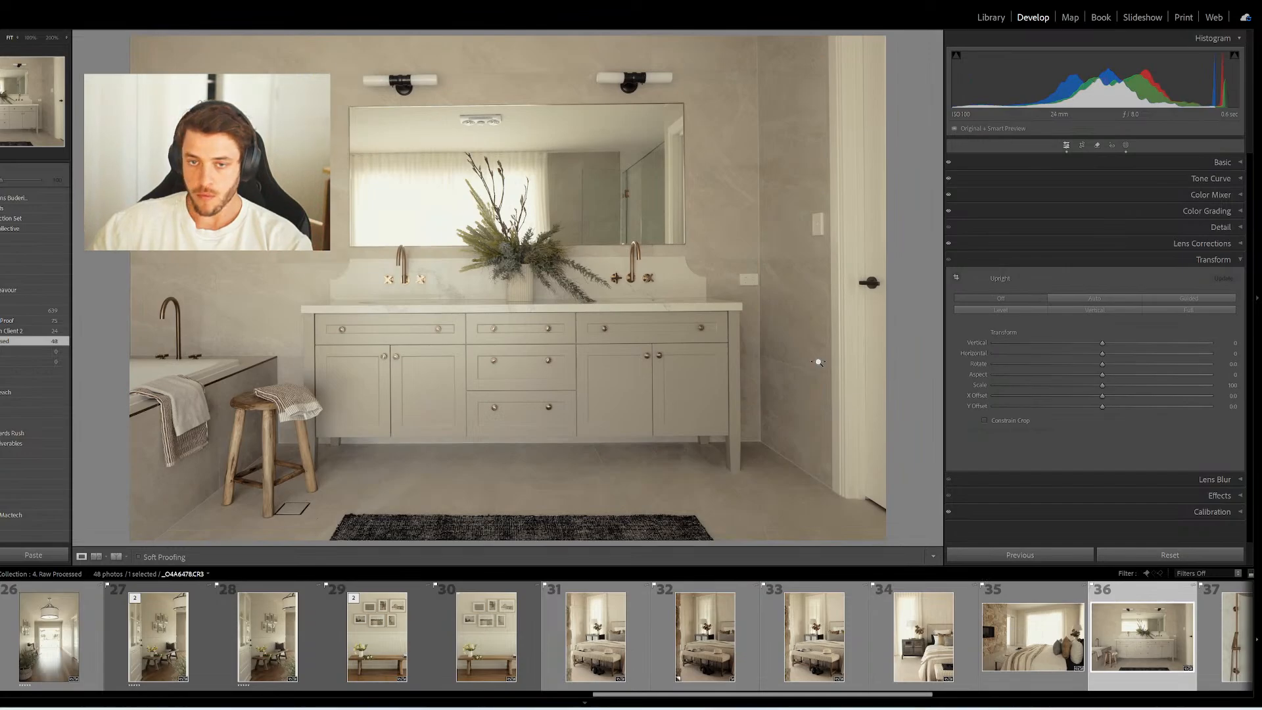
Straighten the bathroom photo with Guided Upright, using horizontal guides above the mirror and under the vanity and vertical guides at the door and bath
key(w)
drag(752, 70, 197, 78)
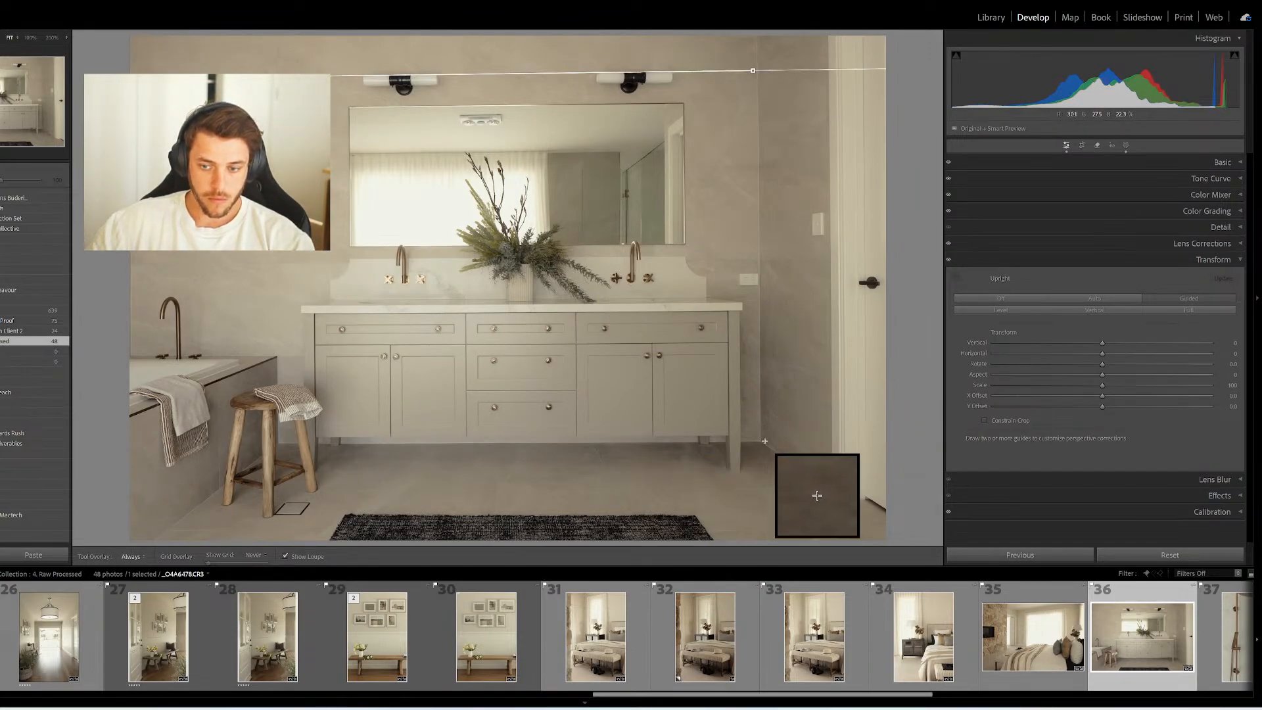
drag(764, 441, 282, 442)
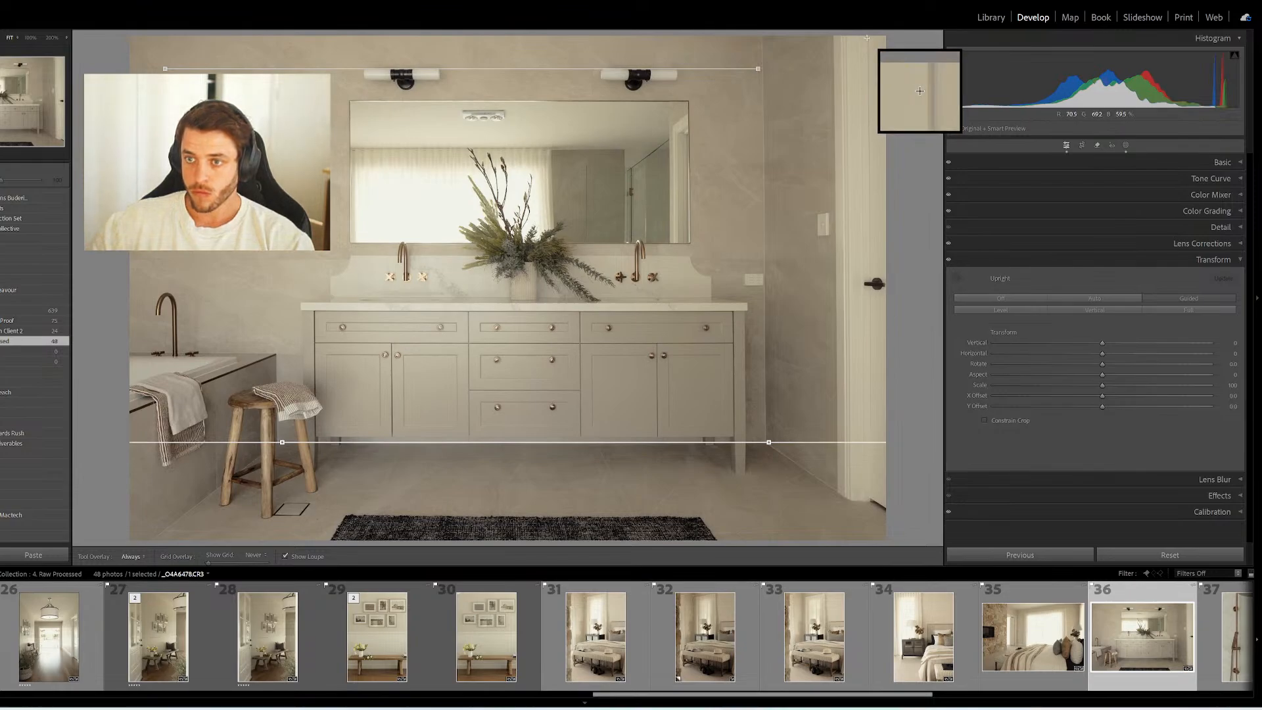
mouse_move(867, 38)
mouse_down()
mouse_move(848, 348)
mouse_move(870, 490)
mouse_up()
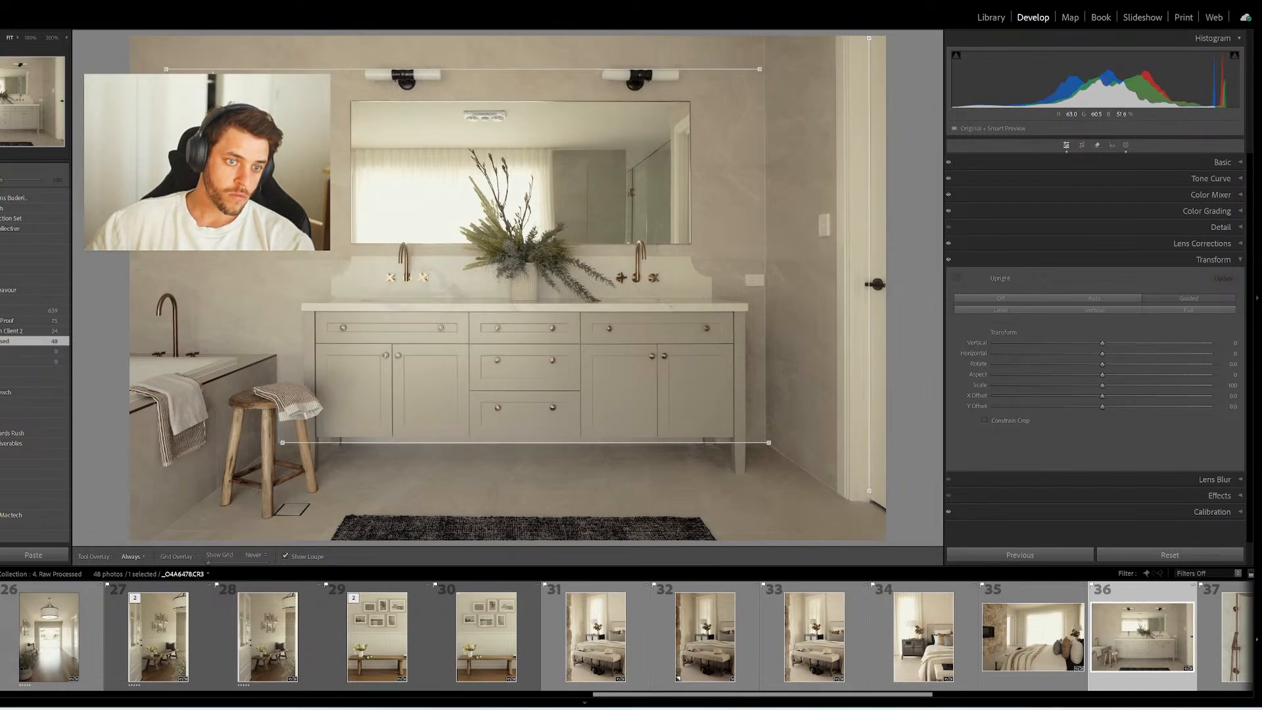
drag(212, 342, 216, 354)
drag(269, 407, 269, 408)
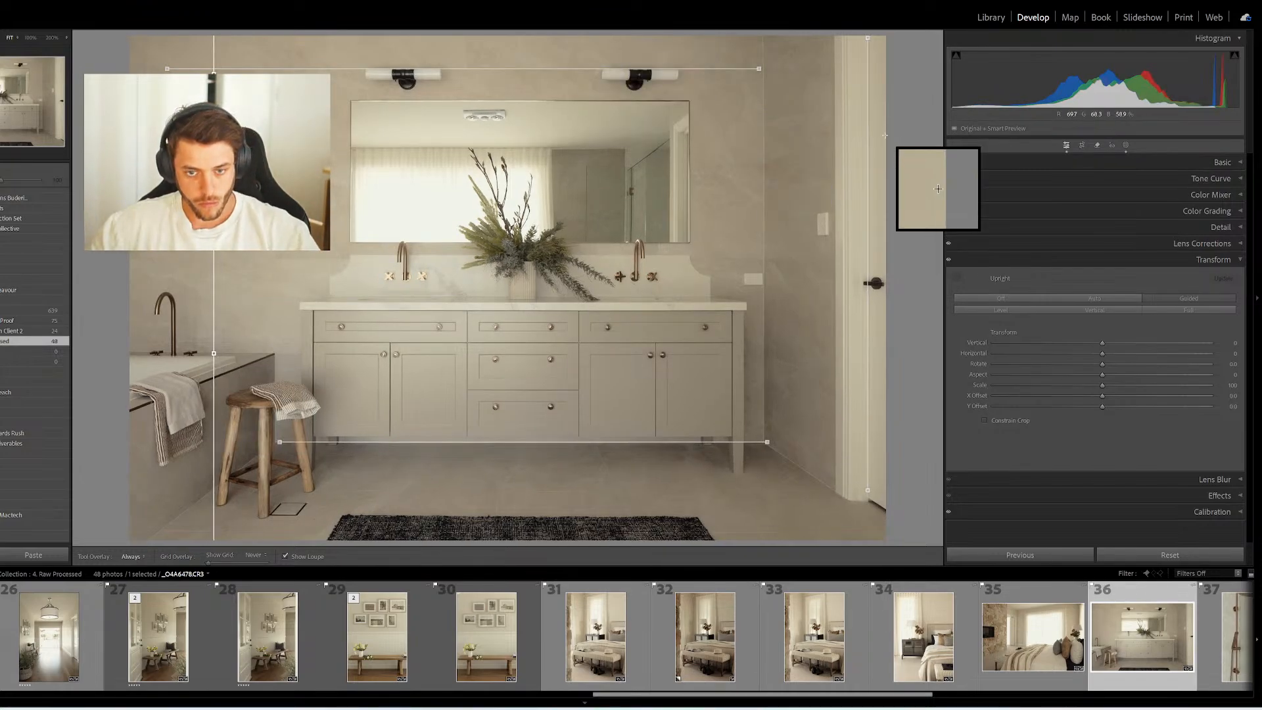
Open the bathroom photo in Photoshop and remove the ceiling heat lamp reflected in the mirror
key(ctrl+1)
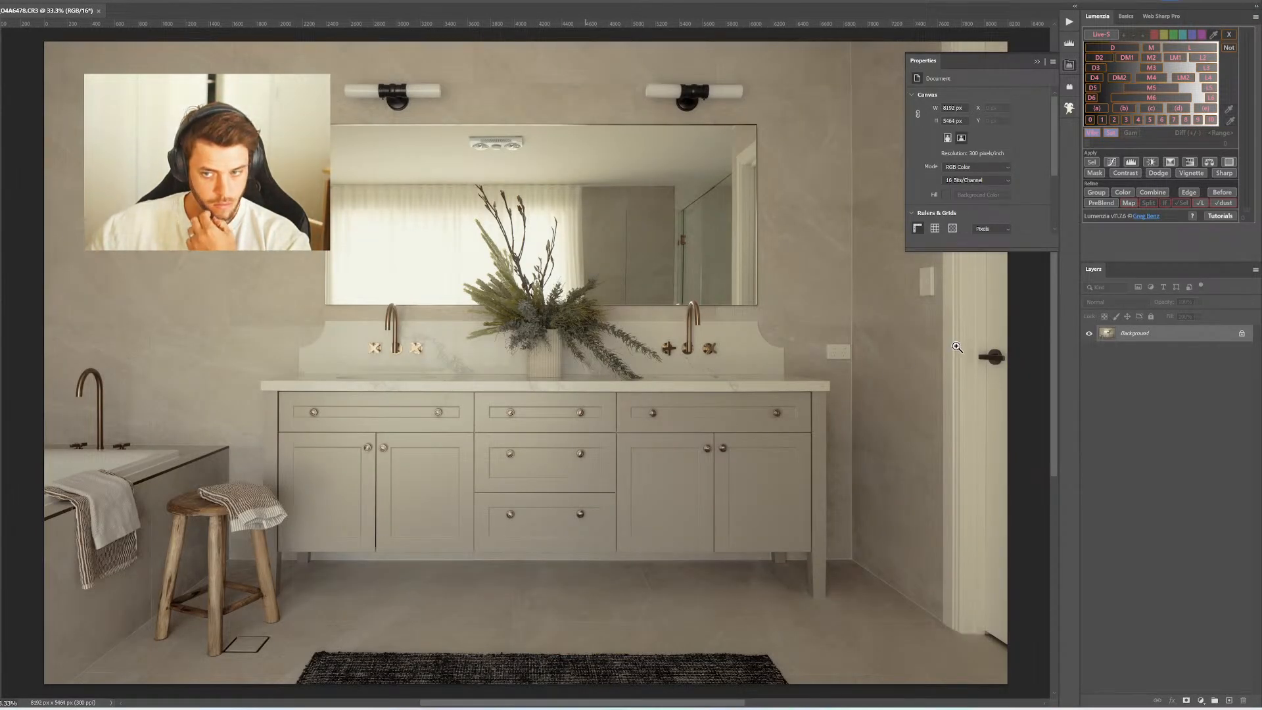
click(1037, 61)
scroll(519, 141, up, 5)
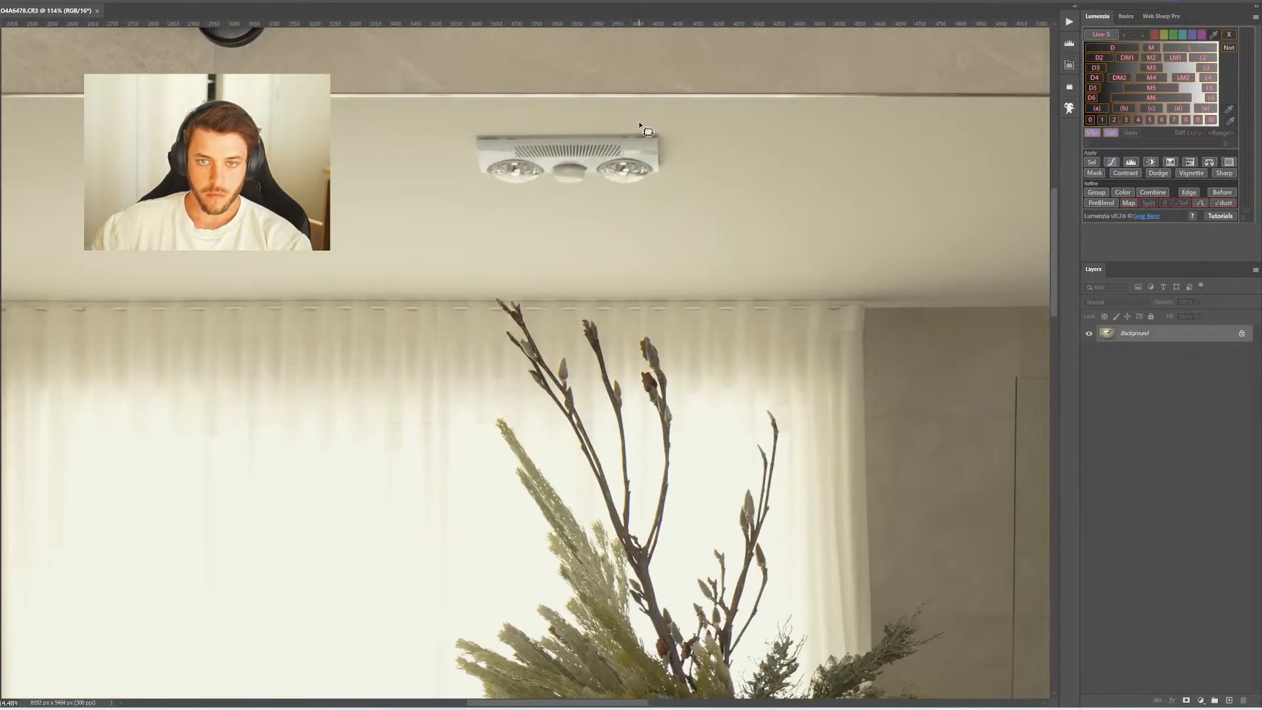
mouse_move(554, 119)
mouse_down()
mouse_move(461, 123)
mouse_move(432, 175)
mouse_up()
mouse_move(620, 202)
mouse_down()
mouse_move(820, 200)
mouse_move(769, 130)
mouse_up()
drag(460, 187, 558, 223)
key(Delete)
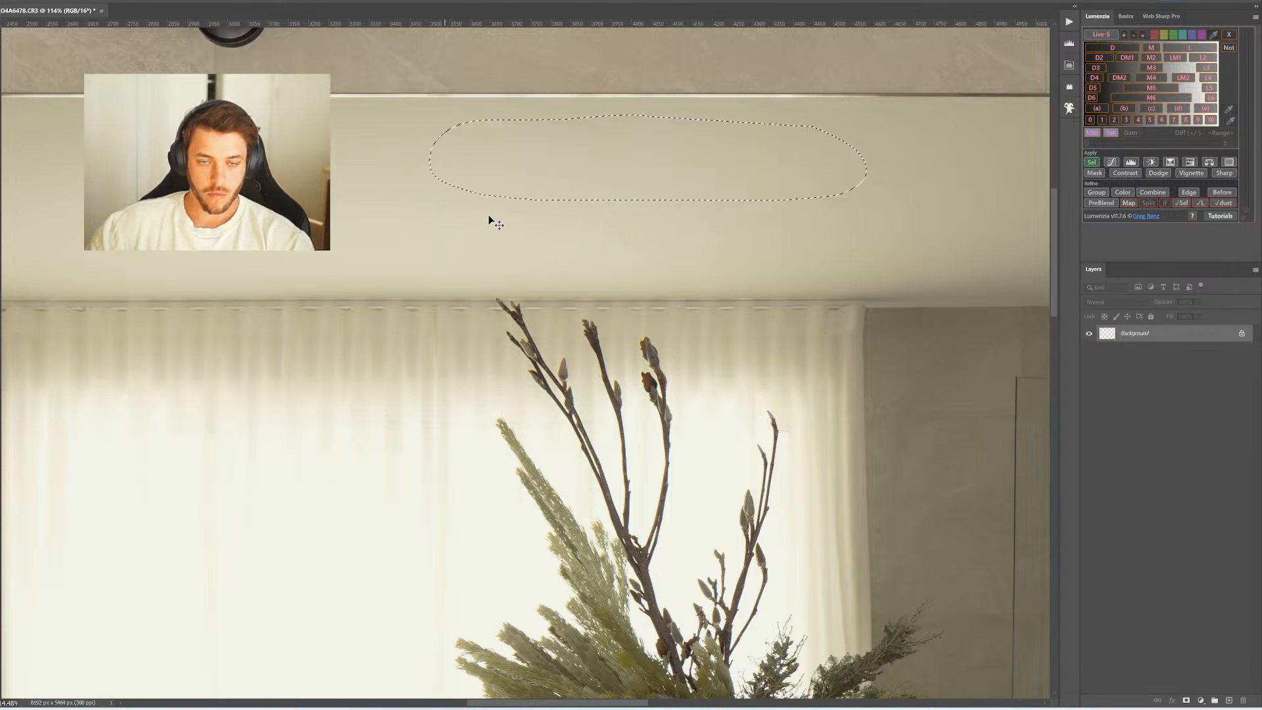
Remove the double power outlet from the tiled wall beside the vanity splashback
scroll(487, 220, down, 5)
scroll(715, 418, right, 5)
scroll(715, 418, up, 5)
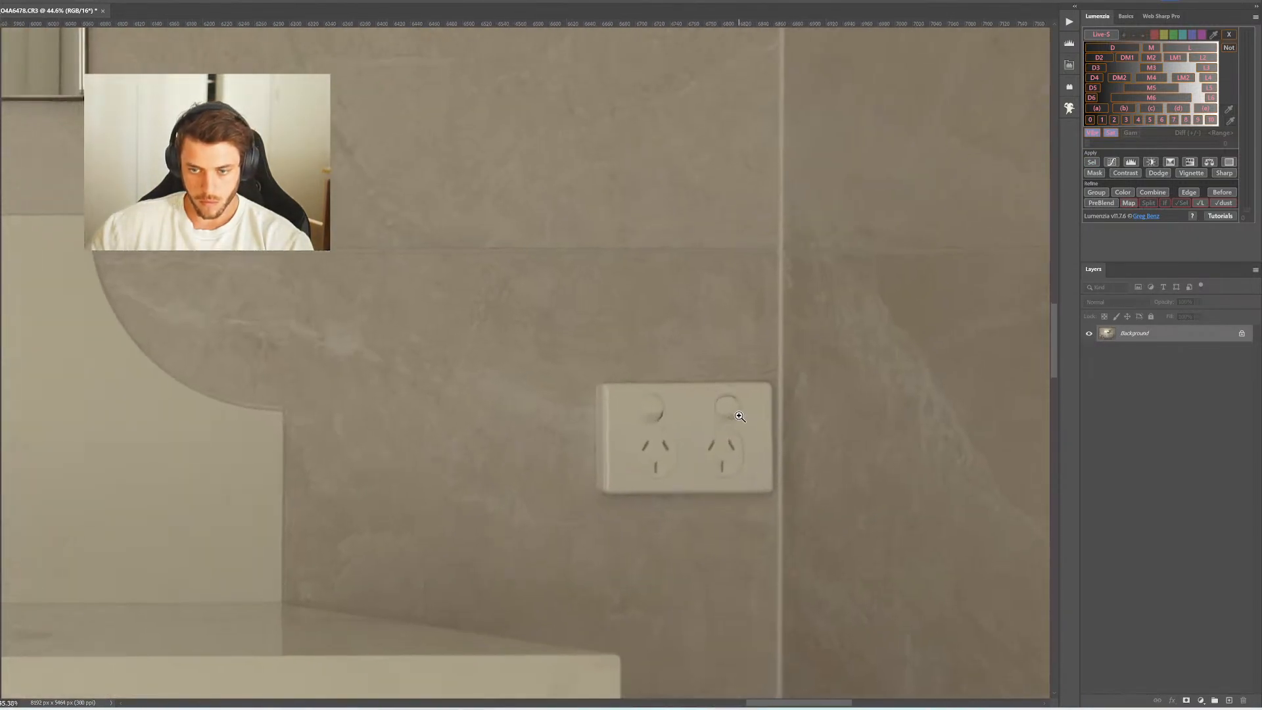
drag(557, 365, 760, 498)
click(758, 514)
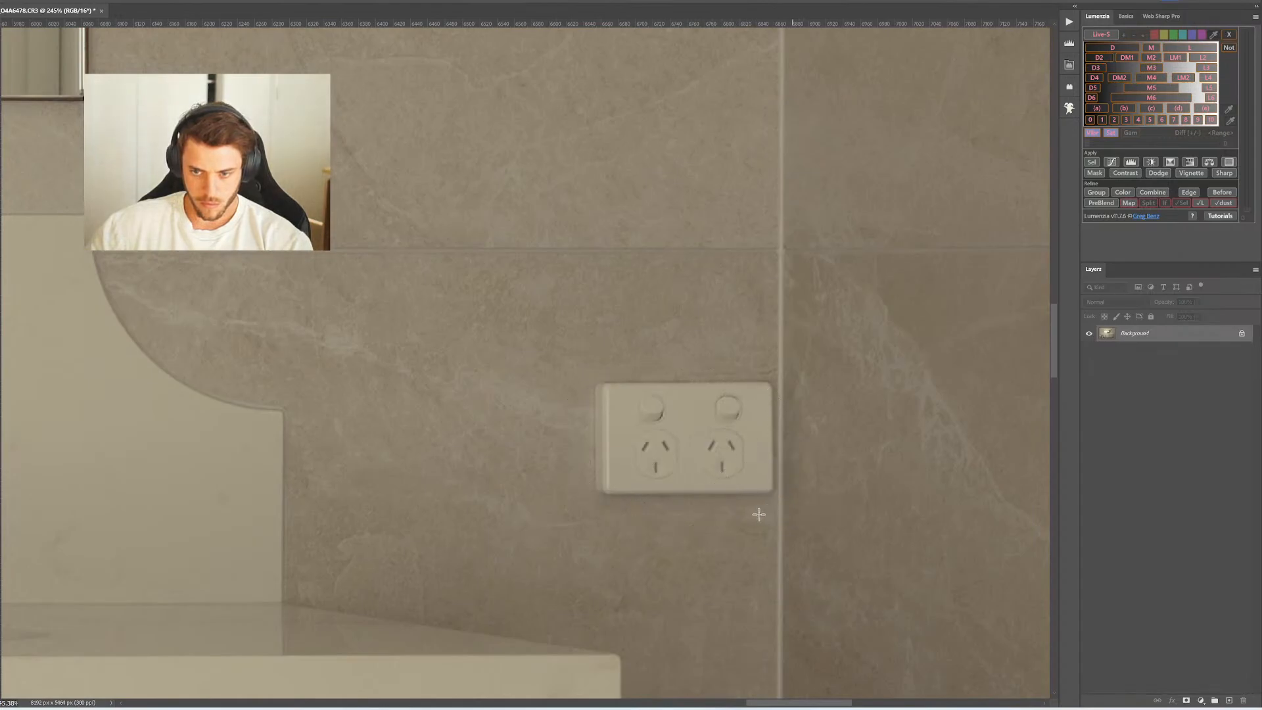
key(shift+m)
drag(550, 359, 803, 511)
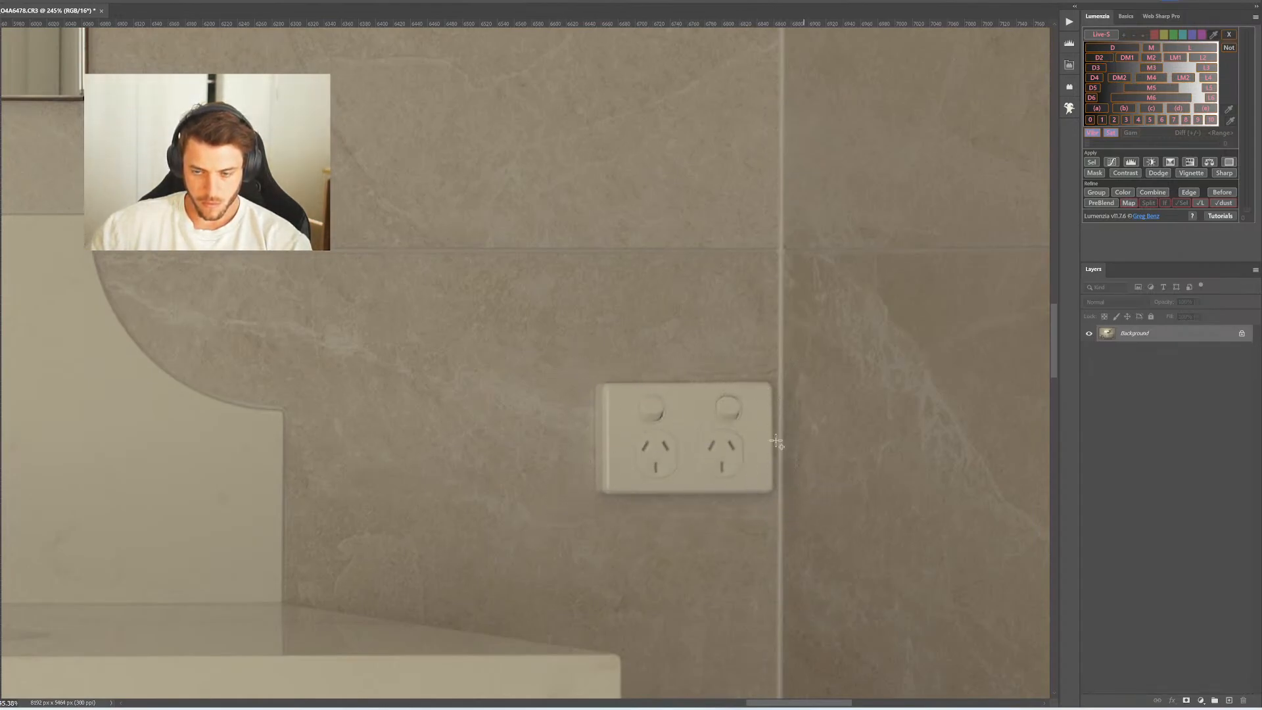
drag(769, 388, 767, 526)
key(ctrl+d)
Clean up the leftover fill marks on the wall tiles where the power outlet was, up to the corner line
scroll(775, 535, down, 5)
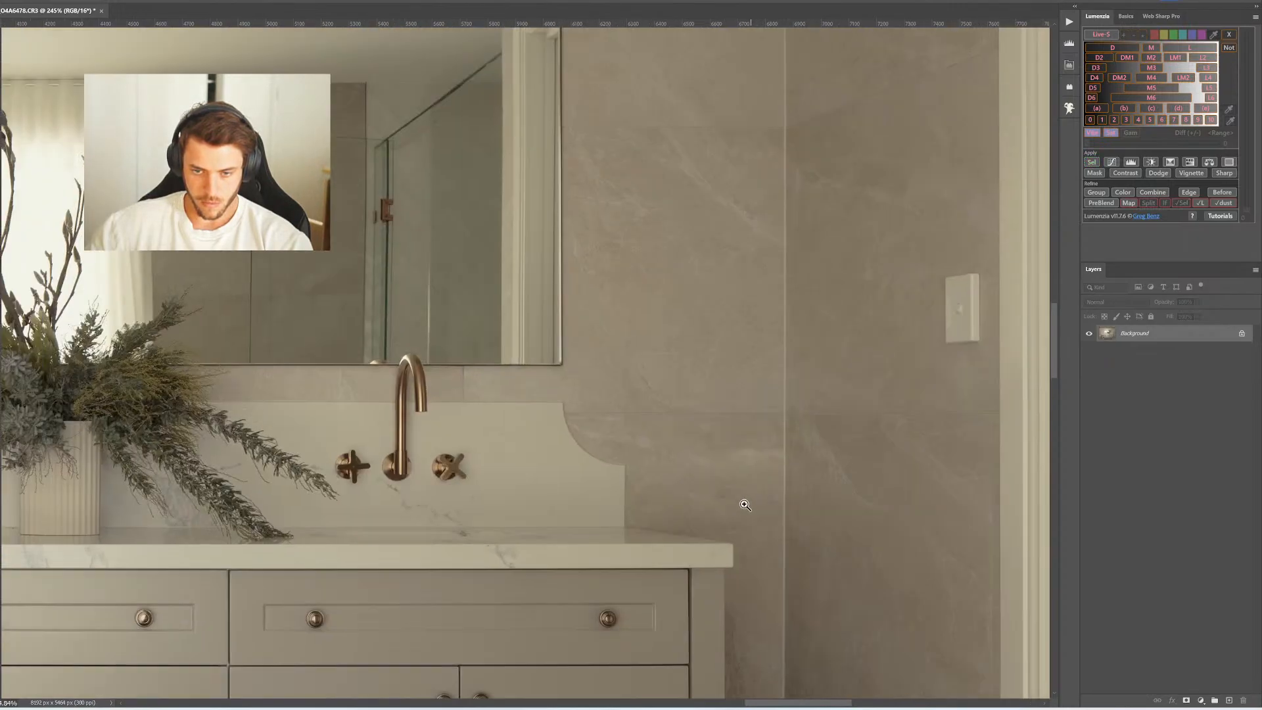
scroll(845, 441, up, 3)
drag(846, 441, 752, 469)
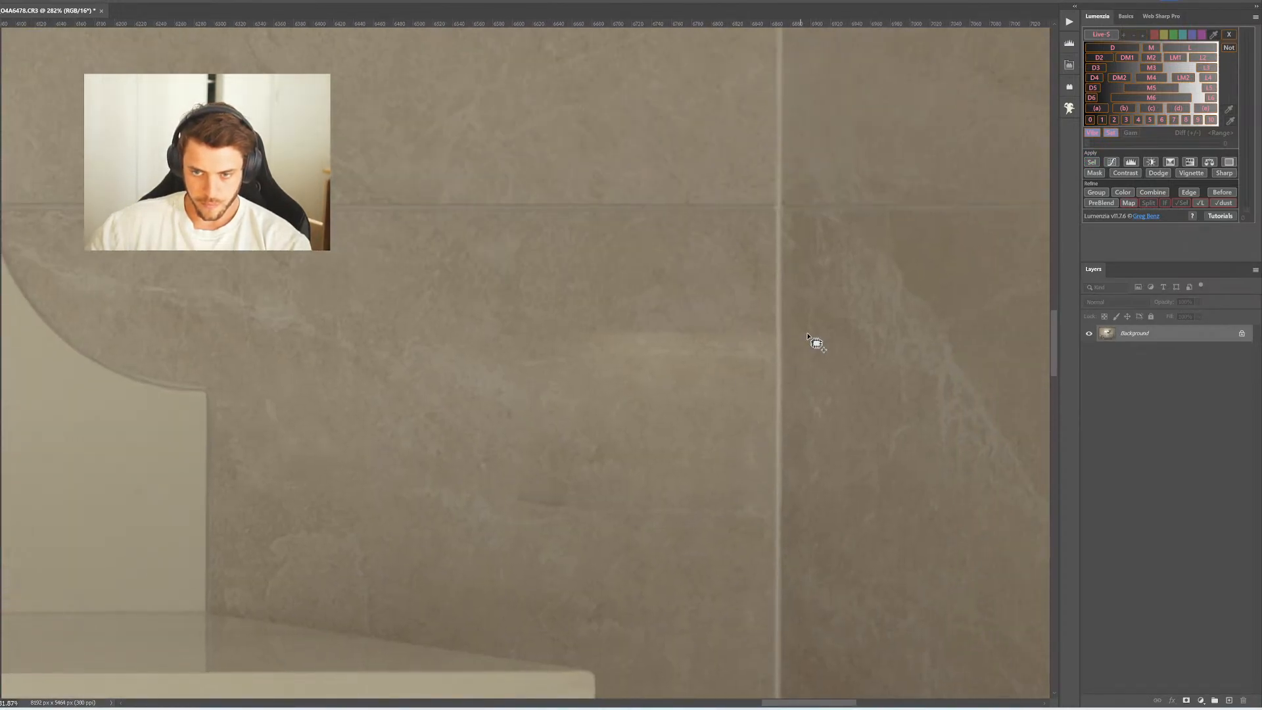
drag(809, 334, 688, 318)
mouse_move(563, 362)
mouse_down()
mouse_move(791, 373)
mouse_move(807, 343)
mouse_up()
drag(793, 344, 785, 414)
key(ctrl+d)
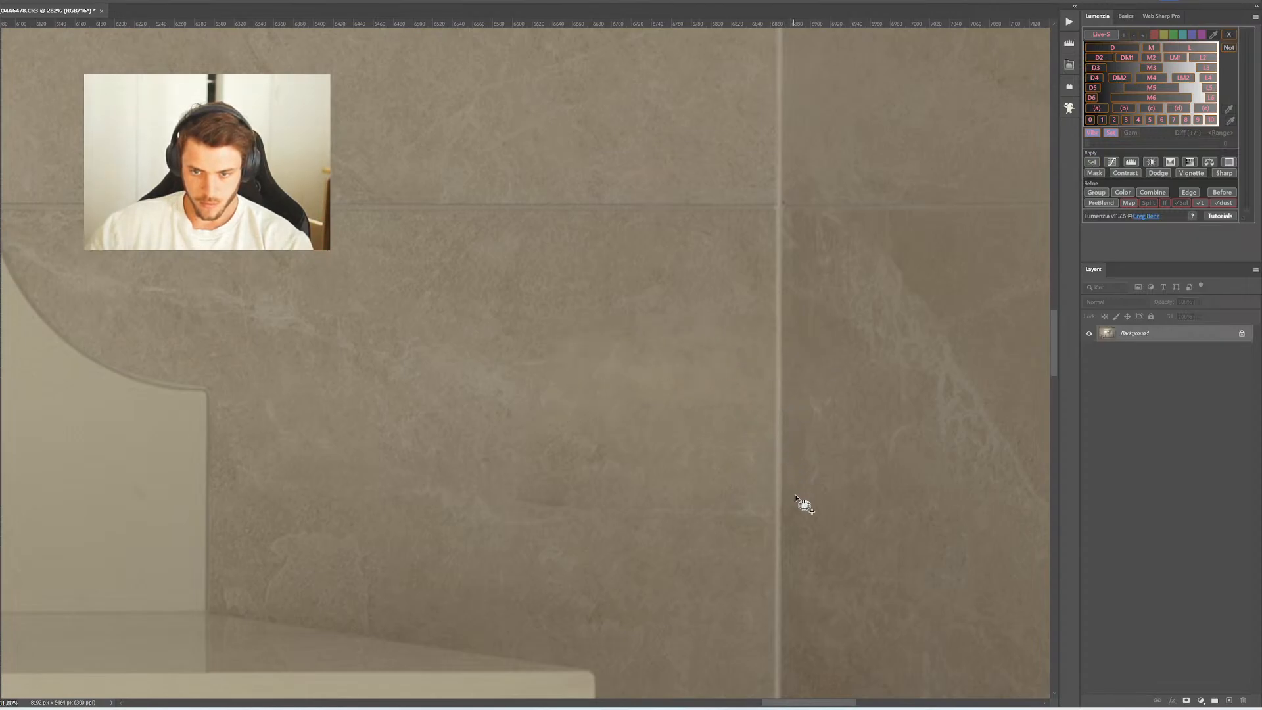
mouse_move(799, 490)
mouse_down()
mouse_move(608, 473)
mouse_move(524, 518)
mouse_move(859, 535)
mouse_move(750, 572)
mouse_move(767, 558)
mouse_move(773, 448)
mouse_move(620, 203)
mouse_move(591, 217)
mouse_up()
Remove the light switch from the tiled wall beside the door and save the bathroom photo
key(h)
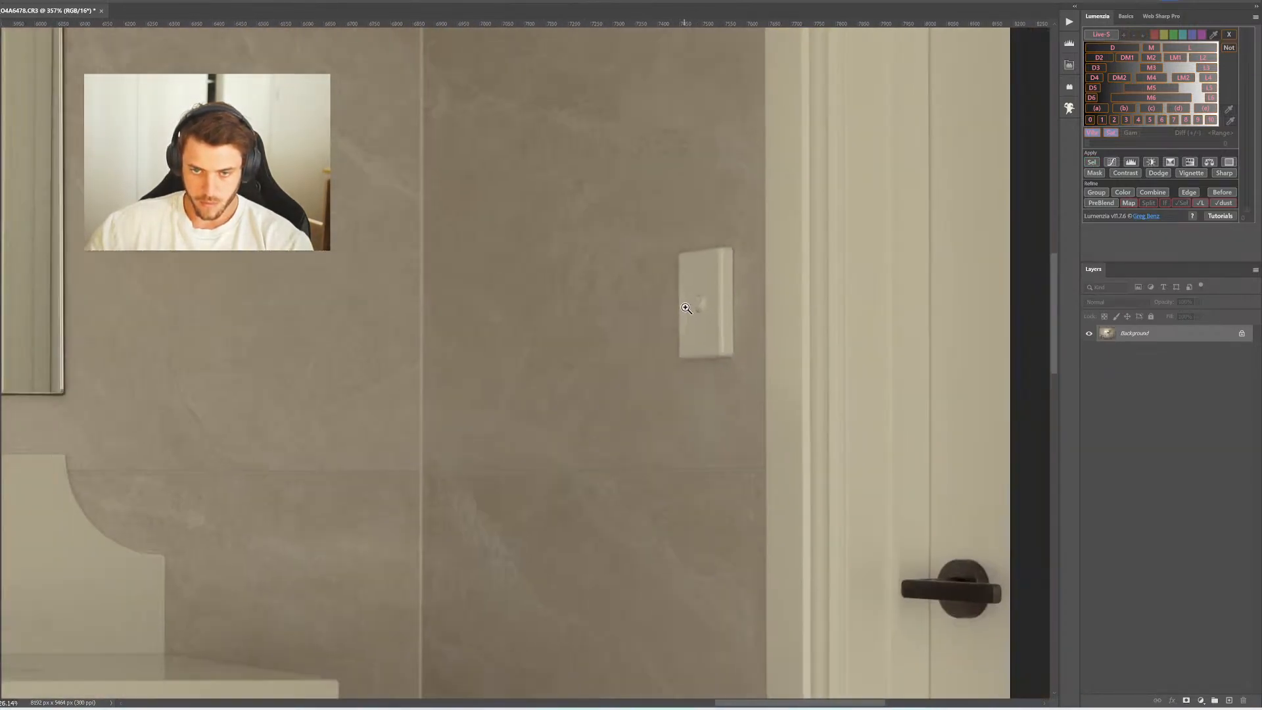
mouse_move(736, 234)
mouse_down()
mouse_move(687, 229)
mouse_move(656, 263)
mouse_move(666, 388)
mouse_move(722, 399)
mouse_move(747, 369)
mouse_move(750, 239)
mouse_move(713, 199)
mouse_move(709, 150)
mouse_up()
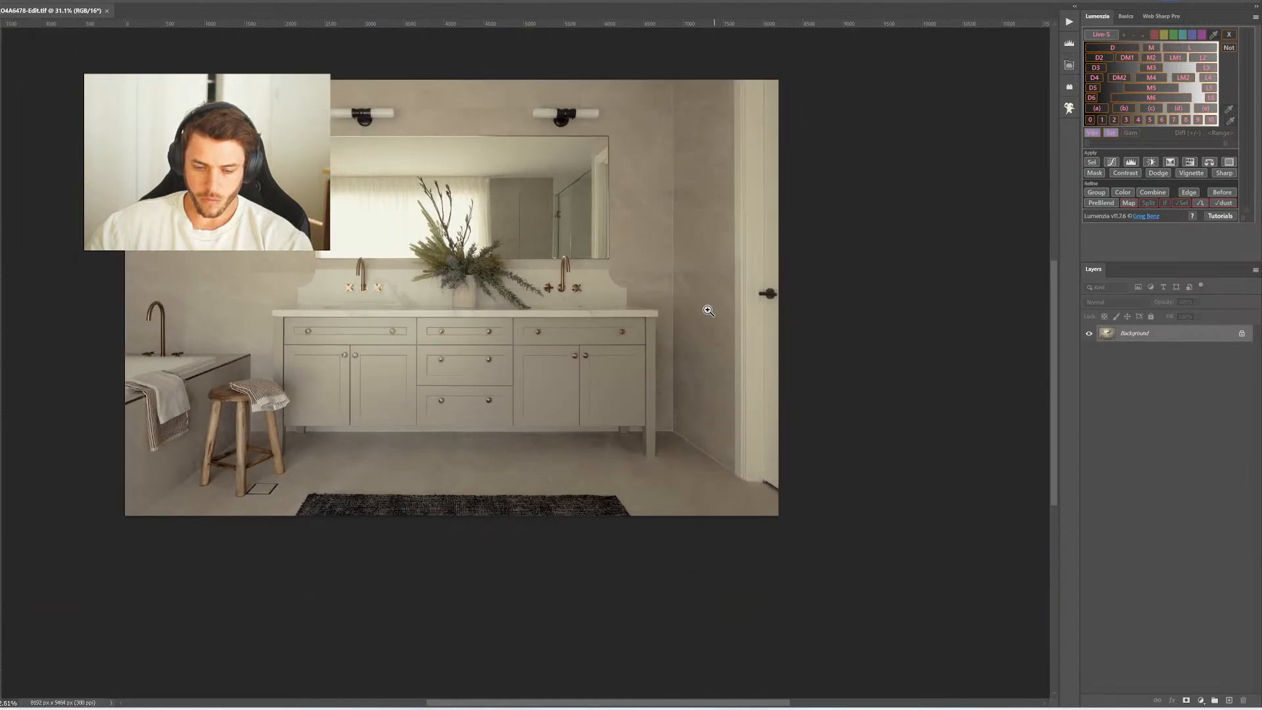
scroll(707, 310, down, 4)
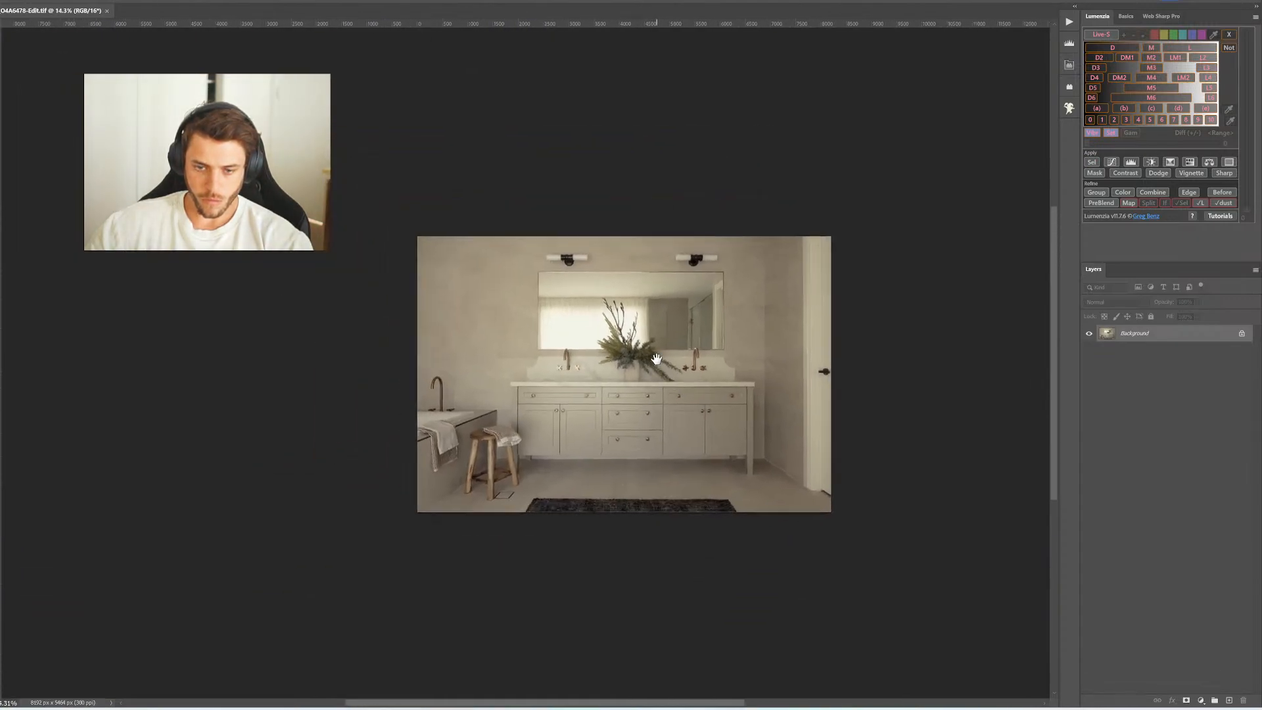
Remove the square floor drain beside the wooden stool's front leg, filling the area with matching floor tile
key(ctrl+0)
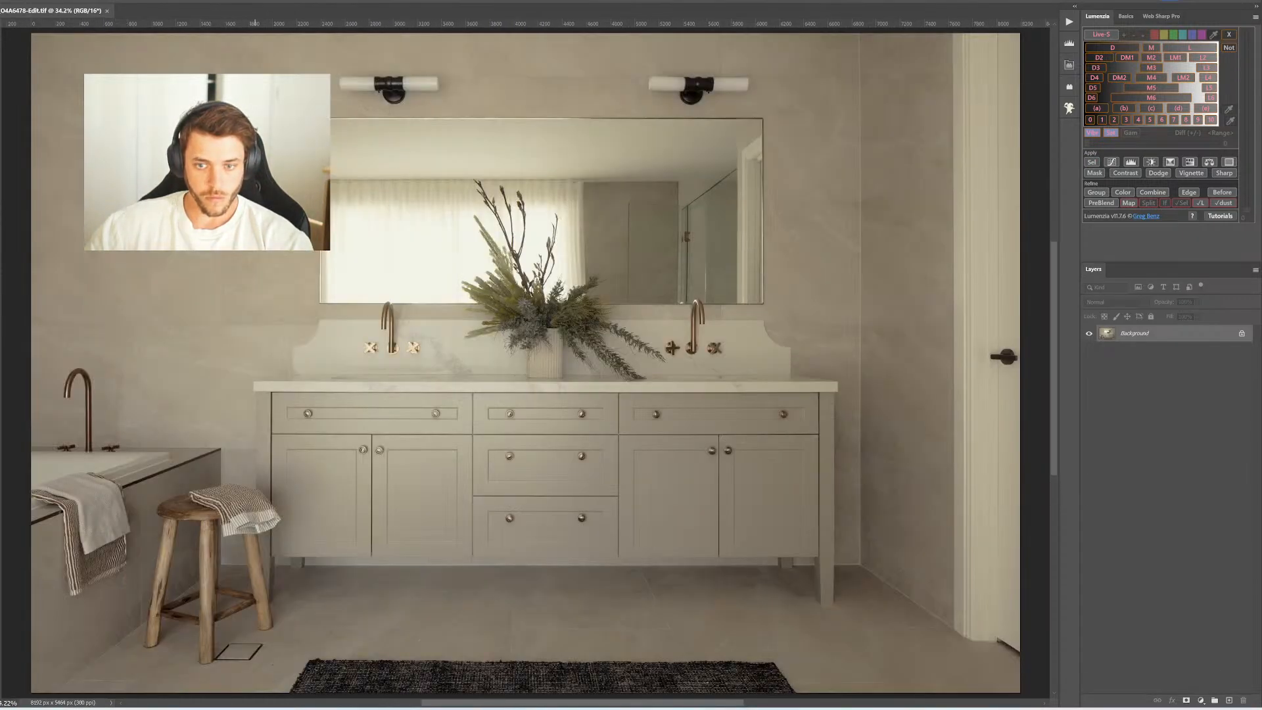
drag(260, 558, 457, 248)
click(437, 345)
scroll(444, 351, up, 5)
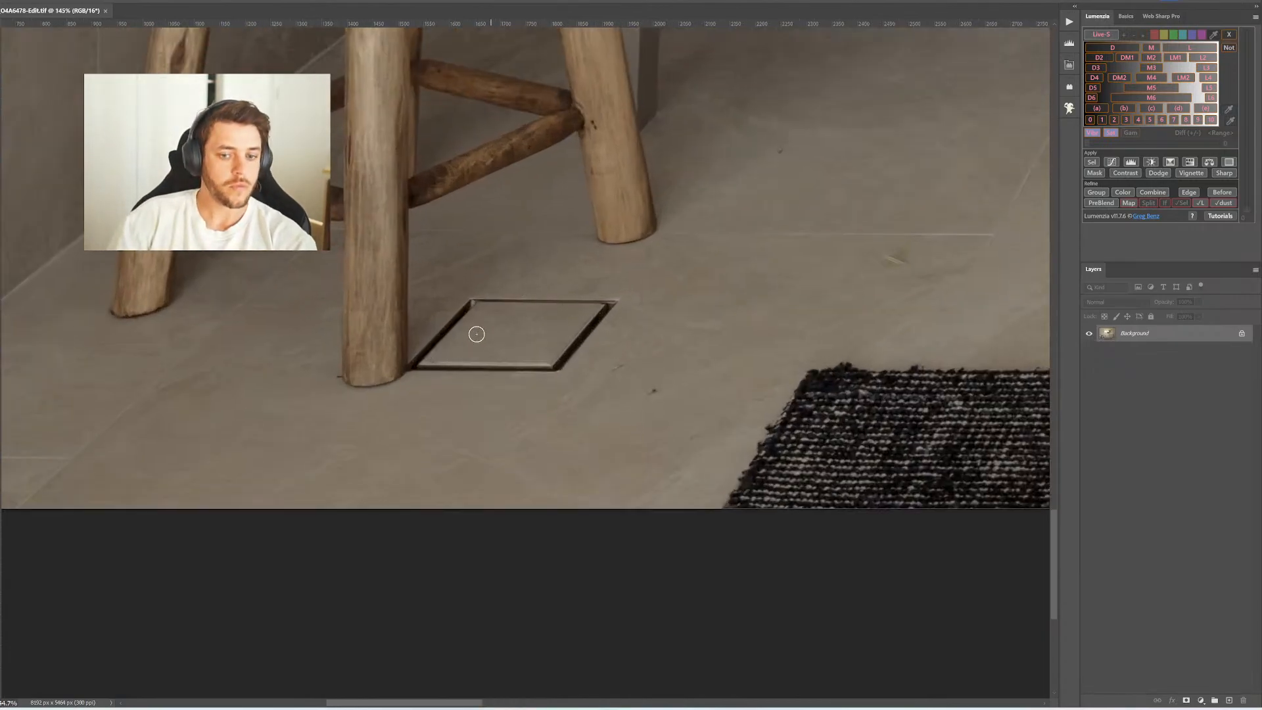
mouse_move(423, 351)
mouse_down()
mouse_move(482, 301)
mouse_move(469, 307)
mouse_move(617, 300)
mouse_move(559, 360)
mouse_move(596, 322)
mouse_move(575, 353)
mouse_move(513, 368)
mouse_move(434, 370)
mouse_move(430, 335)
mouse_up()
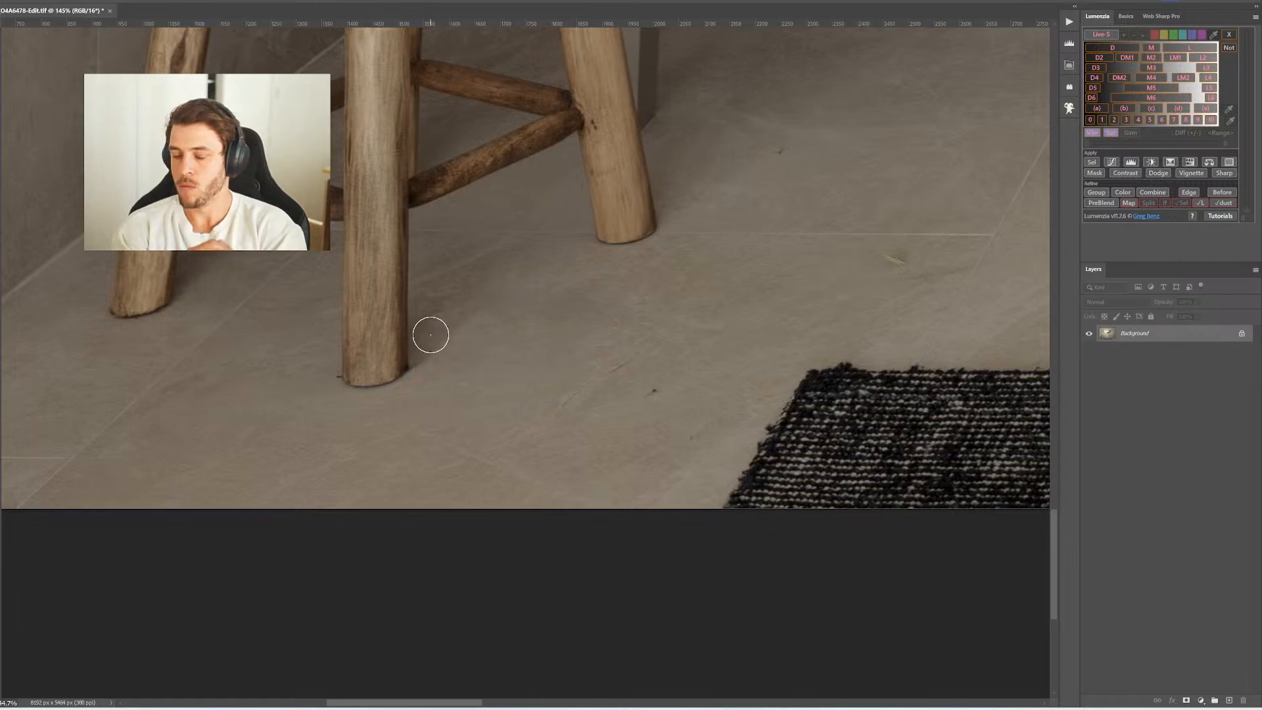
key(ctrl+0)
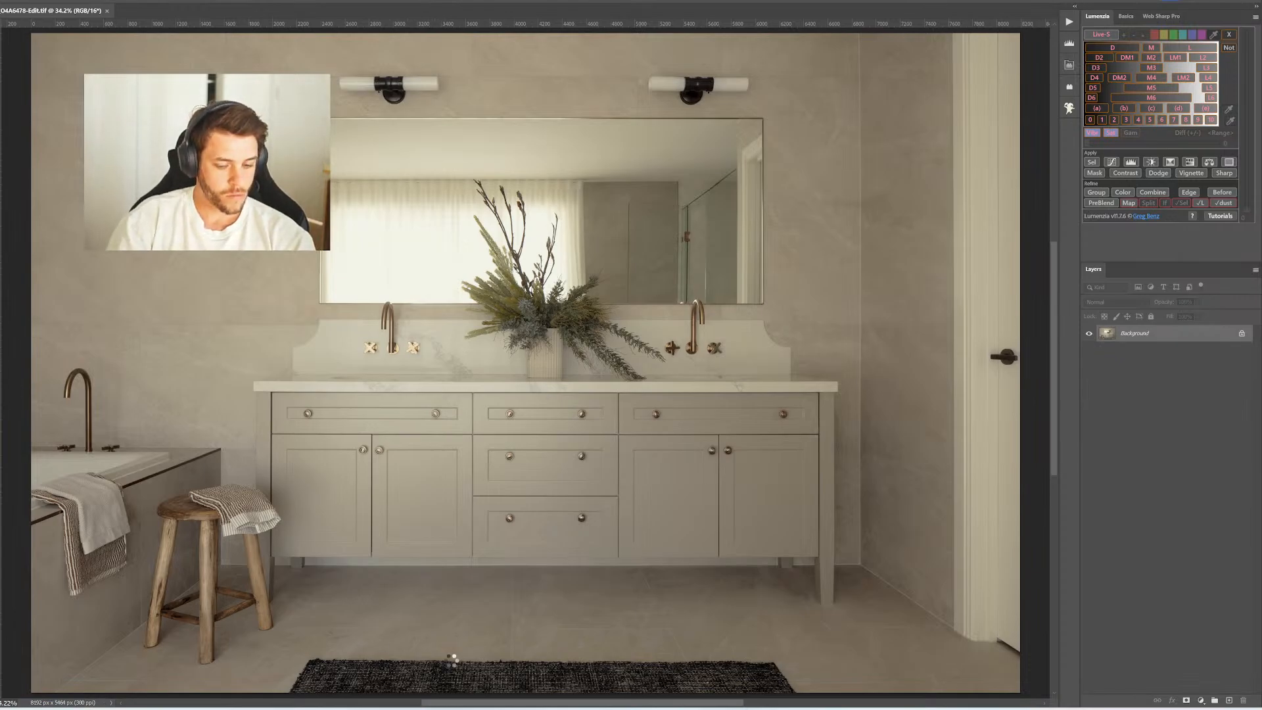
Add a Dehaze group and hide it, and add a Clarity layer with a High Pass radius of 10.0 pixels
key(F2)
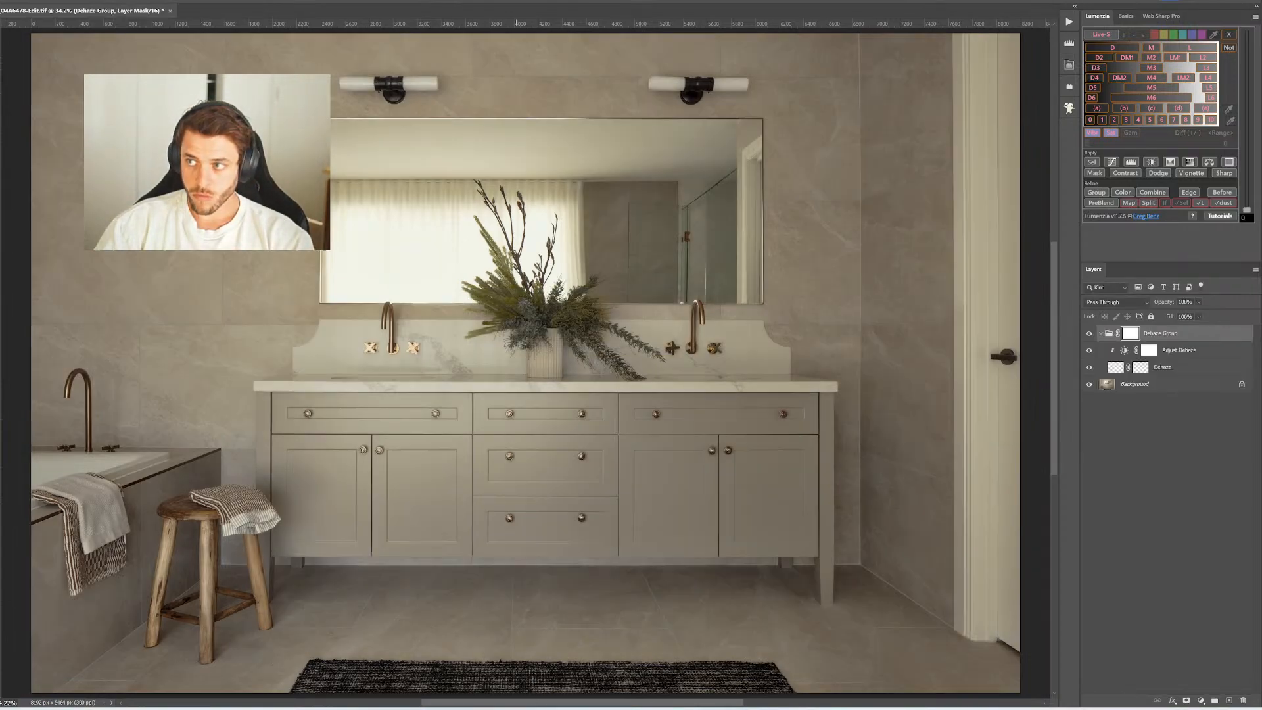
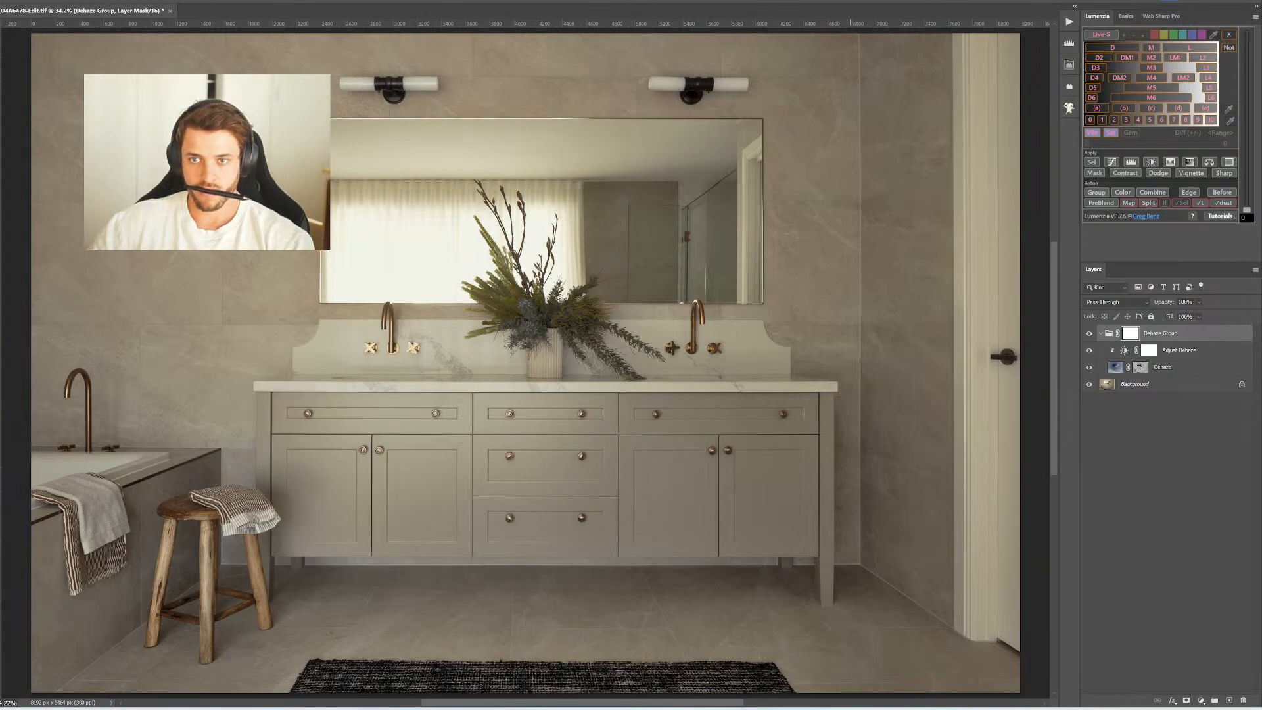
click(1089, 334)
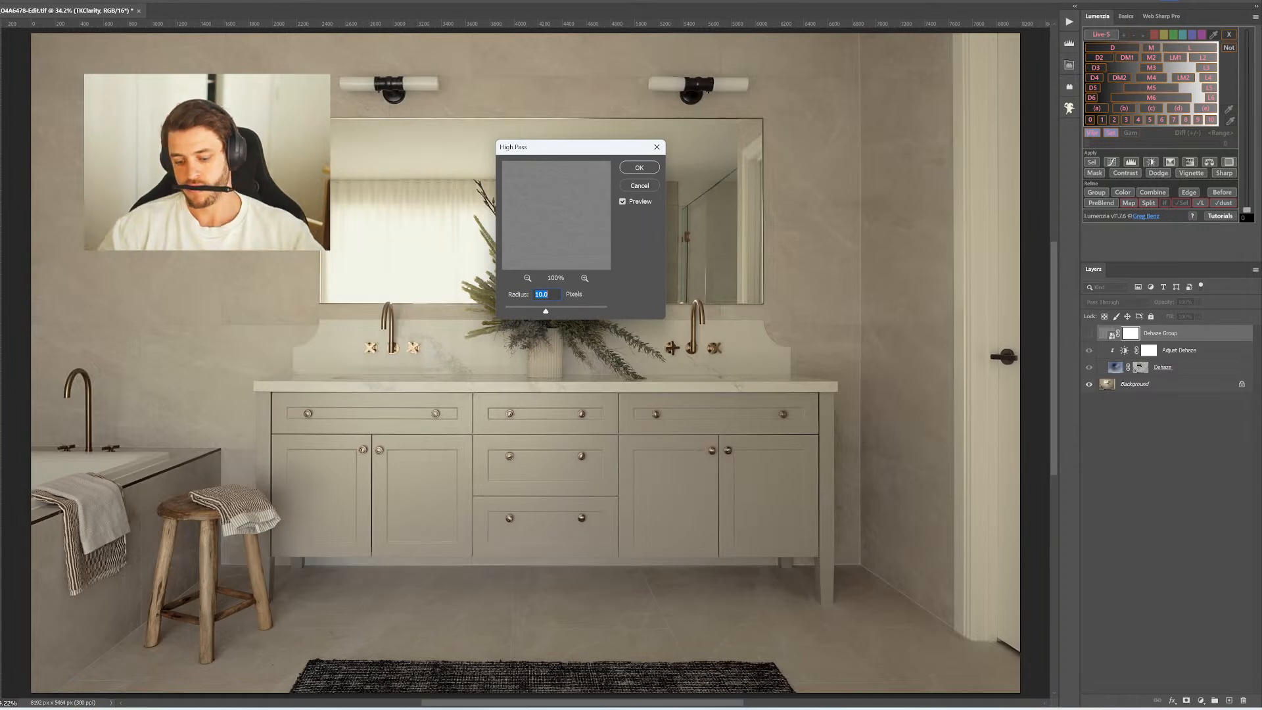
key(Return)
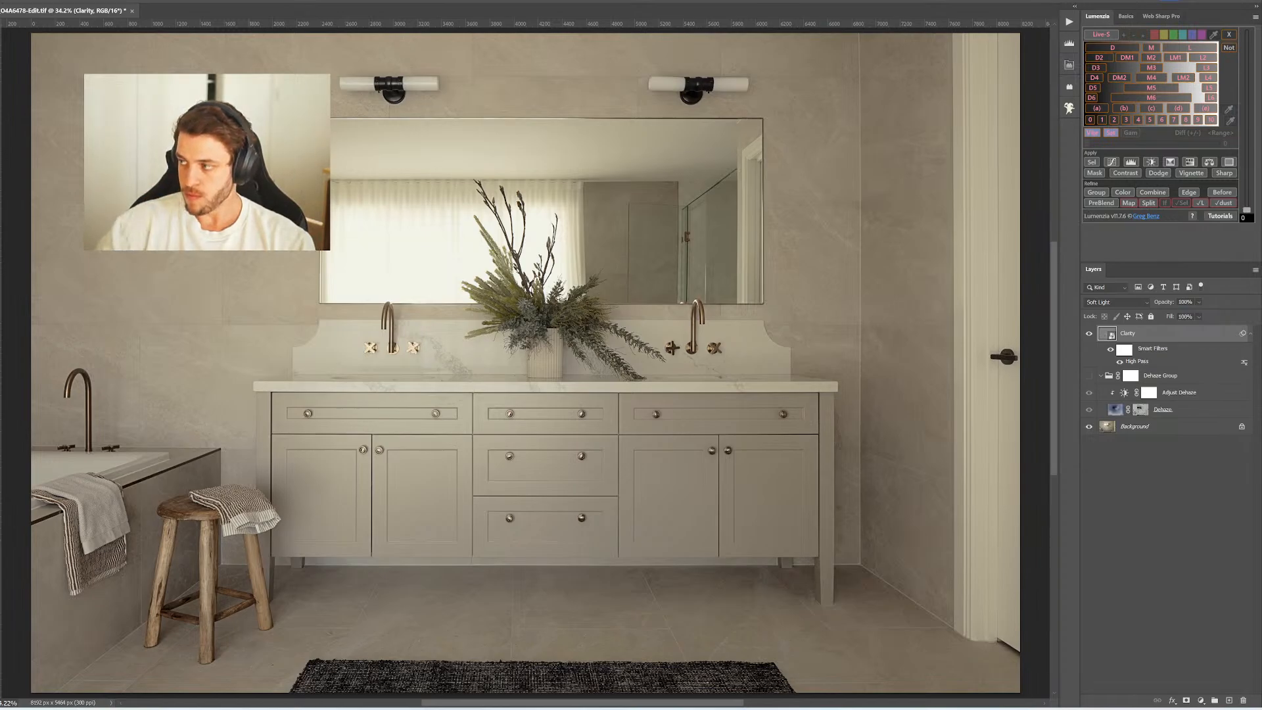
With the Clarity layer hidden, select both wall lights, the stool, its towel, the bath towel and the bath tap on the Background layer
click(1116, 427)
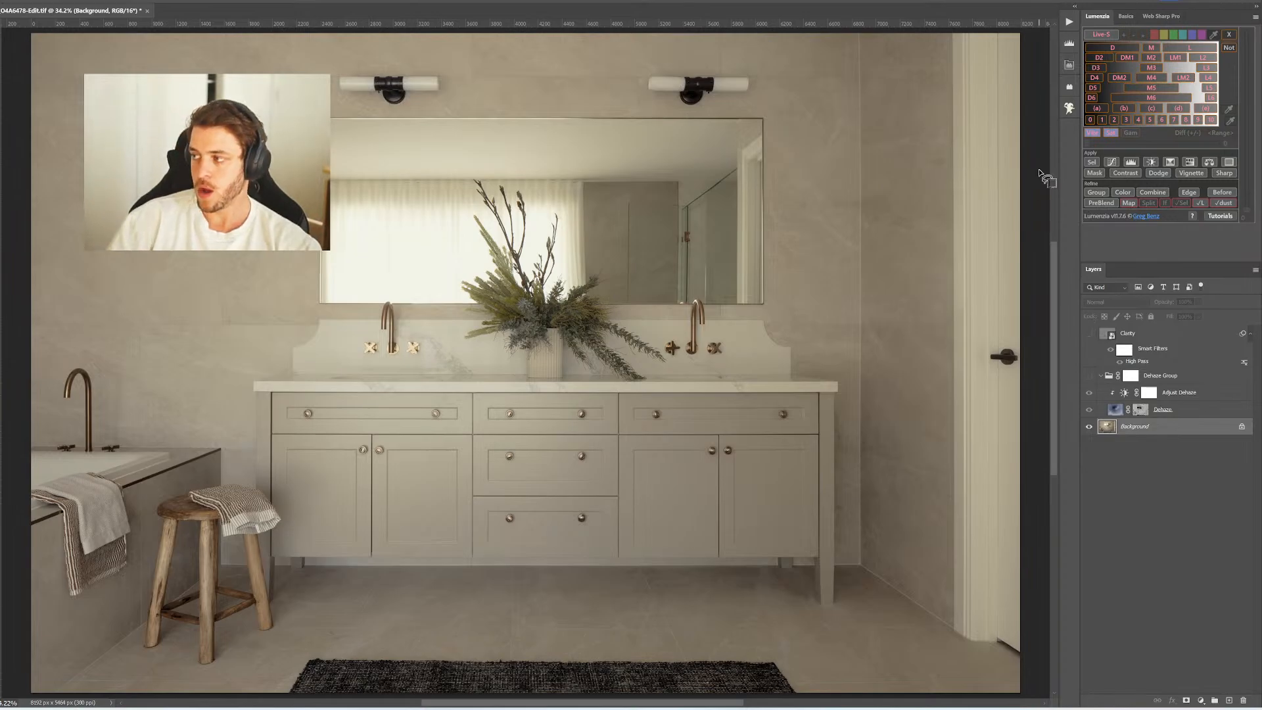
click(679, 90)
shift+click(417, 92)
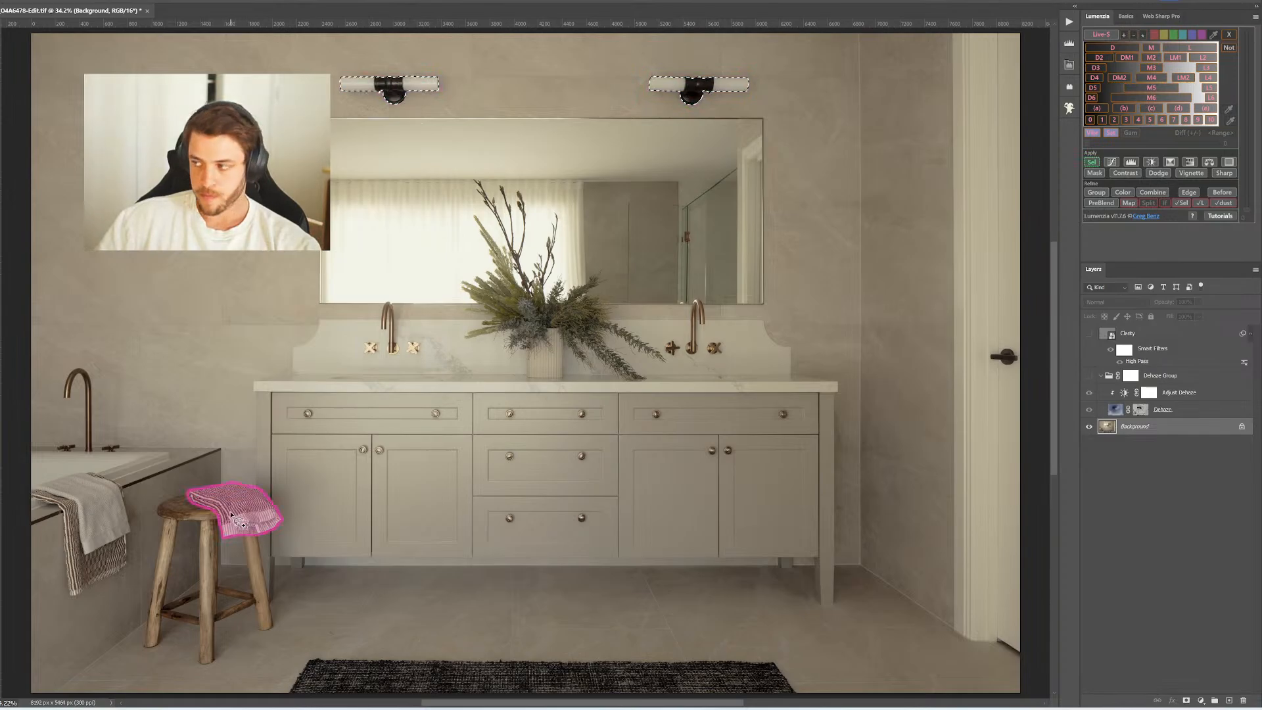
shift+click(226, 512)
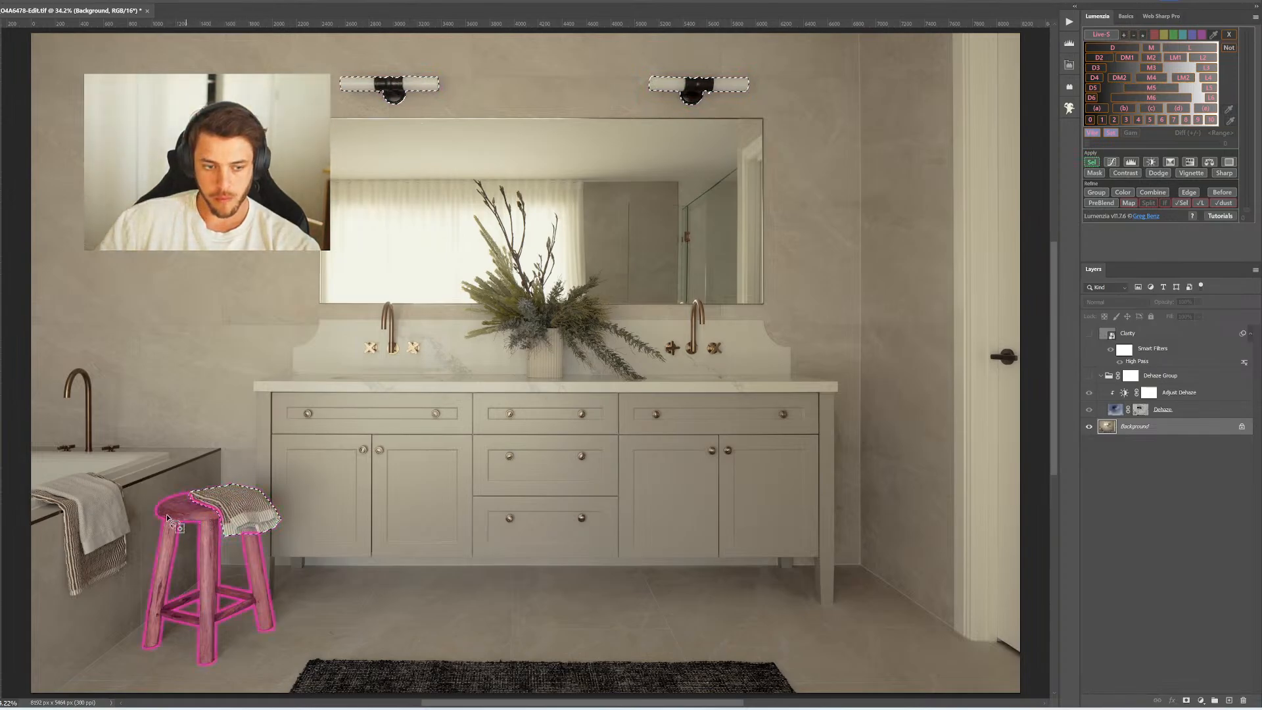
shift+click(173, 524)
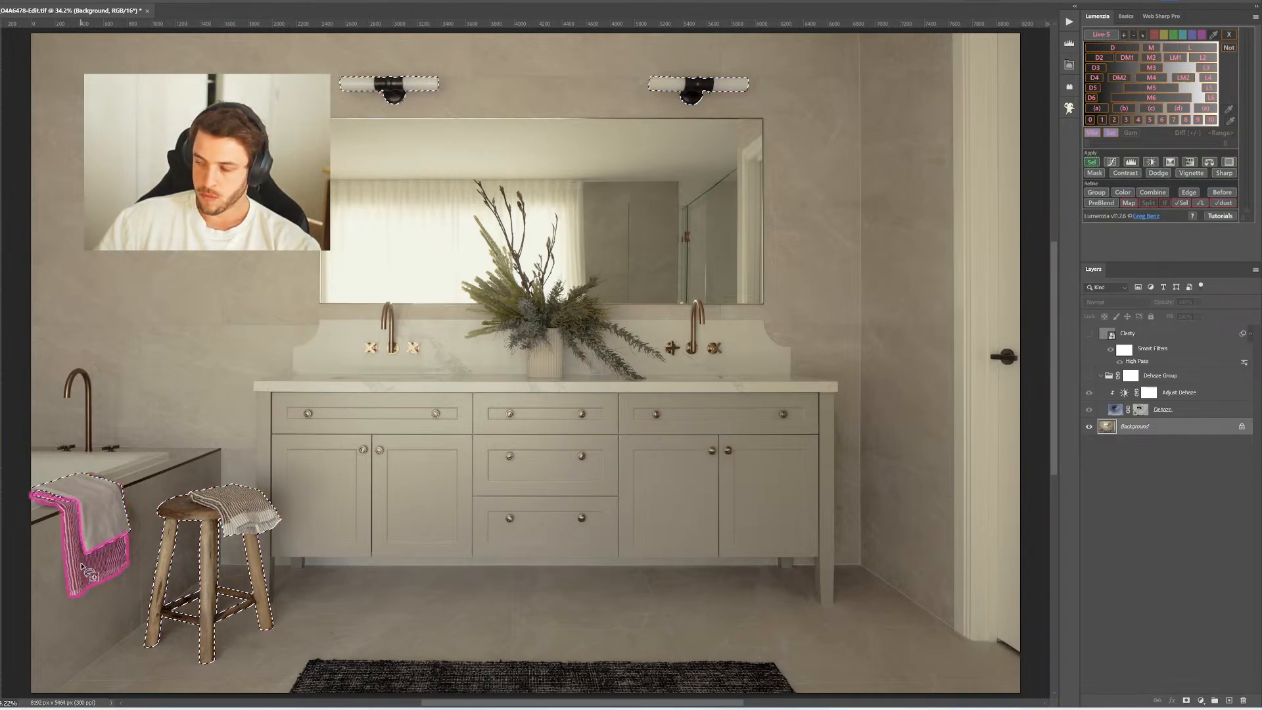
shift+click(104, 504)
shift+click(68, 454)
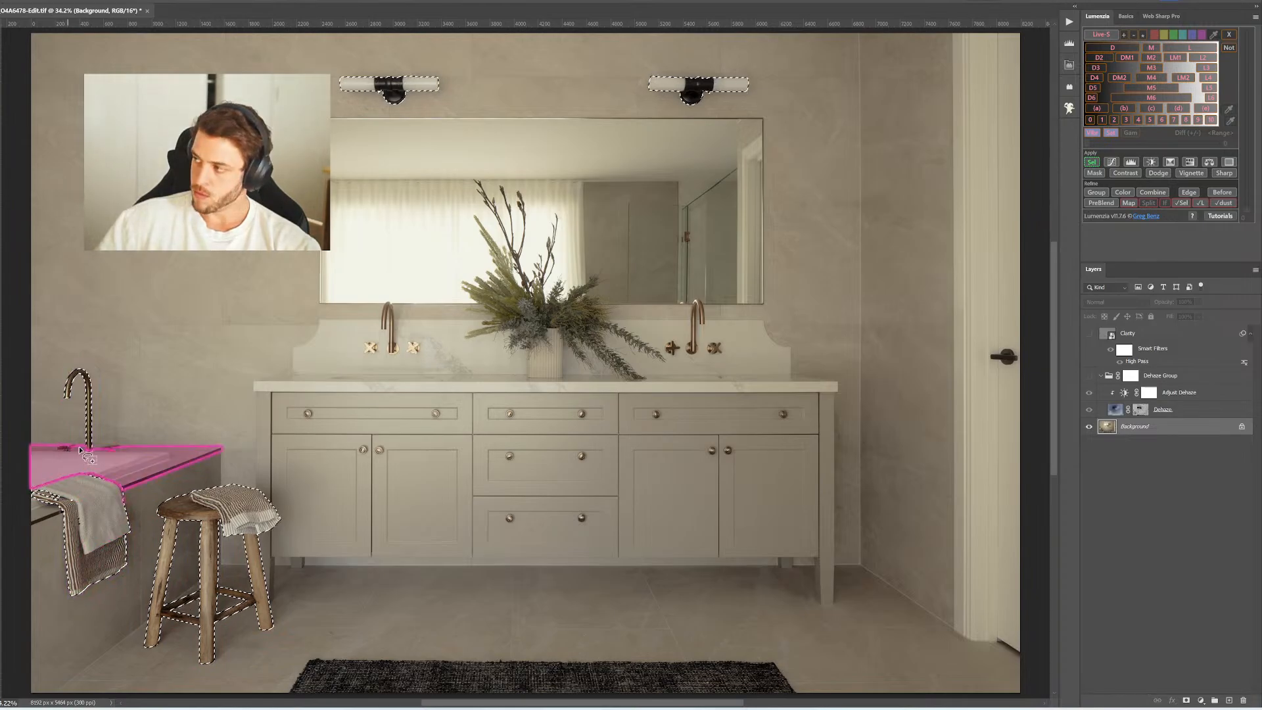
Add the bath tap with its handles and the vanity's left-hand tap with both handles to the object selection
shift+click(110, 448)
shift+click(68, 448)
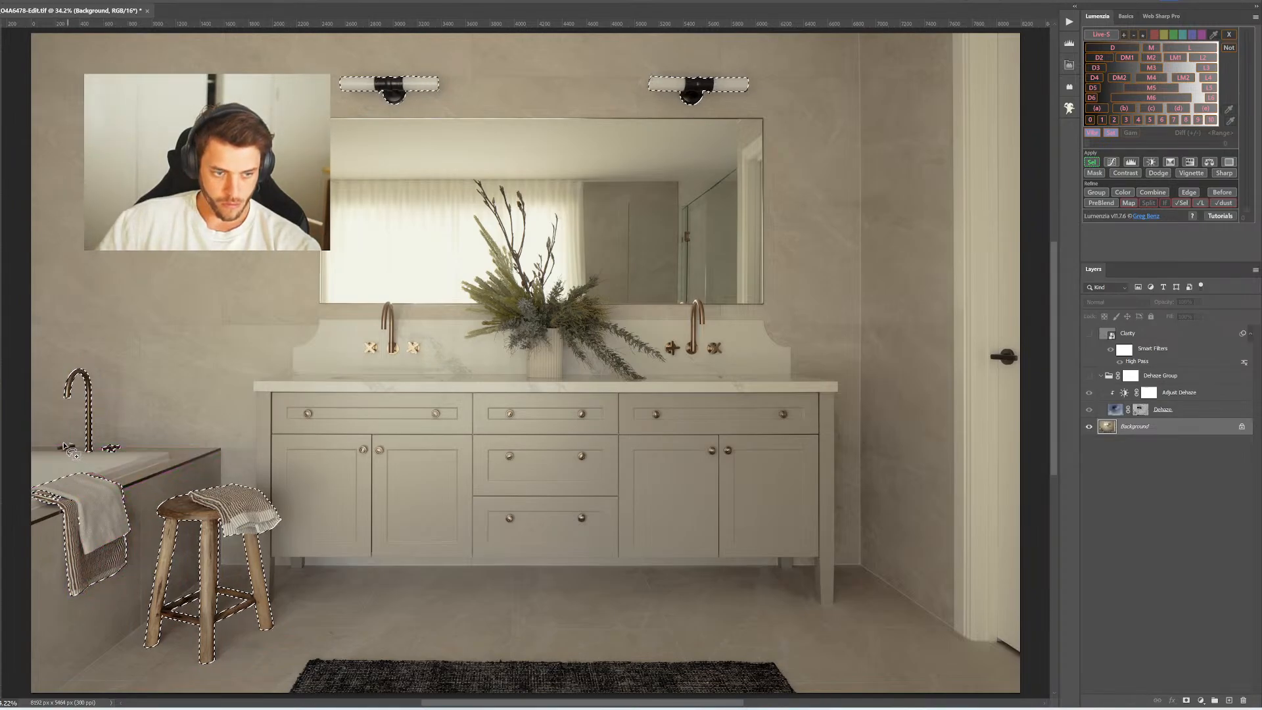
shift+click(393, 338)
shift+click(370, 347)
shift+click(413, 347)
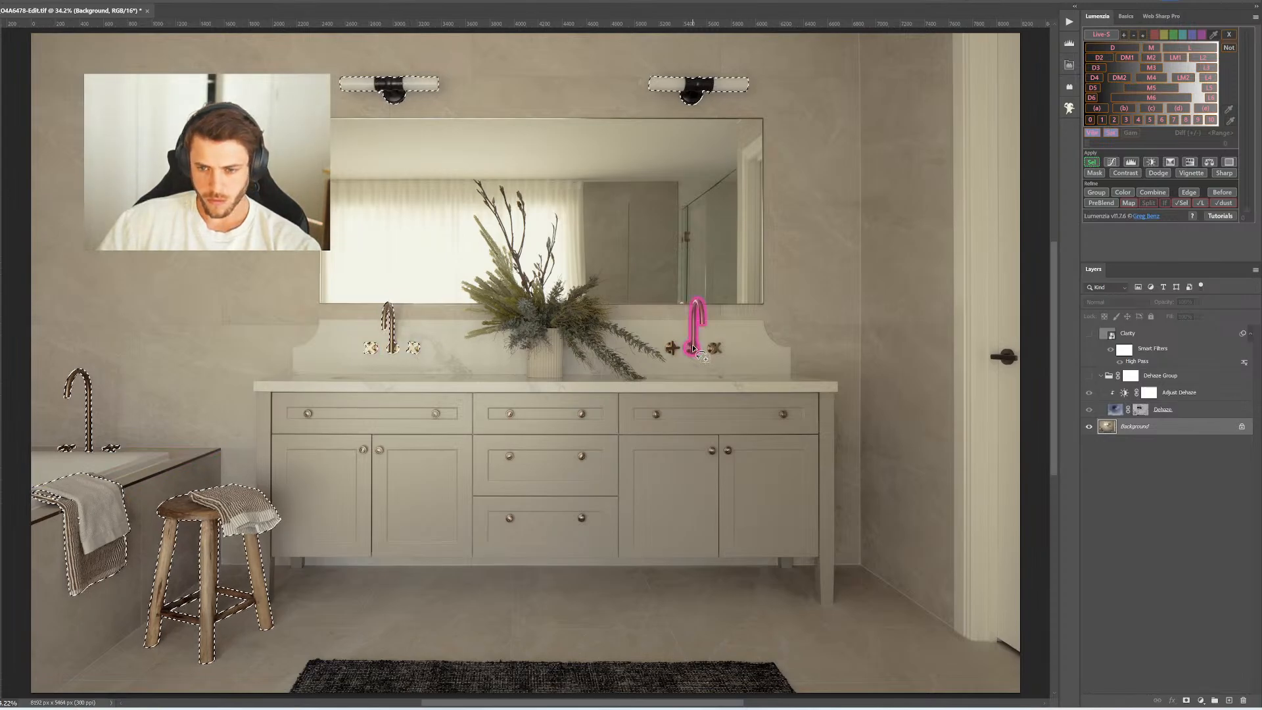
Add the vanity's right-hand tap, its two handles and the plant arrangement to the object selection
shift+click(690, 343)
shift+click(672, 349)
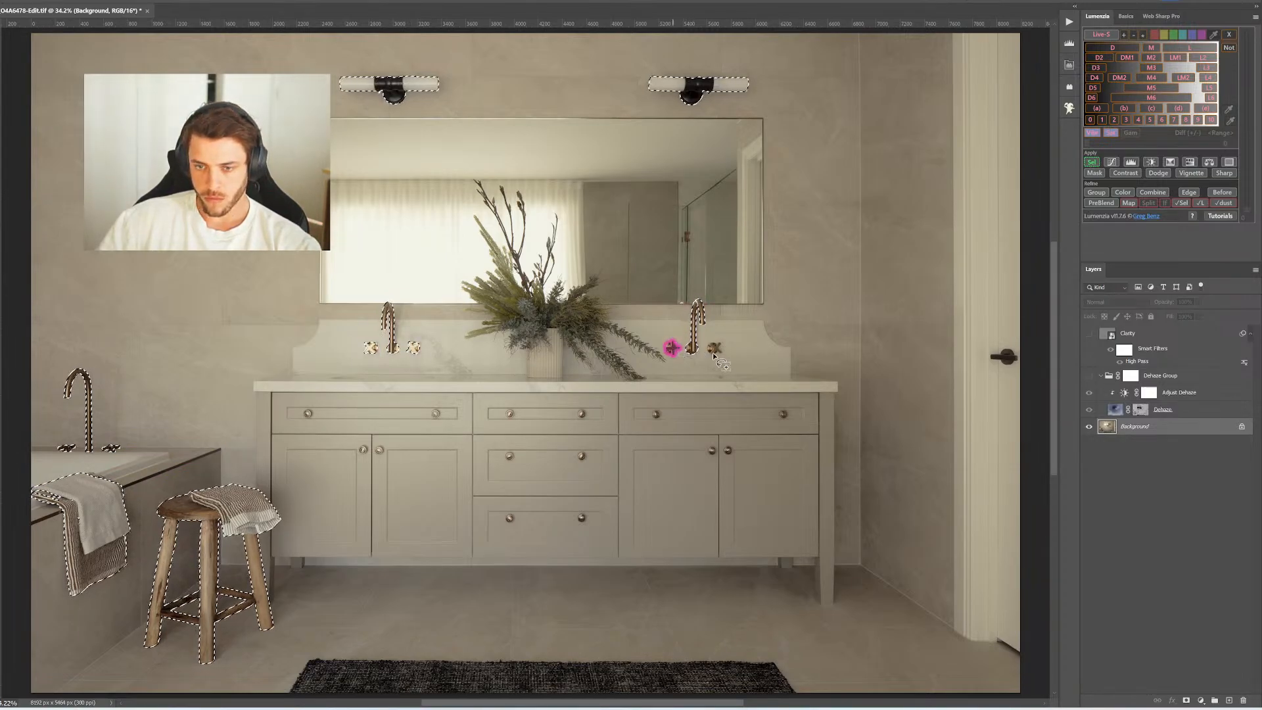
shift+click(714, 347)
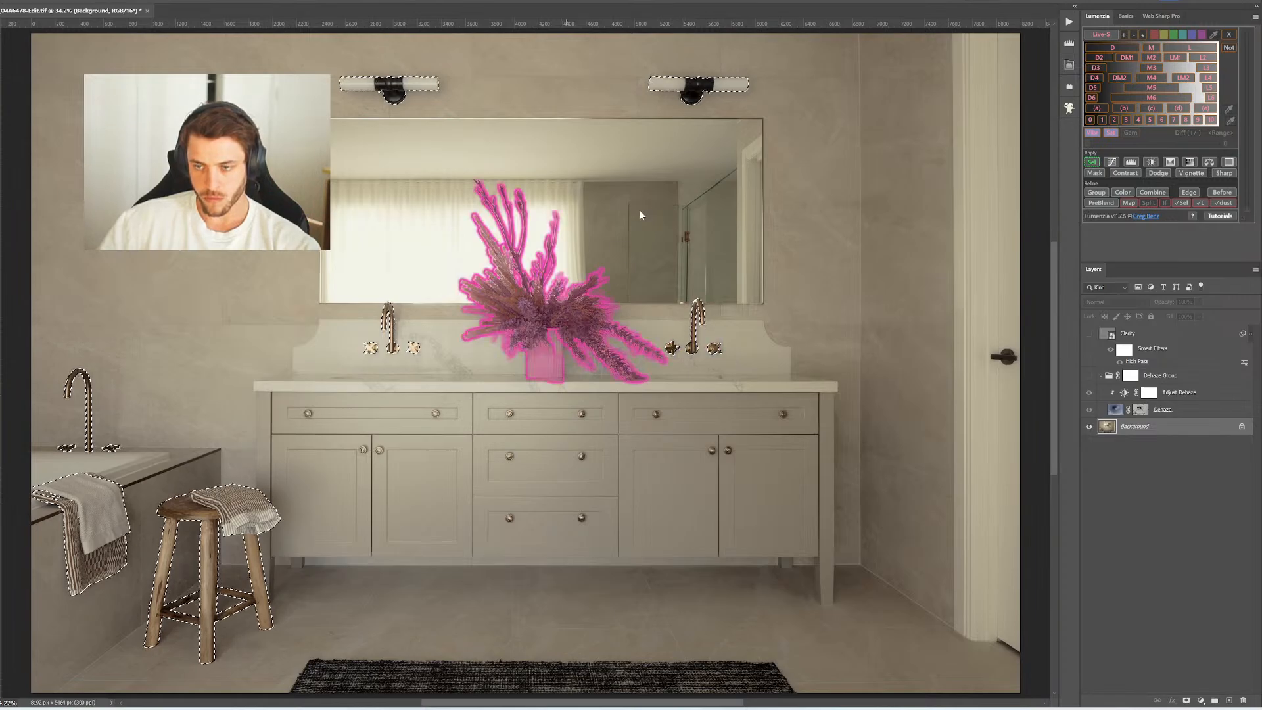
shift+click(587, 288)
shift+click(233, 523)
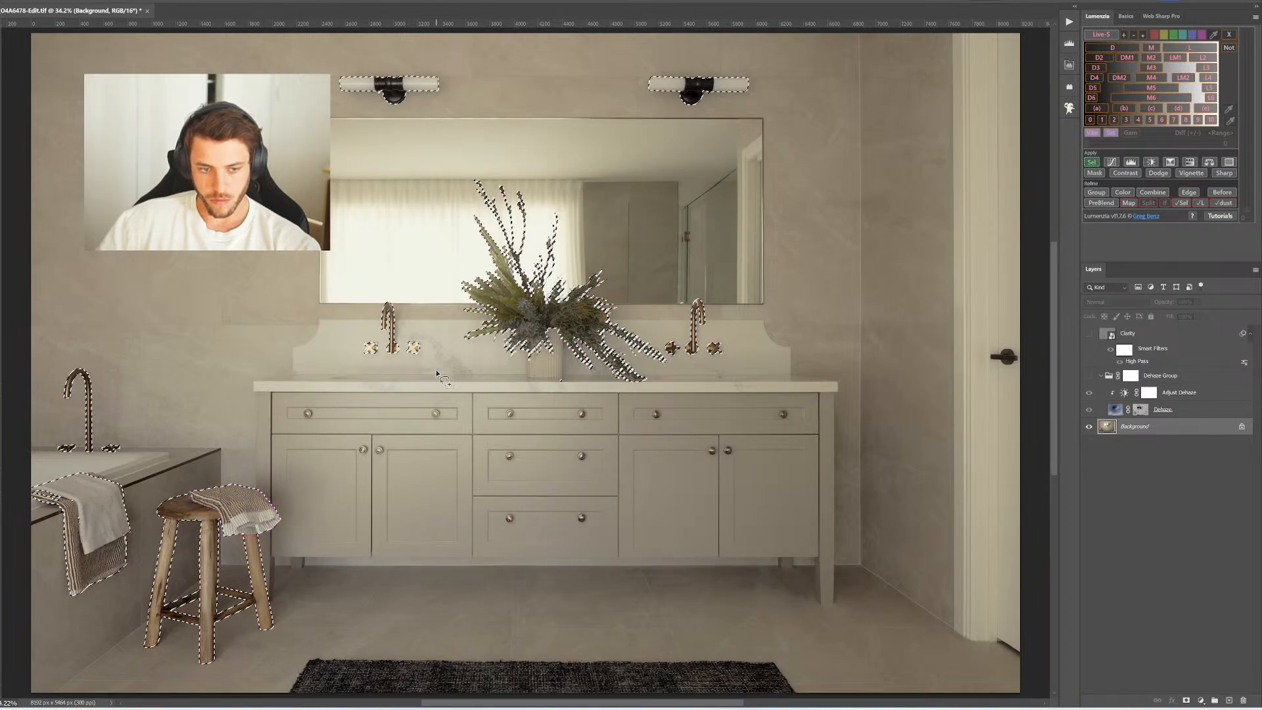
Refine the combined object selection in Select and Mask using the remembered settings
right_click(552, 314)
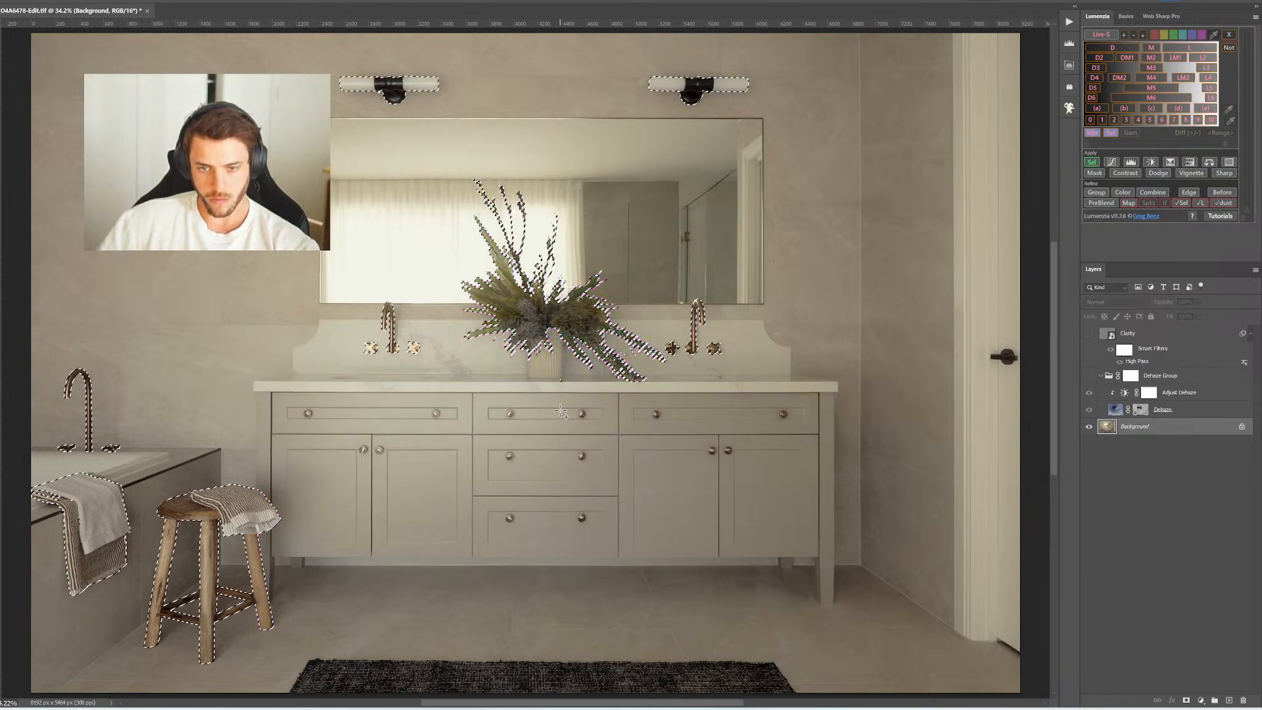
right_click(595, 333)
click(629, 365)
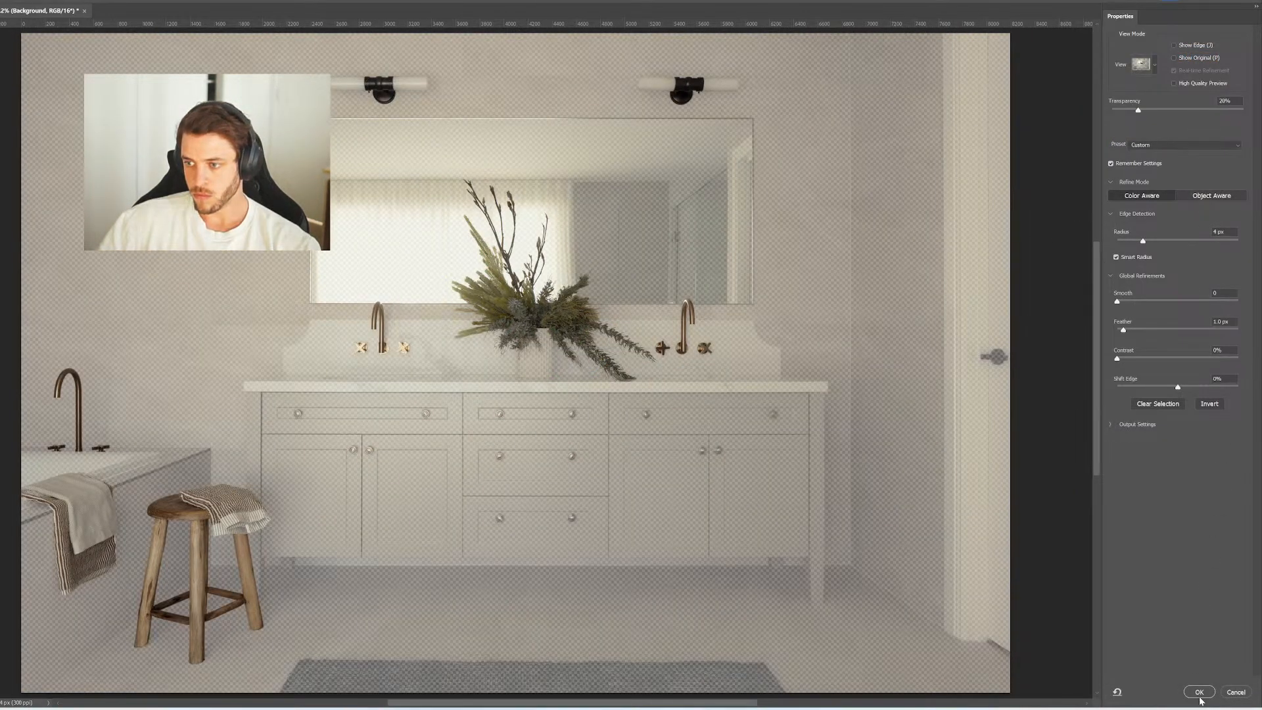
click(1199, 697)
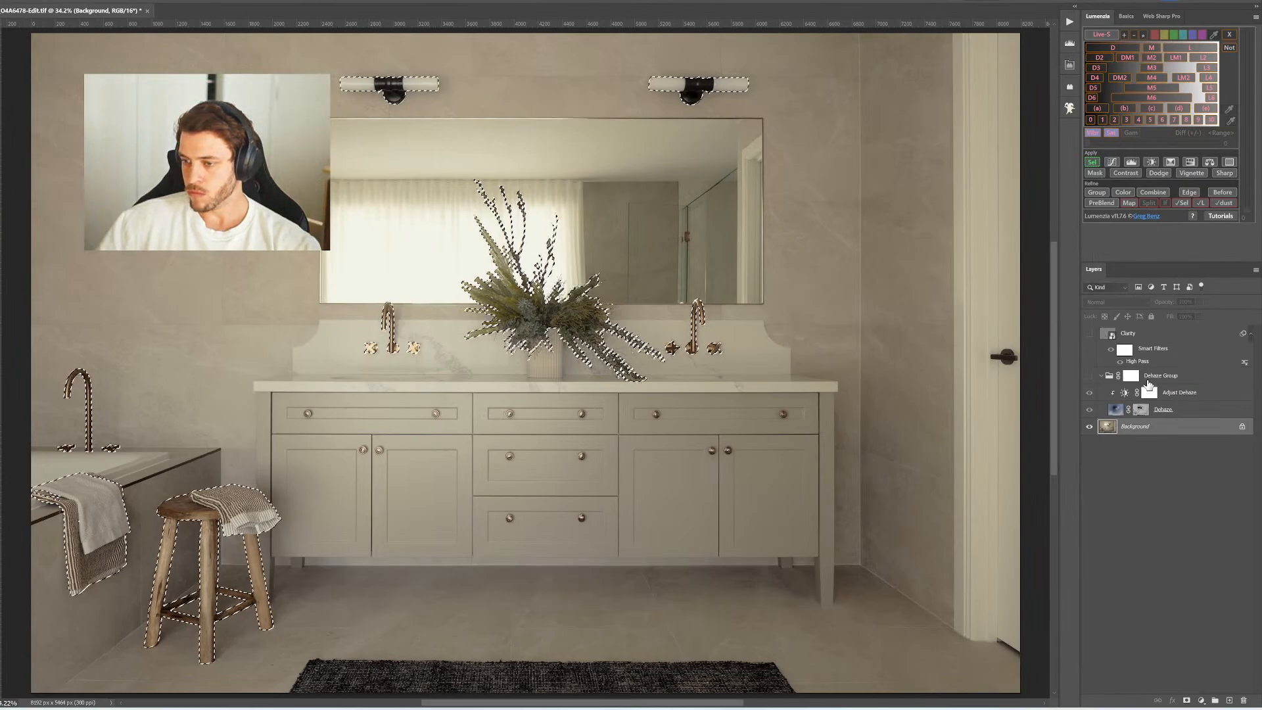
Create a Curves adjustment masked by the selection, adding a point from the wall light and darkening the plant's shadow tones with on-image adjustment
click(1118, 161)
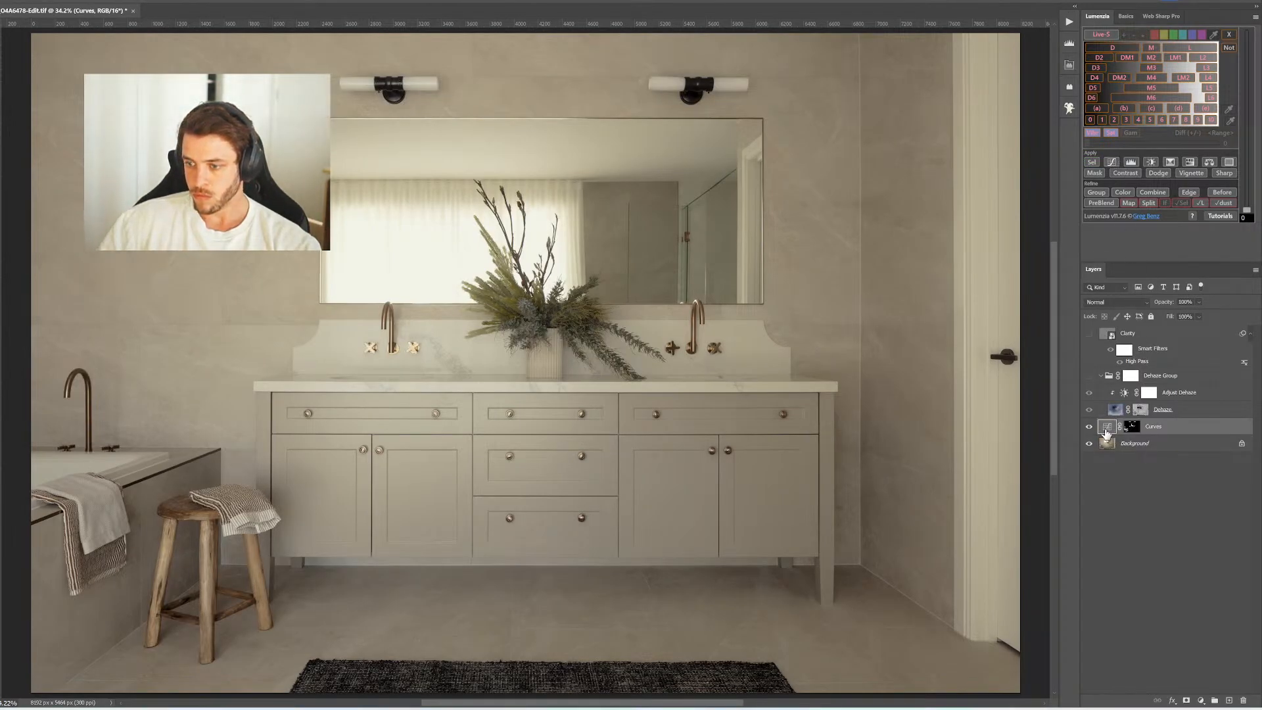
double_click(1107, 427)
click(919, 111)
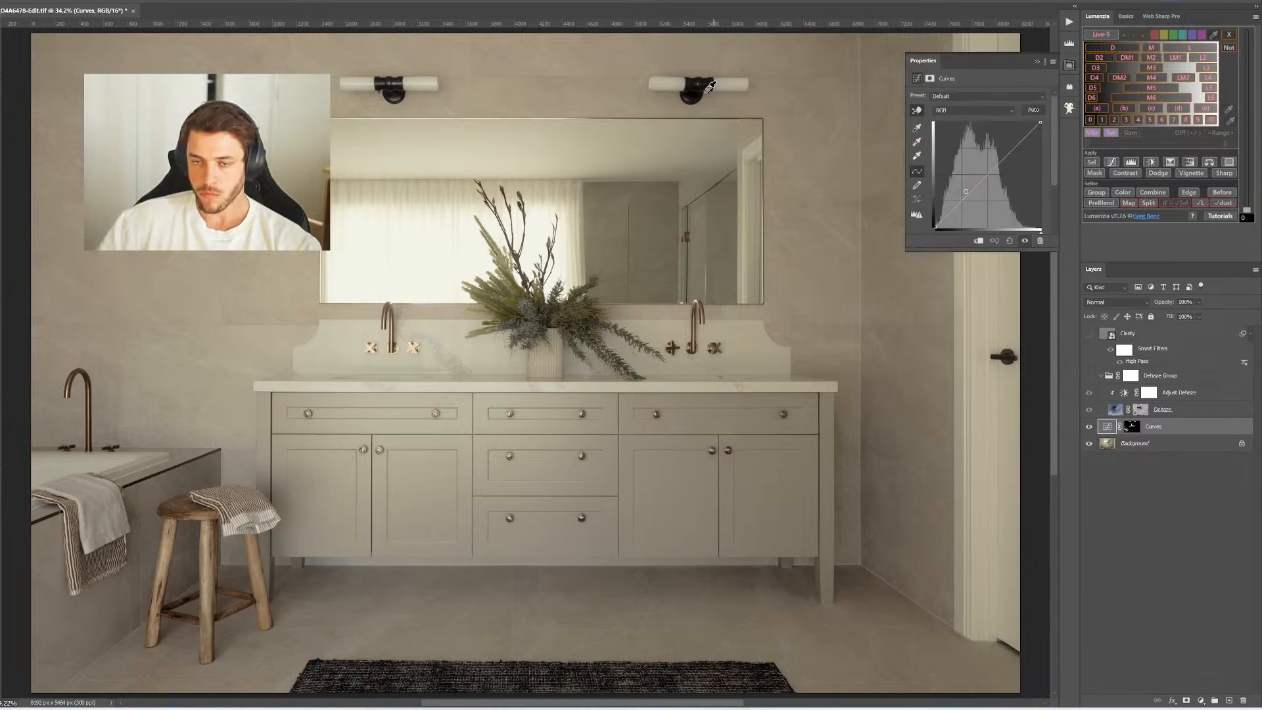
drag(660, 78, 662, 76)
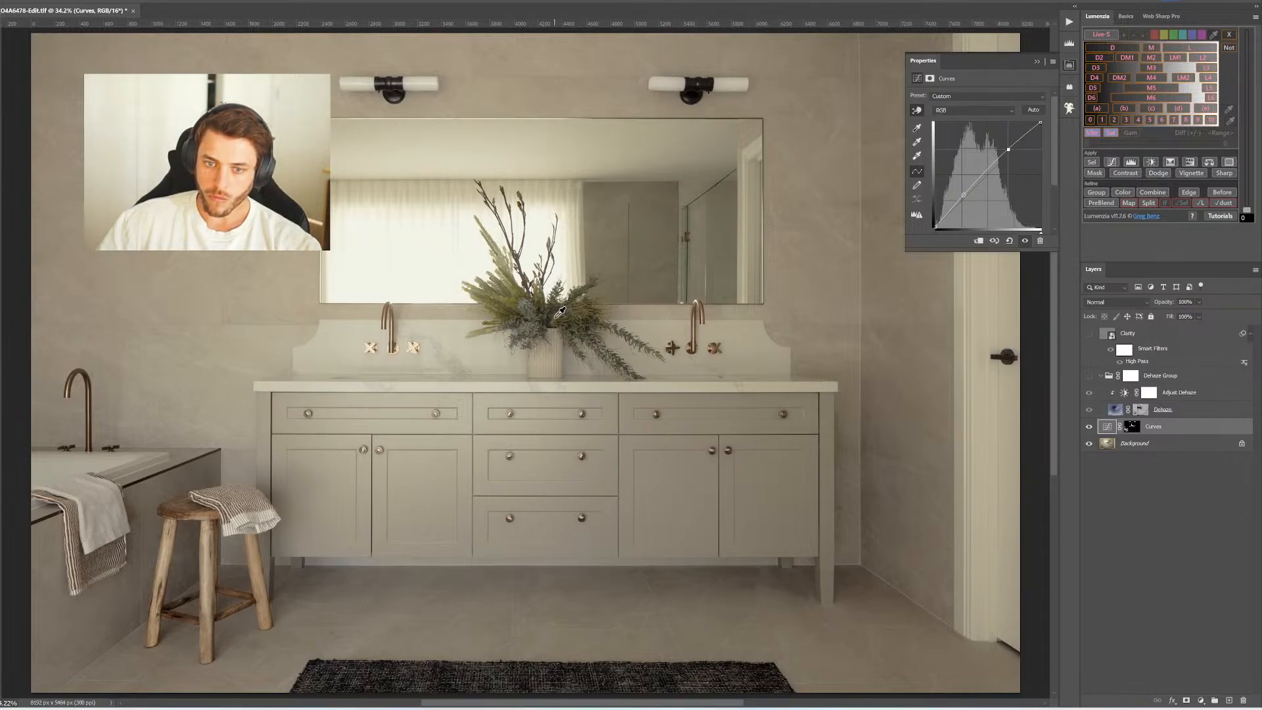
drag(558, 317, 553, 321)
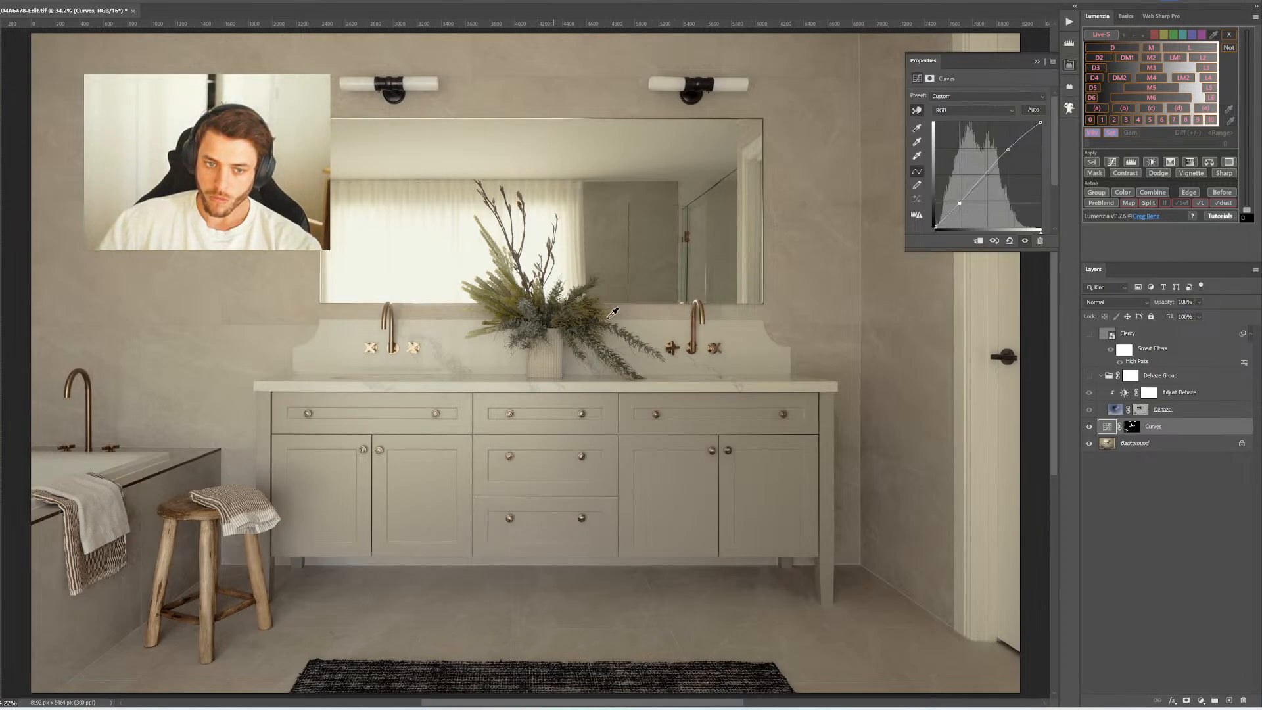
Group the Clarity layer with the Dehaze Group, then make the new group's contents visible and expand it
click(1122, 334)
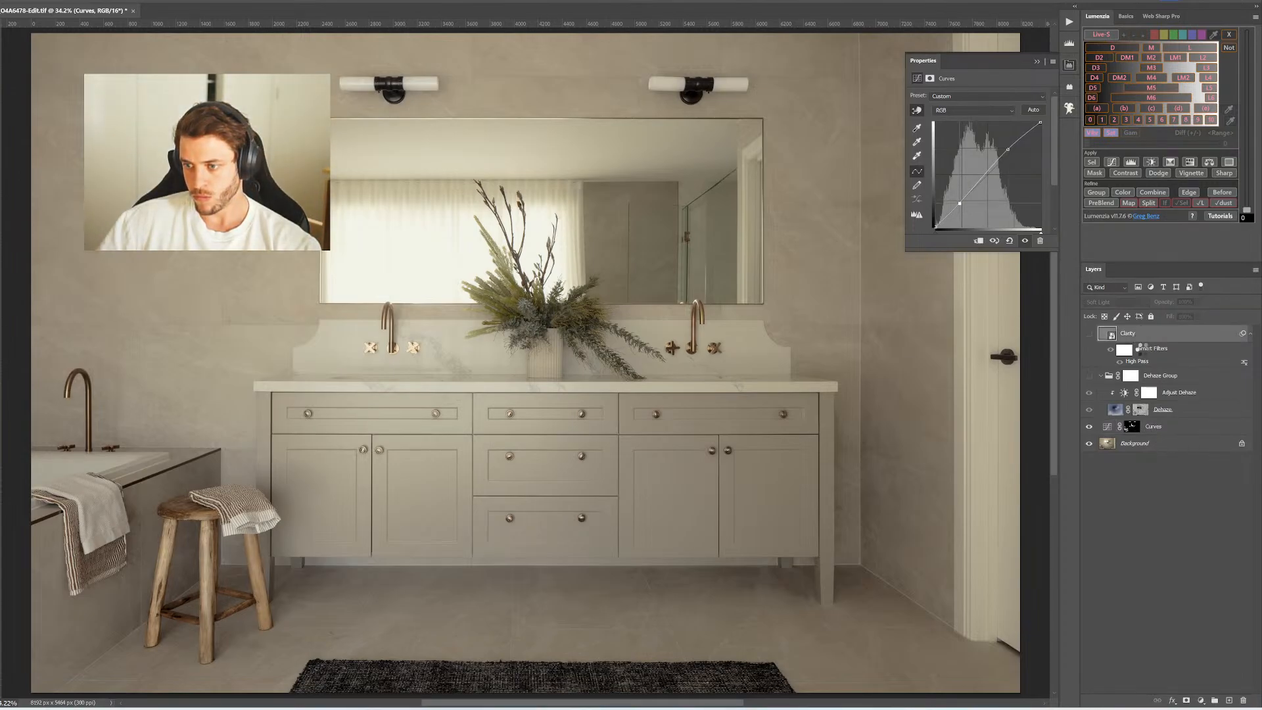
click(1170, 379)
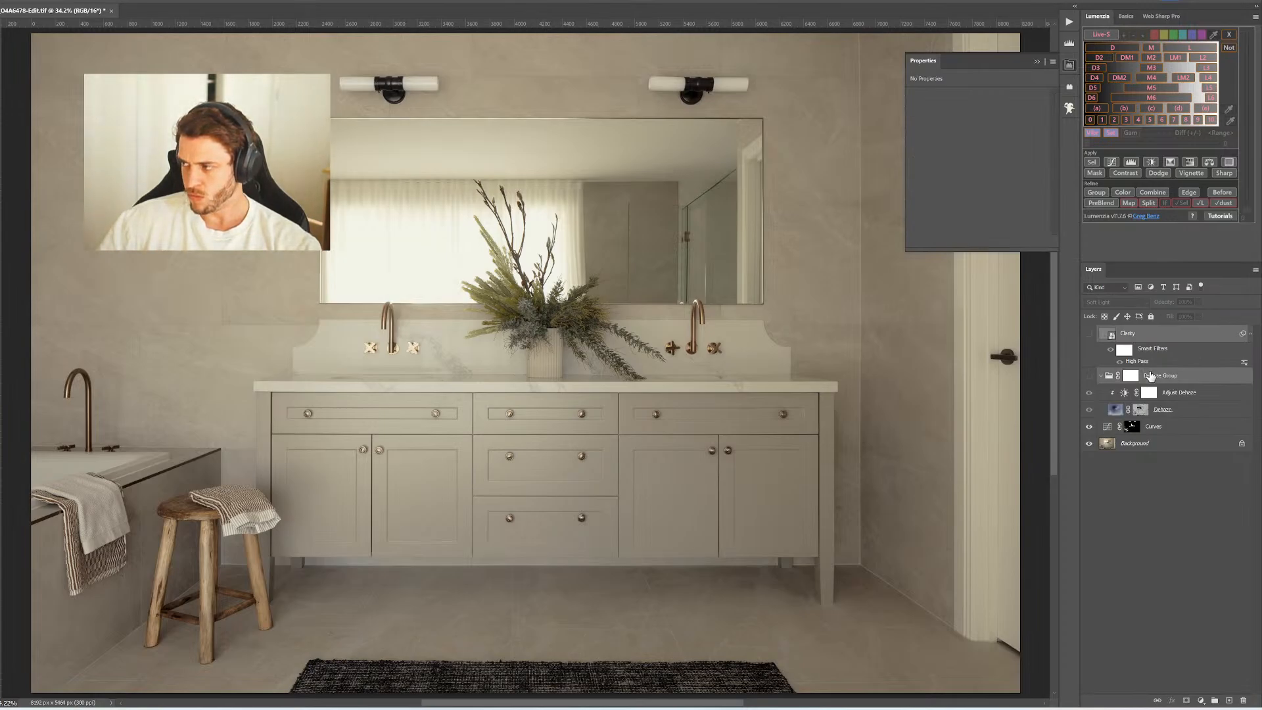
key(ctrl+g)
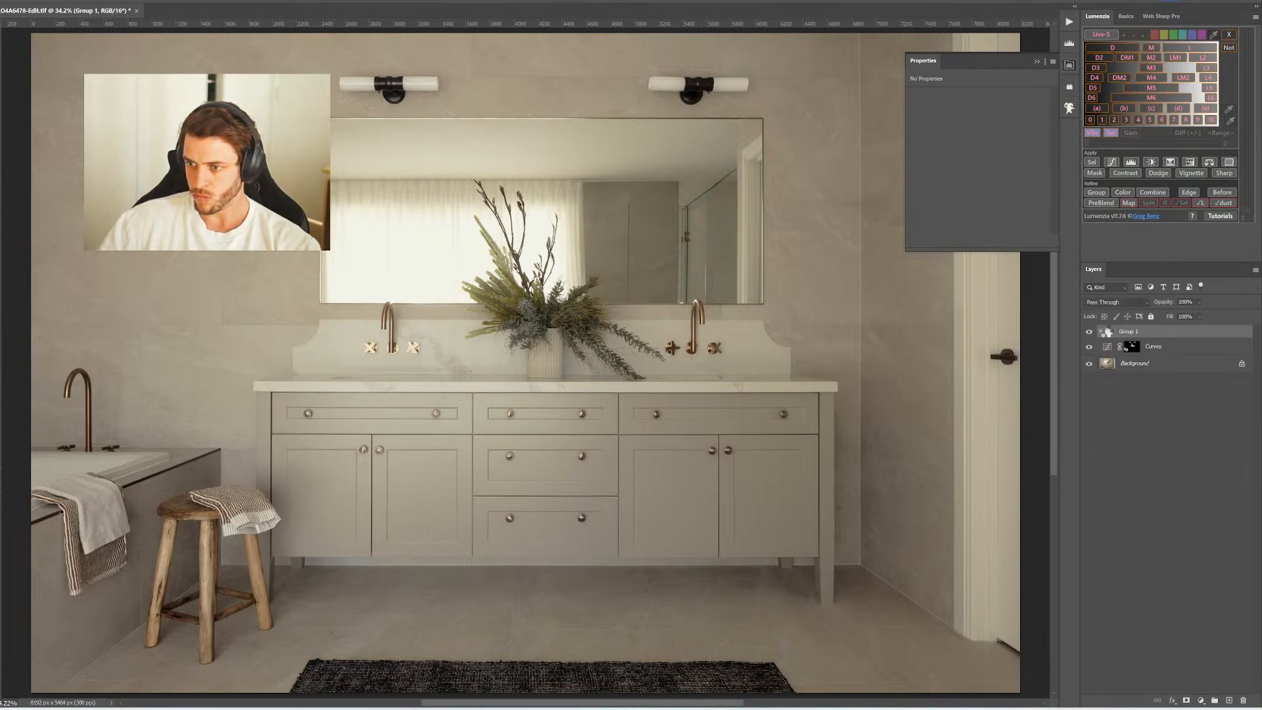
click(1100, 331)
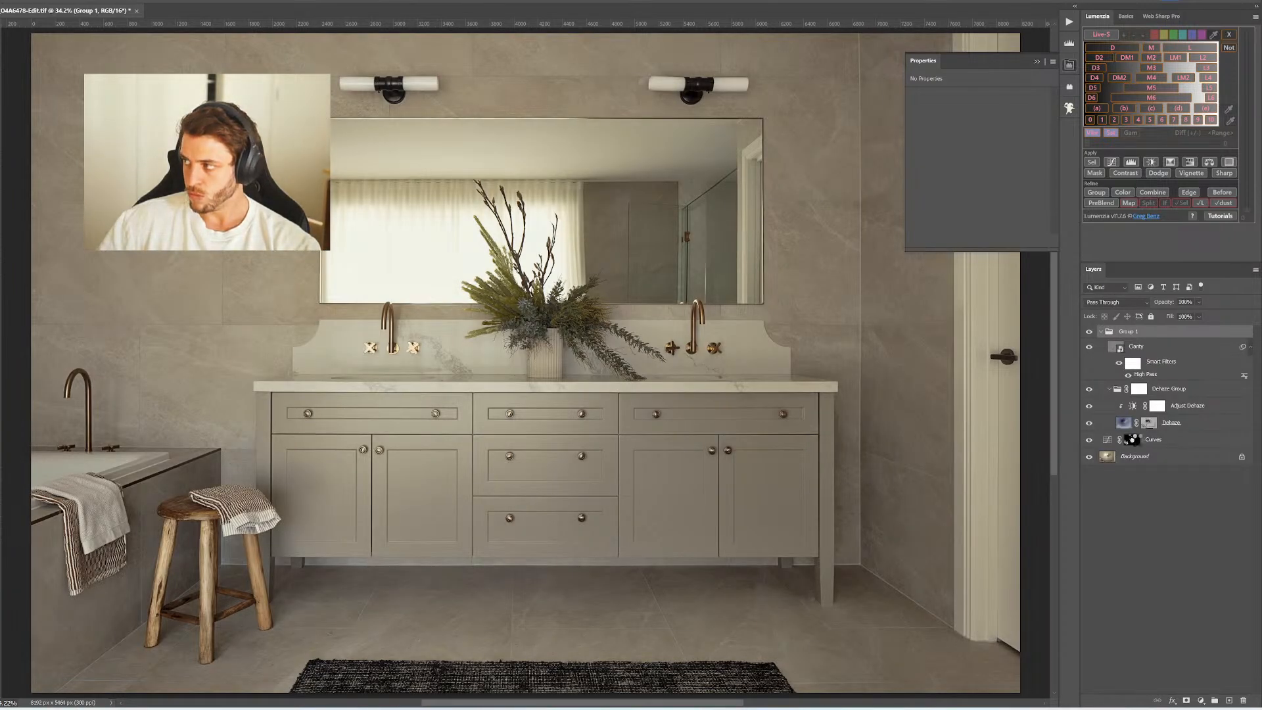
Transfer the Curves layer's mask to Group 1 and move the Curves layer inside the group above Clarity
click(1132, 440)
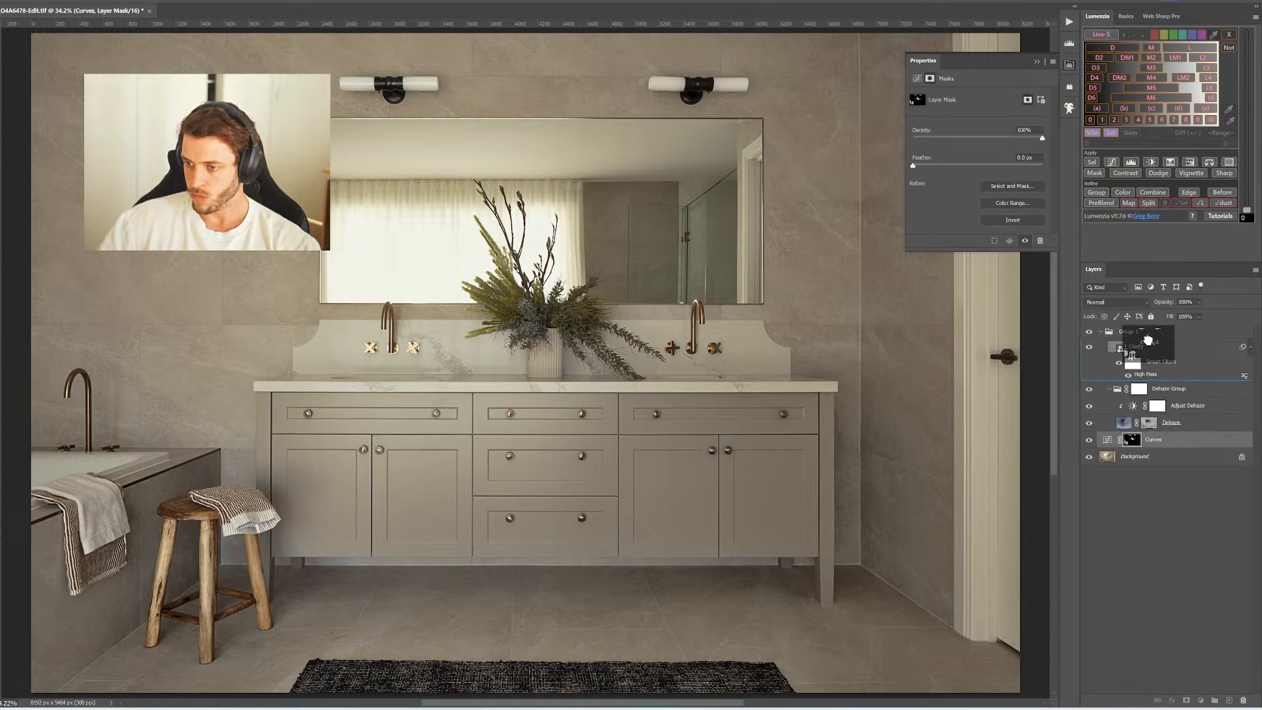
mouse_move(1150, 347)
mouse_down()
mouse_move(1136, 348)
mouse_move(1150, 336)
mouse_up()
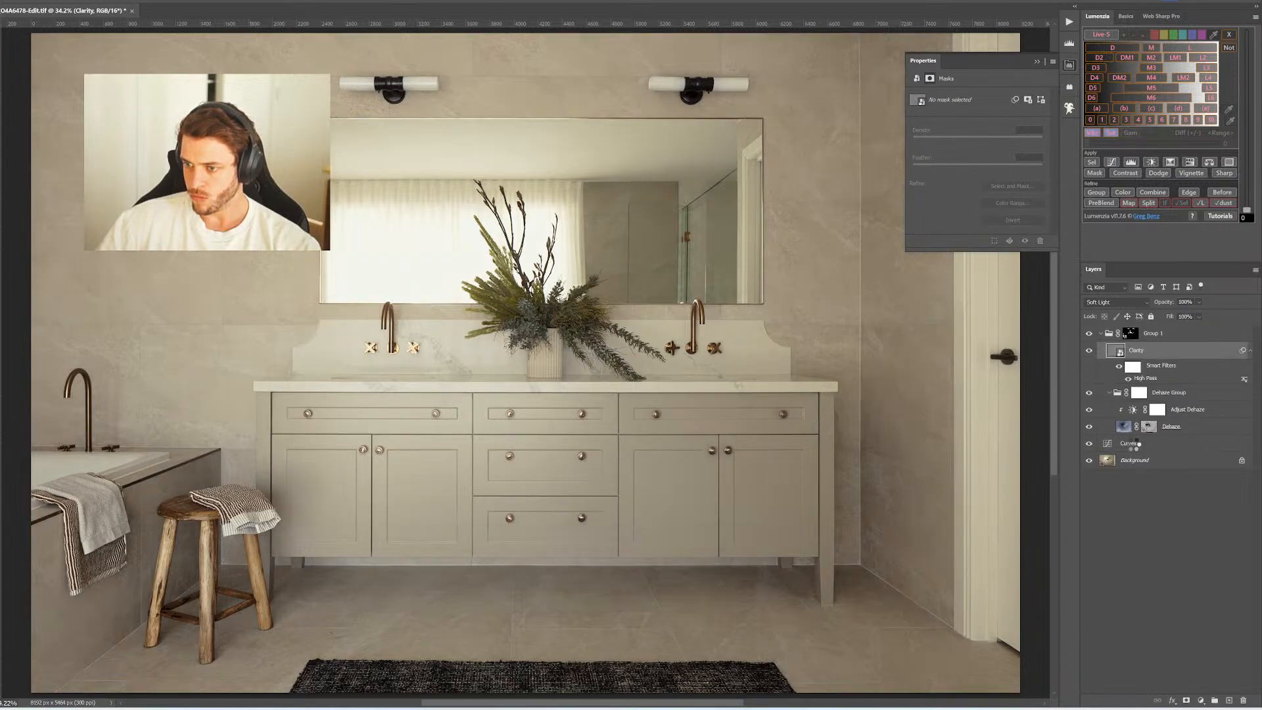
drag(1128, 445, 1142, 347)
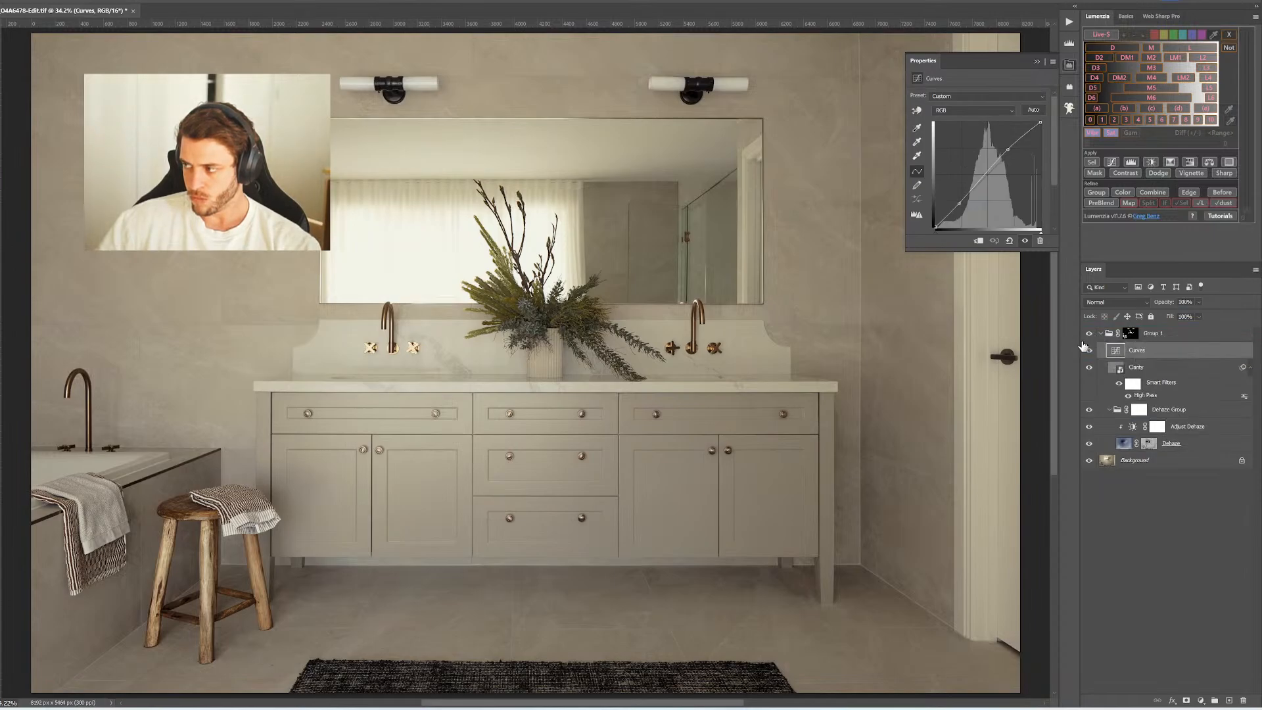
Set the density of Group 1's mask to 70% and reduce the group's opacity to 59%
click(1101, 334)
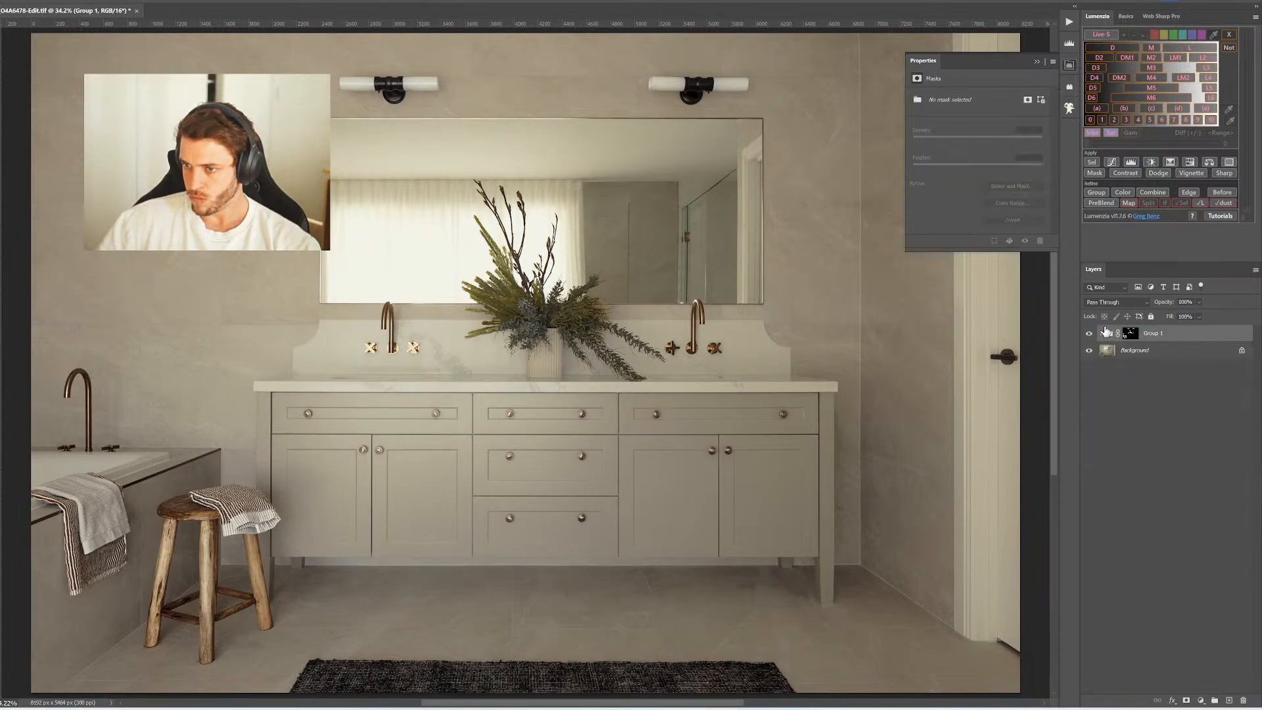
click(1133, 334)
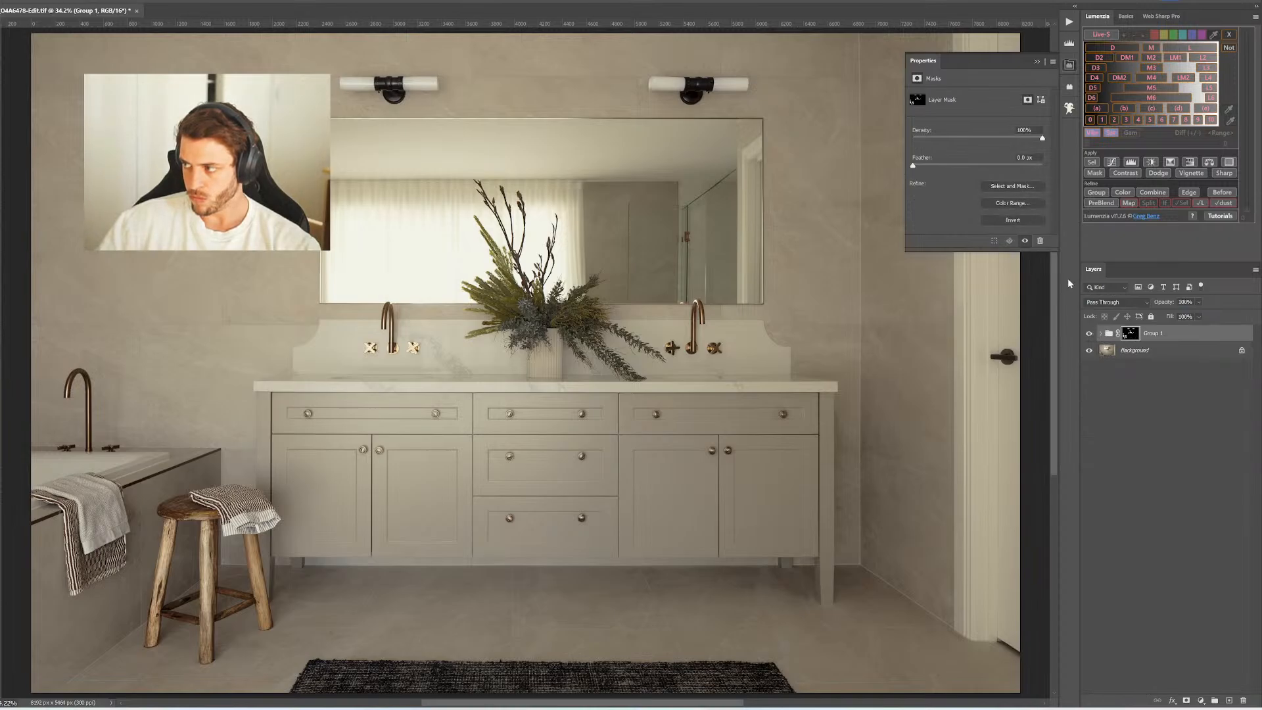
click(1003, 138)
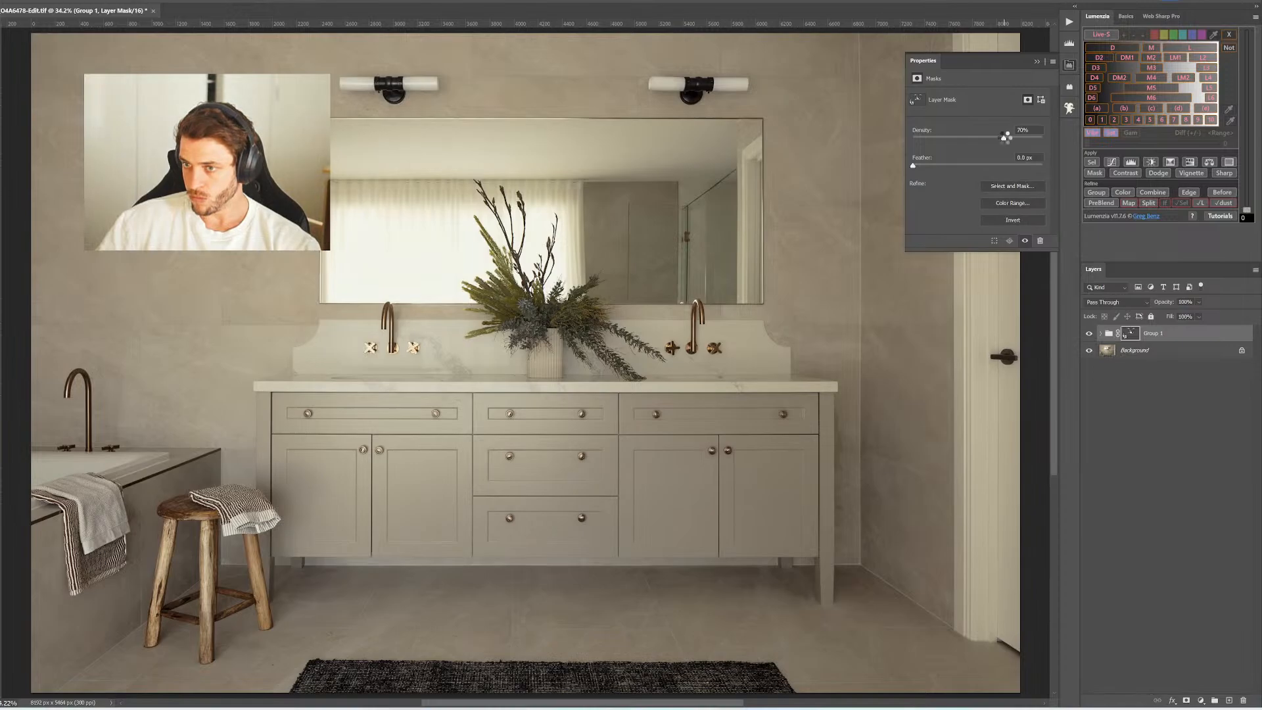
click(1099, 337)
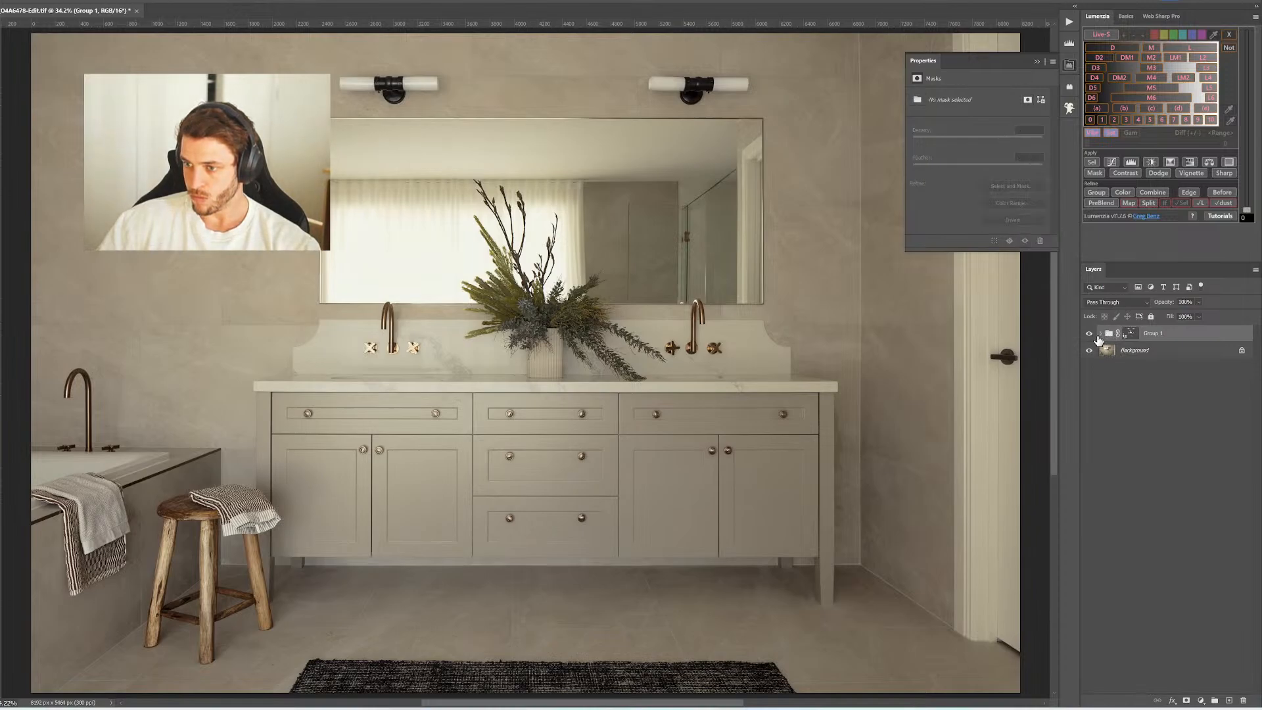
click(1100, 334)
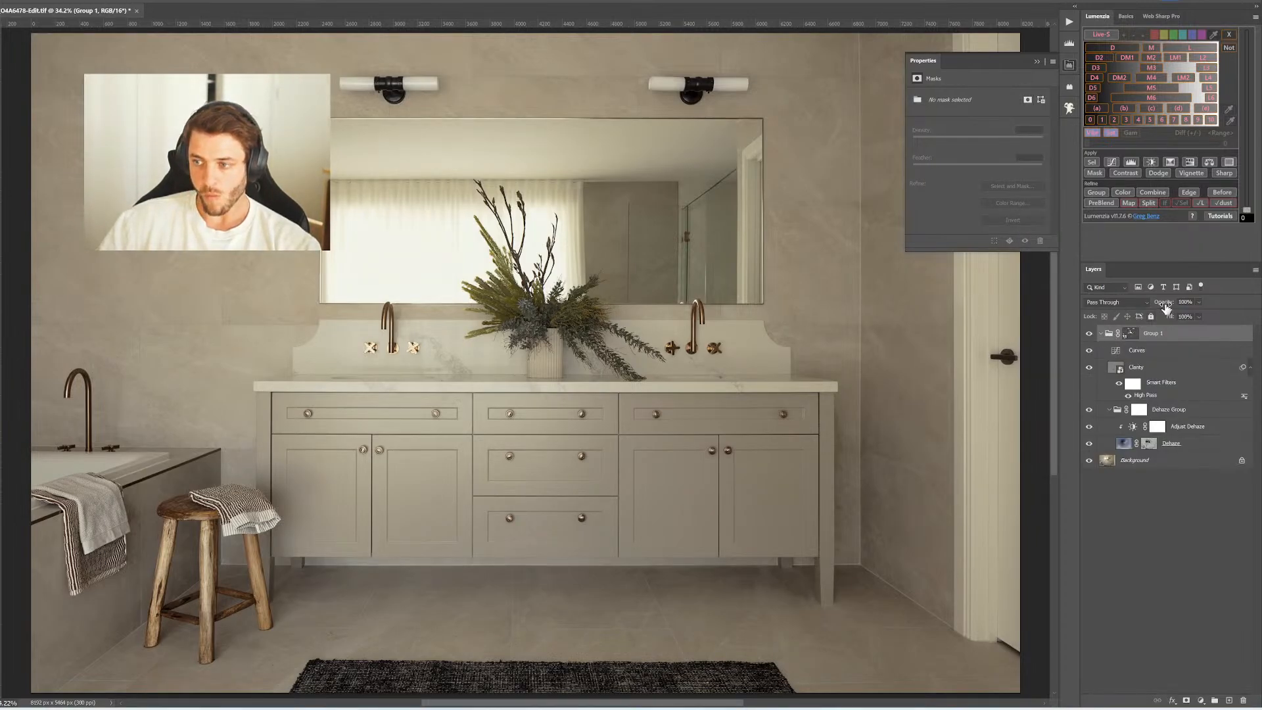
drag(1166, 307, 1147, 304)
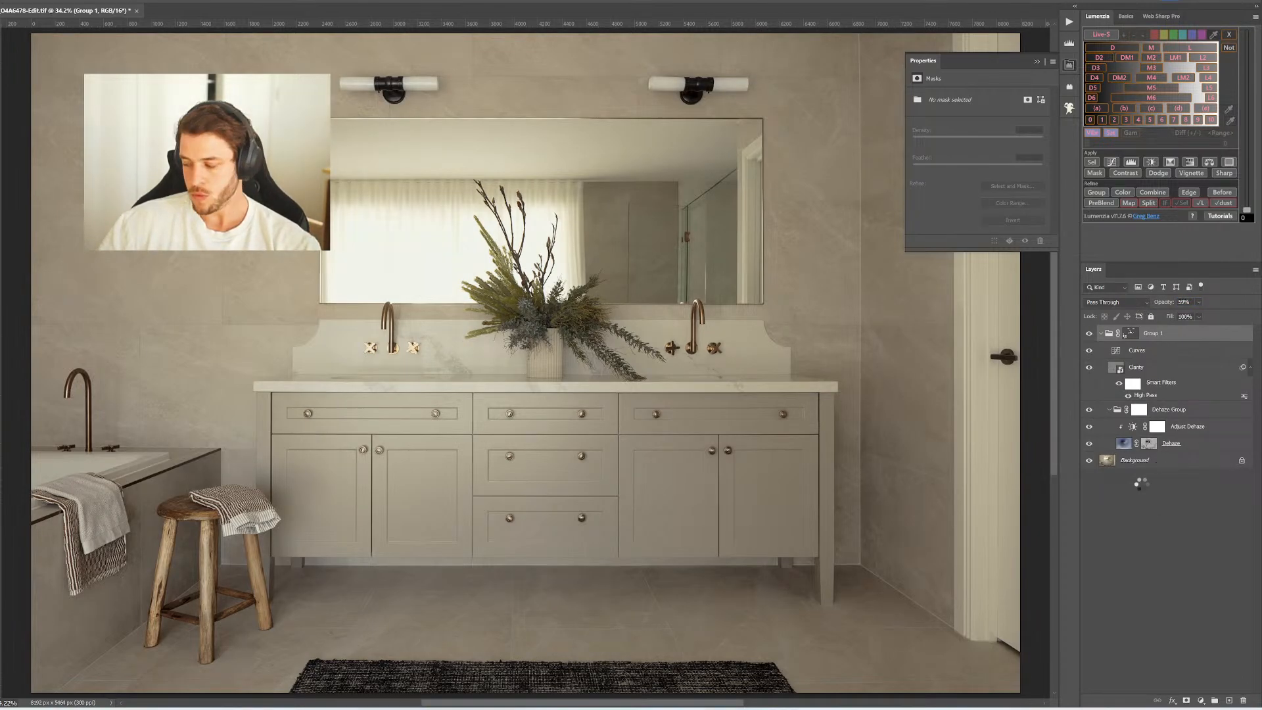
Save the bathroom vanity edit and switch to Lightroom Classic
key(ctrl+s)
key(Return)
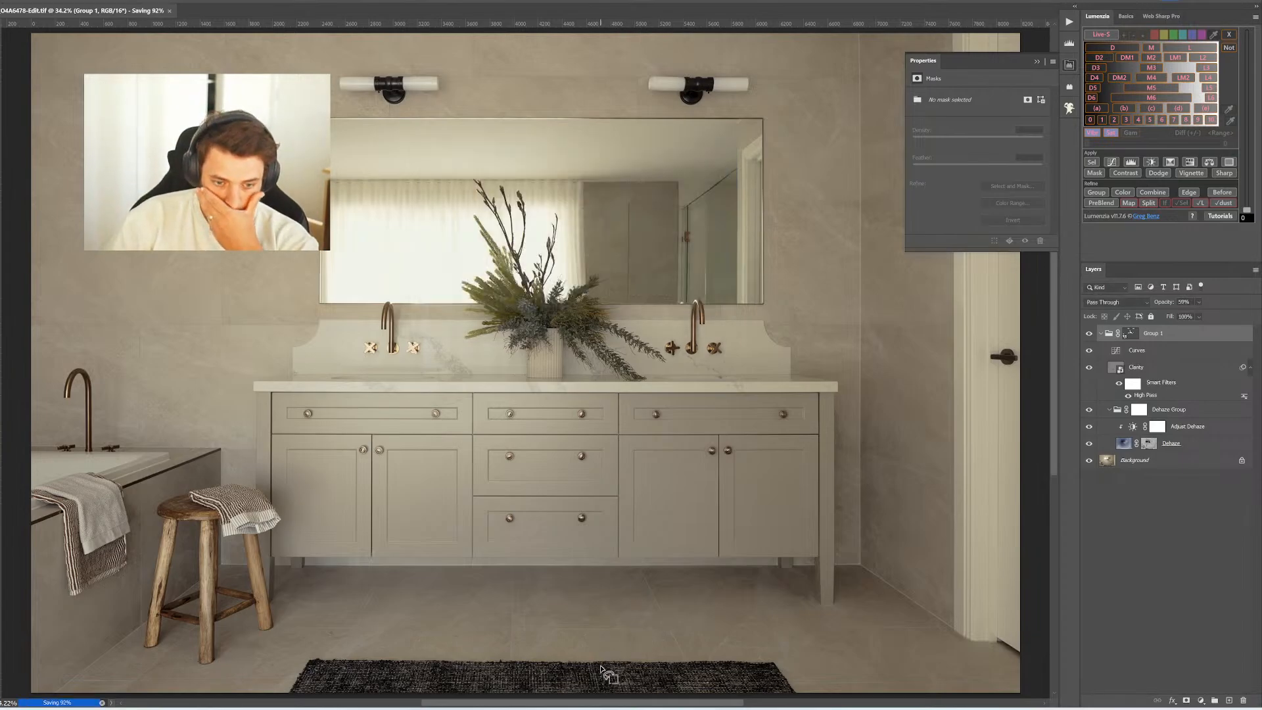
key(alt+Tab)
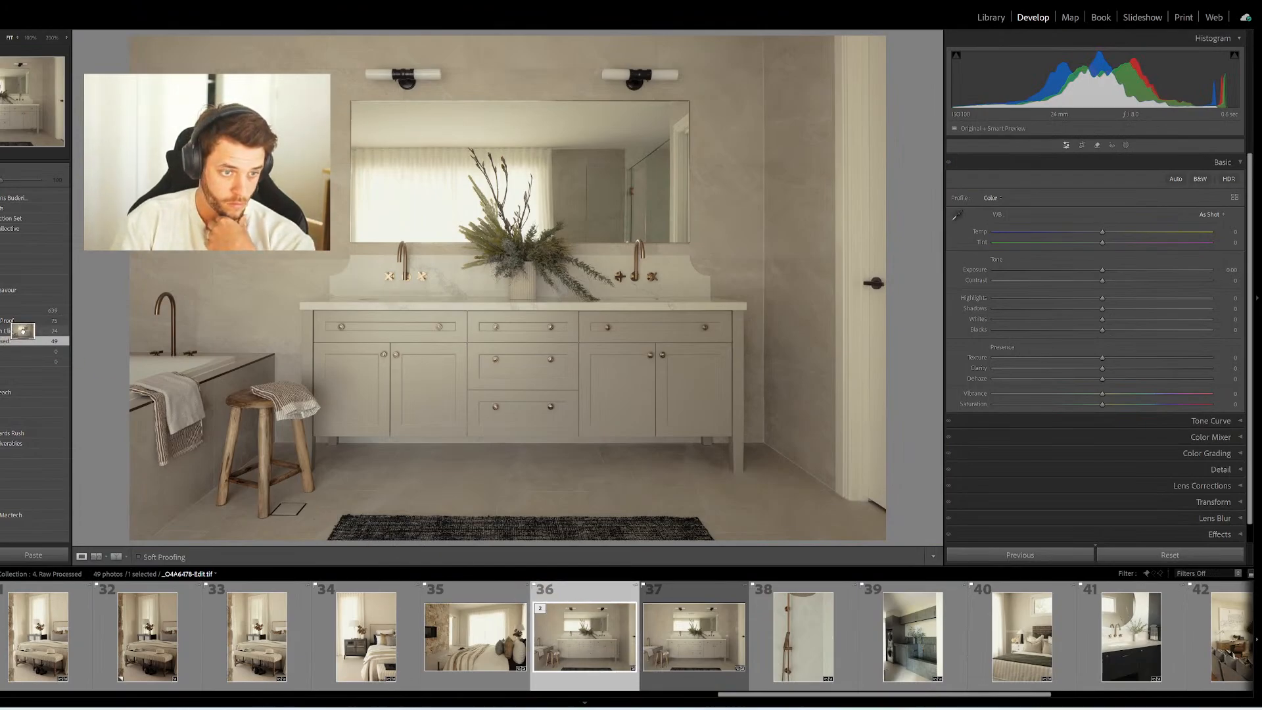
Straighten the shower photo with two vertical Guided Upright lines, one along the wall corner and one along the shower rail
click(789, 629)
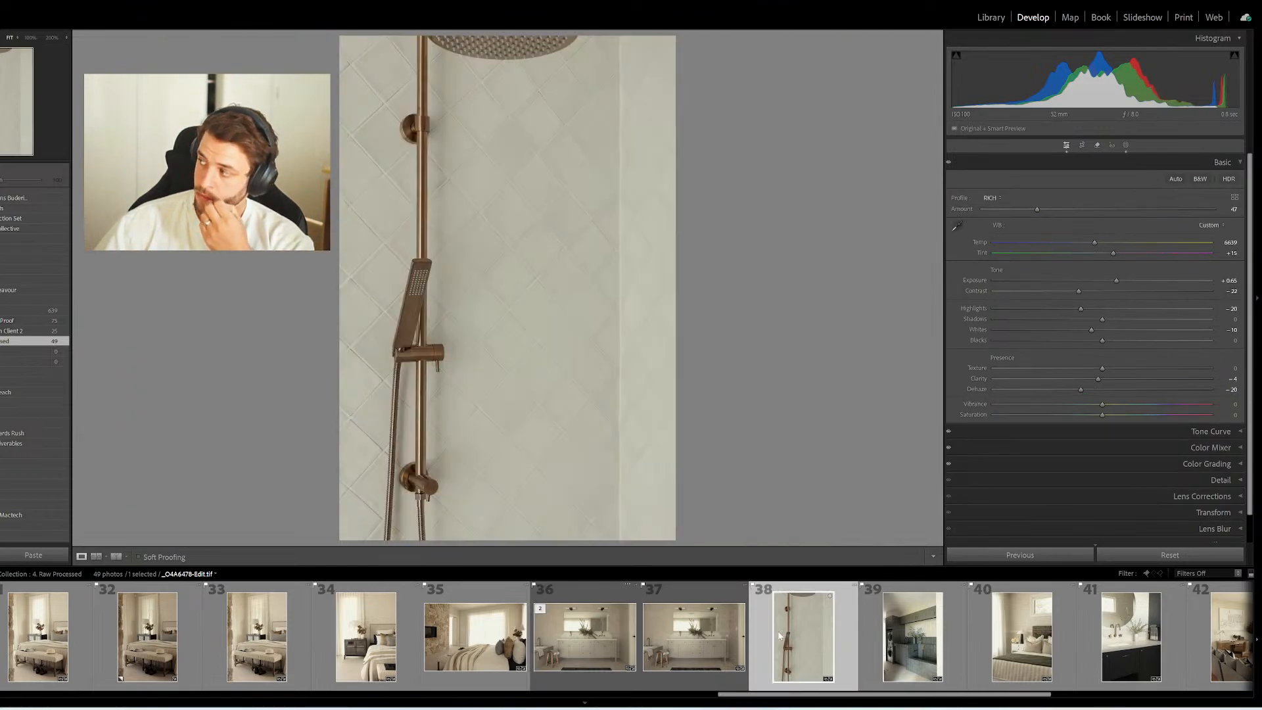
key(shift+t)
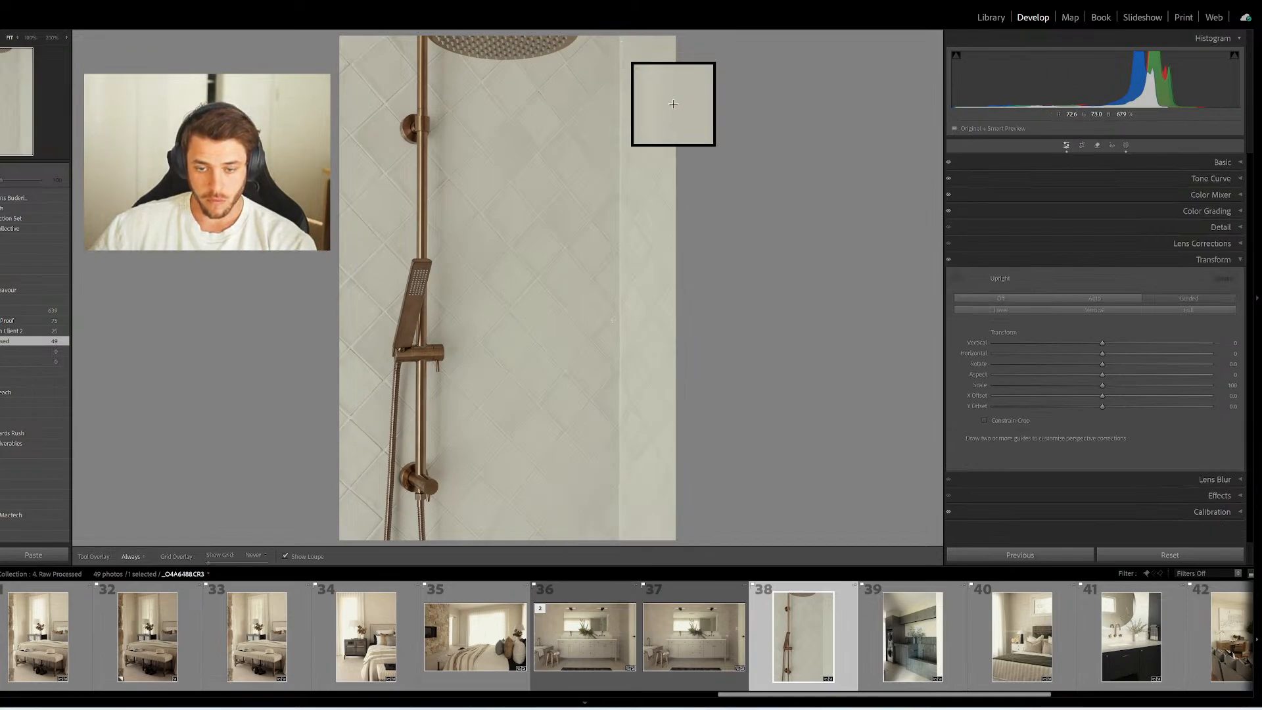
drag(622, 44, 620, 532)
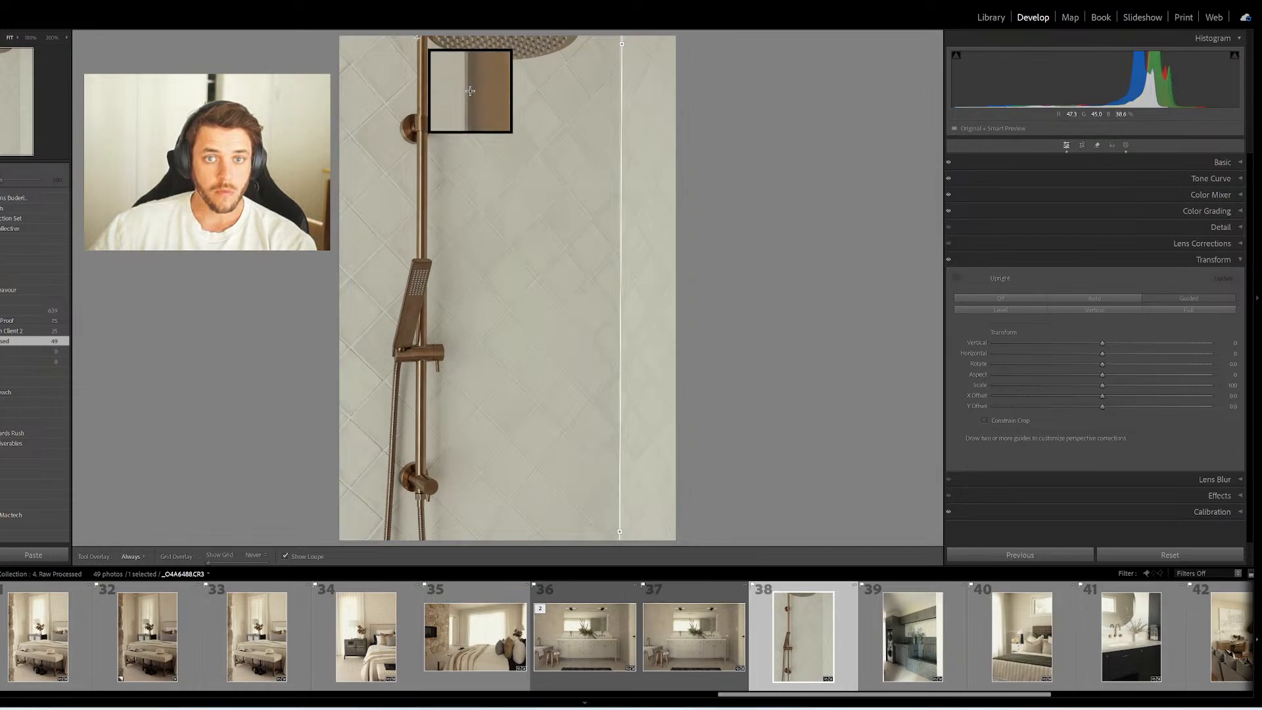
drag(417, 38, 416, 464)
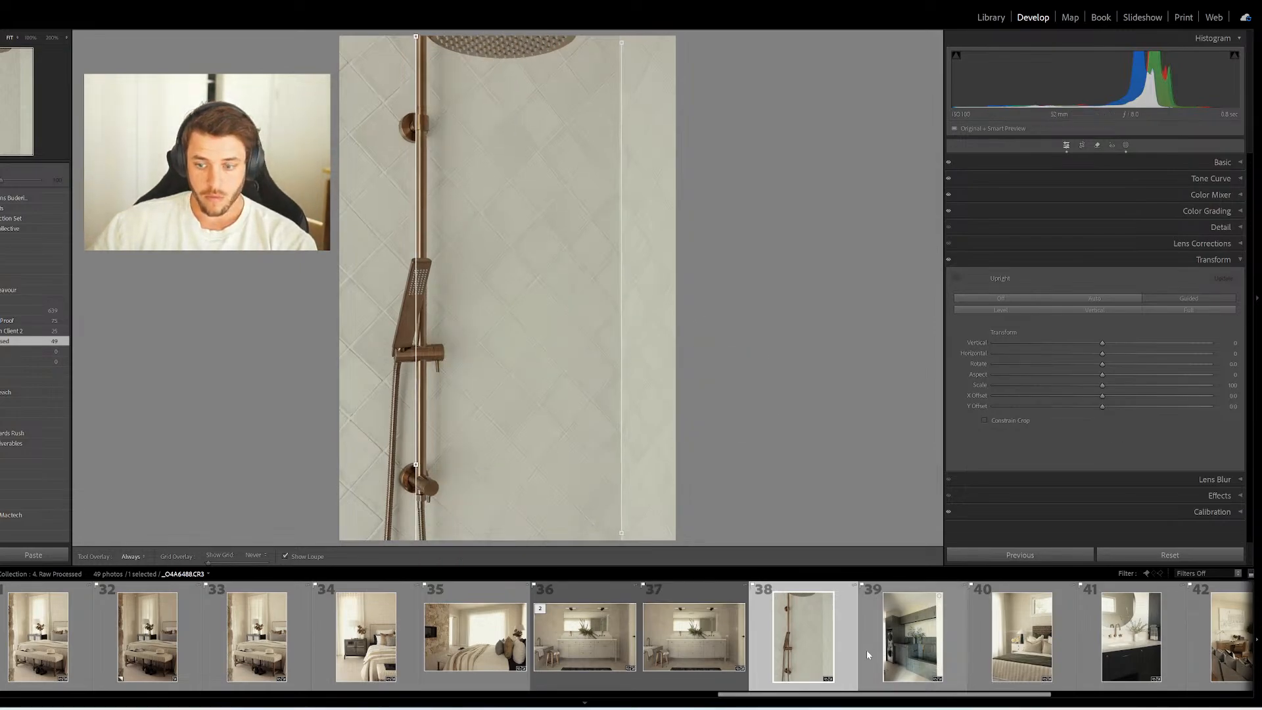
Open the shower photo in Photoshop for editing and close the finished vanity document
right_click(800, 643)
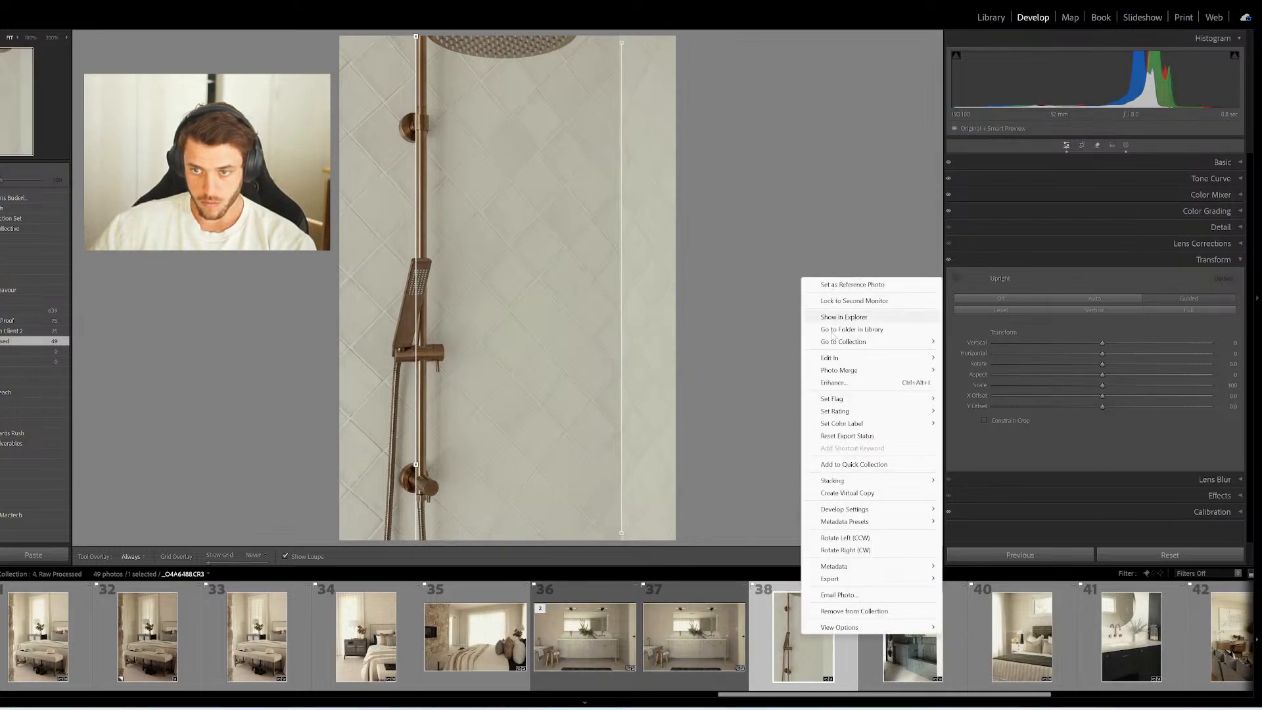
mouse_move(920, 358)
click(978, 358)
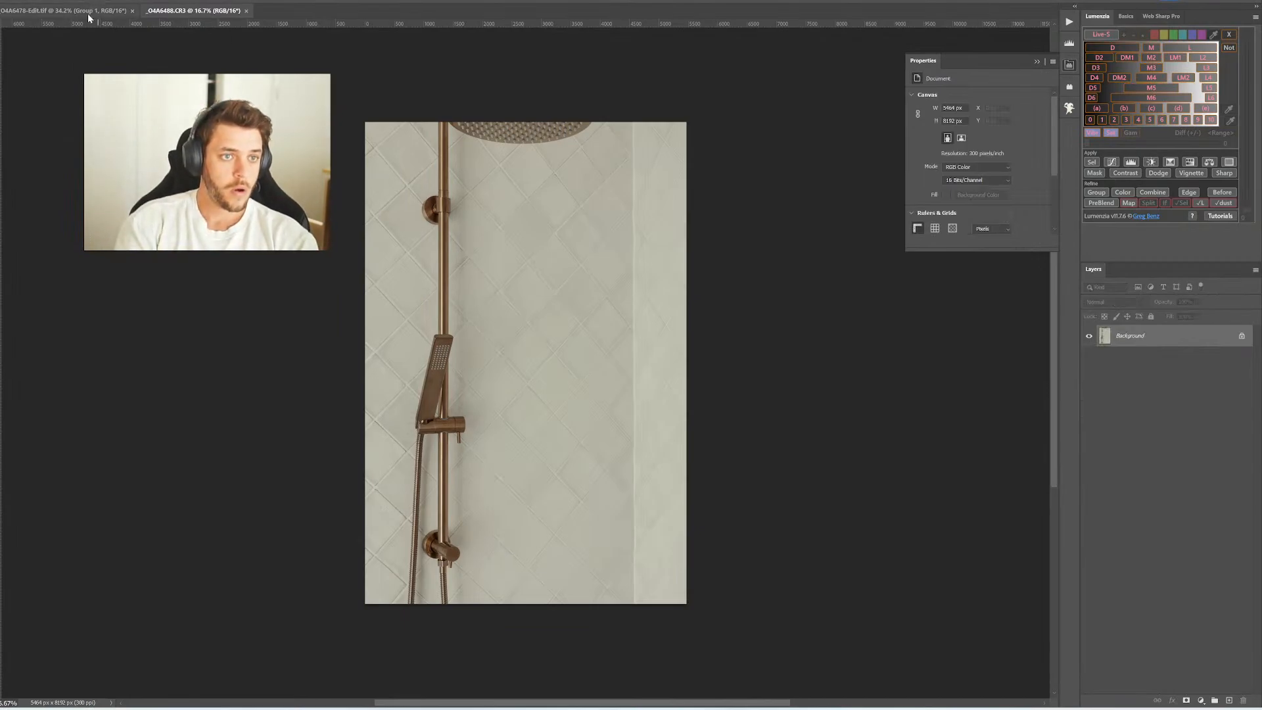
click(122, 10)
click(133, 11)
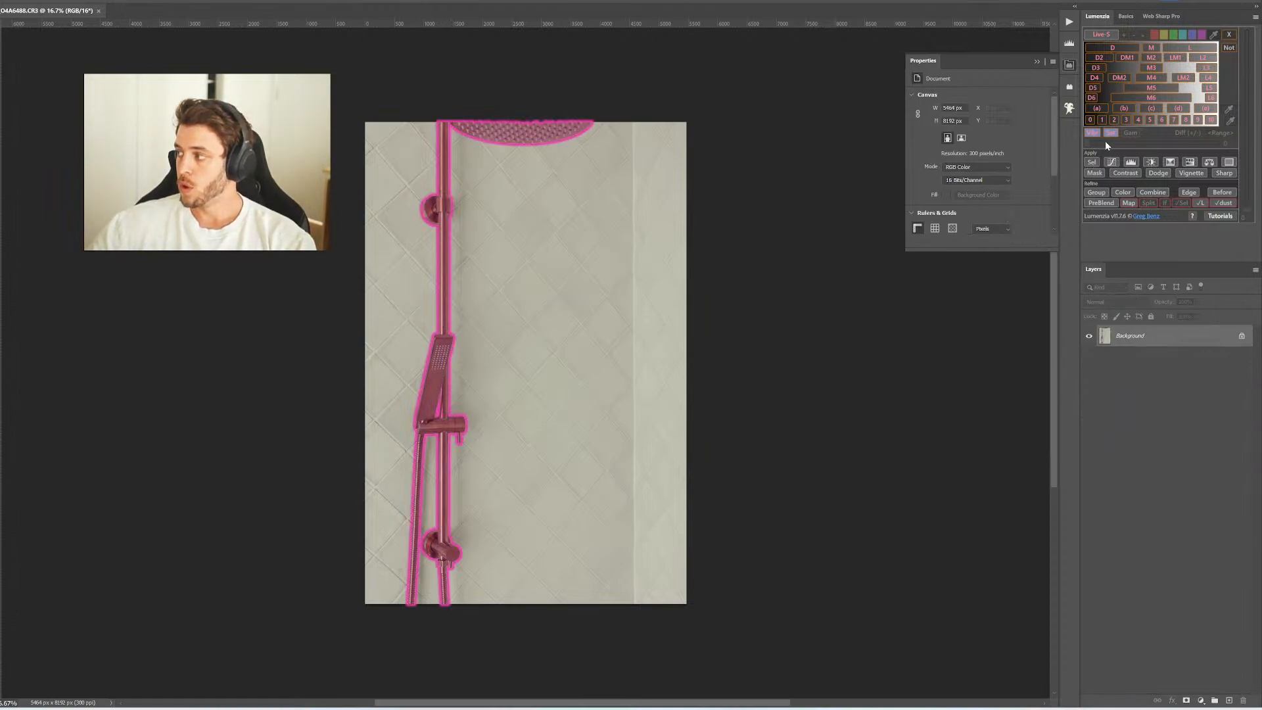
Save the selection of the bronze shower fittings as a channel and clear the active selection
click(1092, 163)
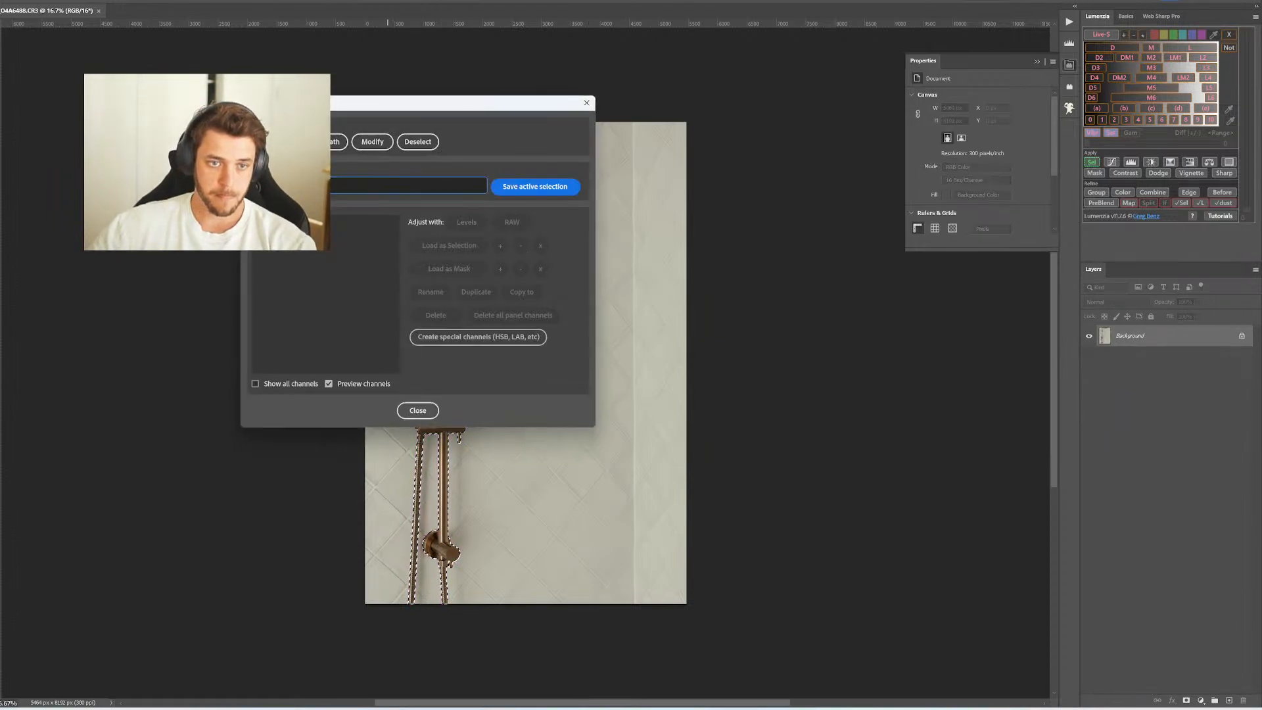
click(586, 102)
key(ctrl+d)
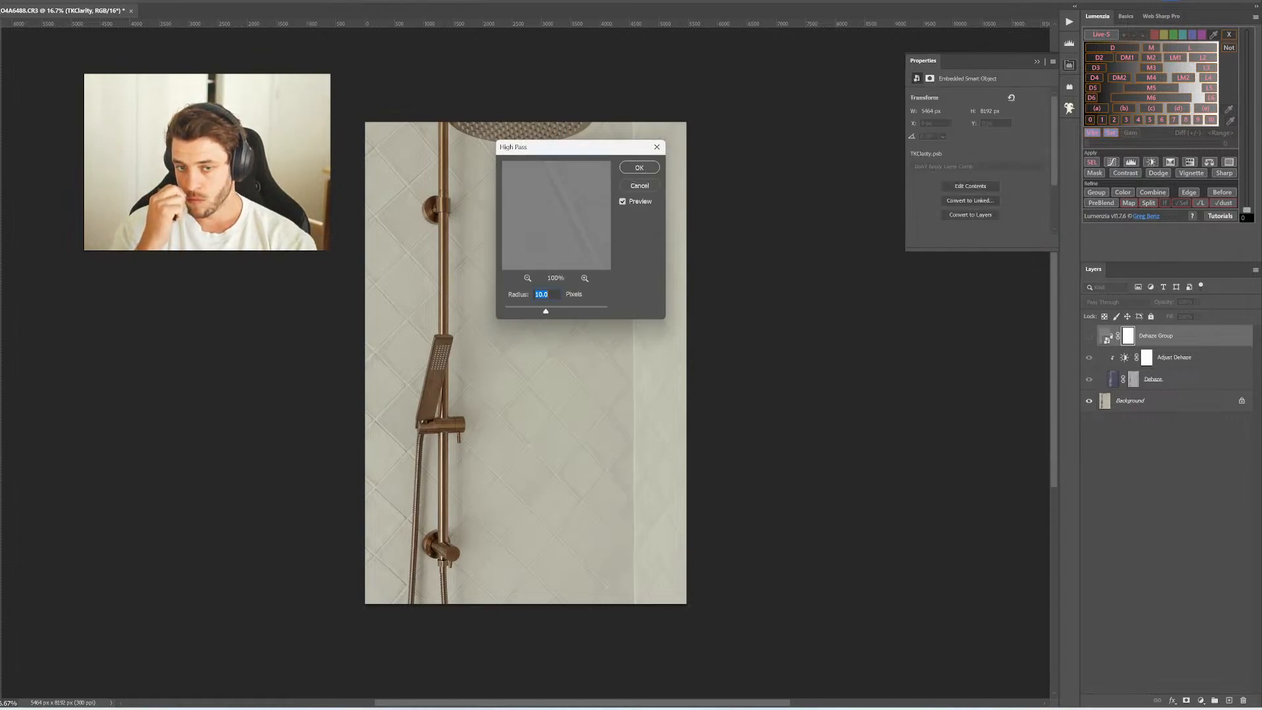
Create the Clarity layer with a 10-pixel High Pass radius and add a Curves adjustment that brightens the midtones of the shower photo
key(Return)
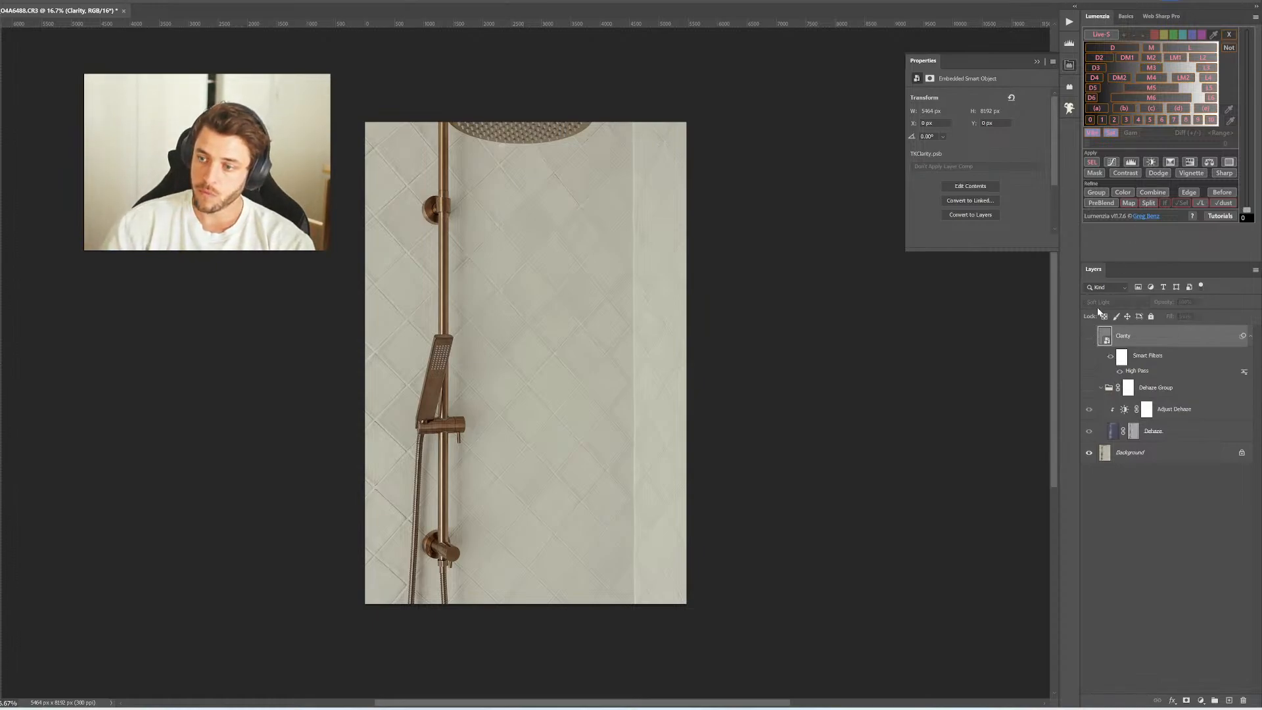
click(1112, 163)
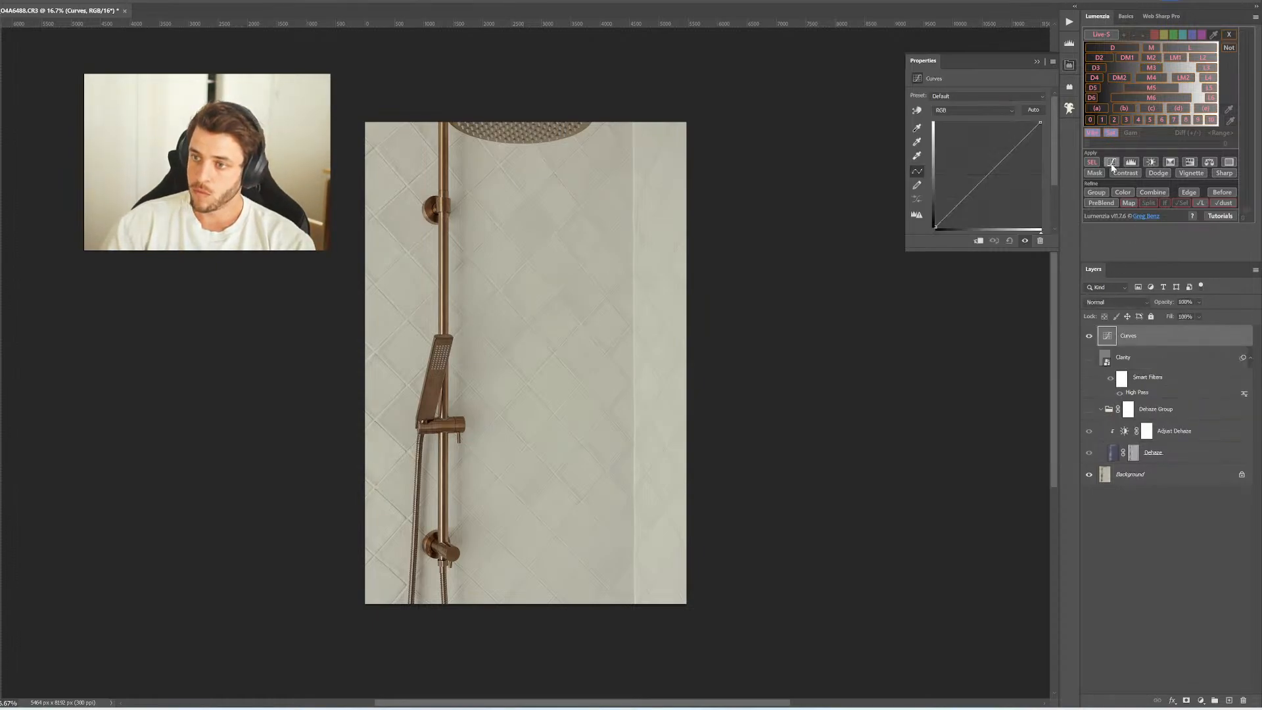
click(1092, 164)
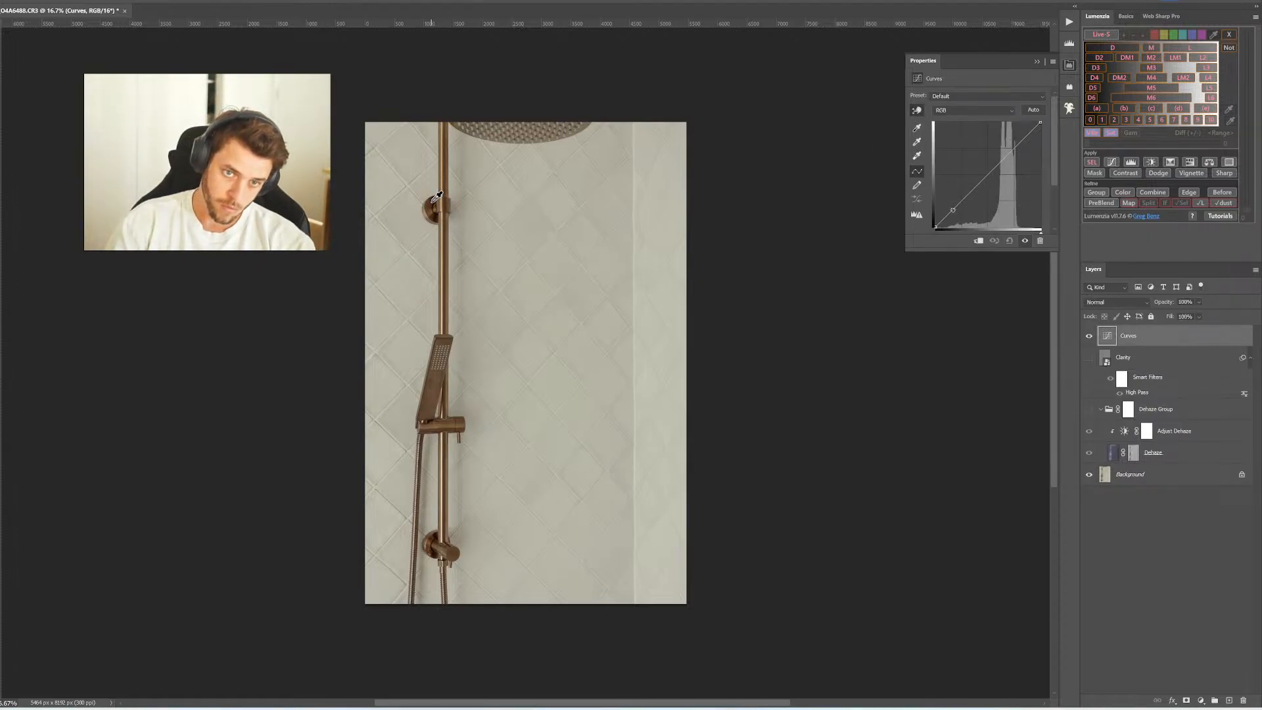
drag(436, 195, 450, 165)
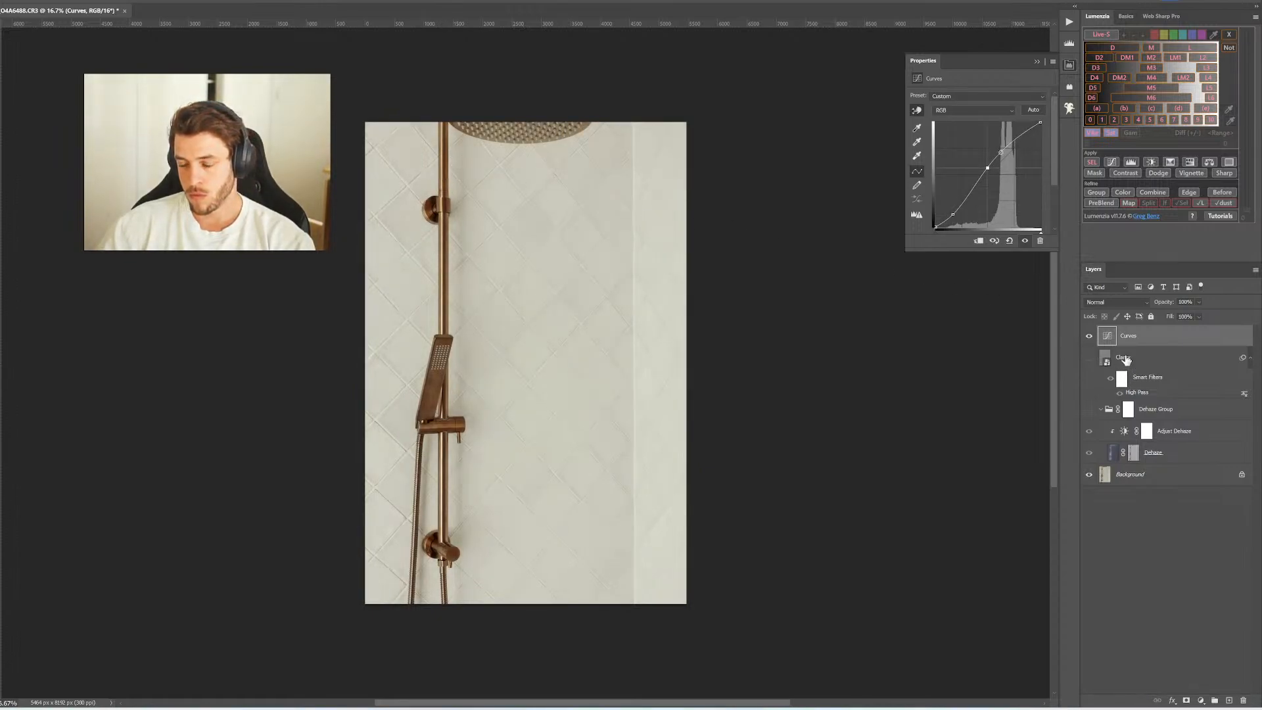
Group the Curves, Clarity and Dehaze Group layers, show them all, and mask the group with the saved shower-fittings selection
shift+click(1162, 408)
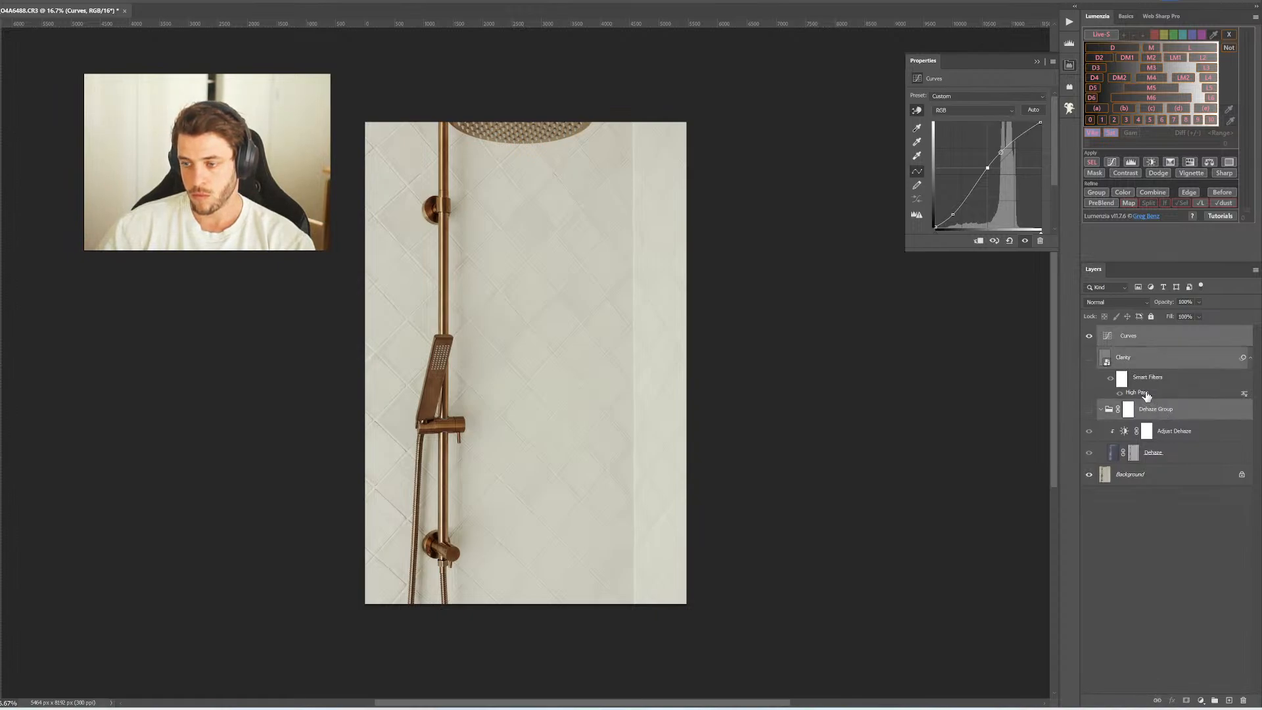
key(ctrl+g)
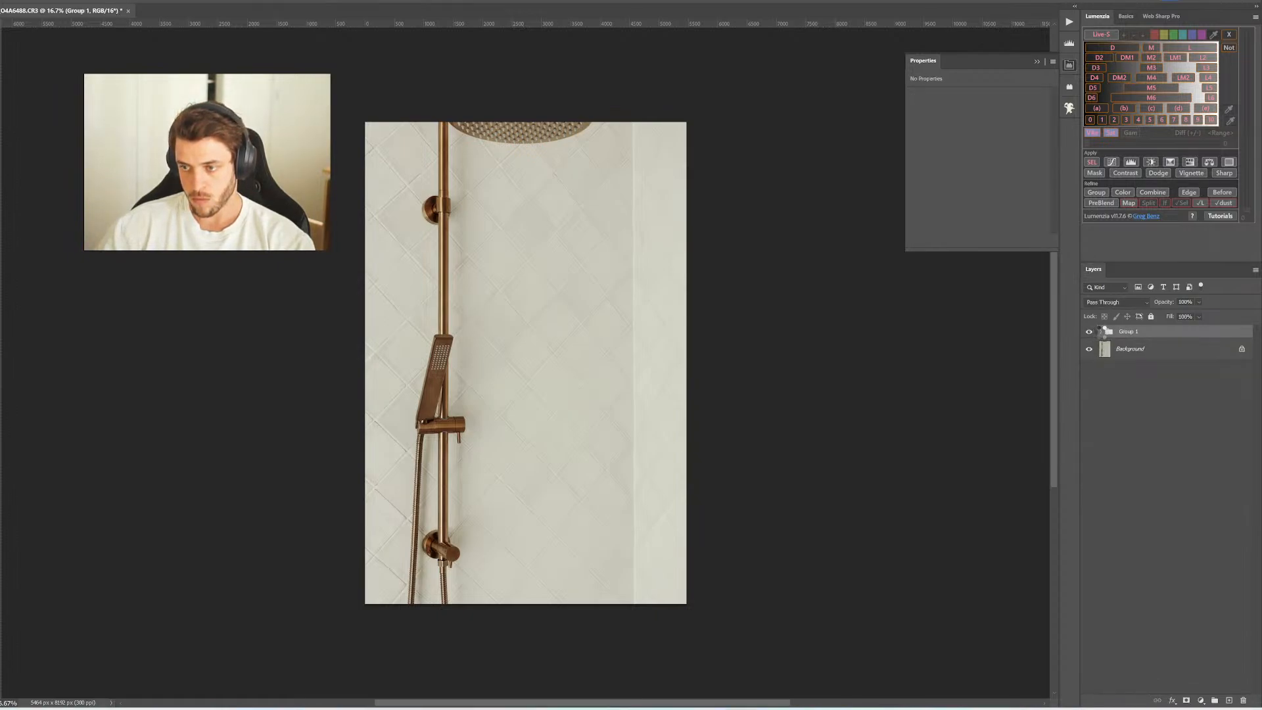
click(1101, 331)
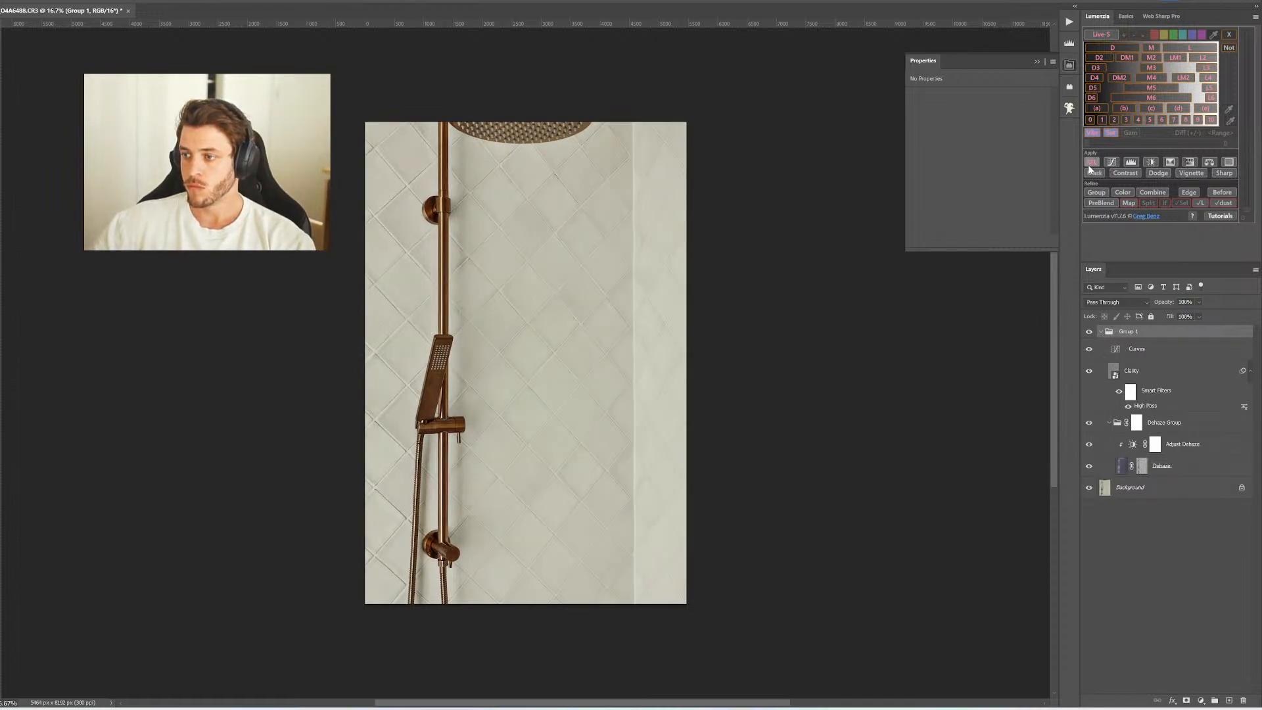
click(1089, 164)
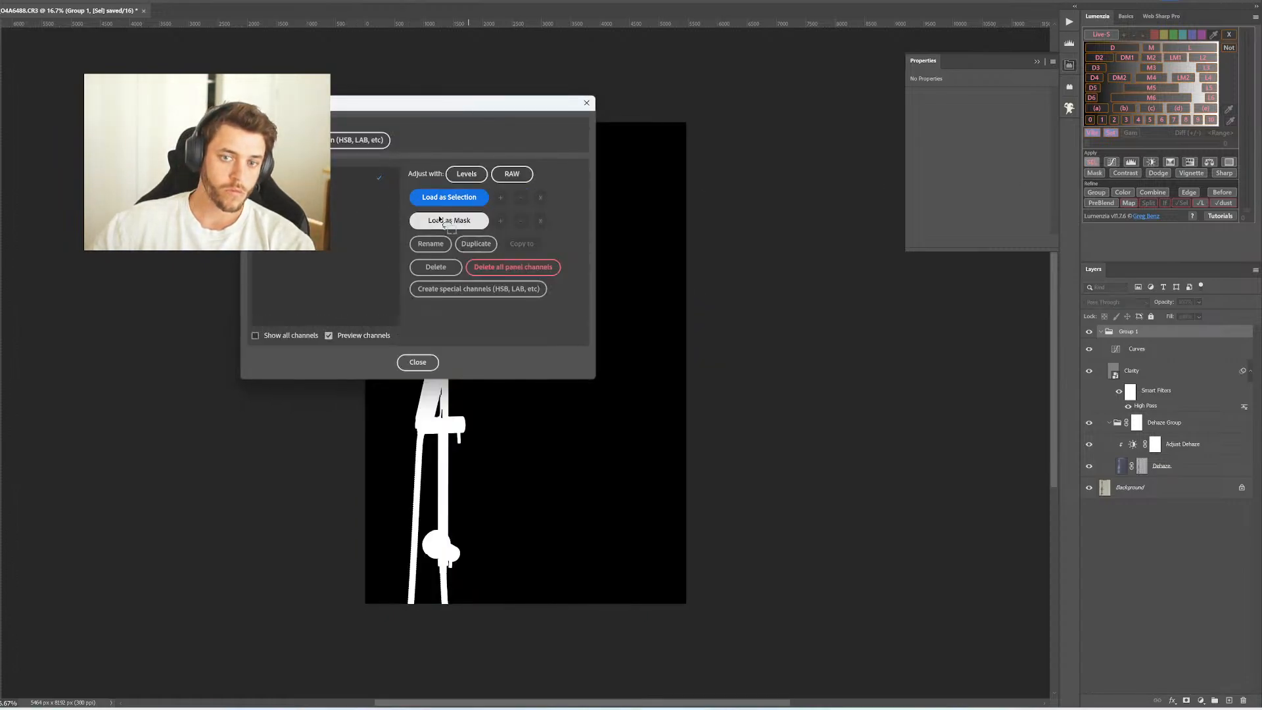
click(445, 221)
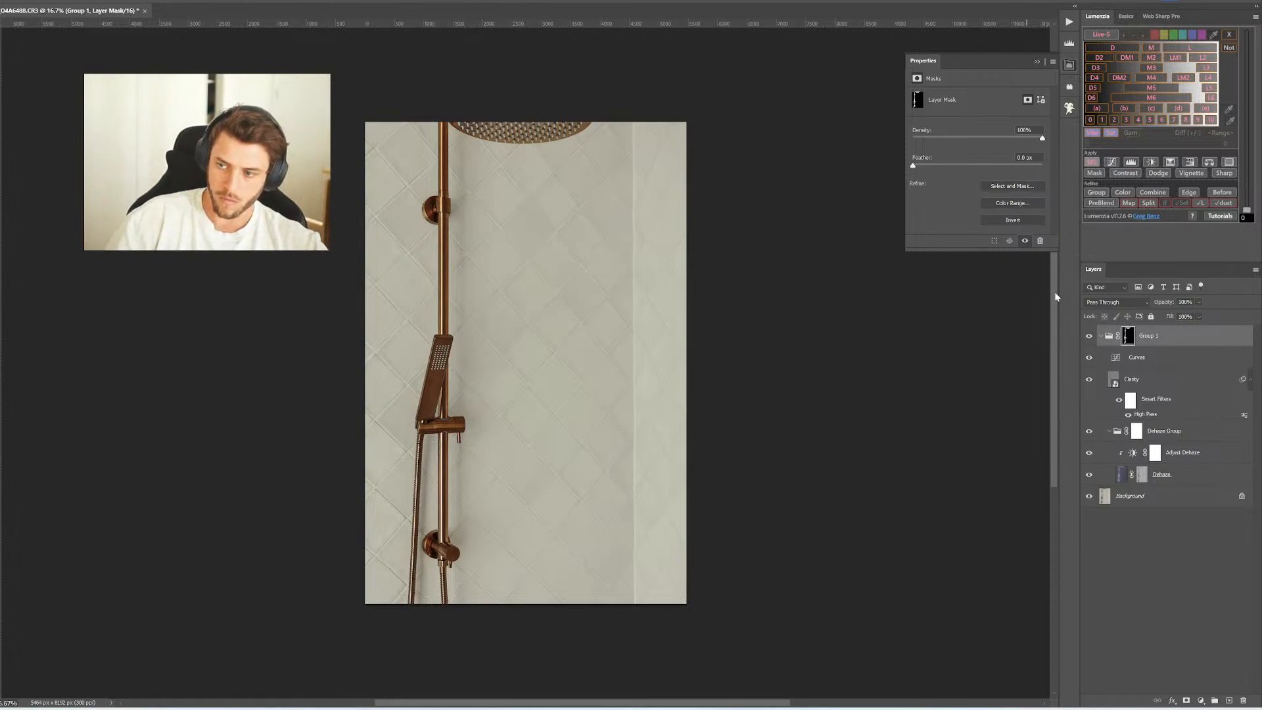
Paint the black specks within the shower head white directly on Group 1's mask
alt+click(1126, 336)
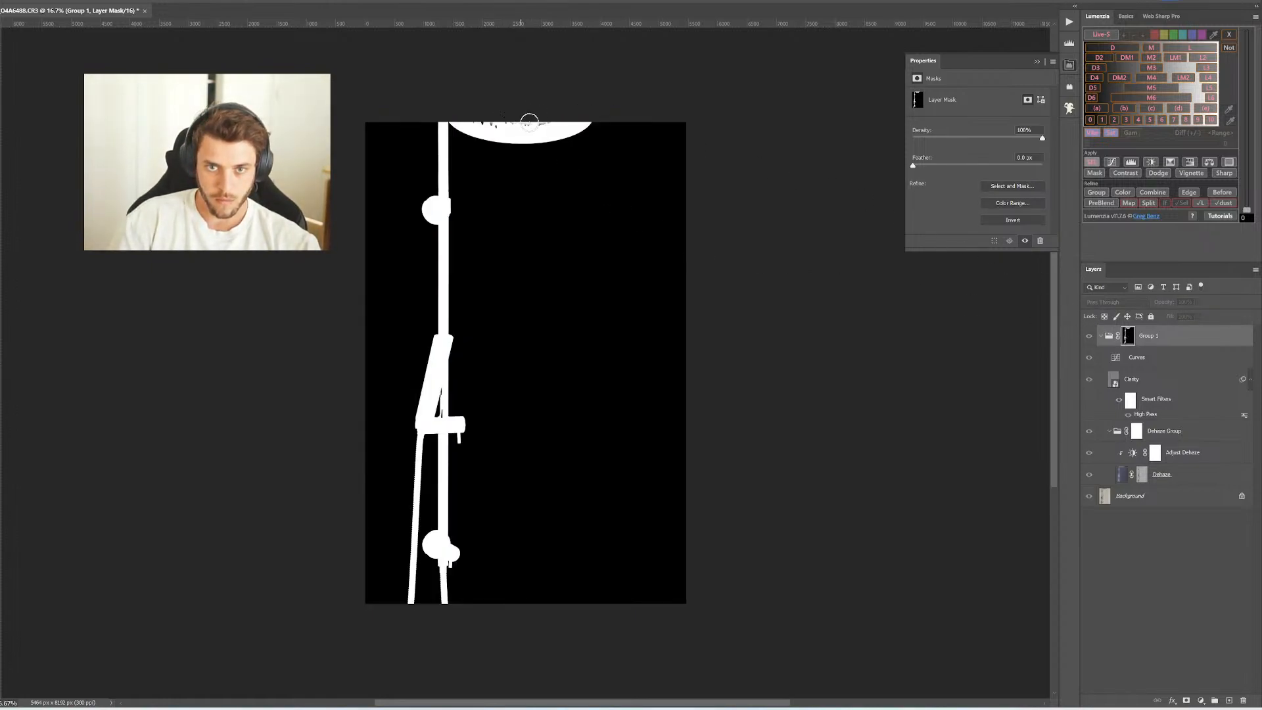
drag(535, 122, 487, 121)
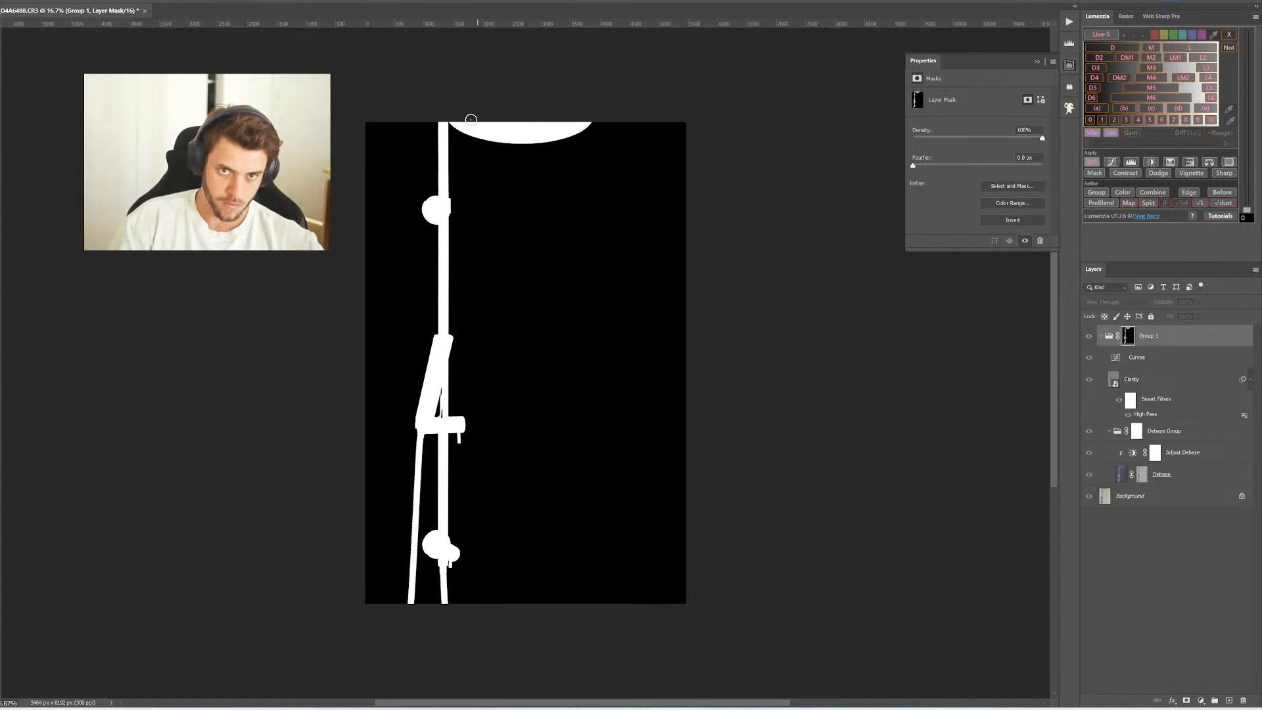
alt+click(1133, 338)
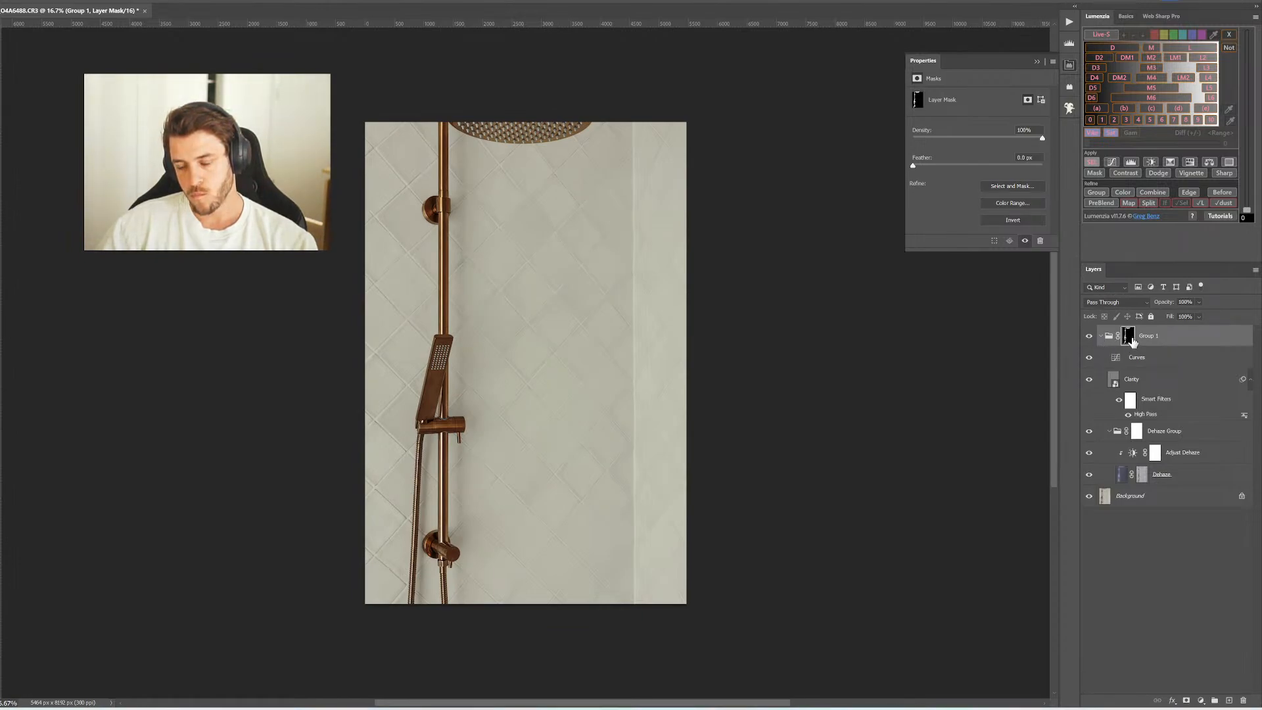
Copy Group 1's mask onto the Curves layer, set the group mask's density to 62% and lower the group's opacity to 59%
drag(1127, 338, 1133, 359)
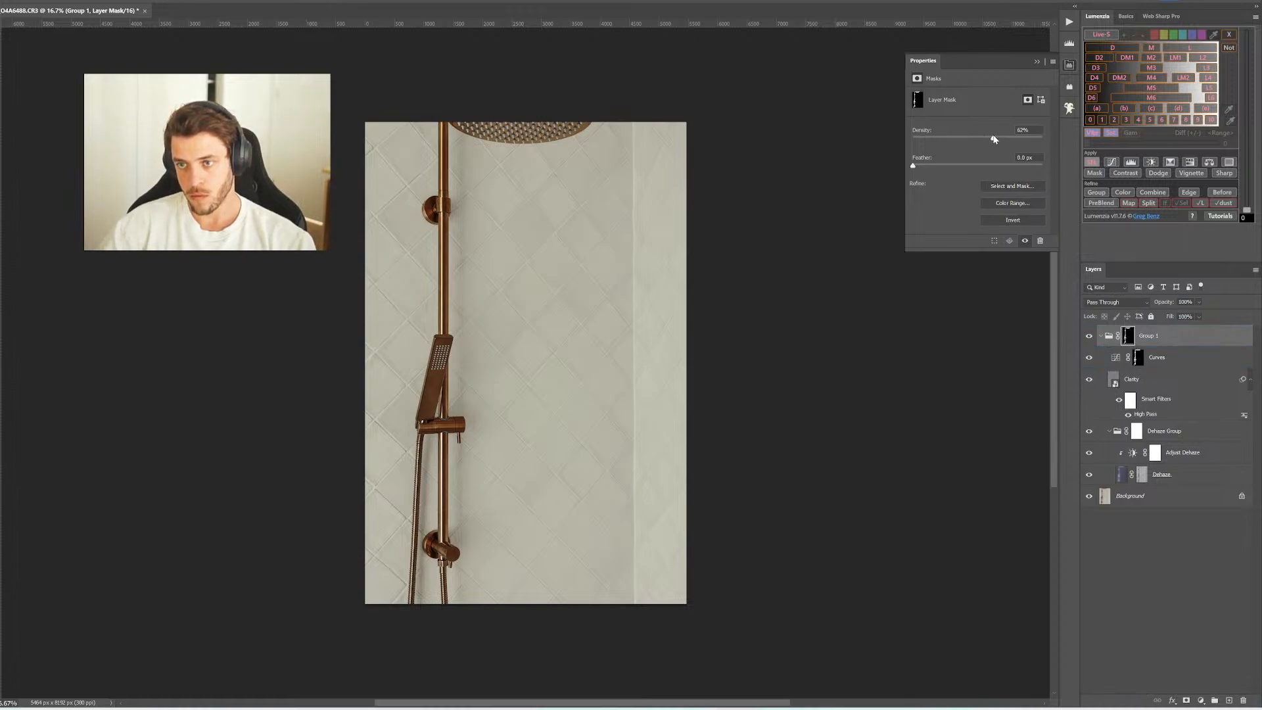
key(ctrl+i)
drag(1167, 304, 1140, 309)
click(1102, 337)
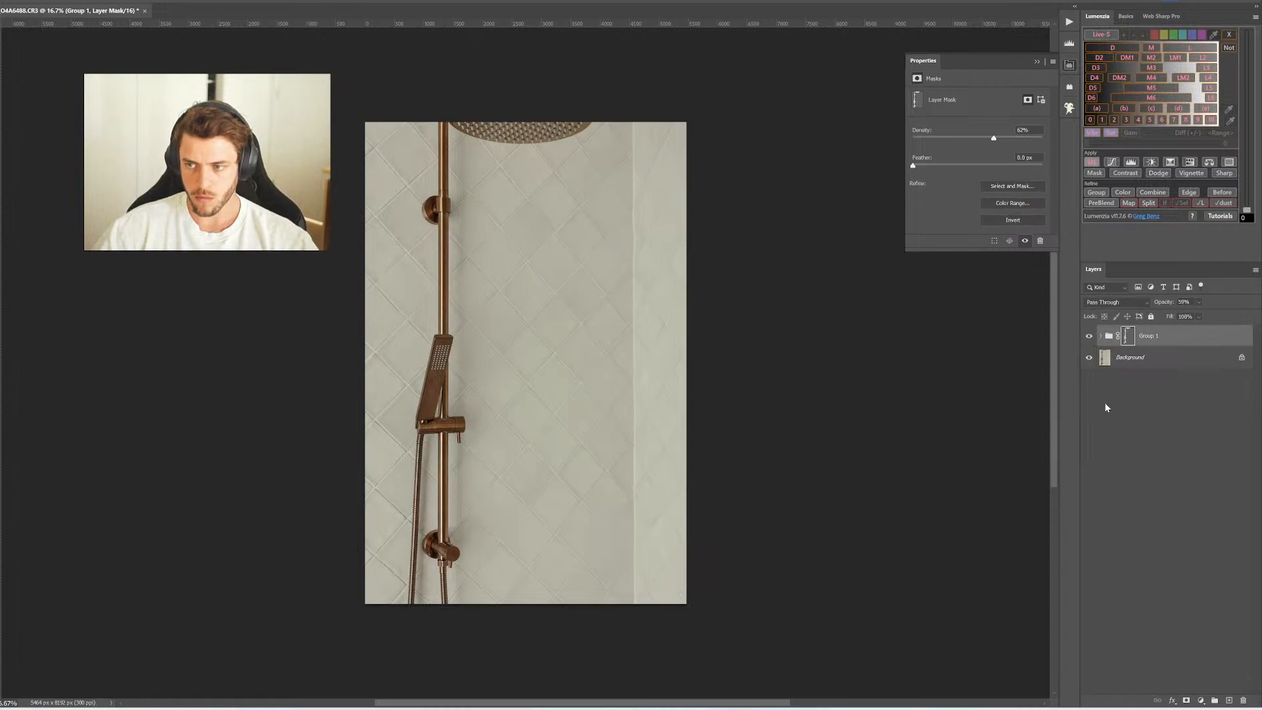
Flatten the shower edit into a single background layer, save it and close the document
key(ctrl+shift+alt+e)
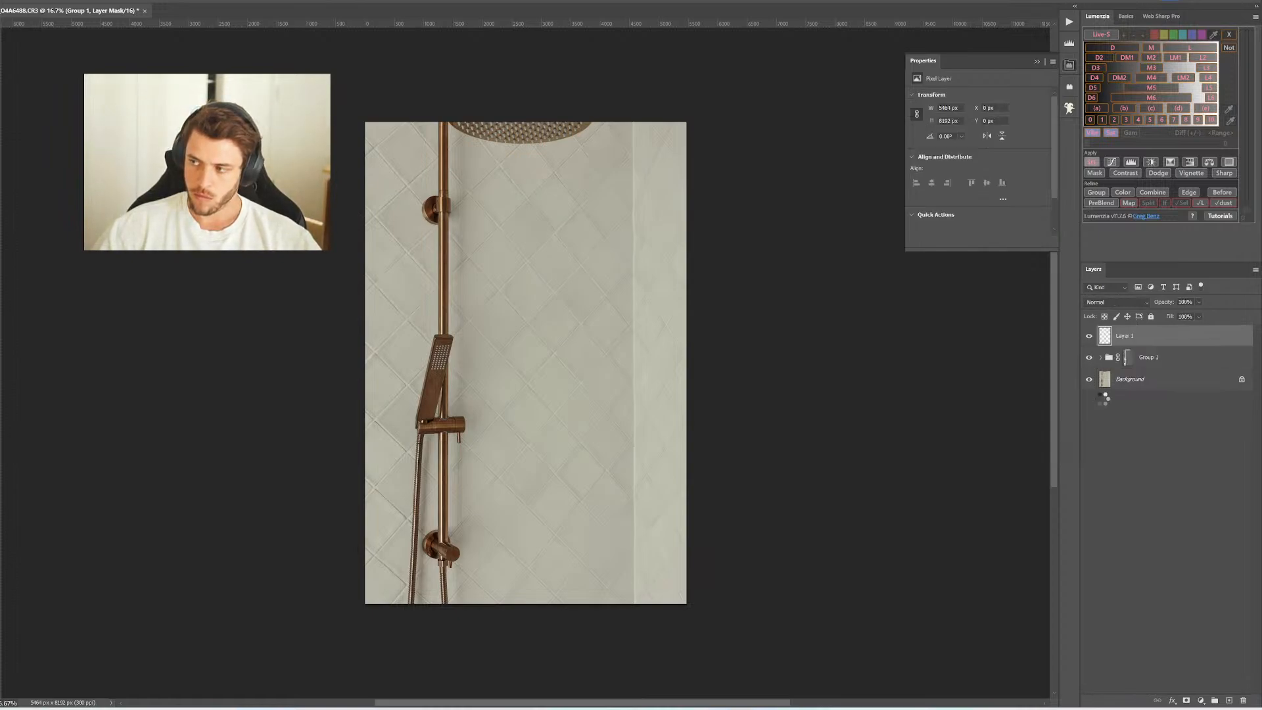
key(ctrl+shift+e)
key(ctrl+s)
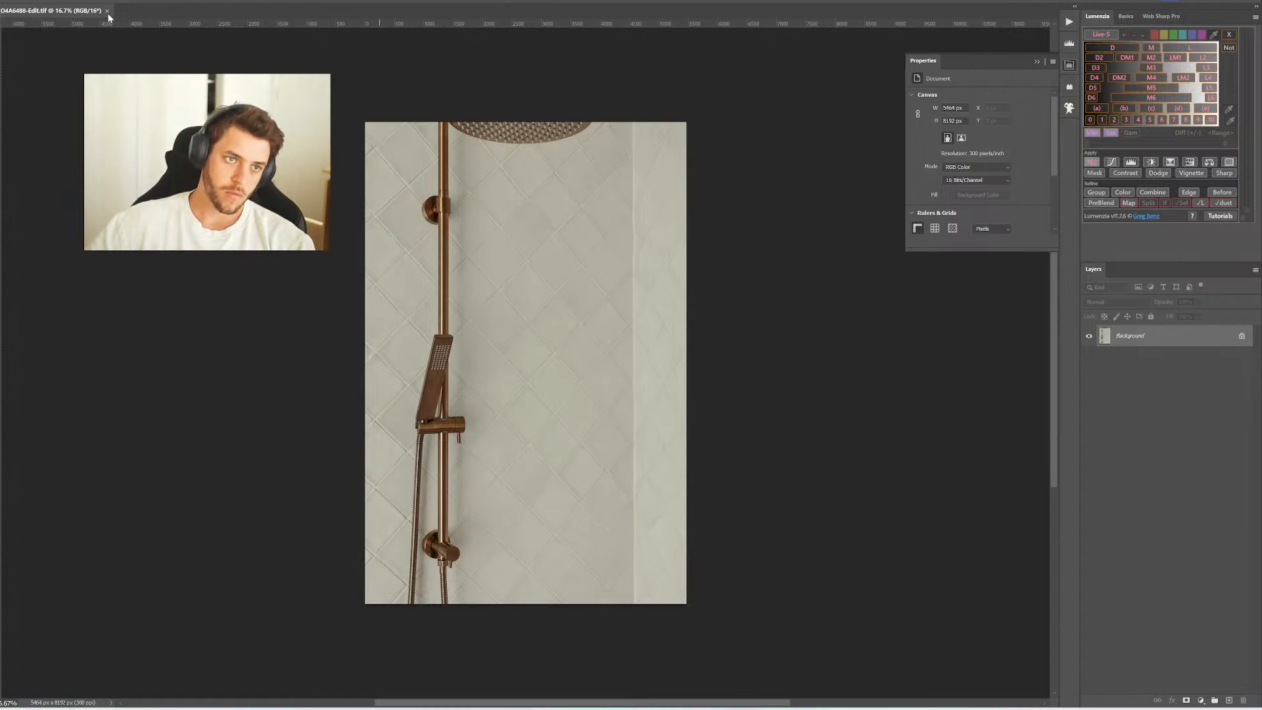
click(107, 10)
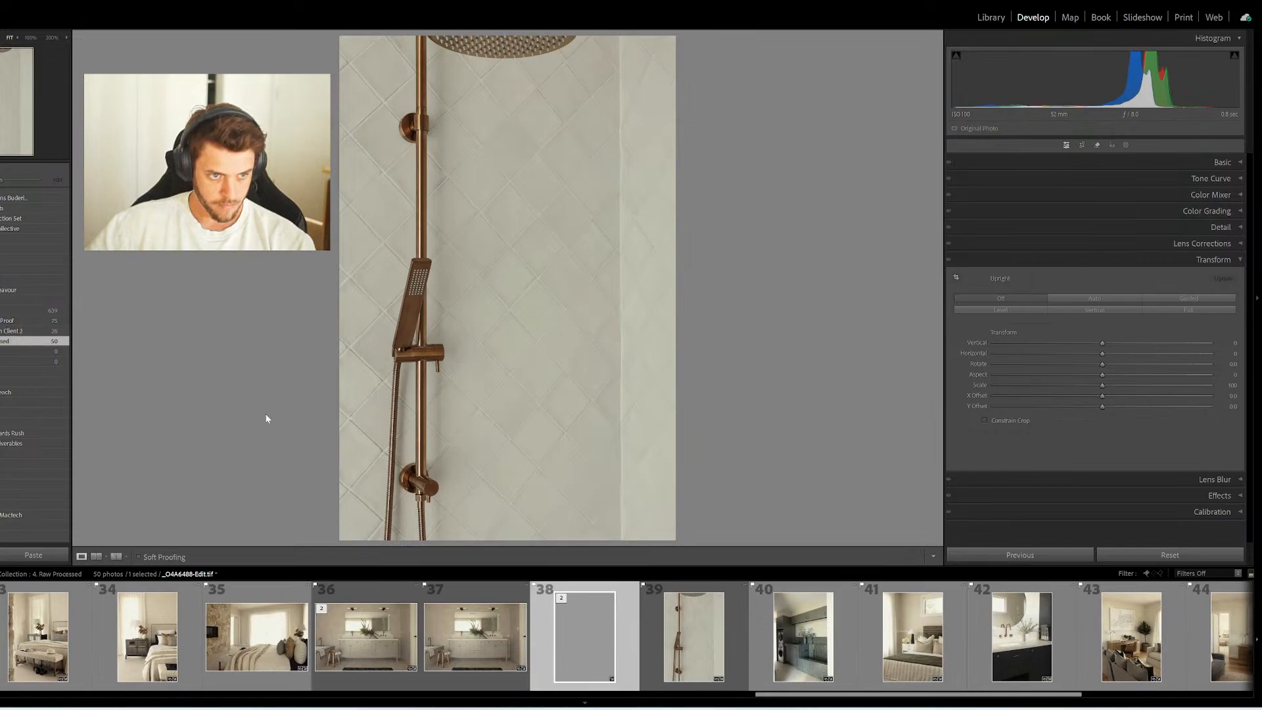
Straighten the laundry photo in Lightroom with two vertical Guided Upright lines, one along the white wall's edge and one along the tall cabinet's outer edge
click(790, 654)
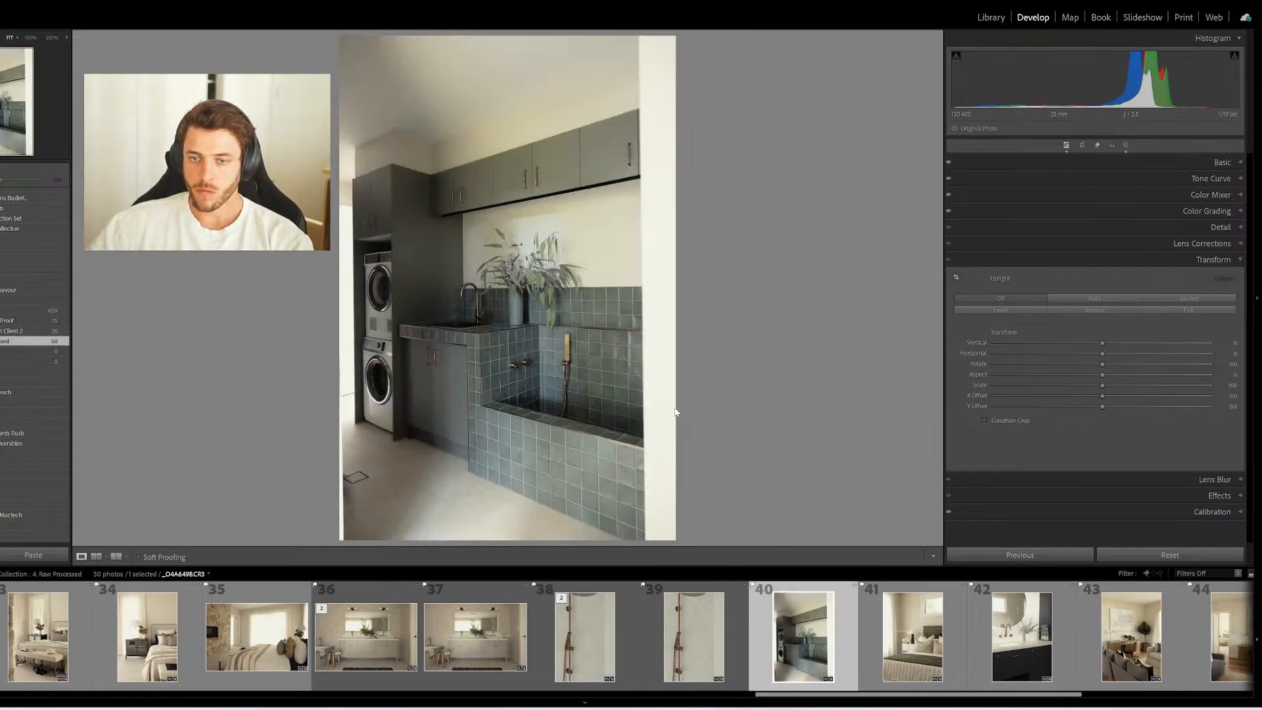
key(shift+t)
drag(639, 40, 645, 534)
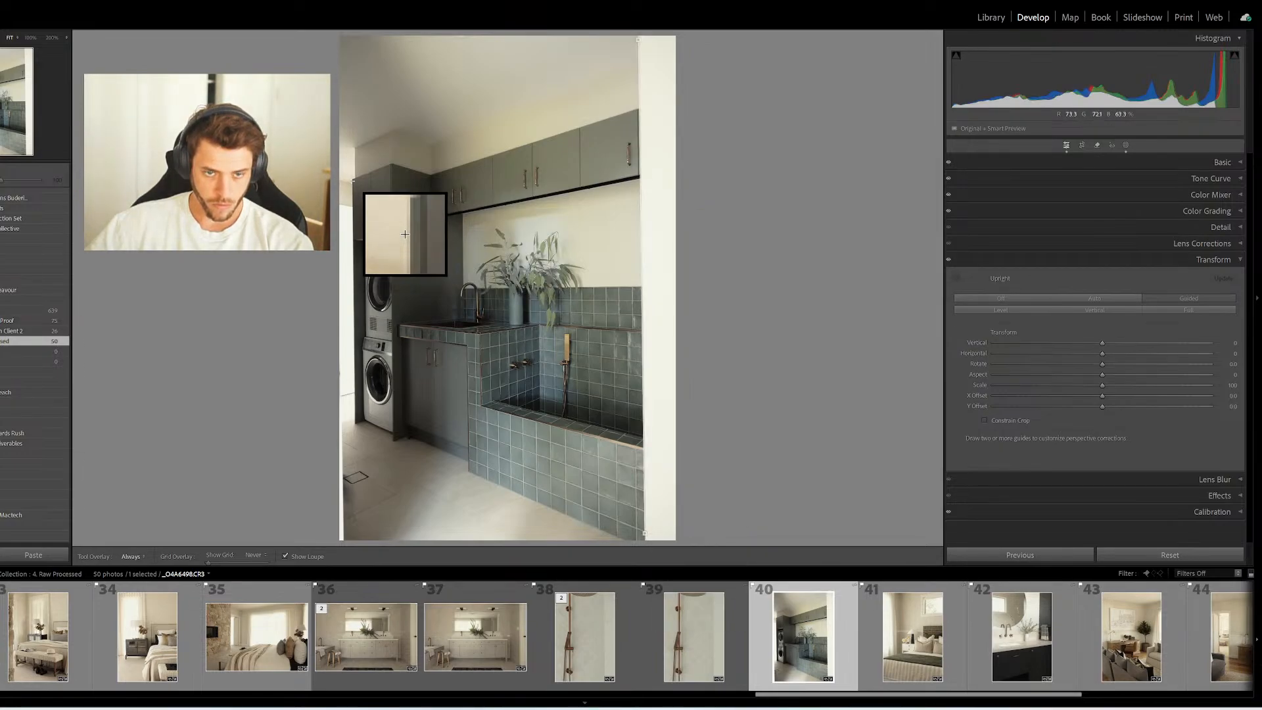
drag(353, 180, 354, 419)
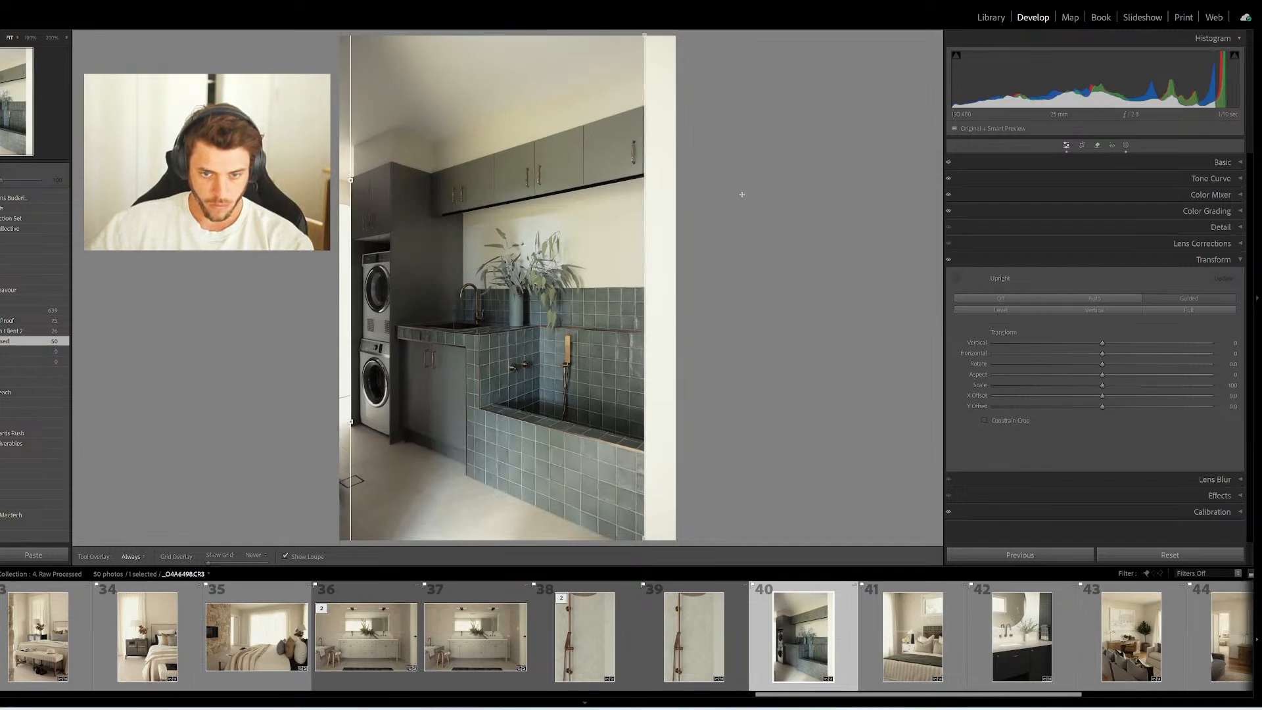
Set the laundry photo's exposure to -0.75 and raise its shadows to +14
key(ctrl+1)
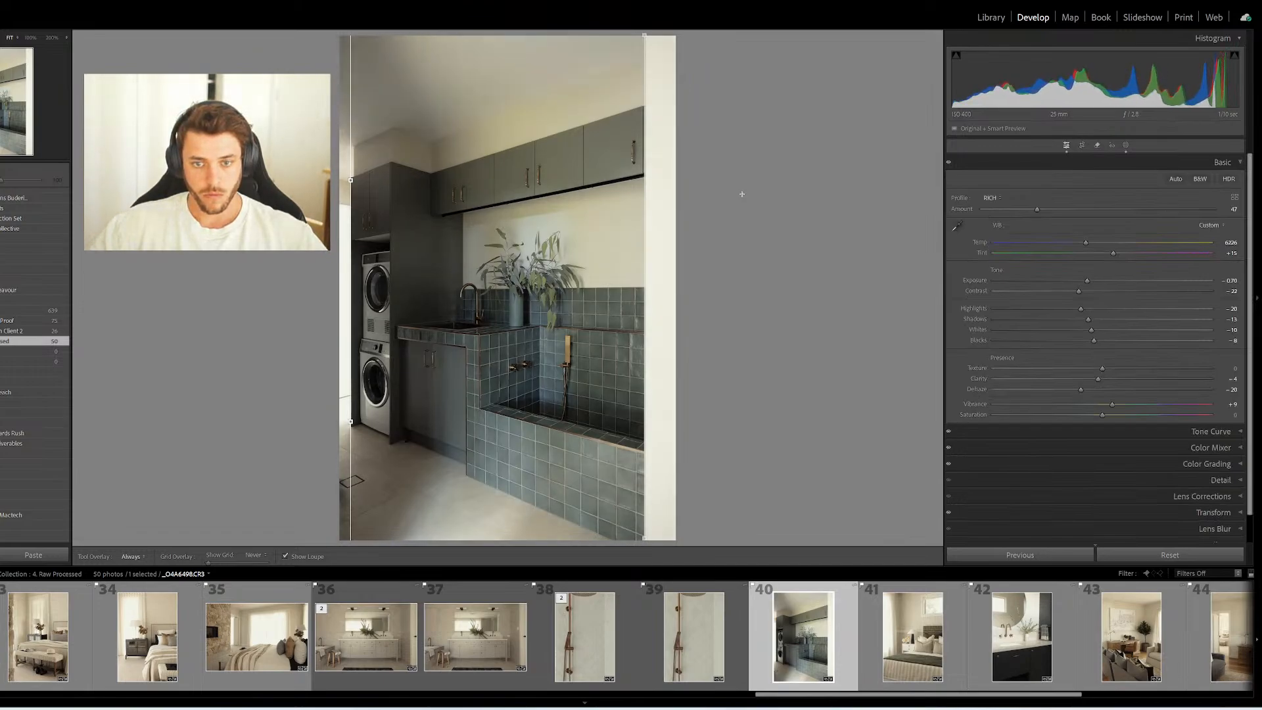
key(minus)
key(plus)
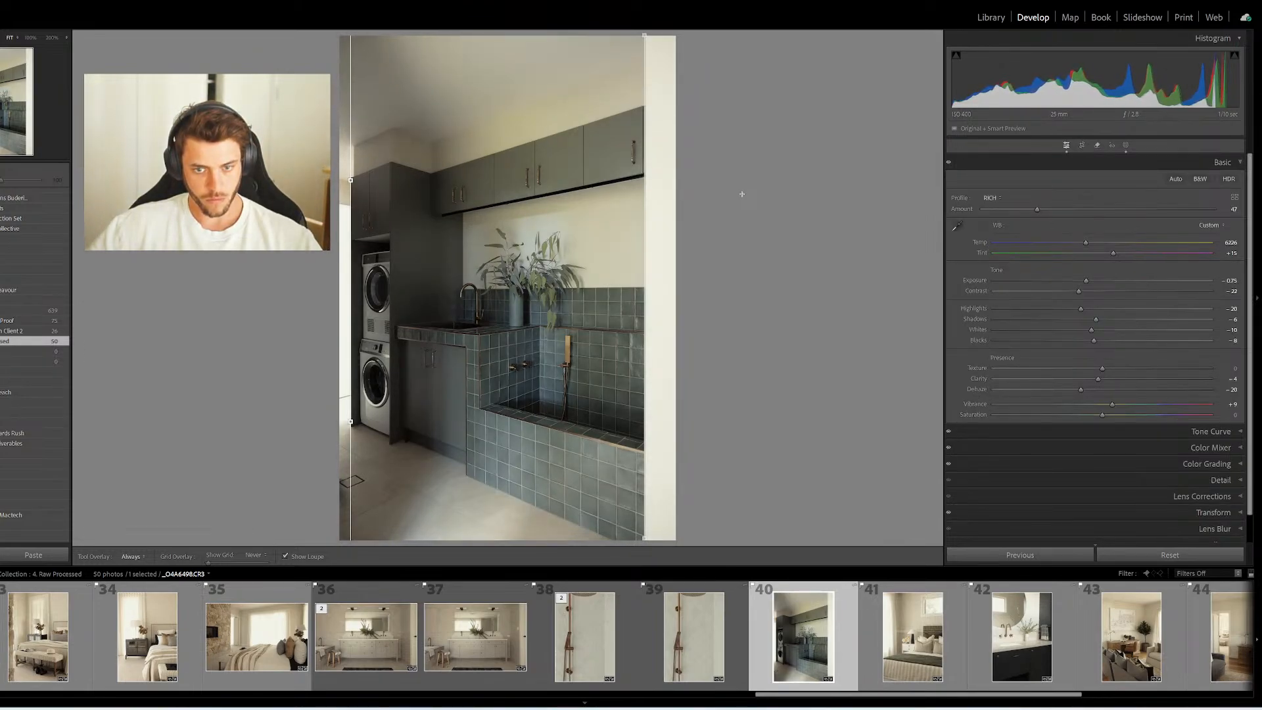
key(plus)
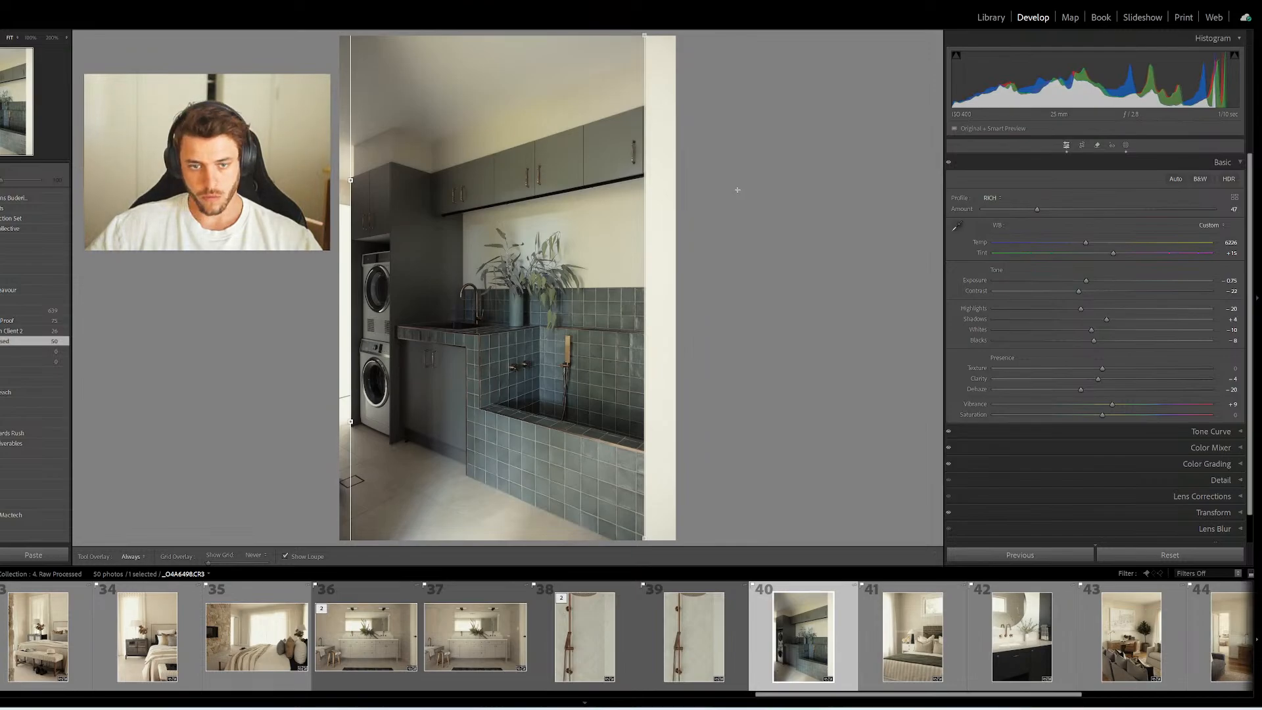
key(plus)
key(plus)
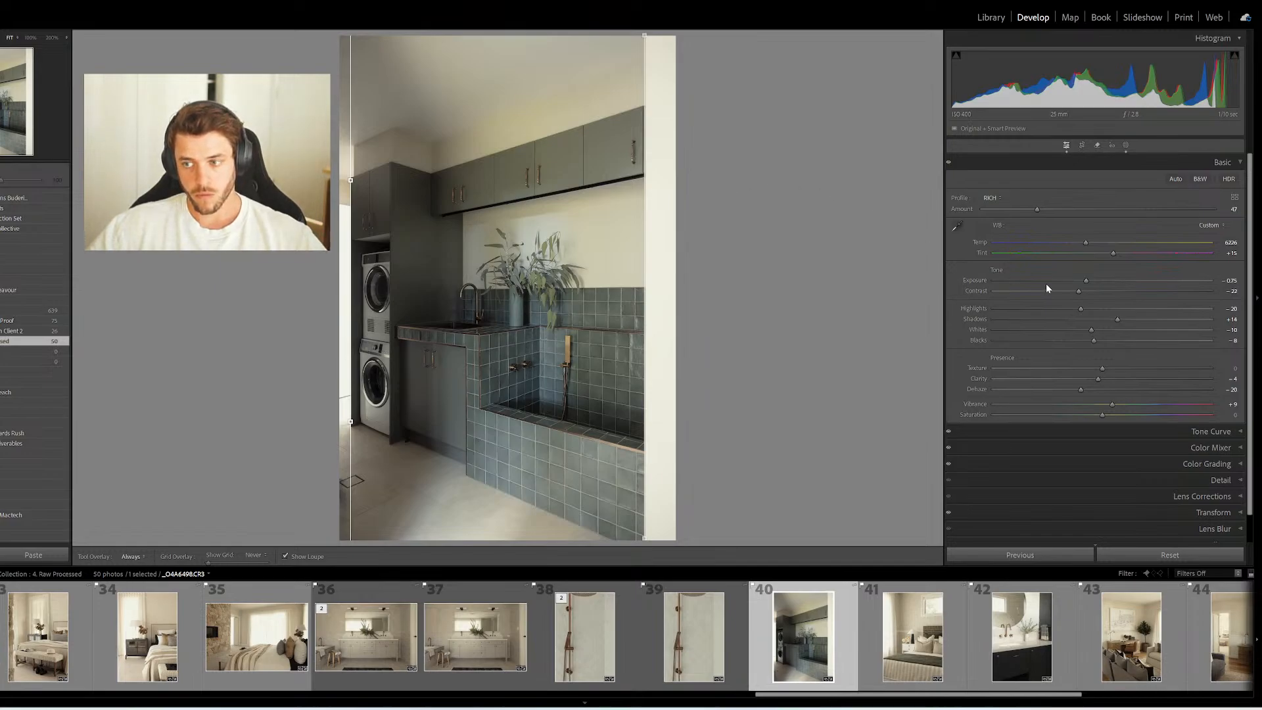
Reduce the laundry photo's contrast to -36, set exposure to -0.55 and raise vibrance to +20
drag(1082, 291, 1070, 291)
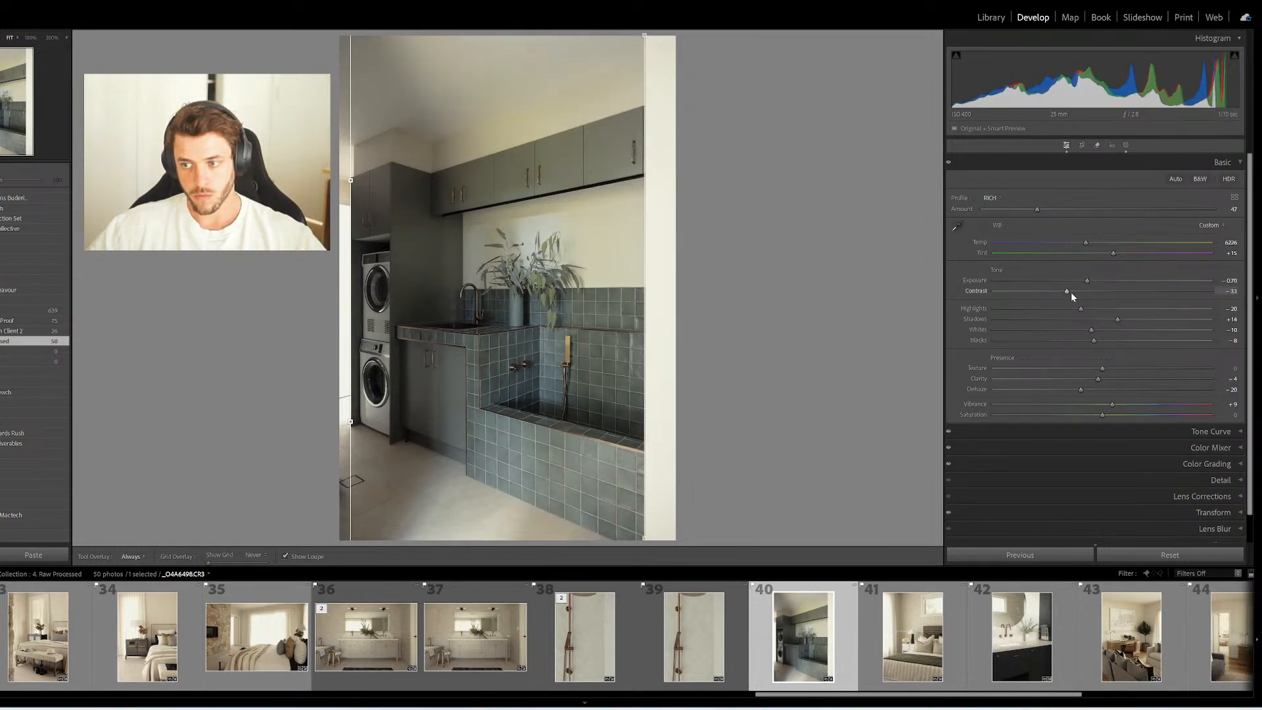
key(plus)
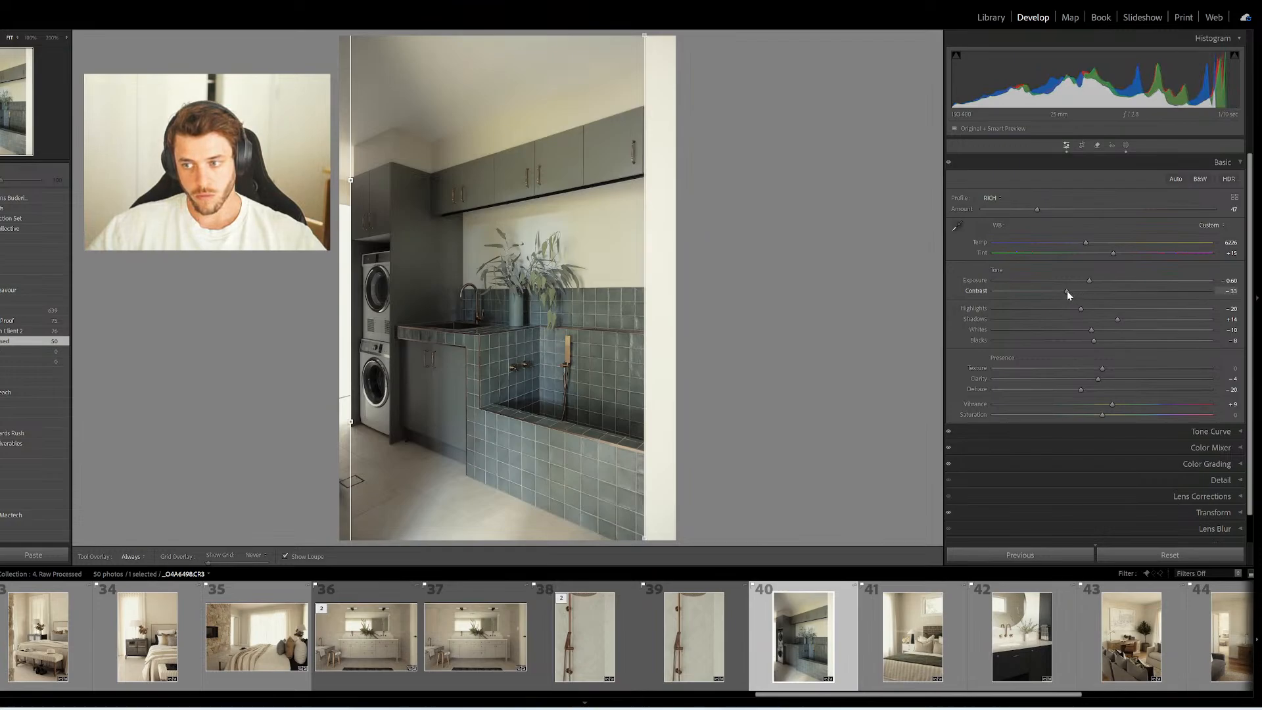
drag(1067, 291, 1063, 291)
key(plus)
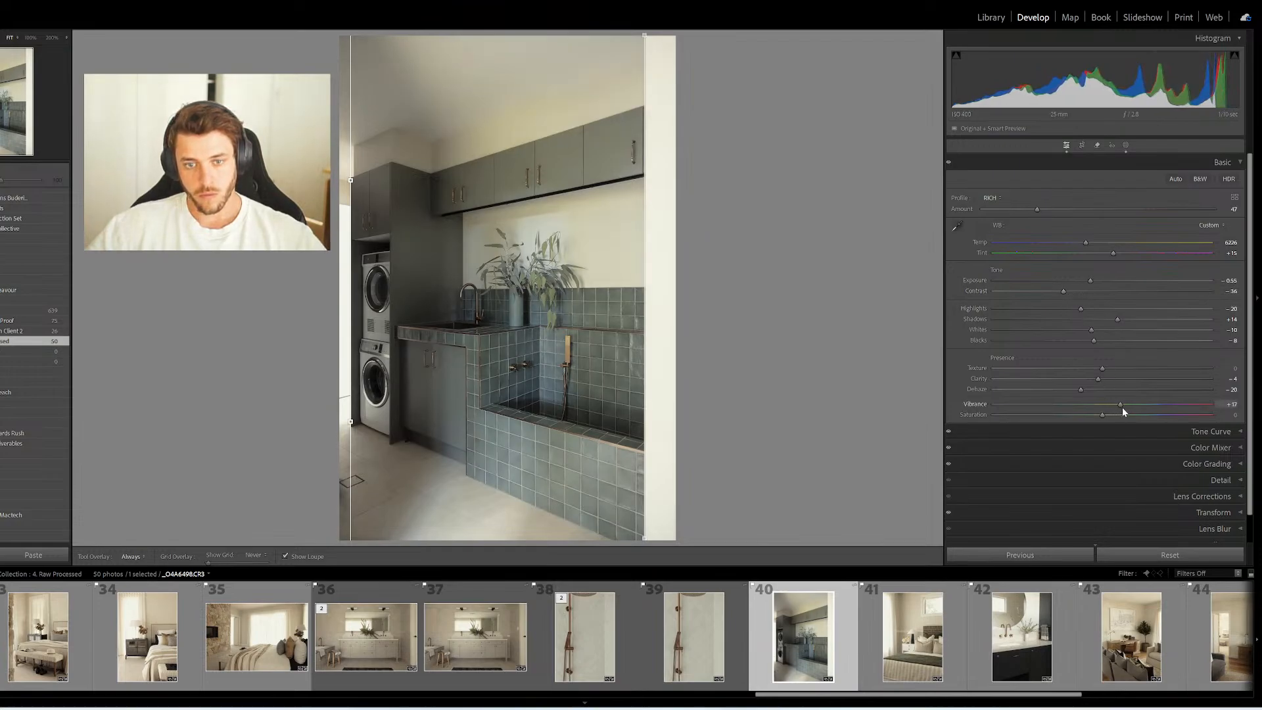
Open the laundry photo in Photoshop for editing and duplicate the background layer
right_click(788, 623)
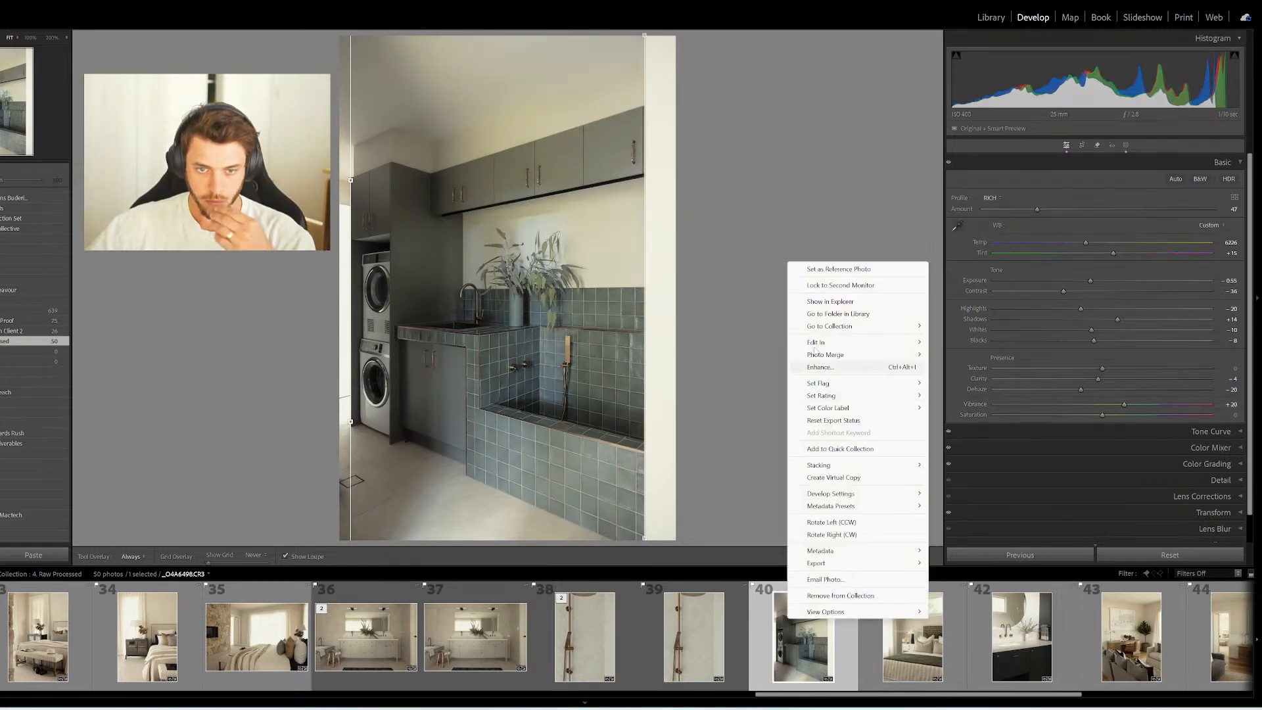
click(924, 300)
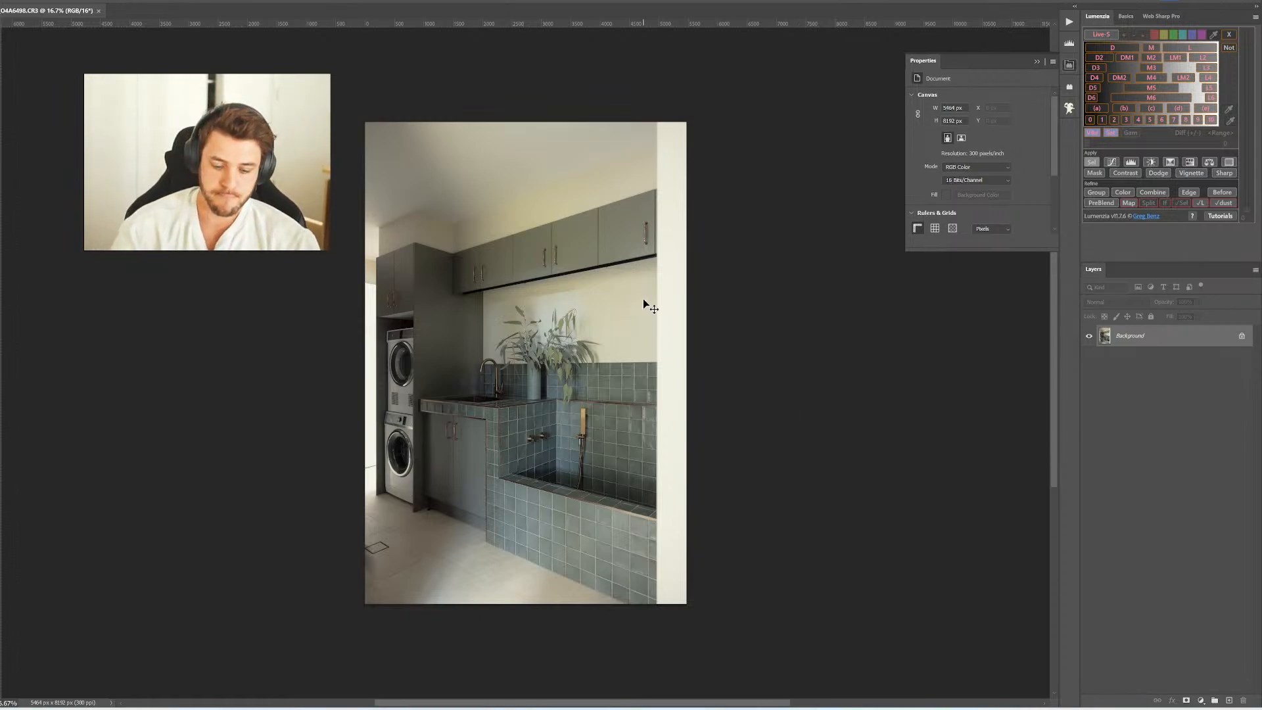
key(ctrl+j)
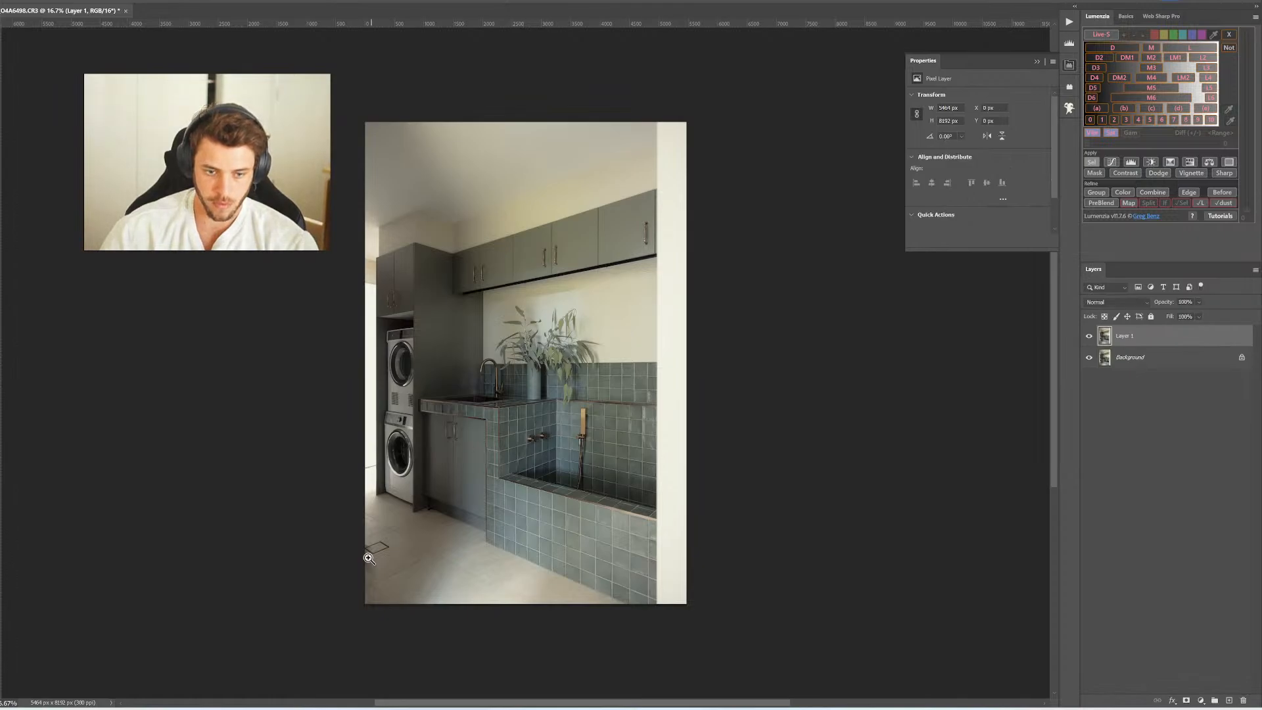
Remove the floor drain and patch the dark shadow at the outer edge of the laundry floor with clean tile
mouse_move(368, 558)
mouse_down()
mouse_move(474, 426)
mouse_move(444, 415)
mouse_move(490, 415)
mouse_move(546, 387)
mouse_move(502, 350)
mouse_move(430, 382)
mouse_up()
key(j)
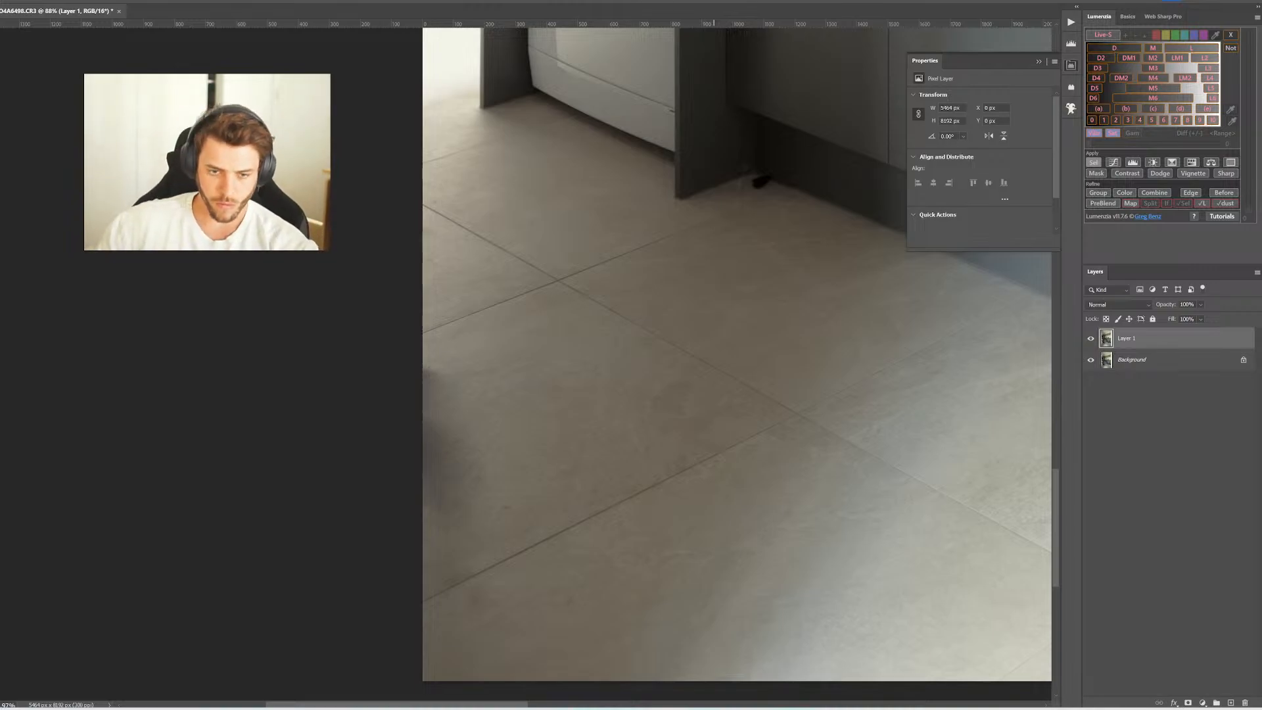
key(l)
mouse_move(402, 358)
mouse_down()
mouse_move(431, 349)
mouse_move(493, 403)
mouse_move(507, 460)
mouse_move(489, 509)
mouse_move(416, 558)
mouse_up()
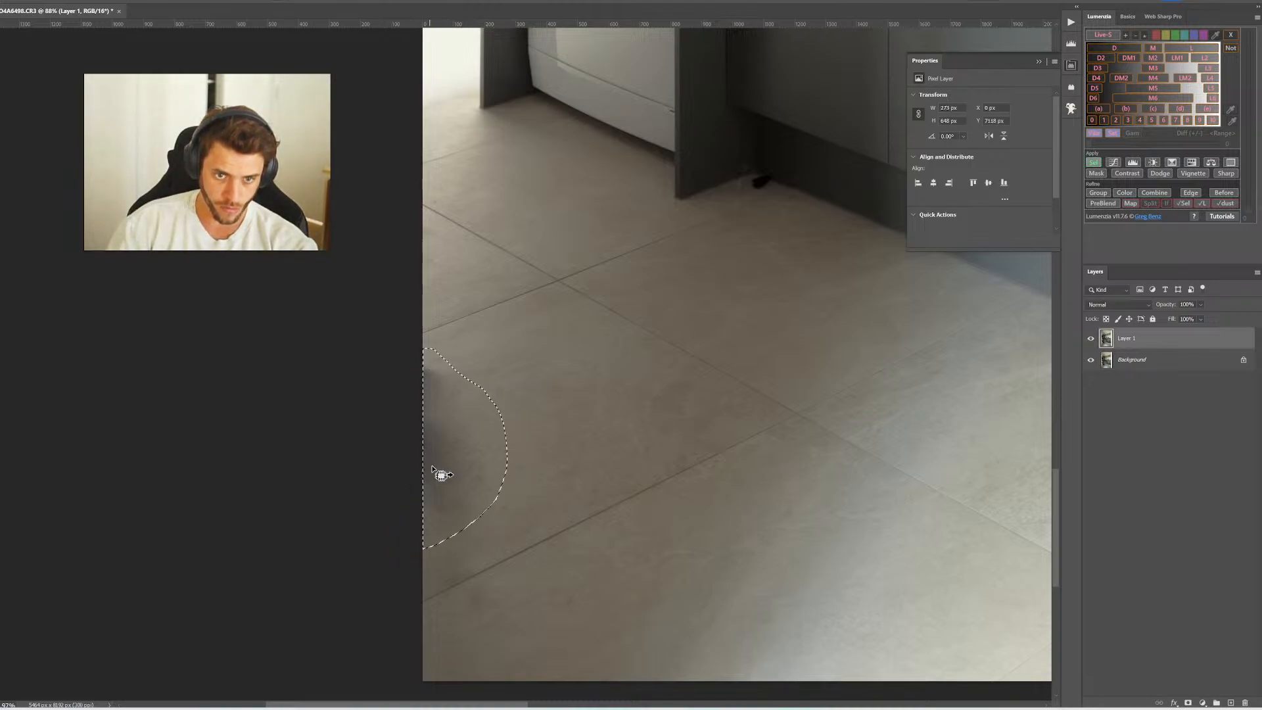
mouse_move(440, 473)
mouse_down()
mouse_move(419, 345)
mouse_move(423, 361)
mouse_move(519, 354)
mouse_move(427, 451)
mouse_move(481, 409)
mouse_move(460, 355)
mouse_up()
key(ctrl+d)
scroll(516, 341, down, 2)
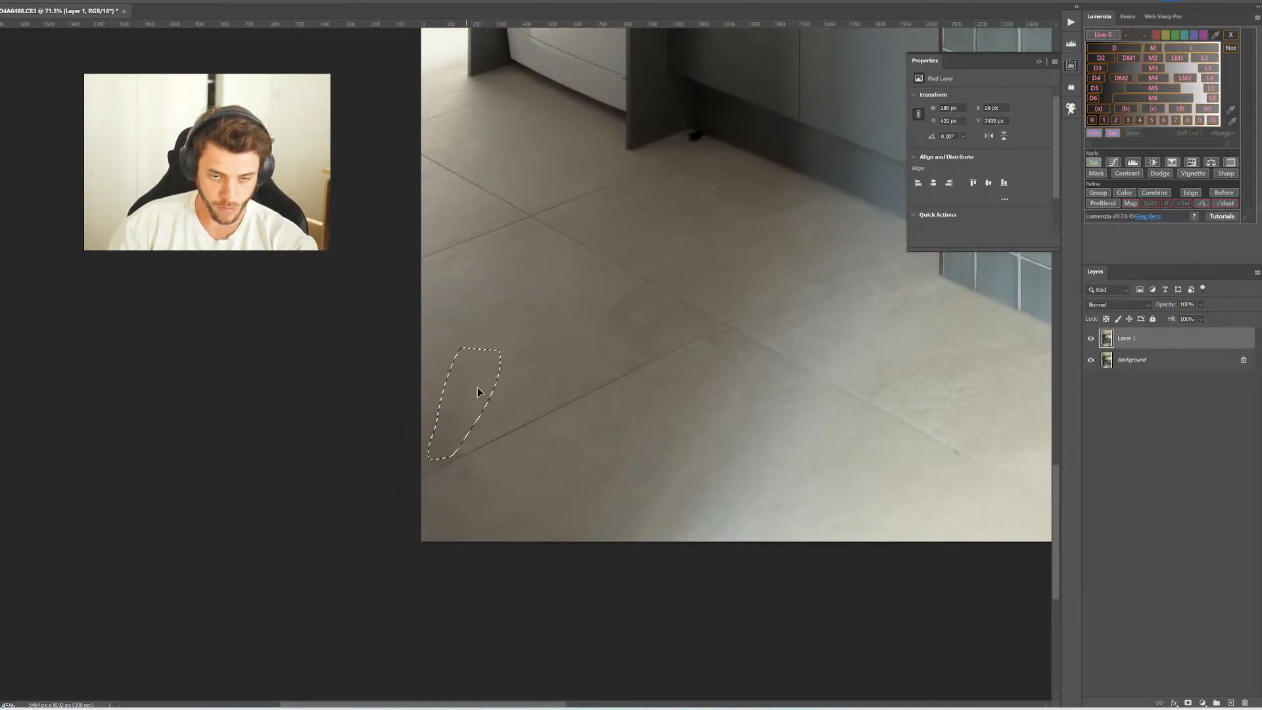
Patch the selected dark area at the outer edge of the laundry floor with clean tile, clear the selection and save the photo
drag(499, 398, 527, 363)
key(ctrl+d)
mouse_move(475, 468)
mouse_down()
mouse_move(460, 516)
mouse_move(441, 488)
mouse_move(474, 467)
mouse_up()
key(ctrl+d)
key(ctrl+0)
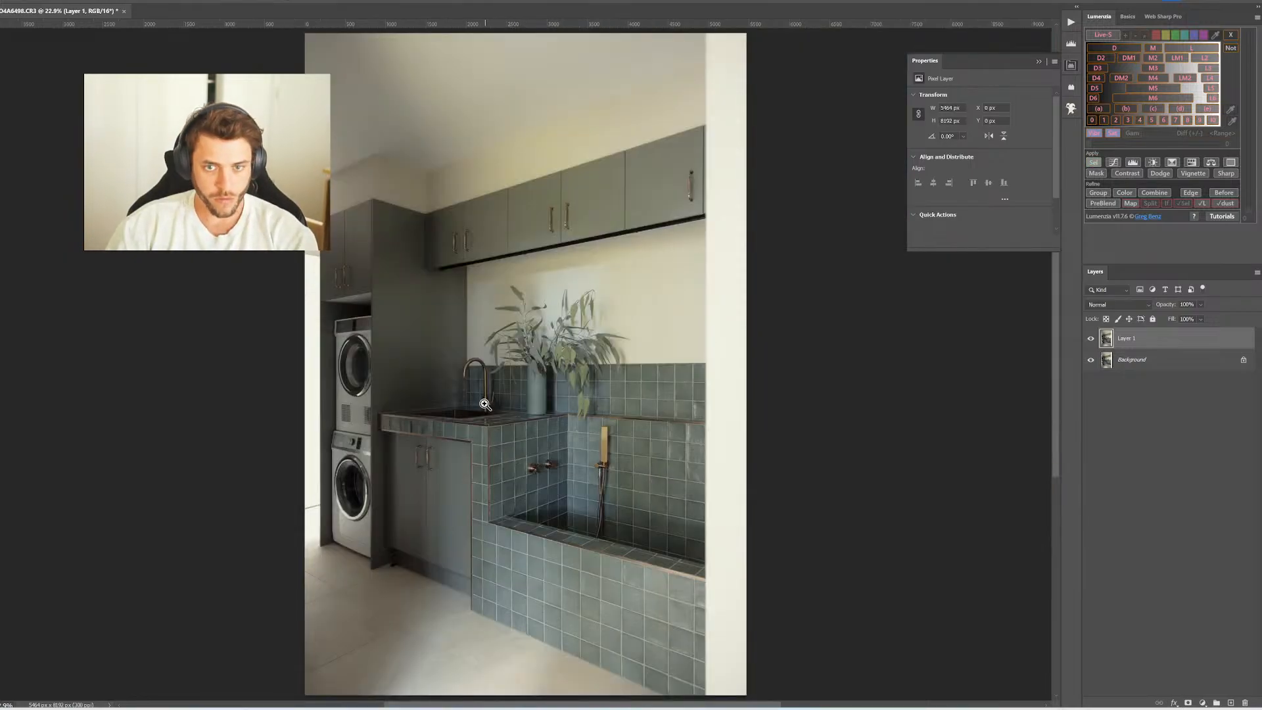
key(ctrl+s)
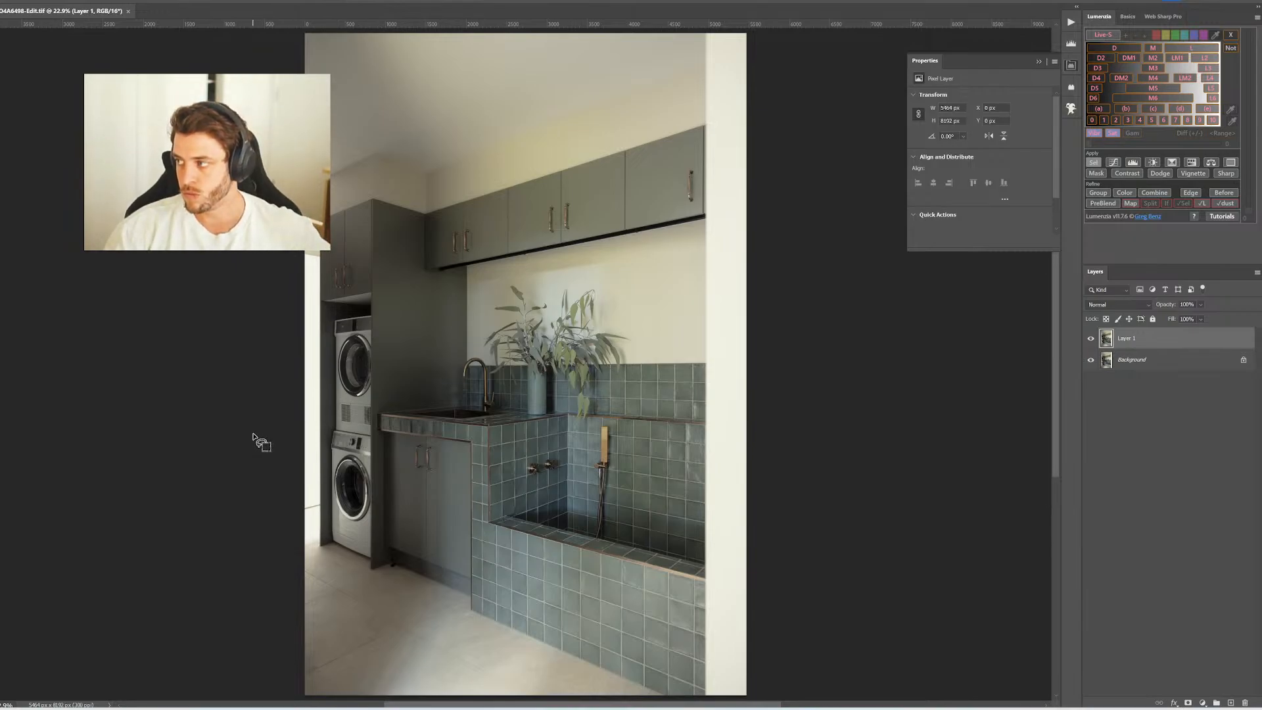
Select both stacked laundry machines as one combined selection
click(351, 345)
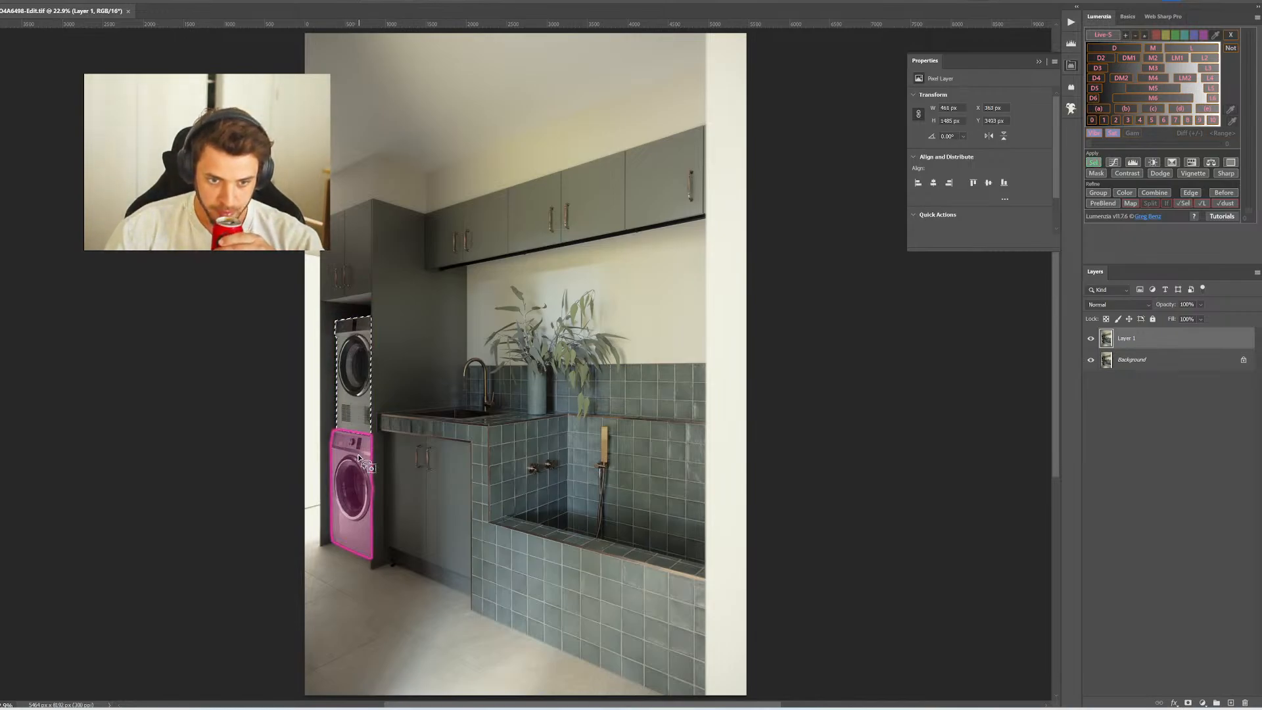
shift+click(354, 458)
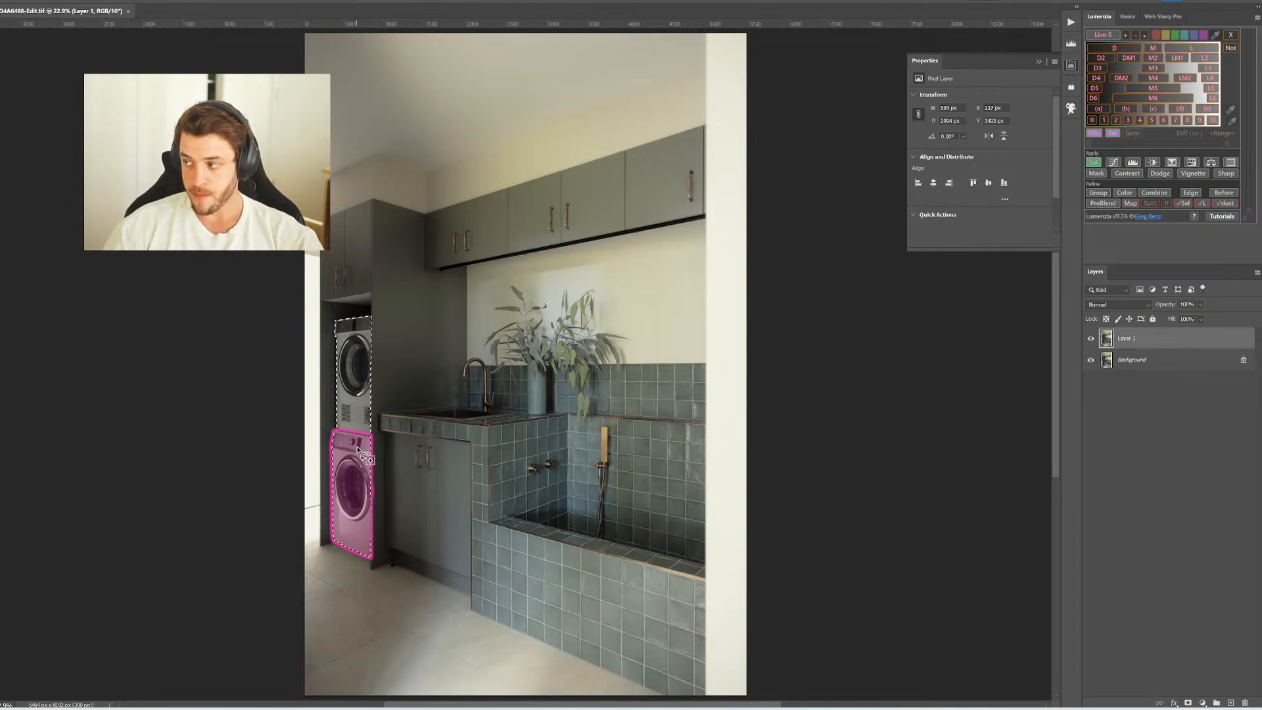
key(ctrl+d)
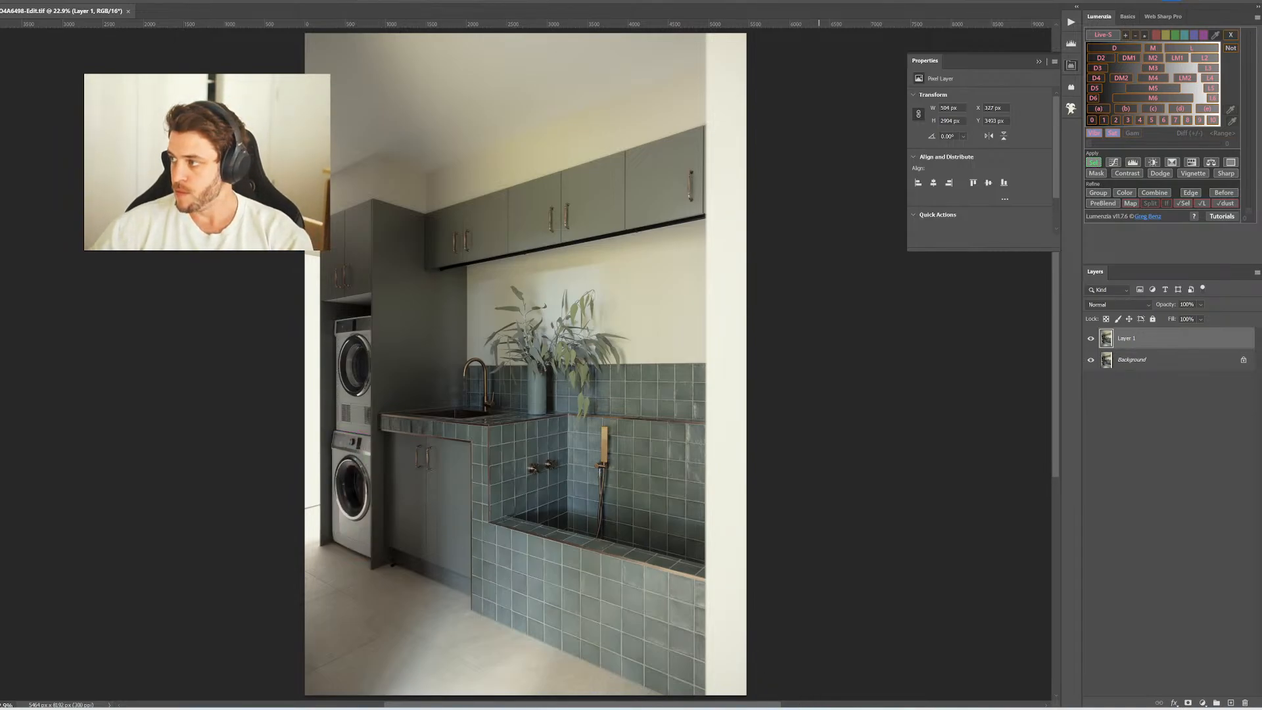
key(ctrl+z)
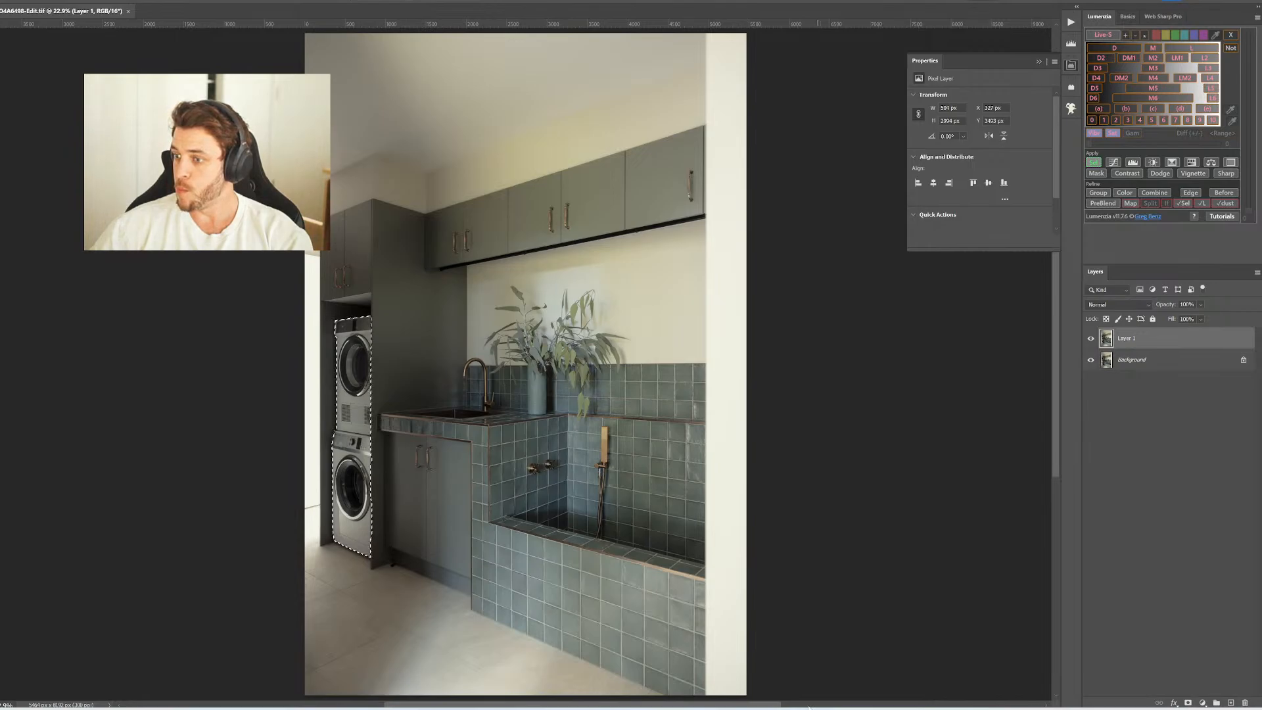
Add a Curves adjustment masked to the laundry machines, brighten their lighter tones while holding the shadows, and merge all layers
click(1111, 161)
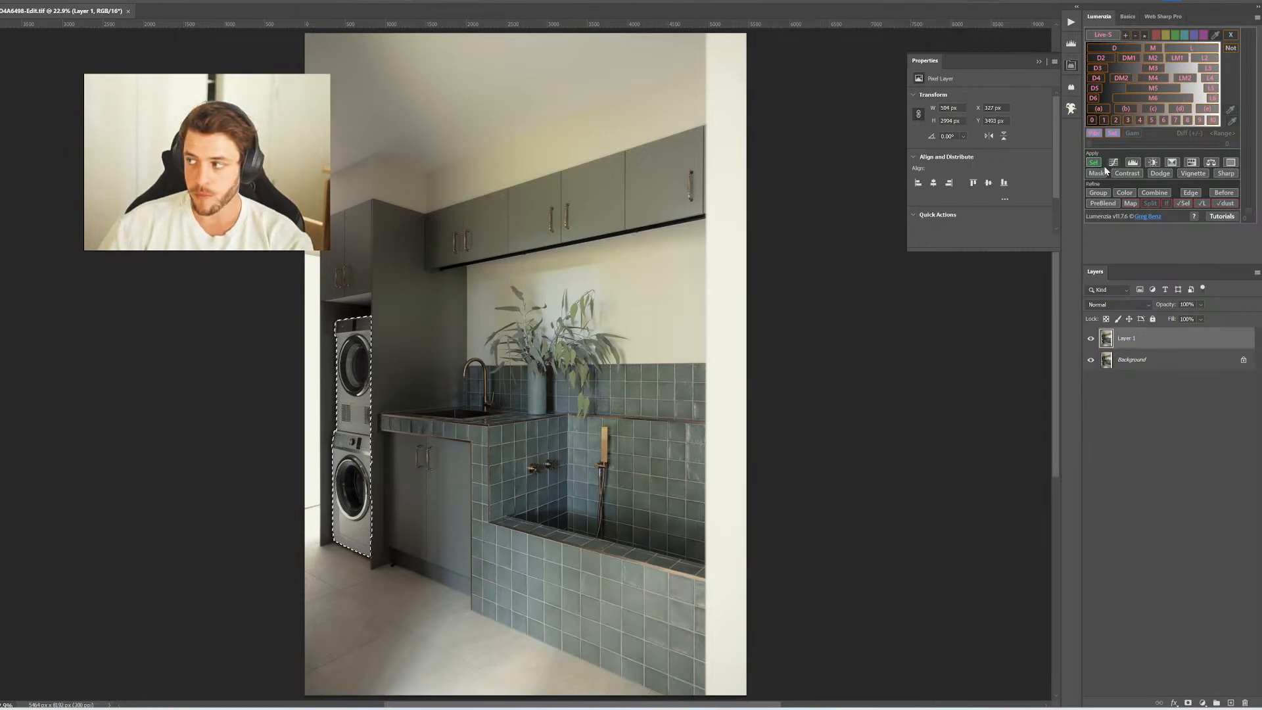
click(919, 111)
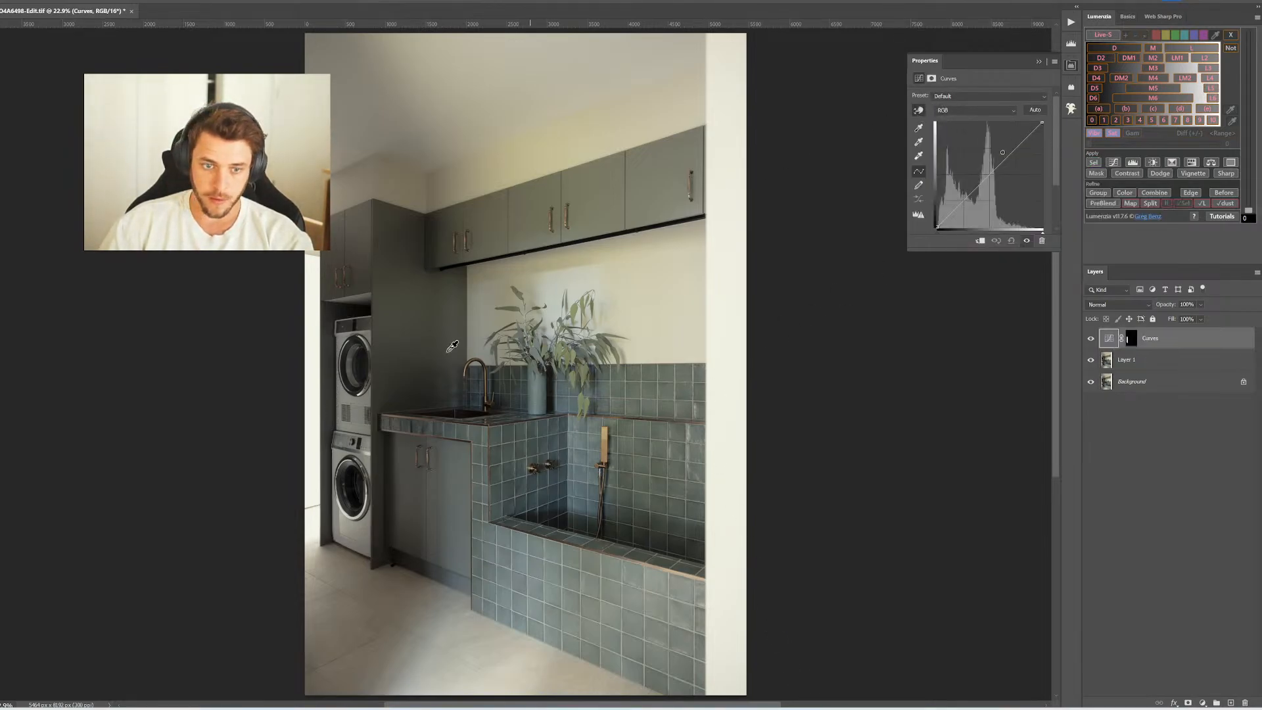
drag(351, 391, 352, 382)
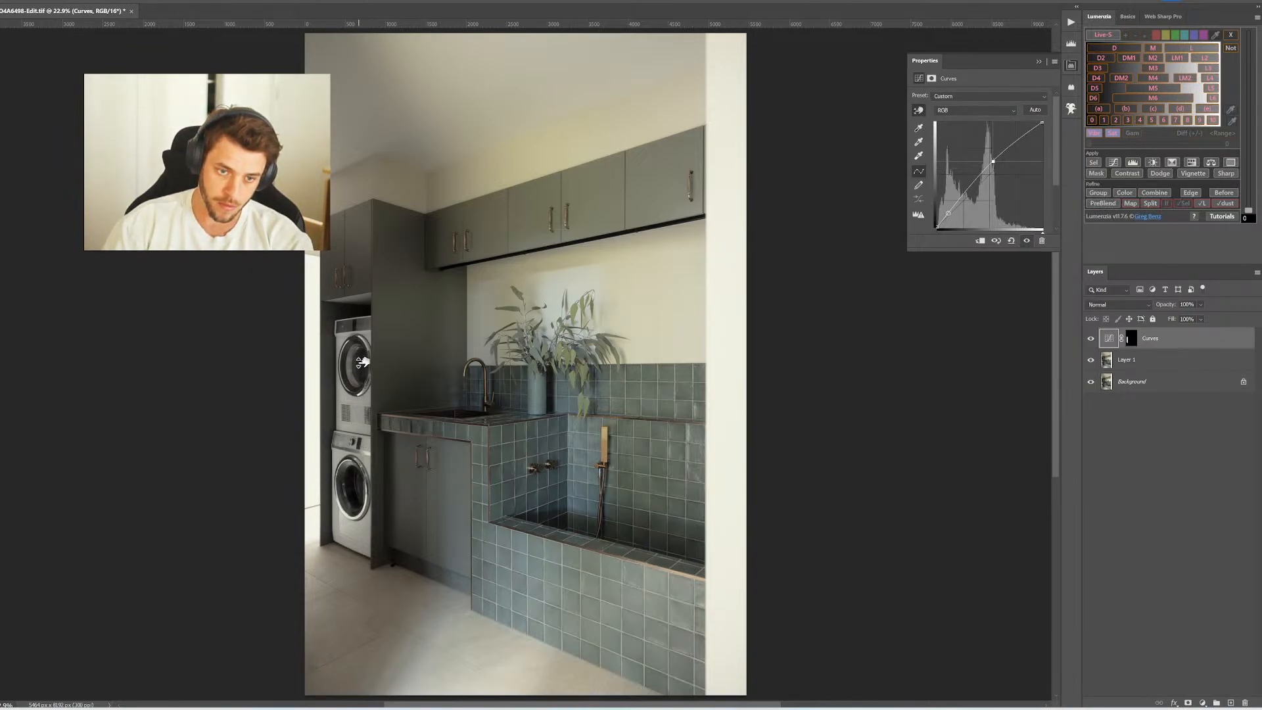
click(347, 415)
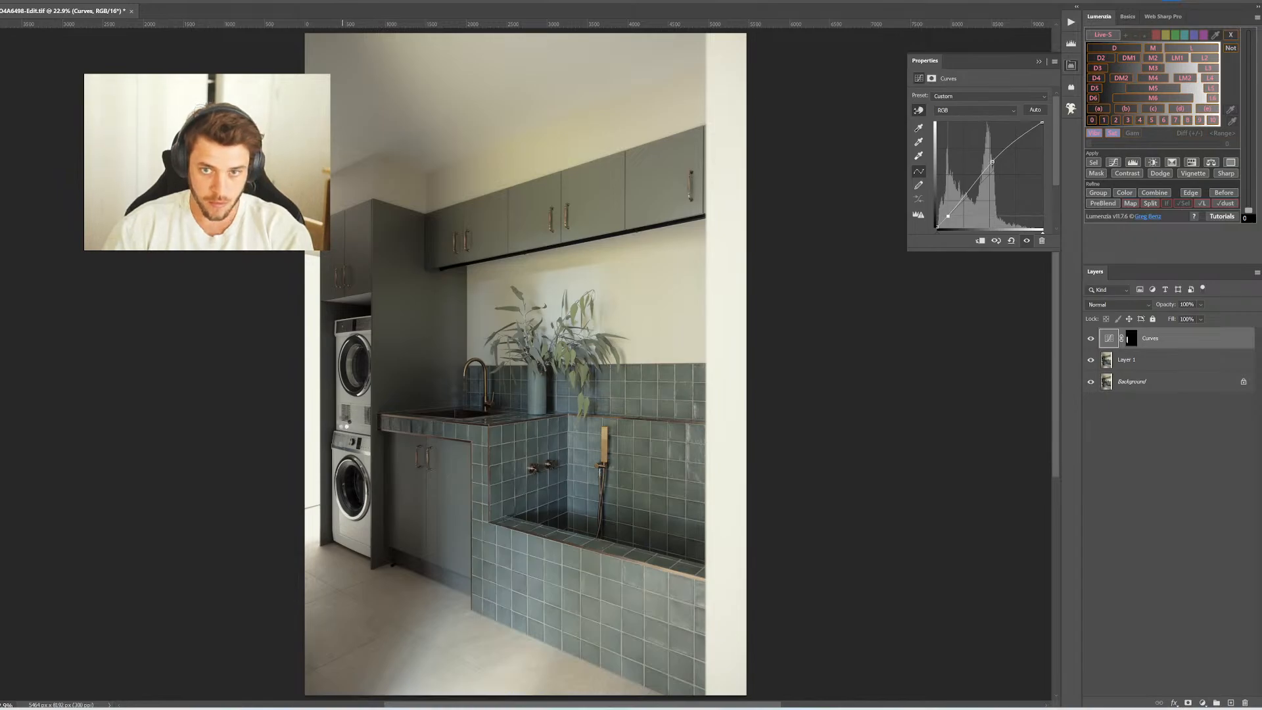
key(ctrl+shift+e)
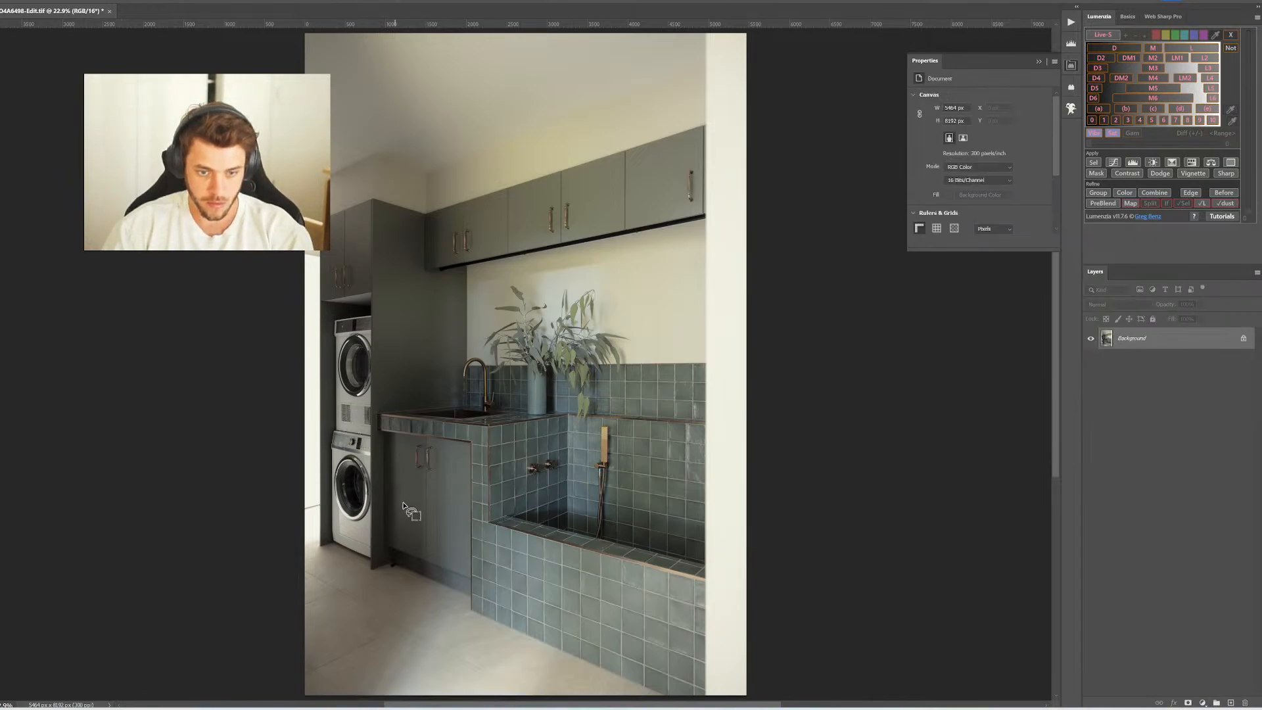
Remove the black spot and the small mark beside it at the base of the cabinet kickboard, and save the photo
scroll(394, 572, up, 5)
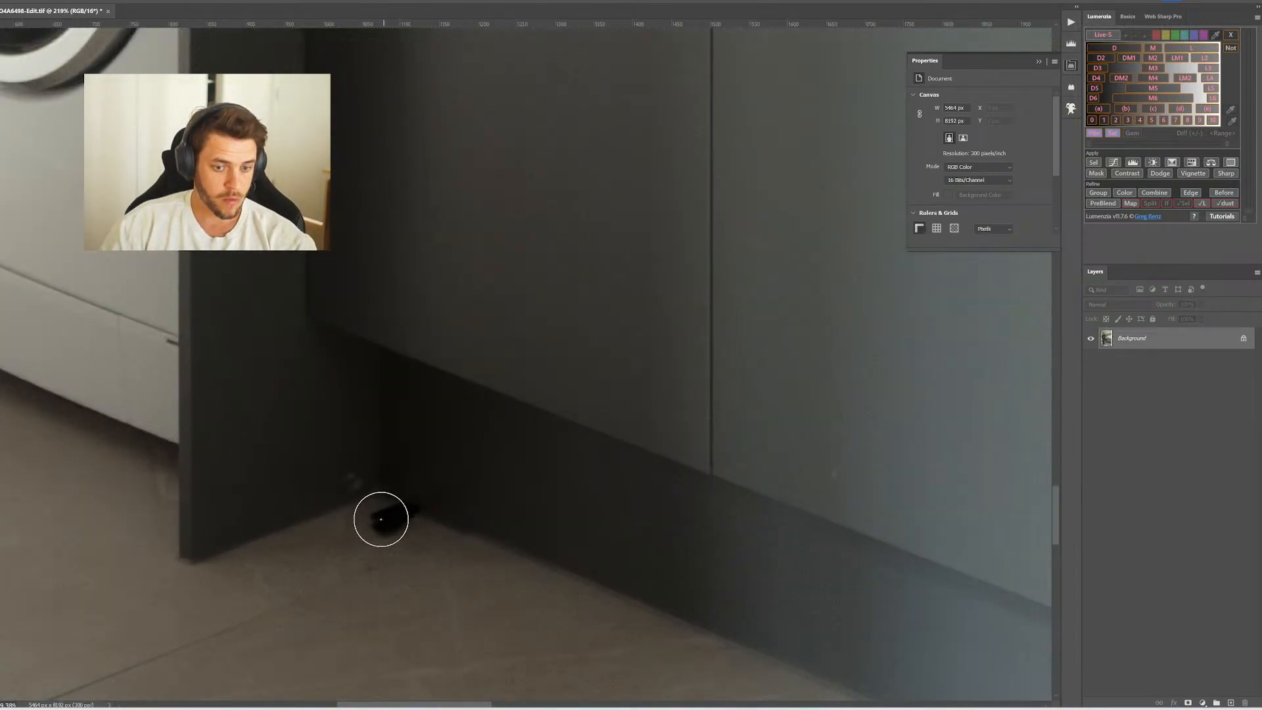
key(bracketleft)
key(bracketleft)
mouse_move(375, 518)
mouse_down()
mouse_move(404, 533)
mouse_move(387, 501)
mouse_up()
click(349, 483)
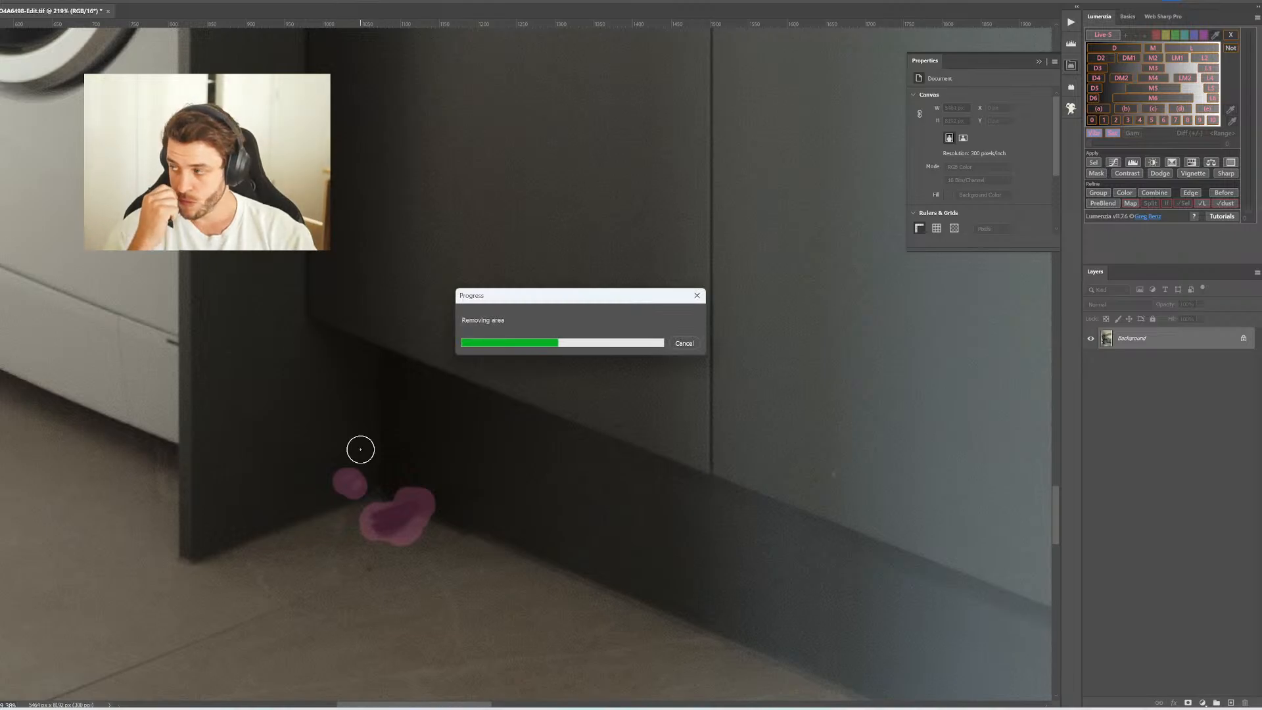
key(ctrl+0)
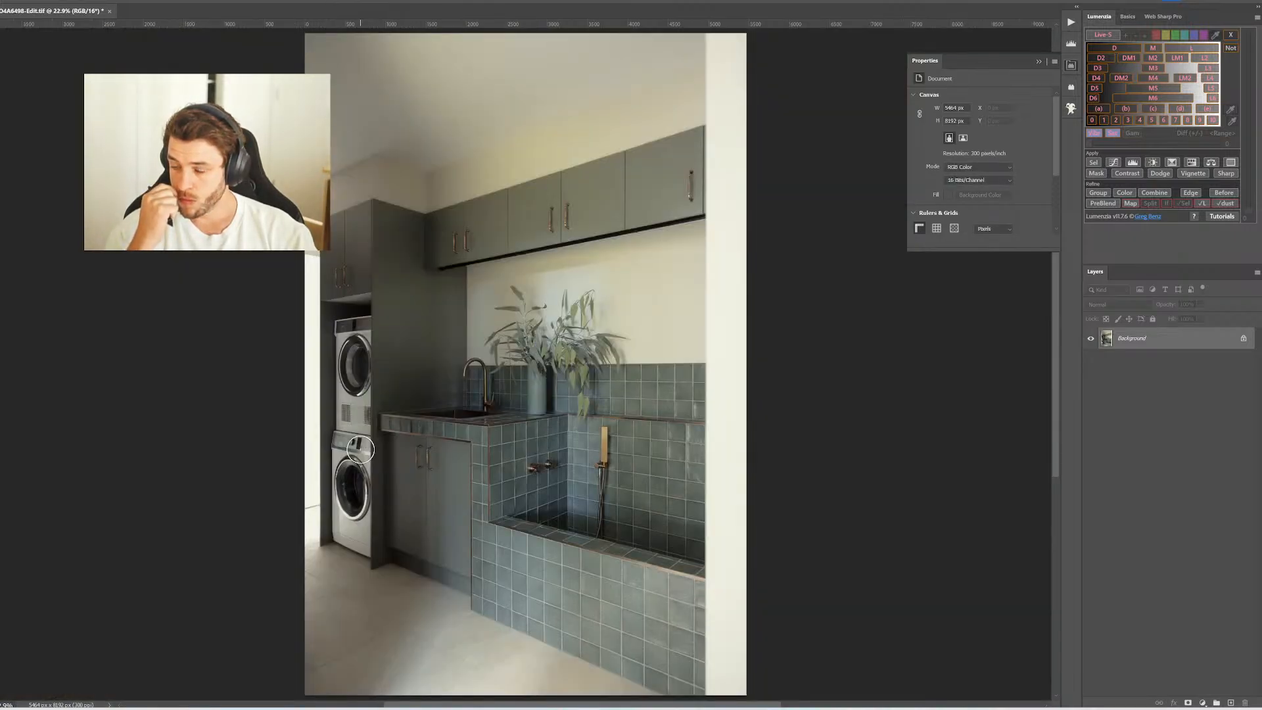
key(ctrl+s)
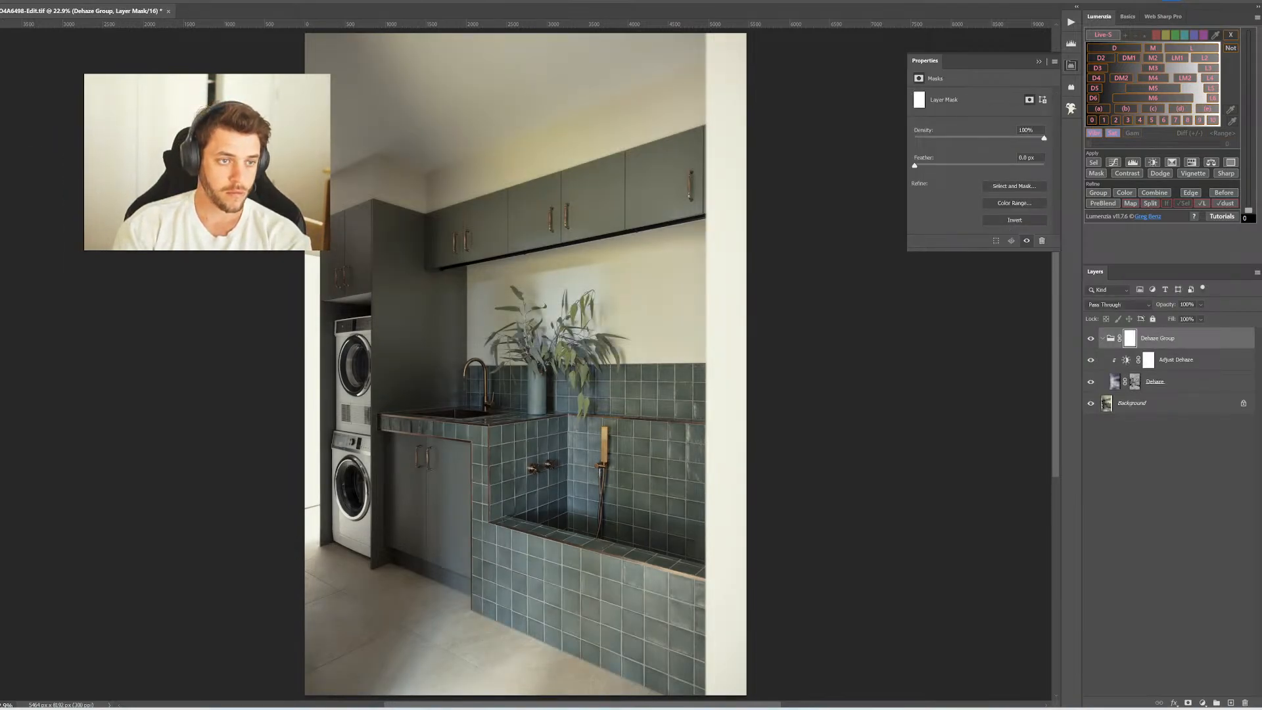
Hide the Dehaze Group and add a Clarity layer with a 10.0-pixel High Pass filter
click(1090, 337)
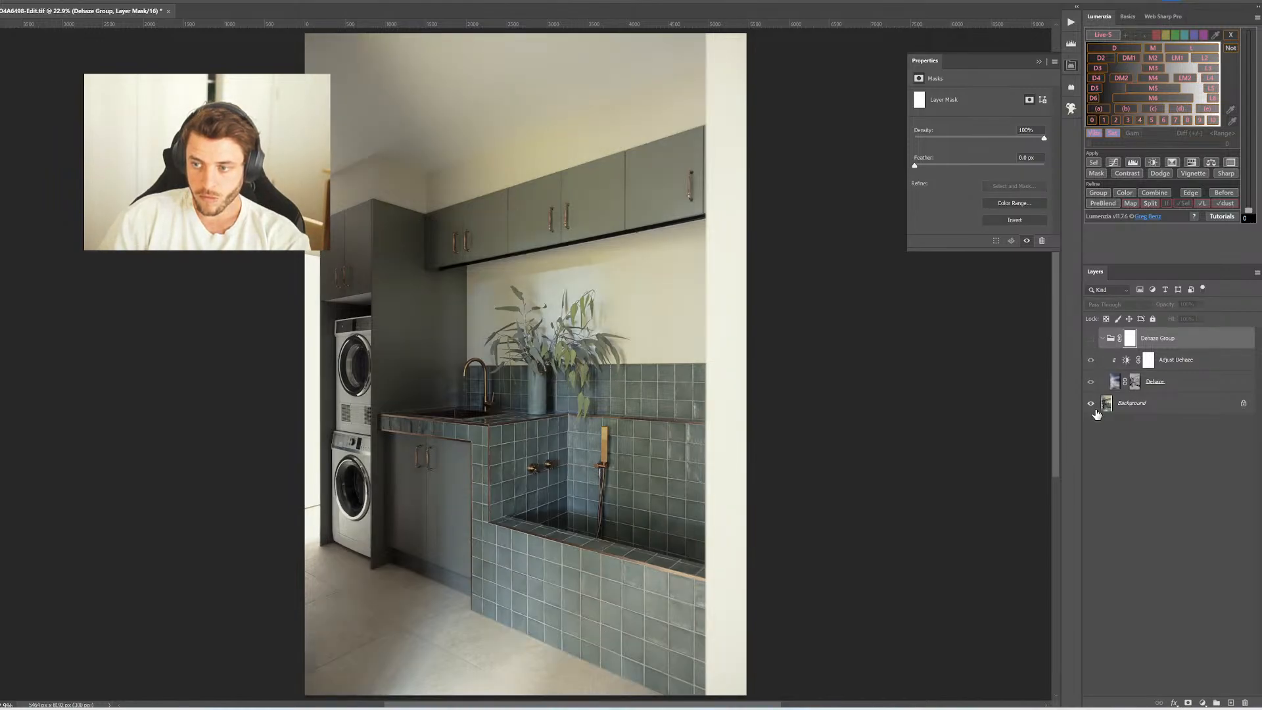
click(1110, 403)
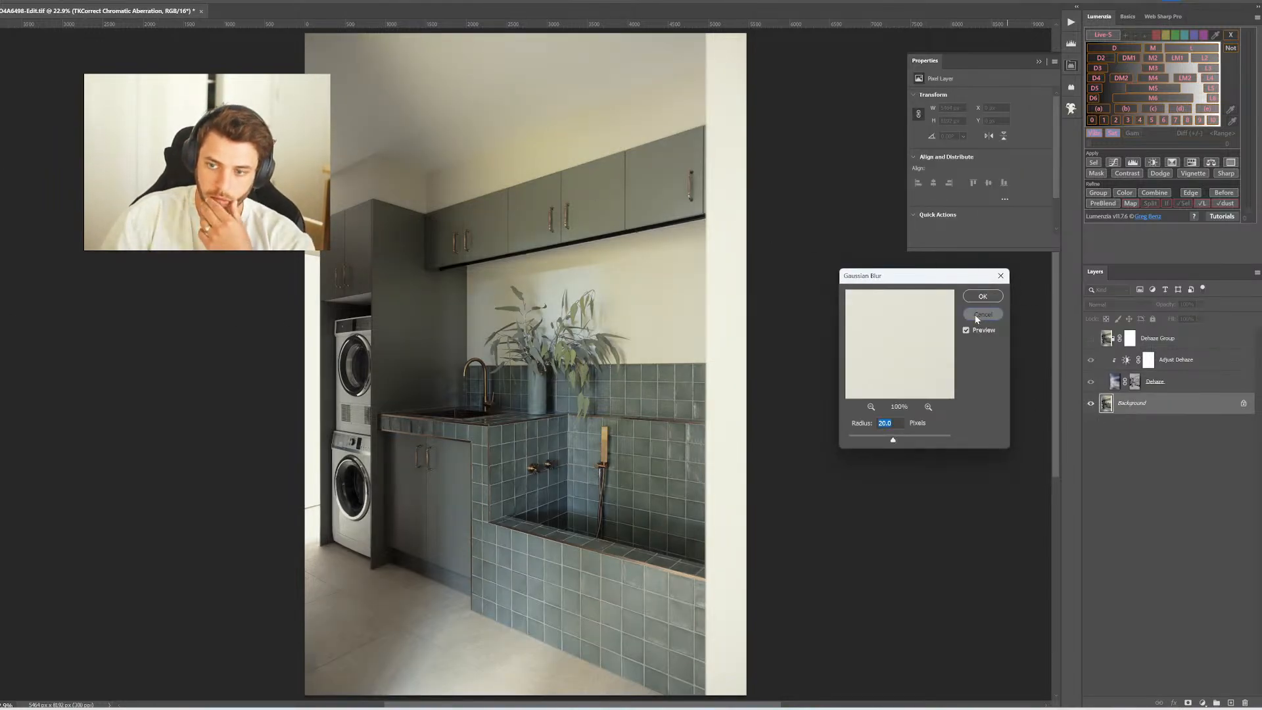
click(984, 314)
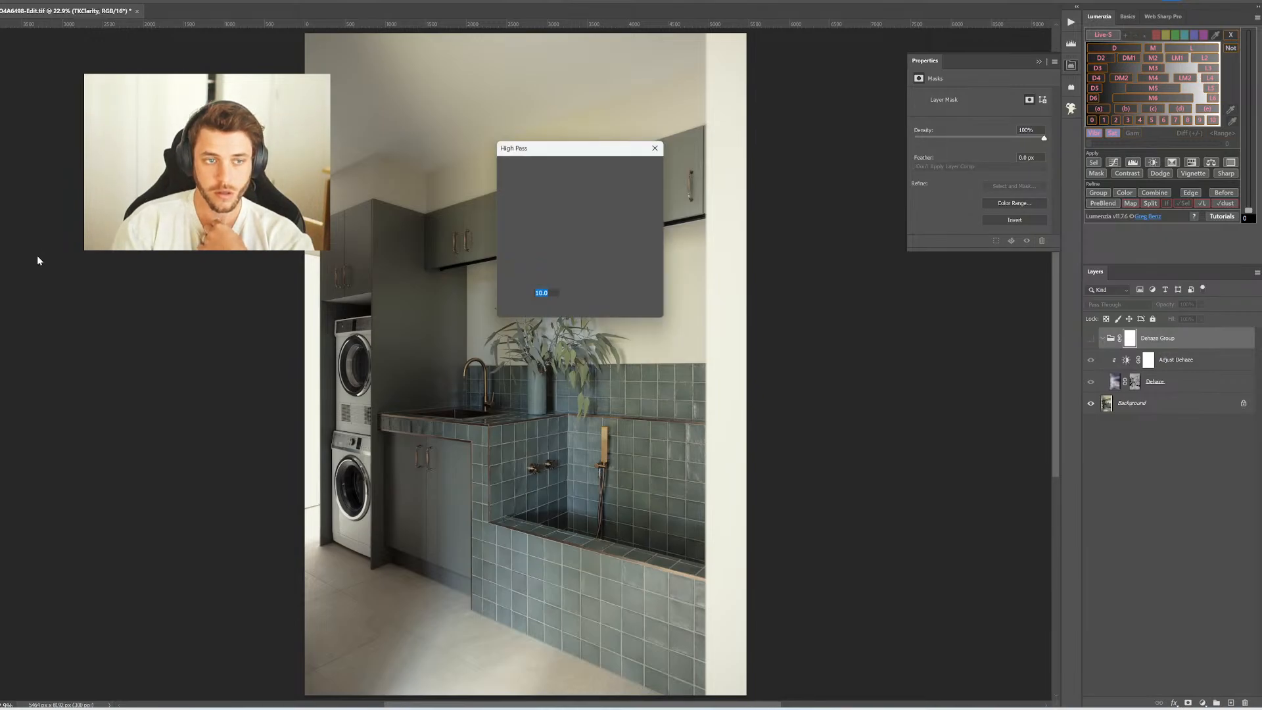
key(Return)
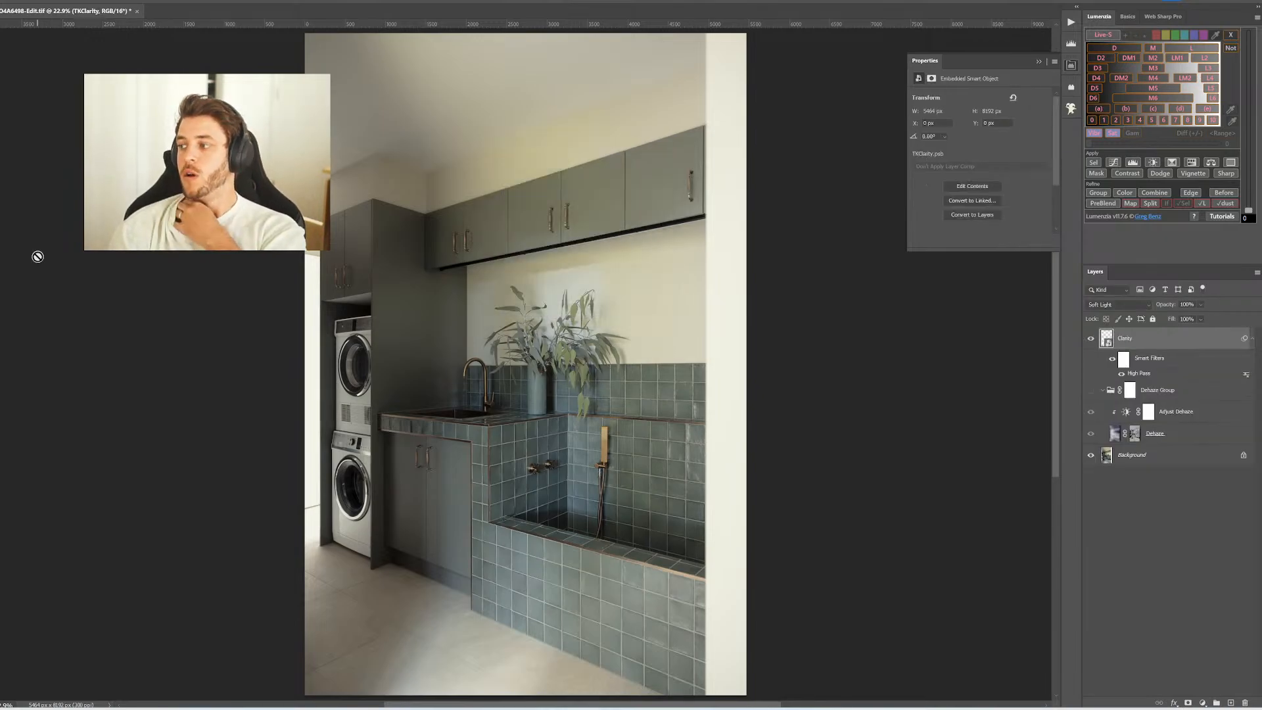
Hide the Clarity layer and group it together with the Dehaze Group
click(1091, 338)
shift+click(1150, 394)
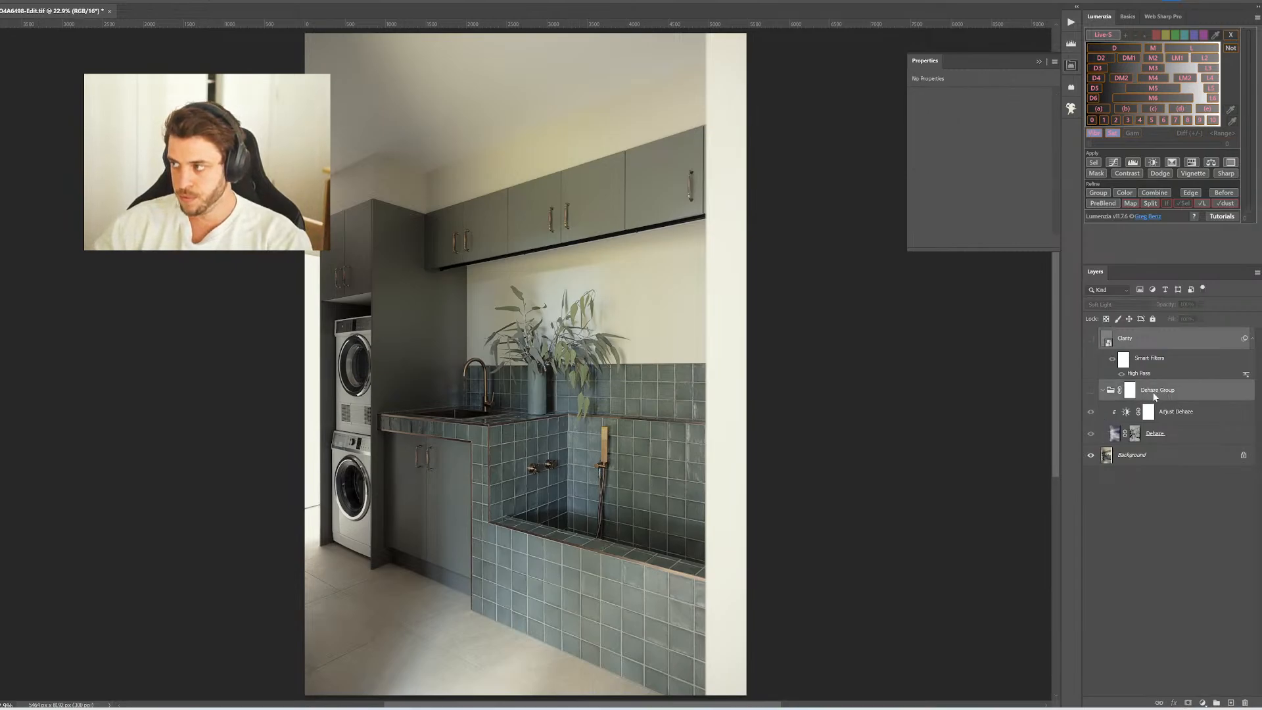
key(ctrl+g)
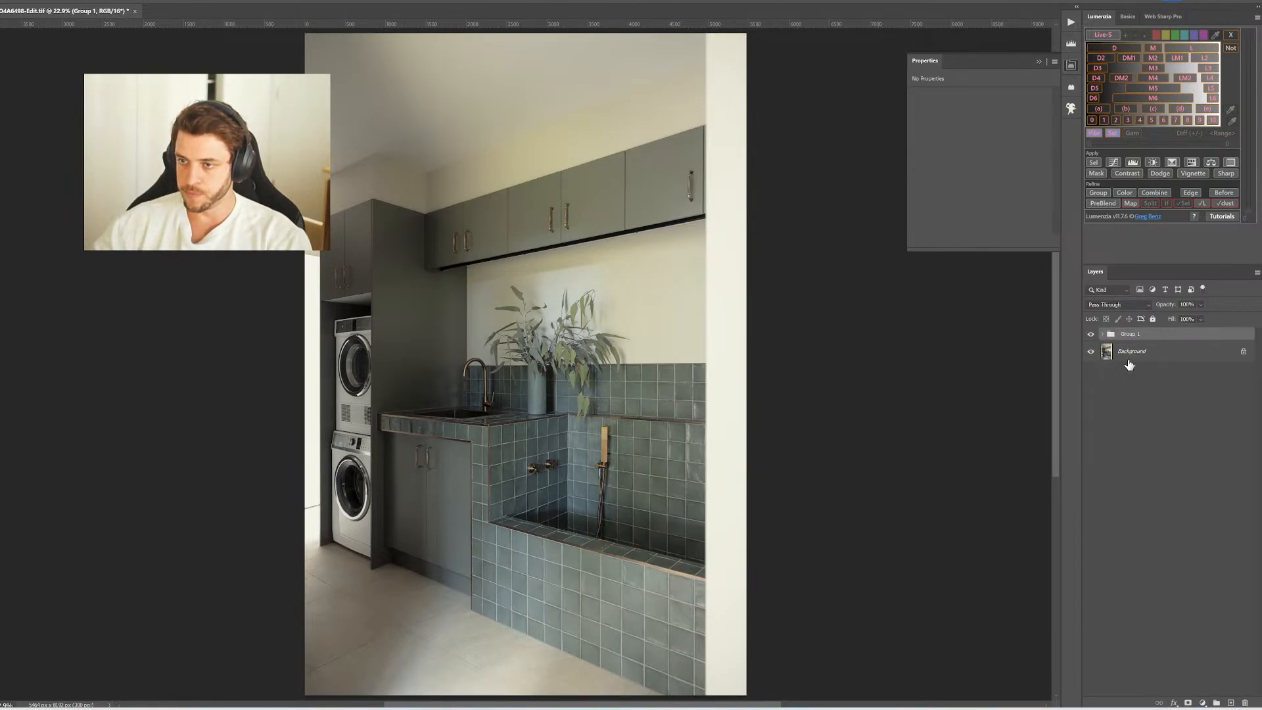
On the Background layer, select the wall taps, hand shower, vase with both plant sprays, and sink faucet
click(1108, 354)
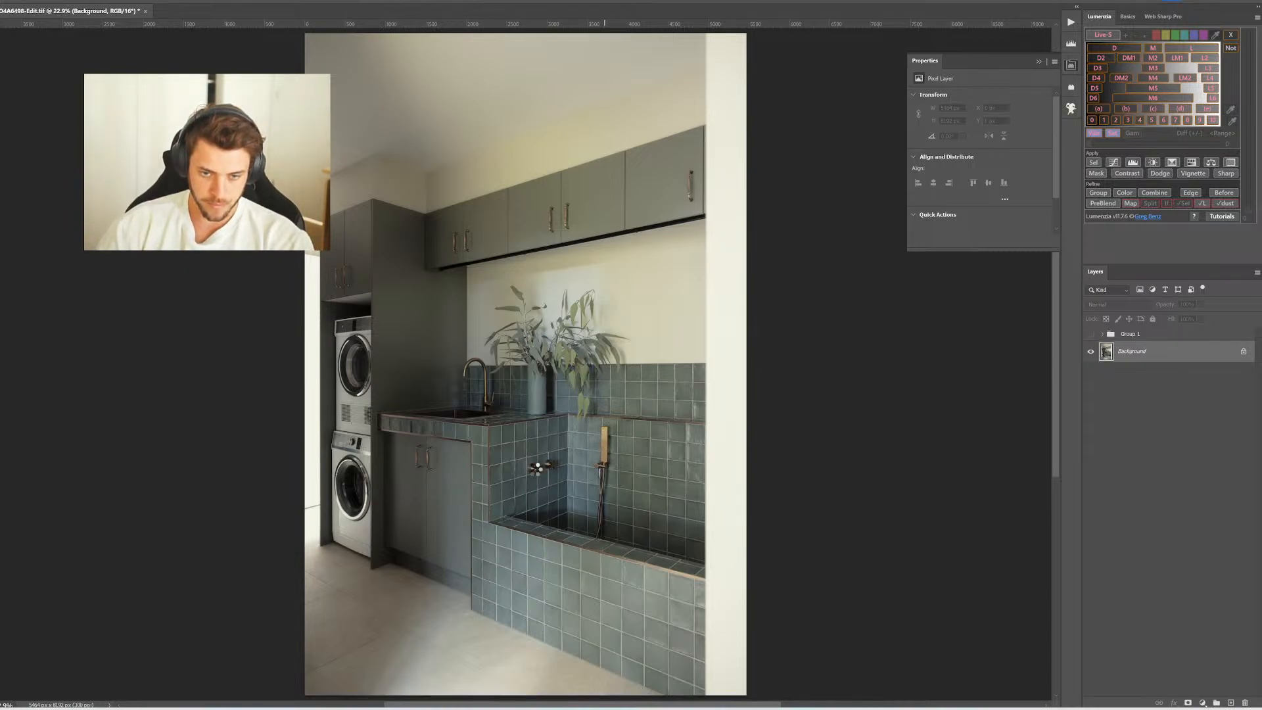
mouse_move(535, 465)
mouse_down()
mouse_move(555, 480)
mouse_move(566, 464)
mouse_move(550, 452)
mouse_move(533, 478)
mouse_move(538, 464)
mouse_up()
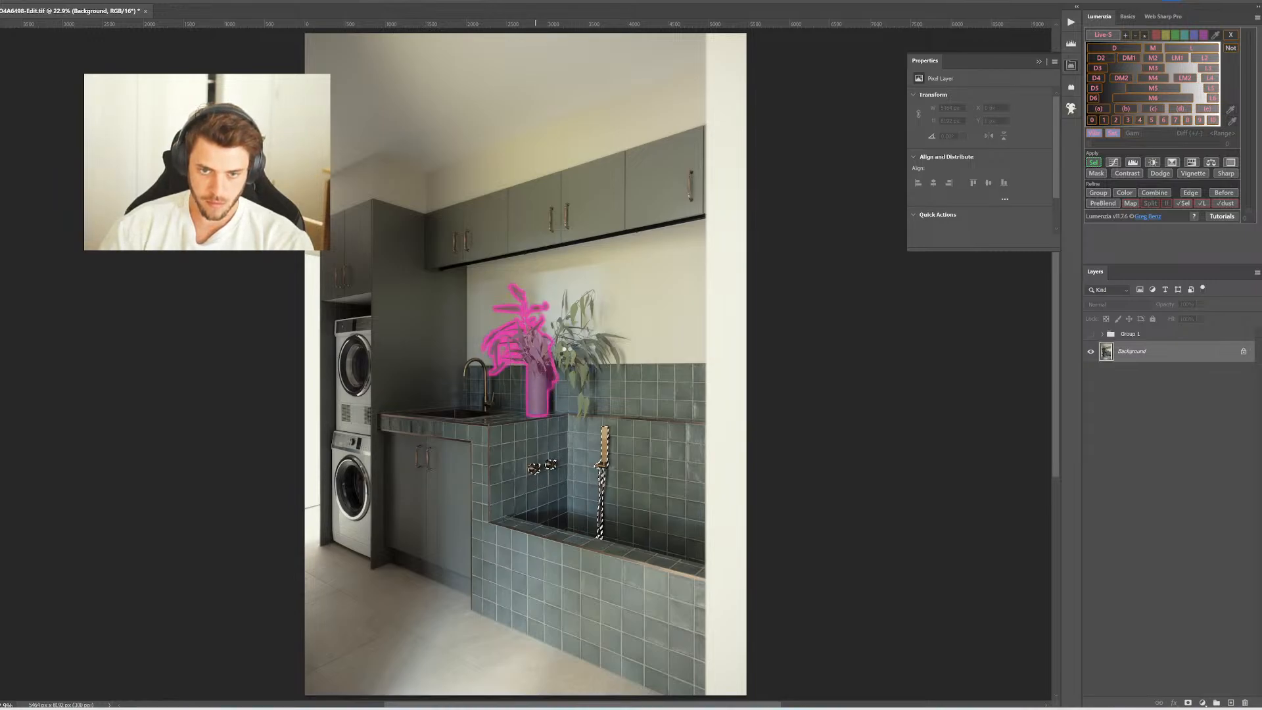
click(564, 349)
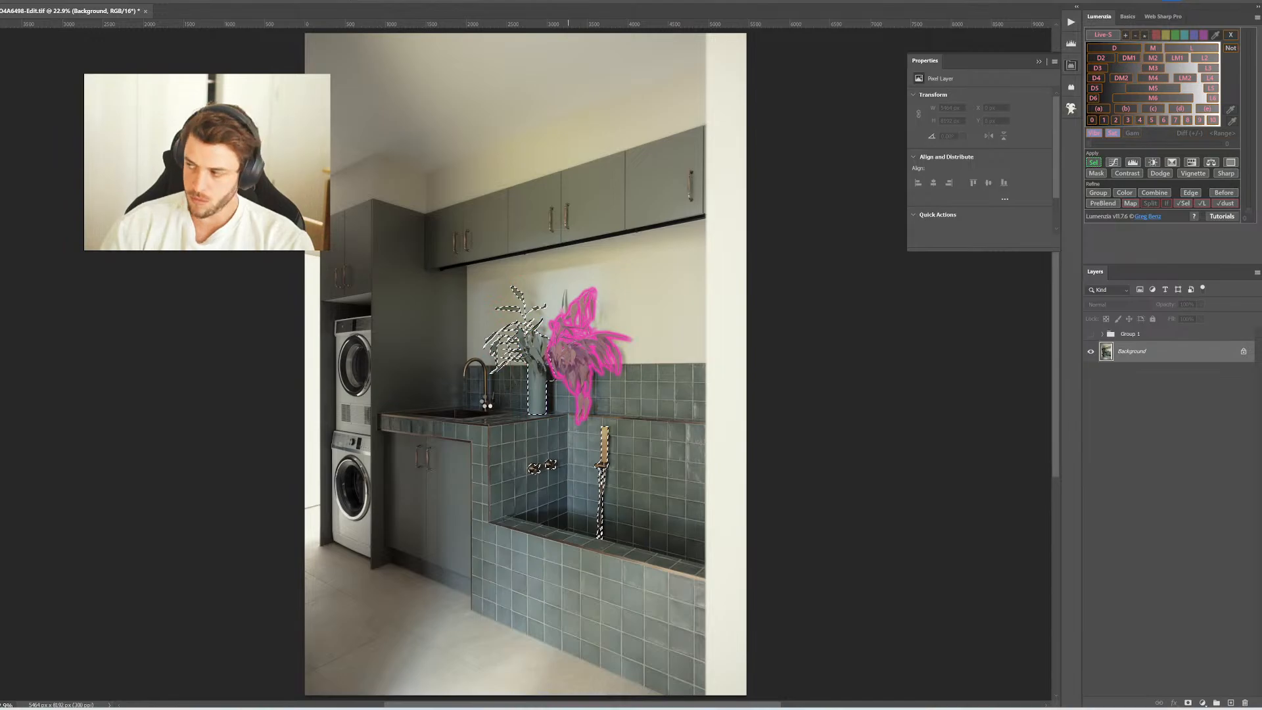
click(585, 355)
click(480, 385)
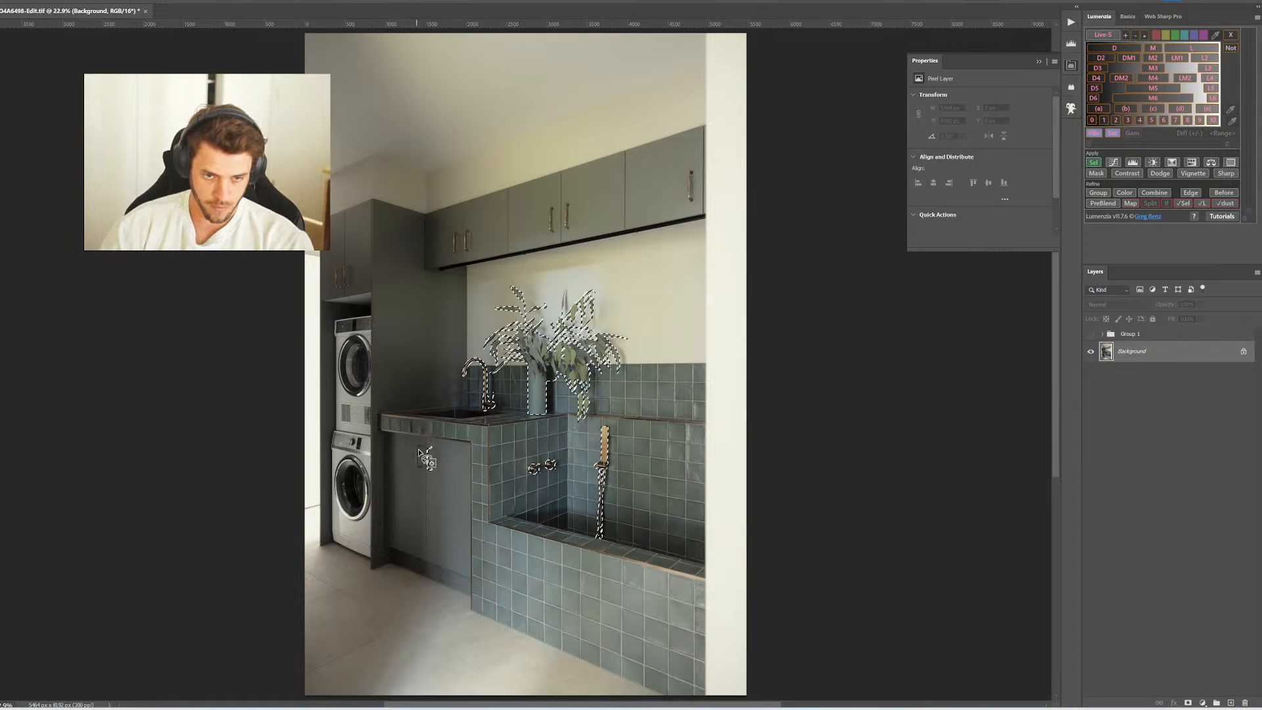
Add the handles of the lower, tall and overhead cabinets to the selection
click(423, 457)
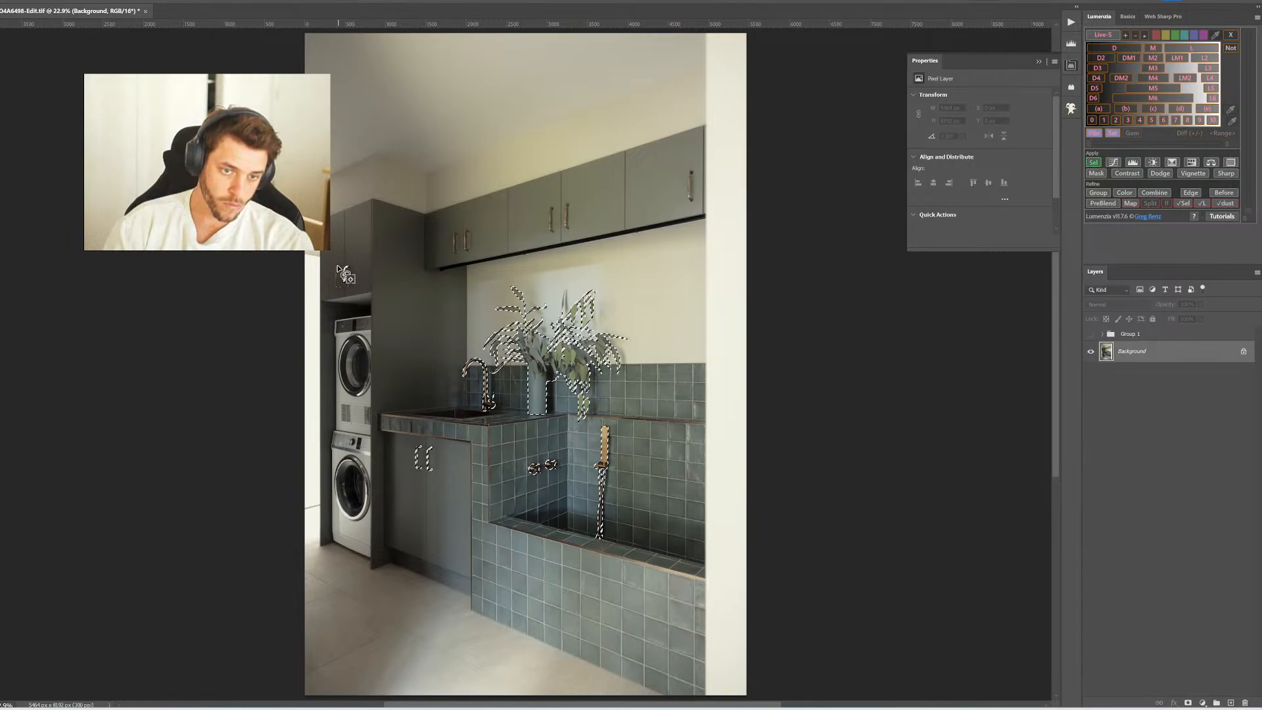
click(343, 274)
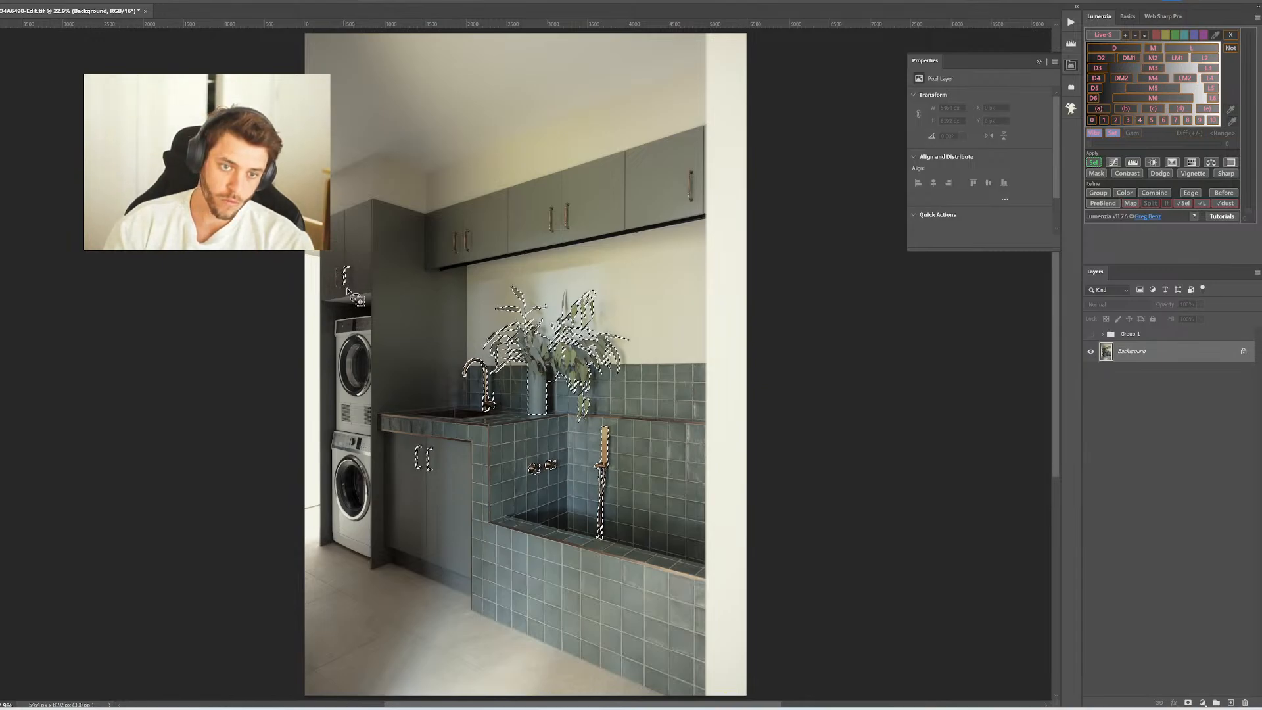
mouse_move(341, 266)
mouse_down()
mouse_move(344, 287)
mouse_move(348, 277)
mouse_up()
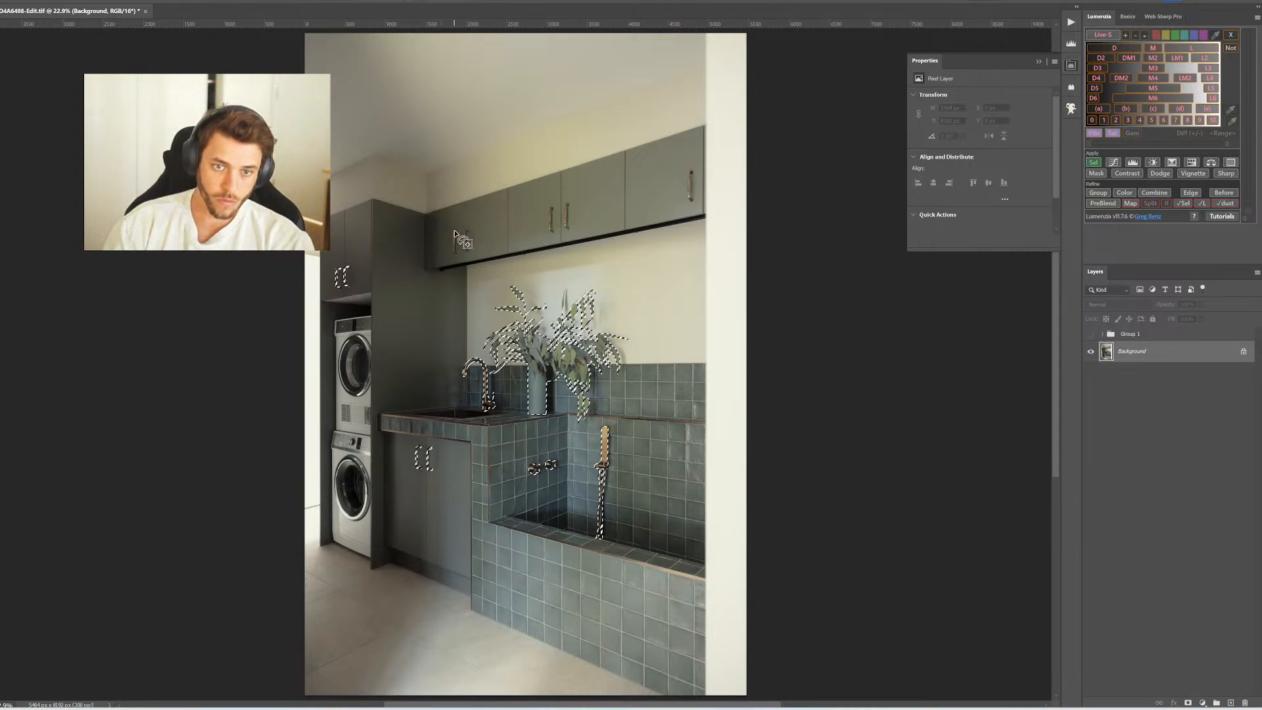
mouse_move(453, 231)
mouse_down()
mouse_move(455, 253)
mouse_move(469, 225)
mouse_move(485, 246)
mouse_move(475, 267)
mouse_move(471, 223)
mouse_move(560, 205)
mouse_up()
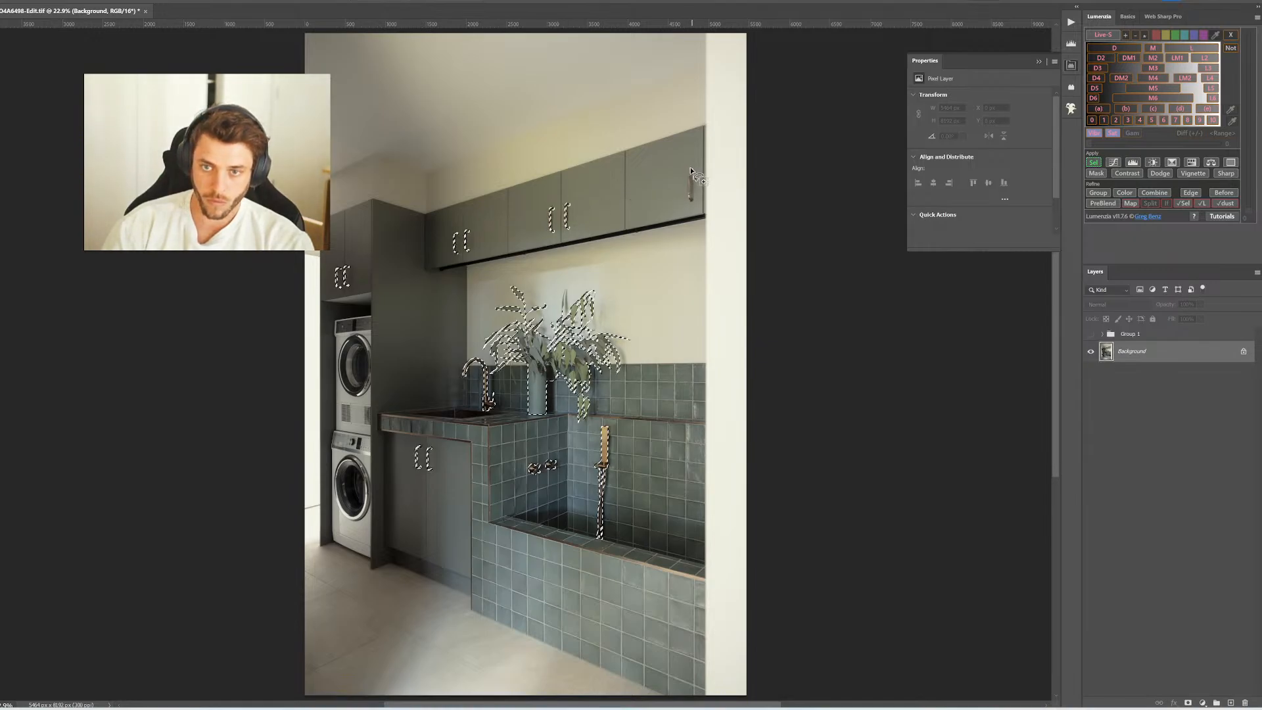
mouse_move(691, 167)
mouse_down()
mouse_move(686, 210)
mouse_move(704, 191)
mouse_move(689, 165)
mouse_up()
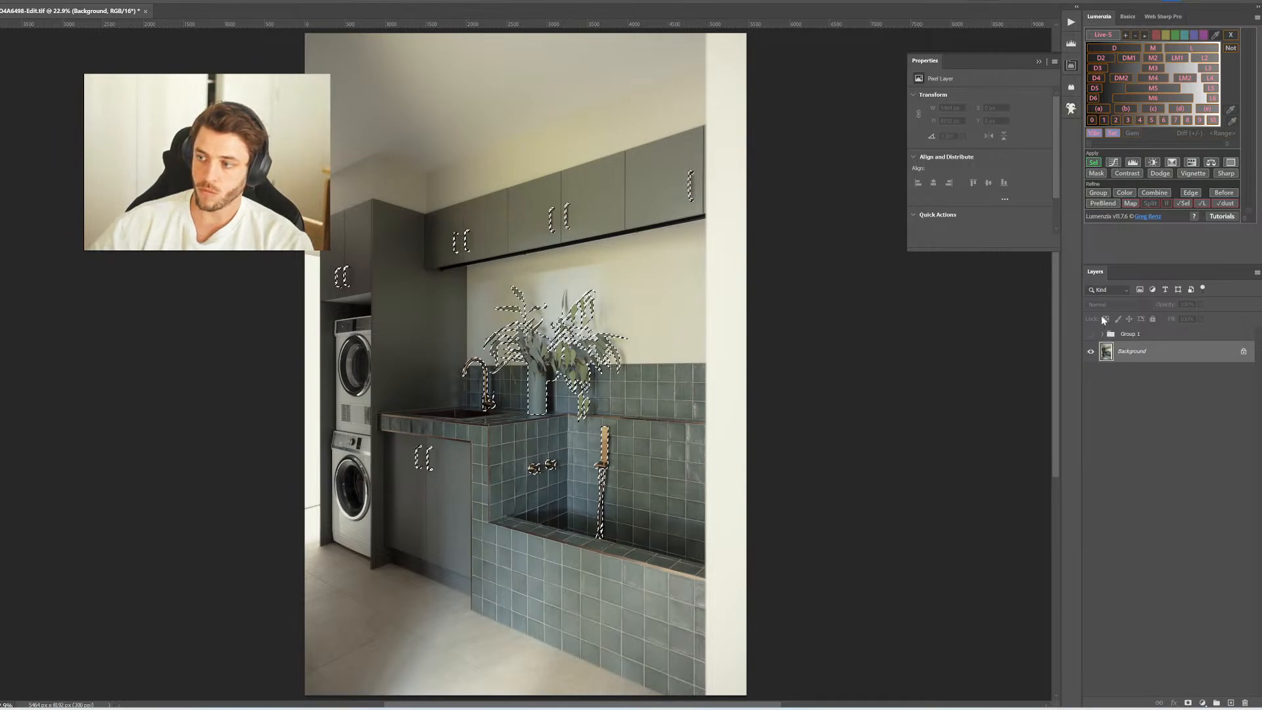
Add a Curves adjustment masked to the selected fixtures, plants and handles, lifting the highlights and pulling down the midtones for contrast
click(1113, 162)
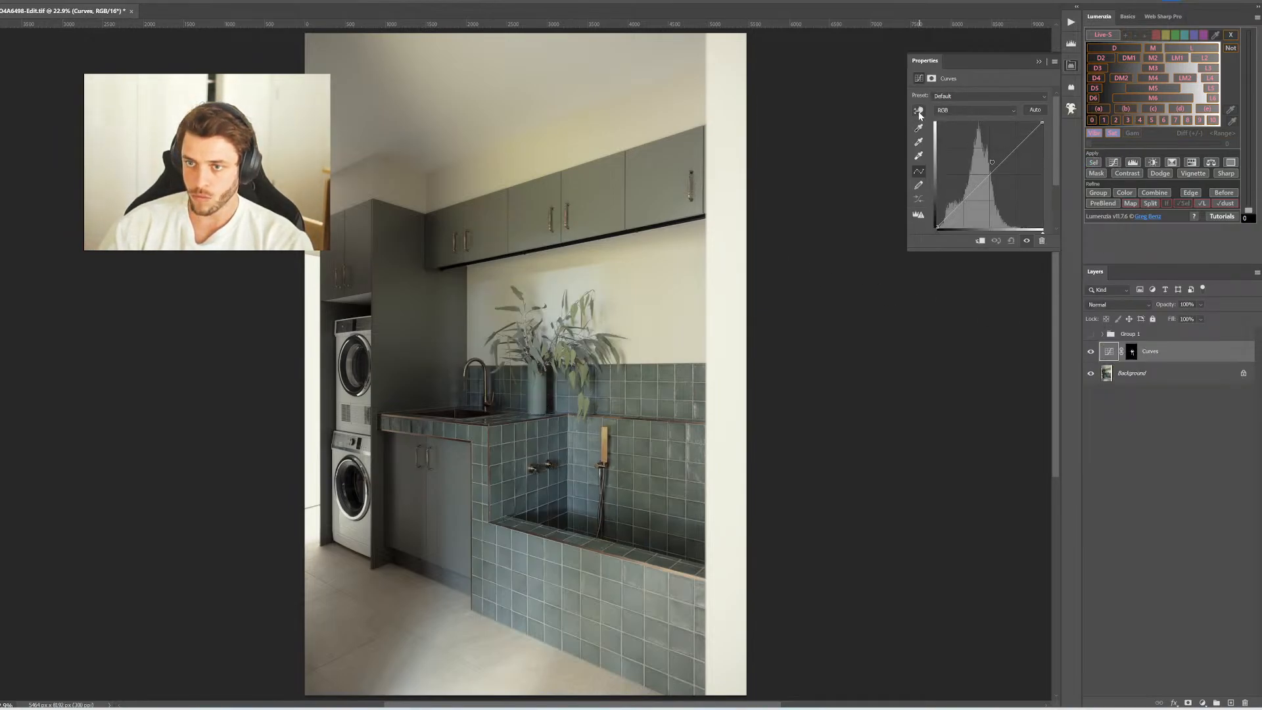
drag(608, 431, 611, 420)
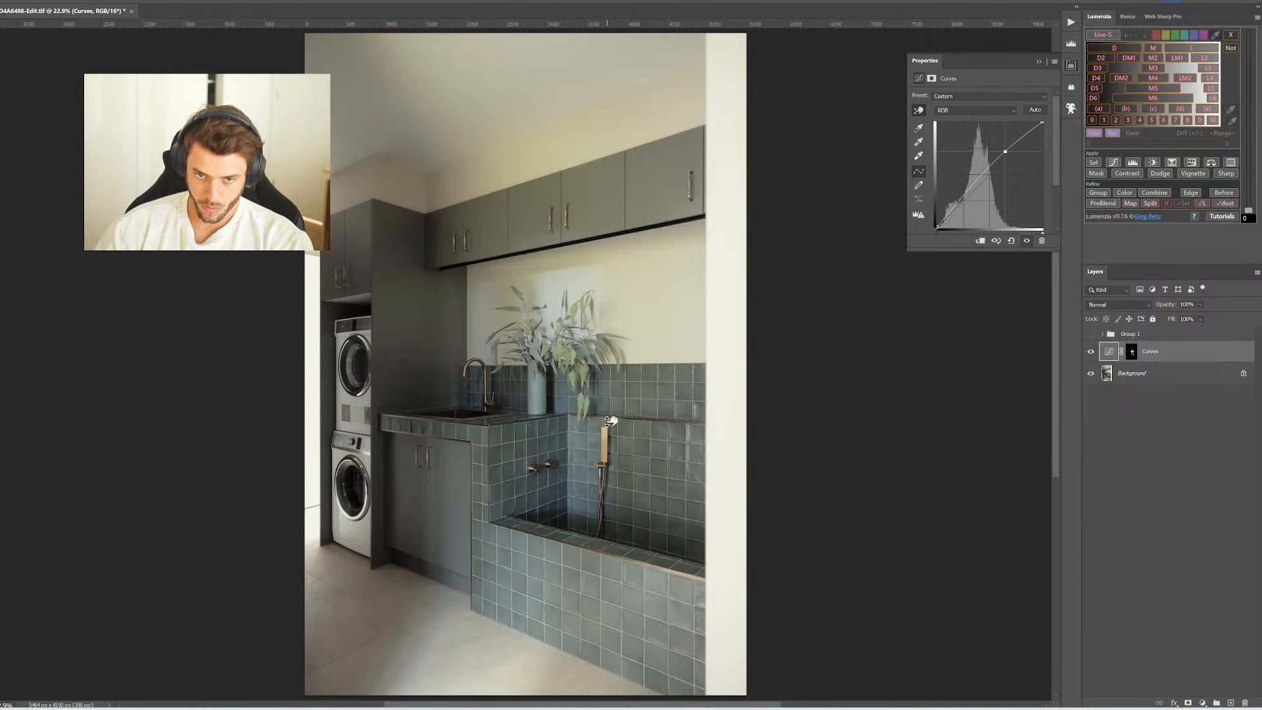
drag(533, 402, 534, 408)
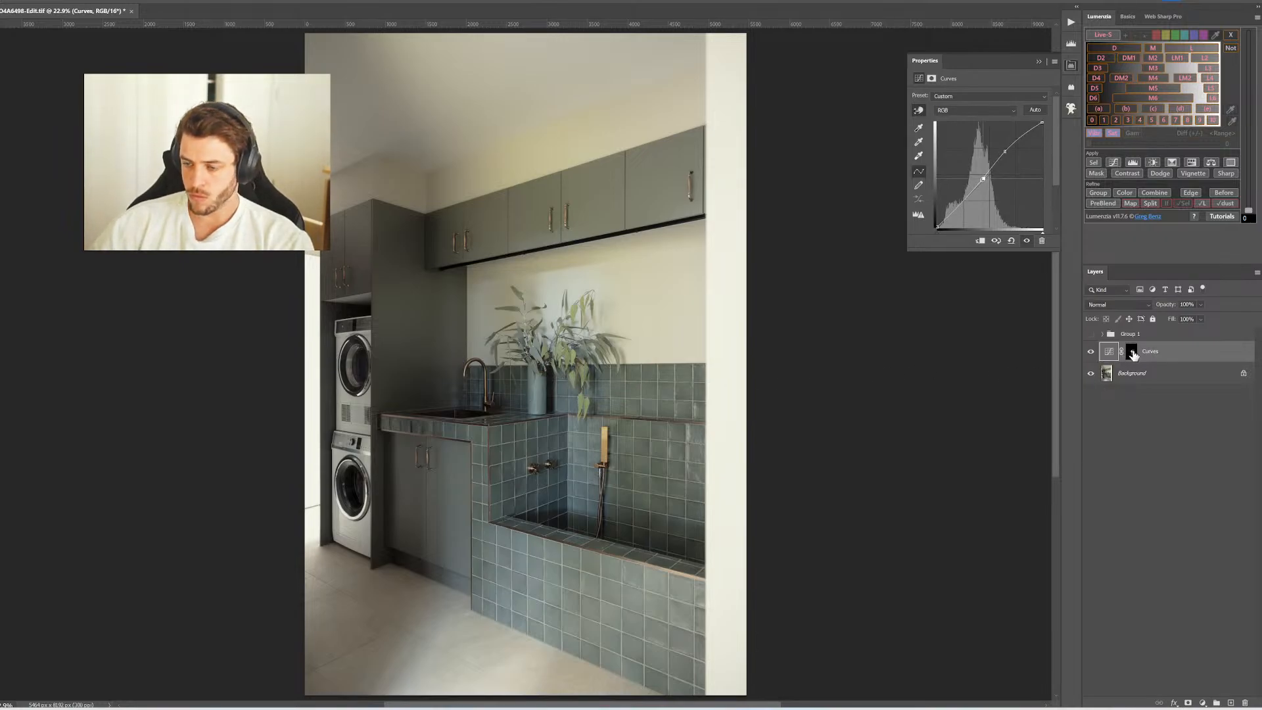
Transfer the Curves layer's mask to Group 1 and move the Curves layer into that group above Clarity
drag(1130, 353, 1129, 335)
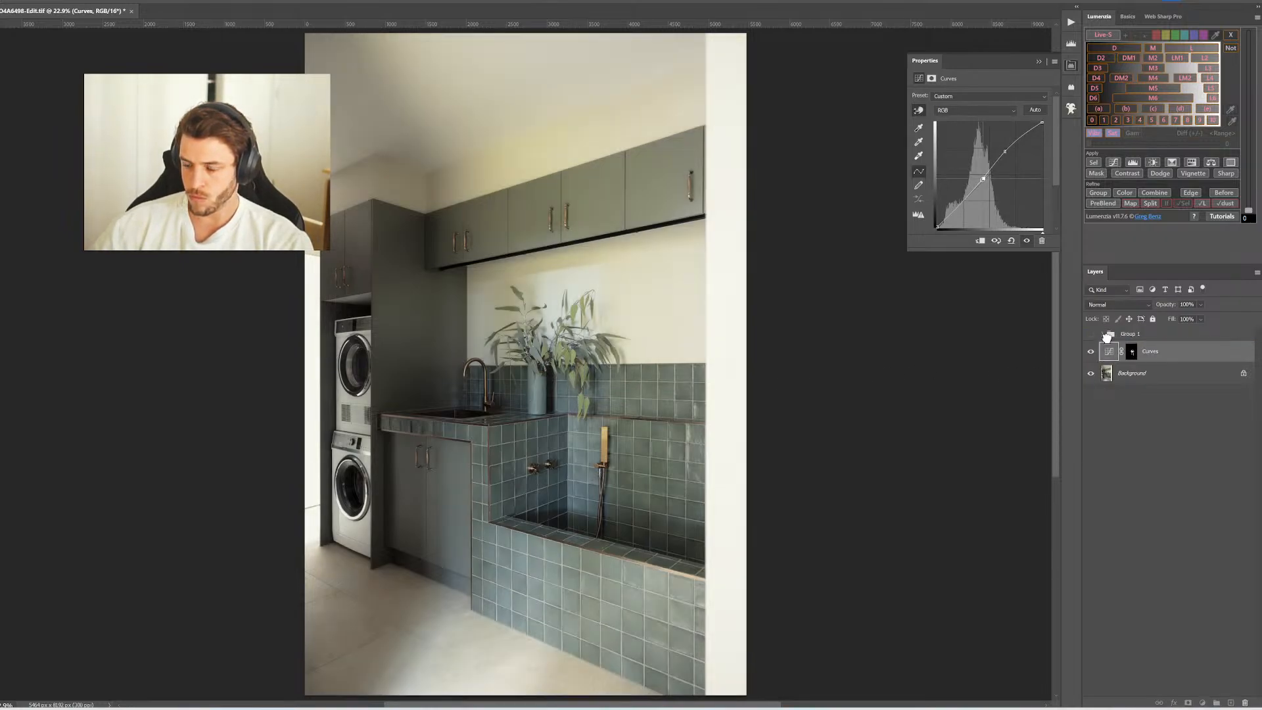
click(1103, 335)
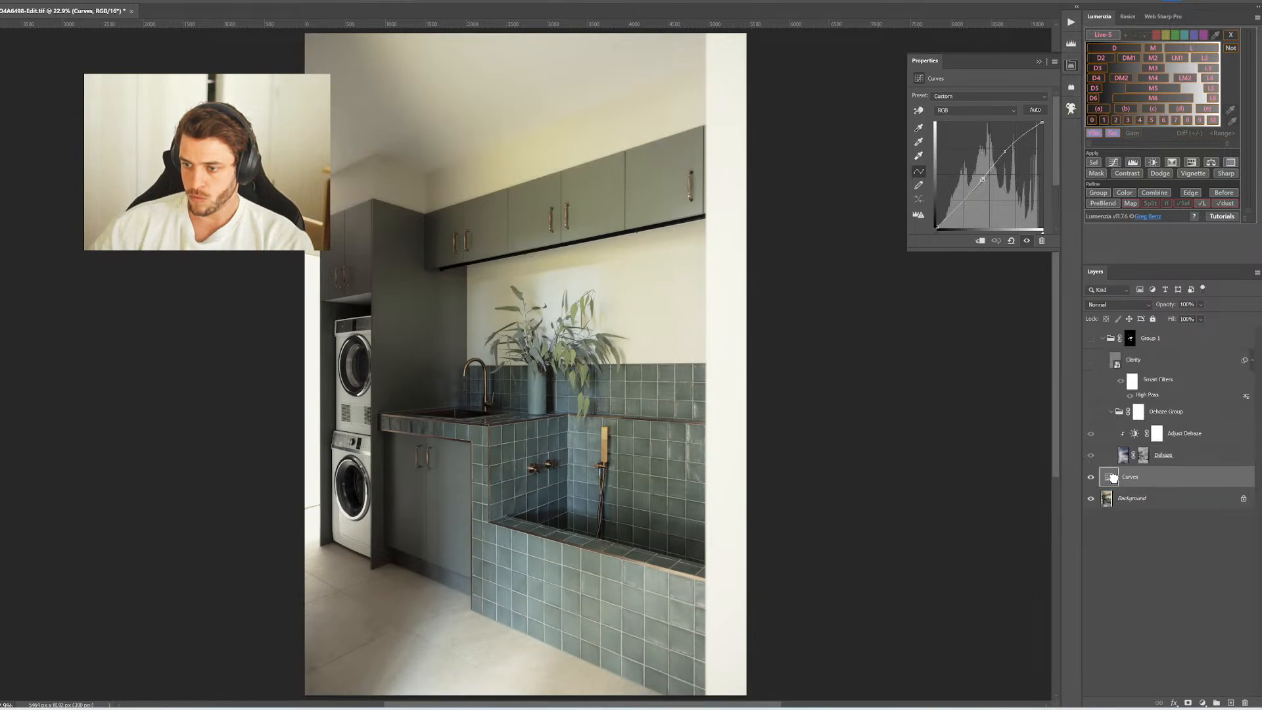
drag(1113, 477, 1132, 358)
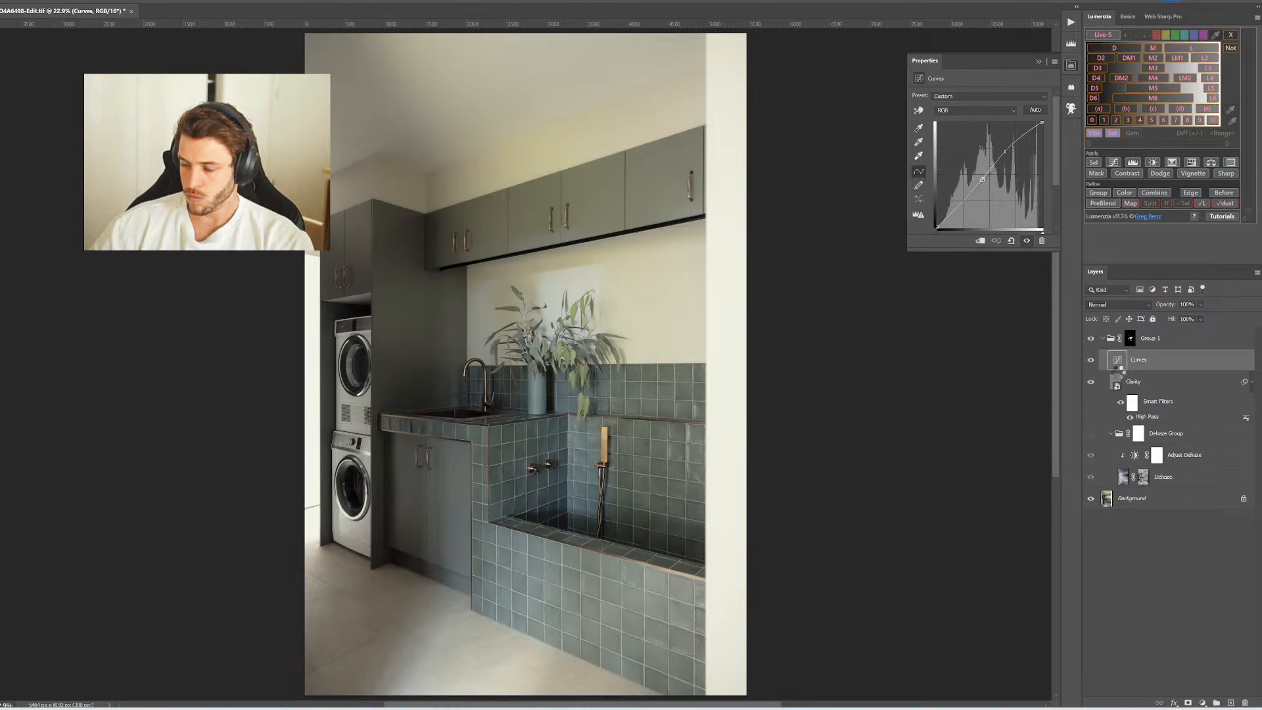
Collapse Group 1 and nest it, with its mask, inside a new outer group that has a black mask
click(1103, 339)
click(1130, 340)
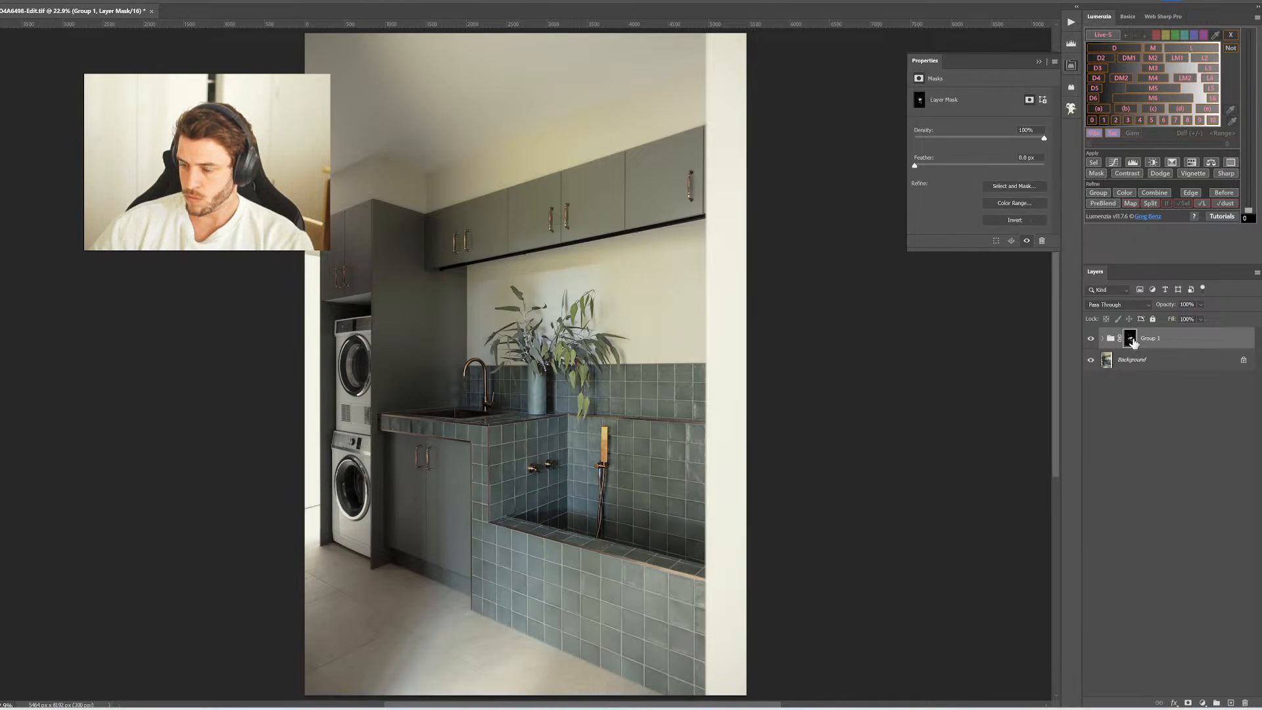
click(1098, 193)
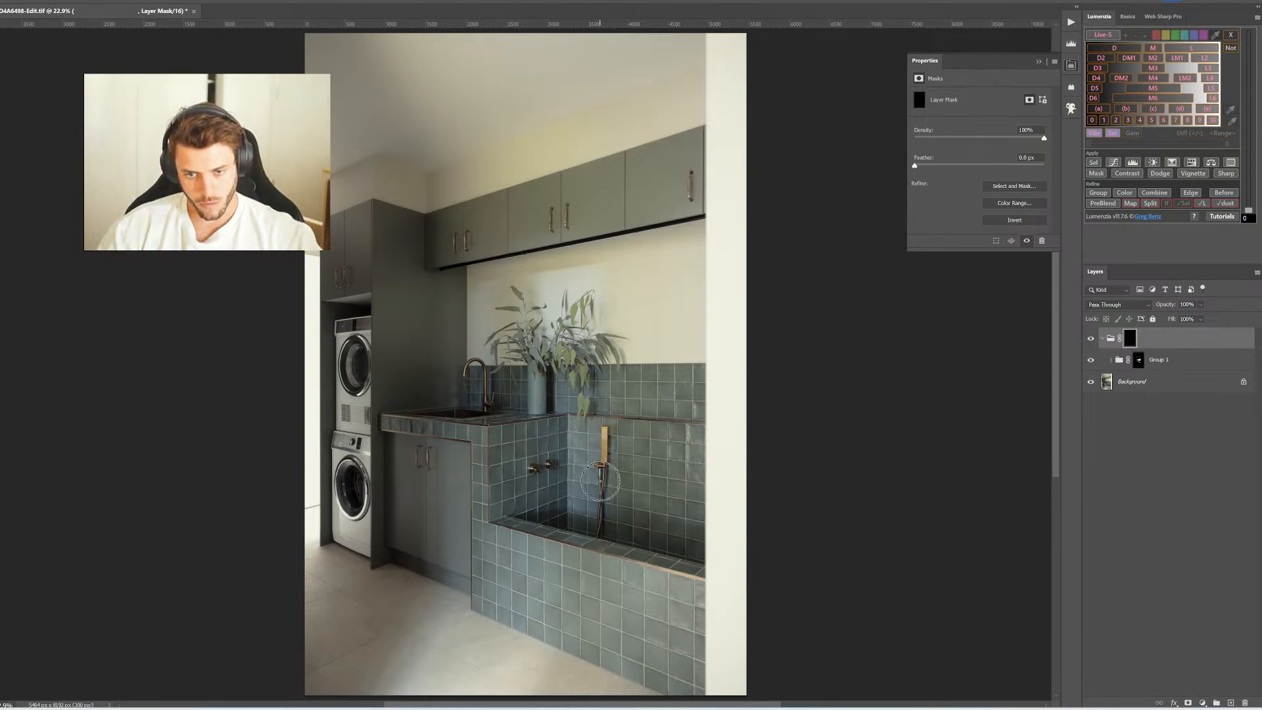
Paint white on the outer group's mask over the hand shower, wall taps and plant sprays, resizing the brush to fit
key(bracketright)
key(bracketright)
key(bracketright)
key(bracketright)
key(bracketleft)
key(bracketleft)
key(bracketleft)
key(bracketleft)
key(bracketleft)
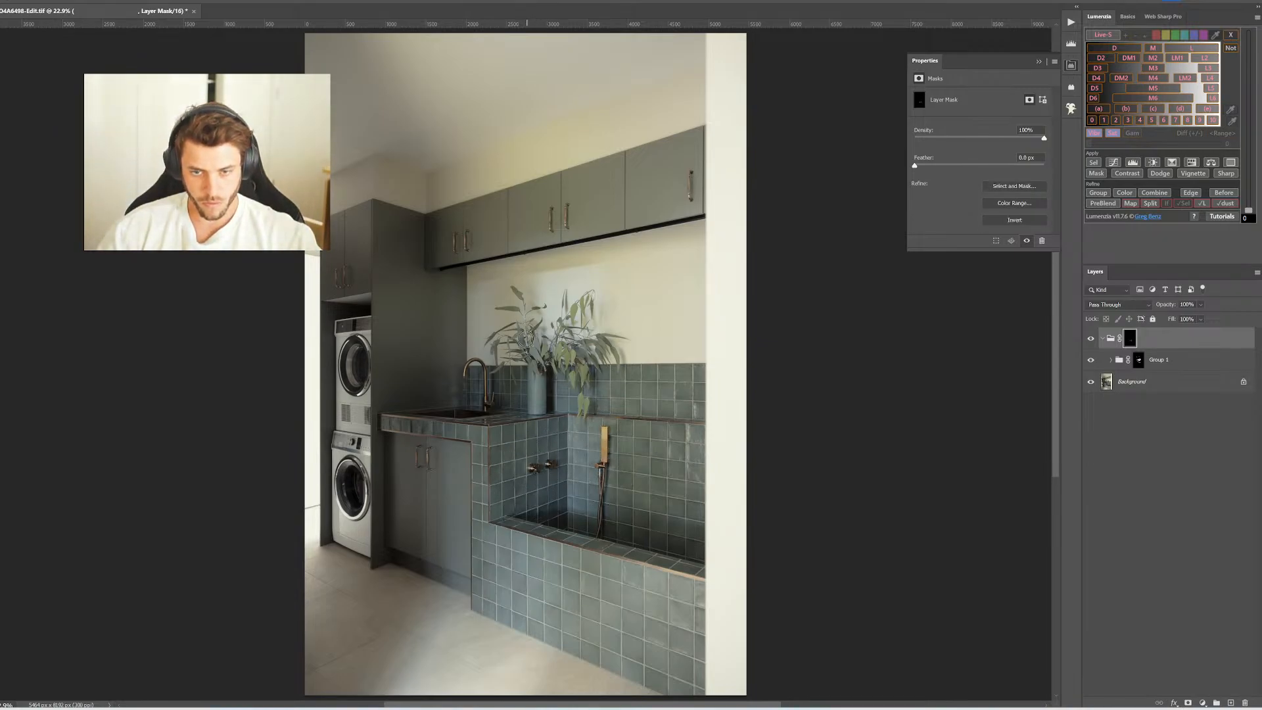
mouse_move(577, 357)
mouse_down()
mouse_move(606, 366)
mouse_move(583, 352)
mouse_move(579, 364)
mouse_up()
key(bracketright)
key(bracketright)
key(bracketright)
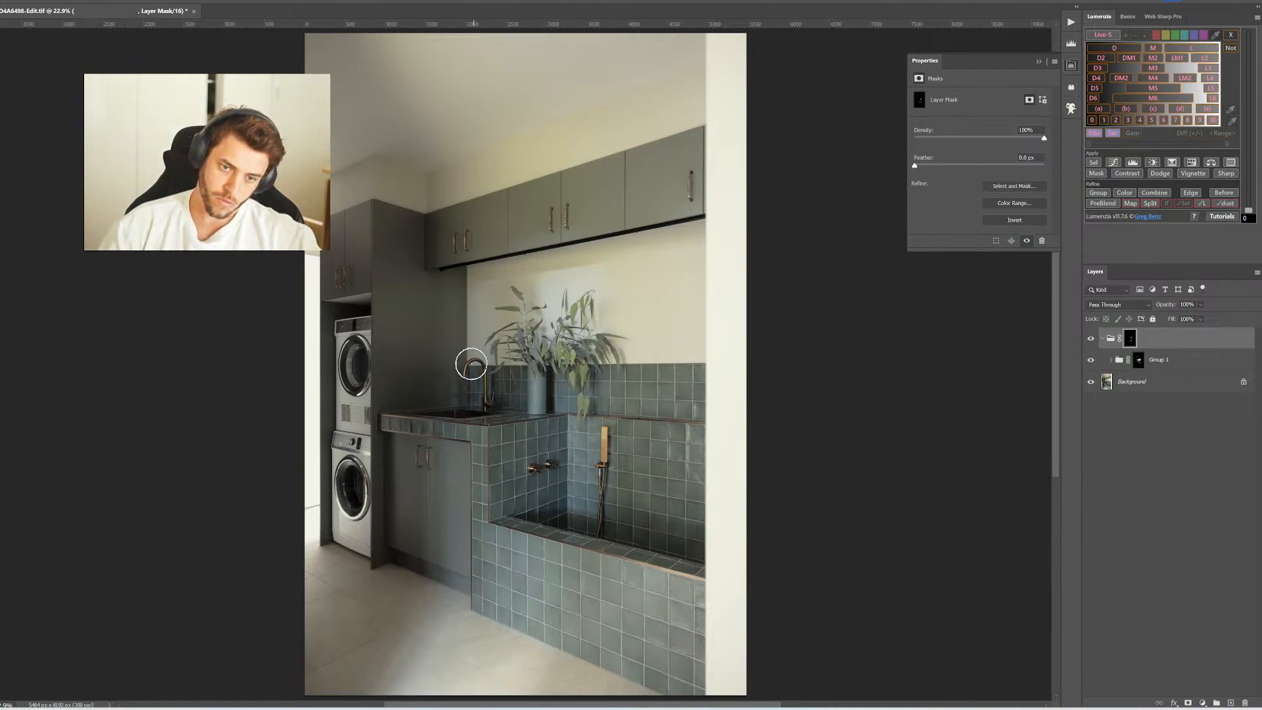
Paint the sink faucet and the lower cabinet handles into the outer group's mask
key(bracketleft)
key(bracketleft)
key(bracketleft)
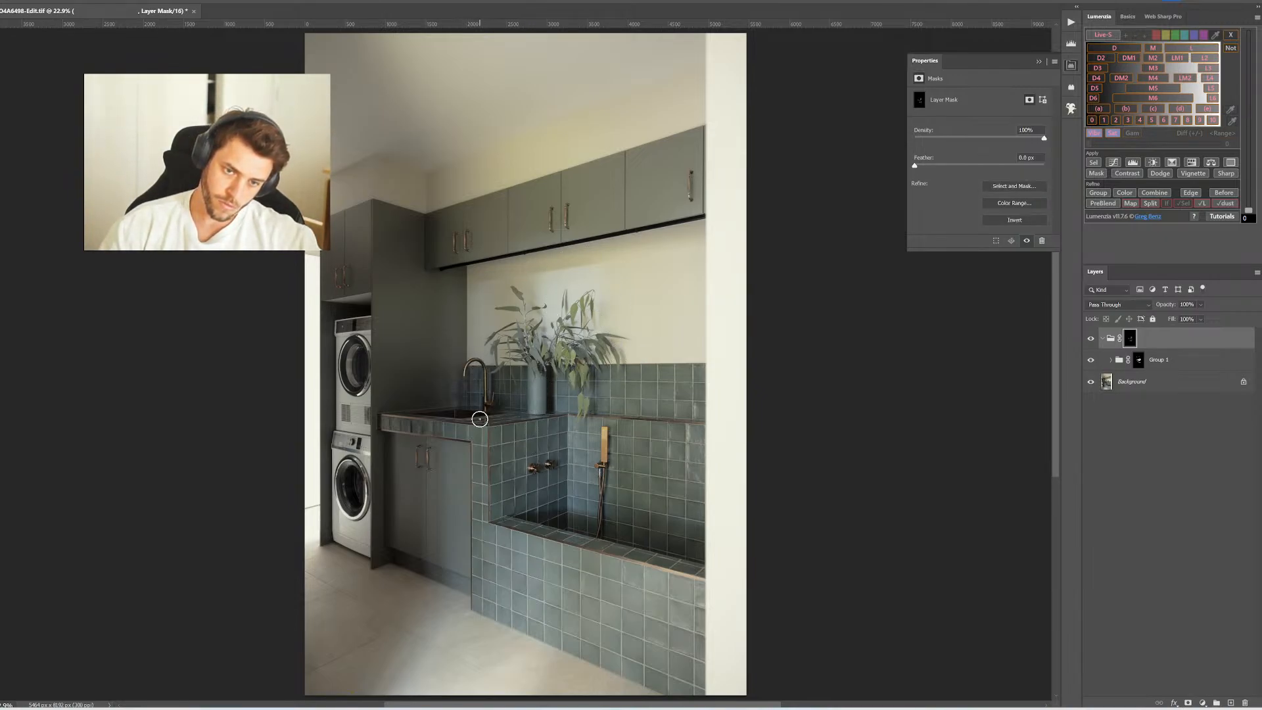
key(bracketright)
key(bracketright)
key(bracketright)
right_click(409, 440)
key(Escape)
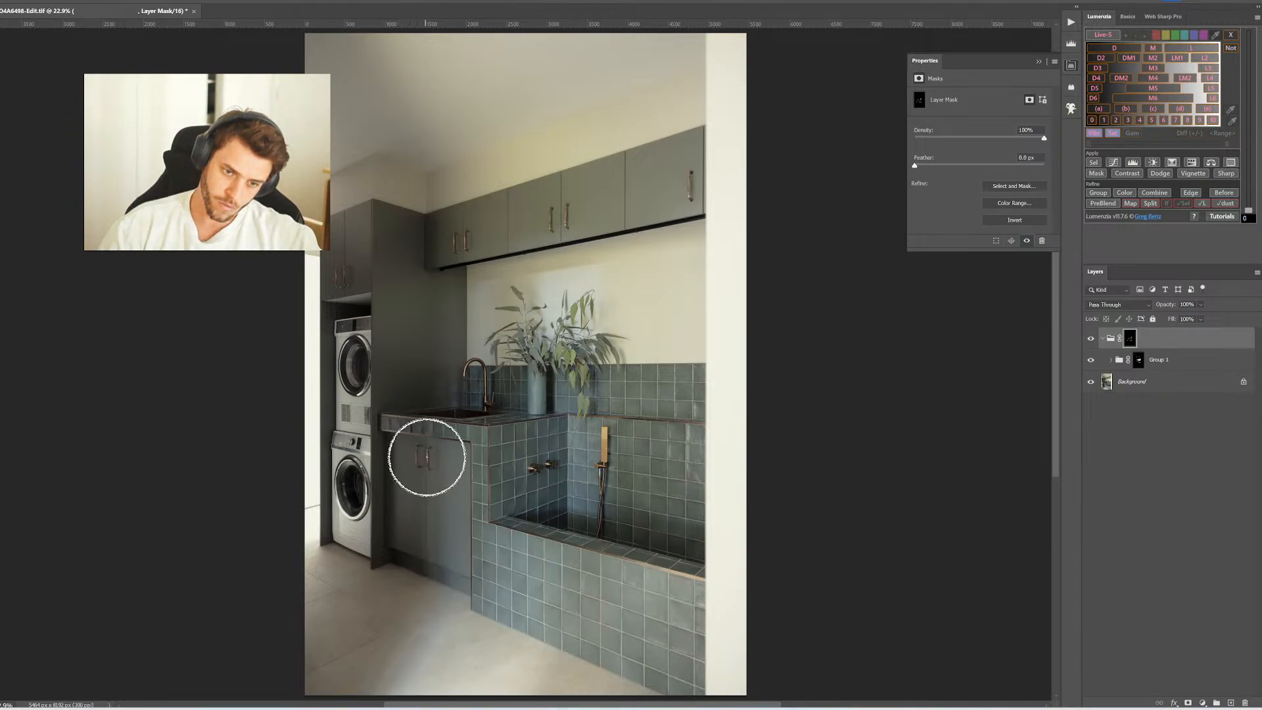
key(bracketright)
key(bracketright)
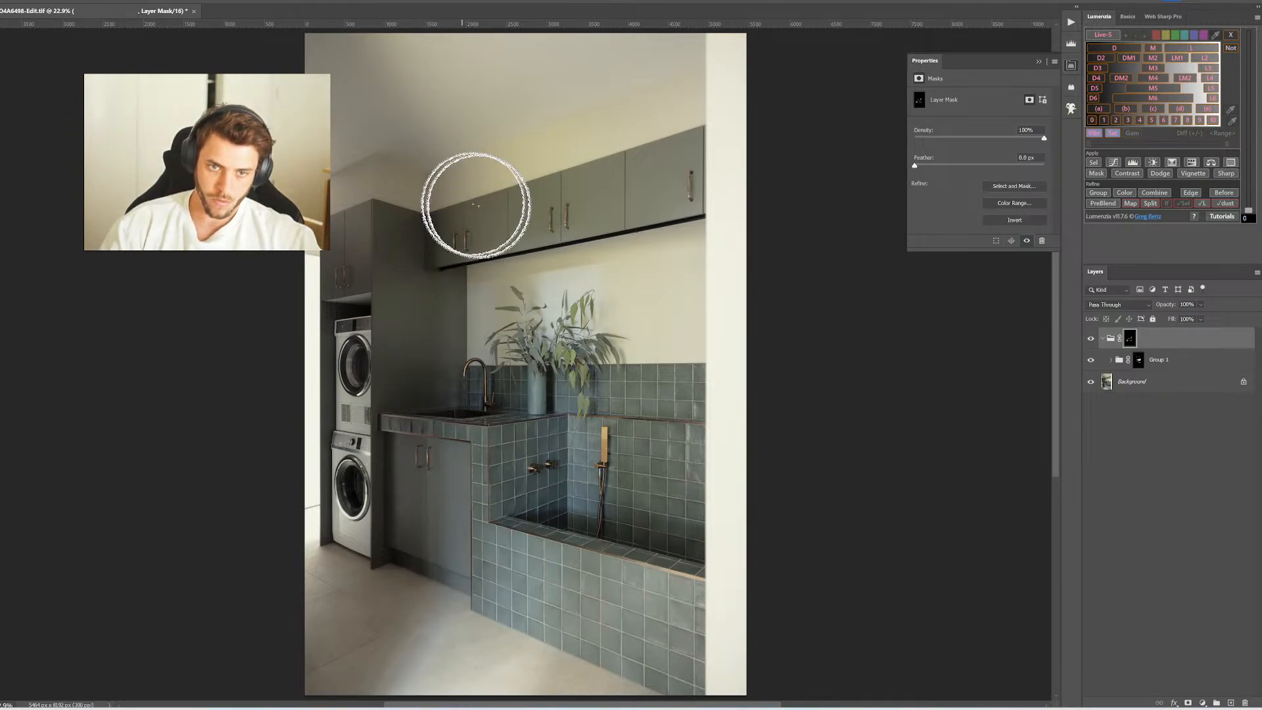
Paint the overhead cabinet handles into the outer group's mask, adapting the brush size to each pair
key(bracketright)
key(bracketright)
key(bracketright)
key(bracketright)
key(bracketright)
key(bracketright)
key(bracketright)
key(bracketright)
key(bracketleft)
key(bracketleft)
key(bracketleft)
key(bracketleft)
key(bracketleft)
key(bracketleft)
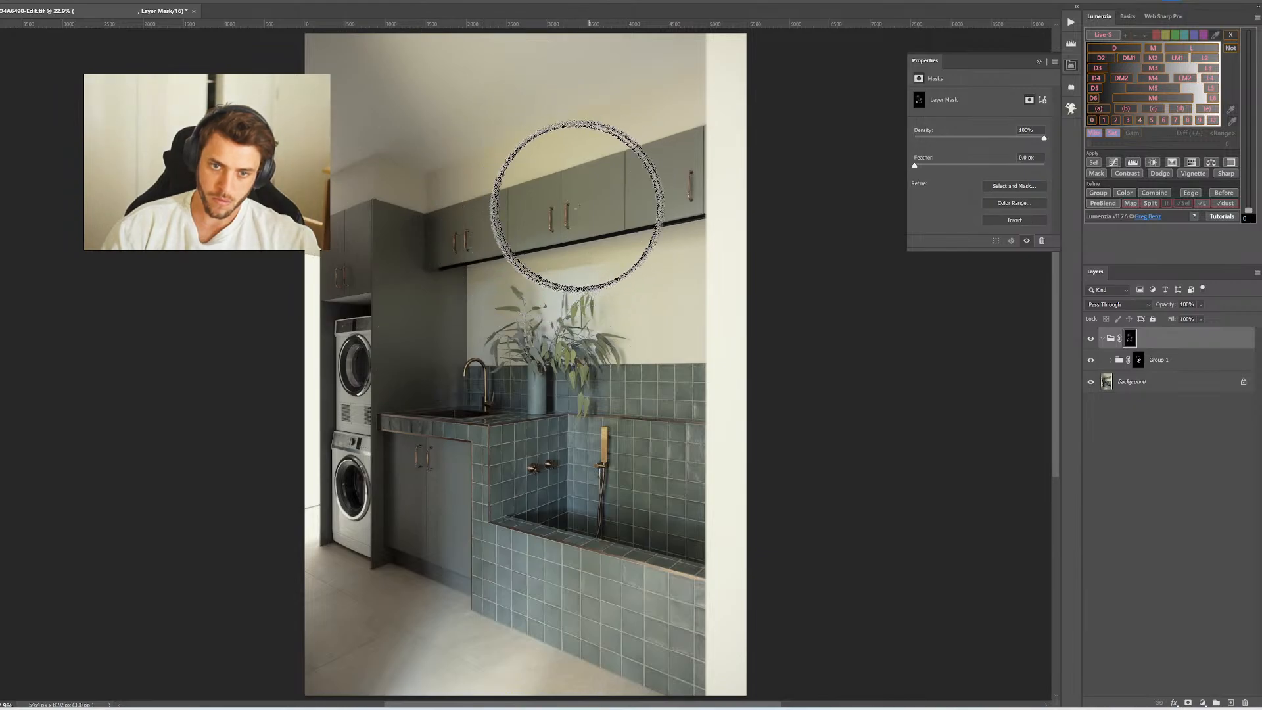
key(bracketleft)
key(bracketleft)
key(bracketleft)
key(bracketleft)
key(bracketleft)
key(bracketleft)
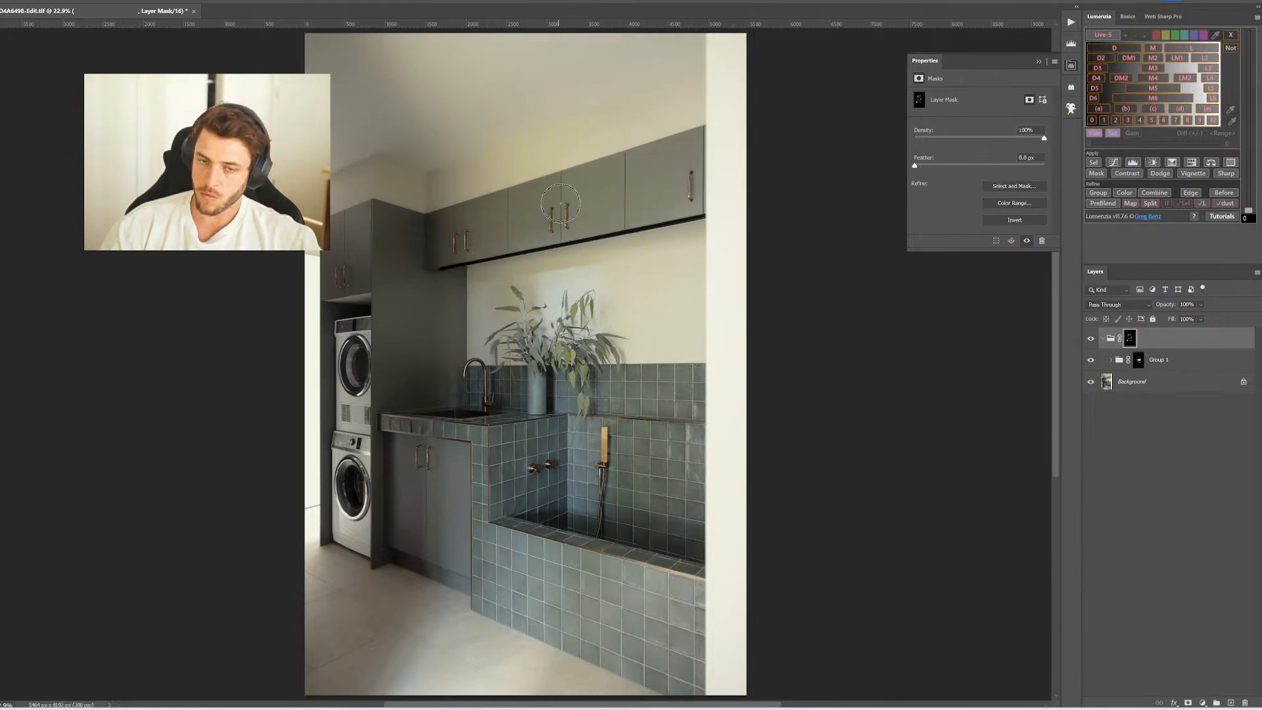
key(bracketright)
key(bracketright)
key(bracketright)
key(bracketright)
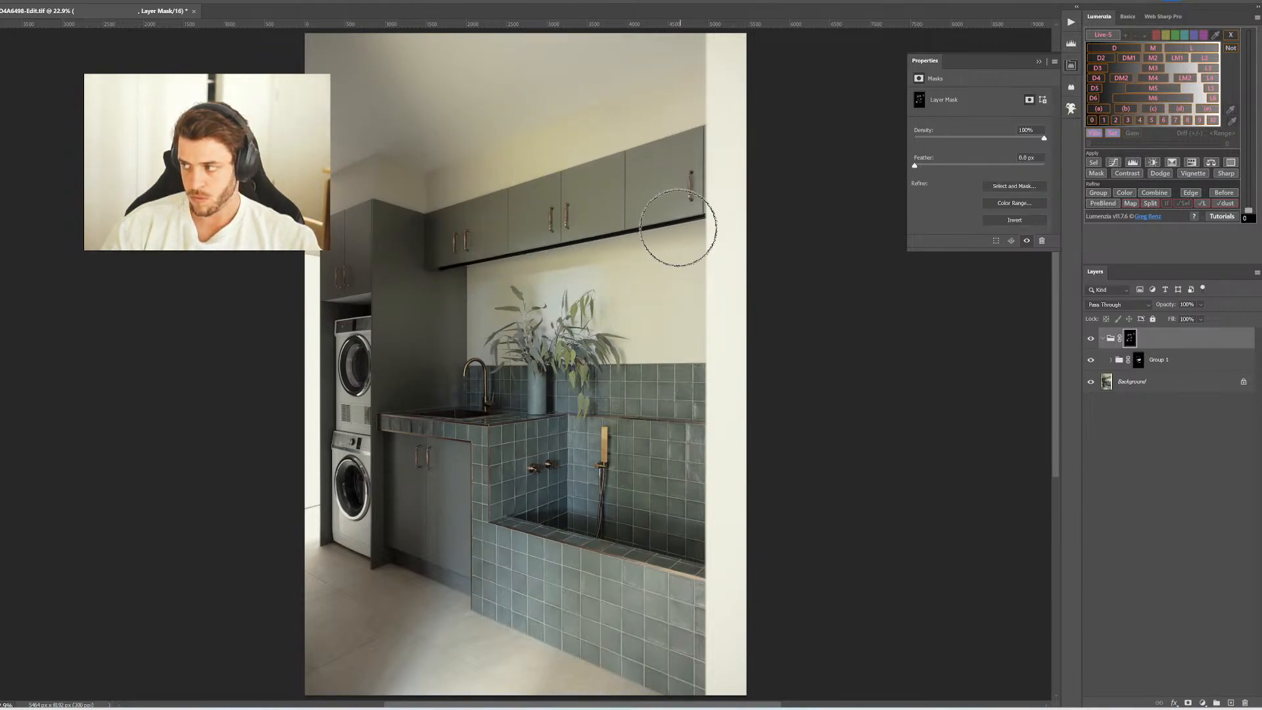
key(bracketleft)
key(bracketleft)
key(bracketleft)
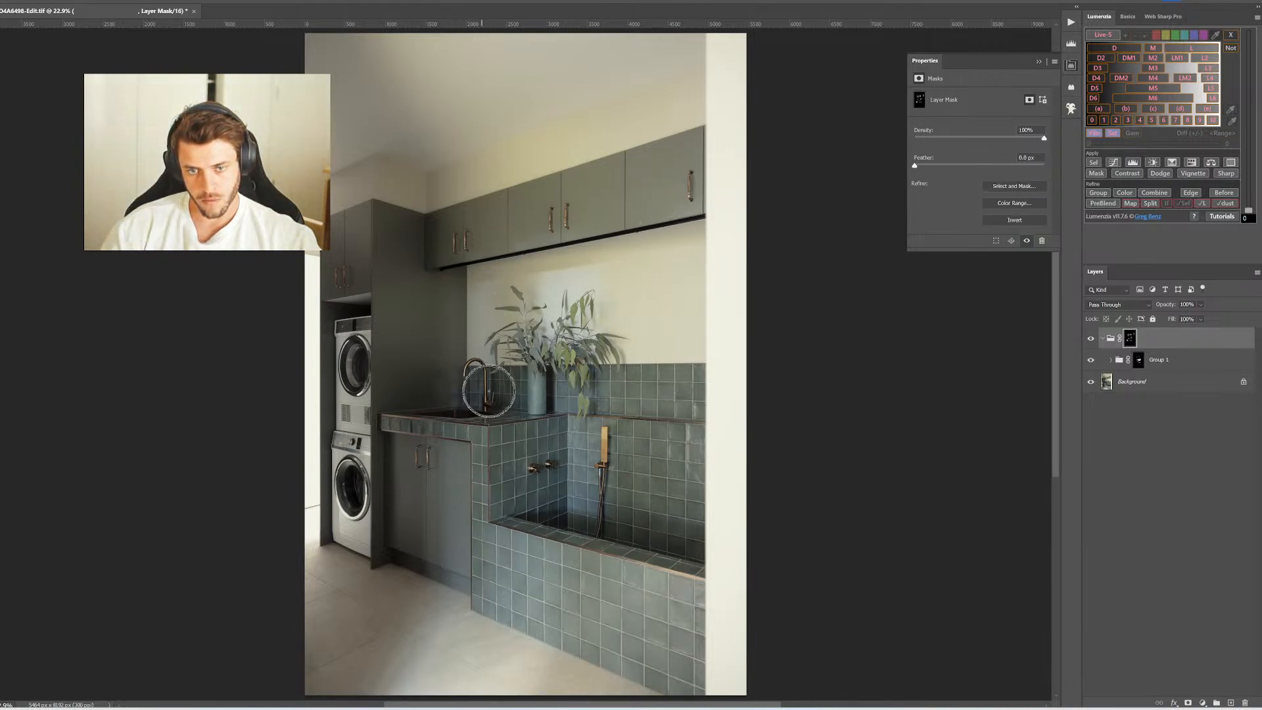
Brush the effect in further on the sink faucet, vase and plant sprays in the outer group's mask
key(bracketleft)
key(bracketleft)
key(bracketleft)
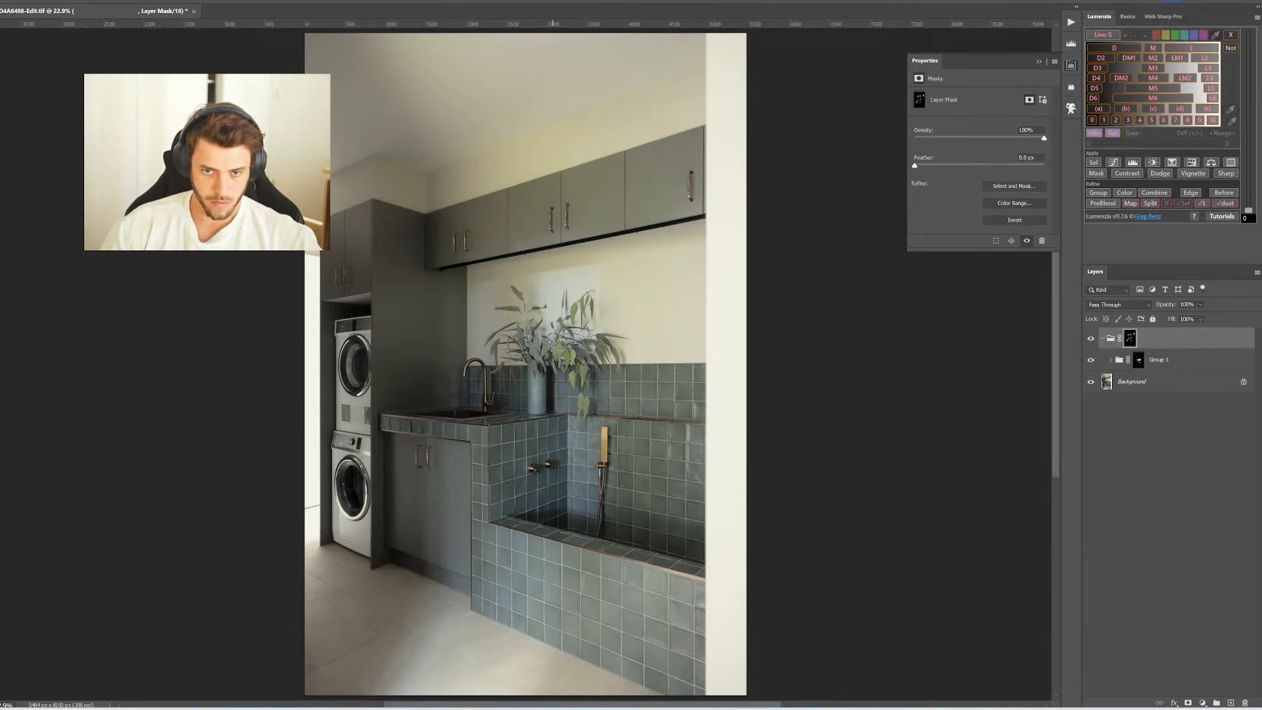
key(bracketright)
key(bracketright)
key(bracketright)
key(bracketright)
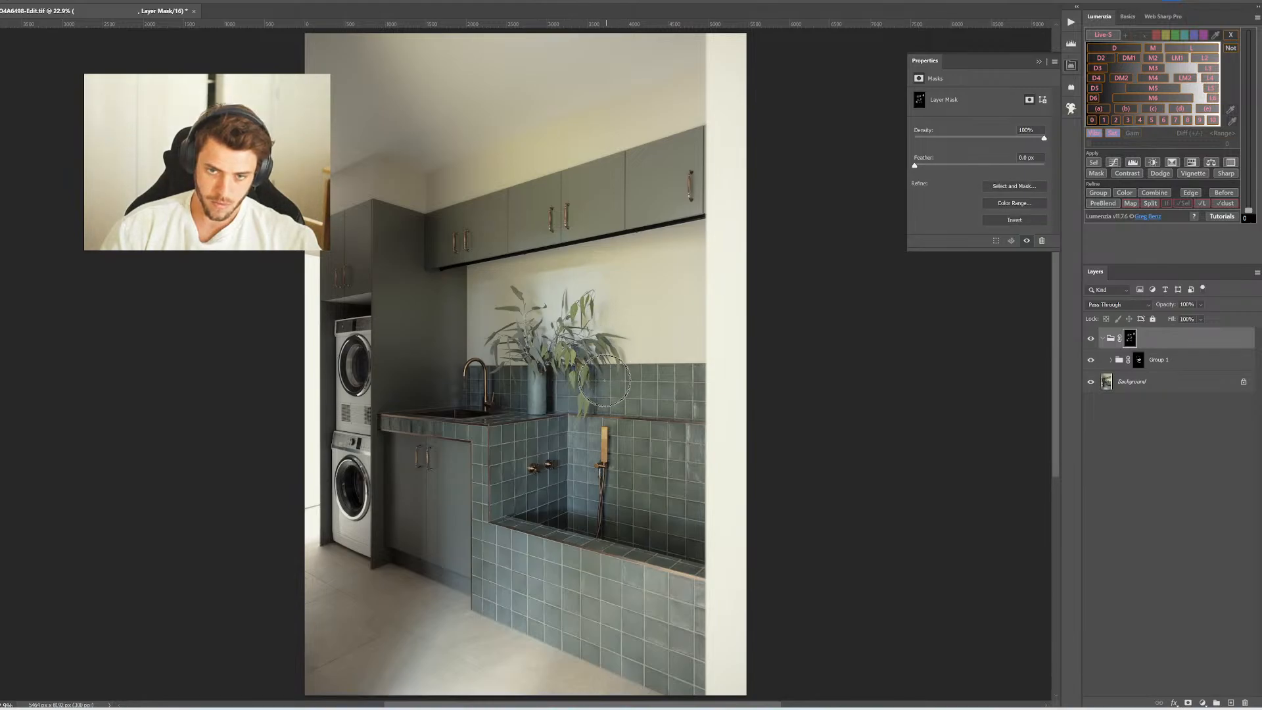
mouse_move(589, 372)
mouse_down()
mouse_move(551, 339)
mouse_move(489, 333)
mouse_up()
key(bracketleft)
key(bracketleft)
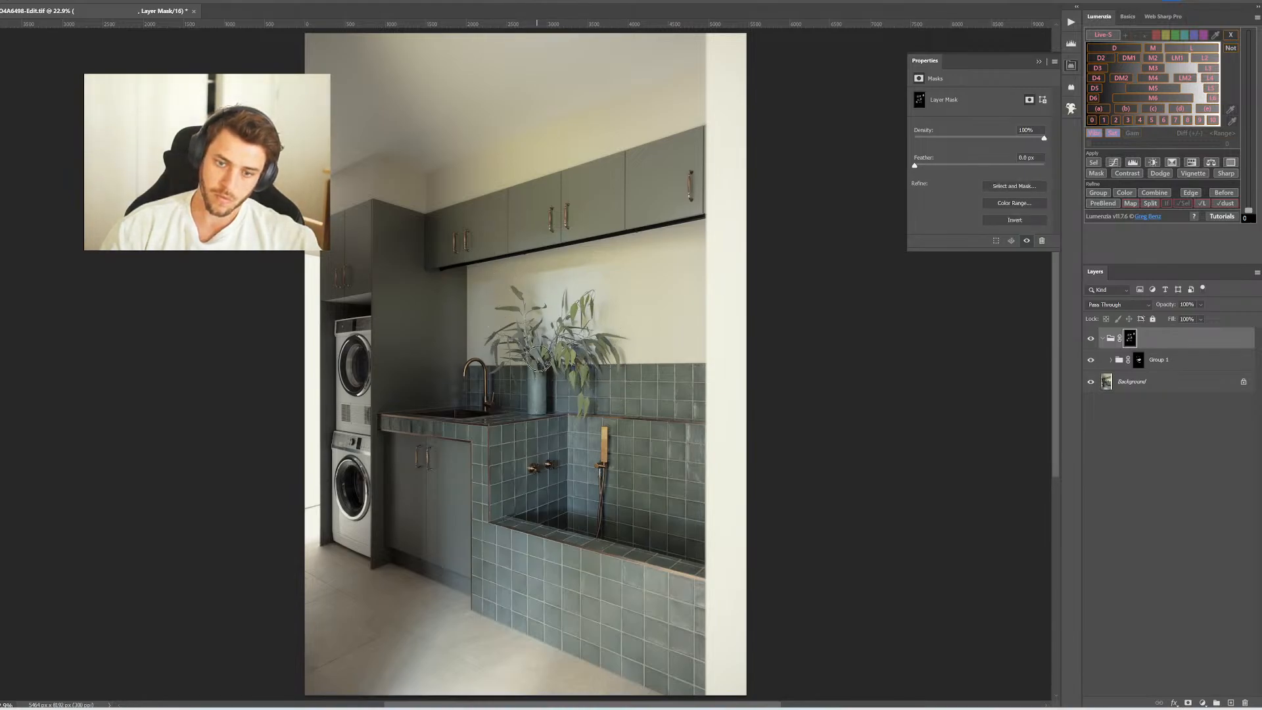
Flatten the laundry image into a single Background layer, then save and close it
click(1154, 513)
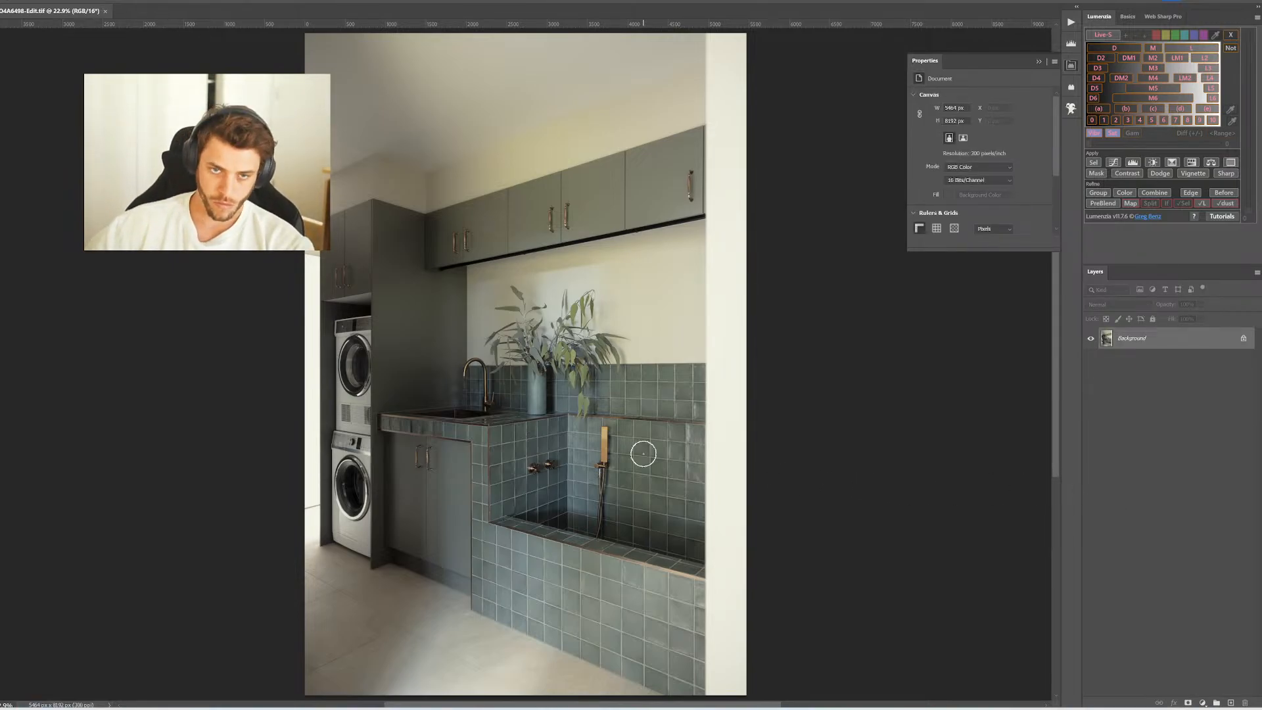
click(105, 11)
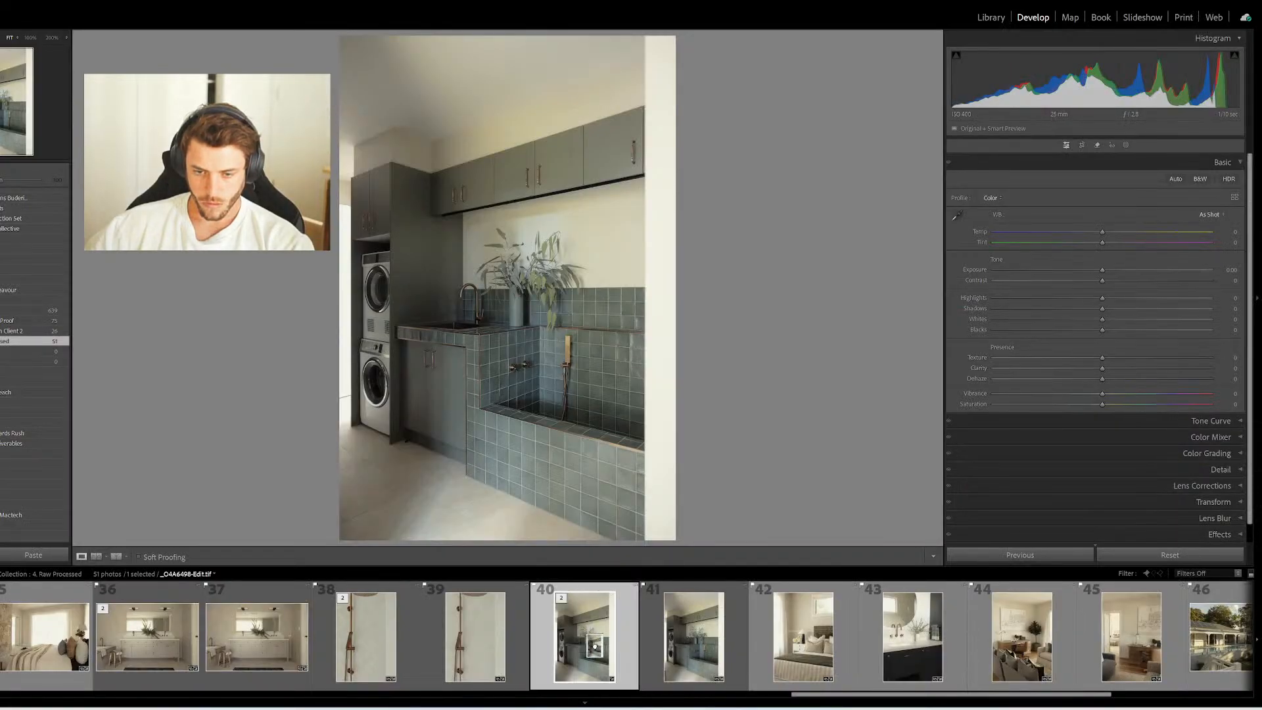
In Lightroom, add the edited laundry photo to the client collection and select the bedroom photo for editing in Photoshop
drag(584, 636, 24, 332)
click(779, 644)
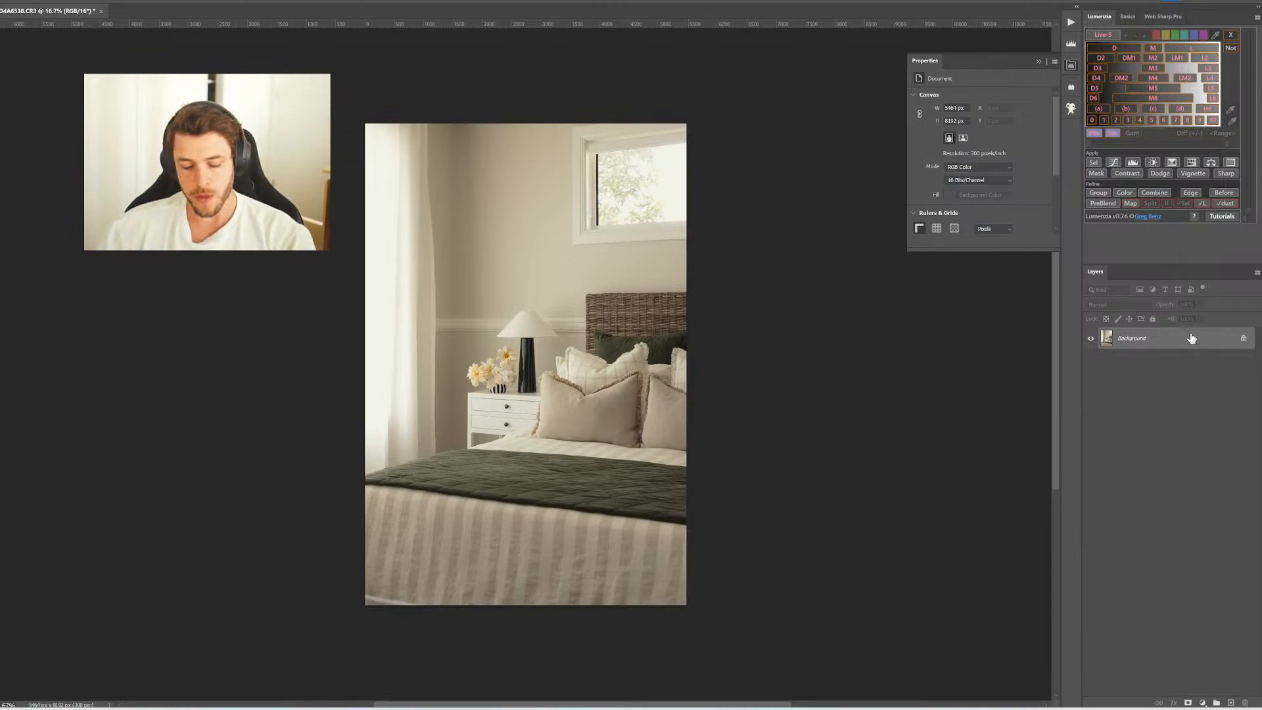
Undo the last correction and straighten the bedroom's verticals in the Camera Raw Filter with guides along the window frame and the wall beside the curtain
key(ctrl+z)
key(alt+t)
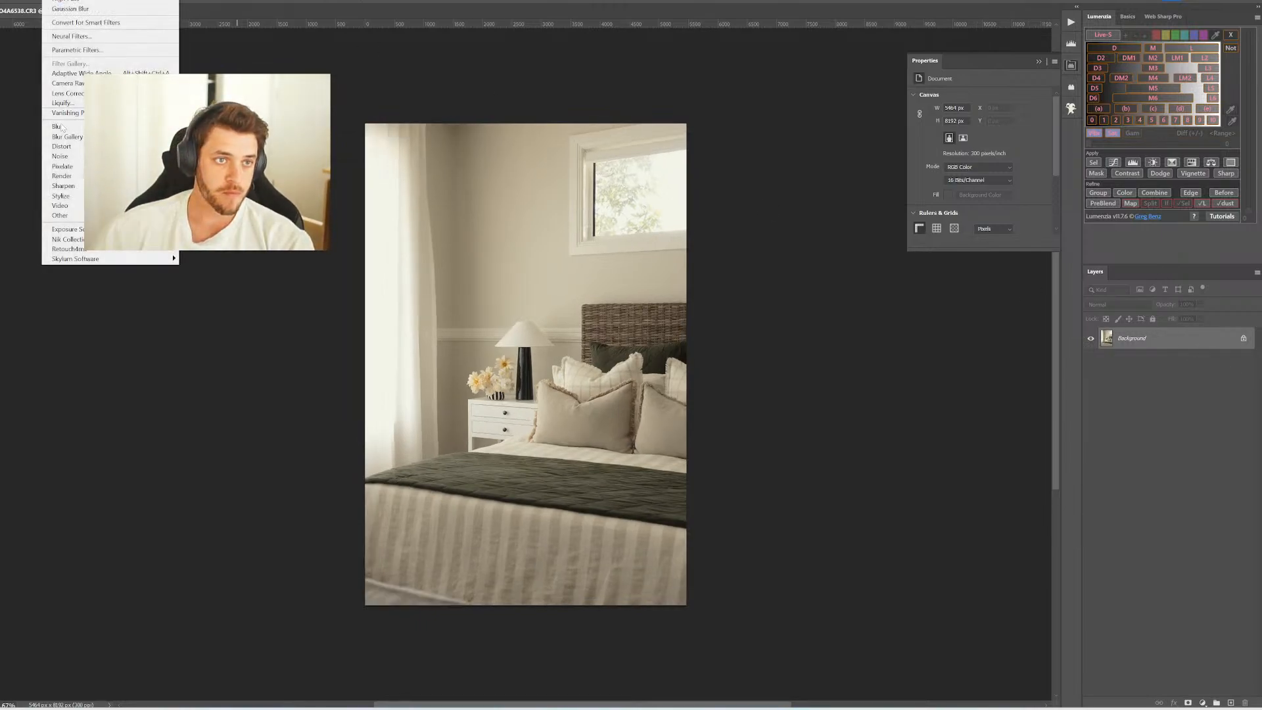
key(Return)
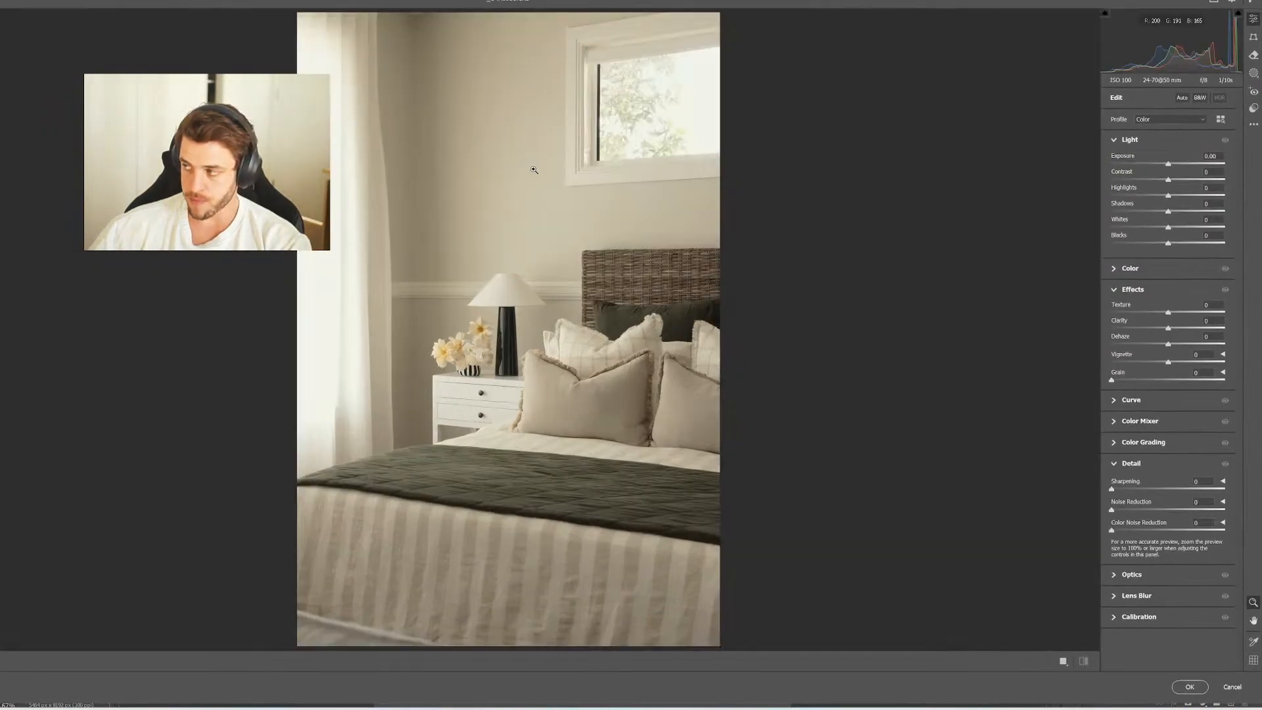
key(shift+g)
drag(599, 64, 599, 217)
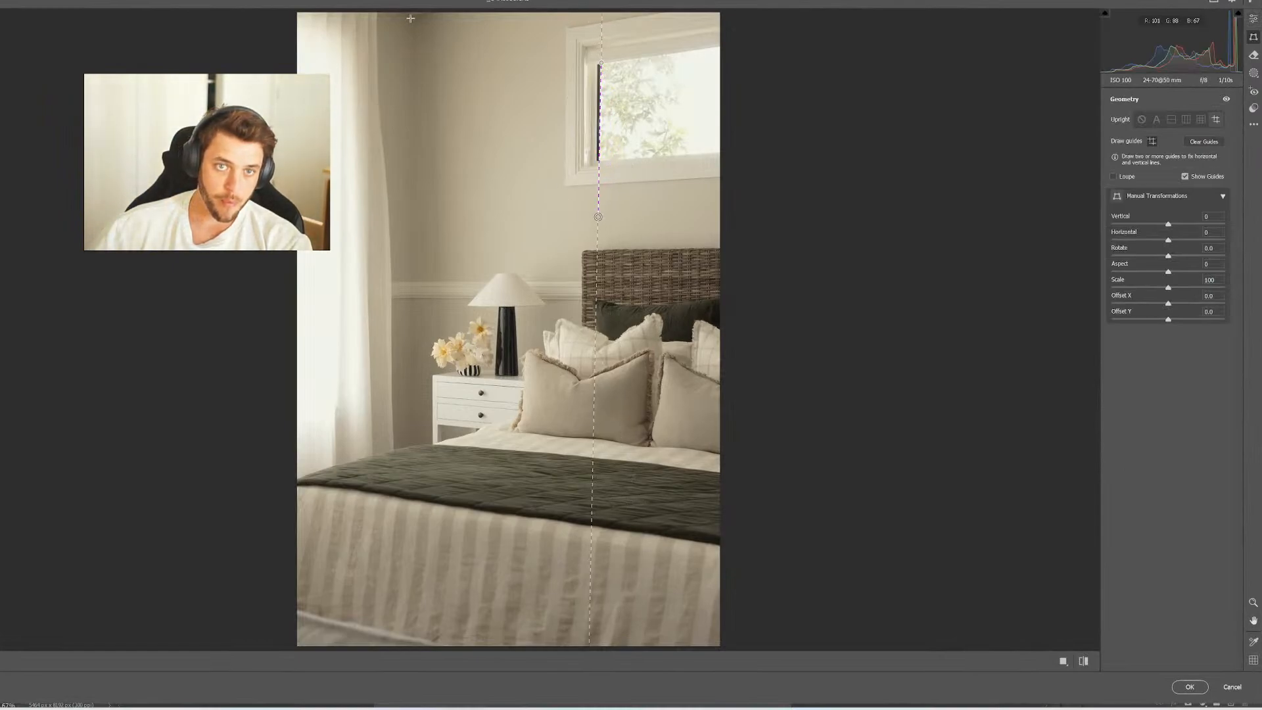
drag(410, 18, 410, 508)
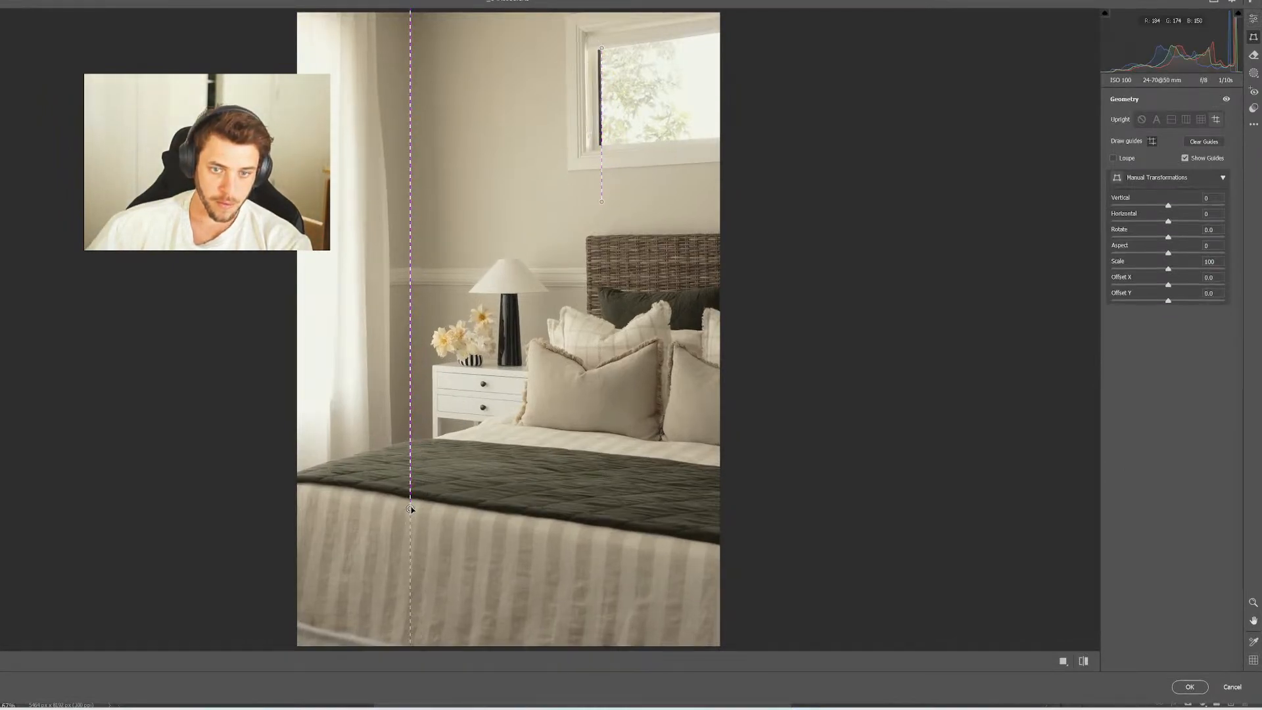
key(Return)
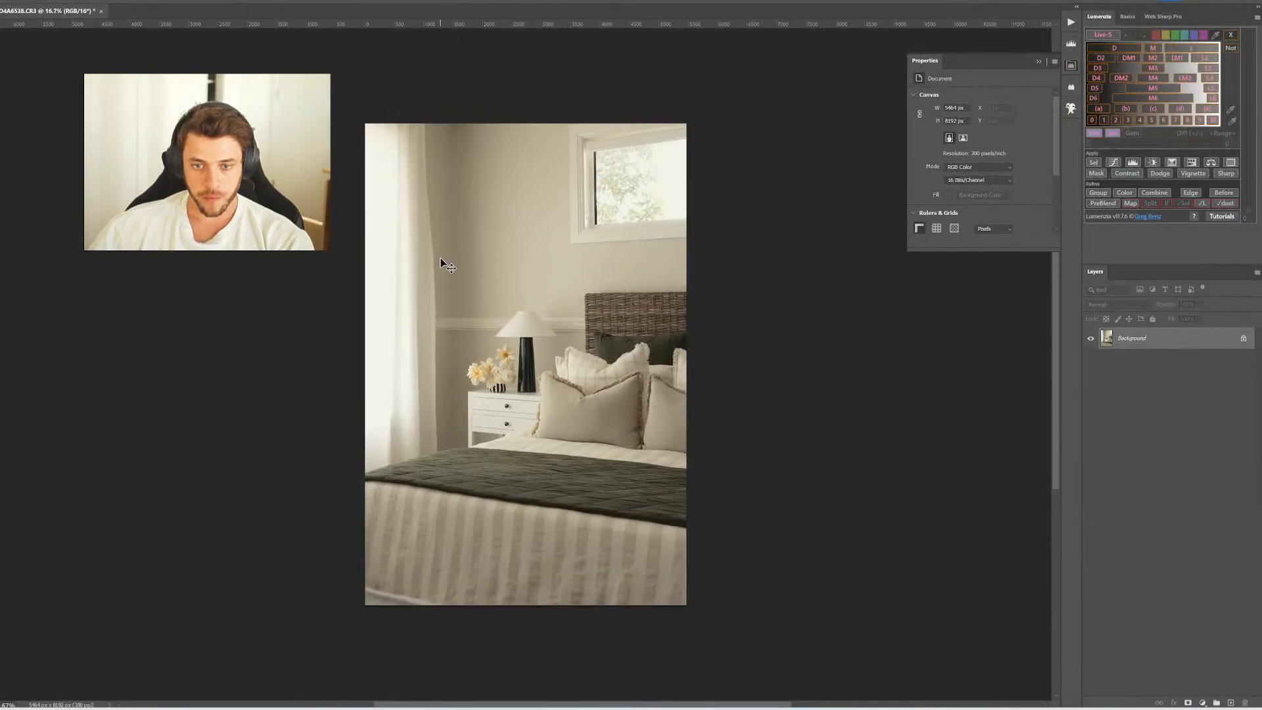
Select the roller blind's chain along the side of the bedroom window with a freehand outline
key(z)
drag(608, 215, 486, 263)
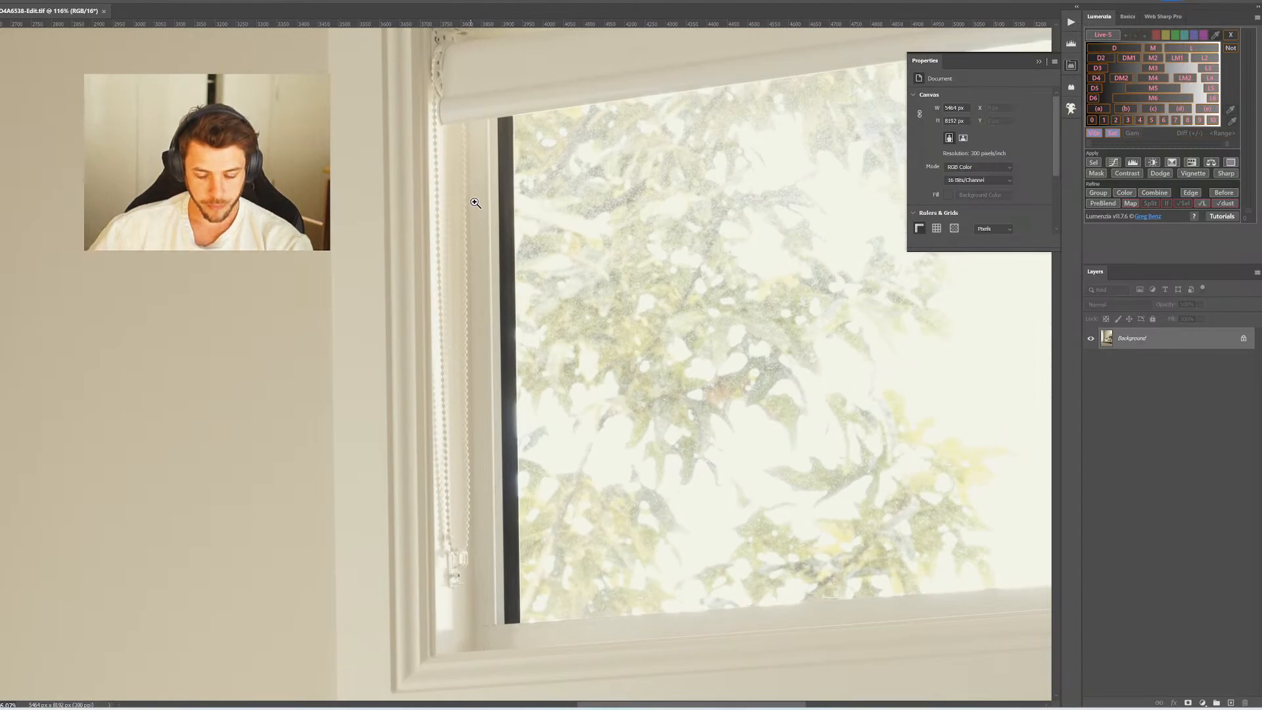
click(469, 121)
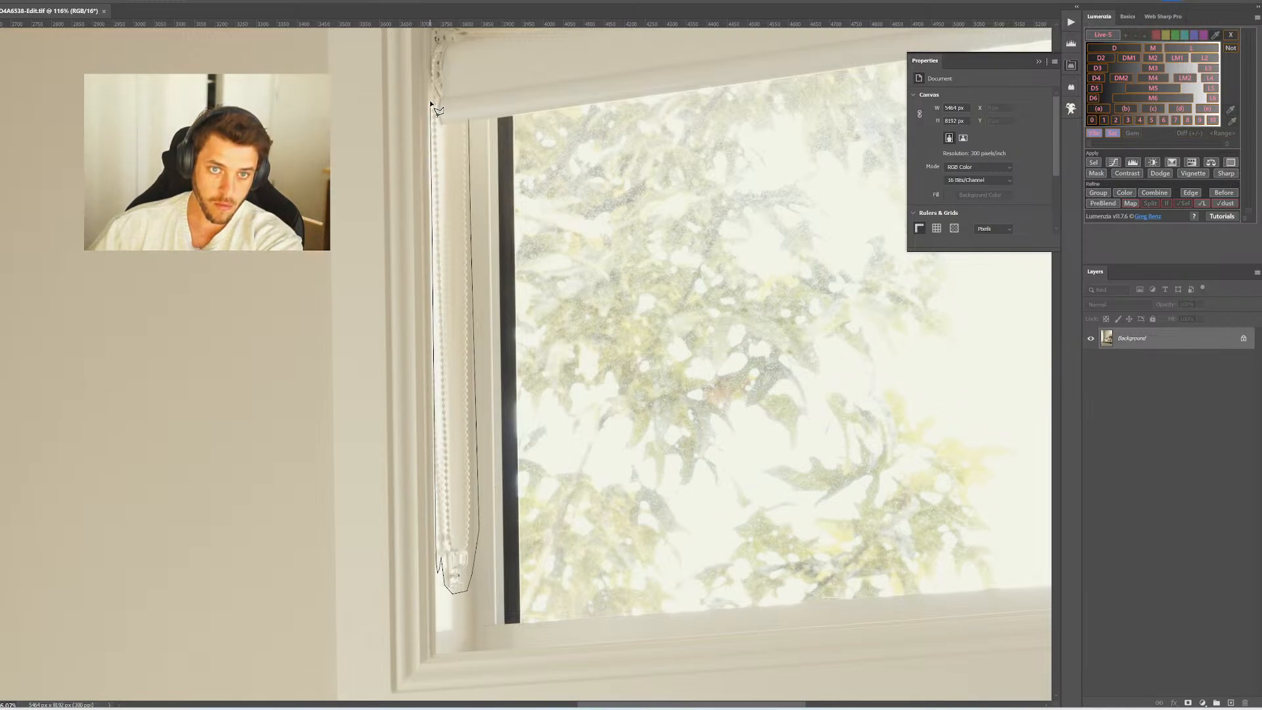
double_click(468, 134)
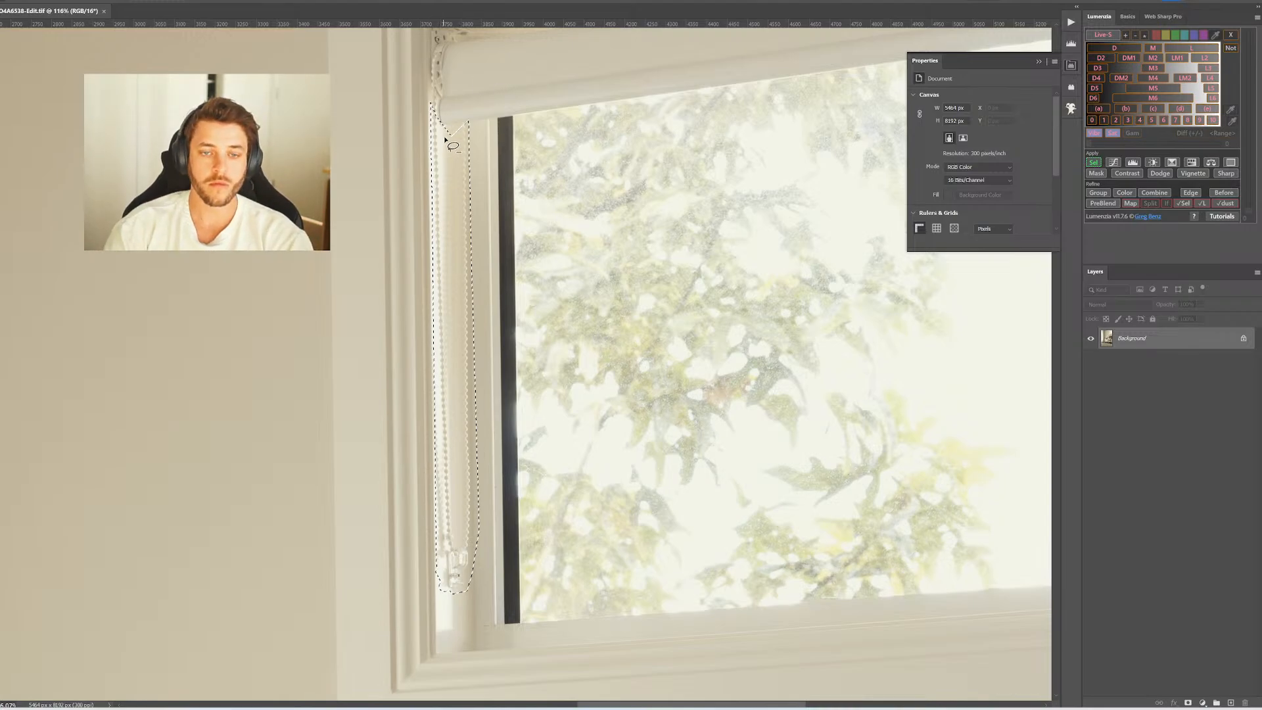
key(alt+l)
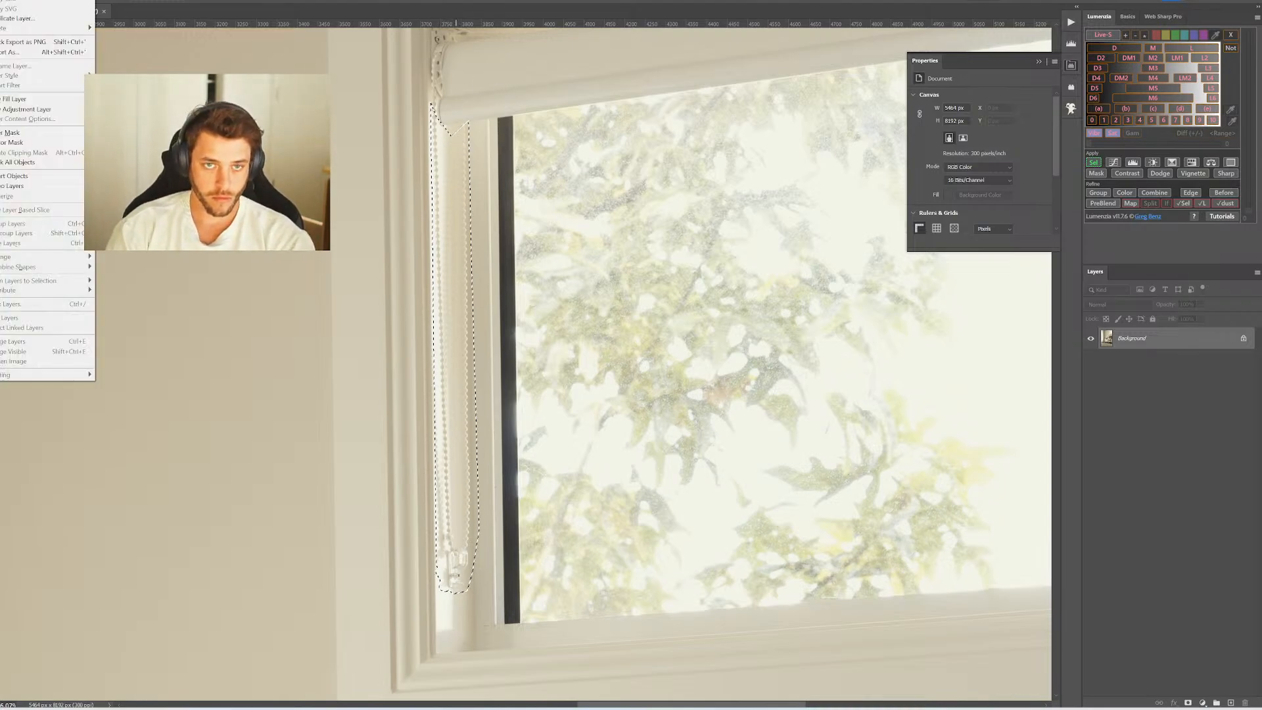
key(Escape)
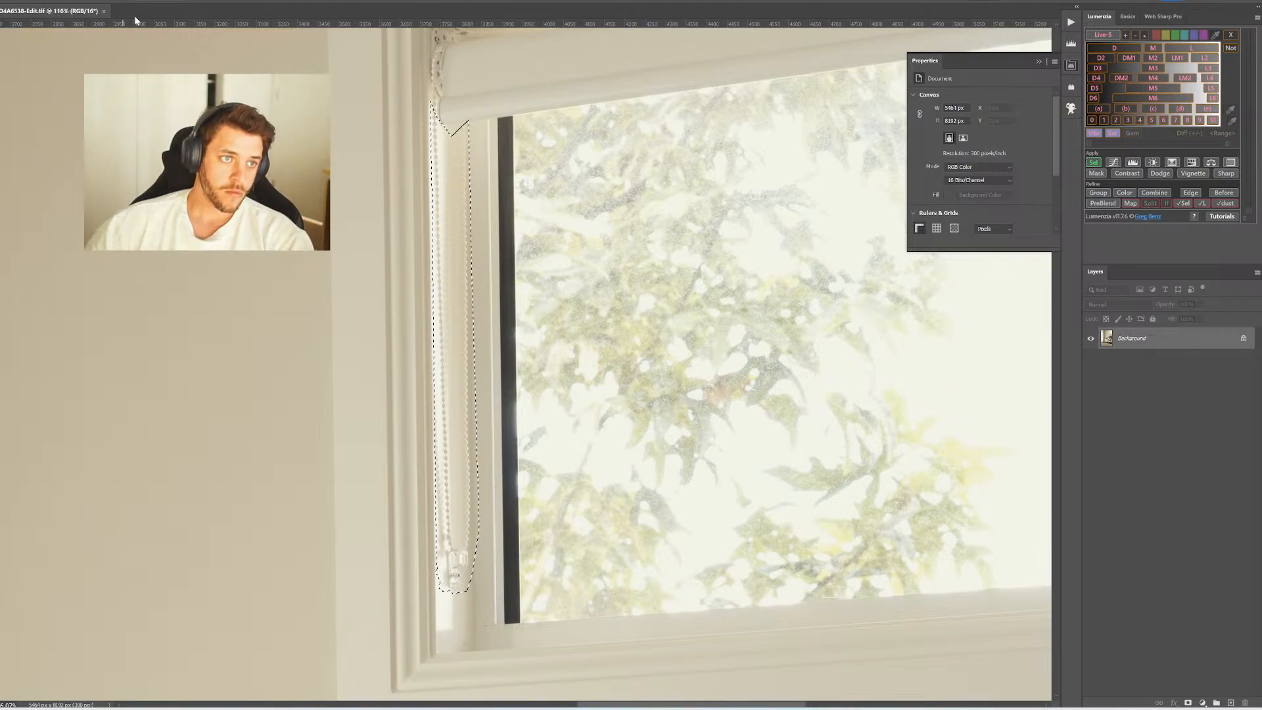
Subtract the gap between the two chain strands from the selection
click(447, 134)
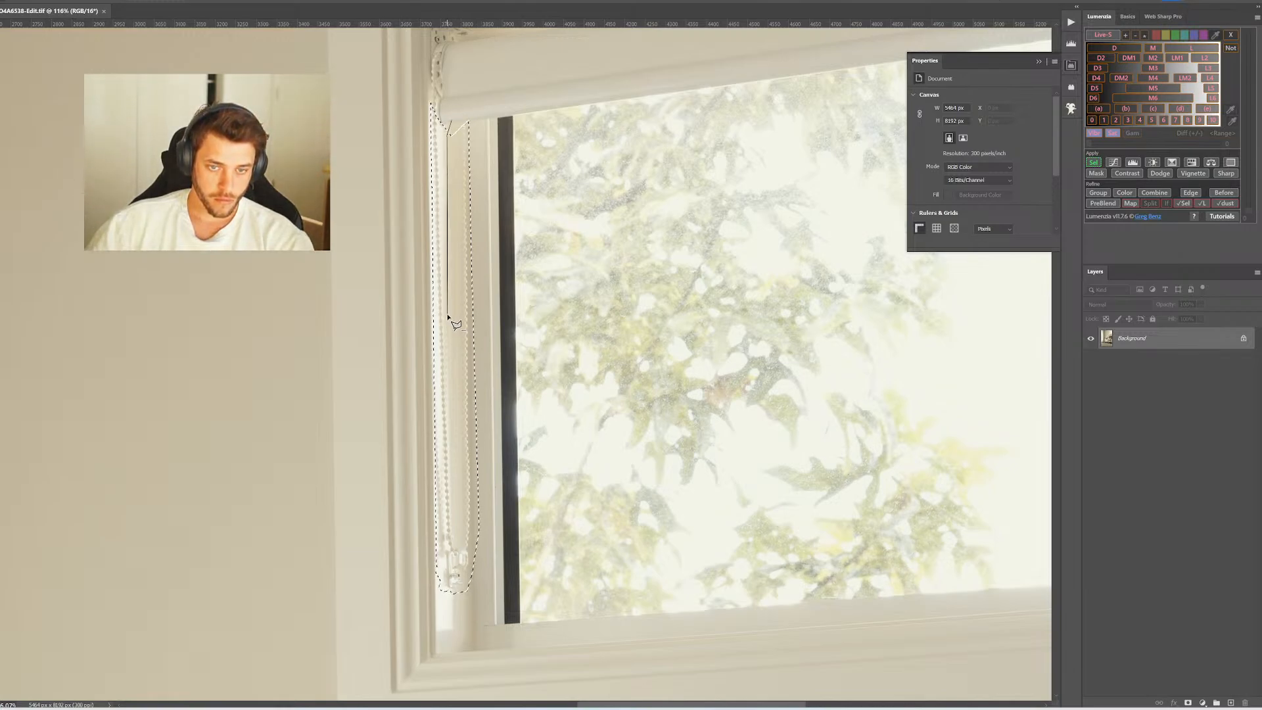
click(457, 527)
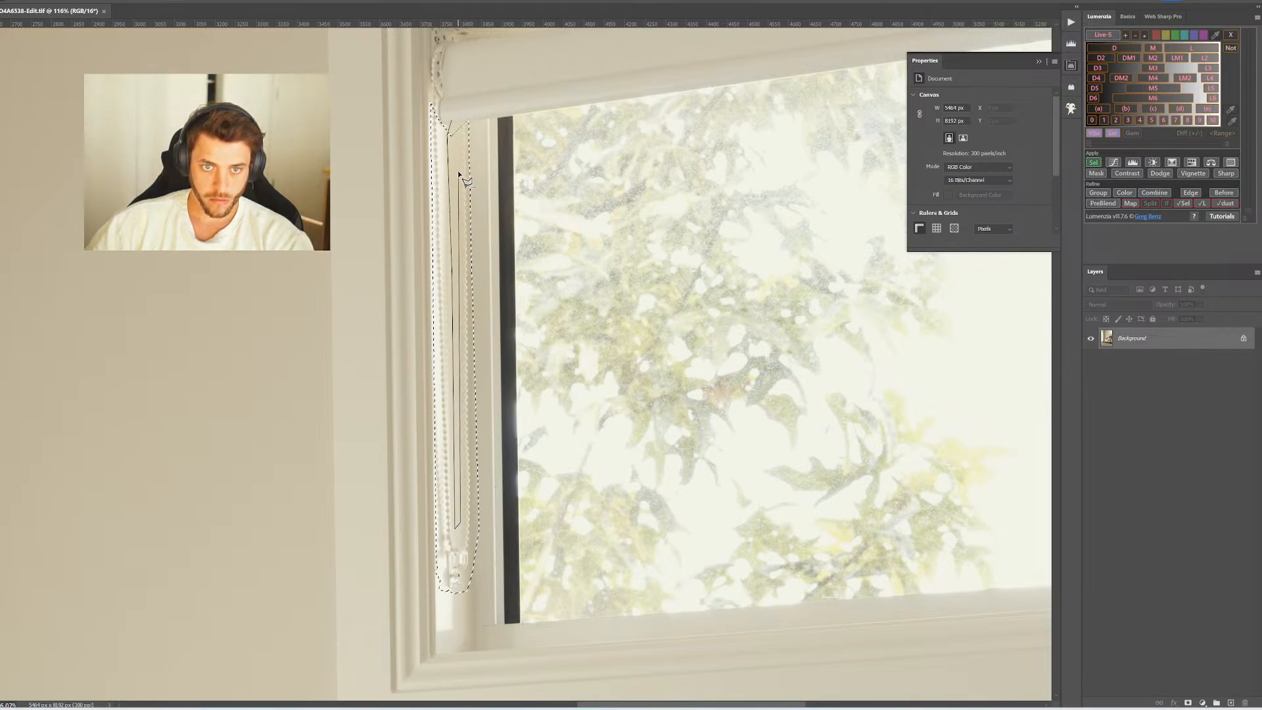
click(457, 133)
click(452, 121)
Remove the selected blind chain using Generative Fill with an empty prompt
key(z)
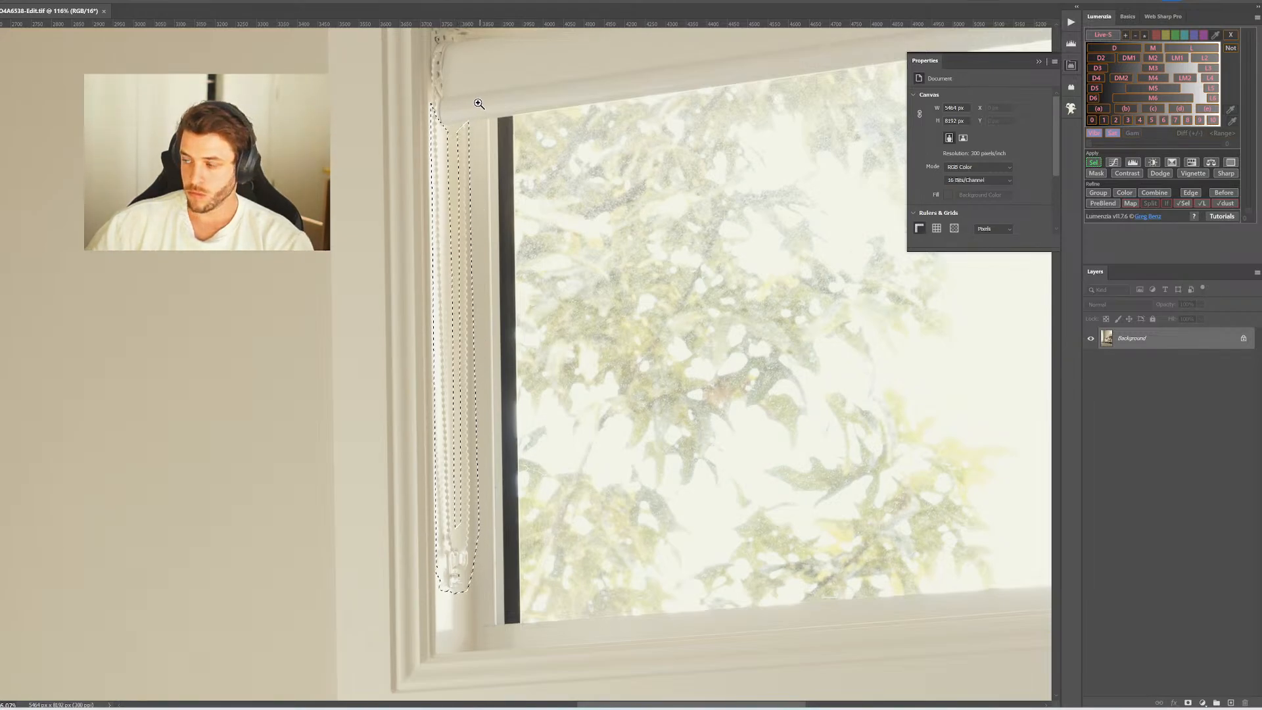
drag(479, 103, 432, 107)
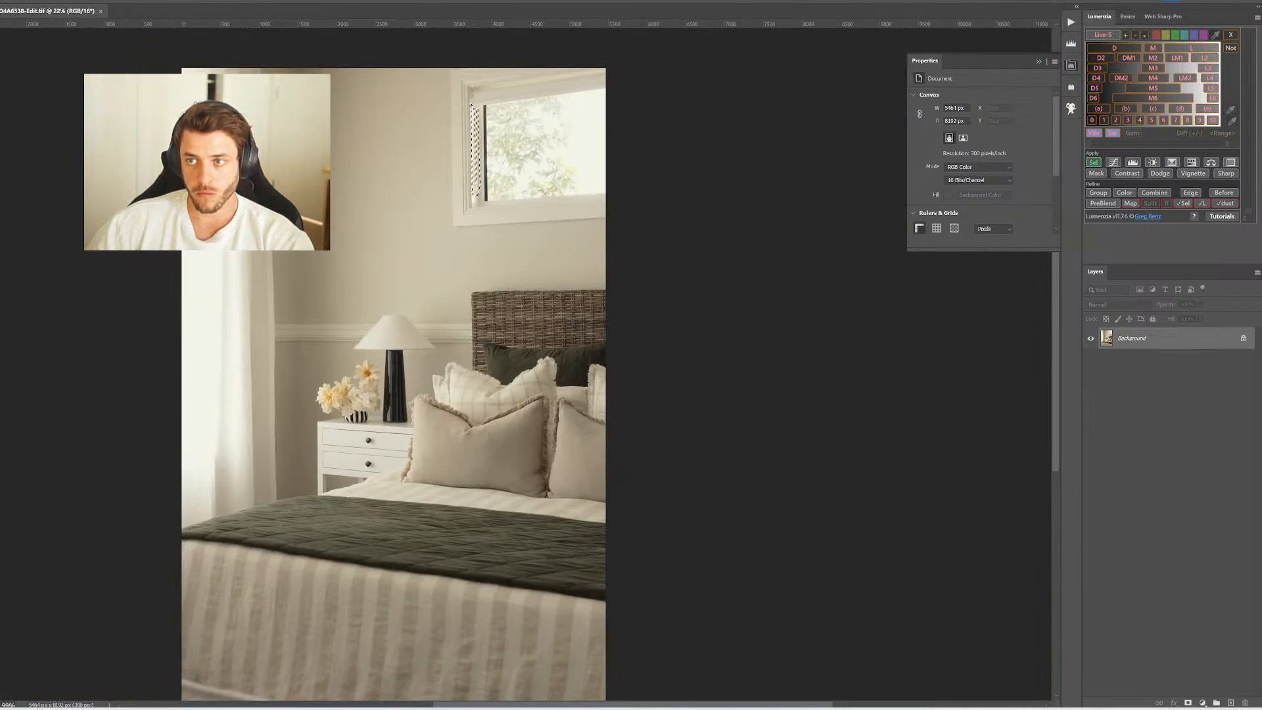
click(1023, 4)
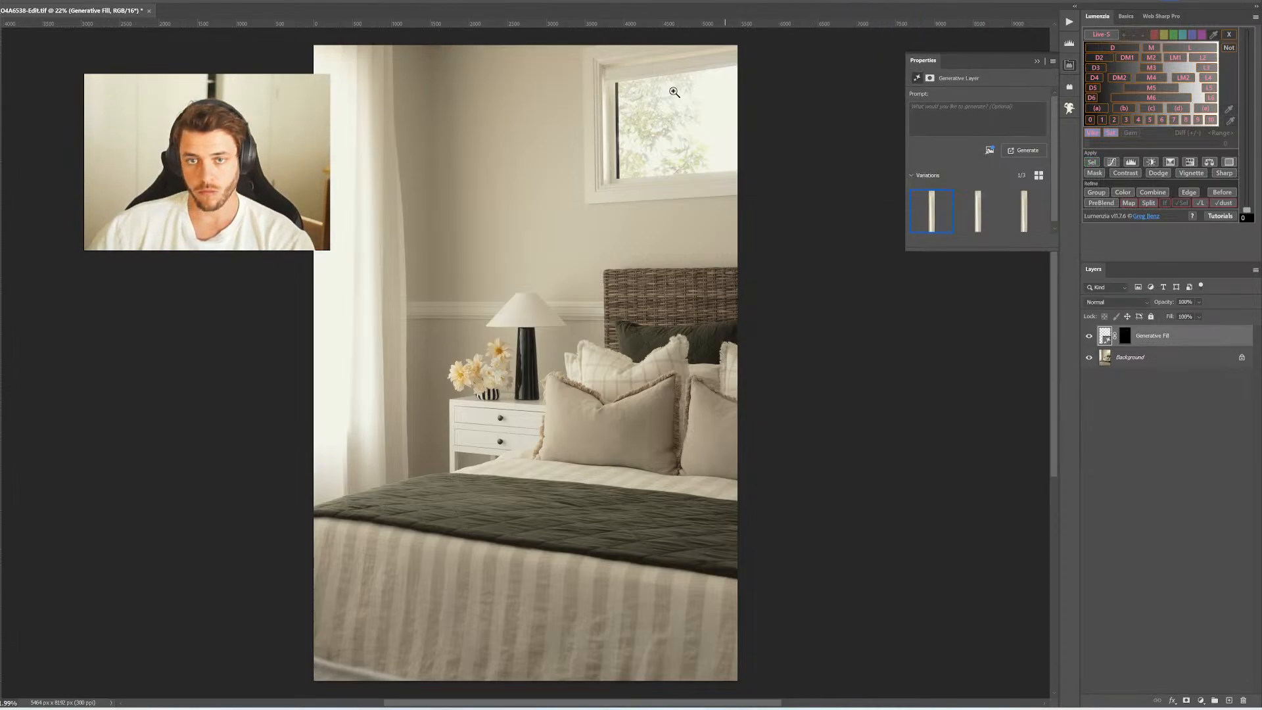
Choose the third generated variation for the blind-chain removal, merge the Generative Fill layer into the Background and save
drag(610, 119, 578, 227)
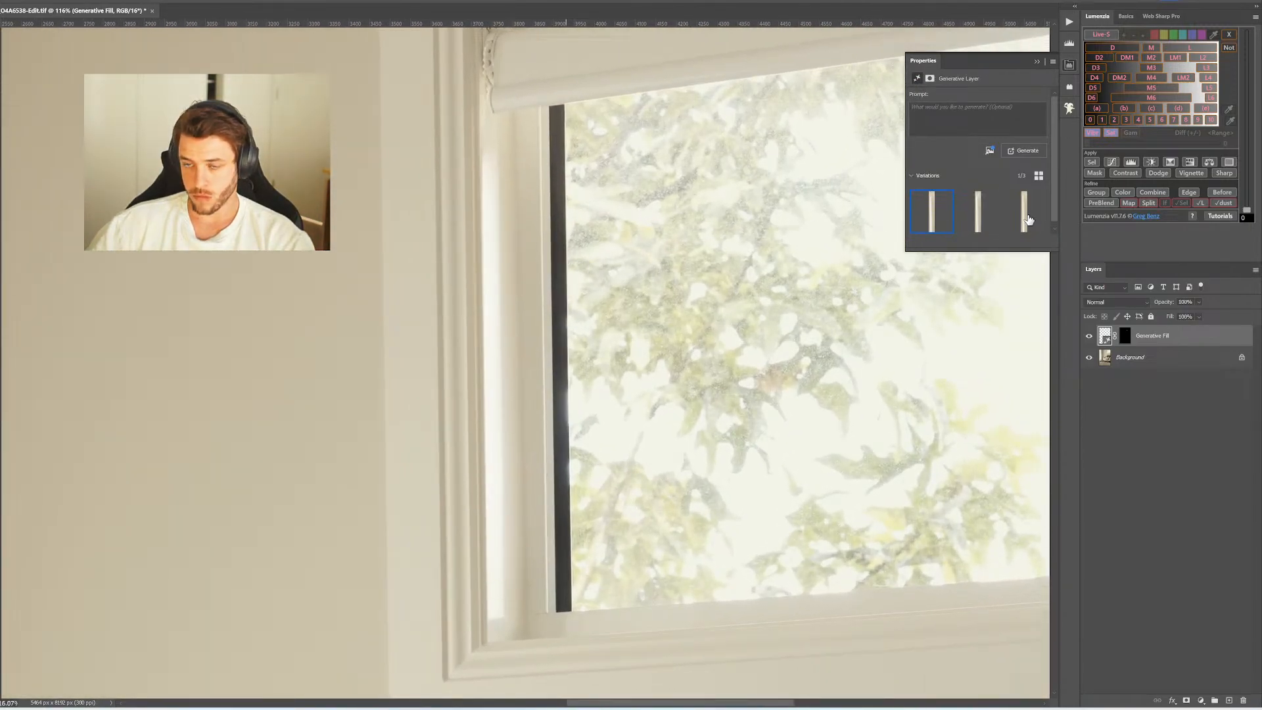
click(978, 211)
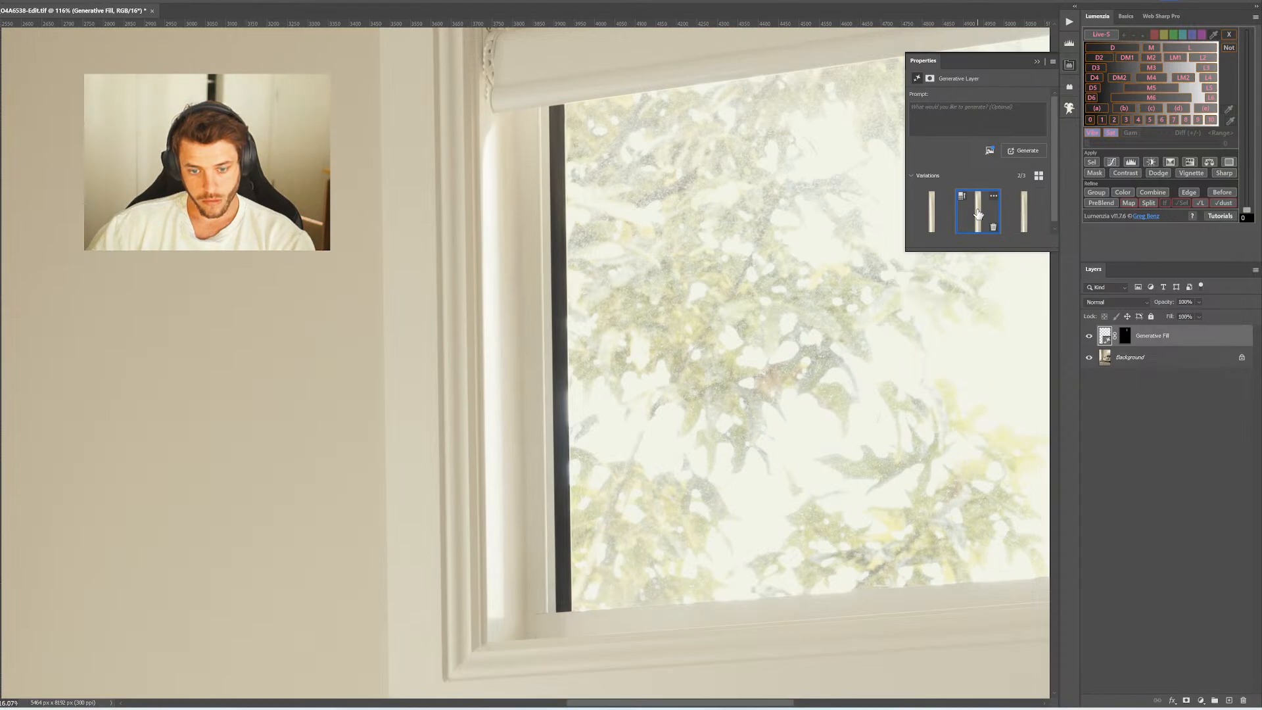
click(1024, 212)
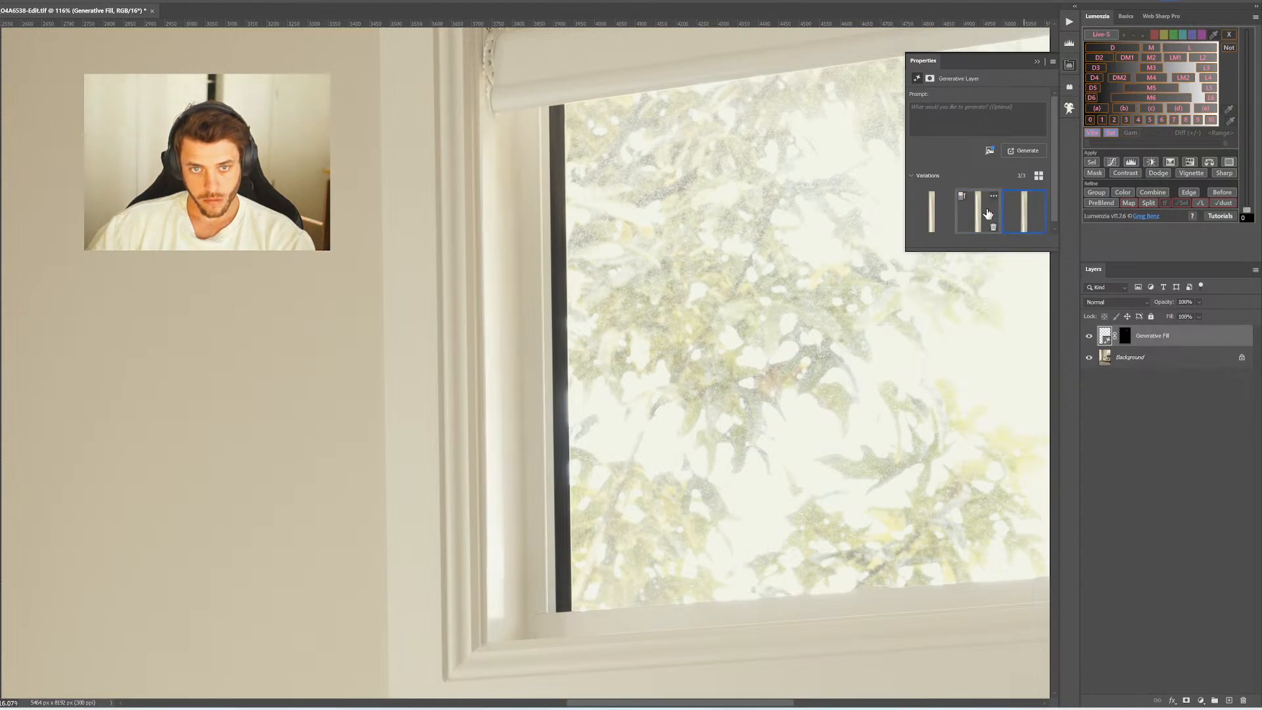
key(ctrl+e)
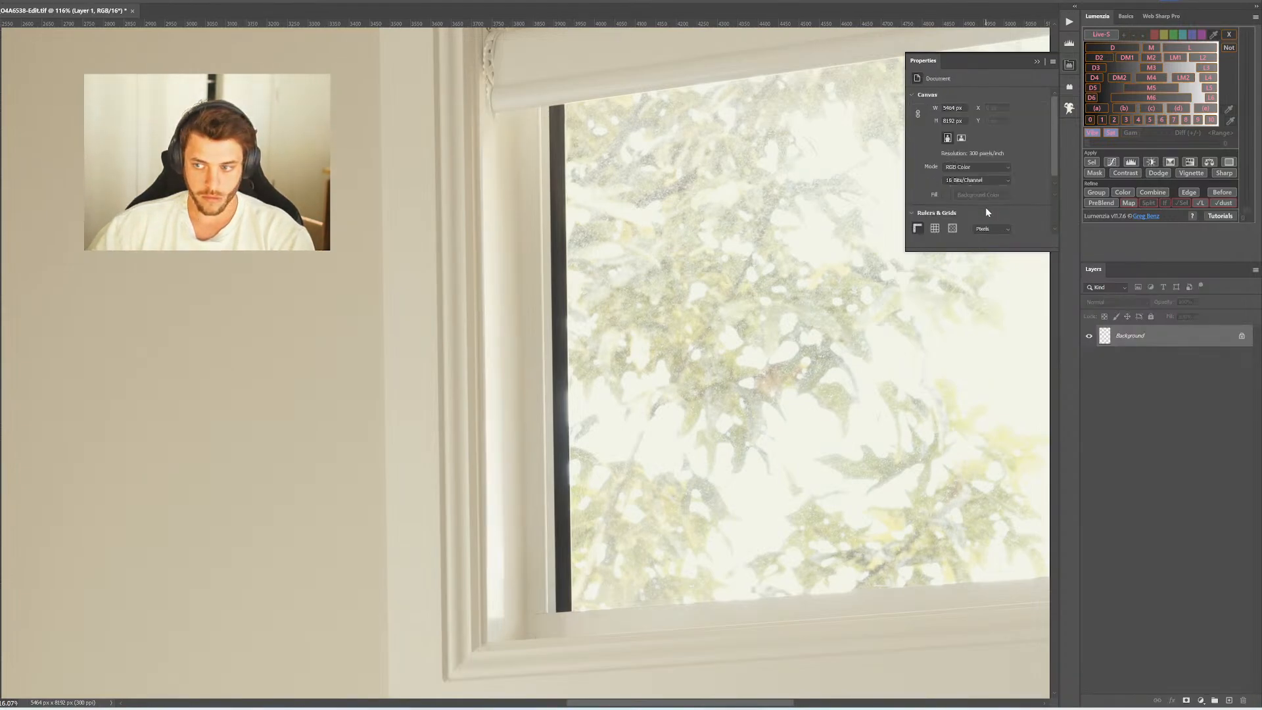
key(ctrl+s)
Add a Dehaze group and a Clarity layer above the bedroom photo's Background and keep both hidden
key(ctrl+0)
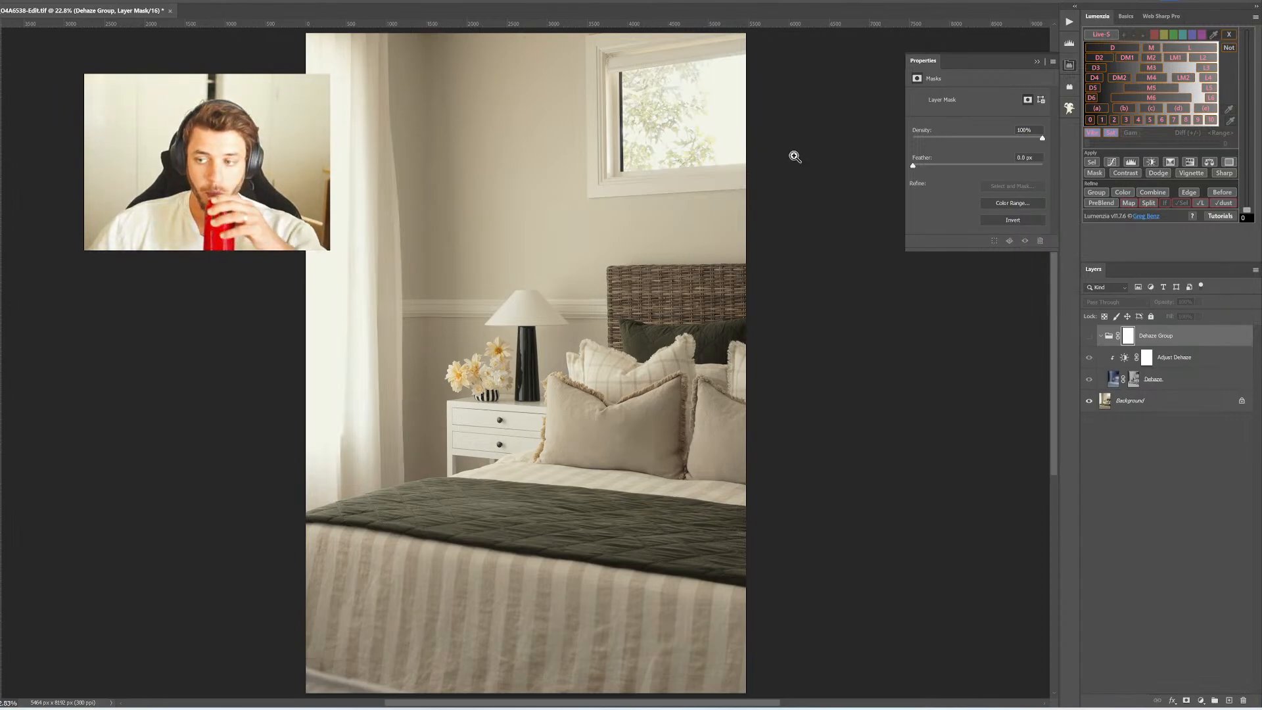
click(639, 168)
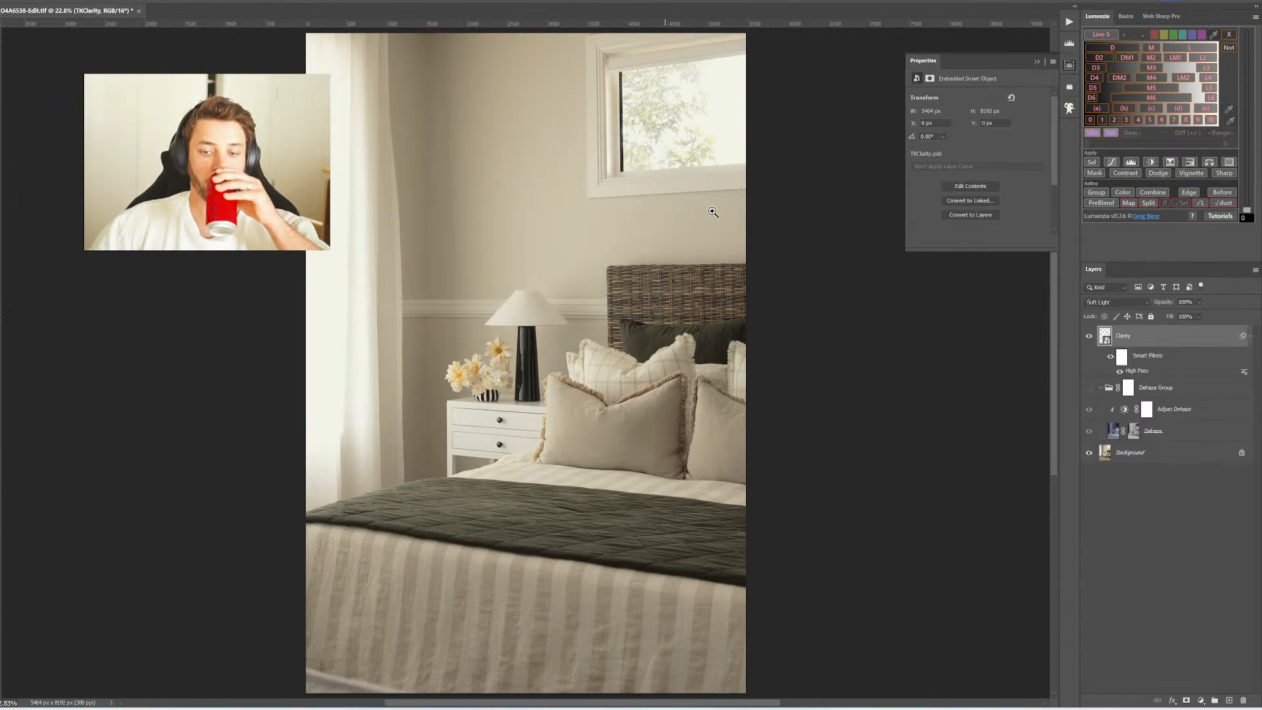
click(1090, 337)
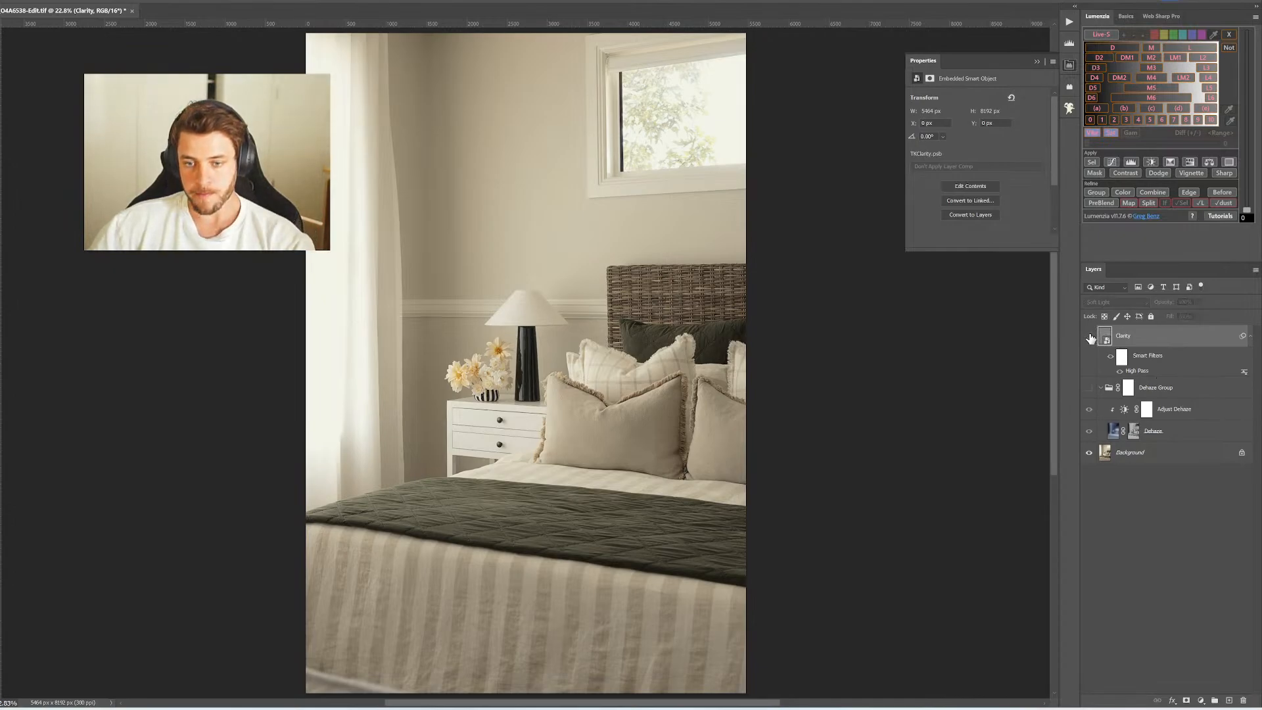
On the Background layer, select the cushions, the vase of flowers, the bedside lamp and the dark green throw
click(1142, 451)
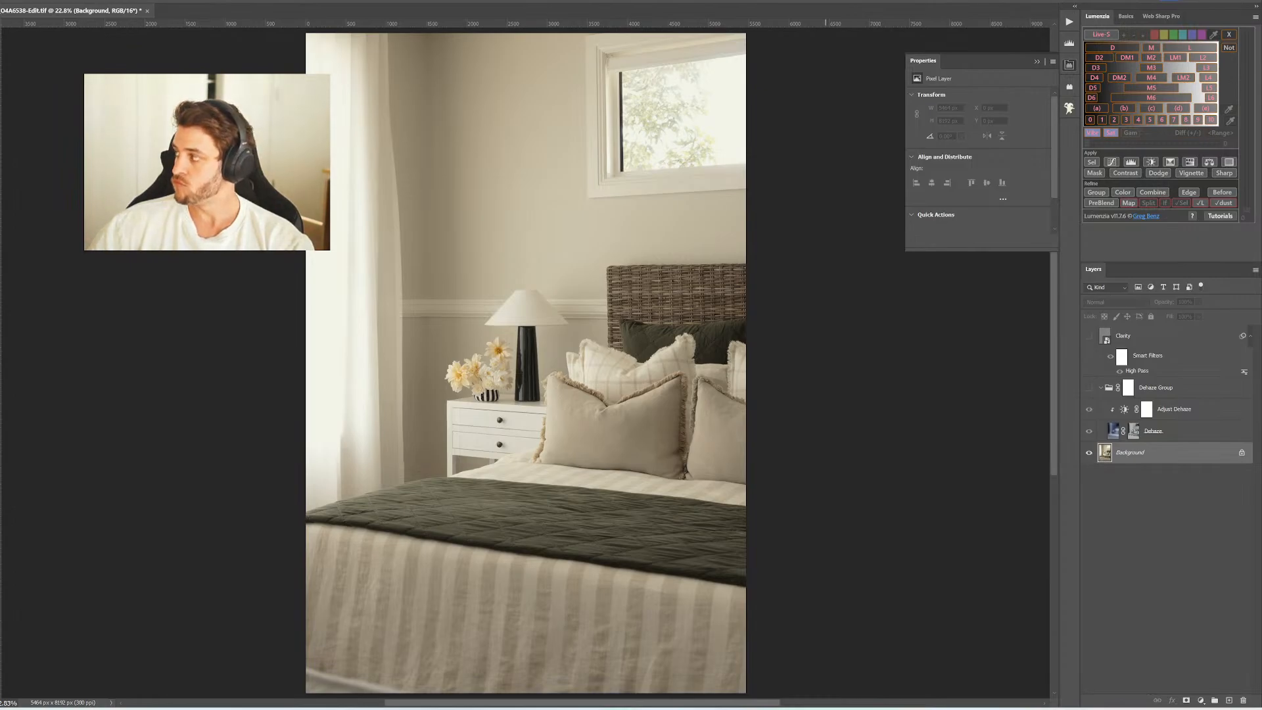
click(654, 421)
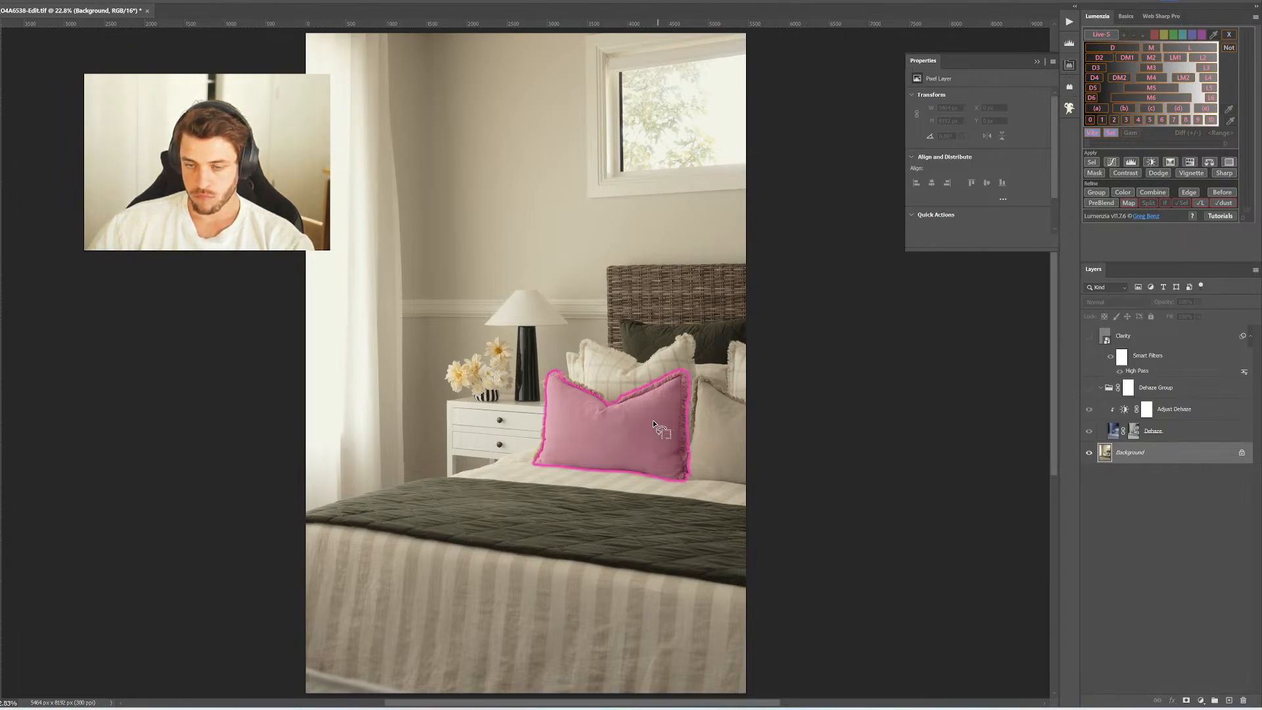
click(713, 431)
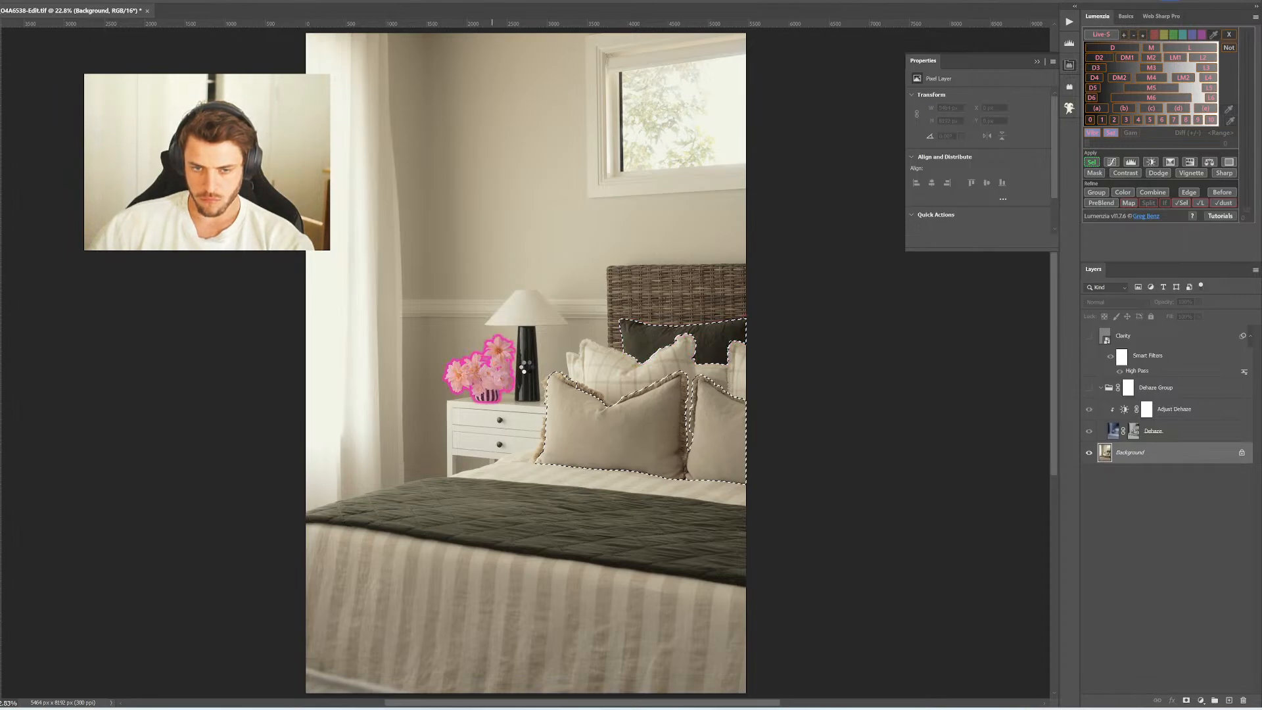
click(512, 372)
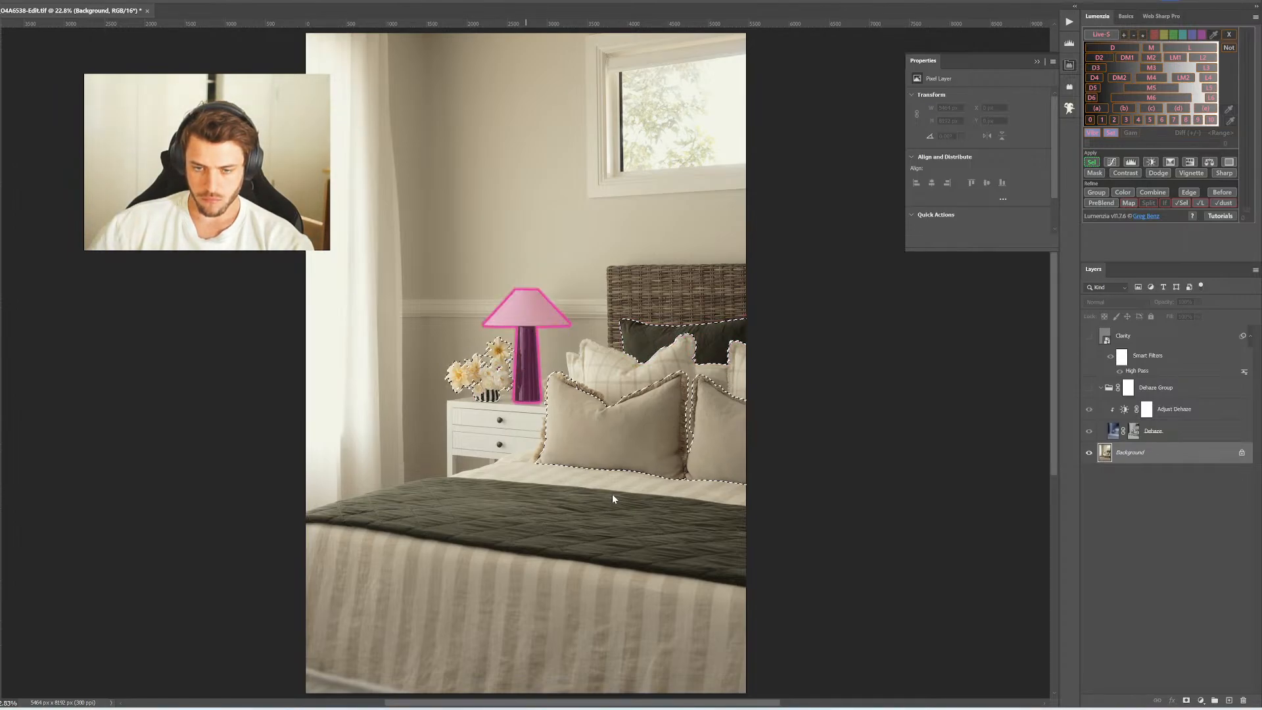
mouse_move(578, 487)
mouse_down()
mouse_move(382, 469)
mouse_move(317, 487)
mouse_up()
mouse_move(379, 546)
mouse_down()
mouse_move(740, 598)
mouse_move(774, 586)
mouse_move(765, 506)
mouse_up()
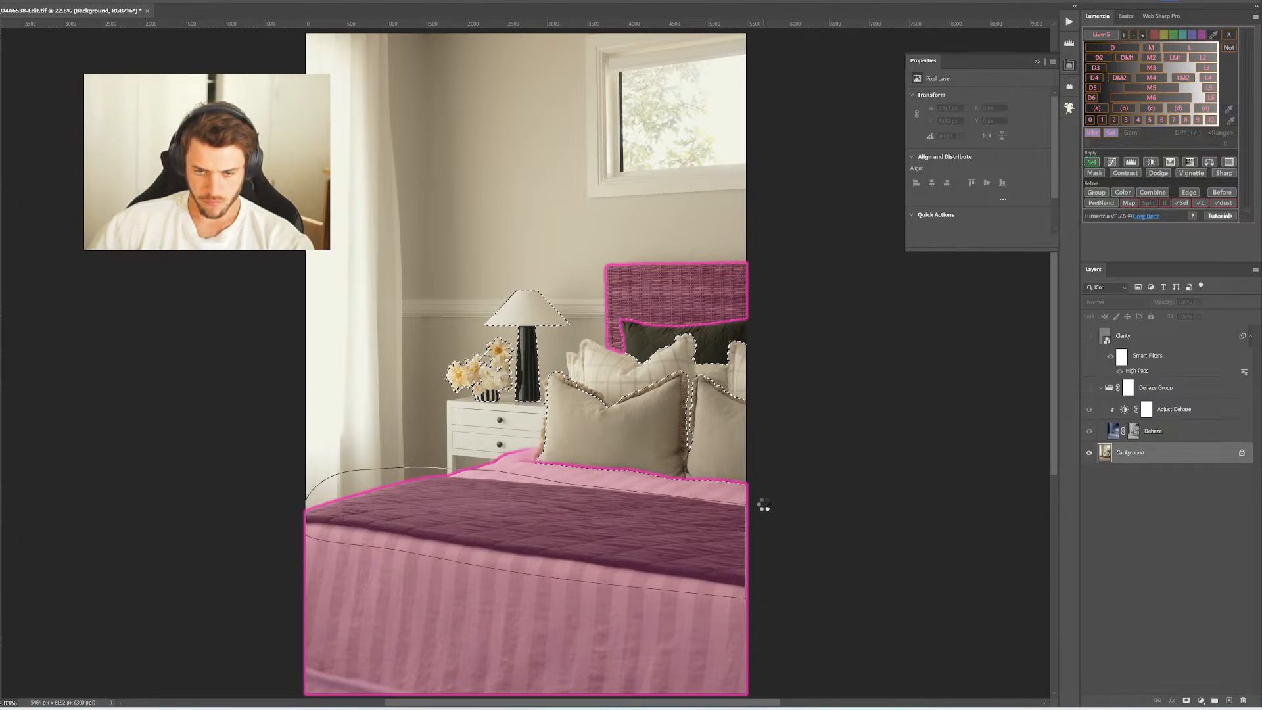
Refine the selection's edges in Select and Mask with a 4 px Smart Radius and 1.0 px feather
right_click(653, 518)
click(677, 301)
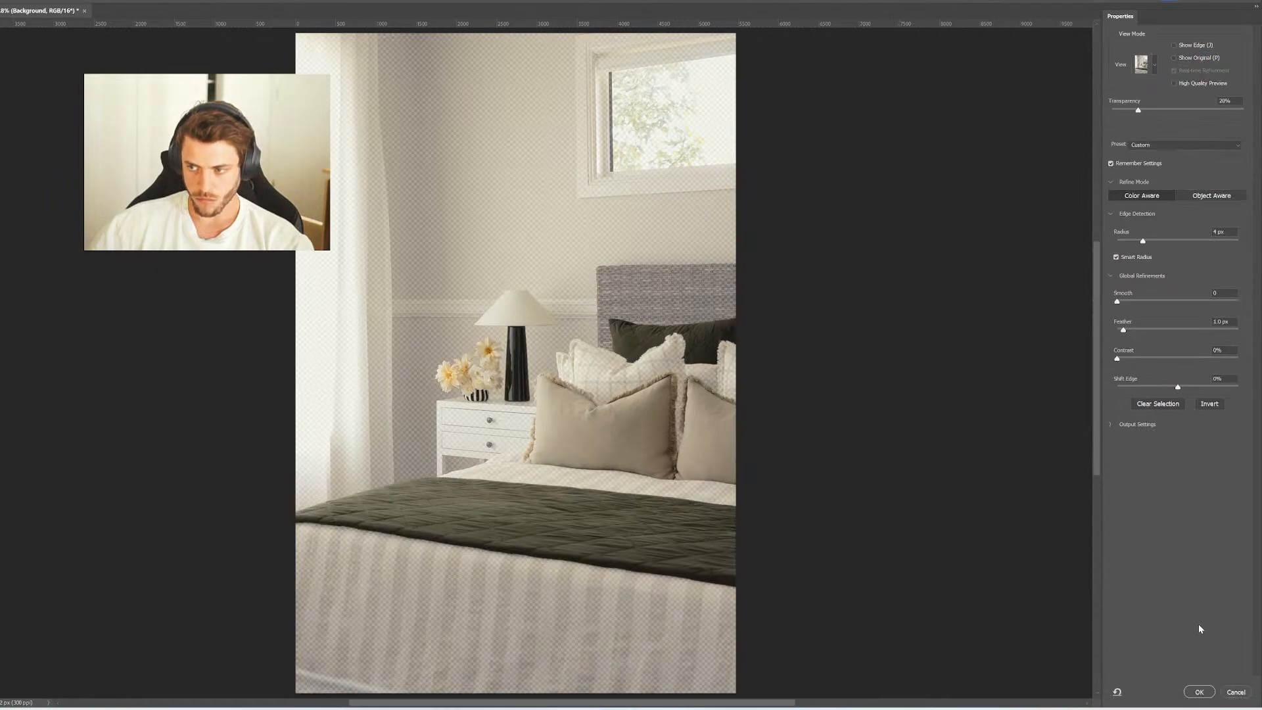
click(1207, 692)
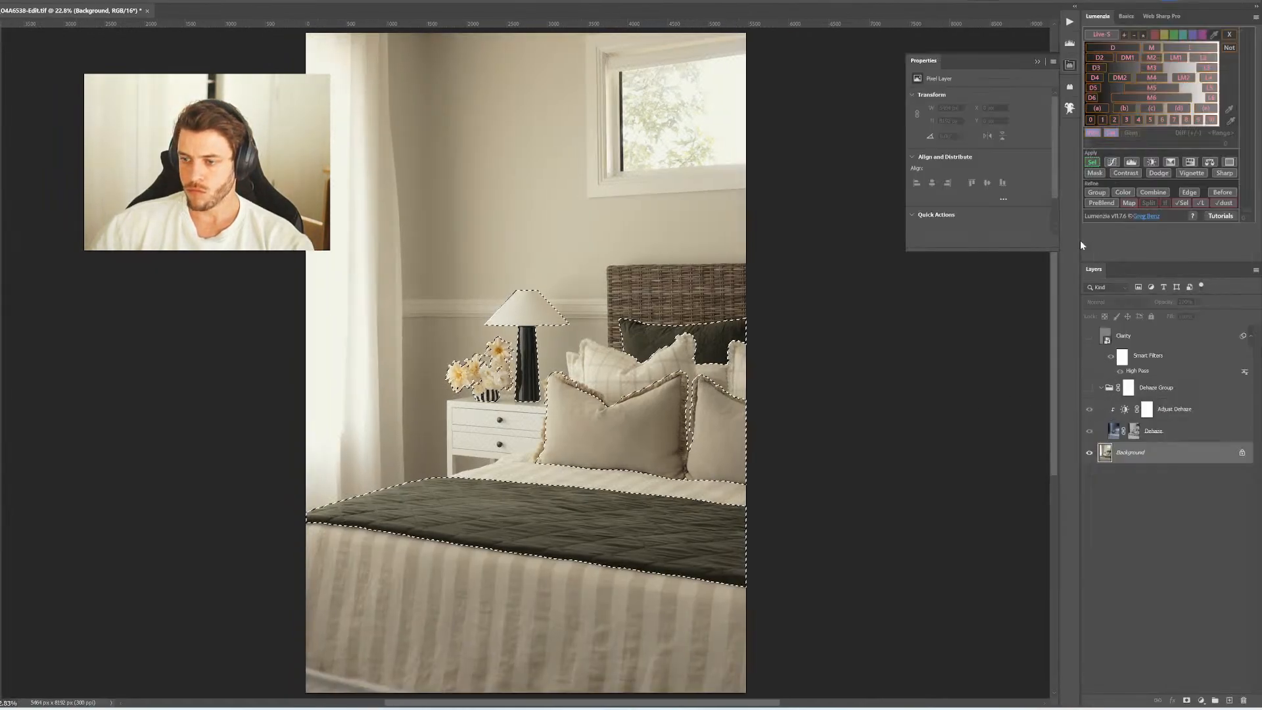
Add a Curves adjustment masked to the selection, brightening the lampshade and front cushion tones and deepening the shadows
click(1110, 163)
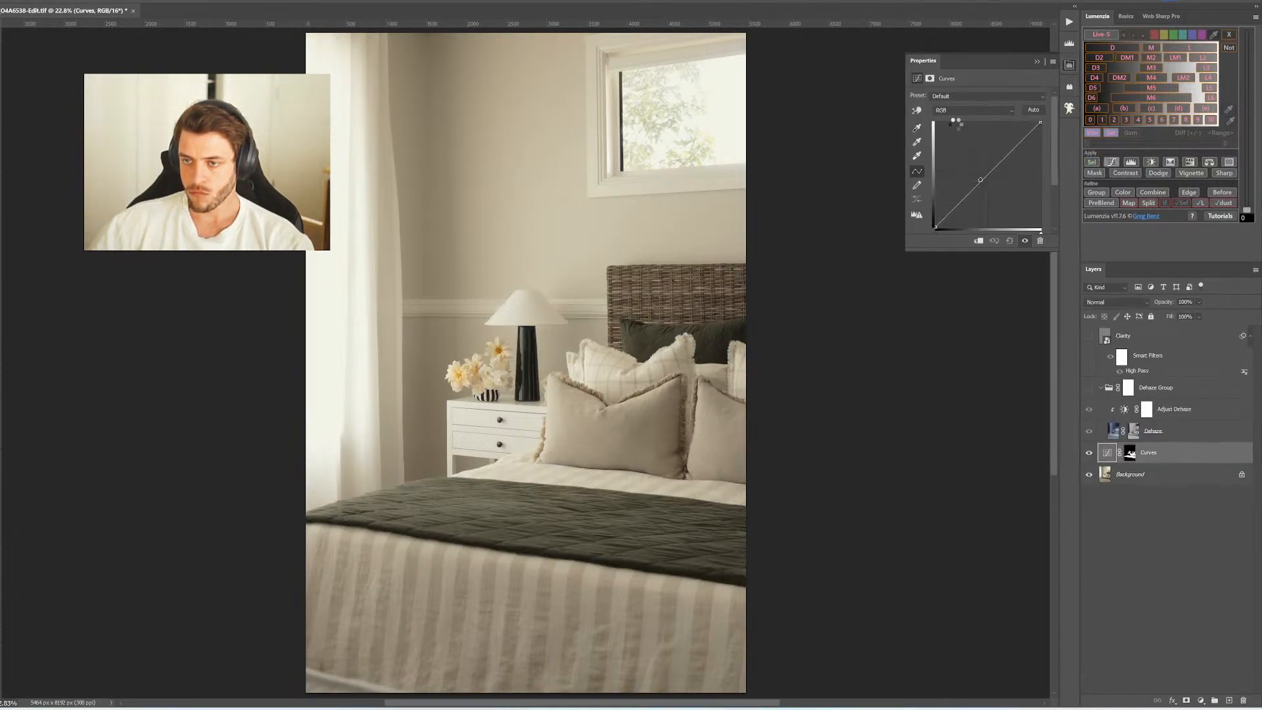
click(917, 110)
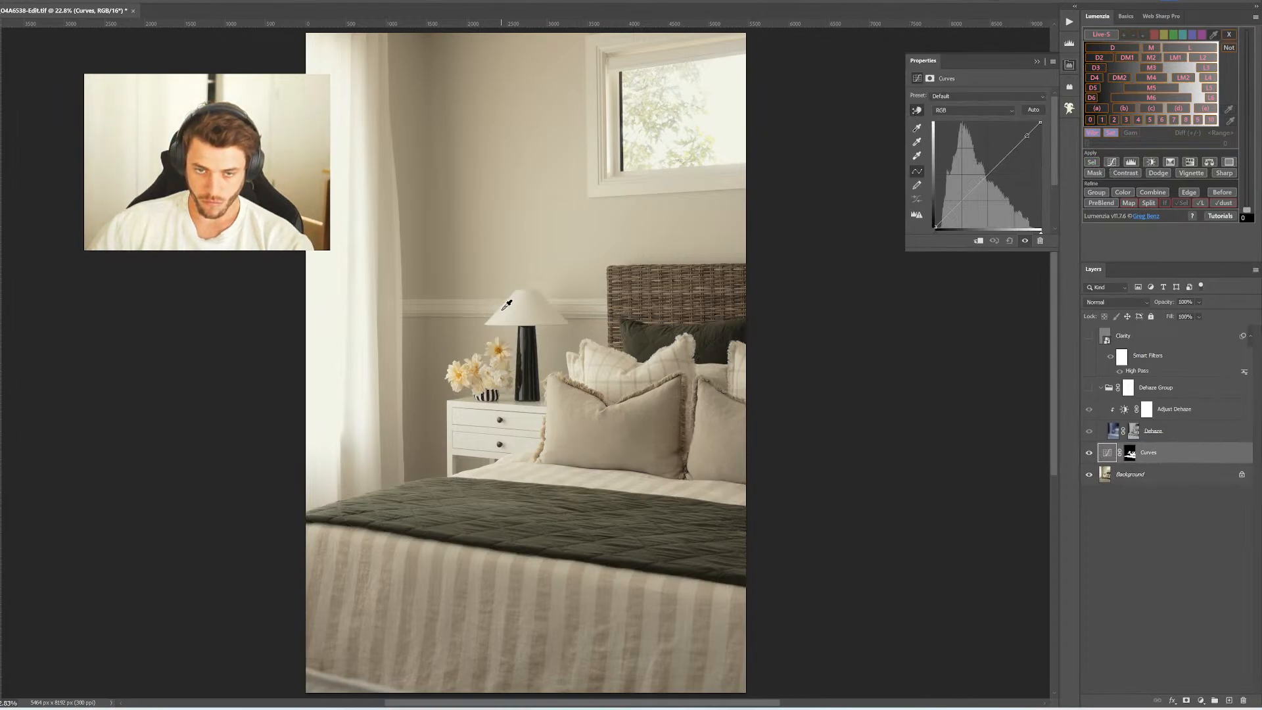
drag(507, 303, 507, 302)
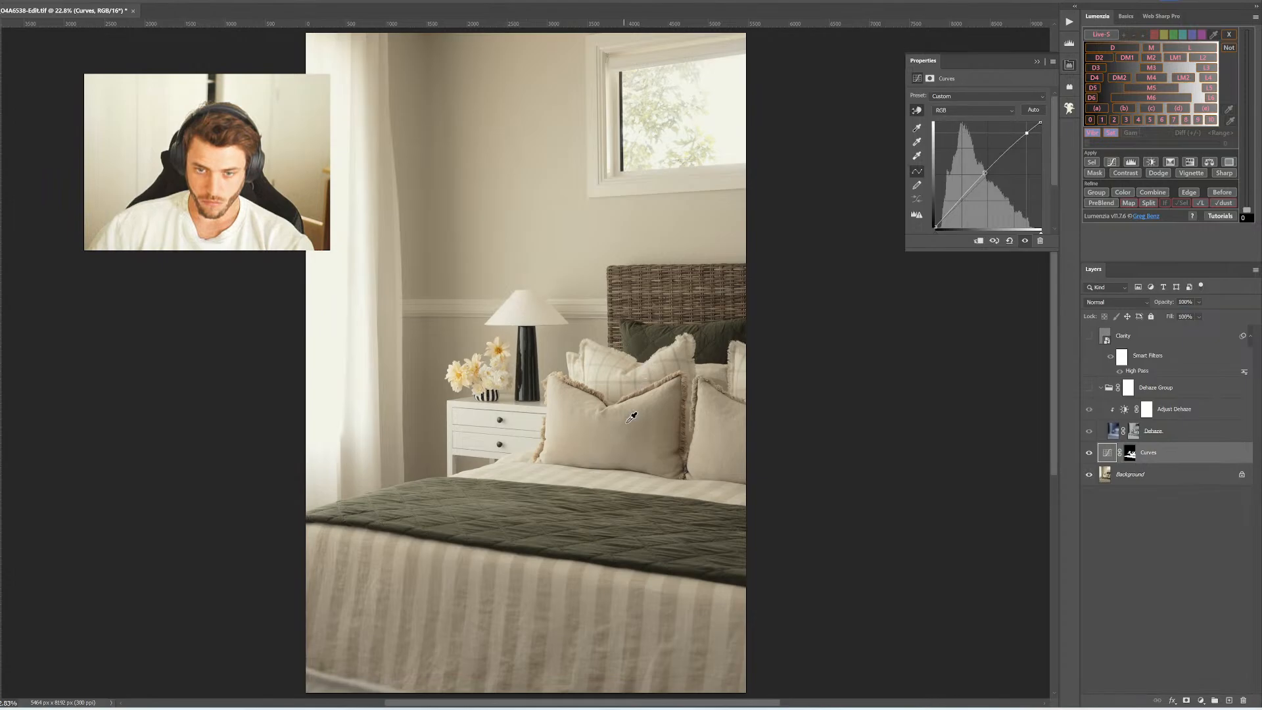
drag(647, 410, 645, 412)
drag(724, 356, 725, 360)
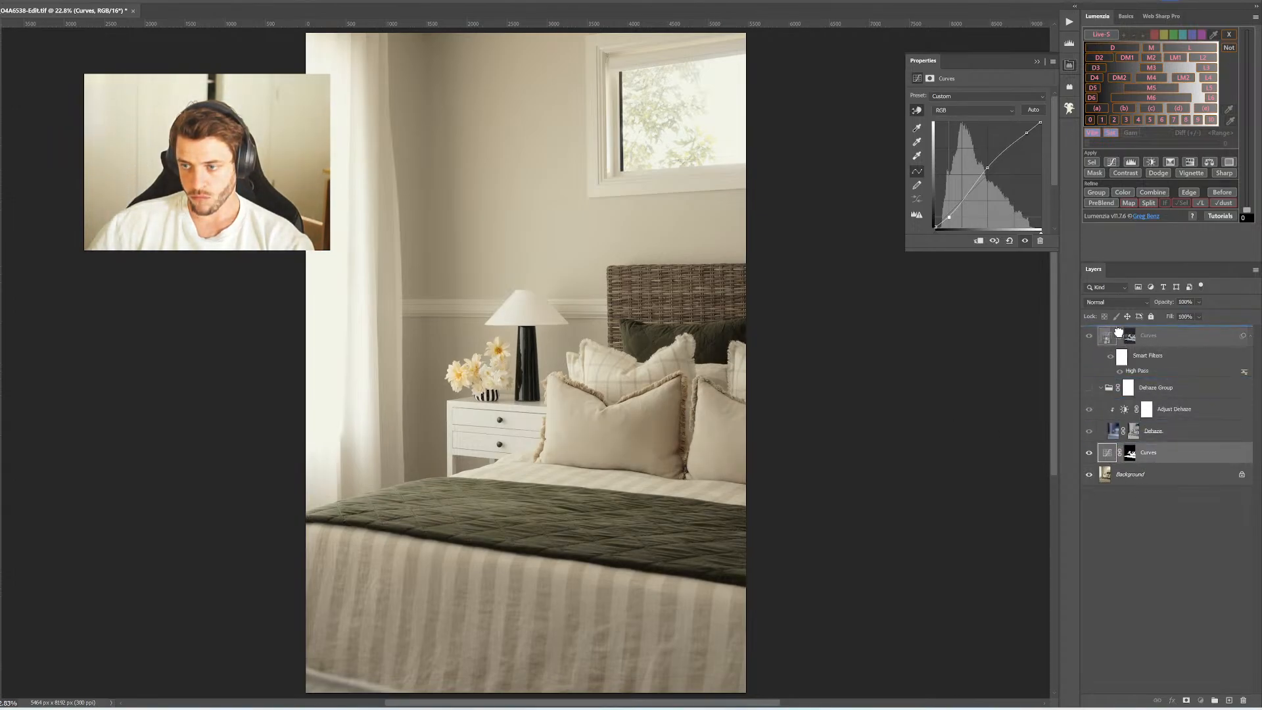
Move the Curves layer above Clarity and group it with the Clarity layer and Dehaze Group
drag(1107, 355, 1165, 344)
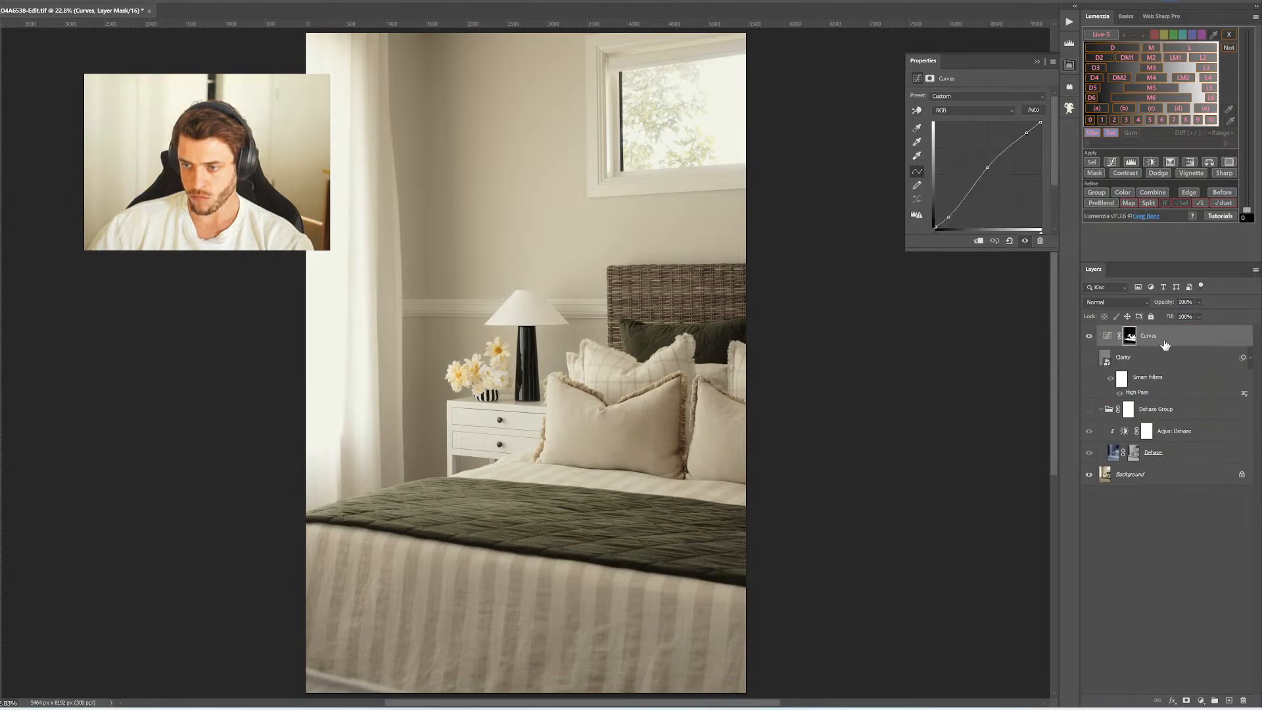
shift+click(1157, 409)
key(ctrl+g)
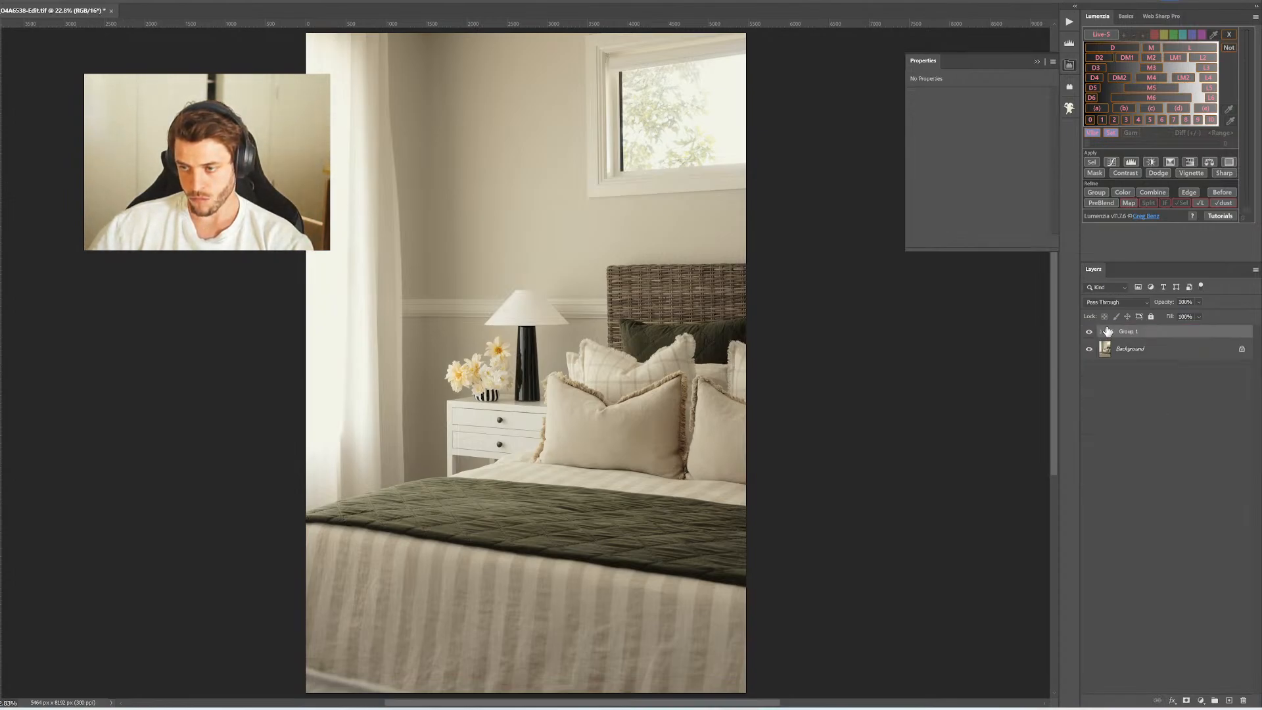
Transfer the Curves layer's mask onto Group 1 so it limits all the grouped adjustments
click(1099, 331)
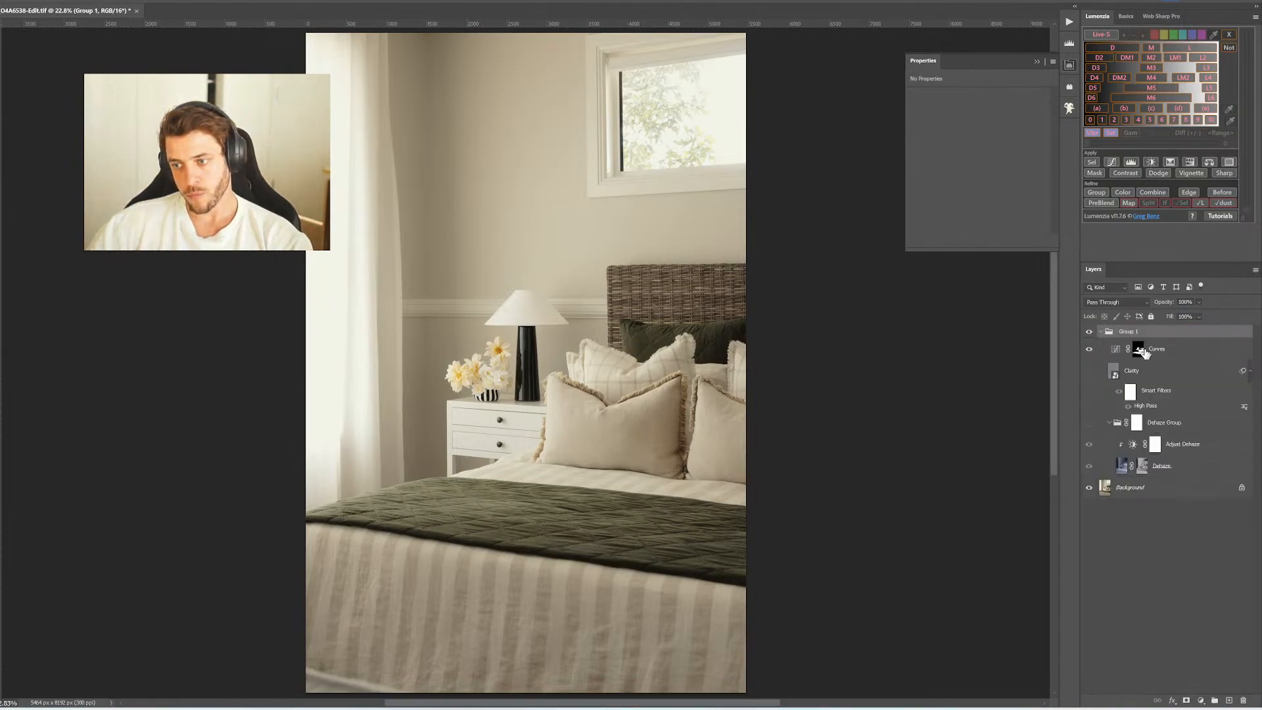
click(1137, 354)
drag(1137, 354, 1128, 332)
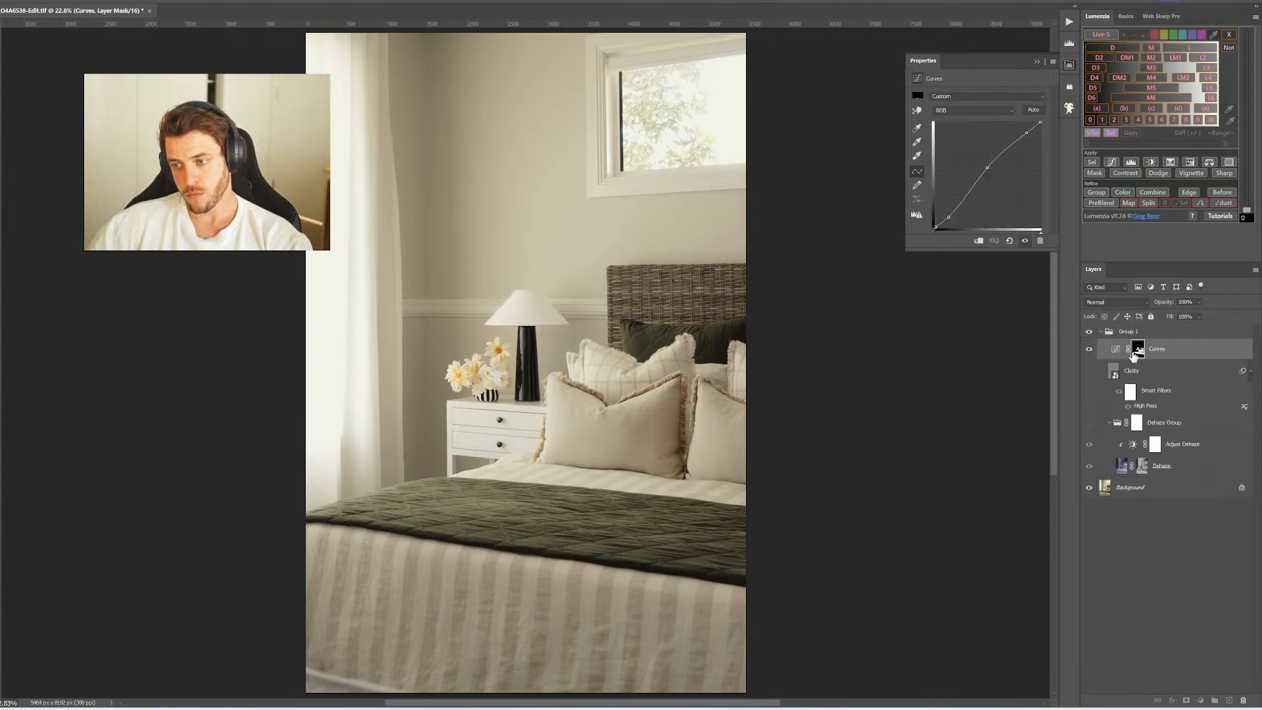
click(1100, 336)
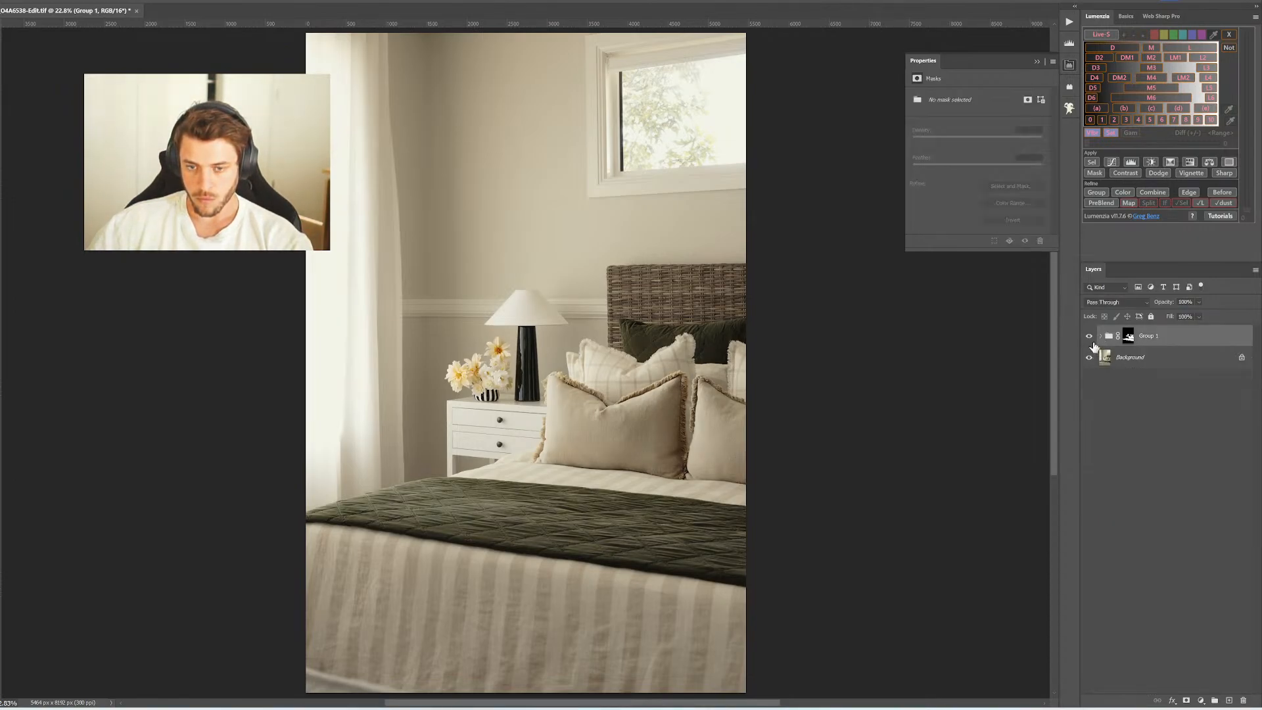
Set the Group 1 mask's density to 80% and lower the group's opacity to about 60%
click(1127, 337)
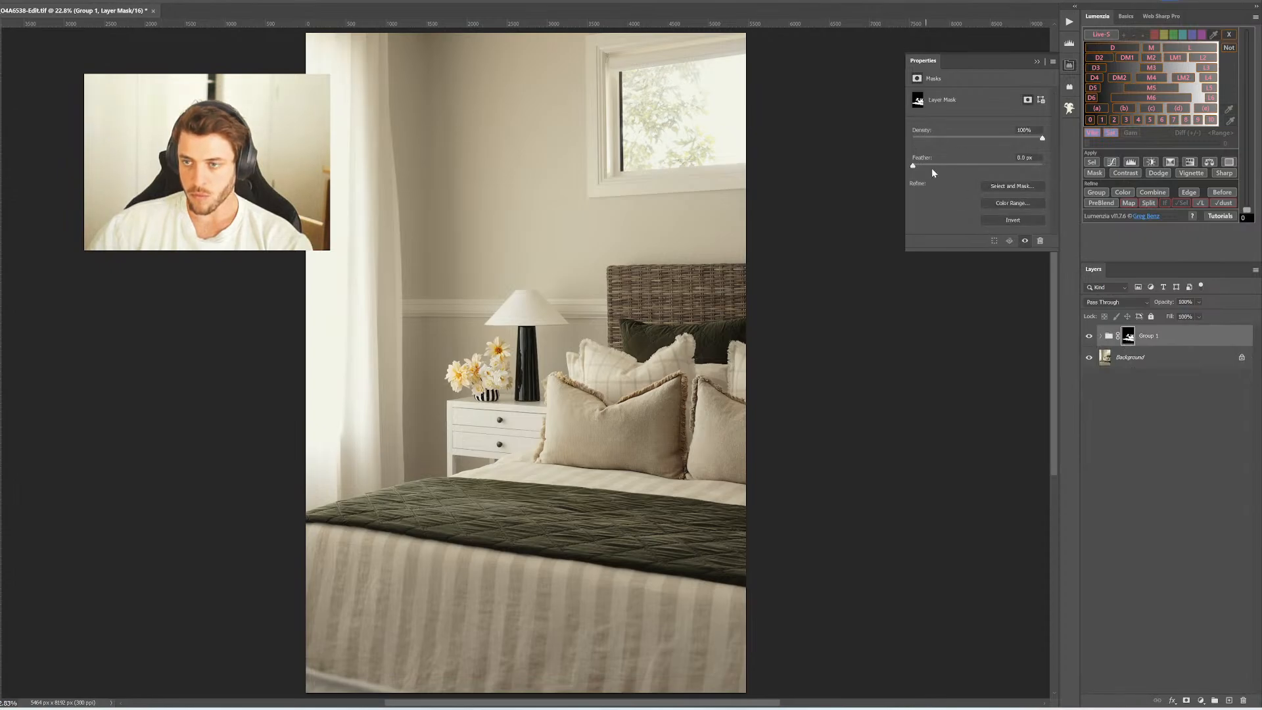
click(1017, 139)
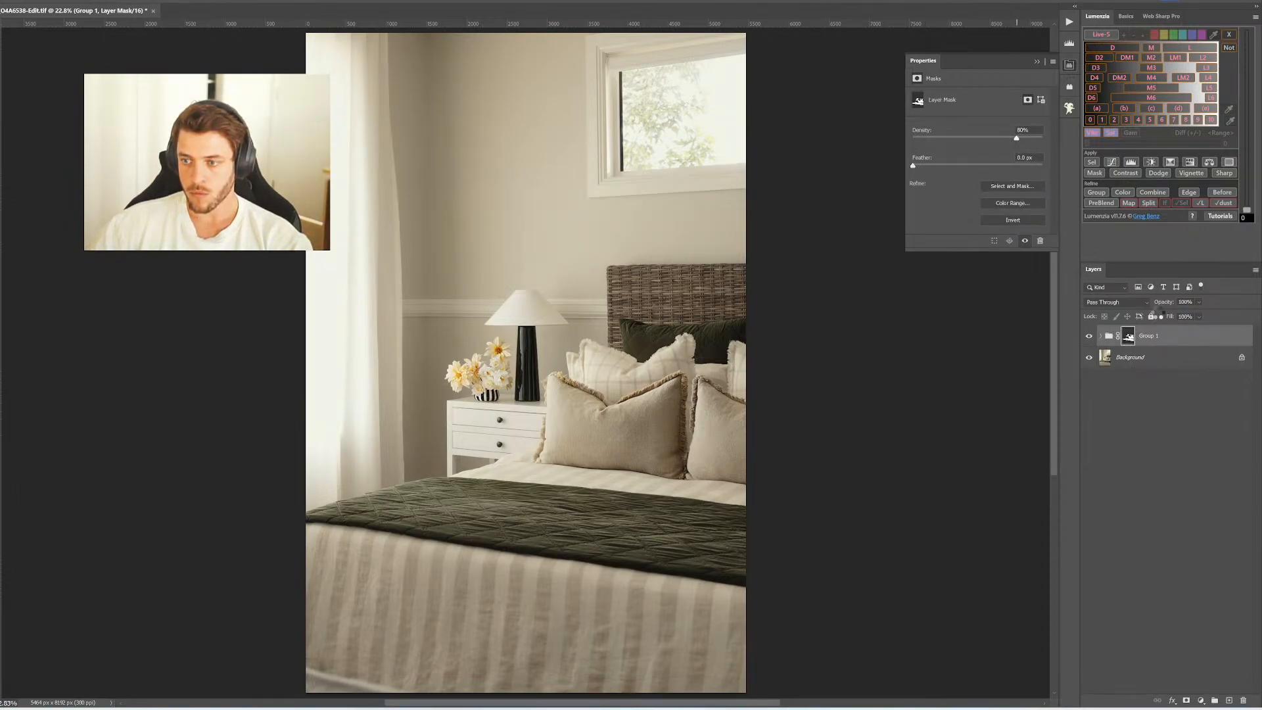
drag(1165, 306, 1144, 307)
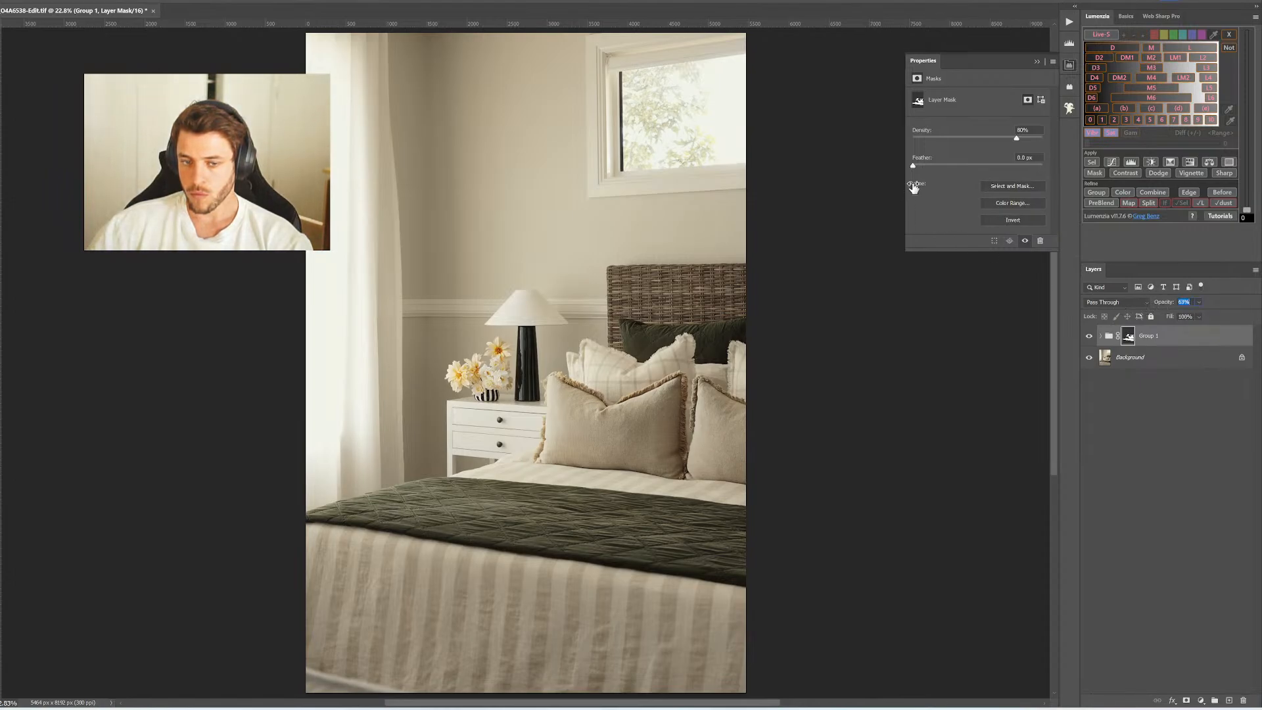
Merge all layers of the bedroom photo into a single Background, saving and closing the file
click(1167, 419)
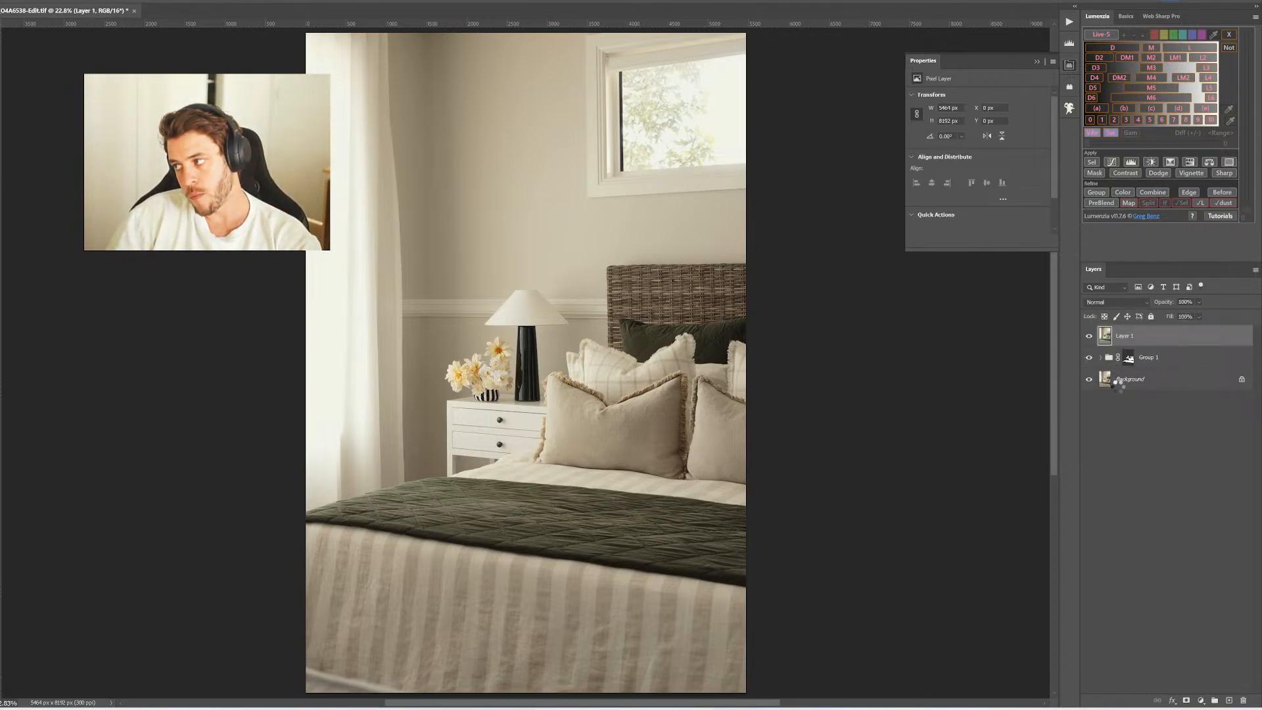
shift+click(1126, 388)
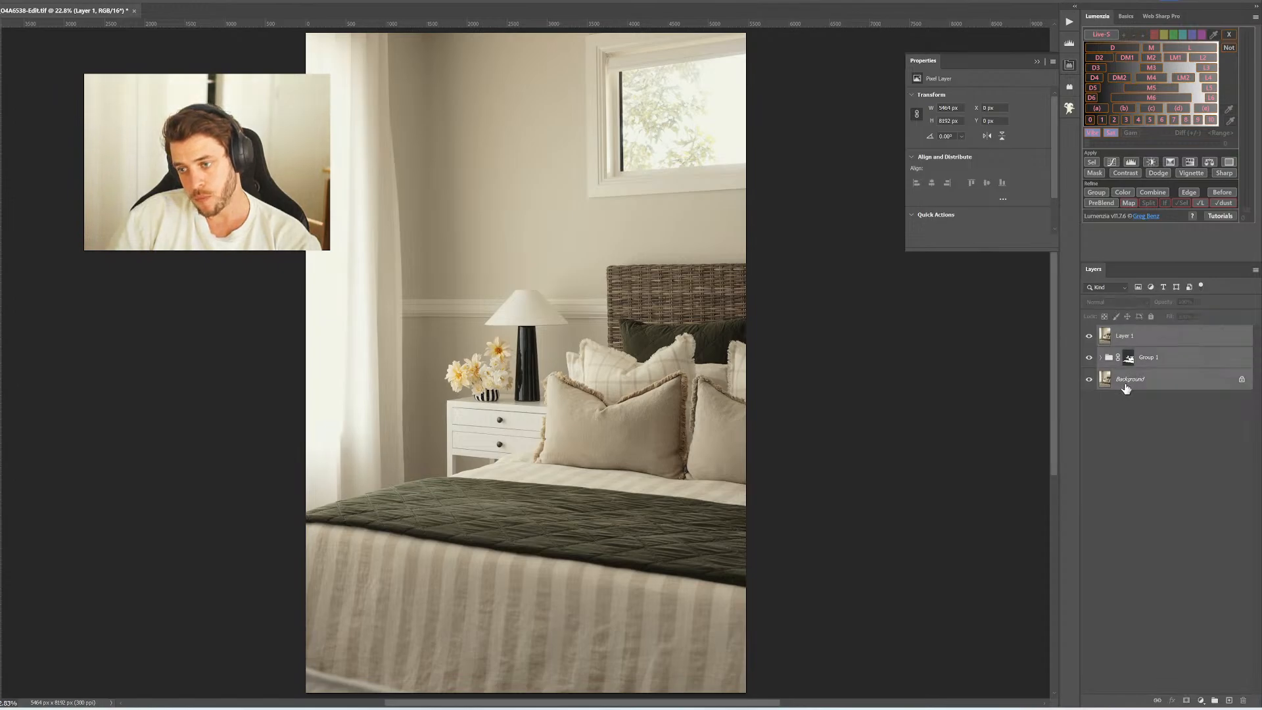
key(ctrl+e)
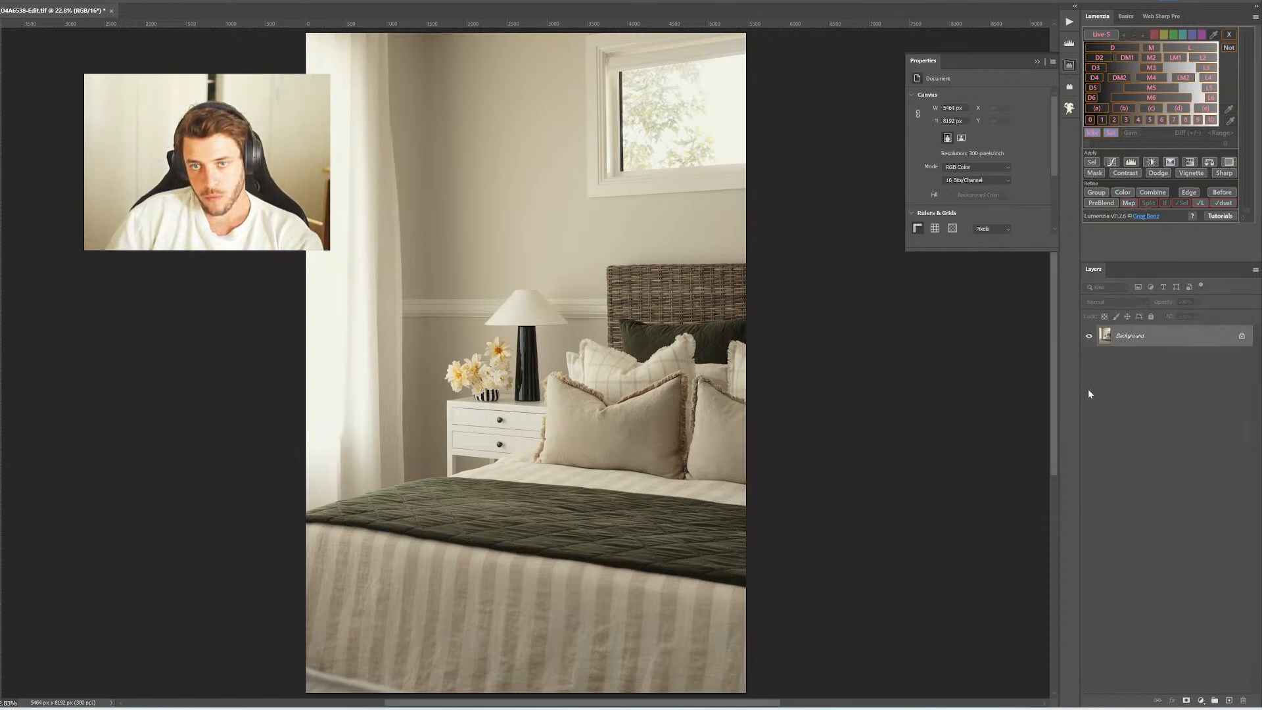
key(ctrl+s)
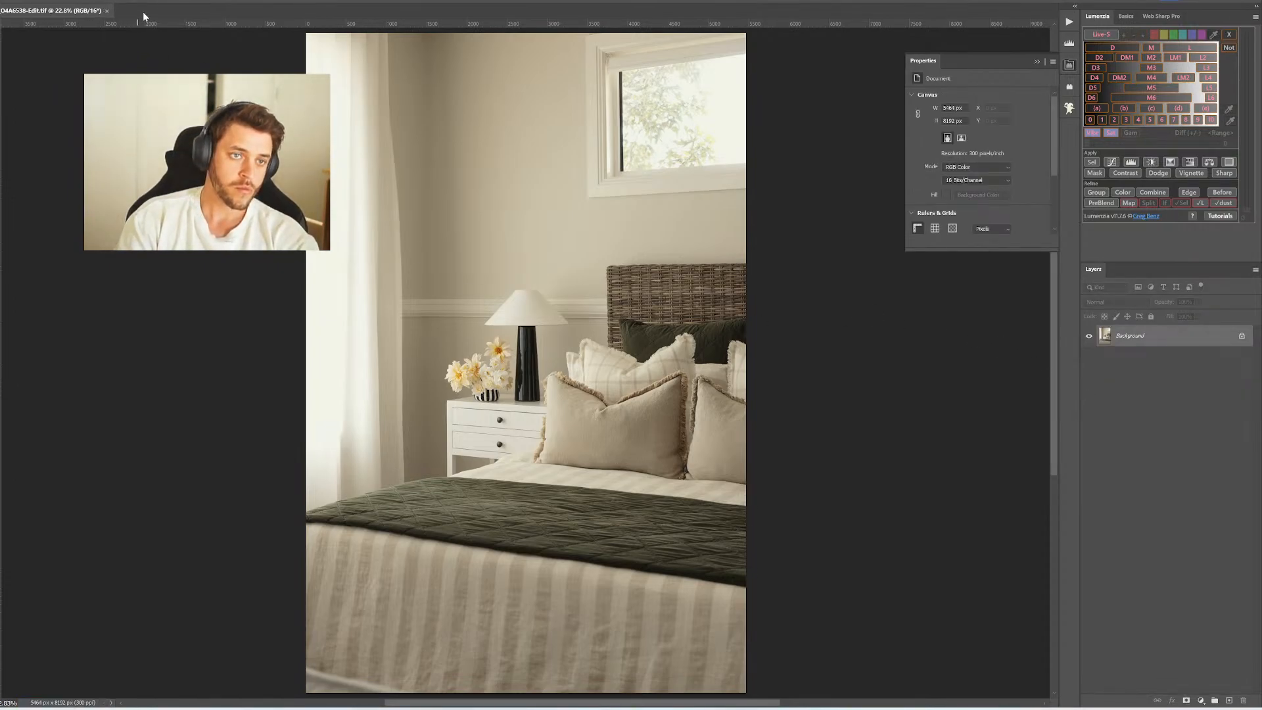
click(106, 10)
Switch from Photoshop back to Lightroom Classic's Develop view with the bedroom photo
key(alt+Tab)
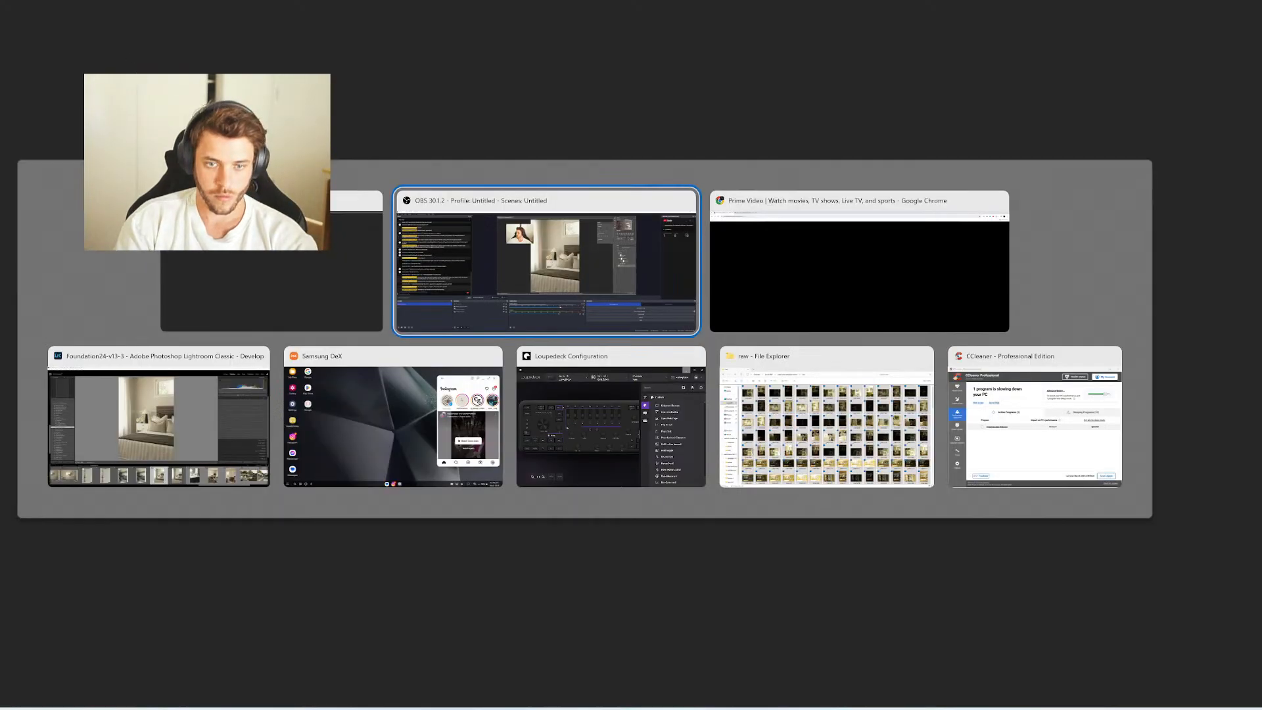
key(alt+Tab)
key(alt+Tab)
key(alt+Tab)
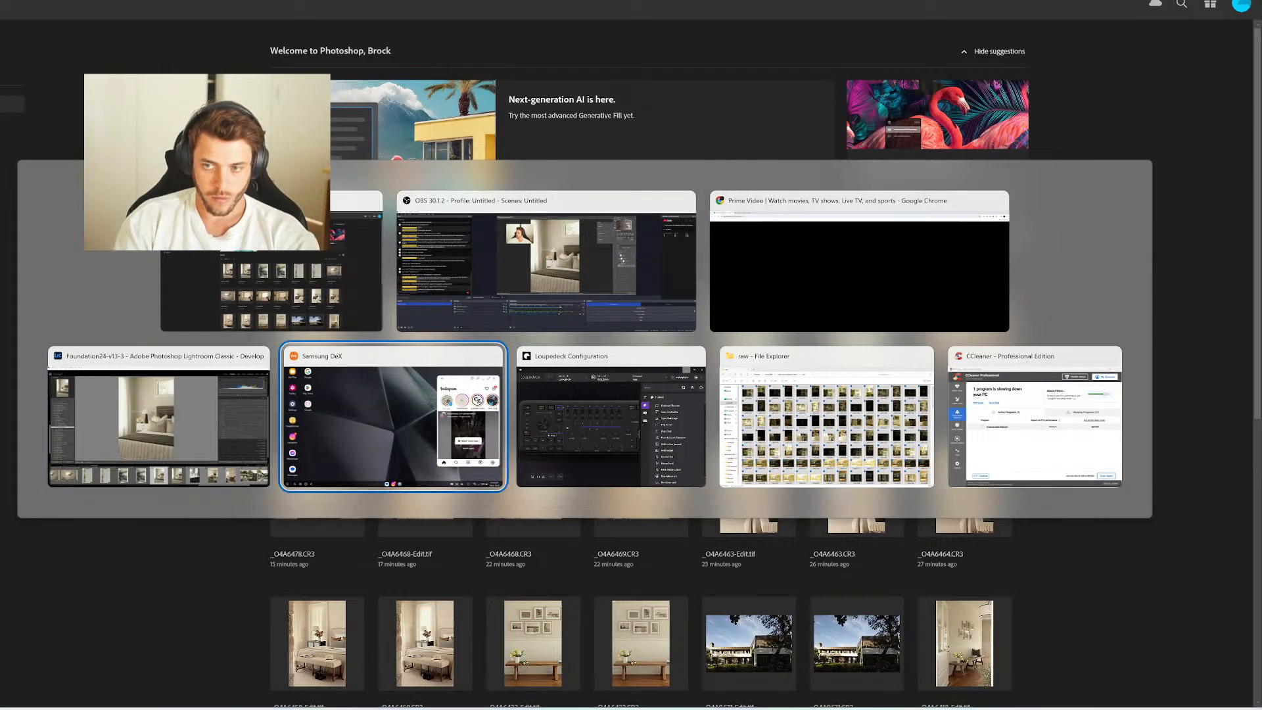
key(alt+Tab)
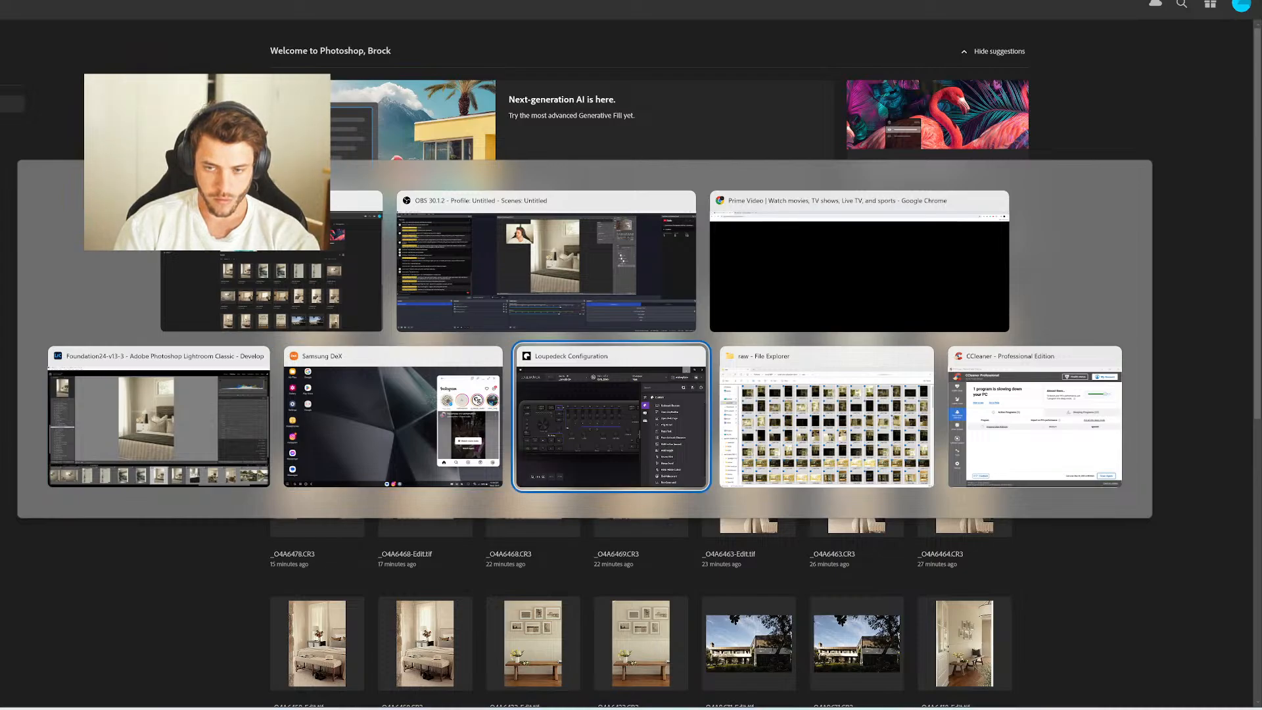
key(alt+Tab)
key(alt+Tab)
key(alt+Tab)
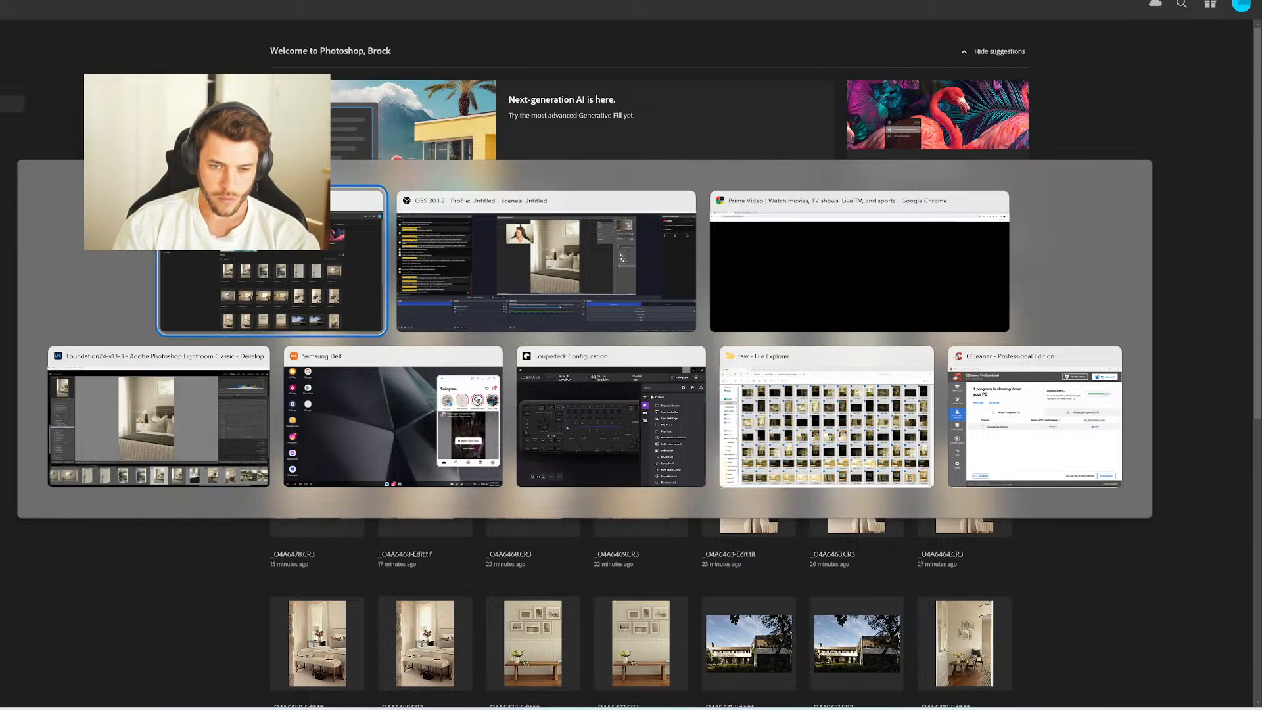
key(alt+Tab)
key(alt+Tab)
key(alt+Tab)
key(alt+Tab)
key(alt+Tab)
key(alt+Tab)
key(alt+Tab)
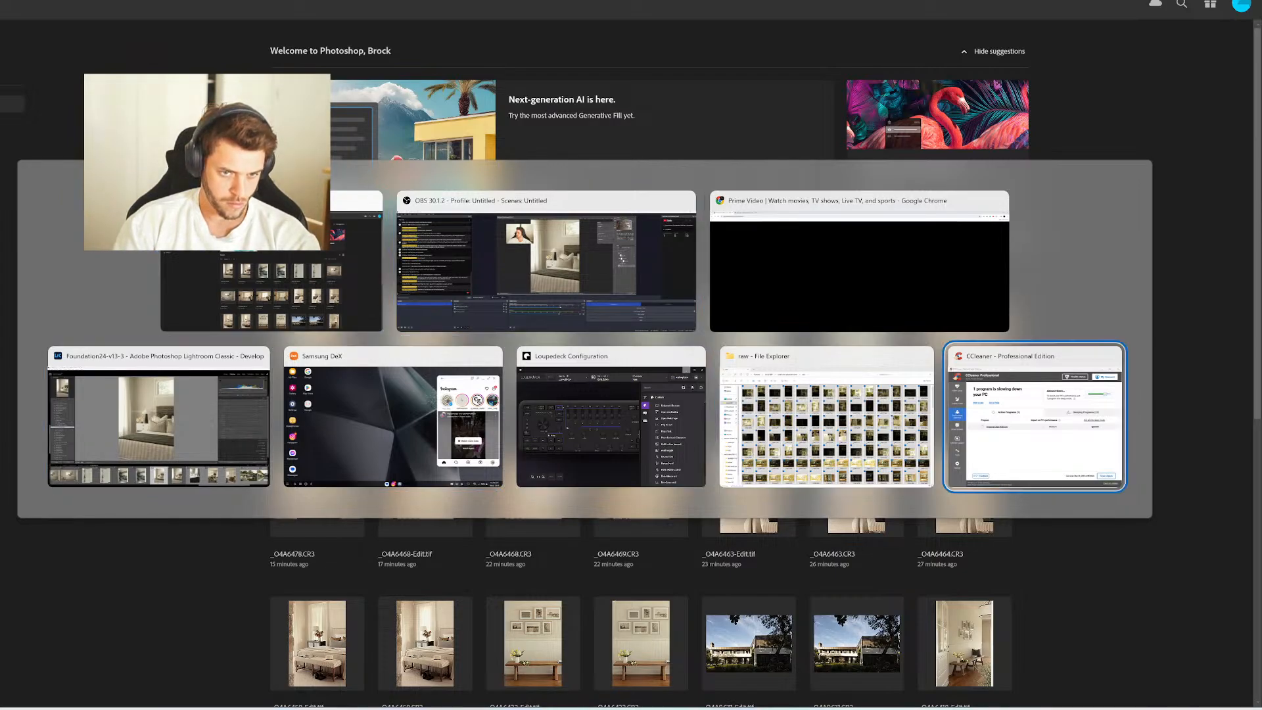
key(alt+Tab)
key(alt+Tab)
key(alt+Tab)
key(alt+Tab)
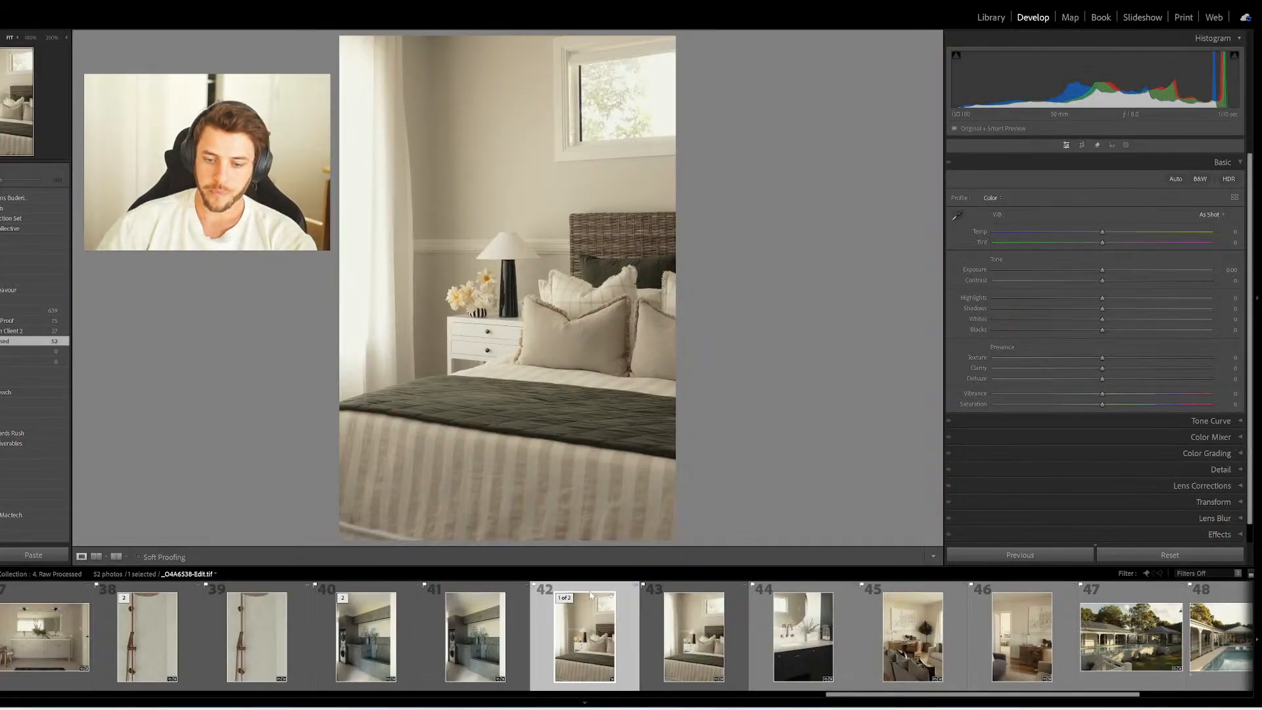
Open the dark bathroom vanity photo _O4A6553.CR3 in Photoshop for editing
drag(591, 595, 28, 336)
click(795, 647)
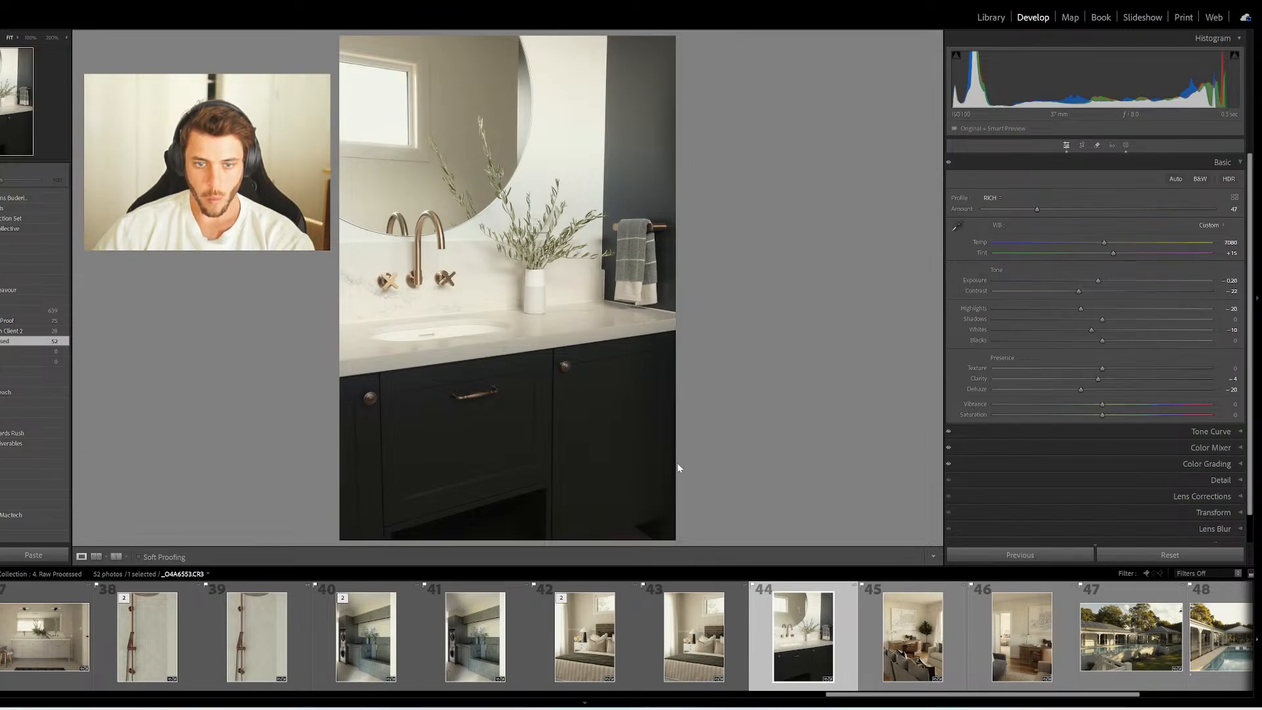
right_click(791, 622)
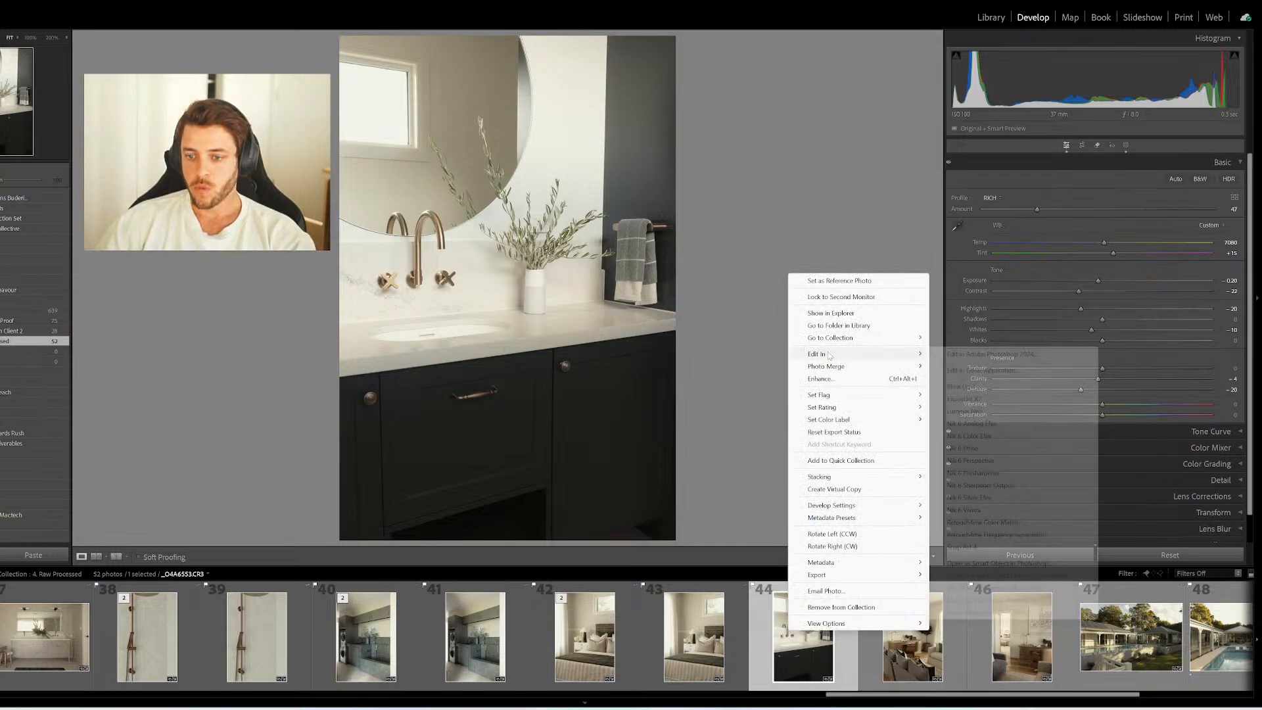
click(953, 333)
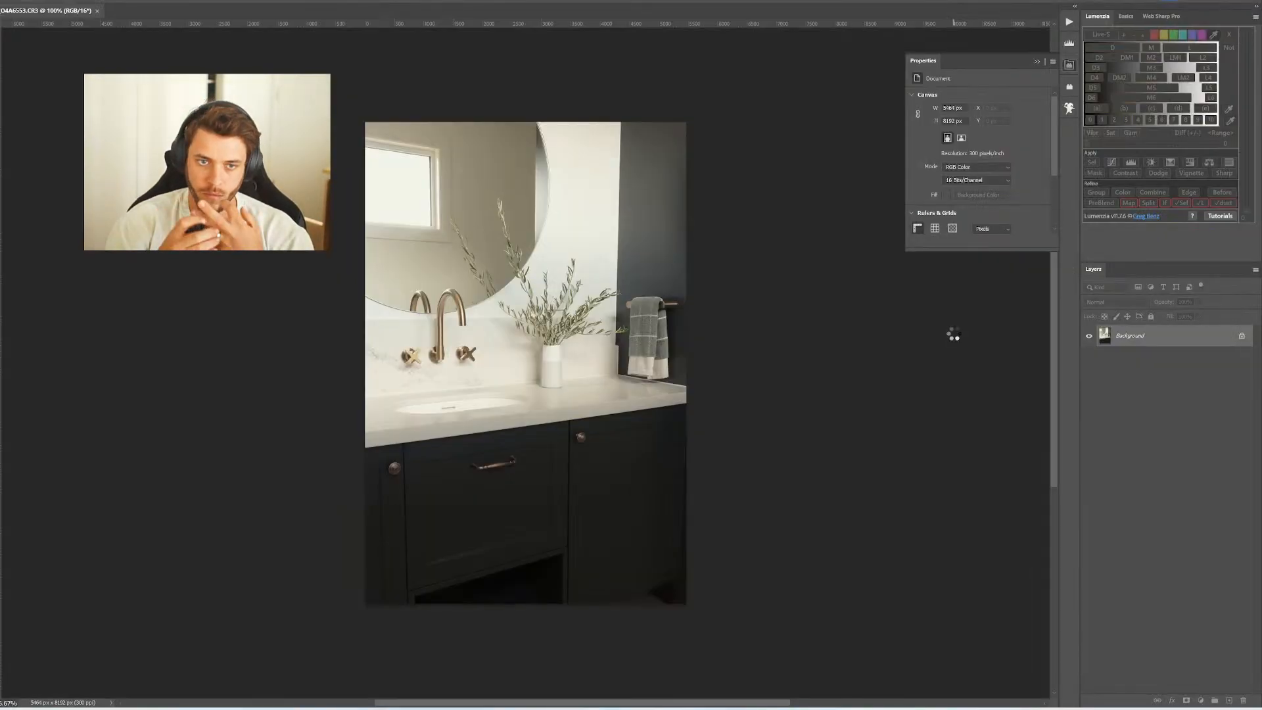
Outline the window reflected in the round mirror with a polygonal selection and remove it using Generative Fill without a prompt
click(334, 99)
click(392, 108)
click(402, 120)
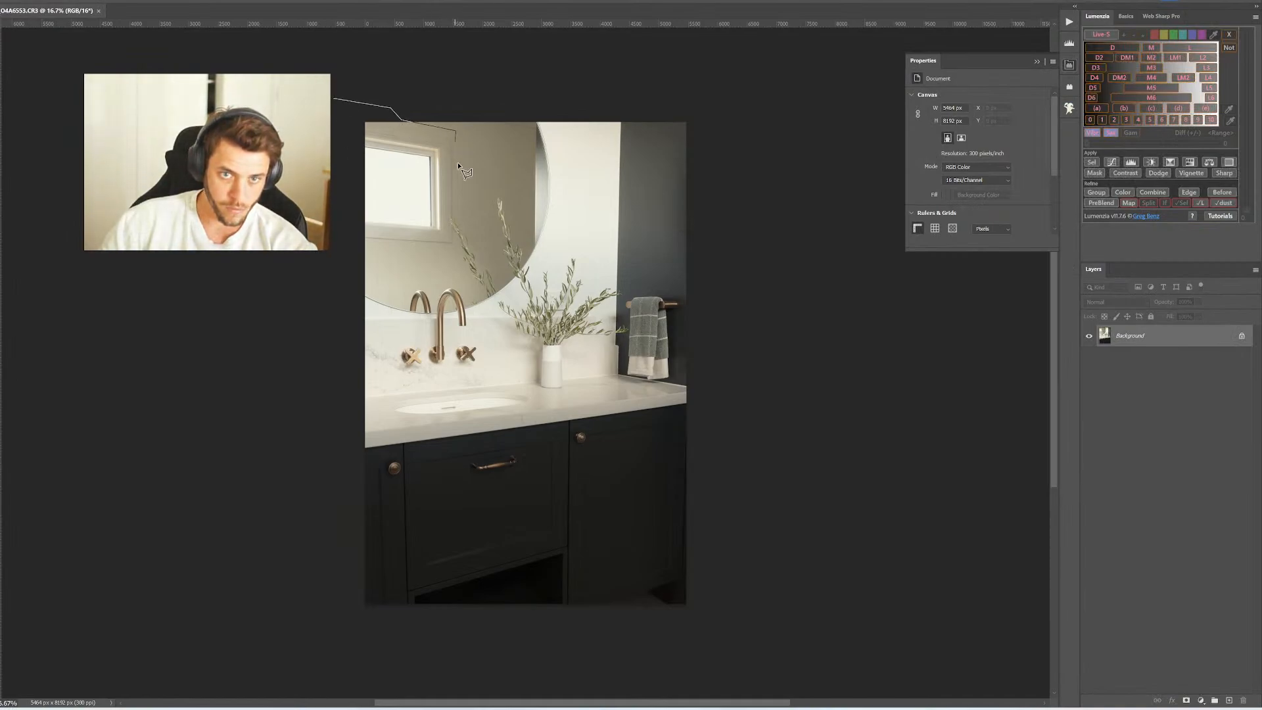
click(459, 226)
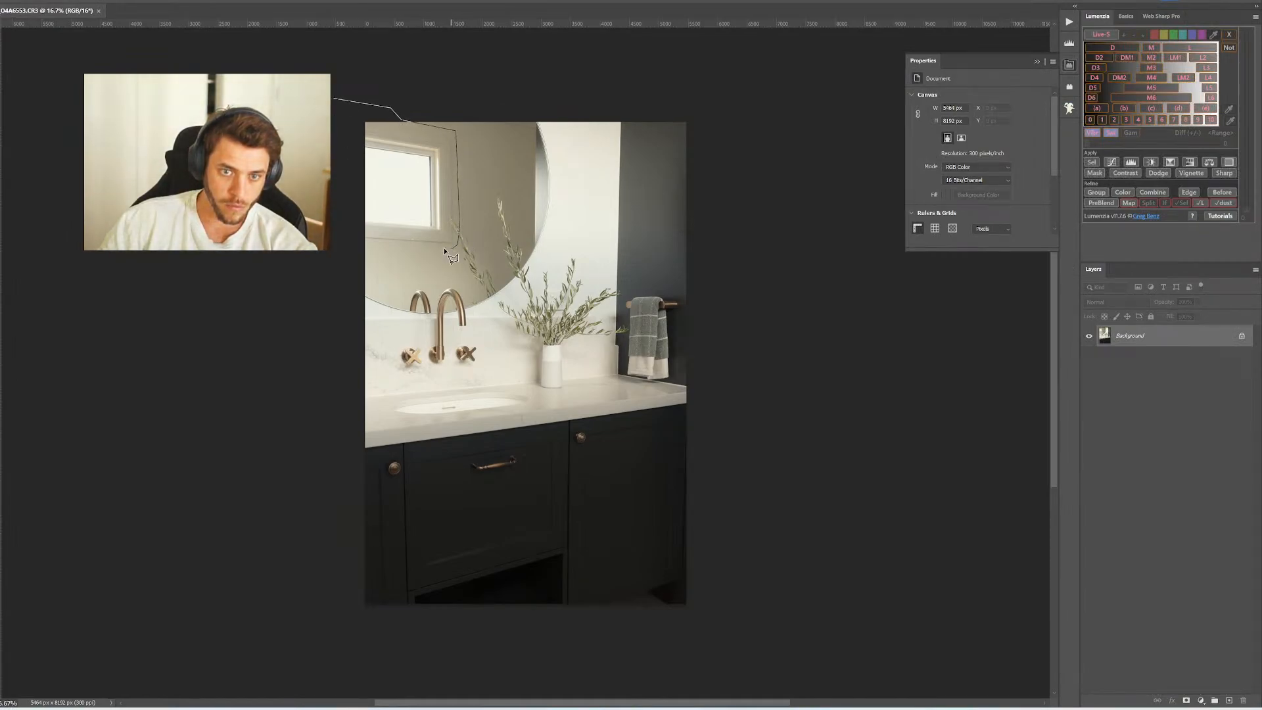
double_click(354, 247)
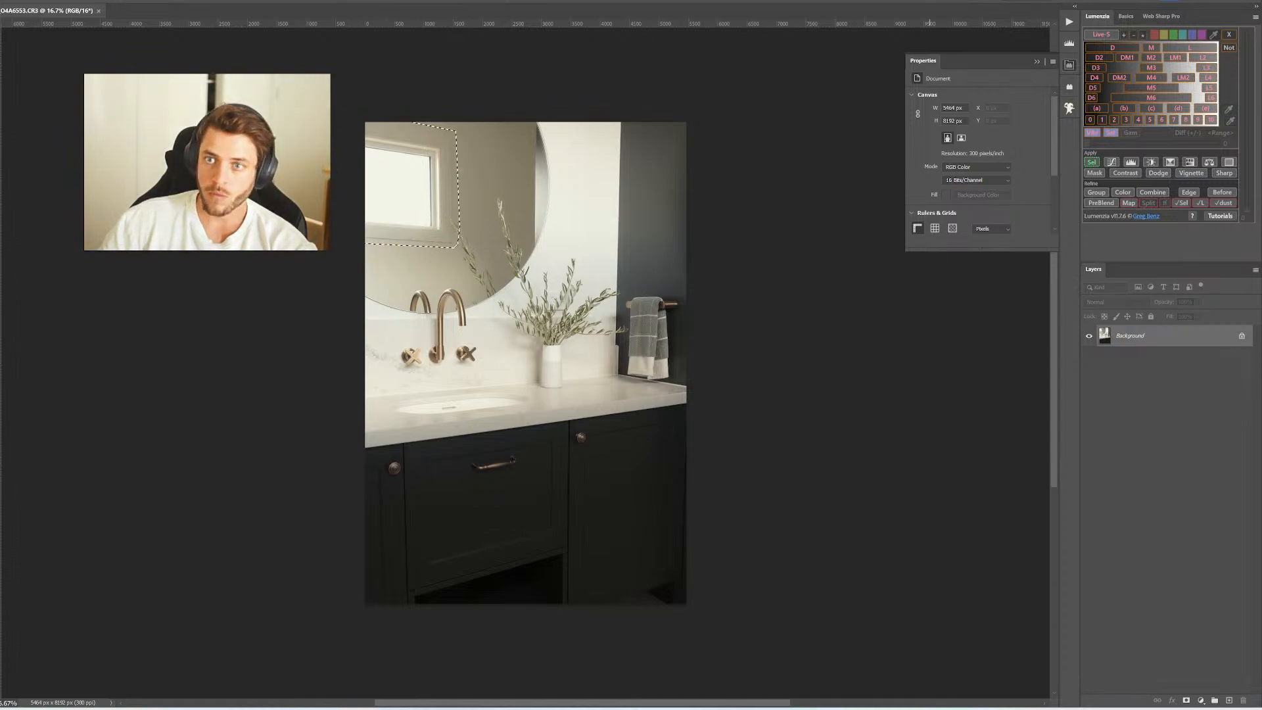
key(Return)
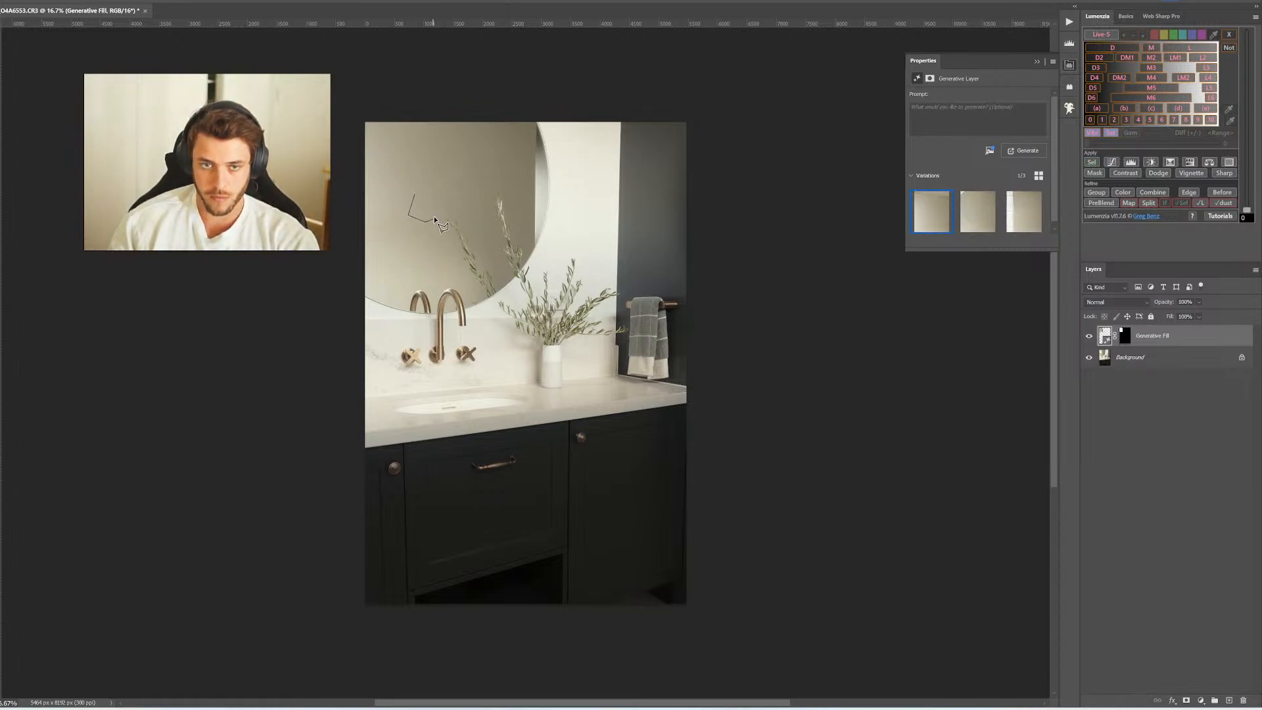
Compare the generated mirror variations, keep the first one and merge the layers into a single Background
click(415, 193)
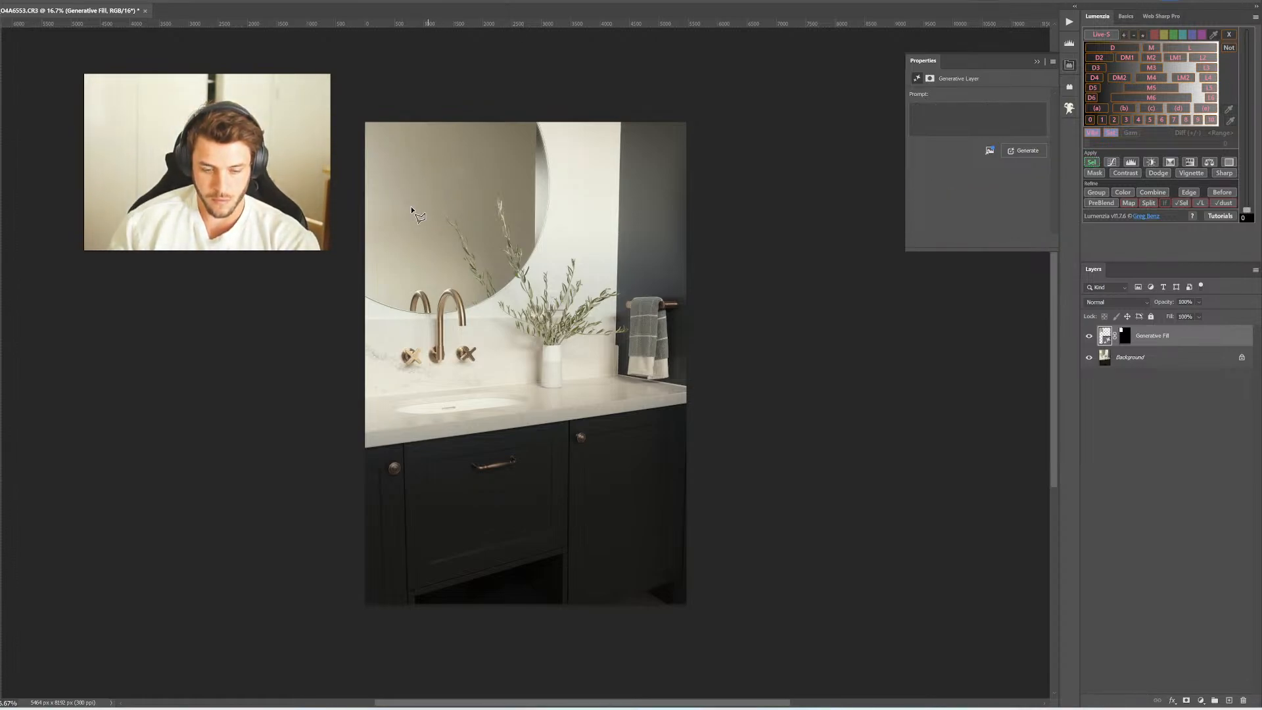
drag(409, 198, 444, 204)
drag(445, 203, 417, 327)
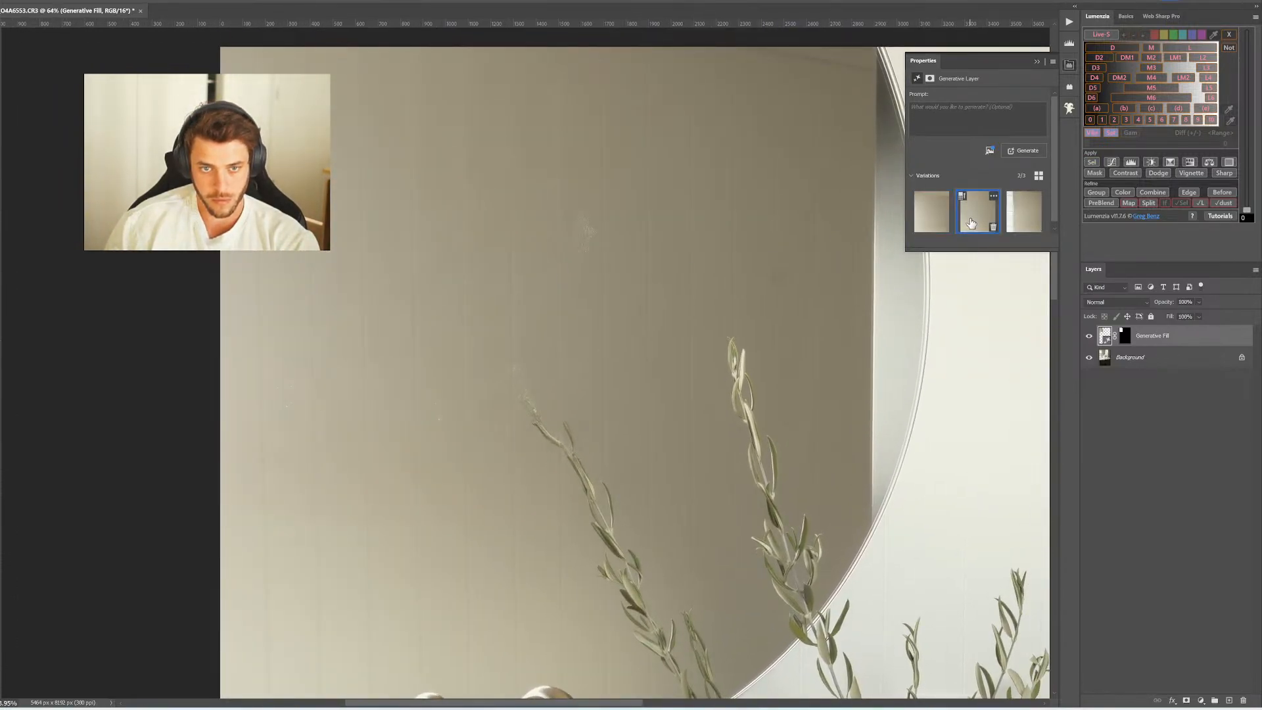
click(933, 221)
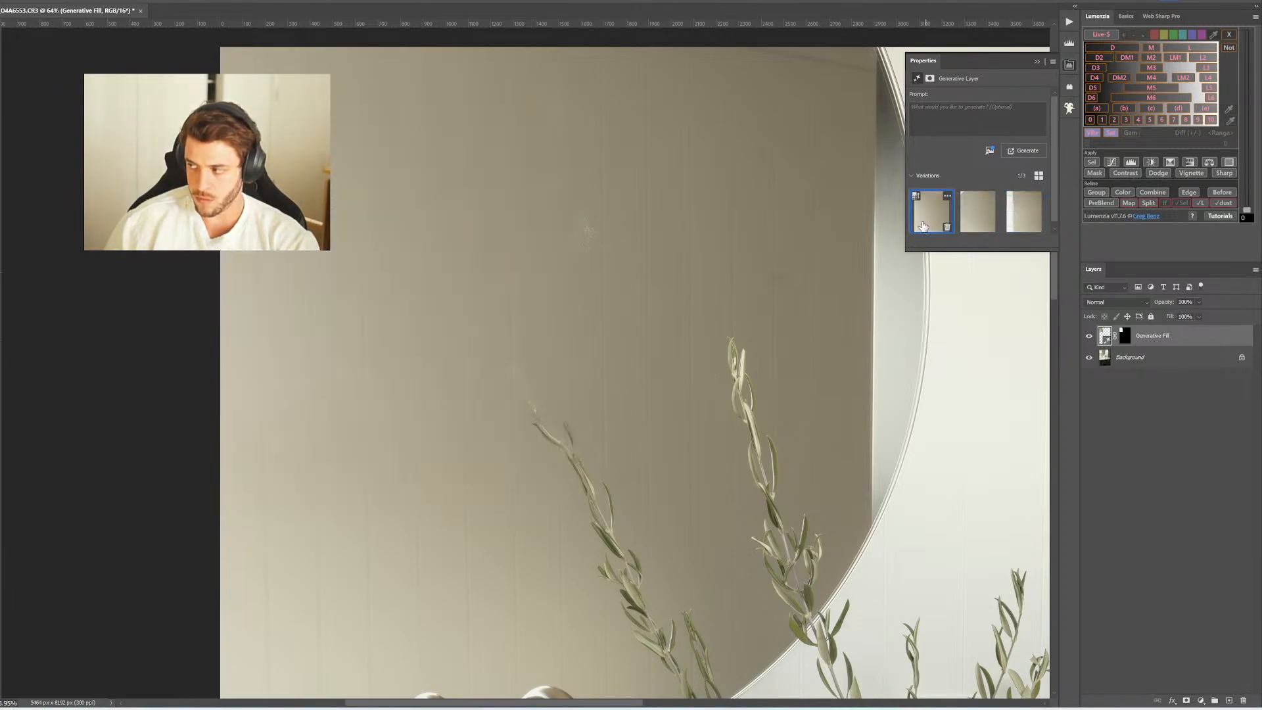
key(ctrl+e)
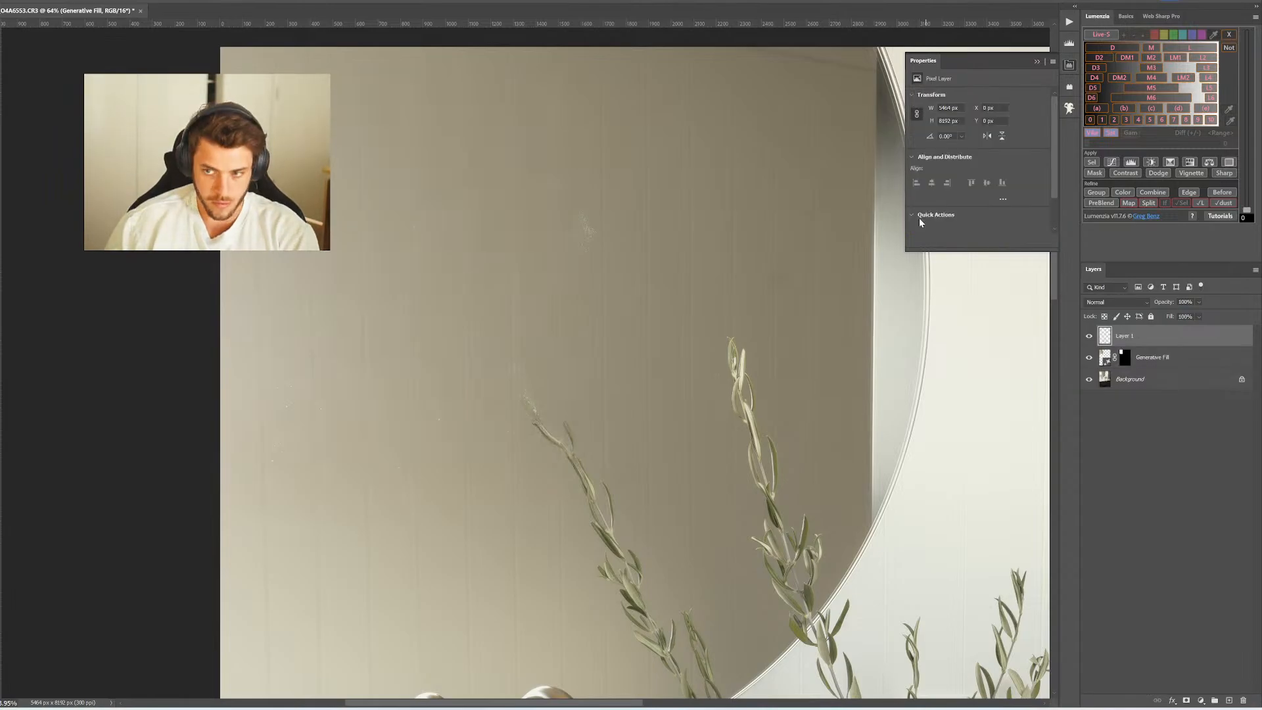
key(ctrl+0)
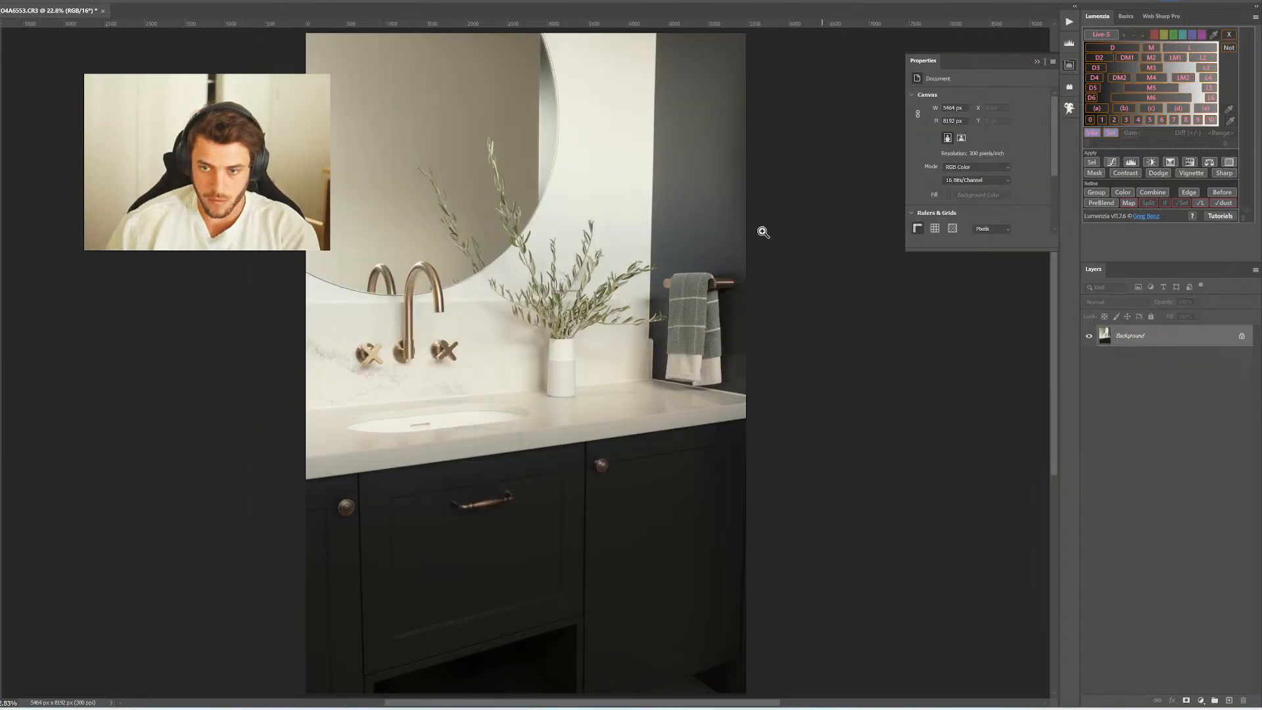
Lasso the switches and sockets of the power outlet behind the olive branches, plus the plate's upper right edge, avoiding the leaves
drag(560, 267, 589, 280)
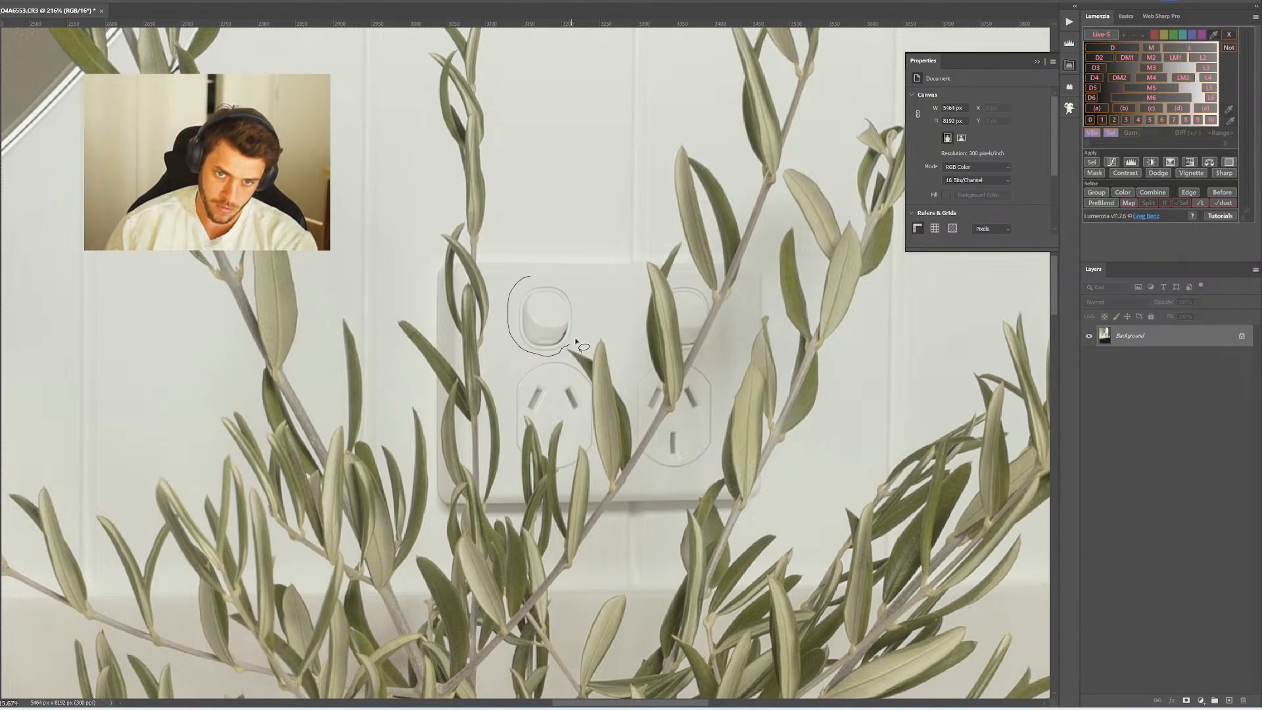
drag(559, 277, 560, 278)
mouse_move(516, 380)
mouse_down()
mouse_move(516, 453)
mouse_move(552, 403)
mouse_move(578, 415)
mouse_move(587, 405)
mouse_move(595, 389)
mouse_move(555, 359)
mouse_up()
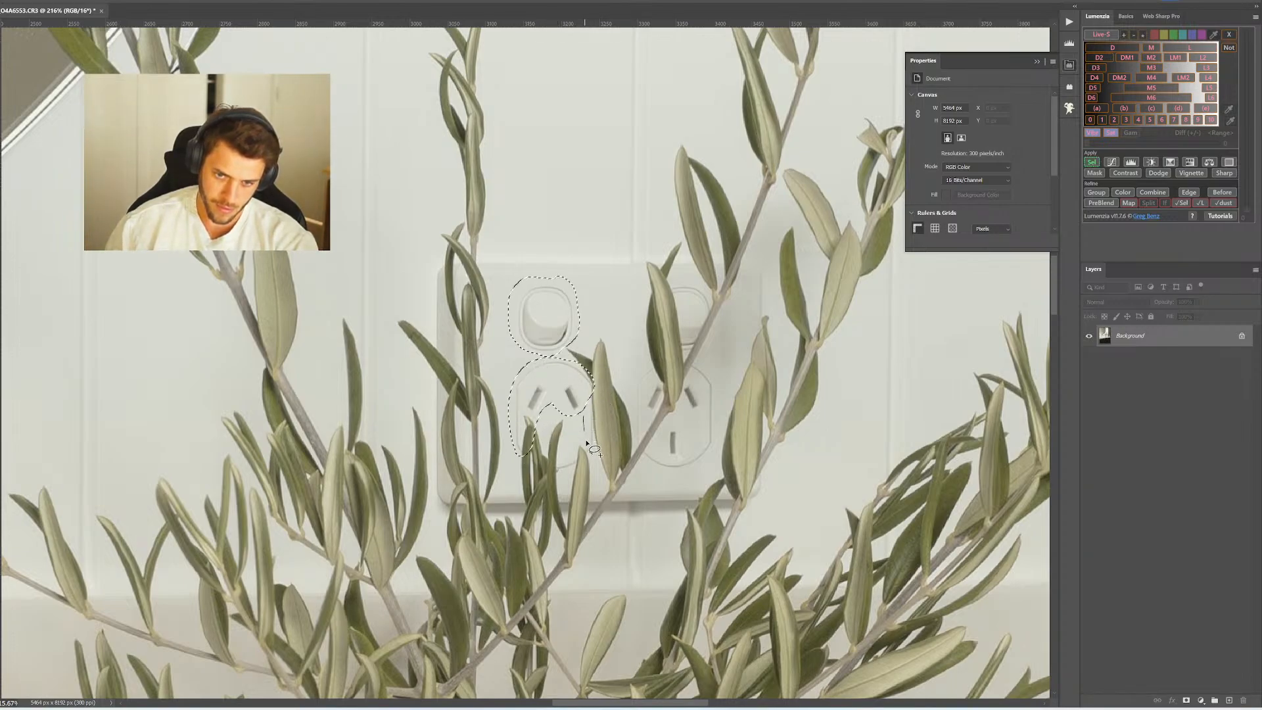
mouse_move(587, 443)
mouse_down()
mouse_move(591, 395)
mouse_move(560, 473)
mouse_move(580, 454)
mouse_move(642, 453)
mouse_move(674, 477)
mouse_move(699, 469)
mouse_move(720, 414)
mouse_move(705, 369)
mouse_move(688, 372)
mouse_move(645, 447)
mouse_up()
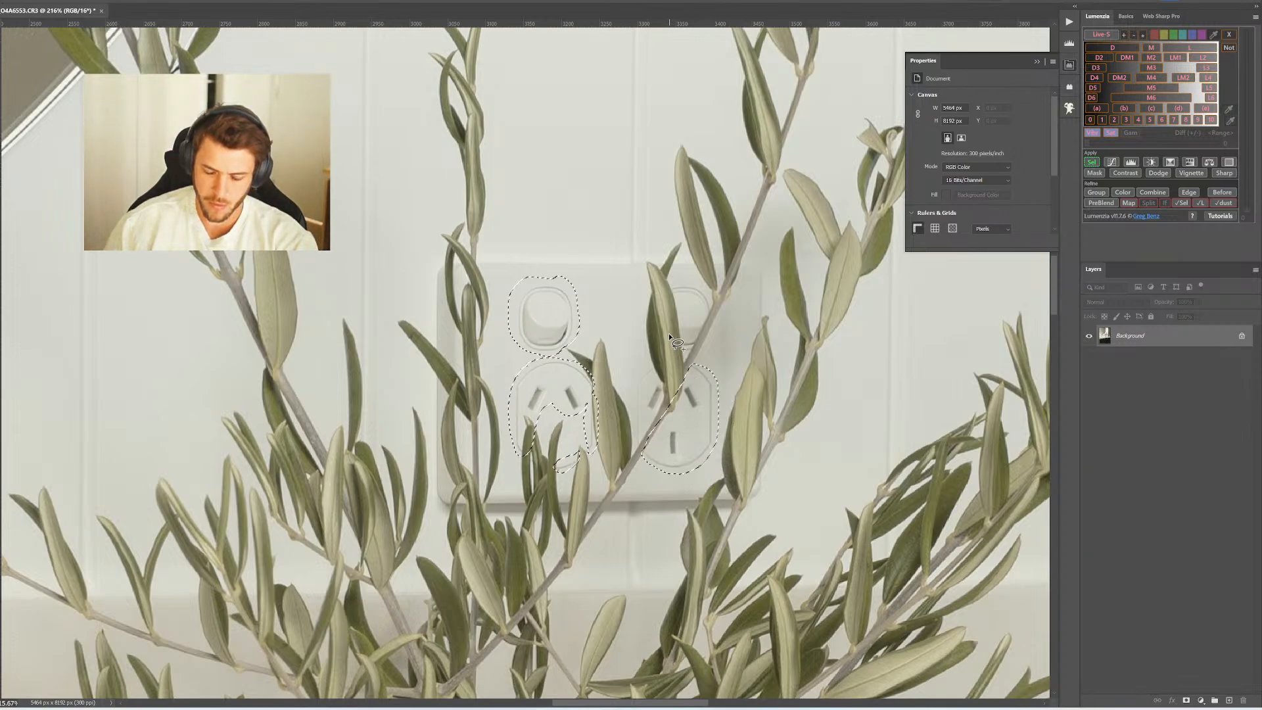
mouse_move(641, 372)
mouse_down()
mouse_move(633, 432)
mouse_move(649, 432)
mouse_move(656, 370)
mouse_up()
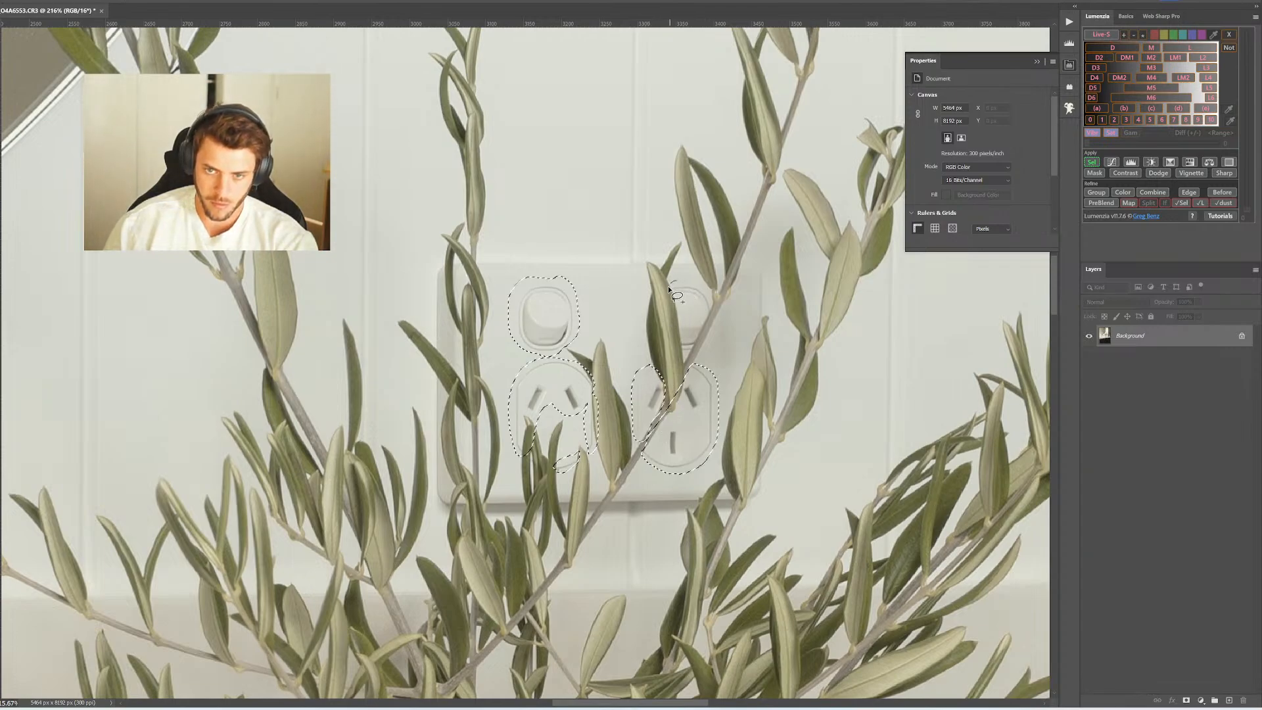
drag(668, 286, 680, 357)
mouse_move(672, 282)
mouse_down()
mouse_move(742, 270)
mouse_move(749, 312)
mouse_move(770, 323)
mouse_move(744, 271)
mouse_up()
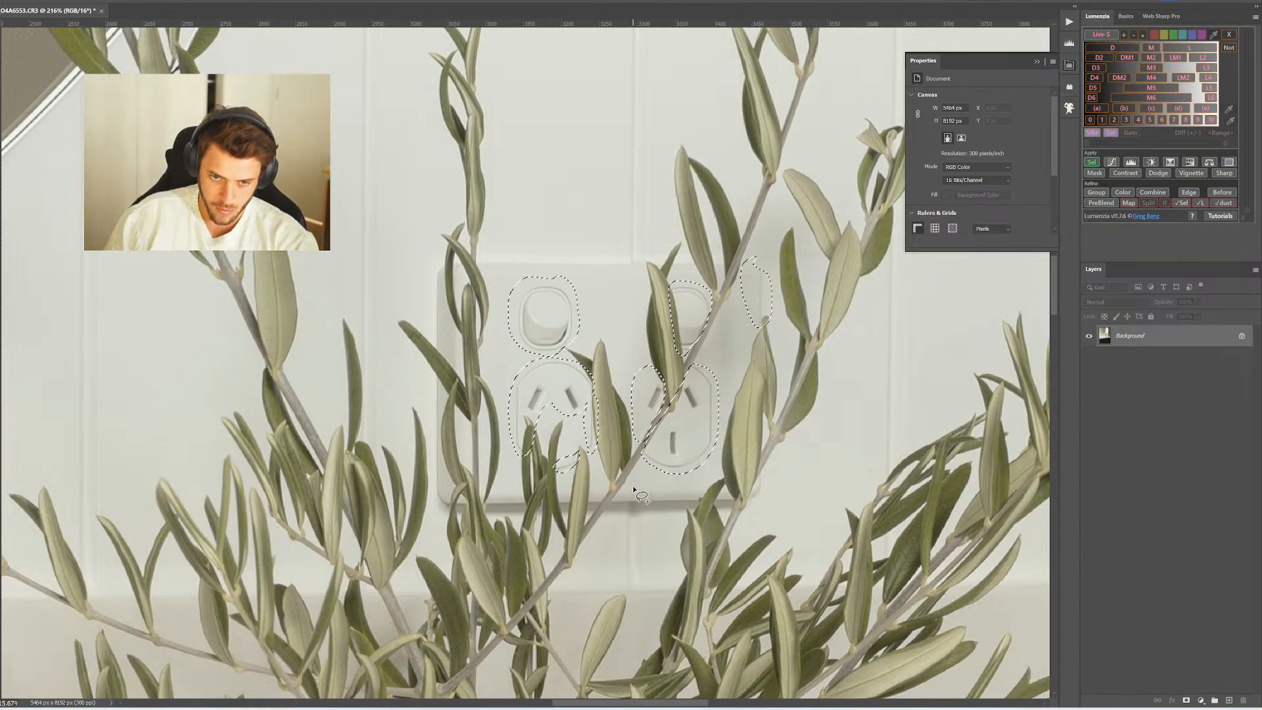
Add the remaining visible edges of the outlet plate between the leaves to the selection and remove the outlet with Generative Fill
mouse_move(644, 249)
mouse_down()
mouse_move(499, 254)
mouse_move(487, 270)
mouse_up()
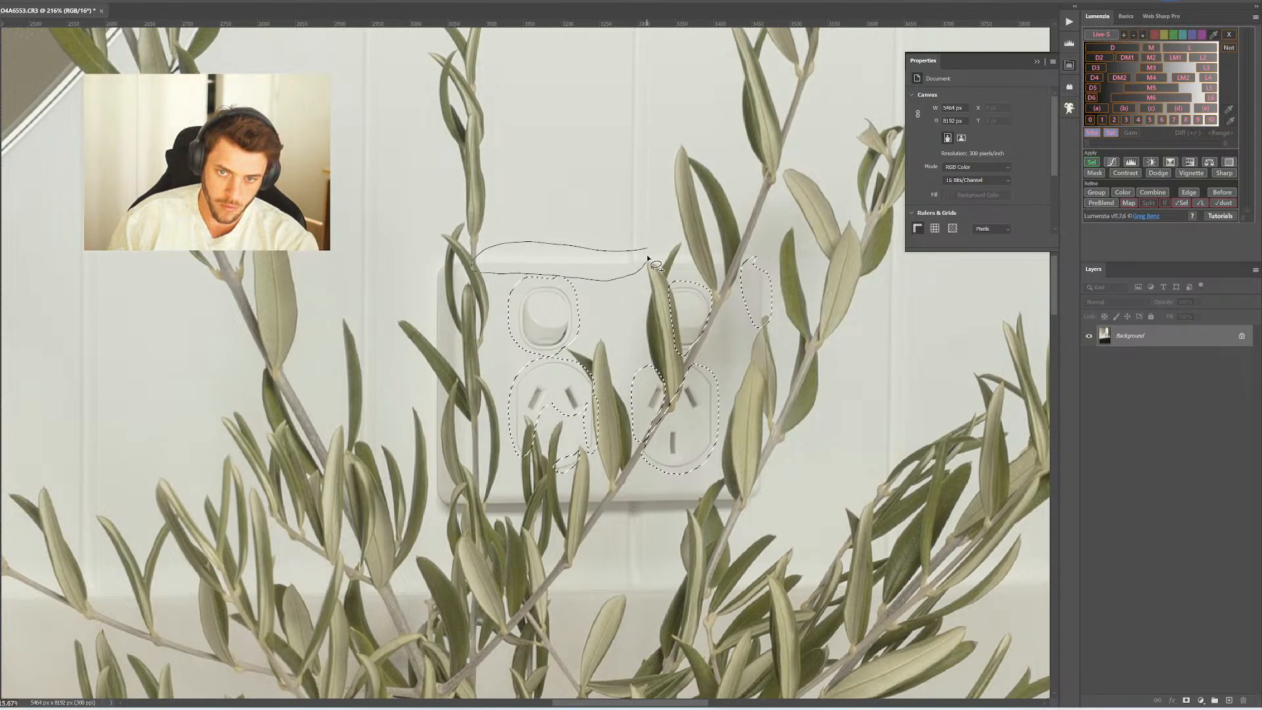
drag(656, 264, 692, 256)
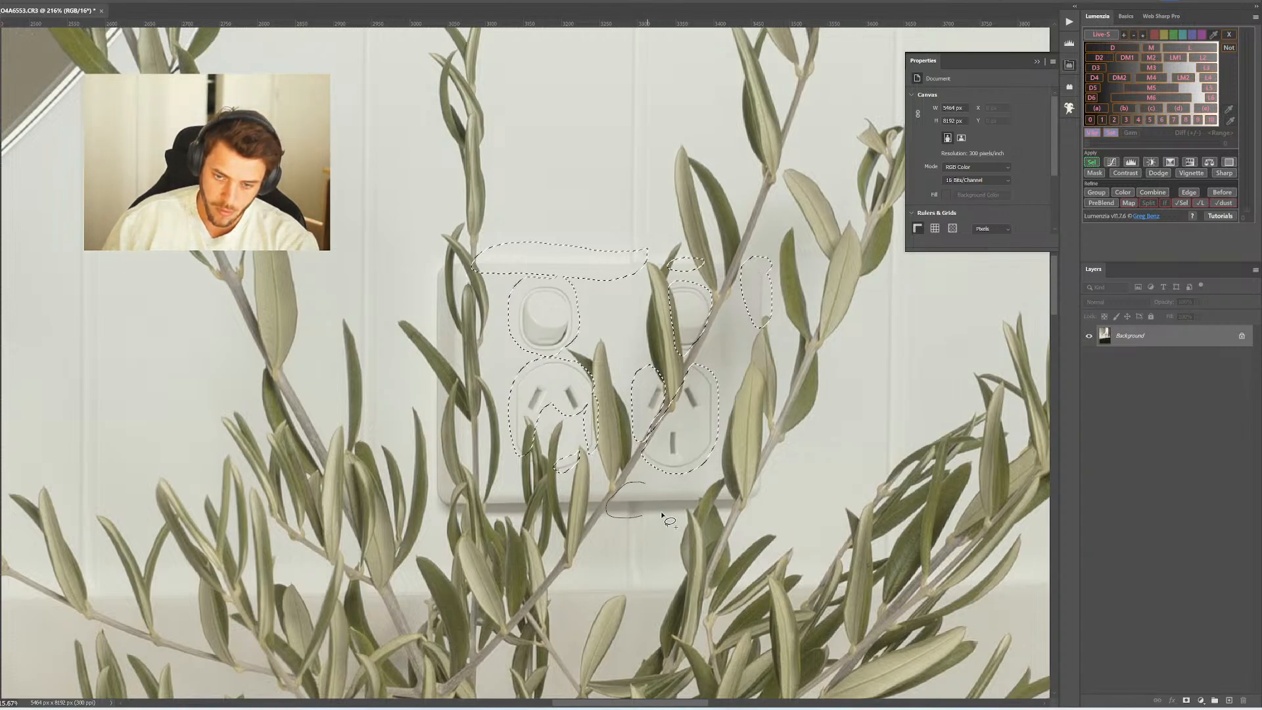
mouse_move(662, 514)
mouse_down()
mouse_move(700, 497)
mouse_move(683, 480)
mouse_move(730, 510)
mouse_move(725, 488)
mouse_move(764, 477)
mouse_up()
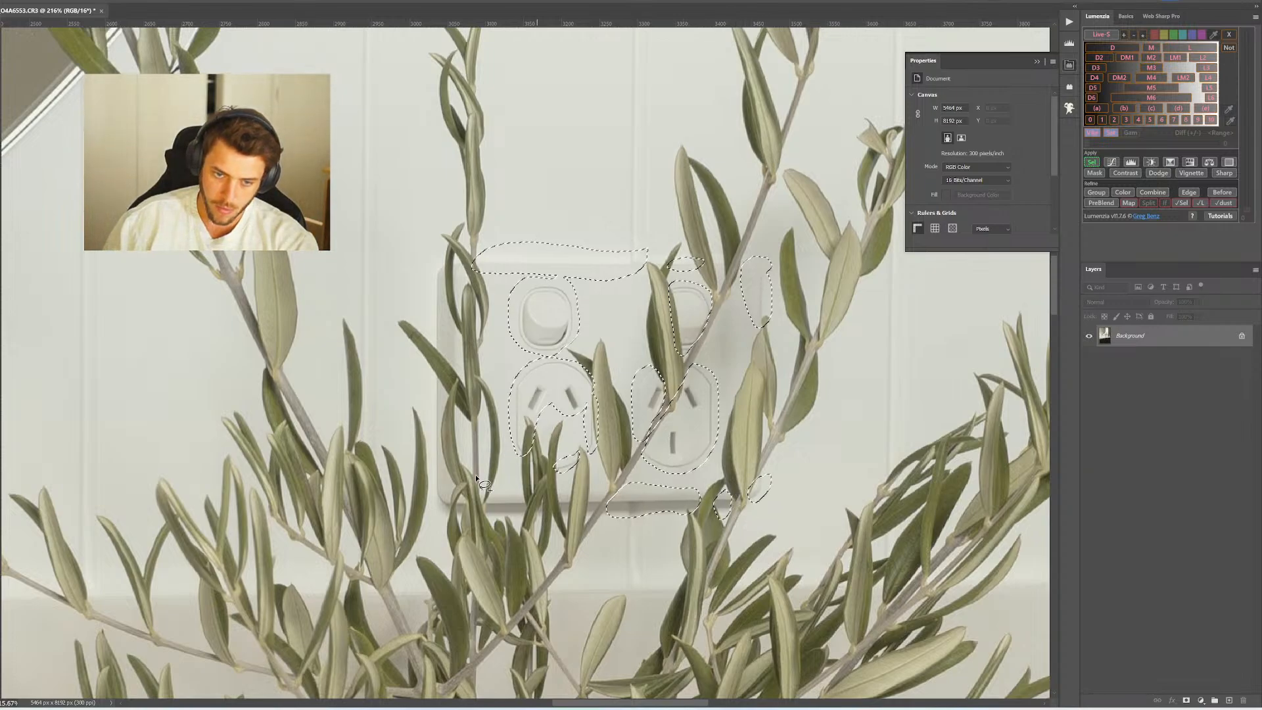
mouse_move(484, 511)
mouse_down()
mouse_move(516, 522)
mouse_move(522, 493)
mouse_move(501, 481)
mouse_up()
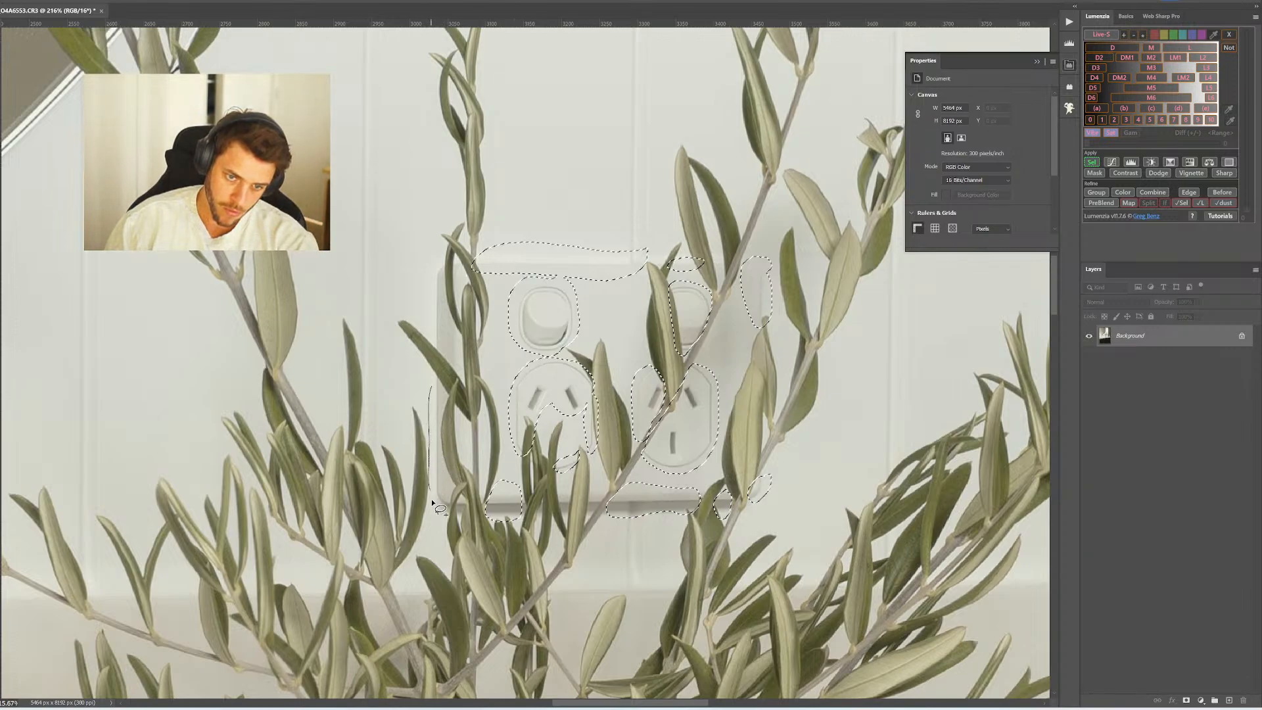
mouse_move(432, 499)
mouse_down()
mouse_move(446, 512)
mouse_move(451, 470)
mouse_up()
drag(451, 413, 442, 385)
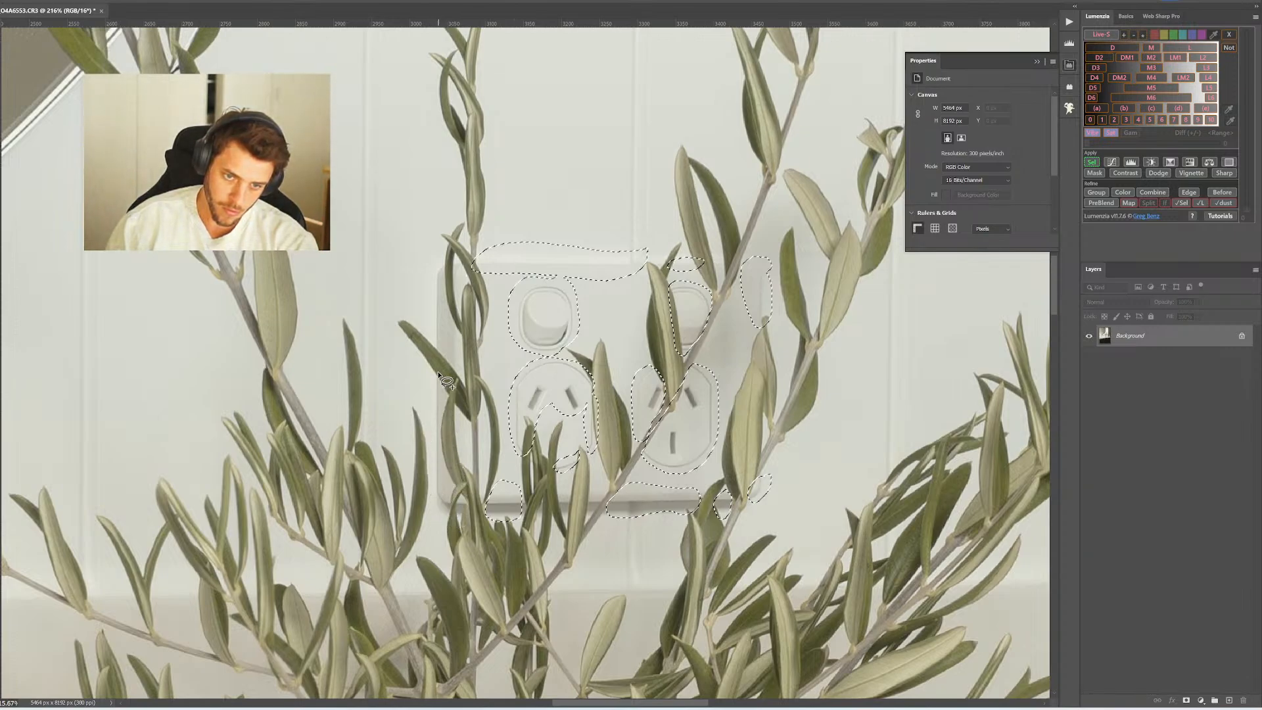
mouse_move(431, 295)
mouse_down()
mouse_move(437, 355)
mouse_move(460, 370)
mouse_move(446, 269)
mouse_move(459, 262)
mouse_up()
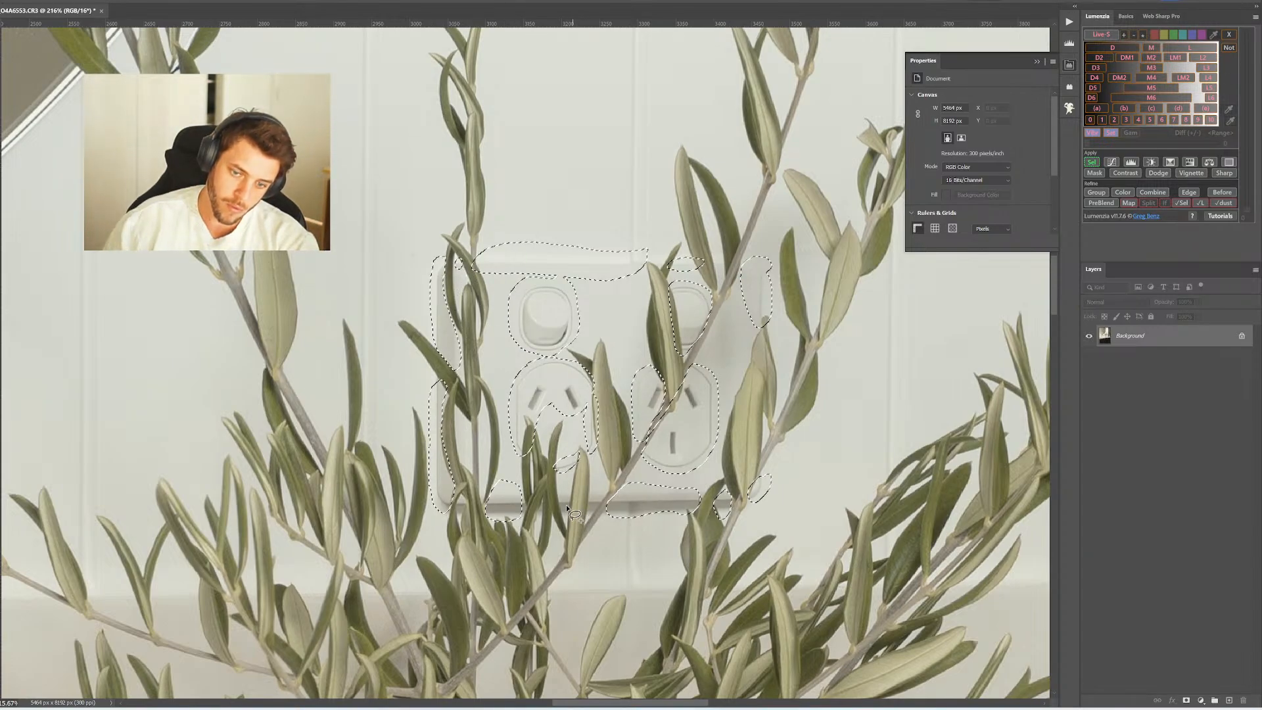
mouse_move(566, 503)
mouse_down()
mouse_move(560, 494)
mouse_move(565, 515)
mouse_up()
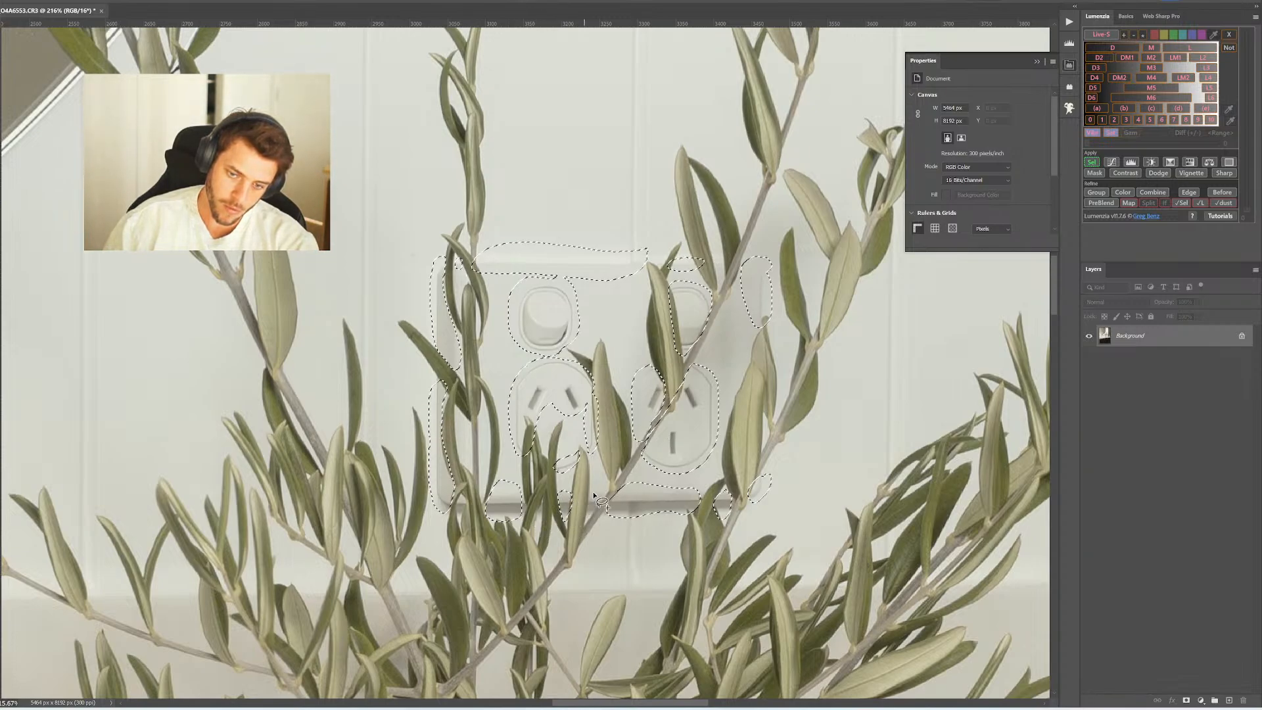
drag(601, 512, 584, 474)
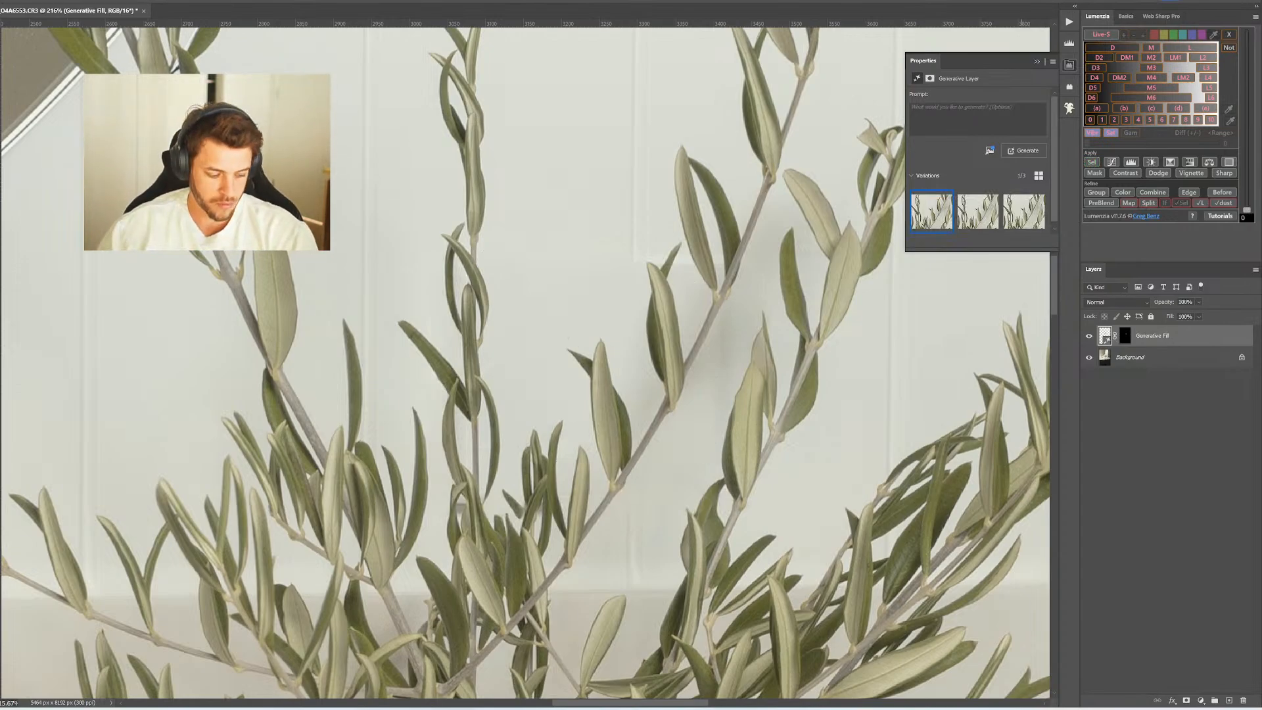
Compare the outlet-removal variations on the full image, keep the first one and merge it into the Background
key(ctrl+0)
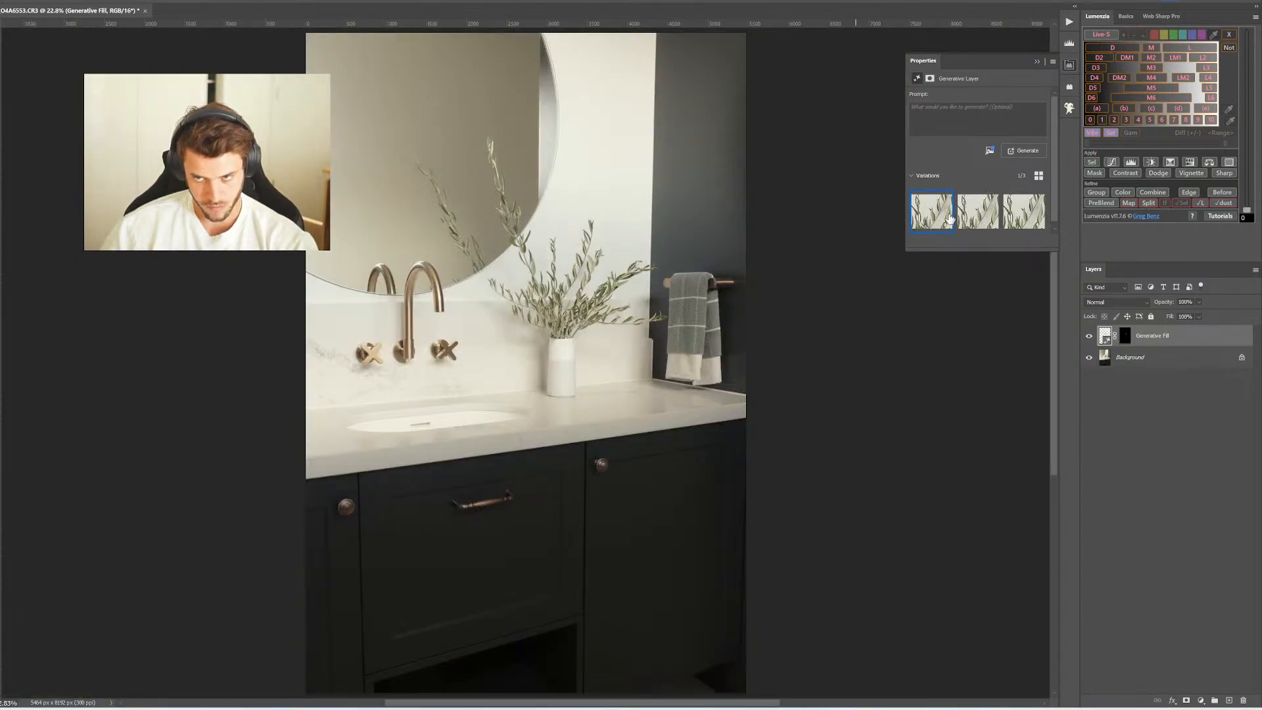
click(1016, 219)
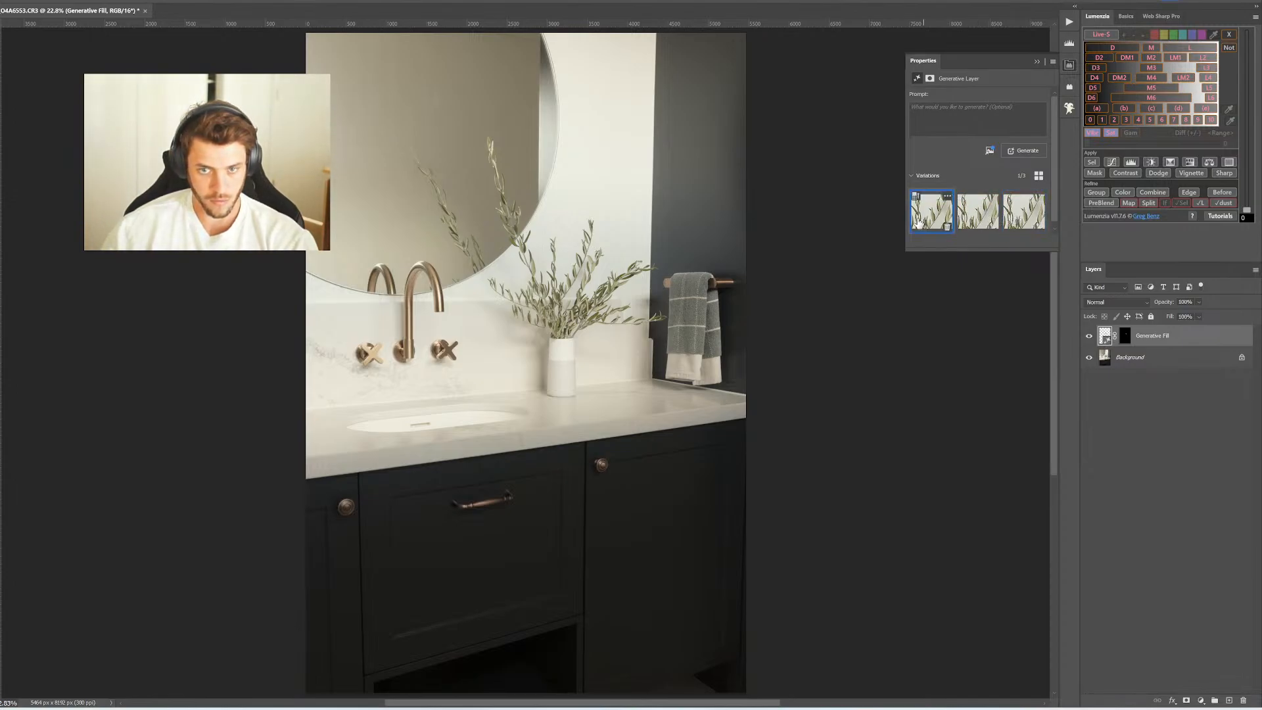
key(ctrl+e)
Heal the remaining dark shadow patches on the wall between the central olive branches
click(583, 282)
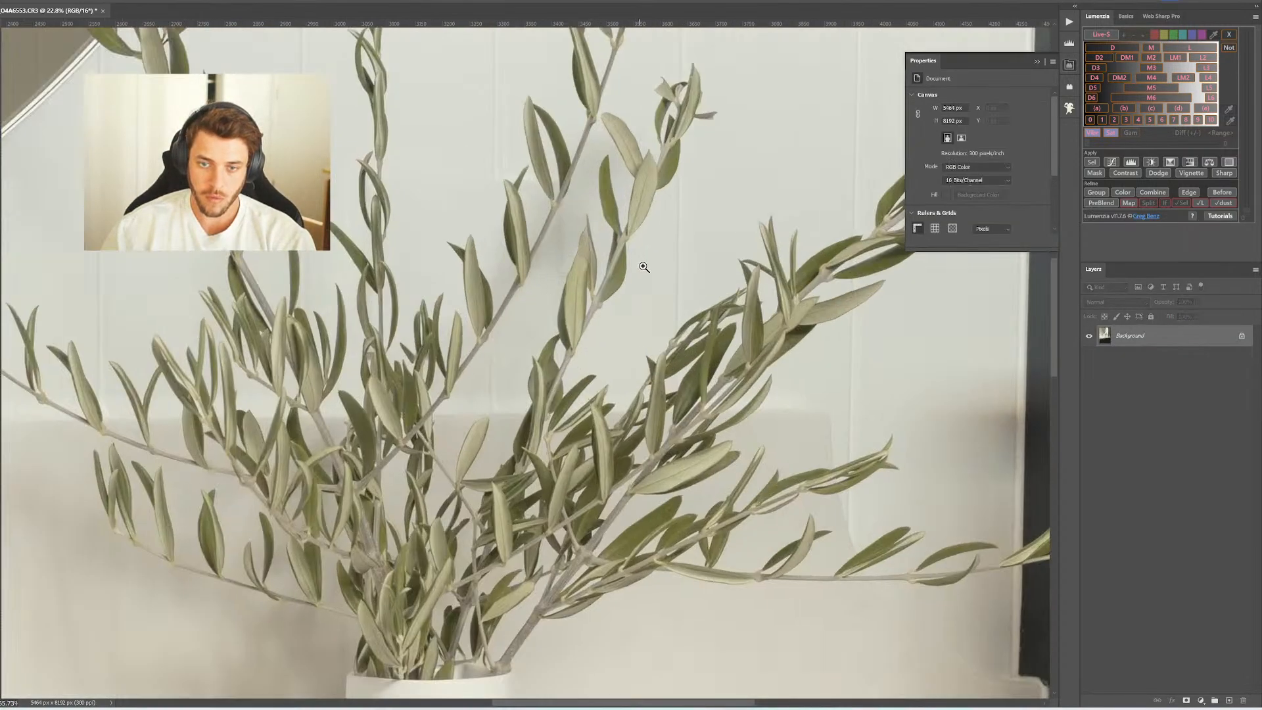
key(j)
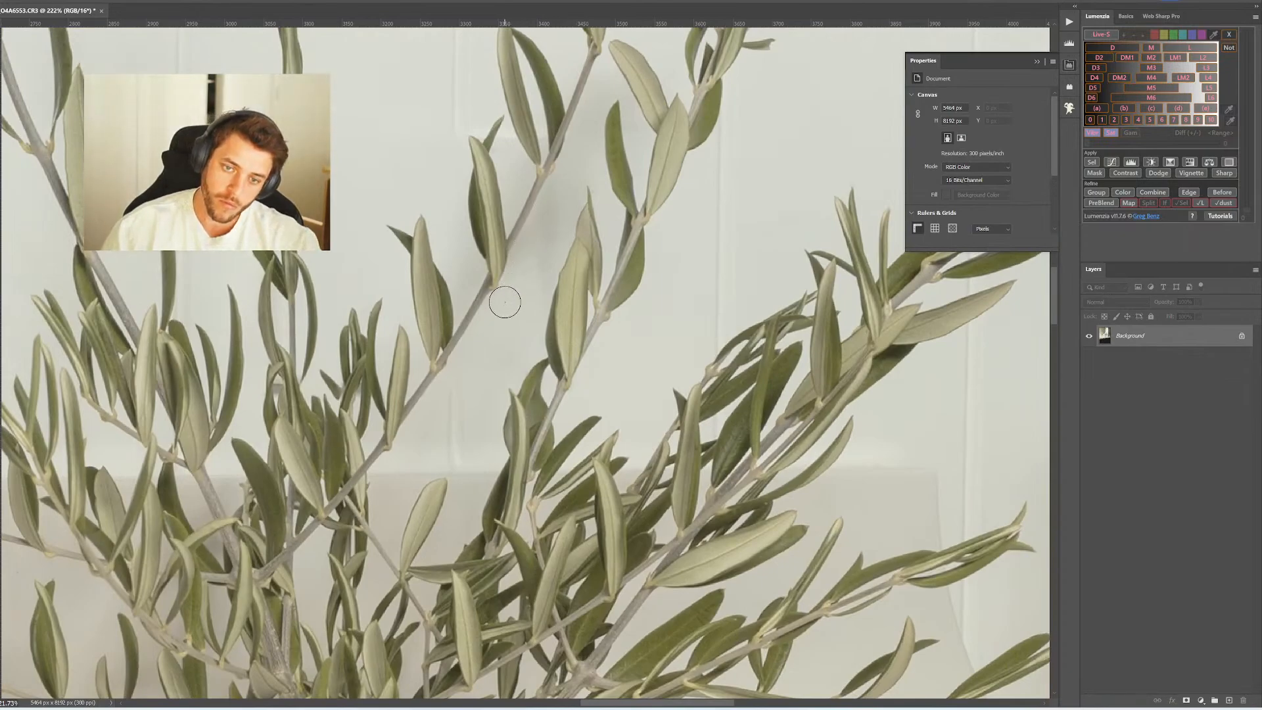
drag(505, 300, 474, 338)
mouse_move(528, 268)
mouse_down()
mouse_move(585, 138)
mouse_move(538, 164)
mouse_move(509, 132)
mouse_move(514, 181)
mouse_up()
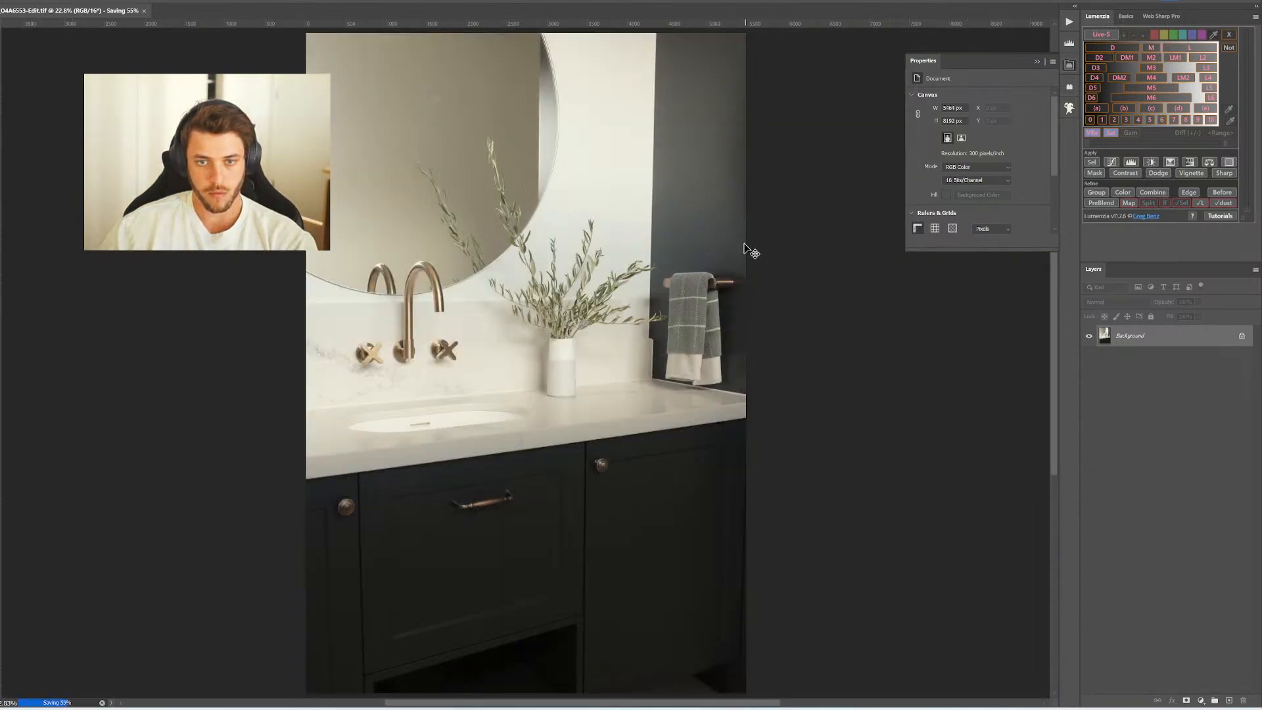
Heal the faint spots and smudges in the mirror reflection above and beside the reflected olive branches, and save the file
scroll(432, 83, up, 3)
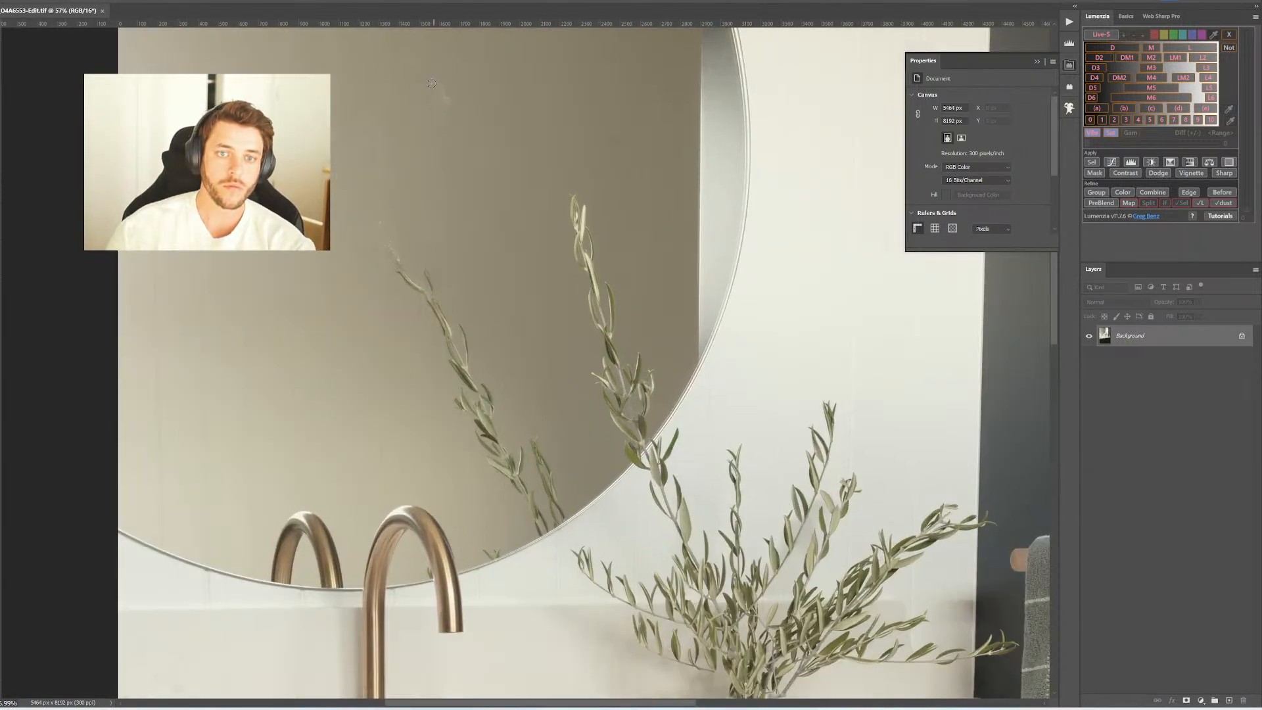
drag(437, 88, 446, 102)
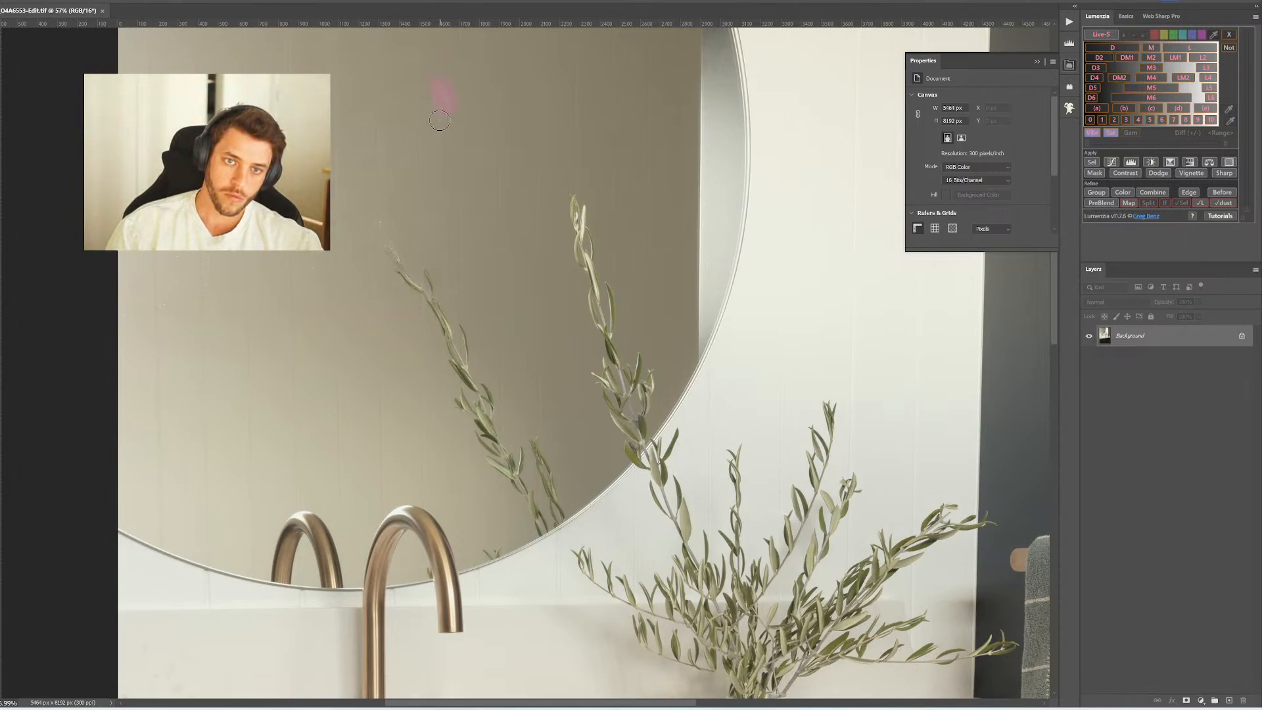
click(615, 139)
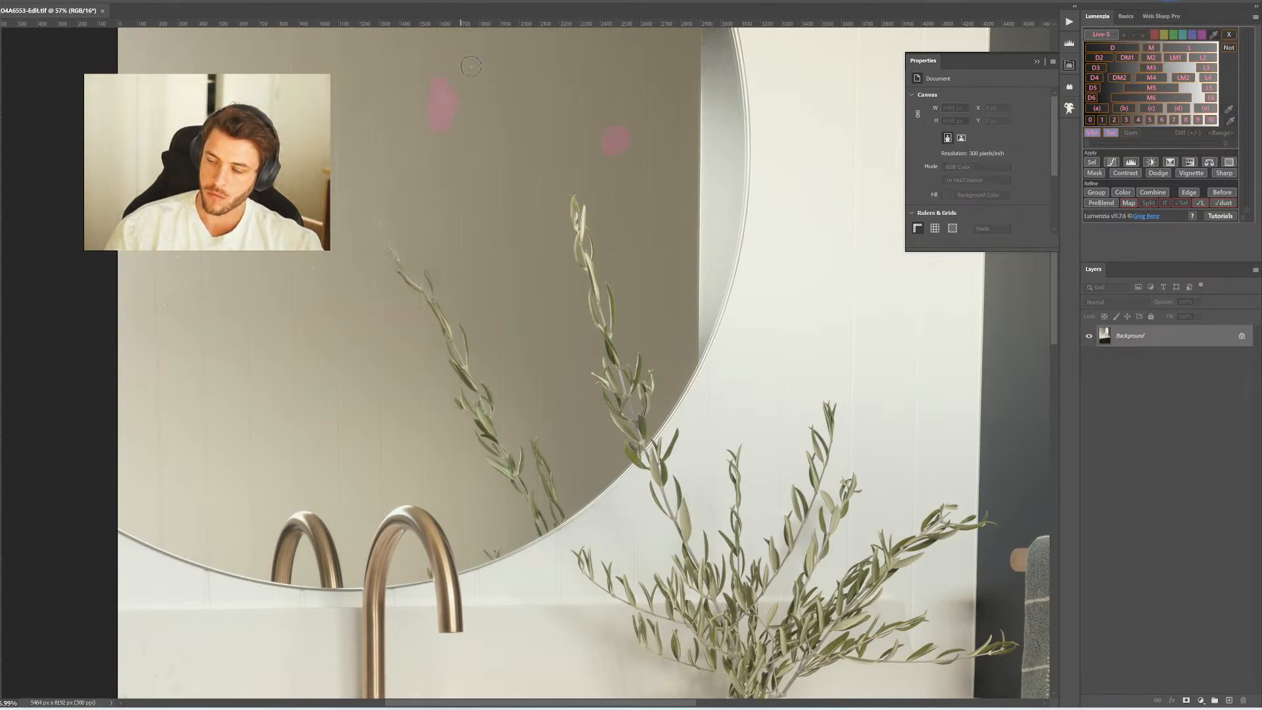
click(379, 221)
click(310, 266)
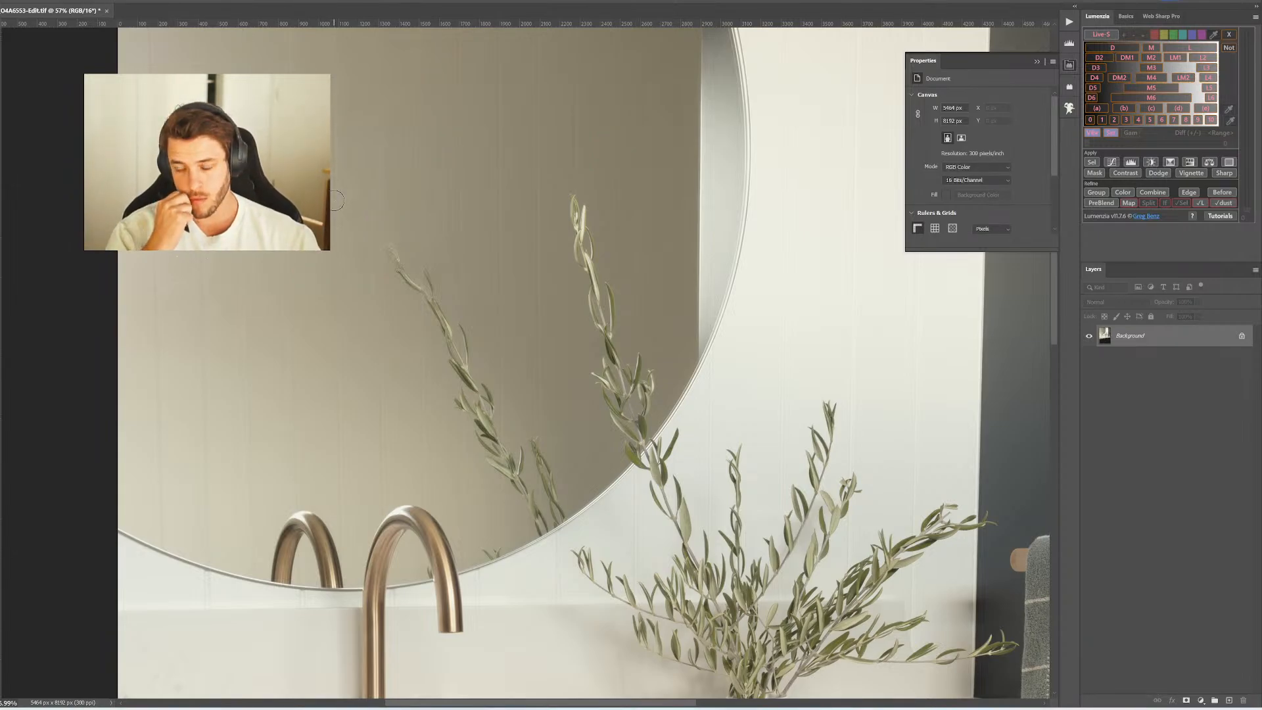
key(ctrl+0)
key(ctrl+s)
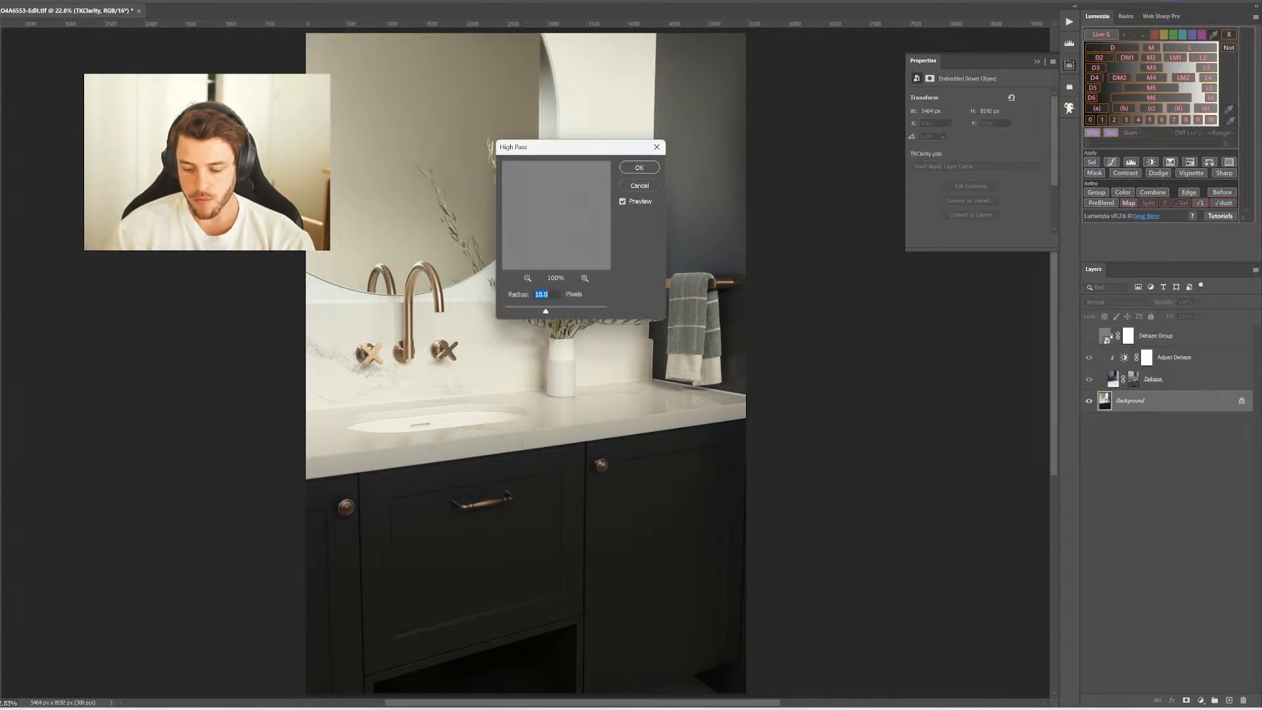
Apply the Clarity layer's High Pass filter with a 10.0-pixel radius, hide the Clarity layer and make Background the active layer
key(Return)
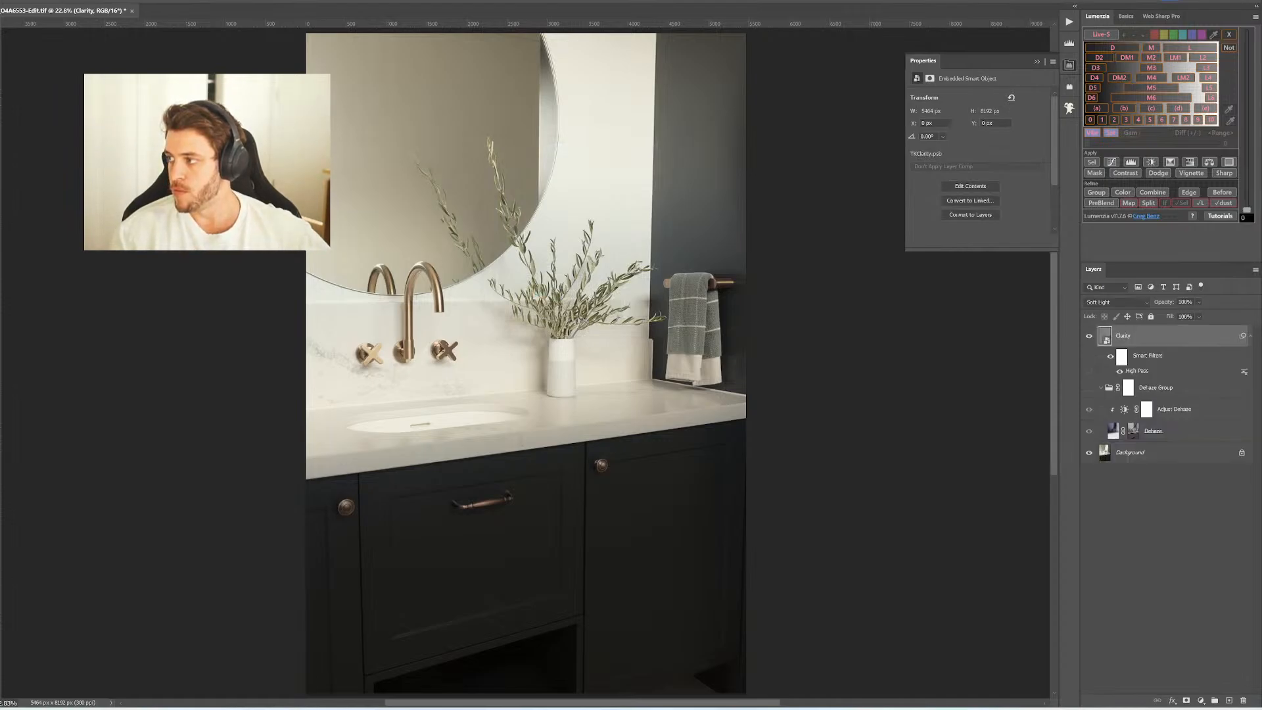
click(1089, 336)
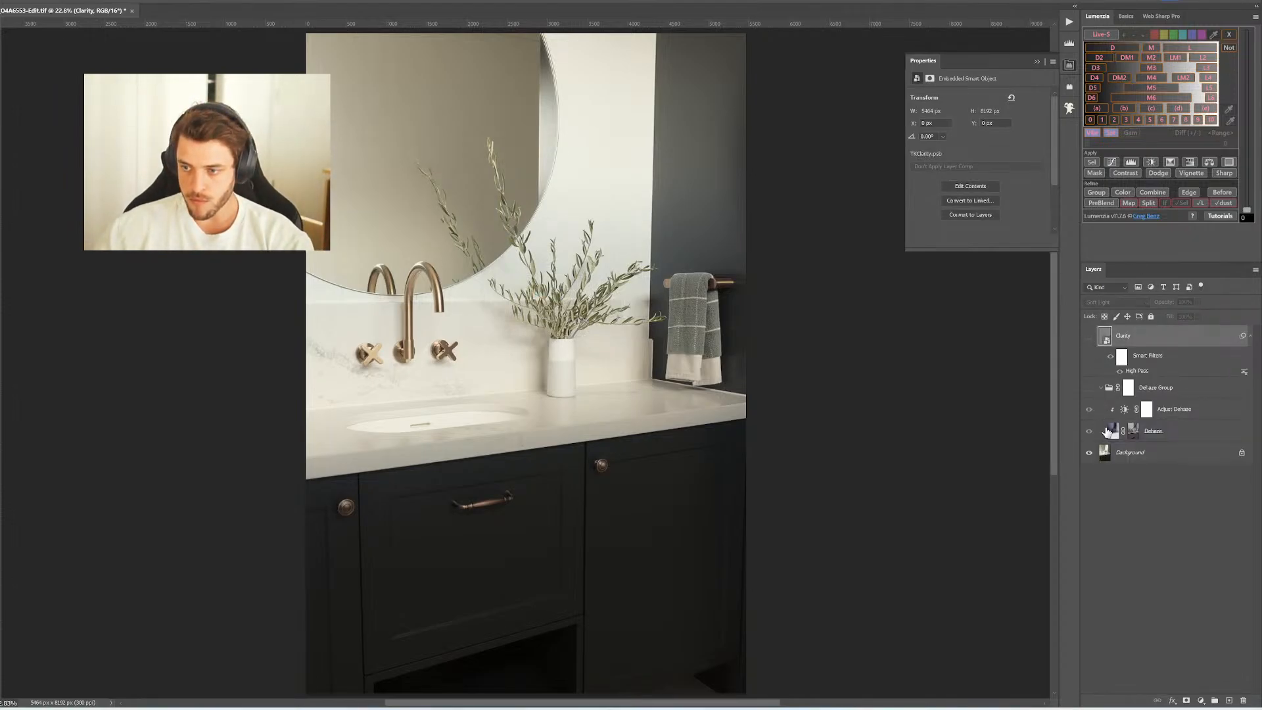
click(1111, 451)
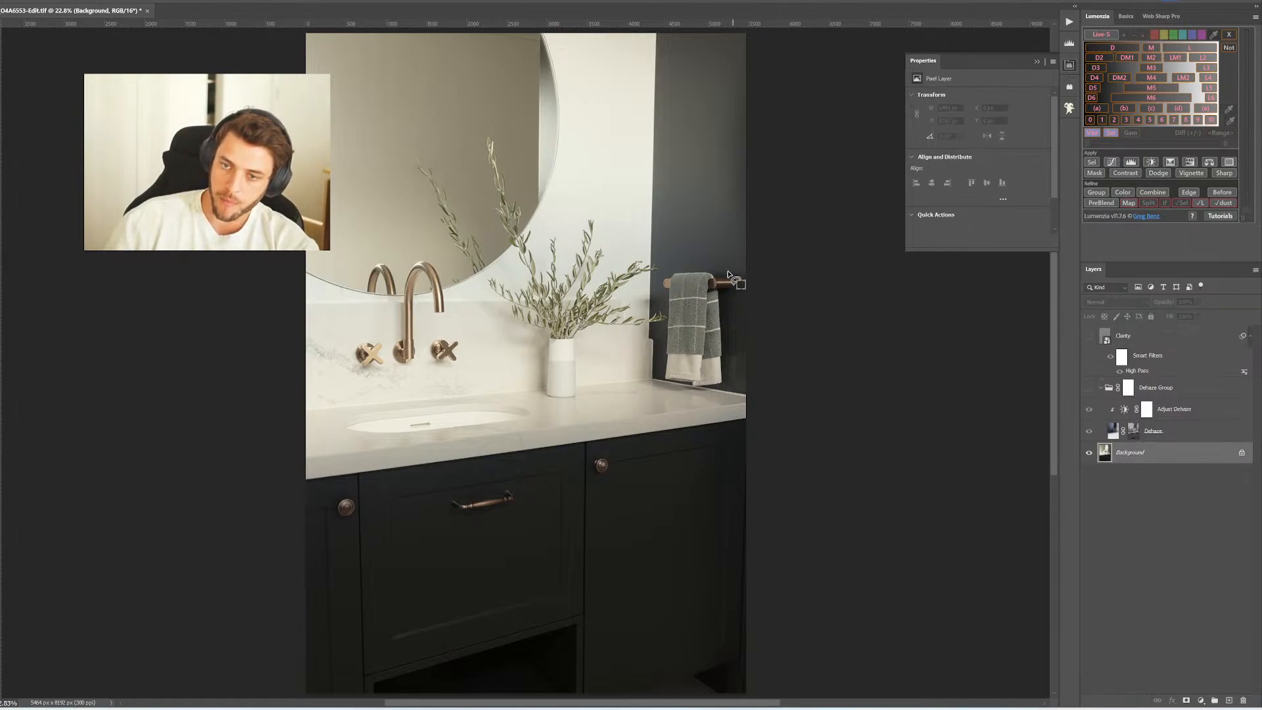
Select the towel with its rail, the faucet and both handles, the vase with its olive branches, and the branch reflected in the mirror
mouse_move(728, 273)
mouse_down()
mouse_move(667, 266)
mouse_move(656, 285)
mouse_move(659, 379)
mouse_move(681, 393)
mouse_move(712, 393)
mouse_move(732, 366)
mouse_move(727, 312)
mouse_move(743, 271)
mouse_up()
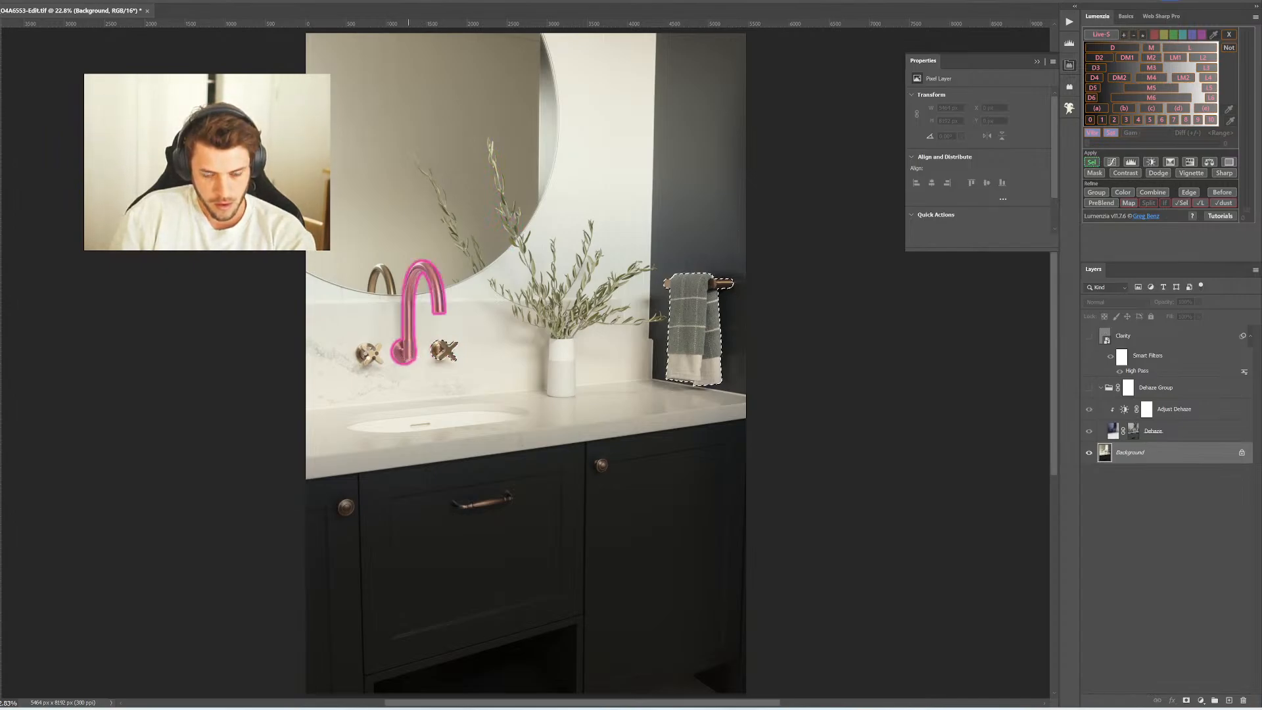
shift+click(408, 350)
shift+click(372, 353)
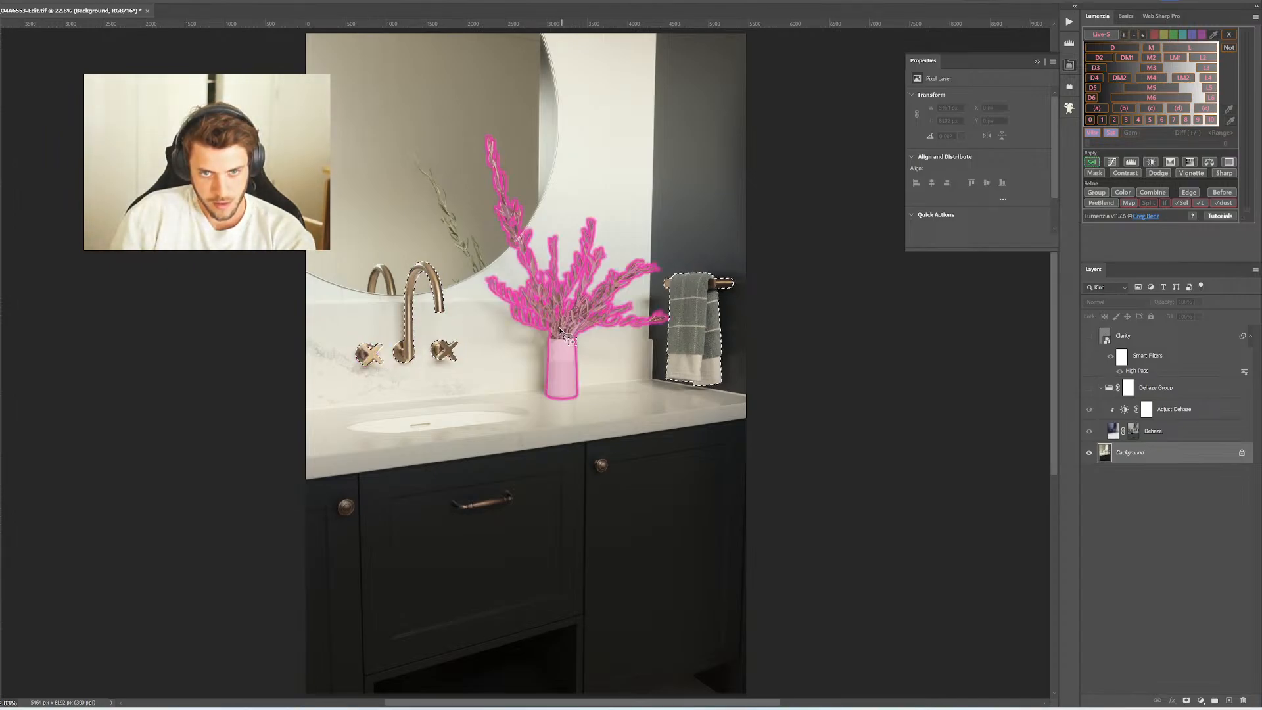
shift+click(463, 246)
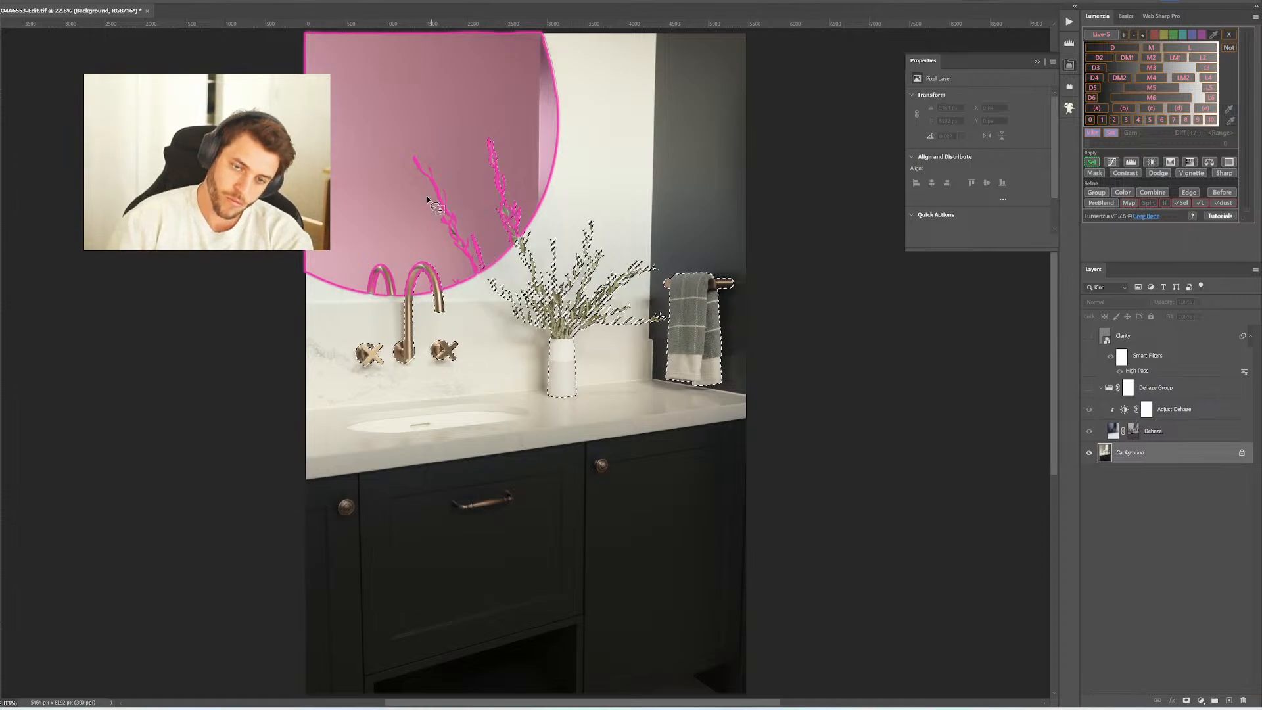
drag(443, 222, 474, 271)
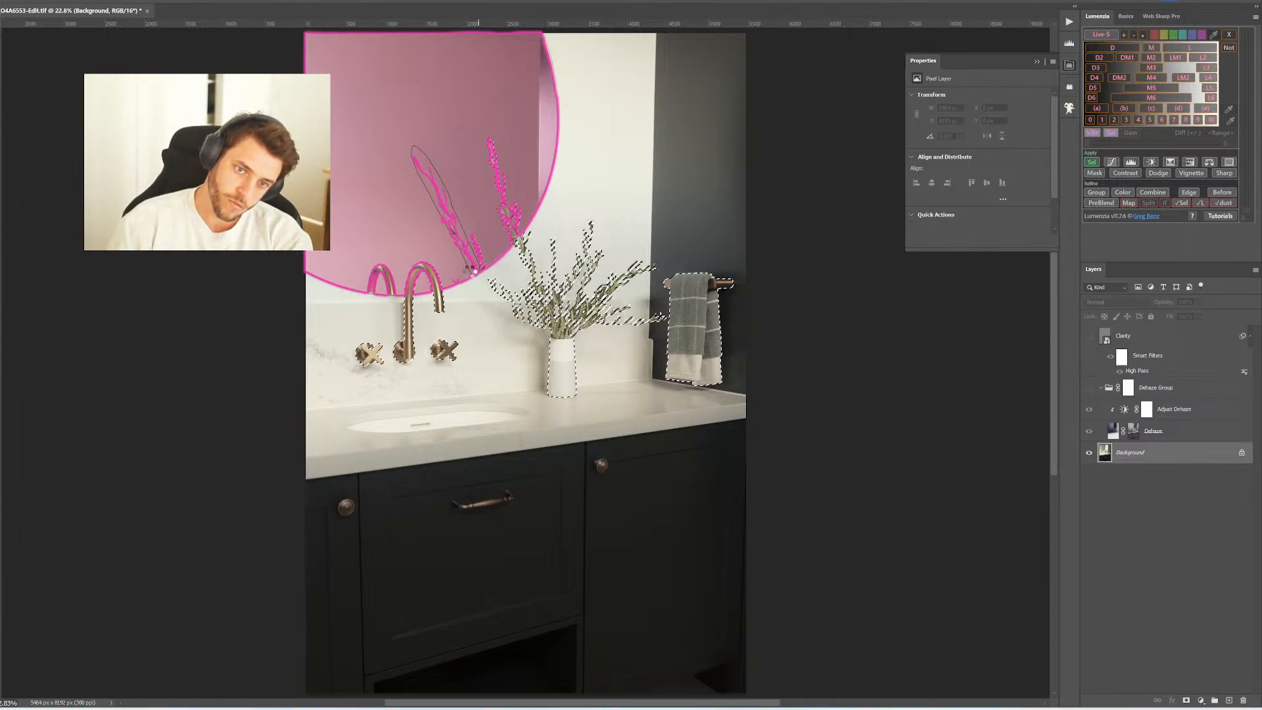
Refine the selection edges in Select and Mask with a 4 px Smart Radius and 1.0 px feather
right_click(710, 307)
click(743, 339)
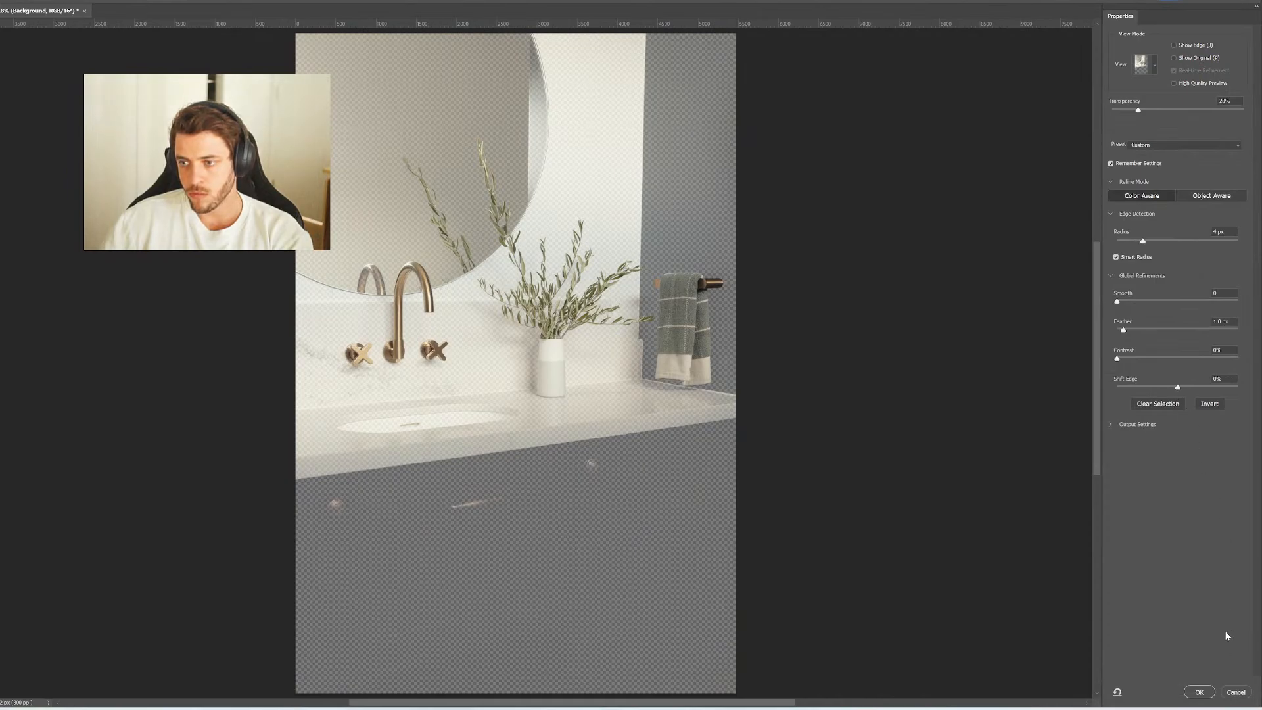
click(1199, 692)
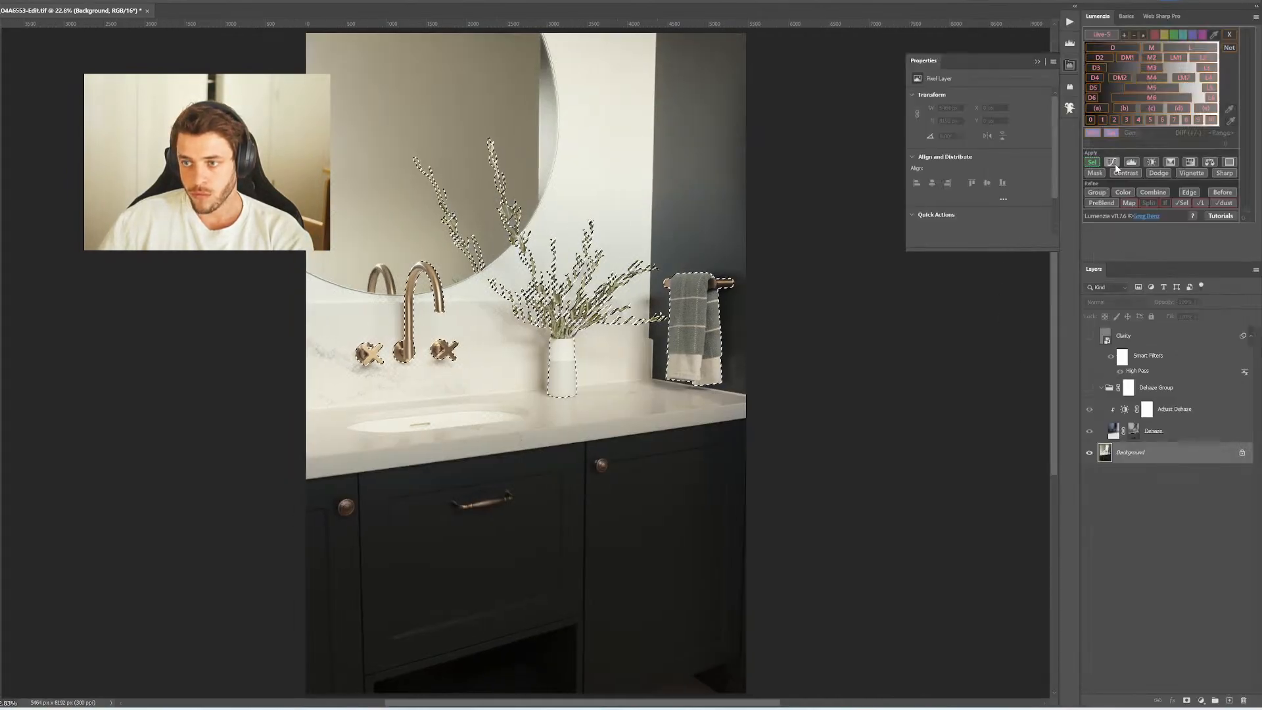
Add a Curves layer masked to the selection and shape an S-curve that lifts the highlights and deepens the shadows
click(1111, 162)
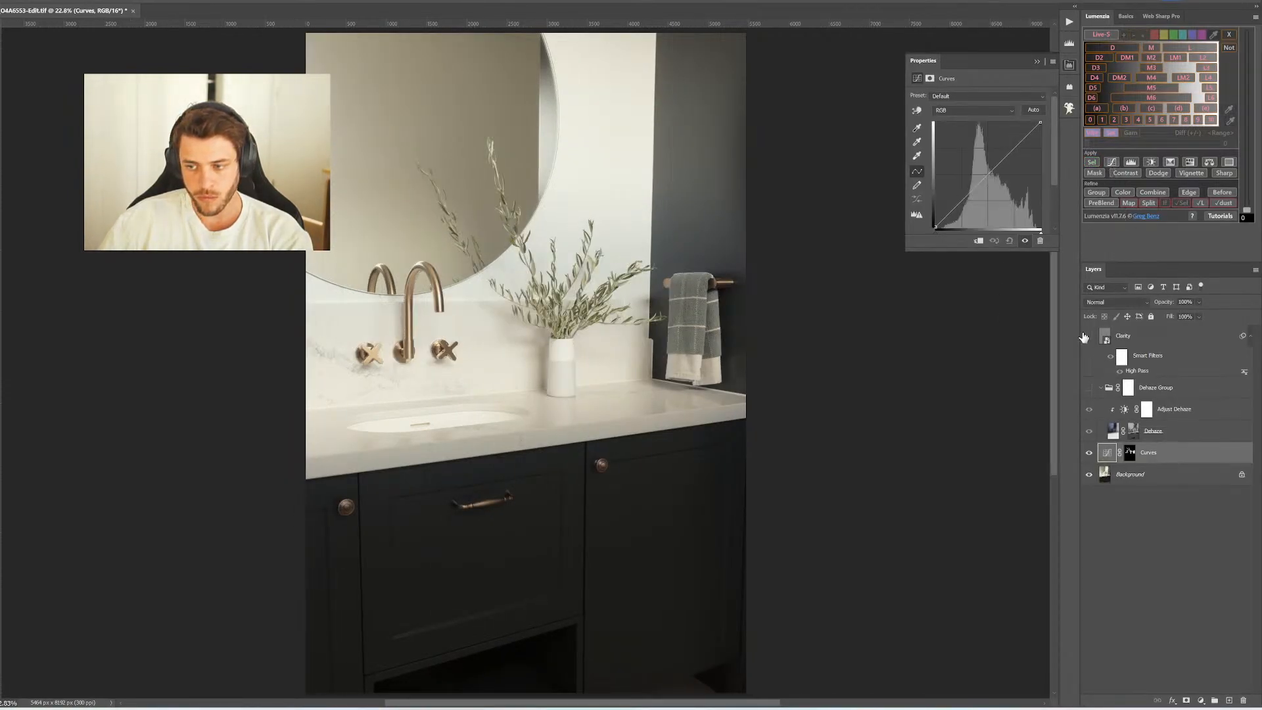
click(917, 109)
drag(705, 360, 704, 355)
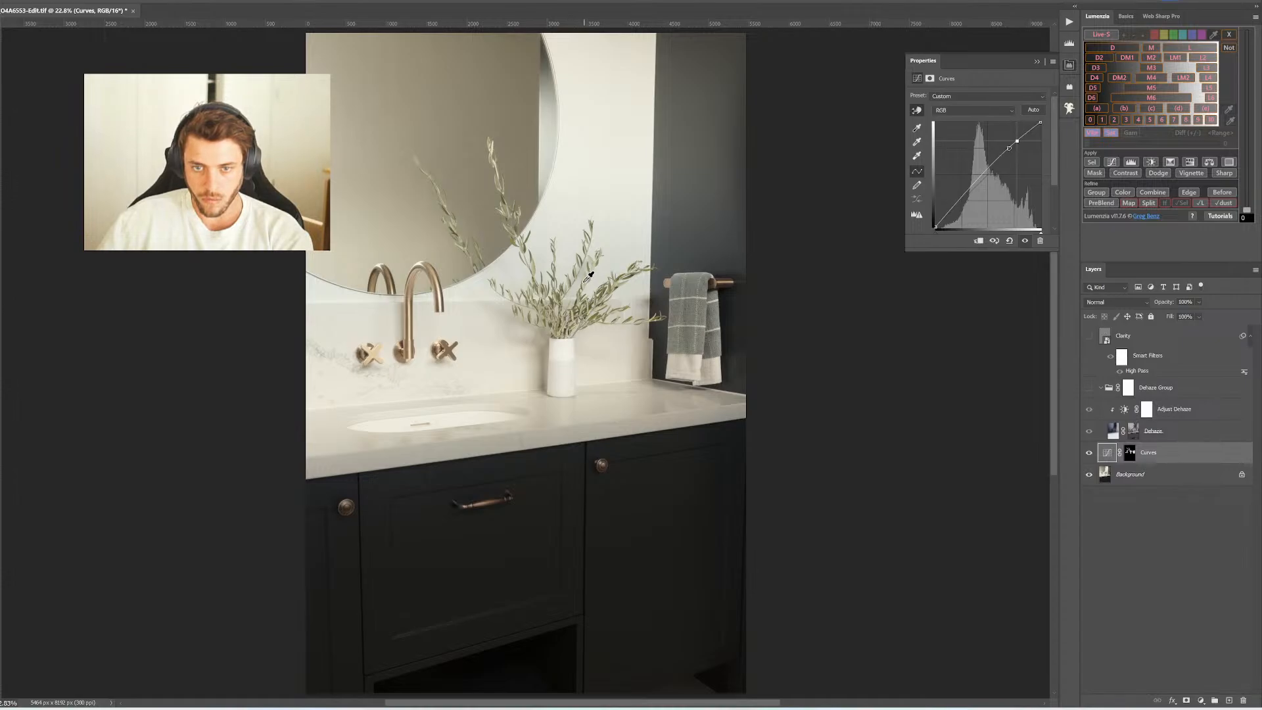
drag(587, 278, 588, 286)
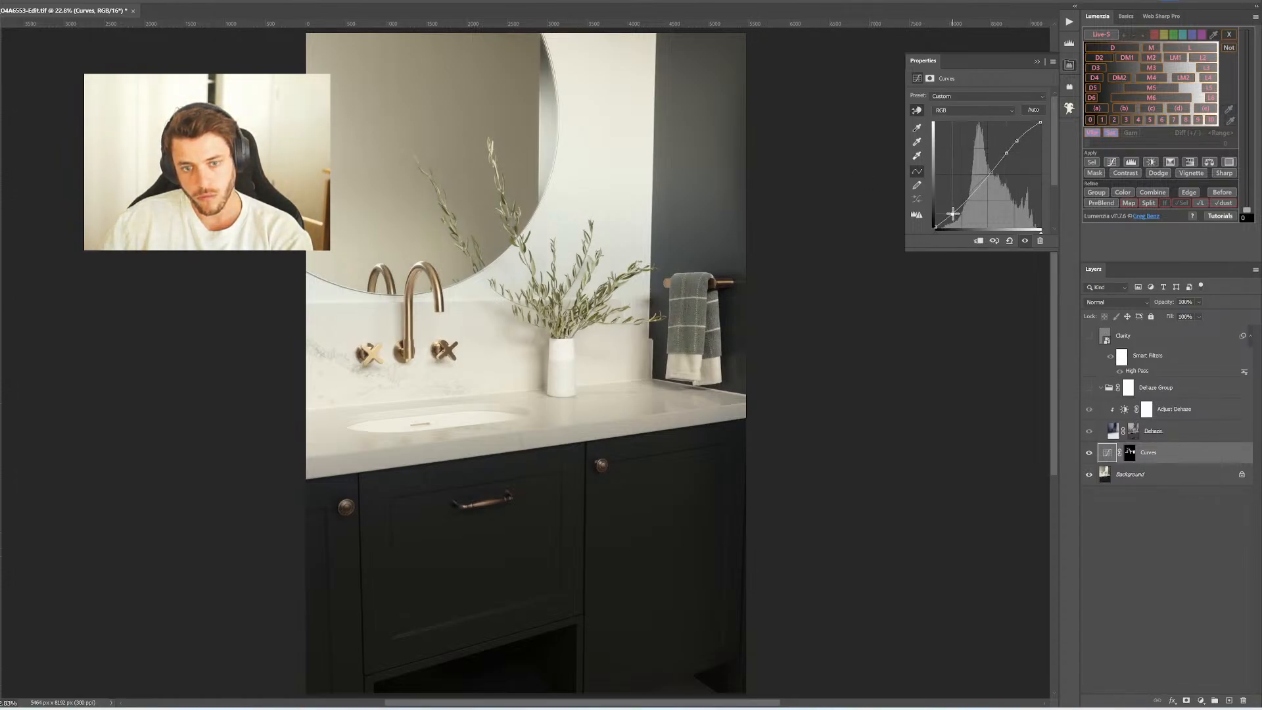
drag(953, 209, 953, 216)
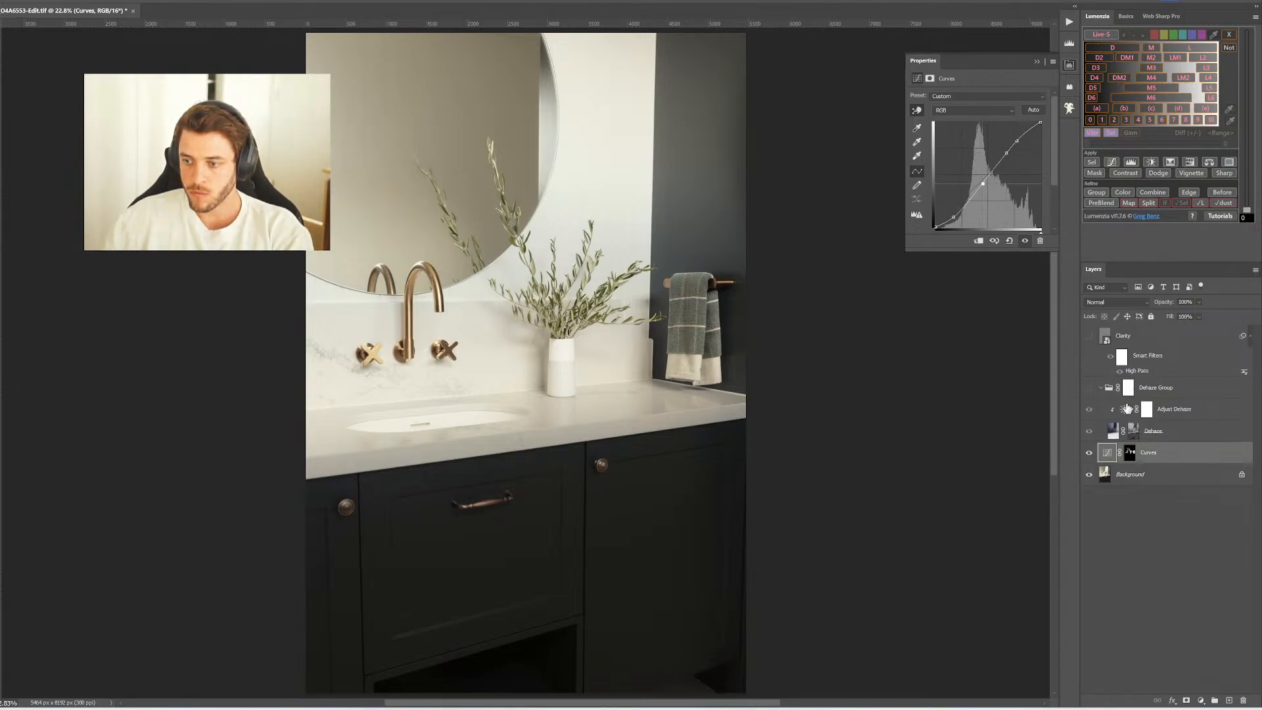
Turn on the Clarity layer and Dehaze Group, and move the Curves layer to the top of the stack
click(1089, 336)
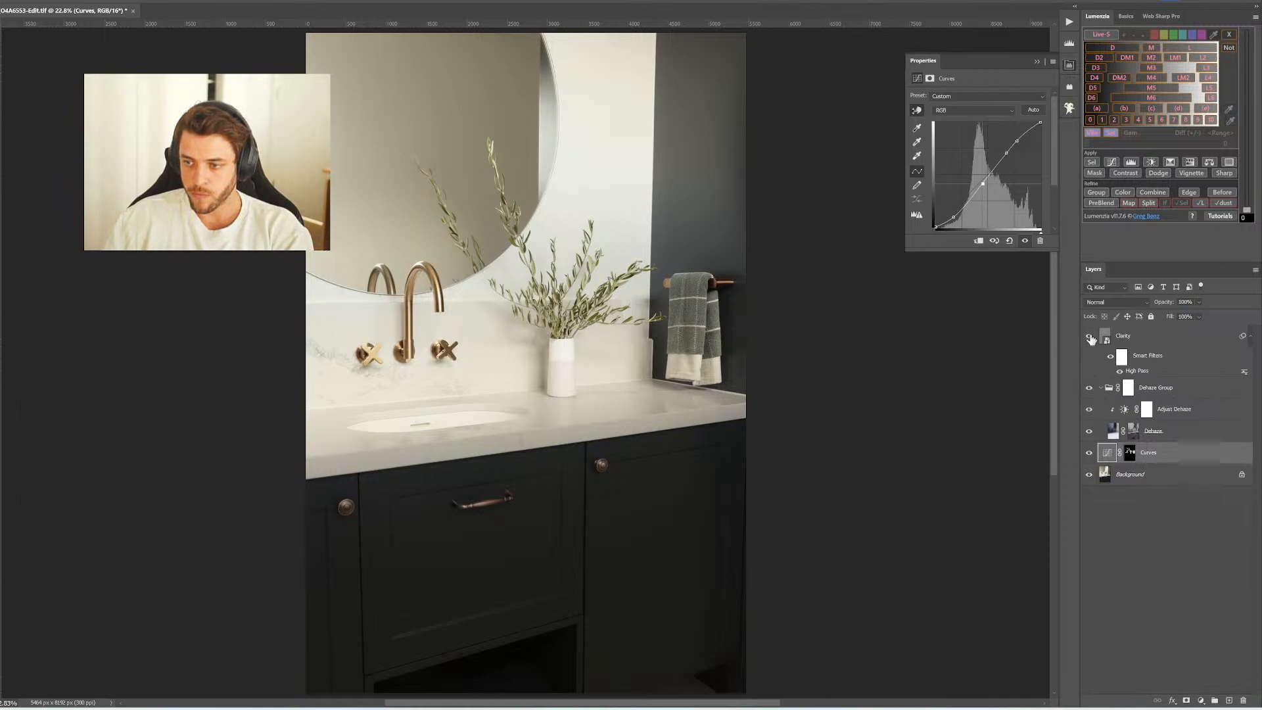
click(1143, 338)
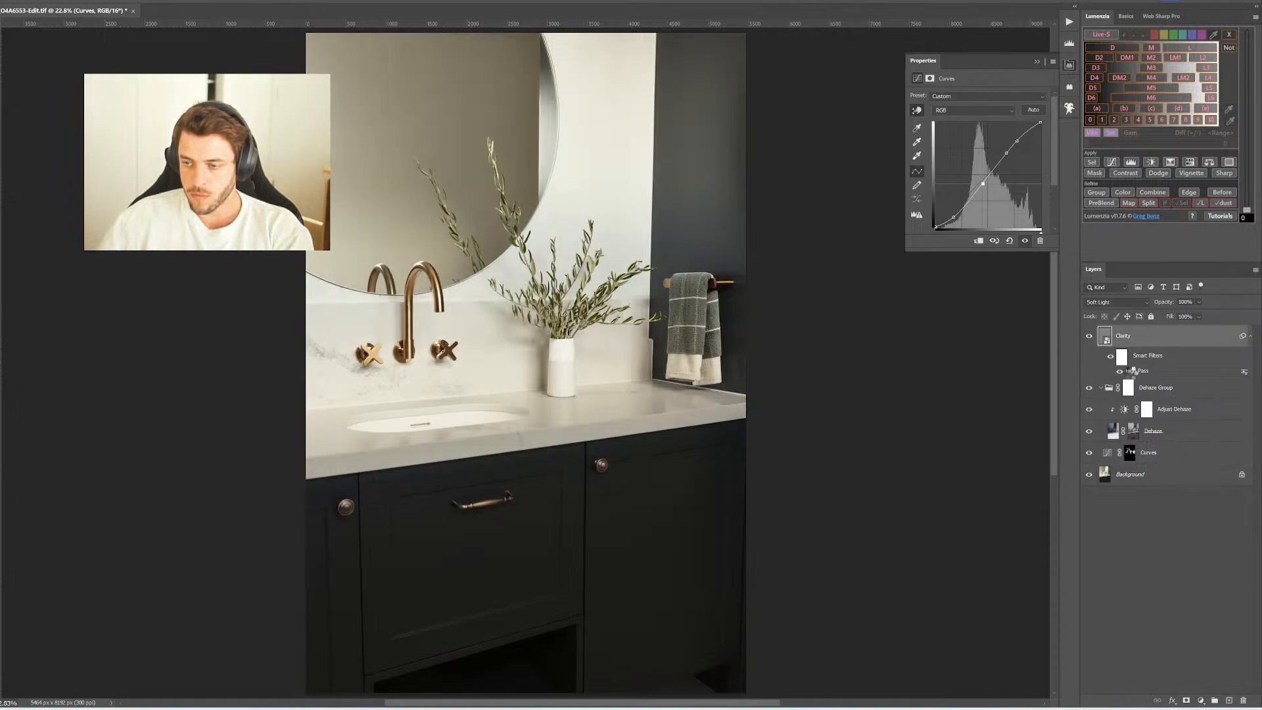
click(1109, 455)
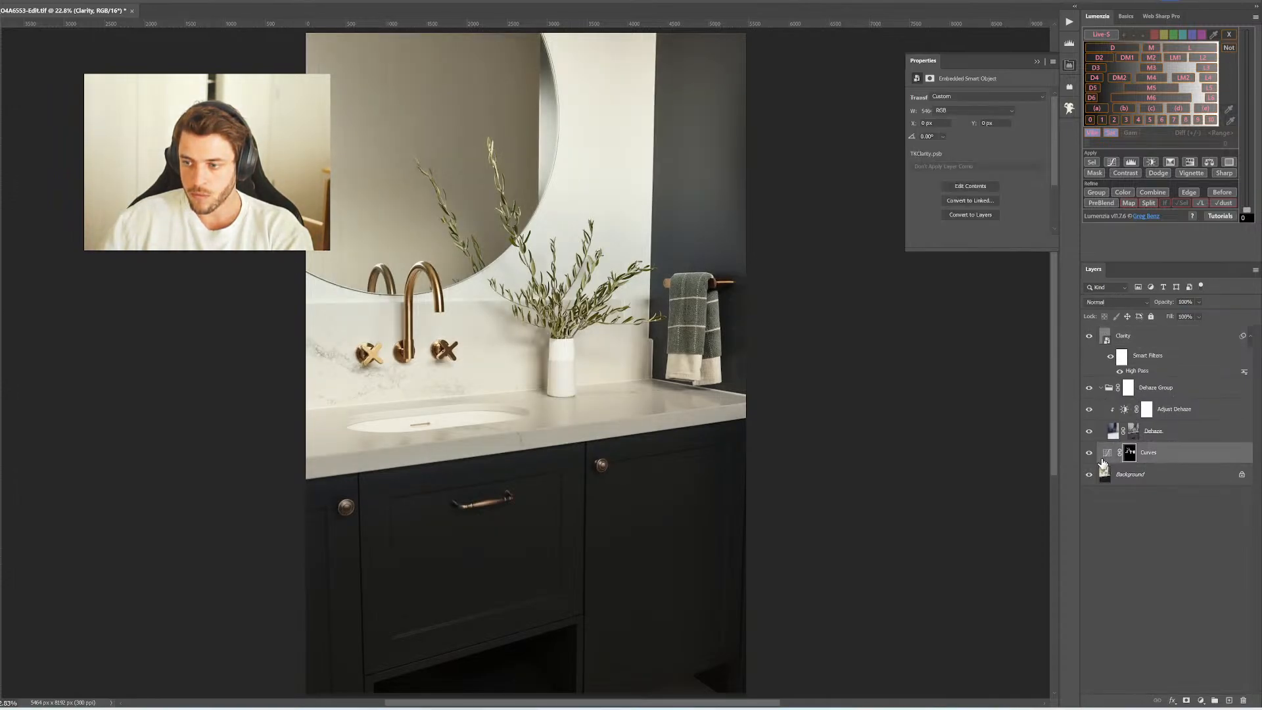
key(ctrl+shift+bracketright)
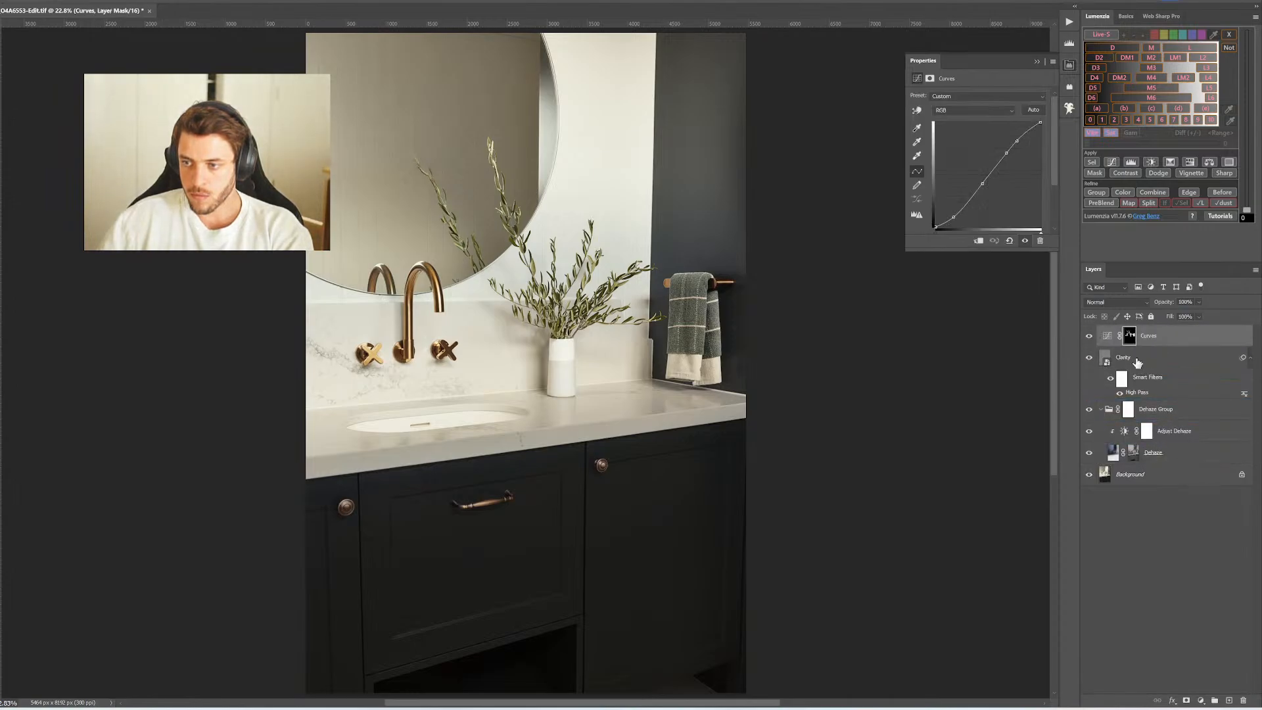
Group the Curves, Clarity and Dehaze layers and move the Curves layer's mask onto the new group
shift+click(1167, 412)
key(ctrl+g)
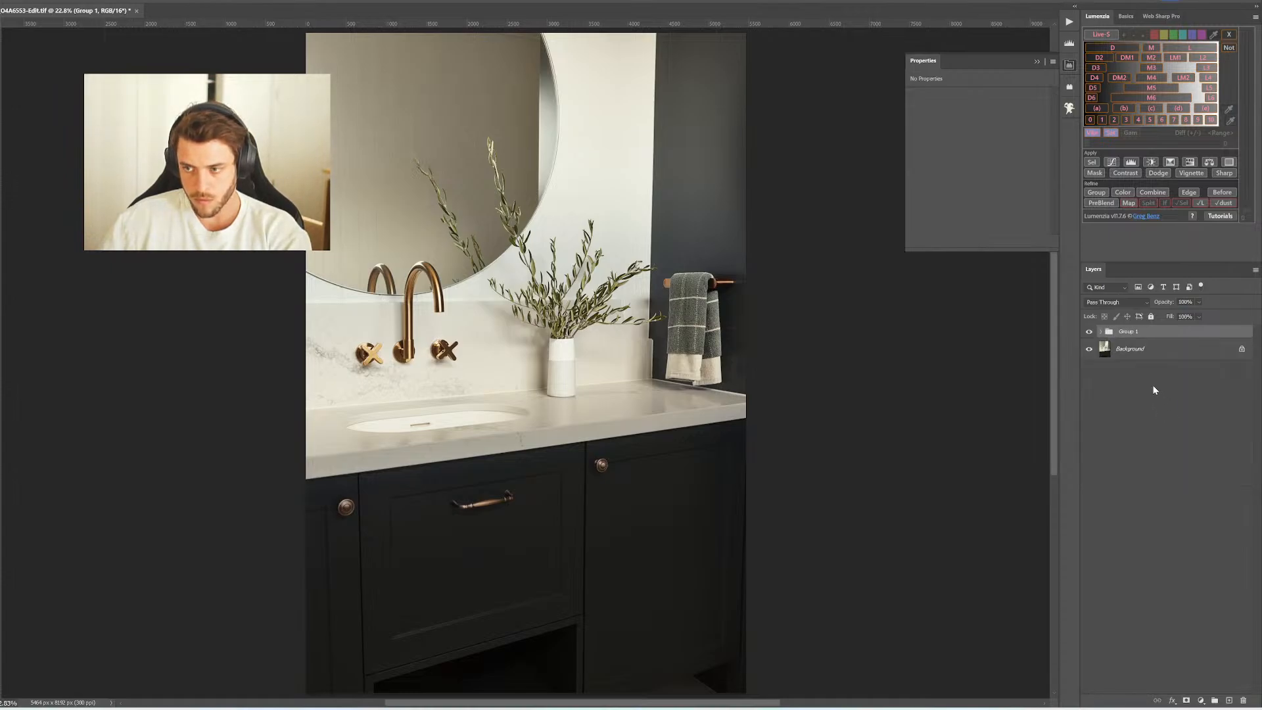
click(1101, 332)
mouse_move(1136, 349)
mouse_down()
mouse_move(1151, 349)
mouse_move(1128, 333)
mouse_up()
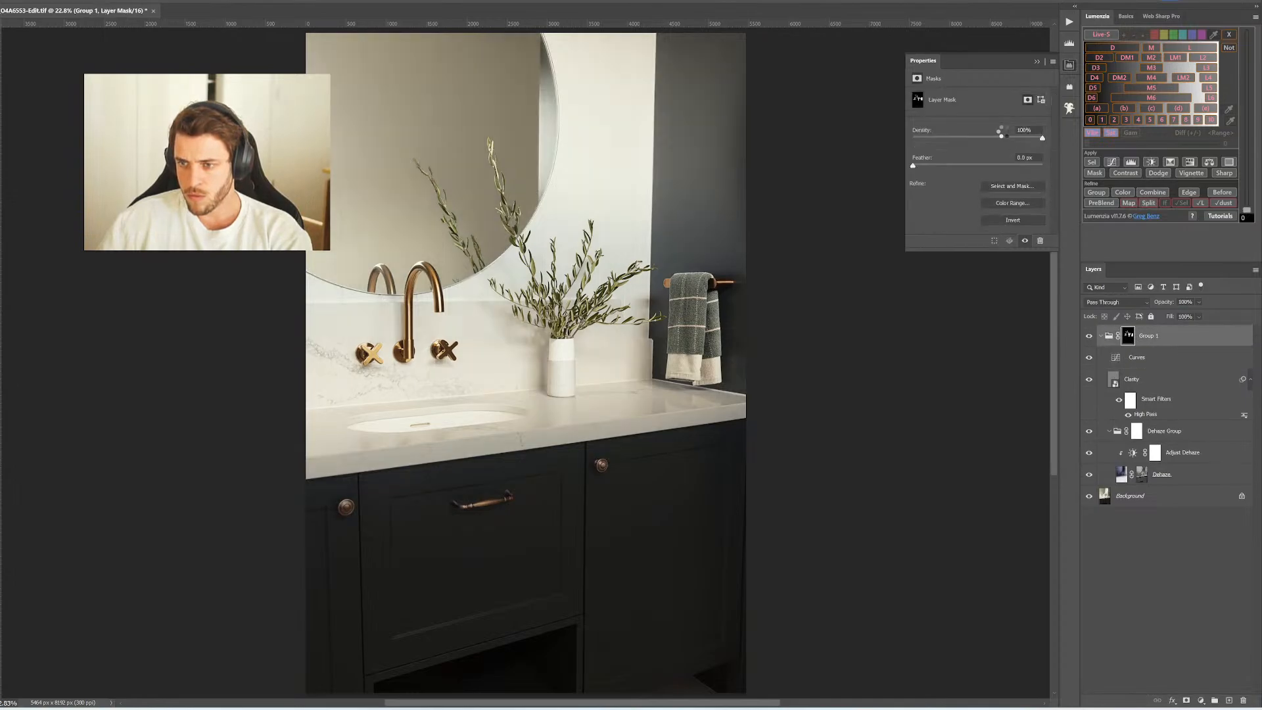
Set the group mask's density to 75% and reduce the group's opacity to soften the contrast effect
click(1010, 138)
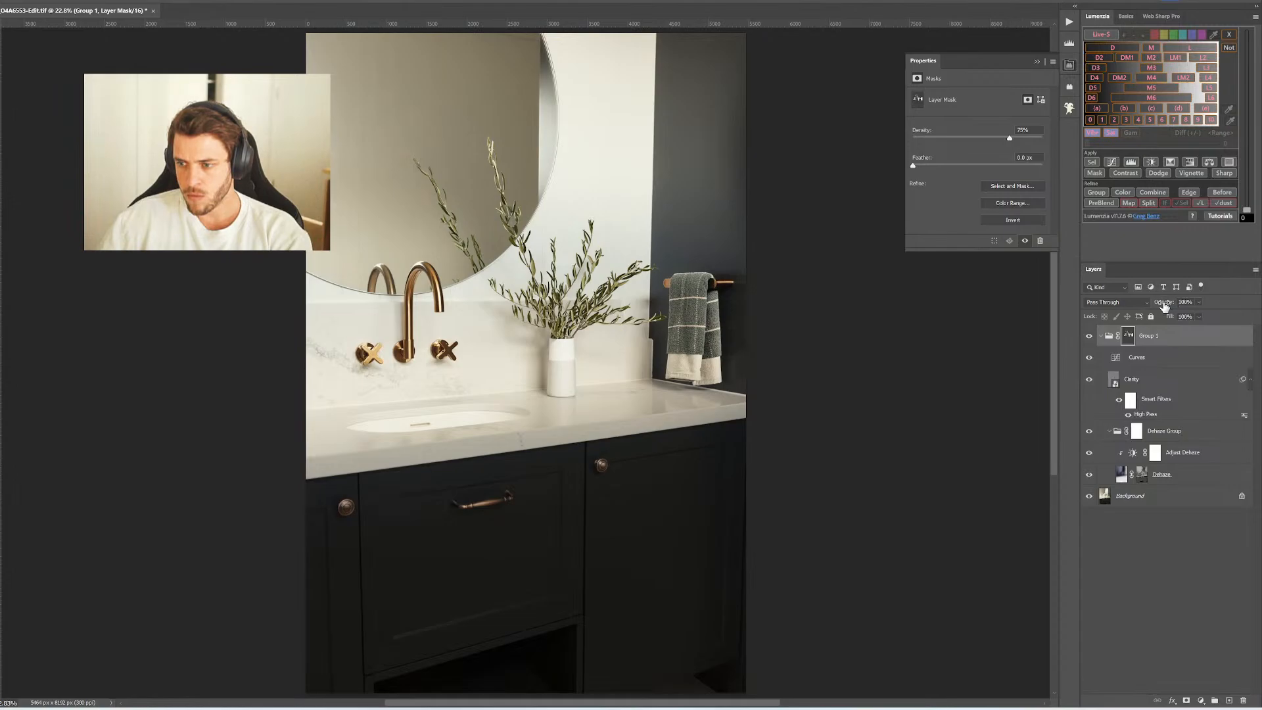
drag(1164, 306, 1148, 306)
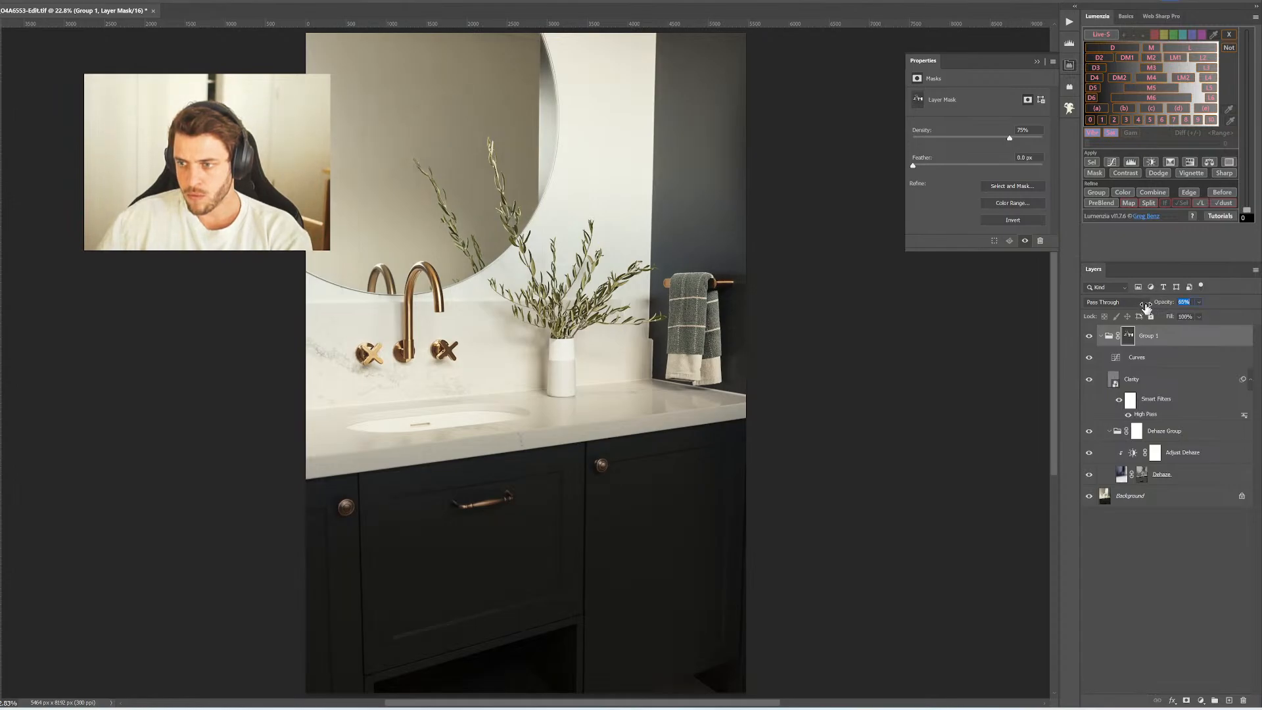
drag(1172, 302, 1150, 289)
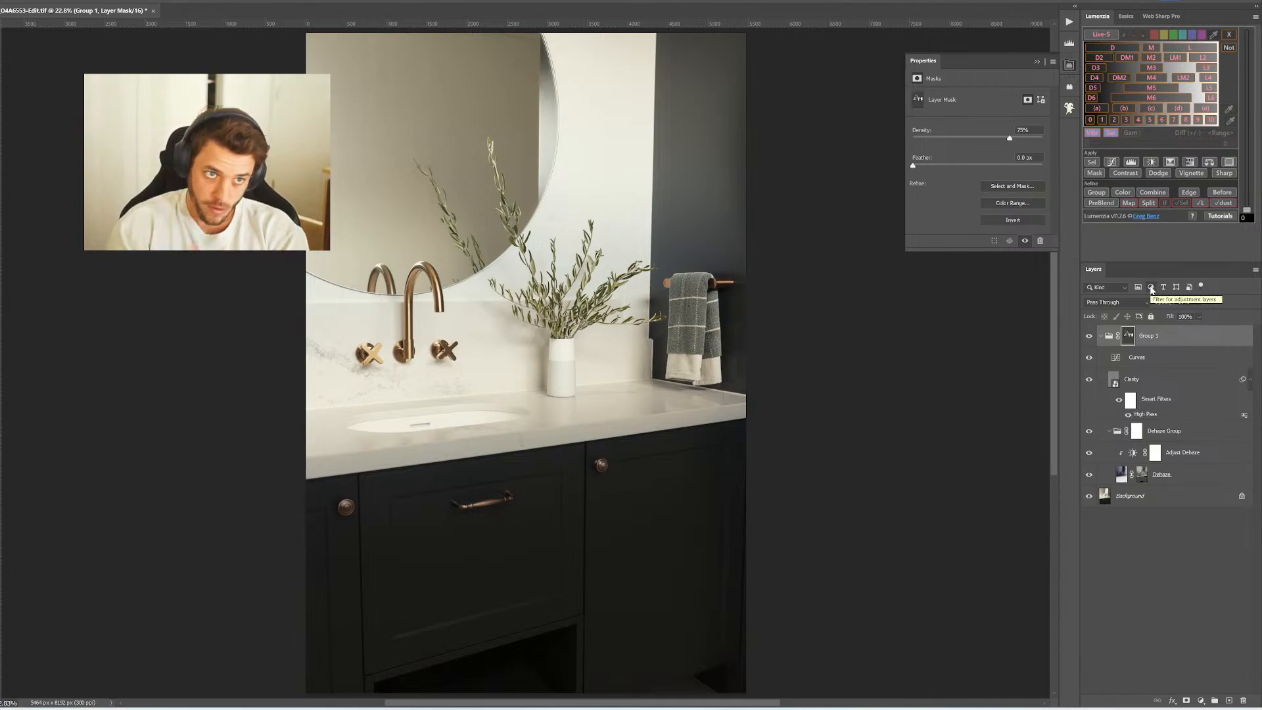
Save the layered TIFF without image compression and with RLE layer compression, close the document and switch back to Lightroom
key(ctrl+s)
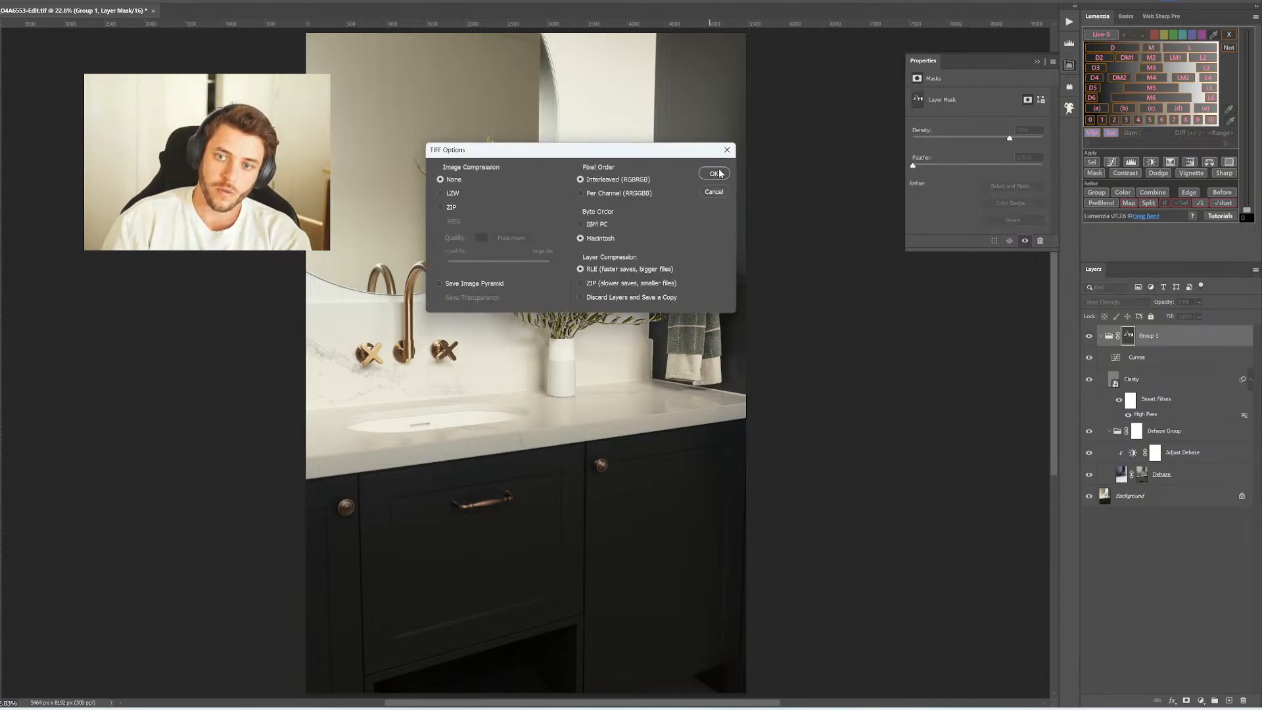
click(719, 174)
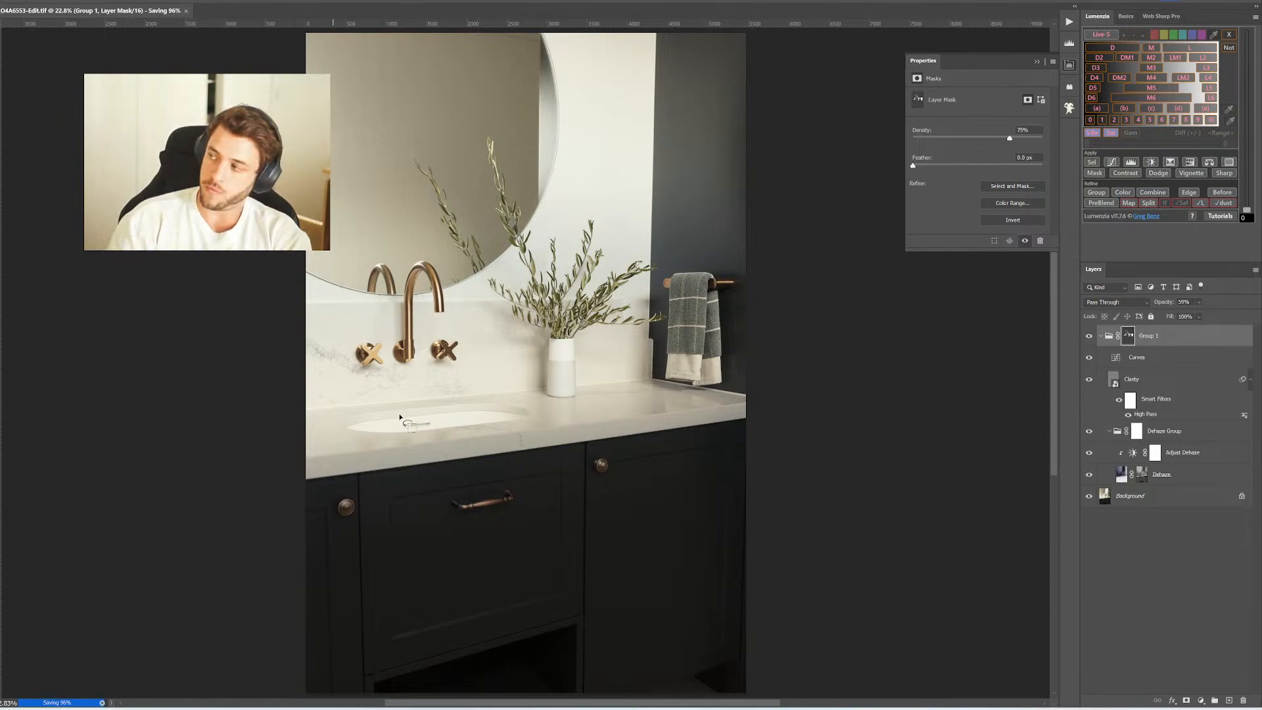
key(ctrl+w)
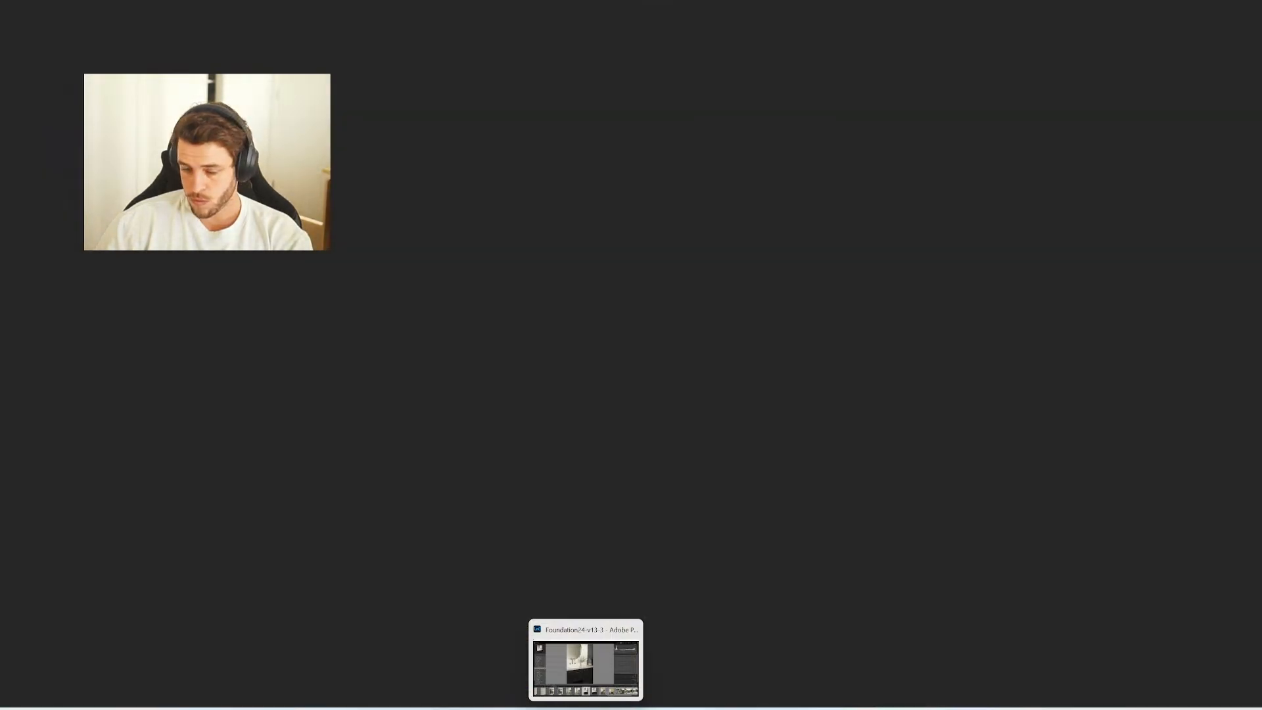
key(alt+Tab)
key(alt+Tab)
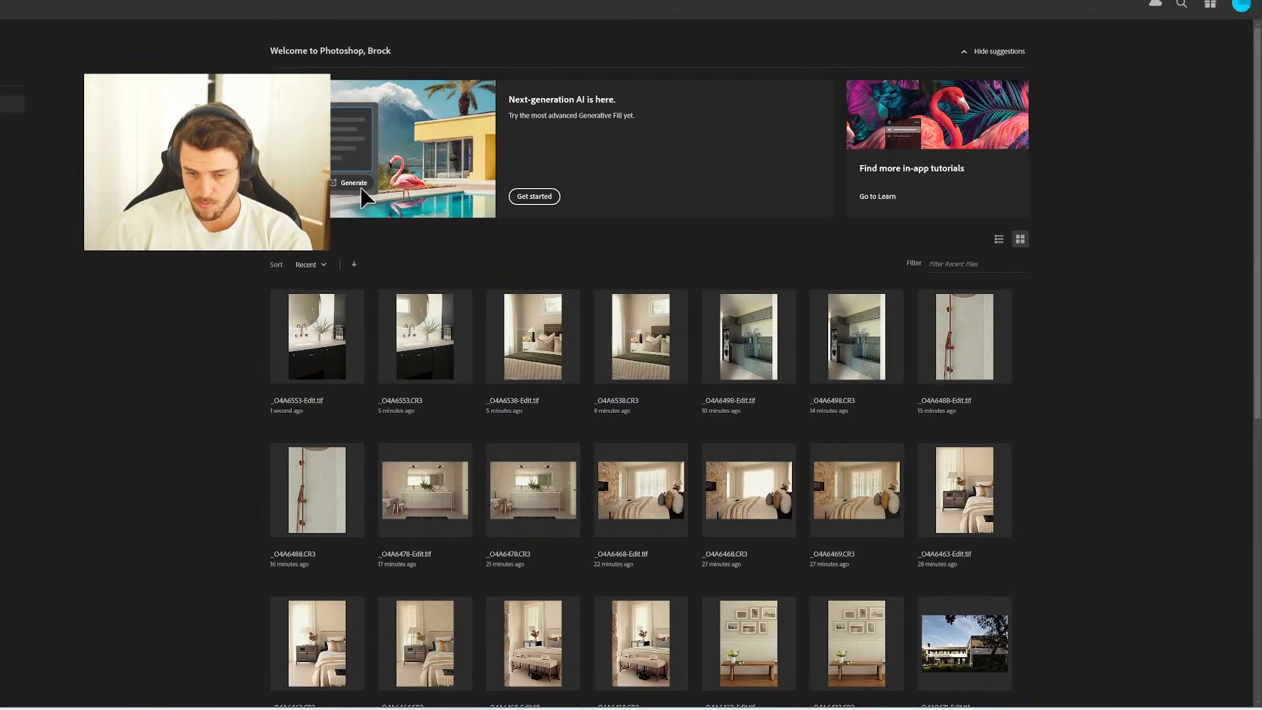
key(alt+Tab)
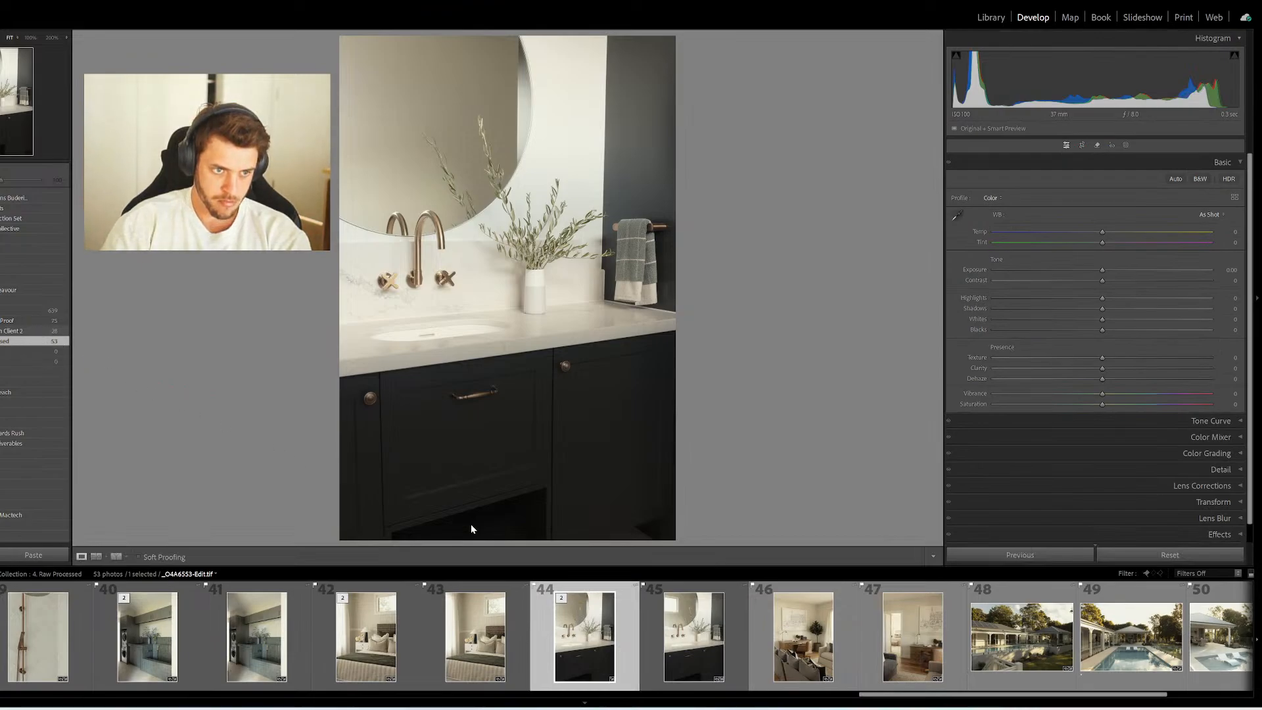
Add the finished bathroom vanity photo to the Client 2 collection and select the portrait photo of the desk and sofas
drag(584, 637, 17, 331)
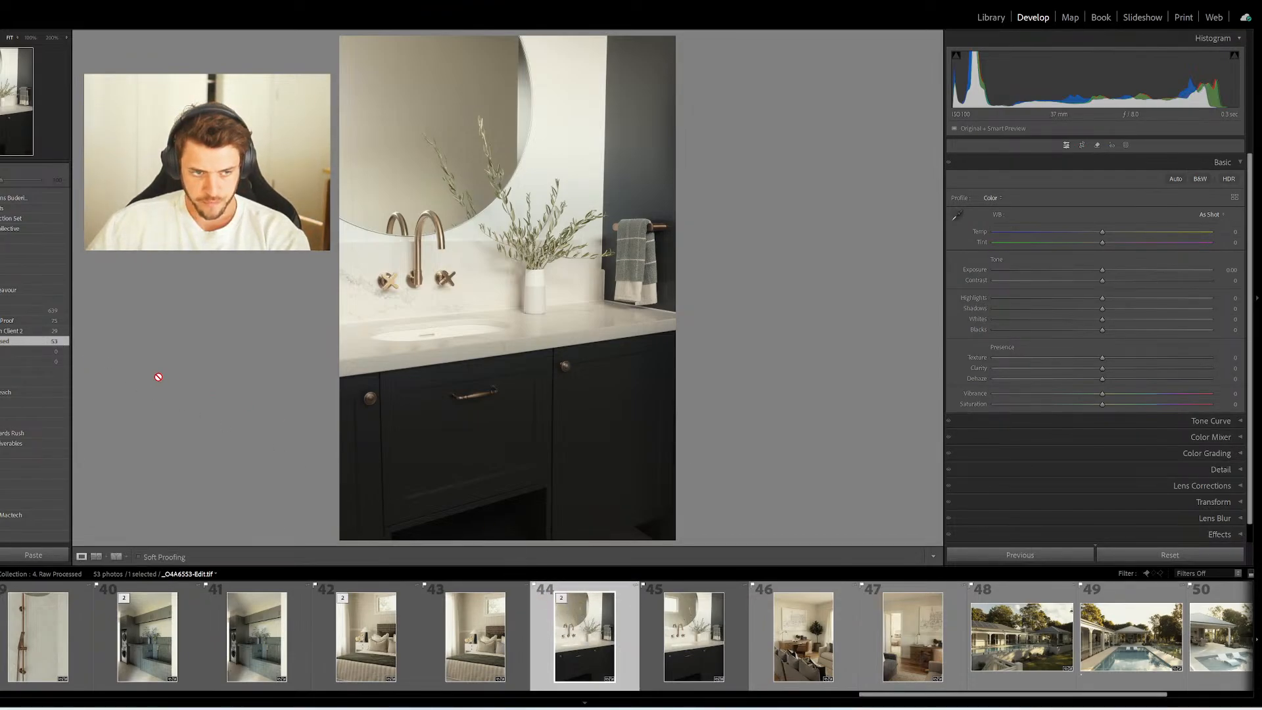
click(801, 651)
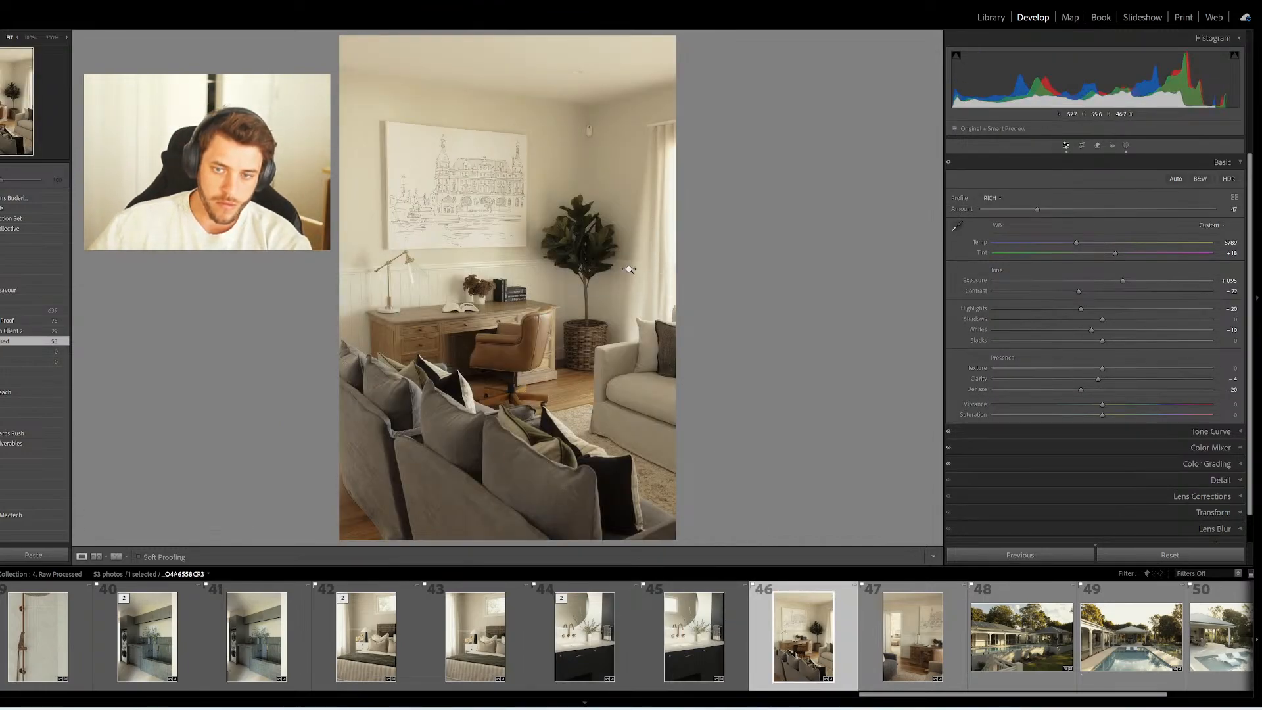
Straighten the room's perspective with two vertical Upright guides, along the wall corner by the plant and the far edge beside the desk
key(shift+t)
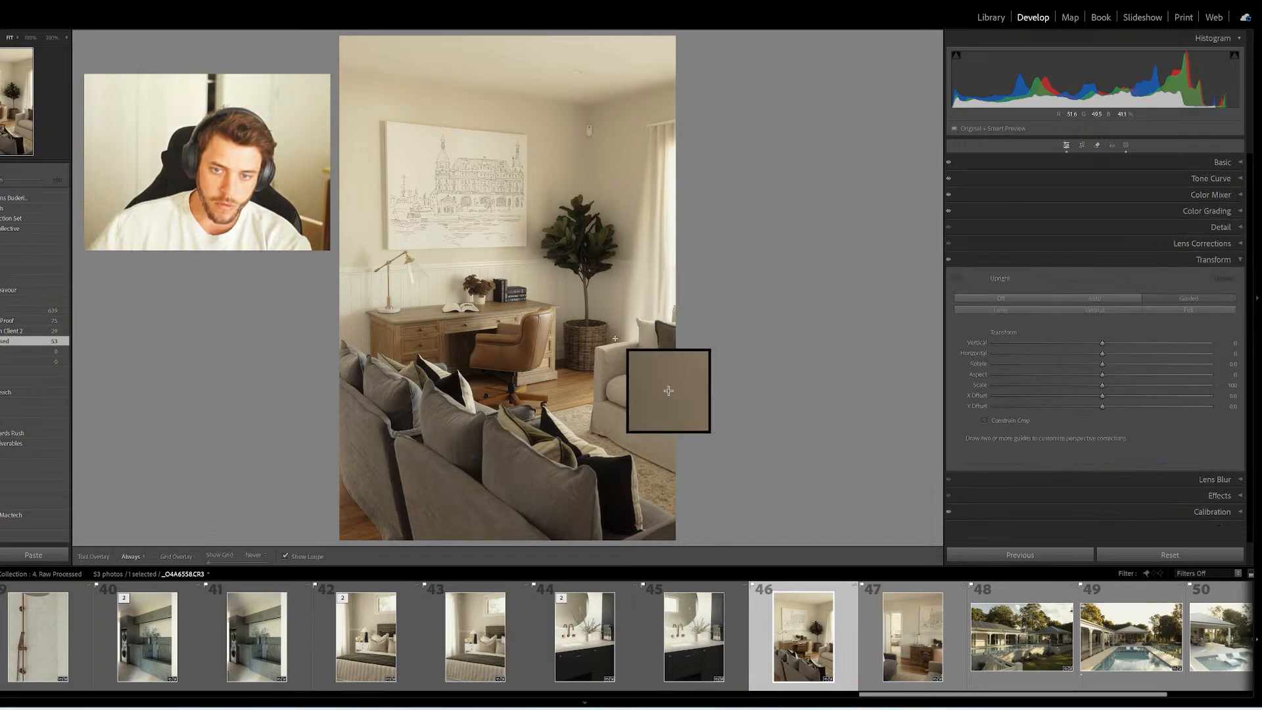
drag(622, 264, 618, 342)
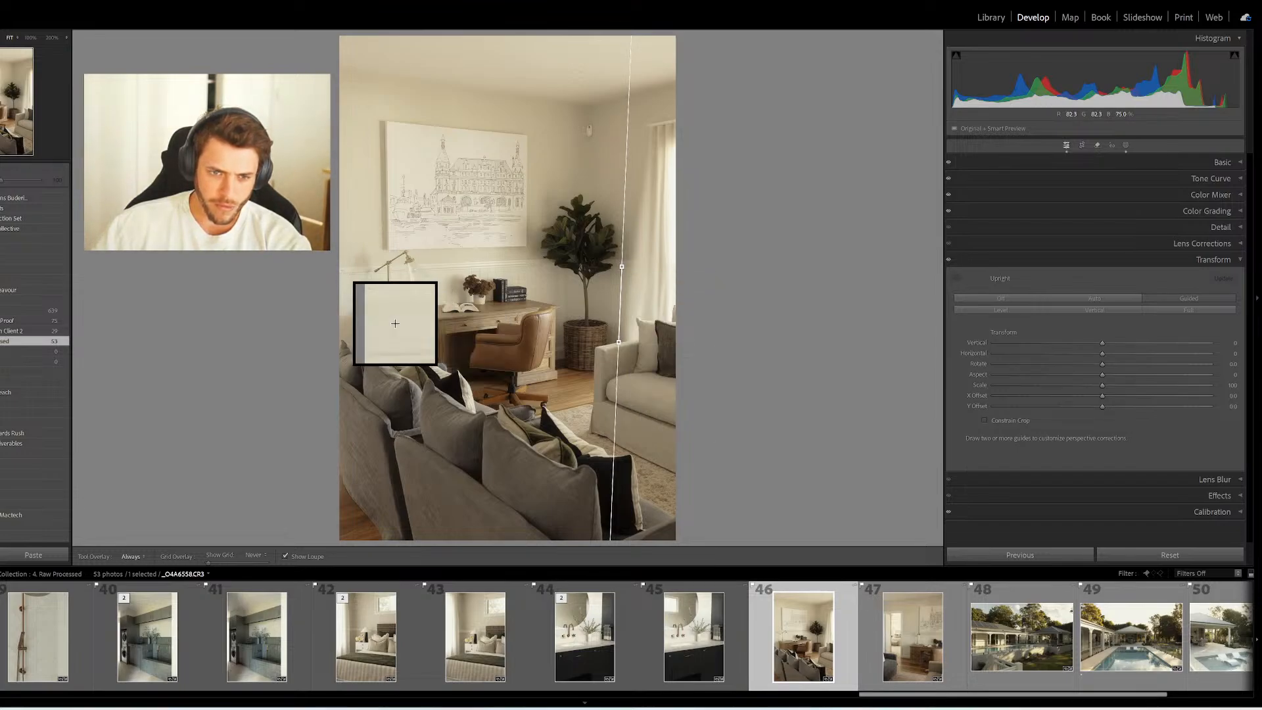
drag(351, 274, 352, 345)
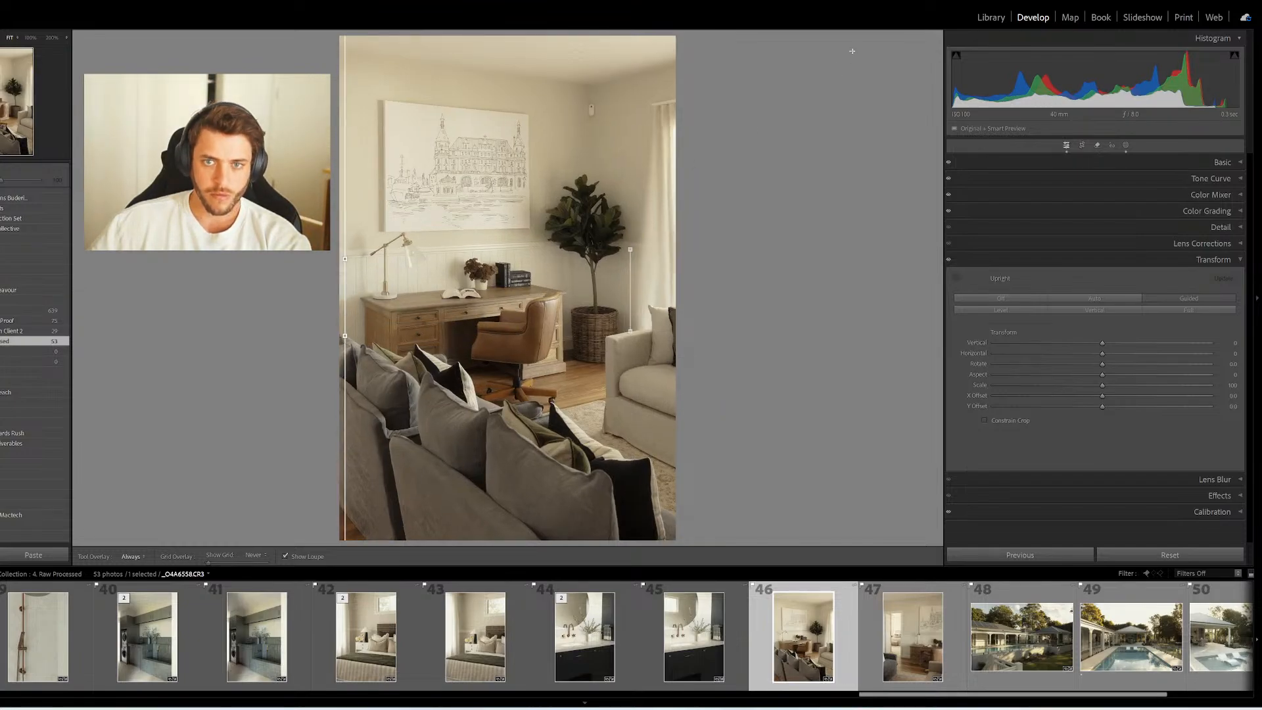
Crop the straightened desk photo to a 5 x 7 aspect ratio and open it for editing in Photoshop
key(r)
click(1212, 179)
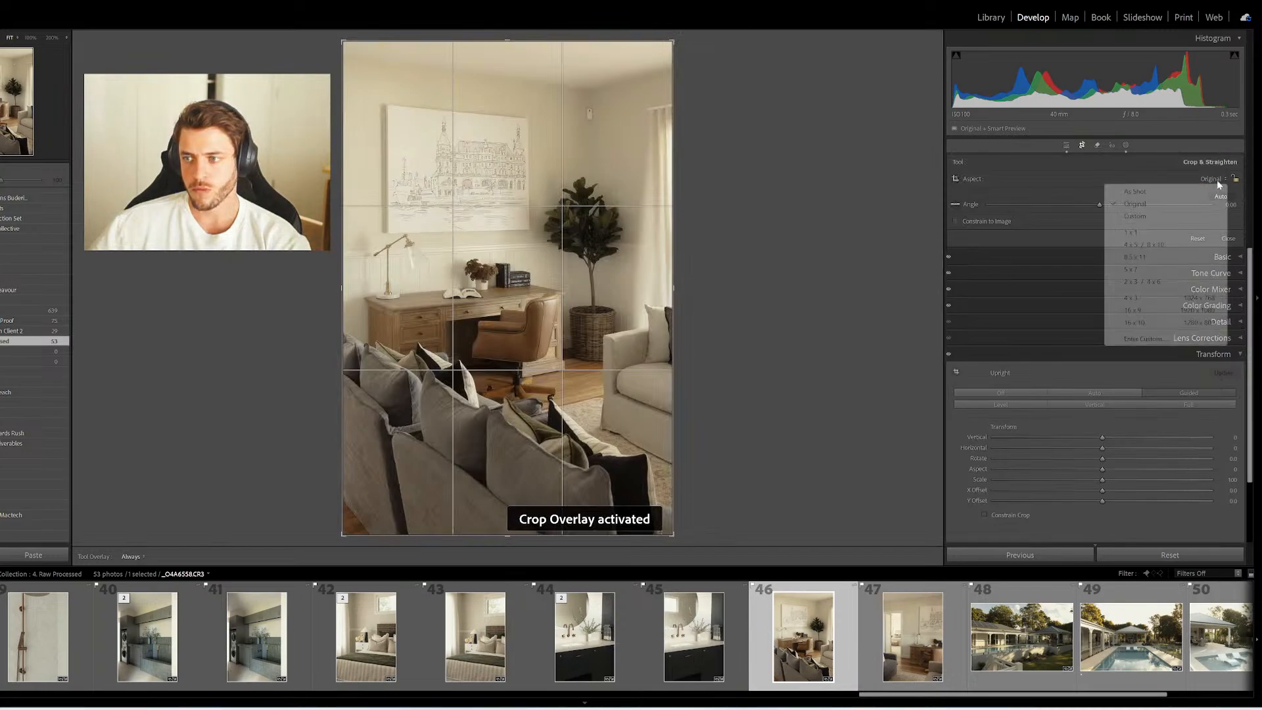
click(1131, 270)
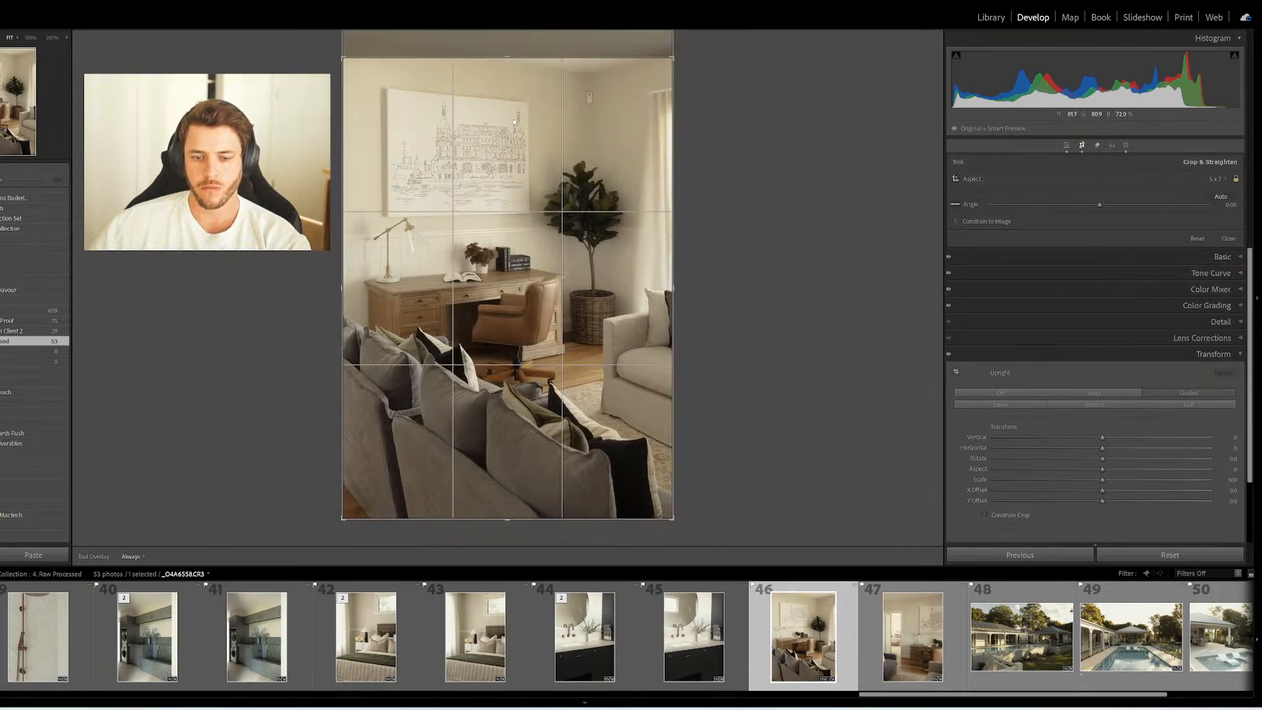
key(d)
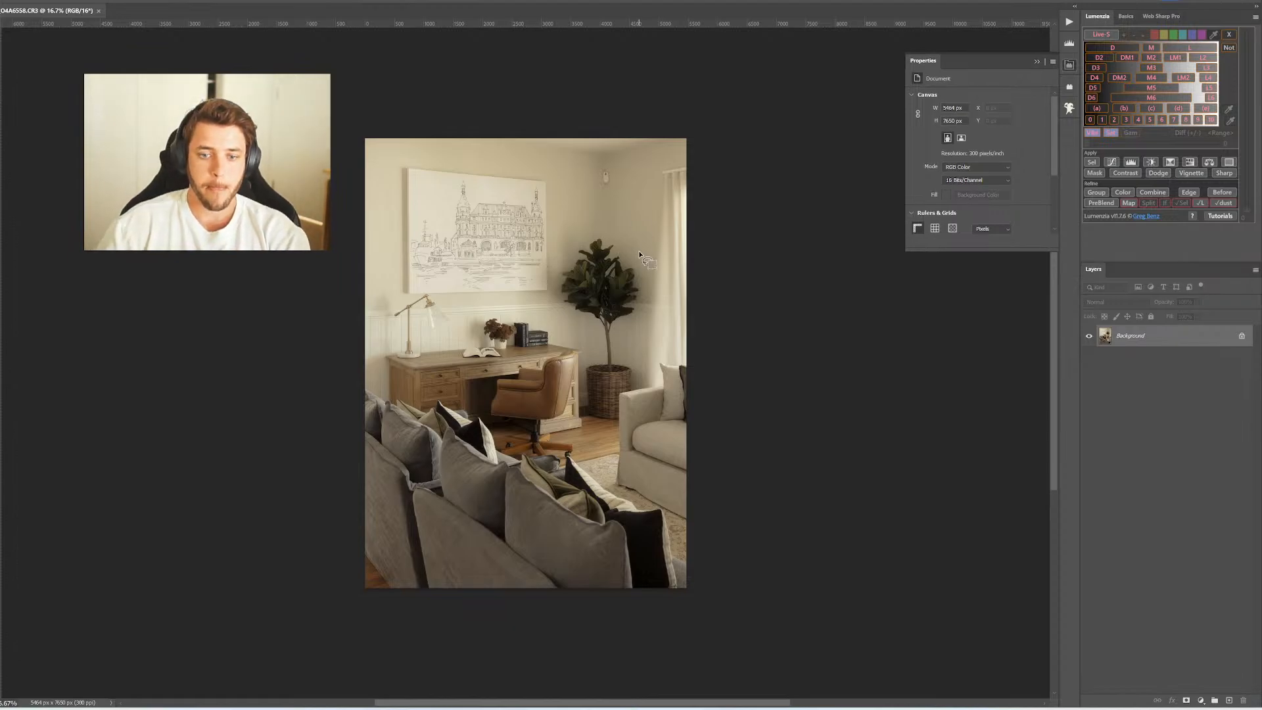
Remove the small sensor from the wall corner above the plant, check the retouched area and save the file
mouse_move(622, 165)
mouse_down()
mouse_move(669, 89)
mouse_move(643, 62)
mouse_move(679, 240)
mouse_move(675, 74)
mouse_move(646, 304)
mouse_move(656, 287)
mouse_up()
key(ctrl+d)
key(z)
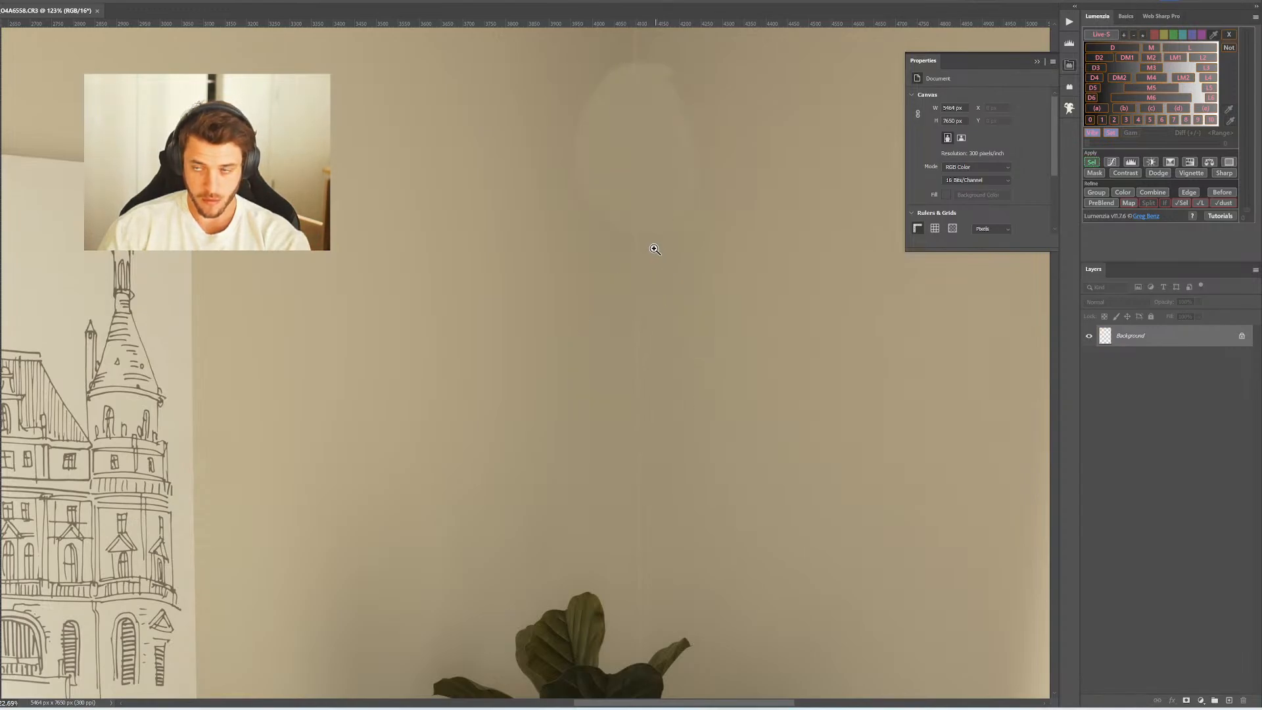
drag(625, 236, 600, 237)
key(ctrl+s)
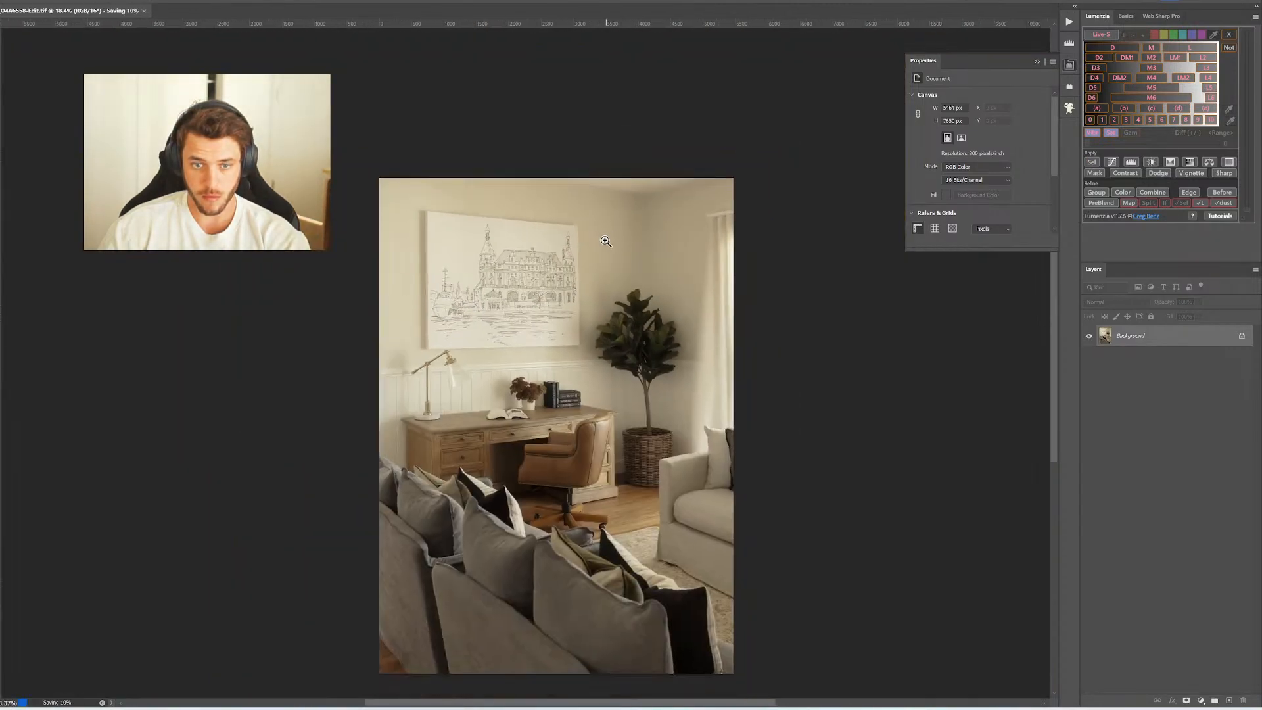
drag(565, 320, 596, 274)
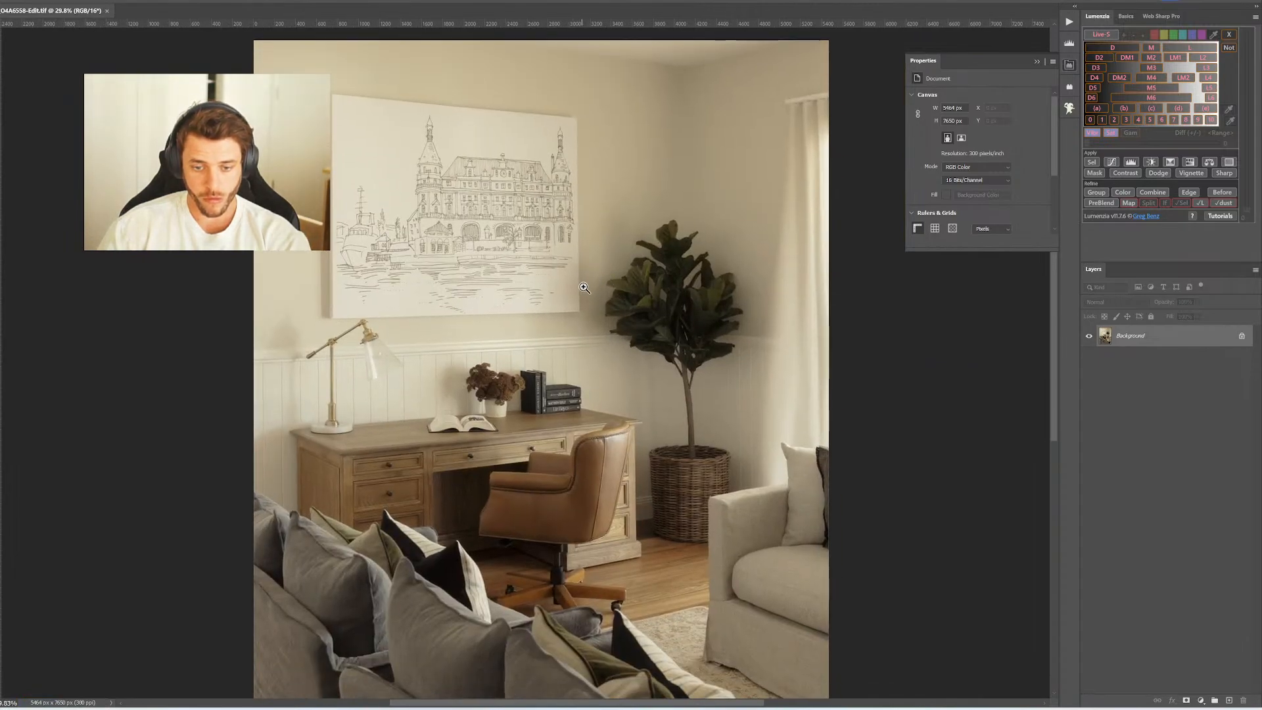
drag(566, 320, 547, 355)
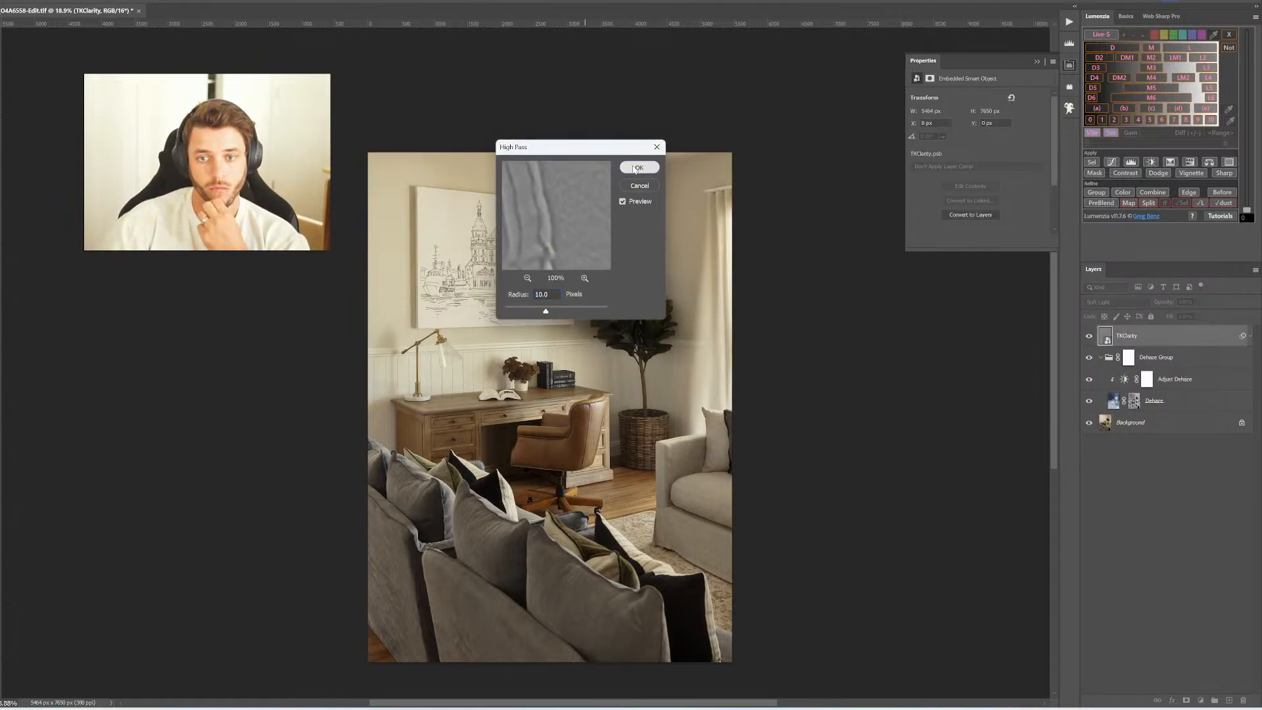
Apply a 10-pixel High Pass to the clarity layer, then hide the Clarity and Dehaze layers and select the Background
click(639, 168)
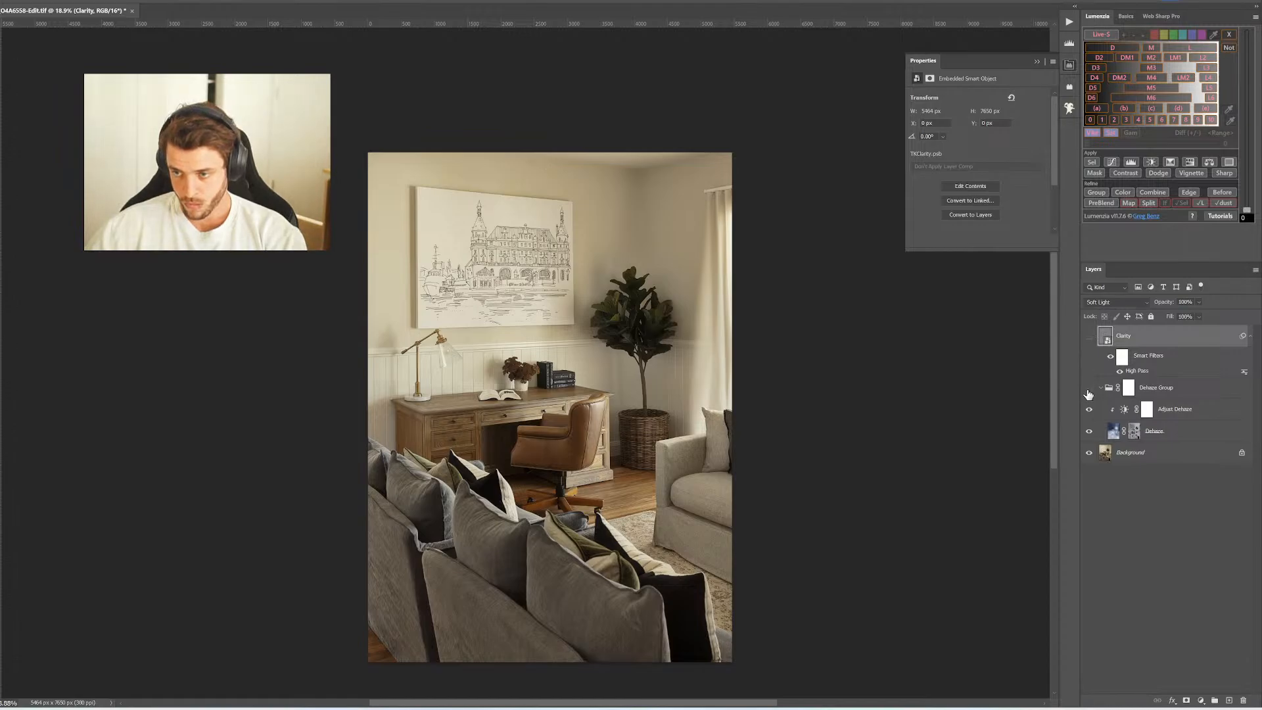
drag(1088, 389, 1089, 431)
click(1105, 452)
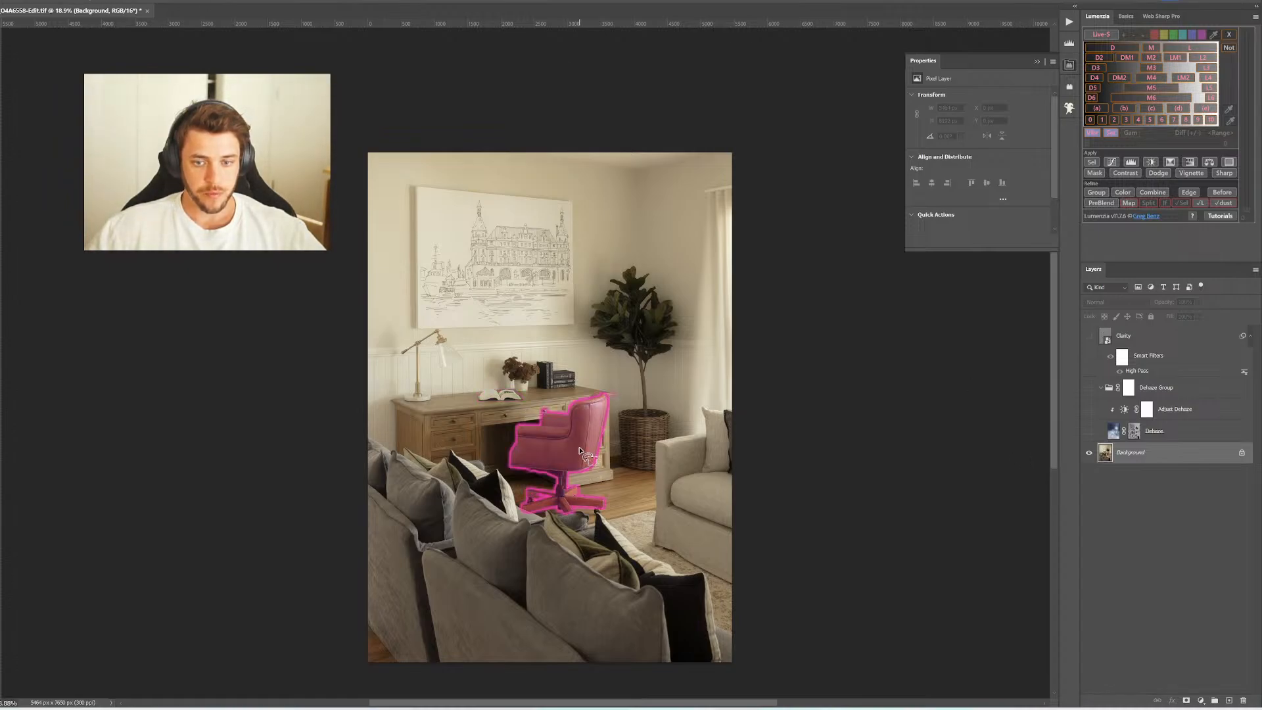
Select the chair, desk, lamp, flower vase, books, potted plant and accent cushions together as objects
shift+click(527, 372)
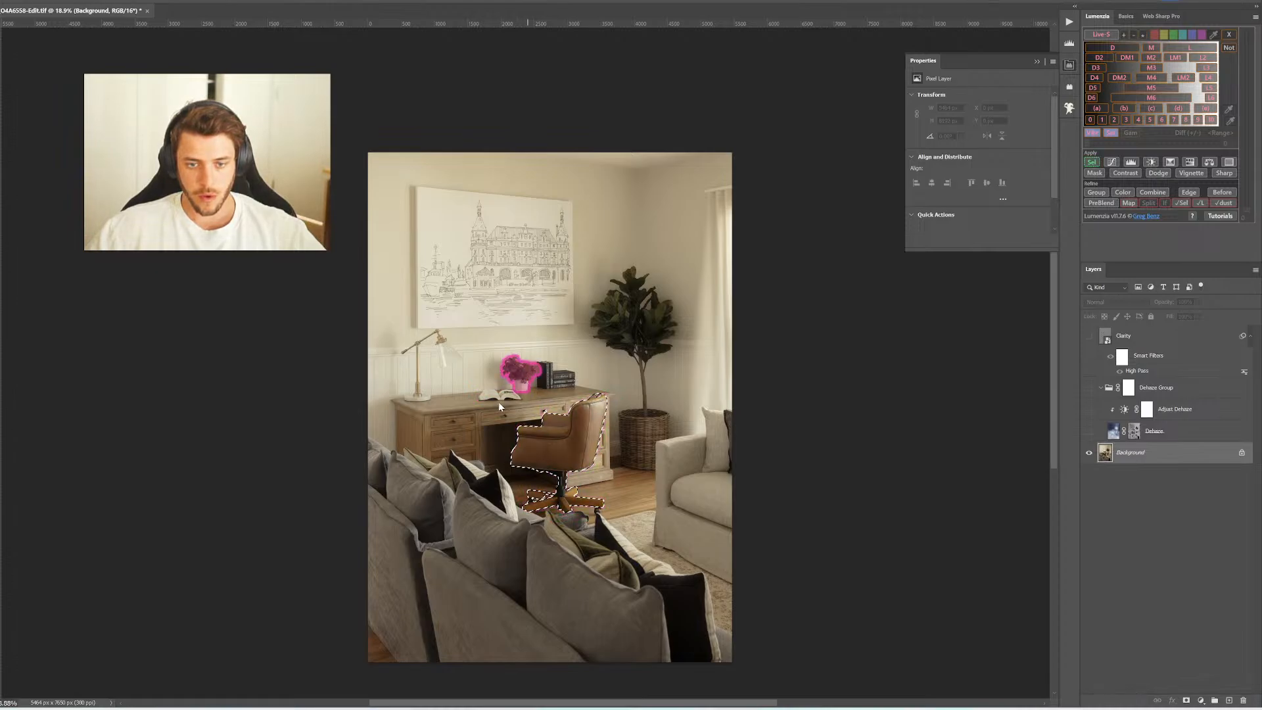
shift+click(442, 352)
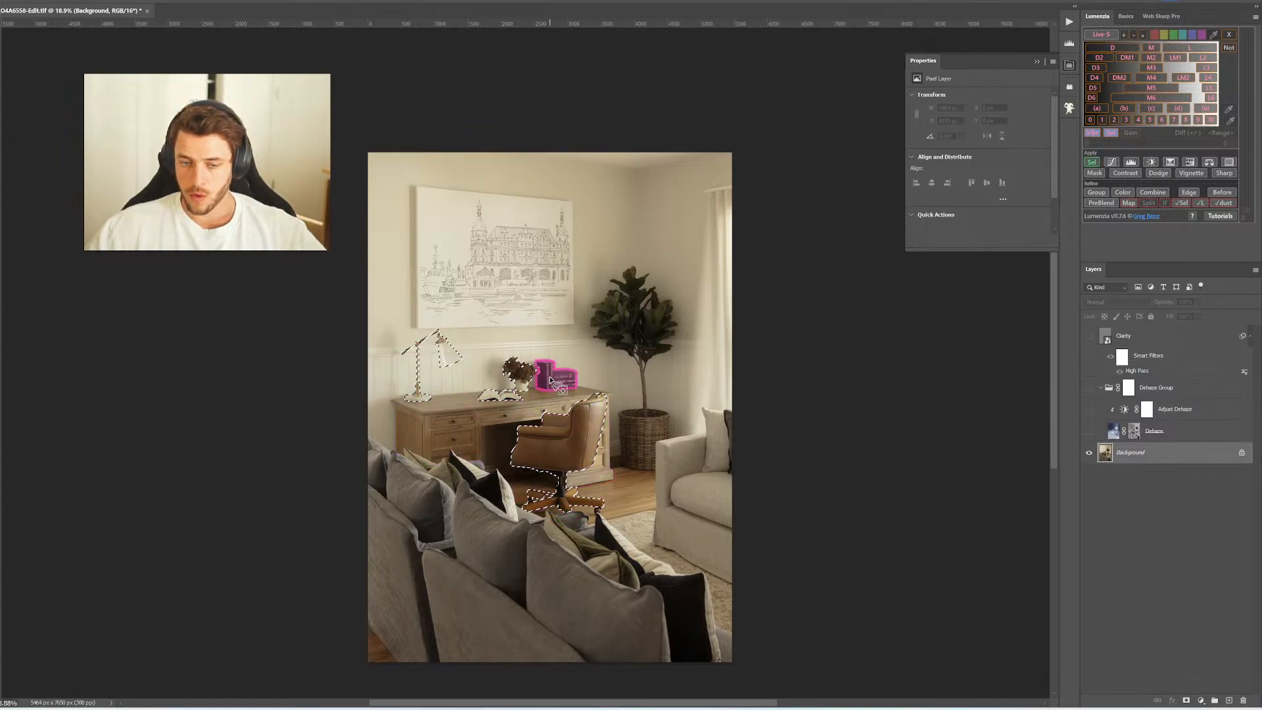
shift+click(557, 378)
shift+click(644, 342)
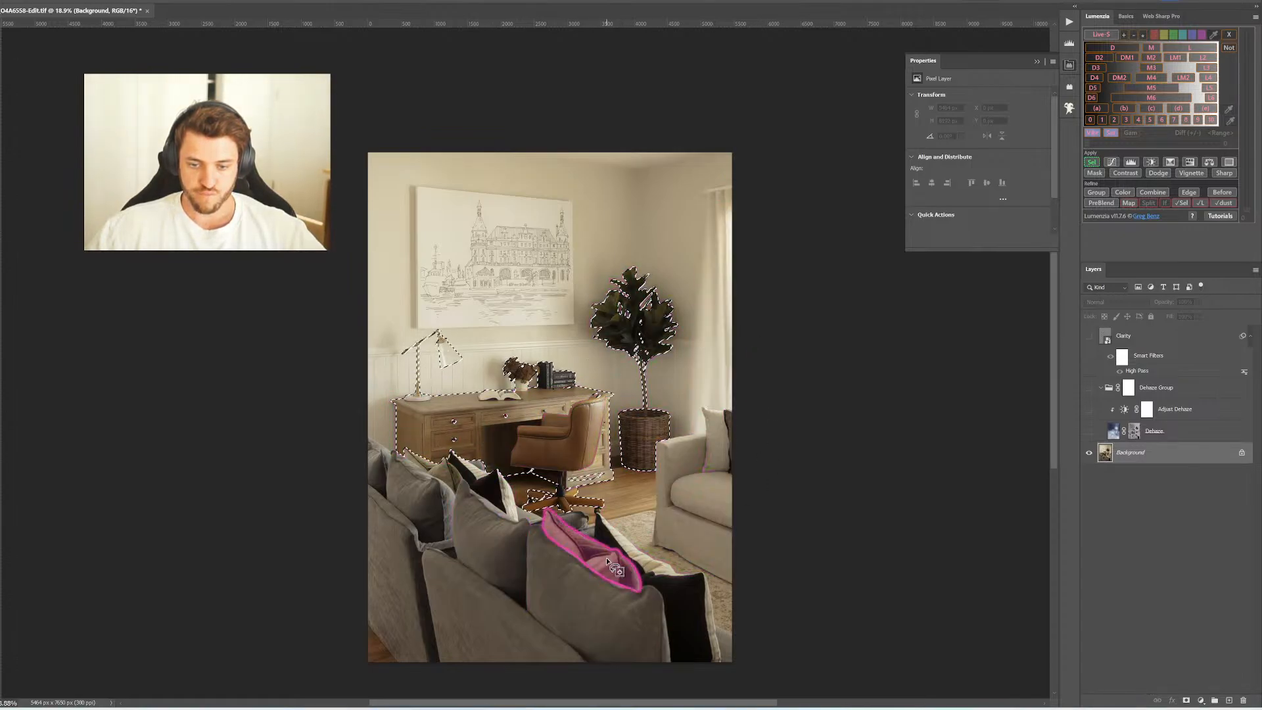
click(446, 471)
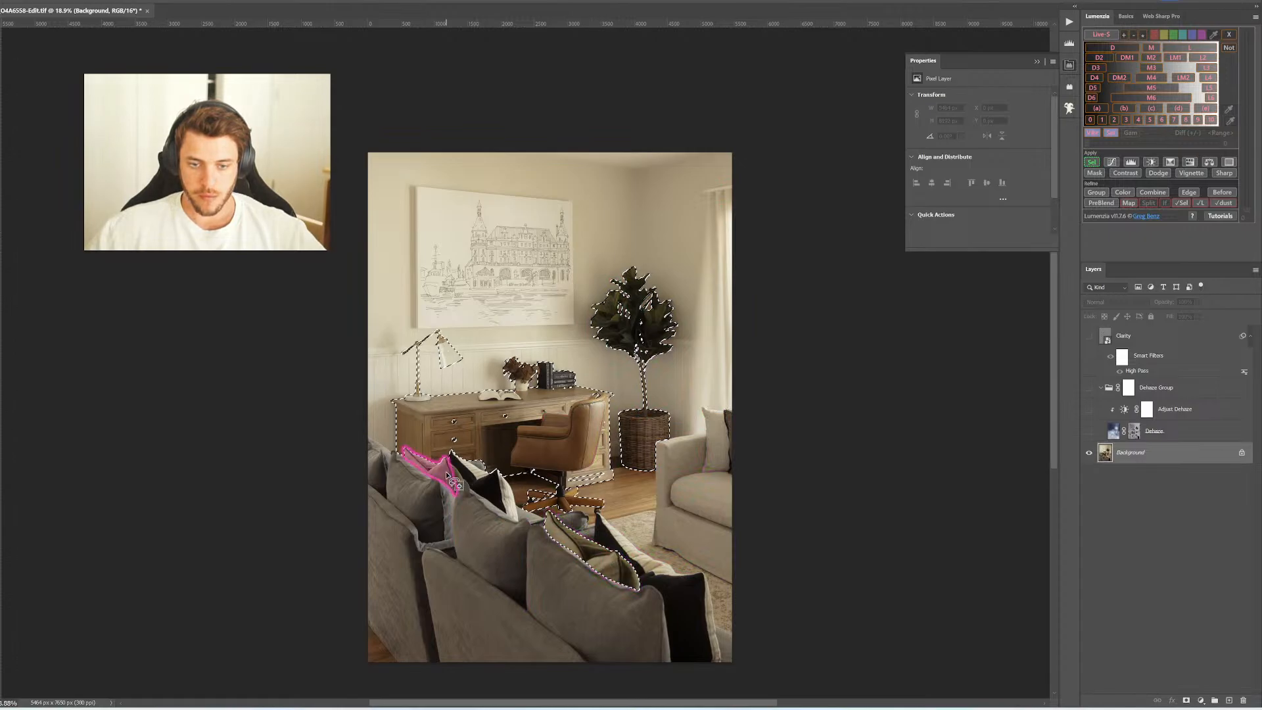
click(453, 471)
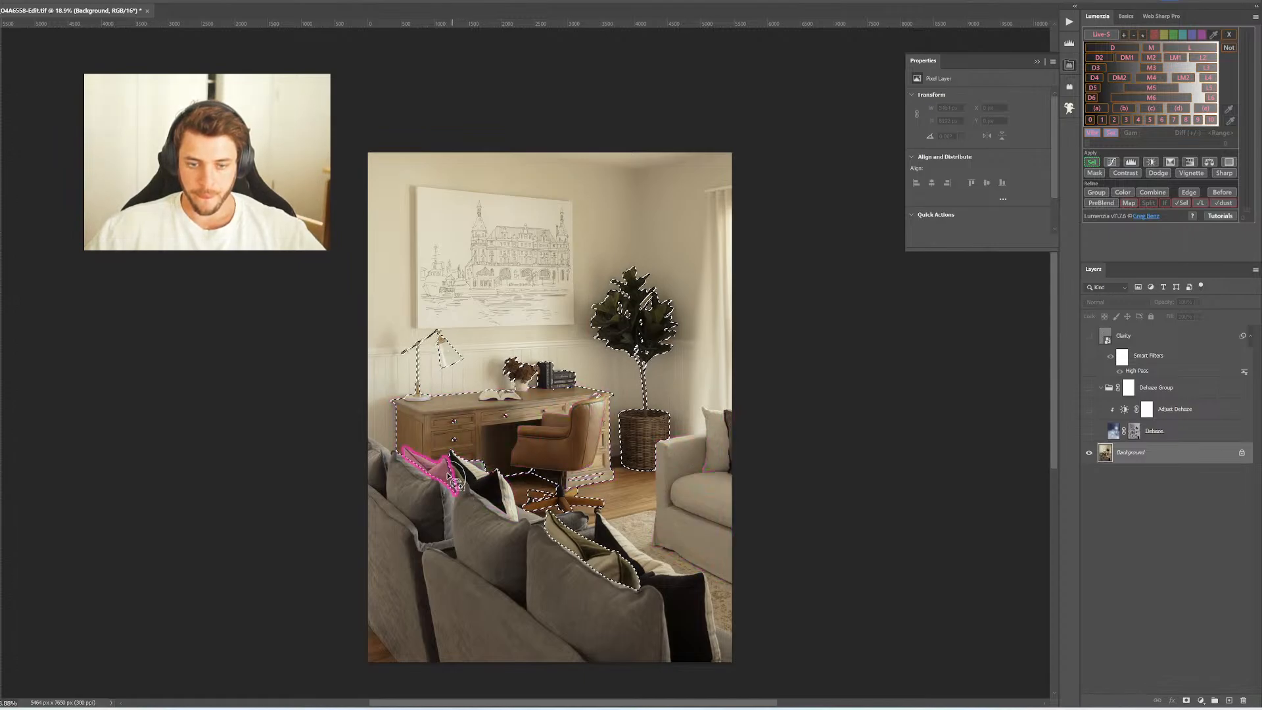
click(644, 462)
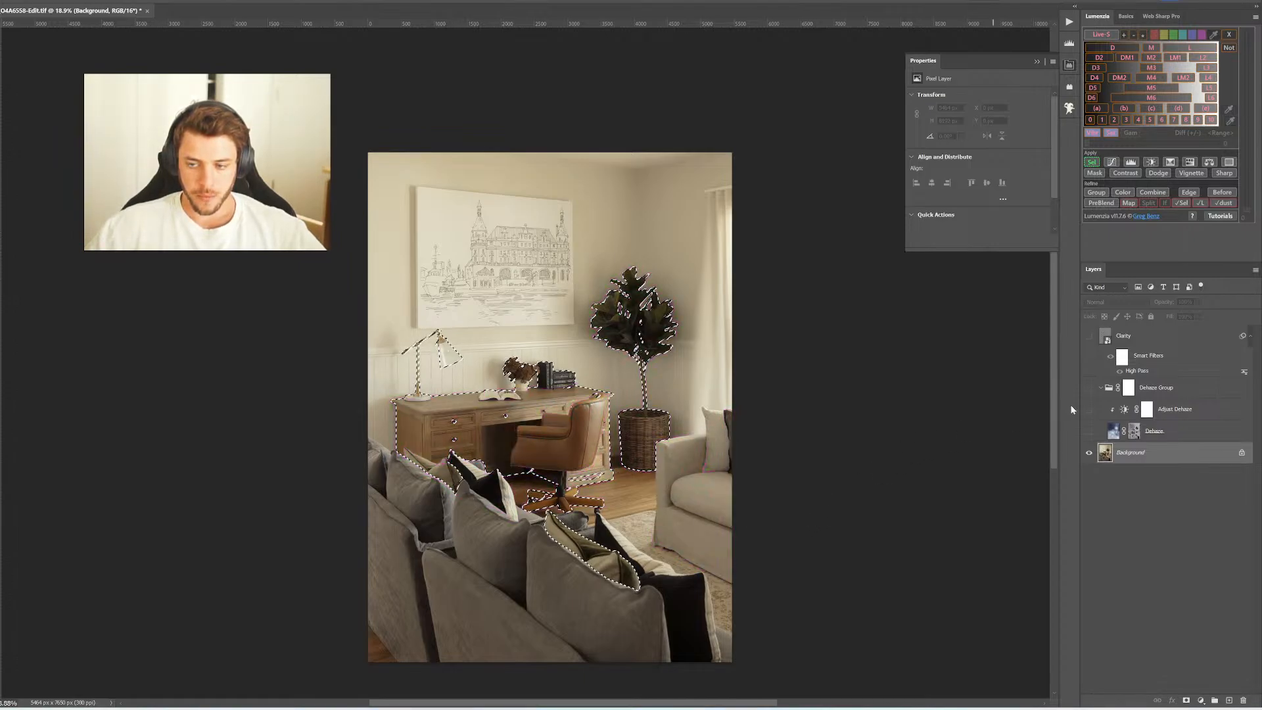
Add a Curves adjustment masked to the selected objects, brightening the lamp highlights and darkening the desk drawers and the shadow beneath the desk
click(1108, 161)
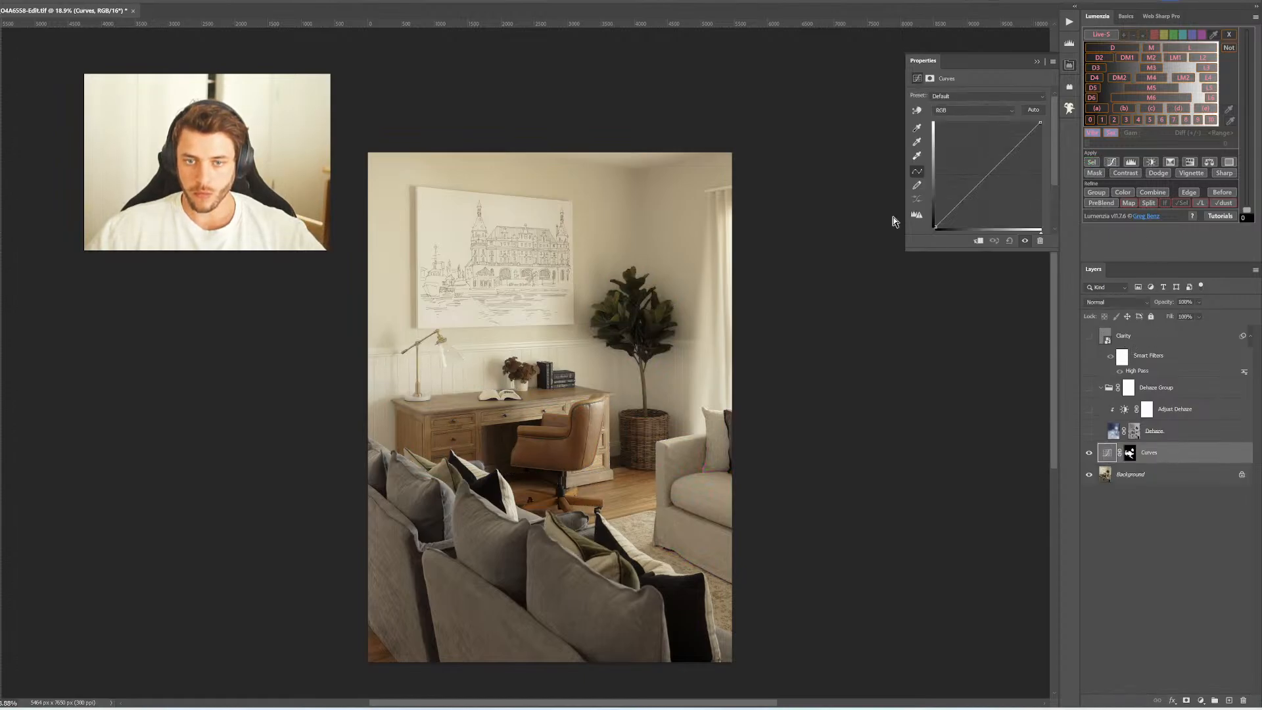
click(916, 111)
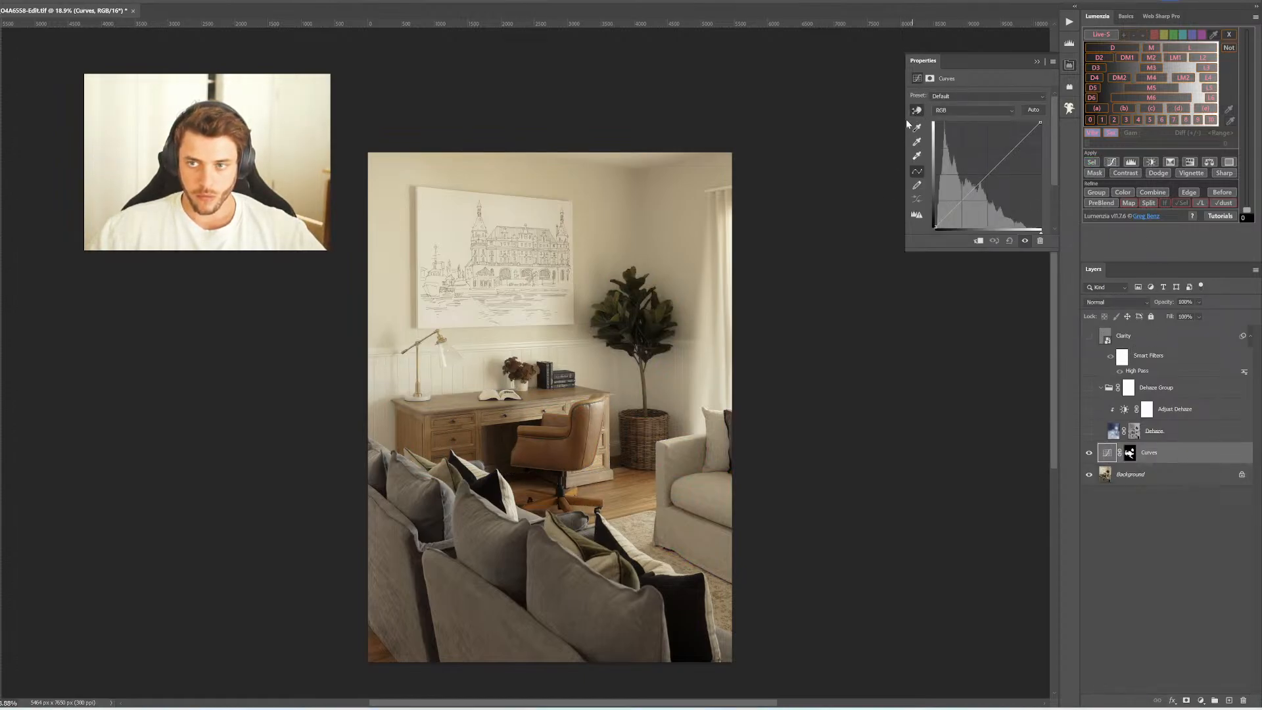
click(447, 355)
drag(447, 355, 446, 350)
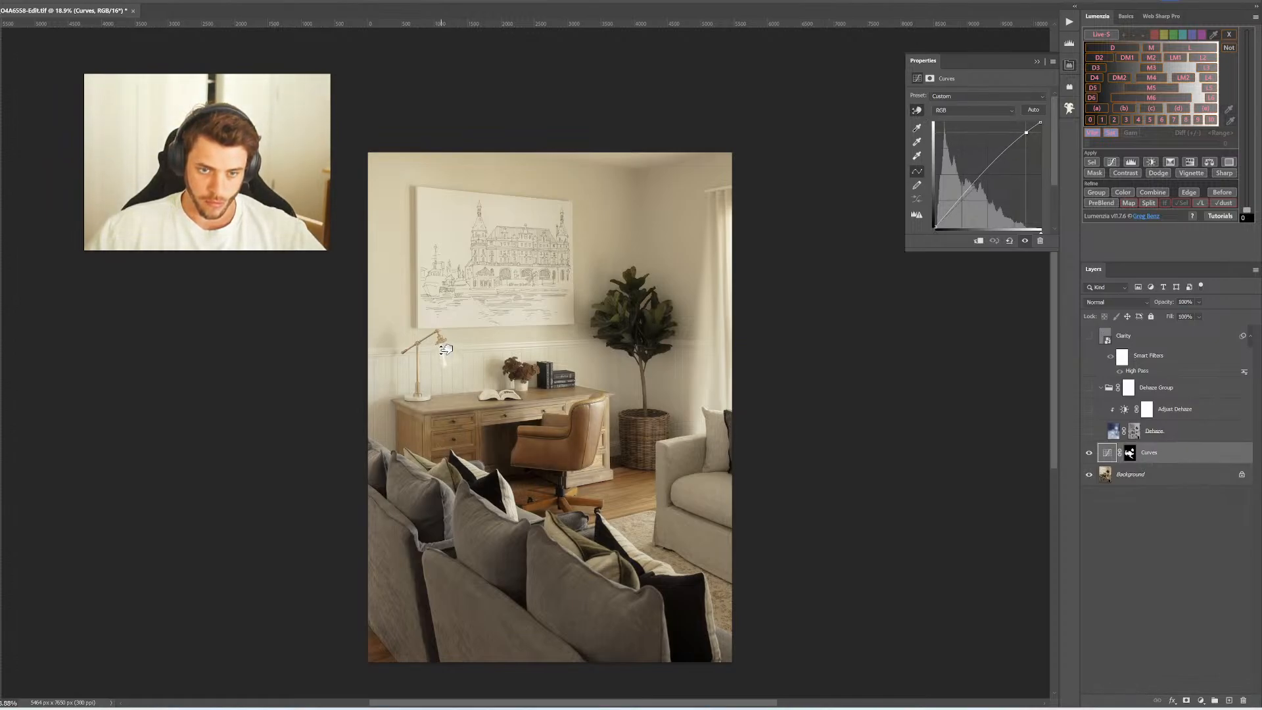
click(468, 432)
drag(469, 432, 468, 435)
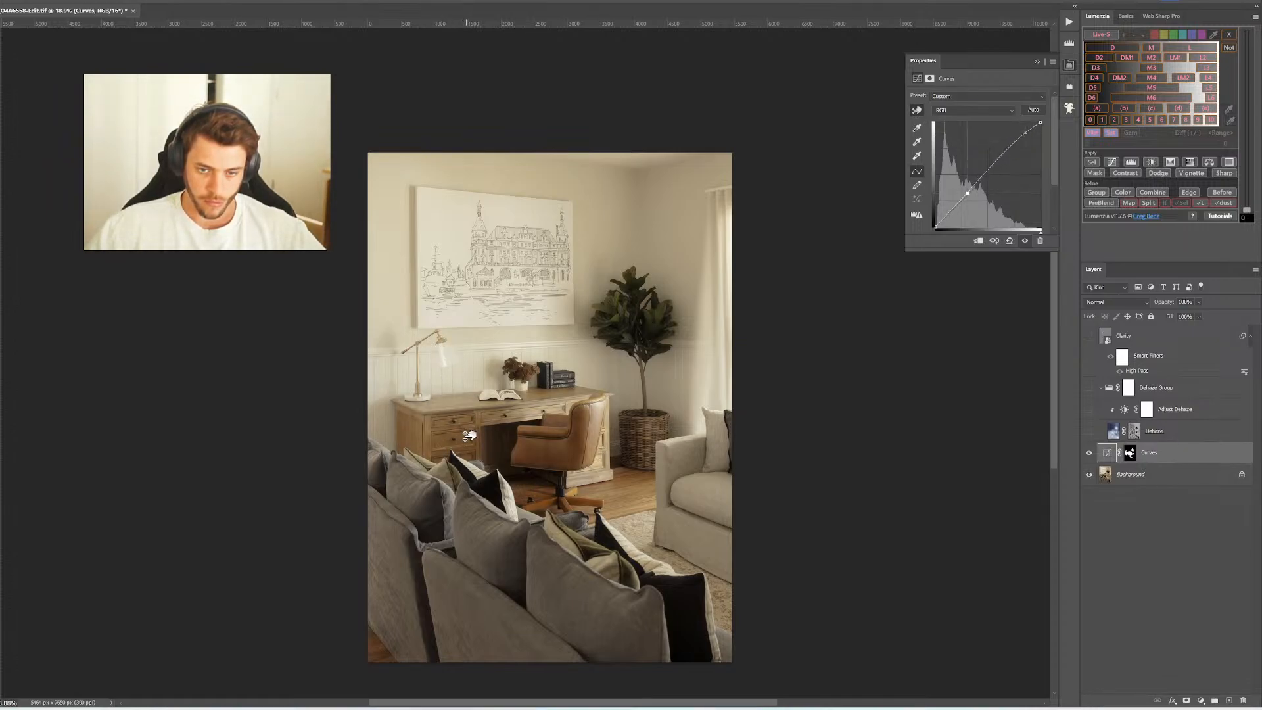
click(508, 438)
drag(509, 438, 509, 440)
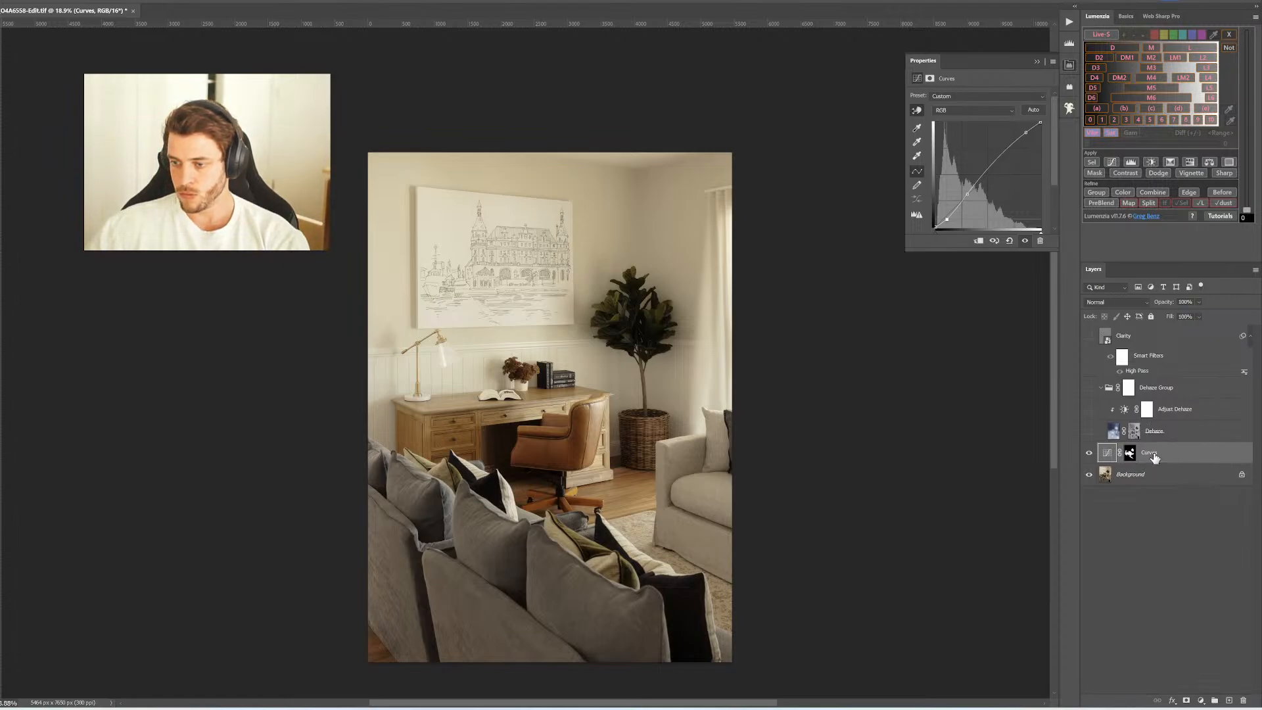
Move the Curves layer above Clarity and turn the Clarity and Dehaze layers back on
drag(1139, 330, 1139, 332)
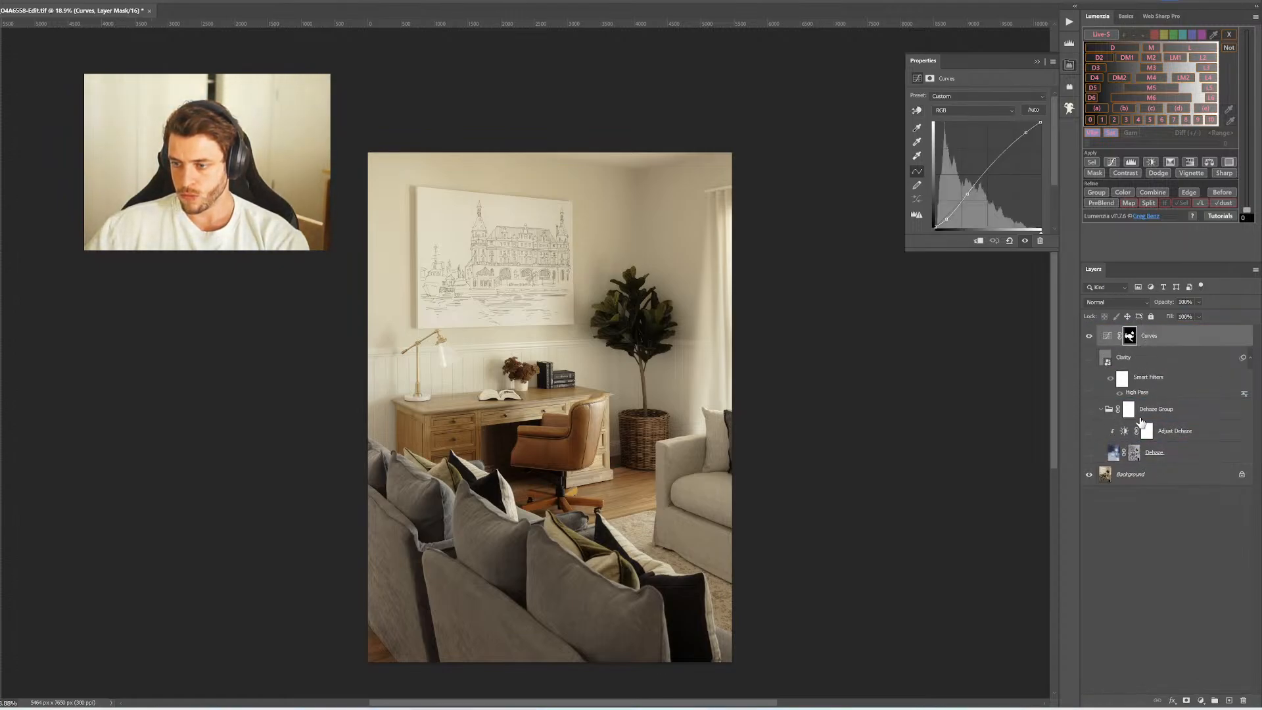
click(1089, 453)
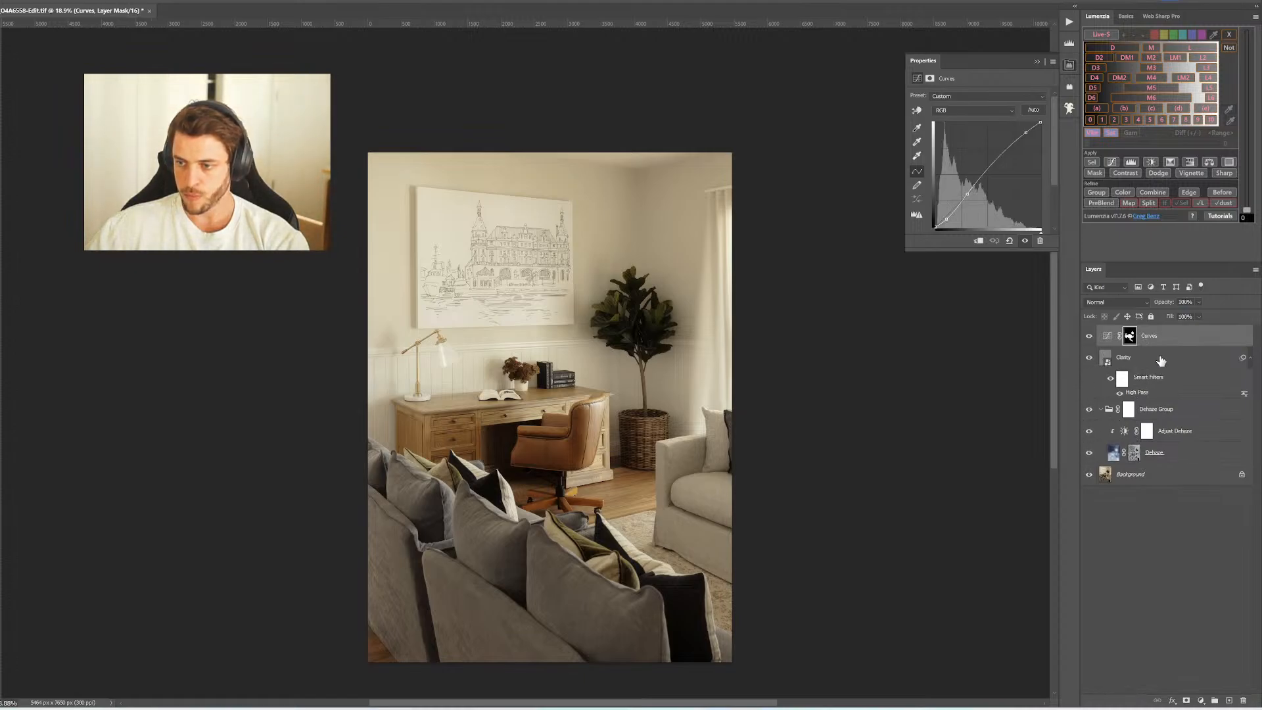
Group the Curves, Clarity and Dehaze layers and transfer the Curves layer's object mask to the group
shift+click(1181, 414)
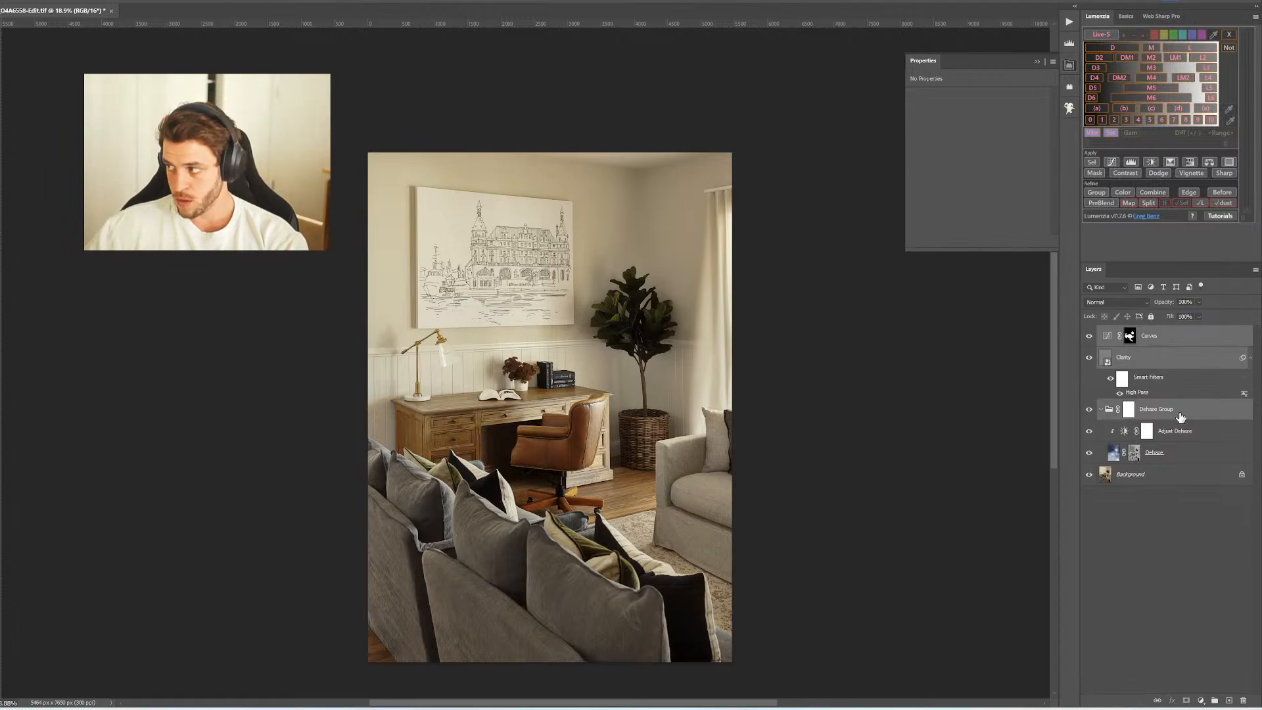
key(ctrl+g)
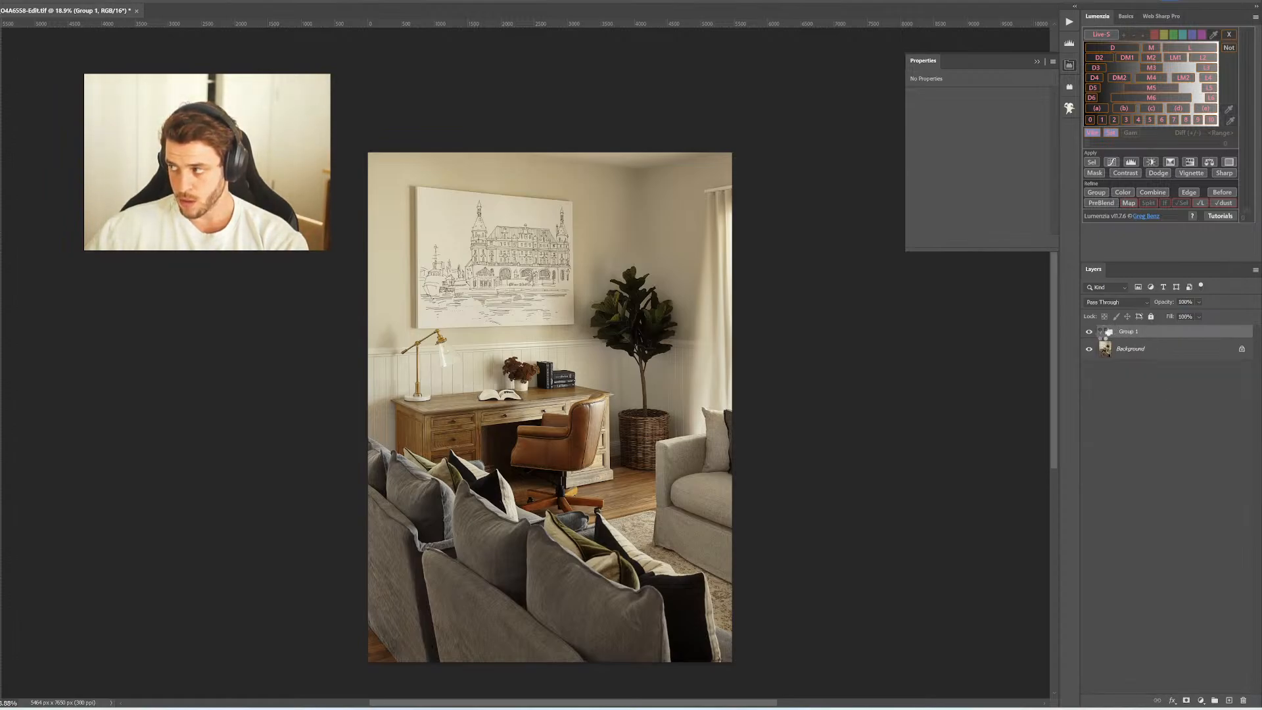
click(1101, 332)
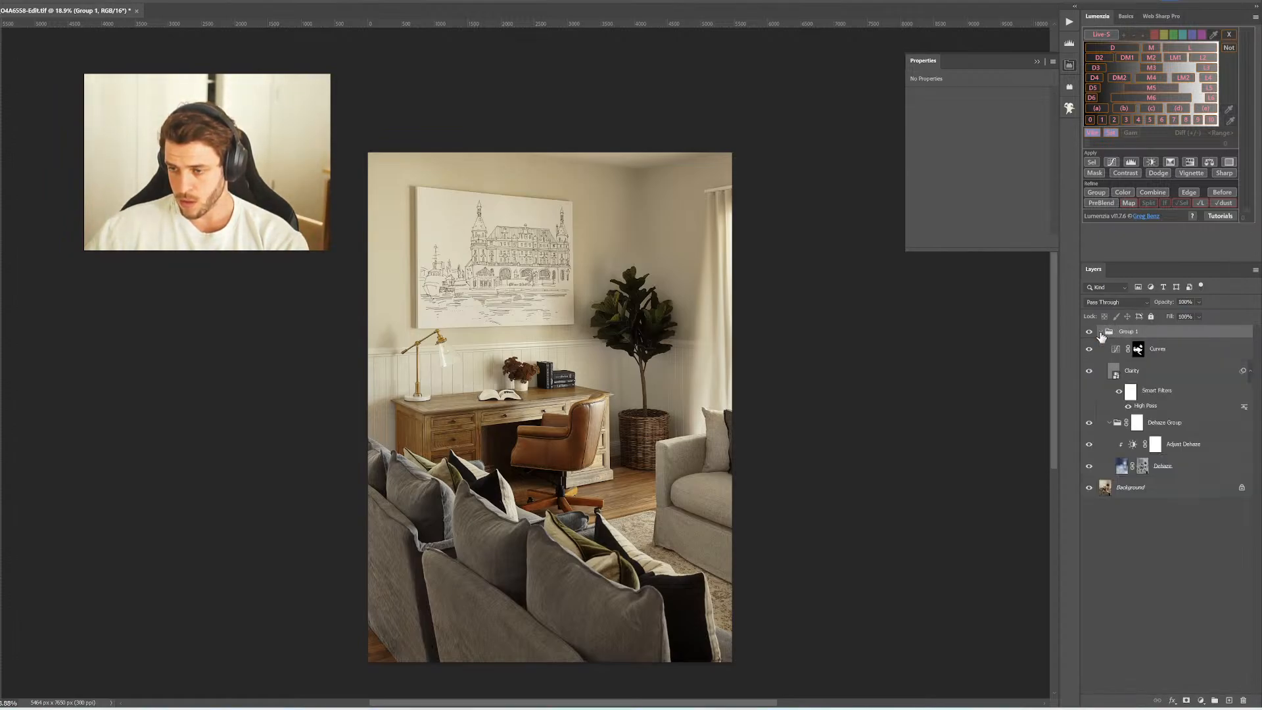
click(1138, 349)
drag(1138, 349, 1128, 333)
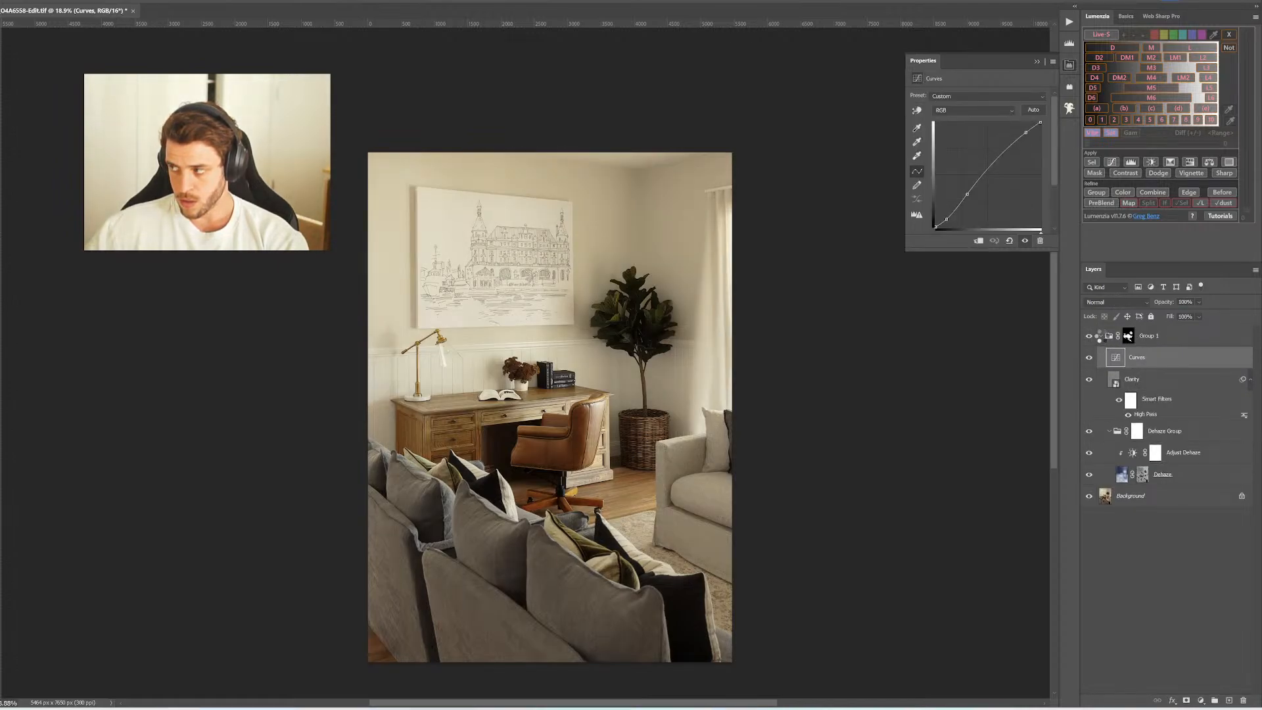
click(1099, 336)
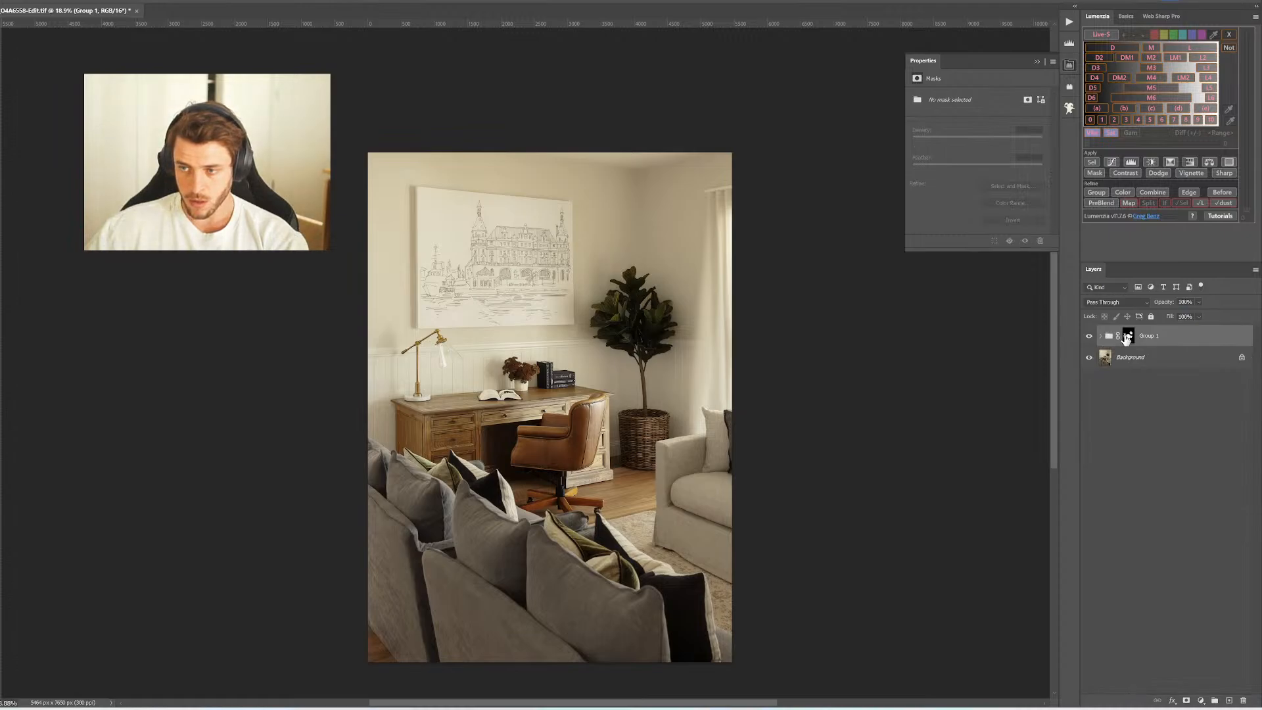
Set the density of the group's mask to 80% and lower the group's opacity to soften the contrast
click(1126, 336)
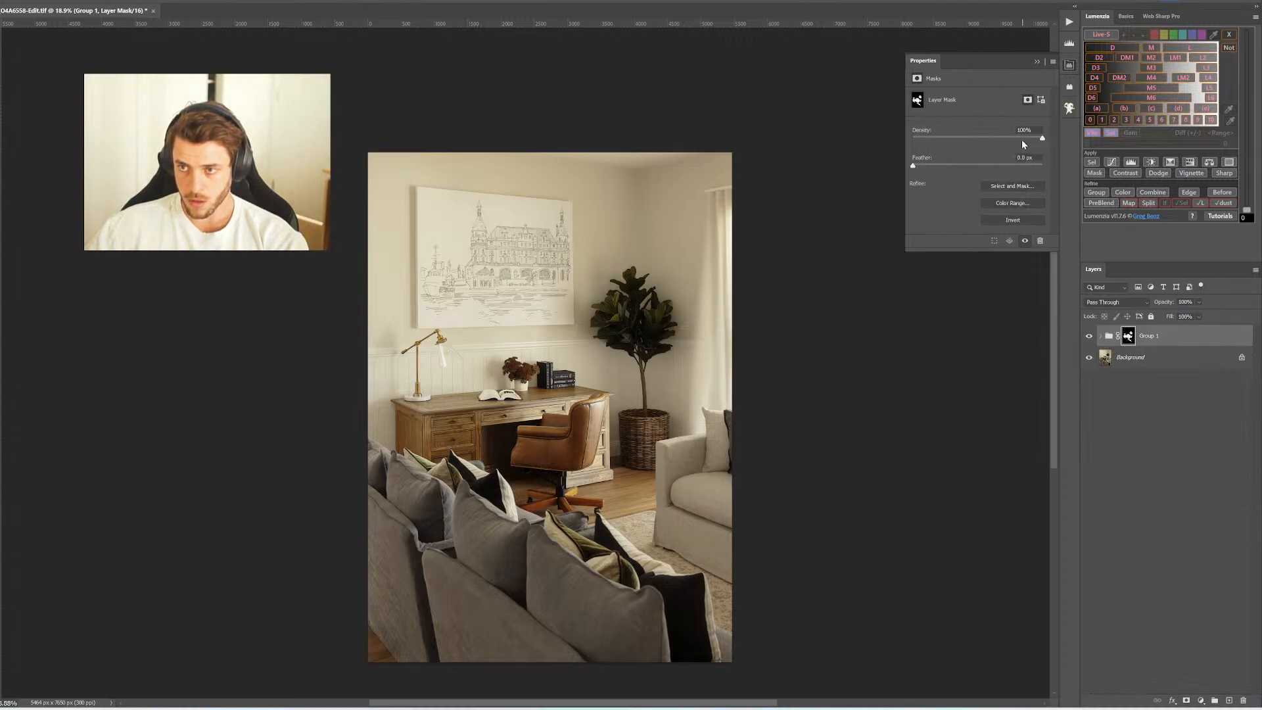
drag(1022, 140, 1018, 140)
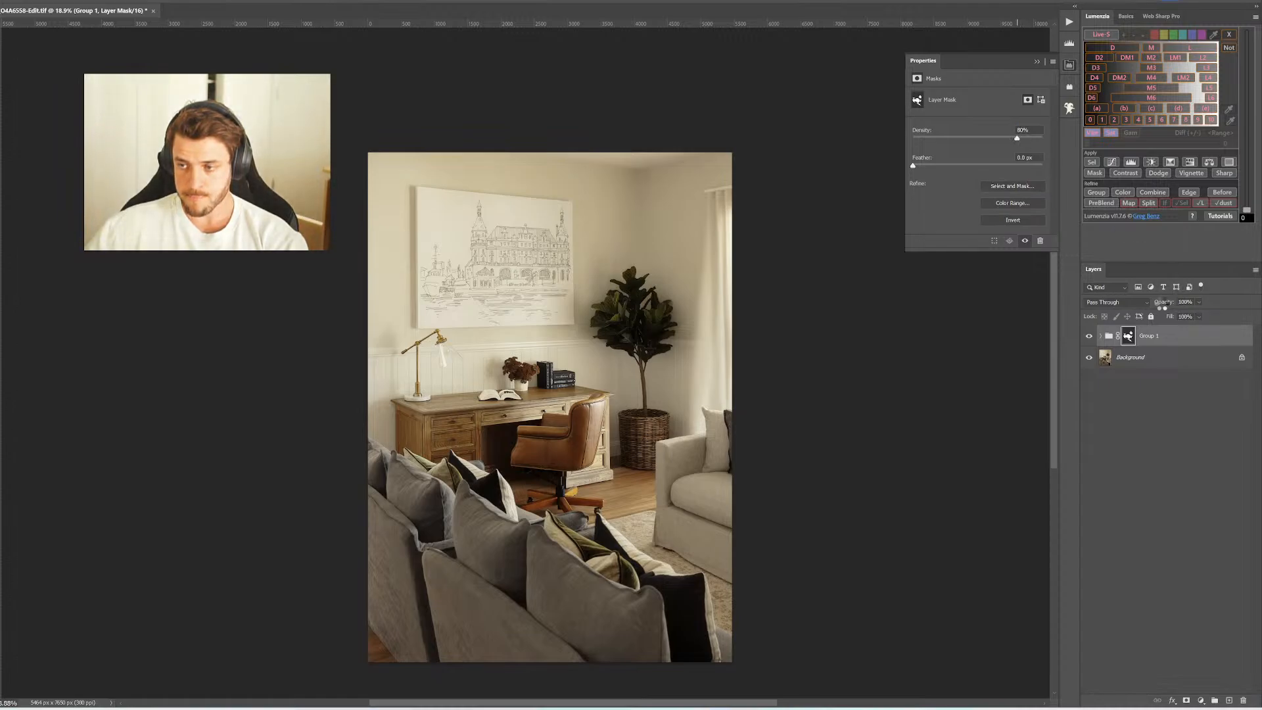
drag(1160, 304, 1146, 302)
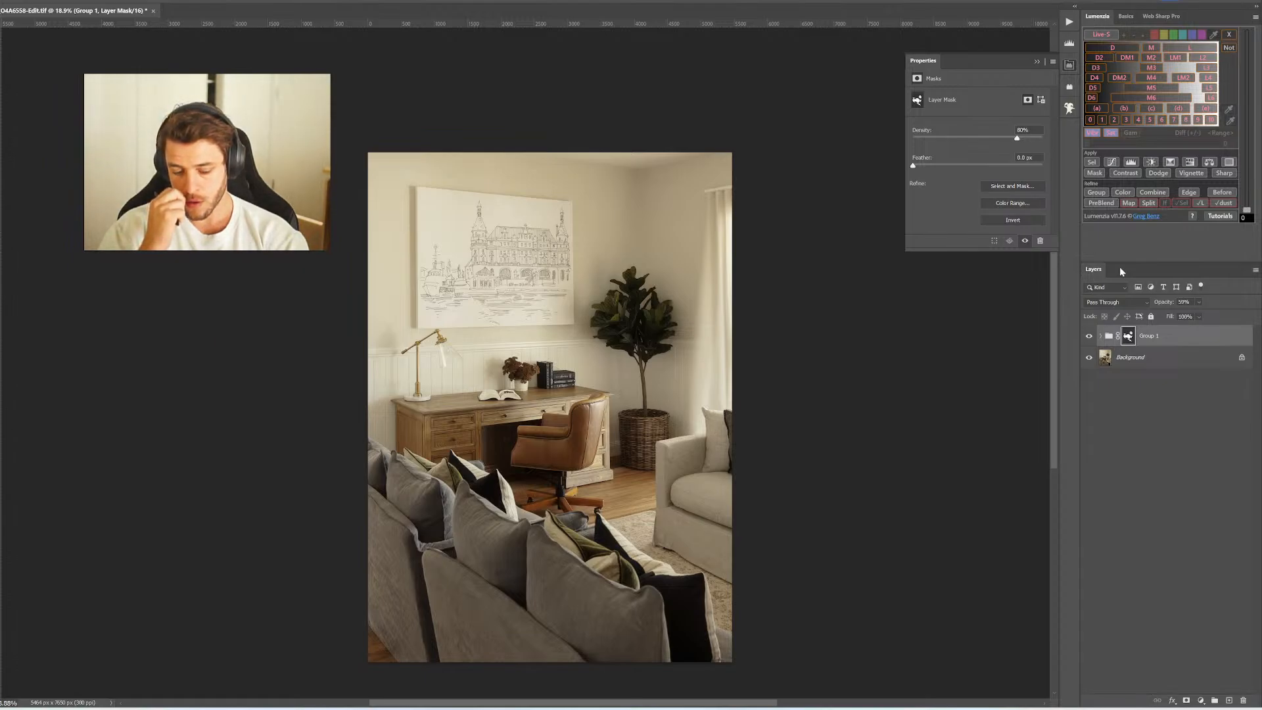
Save the layered living-room photo as a TIFF with no image compression and RLE layer compression, and close the document
key(ctrl+s)
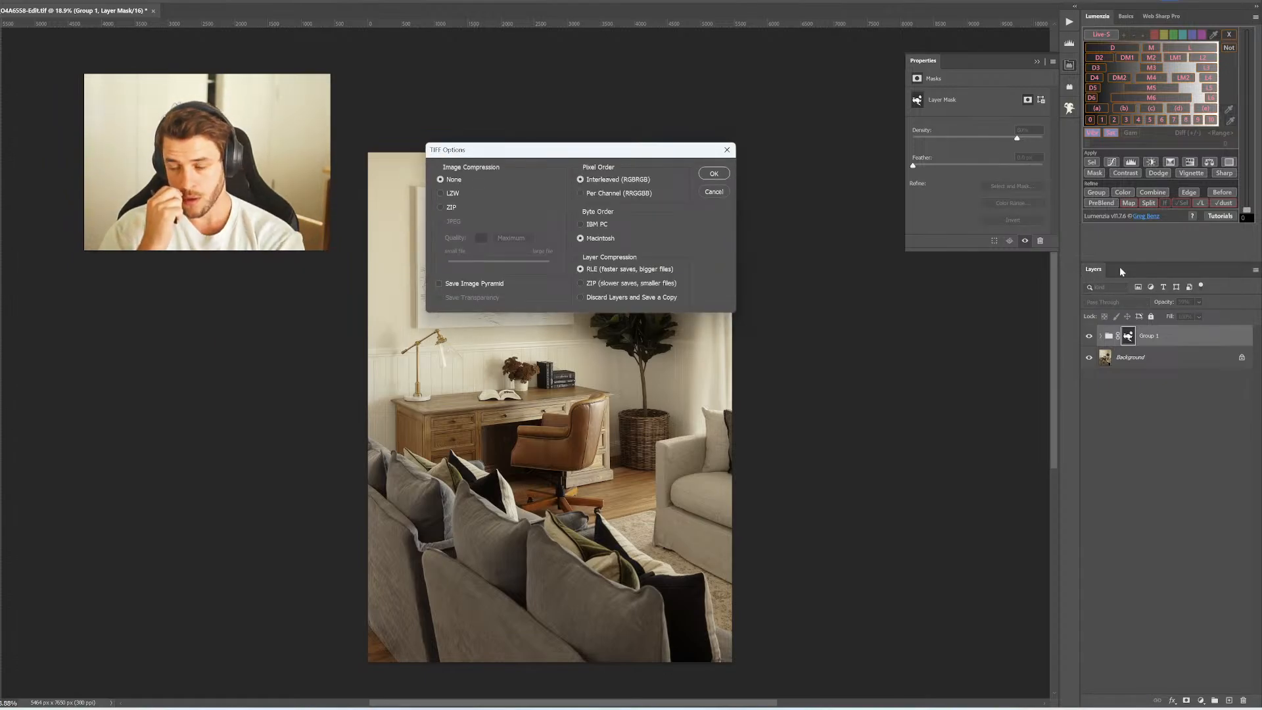
key(Return)
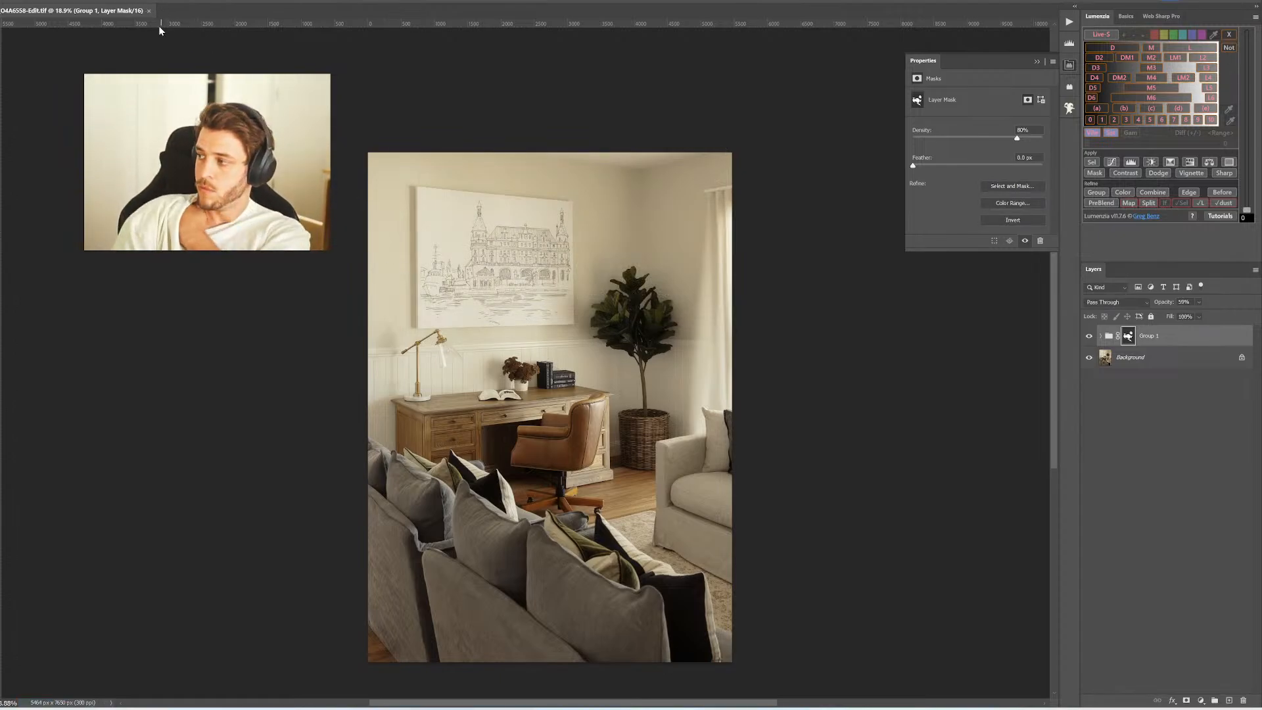
click(149, 10)
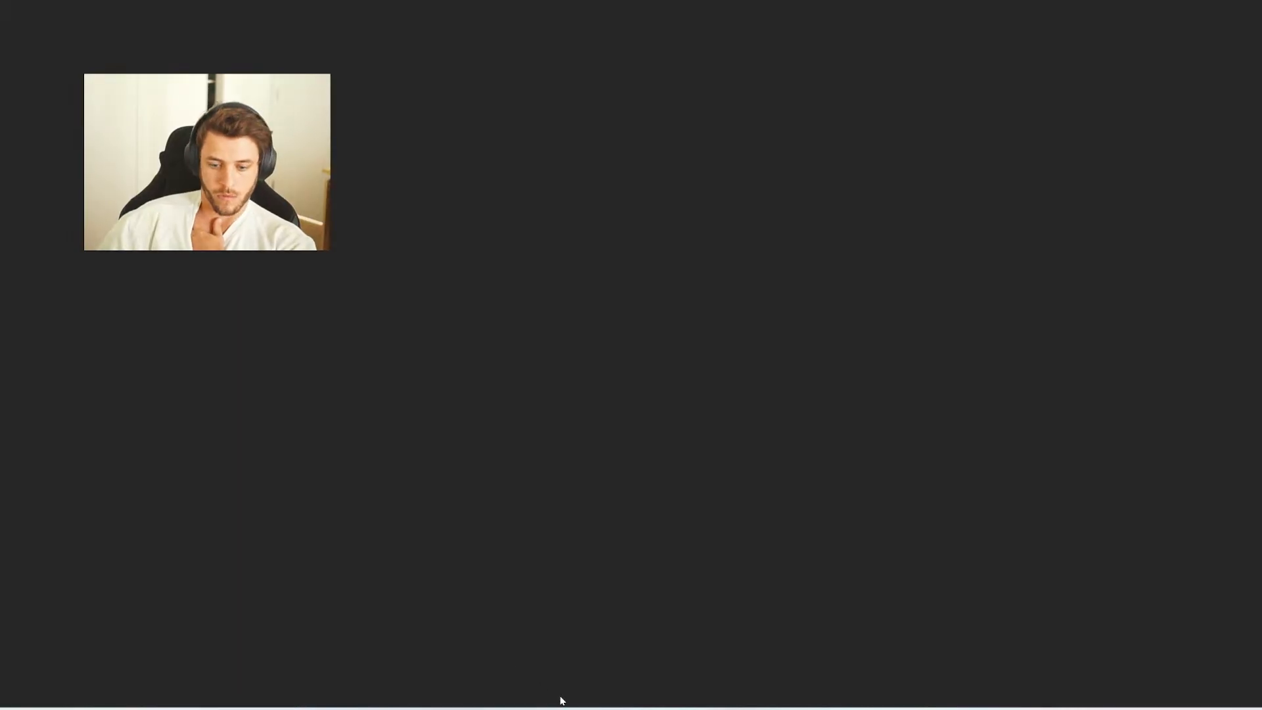
Switch to Lightroom and add the edited living-room TIFF to the Client 2 collection
click(561, 699)
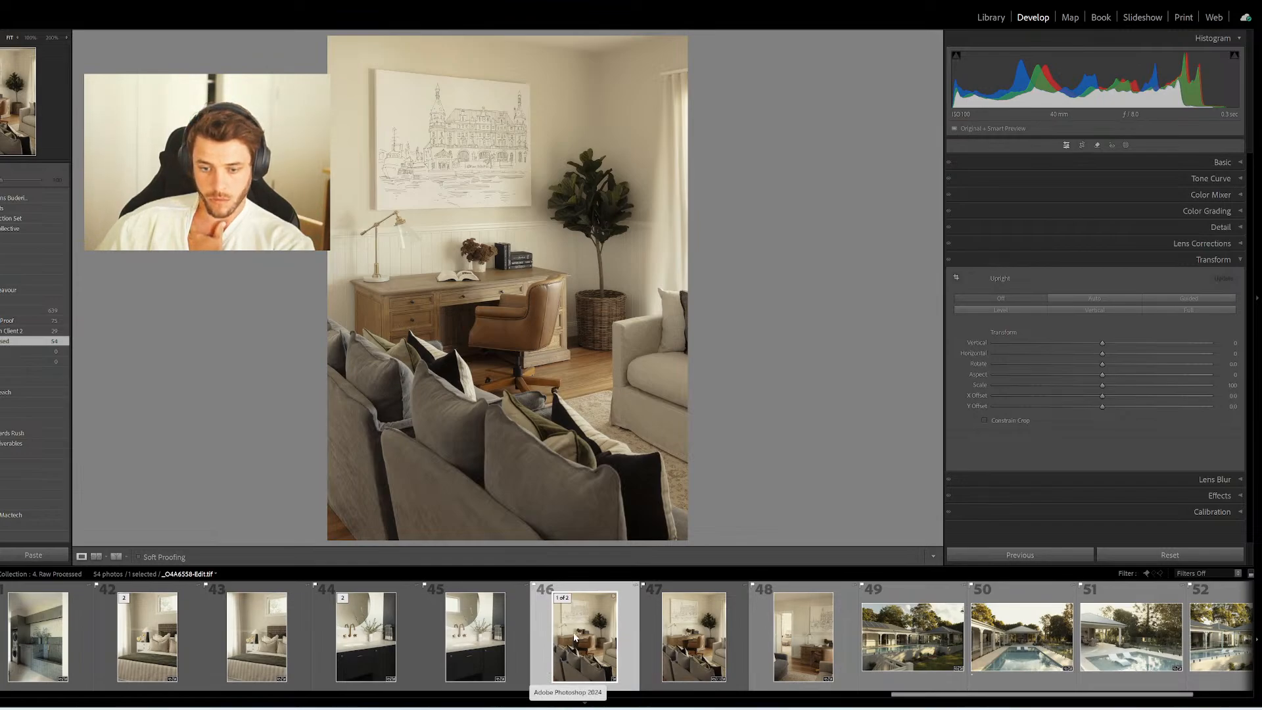
drag(575, 637, 35, 330)
Straighten the photo of the desk beside the bedroom doorway with vertical Upright guides along the door frame and the wall panelling
click(793, 655)
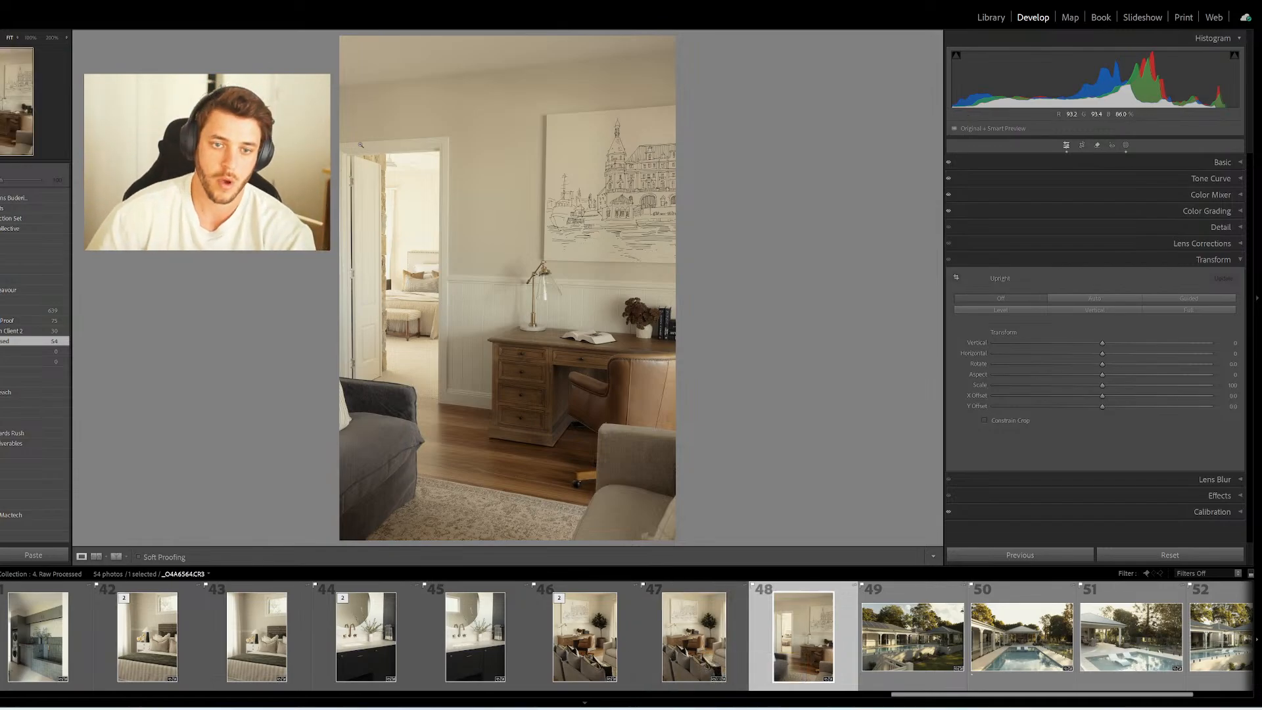
key(shift+t)
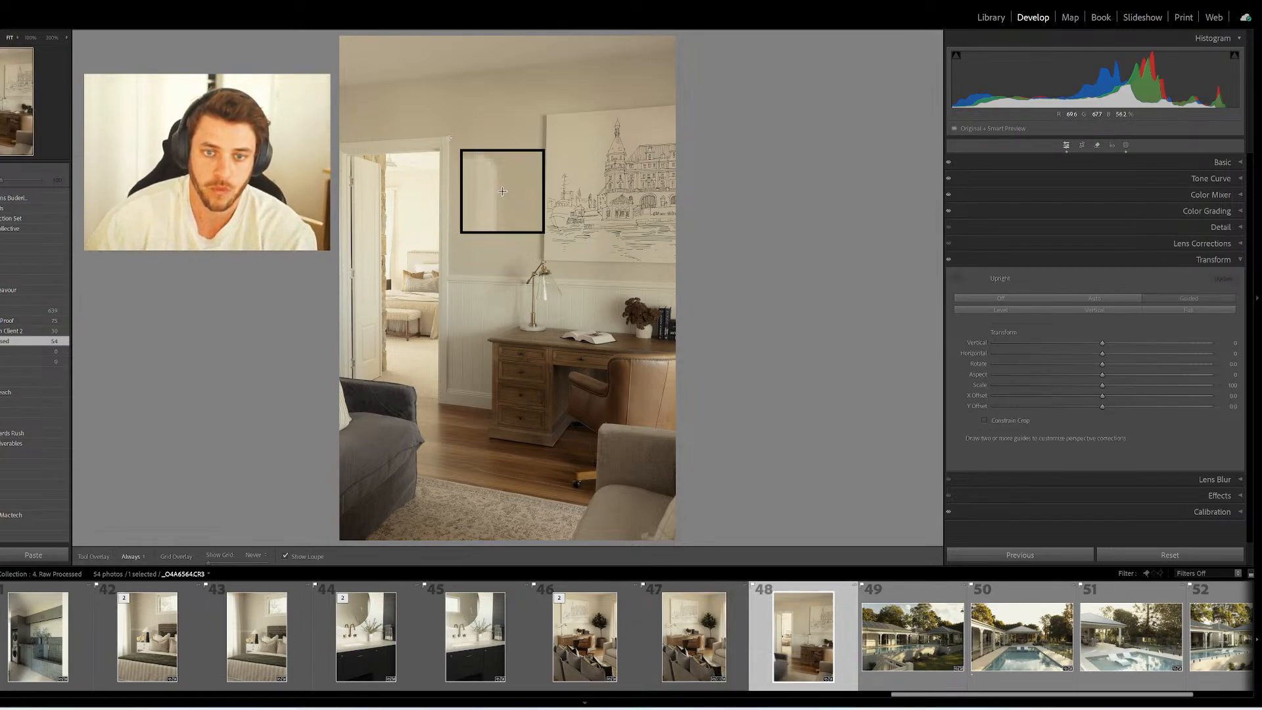
drag(449, 138, 447, 390)
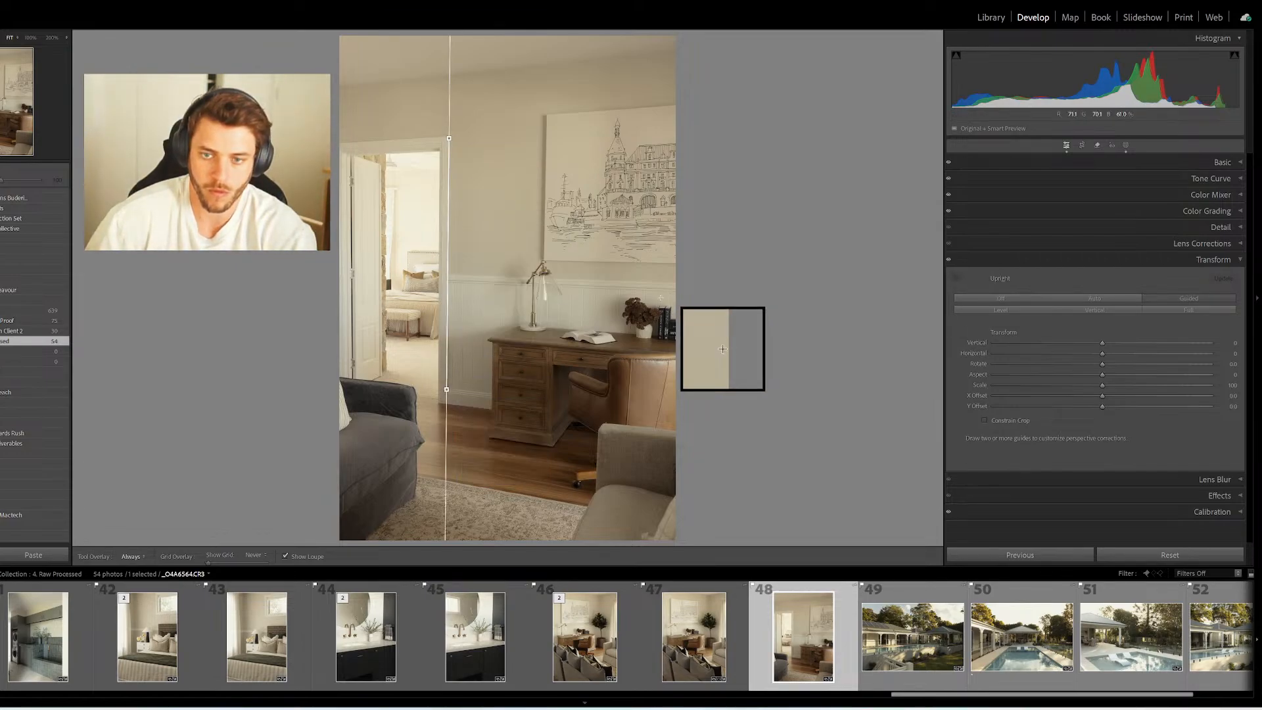
drag(606, 289, 606, 330)
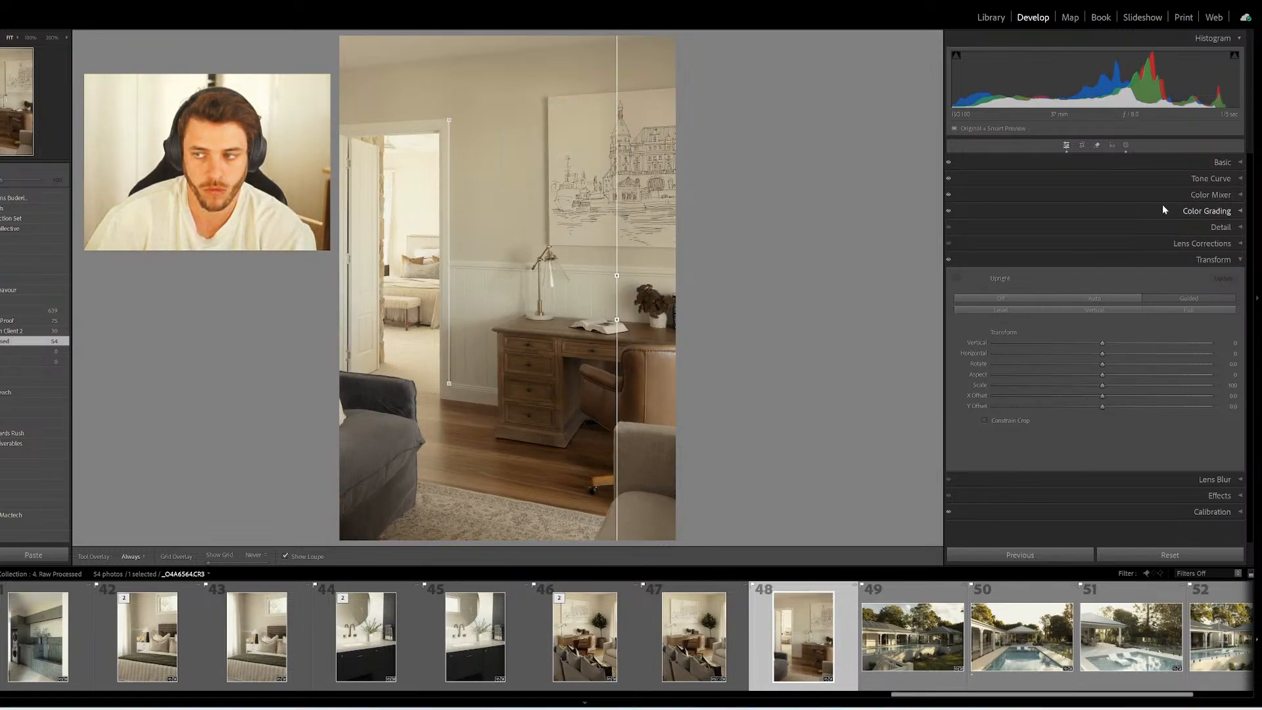
Check the Basic adjustments and send the straightened doorway photo to Photoshop for editing
click(1155, 164)
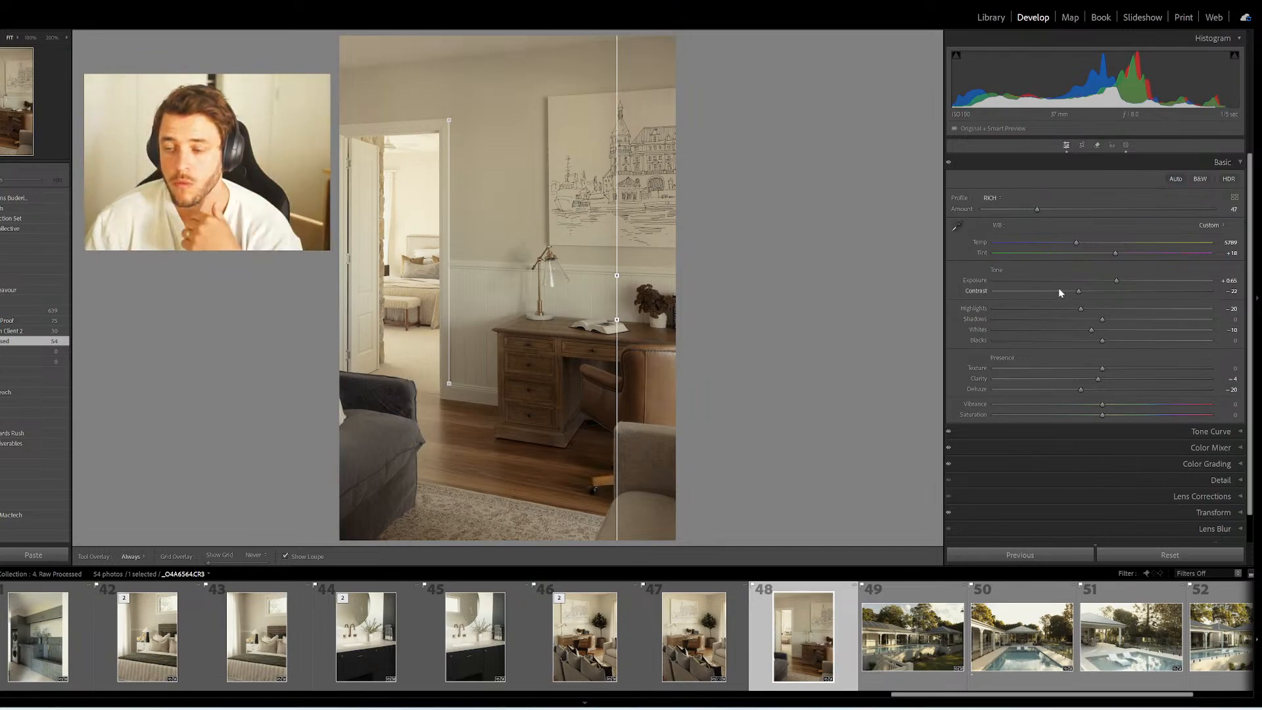
right_click(803, 630)
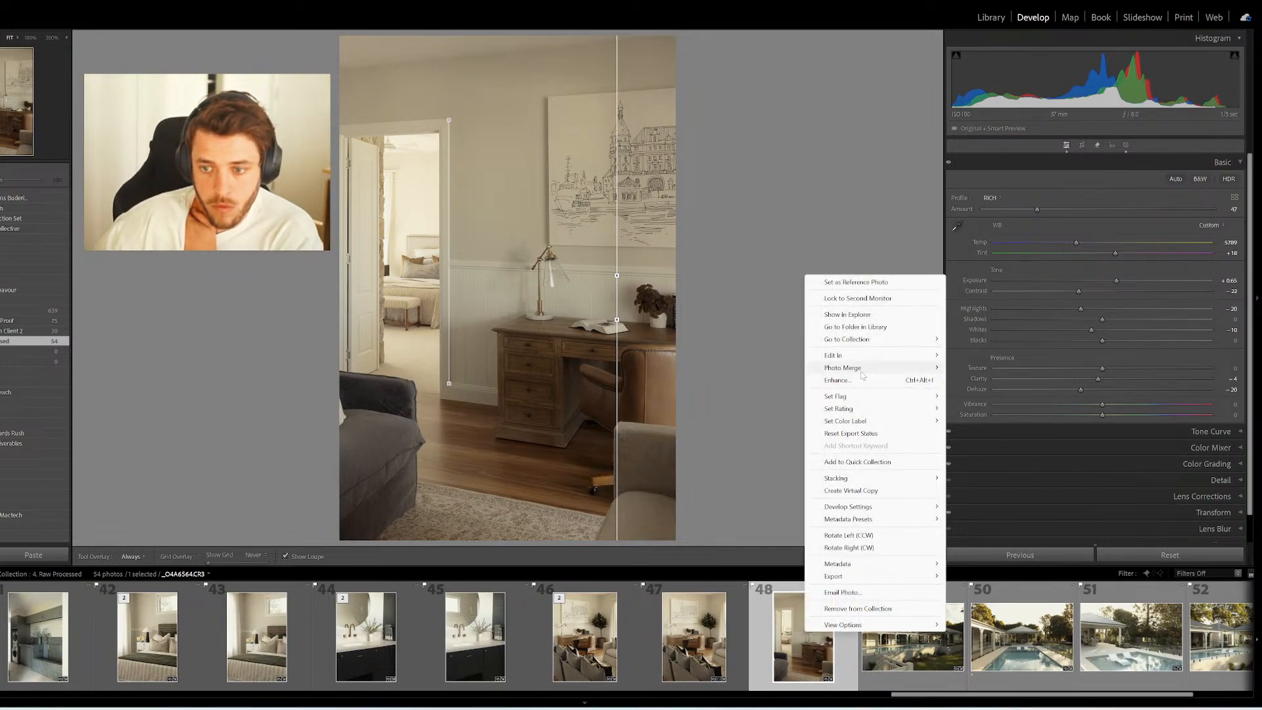
mouse_move(927, 359)
click(1009, 356)
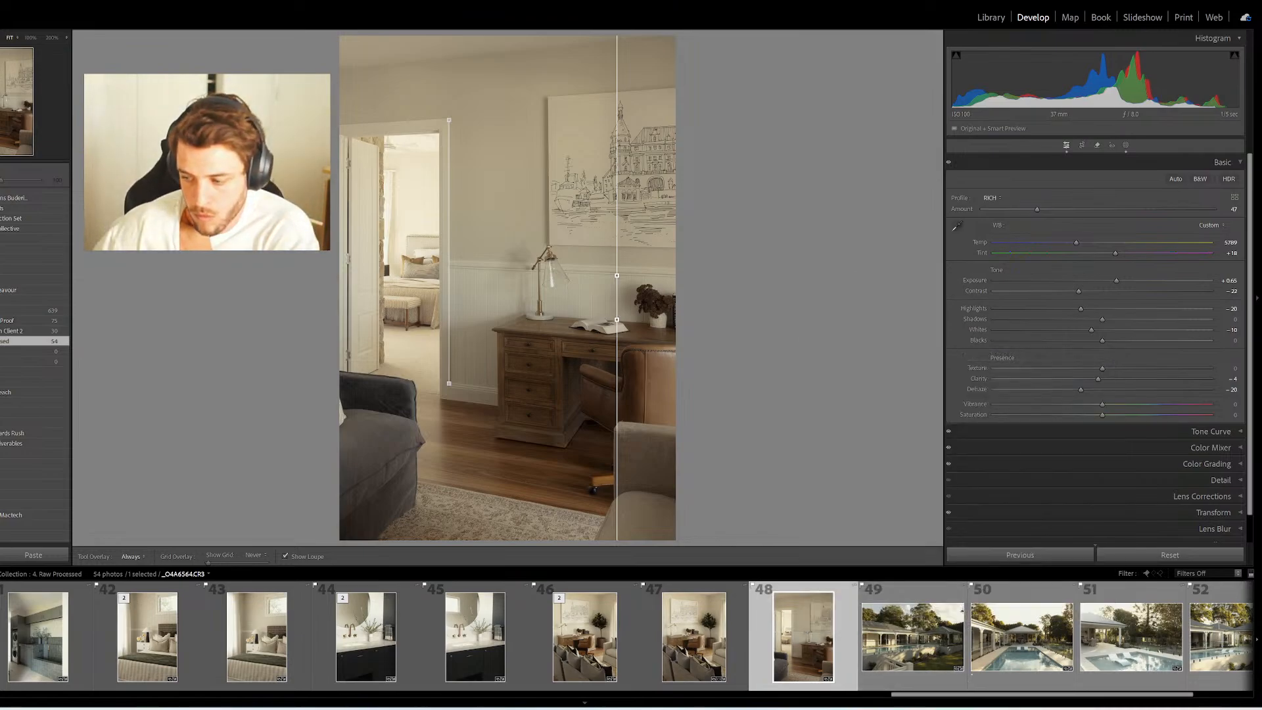
click(1000, 707)
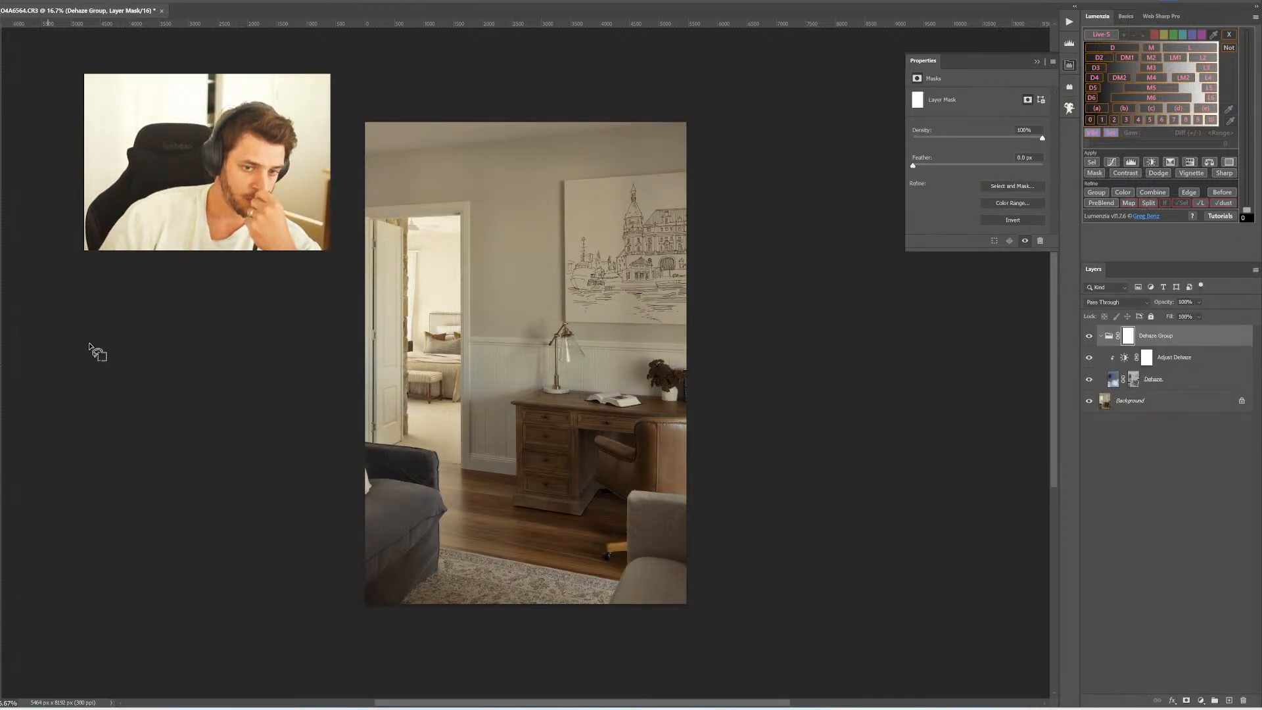
Hide the Dehaze Group and add a Clarity layer from the Background with a High Pass radius of 10 pixels
click(1090, 336)
click(1126, 402)
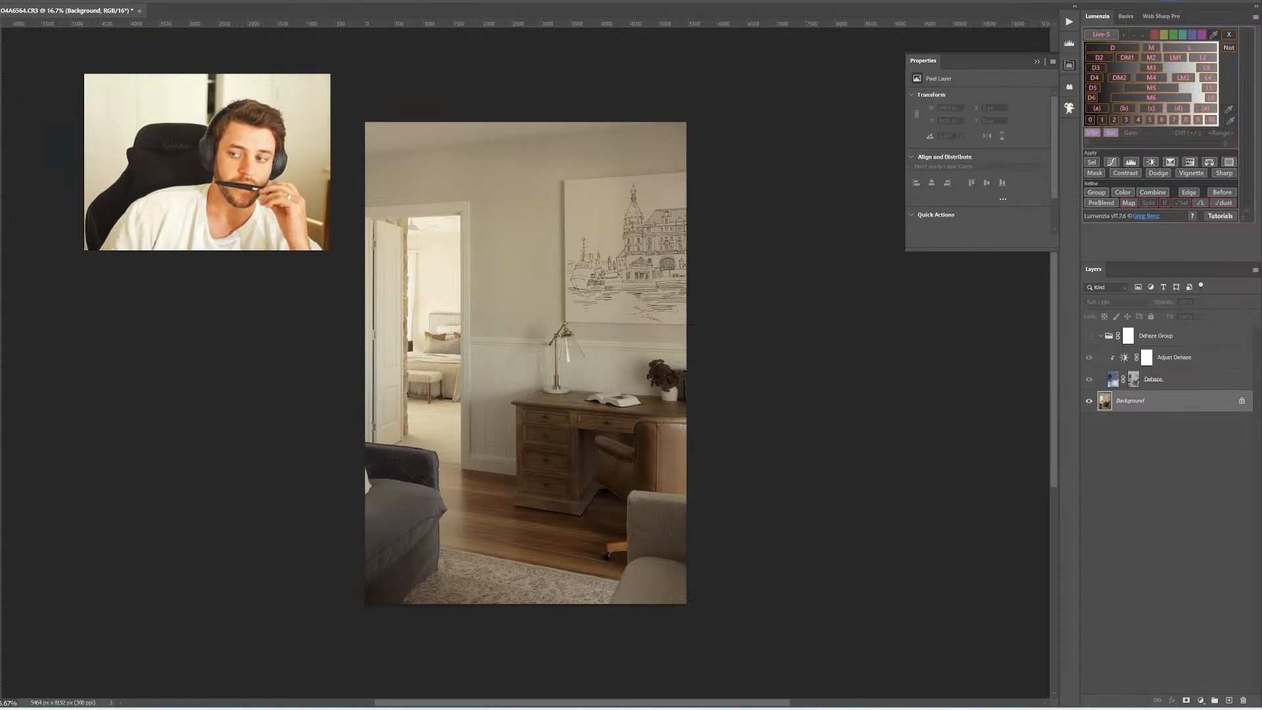
key(F2)
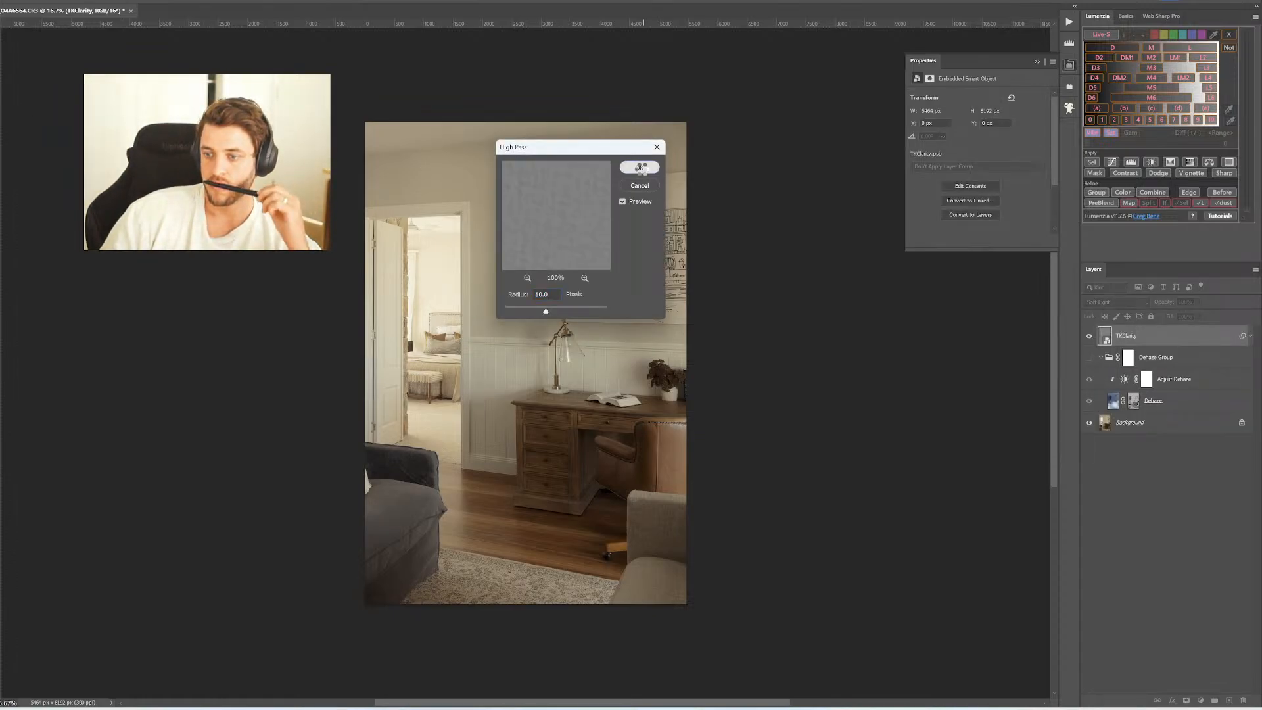
key(Return)
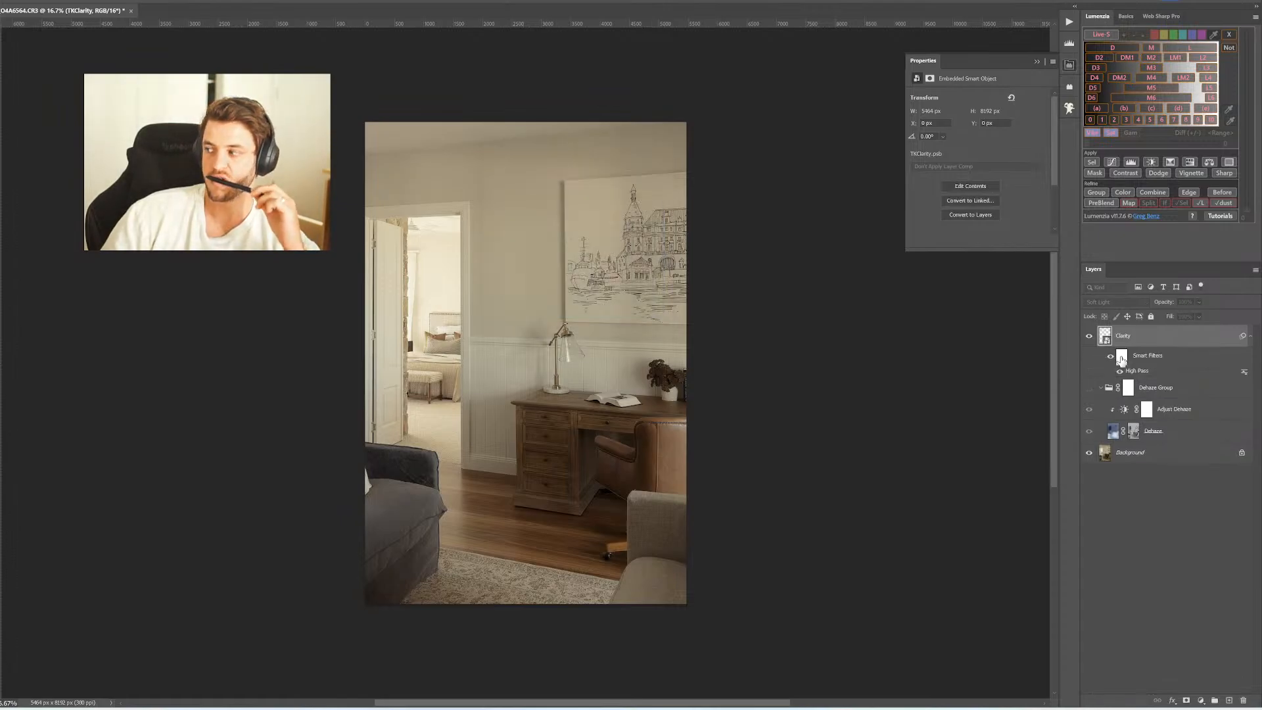
Hide the Clarity layer and group it with the Dehaze Group
click(1089, 336)
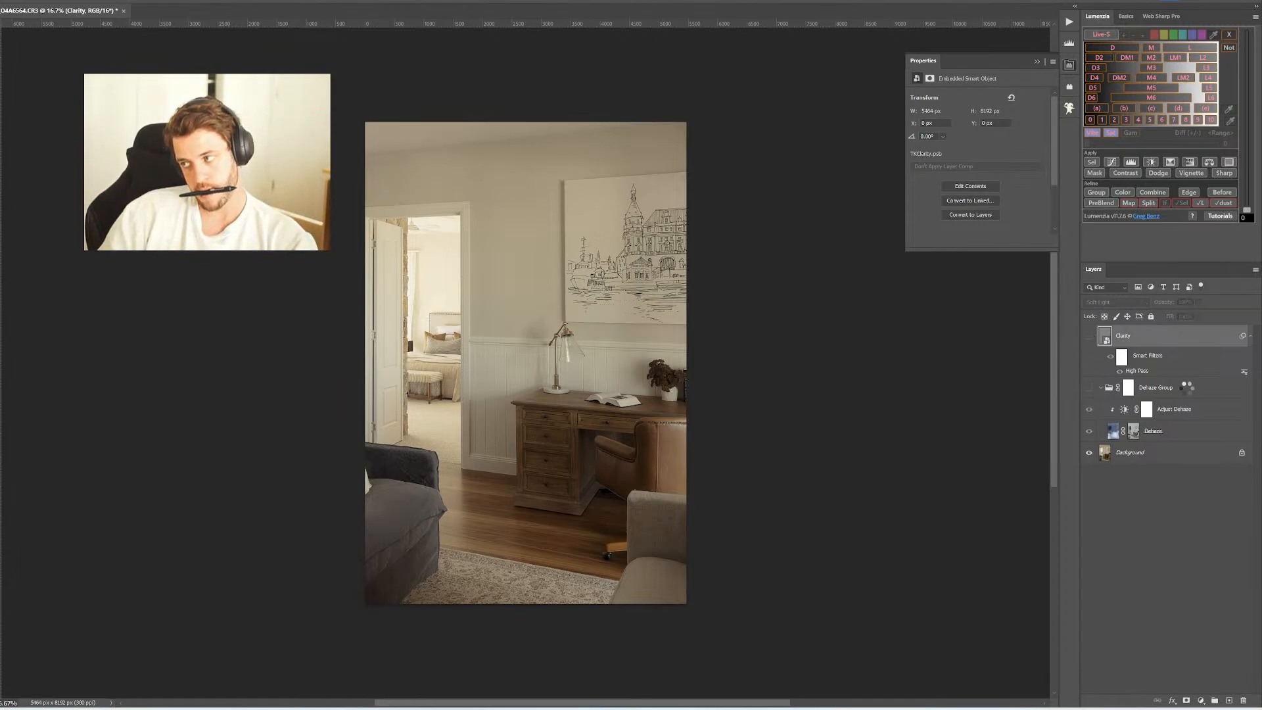
shift+click(1187, 389)
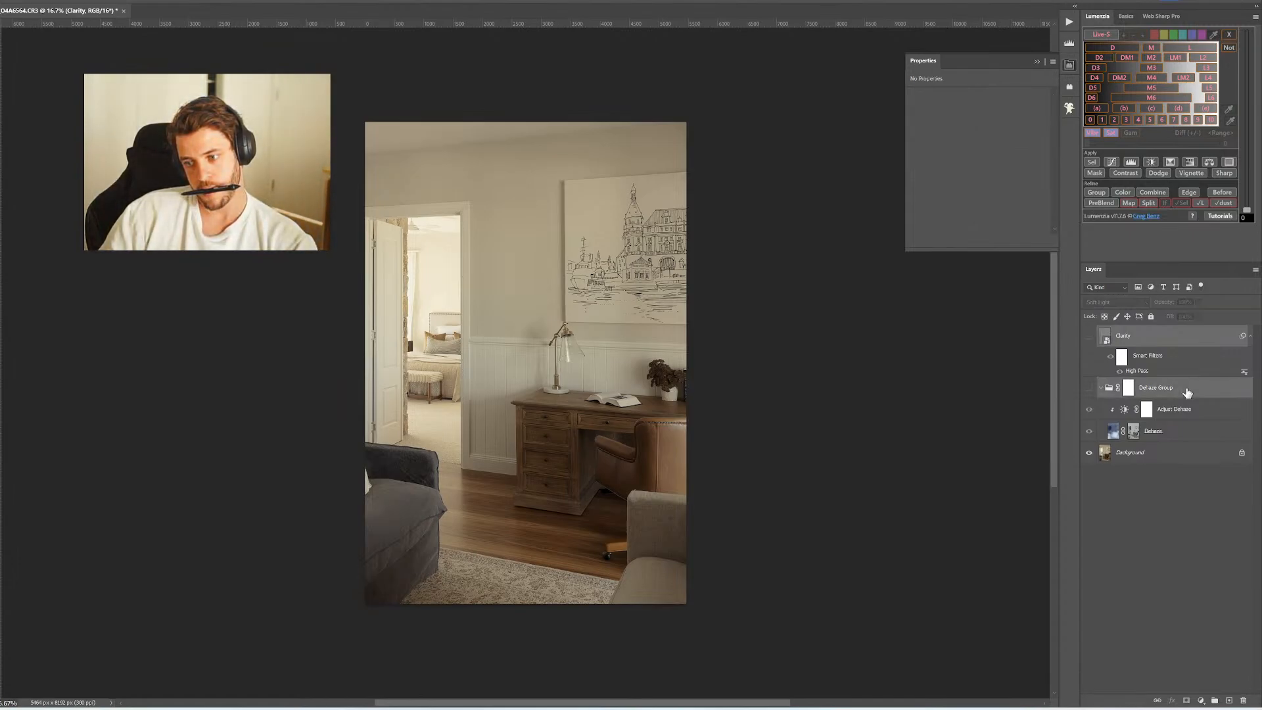
key(ctrl+g)
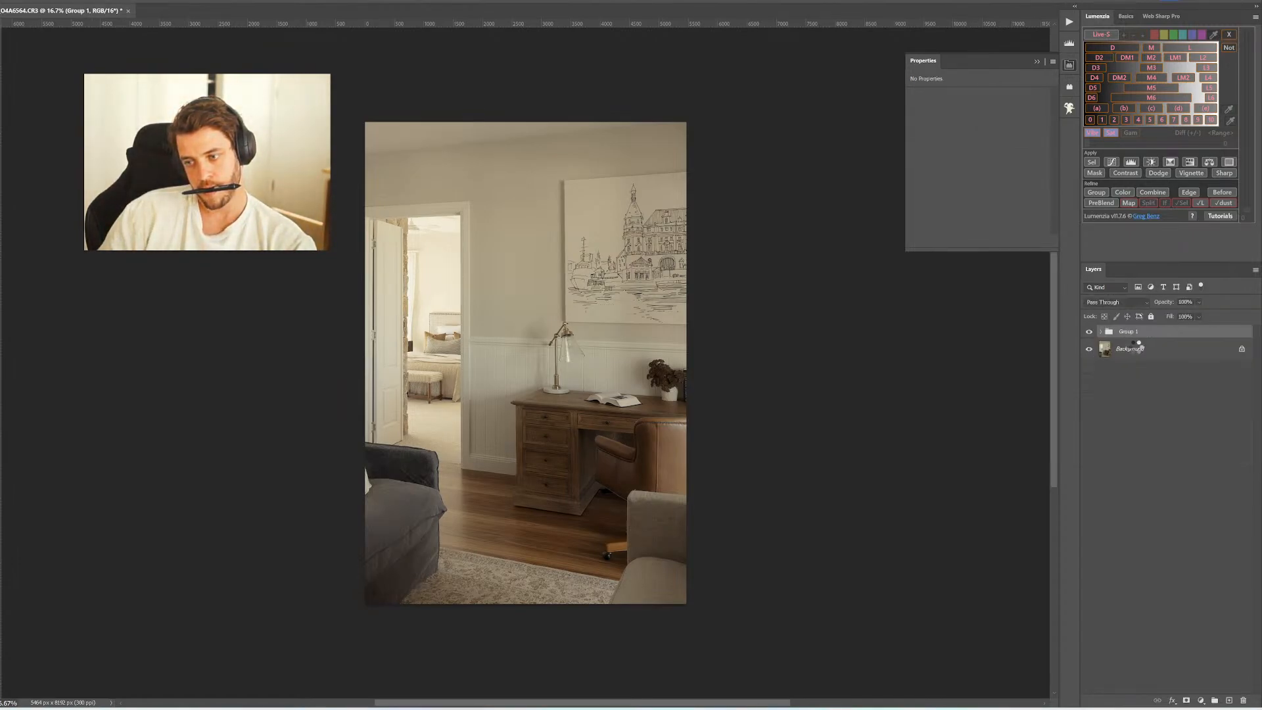
On the Background layer, select the plant, book, lamp, desk, chair, and the bed and bench in the bedroom
click(1135, 349)
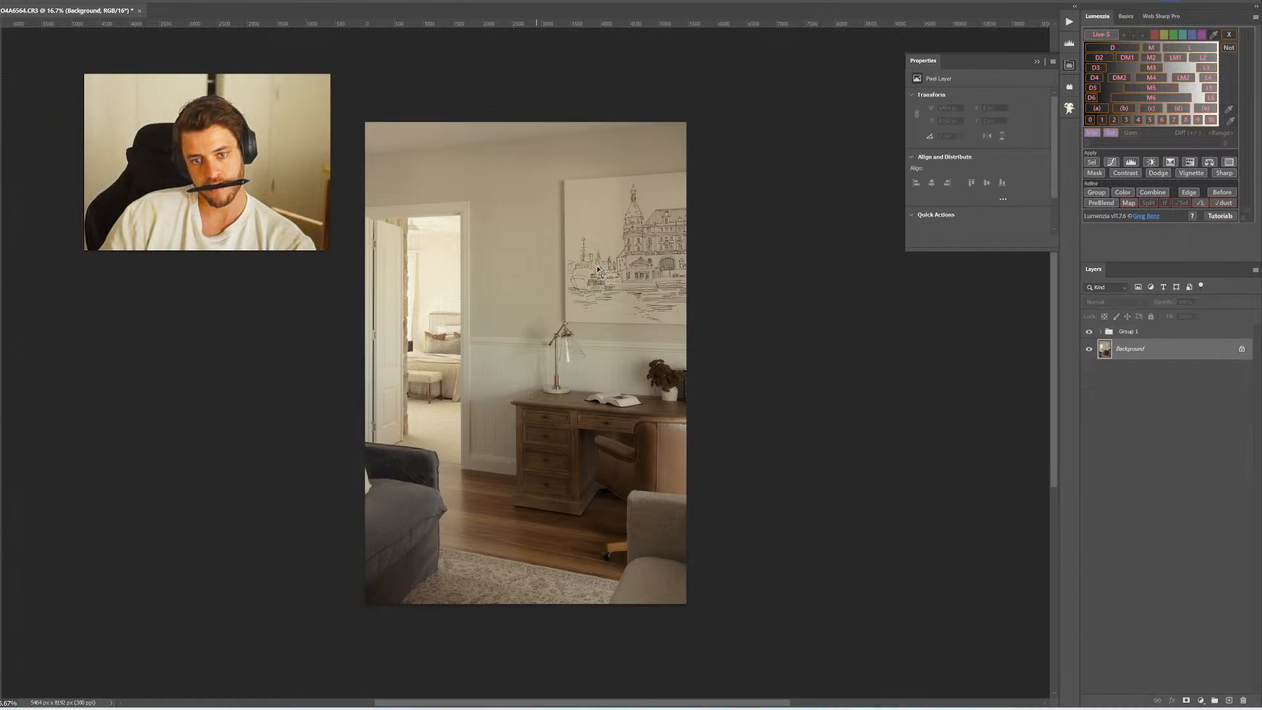
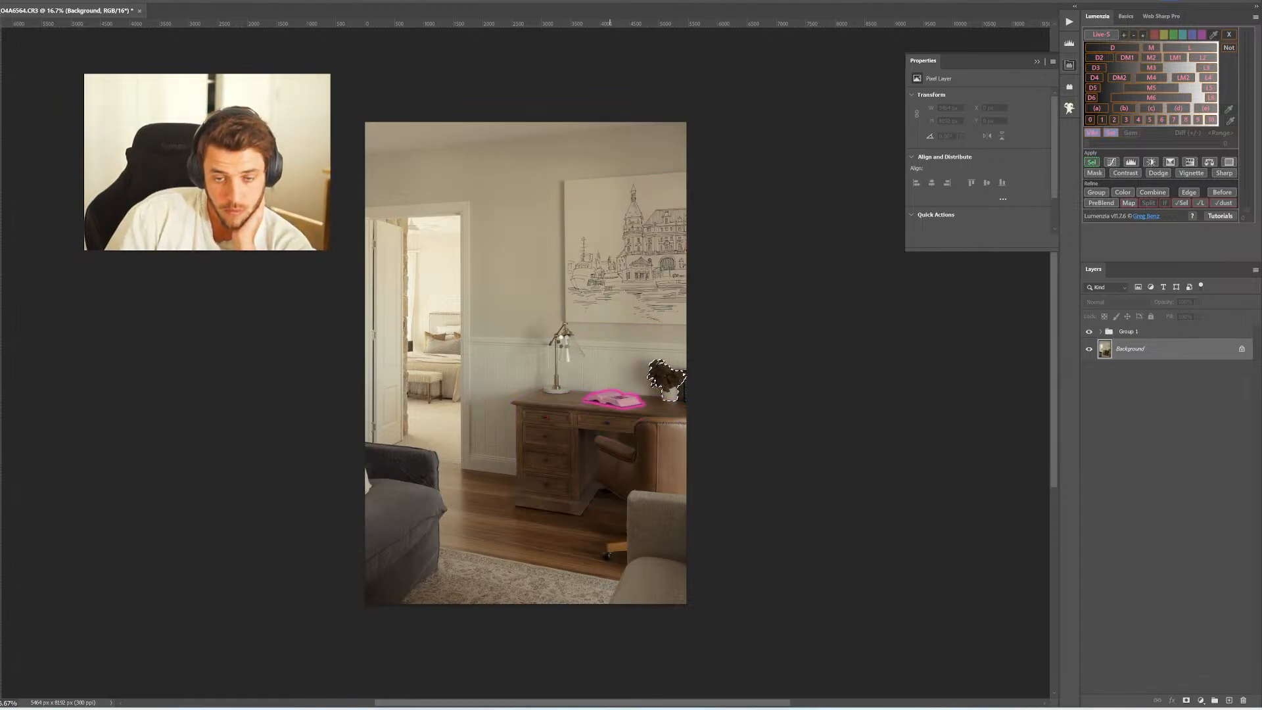
click(612, 399)
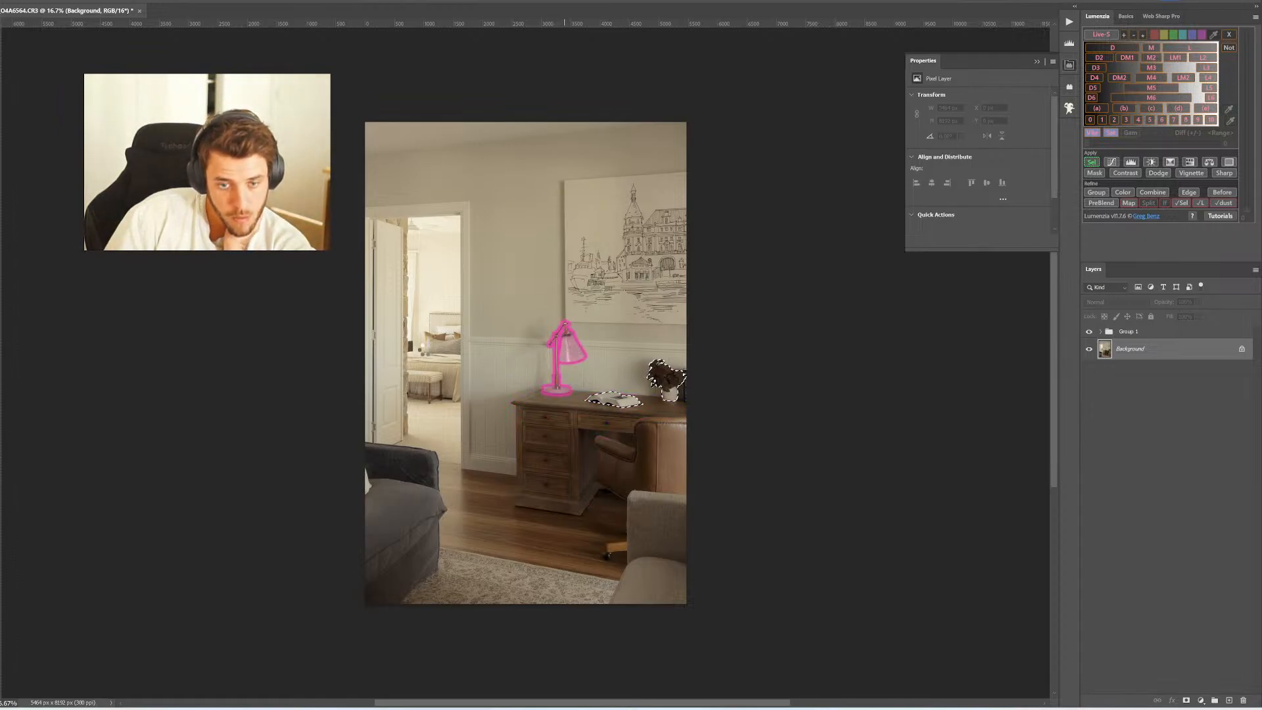
click(625, 480)
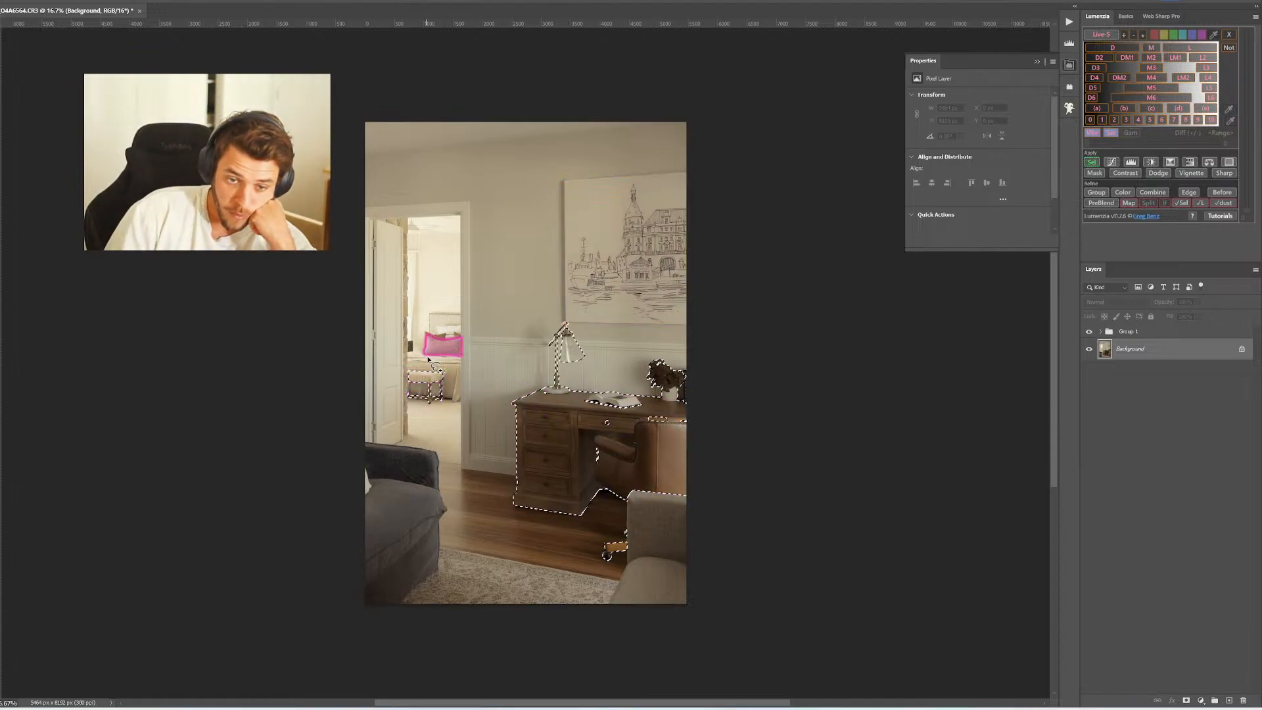
mouse_move(439, 309)
mouse_down()
mouse_move(403, 369)
mouse_move(460, 398)
mouse_move(462, 332)
mouse_move(439, 310)
mouse_up()
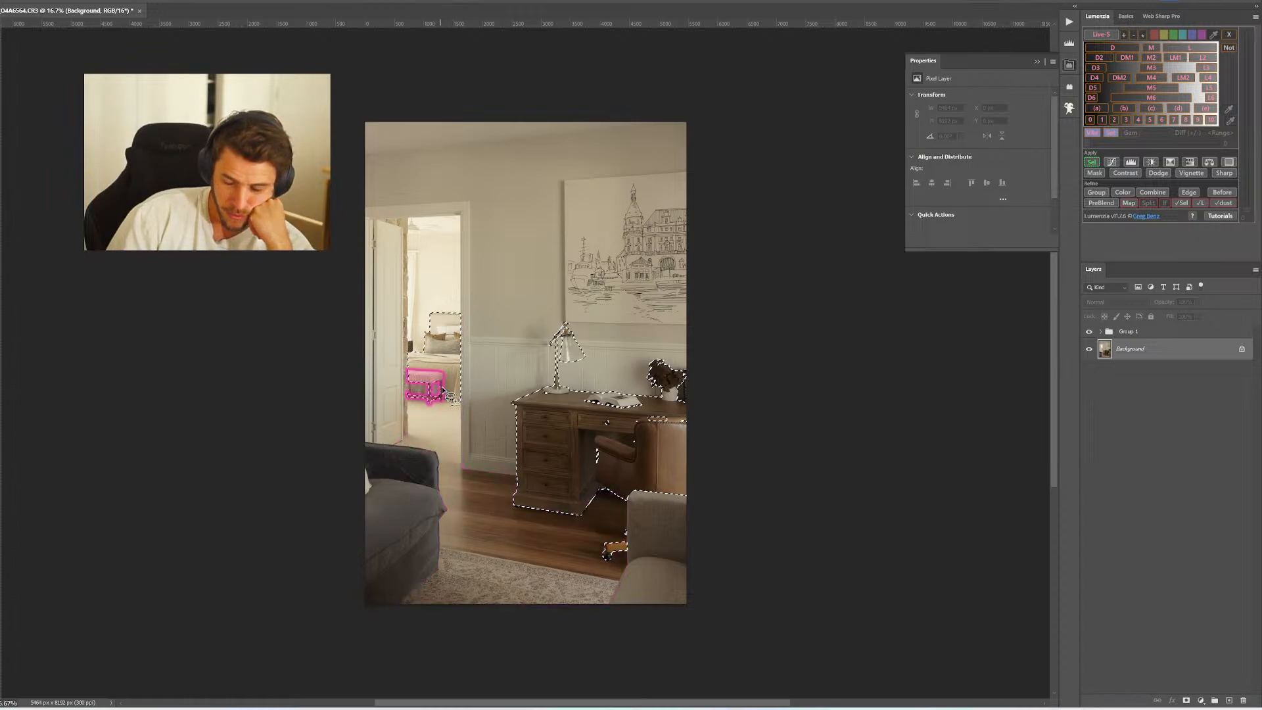
Add the missing bedspread areas between and beneath the bench legs to the selection, and save the document
key(z)
drag(425, 376, 512, 487)
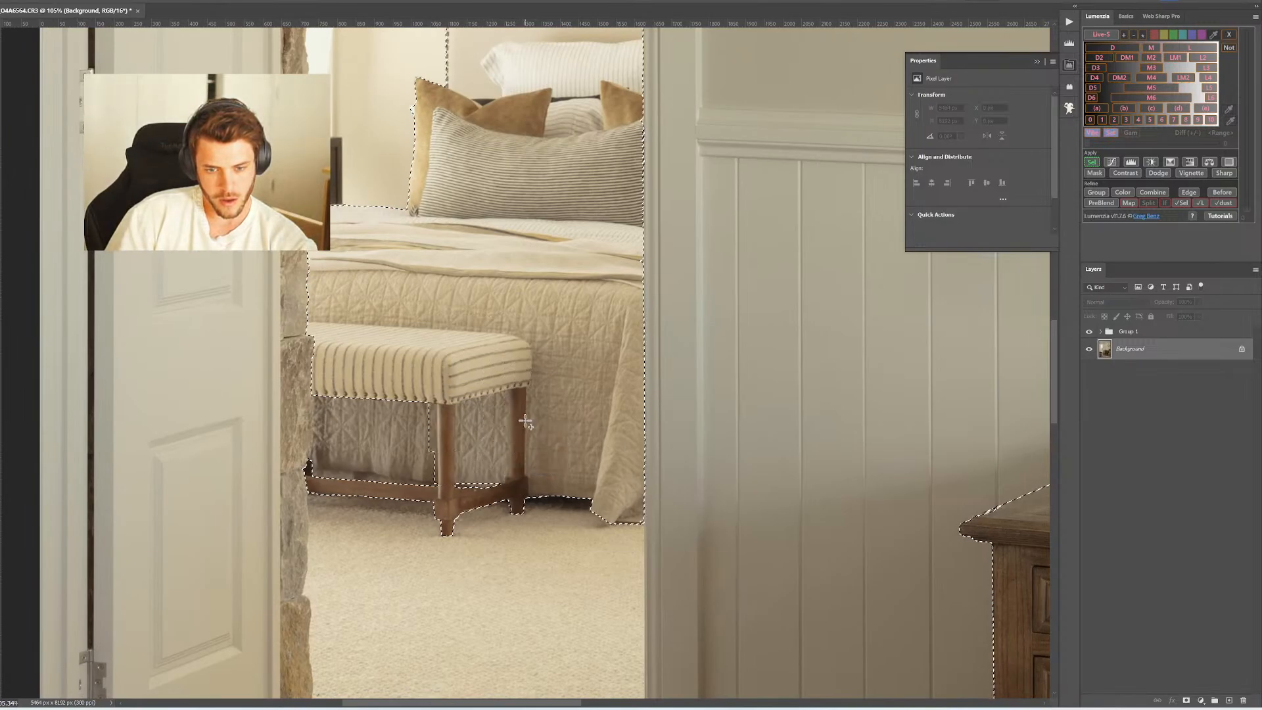
drag(526, 422, 447, 493)
drag(441, 389, 404, 489)
drag(446, 362, 368, 484)
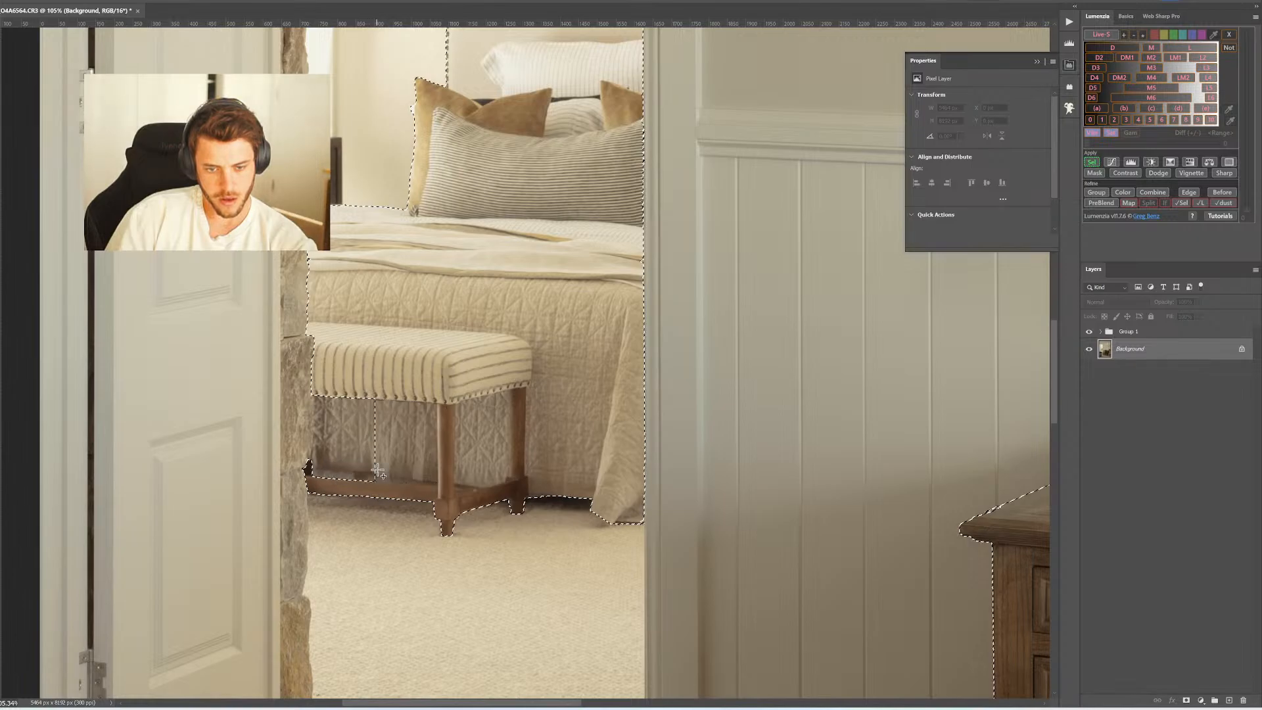
mouse_move(326, 385)
mouse_down()
mouse_move(312, 480)
mouse_move(404, 479)
mouse_up()
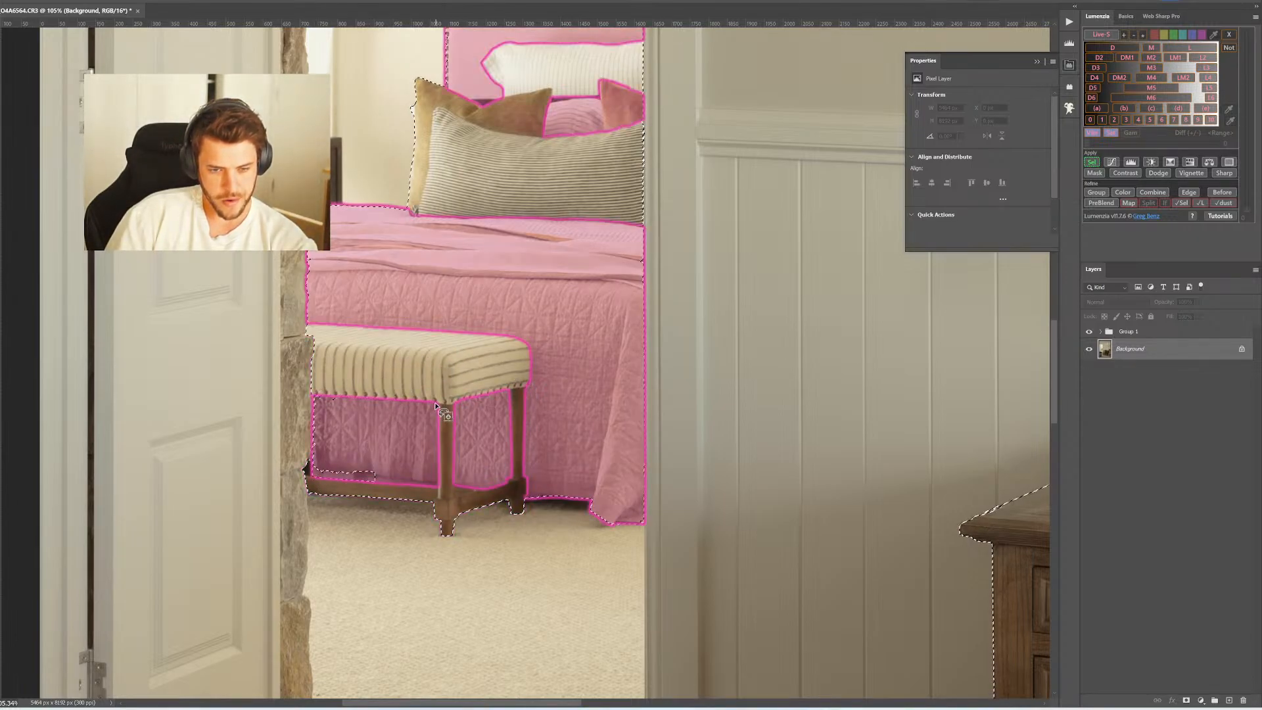
drag(338, 484, 310, 468)
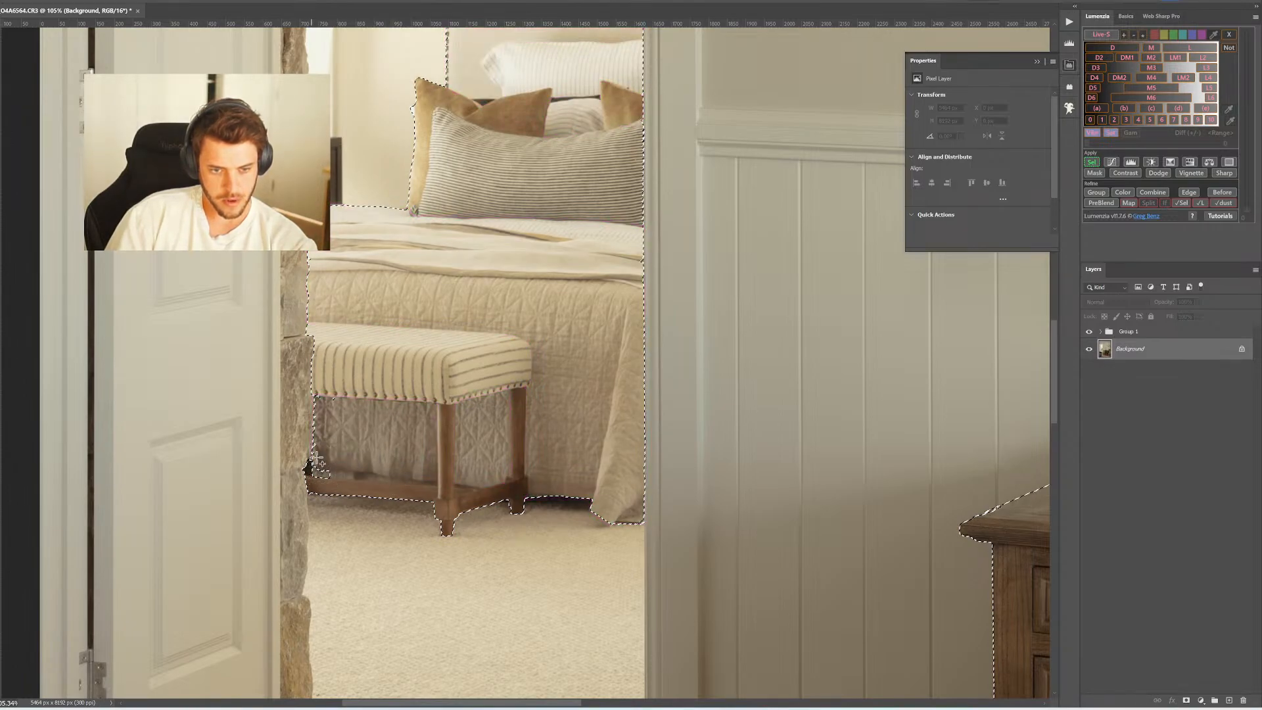
key(ctrl+0)
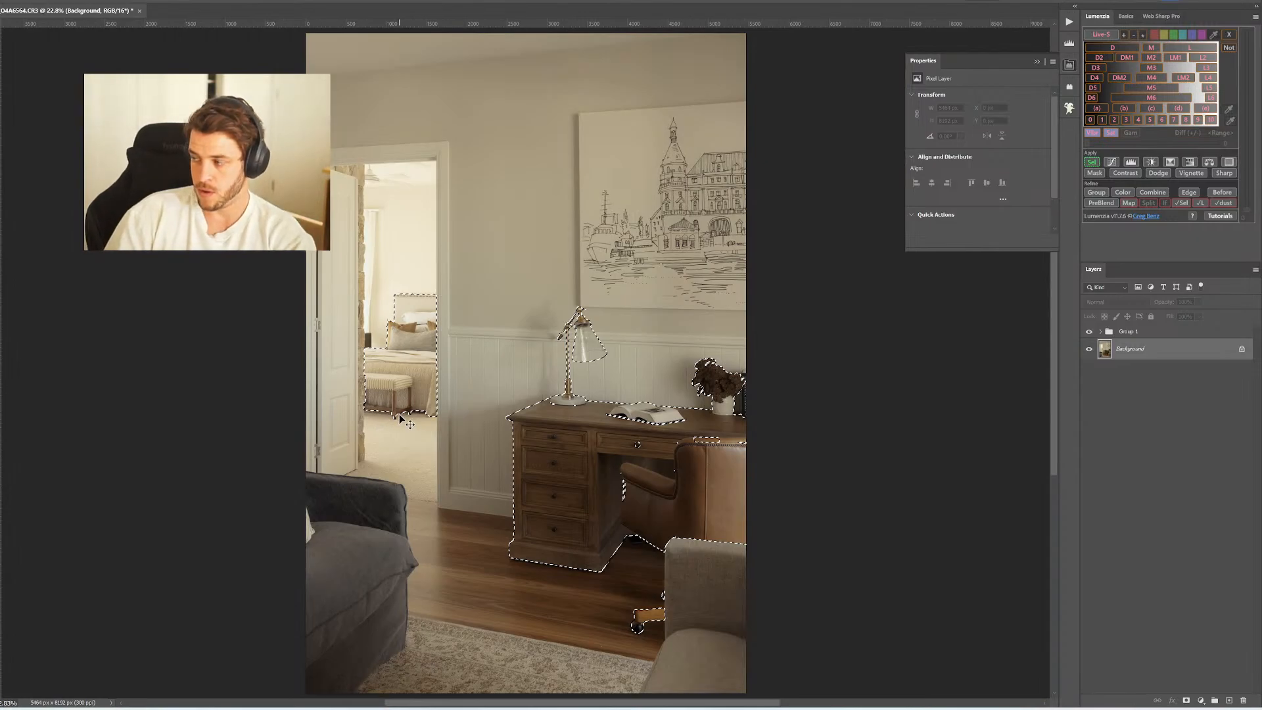
key(ctrl+s)
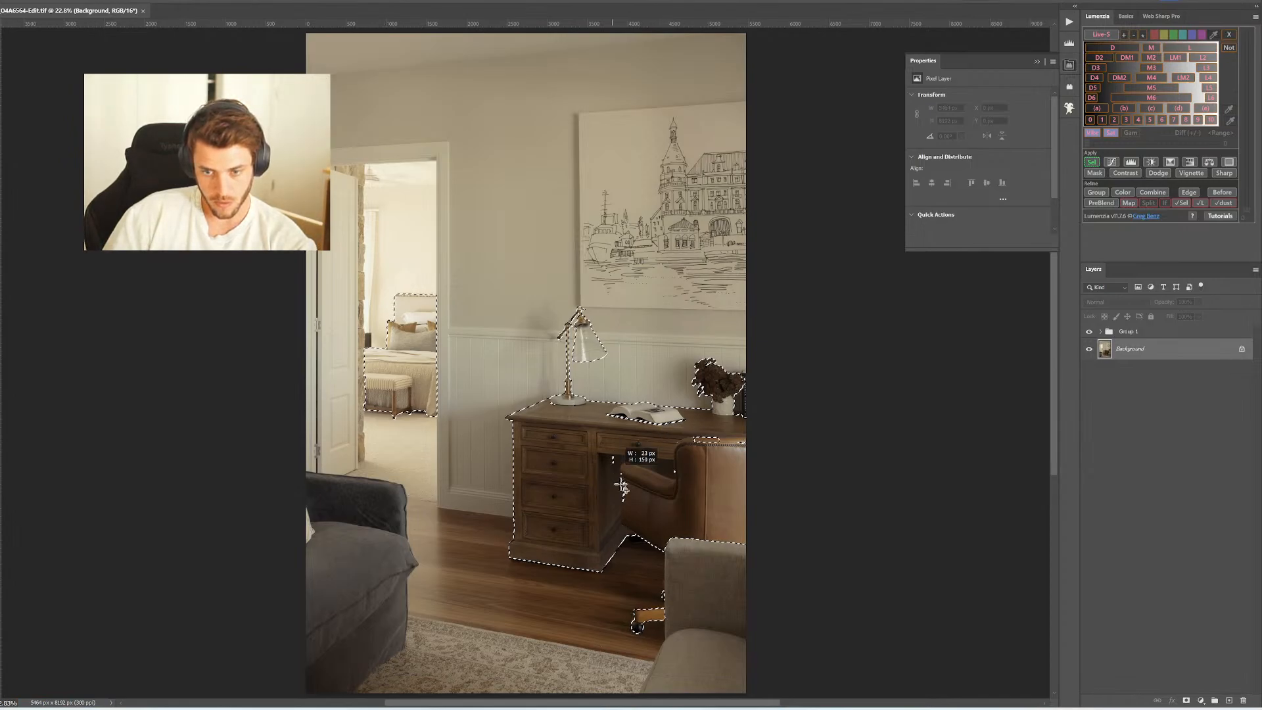
Fill the selection gaps between the desk and the leather chair, and add a Curves adjustment masked to the selected objects
drag(650, 432, 754, 436)
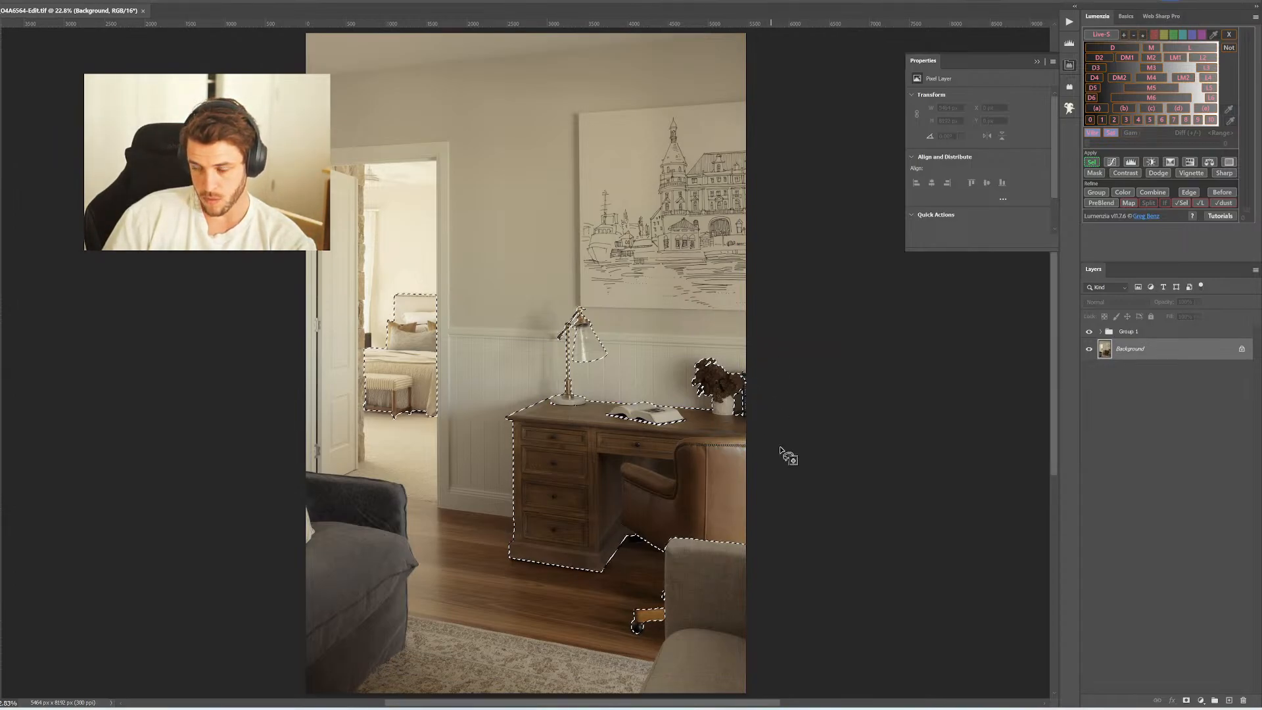
click(714, 466)
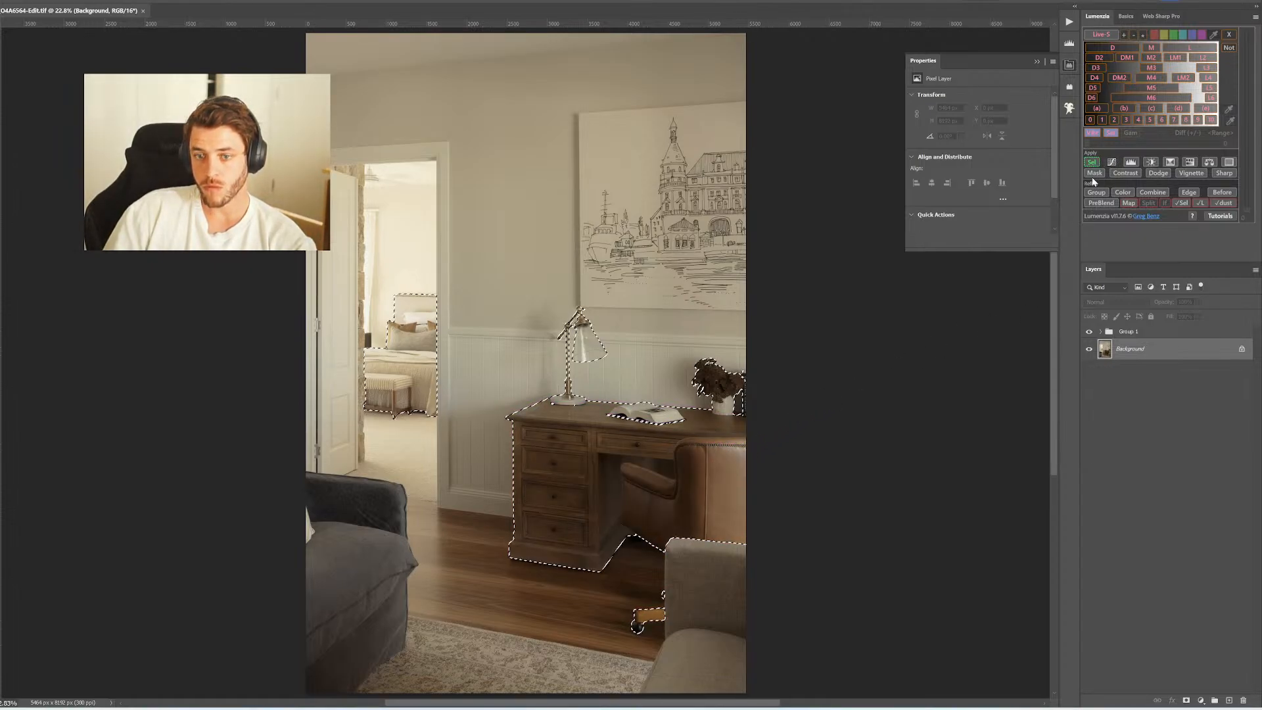
click(1112, 162)
Brighten the lampshade tones and darken the desk drawer tones in the Curves layer, and restrict it with underlying-layer Blend If Not L4
click(918, 112)
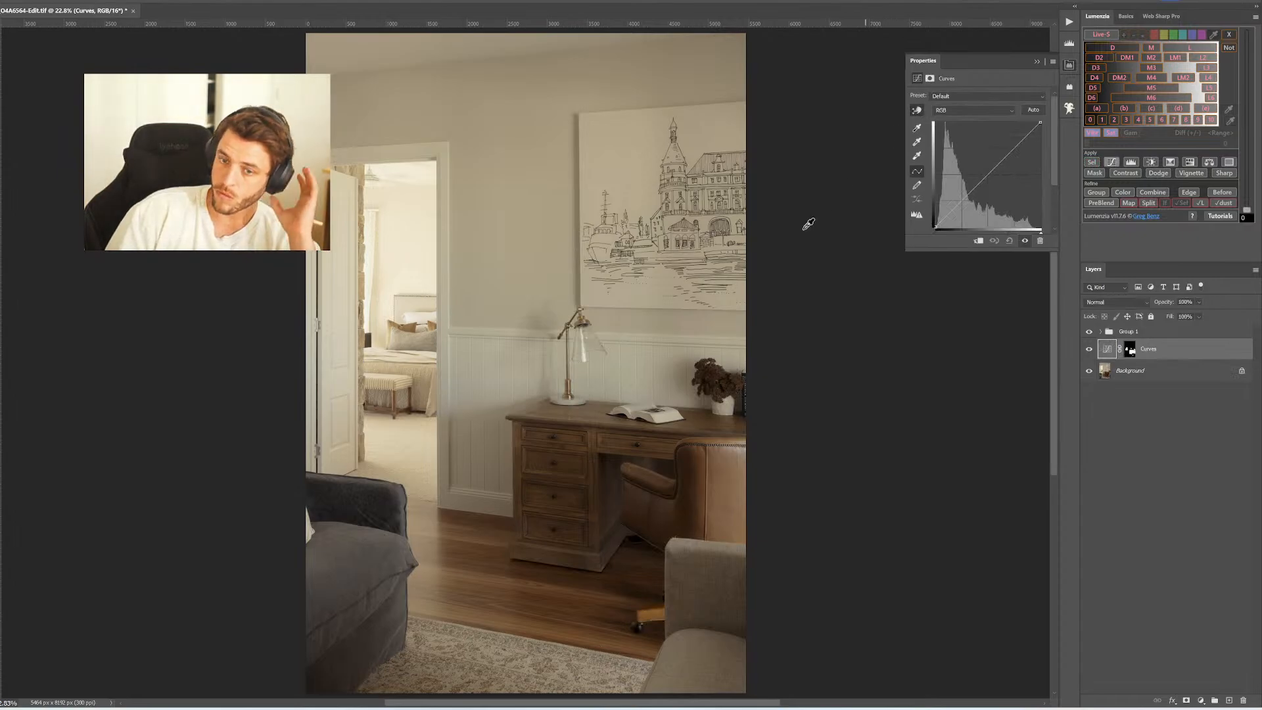
click(586, 356)
drag(586, 356, 585, 338)
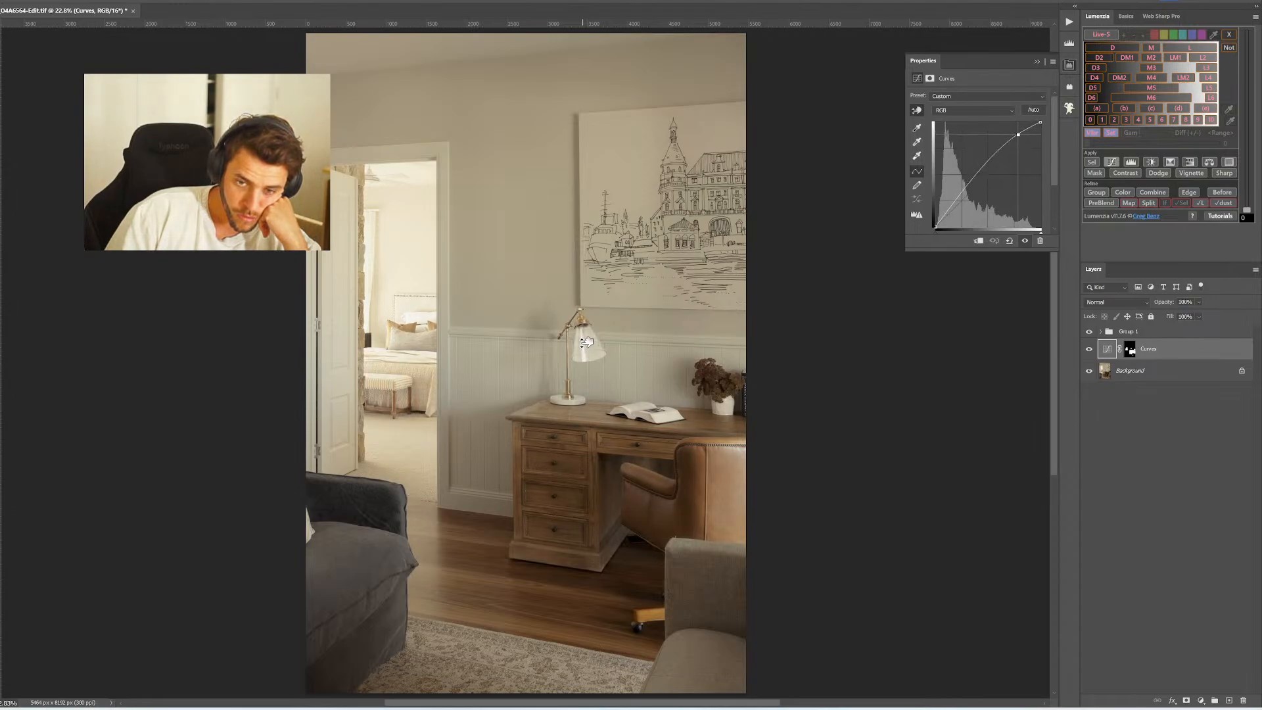
drag(585, 454, 584, 457)
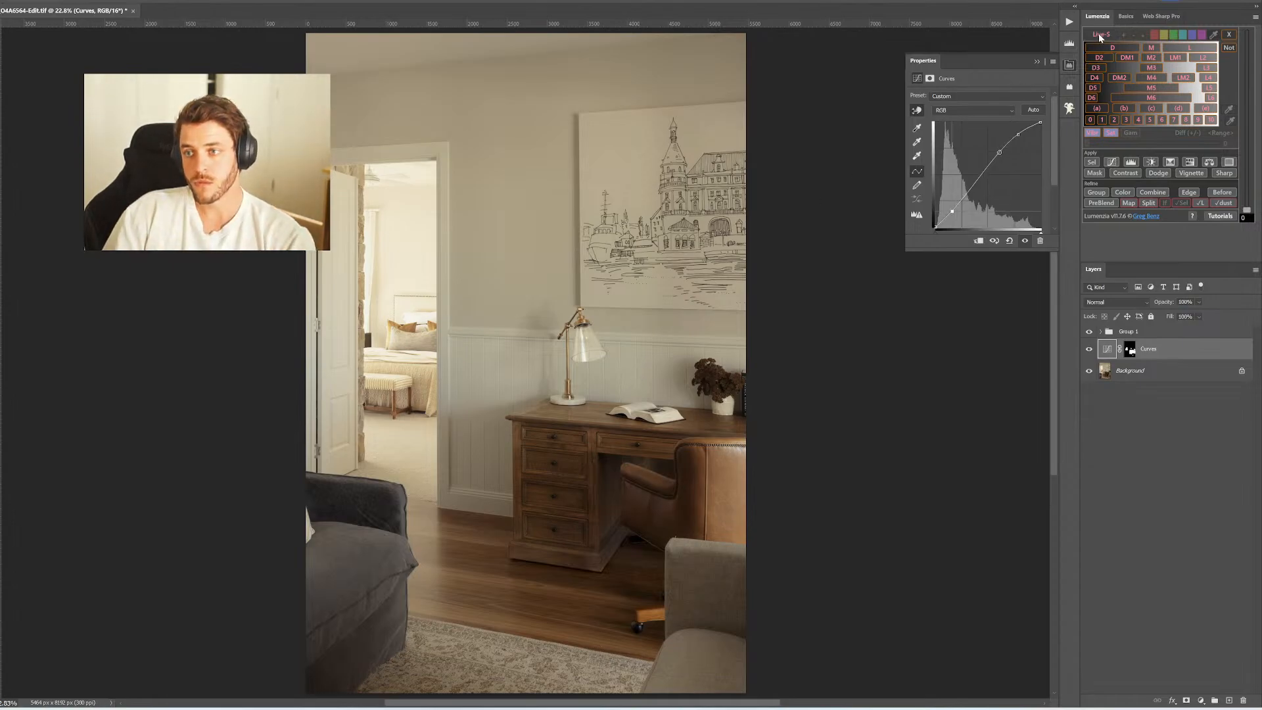
click(1208, 81)
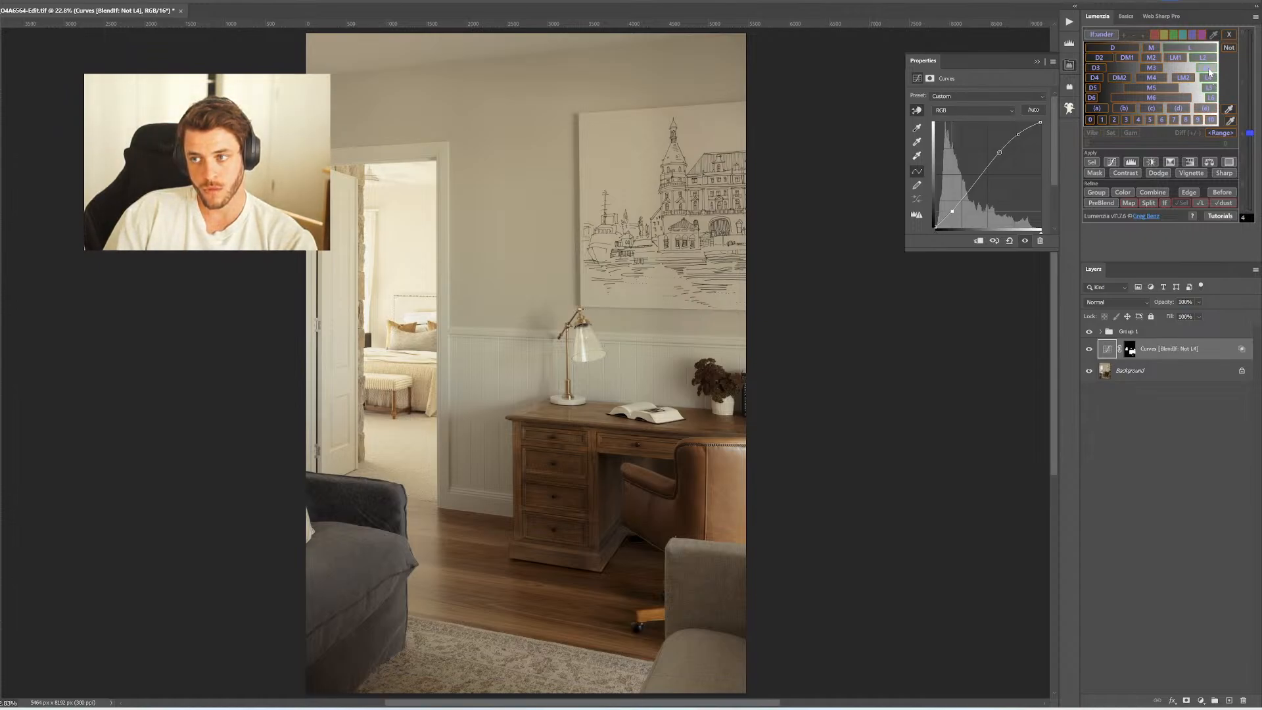
Restrict the Curves layer with underlying-layer Blend If Not L3, and move it into Group 1 with its mask applied to the group
click(1208, 70)
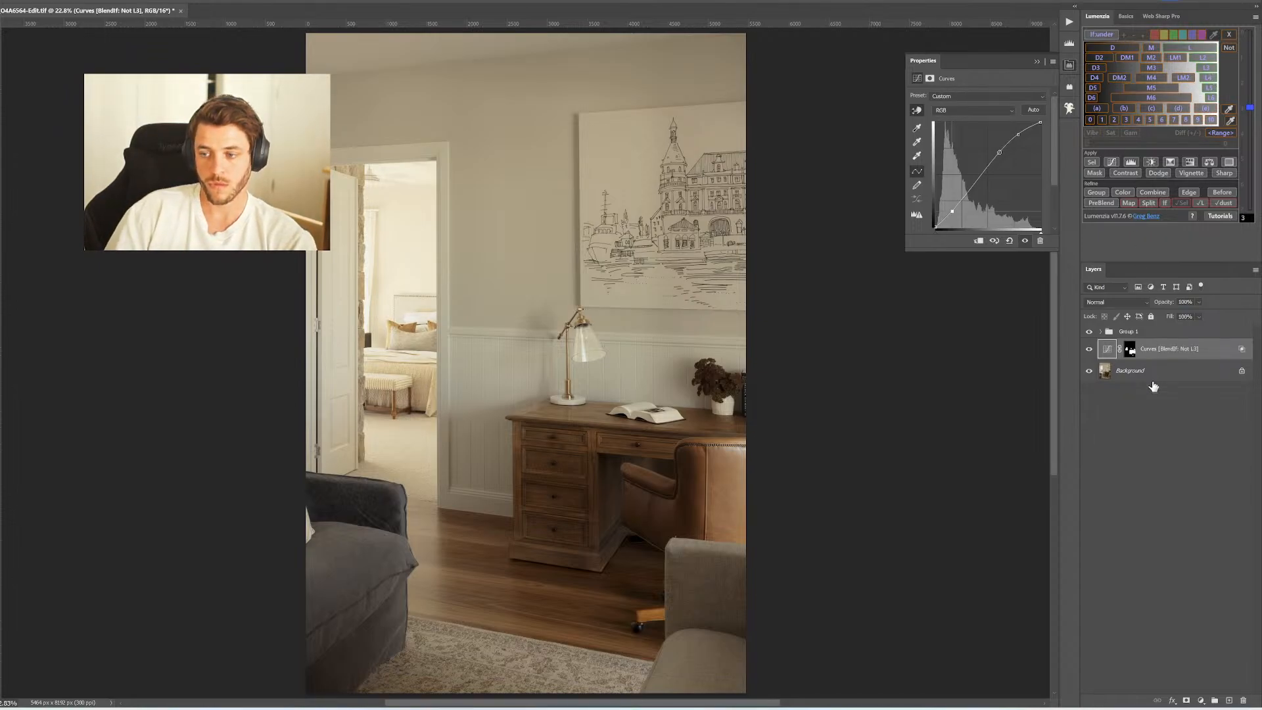
click(1101, 332)
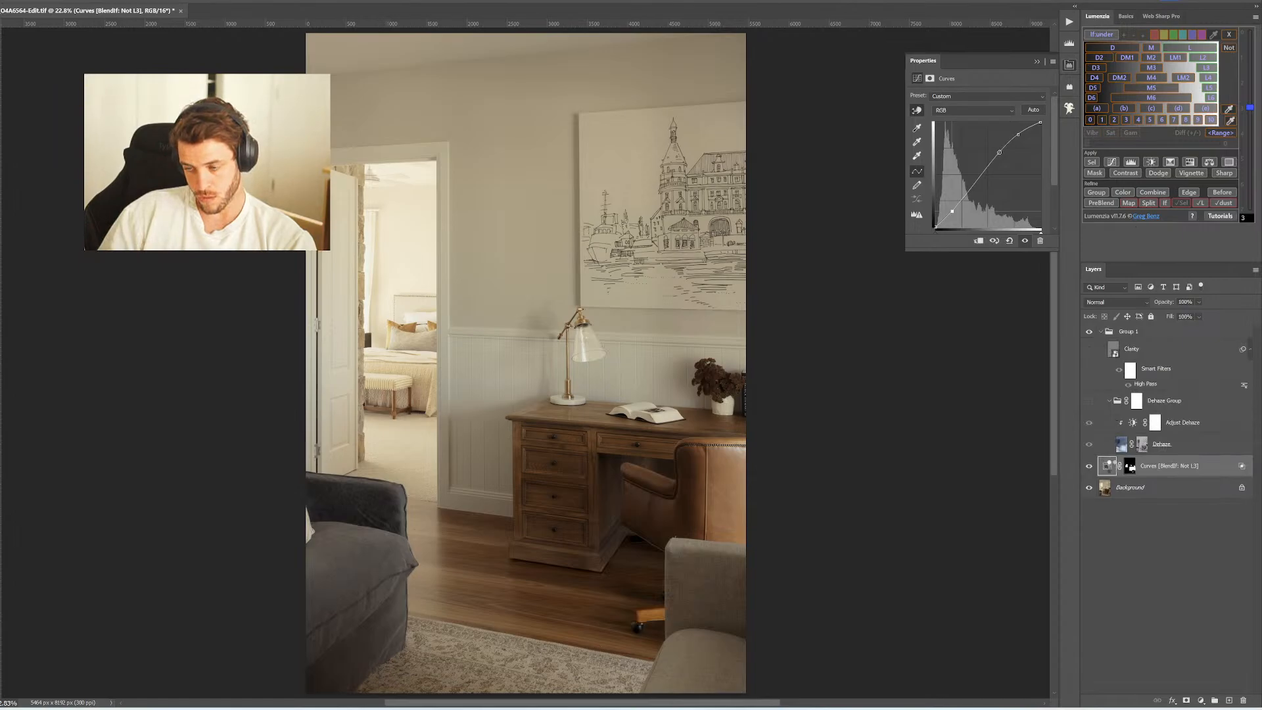
drag(1109, 468, 1129, 338)
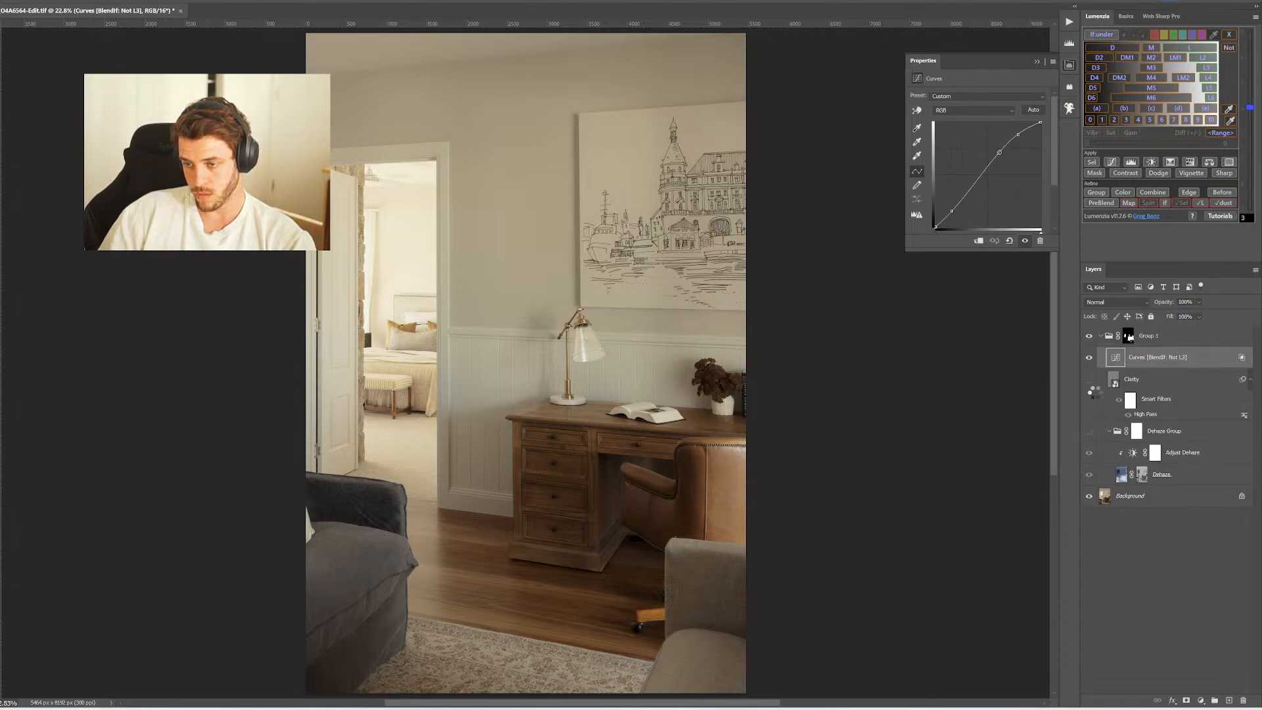
Show the Clarity layer and Dehaze Group, and soften Group 1 to 66% opacity with a lower mask density
click(1089, 380)
click(1089, 431)
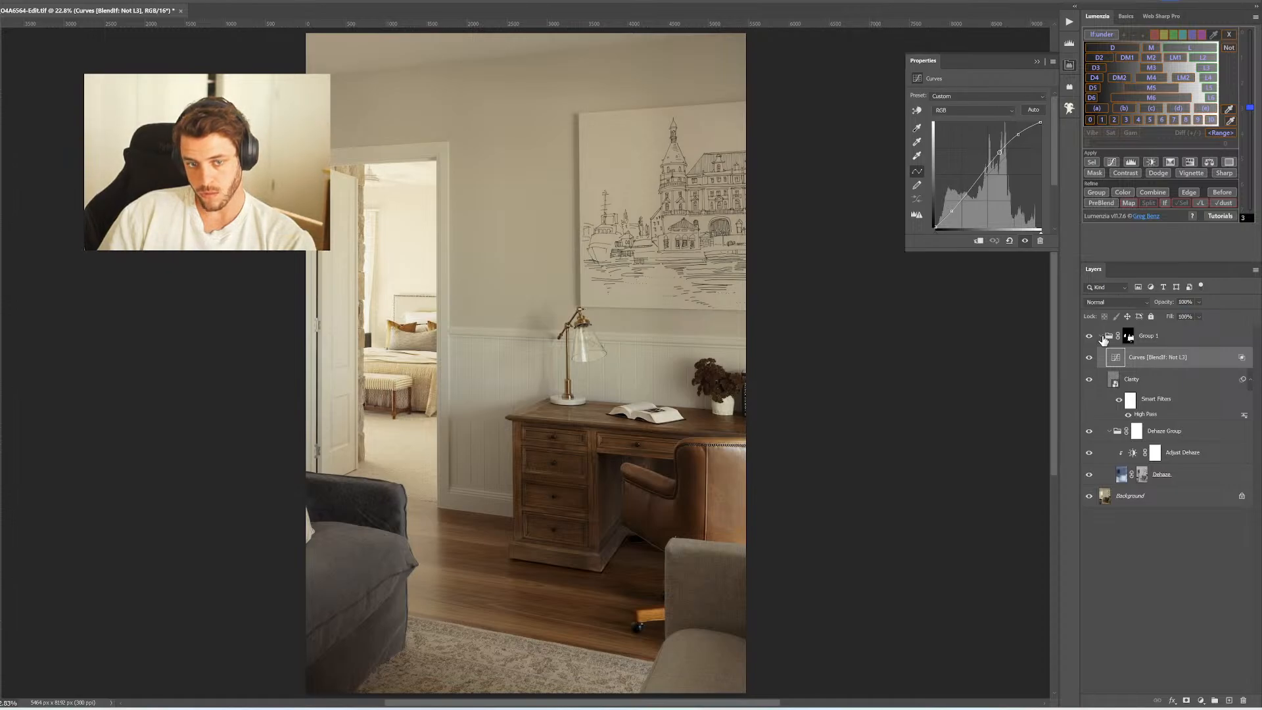
click(1101, 336)
drag(1164, 302, 1147, 307)
click(1128, 337)
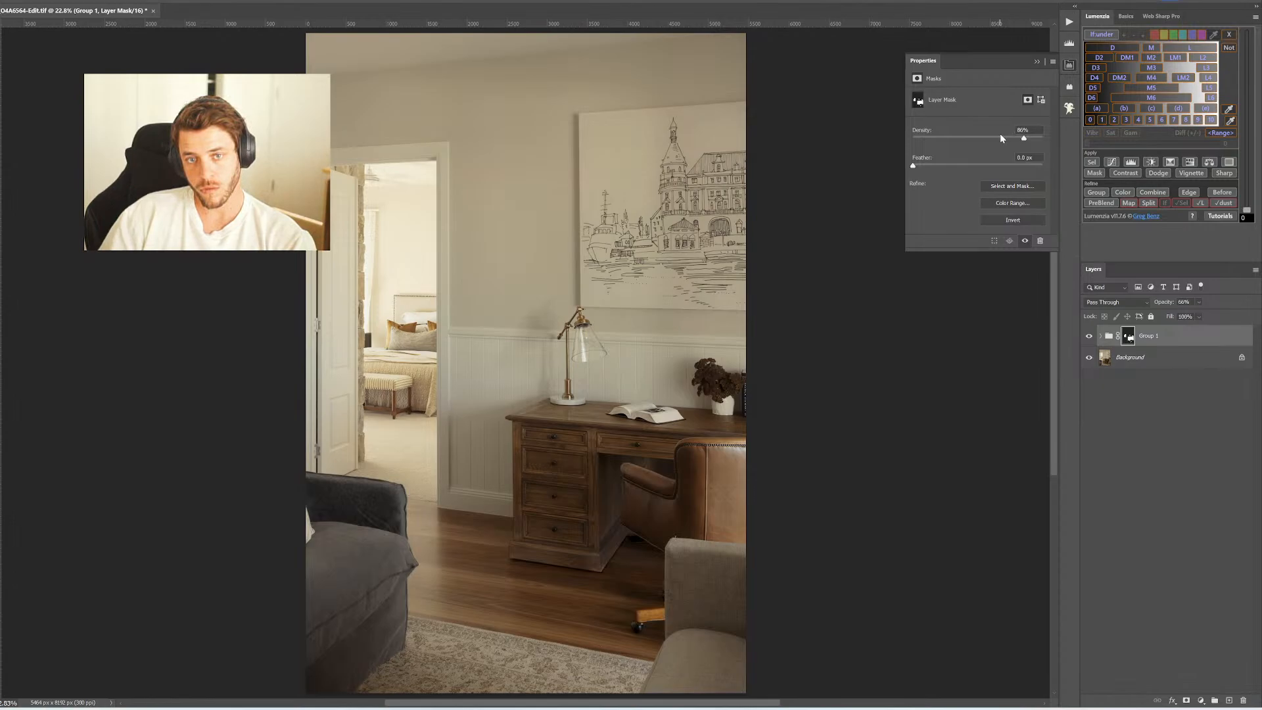
drag(1017, 137, 1013, 137)
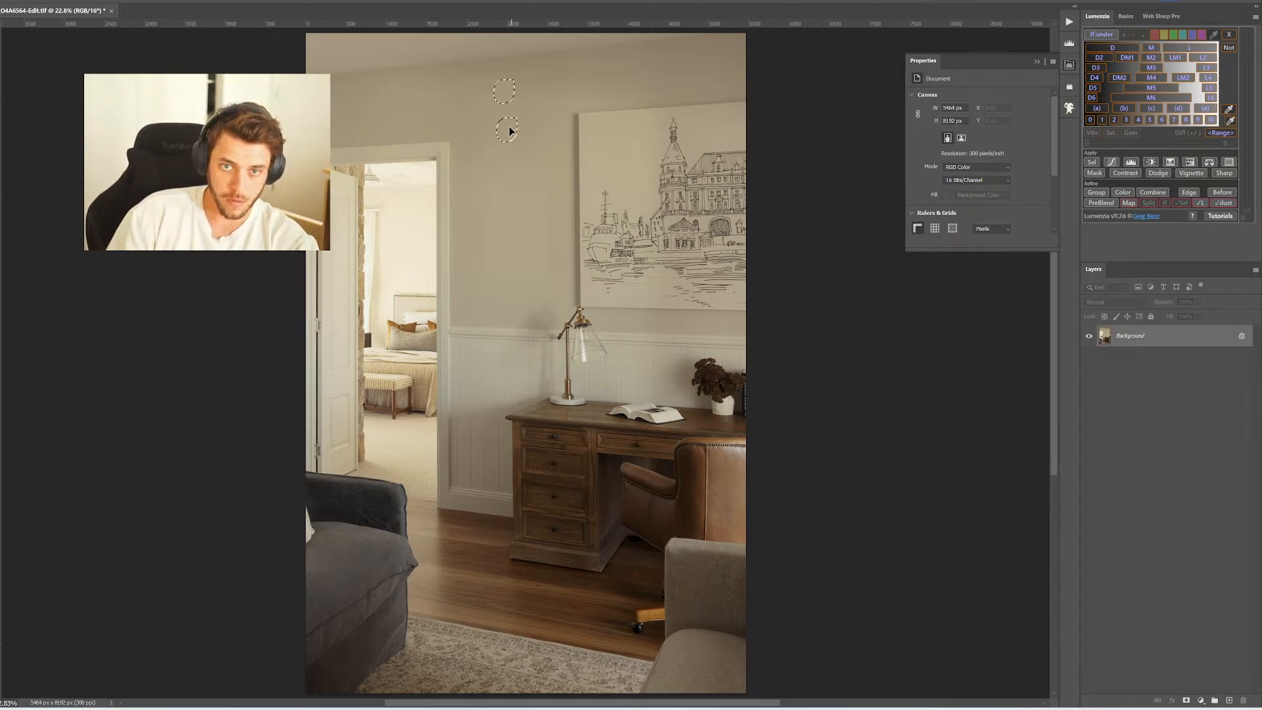
Save the flattened living-room image, and switch to Lightroom to select exterior pool photo 50
key(ctrl+s)
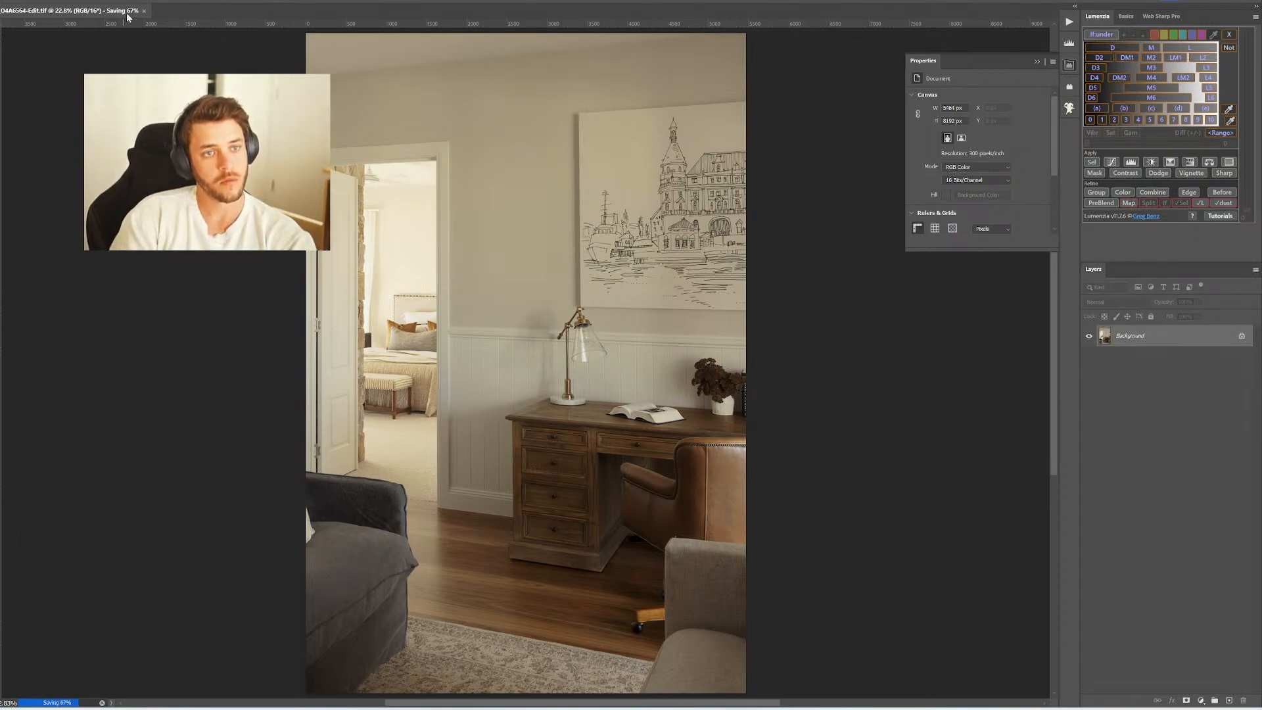
click(107, 11)
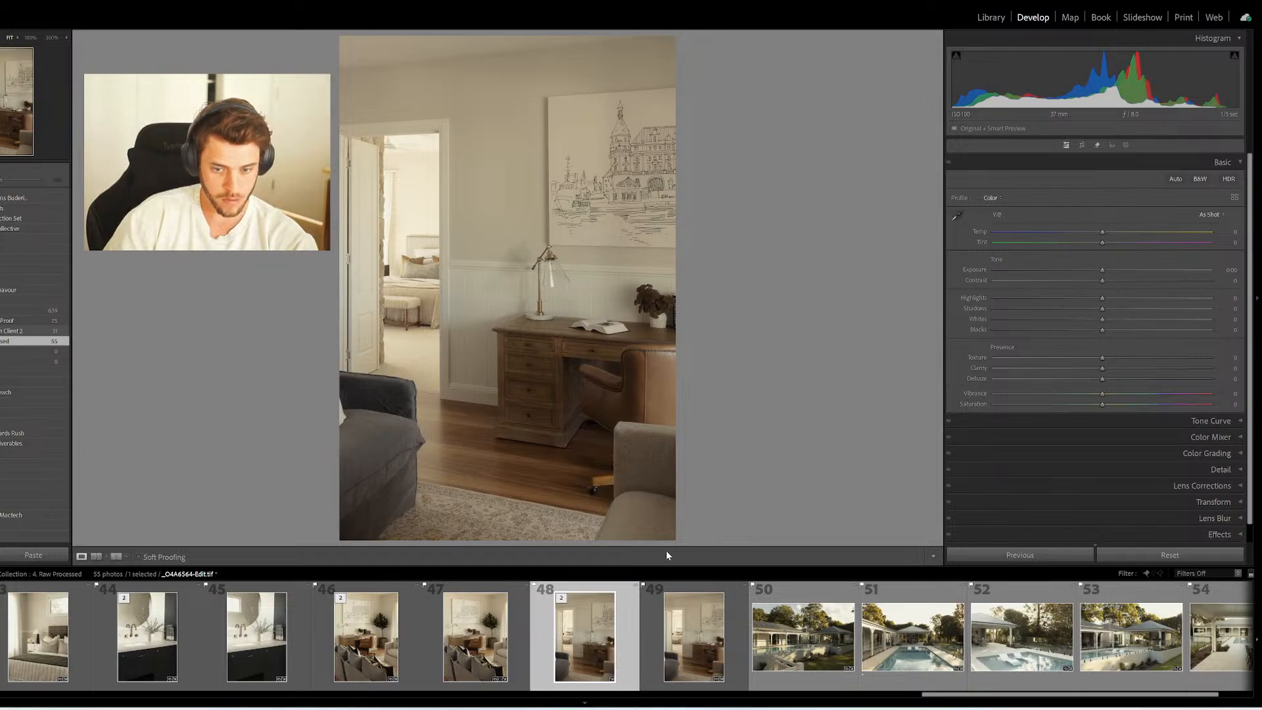
click(812, 647)
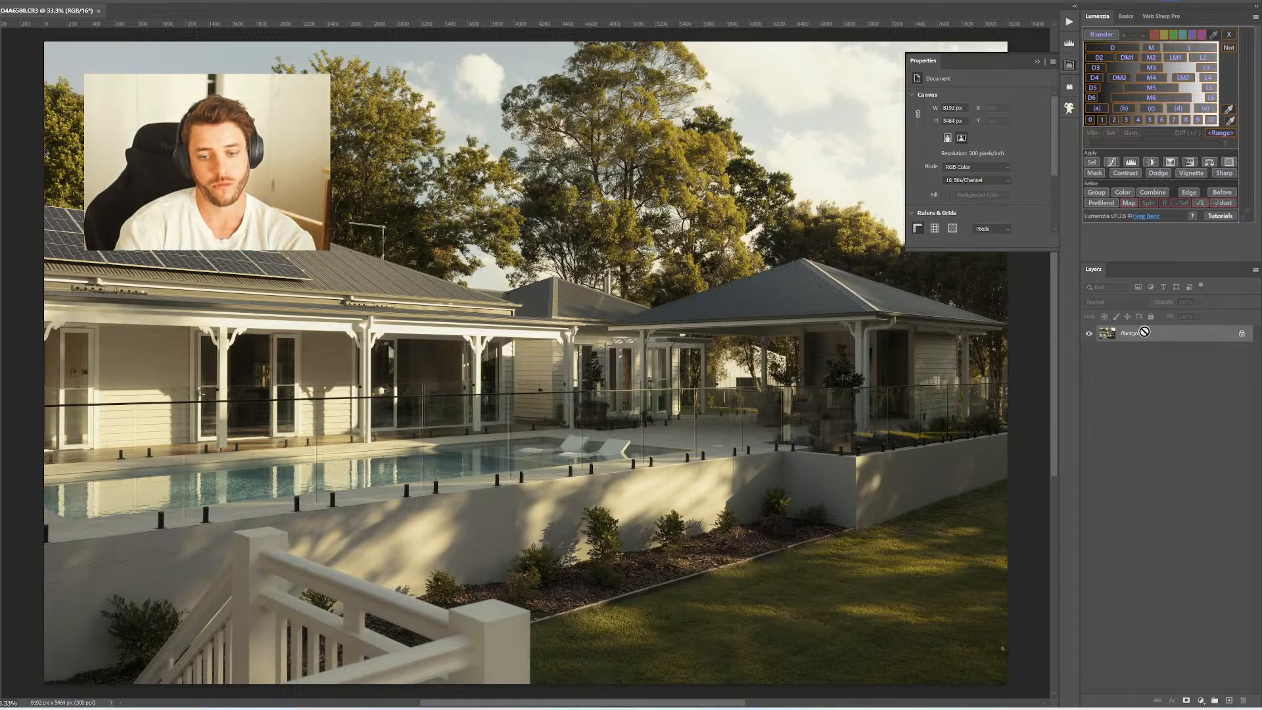
Duplicate the Background layer, and remove the roof antenna and the small distractions on the glass door, cladding wall and lawn corner
key(ctrl+j)
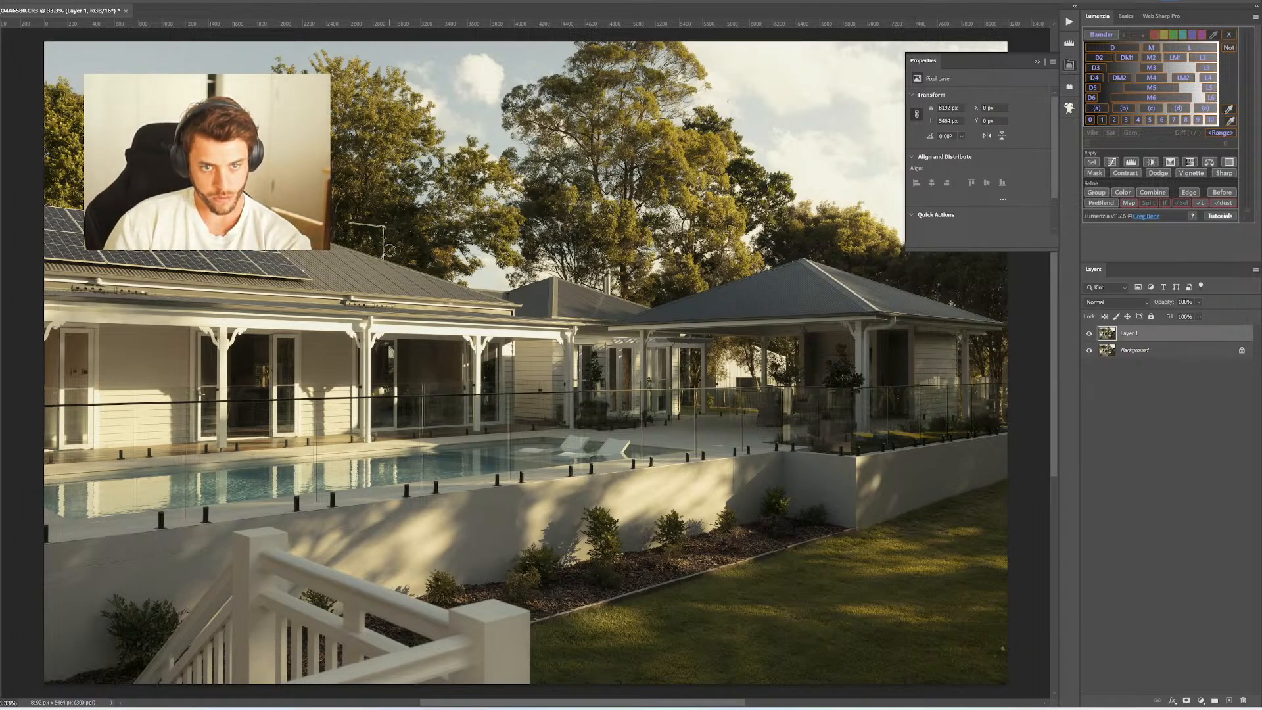
mouse_move(384, 257)
mouse_down()
mouse_move(381, 228)
mouse_move(356, 225)
mouse_move(389, 214)
mouse_up()
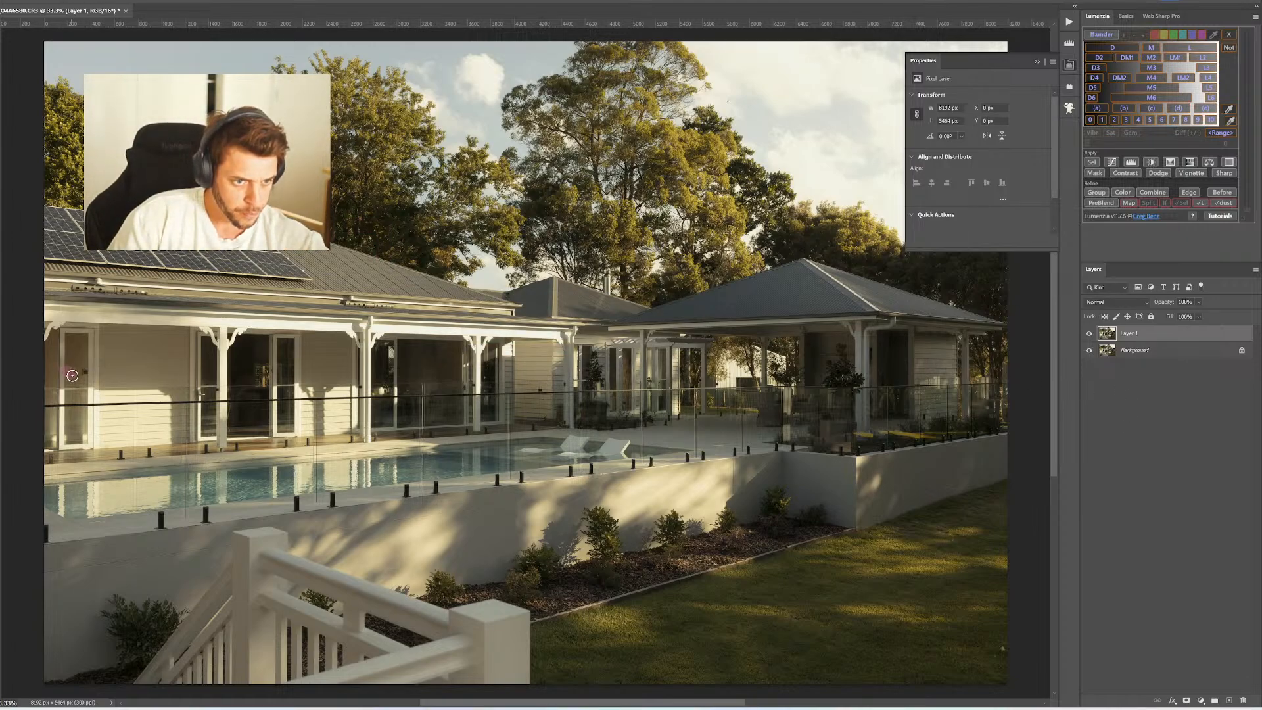
drag(84, 373, 88, 380)
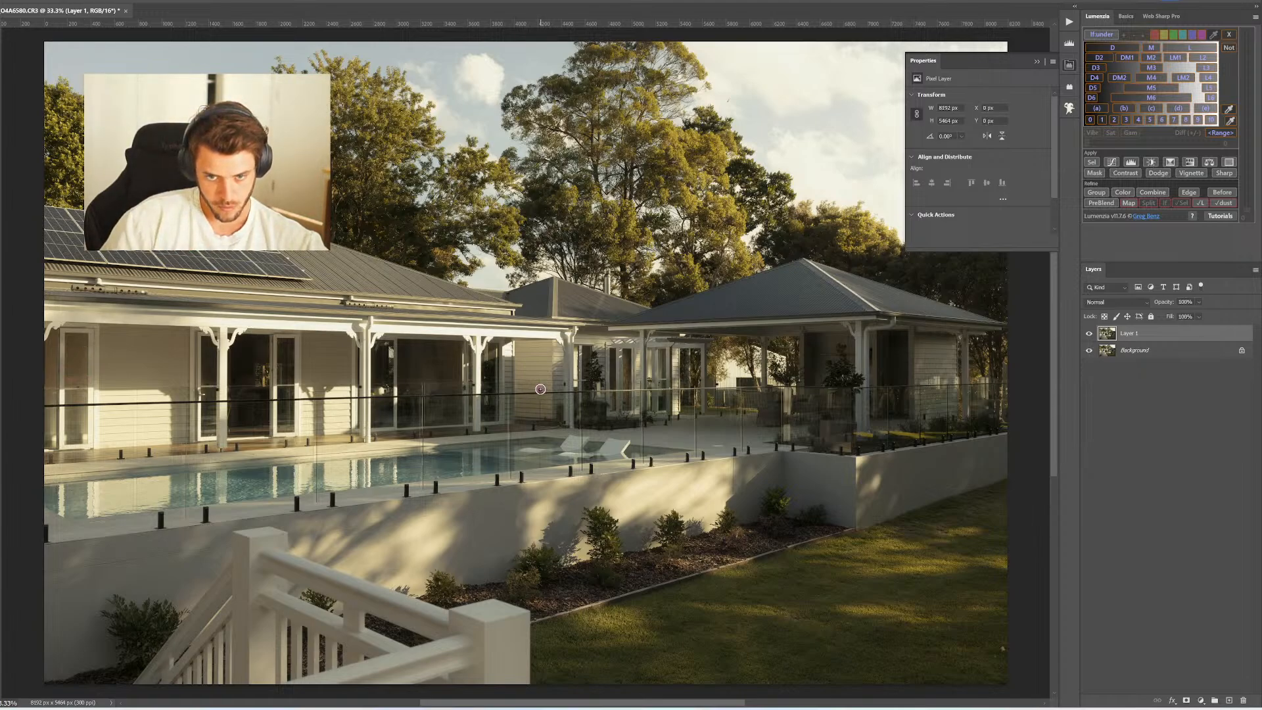
drag(540, 389, 563, 384)
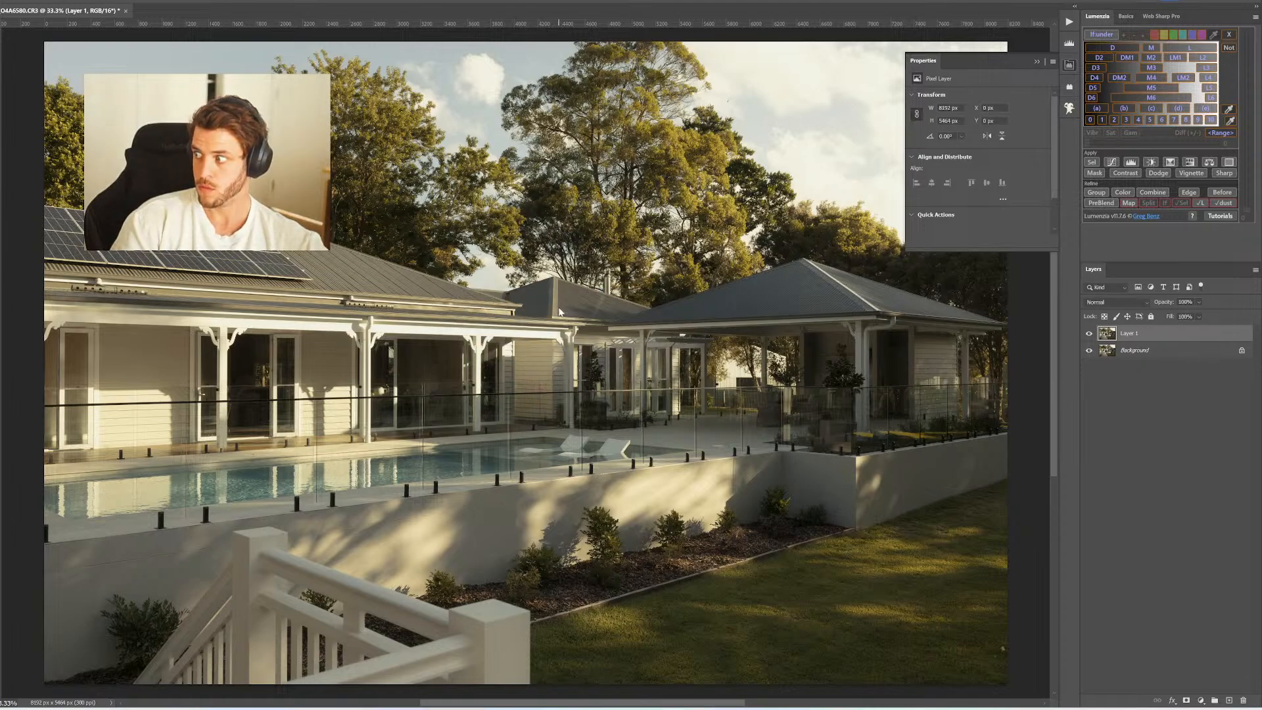
drag(999, 654, 996, 652)
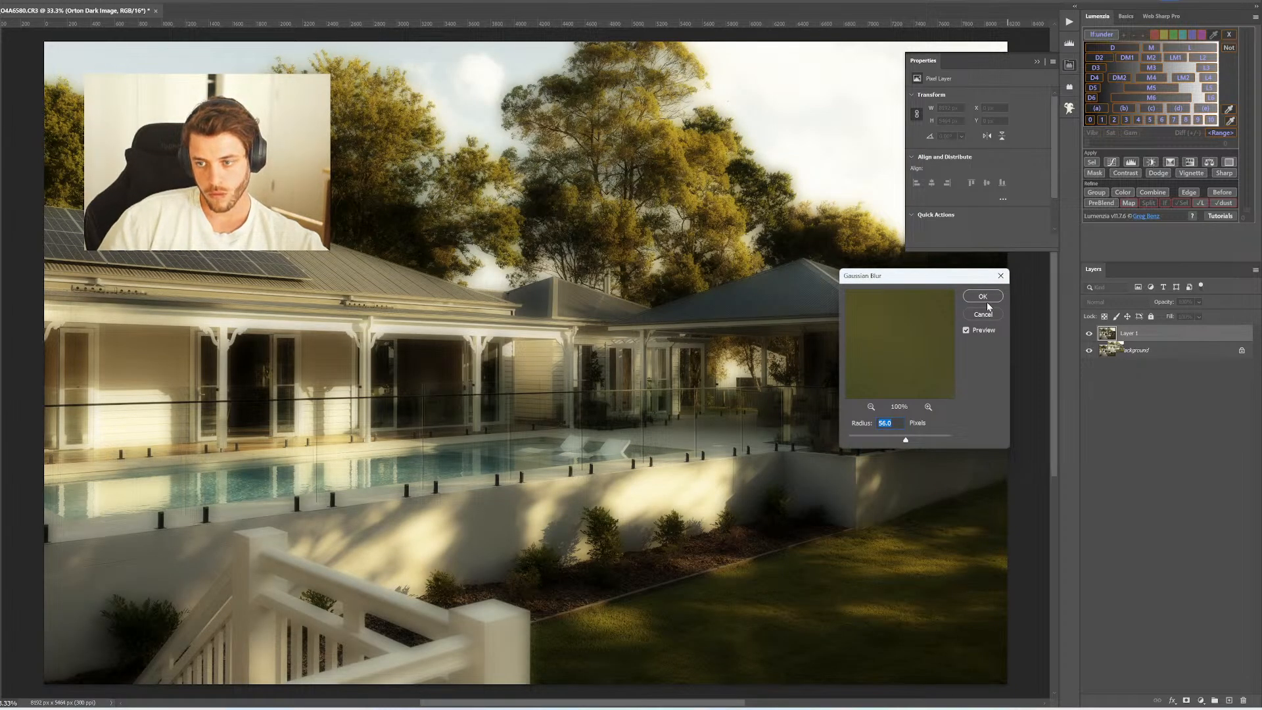
Create an Orton Effect group with a 56-pixel Gaussian Blur, and hide it behind a black layer mask
click(982, 297)
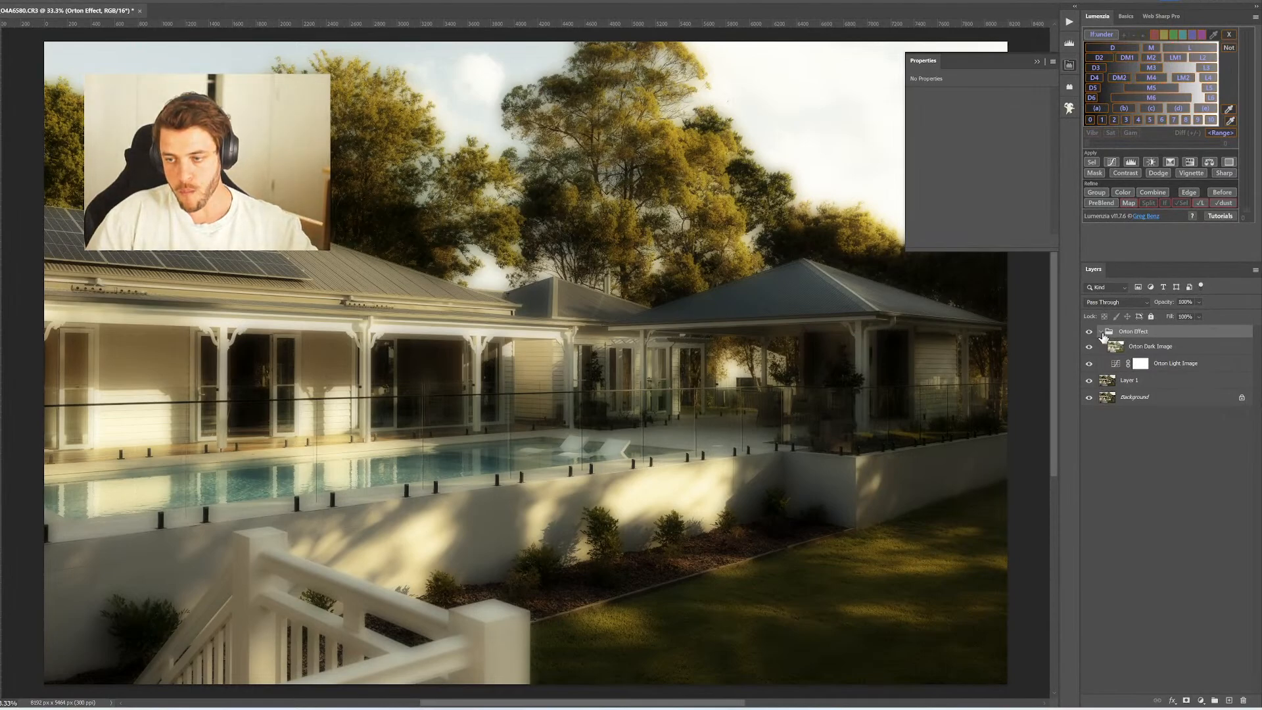
click(1102, 331)
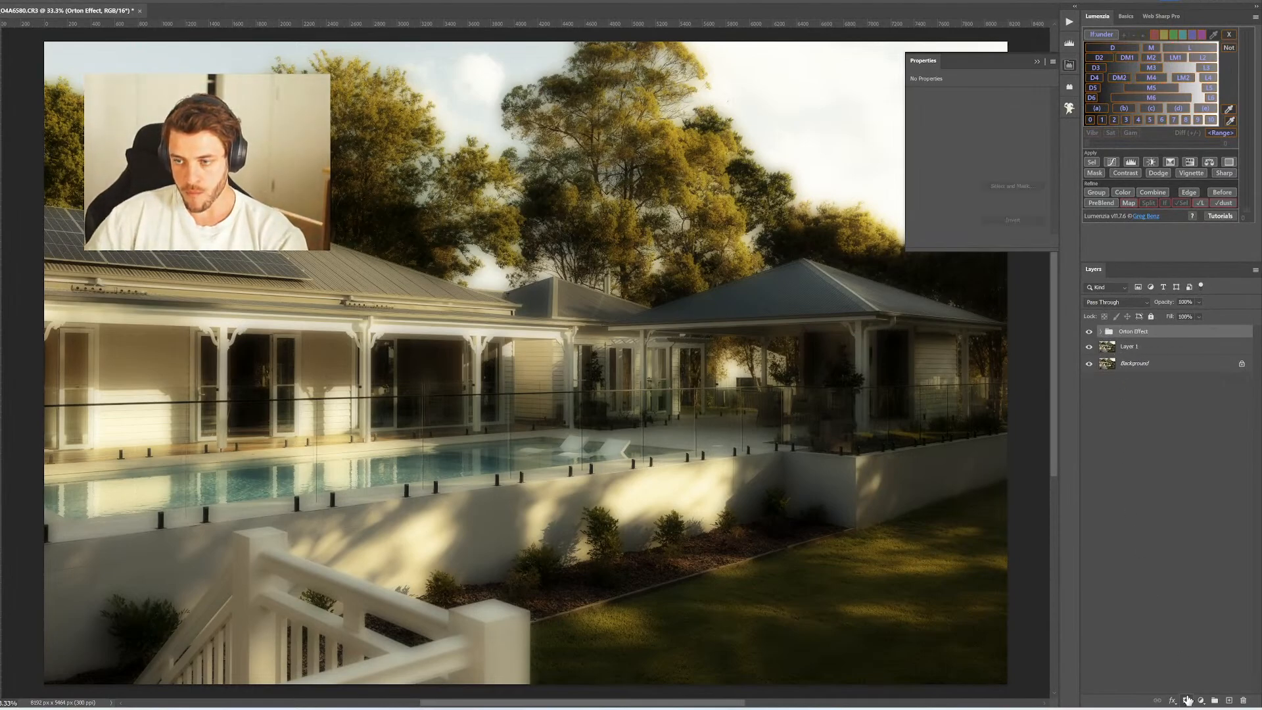
alt+click(1187, 700)
click(1037, 61)
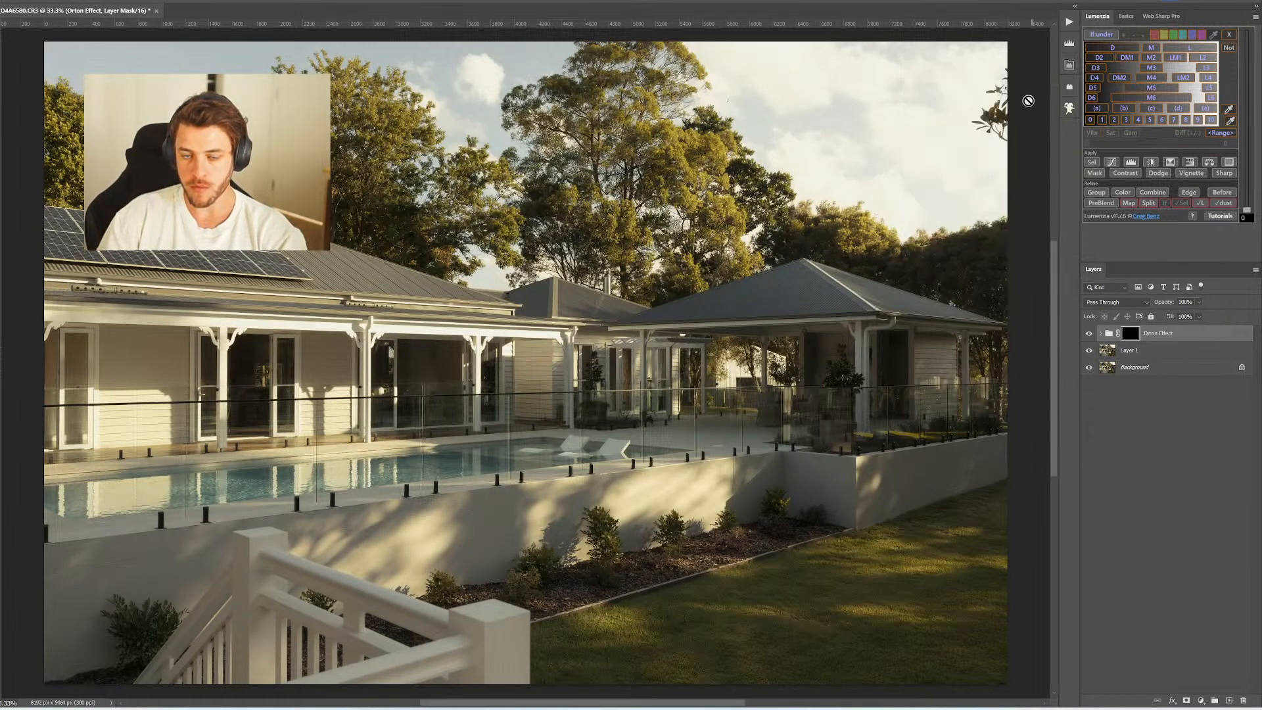
Preview the L2 luminosity mask, set the white input of its contrast Levels to 163, and load it as a selection
click(1100, 36)
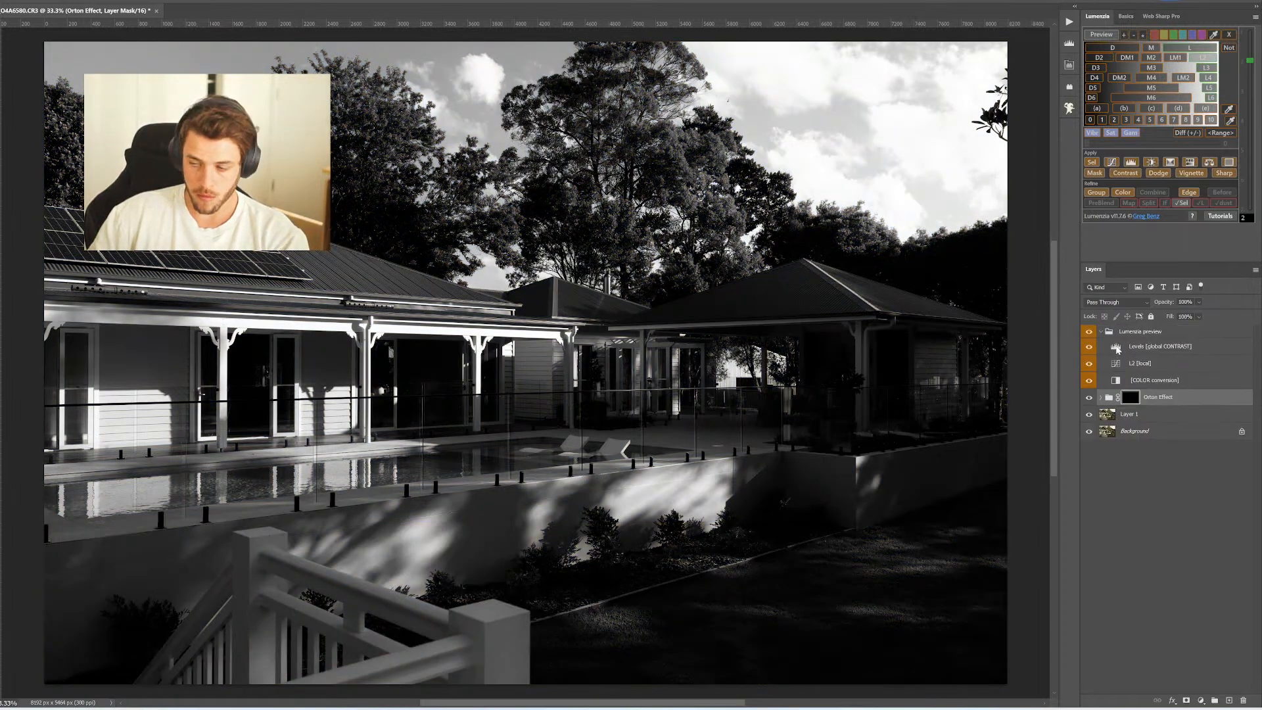
click(1115, 348)
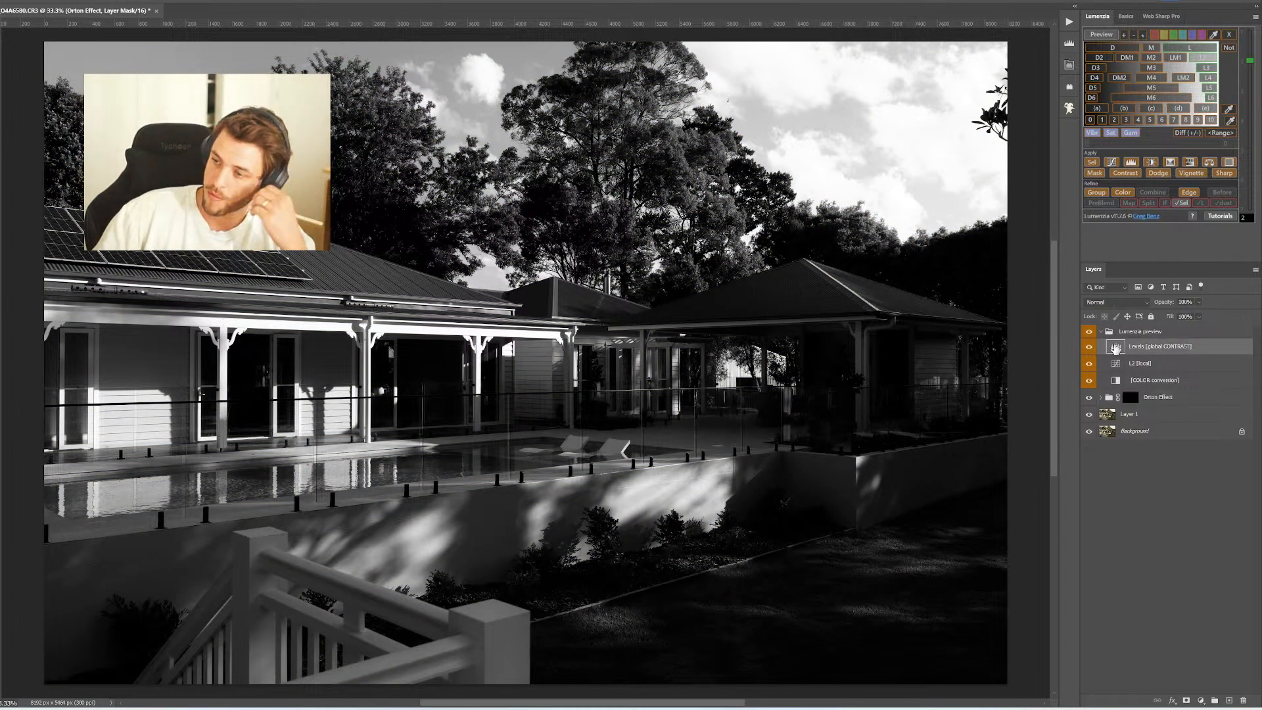
double_click(1117, 349)
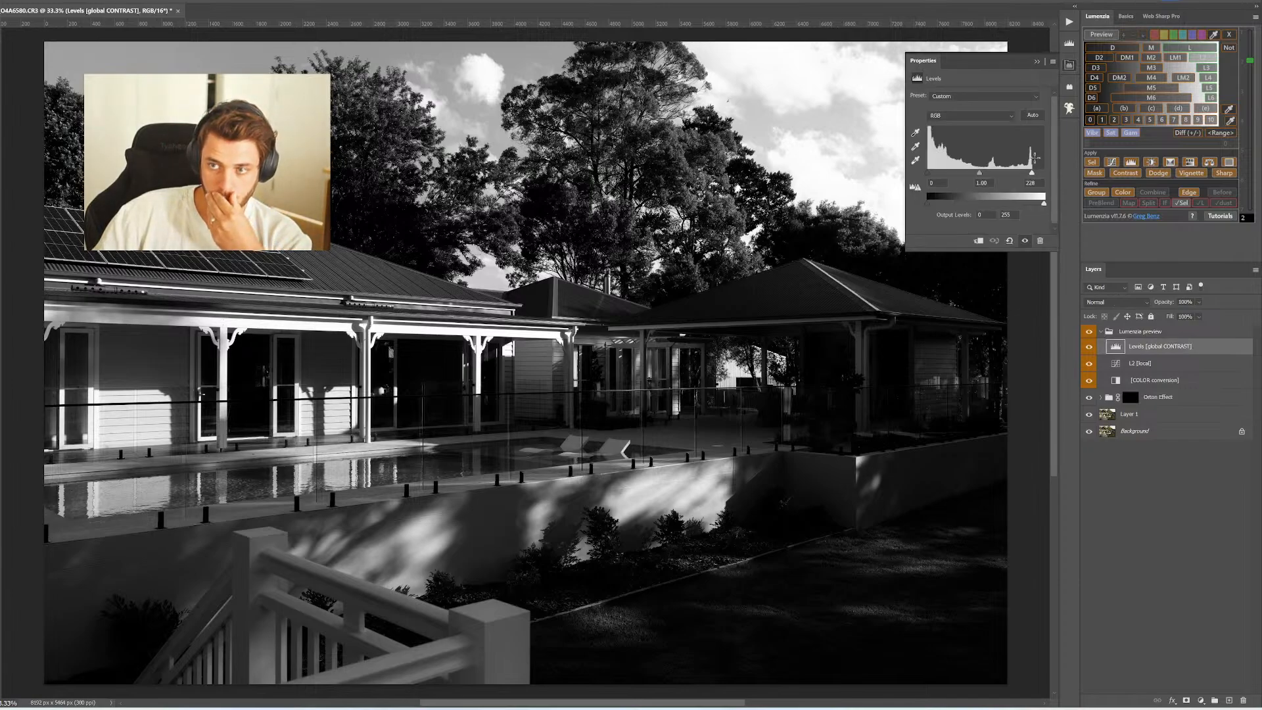
drag(1030, 176, 1005, 175)
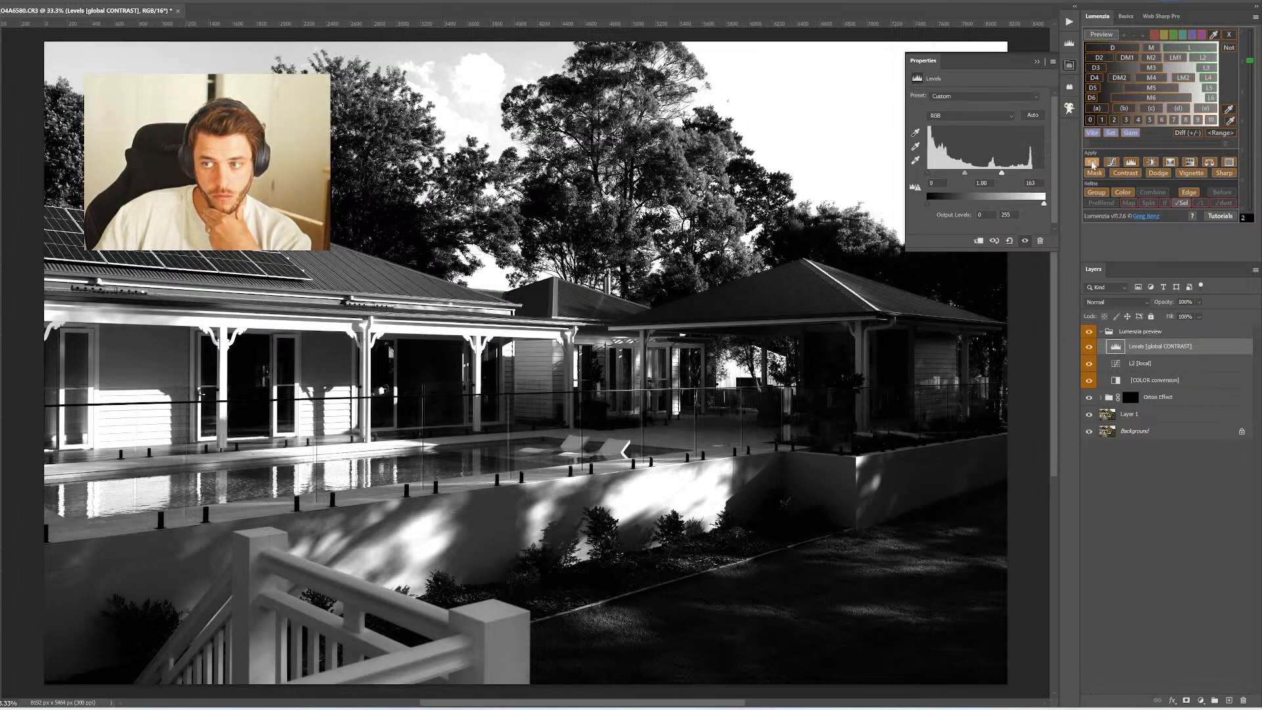
click(1092, 163)
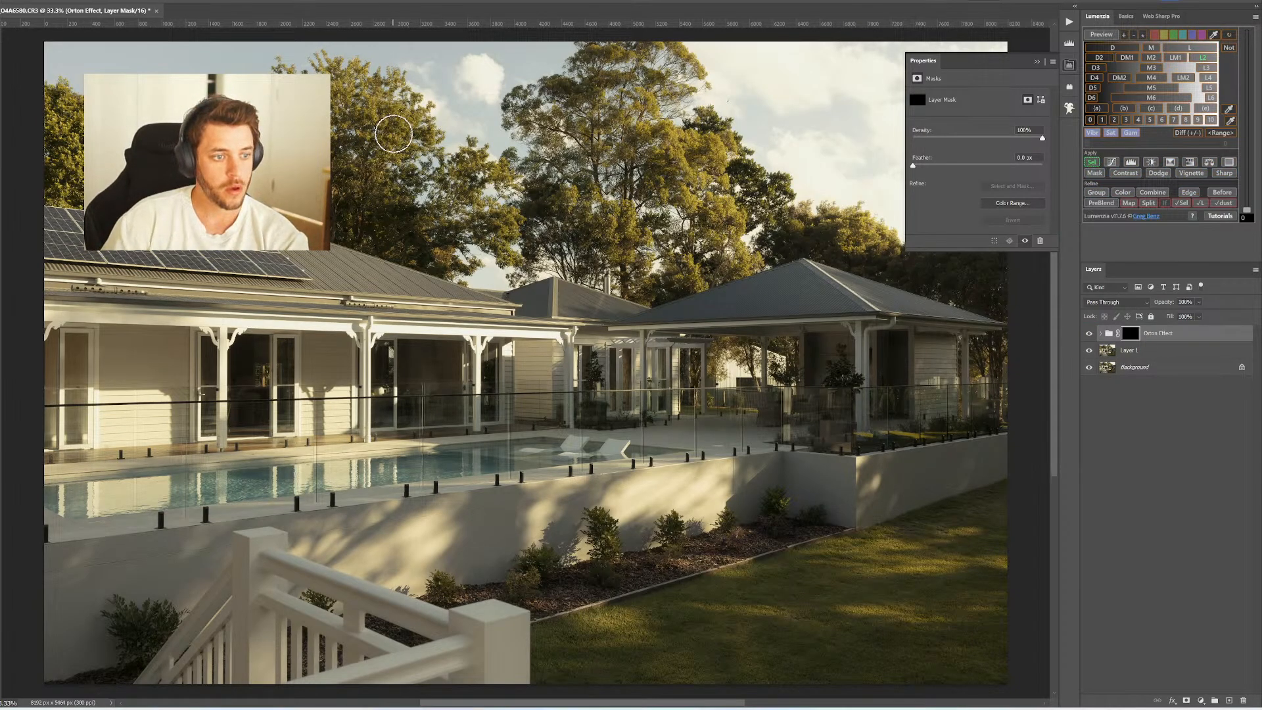
Paint the Orton Effect mask over the highlights of the tree behind the main house roof, adjusting the brush size to the foliage
key(bracketright)
key(bracketright)
key(bracketright)
key(bracketright)
key(bracketright)
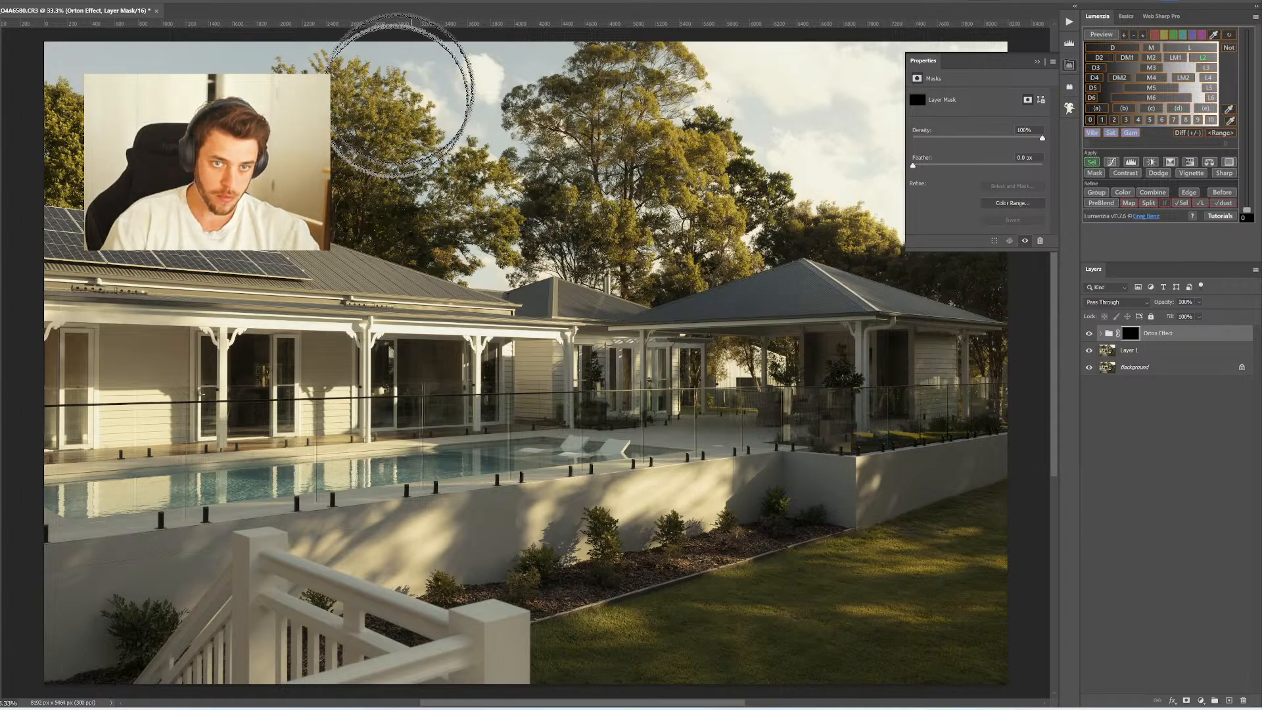
key(bracketleft)
key(bracketleft)
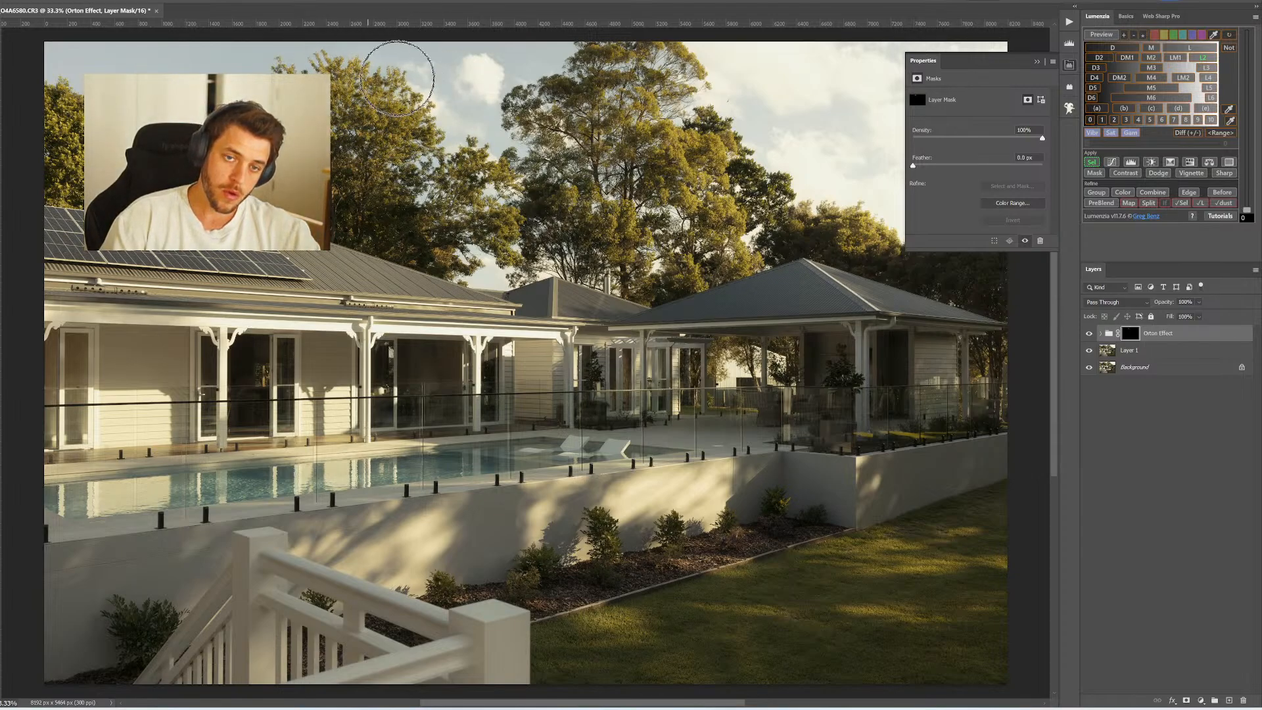
key(bracketleft)
key(bracketleft)
key(bracketleft)
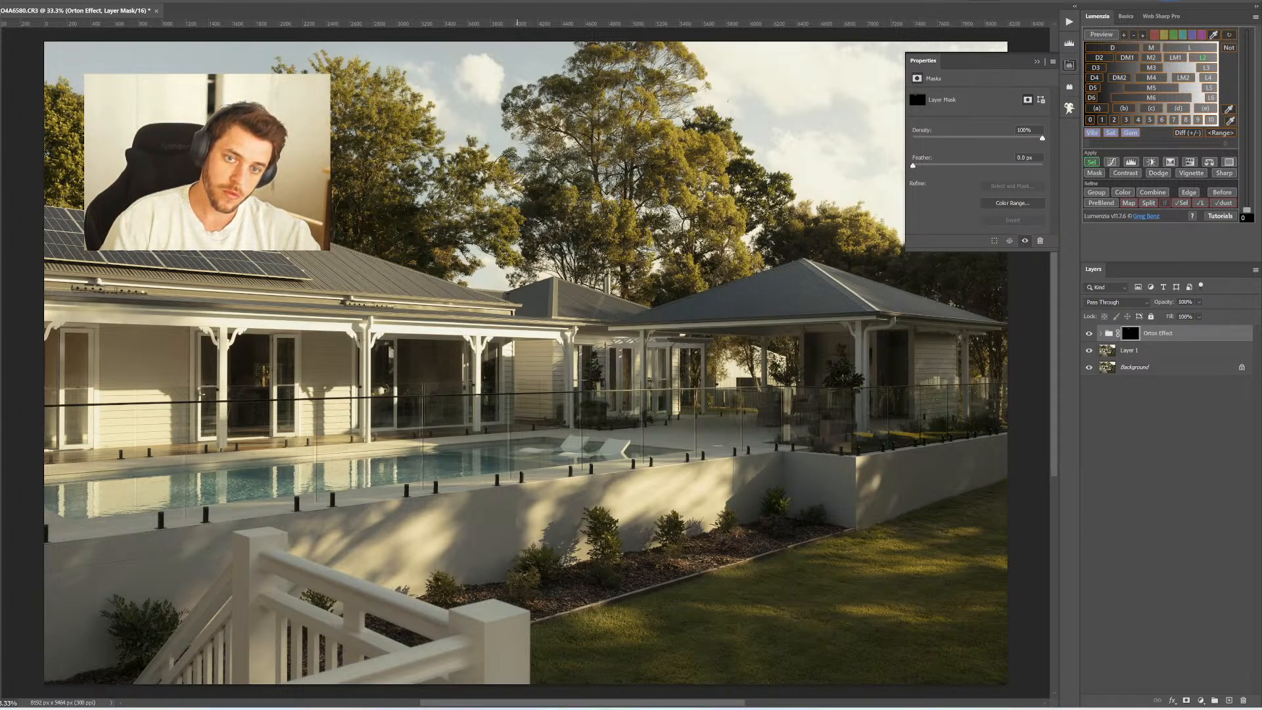
key(bracketright)
key(bracketright)
key(bracketright)
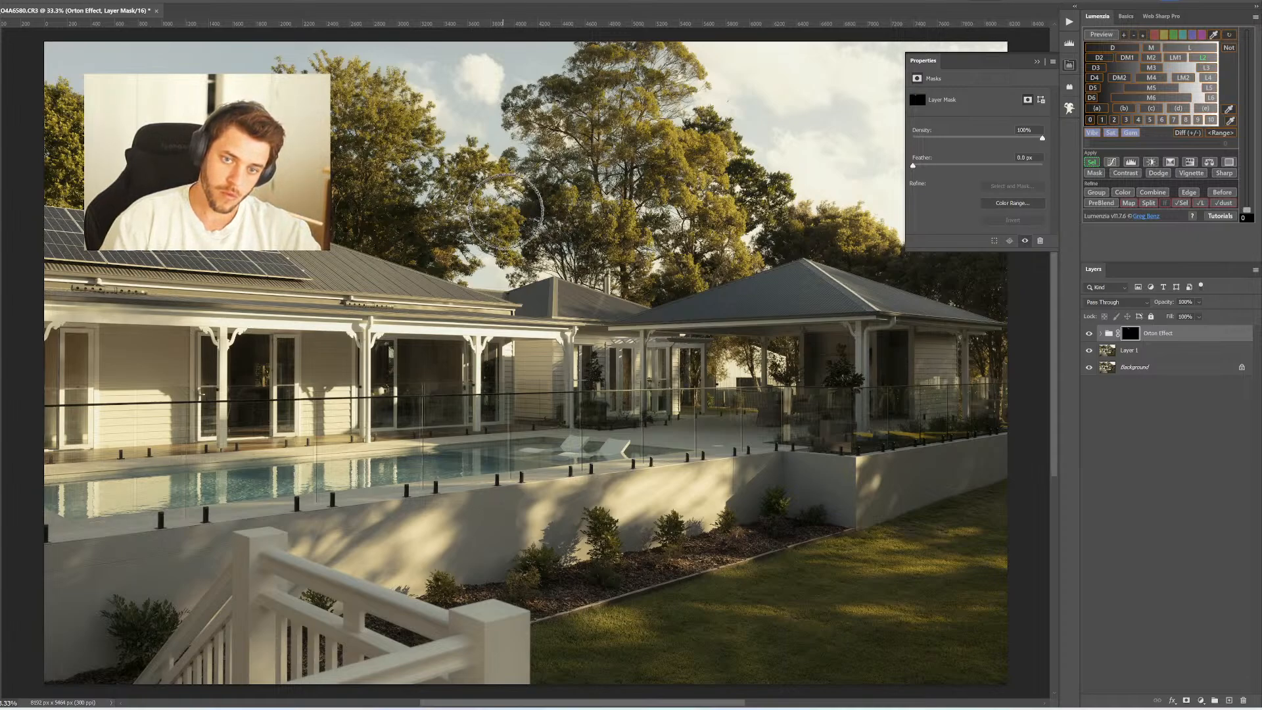
key(bracketright)
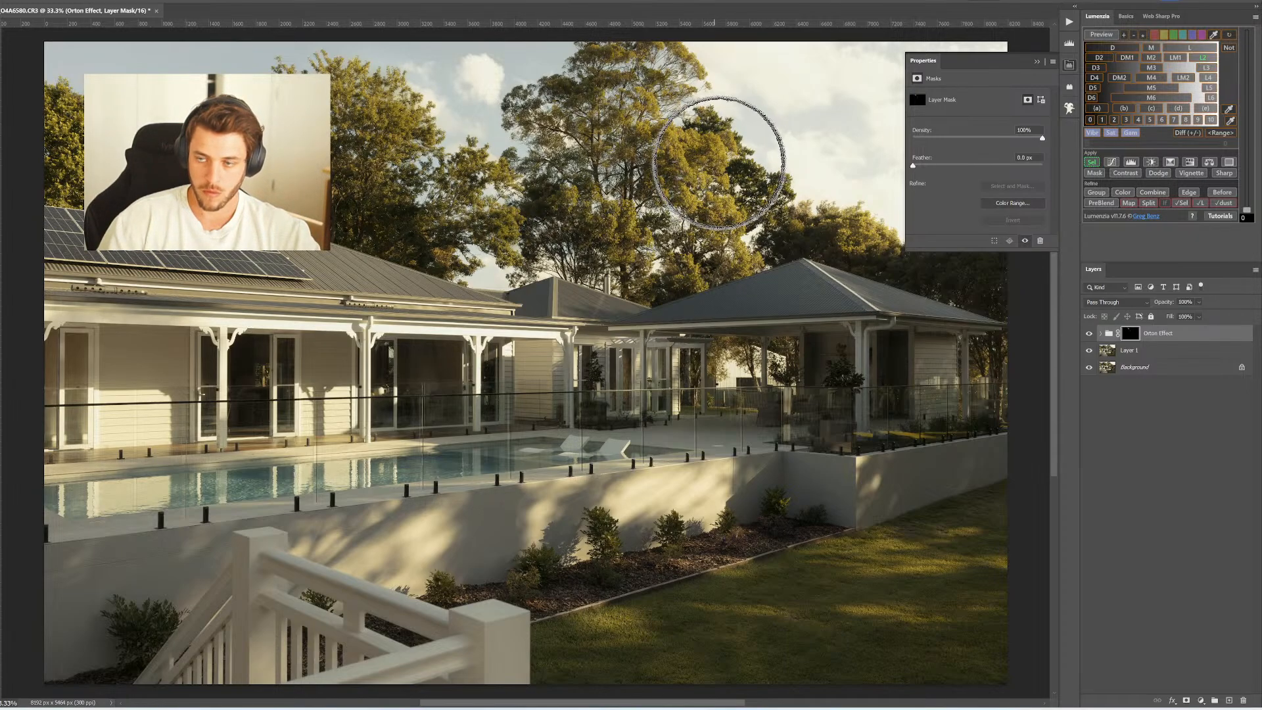
Paint the Orton Effect mask over the tall central tree and the trees behind the pavilion, varying the brush size
key(bracketleft)
key(bracketleft)
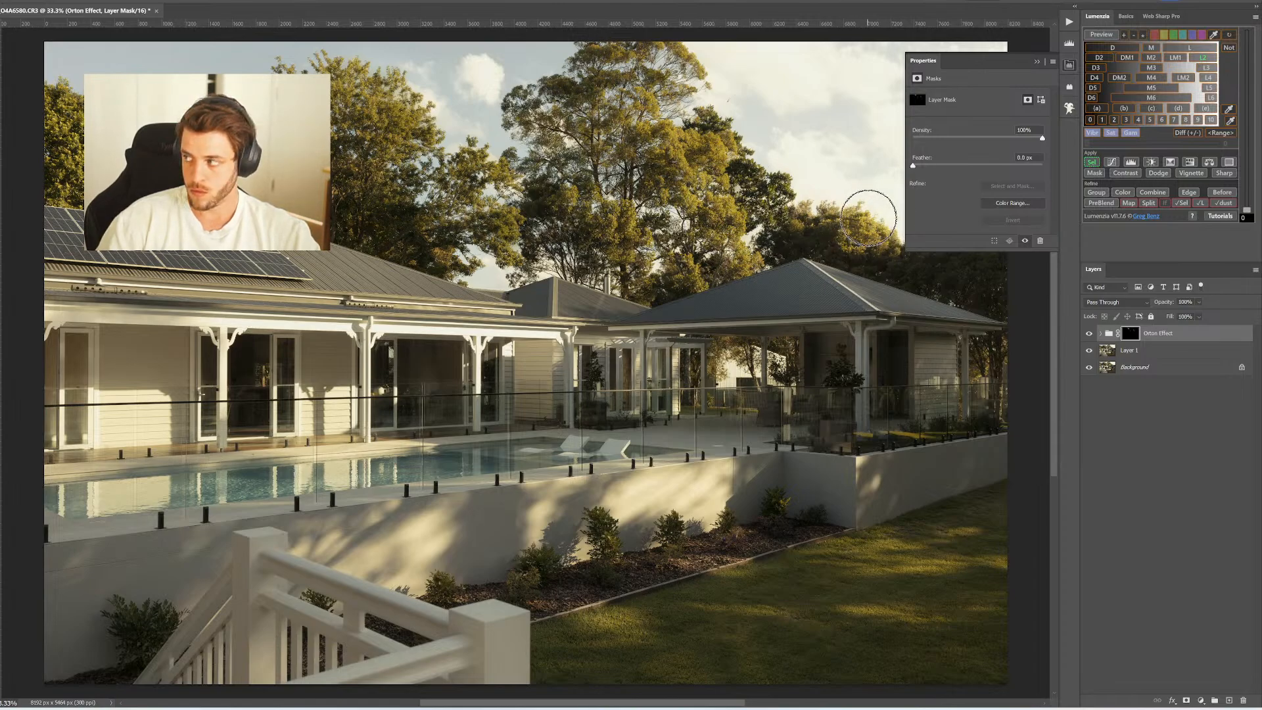
key(bracketright)
key(bracketright)
key(bracketleft)
key(bracketleft)
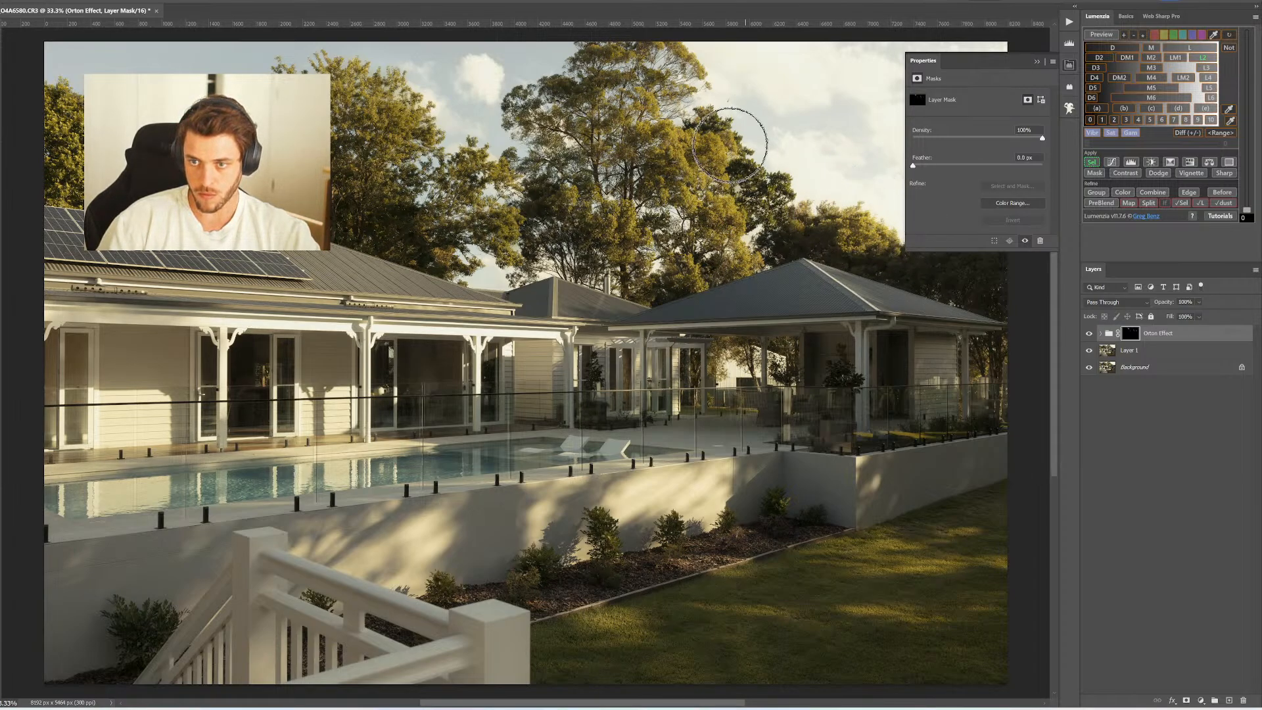
key(bracketright)
key(bracketright)
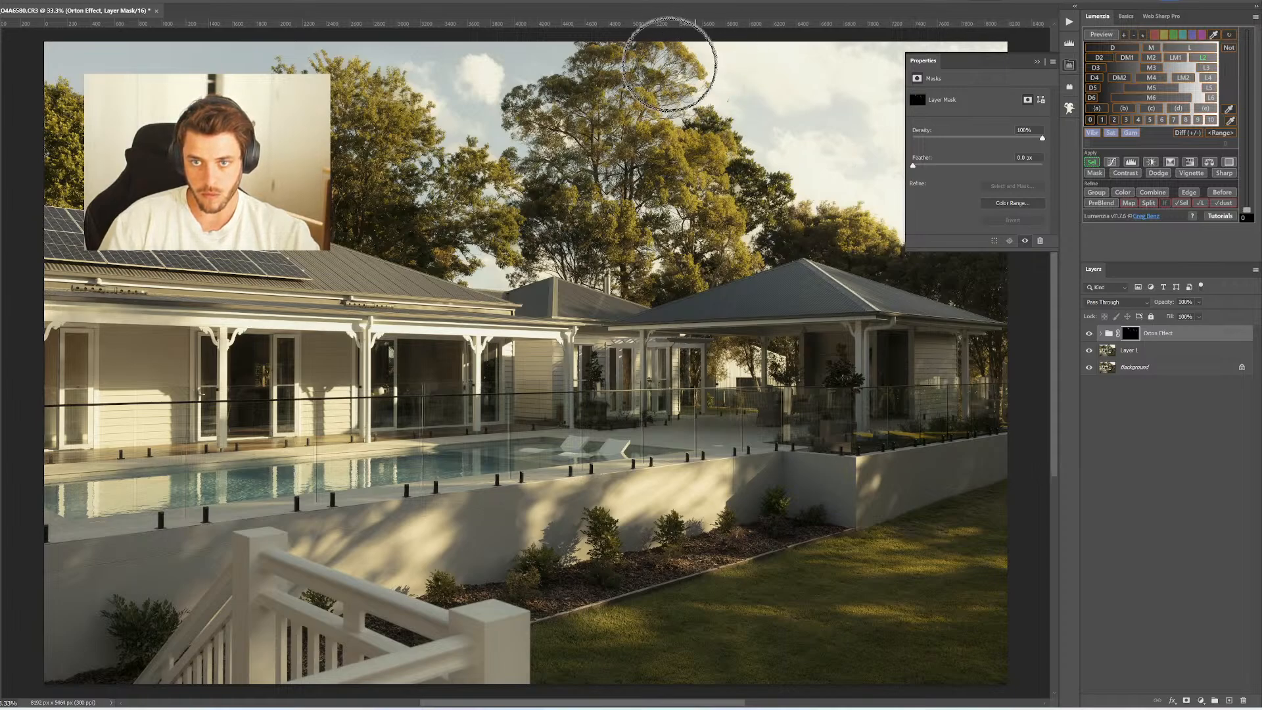
key(bracketleft)
key(bracketleft)
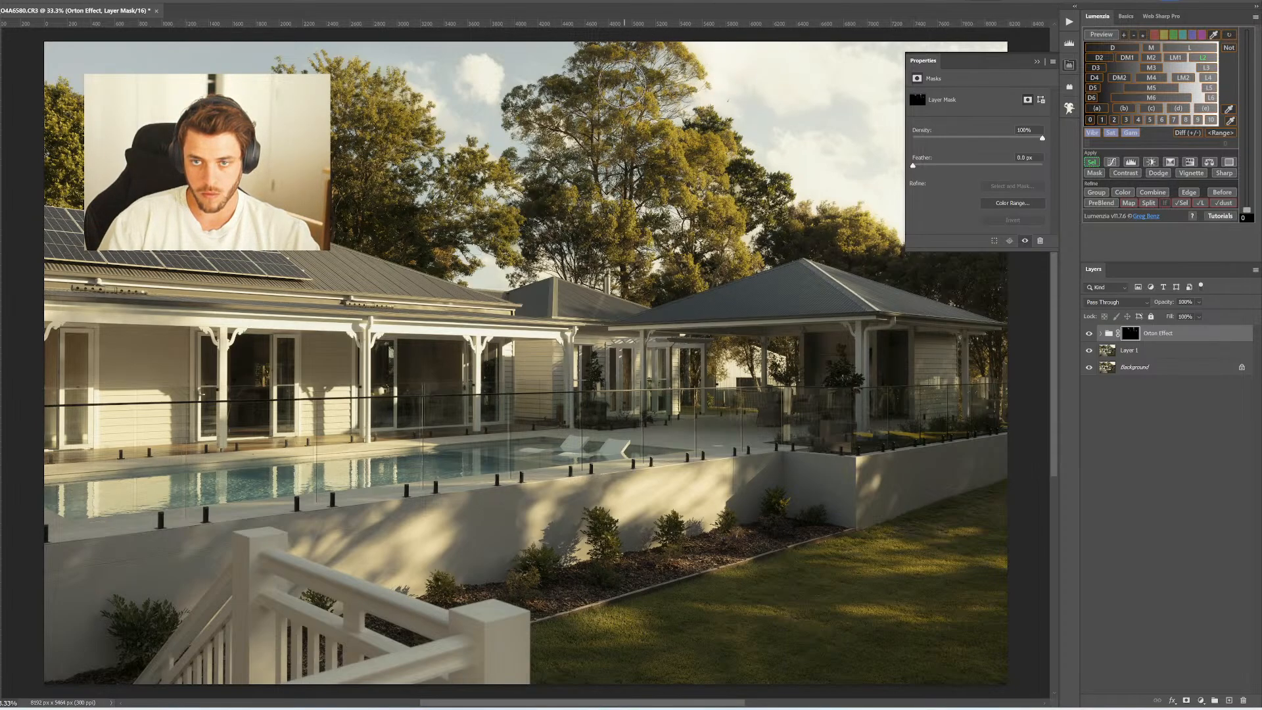
key(bracketright)
key(bracketright)
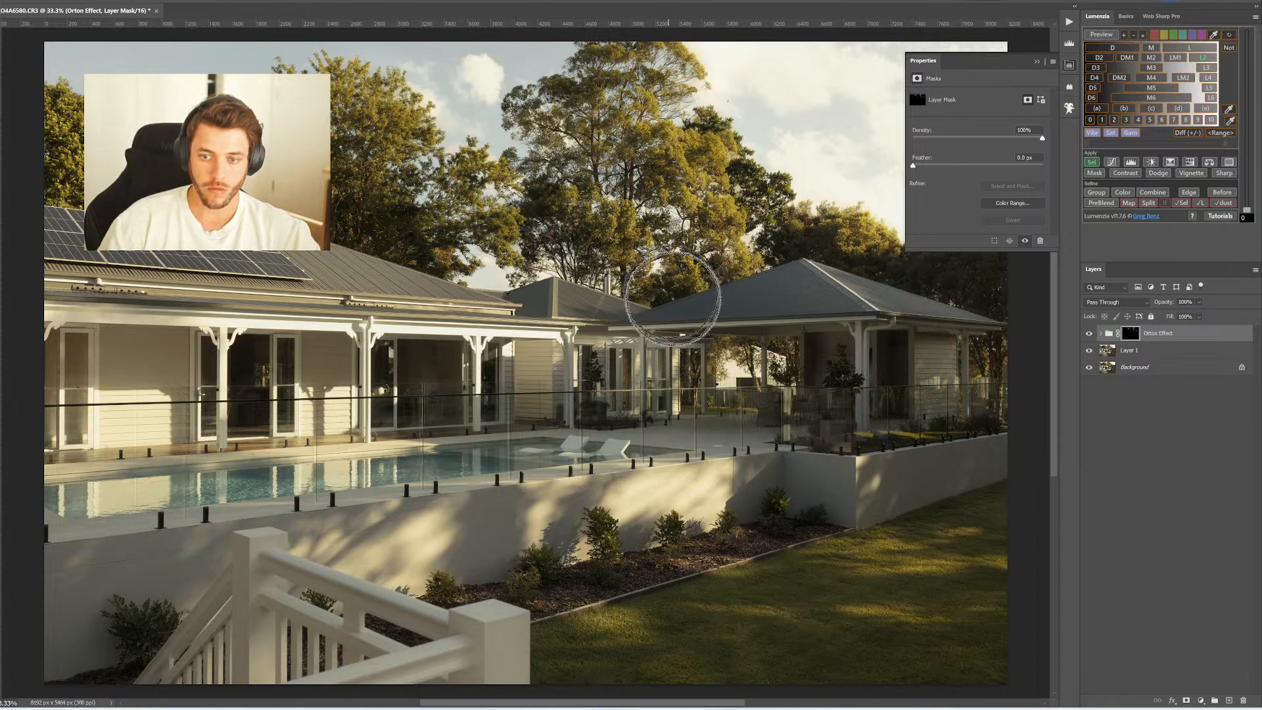
Paint the Orton Effect mask over the sunlit background foliage visible beneath the pavilion roof
key(bracketleft)
key(bracketleft)
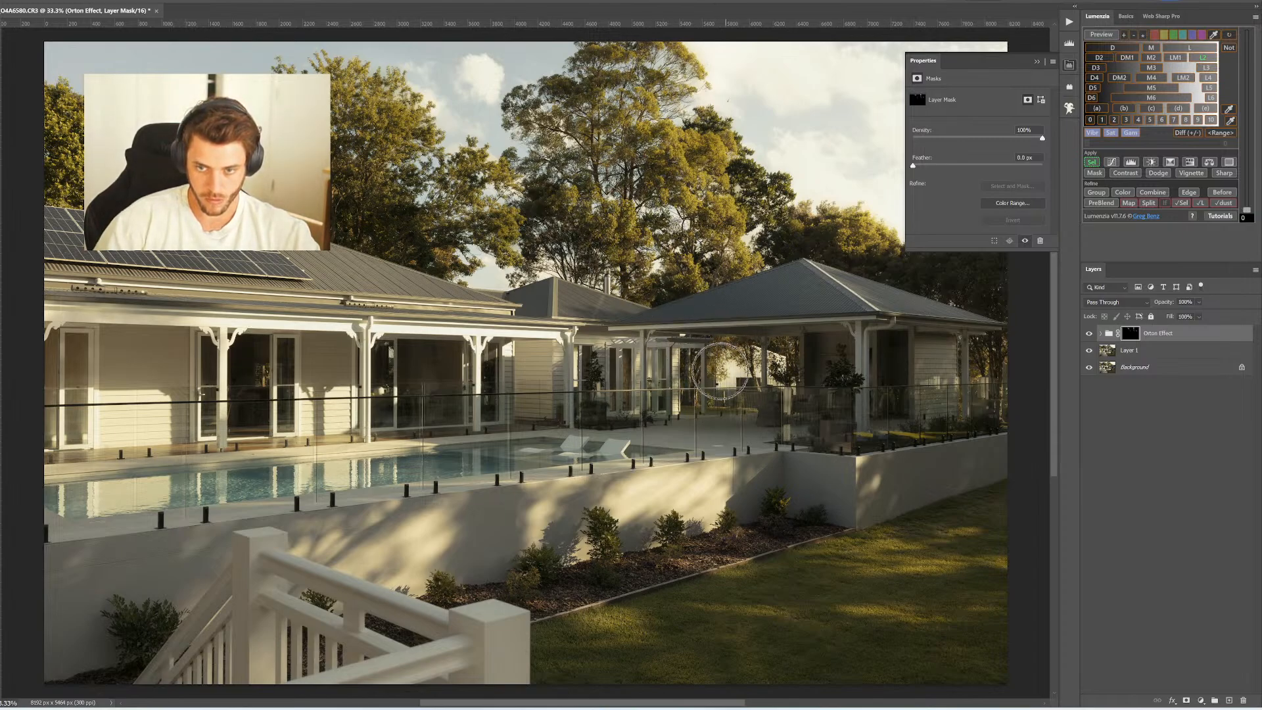
key(bracketright)
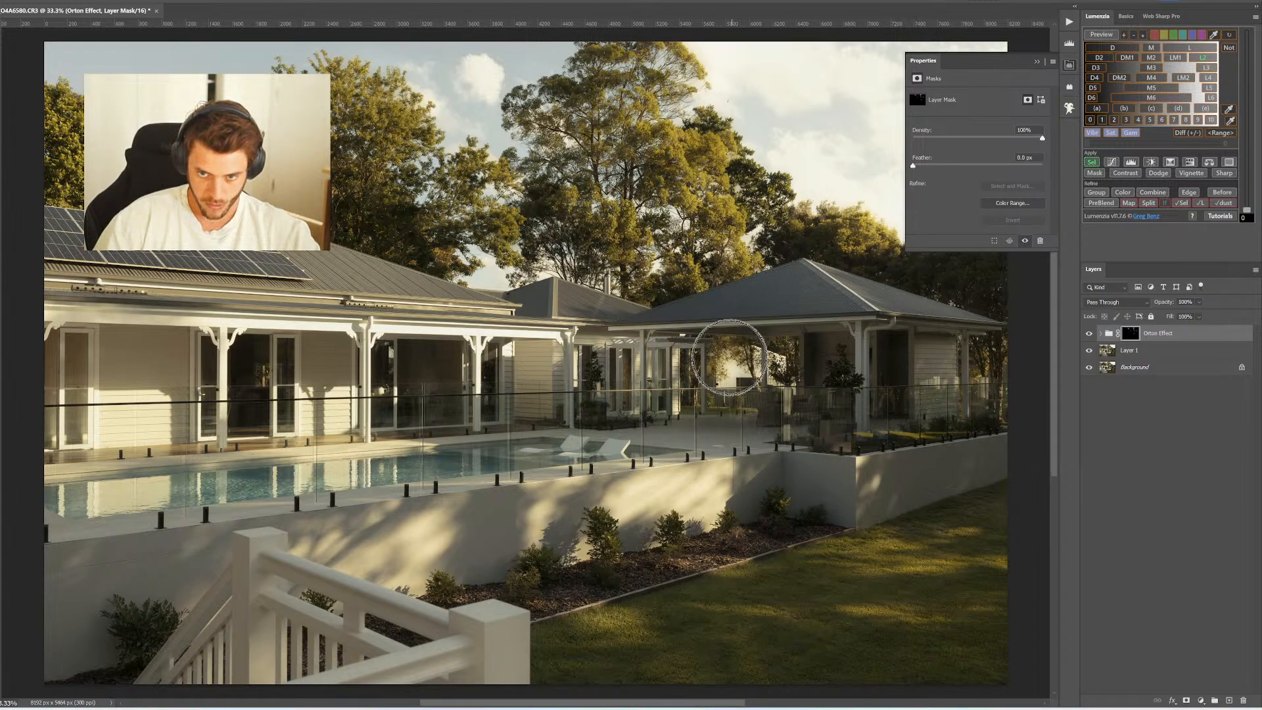
mouse_move(760, 362)
mouse_down()
mouse_move(723, 380)
mouse_move(735, 375)
mouse_up()
key(bracketright)
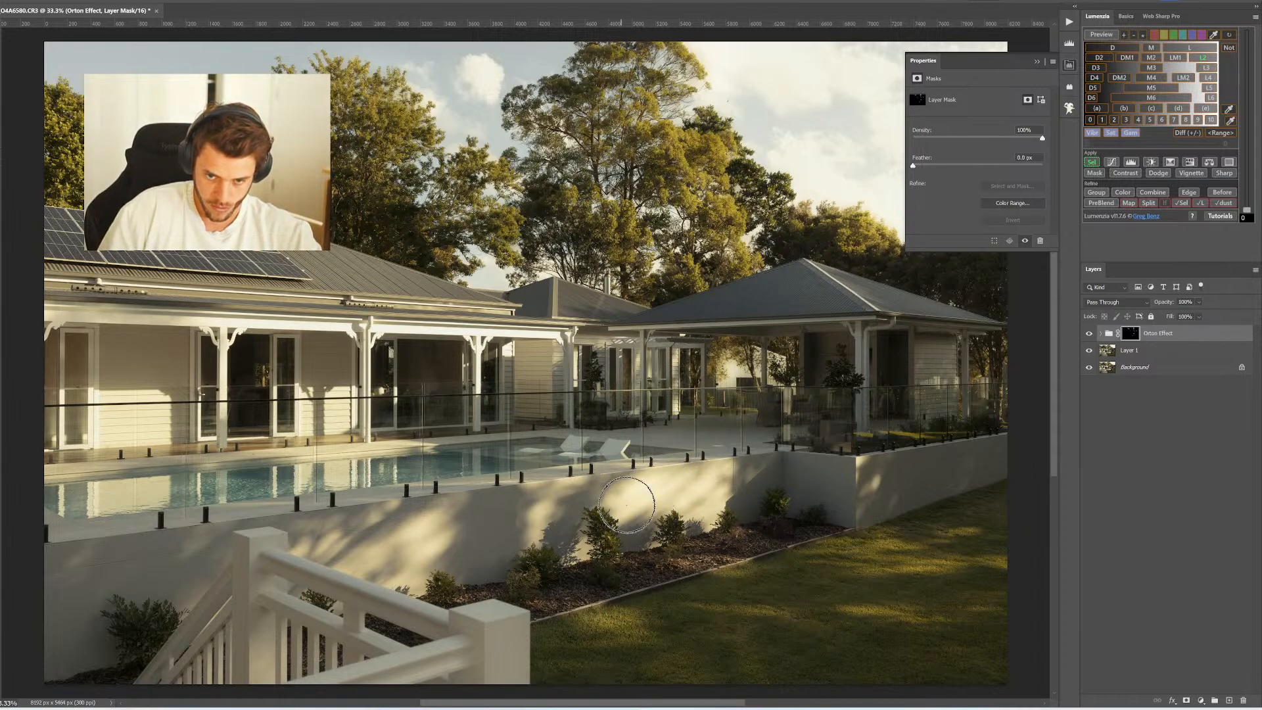
Paint the Orton Effect mask over the sunlit patches of the retaining wall behind the garden bed, adjusting the brush size
mouse_move(658, 487)
mouse_down()
mouse_move(602, 532)
mouse_move(659, 493)
mouse_move(652, 524)
mouse_move(624, 535)
mouse_move(667, 483)
mouse_move(651, 484)
mouse_move(631, 518)
mouse_move(715, 497)
mouse_move(689, 518)
mouse_move(740, 451)
mouse_move(691, 499)
mouse_move(682, 490)
mouse_move(629, 518)
mouse_move(611, 497)
mouse_move(645, 476)
mouse_move(714, 480)
mouse_move(714, 503)
mouse_move(510, 542)
mouse_move(431, 547)
mouse_move(421, 535)
mouse_move(379, 554)
mouse_move(395, 568)
mouse_move(416, 555)
mouse_move(415, 533)
mouse_move(392, 575)
mouse_move(420, 518)
mouse_move(374, 567)
mouse_move(413, 539)
mouse_move(375, 549)
mouse_move(404, 537)
mouse_move(408, 552)
mouse_move(552, 500)
mouse_move(526, 529)
mouse_move(534, 490)
mouse_move(535, 521)
mouse_up()
key(bracketleft)
key(bracketright)
key(bracketright)
key(bracketleft)
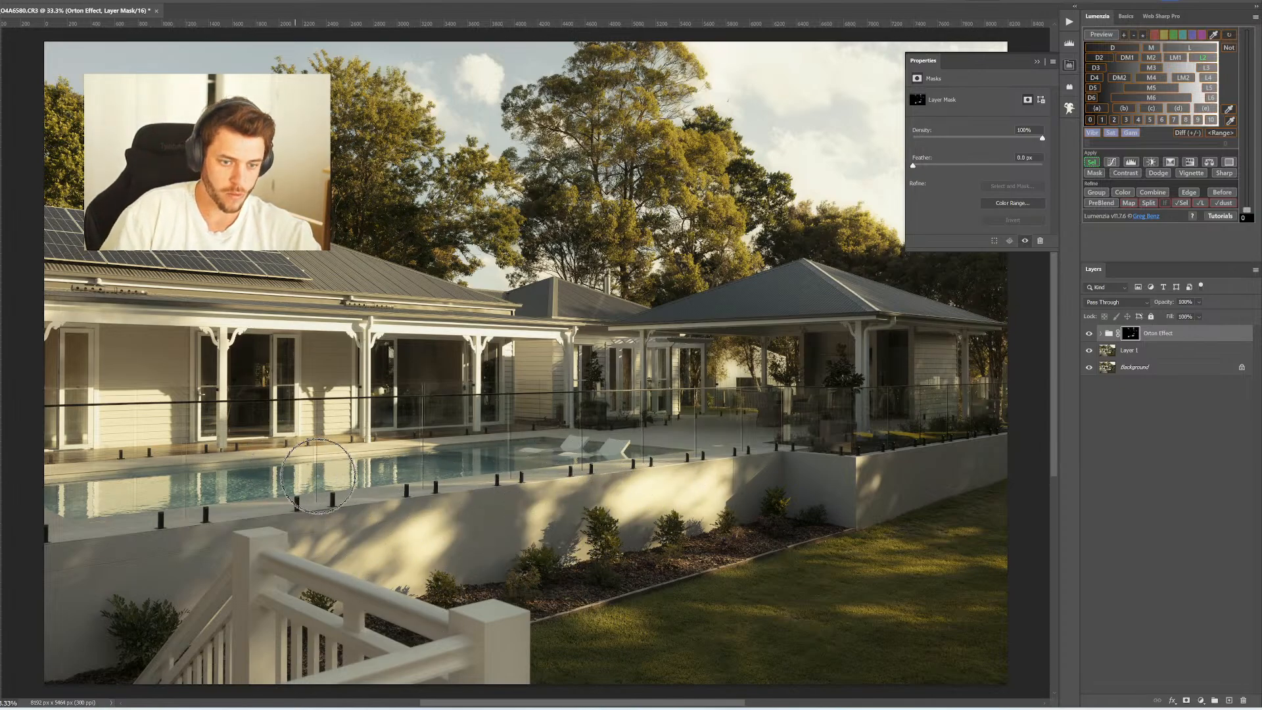
Paint the Orton Effect mask over the sunlit facade and pool edge at the house's near end, varying the brush size
key(bracketright)
key(bracketright)
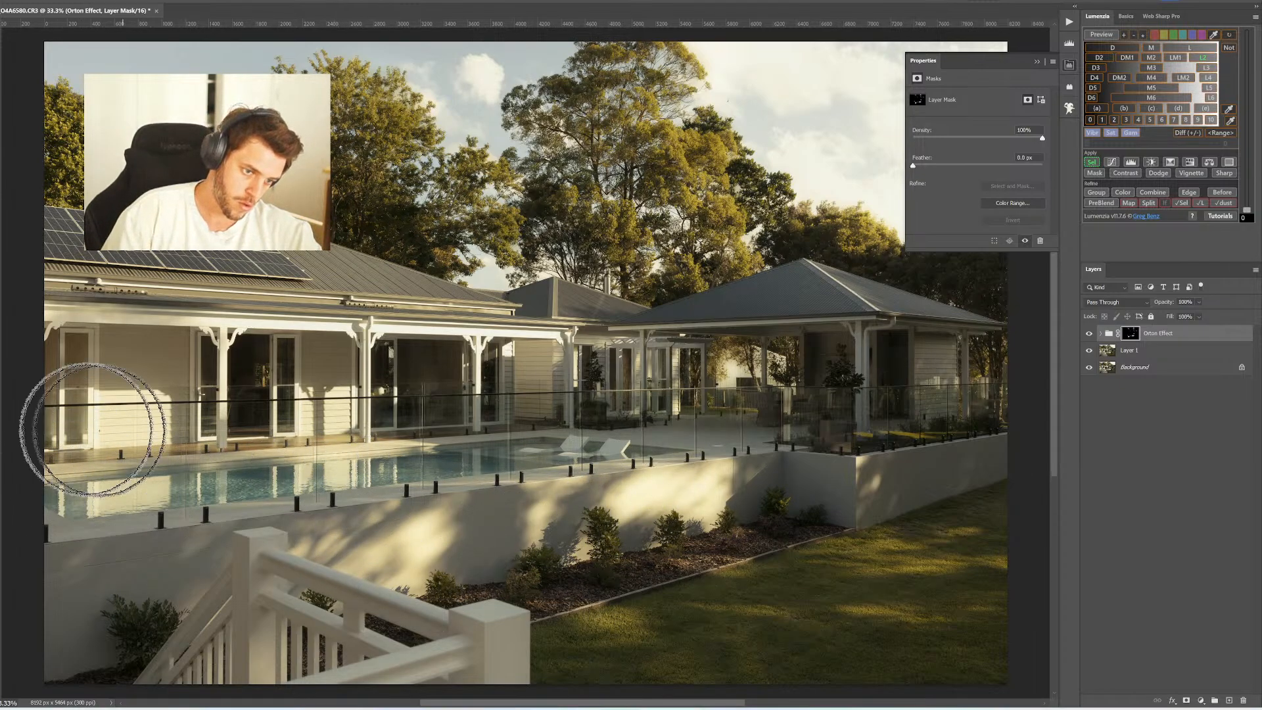
key(bracketleft)
key(bracketleft)
key(bracketleft)
key(bracketleft)
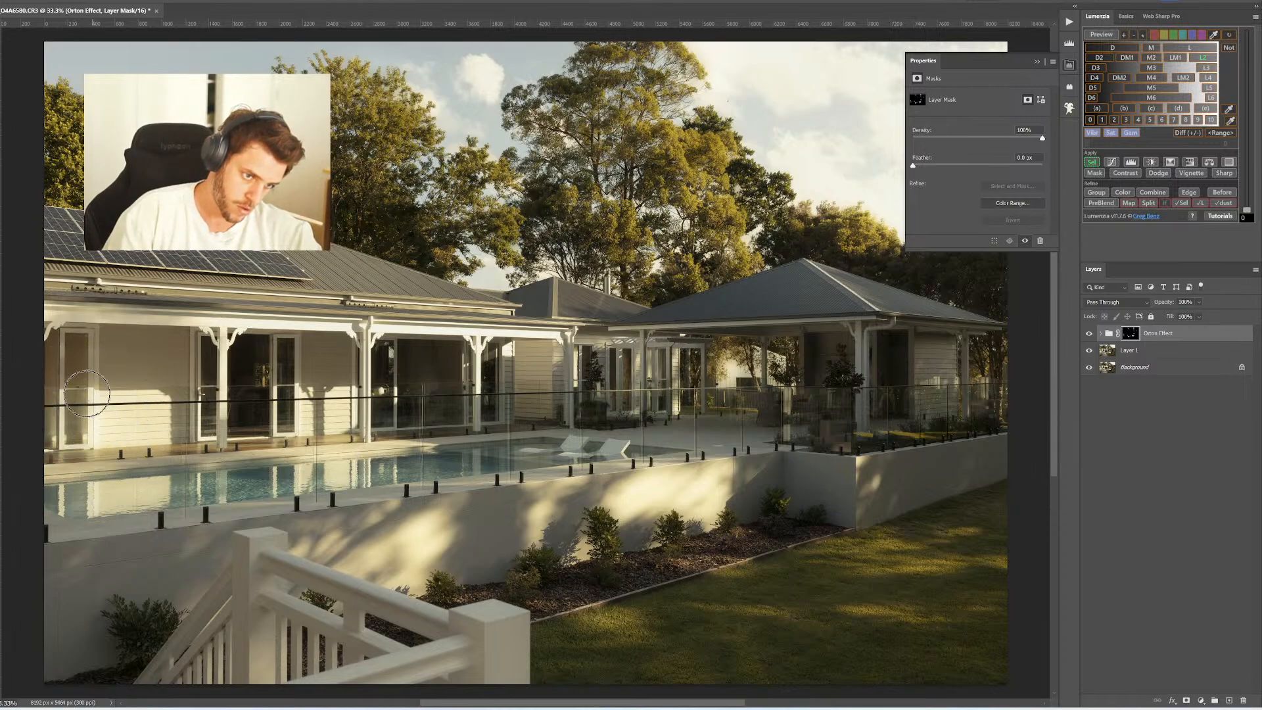
key(bracketright)
key(bracketright)
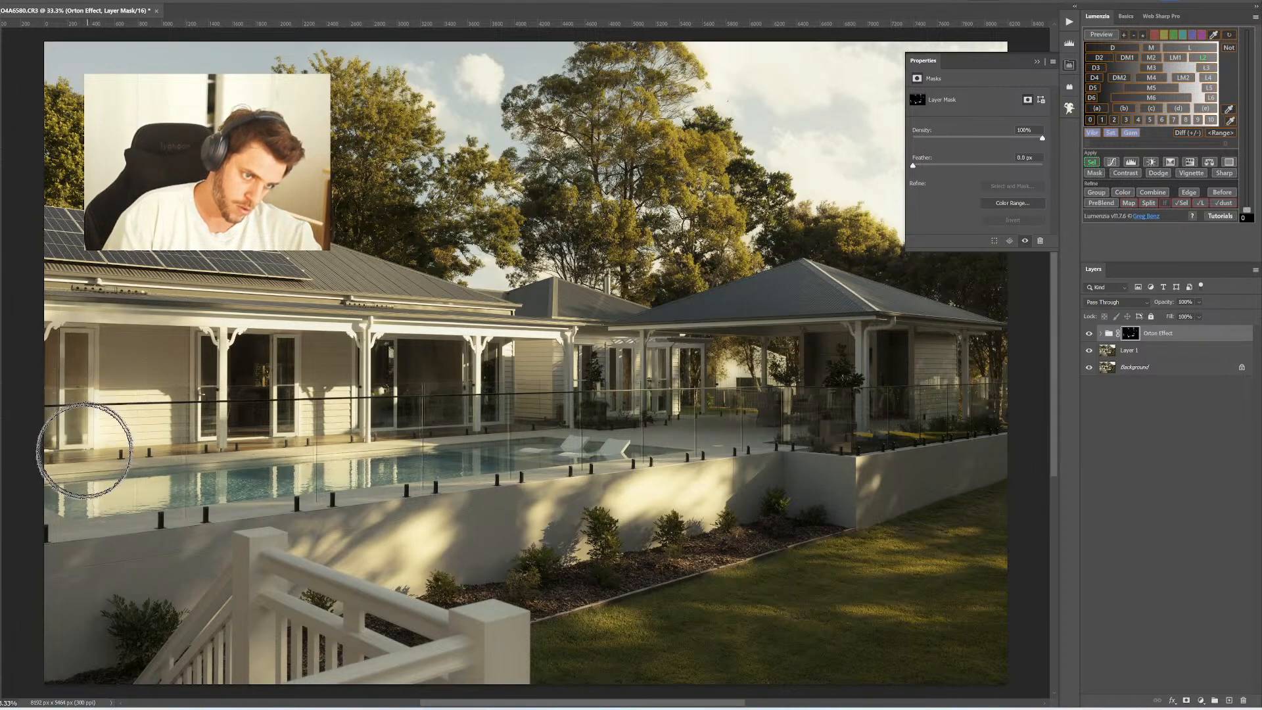
key(bracketleft)
key(bracketleft)
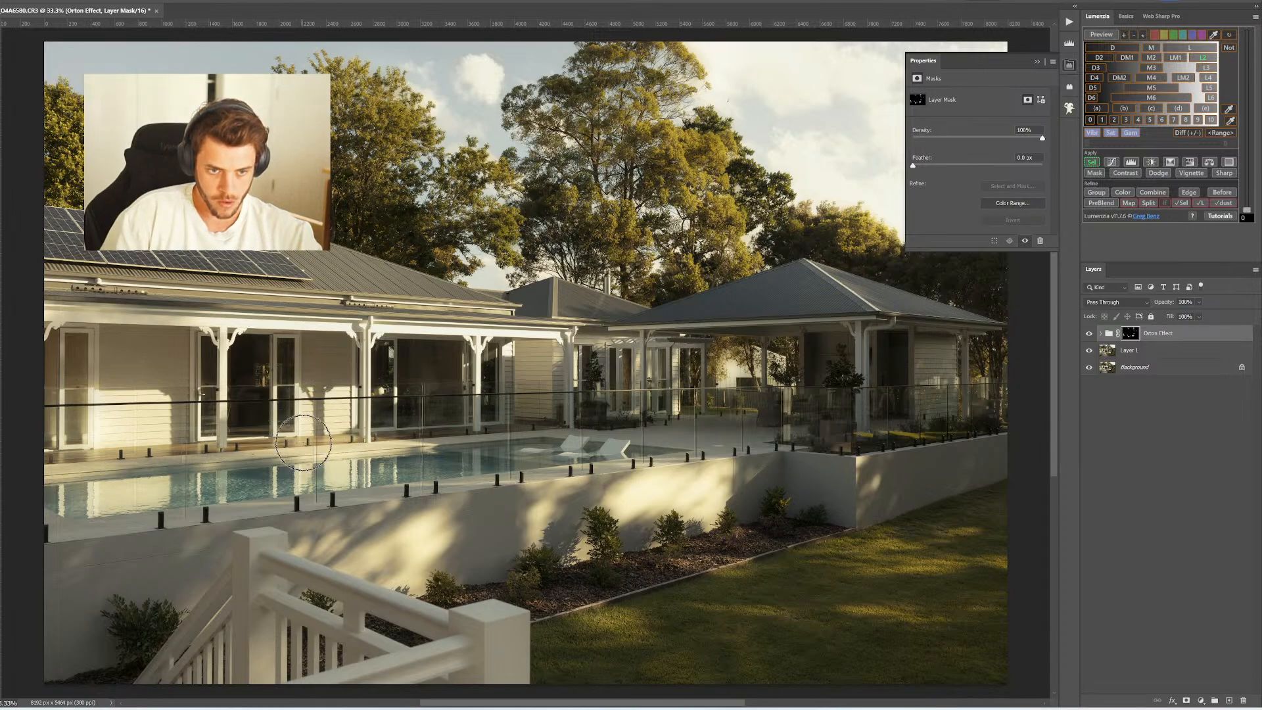
Paint the Orton Effect mask over the pool reflections and middle veranda wall, and stamp the visible result onto a new layer
key(bracketright)
key(bracketright)
key(bracketright)
key(bracketleft)
key(bracketleft)
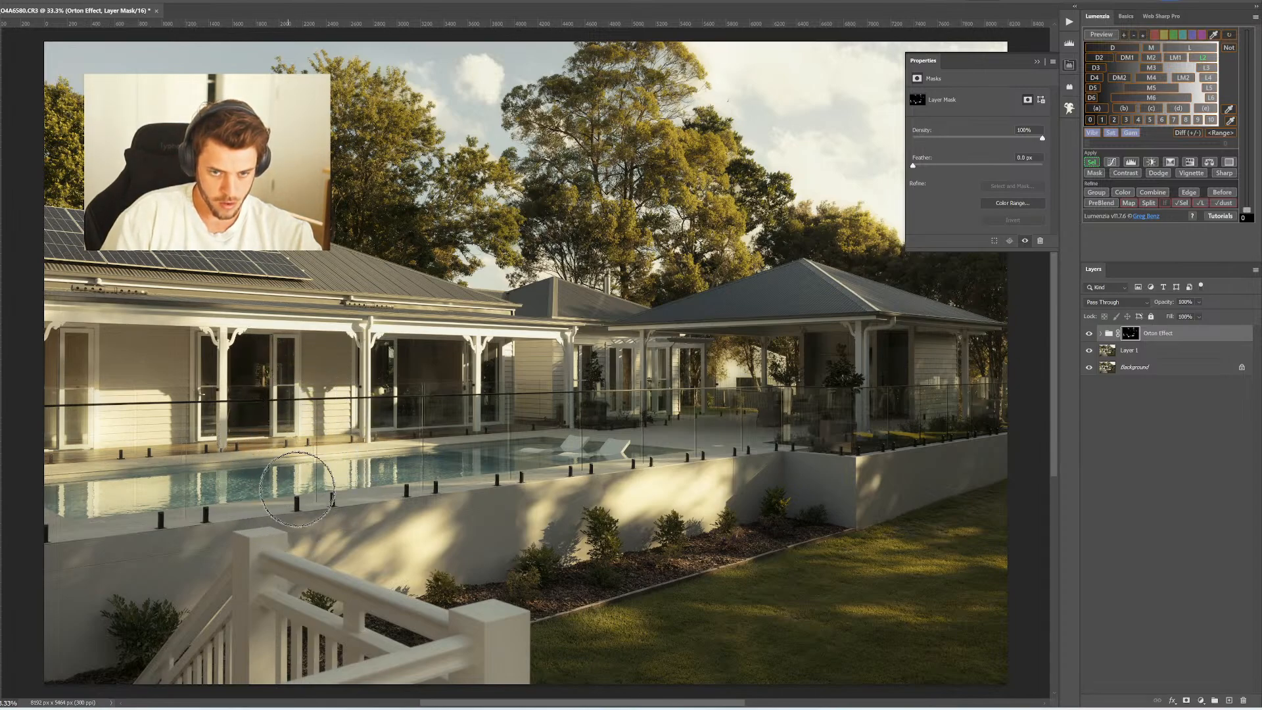
key(bracketright)
key(bracketright)
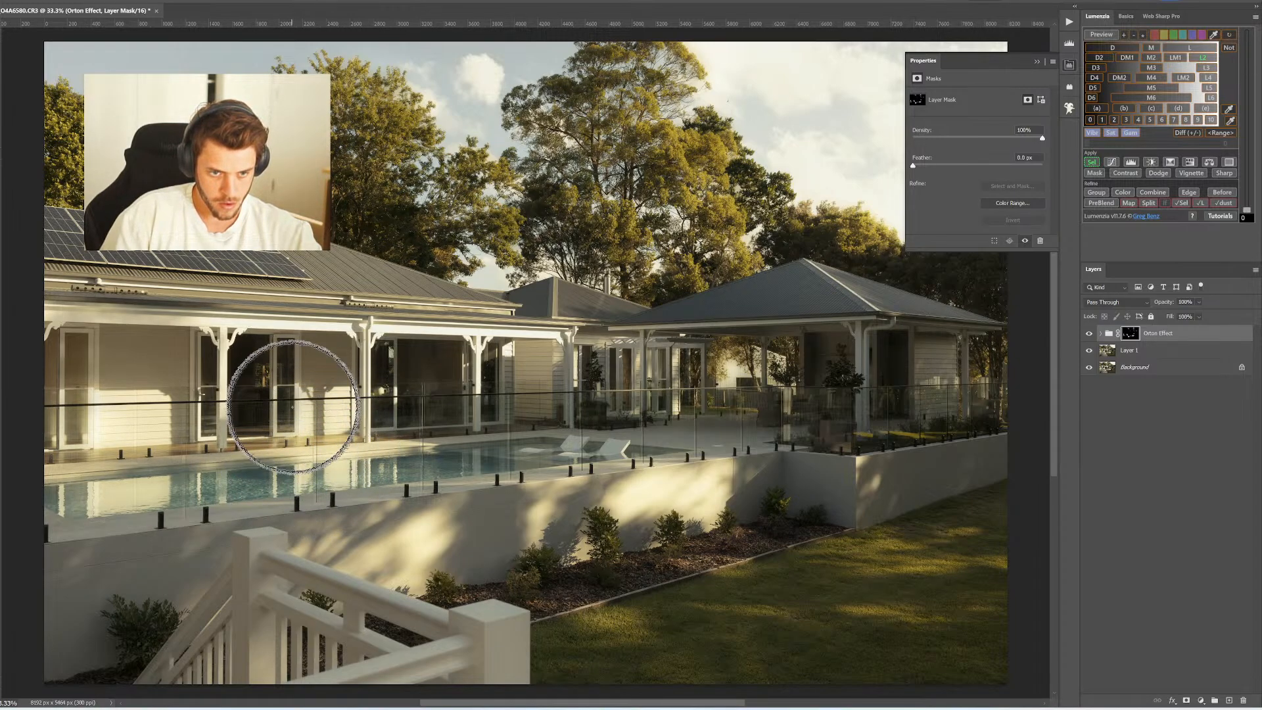
key(bracketleft)
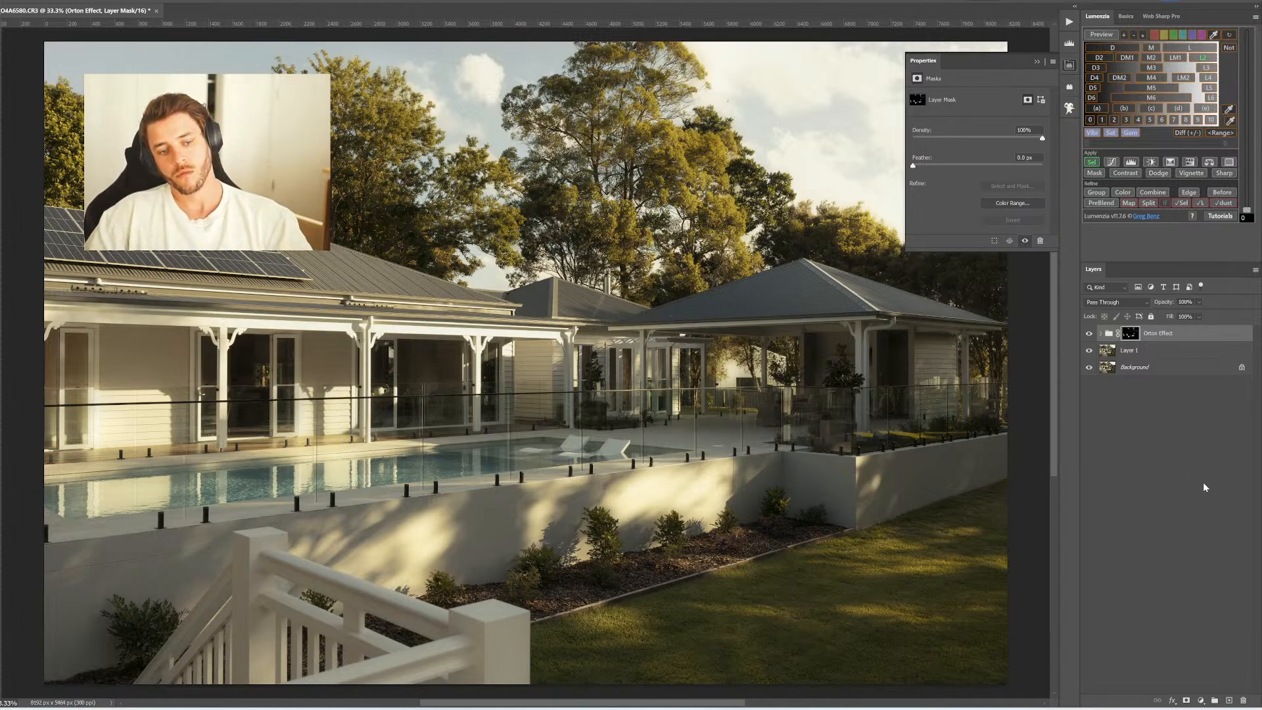
key(ctrl+shift+alt+e)
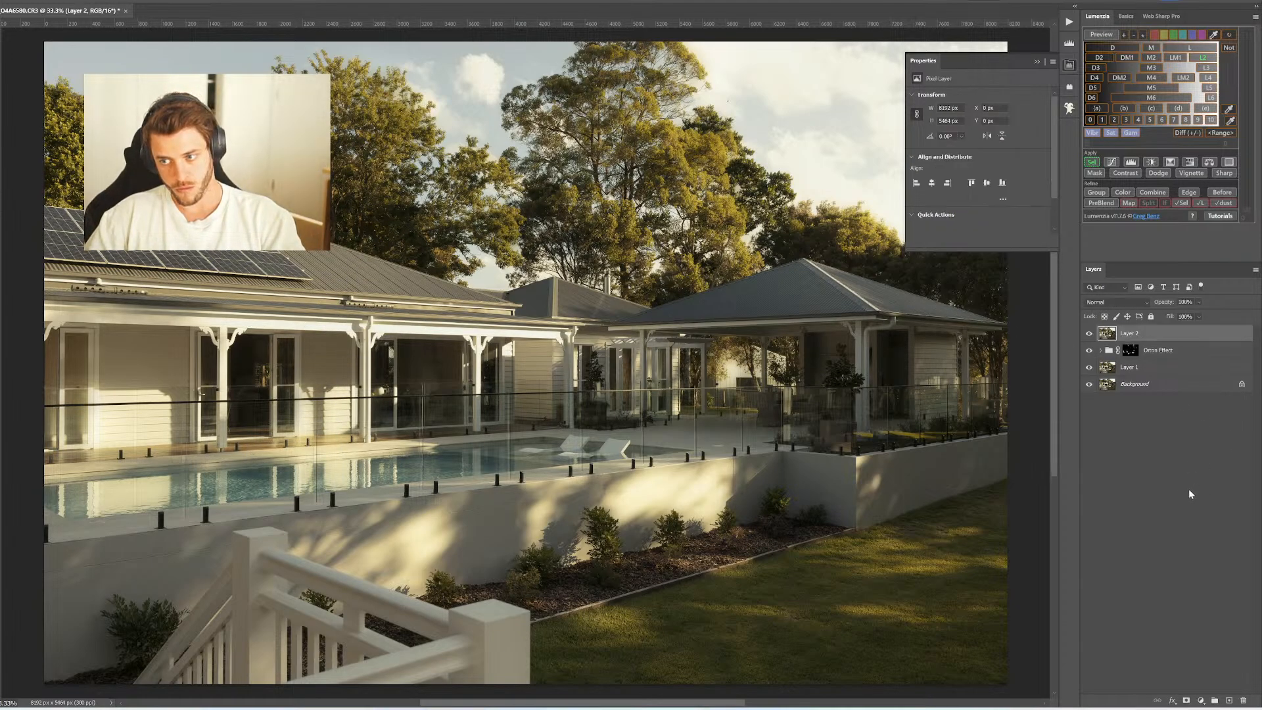
Select both pool loungers, including their submerged bases, by outlining each one roughly on the flattened image
drag(569, 446, 597, 438)
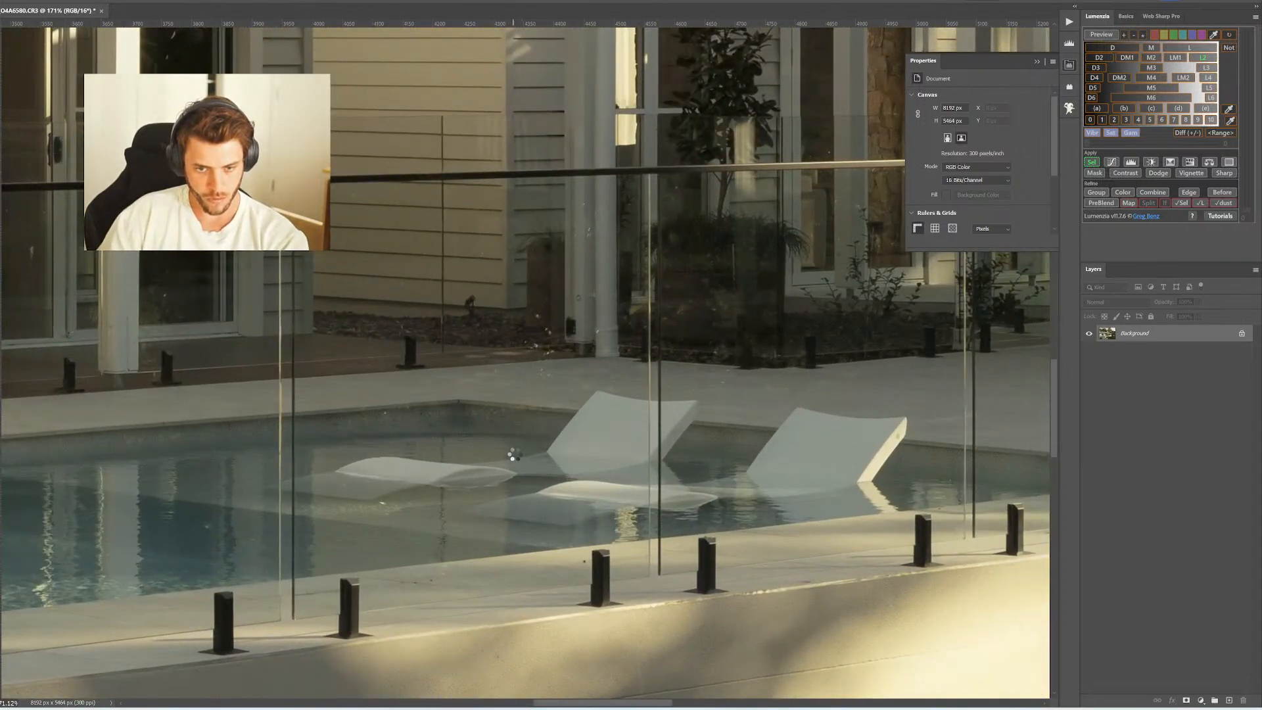
mouse_move(518, 453)
mouse_down()
mouse_move(591, 388)
mouse_move(627, 381)
mouse_move(705, 402)
mouse_move(692, 434)
mouse_move(617, 483)
mouse_up()
mouse_move(527, 486)
mouse_down()
mouse_move(393, 508)
mouse_move(289, 504)
mouse_move(279, 473)
mouse_move(381, 453)
mouse_move(518, 453)
mouse_up()
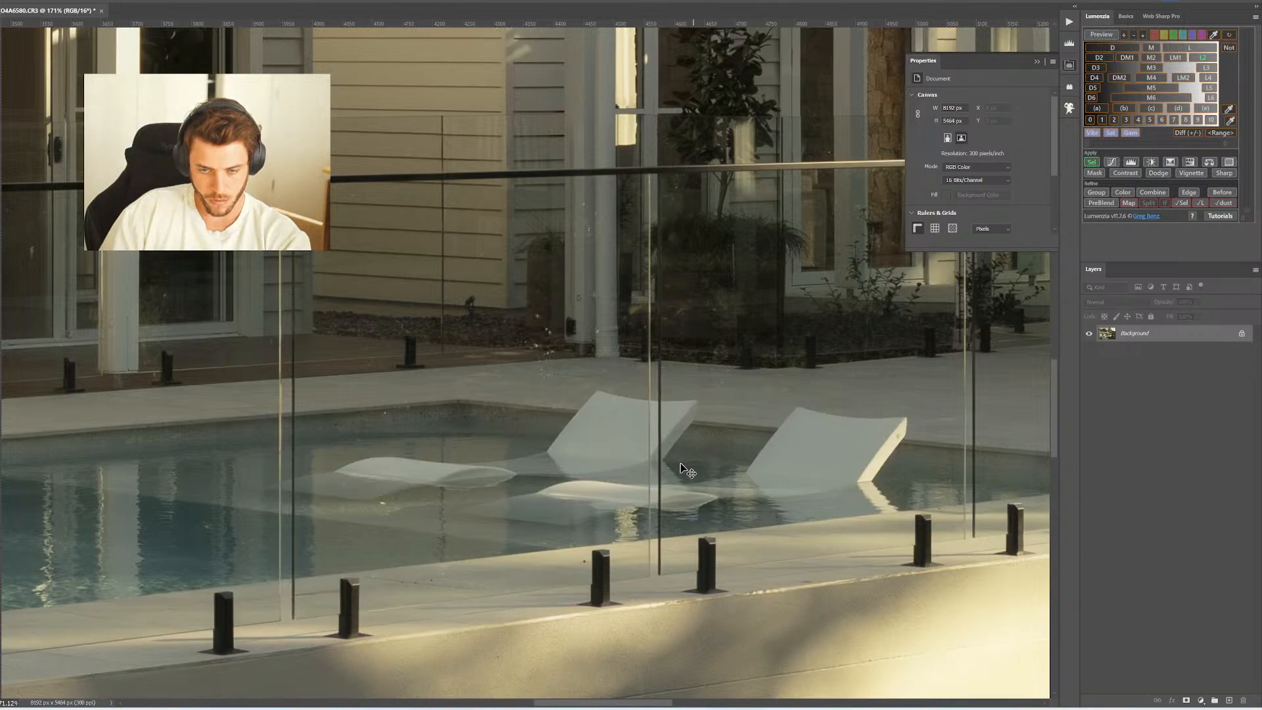
mouse_move(666, 465)
mouse_down()
mouse_move(703, 414)
mouse_move(668, 396)
mouse_up()
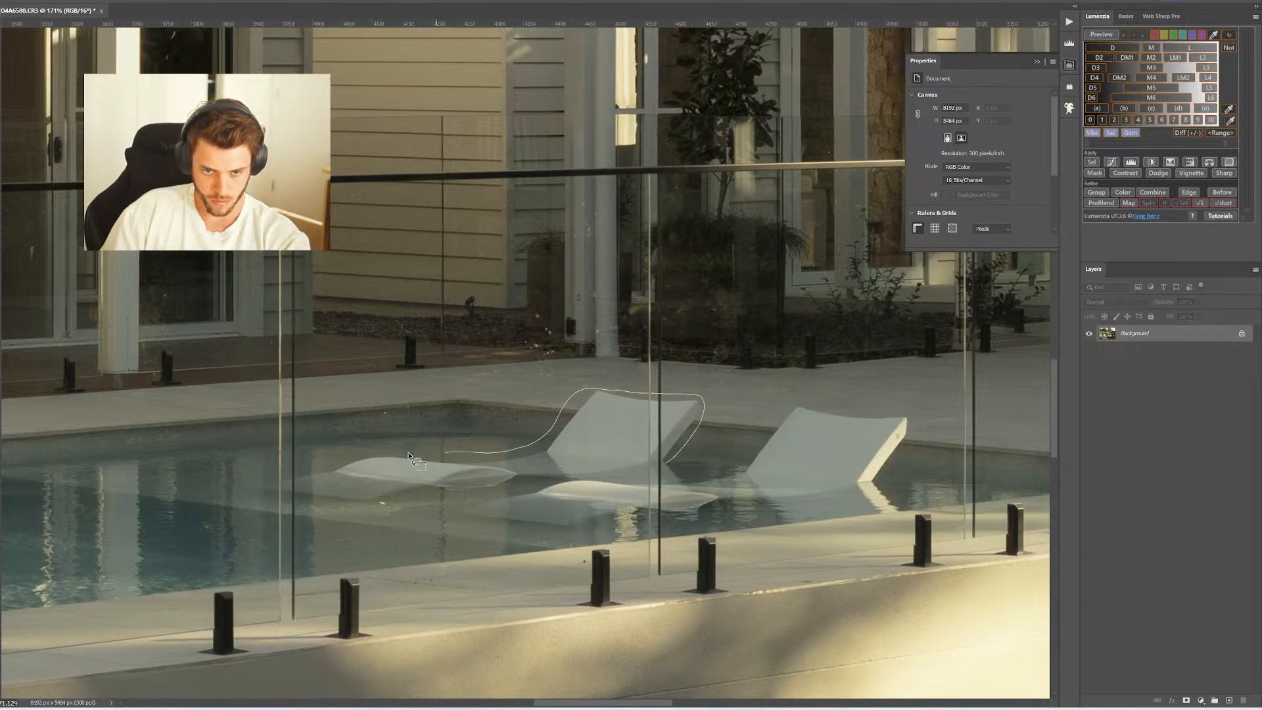
mouse_move(409, 456)
mouse_down()
mouse_move(295, 474)
mouse_move(285, 493)
mouse_move(356, 502)
mouse_move(604, 471)
mouse_up()
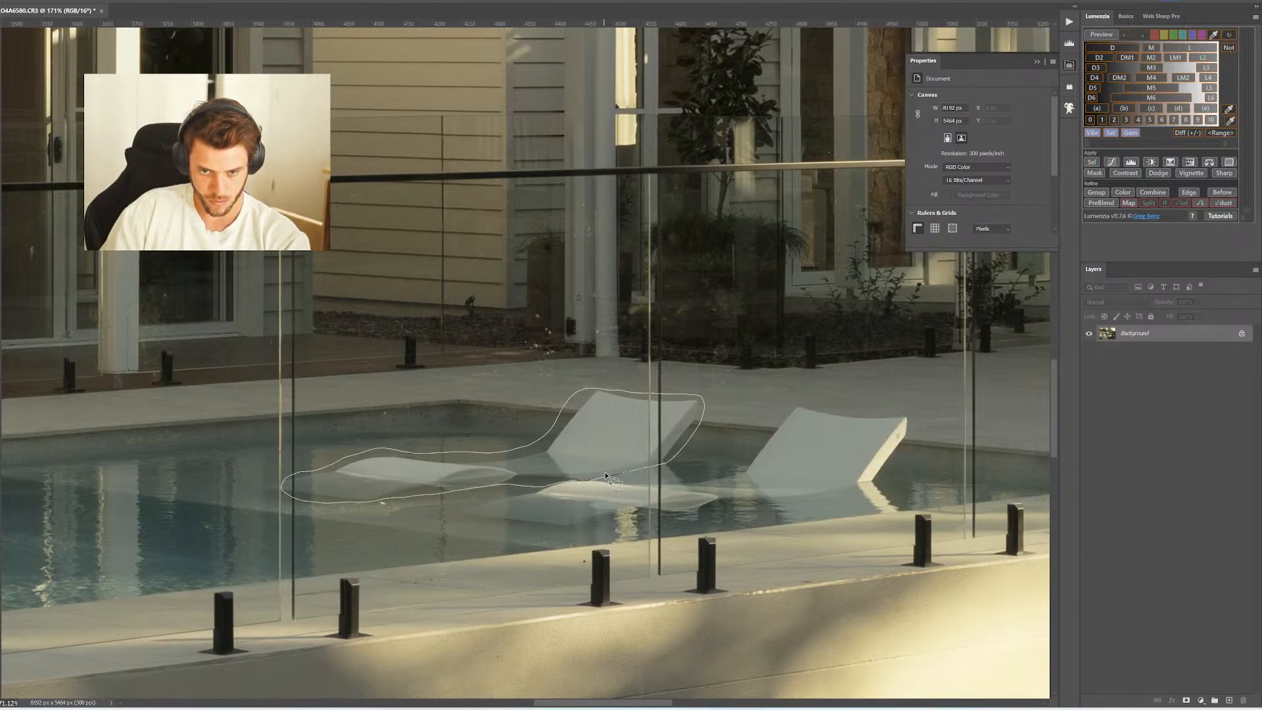
mouse_move(848, 406)
mouse_down()
mouse_move(811, 401)
mouse_move(720, 463)
mouse_move(579, 479)
mouse_move(480, 519)
mouse_move(647, 533)
mouse_move(815, 507)
mouse_move(910, 445)
mouse_move(850, 406)
mouse_up()
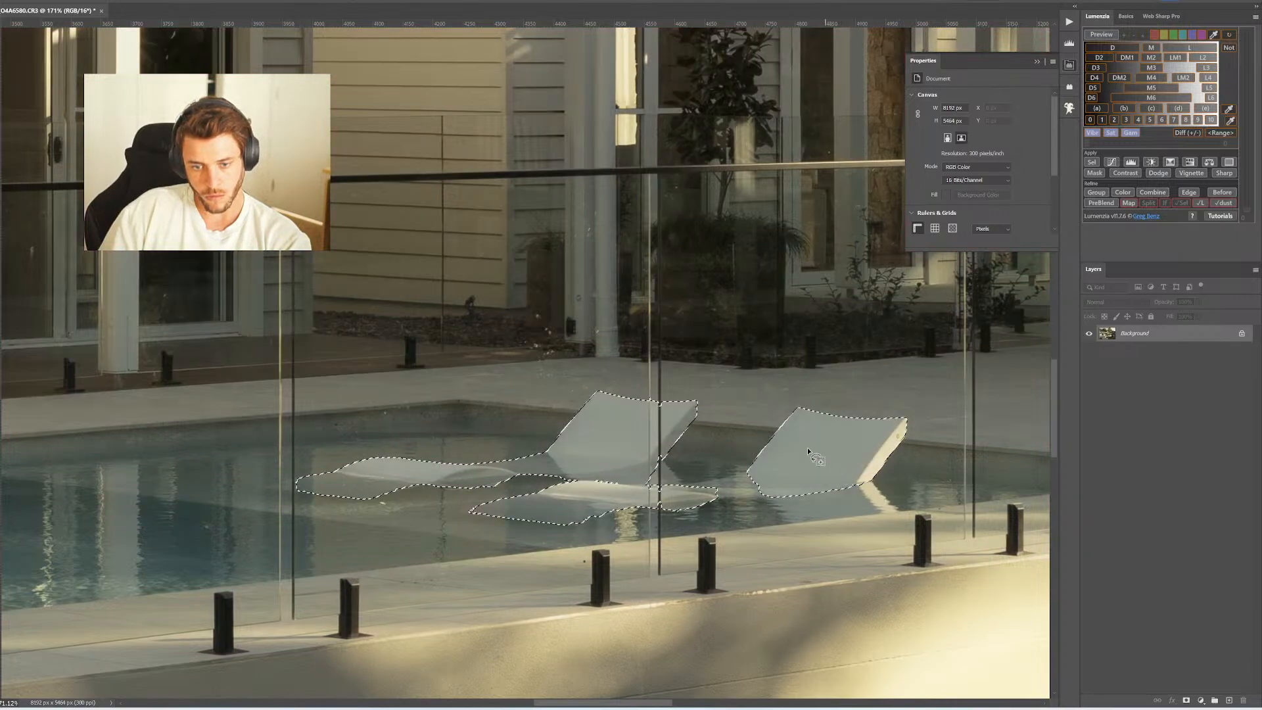
Refine the edges of the lounger selection with Select and Mask, keeping the remembered settings
right_click(825, 464)
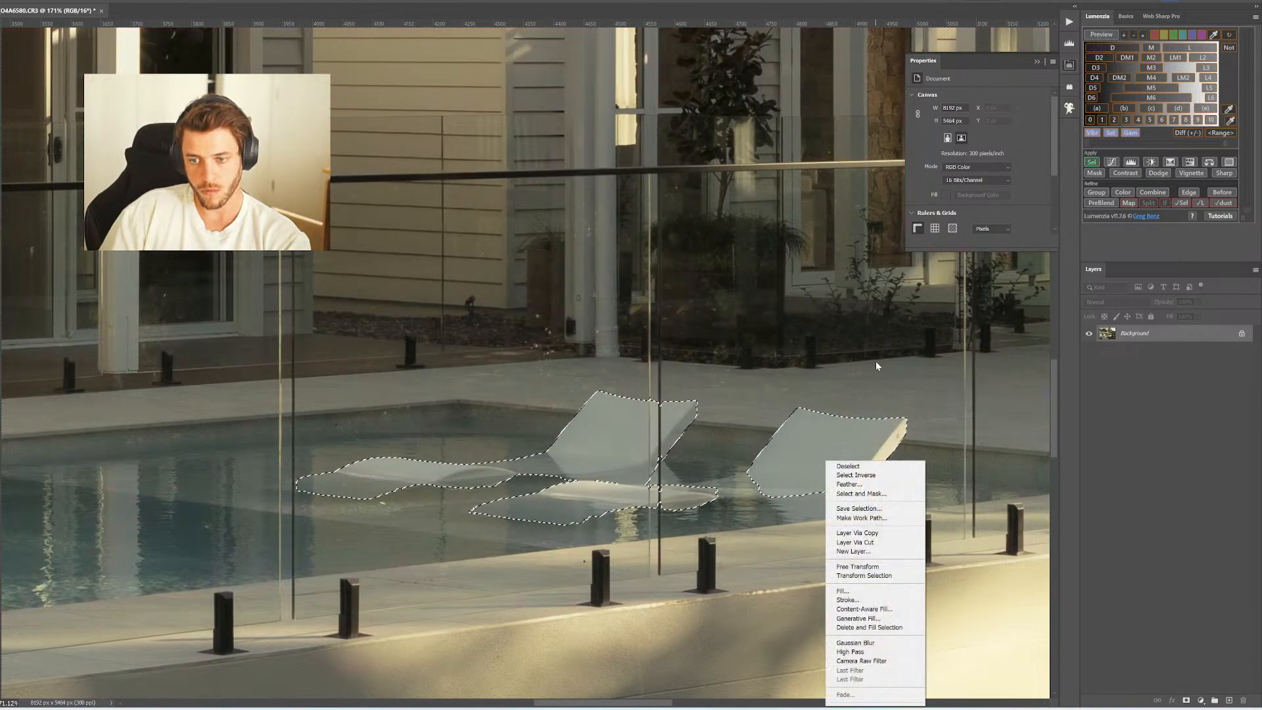
click(854, 493)
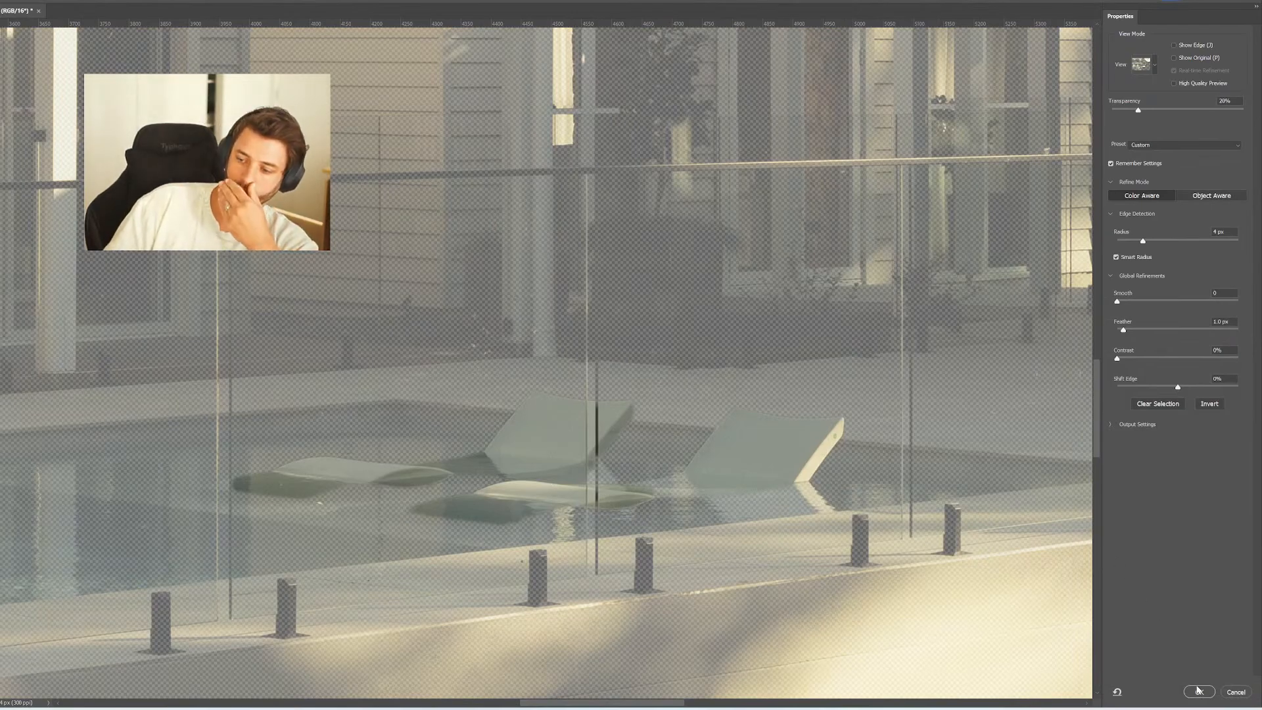
click(1197, 691)
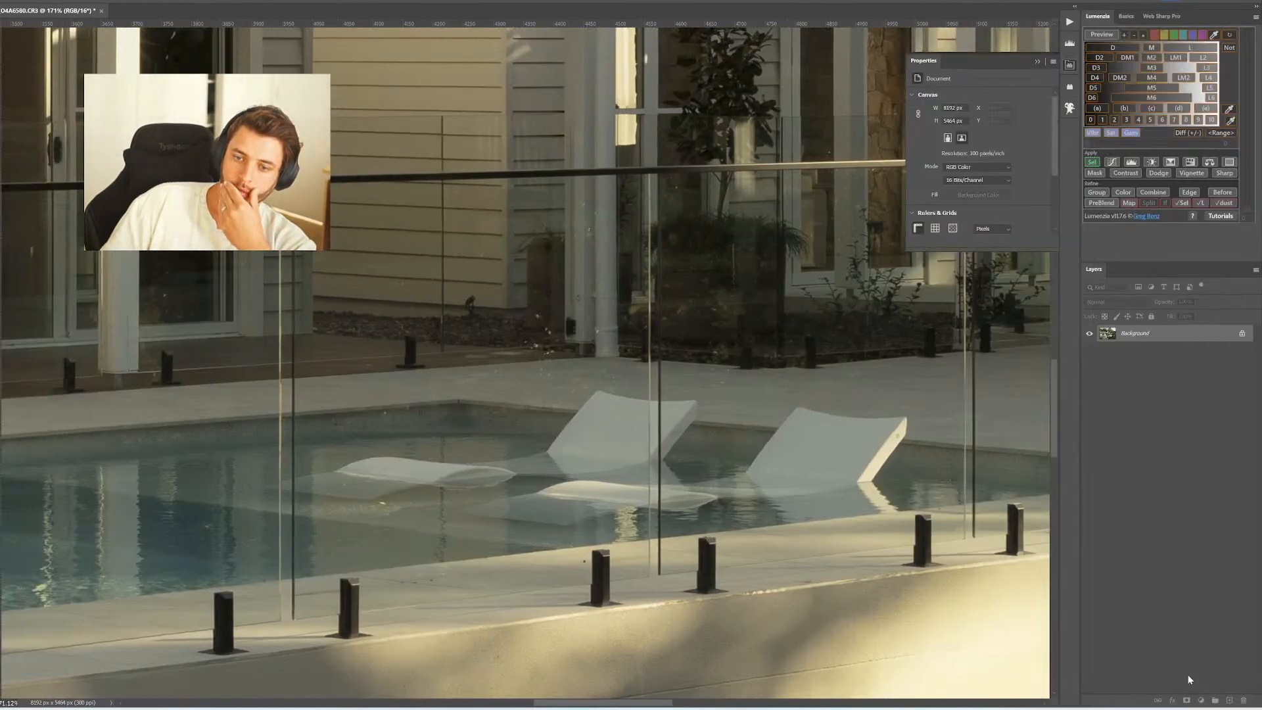
Add a Curves adjustment masked to the pool loungers, try Luminosity blending, and reshape its curve from the lounger tones
click(1111, 162)
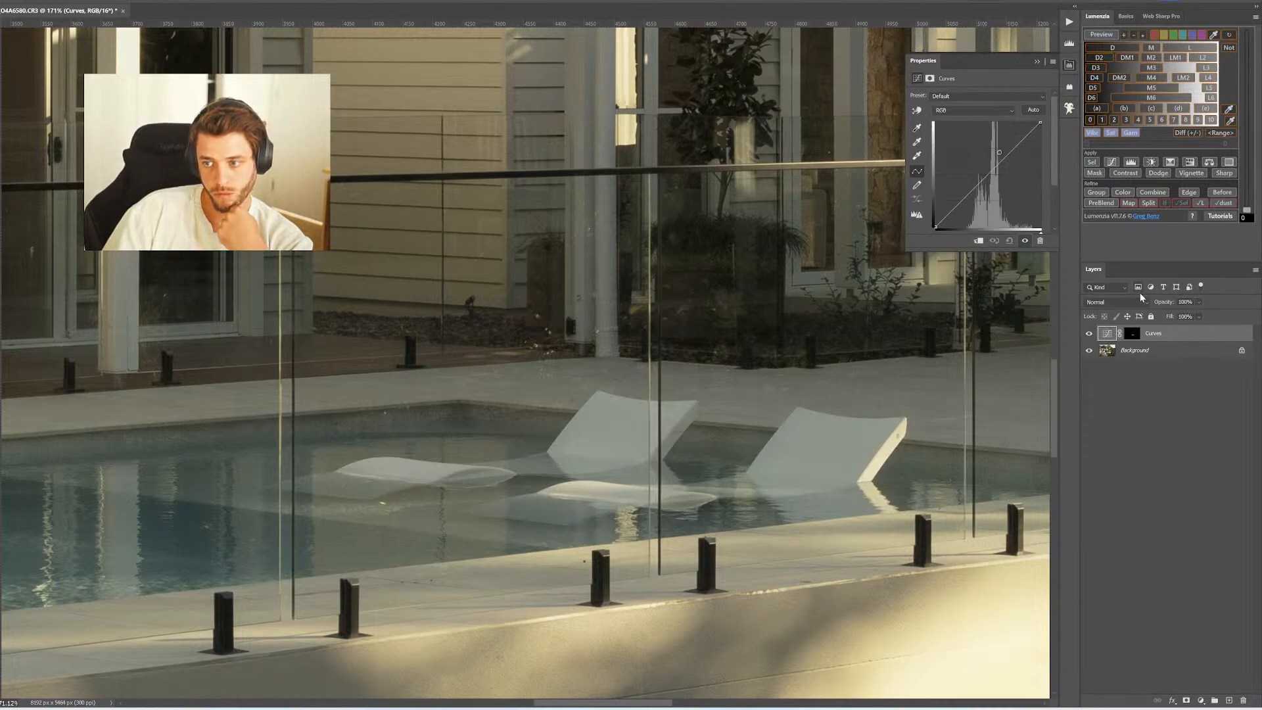
click(1140, 301)
key(Return)
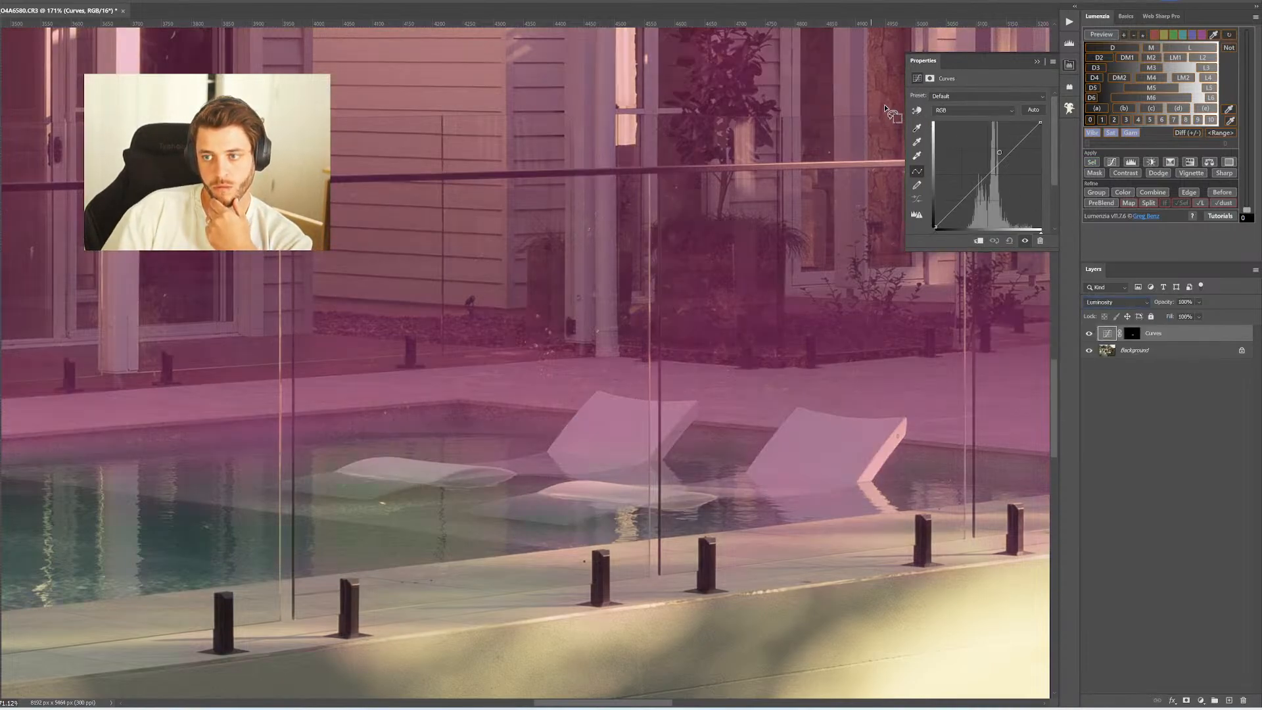
drag(848, 448, 860, 448)
key(ctrl+0)
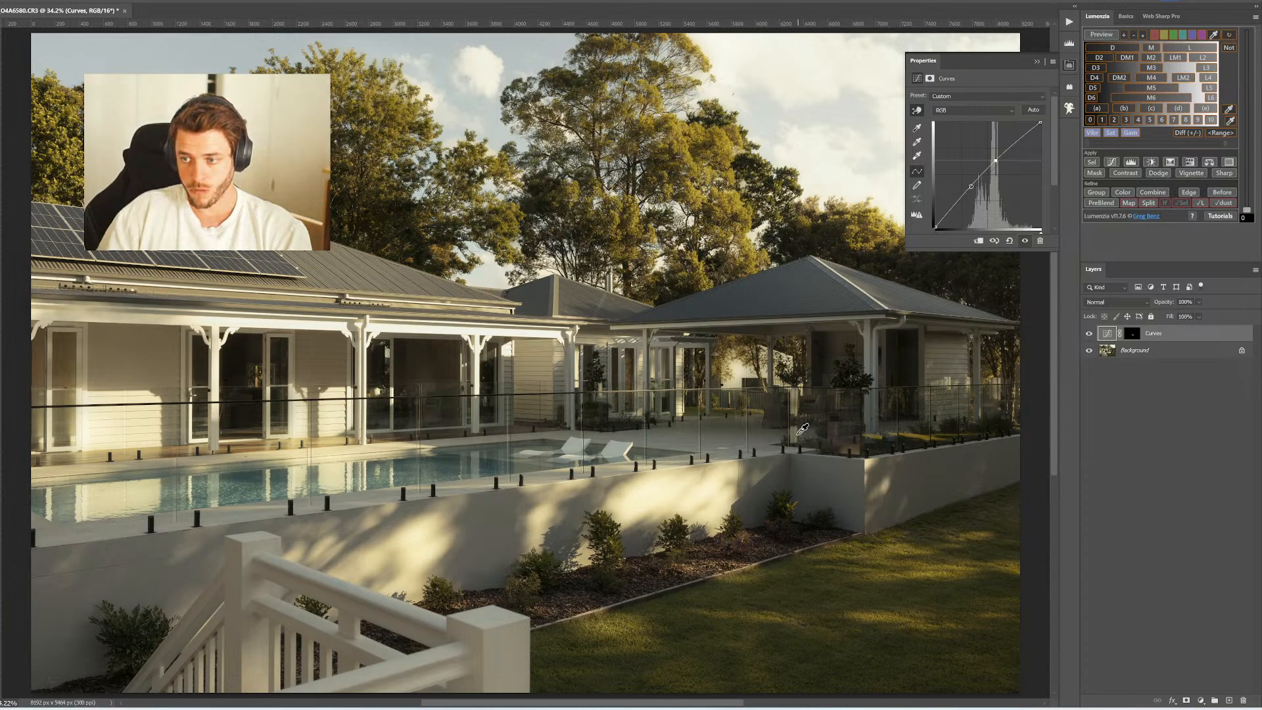
Merge the lounger adjustment and all other layers into a single background layer and save the file
key(ctrl+shift+alt+e)
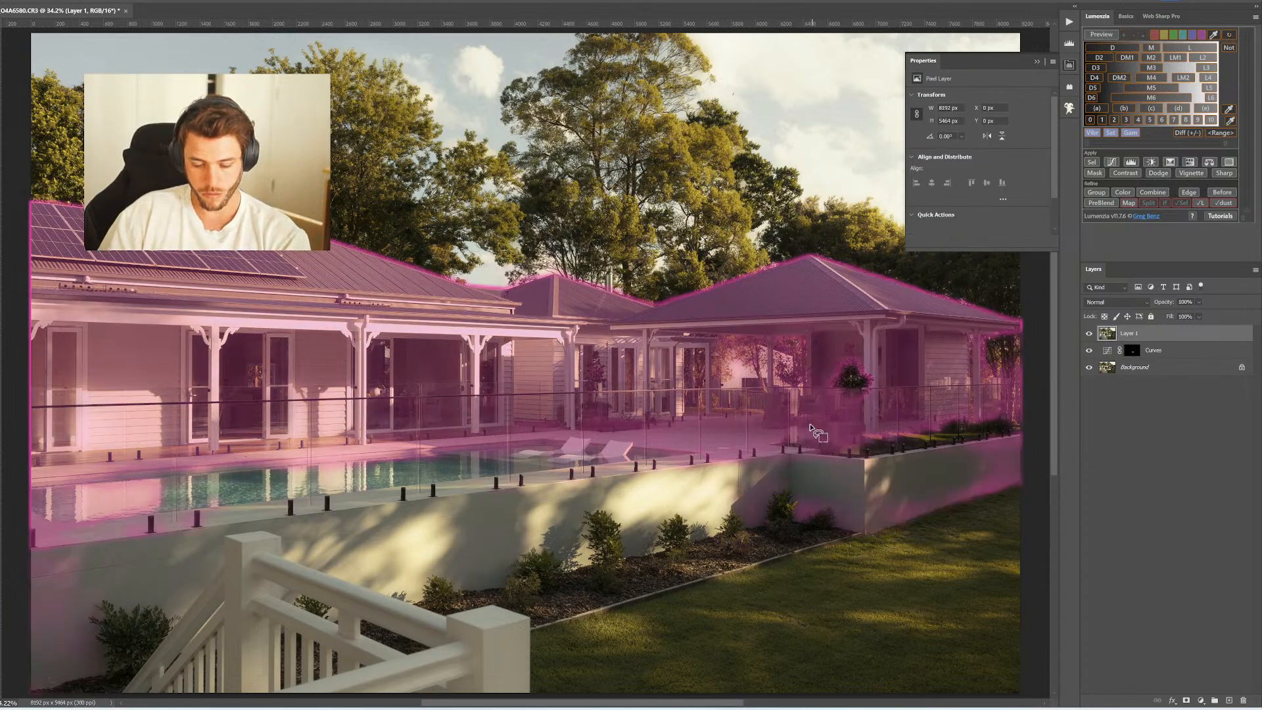
key(ctrl+shift+e)
key(ctrl+s)
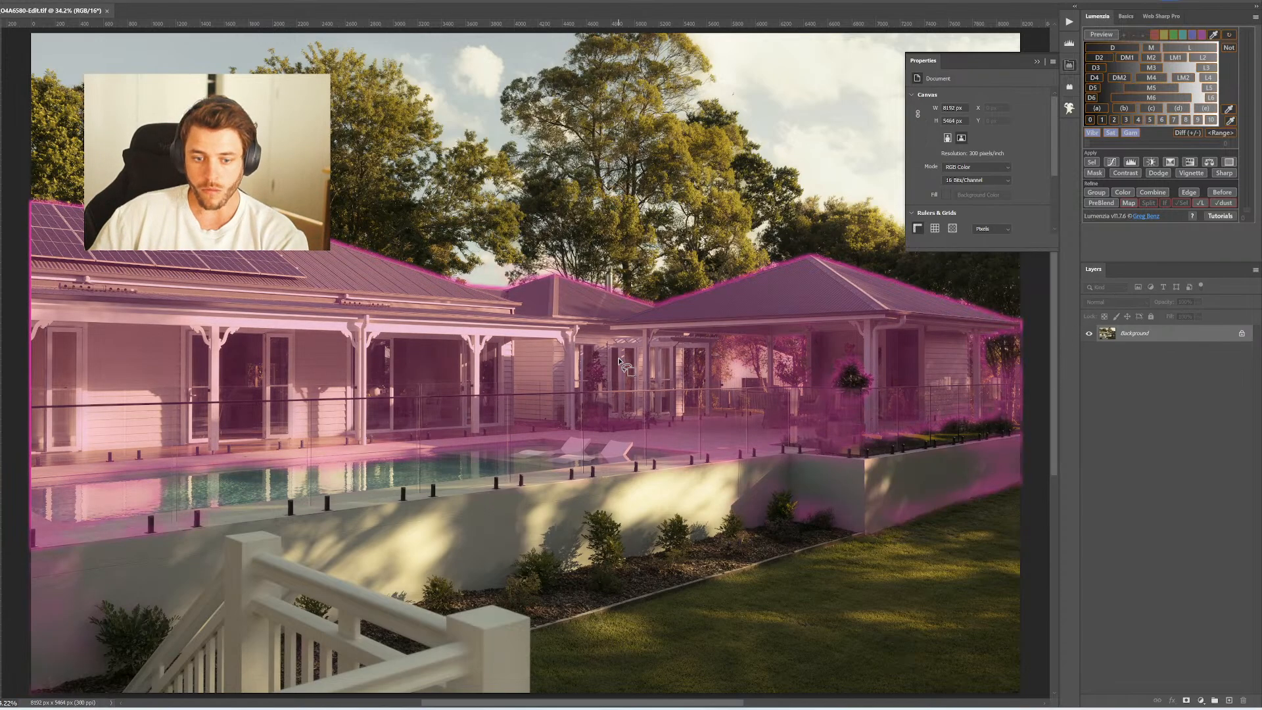
Add a Dehaze Group with its Adjust Dehaze layer above the flattened background
drag(597, 294, 510, 276)
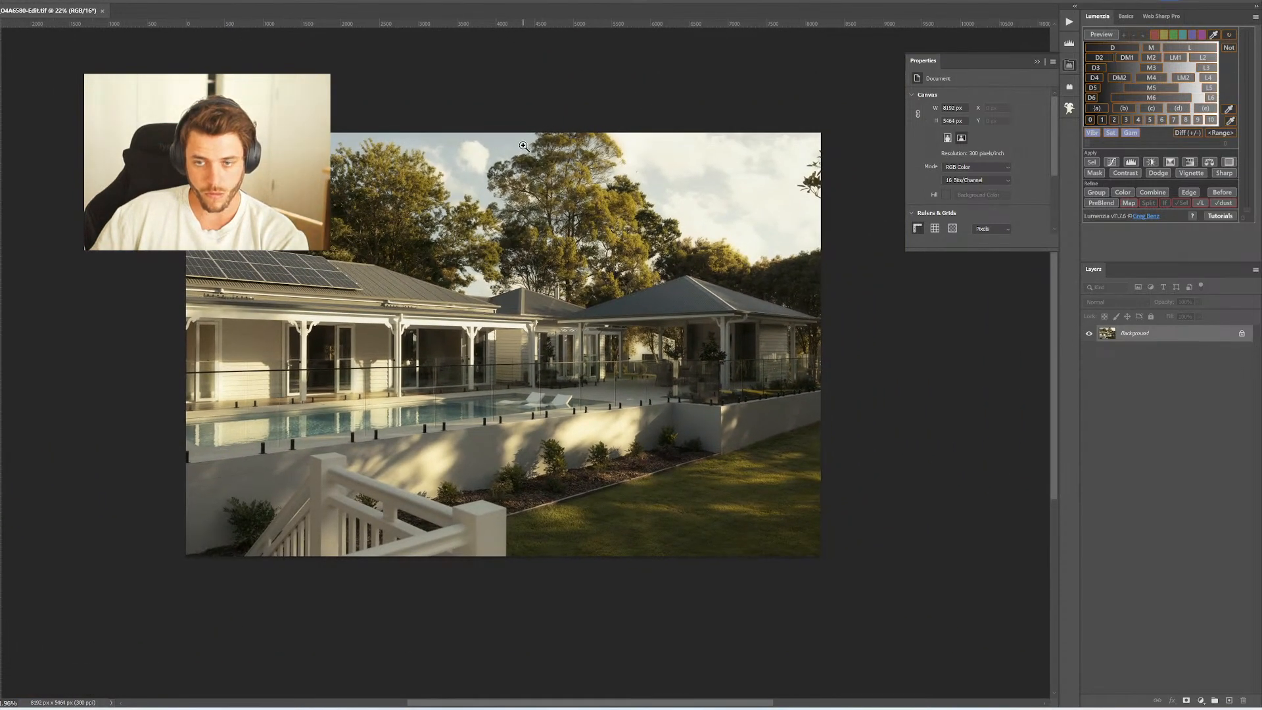
drag(544, 154, 566, 154)
click(1037, 62)
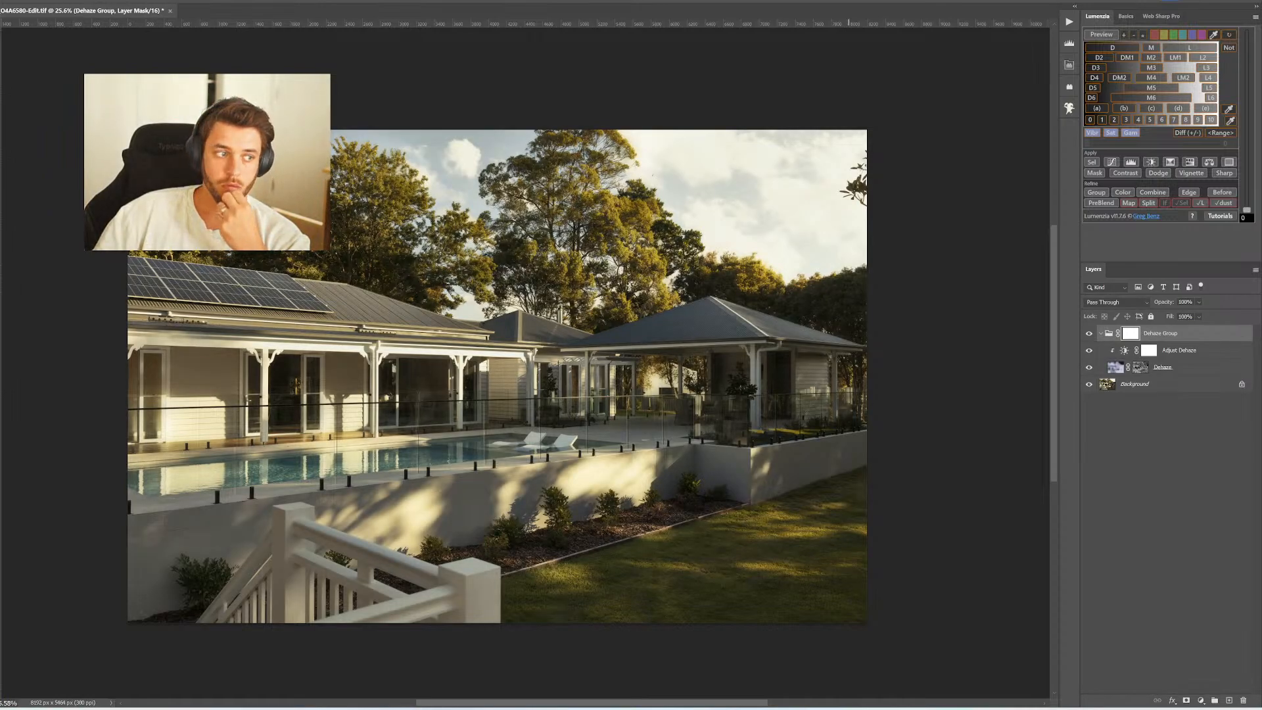
With the Dehaze Group temporarily hidden, create a Clarity layer from the background using a High Pass radius of 10 pixels
click(1089, 334)
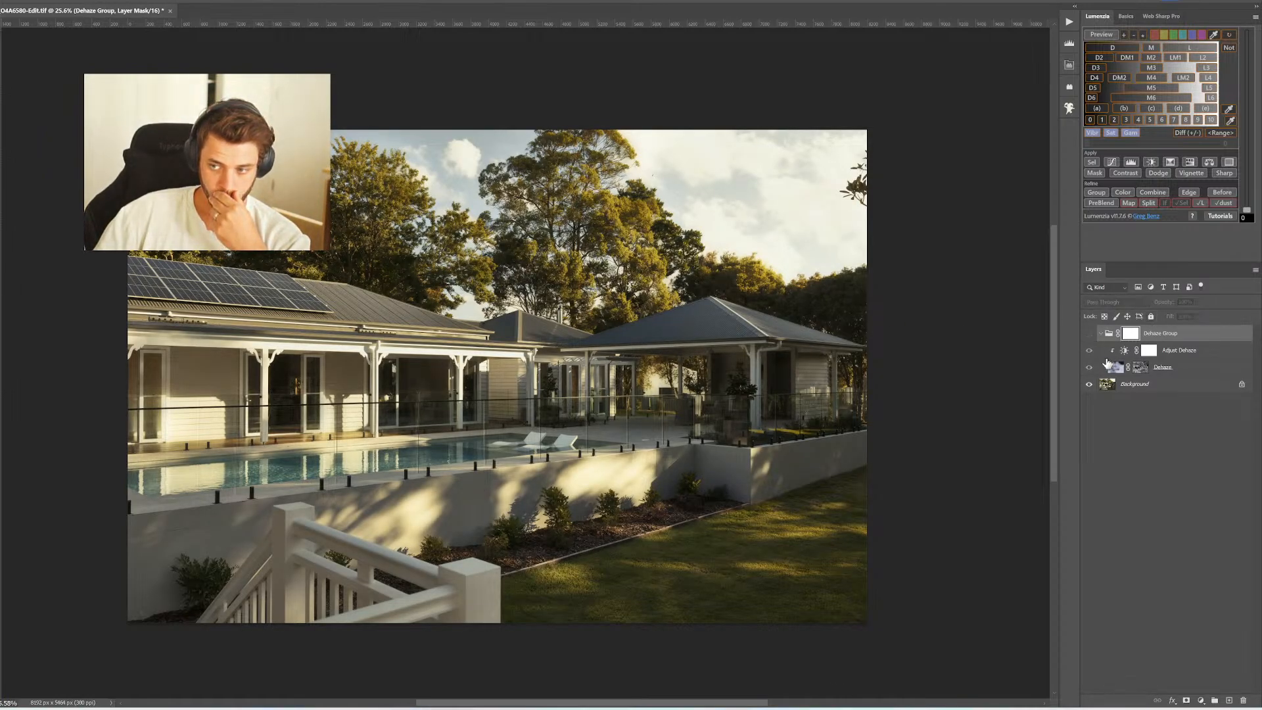
click(1157, 384)
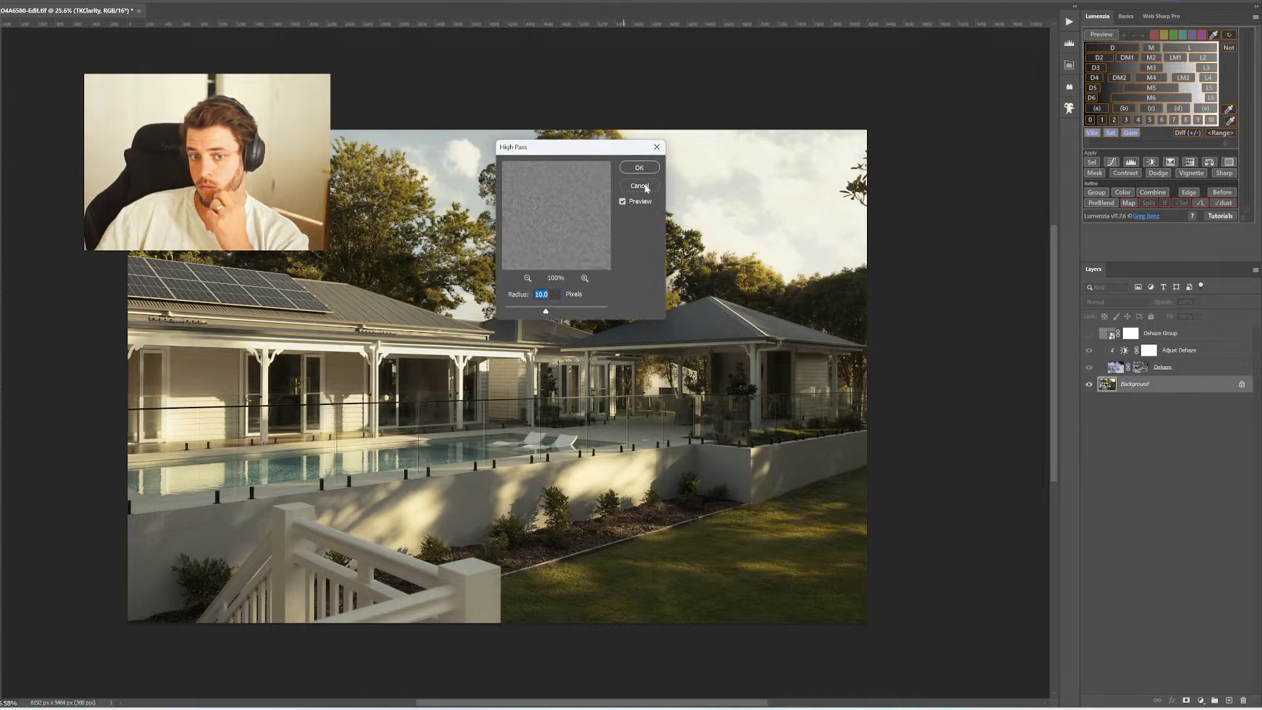
click(639, 168)
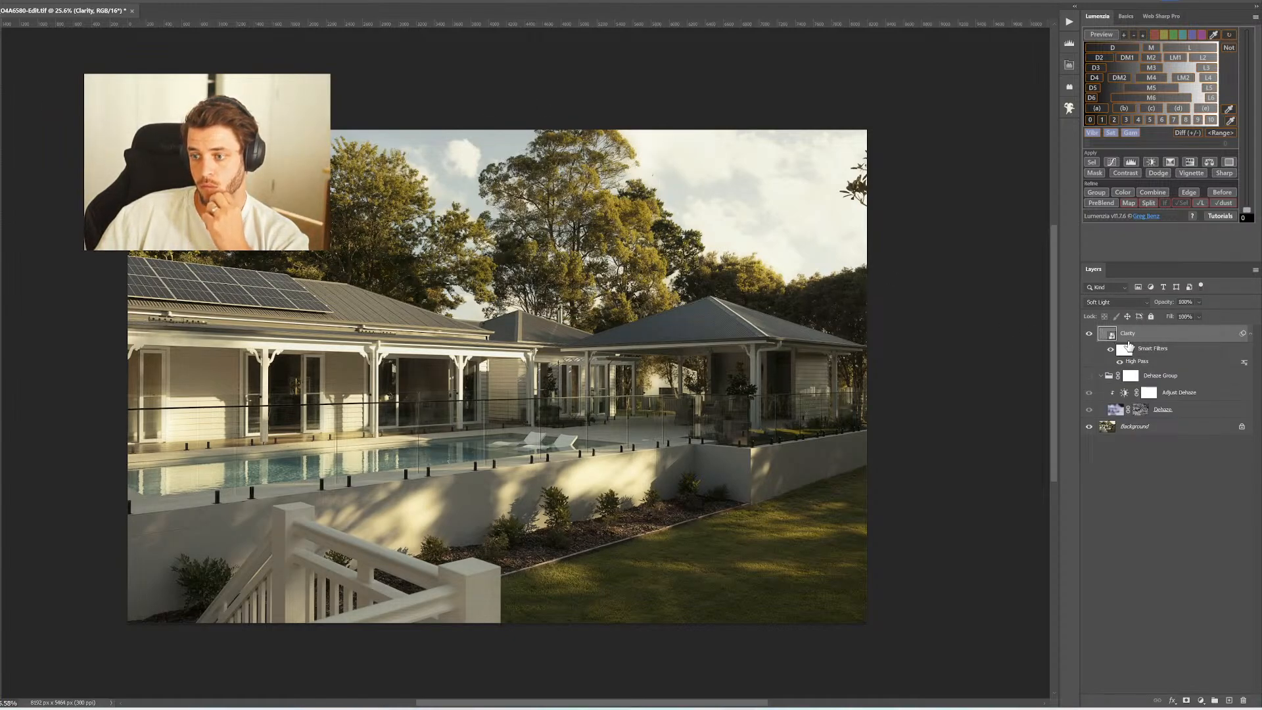
click(1089, 376)
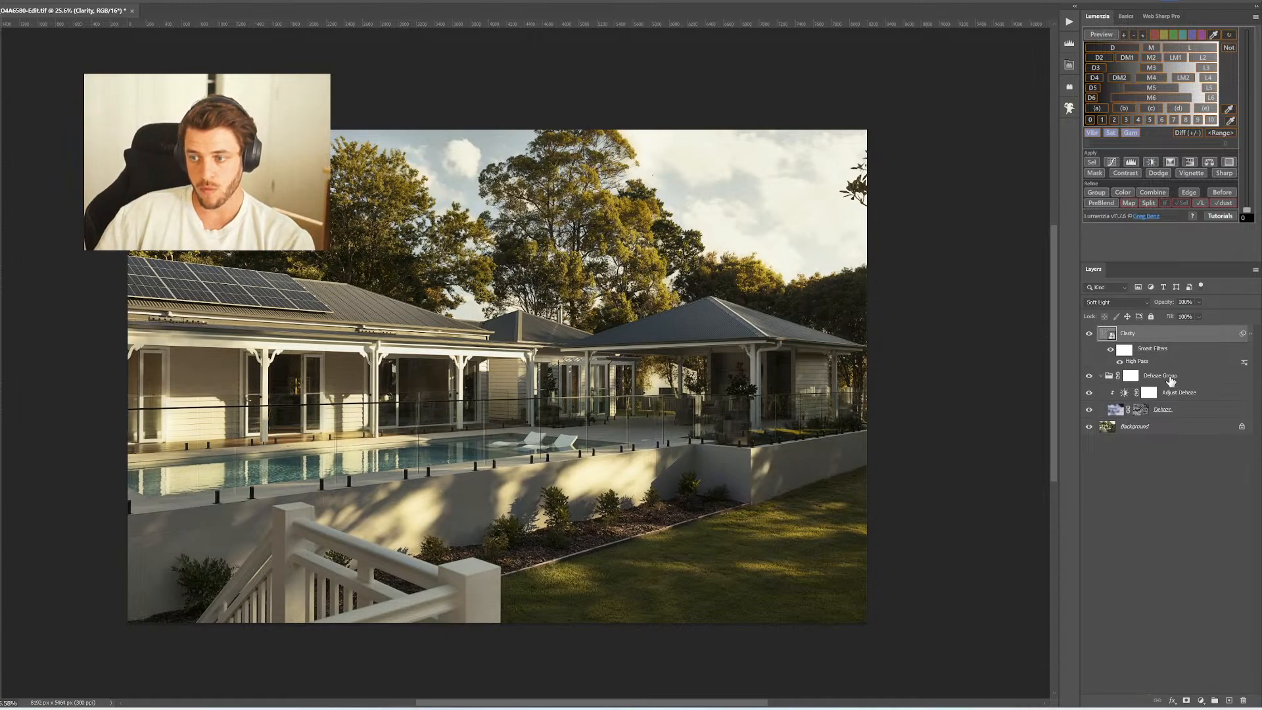
Group the Clarity layer with the Dehaze Group and add a black mask to the new group
shift+click(1171, 376)
key(ctrl+g)
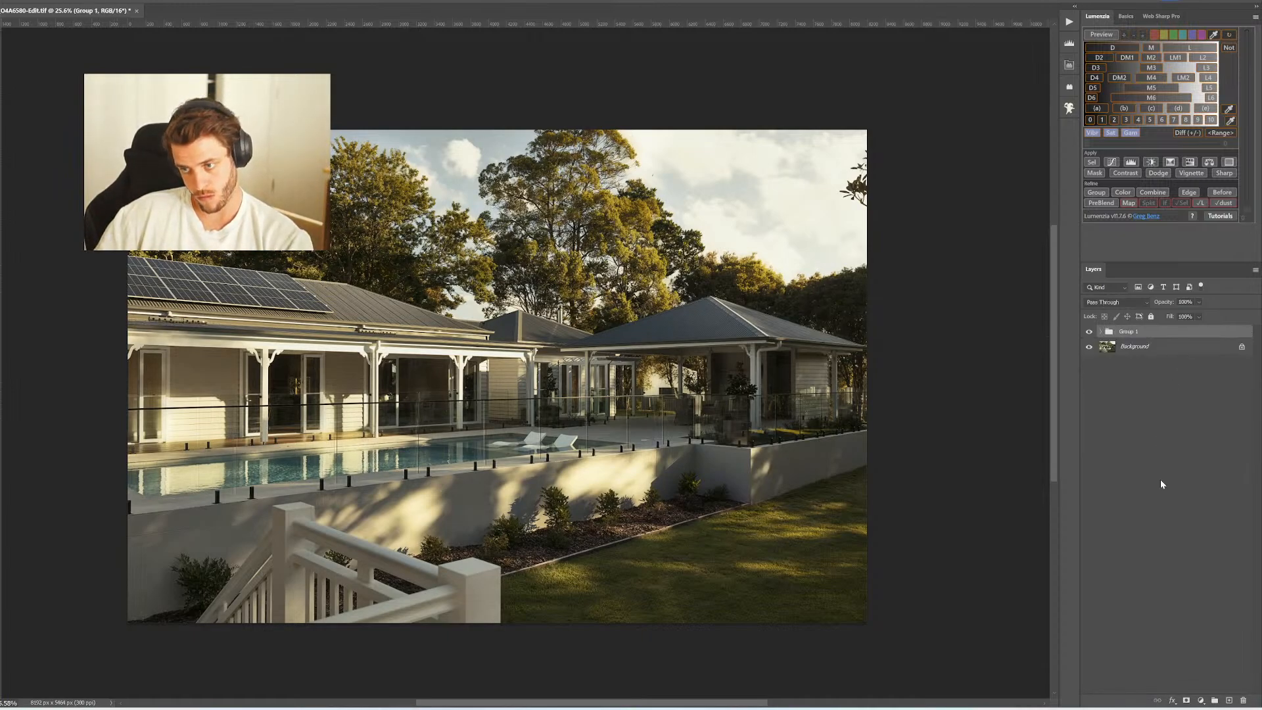
alt+click(1187, 700)
Paint the Group 1 mask over the trees behind the main house roof with a reduced brush size
key(b)
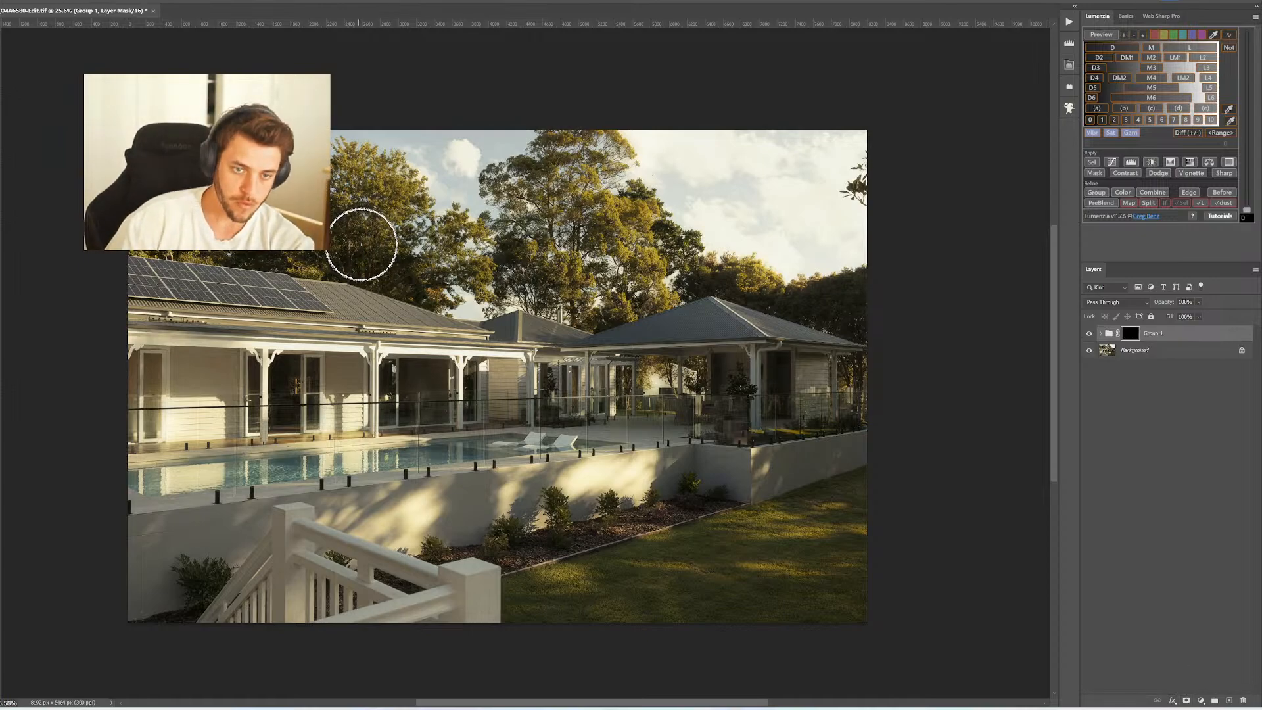
key(bracketleft)
key(bracketleft)
key(bracketleft)
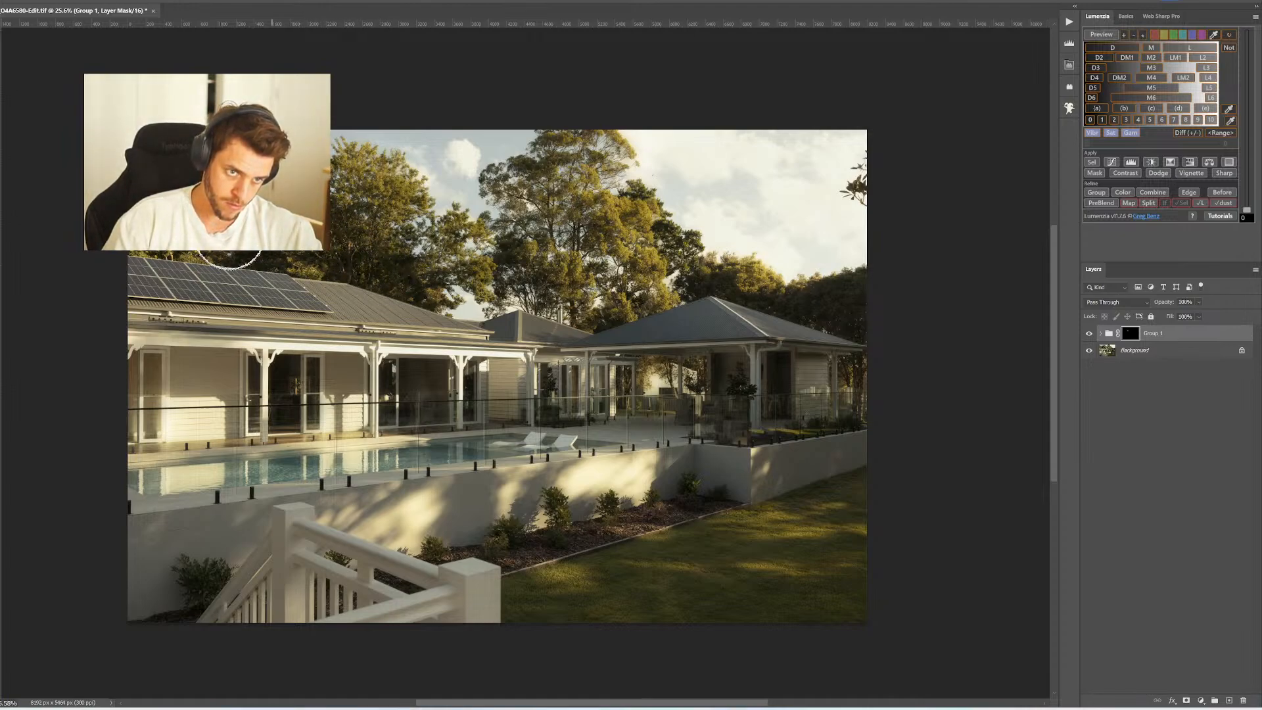
click(204, 209)
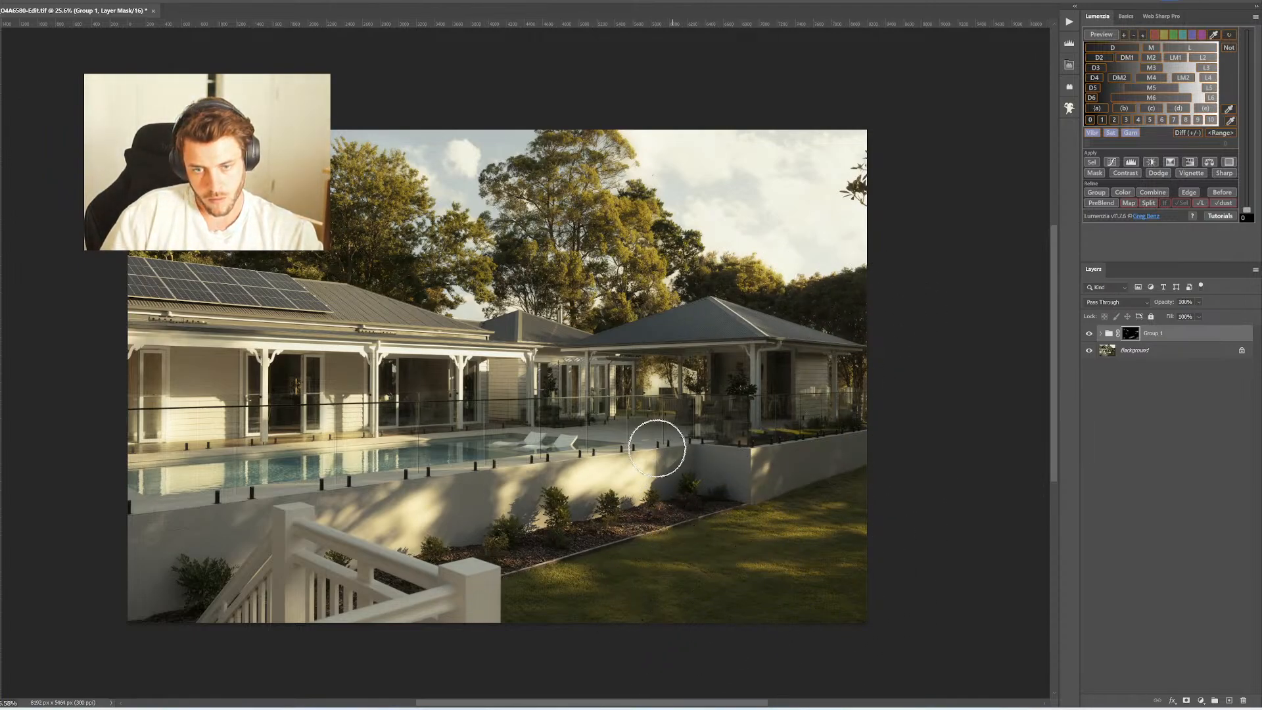
Paint the Group 1 mask around the pavilion and its patio plants, varying the brush size
key(bracketleft)
key(bracketleft)
key(bracketleft)
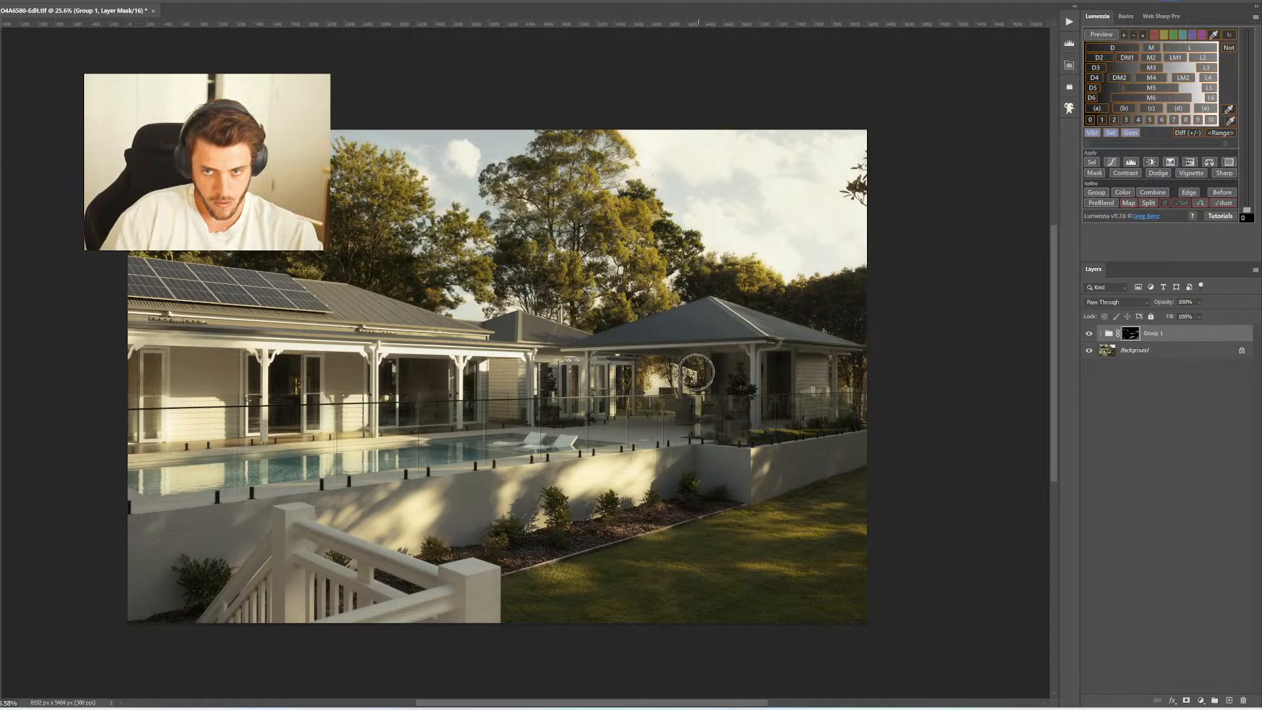
key(bracketright)
key(bracketright)
key(bracketright)
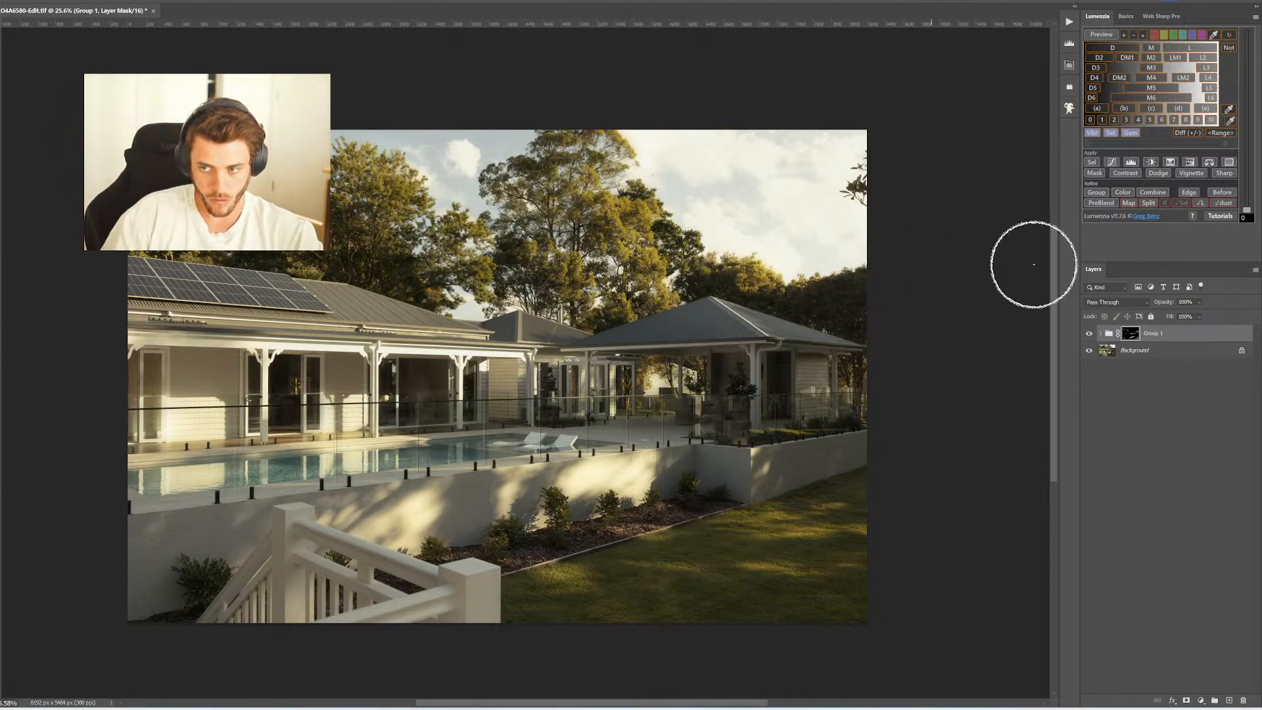
Set the Group 1 layer mask's density to 70% and reduce the group's opacity to about 61%
key(ctrl+i)
double_click(1130, 334)
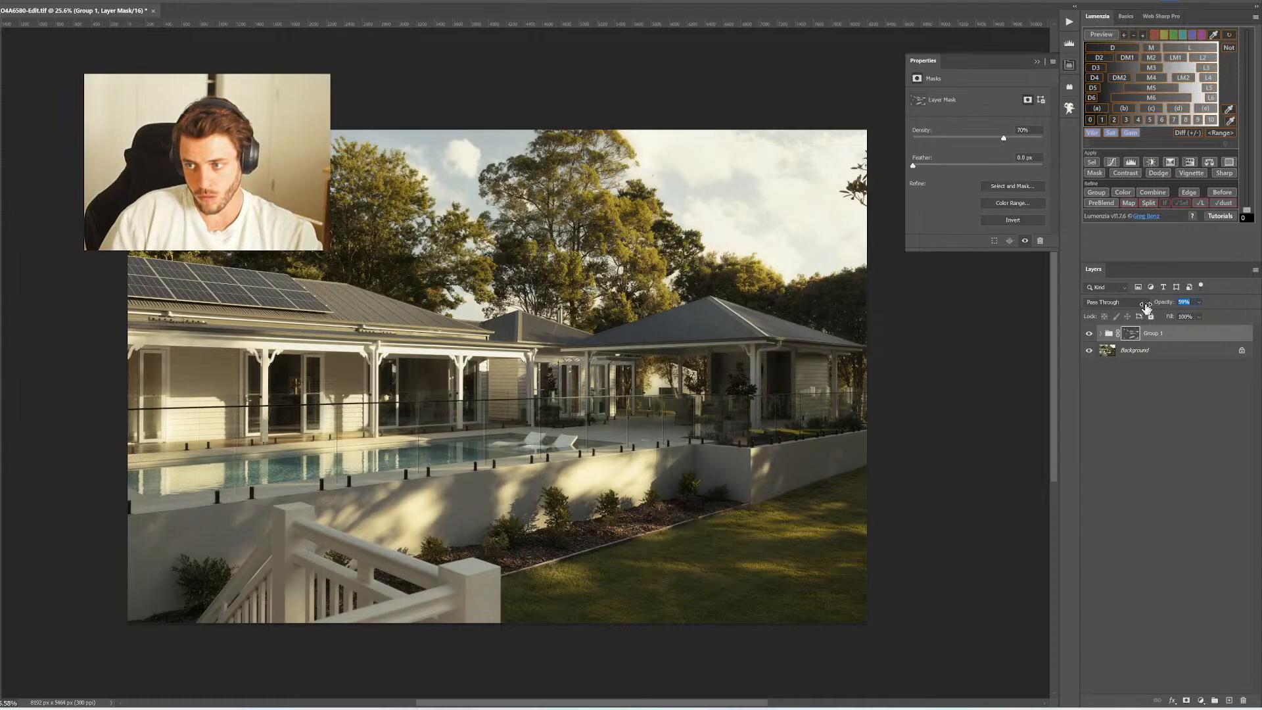
drag(1145, 307, 1147, 307)
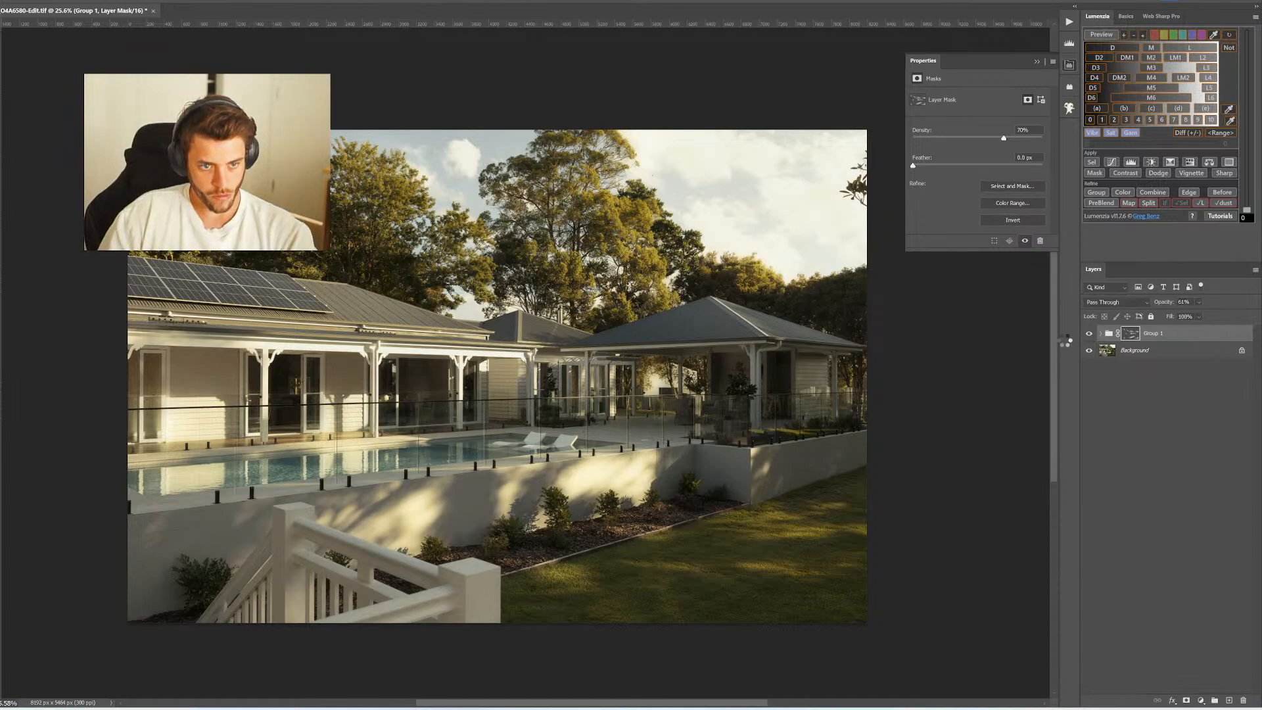
Merge all visible layers into the background, and save and close _O4A6580-Edit.tif
key(ctrl+shift+e)
key(ctrl+s)
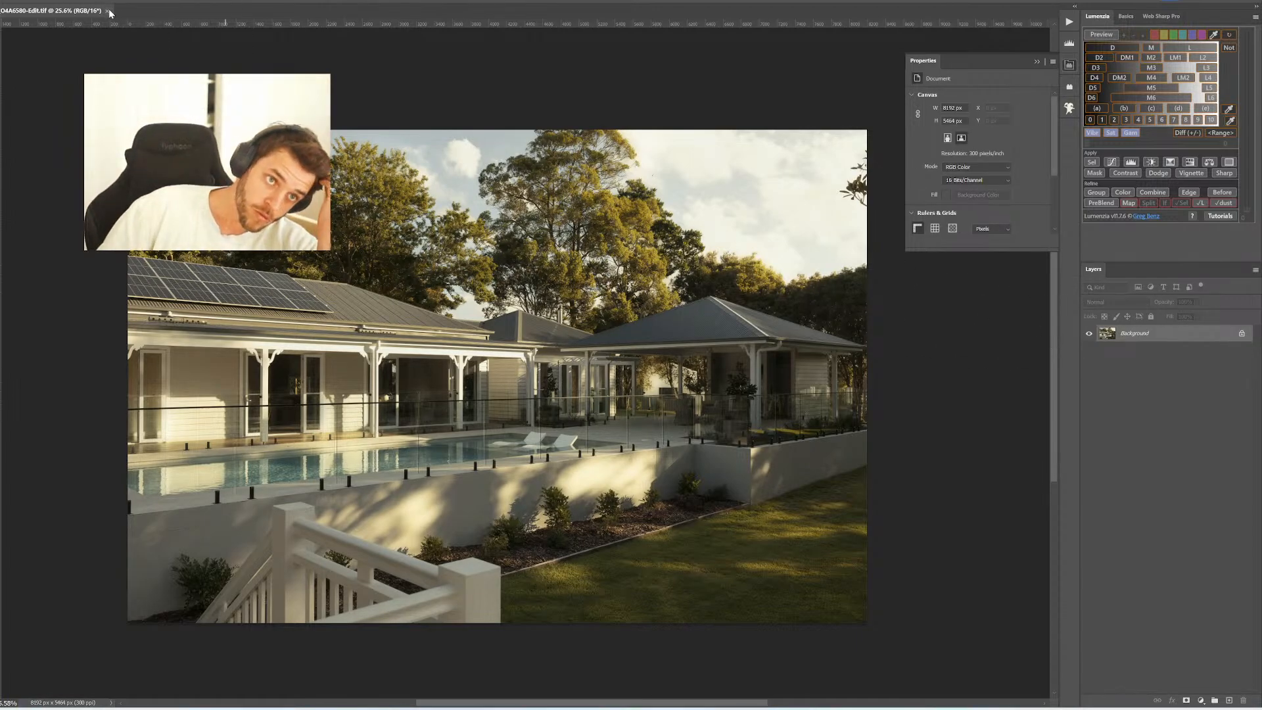
click(108, 11)
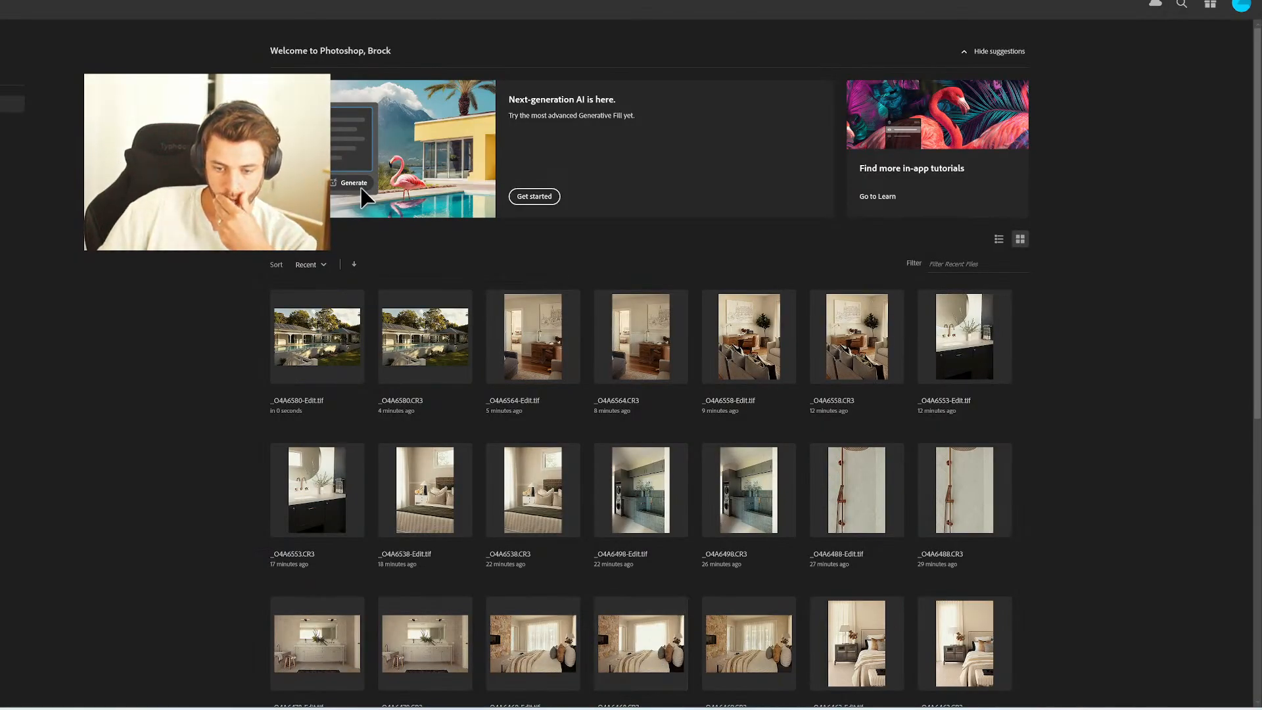
Switch to Lightroom and correct the edited photo's perspective with vertical Guided Upright lines on the main house and beside the pavilion
key(alt+Tab)
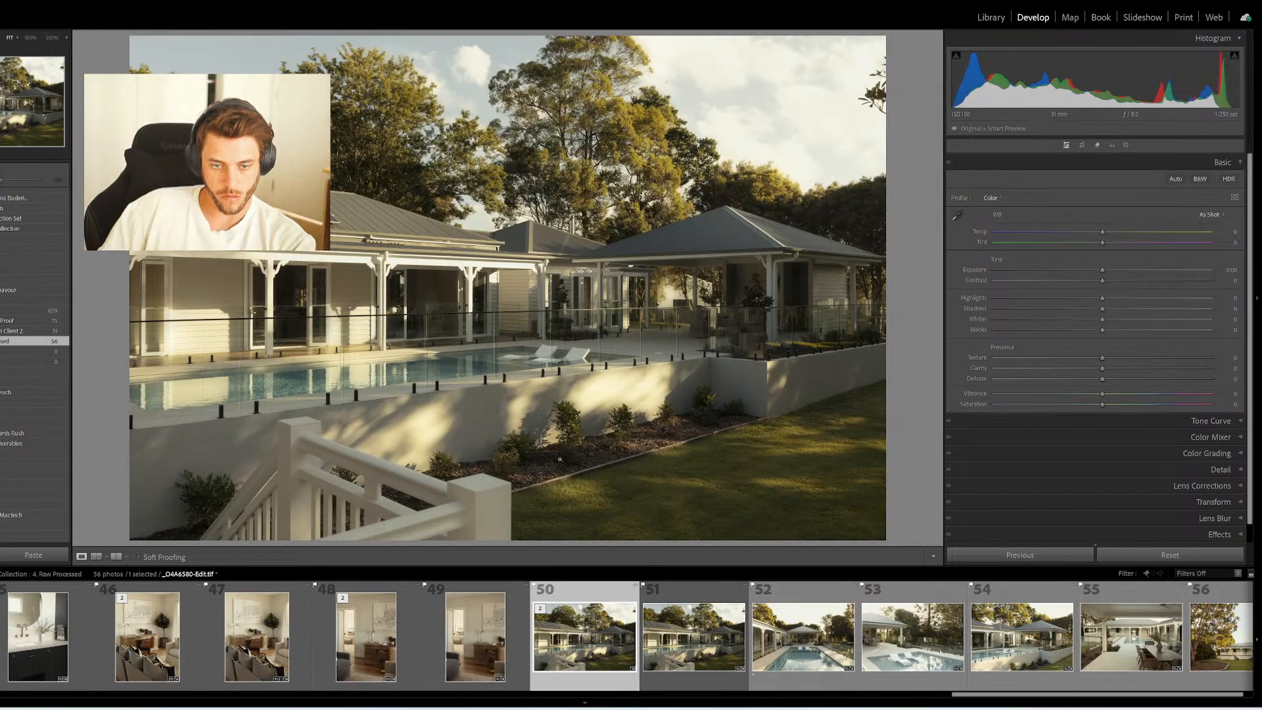
key(shift+t)
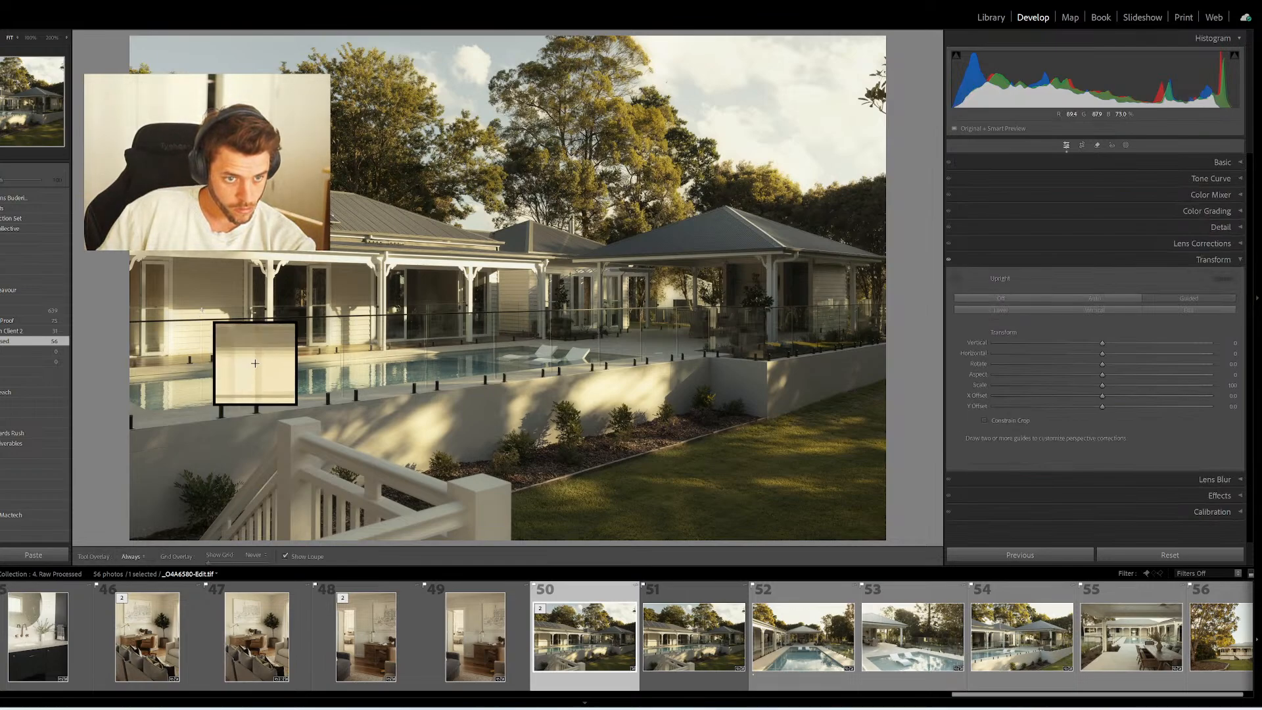
drag(203, 309, 202, 421)
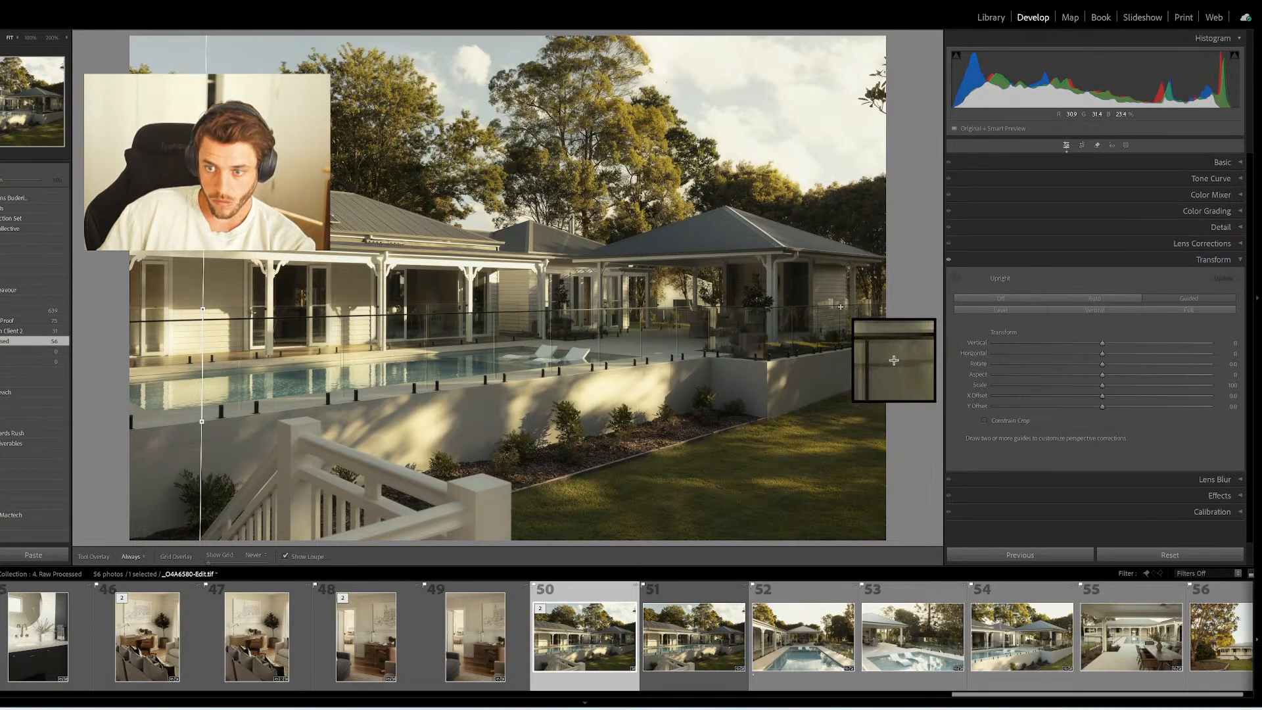
drag(839, 306, 842, 347)
key(ctrl+z)
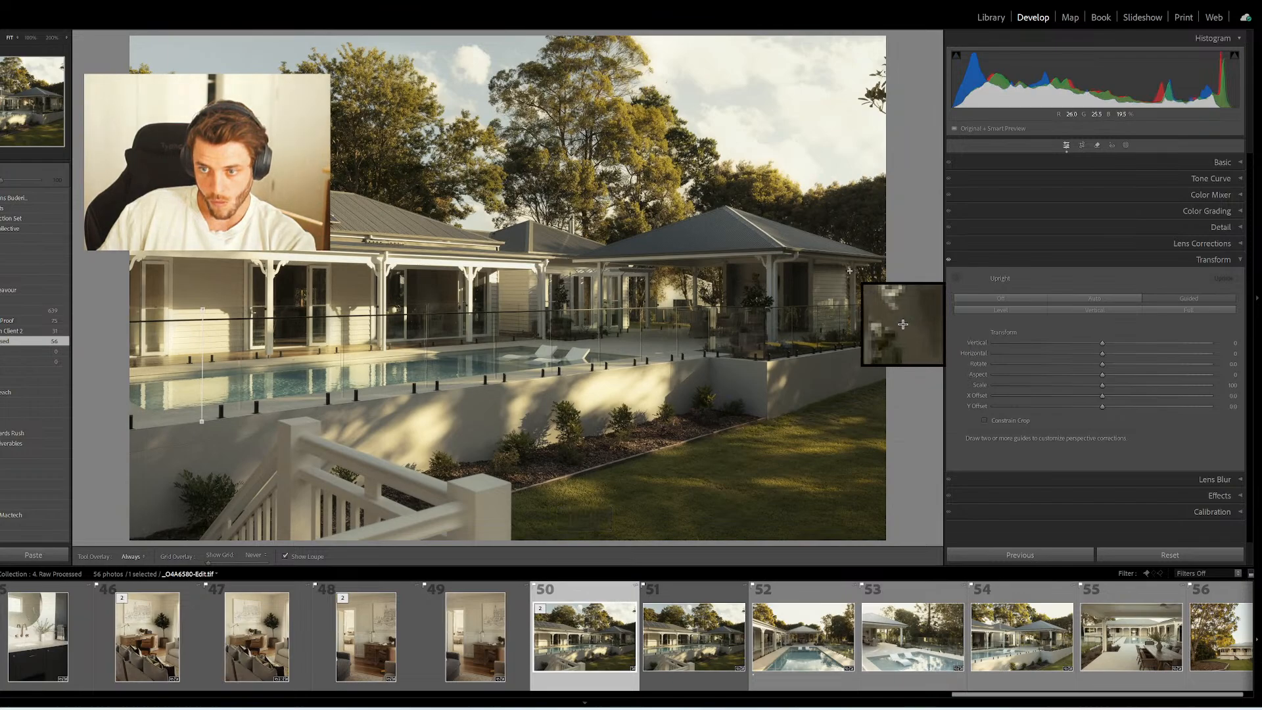
drag(850, 271, 851, 332)
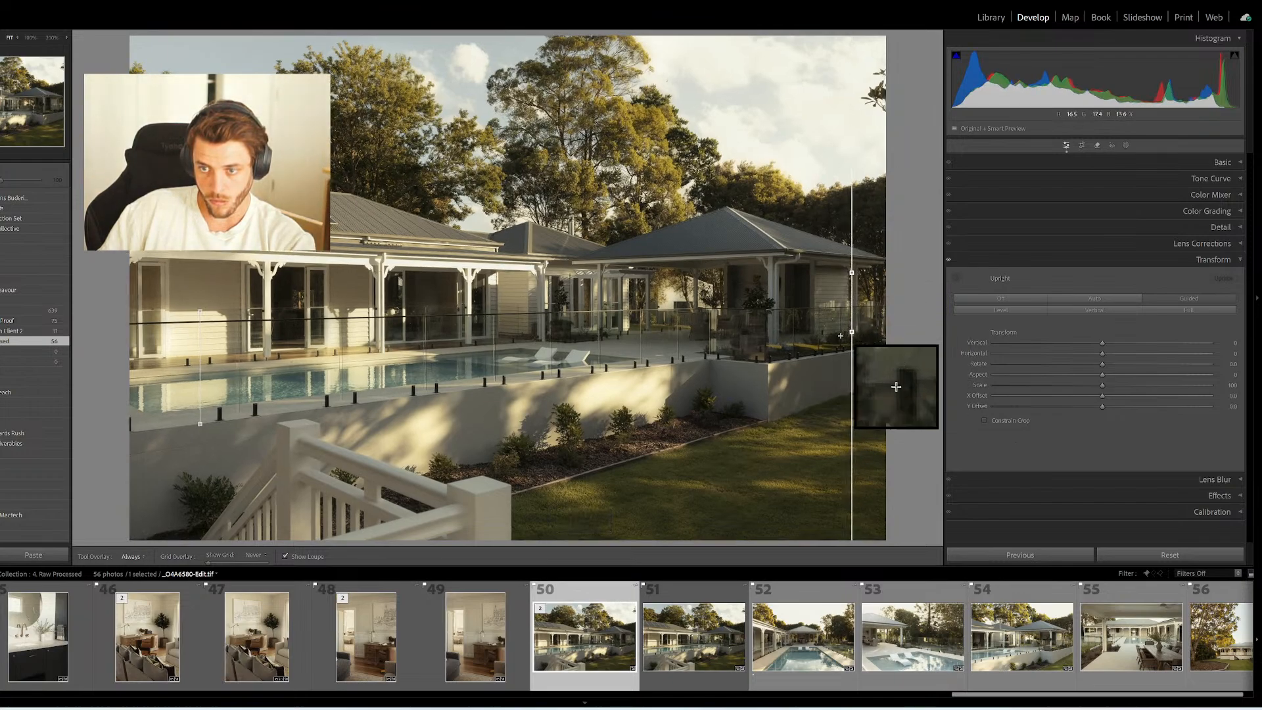
drag(17, 432, 30, 331)
Select the pool photo _O4A6586.CR3 and locate it in the 1. Core collection
click(685, 636)
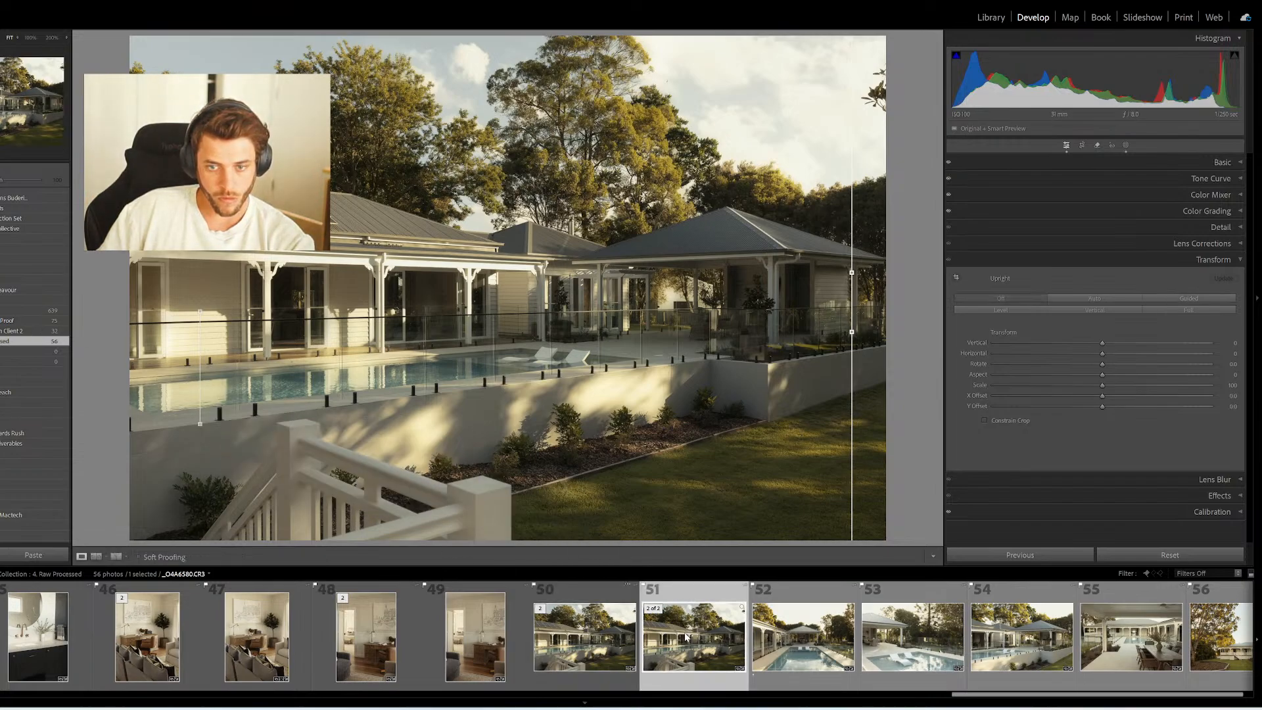
click(803, 635)
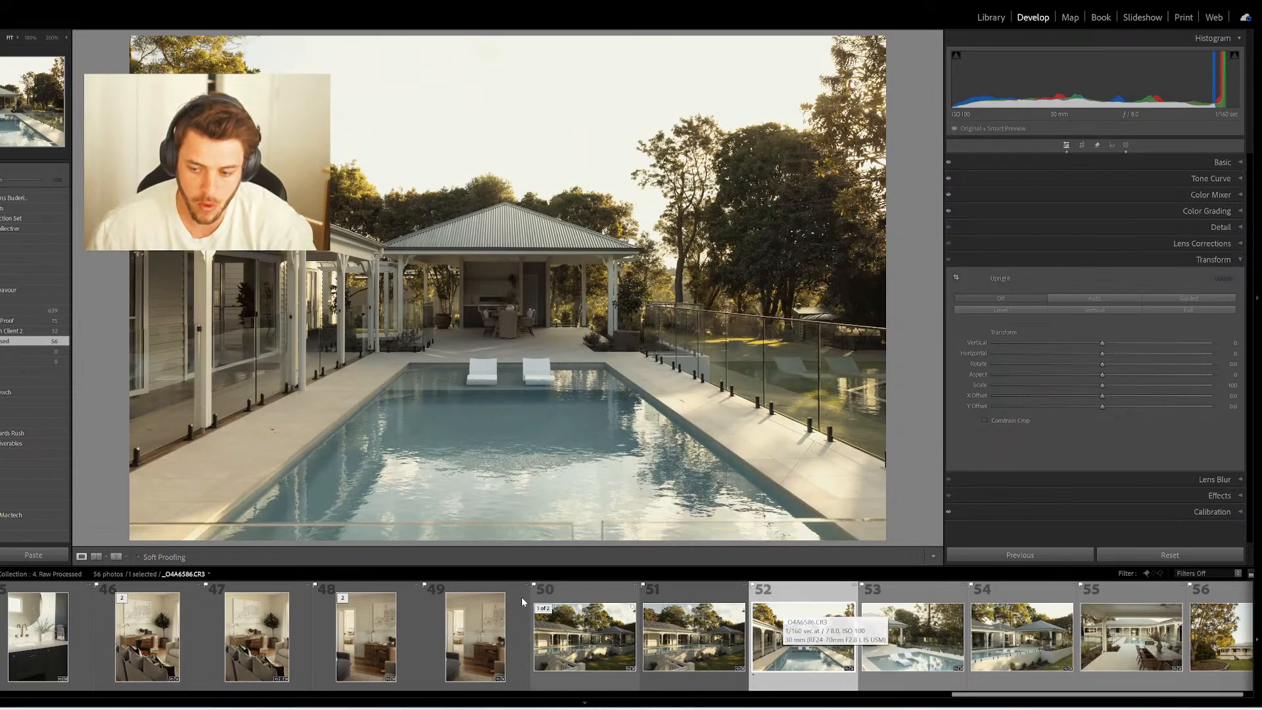
click(52, 311)
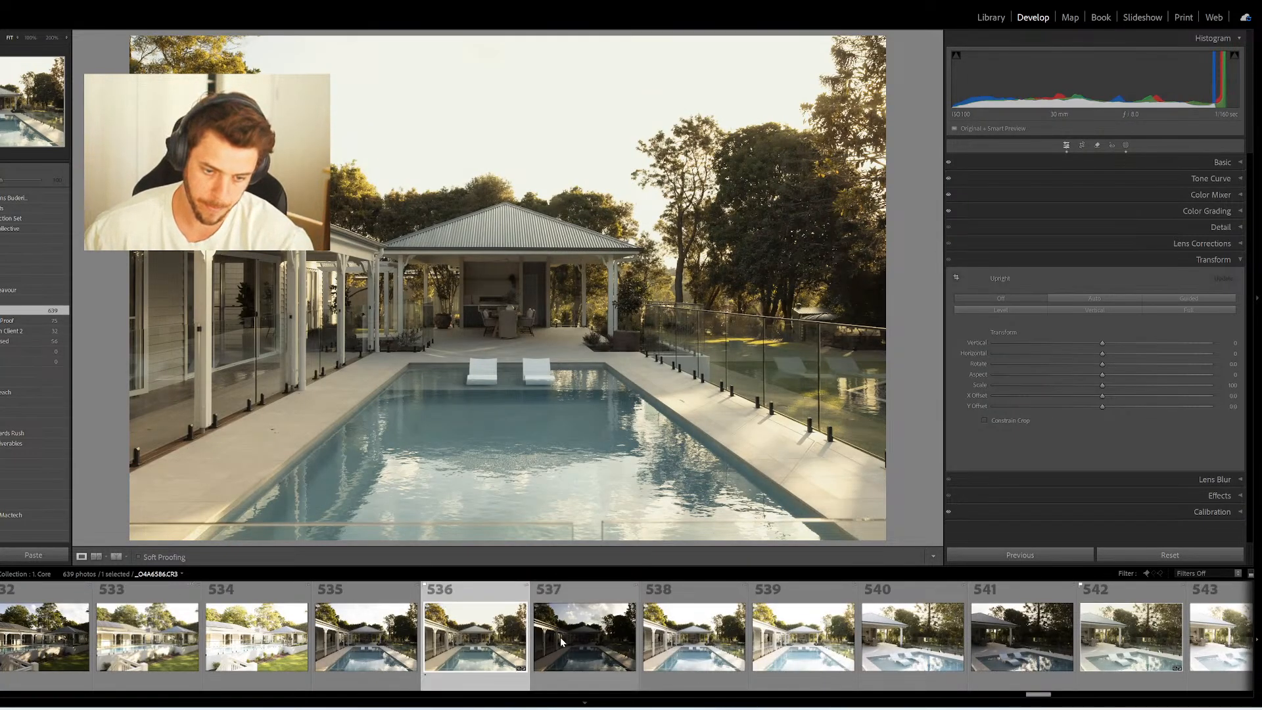
Synchronize the develop settings from _O4A6586.CR3 to the adjacent darker frame _O4A6585.CR3, including Mask 1 and Shadow Crunch
ctrl+click(593, 643)
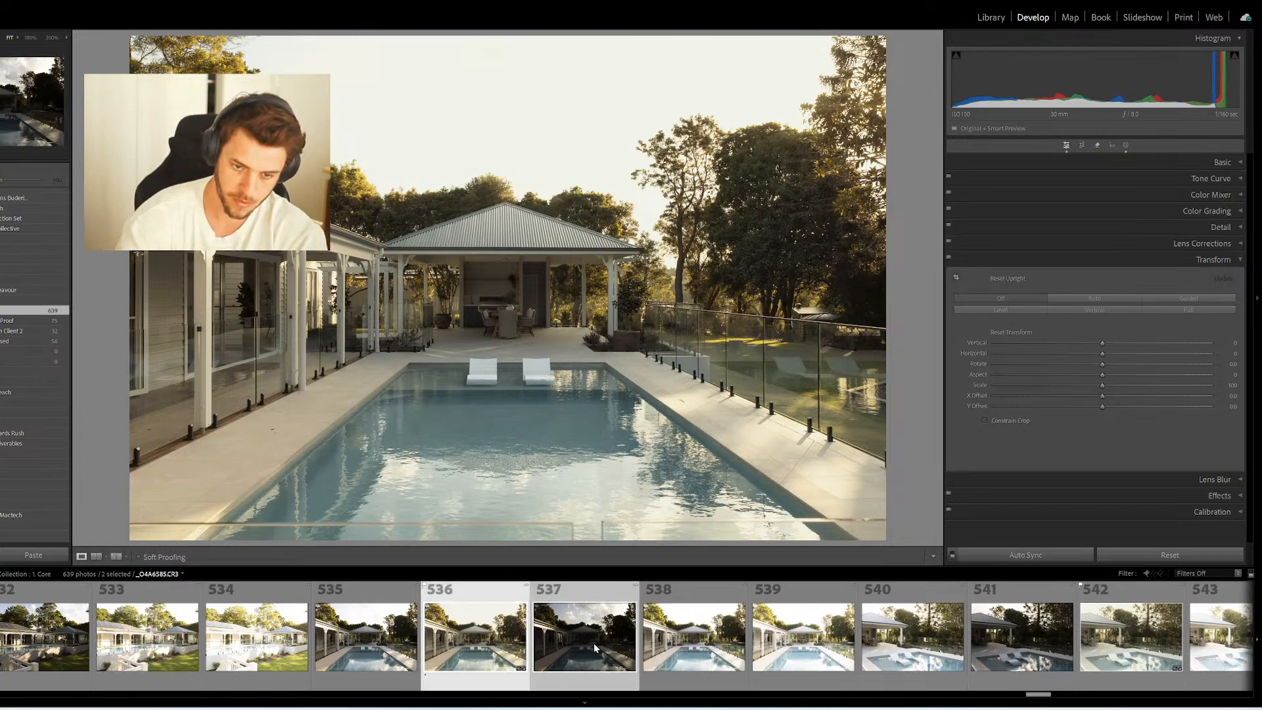
key(ctrl+alt+shift+s)
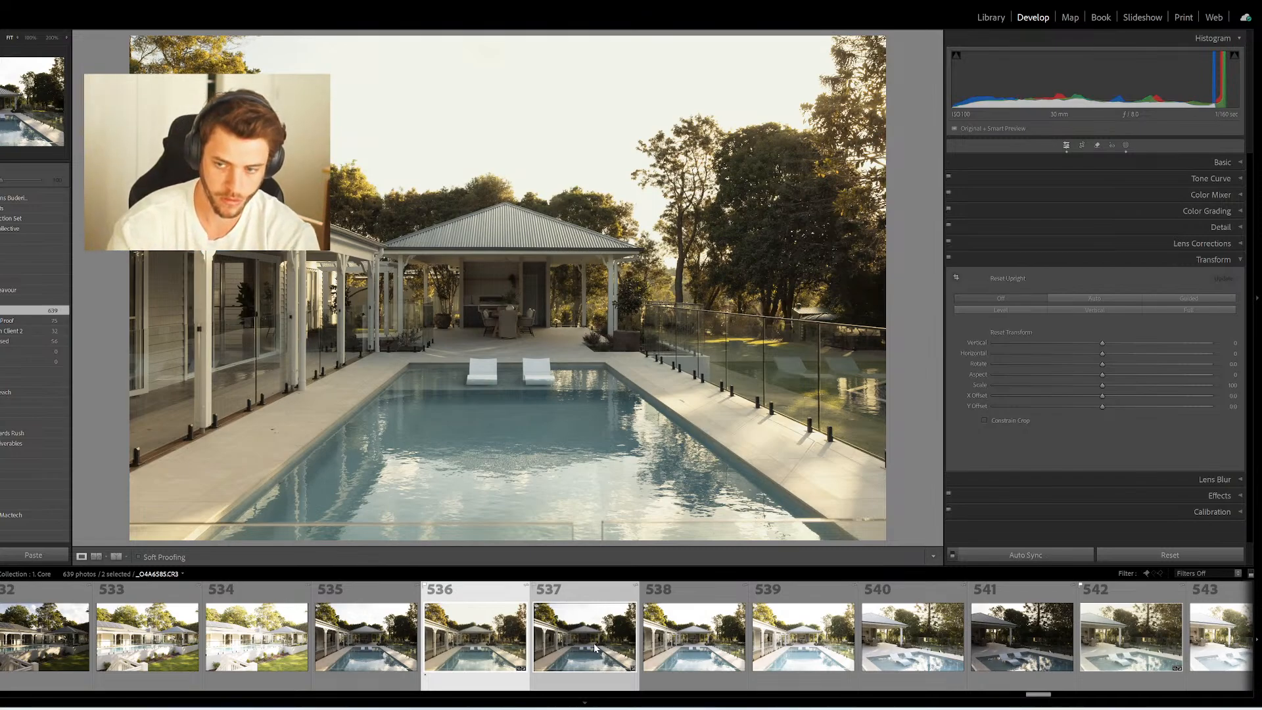
click(1035, 554)
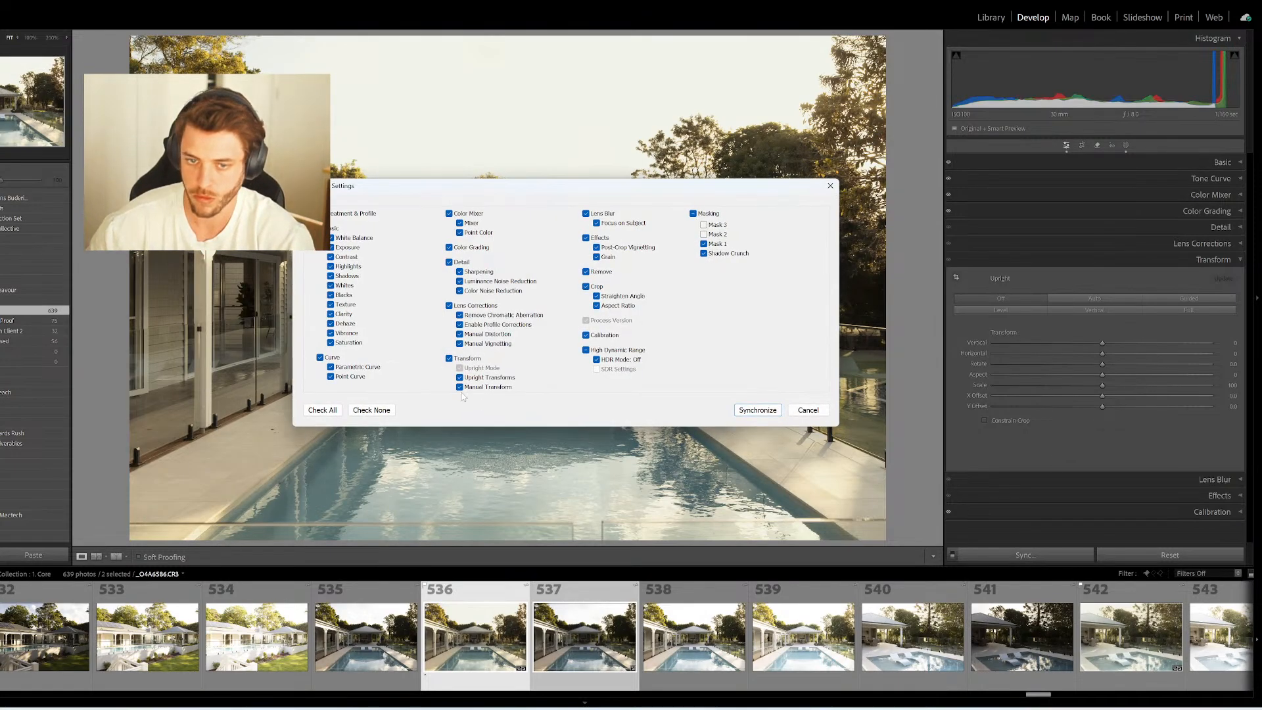
click(757, 409)
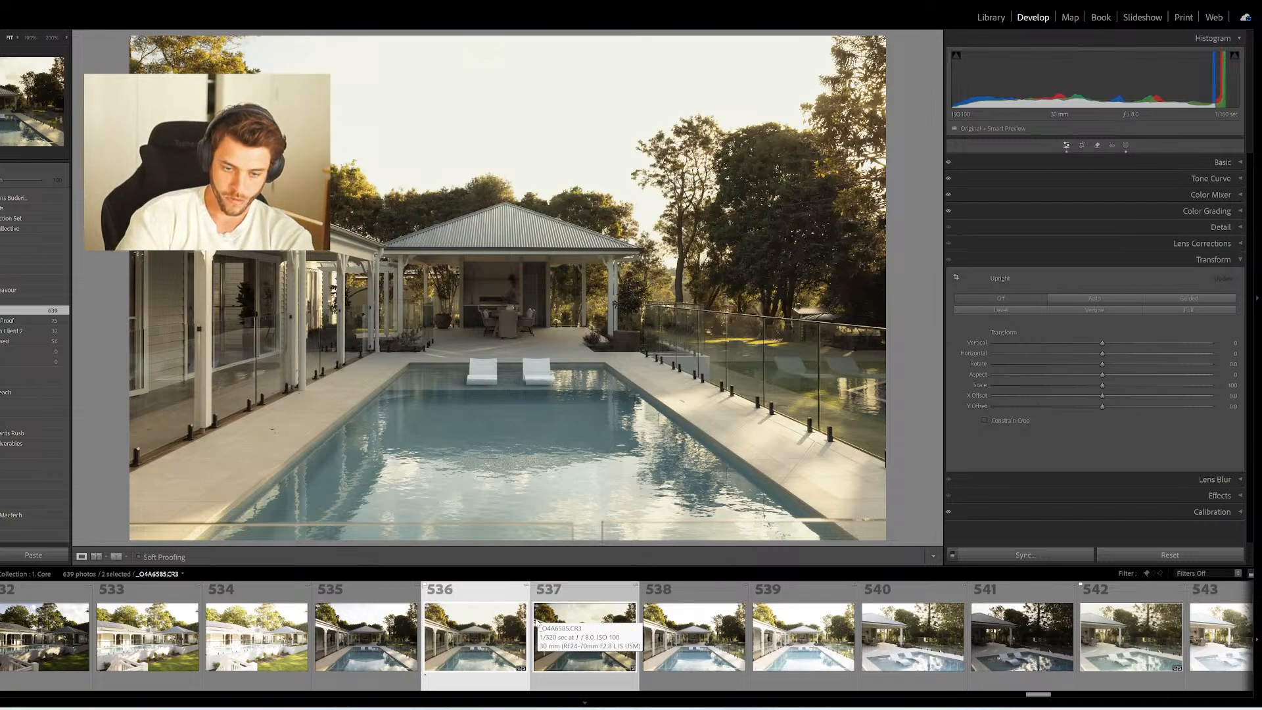
Match the total exposure of _O4A6585.CR3 to _O4A6586.CR3 and select only _O4A6585.CR3
key(ctrl+alt)
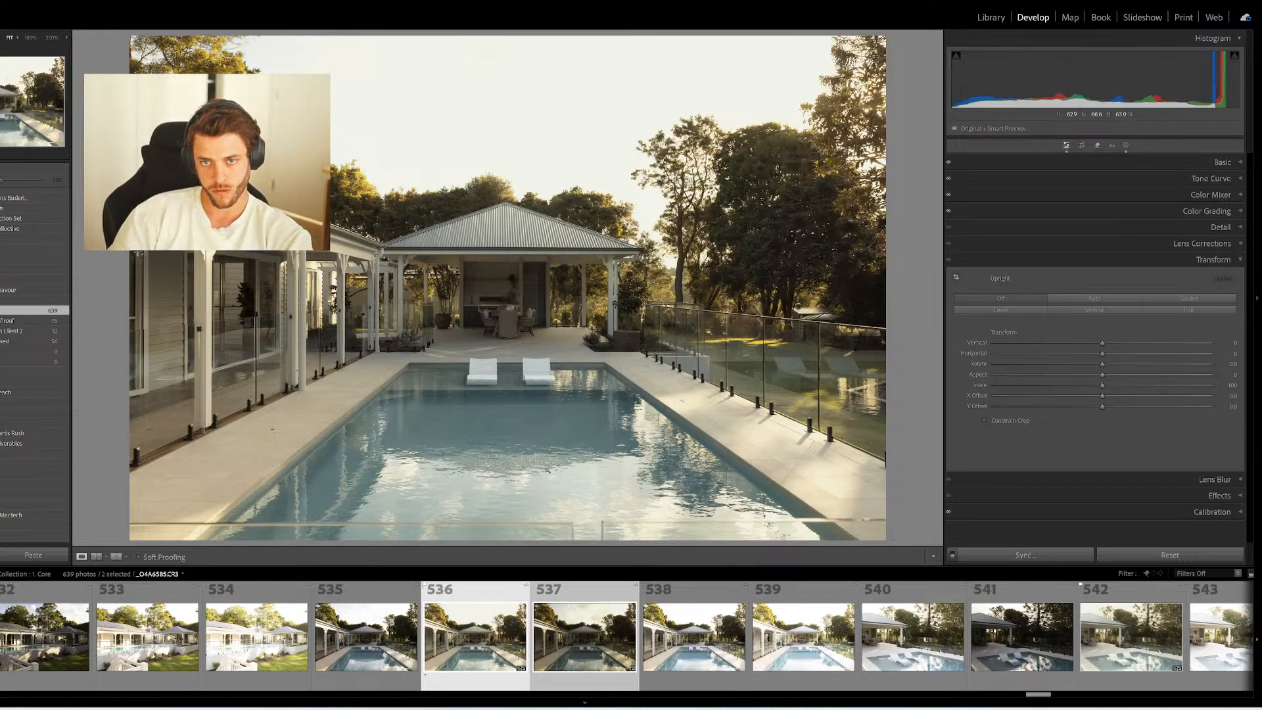
ctrl+click(580, 623)
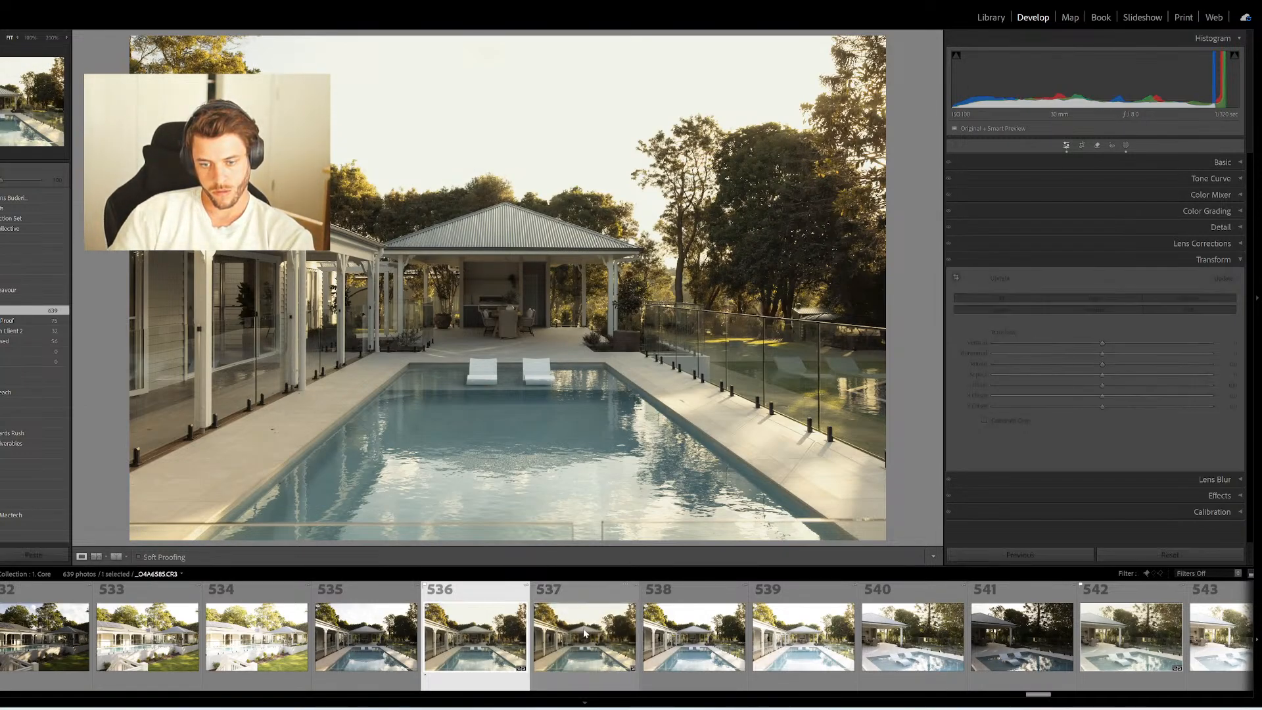
click(584, 632)
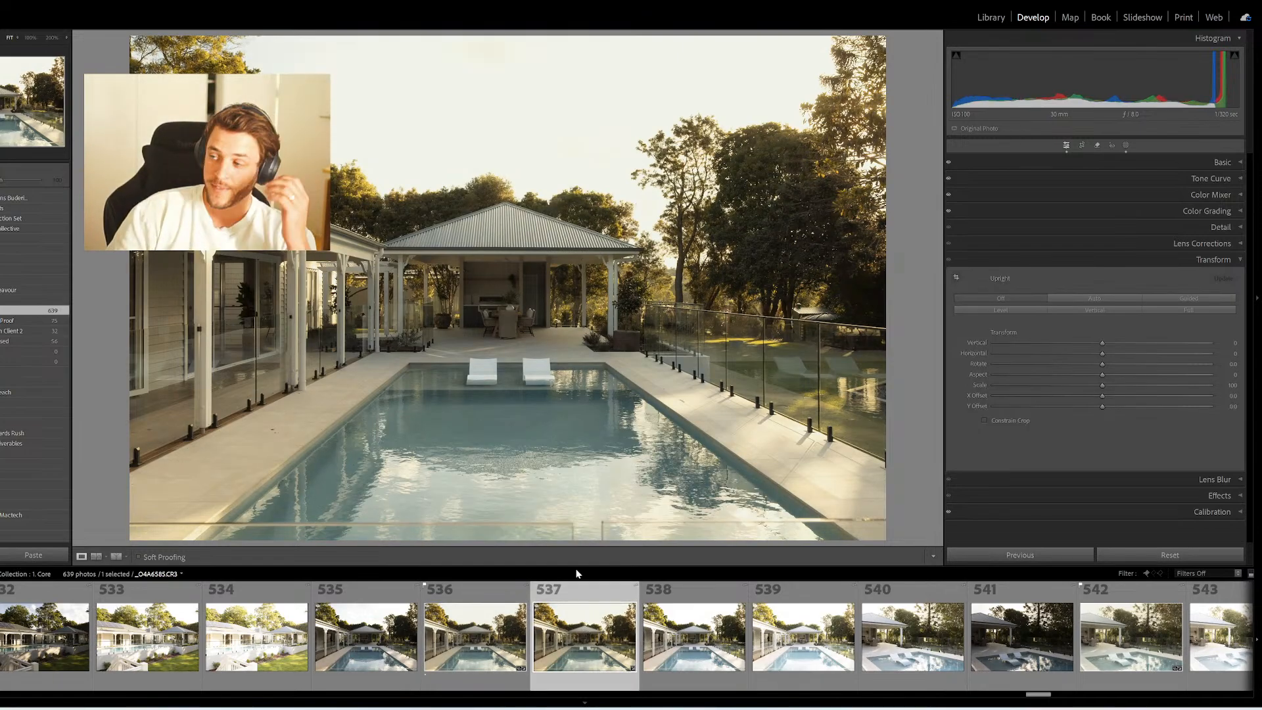